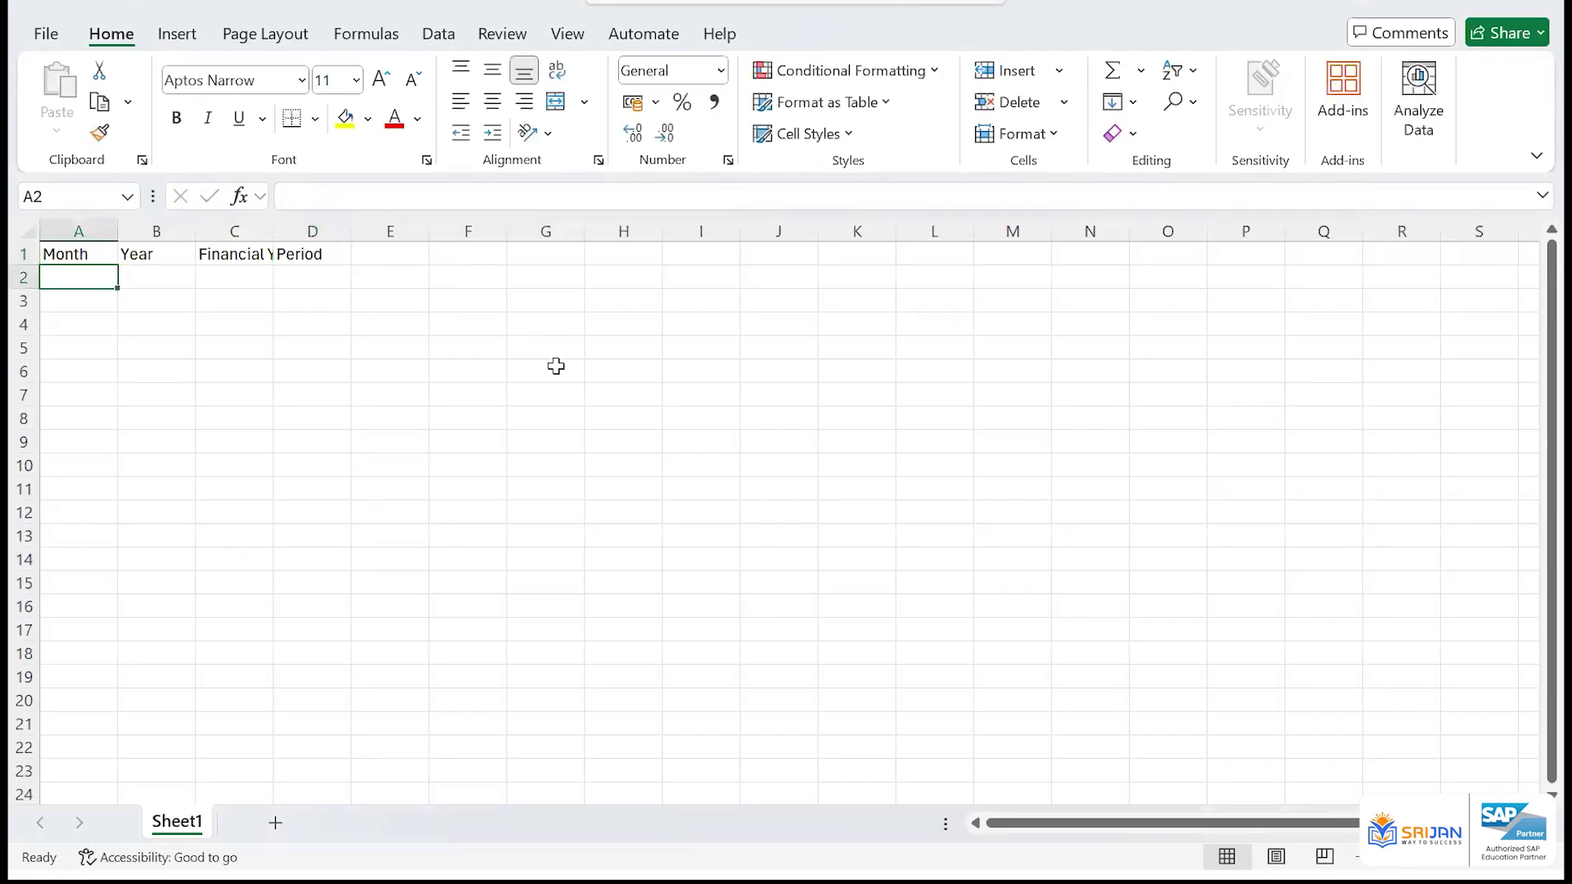
Autofit the width of column C so the Financial Year header fits
{"action": "key", "text": "Up"}
{"action": "key", "text": "Right"}
{"action": "key", "text": "Right"}
{"action": "key", "text": "alt+h"}
{"action": "key", "text": "o"}
{"action": "key", "text": "i"}
{"action": "key", "text": "Left"}
{"action": "key", "text": "Left"}
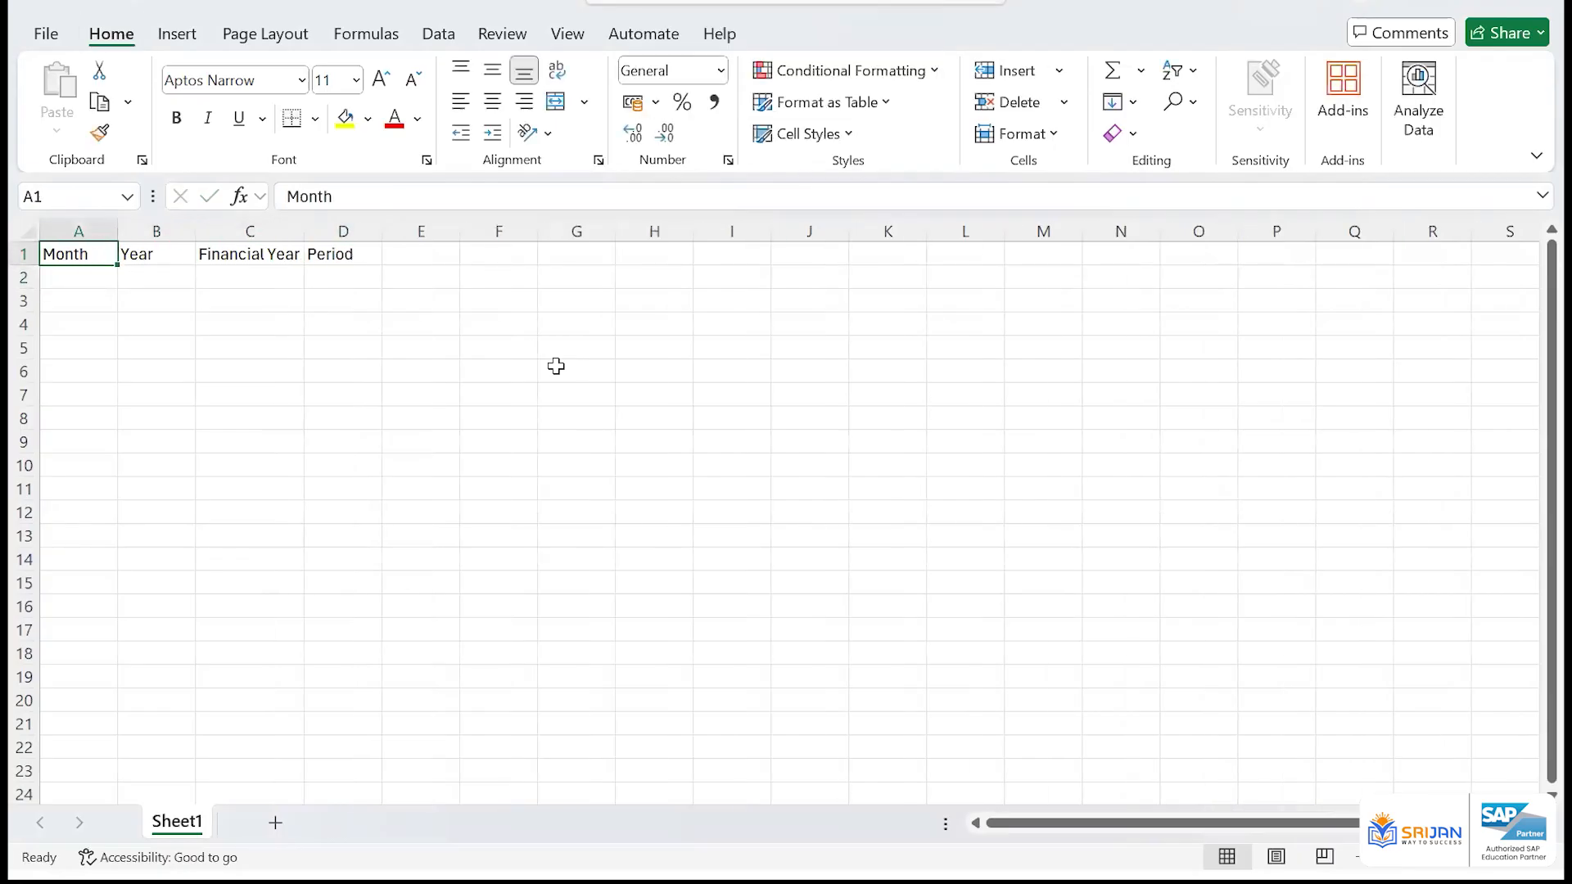
Fill A2:A13 with the months April through March and widen column A to fit the longest month names
{"action": "key", "text": "Down"}
{"action": "type", "text": "April"}
{"action": "key", "text": "Return"}
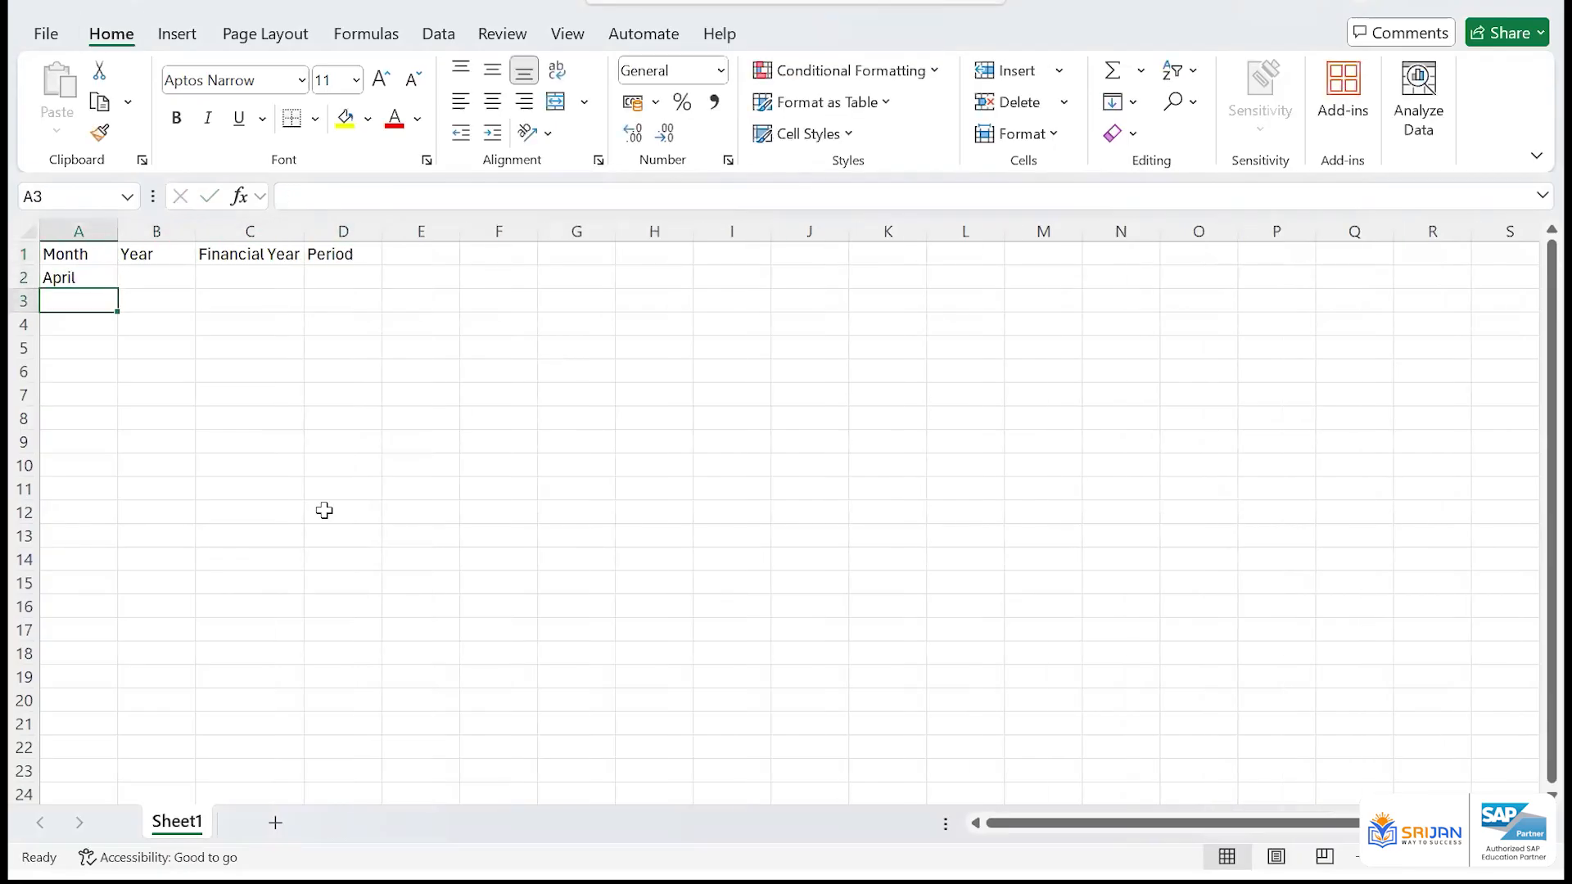
{"action": "left_click", "coordinate": [87, 278]}
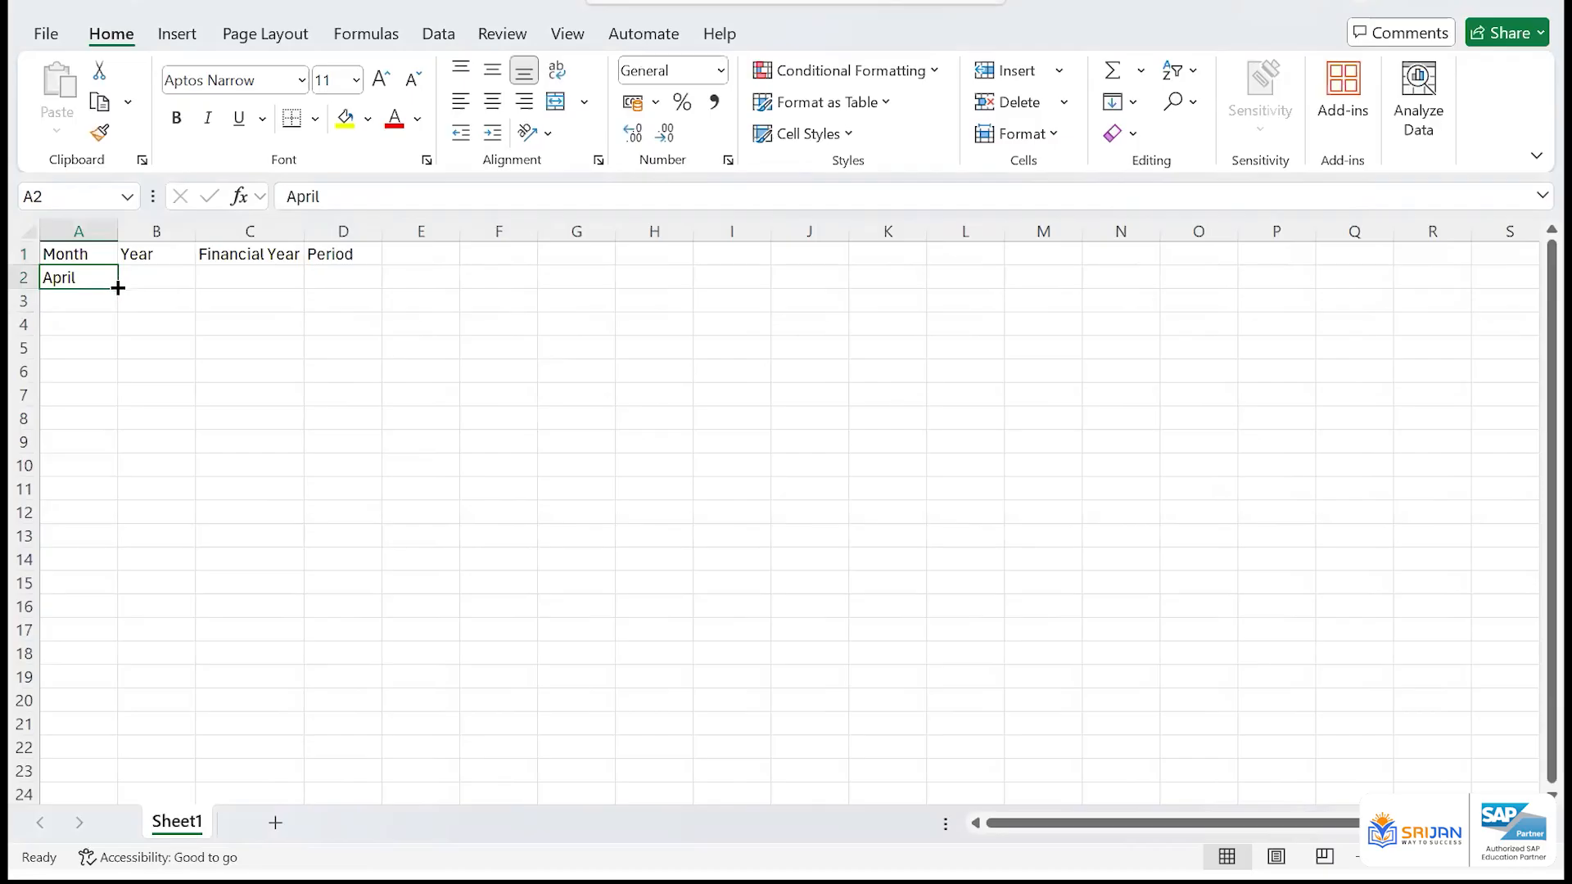
{"action": "left_click_drag", "start_coordinate": [120, 284], "coordinate": [115, 526]}
{"action": "left_click", "coordinate": [150, 278]}
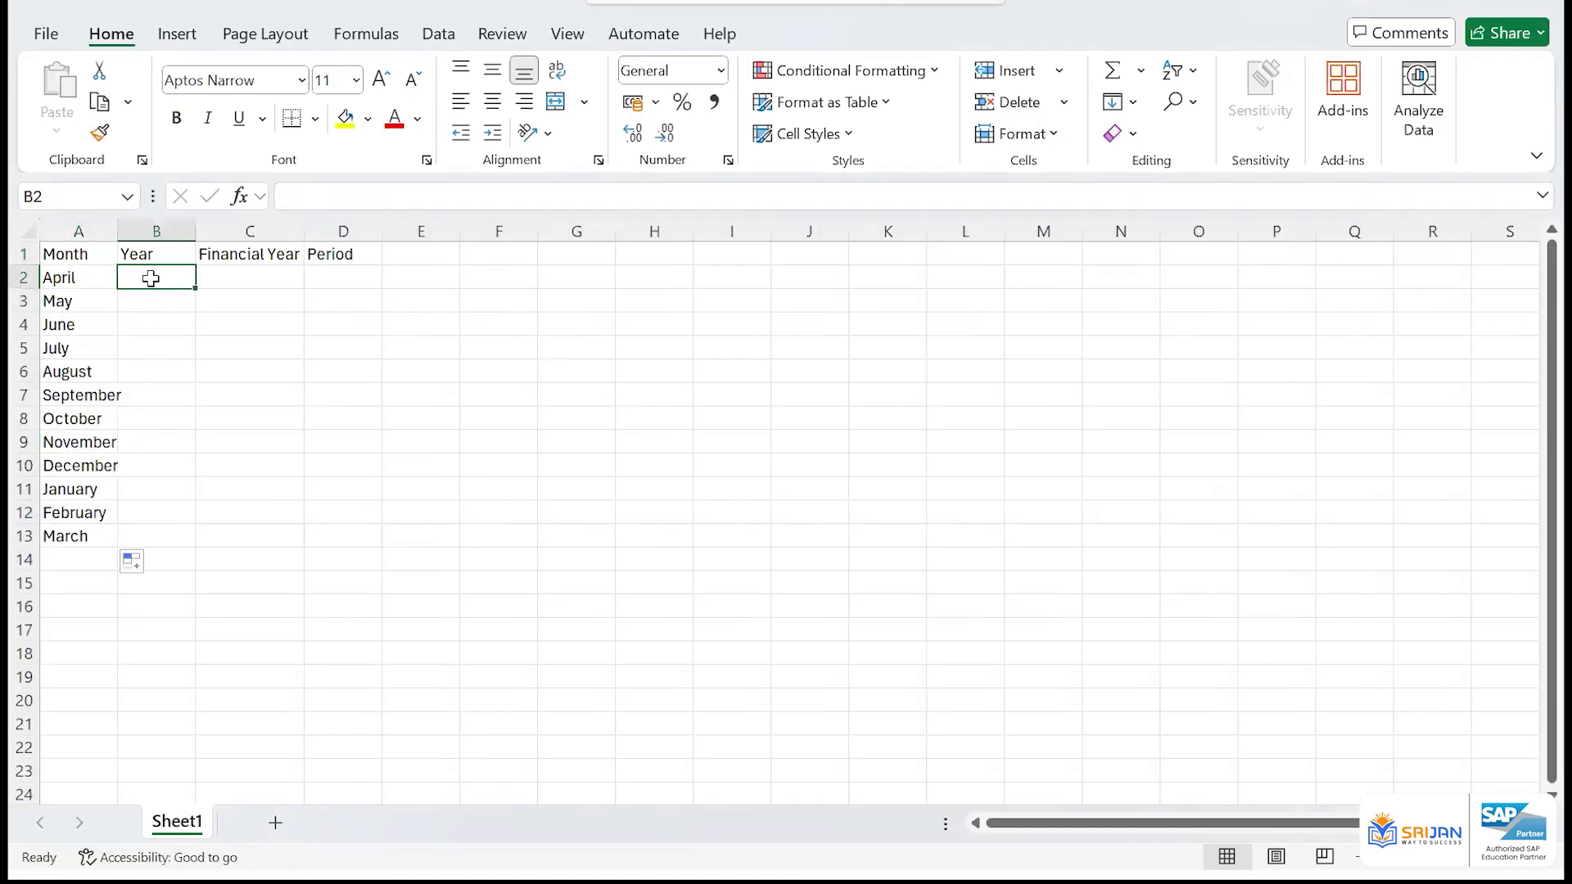
{"action": "left_click_drag", "start_coordinate": [117, 232], "coordinate": [141, 234]}
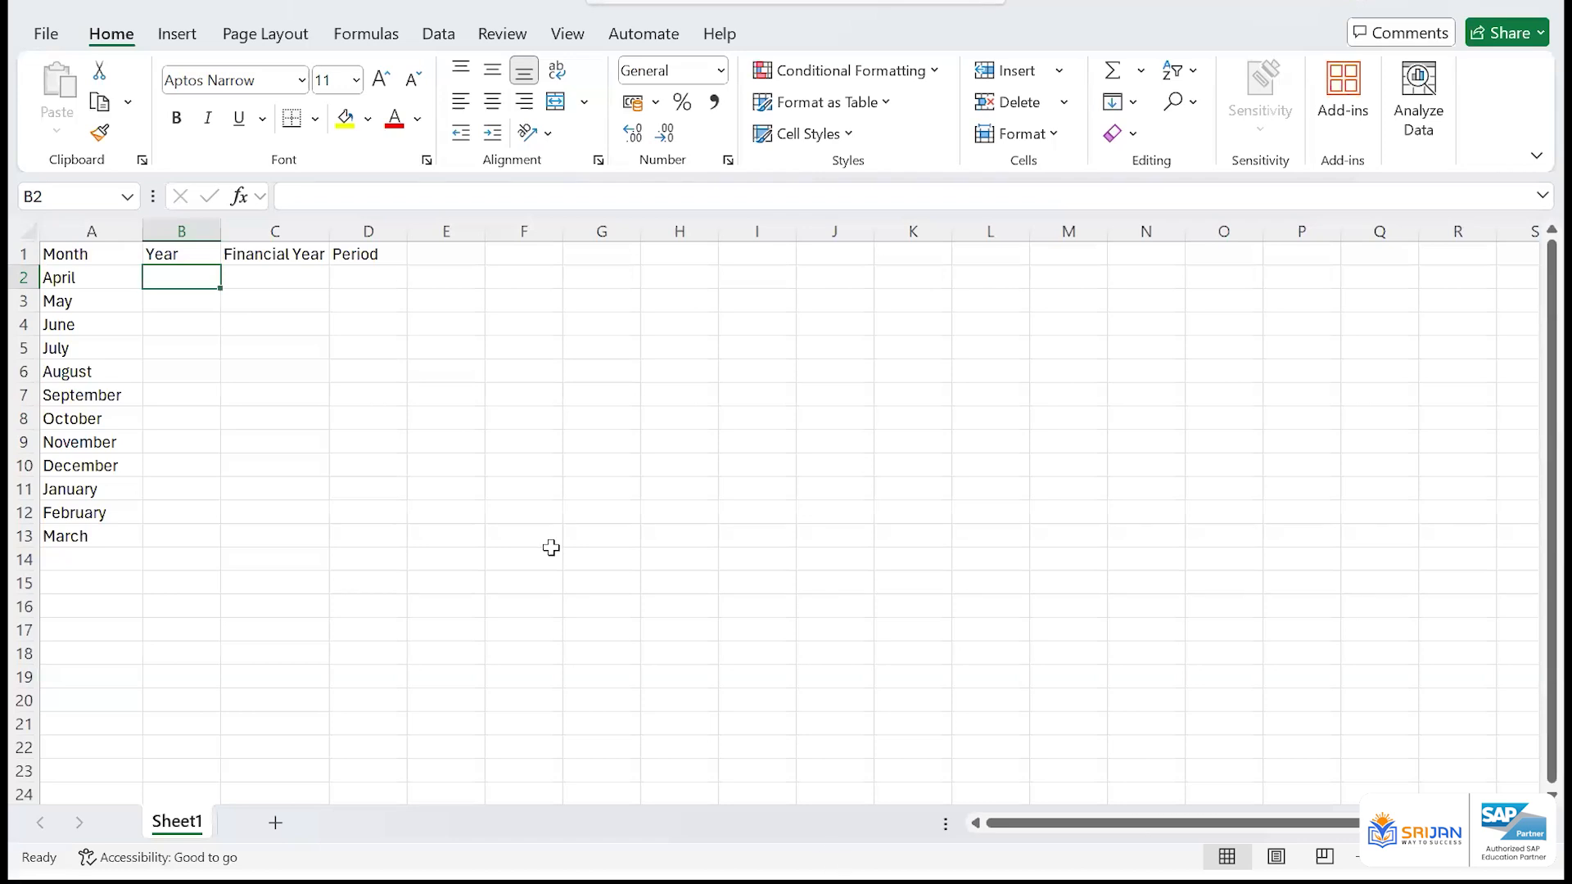
Enter 2024 as the year for April in B2 and fill it down to December in B10
{"action": "type", "text": "2024"}
{"action": "key", "text": "Return"}
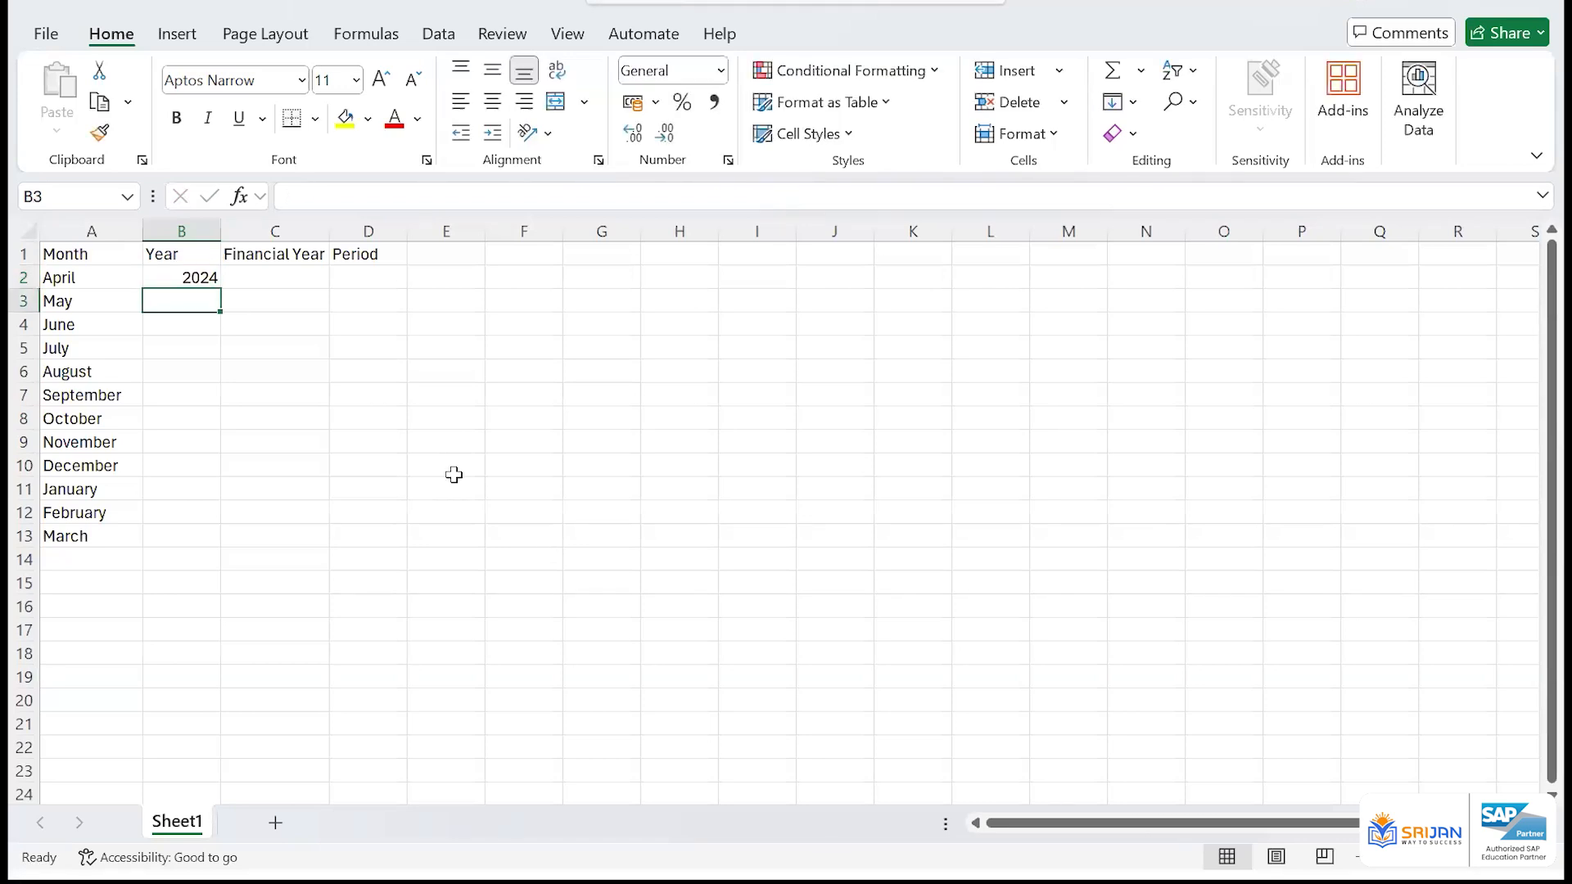
{"action": "key", "text": "Up"}
{"action": "key", "text": "shift+Down"}
{"action": "key", "text": "shift+Down"}
{"action": "key", "text": "shift+Down"}
{"action": "key", "text": "shift+Down"}
{"action": "key", "text": "shift+Down"}
{"action": "key", "text": "shift+Down"}
{"action": "key", "text": "shift+Down"}
{"action": "key", "text": "shift+Down"}
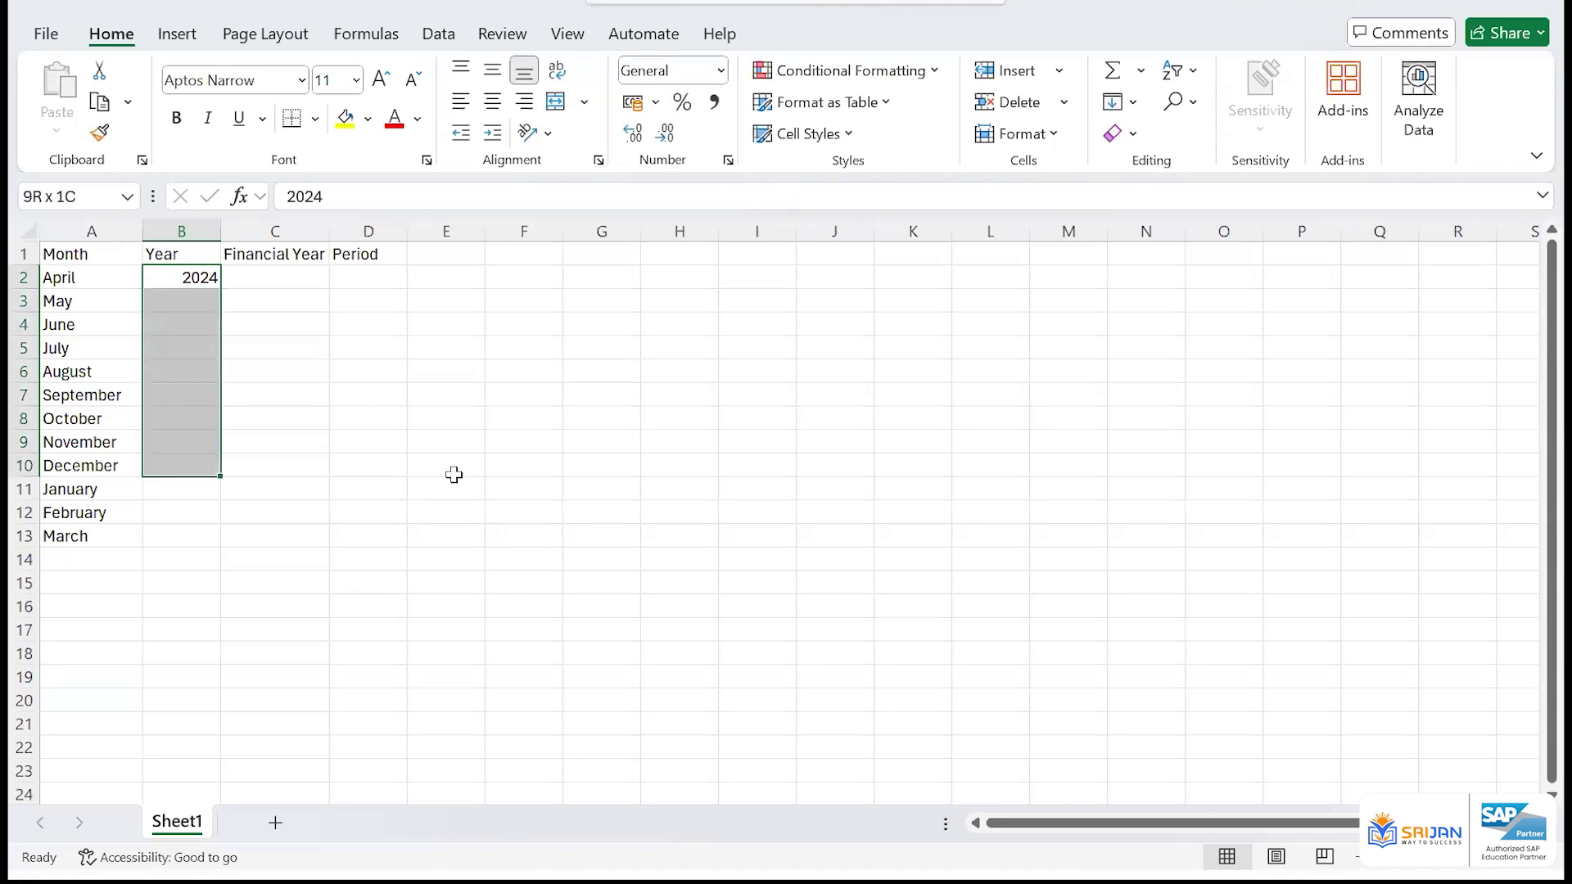
{"action": "key", "text": "ctrl+d"}
Enter 2025 as the year for January in B11 and fill it down to March in B13
{"action": "key", "text": "Down"}
{"action": "key", "text": "ctrl+Down"}
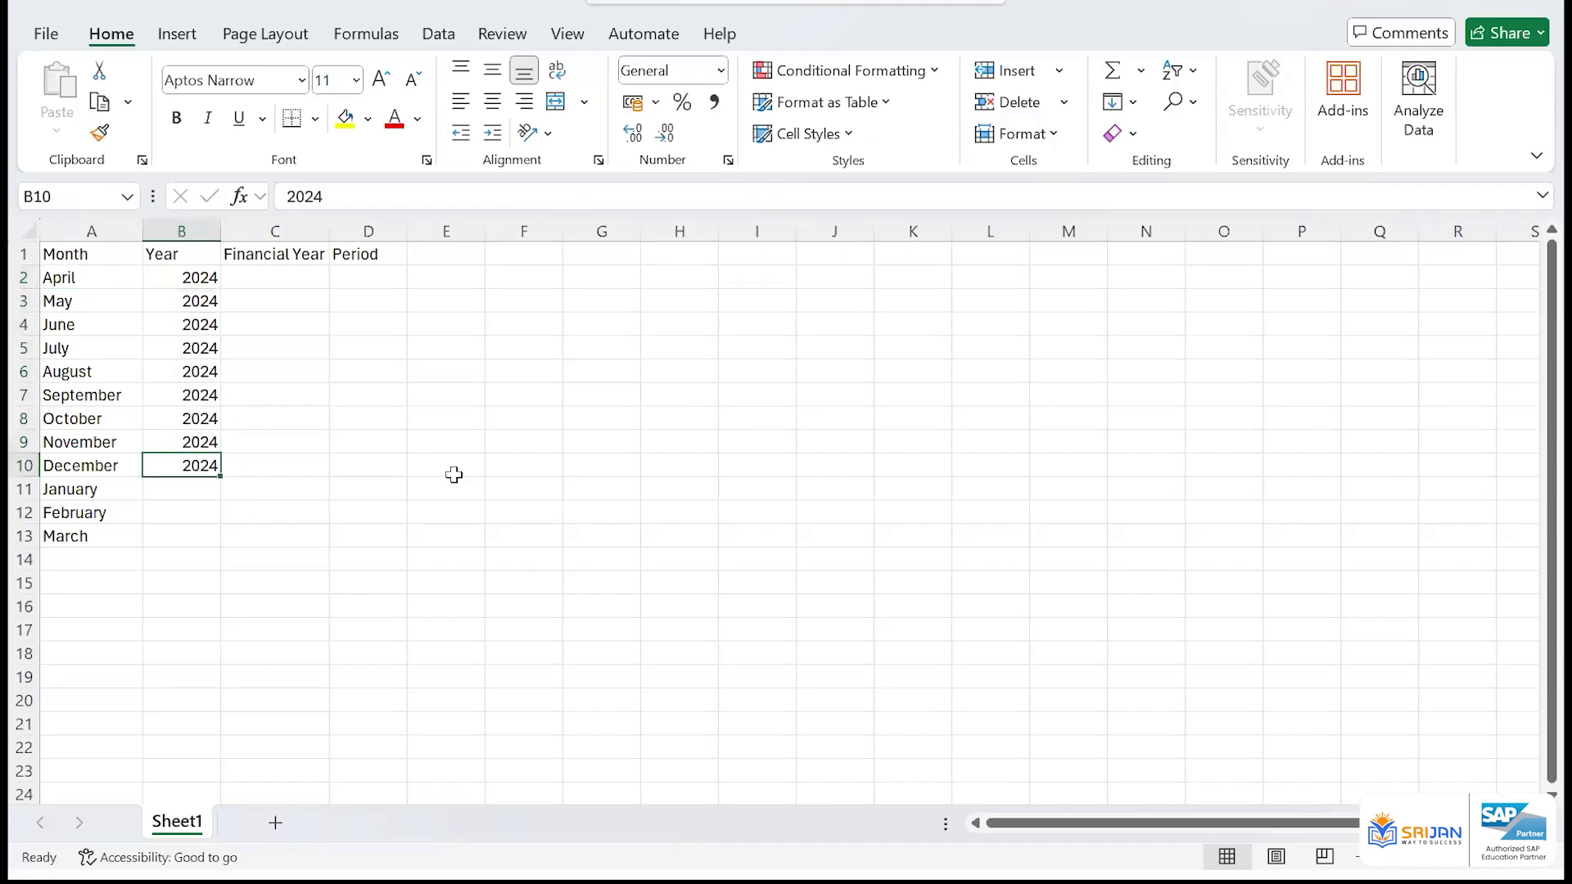
{"action": "key", "text": "Down"}
{"action": "type", "text": "20"}
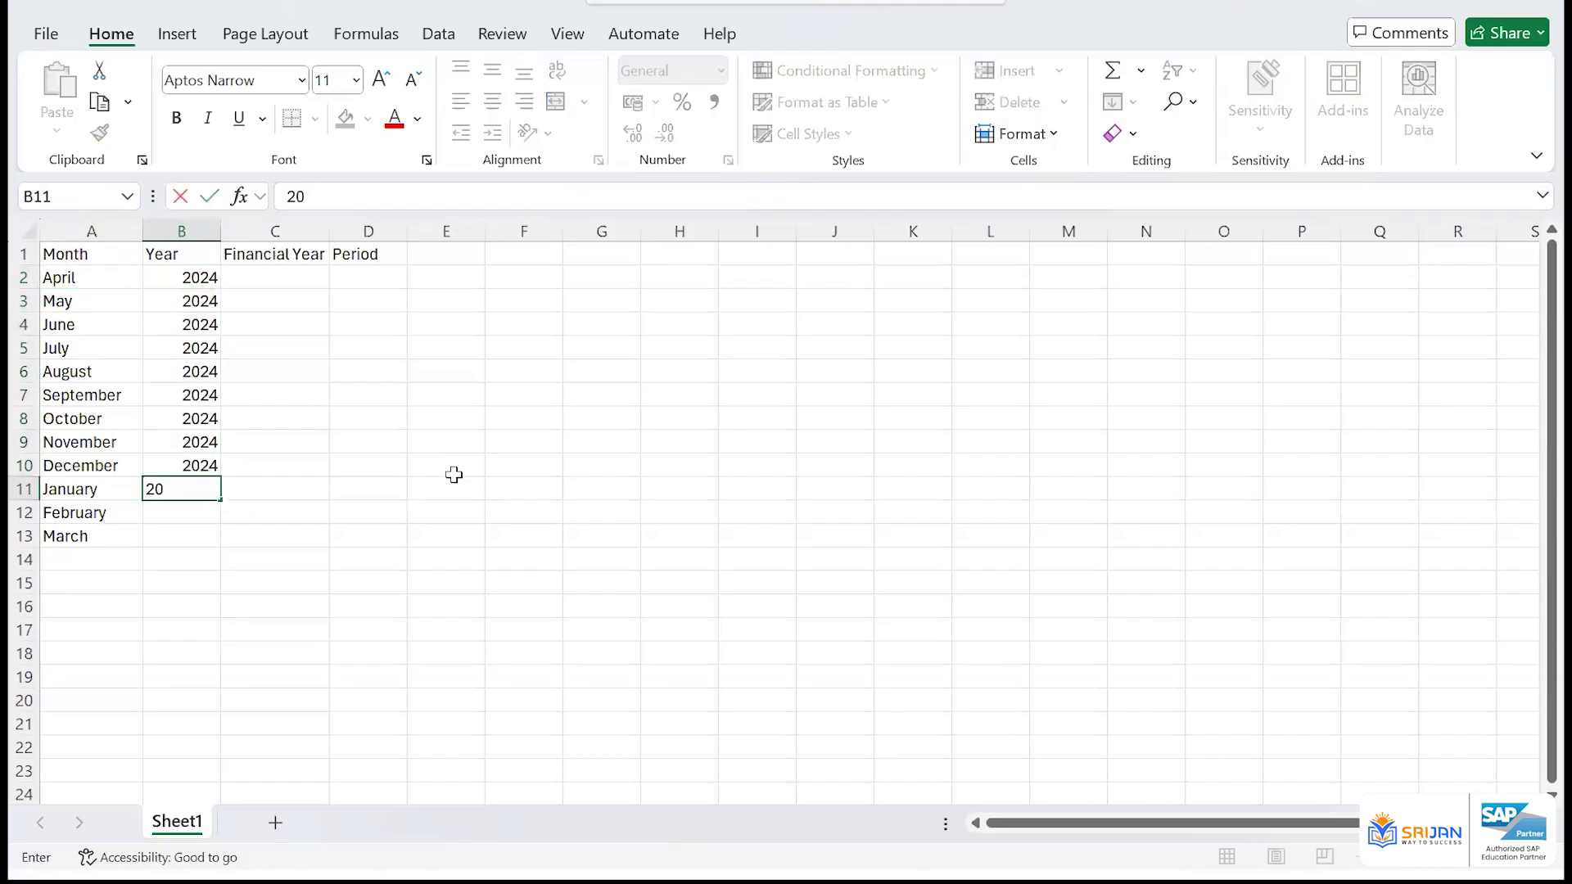
{"action": "type", "text": "25"}
{"action": "key", "text": "Return"}
{"action": "key", "text": "Up"}
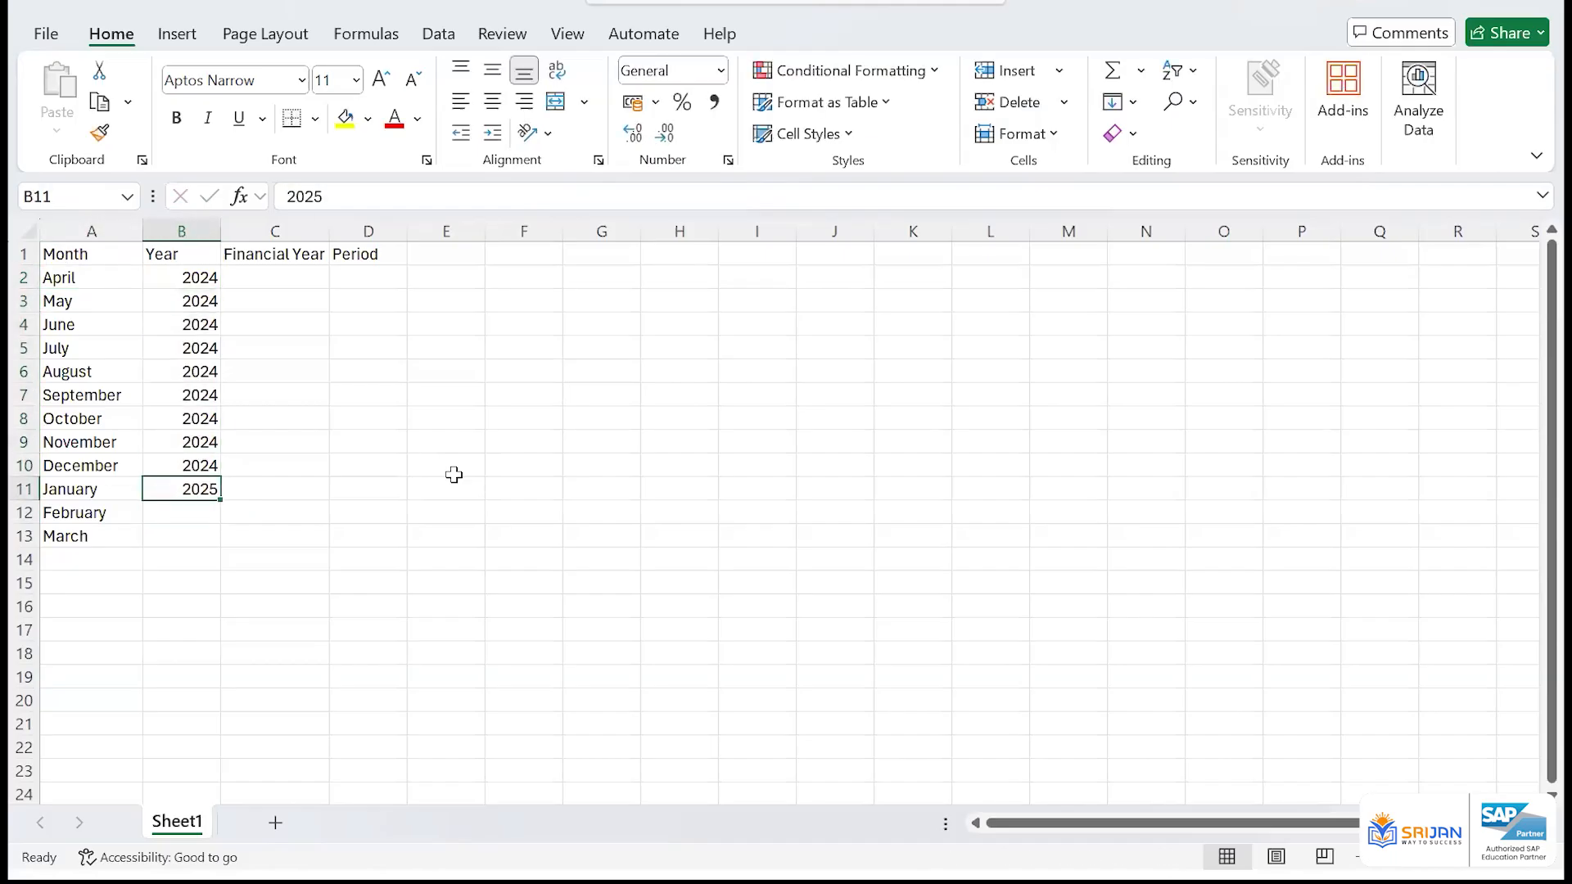
{"action": "key", "text": "shift+Down"}
{"action": "key", "text": "shift+Down"}
{"action": "key", "text": "ctrl+d"}
Enter 2024 as the financial year in C2 and fill it down to C13
{"action": "key", "text": "ctrl+Up"}
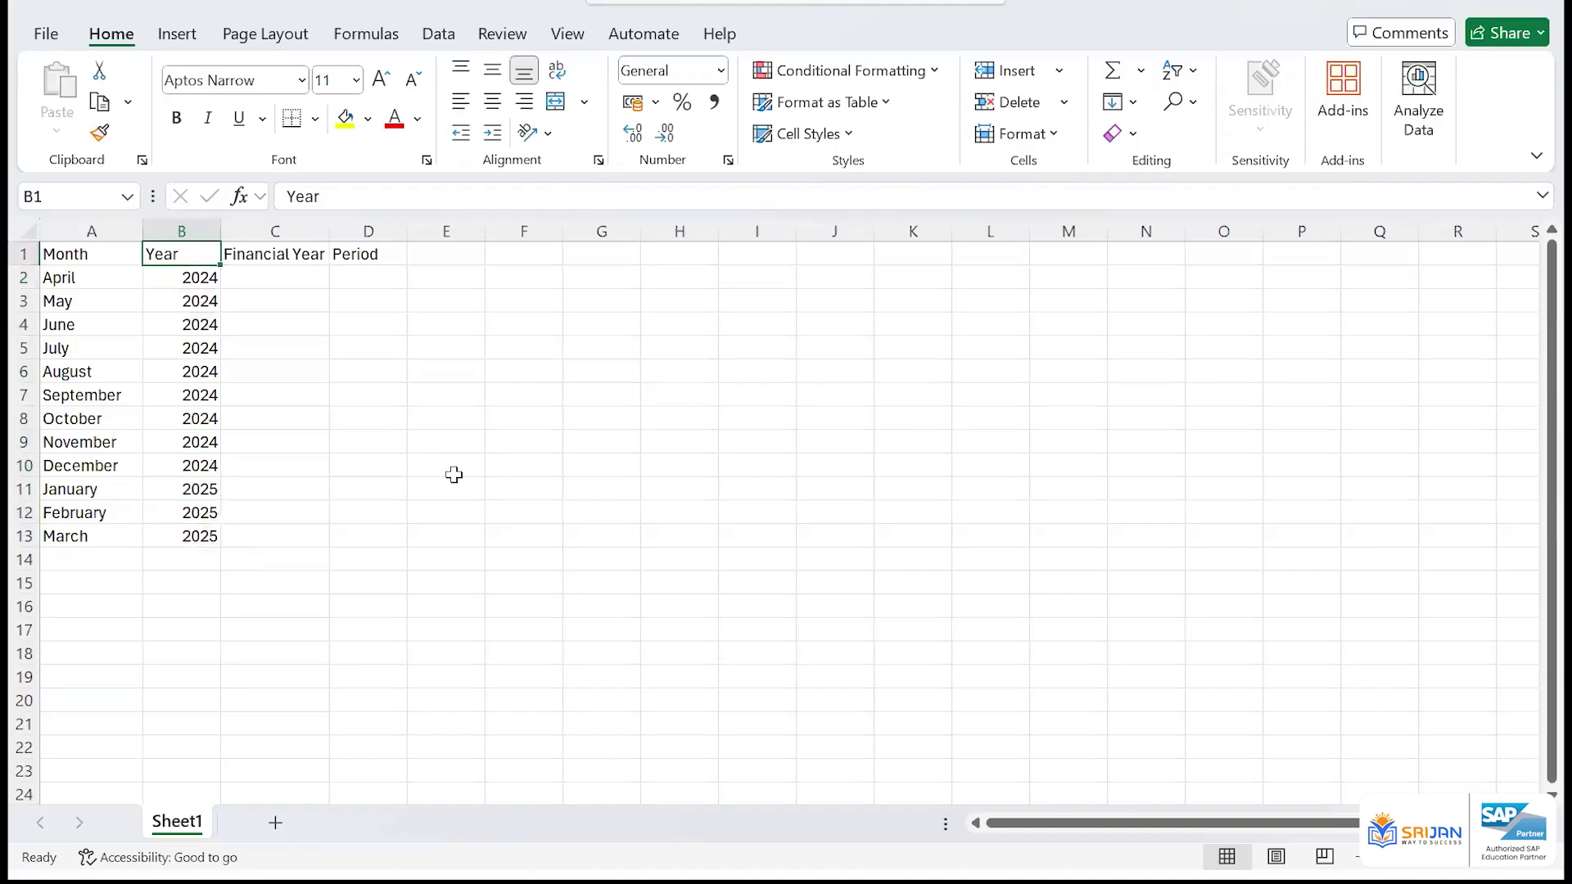
{"action": "key", "text": "Down"}
{"action": "key", "text": "Right"}
{"action": "type", "text": "2024"}
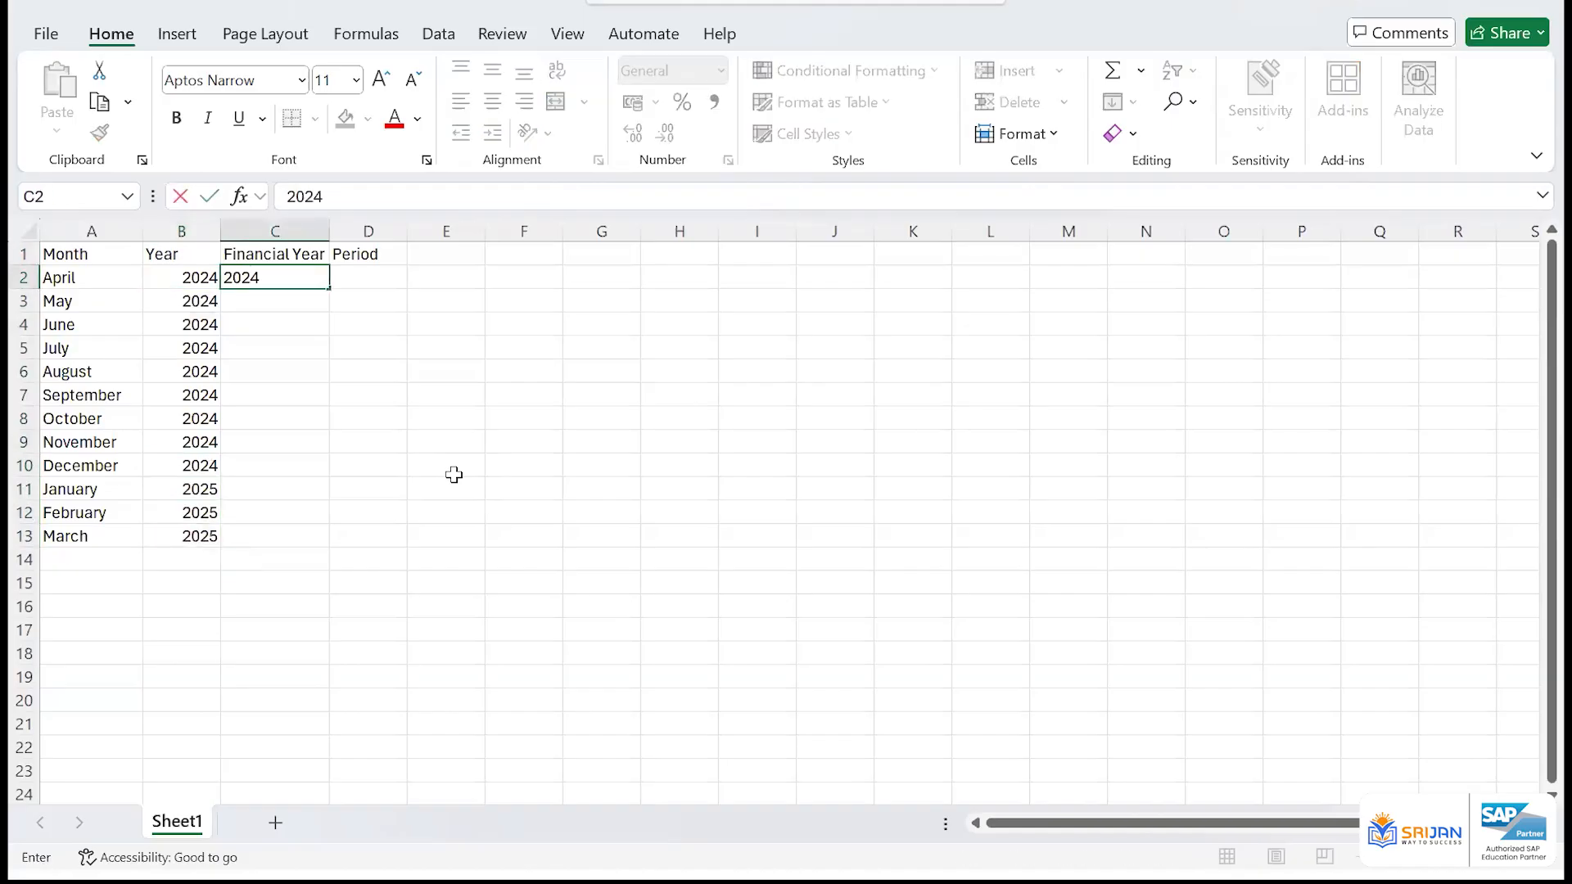
{"action": "key", "text": "Return"}
{"action": "key", "text": "Left"}
{"action": "key", "text": "ctrl+Down"}
{"action": "key", "text": "Right"}
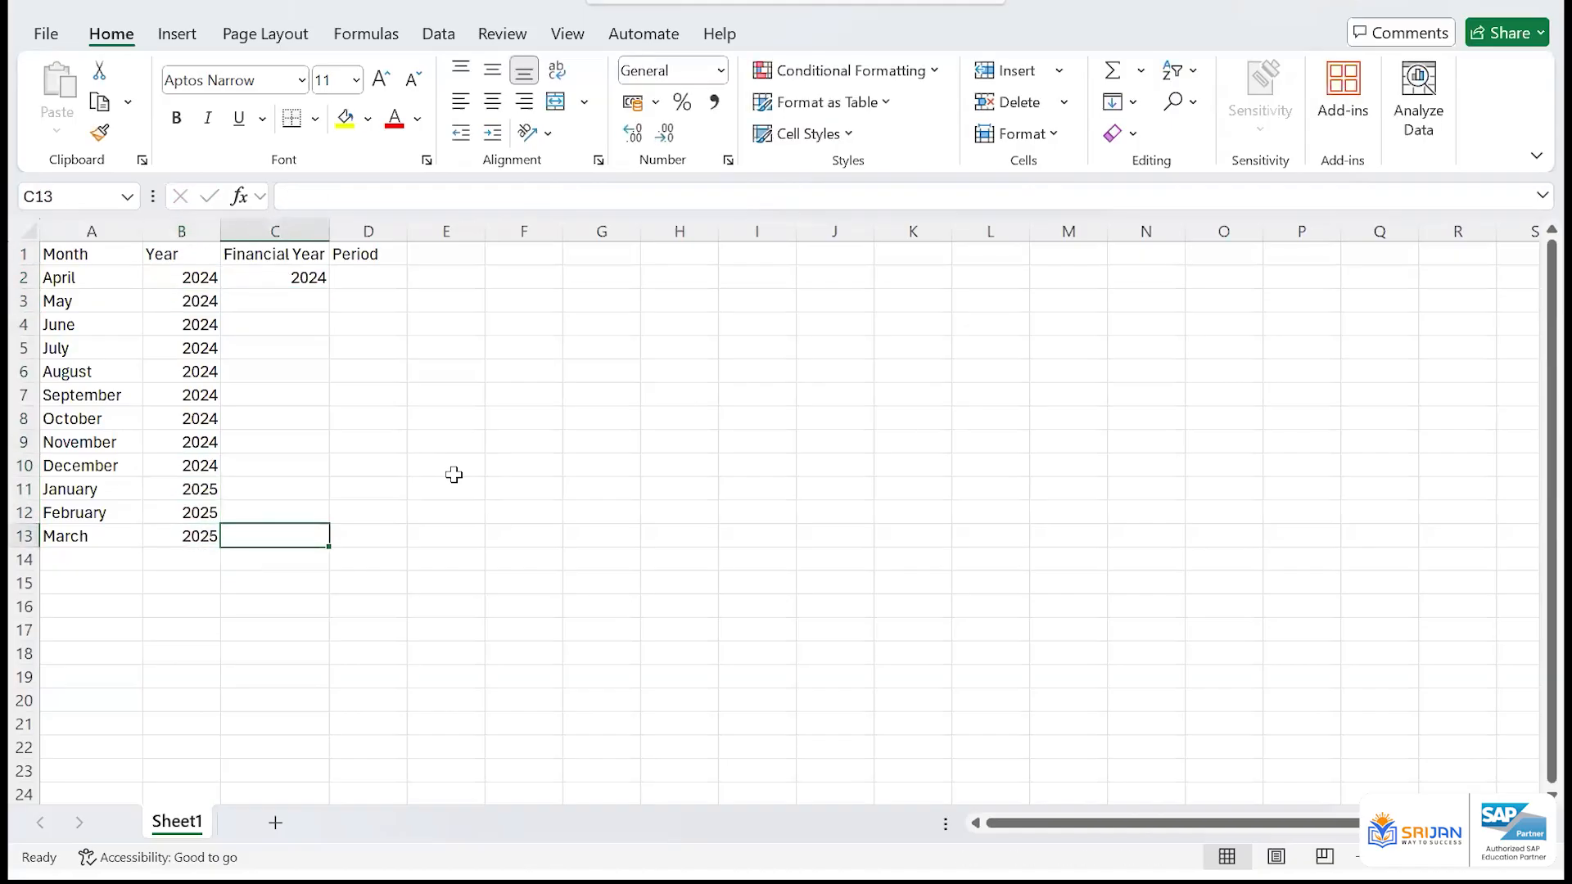
{"action": "key", "text": "ctrl+shift+Up"}
{"action": "key", "text": "ctrl+d"}
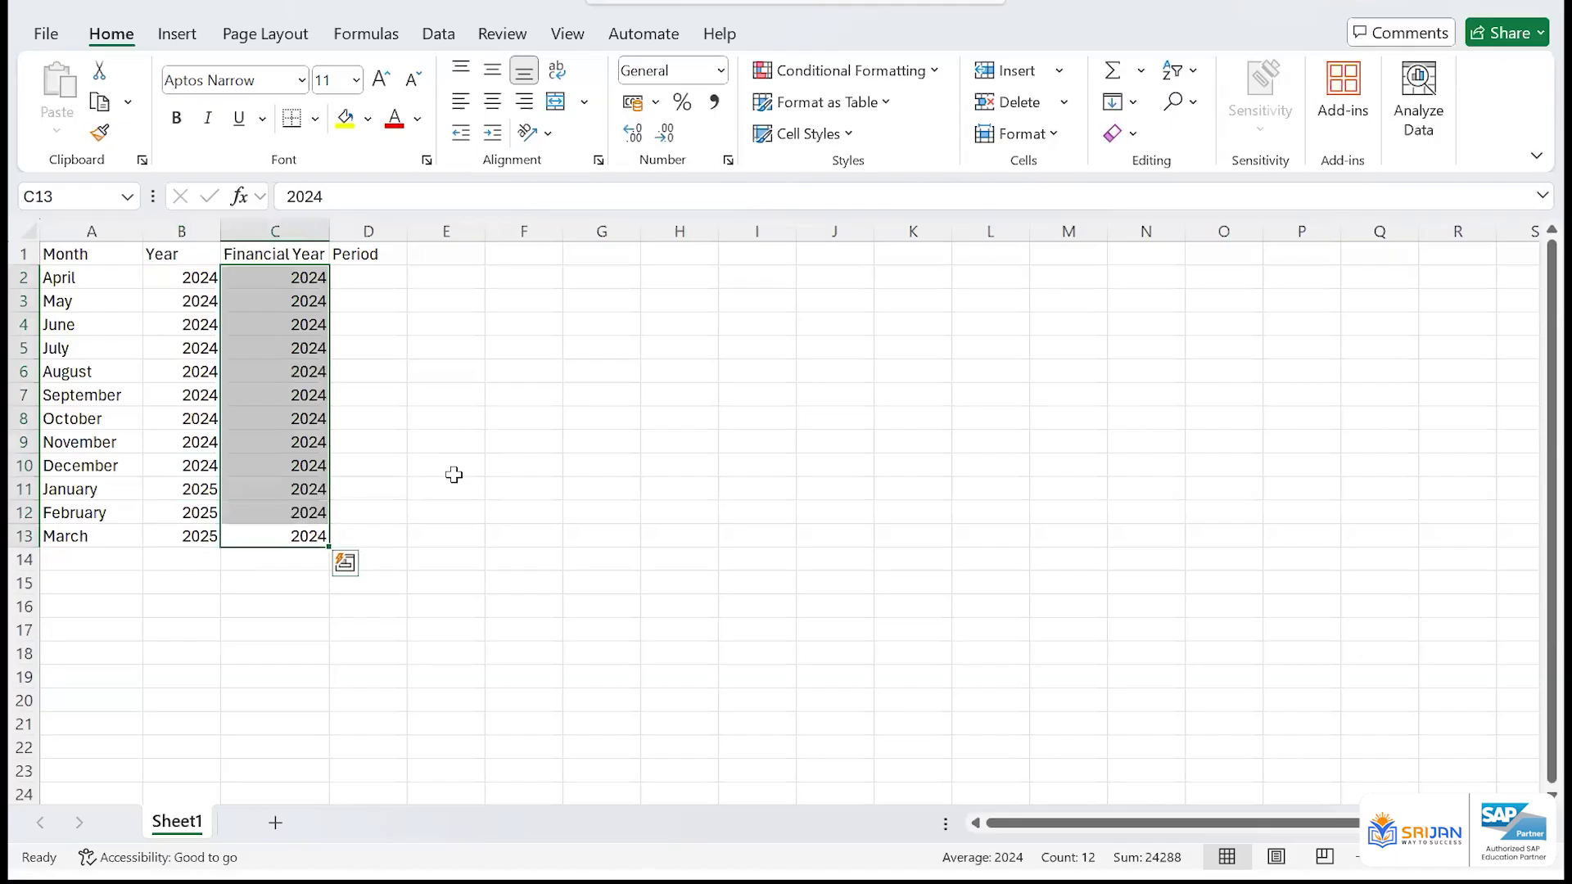
{"action": "left_click", "coordinate": [98, 277]}
{"action": "left_click_drag", "start_coordinate": [95, 253], "coordinate": [335, 516]}
{"action": "left_click", "coordinate": [387, 272]}
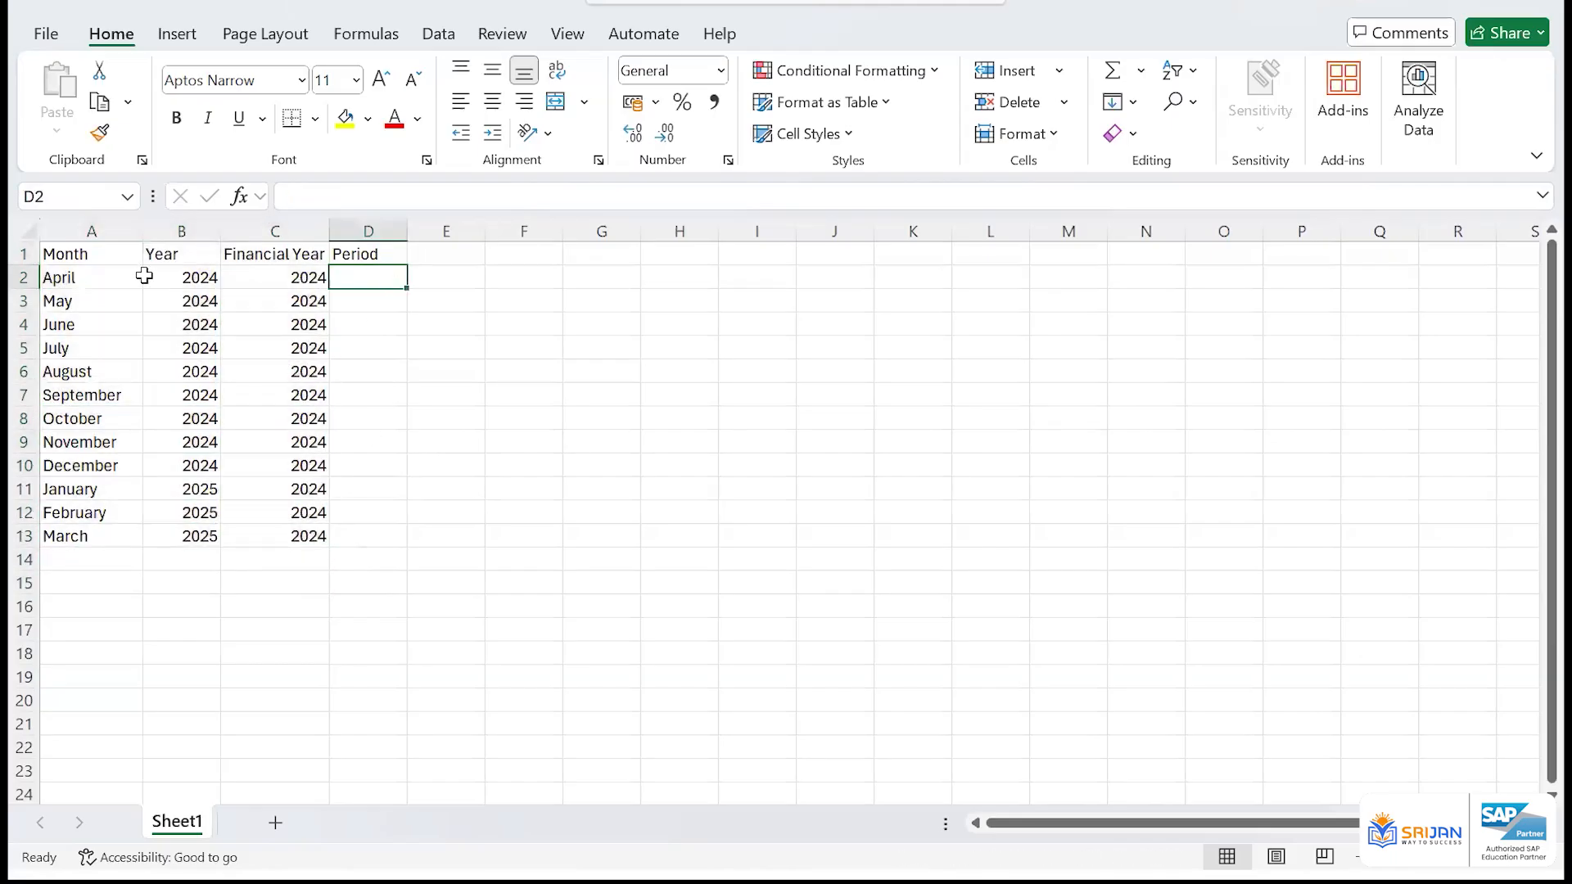
{"action": "left_click", "coordinate": [114, 280]}
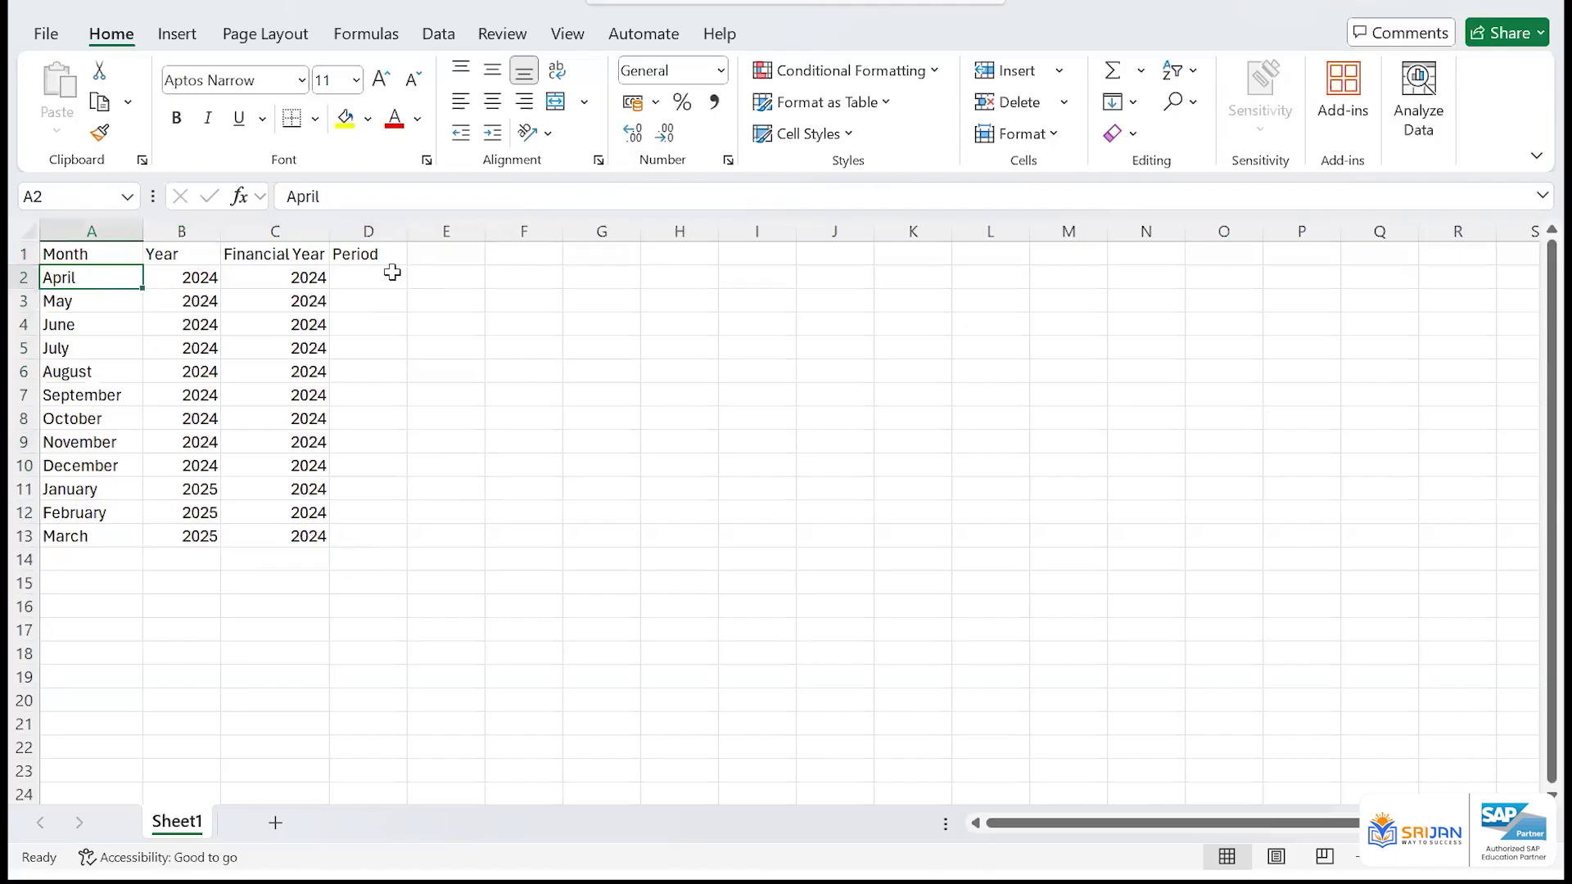
Enter 1 as April's period in D2 and the formula =D2+1 for May in D3
{"action": "left_click", "coordinate": [393, 275]}
{"action": "type", "text": "1"}
{"action": "key", "text": "Return"}
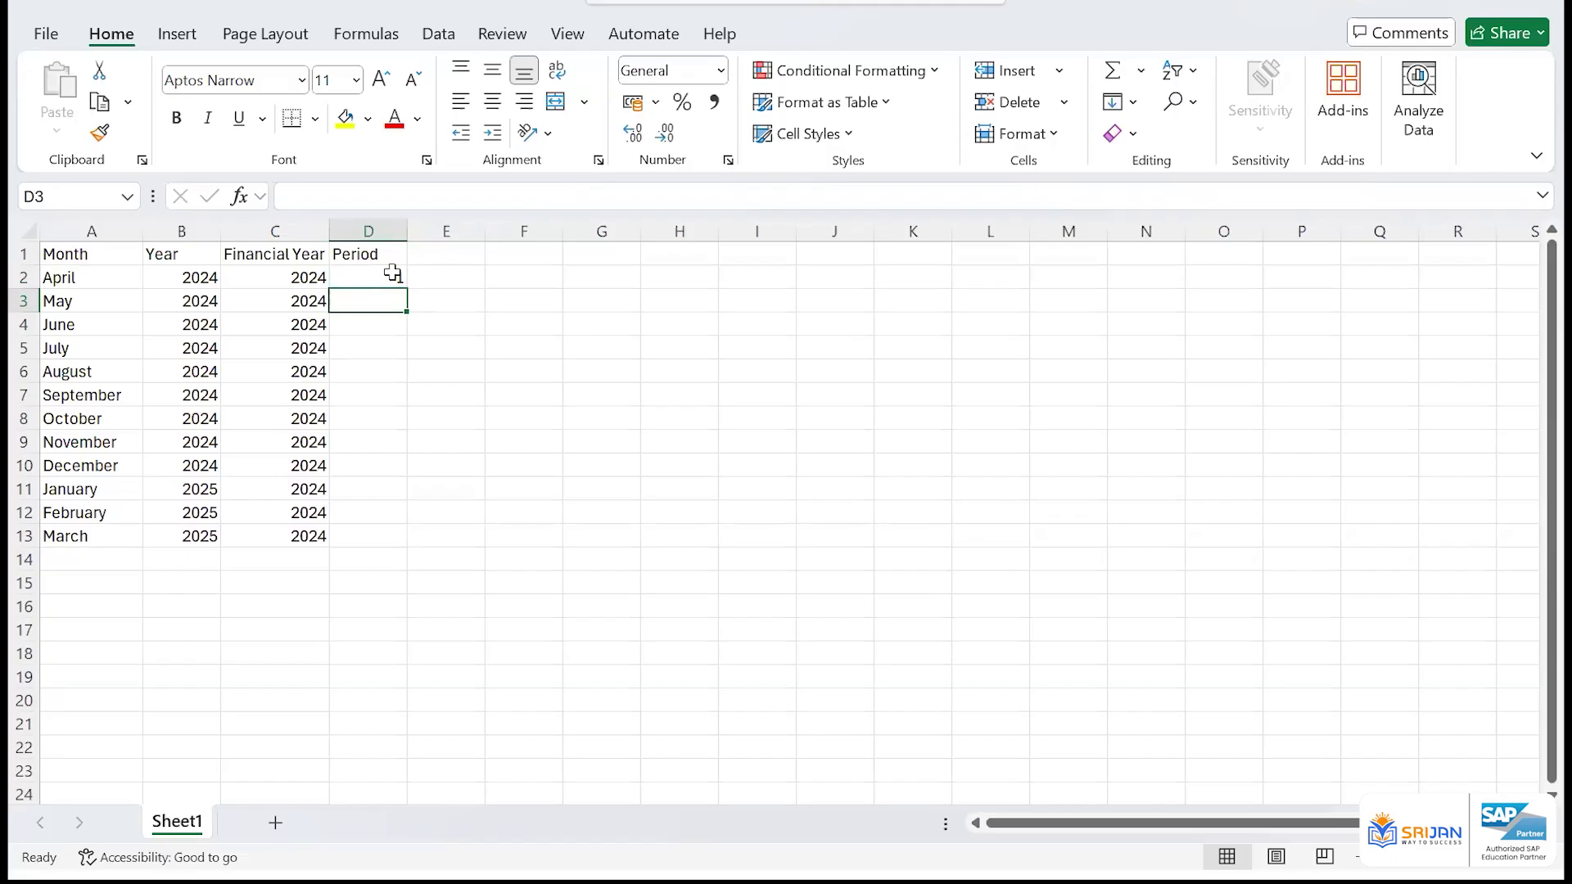
{"action": "type", "text": "=D2+1"}
{"action": "key", "text": "Return"}
Fill the period formula from D3 down to March's row in D13
{"action": "key", "text": "Left"}
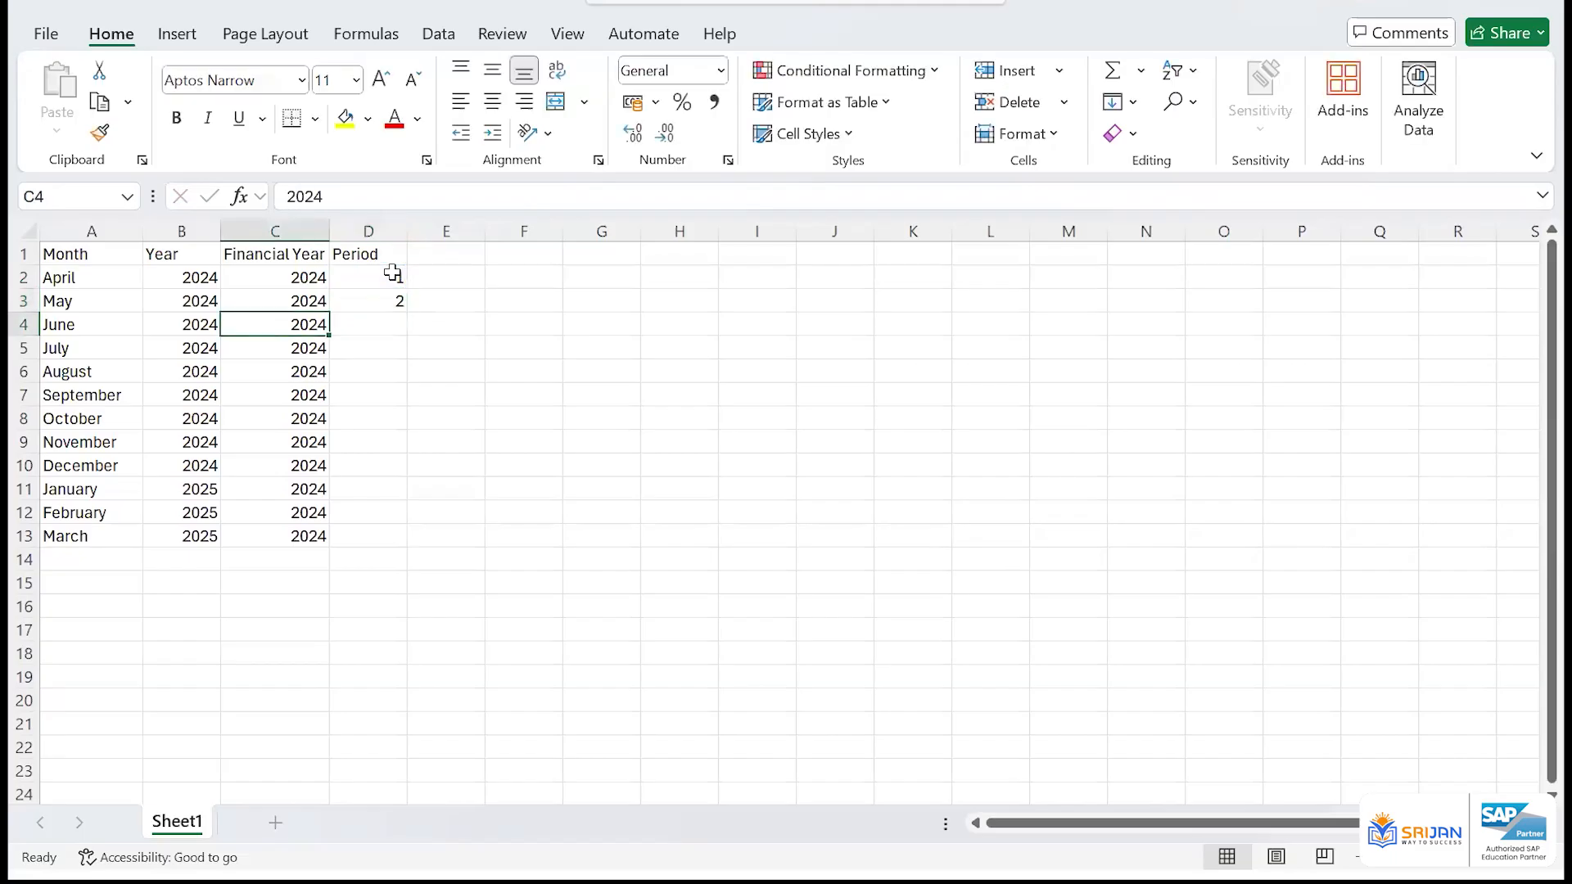
{"action": "key", "text": "ctrl+Down"}
{"action": "key", "text": "Right"}
{"action": "key", "text": "ctrl+shift+Up"}
{"action": "key", "text": "ctrl+d"}
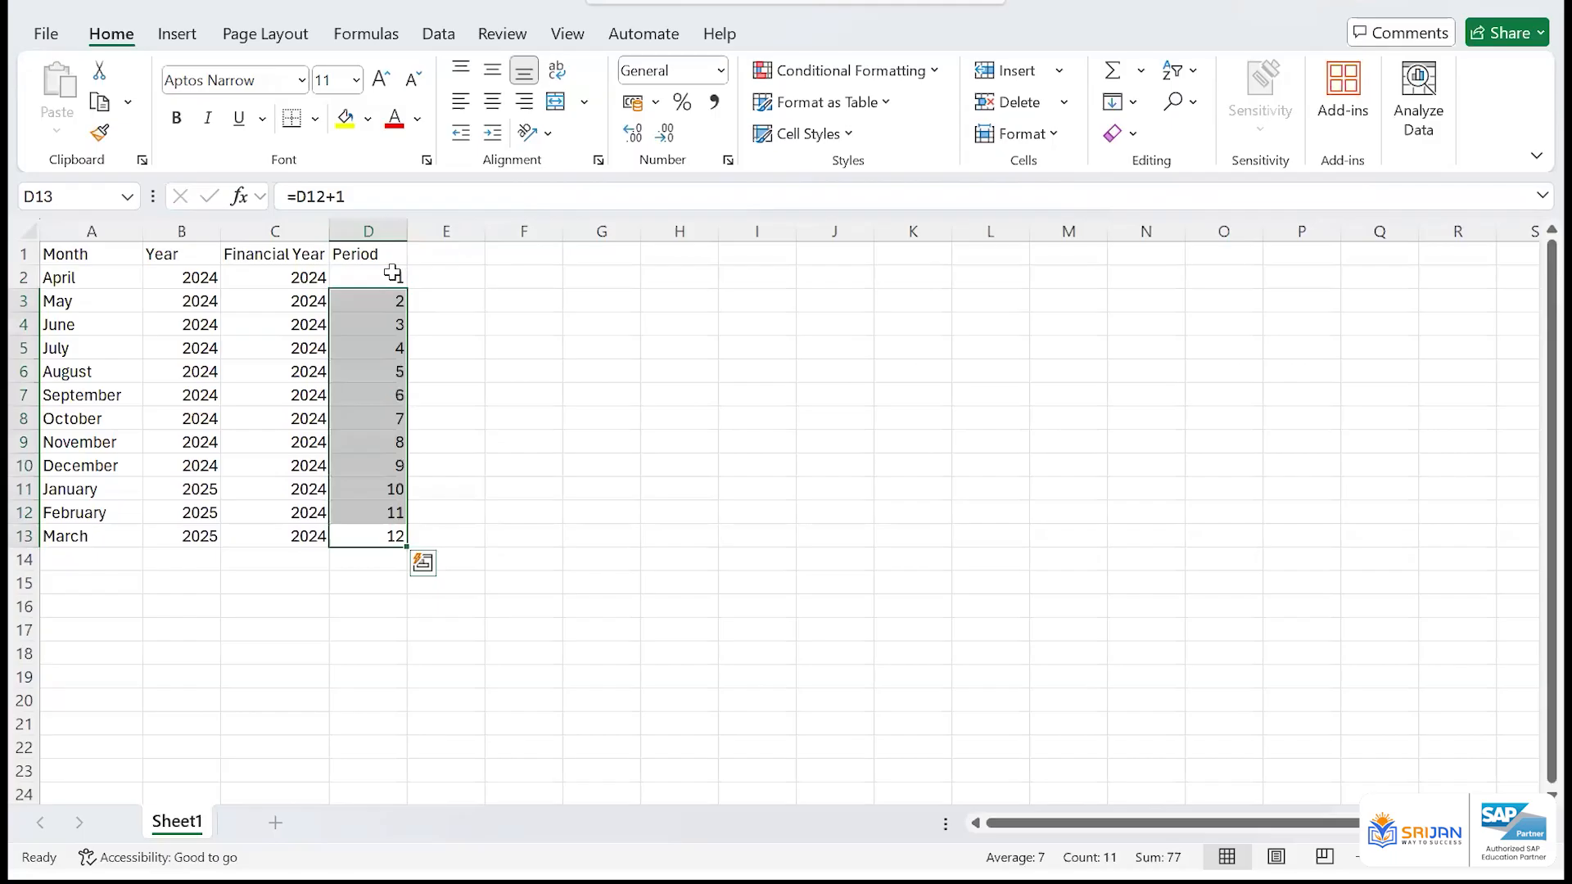
{"action": "key", "text": "Down"}
{"action": "key", "text": "Down"}
{"action": "key", "text": "Up"}
{"action": "key", "text": "Up"}
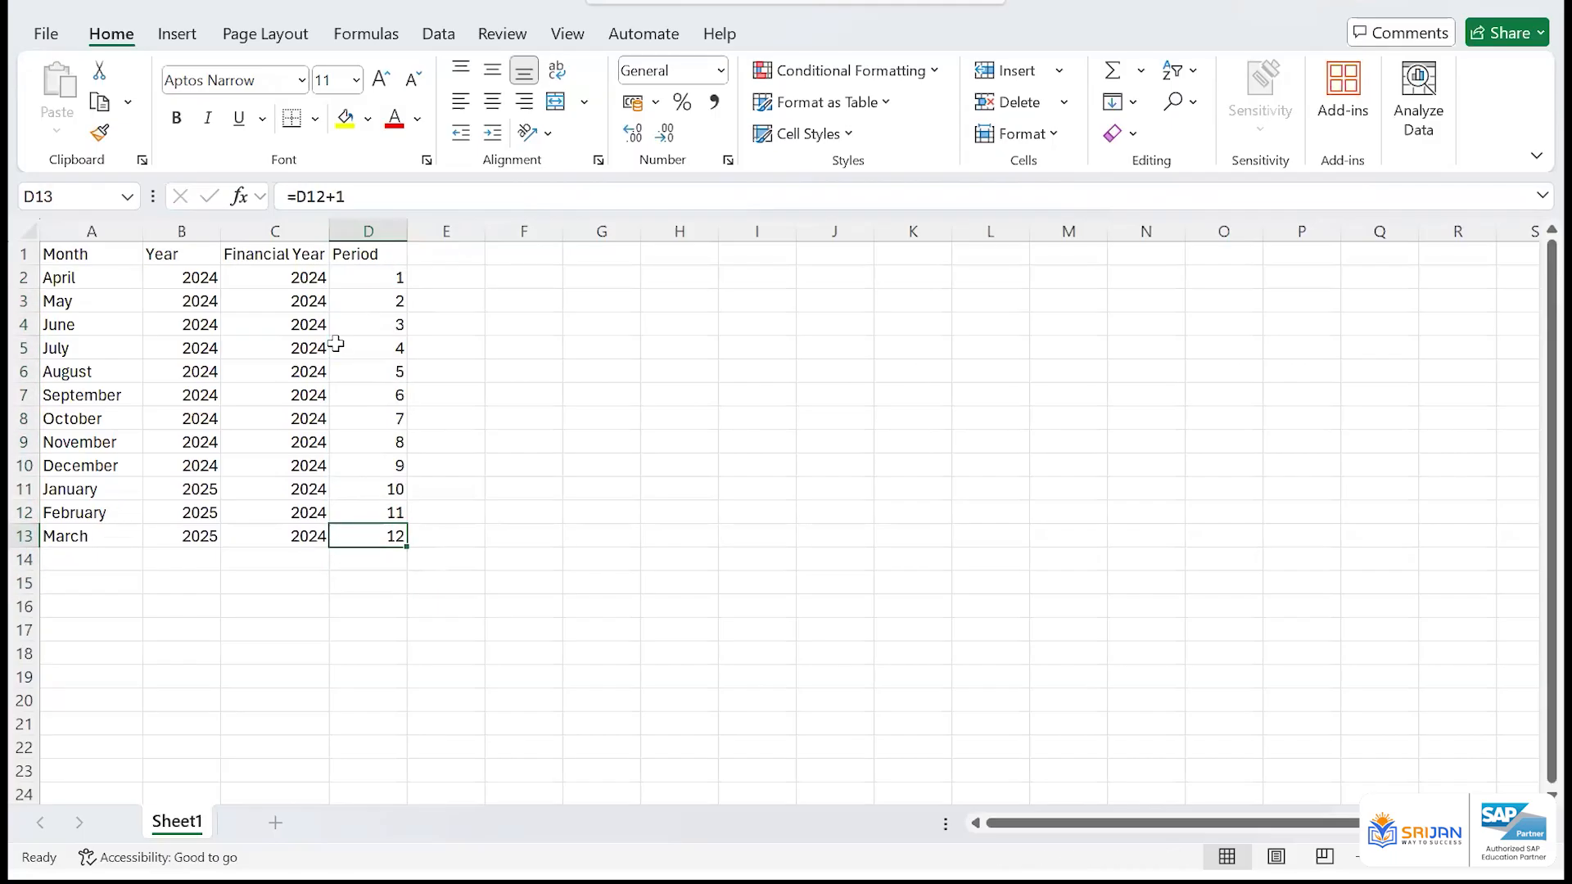
{"action": "left_click_drag", "start_coordinate": [386, 277], "coordinate": [386, 534]}
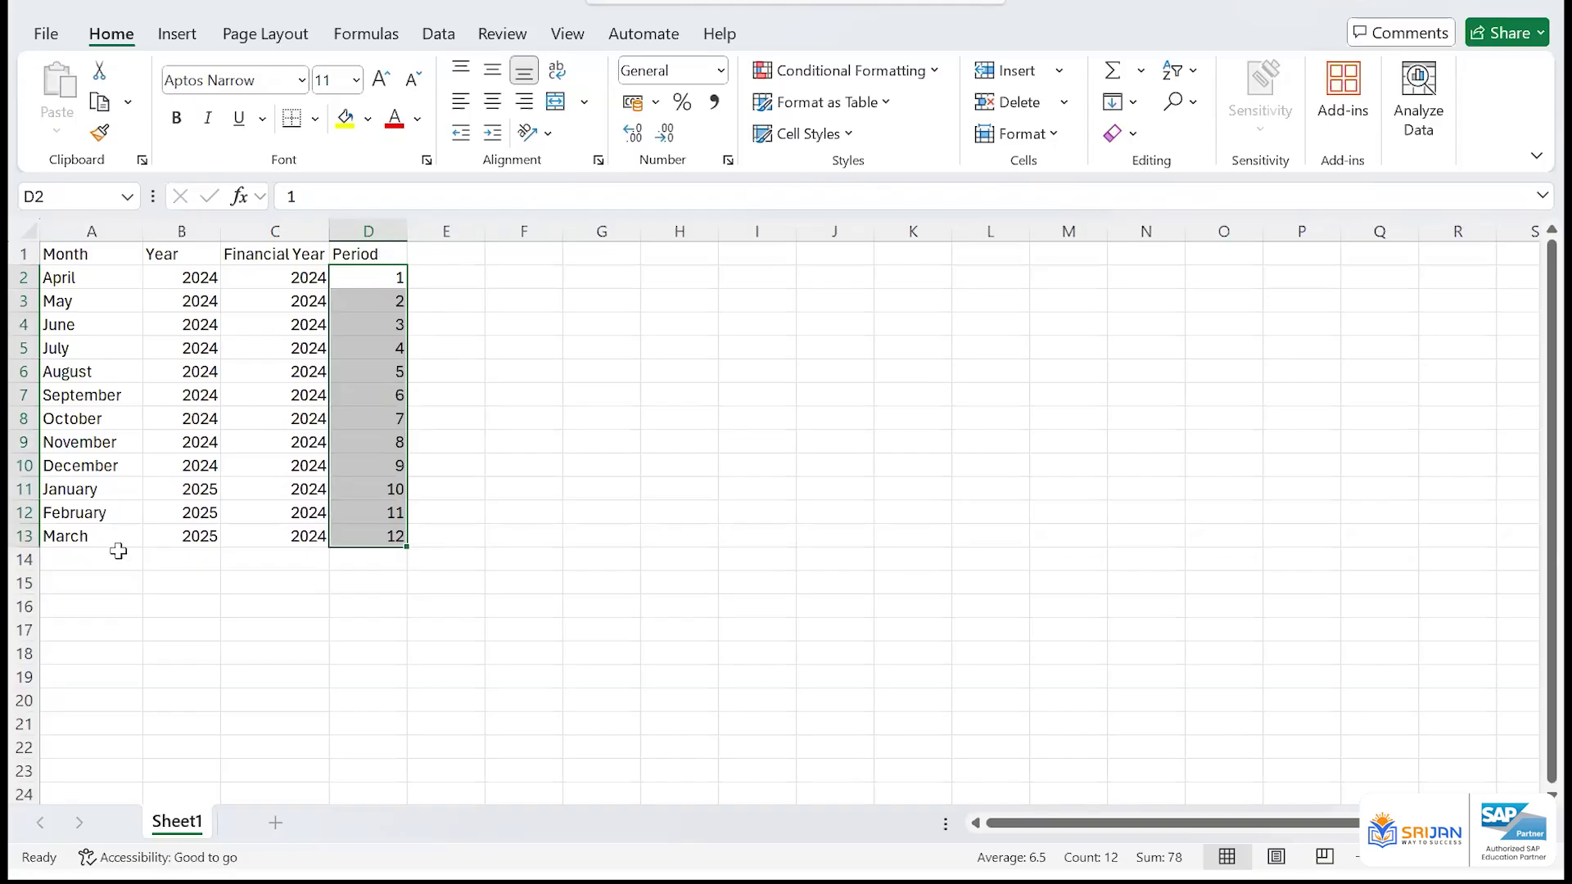
Add the extra periods 13, 14, 15 and 16 in D14:D17 below the twelve regular periods
{"action": "left_click", "coordinate": [92, 559]}
{"action": "left_click", "coordinate": [394, 561]}
{"action": "type", "text": "1"}
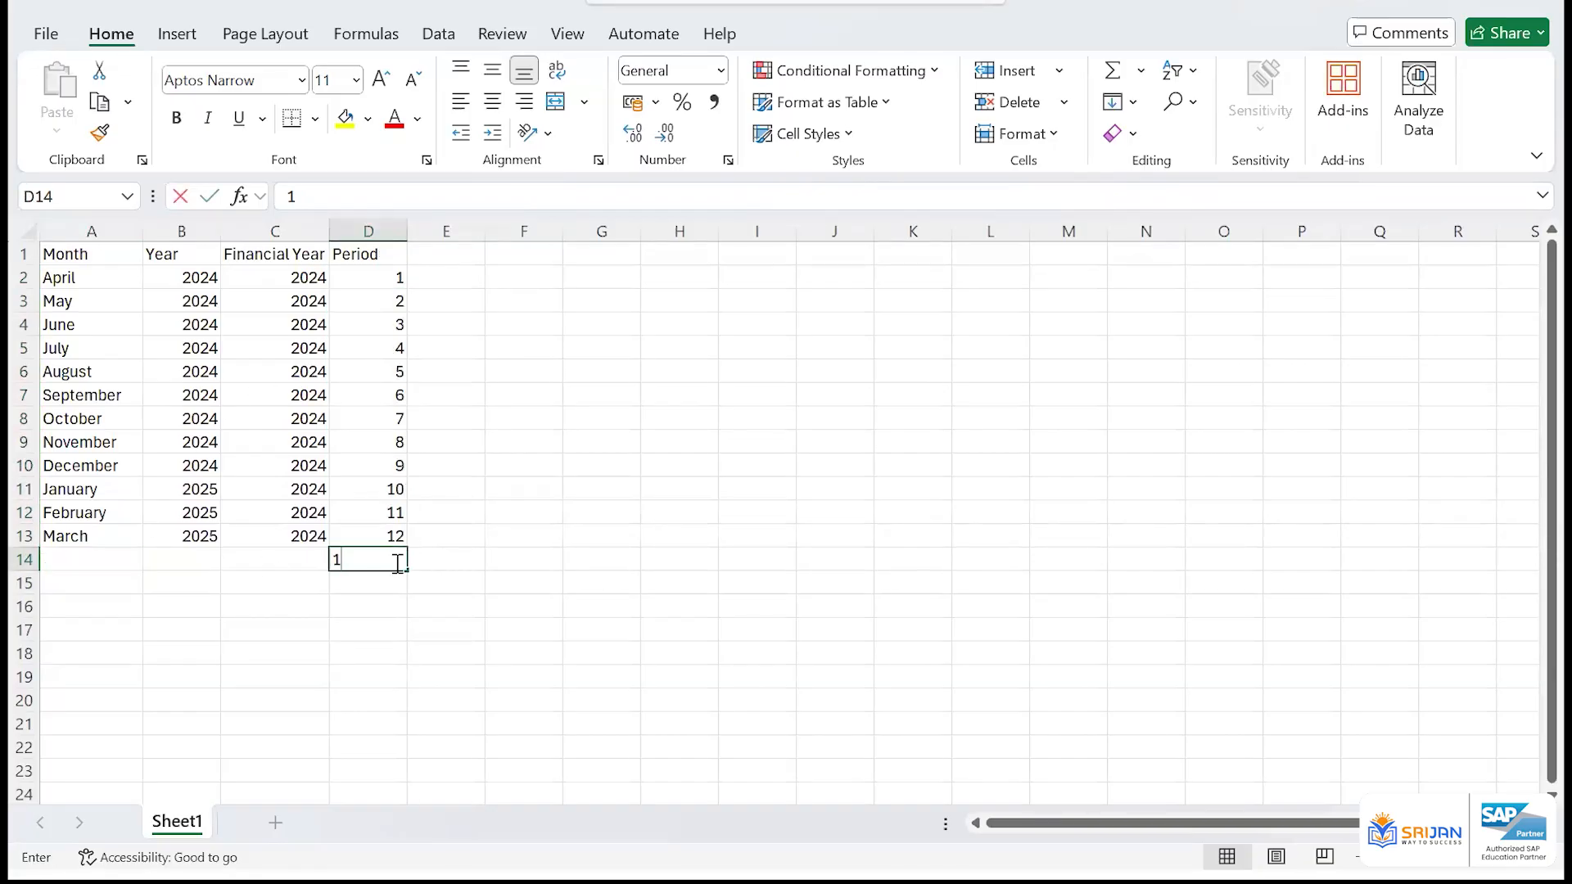
{"action": "type", "text": "3"}
{"action": "key", "text": "Return"}
{"action": "type", "text": "14"}
{"action": "key", "text": "Return"}
{"action": "type", "text": "15"}
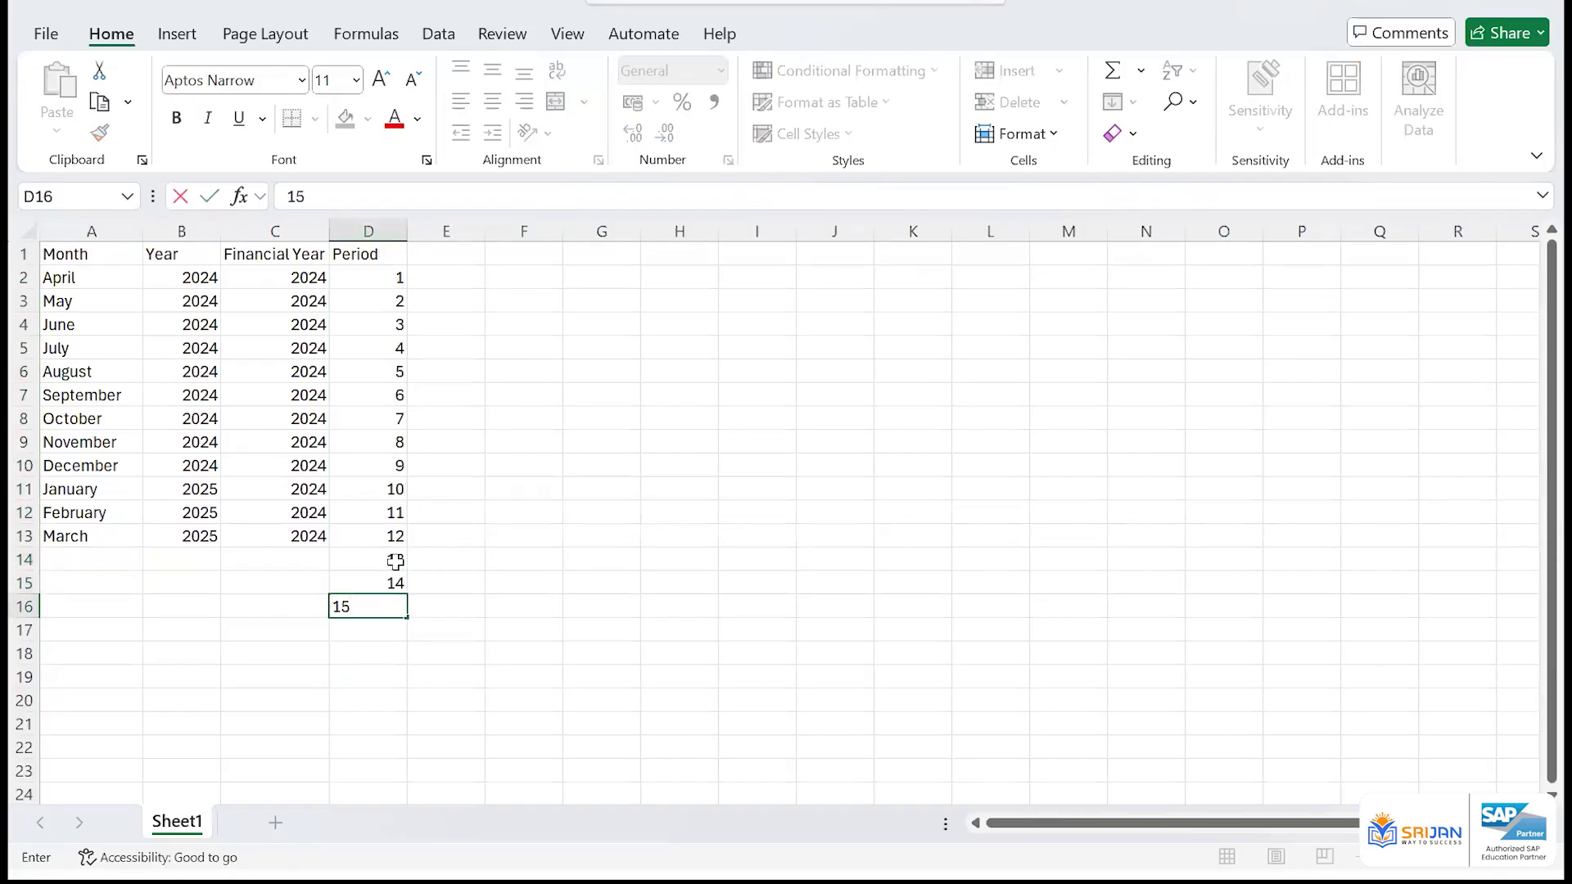
{"action": "key", "text": "Return"}
{"action": "type", "text": "16"}
{"action": "key", "text": "ctrl+Return"}
{"action": "key", "text": "Return"}
{"action": "key", "text": "Up"}
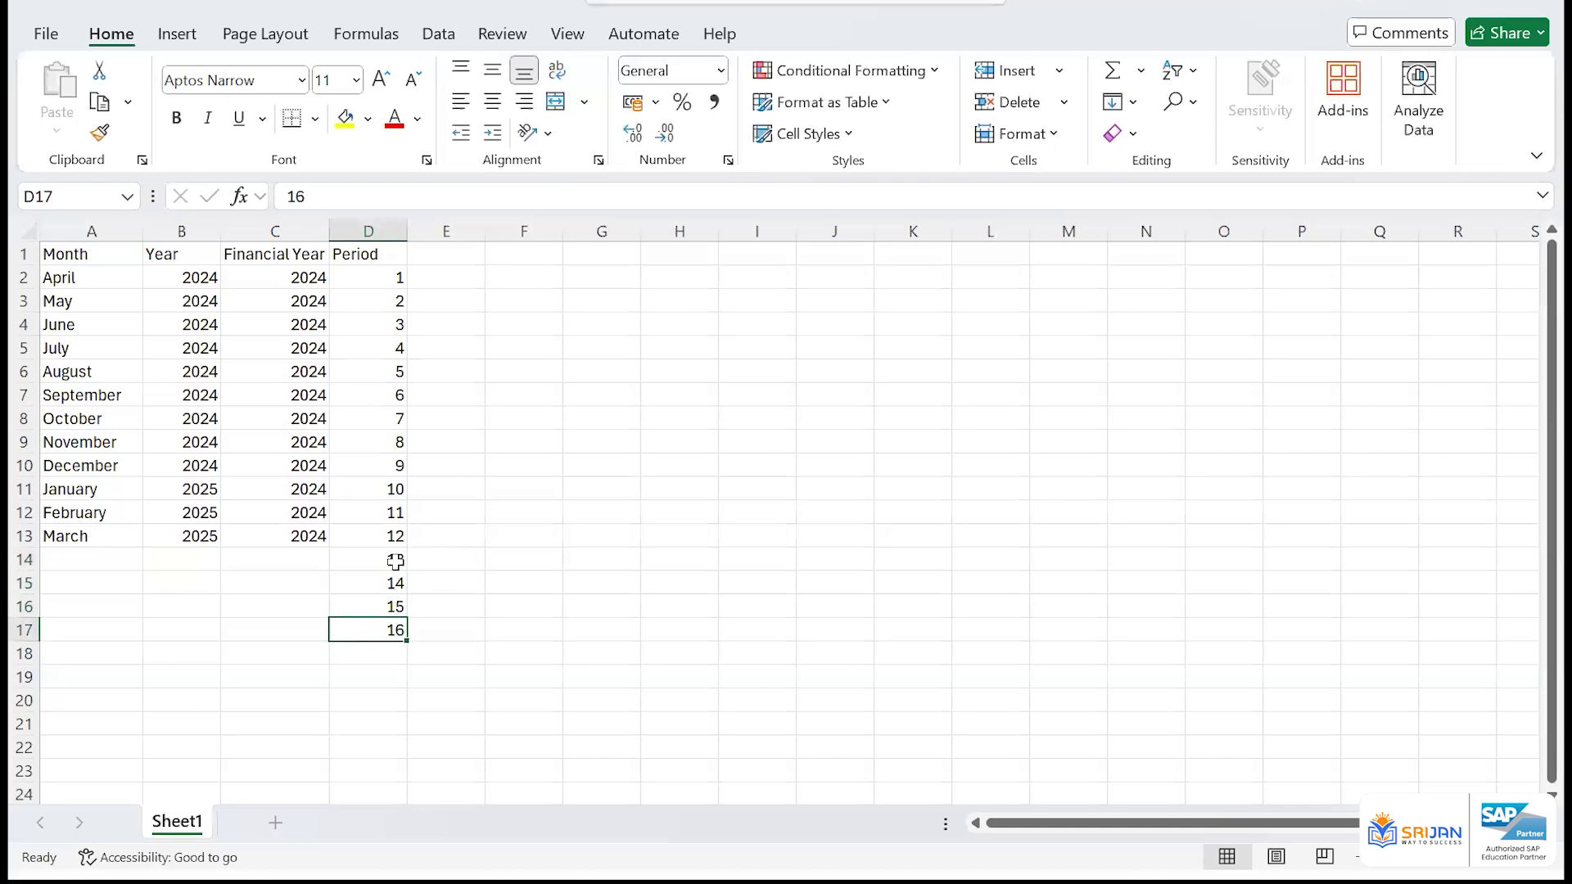
Extend the month series from March in A13 down to A17, adding April through July
{"action": "key", "text": "Left"}
{"action": "key", "text": "Left"}
{"action": "key", "text": "Left"}
{"action": "key", "text": "Up"}
{"action": "key", "text": "Up"}
{"action": "key", "text": "Up"}
{"action": "key", "text": "Up"}
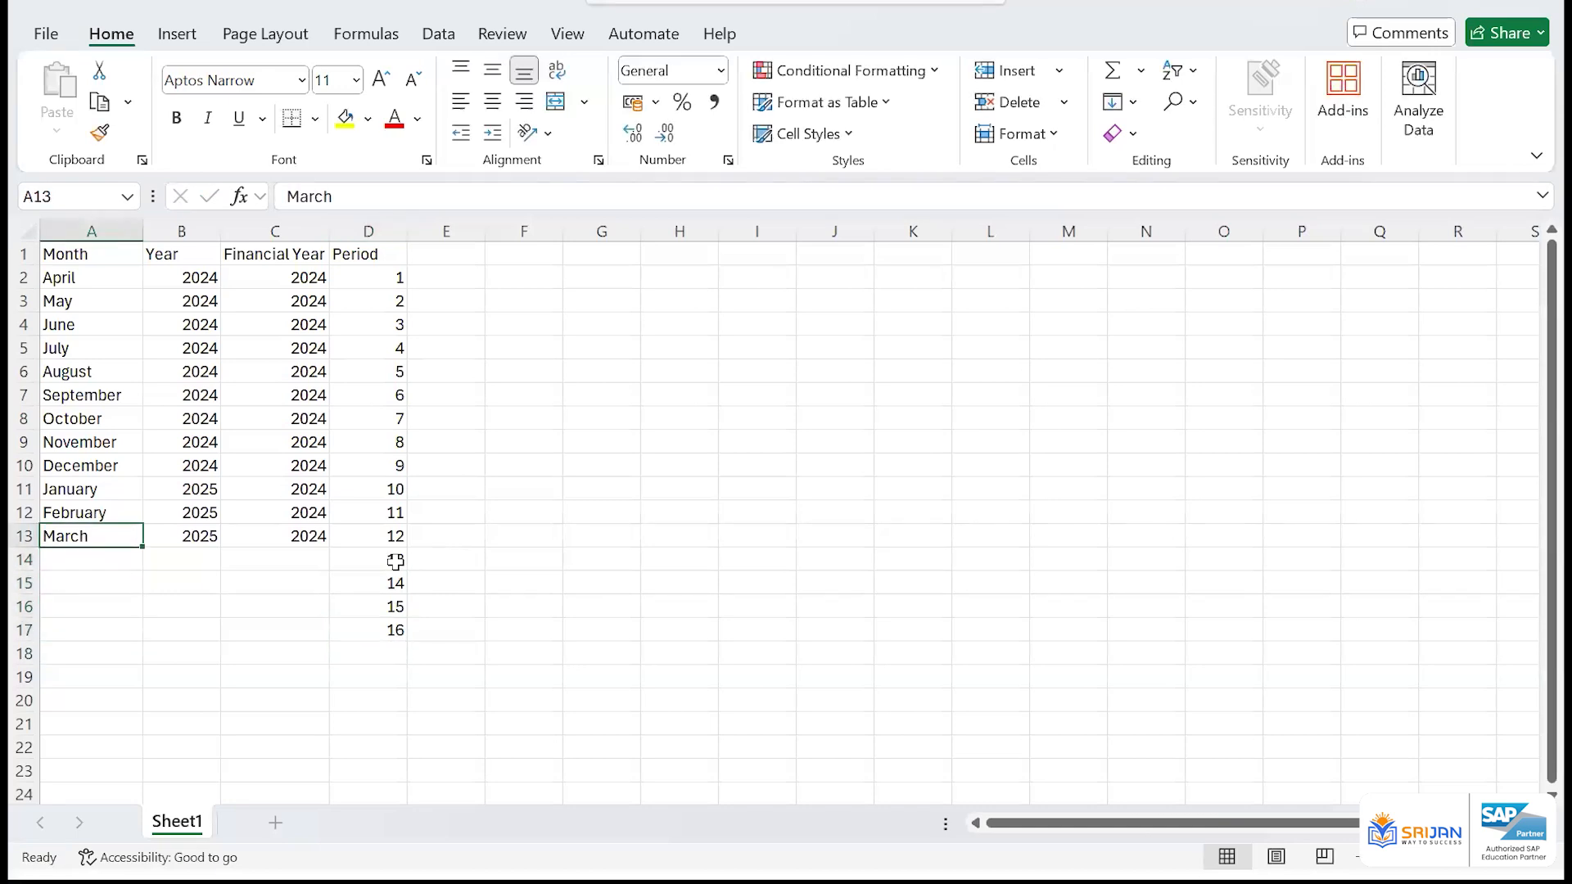
{"action": "left_click_drag", "start_coordinate": [142, 547], "coordinate": [133, 644]}
Fill the year 2025 from B13 down to B17 for the added months
{"action": "left_click", "coordinate": [207, 561]}
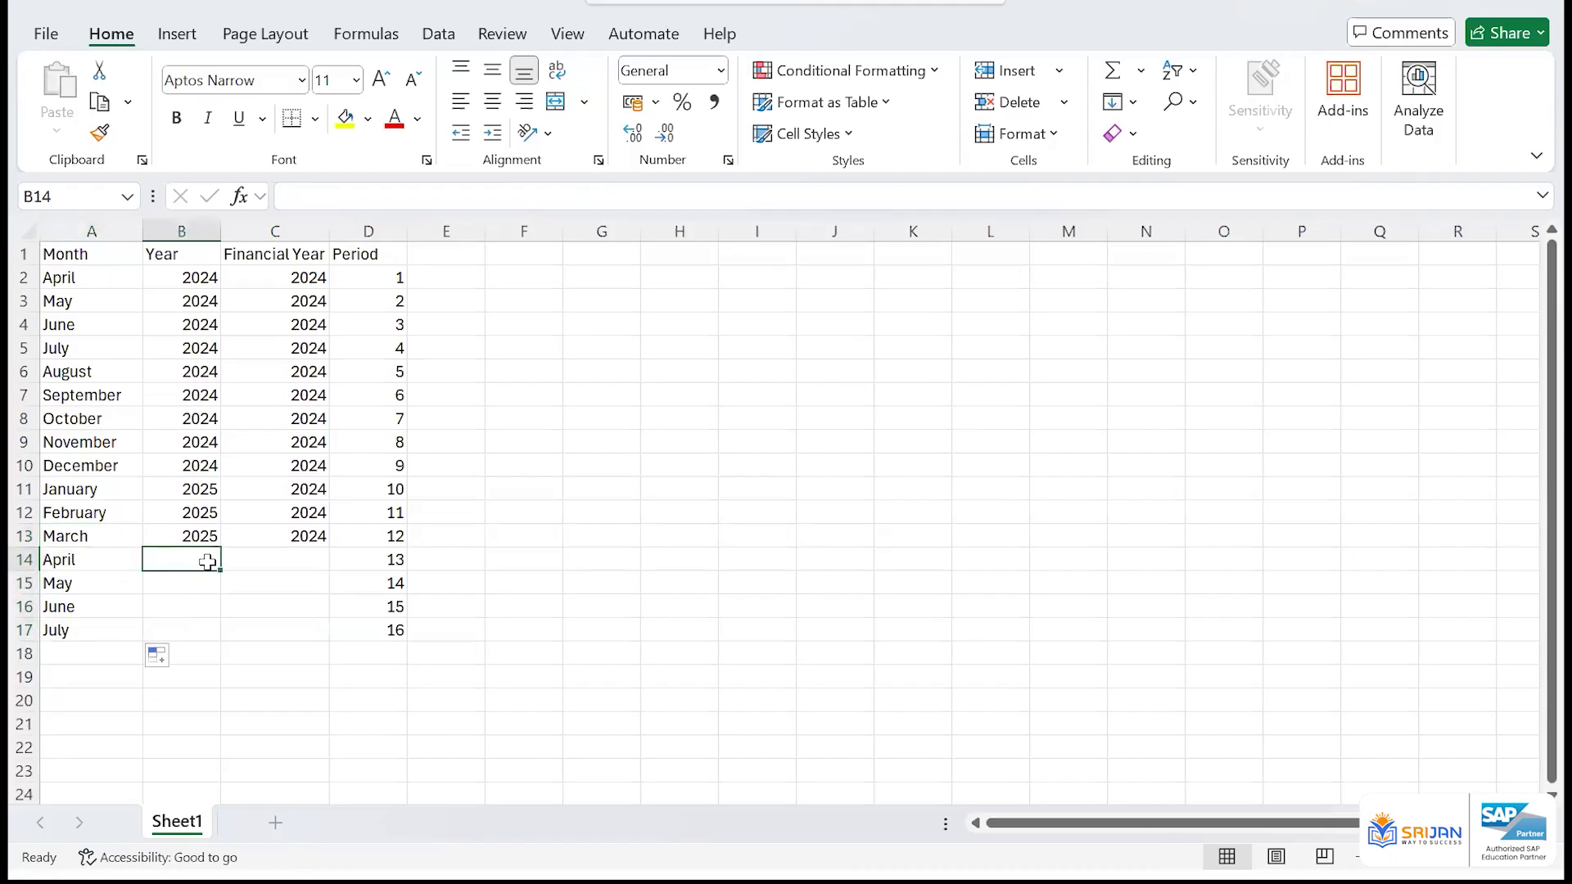
{"action": "key", "text": "Up"}
{"action": "key", "text": "shift+Down"}
{"action": "key", "text": "shift+Down"}
{"action": "key", "text": "shift+Down"}
{"action": "key", "text": "shift+Down"}
{"action": "key", "text": "ctrl+d"}
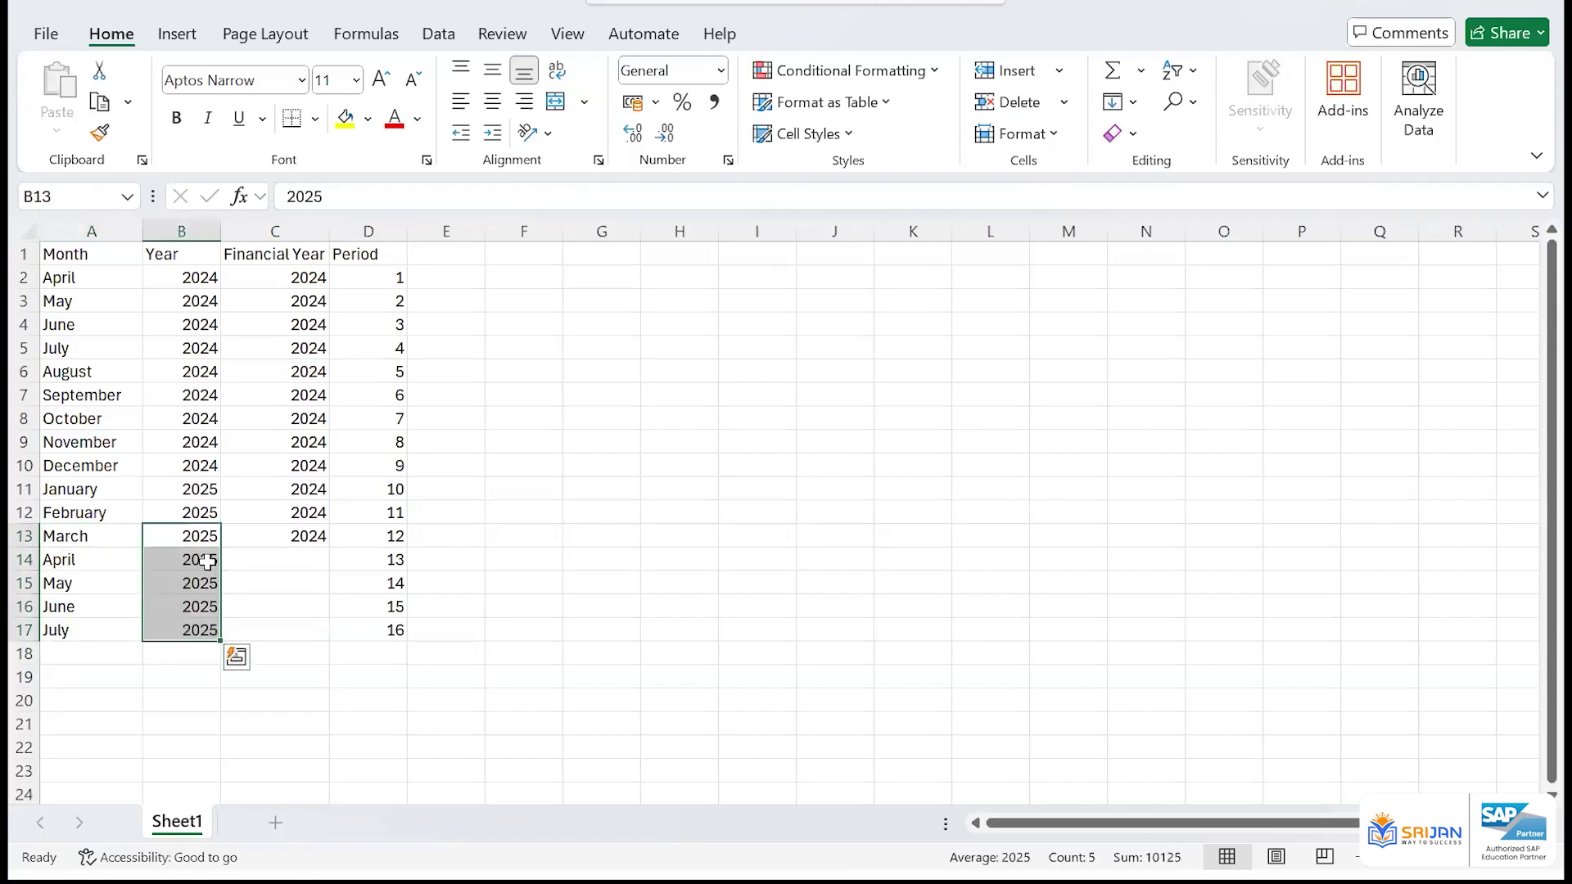
Examine periods 13 to 16 in comparison with the regular April-to-March rows and their financial year
{"action": "key", "text": "Right"}
{"action": "key", "text": "Down"}
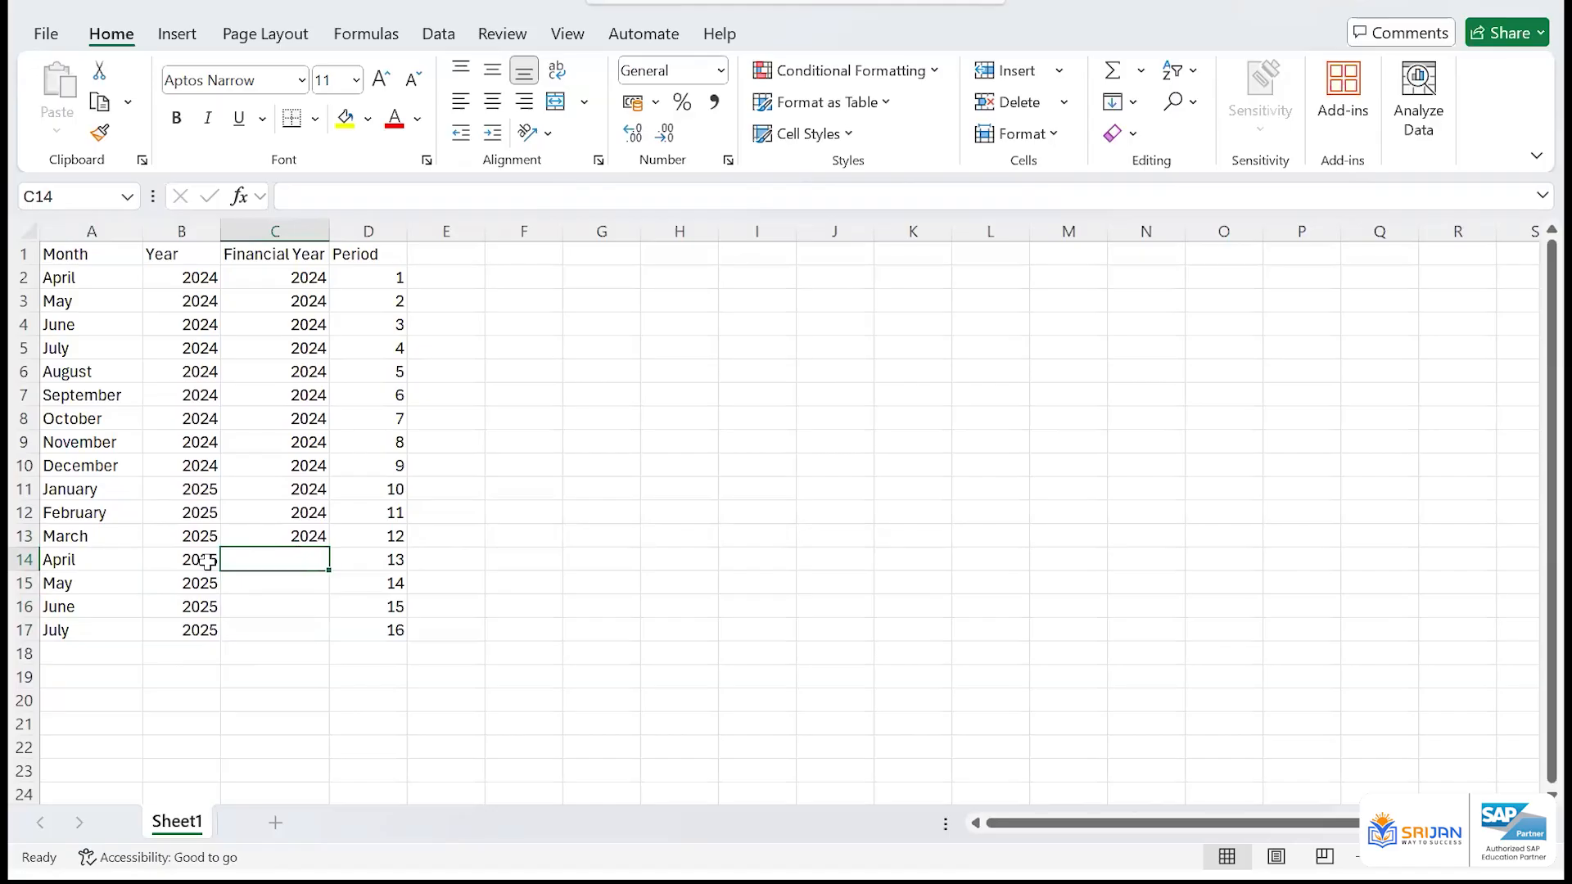
{"action": "key", "text": "Up"}
{"action": "key", "text": "Right"}
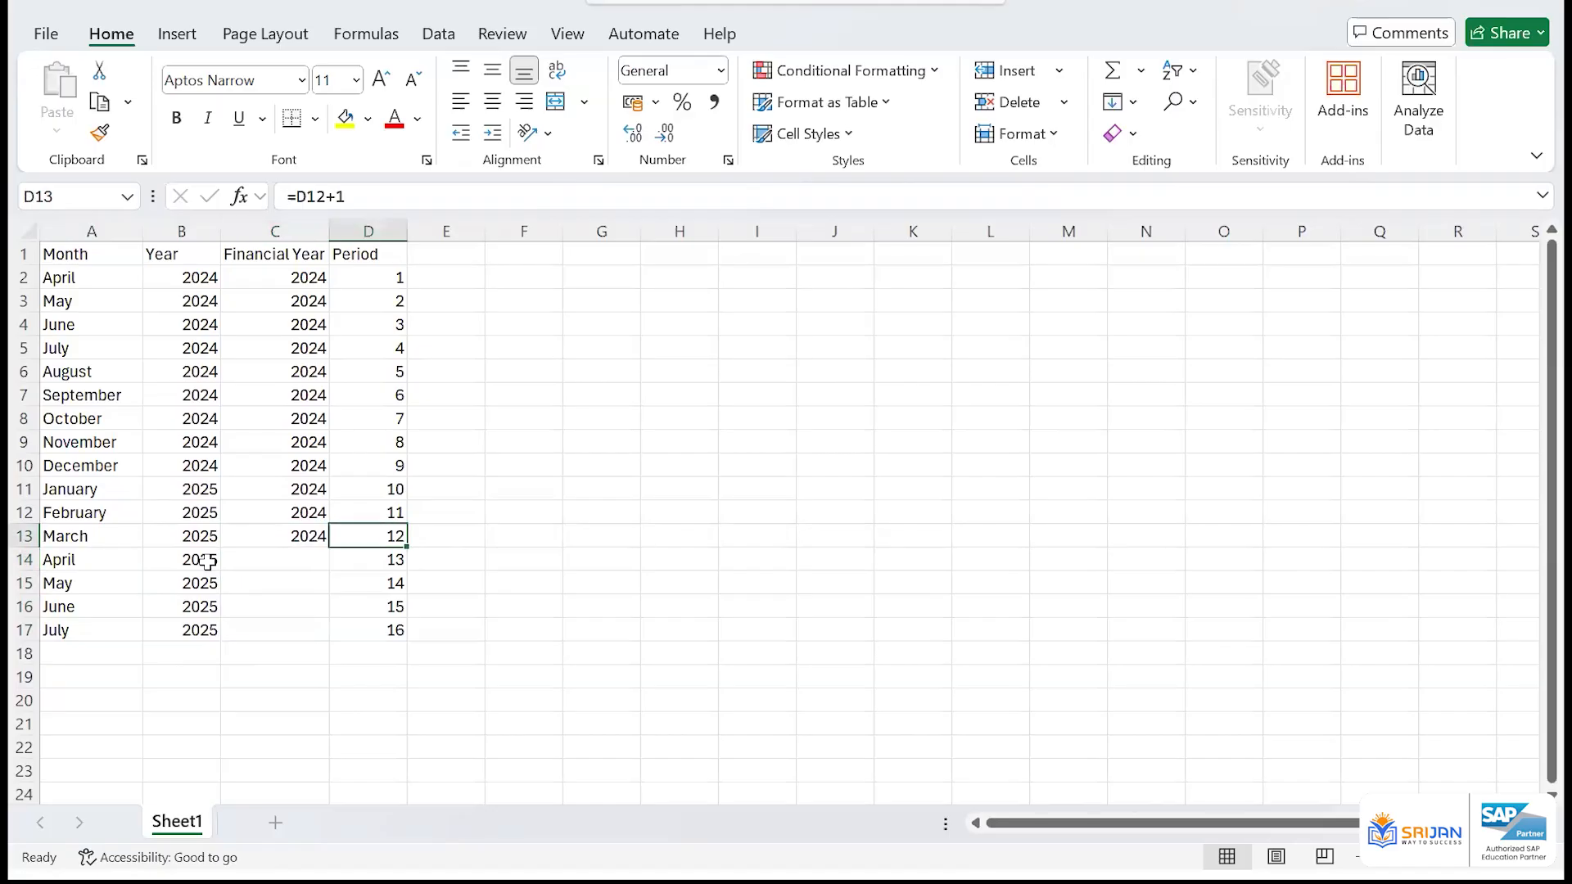
{"action": "key", "text": "Down"}
{"action": "key", "text": "shift+Down"}
{"action": "key", "text": "shift+Down"}
{"action": "key", "text": "shift+Down"}
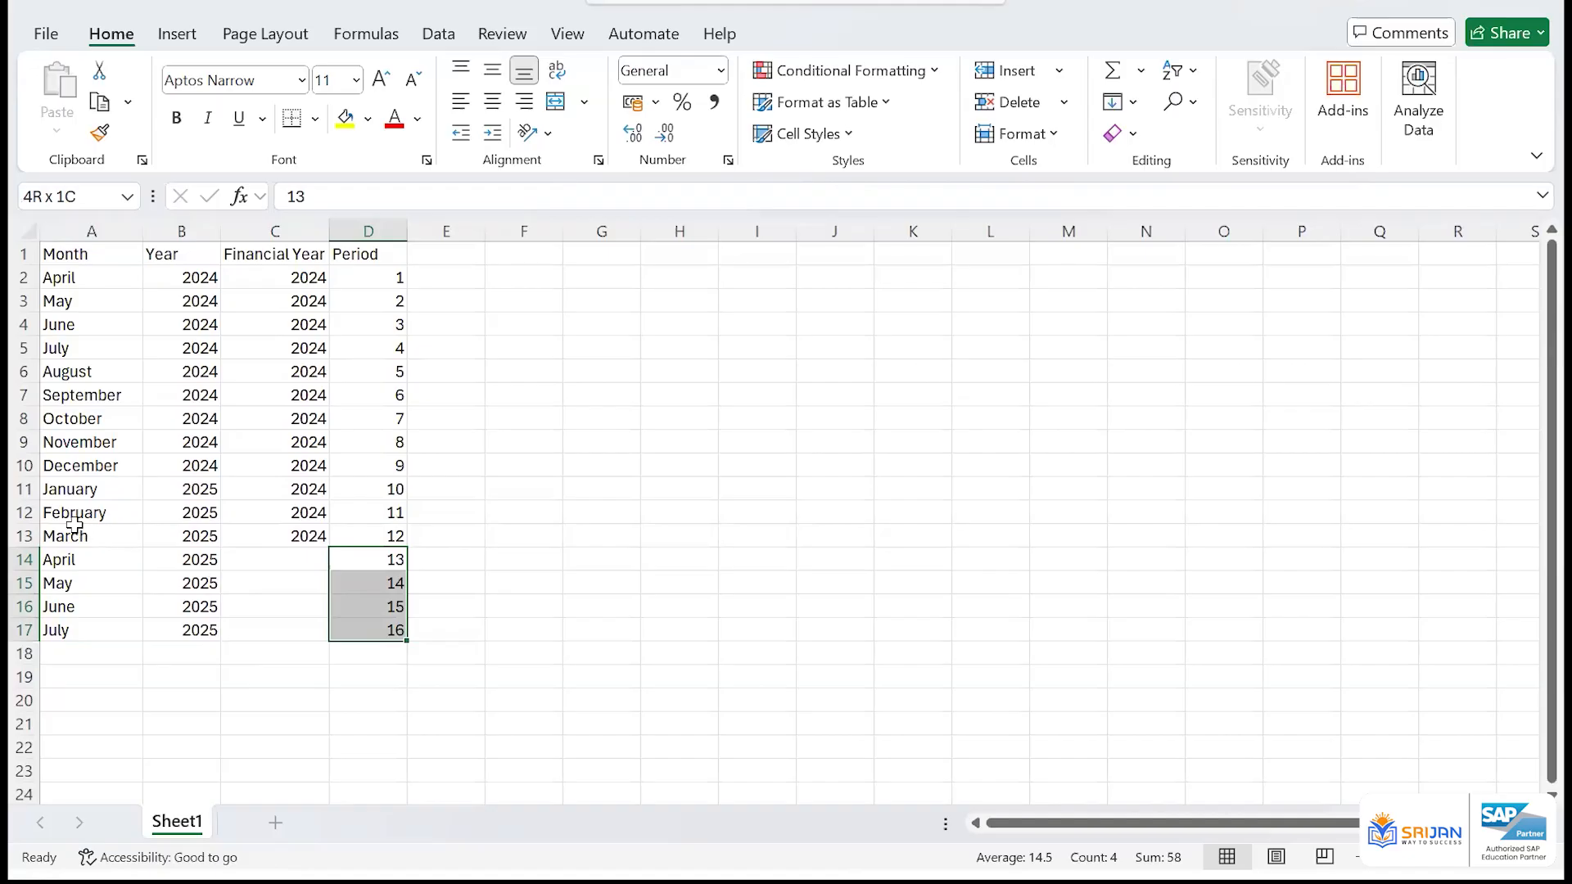
{"action": "left_click_drag", "start_coordinate": [82, 254], "coordinate": [386, 537]}
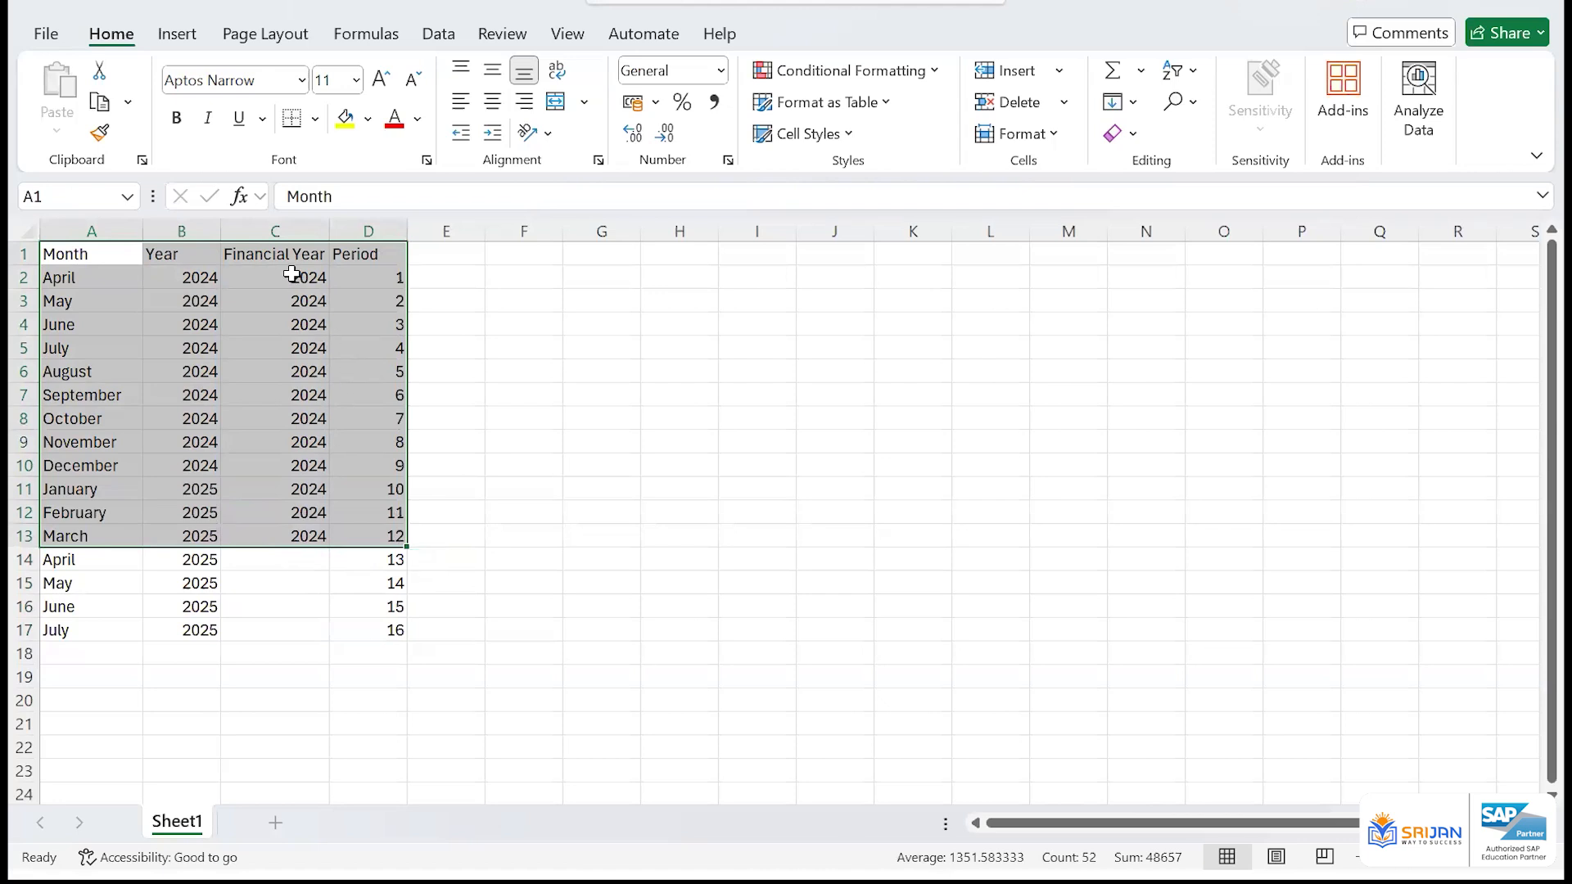
{"action": "left_click", "coordinate": [293, 586]}
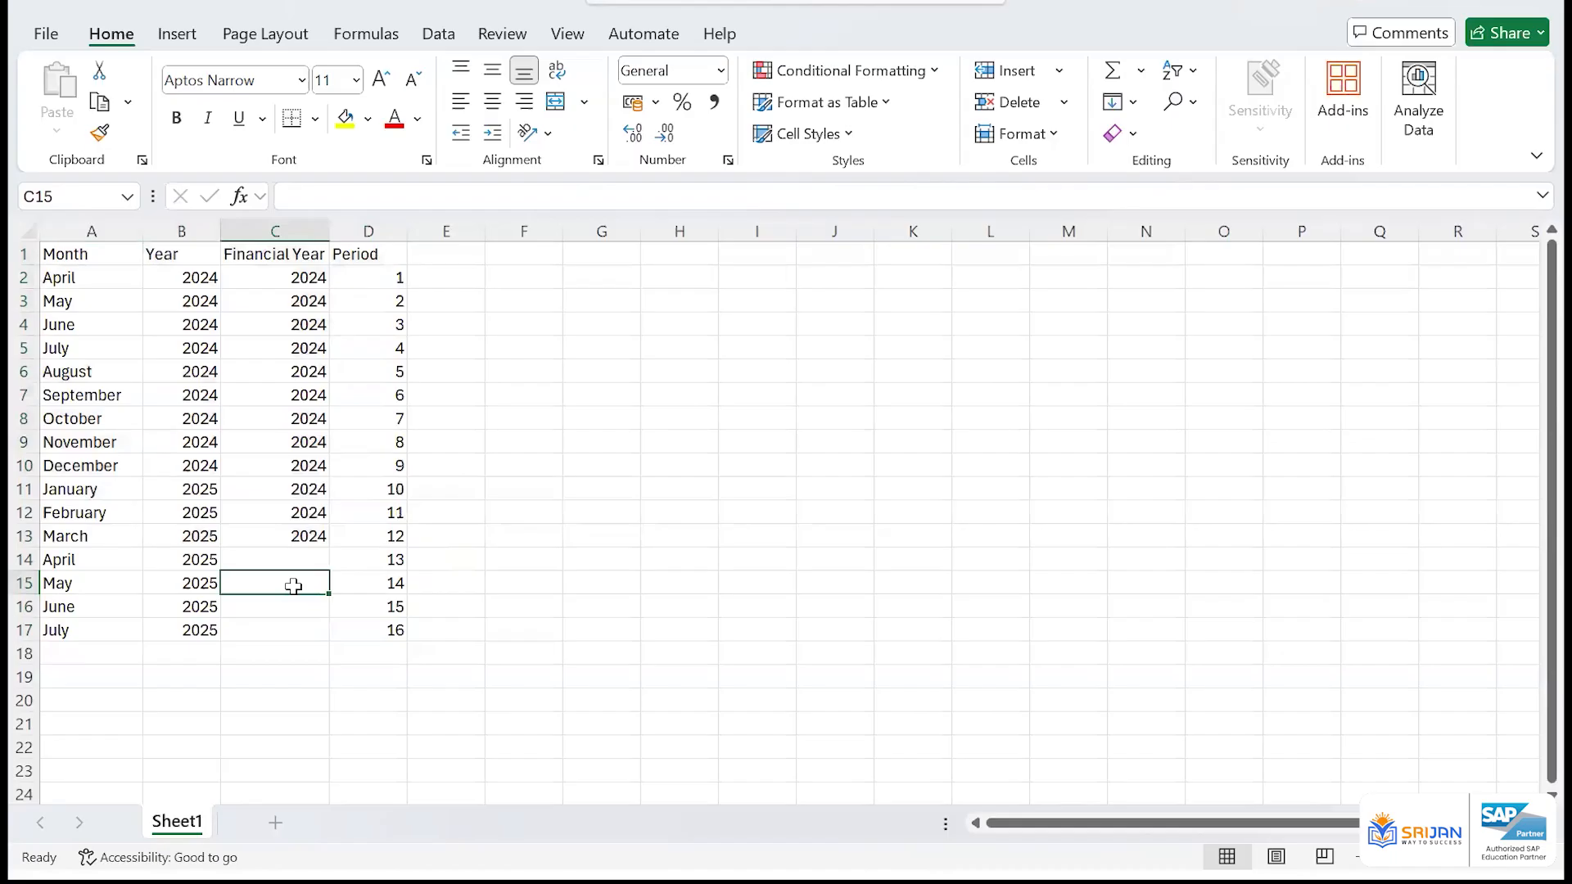
{"action": "left_click_drag", "start_coordinate": [307, 279], "coordinate": [308, 537]}
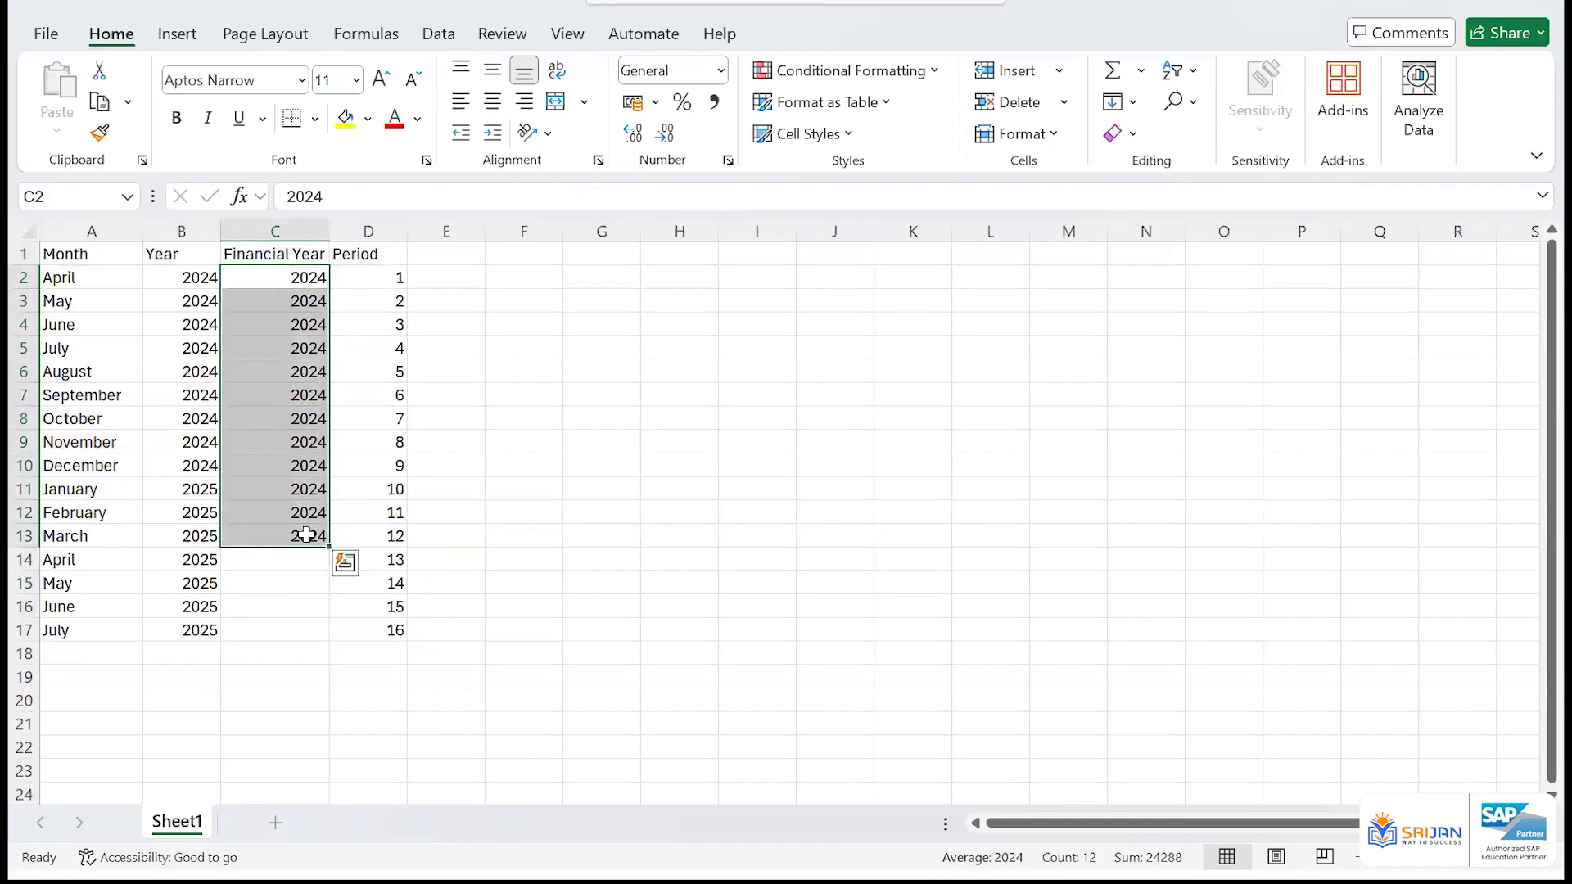
{"action": "left_click", "coordinate": [384, 583]}
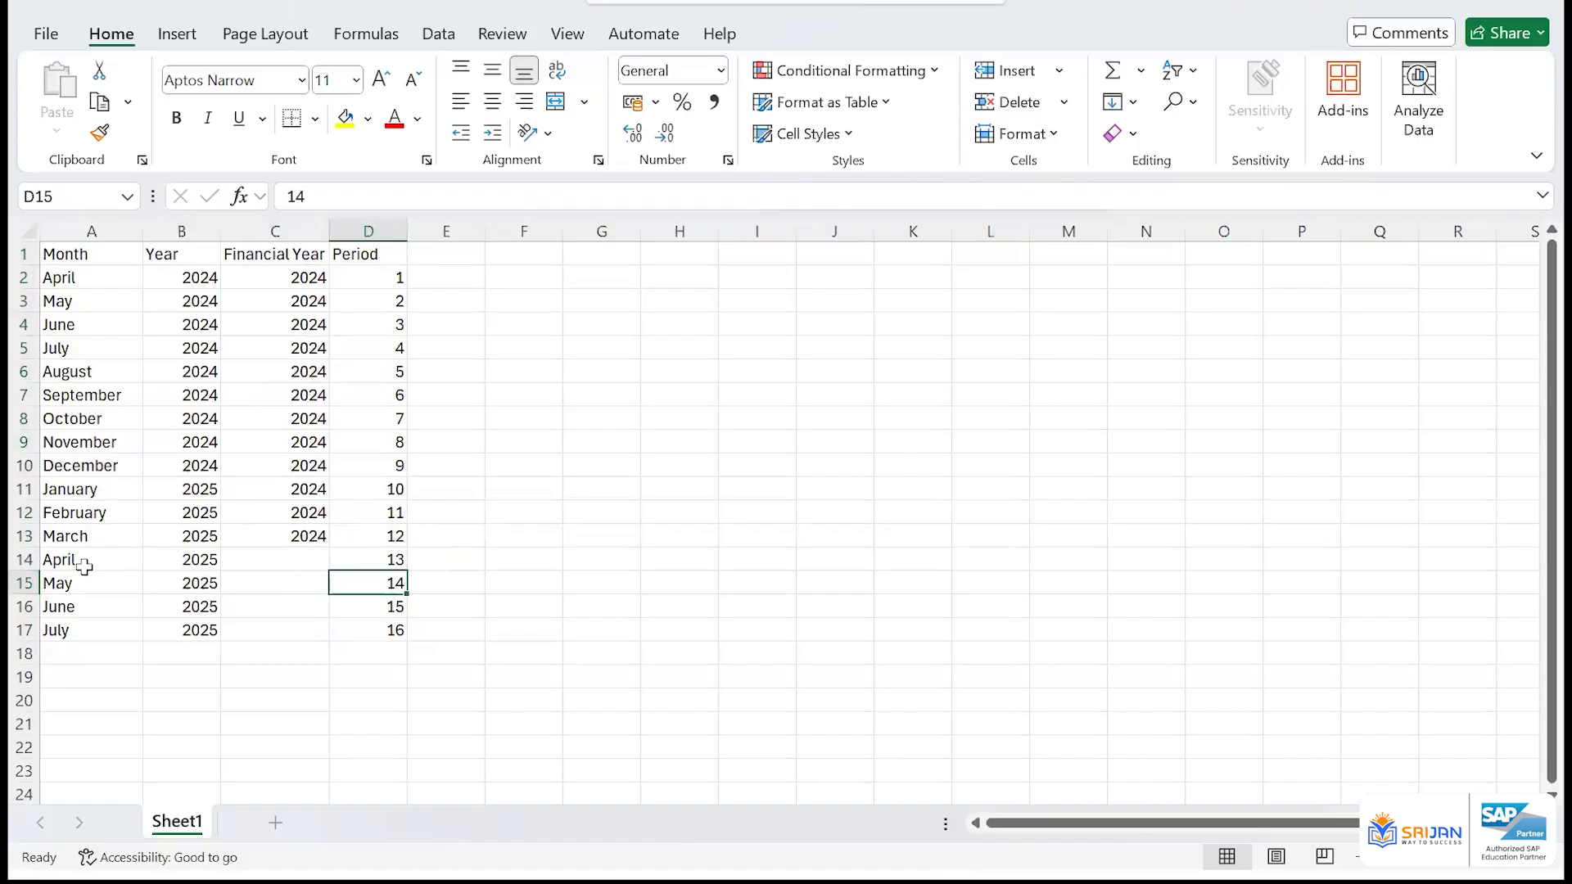
Enter 2024 as the financial year for period 13 in C14
{"action": "left_click", "coordinate": [308, 560]}
{"action": "type", "text": "2024"}
{"action": "key", "text": "Return"}
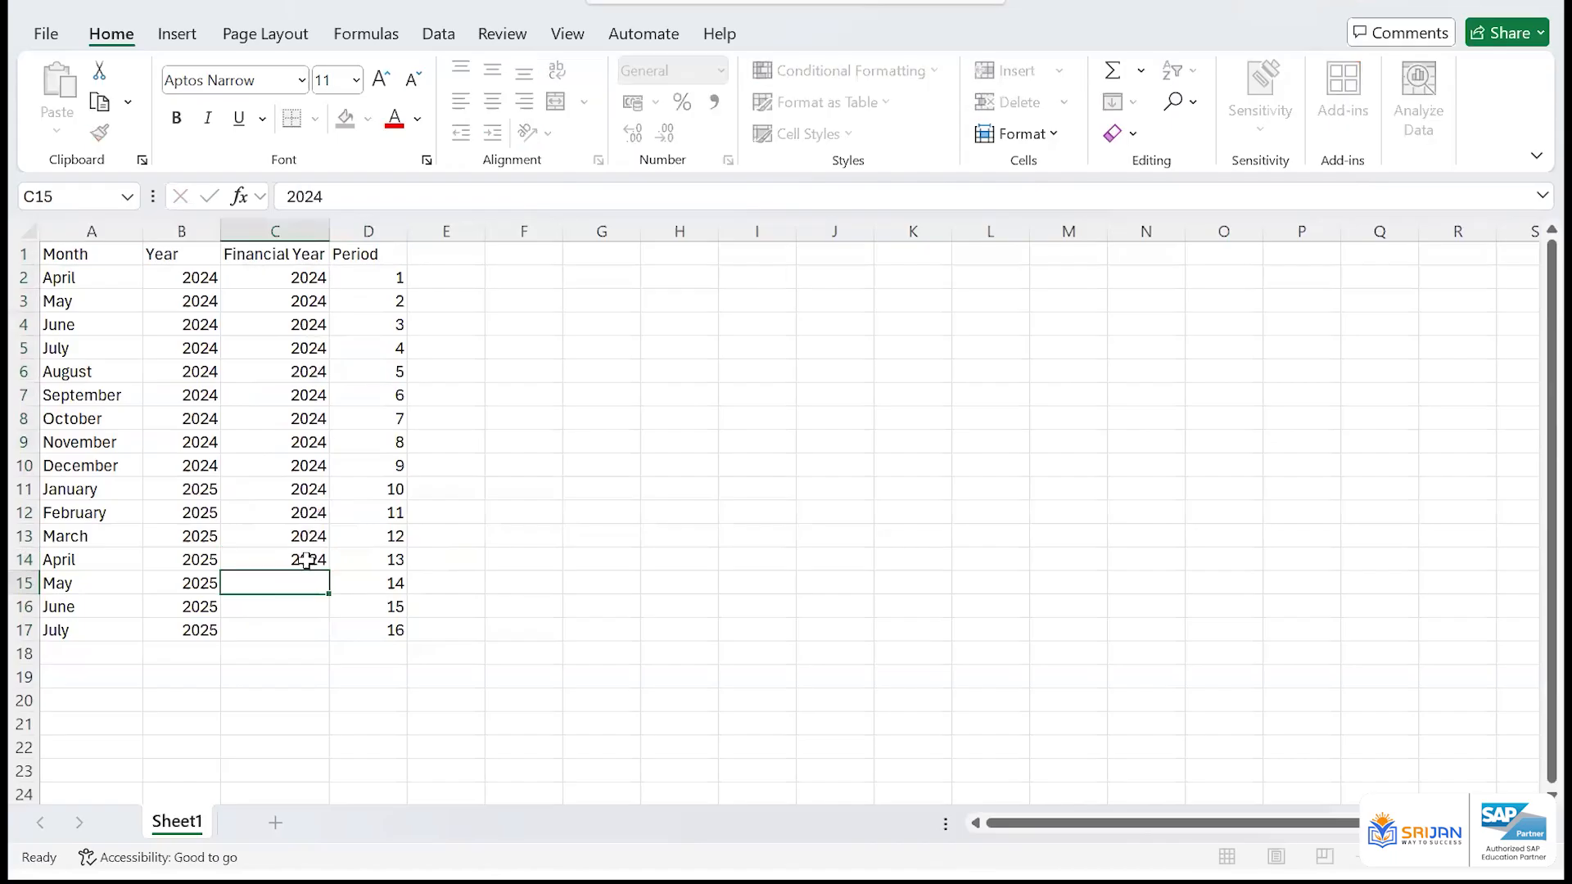
Fill the financial year 2024 from C14 down to C17 for periods 13 to 16
{"action": "left_click", "coordinate": [308, 560]}
{"action": "key", "text": "shift+Down"}
{"action": "key", "text": "shift+Down"}
{"action": "key", "text": "shift+Down"}
{"action": "key", "text": "ctrl+d"}
{"action": "key", "text": "Left"}
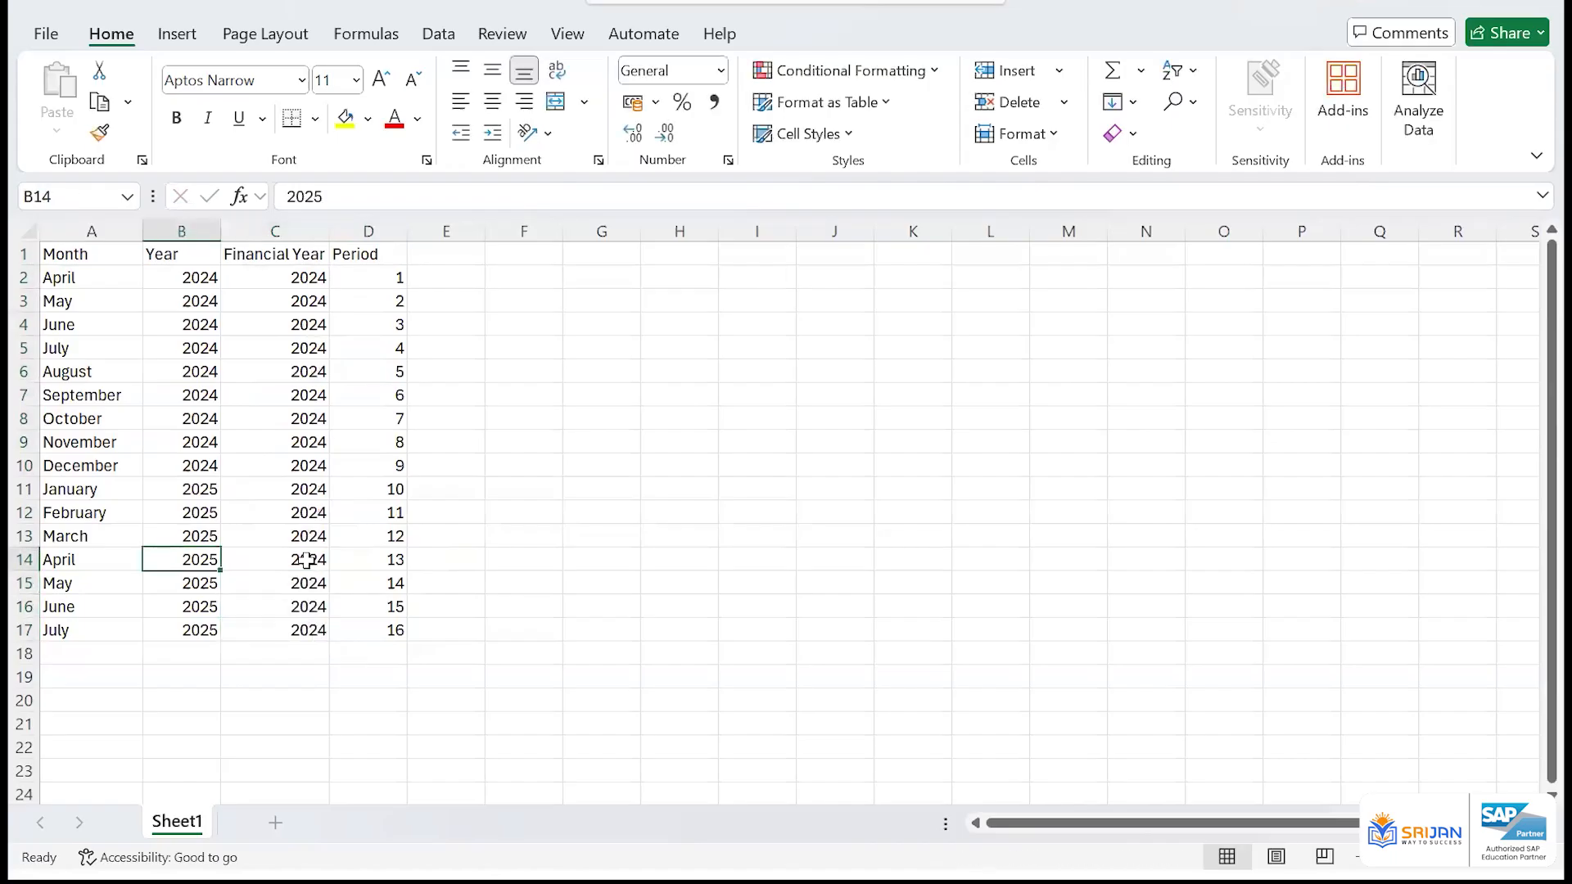
Highlight periods 13 to 16 in D14:D17 with a yellow fill
{"action": "key", "text": "Right"}
{"action": "key", "text": "Right"}
{"action": "key", "text": "shift+Down"}
{"action": "key", "text": "shift+Down"}
{"action": "key", "text": "shift+Down"}
{"action": "left_click", "coordinate": [352, 123]}
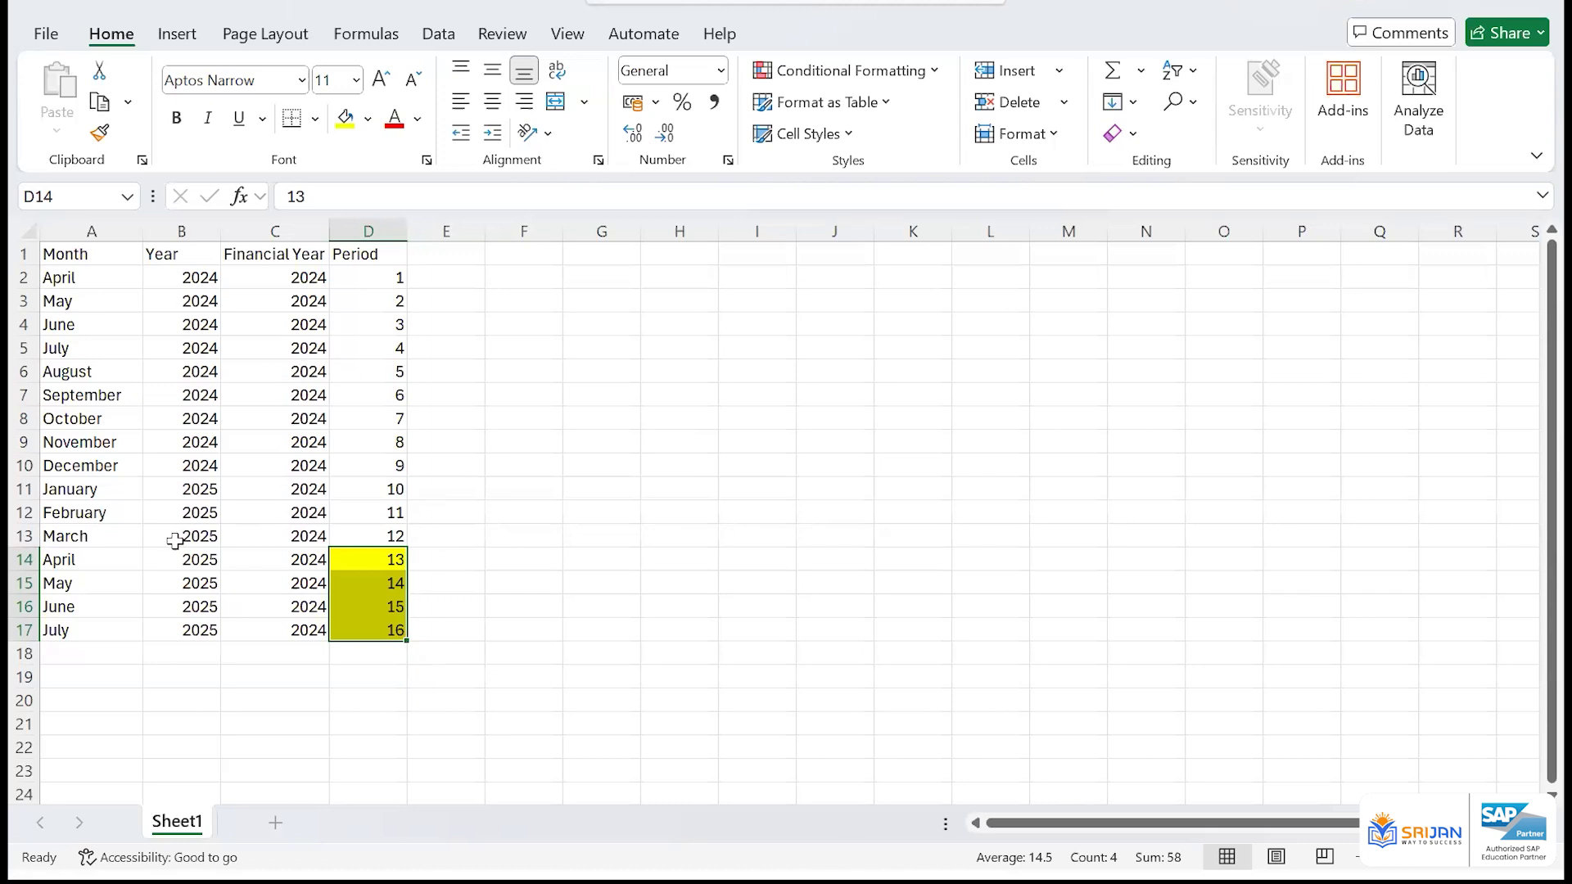
Compare the Year and Financial Year values of the regular April-to-March rows with the rows of periods 13 to 16
{"action": "left_click_drag", "start_coordinate": [303, 537], "coordinate": [305, 278]}
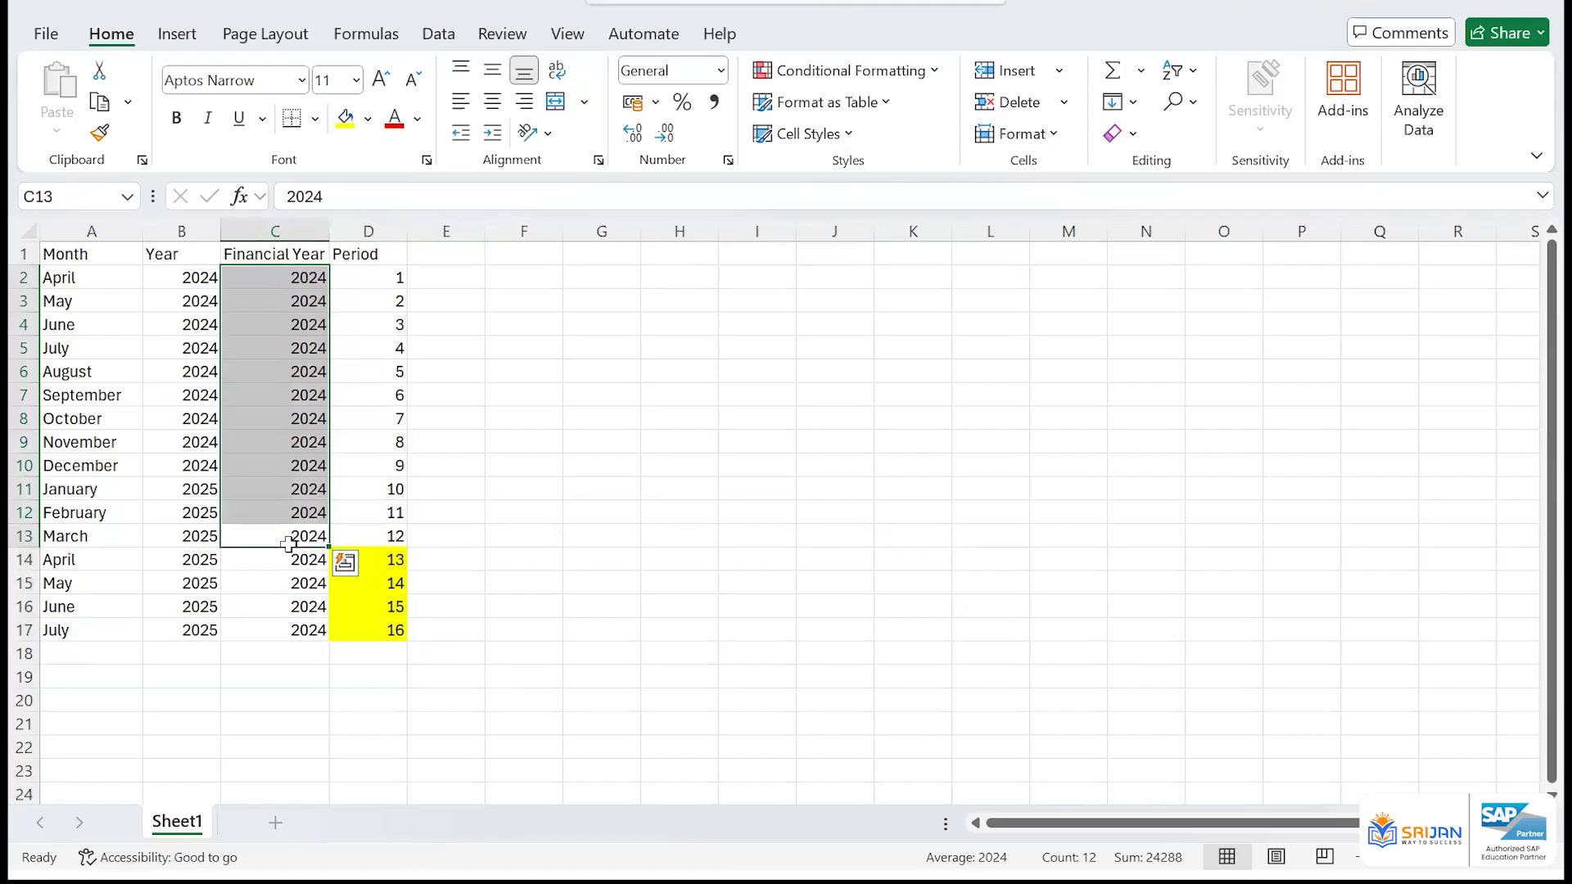
{"action": "left_click_drag", "start_coordinate": [196, 536], "coordinate": [189, 280]}
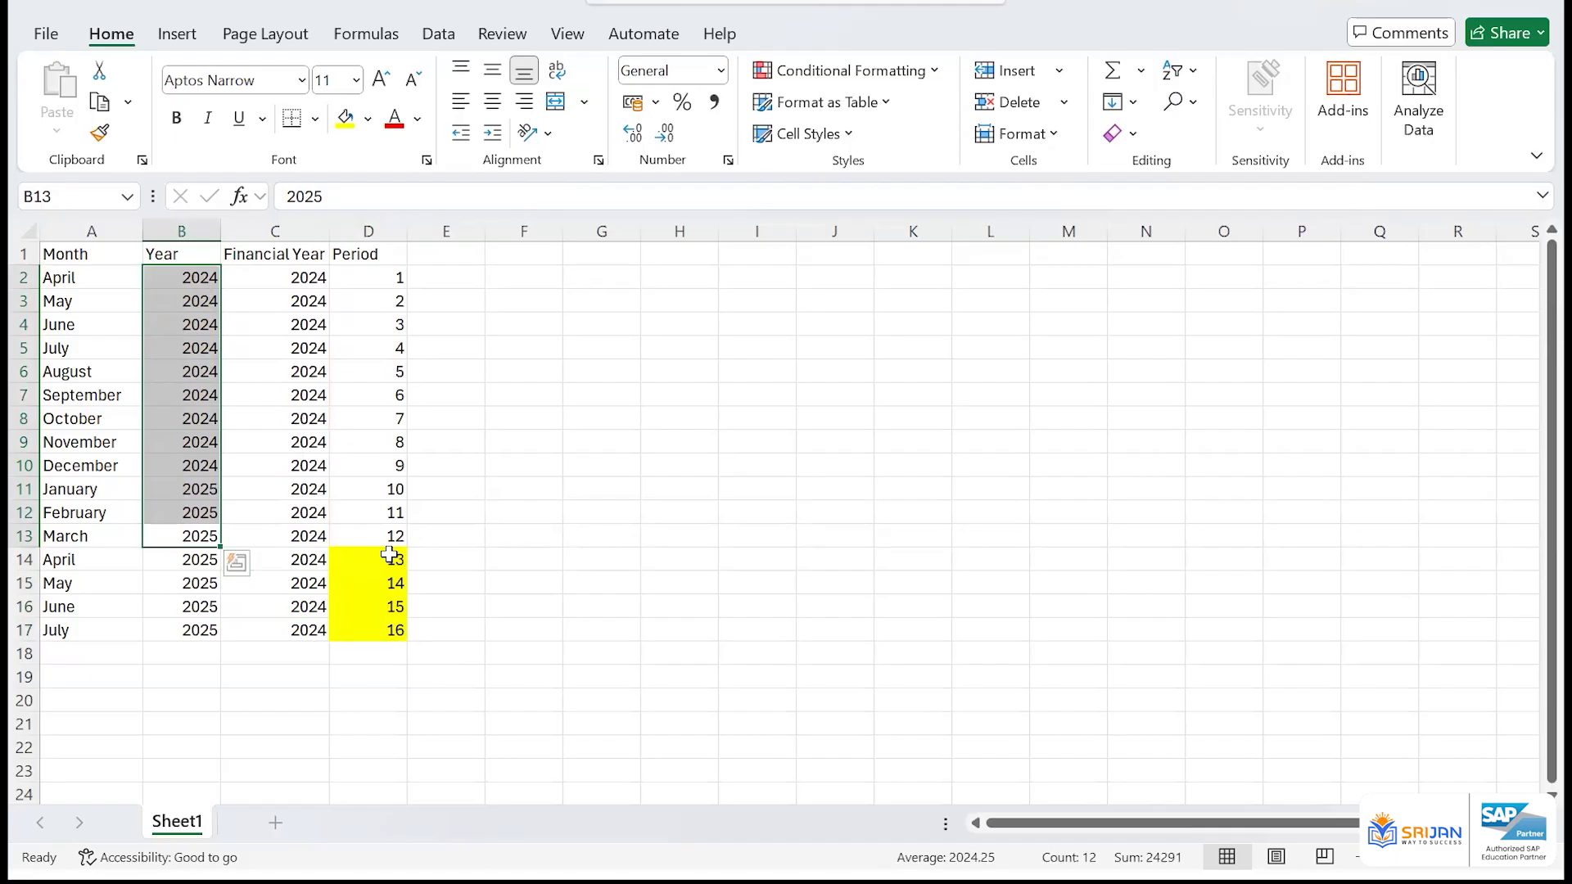
{"action": "left_click_drag", "start_coordinate": [389, 560], "coordinate": [392, 630]}
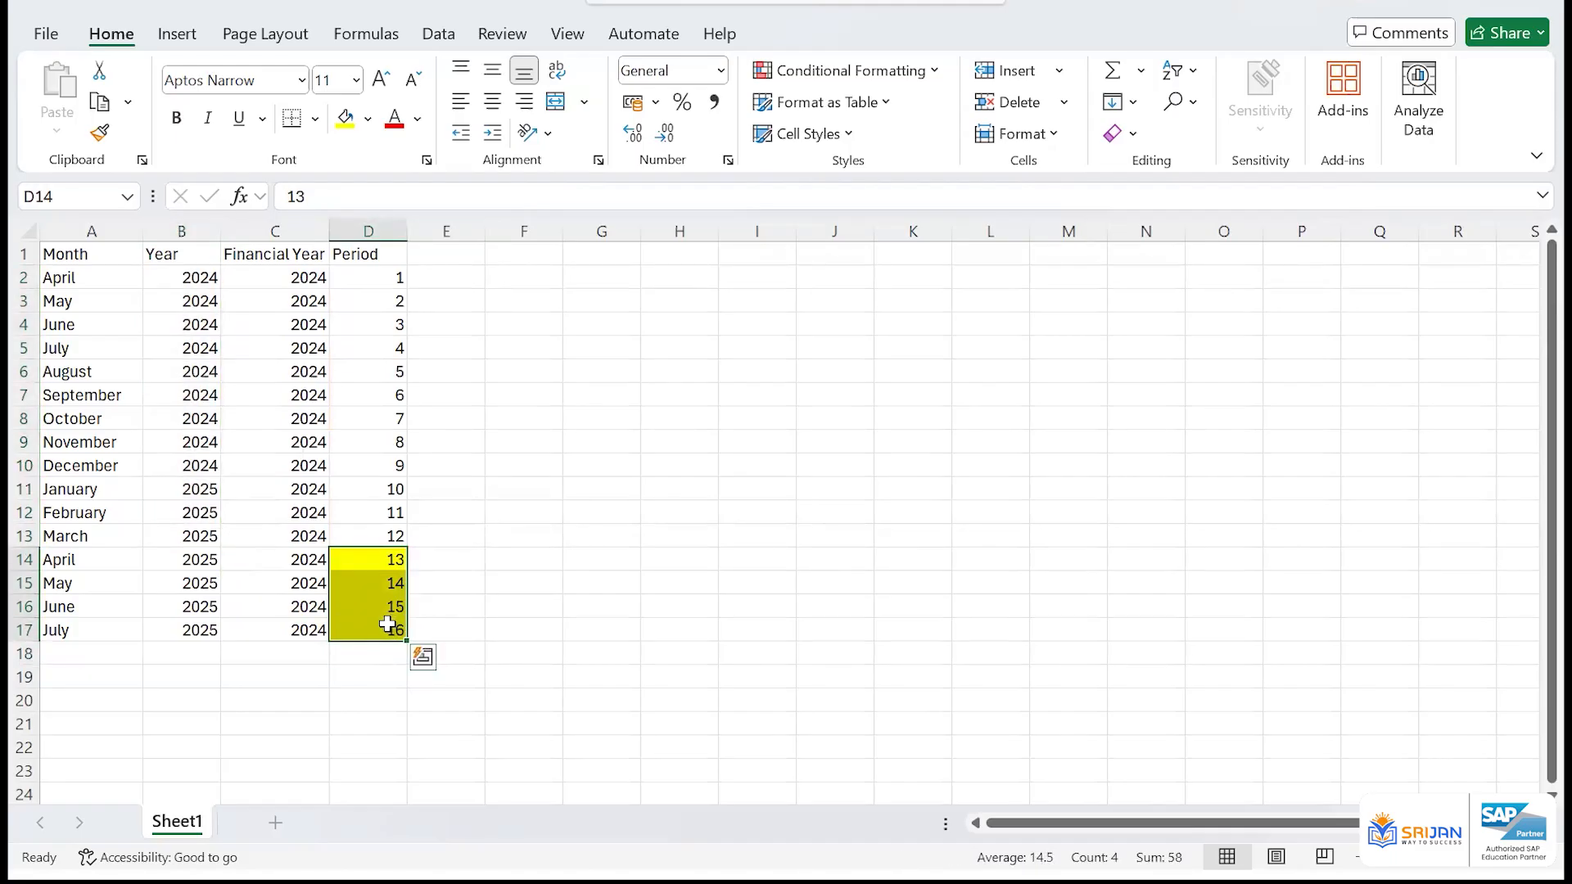
{"action": "left_click_drag", "start_coordinate": [309, 277], "coordinate": [305, 558]}
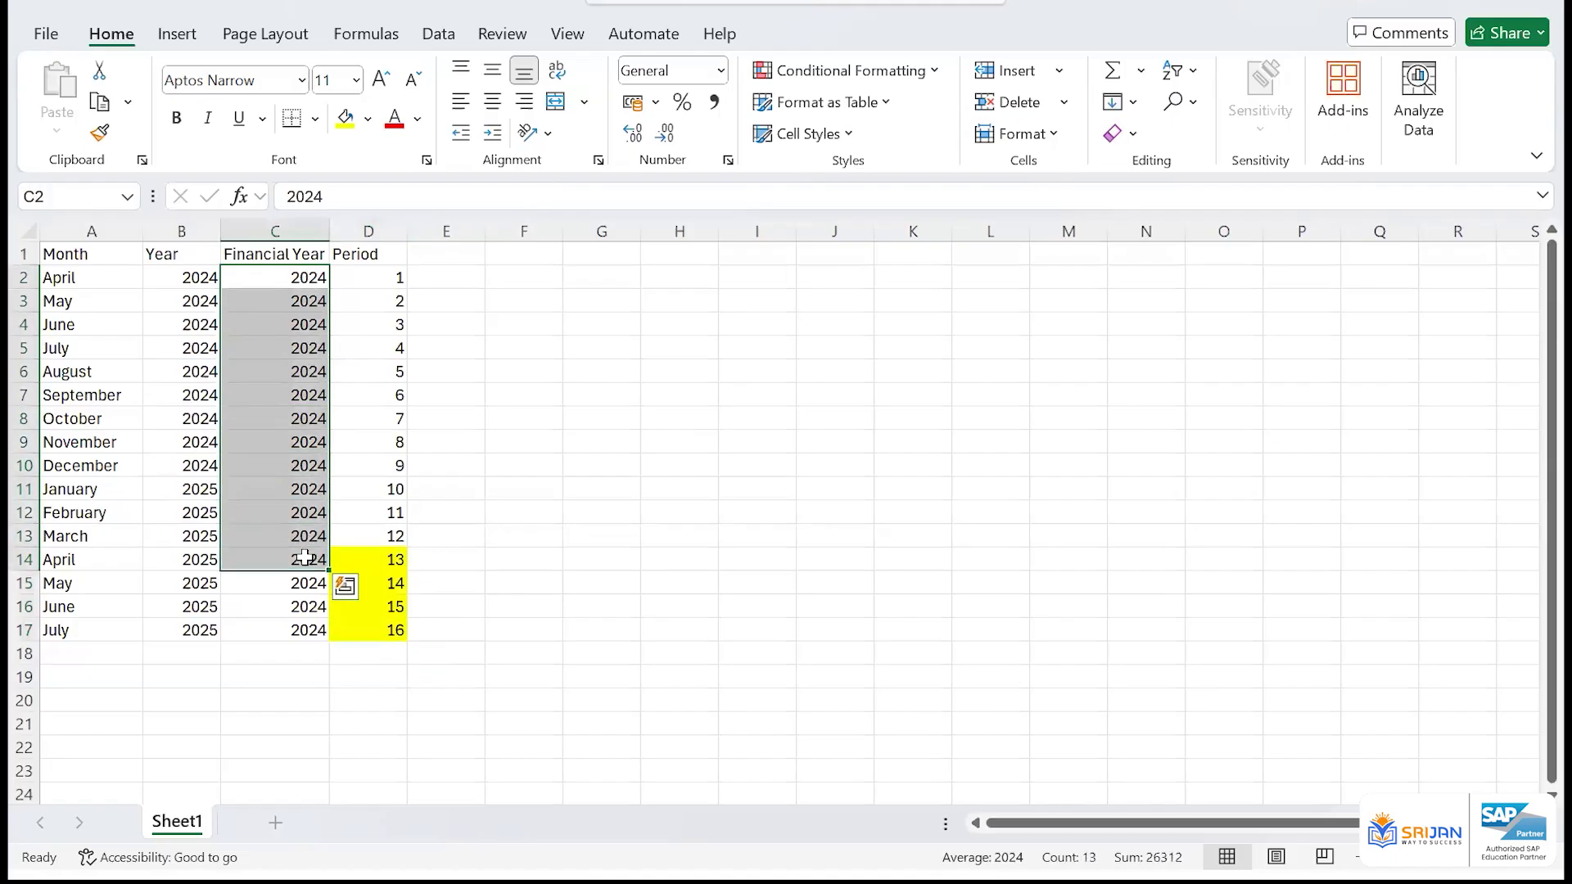
{"action": "left_click", "coordinate": [168, 586]}
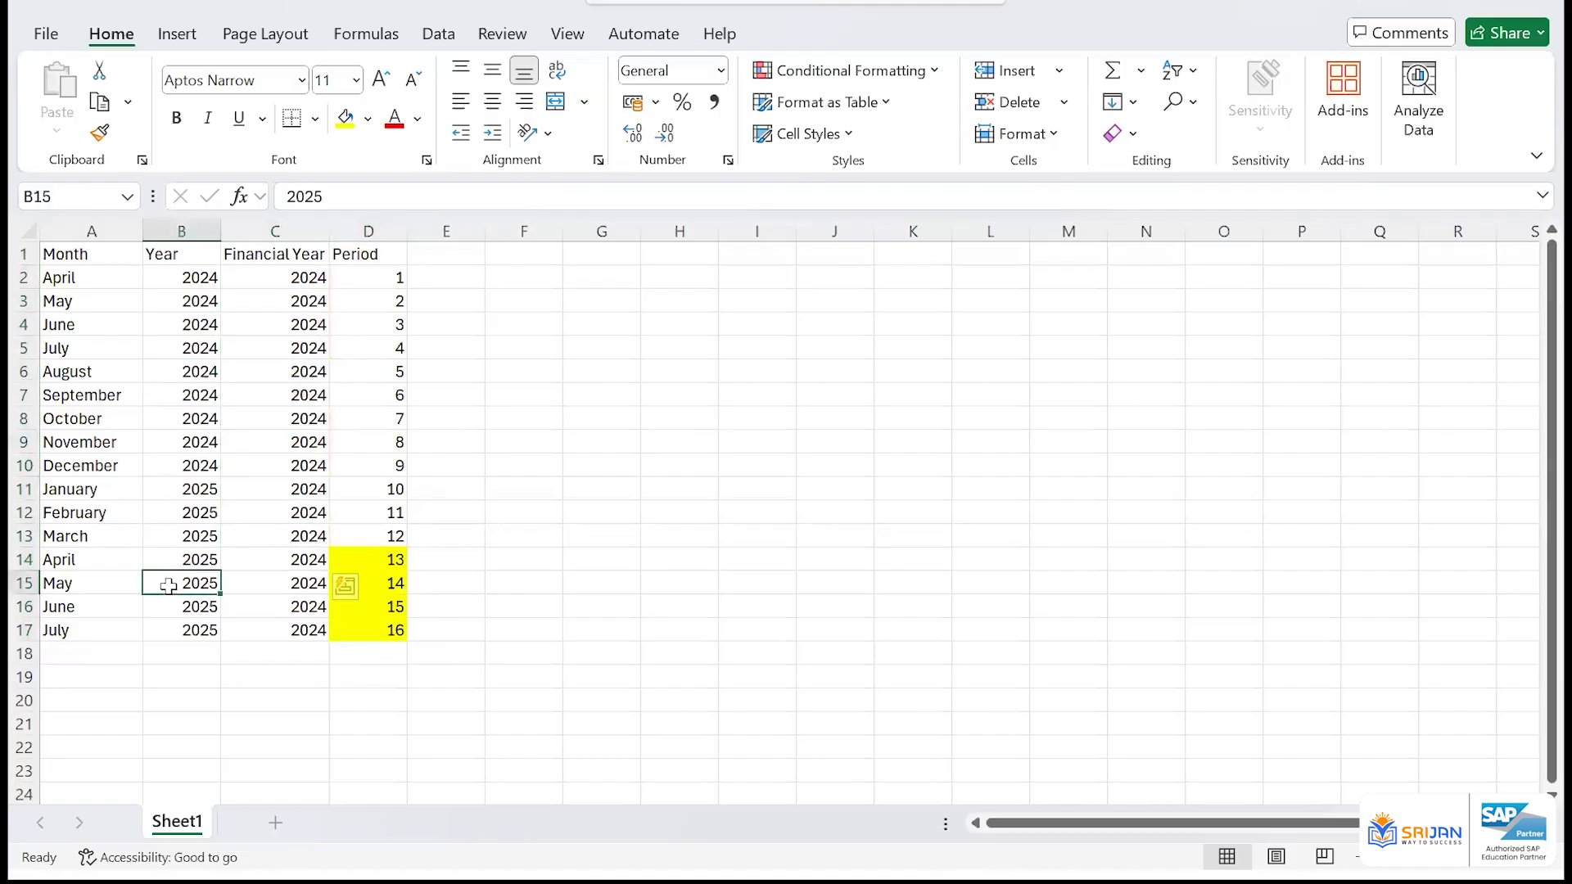
{"action": "key", "text": "shift+space"}
{"action": "key", "text": "Up"}
{"action": "key", "text": "shift+space"}
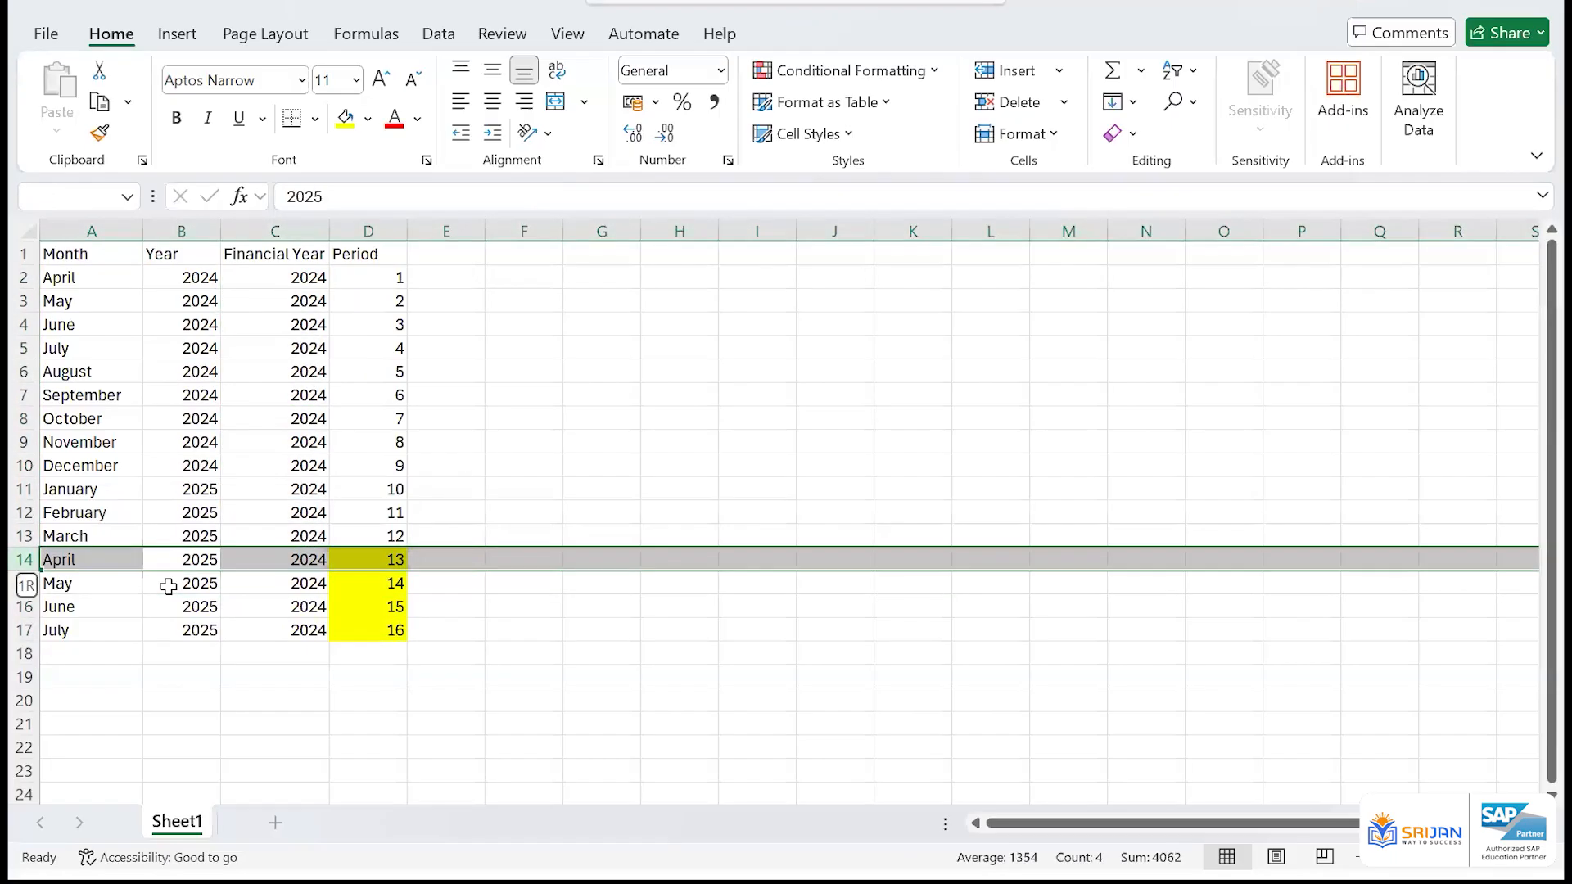
{"action": "key", "text": "shift+Down"}
{"action": "key", "text": "shift+Down"}
{"action": "key", "text": "shift+Down"}
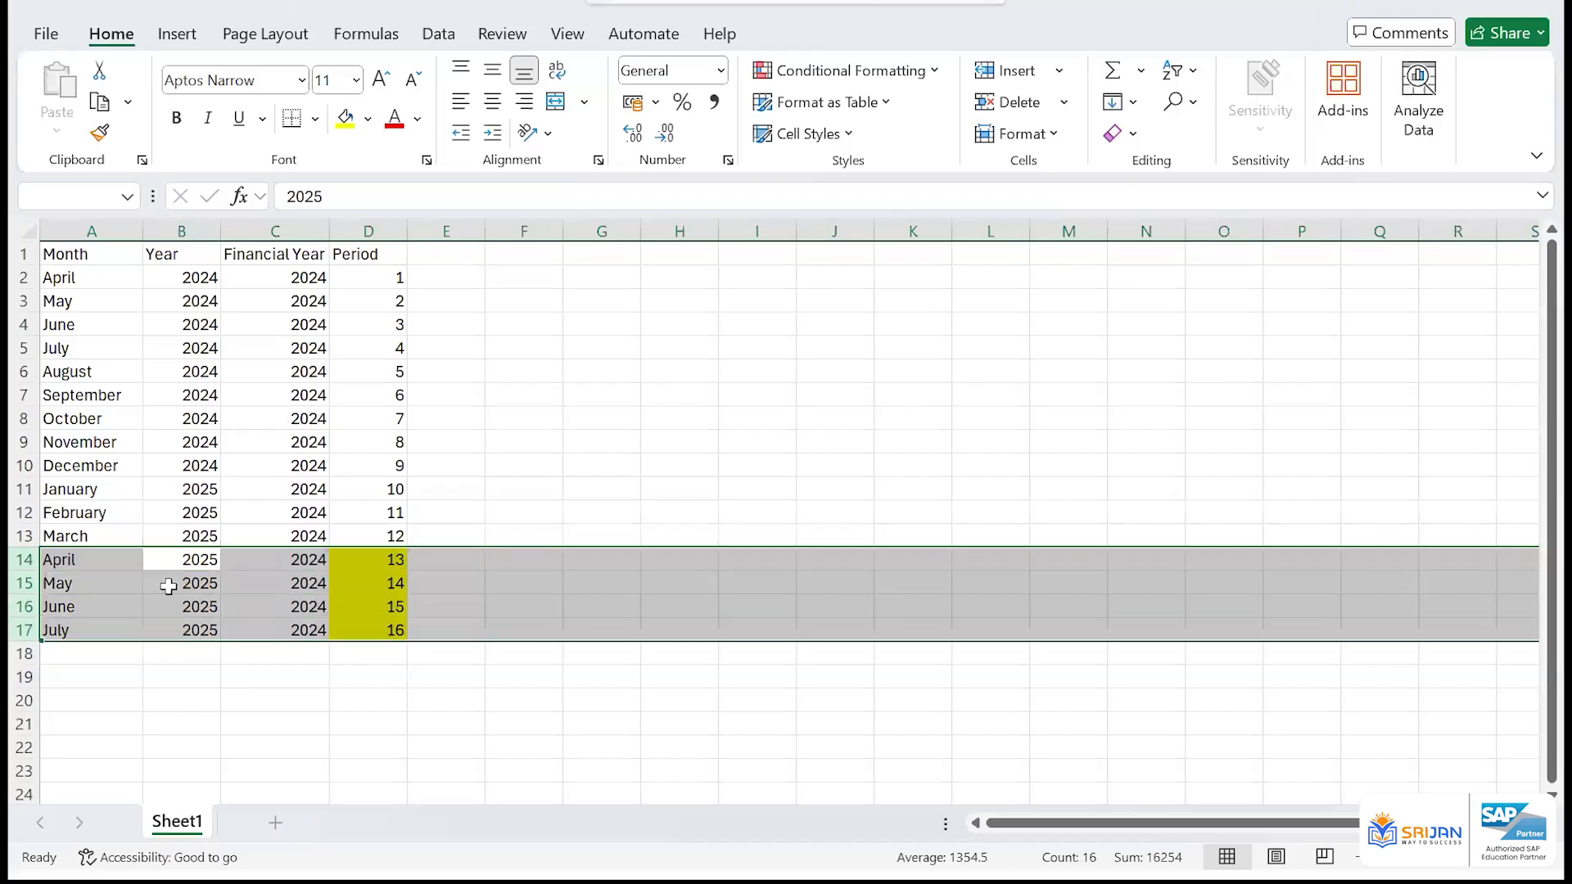
Examine the April-to-July 2025 rows in A14:B17 against their highlighted periods and financial year 2024
{"action": "left_click_drag", "start_coordinate": [116, 560], "coordinate": [115, 630]}
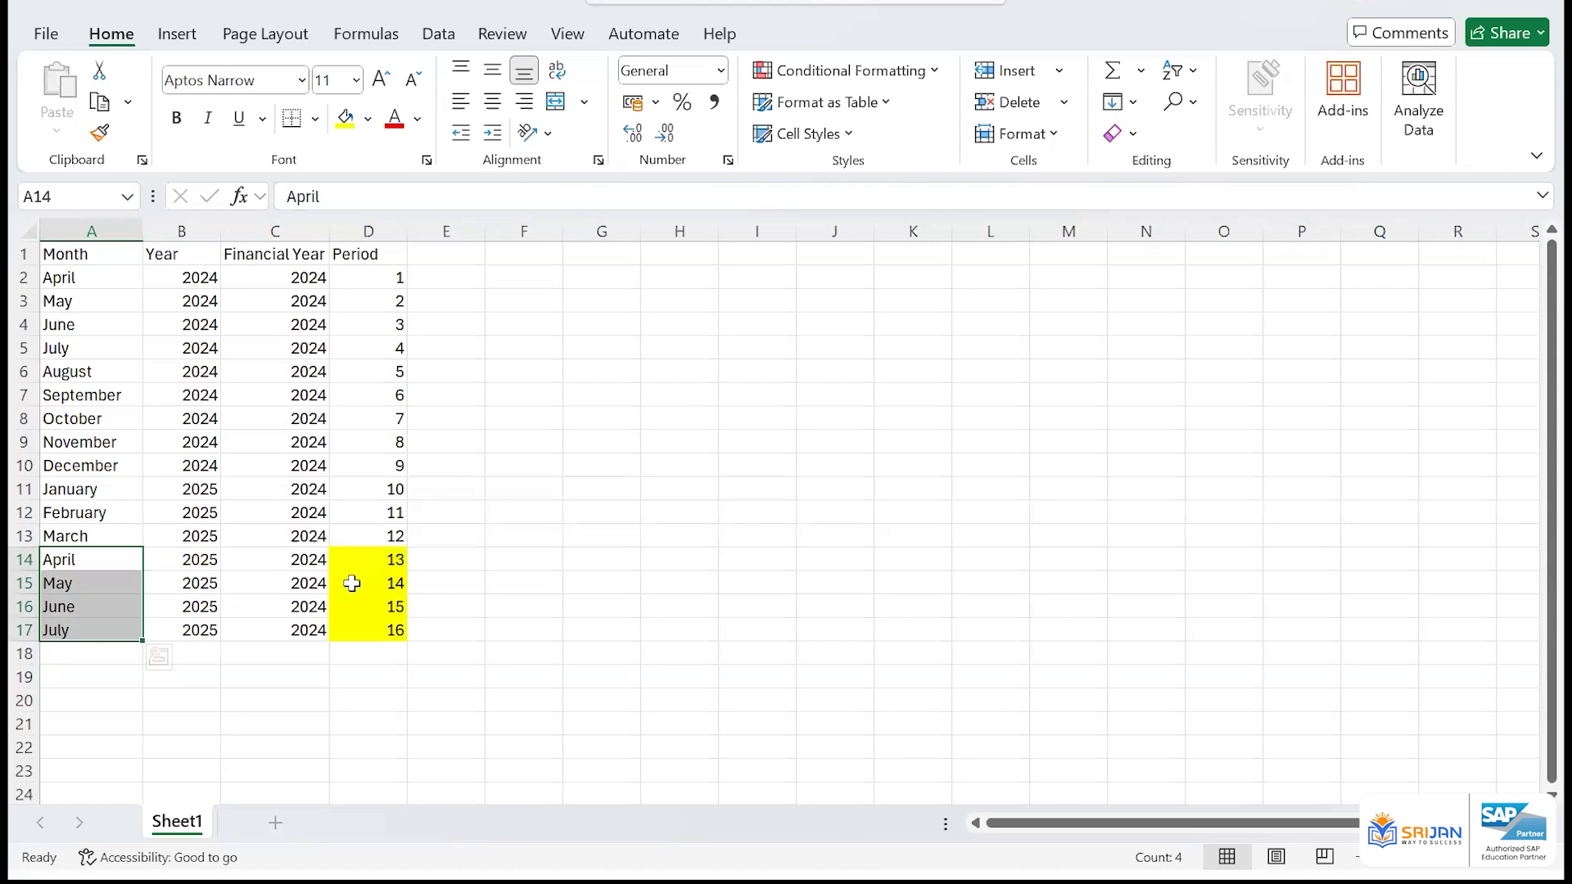
{"action": "left_click", "coordinate": [211, 560]}
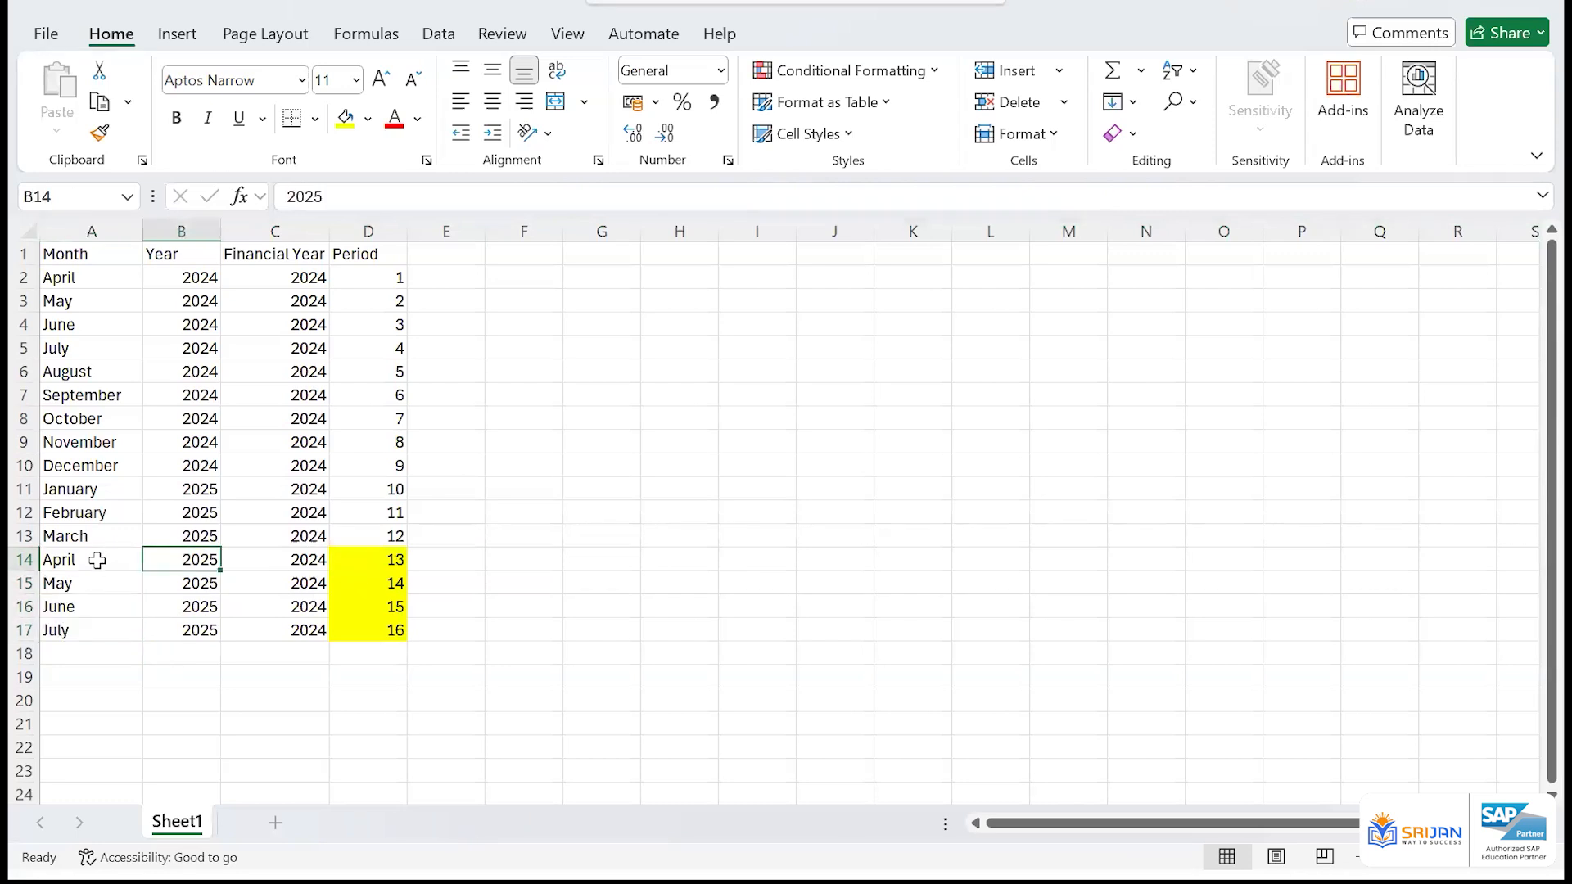
{"action": "left_click_drag", "start_coordinate": [97, 560], "coordinate": [217, 628]}
{"action": "key", "text": "ctrl+c"}
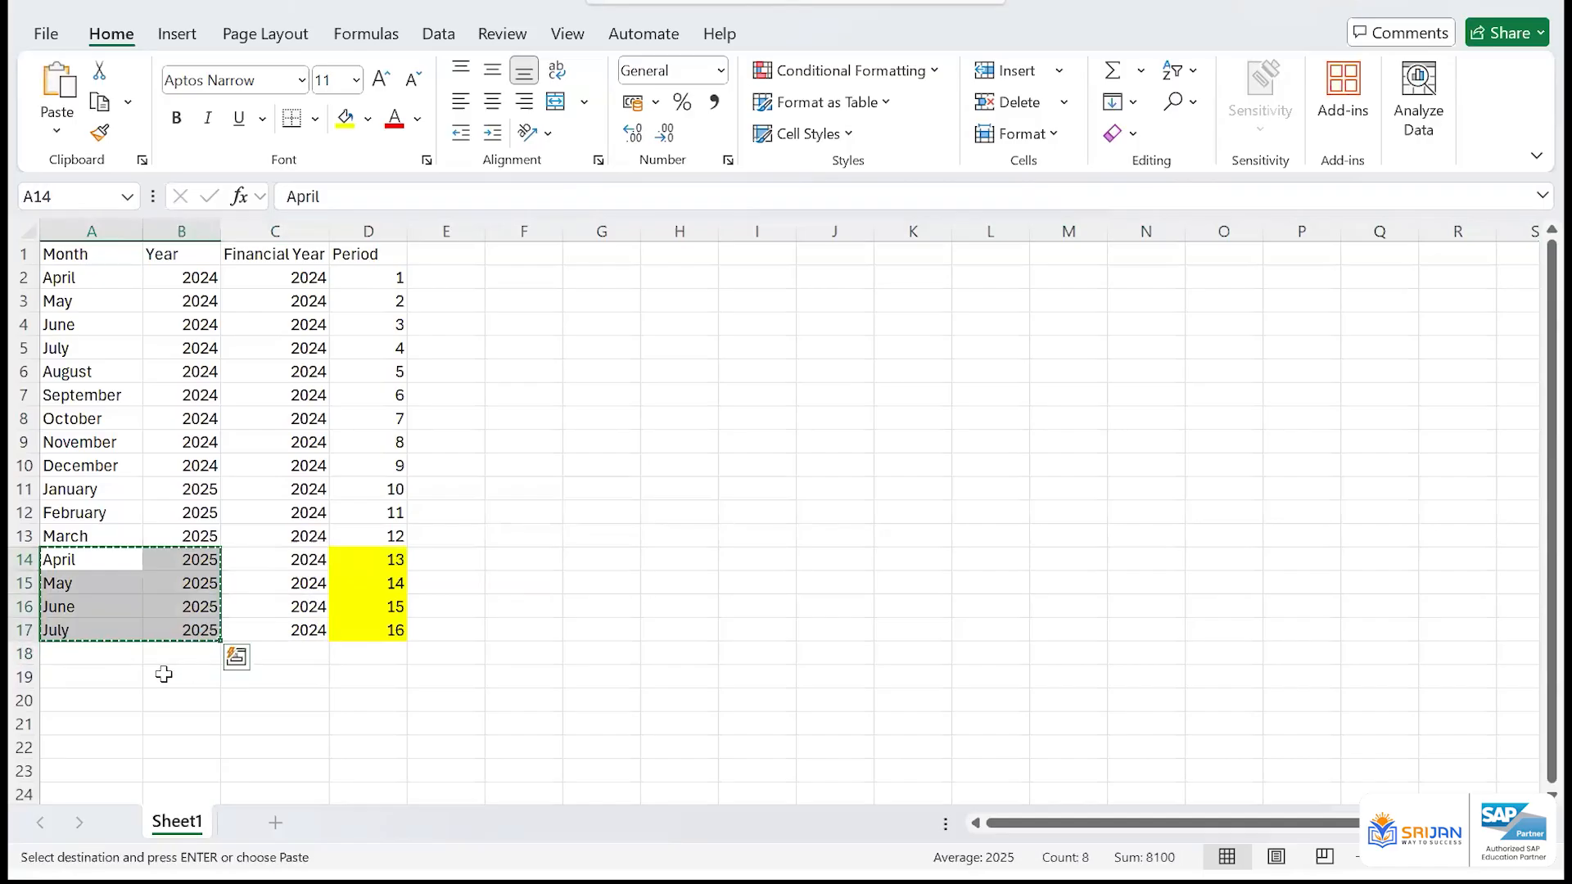
{"action": "left_click_drag", "start_coordinate": [396, 556], "coordinate": [384, 631]}
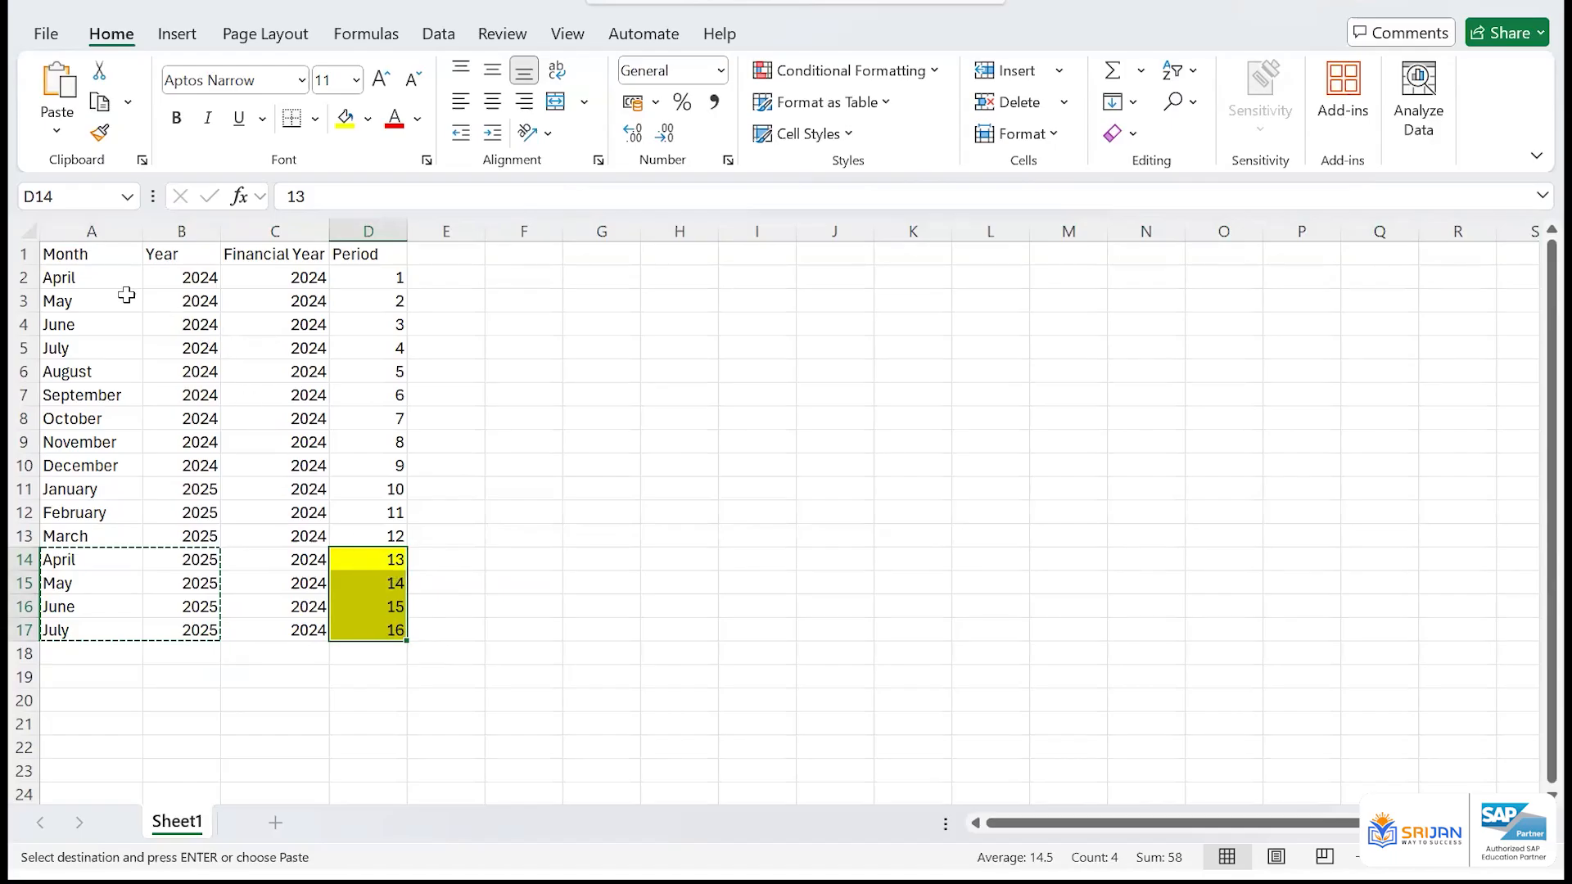
{"action": "left_click_drag", "start_coordinate": [102, 295], "coordinate": [292, 381]}
{"action": "left_click_drag", "start_coordinate": [293, 381], "coordinate": [293, 382]}
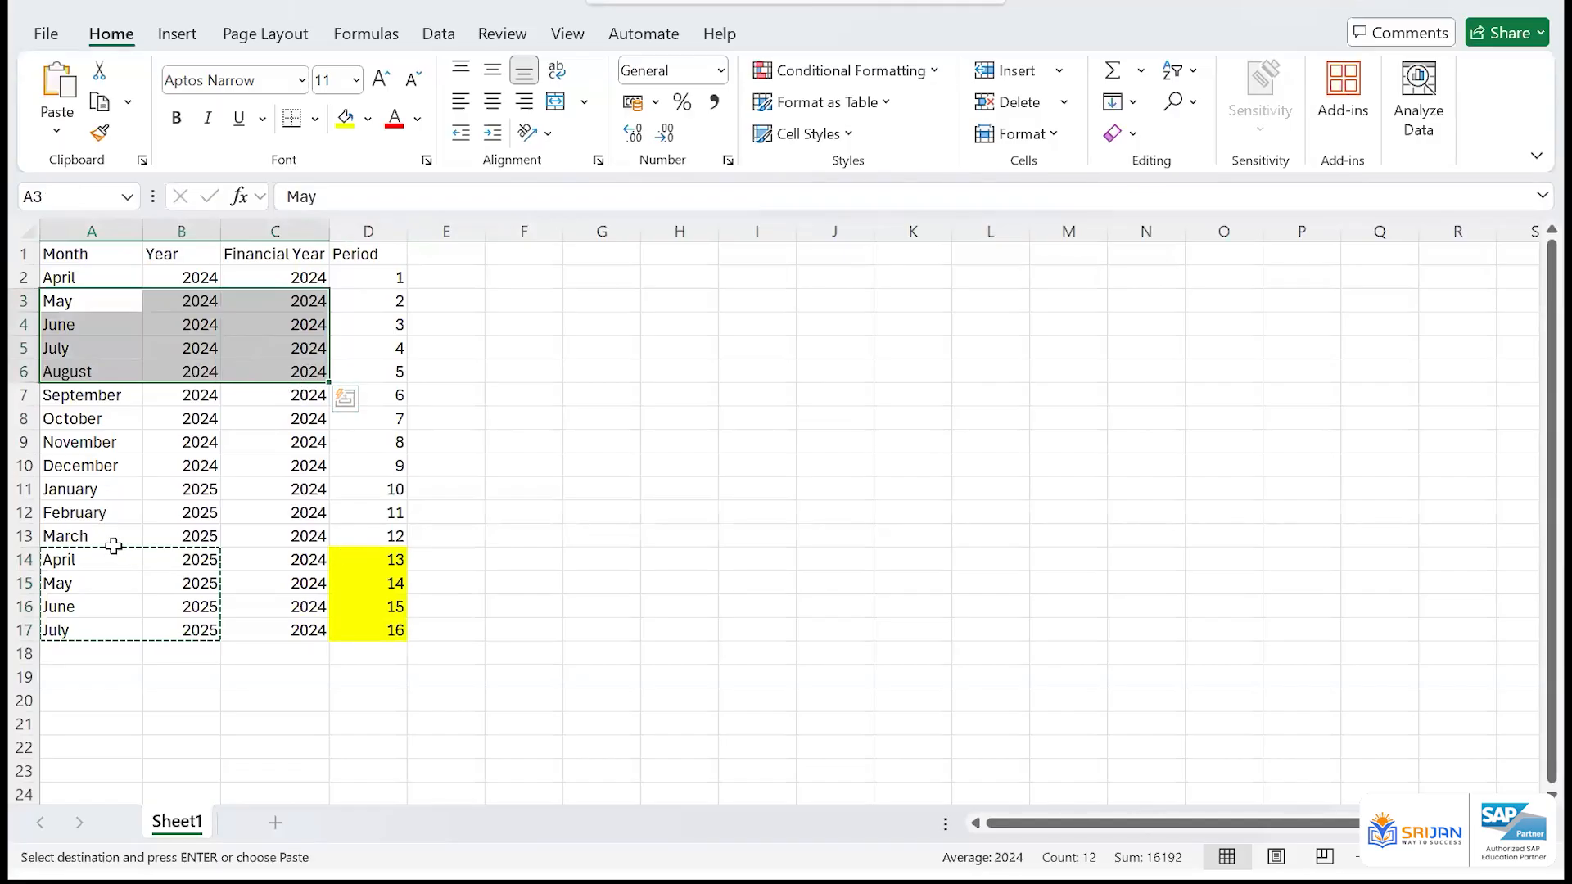
{"action": "left_click_drag", "start_coordinate": [73, 557], "coordinate": [176, 641]}
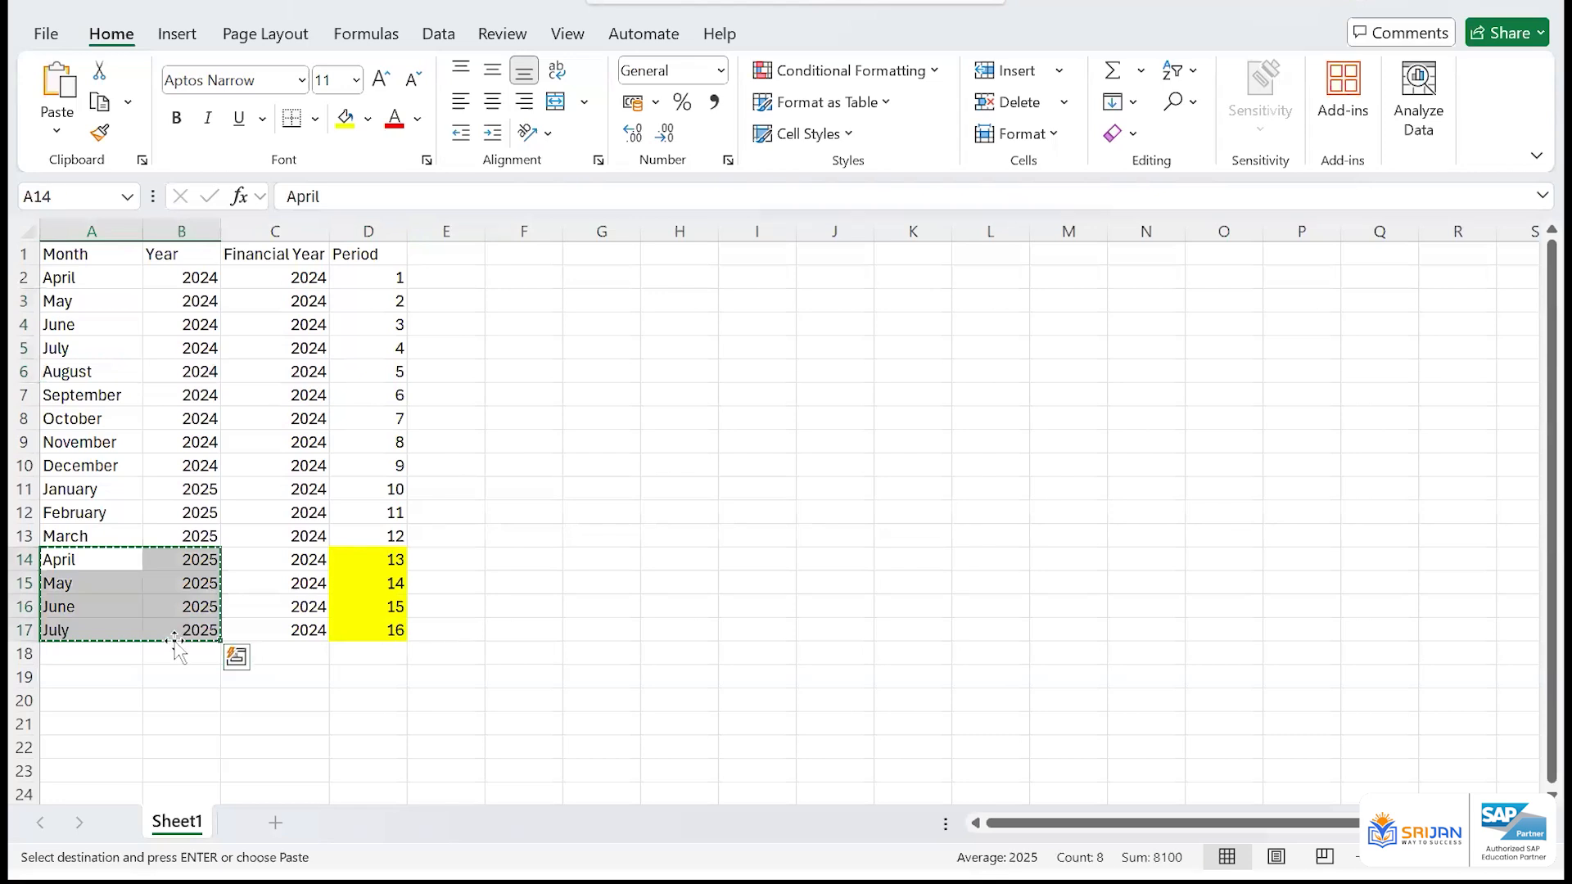
{"action": "left_click", "coordinate": [98, 557]}
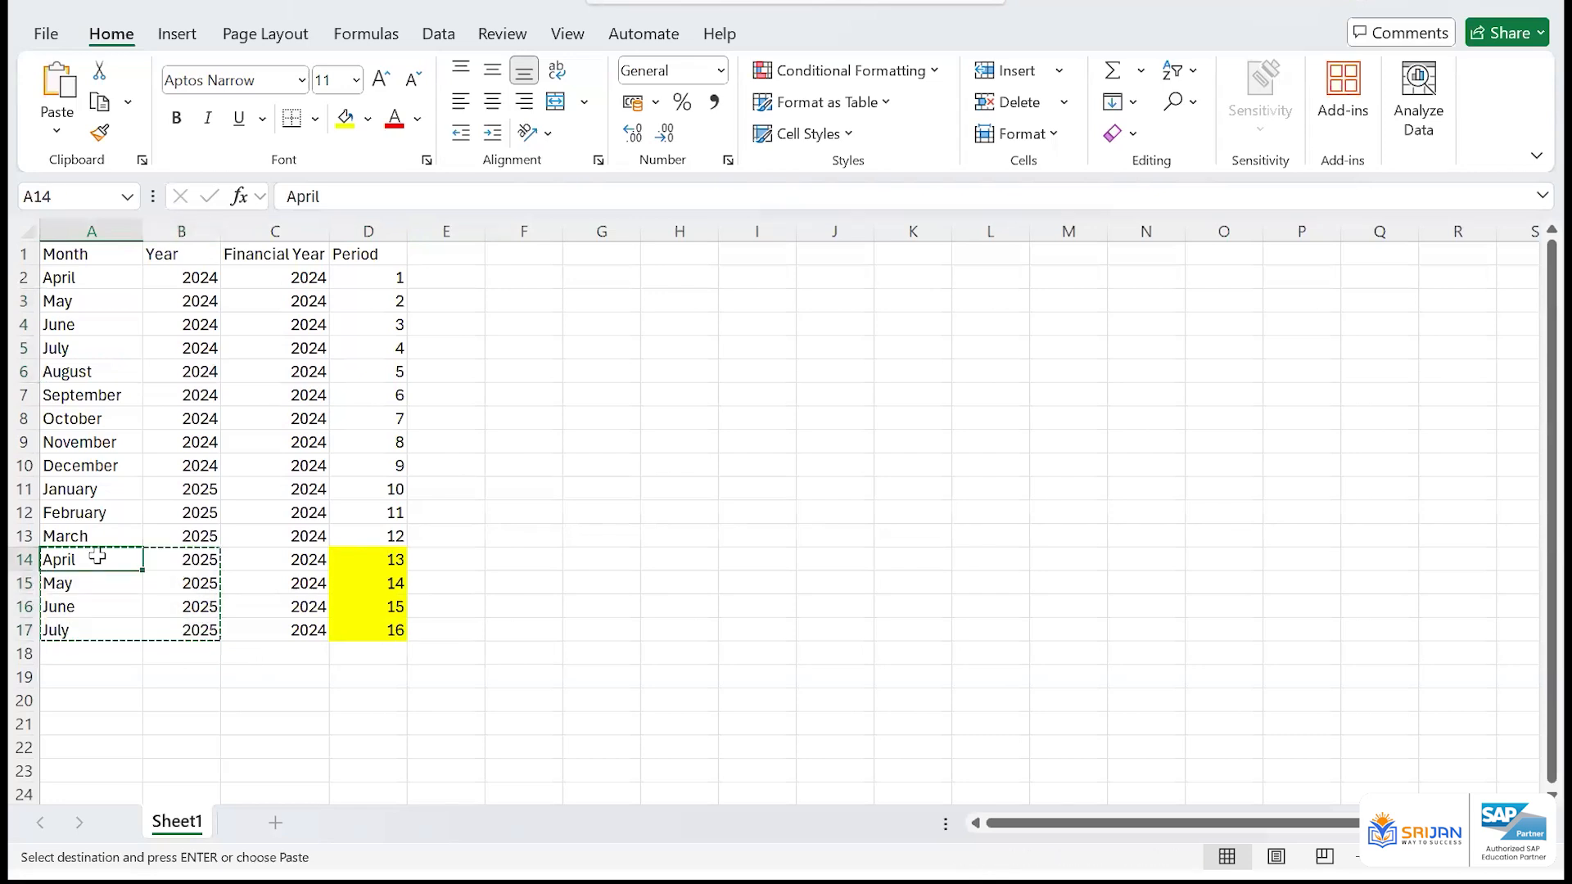
{"action": "left_click_drag", "start_coordinate": [309, 556], "coordinate": [307, 632]}
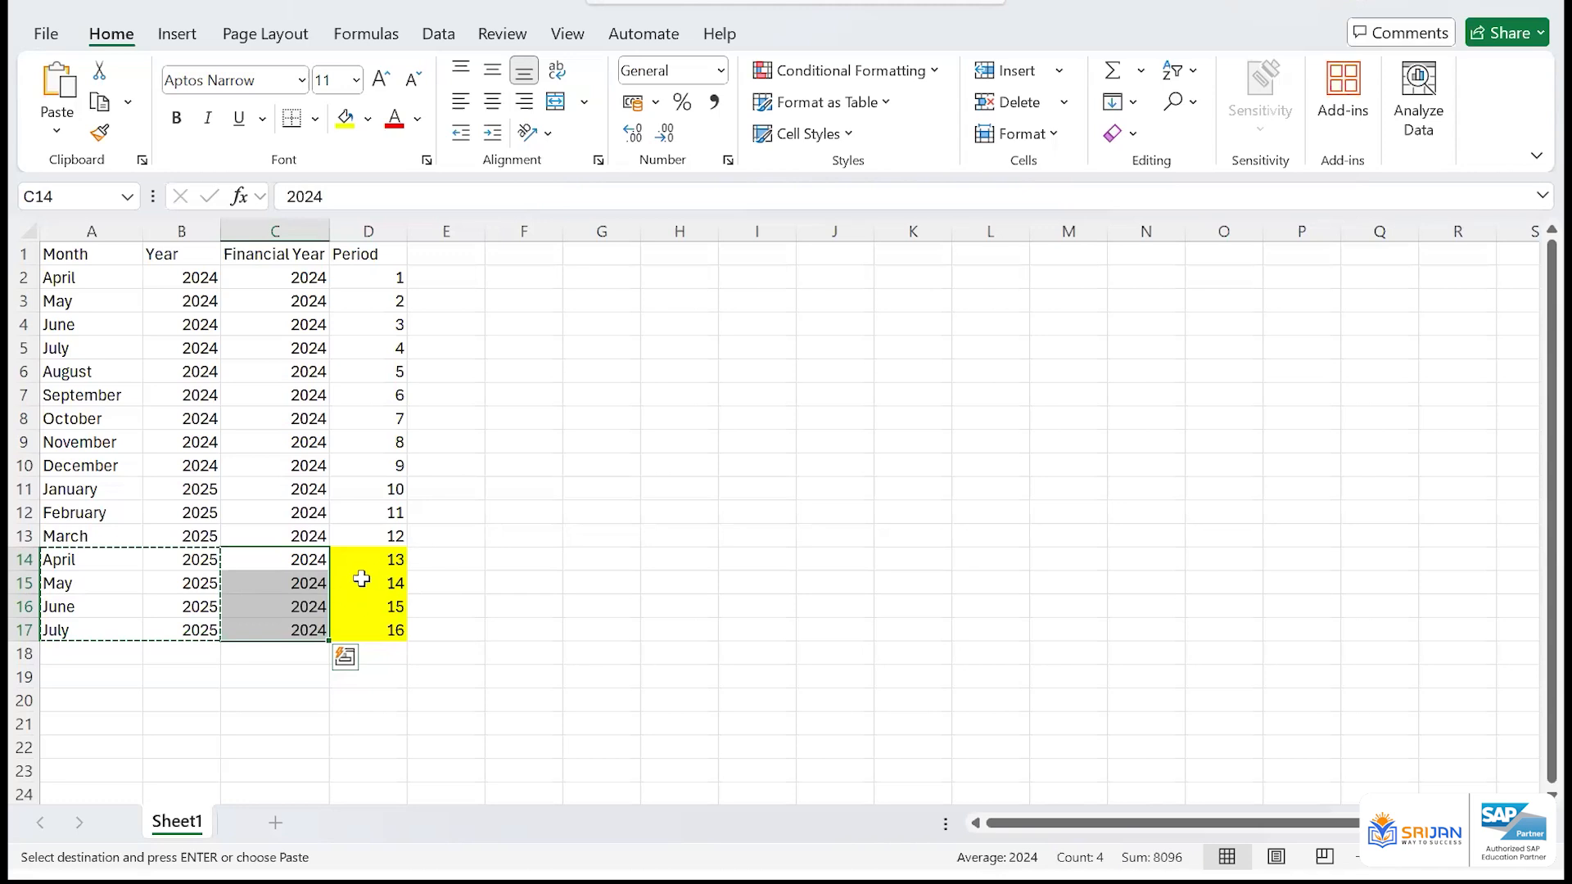
Match each extra period from 13 to 16 with its month, and review the financial year of the twelve regular periods
{"action": "left_click", "coordinate": [376, 556]}
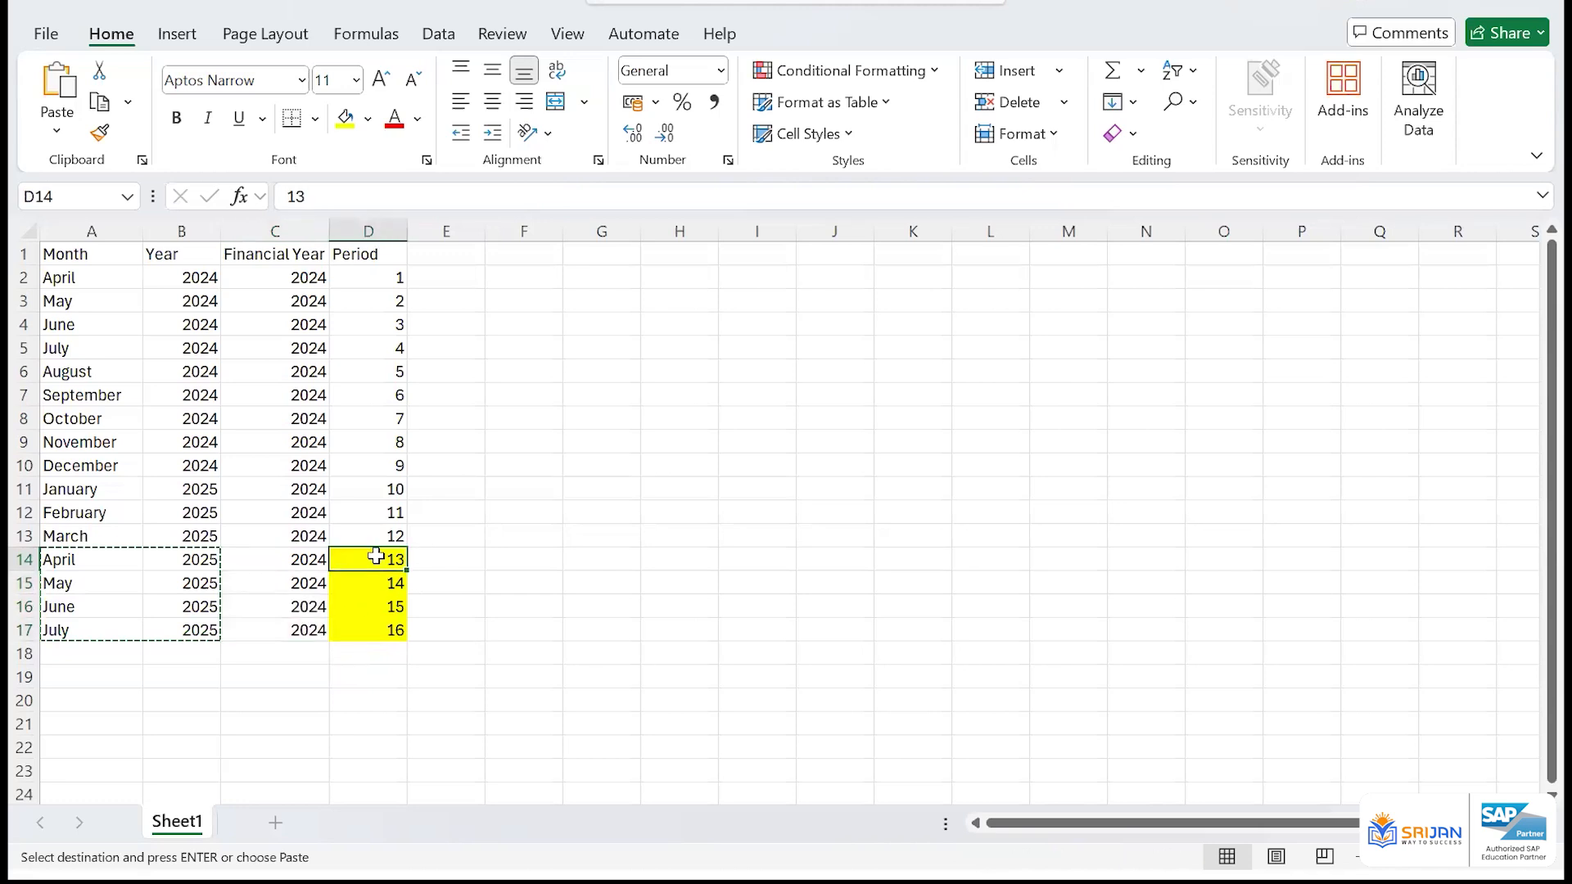
{"action": "left_click", "coordinate": [81, 560]}
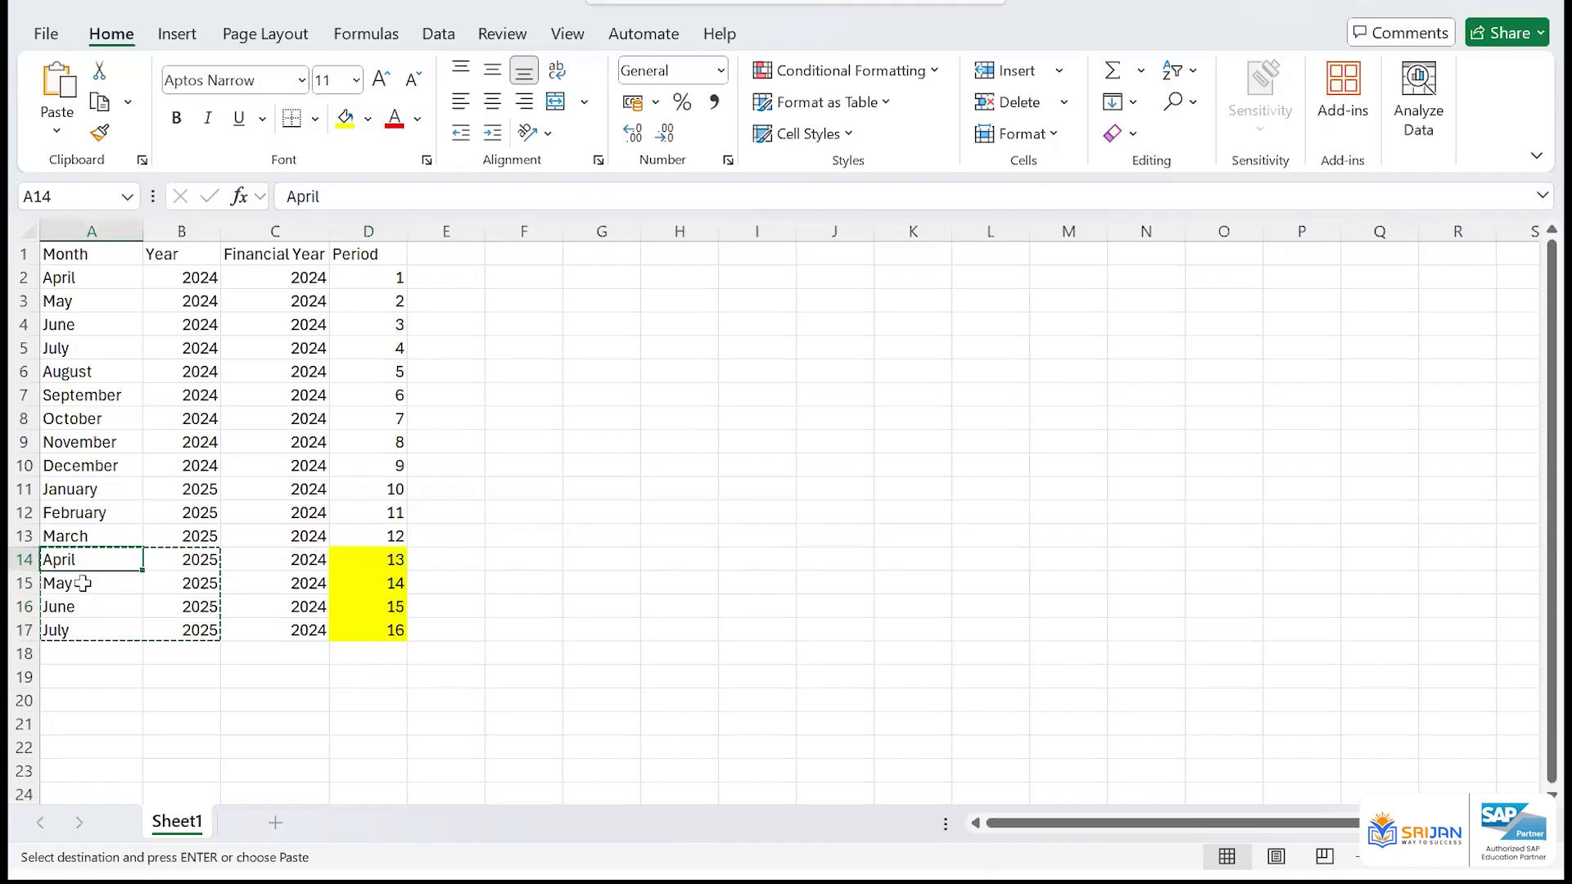
{"action": "left_click", "coordinate": [87, 591]}
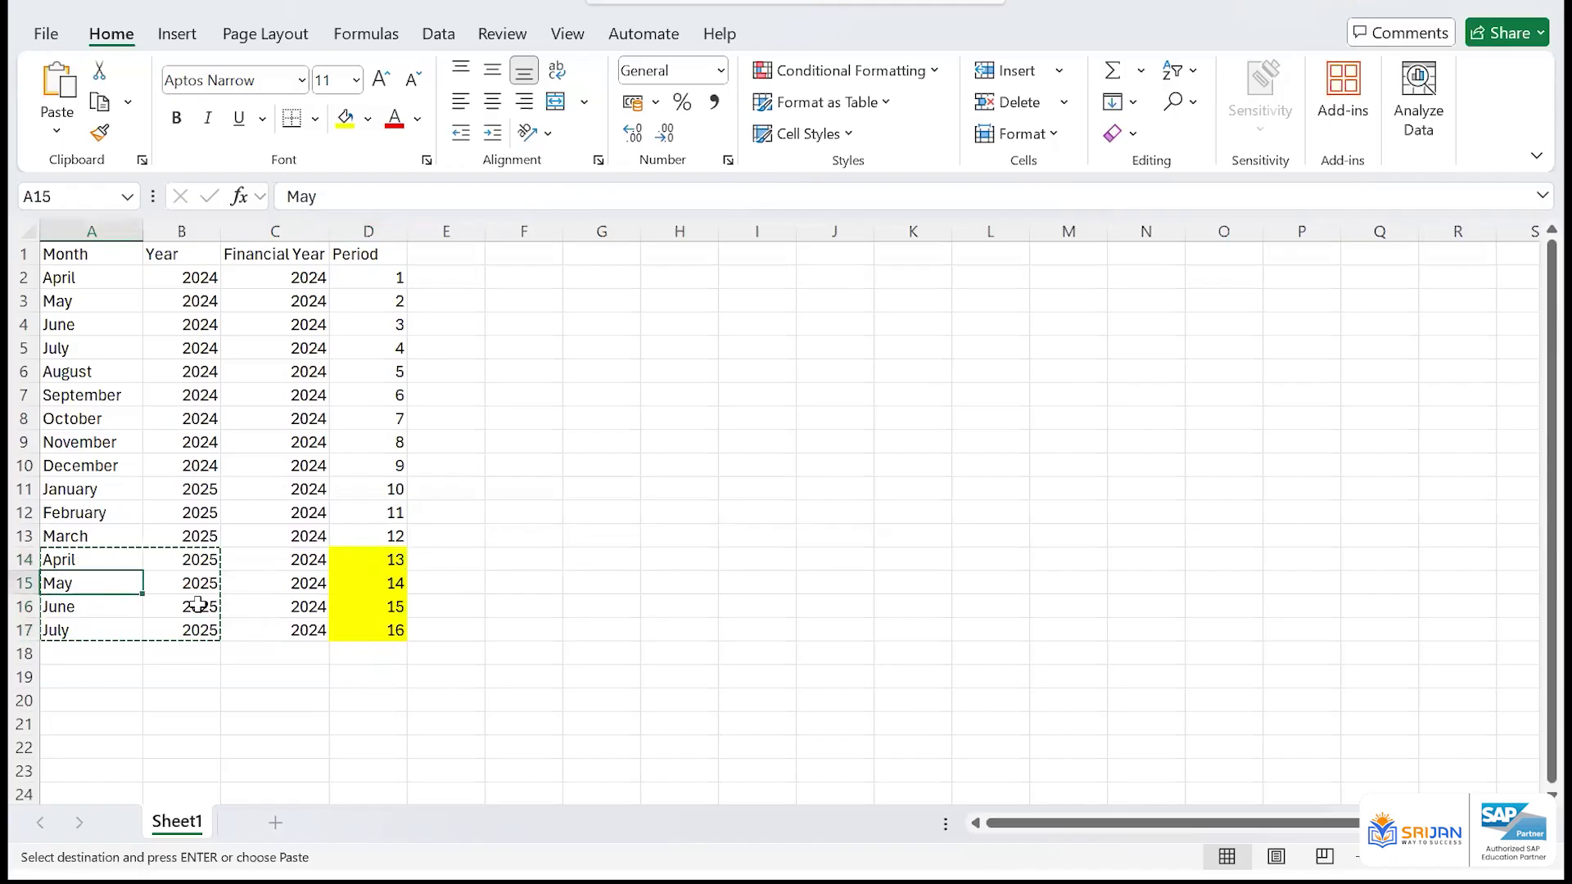
{"action": "left_click", "coordinate": [351, 603]}
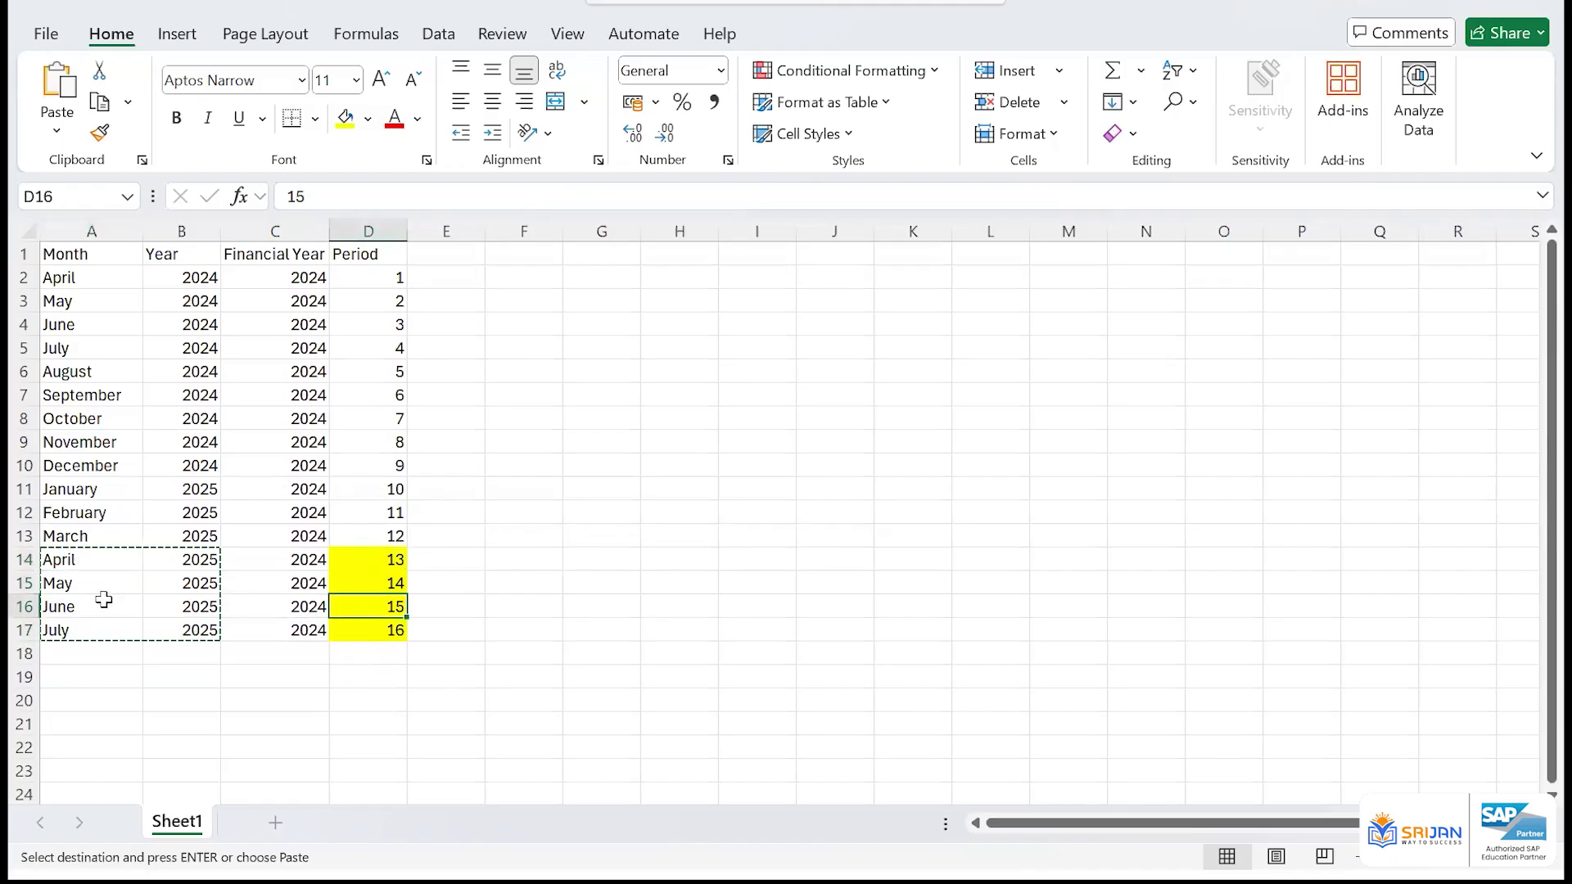
{"action": "left_click", "coordinate": [109, 604]}
{"action": "left_click", "coordinate": [357, 628]}
{"action": "left_click", "coordinate": [93, 633]}
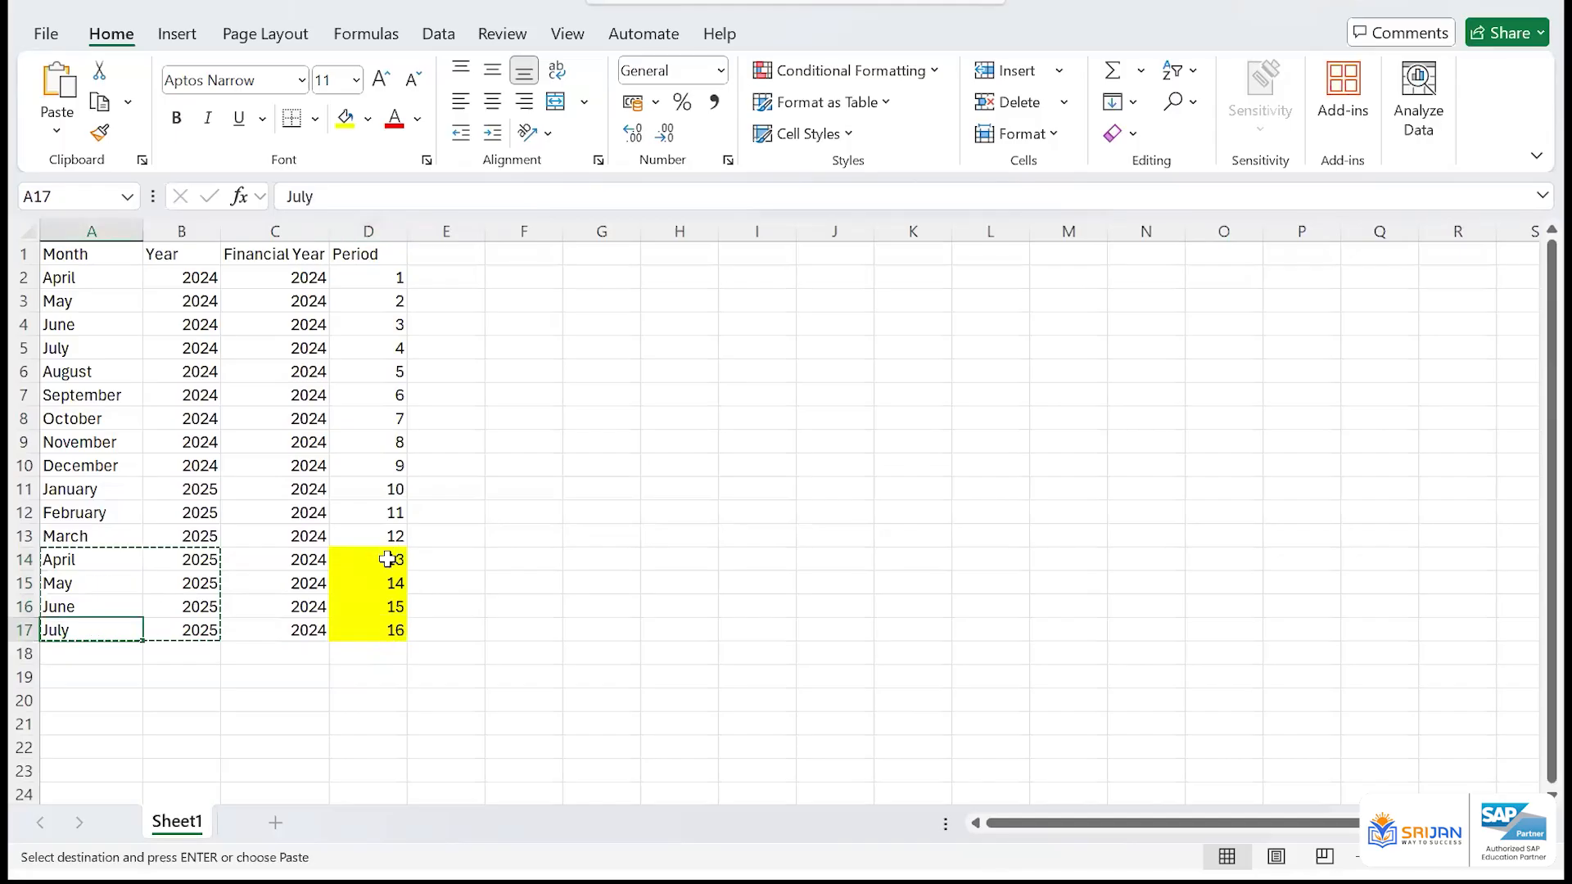
{"action": "left_click_drag", "start_coordinate": [388, 565], "coordinate": [384, 622]}
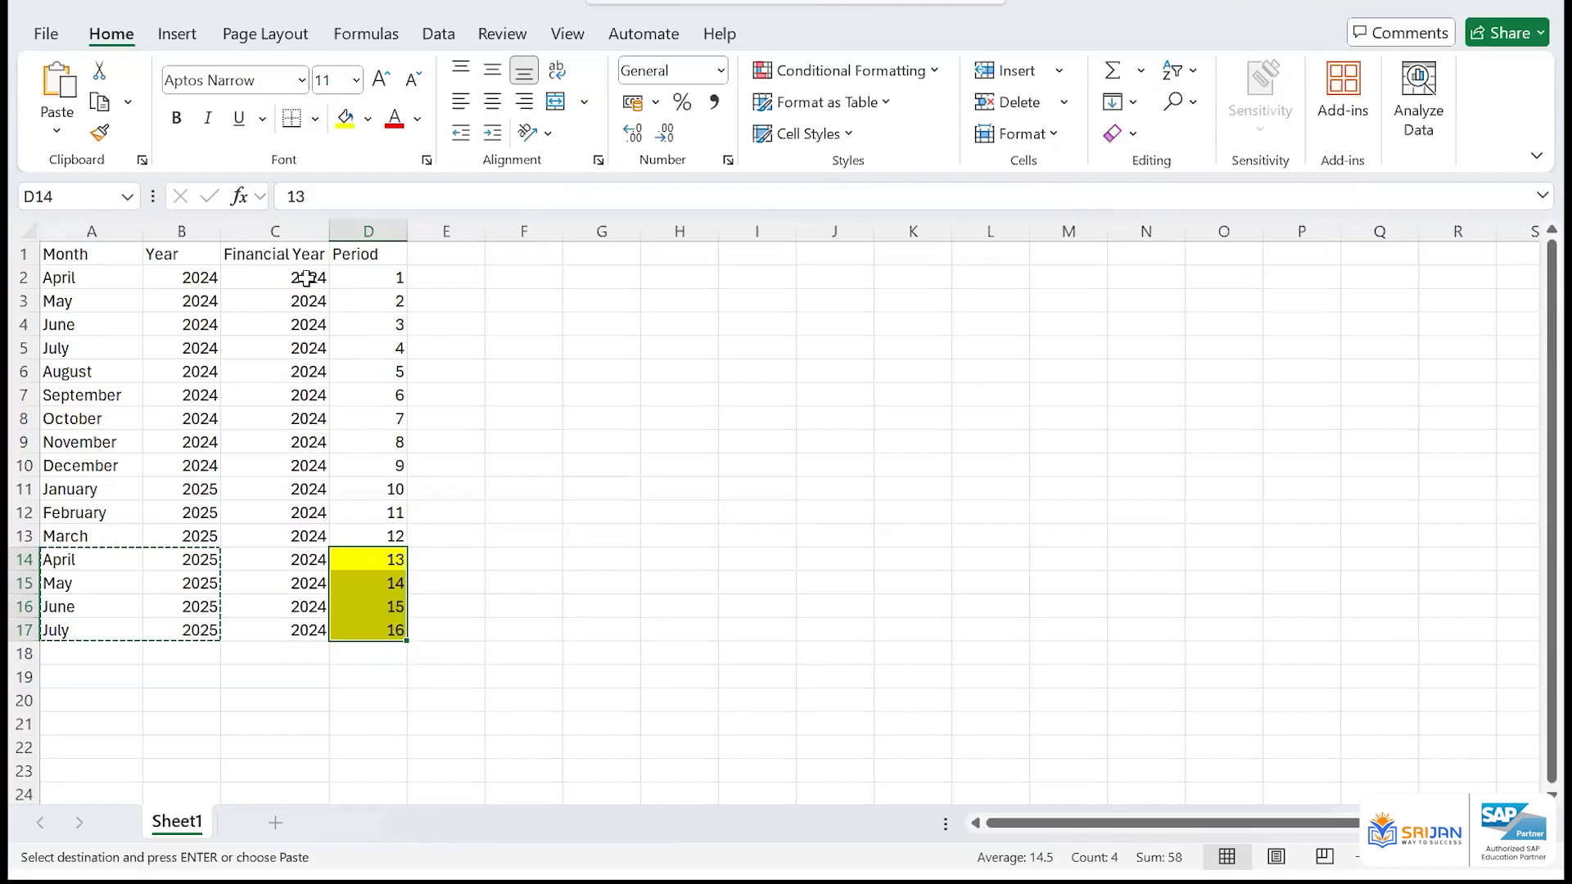
{"action": "left_click_drag", "start_coordinate": [309, 278], "coordinate": [309, 327]}
{"action": "left_click_drag", "start_coordinate": [307, 461], "coordinate": [299, 528]}
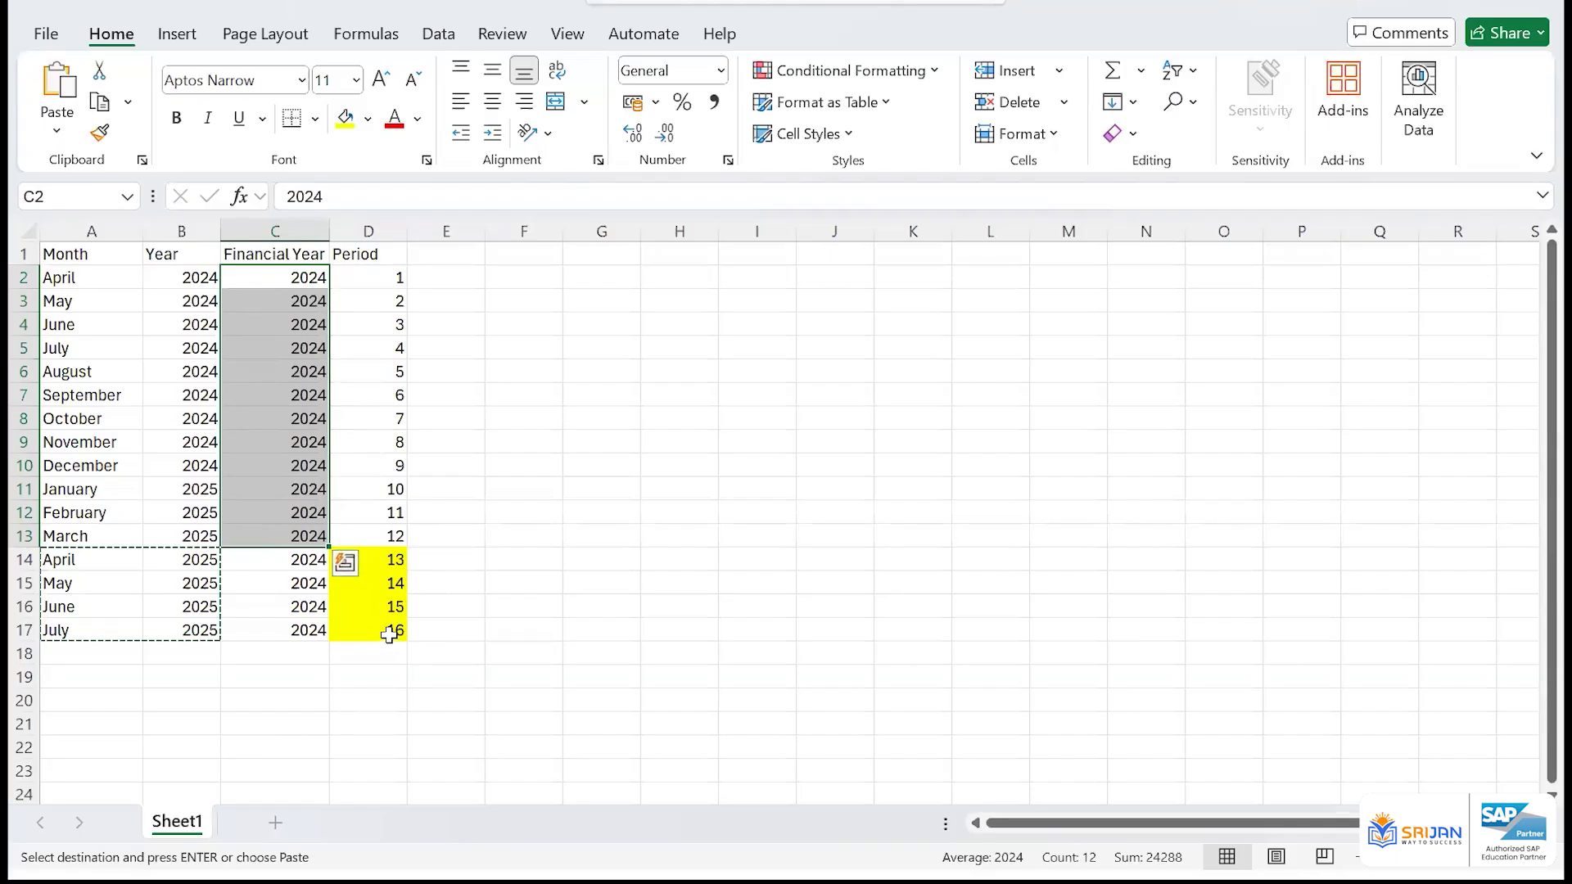
{"action": "left_click", "coordinate": [396, 536]}
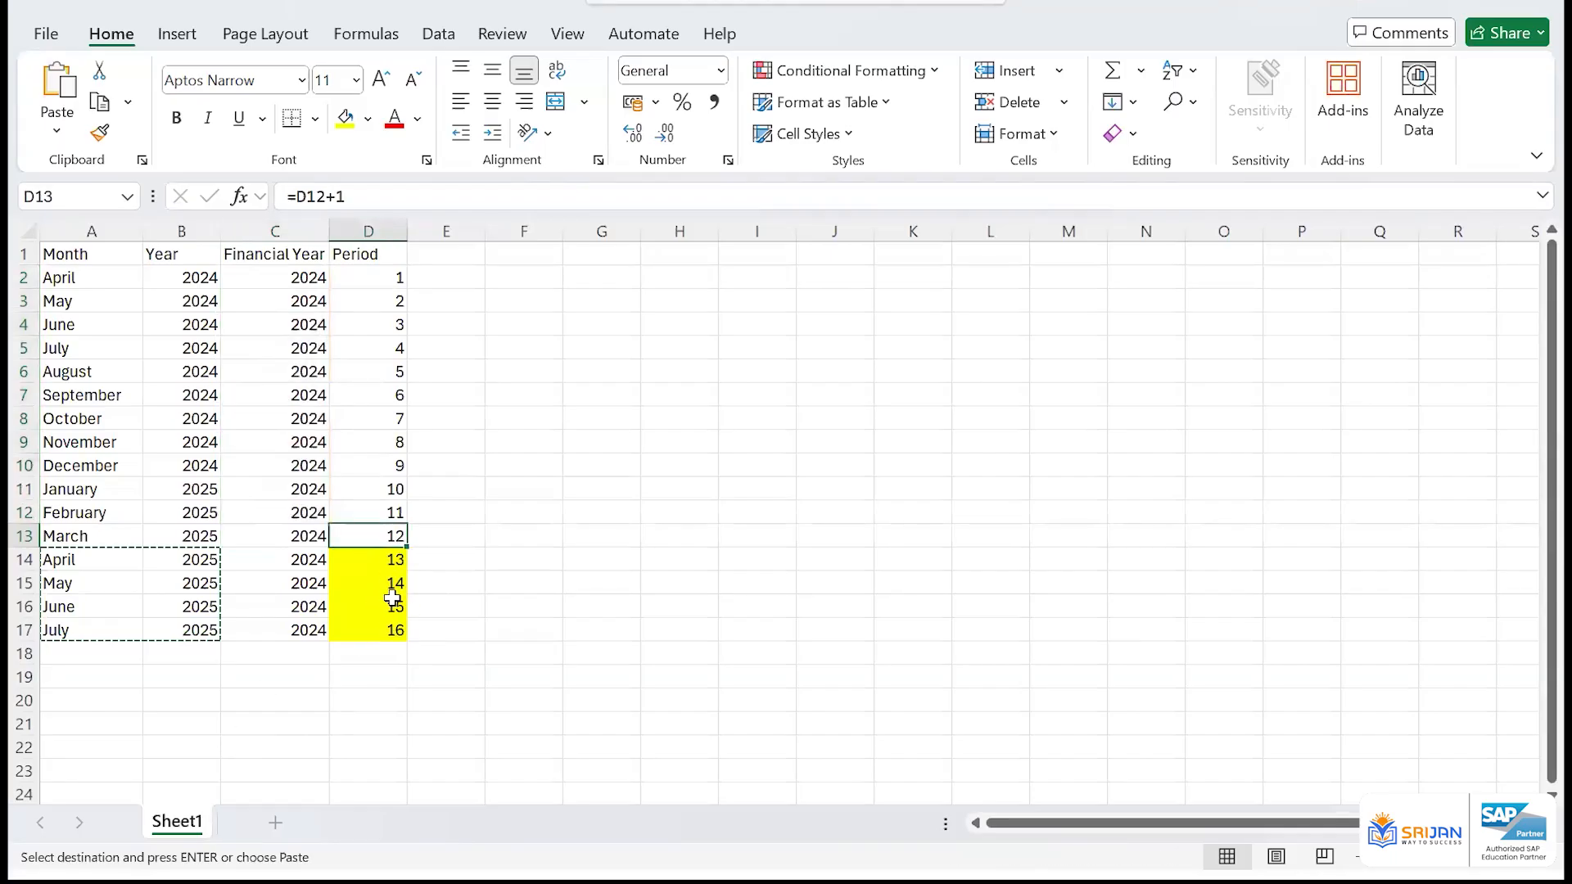
Clear periods 15 and 16 from D16:D17, undo the deletion, and cancel the pending copy selection
{"action": "left_click_drag", "start_coordinate": [392, 598], "coordinate": [395, 635]}
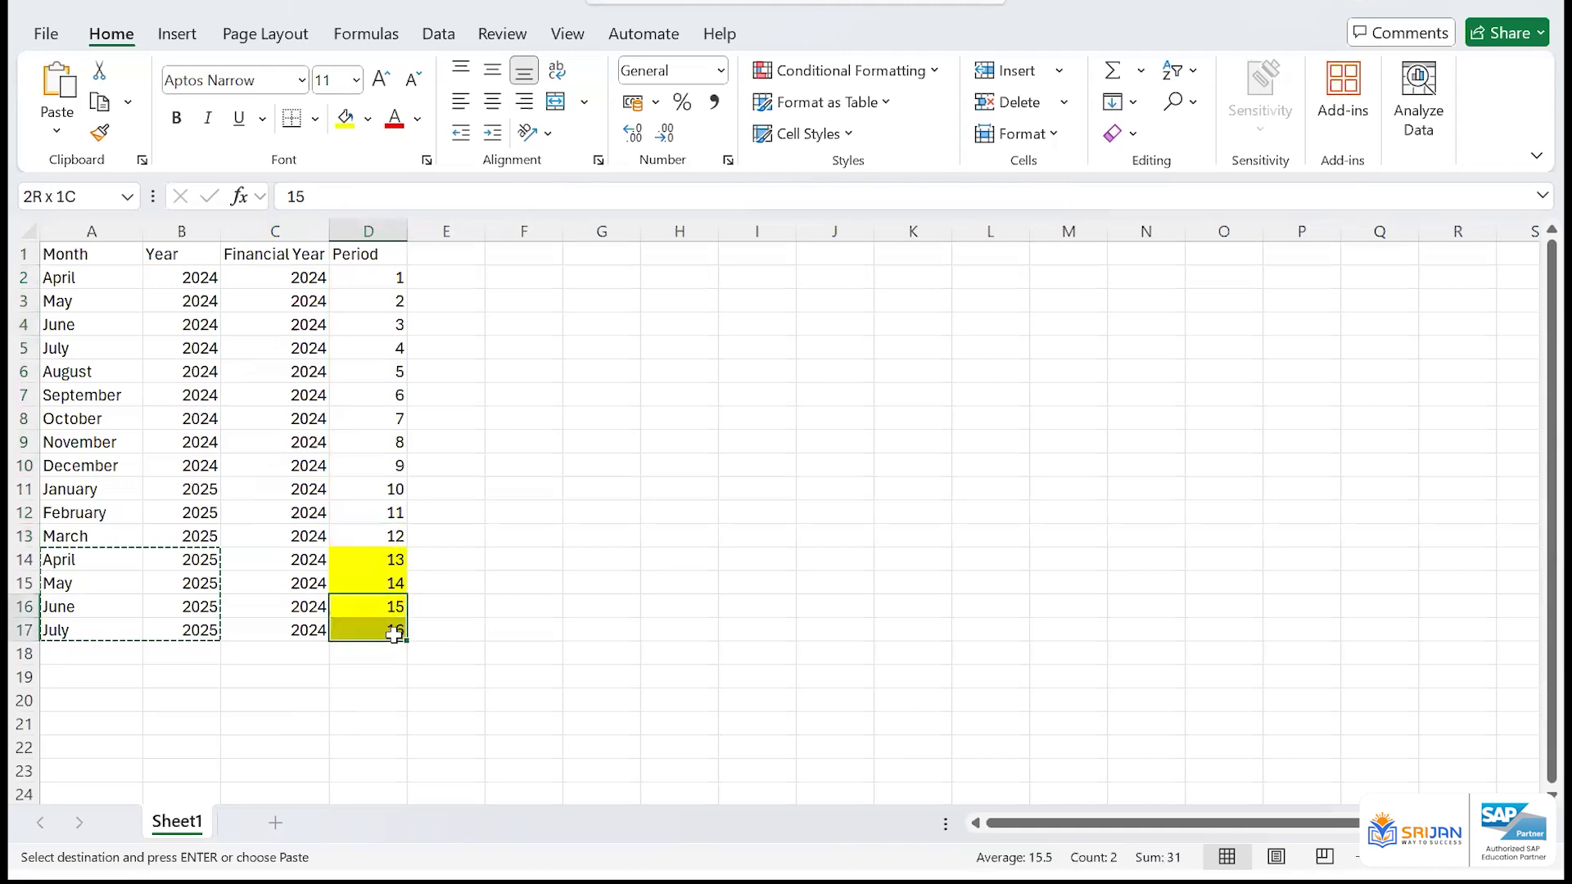
{"action": "key", "text": "Delete"}
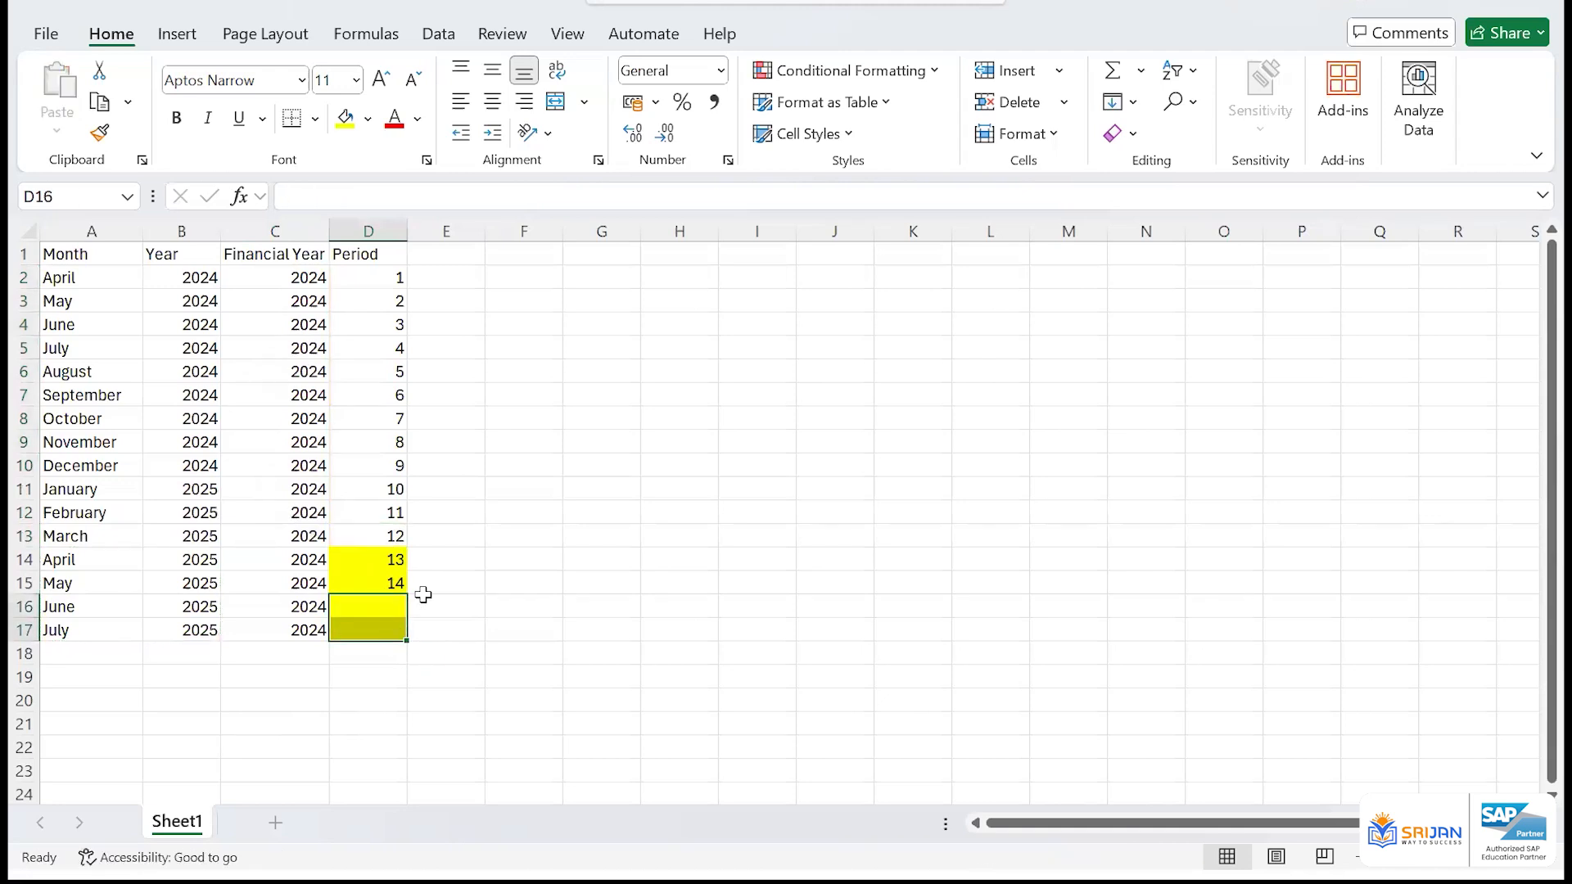
{"action": "left_click", "coordinate": [432, 560]}
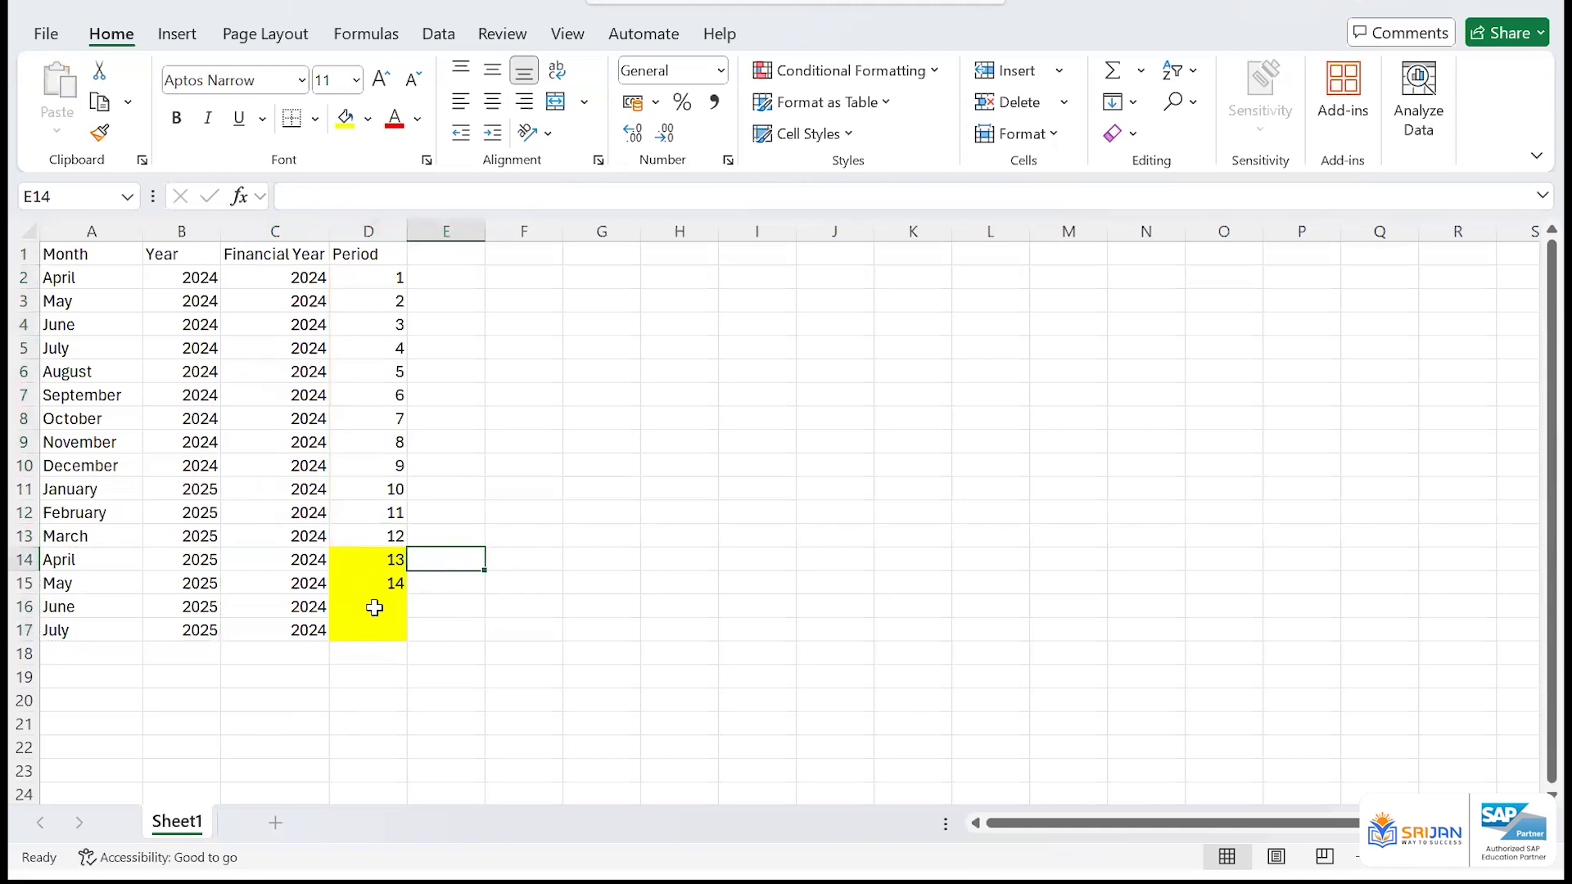
{"action": "key", "text": "ctrl+z"}
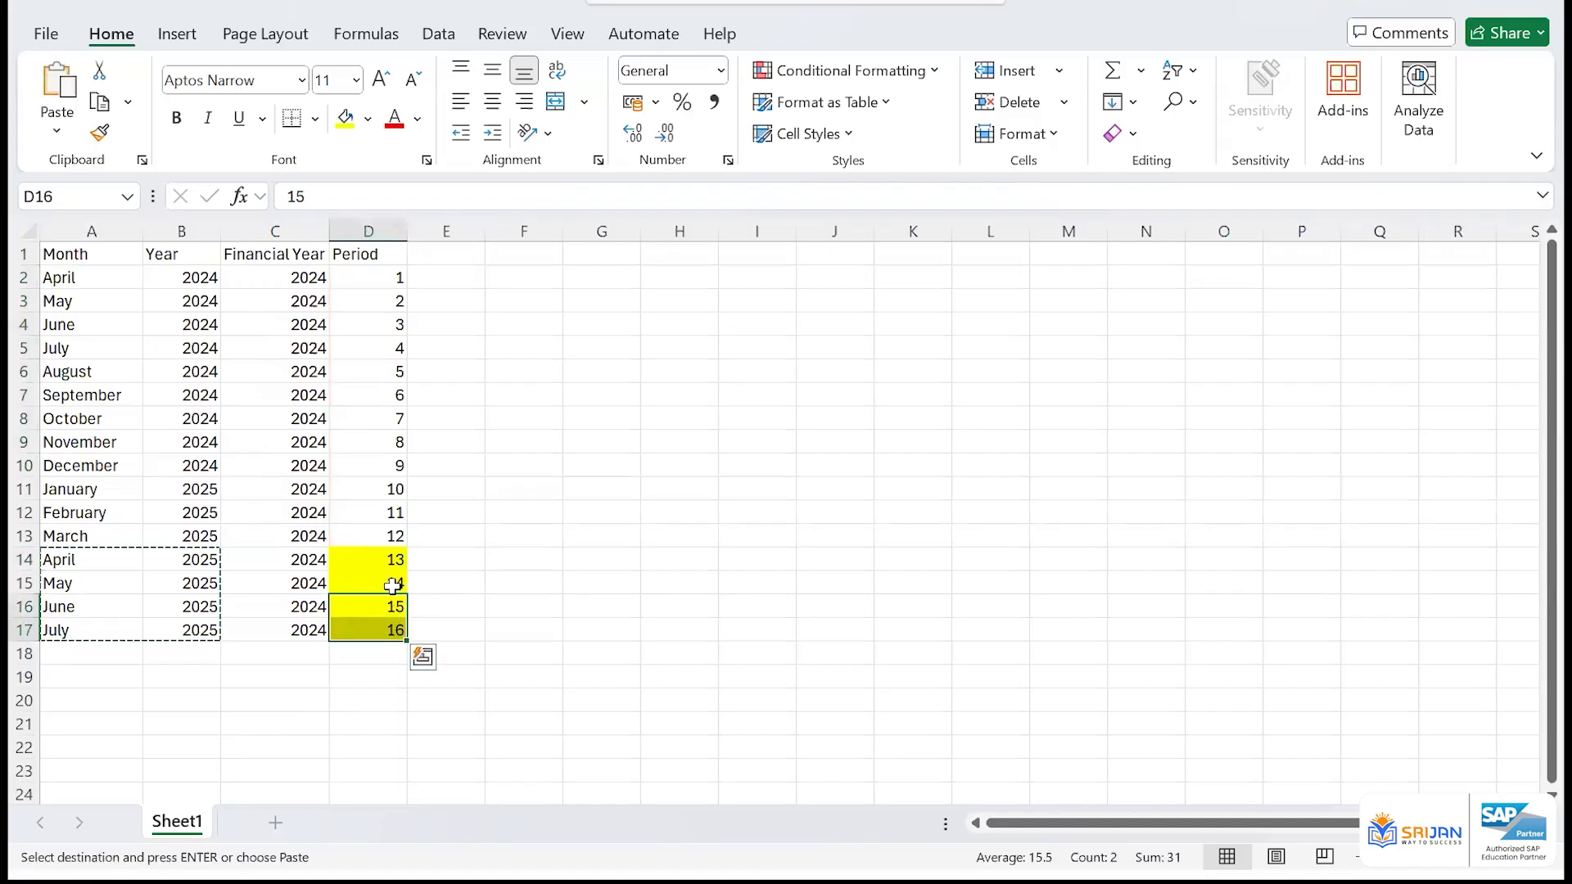
{"action": "left_click", "coordinate": [367, 646]}
{"action": "key", "text": "Escape"}
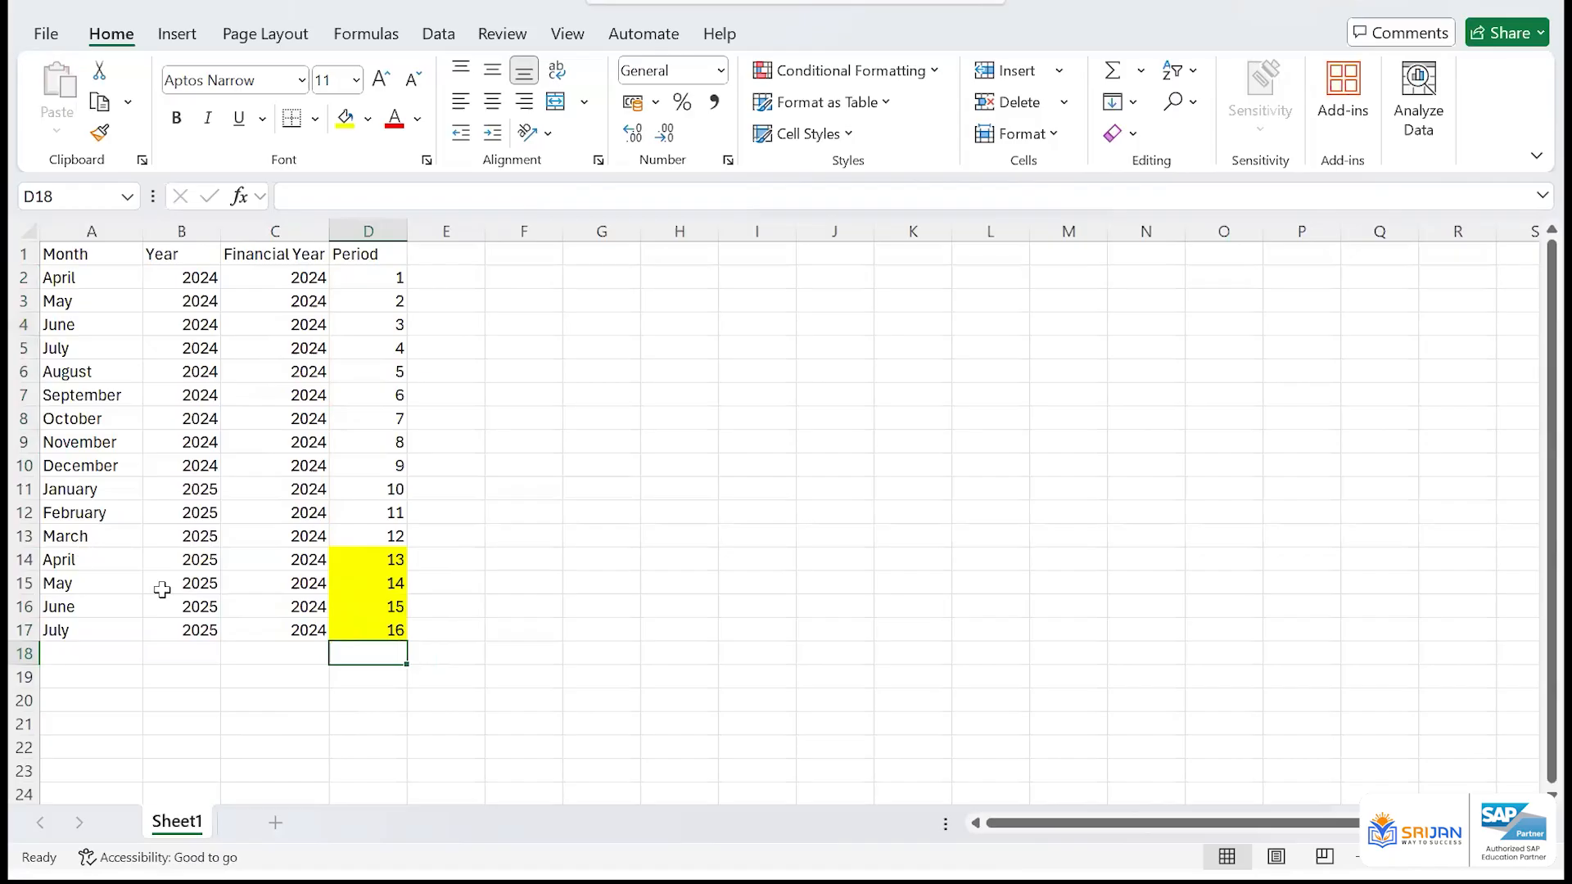
Review the extra-period rows A14:D17 alongside the regular twelve-period block and its financial year values in C2:C13
{"action": "left_click_drag", "start_coordinate": [73, 559], "coordinate": [396, 625]}
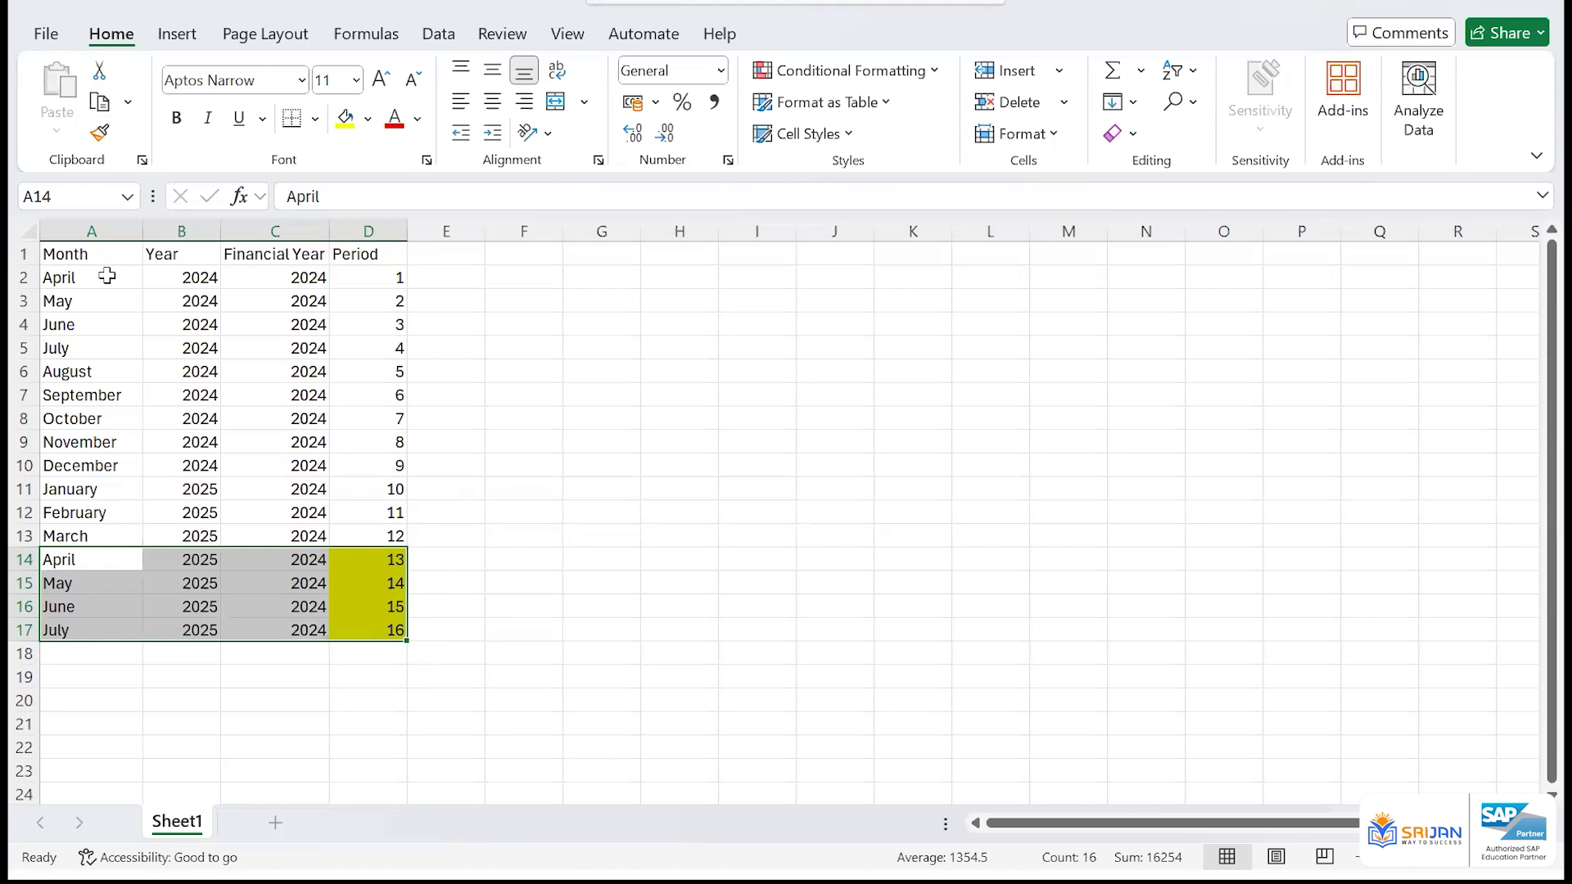
{"action": "left_click_drag", "start_coordinate": [62, 253], "coordinate": [401, 536]}
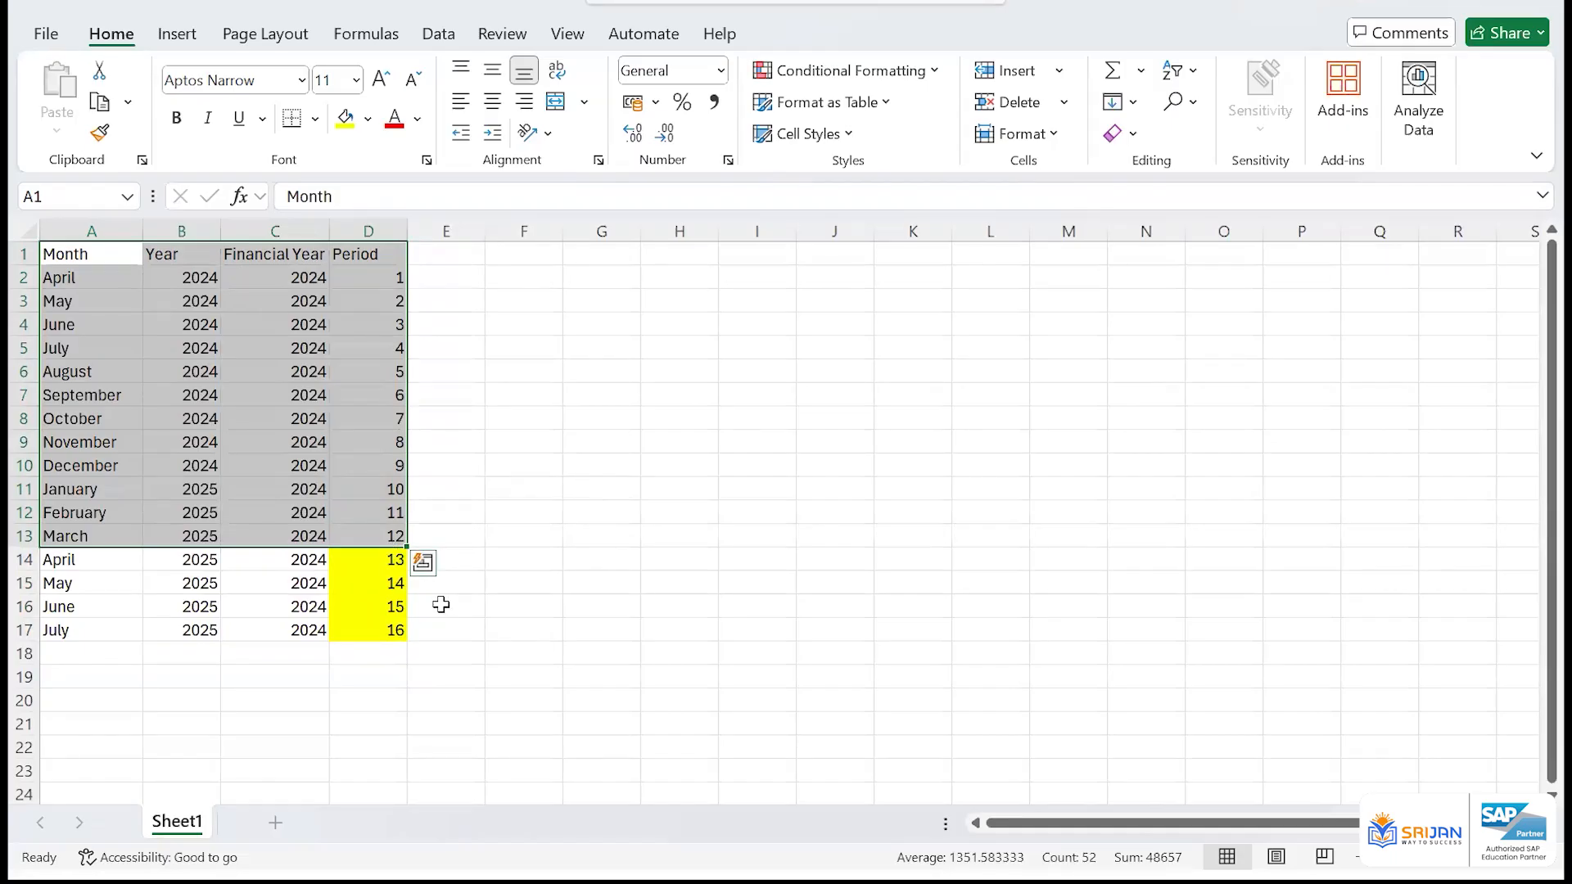
{"action": "left_click", "coordinate": [385, 628]}
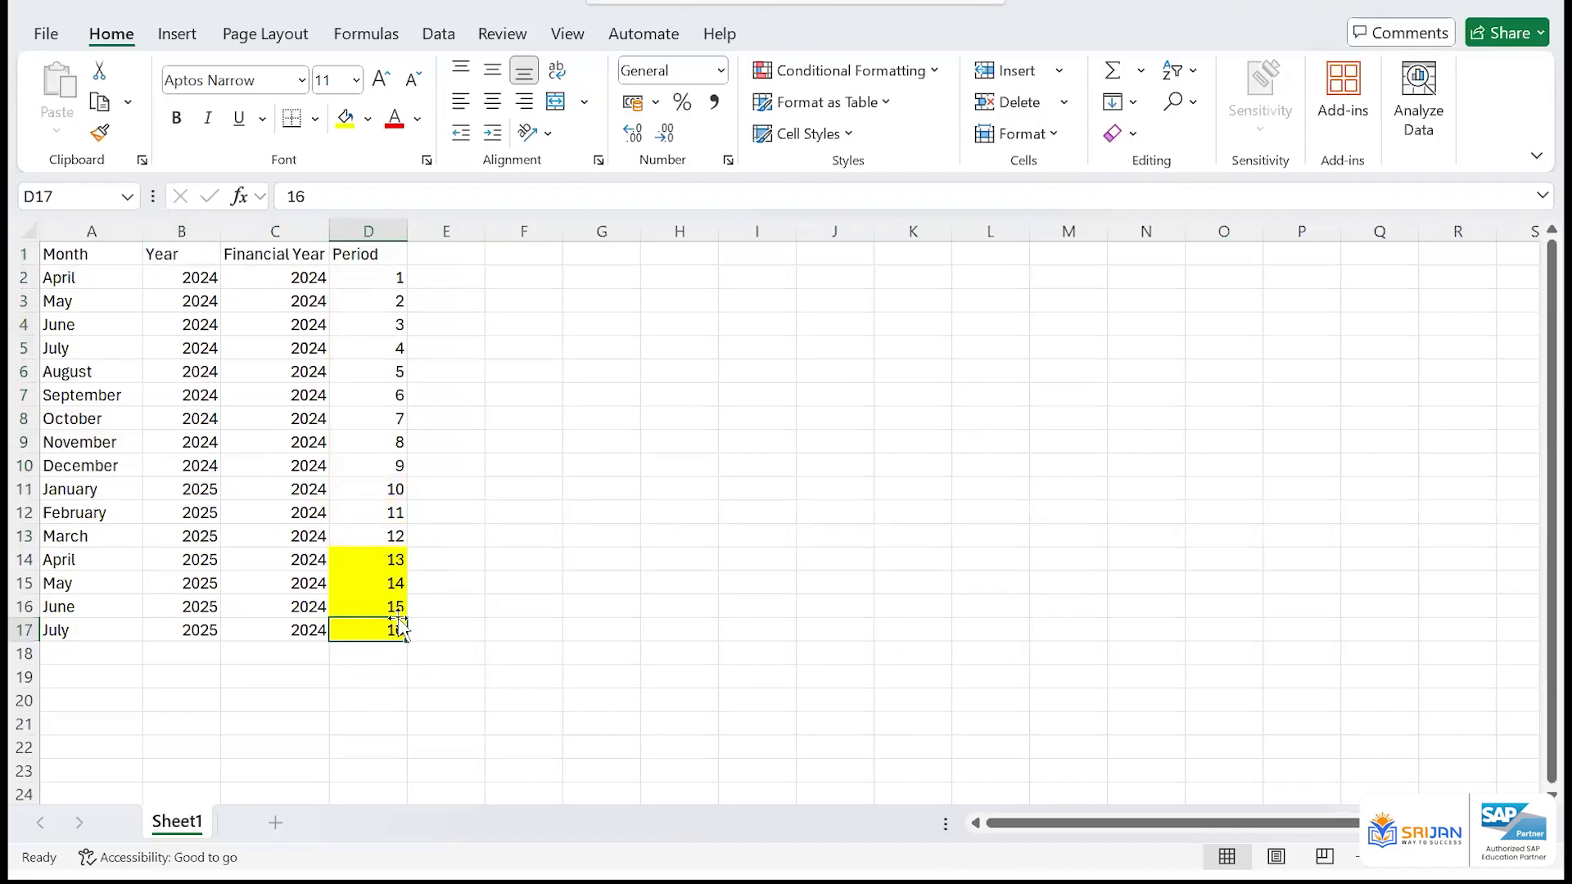
{"action": "left_click", "coordinate": [440, 629]}
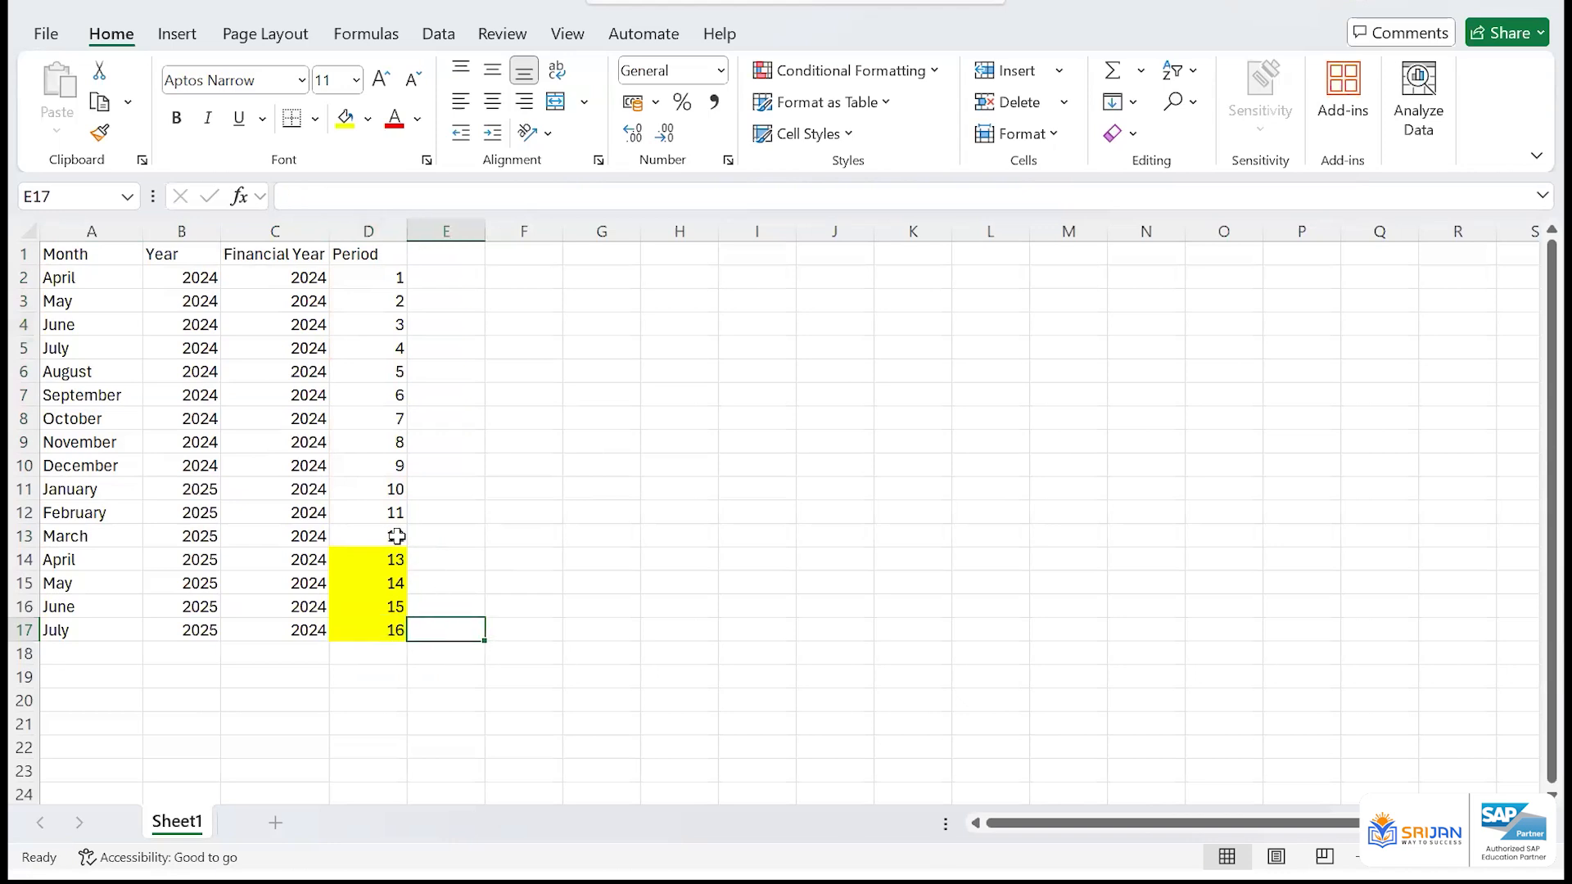
{"action": "left_click_drag", "start_coordinate": [295, 278], "coordinate": [320, 536]}
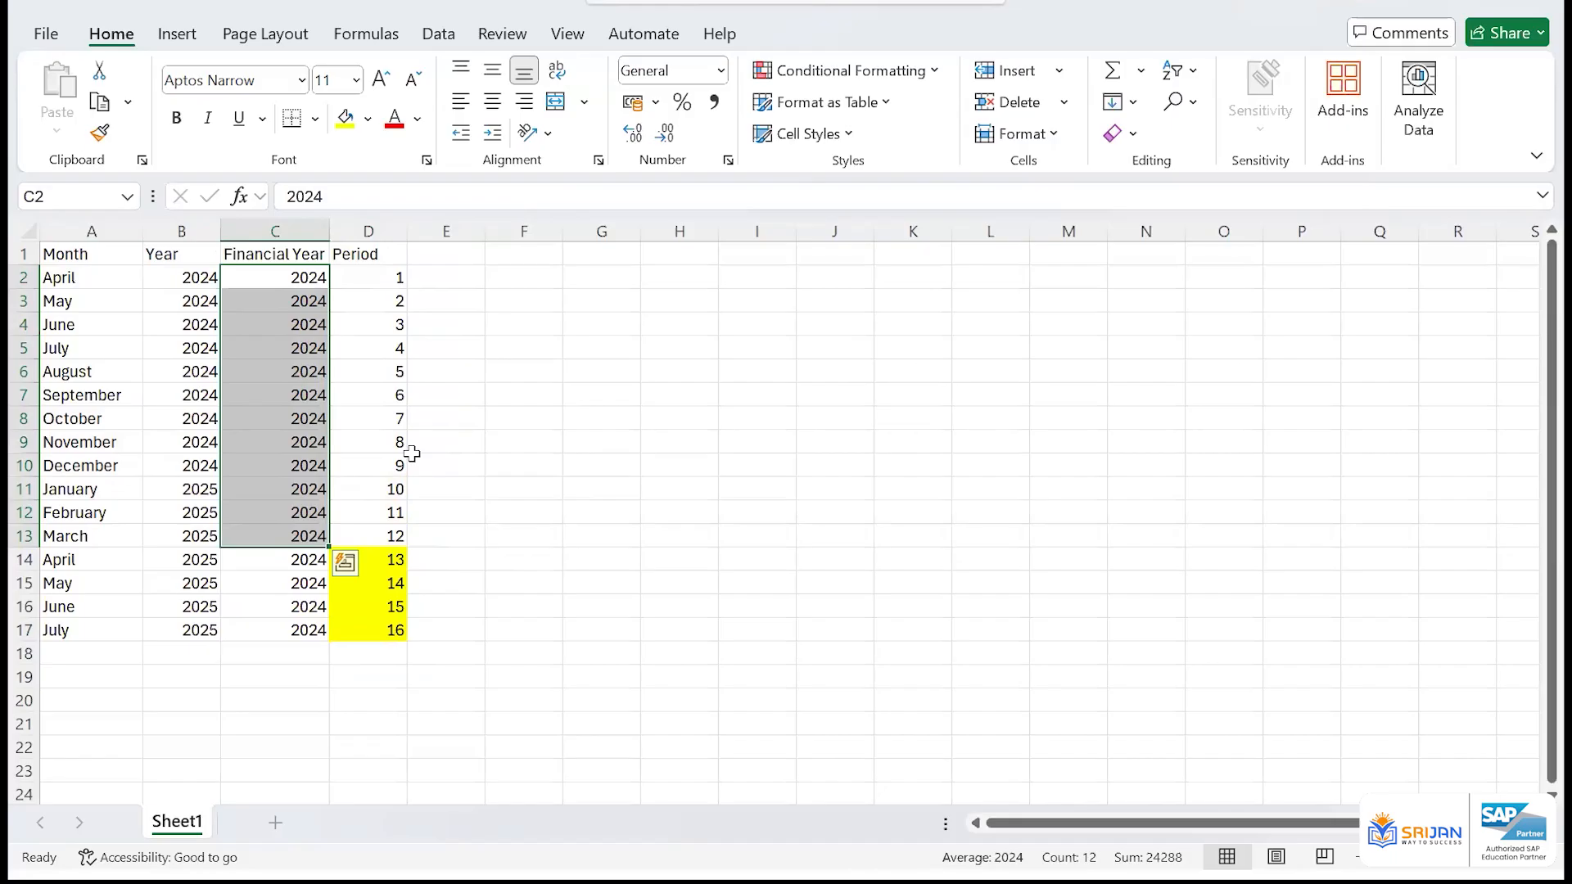
Examine the highlighted extra periods 13 to 16 in D14:D17, as a block and one cell at a time
{"action": "left_click", "coordinate": [398, 564]}
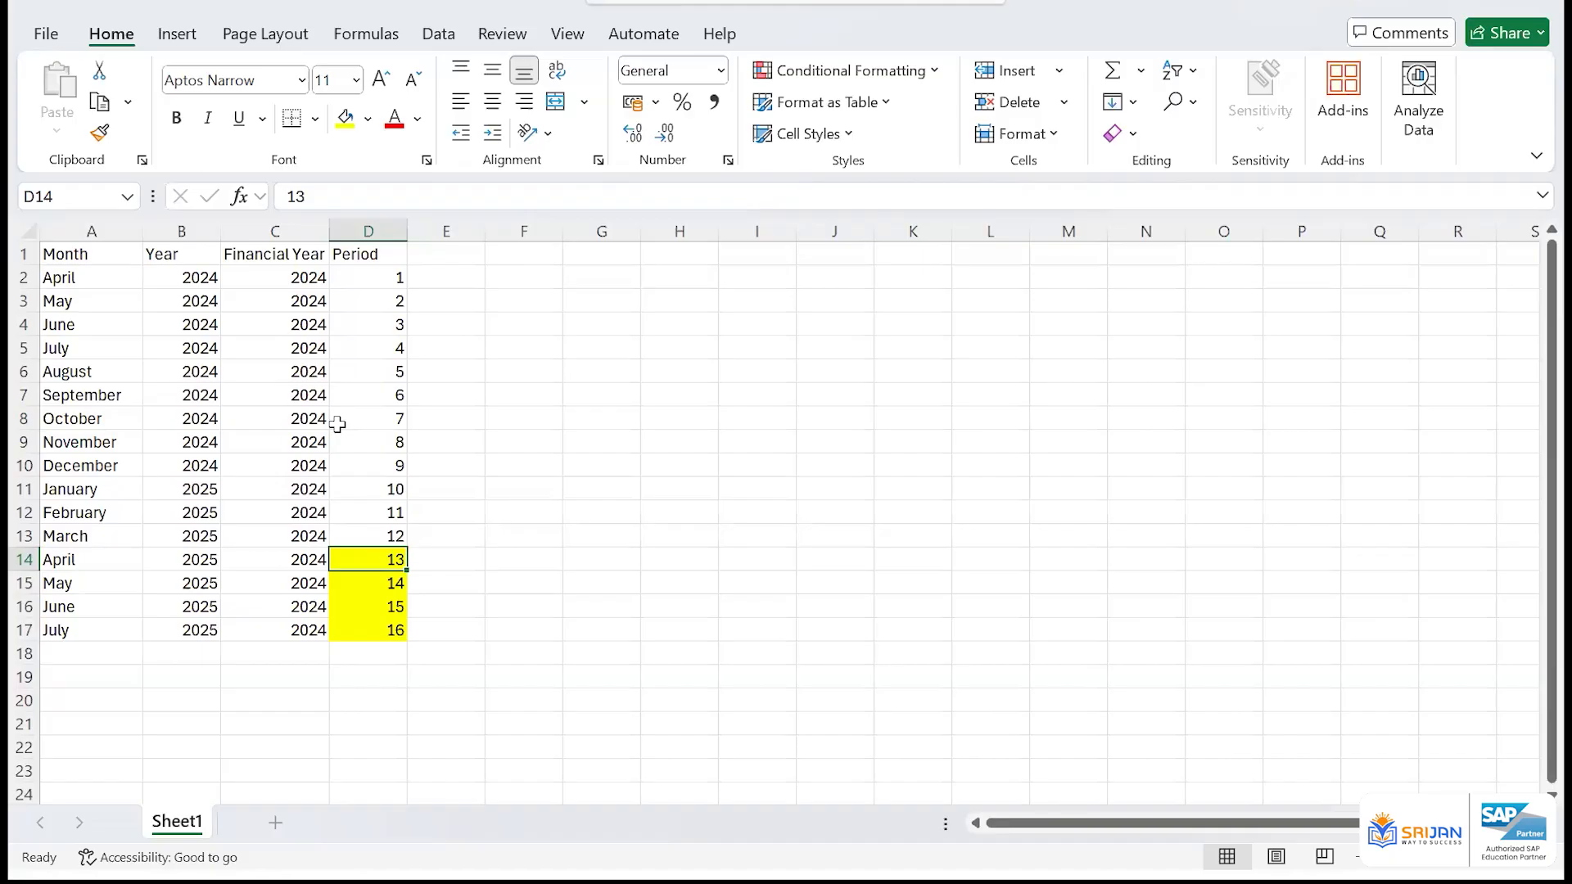
{"action": "left_click_drag", "start_coordinate": [385, 560], "coordinate": [383, 629]}
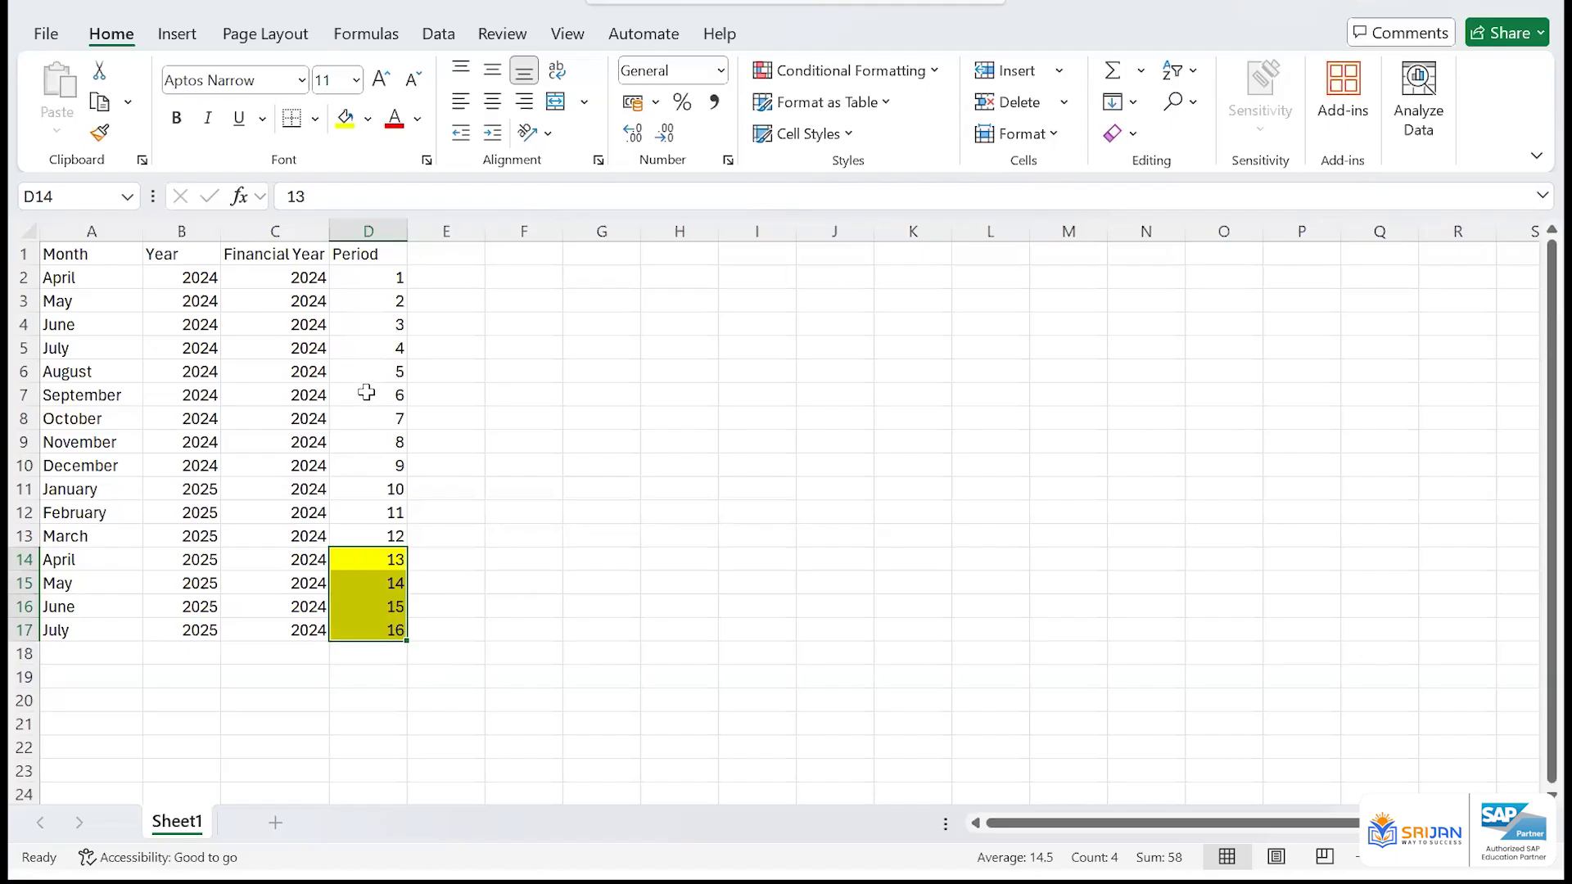
{"action": "left_click", "coordinate": [370, 563]}
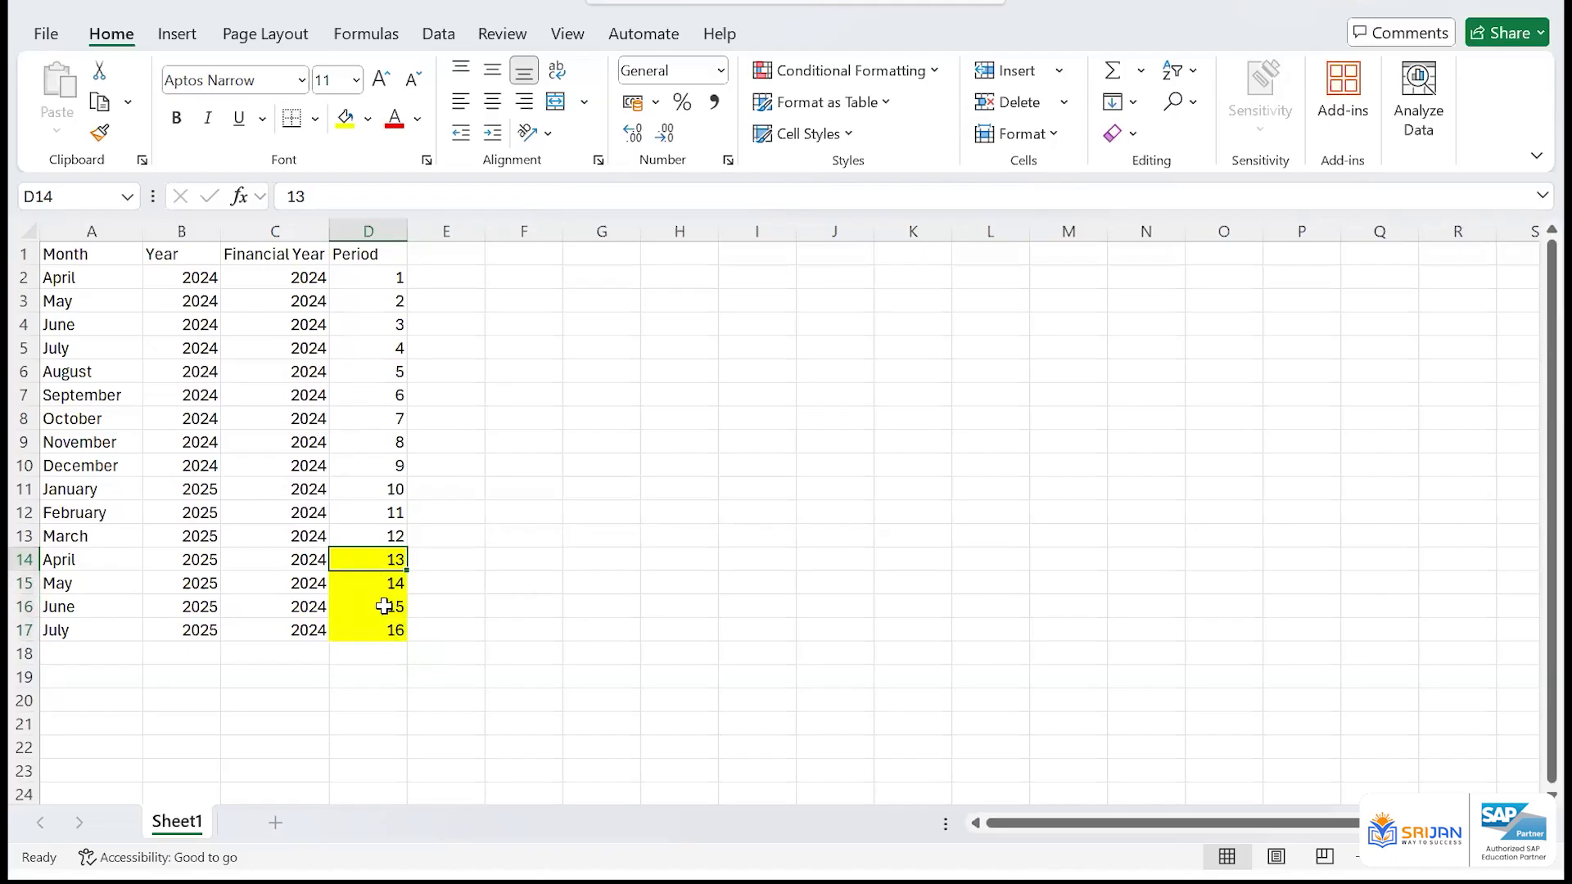
{"action": "left_click", "coordinate": [388, 583]}
{"action": "left_click", "coordinate": [387, 606]}
{"action": "left_click", "coordinate": [383, 630]}
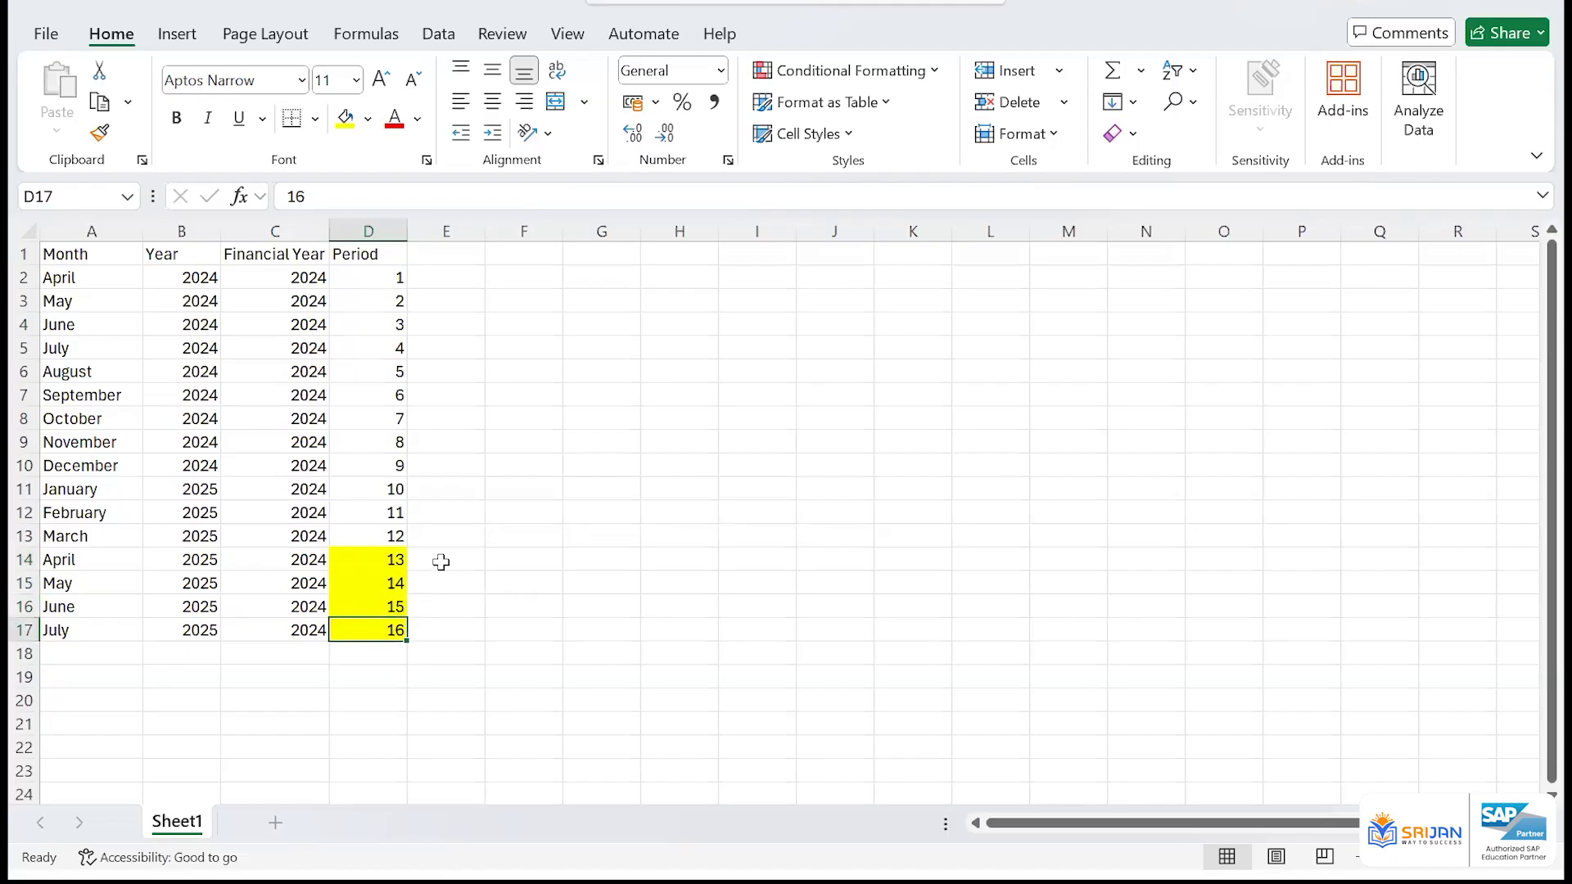
Compare the regular twelve-period block A1:D13 and its financial year values with the extra periods in D14:D17
{"action": "left_click_drag", "start_coordinate": [299, 279], "coordinate": [304, 525]}
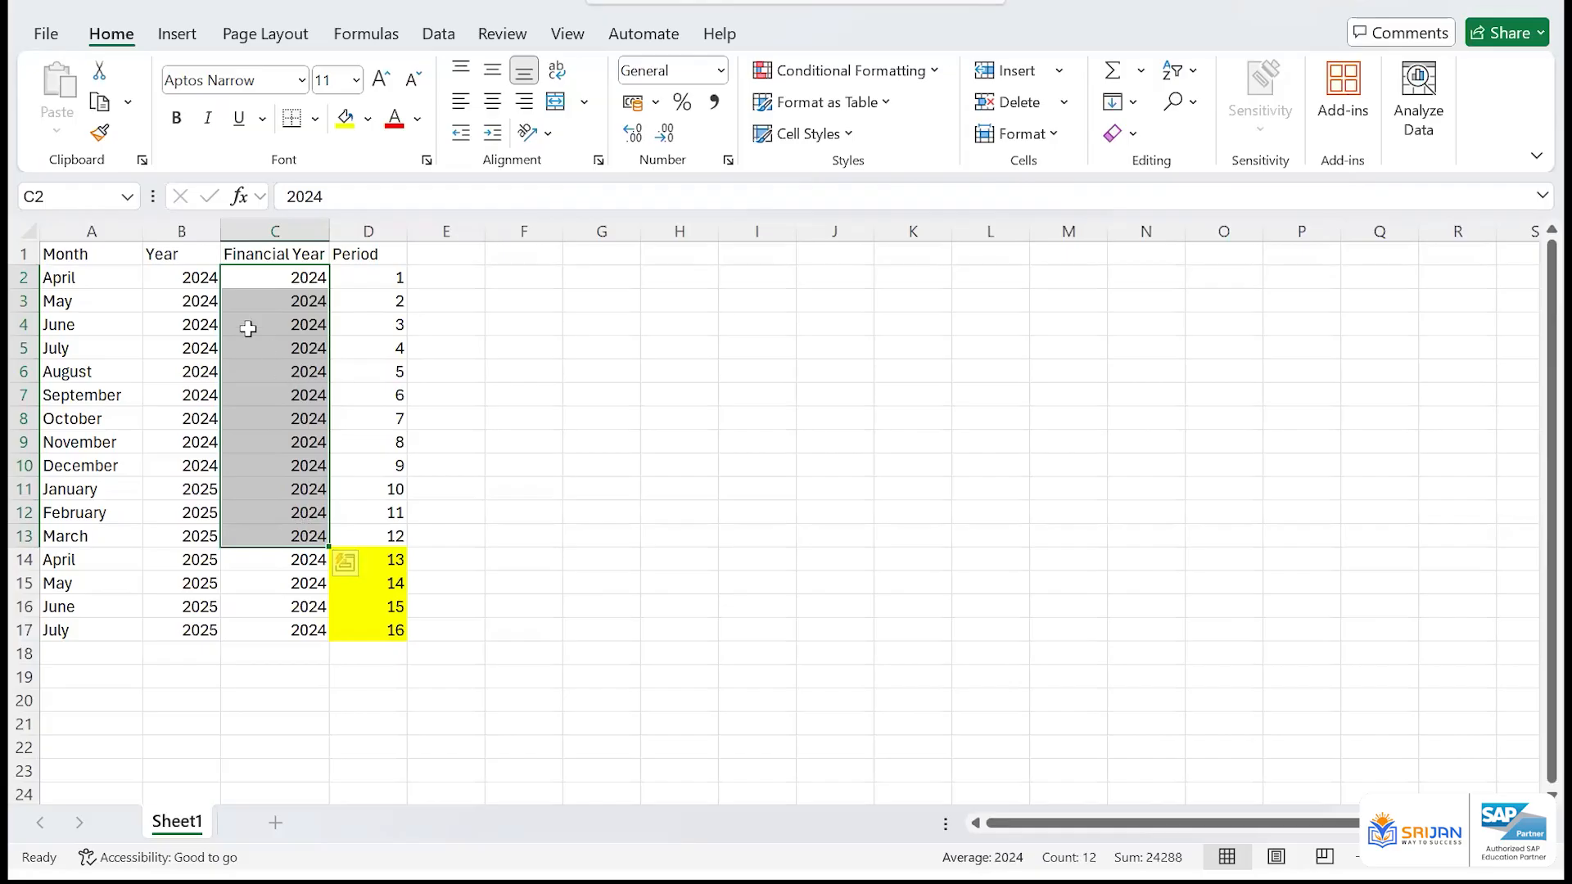
{"action": "left_click_drag", "start_coordinate": [93, 253], "coordinate": [388, 545]}
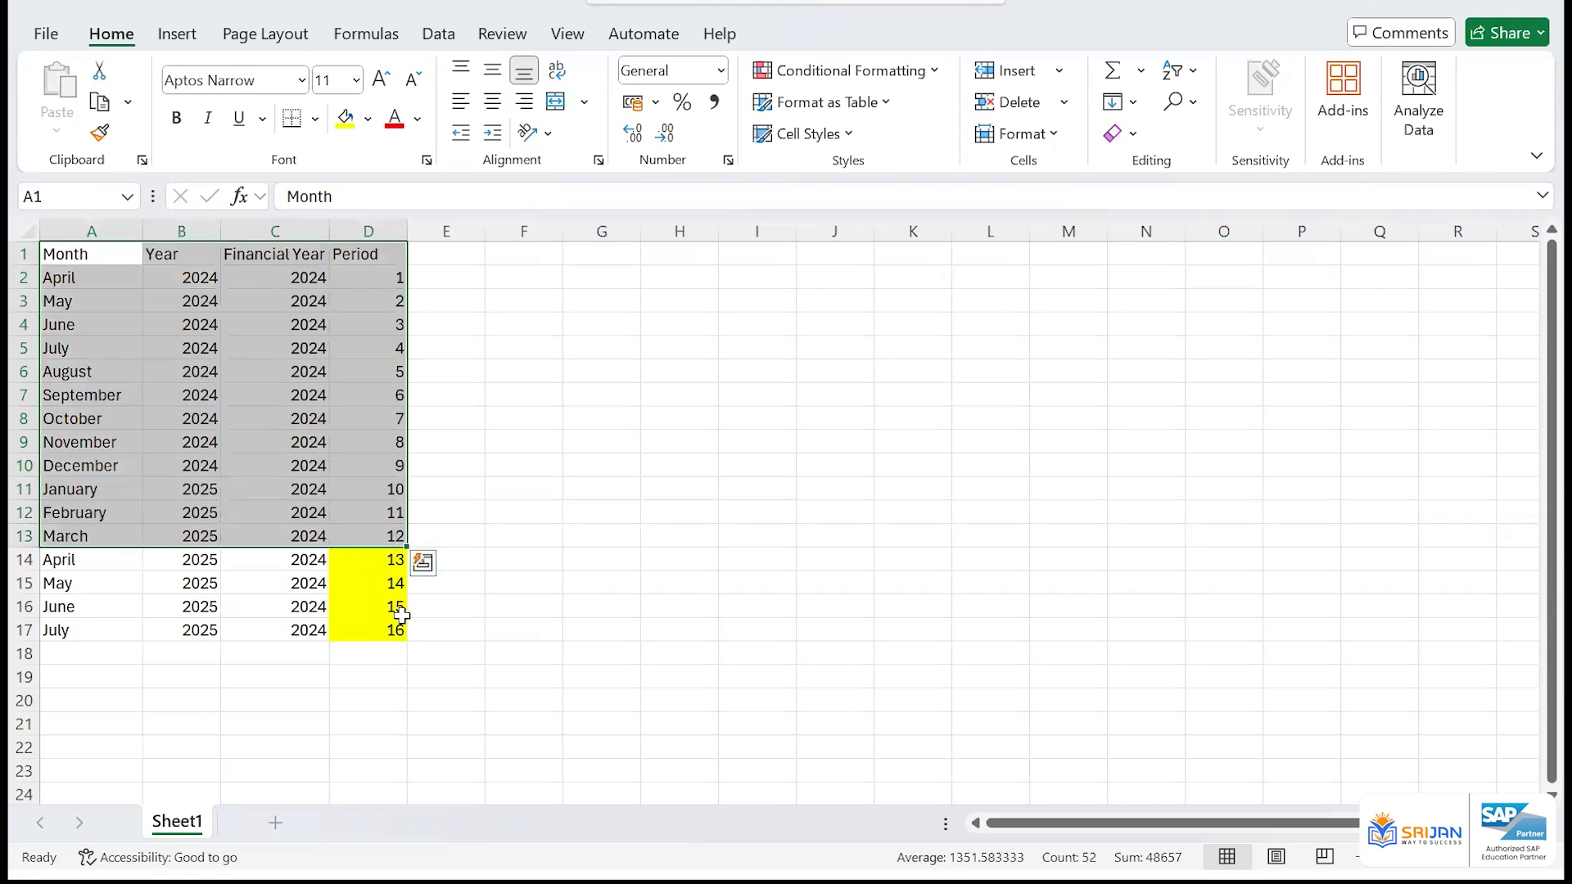
{"action": "left_click", "coordinate": [310, 413]}
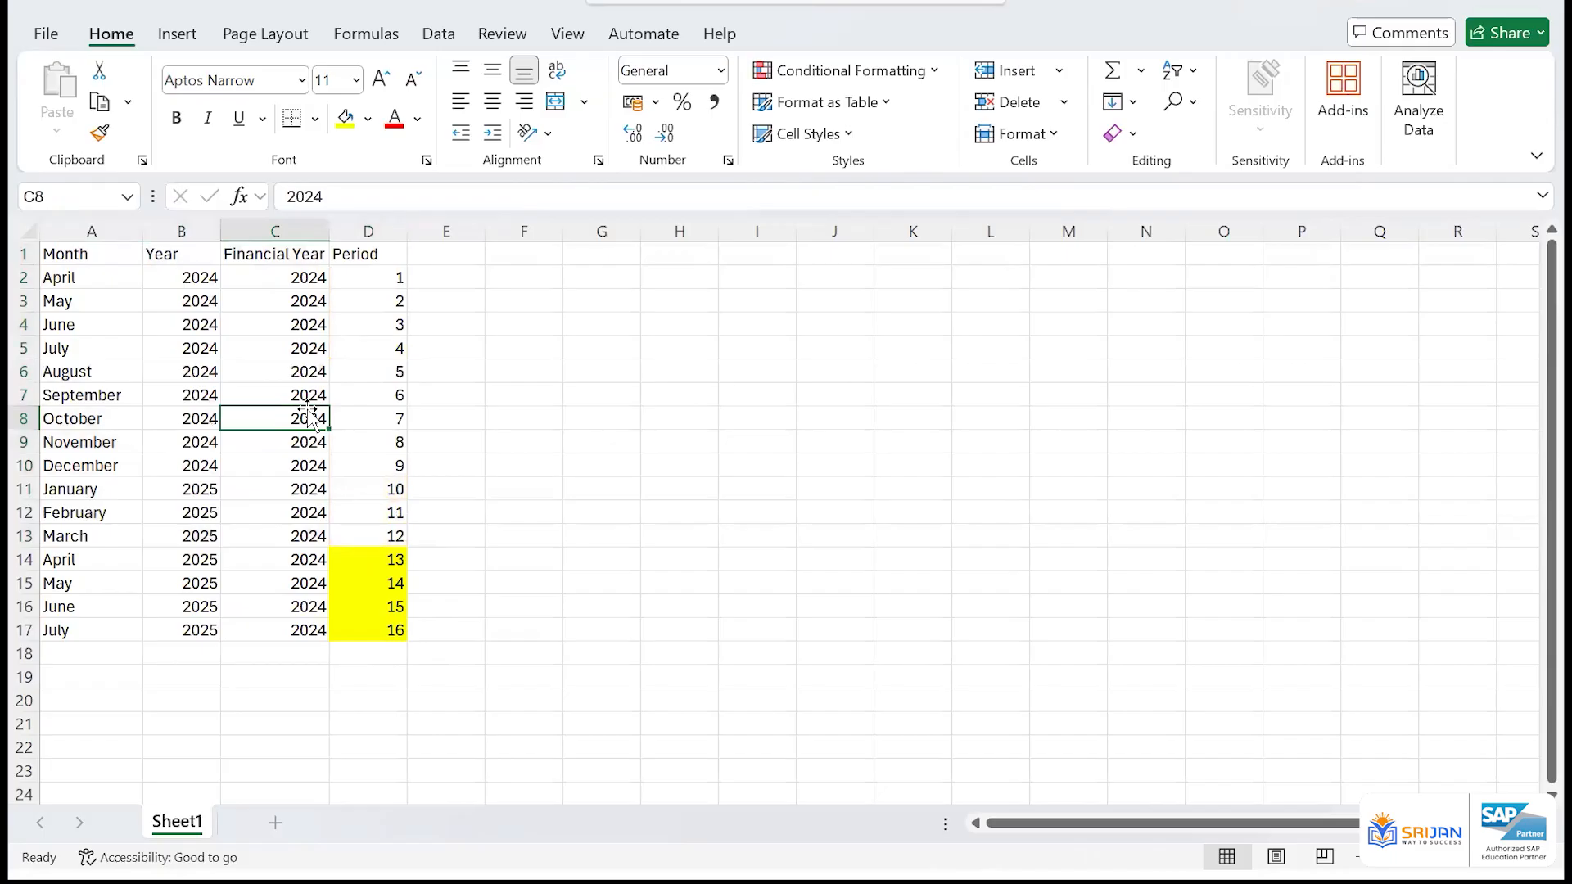
{"action": "left_click_drag", "start_coordinate": [393, 562], "coordinate": [388, 629]}
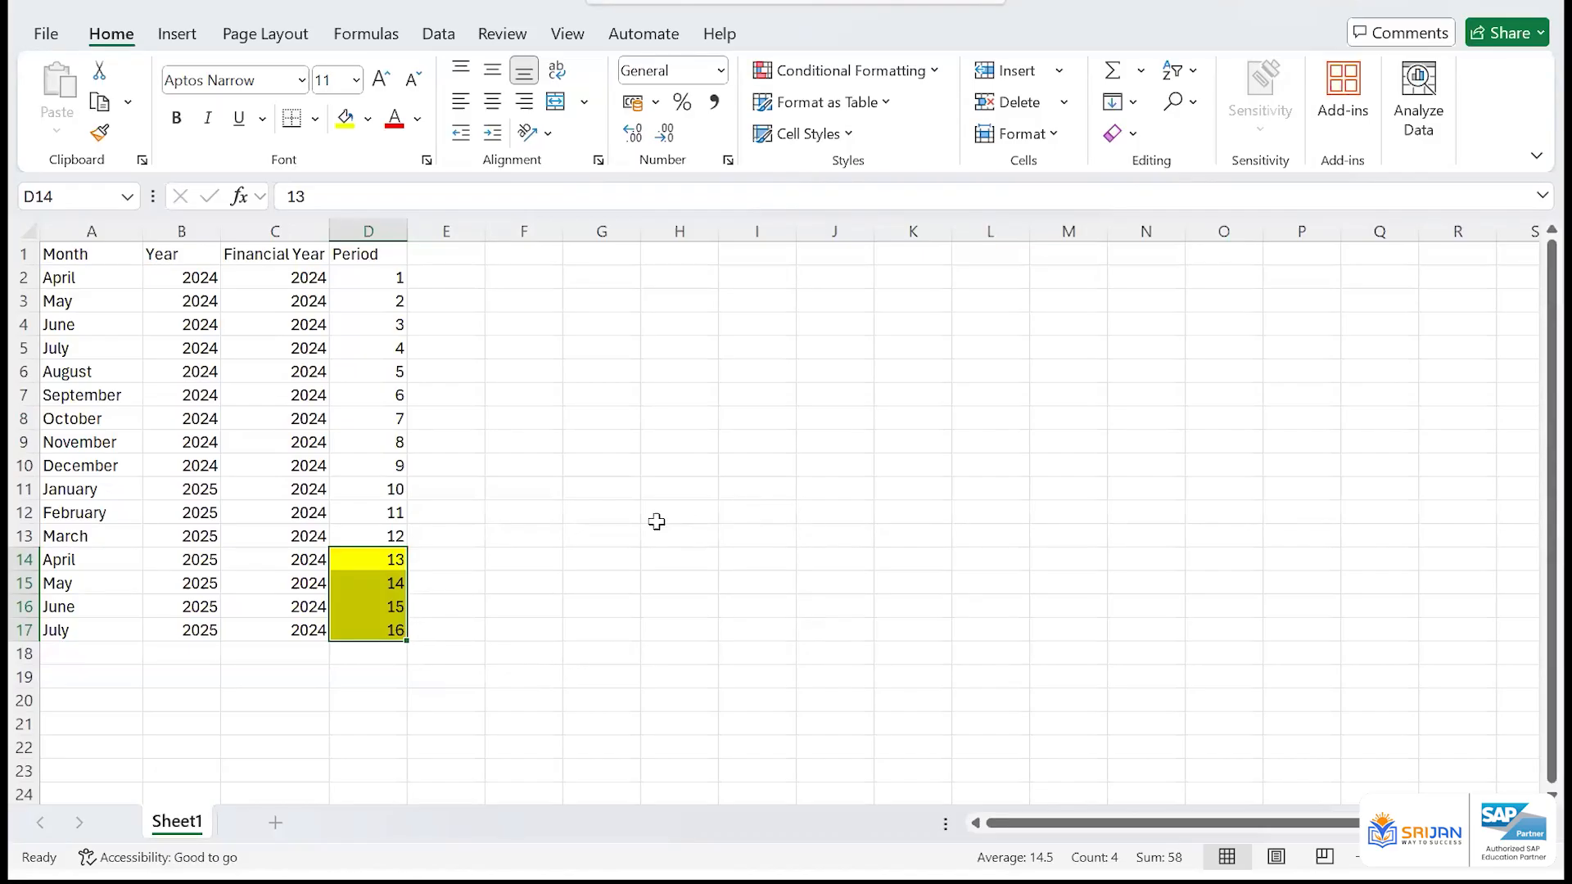
{"action": "left_click", "coordinate": [460, 562]}
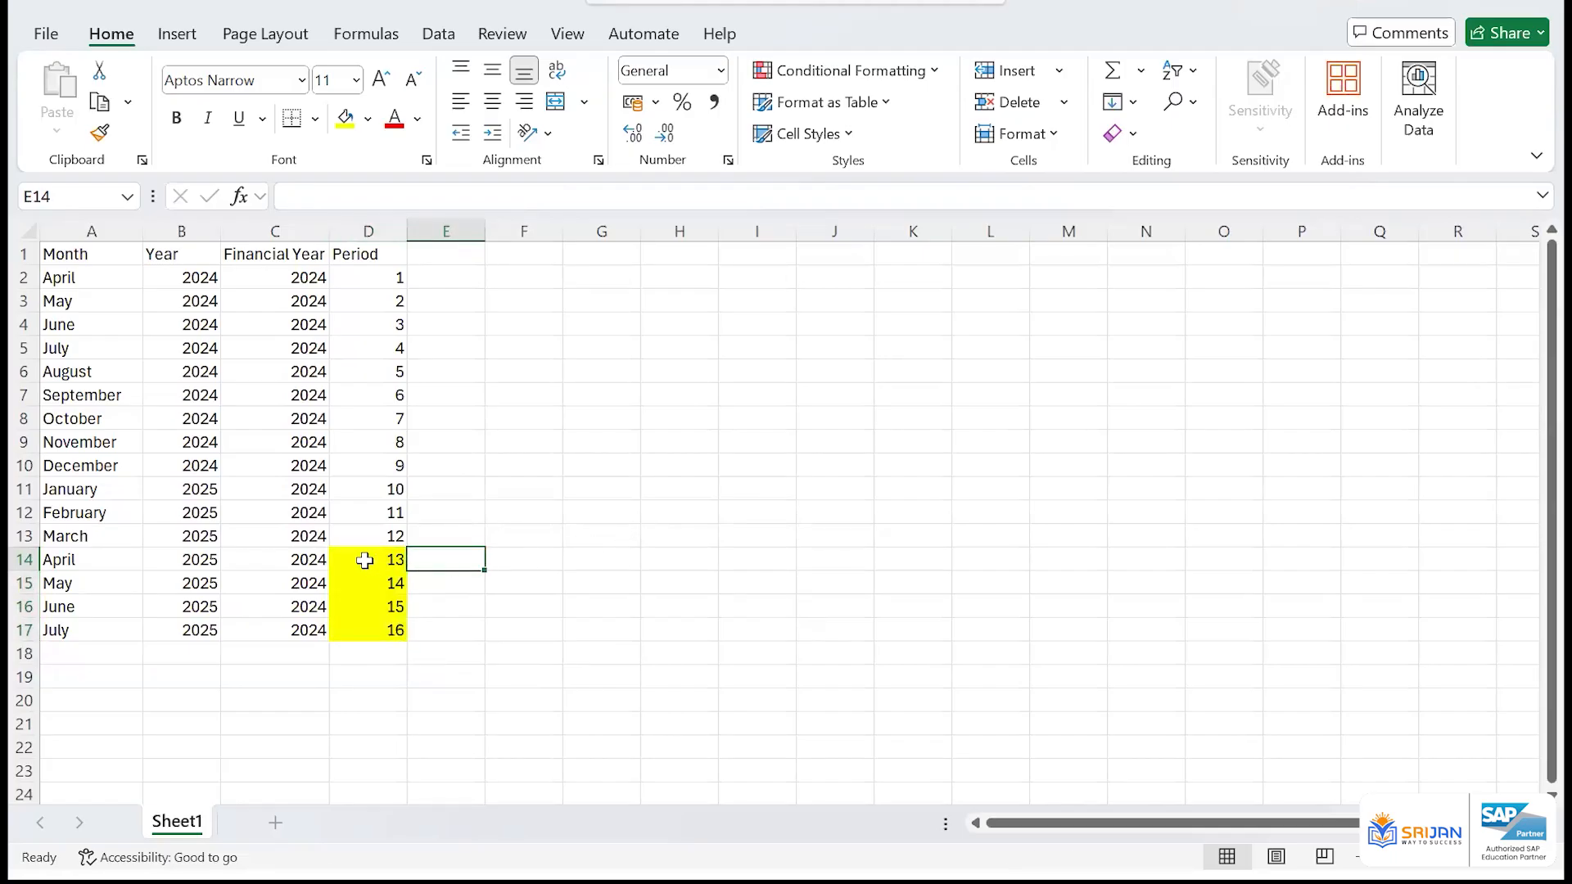
{"action": "left_click_drag", "start_coordinate": [361, 554], "coordinate": [363, 629]}
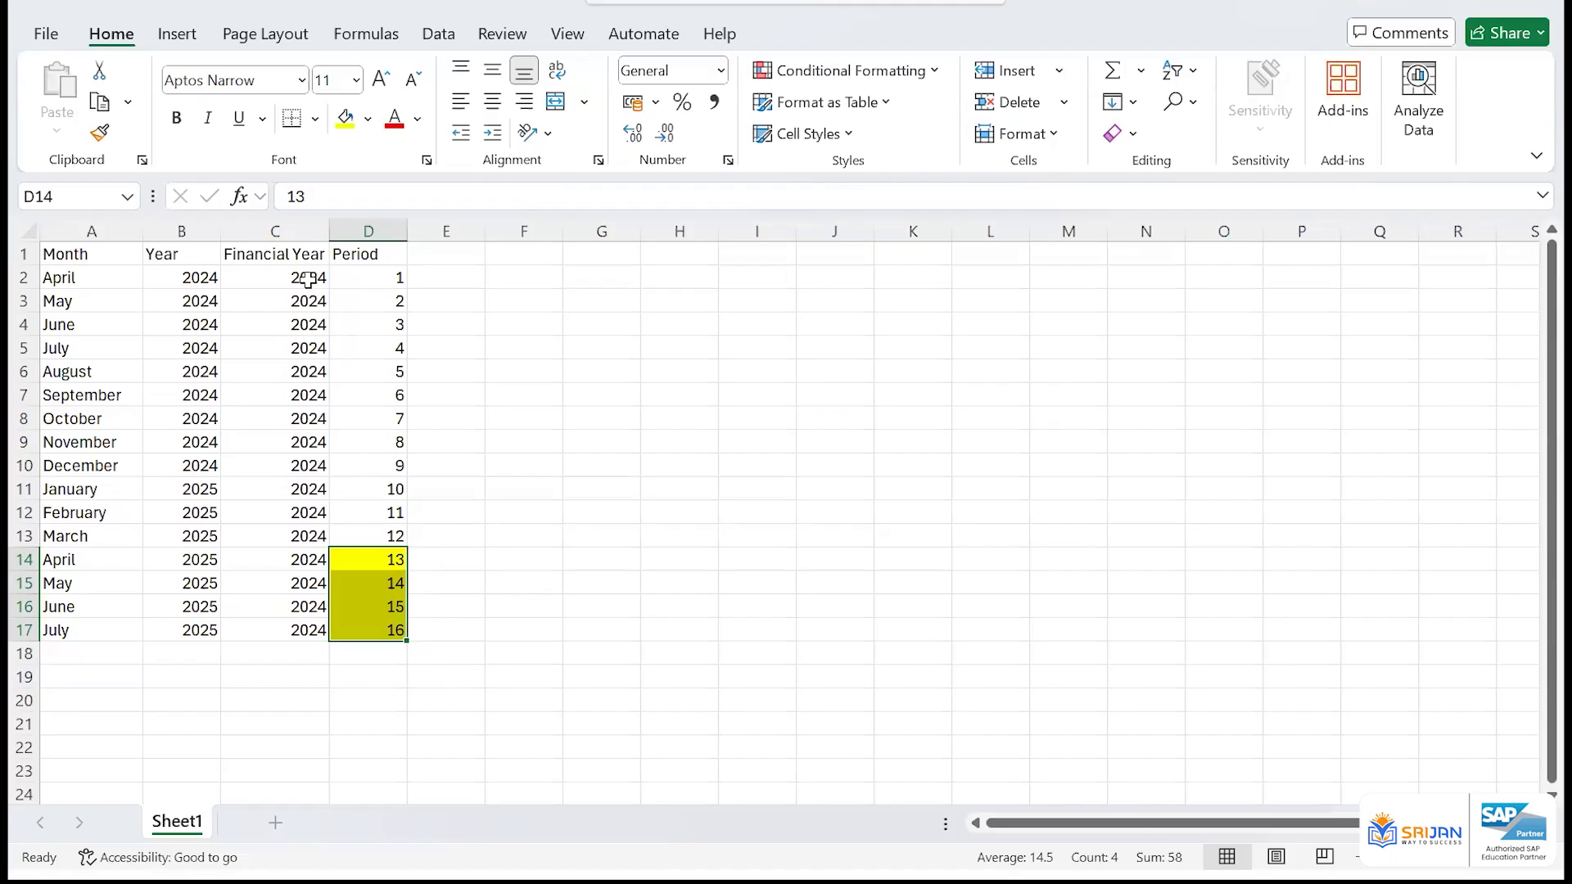
{"action": "left_click_drag", "start_coordinate": [308, 278], "coordinate": [312, 536]}
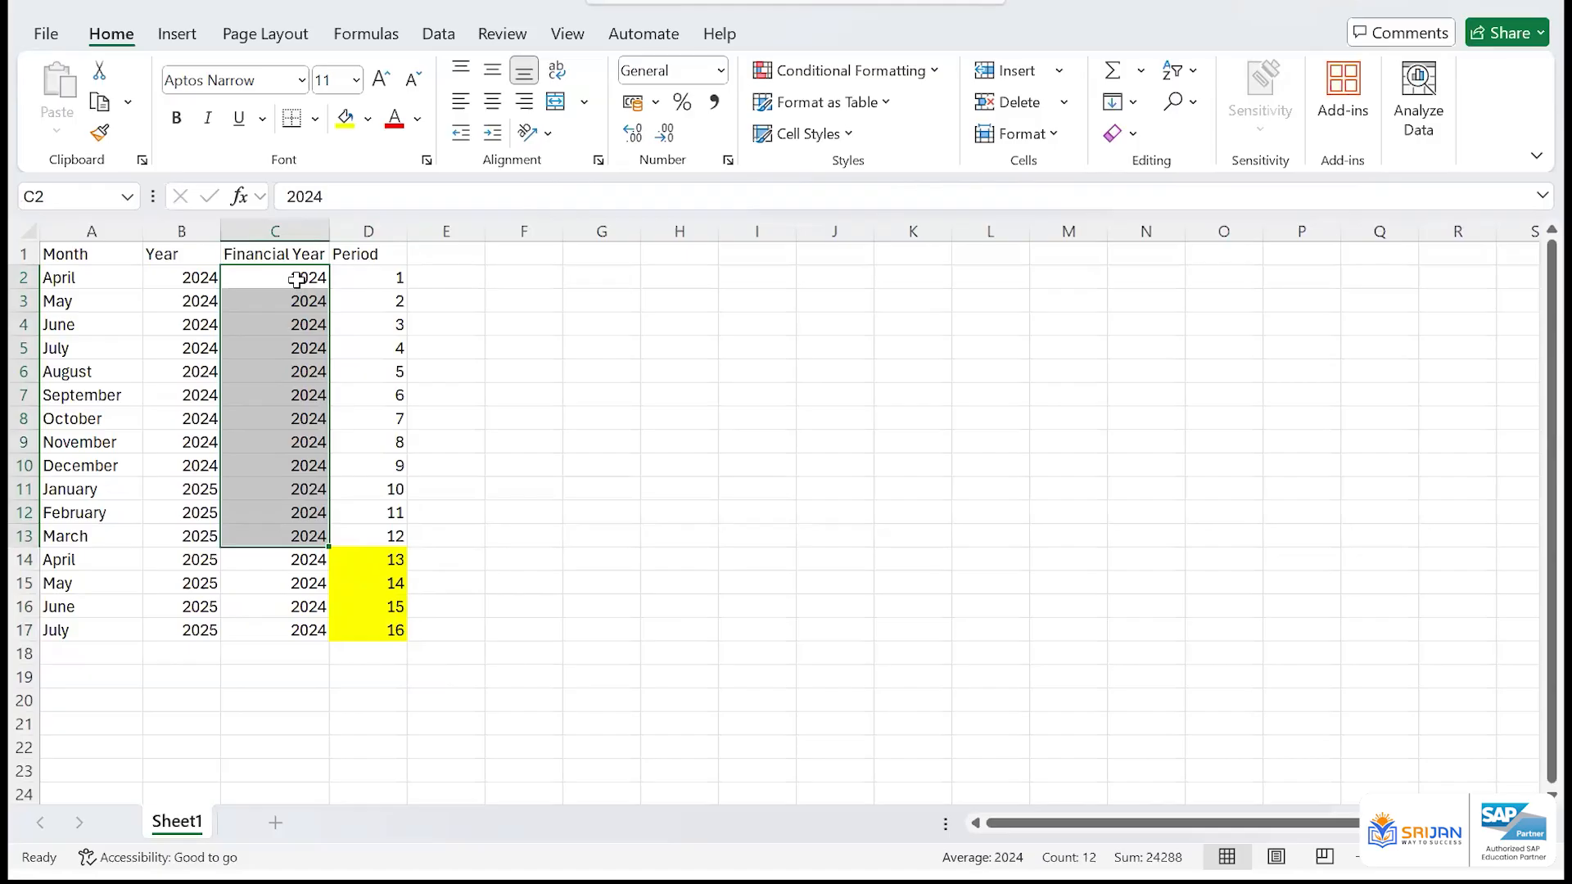
Delete rows 14 to 17 holding the extra periods 13 to 16
{"action": "left_click", "coordinate": [447, 489]}
{"action": "left_click_drag", "start_coordinate": [25, 560], "coordinate": [24, 630]}
{"action": "key", "text": "Delete"}
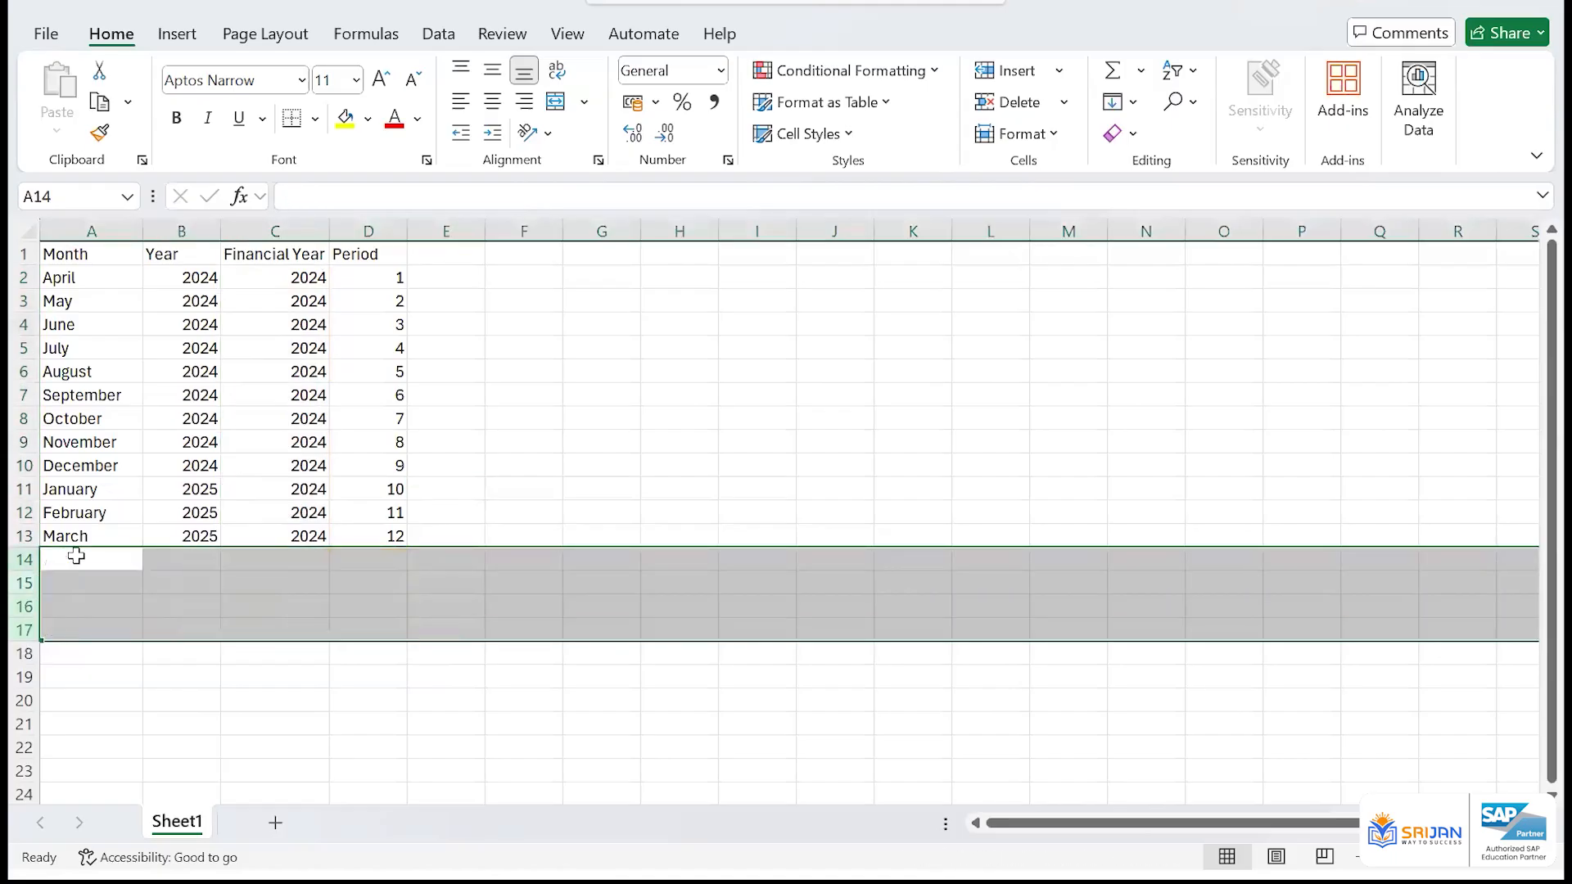
{"action": "left_click", "coordinate": [339, 364]}
Copy the table headers A1:D1 to the range starting at G1
{"action": "key", "text": "ctrl+Home"}
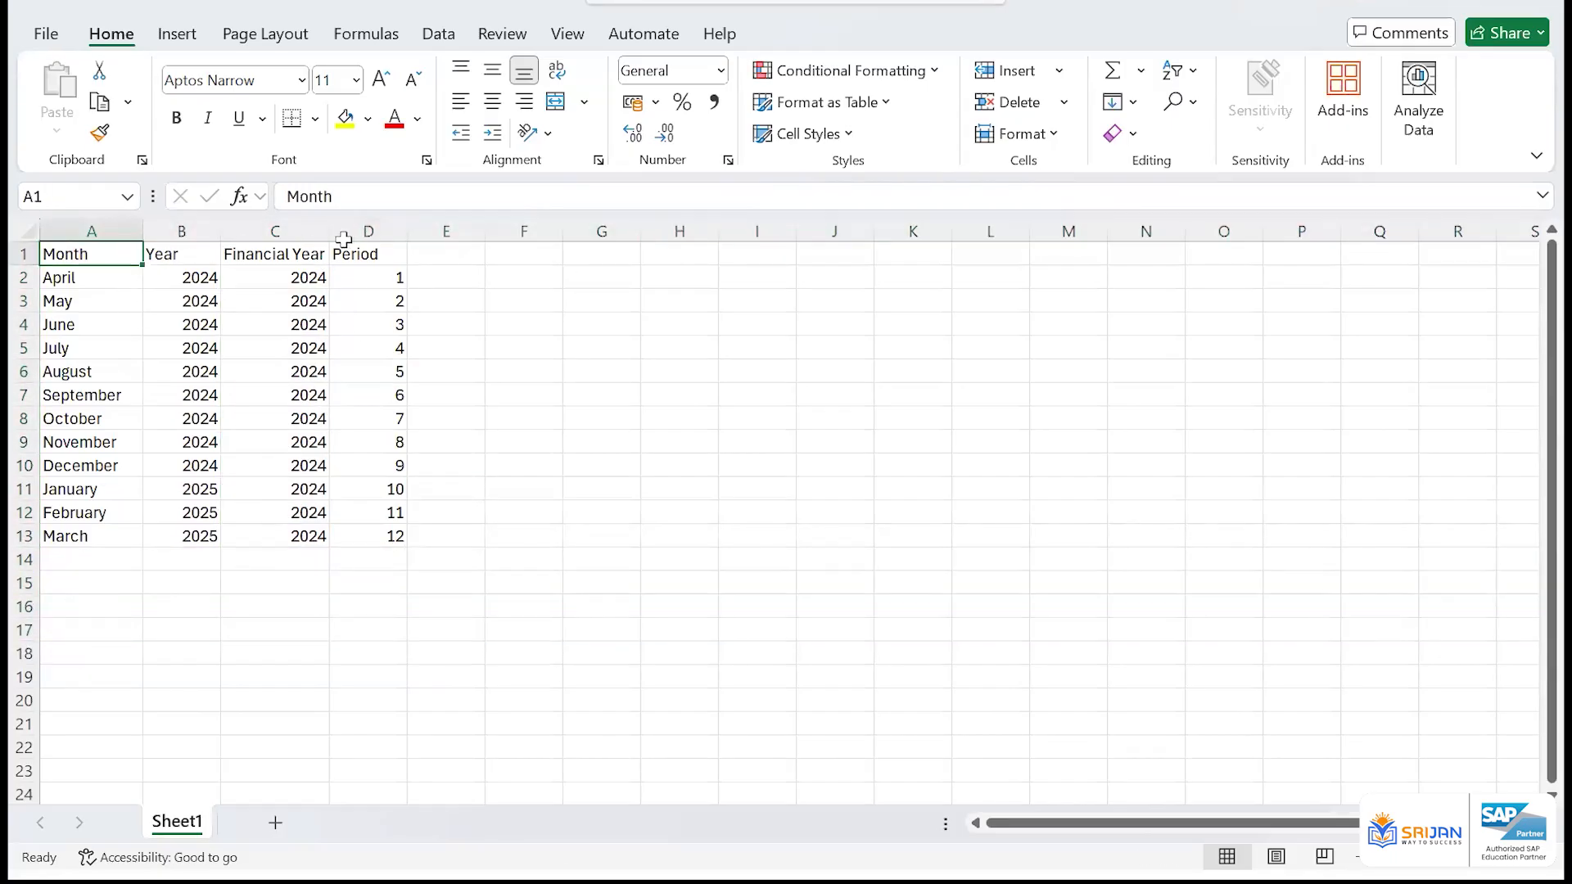
{"action": "left_click", "coordinate": [344, 246], "text": "shift"}
{"action": "key", "text": "ctrl+c"}
{"action": "left_click", "coordinate": [601, 252]}
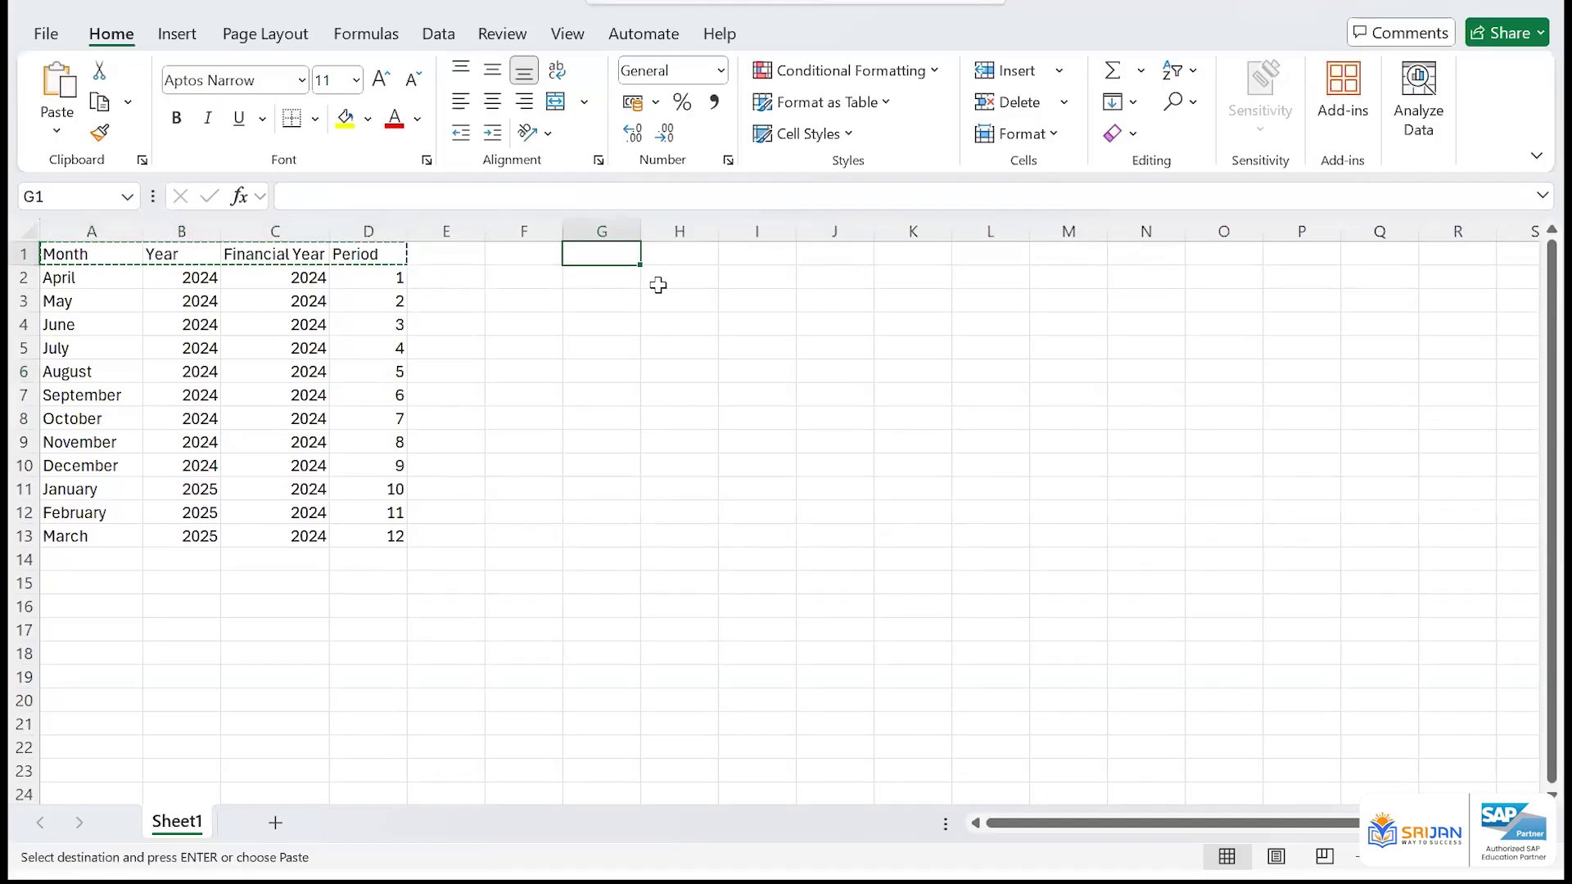
{"action": "key", "text": "ctrl+v"}
Enter September in G2 and fill the month series down to August in G13
{"action": "left_click", "coordinate": [622, 279]}
{"action": "type", "text": "S"}
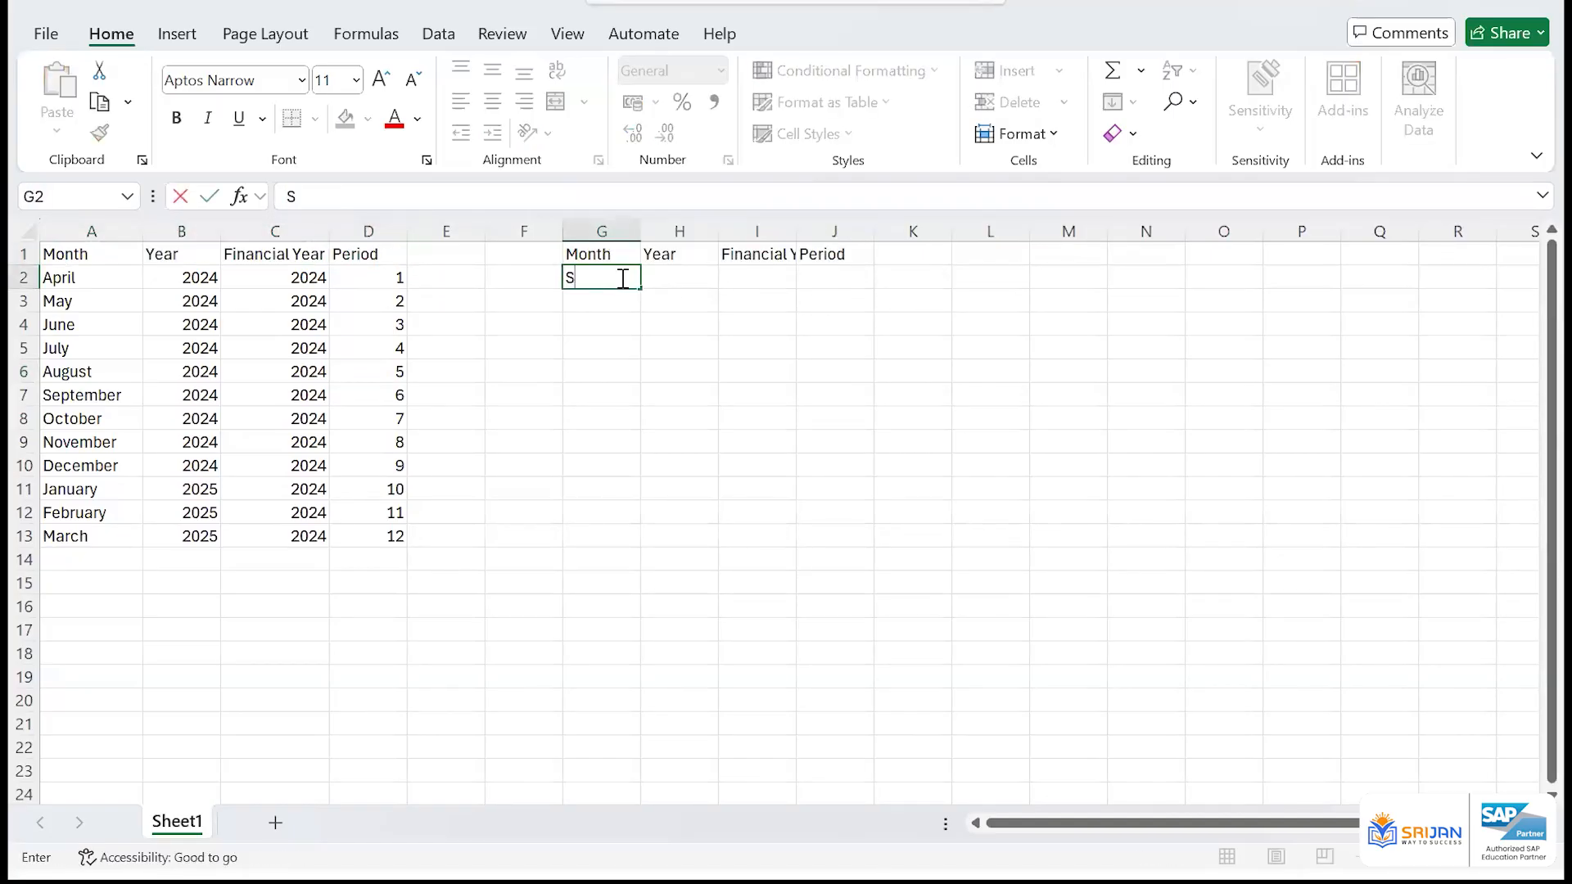
{"action": "type", "text": "eptember"}
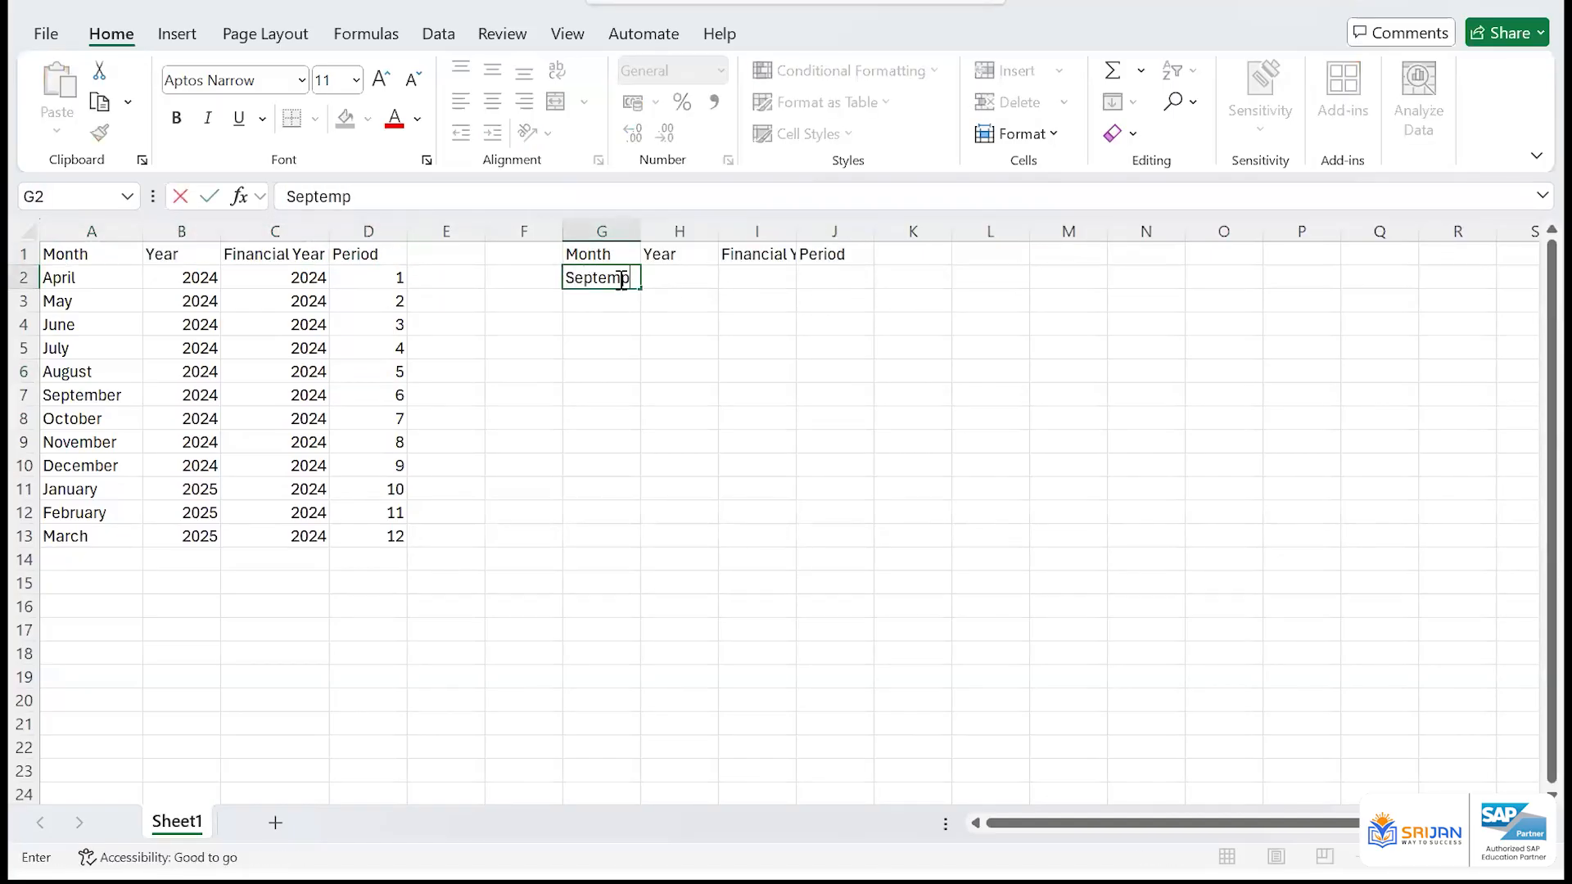
{"action": "key", "text": "Return"}
{"action": "left_click", "coordinate": [620, 278]}
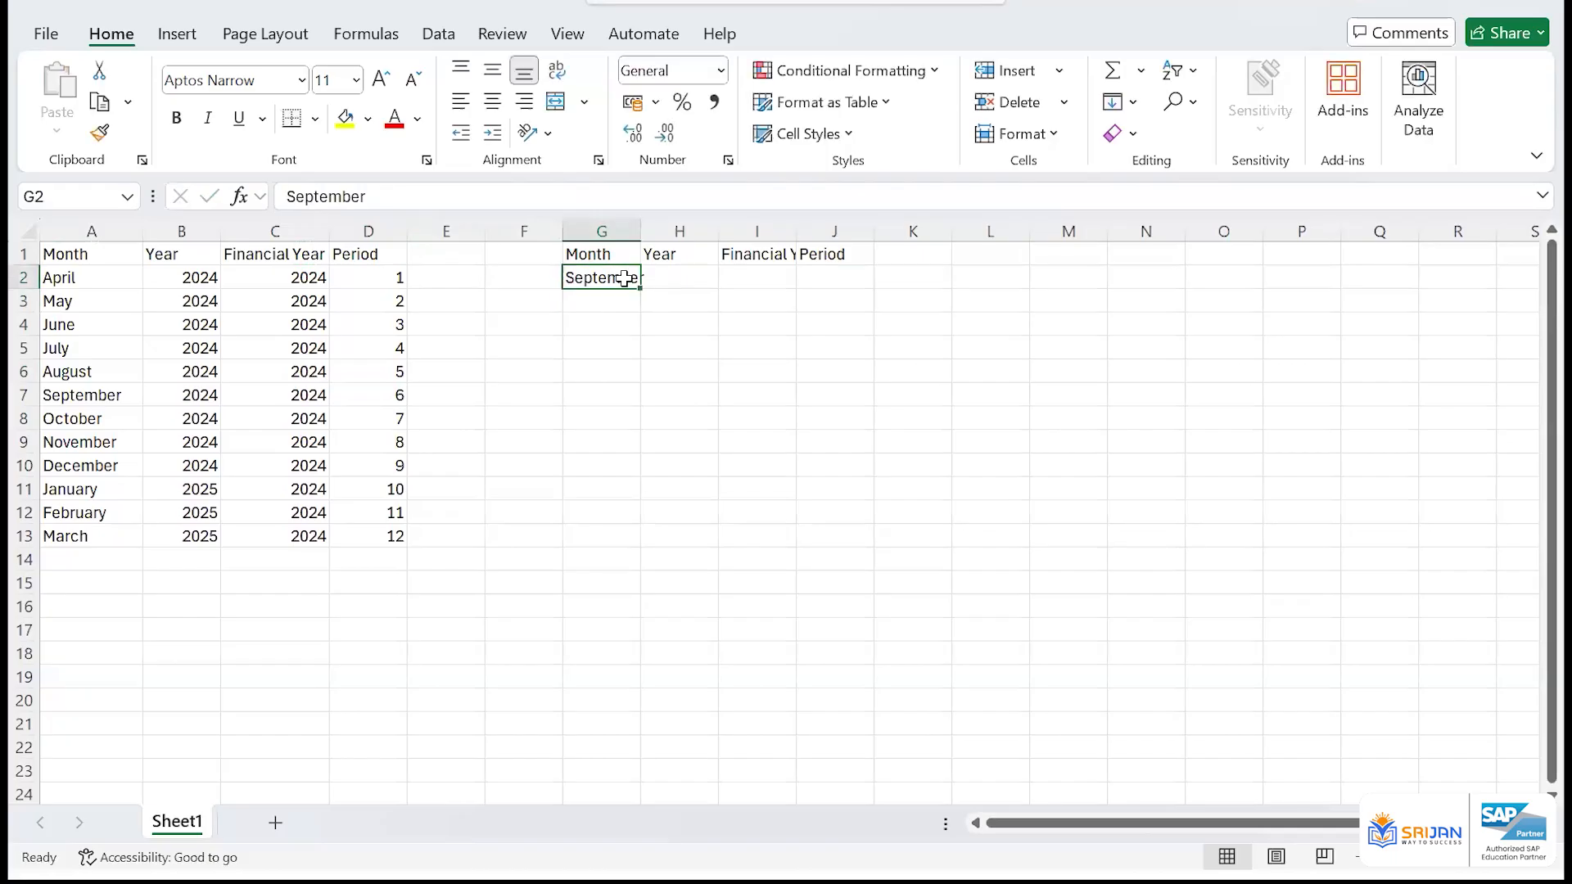
{"action": "left_click_drag", "start_coordinate": [637, 285], "coordinate": [603, 542]}
Enter 2024 as the year in H2 and fill it down to H5 for September through December
{"action": "left_click", "coordinate": [686, 270]}
{"action": "type", "text": "2"}
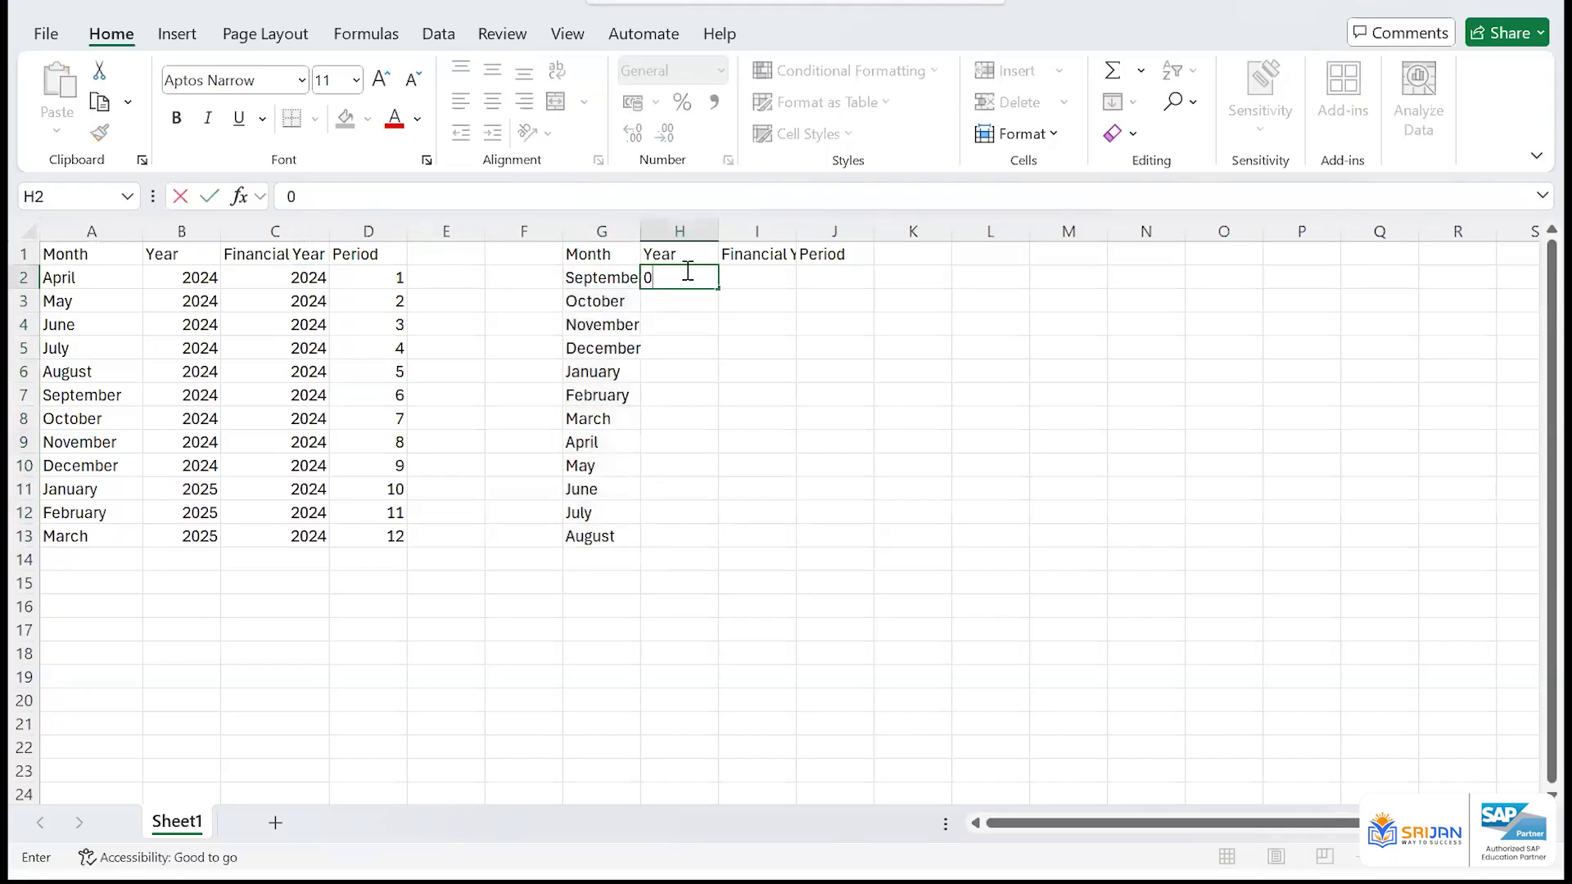
{"action": "type", "text": "024"}
{"action": "key", "text": "Return"}
{"action": "left_click", "coordinate": [686, 270]}
{"action": "key", "text": "shift+Down"}
{"action": "key", "text": "shift+Down"}
{"action": "key", "text": "shift+Down"}
{"action": "key", "text": "ctrl+d"}
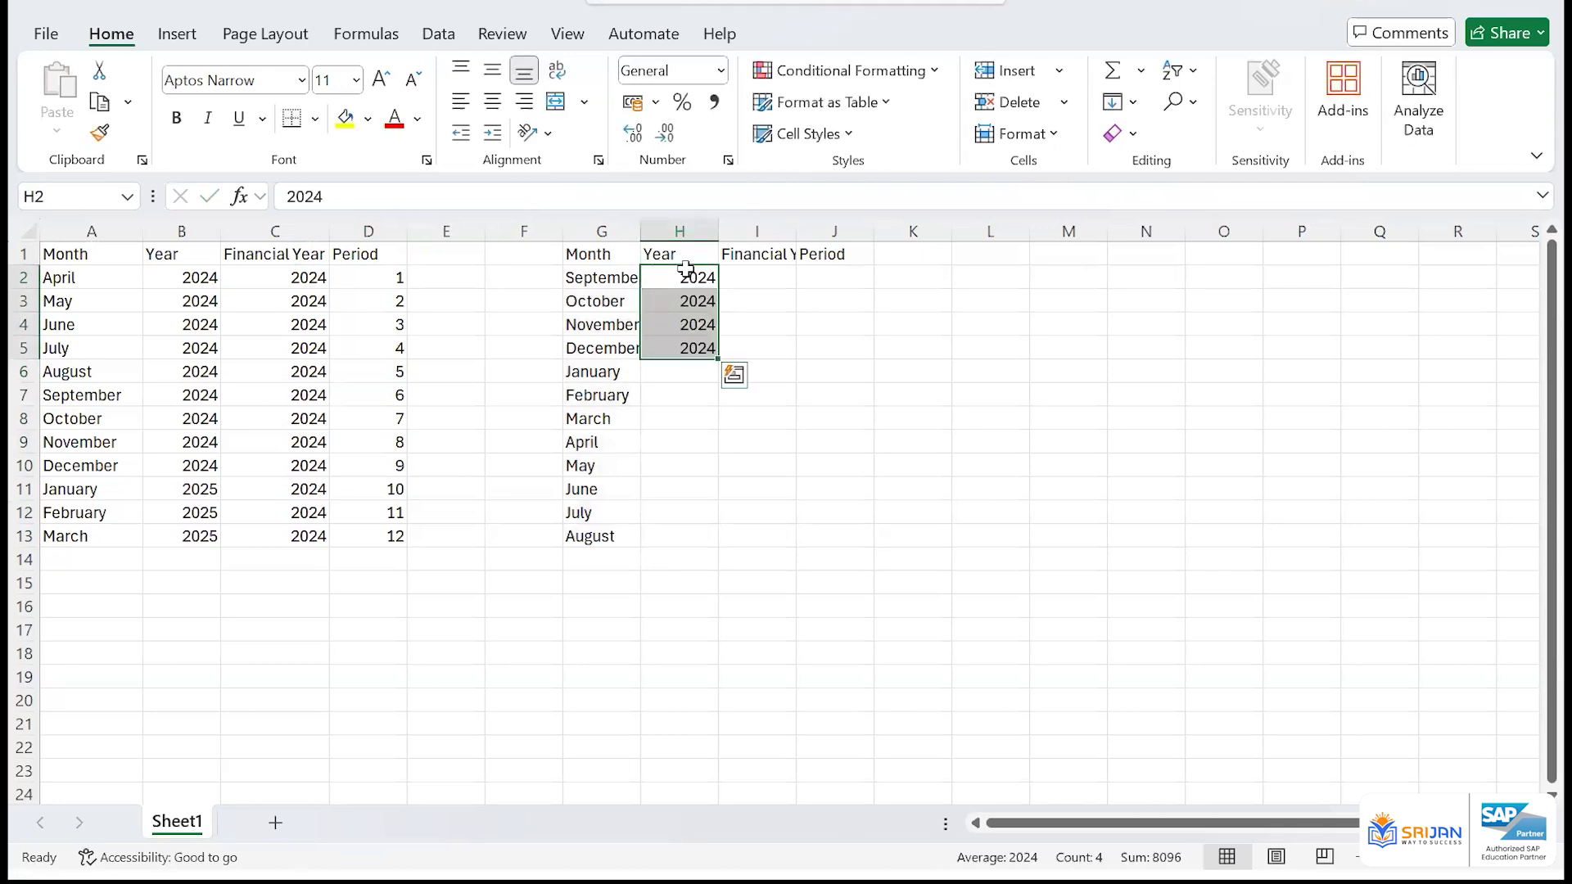
Enter 2025 as the year in H6 and fill it down to H13 for January through August
{"action": "key", "text": "Down"}
{"action": "key", "text": "Down"}
{"action": "key", "text": "Down"}
{"action": "key", "text": "Down"}
{"action": "key", "text": "F2"}
{"action": "type", "text": "2025"}
{"action": "key", "text": "Return"}
{"action": "key", "text": "Left"}
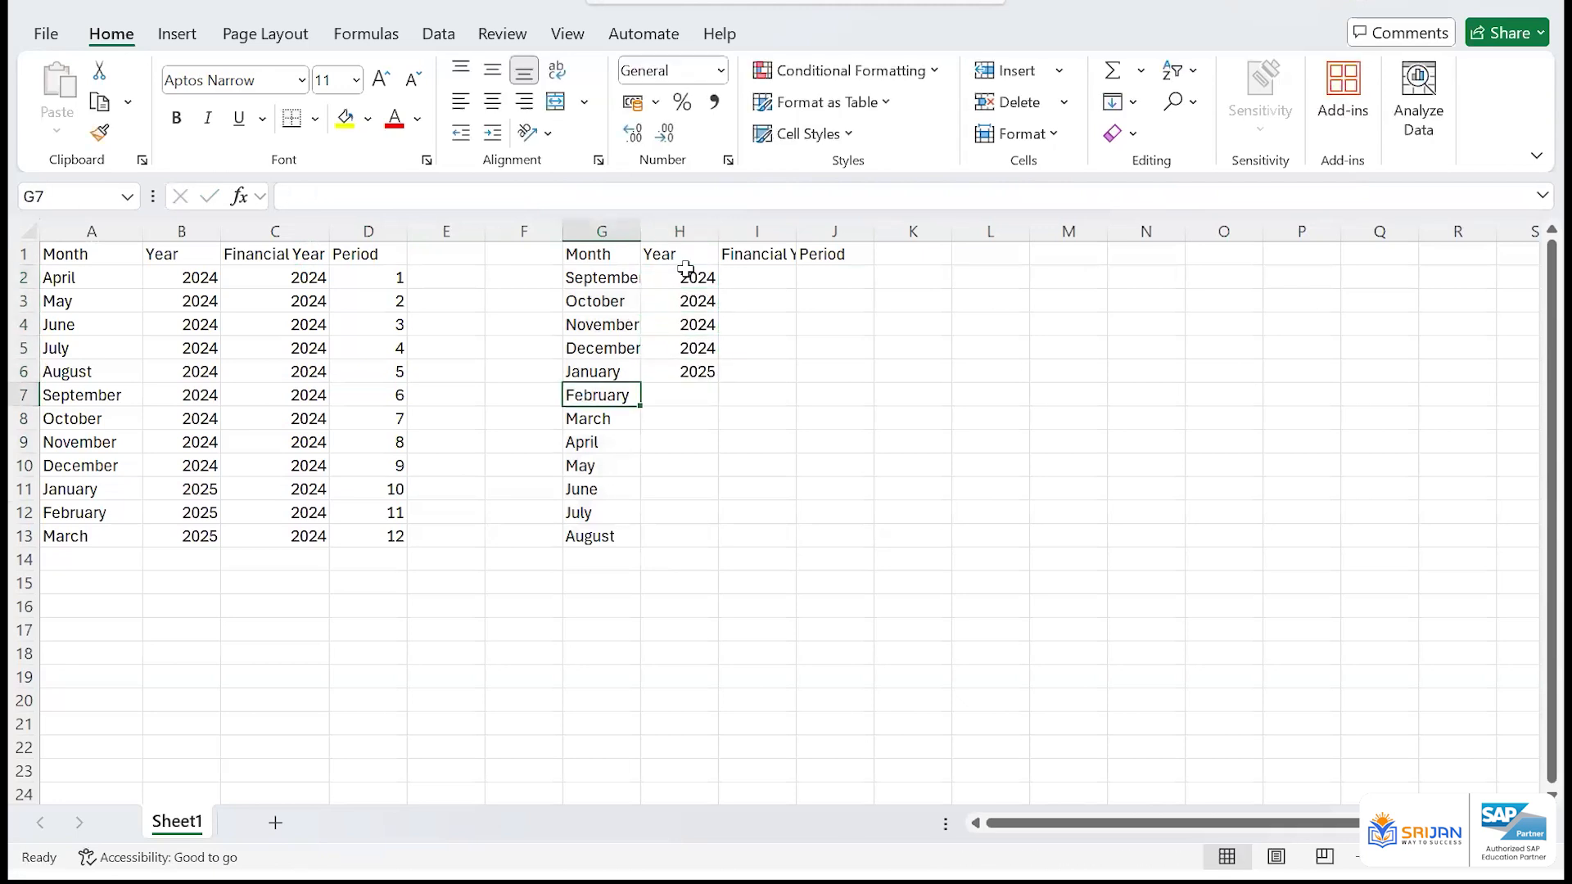
{"action": "key", "text": "ctrl+Down"}
{"action": "key", "text": "Right"}
{"action": "key", "text": "ctrl+shift+Up"}
{"action": "key", "text": "ctrl+d"}
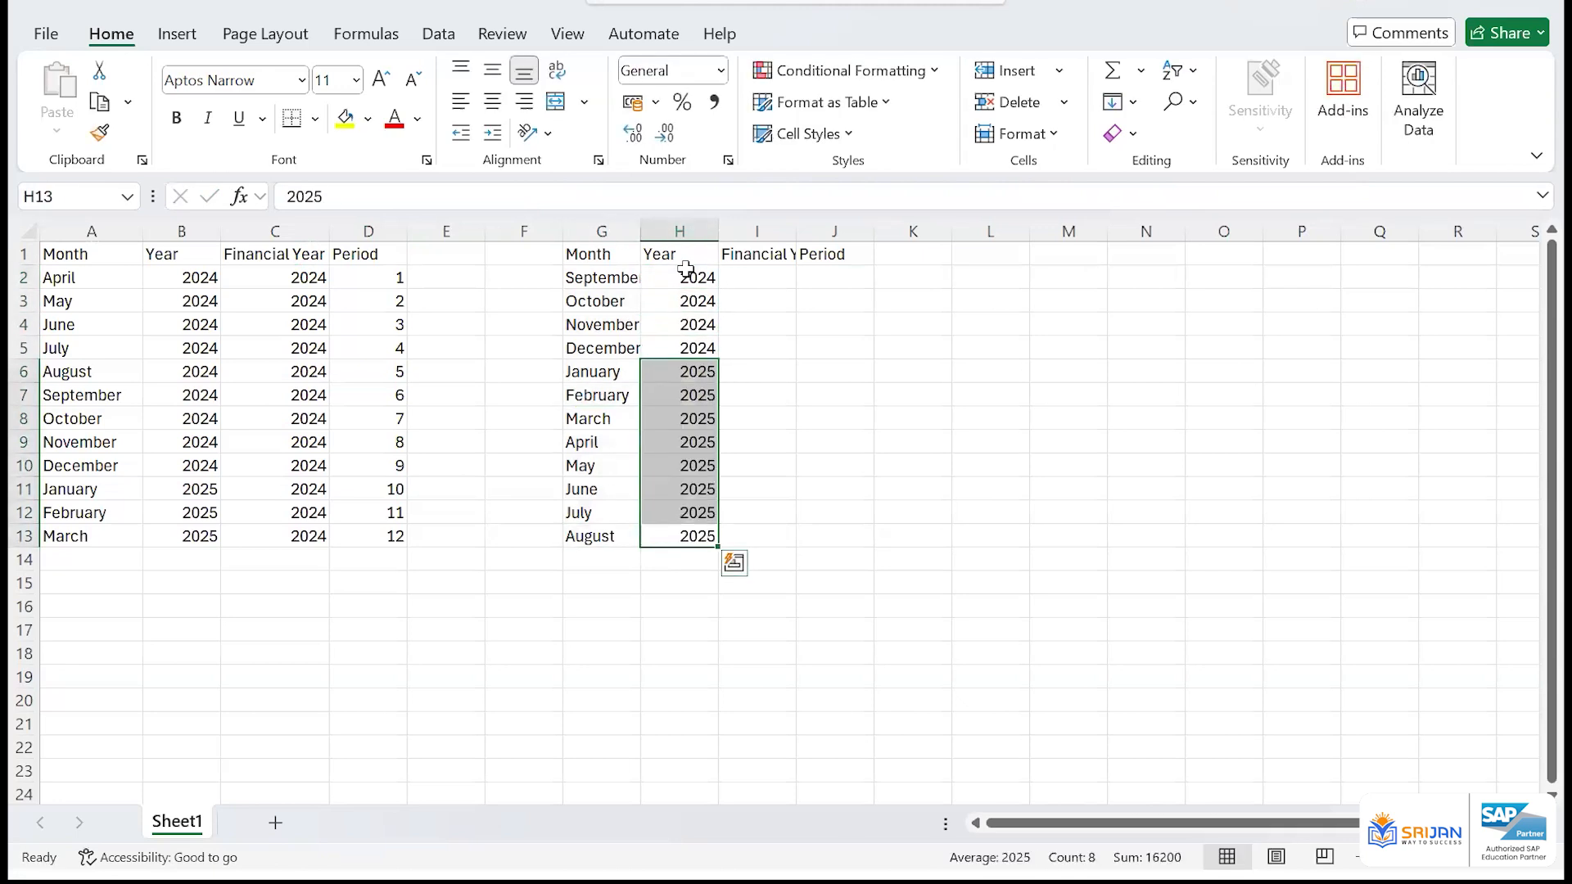
Widen columns I and G so the Financial Year header and the September month name fit fully
{"action": "left_click", "coordinate": [762, 279]}
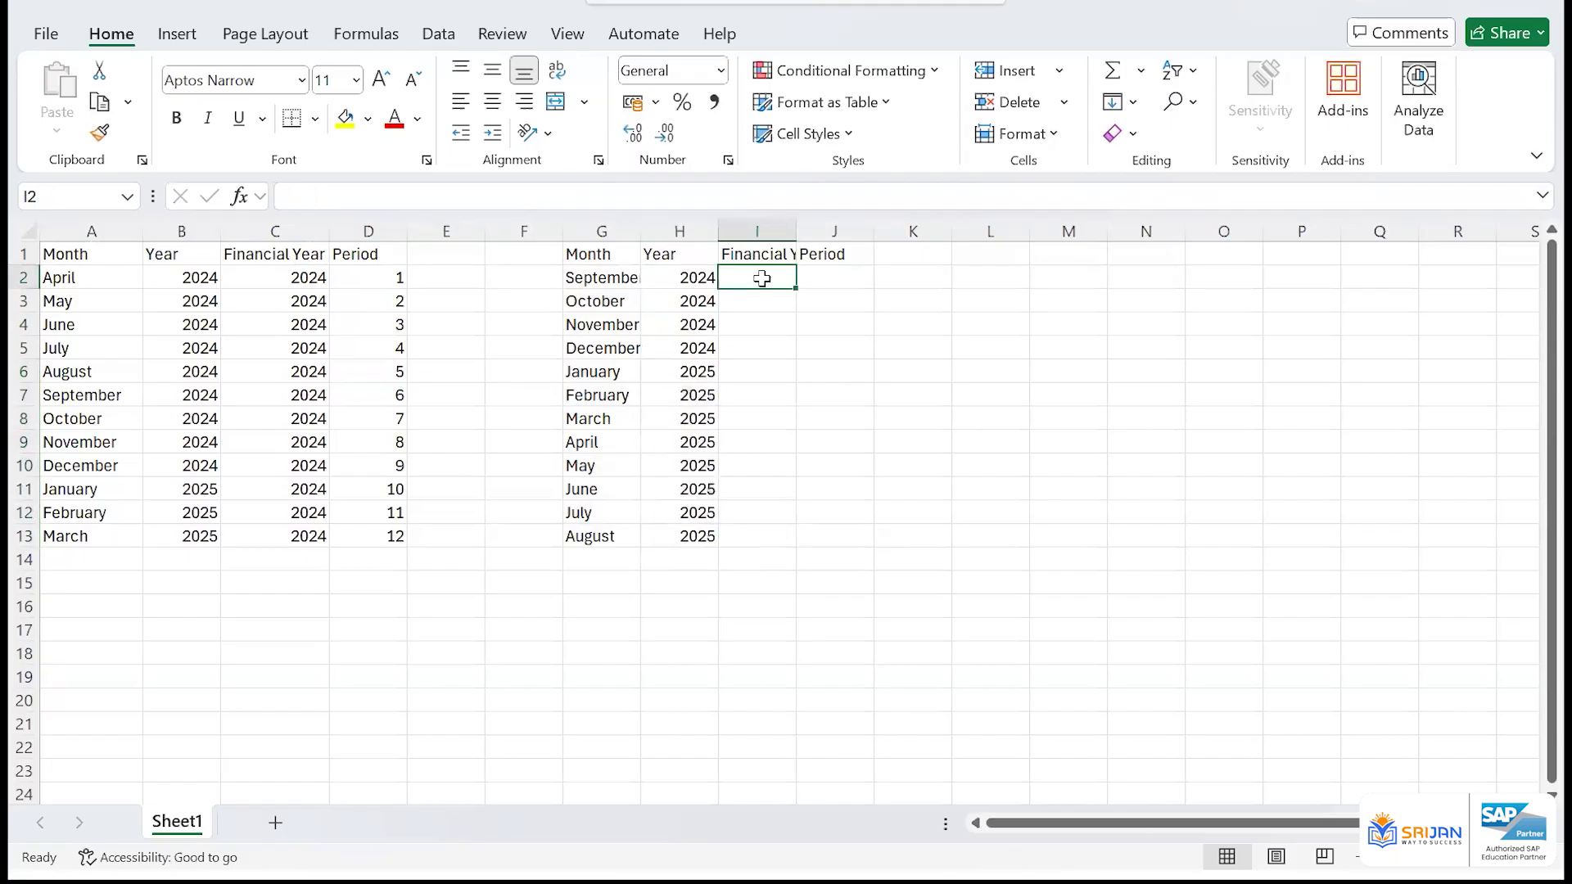
{"action": "double_click", "coordinate": [797, 231]}
{"action": "left_click_drag", "start_coordinate": [644, 233], "coordinate": [677, 233]}
{"action": "left_click", "coordinate": [634, 280]}
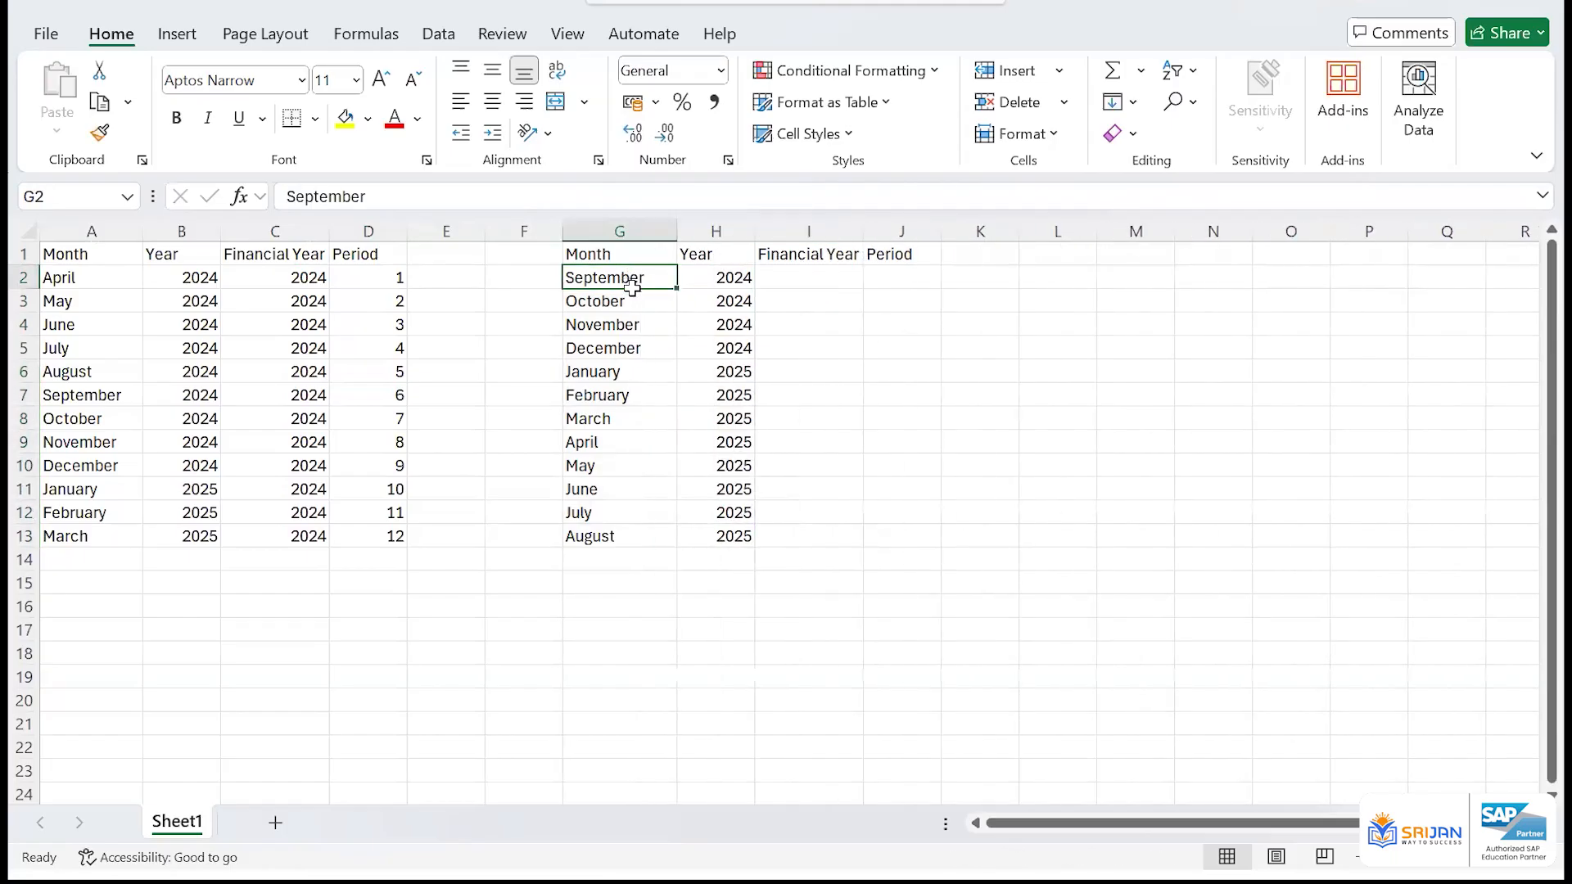
{"action": "left_click", "coordinate": [658, 537]}
Enter period 1 in J2 and the formula =J2+1 in J3
{"action": "left_click", "coordinate": [902, 281]}
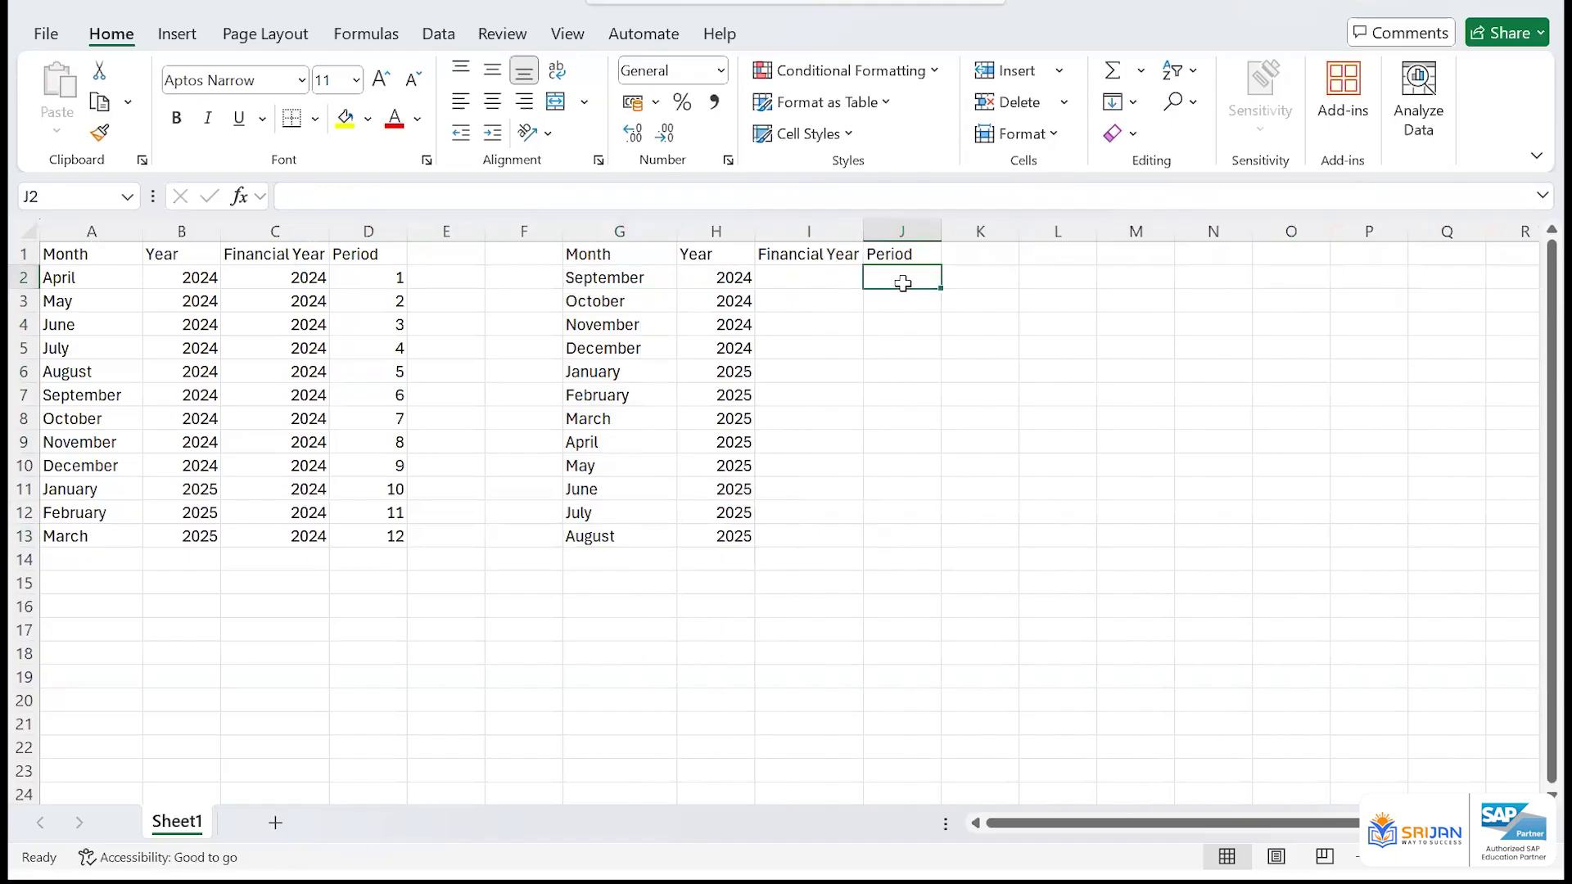
{"action": "type", "text": "1"}
{"action": "key", "text": "Return"}
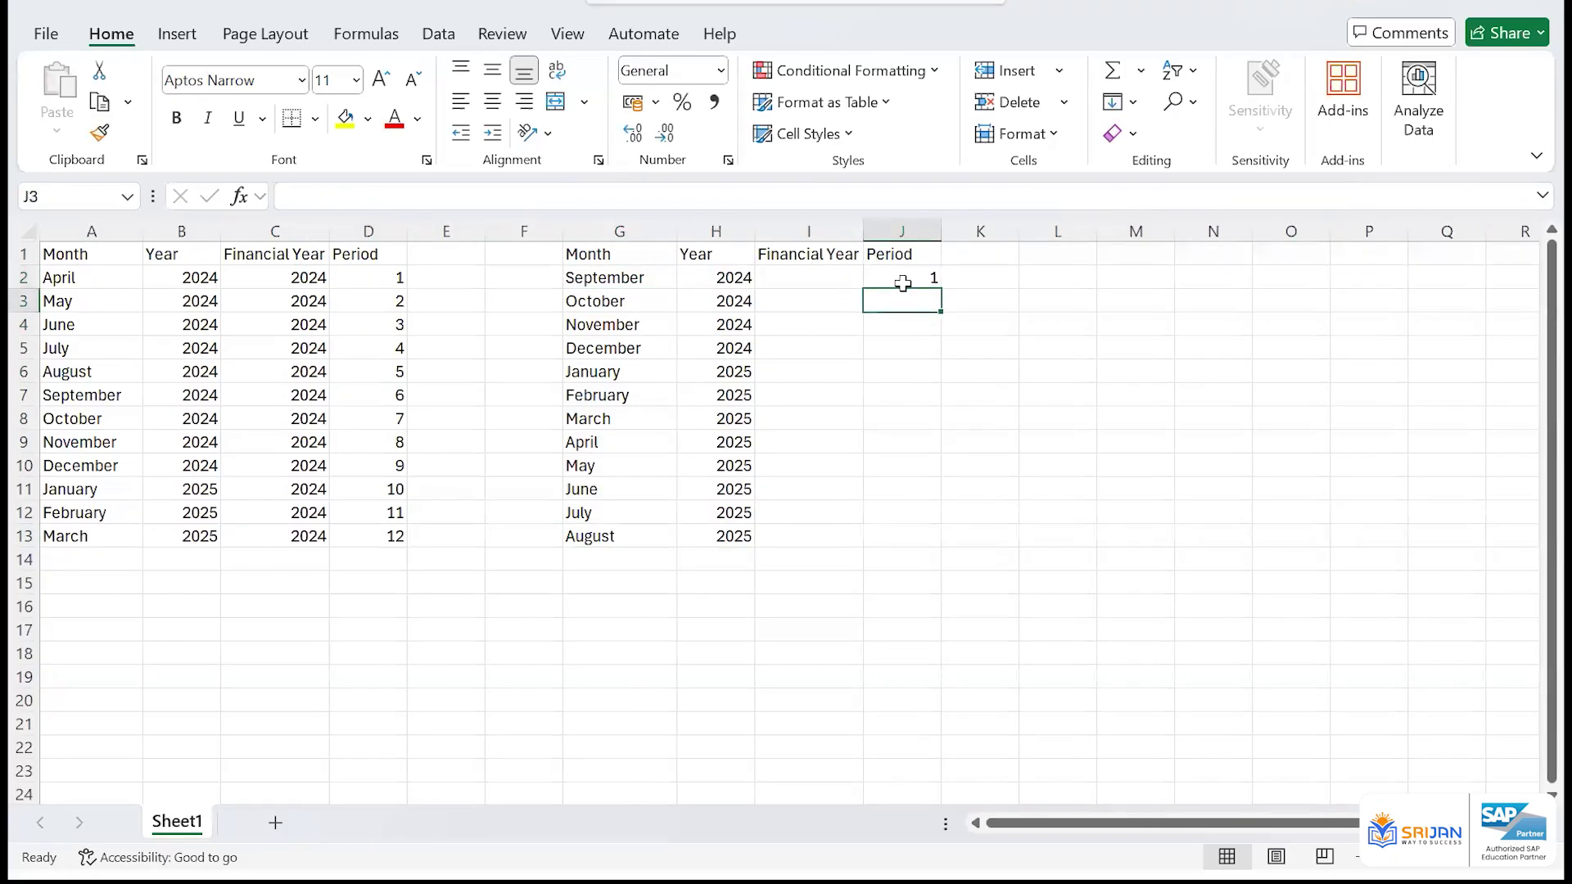
{"action": "type", "text": "="}
{"action": "left_click", "coordinate": [902, 281]}
{"action": "type", "text": "+1"}
{"action": "key", "text": "Return"}
Fill the period formula from J3 down to J13 to number the remaining months through August
{"action": "key", "text": "Up"}
{"action": "key", "text": "shift+Down"}
{"action": "key", "text": "shift+Down"}
{"action": "key", "text": "shift+Down"}
{"action": "key", "text": "shift+Down"}
{"action": "key", "text": "shift+Down"}
{"action": "key", "text": "shift+Down"}
{"action": "key", "text": "shift+Down"}
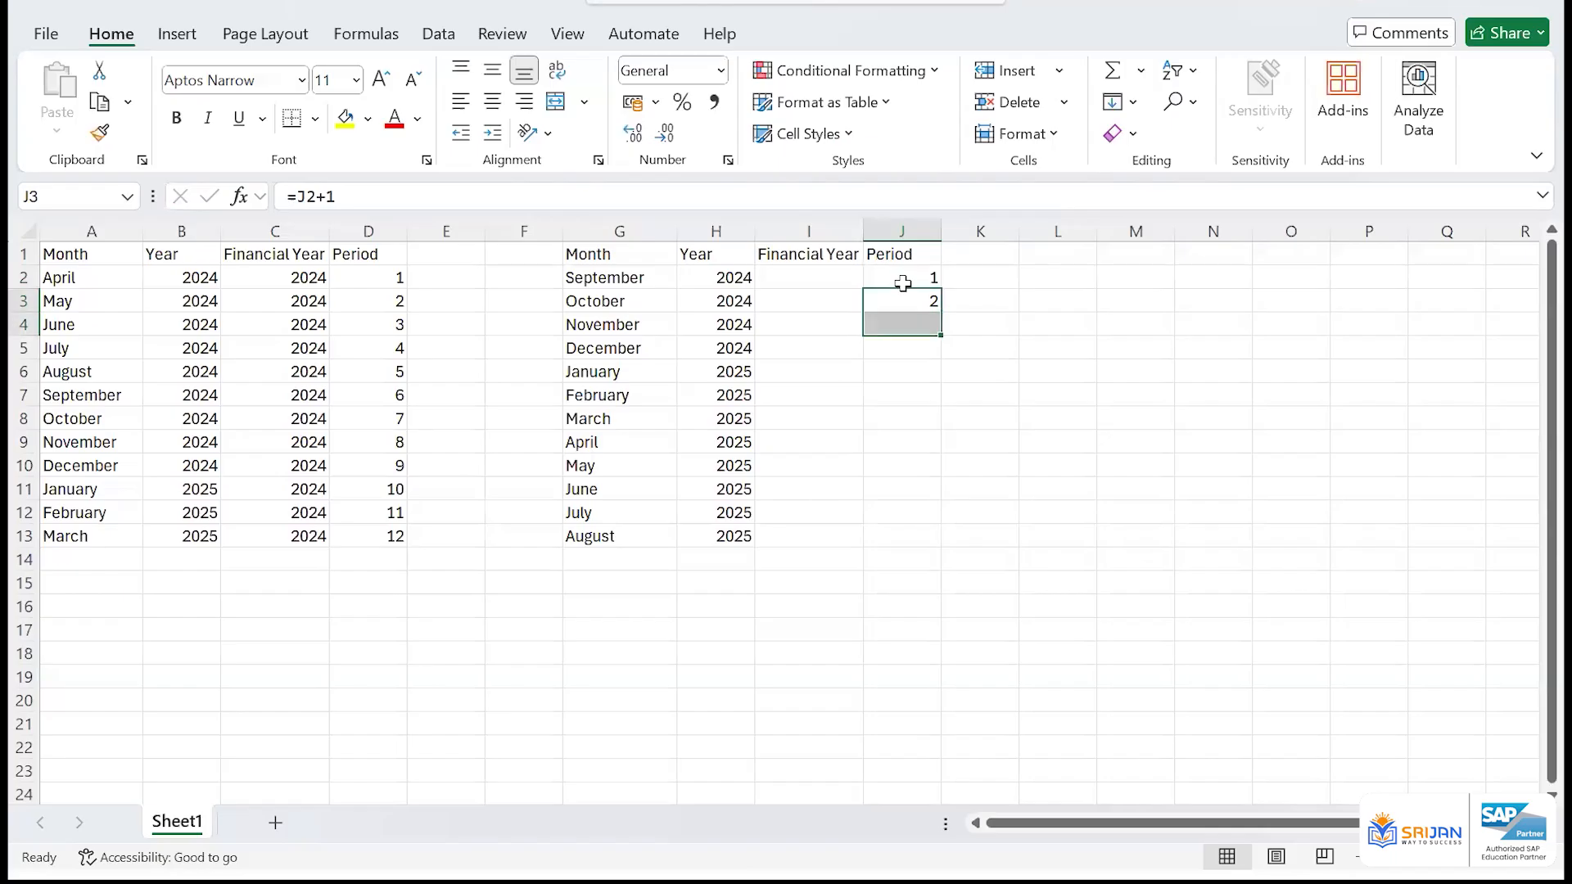
{"action": "key", "text": "shift+Down"}
{"action": "key", "text": "shift+Down"}
{"action": "key", "text": "shift+Down"}
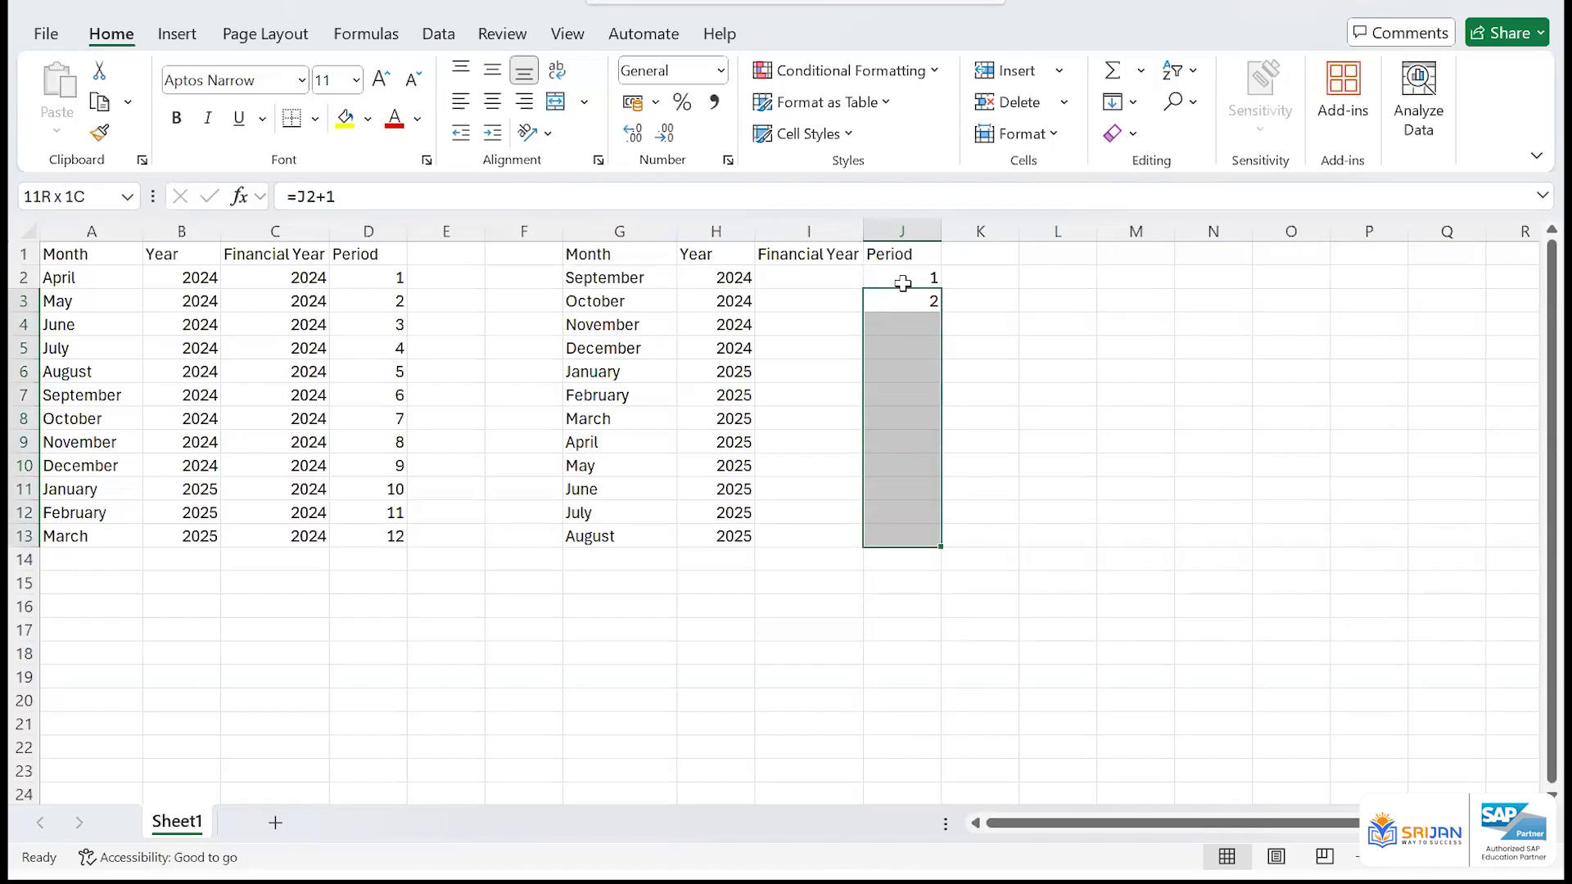
{"action": "key", "text": "ctrl+d"}
Enter 2024 as the financial year in I2 and fill it down to I13
{"action": "left_click", "coordinate": [817, 285]}
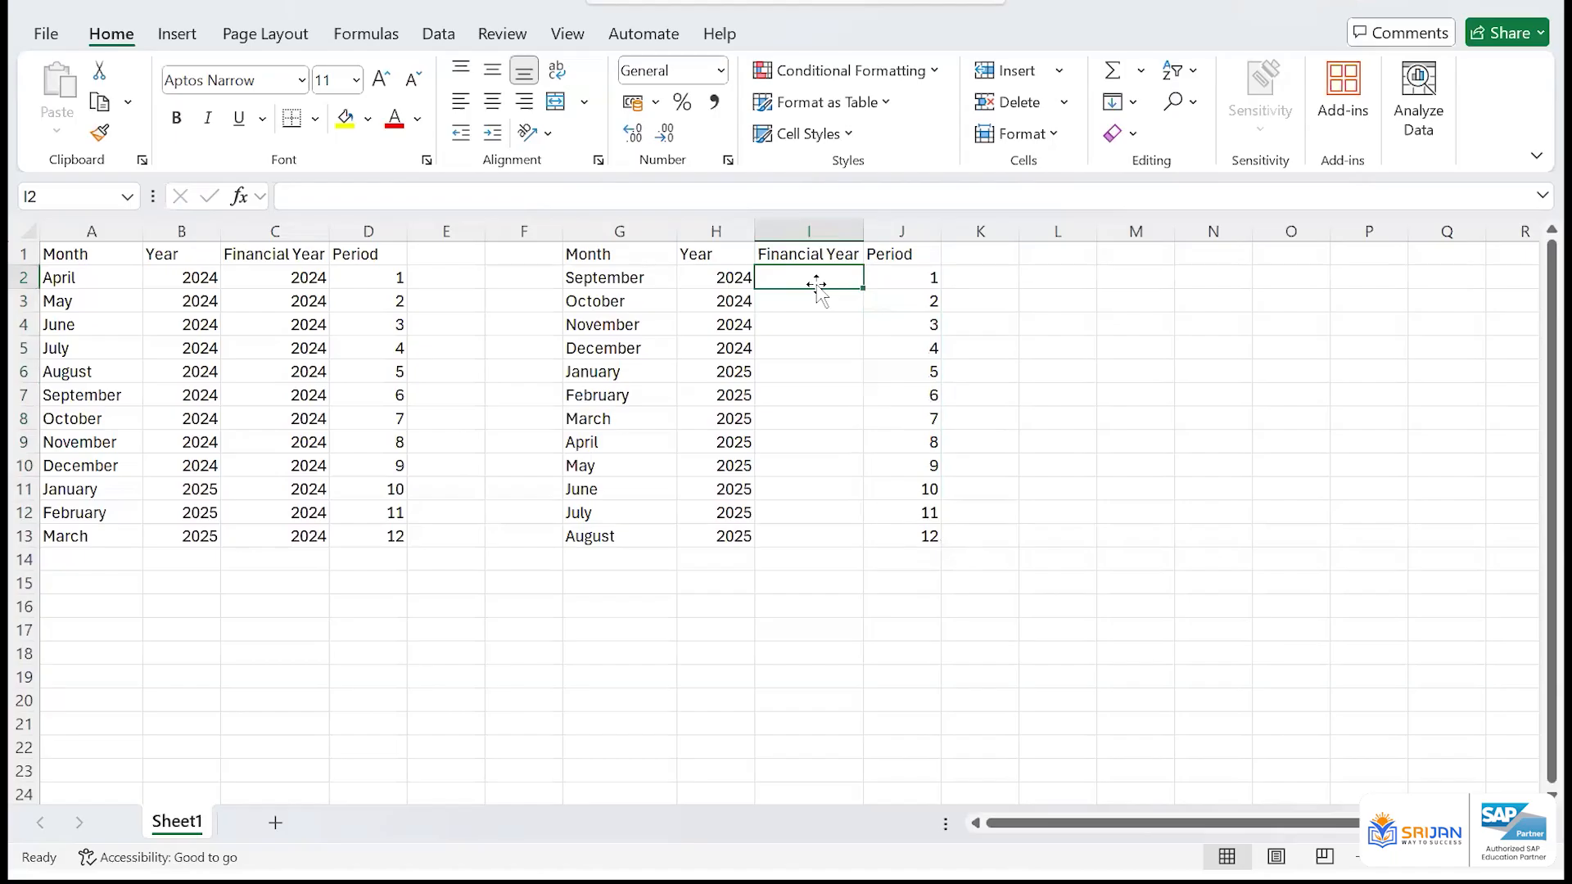
{"action": "type", "text": "2024"}
{"action": "key", "text": "Return"}
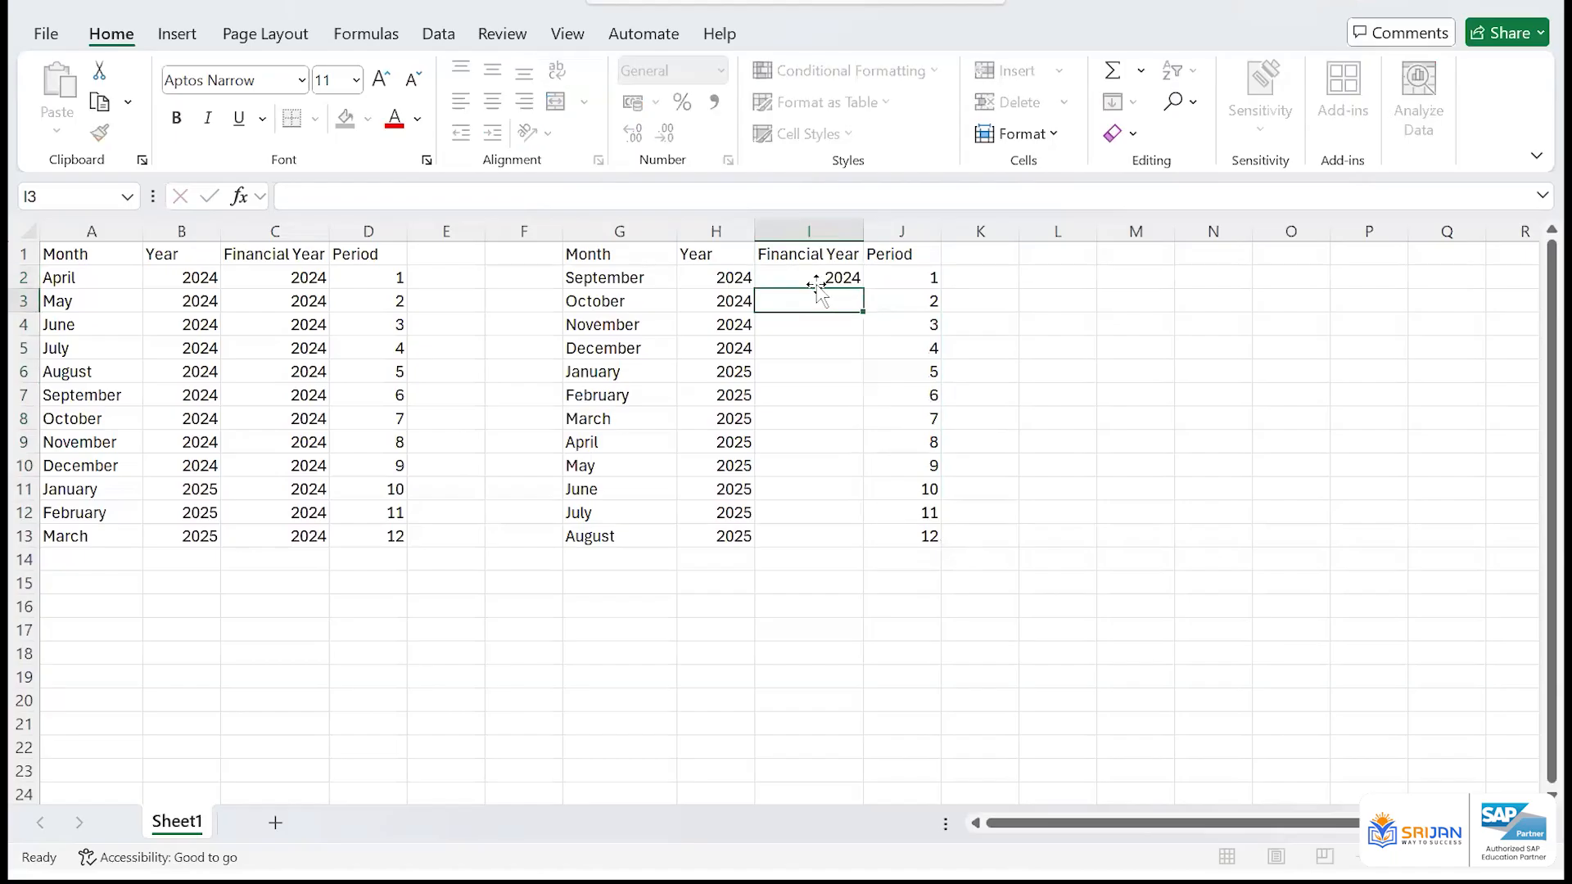
{"action": "left_click", "coordinate": [817, 285]}
{"action": "key", "text": "Left"}
{"action": "key", "text": "ctrl+Down"}
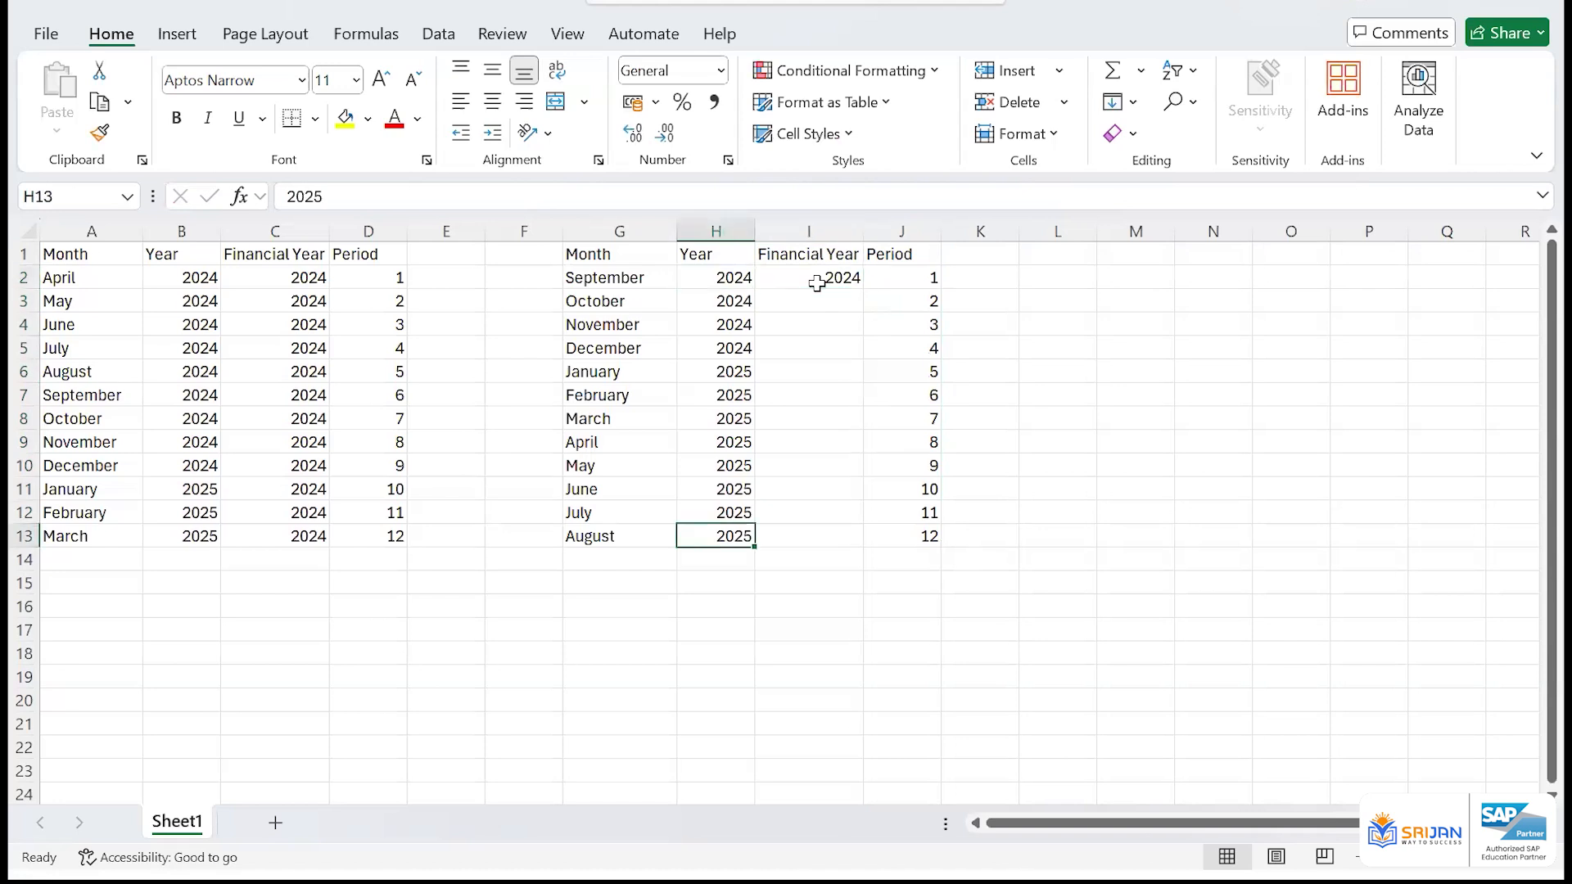
{"action": "key", "text": "Right"}
{"action": "key", "text": "ctrl+shift+Up"}
{"action": "key", "text": "ctrl+d"}
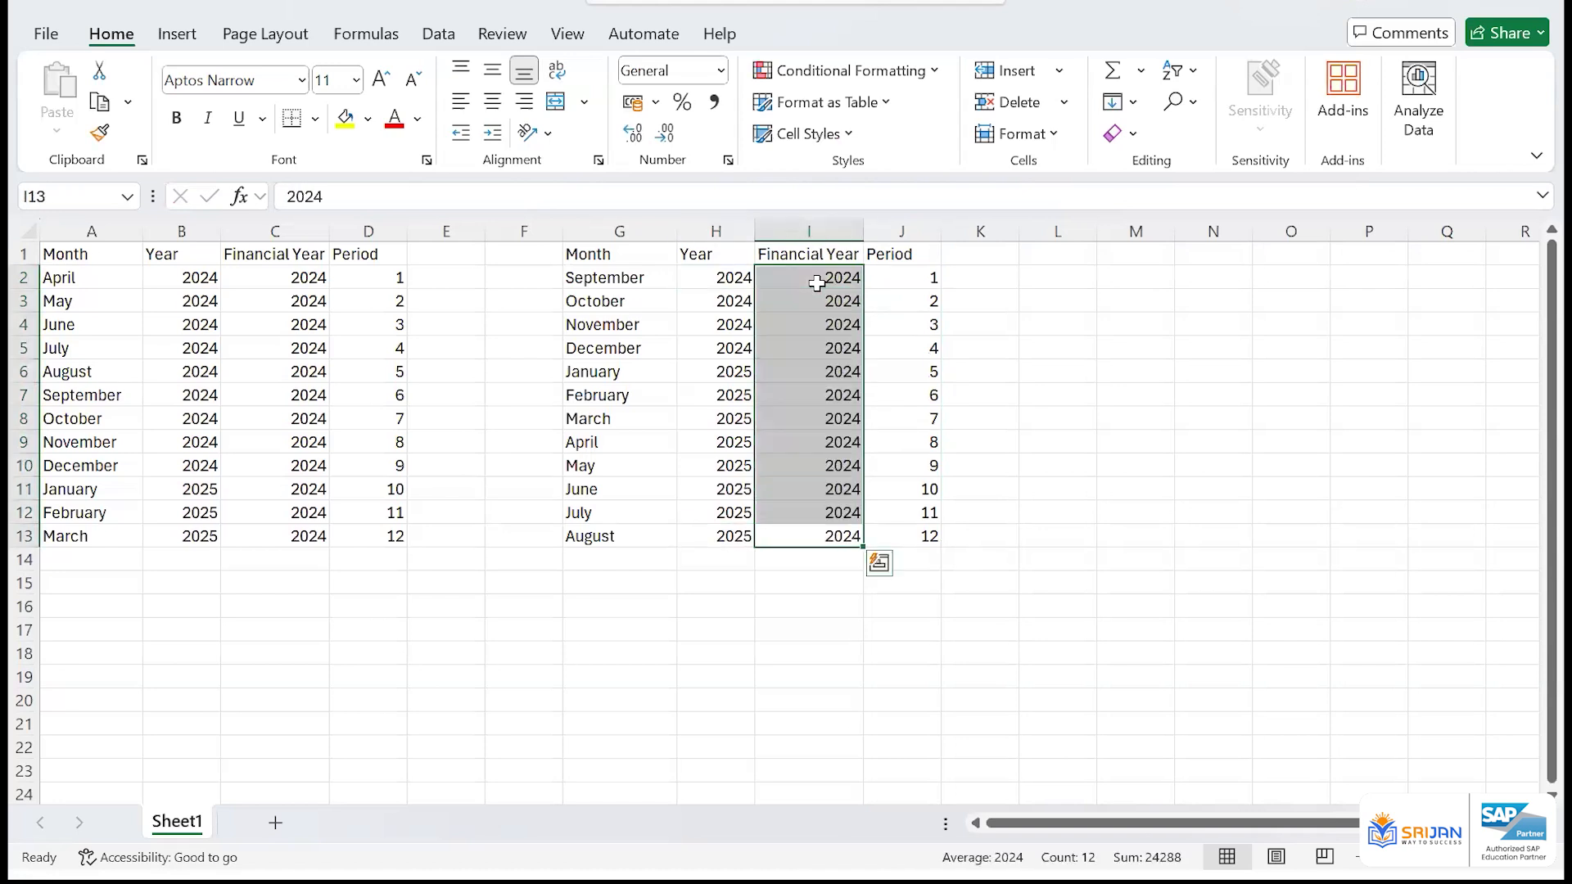
{"action": "key", "text": "ctrl+shift+Down"}
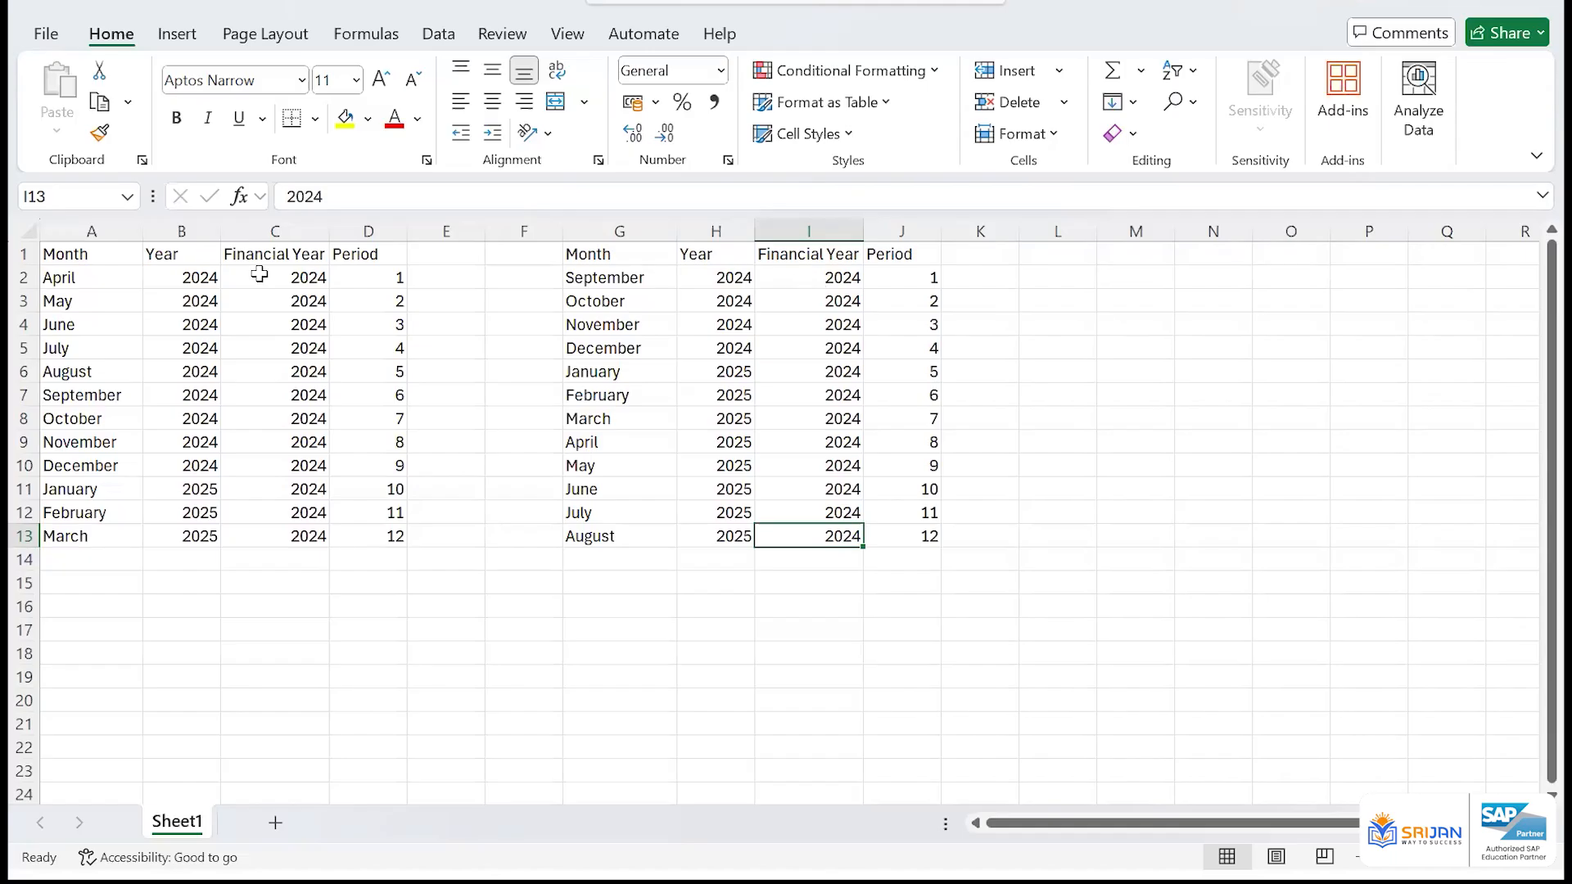
Compare the financial year values of the April-to-March table in C2:C13 with the September-to-August table in I2:I13
{"action": "left_click_drag", "start_coordinate": [262, 277], "coordinate": [316, 541]}
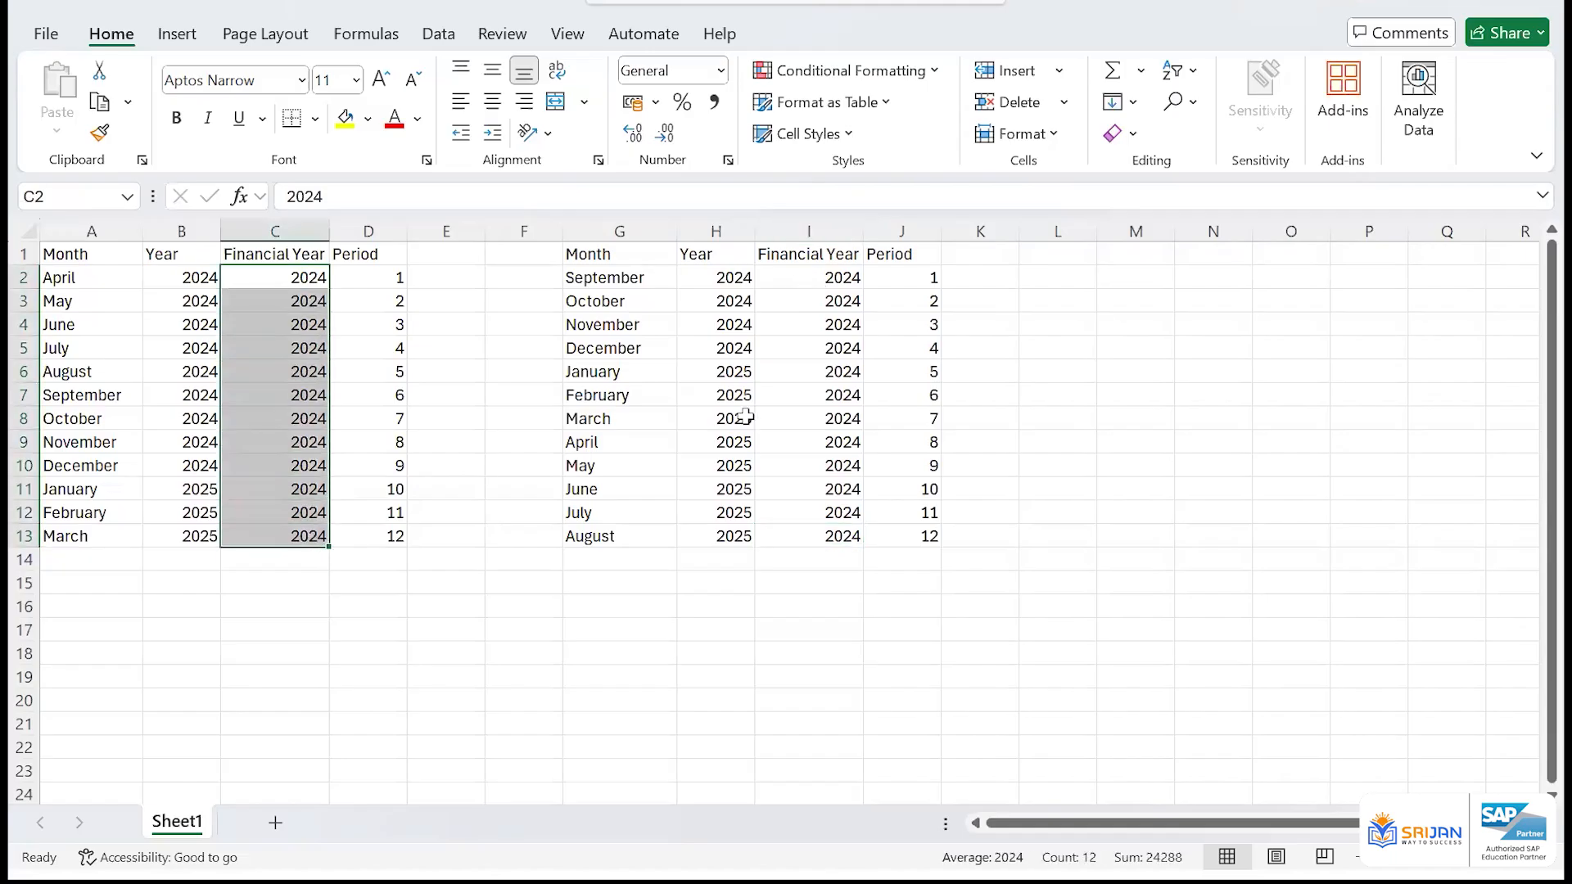
{"action": "left_click_drag", "start_coordinate": [819, 280], "coordinate": [842, 534]}
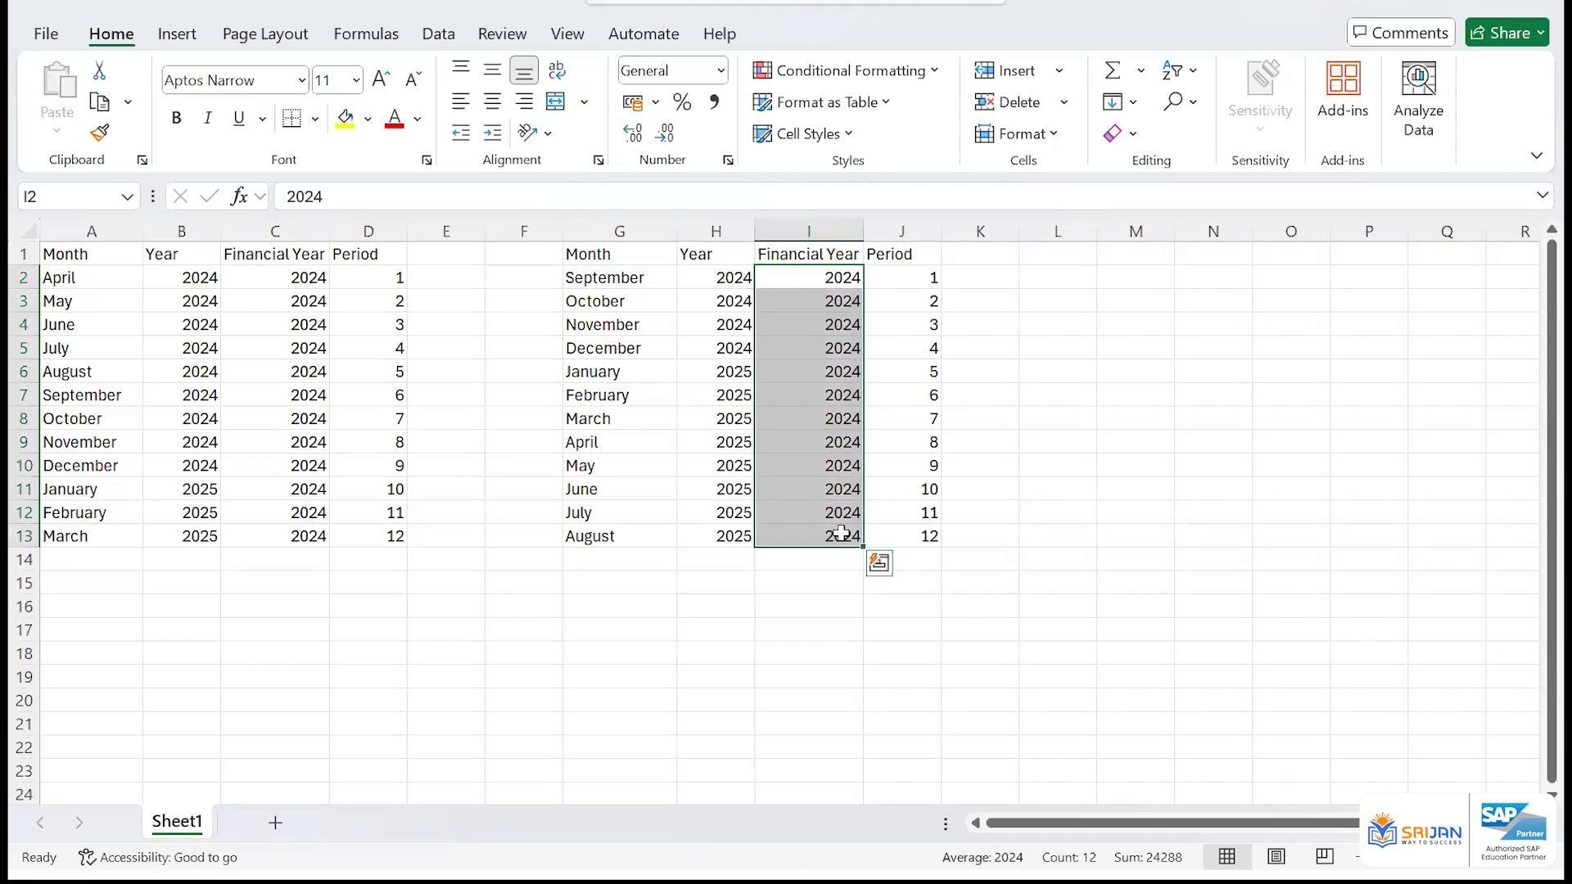
{"action": "left_click", "coordinate": [815, 278]}
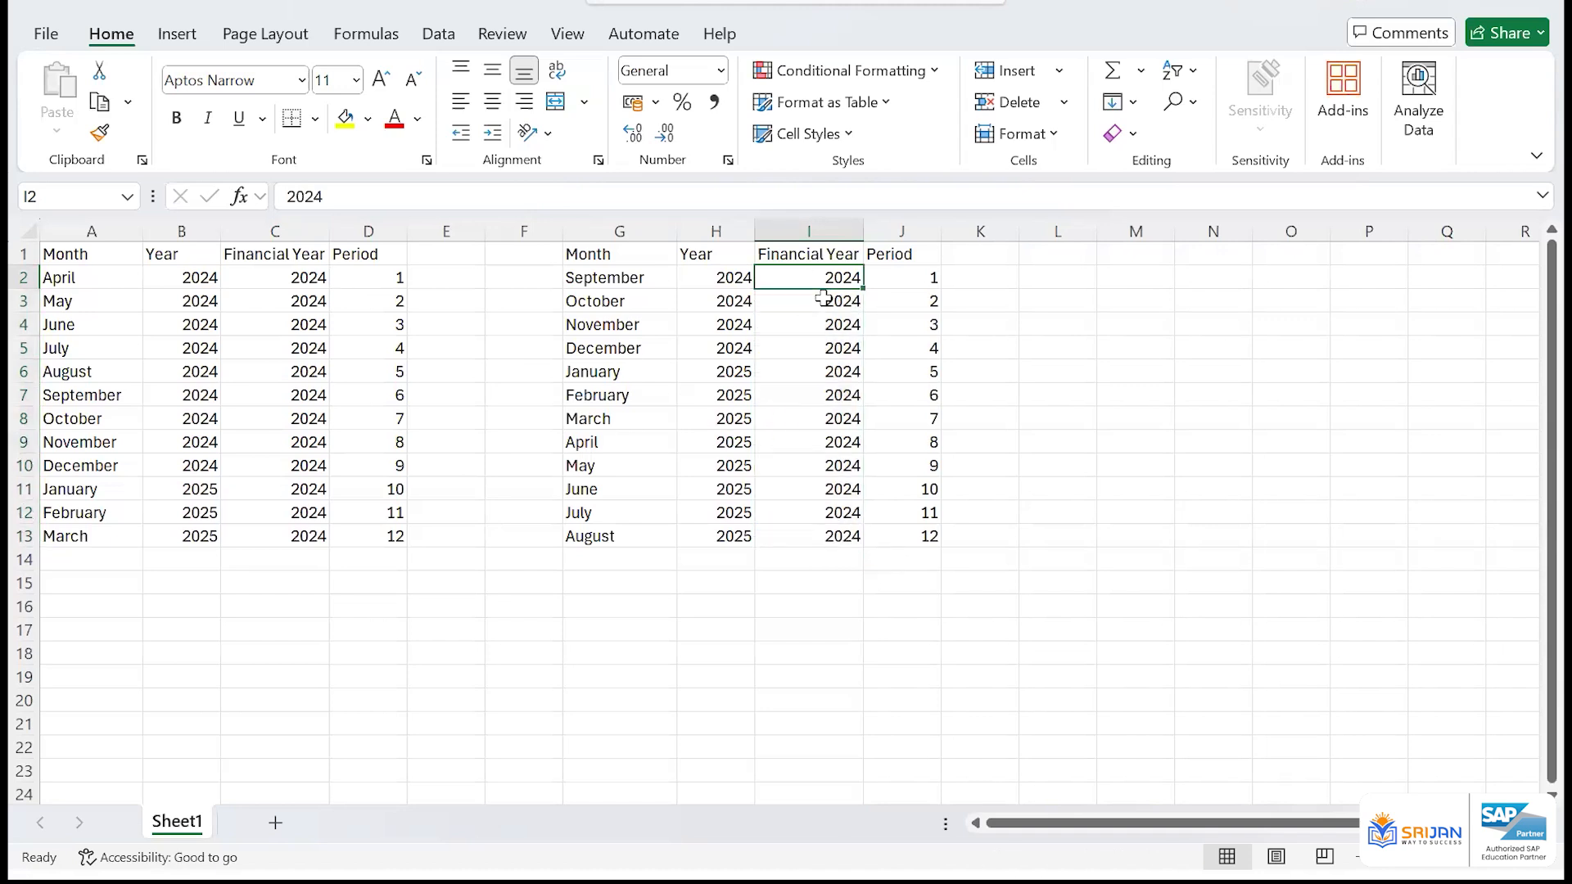
Set the financial year in I2:I13 of the September-to-August table to 2025
{"action": "type", "text": "2025"}
{"action": "key", "text": "ctrl+Return"}
{"action": "key", "text": "ctrl+e"}
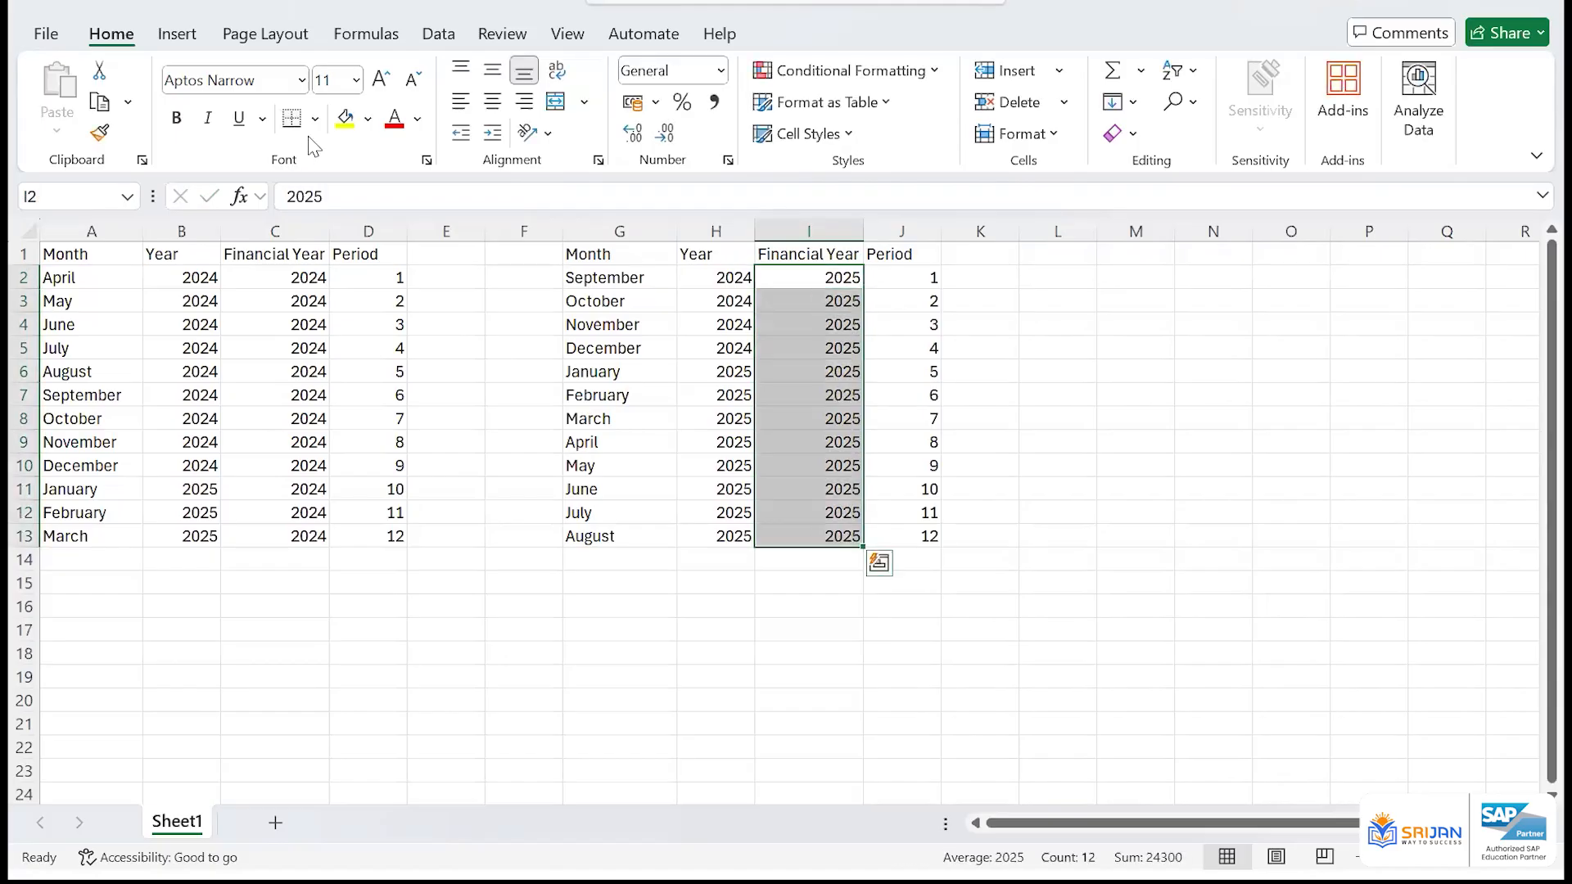
{"action": "left_click", "coordinate": [345, 118]}
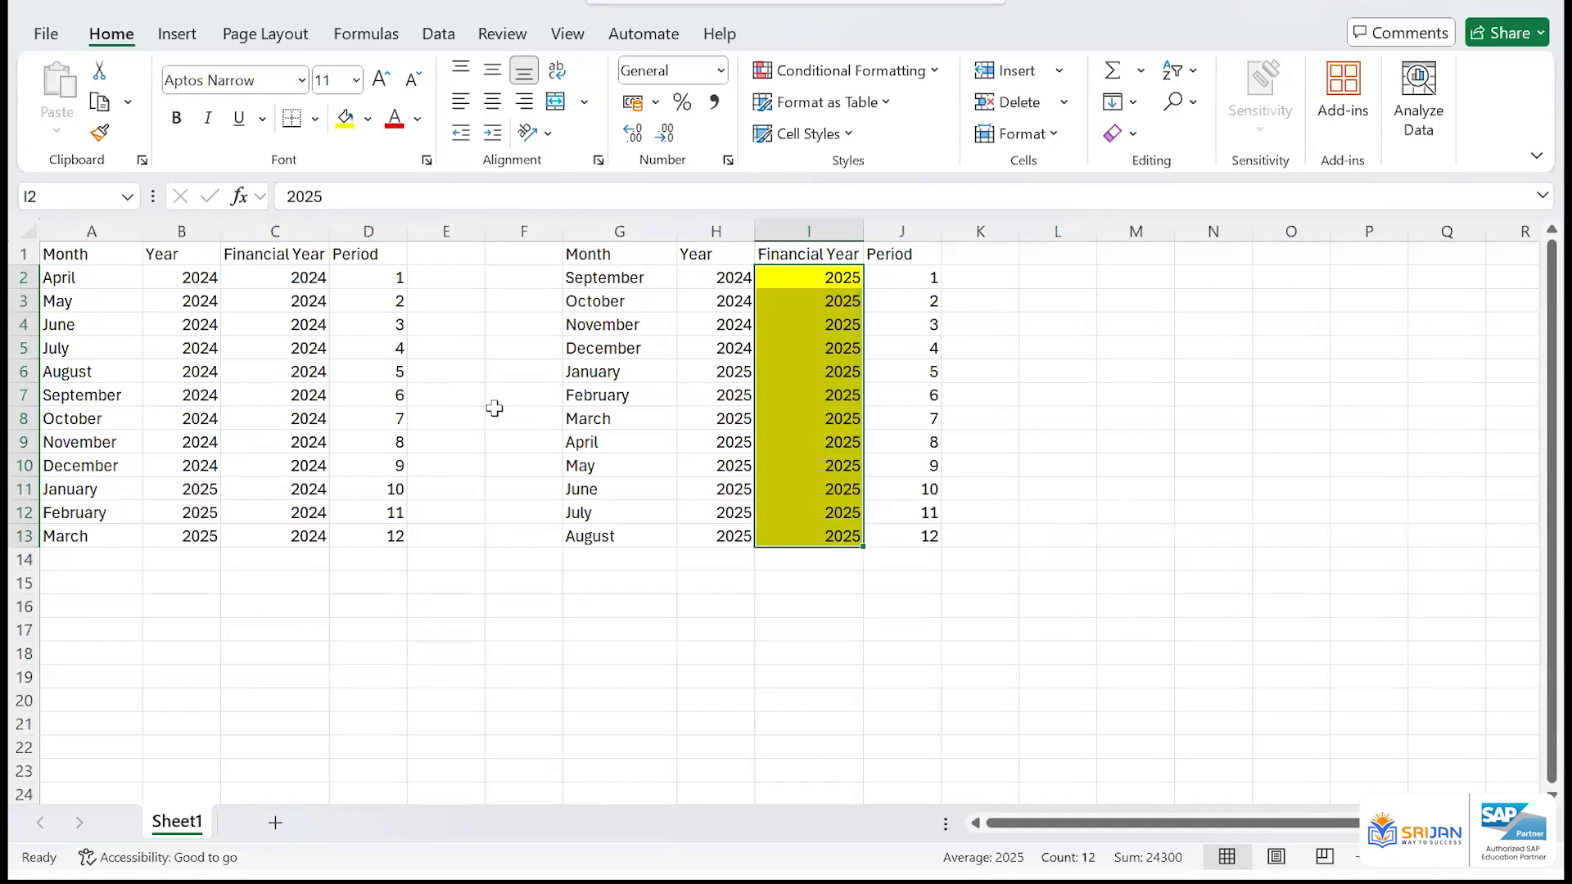
{"action": "key", "text": "ctrl+z"}
{"action": "left_click", "coordinate": [393, 324]}
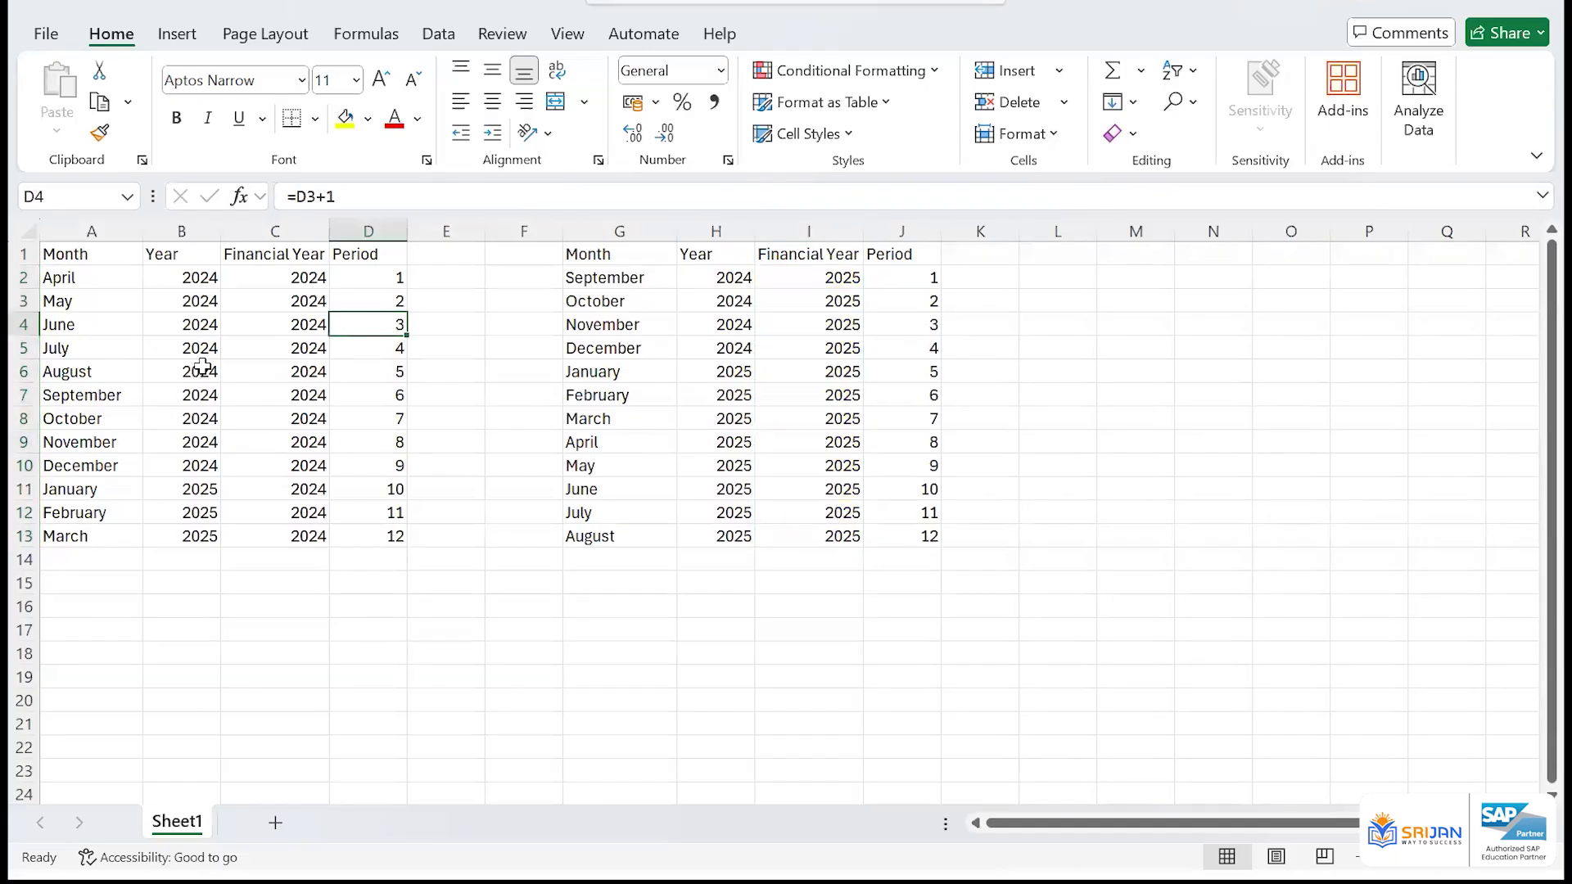
Highlight the calendar years in B2:B10 and H6:H13 with yellow fill
{"action": "left_click_drag", "start_coordinate": [206, 278], "coordinate": [201, 465]}
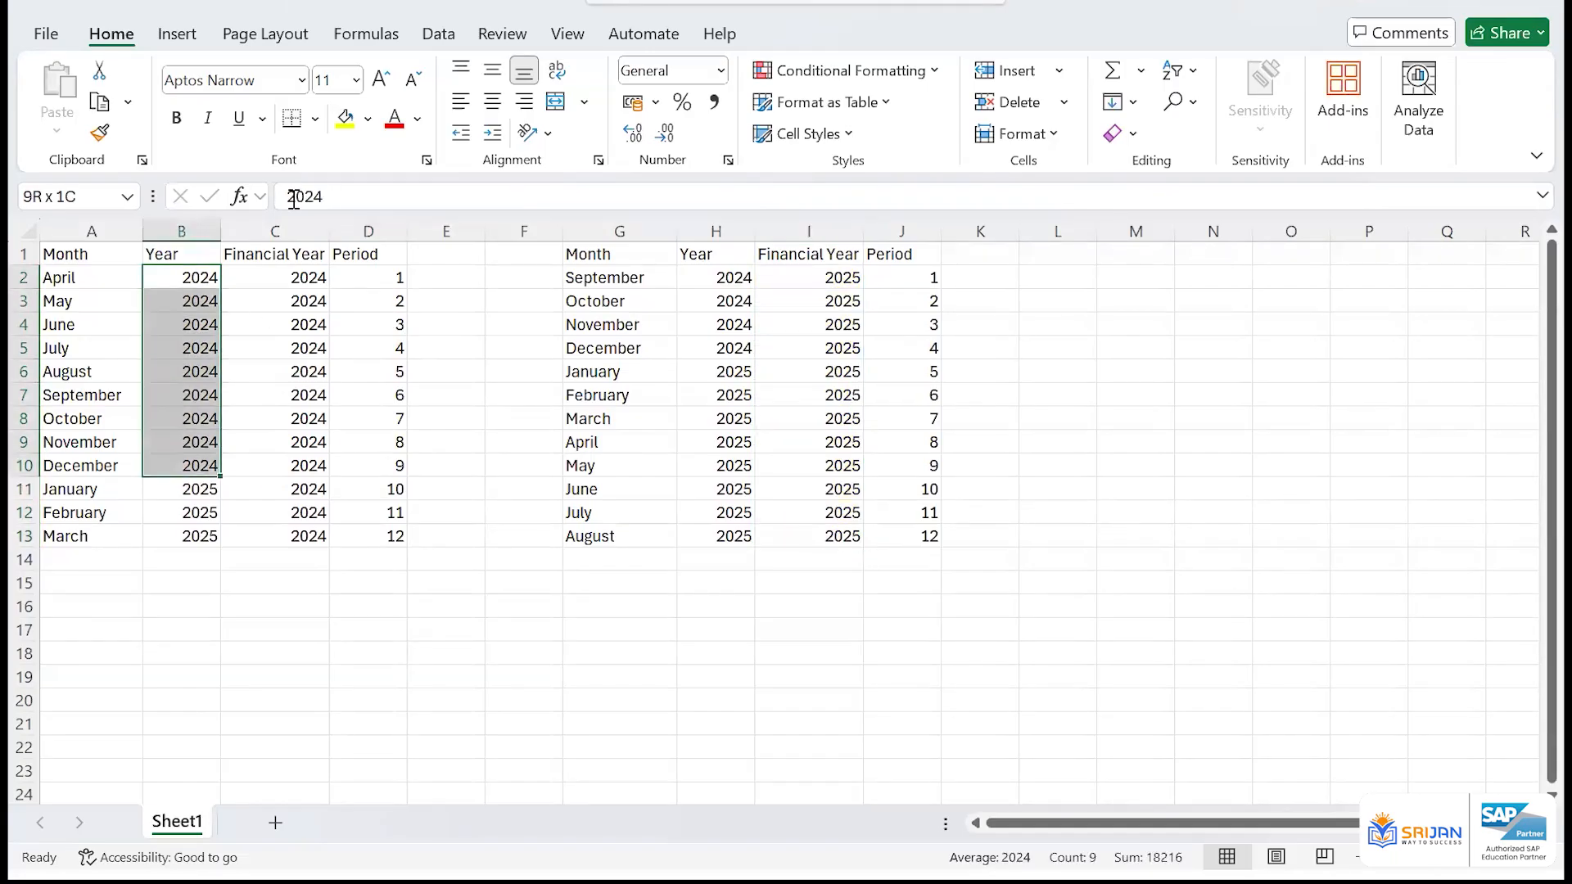
{"action": "left_click", "coordinate": [345, 118]}
{"action": "left_click_drag", "start_coordinate": [734, 371], "coordinate": [747, 544]}
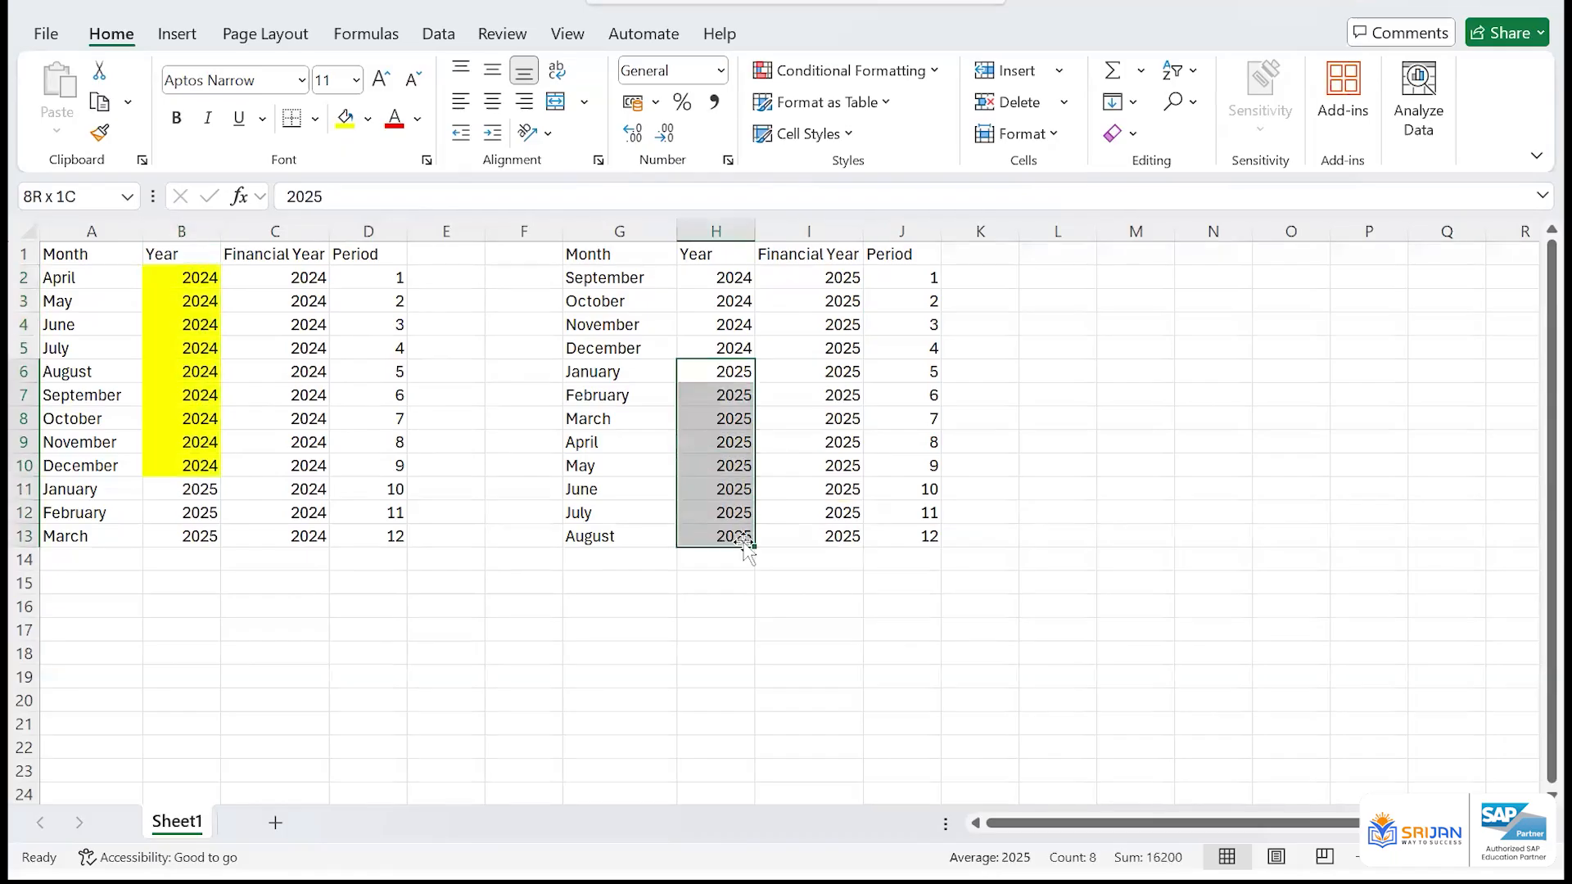
{"action": "left_click", "coordinate": [344, 119]}
{"action": "left_click", "coordinate": [880, 376]}
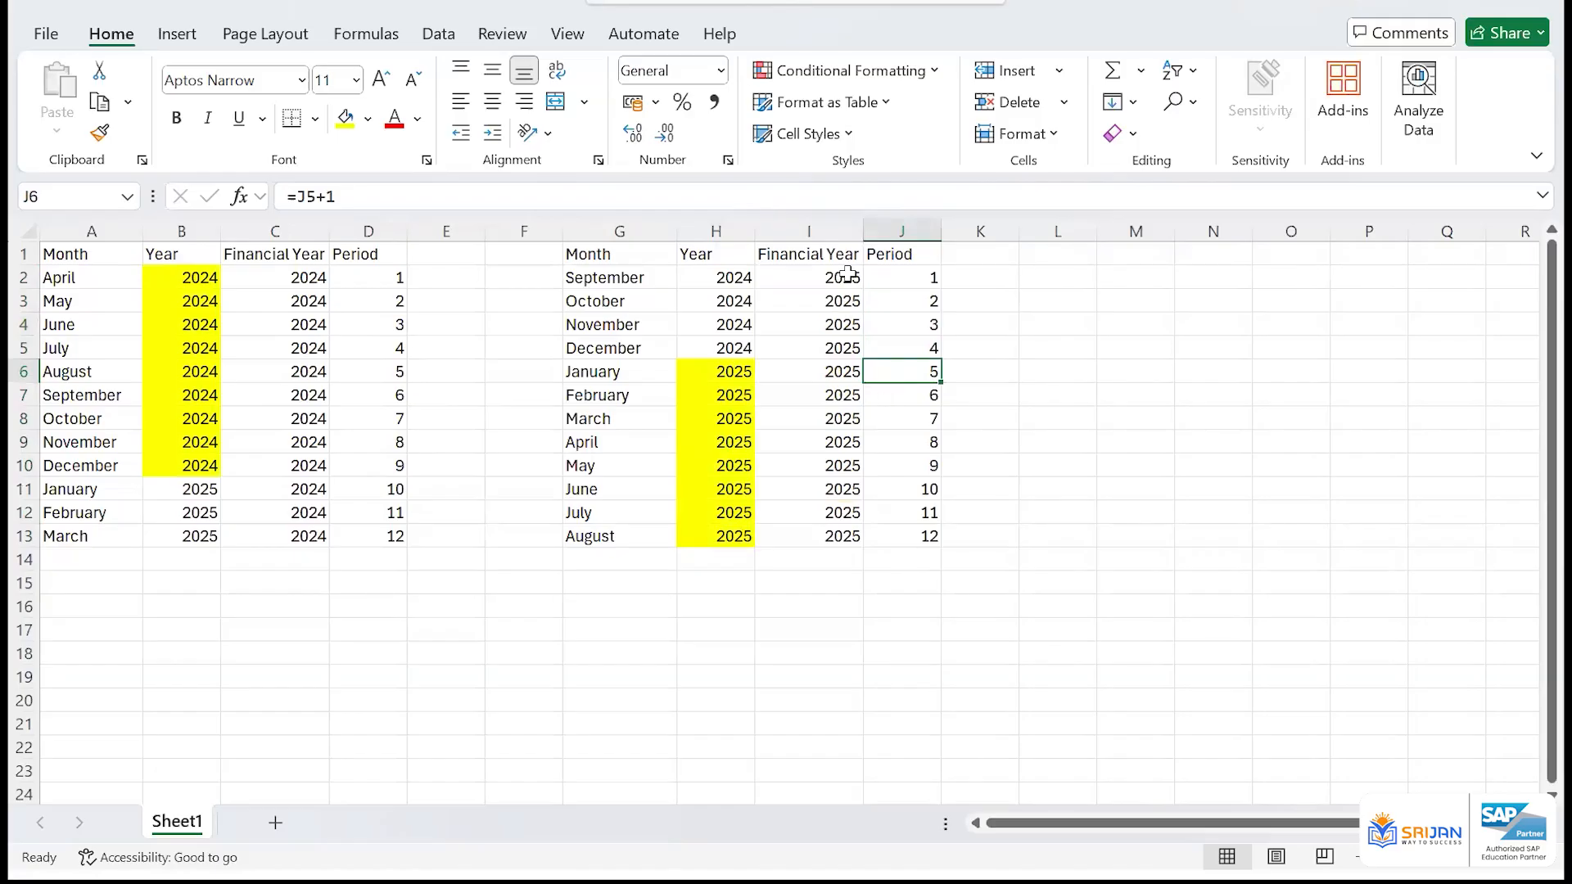
Compare the financial years in I2:I13 and C2:C13 with the calendar years, focusing on January to March in rows 11 to 13
{"action": "left_click_drag", "start_coordinate": [851, 277], "coordinate": [849, 528]}
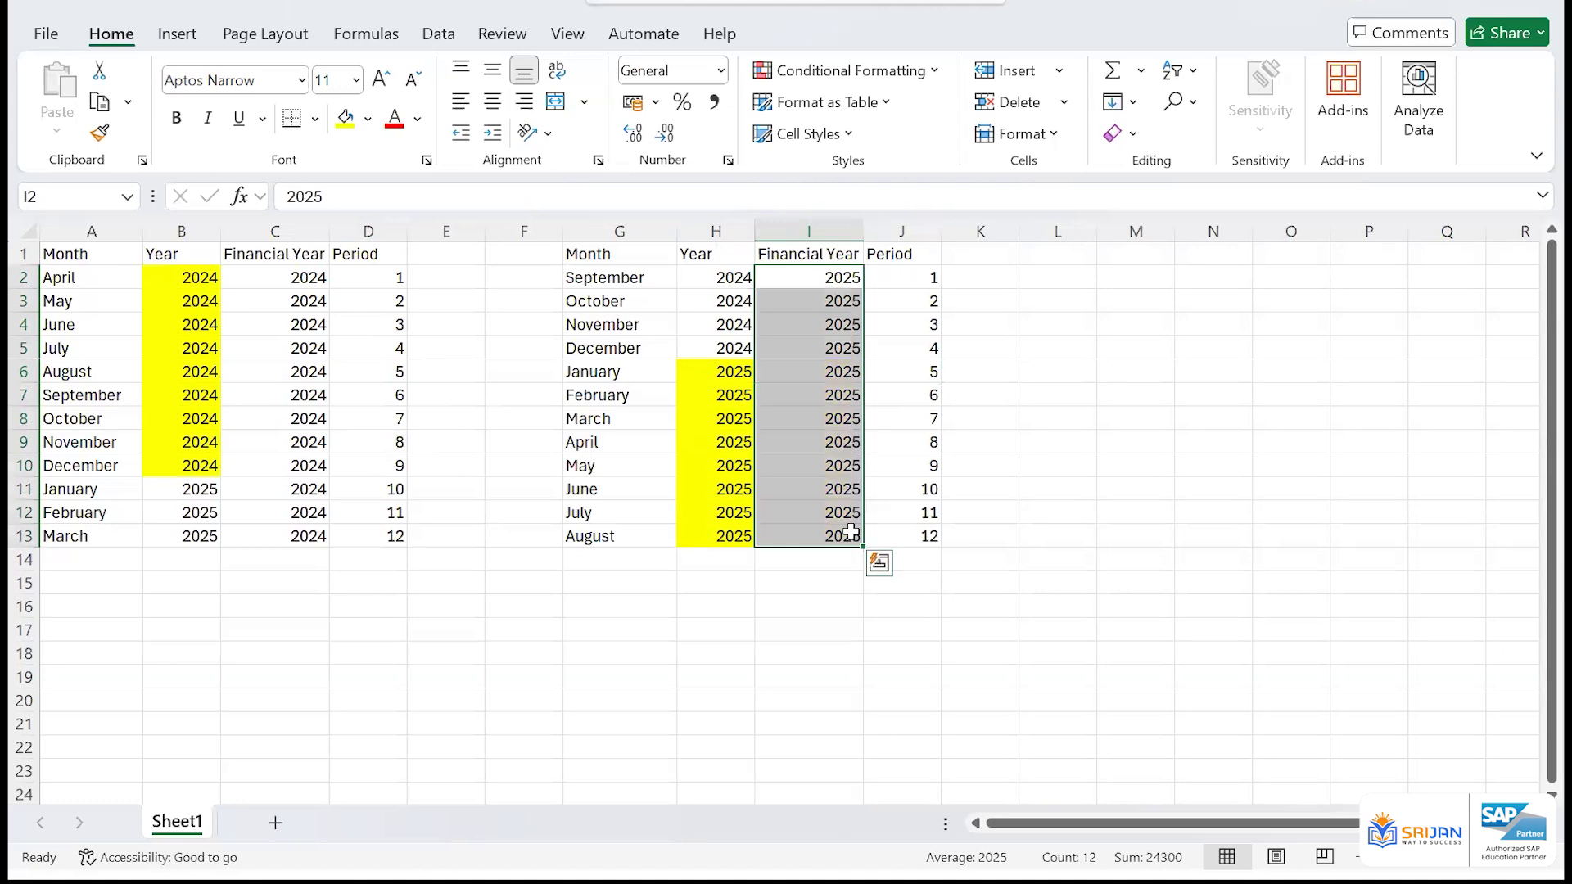
{"action": "left_click_drag", "start_coordinate": [275, 278], "coordinate": [287, 524]}
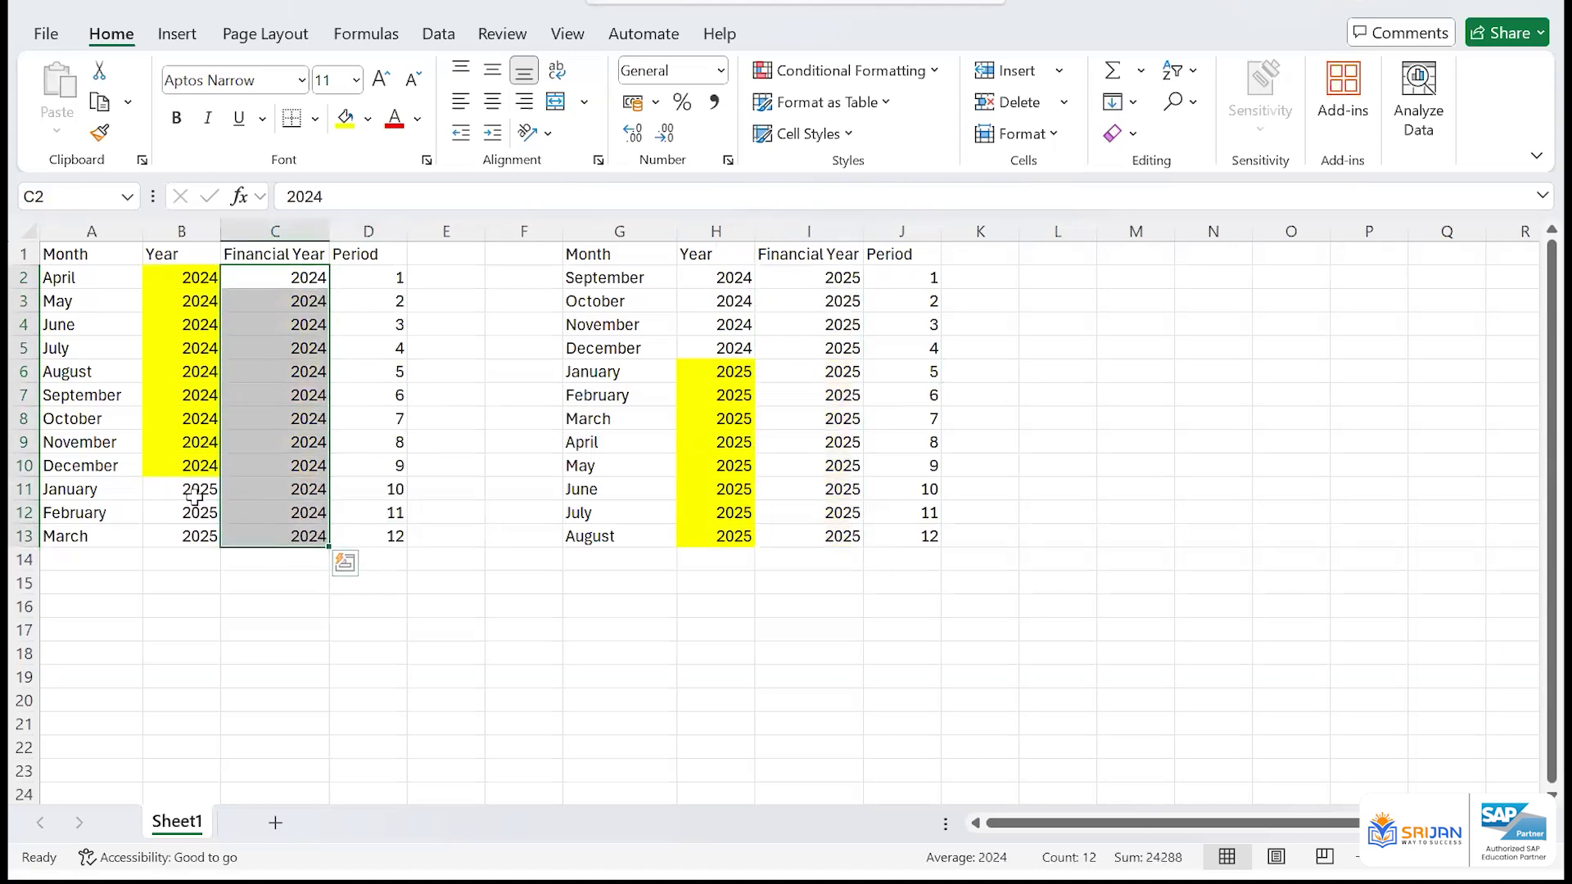
{"action": "left_click", "coordinate": [196, 495]}
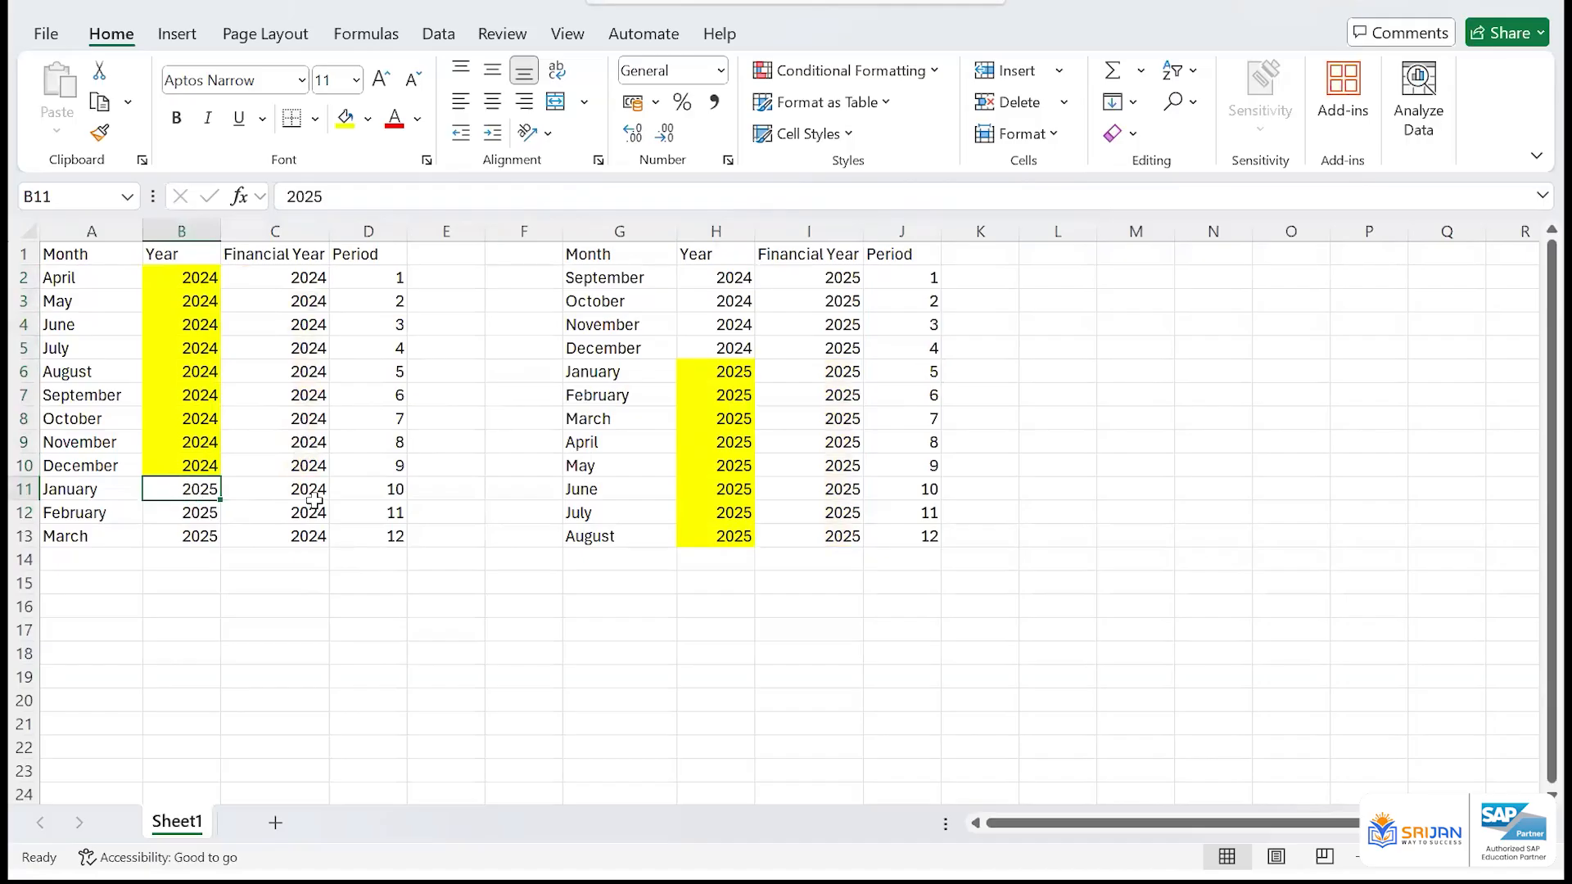
{"action": "left_click", "coordinate": [238, 495]}
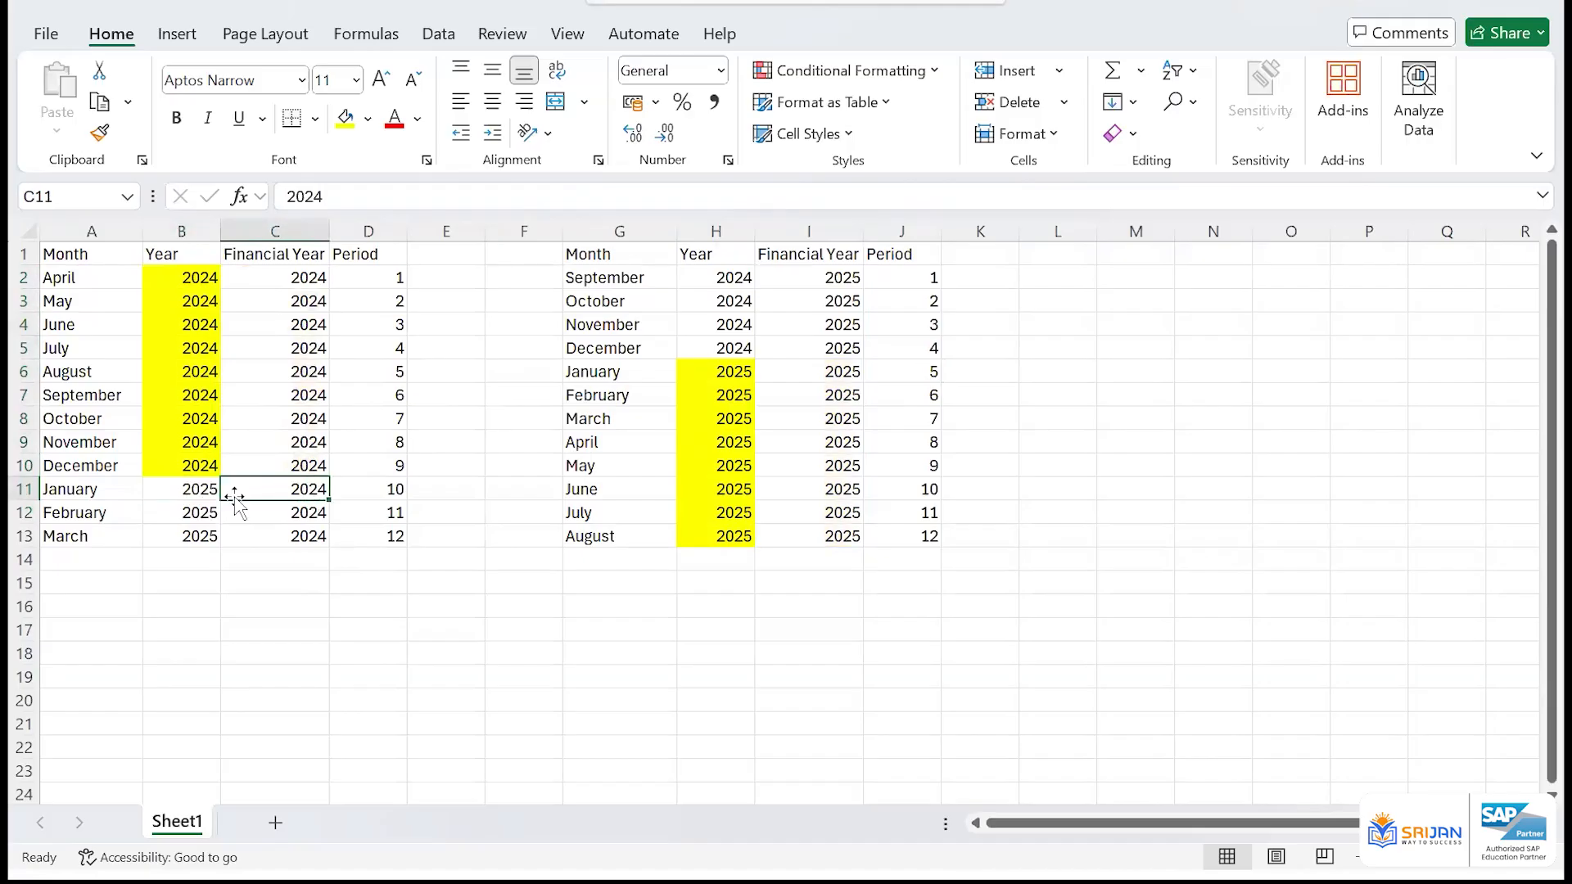
{"action": "left_click", "coordinate": [209, 492]}
{"action": "left_click", "coordinate": [204, 557]}
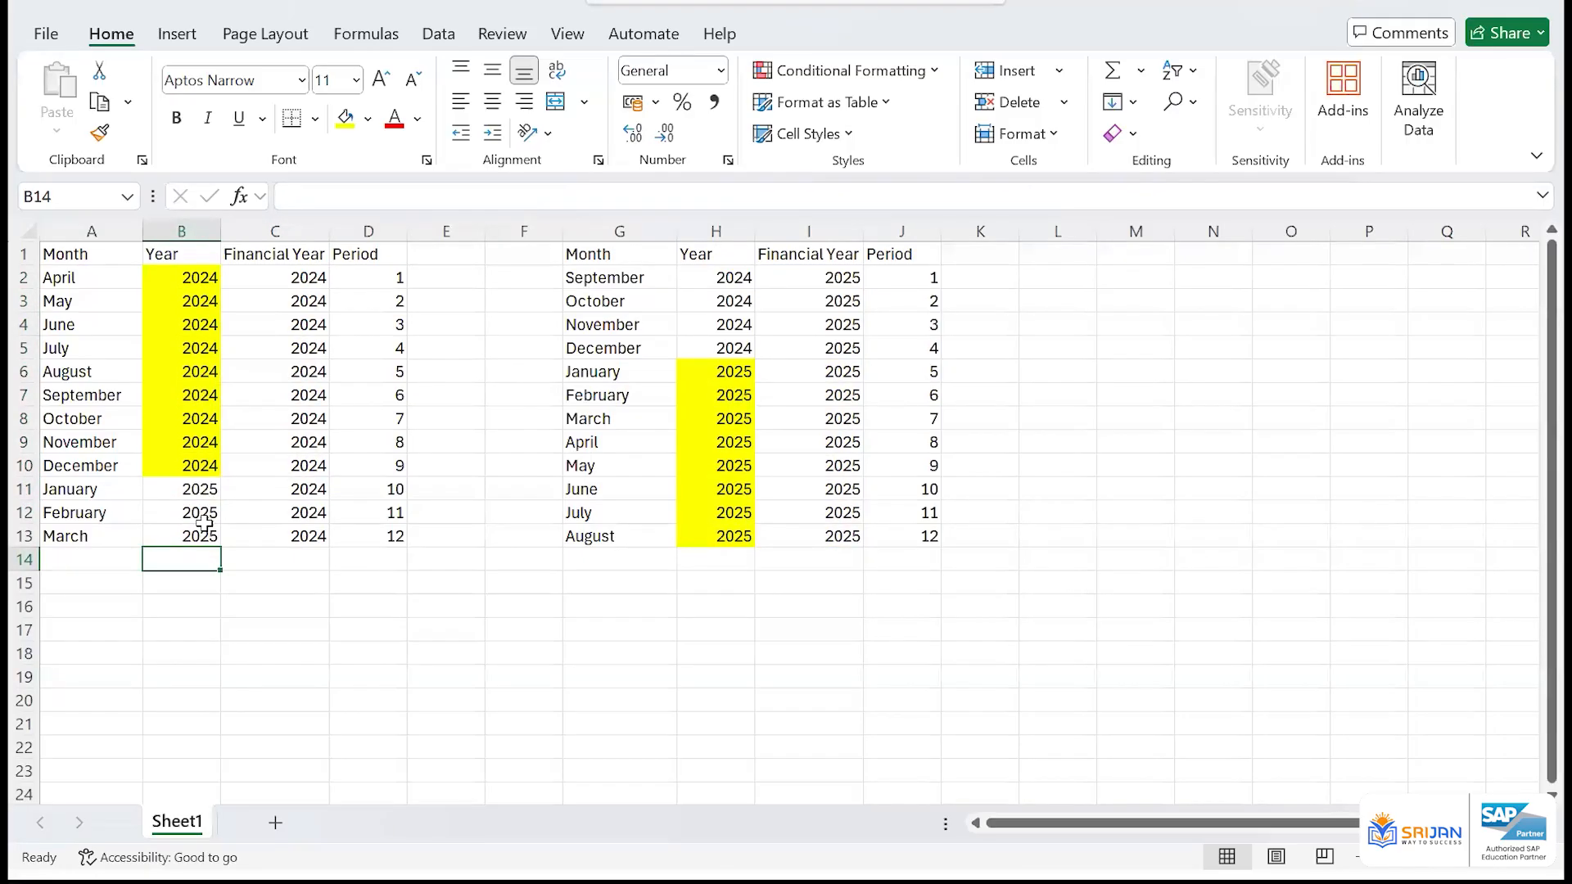
{"action": "left_click_drag", "start_coordinate": [201, 491], "coordinate": [203, 537]}
{"action": "left_click", "coordinate": [317, 494]}
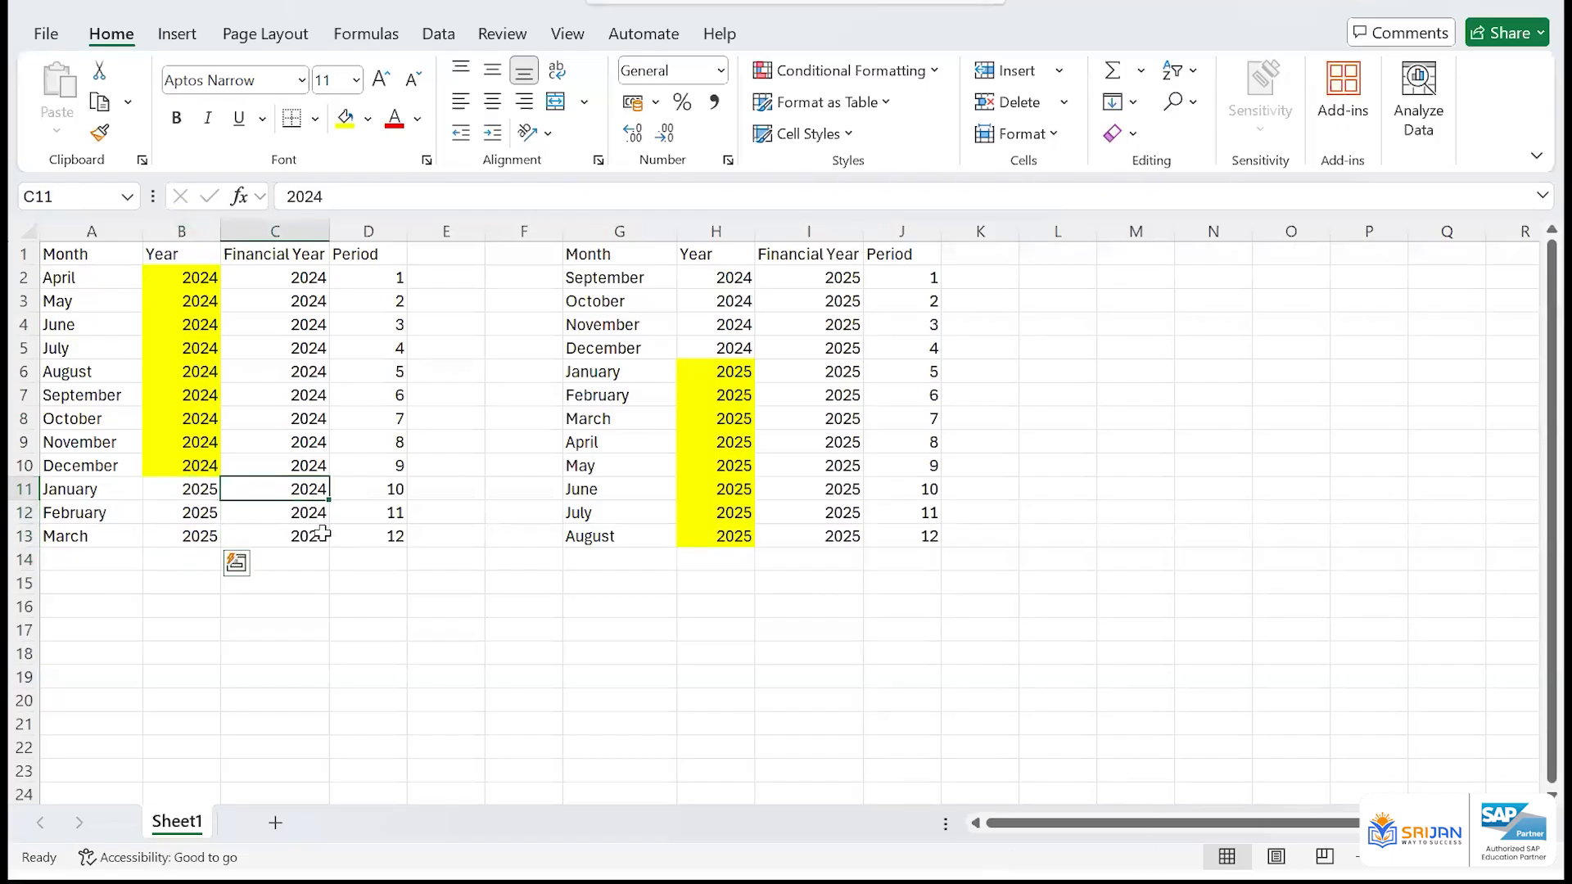
{"action": "left_click_drag", "start_coordinate": [323, 533], "coordinate": [323, 536]}
{"action": "left_click", "coordinate": [272, 308]}
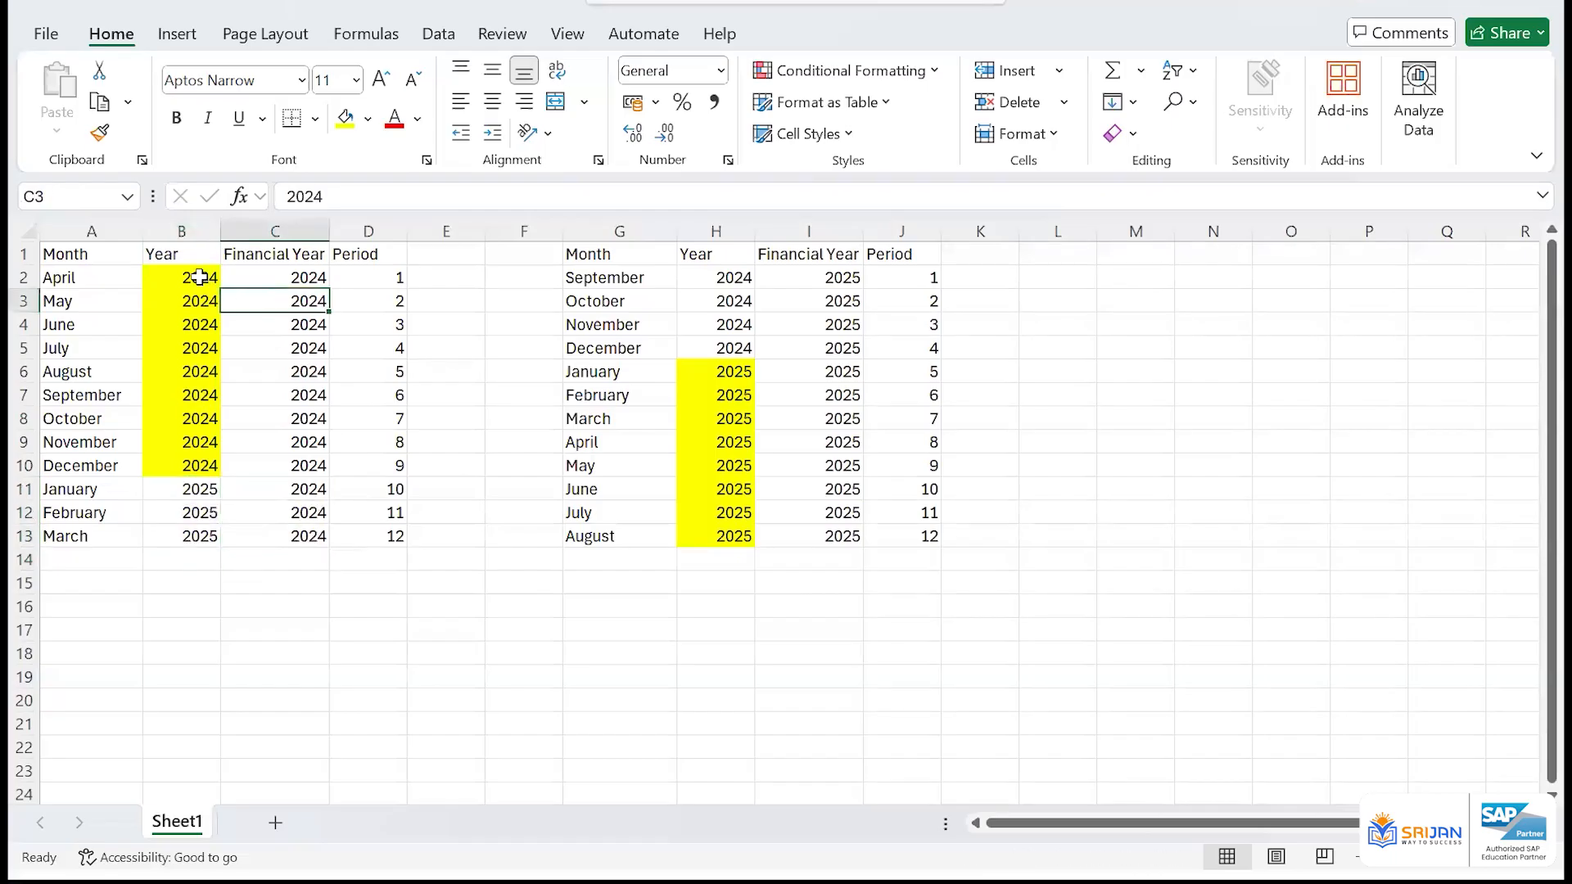
{"action": "left_click_drag", "start_coordinate": [199, 276], "coordinate": [200, 467]}
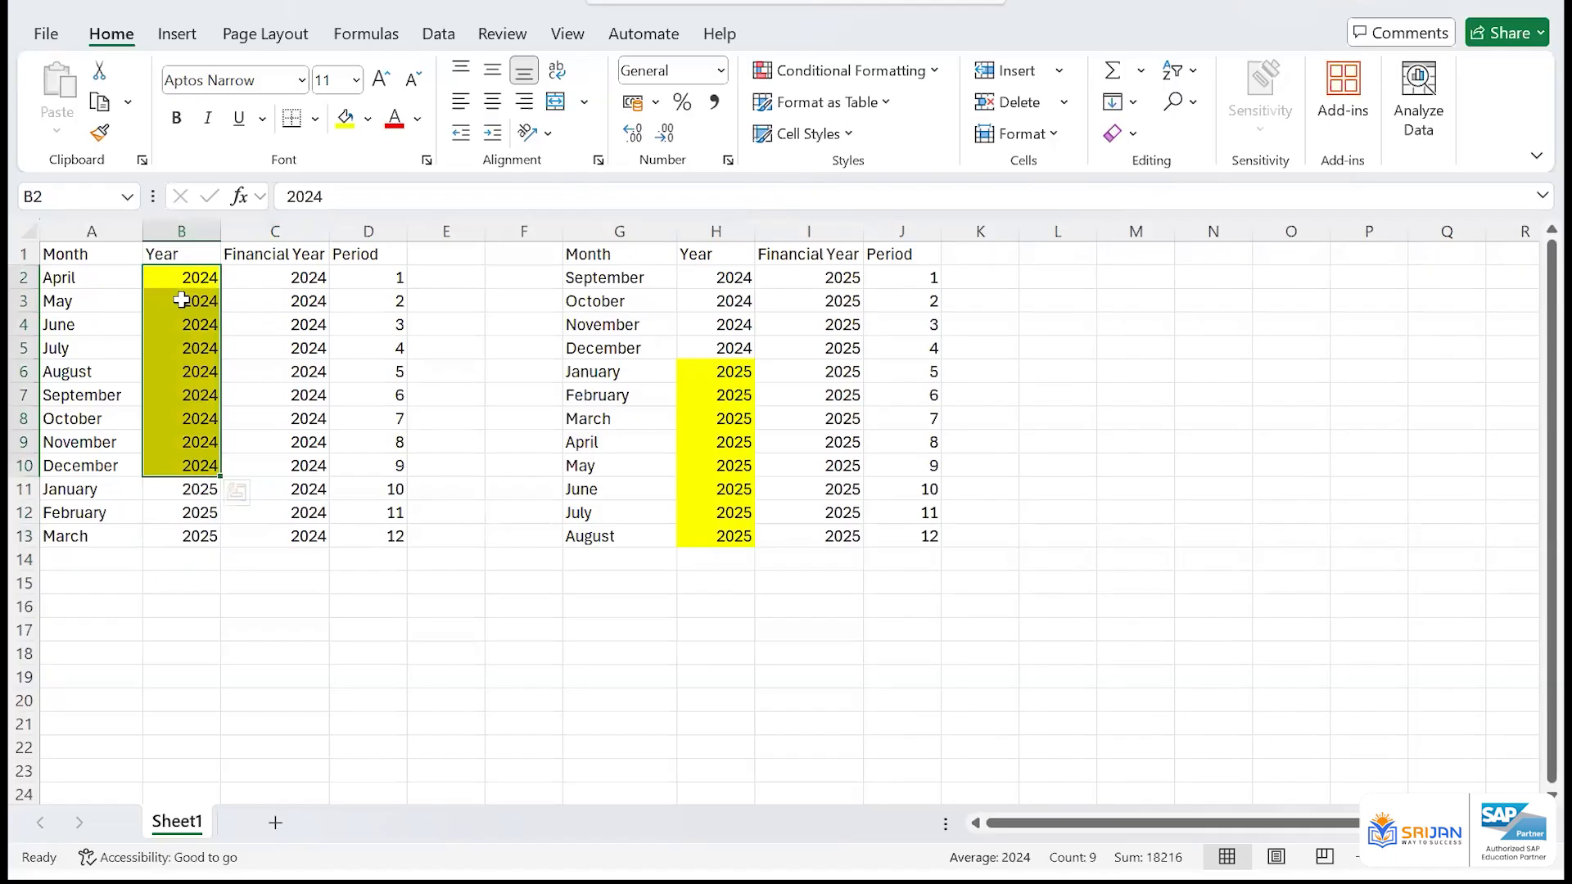
{"action": "left_click_drag", "start_coordinate": [735, 375], "coordinate": [746, 541]}
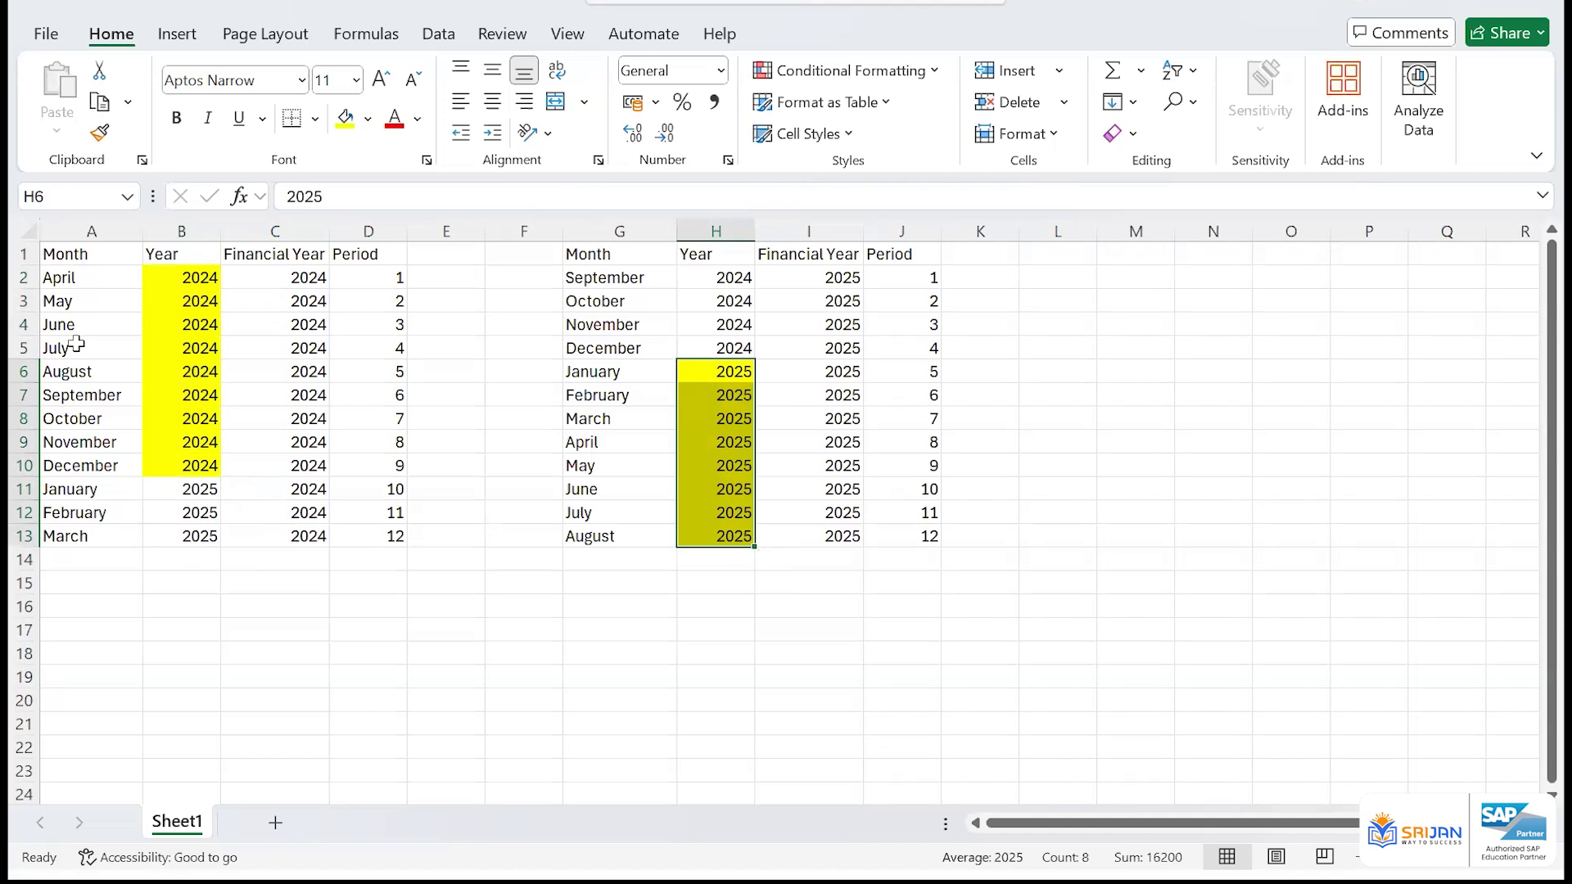
Apply all borders to the April-to-March table in A1:D13
{"action": "left_click_drag", "start_coordinate": [90, 255], "coordinate": [373, 539]}
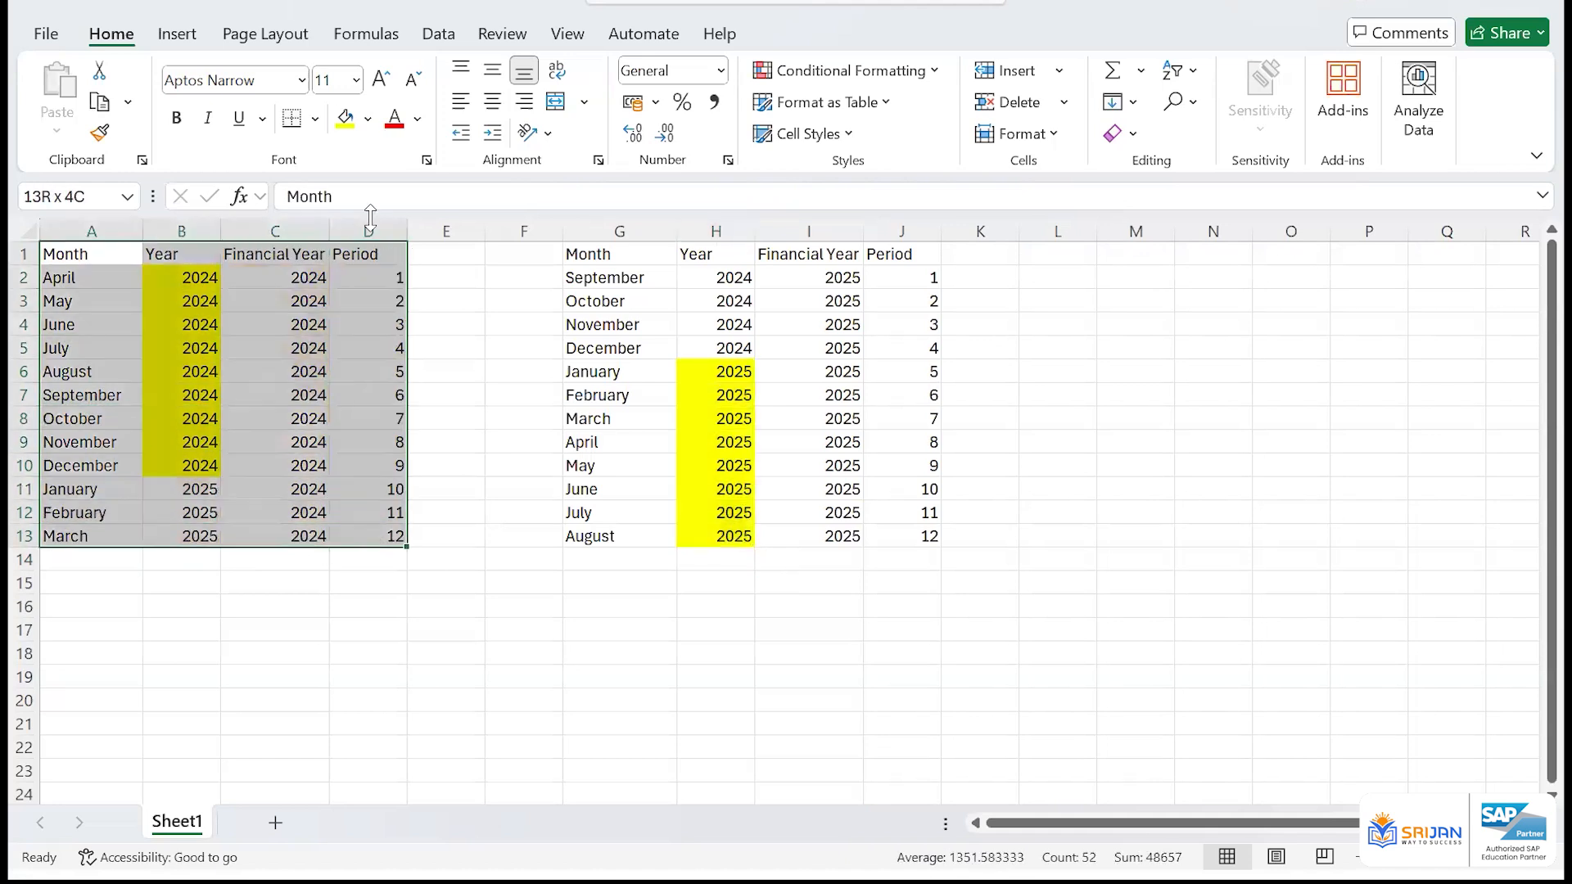
{"action": "left_click", "coordinate": [314, 119]}
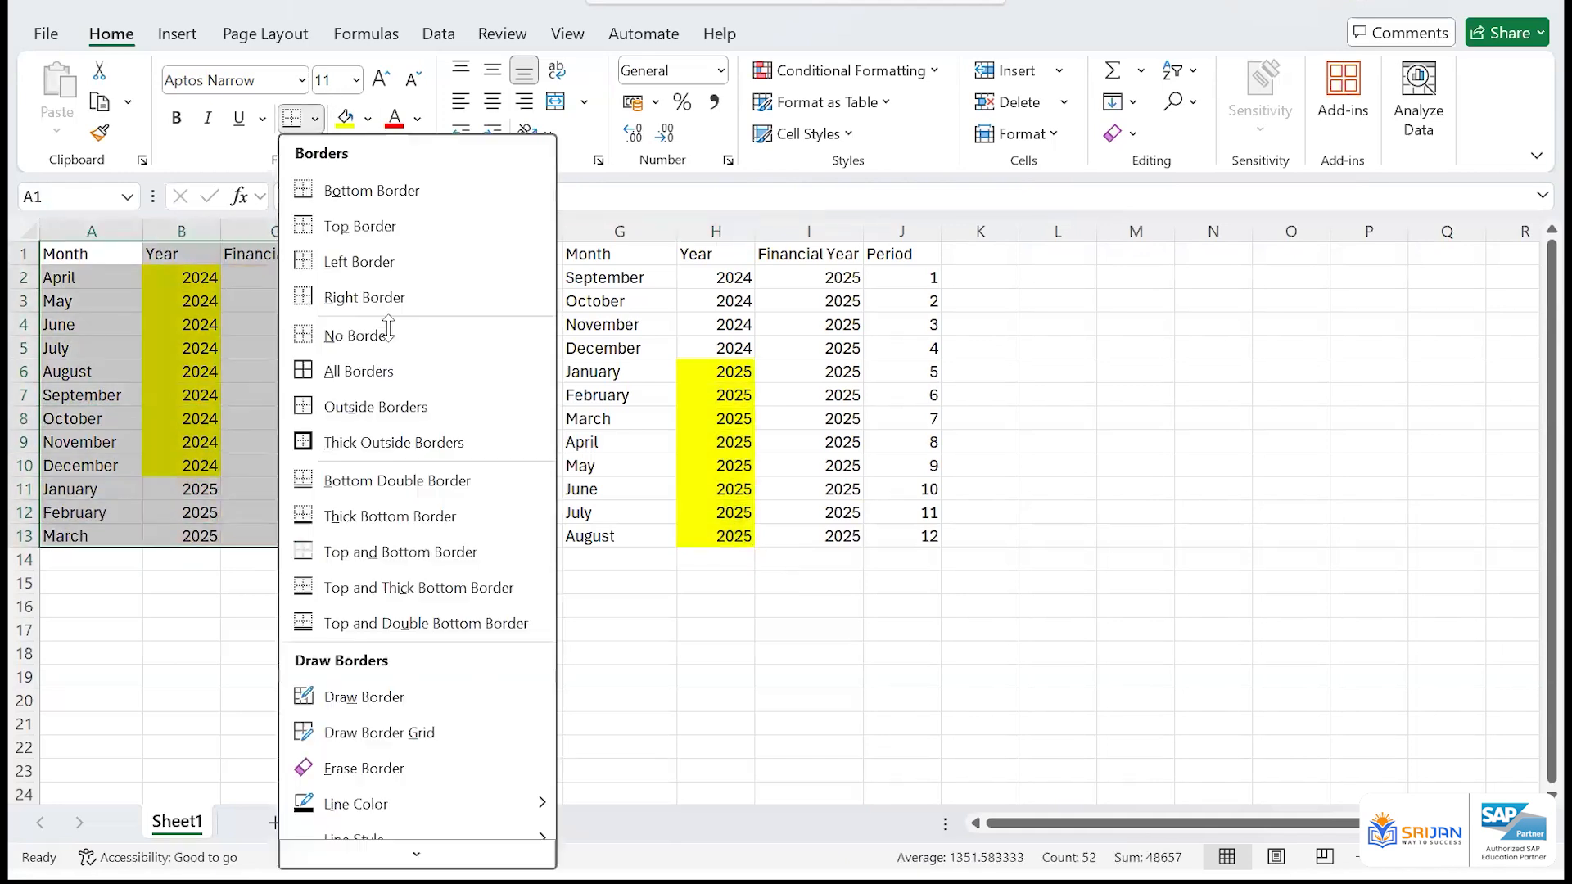
{"action": "left_click", "coordinate": [396, 371]}
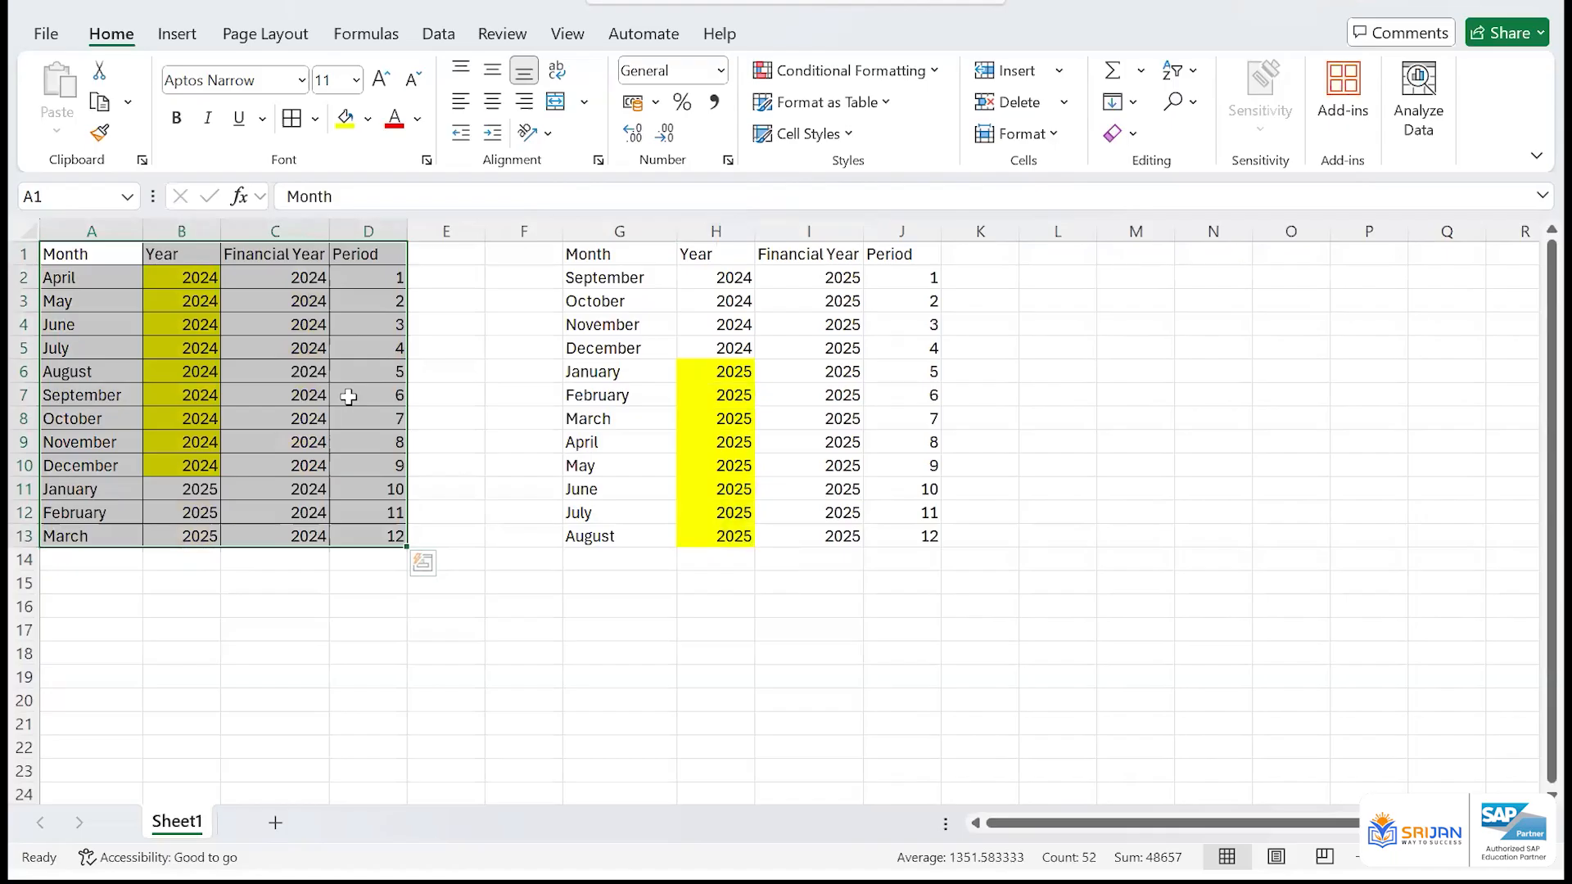
{"action": "left_click", "coordinate": [741, 583]}
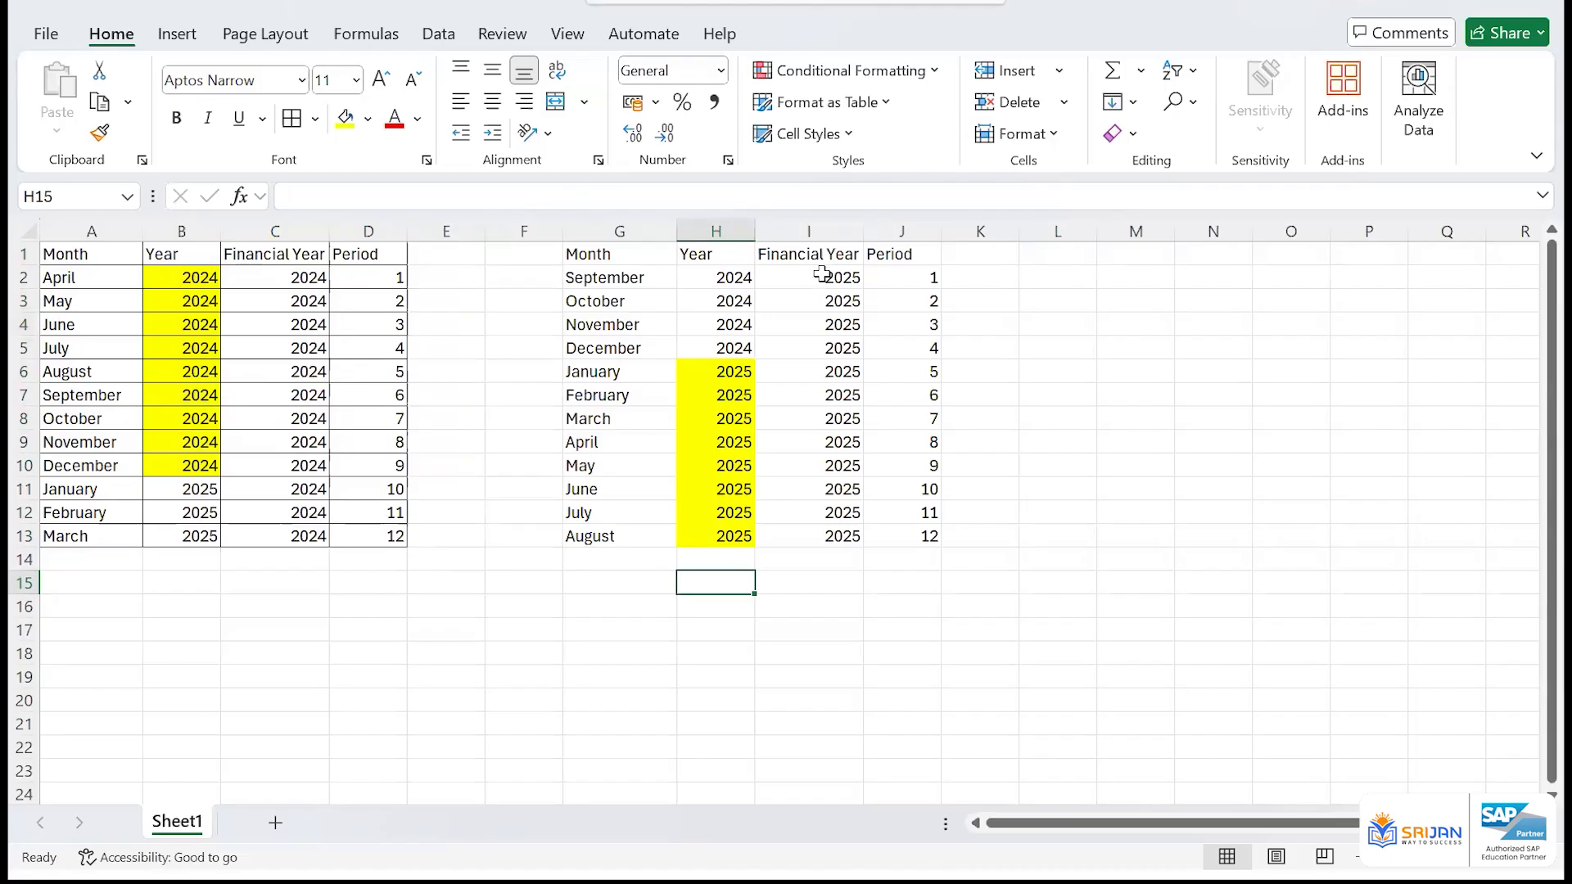
Examine how the yellow calendar years in B2:B10 and H6:H13 relate to each table's financial year, including I2:I13
{"action": "left_click_drag", "start_coordinate": [818, 278], "coordinate": [860, 534]}
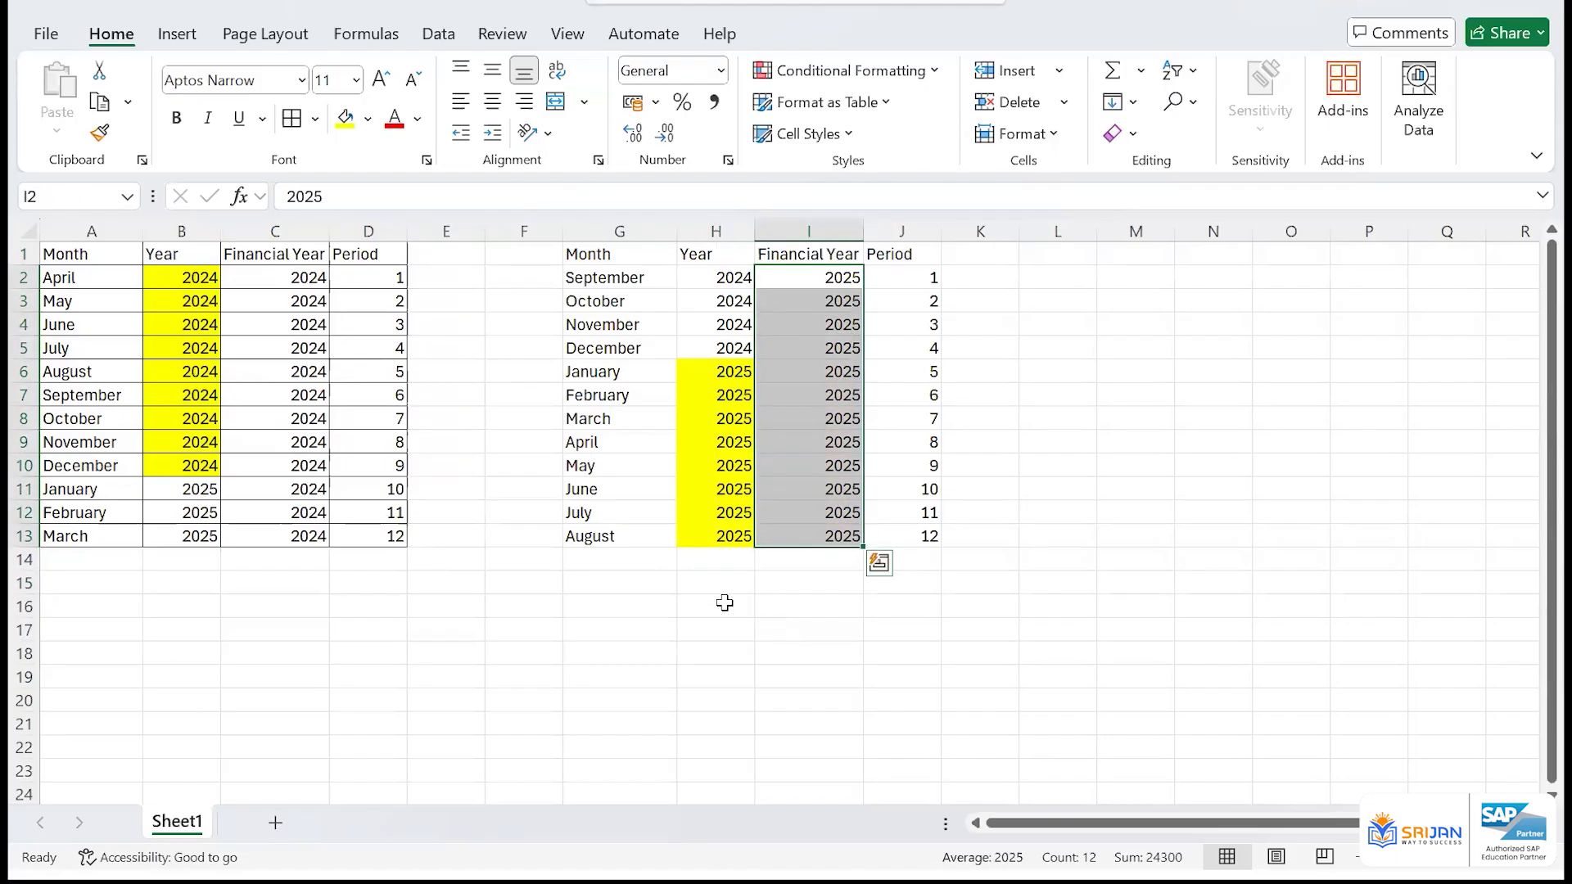
{"action": "left_click", "coordinate": [704, 582]}
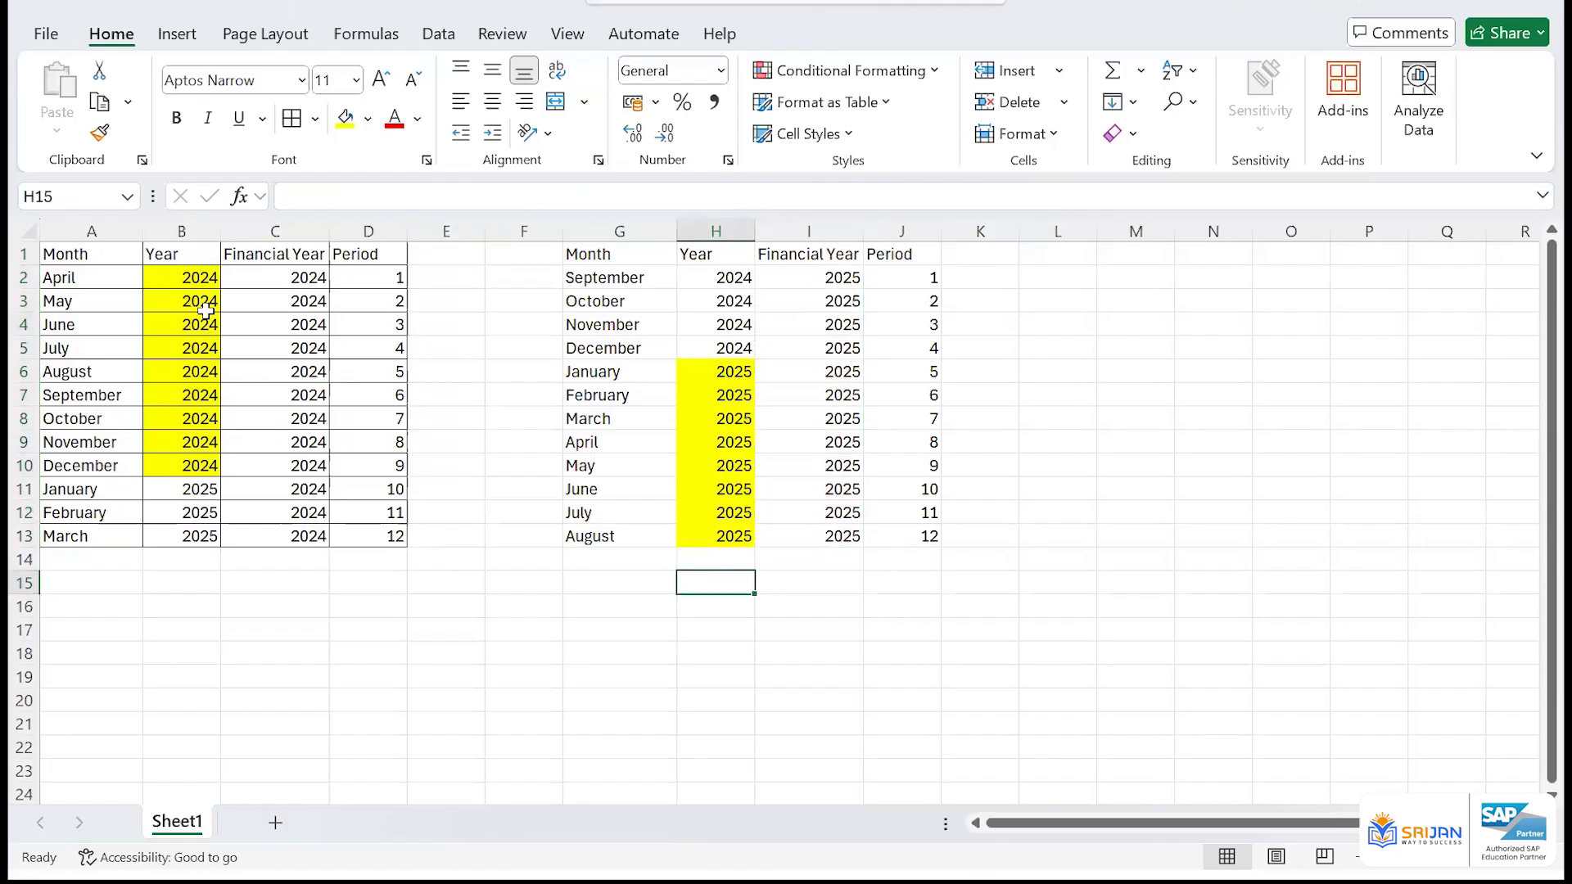
{"action": "left_click_drag", "start_coordinate": [189, 276], "coordinate": [217, 468]}
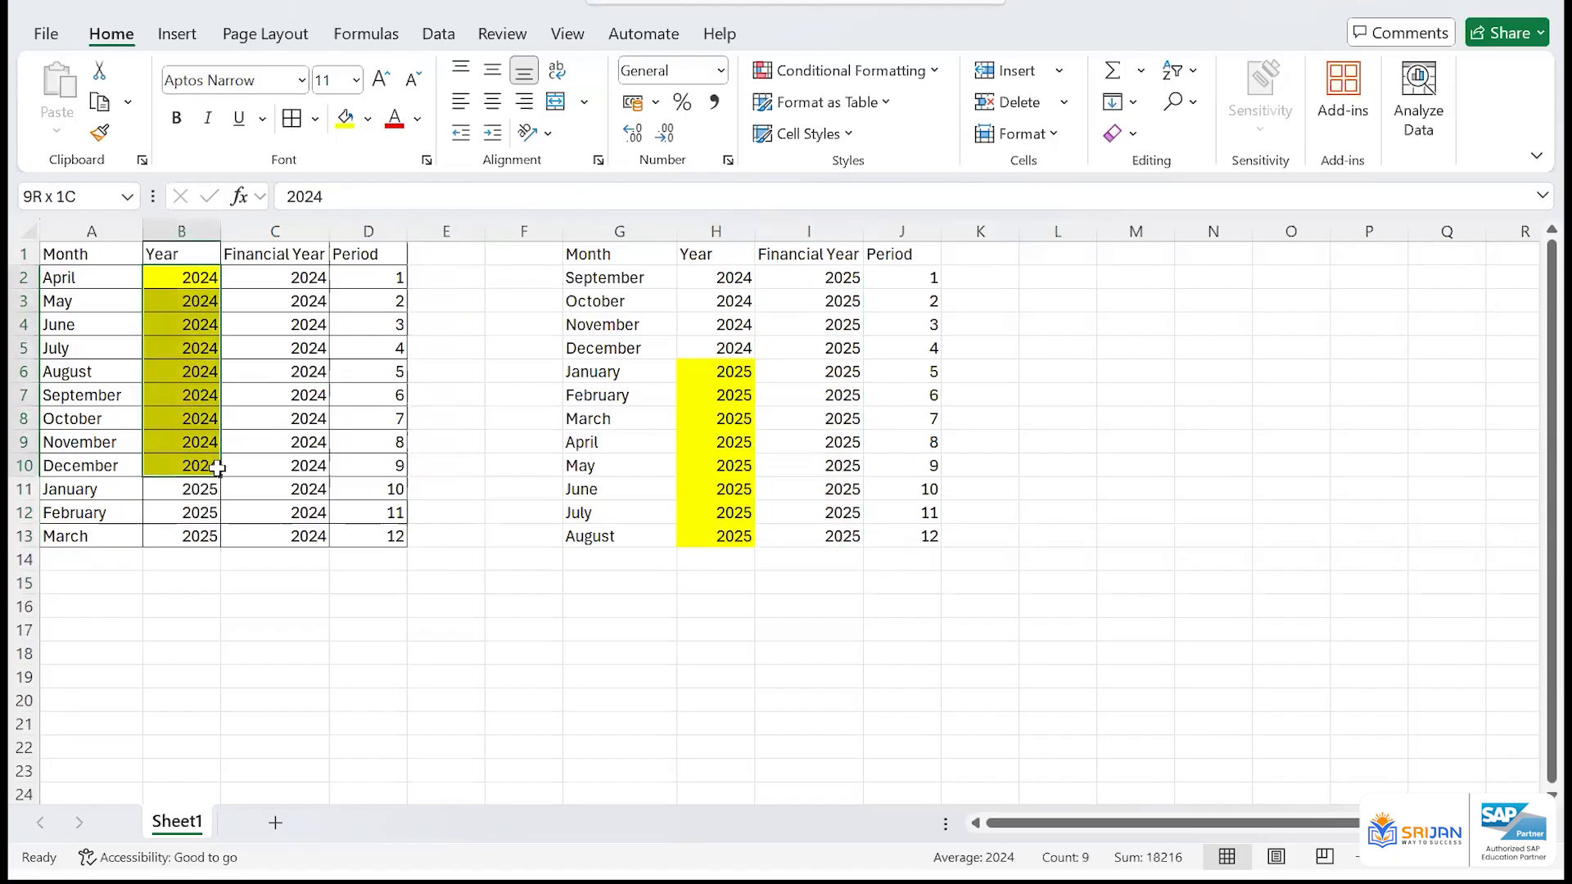
{"action": "left_click", "coordinate": [740, 565]}
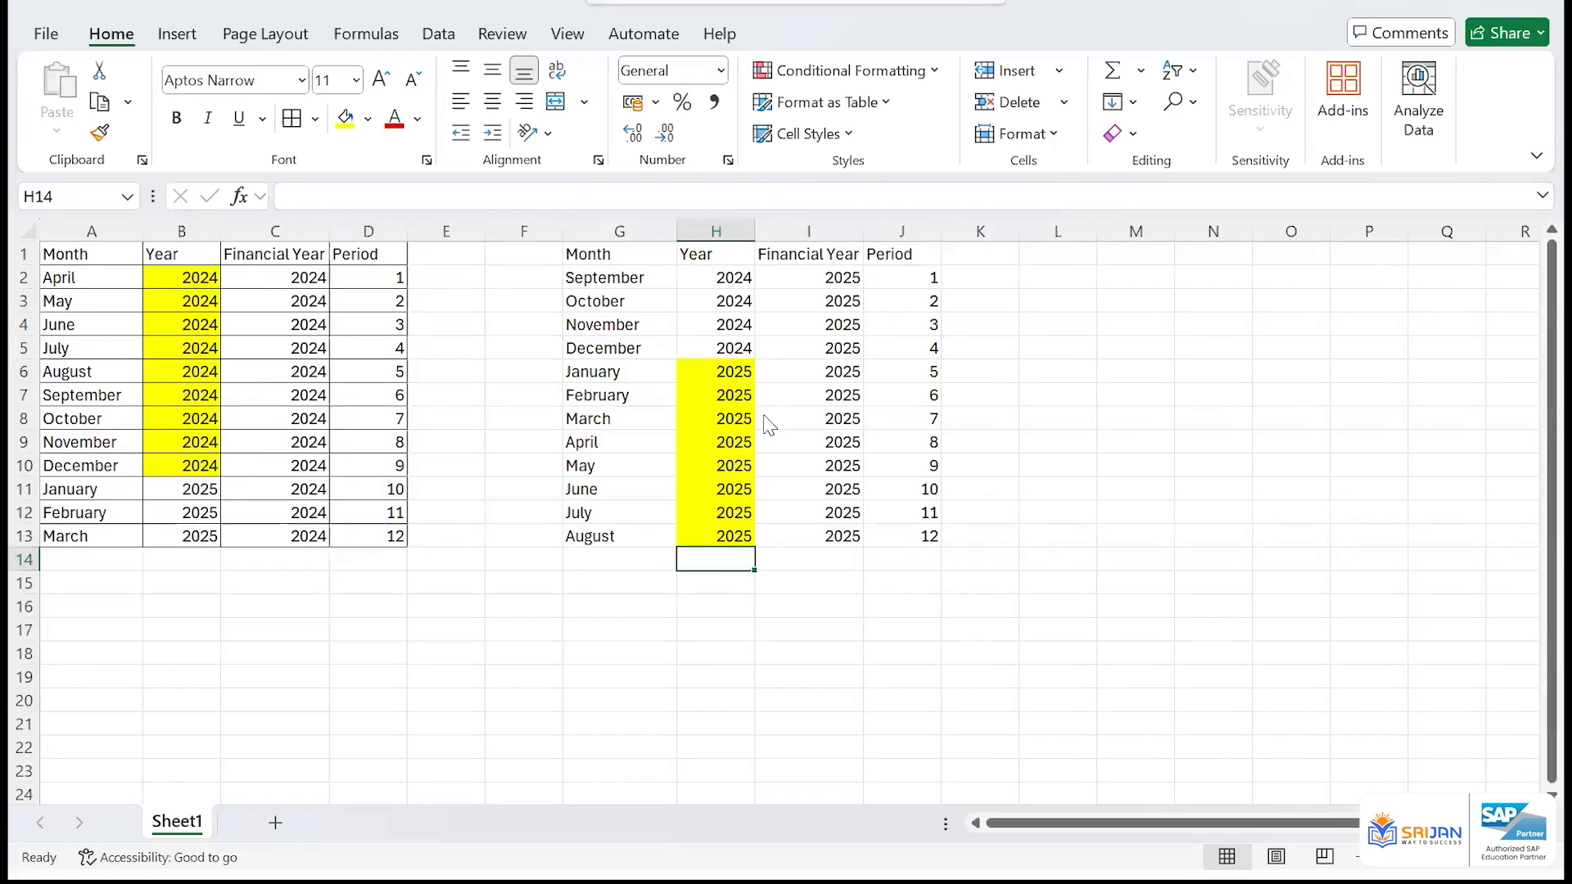
{"action": "left_click_drag", "start_coordinate": [743, 375], "coordinate": [744, 539]}
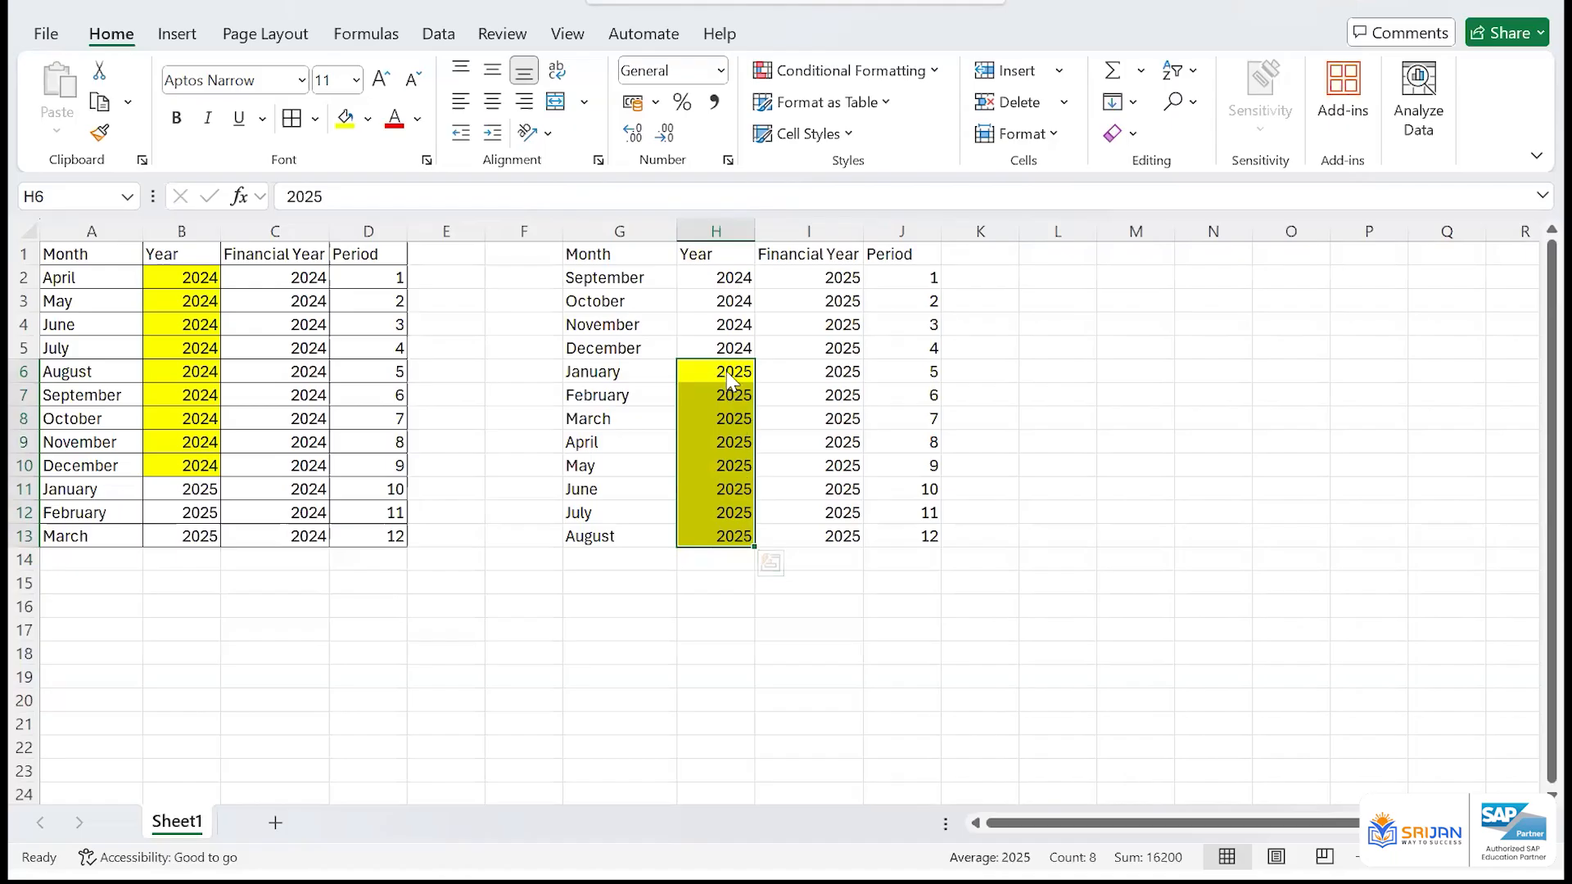
{"action": "left_click_drag", "start_coordinate": [733, 375], "coordinate": [725, 540]}
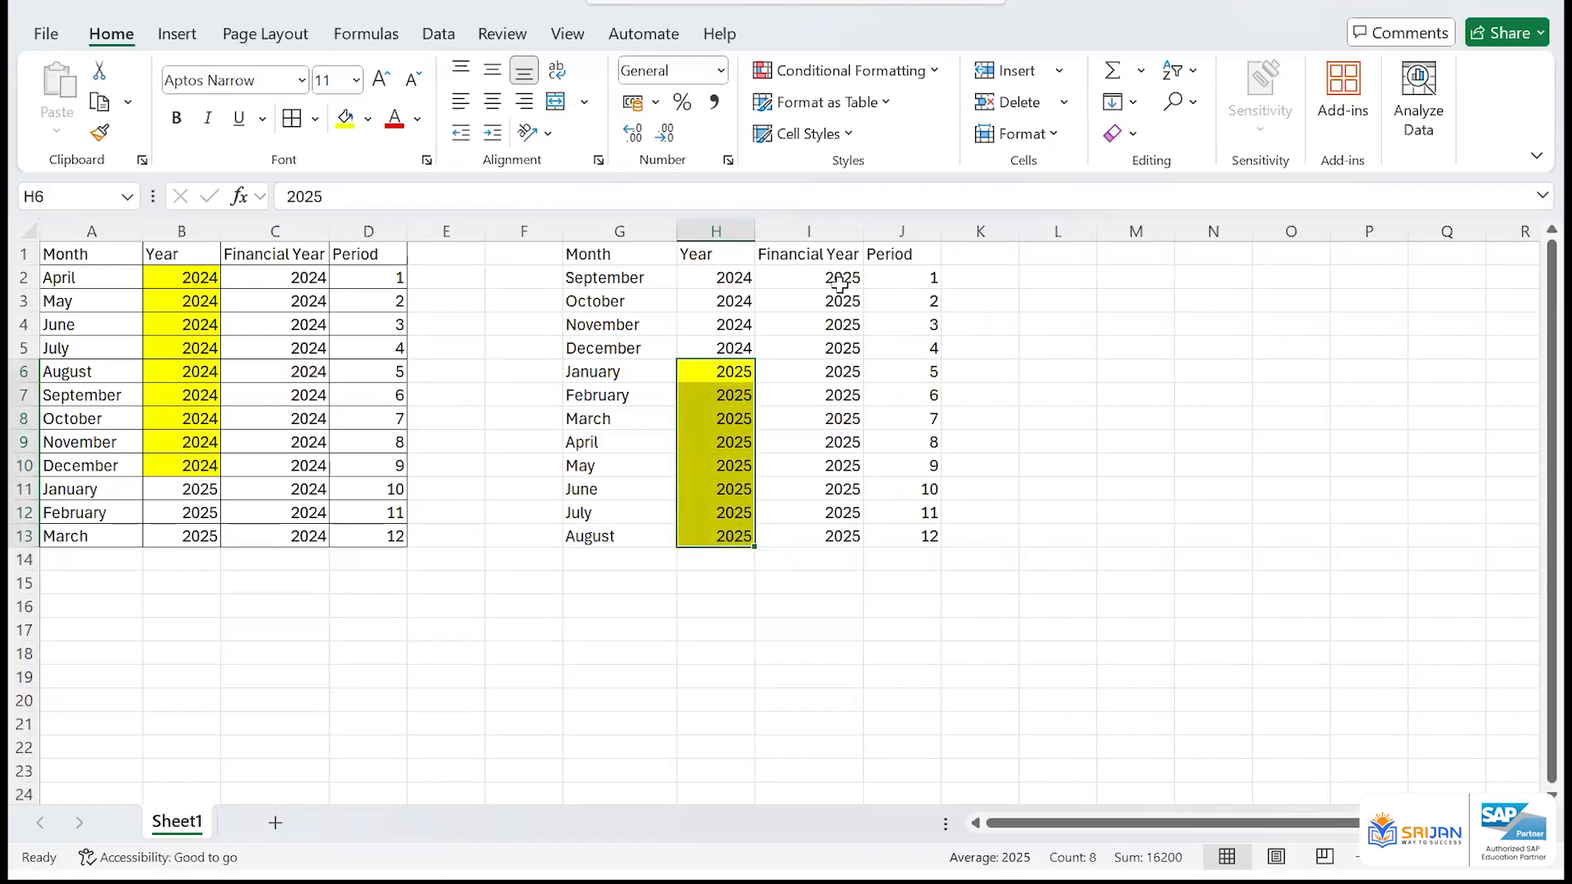
{"action": "left_click_drag", "start_coordinate": [845, 281], "coordinate": [819, 536]}
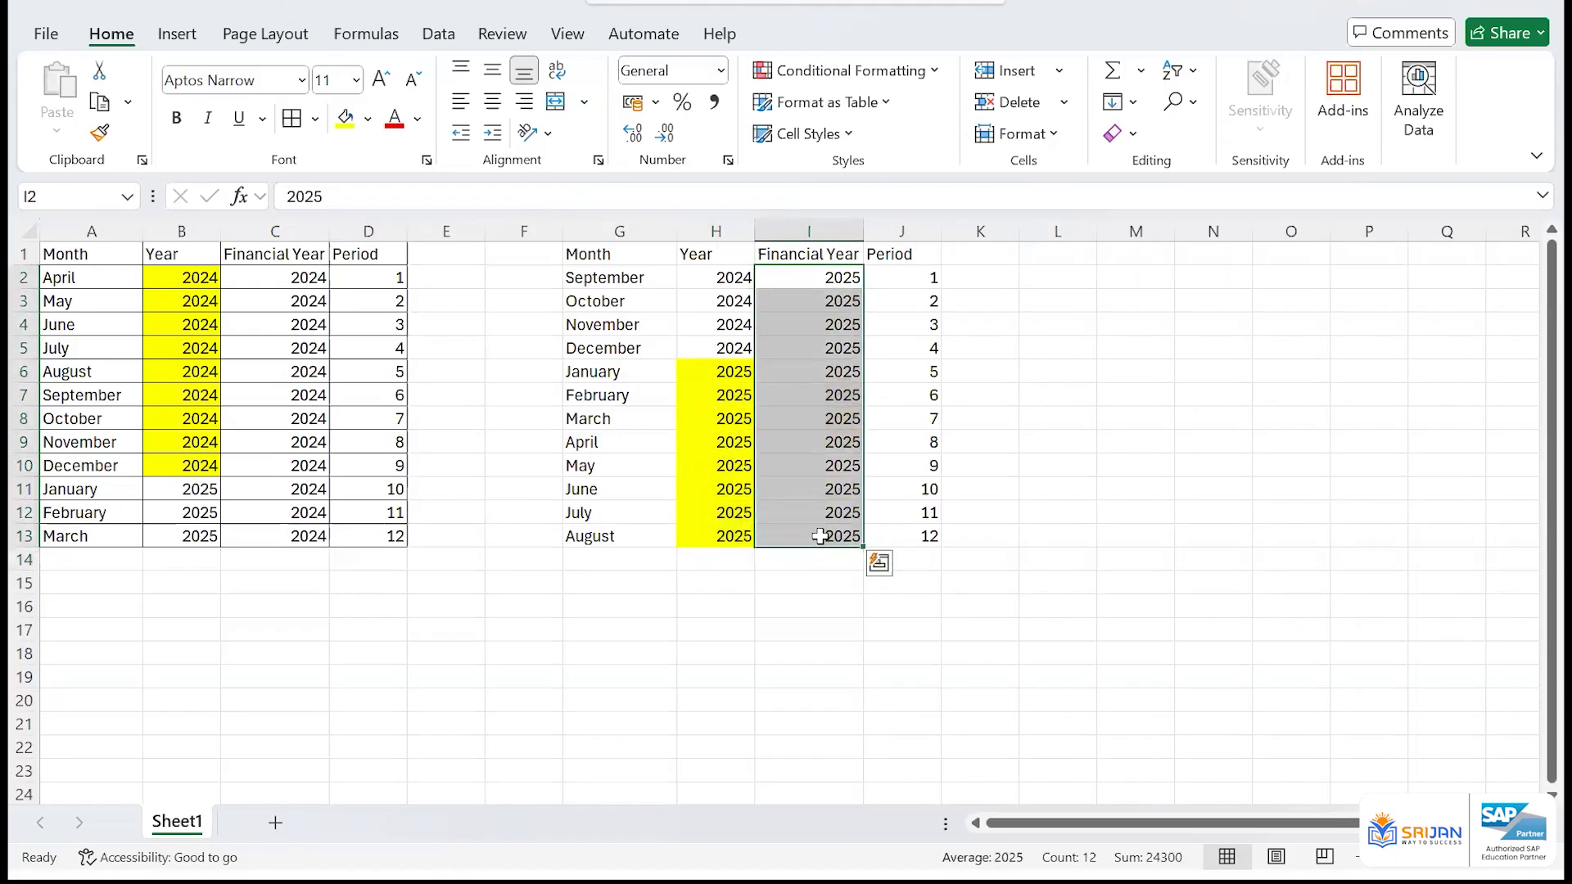
{"action": "left_click", "coordinate": [411, 676]}
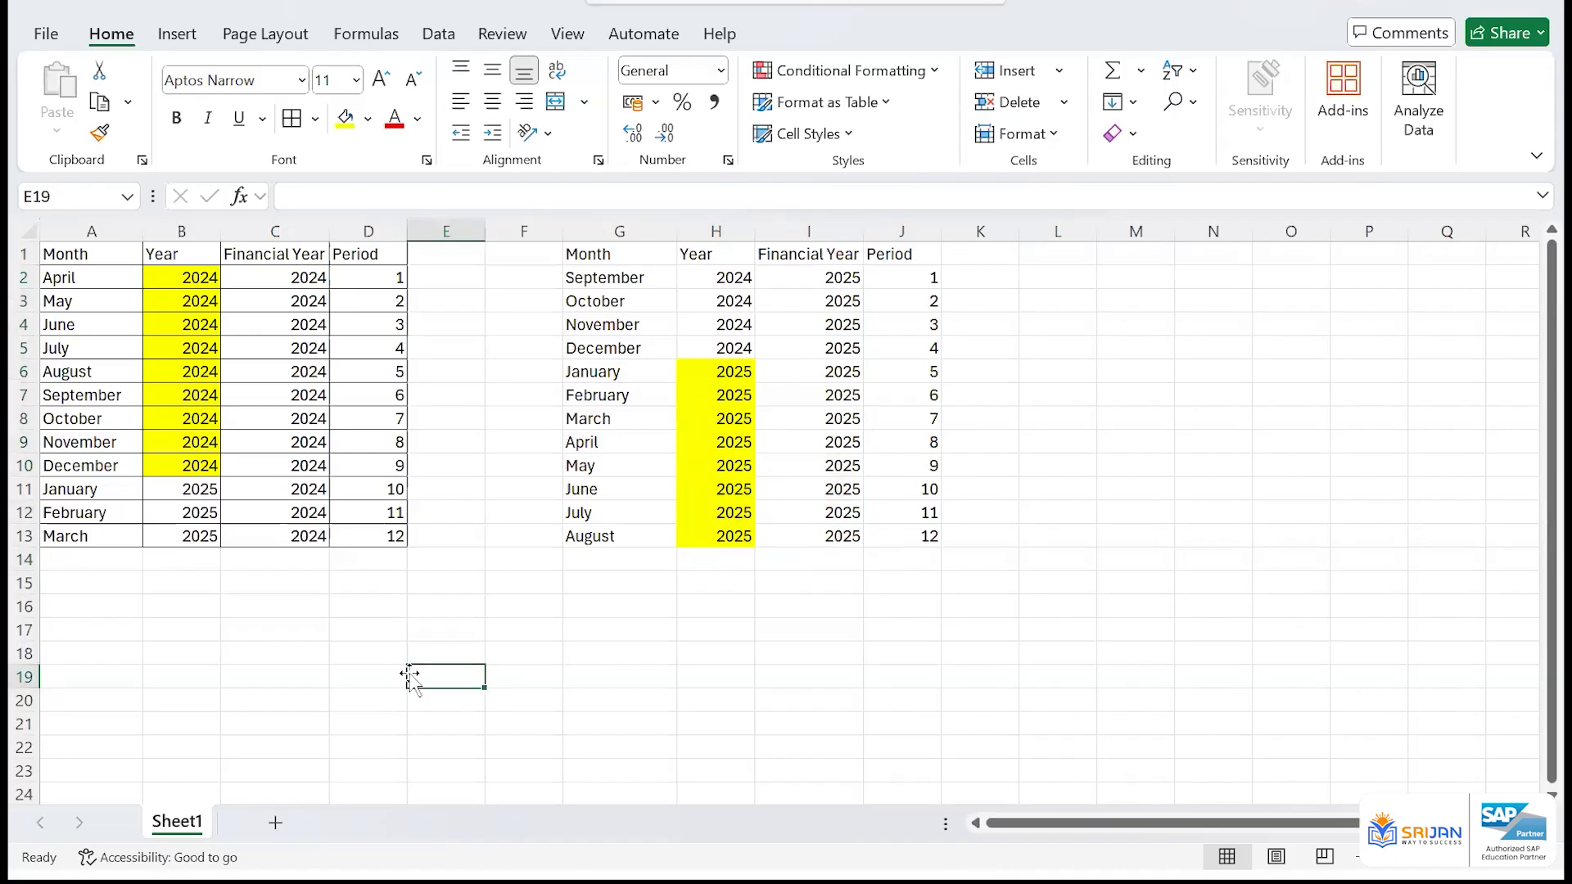
{"action": "left_click_drag", "start_coordinate": [80, 254], "coordinate": [396, 533]}
{"action": "left_click", "coordinate": [475, 495]}
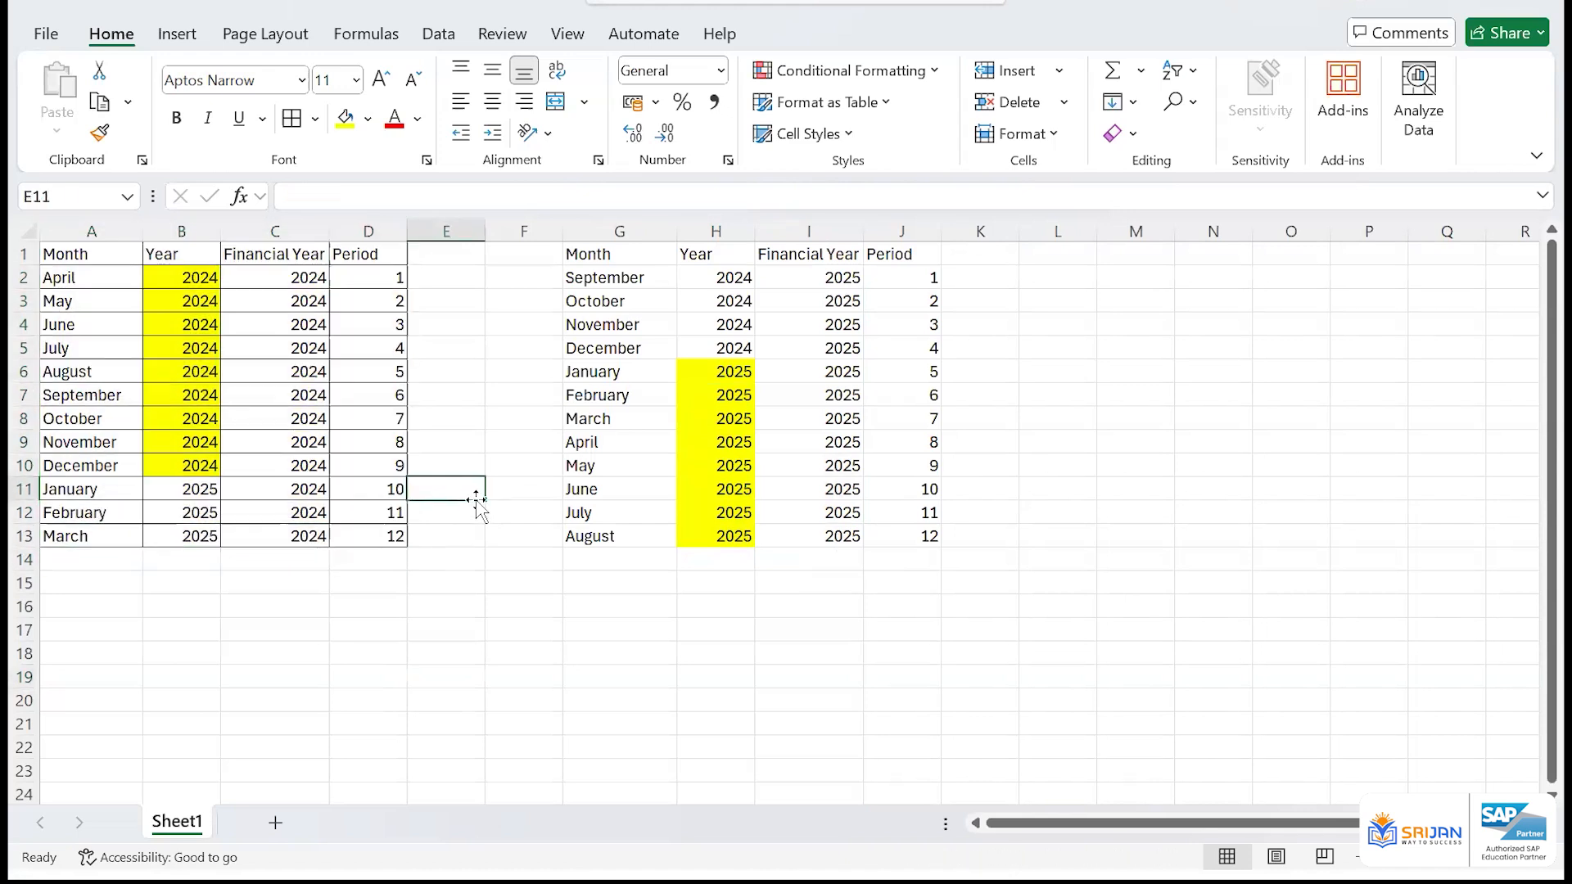
Insert three blank columns at column F to widen the gap between the two tables
{"action": "left_click", "coordinate": [544, 230]}
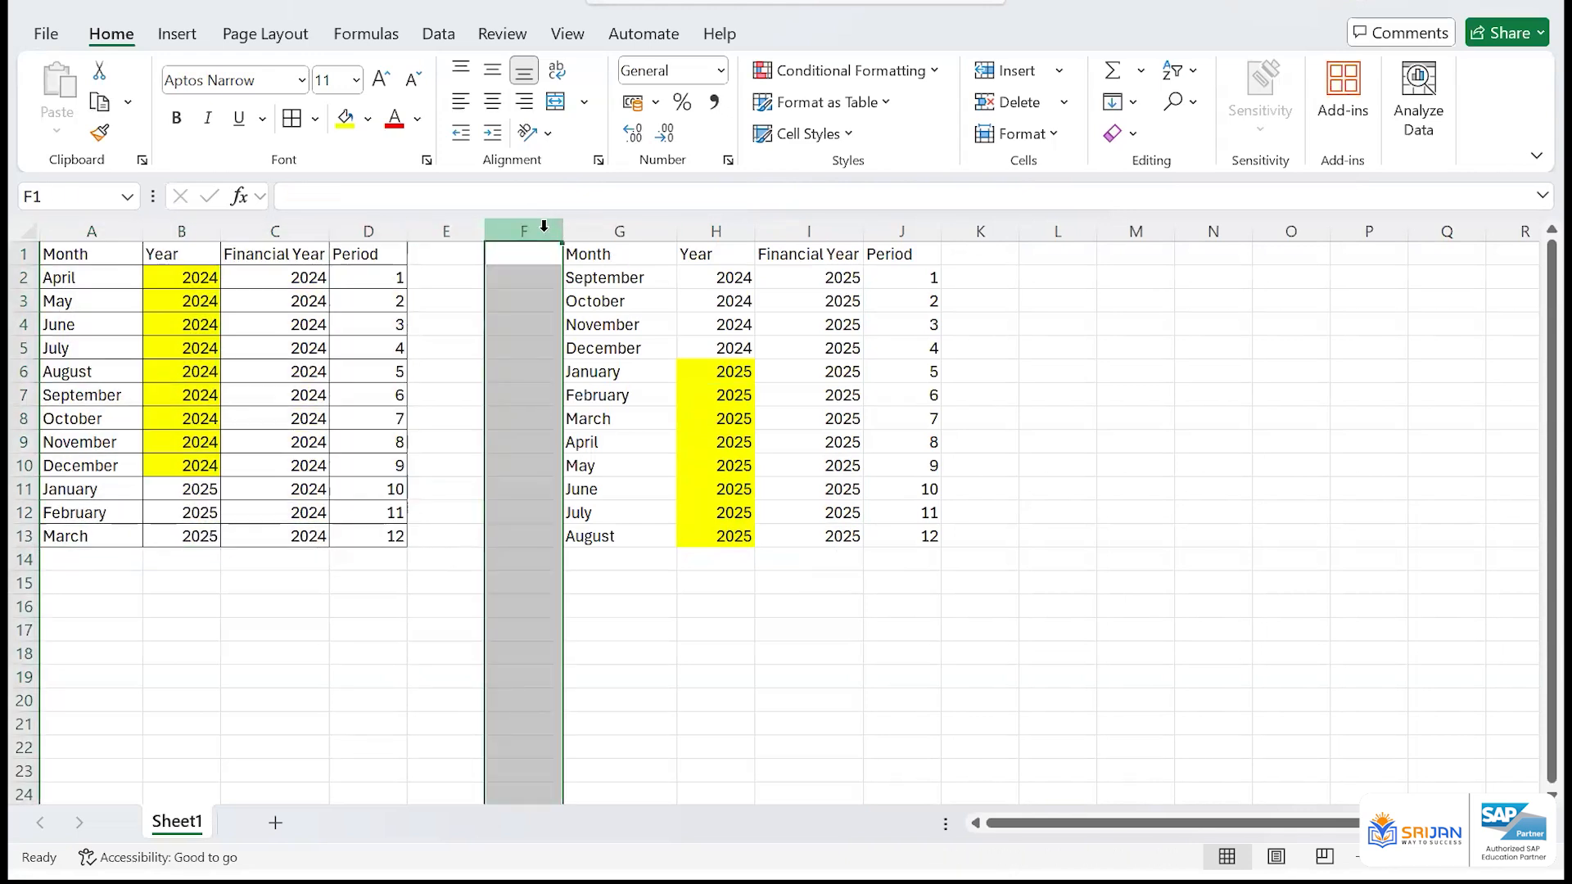
{"action": "key", "text": "ctrl+plus"}
{"action": "key", "text": "ctrl+plus"}
{"action": "key", "text": "ctrl+plus"}
Enter the formula =B11-1 in E11 to calculate January's year shift beside the April-to-March table
{"action": "left_click", "coordinate": [454, 492]}
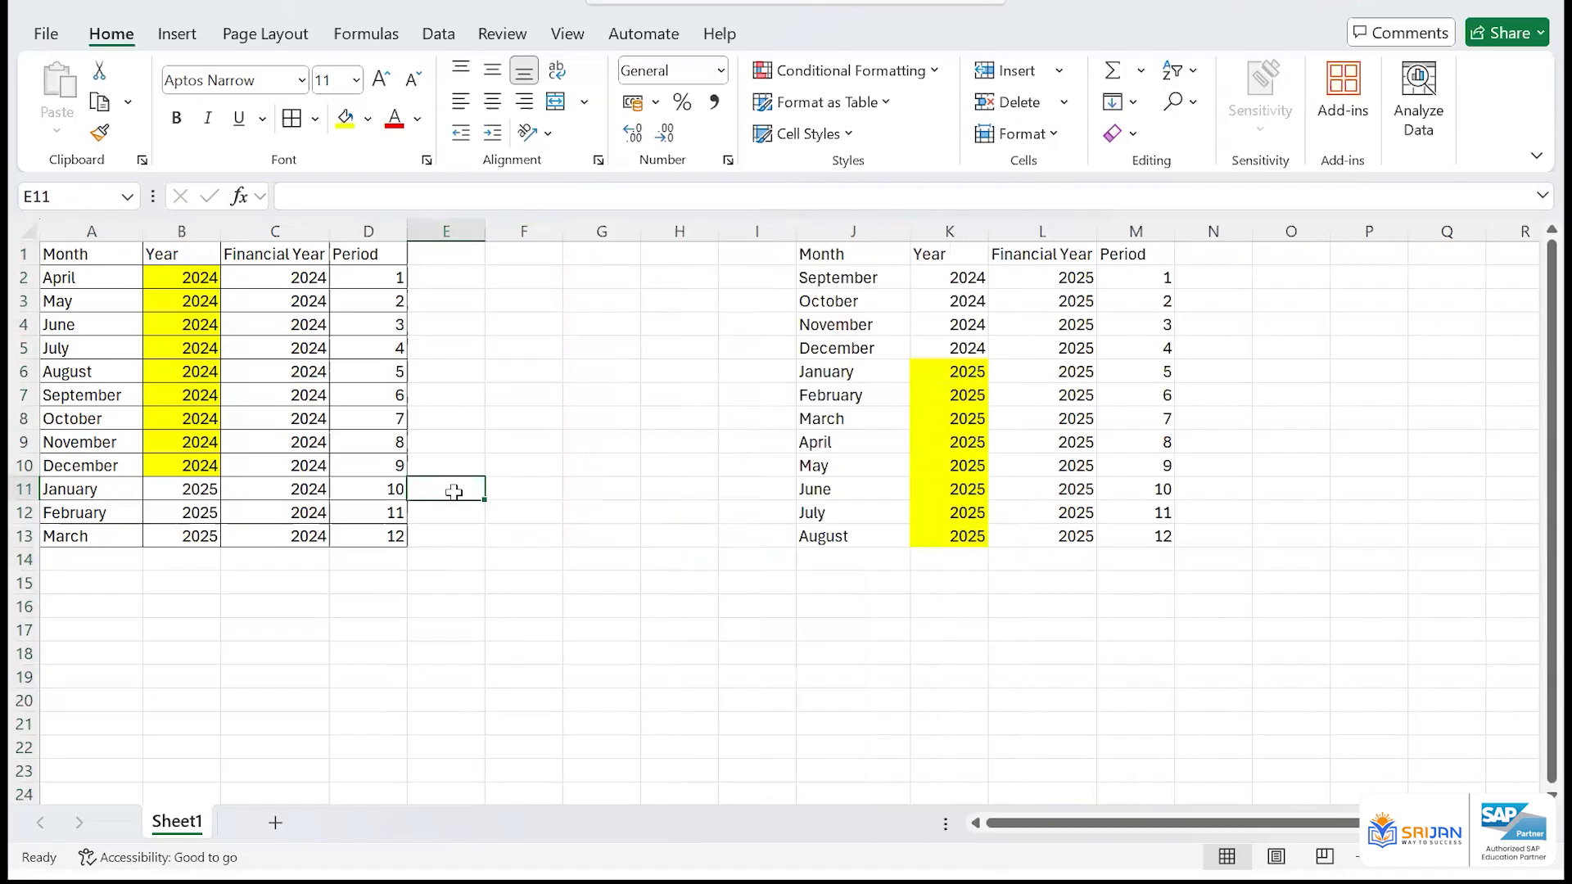
{"action": "type", "text": "="}
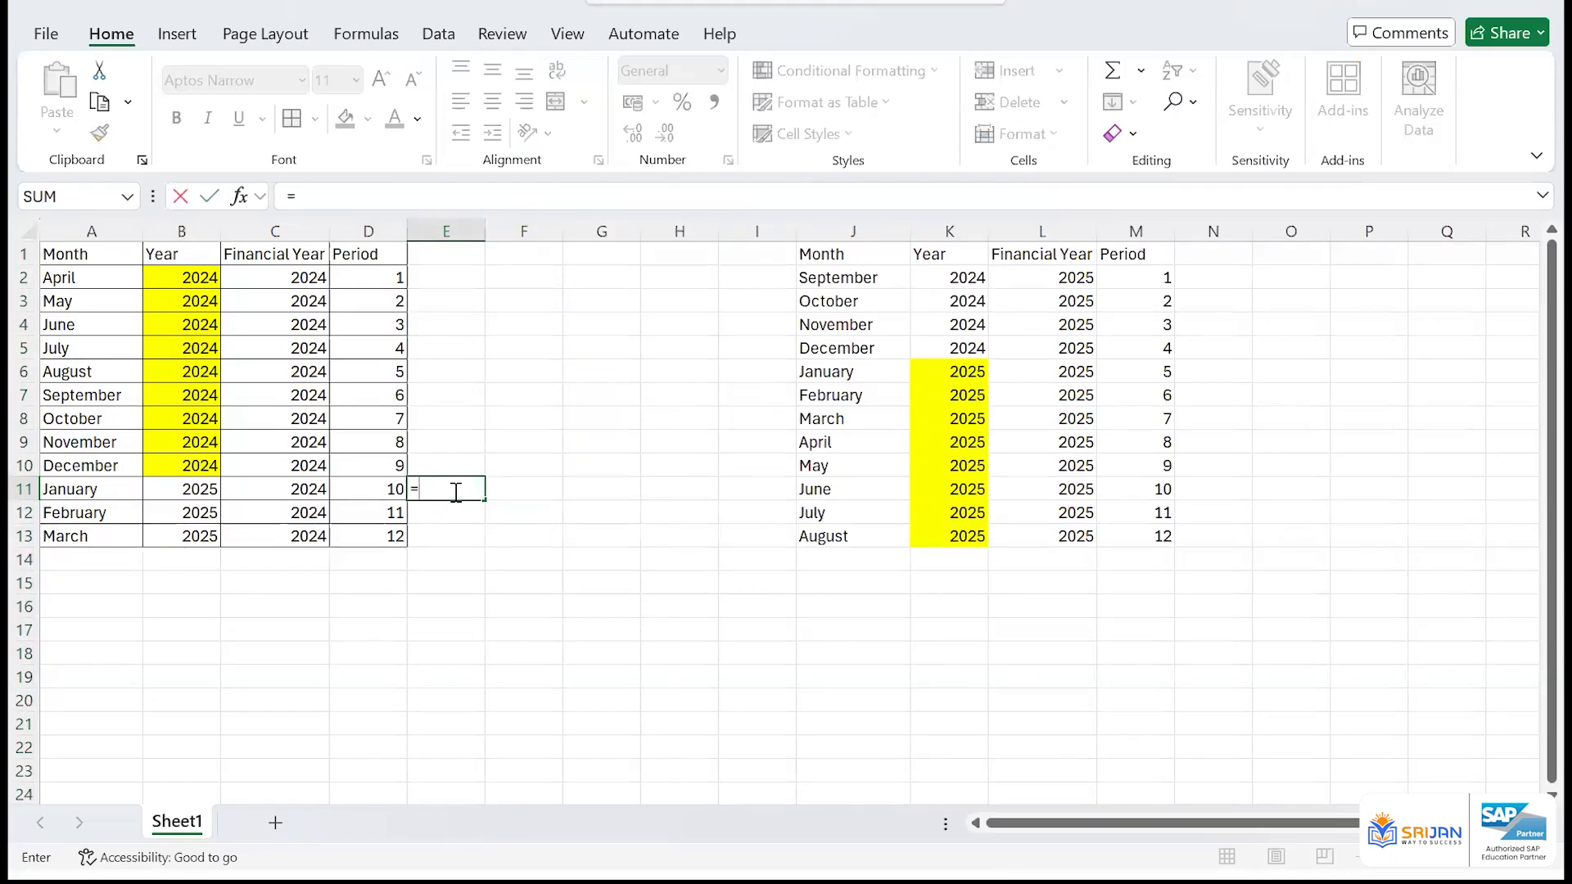
{"action": "key", "text": "Left"}
{"action": "key", "text": "Left"}
{"action": "key", "text": "Left"}
{"action": "type", "text": "-"}
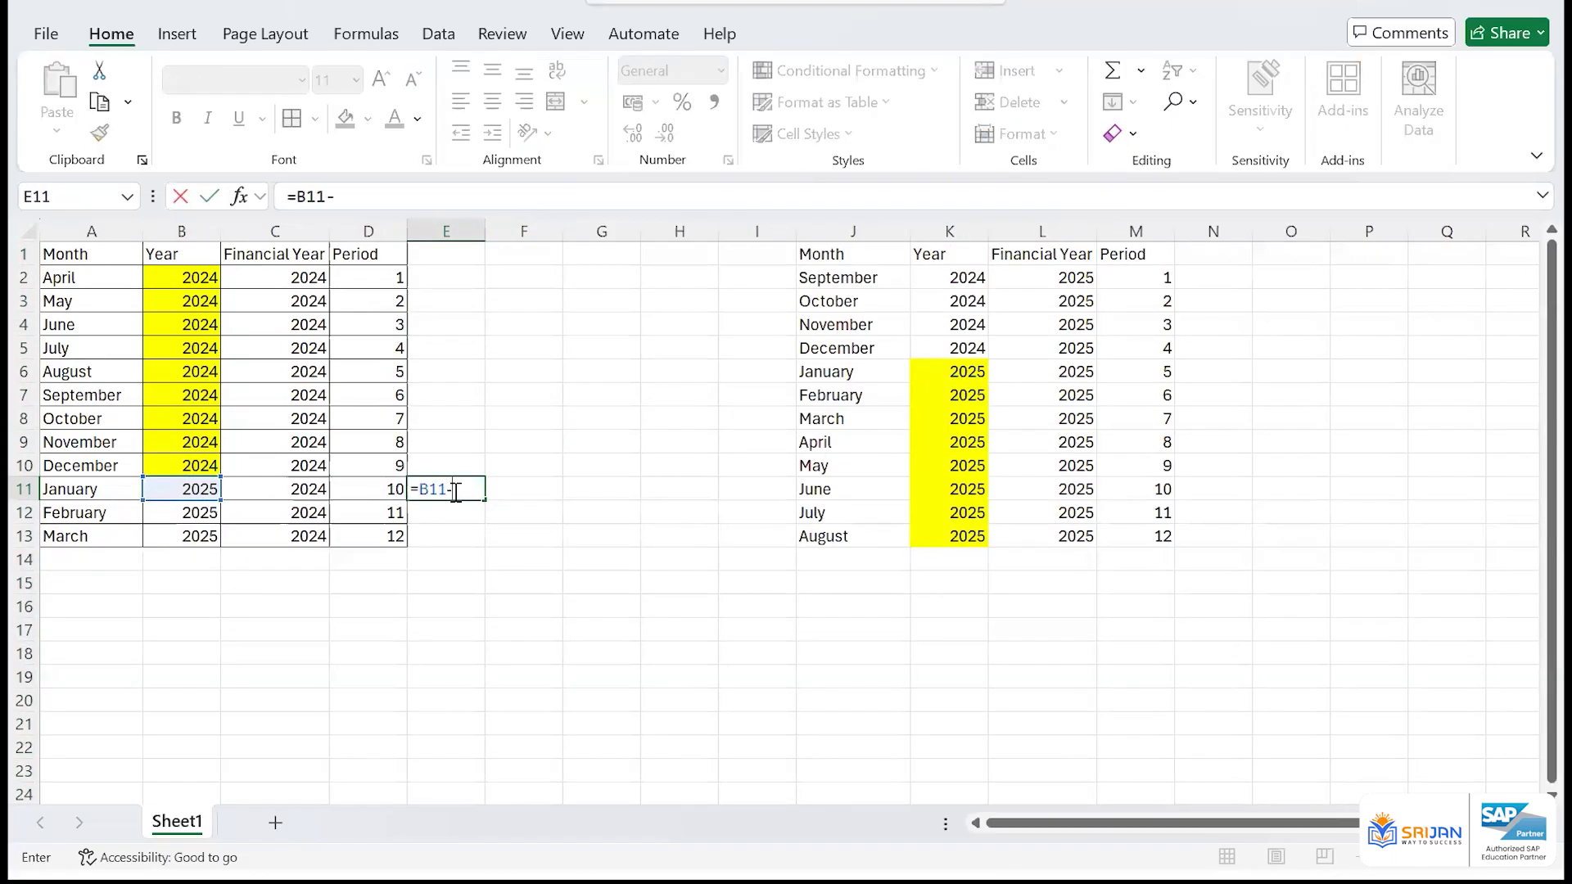
{"action": "type", "text": "1"}
{"action": "key", "text": "Return"}
Fill the year shift formula from E11 down to E13 for February and March
{"action": "left_click", "coordinate": [455, 490]}
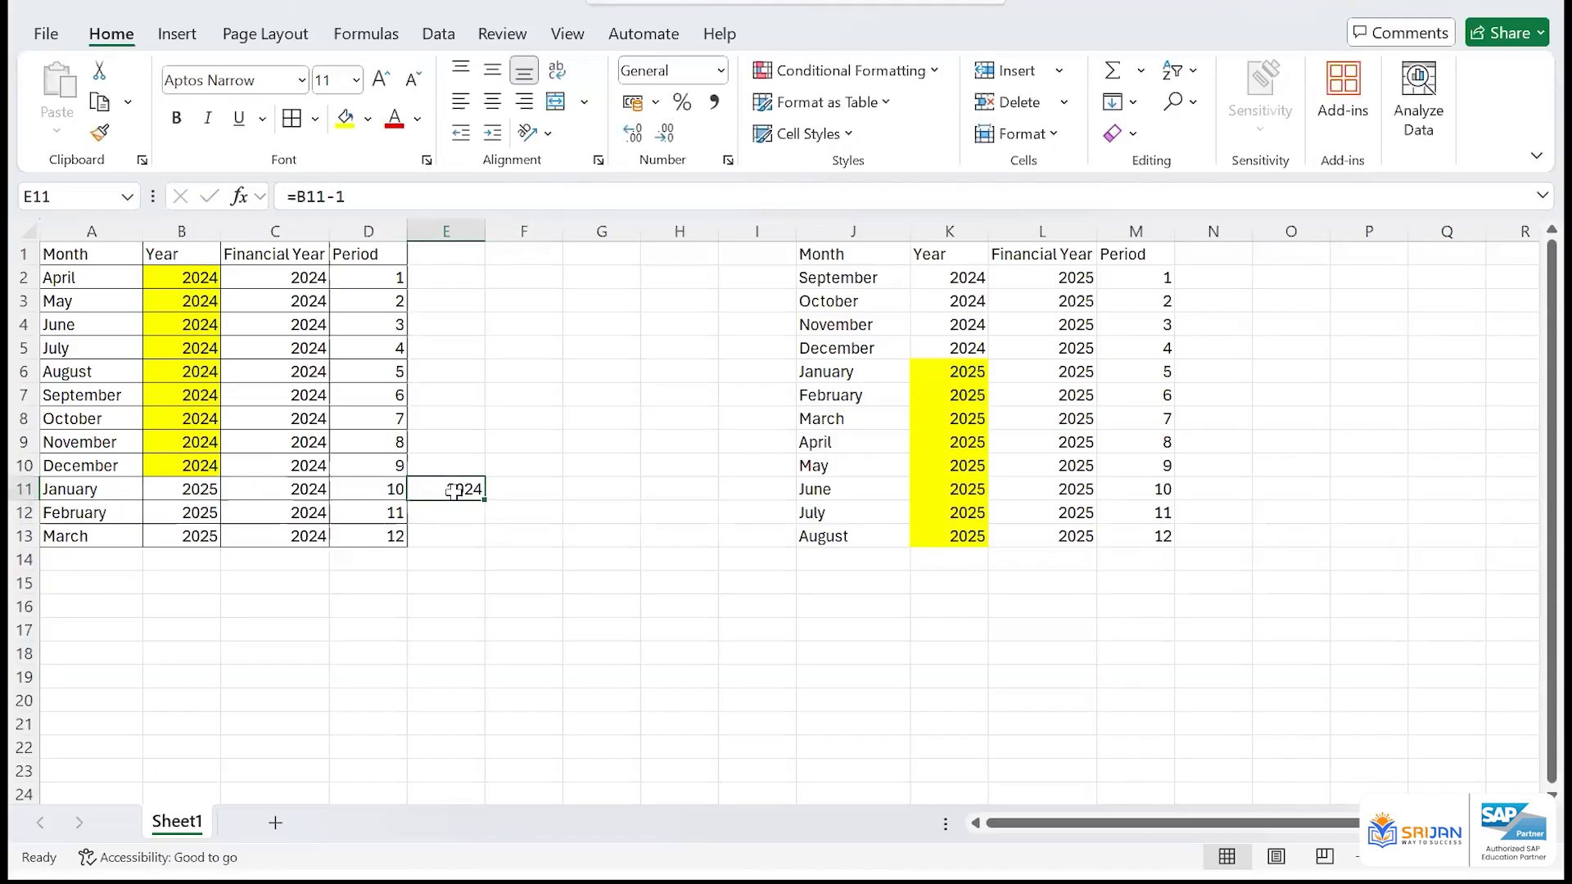
{"action": "key", "text": "shift+Down"}
{"action": "key", "text": "shift+Down"}
{"action": "key", "text": "ctrl+d"}
Compare the January-to-March calendar years in B11:B13 with the shifted years in E11:E13
{"action": "key", "text": "Down"}
{"action": "key", "text": "Up"}
{"action": "key", "text": "Up"}
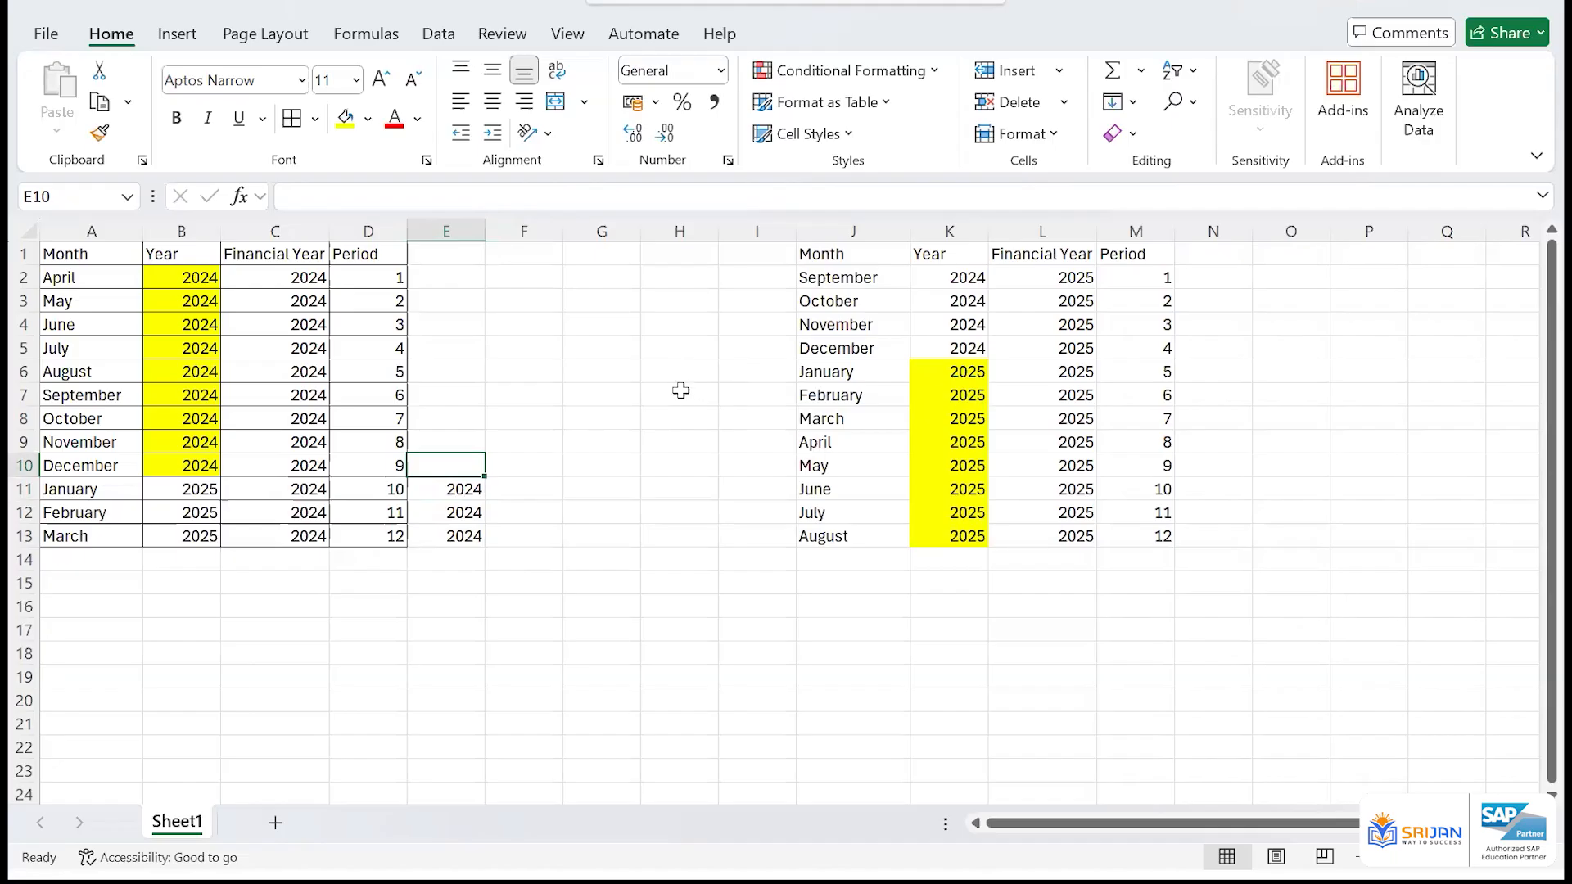
{"action": "left_click_drag", "start_coordinate": [190, 489], "coordinate": [197, 536]}
{"action": "left_click_drag", "start_coordinate": [459, 492], "coordinate": [449, 533]}
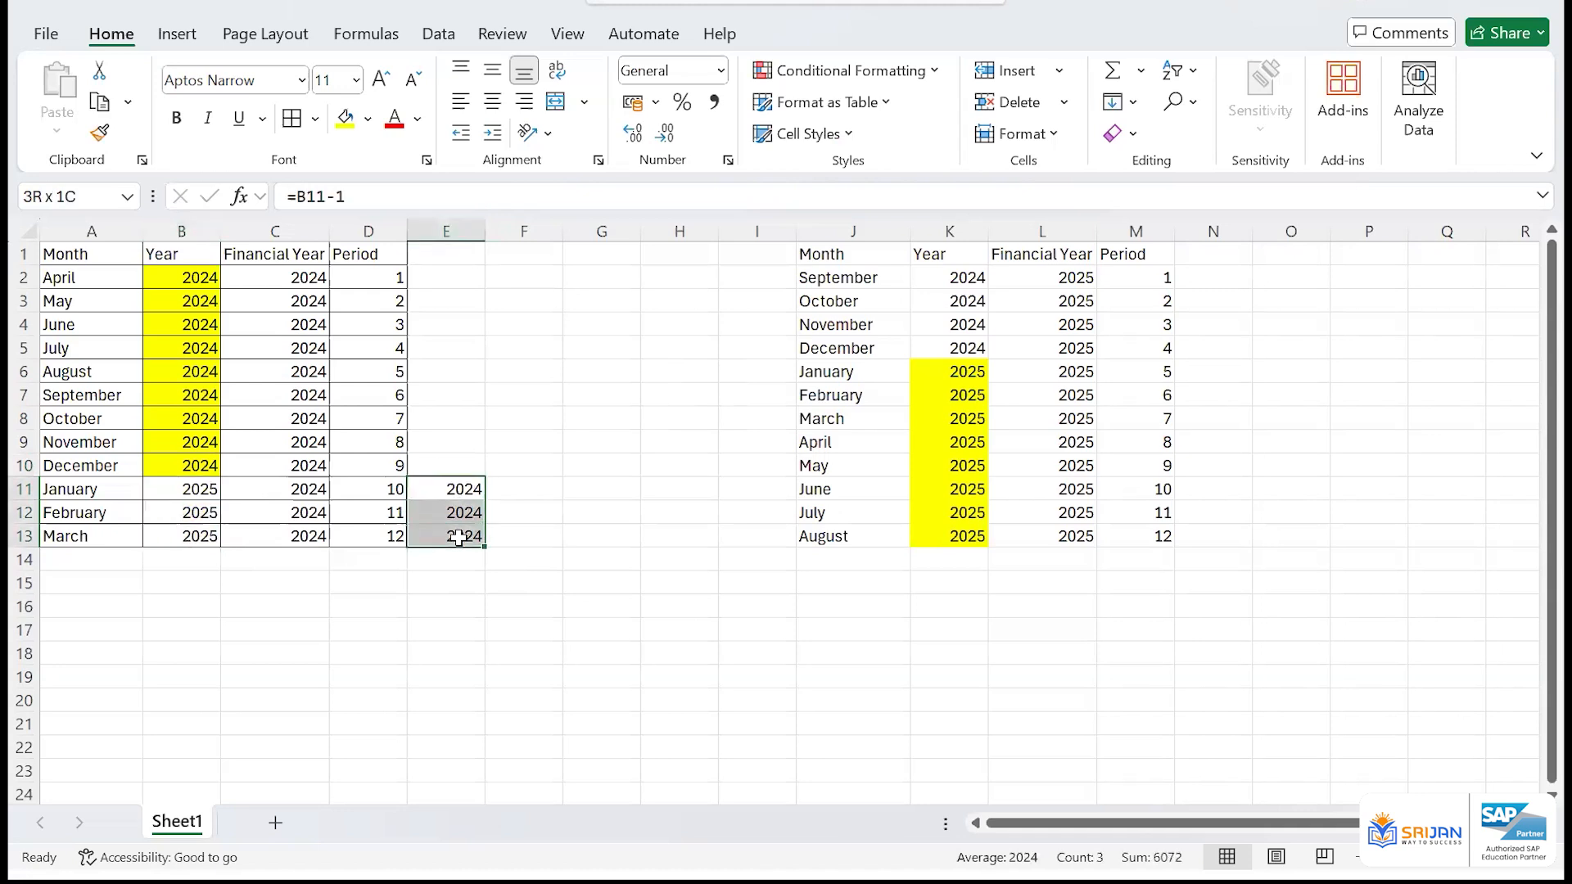
Enter a year shift of 0 as text in E2 and fill it down to E10 for April to December
{"action": "left_click_drag", "start_coordinate": [308, 277], "coordinate": [300, 538]}
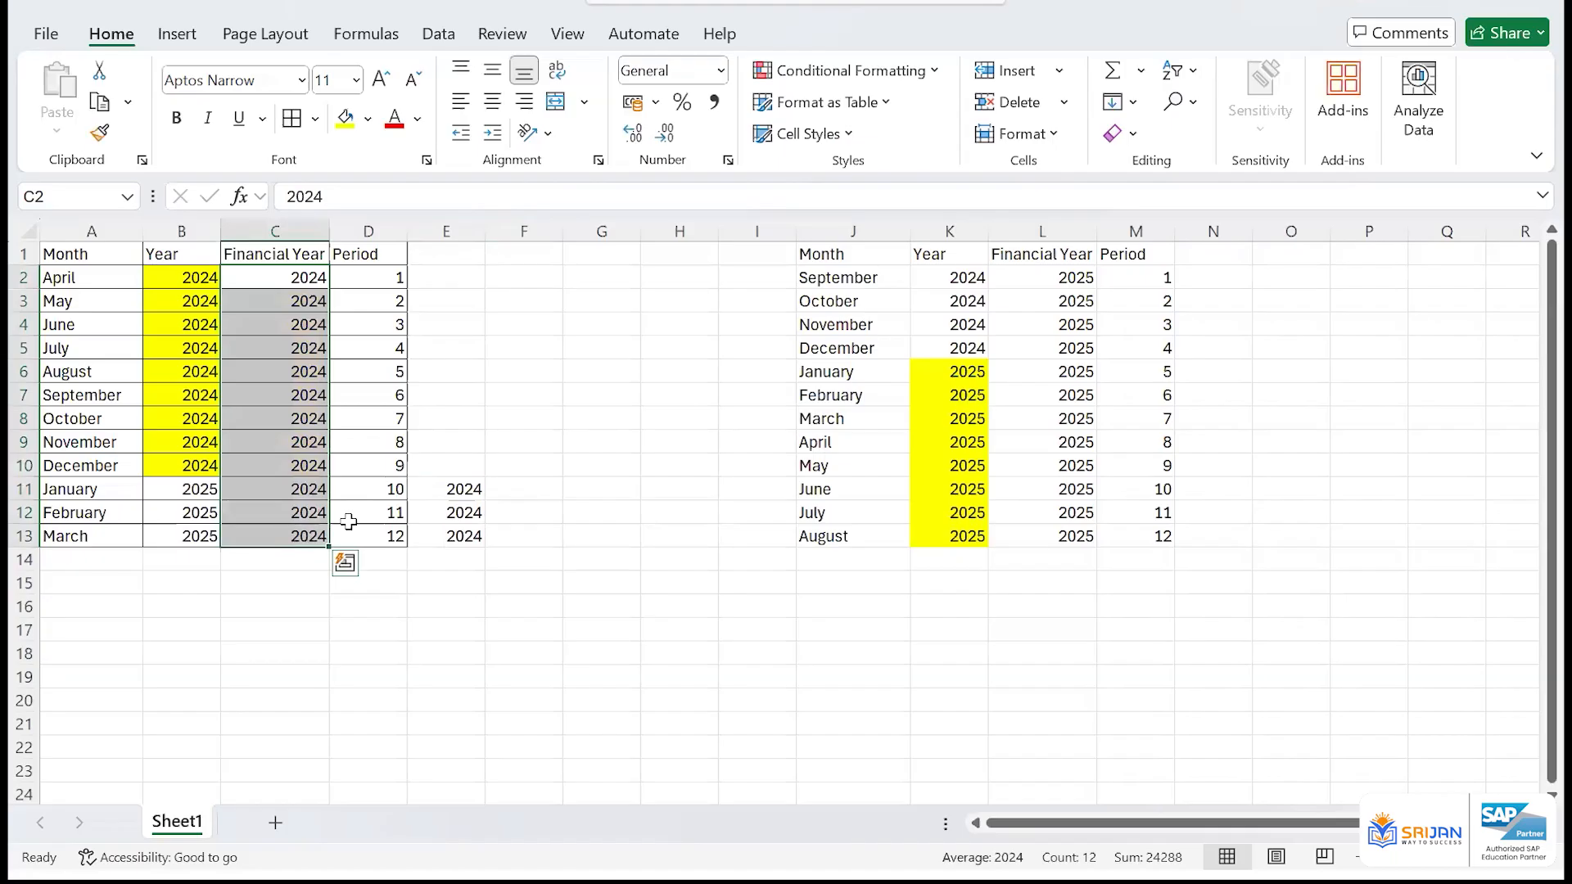
{"action": "left_click", "coordinate": [470, 280]}
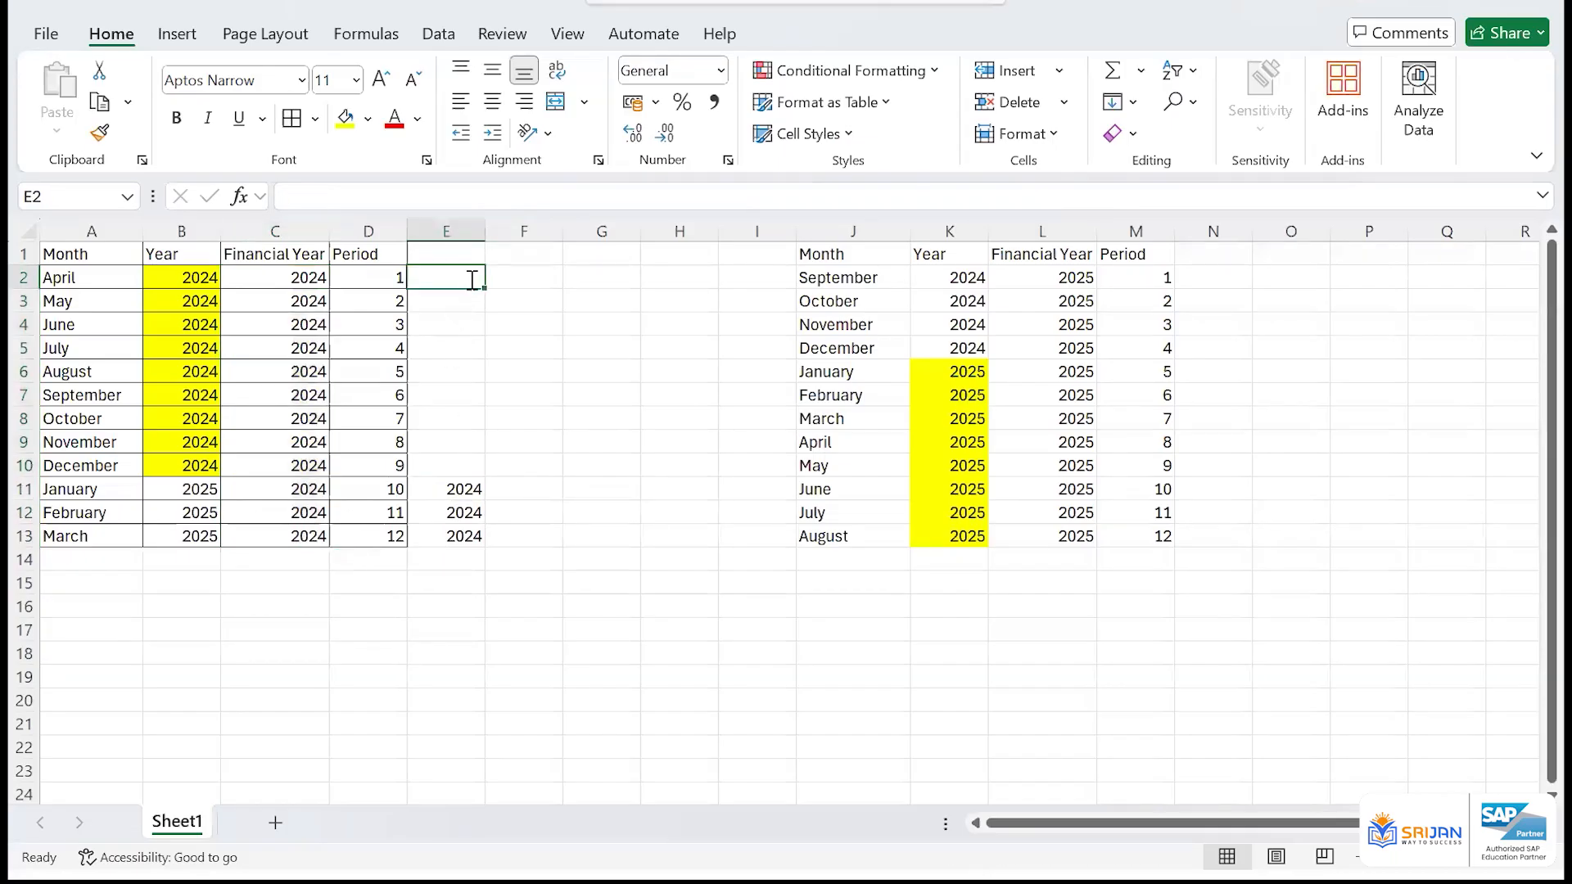
{"action": "type", "text": "'0"}
{"action": "key", "text": "Return"}
{"action": "left_click", "coordinate": [470, 280]}
{"action": "key", "text": "ctrl+shift+Down"}
{"action": "key", "text": "ctrl+d"}
{"action": "key", "text": "Down"}
{"action": "key", "text": "ctrl+Down"}
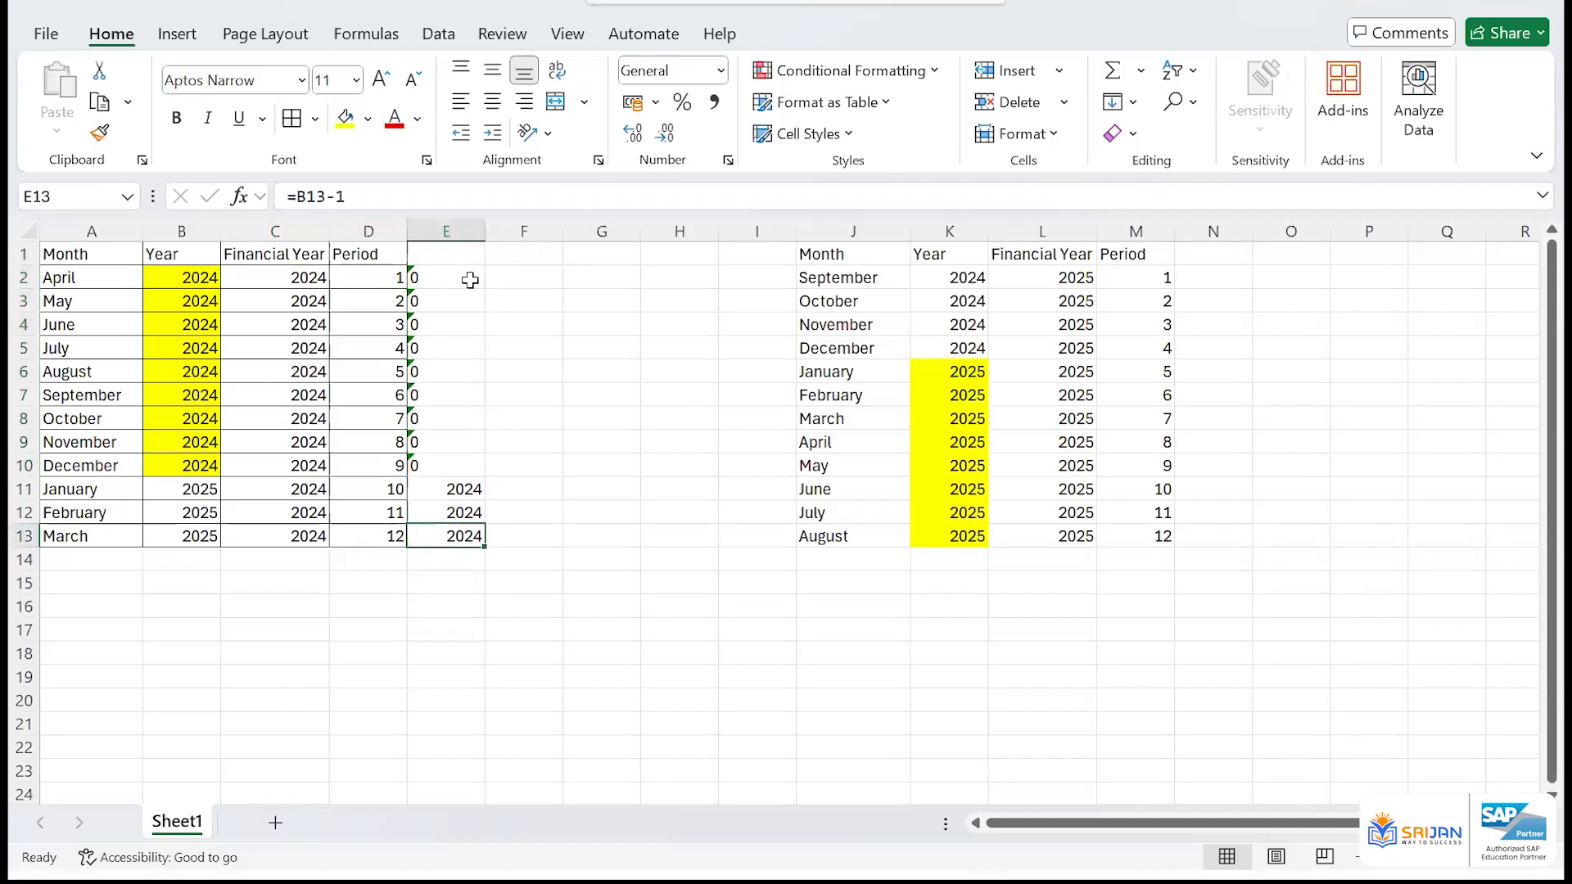
Replace the January-to-March formulas in E11:E13 with a year shift of -1 in each cell
{"action": "key", "text": "Up"}
{"action": "key", "text": "Up"}
{"action": "type", "text": "-1"}
{"action": "key", "text": "Return"}
{"action": "type", "text": "-"}
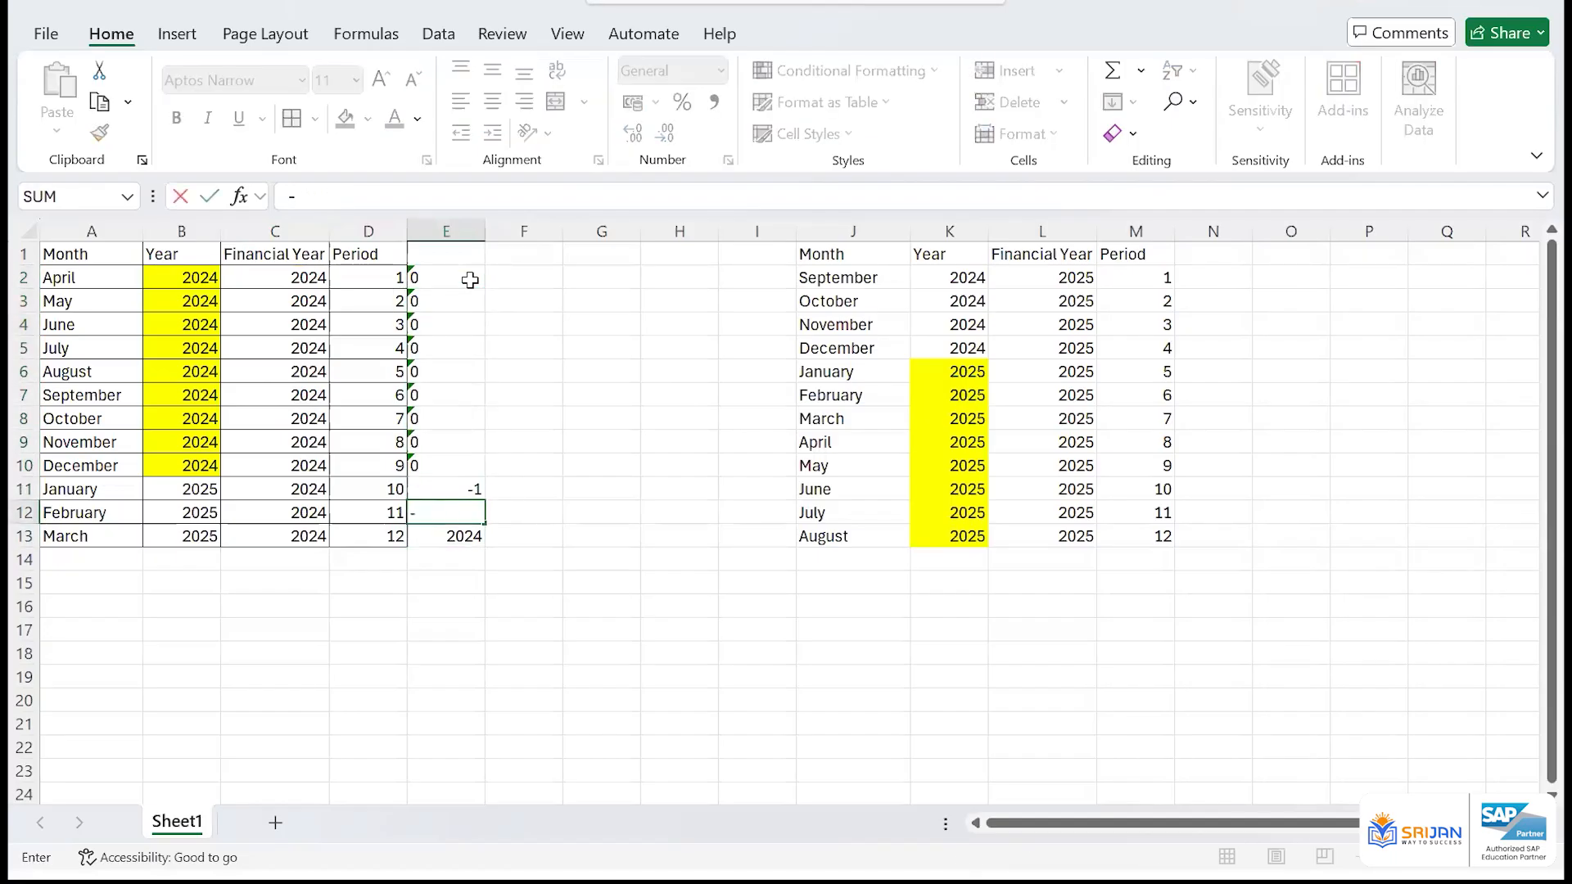
{"action": "type", "text": "1"}
{"action": "key", "text": "Return"}
{"action": "type", "text": "-1"}
{"action": "key", "text": "Return"}
Enter the formula =B2+E2 in F2 to calculate April's financial year from its calendar year and shift
{"action": "left_click", "coordinate": [469, 280]}
{"action": "key", "text": "Down"}
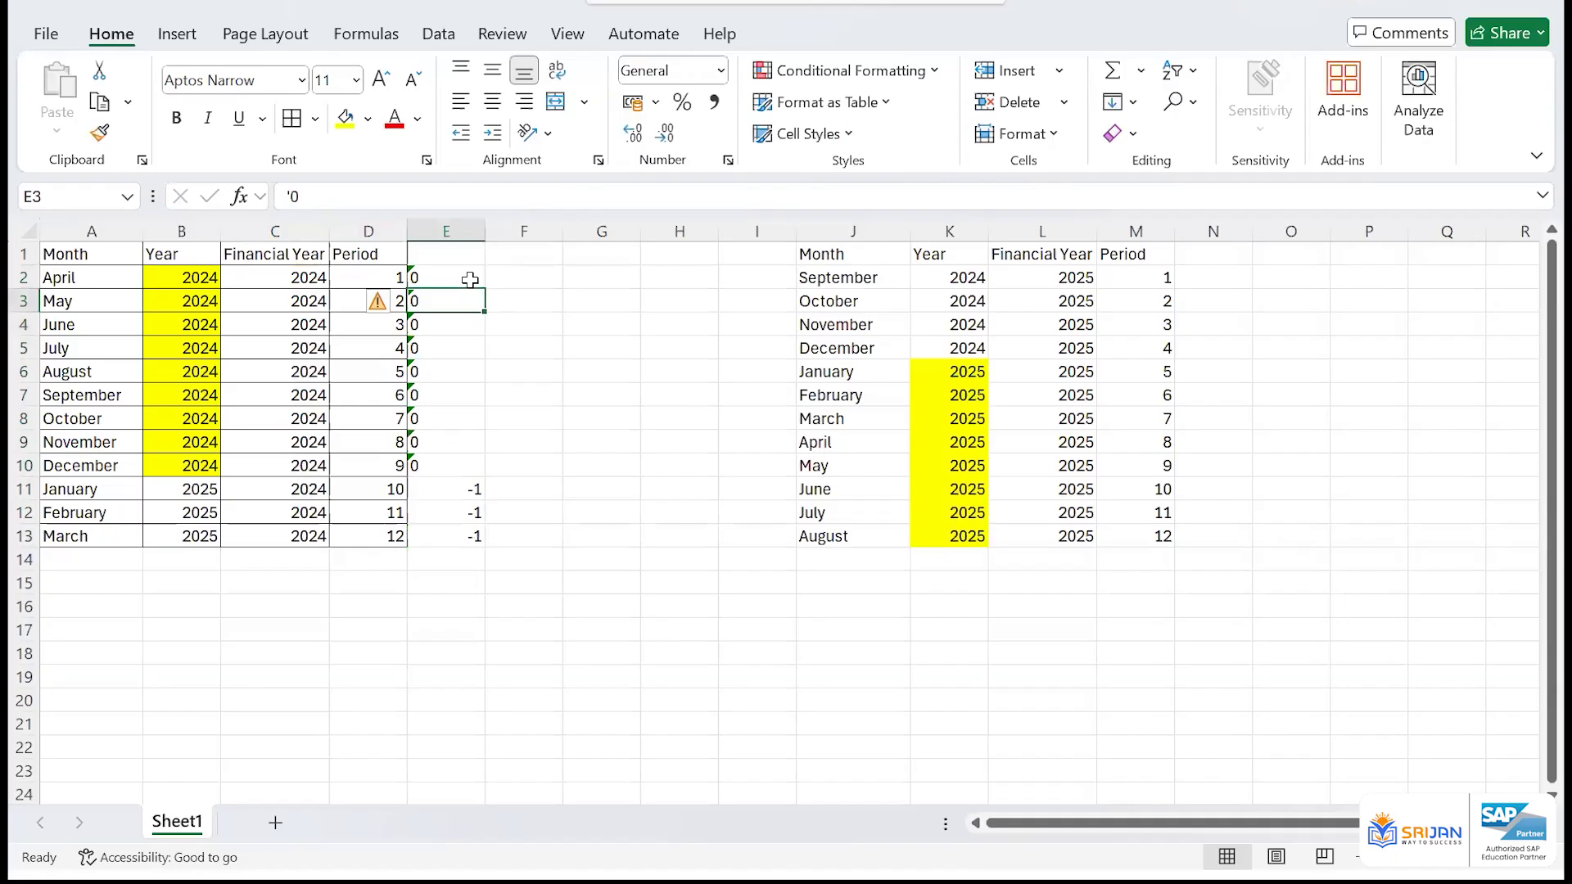
{"action": "key", "text": "Right"}
{"action": "key", "text": "Up"}
{"action": "type", "text": "="}
{"action": "key", "text": "Left"}
{"action": "key", "text": "Left"}
{"action": "key", "text": "Left"}
{"action": "key", "text": "Left"}
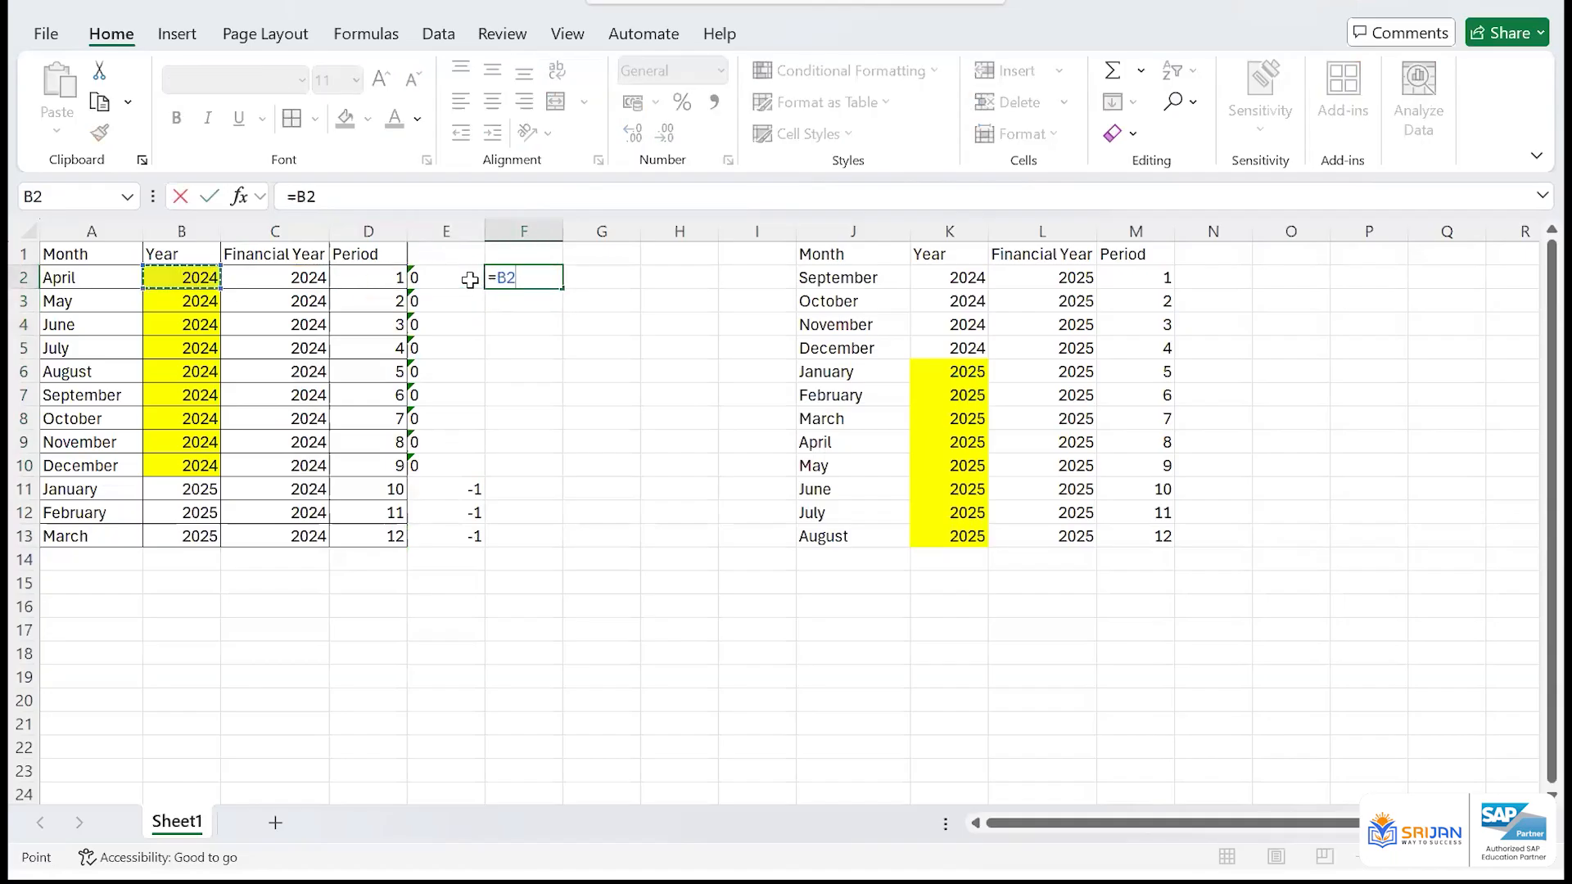
{"action": "type", "text": "+"}
{"action": "key", "text": "Left"}
{"action": "key", "text": "Return"}
Fill the financial year formula from F2 down to F13 and review the filled cells
{"action": "key", "text": "Left"}
{"action": "key", "text": "ctrl+Down"}
{"action": "key", "text": "Right"}
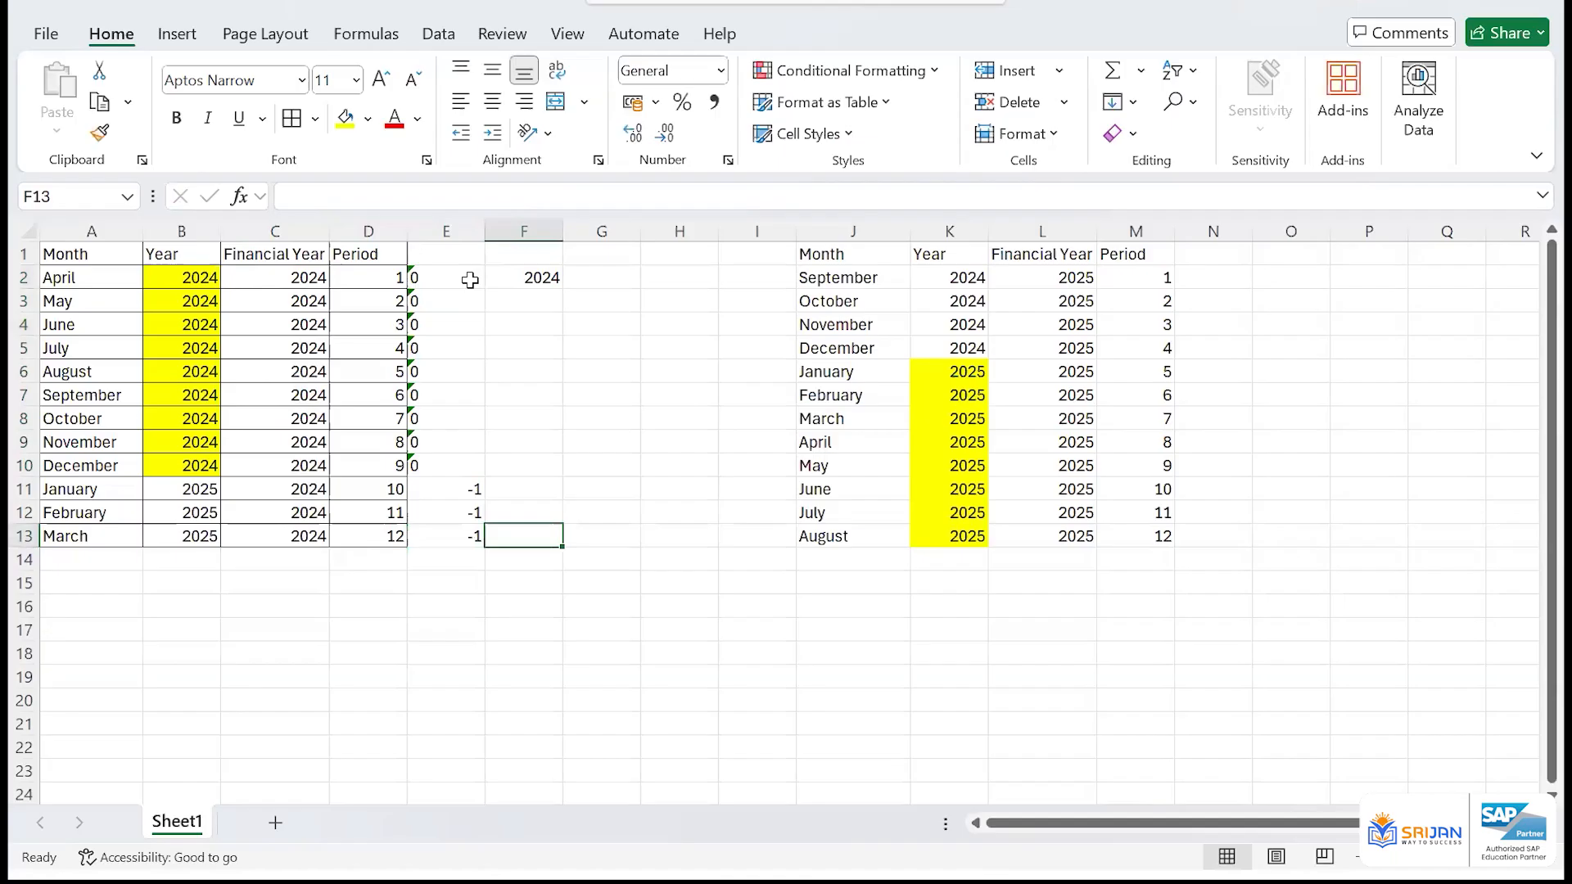
{"action": "key", "text": "ctrl+shift+Up"}
{"action": "key", "text": "ctrl+d"}
{"action": "key", "text": "Down"}
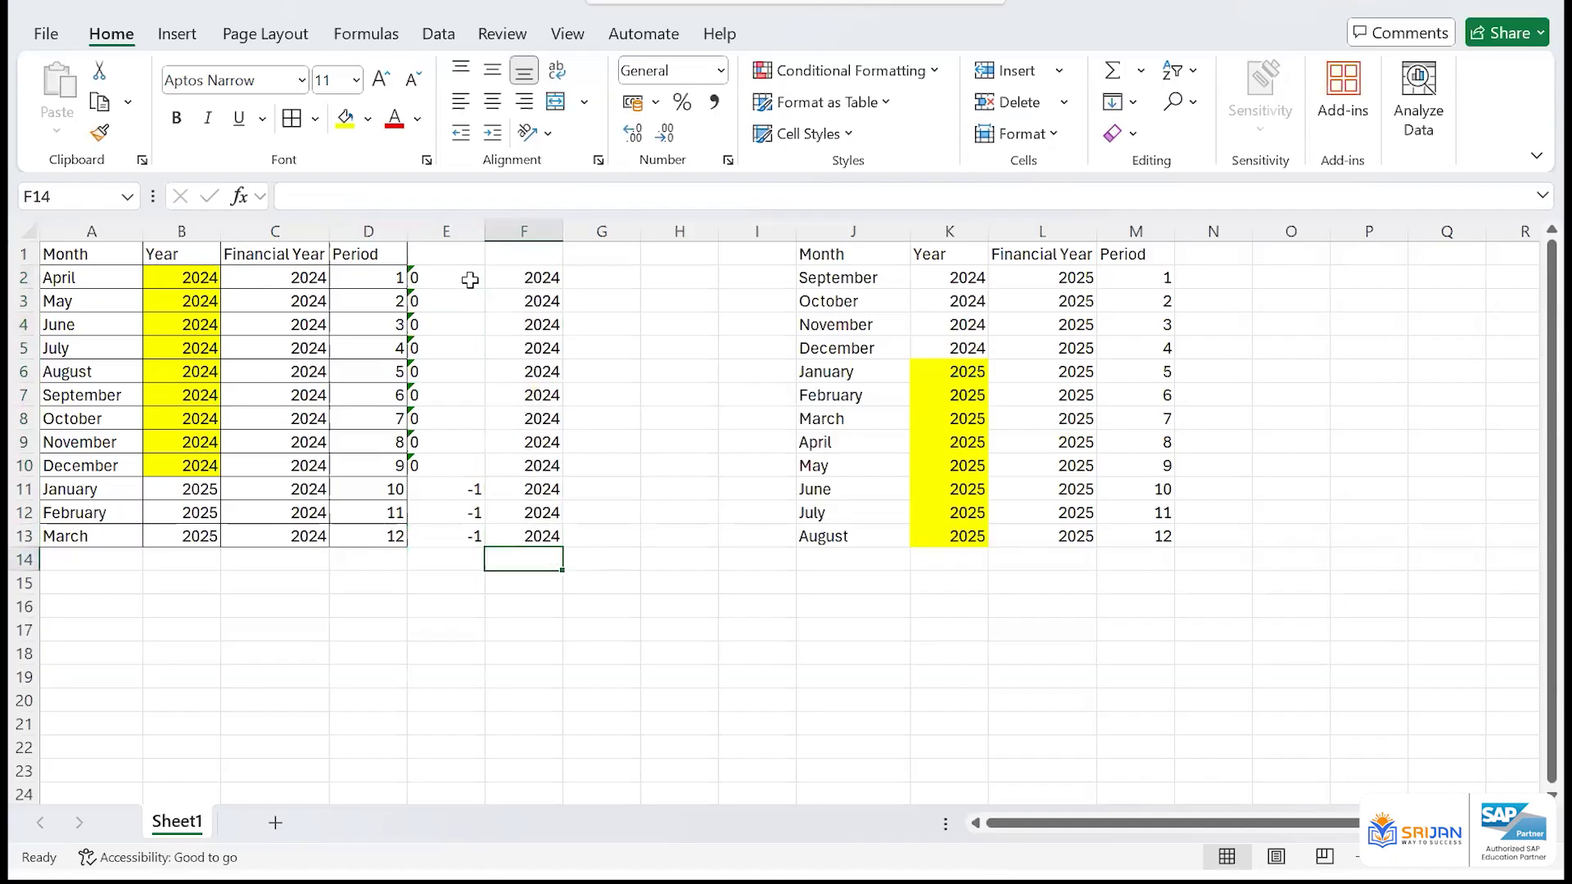
{"action": "key", "text": "Up"}
{"action": "key", "text": "Up"}
{"action": "key", "text": "Up"}
{"action": "key", "text": "Up"}
{"action": "key", "text": "Up"}
{"action": "key", "text": "Up"}
{"action": "key", "text": "Up"}
{"action": "key", "text": "Up"}
{"action": "key", "text": "Up"}
{"action": "key", "text": "Up"}
{"action": "key", "text": "Up"}
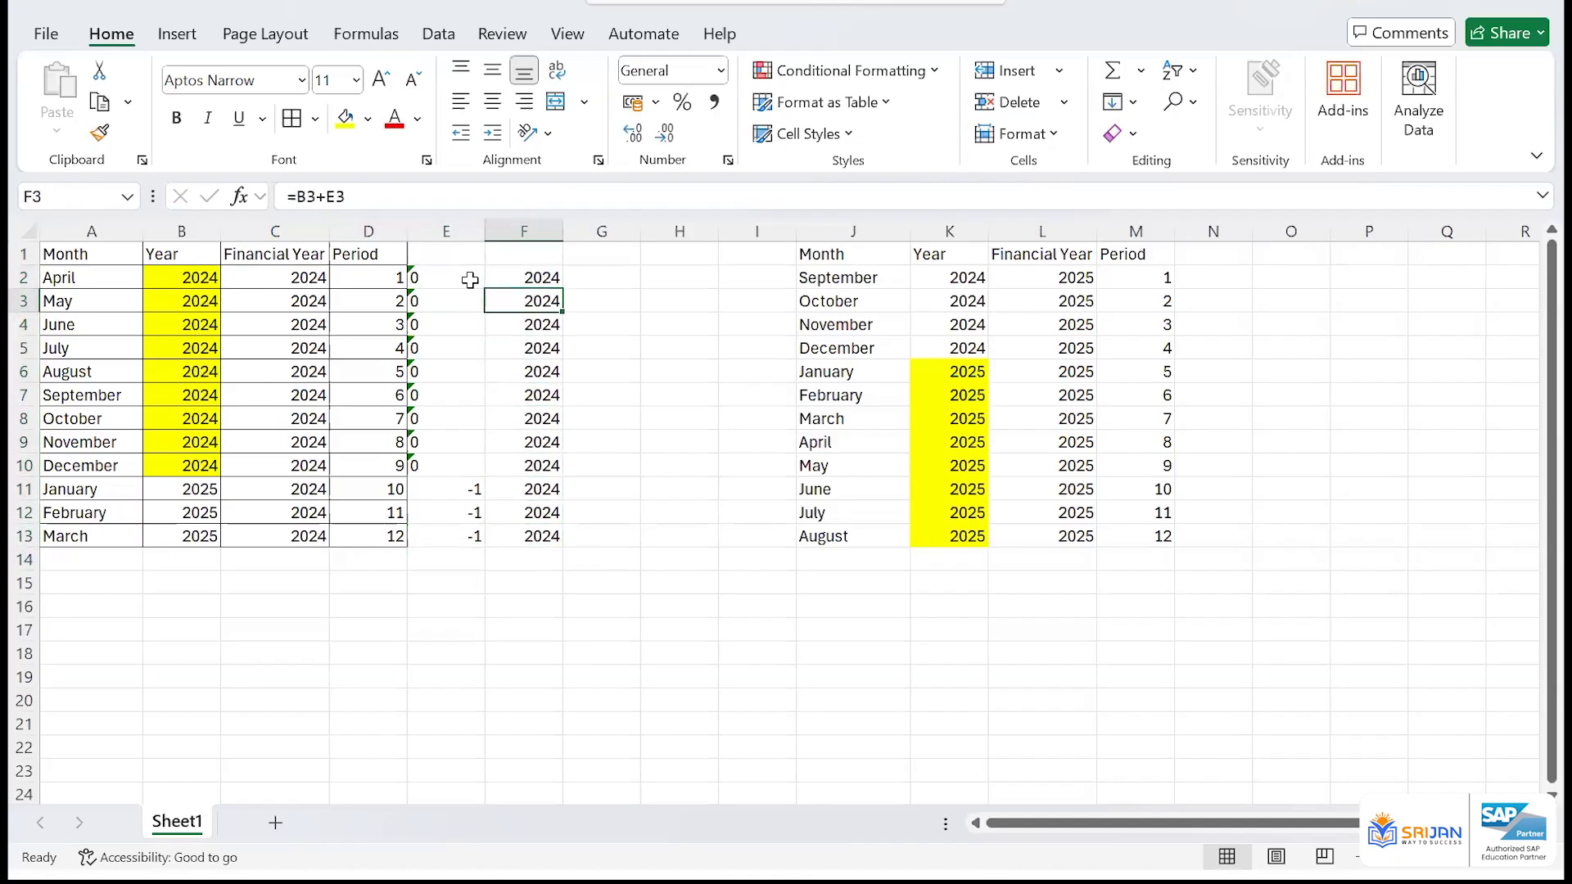
{"action": "key", "text": "Down"}
{"action": "key", "text": "Down"}
{"action": "key", "text": "Down"}
{"action": "key", "text": "Down"}
{"action": "key", "text": "Down"}
{"action": "key", "text": "Down"}
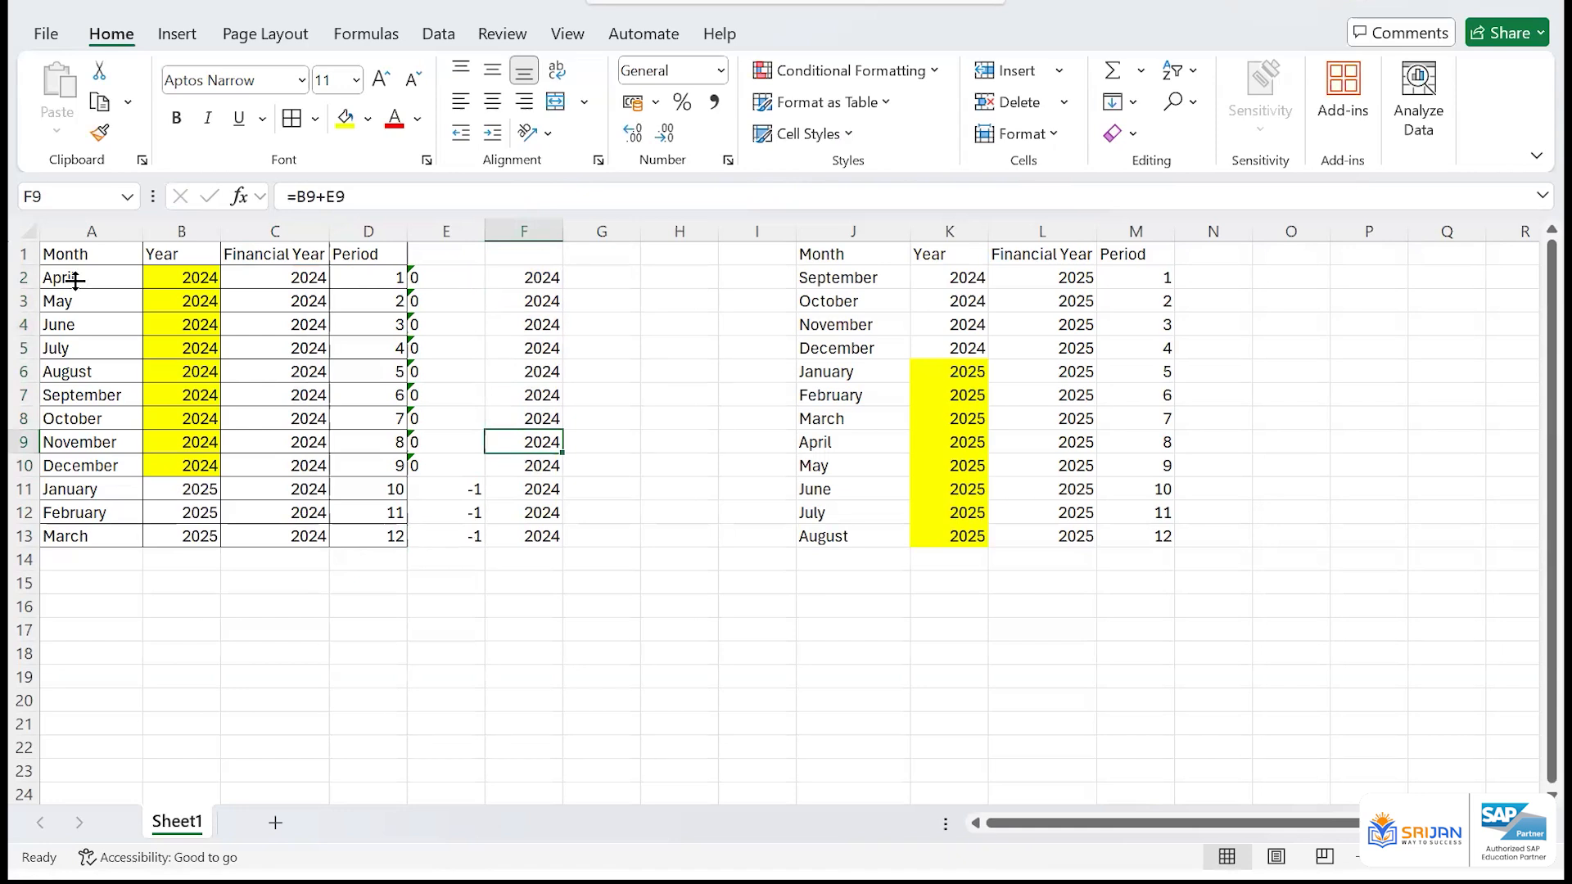
Compare the April-to-December years in the first table with the months and calendar years of the September-to-August table
{"action": "left_click_drag", "start_coordinate": [183, 282], "coordinate": [191, 465]}
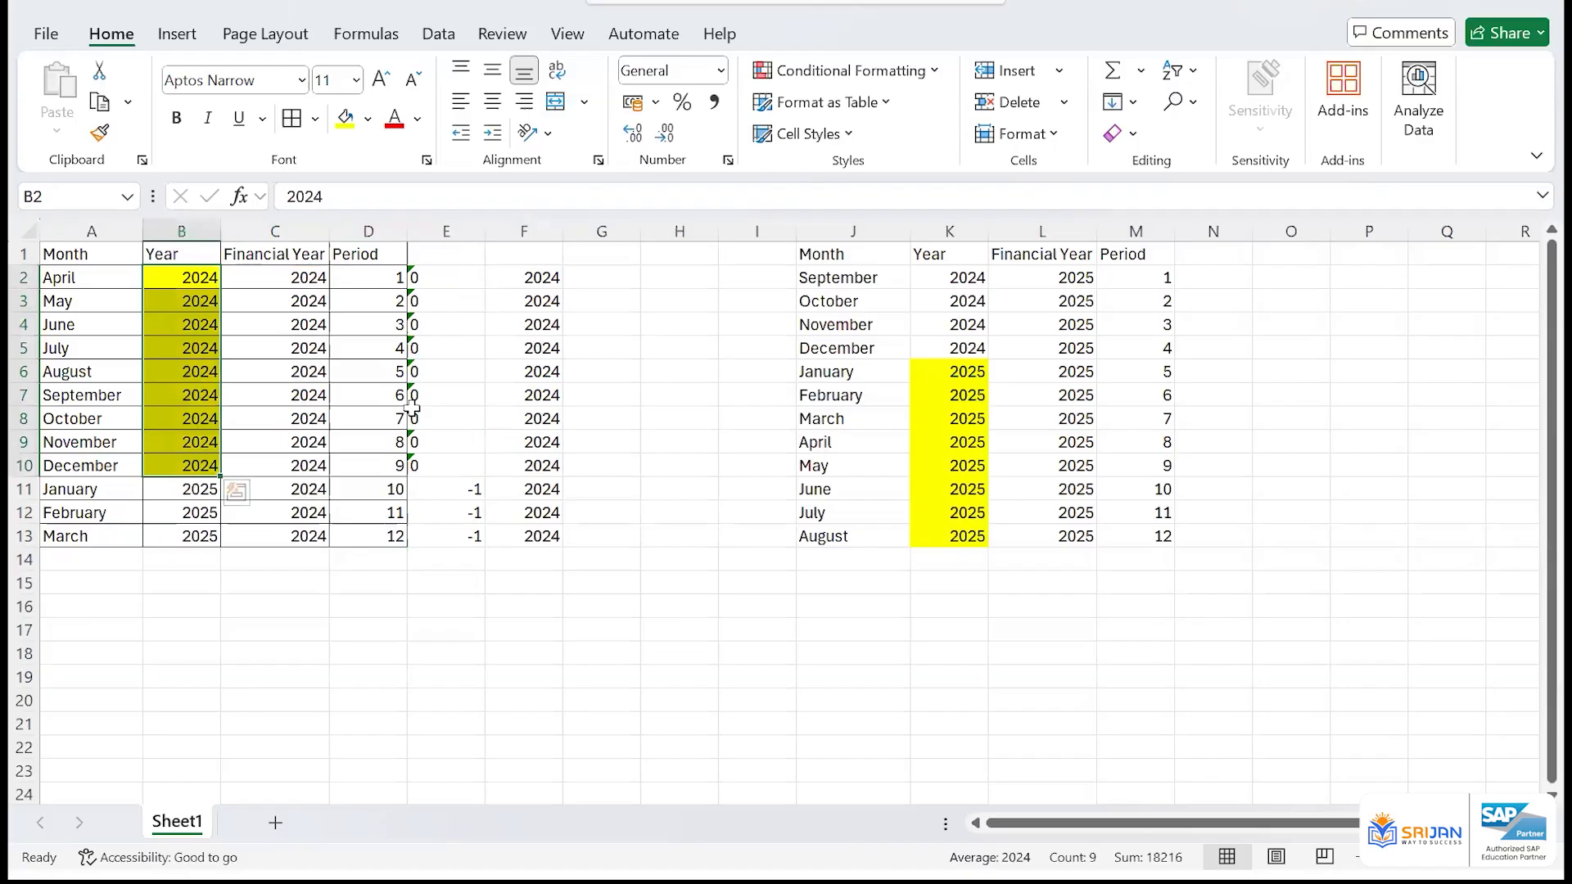
{"action": "left_click_drag", "start_coordinate": [836, 277], "coordinate": [1157, 538]}
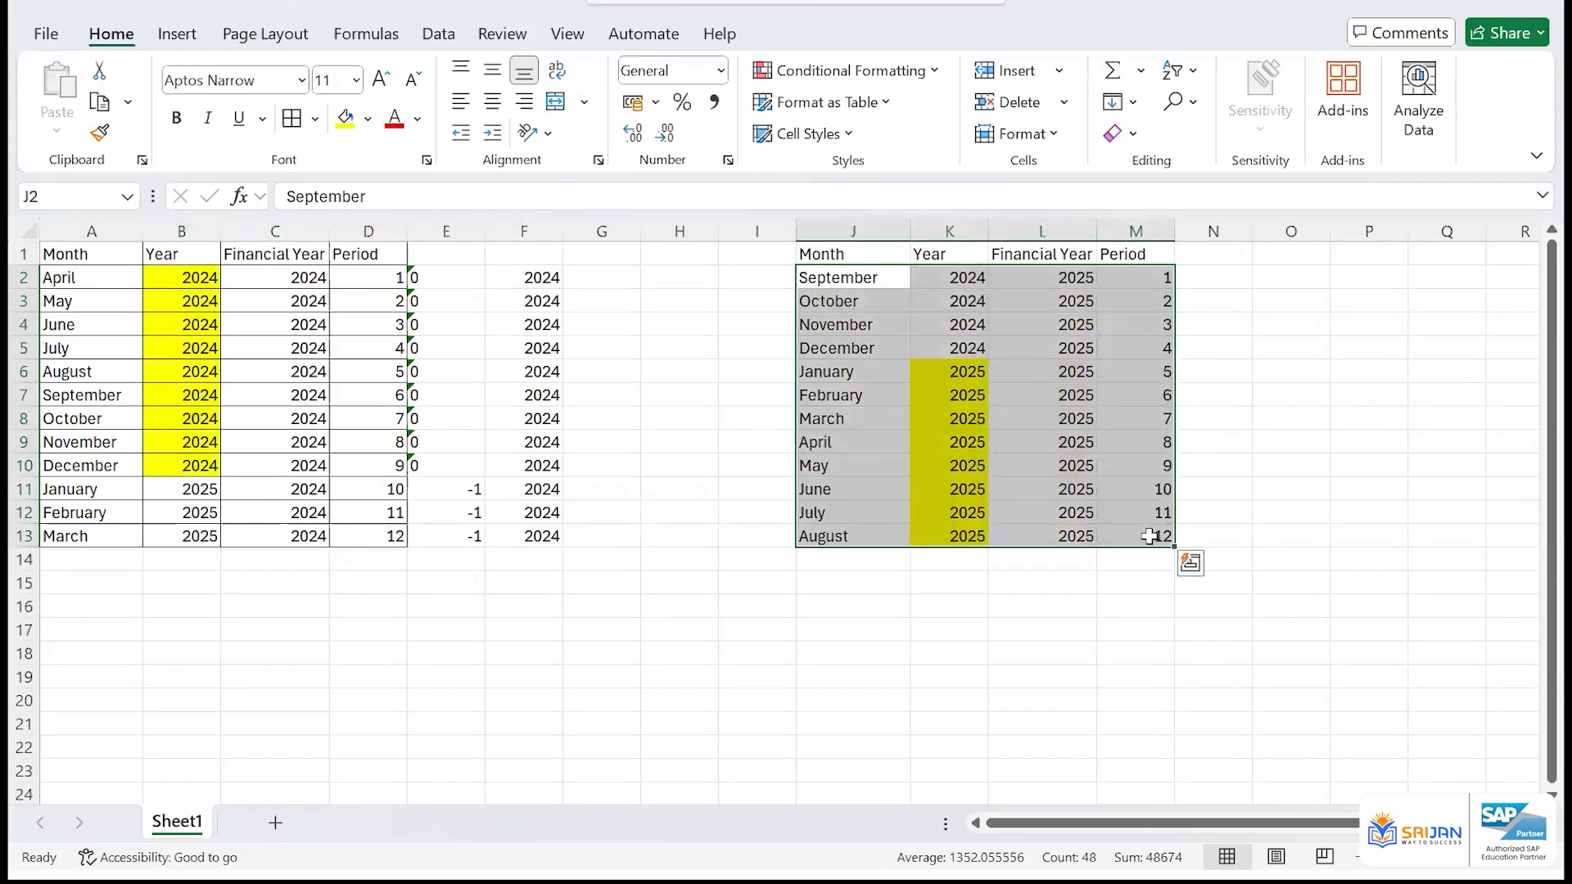
{"action": "left_click", "coordinate": [894, 375]}
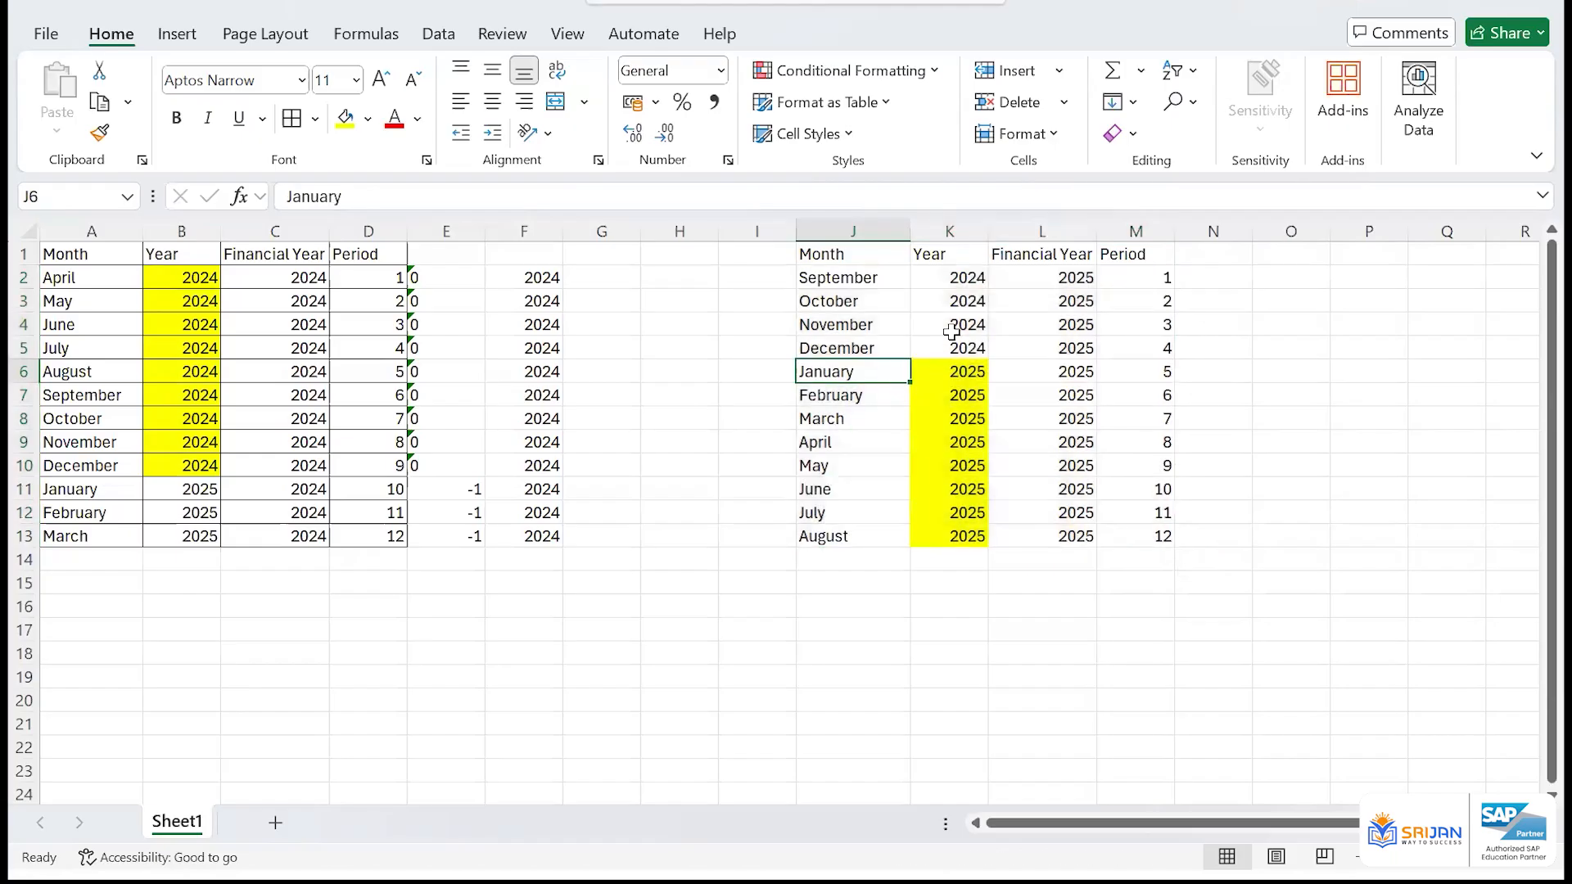
{"action": "left_click_drag", "start_coordinate": [943, 283], "coordinate": [979, 538]}
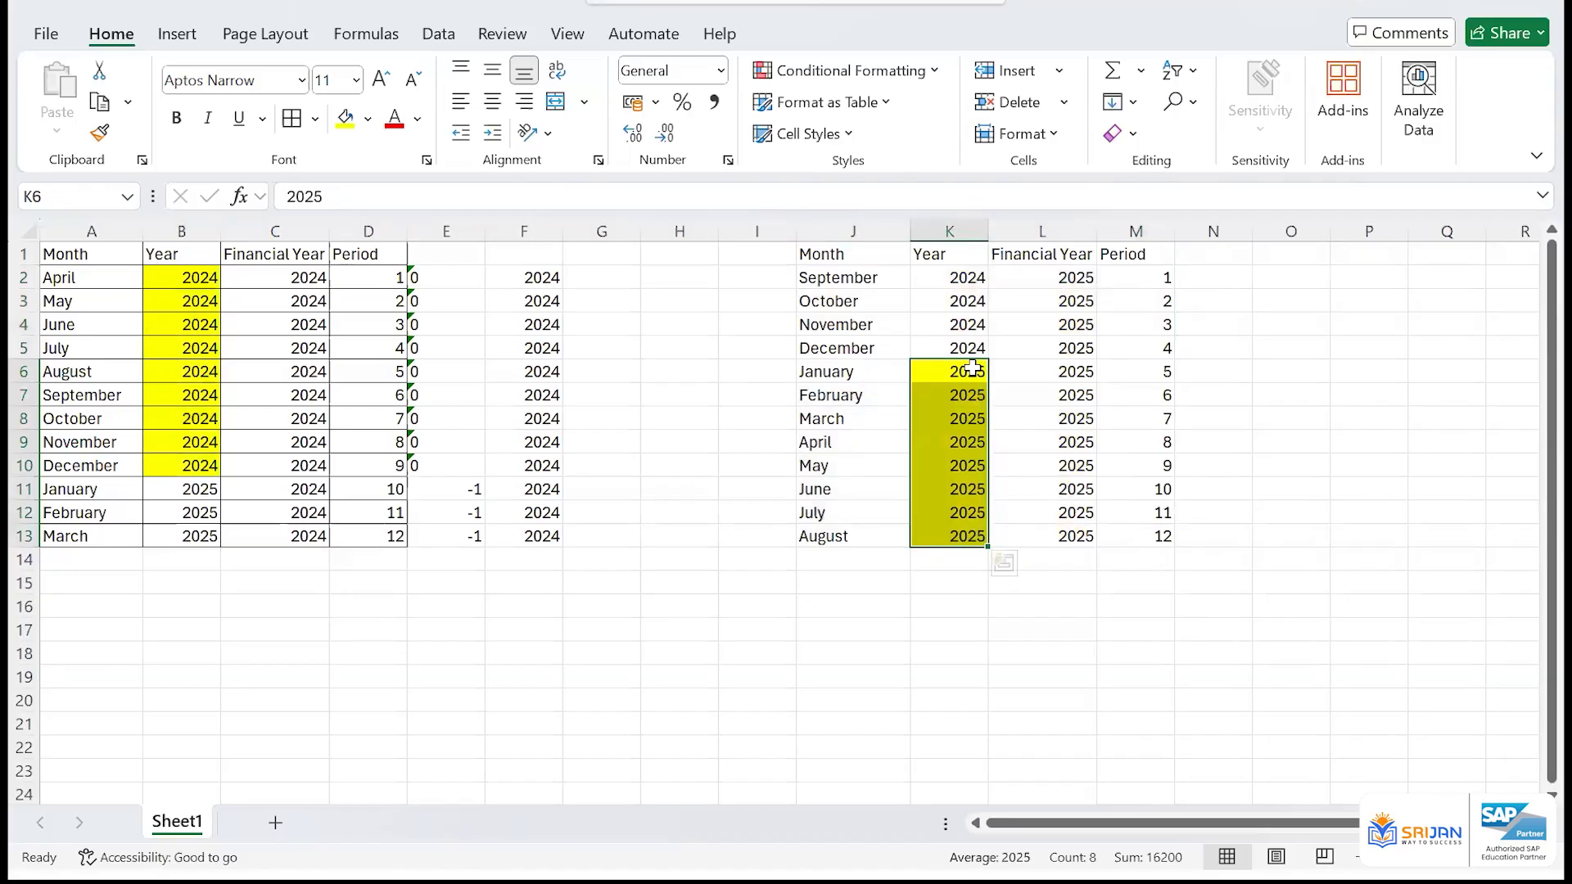
{"action": "mouse_move", "coordinate": [962, 372]}
{"action": "left_mouse_down"}
{"action": "mouse_move", "coordinate": [957, 543]}
{"action": "mouse_move", "coordinate": [956, 524]}
{"action": "left_mouse_up"}
{"action": "left_click_drag", "start_coordinate": [874, 276], "coordinate": [842, 531]}
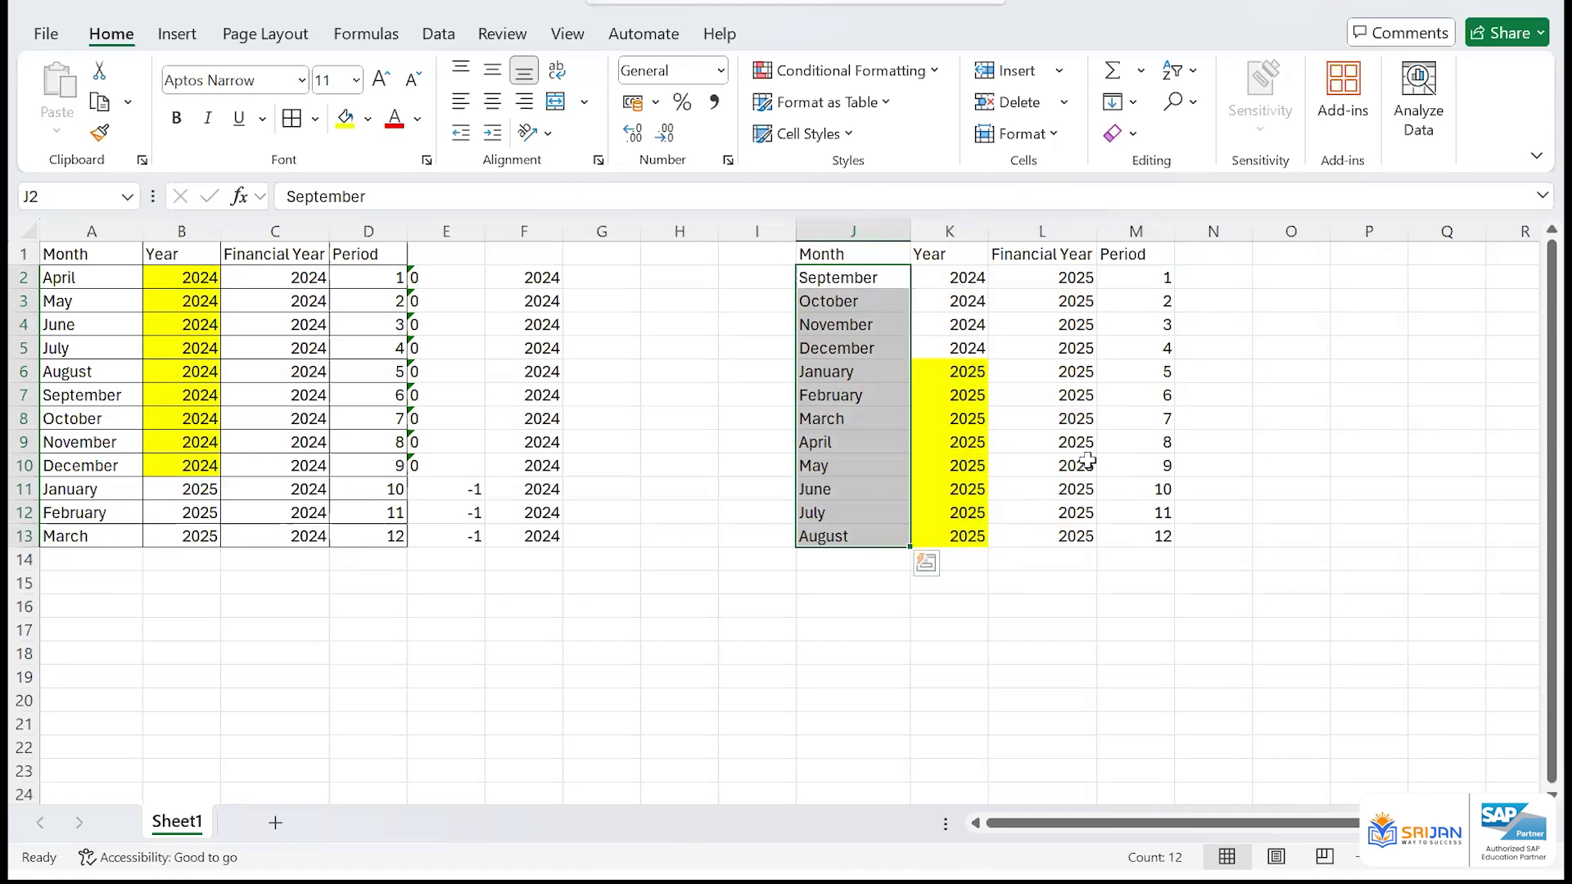
{"action": "left_click", "coordinate": [1230, 371]}
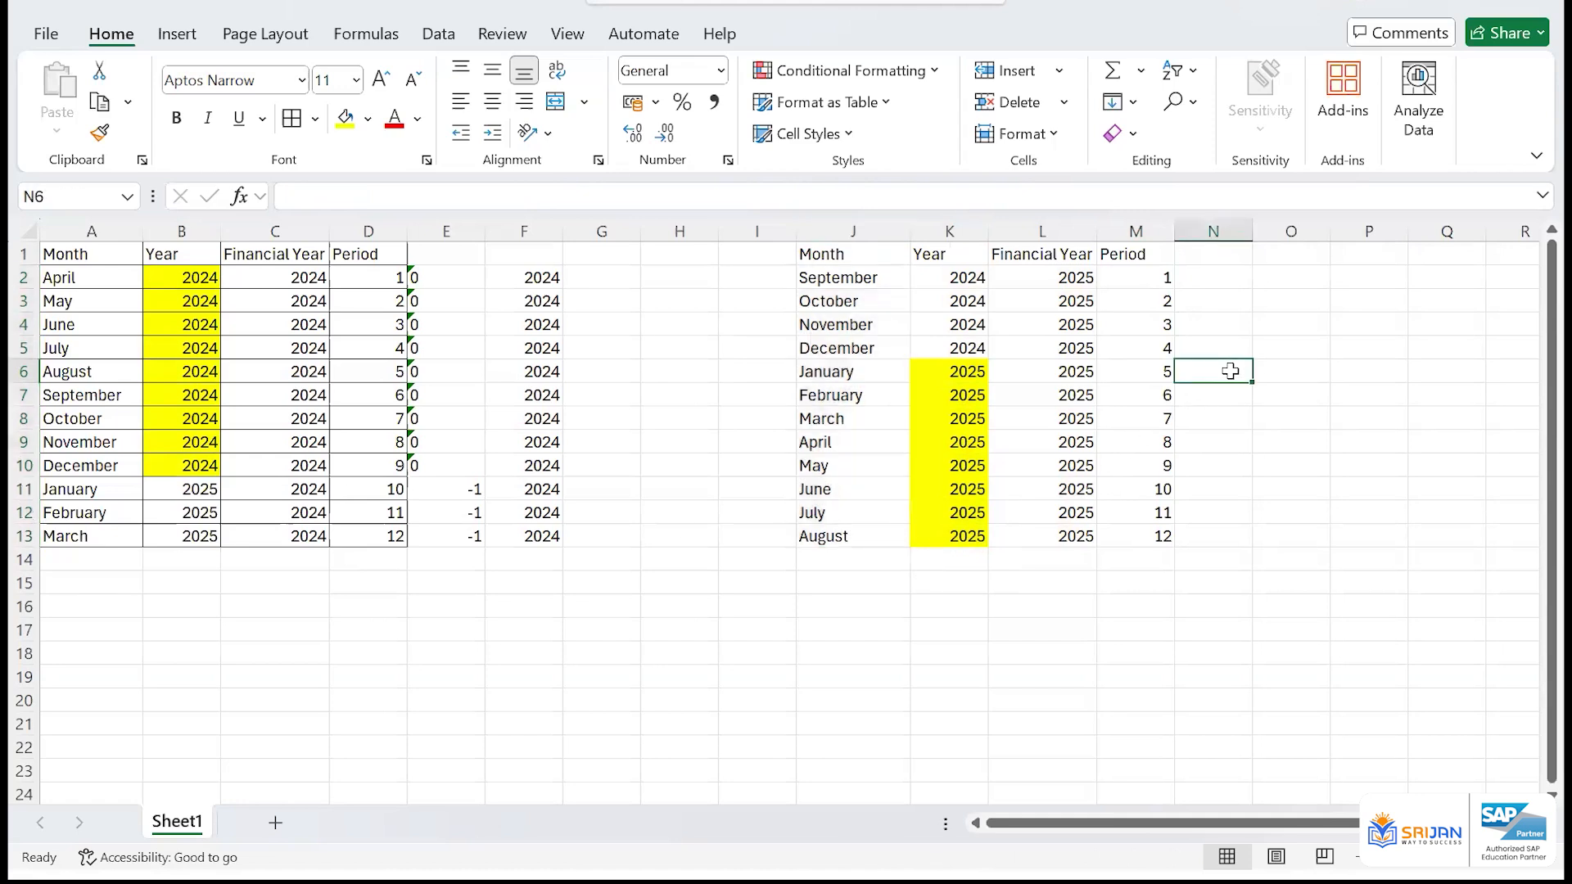
{"action": "left_click", "coordinate": [1210, 274]}
{"action": "type", "text": "1"}
{"action": "key", "text": "Return"}
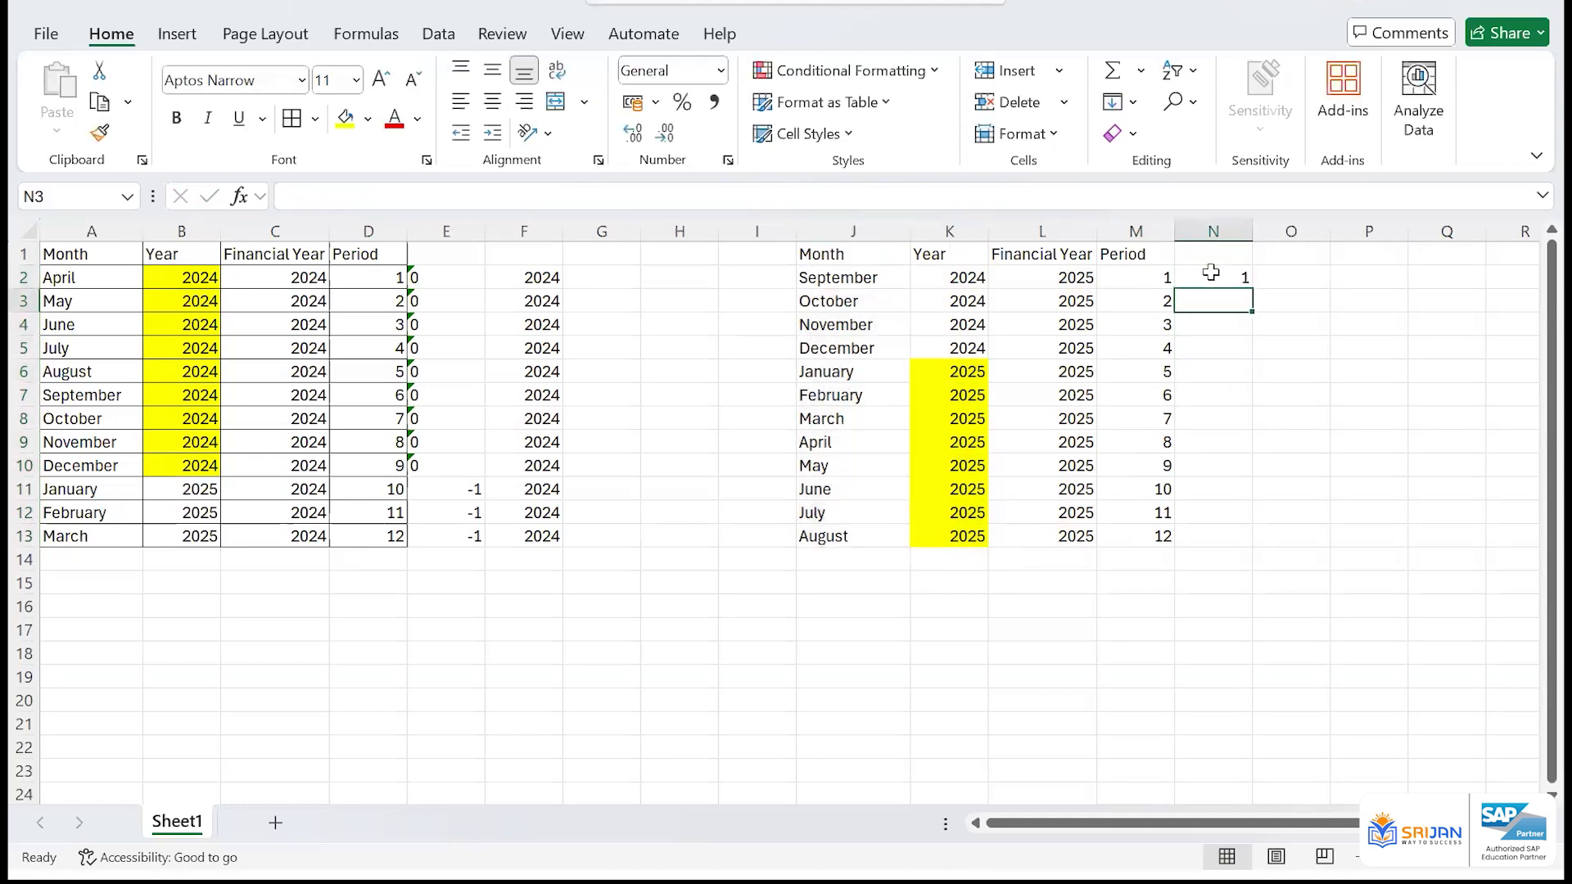
{"action": "left_click", "coordinate": [1211, 273]}
{"action": "type", "text": "'=1"}
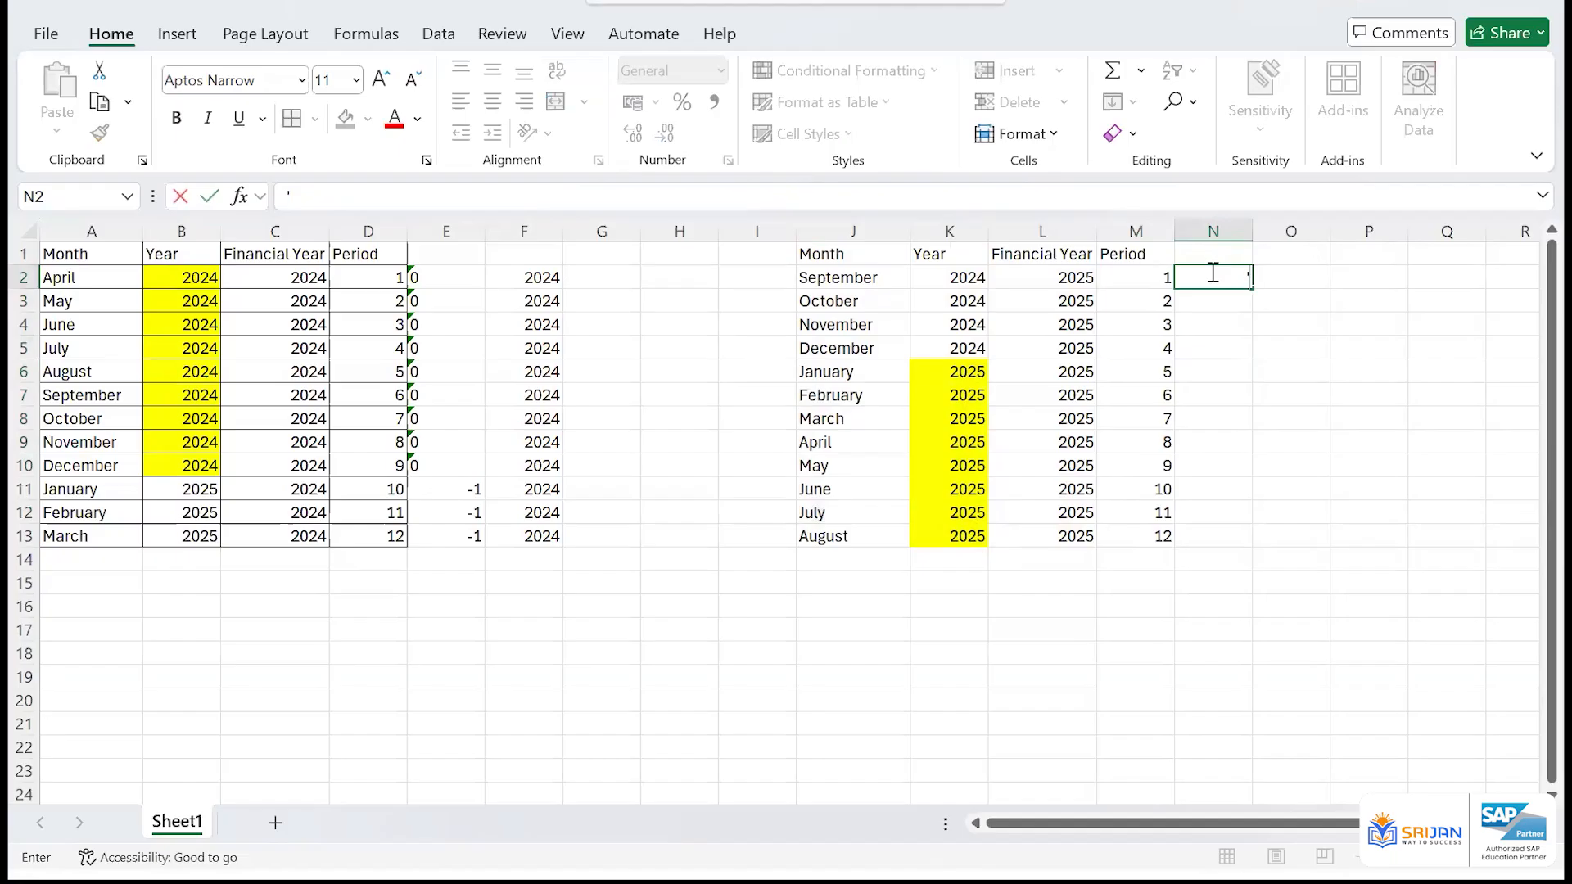
{"action": "key", "text": "Return"}
Enter a year shift of +1 as text in N2 and fill it down to N5 for September to December
{"action": "left_click", "coordinate": [1211, 273]}
{"action": "type", "text": "'+1"}
{"action": "key", "text": "Return"}
{"action": "key", "text": "Up"}
{"action": "key", "text": "shift+Down"}
{"action": "key", "text": "shift+Down"}
{"action": "key", "text": "shift+Down"}
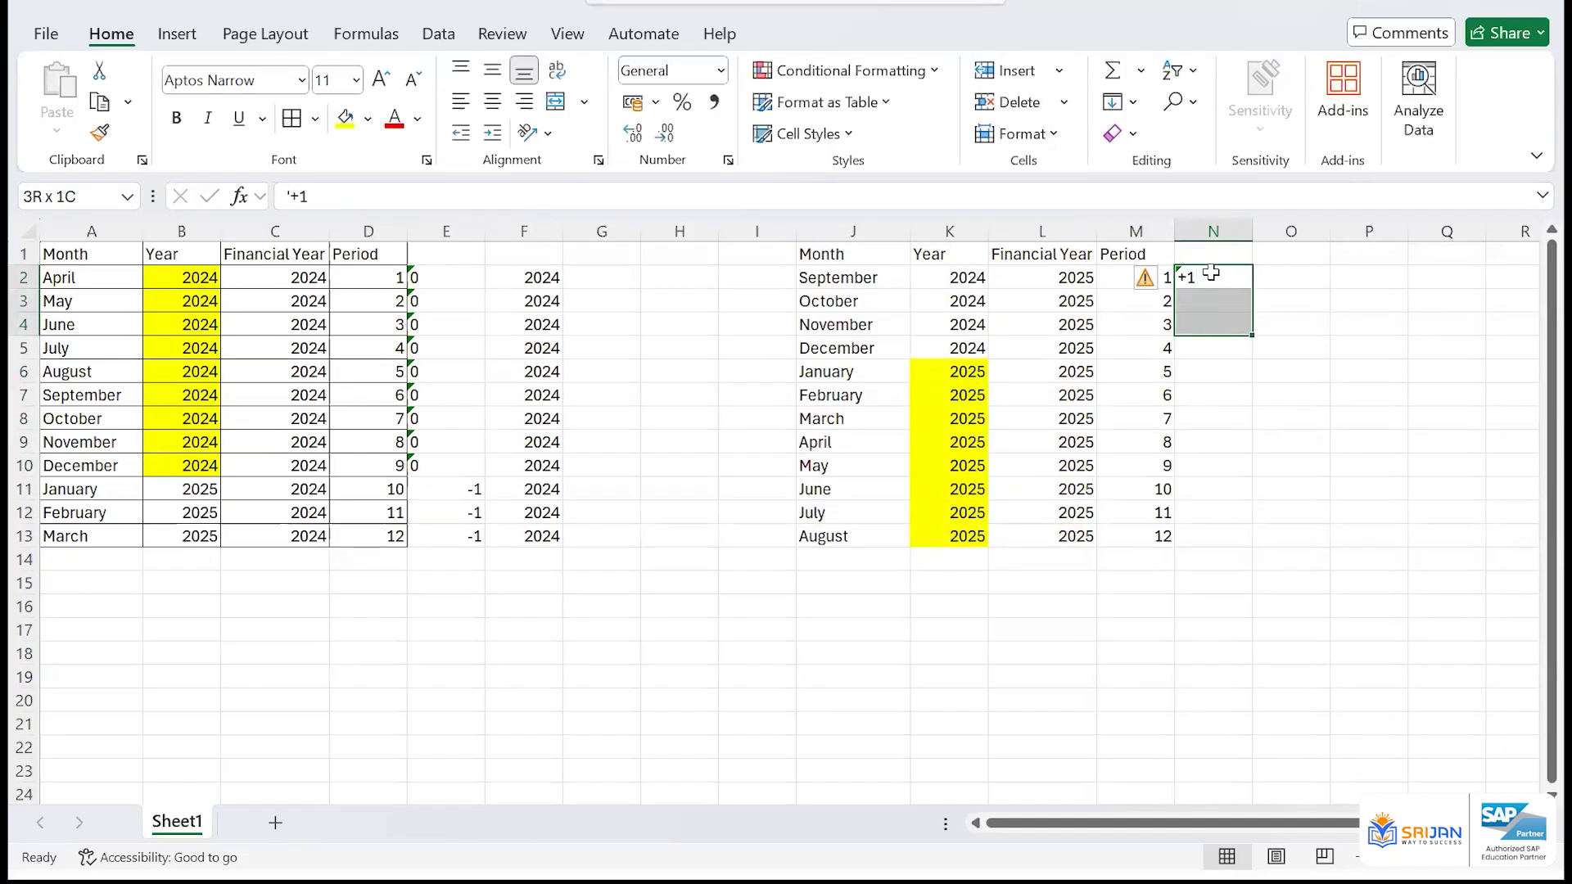
{"action": "key", "text": "ctrl+d"}
Enter a year shift of 0 in N6 and fill it down to N13 for January to August
{"action": "key", "text": "Down"}
{"action": "key", "text": "Down"}
{"action": "key", "text": "Down"}
{"action": "key", "text": "Down"}
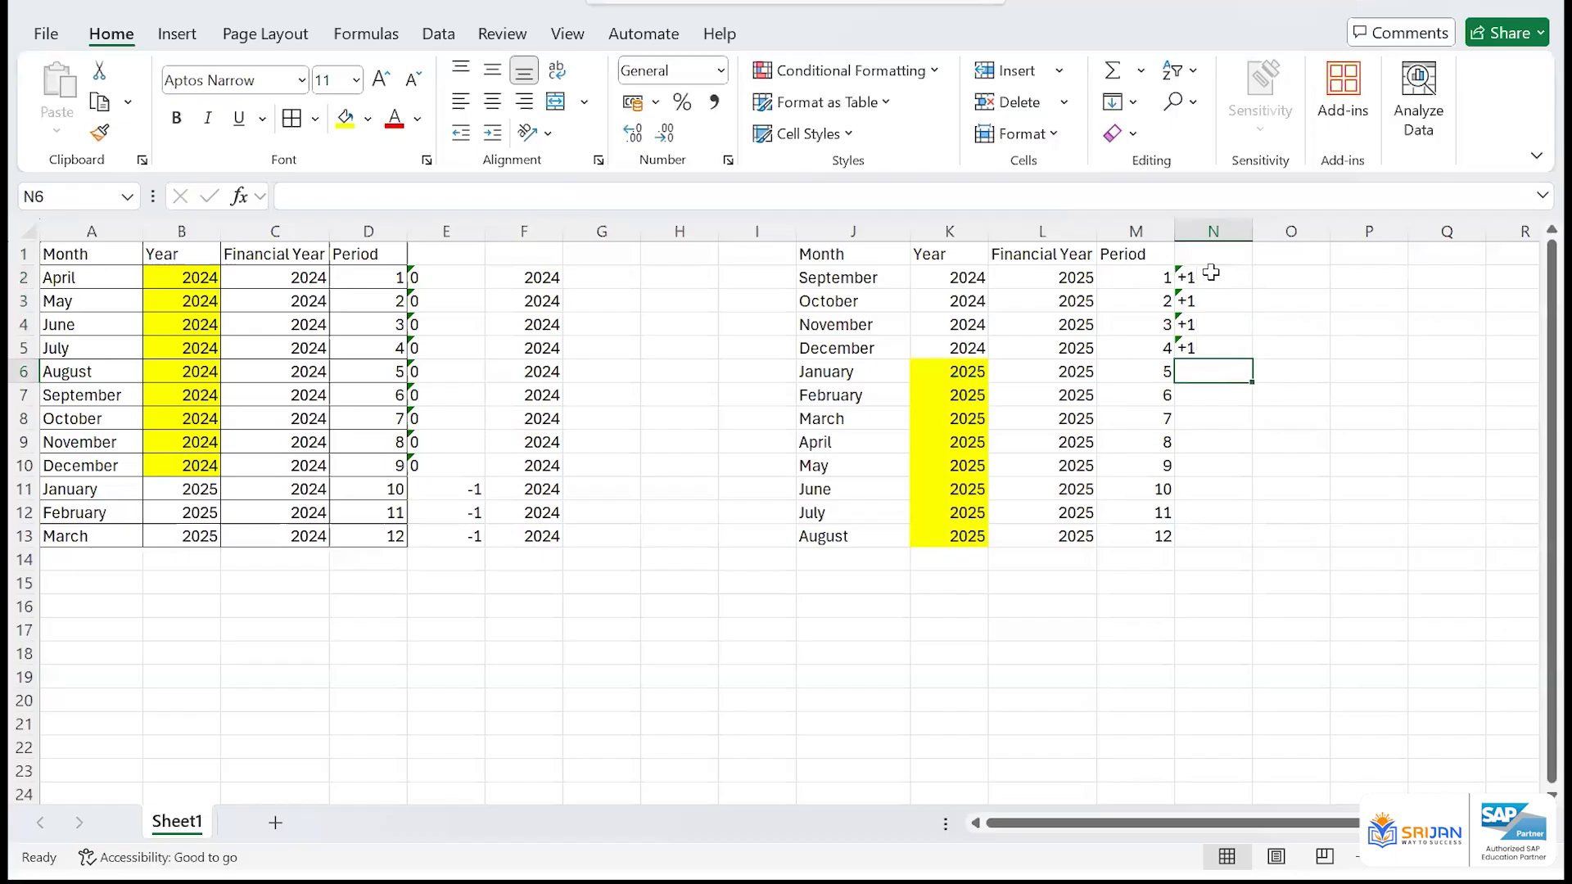
{"action": "type", "text": "0"}
{"action": "key", "text": "Return"}
{"action": "key", "text": "Left"}
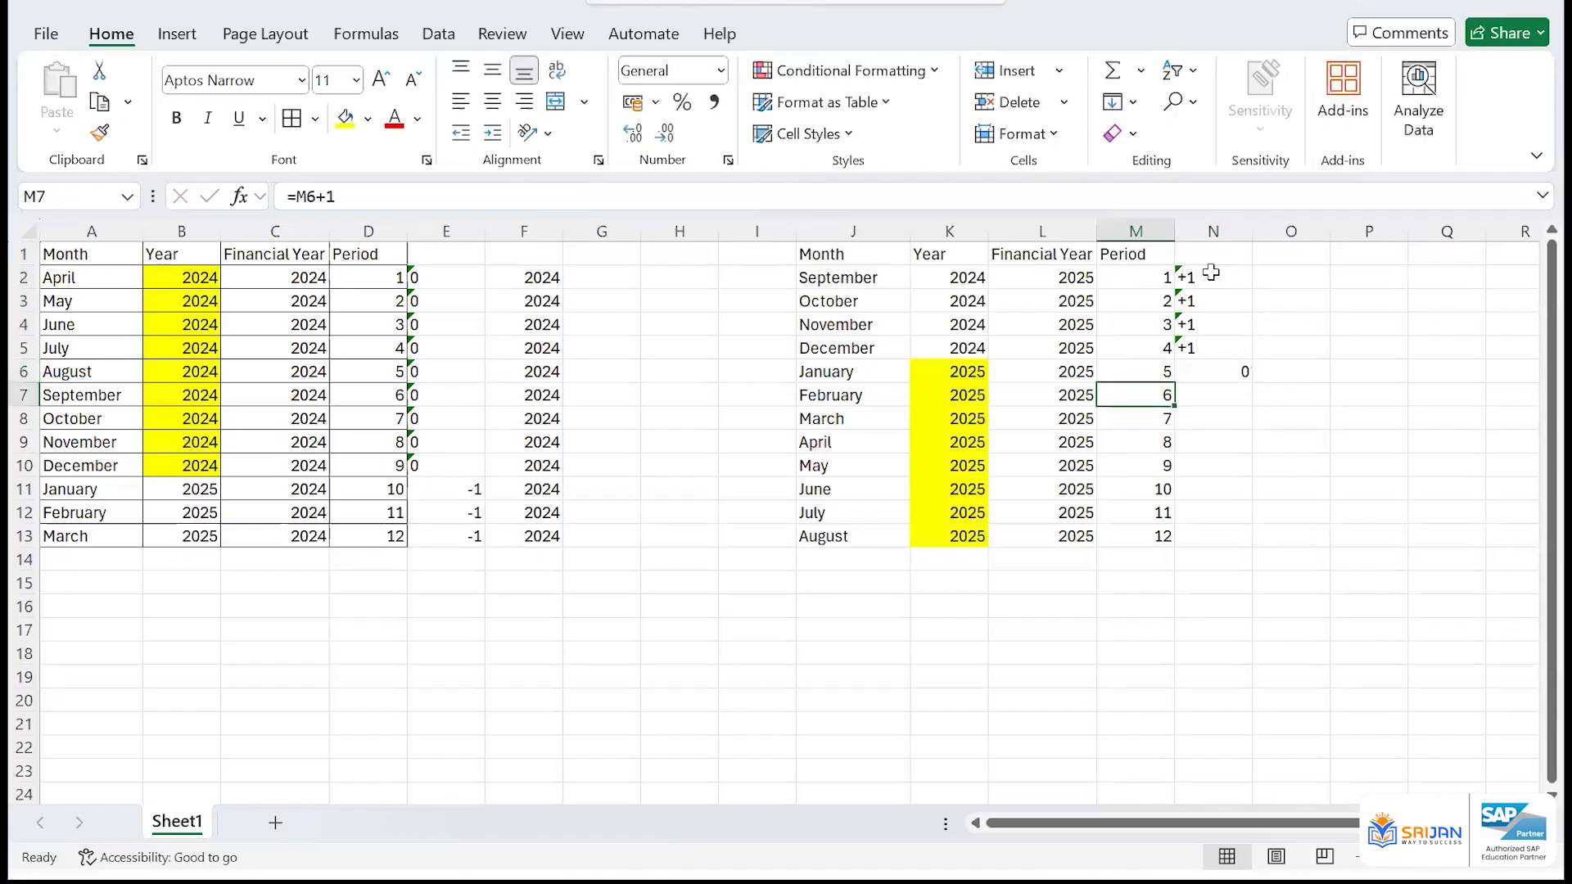
{"action": "key", "text": "ctrl+Down"}
{"action": "key", "text": "Right"}
{"action": "key", "text": "ctrl+shift+Up"}
{"action": "key", "text": "ctrl+d"}
Enter the formula =K2+N2 in O2 to calculate September's financial year from its calendar year and shift
{"action": "key", "text": "Up"}
{"action": "key", "text": "Up"}
{"action": "key", "text": "Up"}
{"action": "key", "text": "Up"}
{"action": "key", "text": "Up"}
{"action": "key", "text": "Up"}
{"action": "key", "text": "Up"}
{"action": "key", "text": "Up"}
{"action": "key", "text": "Up"}
{"action": "key", "text": "Up"}
{"action": "key", "text": "Up"}
{"action": "key", "text": "Right"}
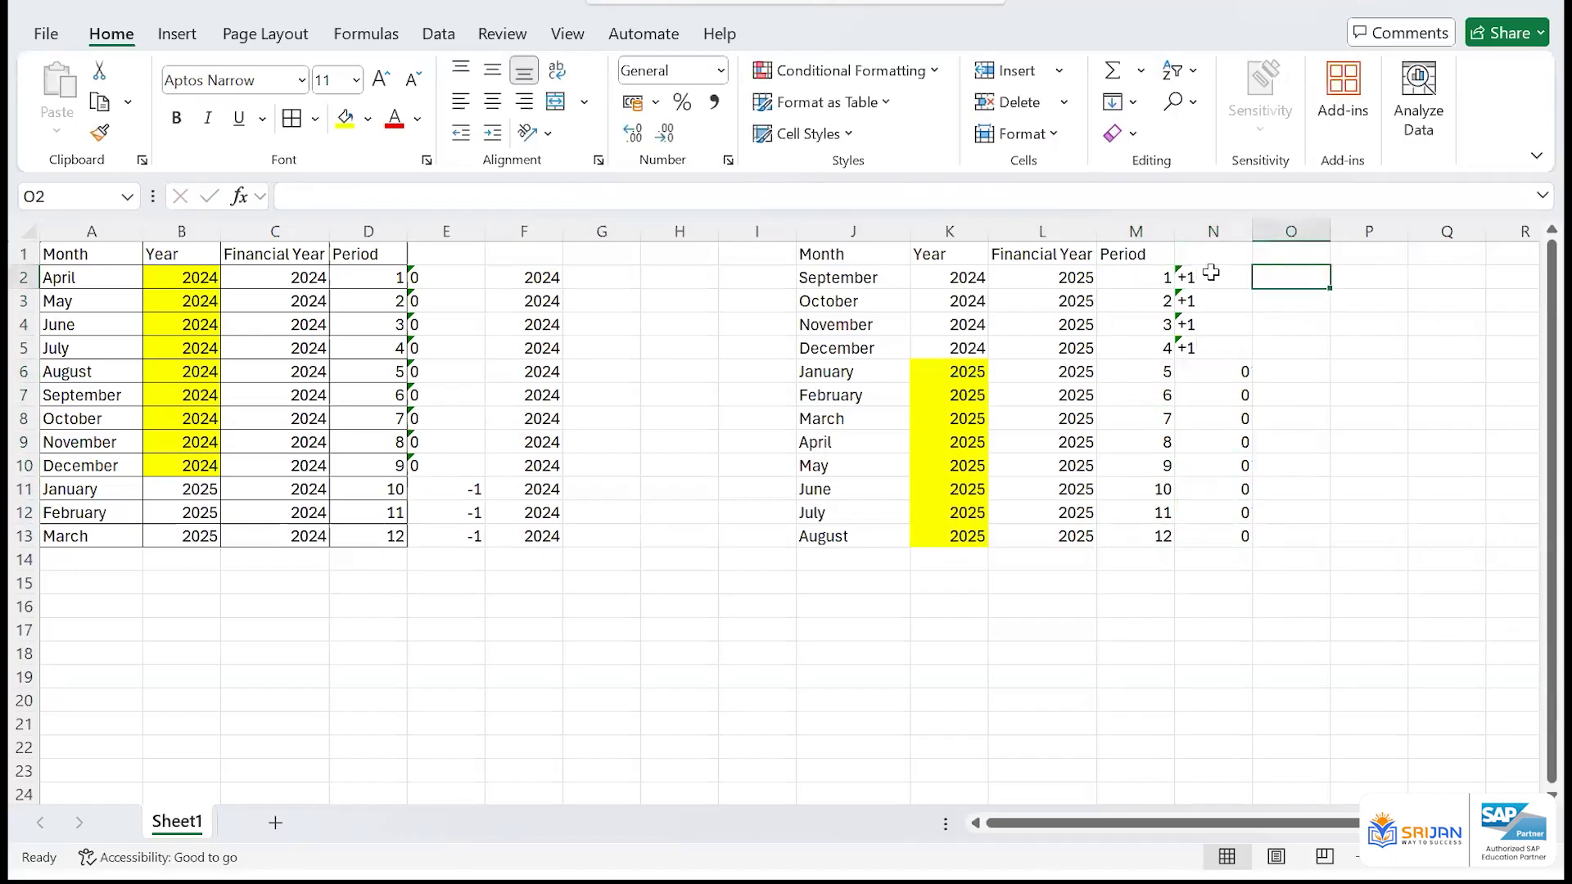
{"action": "type", "text": "="}
{"action": "key", "text": "Left"}
{"action": "key", "text": "Left"}
{"action": "key", "text": "Left"}
{"action": "key", "text": "Left"}
{"action": "type", "text": "+"}
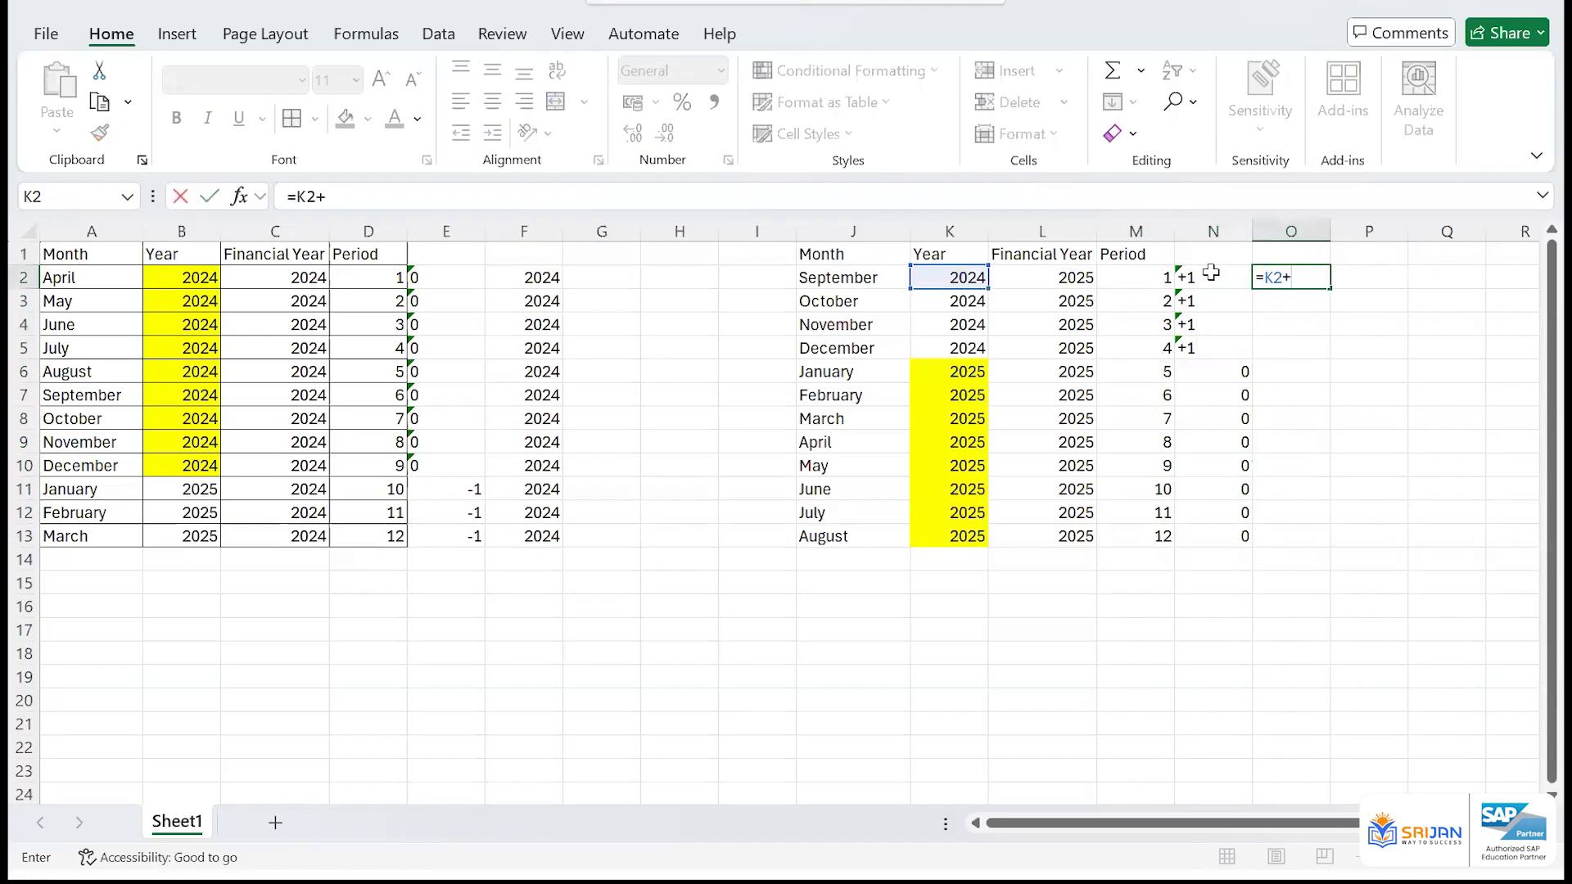
{"action": "key", "text": "Left"}
{"action": "key", "text": "Left"}
{"action": "key", "text": "Right"}
{"action": "key", "text": "Return"}
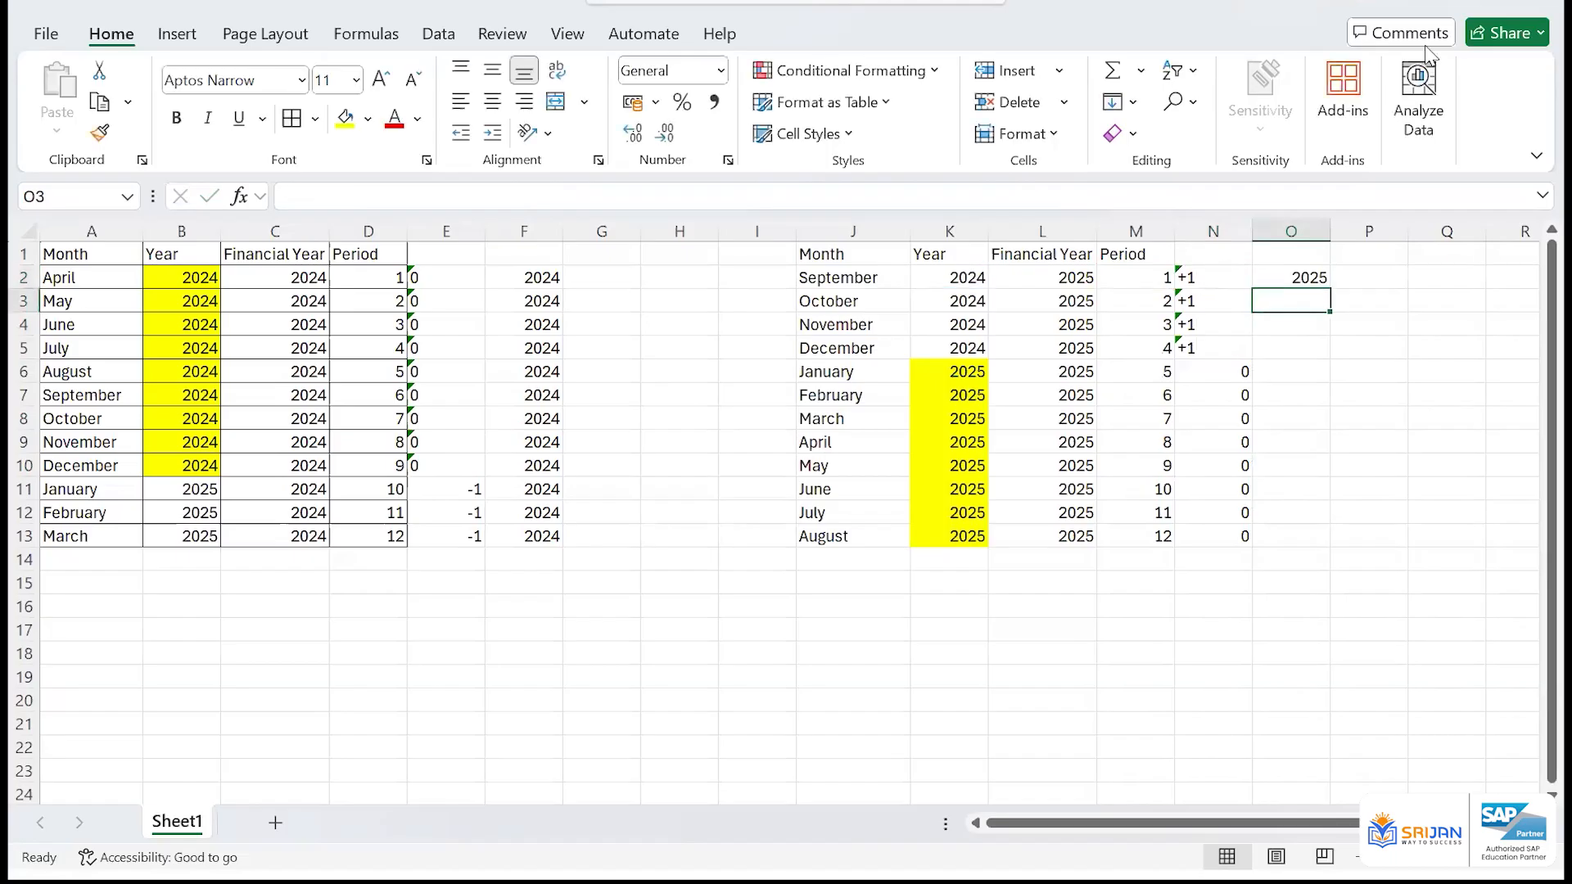
Enter January in A16 and fill the month series down to December in A27
{"action": "left_click", "coordinate": [87, 598]}
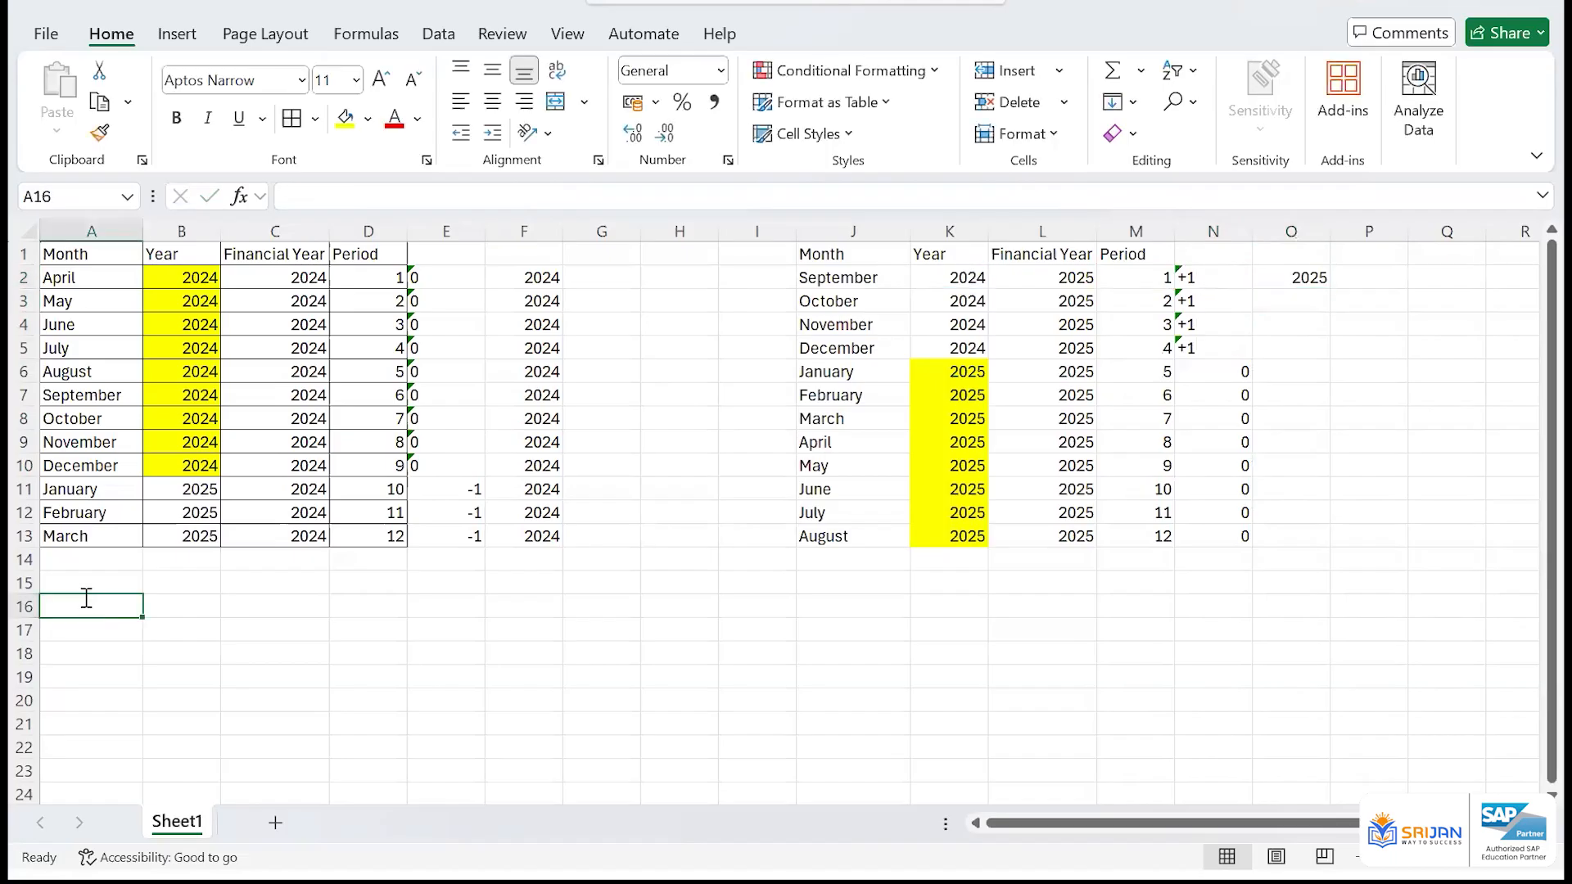
{"action": "type", "text": "Jan"}
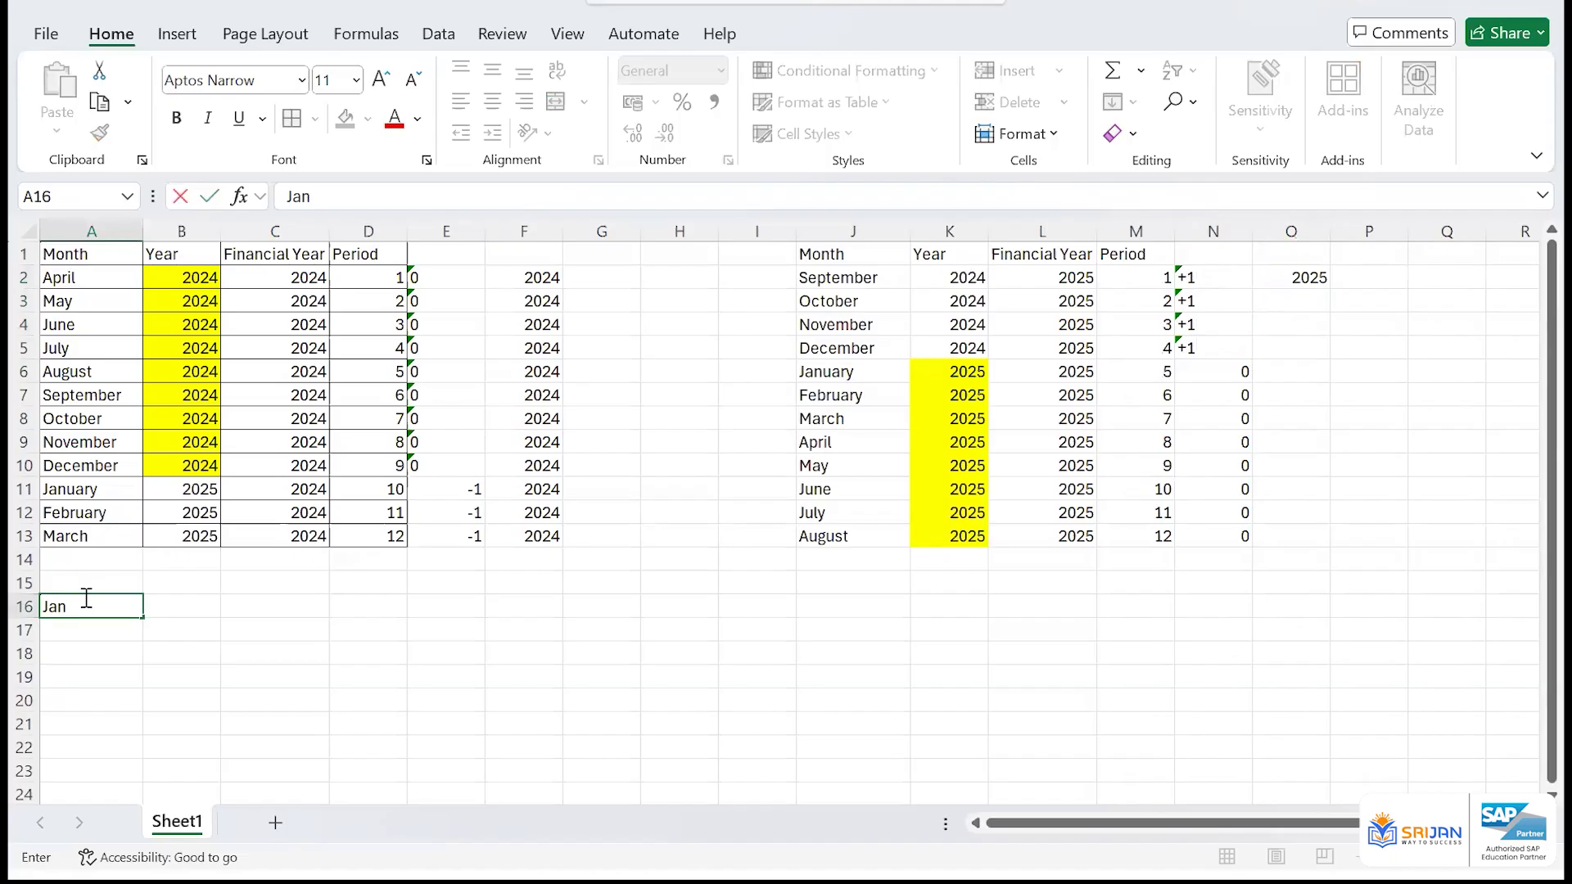
{"action": "type", "text": "uary"}
{"action": "key", "text": "Return"}
{"action": "left_click", "coordinate": [105, 603]}
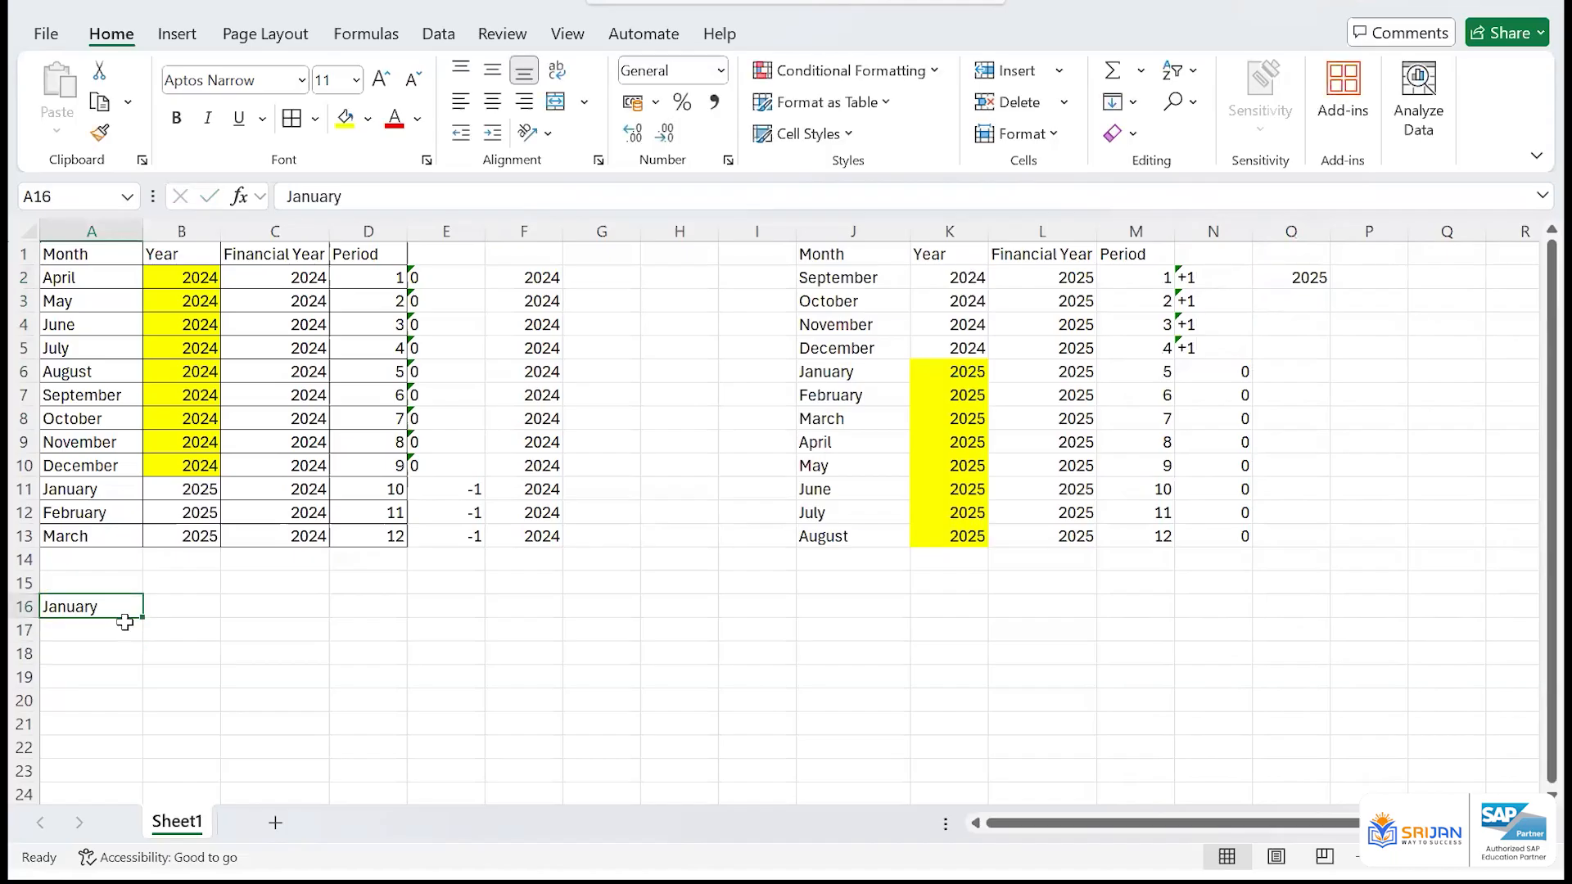
{"action": "left_click_drag", "start_coordinate": [143, 641], "coordinate": [143, 749]}
Enter the year 2024 in B16 and fill it down to B27 beside the January-to-December list
{"action": "left_click", "coordinate": [193, 464]}
{"action": "type", "text": "202"}
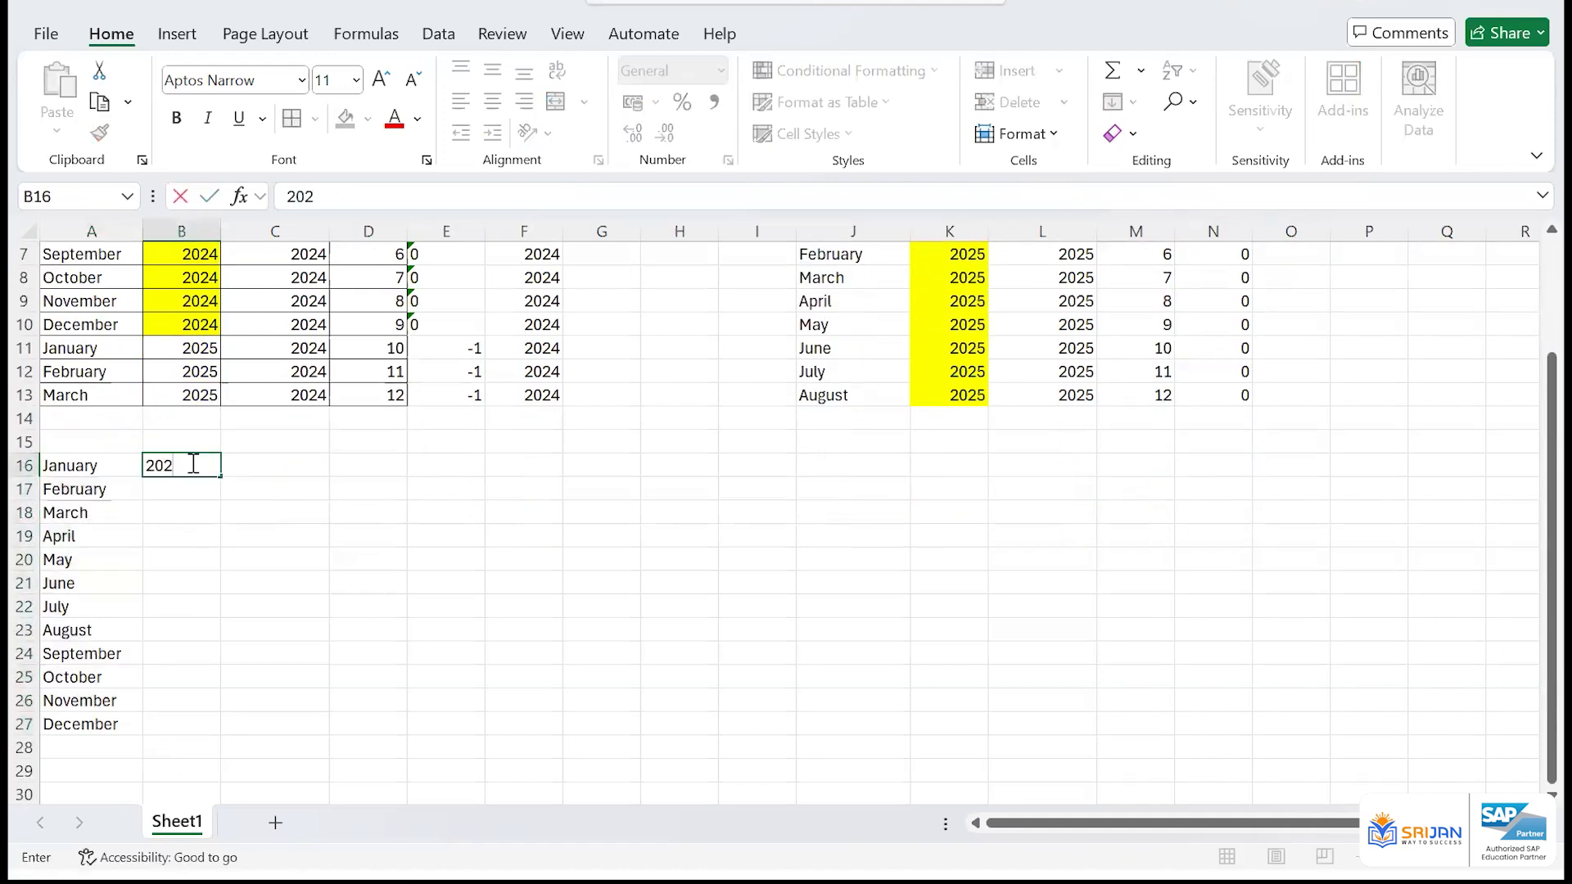
{"action": "type", "text": "4"}
{"action": "key", "text": "Return"}
{"action": "key", "text": "Left"}
{"action": "key", "text": "ctrl+Down"}
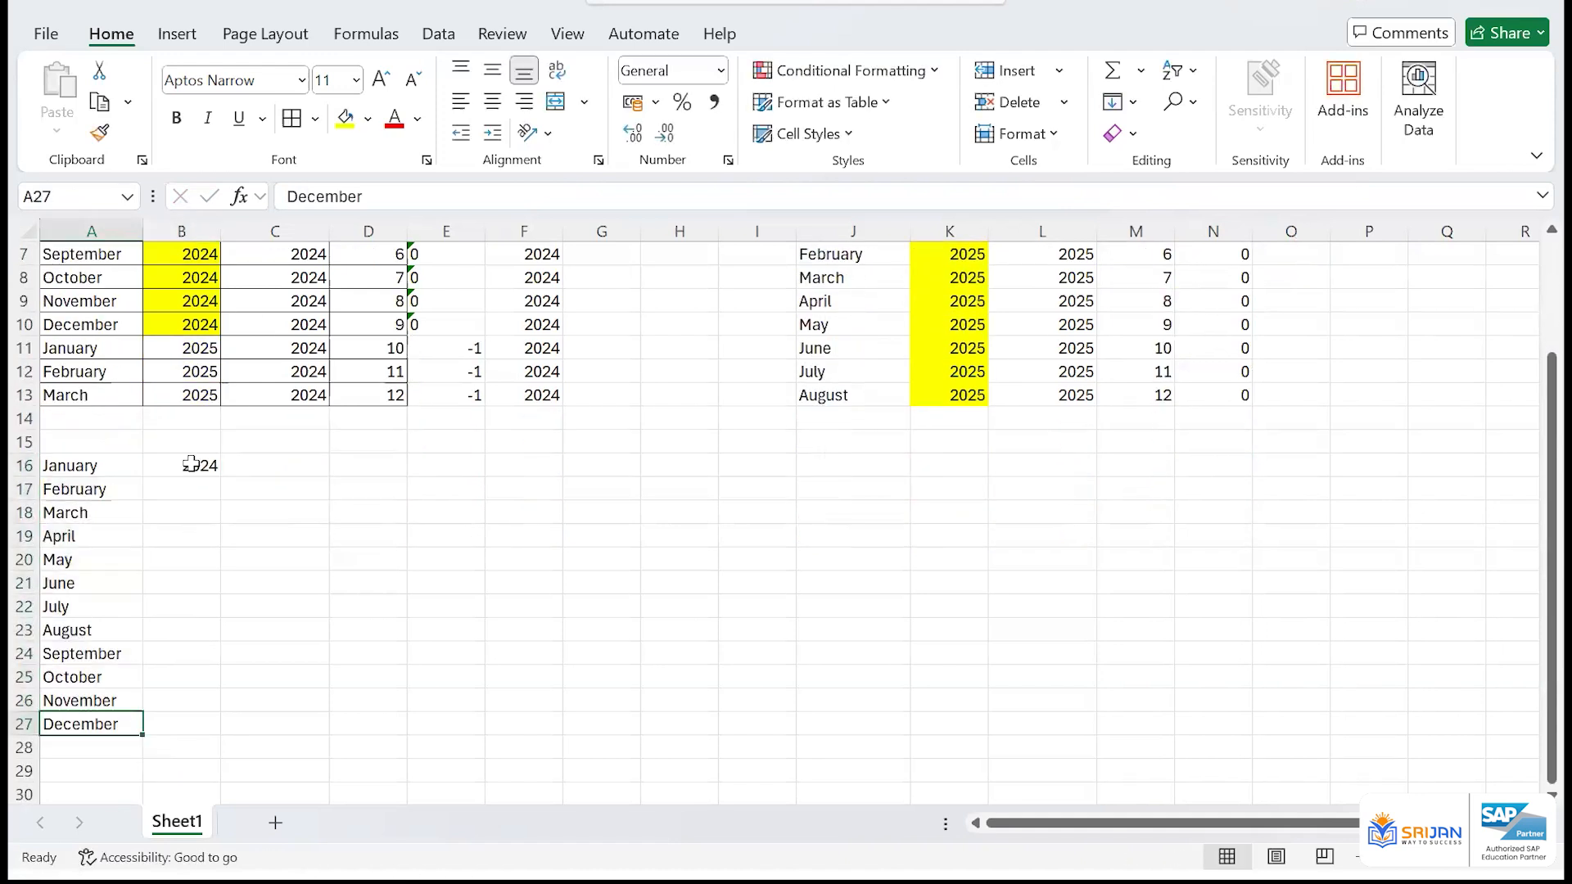
{"action": "key", "text": "Right"}
{"action": "key", "text": "ctrl+shift+Up"}
{"action": "key", "text": "ctrl+e"}
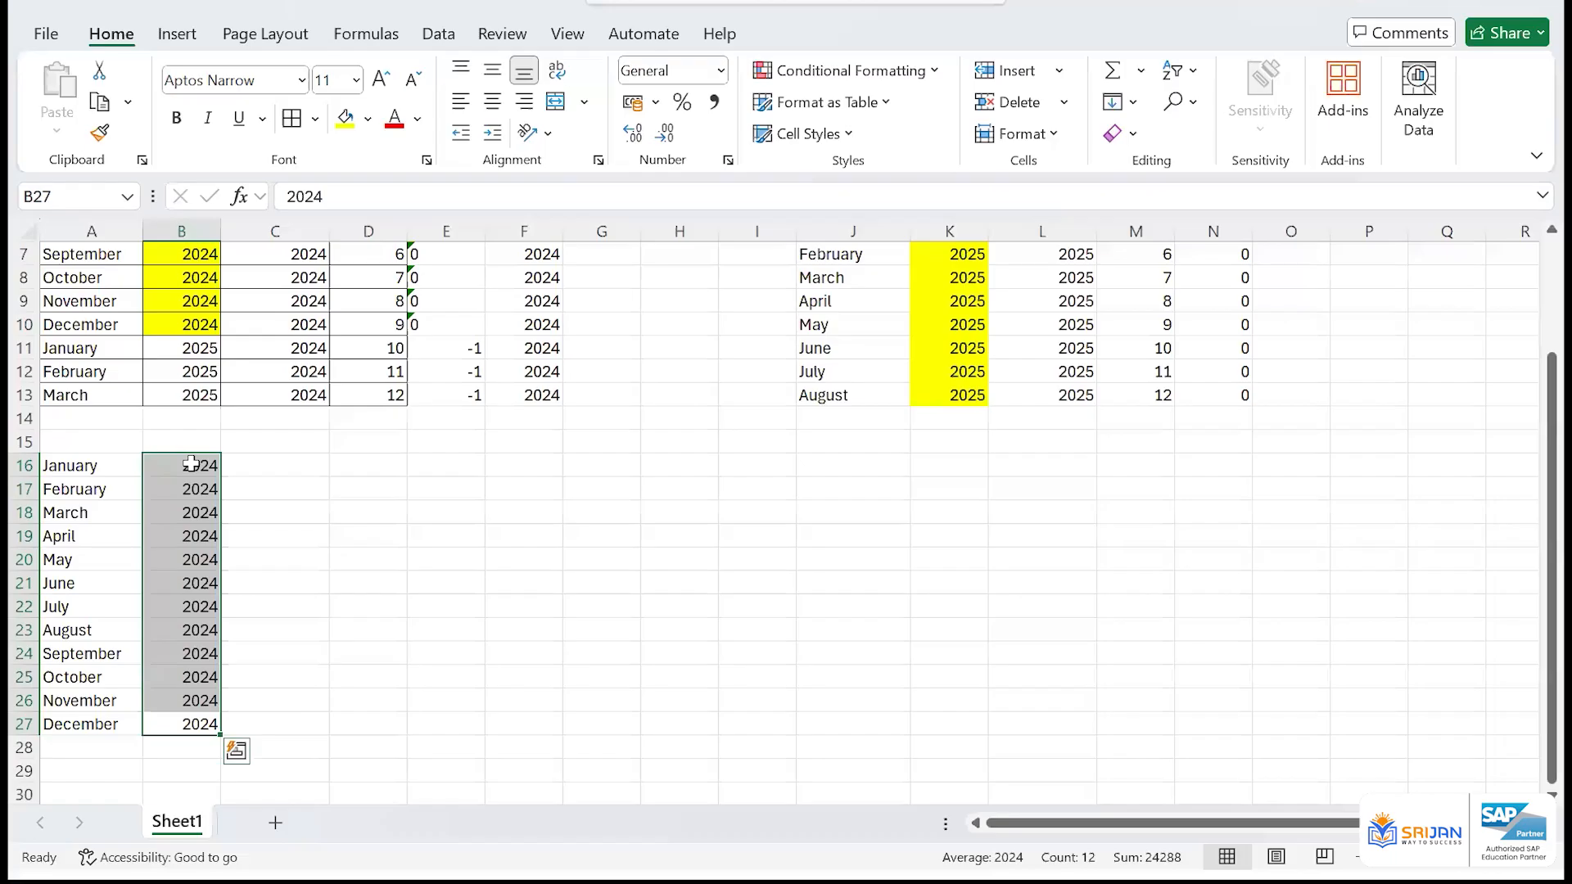
Compare January in the new January-to-December list with the financial years for January onwards in the April-to-March table
{"action": "left_click", "coordinate": [116, 465]}
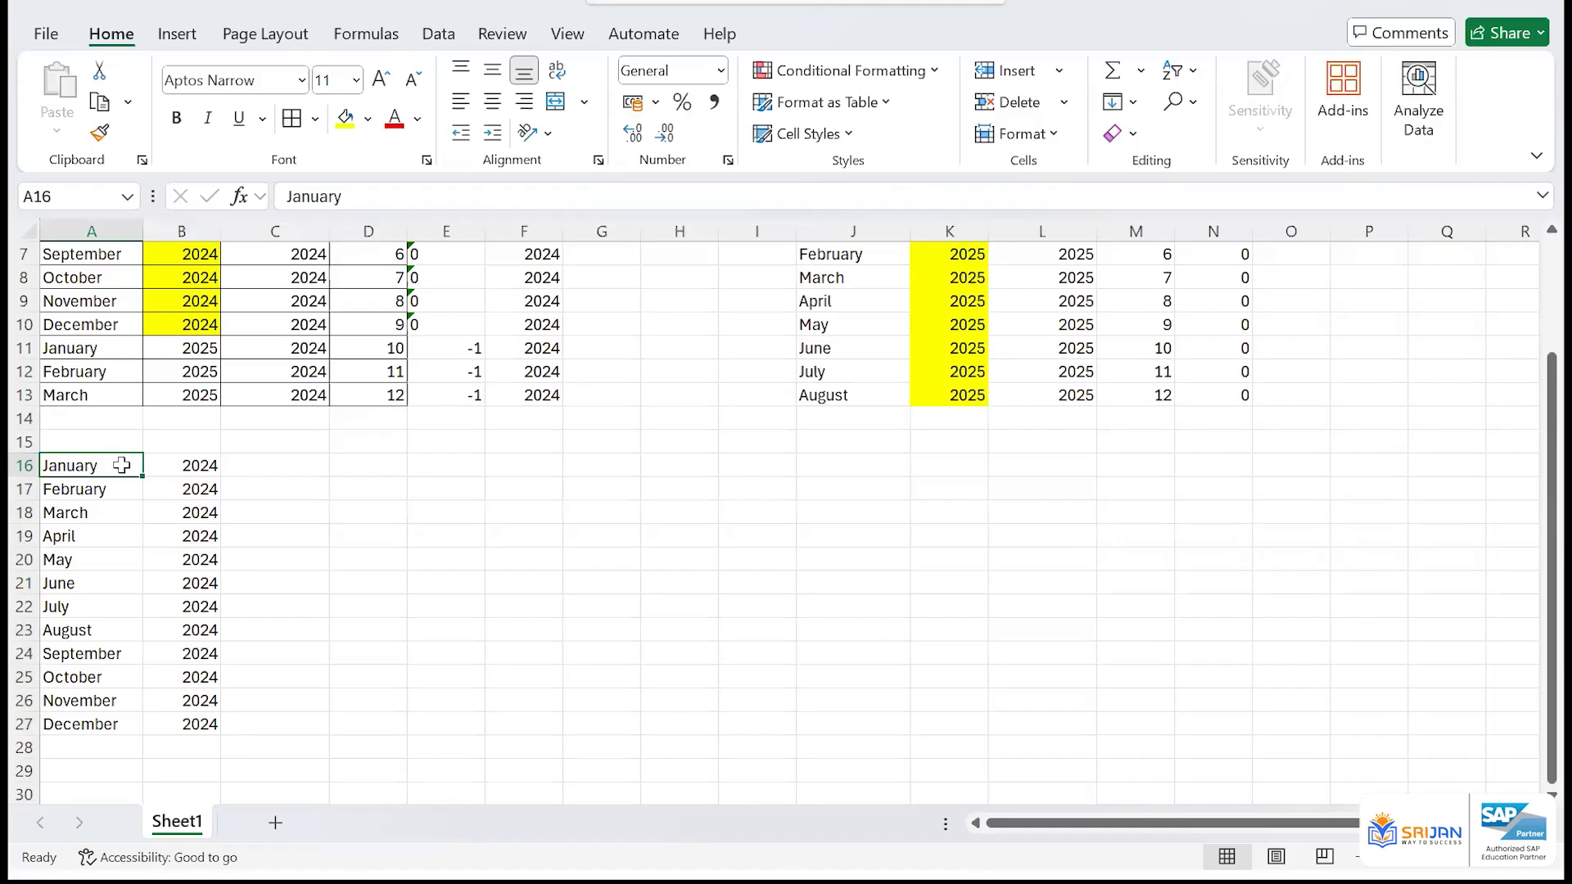
{"action": "left_click_drag", "start_coordinate": [246, 350], "coordinate": [278, 397]}
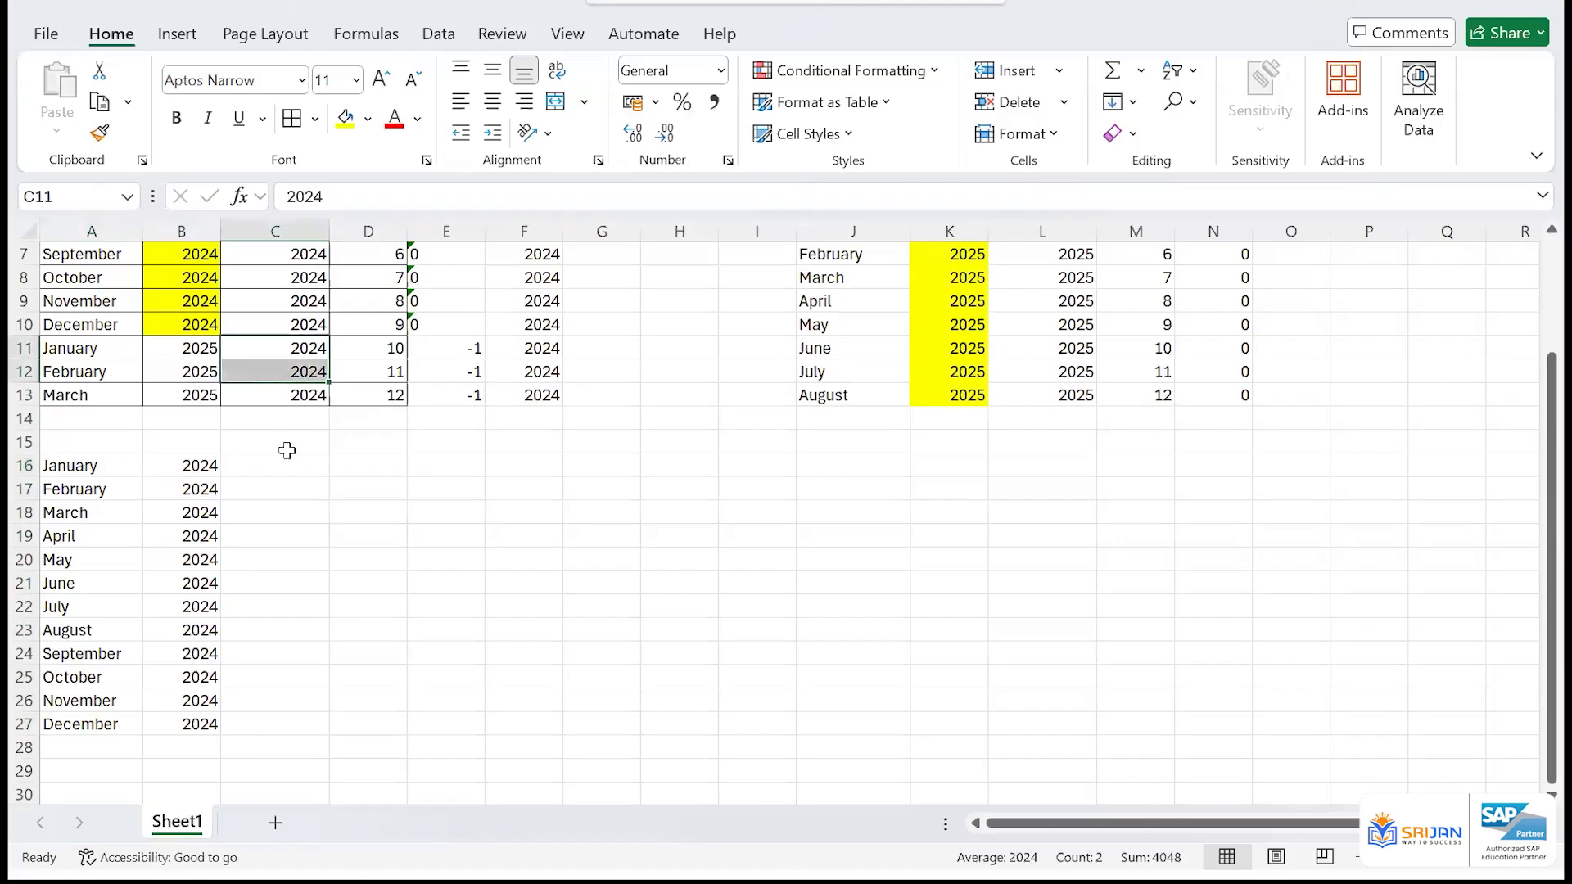
{"action": "left_click", "coordinate": [287, 450]}
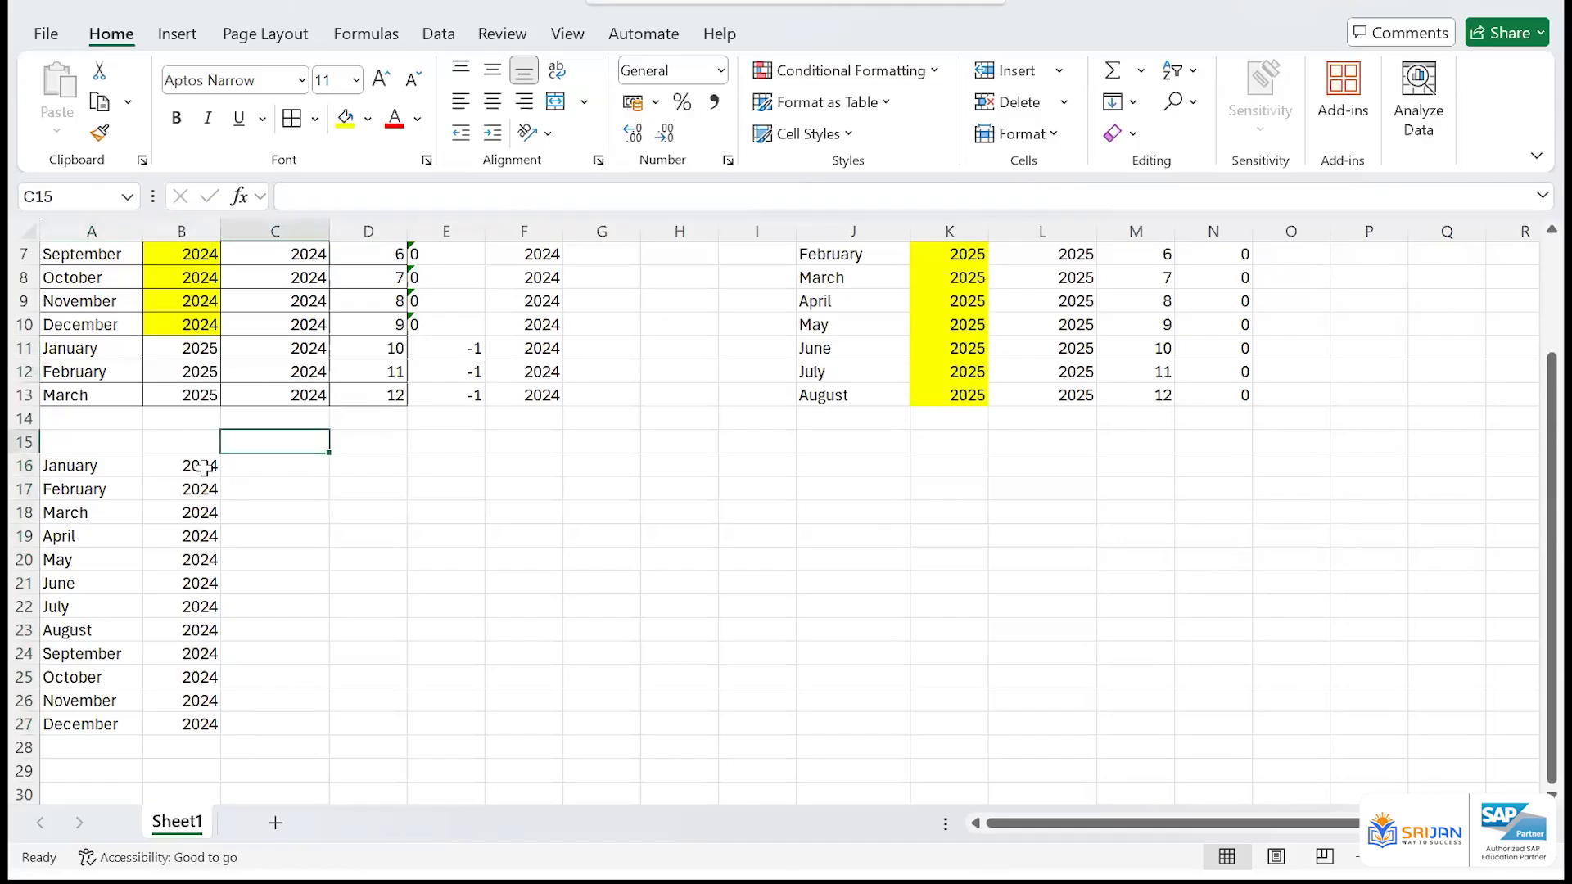
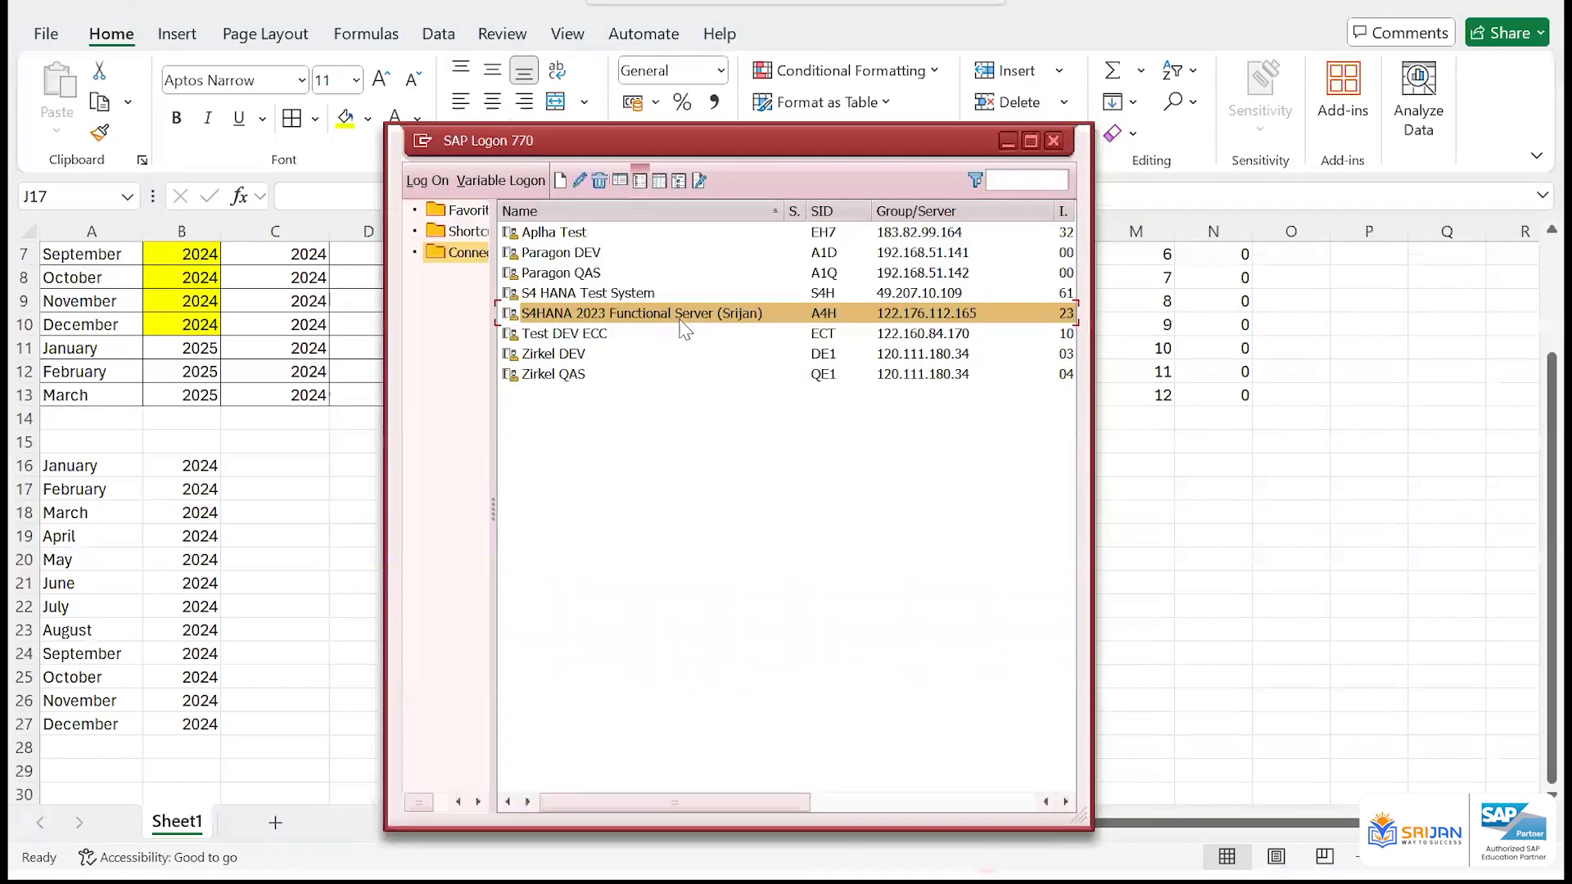
Switch to SAP Logon and log on to the S4HANA 2023 Functional Server (Srijan) with the user ID and account password
{"action": "double_click", "coordinate": [680, 321]}
{"action": "key", "text": "Down"}
{"action": "key", "text": "Down"}
{"action": "key", "text": "Return"}
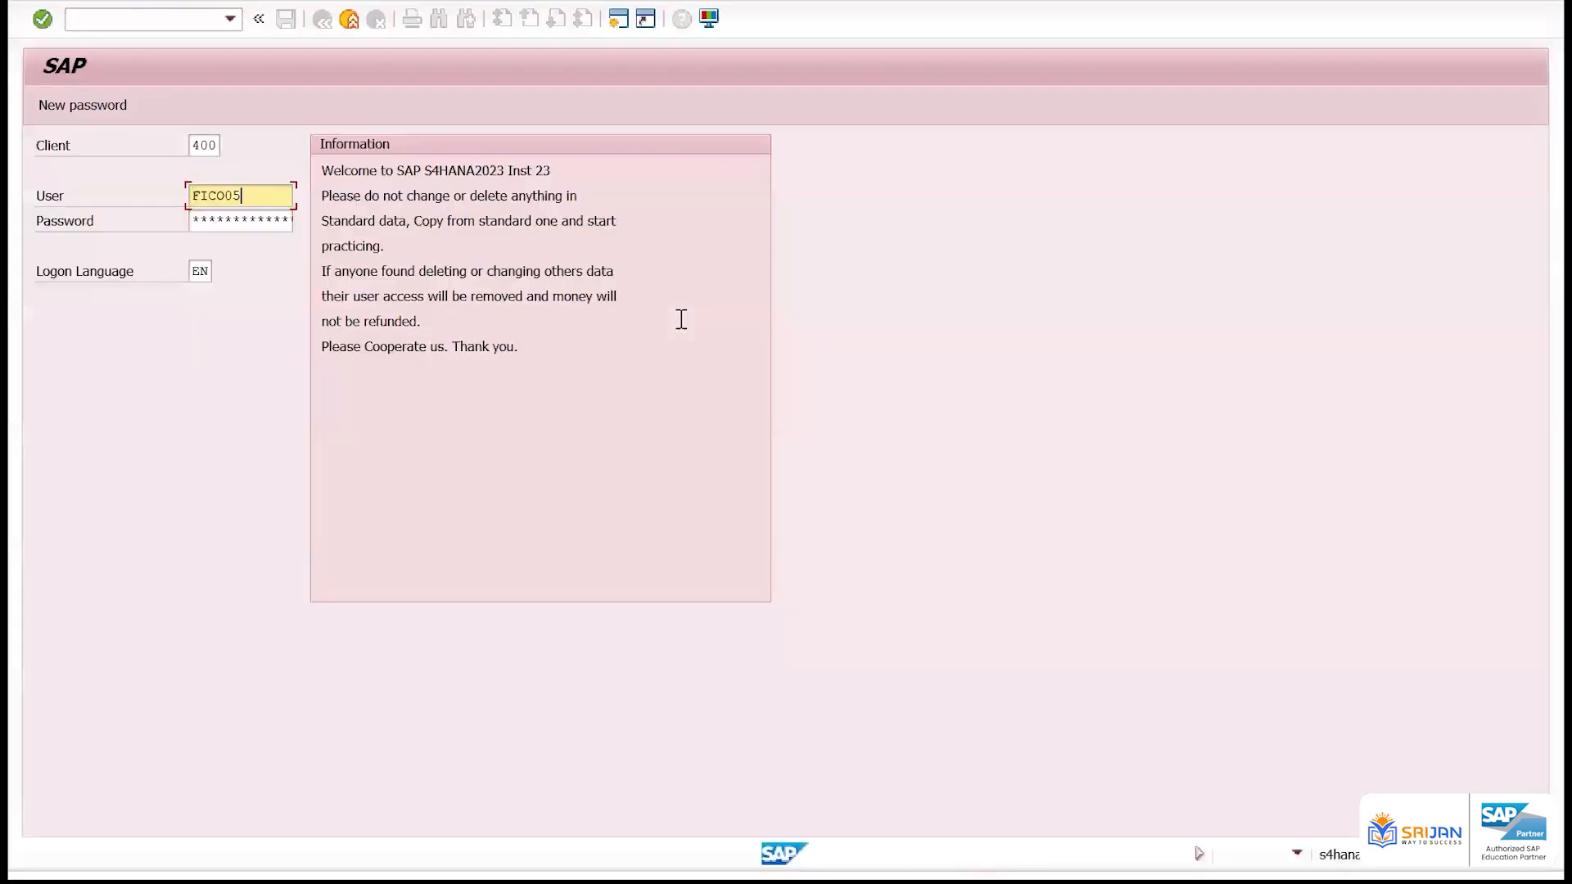
{"action": "key", "text": "Tab"}
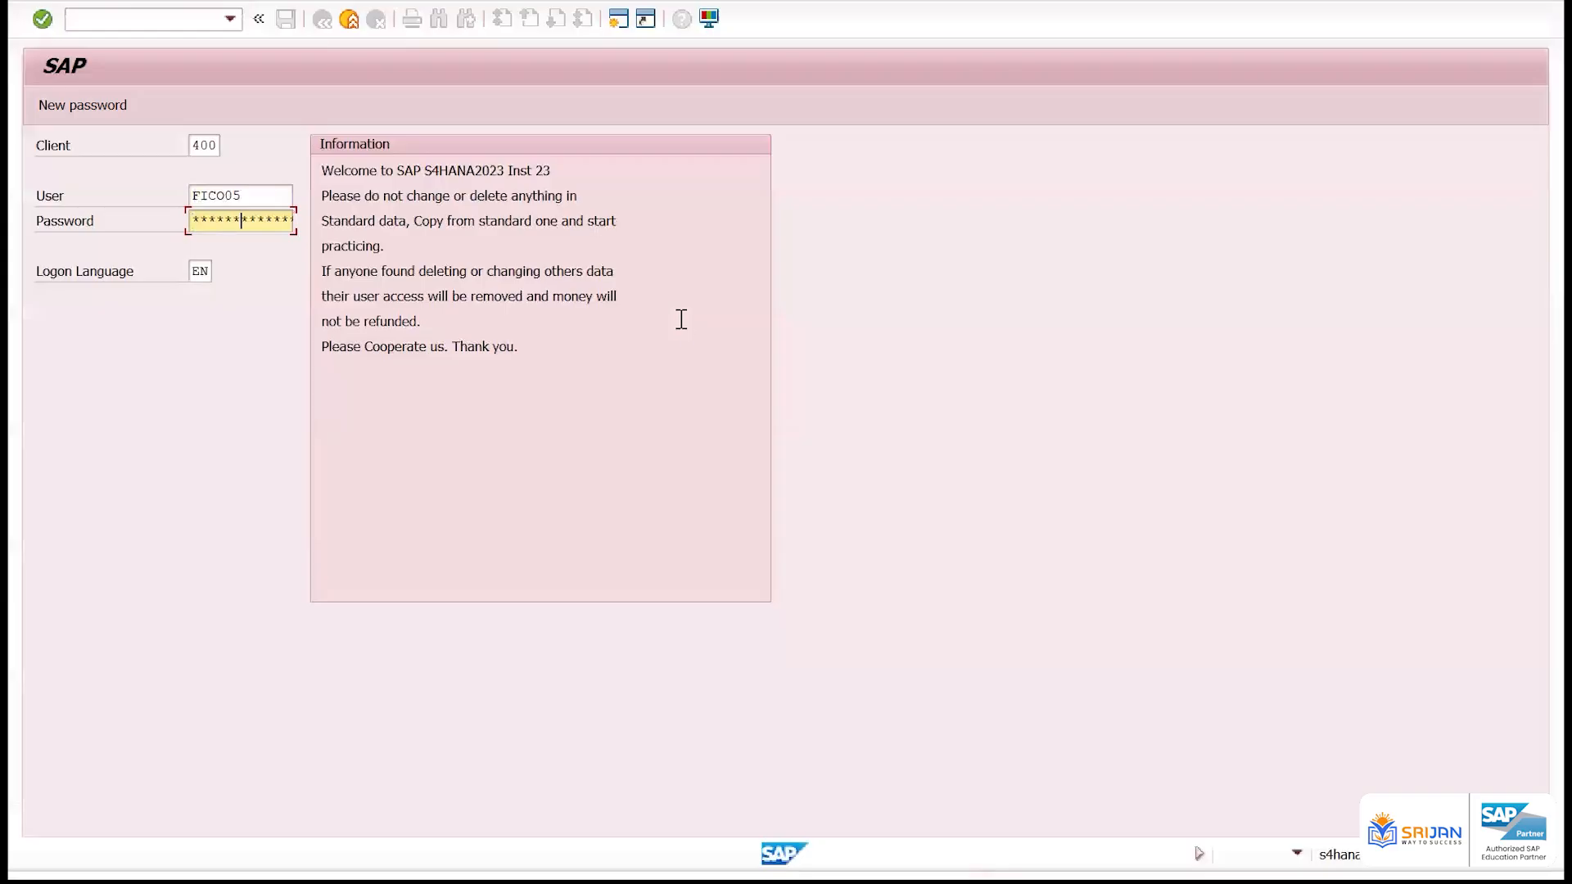
{"action": "key", "text": "Return"}
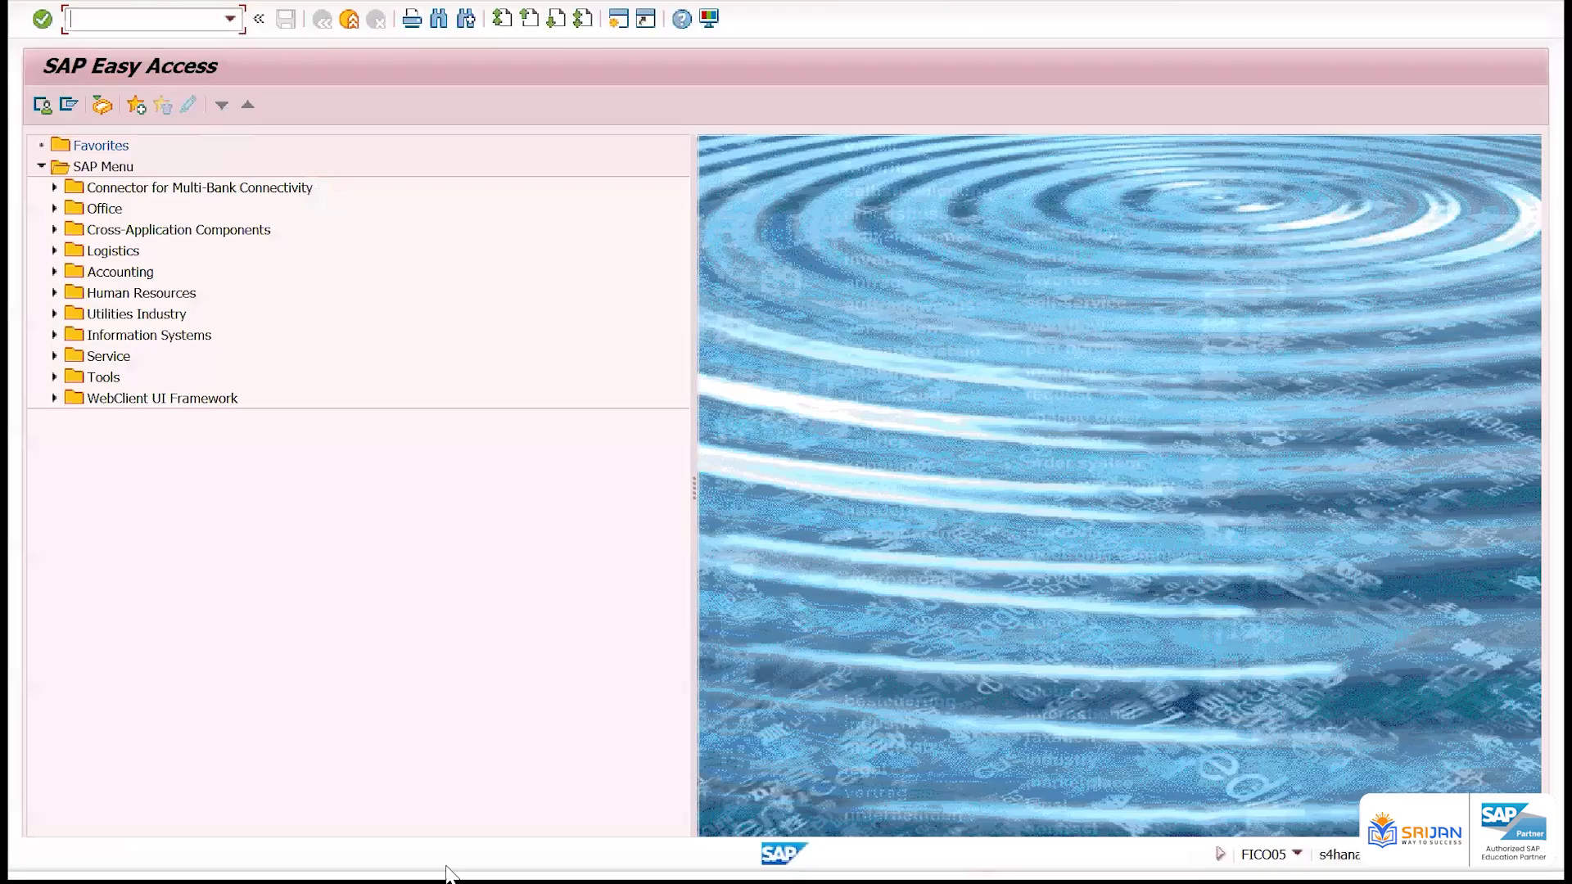
Open the fiscal year variants with transaction ob29, position the list at FY variant V3 and select its row
{"action": "type", "text": "ob29"}
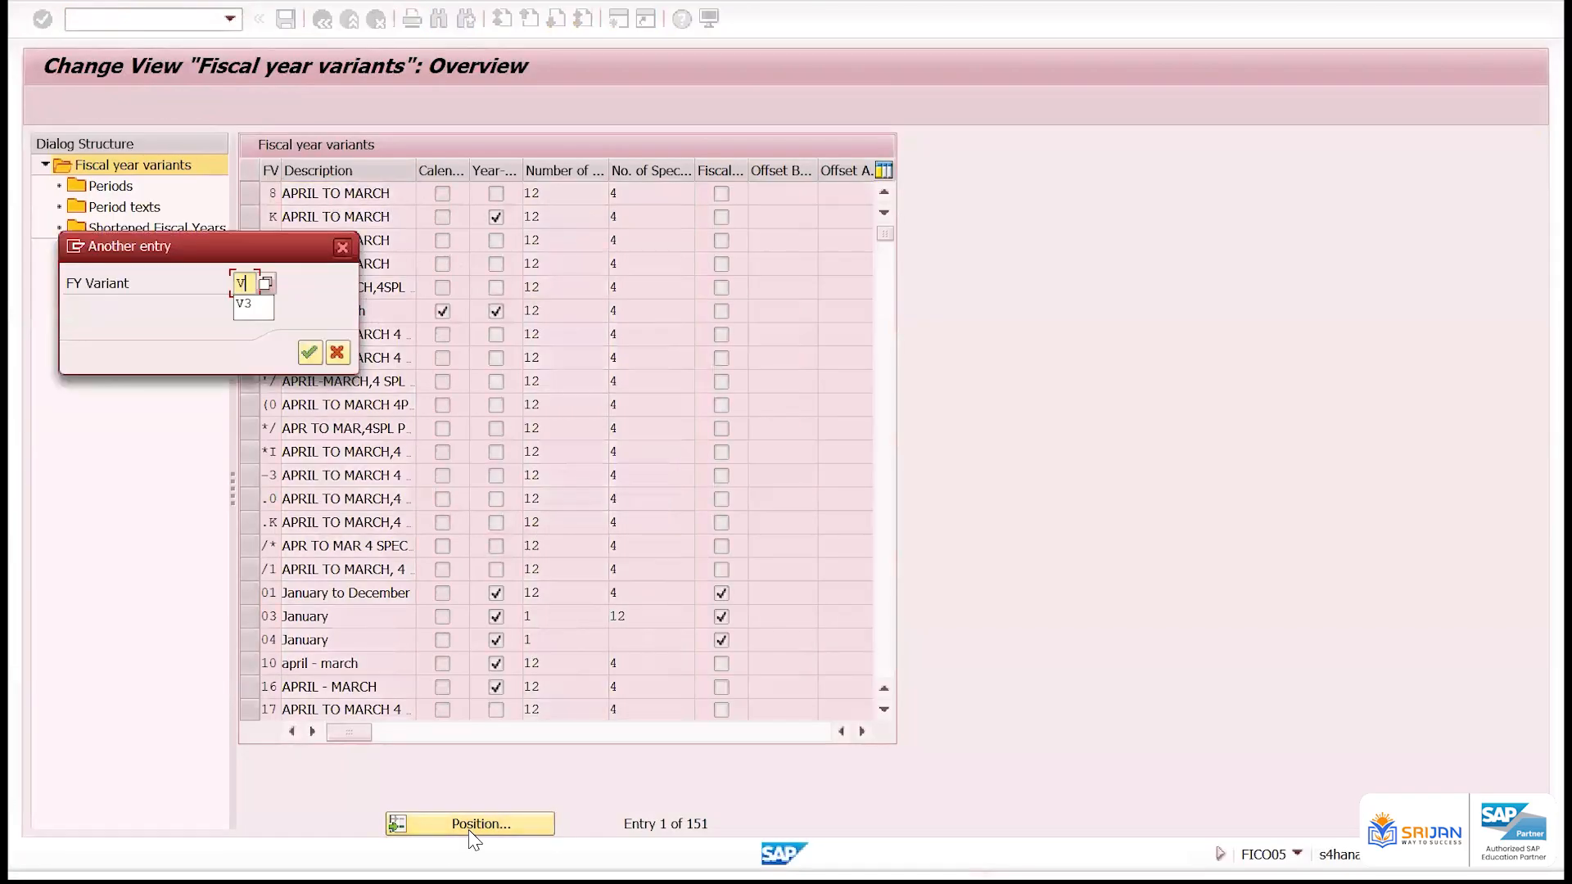
{"action": "key", "text": "Return"}
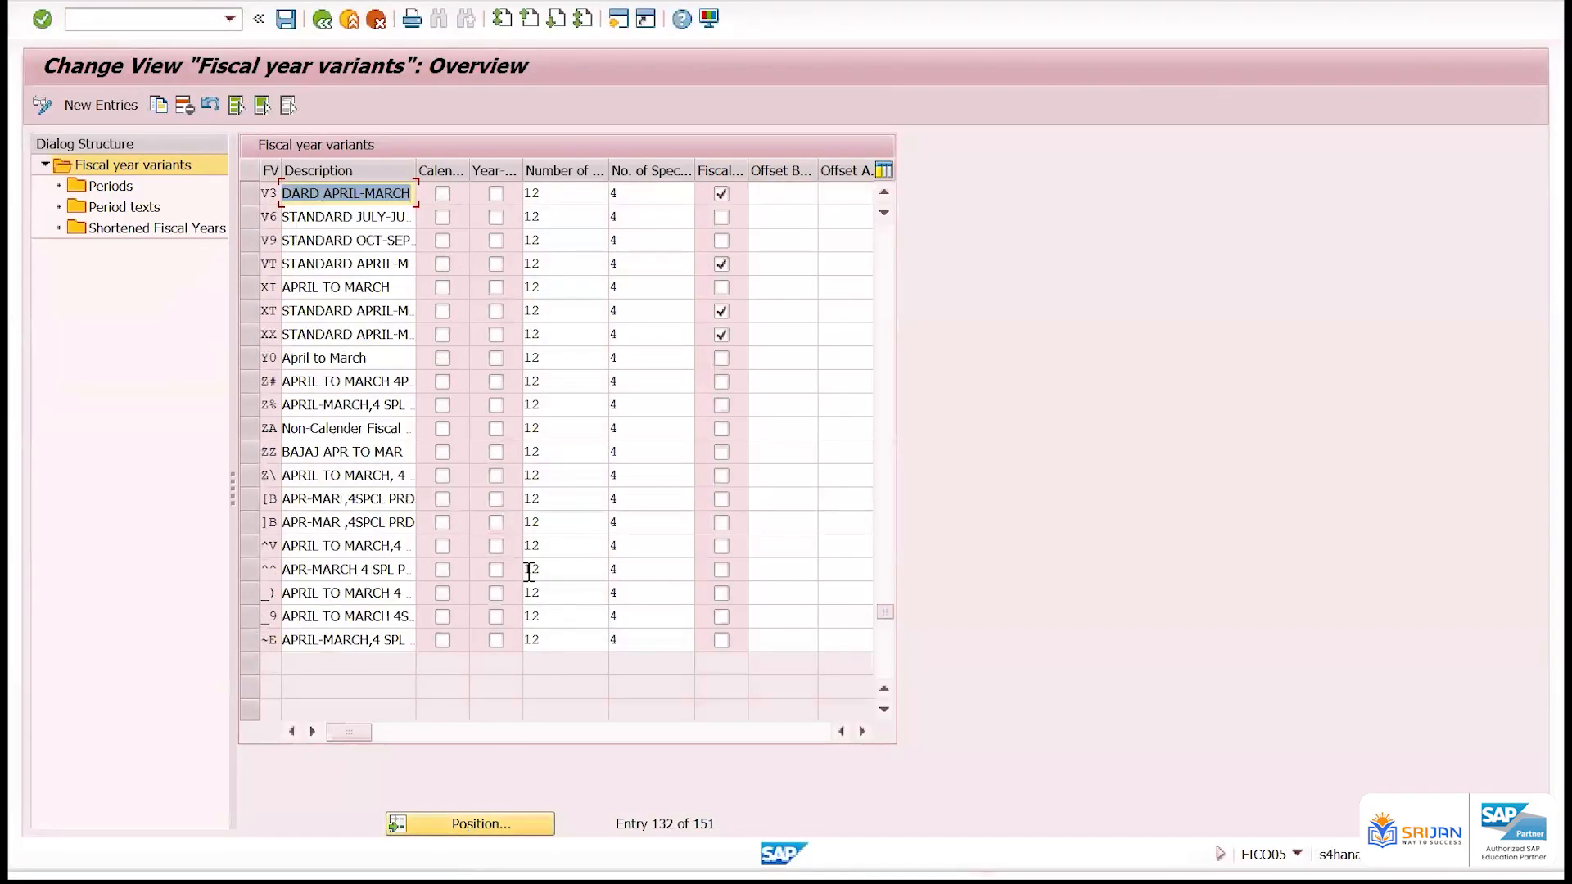
{"action": "left_click", "coordinate": [250, 194]}
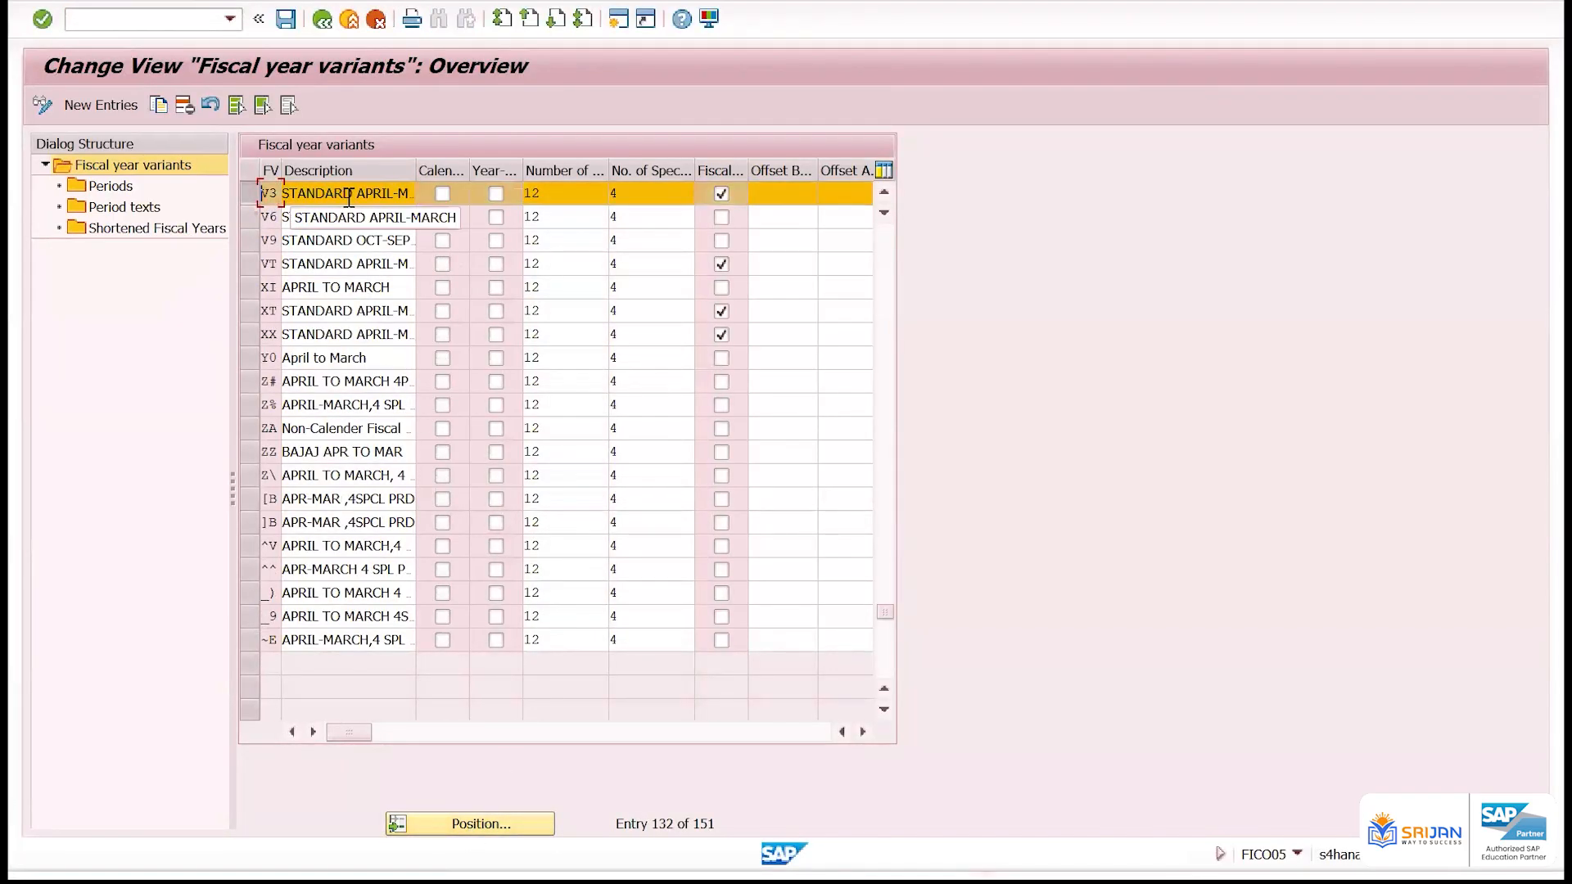
Try 2, 1 and 9 as the number of special periods for variant V3, finishing with 4
{"action": "double_click", "coordinate": [543, 196]}
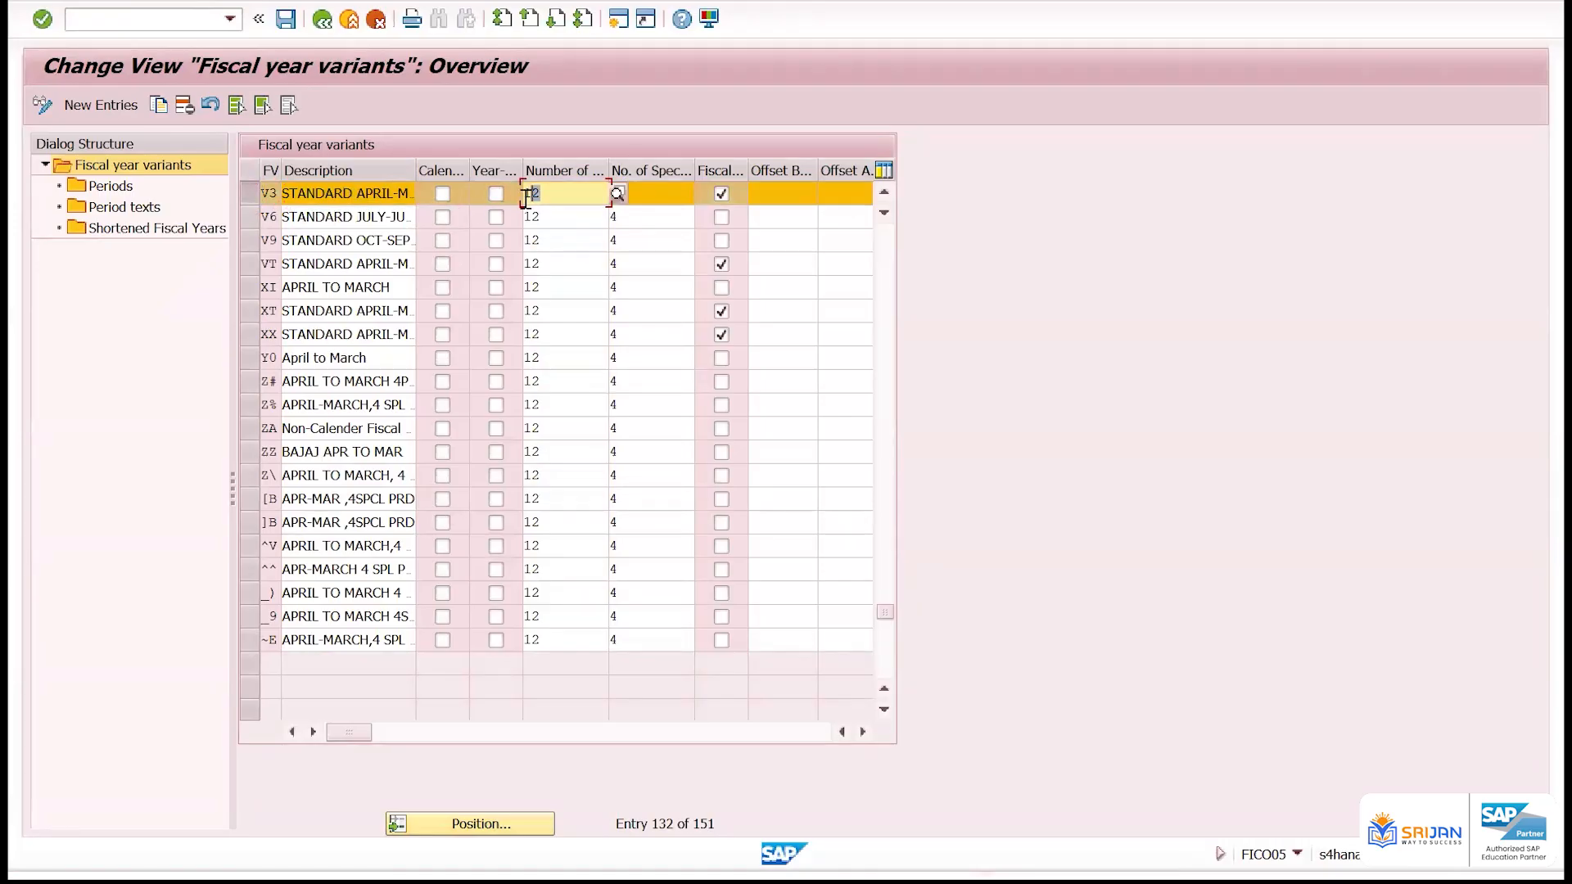
{"action": "double_click", "coordinate": [647, 195]}
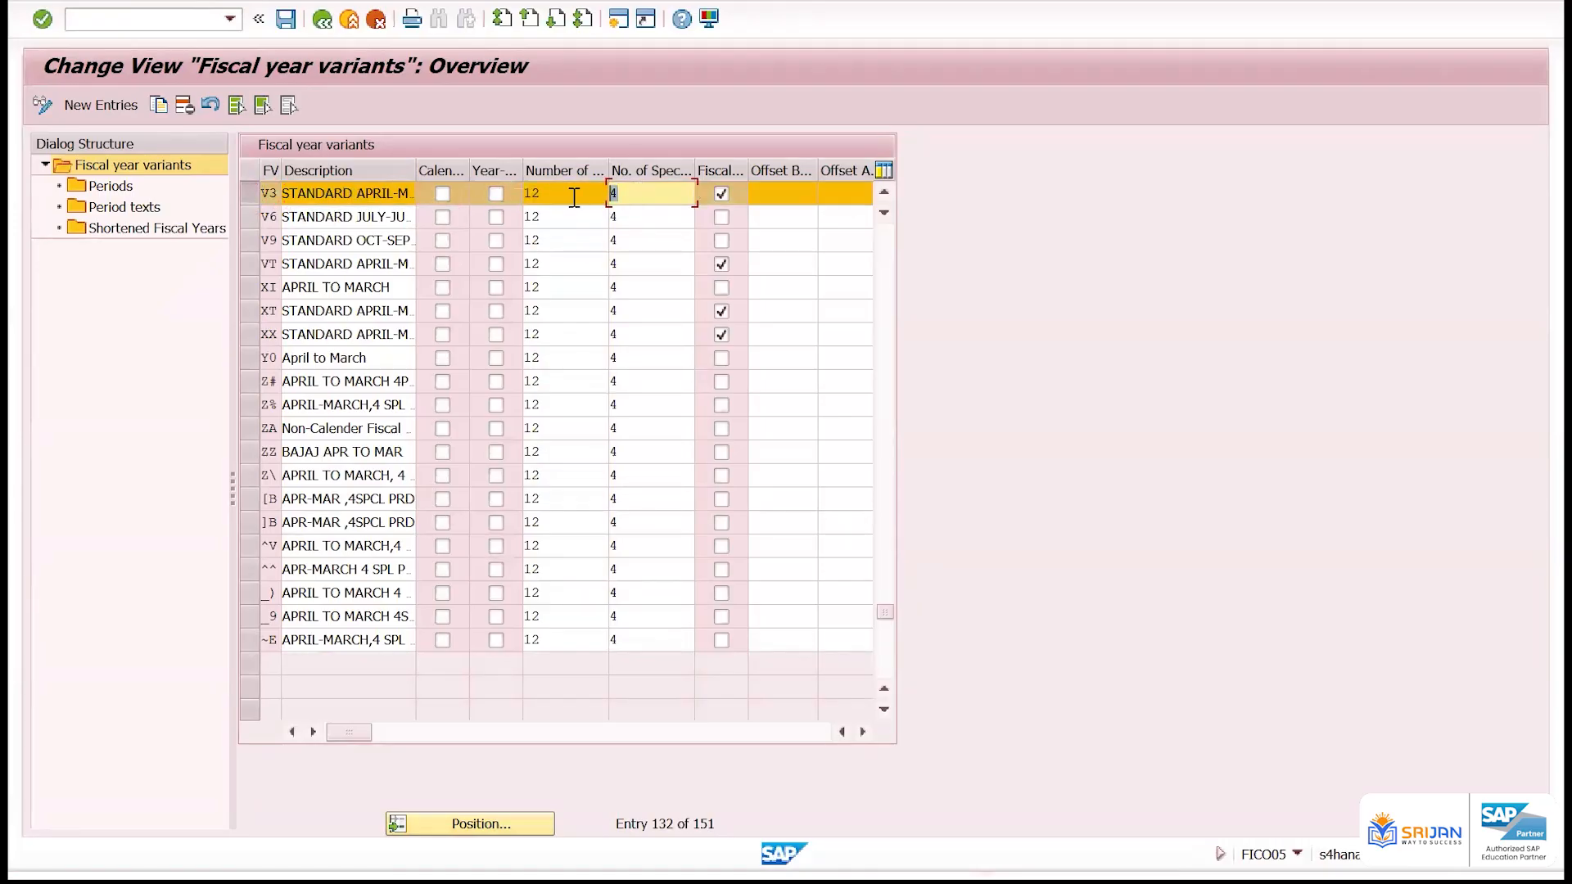
{"action": "type", "text": "2"}
{"action": "key", "text": "BackSpace"}
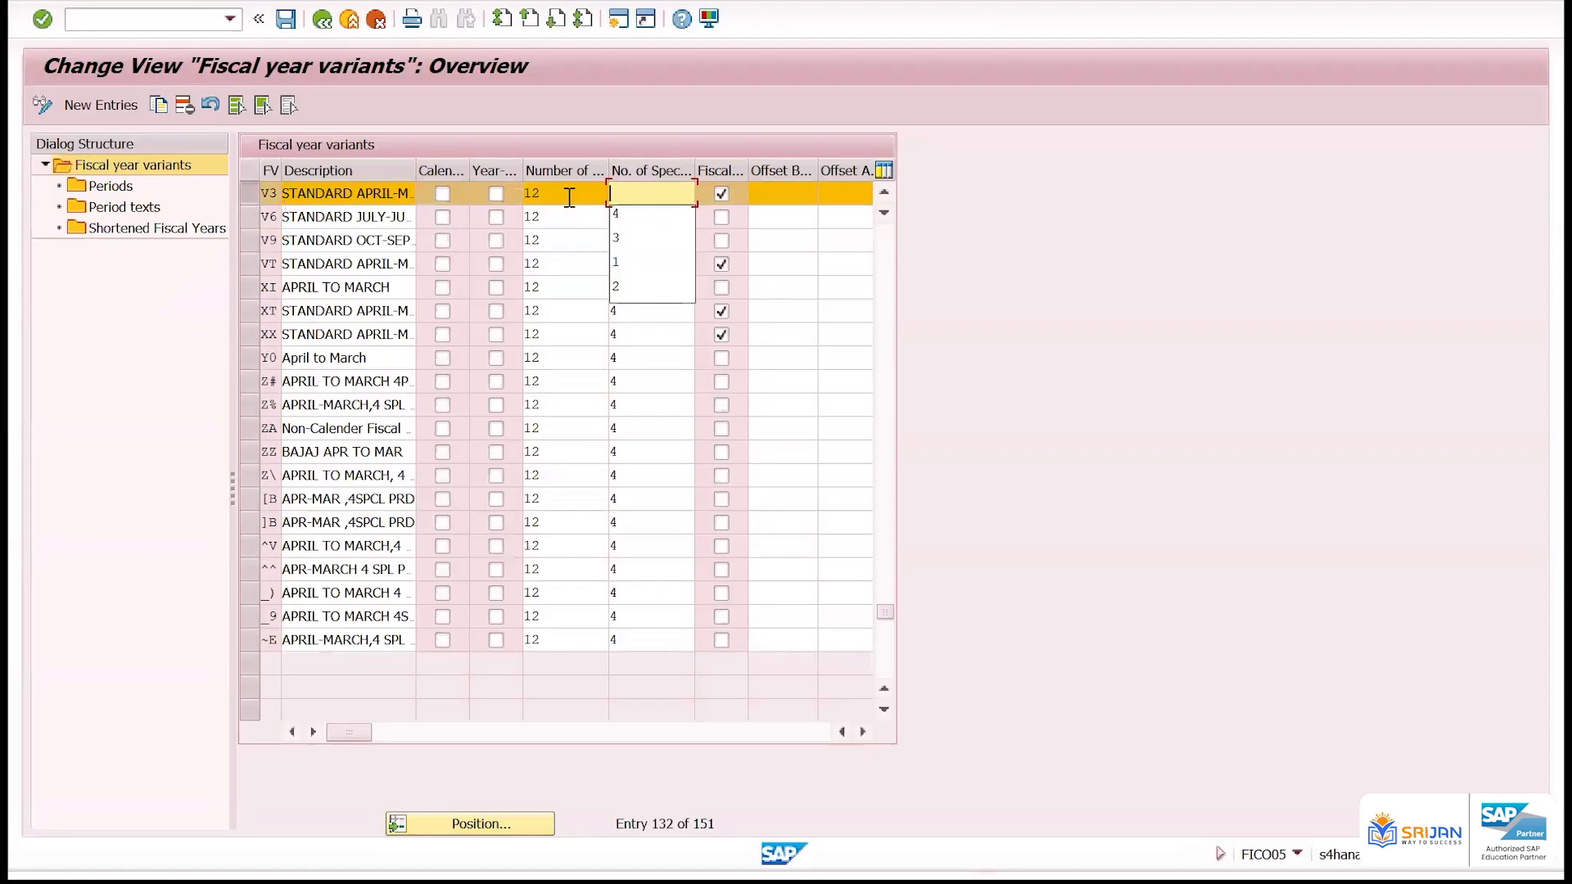
{"action": "type", "text": "1"}
{"action": "key", "text": "BackSpace"}
{"action": "type", "text": "4"}
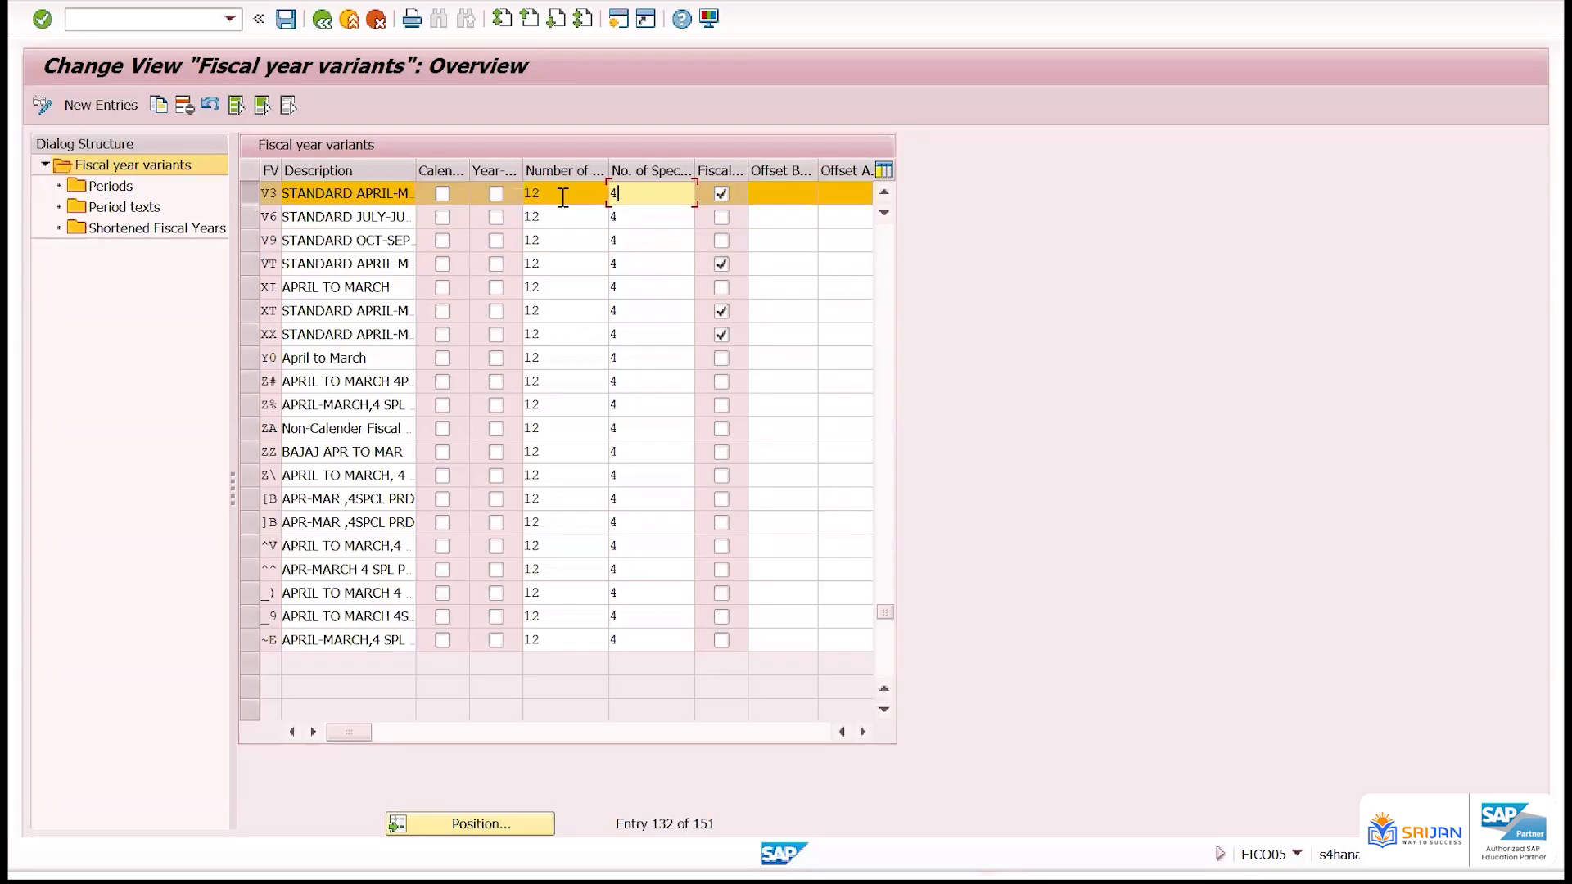
{"action": "key", "text": "BackSpace"}
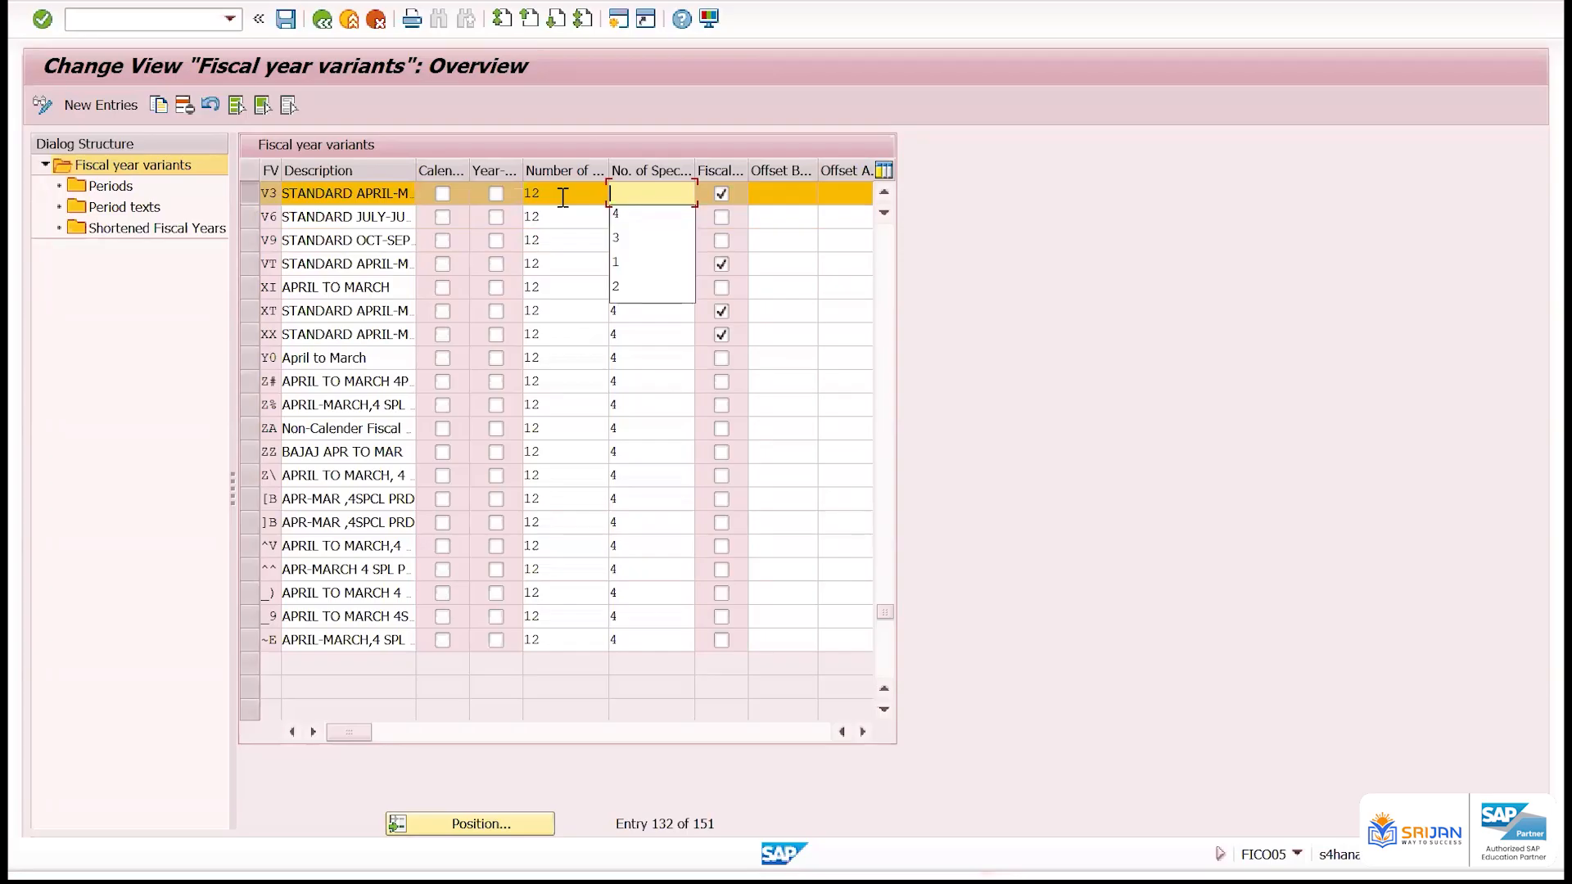
{"action": "type", "text": "9"}
{"action": "key", "text": "BackSpace"}
{"action": "type", "text": "4"}
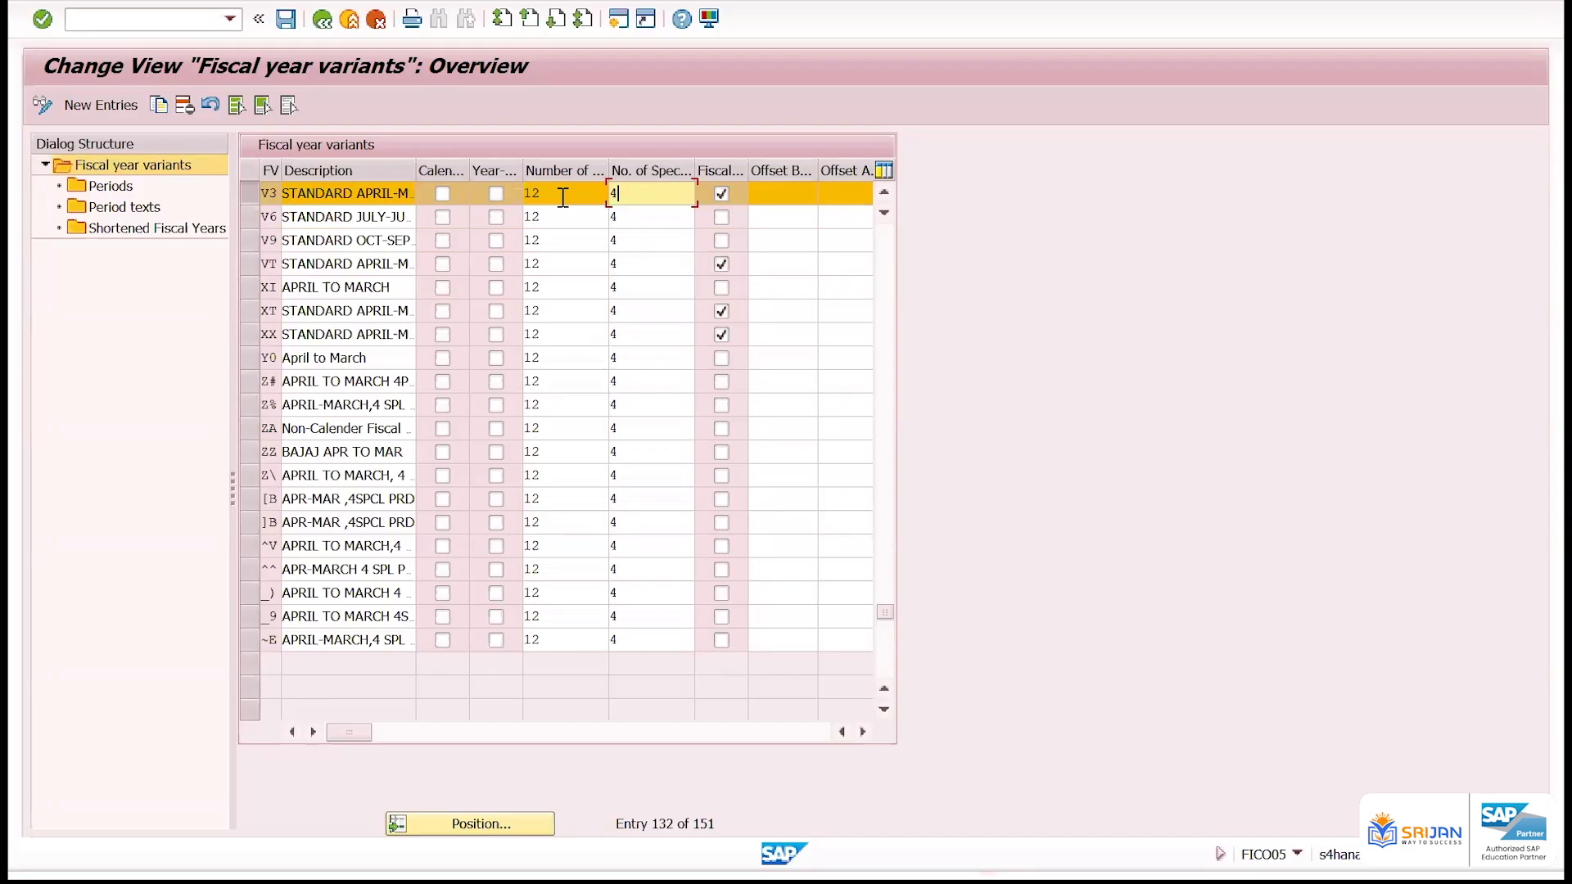
{"action": "key", "text": "Return"}
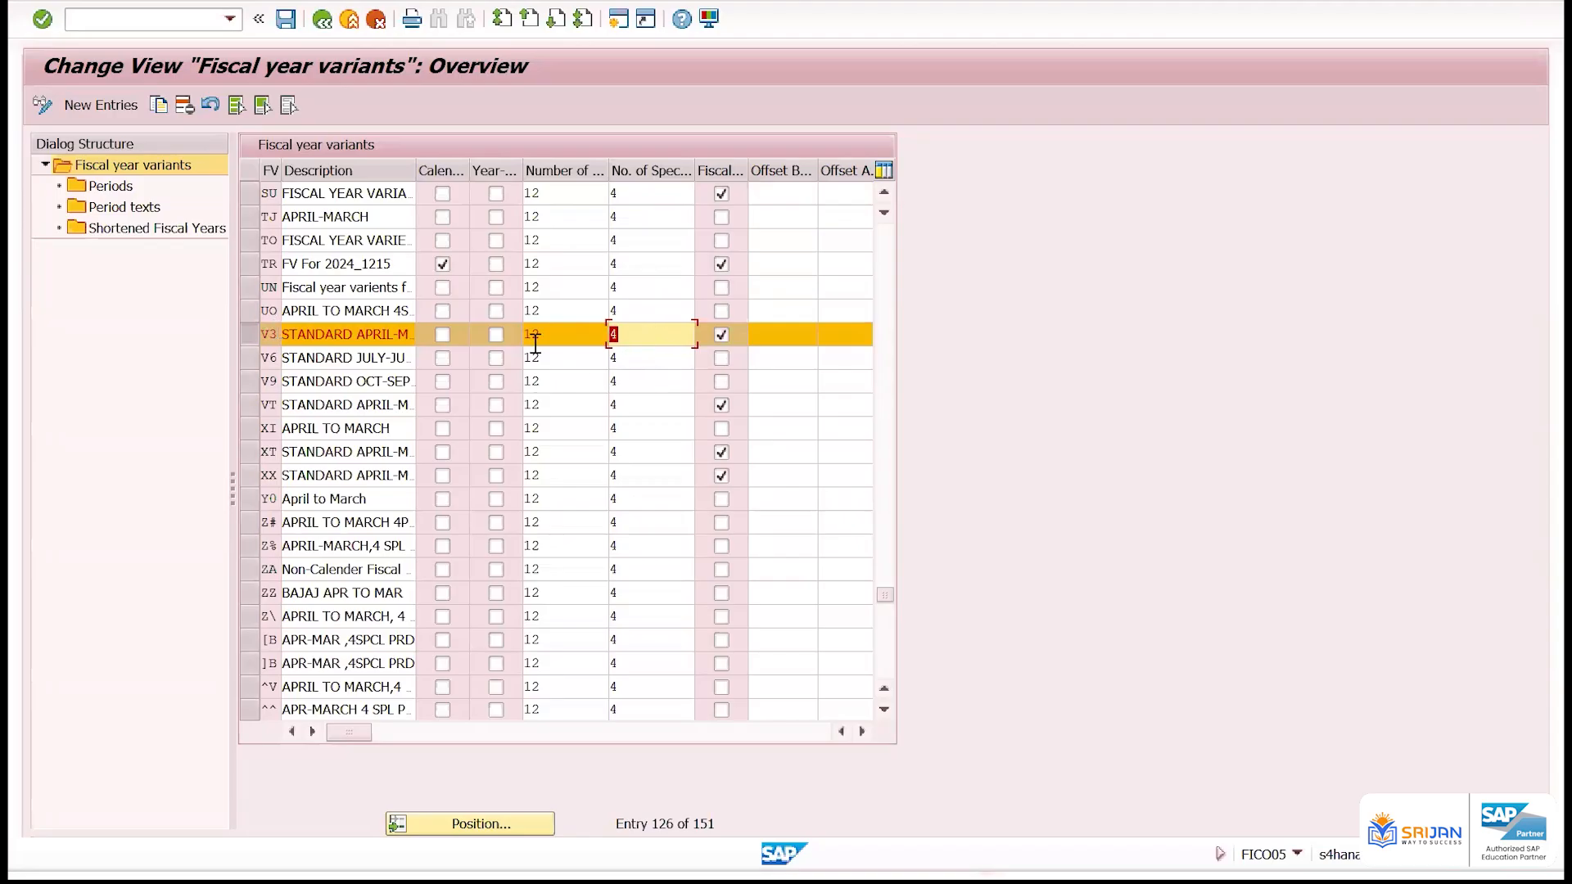
Set the number of special periods for variant V3 to 1 and save it under the proposed customizing request
{"action": "type", "text": "1"}
{"action": "key", "text": "ctrl+s"}
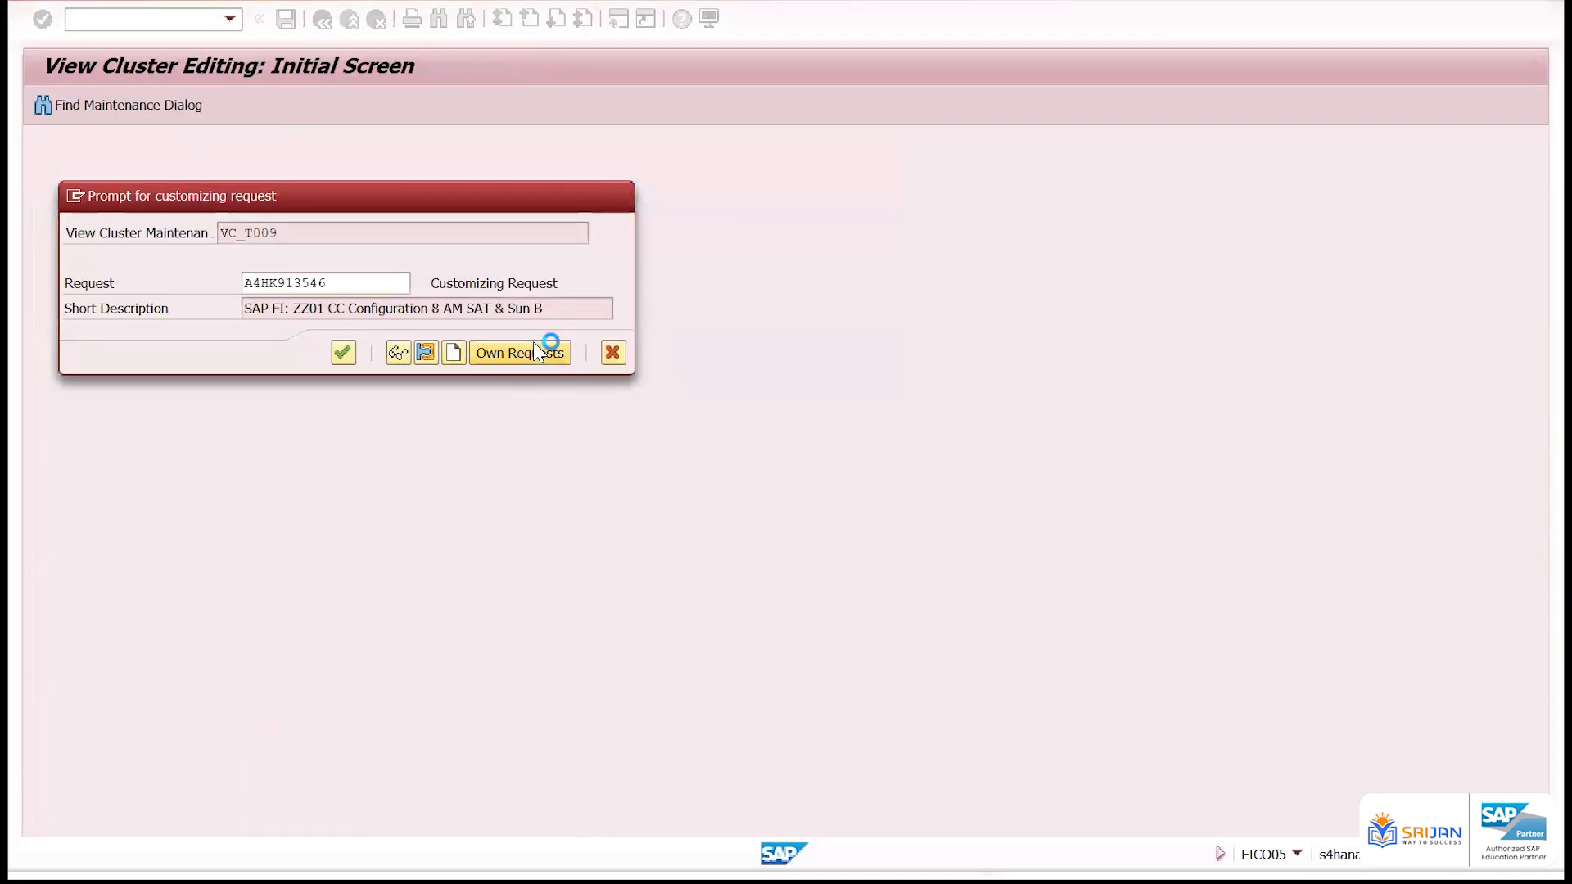
{"action": "key", "text": "Return"}
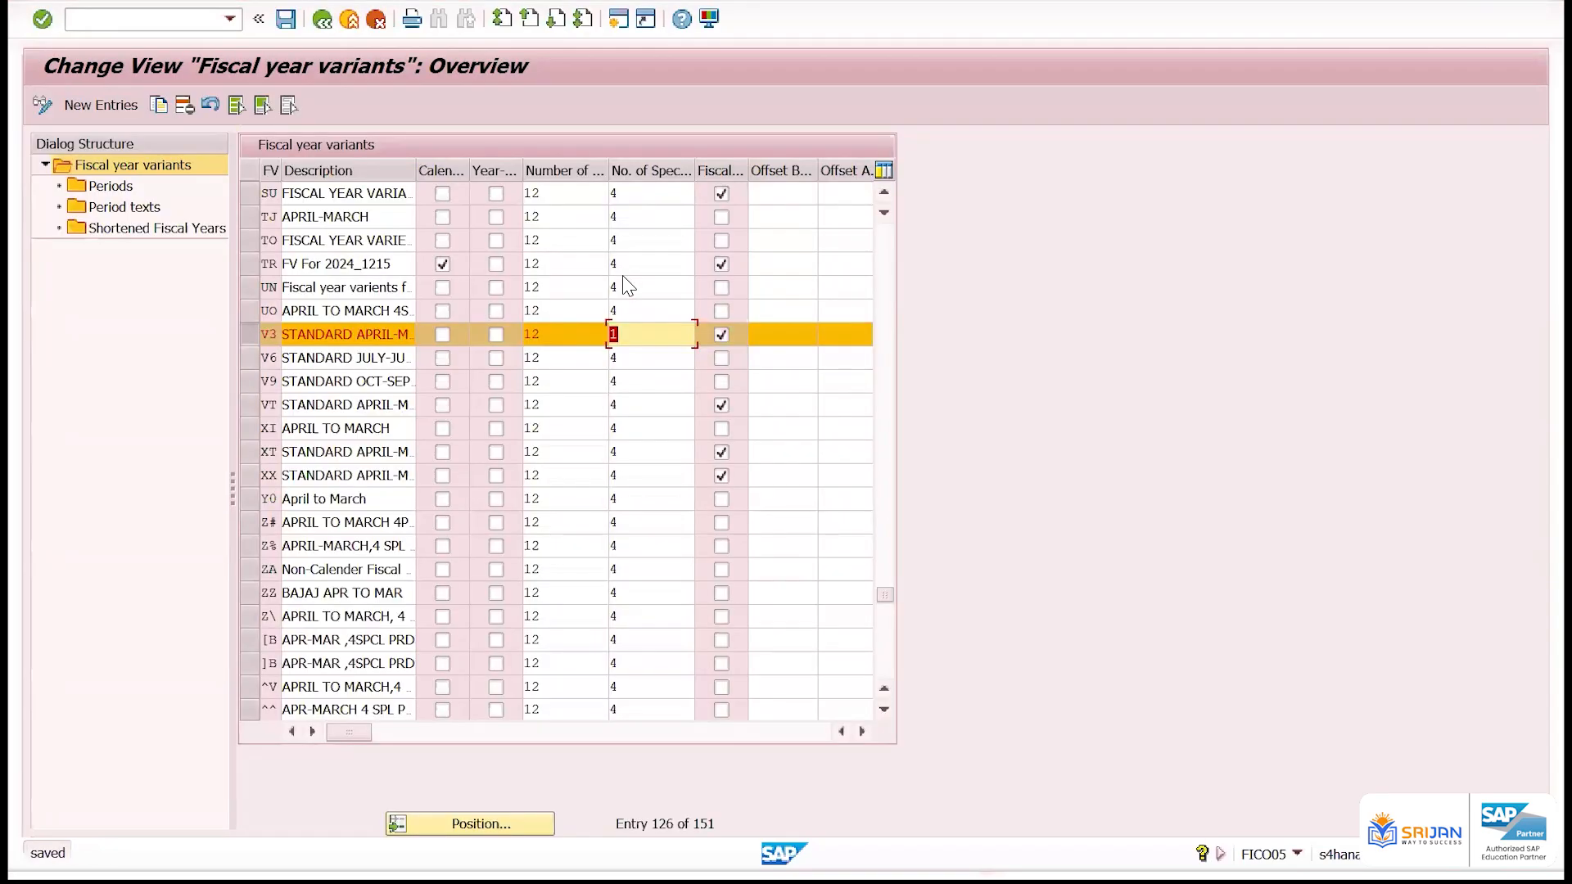
Set the number of special periods for variant V3 back to 4
{"action": "left_click", "coordinate": [646, 342]}
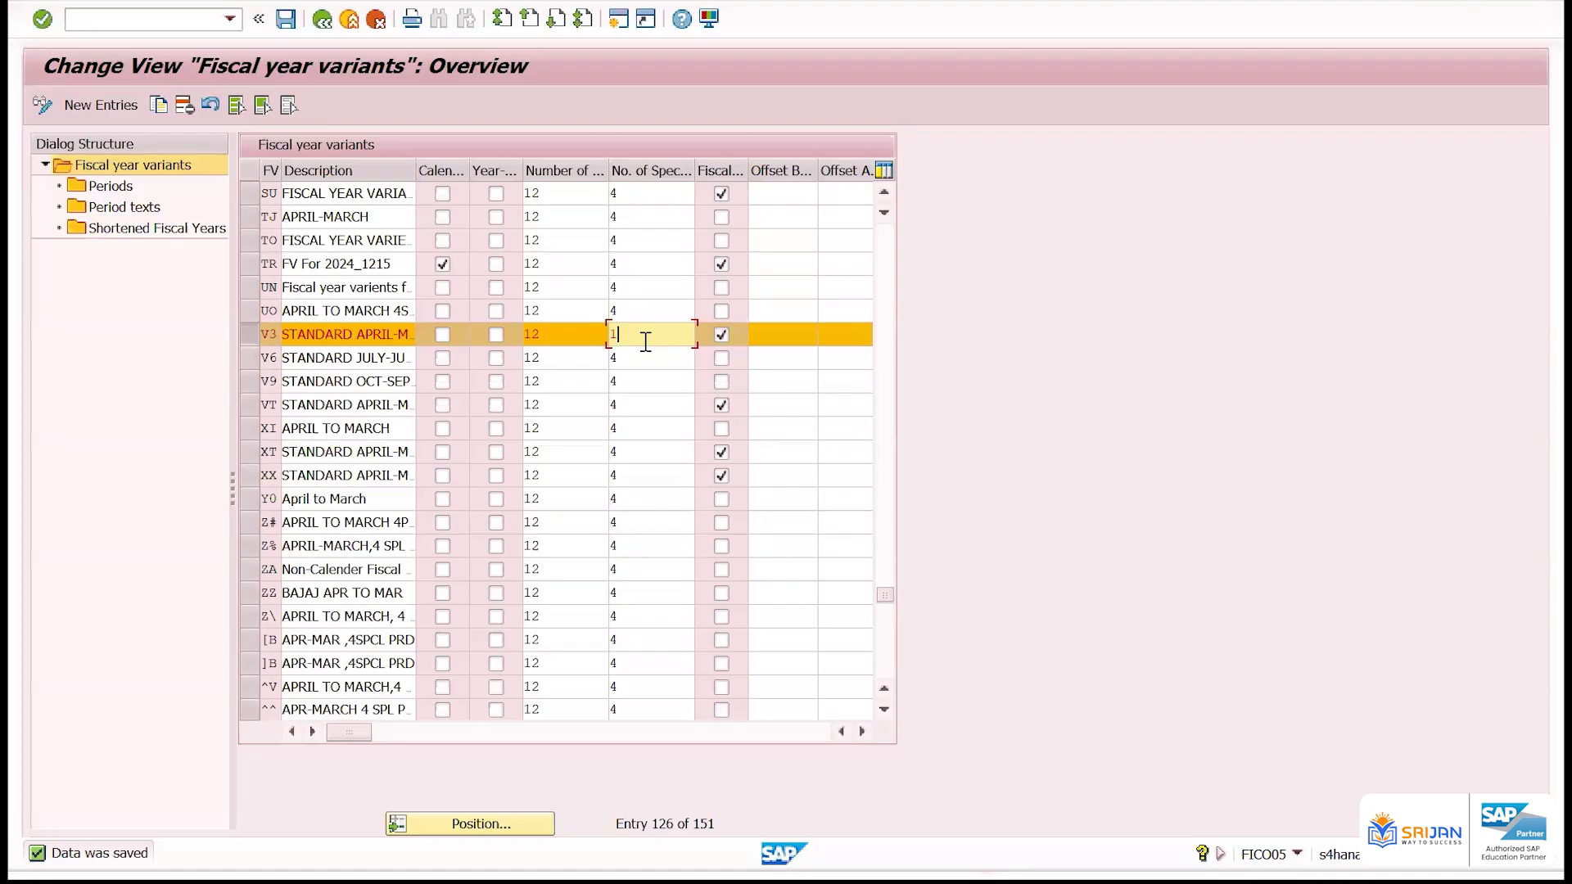
{"action": "key", "text": "BackSpace"}
{"action": "type", "text": "4"}
{"action": "double_click", "coordinate": [645, 341]}
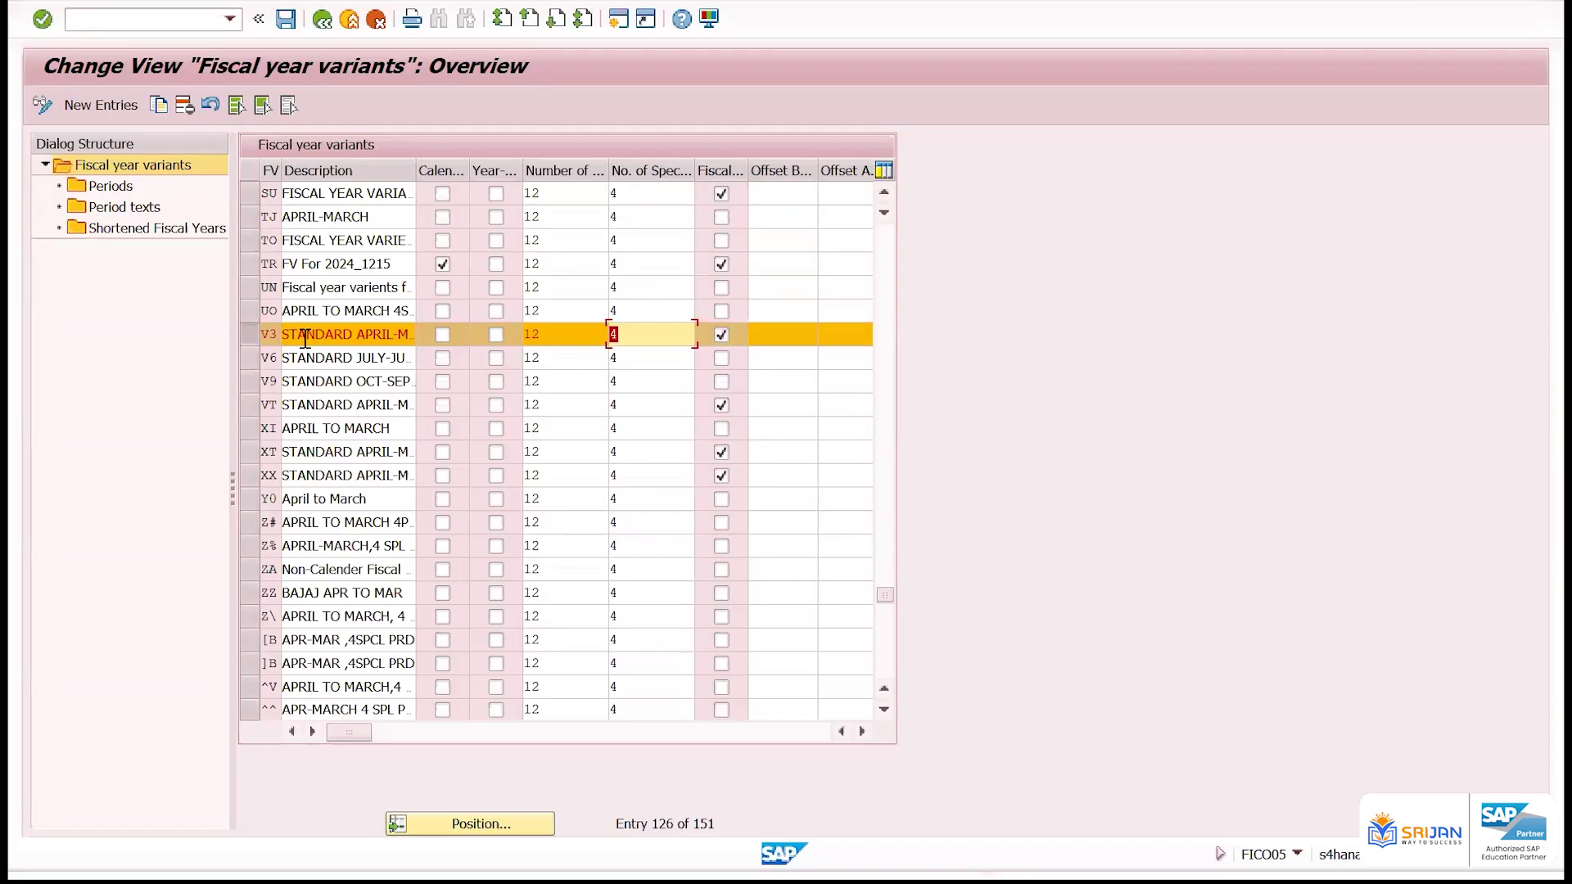
Open the periods of variant V3 and examine the period for month 4 and the year shift for month 1
{"action": "double_click", "coordinate": [115, 187]}
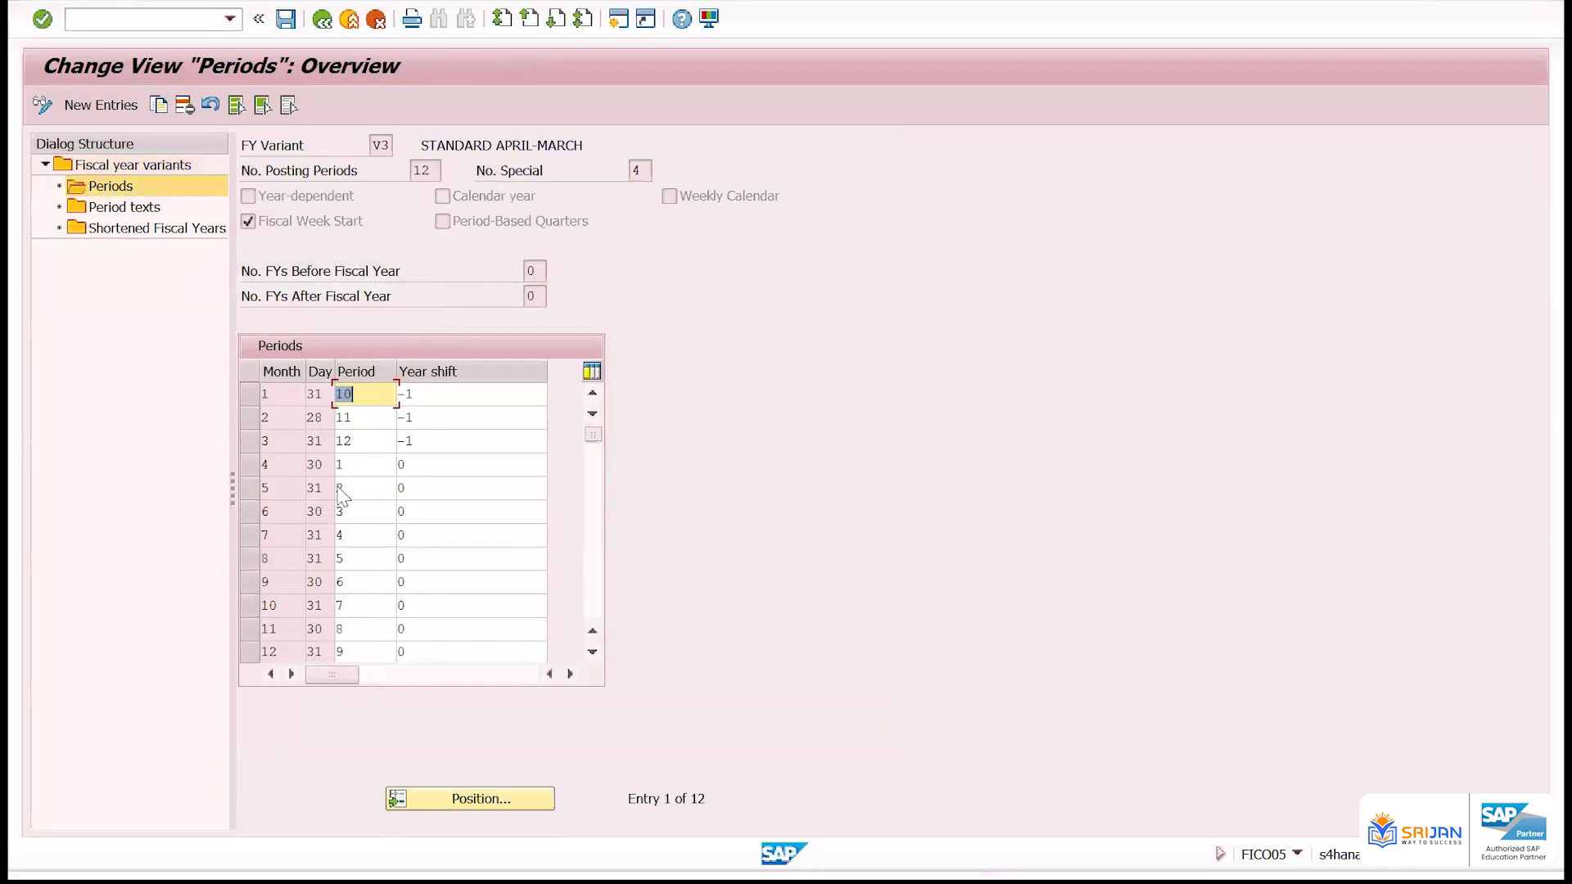
{"action": "left_click", "coordinate": [269, 467]}
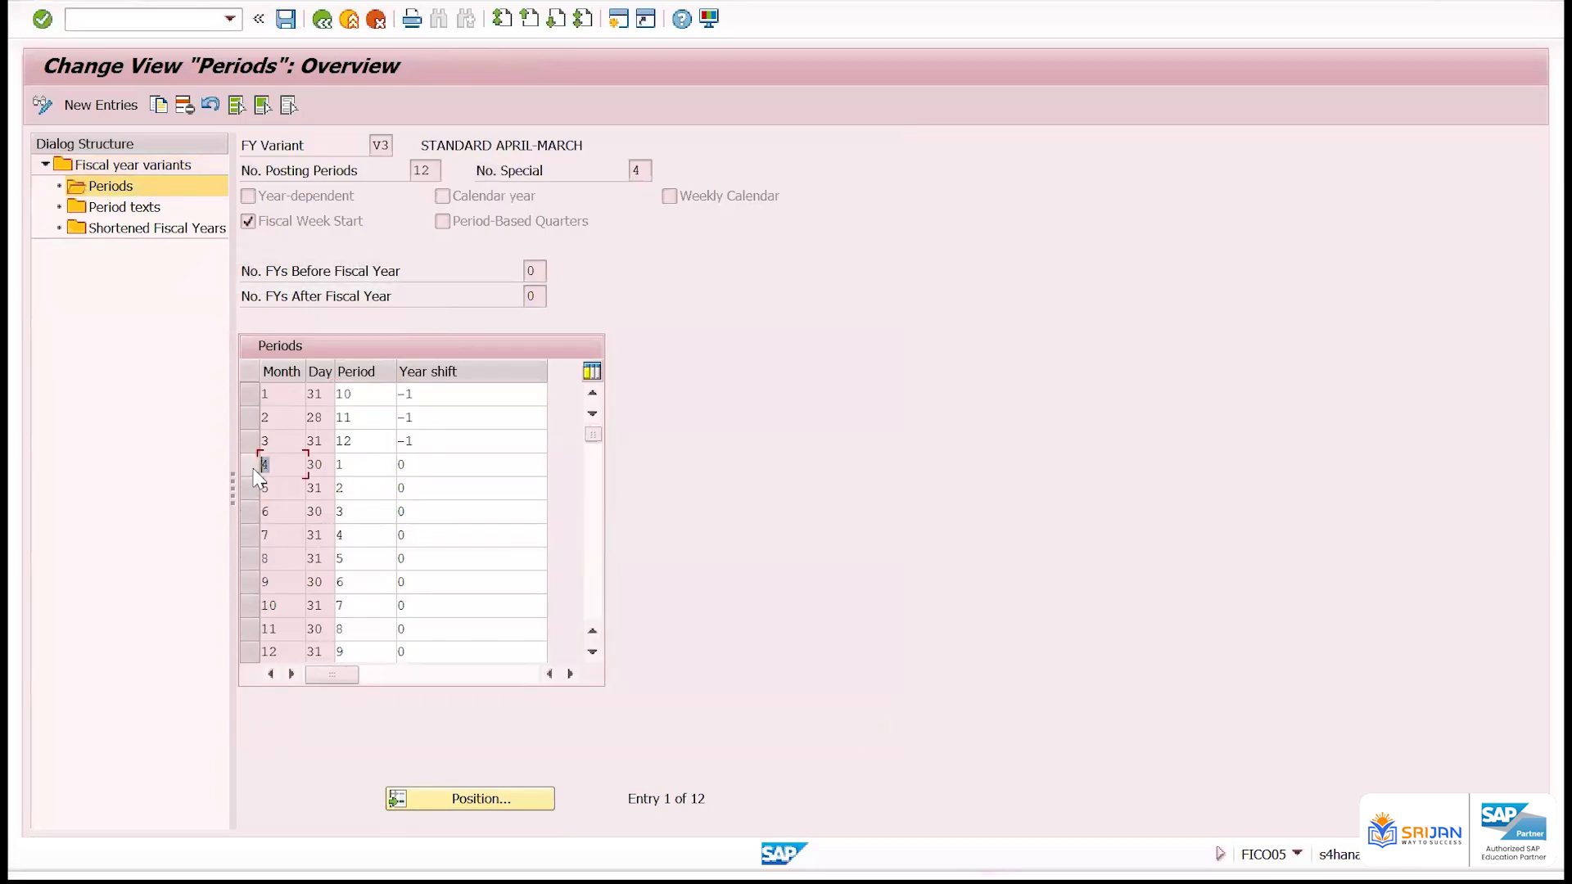
{"action": "left_click", "coordinate": [246, 465]}
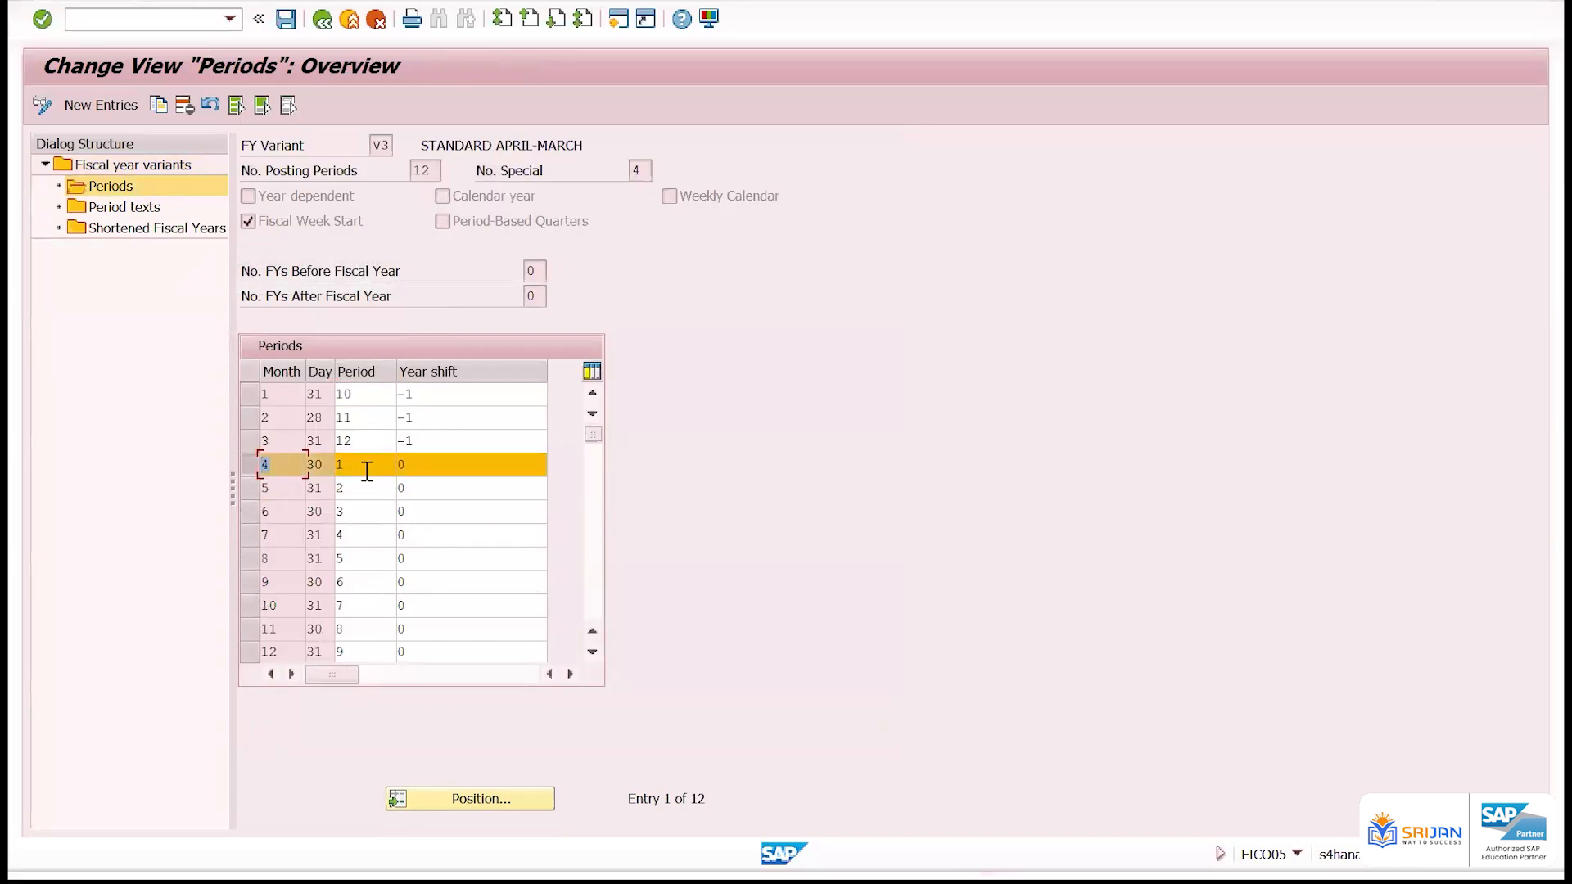
{"action": "key", "text": "Tab"}
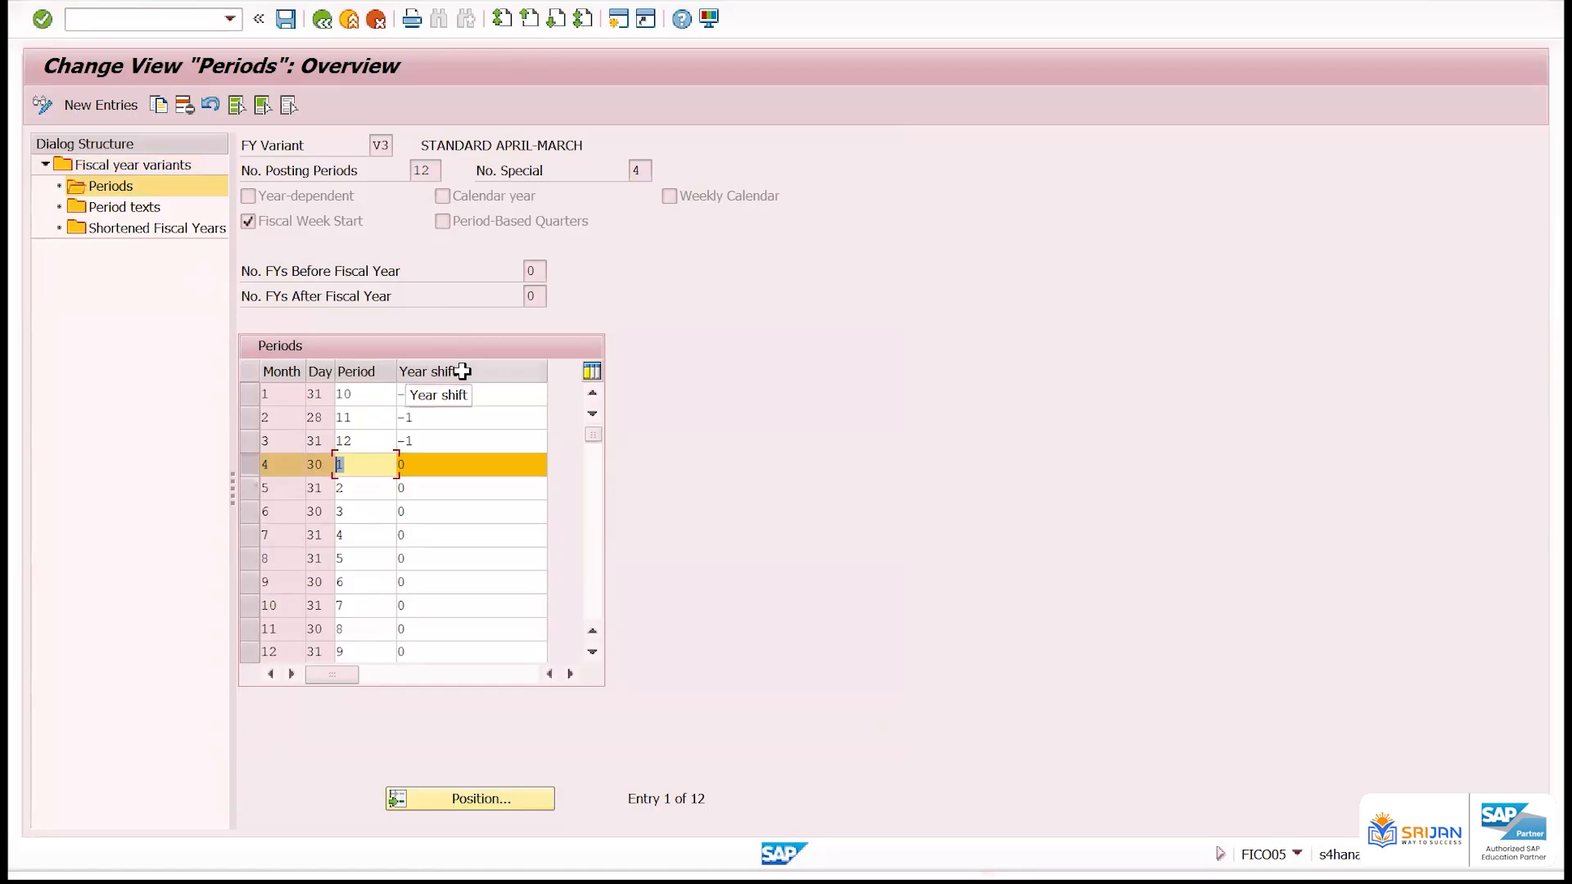
{"action": "left_click", "coordinate": [399, 393]}
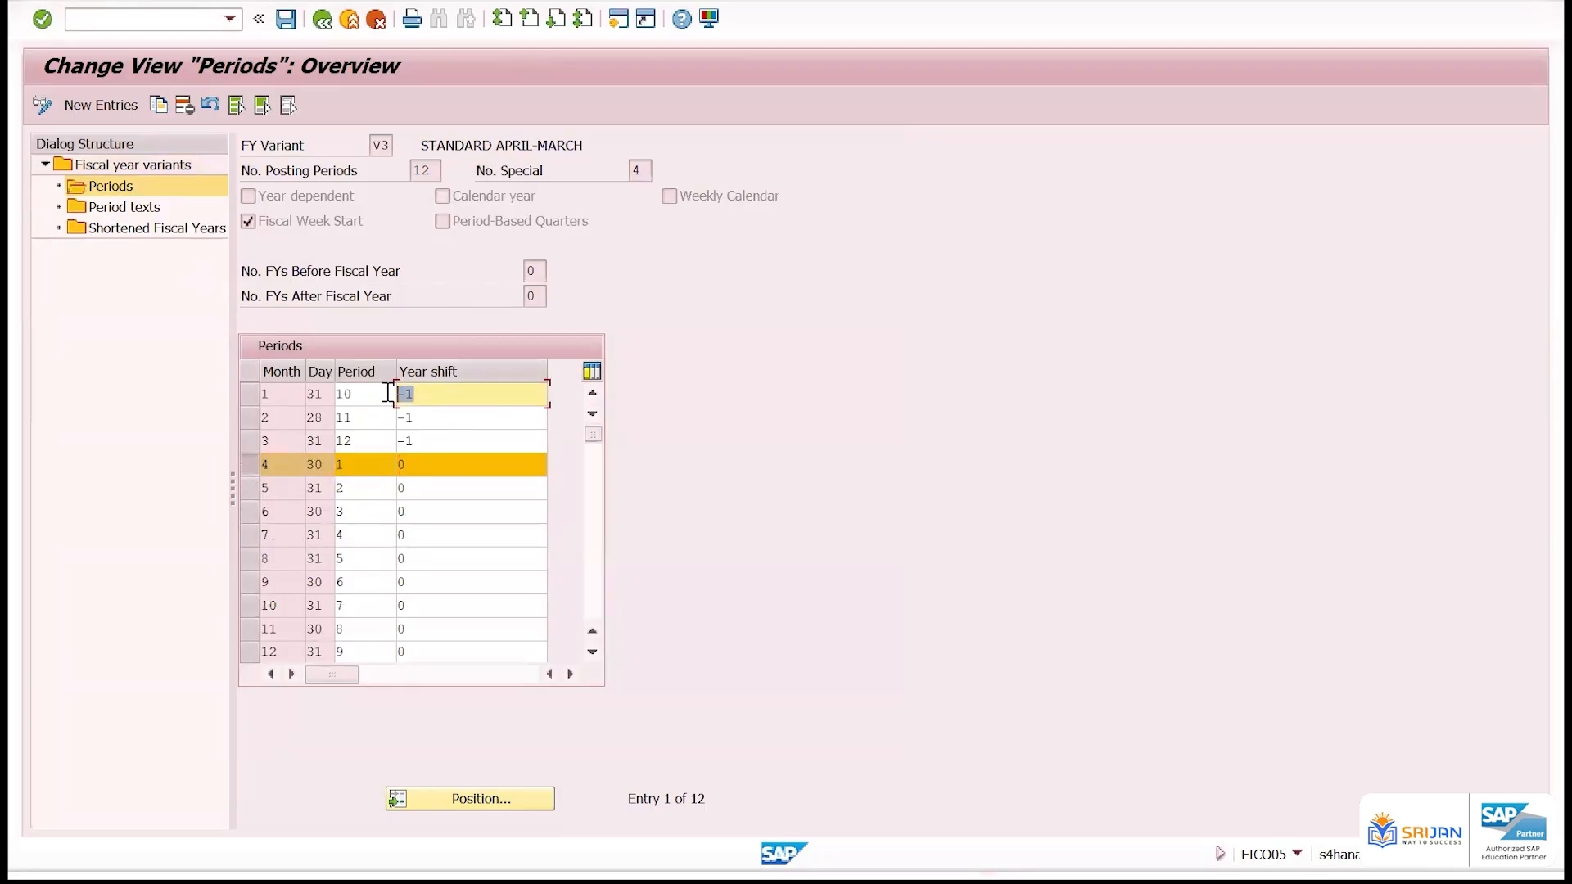
Highlight the rows of months 5 to 12 along with month 4 and examine their periods and year shifts
{"action": "left_click", "coordinate": [248, 491]}
{"action": "left_click", "coordinate": [249, 514]}
{"action": "left_click_drag", "start_coordinate": [254, 586], "coordinate": [248, 652]}
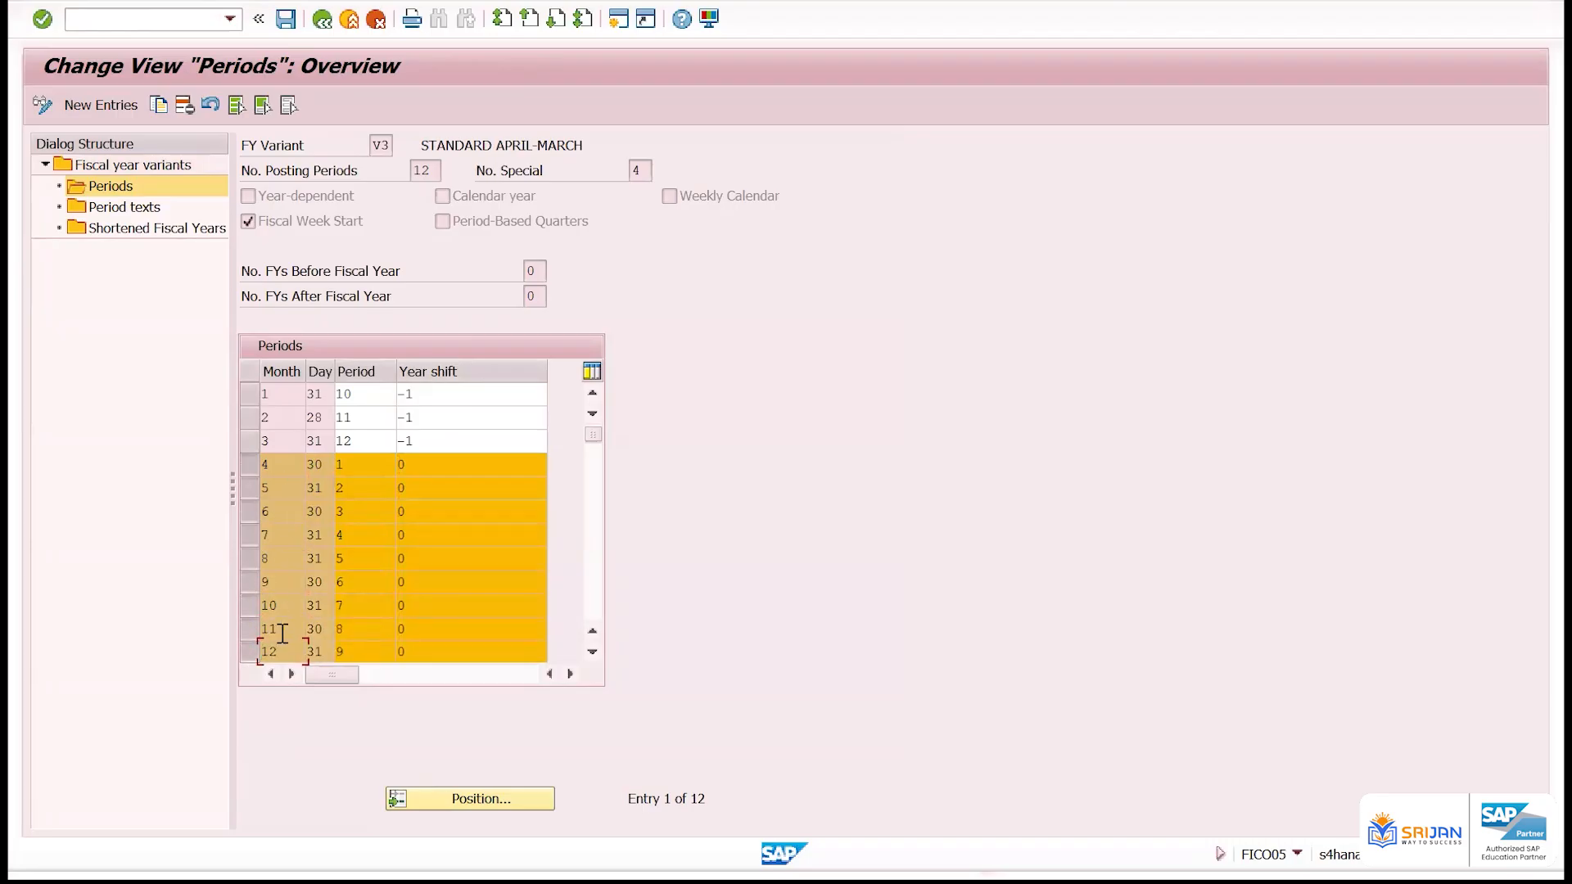
{"action": "double_click", "coordinate": [262, 652]}
{"action": "left_click_drag", "start_coordinate": [352, 654], "coordinate": [320, 659]}
{"action": "left_click_drag", "start_coordinate": [411, 471], "coordinate": [315, 589]}
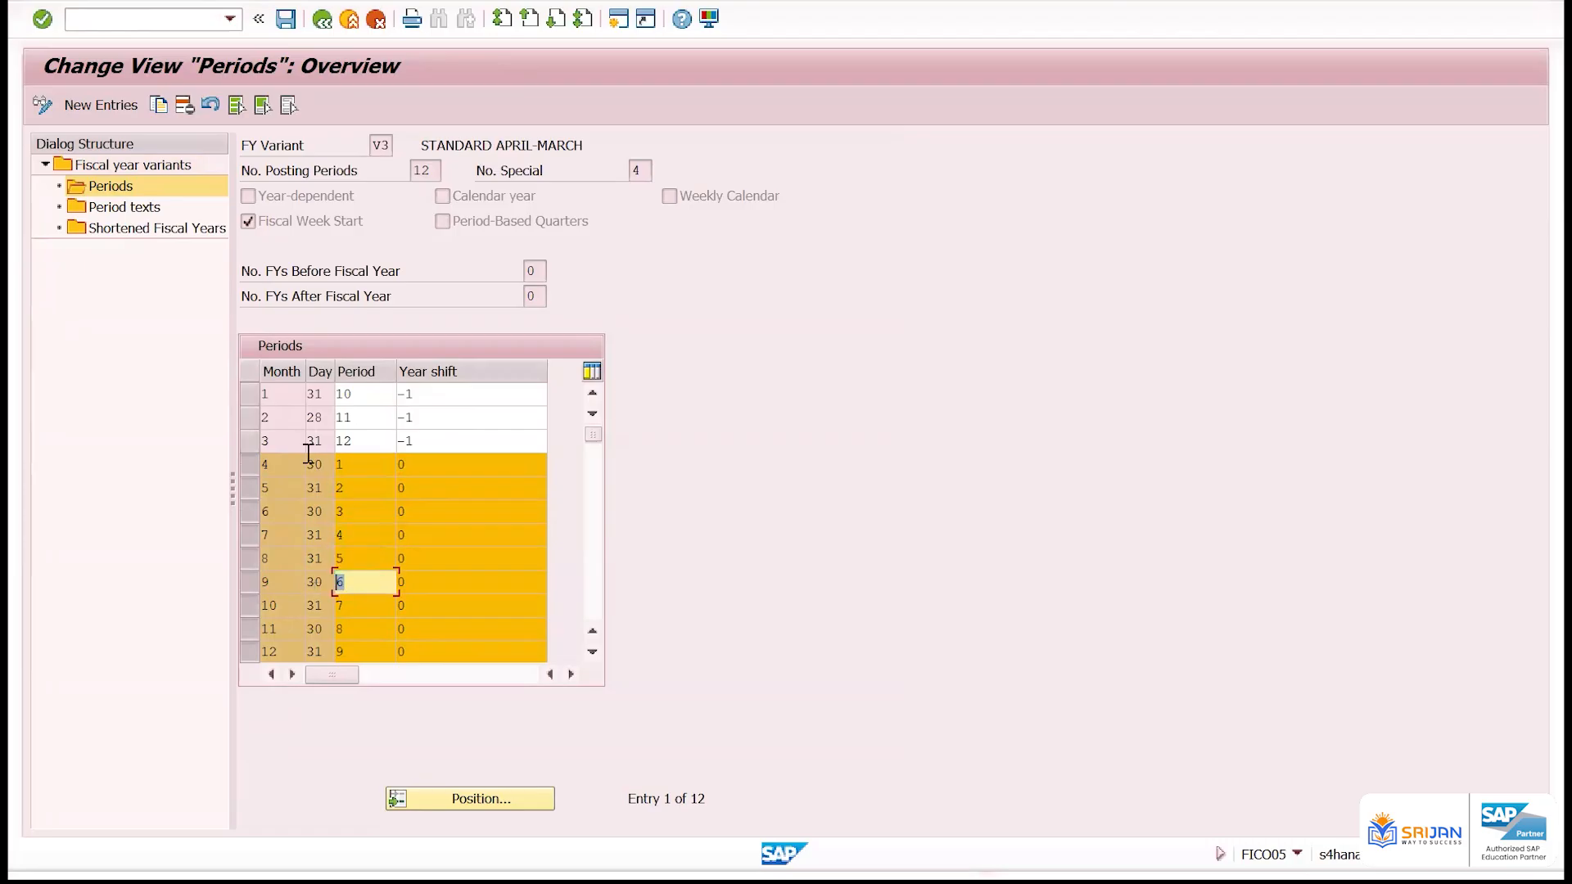
Mark month 1 for comparison and clear the row selection of months 4 to 12 and month 1
{"action": "left_click", "coordinate": [249, 392]}
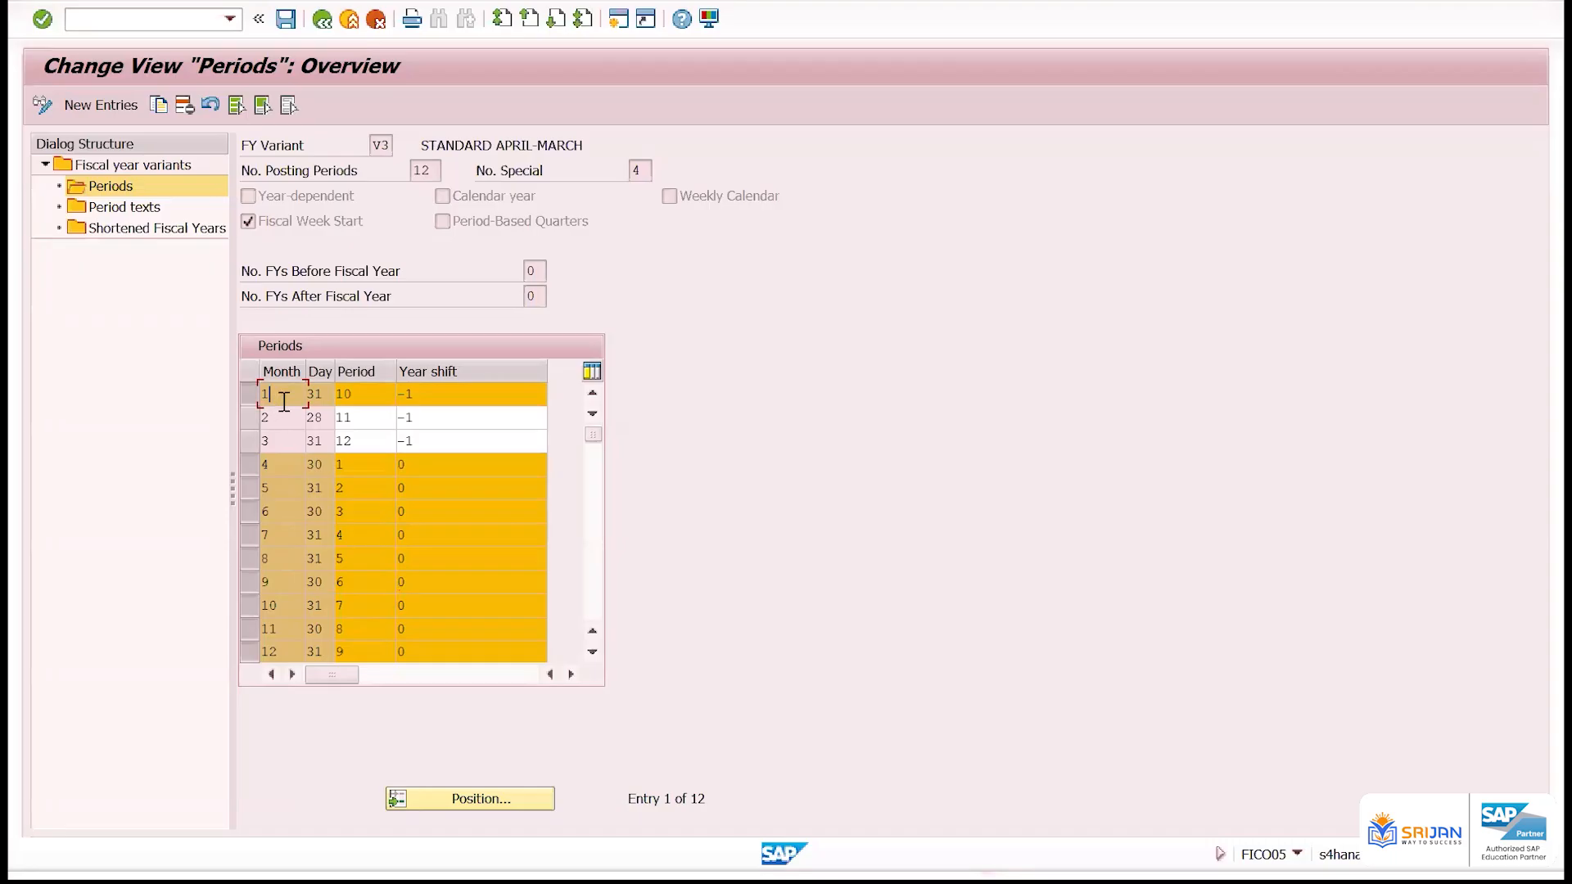
{"action": "left_click", "coordinate": [245, 462]}
{"action": "left_click", "coordinate": [248, 489]}
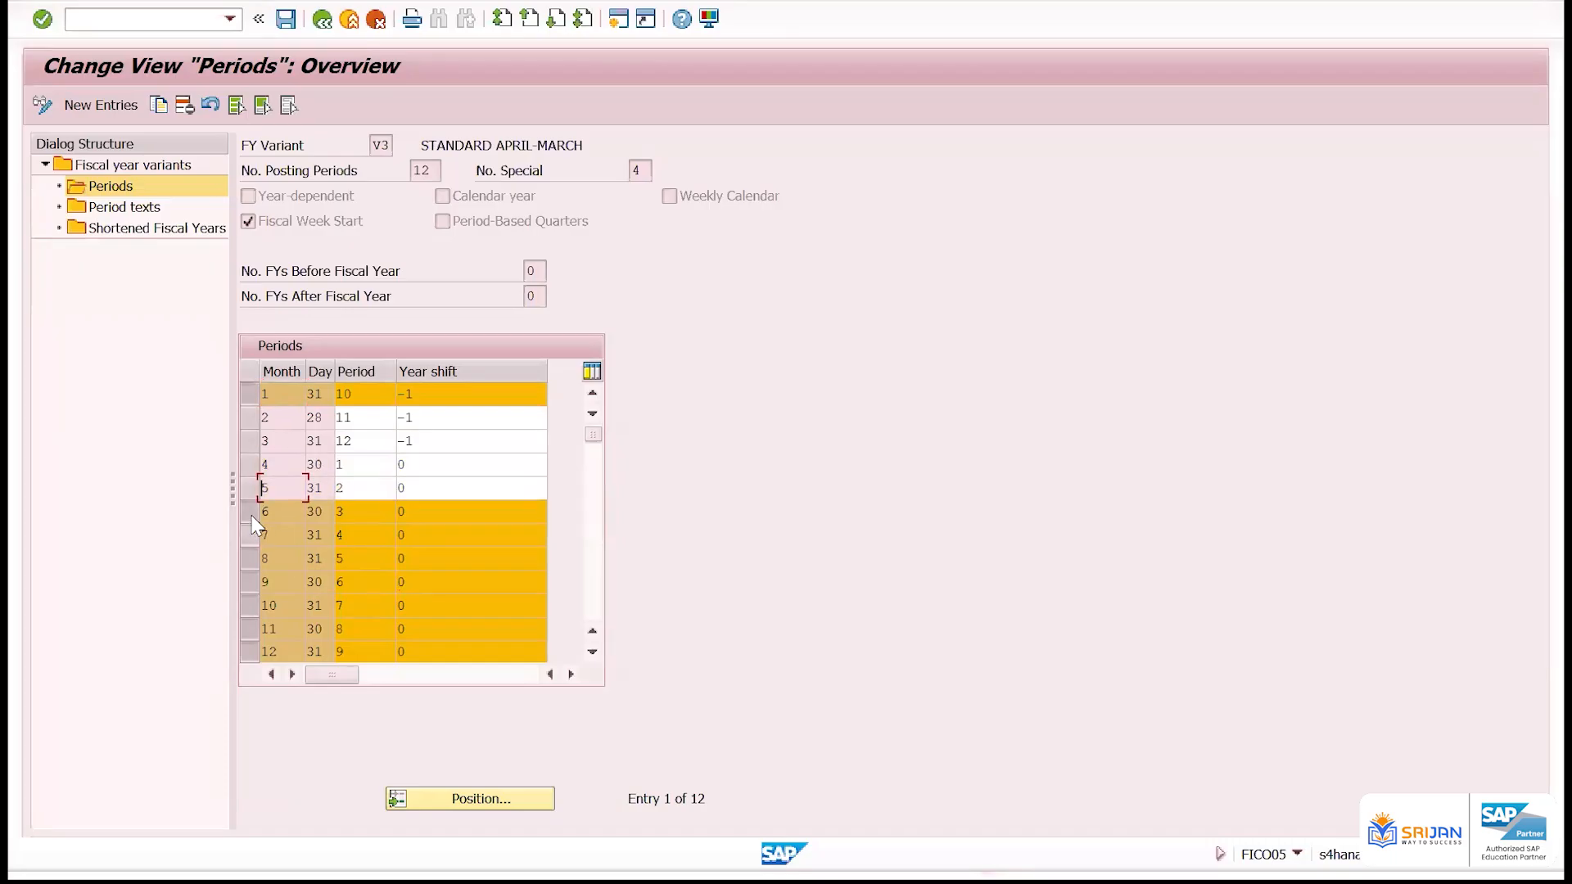
{"action": "left_click", "coordinate": [248, 513]}
{"action": "left_click", "coordinate": [249, 534]}
{"action": "left_click", "coordinate": [249, 559]}
{"action": "left_click", "coordinate": [249, 582]}
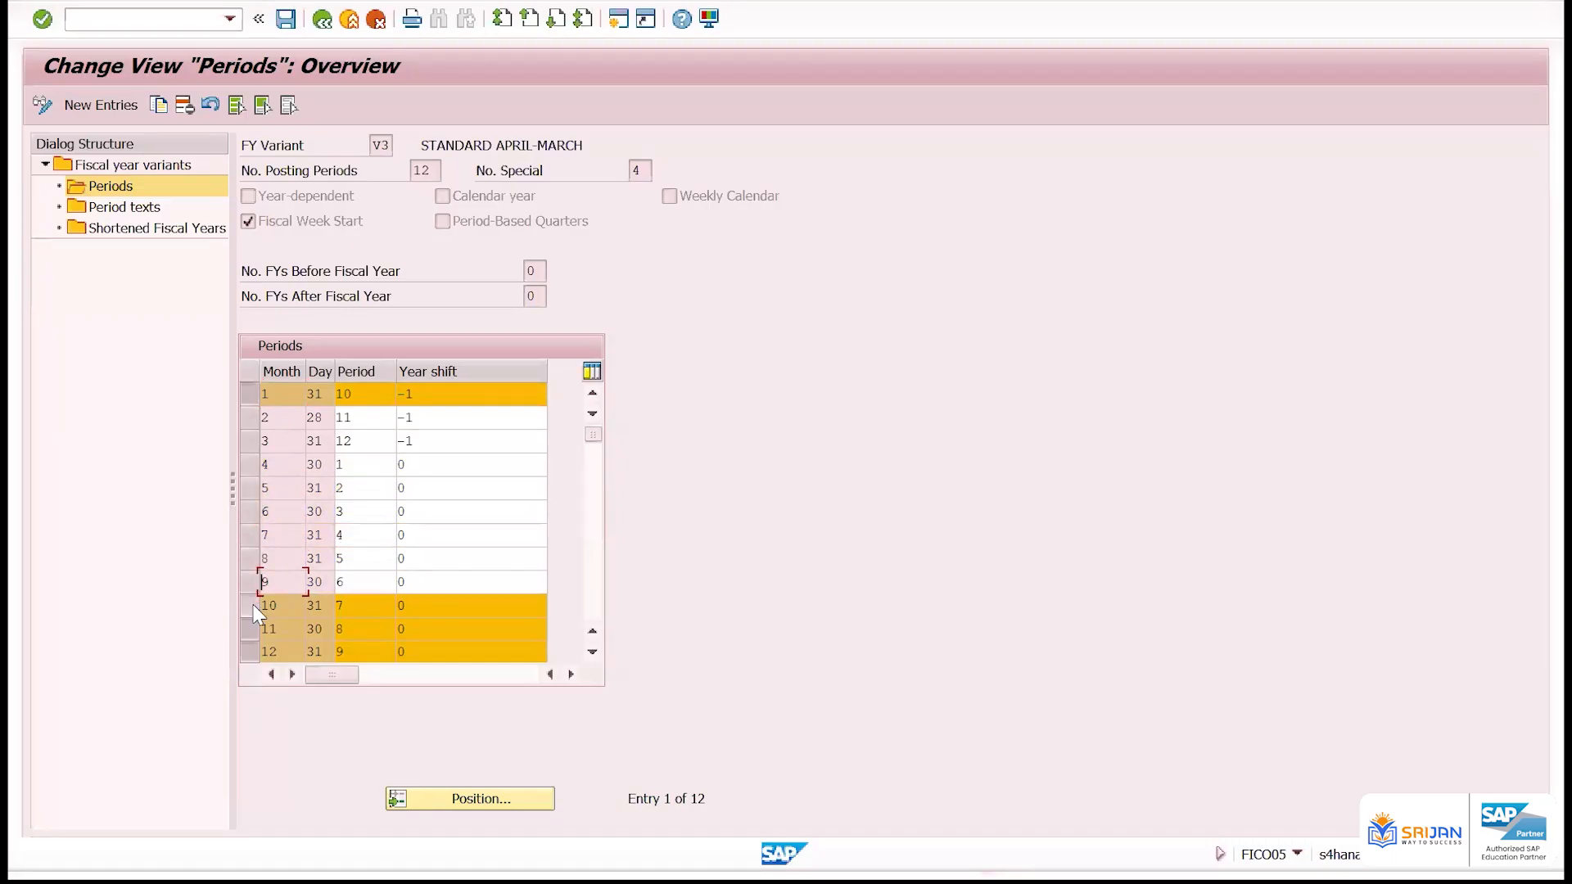
{"action": "left_click", "coordinate": [249, 606]}
{"action": "left_click", "coordinate": [249, 628]}
{"action": "left_click", "coordinate": [250, 653]}
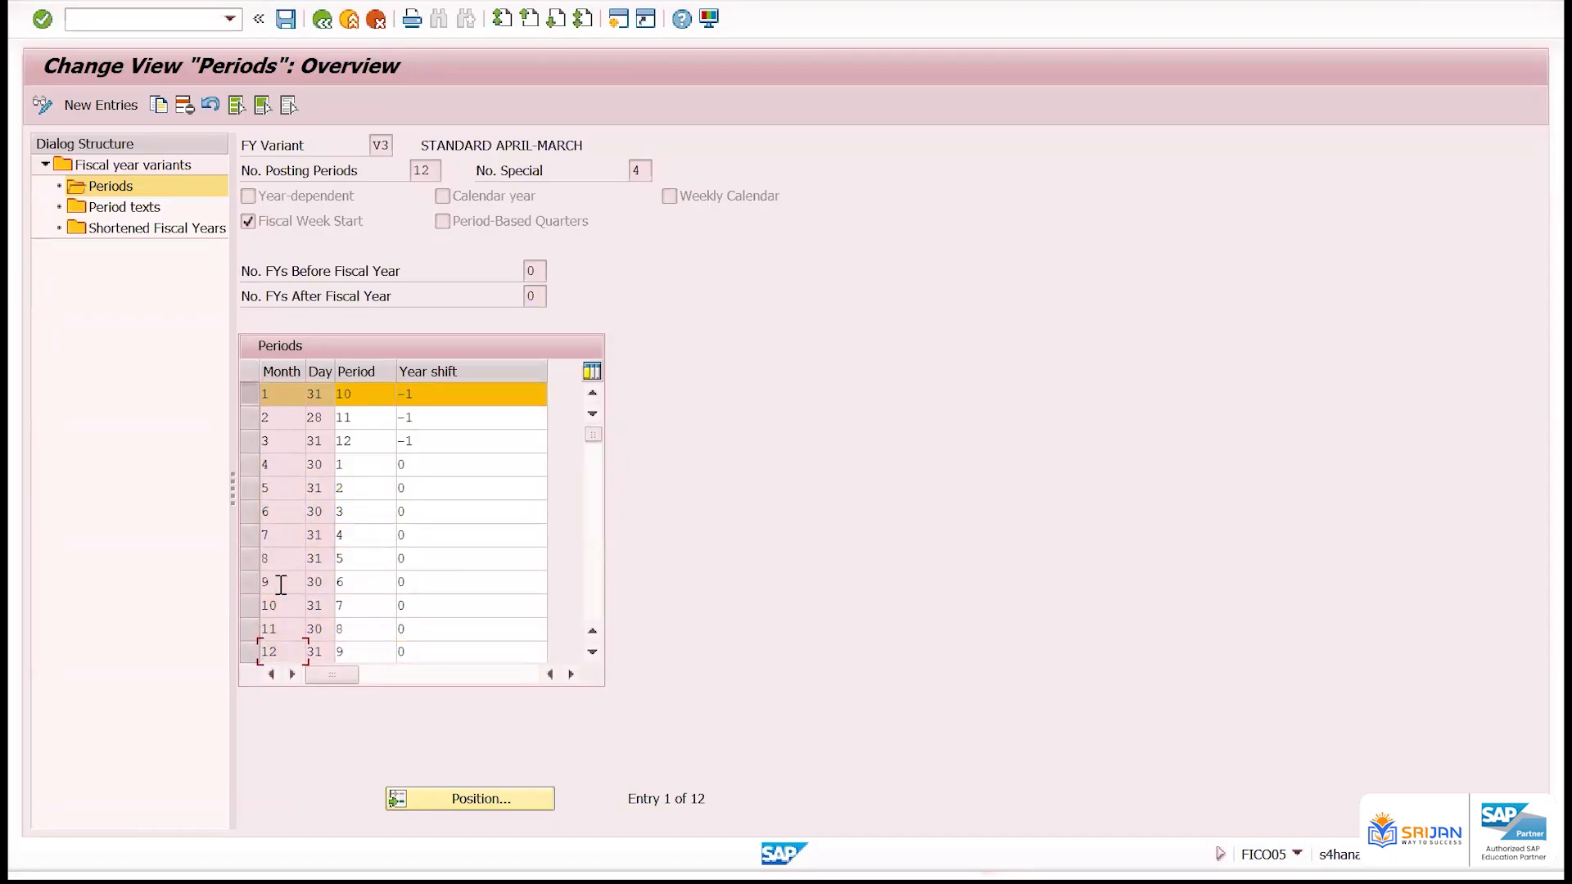
{"action": "left_click", "coordinate": [251, 394]}
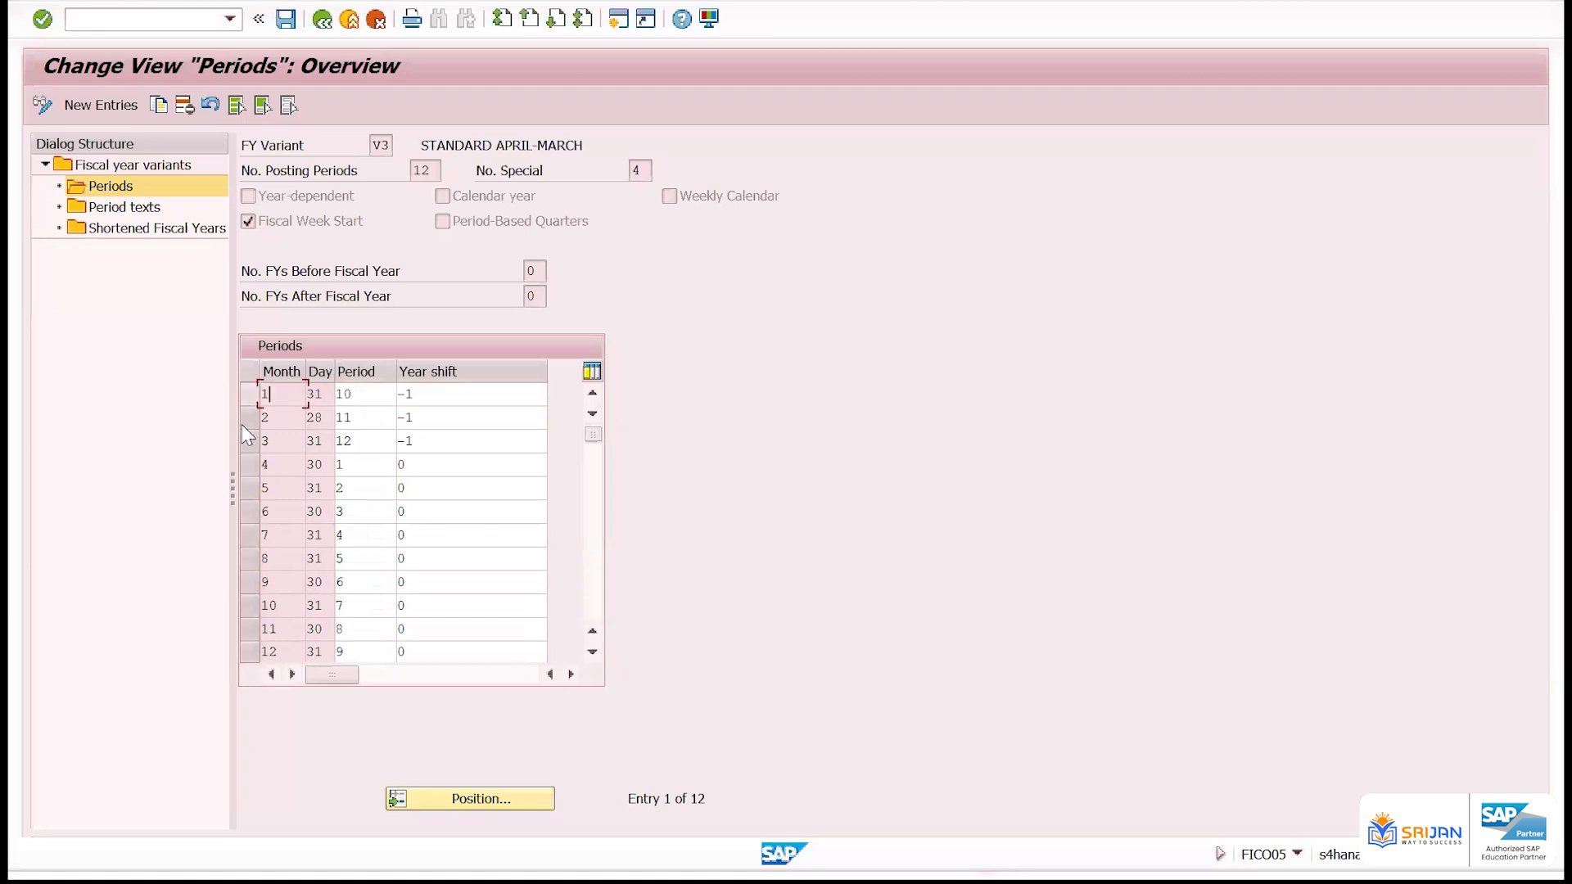
Try to delete the month 4 row from the period assignments of variant V3
{"action": "left_click", "coordinate": [250, 489]}
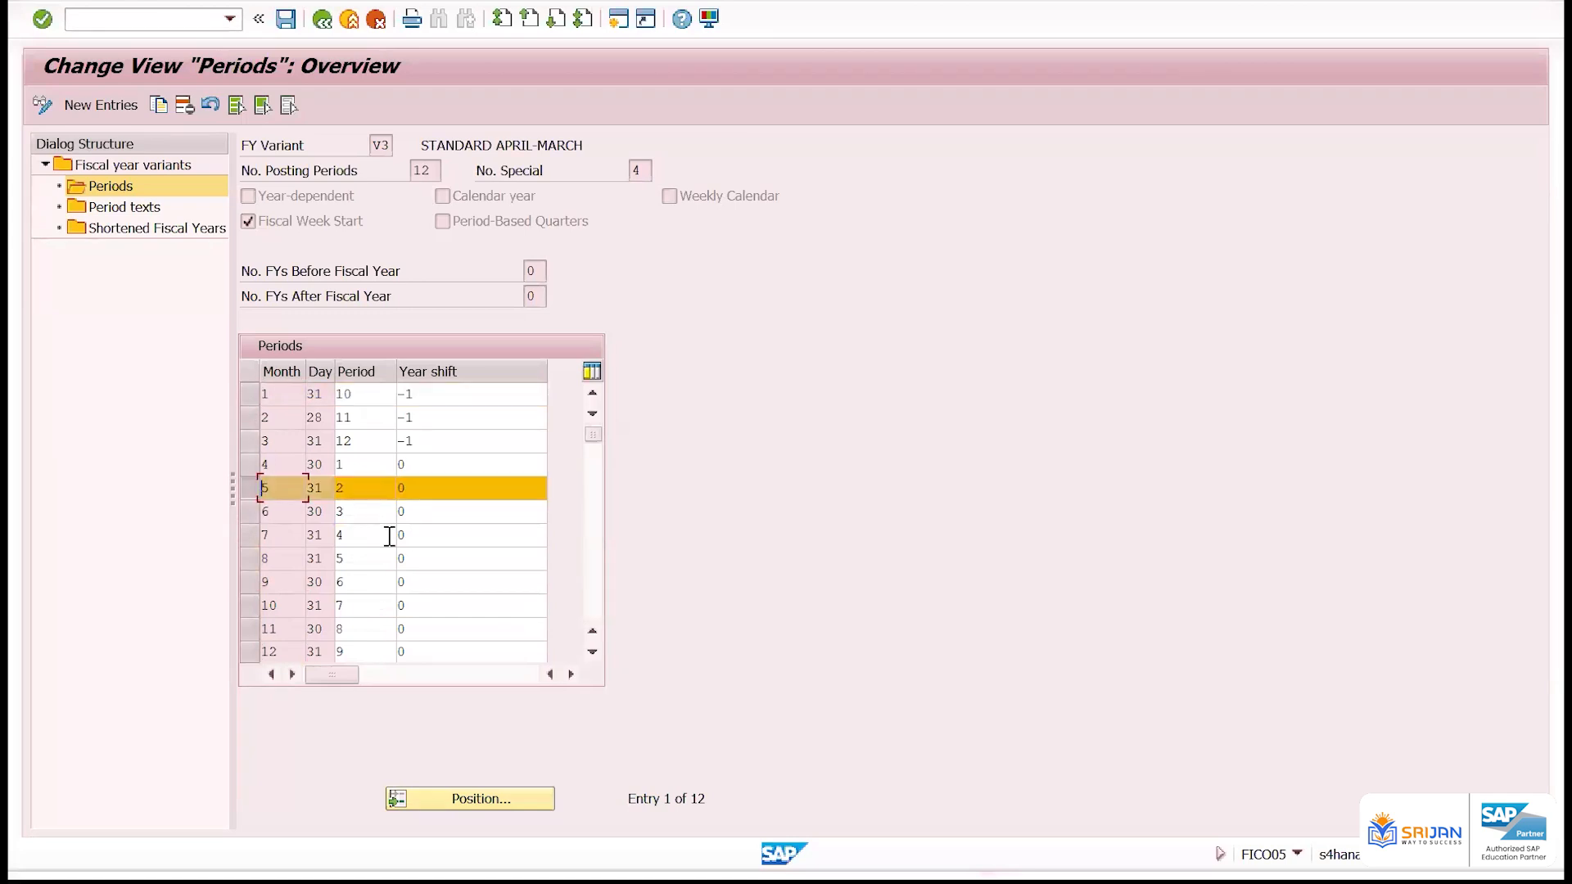
{"action": "left_click", "coordinate": [251, 488]}
{"action": "left_click", "coordinate": [248, 463]}
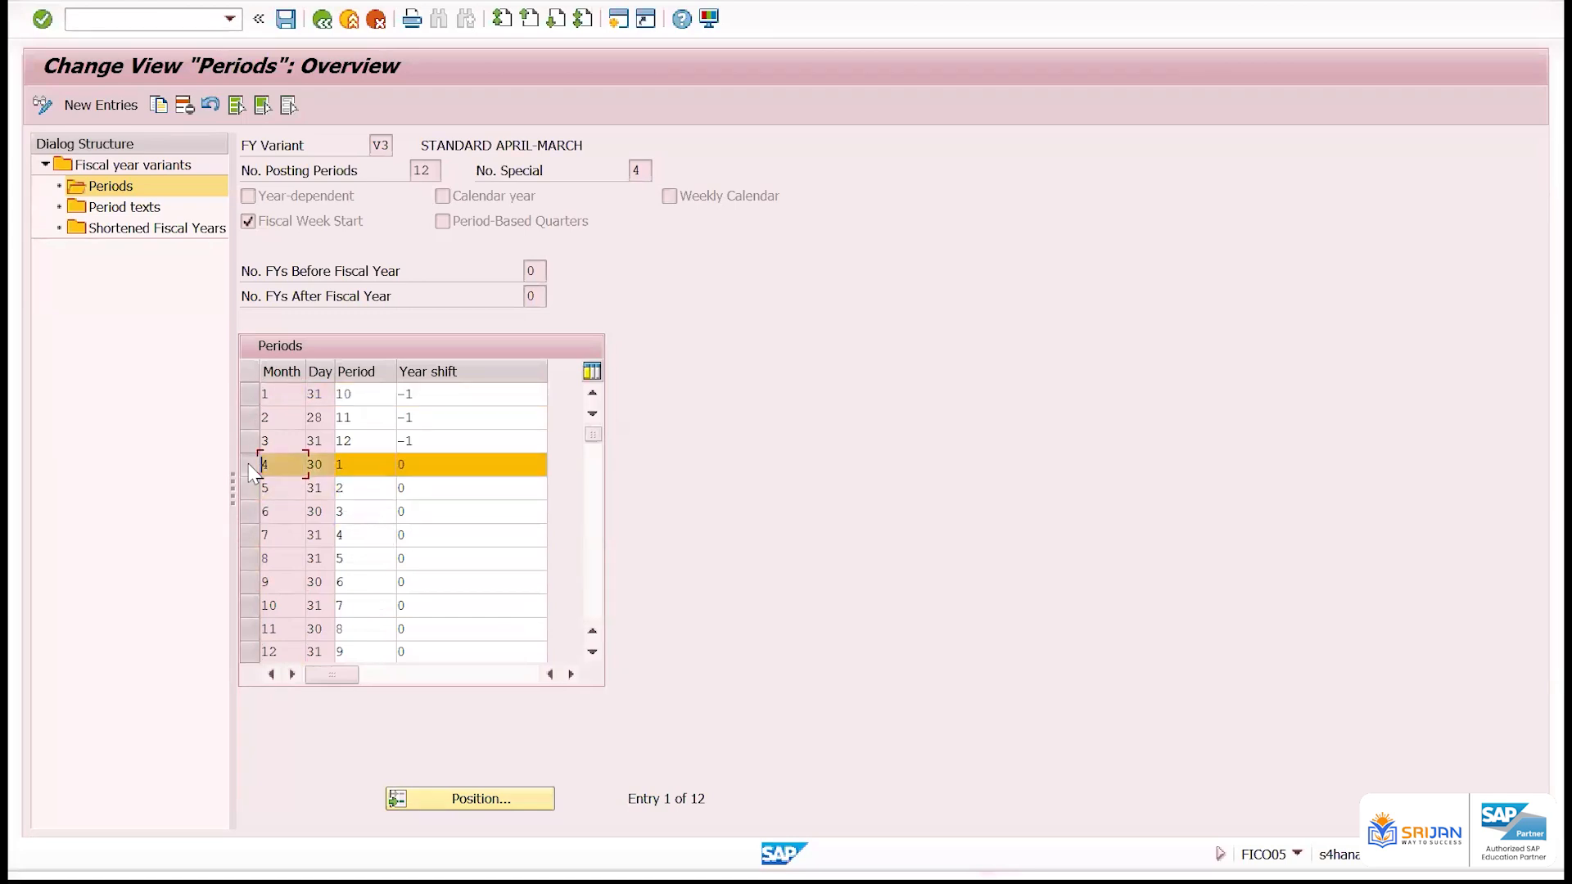
{"action": "left_click", "coordinate": [184, 105]}
{"action": "left_click", "coordinate": [189, 112]}
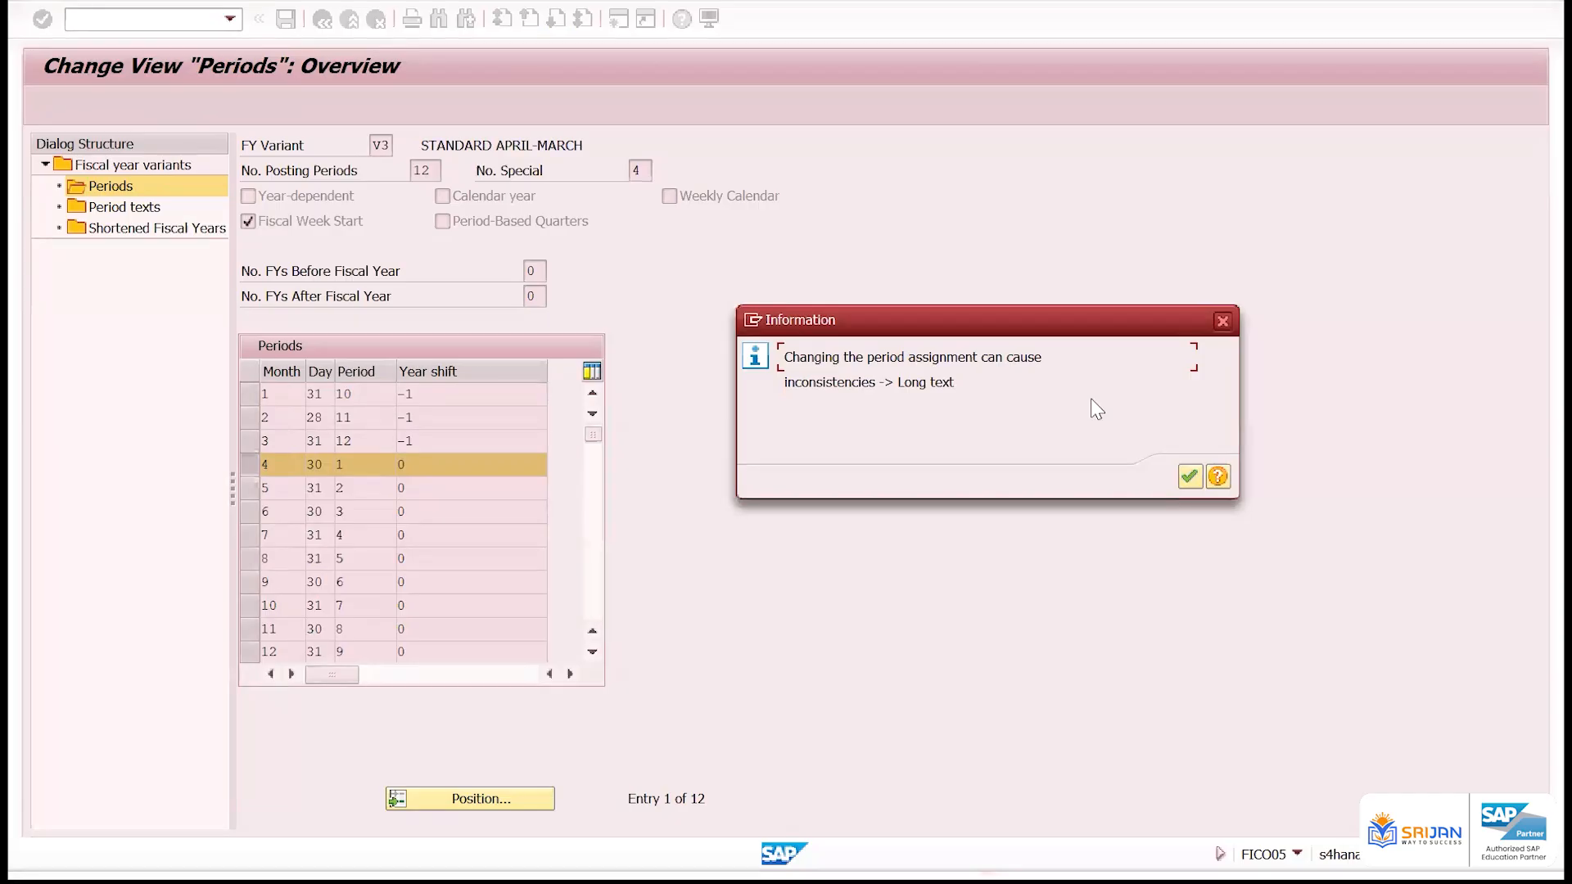
Open the help text for the information message on changing the period assignment and read its diagnosis and procedure
{"action": "left_click_drag", "start_coordinate": [783, 383], "coordinate": [927, 424]}
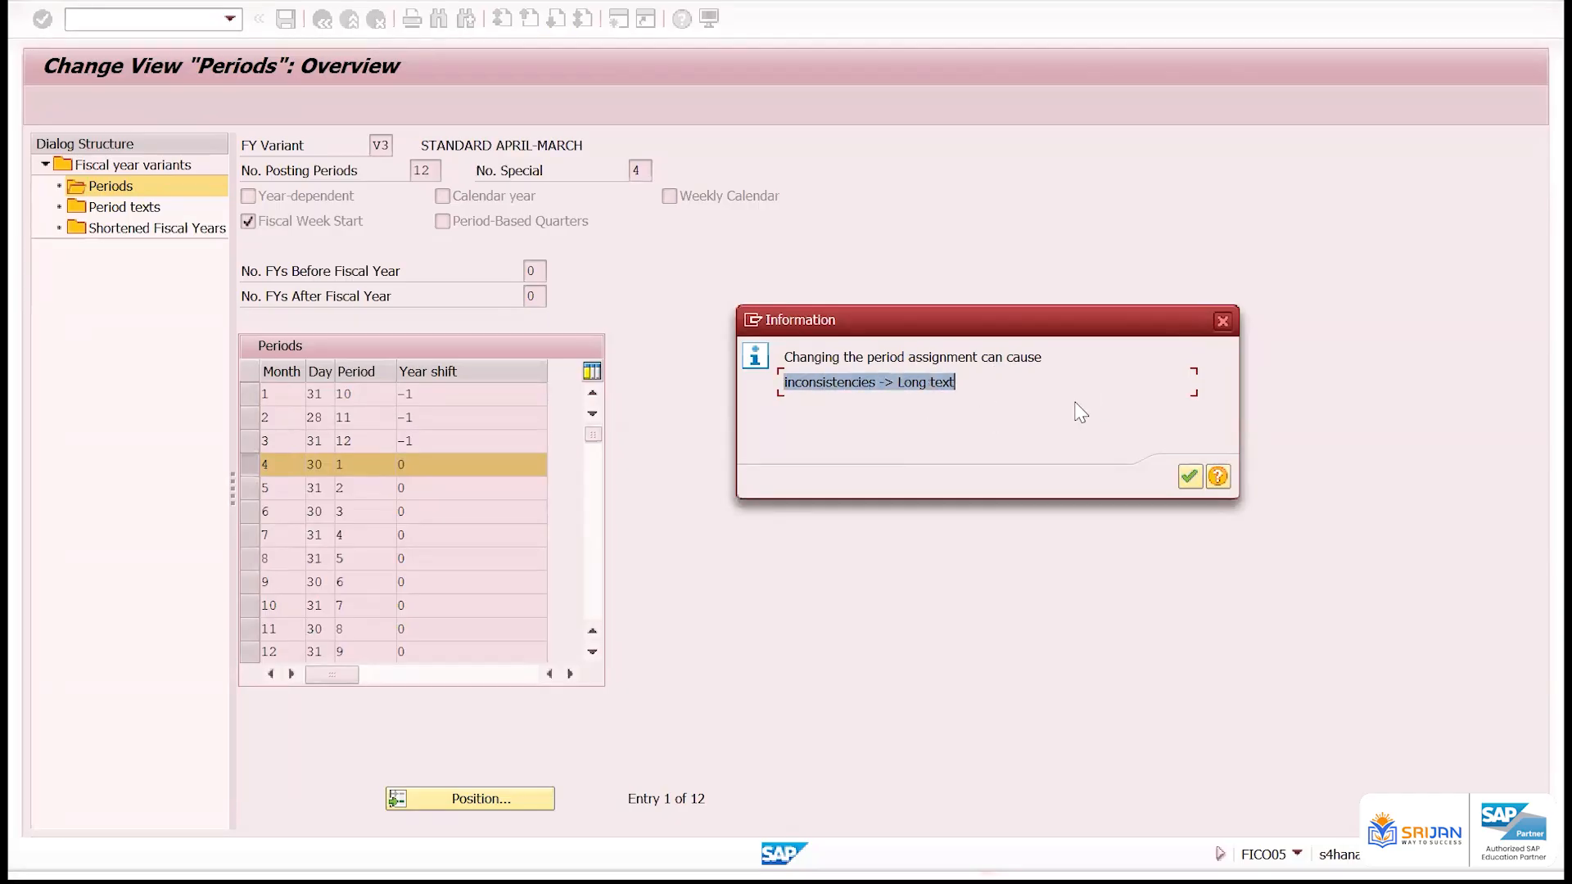
{"action": "left_click", "coordinate": [1220, 480]}
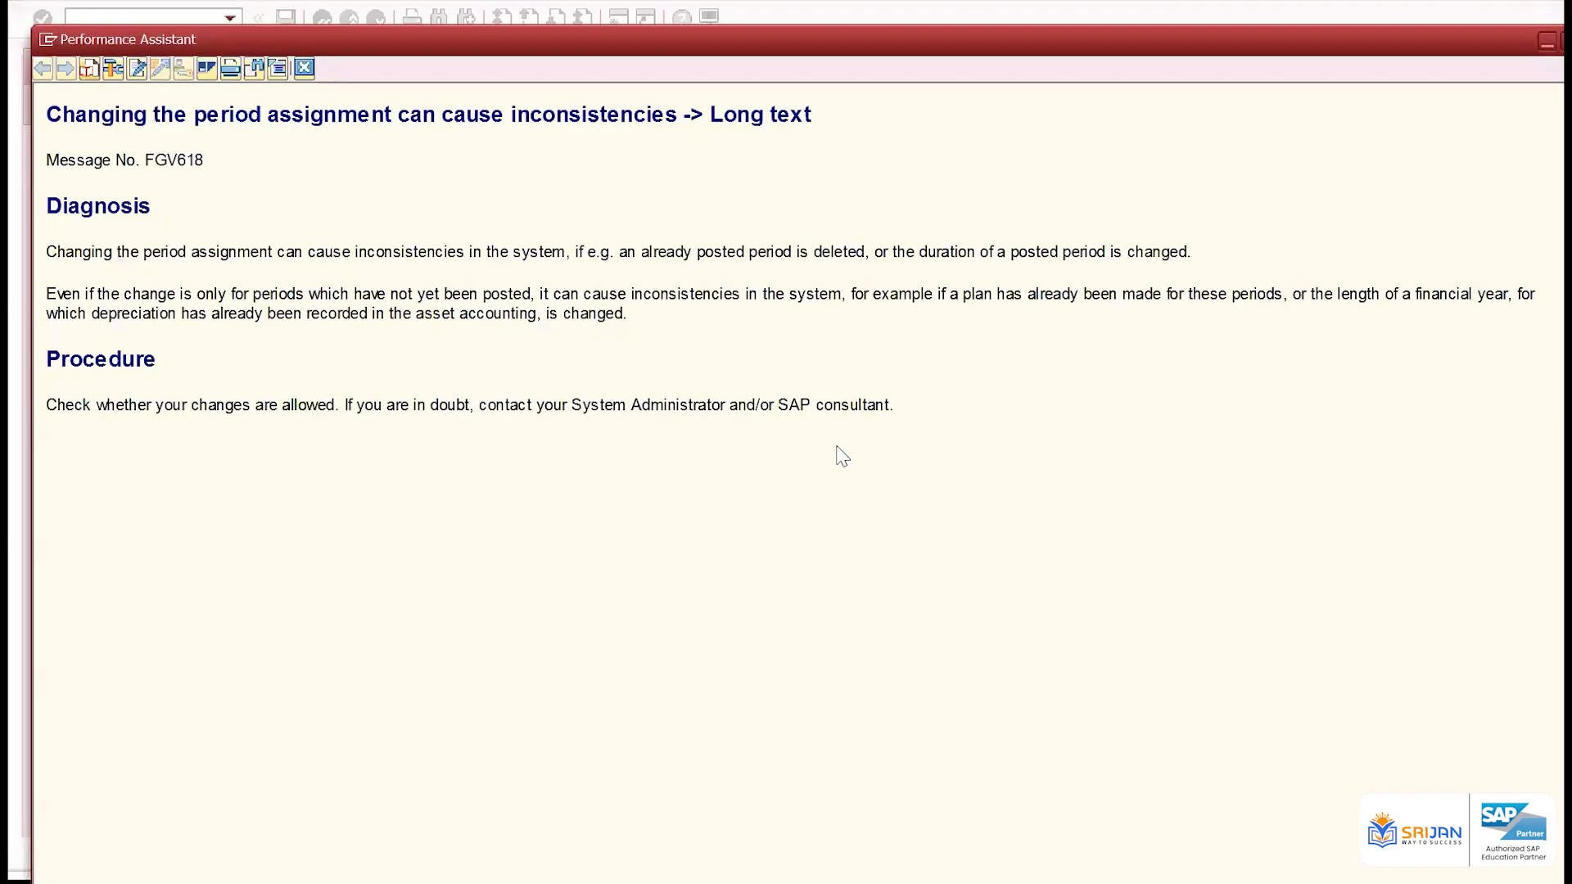
{"action": "left_click_drag", "start_coordinate": [46, 250], "coordinate": [1076, 491]}
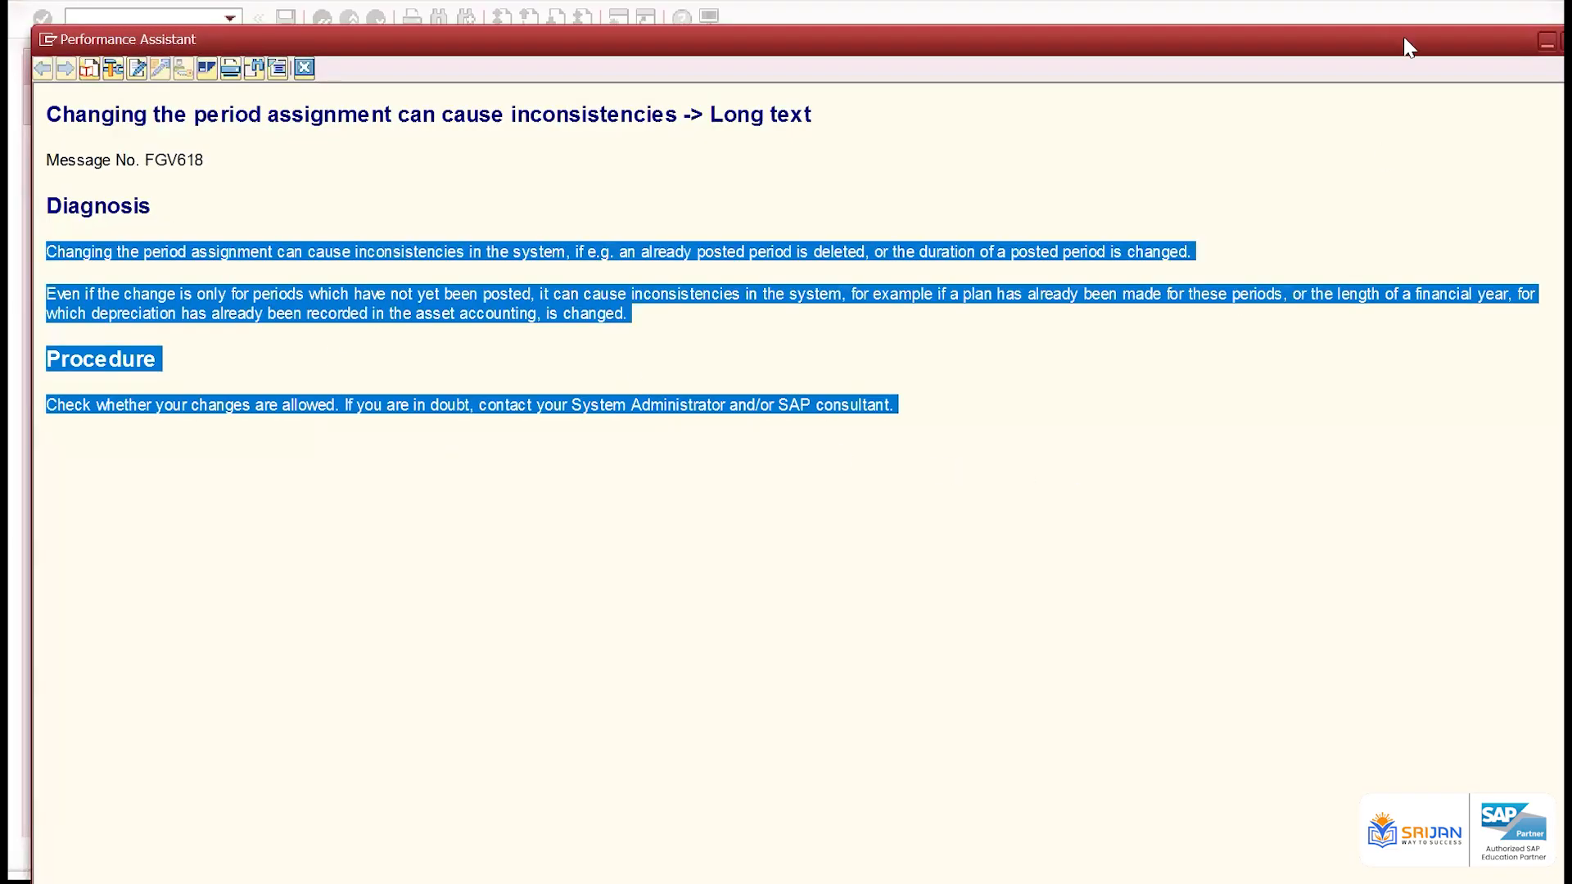
Close the help text, reread the information message on changing the period assignment, and dismiss it to complete the month 4 deletion
{"action": "left_click_drag", "start_coordinate": [1408, 46], "coordinate": [1437, 141]}
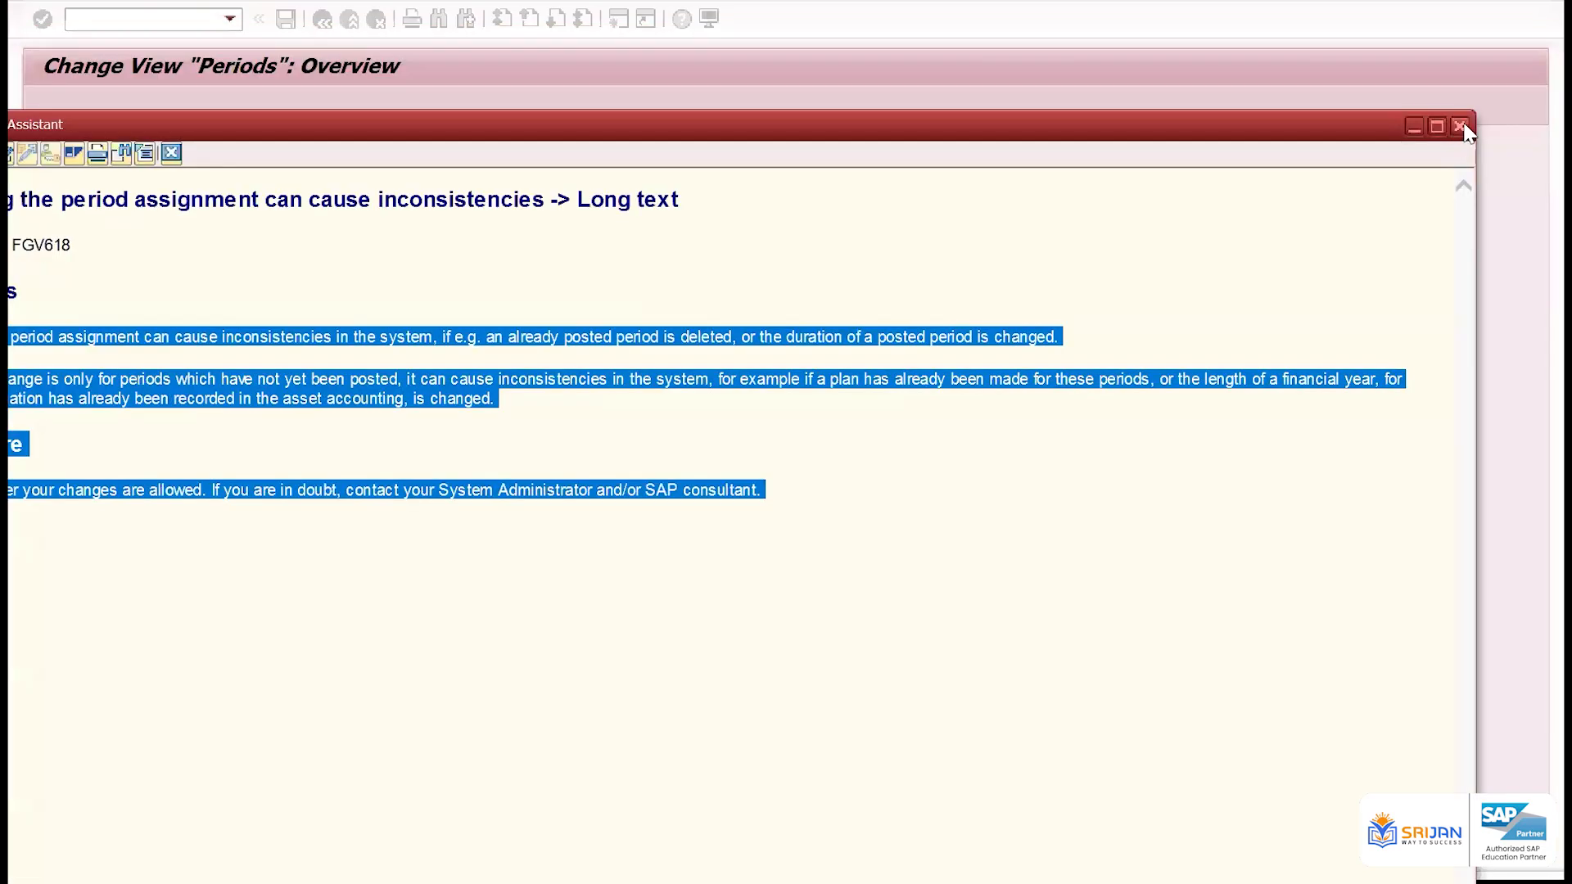
{"action": "left_click", "coordinate": [1459, 126]}
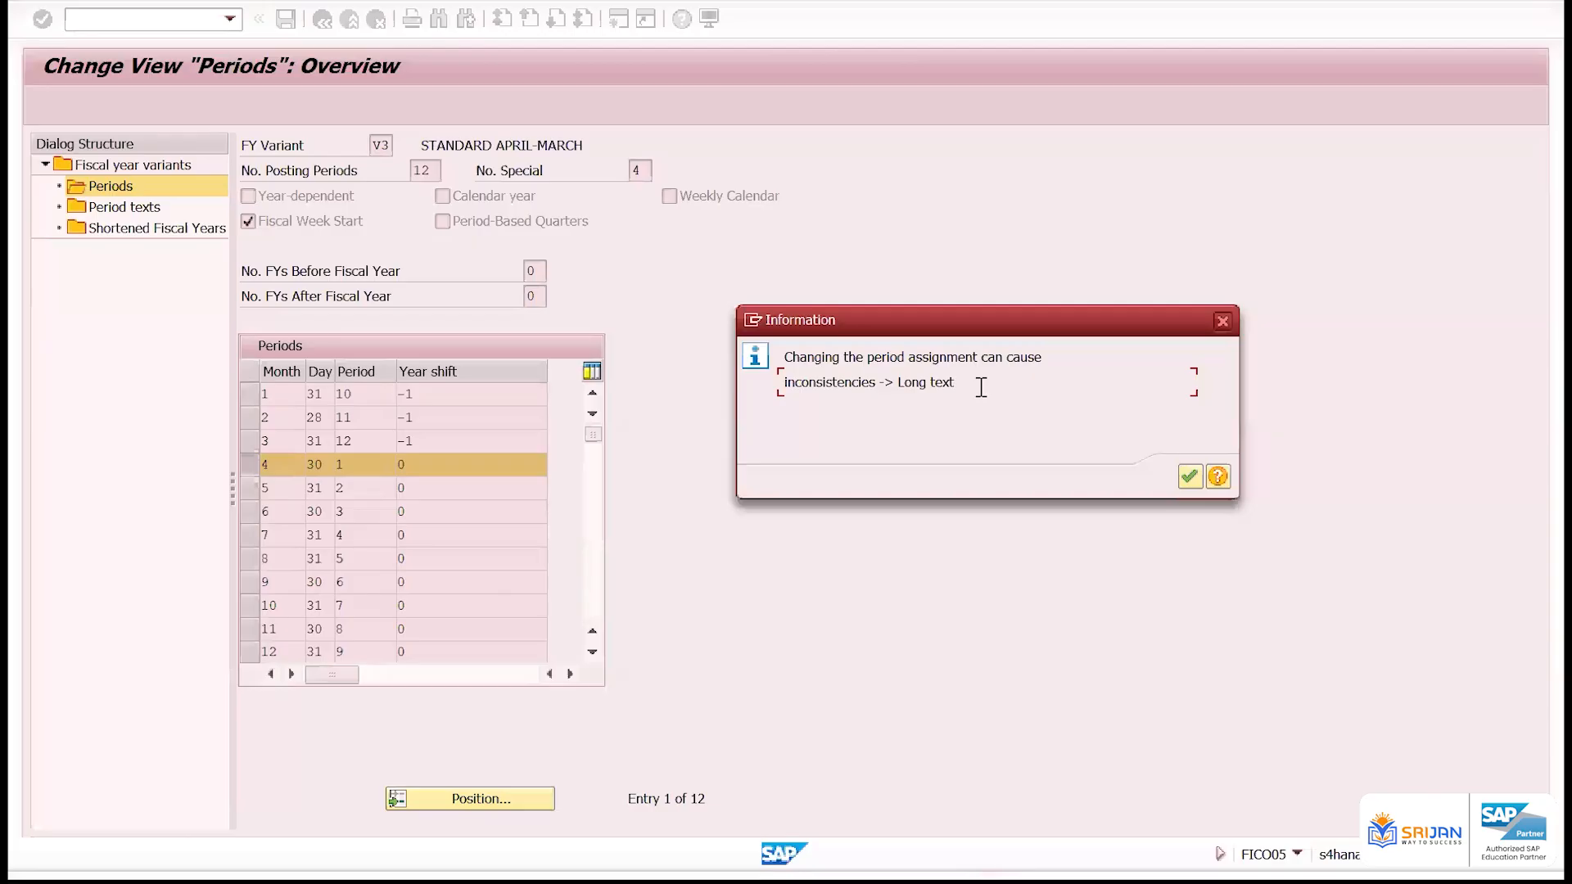
{"action": "left_click_drag", "start_coordinate": [978, 390], "coordinate": [782, 350]}
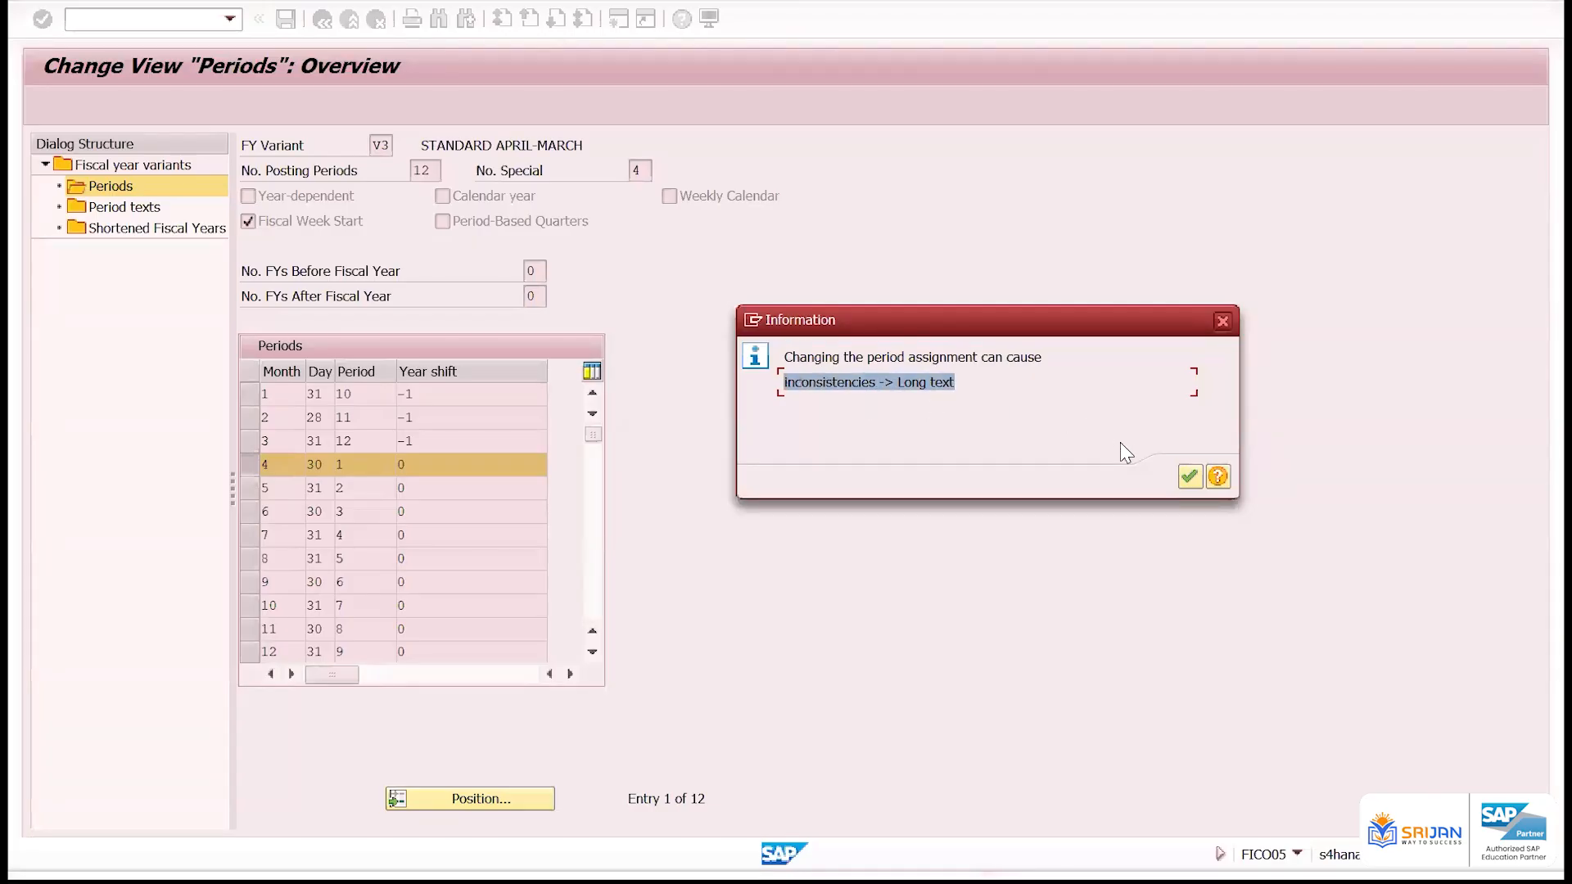
{"action": "left_click", "coordinate": [969, 373]}
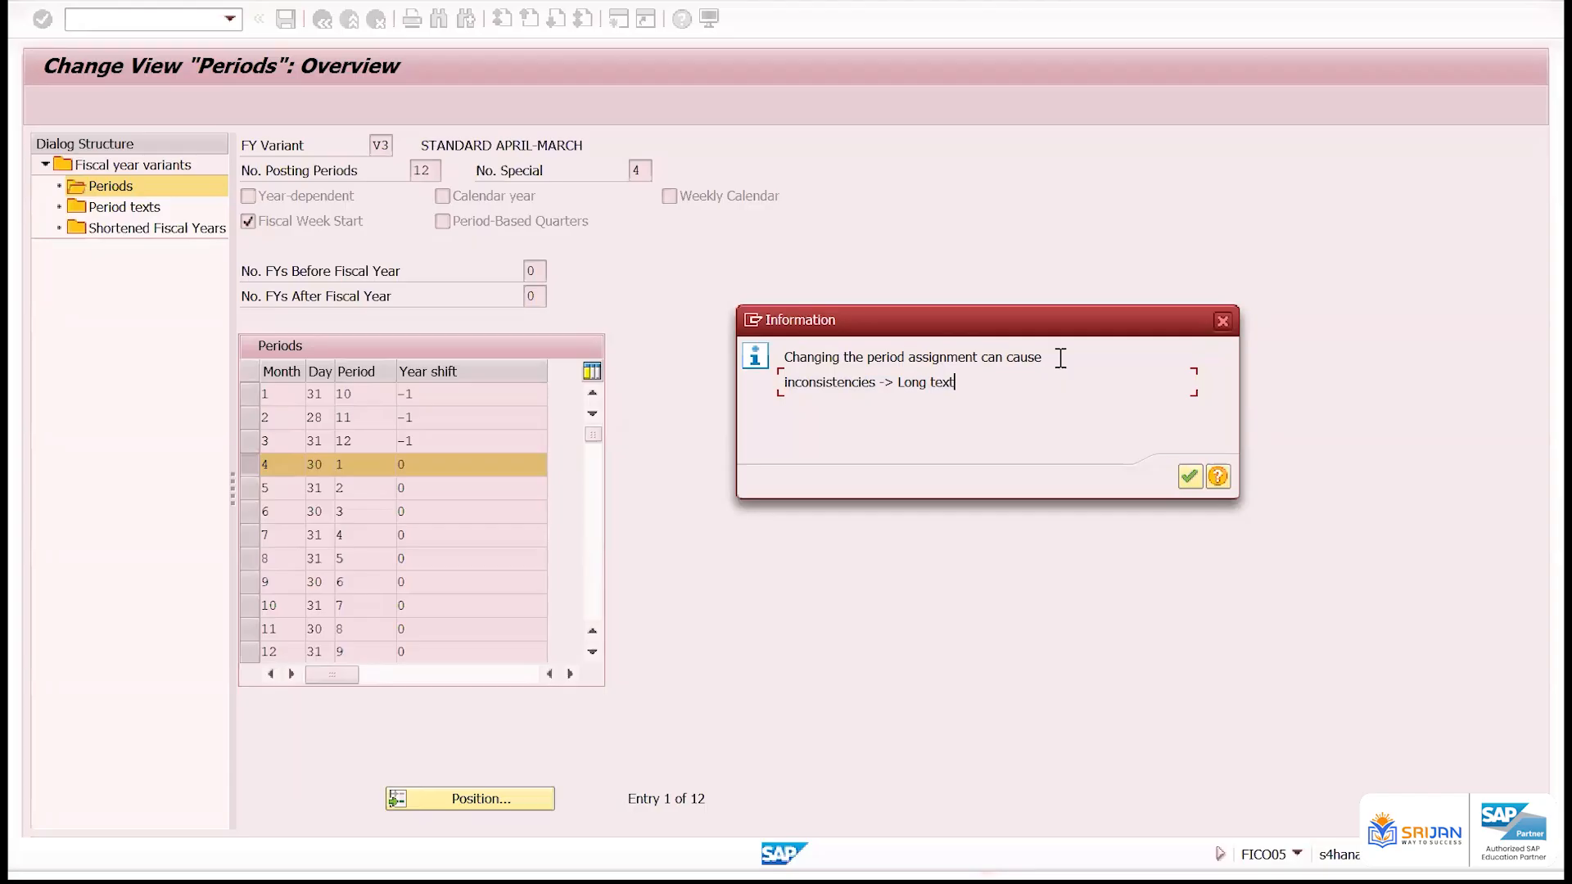
{"action": "left_click", "coordinate": [1223, 321]}
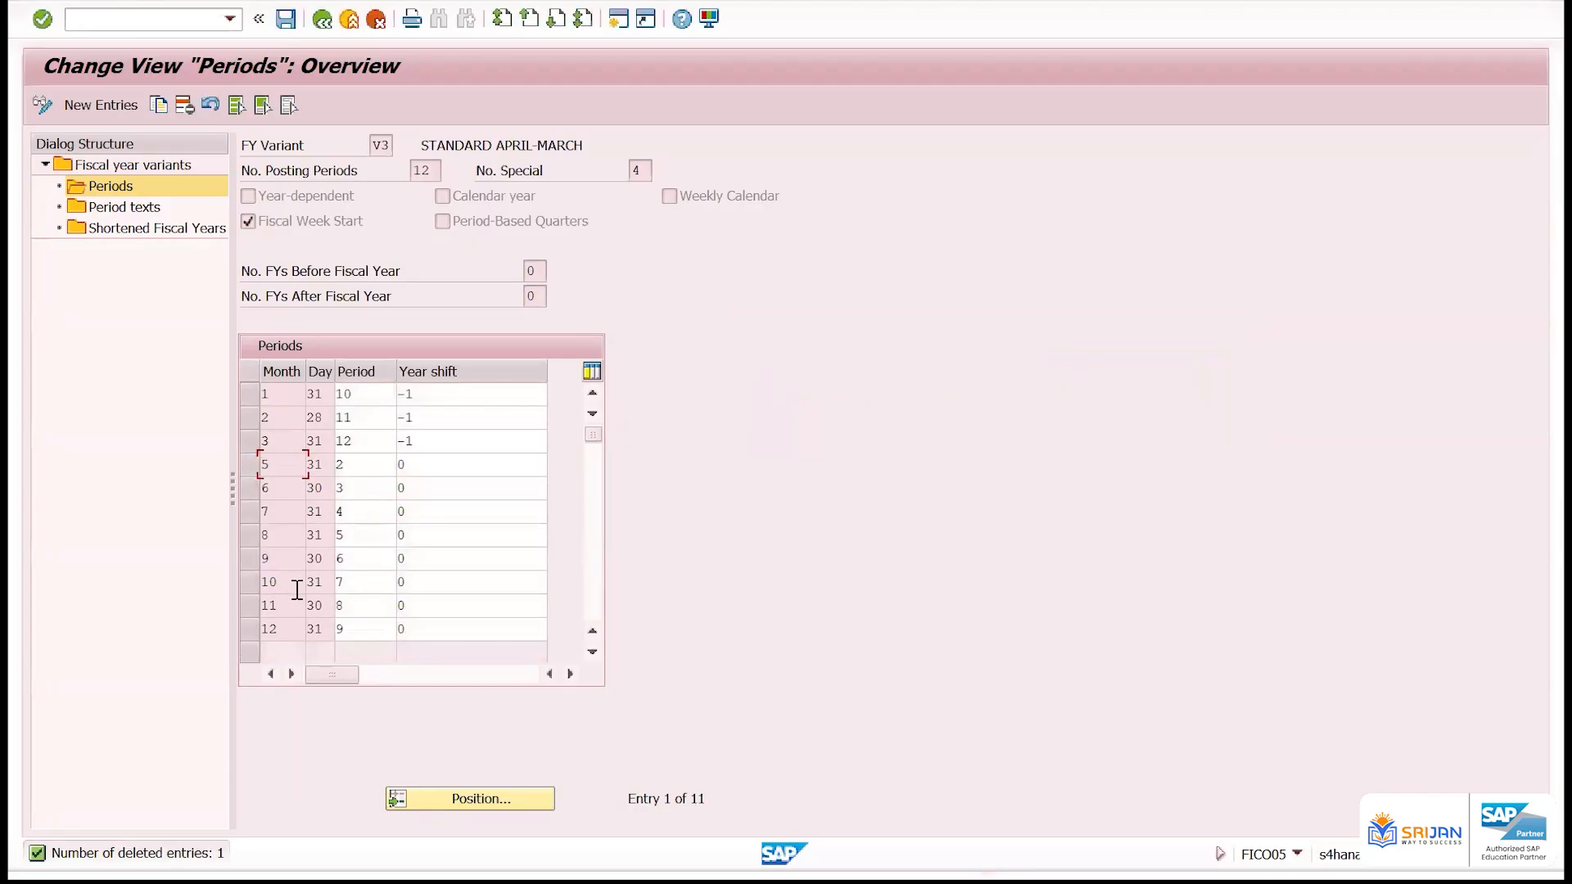
Try to save variant V3's periods without month 4 and acknowledge each message
{"action": "left_click", "coordinate": [286, 18]}
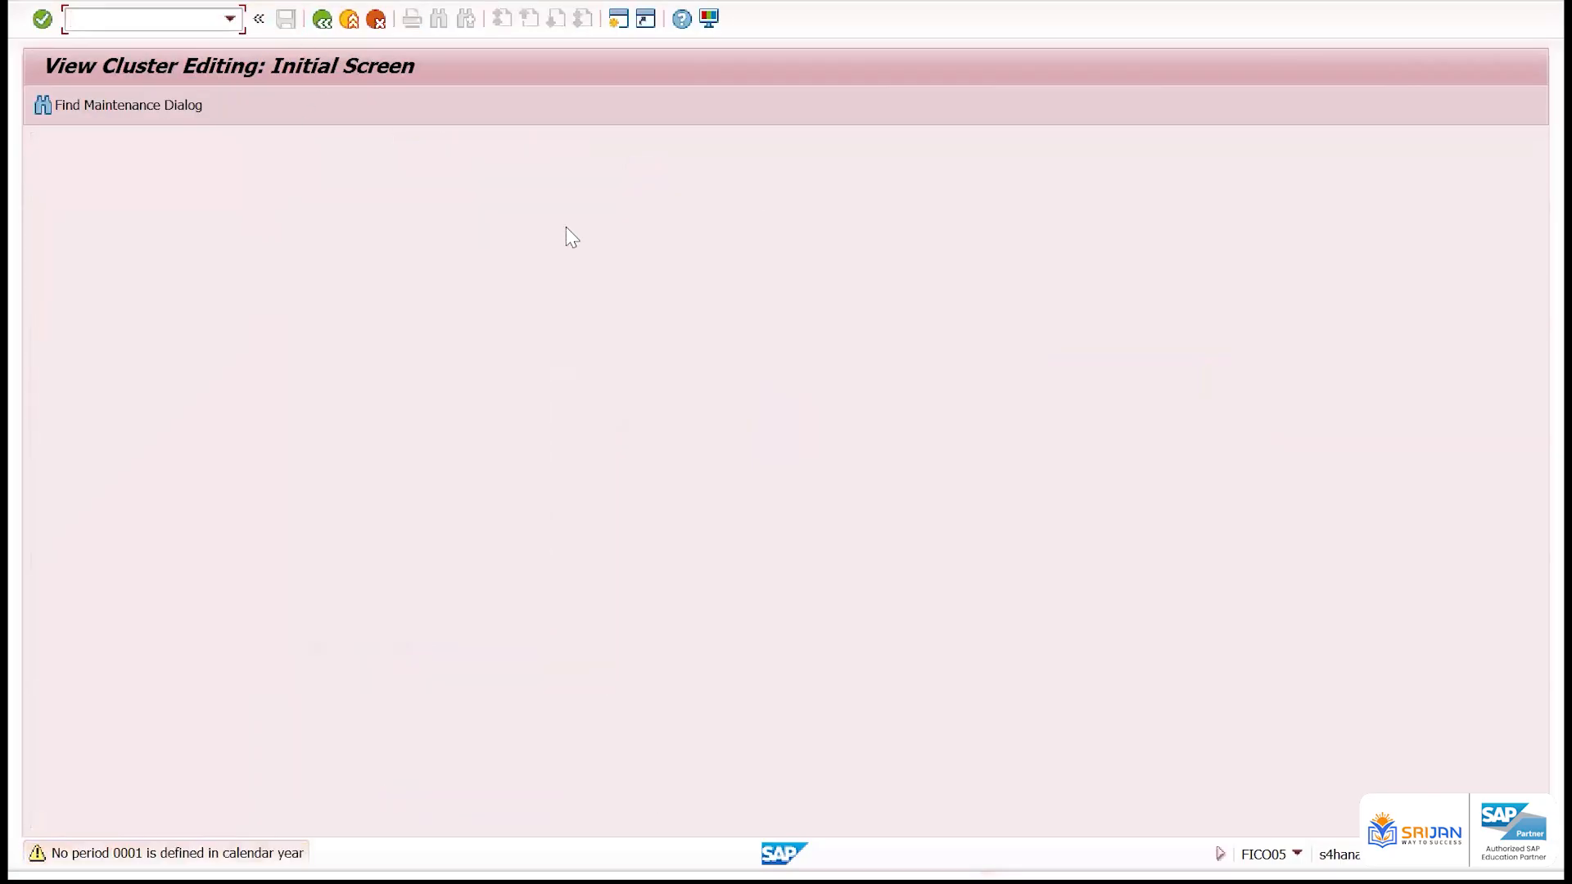
{"action": "key", "text": "Return"}
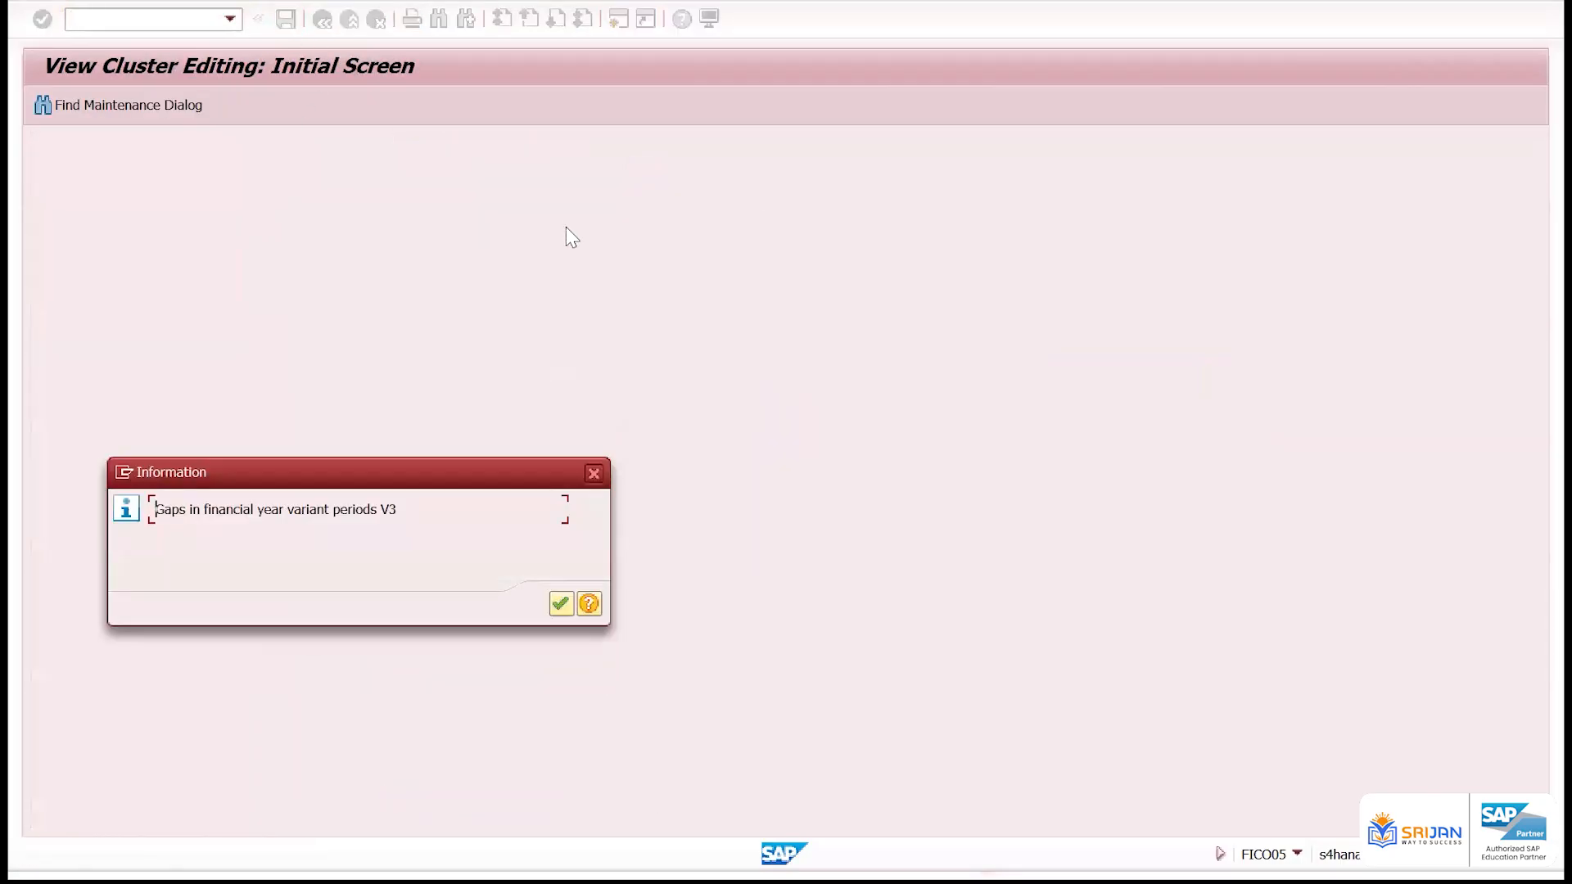
{"action": "key", "text": "Return"}
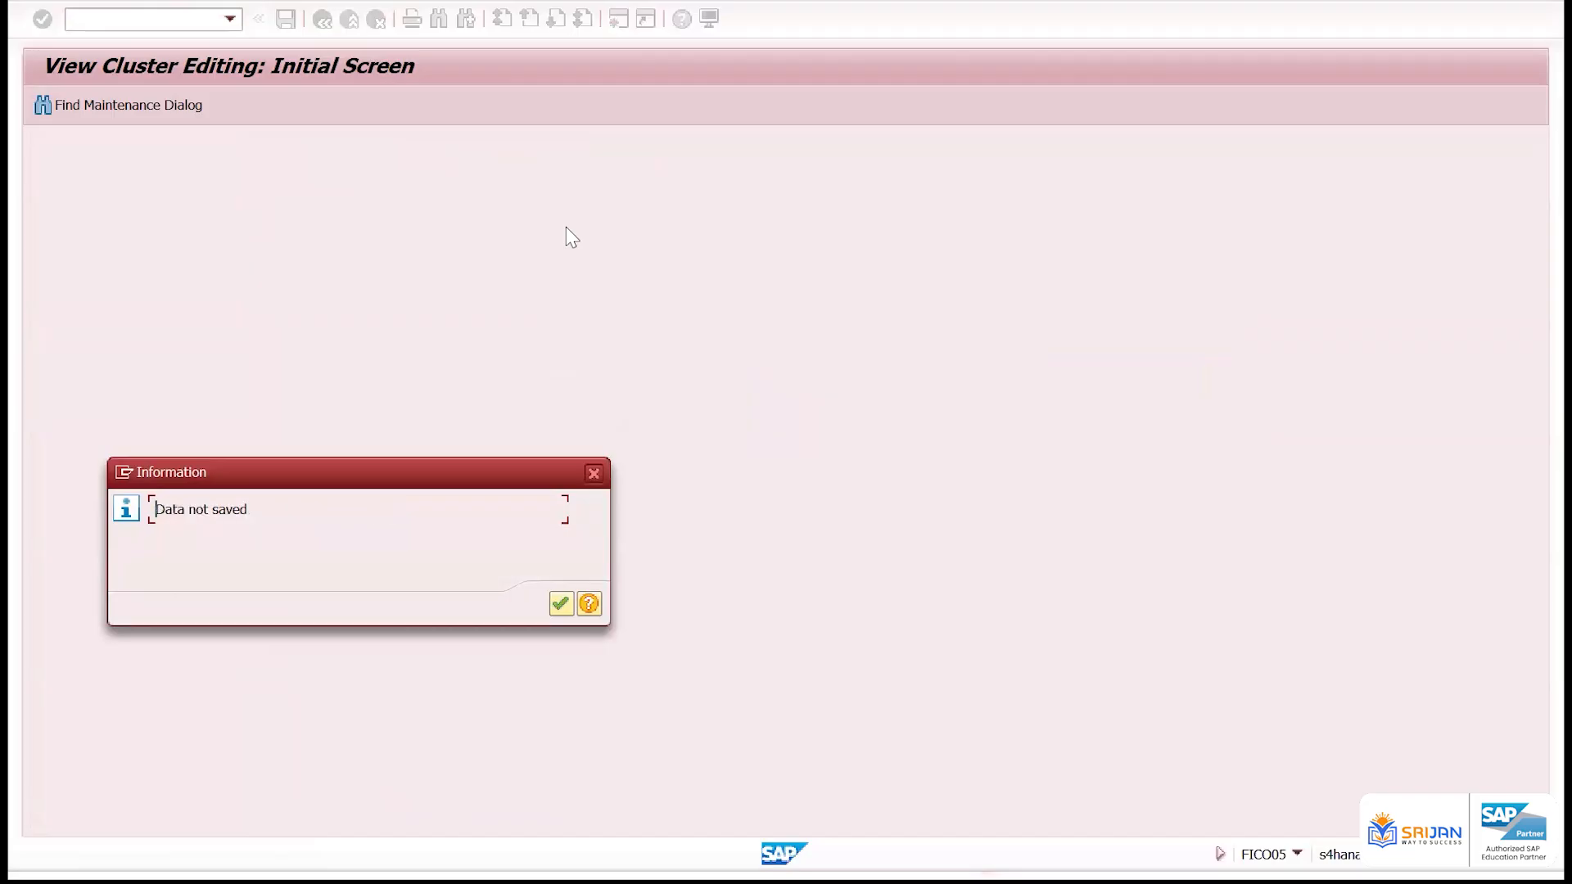
{"action": "key", "text": "Return"}
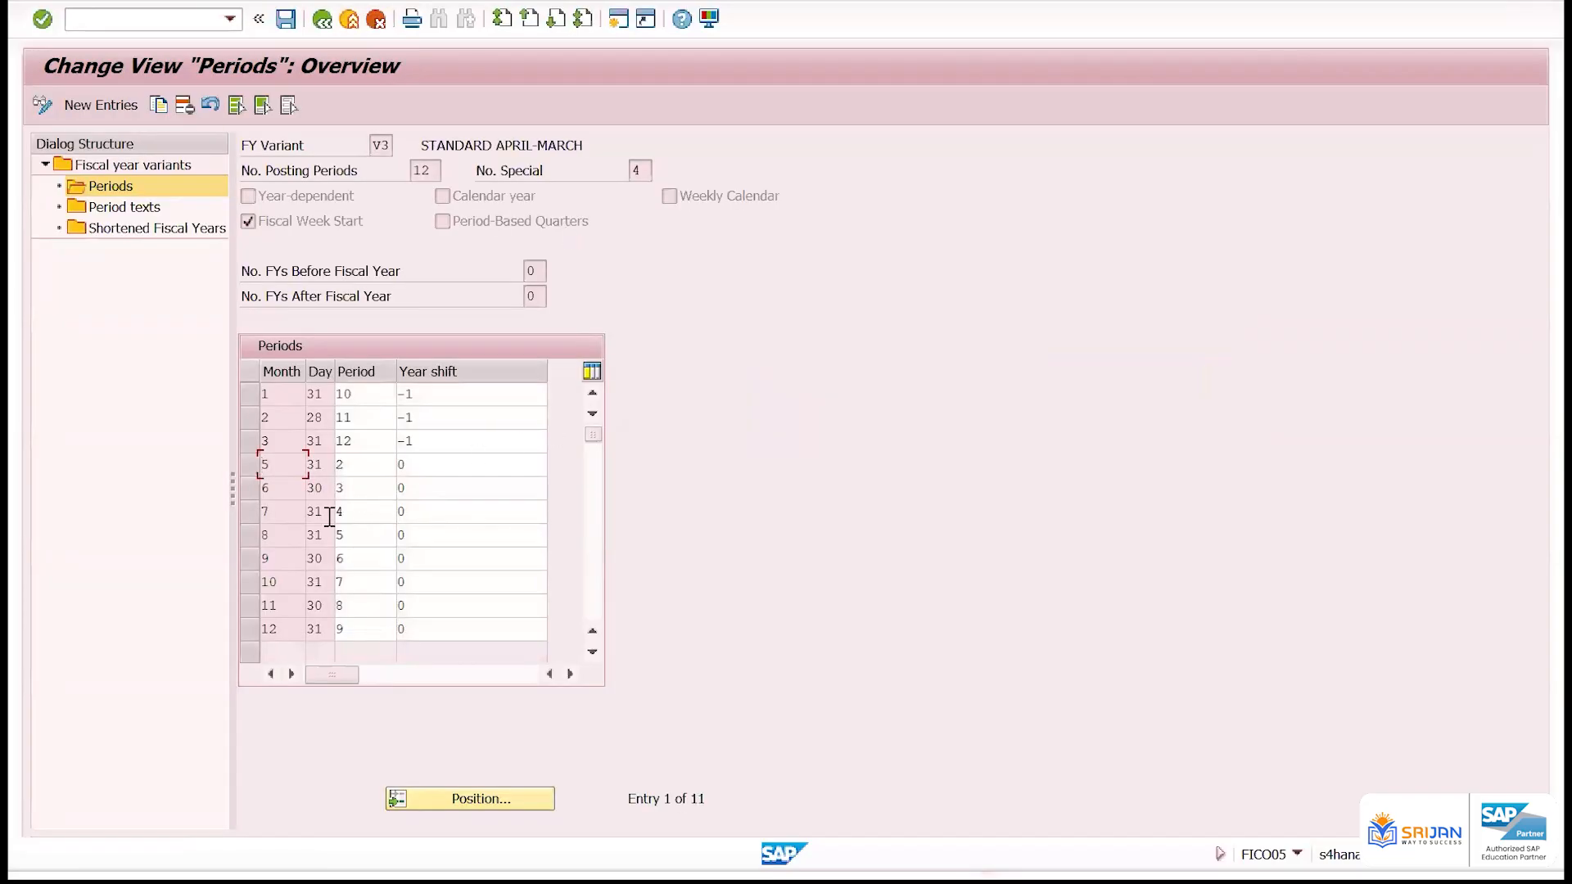
Copy the month 5 row as month 4 with day 28, period 1 and year shift 0, and save it
{"action": "left_click", "coordinate": [249, 465]}
{"action": "left_click", "coordinate": [164, 106]}
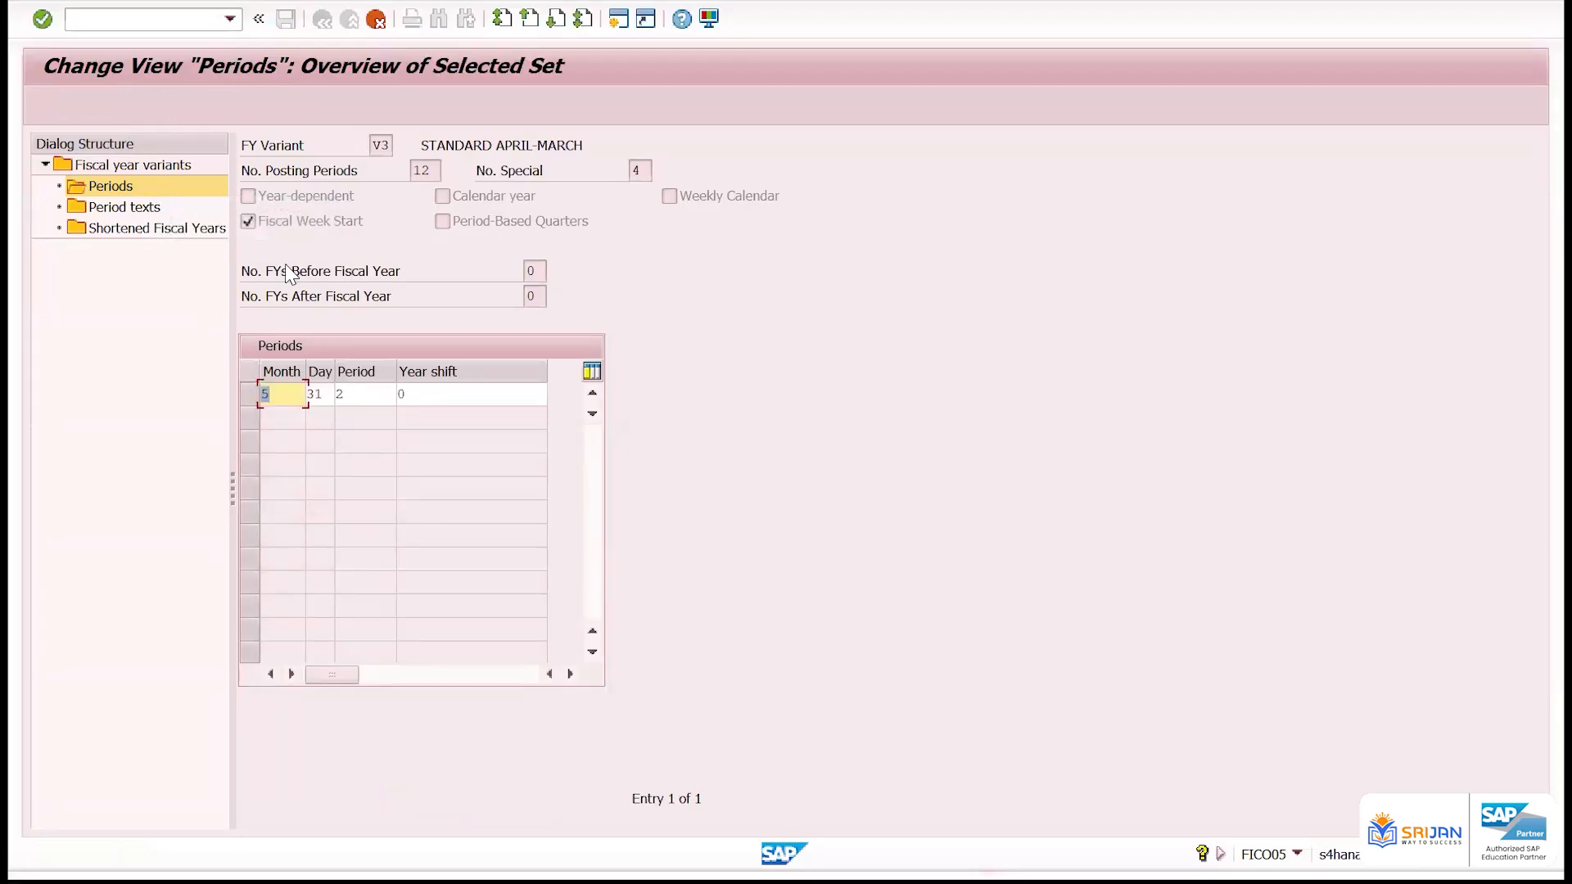
{"action": "type", "text": "4"}
{"action": "key", "text": "Tab"}
{"action": "type", "text": "28"}
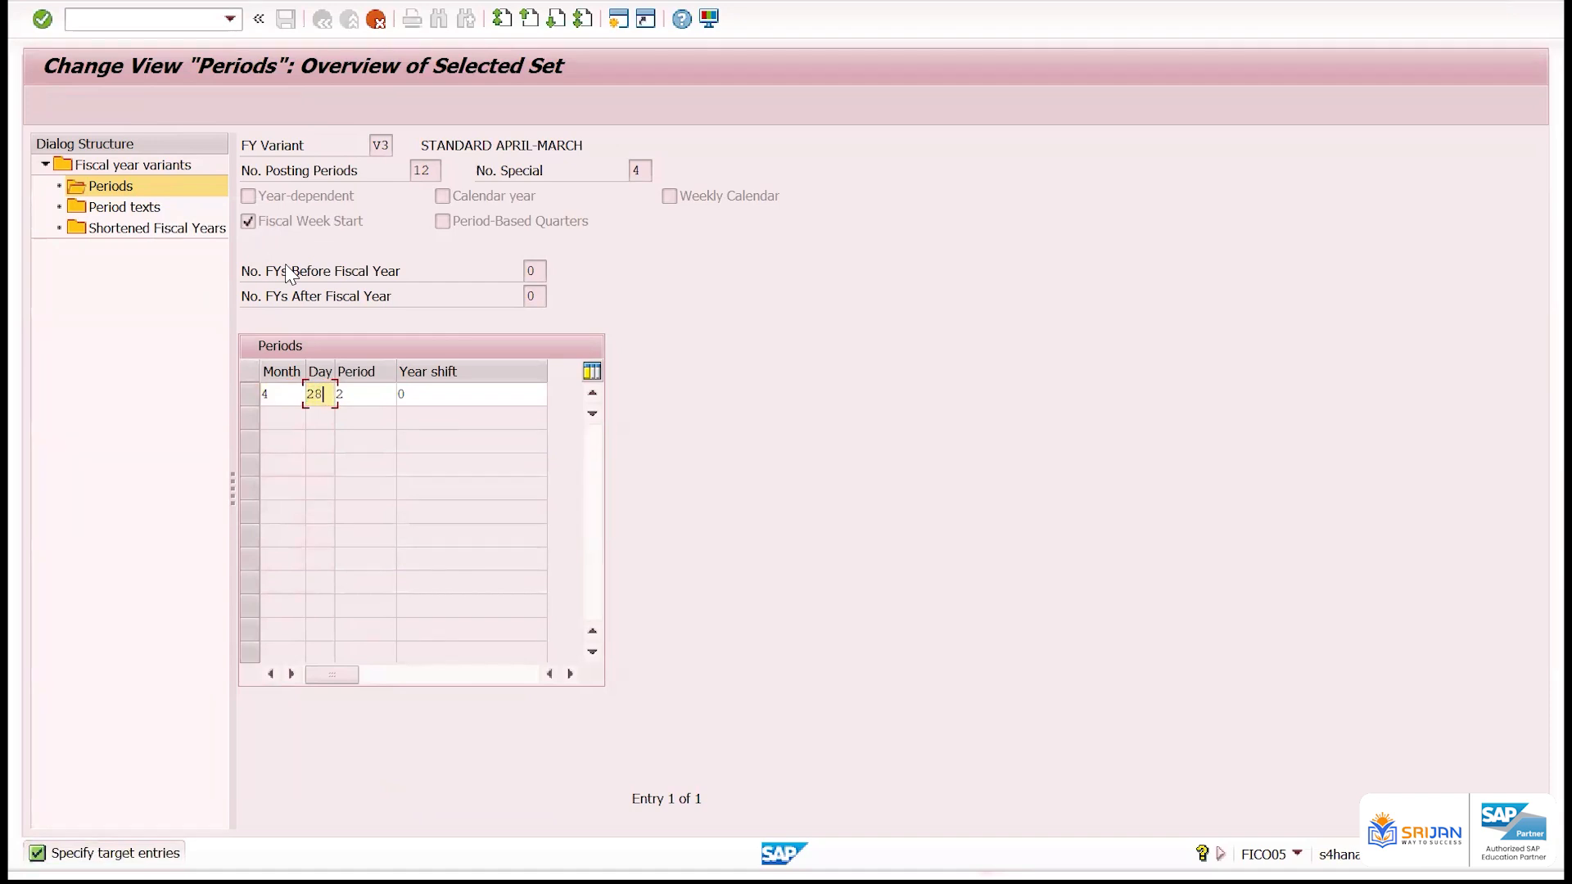
{"action": "key", "text": "Tab"}
{"action": "type", "text": "1"}
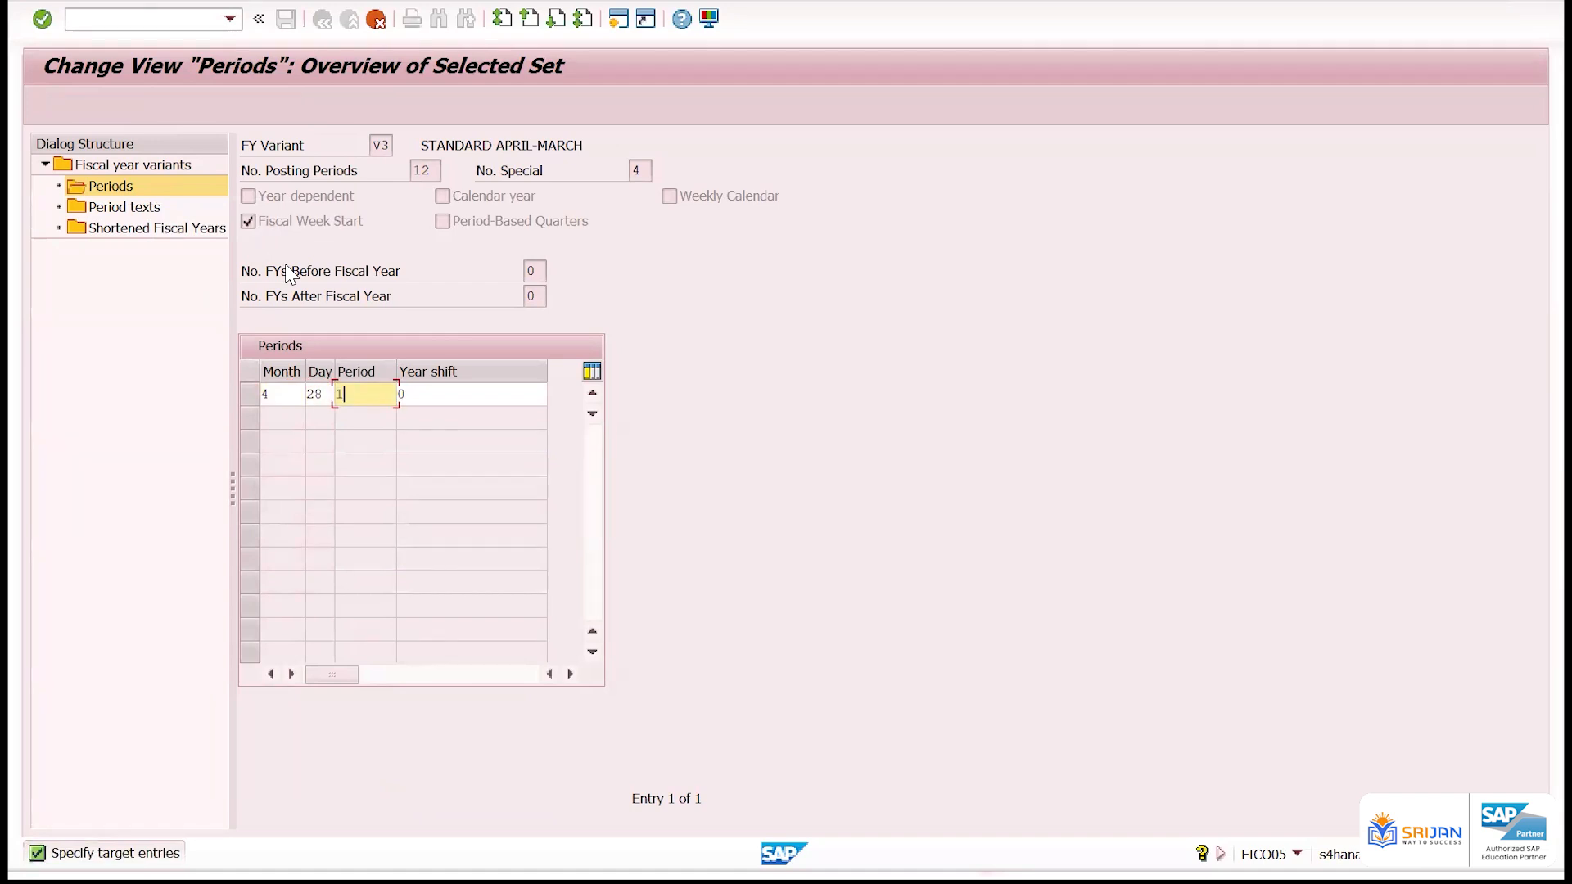
{"action": "key", "text": "Tab"}
{"action": "key", "text": "Return"}
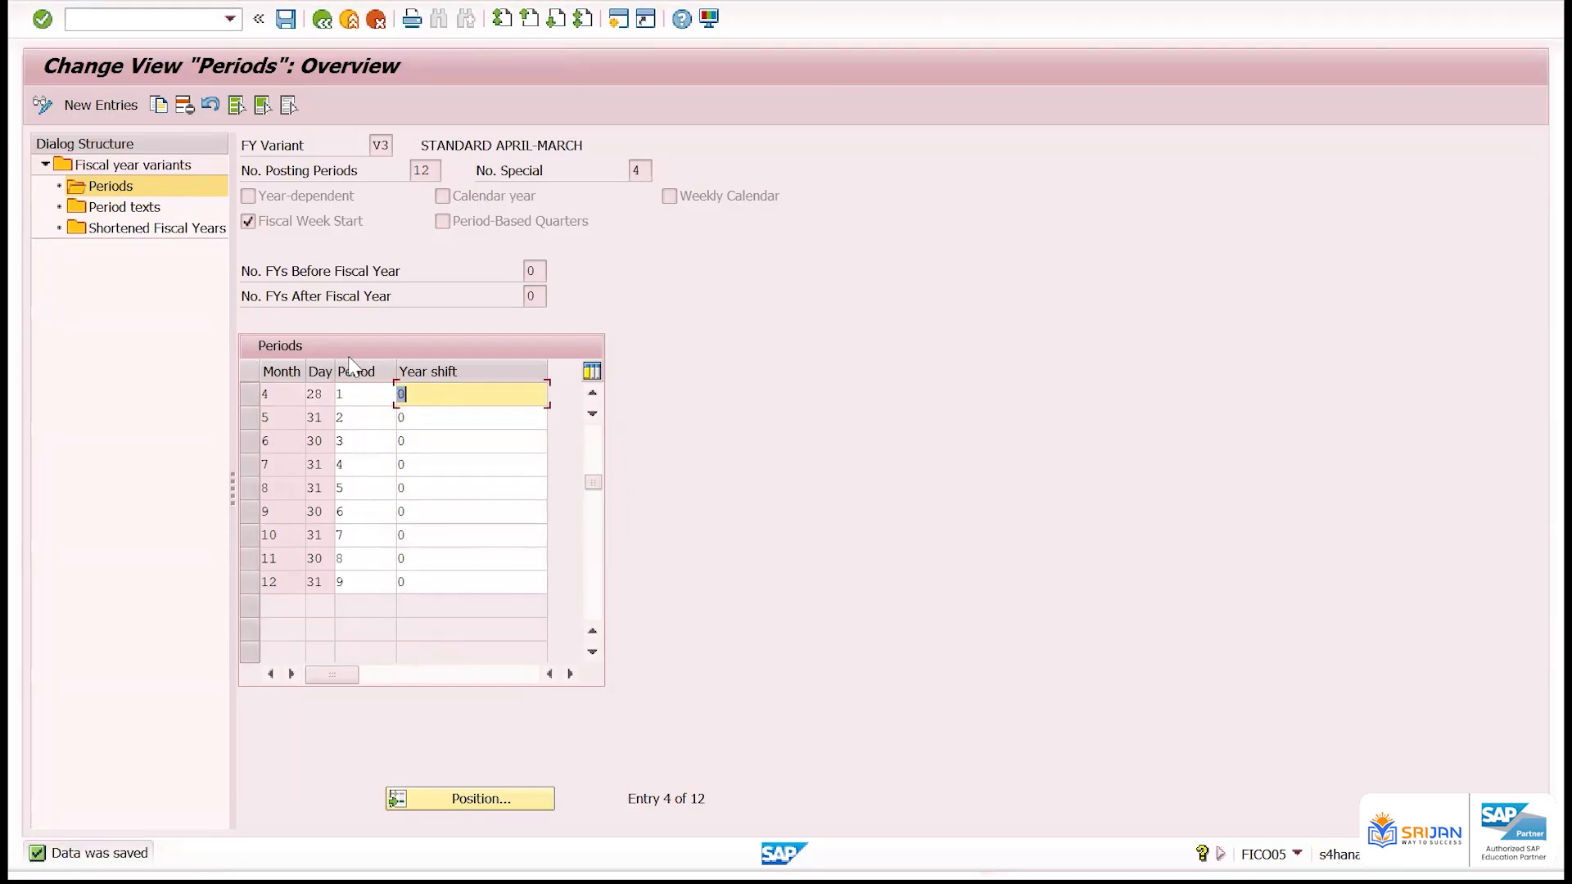
Check the day of the month 4 row and delete that row from the period assignments
{"action": "left_click", "coordinate": [305, 394]}
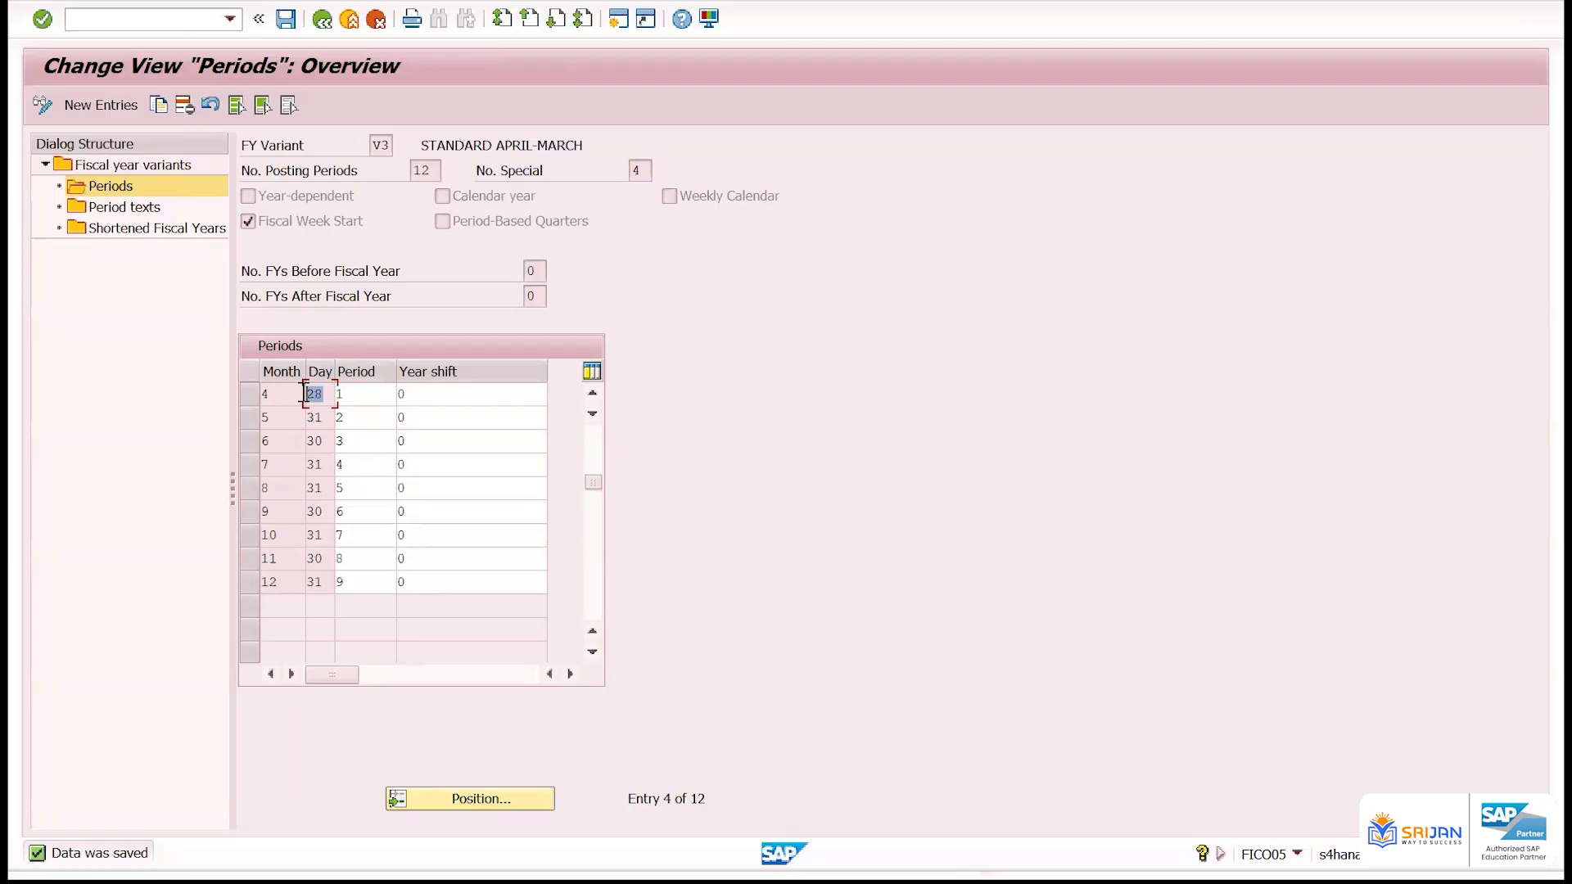
{"action": "scroll", "coordinate": [307, 397], "scroll_direction": "up", "scroll_amount": 1}
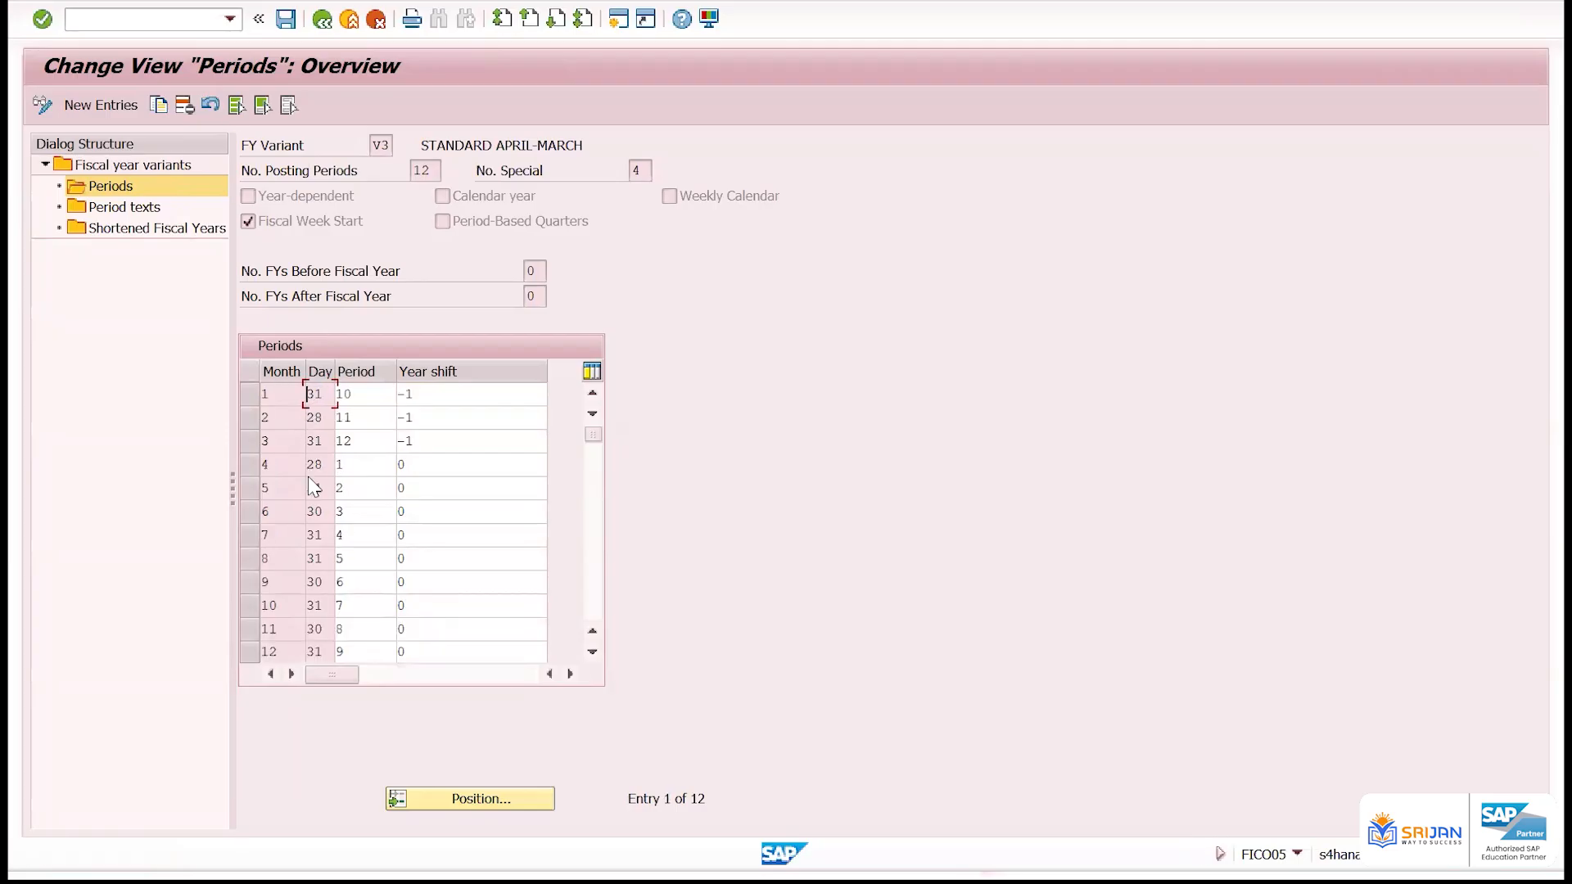
{"action": "left_click", "coordinate": [250, 464]}
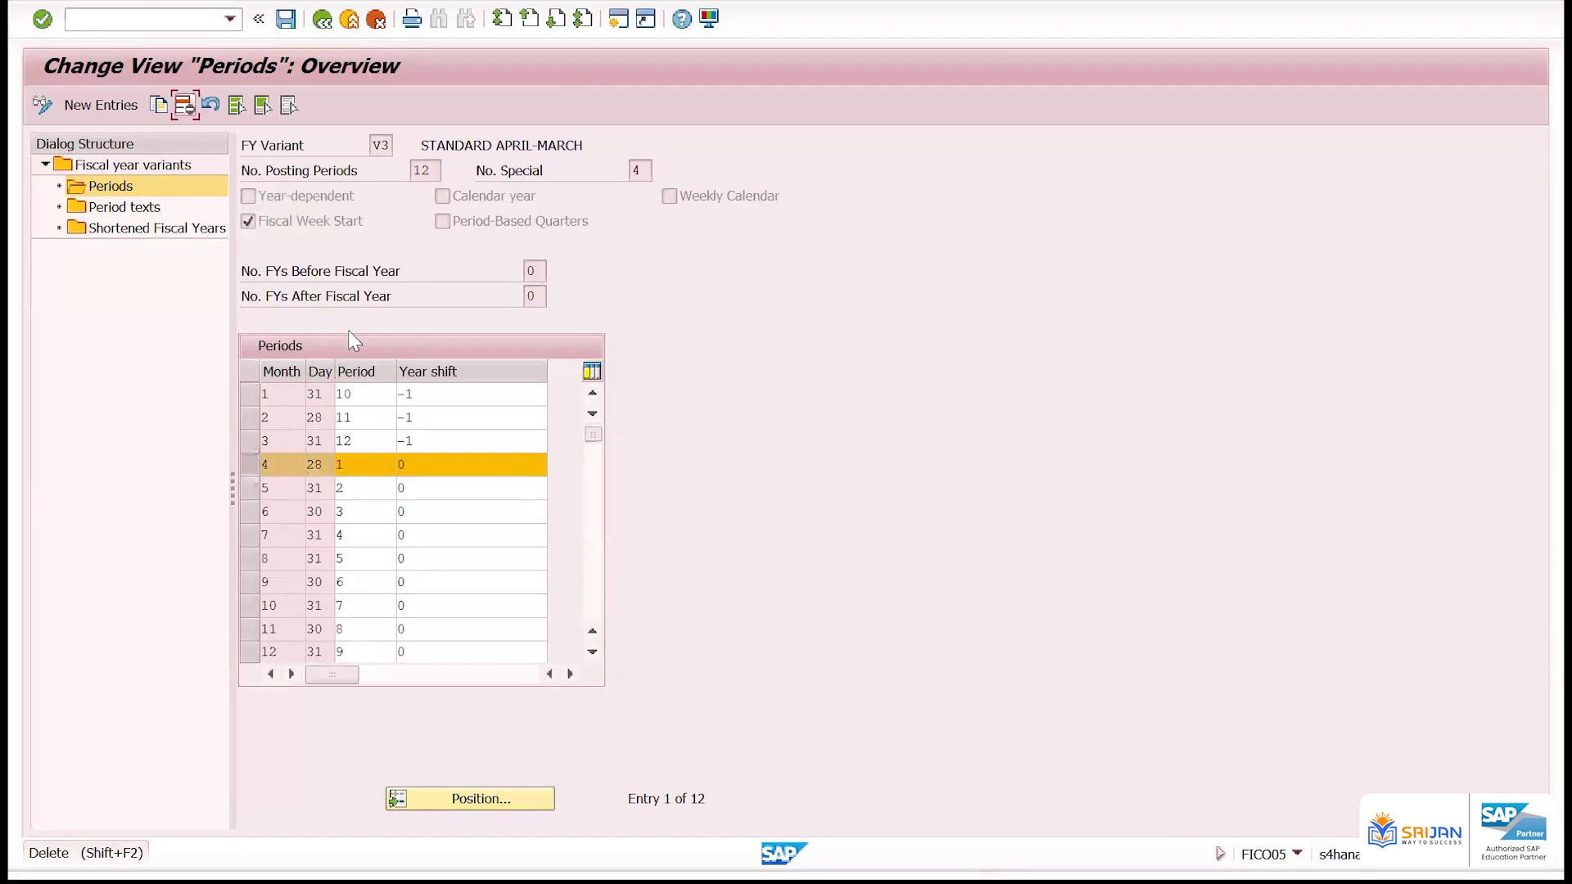
{"action": "key", "text": "Return"}
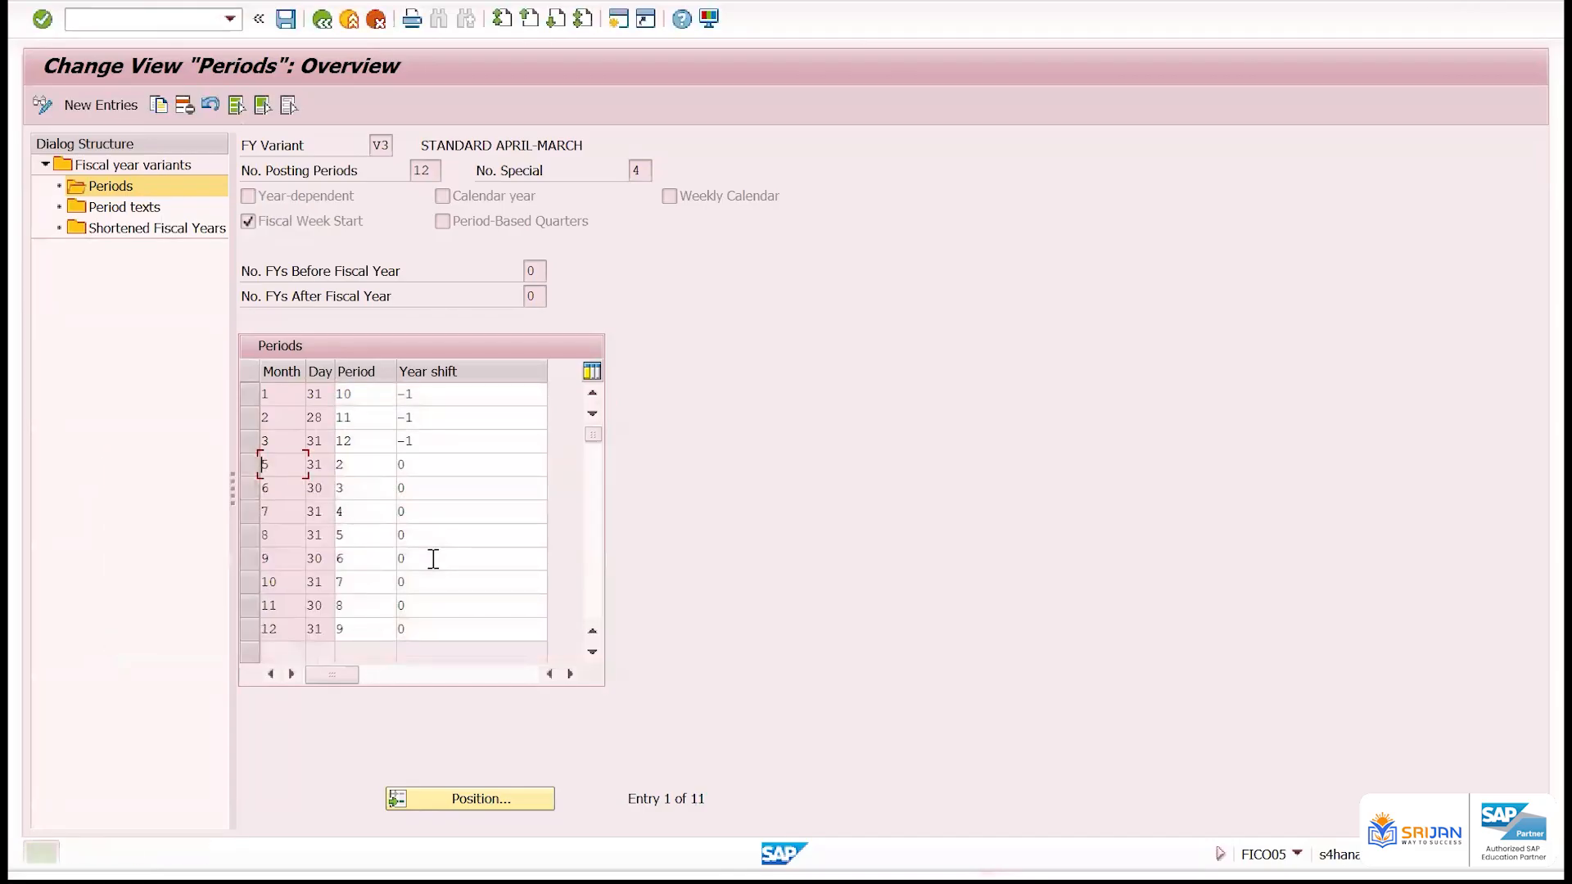
Copy the month 5 row as a new entry for month 4 with day 31 and period 1
{"action": "left_click", "coordinate": [248, 463]}
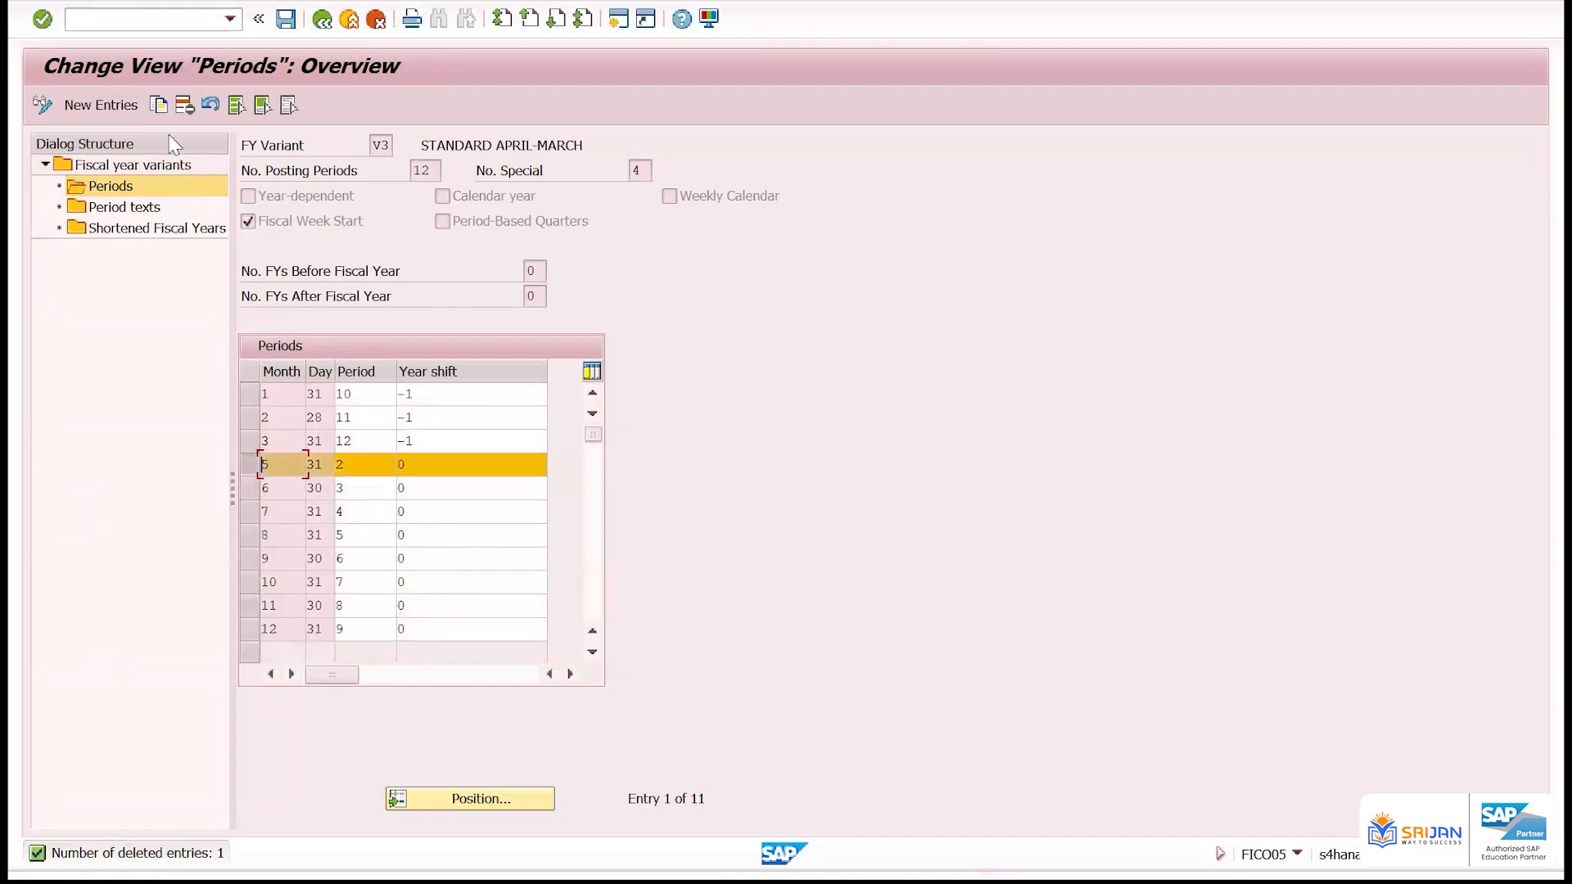
{"action": "key", "text": "F6"}
{"action": "key", "text": "BackSpace"}
{"action": "type", "text": "4"}
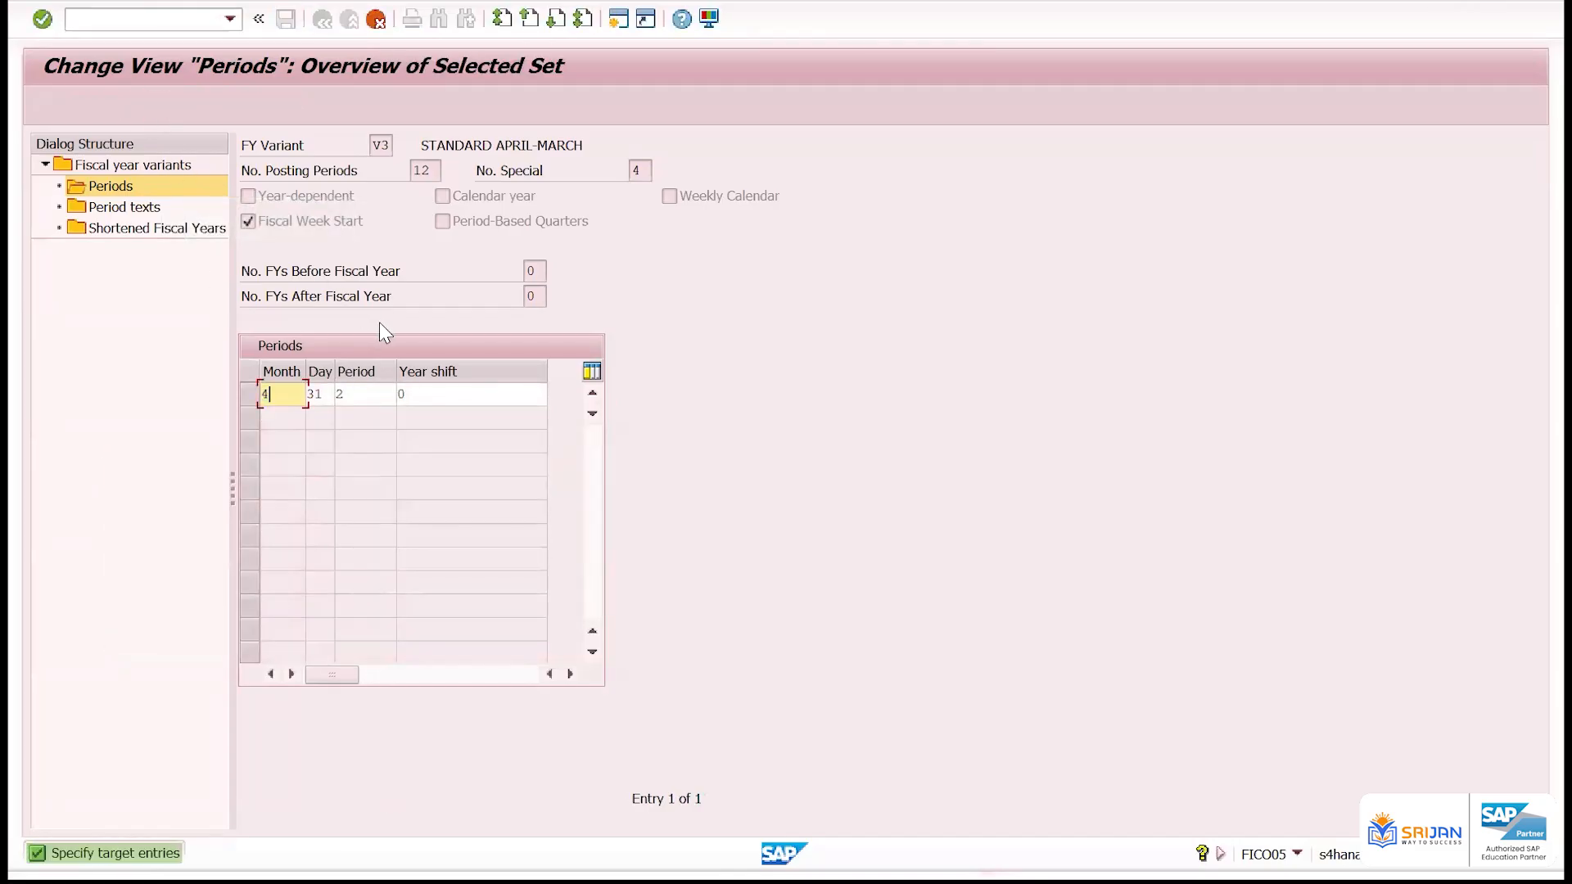
{"action": "key", "text": "Tab"}
{"action": "key", "text": "BackSpace"}
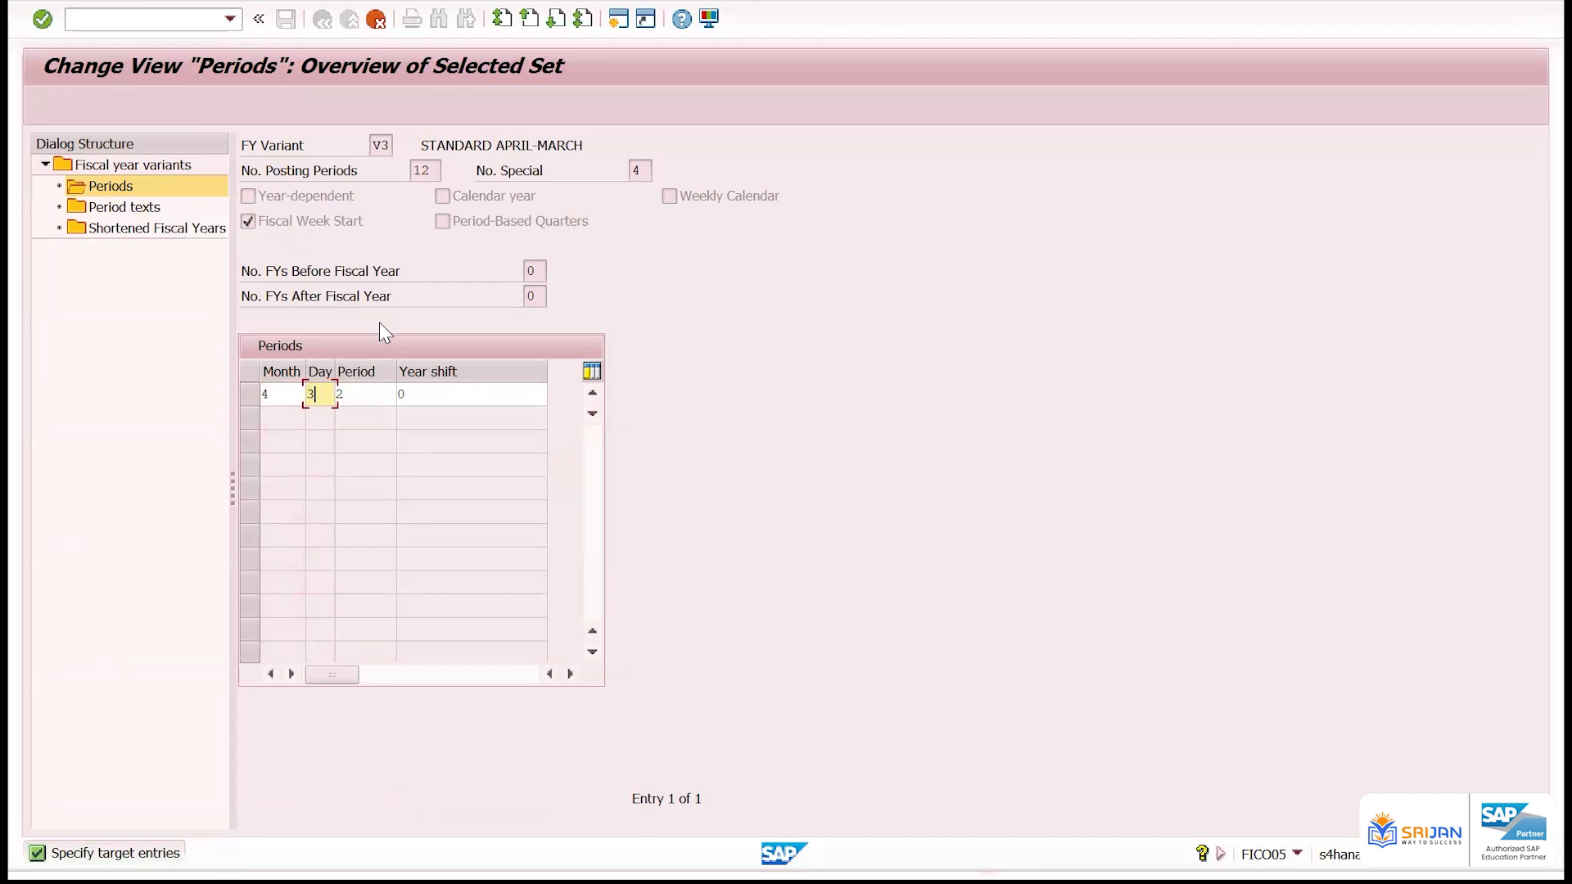
{"action": "type", "text": "1"}
{"action": "key", "text": "Tab"}
{"action": "key", "text": "BackSpace"}
{"action": "type", "text": "1"}
{"action": "key", "text": "Return"}
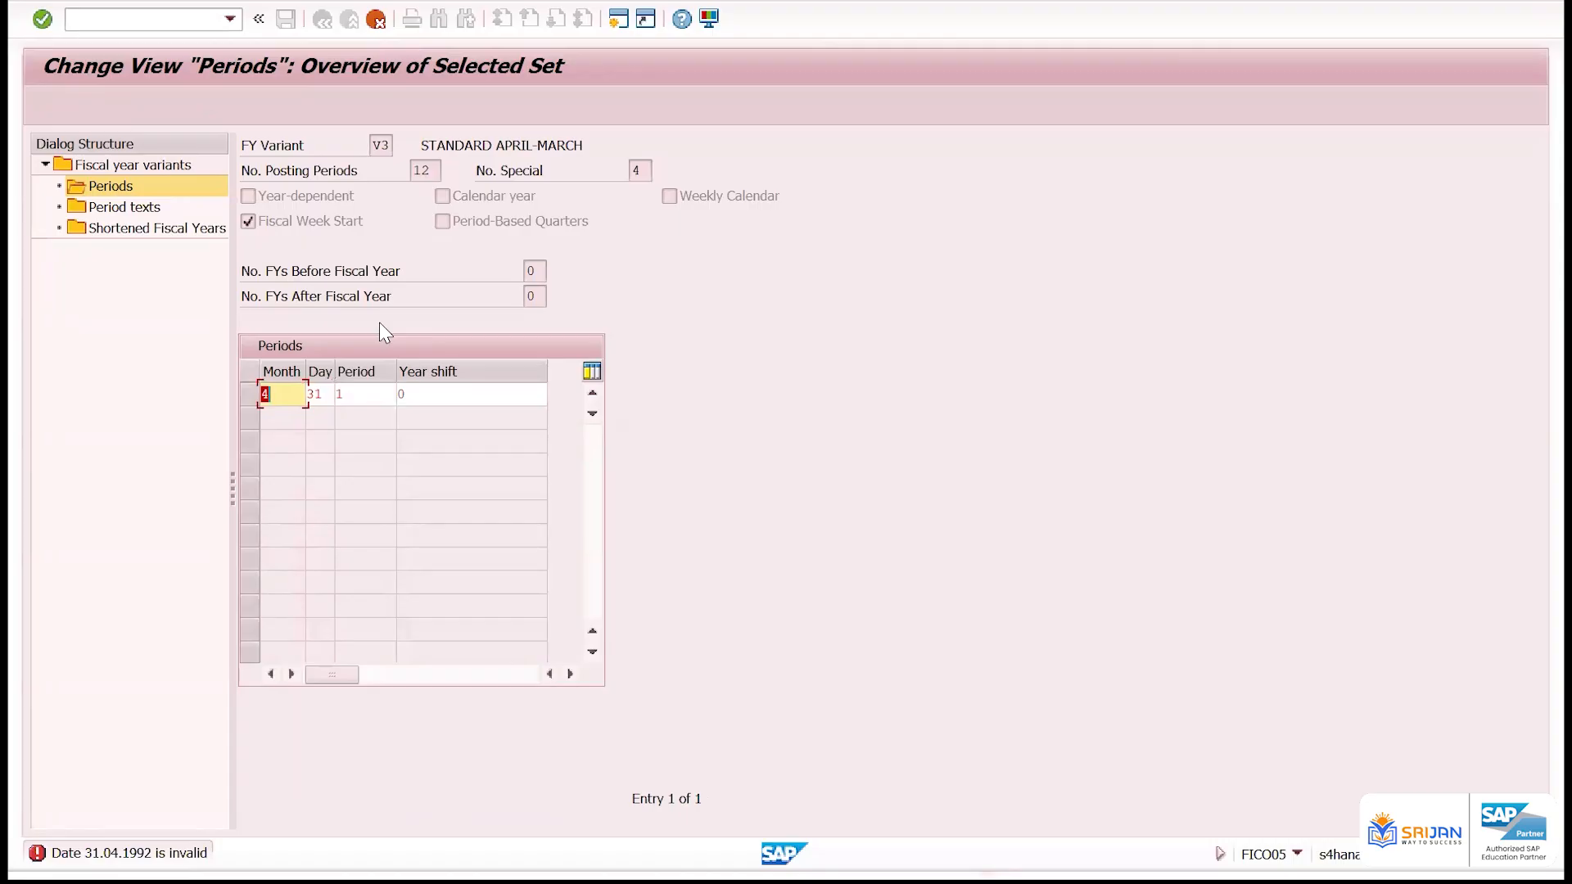
Correct the copied month 4 entry's day to 30 and save the period assignments
{"action": "key", "text": "Tab"}
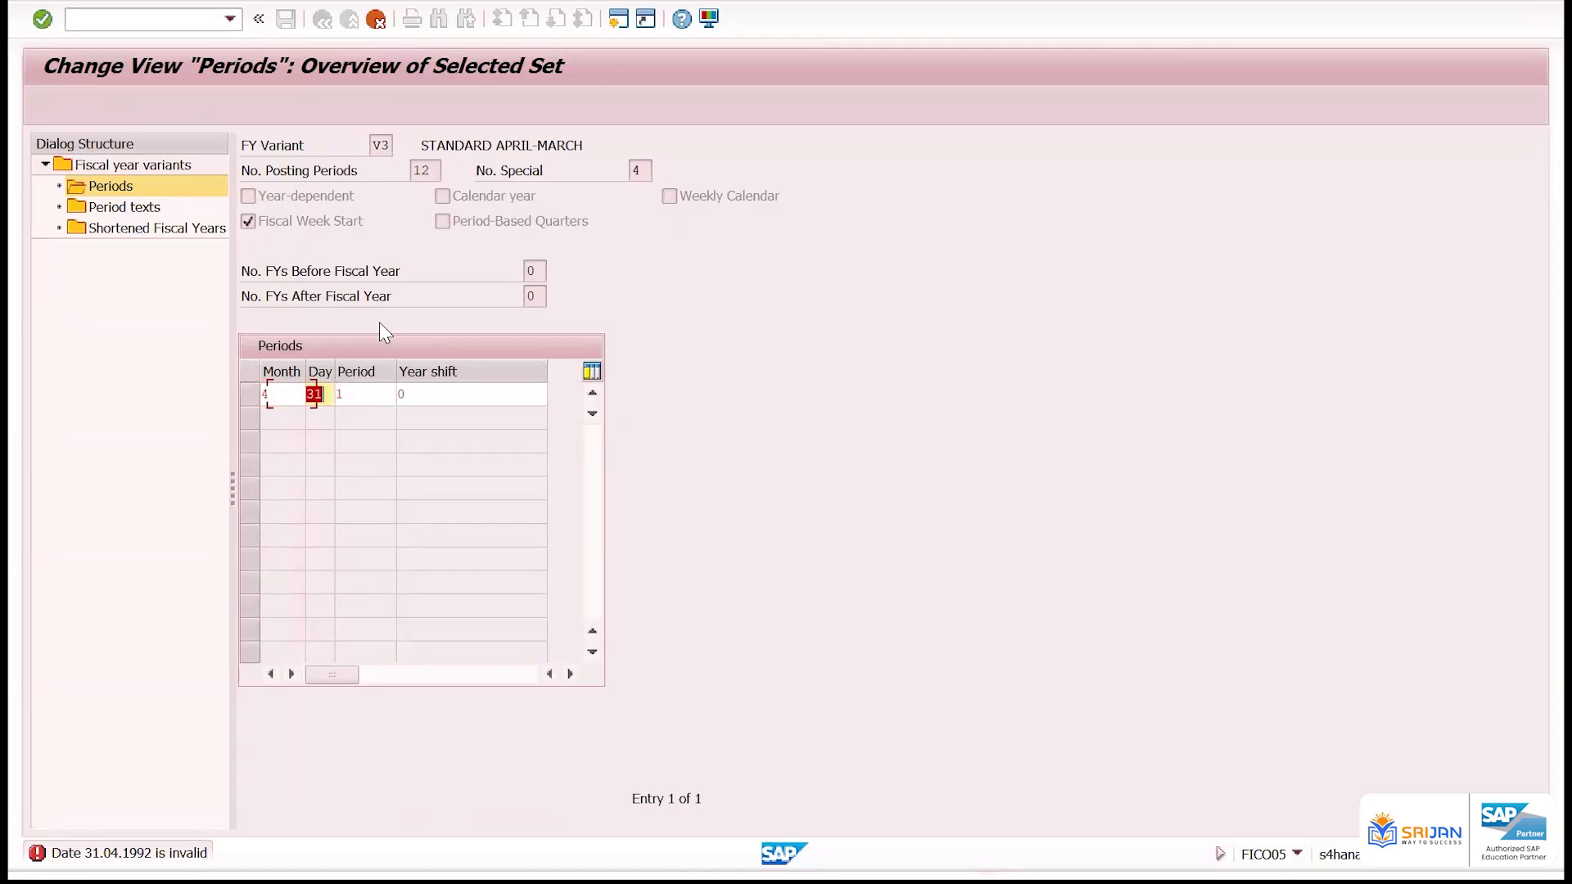
{"action": "type", "text": "30"}
{"action": "key", "text": "Return"}
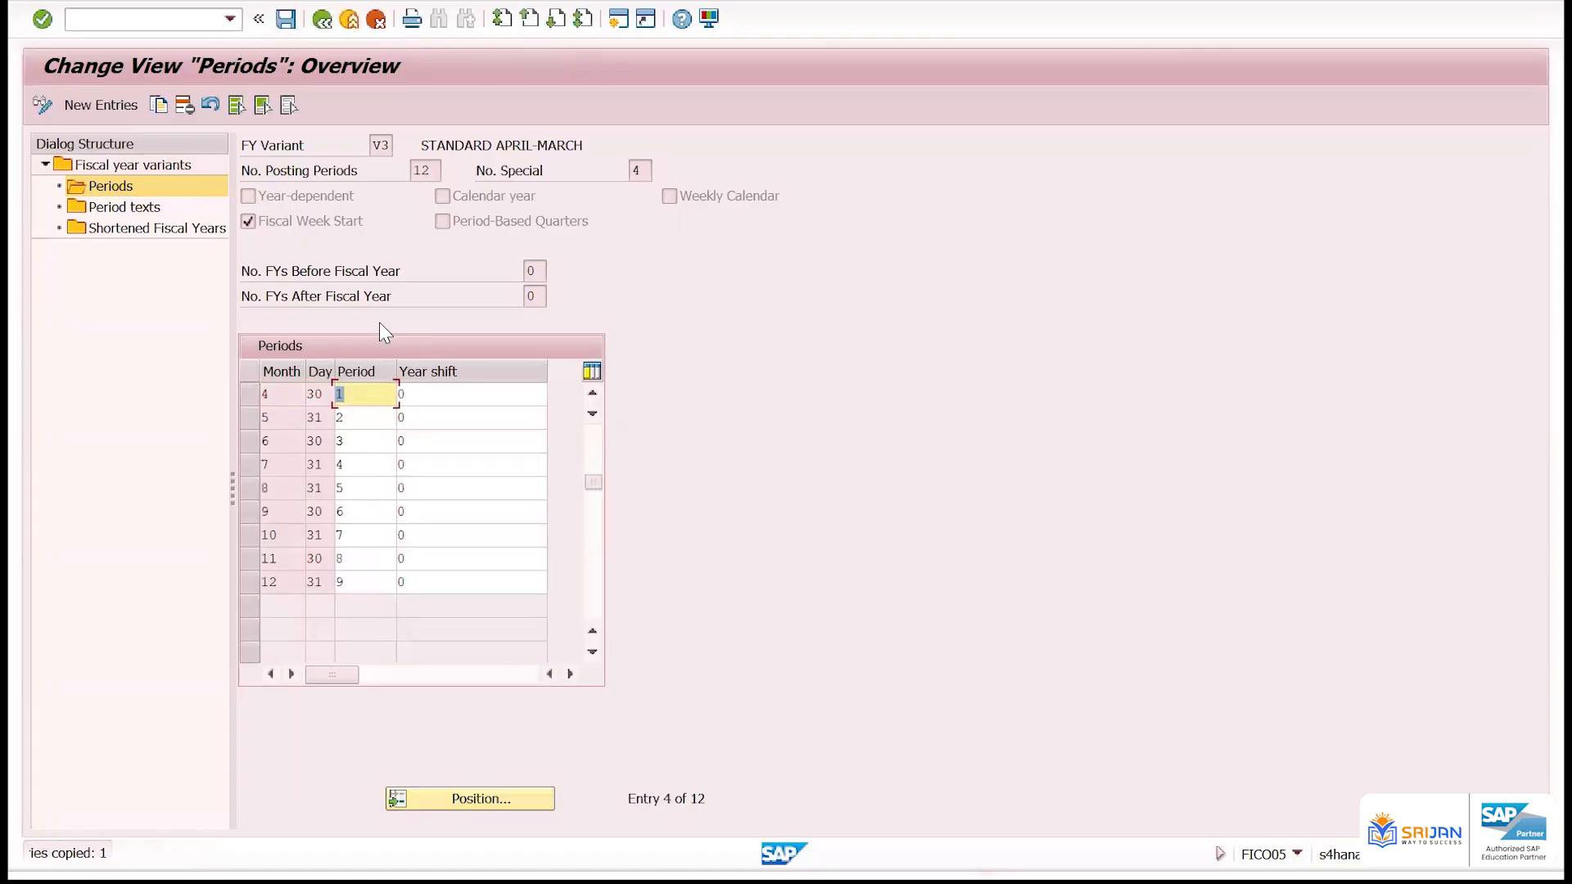
{"action": "key", "text": "ctrl+s"}
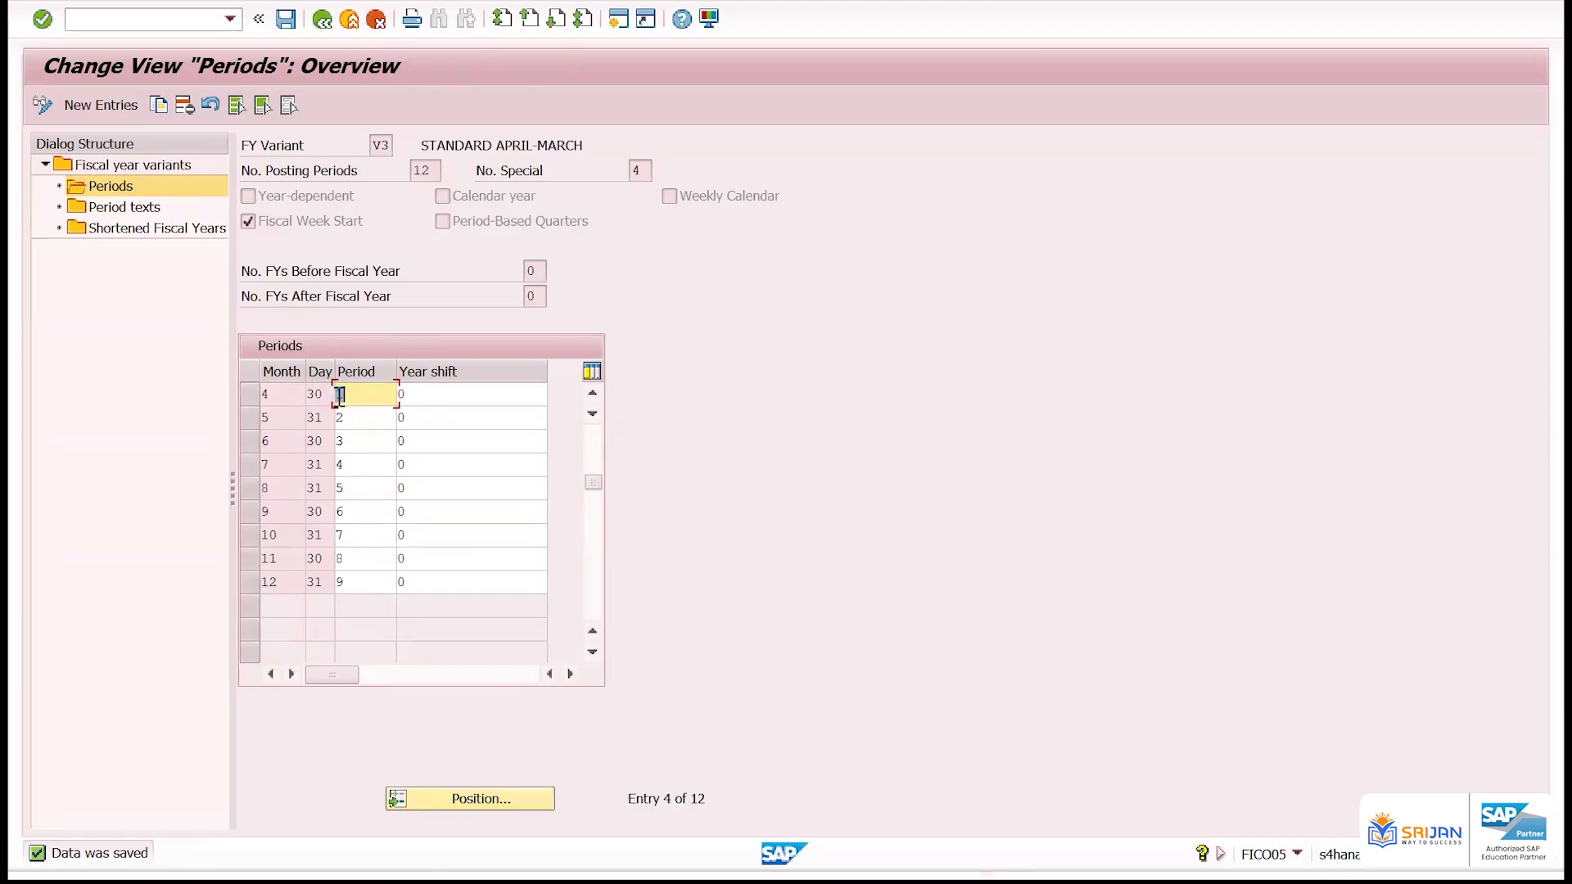
Review the restored month 4 day and period against the year shift of month 1 in the period assignments
{"action": "left_click", "coordinate": [324, 398]}
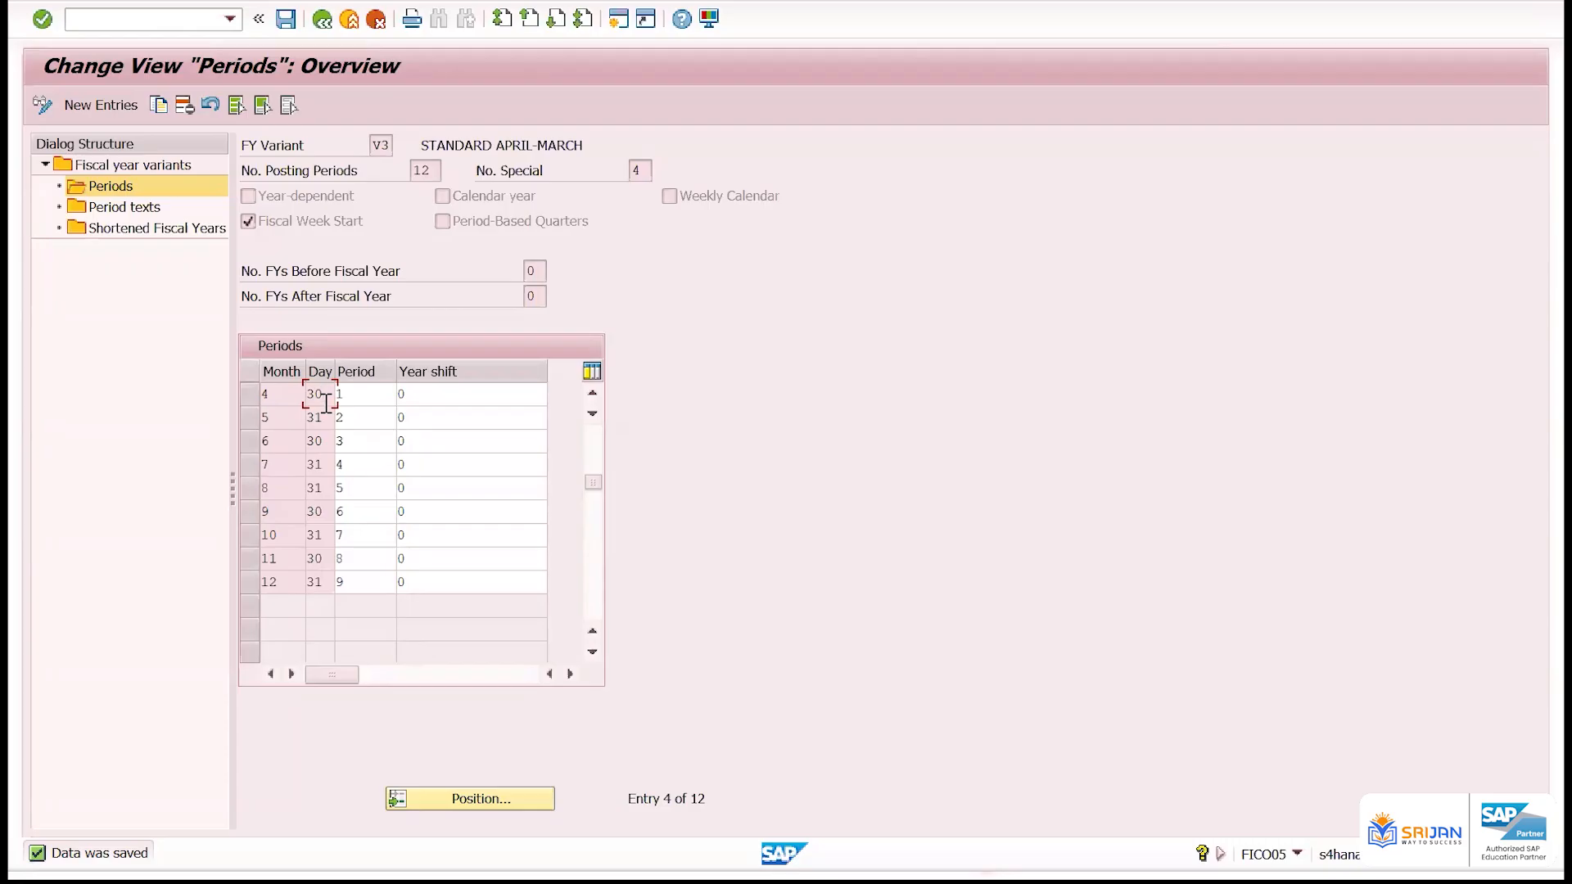
{"action": "scroll", "coordinate": [325, 402], "scroll_direction": "up", "scroll_amount": 1}
{"action": "left_click", "coordinate": [593, 395]}
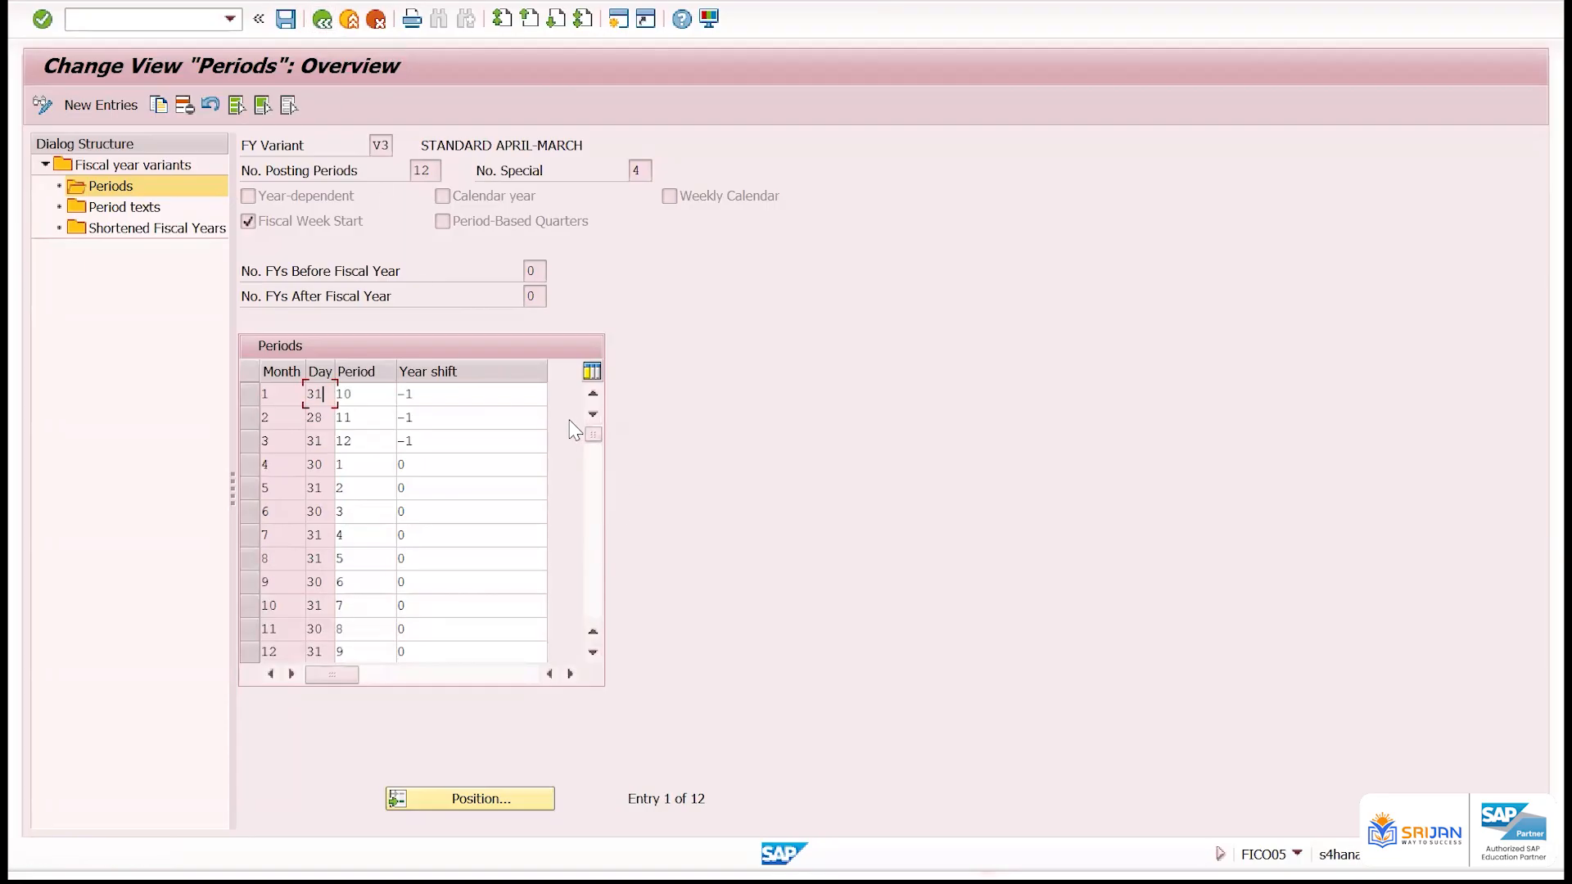
{"action": "left_click_drag", "start_coordinate": [431, 394], "coordinate": [382, 399]}
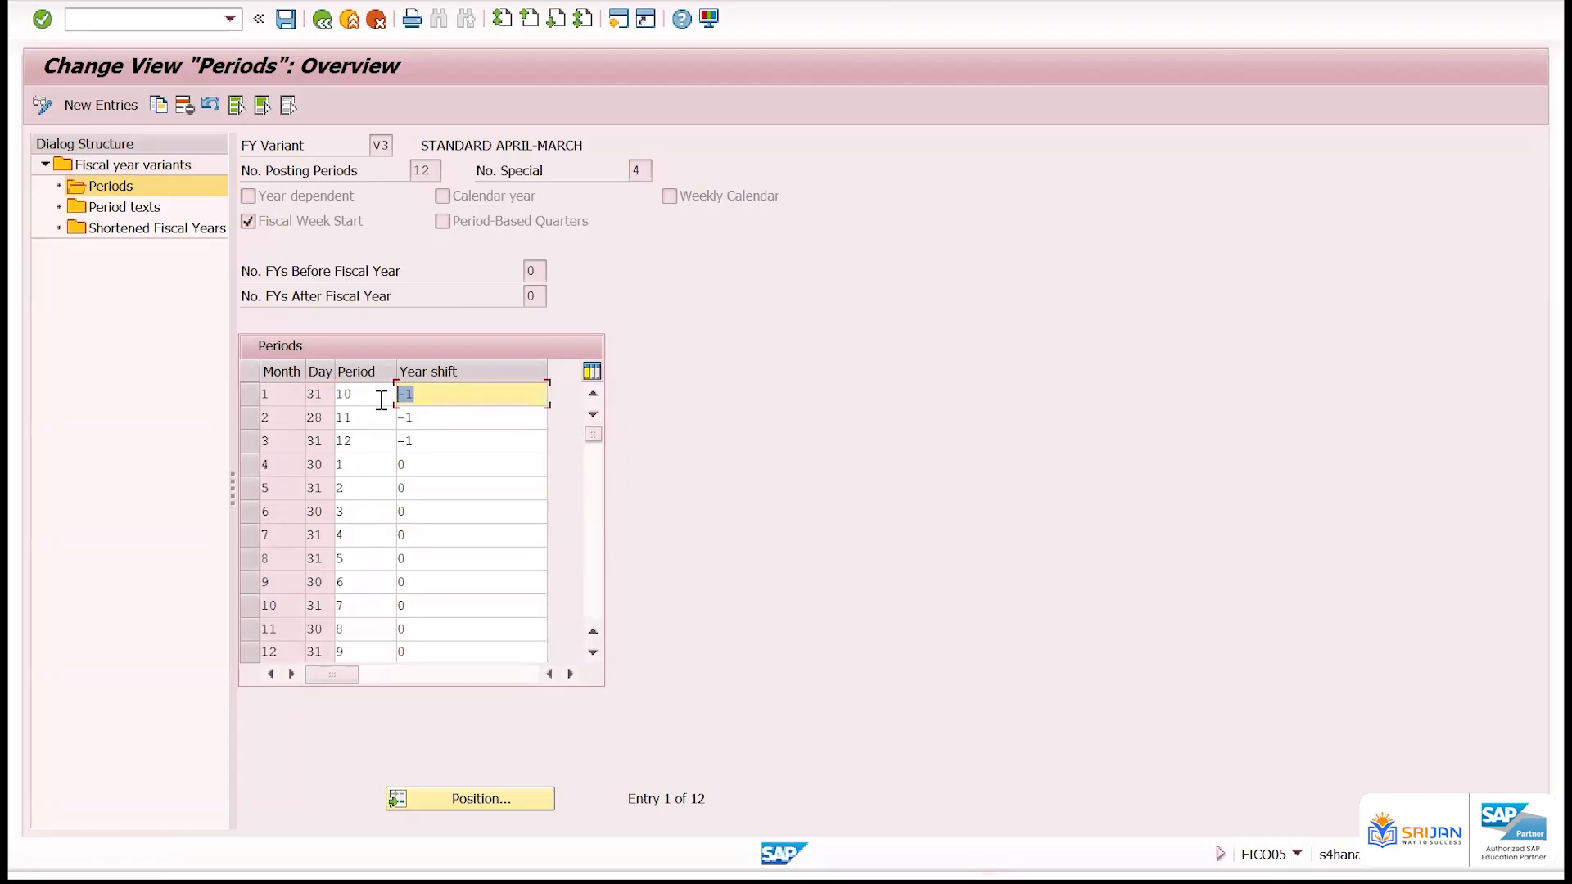
{"action": "left_click", "coordinate": [248, 464]}
{"action": "left_click_drag", "start_coordinate": [274, 472], "coordinate": [255, 464]}
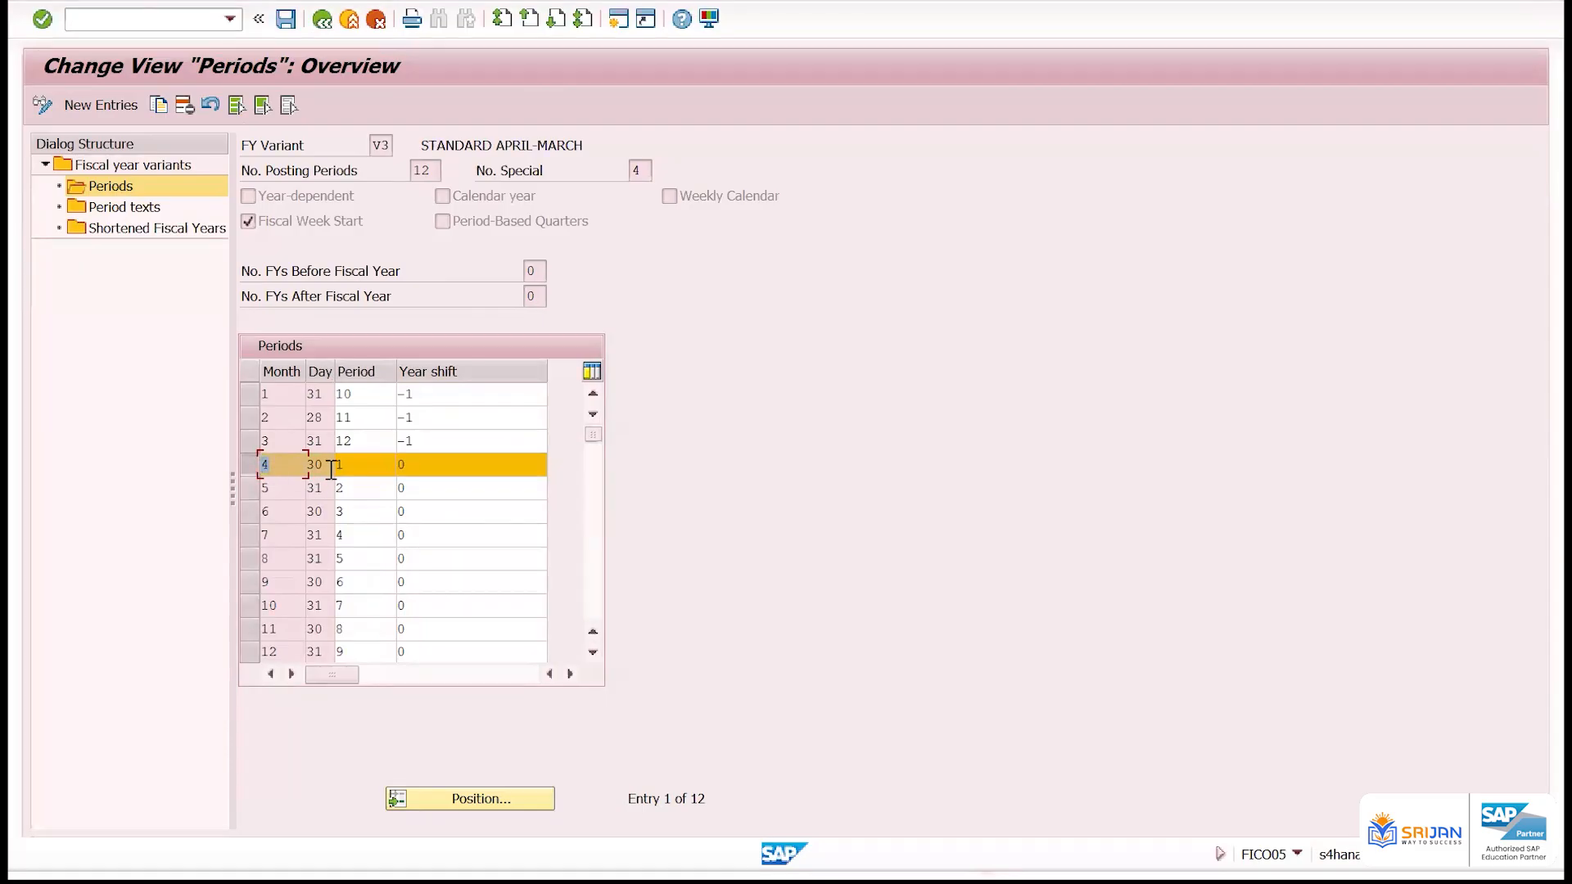
{"action": "left_click_drag", "start_coordinate": [352, 460], "coordinate": [328, 465]}
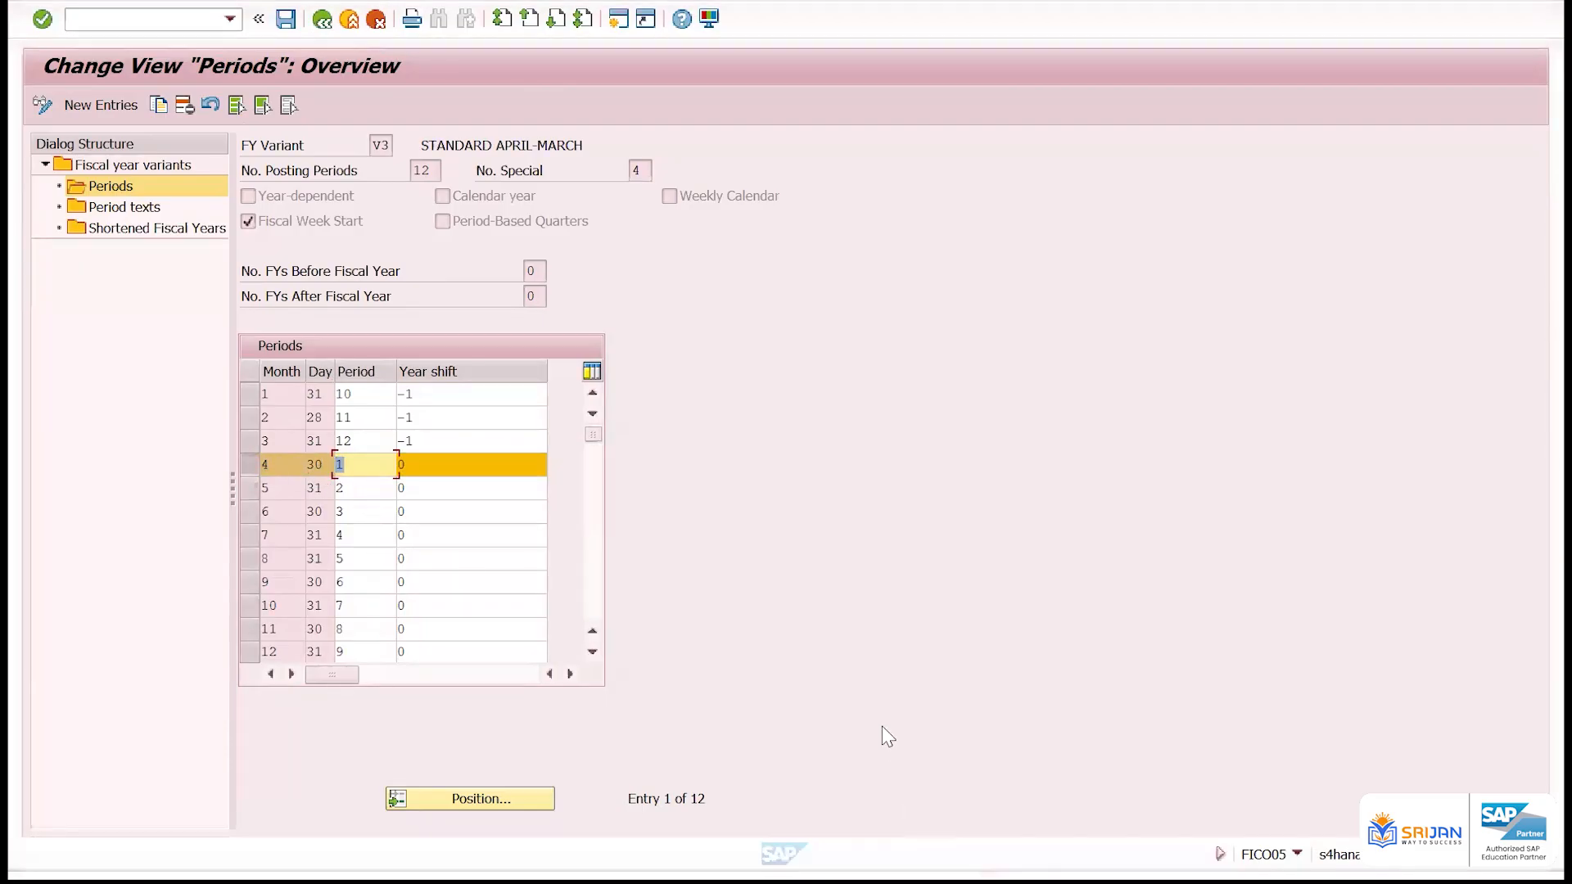
Switch to the Excel worksheet and compare the calendar and financial years of April to December with the years of January to March
{"action": "key", "text": "alt+Tab"}
{"action": "scroll", "coordinate": [334, 464], "scroll_direction": "up", "scroll_amount": 2}
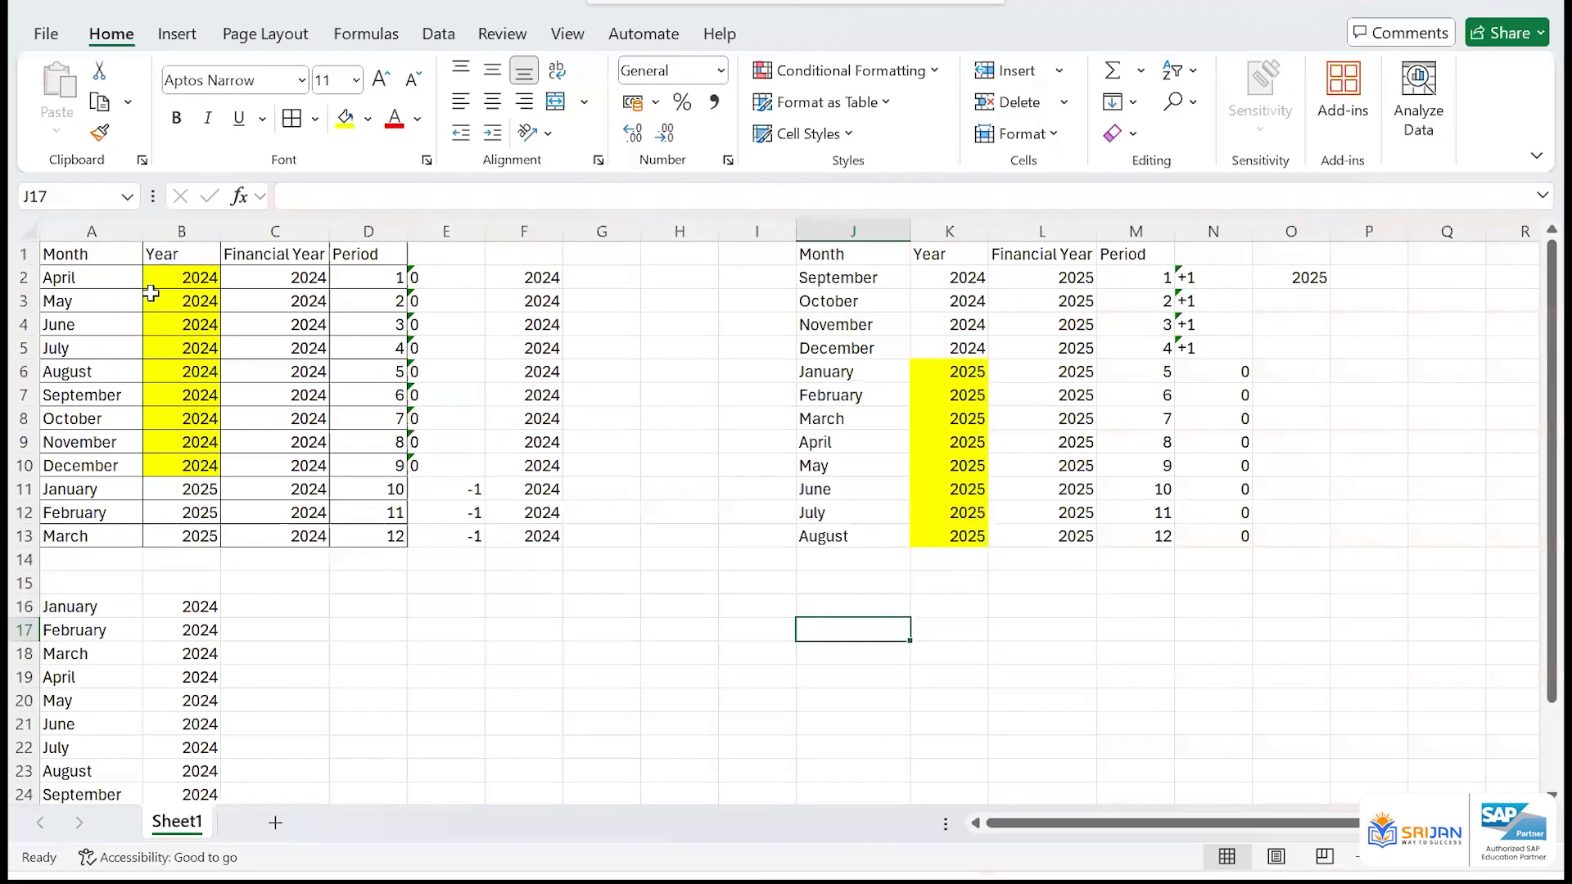
{"action": "left_click_drag", "start_coordinate": [192, 278], "coordinate": [250, 463]}
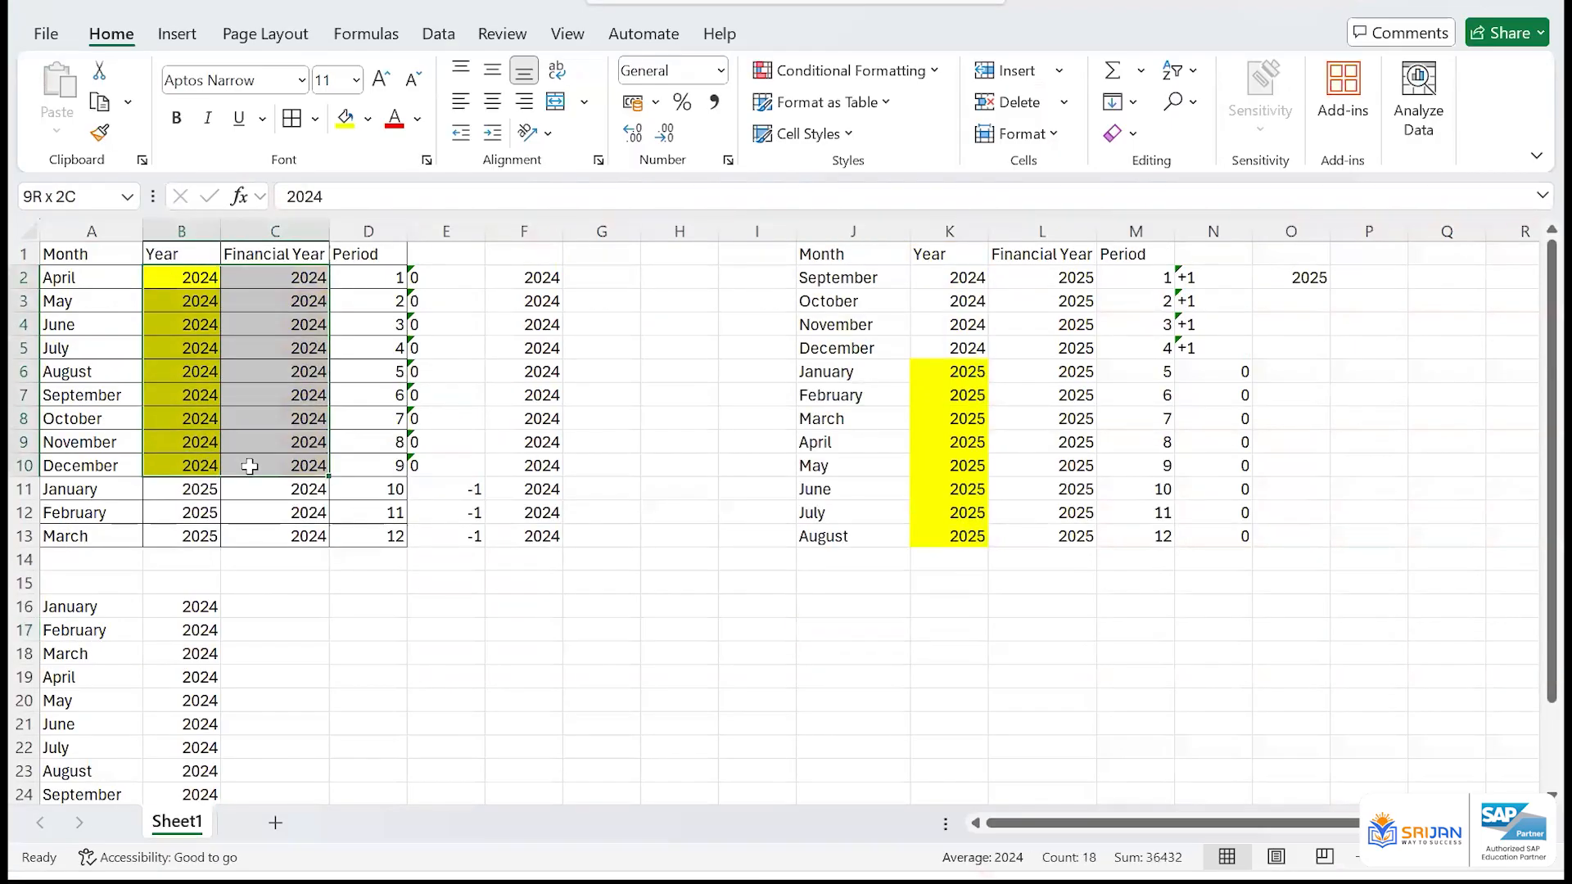
{"action": "left_click", "coordinate": [190, 277]}
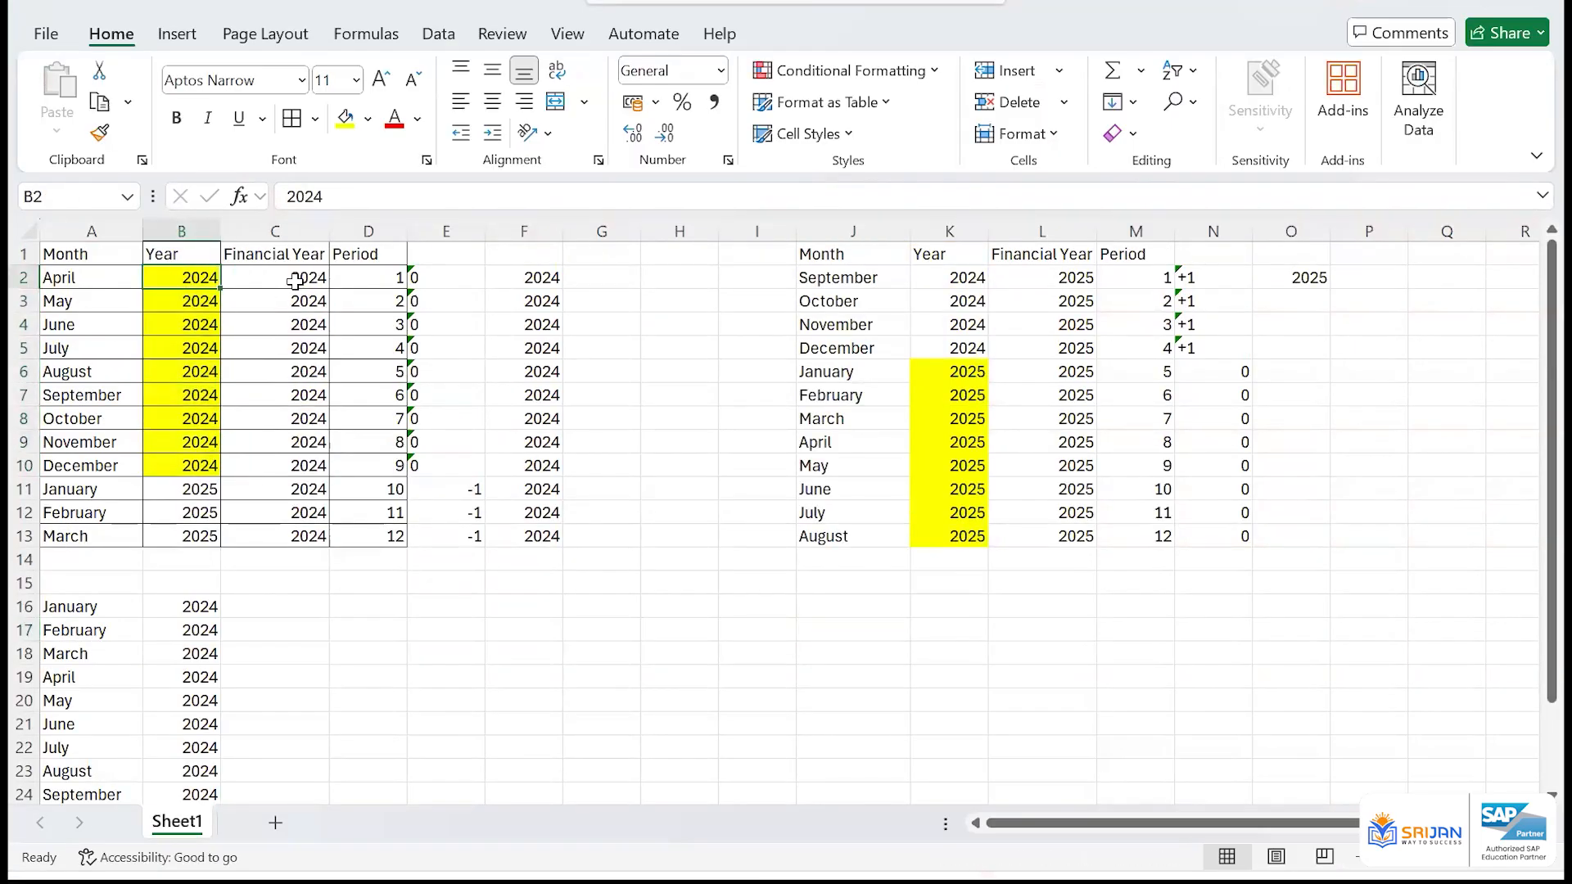
{"action": "left_click_drag", "start_coordinate": [200, 278], "coordinate": [280, 461]}
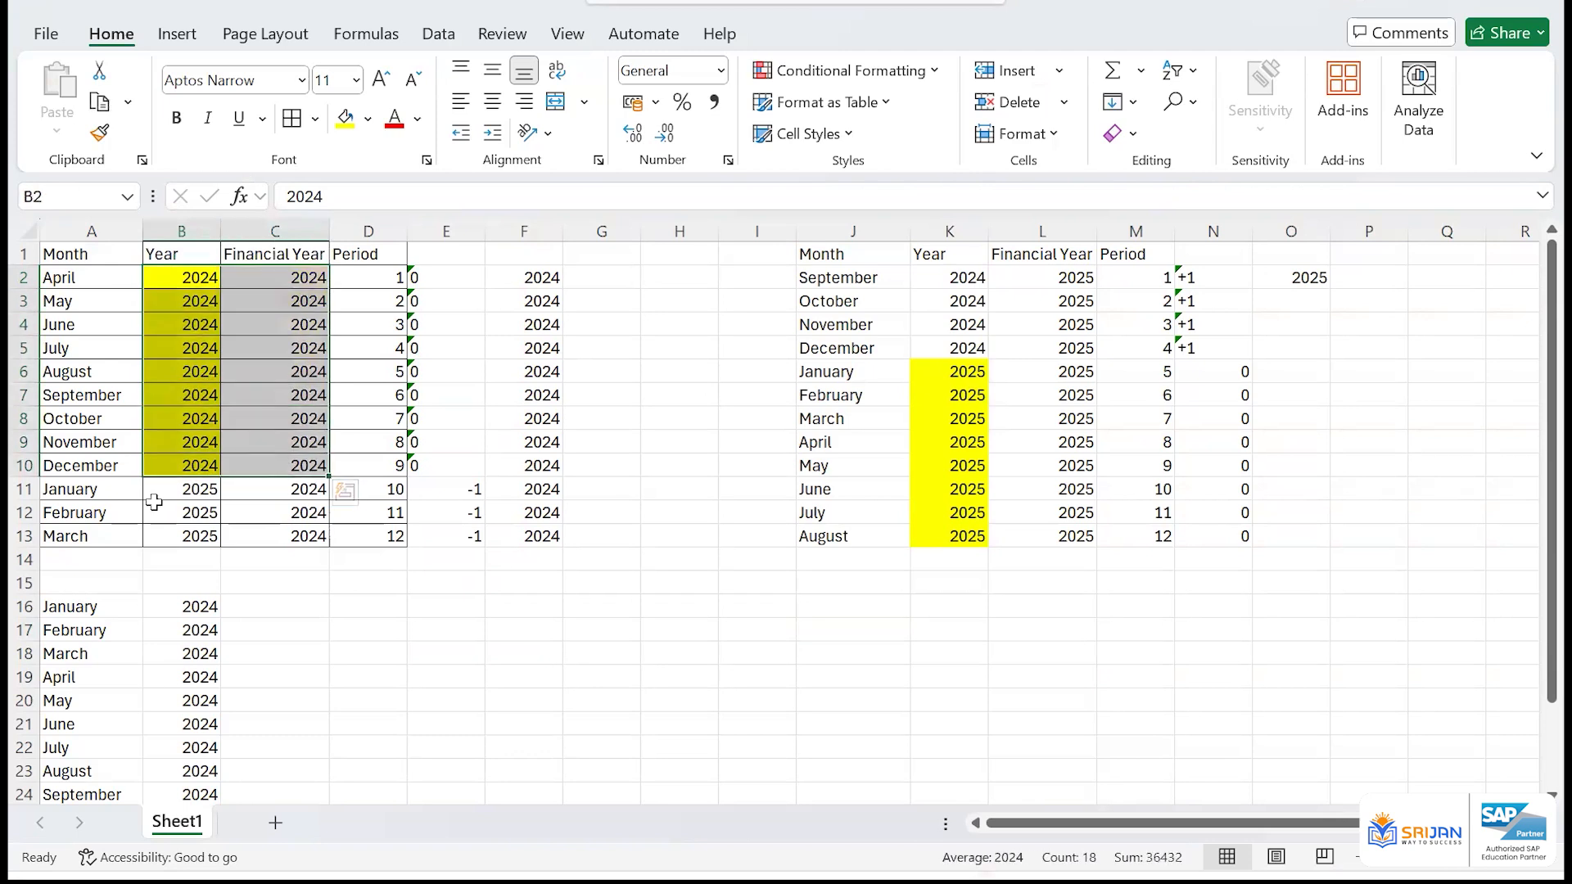
{"action": "left_click_drag", "start_coordinate": [123, 493], "coordinate": [115, 539]}
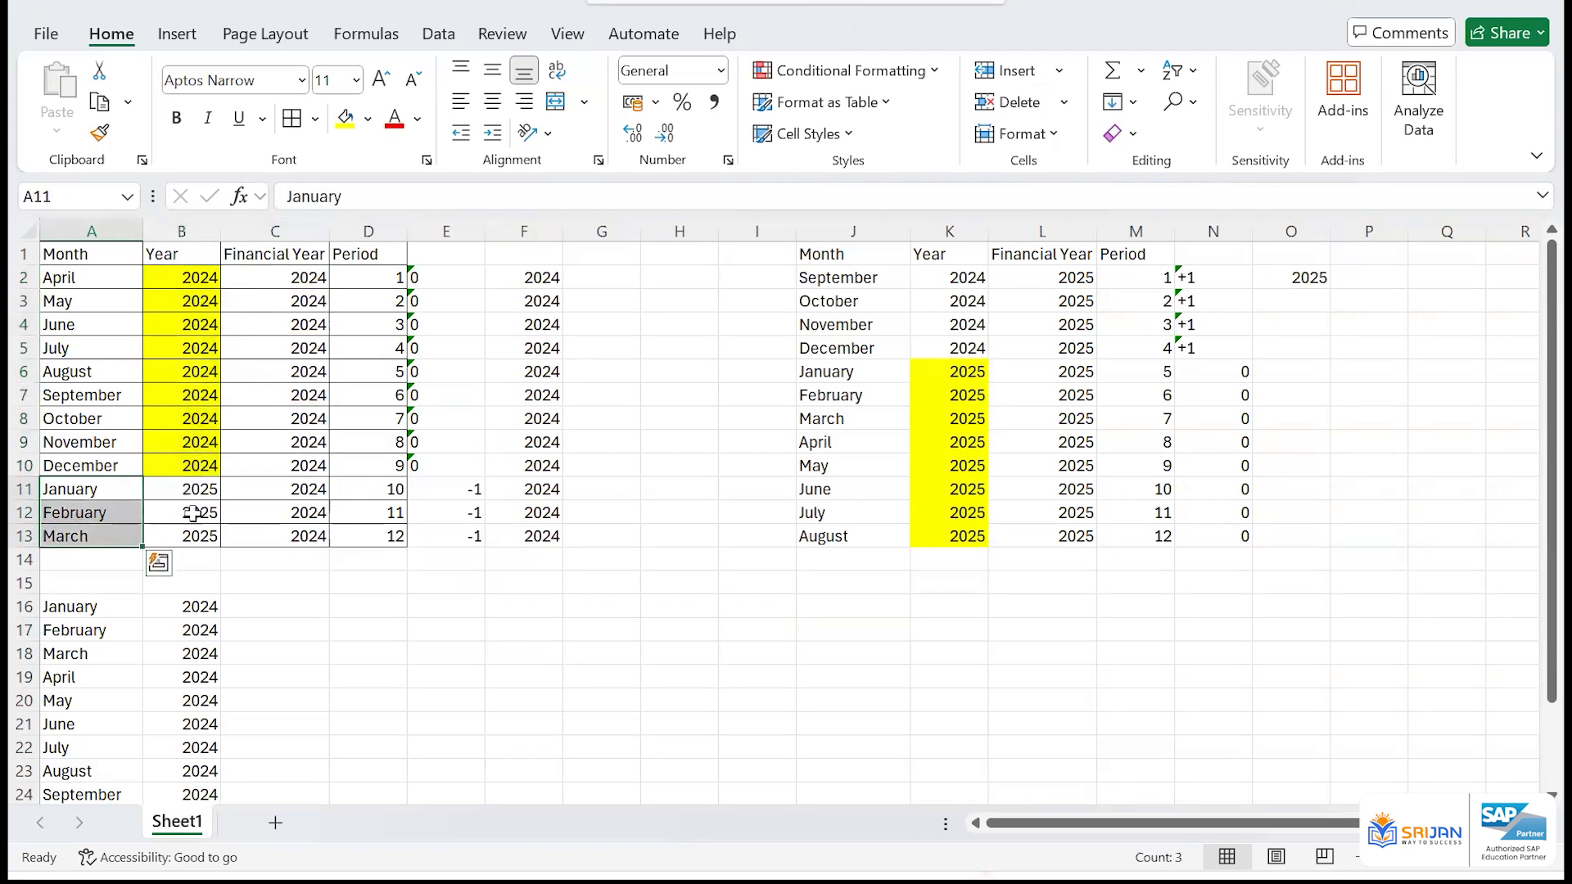
{"action": "left_click_drag", "start_coordinate": [186, 490], "coordinate": [198, 538]}
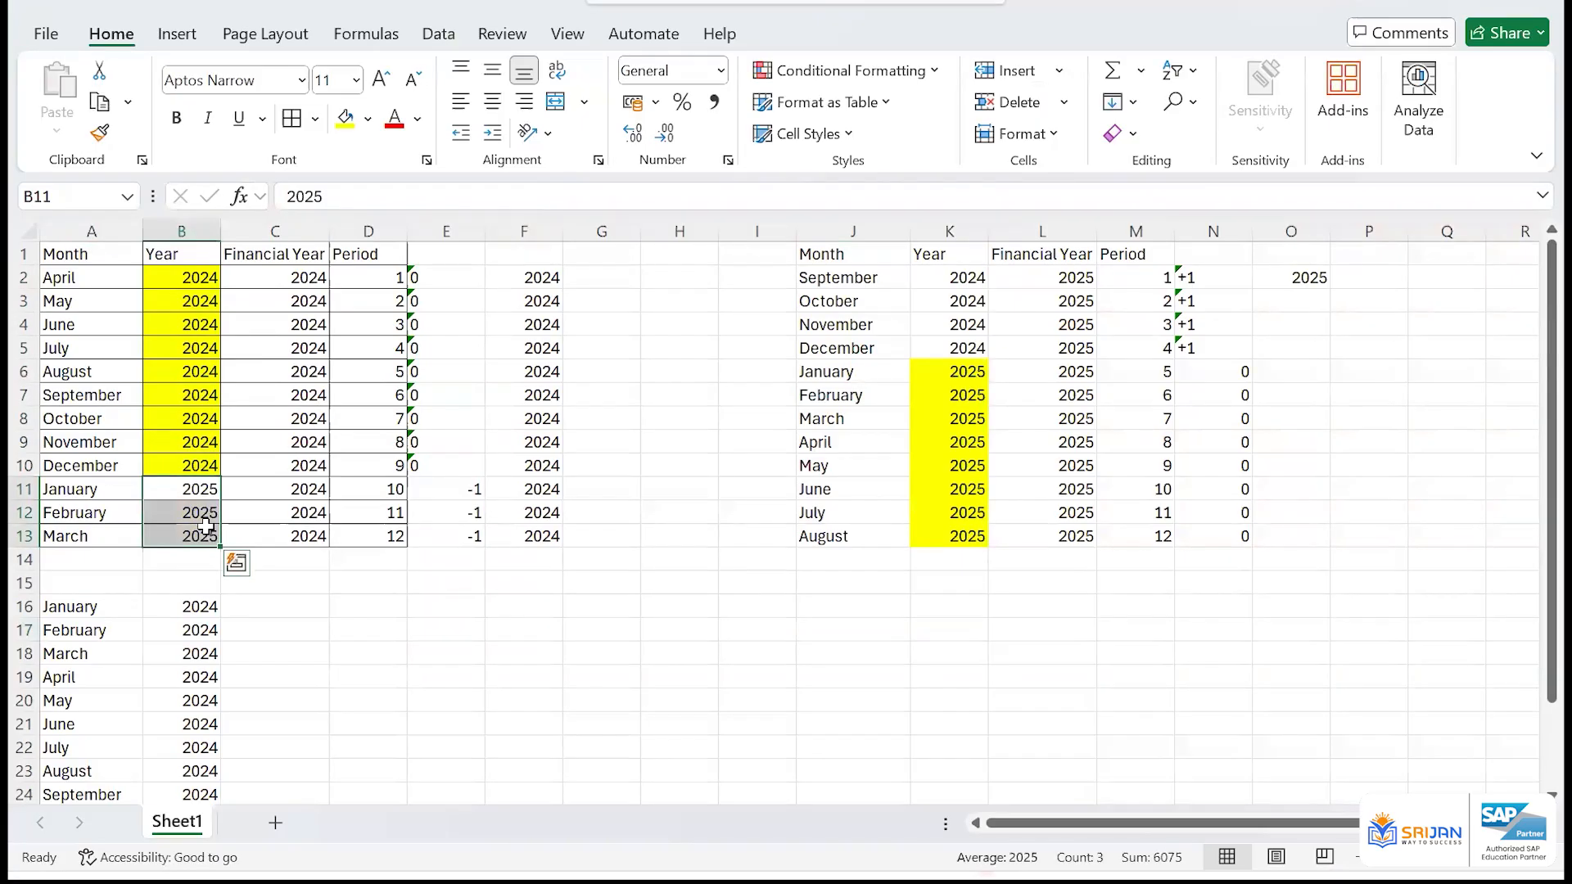
Compare the calendar year, year shift and resulting financial year of January to March in the worksheet
{"action": "left_click_drag", "start_coordinate": [308, 277], "coordinate": [318, 528]}
{"action": "left_click_drag", "start_coordinate": [462, 489], "coordinate": [477, 536]}
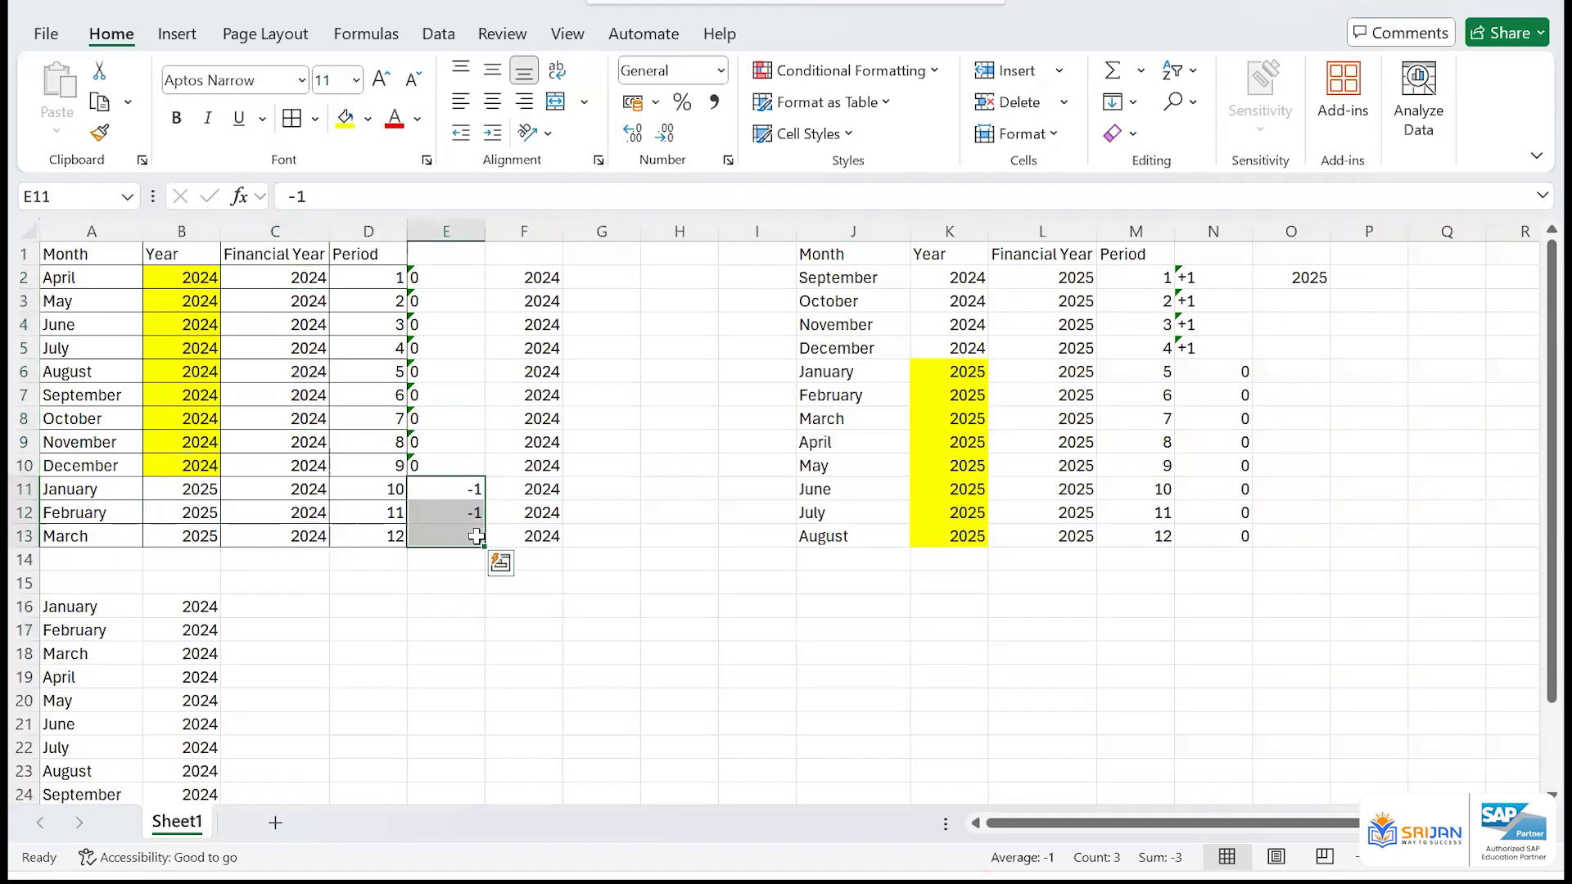
{"action": "left_click_drag", "start_coordinate": [536, 489], "coordinate": [541, 530]}
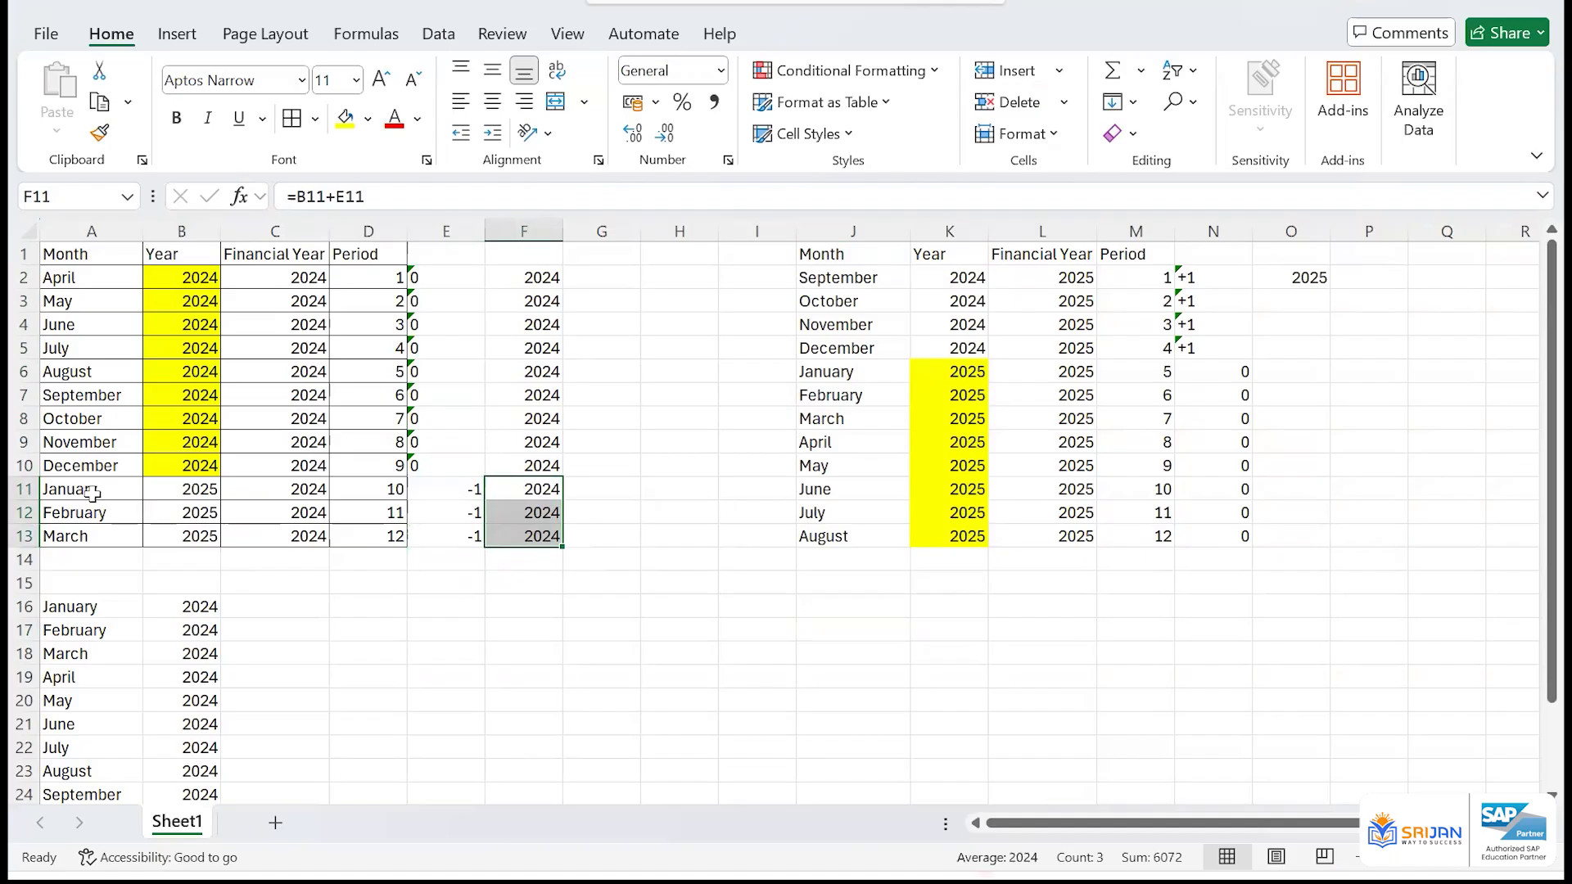
{"action": "left_click", "coordinate": [125, 493]}
{"action": "left_click", "coordinate": [200, 495]}
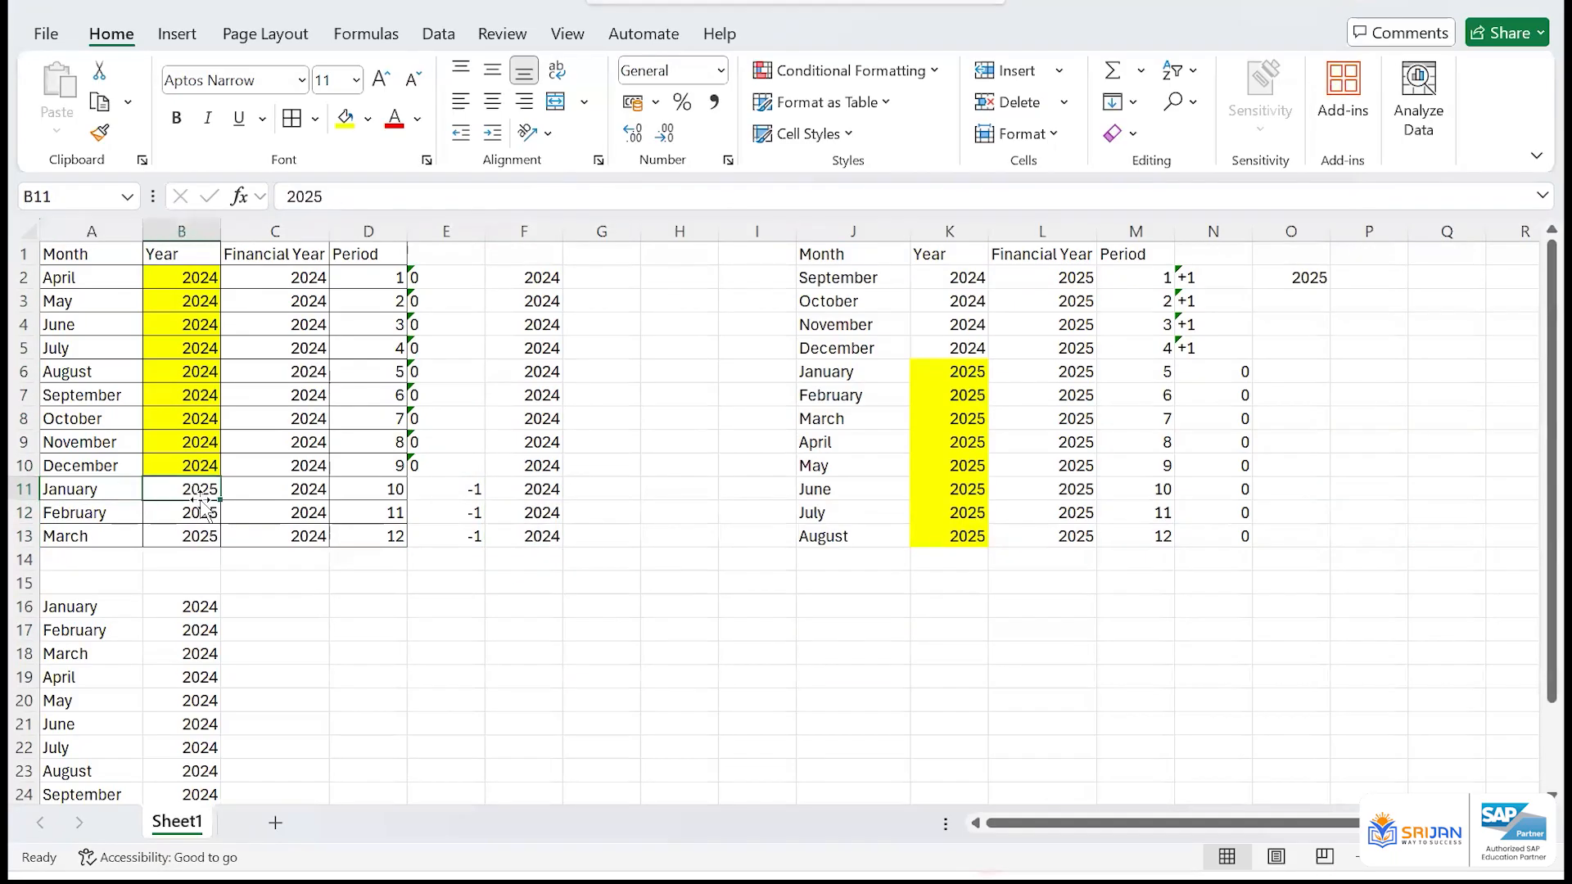
{"action": "left_click", "coordinate": [288, 491]}
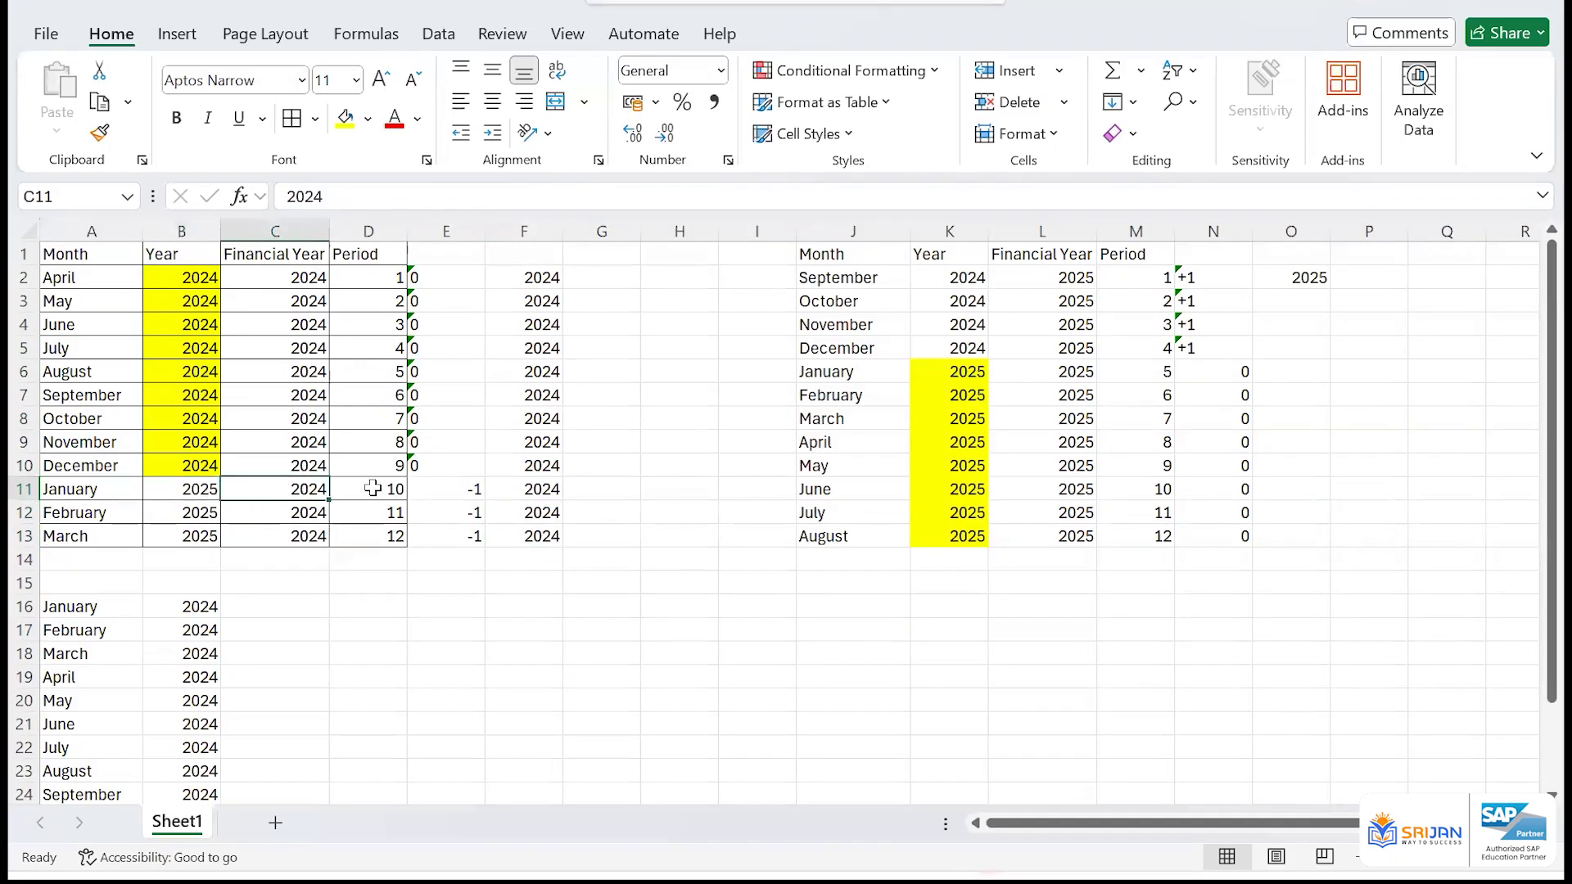
{"action": "left_click_drag", "start_coordinate": [451, 489], "coordinate": [472, 534]}
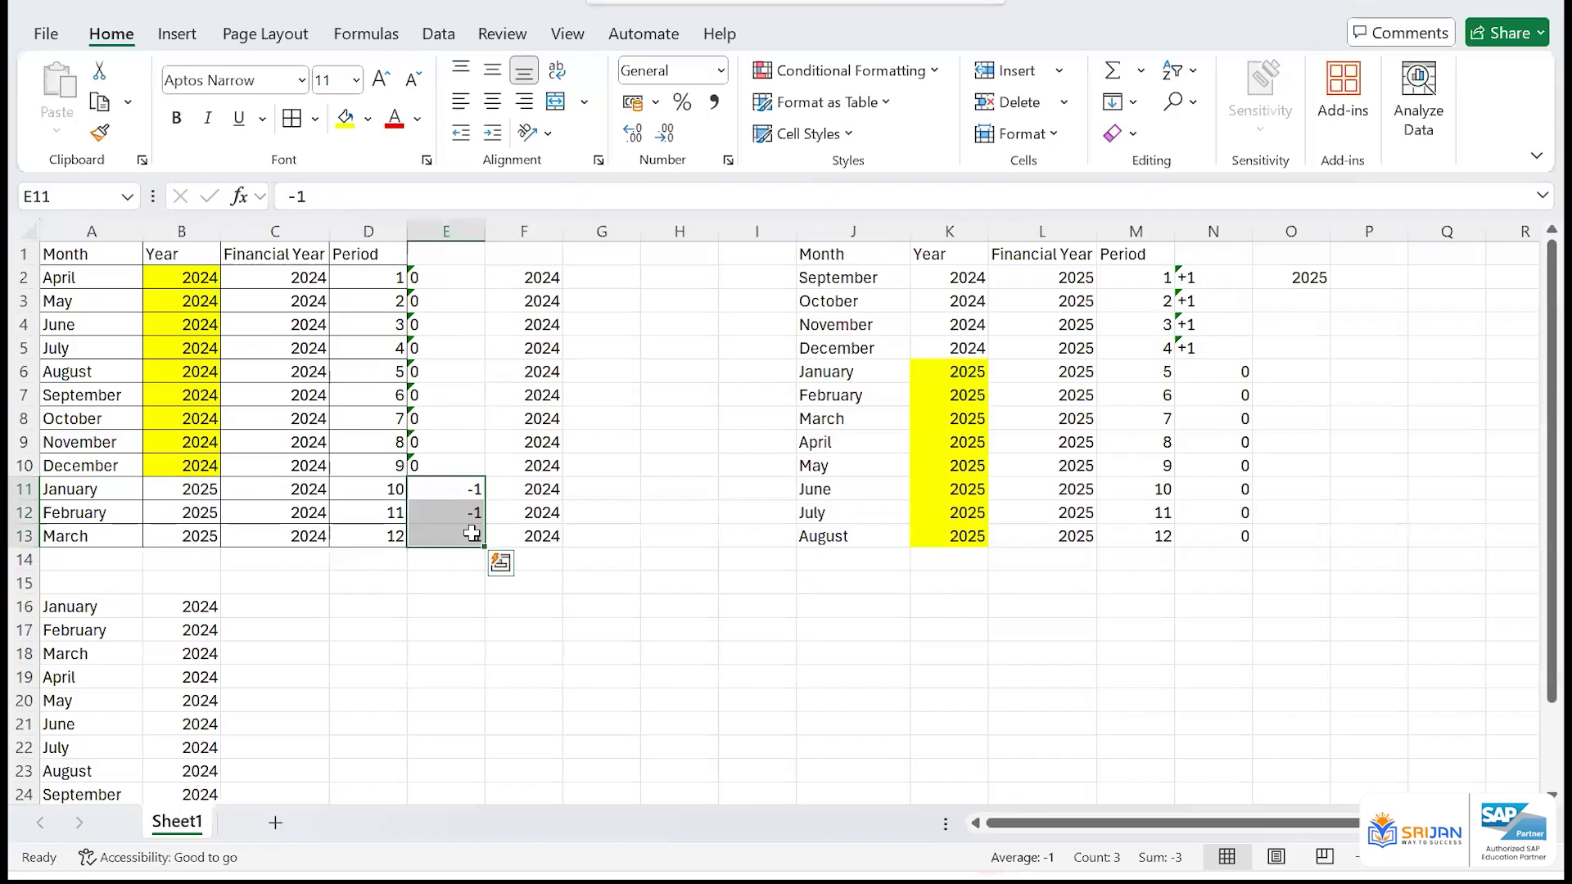
Switch to SAP and review the periods and year shifts assigned to months 1 to 3 of variant V3
{"action": "key", "text": "alt+Tab"}
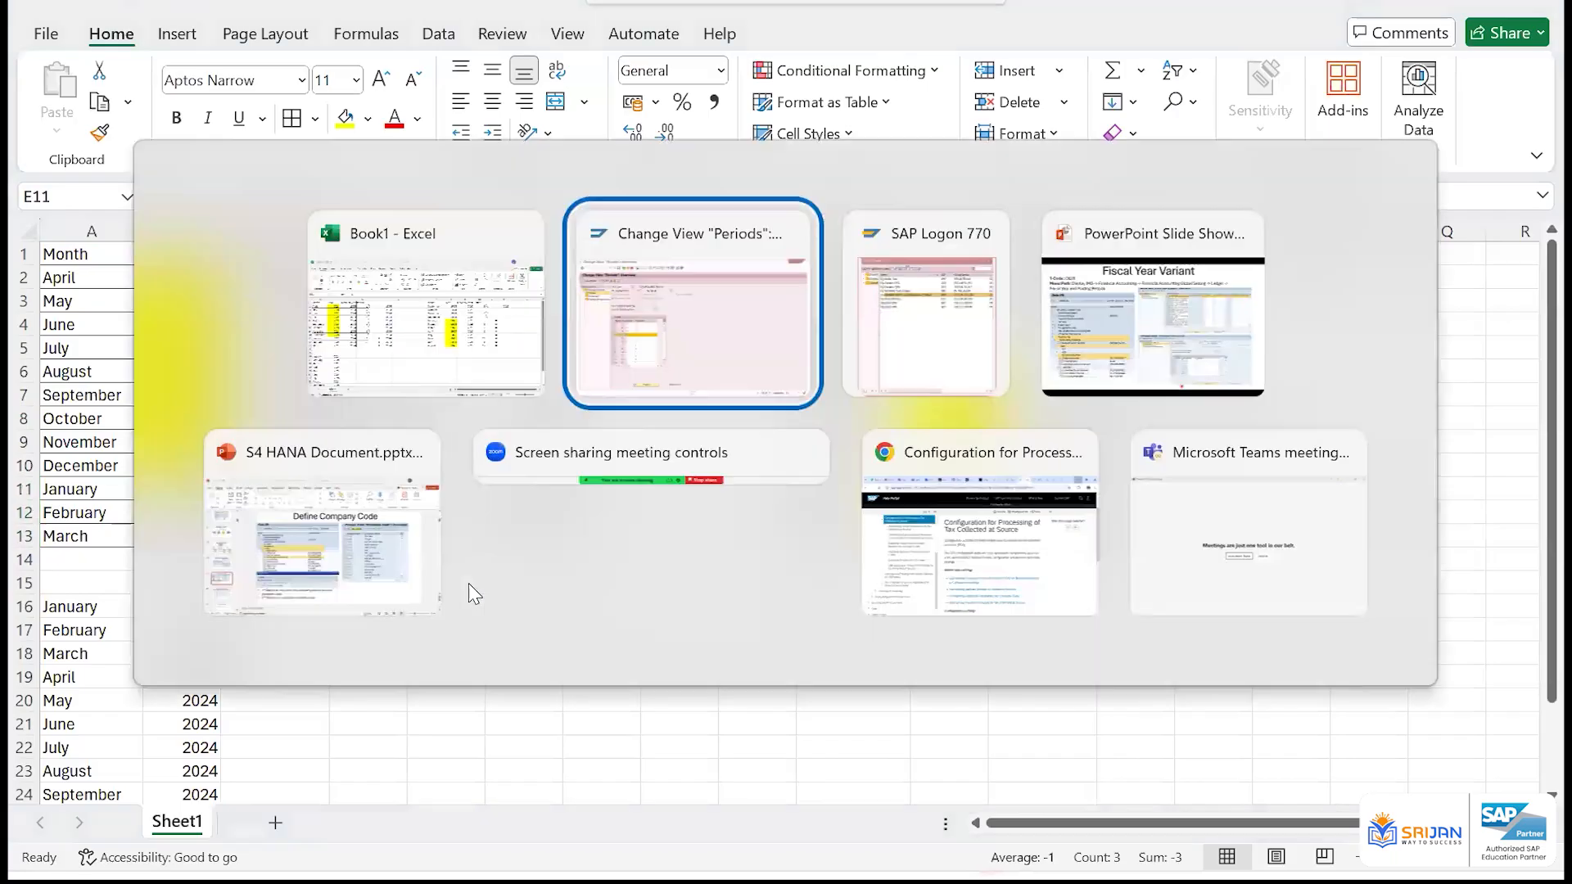
{"action": "left_click", "coordinate": [245, 466]}
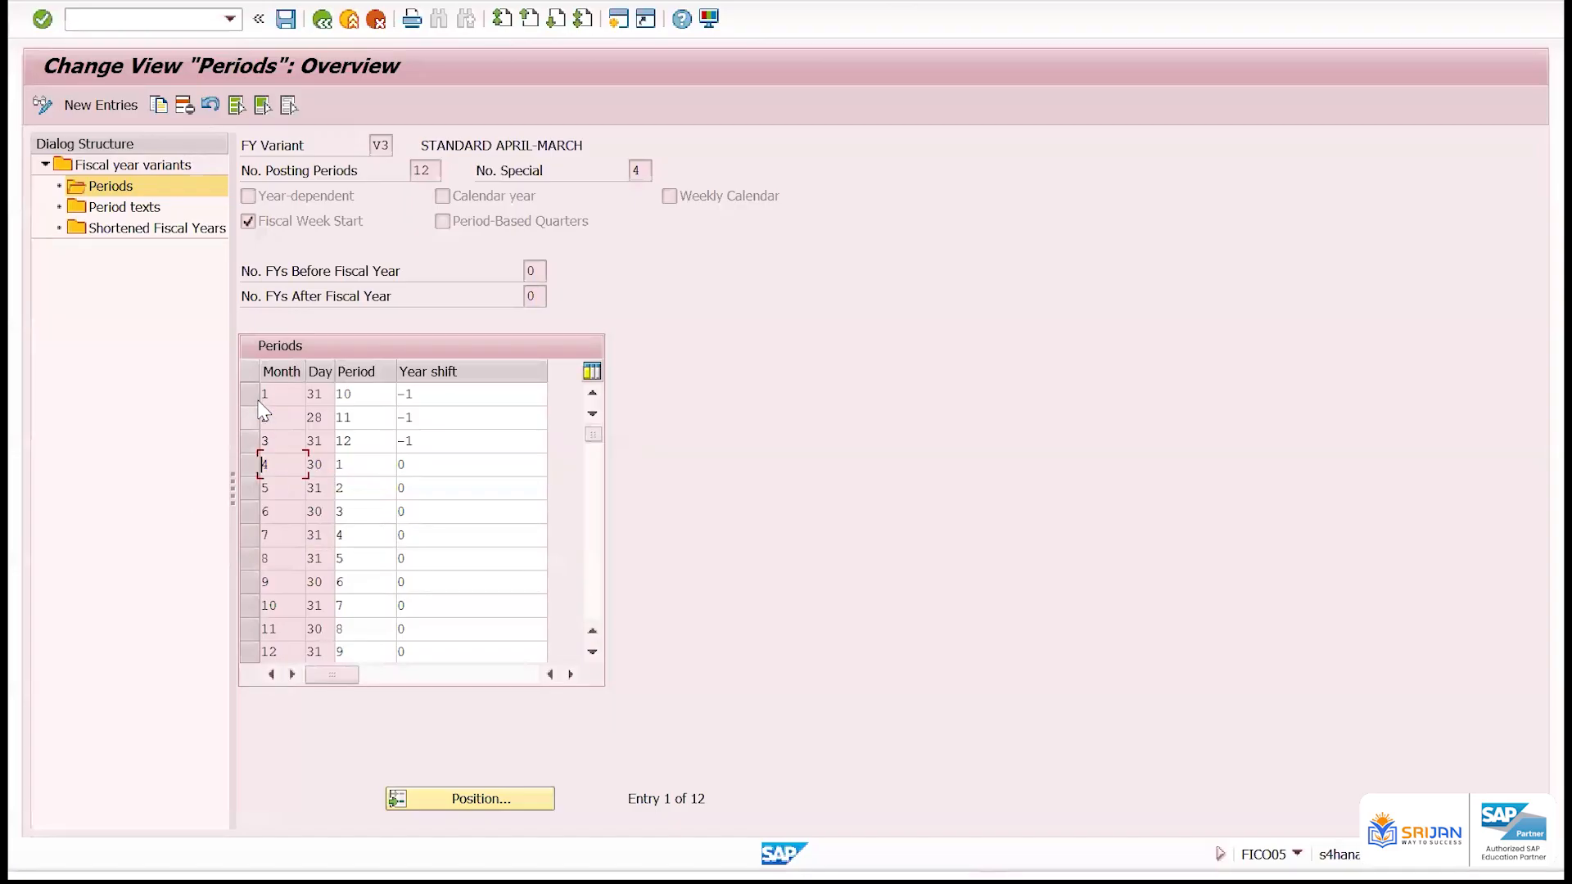
{"action": "left_click", "coordinate": [249, 395]}
{"action": "left_click", "coordinate": [249, 419]}
{"action": "left_click", "coordinate": [248, 447]}
{"action": "left_click", "coordinate": [266, 395]}
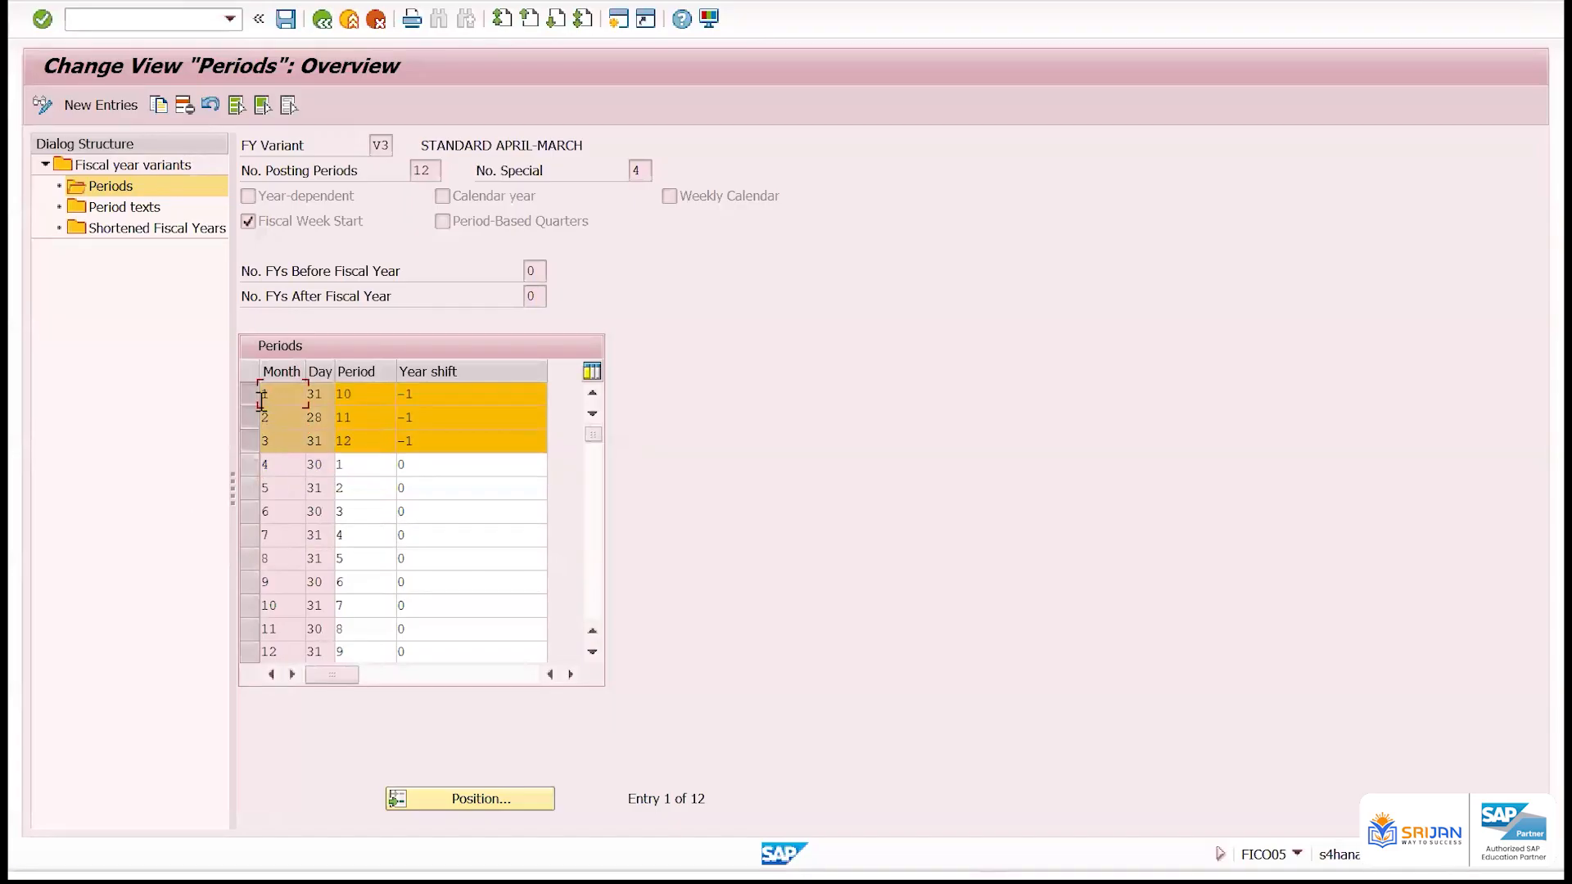
{"action": "left_click", "coordinate": [265, 421]}
{"action": "left_click", "coordinate": [266, 442]}
{"action": "left_click", "coordinate": [360, 396]}
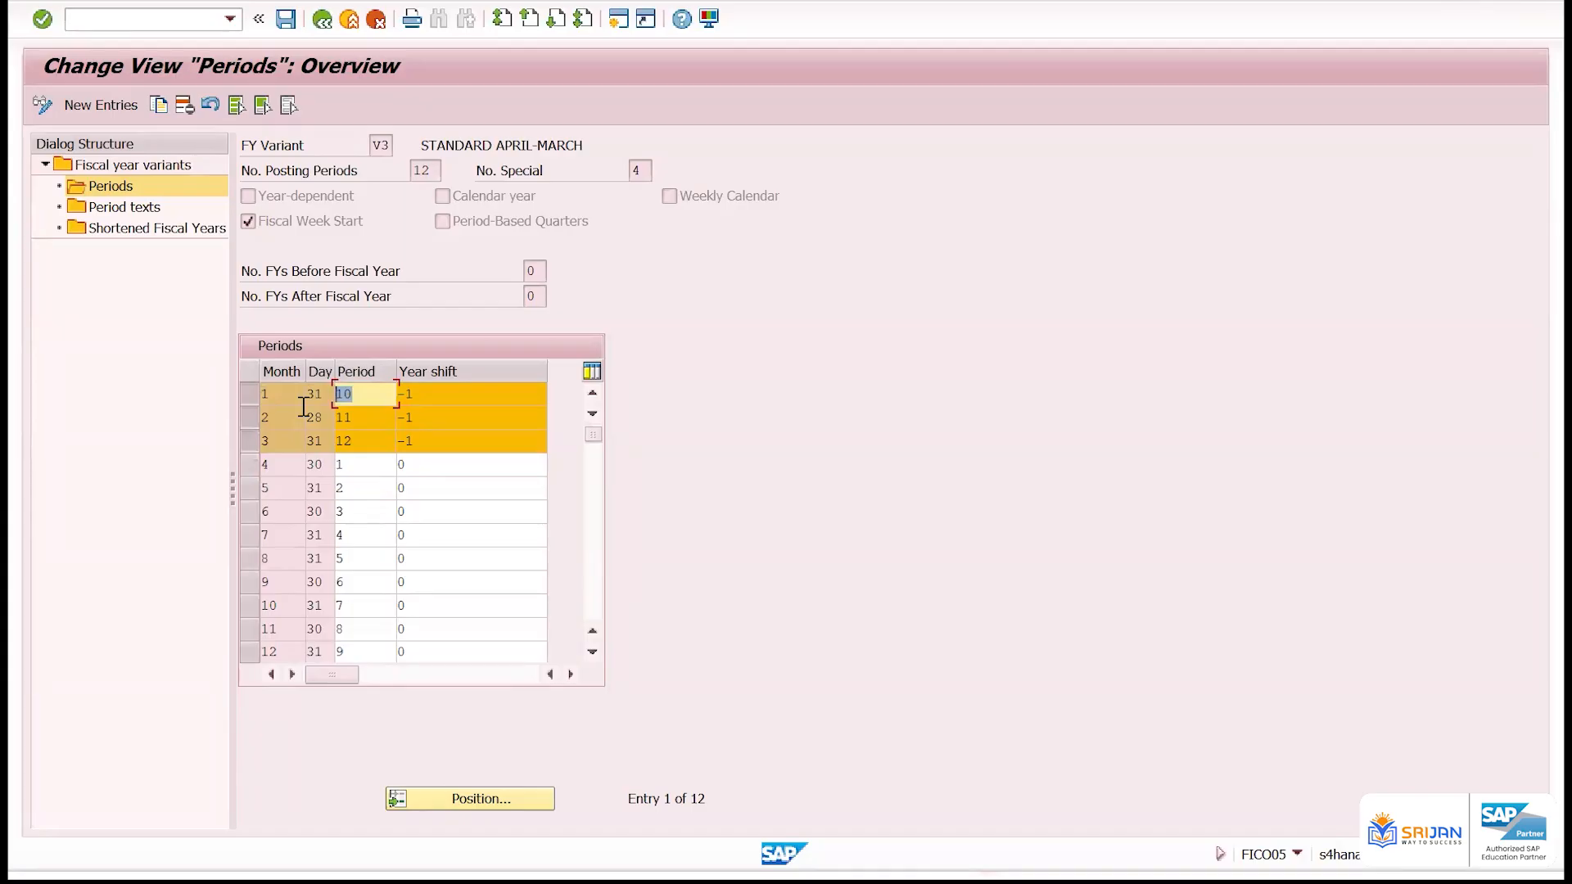
Leave the period assignments with /n and return to the SAP Easy Access screen
{"action": "left_click", "coordinate": [185, 18]}
{"action": "type", "text": "/n"}
{"action": "key", "text": "Return"}
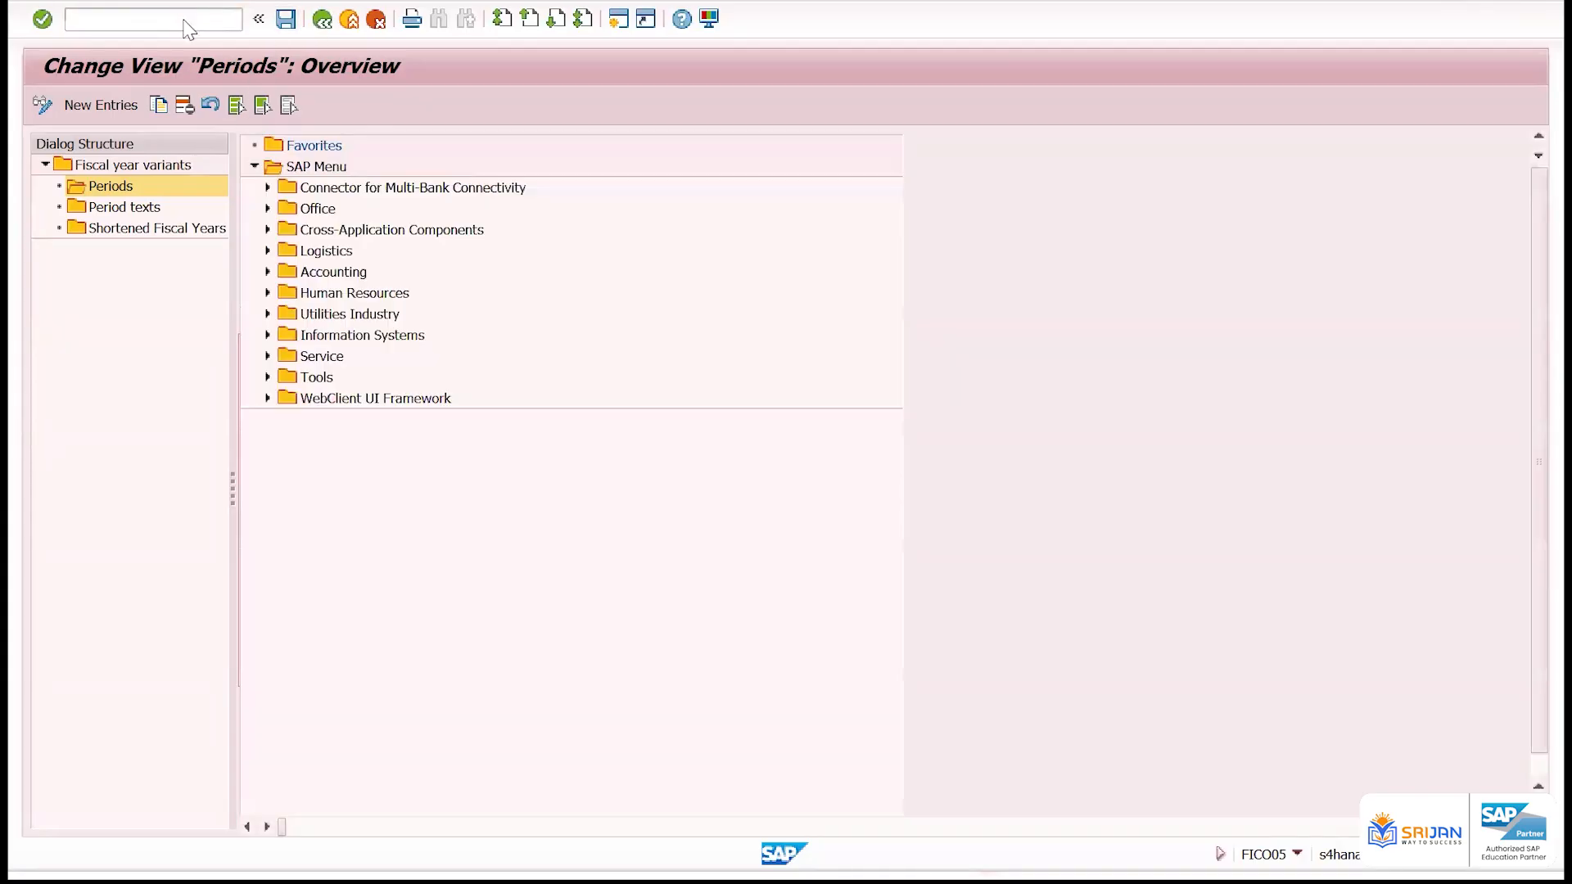
Switch to the PowerPoint slide show and advance to the Assign Fiscal Year Variant slide
{"action": "key", "text": "alt+Tab"}
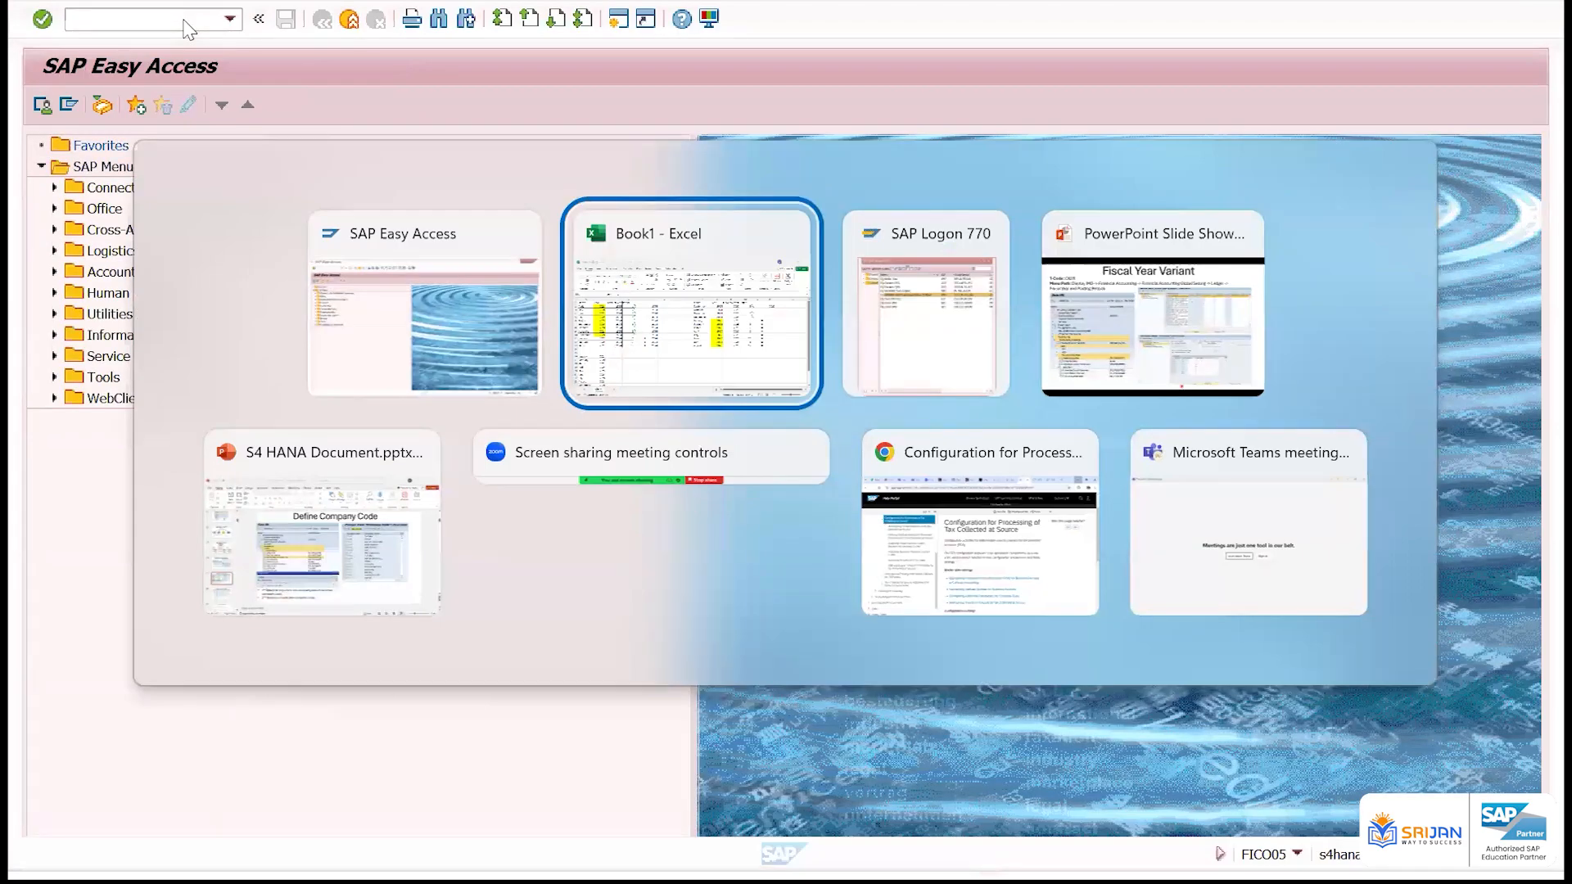
{"action": "key", "text": "alt+Tab"}
{"action": "key", "text": "alt+Tab"}
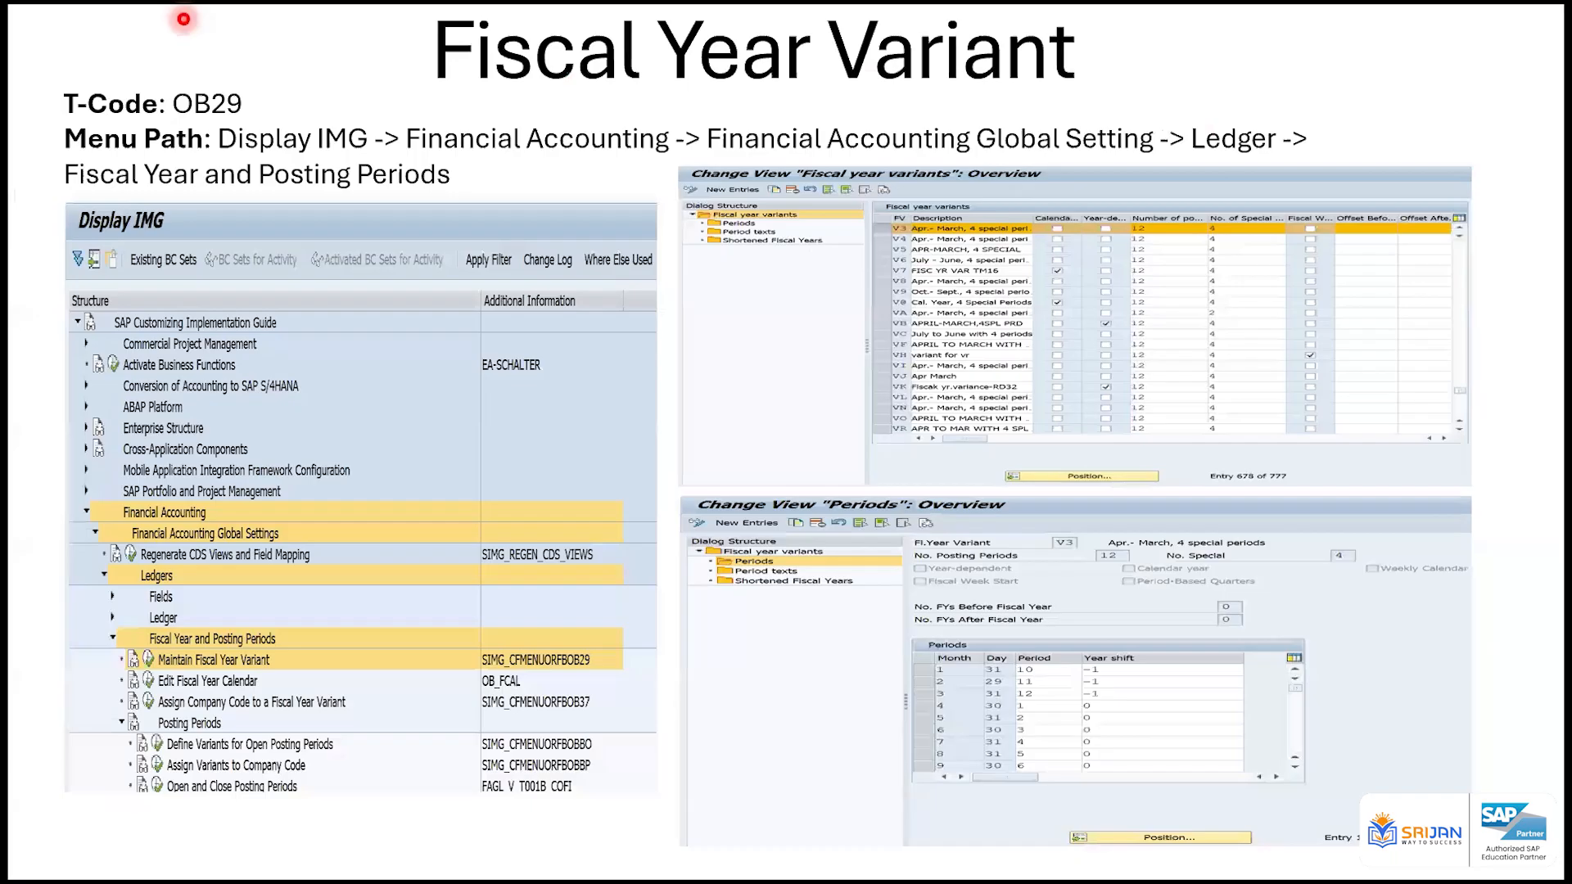
{"action": "key", "text": "Right"}
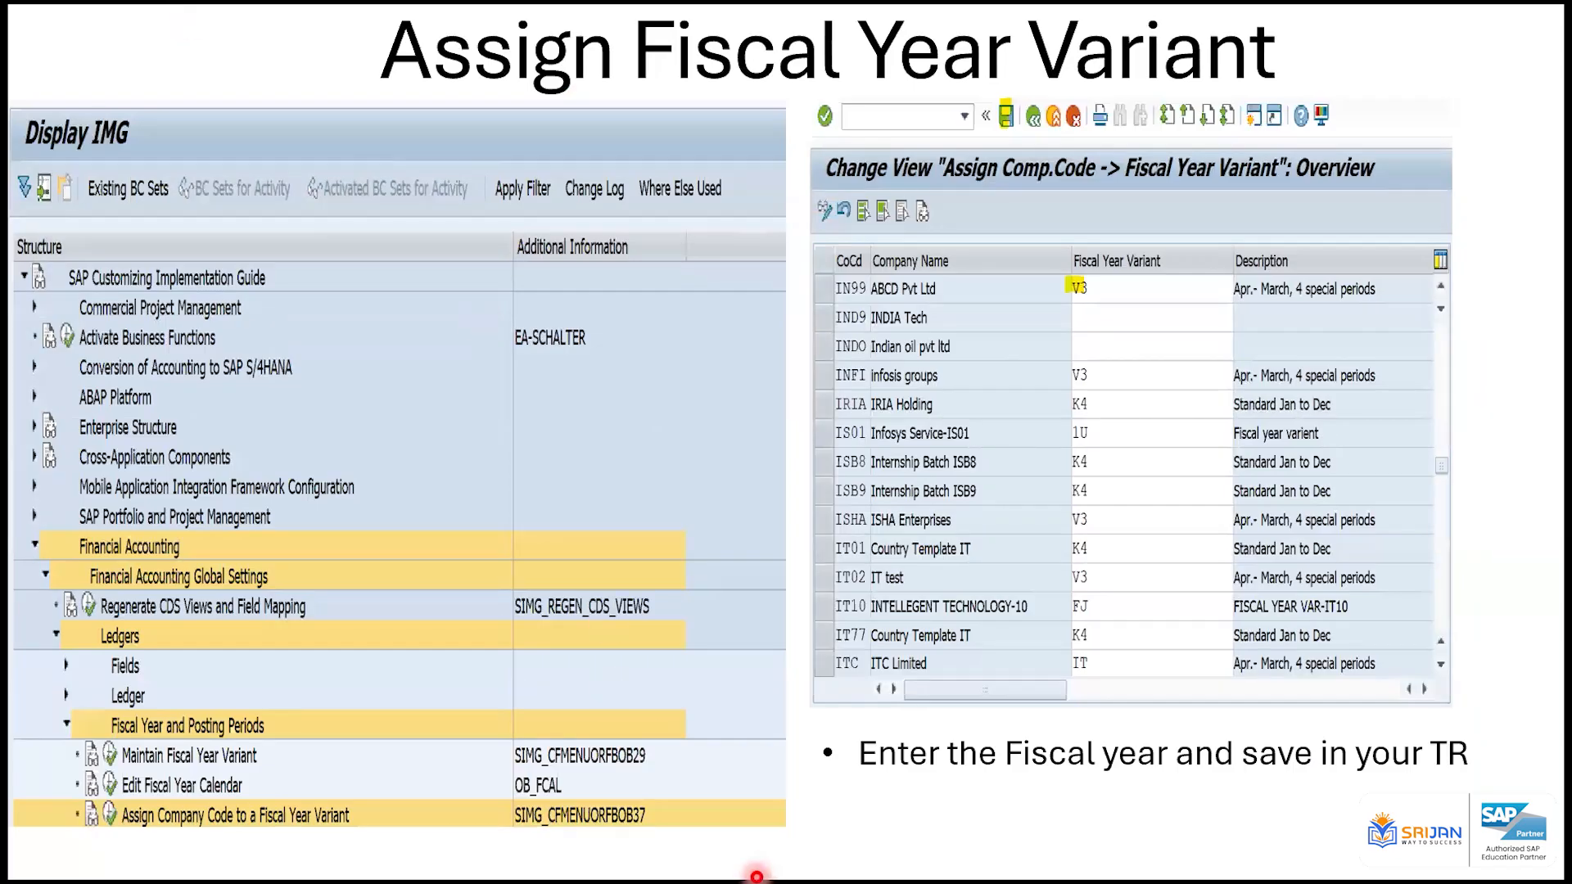
Switch to SAP and start transaction OB37 for assigning company codes to fiscal year variants
{"action": "key", "text": "alt+Tab"}
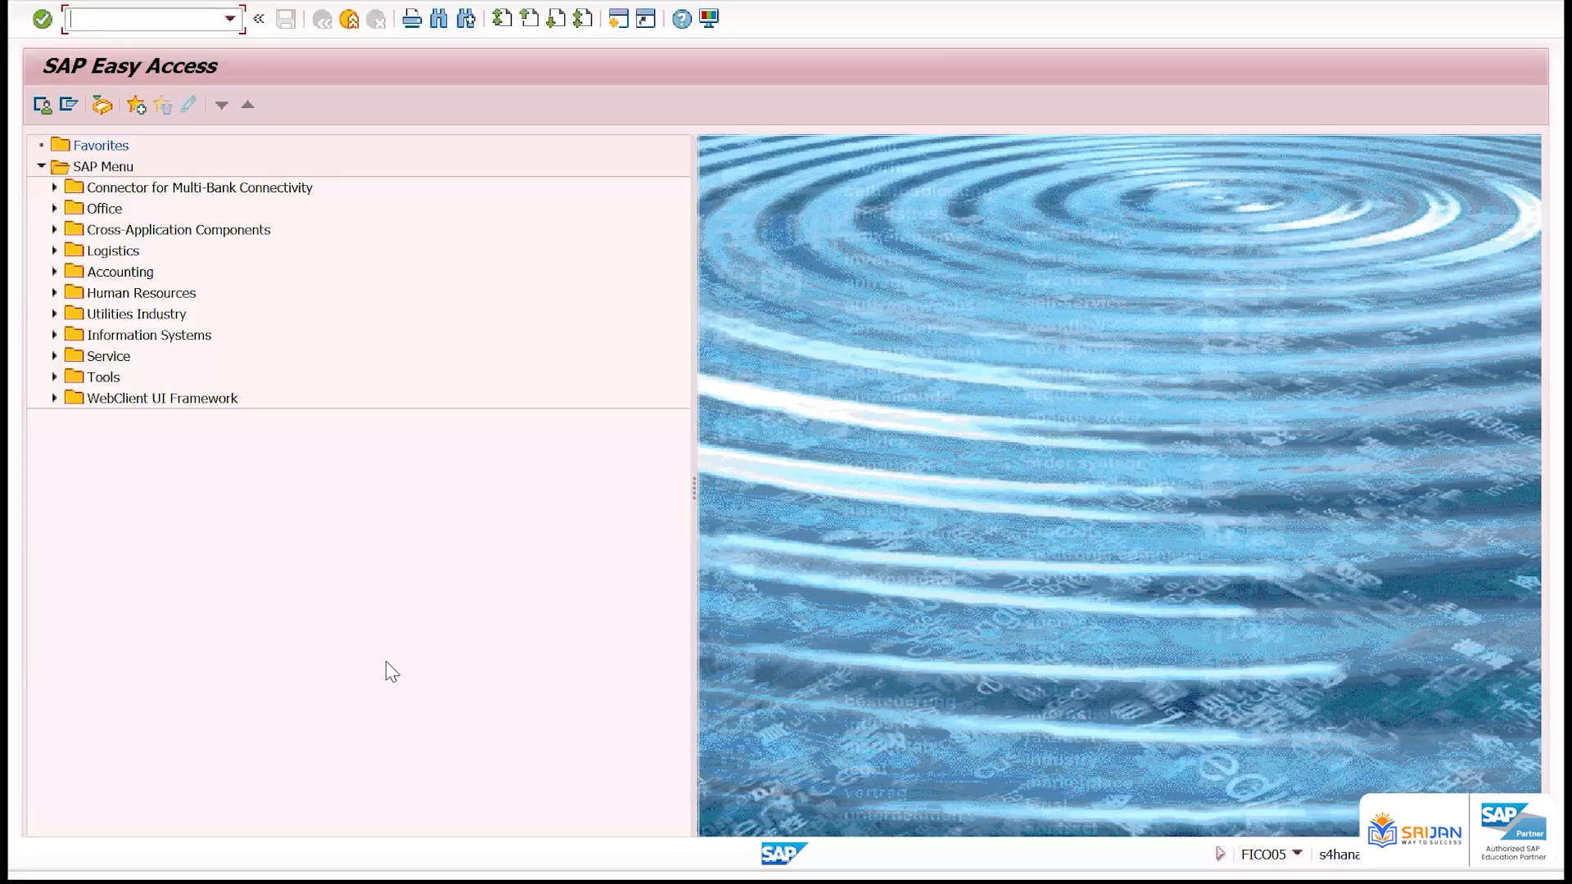
{"action": "type", "text": "OB37"}
{"action": "key", "text": "Return"}
Try to locate company code 7AMB in the fiscal year variant assignment list
{"action": "left_click", "coordinate": [326, 648]}
{"action": "type", "text": "7AMB"}
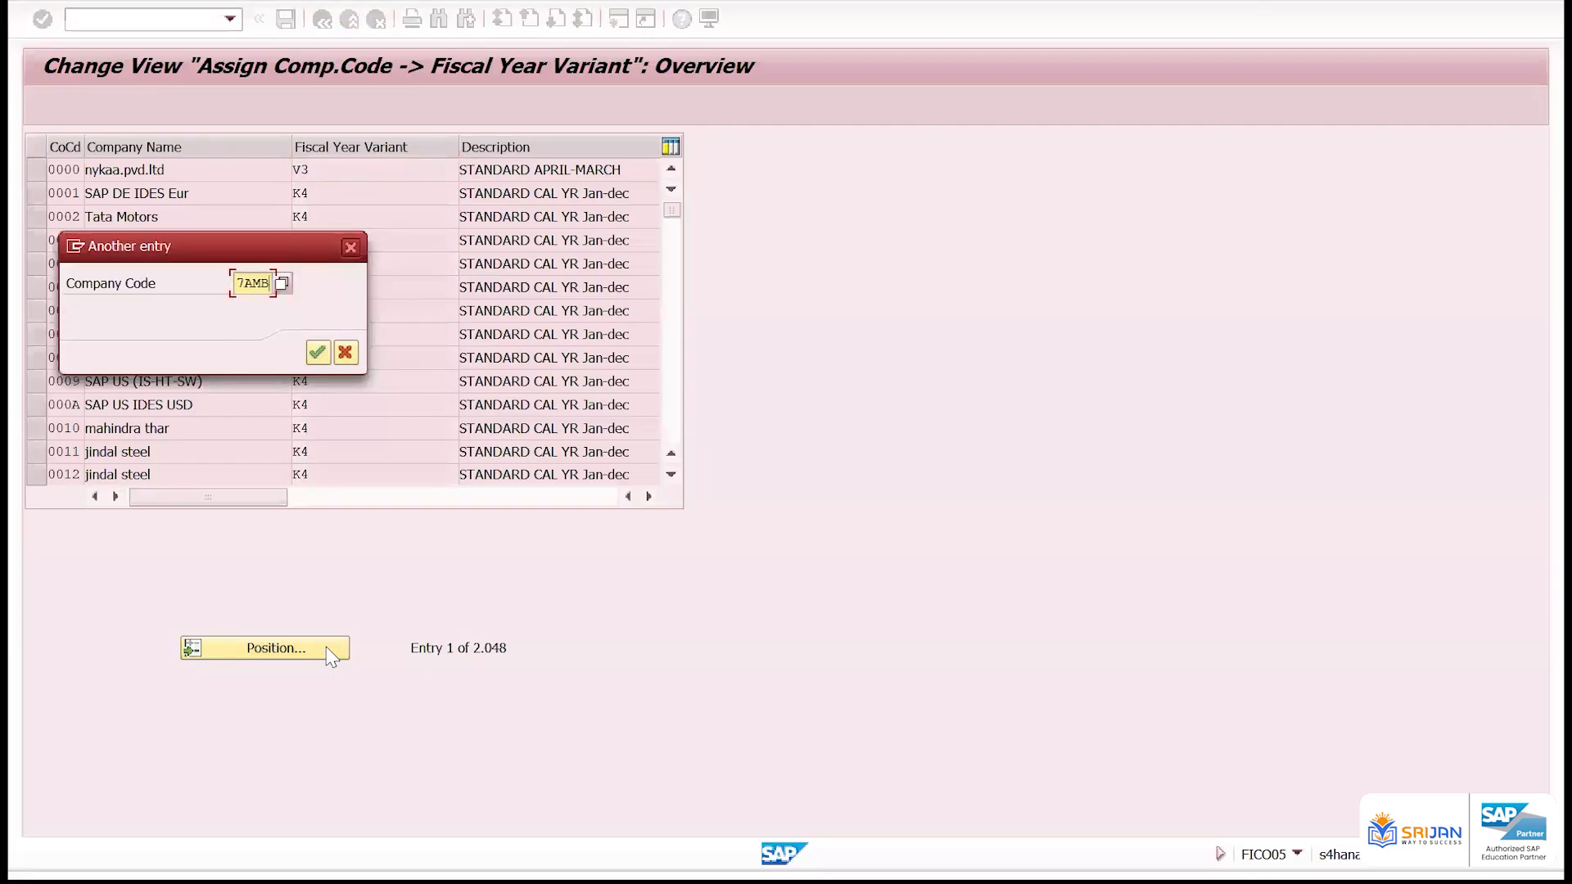
{"action": "key", "text": "Return"}
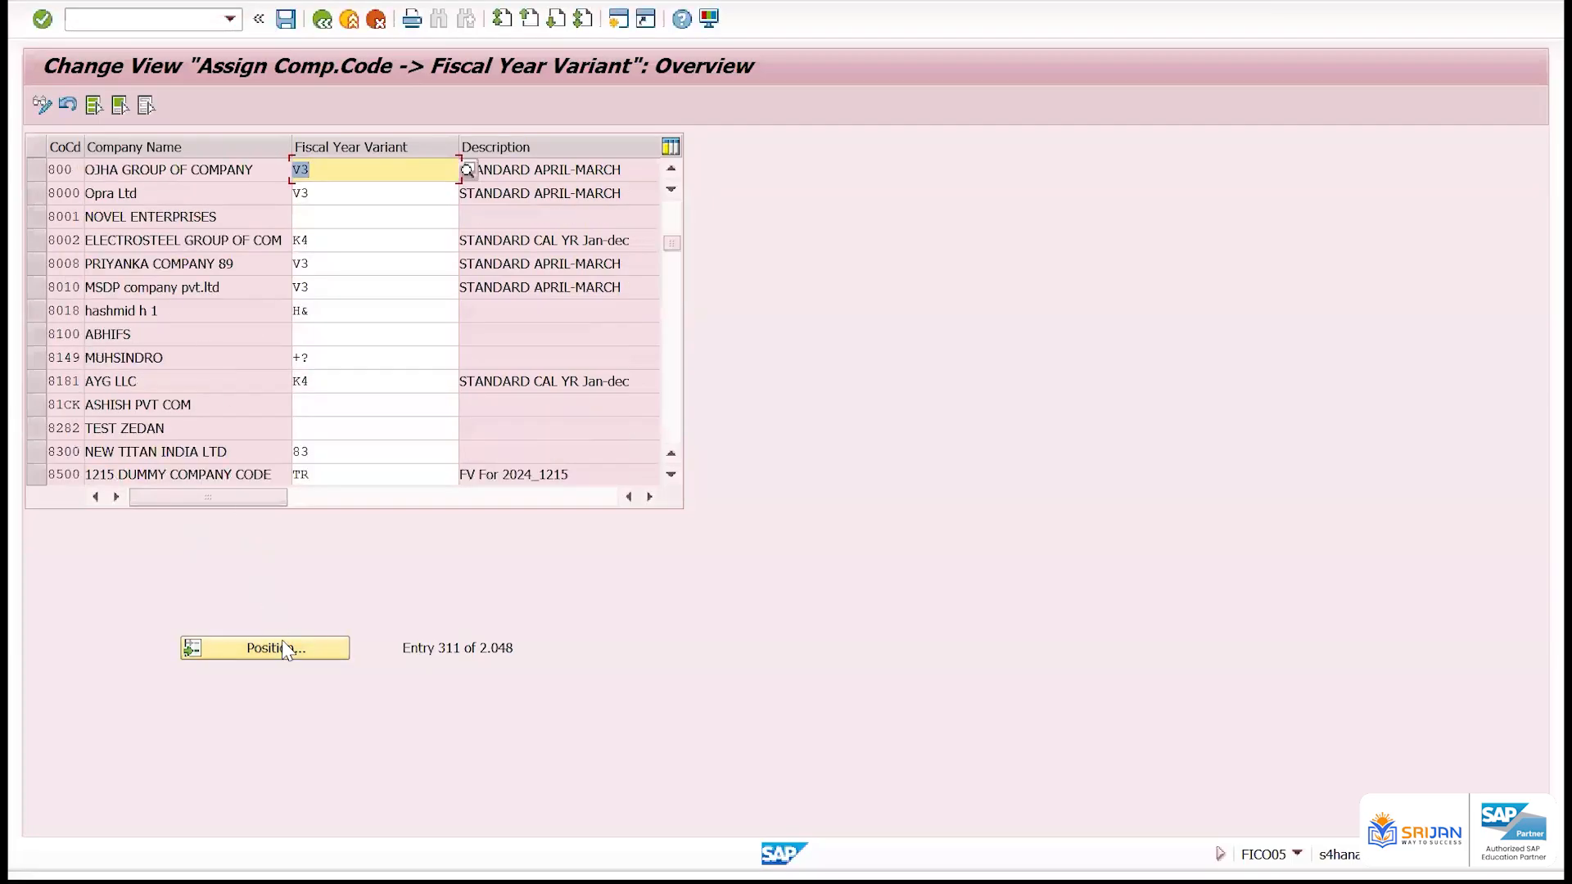
{"action": "left_click", "coordinate": [287, 649]}
{"action": "type", "text": "7AM"}
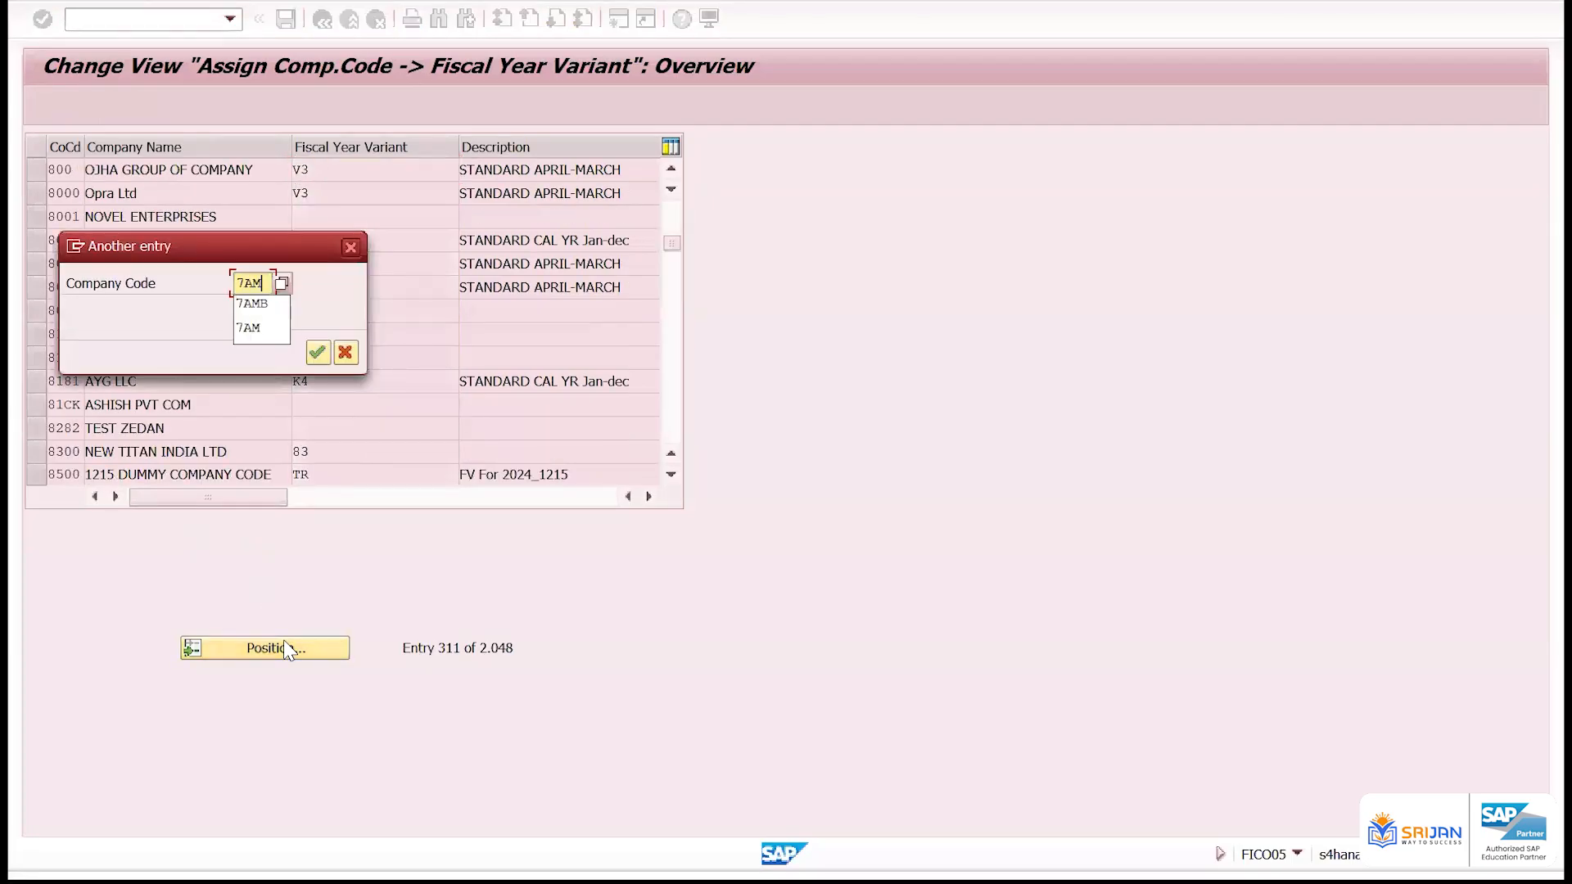
{"action": "type", "text": "B"}
{"action": "key", "text": "Return"}
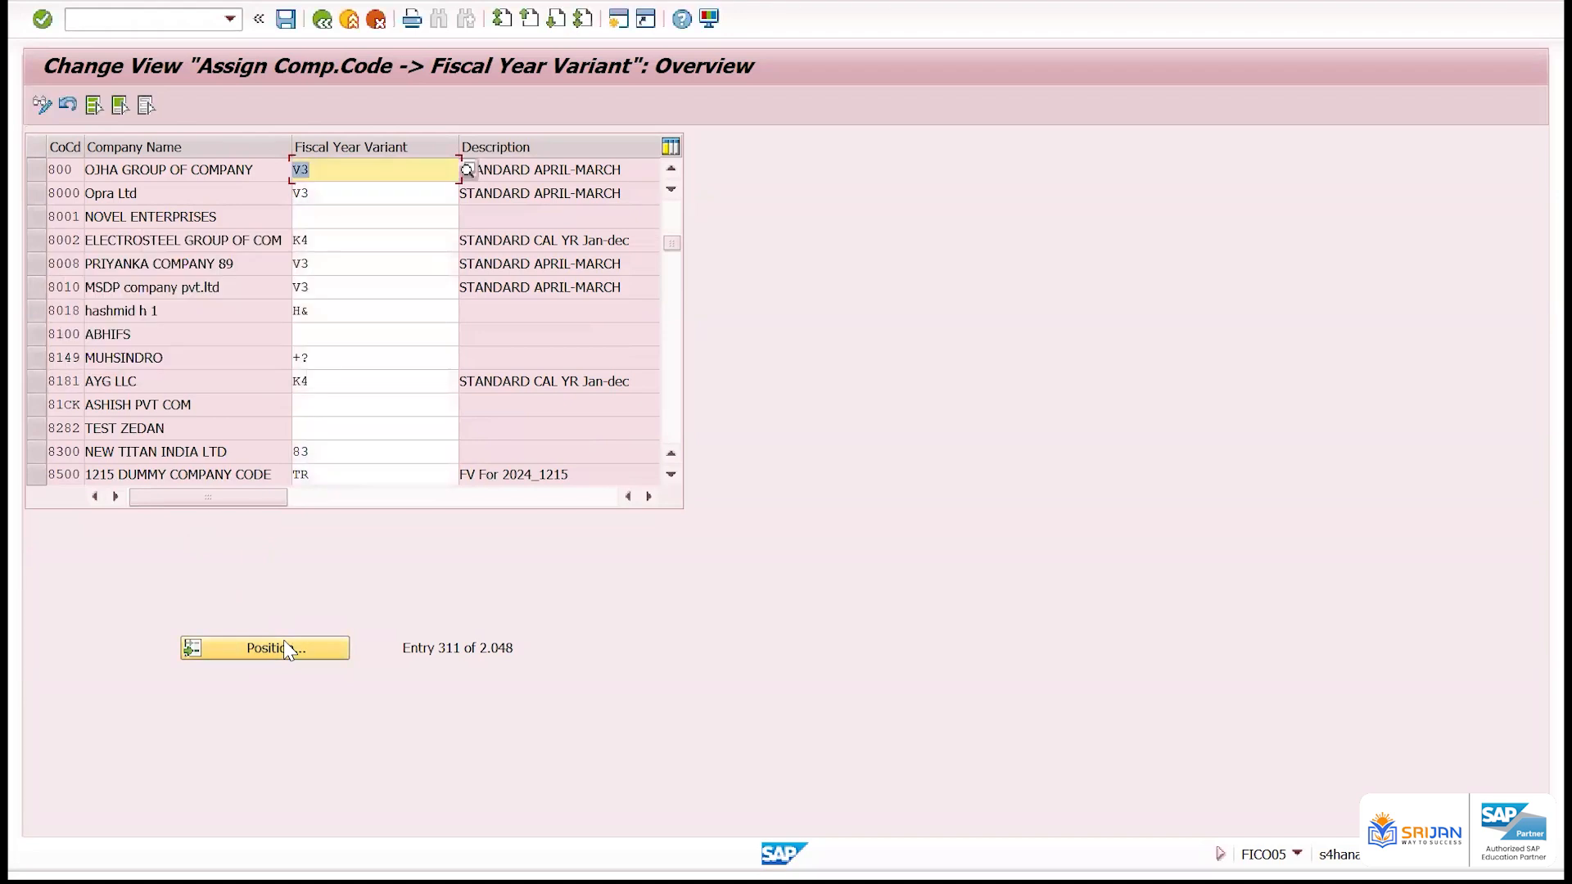
{"action": "scroll", "coordinate": [156, 352], "scroll_direction": "up", "scroll_amount": 1}
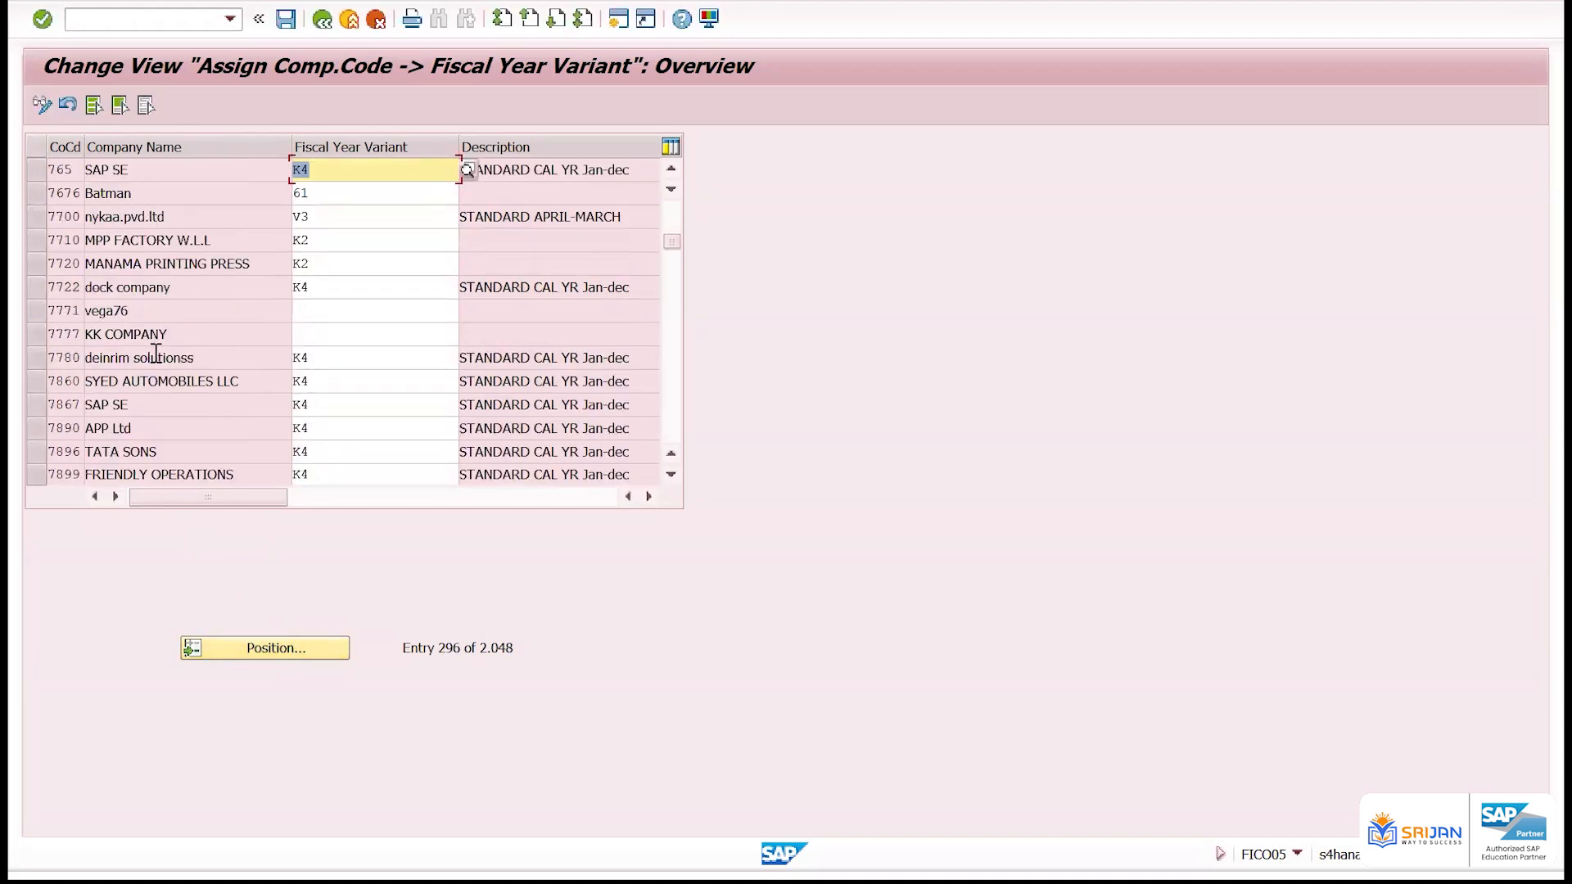
{"action": "scroll", "coordinate": [156, 353], "scroll_direction": "down", "scroll_amount": 3}
Position the list at company code ZZ01 and assign it fiscal year variant V3
{"action": "left_click", "coordinate": [331, 651]}
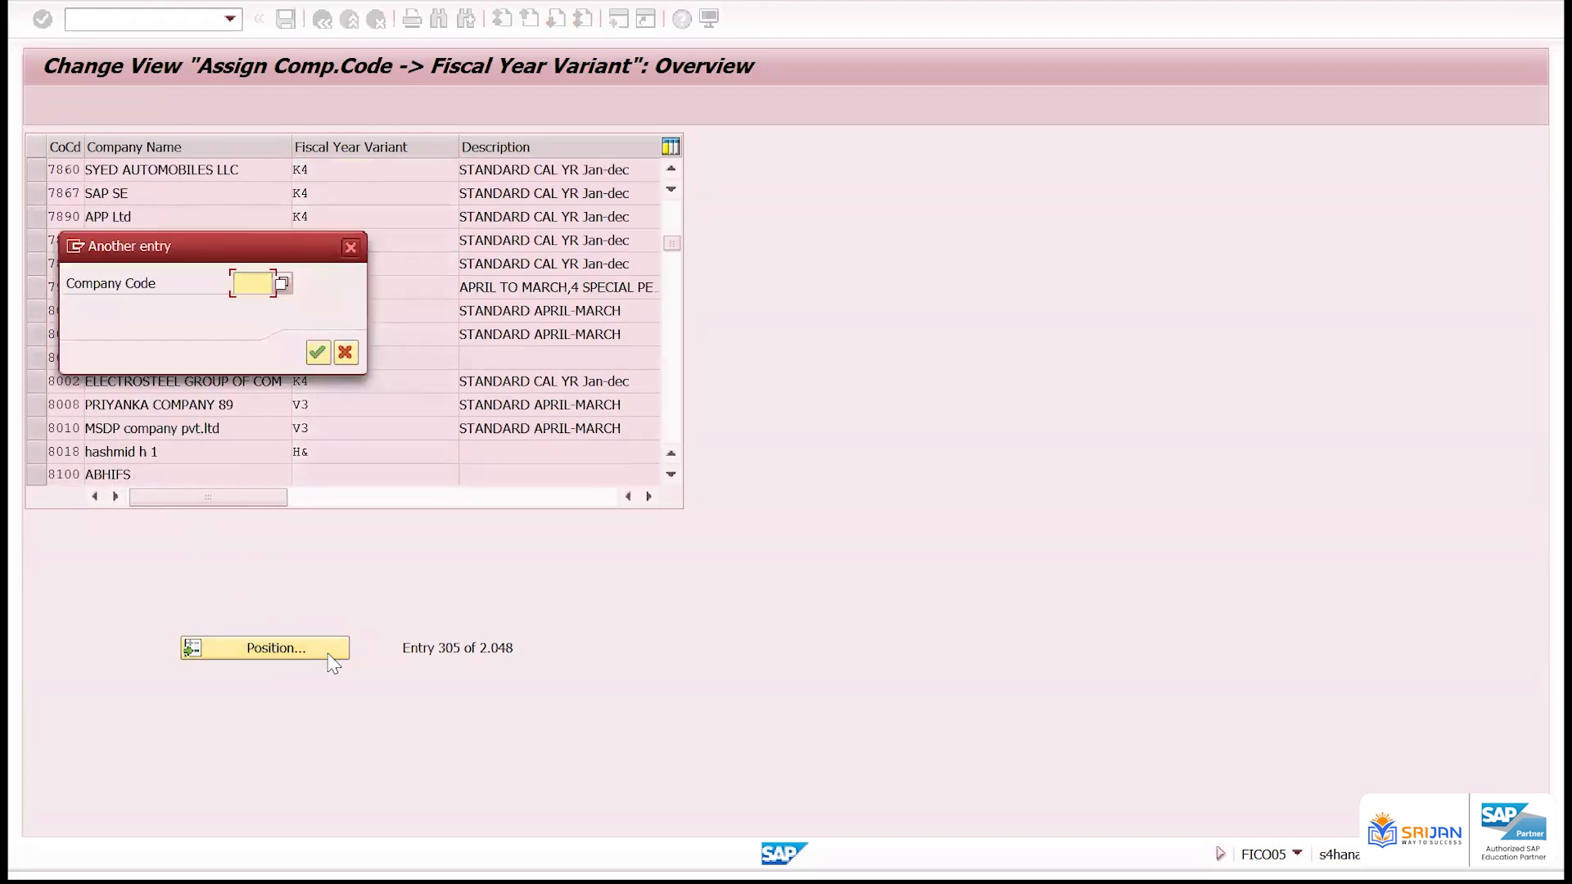
{"action": "type", "text": "ZZ01"}
{"action": "key", "text": "Return"}
{"action": "left_click_drag", "start_coordinate": [180, 169], "coordinate": [60, 173]}
{"action": "left_click", "coordinate": [380, 169]}
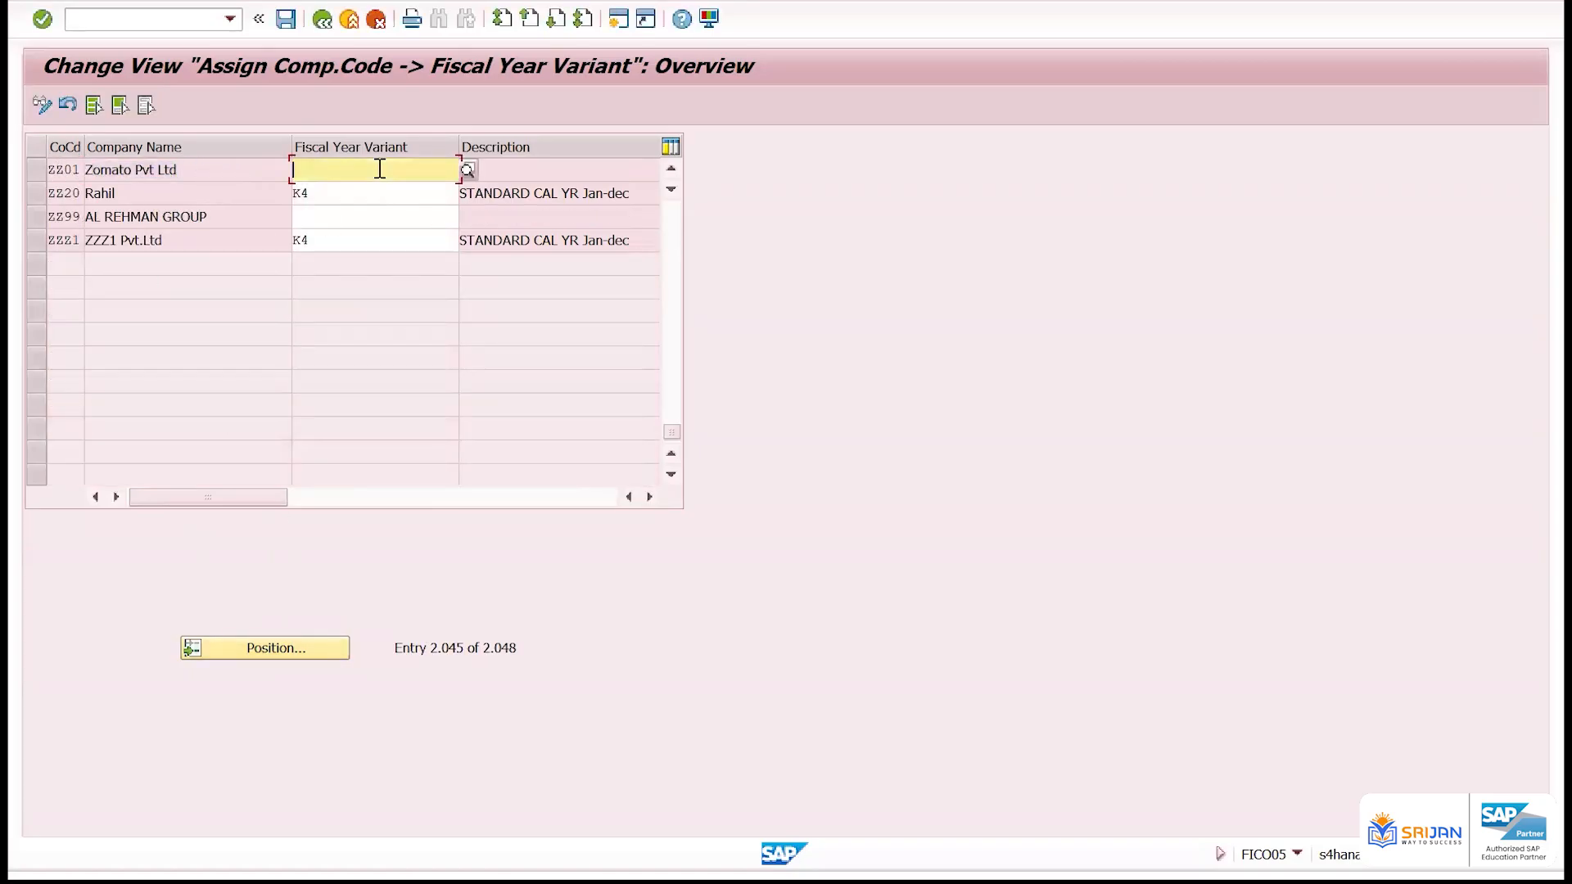
{"action": "type", "text": "V3"}
{"action": "key", "text": "Return"}
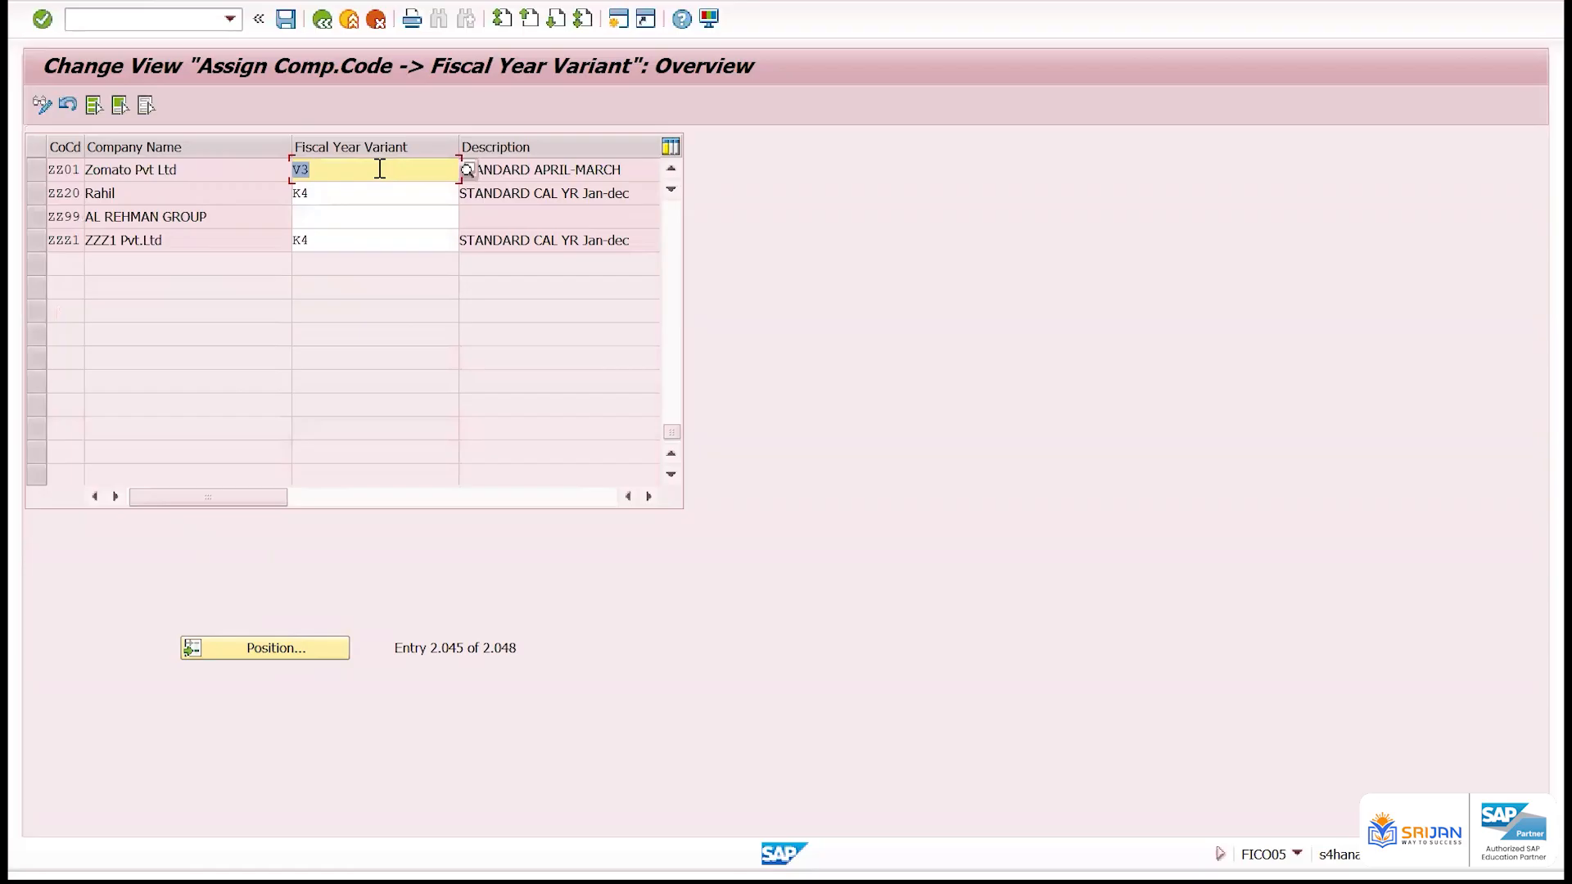
Save the assignment to the user's own customizing request for the ZZ01 CC configuration and leave the assignment view
{"action": "key", "text": "ctrl+s"}
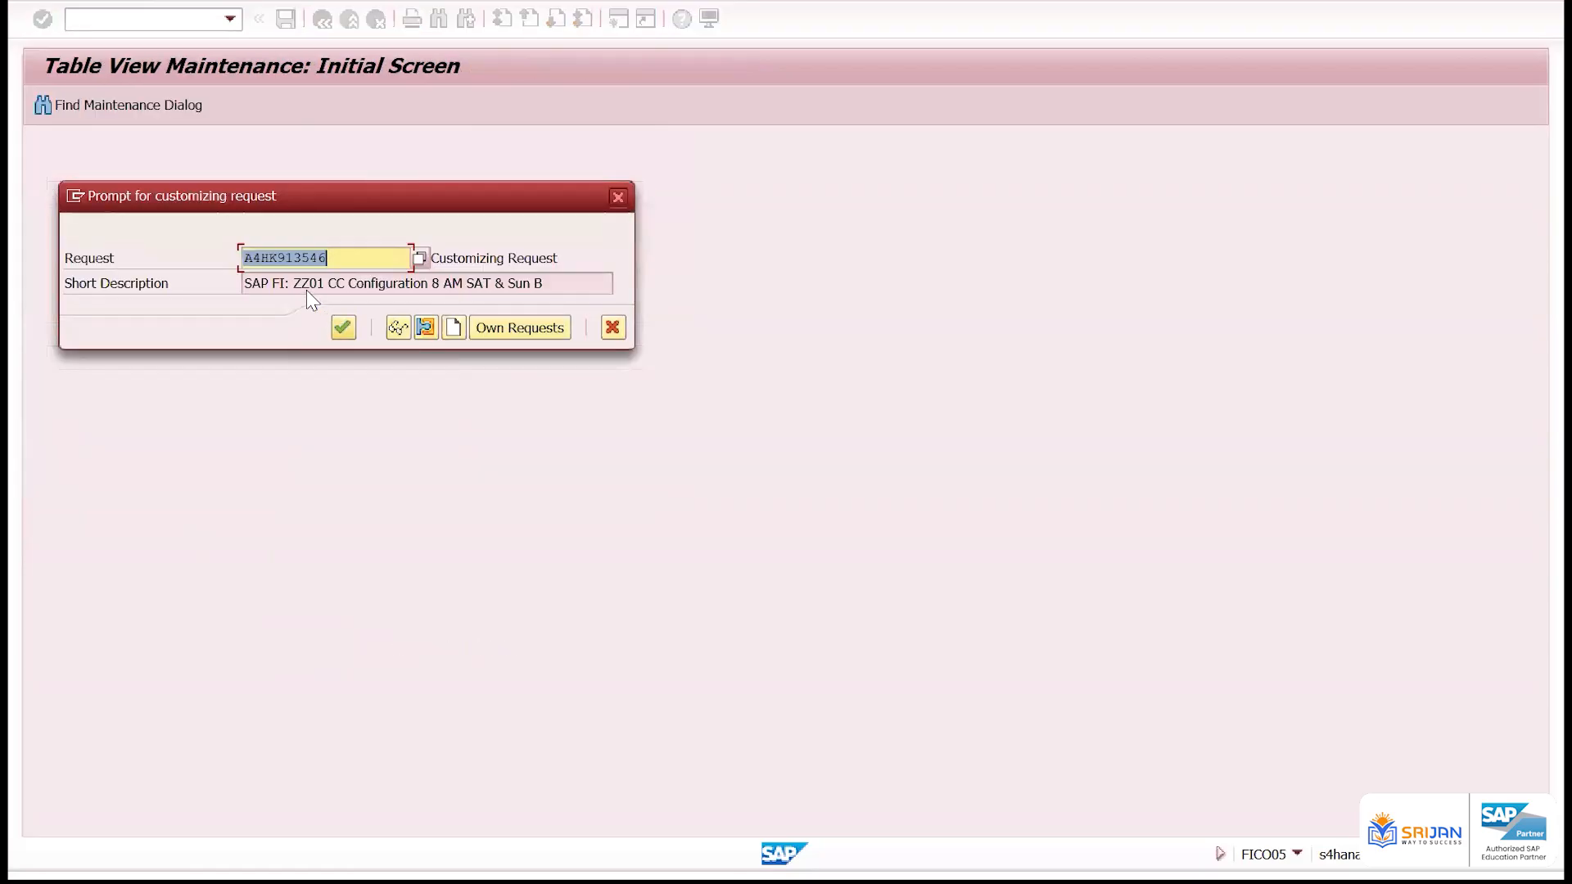
{"action": "left_click_drag", "start_coordinate": [300, 285], "coordinate": [778, 290]}
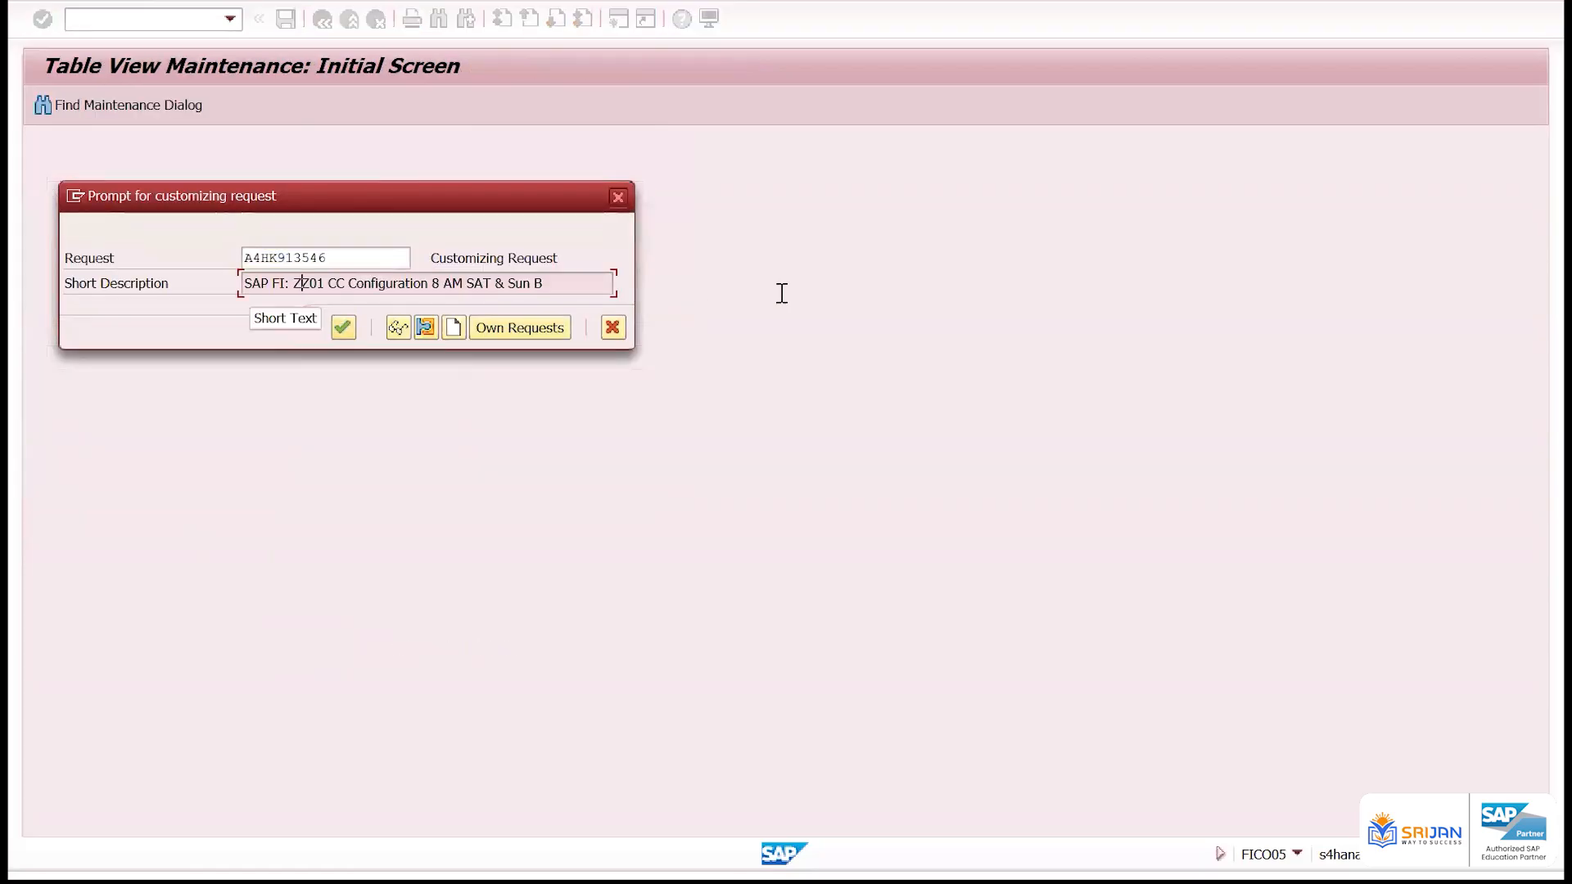
{"action": "left_click", "coordinate": [523, 329]}
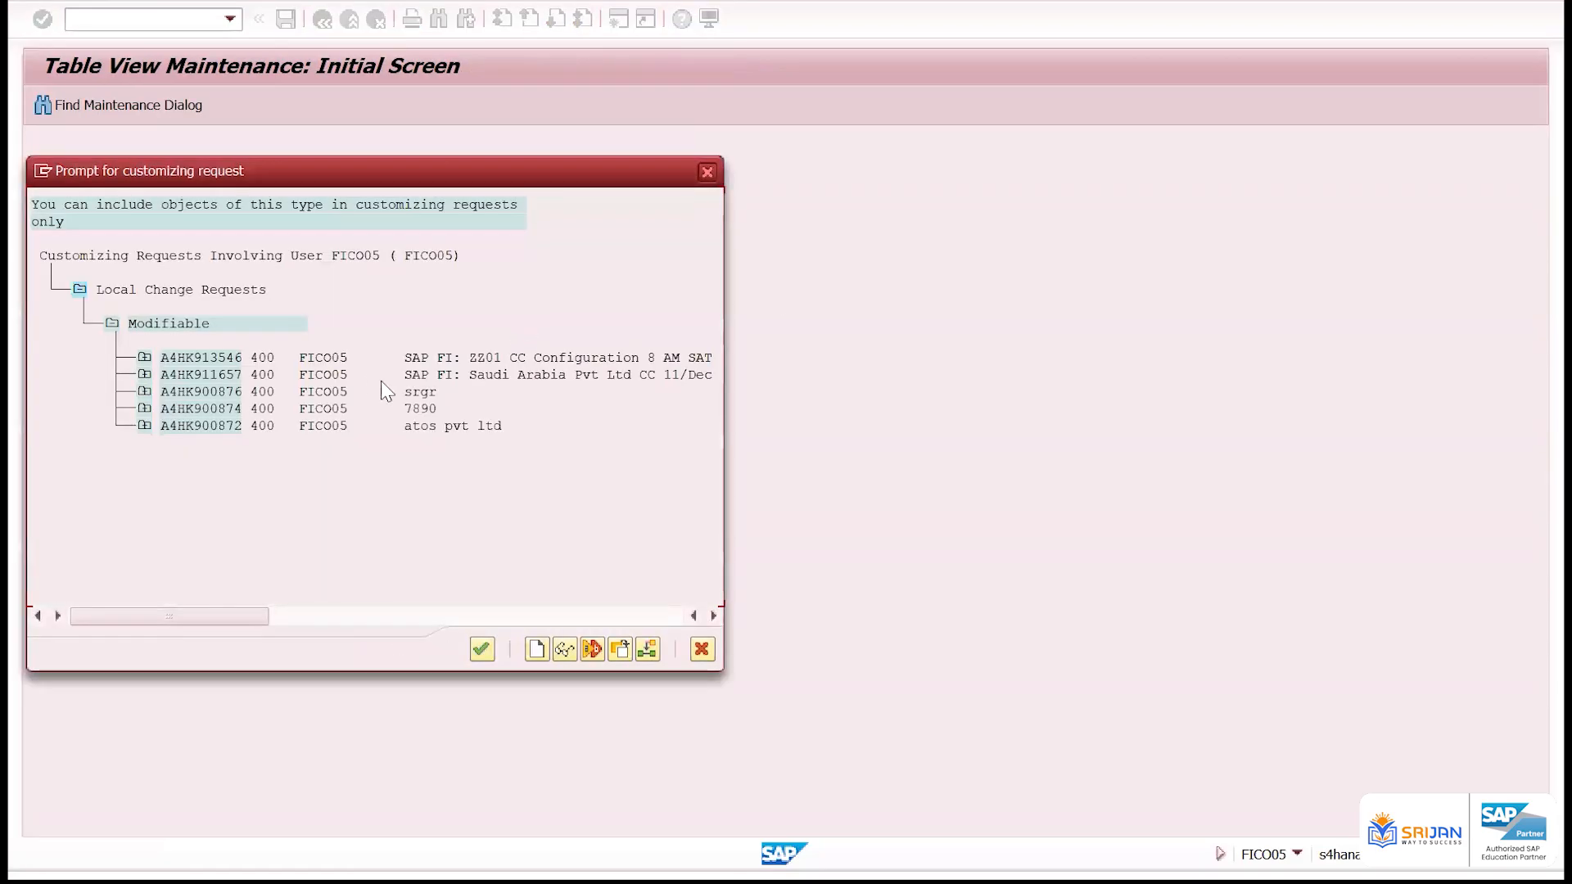
{"action": "left_click", "coordinate": [229, 361]}
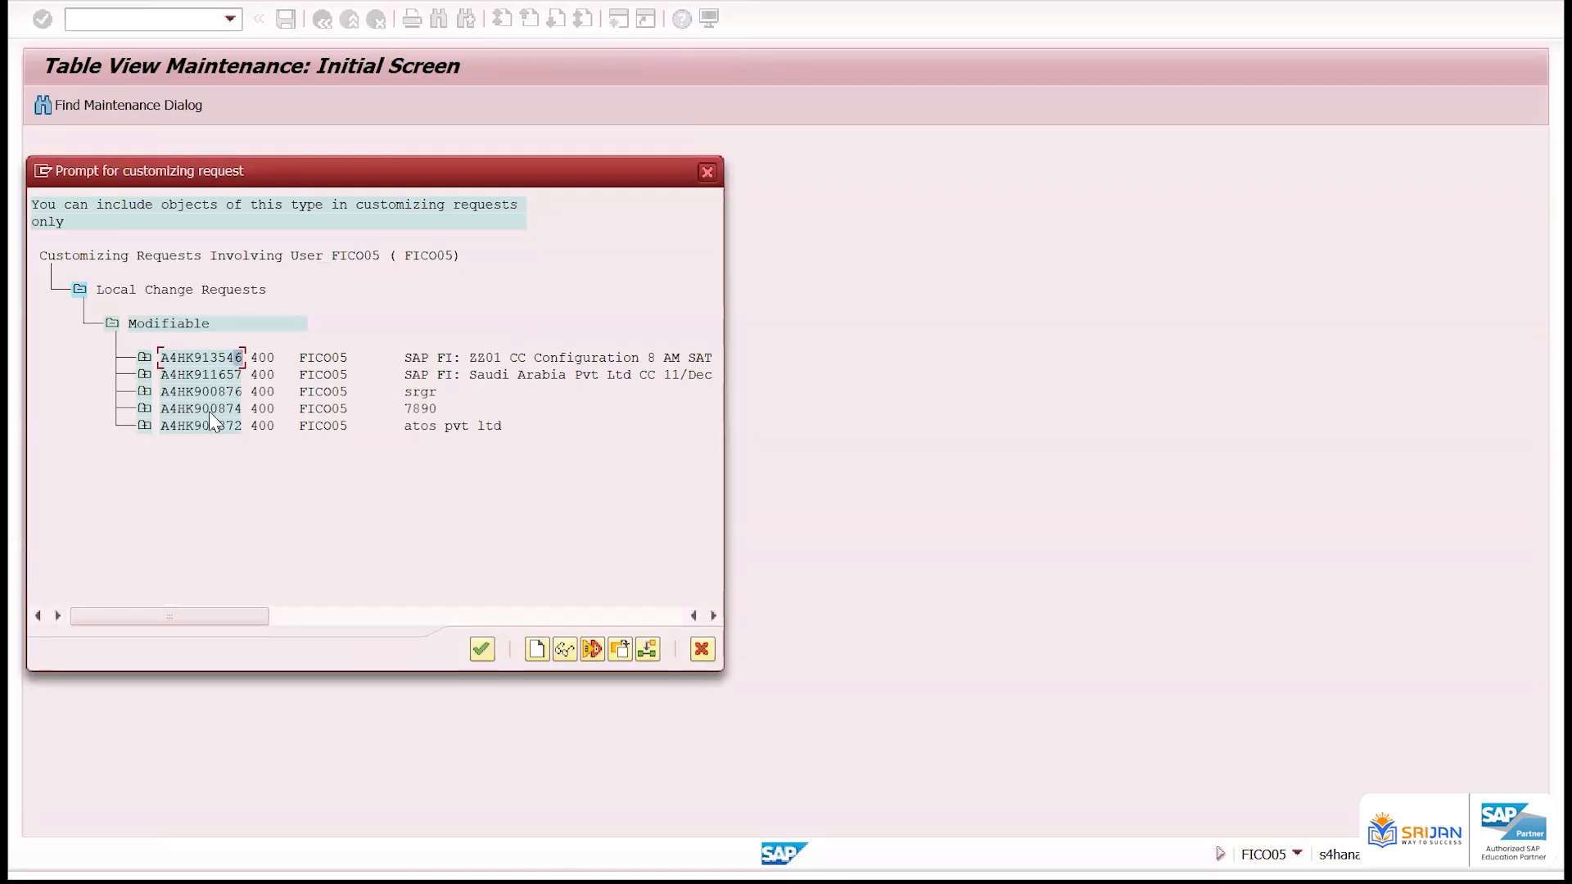
{"action": "double_click", "coordinate": [209, 357]}
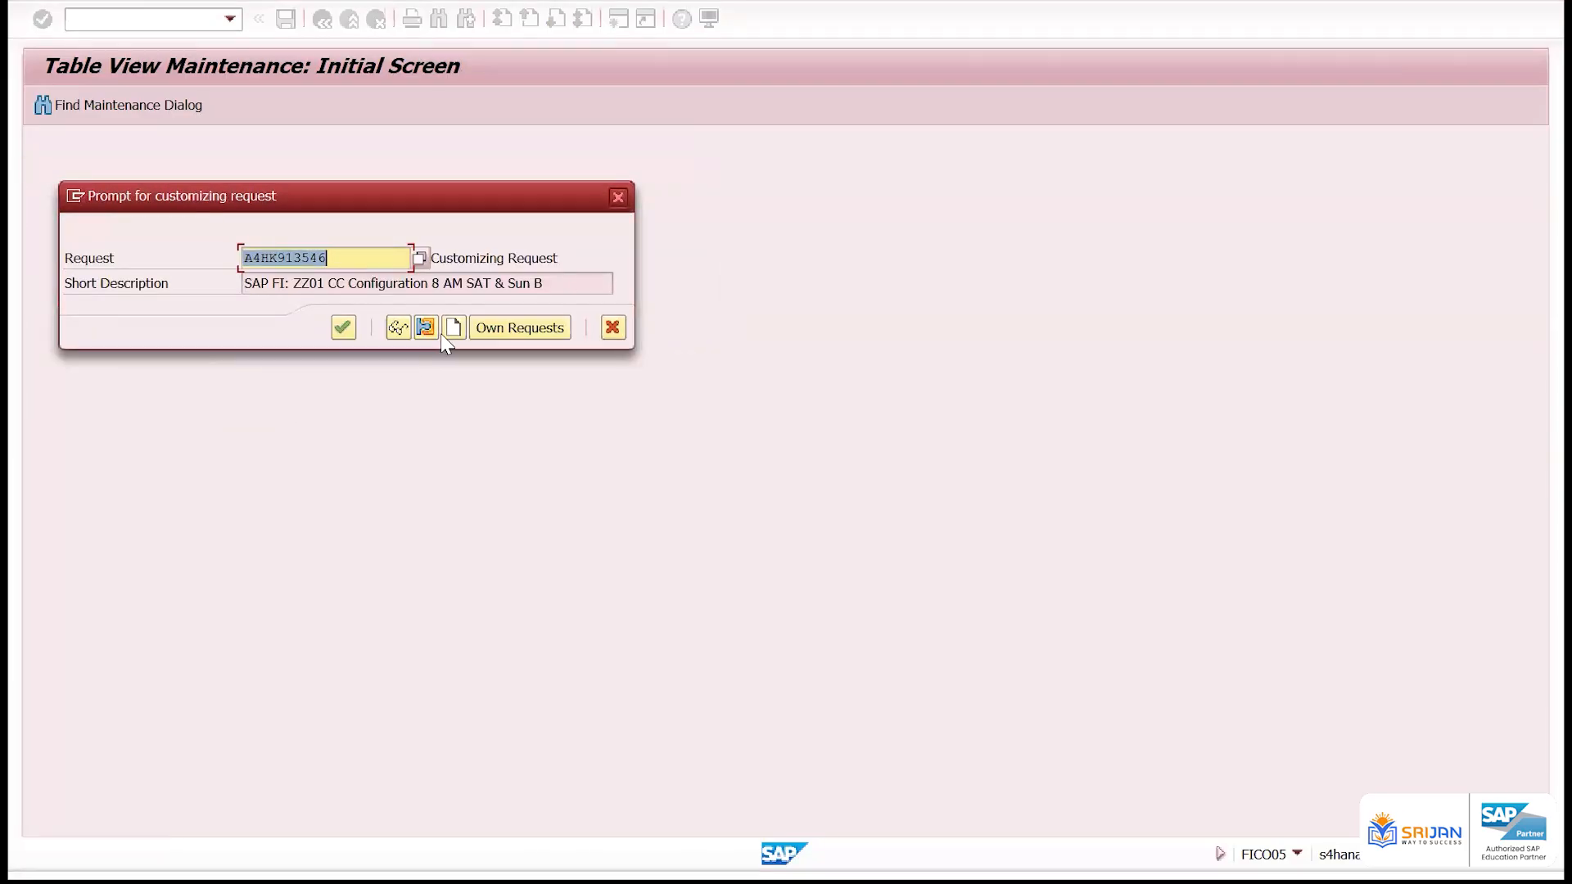
{"action": "left_click", "coordinate": [343, 327]}
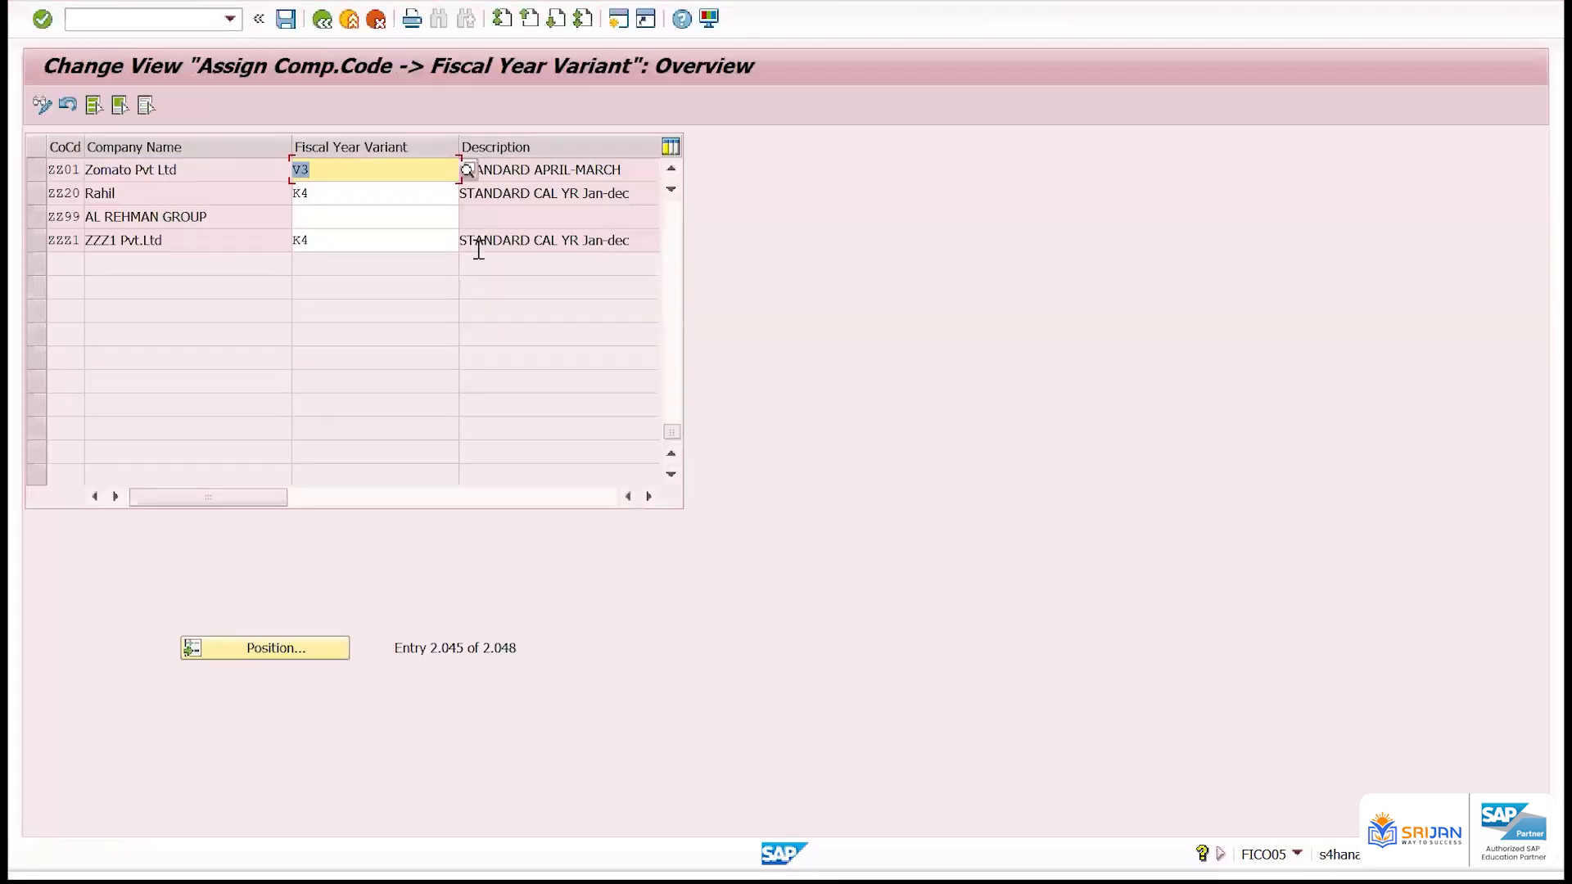
{"action": "key", "text": "F3"}
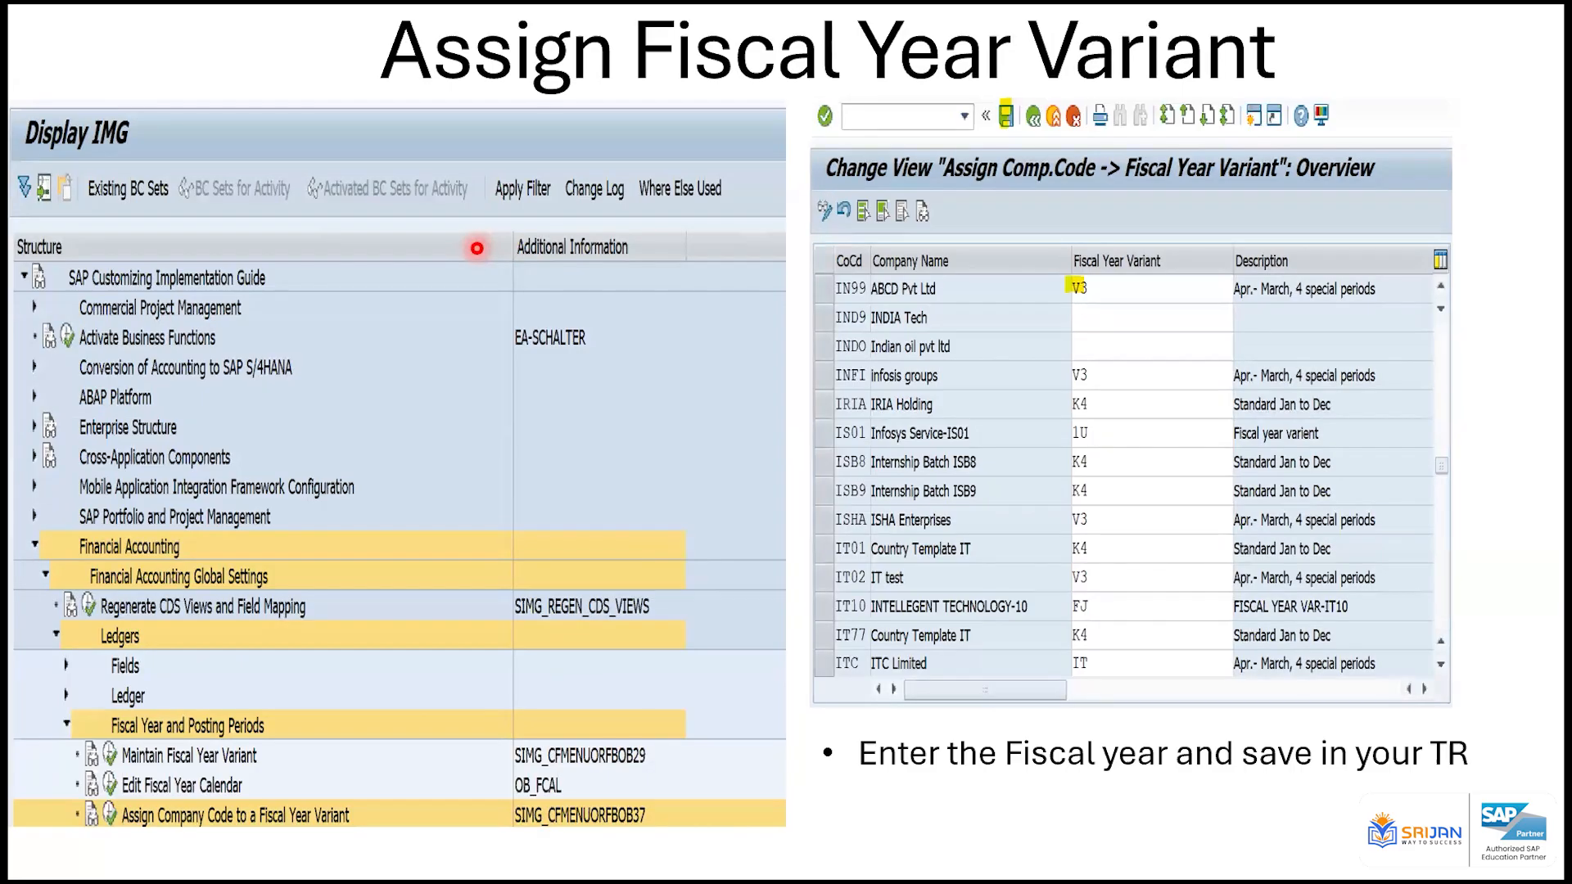
Show the Posting Period Variant slide and switch to the Excel worksheet to examine the April to March periods
{"action": "key", "text": "Right"}
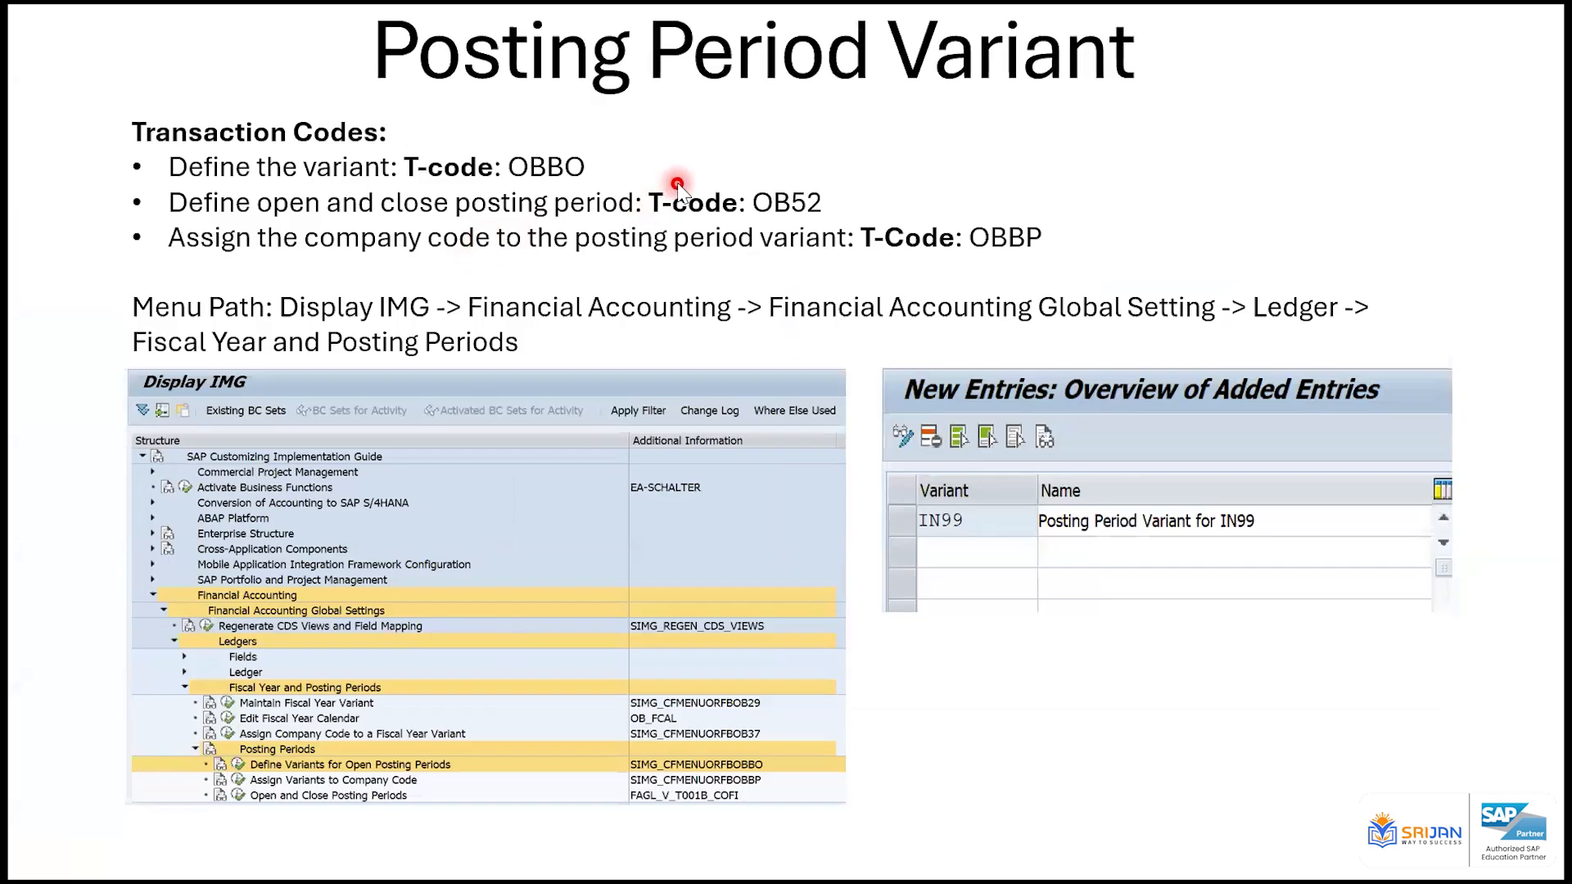
{"action": "key", "text": "alt+Tab"}
{"action": "key", "text": "alt+Tab"}
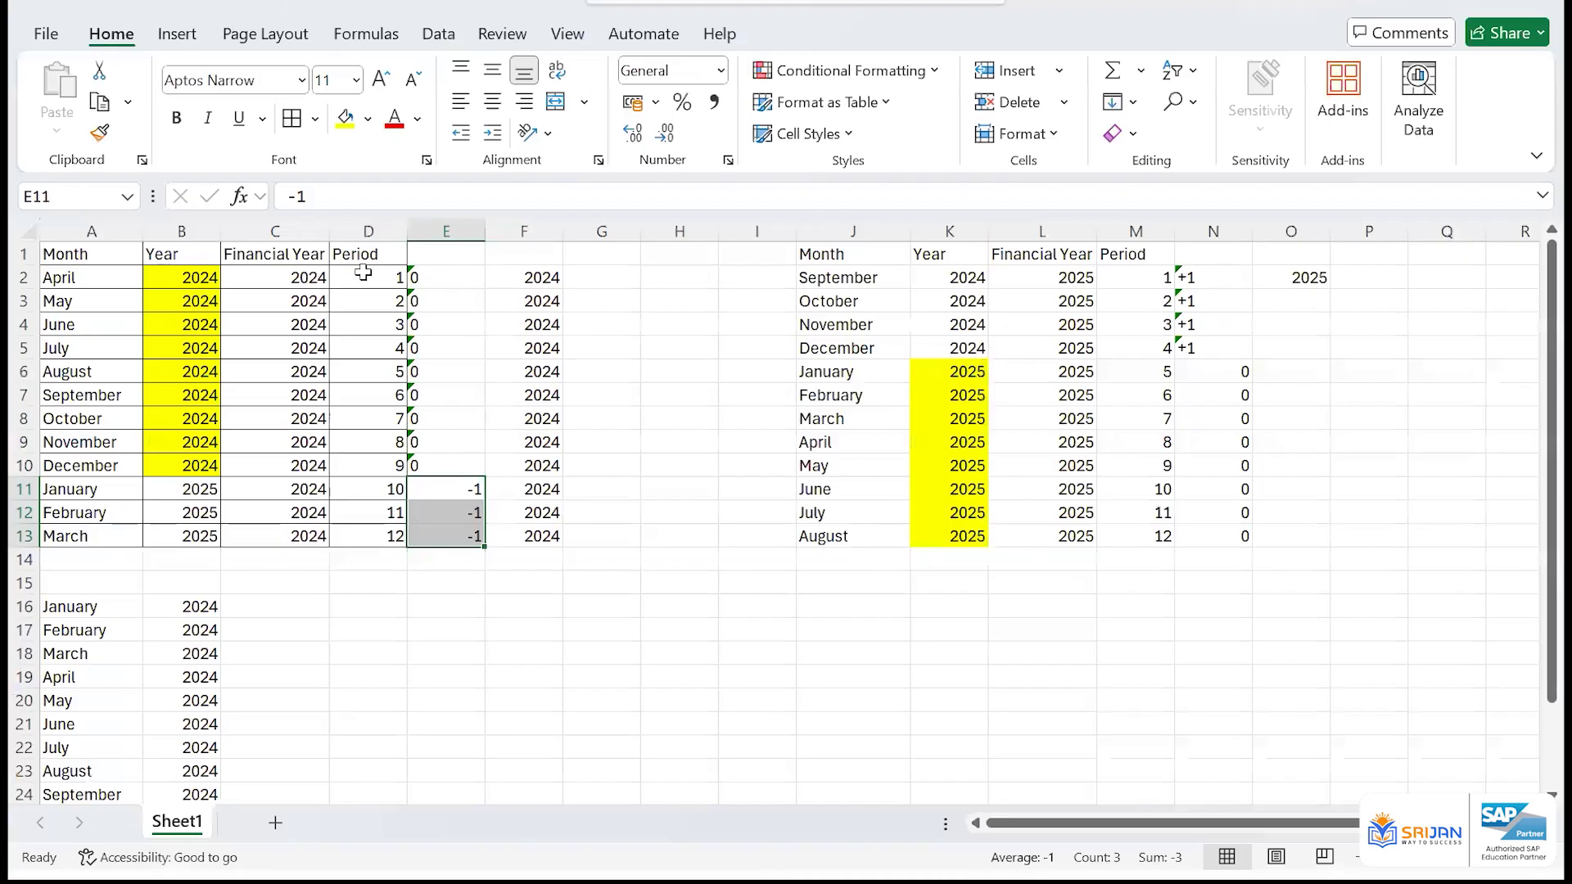
{"action": "left_click_drag", "start_coordinate": [363, 273], "coordinate": [381, 536]}
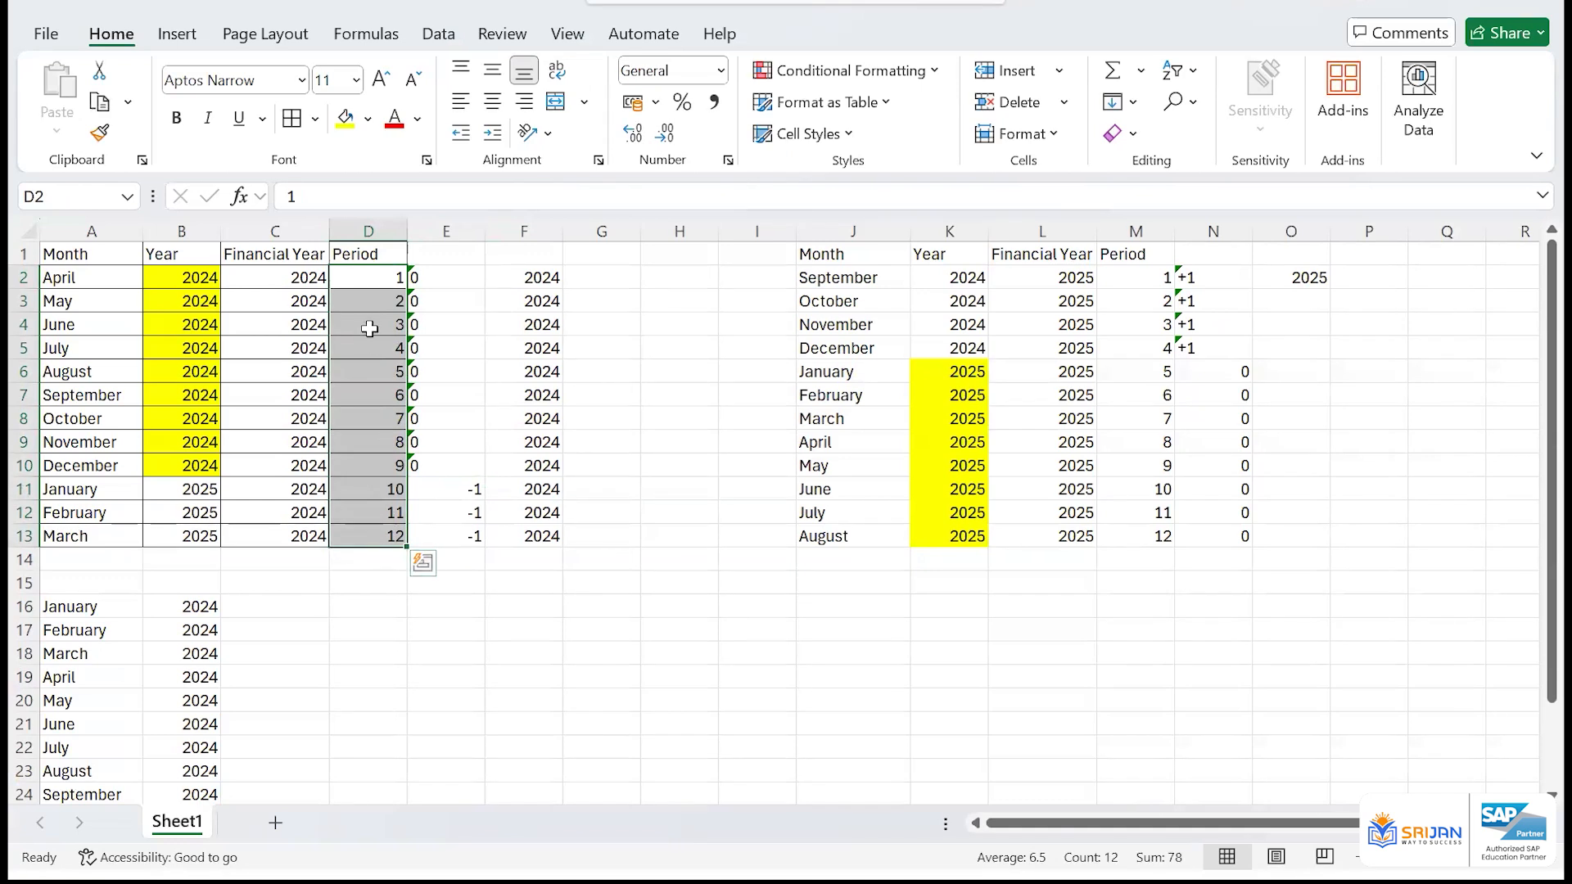
Delete the year shift and calculation columns from column E onward, including the September to August table
{"action": "left_click", "coordinate": [458, 232]}
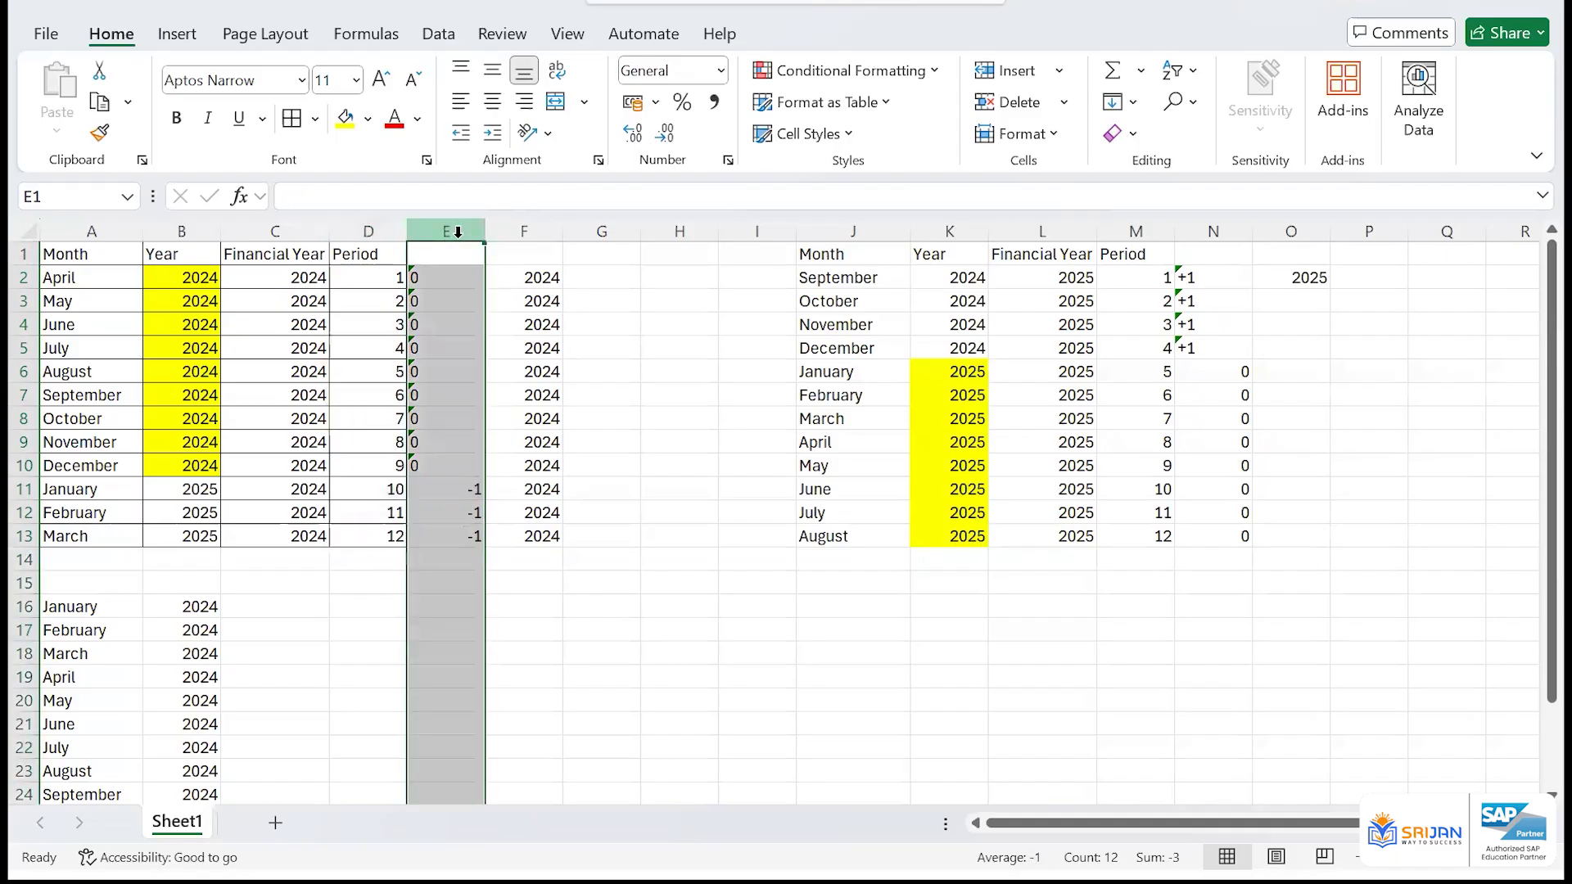
{"action": "key", "text": "ctrl+minus"}
{"action": "key", "text": "ctrl+minus"}
{"action": "key", "text": "ctrl+minus"}
{"action": "key", "text": "ctrl+minus"}
{"action": "key", "text": "ctrl+minus"}
{"action": "key", "text": "ctrl+minus"}
{"action": "key", "text": "ctrl+minus"}
{"action": "key", "text": "ctrl+minus"}
{"action": "key", "text": "ctrl+minus"}
{"action": "key", "text": "ctrl+minus"}
{"action": "key", "text": "ctrl+minus"}
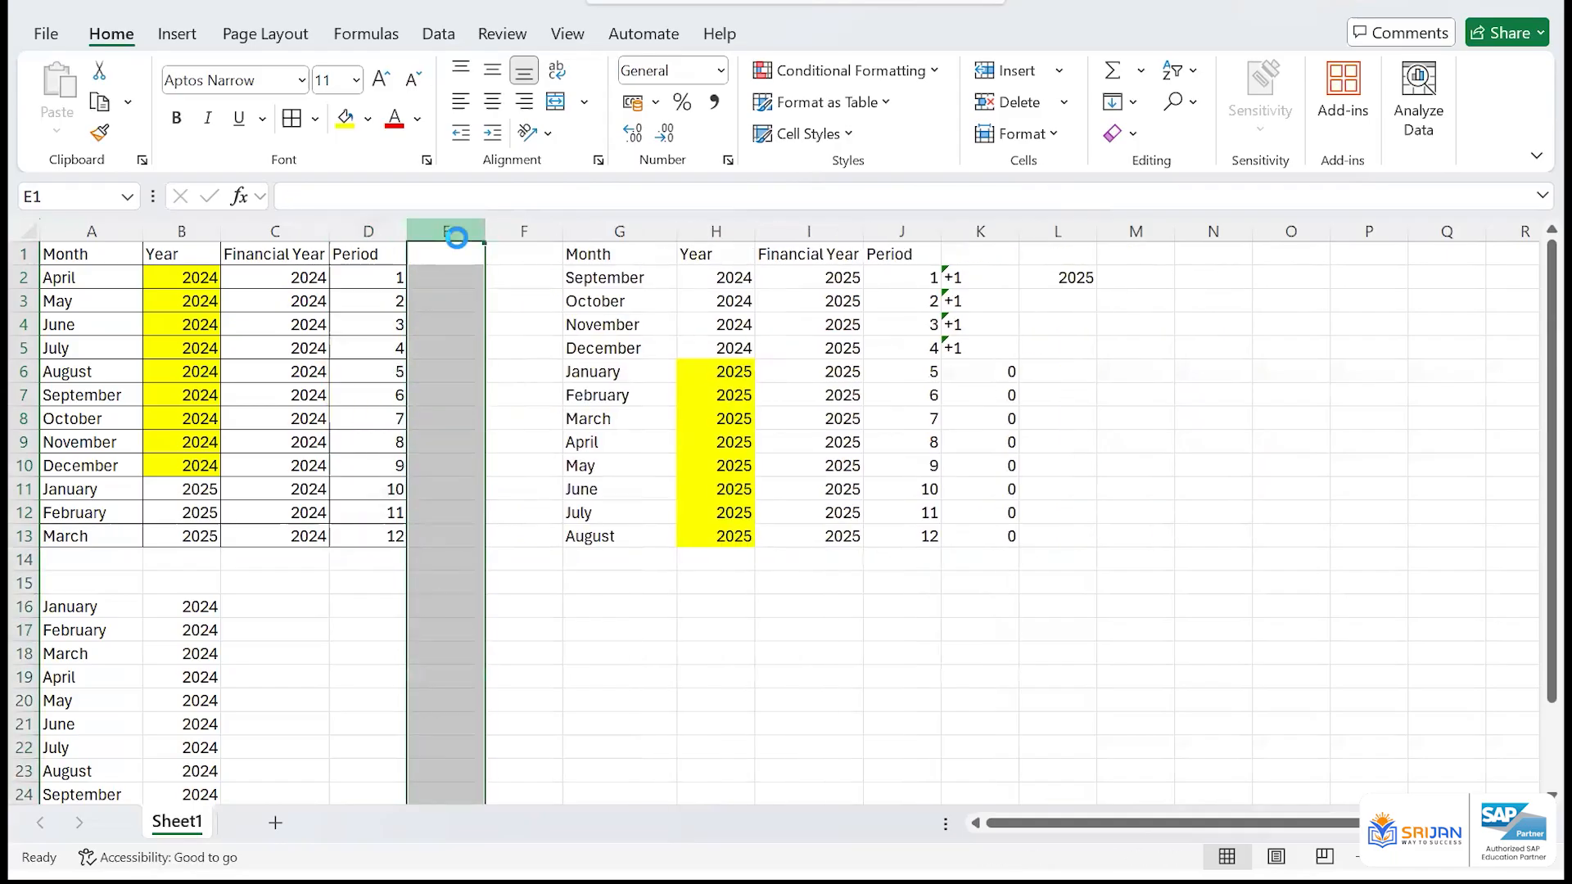
Delete the rows from row 15 downward, including the second list of months starting with January 2024
{"action": "left_click", "coordinate": [109, 589]}
{"action": "key", "text": "shift+space"}
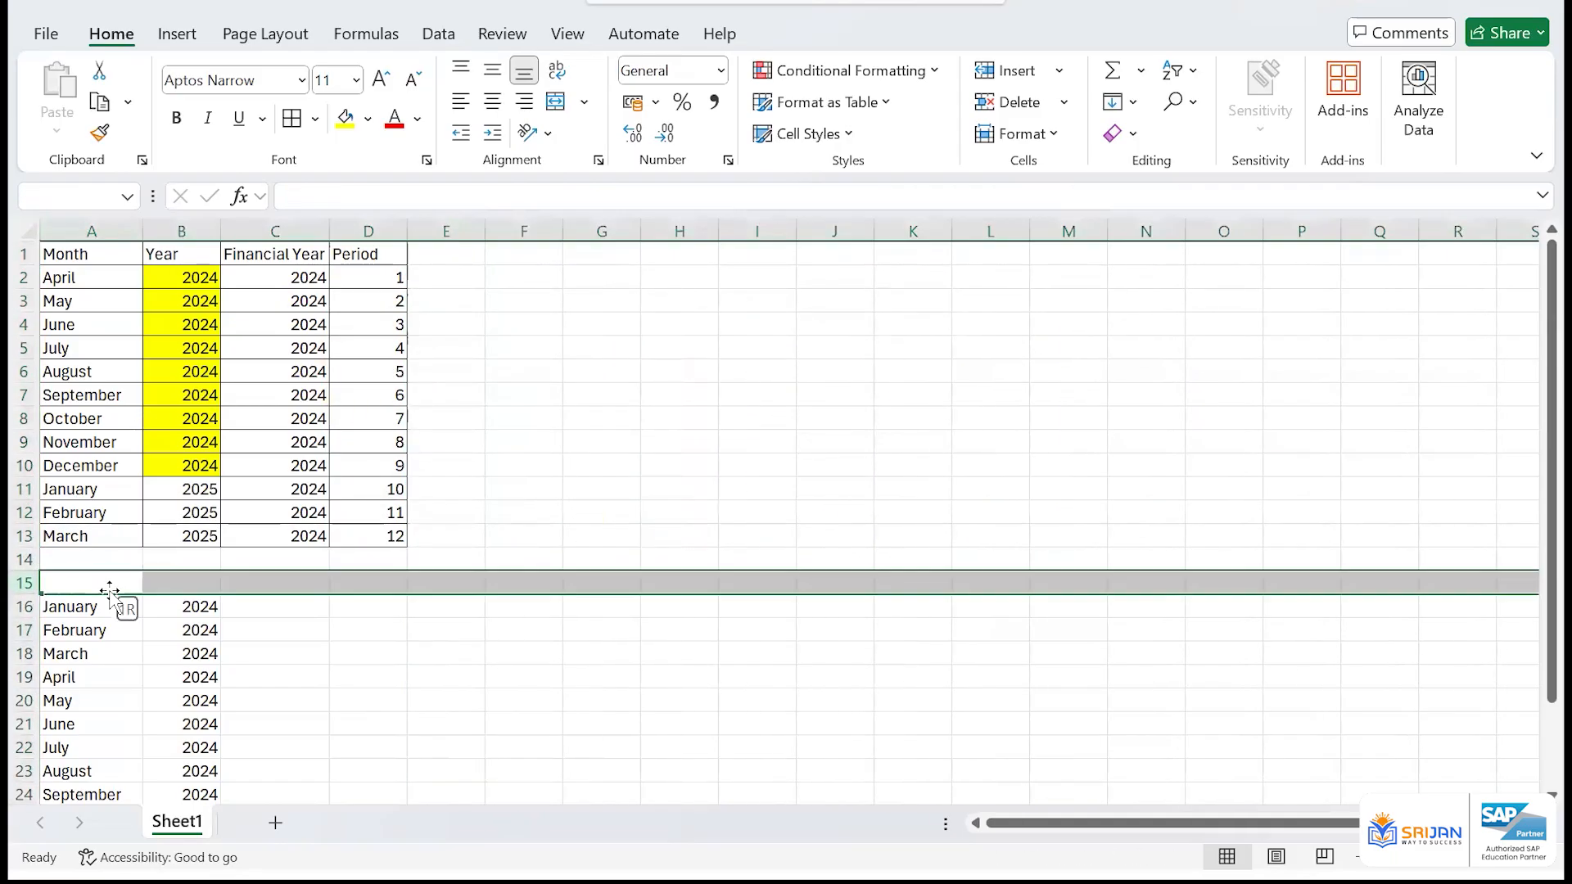
{"action": "key", "text": "shift+Down"}
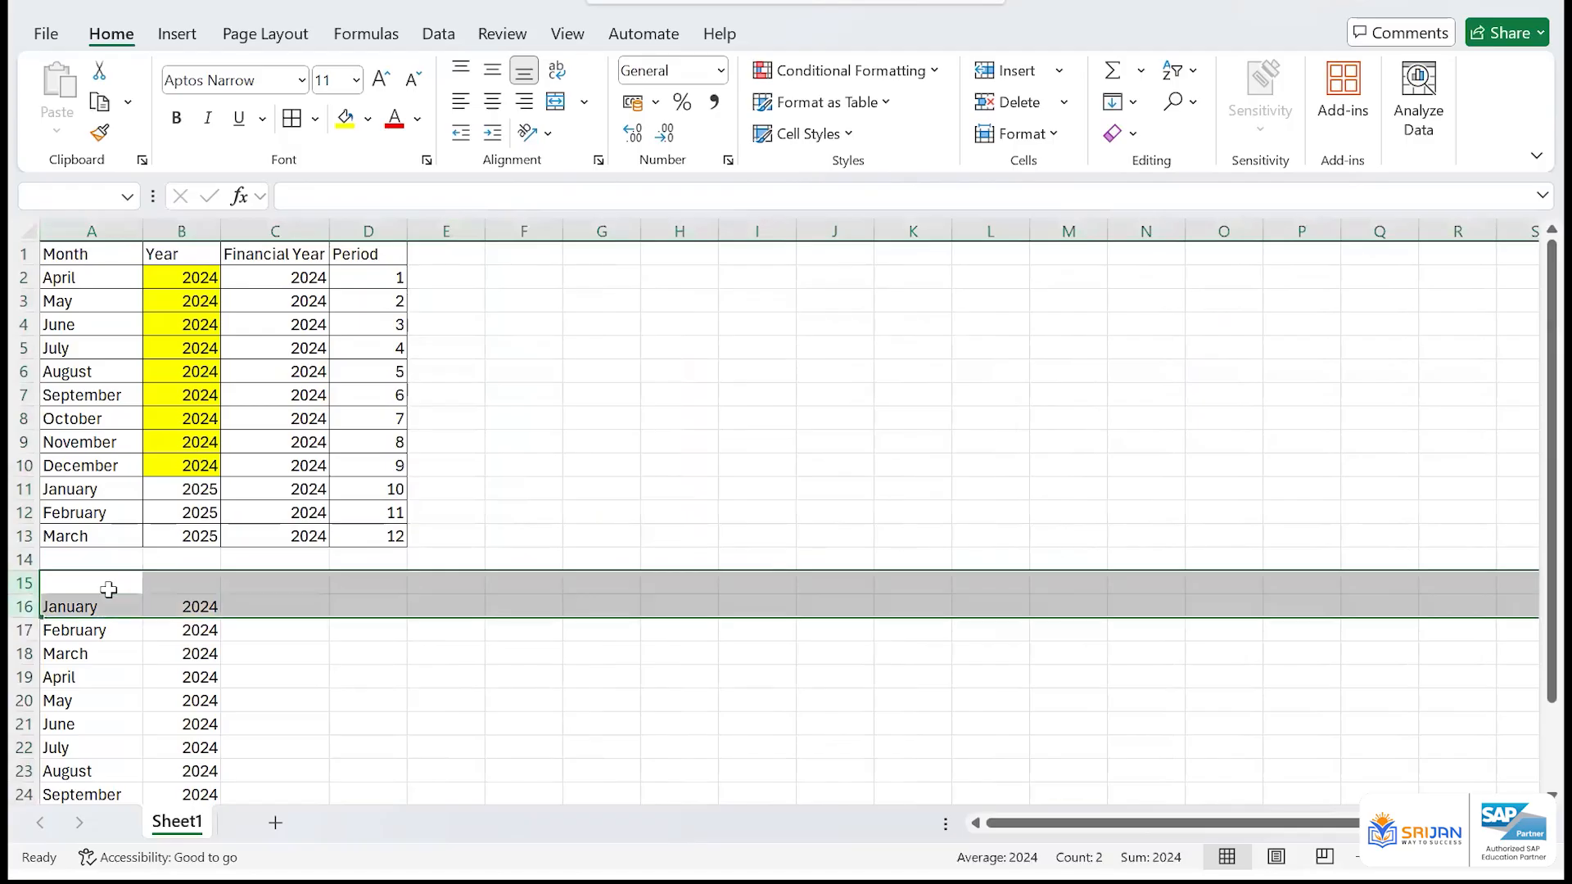
{"action": "key", "text": "ctrl+shift+Down"}
{"action": "key", "text": "ctrl+minus"}
{"action": "scroll", "coordinate": [426, 453], "scroll_direction": "up", "scroll_amount": 2}
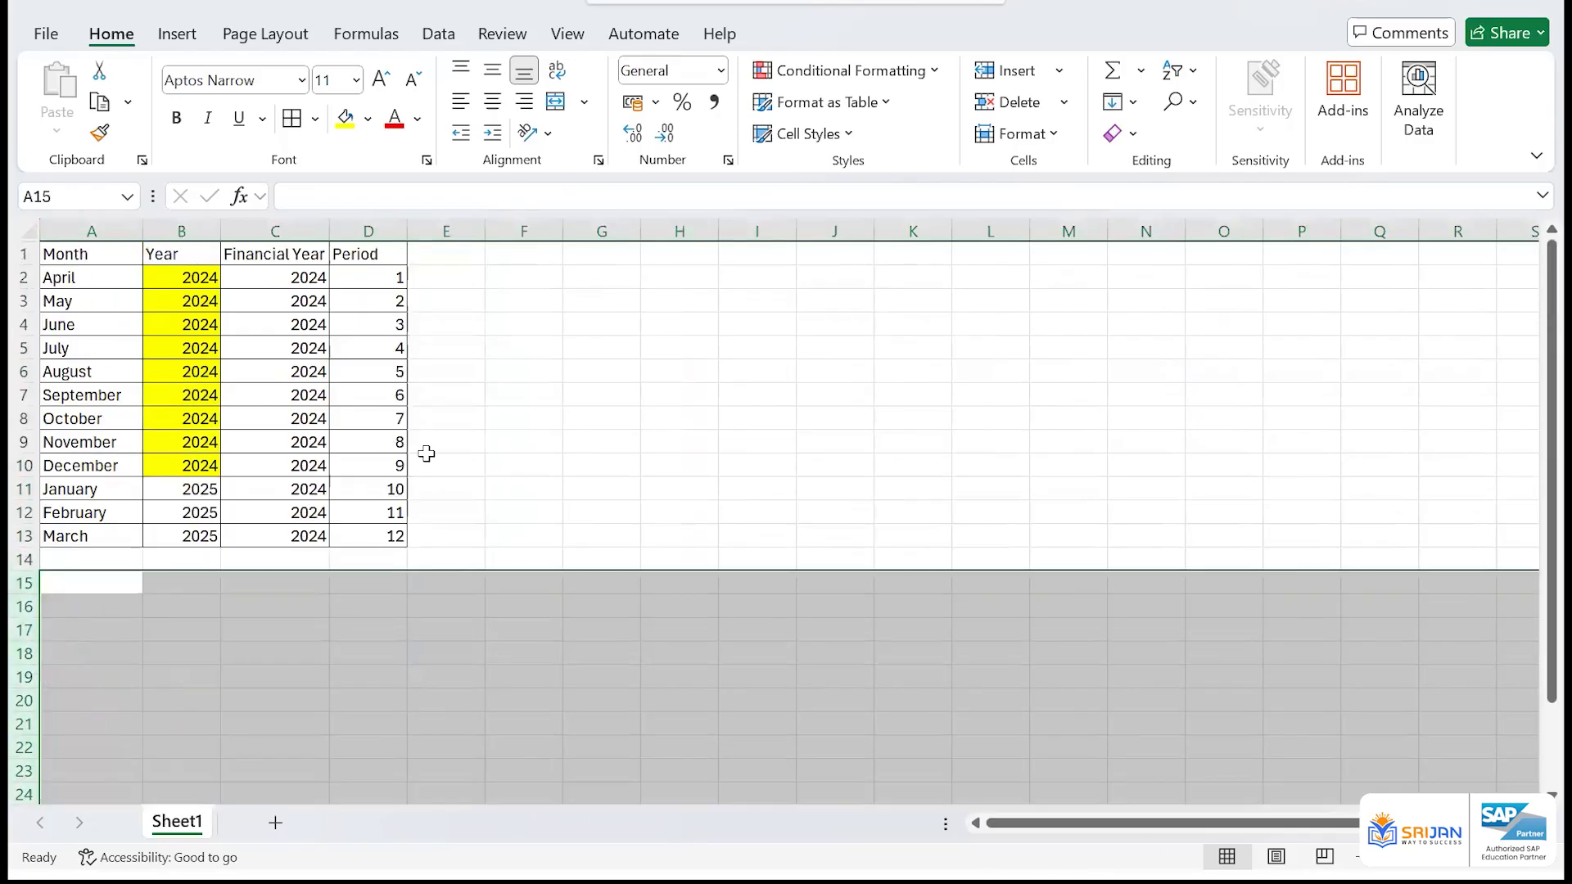
Enter the period status Open for April in E2 and Closed for May in E3
{"action": "left_click", "coordinate": [455, 276]}
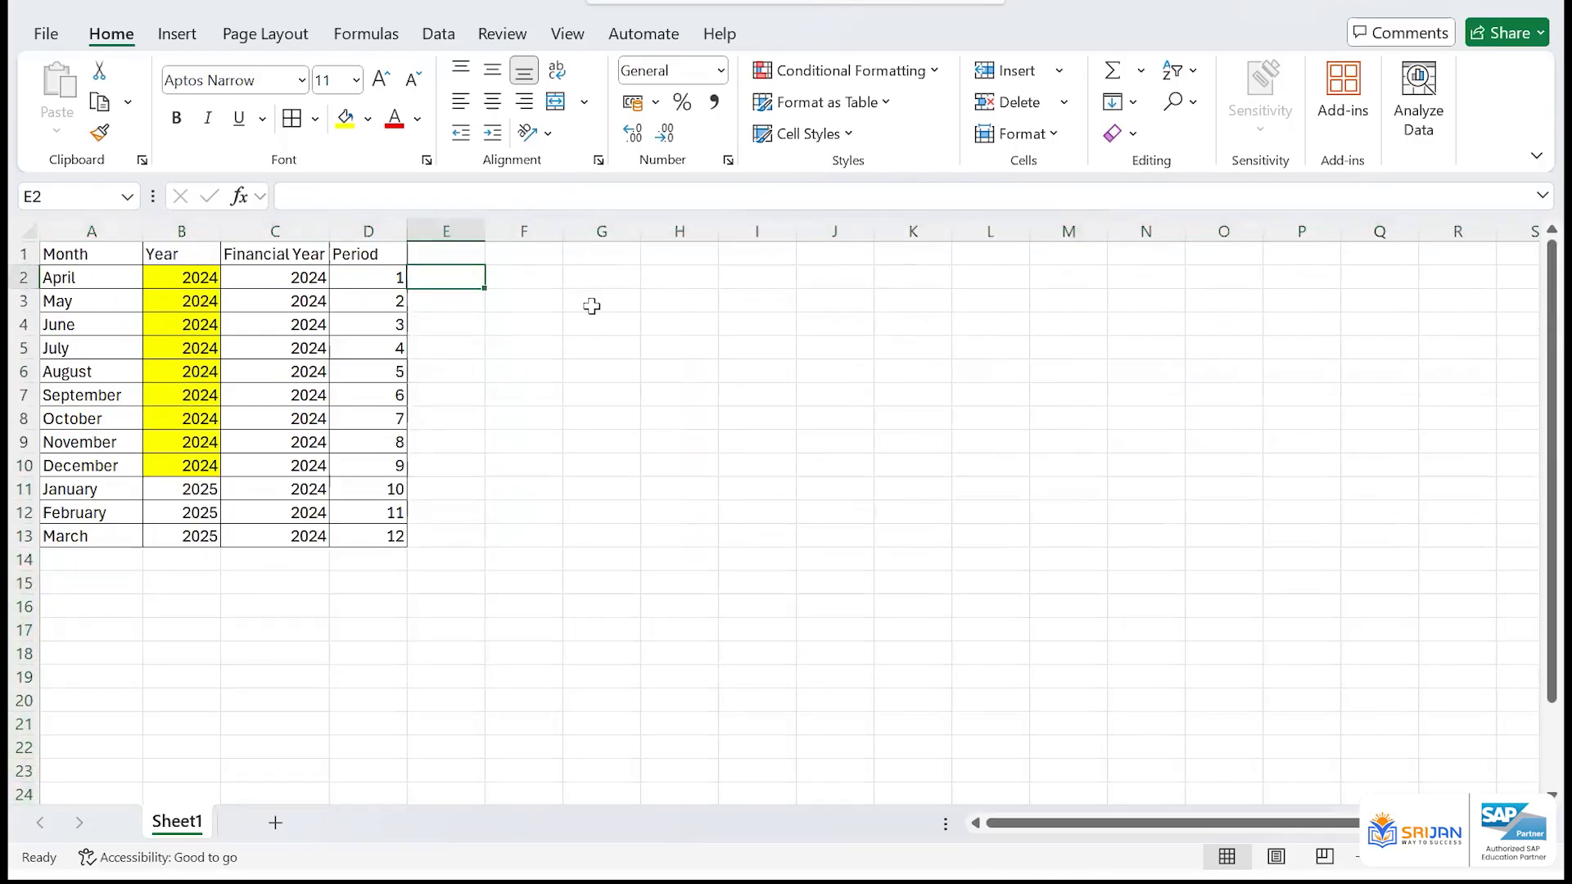
{"action": "type", "text": "Open"}
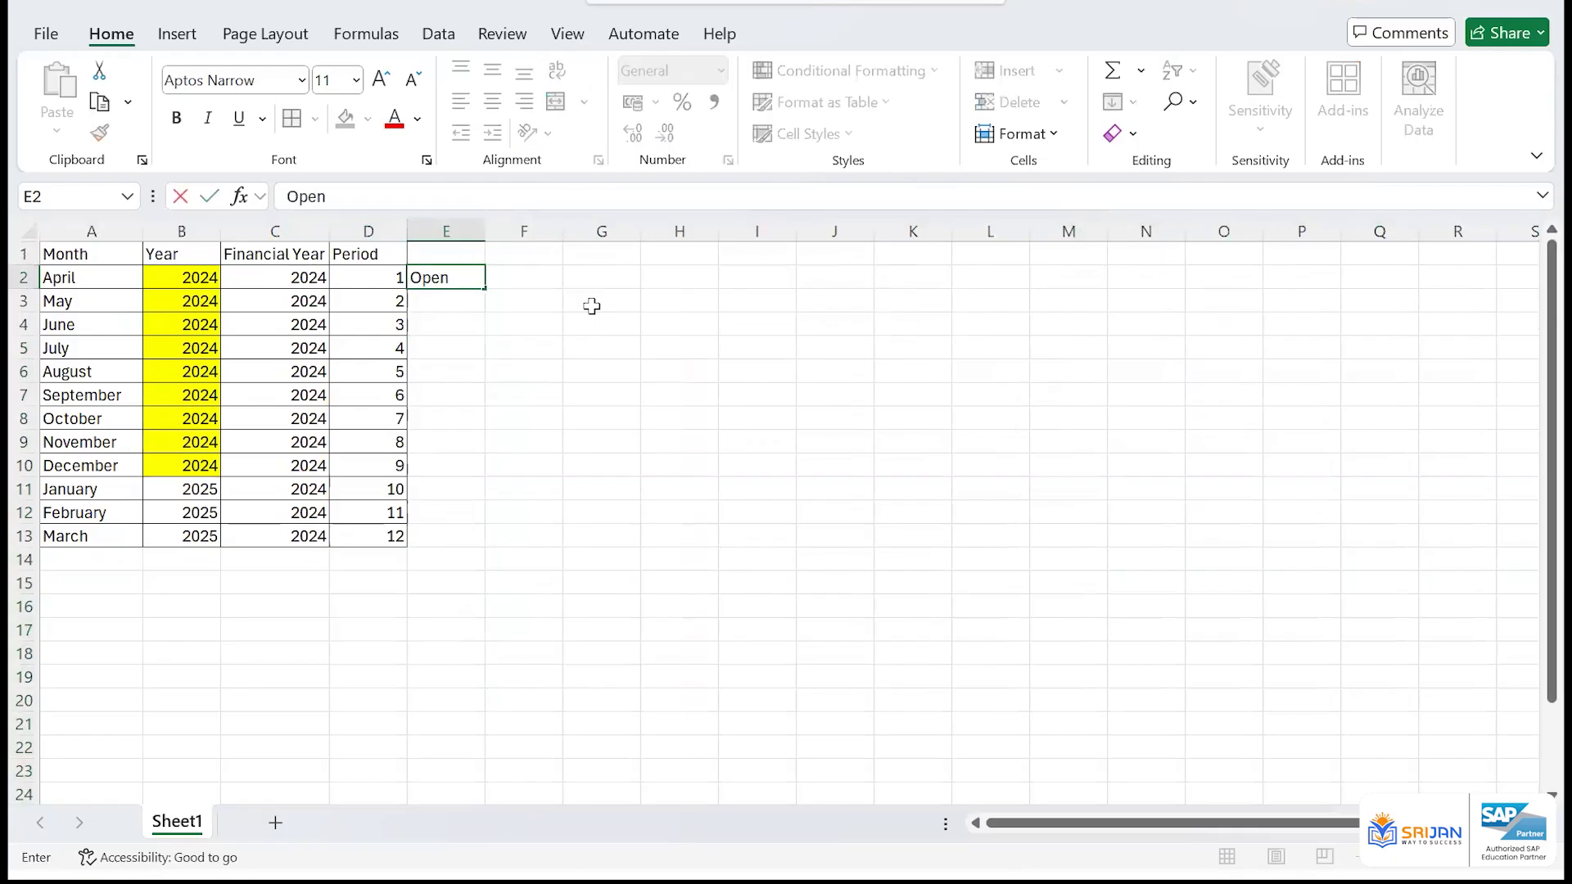
{"action": "key", "text": "Return"}
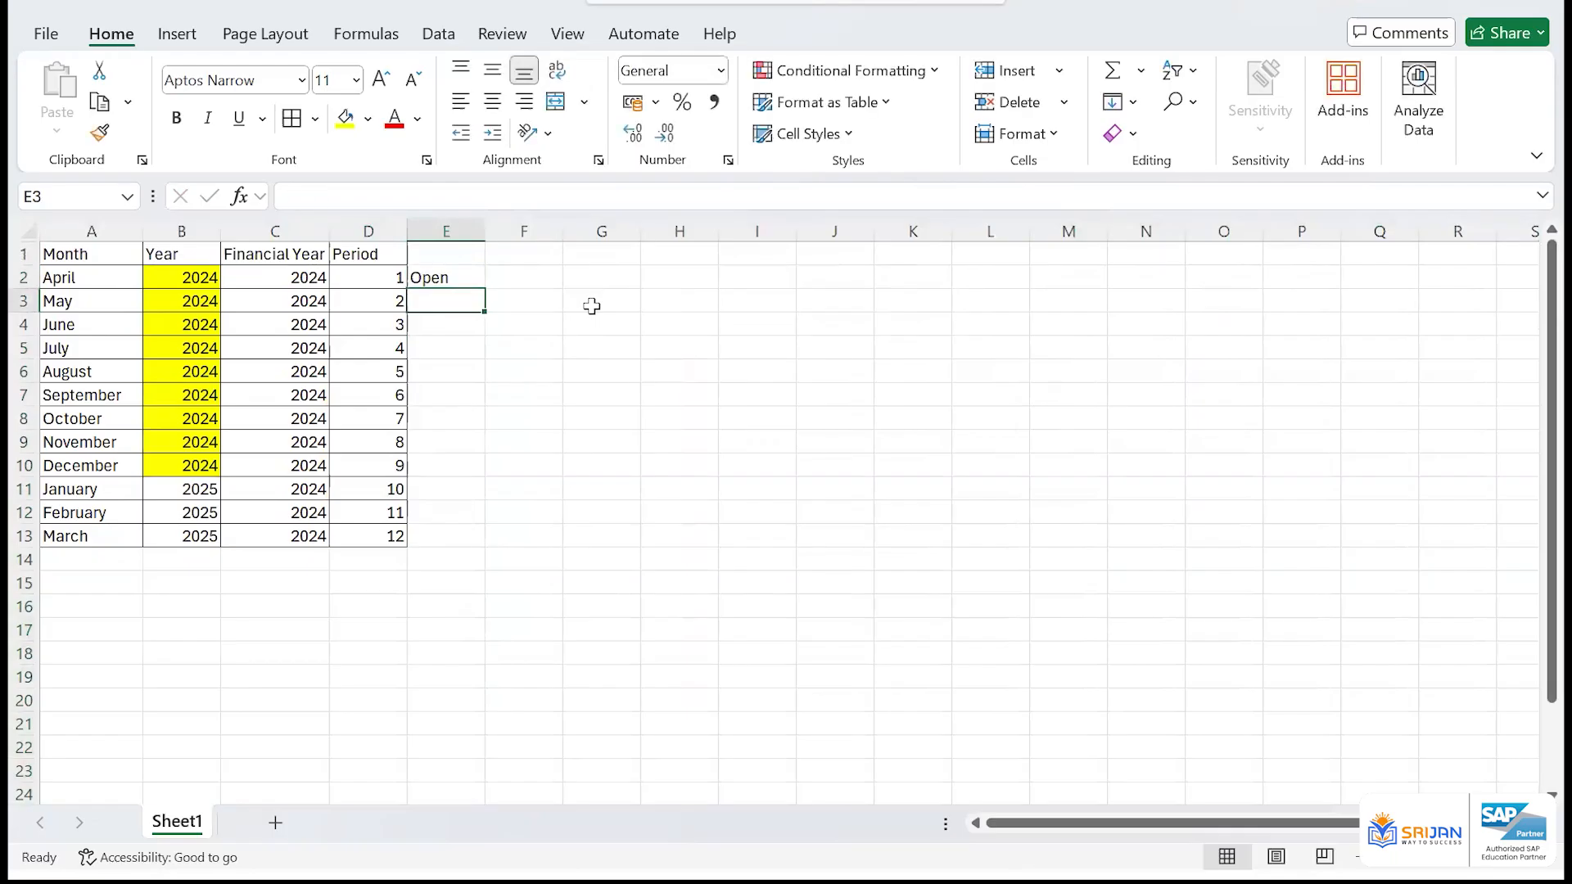
{"action": "type", "text": "Closed"}
{"action": "key", "text": "Return"}
Fill the Closed status down column E from May through March
{"action": "key", "text": "Left"}
{"action": "key", "text": "ctrl+Down"}
{"action": "key", "text": "Right"}
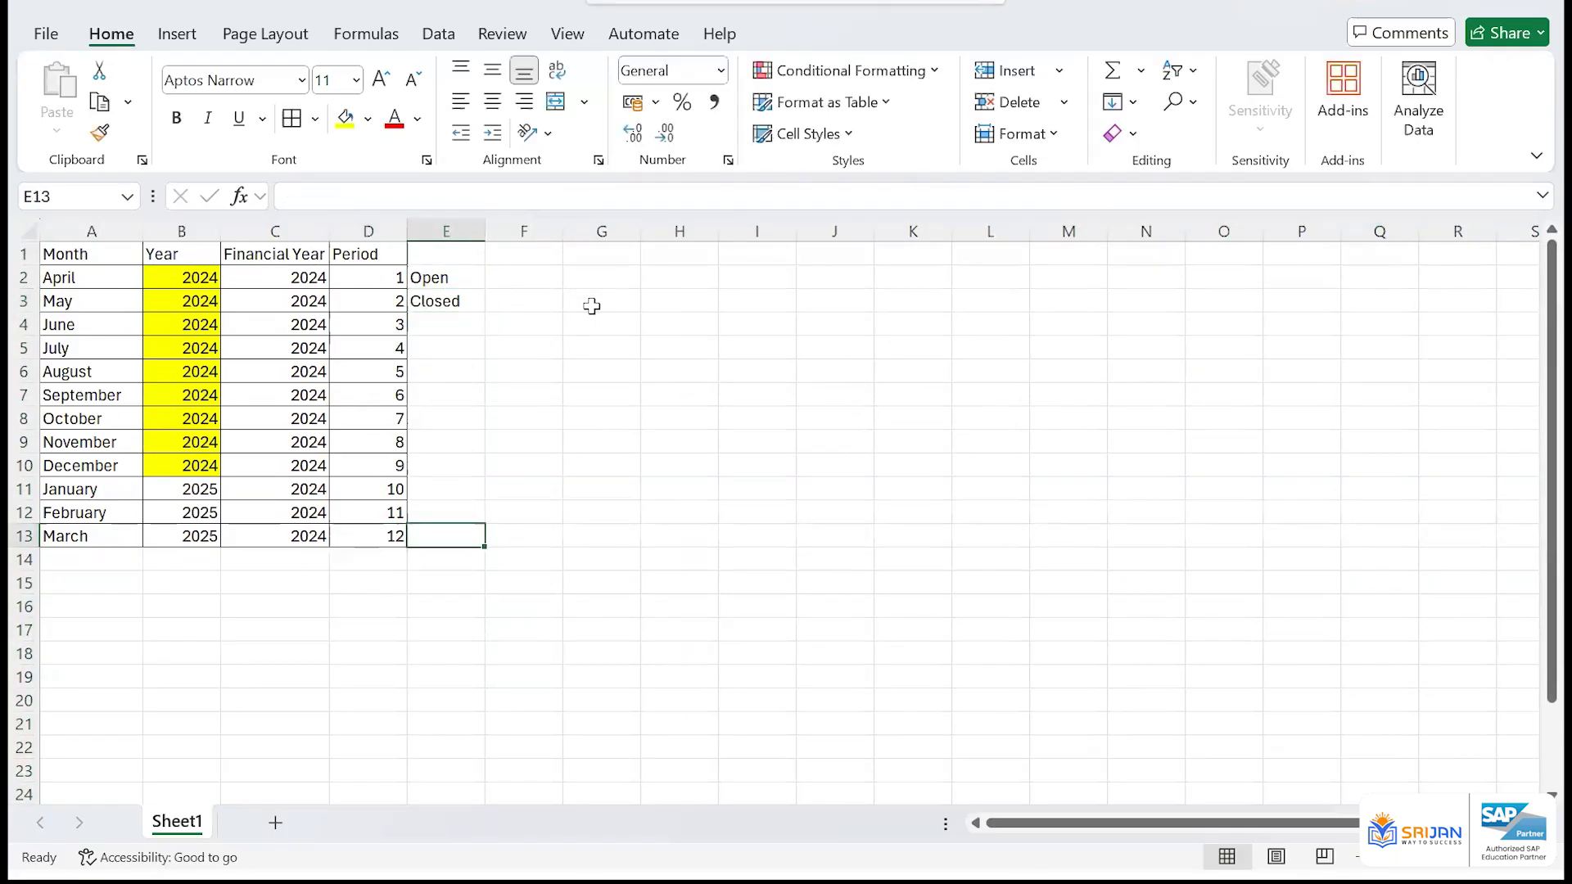
{"action": "key", "text": "ctrl+shift+Up"}
{"action": "key", "text": "ctrl+d"}
{"action": "key", "text": "Up"}
{"action": "key", "text": "Up"}
{"action": "key", "text": "Up"}
{"action": "key", "text": "ctrl+Up"}
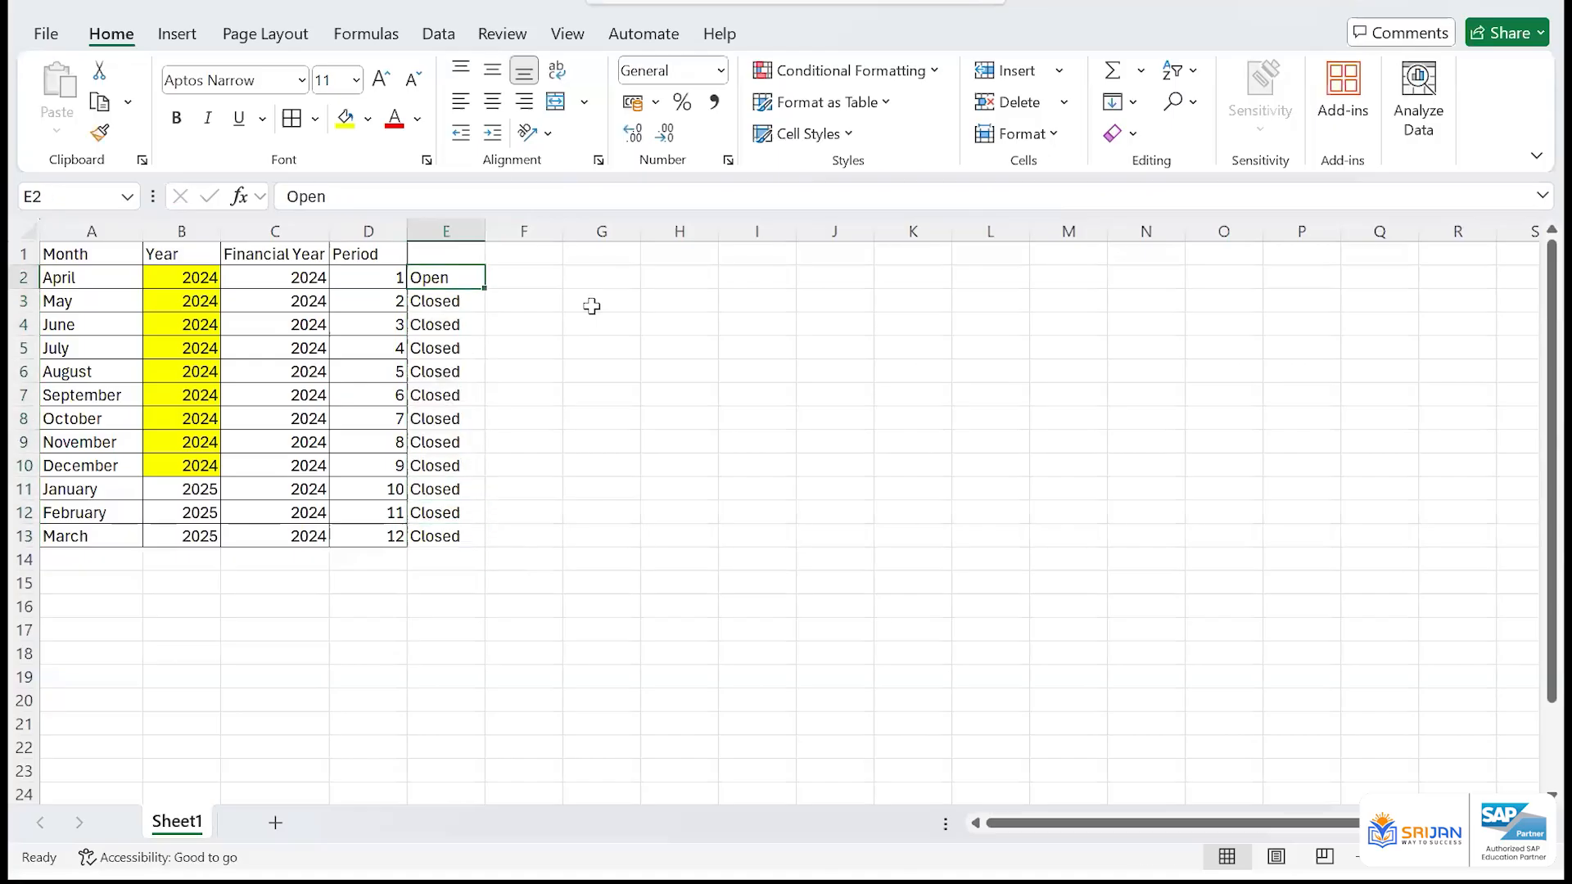
Enter Yes beside April in column F, and set May to Open with Yes beside it
{"action": "key", "text": "Right"}
{"action": "type", "text": "Yes"}
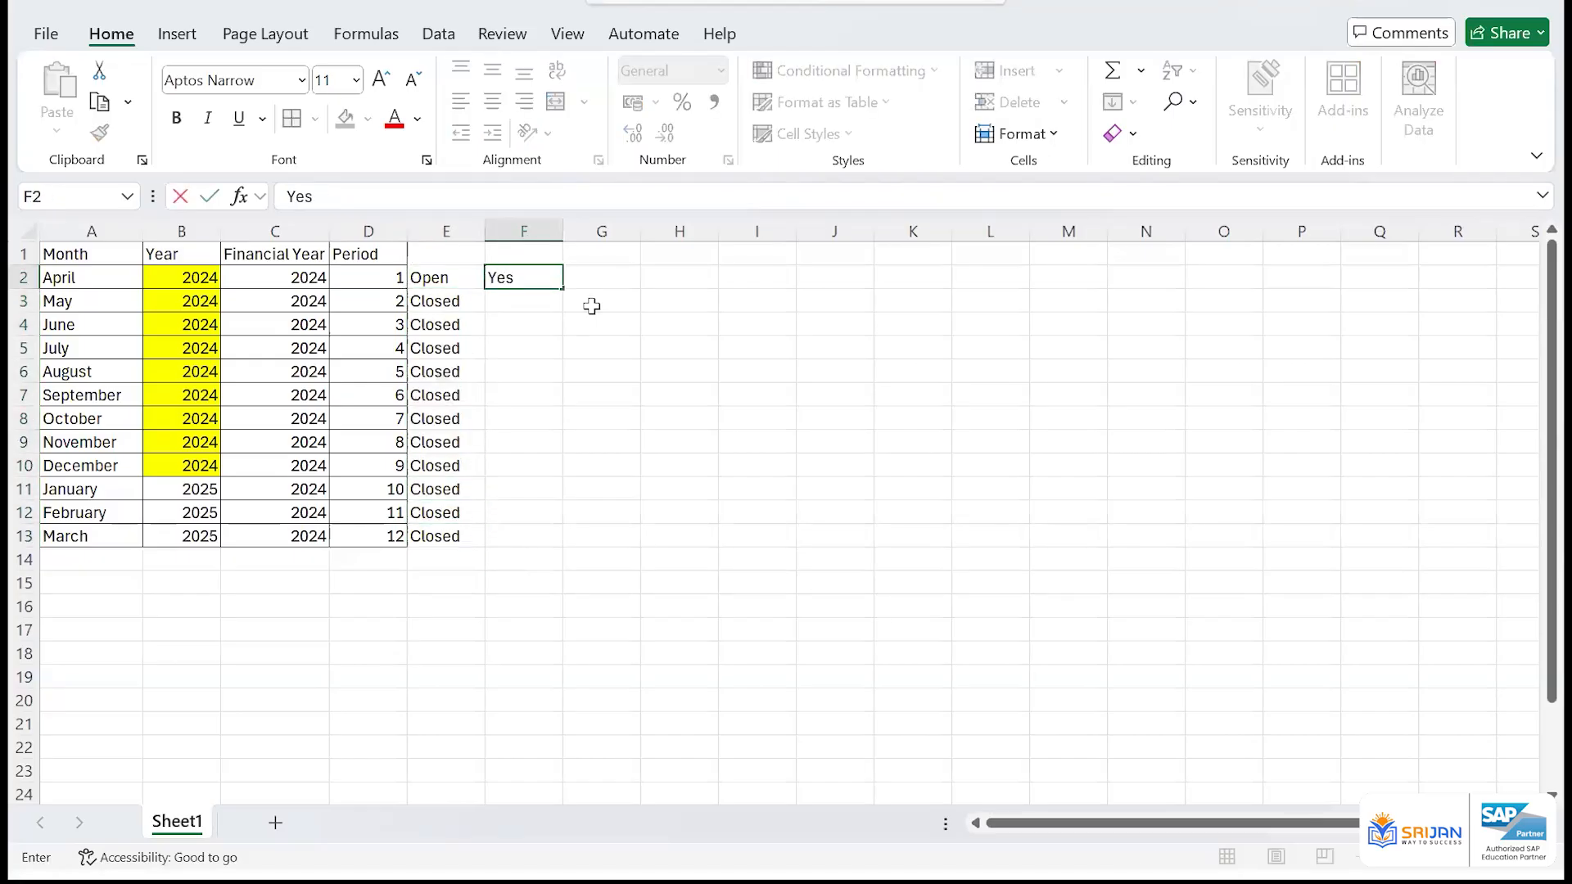
{"action": "key", "text": "Return"}
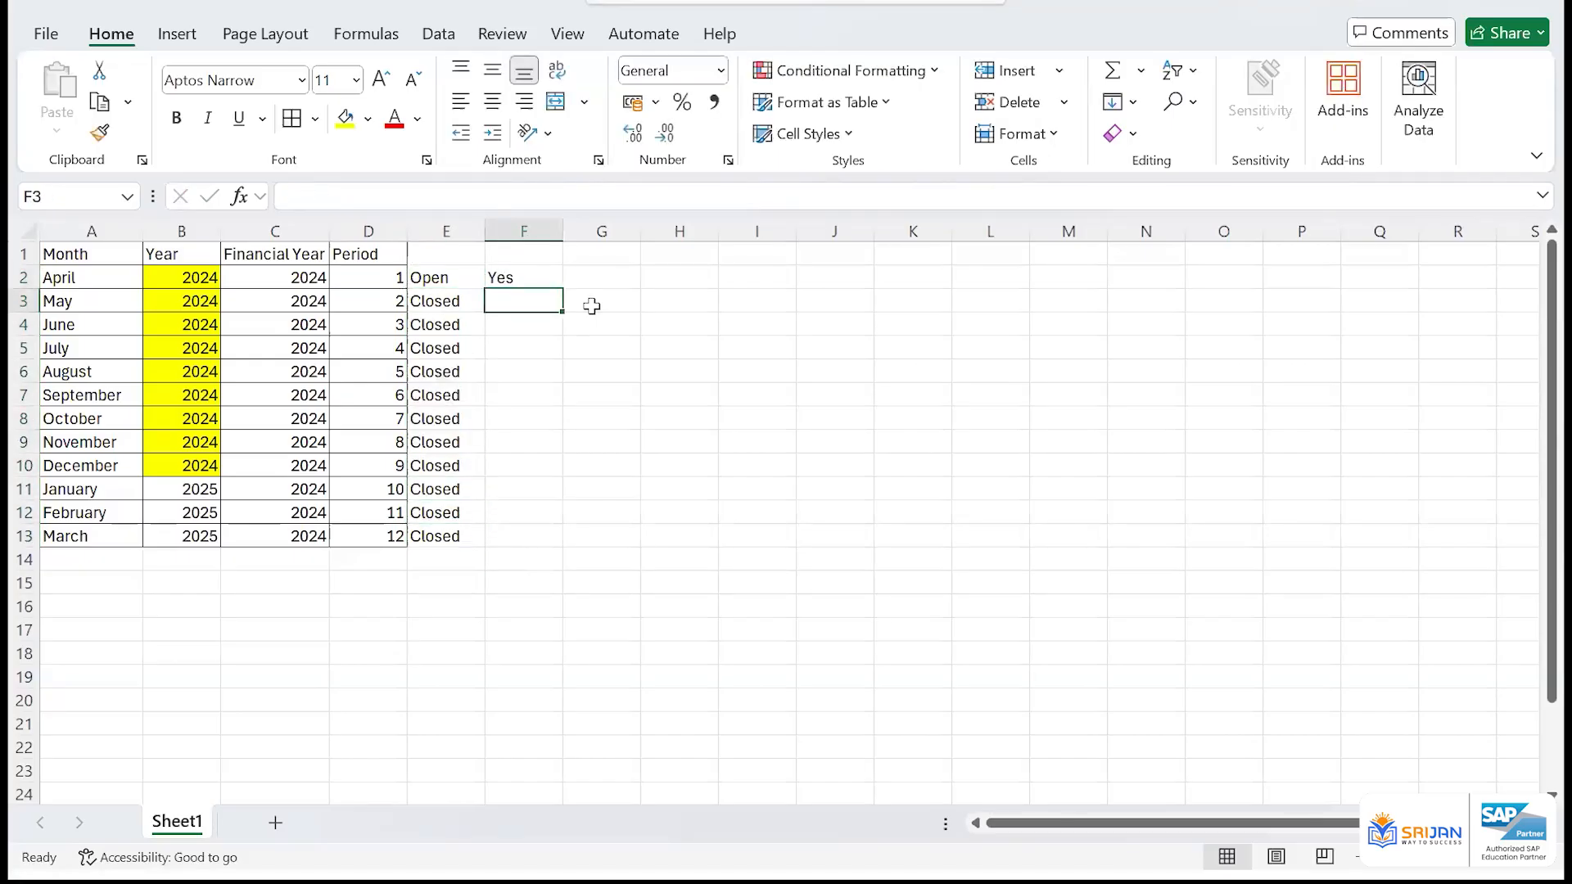
{"action": "key", "text": "Left"}
{"action": "type", "text": "Op"}
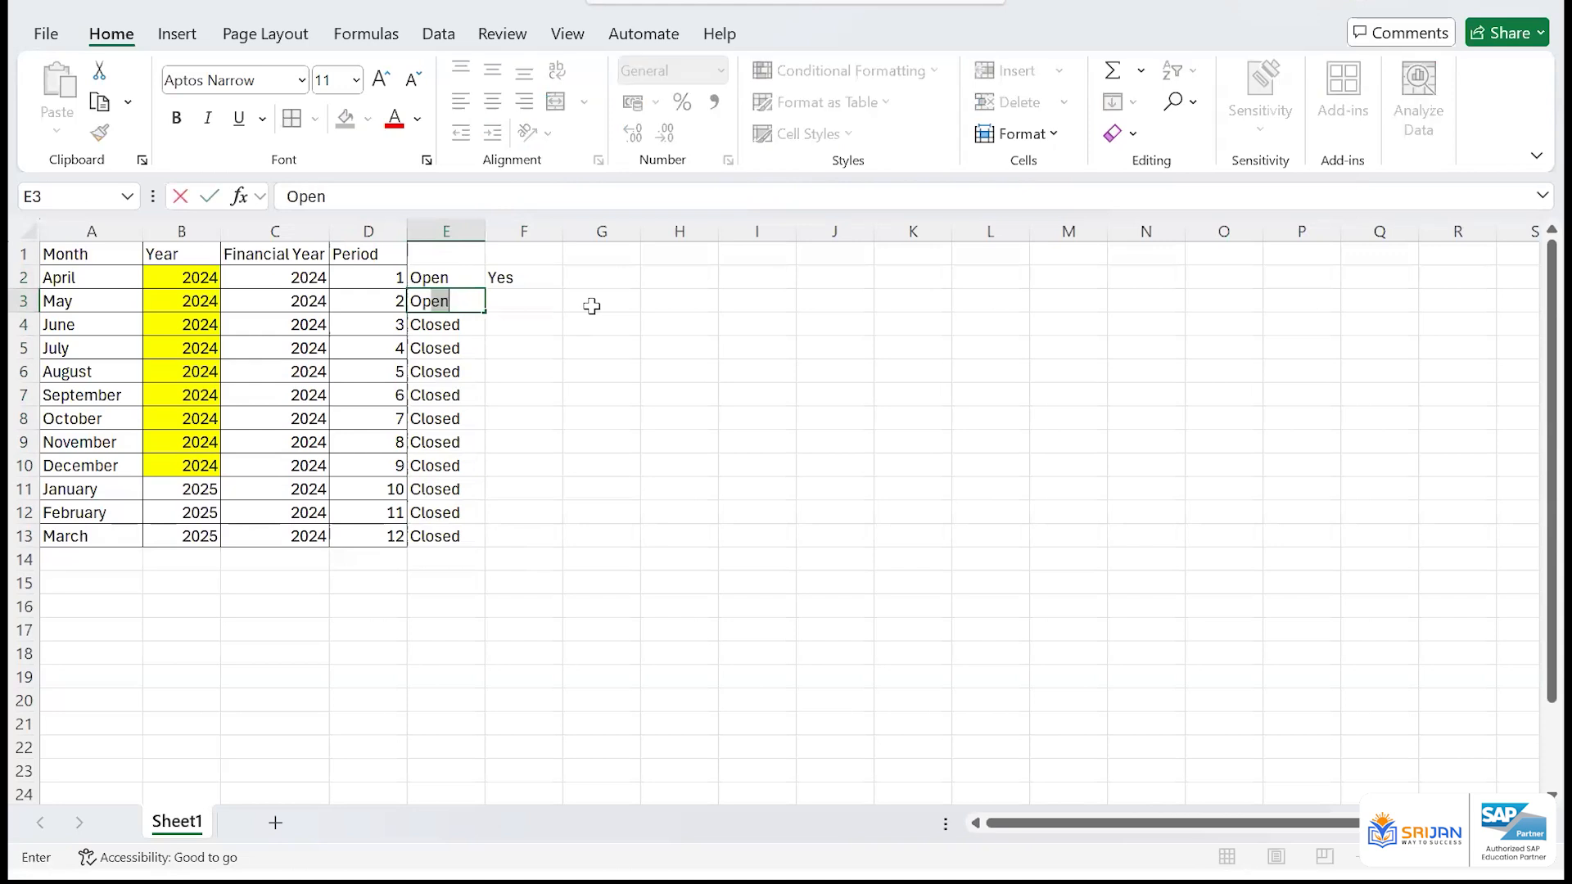
{"action": "key", "text": "Right"}
{"action": "key", "text": "ctrl+d"}
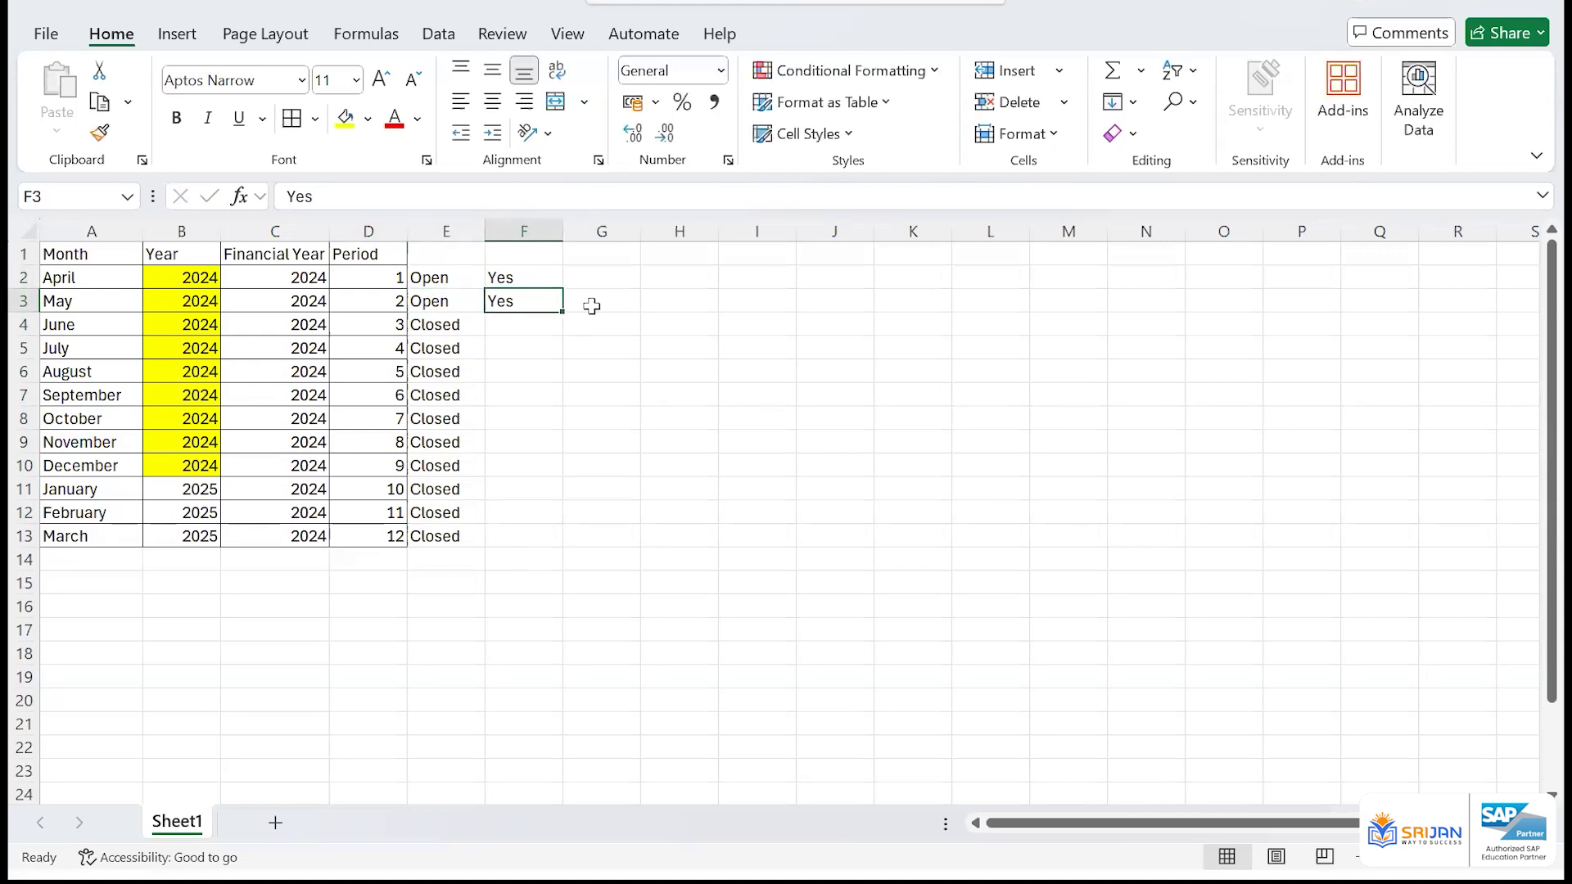
Enter No beside June in column F and fill it down through March
{"action": "key", "text": "Down"}
{"action": "type", "text": "No"}
{"action": "key", "text": "Return"}
{"action": "key", "text": "Left"}
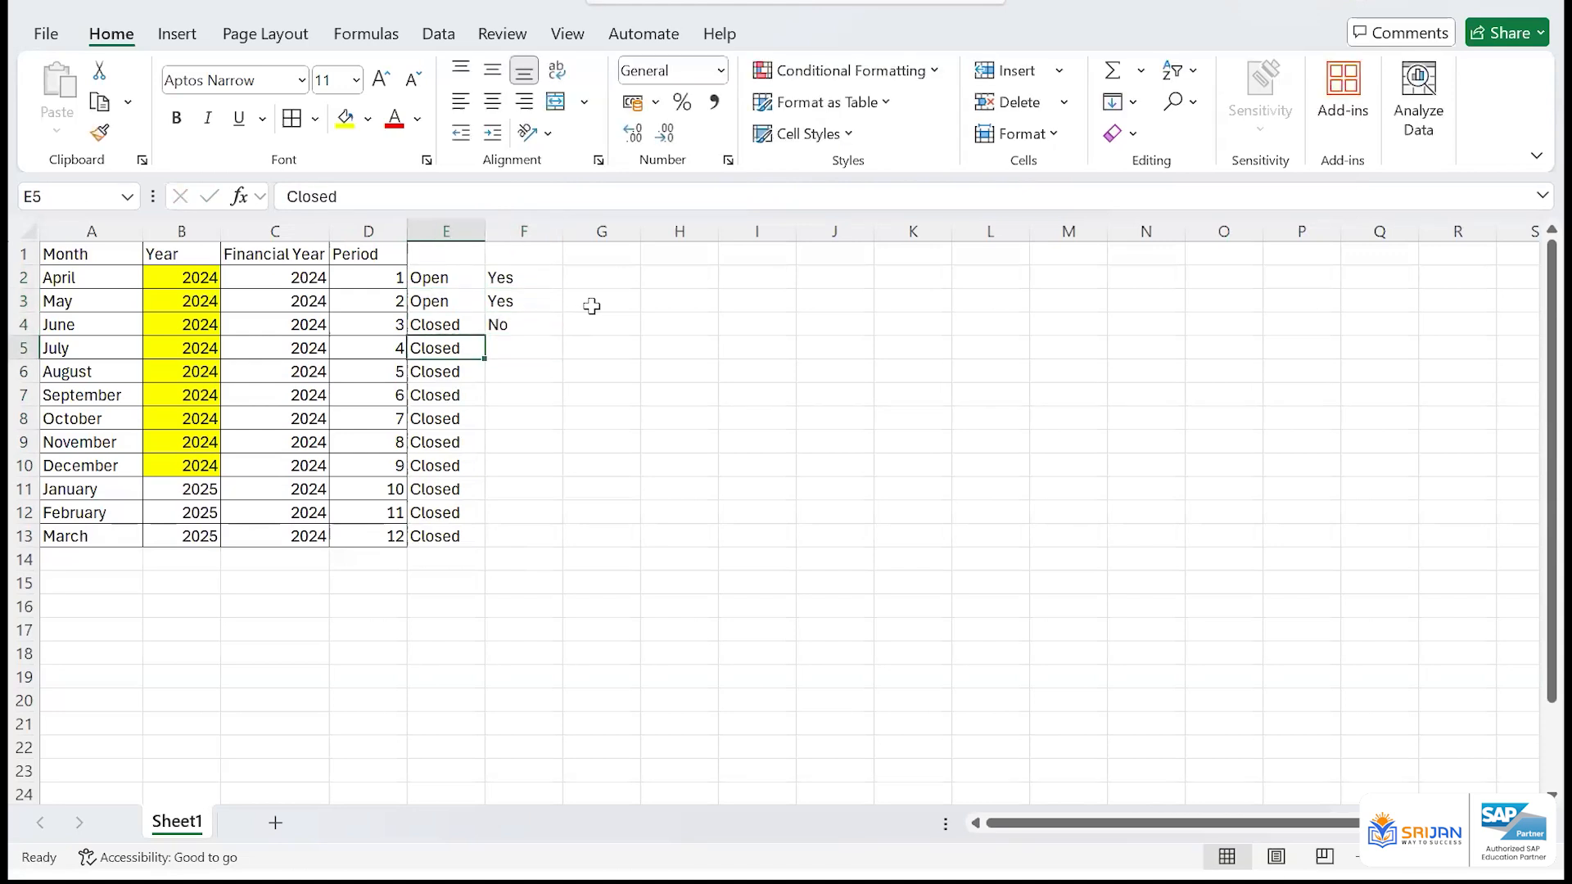
{"action": "key", "text": "ctrl+Down"}
{"action": "key", "text": "Right"}
{"action": "key", "text": "ctrl+shift+Up"}
{"action": "key", "text": "ctrl+d"}
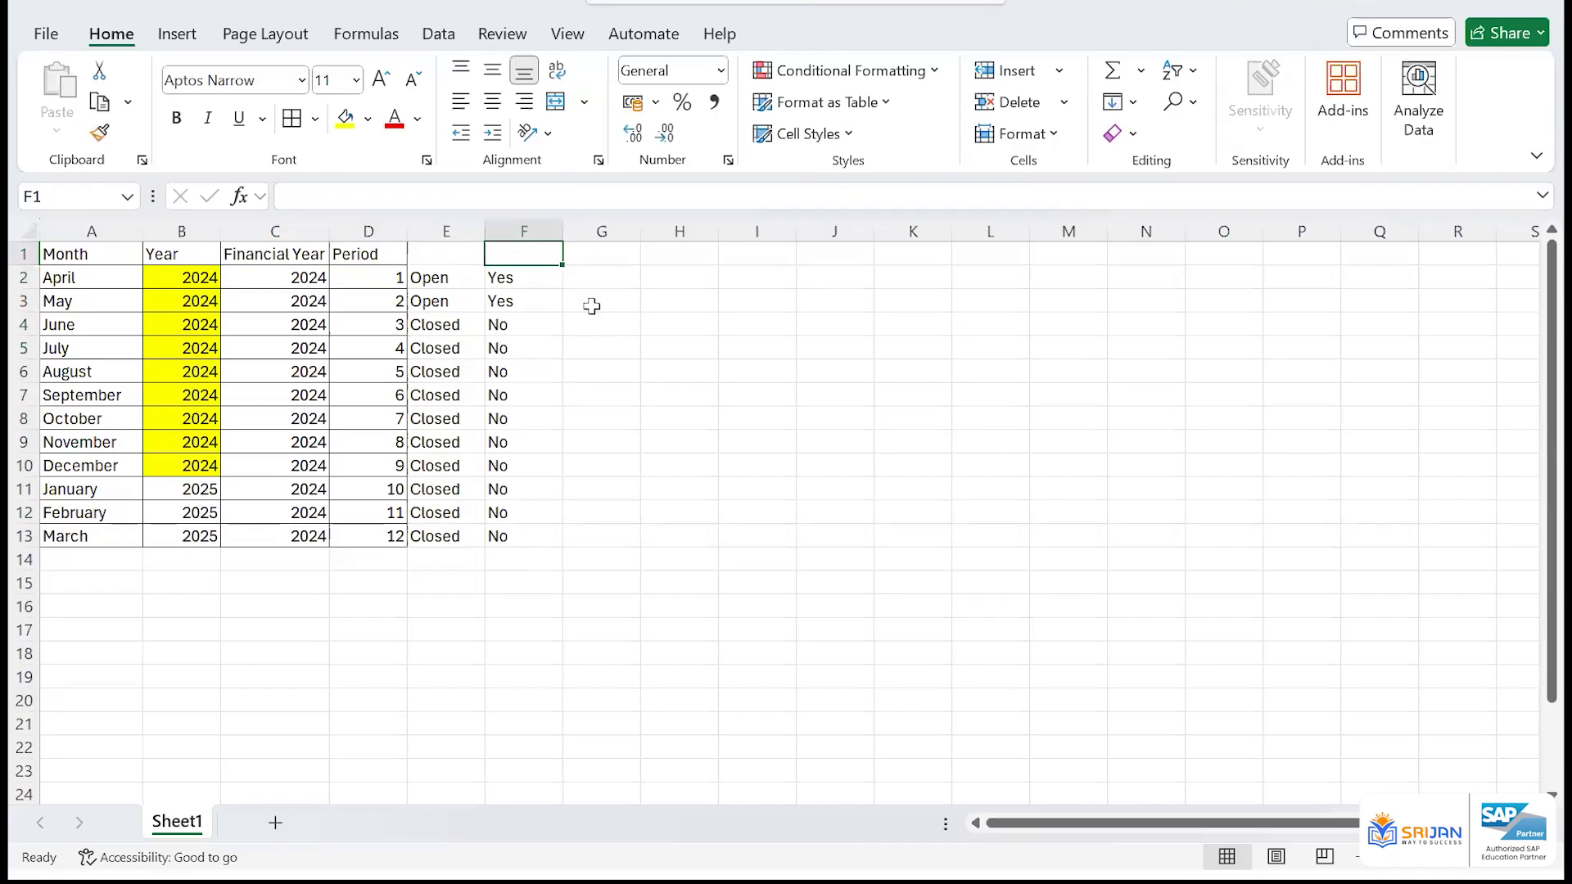
{"action": "key", "text": "Left"}
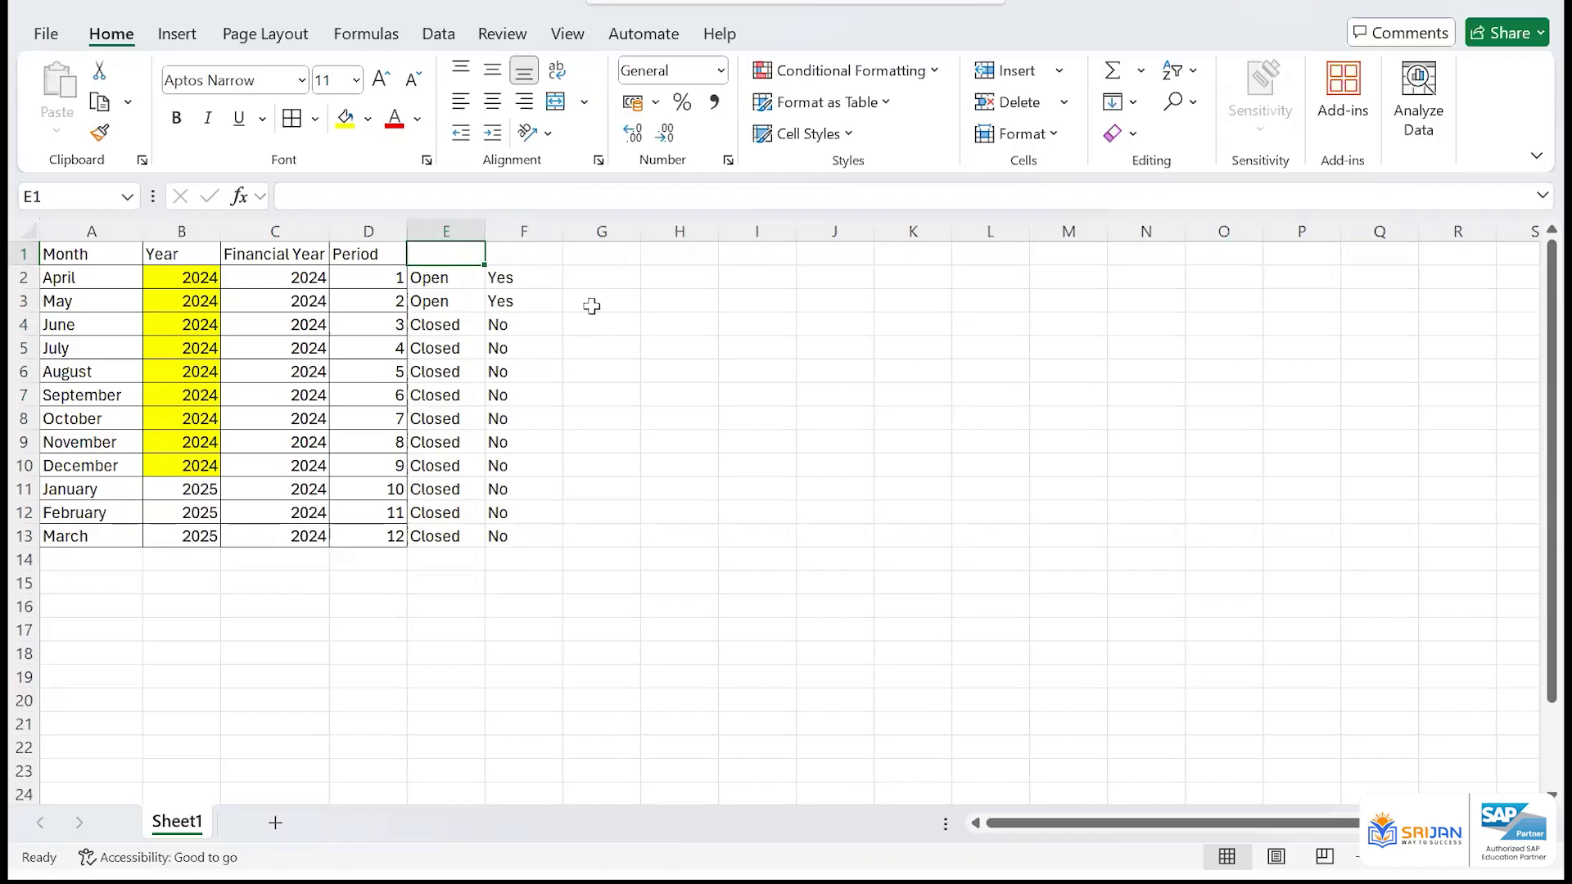
Change April's status to CLosed in E2 and its column F entry to No
{"action": "left_click", "coordinate": [447, 304]}
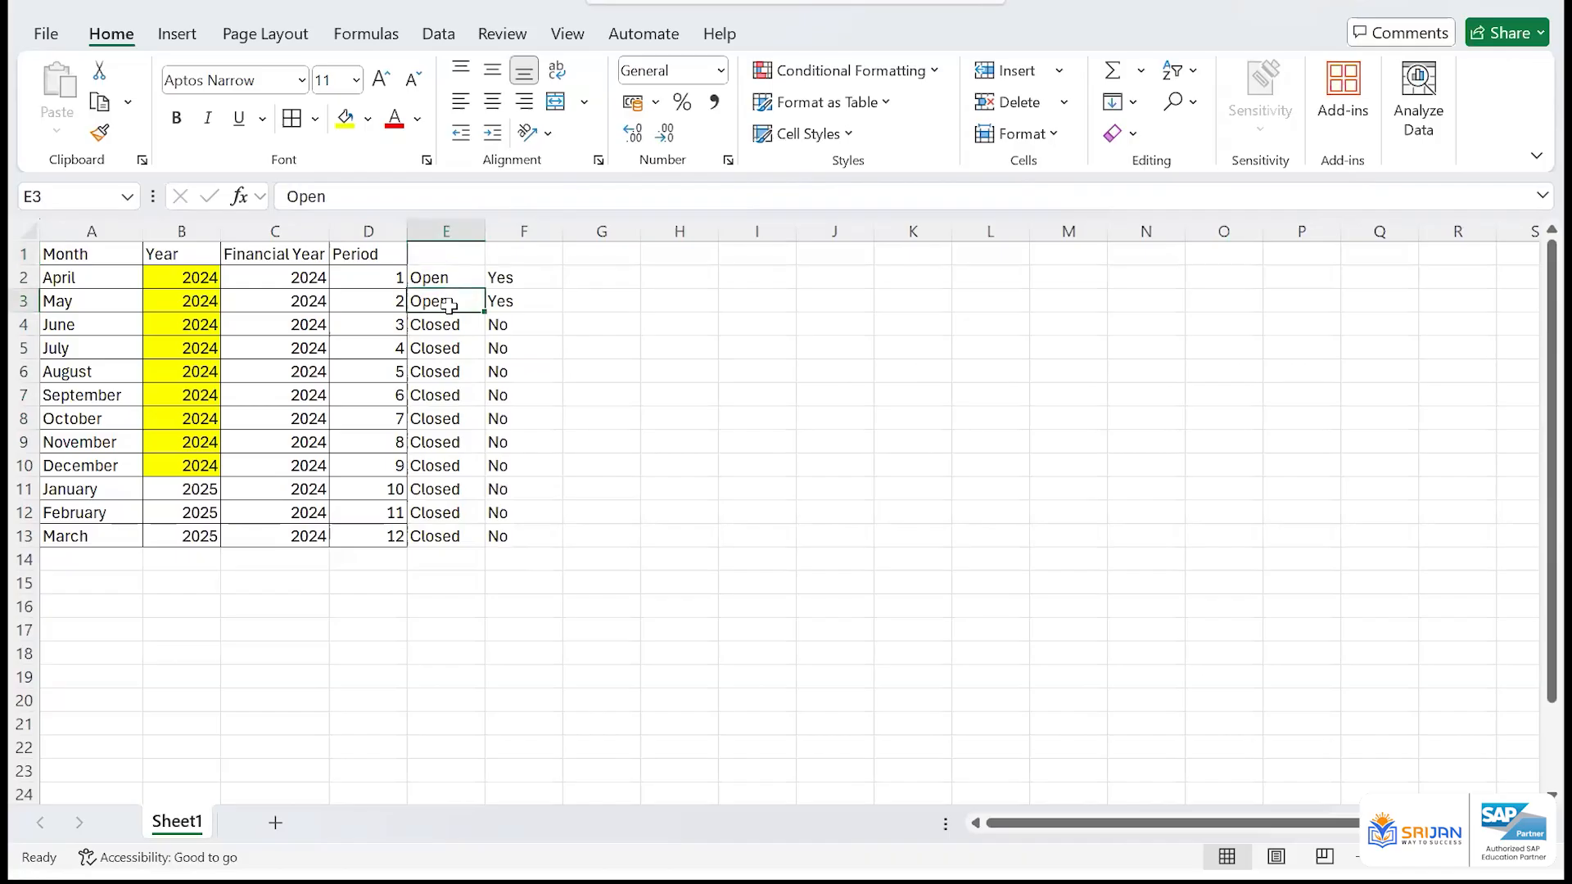
{"action": "left_click", "coordinate": [455, 273]}
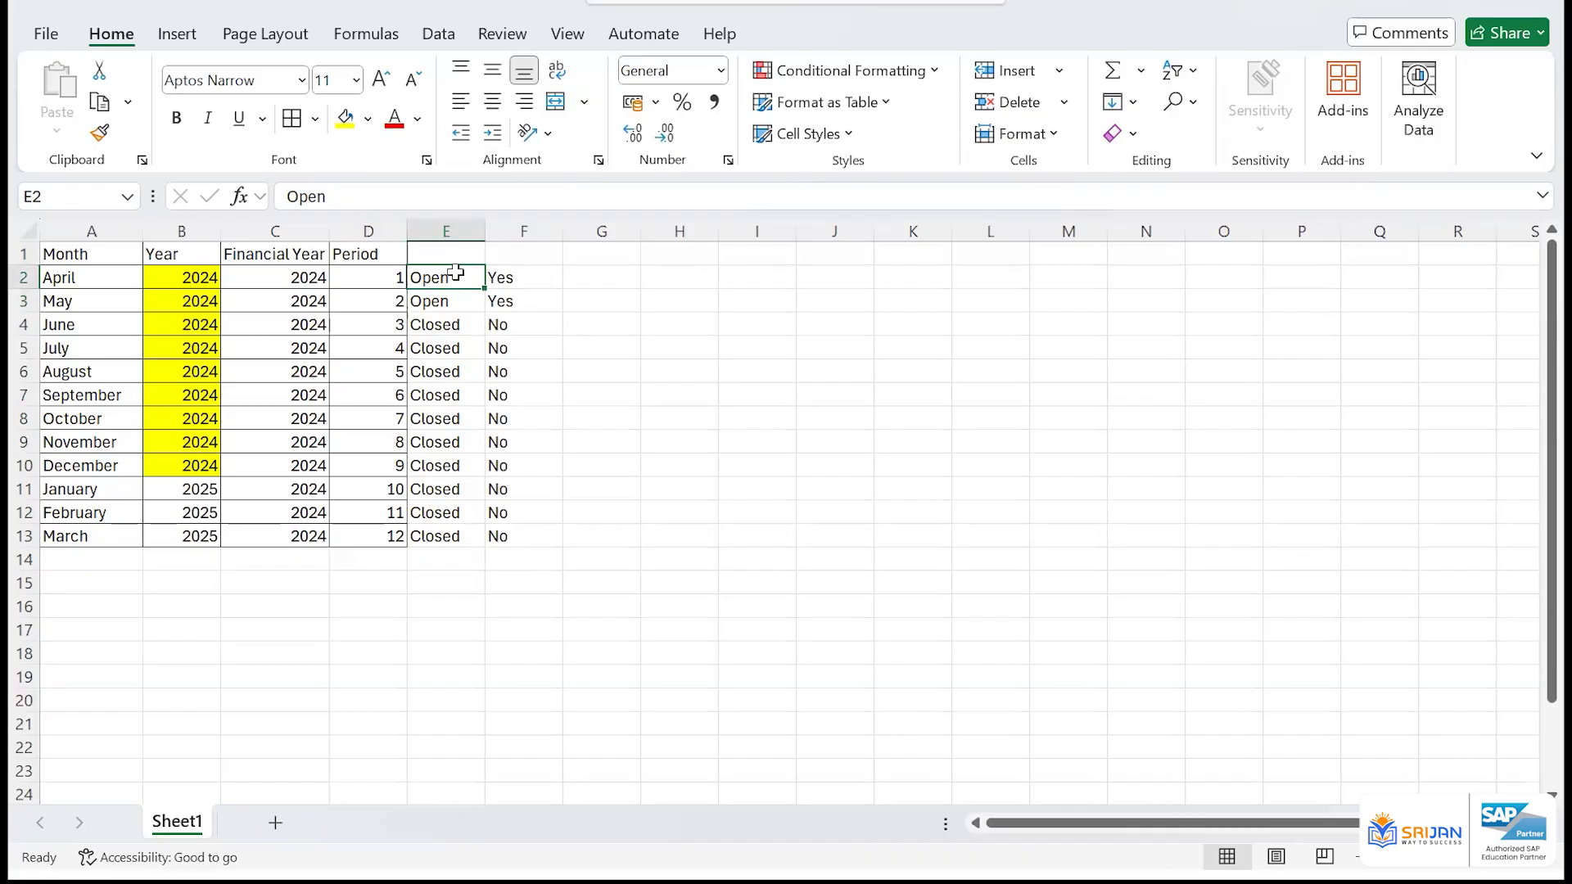
{"action": "type", "text": "CLosed"}
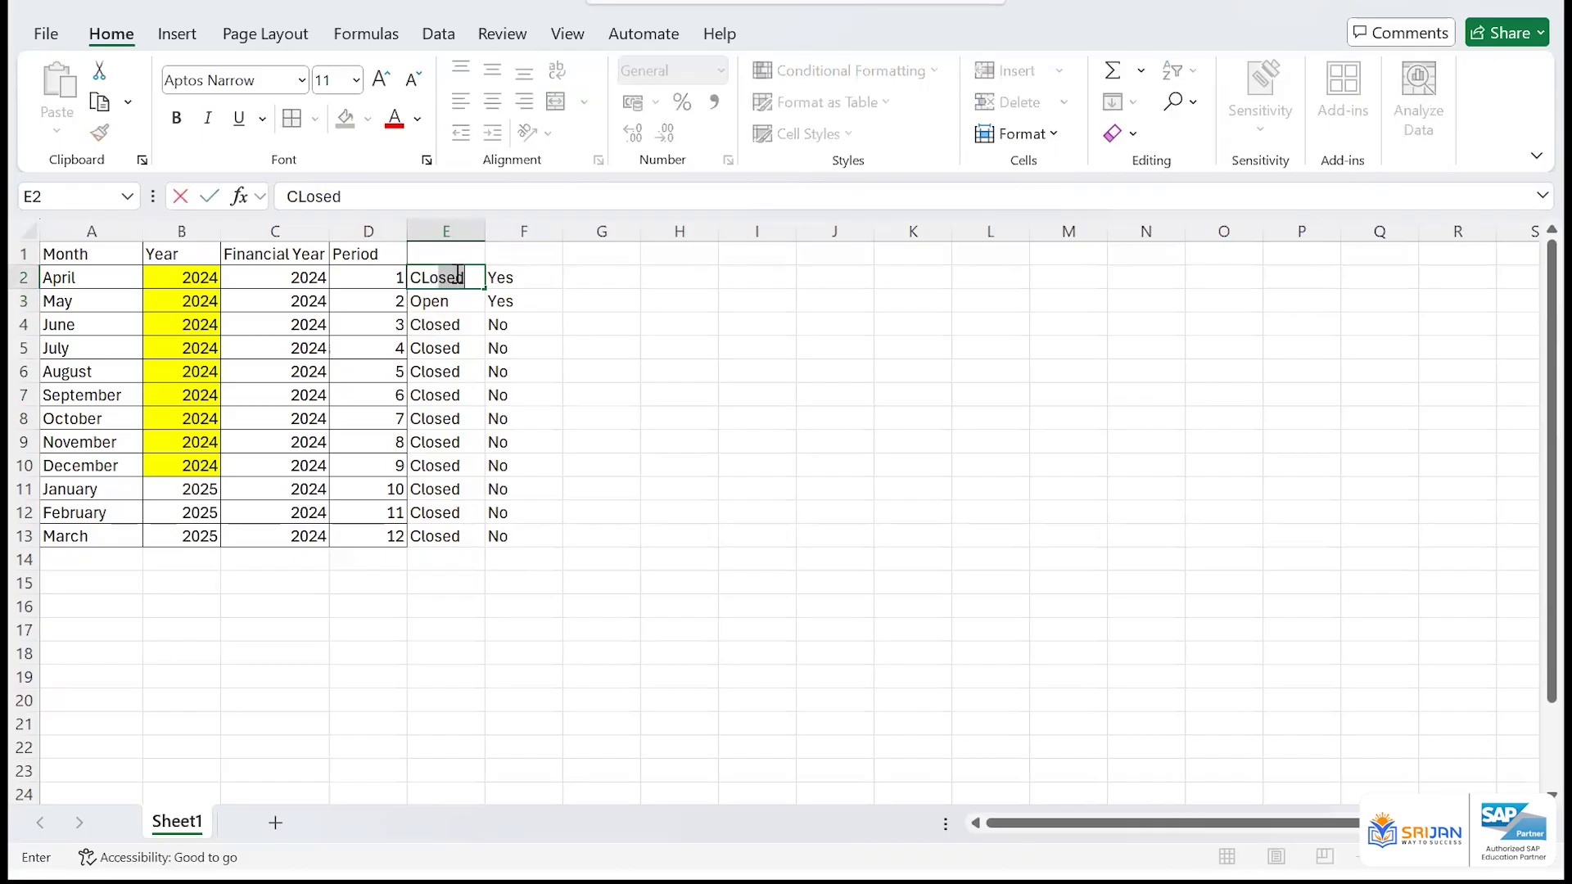
{"action": "key", "text": "Return"}
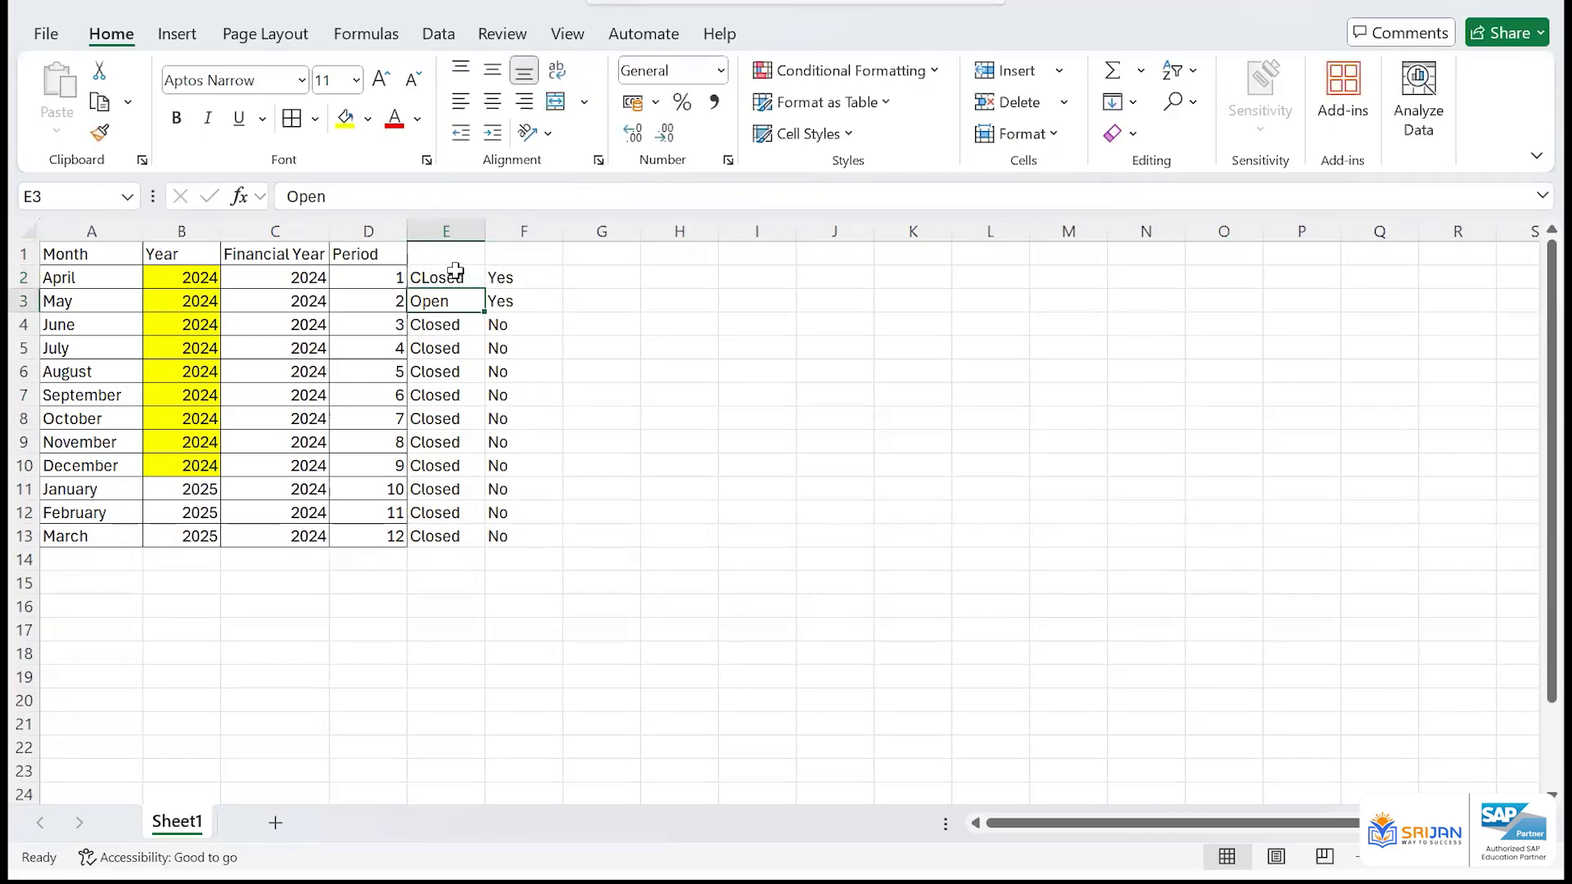
{"action": "left_click", "coordinate": [455, 273]}
{"action": "left_click", "coordinate": [538, 281]}
{"action": "type", "text": "No"}
{"action": "key", "text": "Return"}
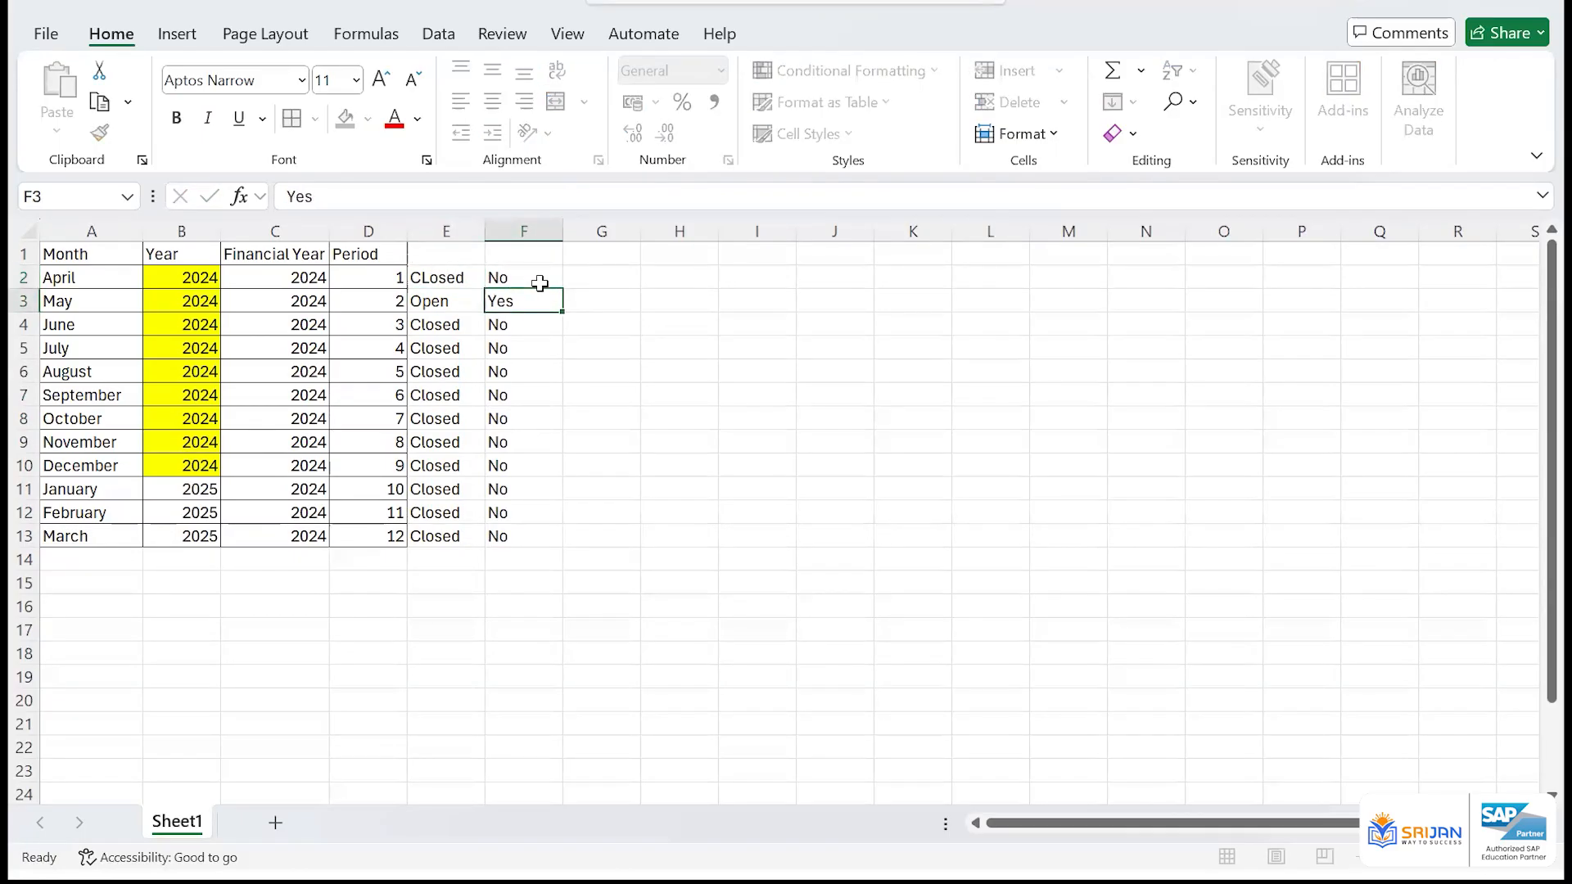
Change May's status to CLosed in E3 and its column F entry to No
{"action": "left_click", "coordinate": [442, 304]}
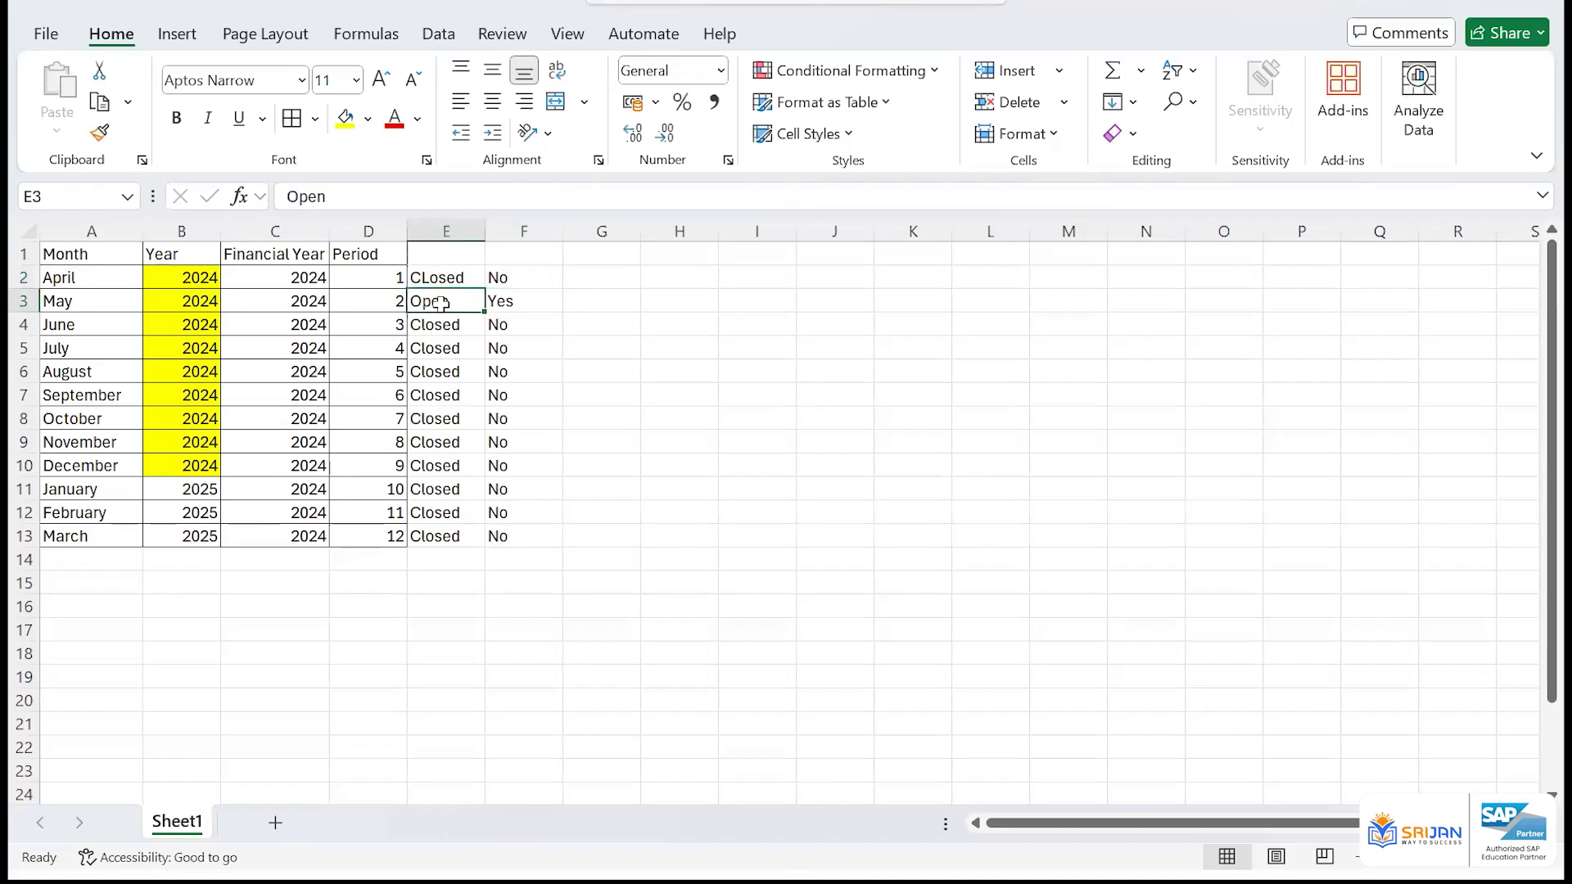
{"action": "key", "text": "shift+space"}
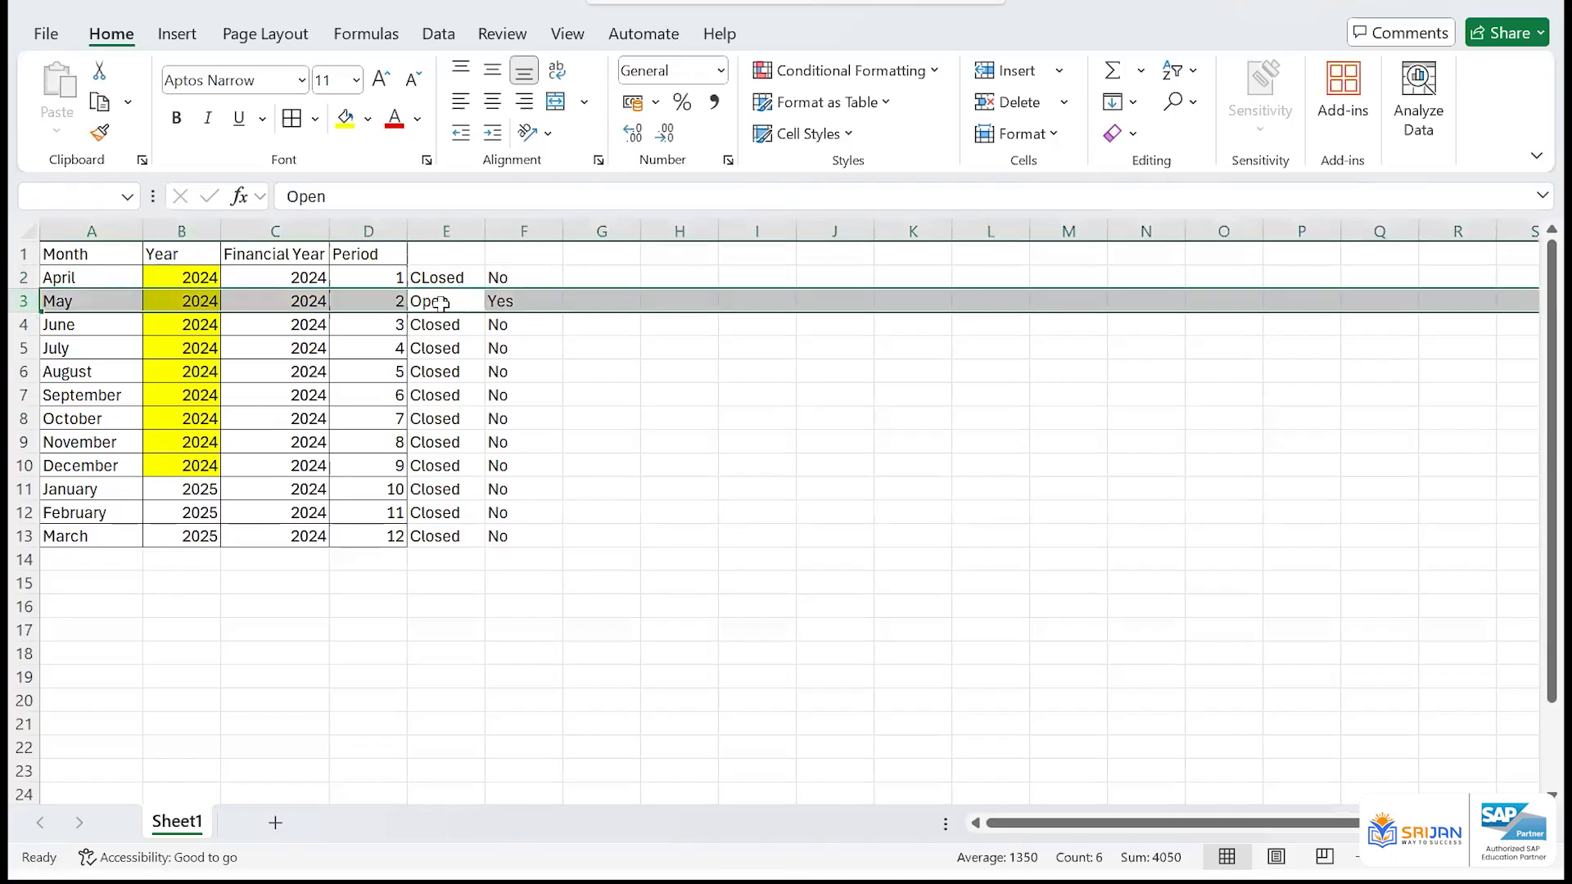
{"action": "left_click", "coordinate": [449, 307]}
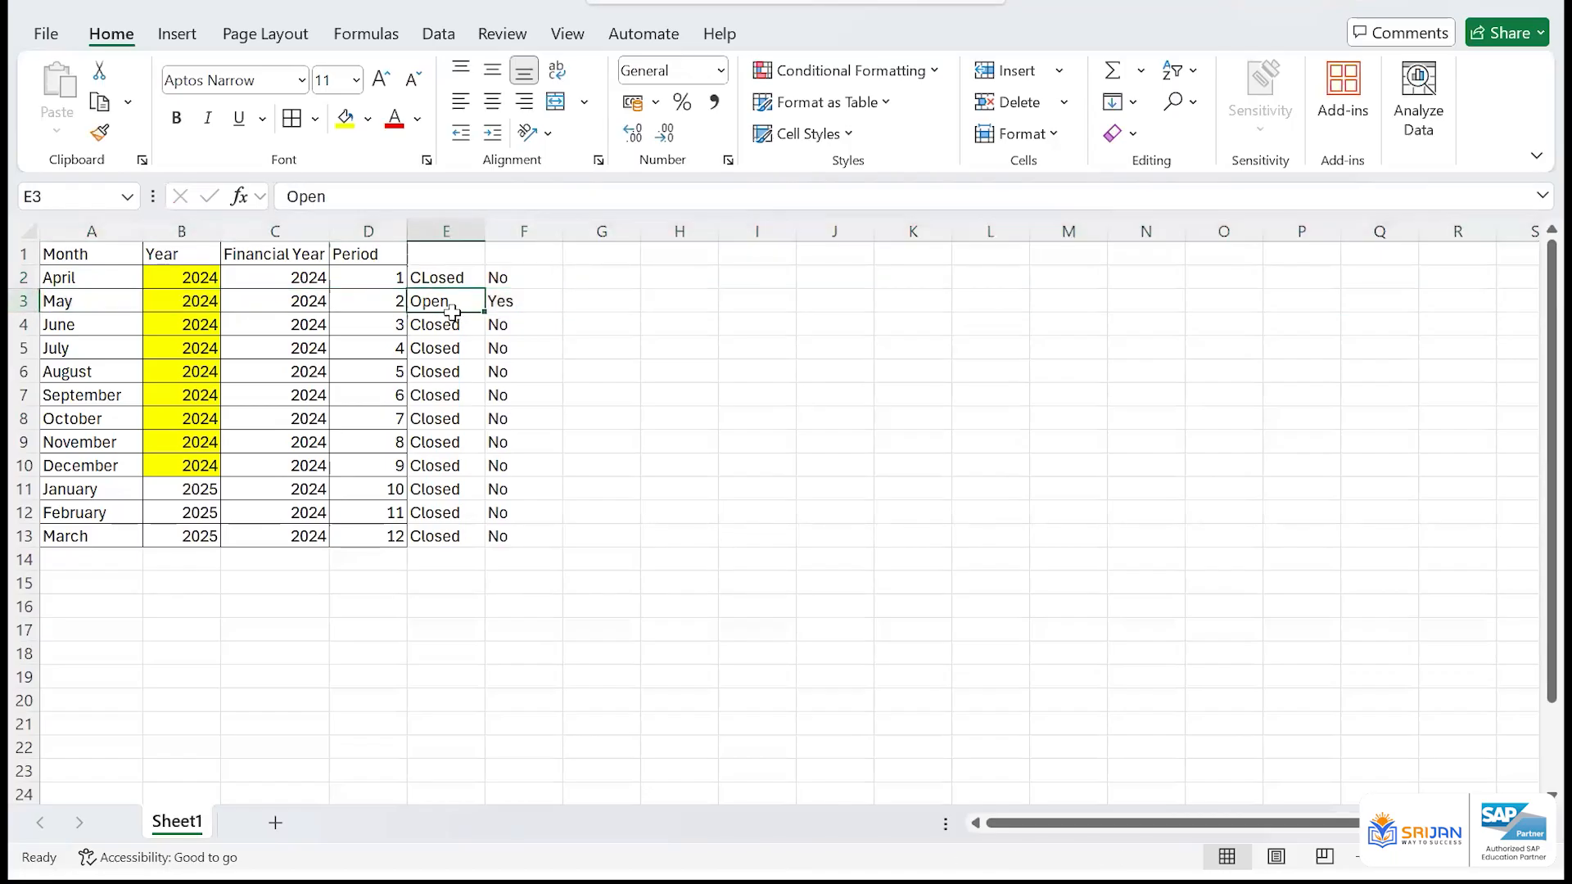
{"action": "type", "text": "Closed"}
{"action": "key", "text": "Tab"}
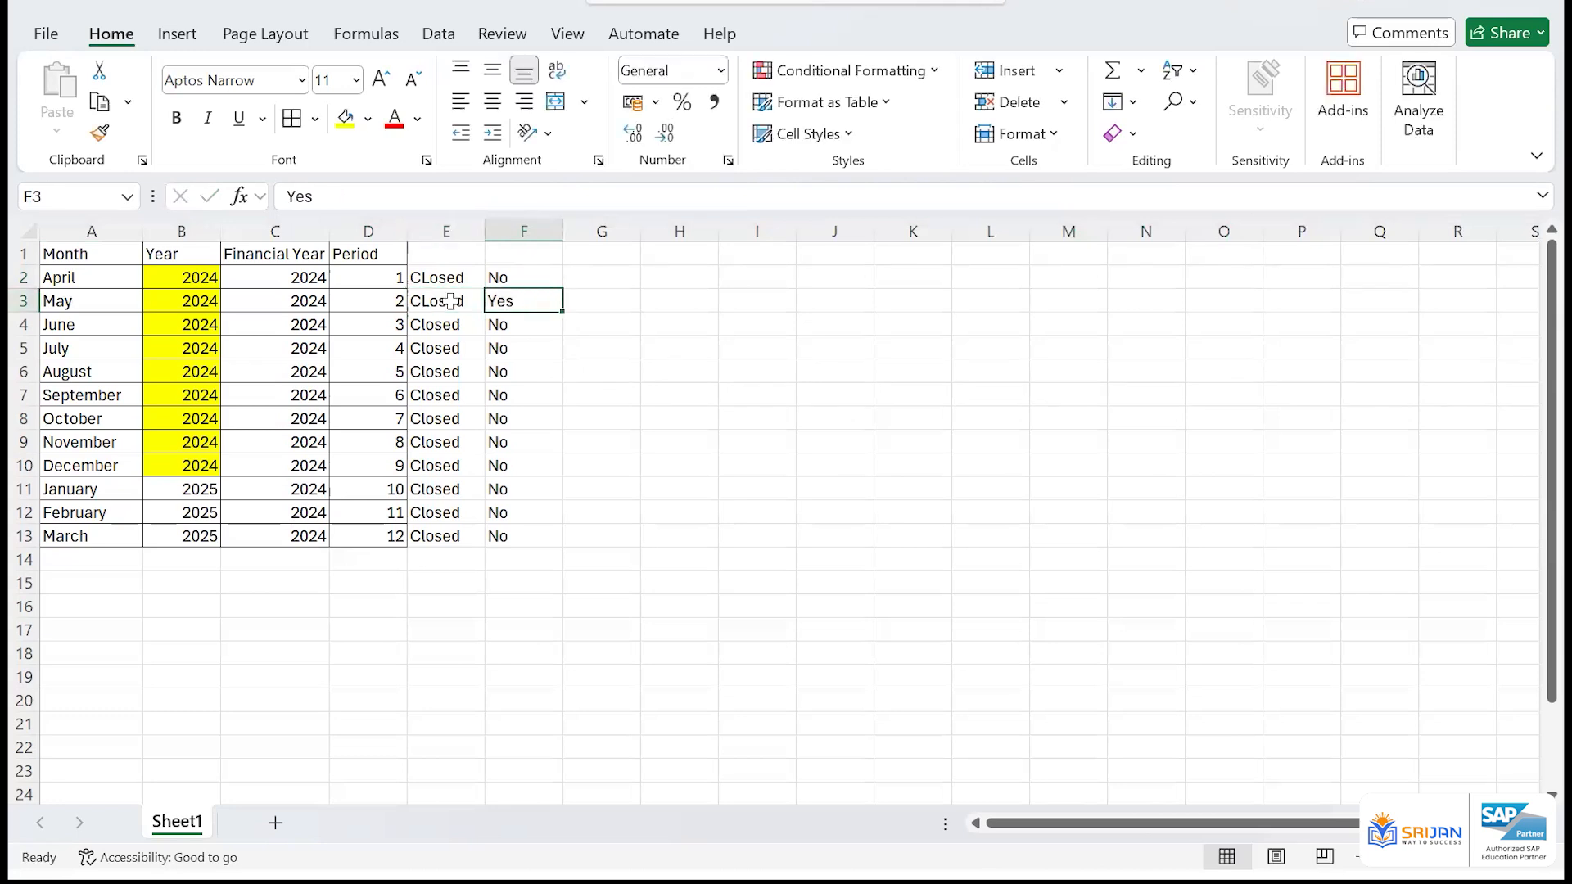
{"action": "type", "text": "N"}
{"action": "key", "text": "Return"}
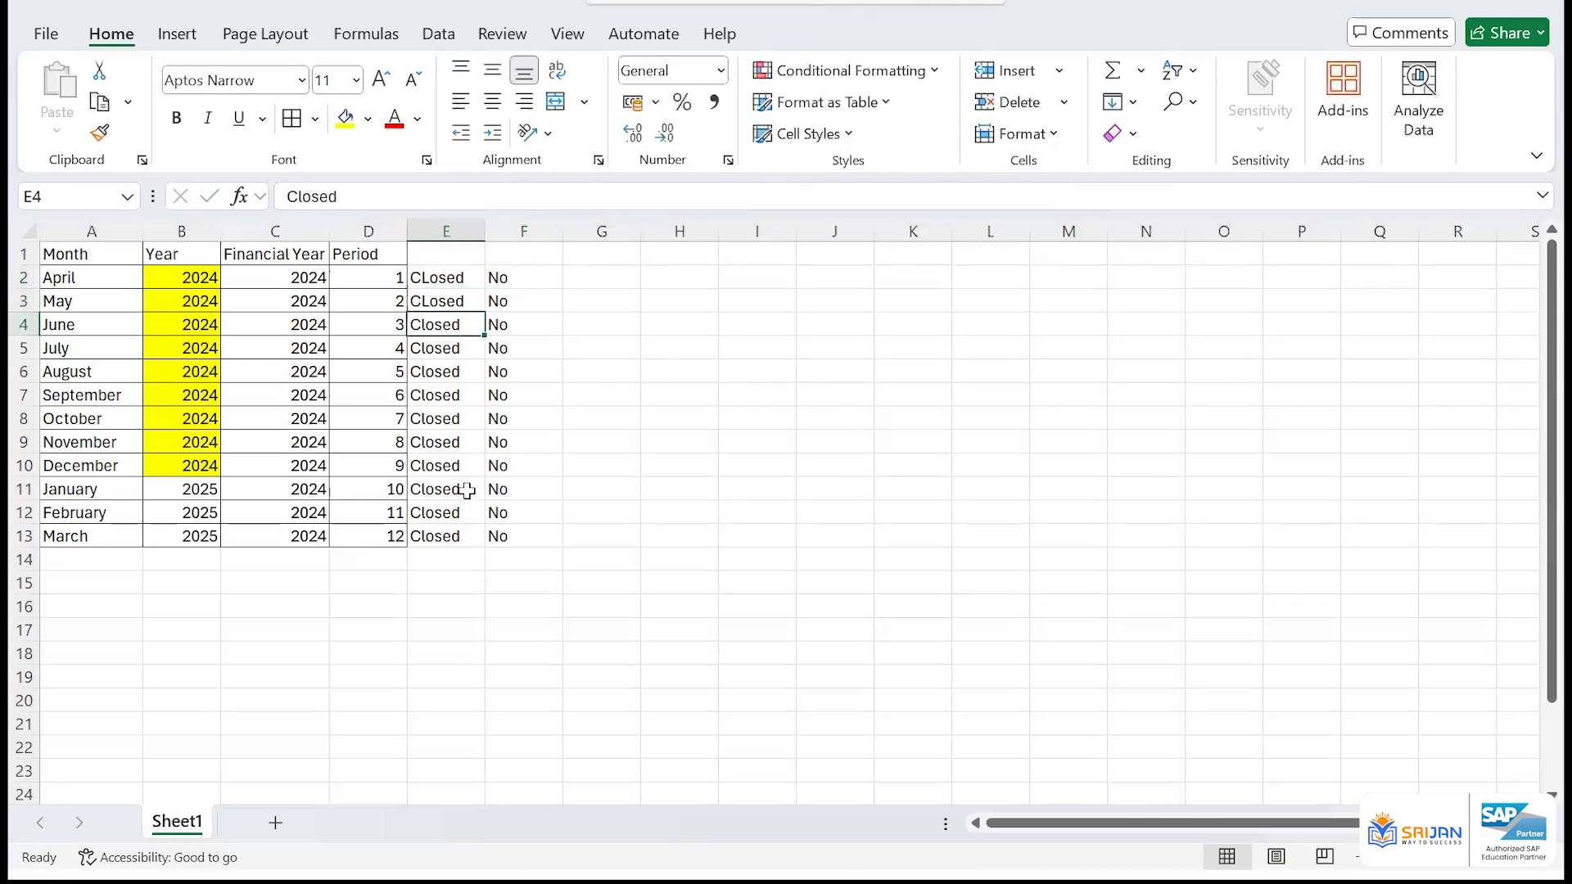
Set January, period 10, to Open in E11 and Yes in F11
{"action": "left_click", "coordinate": [466, 490]}
{"action": "type", "text": "Open"}
{"action": "key", "text": "Tab"}
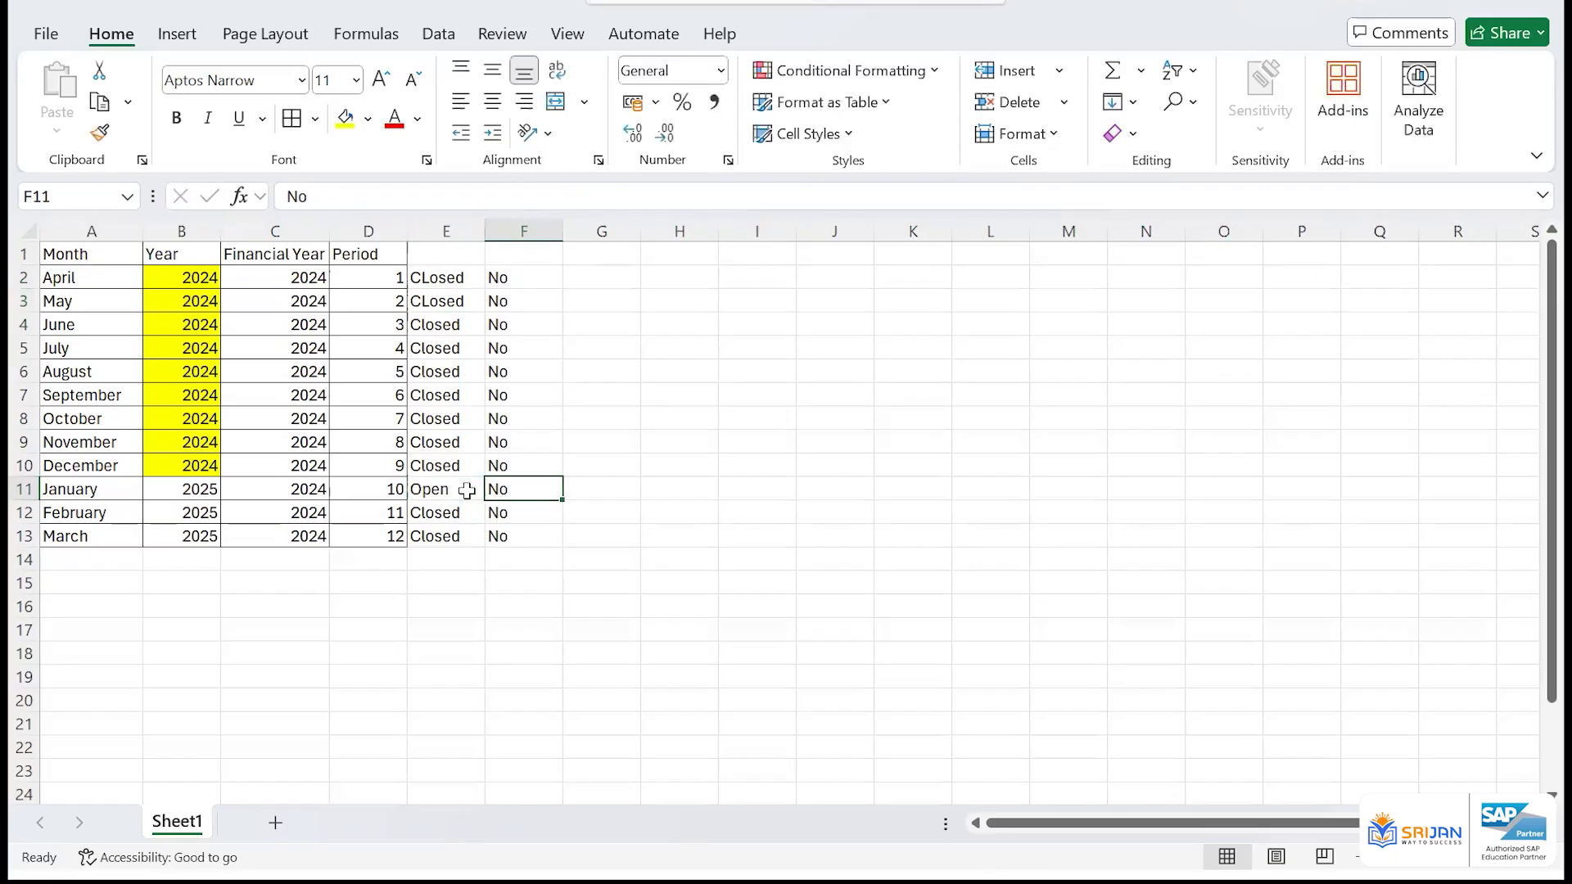
{"action": "type", "text": "Y"}
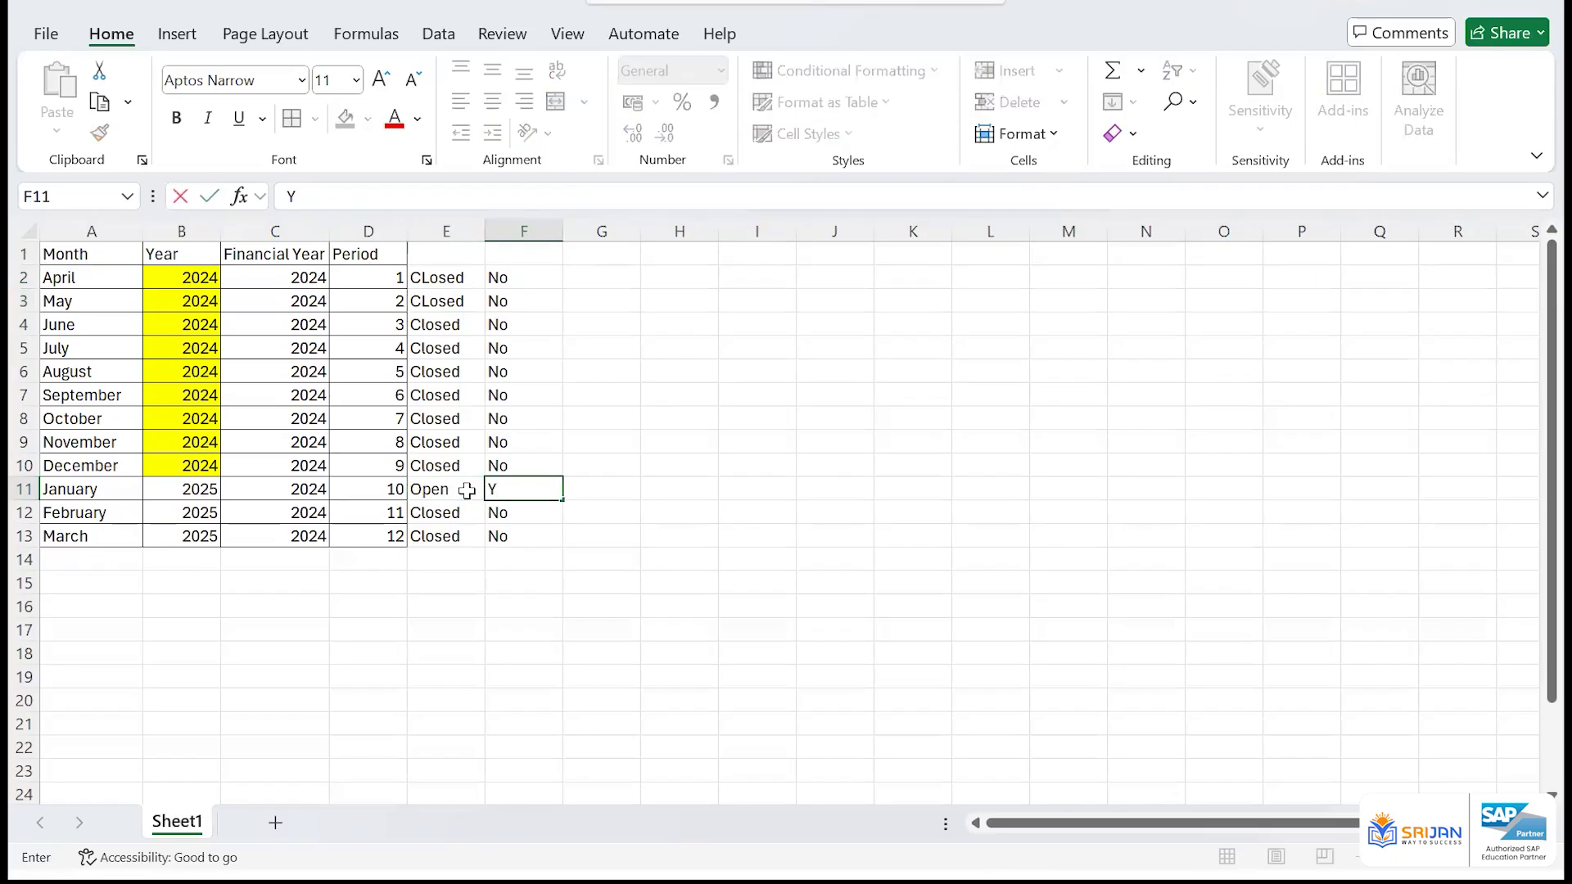
{"action": "type", "text": "es"}
{"action": "key", "text": "Return"}
{"action": "left_click", "coordinate": [466, 489]}
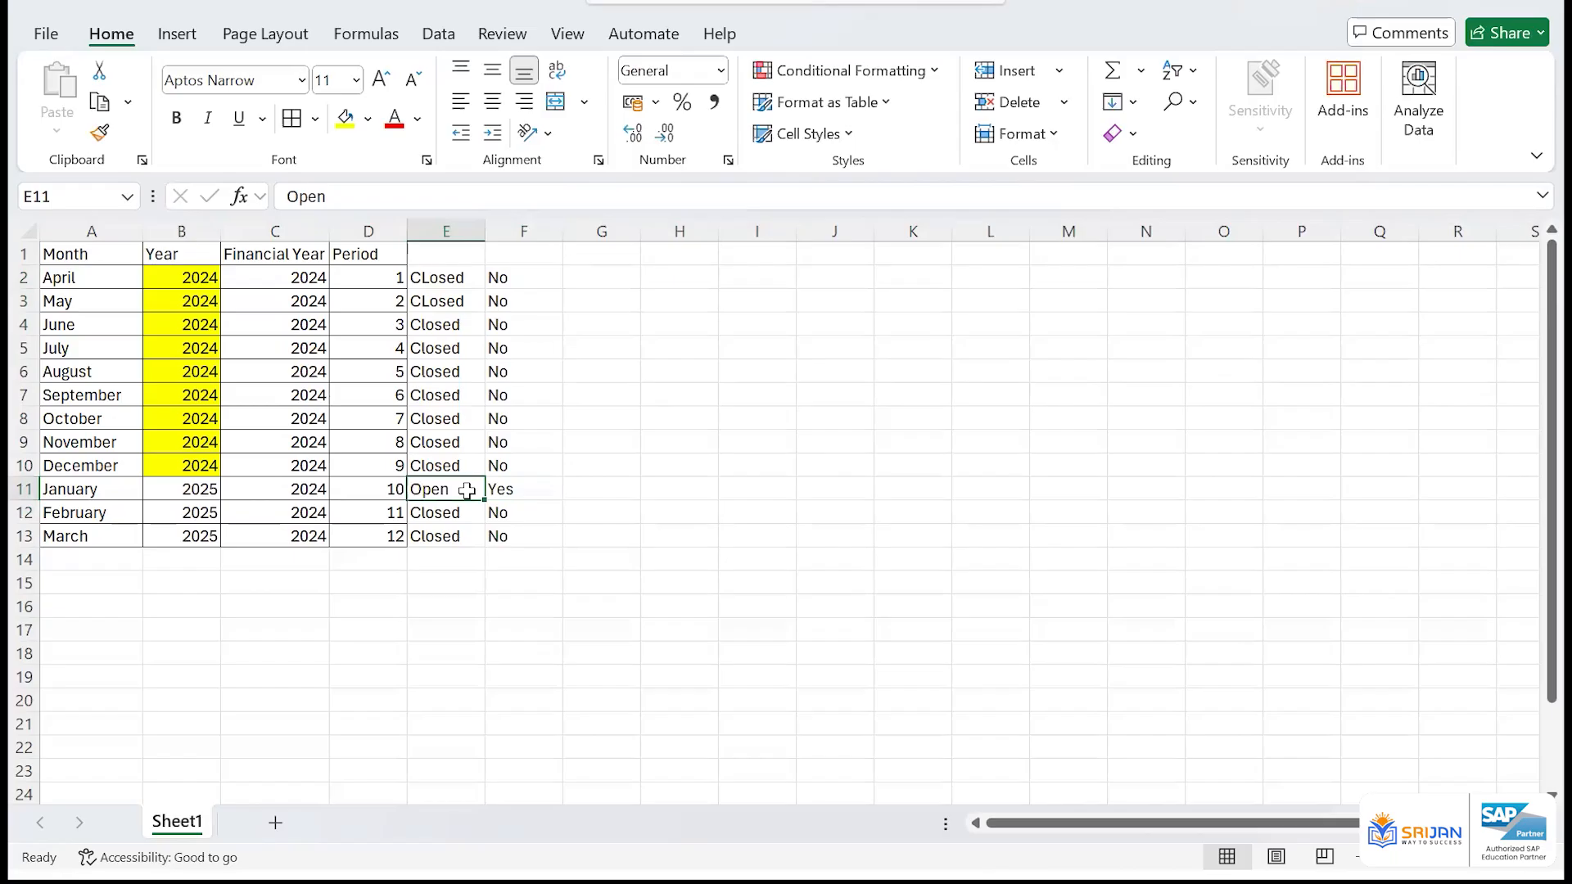
Highlight January's Open and Yes cells in E11 and F11 with yellow fill
{"action": "left_click_drag", "start_coordinate": [411, 278], "coordinate": [420, 537]}
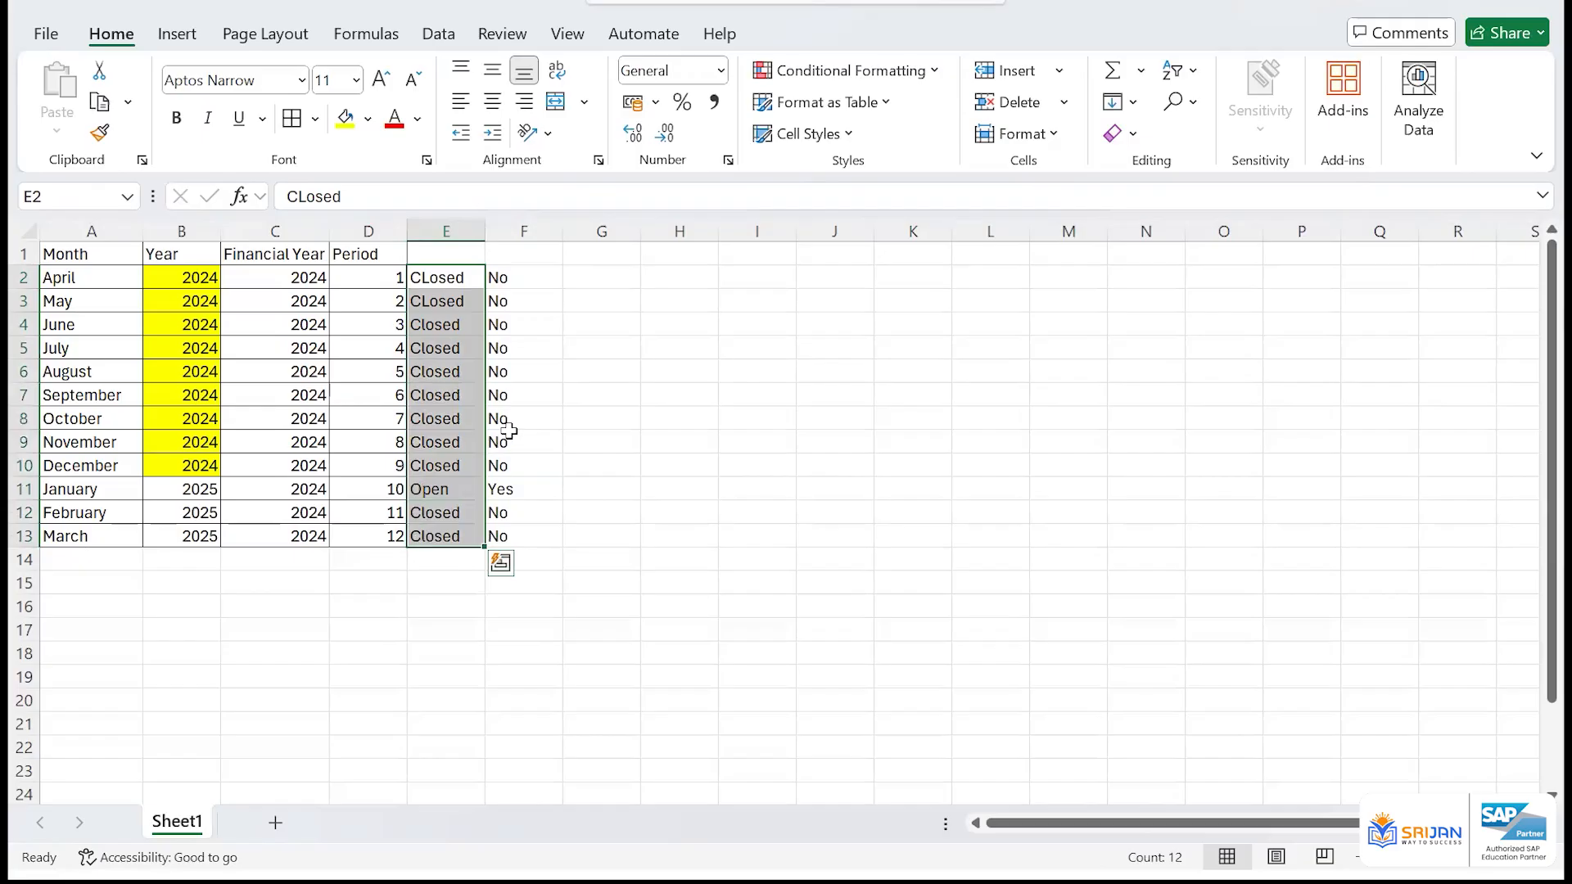
{"action": "left_click", "coordinate": [529, 278]}
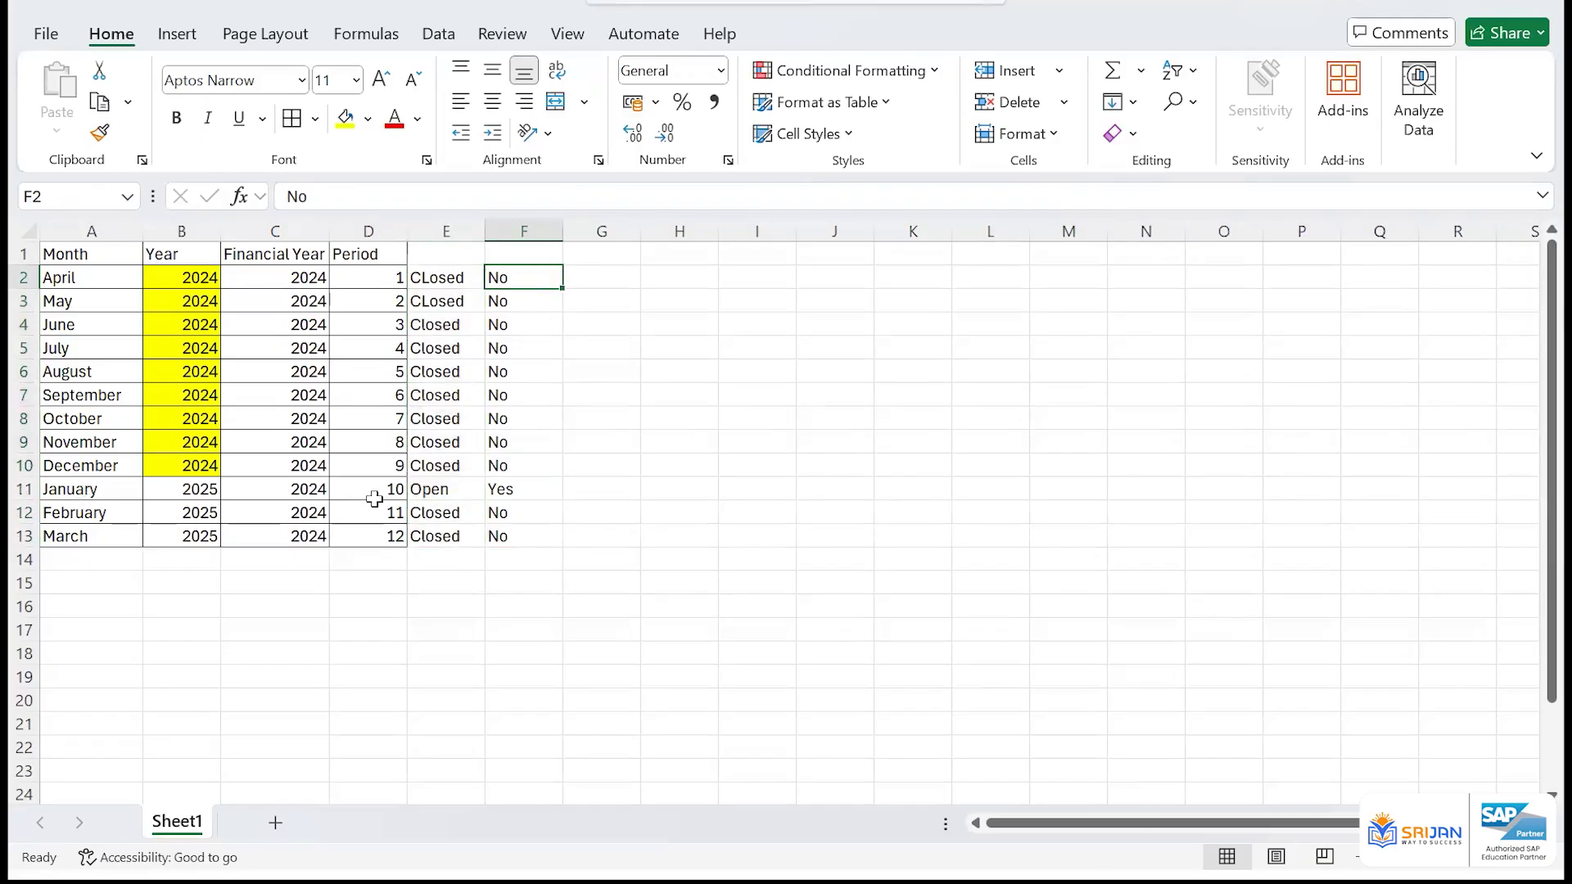
{"action": "left_click", "coordinate": [427, 486]}
{"action": "left_click", "coordinate": [344, 118]}
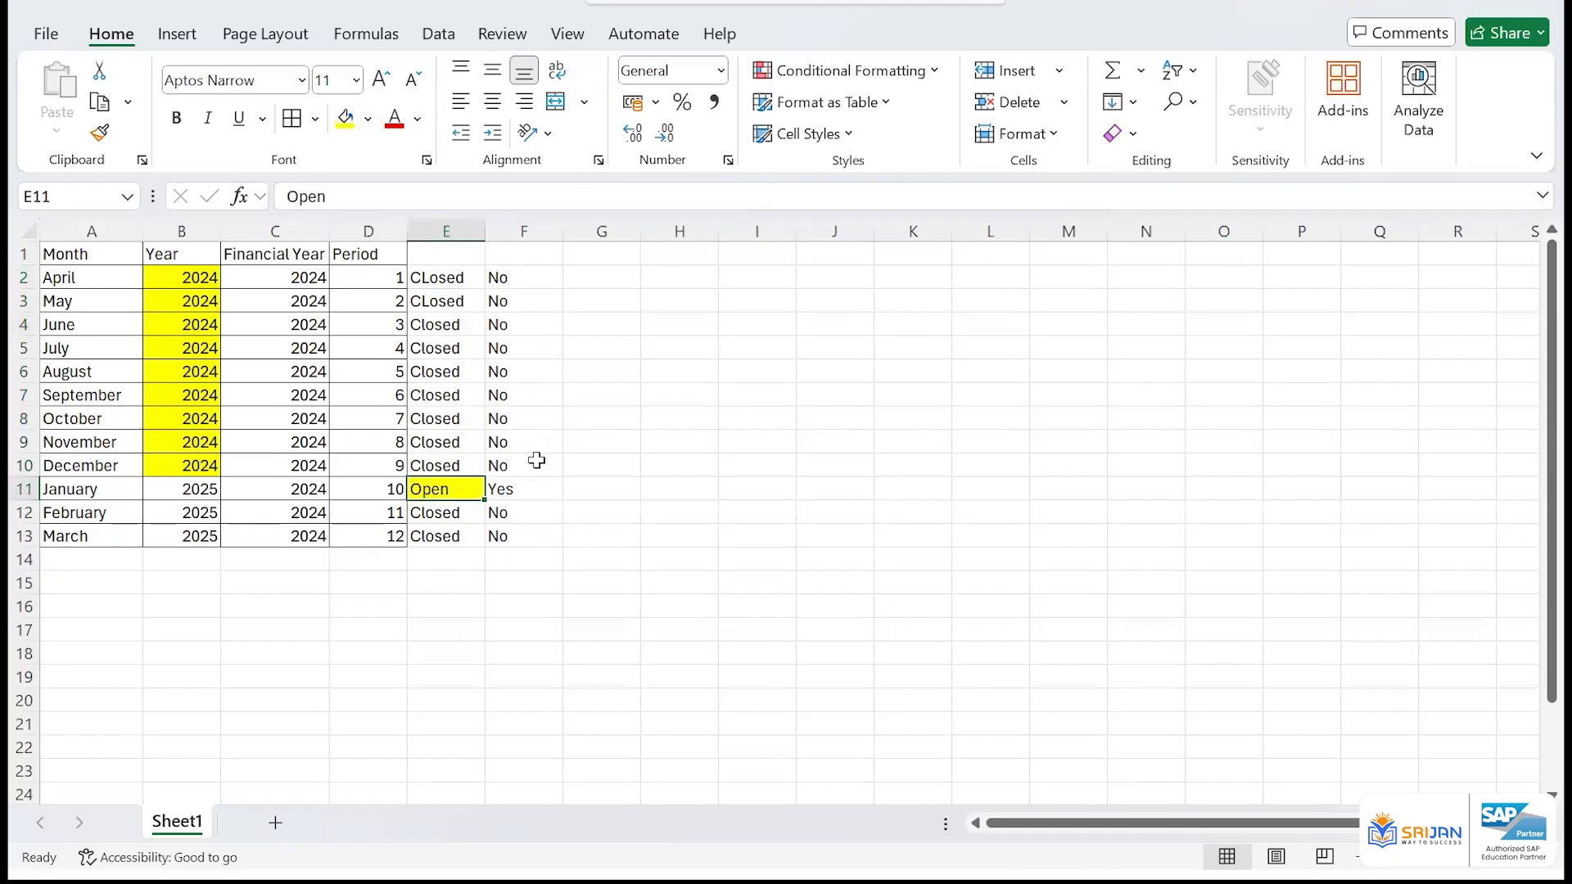
{"action": "left_click", "coordinate": [534, 490]}
{"action": "left_click", "coordinate": [345, 119]}
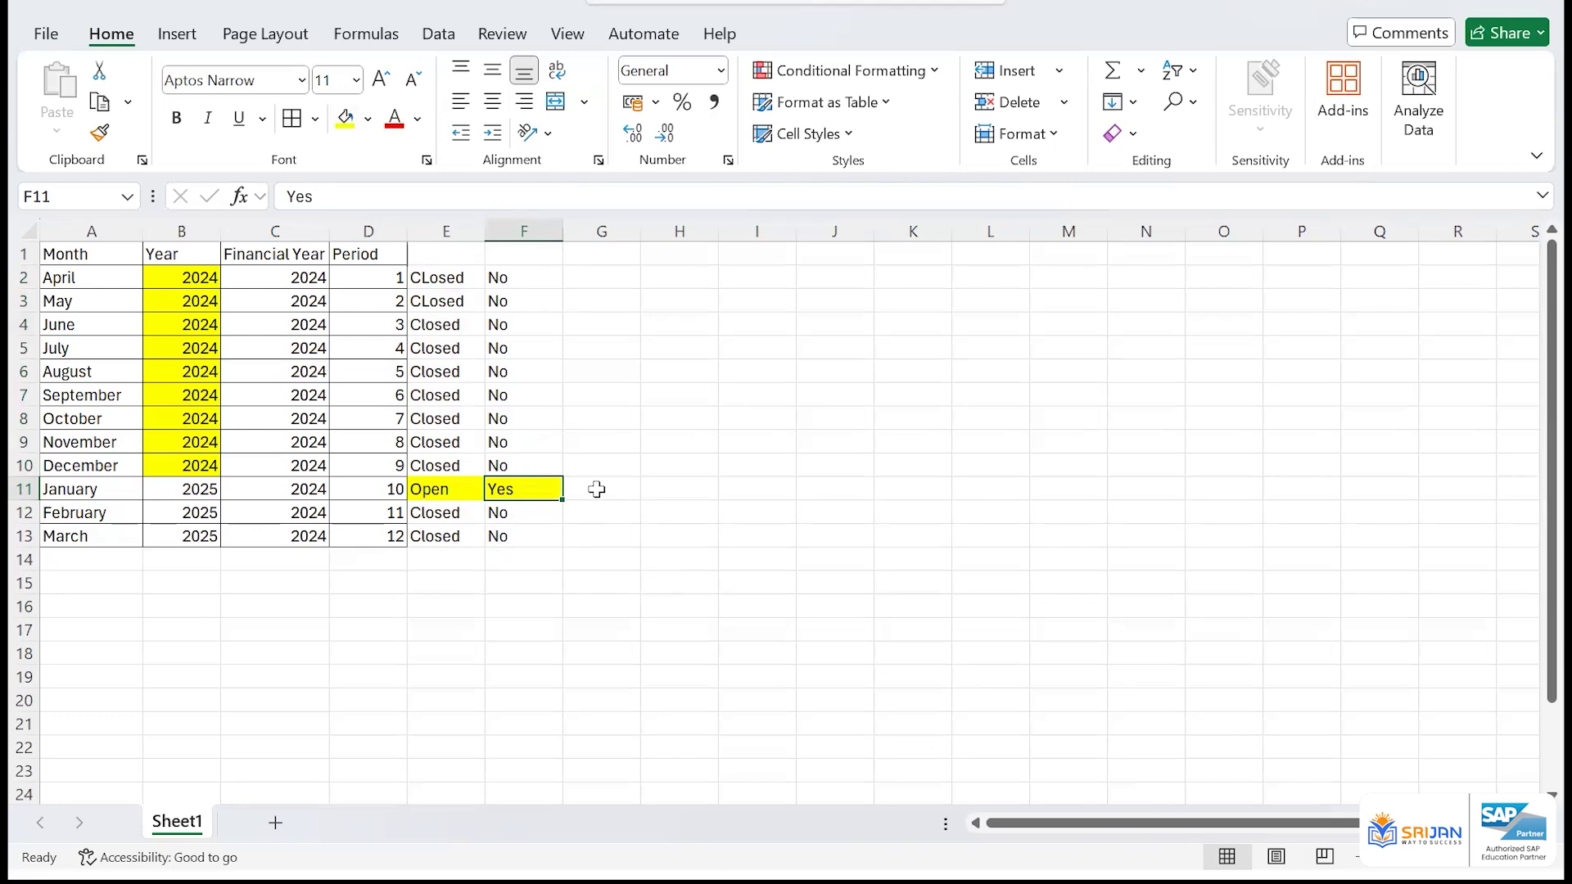
List the account types Asset, Customer, Vendor, GL to GL and Material in cells H11 to H15
{"action": "left_click", "coordinate": [678, 497]}
{"action": "type", "text": "A"}
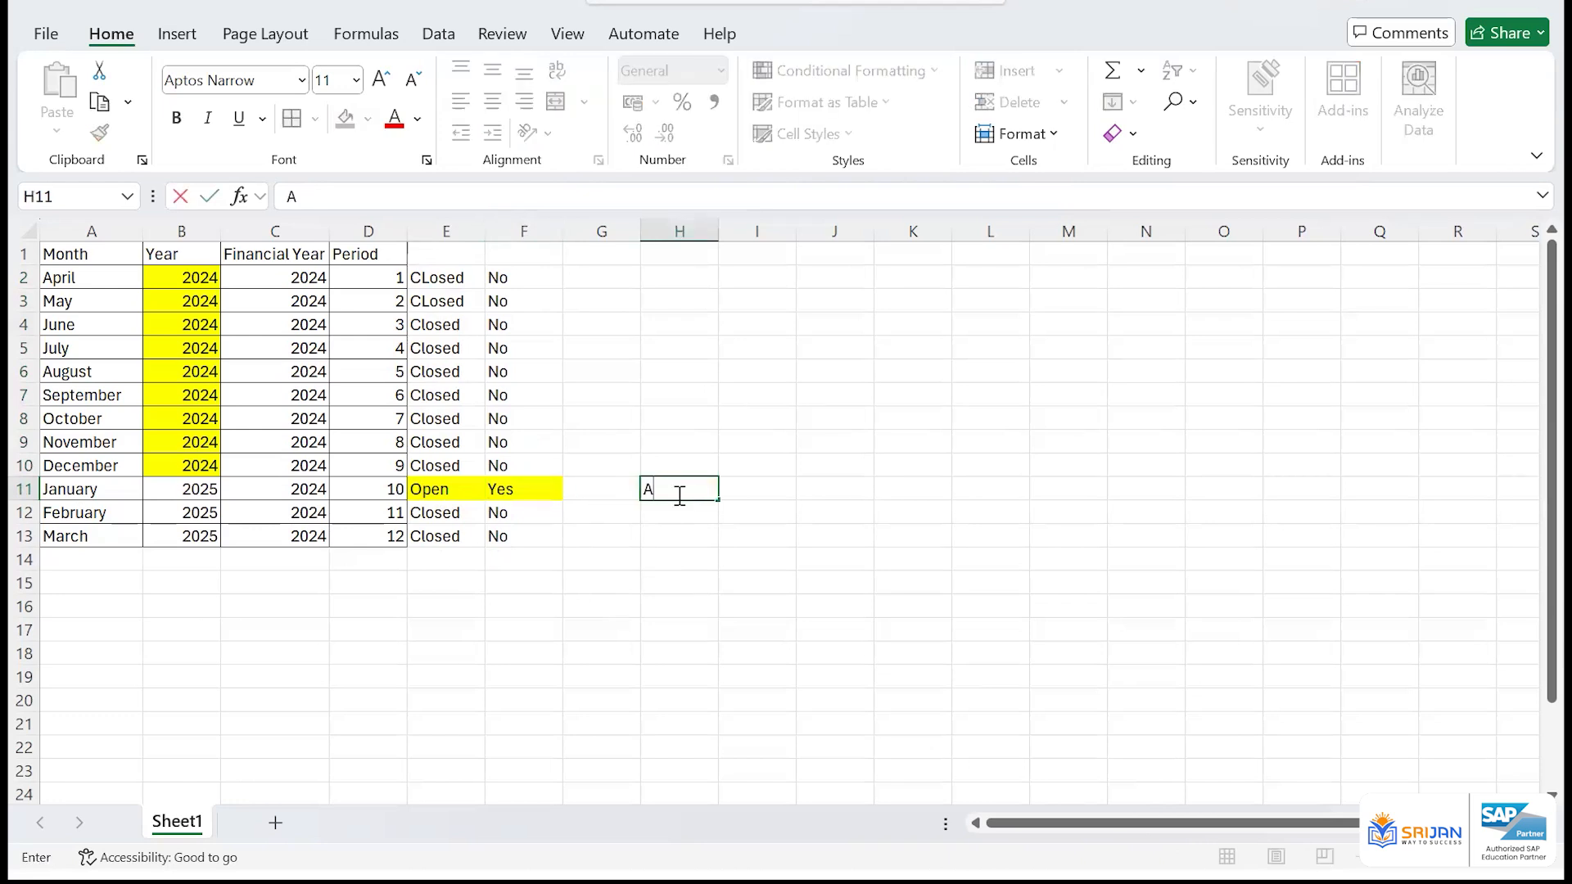
{"action": "type", "text": "sset"}
{"action": "key", "text": "Return"}
{"action": "type", "text": "Cus"}
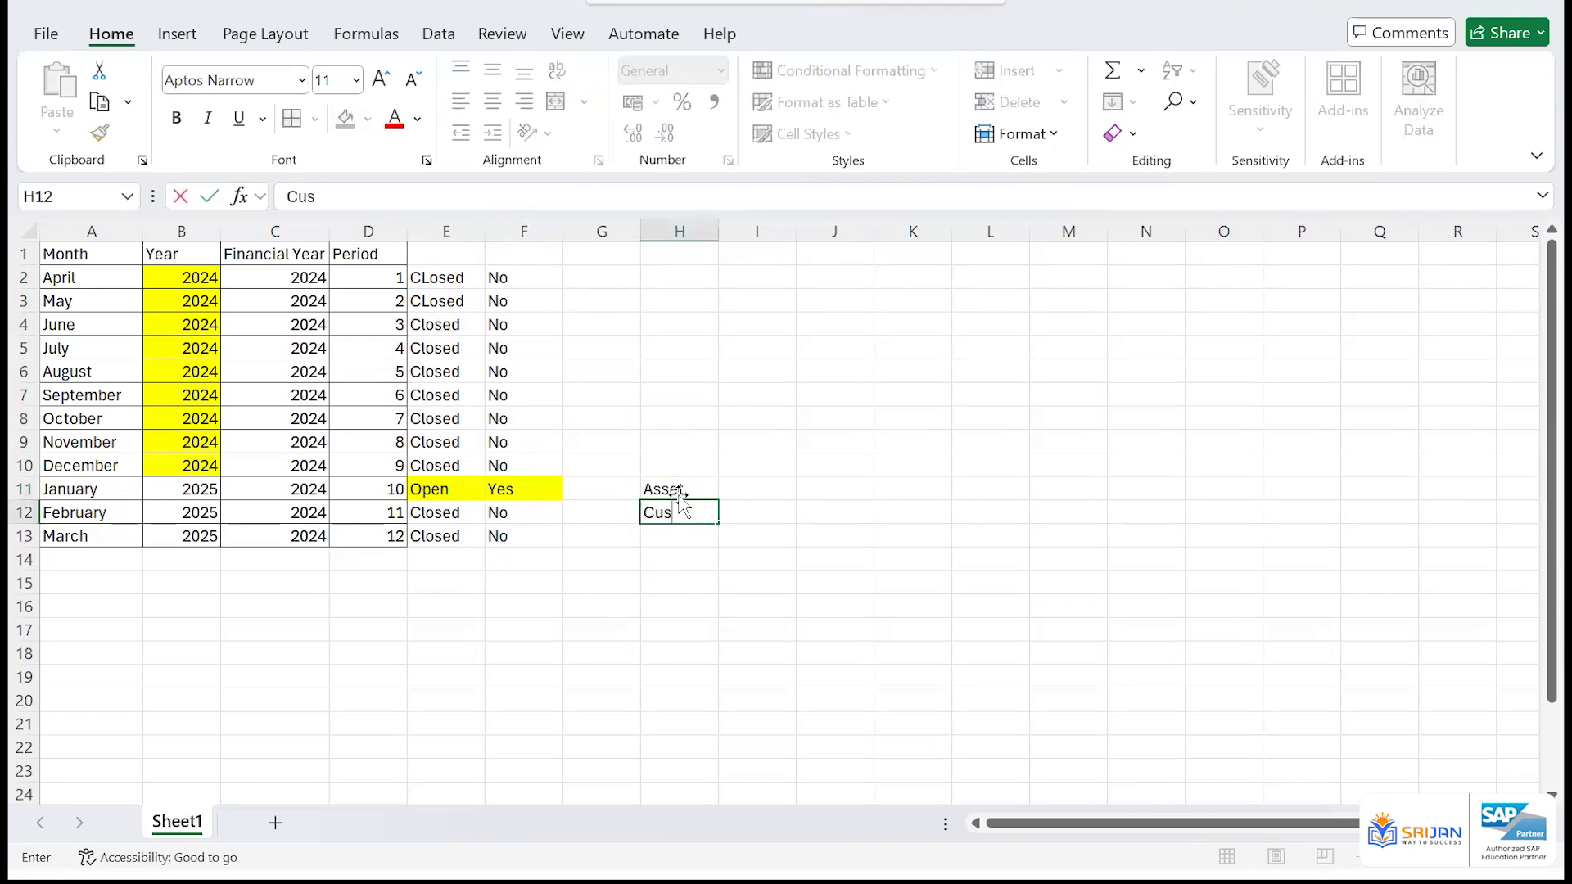
{"action": "type", "text": "tomer"}
{"action": "key", "text": "Return"}
{"action": "type", "text": "Vendor"}
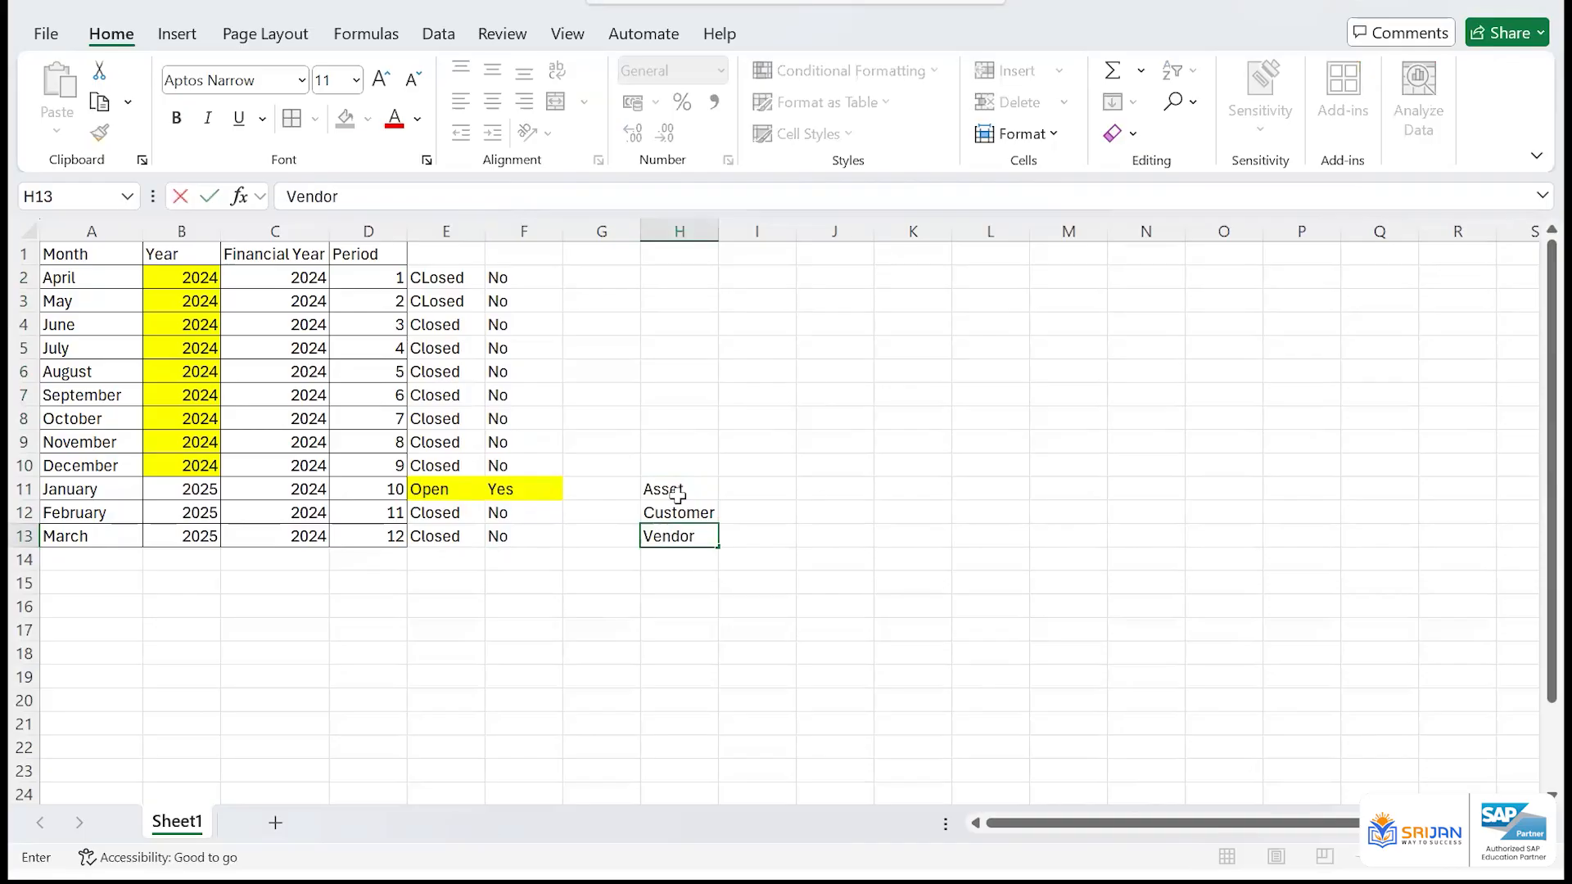
{"action": "key", "text": "Return"}
{"action": "type", "text": "GL to GL"}
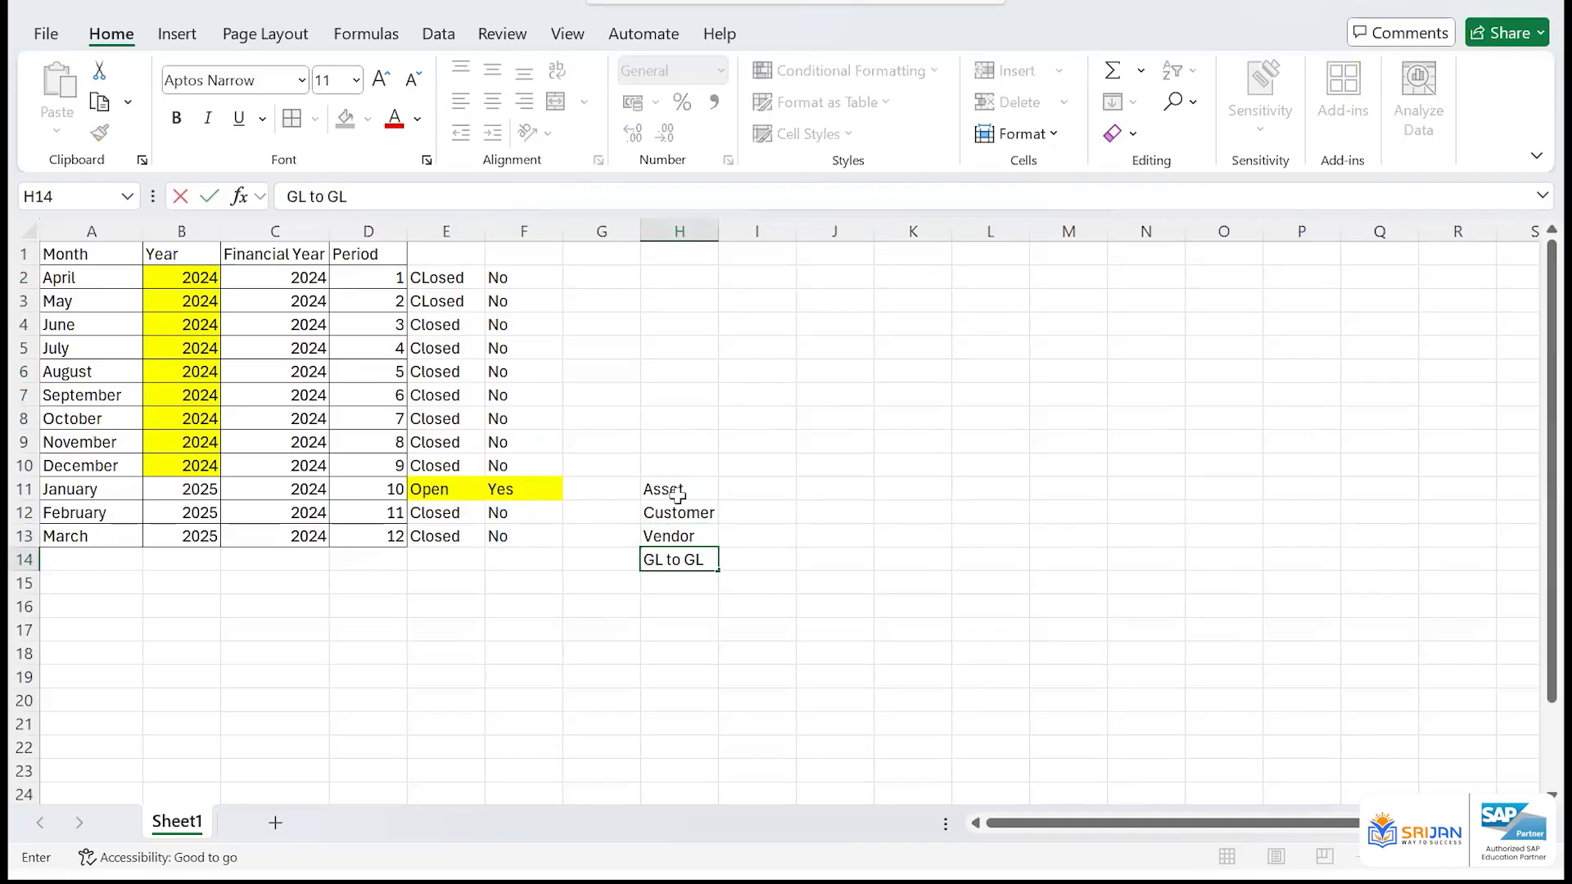
{"action": "key", "text": "Return"}
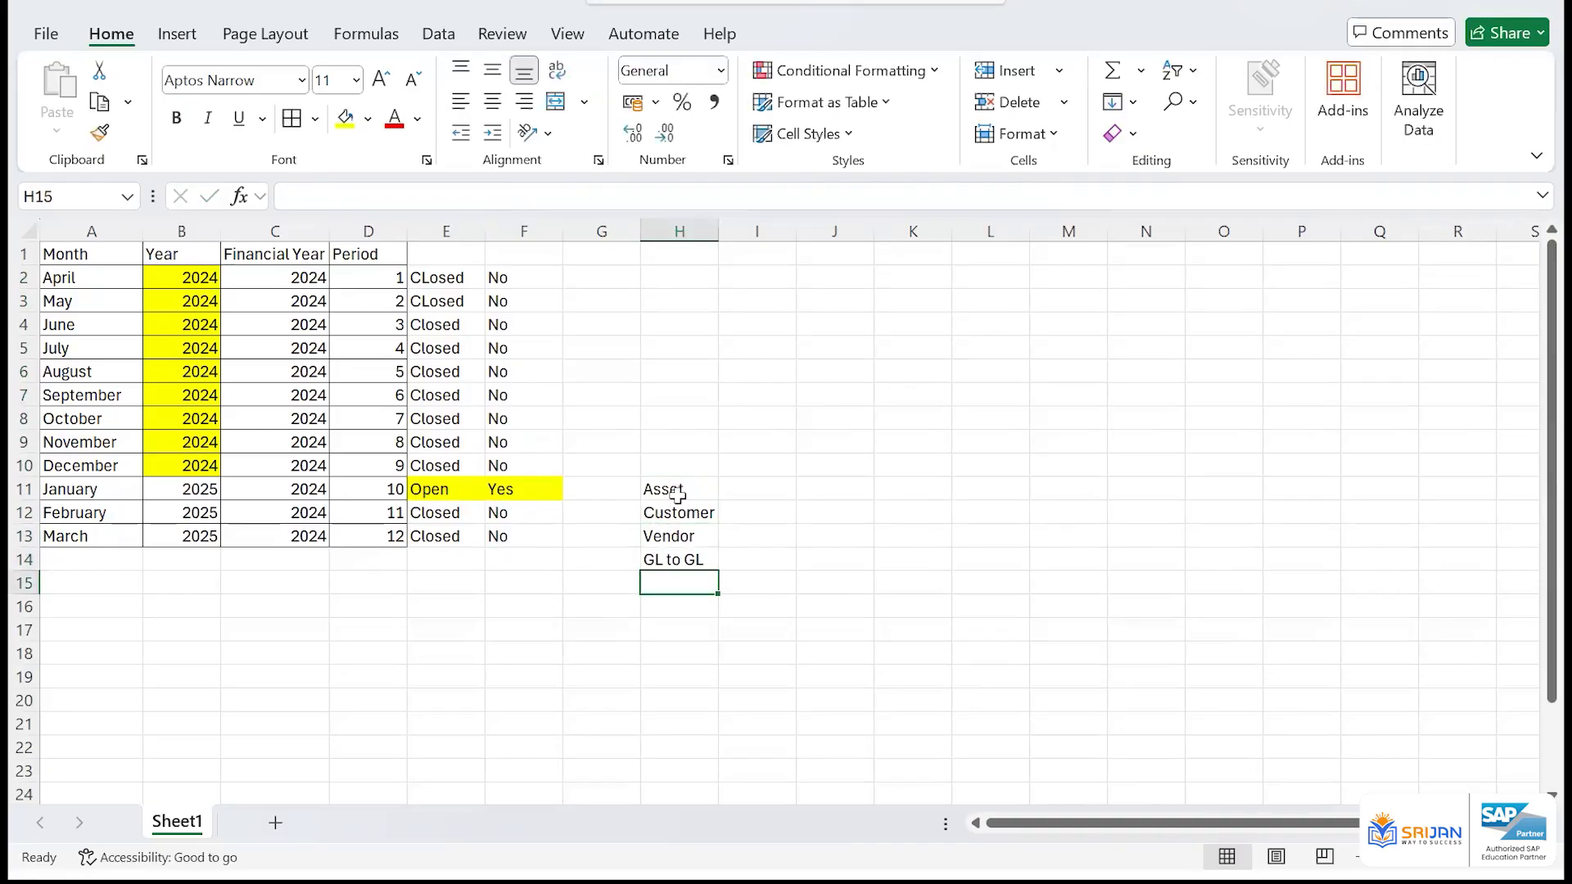
{"action": "type", "text": "Material"}
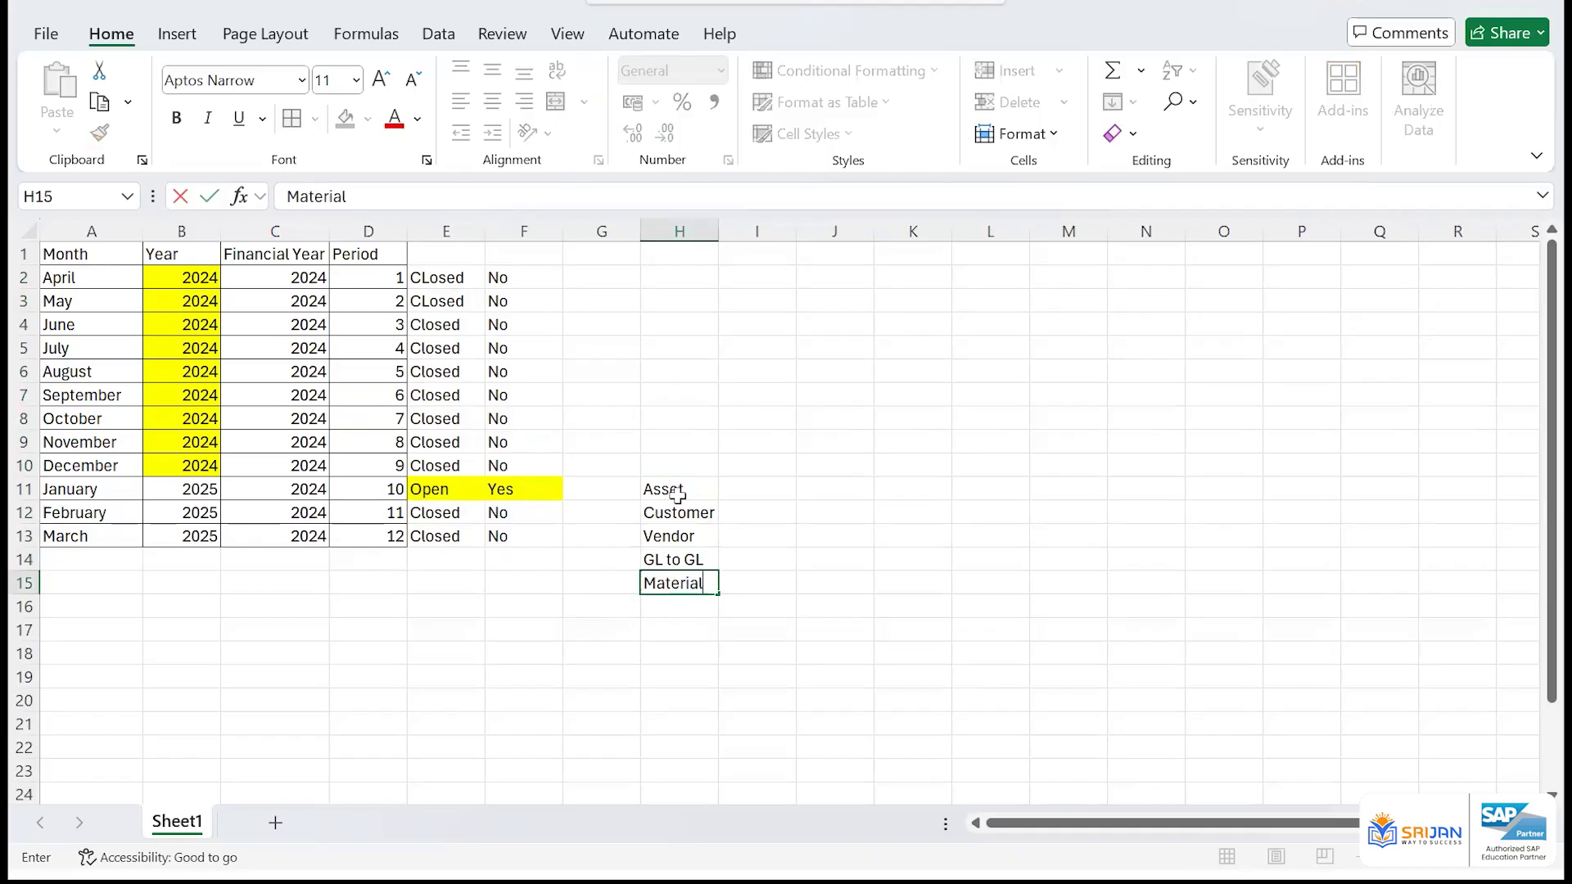
{"action": "key", "text": "Return"}
{"action": "left_click_drag", "start_coordinate": [678, 494], "coordinate": [681, 581]}
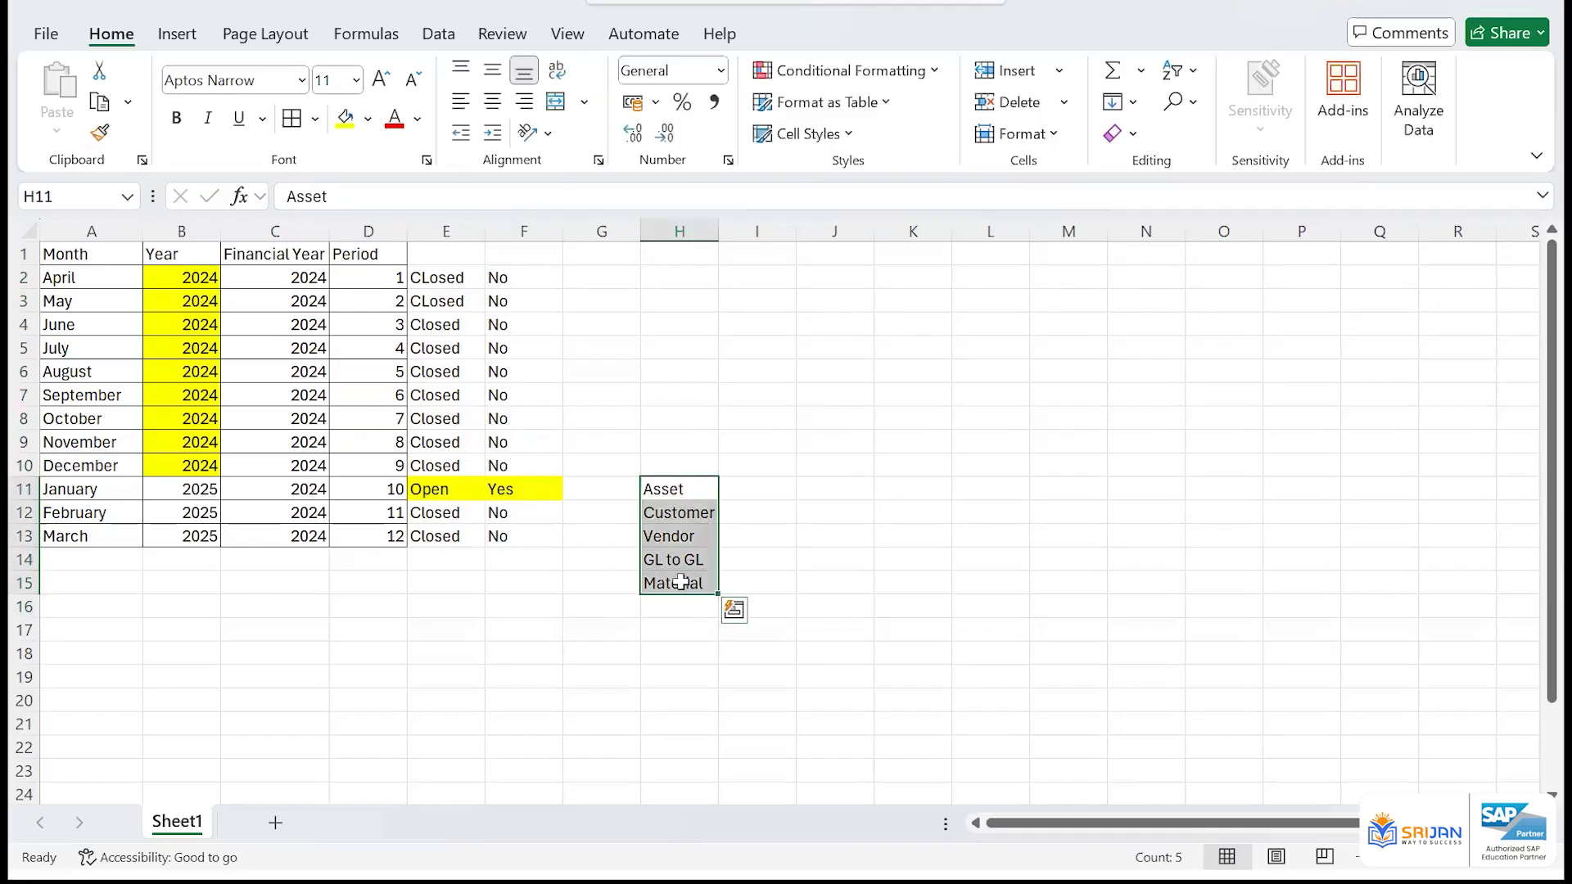
Copy January's highlighted Open and Yes cells from E11:F11 into I13:J13 beside Vendor
{"action": "left_click_drag", "start_coordinate": [462, 490], "coordinate": [559, 507]}
{"action": "key", "text": "ctrl+c"}
{"action": "left_click", "coordinate": [749, 535]}
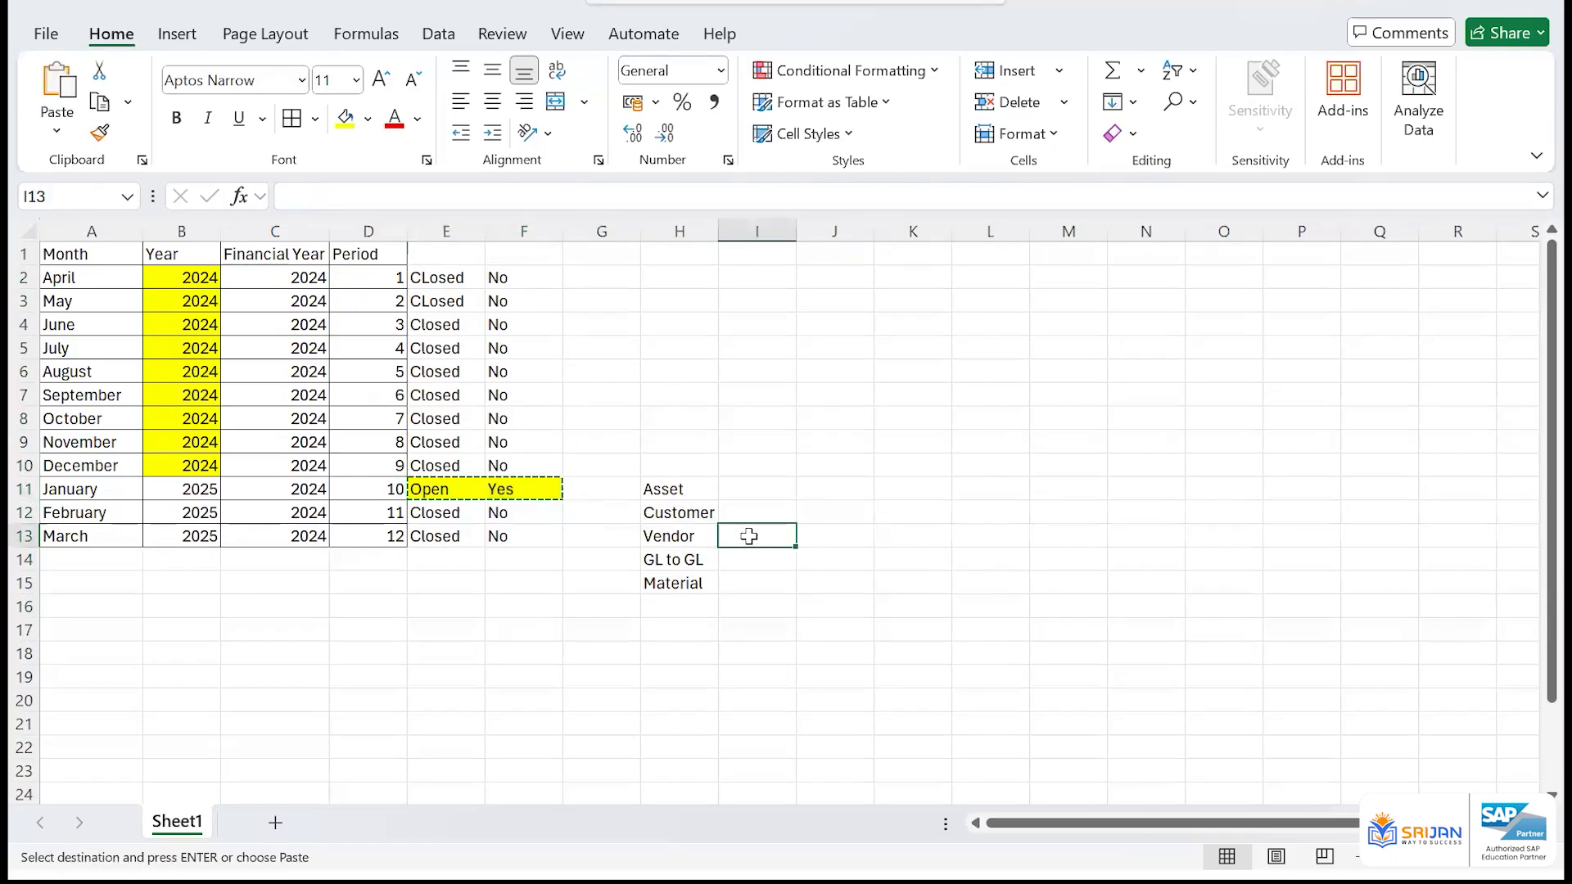
{"action": "key", "text": "ctrl+v"}
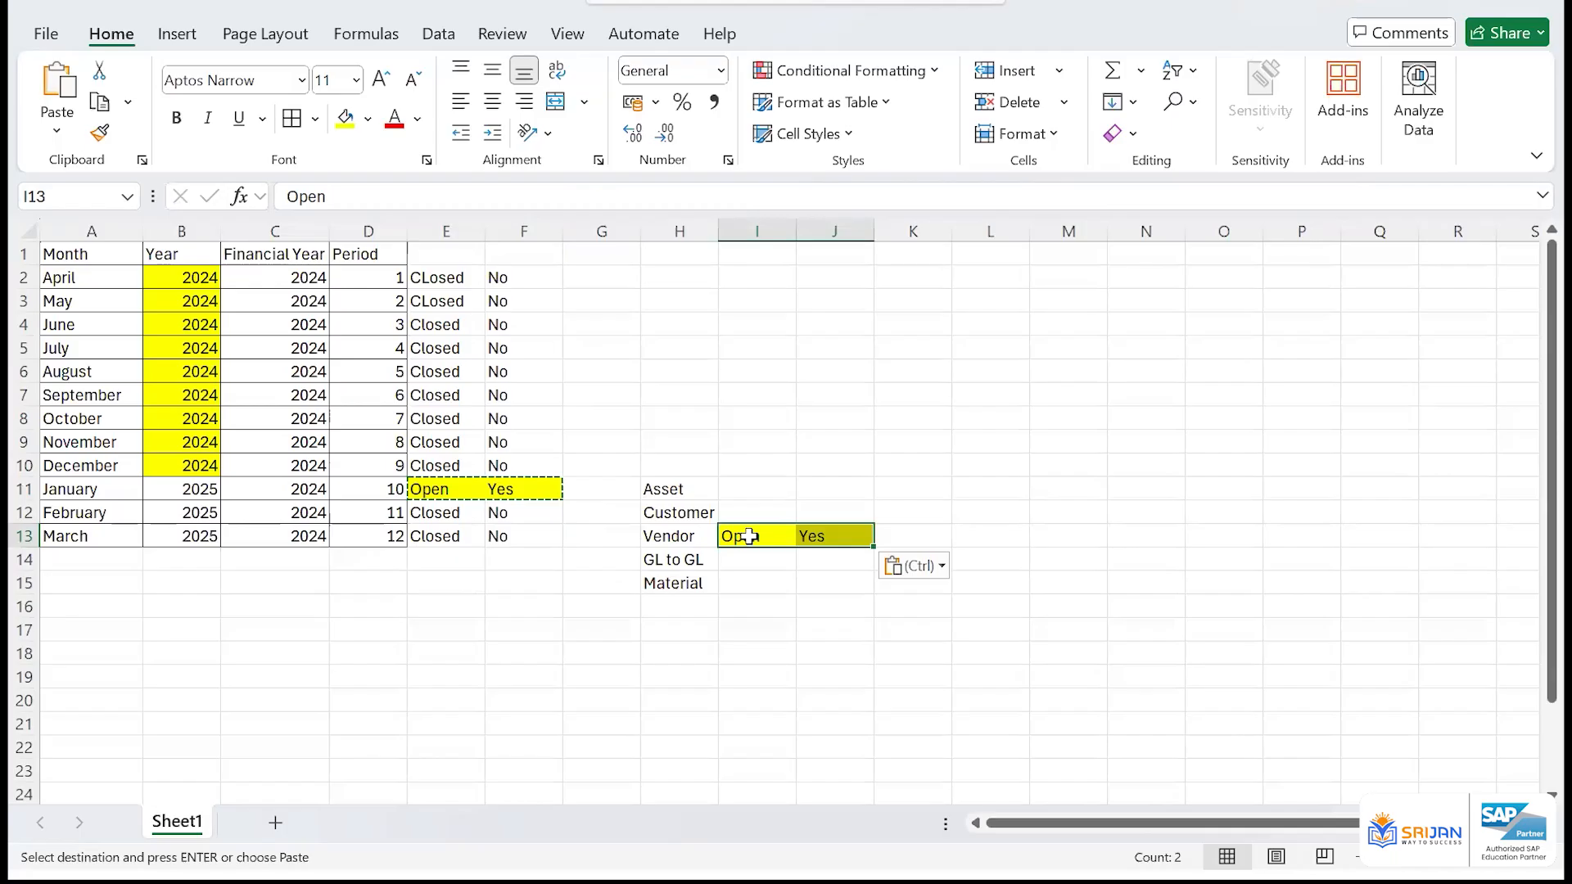
Cancel the copy selection and change February's status in E12 to Open
{"action": "left_click", "coordinate": [446, 516]}
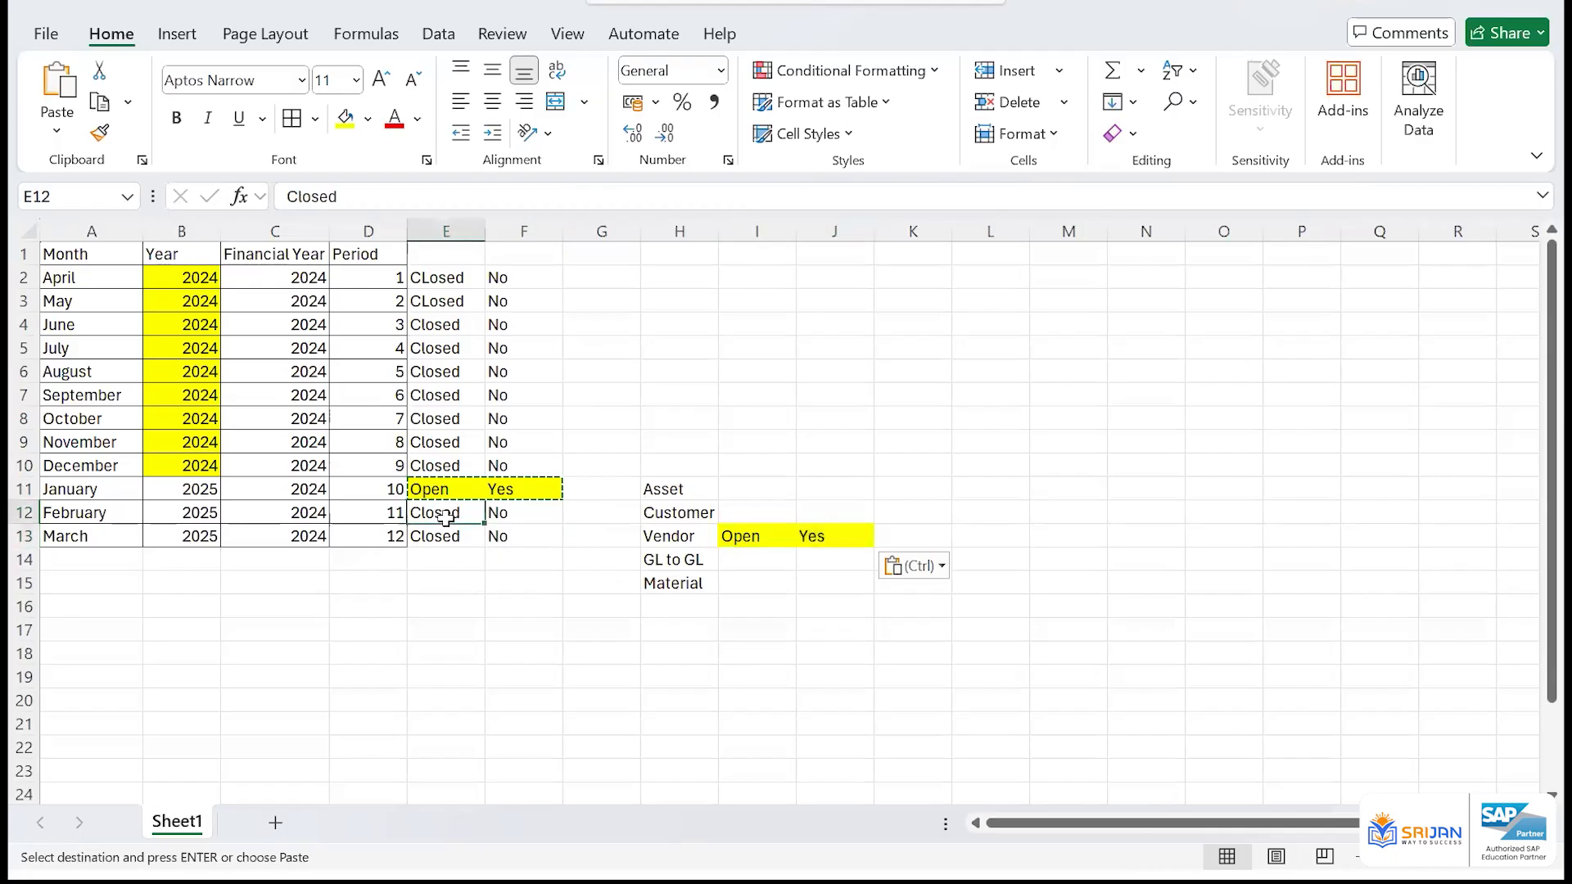
{"action": "key", "text": "Escape"}
{"action": "type", "text": "Open"}
{"action": "key", "text": "Return"}
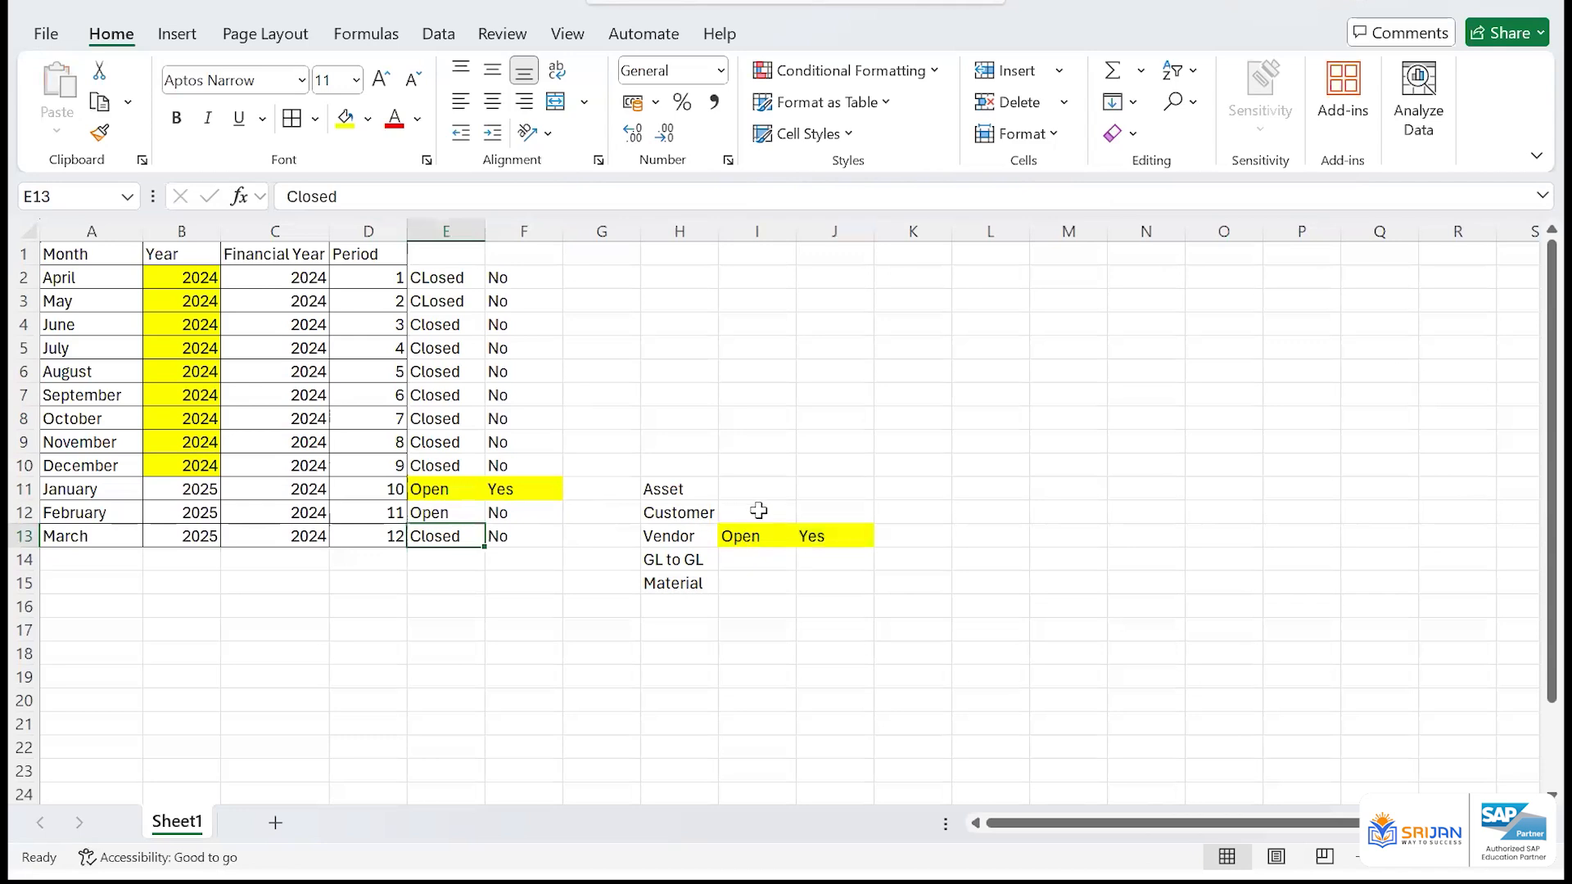
Enter Jan in K13 at the end of the Vendor row
{"action": "left_click", "coordinate": [914, 538]}
{"action": "type", "text": "Jan"}
{"action": "key", "text": "Return"}
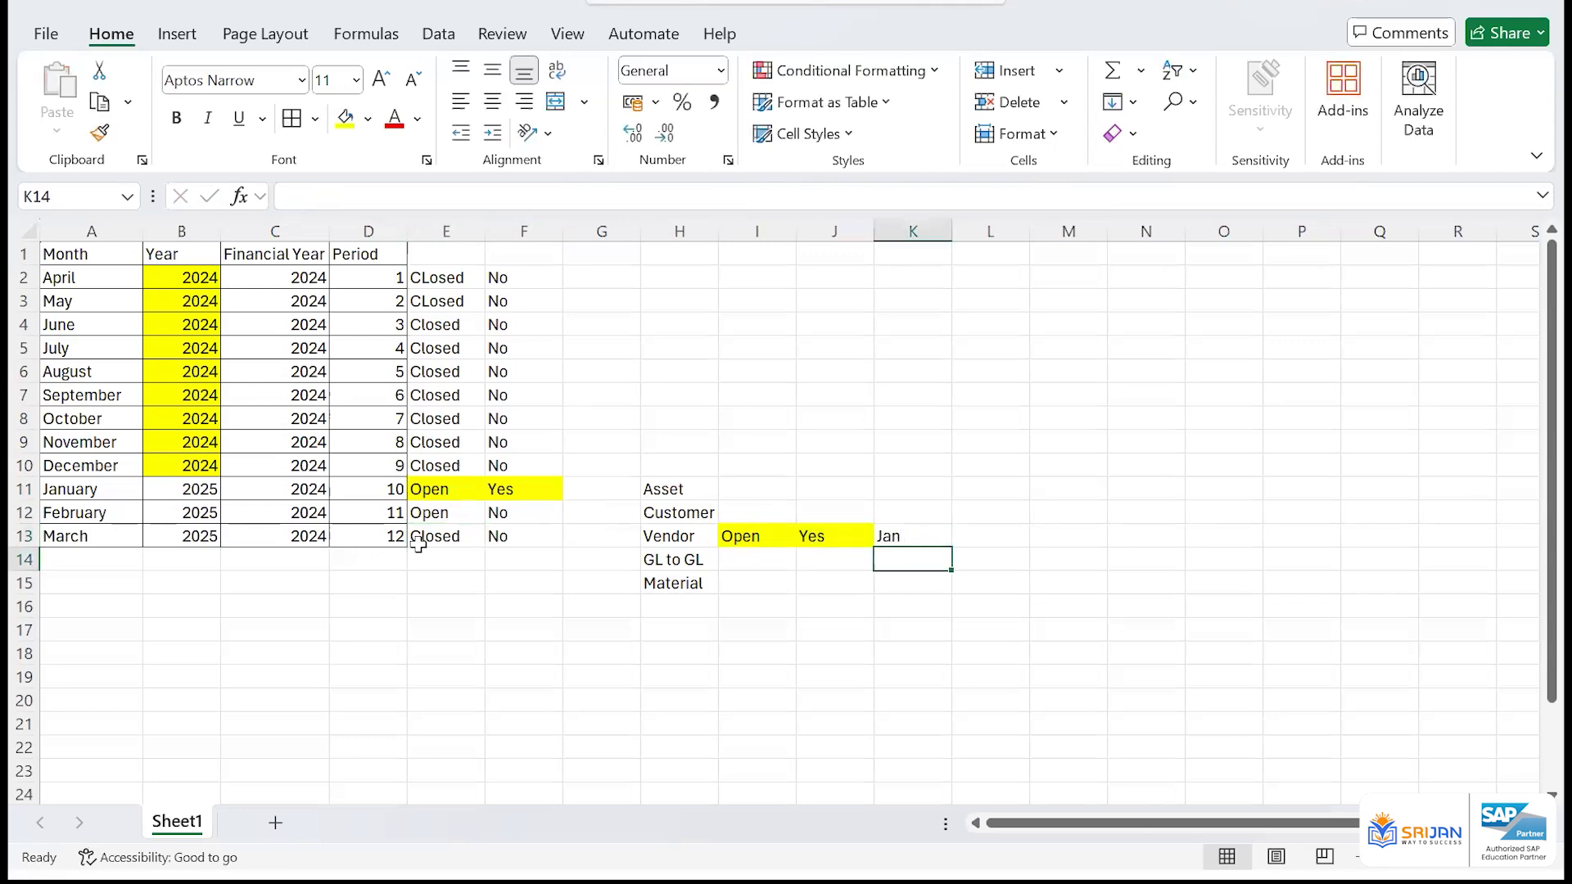
Examine the February row, the account type list, the period table and the Vendor row's entries
{"action": "left_click_drag", "start_coordinate": [98, 513], "coordinate": [497, 508]}
{"action": "left_click_drag", "start_coordinate": [679, 489], "coordinate": [686, 574]}
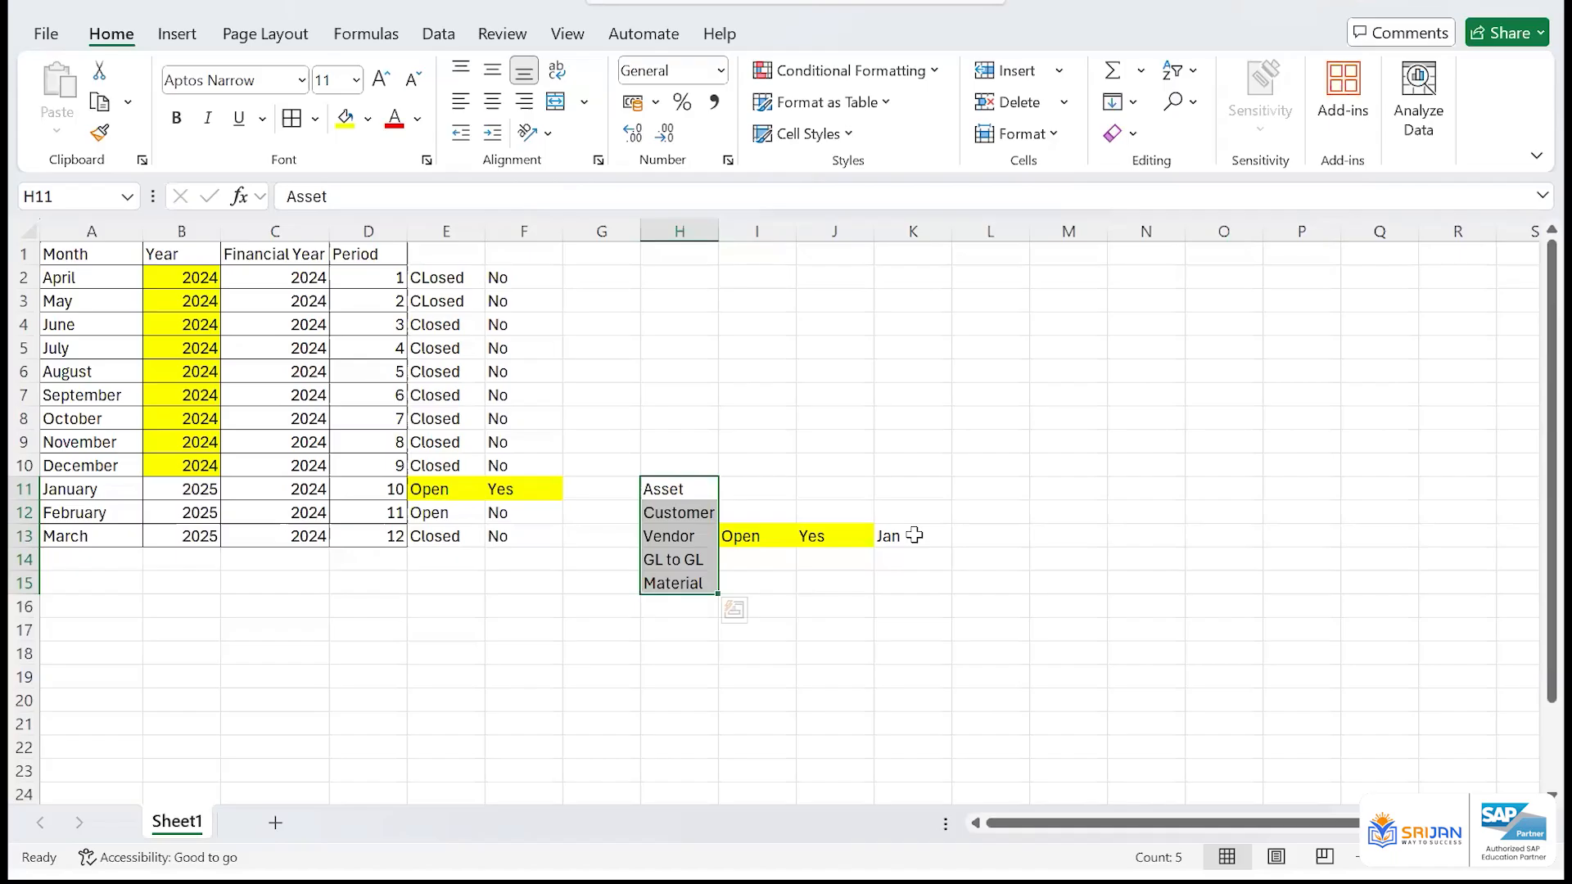
{"action": "left_click", "coordinate": [630, 418]}
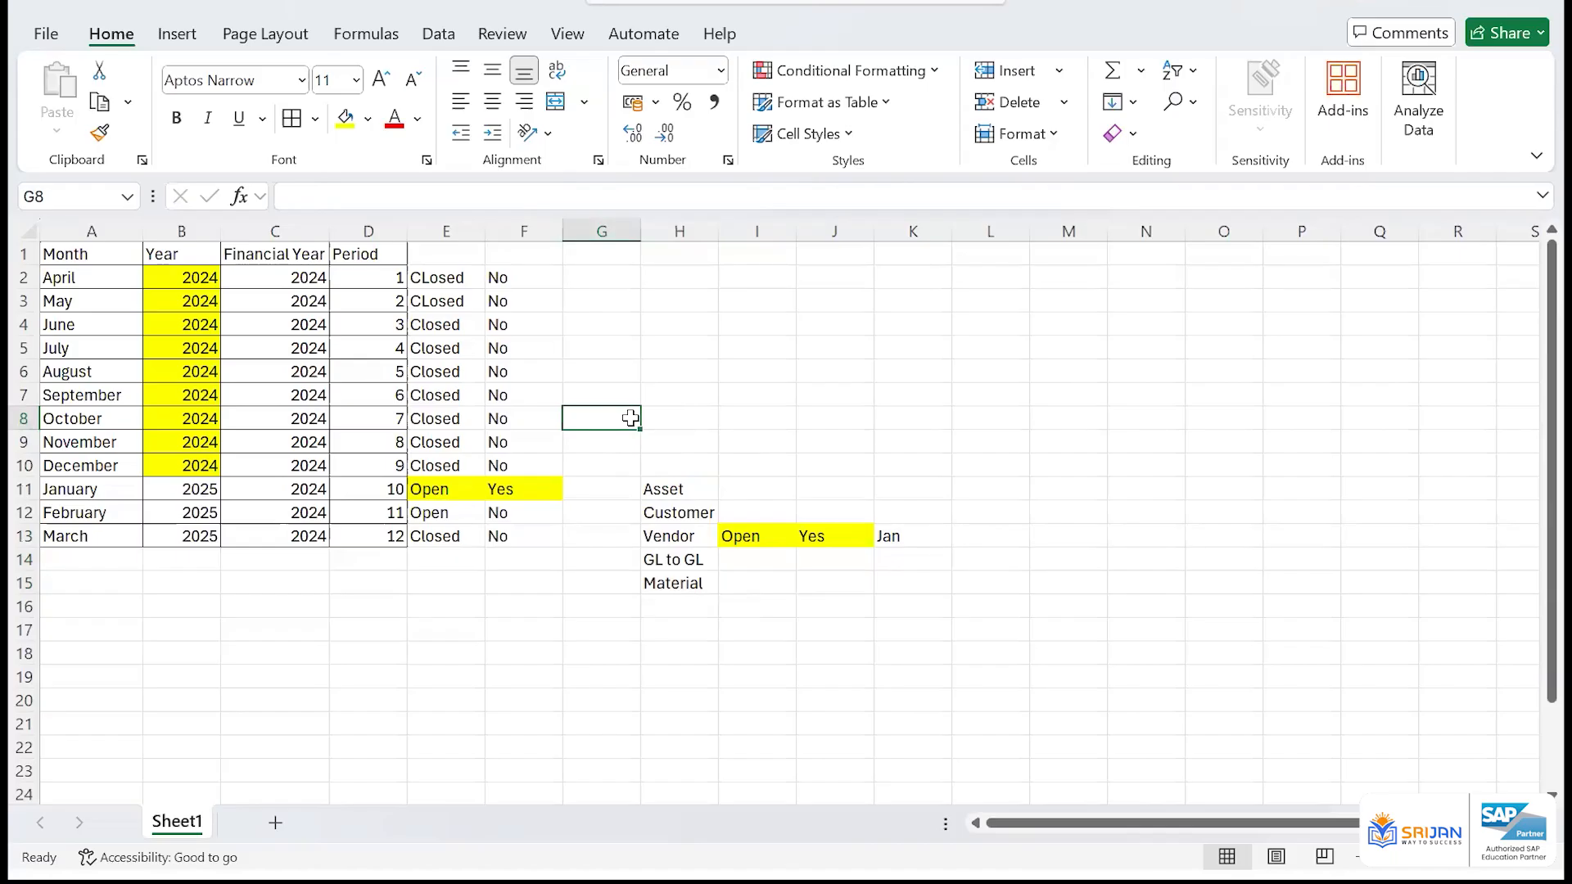
{"action": "left_click", "coordinate": [680, 434]}
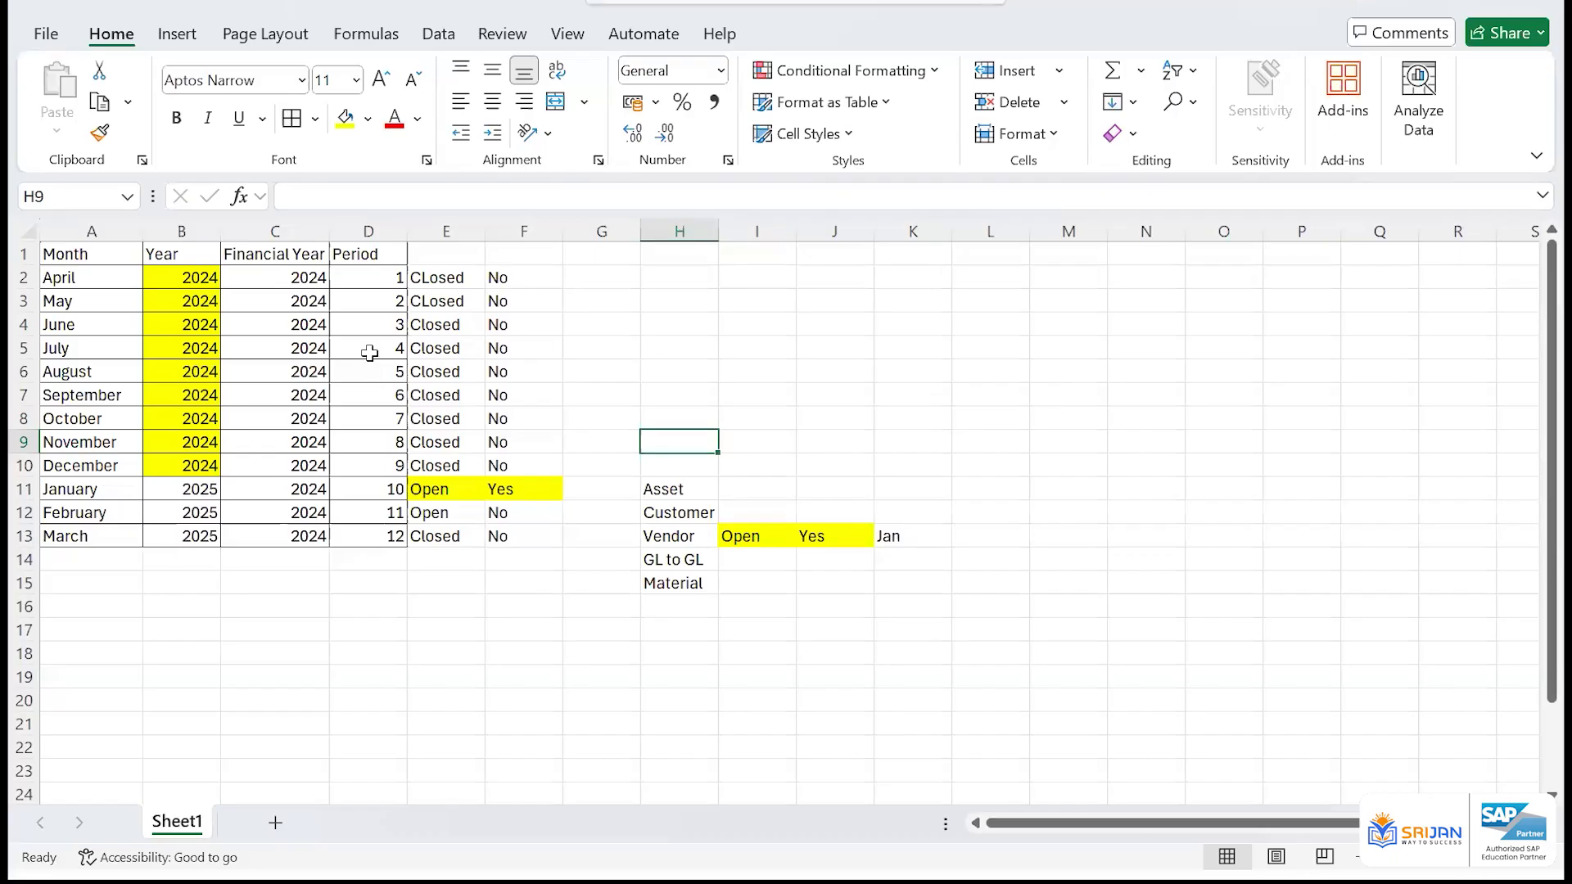
{"action": "mouse_move", "coordinate": [125, 254]}
{"action": "left_mouse_down"}
{"action": "mouse_move", "coordinate": [154, 340]}
{"action": "mouse_move", "coordinate": [500, 534]}
{"action": "mouse_move", "coordinate": [550, 542]}
{"action": "left_mouse_up"}
{"action": "left_click", "coordinate": [808, 486]}
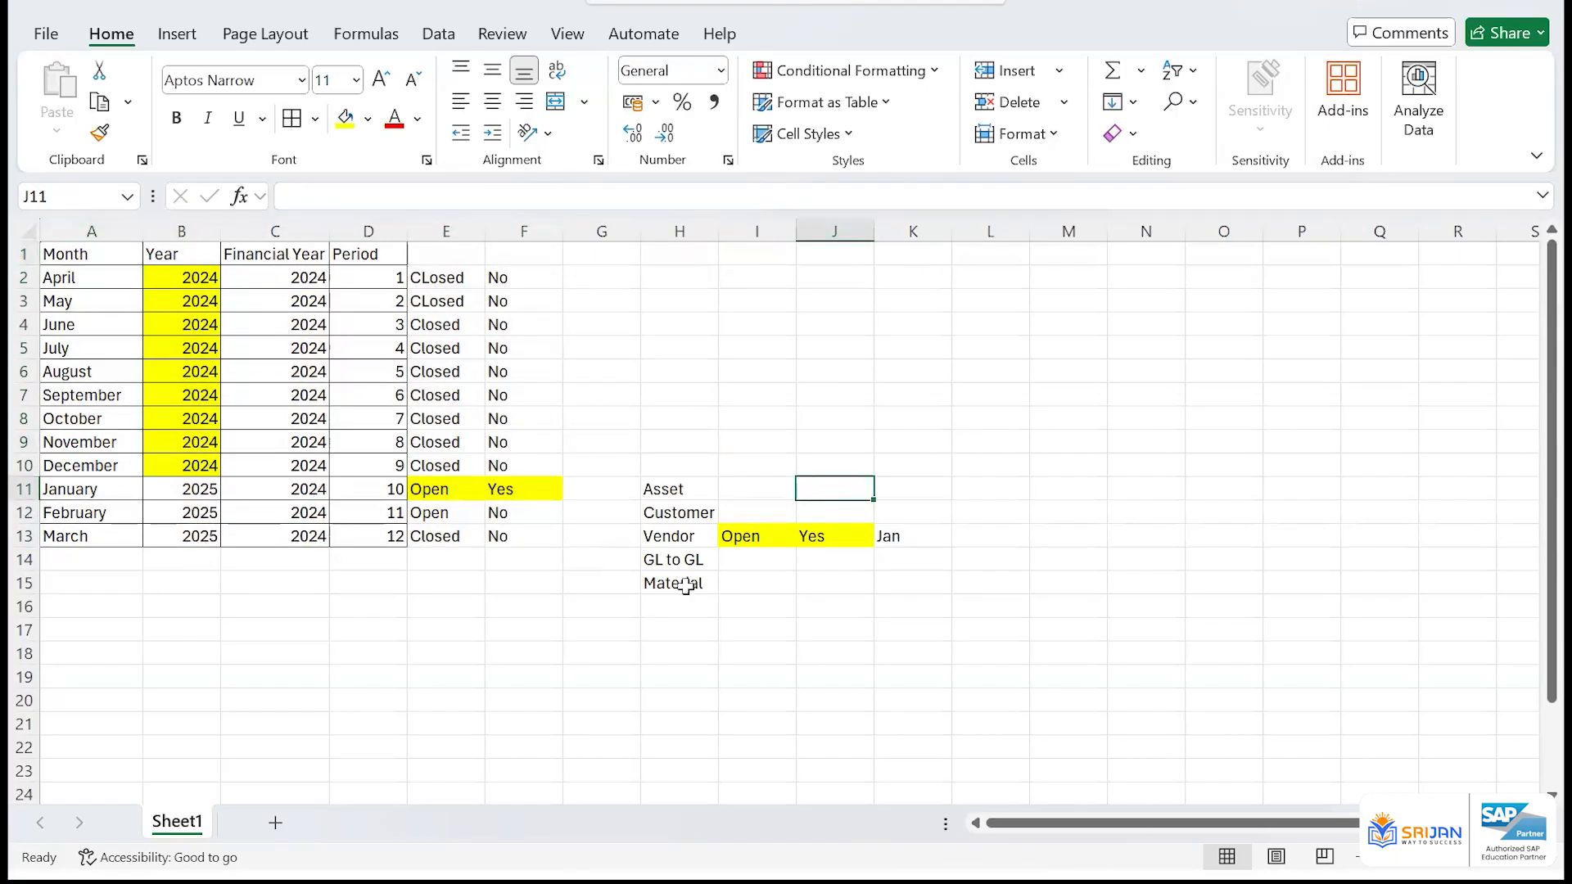
{"action": "left_click", "coordinate": [698, 540]}
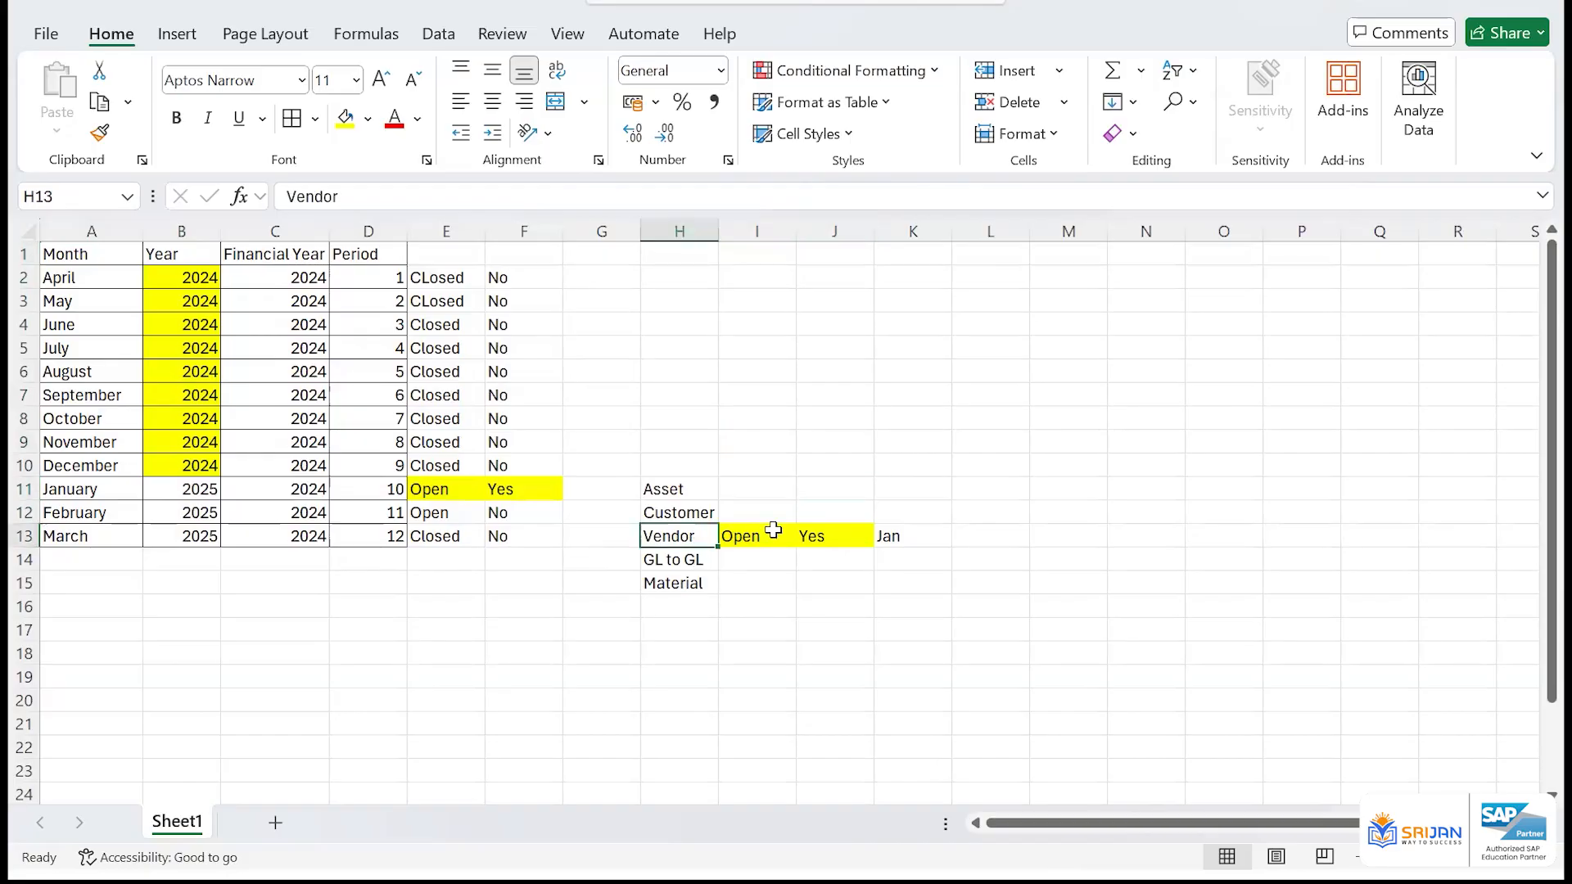
{"action": "left_click", "coordinate": [772, 532]}
{"action": "left_click", "coordinate": [894, 538]}
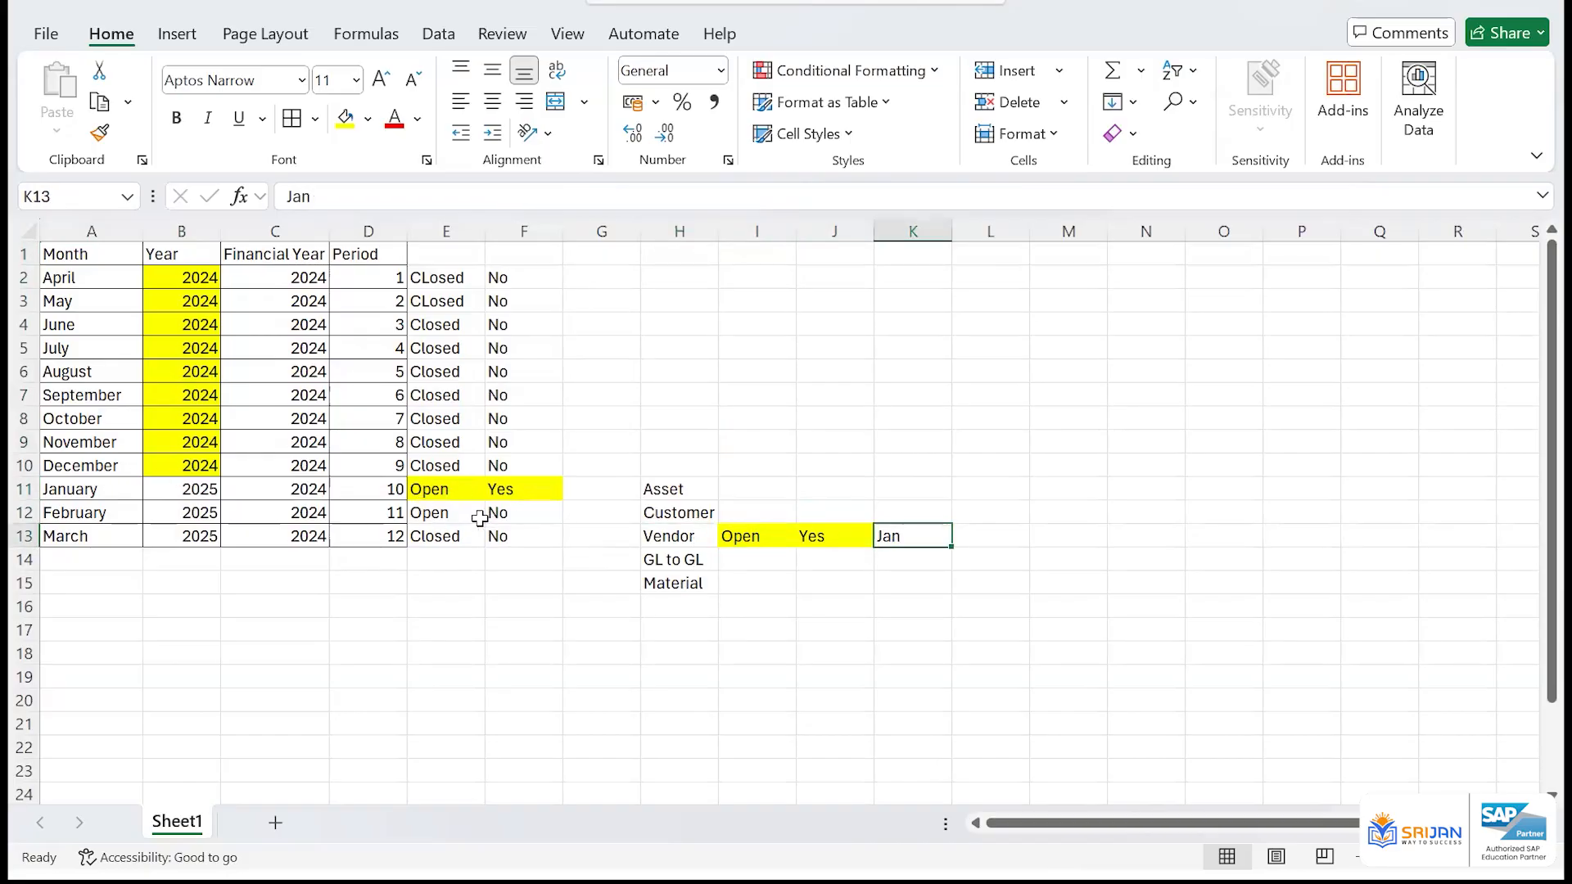
Set February's column F entry to Yes in F12 and highlight its Open and Yes cells with yellow fill
{"action": "left_click_drag", "start_coordinate": [452, 516], "coordinate": [521, 518]}
{"action": "left_click", "coordinate": [521, 517]}
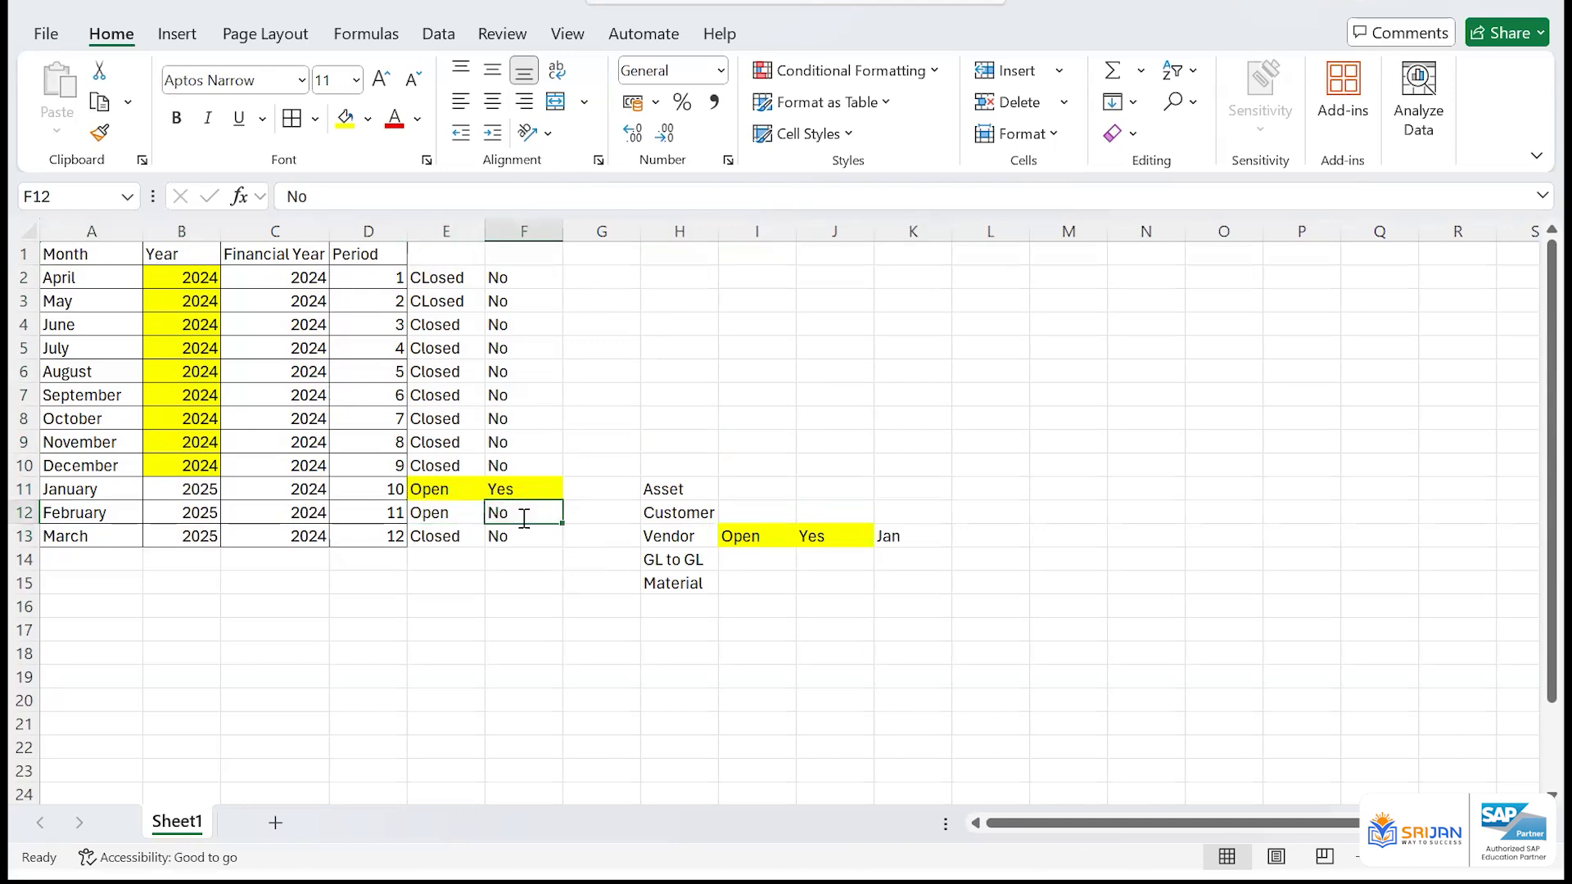
{"action": "type", "text": "Yes"}
{"action": "key", "text": "Return"}
{"action": "left_click_drag", "start_coordinate": [473, 517], "coordinate": [520, 490]}
{"action": "left_click", "coordinate": [345, 119]}
{"action": "left_click", "coordinate": [782, 530]}
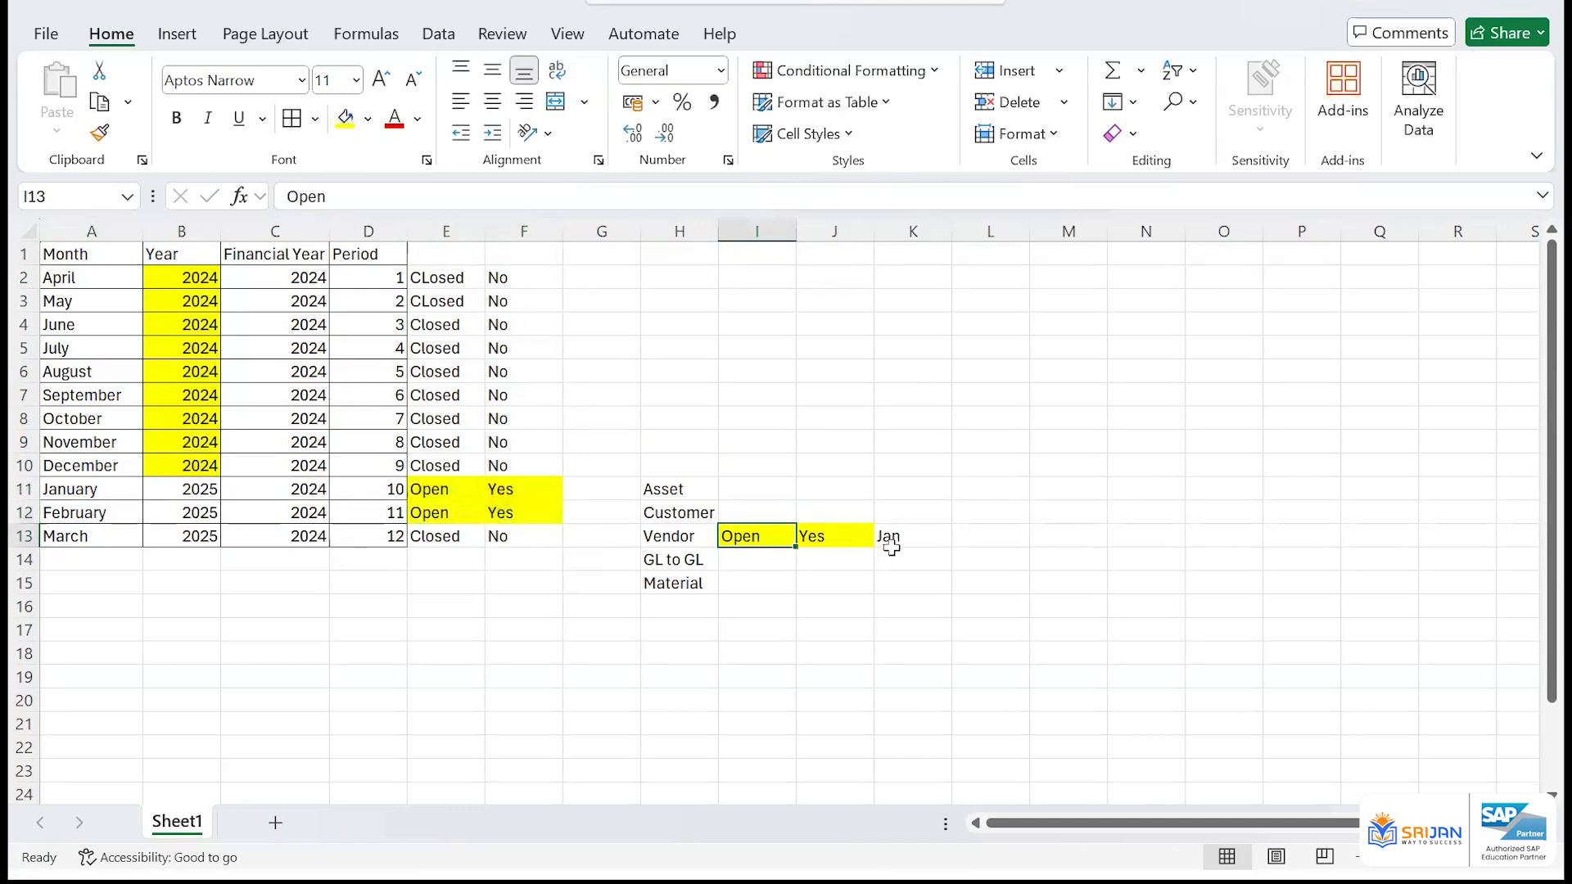
{"action": "left_click", "coordinate": [900, 537]}
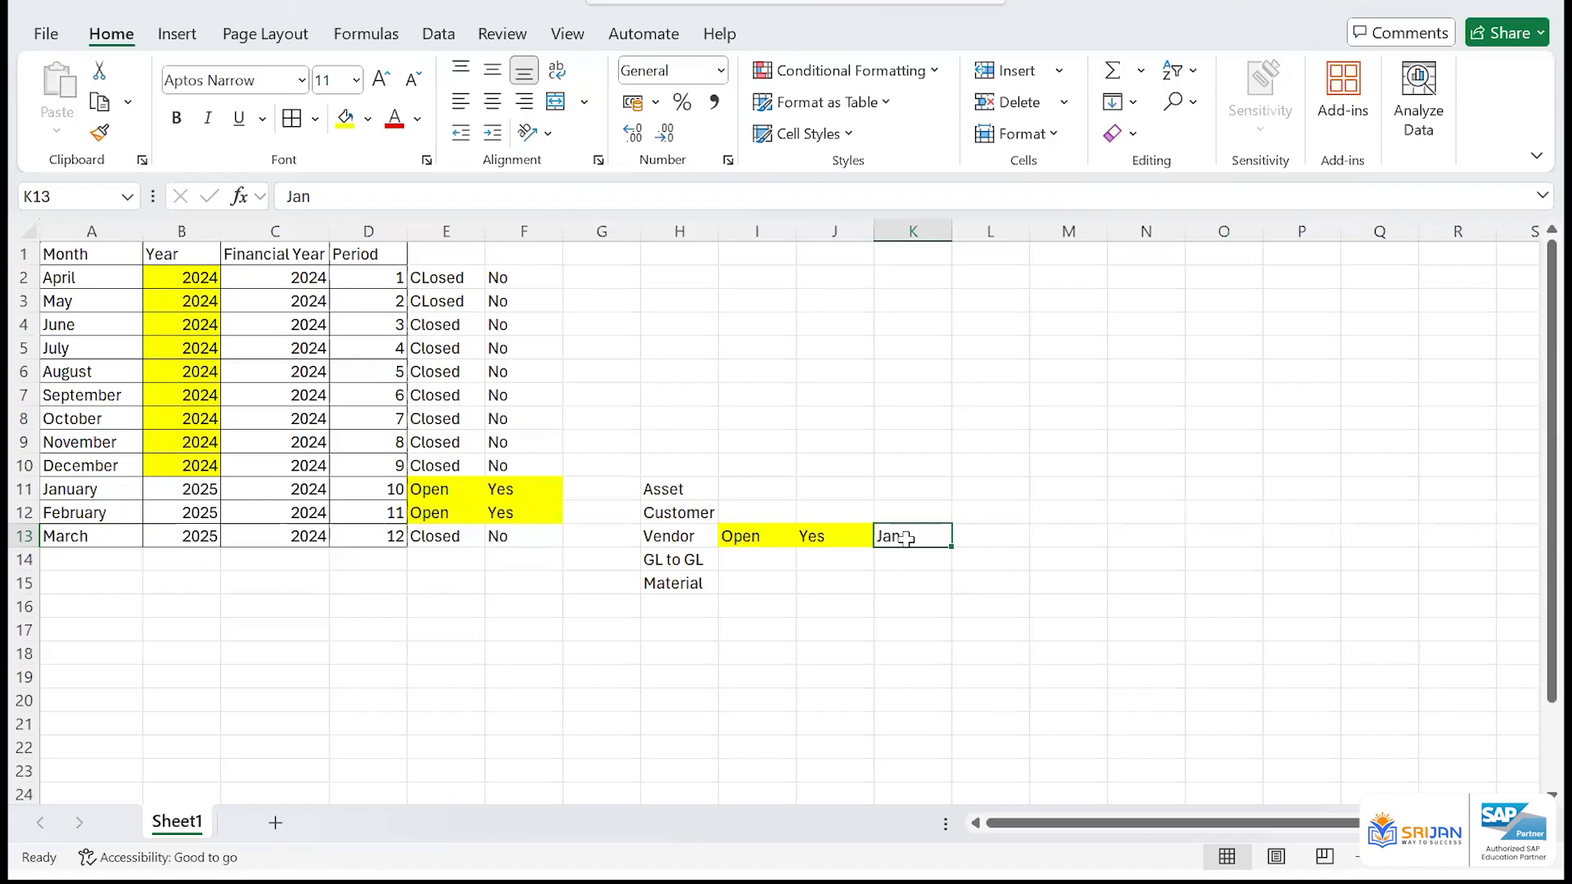
Enter Jan in K12 at the end of the Customer row
{"action": "left_click_drag", "start_coordinate": [454, 516], "coordinate": [557, 508]}
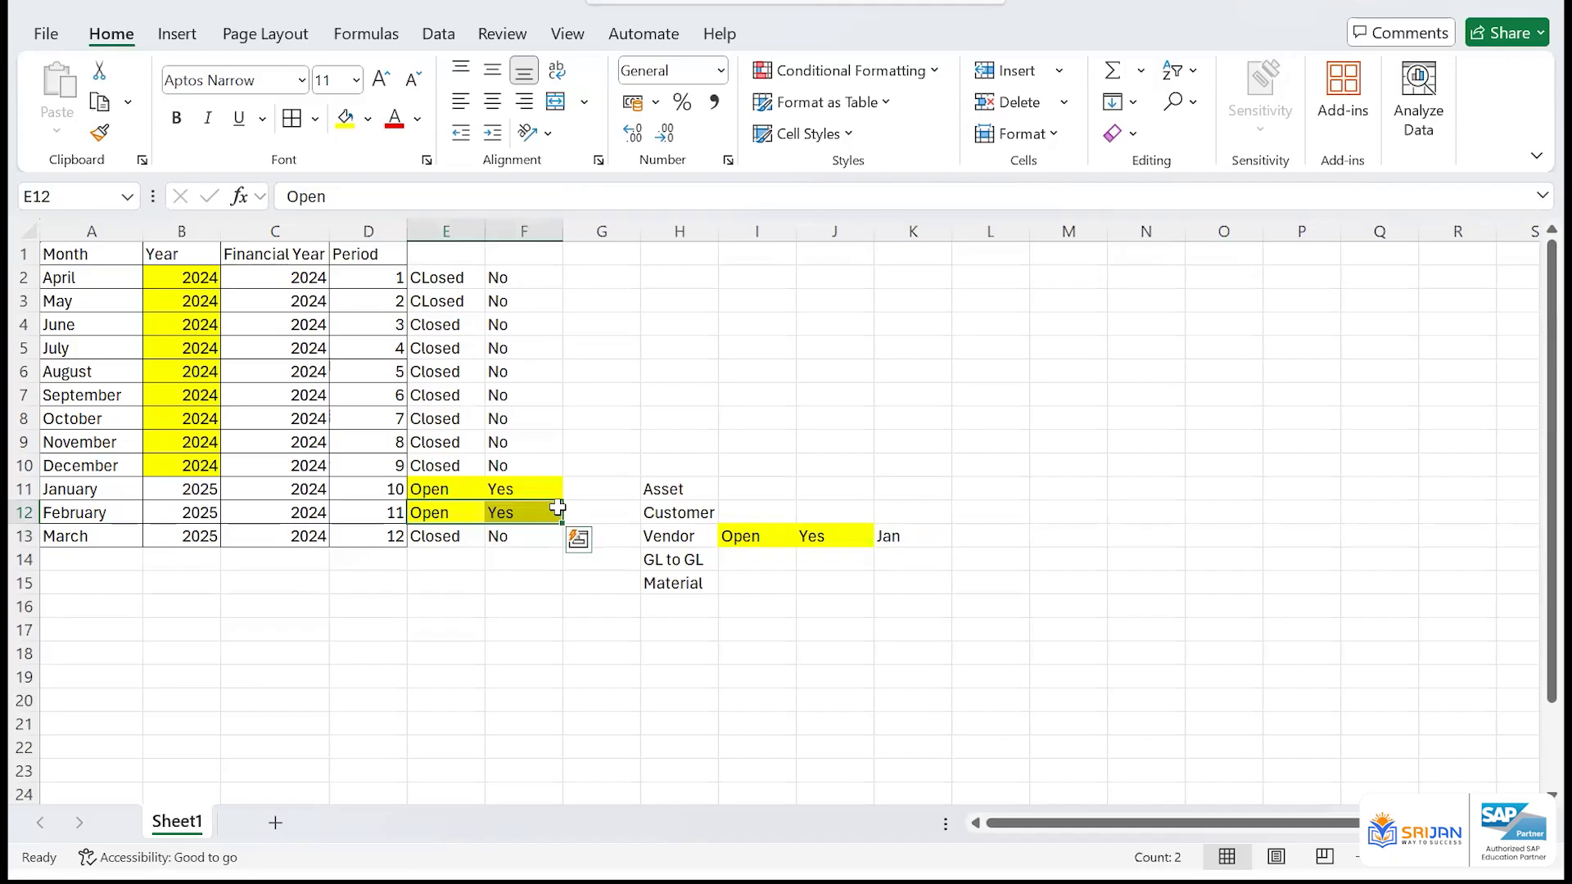
{"action": "left_click", "coordinate": [761, 510]}
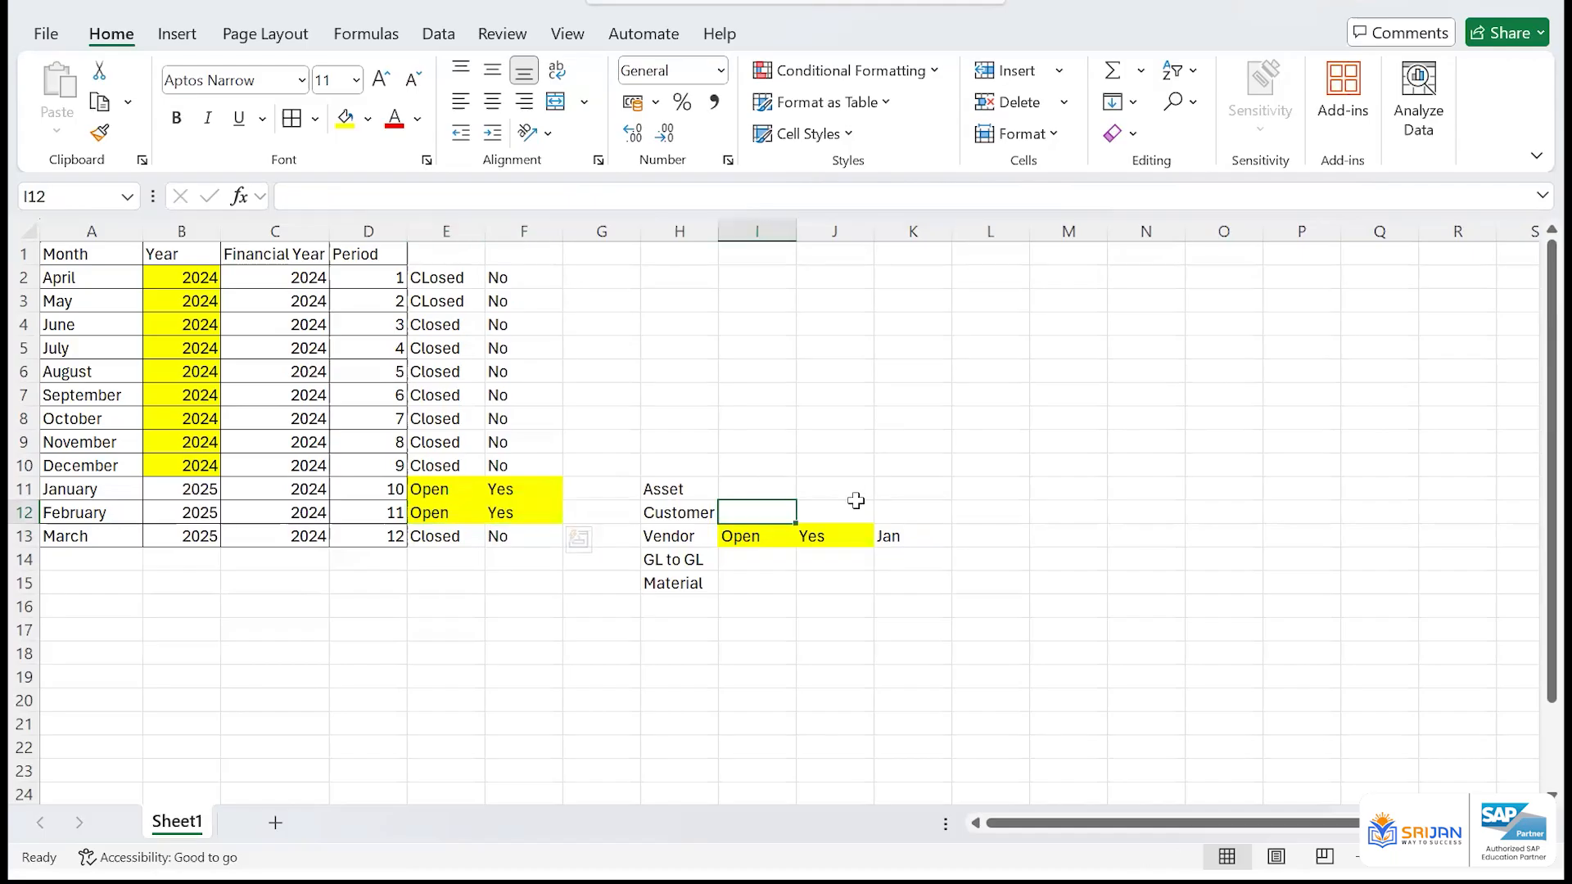
{"action": "left_click", "coordinate": [903, 515]}
{"action": "type", "text": "Jan"}
{"action": "key", "text": "Return"}
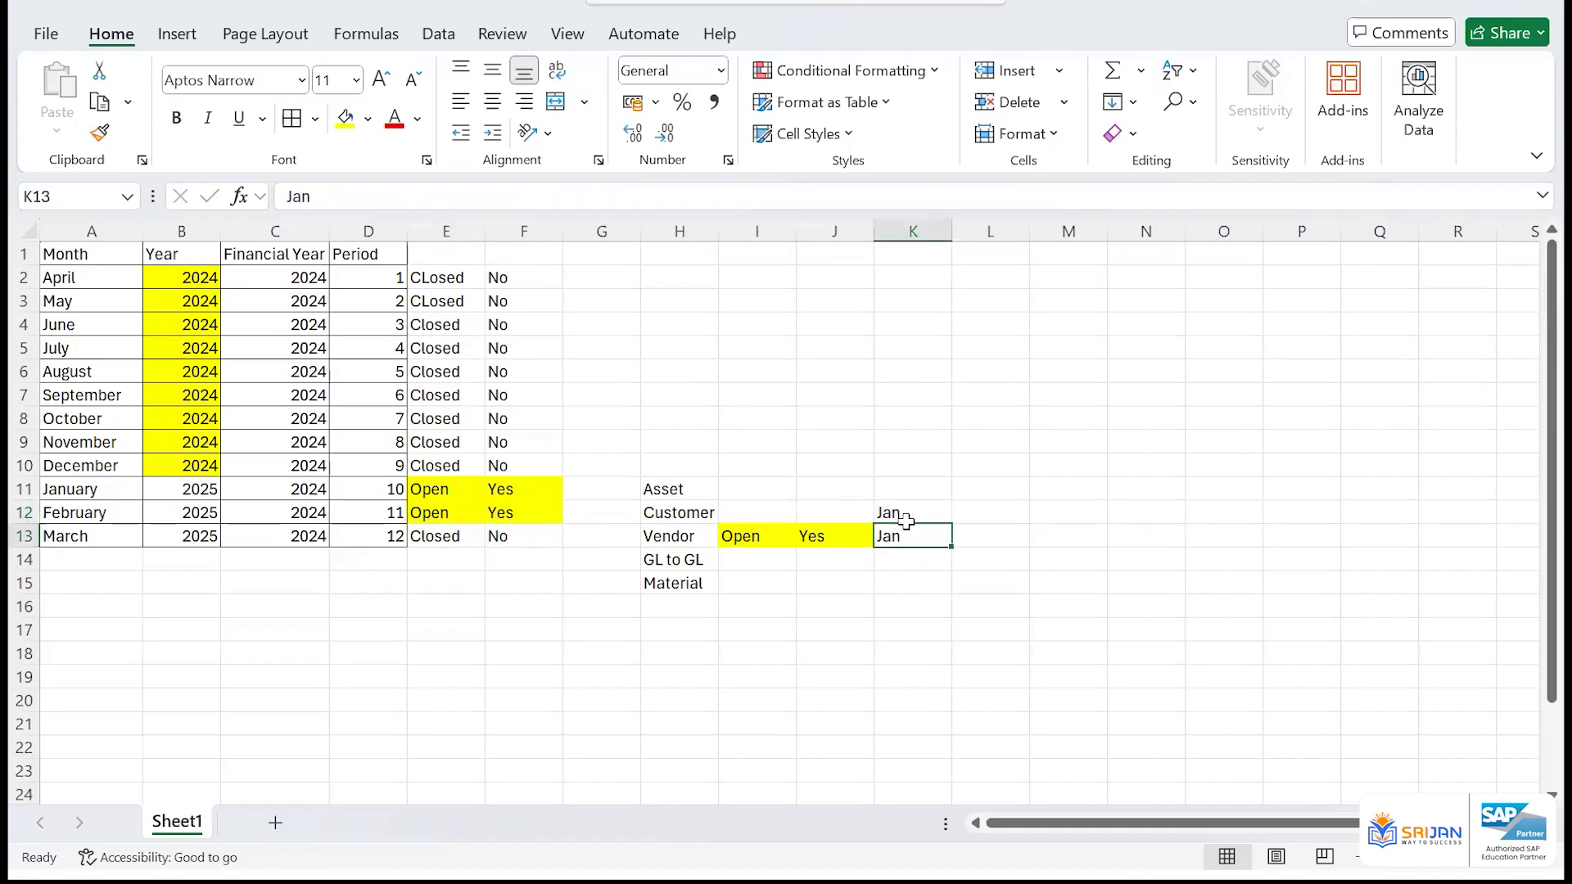
Copy the Vendor row's Open and Yes cells from I13:J13 into I12:J12 beside Customer
{"action": "key", "text": "Left"}
{"action": "key", "text": "Left"}
{"action": "key", "text": "shift+Right"}
{"action": "key", "text": "ctrl+c"}
{"action": "key", "text": "Up"}
{"action": "key", "text": "ctrl+v"}
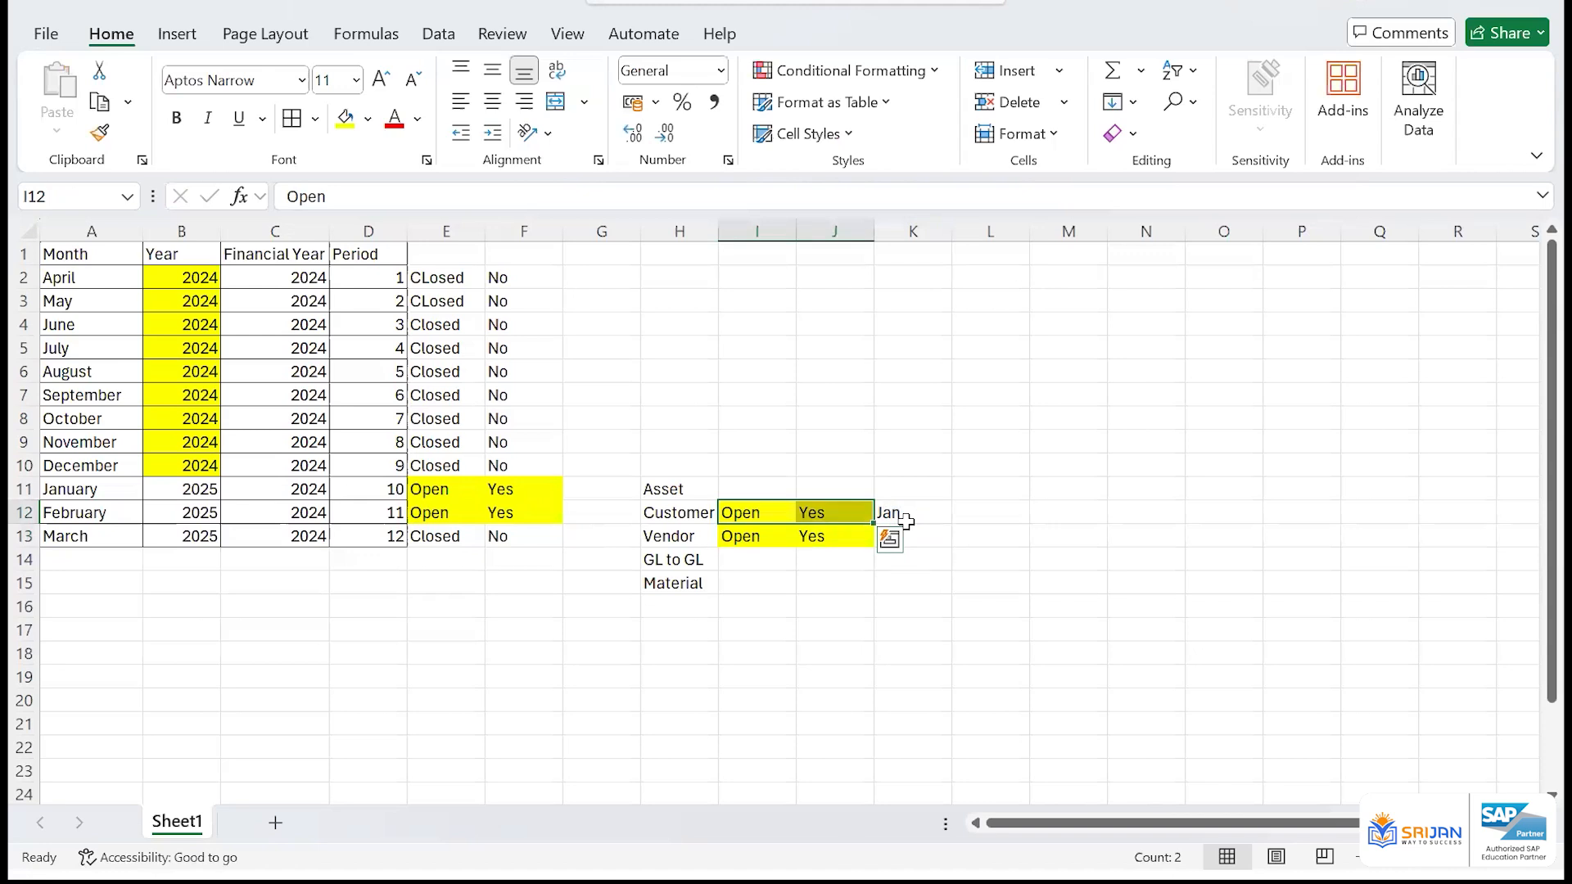
Switch to the SAP Easy Access window and run transaction OBBO to define posting period variants
{"action": "key", "text": "alt+Tab"}
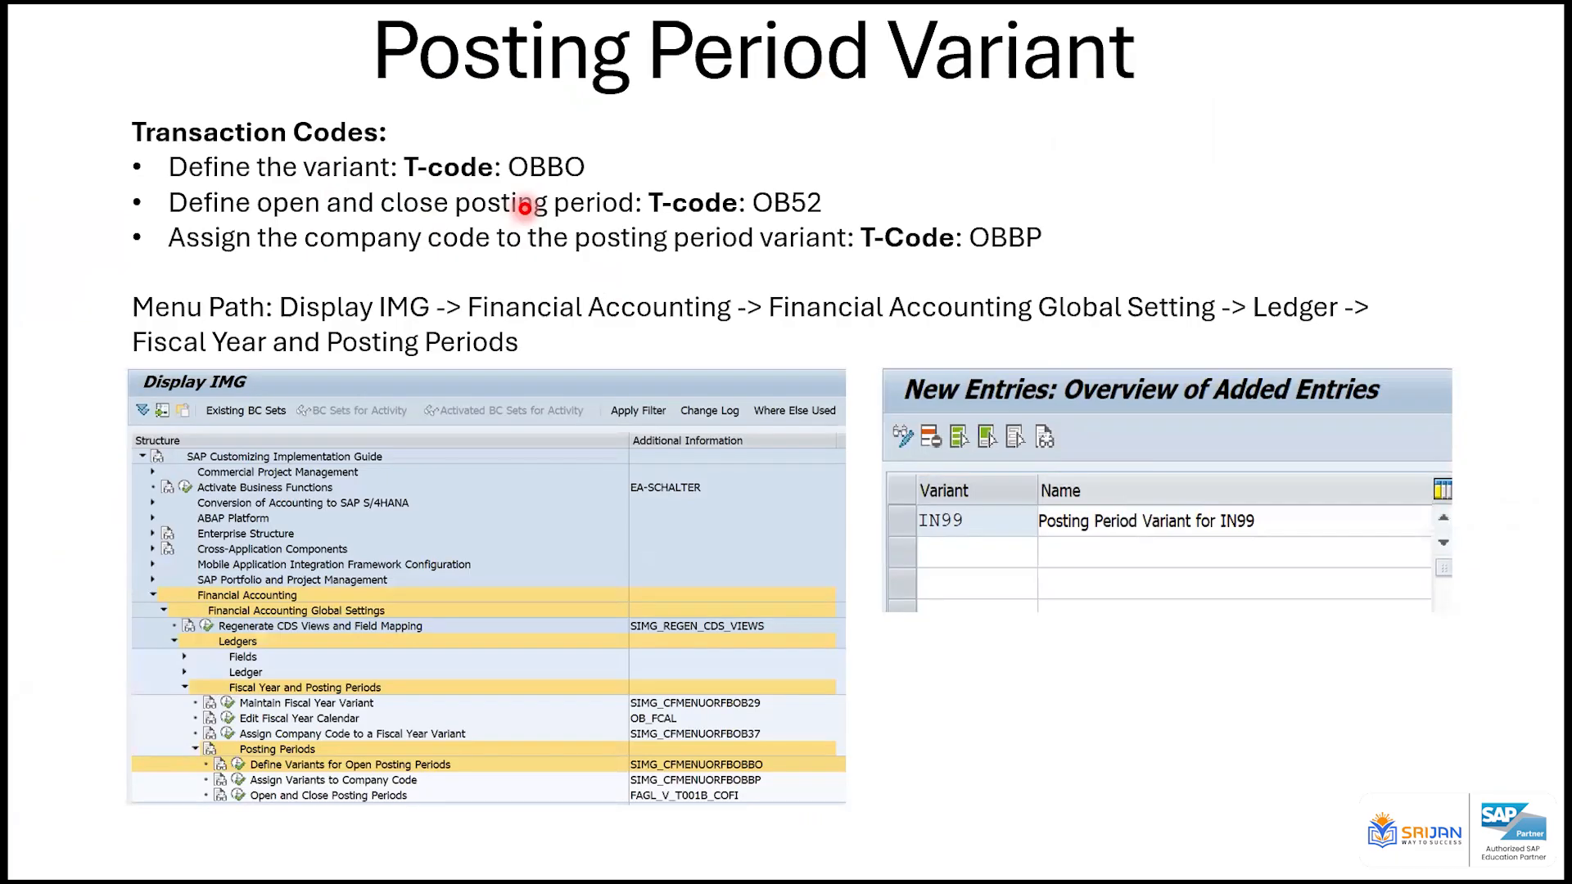
{"action": "key", "text": "alt+Tab"}
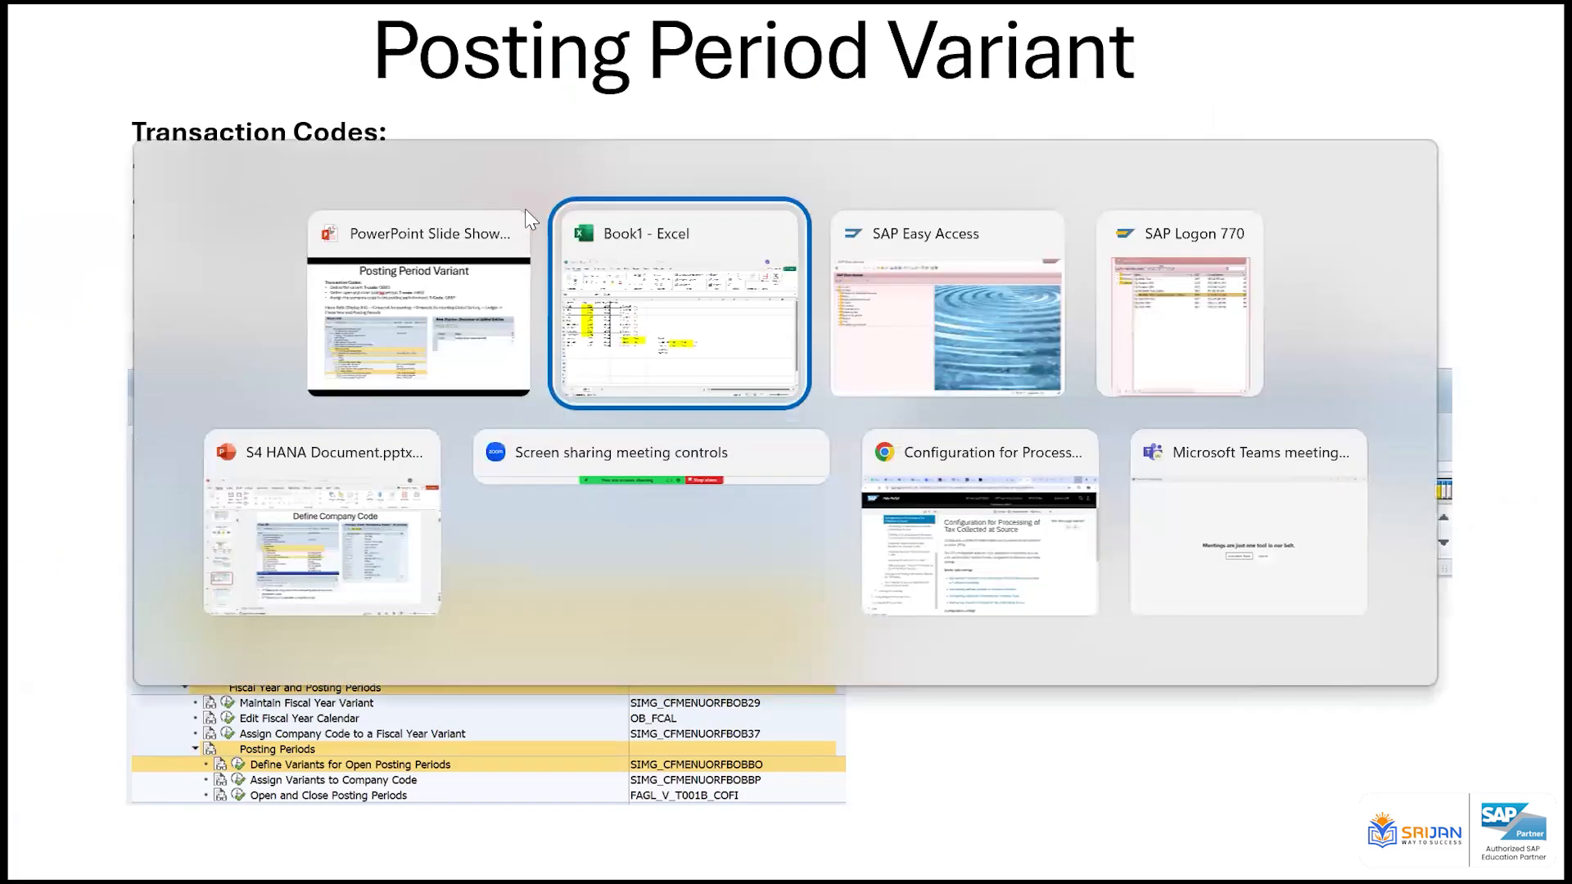
{"action": "key", "text": "alt+Tab"}
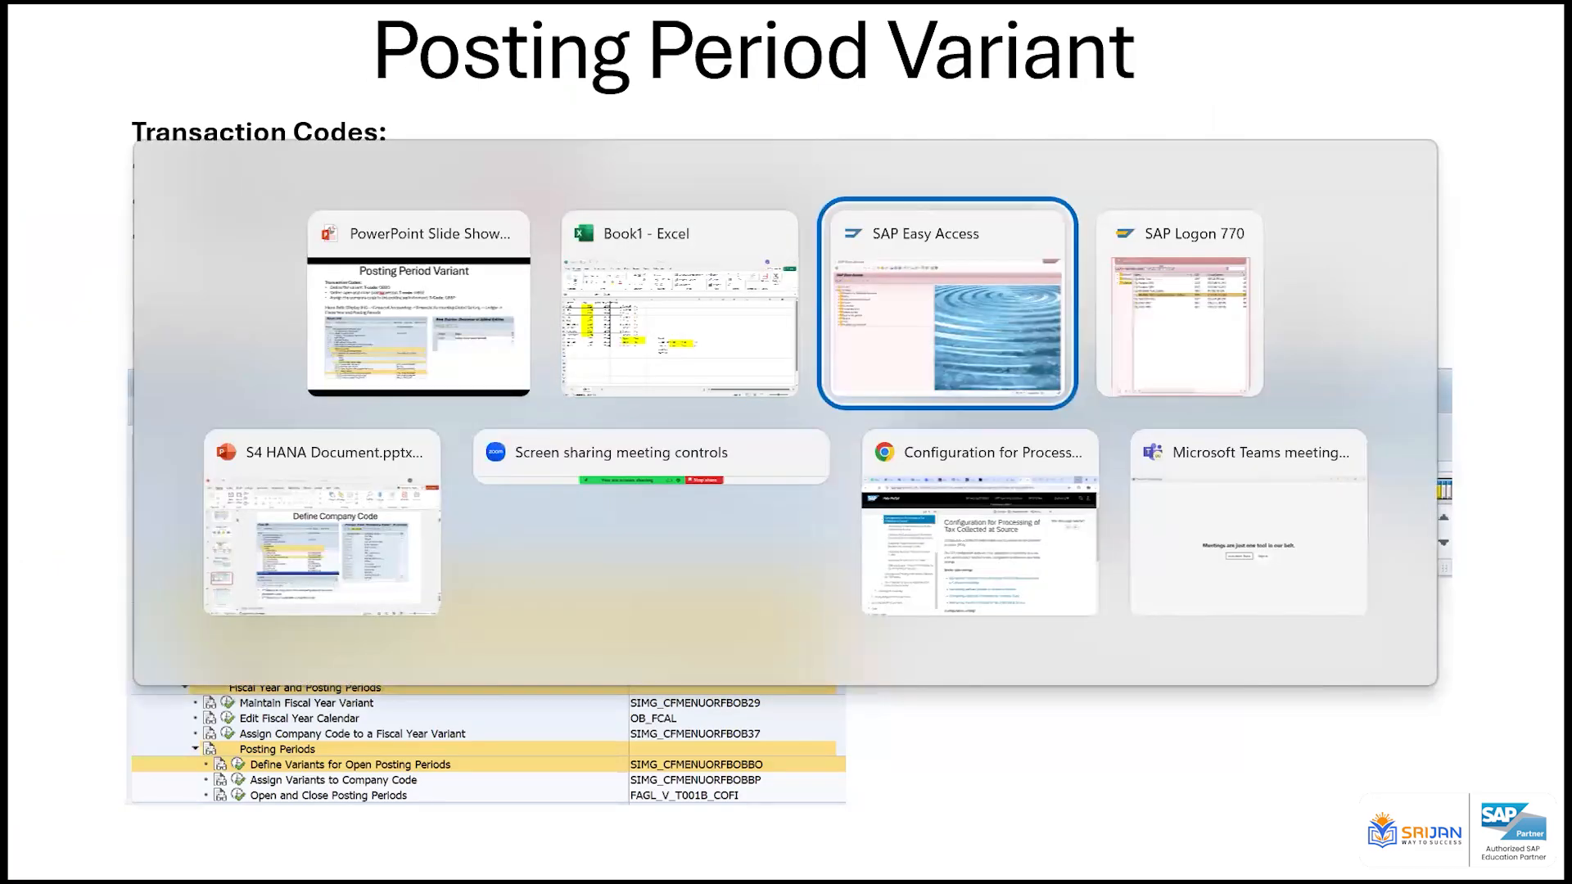
{"action": "type", "text": "OBBo"}
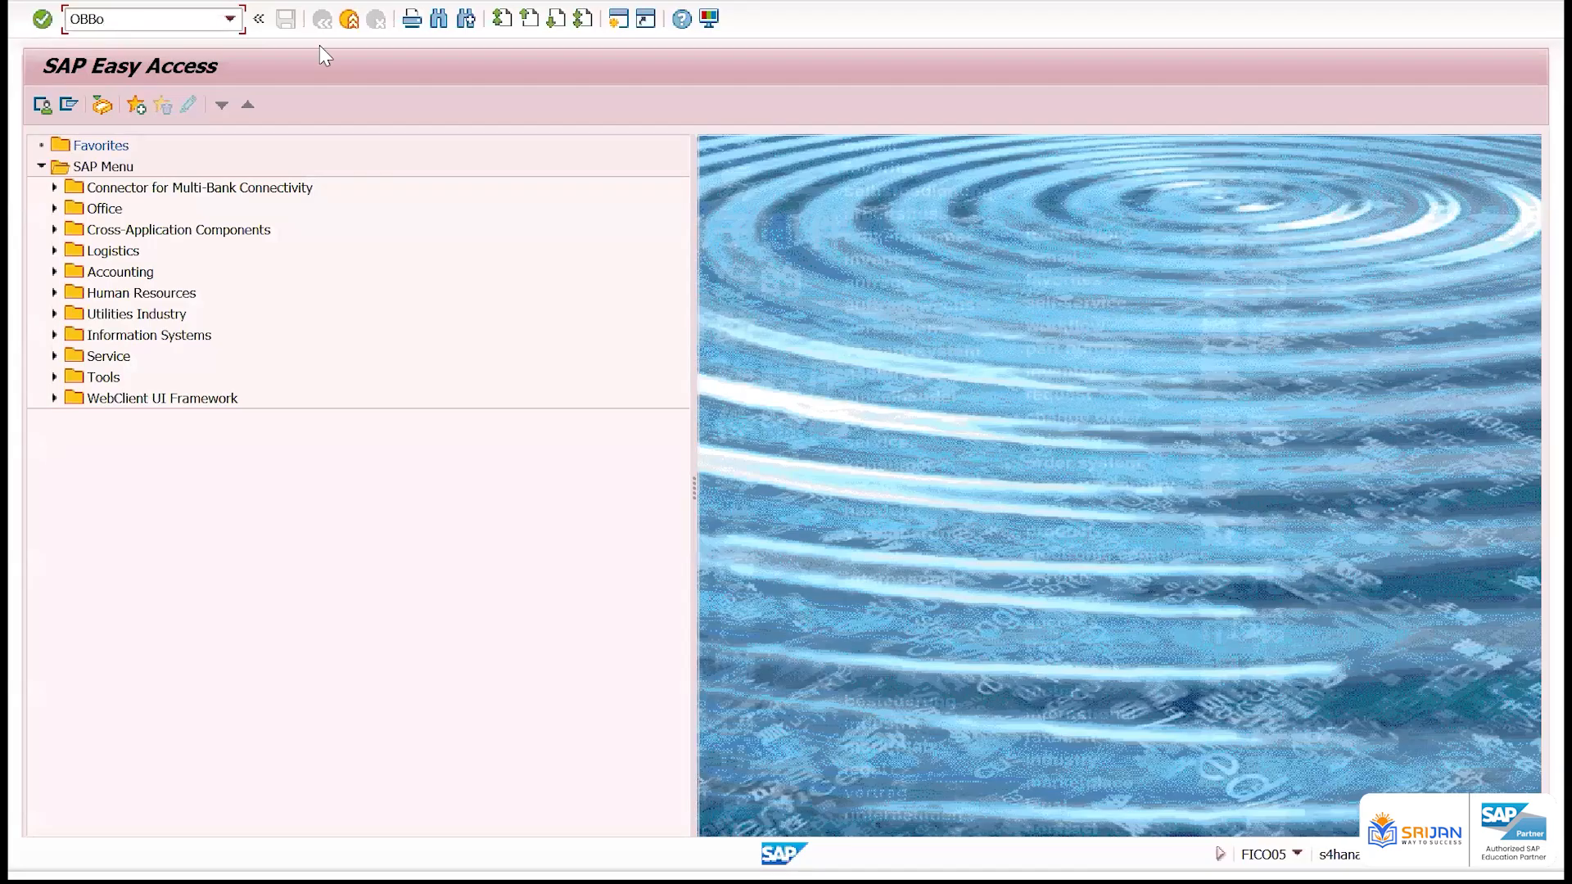
{"action": "key", "text": "Return"}
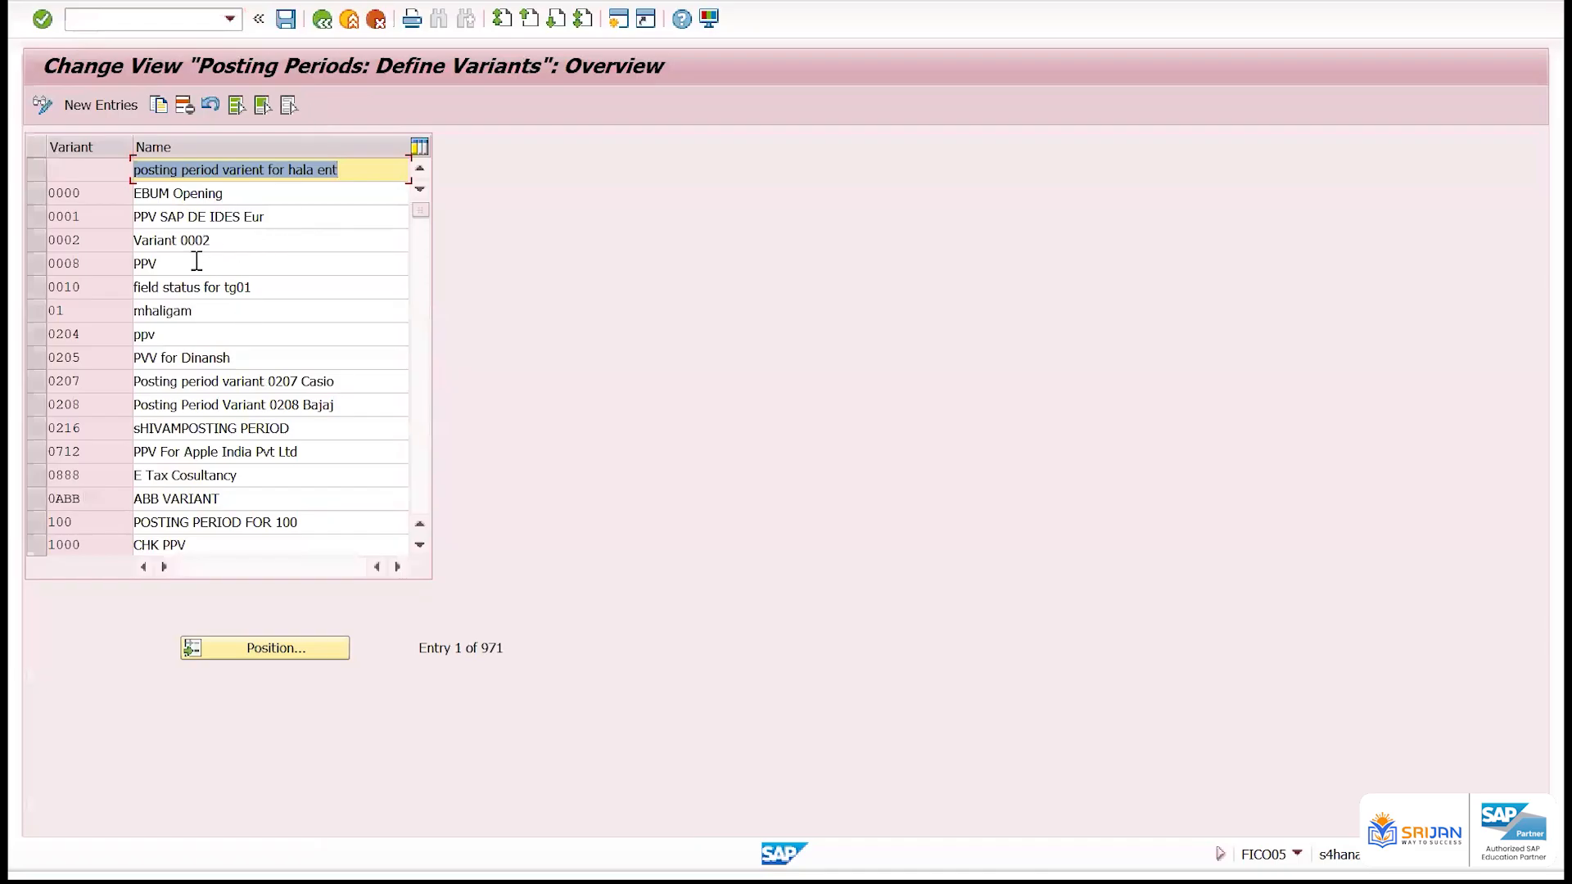
Add a new posting period variant entry with the key ZZ01
{"action": "left_click", "coordinate": [123, 106]}
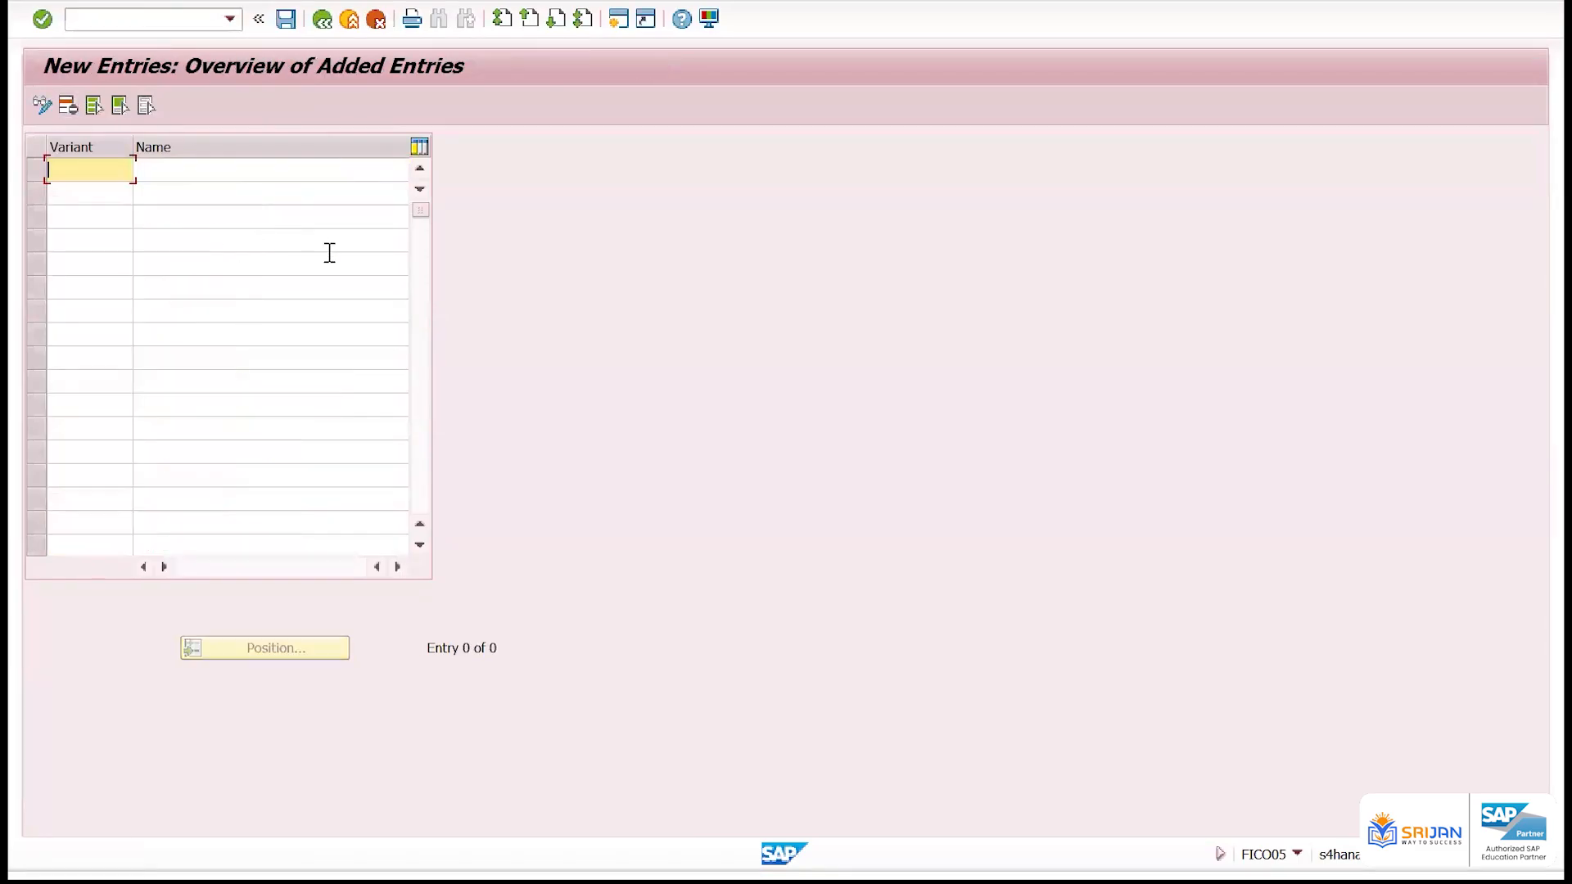
{"action": "type", "text": "ZZ01"}
{"action": "key", "text": "Tab"}
Name variant ZZ01 "Posting period Variant for ZZ01 CC" and save it to the proposed customizing request
{"action": "type", "text": "Posting"}
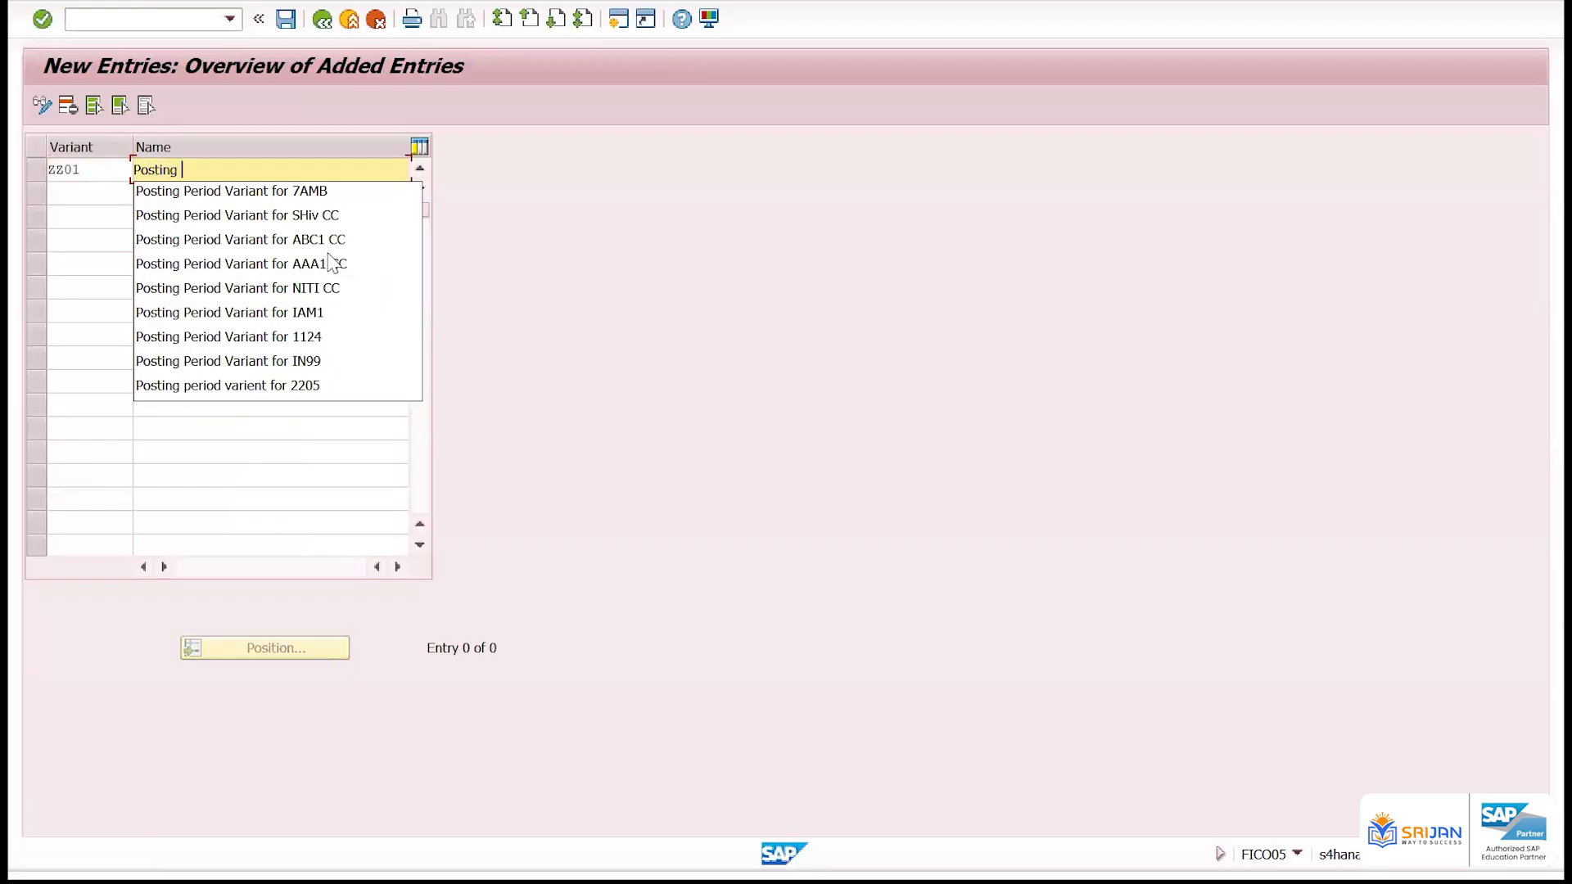
{"action": "type", "text": " period Variant for"}
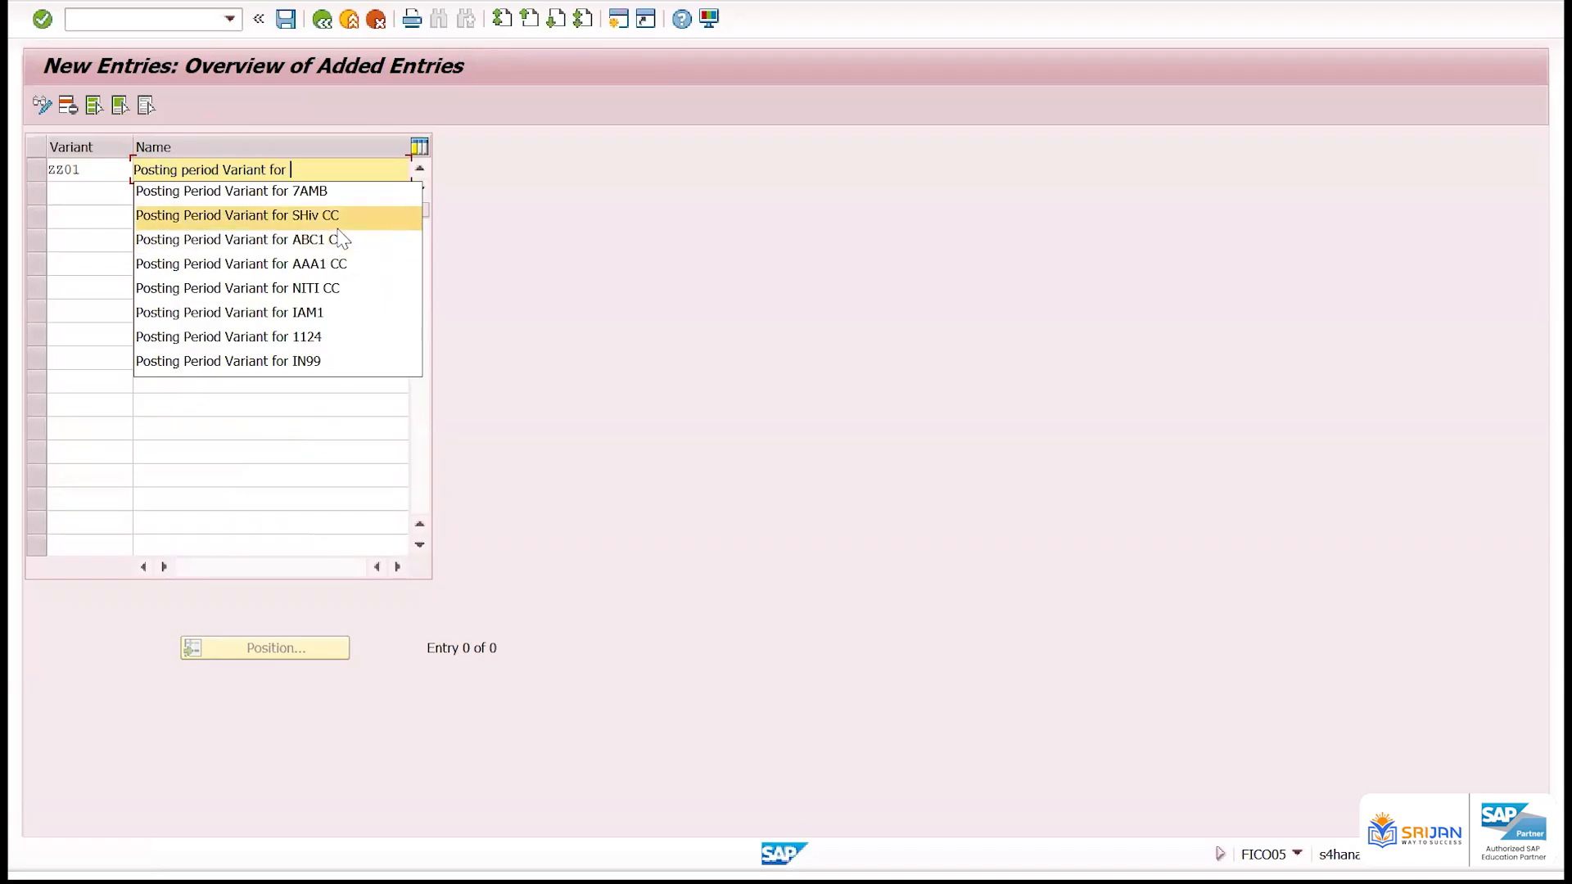
{"action": "type", "text": "ZZ)"}
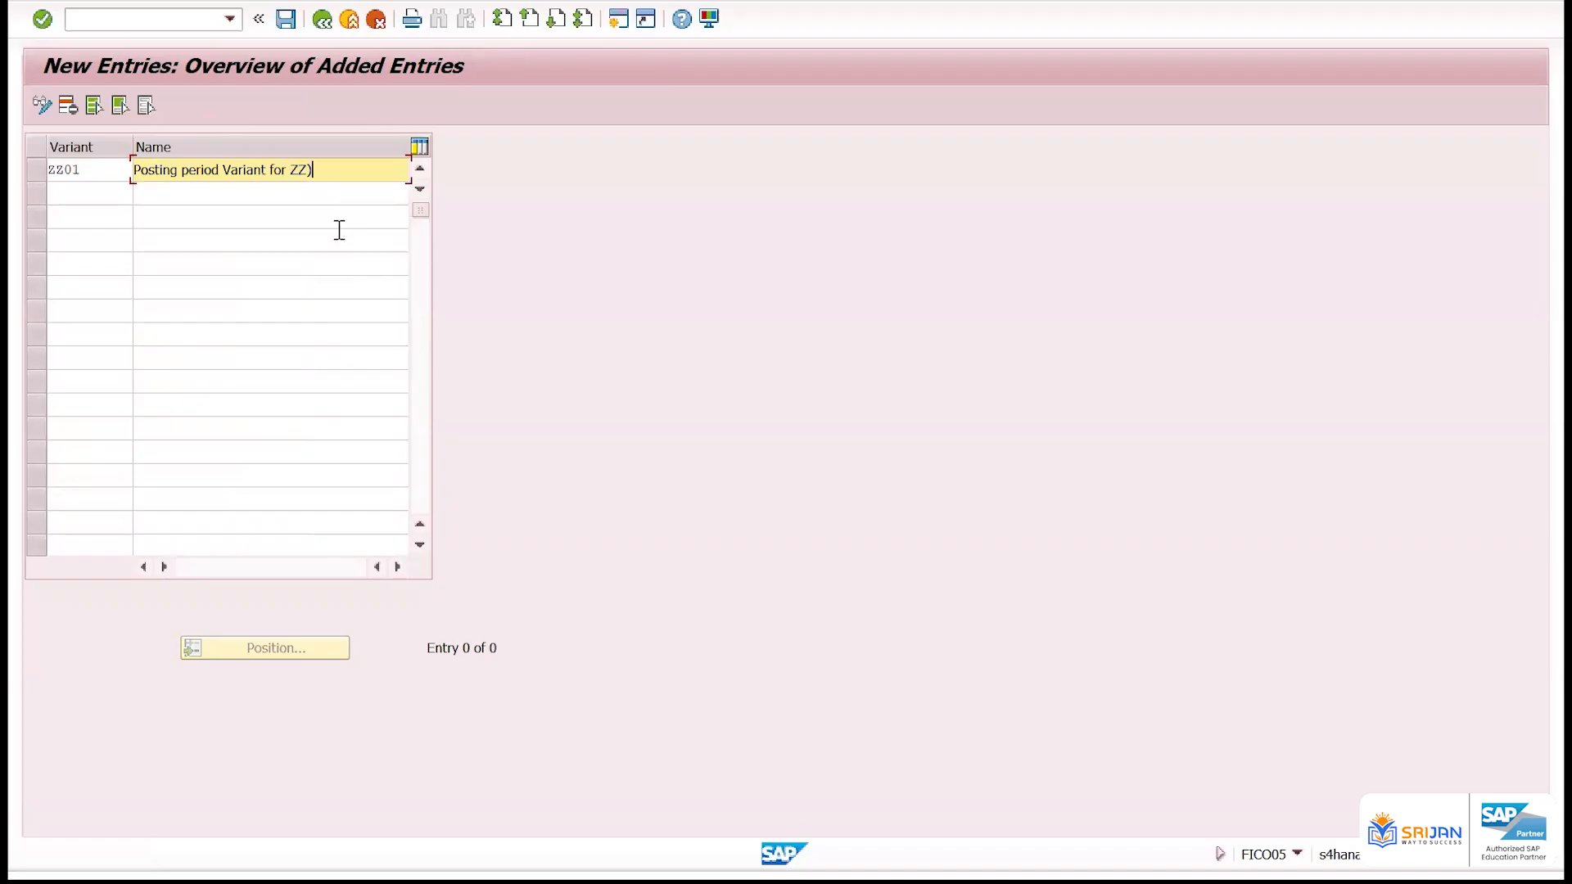
{"action": "key", "text": "BackSpace"}
{"action": "type", "text": "01 CC"}
{"action": "key", "text": "Return"}
{"action": "key", "text": "ctrl+s"}
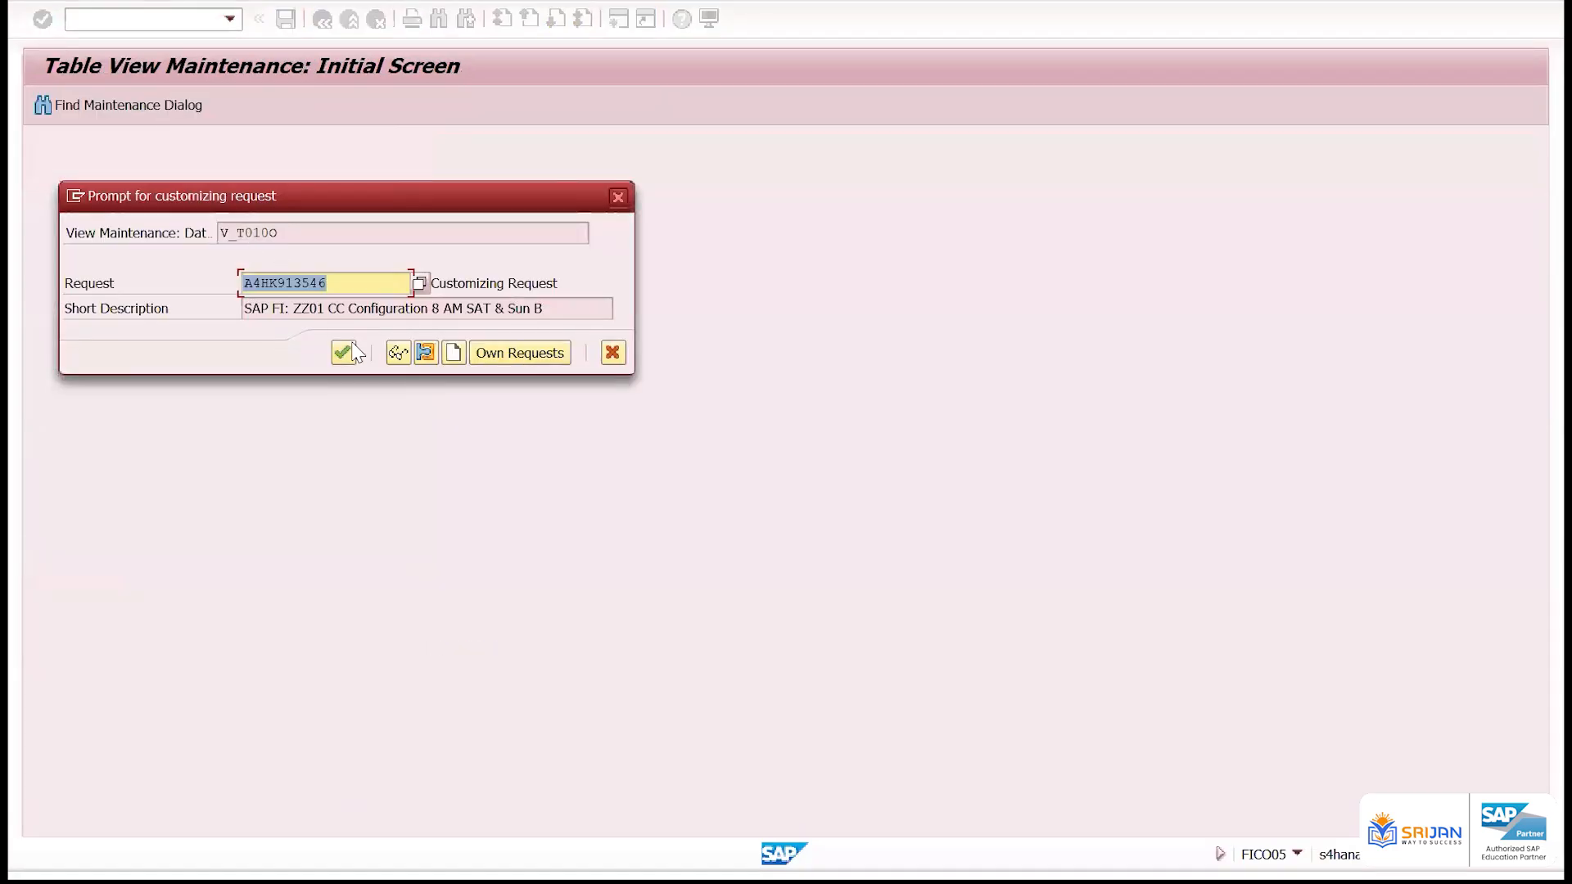
{"action": "left_click", "coordinate": [343, 352]}
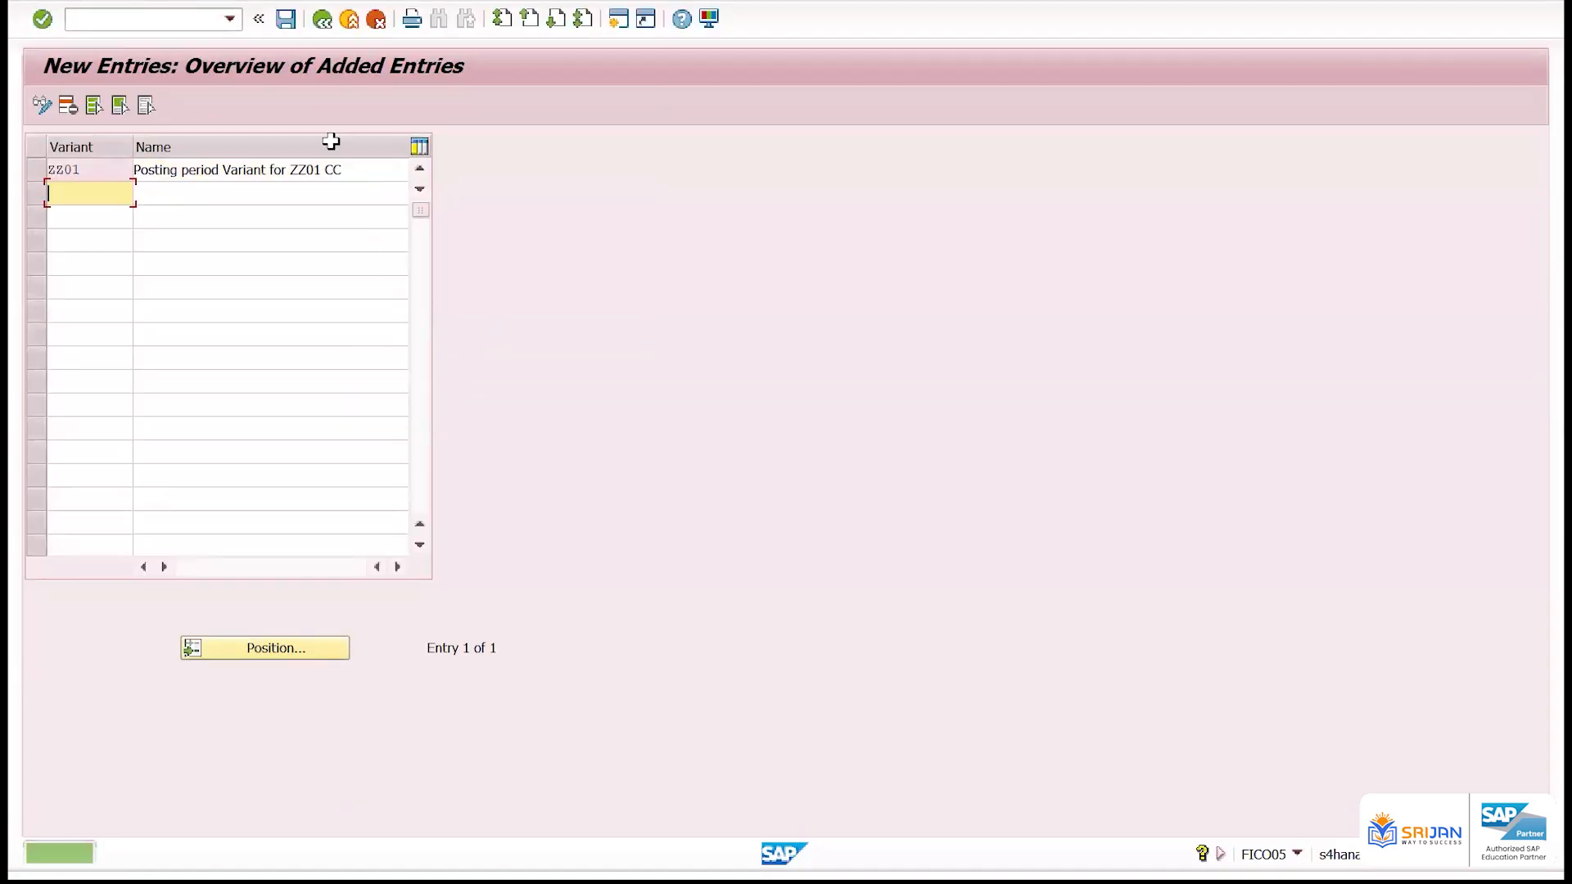
Return to SAP Easy Access, run transaction OBBP and position the assignment list at company code ZZ01
{"action": "left_click", "coordinate": [183, 15]}
{"action": "type", "text": "/n"}
{"action": "key", "text": "Return"}
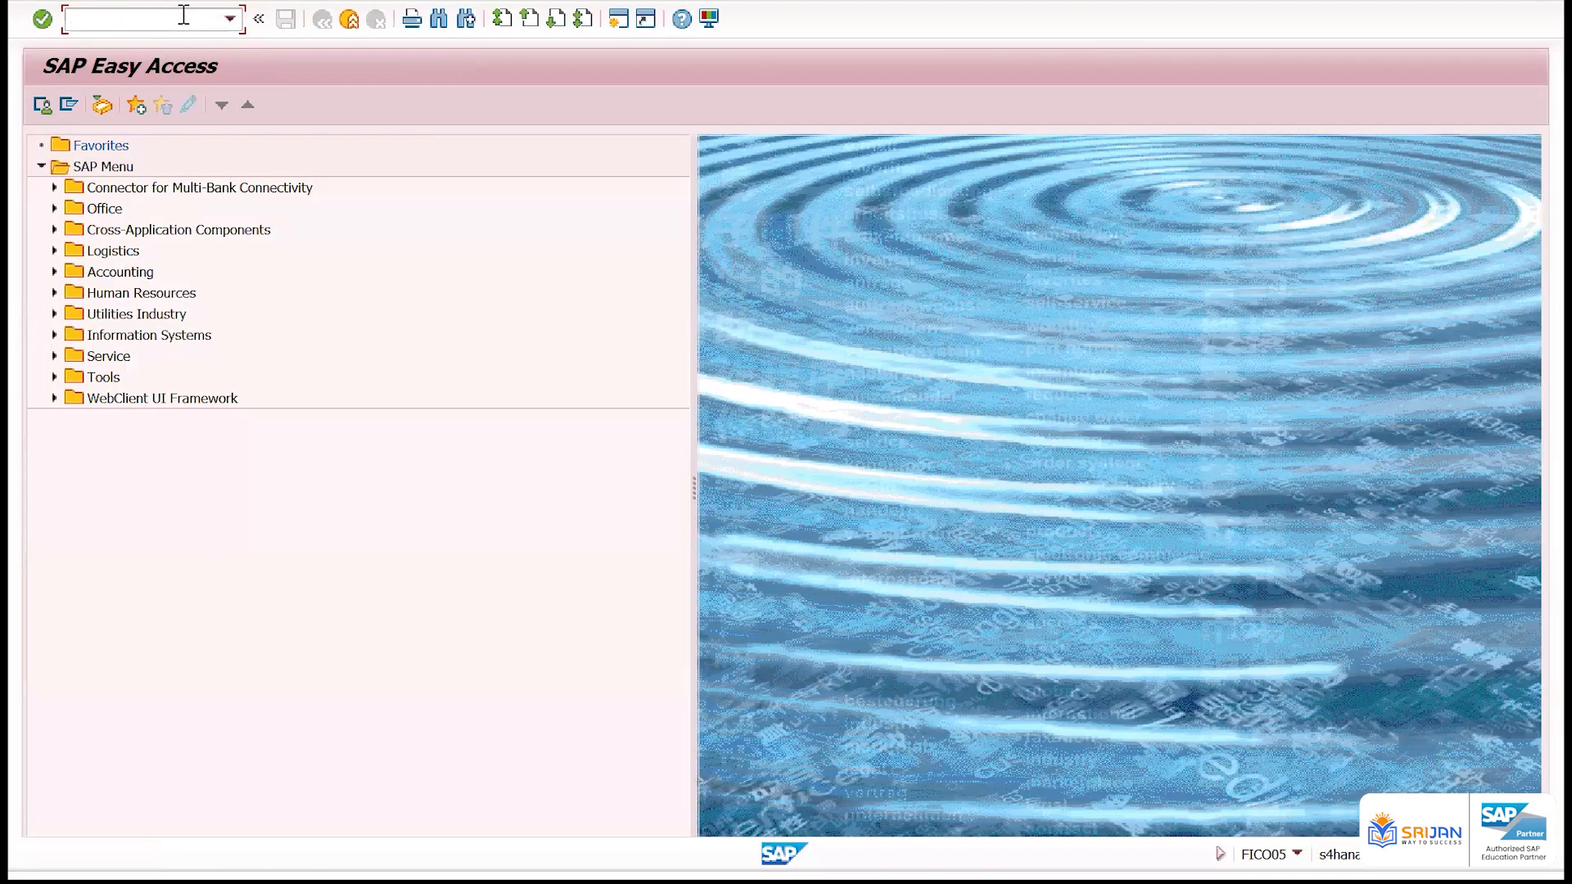
{"action": "type", "text": "OBBP"}
{"action": "key", "text": "Return"}
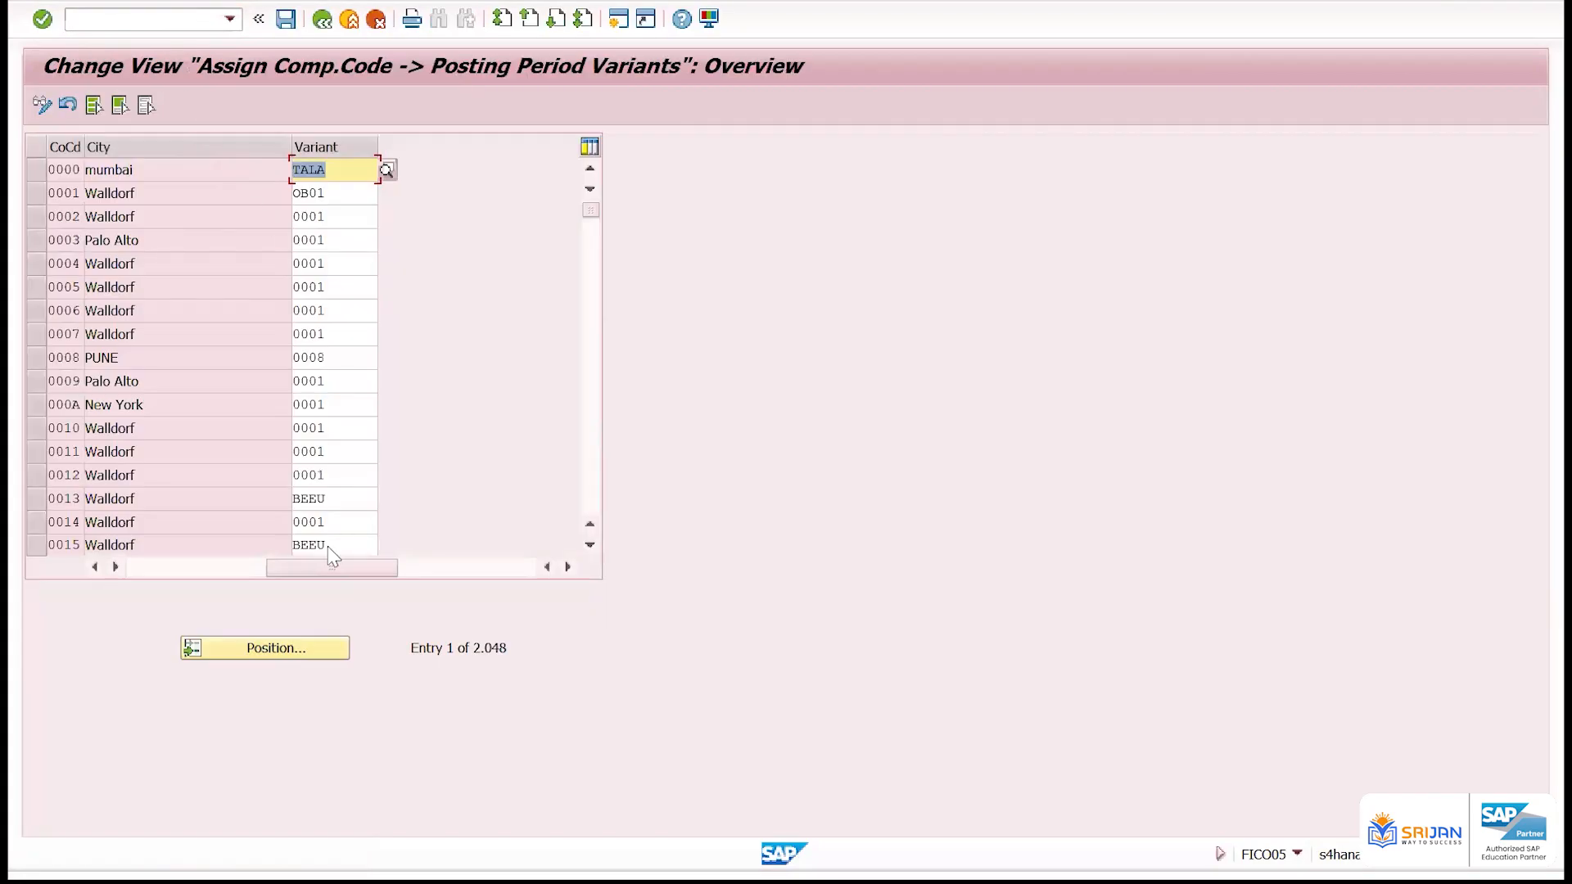
{"action": "left_click", "coordinate": [310, 659]}
{"action": "type", "text": "ZZ01"}
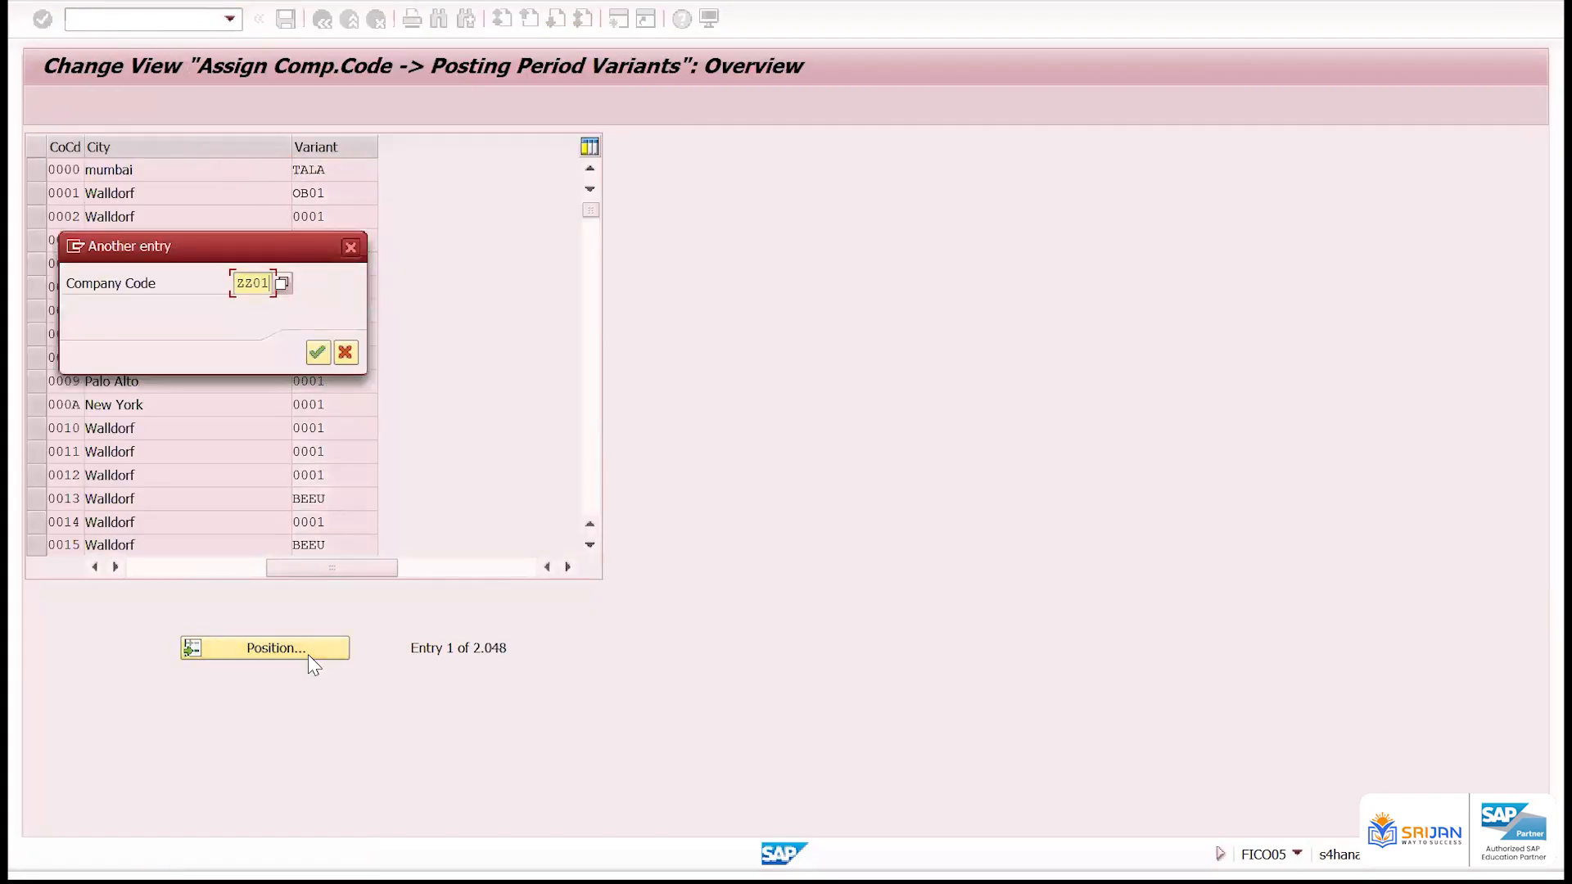
{"action": "key", "text": "Return"}
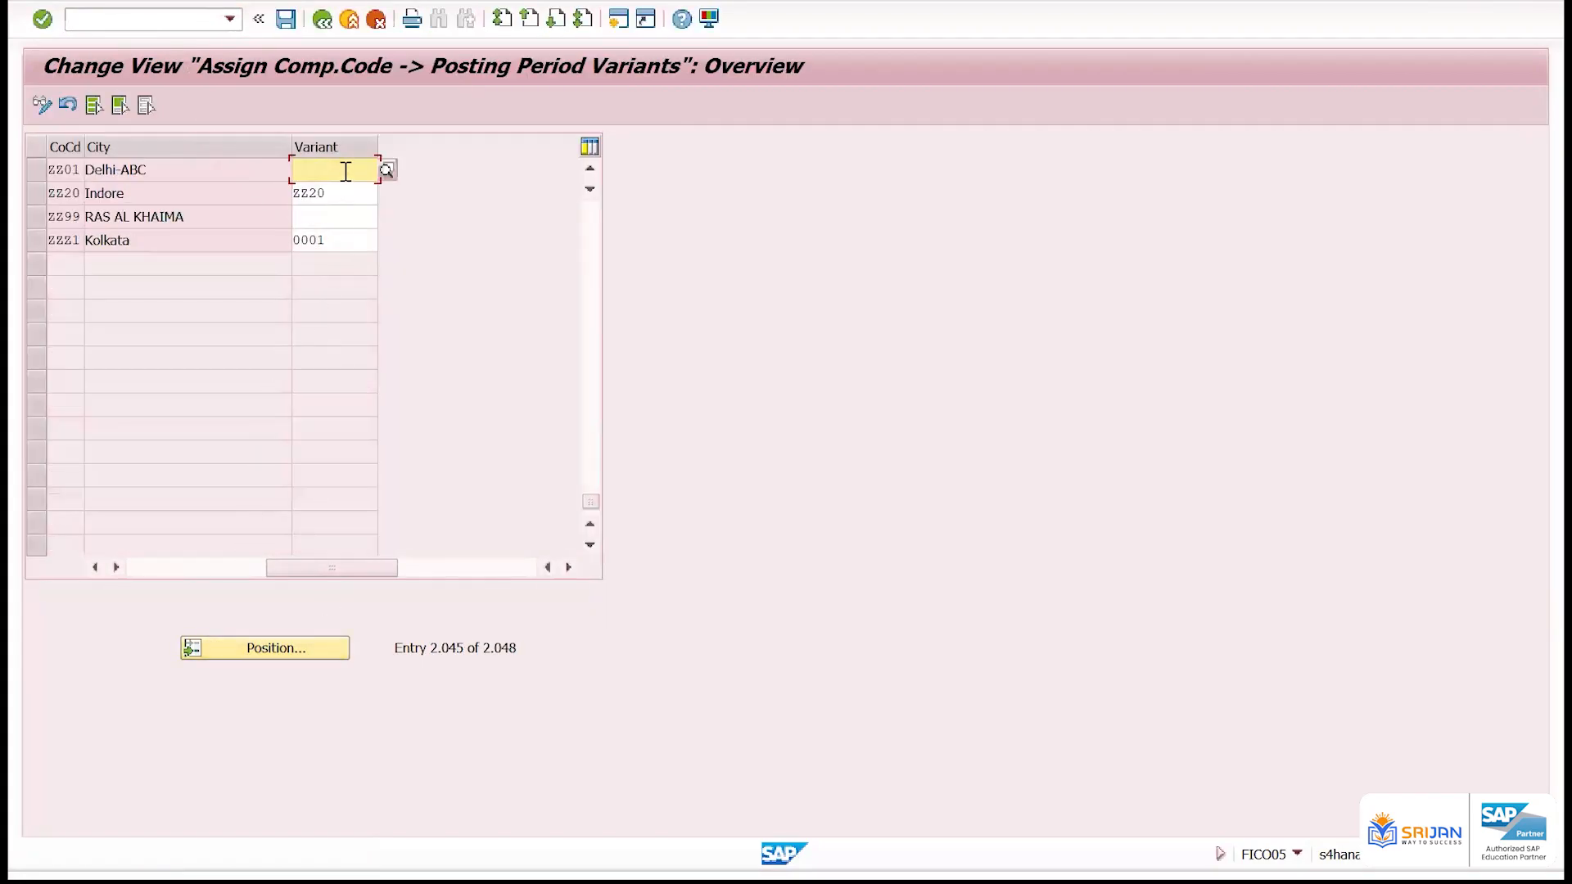
Assign posting period variant ZZ01 to company code ZZ01 and save it to the proposed customizing request
{"action": "type", "text": "ZZ0"}
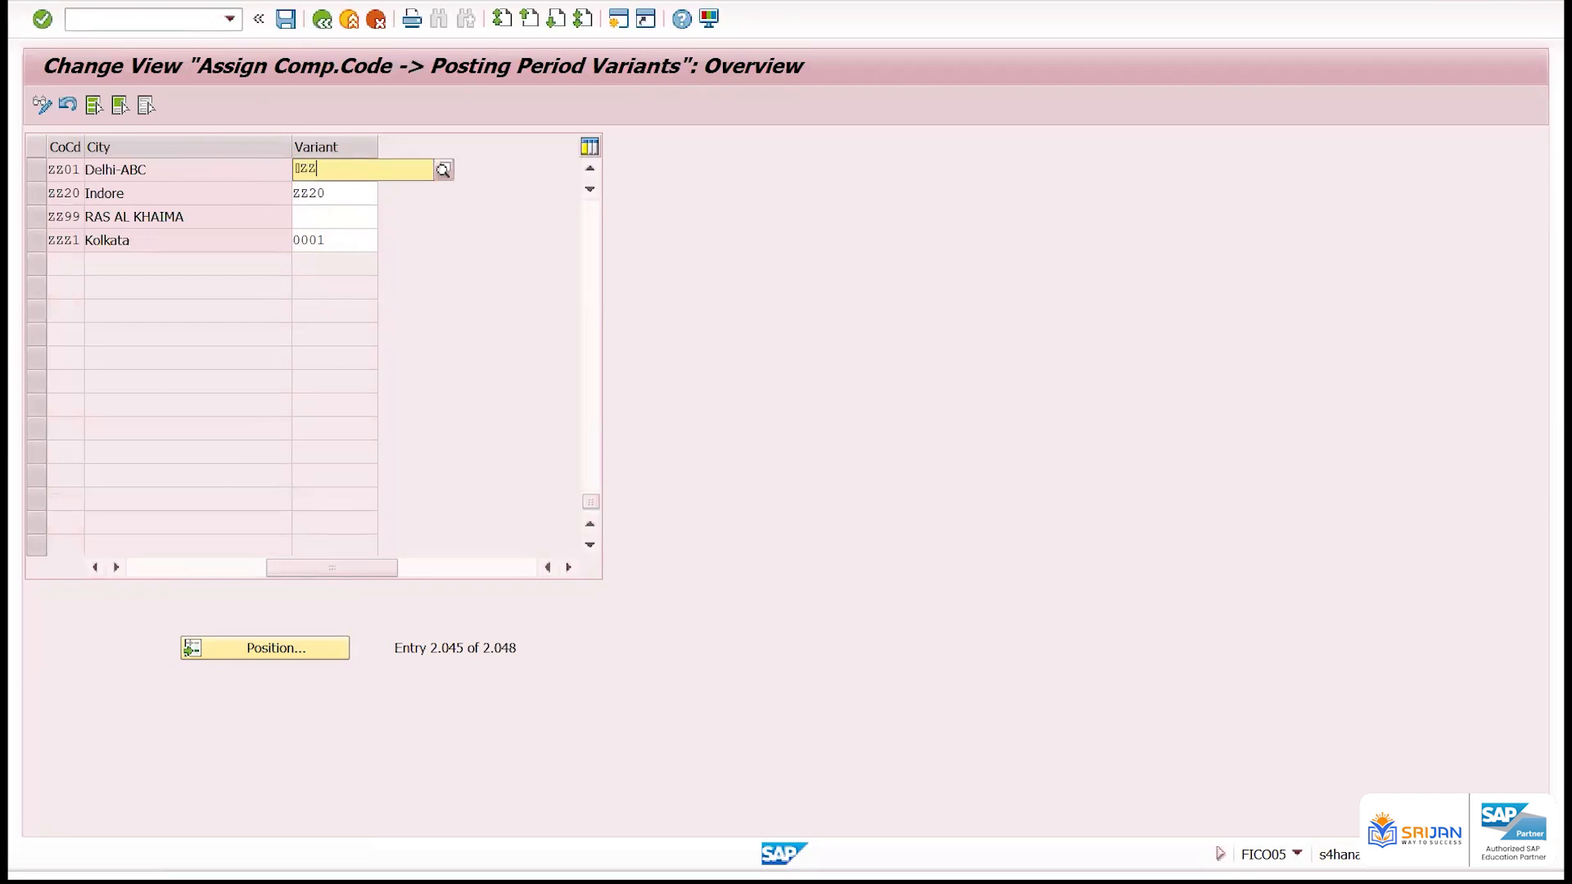
{"action": "key", "text": "BackSpace"}
{"action": "key", "text": "BackSpace"}
{"action": "key", "text": "BackSpace"}
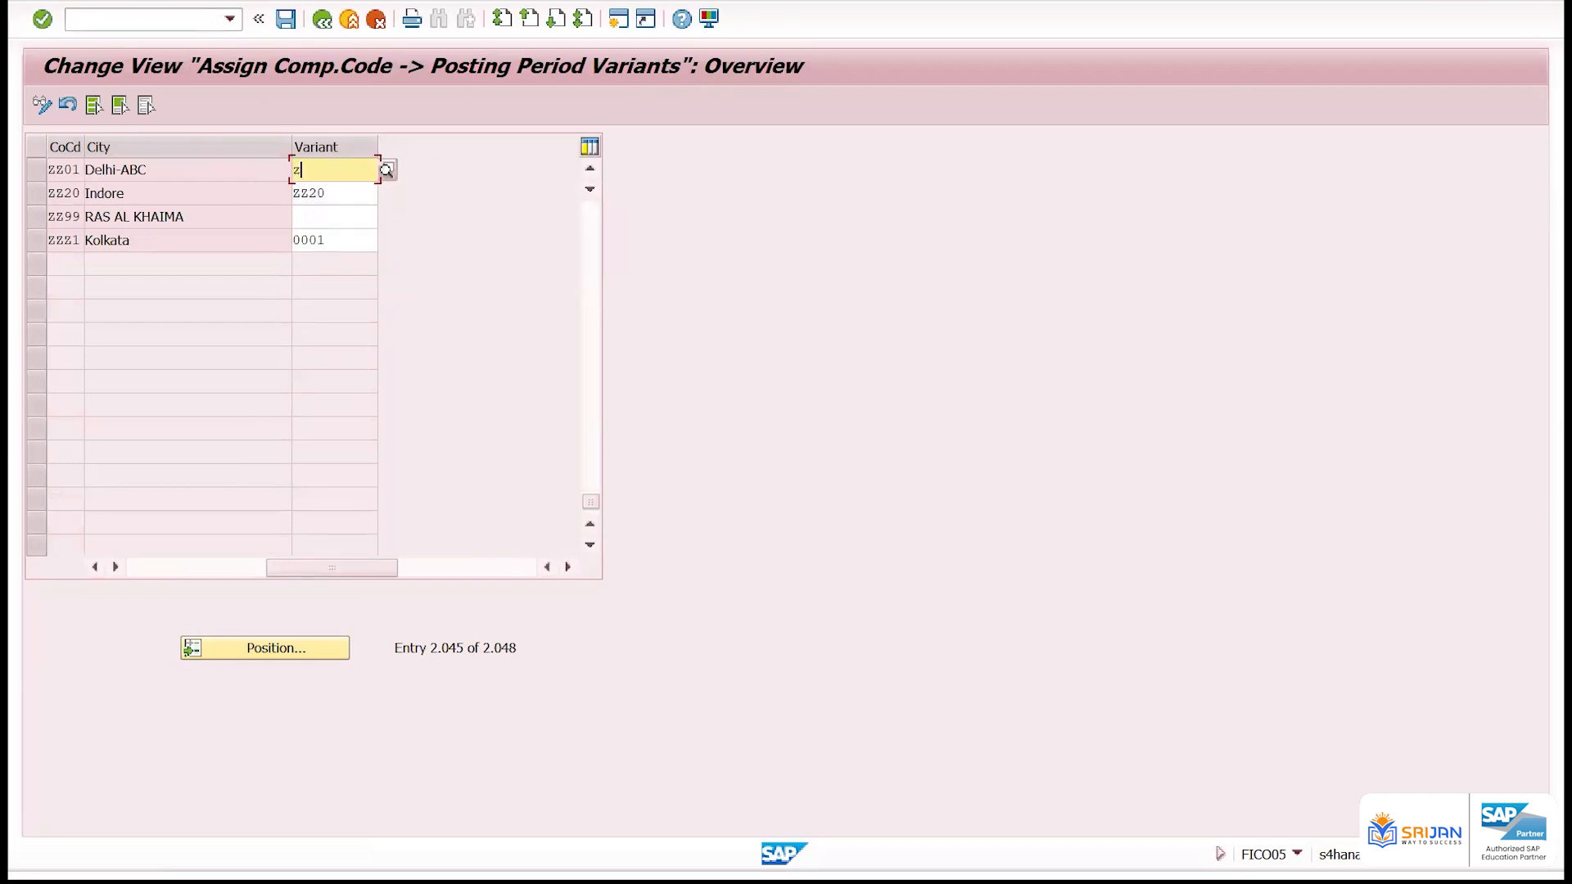
{"action": "type", "text": "zz01"}
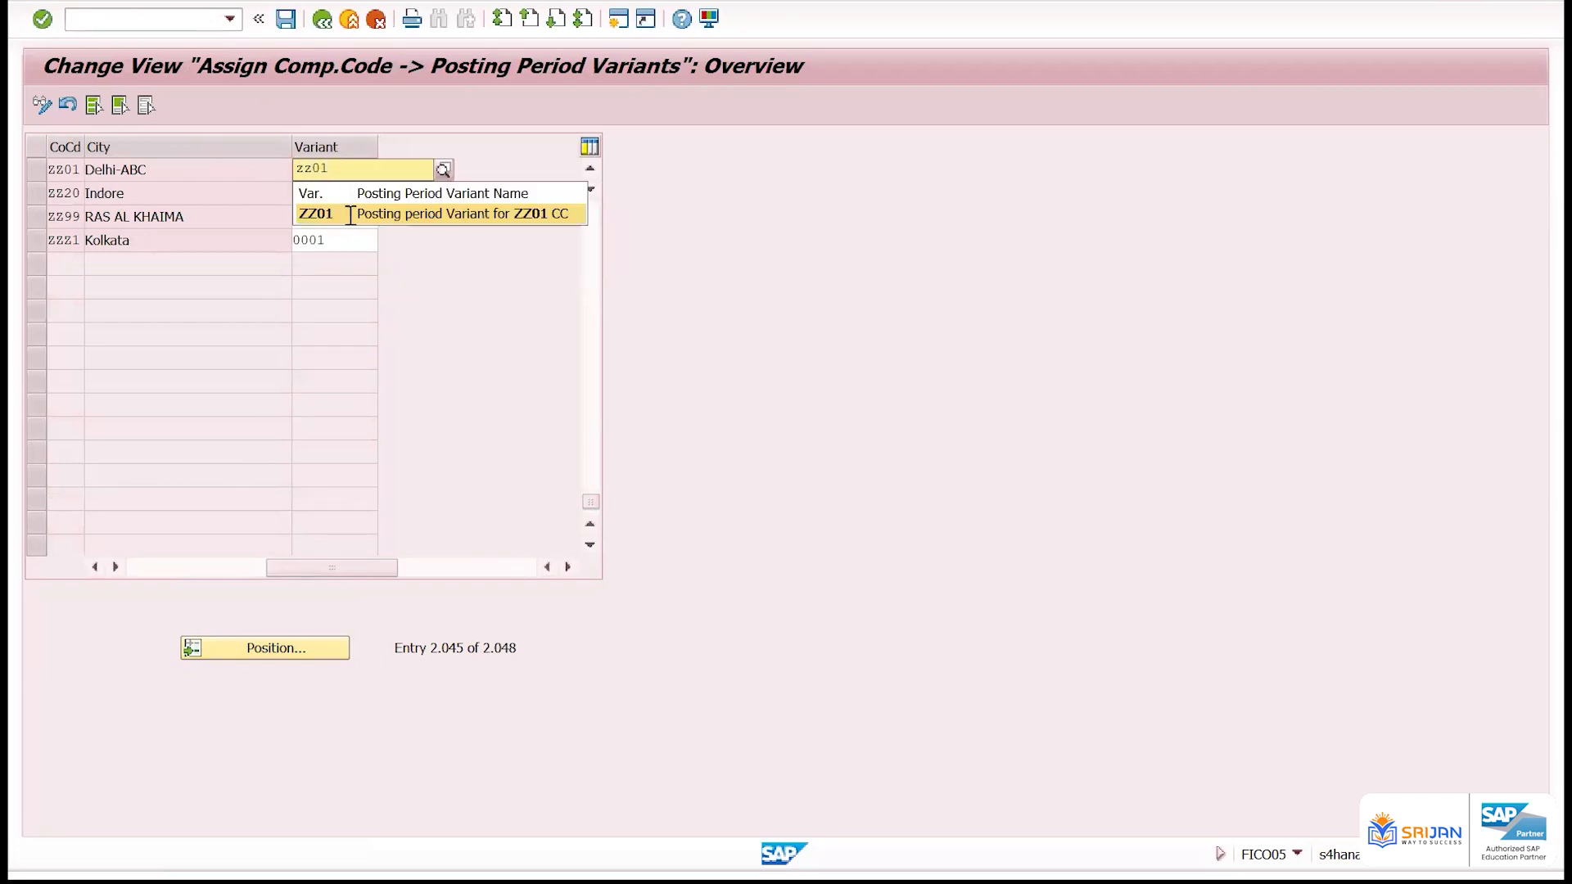
{"action": "key", "text": "Return"}
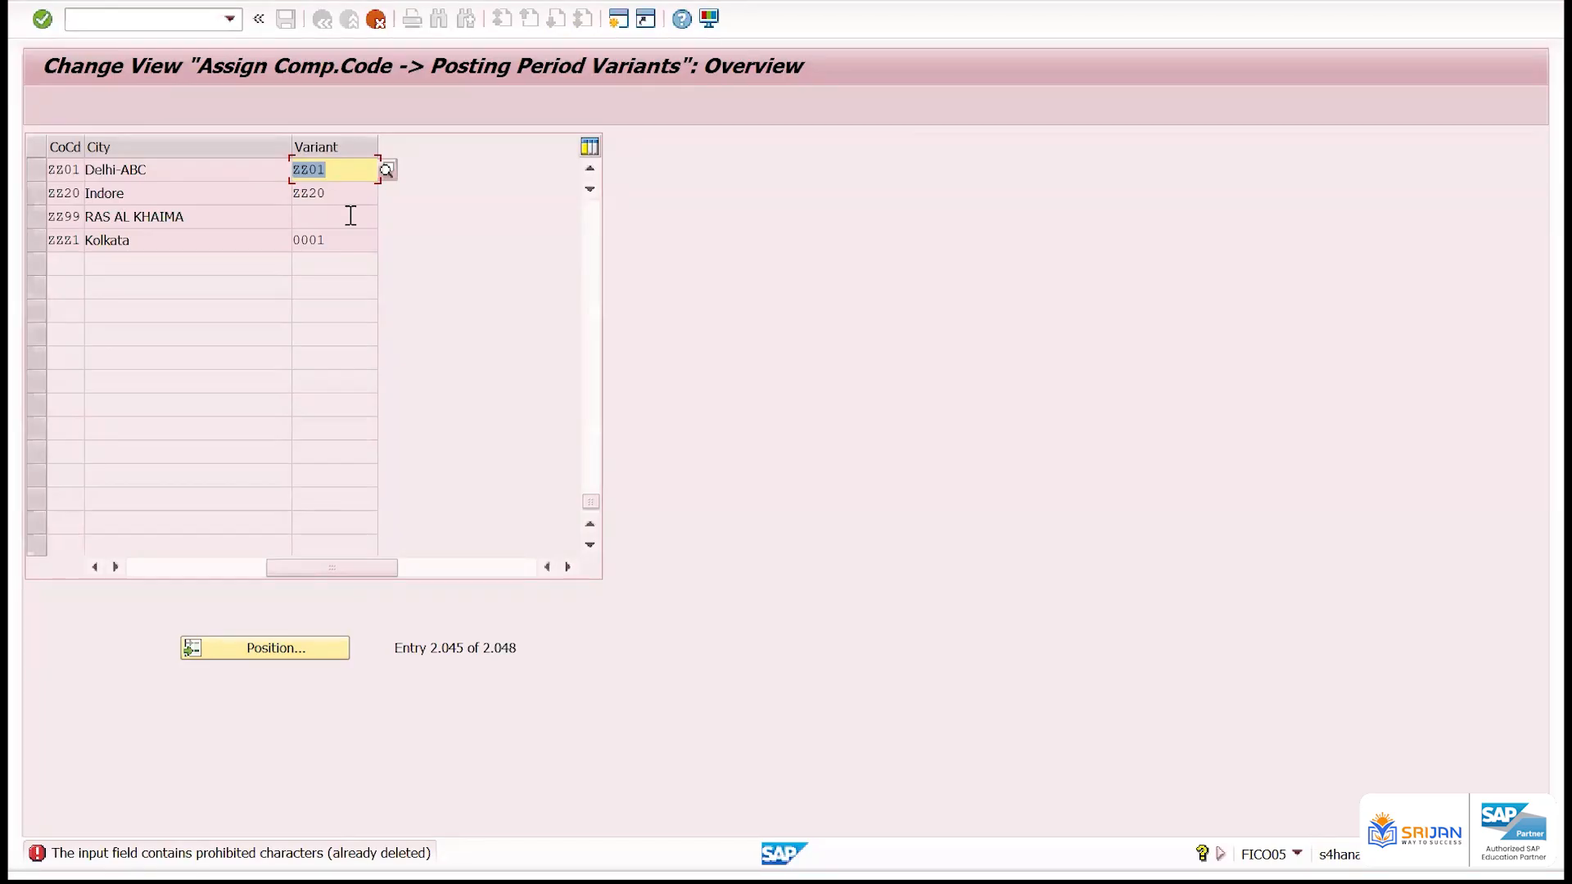
{"action": "key", "text": "ctrl+s"}
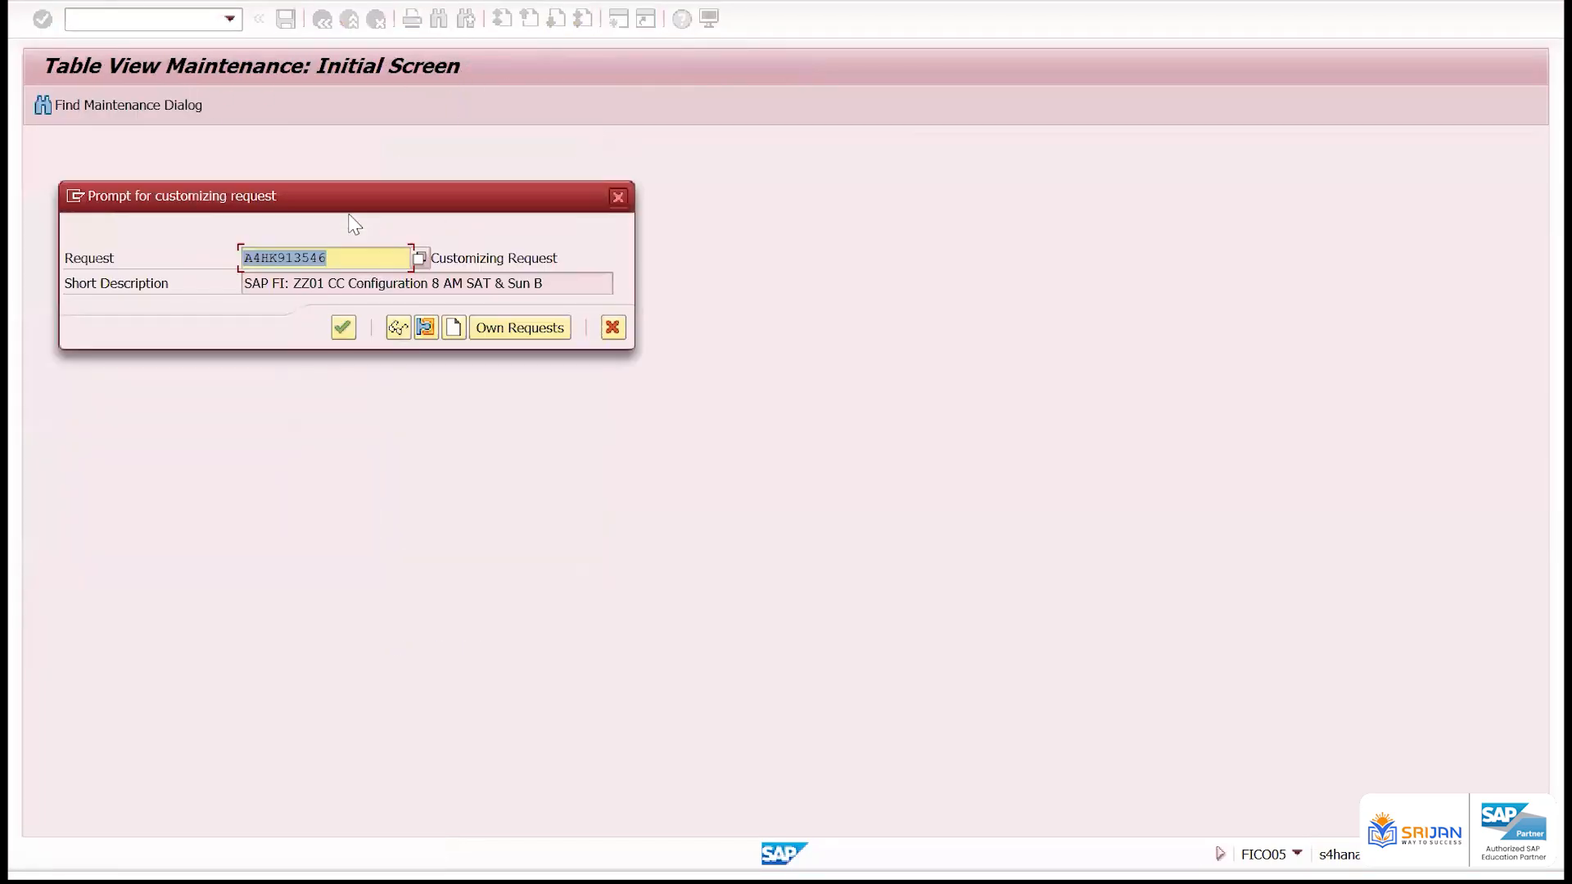
{"action": "key", "text": "Return"}
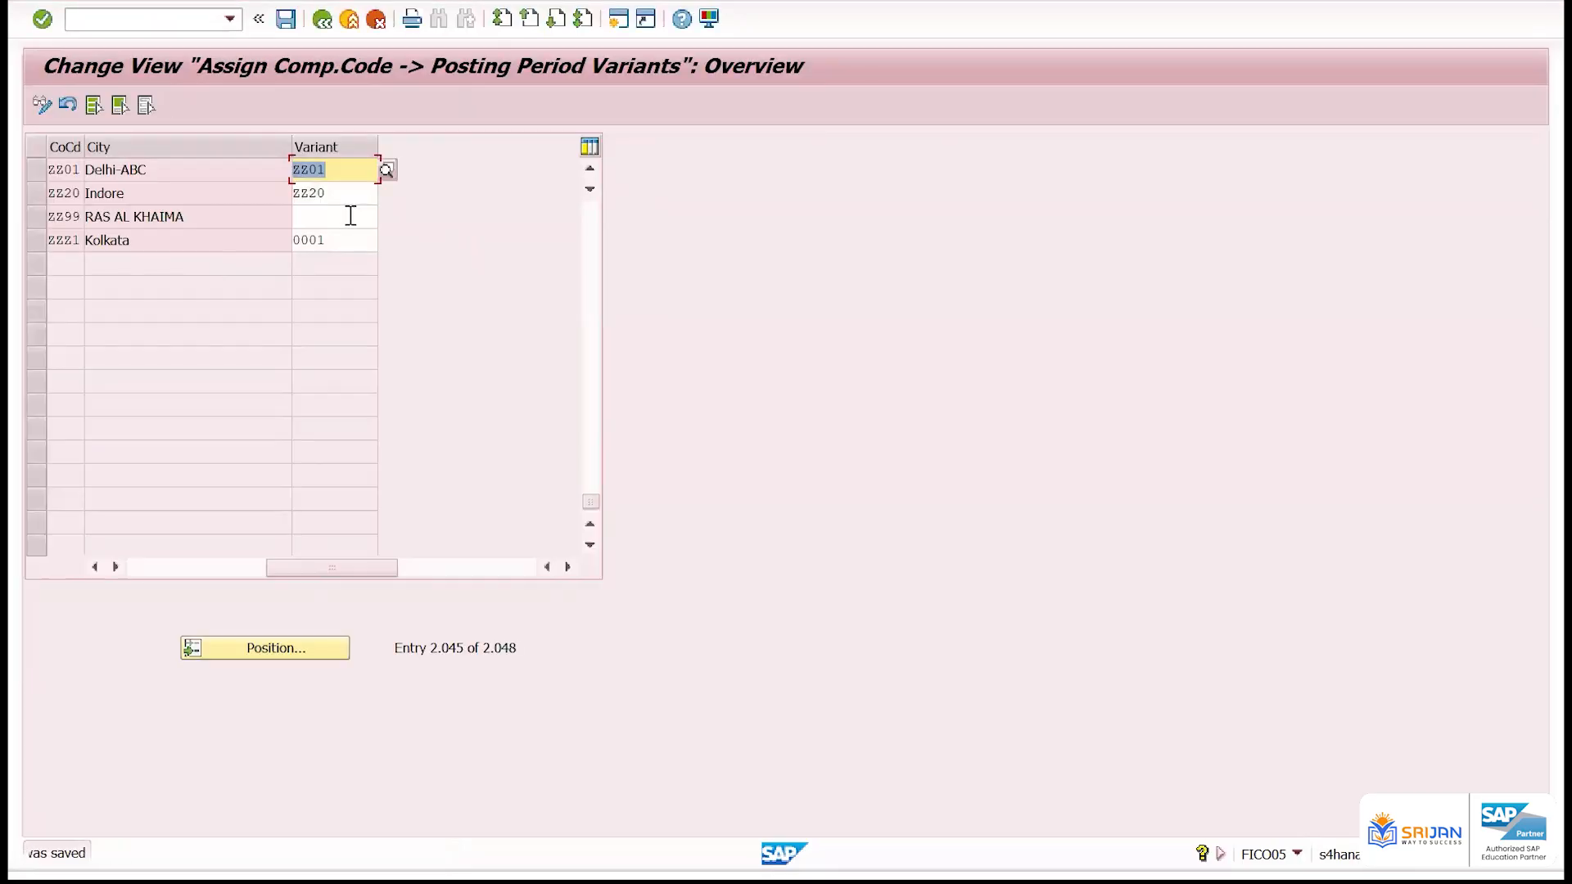
Return to SAP Easy Access and run transaction OB52 for posting period variant ZZ01
{"action": "left_click", "coordinate": [182, 19]}
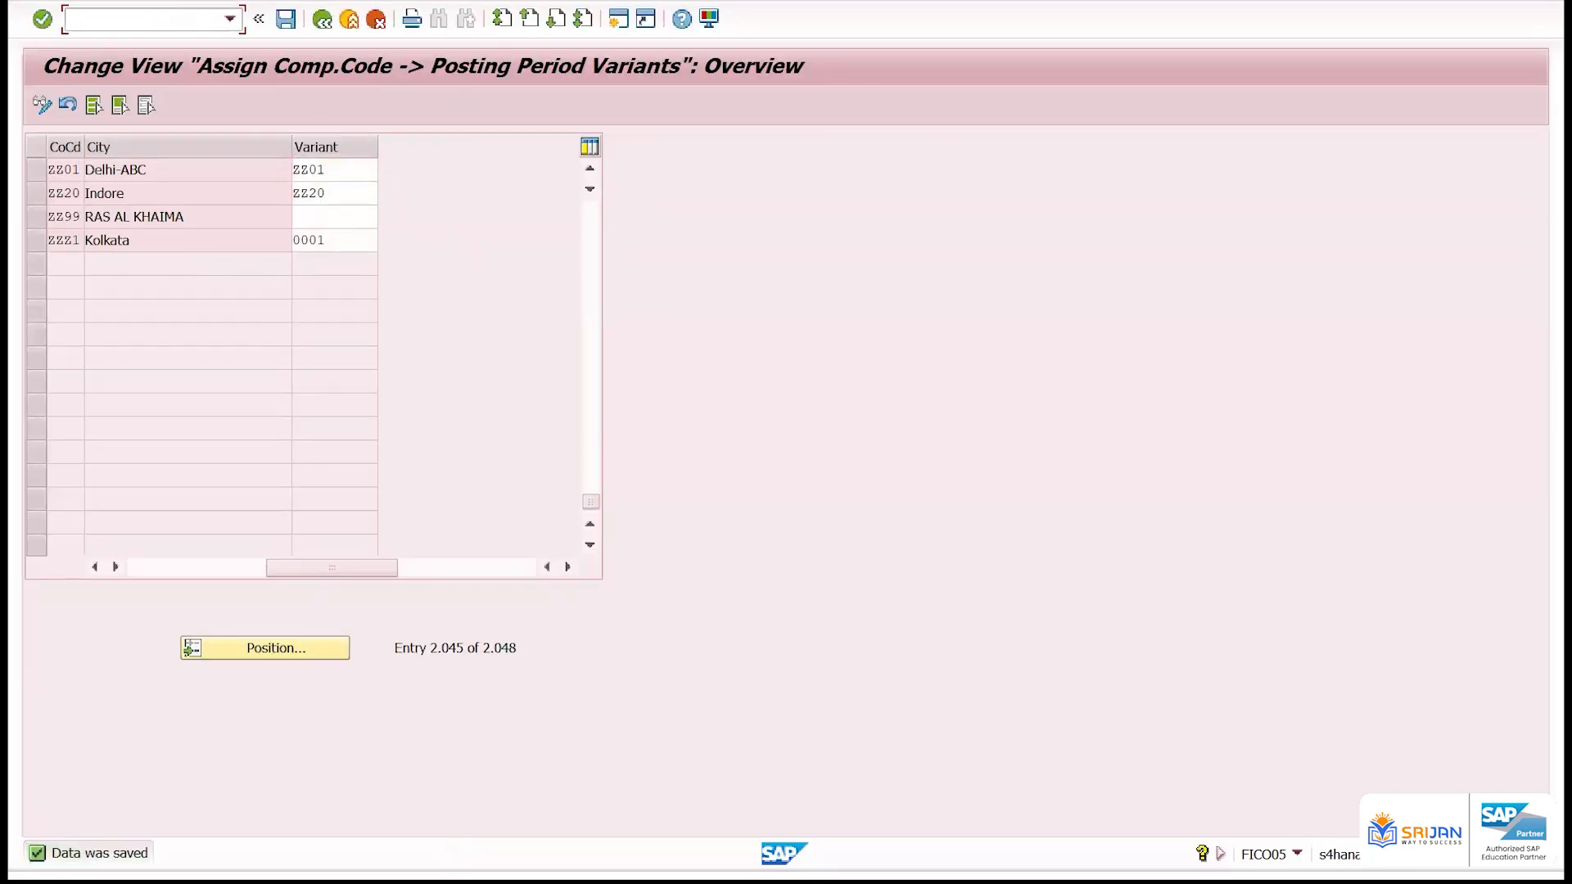
{"action": "type", "text": "/n"}
{"action": "key", "text": "Return"}
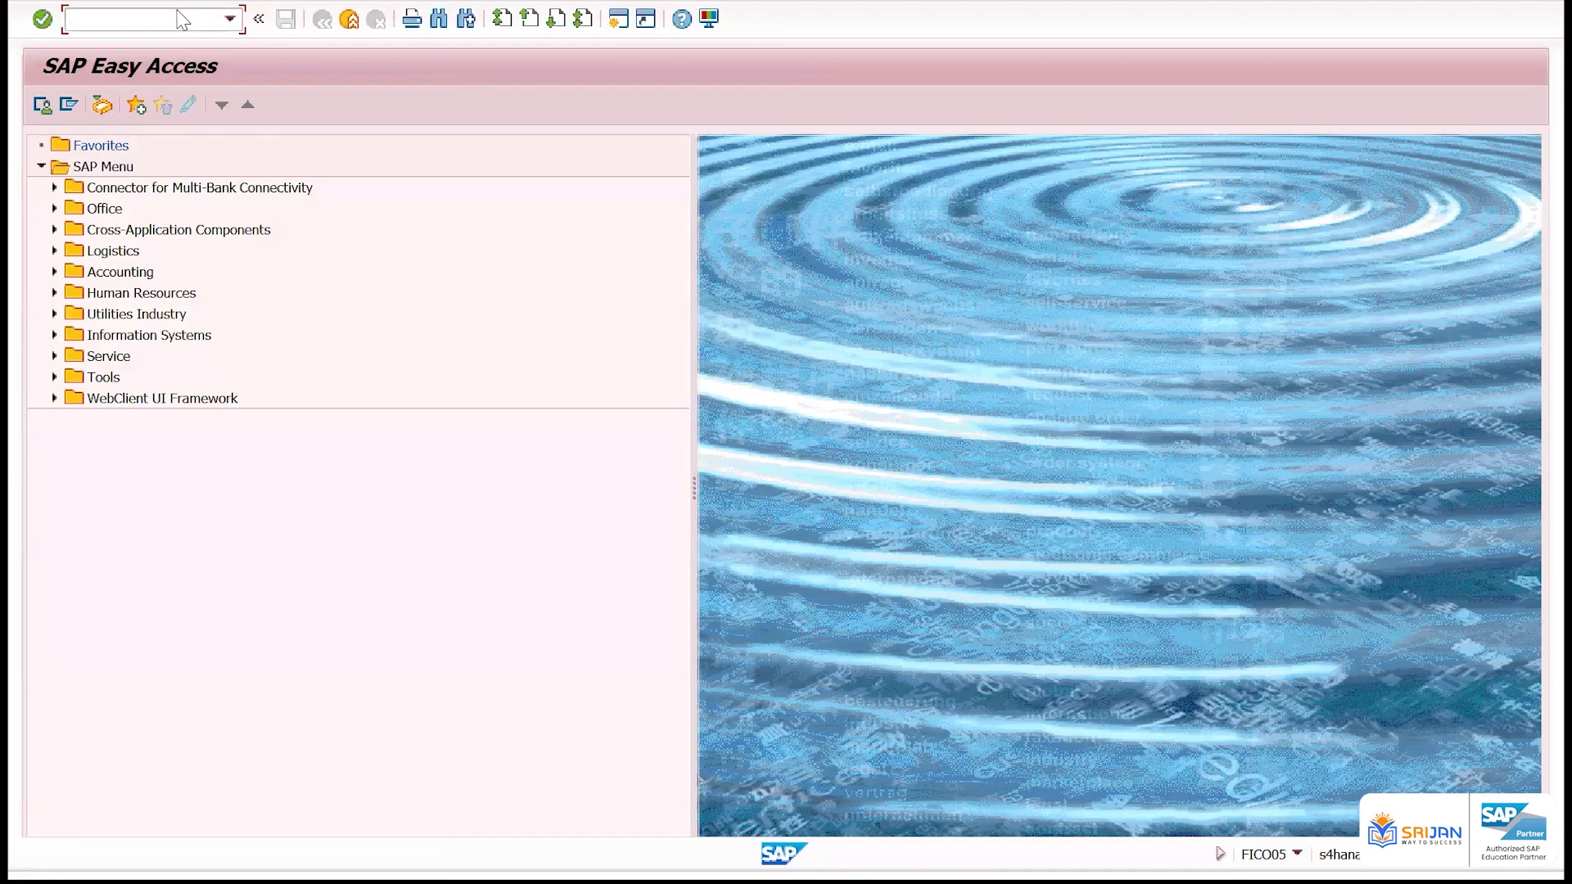
{"action": "type", "text": "OB52"}
{"action": "key", "text": "Return"}
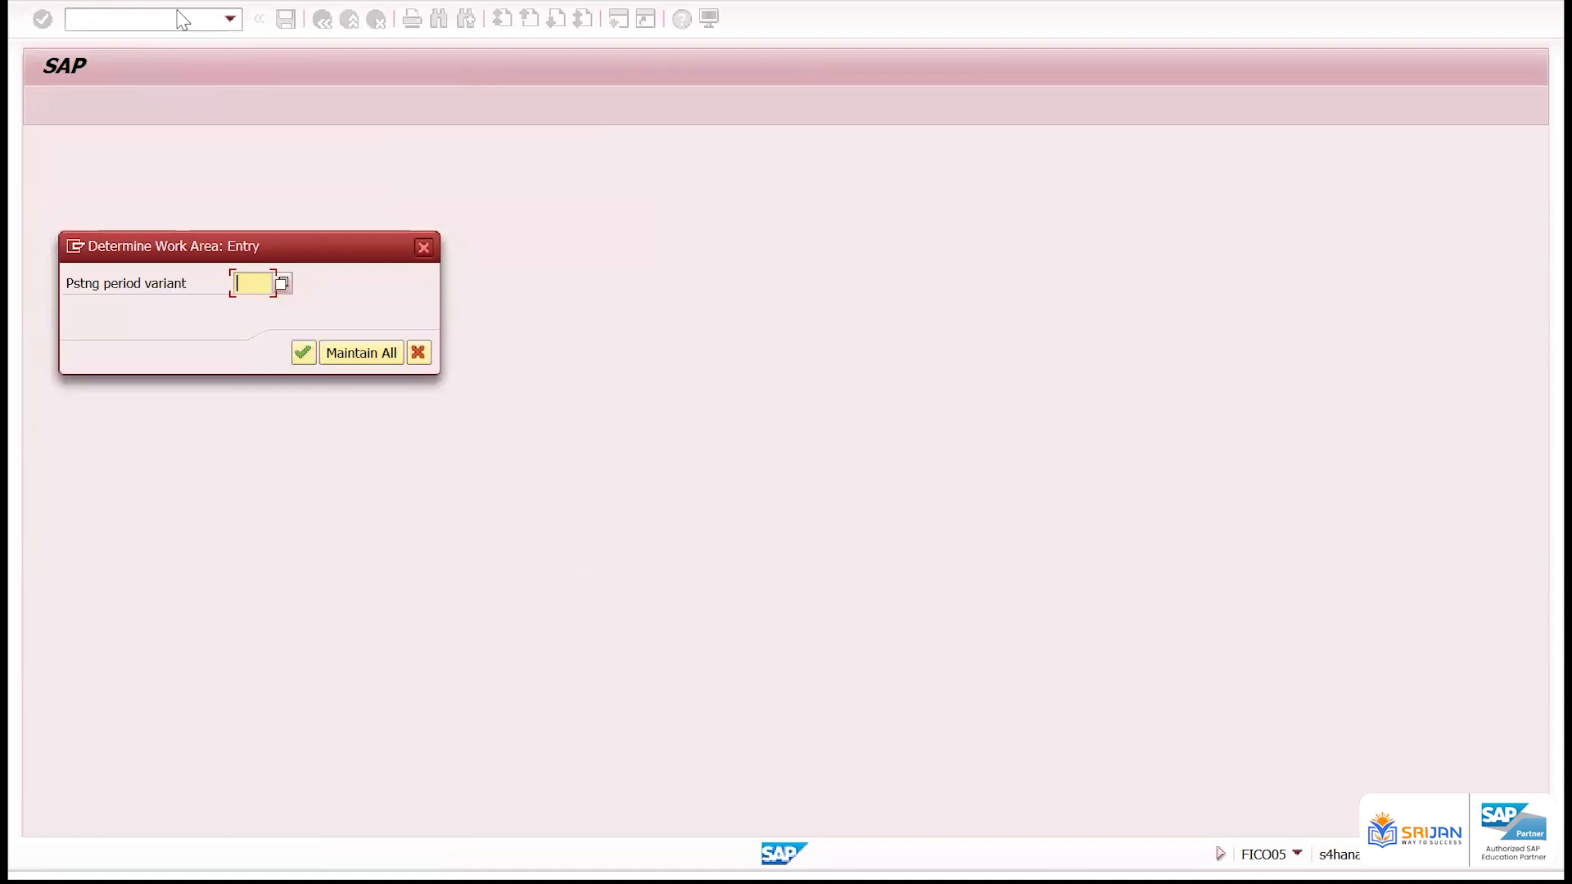
{"action": "type", "text": "ss01"}
{"action": "key", "text": "Return"}
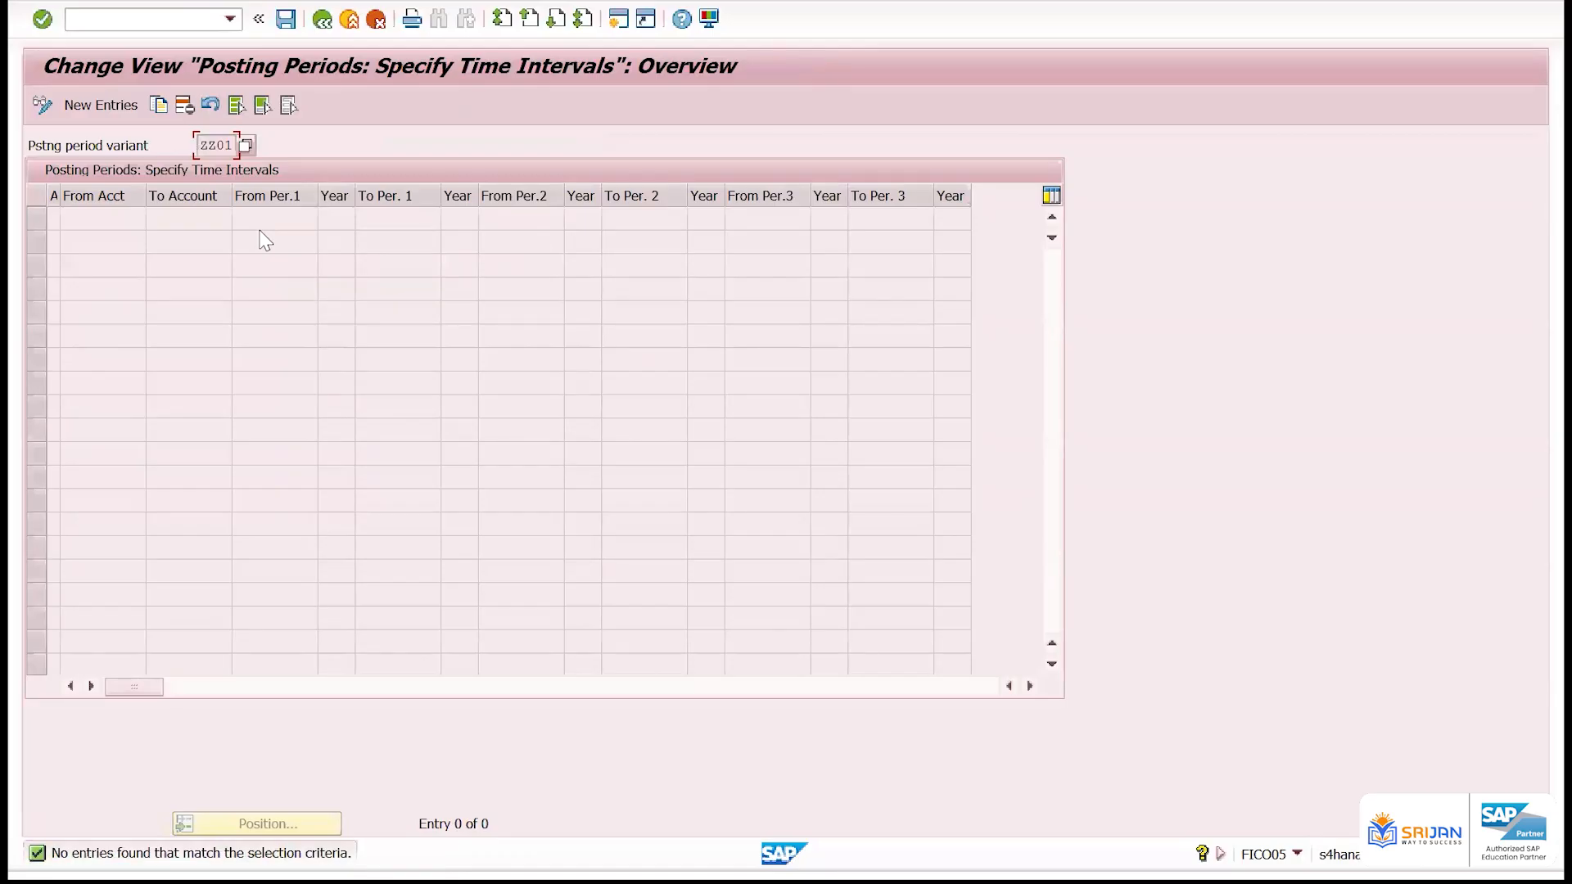
Start new time interval entries, widen the account type column and choose + (Valid for all account types) for the first row
{"action": "left_click", "coordinate": [95, 107]}
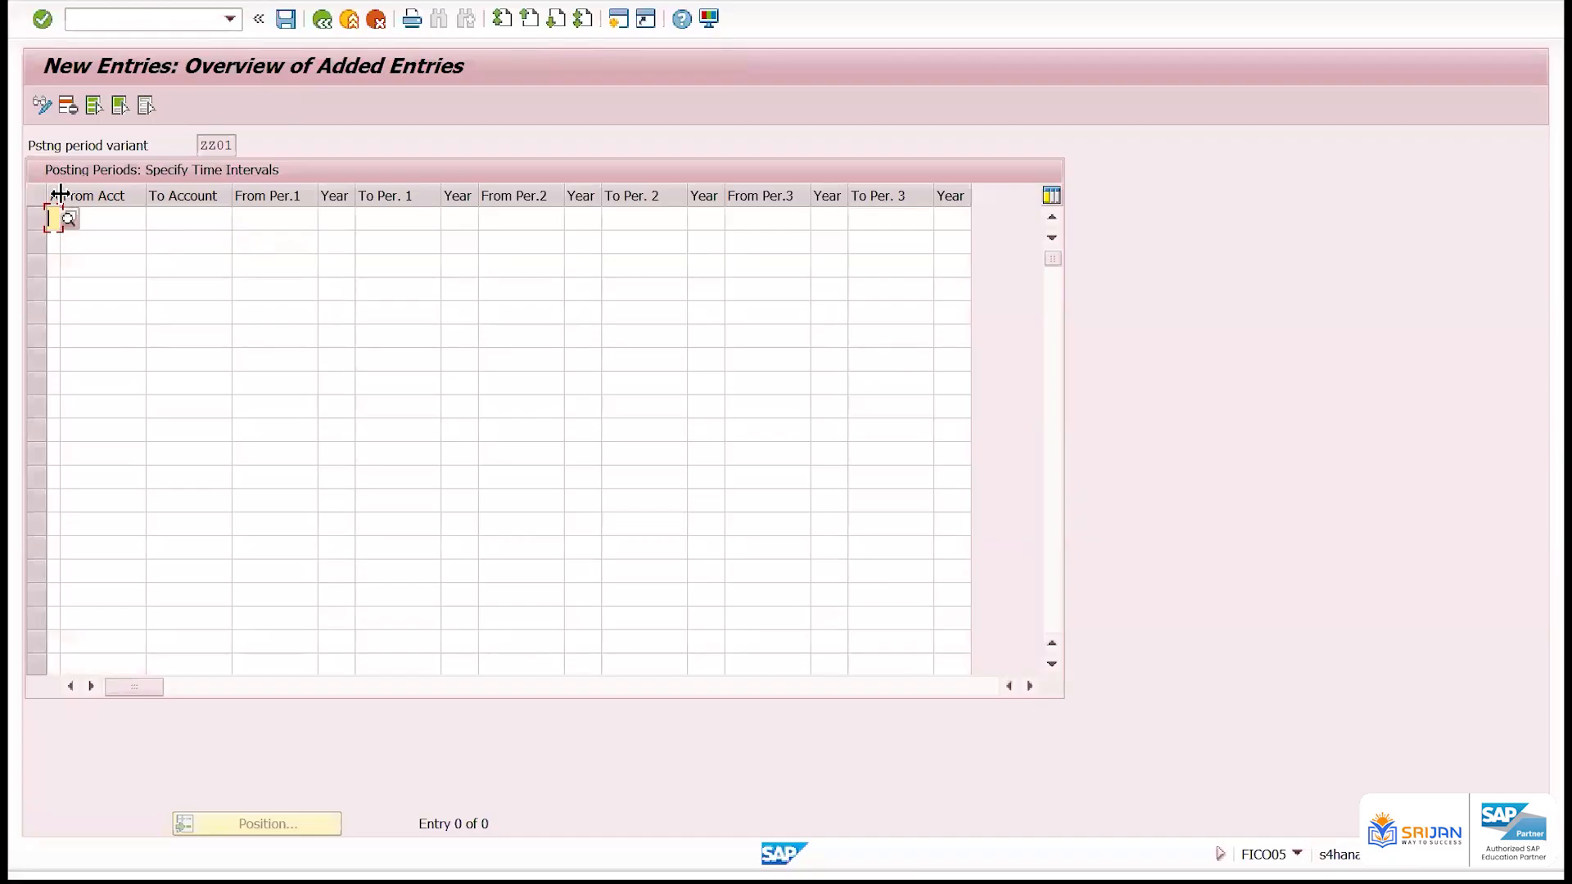
{"action": "left_click_drag", "start_coordinate": [59, 194], "coordinate": [99, 196]}
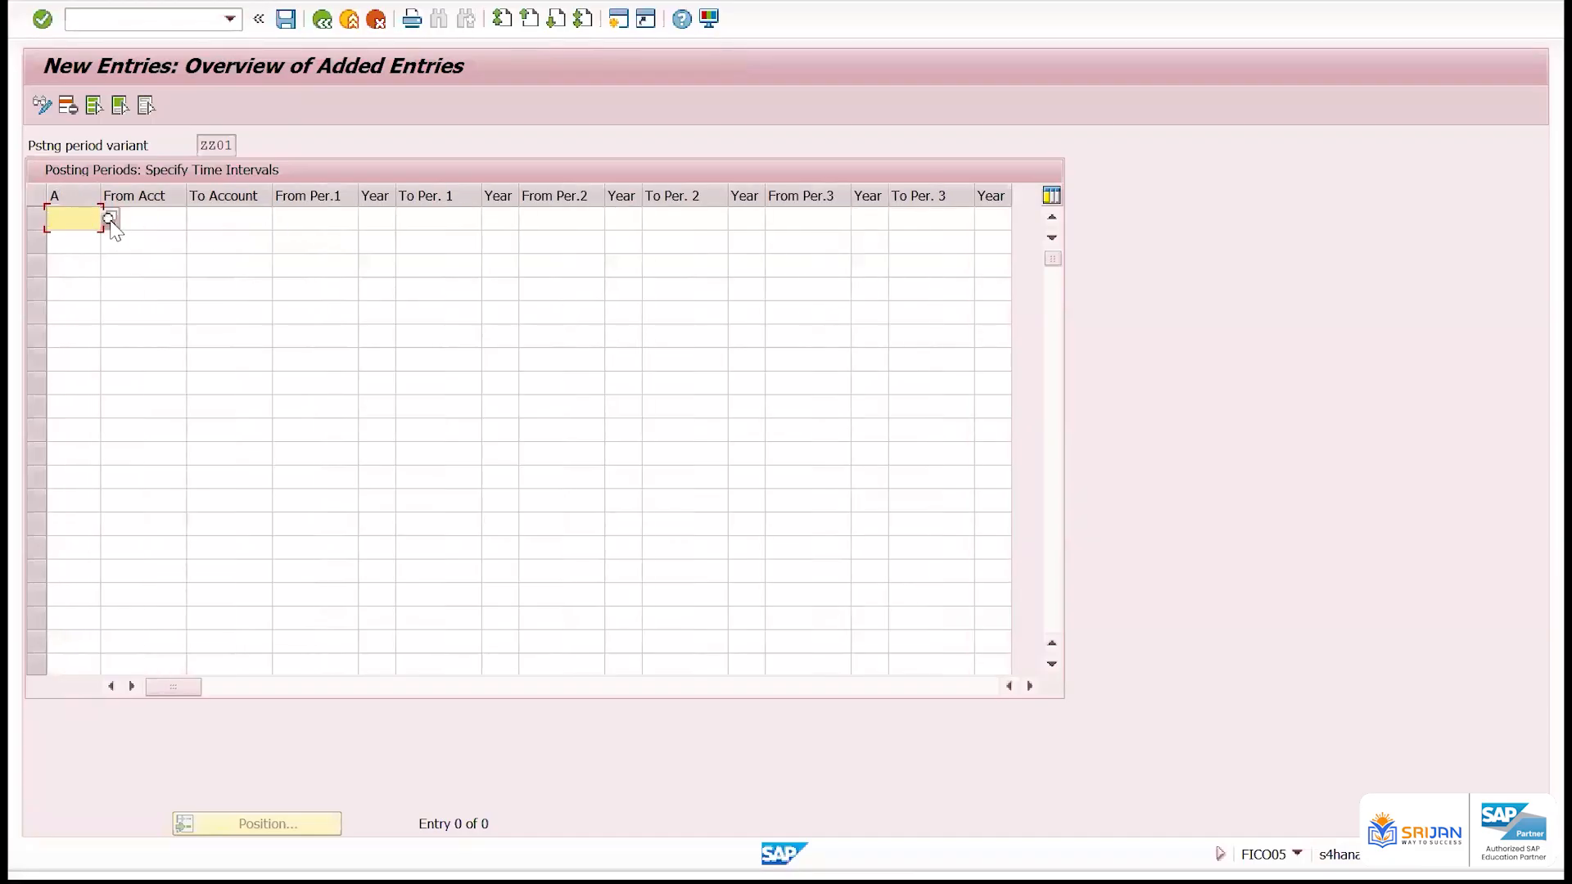
{"action": "left_click", "coordinate": [110, 219]}
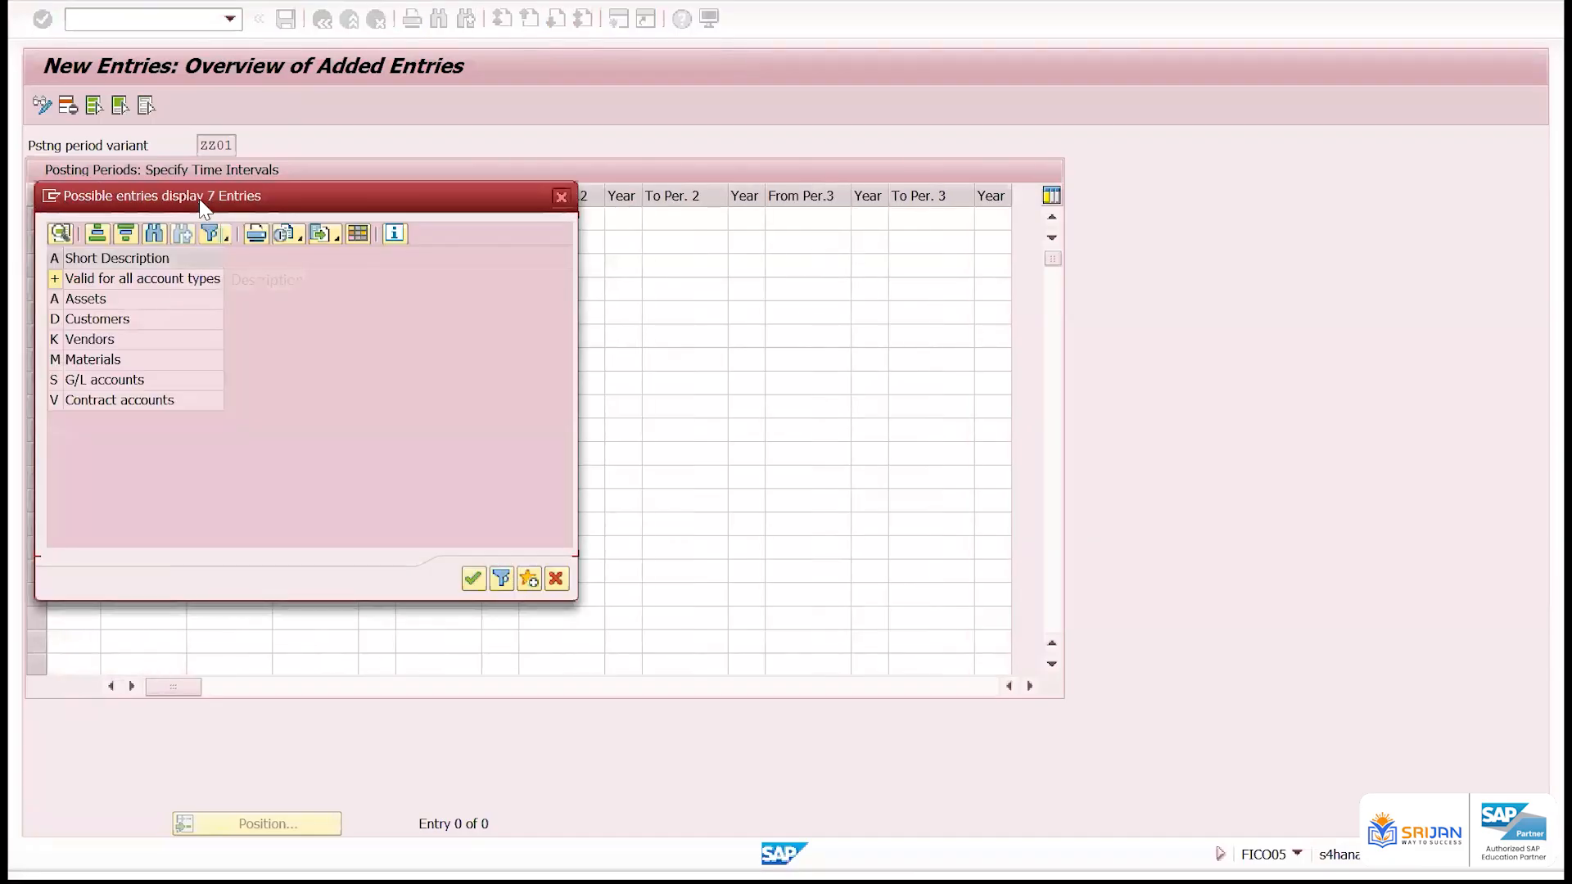
{"action": "left_click_drag", "start_coordinate": [301, 207], "coordinate": [408, 197]}
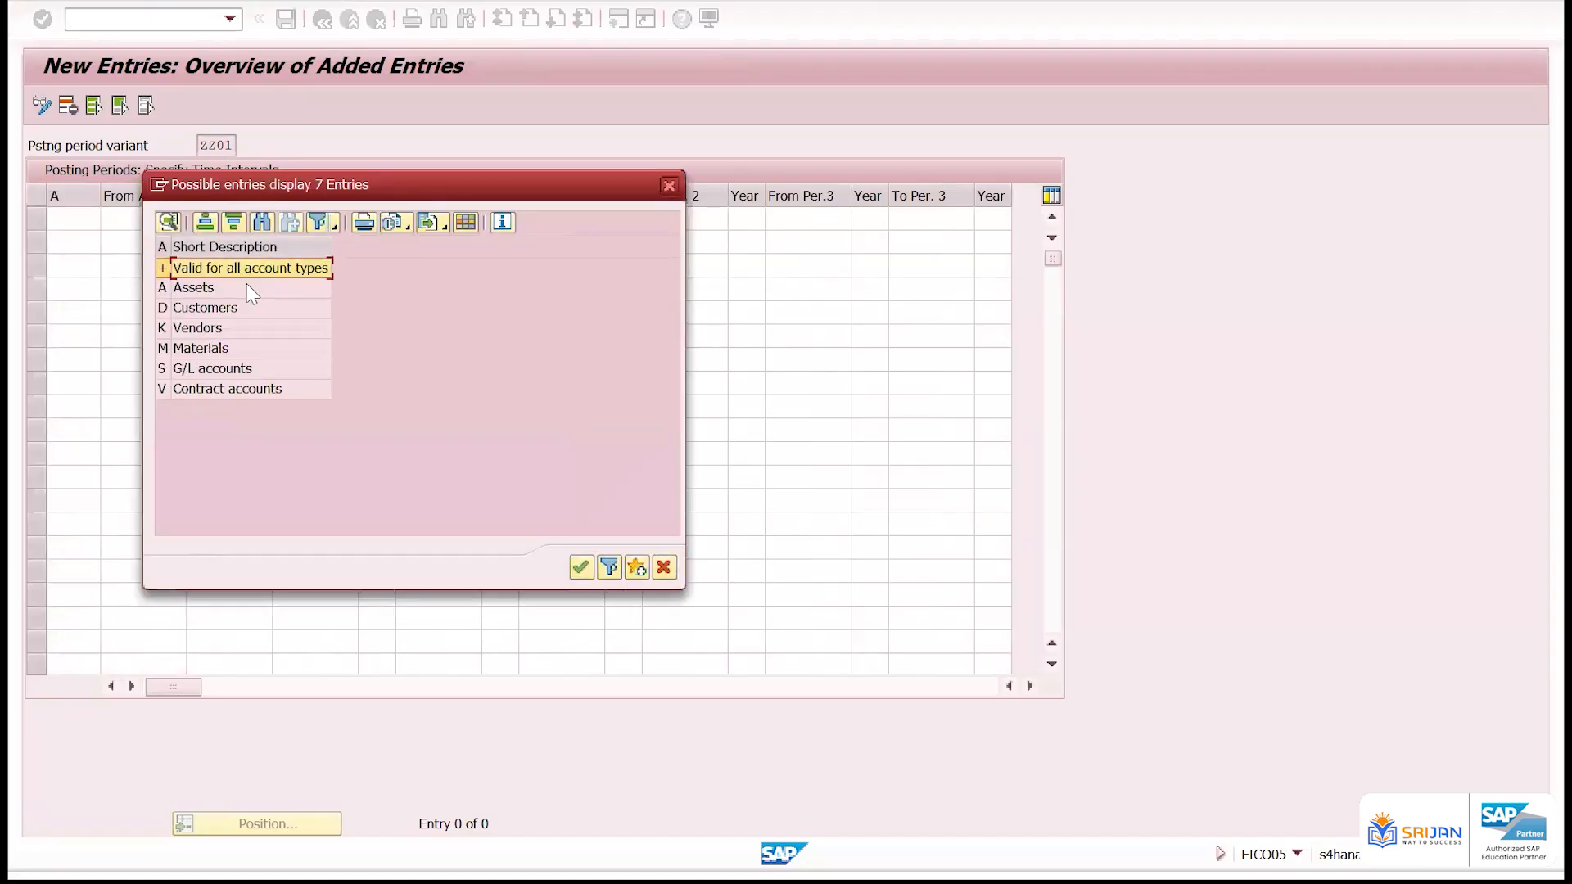
{"action": "left_click", "coordinate": [234, 293]}
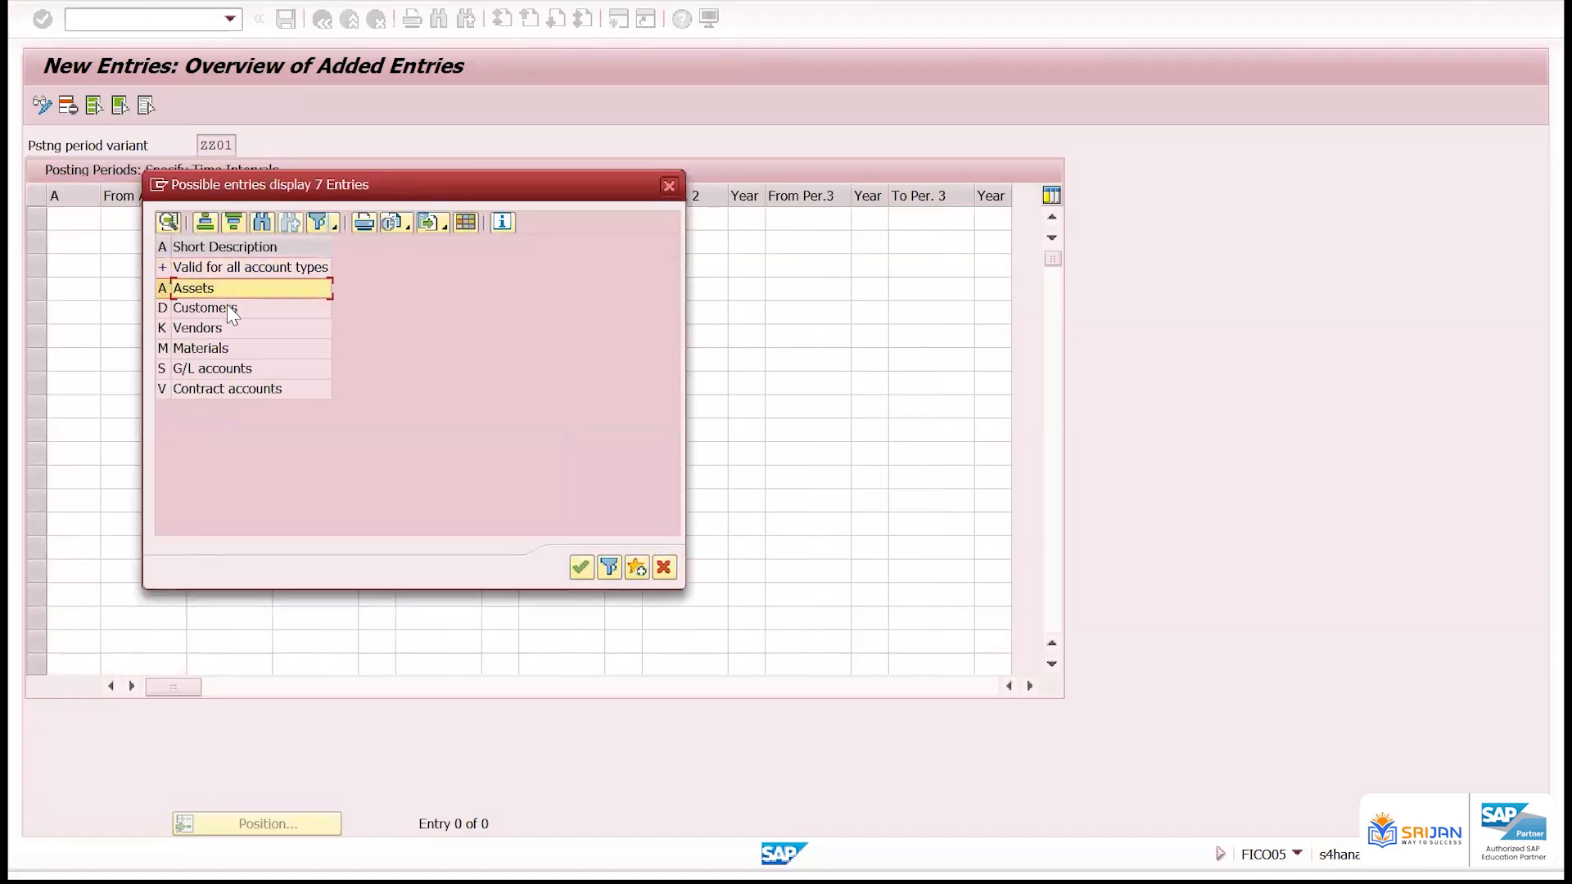
{"action": "left_click", "coordinate": [228, 307]}
{"action": "left_click", "coordinate": [238, 329]}
{"action": "left_click", "coordinate": [241, 348]}
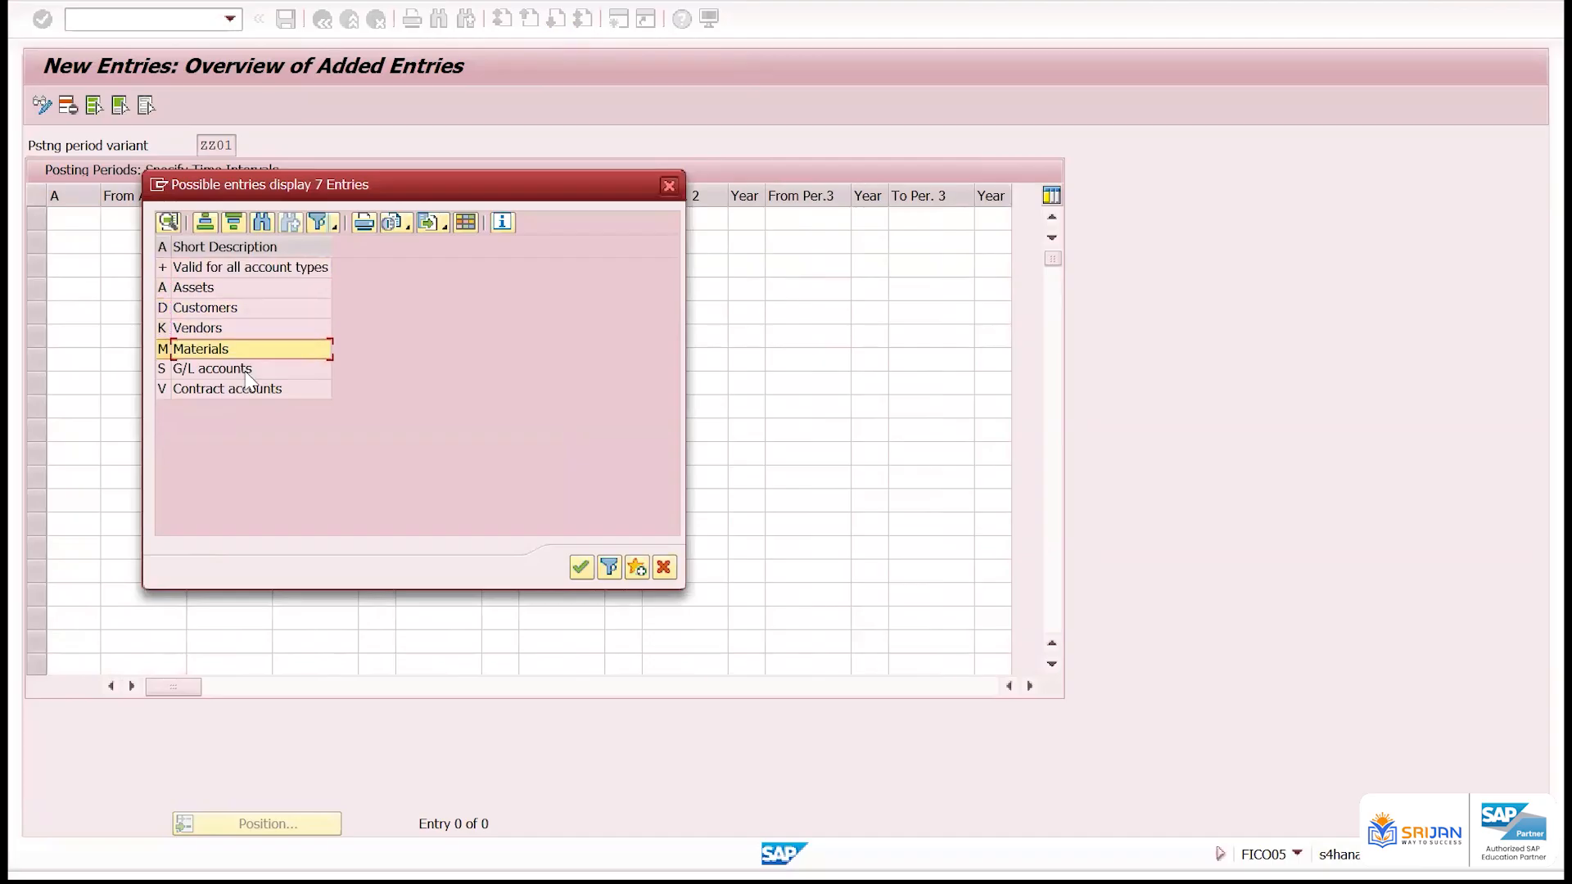
{"action": "left_click", "coordinate": [244, 368]}
{"action": "left_click", "coordinate": [248, 388]}
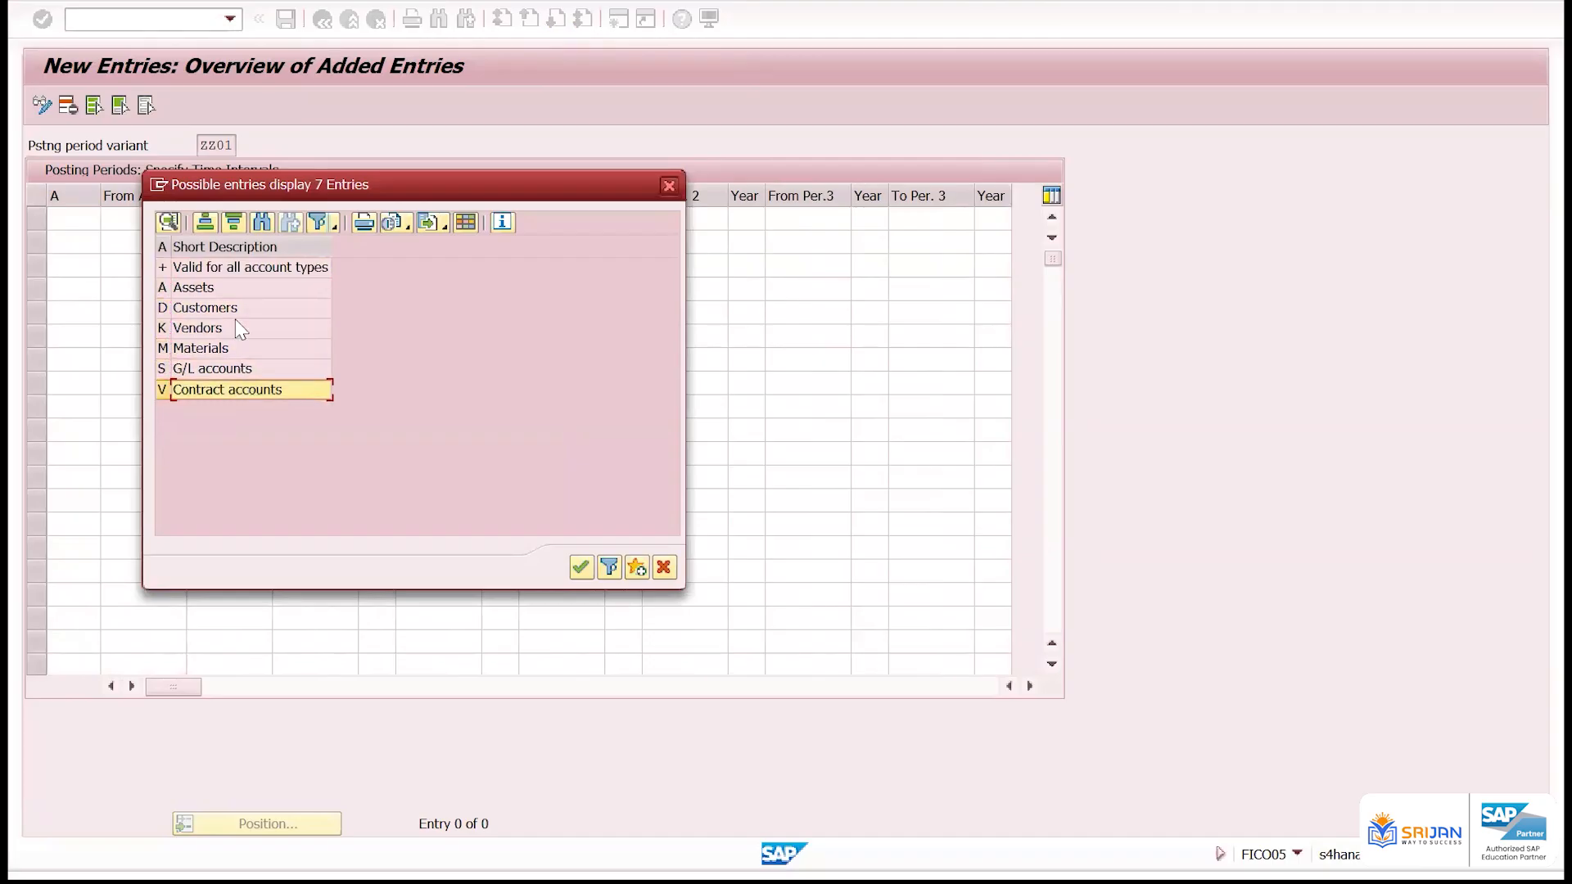
{"action": "double_click", "coordinate": [203, 269]}
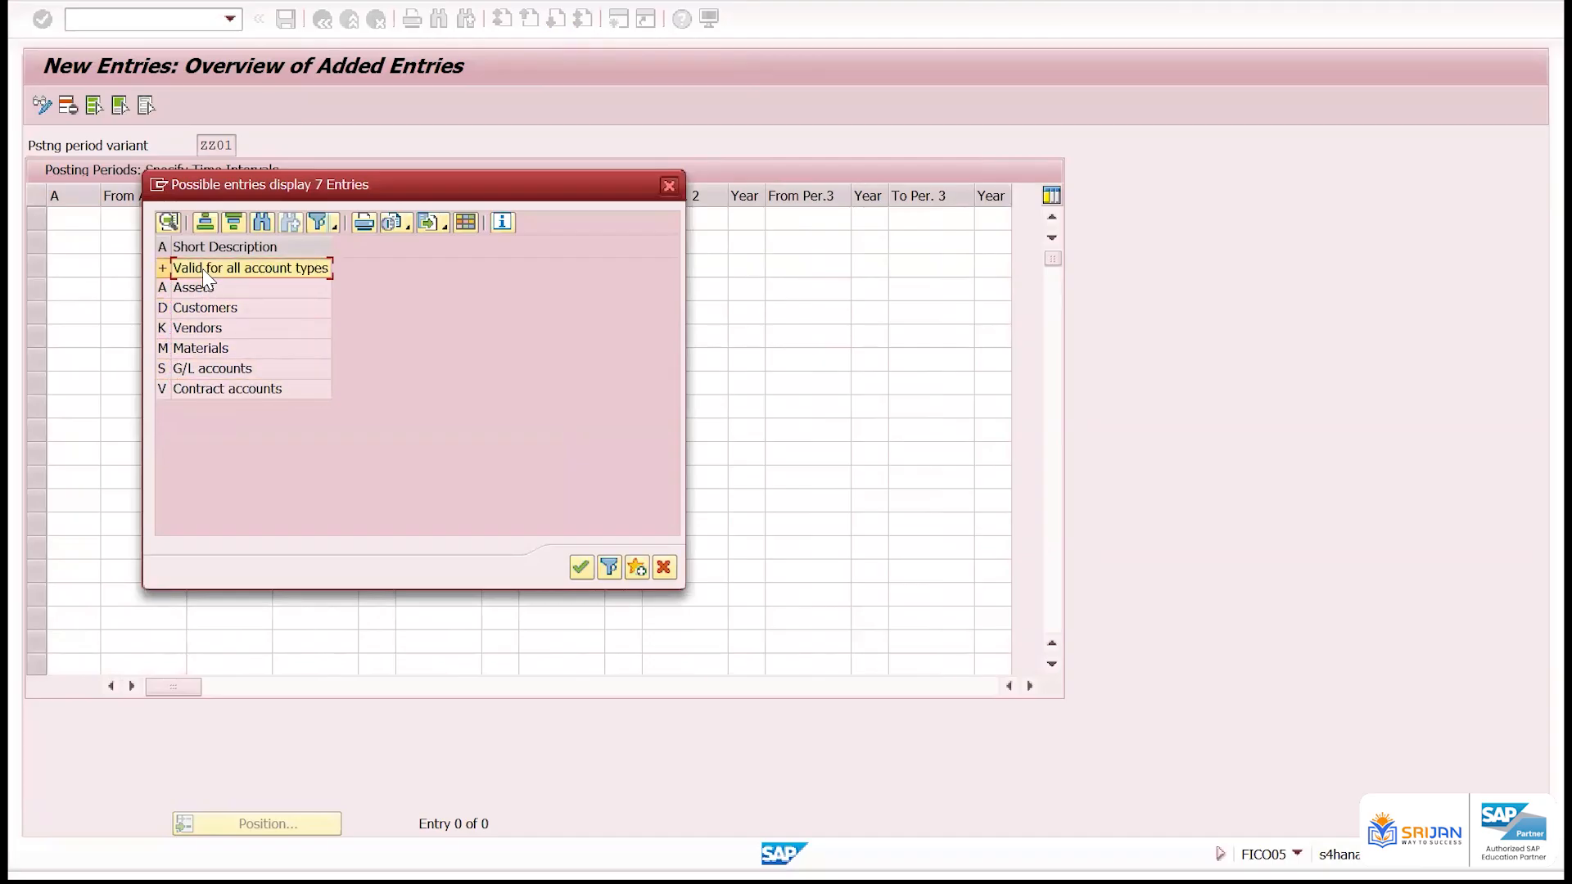
{"action": "key", "text": "Tab"}
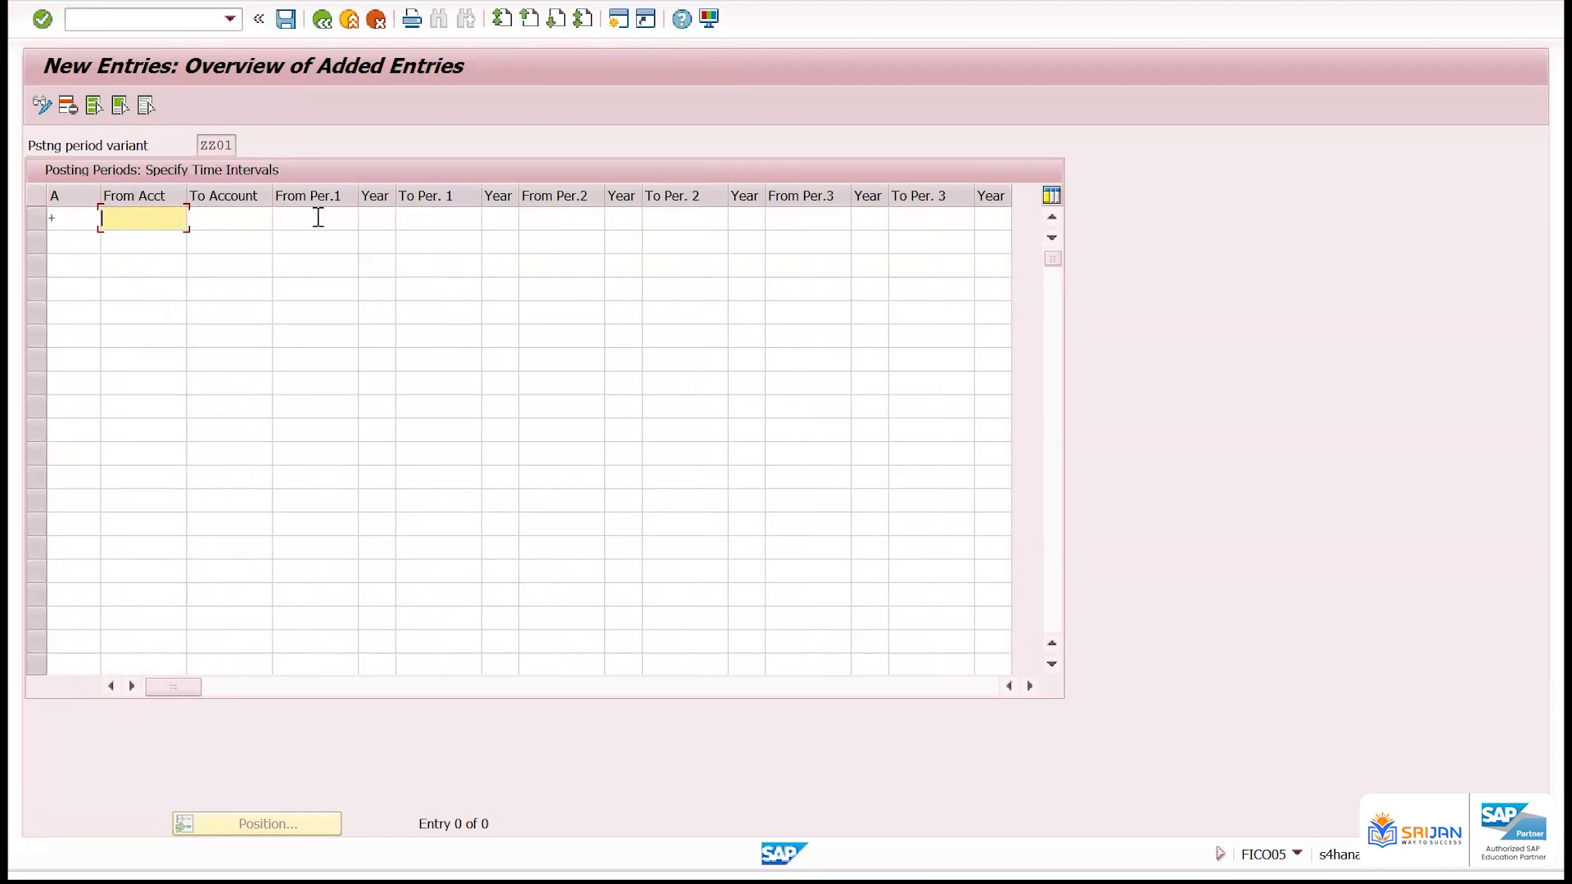
Switch to the PowerPoint slide show, review the "Define open and close posting period" slide, and return to the SAP new entries window
{"action": "key", "text": "alt+Tab"}
{"action": "key", "text": "alt+Tab"}
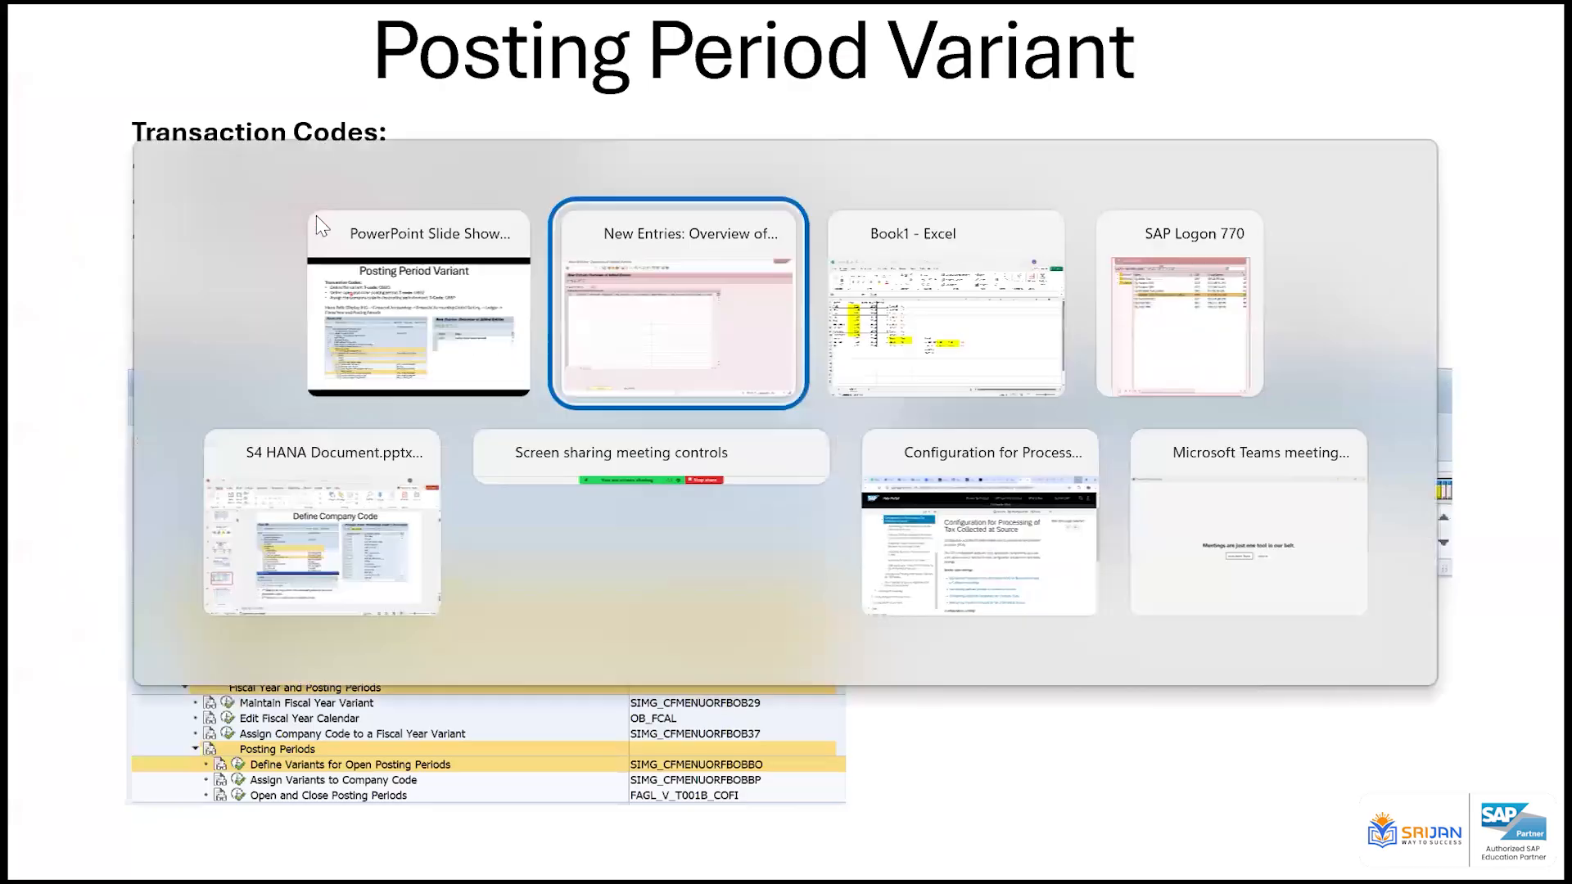
{"action": "key", "text": "alt+Tab"}
{"action": "key", "text": "Right"}
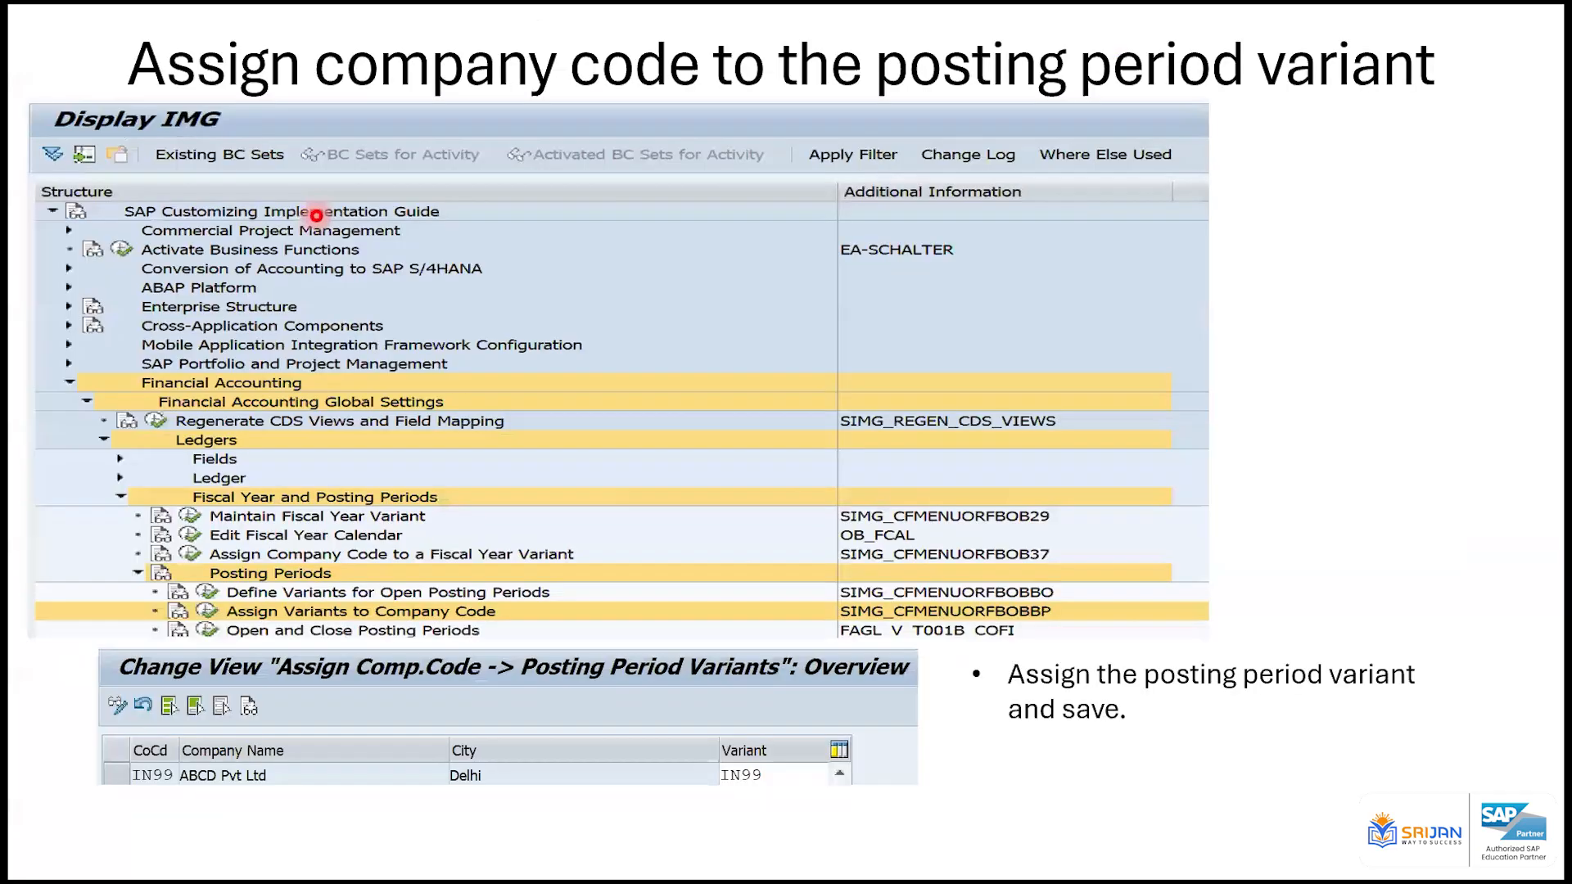
{"action": "key", "text": "Right"}
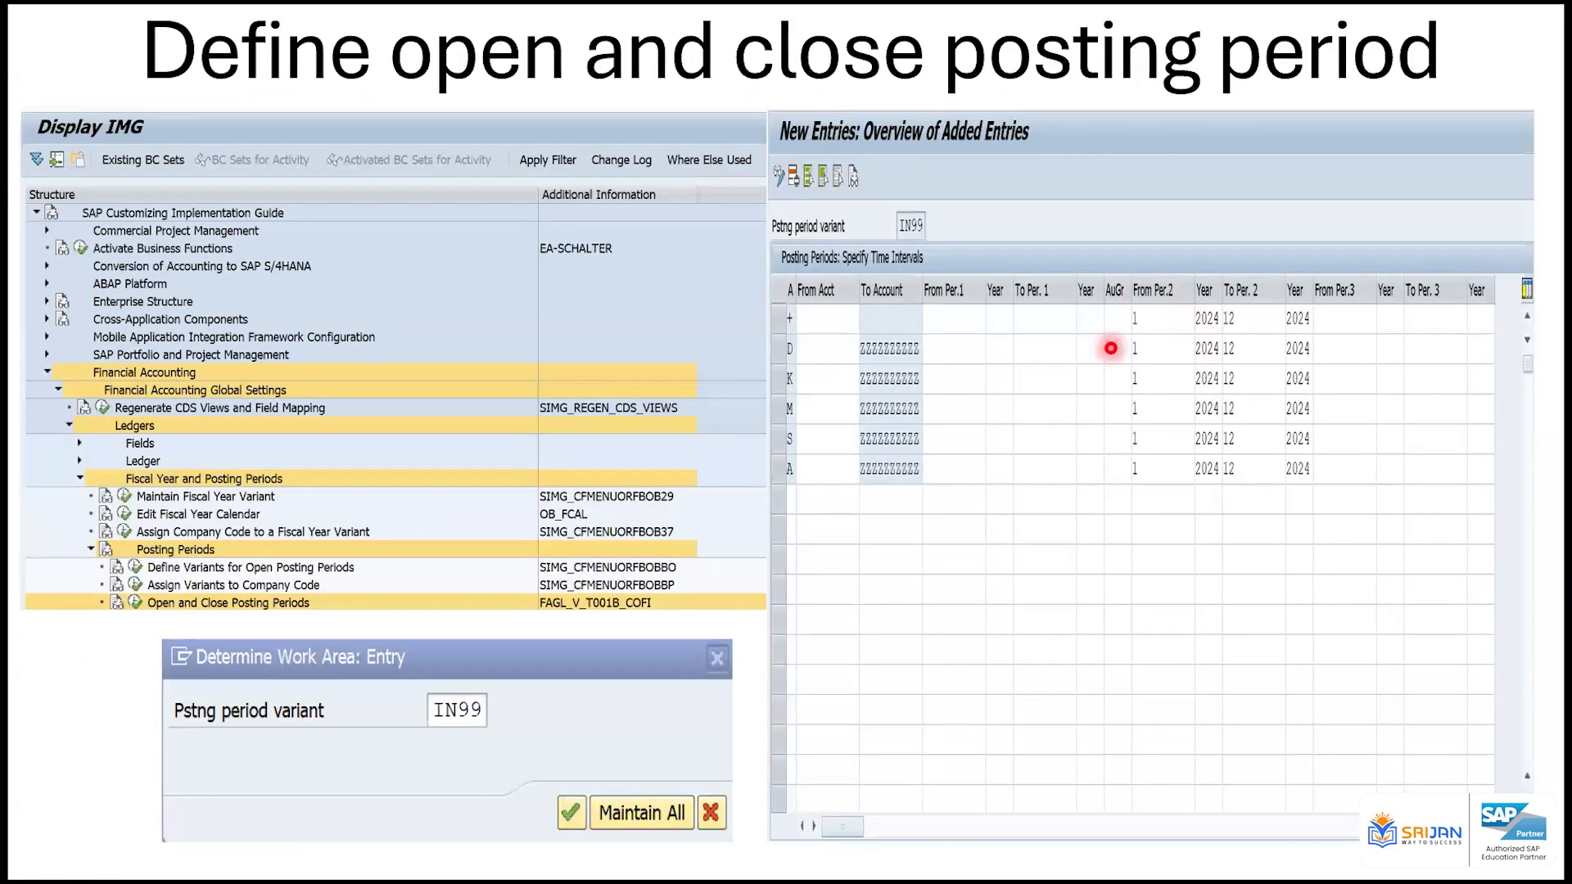
{"action": "key", "text": "alt+Tab"}
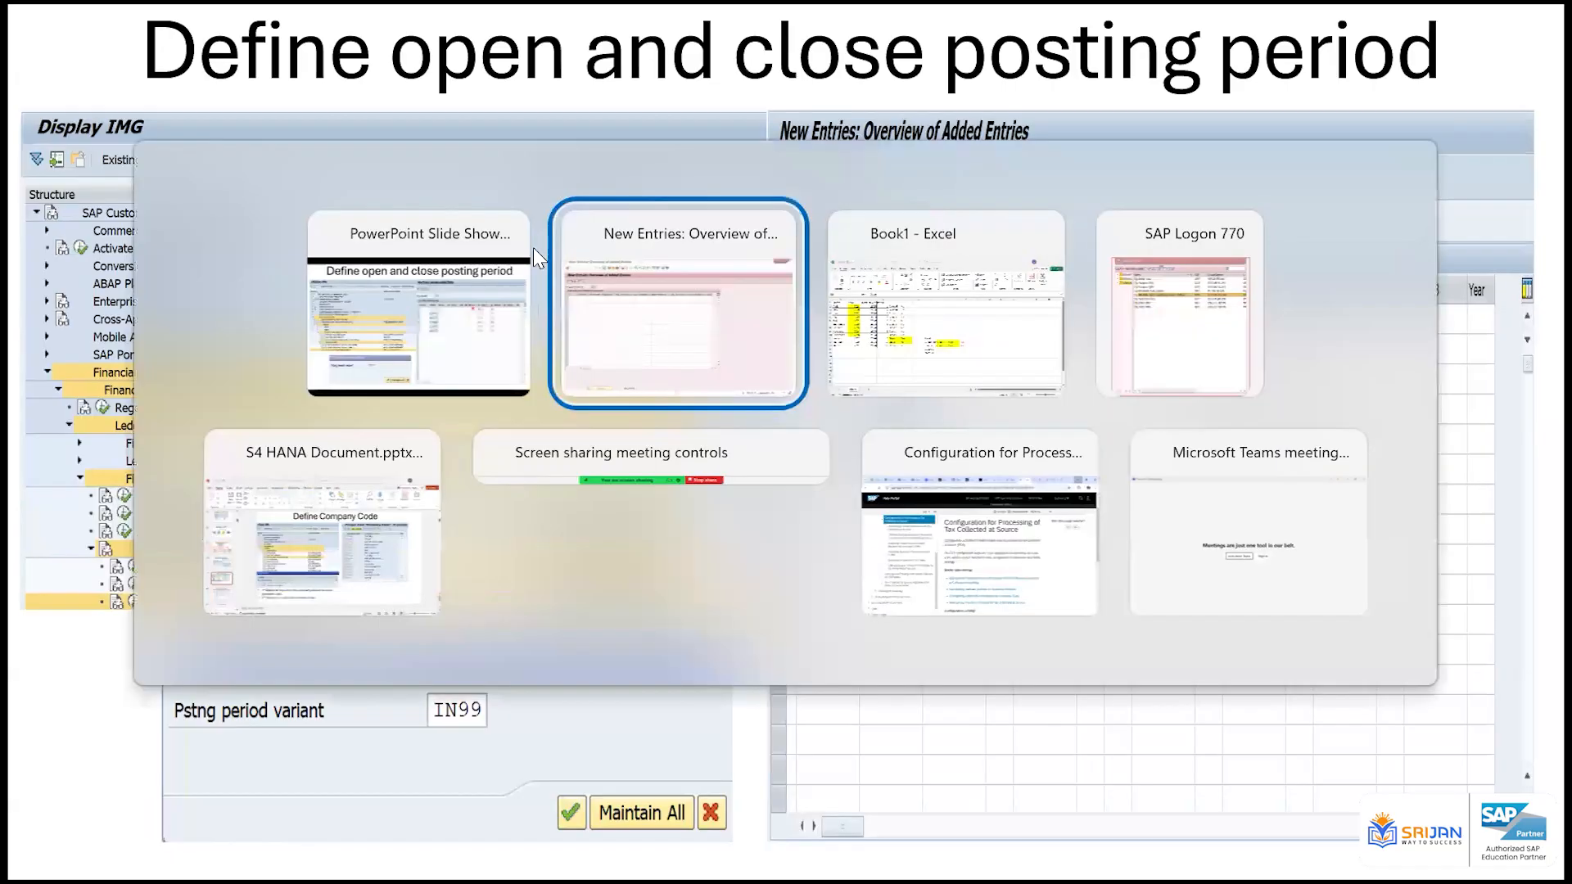
Set the + row's second interval to run from period 10 of 2024 to period 10 of 2024
{"action": "left_click", "coordinate": [558, 219]}
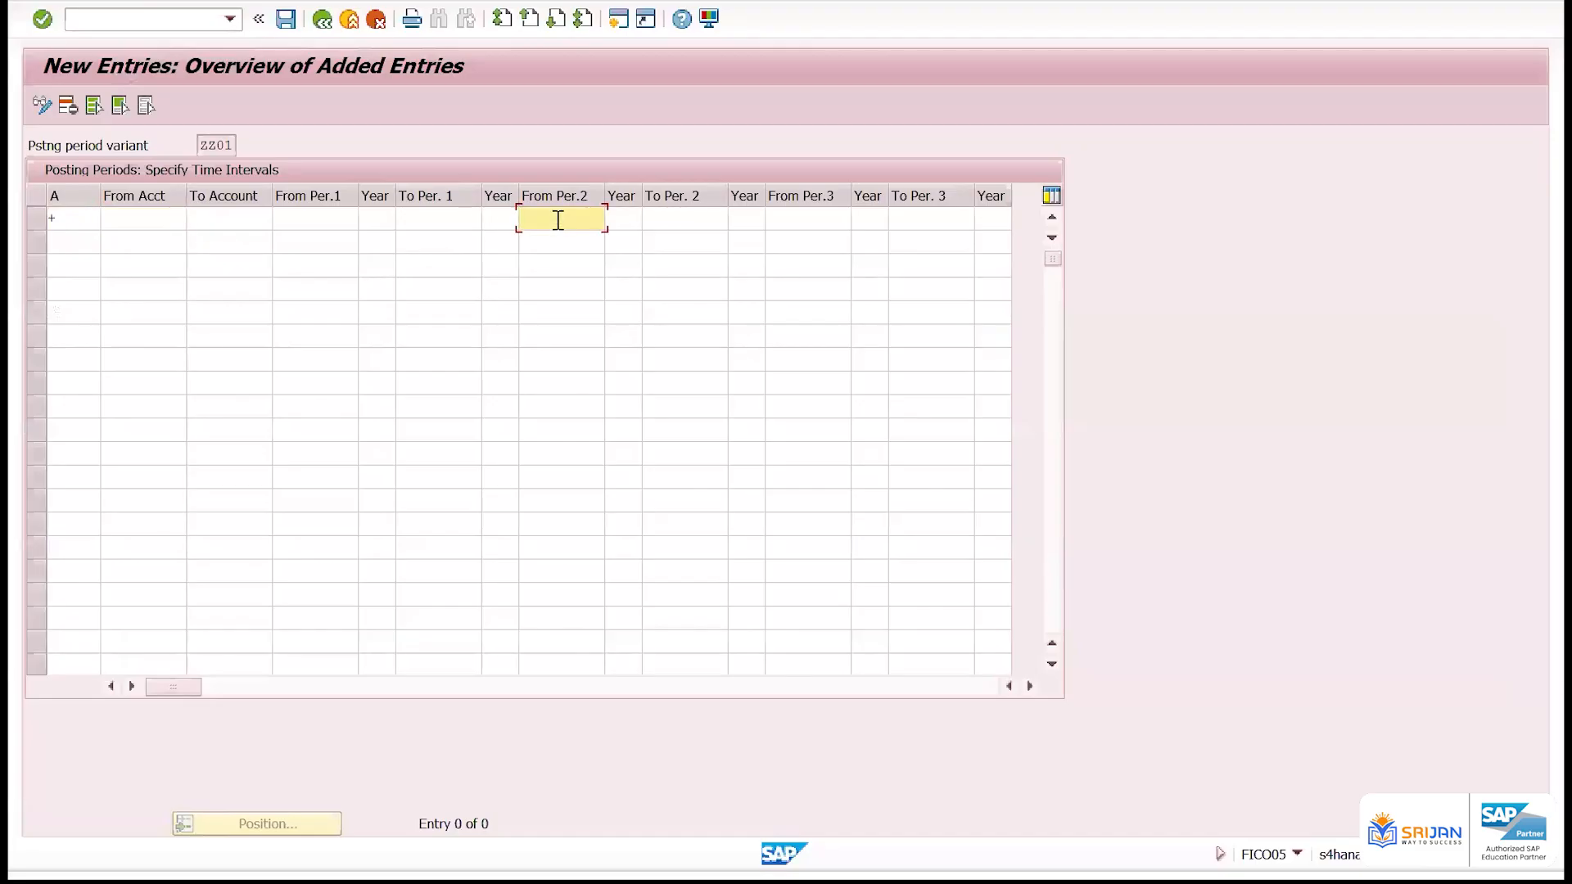
{"action": "type", "text": "10"}
{"action": "key", "text": "Tab"}
{"action": "type", "text": "202"}
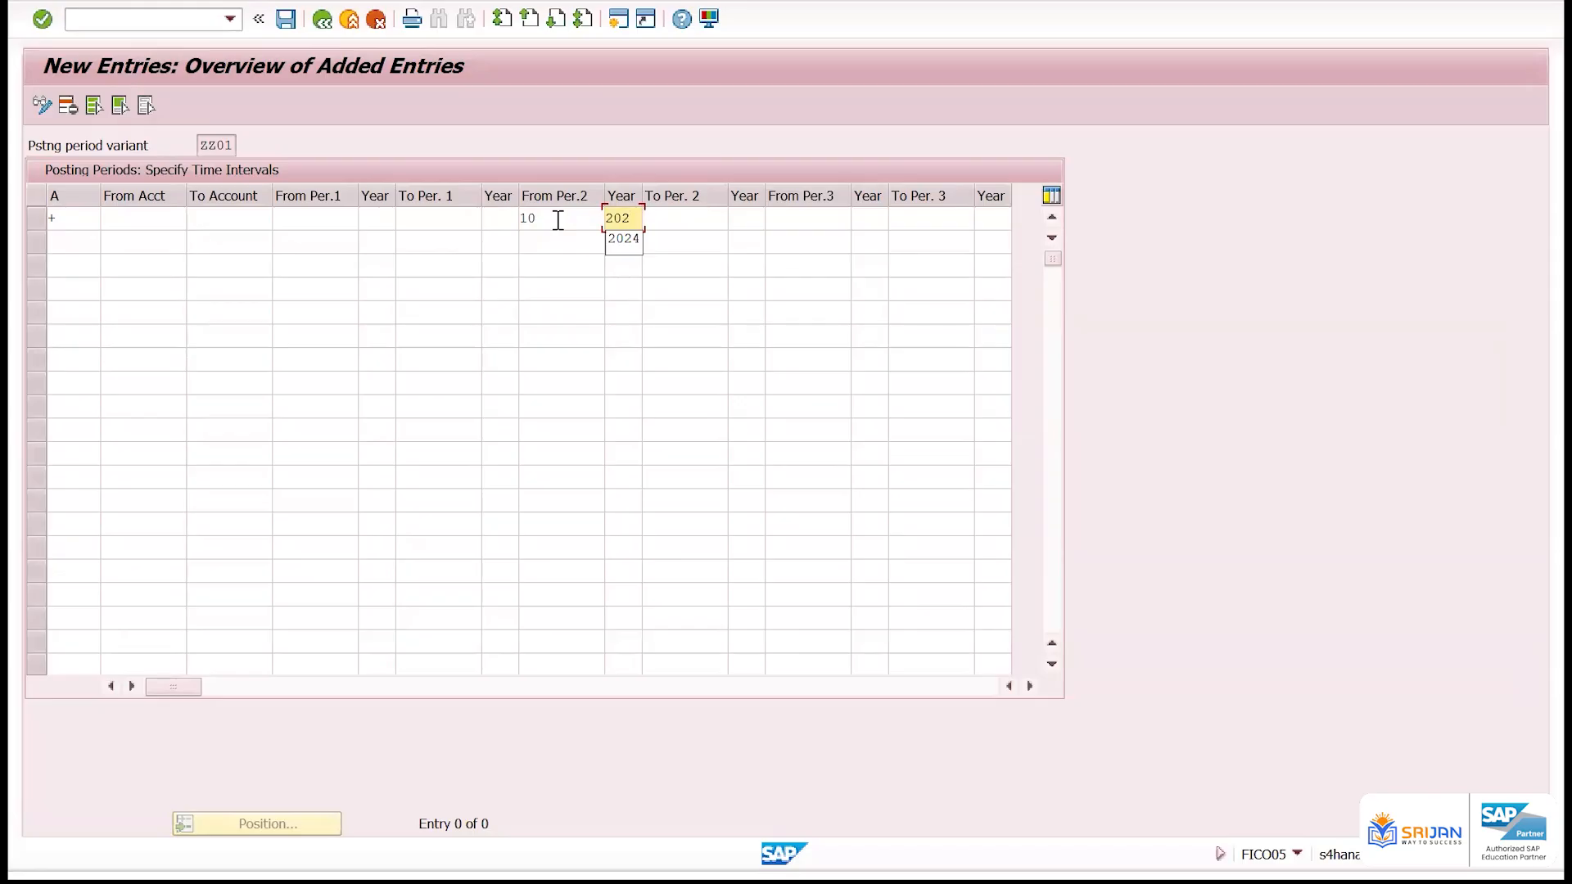
{"action": "type", "text": "4"}
{"action": "key", "text": "Tab"}
{"action": "type", "text": "10"}
{"action": "key", "text": "Tab"}
{"action": "type", "text": "202"}
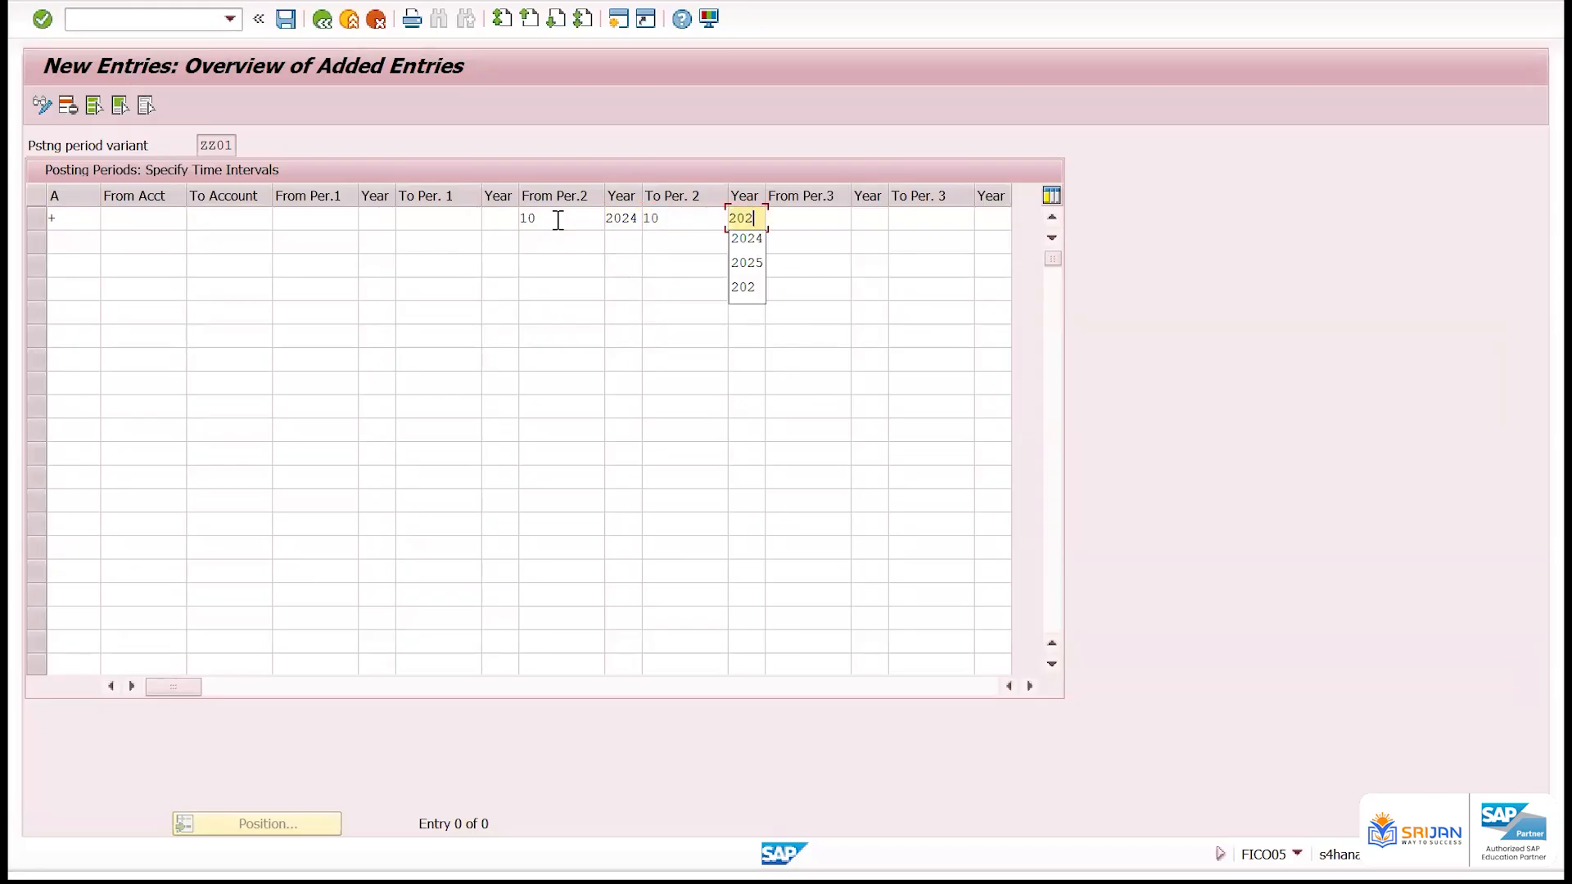
{"action": "type", "text": "4"}
{"action": "key", "text": "Return"}
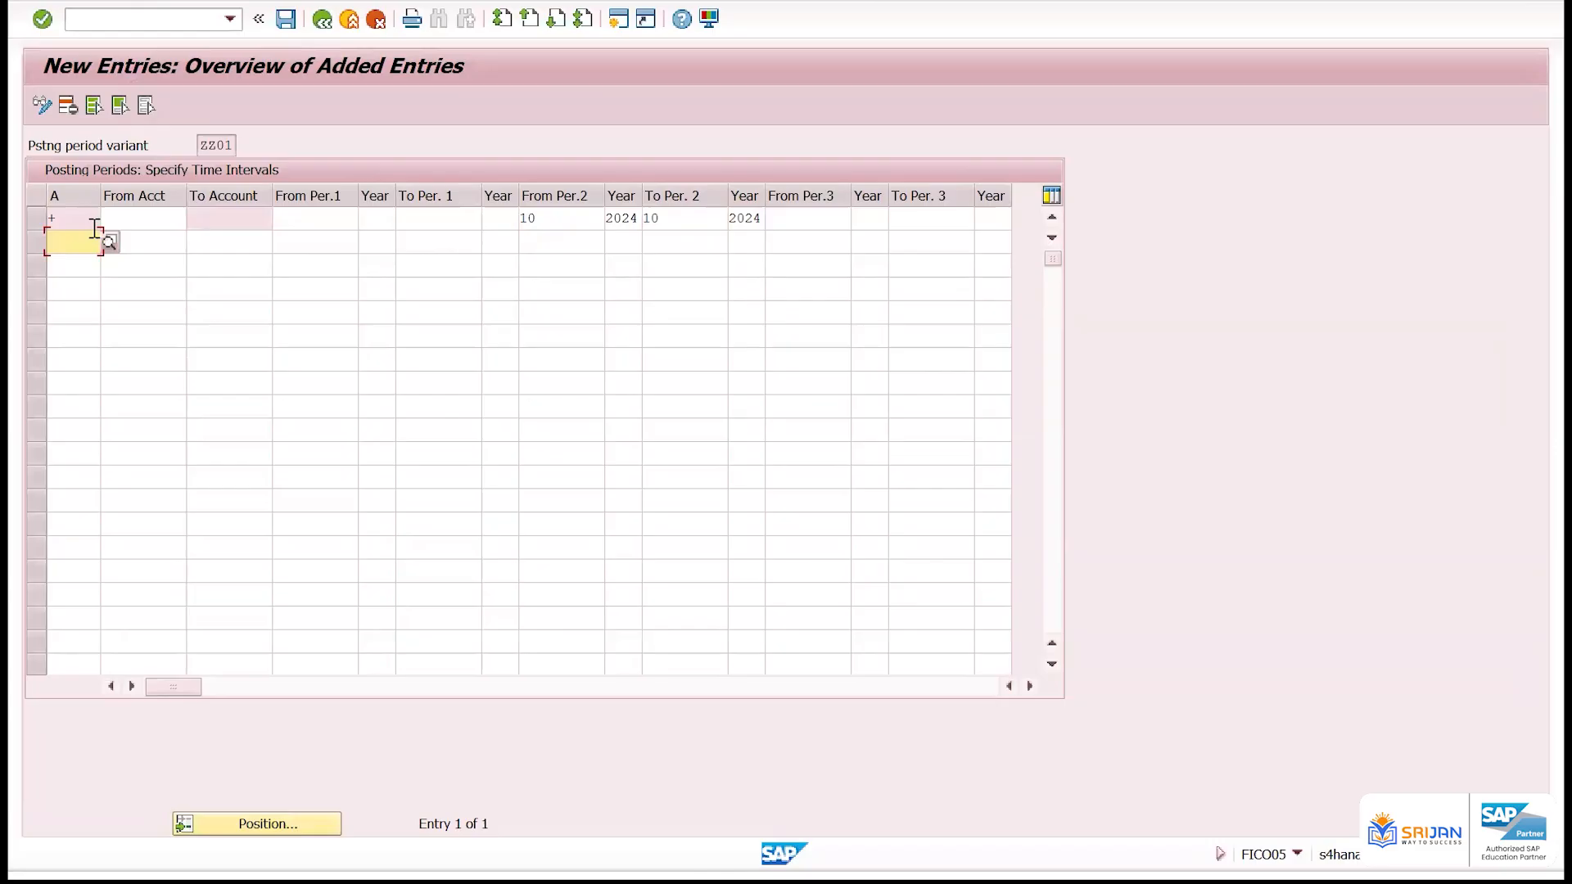
Switch to the Excel workbook, enter + in cell H10 above Asset, and return to the SAP new entries window
{"action": "left_click", "coordinate": [61, 218]}
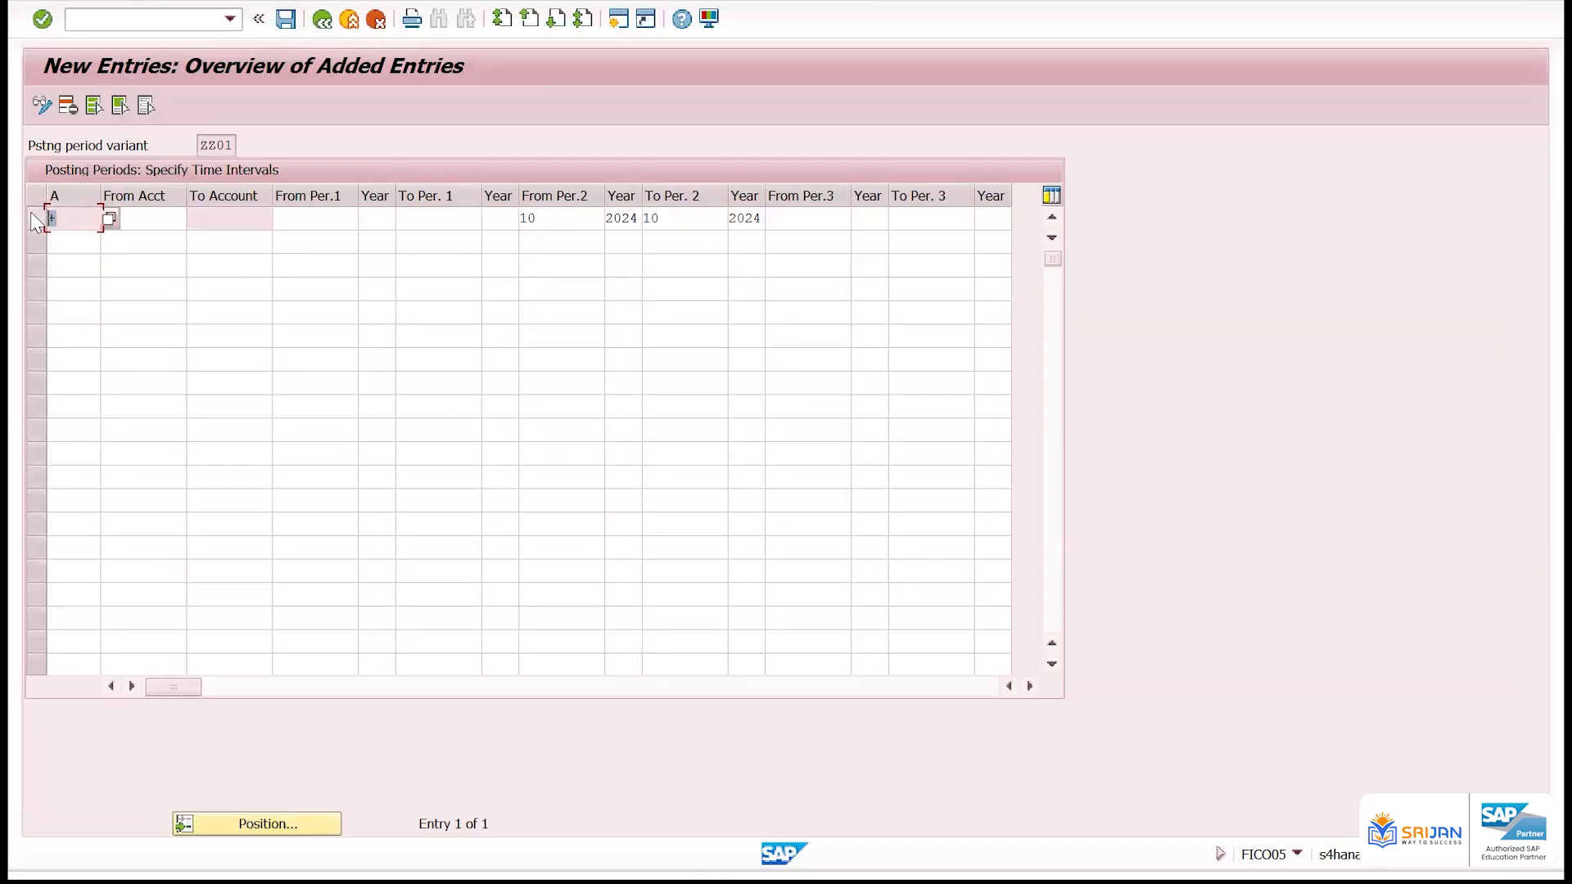
{"action": "left_click", "coordinate": [526, 218]}
{"action": "left_click", "coordinate": [665, 219]}
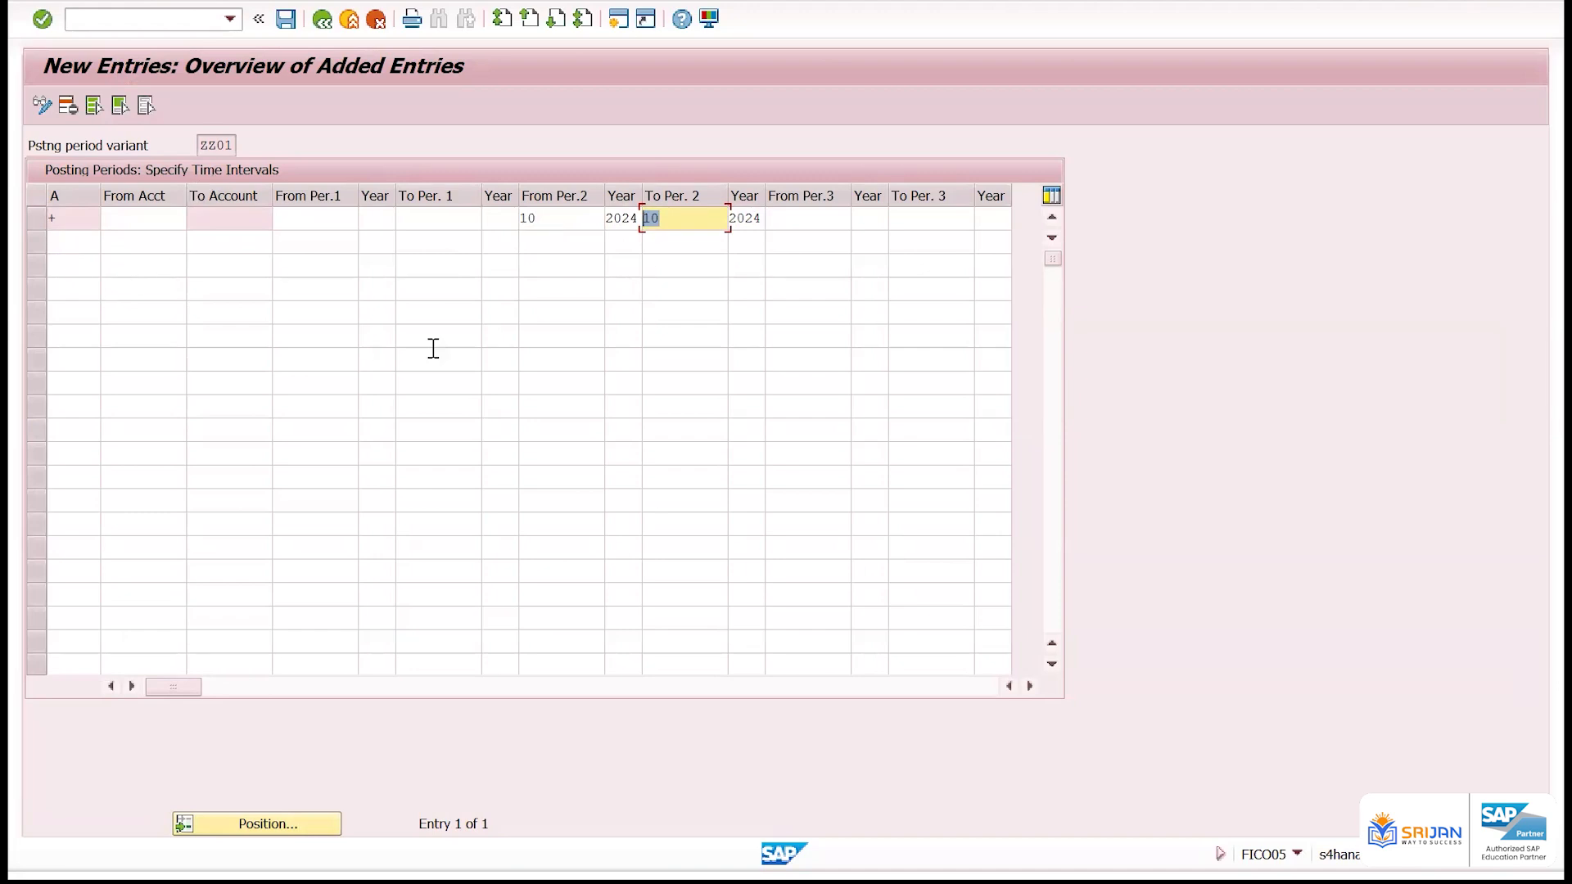
{"action": "key", "text": "alt+Tab"}
{"action": "key", "text": "alt+Tab"}
{"action": "key", "text": "Tab"}
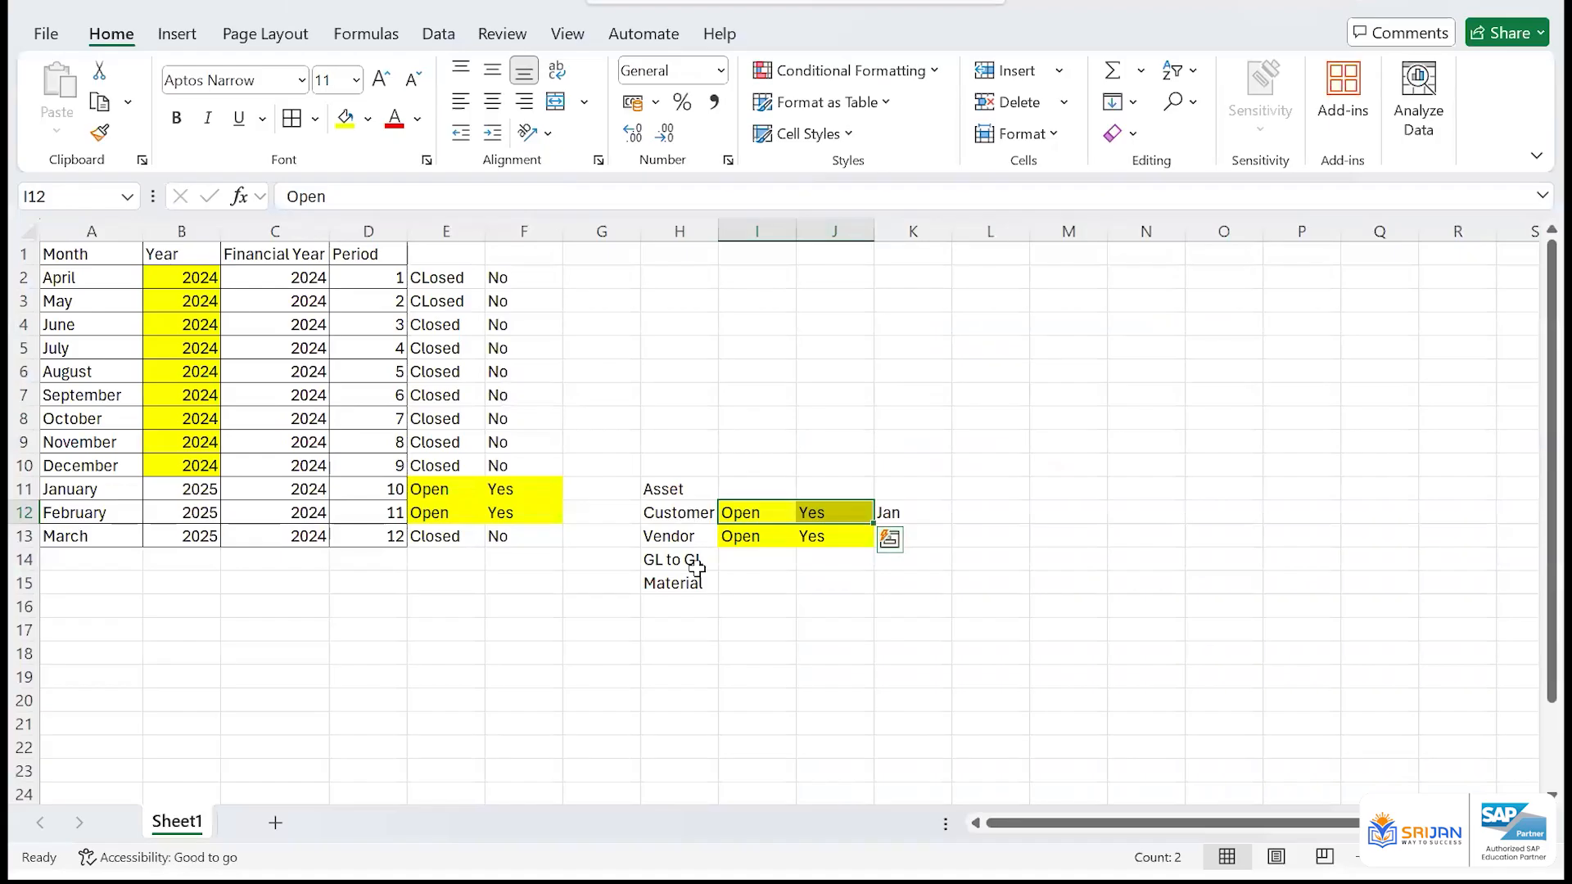
{"action": "left_click_drag", "start_coordinate": [686, 515], "coordinate": [692, 538]}
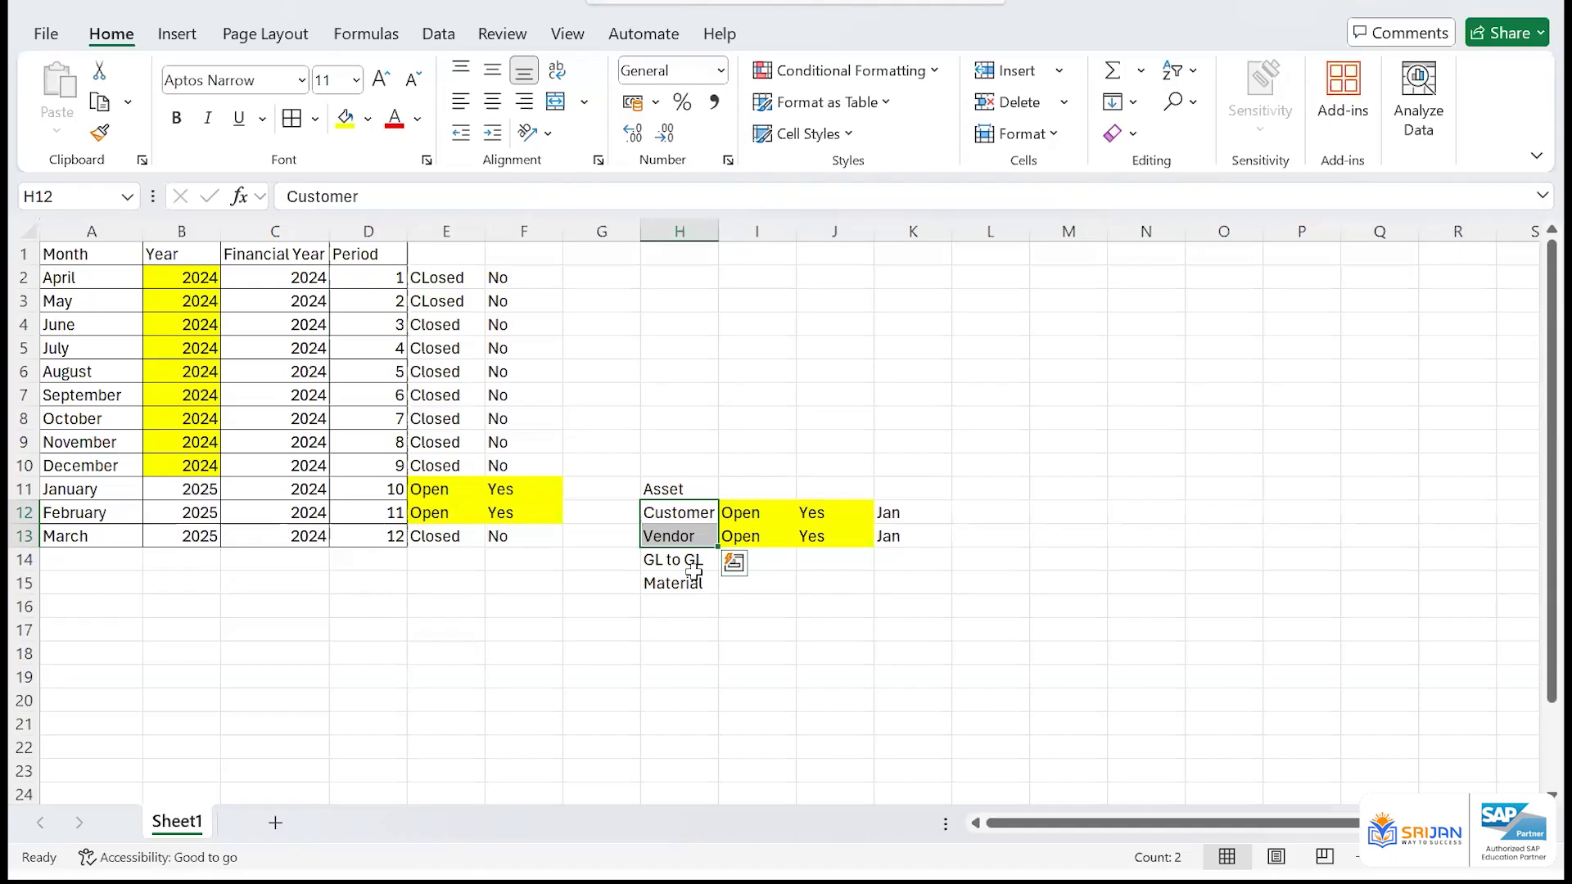
{"action": "left_click", "coordinate": [678, 462]}
{"action": "type", "text": "+"}
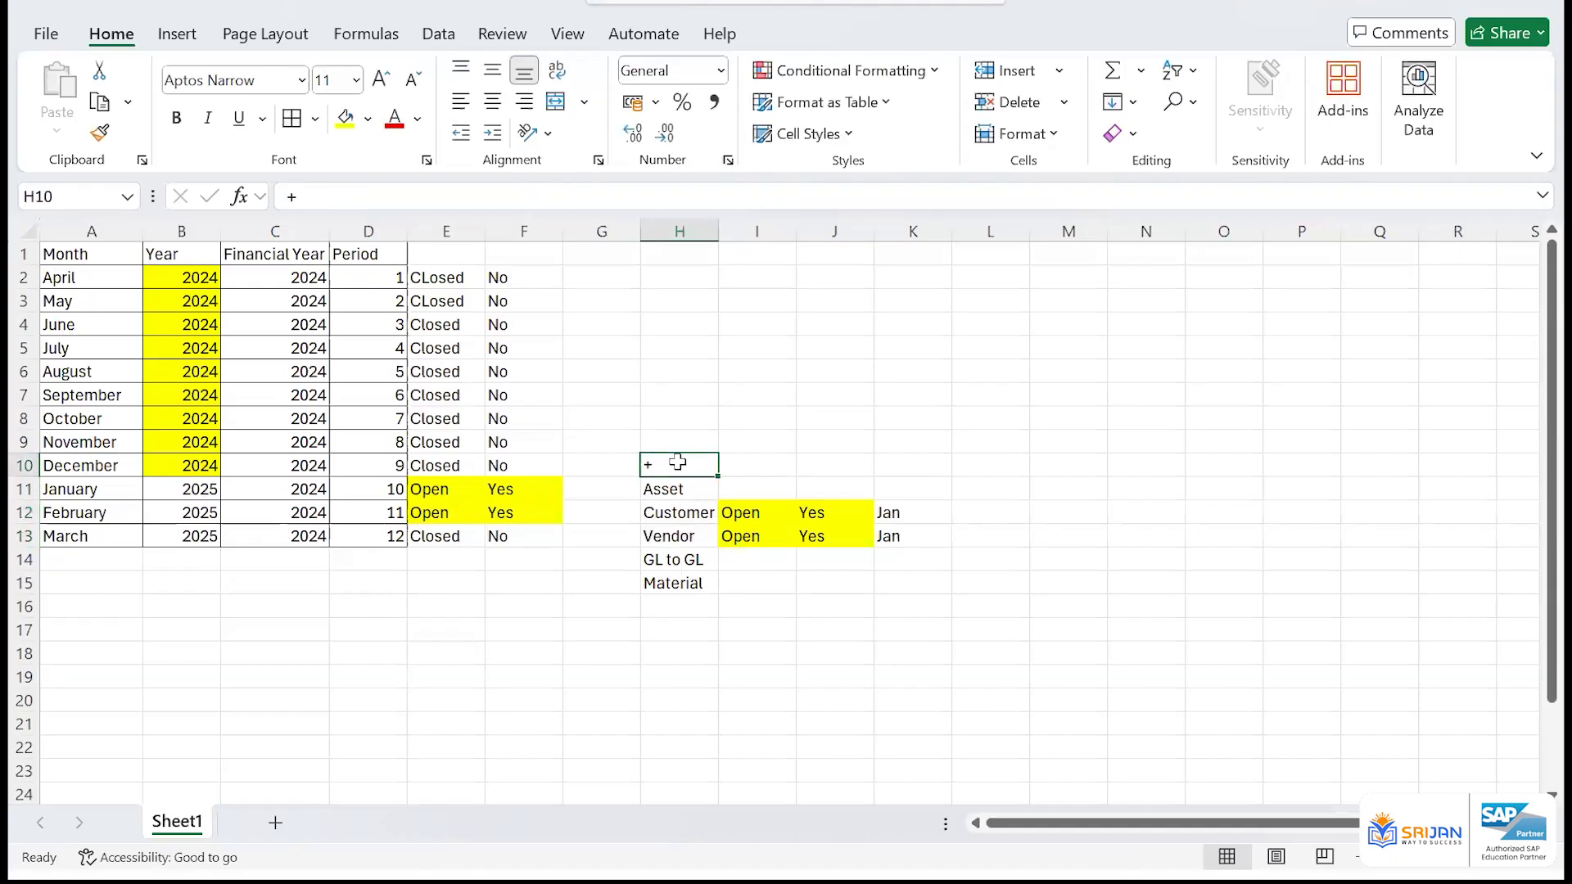
{"action": "key", "text": "alt+Tab"}
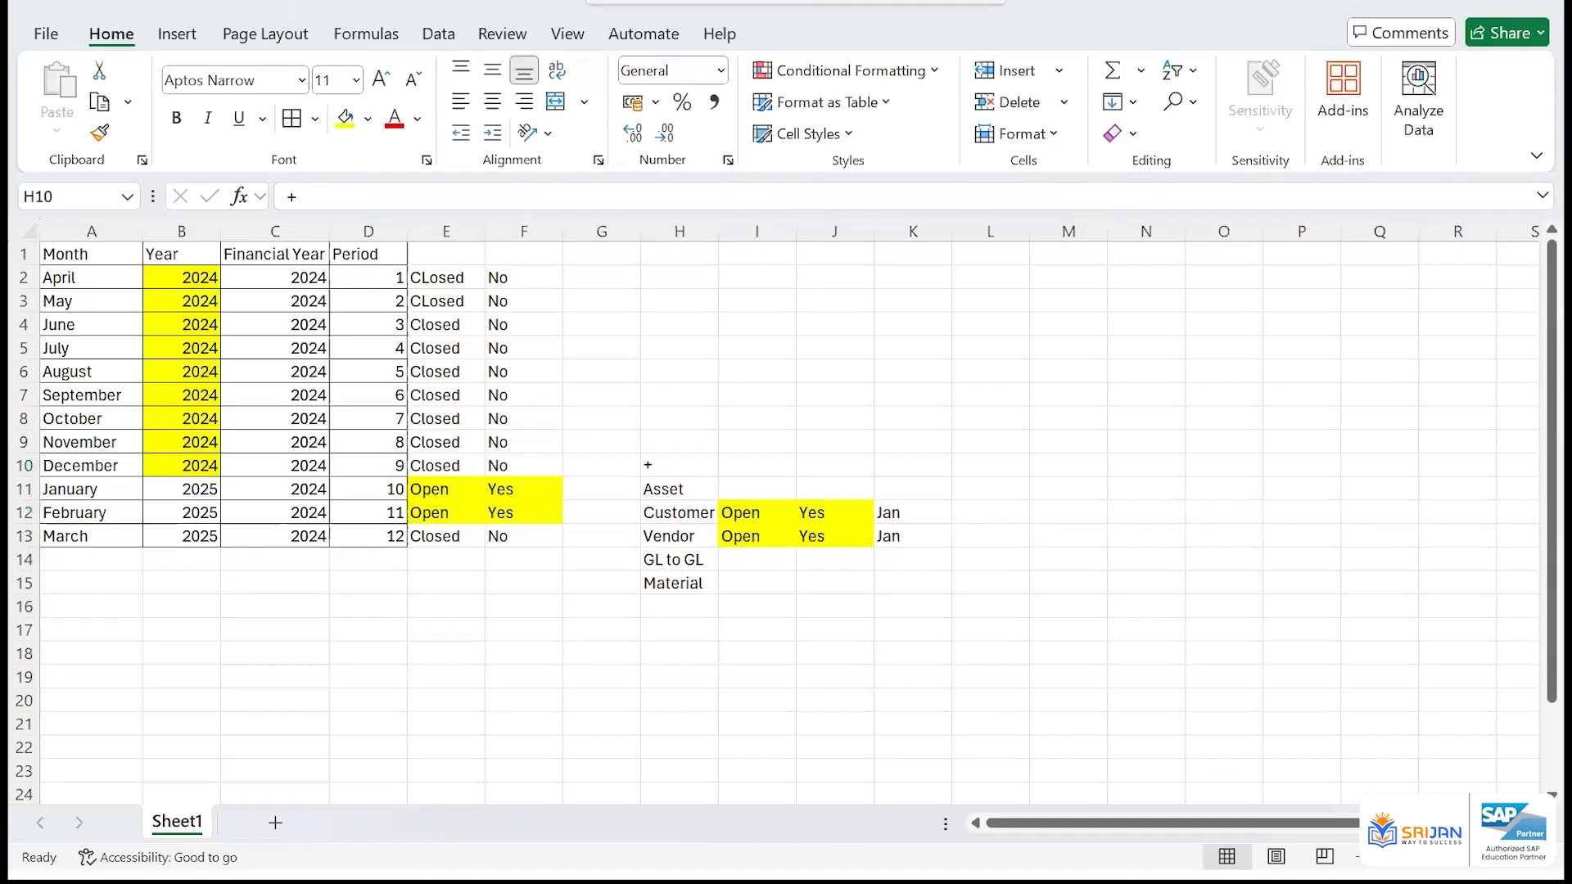
{"action": "key", "text": "alt+Tab"}
{"action": "key", "text": "alt+Tab"}
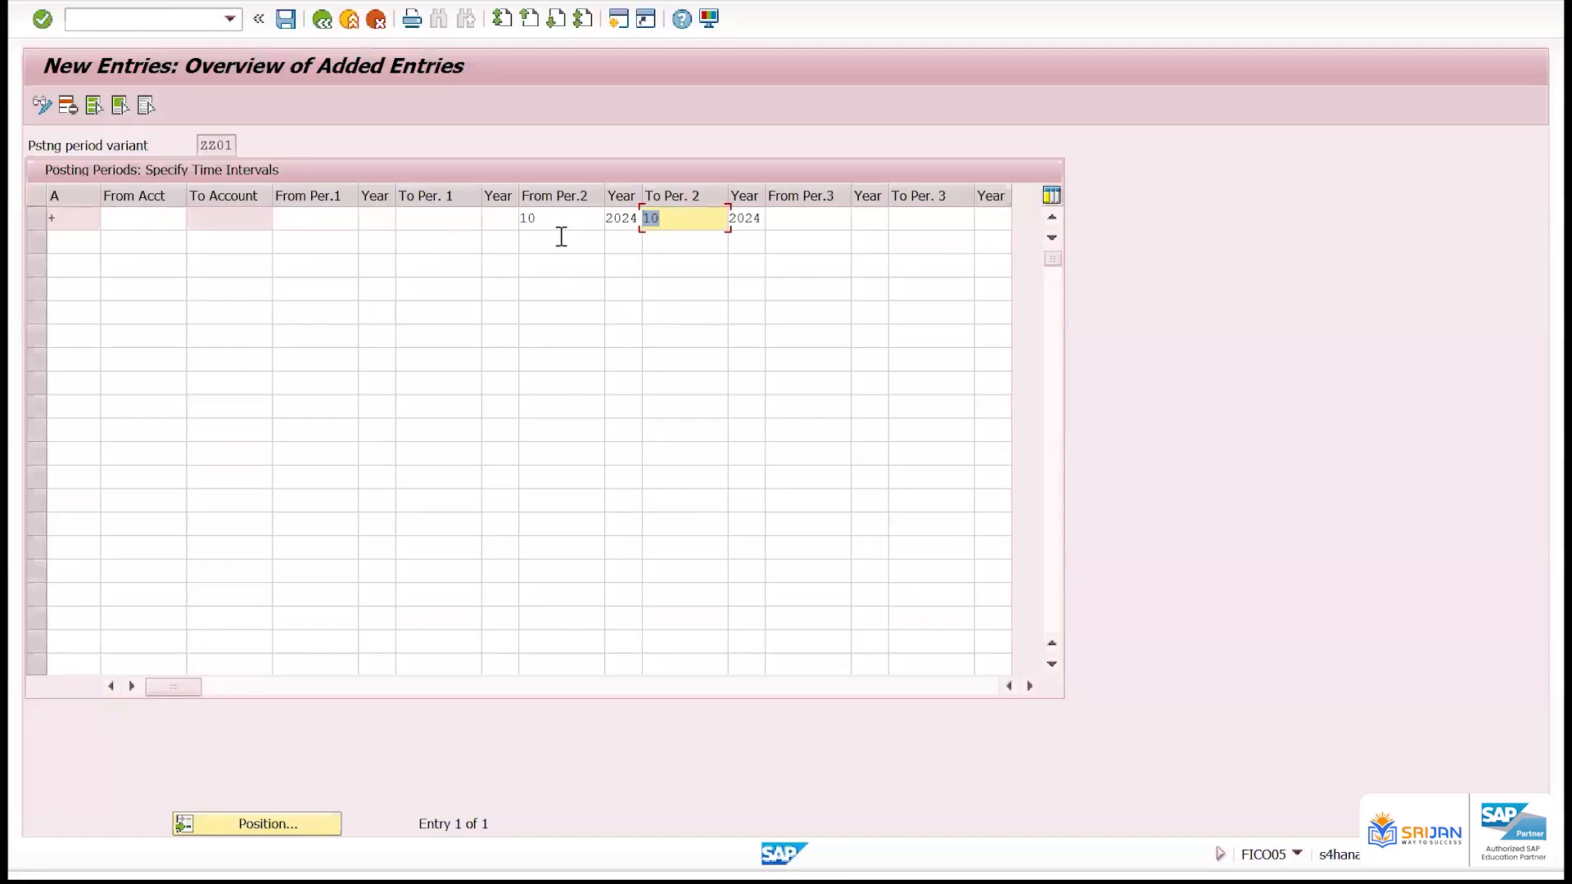
Widen the + row's second interval to From Per.2 1 and To Per. 2 12
{"action": "left_click_drag", "start_coordinate": [537, 220], "coordinate": [481, 229]}
{"action": "type", "text": "1"}
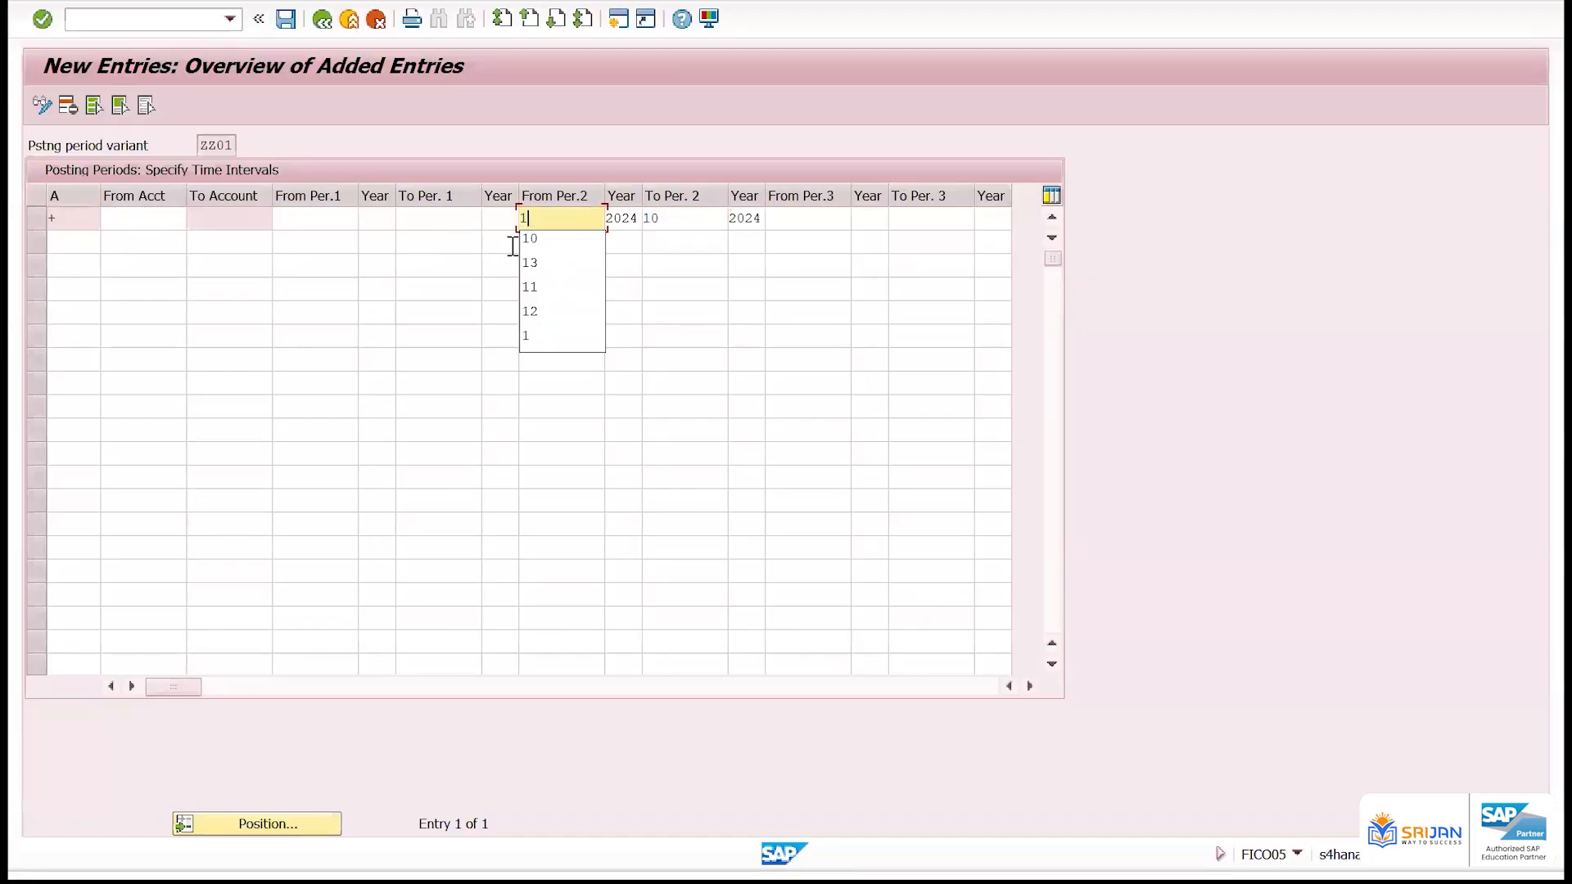
{"action": "key", "text": "Tab"}
{"action": "key", "text": "Tab"}
{"action": "type", "text": "12"}
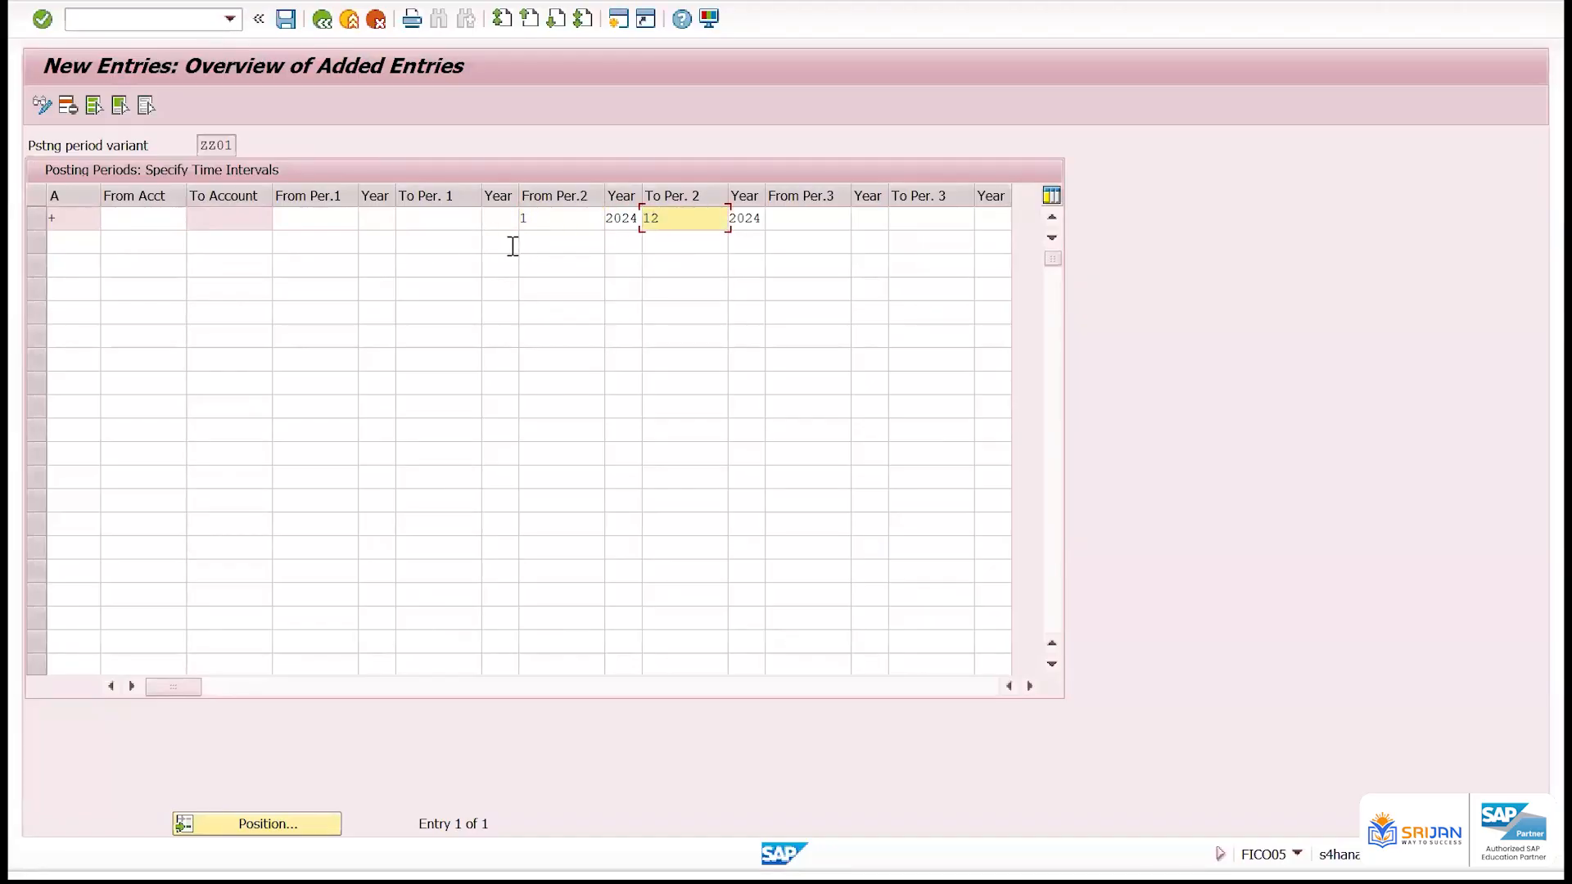
{"action": "key", "text": "Return"}
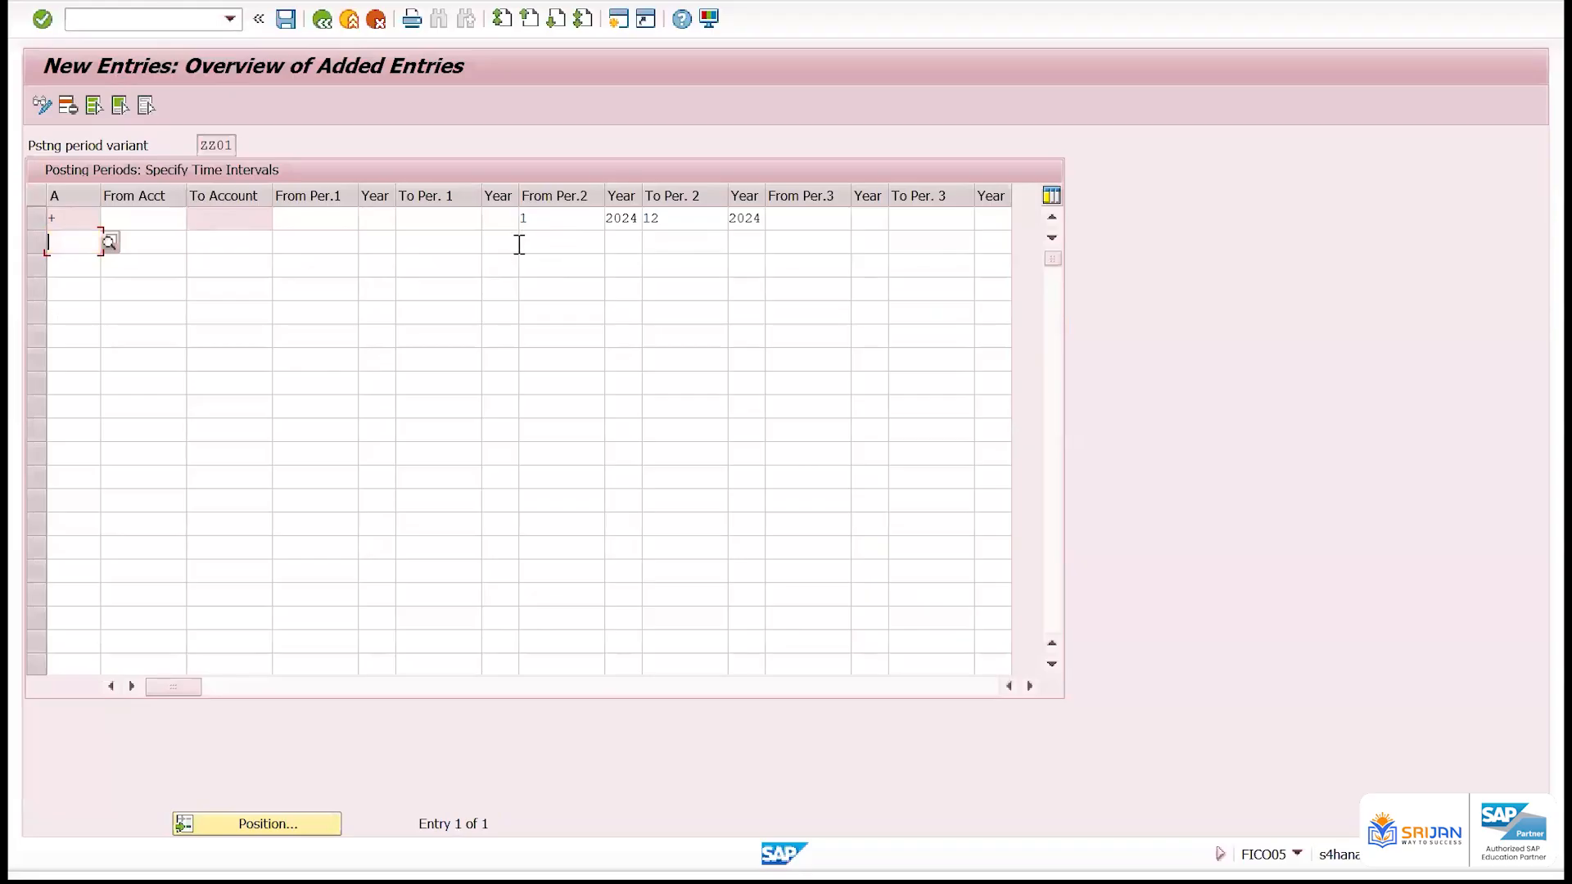
Set From Per.2 and To Per. 2 of the + row back to 10
{"action": "left_click_drag", "start_coordinate": [549, 211], "coordinate": [493, 210]}
{"action": "type", "text": "10"}
{"action": "key", "text": "Tab"}
{"action": "key", "text": "Tab"}
{"action": "type", "text": "10"}
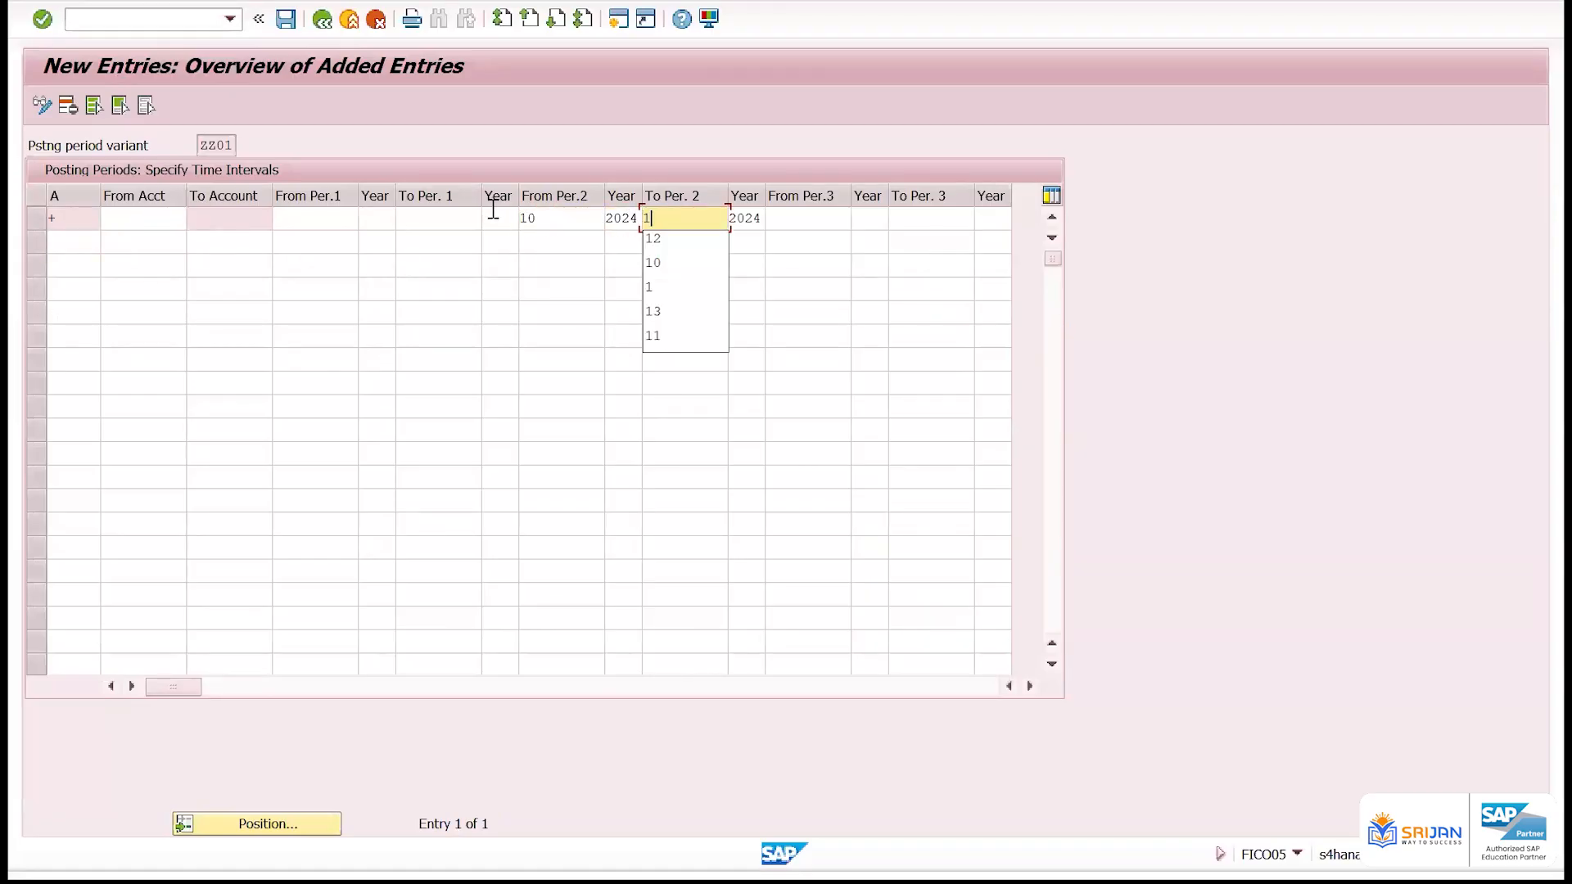
{"action": "key", "text": "Return"}
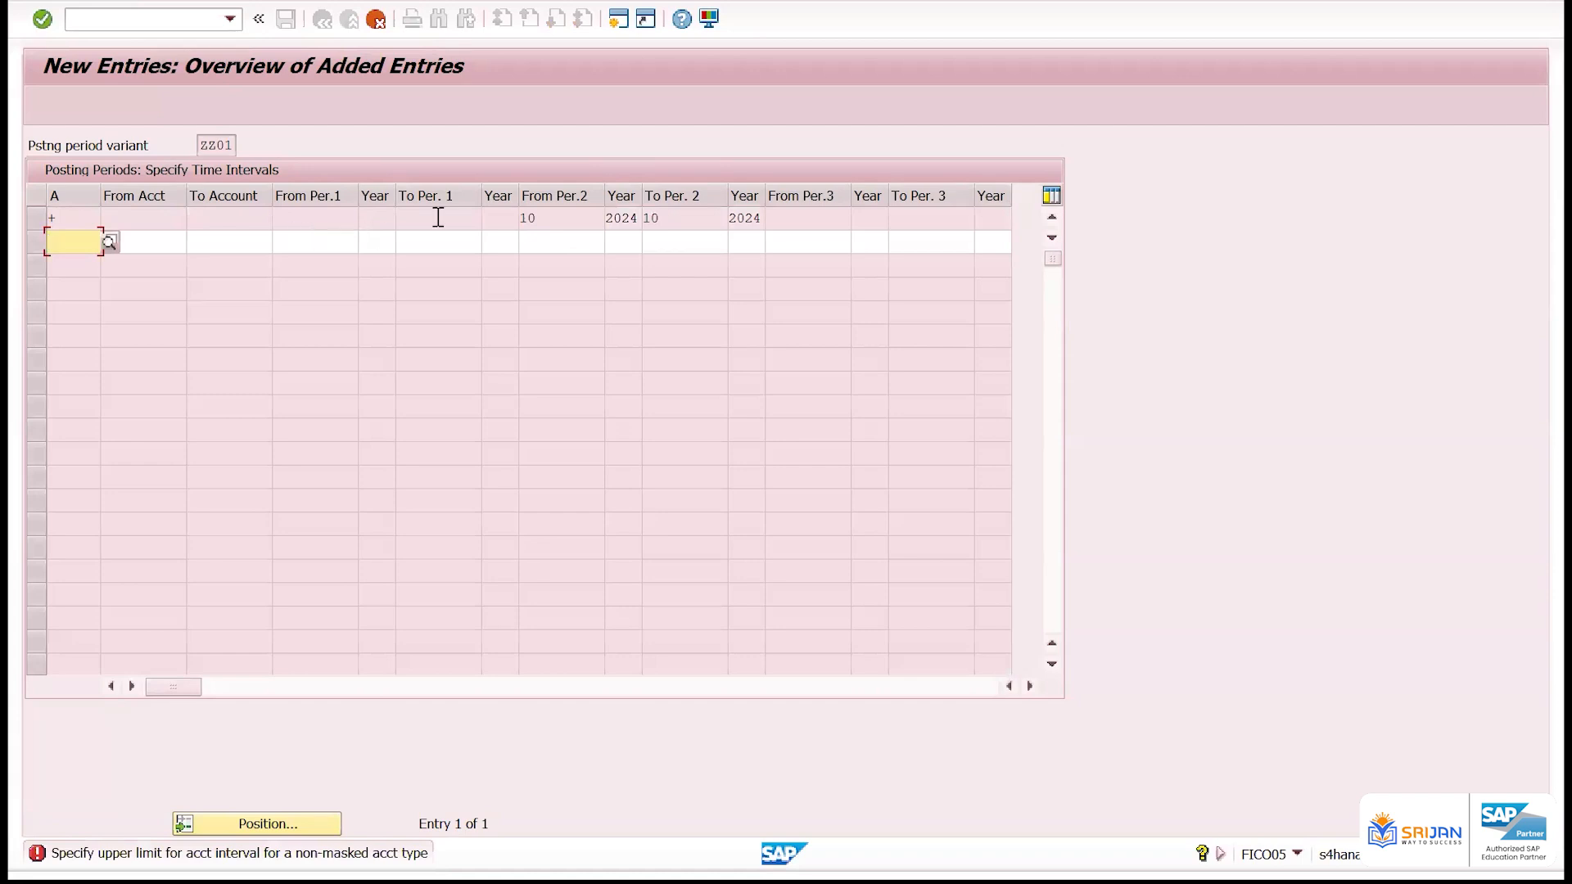
Cancel the pending entry in the empty second row and answer the cancellation dialog
{"action": "left_click_drag", "start_coordinate": [554, 220], "coordinate": [513, 222]}
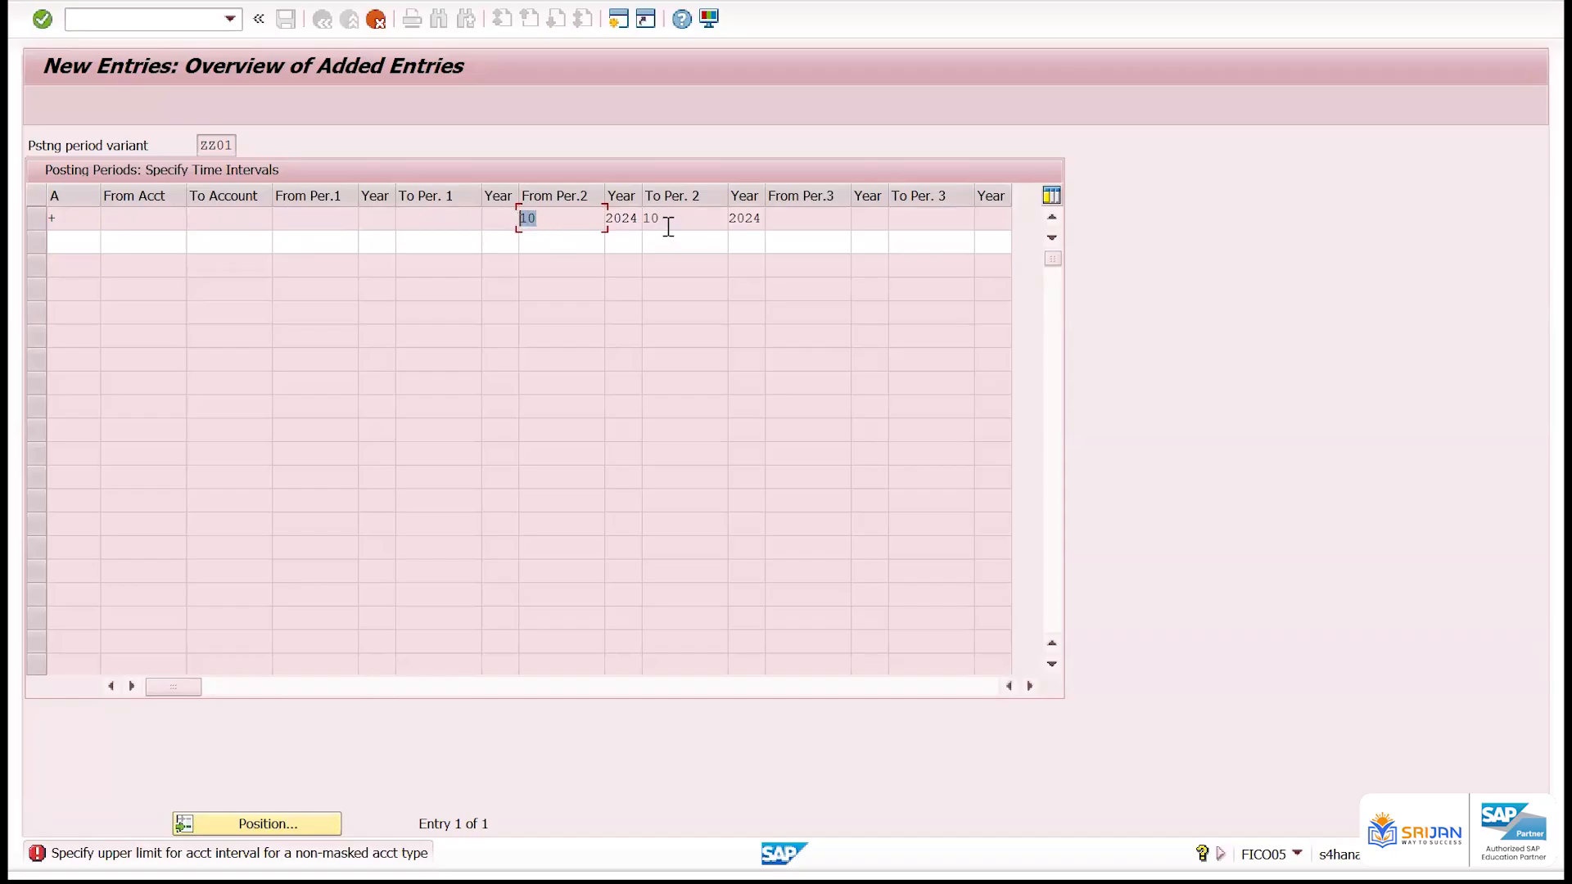
{"action": "left_click_drag", "start_coordinate": [665, 223], "coordinate": [639, 223]}
{"action": "left_click_drag", "start_coordinate": [62, 219], "coordinate": [32, 214]}
{"action": "left_click", "coordinate": [378, 19]}
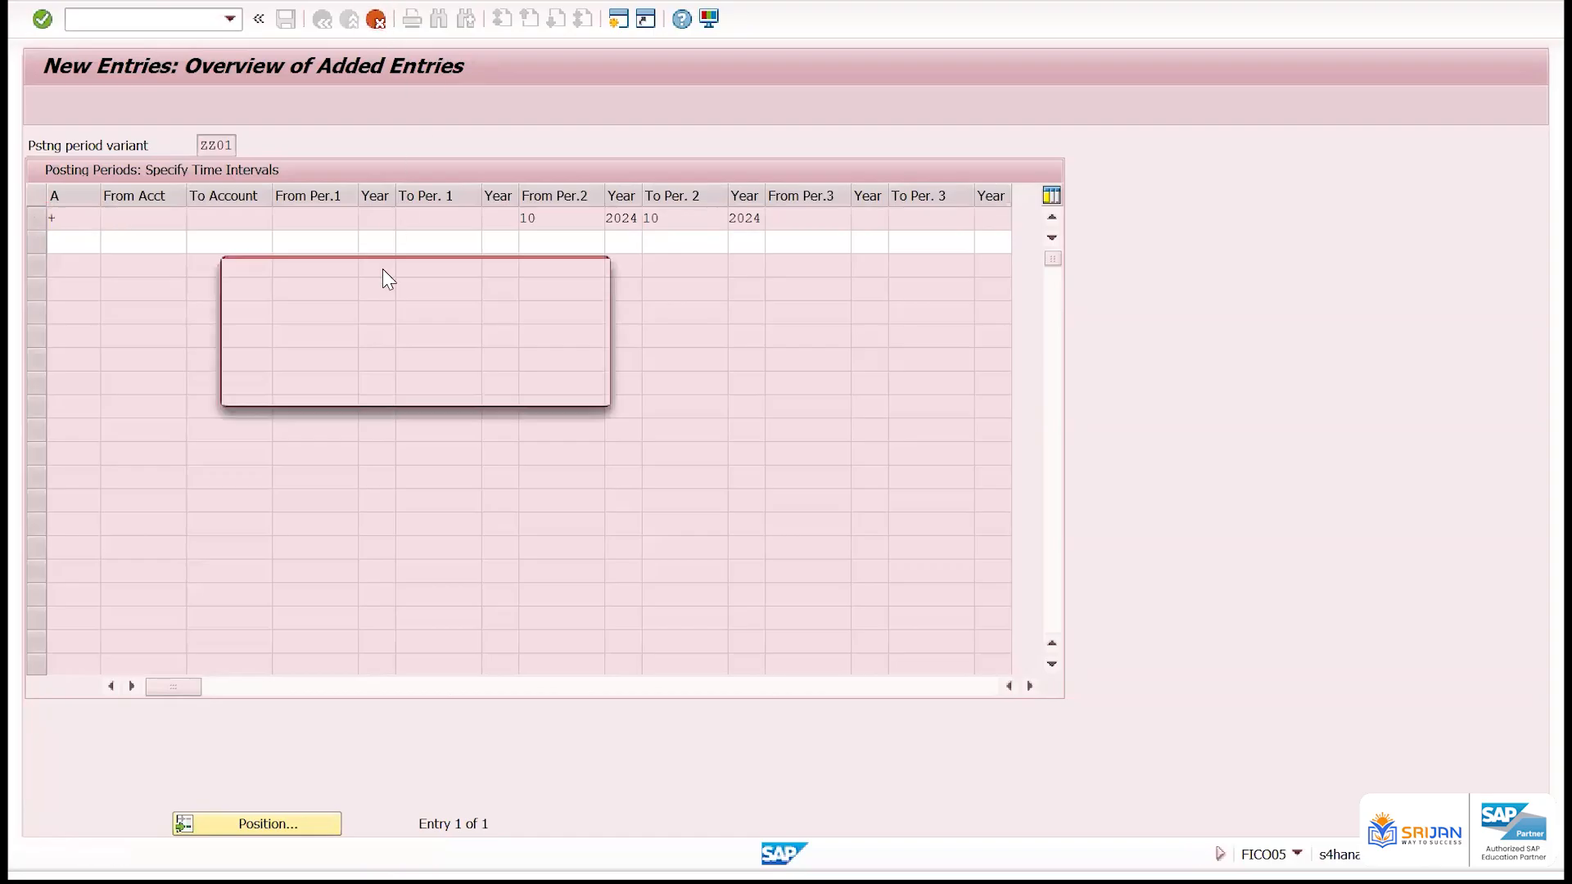
{"action": "left_click", "coordinate": [347, 386]}
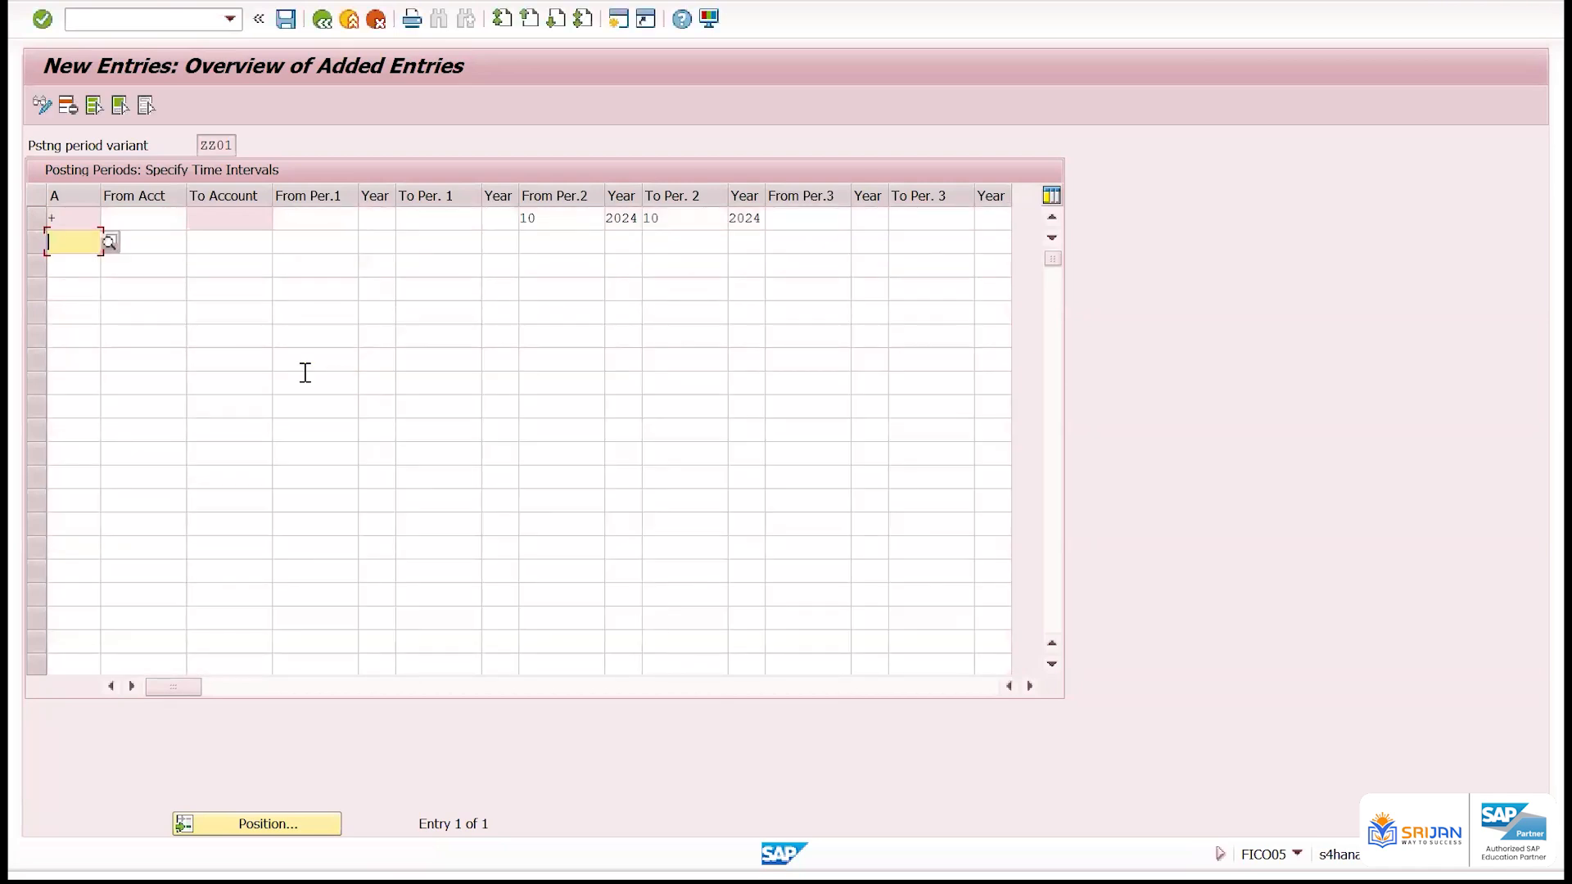
Set the + row's From Per.2 to 1 and To Per. 2 to 12, and save to the proposed customizing request
{"action": "left_click", "coordinate": [35, 220]}
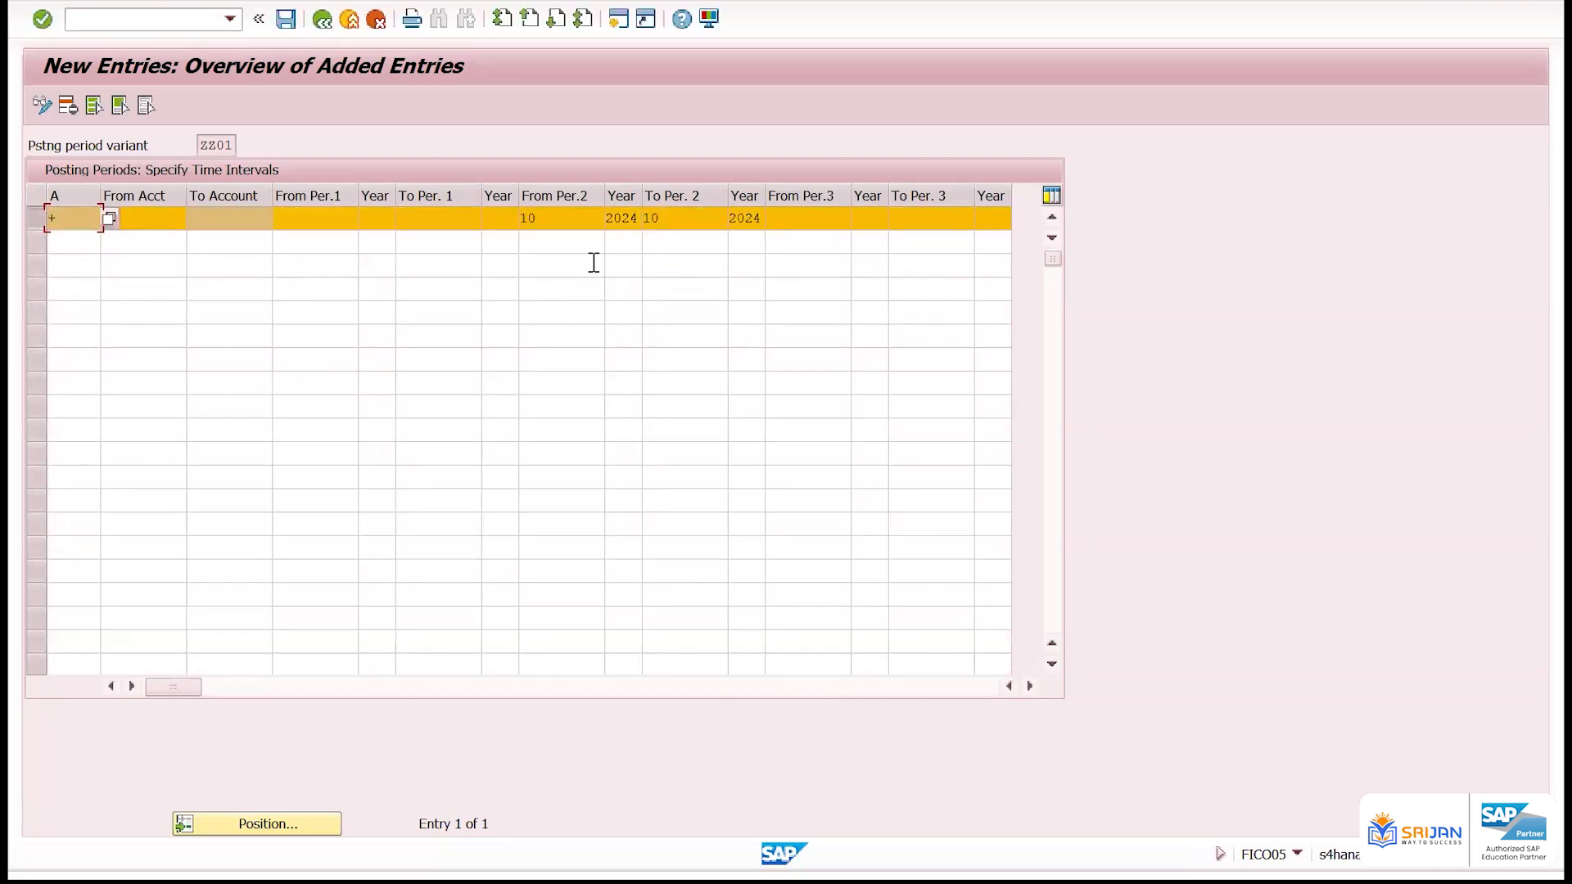
{"action": "left_click", "coordinate": [532, 218]}
{"action": "key", "text": "Delete"}
{"action": "key", "text": "Tab"}
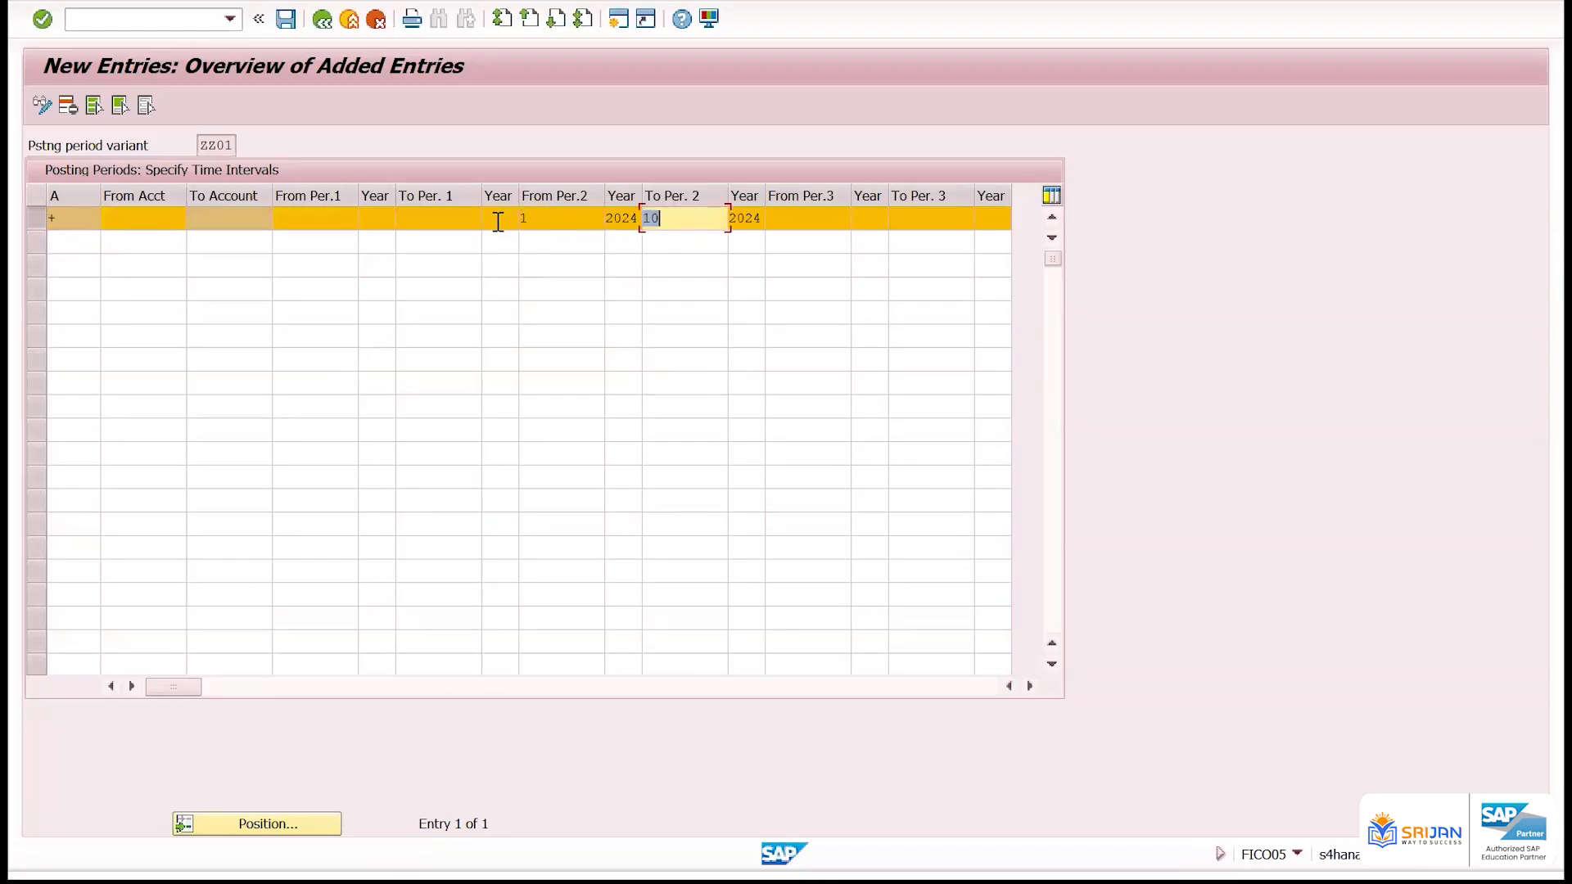
{"action": "type", "text": "12"}
{"action": "key", "text": "Return"}
{"action": "key", "text": "ctrl+s"}
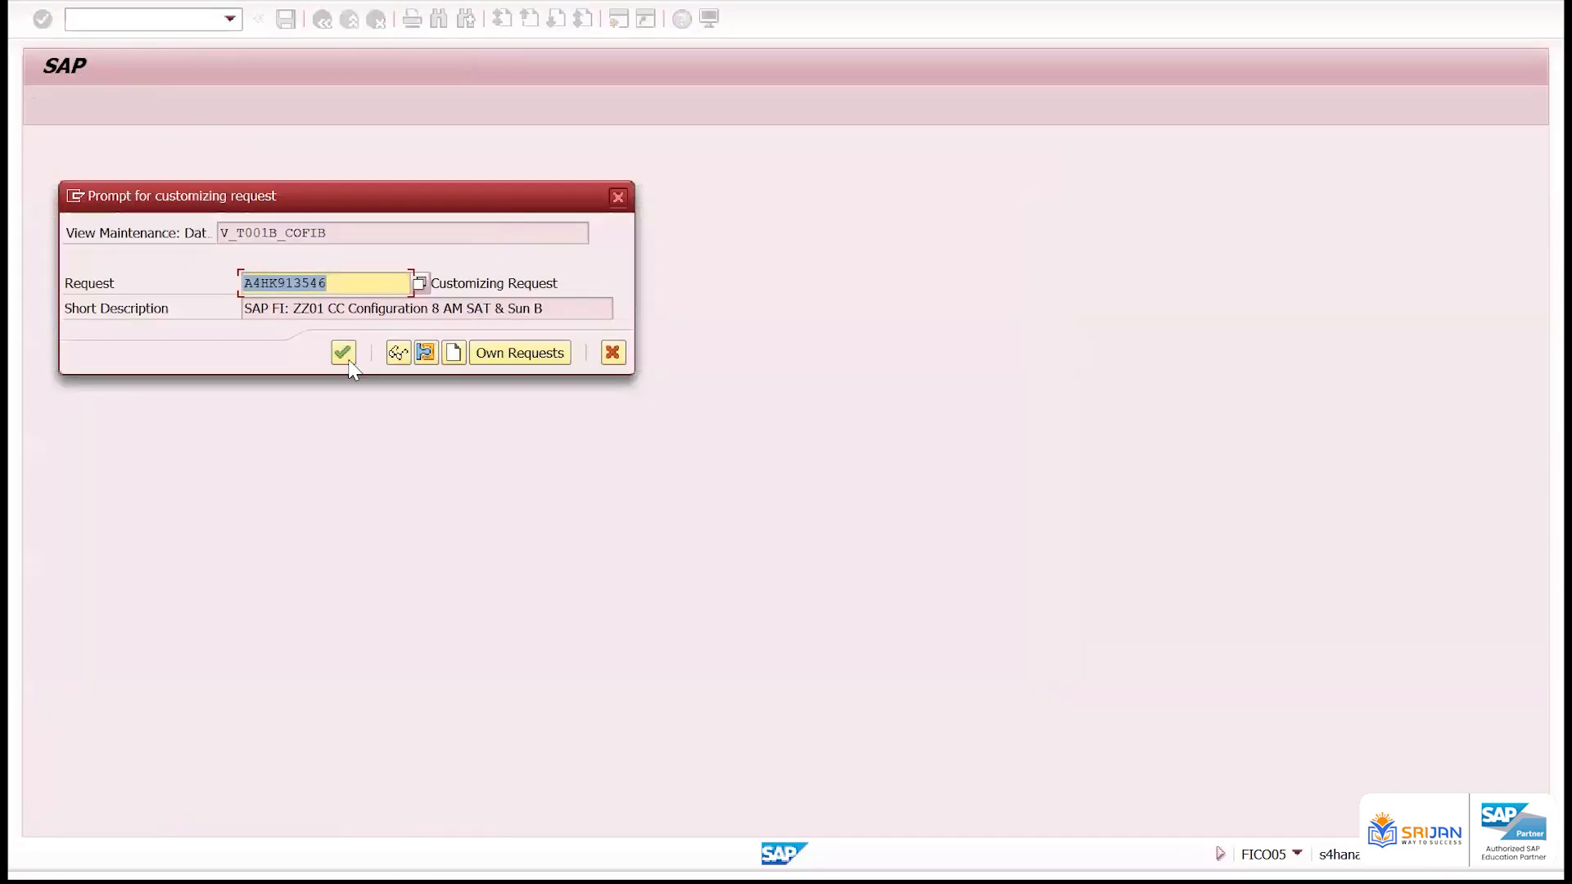
{"action": "left_click", "coordinate": [343, 352]}
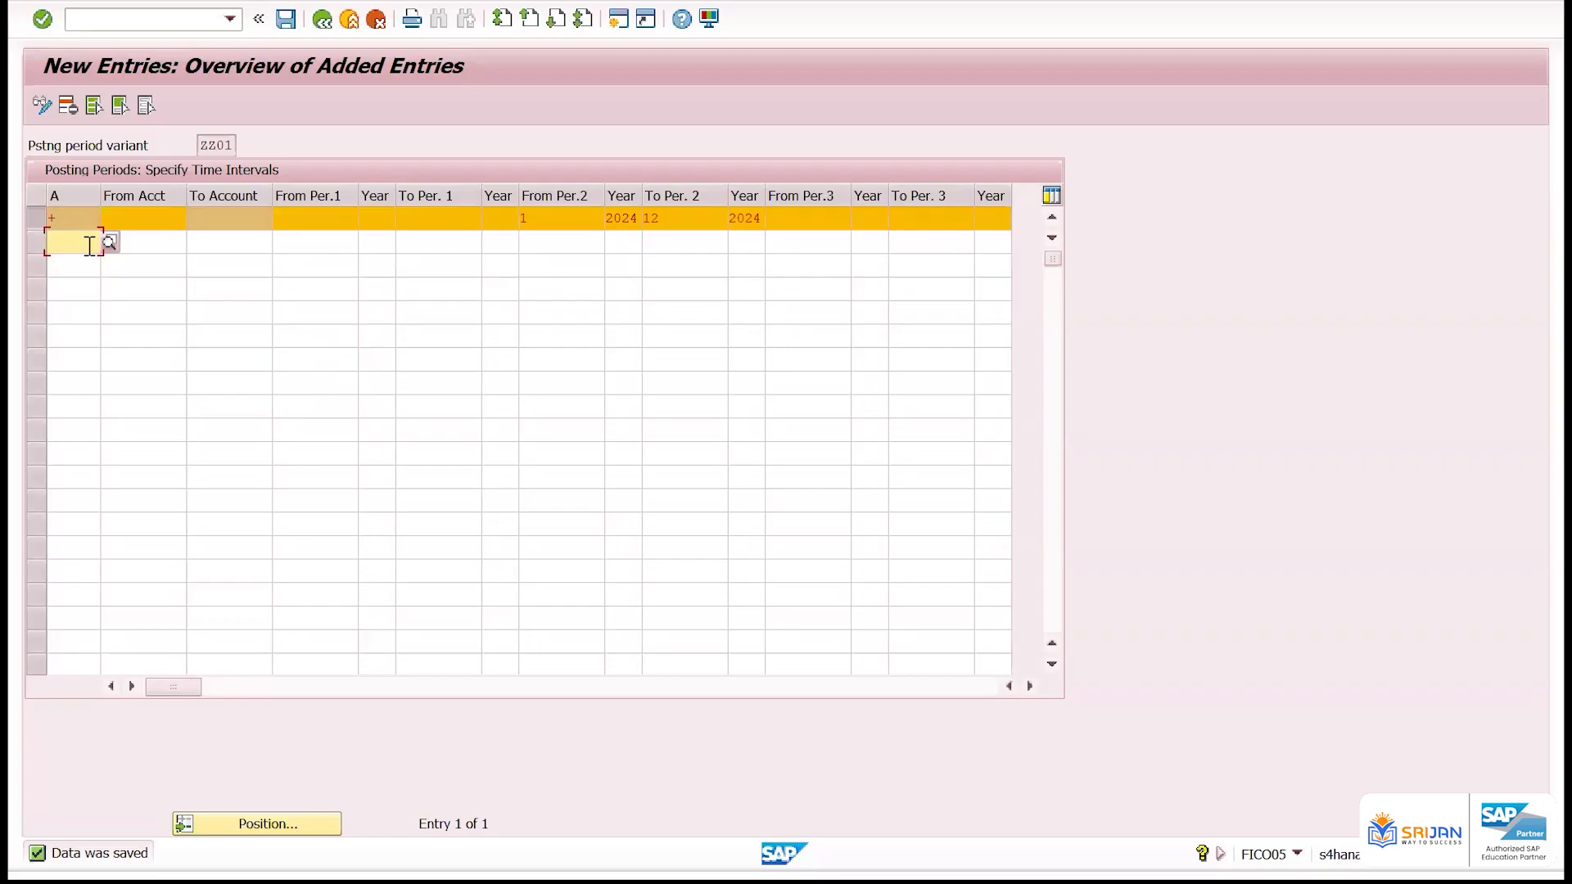
Change the + row's To Per. 2 to 16 and set it back to 12
{"action": "left_click_drag", "start_coordinate": [674, 215], "coordinate": [515, 217]}
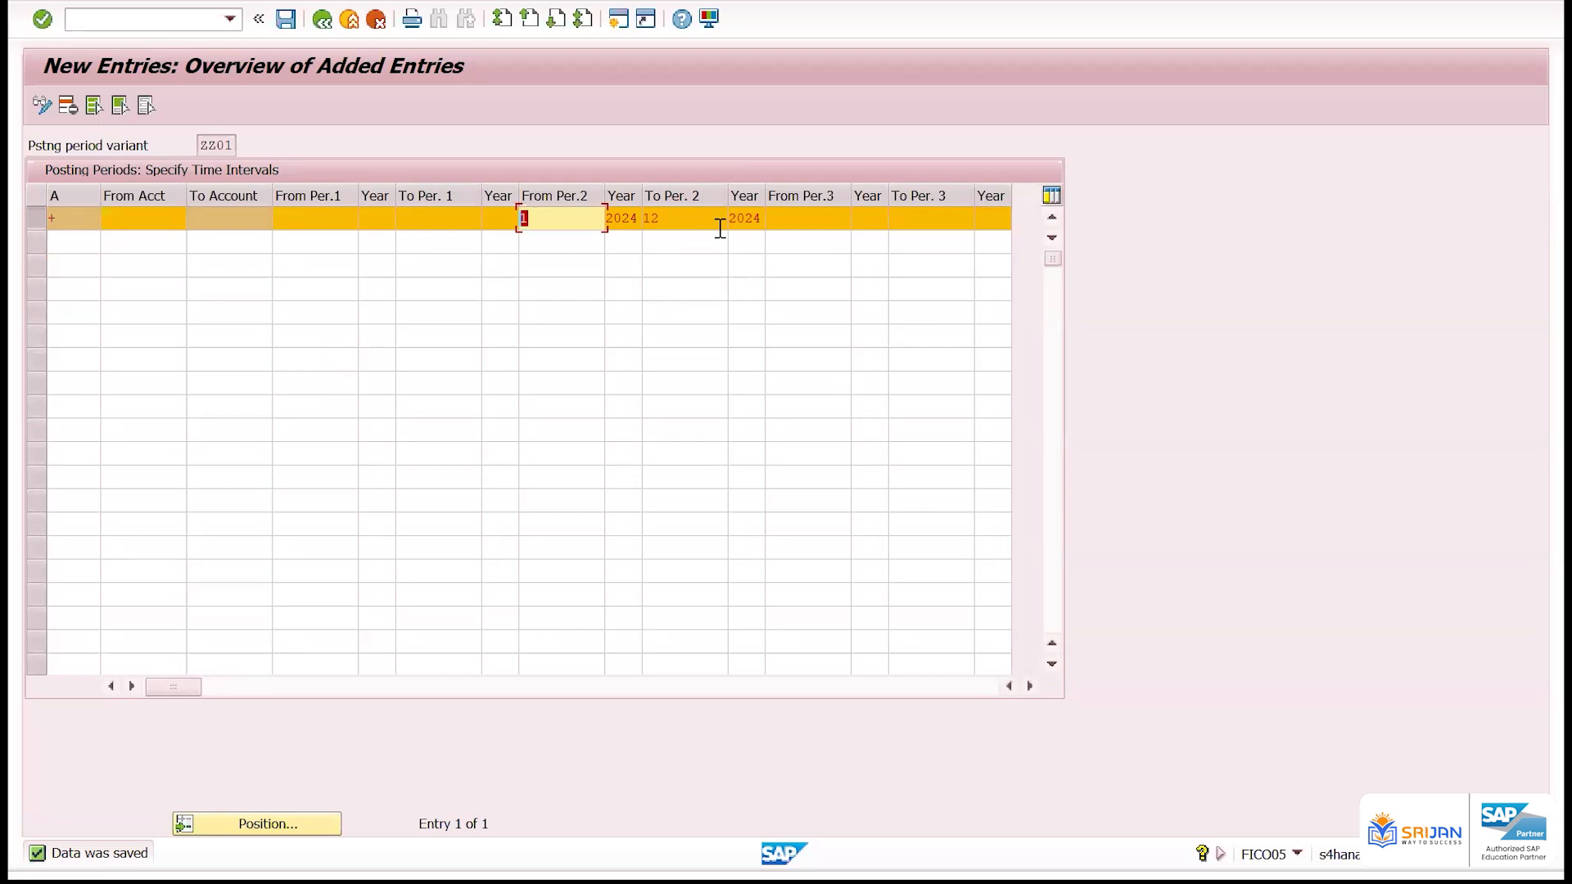
{"action": "double_click", "coordinate": [668, 219]}
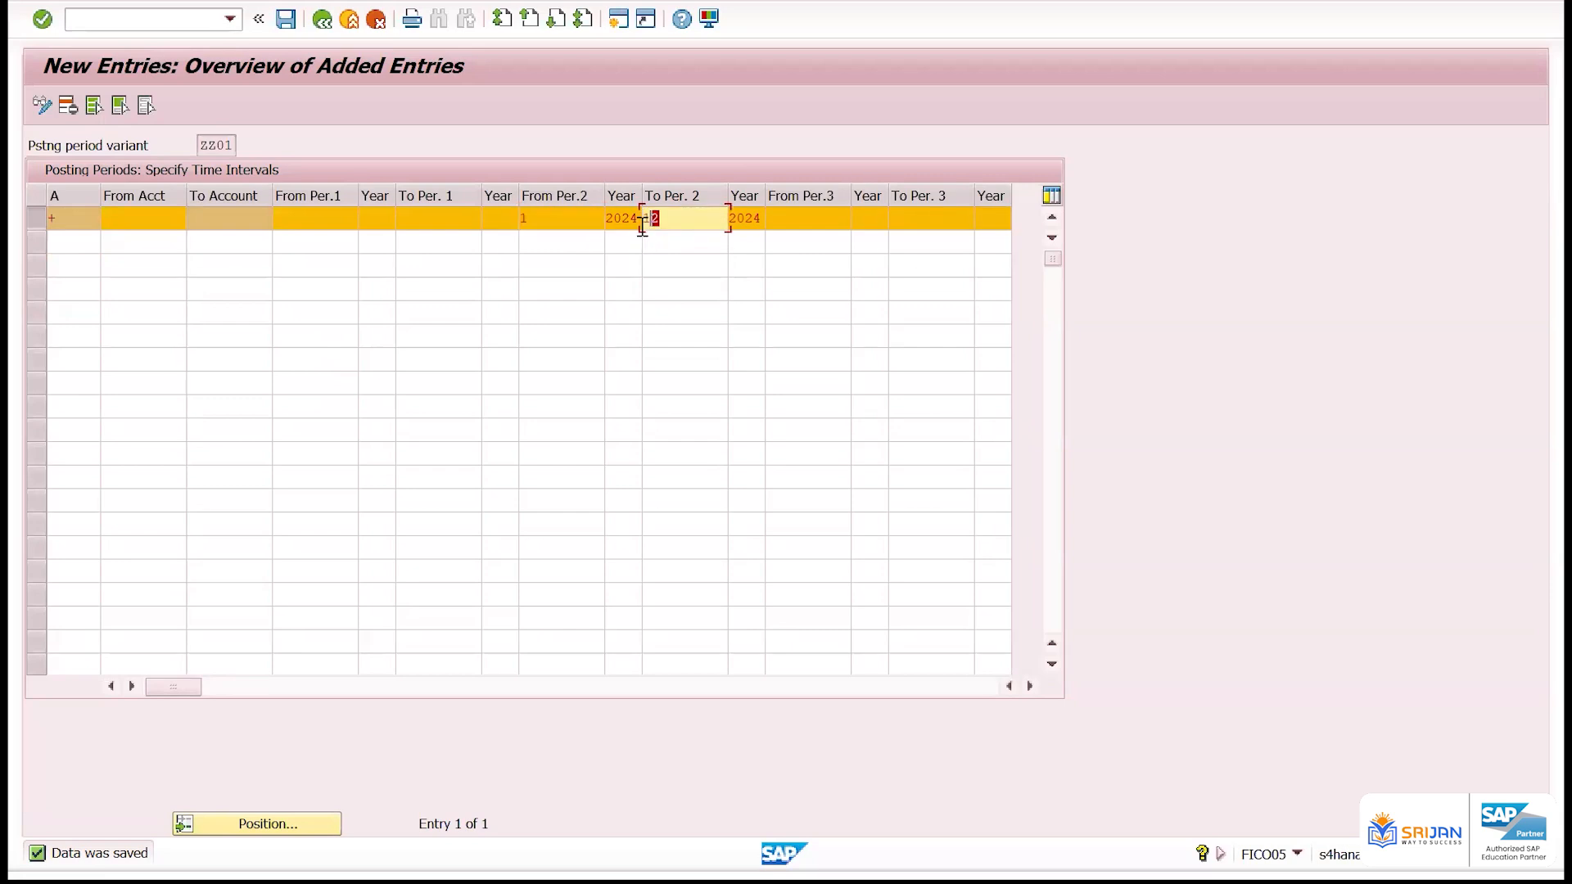
{"action": "type", "text": "16"}
{"action": "key", "text": "Return"}
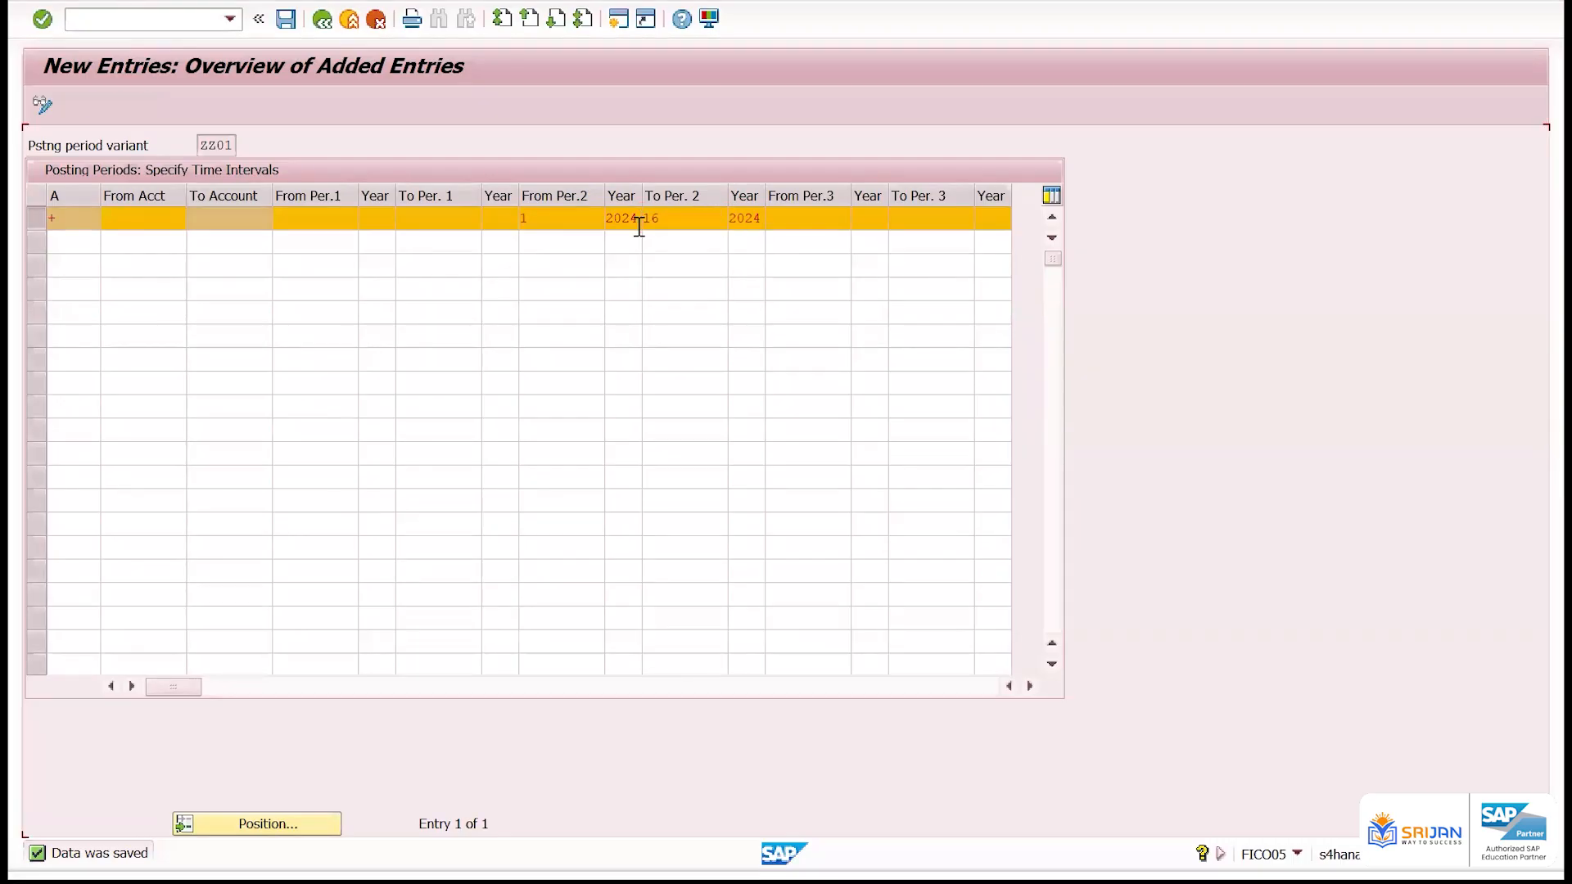
{"action": "double_click", "coordinate": [668, 218]}
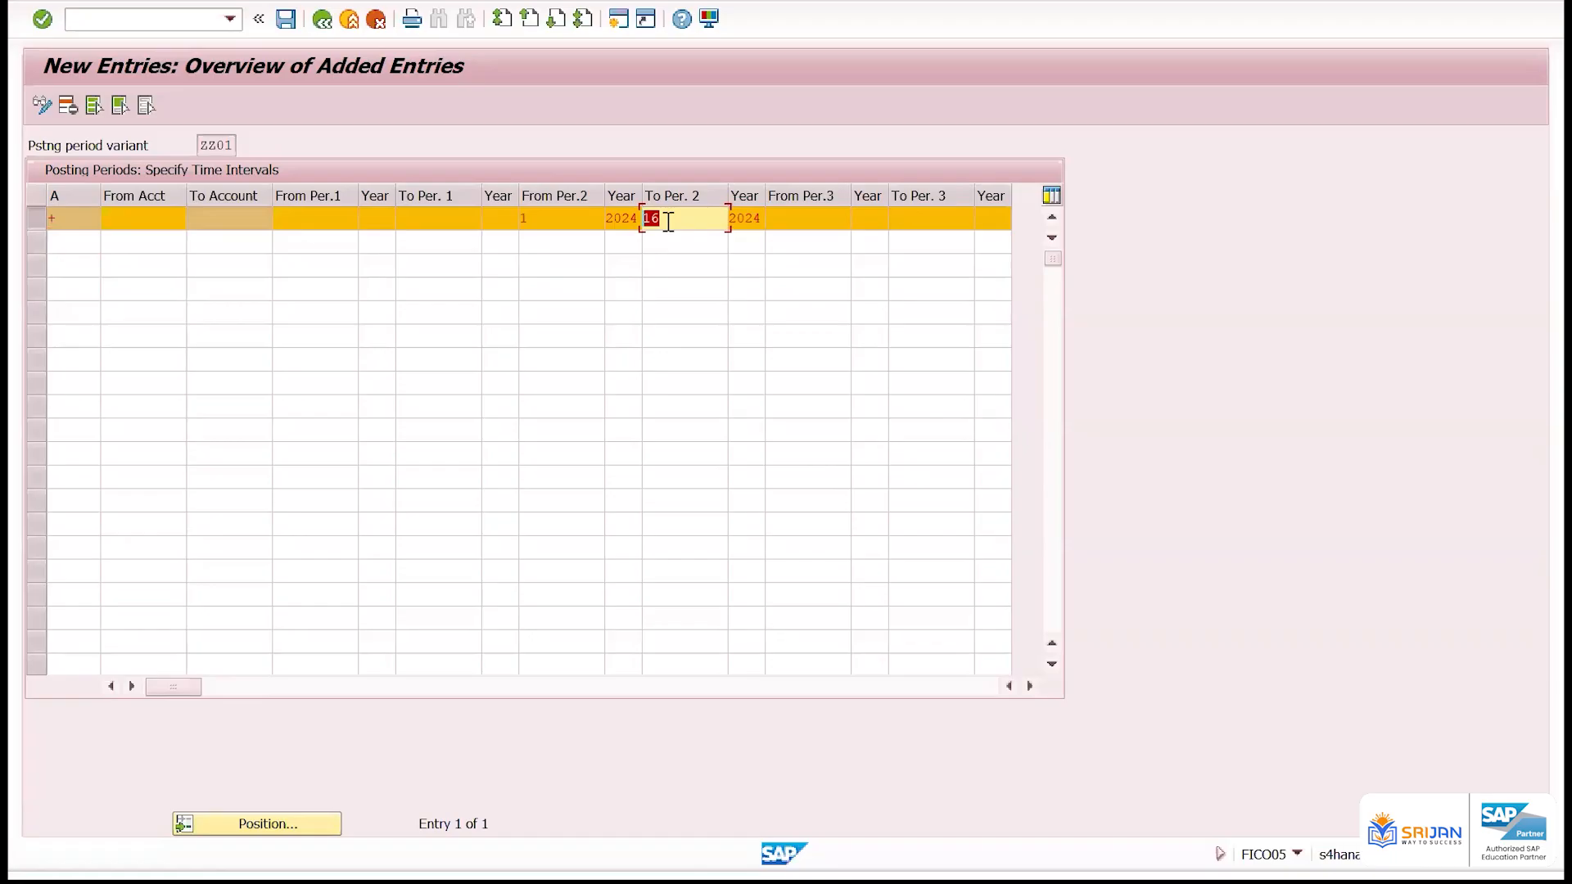
{"action": "type", "text": "12"}
{"action": "key", "text": "Return"}
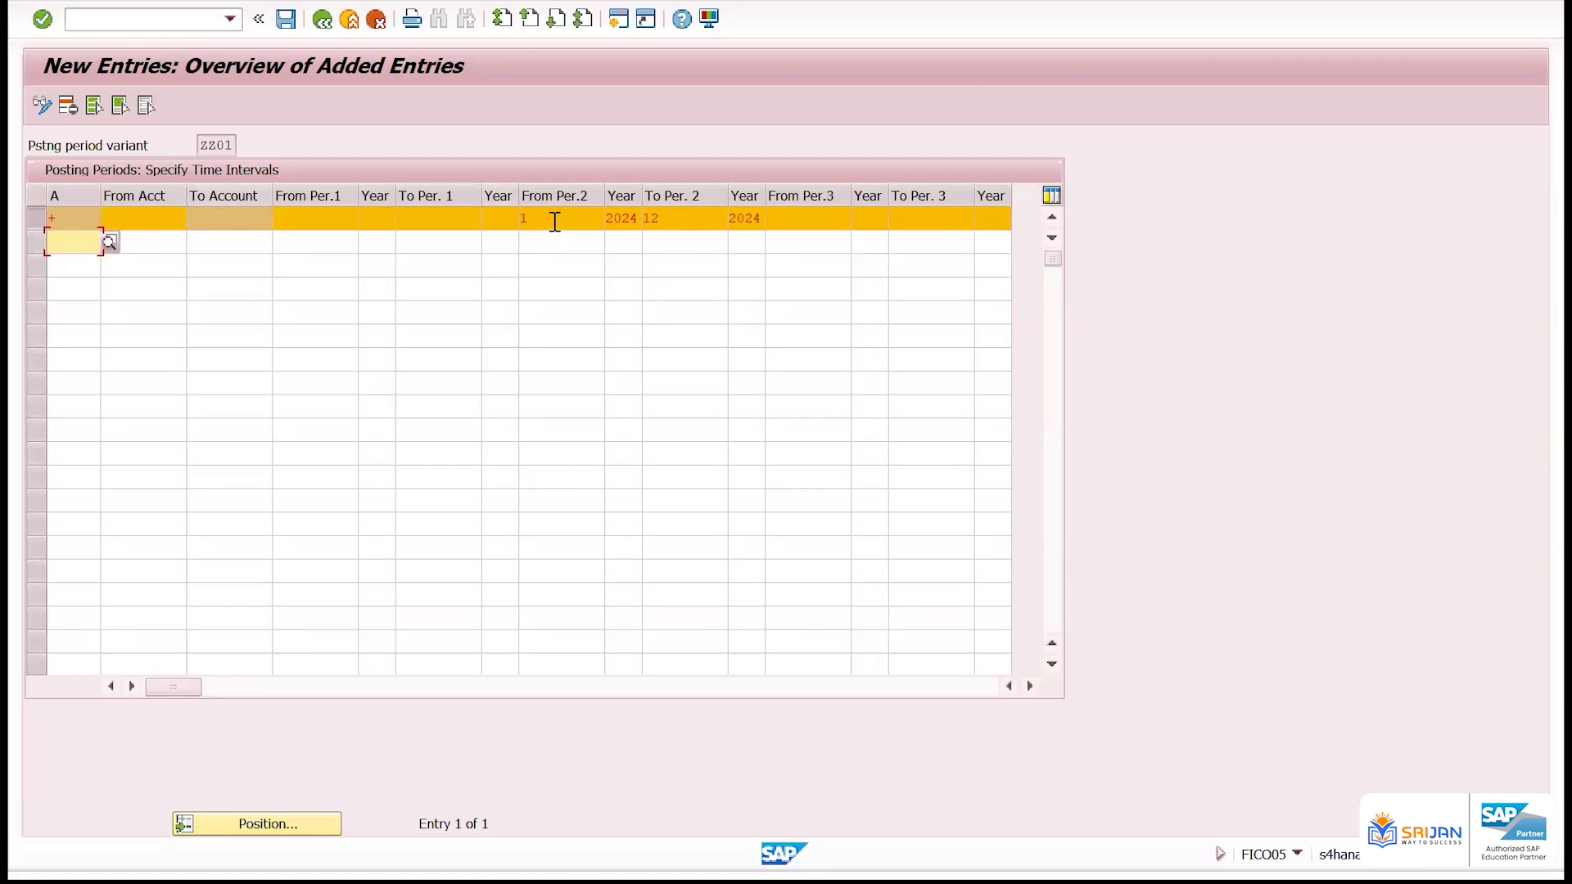
Limit the + row's second interval to period 10 by setting both From Per.2 and To Per. 2 to 10
{"action": "left_click", "coordinate": [513, 213]}
{"action": "type", "text": "10"}
{"action": "key", "text": "Tab"}
{"action": "key", "text": "Tab"}
{"action": "type", "text": "10"}
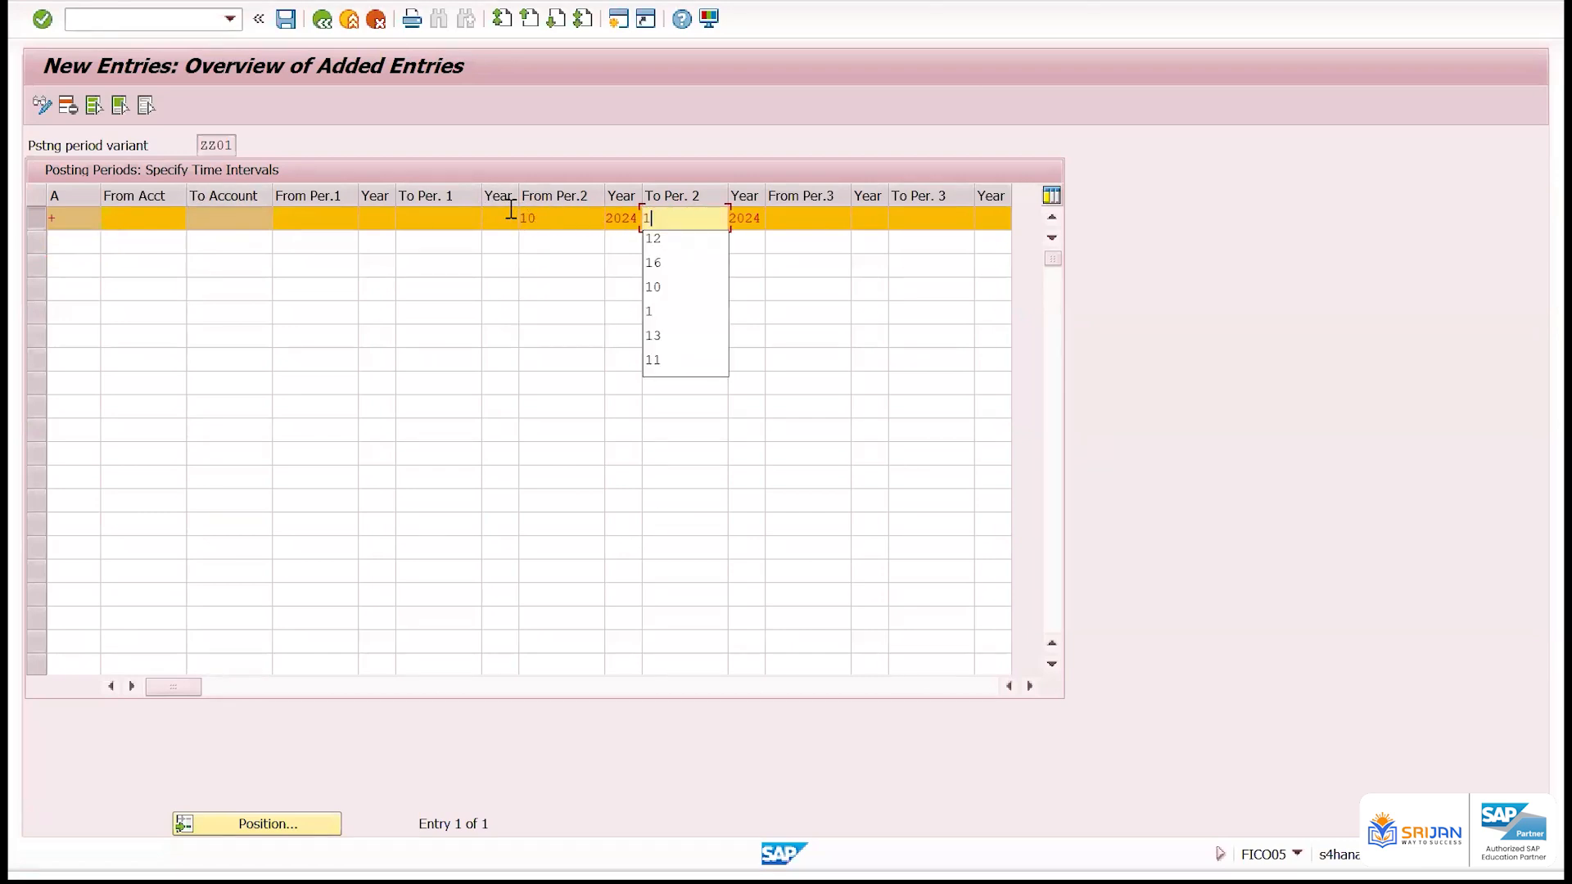
{"action": "key", "text": "Return"}
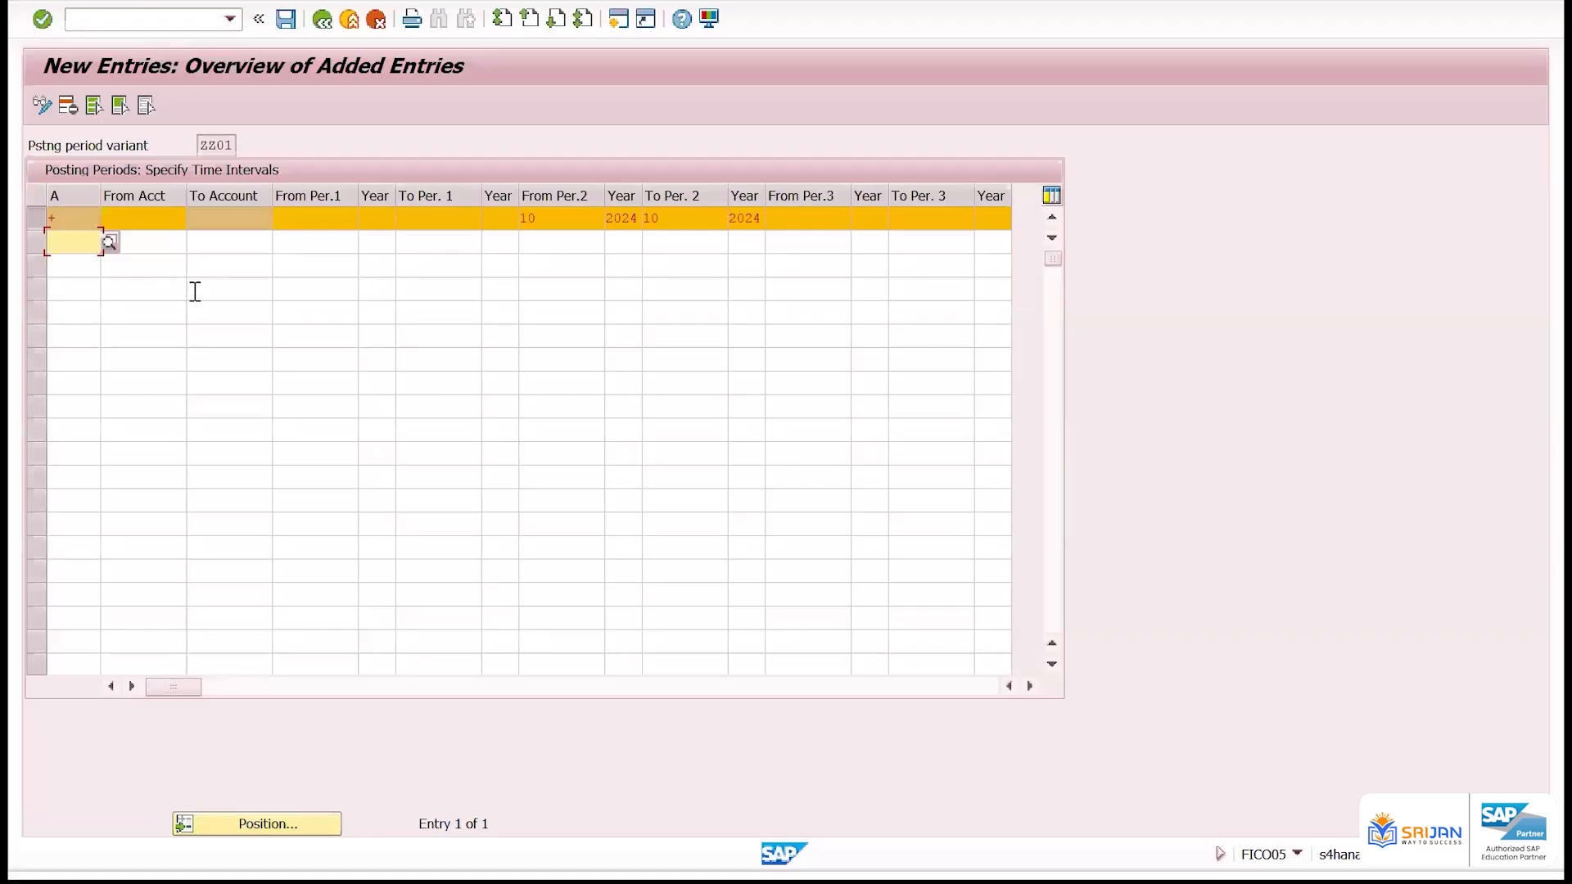
Delete the + row from variant ZZ01's time intervals and start new entries again
{"action": "left_click", "coordinate": [53, 226]}
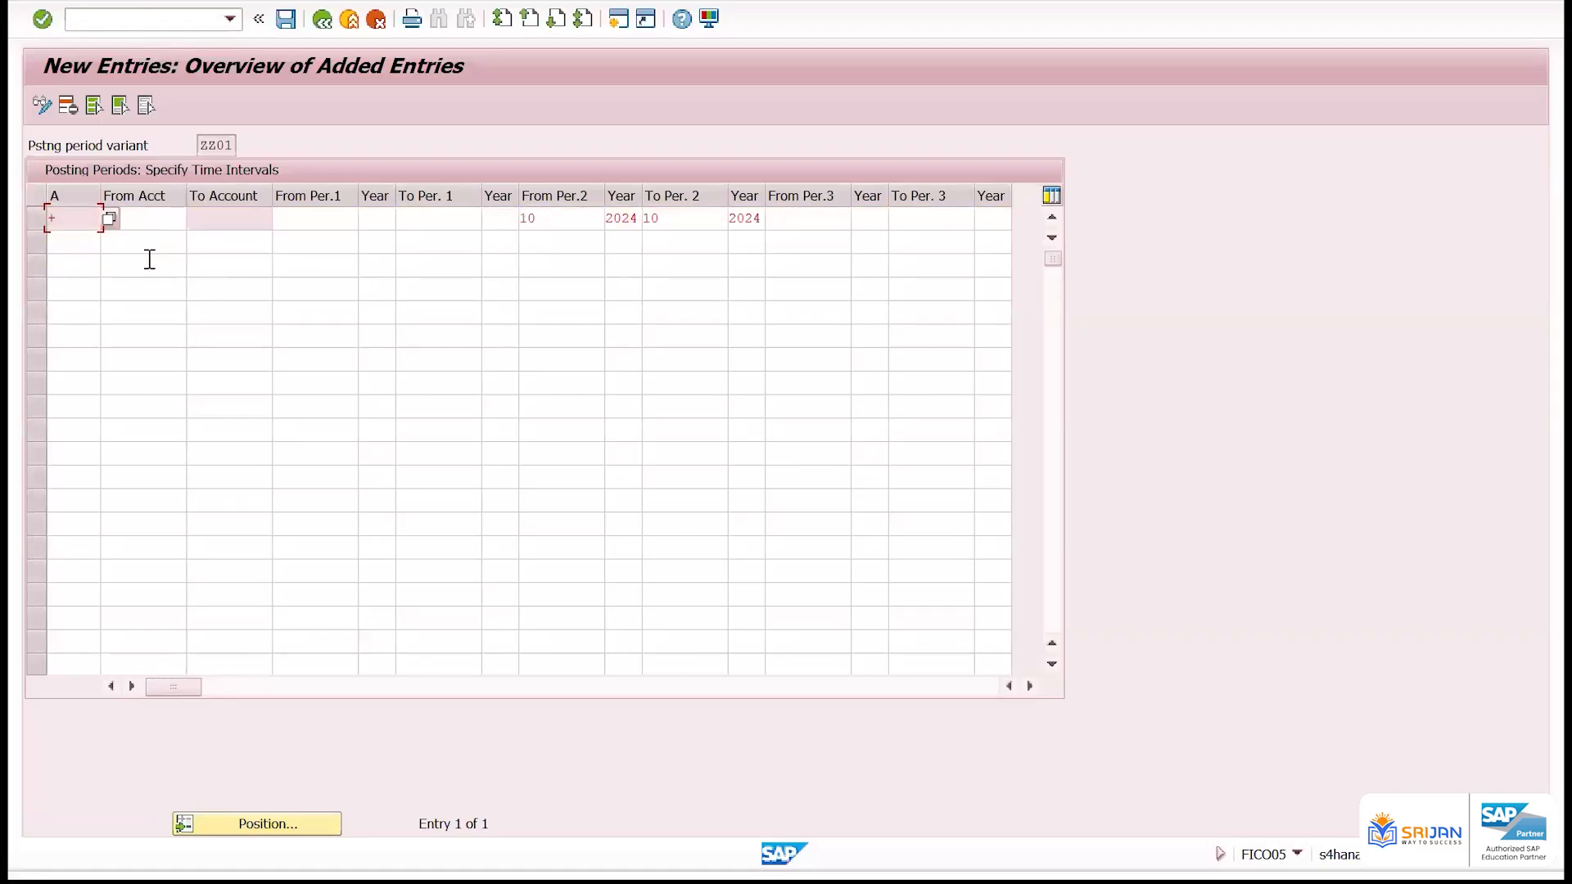
{"action": "left_click", "coordinate": [34, 217]}
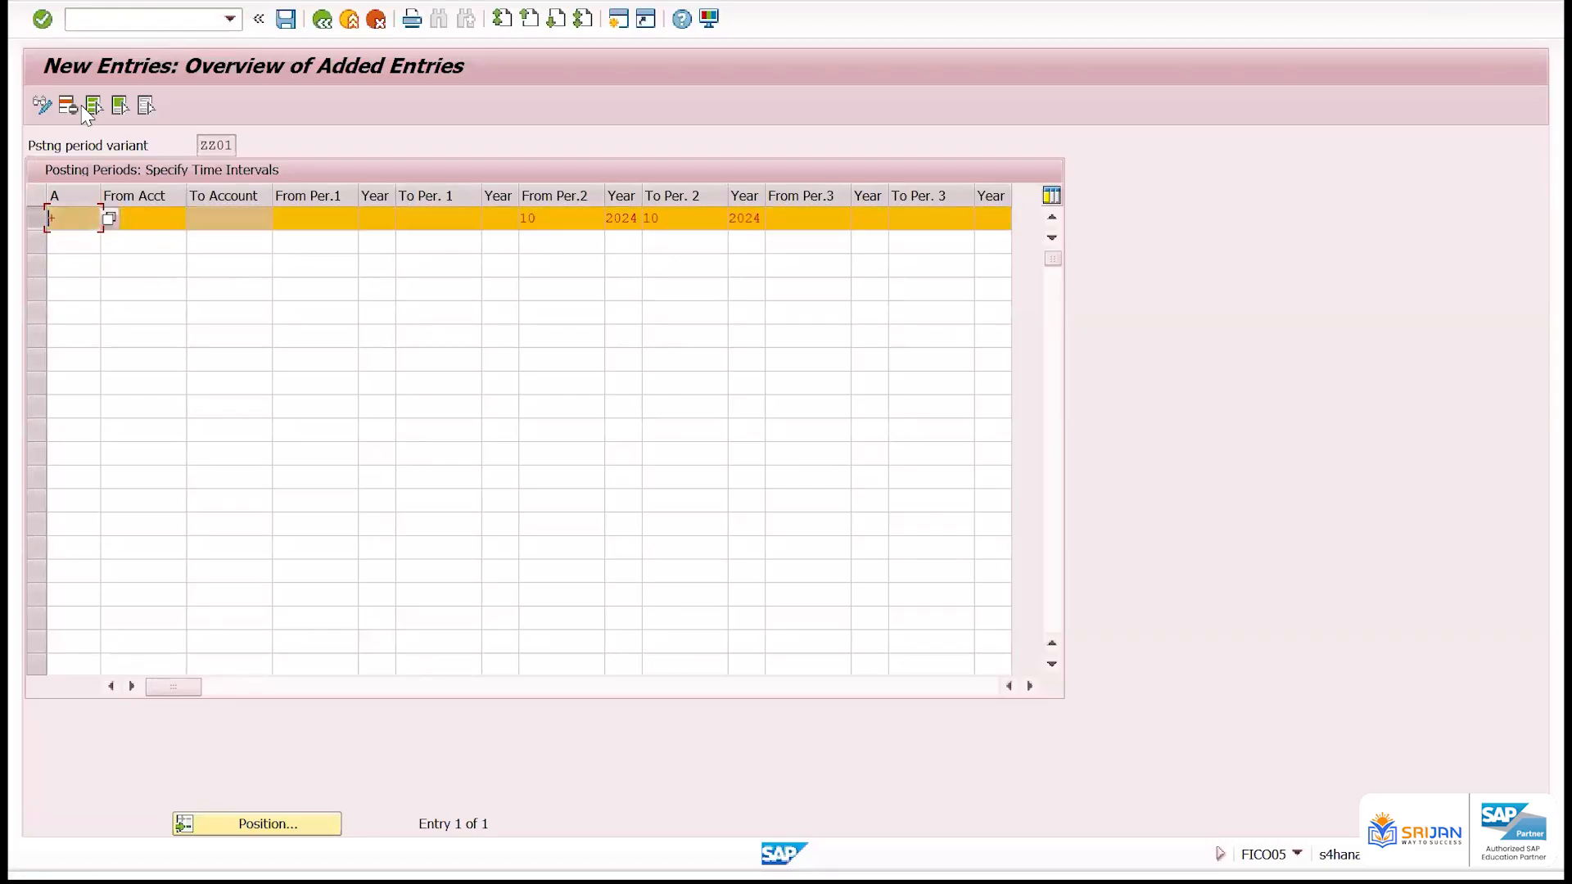
{"action": "left_click", "coordinate": [90, 108]}
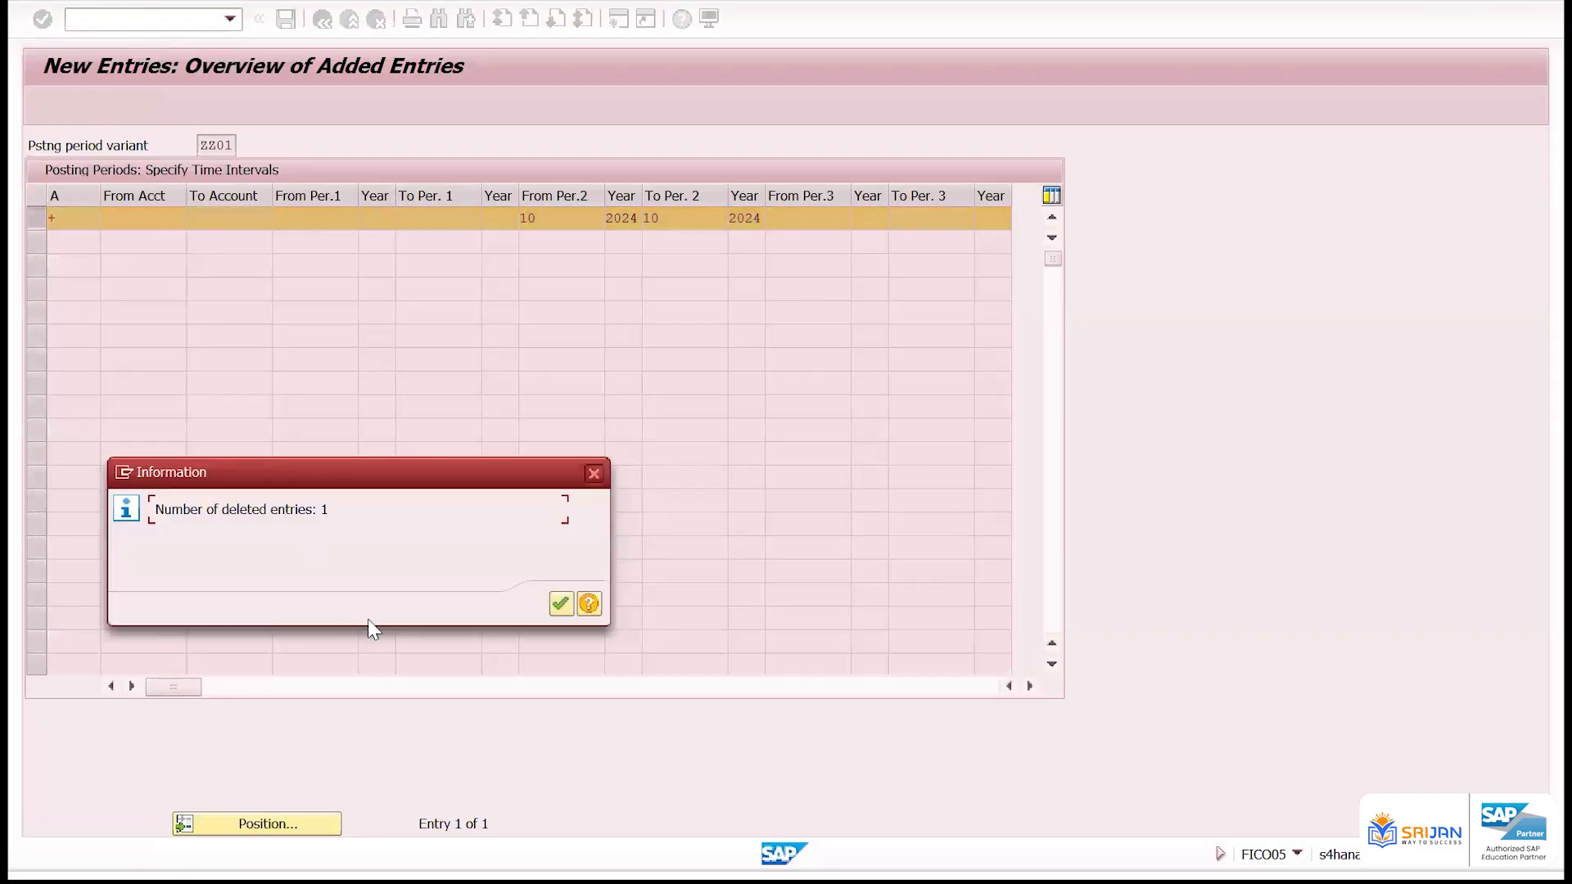
{"action": "left_click", "coordinate": [560, 606]}
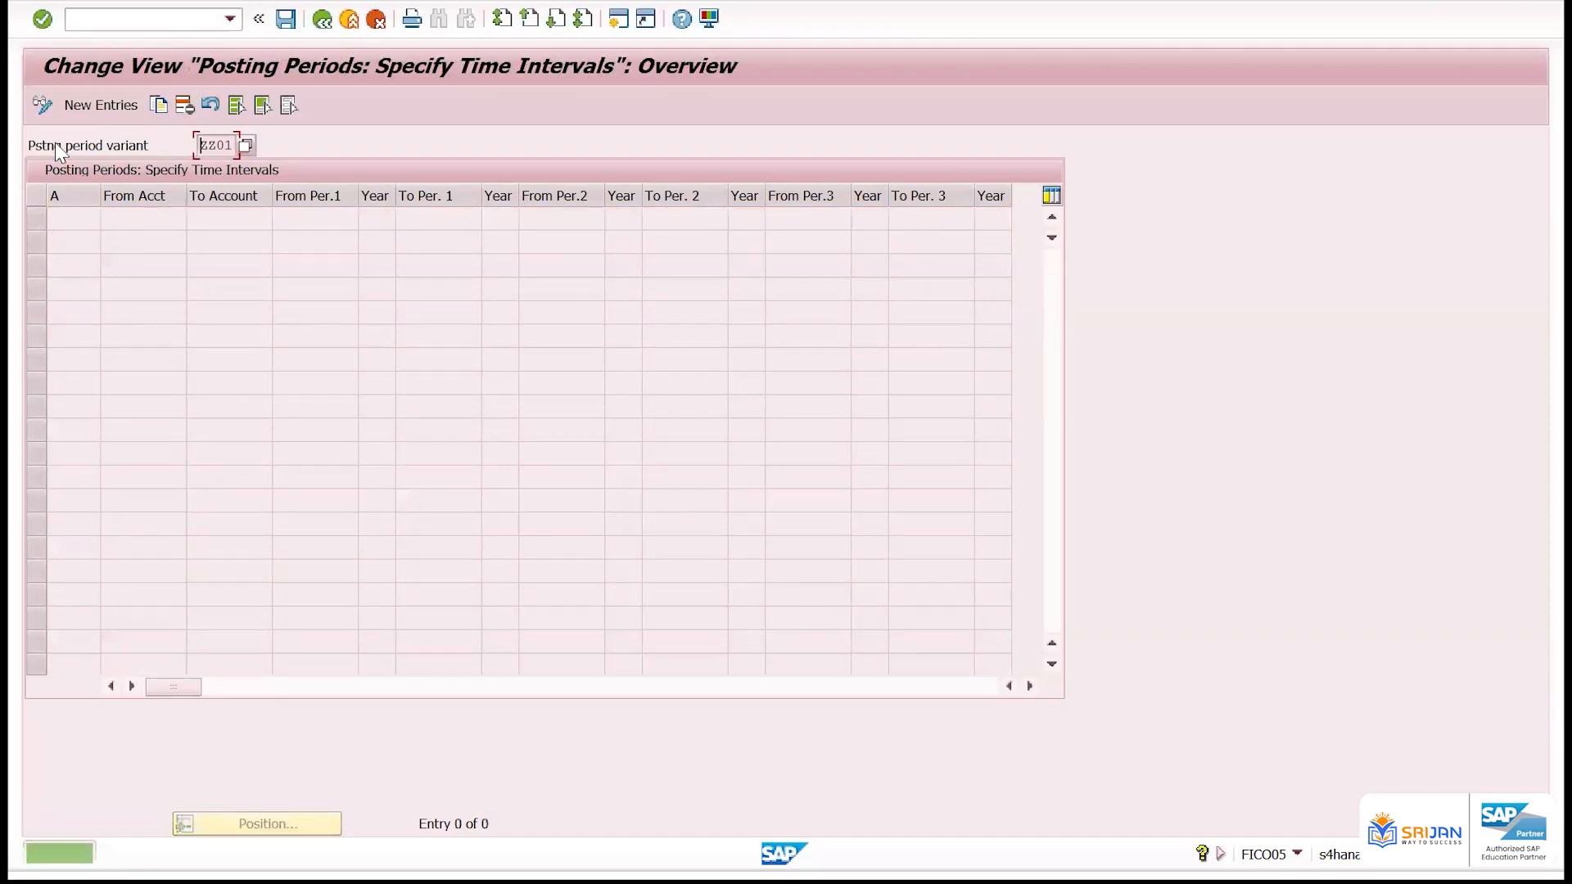
{"action": "left_click", "coordinate": [82, 105]}
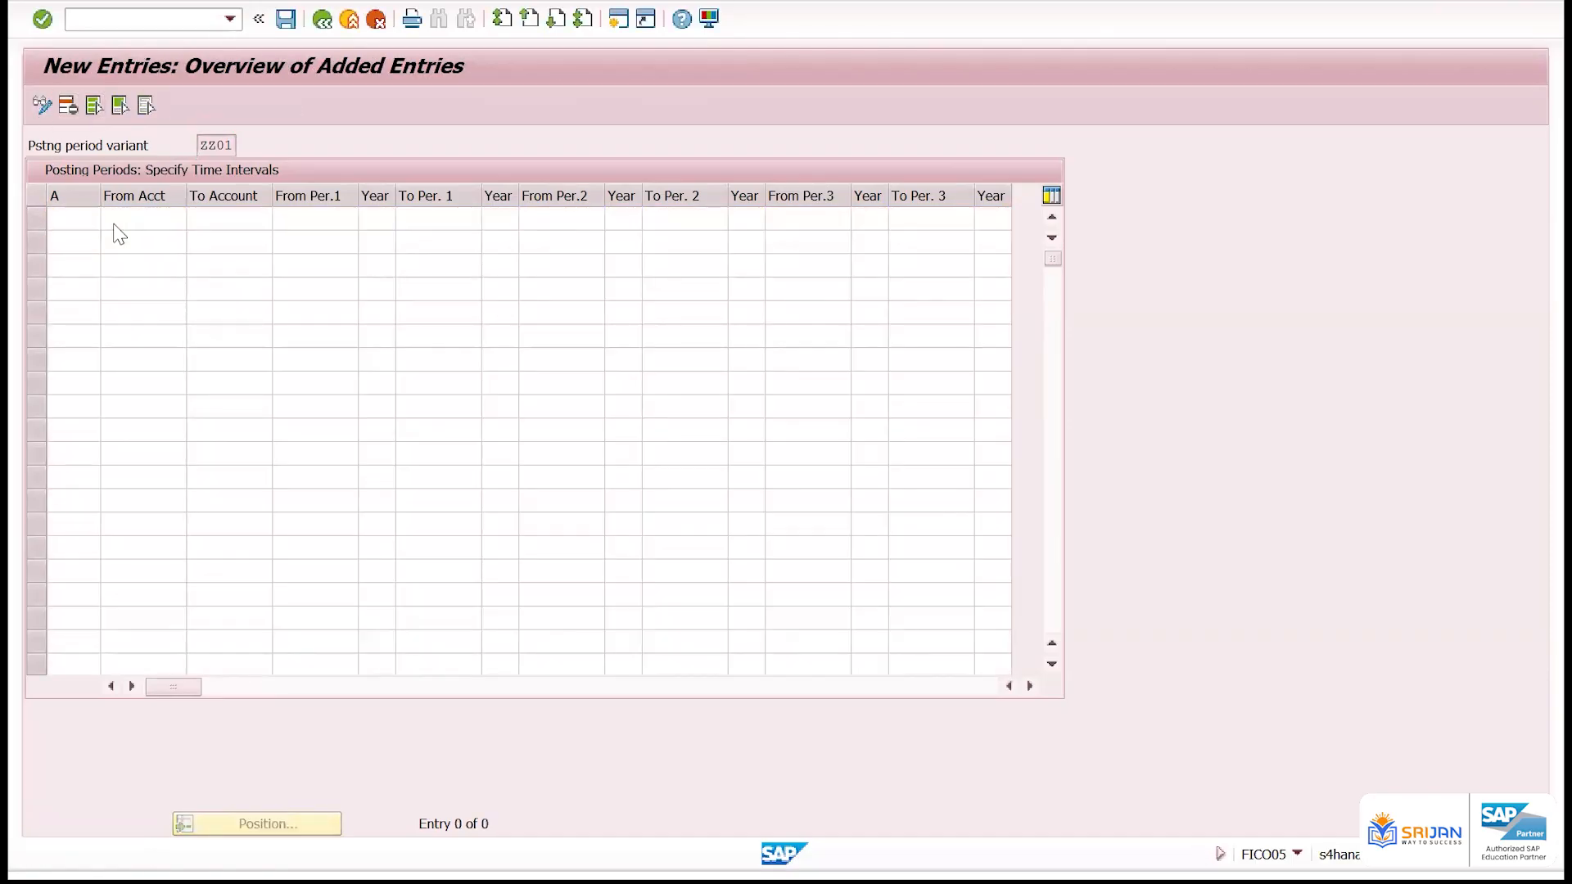
Enter a vendors row (account type K) for variant ZZ01 with second interval from period 10/2024 to period 10/2024
{"action": "key", "text": "F4"}
{"action": "double_click", "coordinate": [114, 342]}
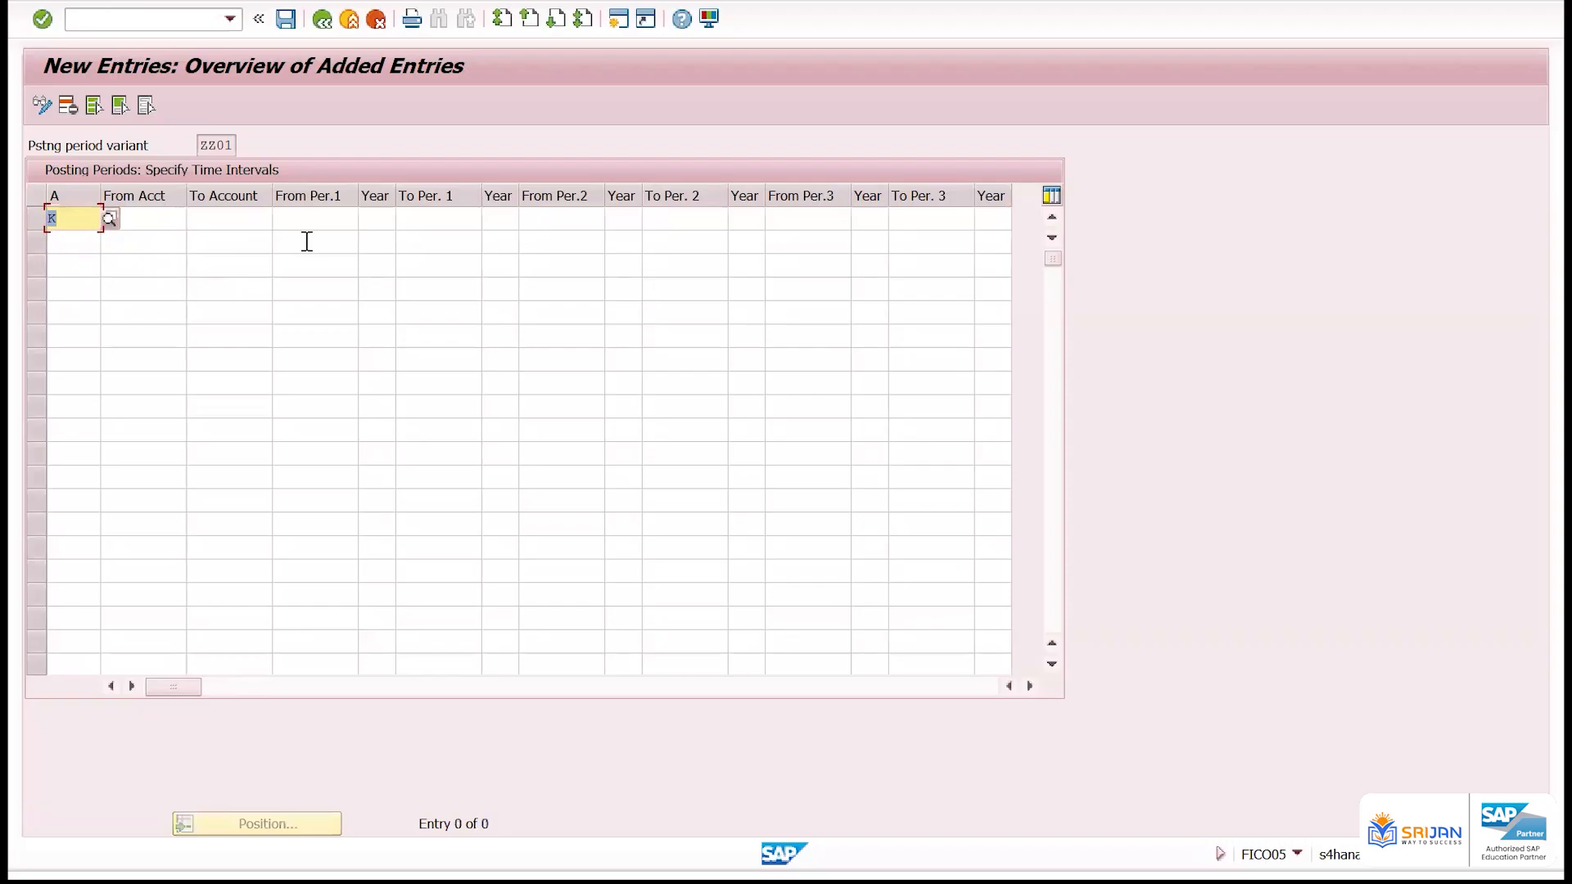
{"action": "left_click", "coordinate": [564, 221]}
{"action": "type", "text": "10"}
{"action": "key", "text": "Tab"}
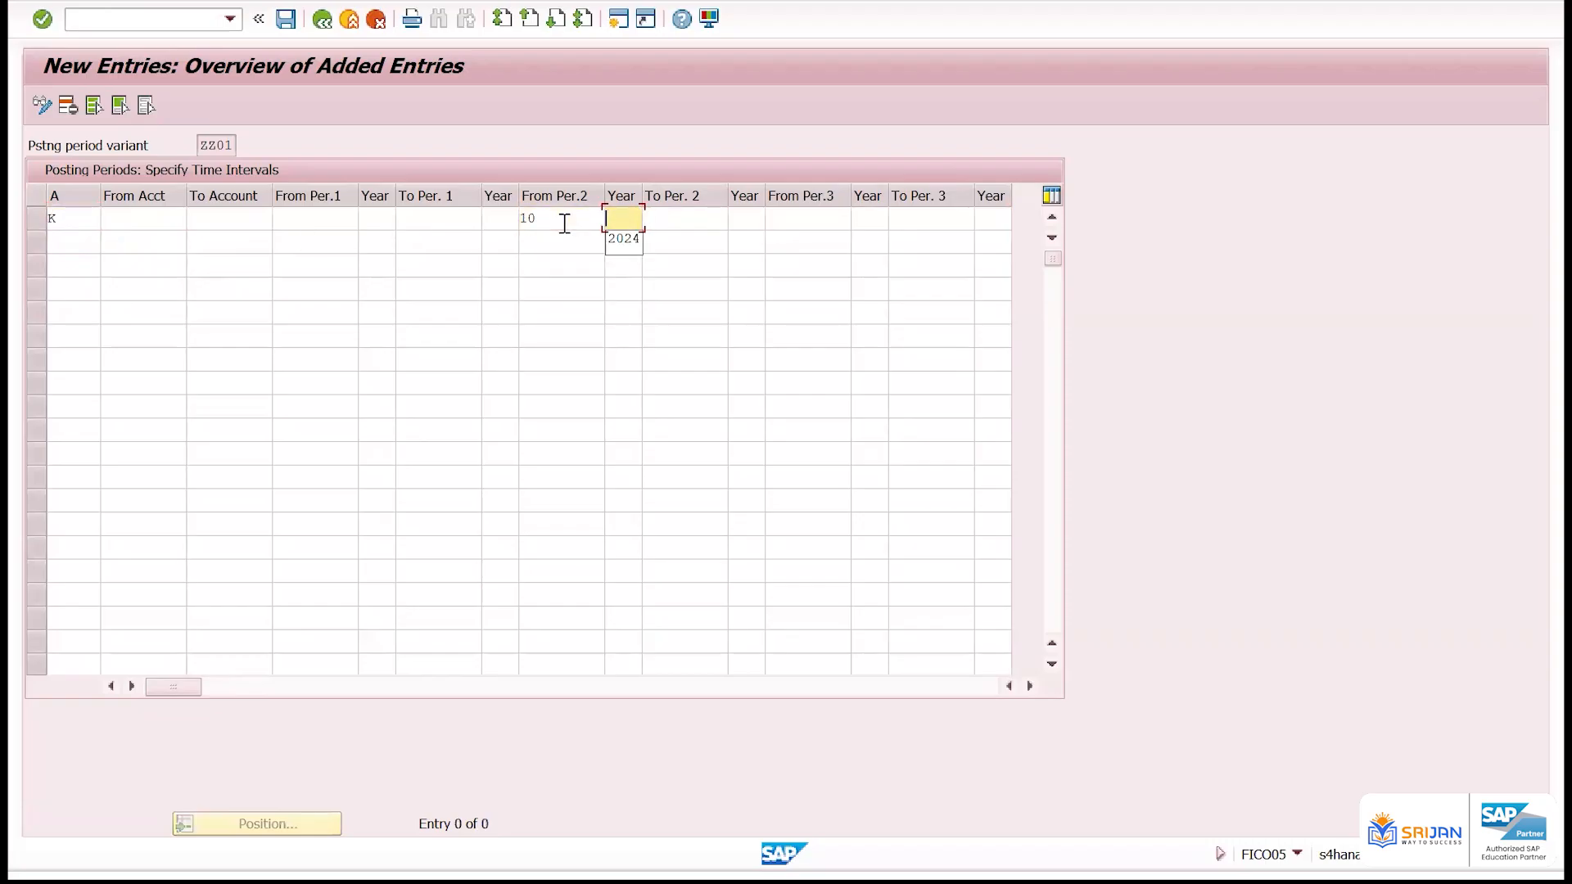
{"action": "key", "text": "Down"}
{"action": "key", "text": "Tab"}
{"action": "type", "text": "10"}
{"action": "key", "text": "Tab"}
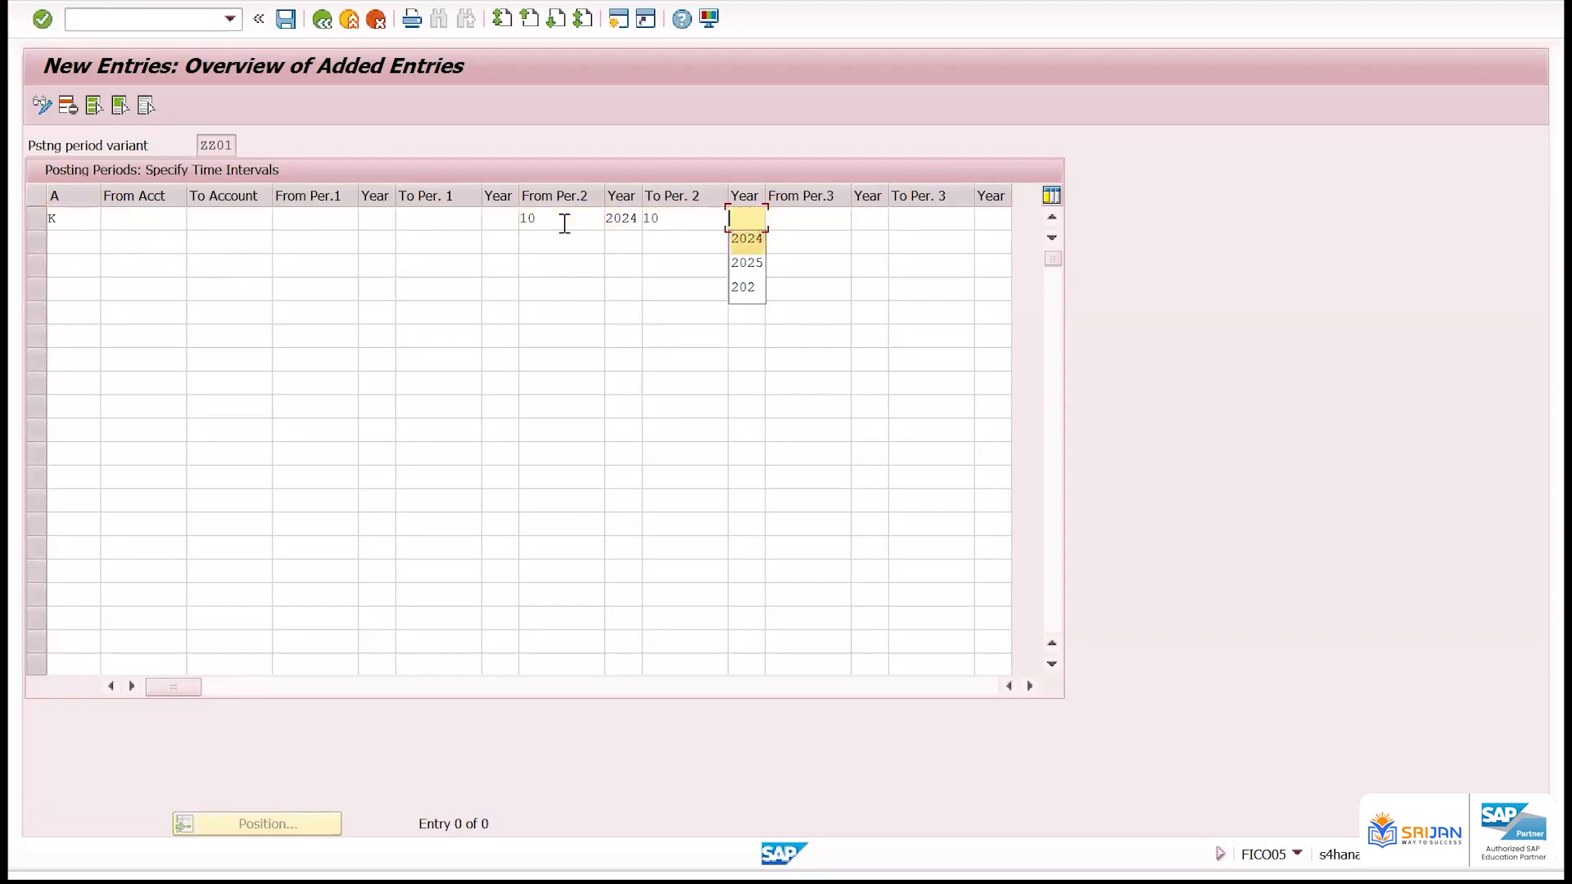
{"action": "key", "text": "Return"}
{"action": "key", "text": "Return"}
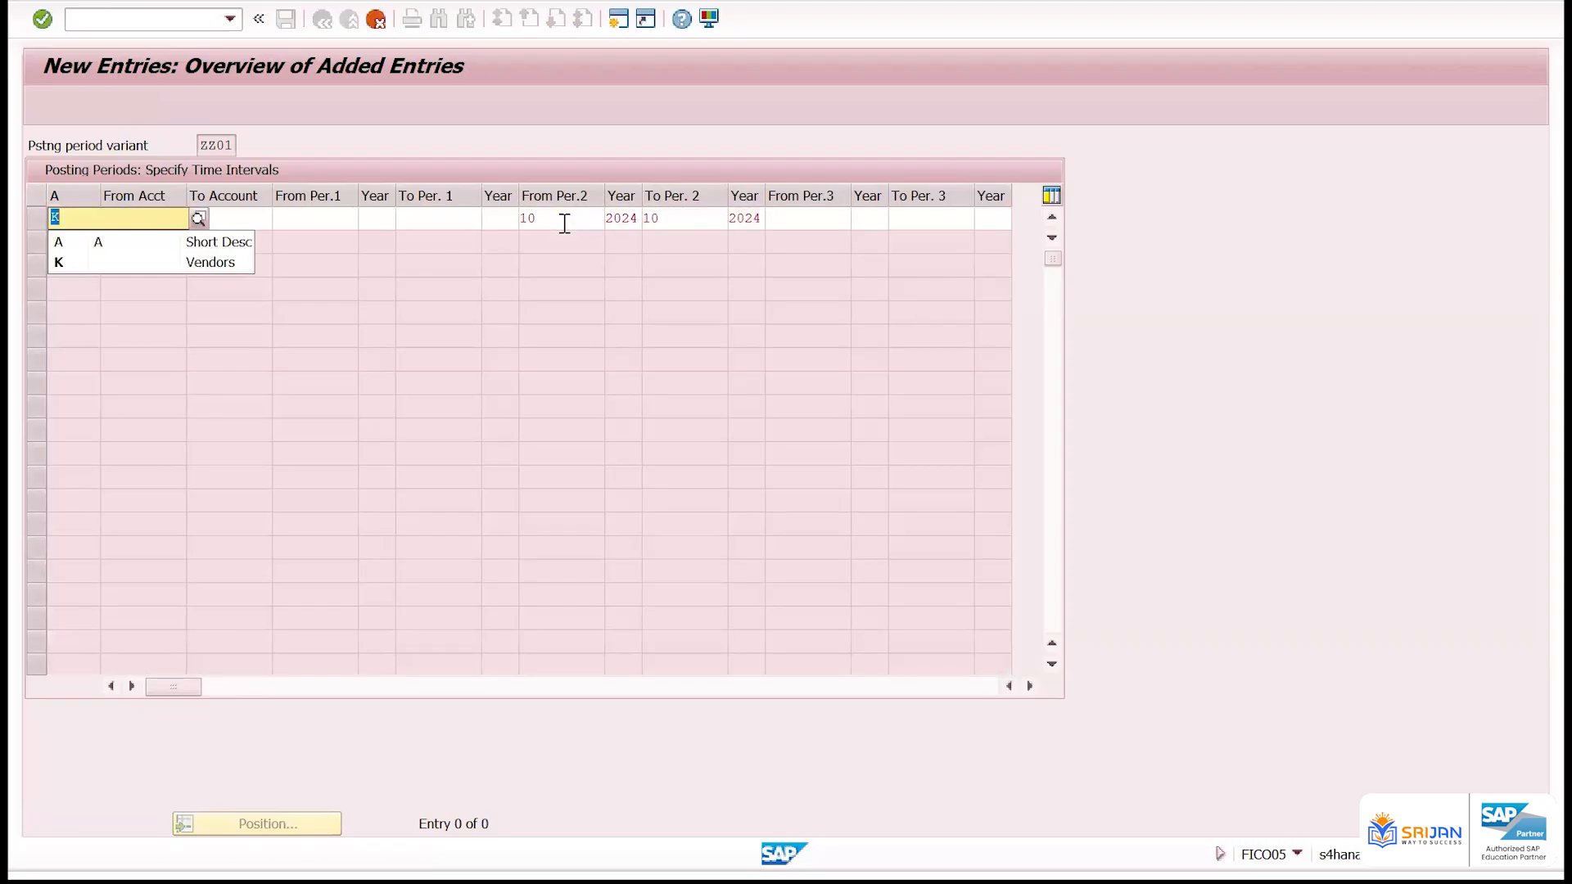
Set the K row's To Account to ZZZZZZZZZZ and save the entry
{"action": "key", "text": "Return"}
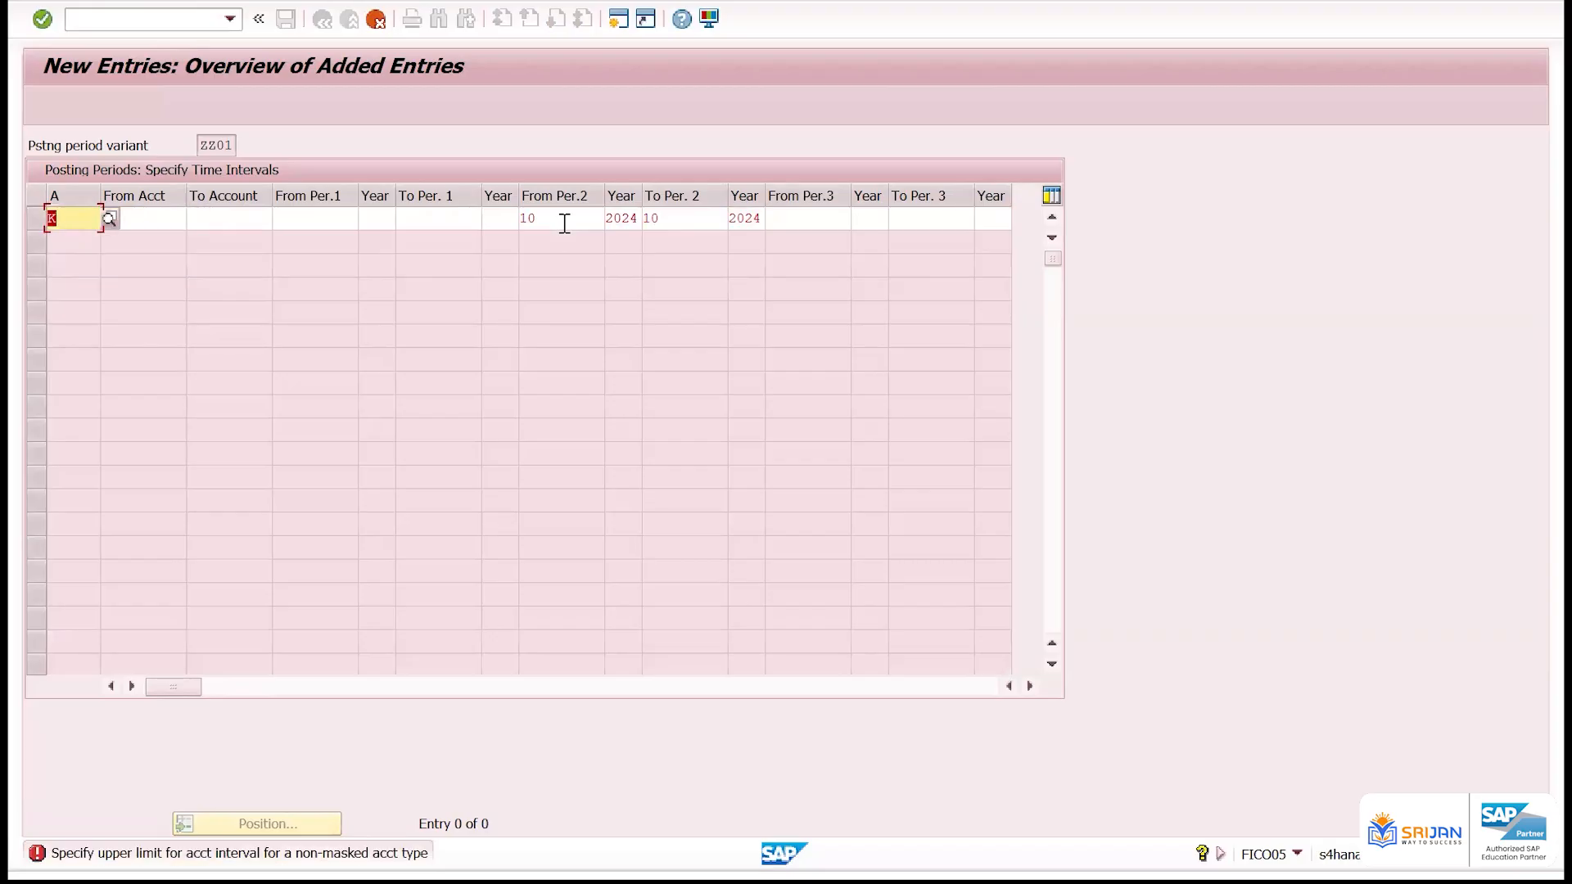
{"action": "left_click", "coordinate": [226, 222]}
{"action": "type", "text": "zz"}
{"action": "left_click", "coordinate": [254, 238]}
{"action": "key", "text": "Return"}
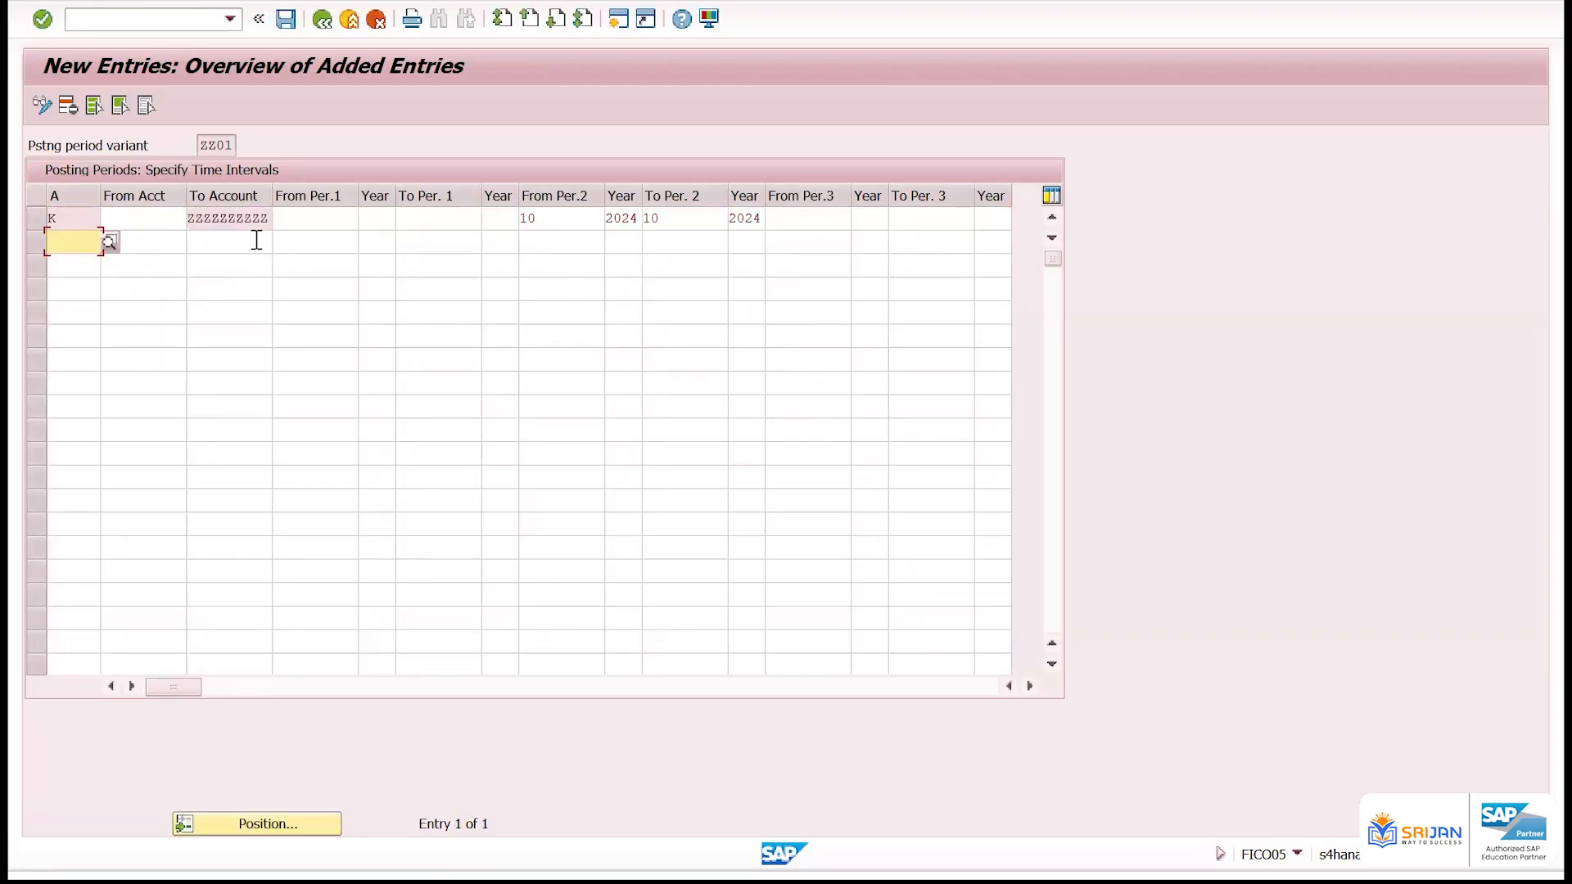
{"action": "left_click", "coordinate": [286, 19]}
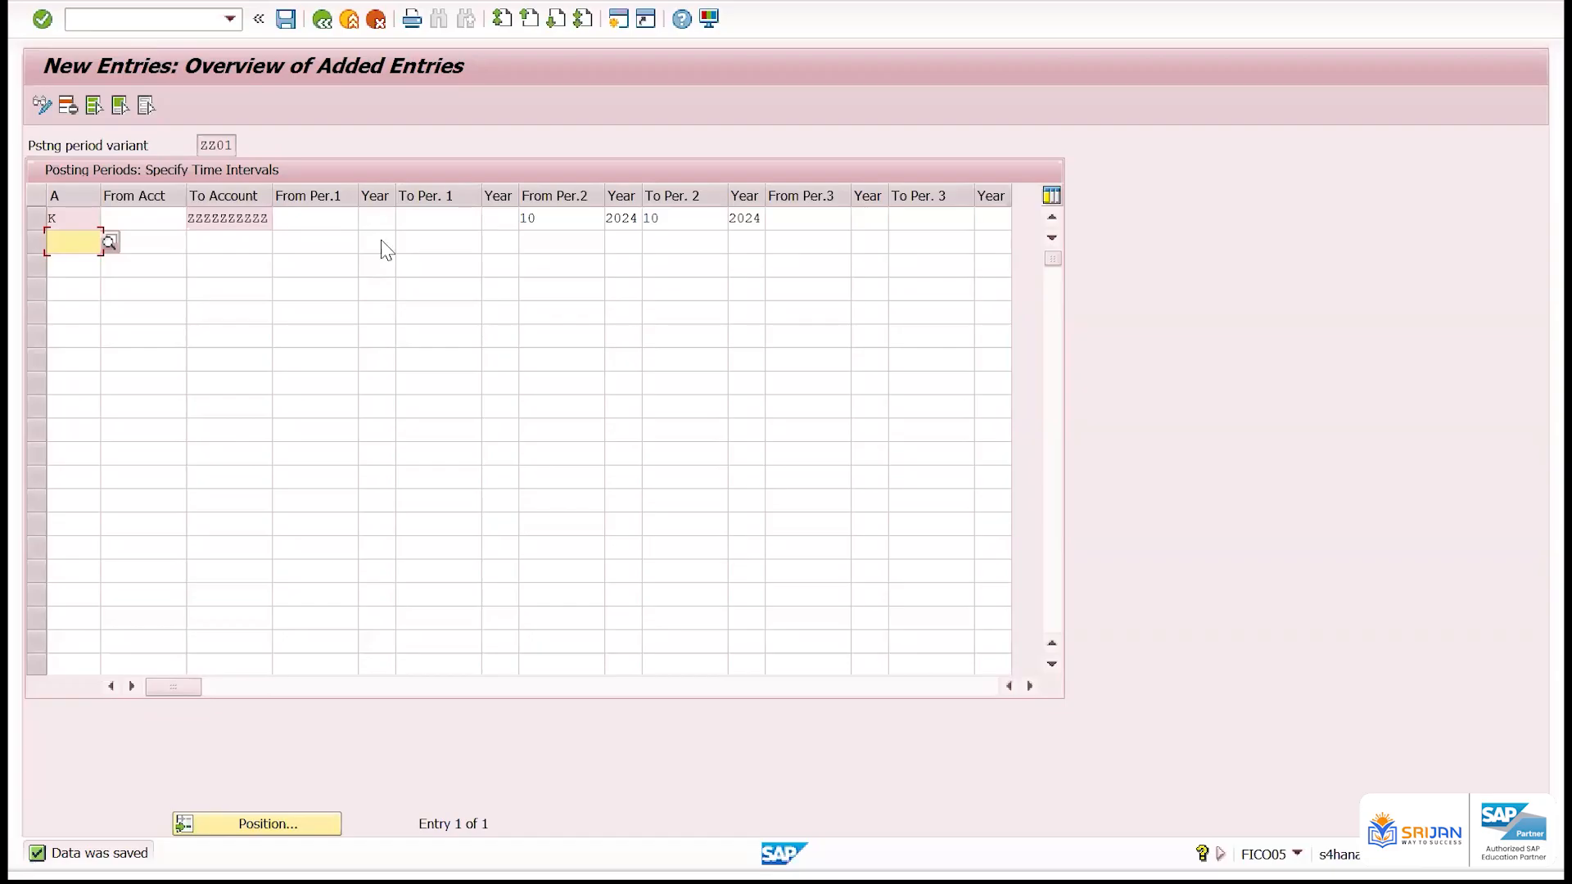
{"action": "left_click", "coordinate": [36, 216]}
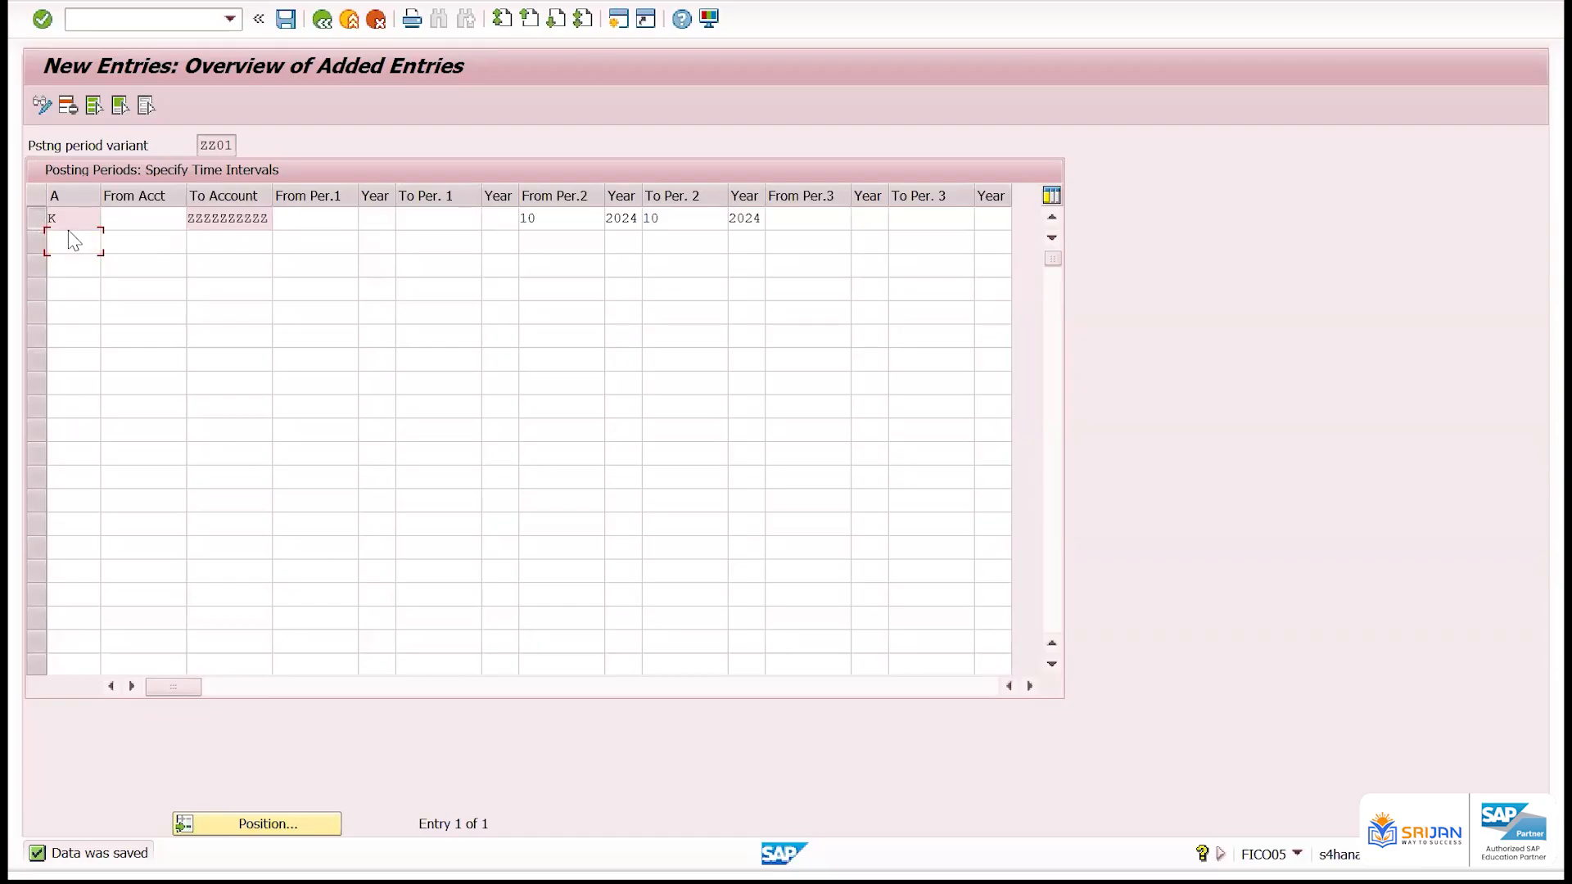
{"action": "left_click", "coordinate": [143, 218]}
{"action": "left_click_drag", "start_coordinate": [61, 215], "coordinate": [51, 217]}
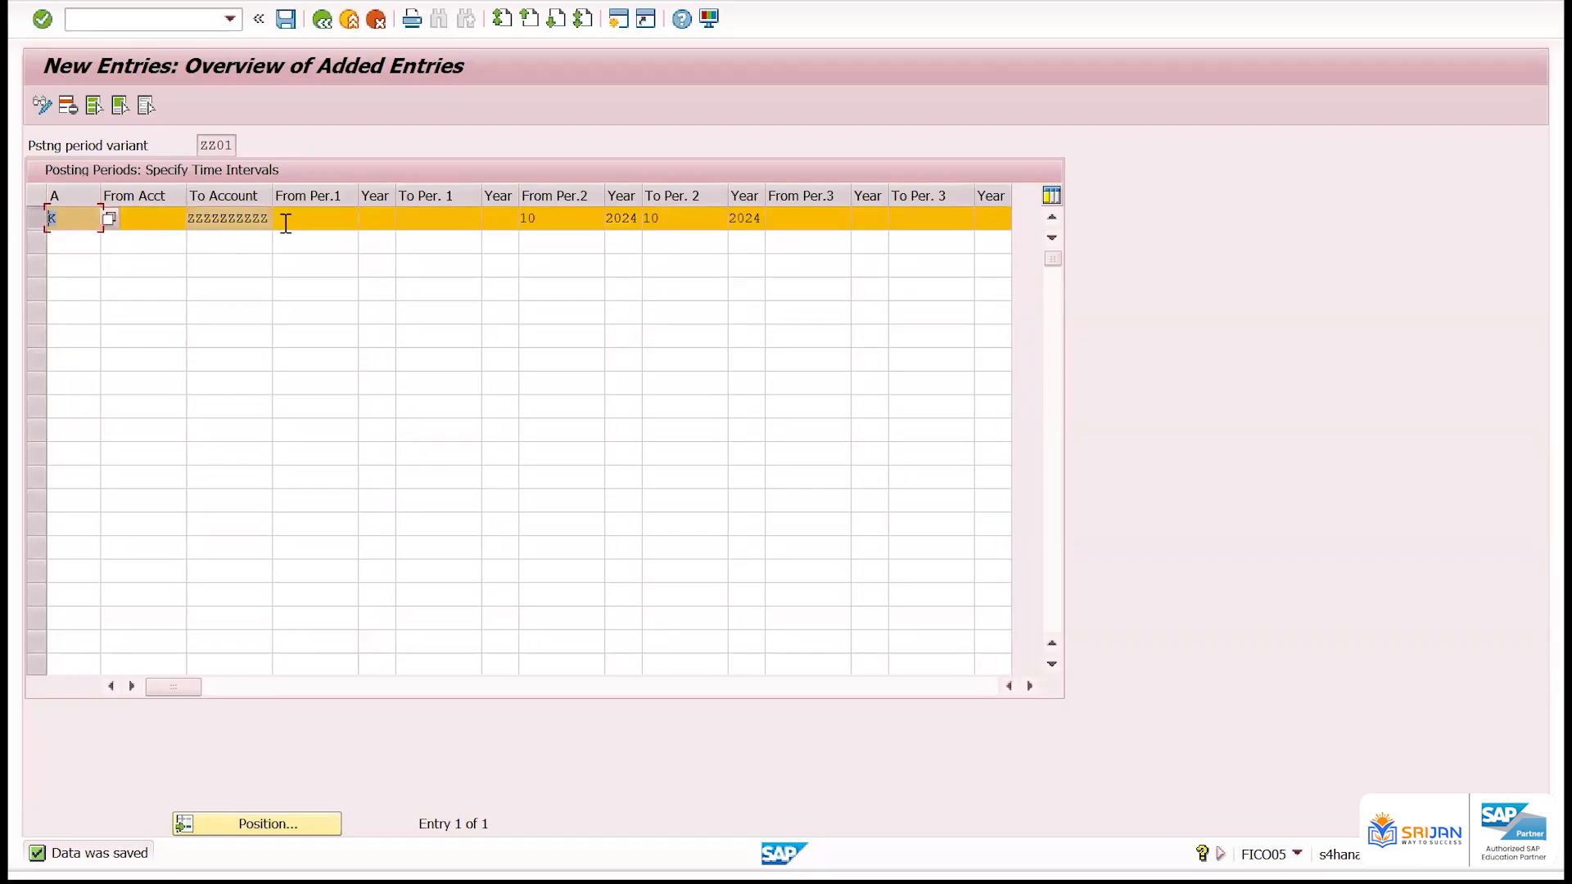
{"action": "left_click_drag", "start_coordinate": [549, 218], "coordinate": [500, 221]}
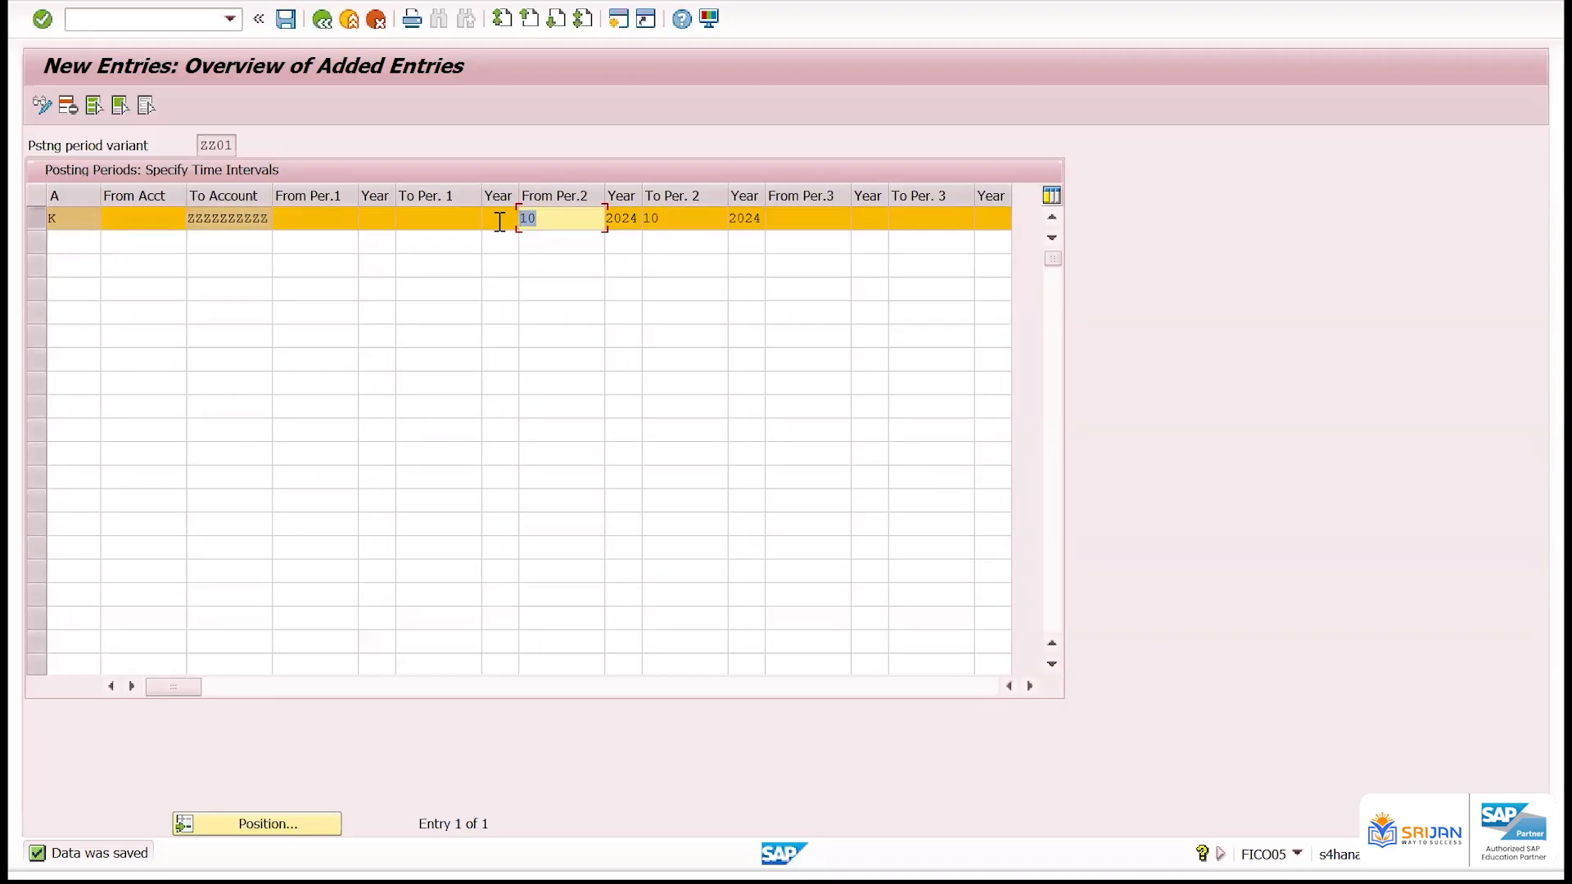
Begin a second row below the K entry with account type +, valid for all account types
{"action": "left_click", "coordinate": [58, 243]}
{"action": "left_click", "coordinate": [109, 242]}
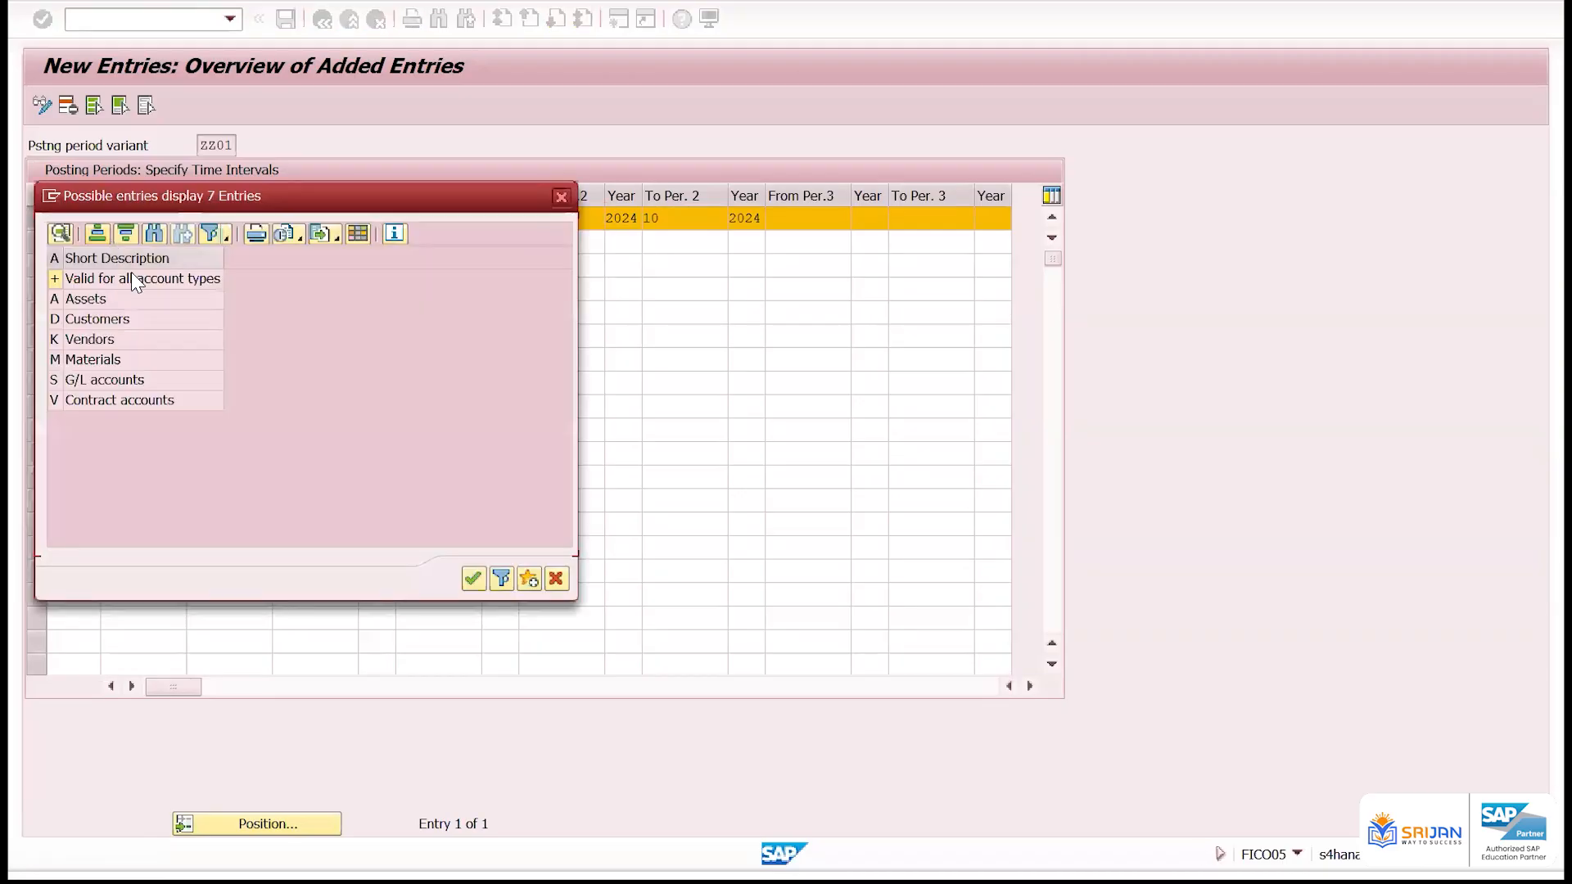
{"action": "double_click", "coordinate": [131, 278]}
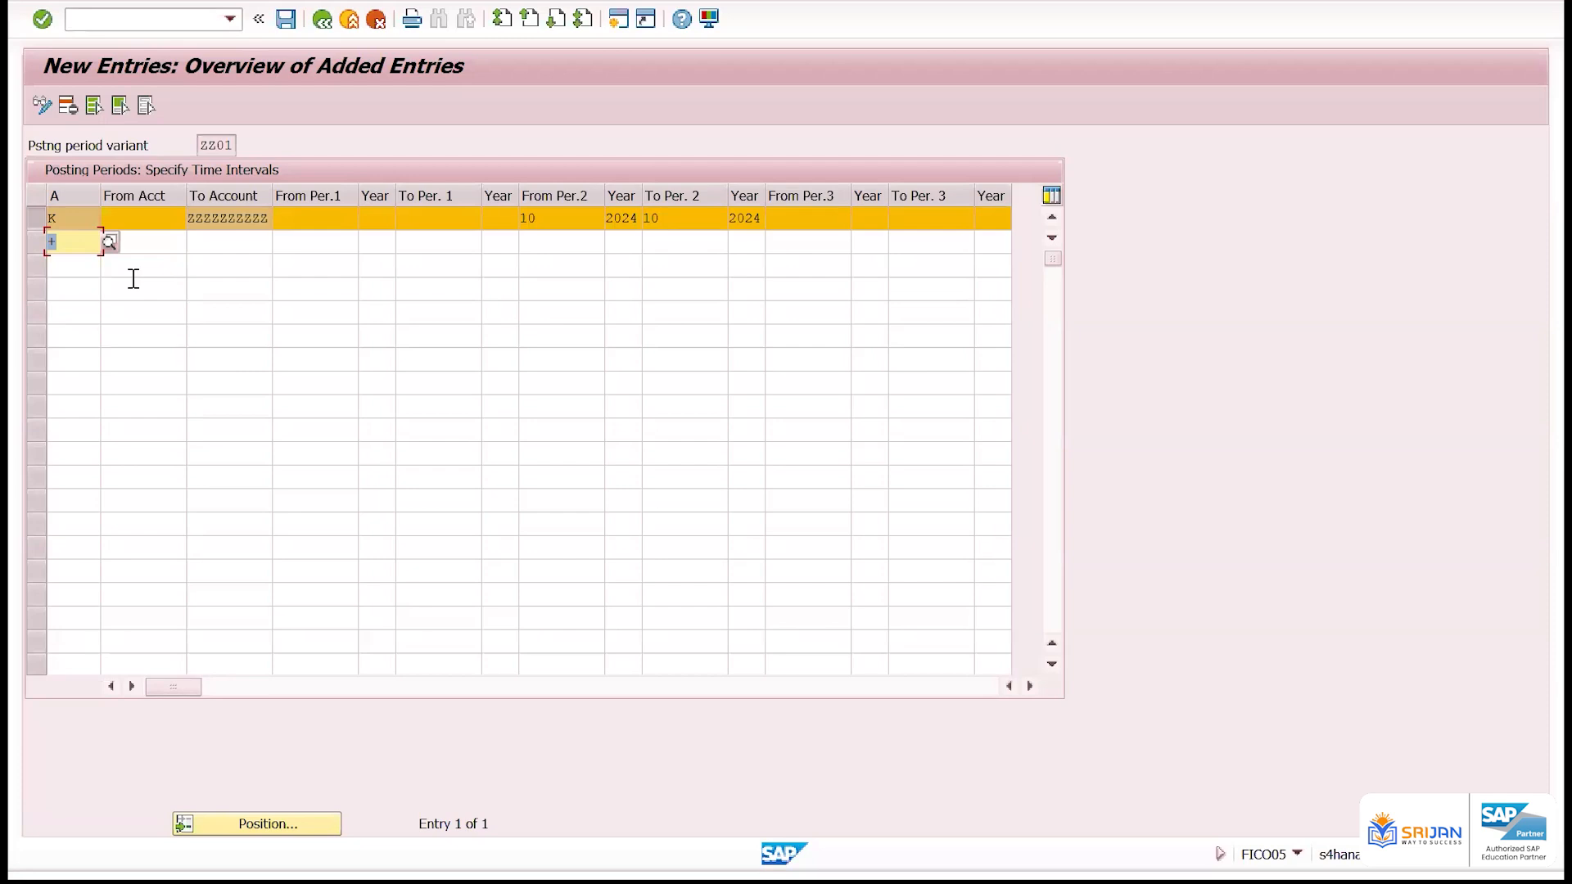
Delete the K row from variant ZZ01's new entries
{"action": "left_click_drag", "start_coordinate": [553, 218], "coordinate": [506, 217]}
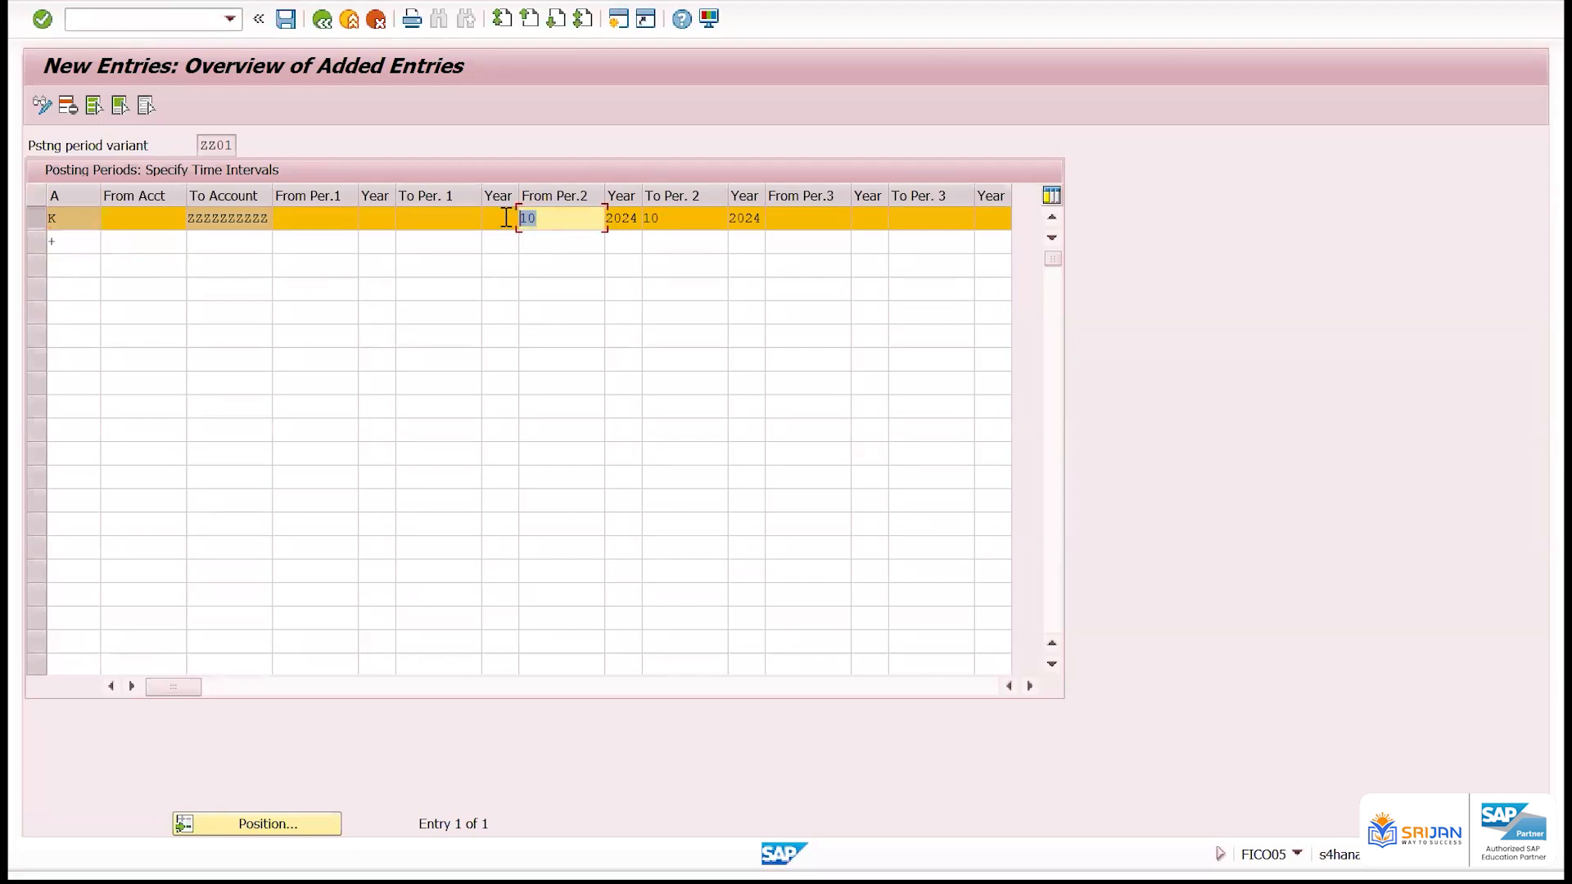
{"action": "left_click", "coordinate": [68, 105]}
{"action": "left_click", "coordinate": [51, 218]}
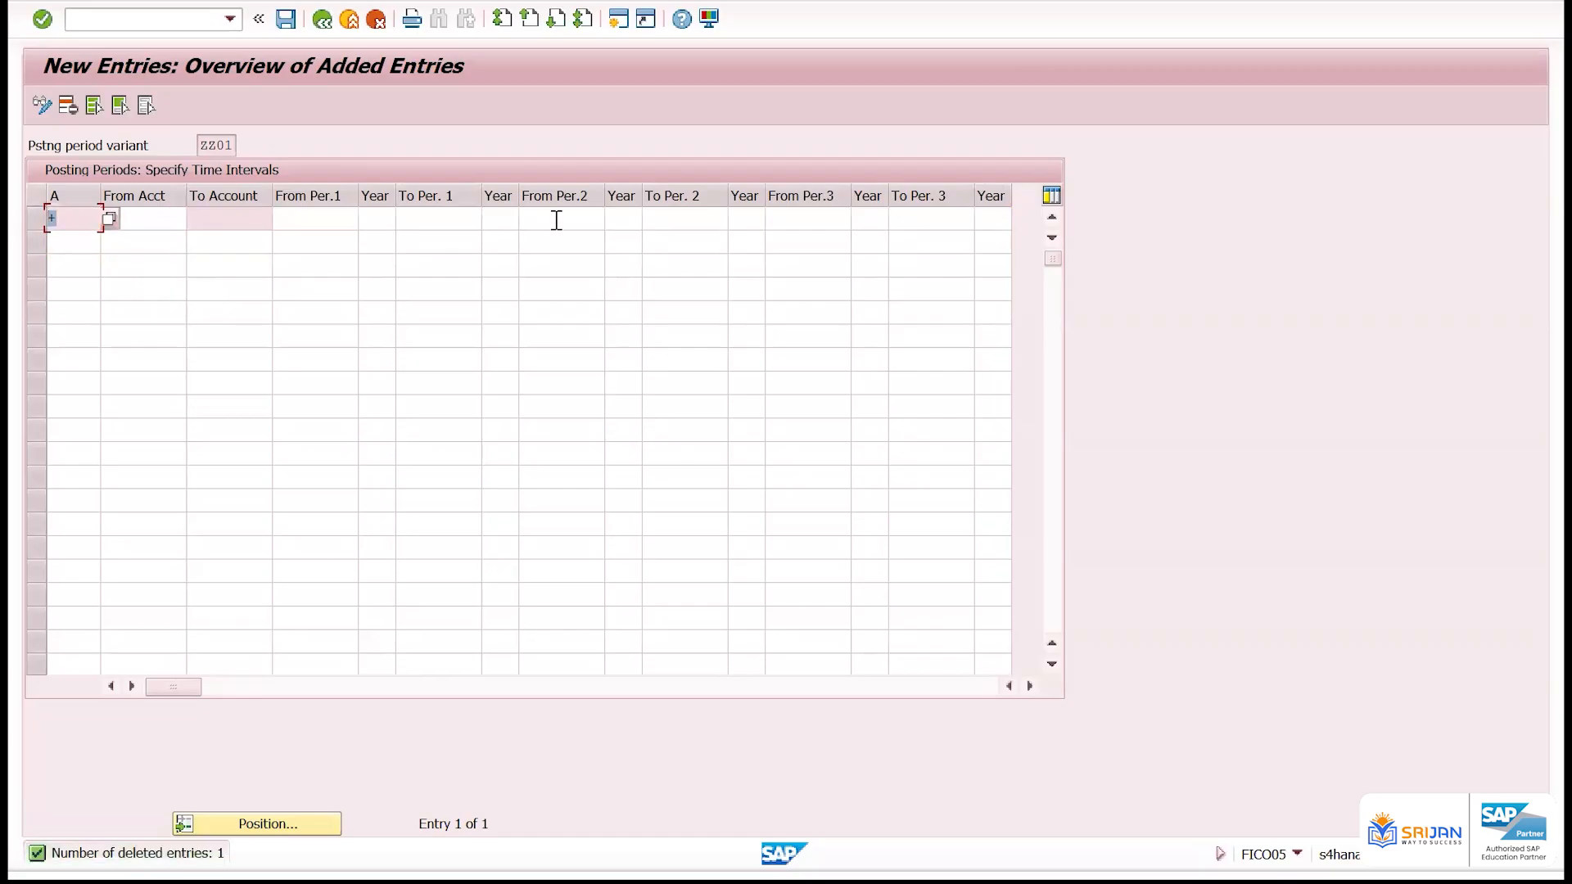
Set the + row's second interval from period 10/2024 to period 10/2024 and confirm the row
{"action": "left_click", "coordinate": [580, 218]}
{"action": "left_click", "coordinate": [616, 219]}
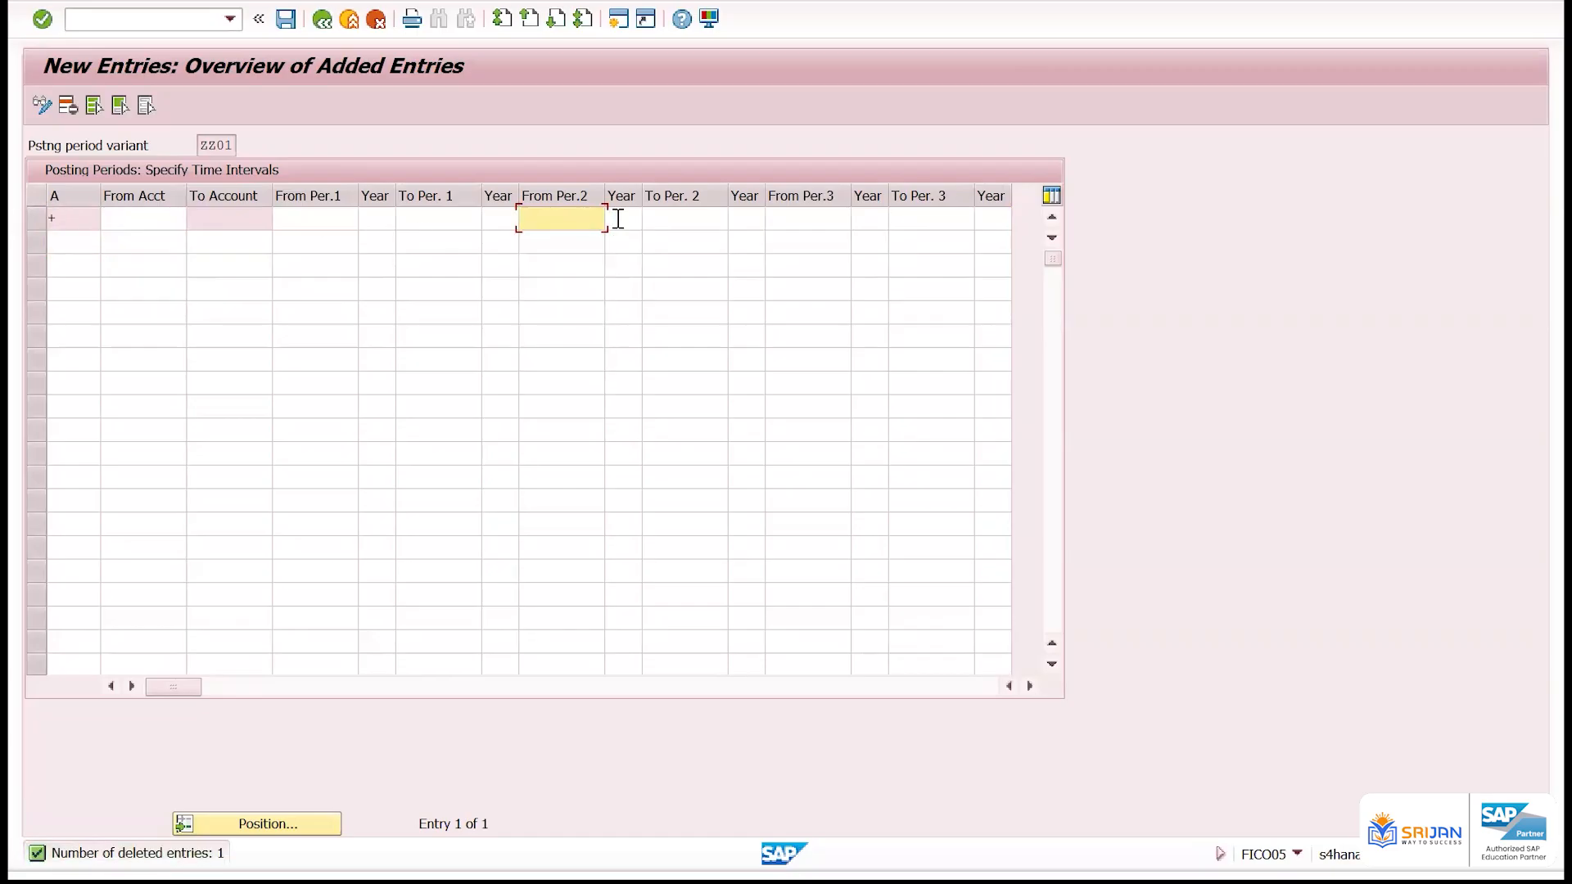
{"action": "type", "text": "10"}
{"action": "left_click", "coordinate": [623, 219]}
{"action": "type", "text": "2024"}
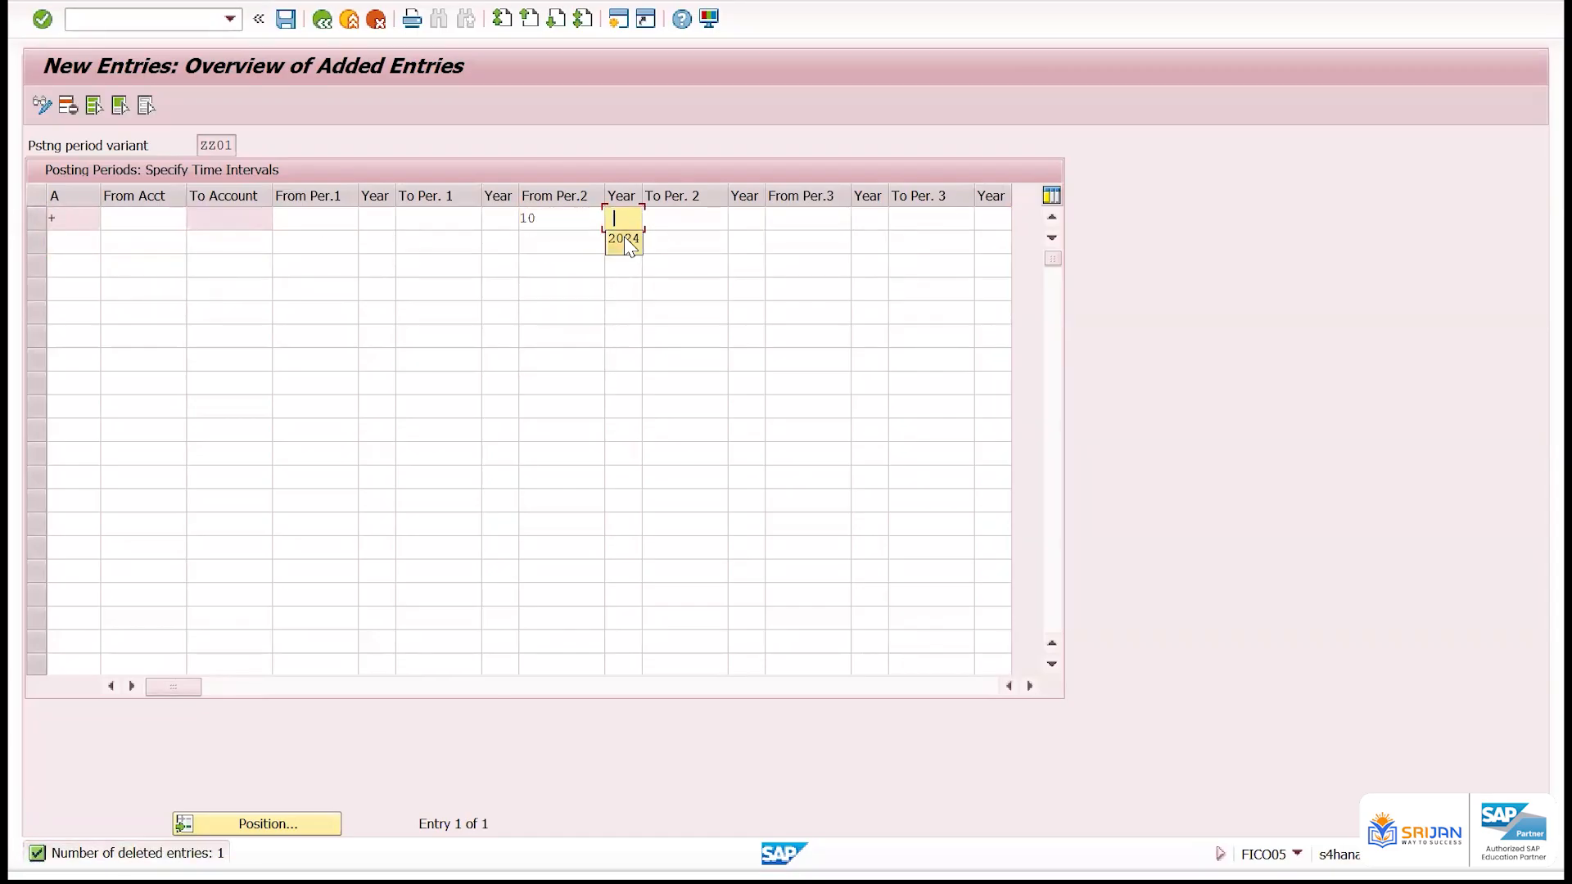
{"action": "key", "text": "Tab"}
{"action": "left_click", "coordinate": [678, 243]}
{"action": "key", "text": "Tab"}
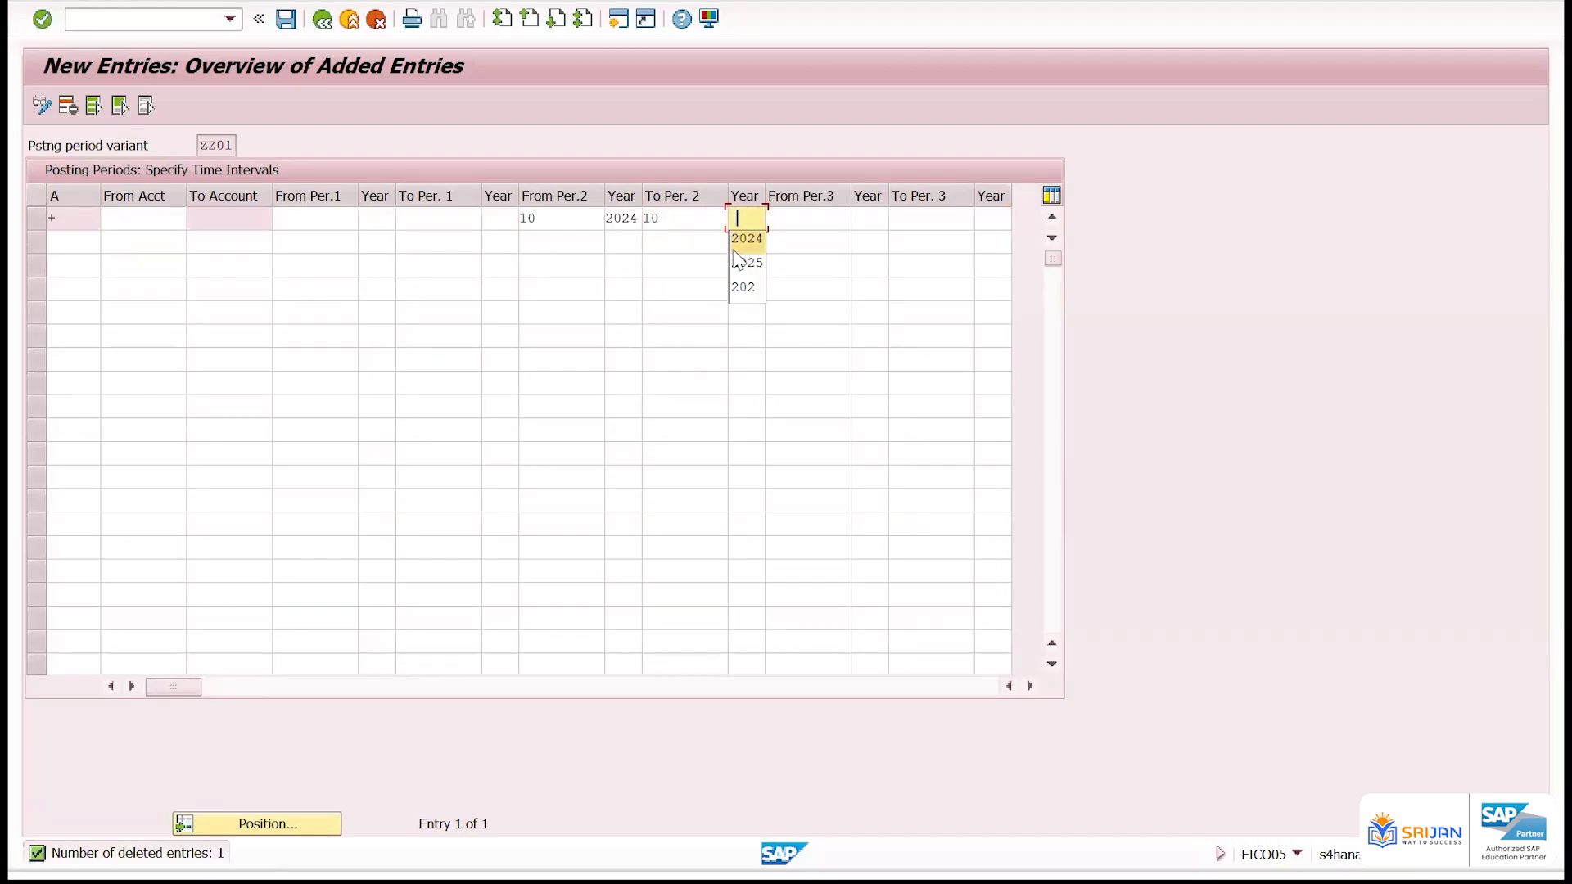
{"action": "left_click", "coordinate": [745, 243]}
{"action": "key", "text": "Return"}
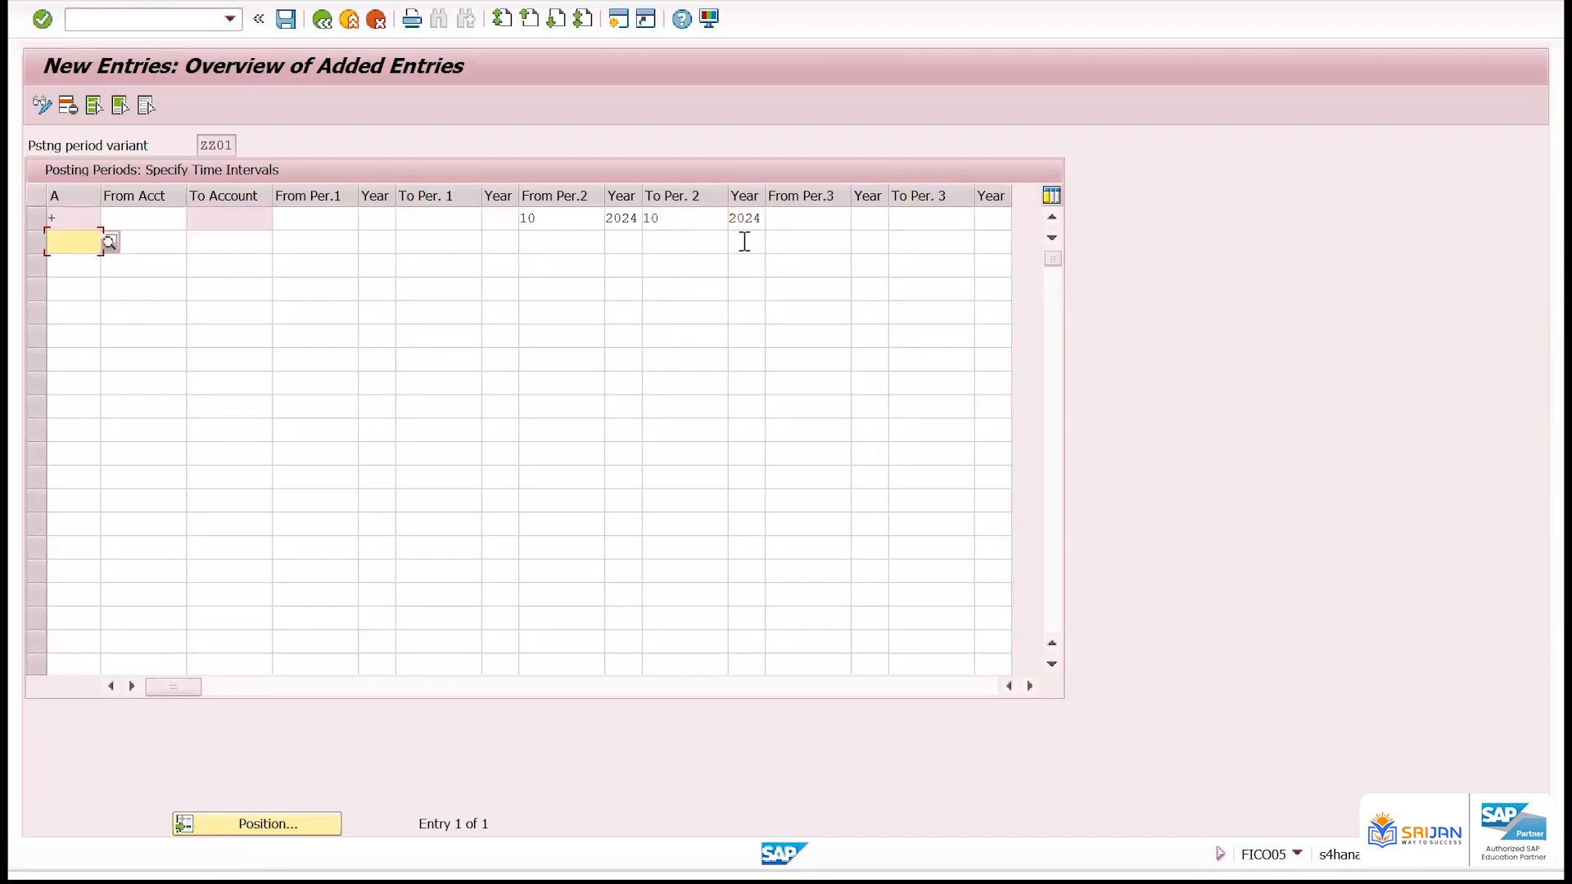
Try to add a vendors row (account type K) with To Account ZZZZZZZZZZ below the + row
{"action": "left_click", "coordinate": [109, 241]}
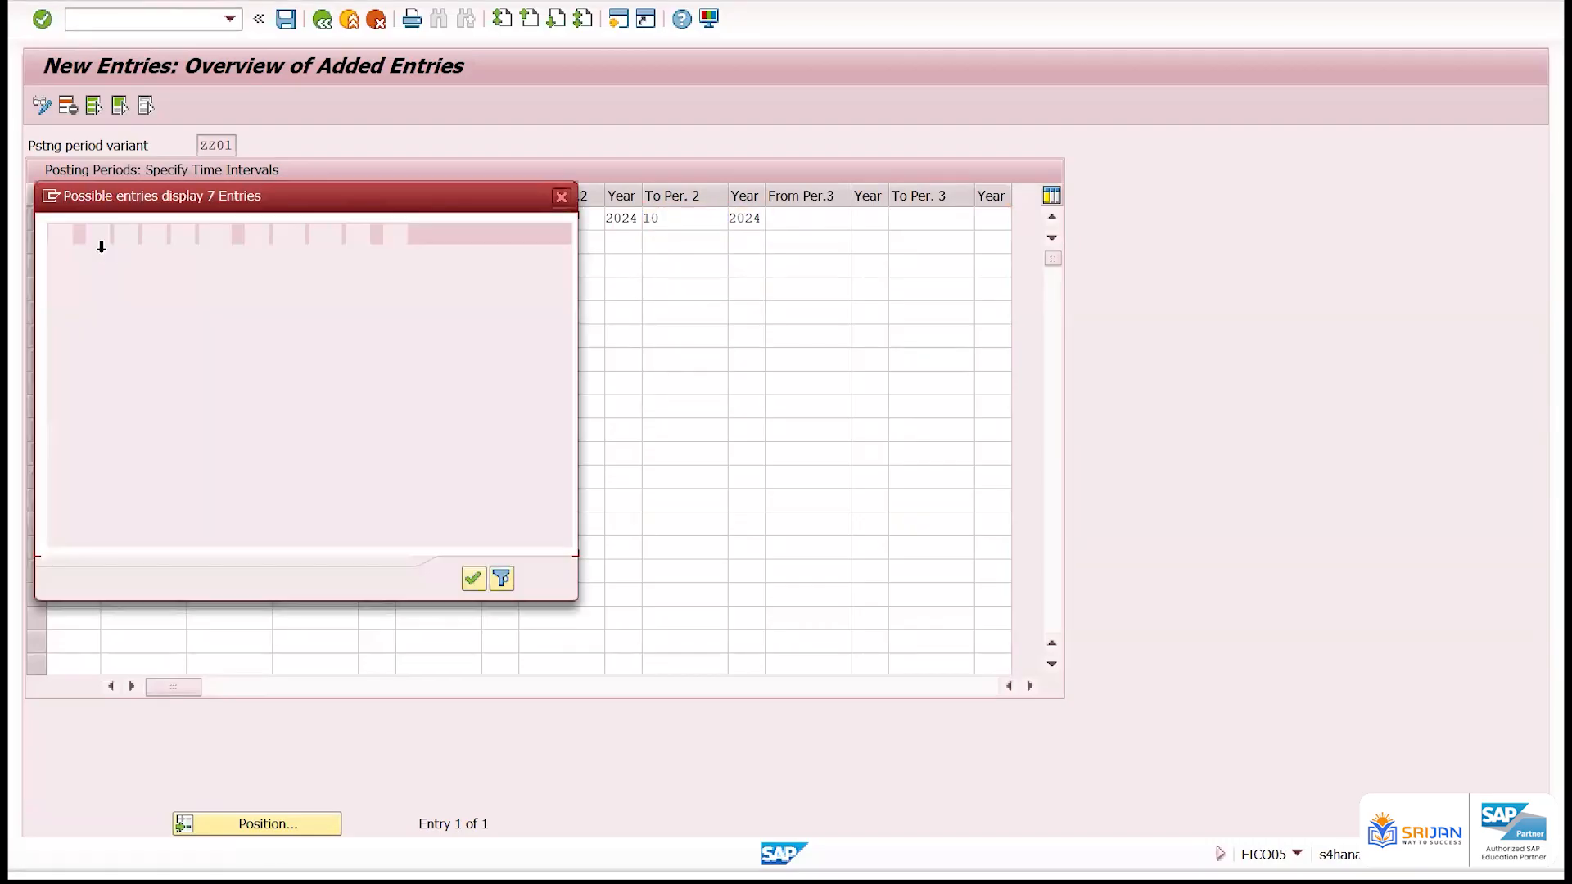
{"action": "double_click", "coordinate": [115, 337]}
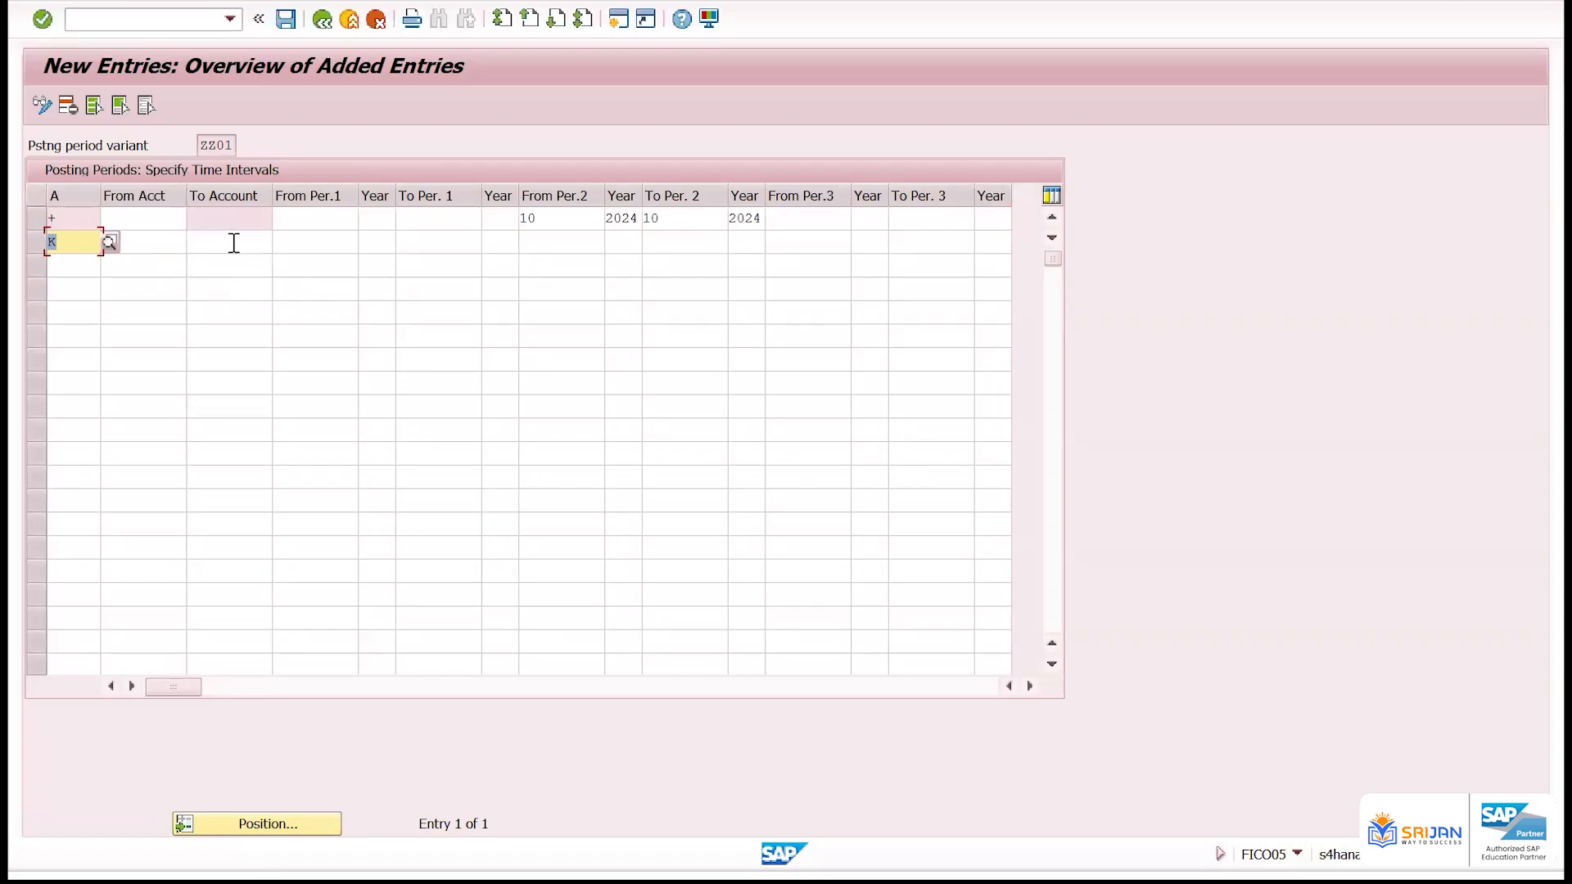
{"action": "left_click", "coordinate": [231, 243]}
{"action": "type", "text": "zz"}
{"action": "left_click", "coordinate": [255, 264]}
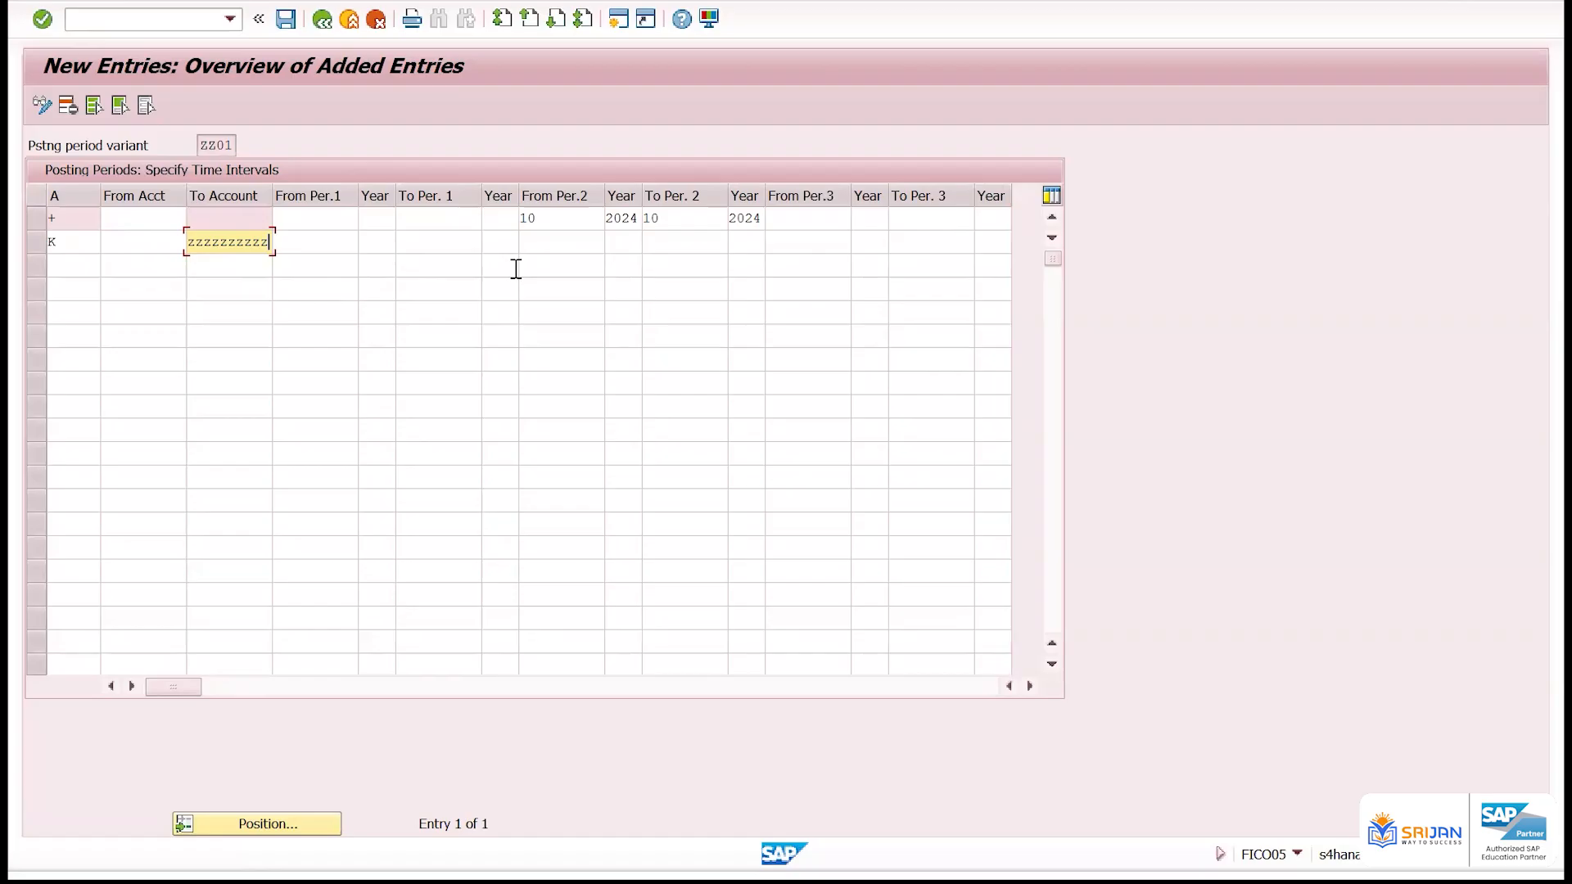
Try to set the new K row's second interval from period 10/2024 to period 10/2024
{"action": "left_click", "coordinate": [561, 242]}
{"action": "type", "text": "10"}
{"action": "left_click", "coordinate": [627, 241]}
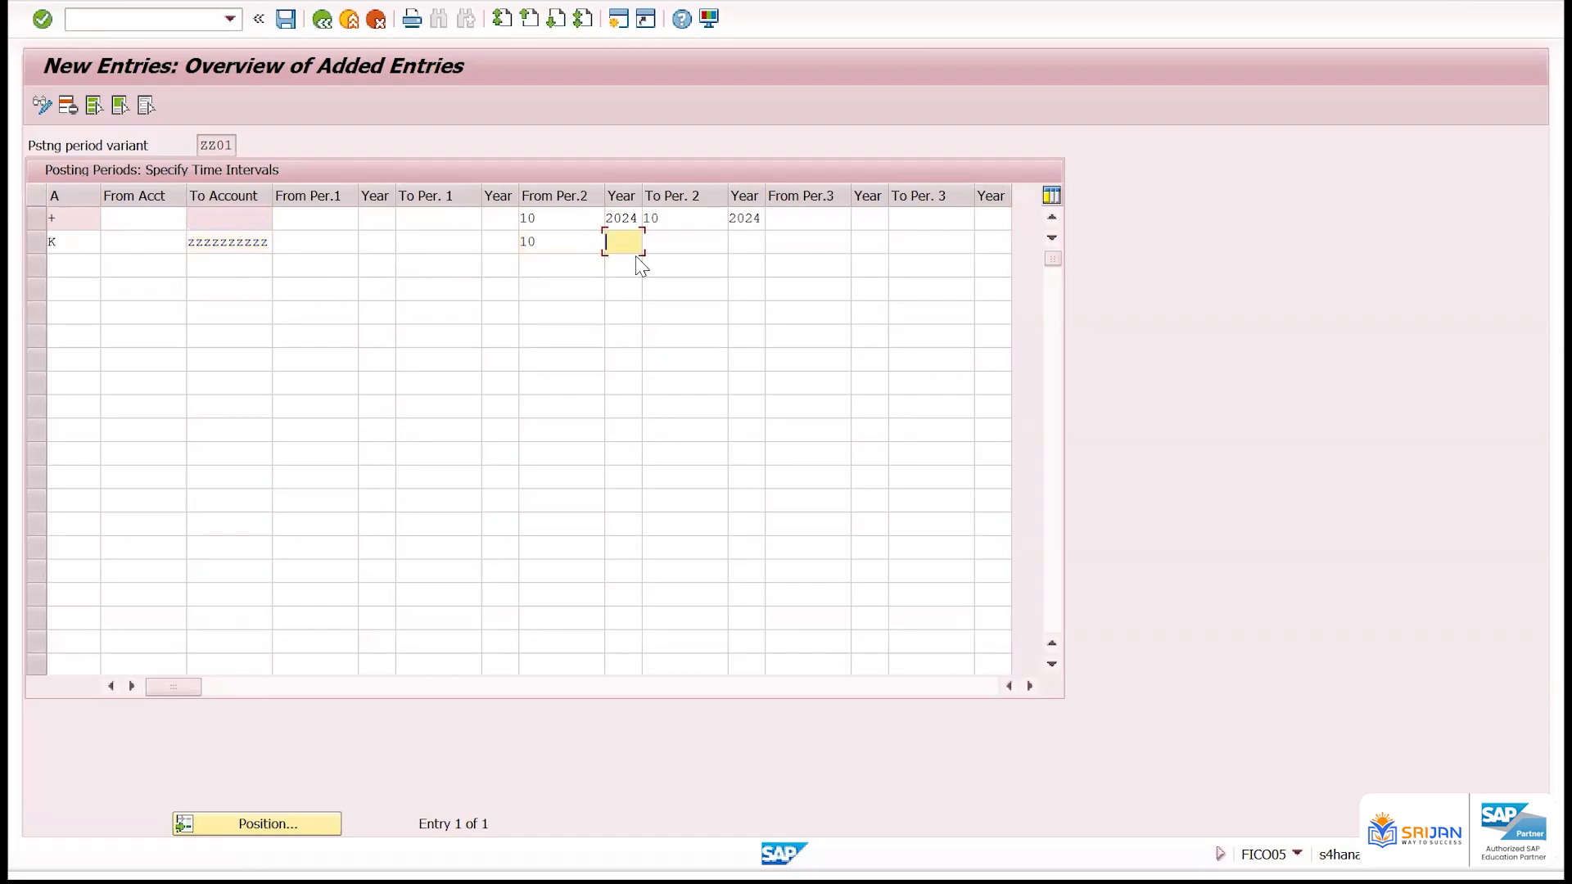
{"action": "key", "text": "Return"}
{"action": "left_click", "coordinate": [668, 245]}
{"action": "key", "text": "Return"}
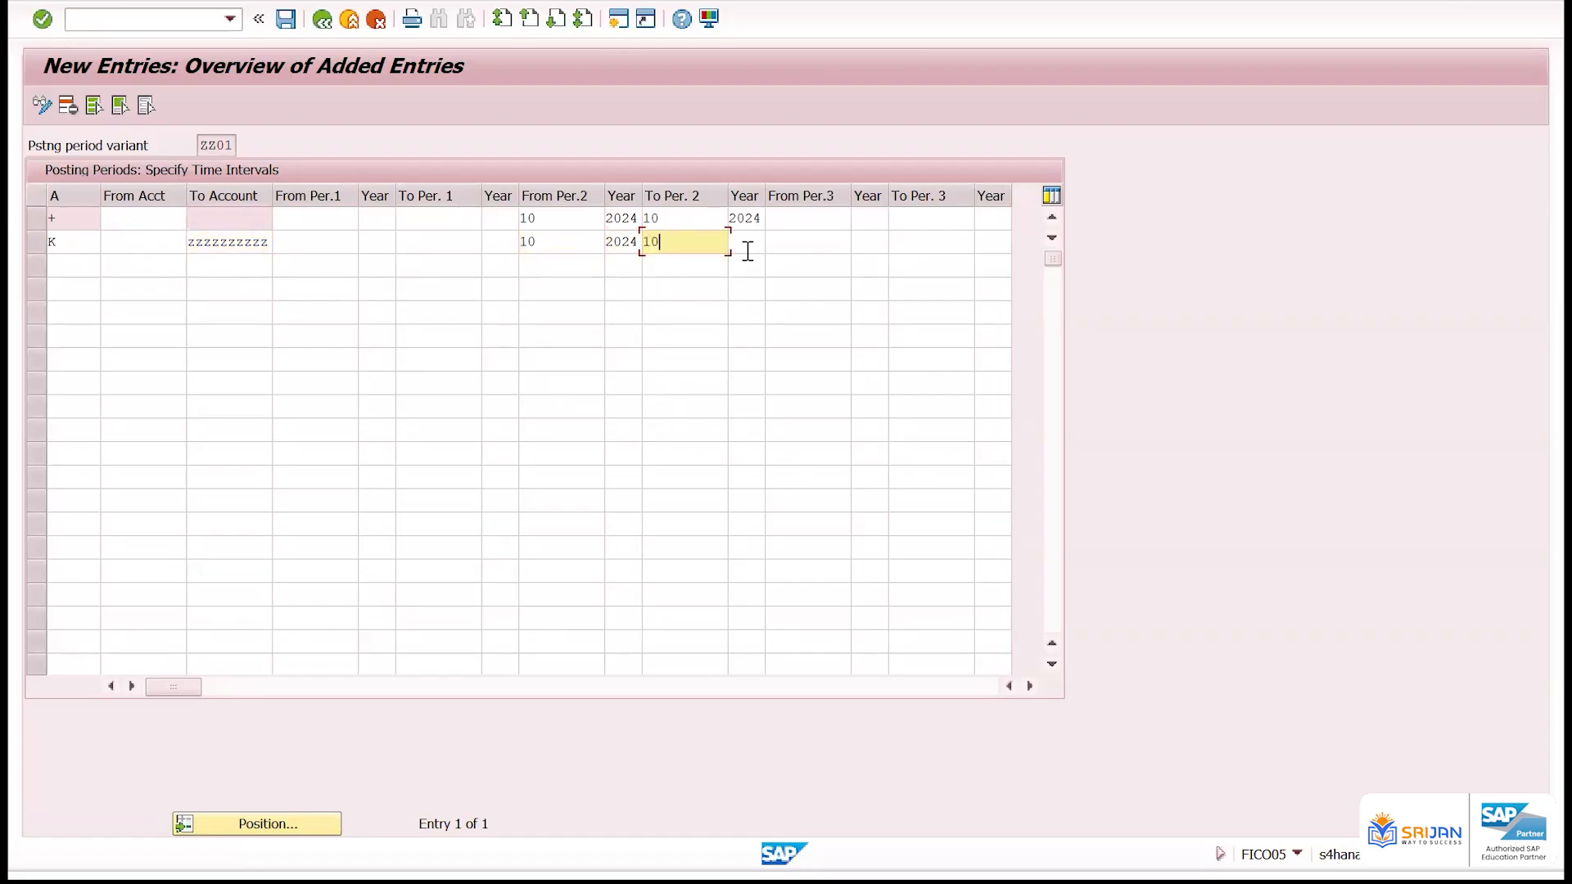
{"action": "left_click", "coordinate": [746, 248]}
{"action": "key", "text": "Return"}
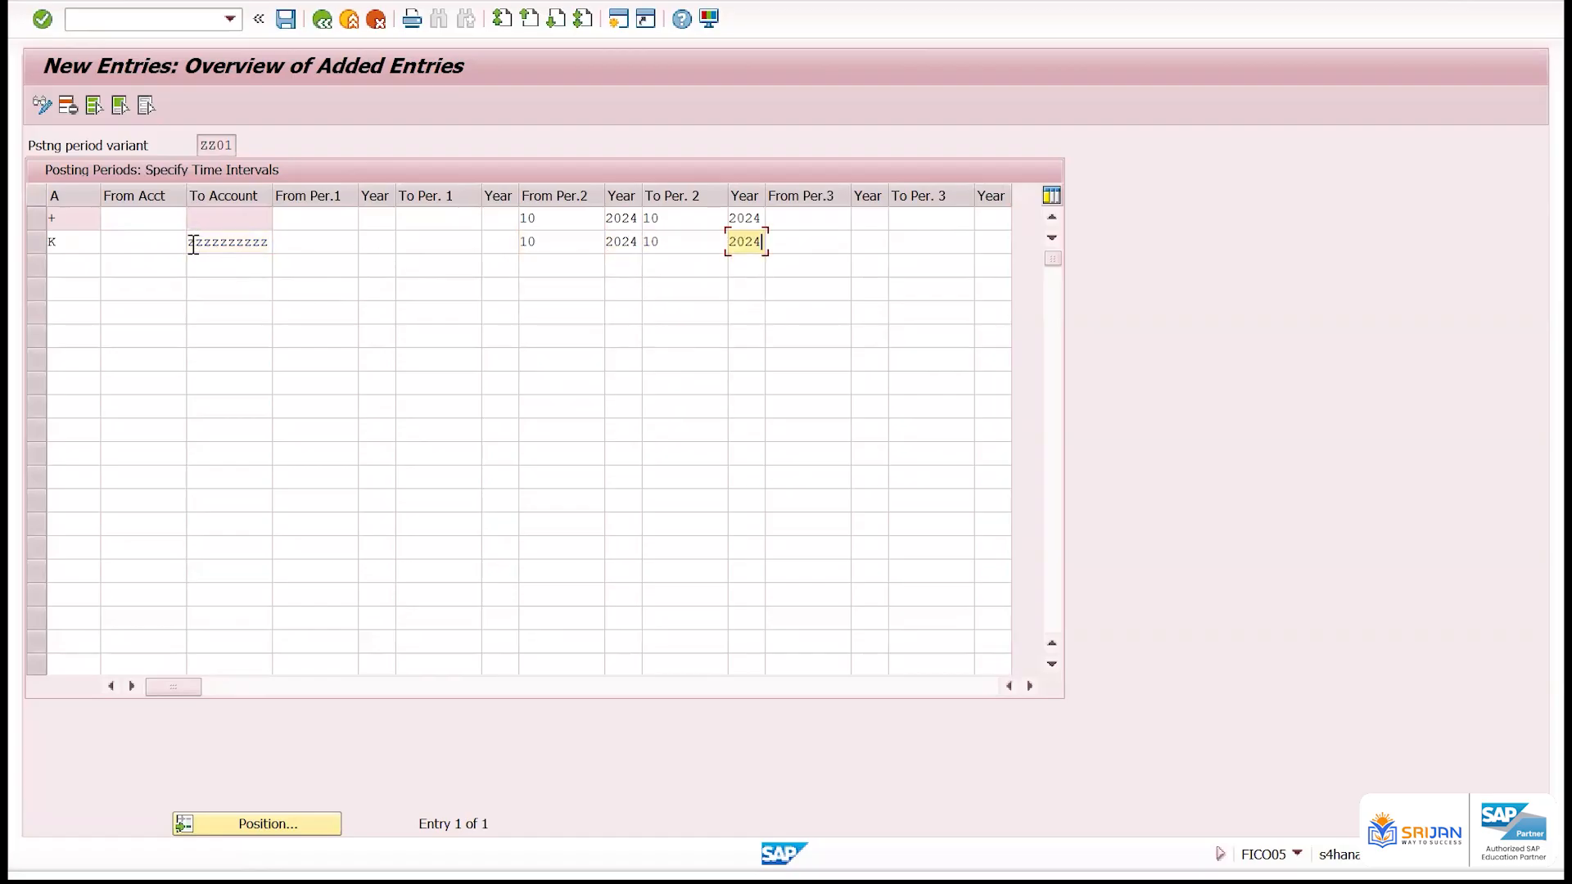
{"action": "left_click_drag", "start_coordinate": [194, 243], "coordinate": [273, 248]}
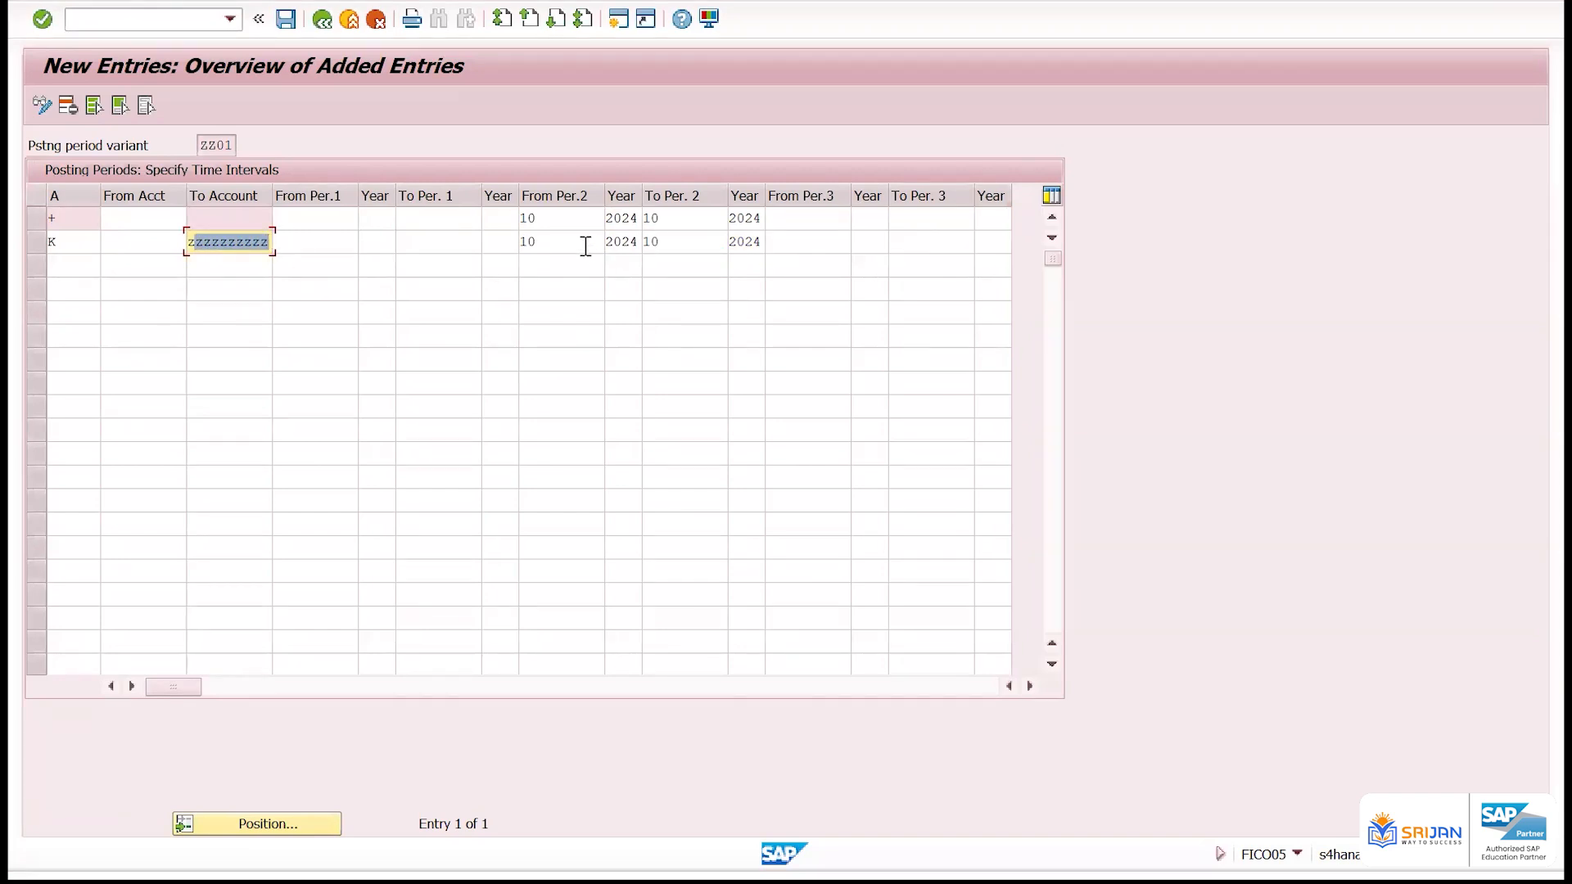
{"action": "left_click", "coordinate": [529, 238]}
{"action": "key", "text": "Return"}
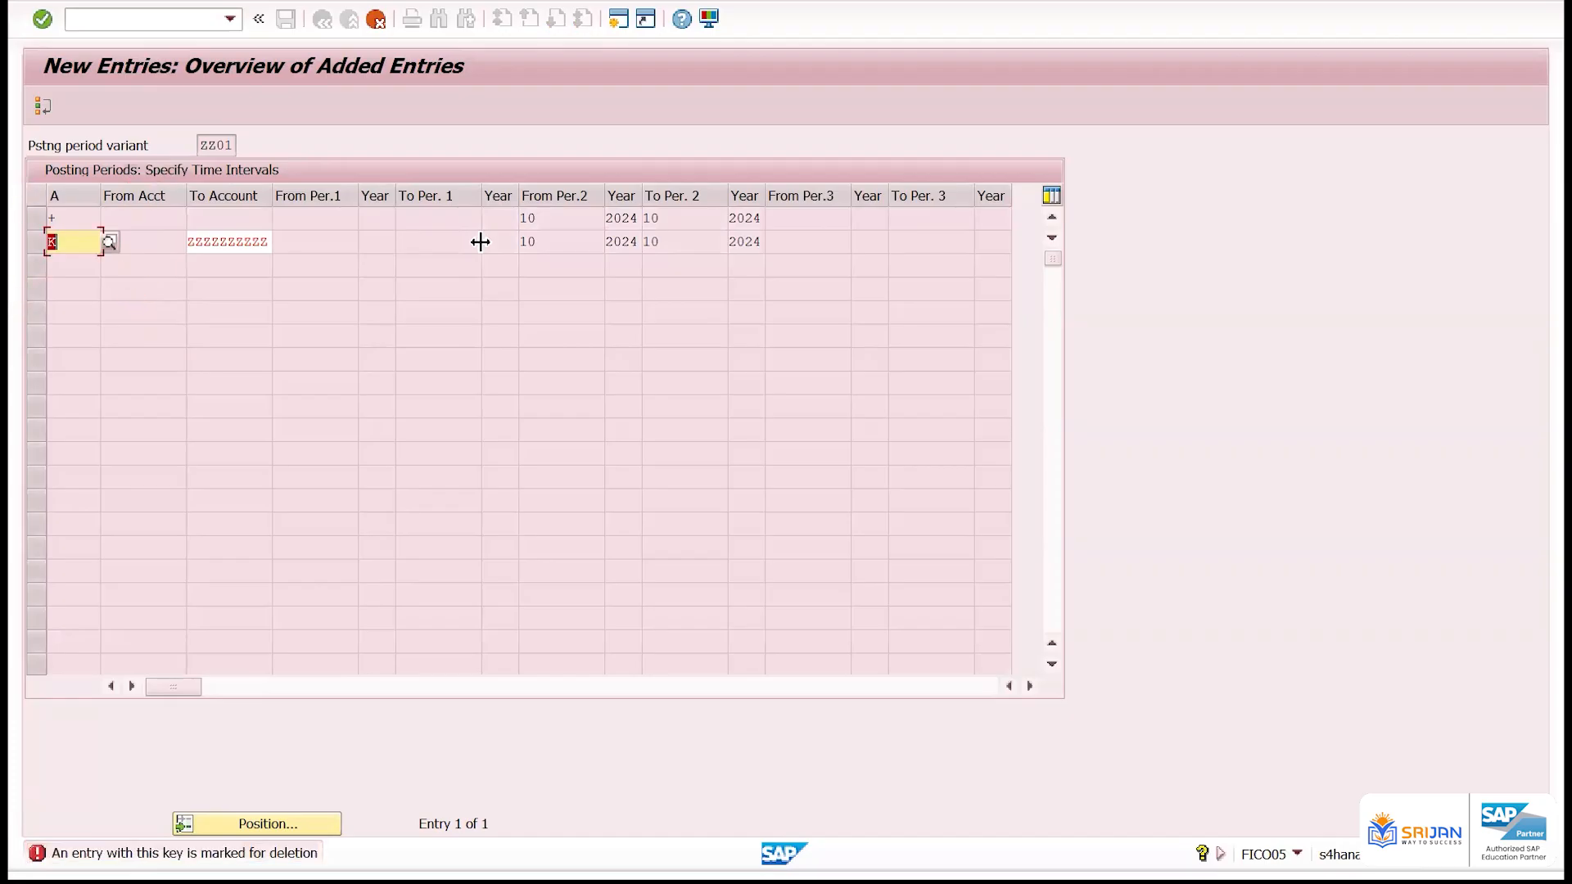
Change the second row's account type to A and delete that row
{"action": "type", "text": "A"}
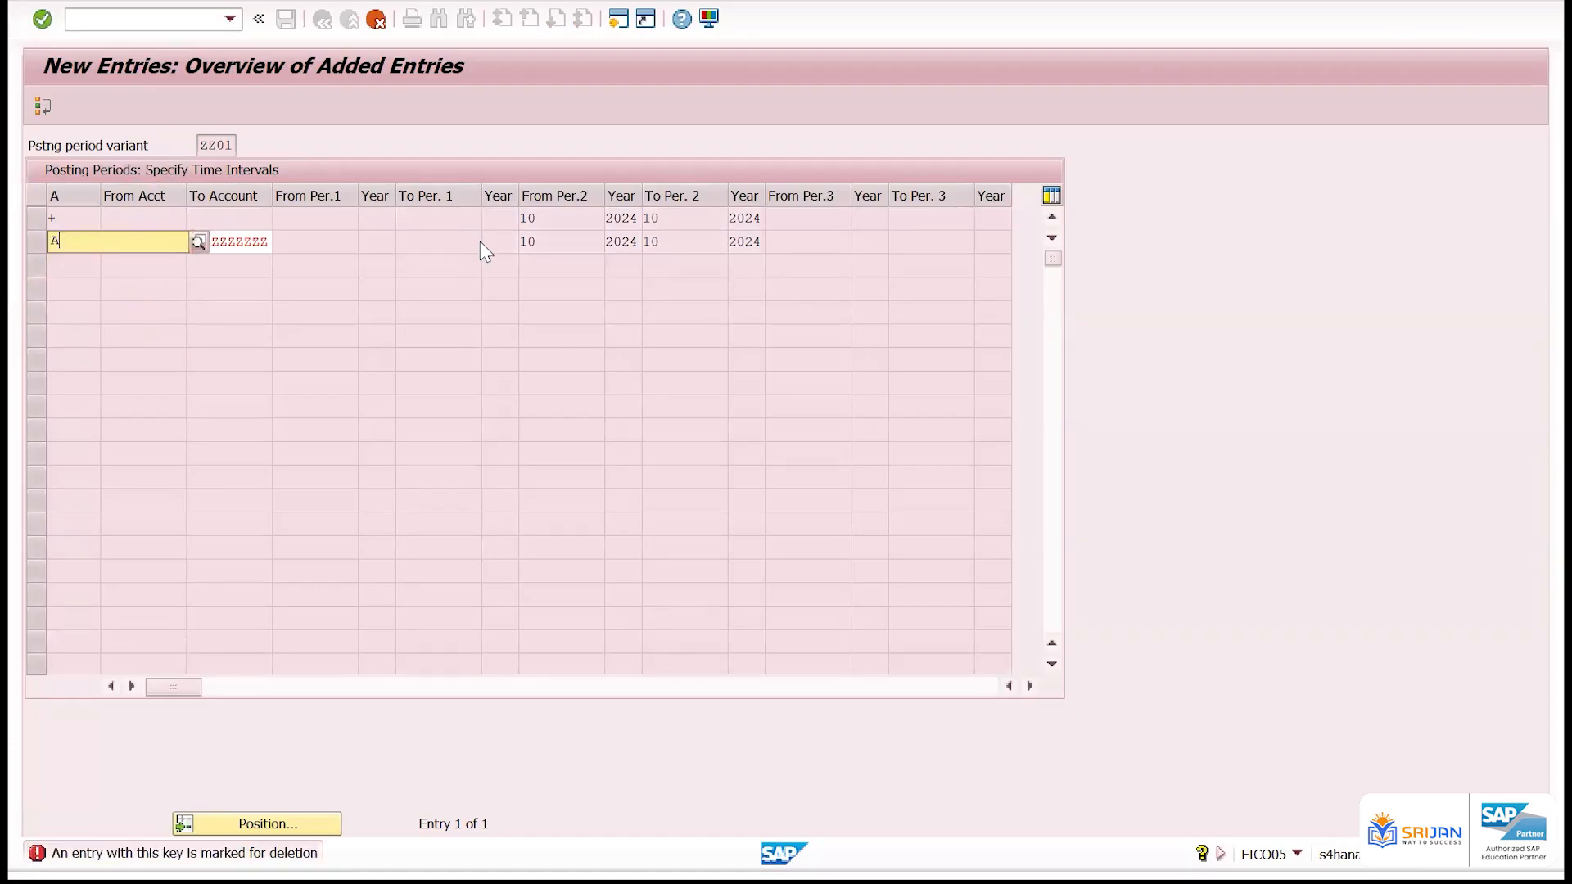
{"action": "key", "text": "Return"}
{"action": "left_click", "coordinate": [37, 242]}
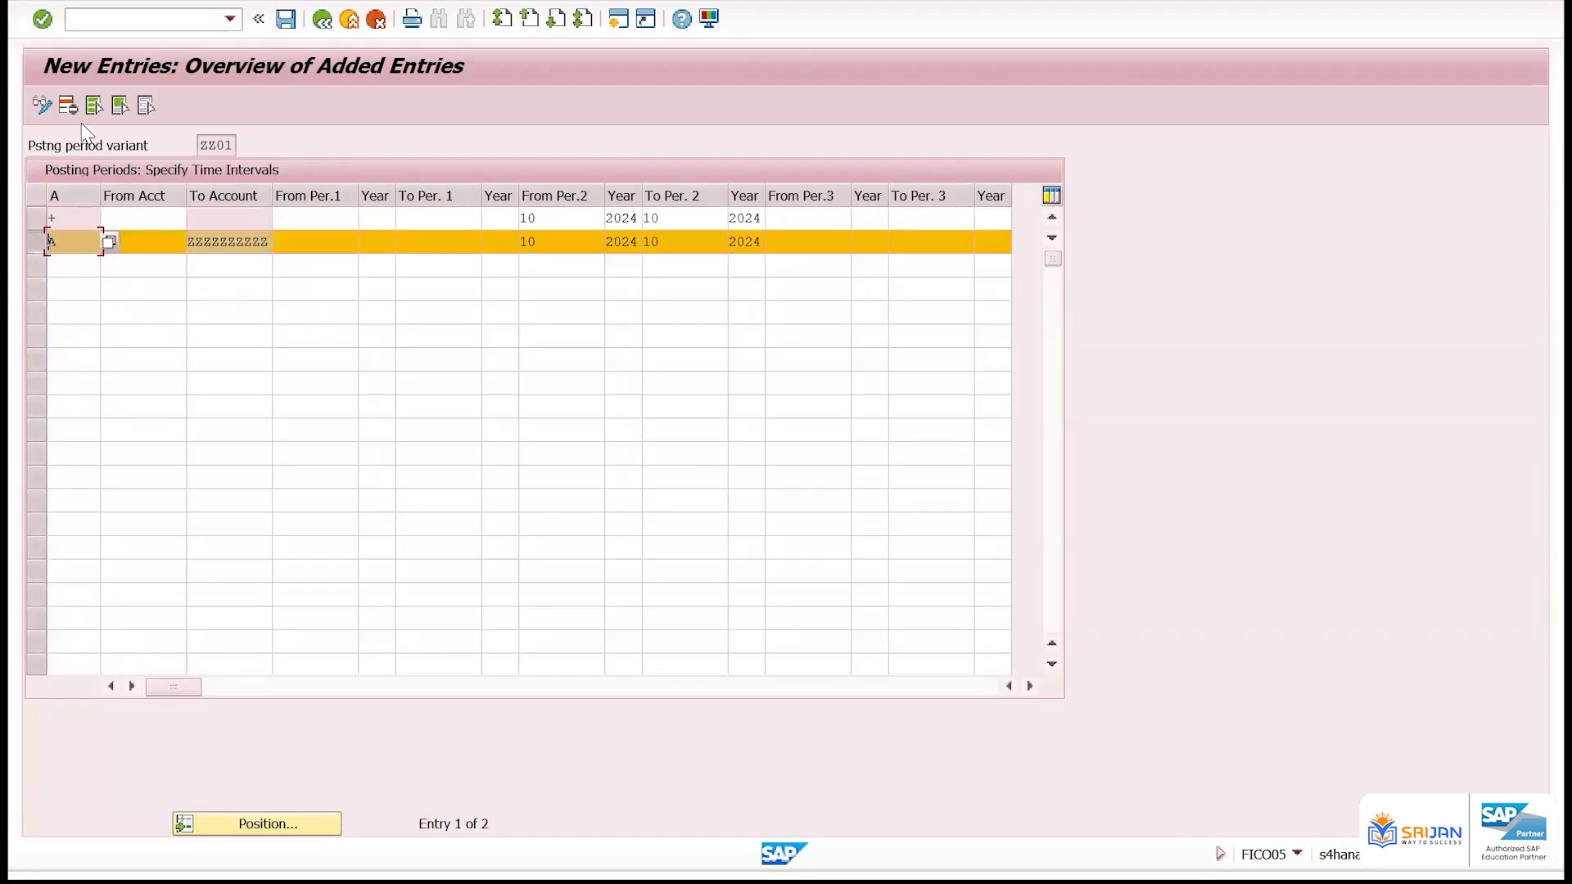
{"action": "key", "text": "shift+F2"}
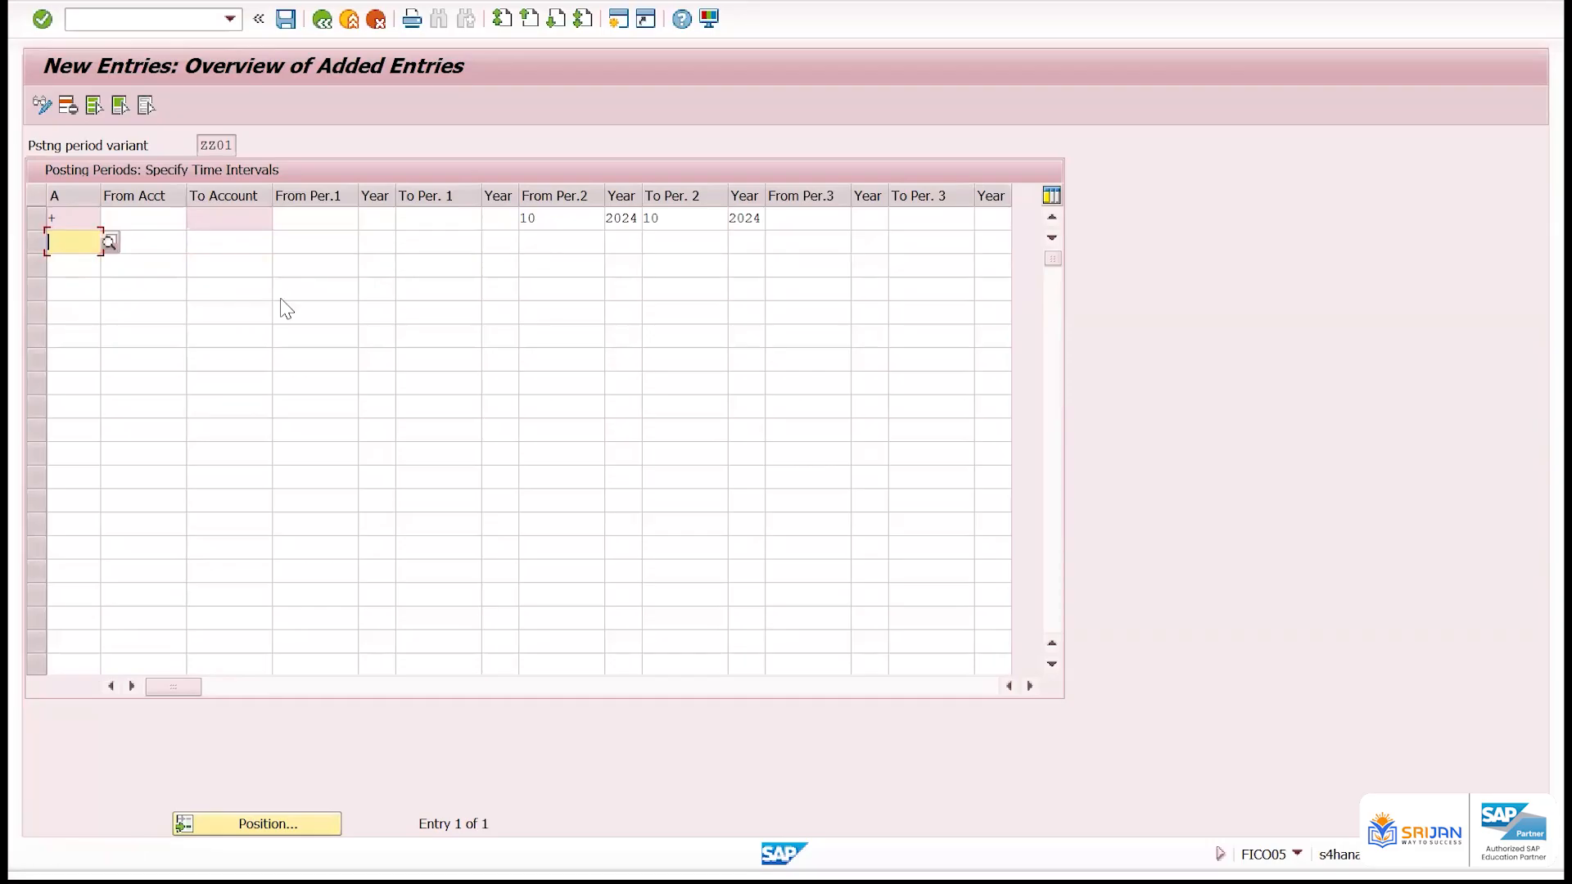
Save variant ZZ01 with only the + row in its time intervals
{"action": "key", "text": "ctrl+s"}
{"action": "key", "text": "Return"}
{"action": "left_click", "coordinate": [285, 23]}
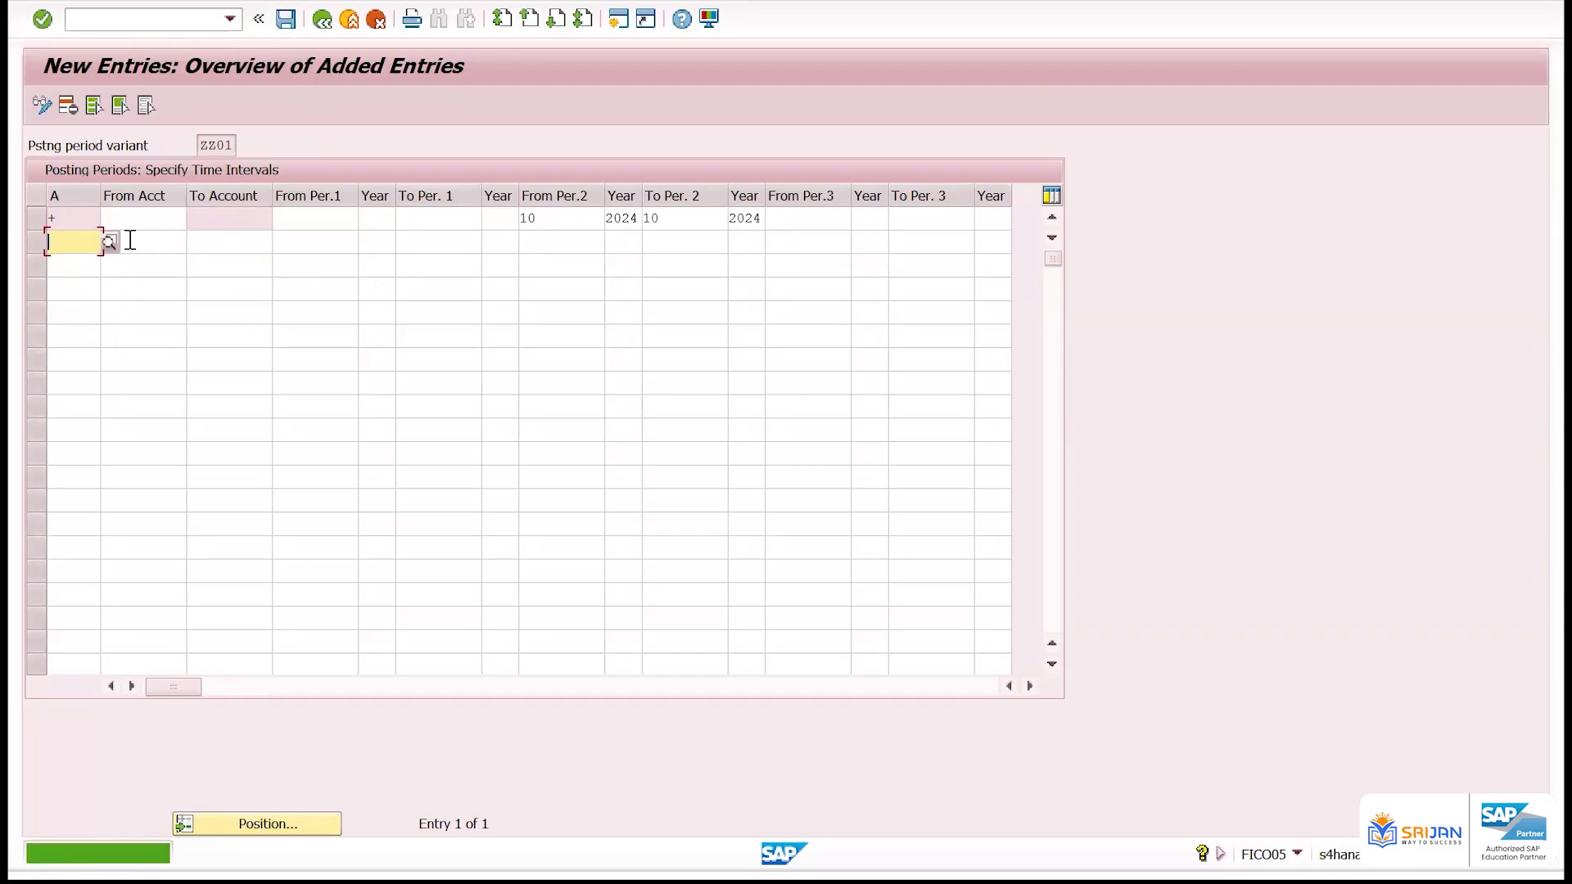
Add a row with account type K and To Account ZZZZZZZZZZ below the + row
{"action": "type", "text": "K"}
{"action": "key", "text": "Tab"}
Set the start of the K row's second interval to period 10, year 2024
{"action": "key", "text": "Tab"}
{"action": "key", "text": "BackSpace"}
{"action": "key", "text": "Down"}
{"action": "key", "text": "Return"}
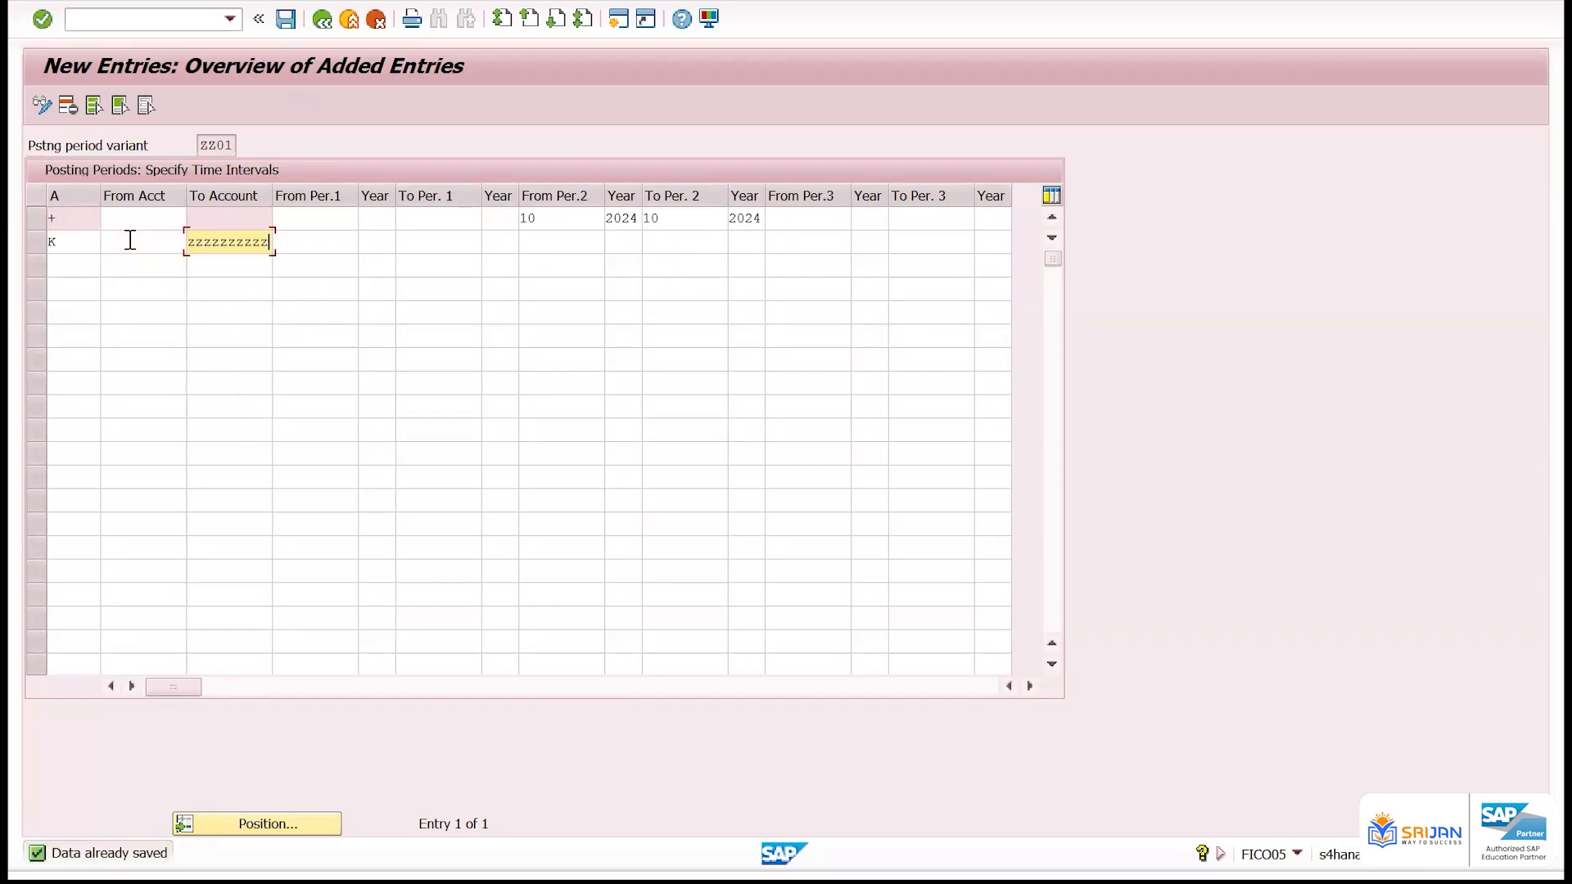
{"action": "key", "text": "Tab"}
{"action": "key", "text": "Tab"}
Set the end of the K row's second interval to period 10, year 2024, and save the entries
{"action": "key", "text": "Tab"}
{"action": "key", "text": "Tab"}
{"action": "key", "text": "Tab"}
{"action": "key", "text": "BackSpace"}
{"action": "key", "text": "Down"}
{"action": "key", "text": "Return"}
{"action": "key", "text": "Tab"}
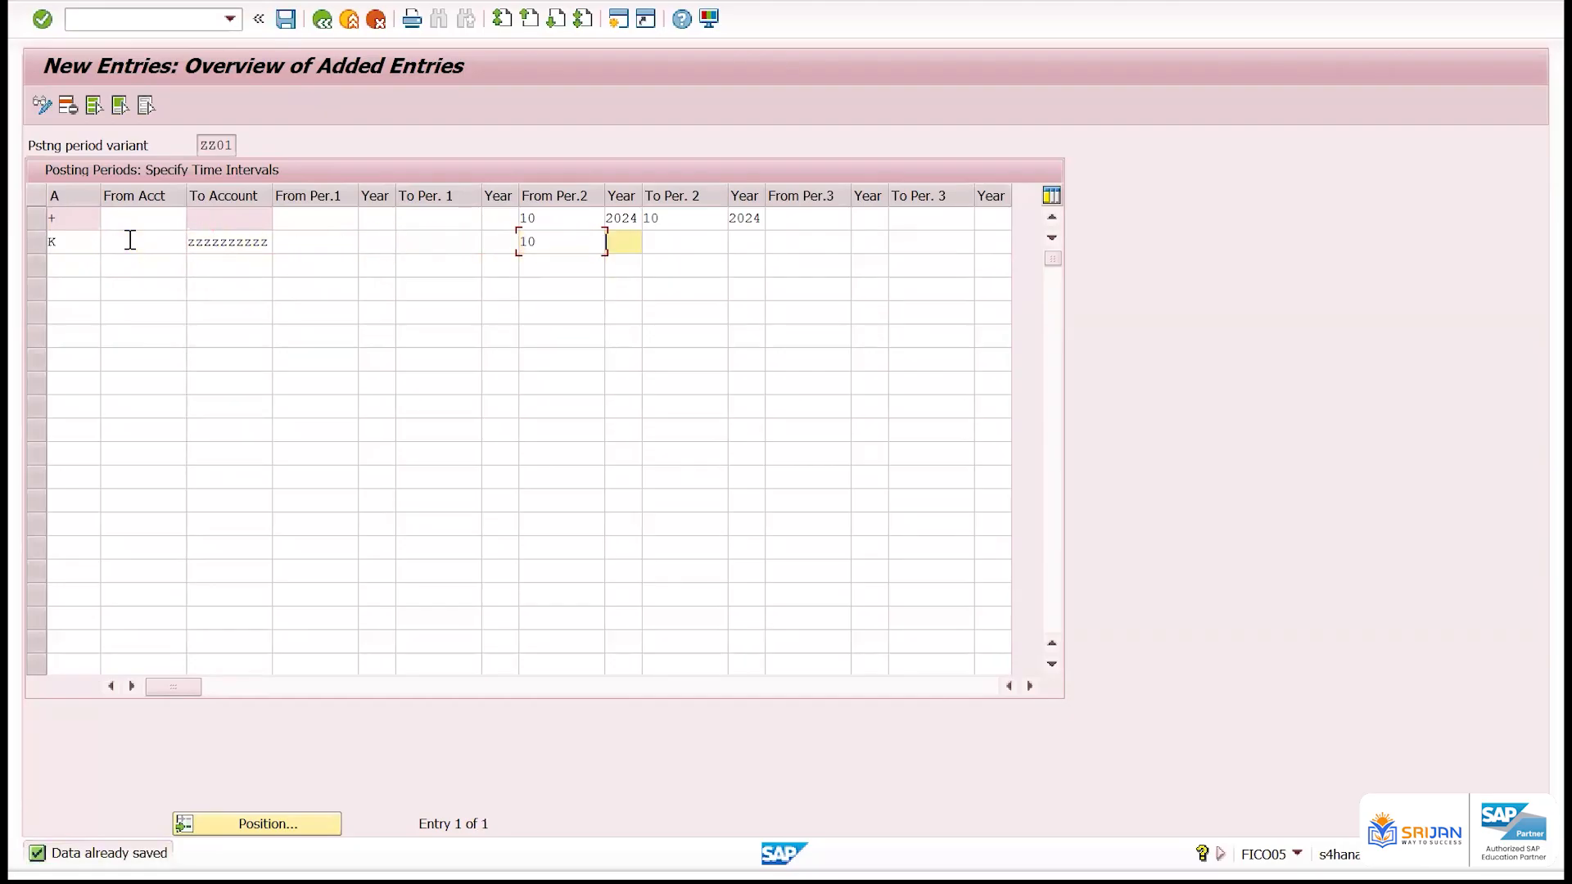
{"action": "key", "text": "BackSpace"}
{"action": "key", "text": "Down"}
{"action": "key", "text": "Return"}
{"action": "key", "text": "Tab"}
{"action": "key", "text": "BackSpace"}
{"action": "key", "text": "Down"}
{"action": "key", "text": "Return"}
{"action": "key", "text": "Tab"}
{"action": "key", "text": "BackSpace"}
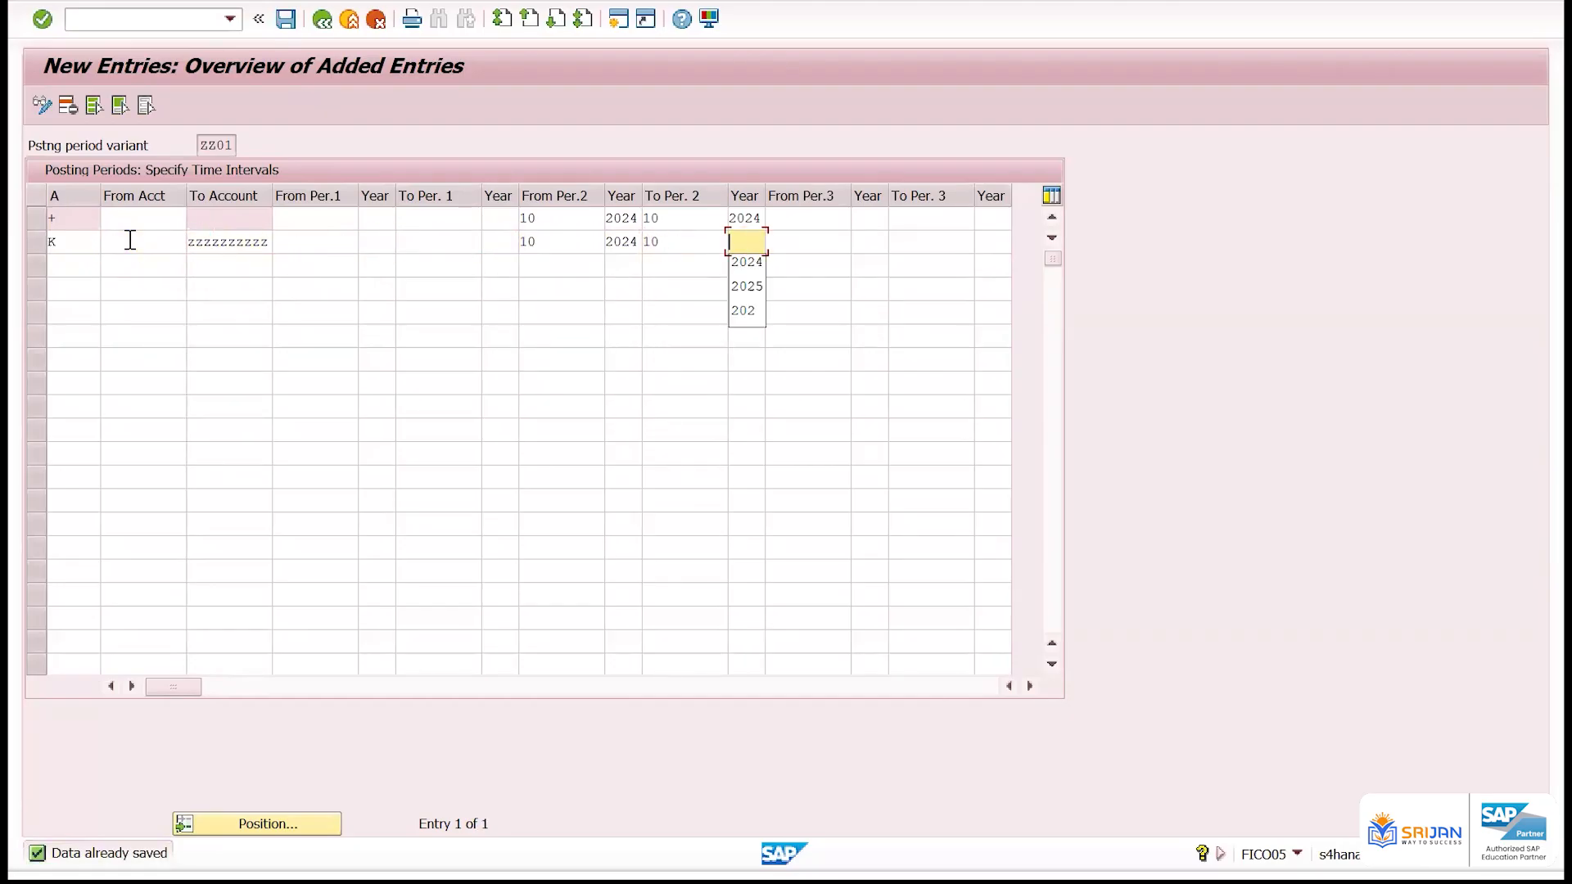
{"action": "key", "text": "Down"}
{"action": "key", "text": "Return"}
{"action": "key", "text": "Return"}
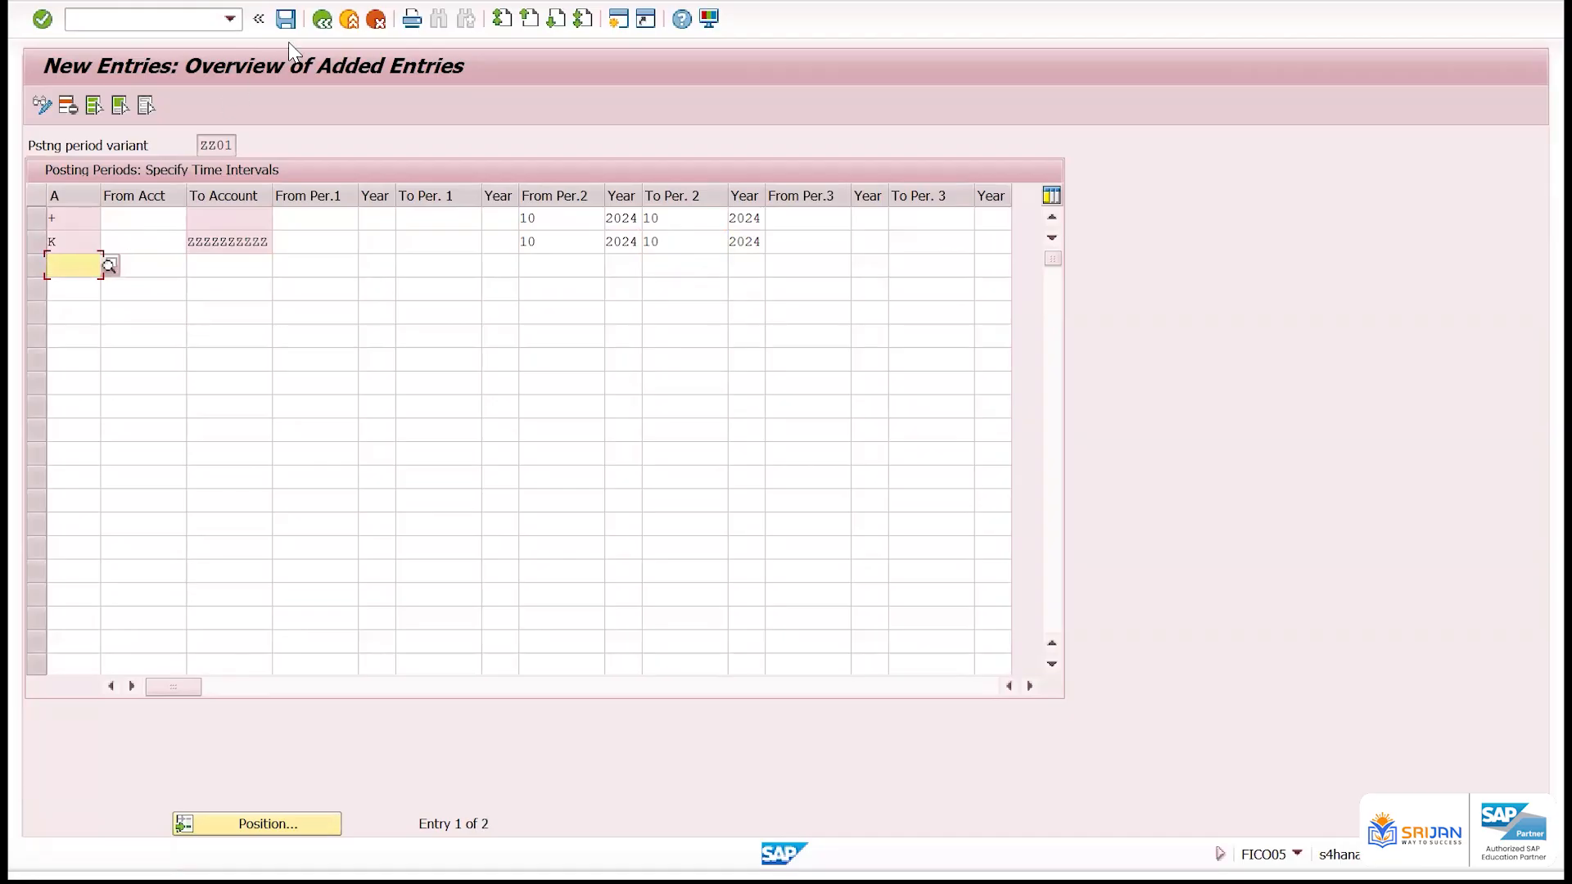
{"action": "left_click", "coordinate": [286, 18]}
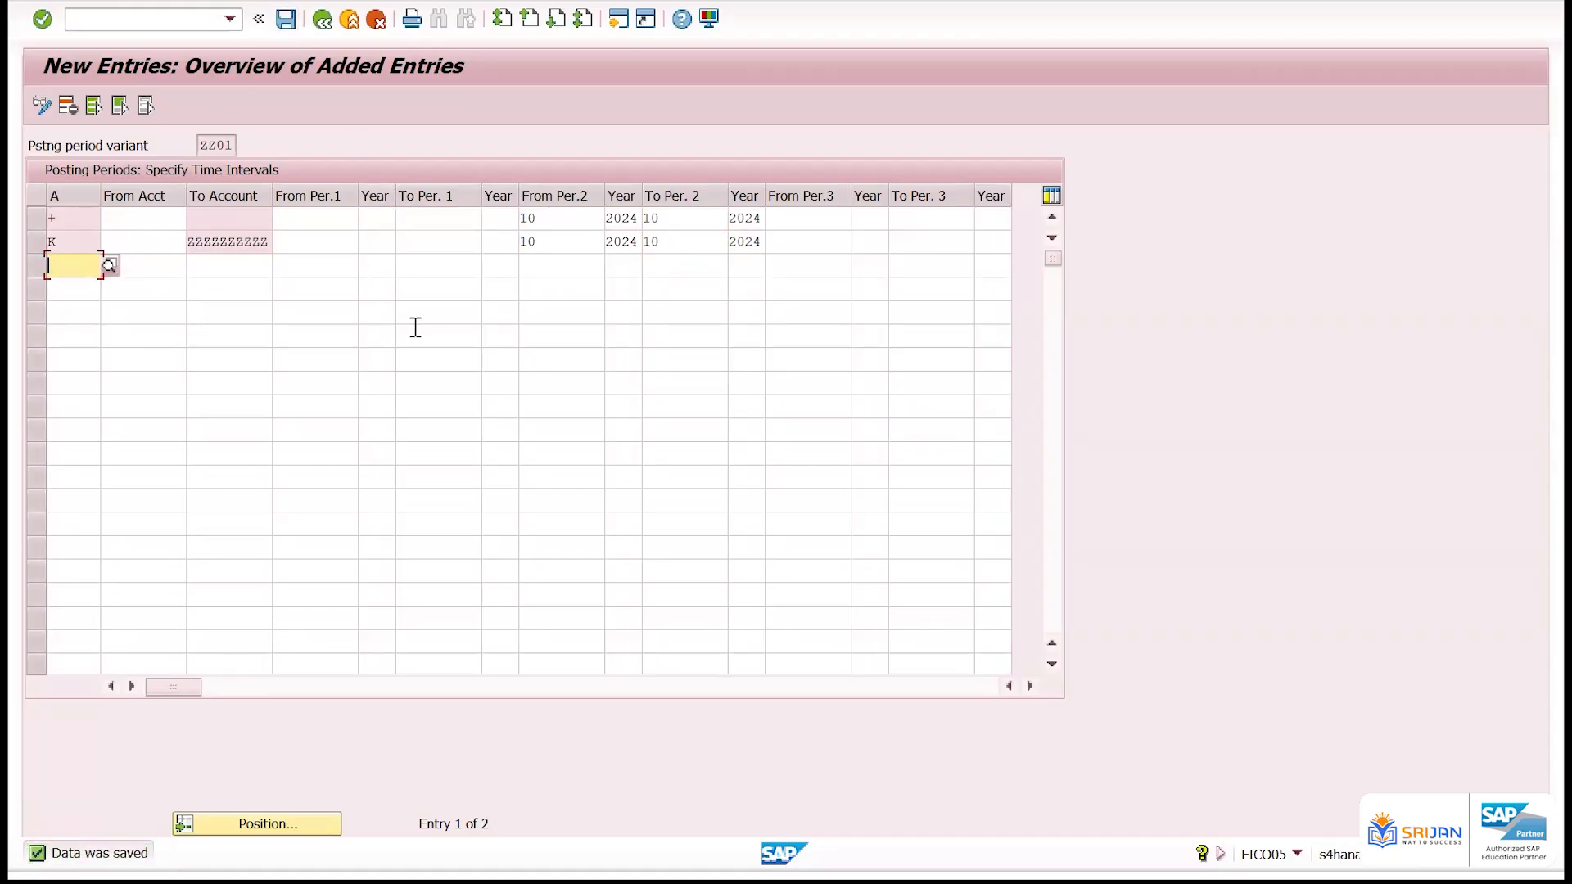
Review the account types and second-interval periods of the saved + and K rows
{"action": "left_click", "coordinate": [29, 223]}
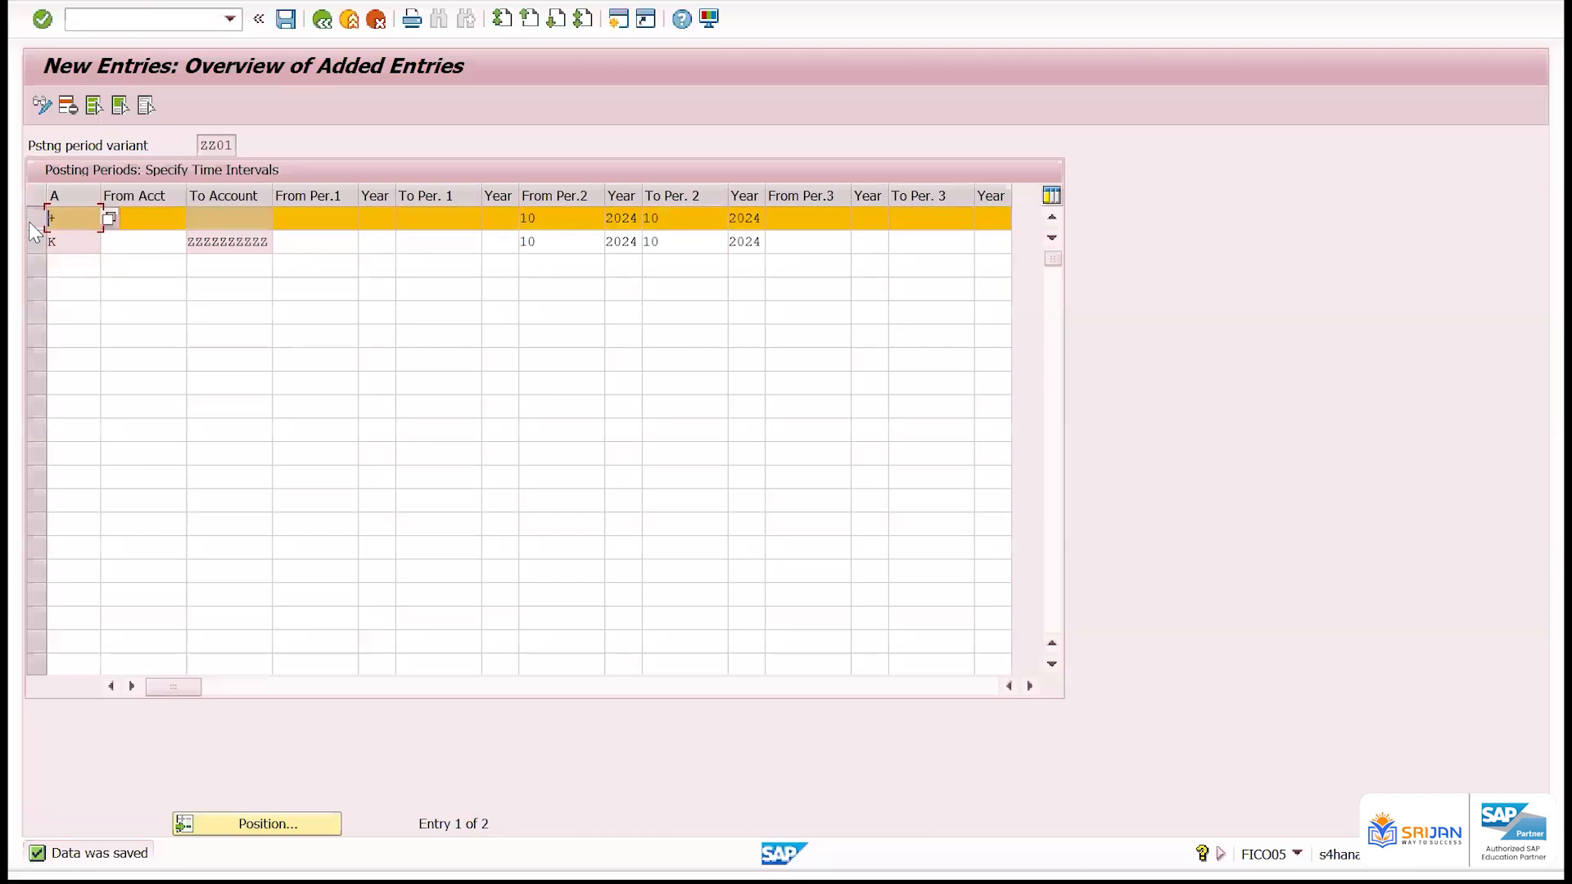
{"action": "left_click", "coordinate": [66, 265]}
{"action": "double_click", "coordinate": [66, 244]}
{"action": "left_click", "coordinate": [38, 247]}
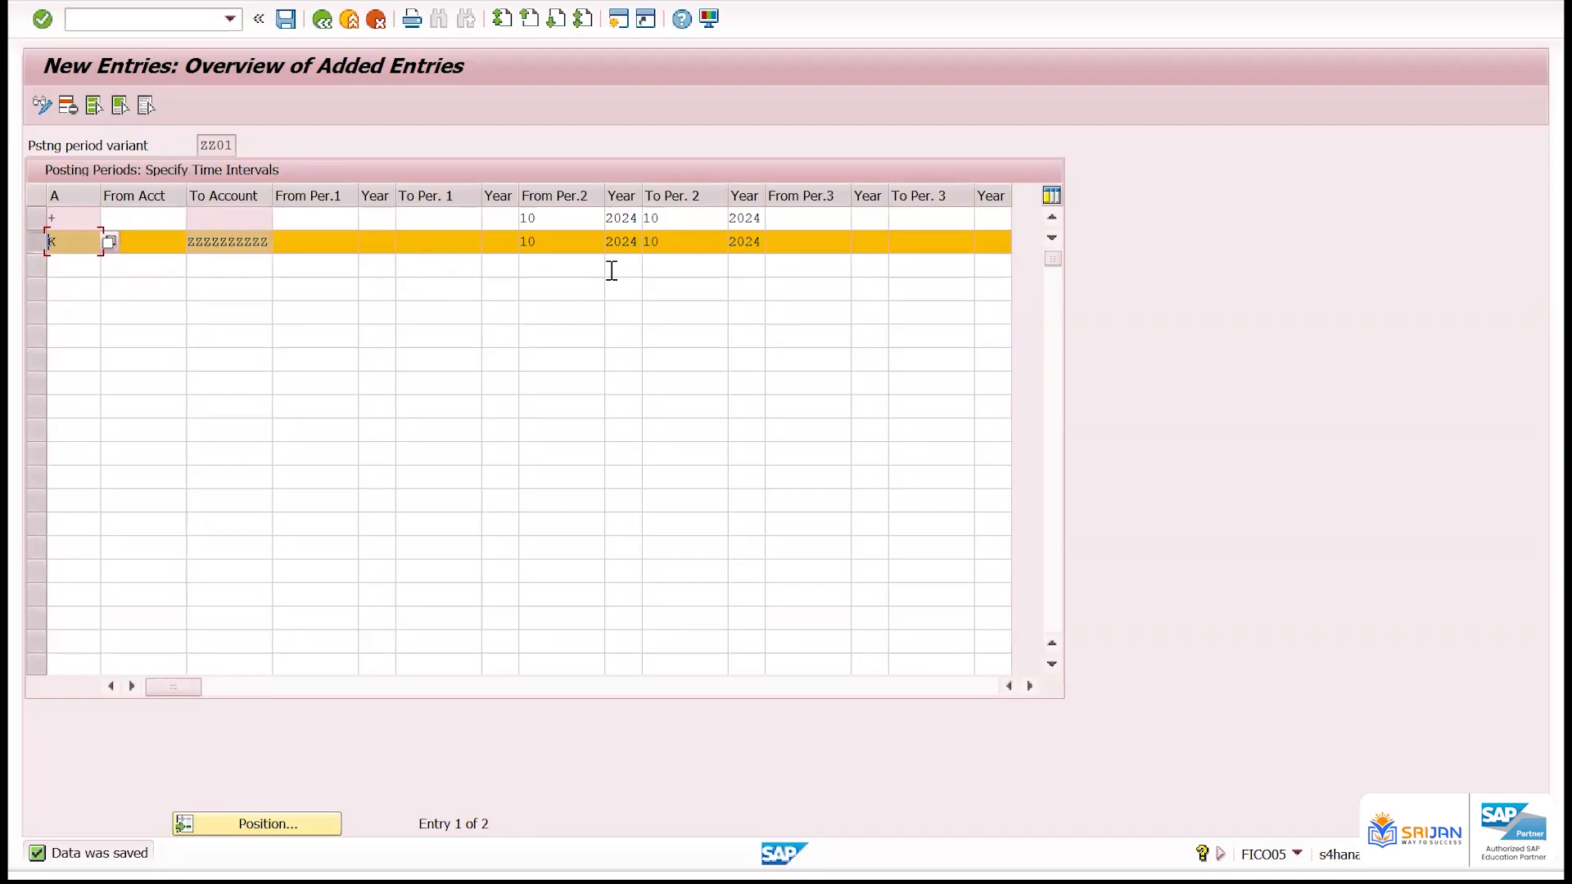
{"action": "double_click", "coordinate": [527, 241]}
{"action": "left_click", "coordinate": [82, 271]}
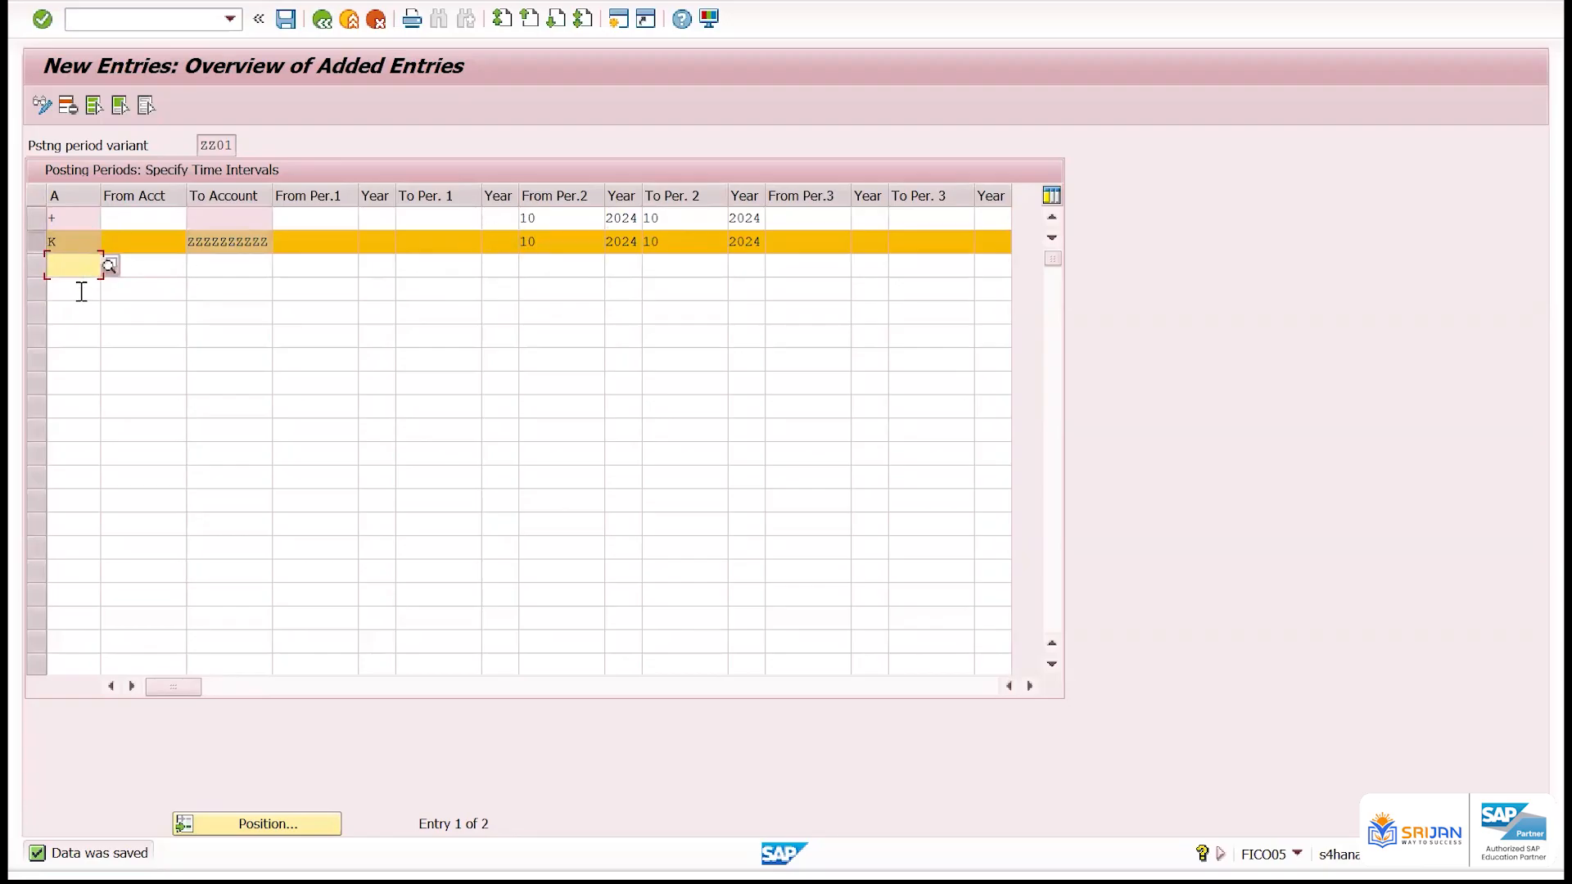
{"action": "left_click", "coordinate": [82, 292]}
{"action": "left_click", "coordinate": [75, 314]}
{"action": "left_click", "coordinate": [83, 285]}
{"action": "left_click", "coordinate": [82, 275]}
Set the + row's second interval from period 1 to period 12
{"action": "left_click_drag", "start_coordinate": [532, 217], "coordinate": [516, 217]}
{"action": "type", "text": "1"}
{"action": "key", "text": "Tab"}
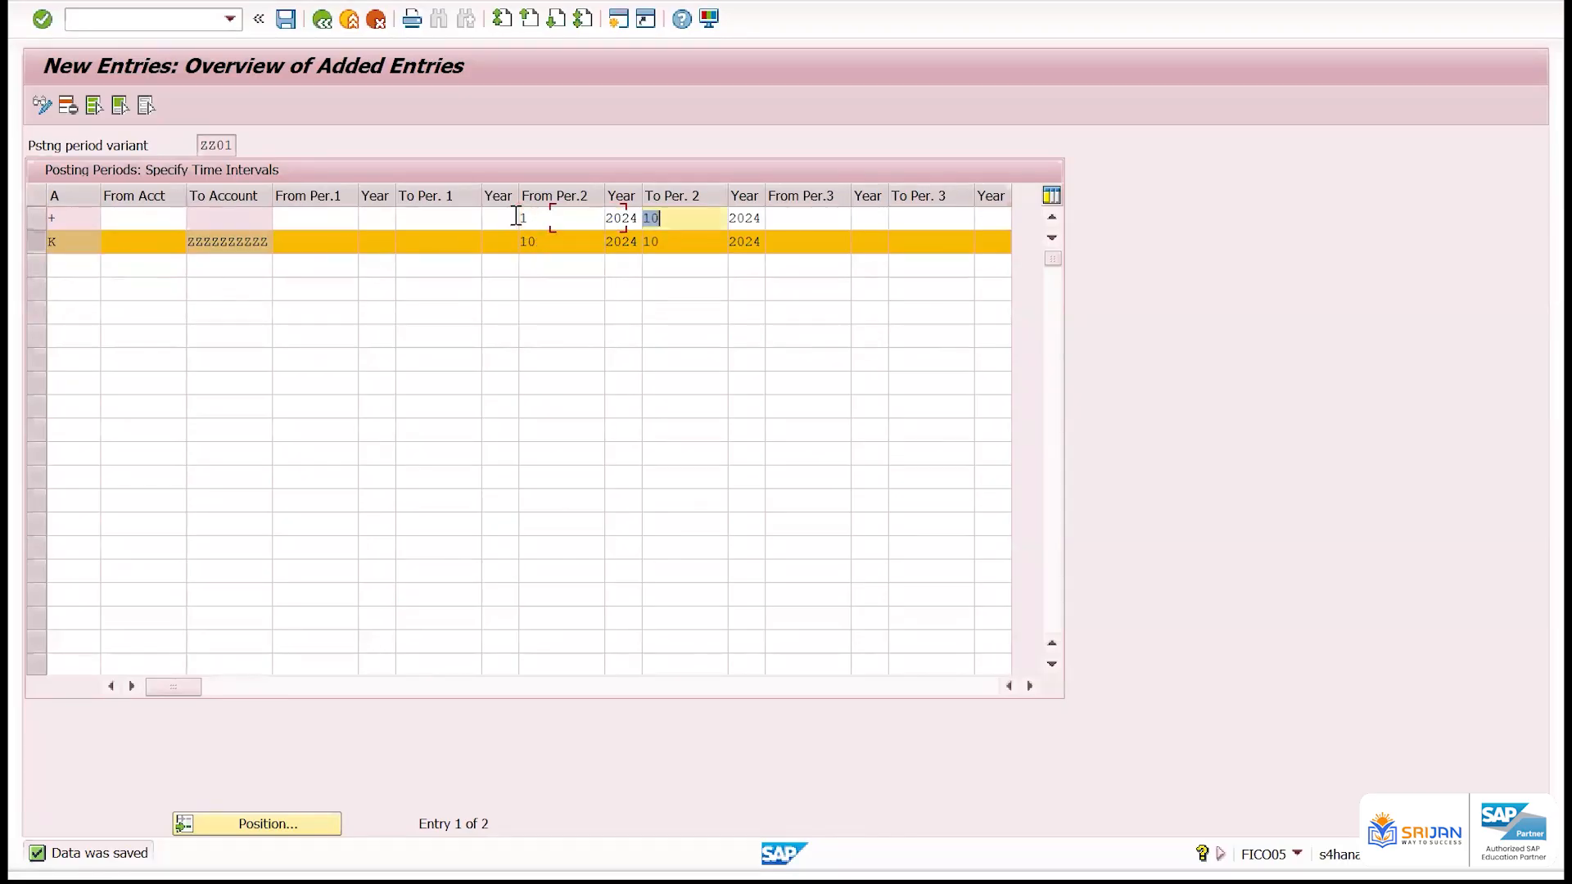
{"action": "type", "text": "12"}
{"action": "key", "text": "Return"}
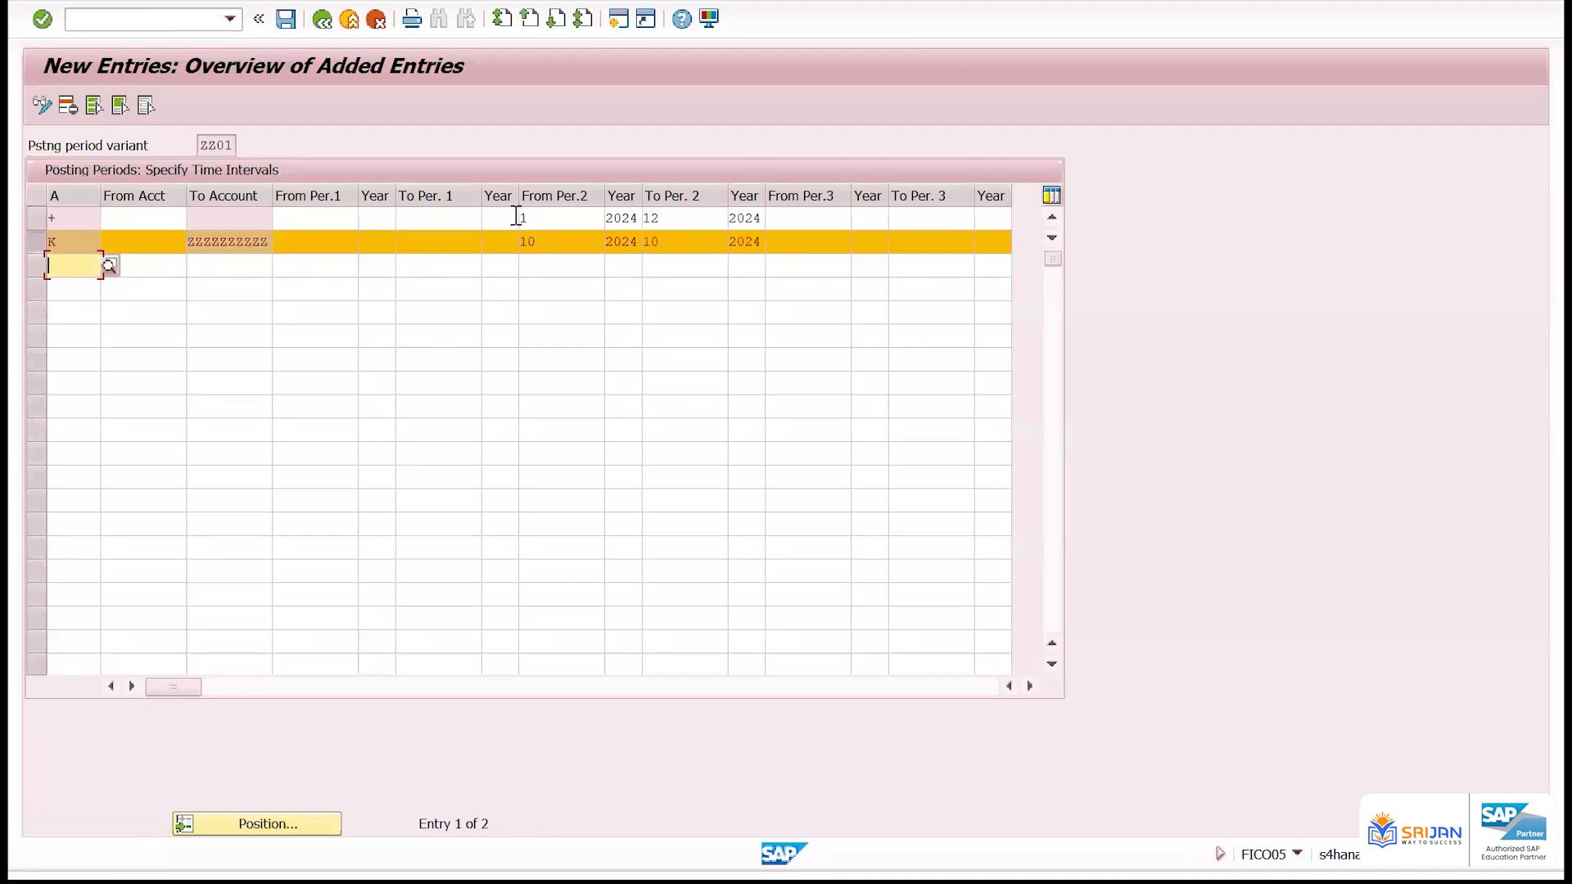
Set the + row's second-interval end period to 16
{"action": "double_click", "coordinate": [688, 217]}
{"action": "type", "text": "16"}
{"action": "key", "text": "Return"}
{"action": "double_click", "coordinate": [560, 239]}
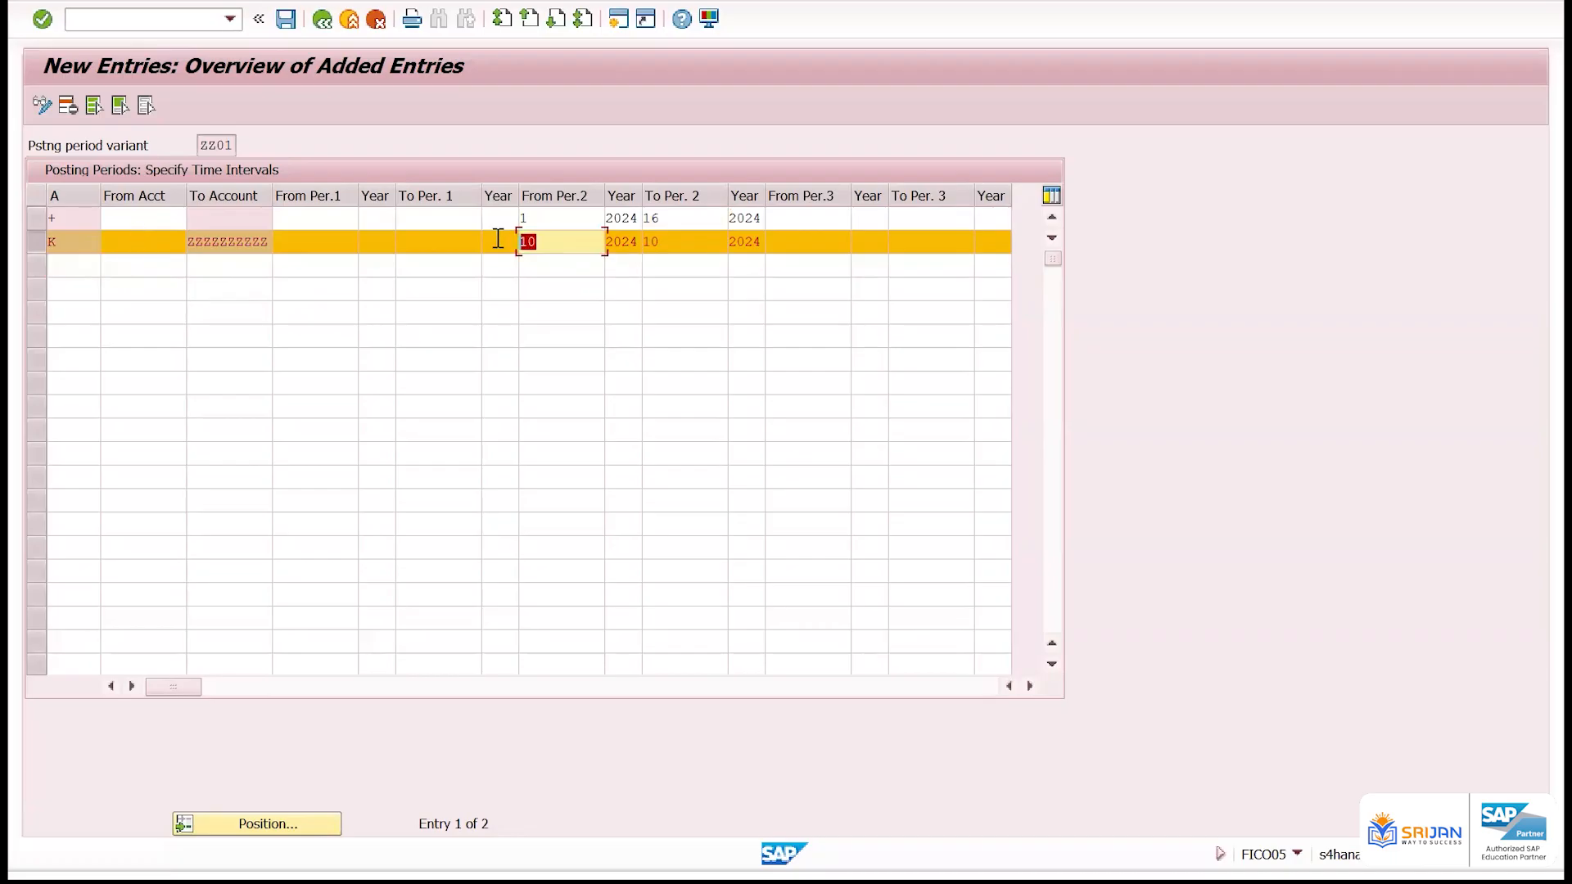
{"action": "left_click", "coordinate": [530, 220]}
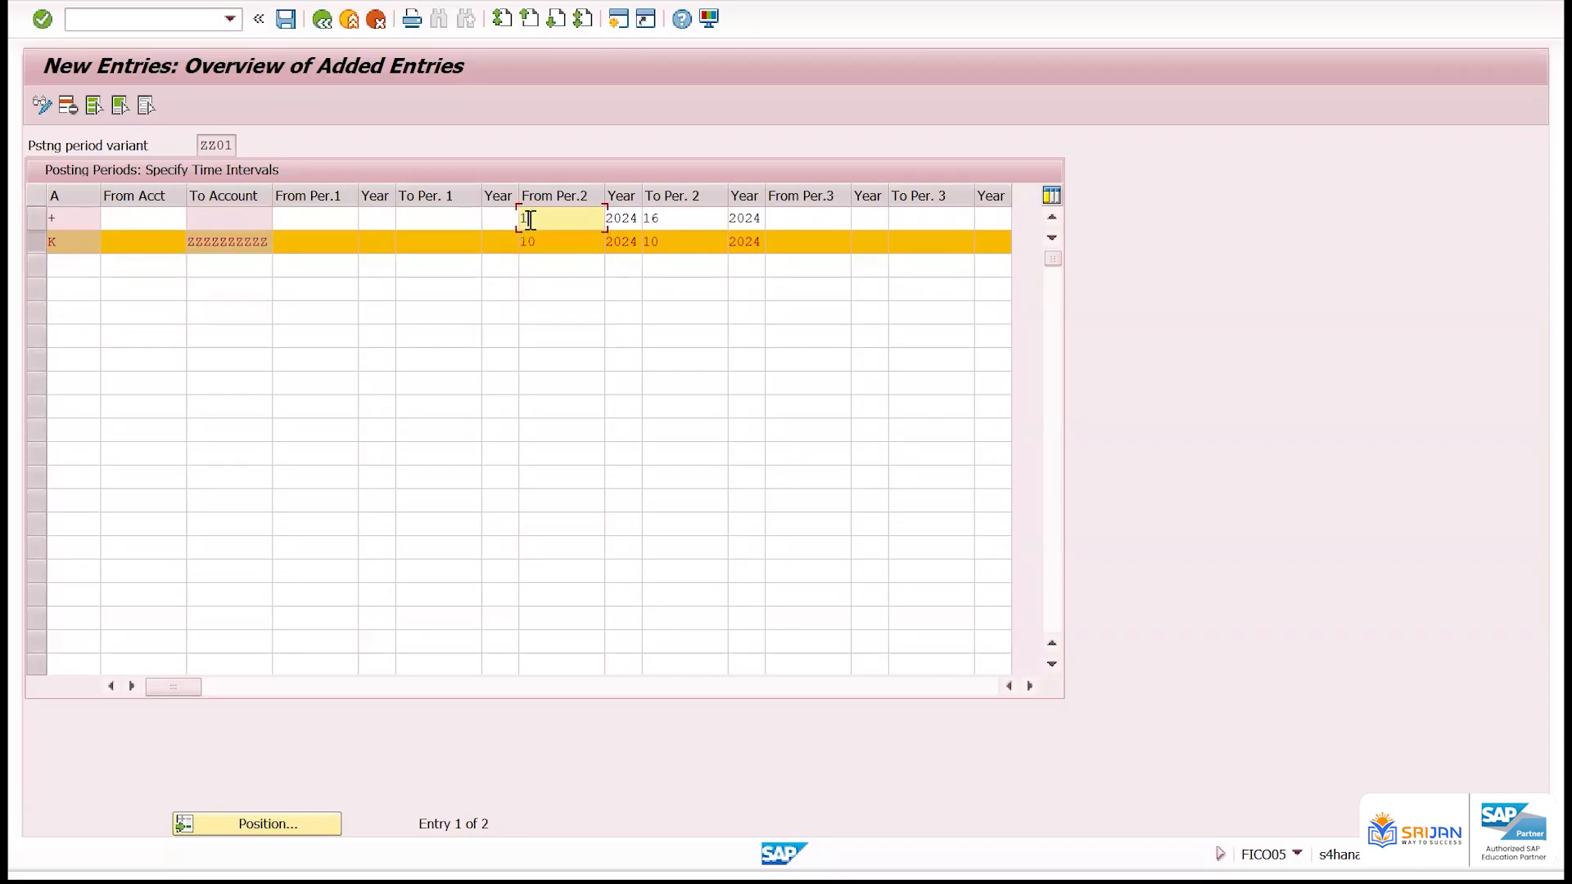
{"action": "left_click_drag", "start_coordinate": [530, 220], "coordinate": [497, 219]}
{"action": "left_click", "coordinate": [78, 242]}
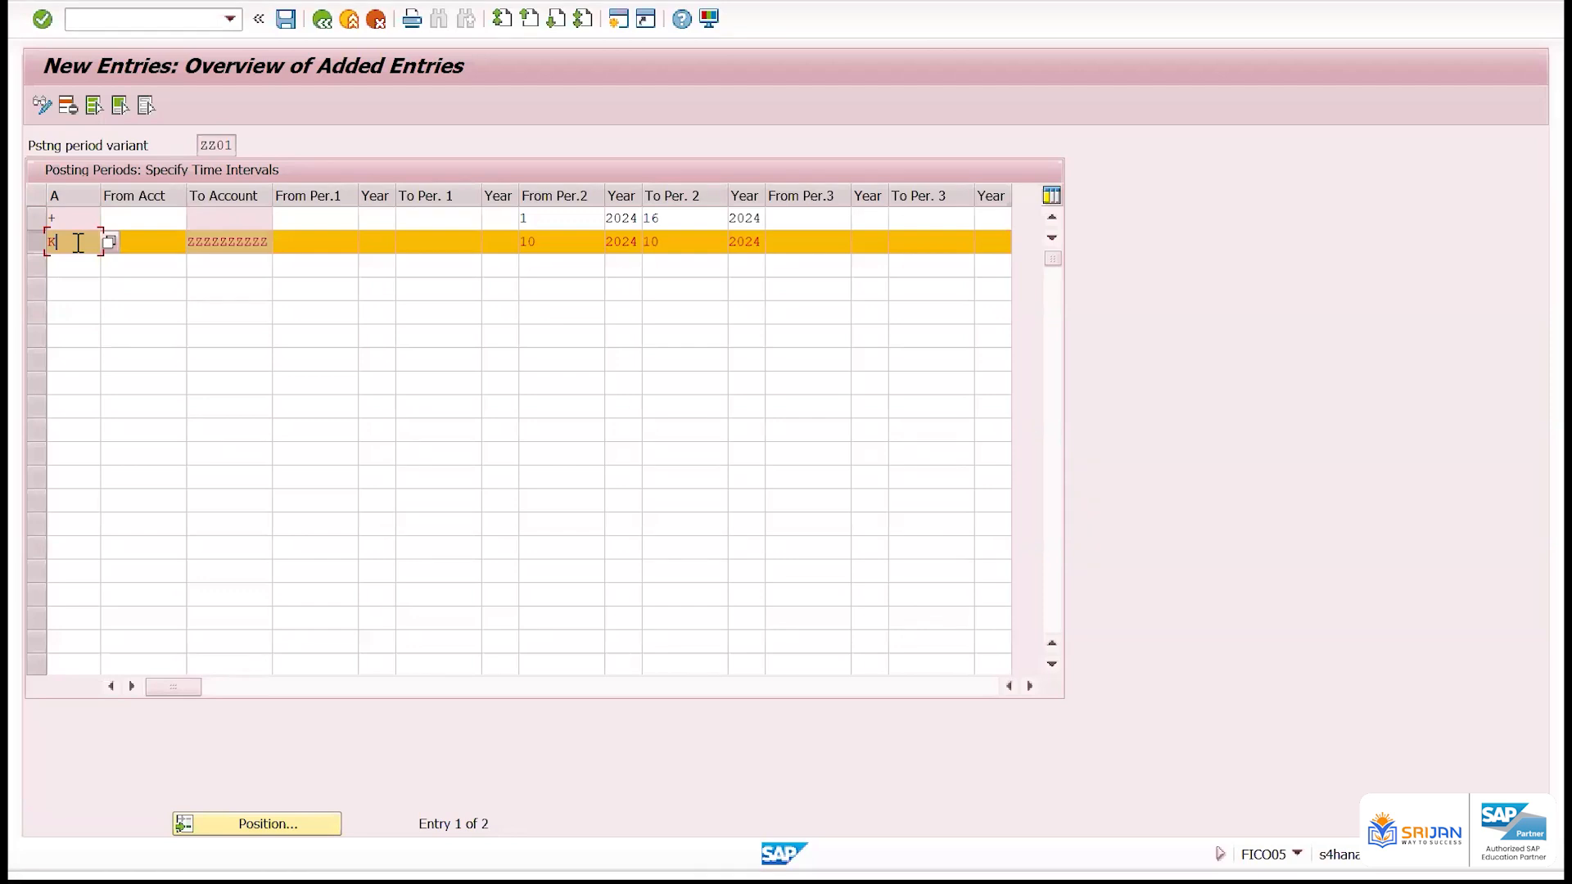
Set both the start and end periods of the + row's second interval to 10
{"action": "double_click", "coordinate": [559, 218]}
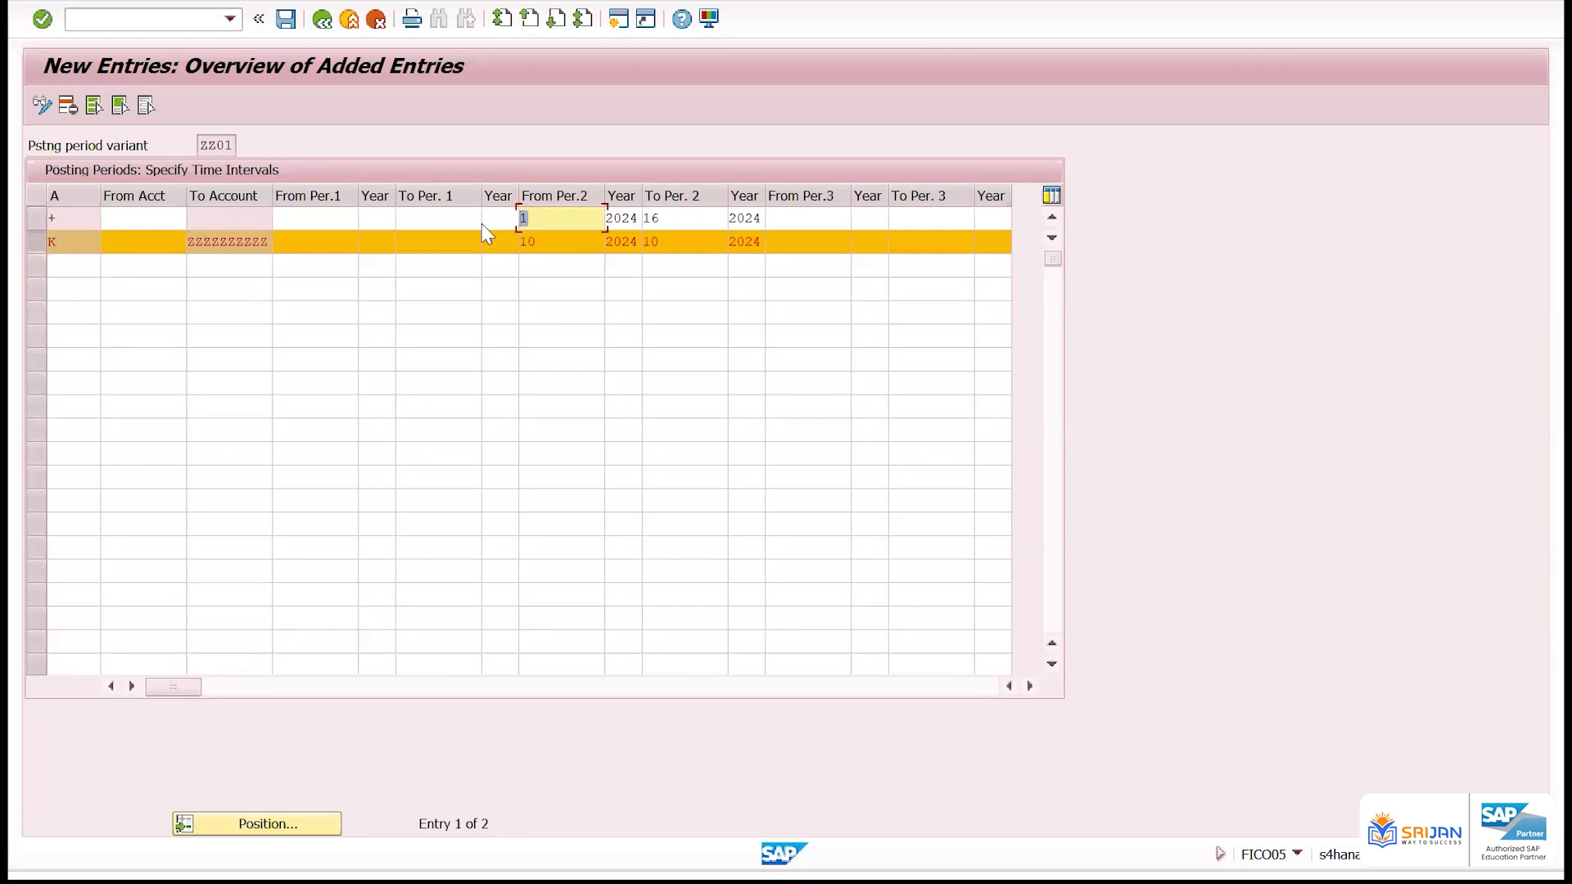
{"action": "type", "text": "1"}
{"action": "key", "text": "Down"}
{"action": "key", "text": "Down"}
{"action": "key", "text": "Tab"}
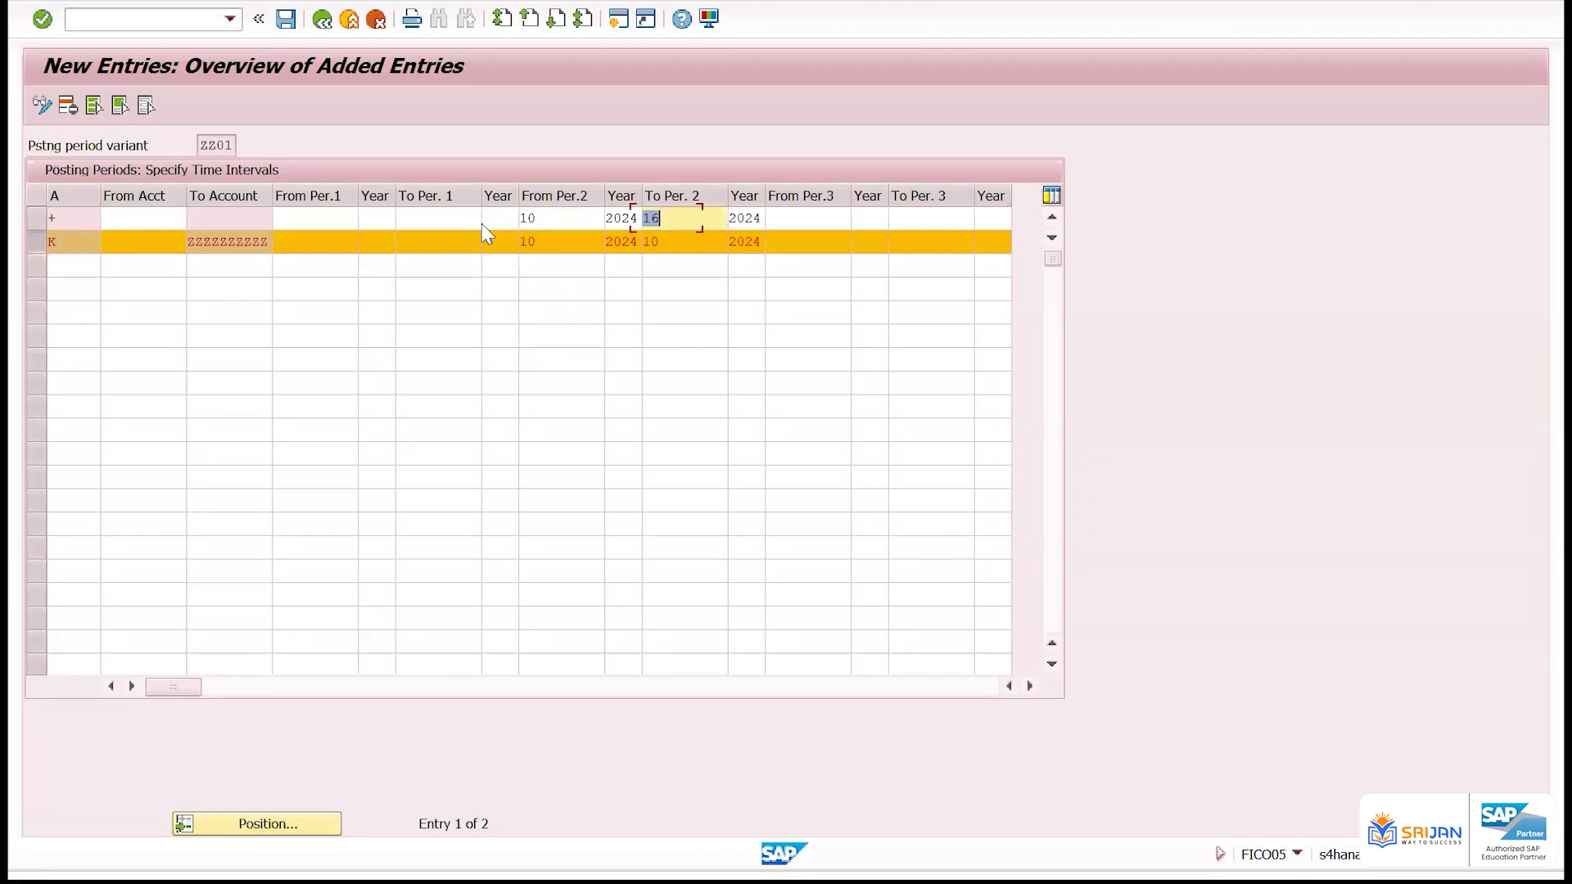
{"action": "type", "text": "10"}
{"action": "key", "text": "Return"}
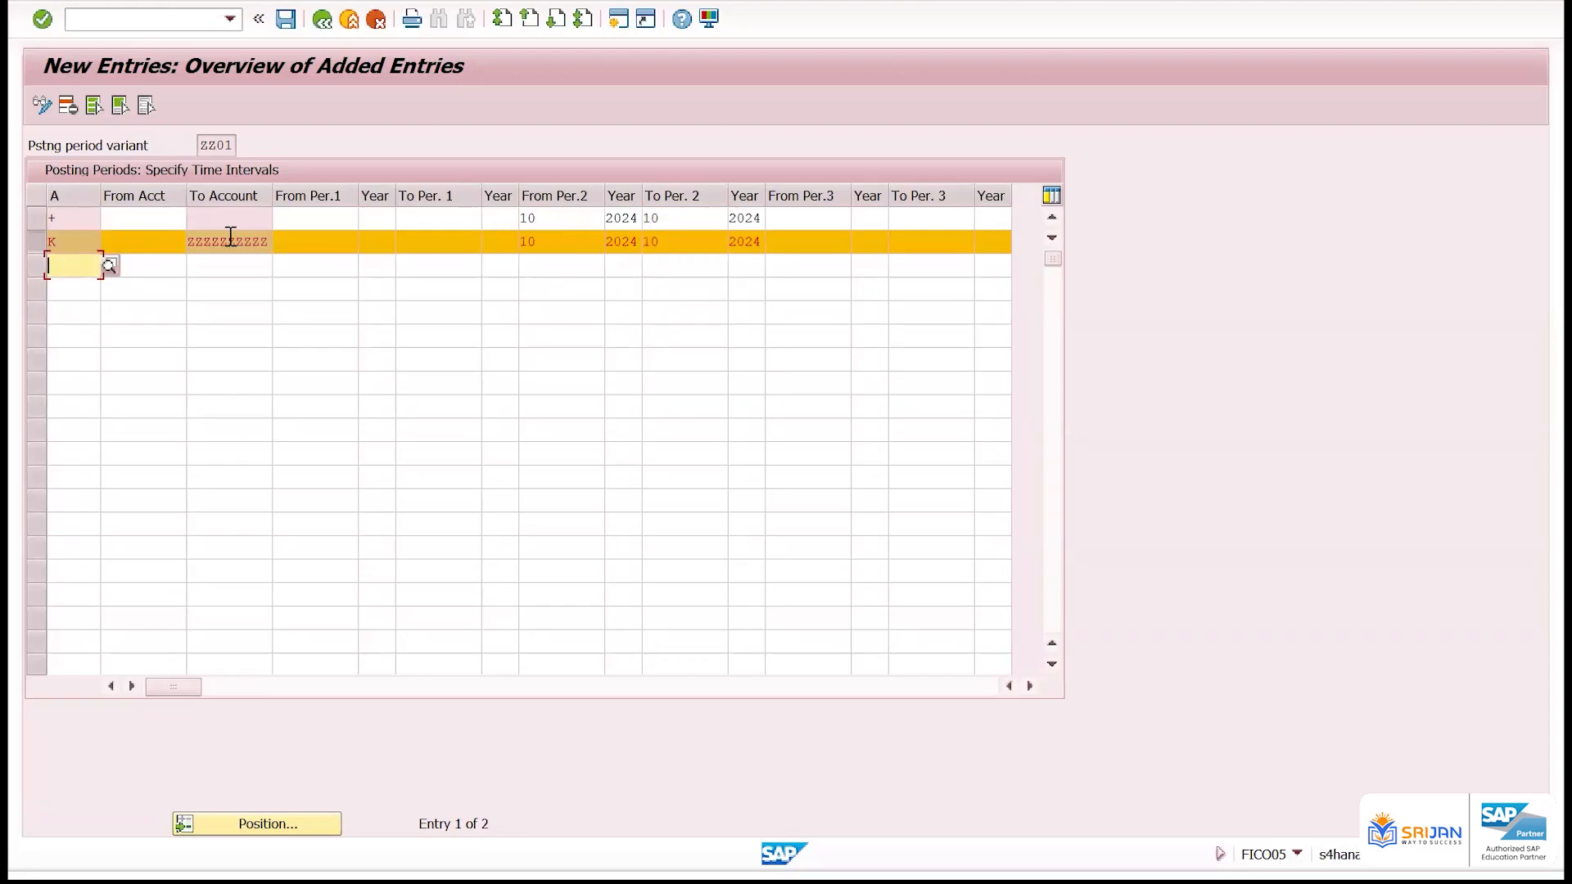
{"action": "left_click_drag", "start_coordinate": [193, 239], "coordinate": [282, 243]}
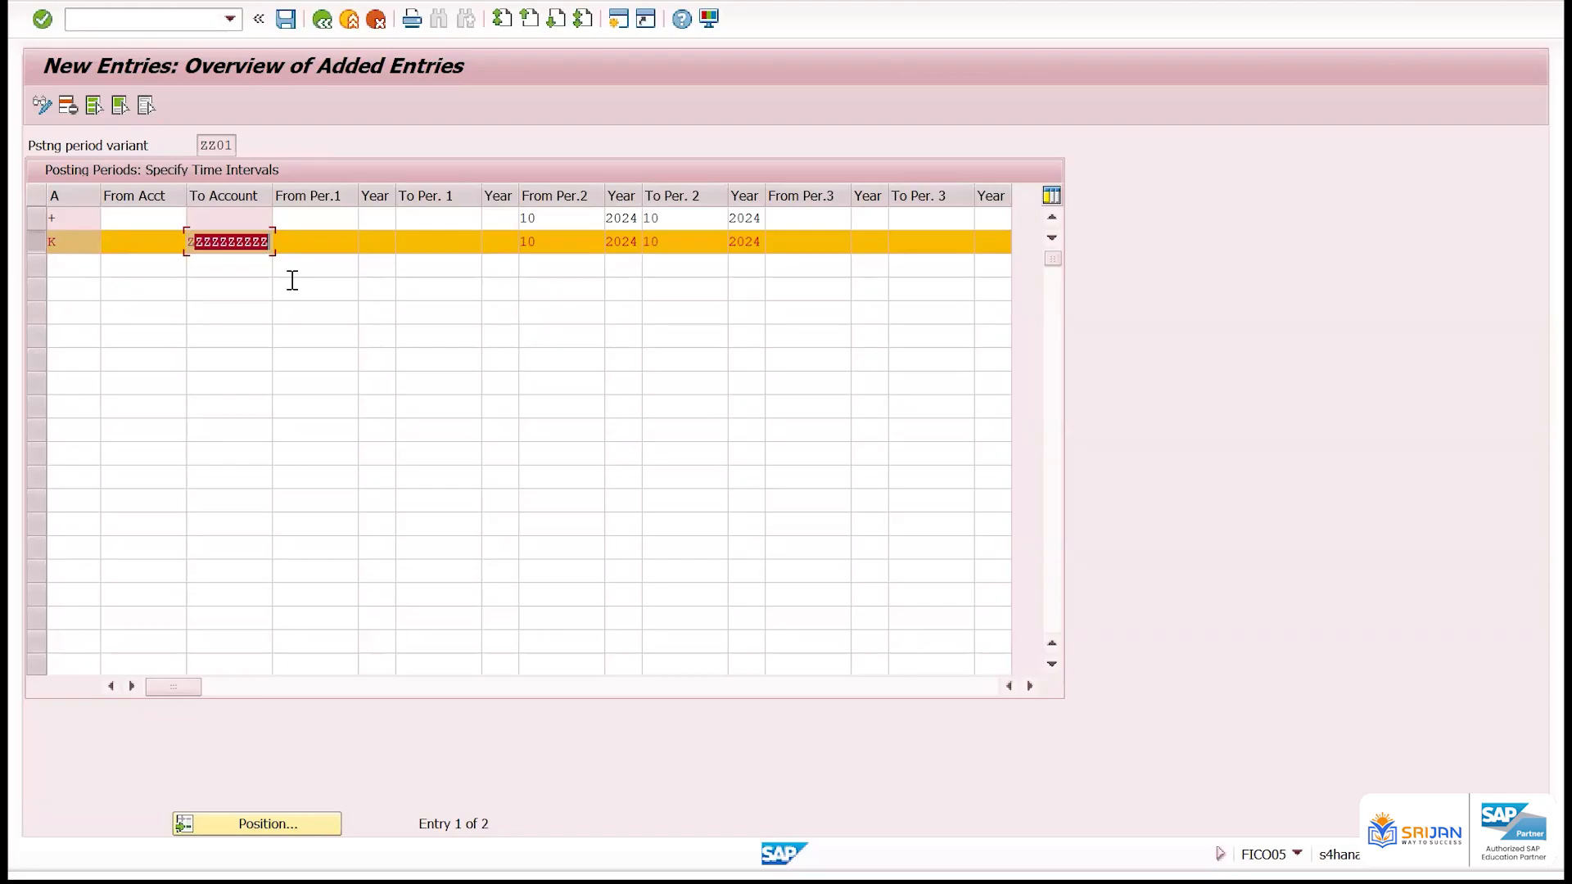
{"action": "left_click", "coordinate": [229, 265]}
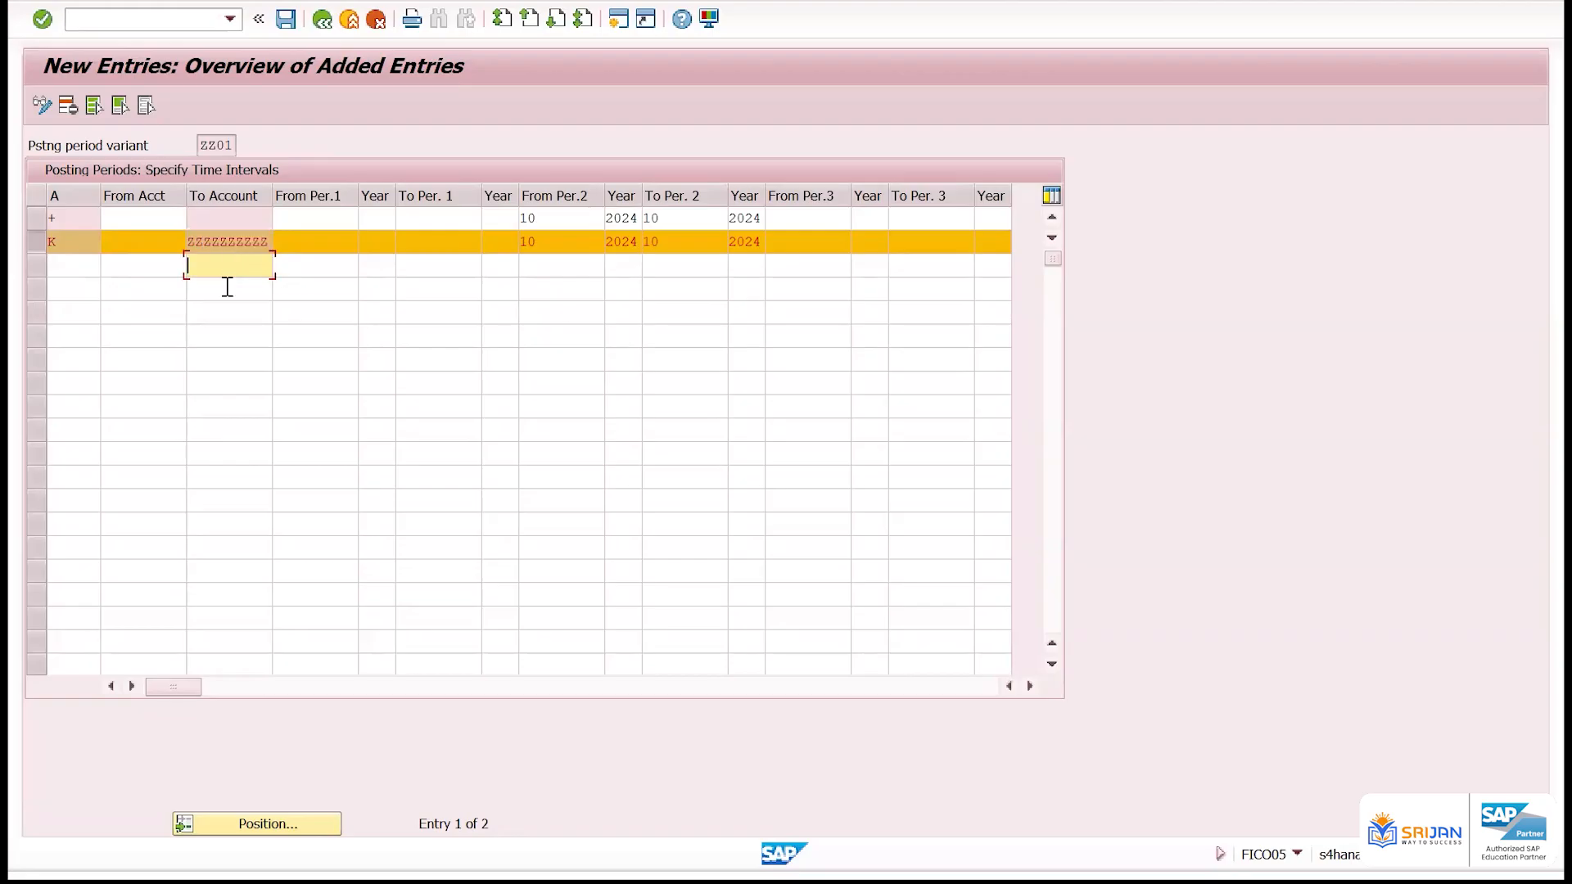
{"action": "type", "text": "z"}
{"action": "left_click", "coordinate": [228, 287]}
{"action": "key", "text": "Return"}
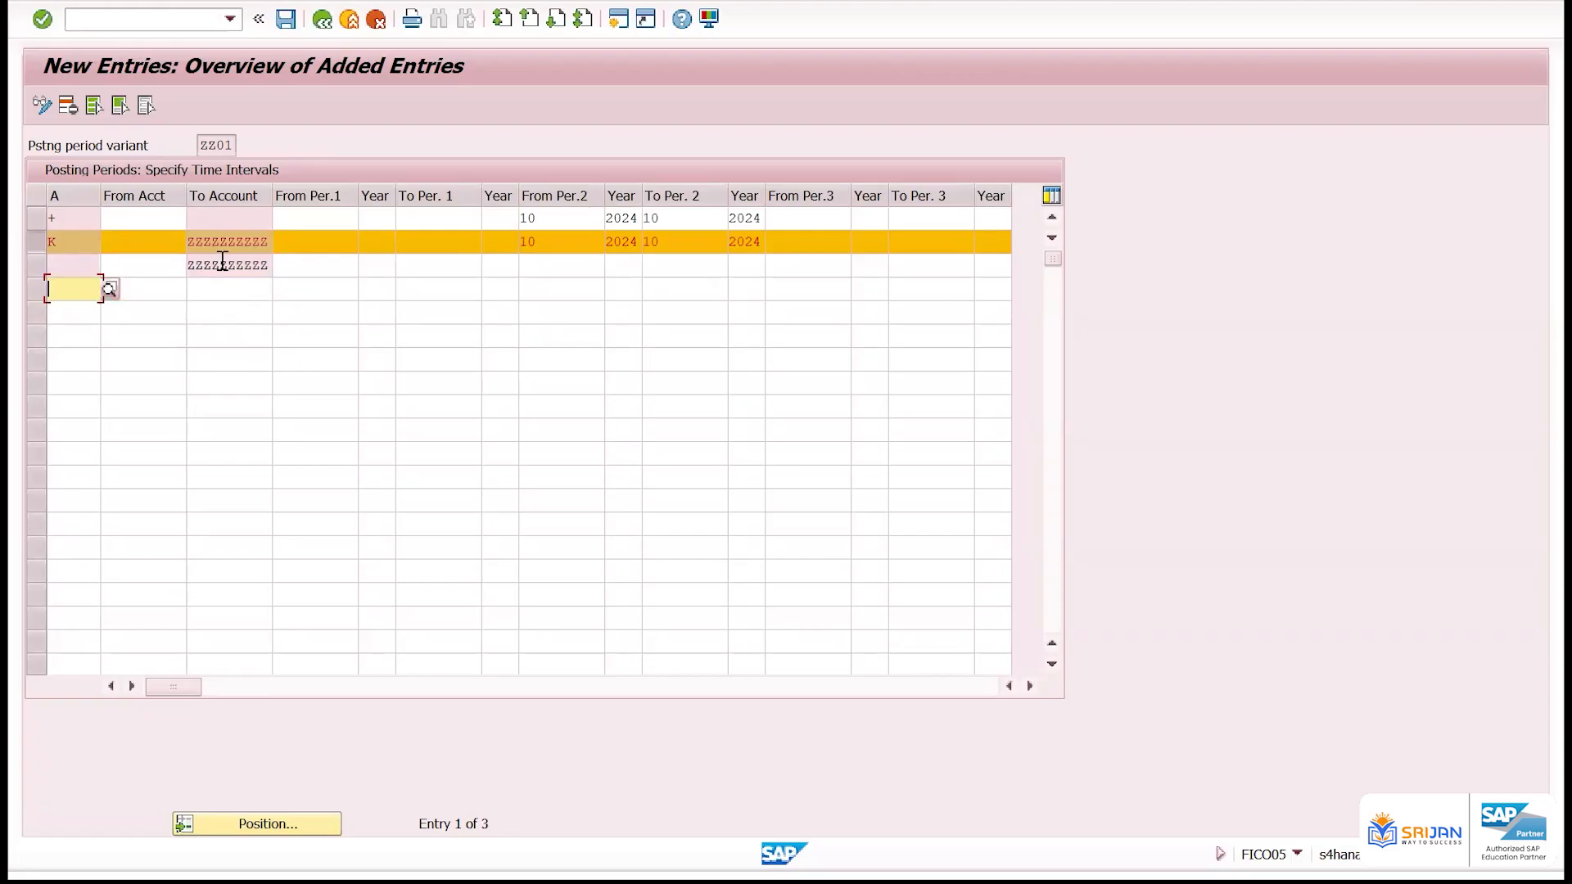
Delete the K row together with the row below it that has no account type
{"action": "left_click_drag", "start_coordinate": [203, 265], "coordinate": [245, 265]}
{"action": "left_click", "coordinate": [37, 266]}
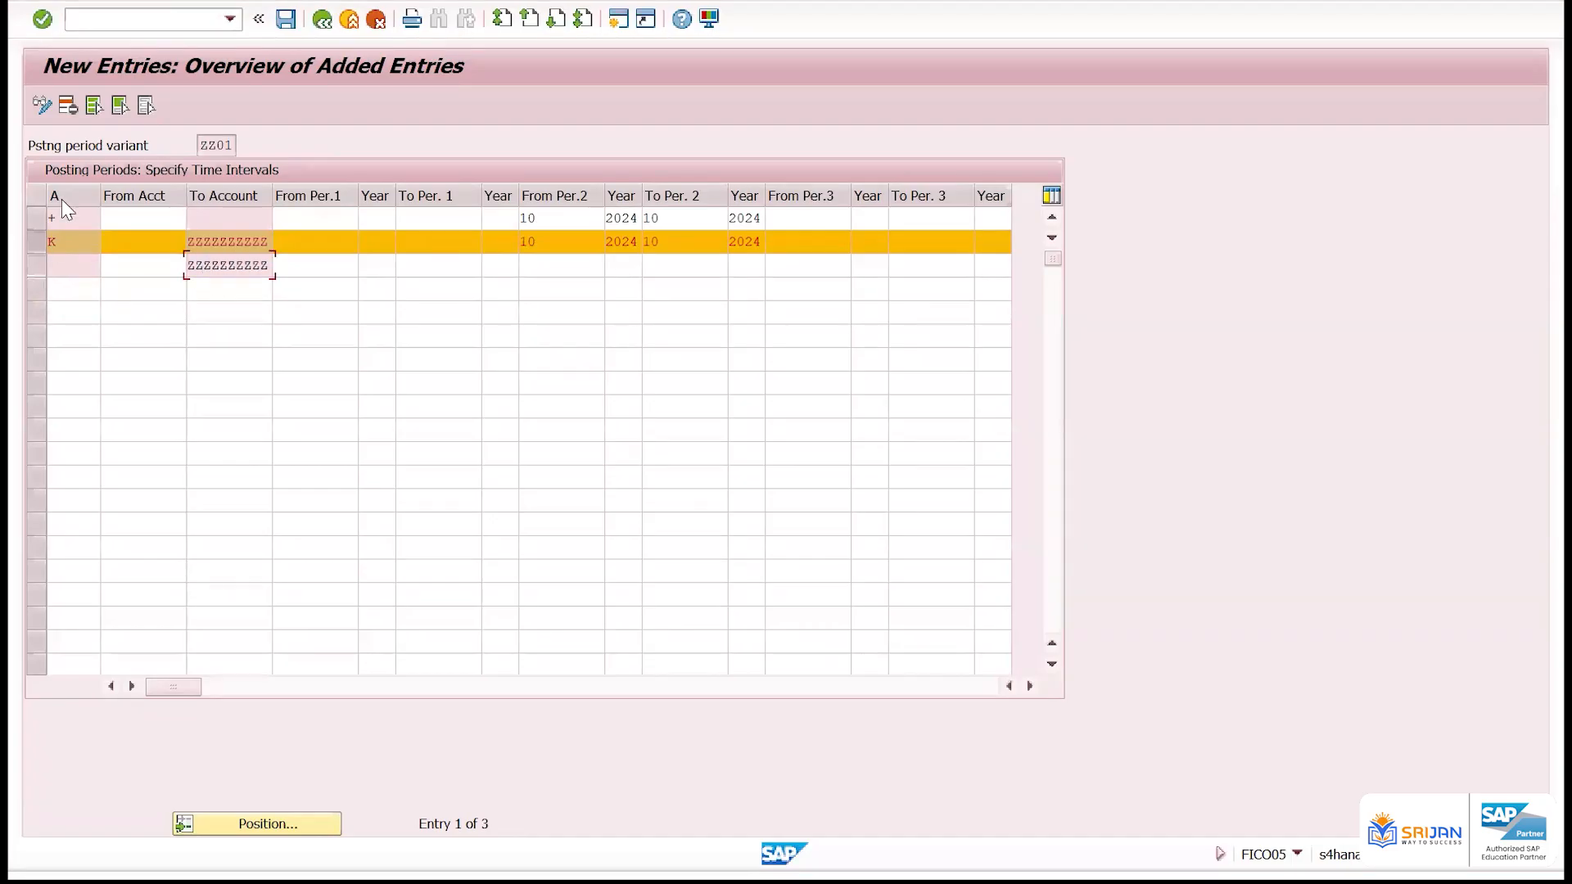
{"action": "left_click", "coordinate": [69, 106]}
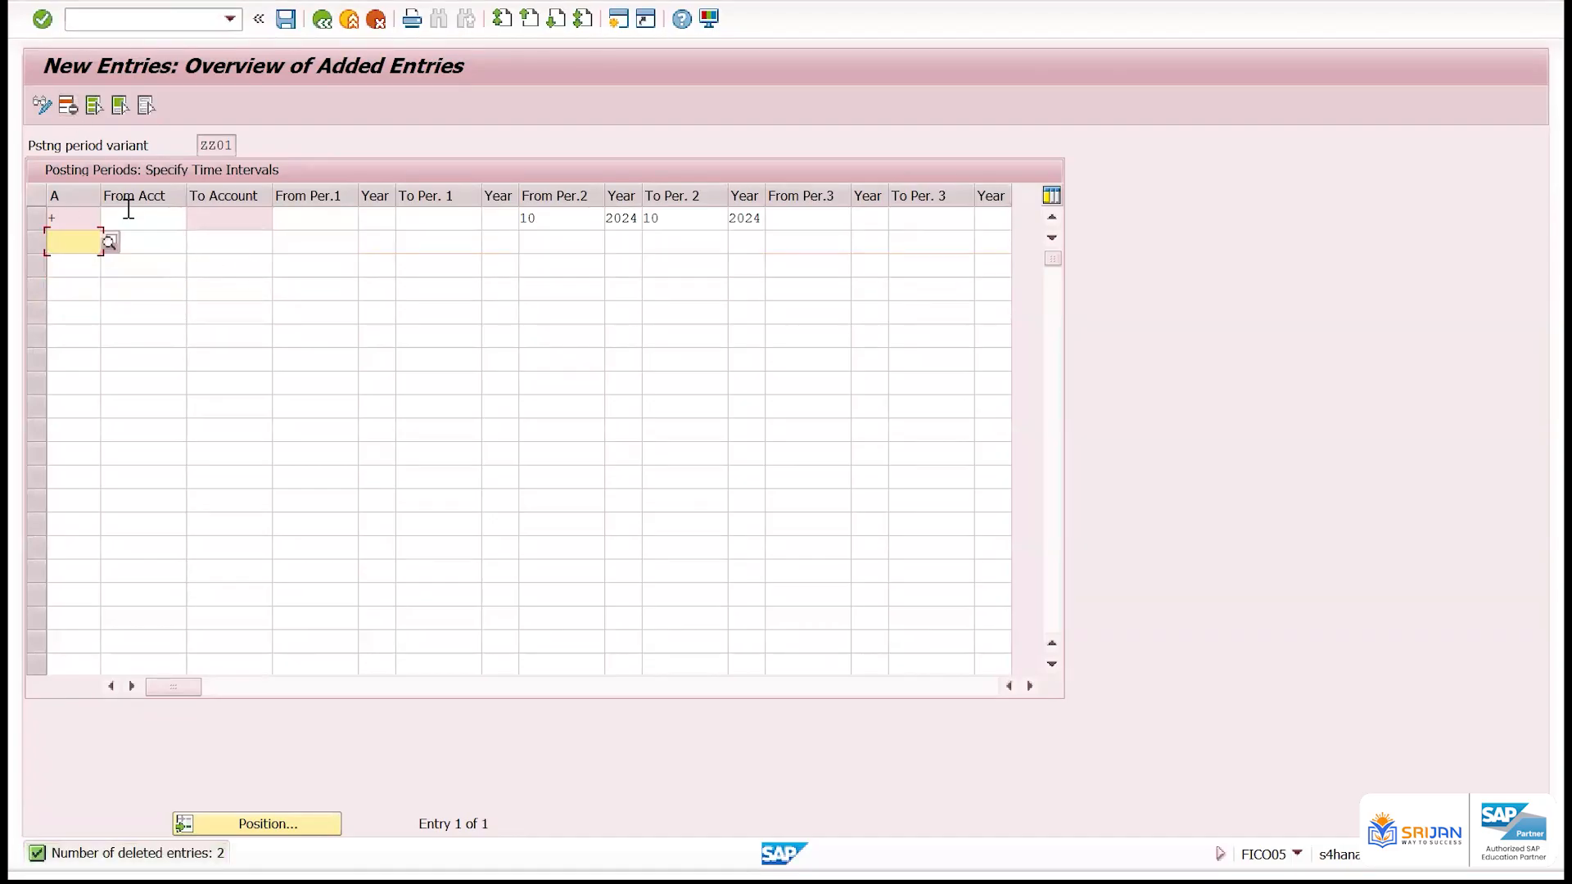
Save the deletion and add a new row for account type K with To Account ZZZZZZZZZZ
{"action": "type", "text": "K"}
{"action": "key", "text": "ctrl+s"}
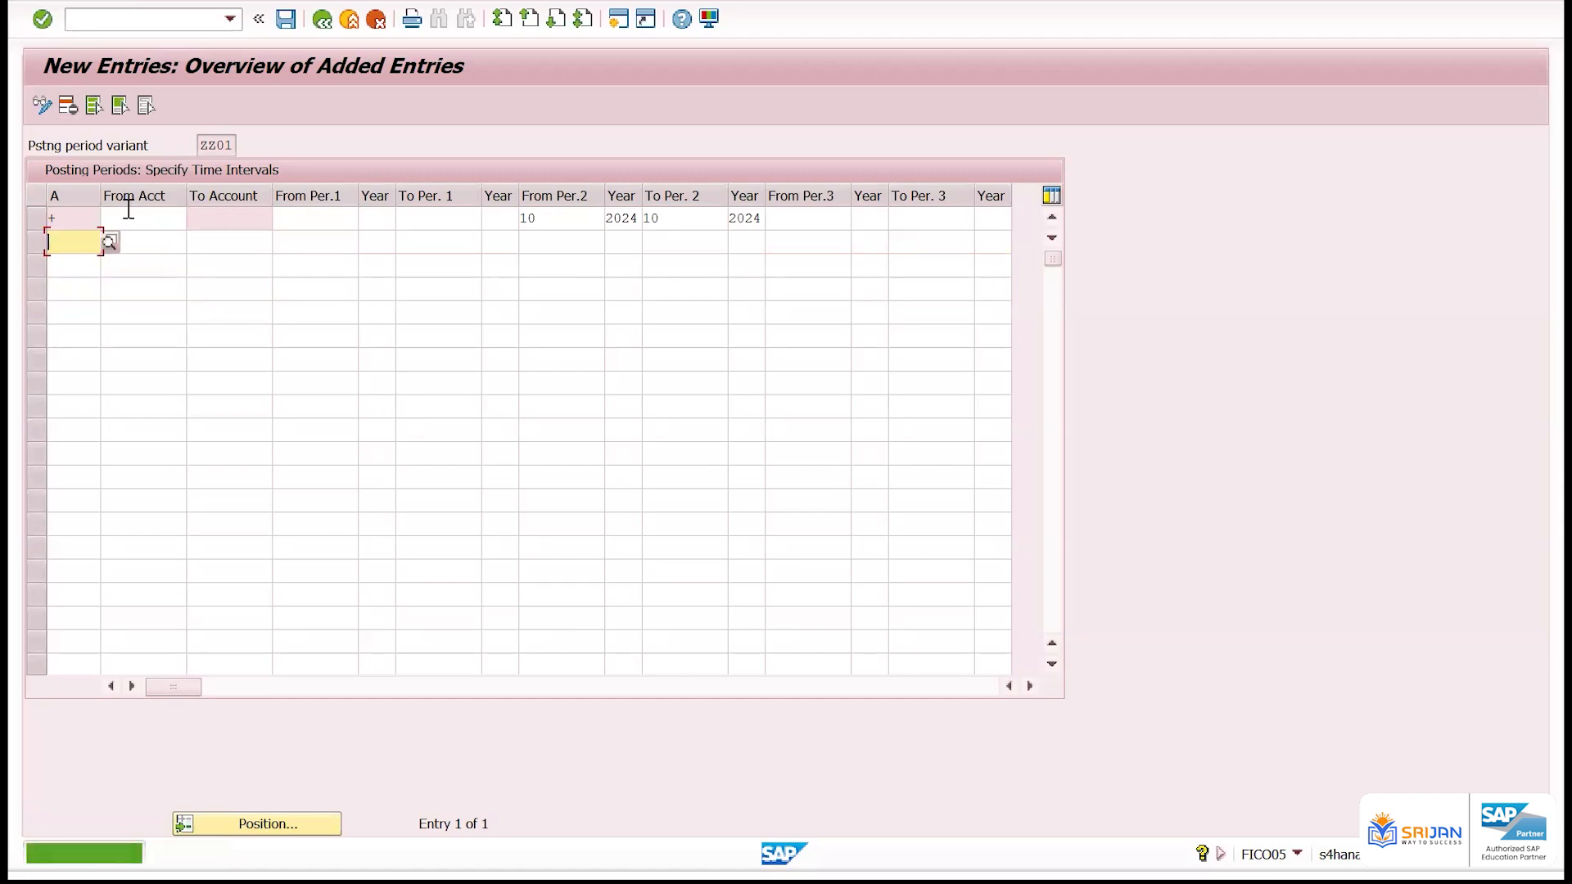
{"action": "key", "text": "Tab"}
{"action": "type", "text": "zzzzzzzzzz"}
{"action": "key", "text": "Tab"}
{"action": "key", "text": "Tab"}
{"action": "key", "text": "Tab"}
{"action": "key", "text": "Tab"}
{"action": "key", "text": "Tab"}
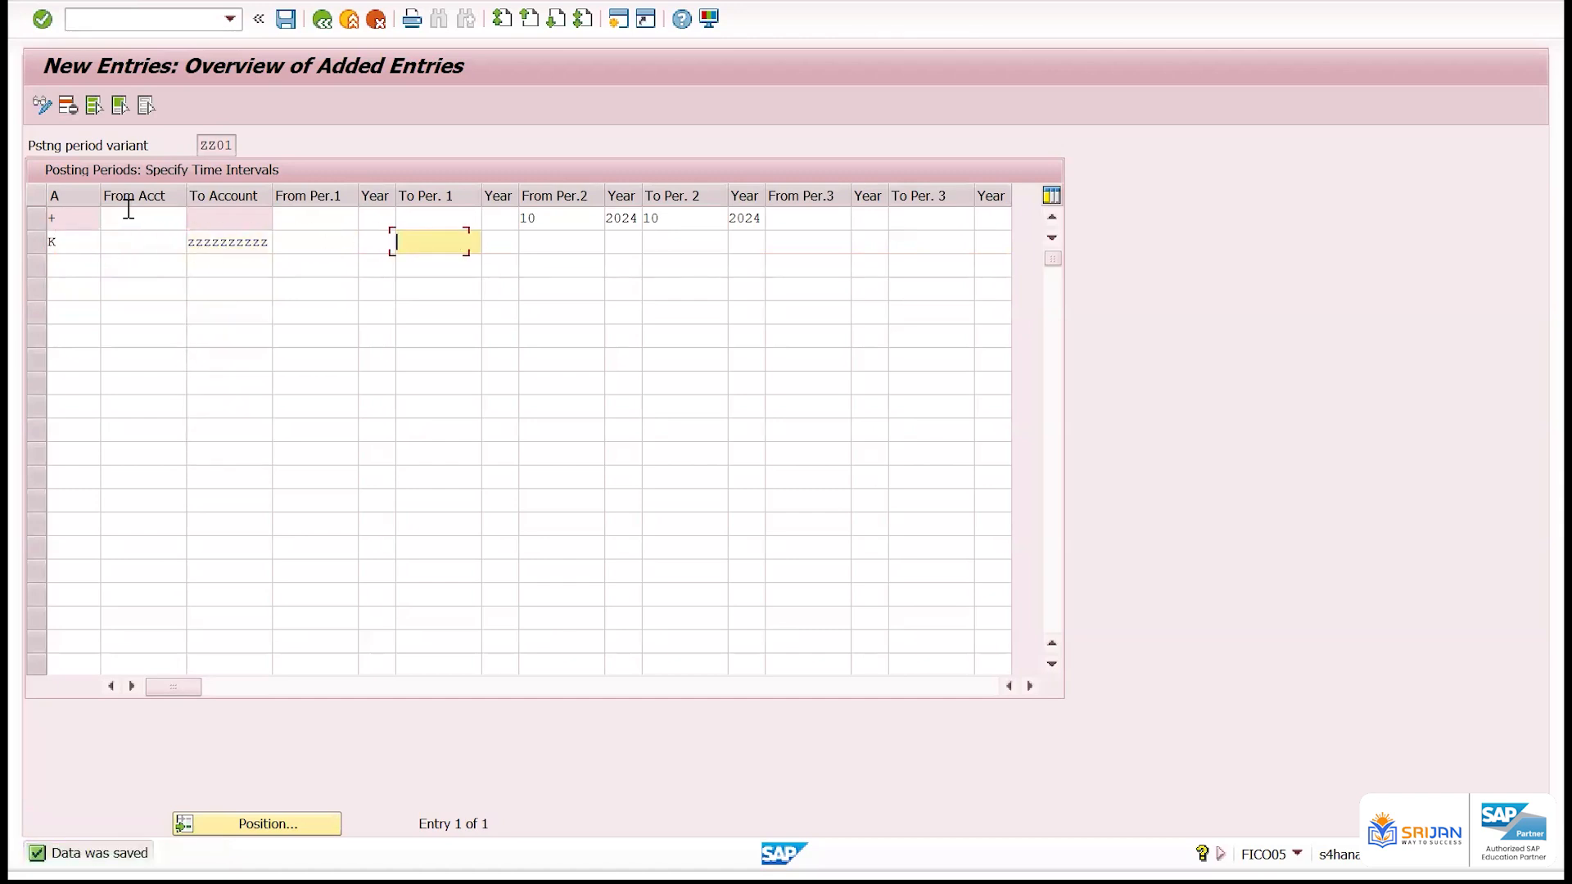
Set the K row's second interval from period 10 of 2024 to period 10 of 2024
{"action": "type", "text": "10"}
{"action": "key", "text": "Tab"}
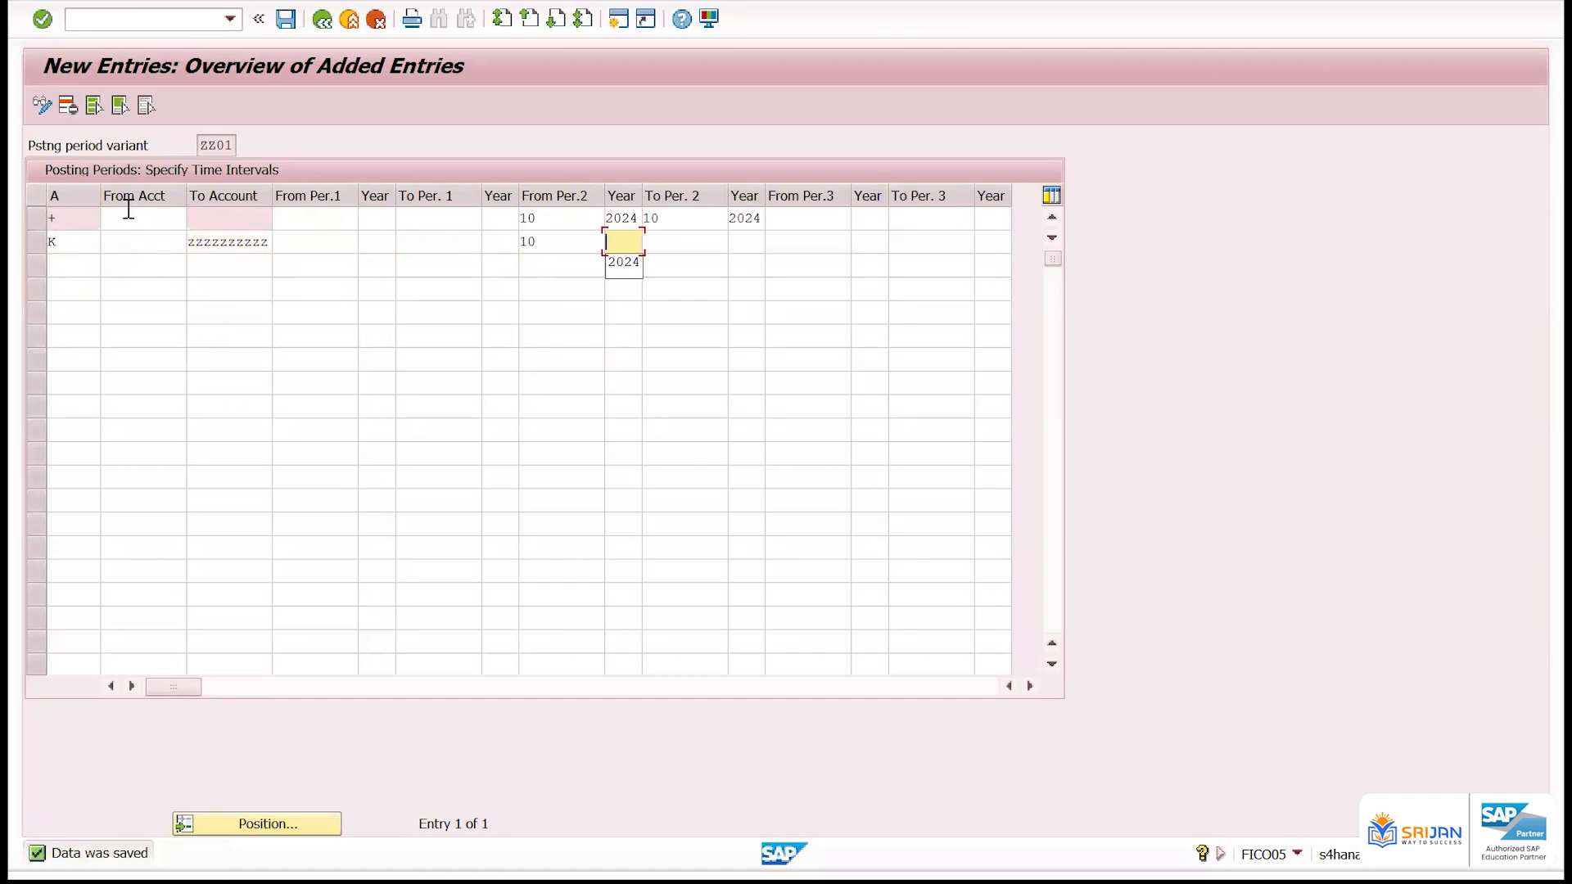
{"action": "type", "text": "2024"}
{"action": "key", "text": "Tab"}
{"action": "type", "text": "10"}
{"action": "key", "text": "Tab"}
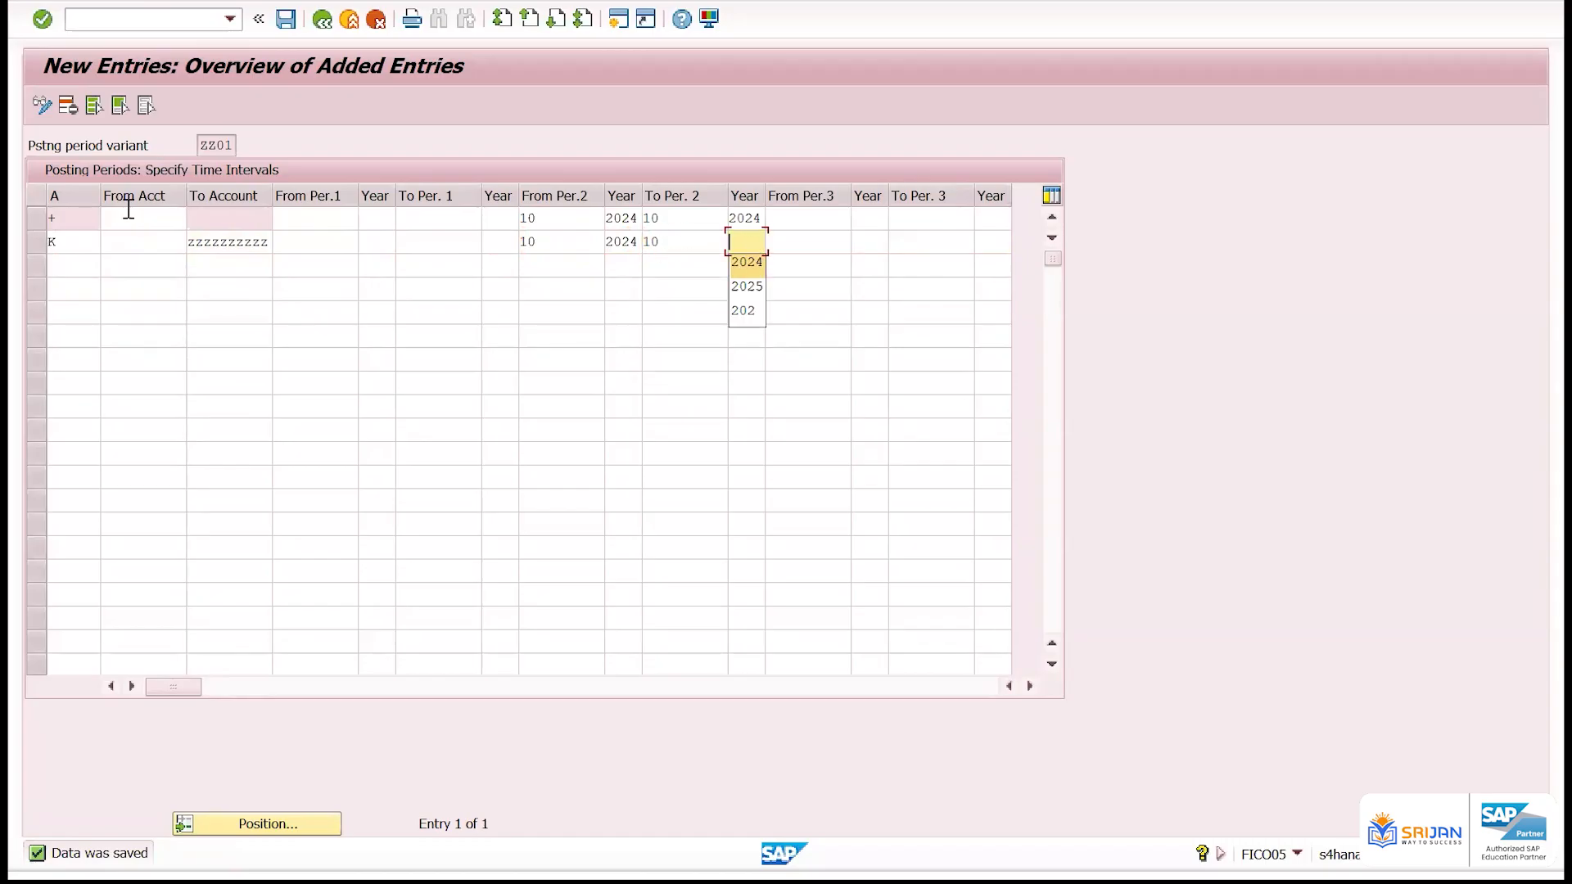
{"action": "type", "text": "2024"}
{"action": "key", "text": "Return"}
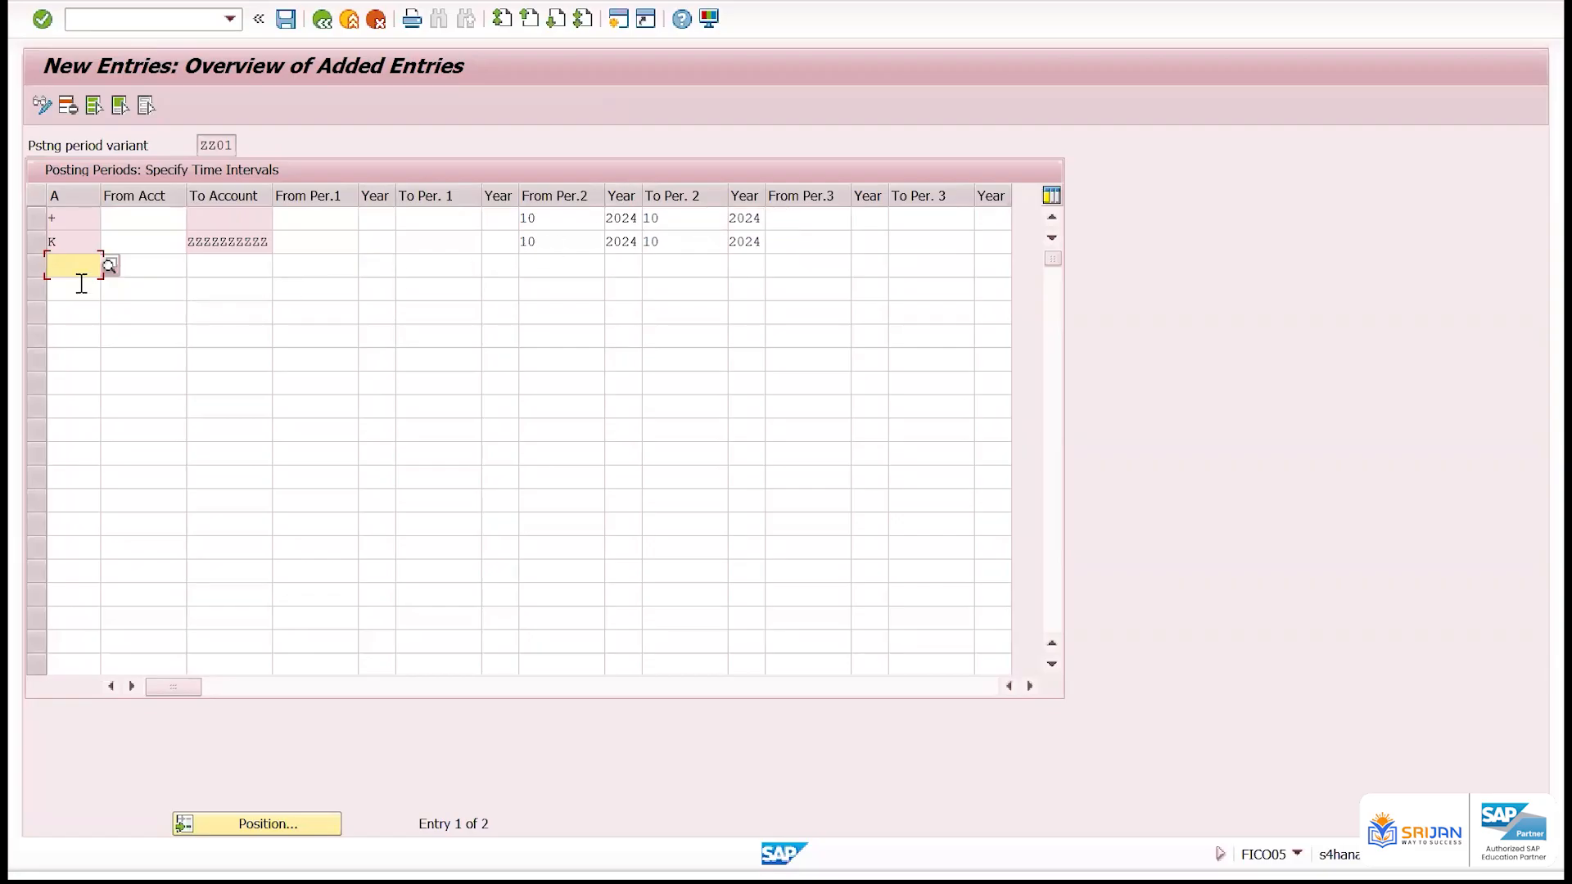
Add a row for account type D with To Account ZZZZZZZZZZ
{"action": "type", "text": "D"}
{"action": "key", "text": "Tab"}
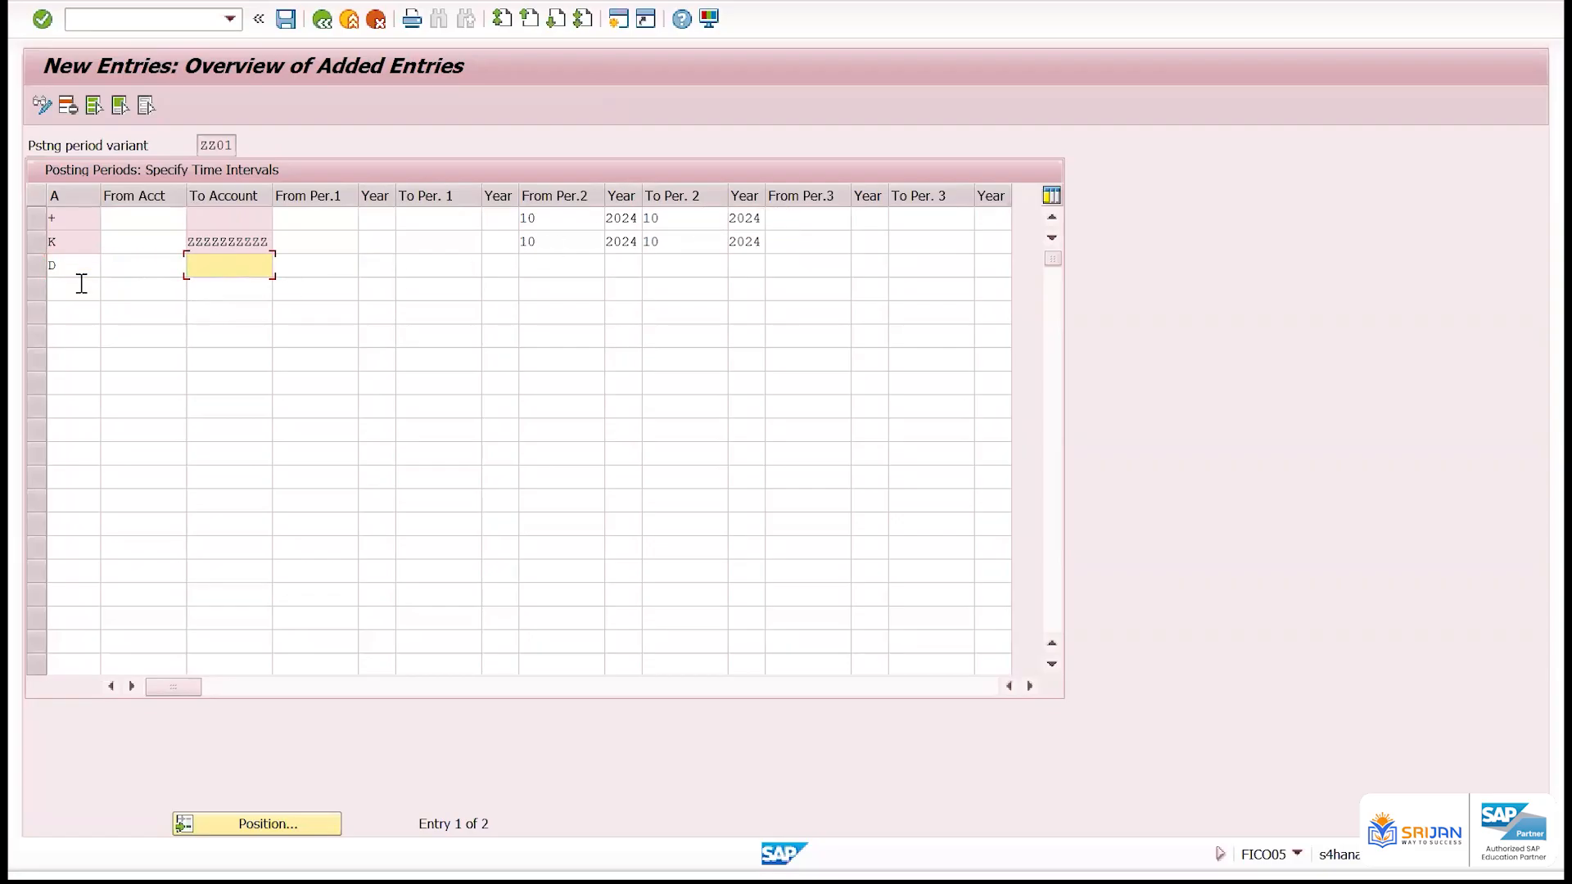
{"action": "type", "text": "z"}
{"action": "left_click", "coordinate": [223, 286]}
{"action": "key", "text": "Tab"}
{"action": "key", "text": "Tab"}
{"action": "key", "text": "Tab"}
{"action": "key", "text": "Tab"}
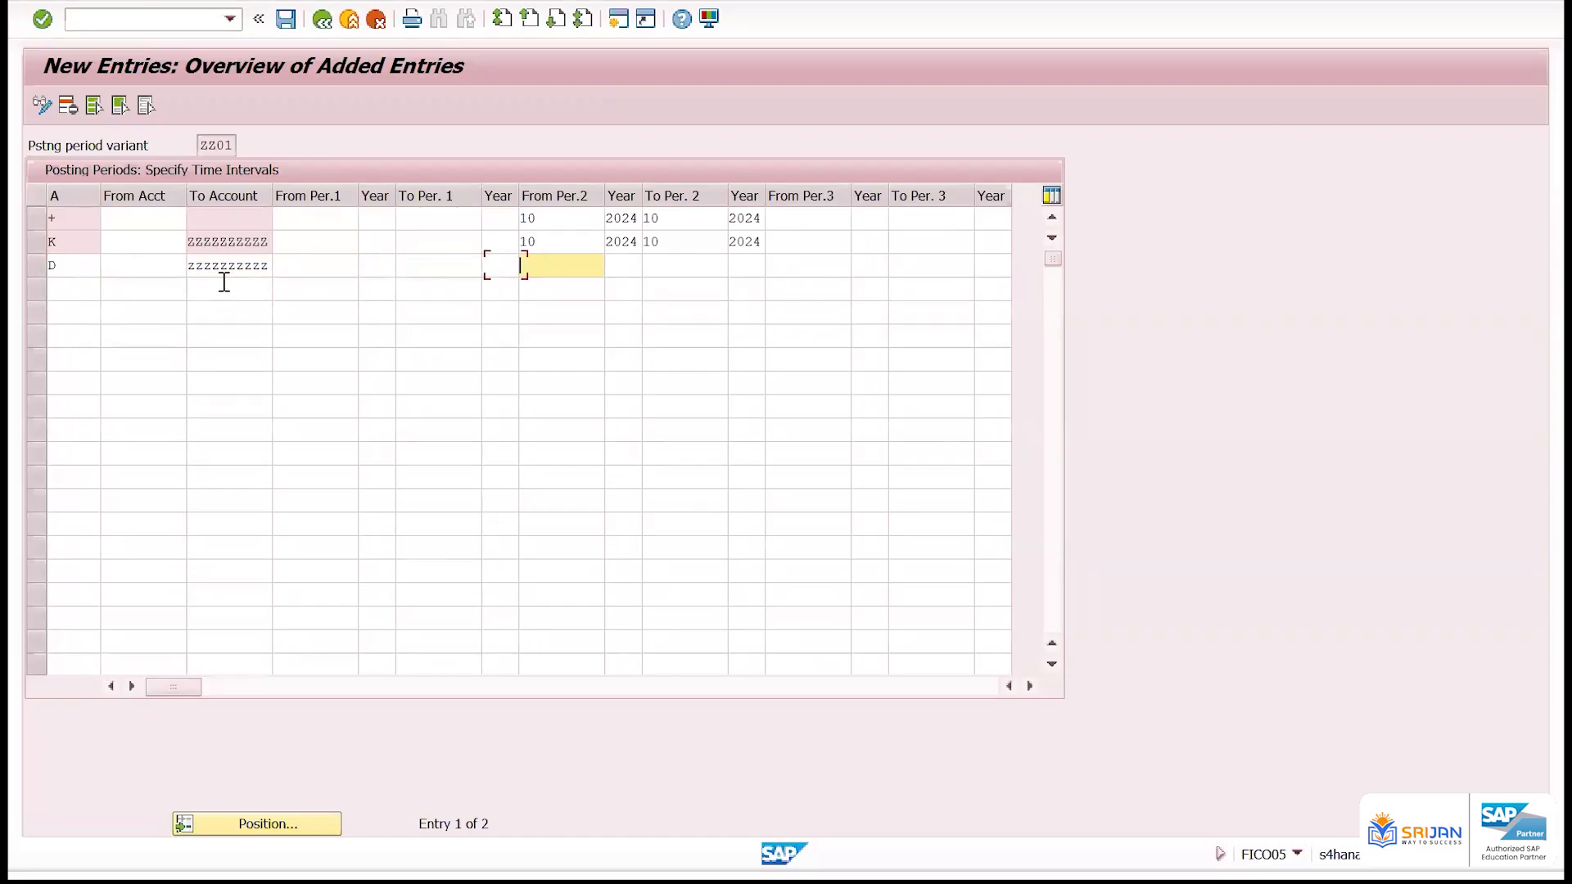
Set the D row's second interval from period 10 of 2024 to period 10 of 2024
{"action": "type", "text": "10"}
{"action": "key", "text": "Tab"}
{"action": "type", "text": "2024"}
{"action": "key", "text": "Tab"}
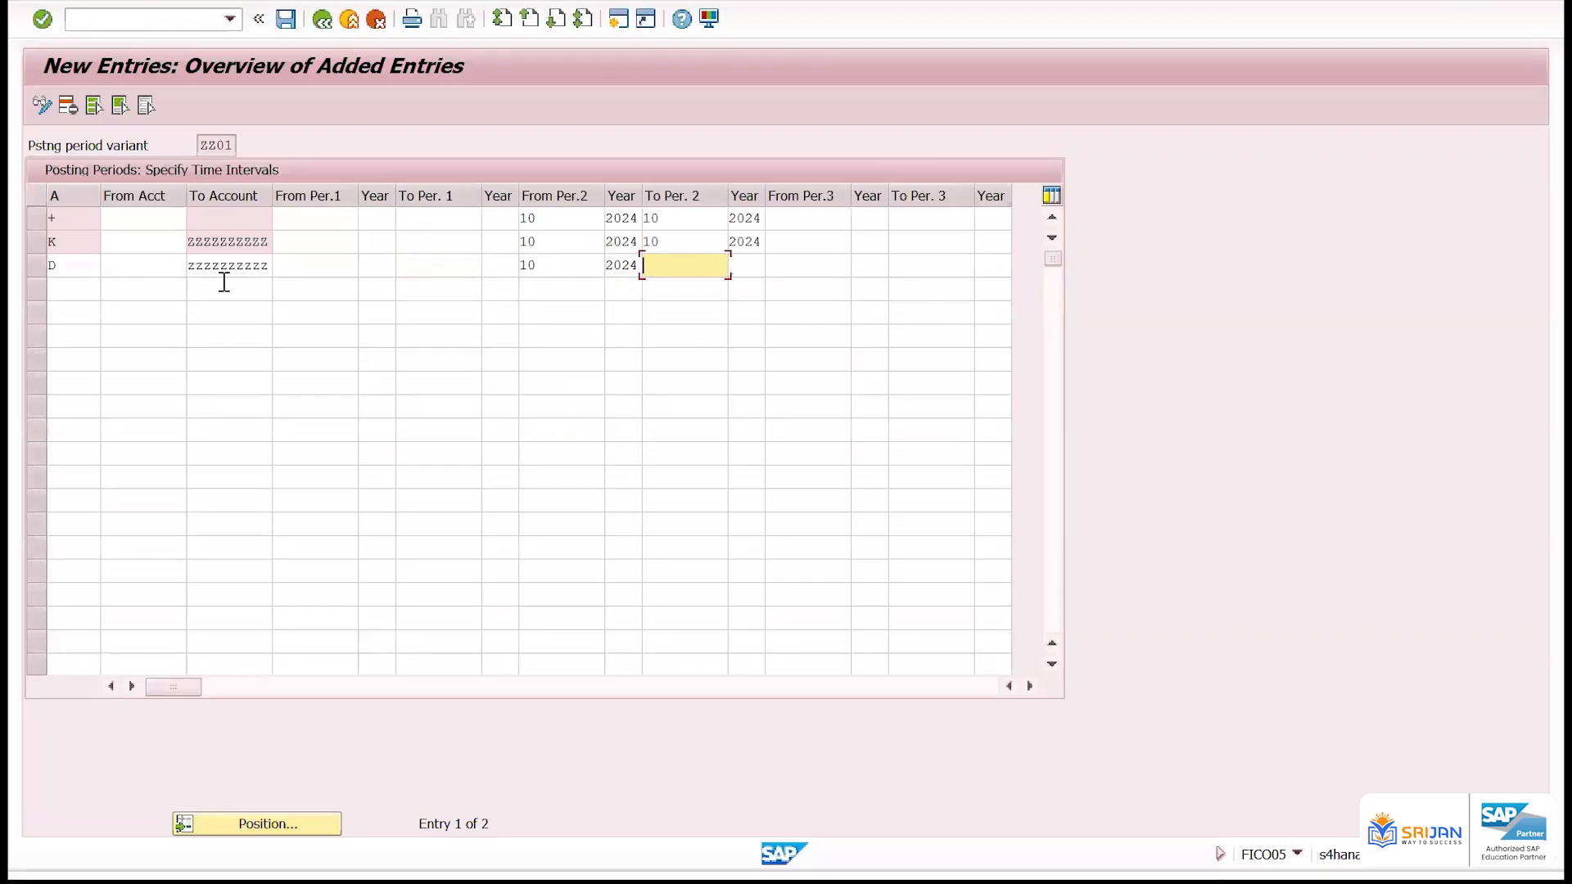
{"action": "type", "text": "10"}
{"action": "key", "text": "Tab"}
{"action": "type", "text": "2024"}
{"action": "key", "text": "Return"}
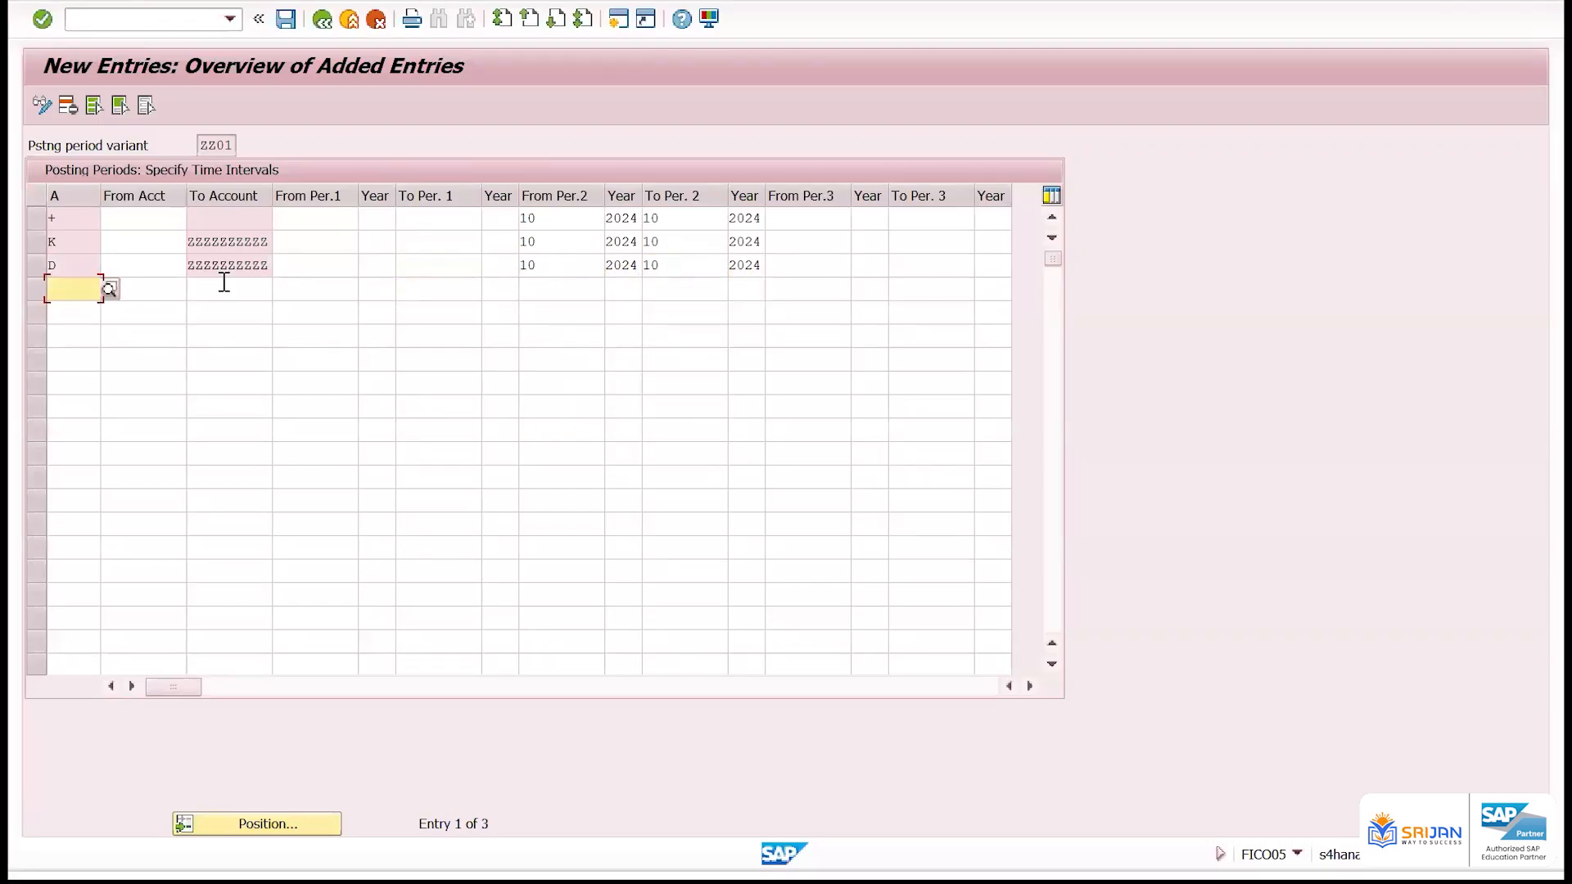
Add a row for account type A with To Account ZZZZZZZZZZ
{"action": "type", "text": "A"}
{"action": "left_click", "coordinate": [235, 289]}
{"action": "type", "text": "zzzzzzzzzz"}
{"action": "left_click", "coordinate": [543, 291]}
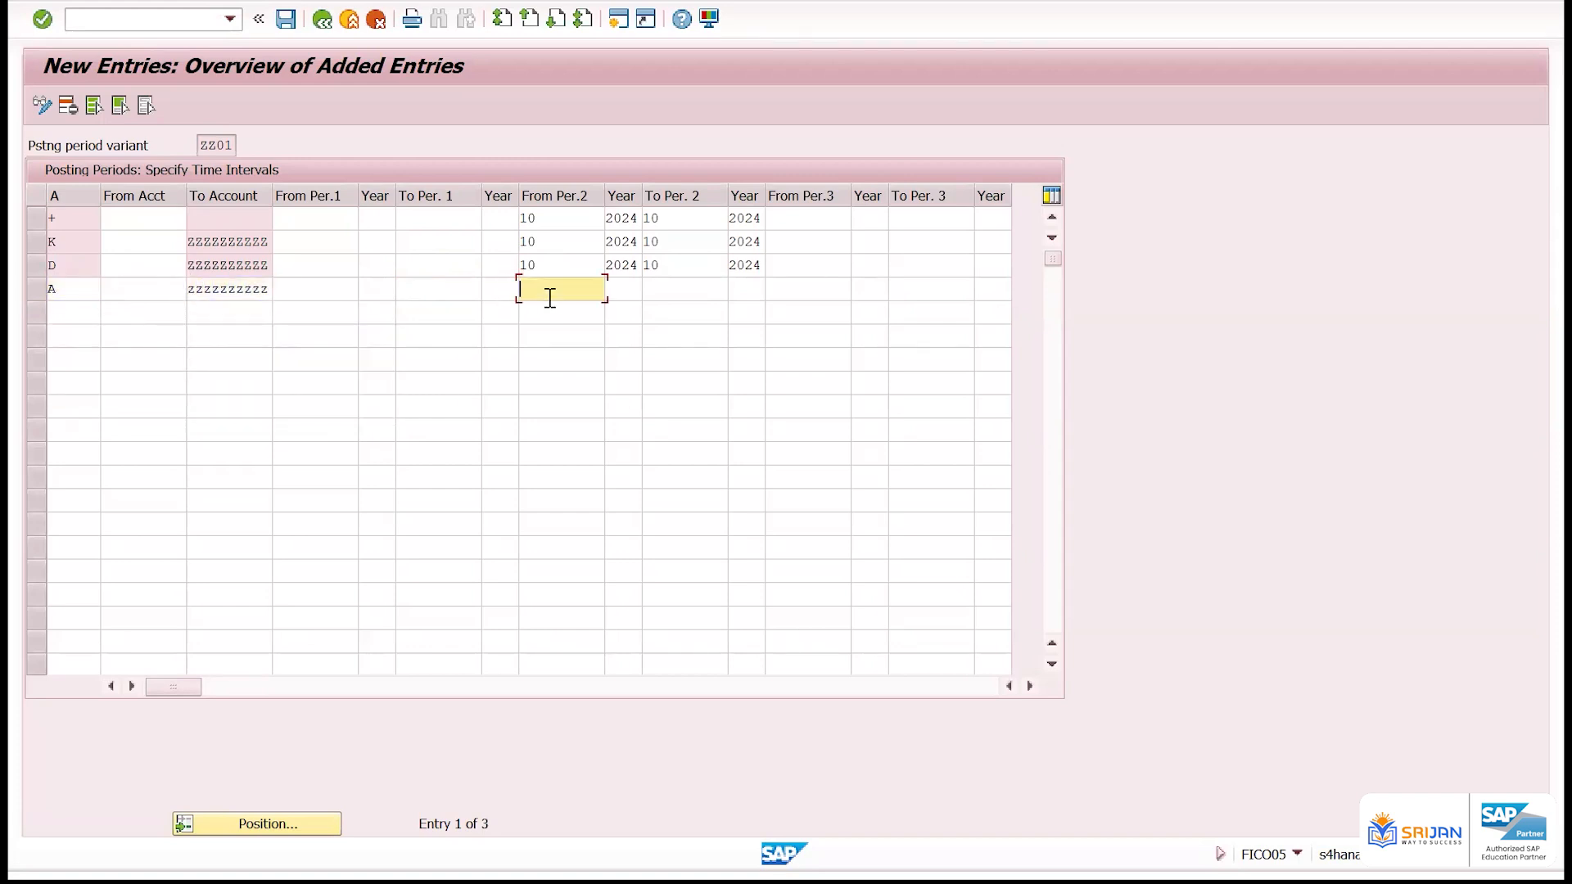
Set the A row's second interval from period 10 of 2024 to period 10 of 2024
{"action": "type", "text": "10"}
{"action": "key", "text": "Tab"}
{"action": "key", "text": "Tab"}
{"action": "key", "text": "Return"}
{"action": "key", "text": "shift+Tab"}
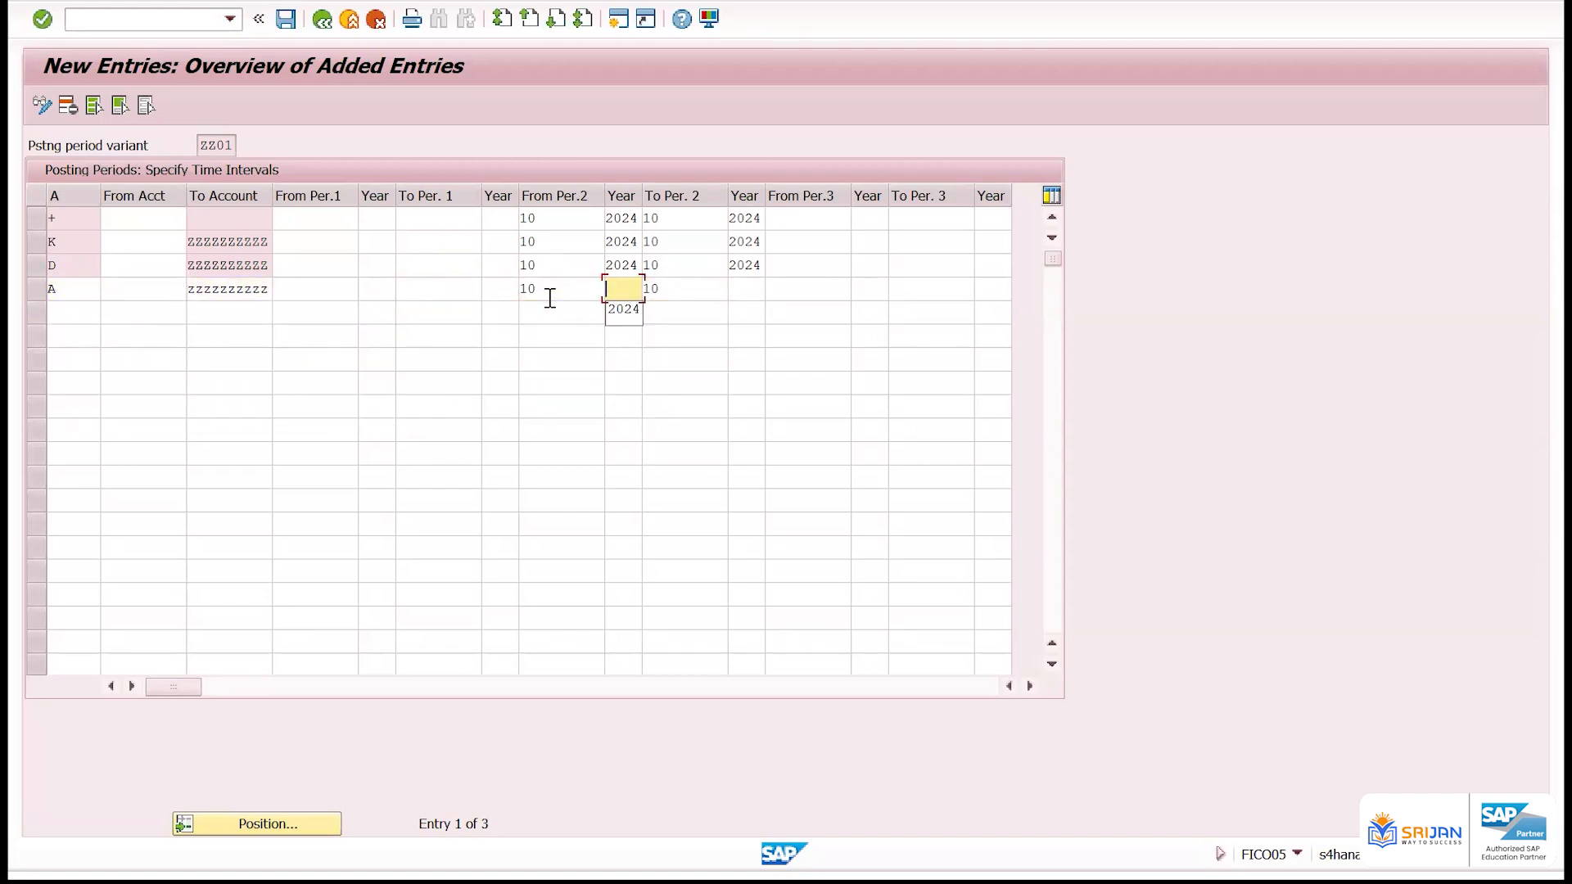
{"action": "key", "text": "Down"}
{"action": "key", "text": "Return"}
{"action": "key", "text": "Tab"}
{"action": "key", "text": "Tab"}
{"action": "key", "text": "Down"}
{"action": "key", "text": "Return"}
{"action": "key", "text": "Return"}
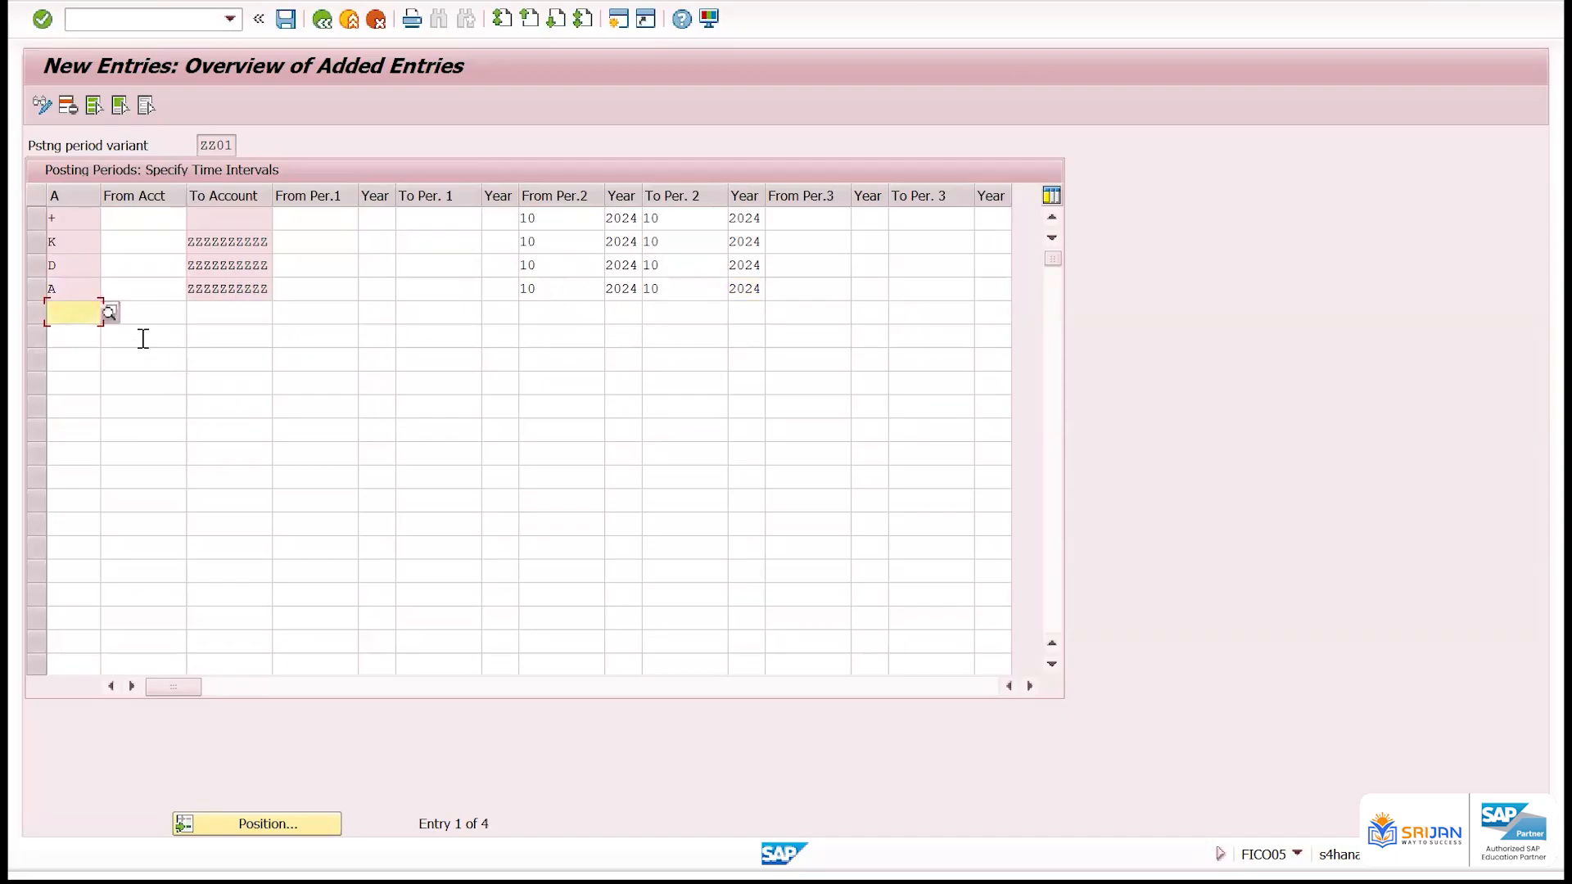
Add a row for account type S with To Account ZZZZZZZZZZ
{"action": "type", "text": "S"}
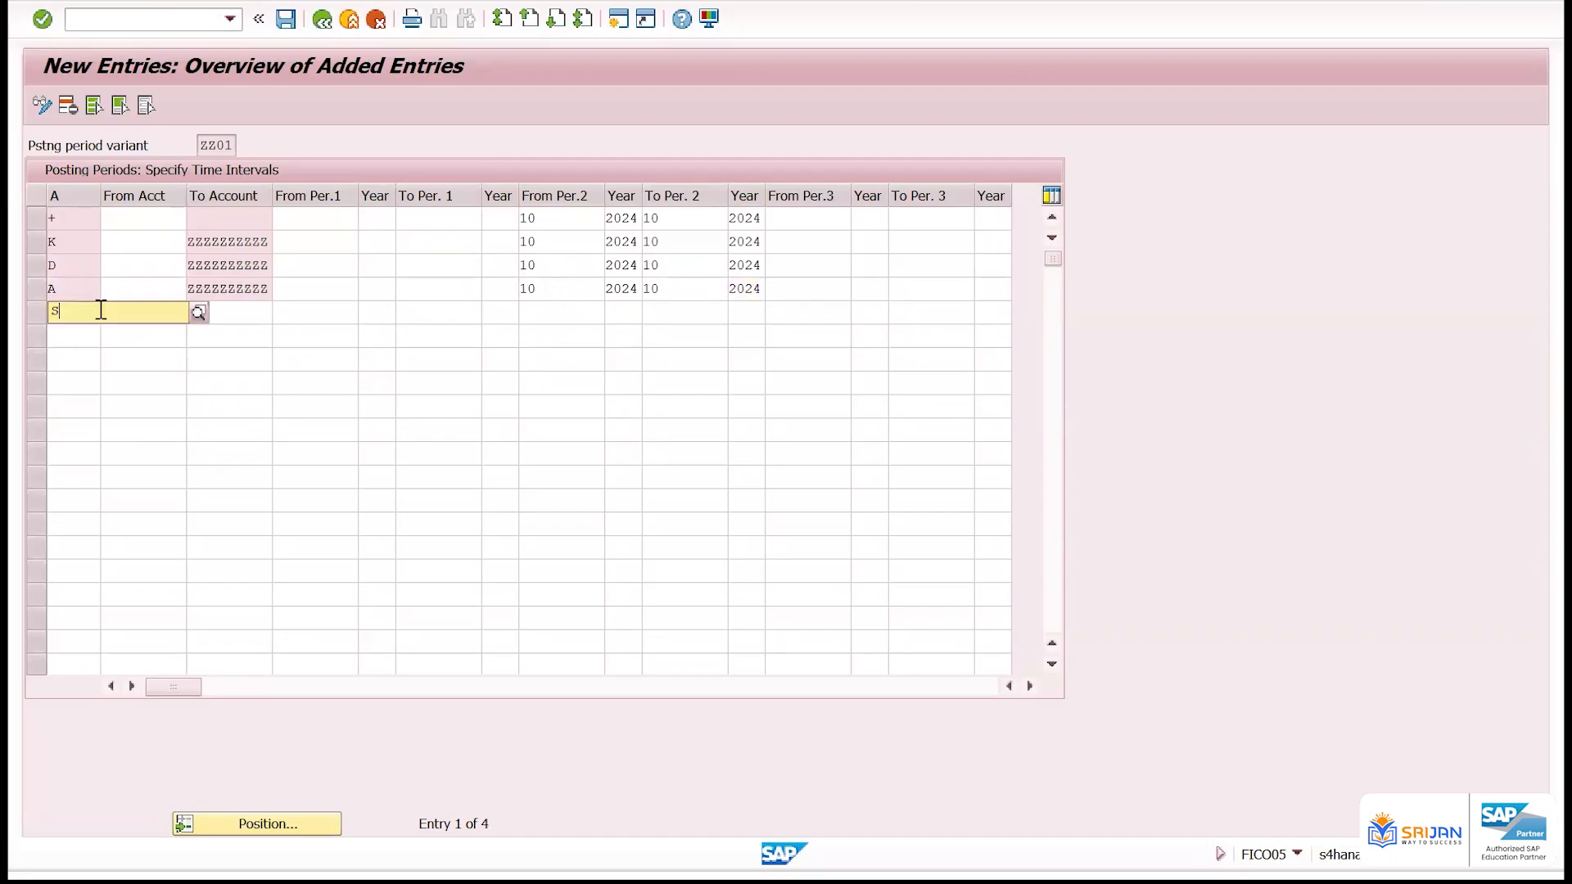
{"action": "key", "text": "Tab"}
{"action": "key", "text": "Tab"}
{"action": "key", "text": "Return"}
{"action": "key", "text": "Tab"}
{"action": "key", "text": "Tab"}
{"action": "key", "text": "Tab"}
{"action": "key", "text": "Tab"}
{"action": "key", "text": "Tab"}
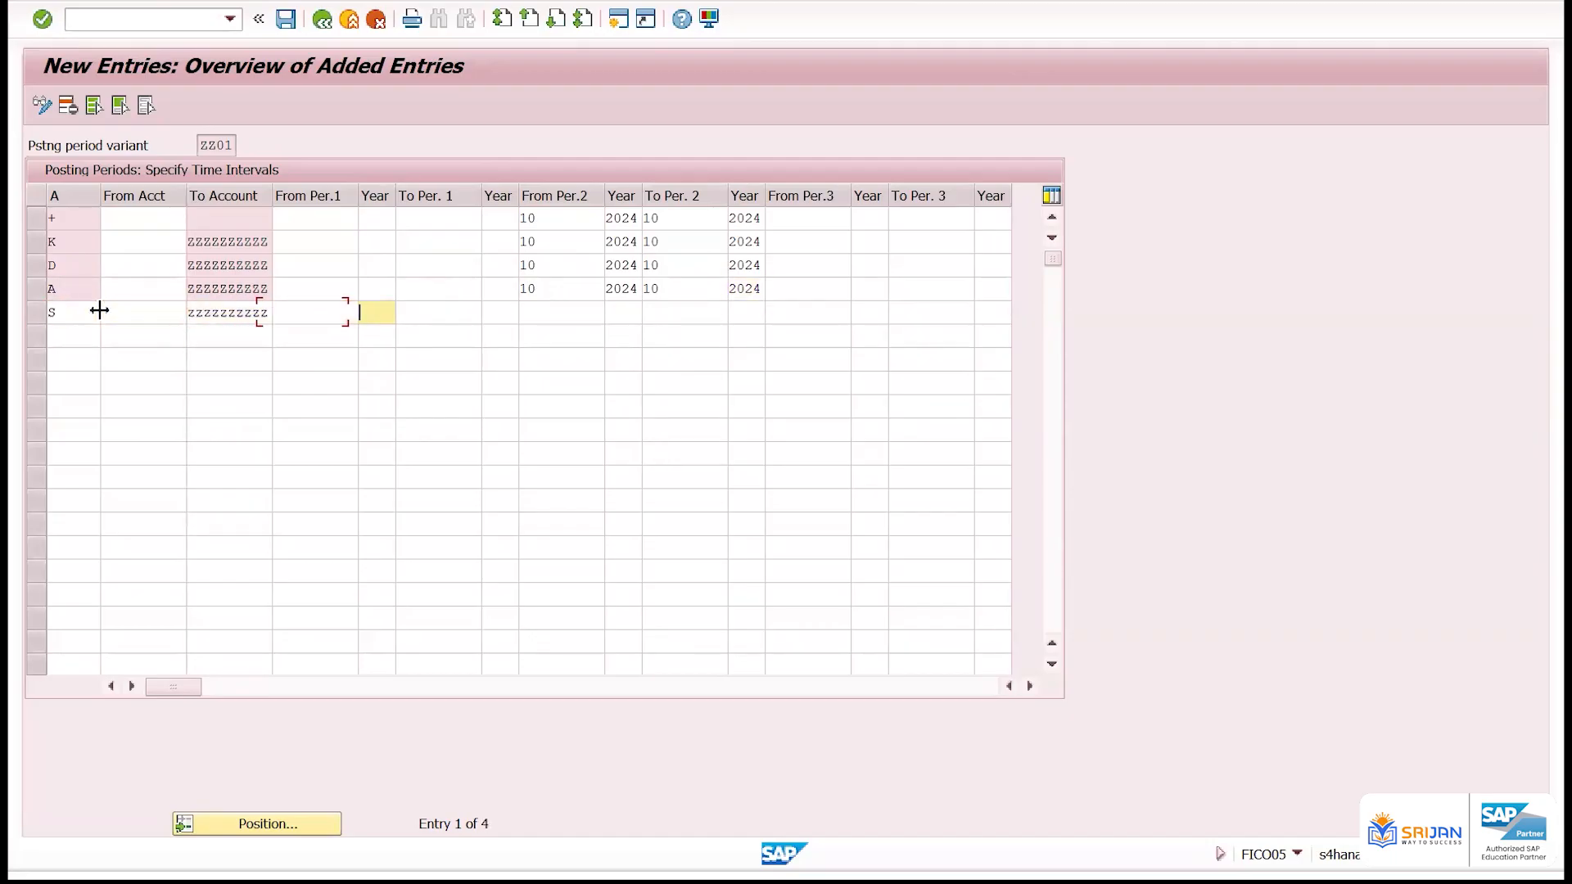
Set the S row's second interval from period 10 of 2024 to period 10 of 2024
{"action": "key", "text": "Down"}
{"action": "key", "text": "Return"}
{"action": "key", "text": "Tab"}
{"action": "key", "text": "Down"}
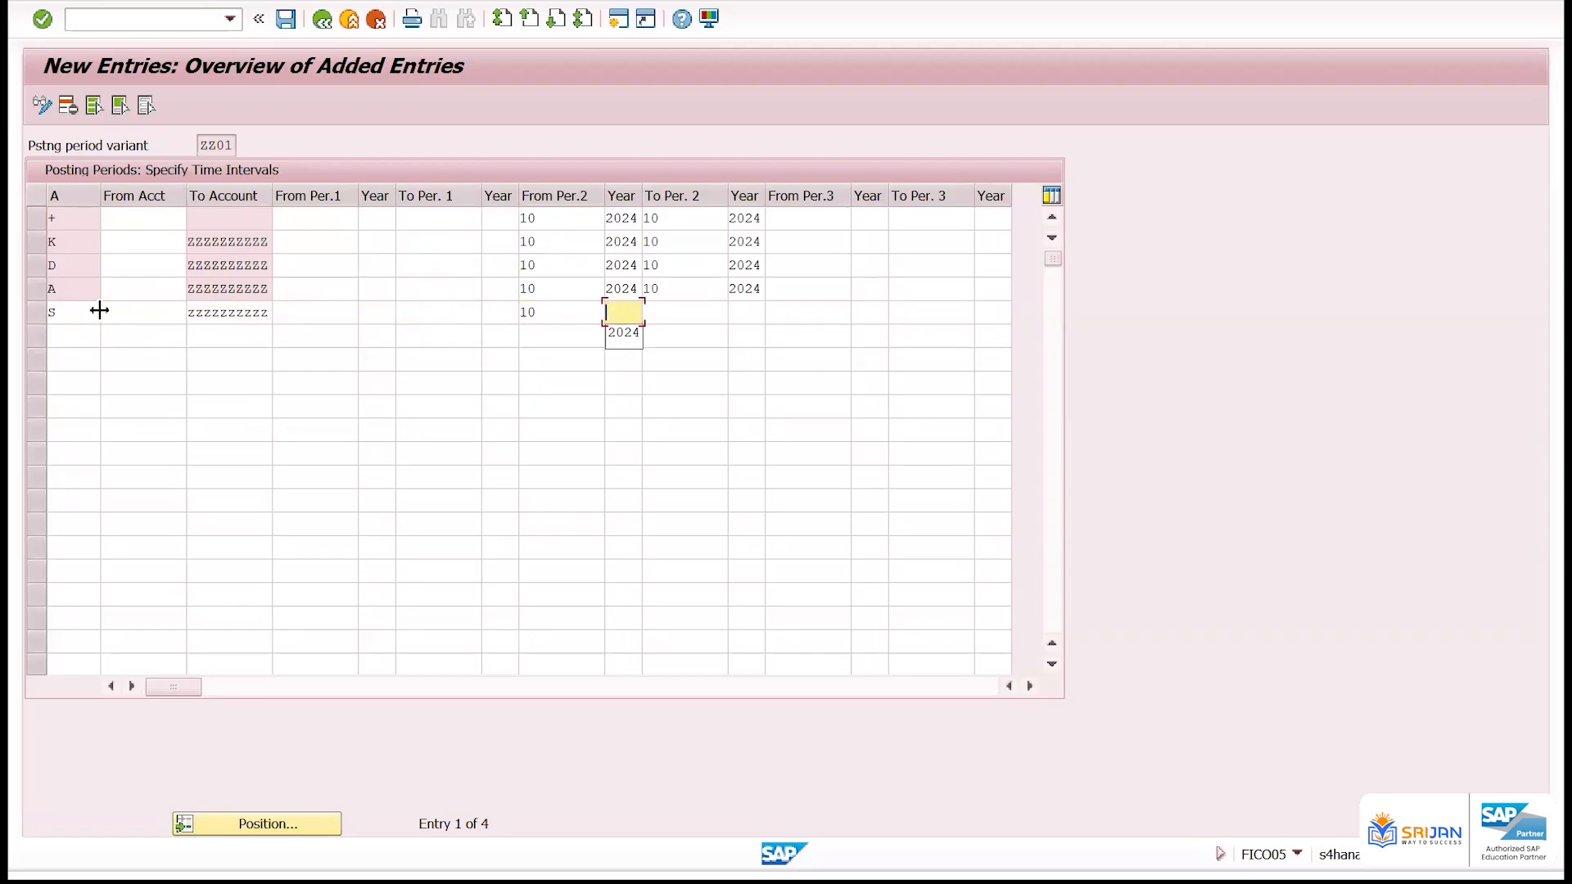
{"action": "key", "text": "Return"}
{"action": "key", "text": "Tab"}
{"action": "key", "text": "Down"}
{"action": "key", "text": "Return"}
{"action": "key", "text": "Tab"}
{"action": "key", "text": "Down"}
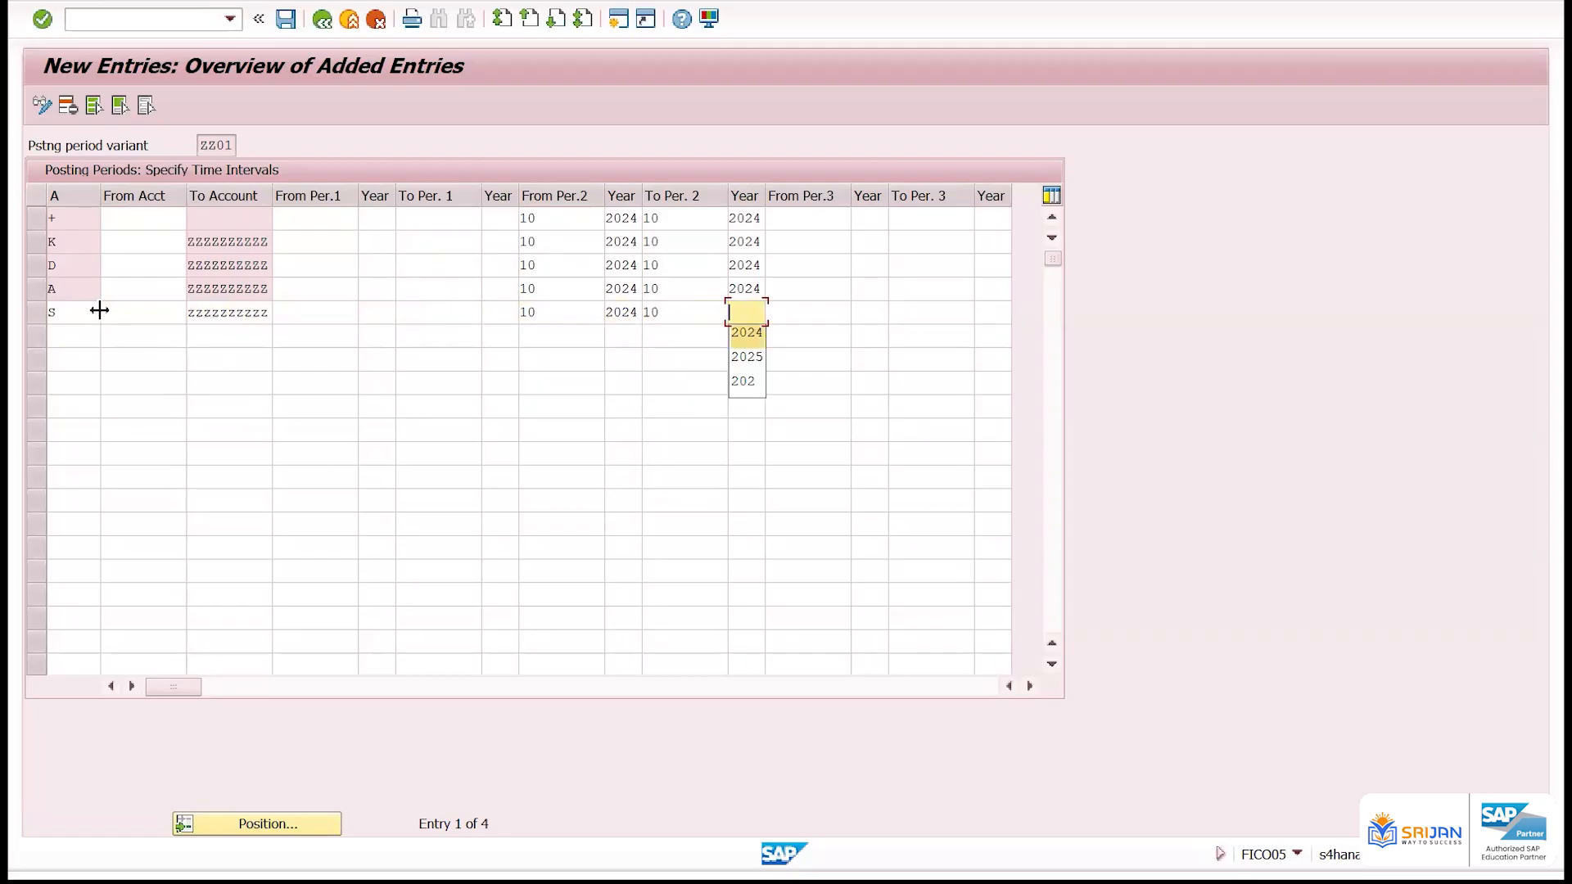
{"action": "key", "text": "Return"}
{"action": "key", "text": "Return"}
Add a row for account type M with To Account ZZZZZZZZZZ
{"action": "type", "text": "M"}
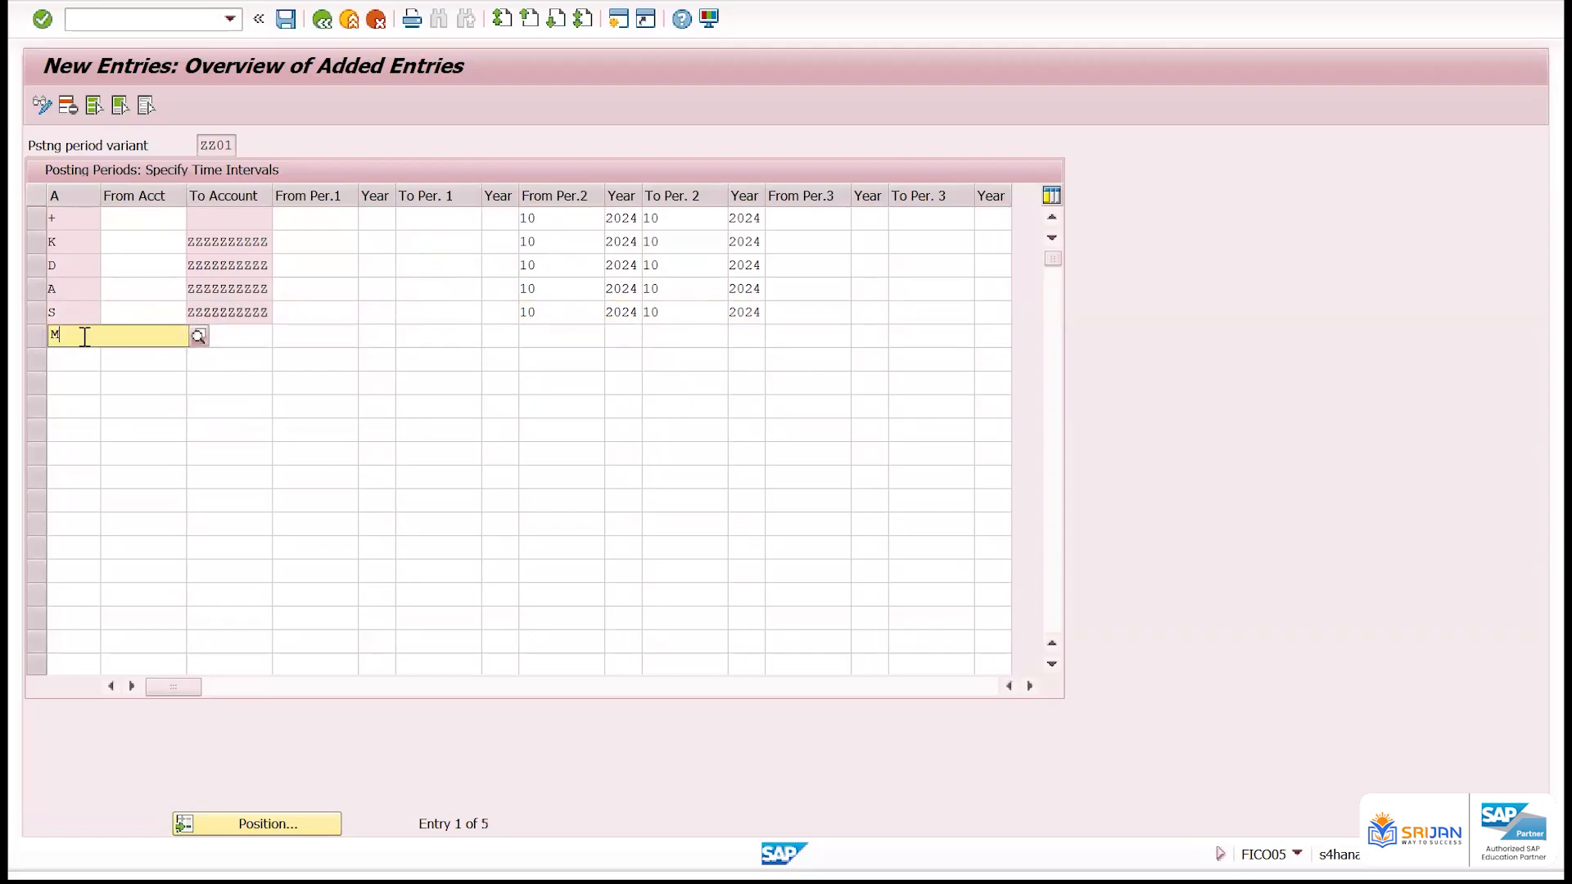
{"action": "key", "text": "Down"}
{"action": "key", "text": "Return"}
{"action": "key", "text": "Tab"}
{"action": "key", "text": "Tab"}
{"action": "key", "text": "Down"}
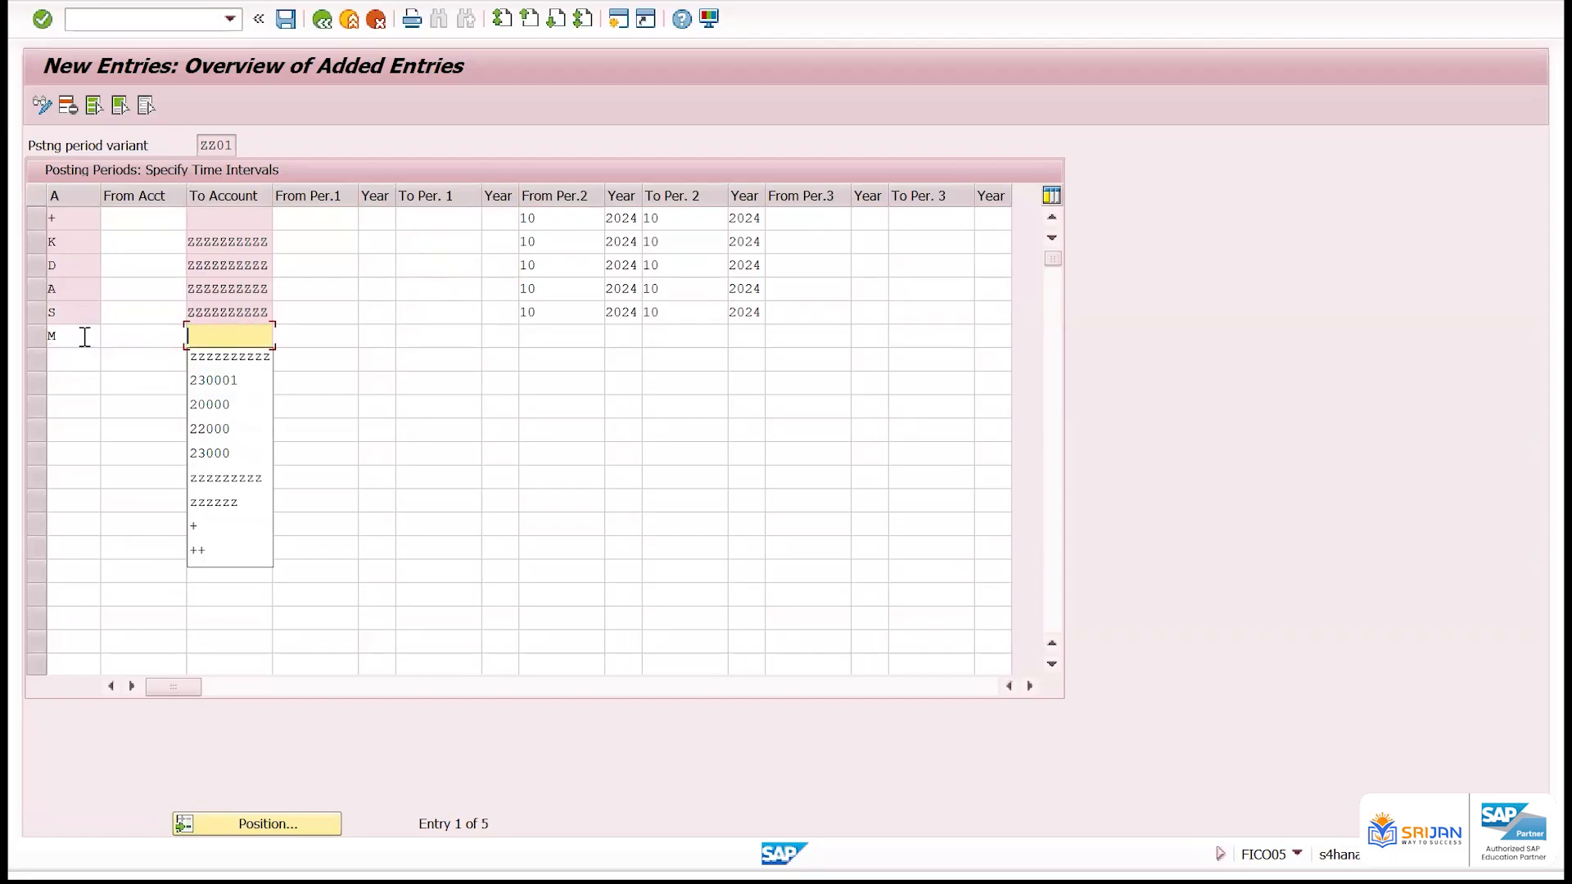
{"action": "key", "text": "Return"}
Set the M row's second interval from period 10 of 2024 to period 10 of 2024 and save the entries
{"action": "key", "text": "Tab"}
{"action": "key", "text": "Tab"}
{"action": "key", "text": "Tab"}
{"action": "key", "text": "Tab"}
{"action": "key", "text": "Tab"}
{"action": "key", "text": "Down"}
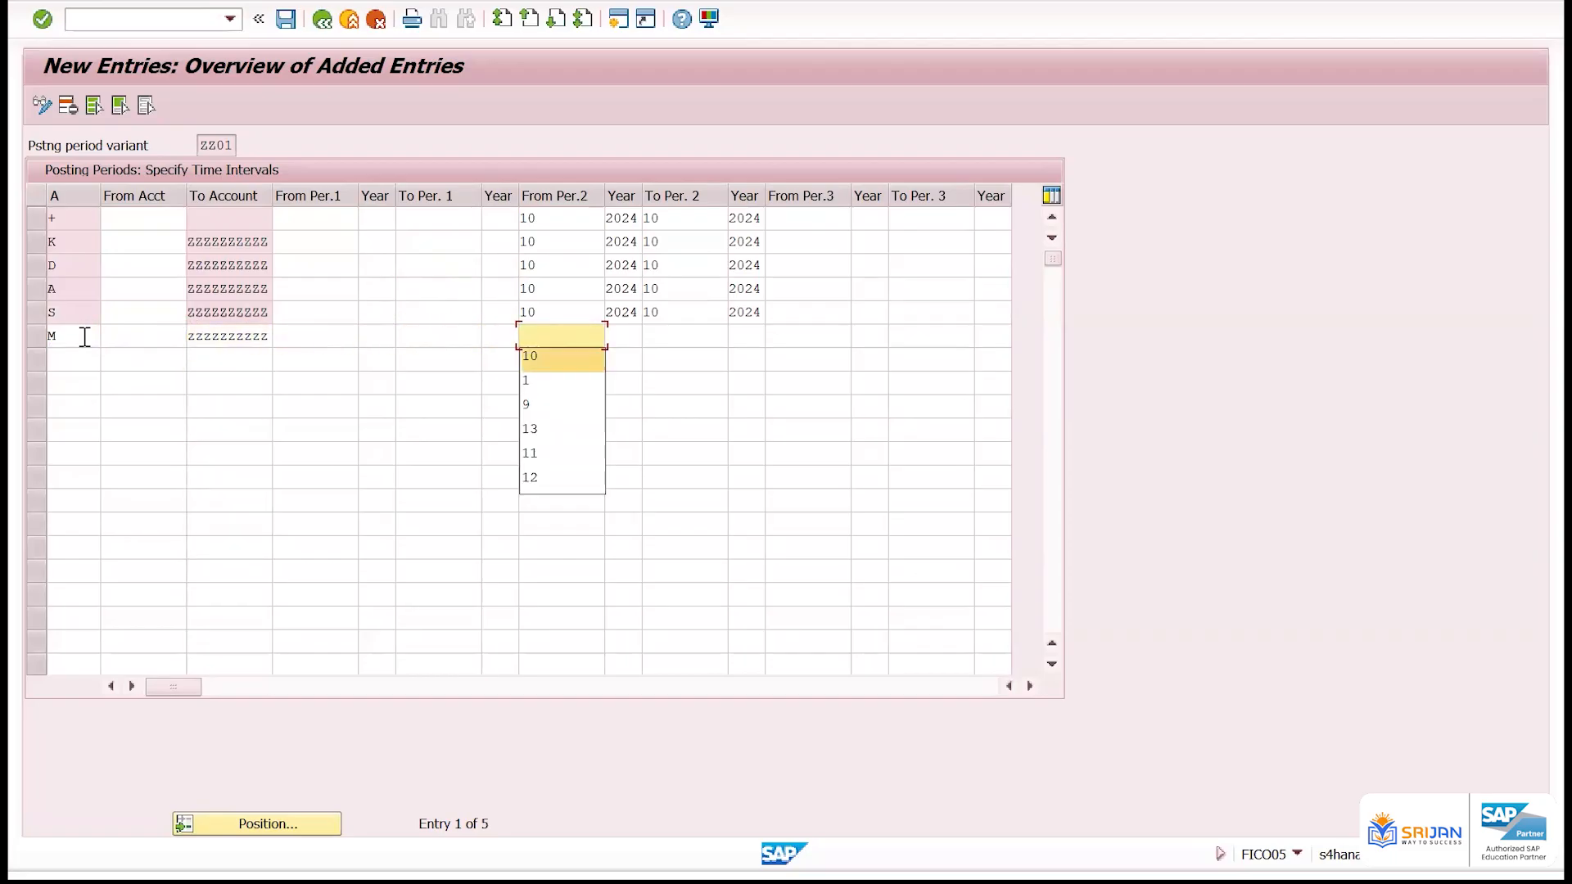
{"action": "key", "text": "Return"}
{"action": "key", "text": "Tab"}
{"action": "key", "text": "Down"}
{"action": "key", "text": "Return"}
{"action": "key", "text": "Tab"}
{"action": "key", "text": "Down"}
{"action": "key", "text": "Return"}
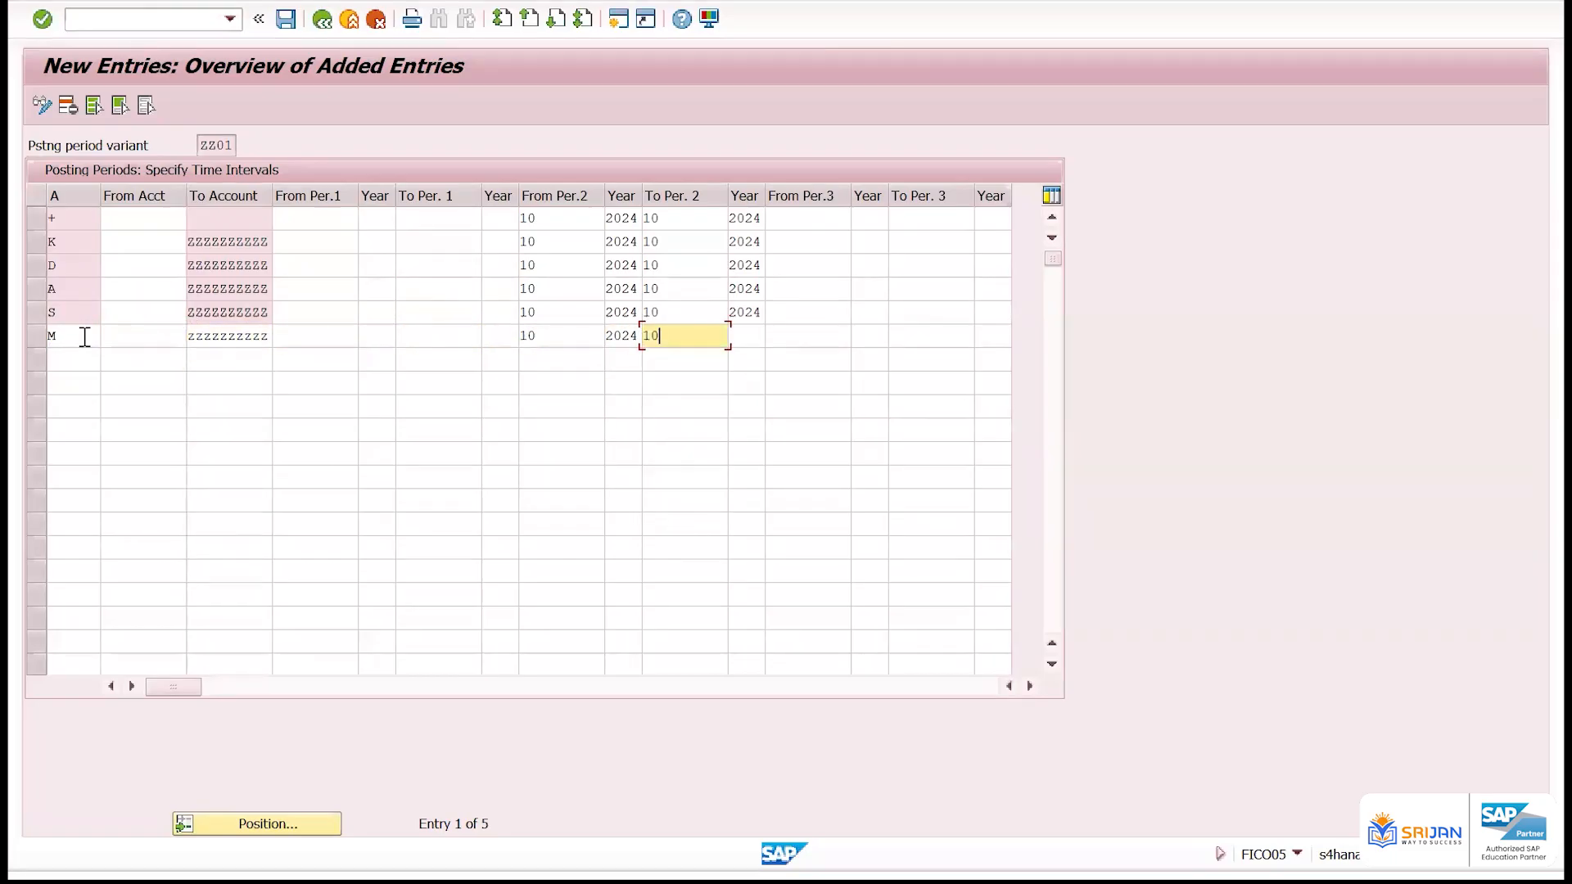
{"action": "key", "text": "Tab"}
{"action": "key", "text": "Down"}
{"action": "key", "text": "Return"}
{"action": "key", "text": "Return"}
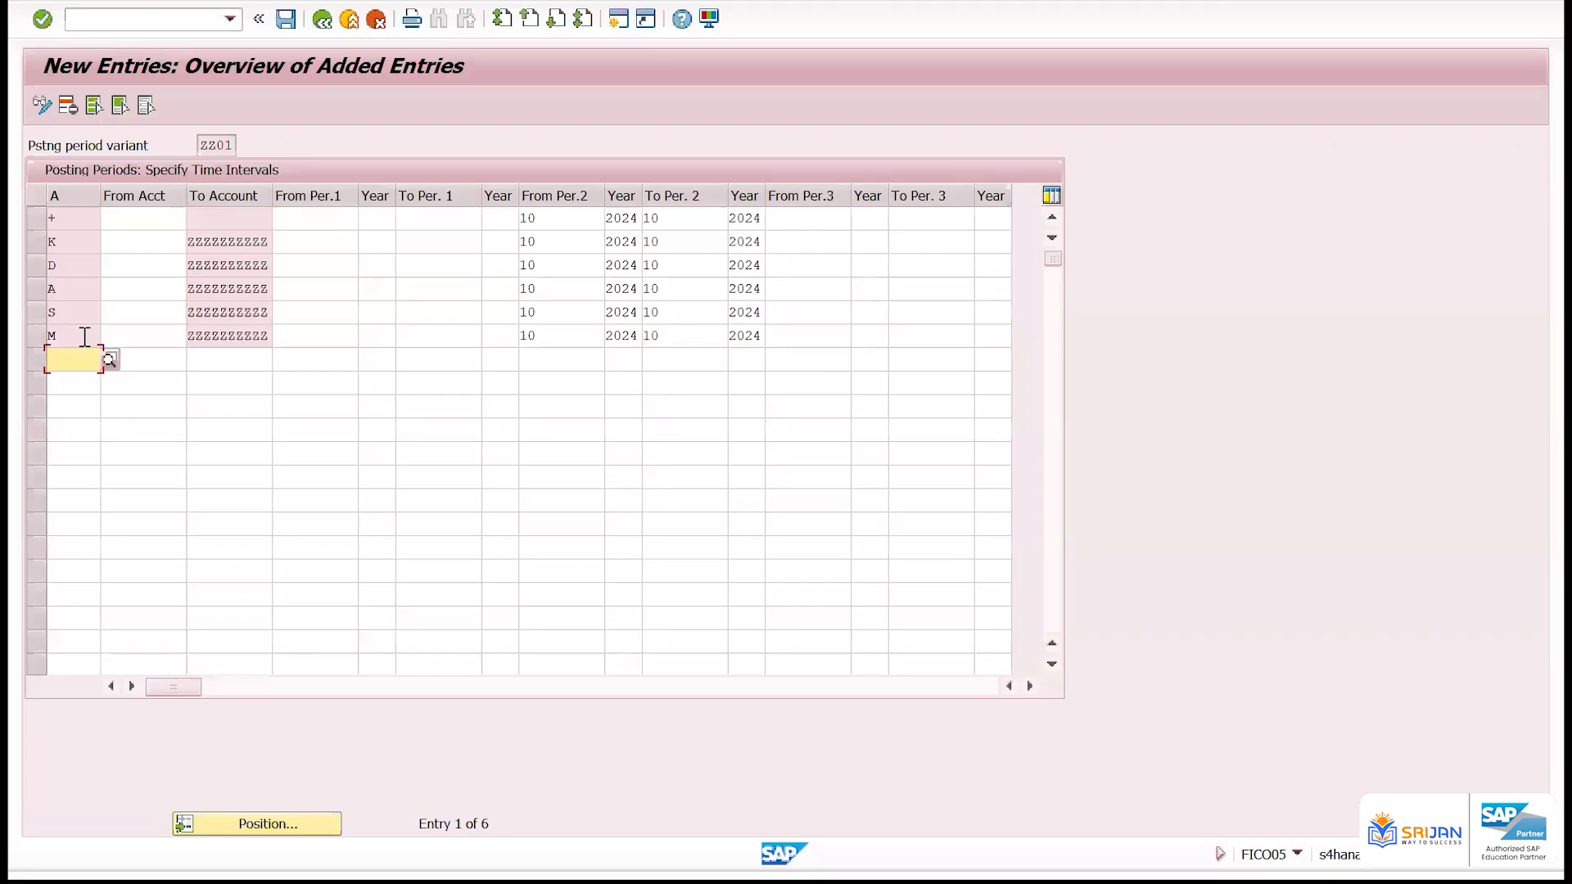
{"action": "key", "text": "ctrl+s"}
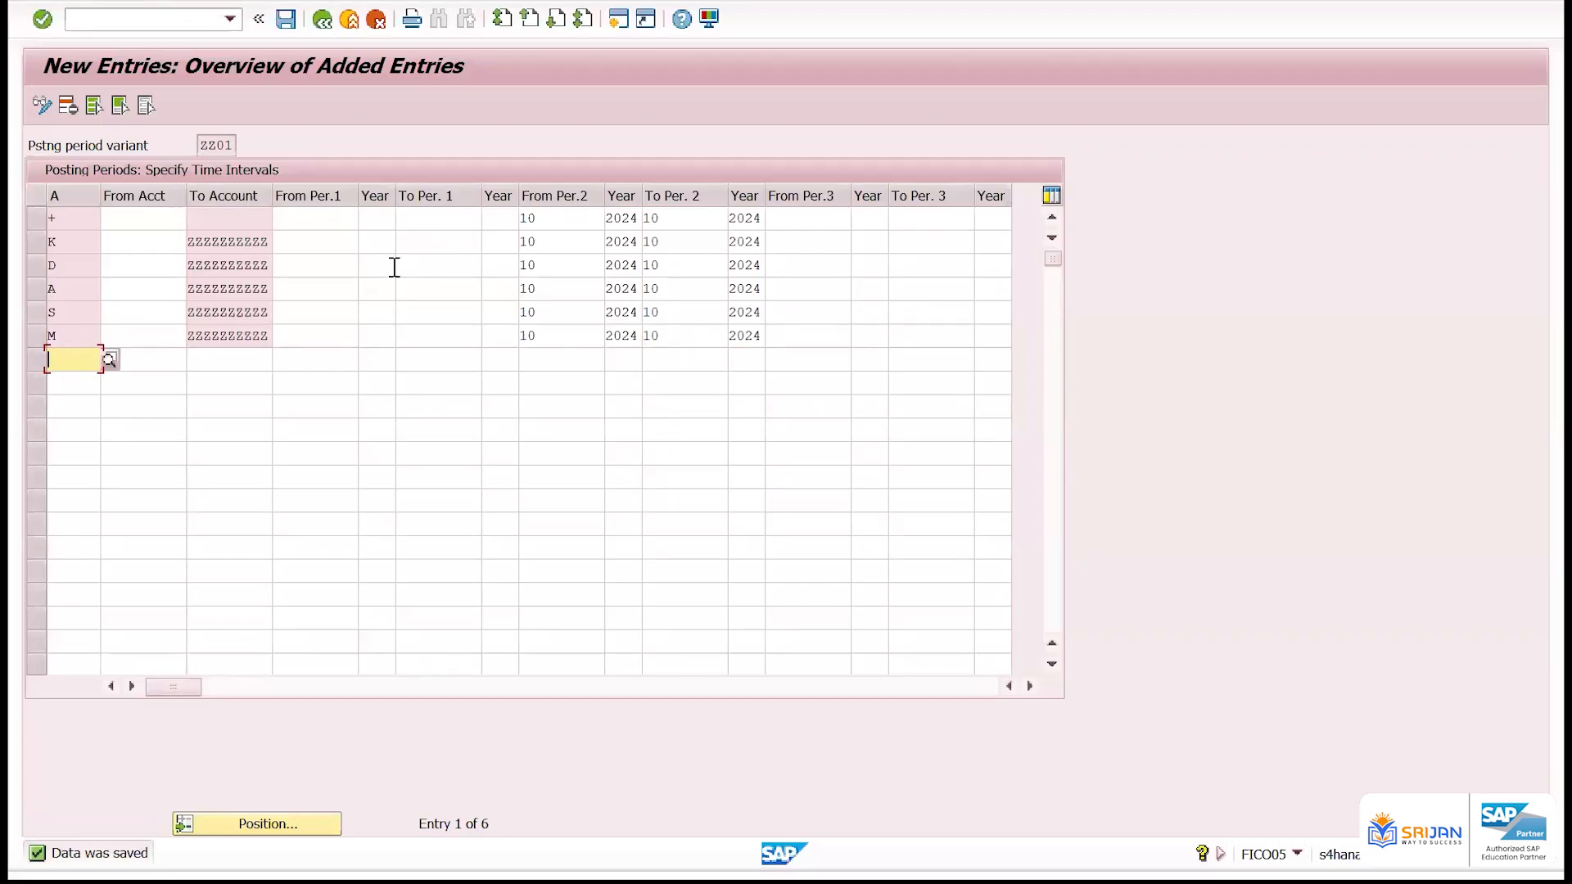
Review the account types of the saved K, D, A, S and M rows
{"action": "left_click", "coordinate": [76, 240]}
{"action": "left_click", "coordinate": [66, 266]}
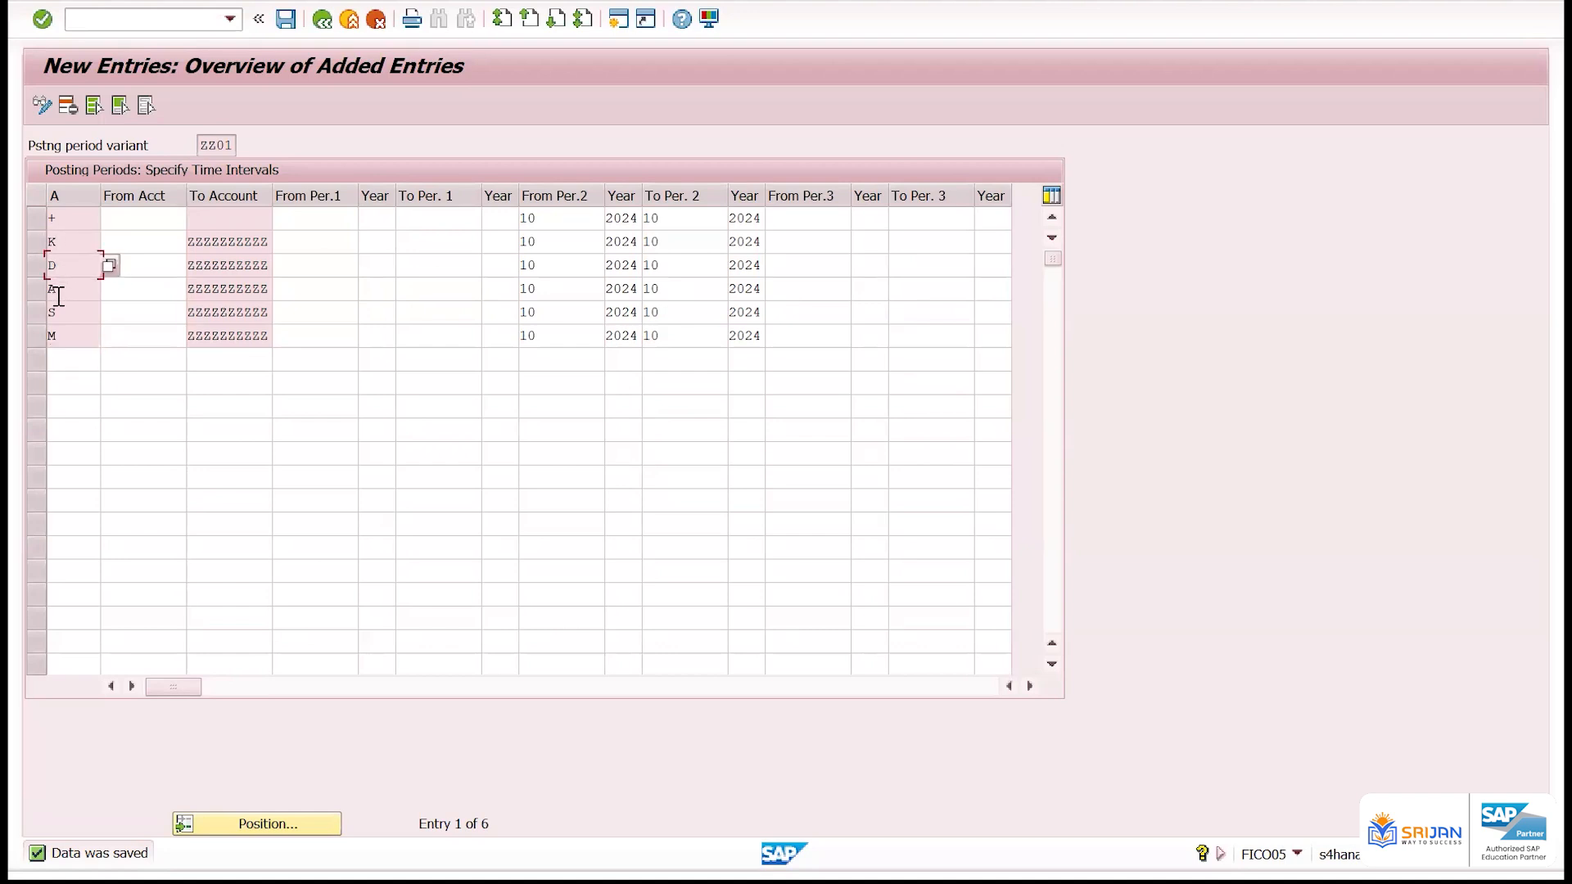
{"action": "left_click", "coordinate": [59, 291]}
{"action": "left_click", "coordinate": [67, 318]}
{"action": "left_click", "coordinate": [69, 336]}
Set the K row's second-interval start period to 9 and save the entries
{"action": "left_click_drag", "start_coordinate": [565, 238], "coordinate": [453, 236]}
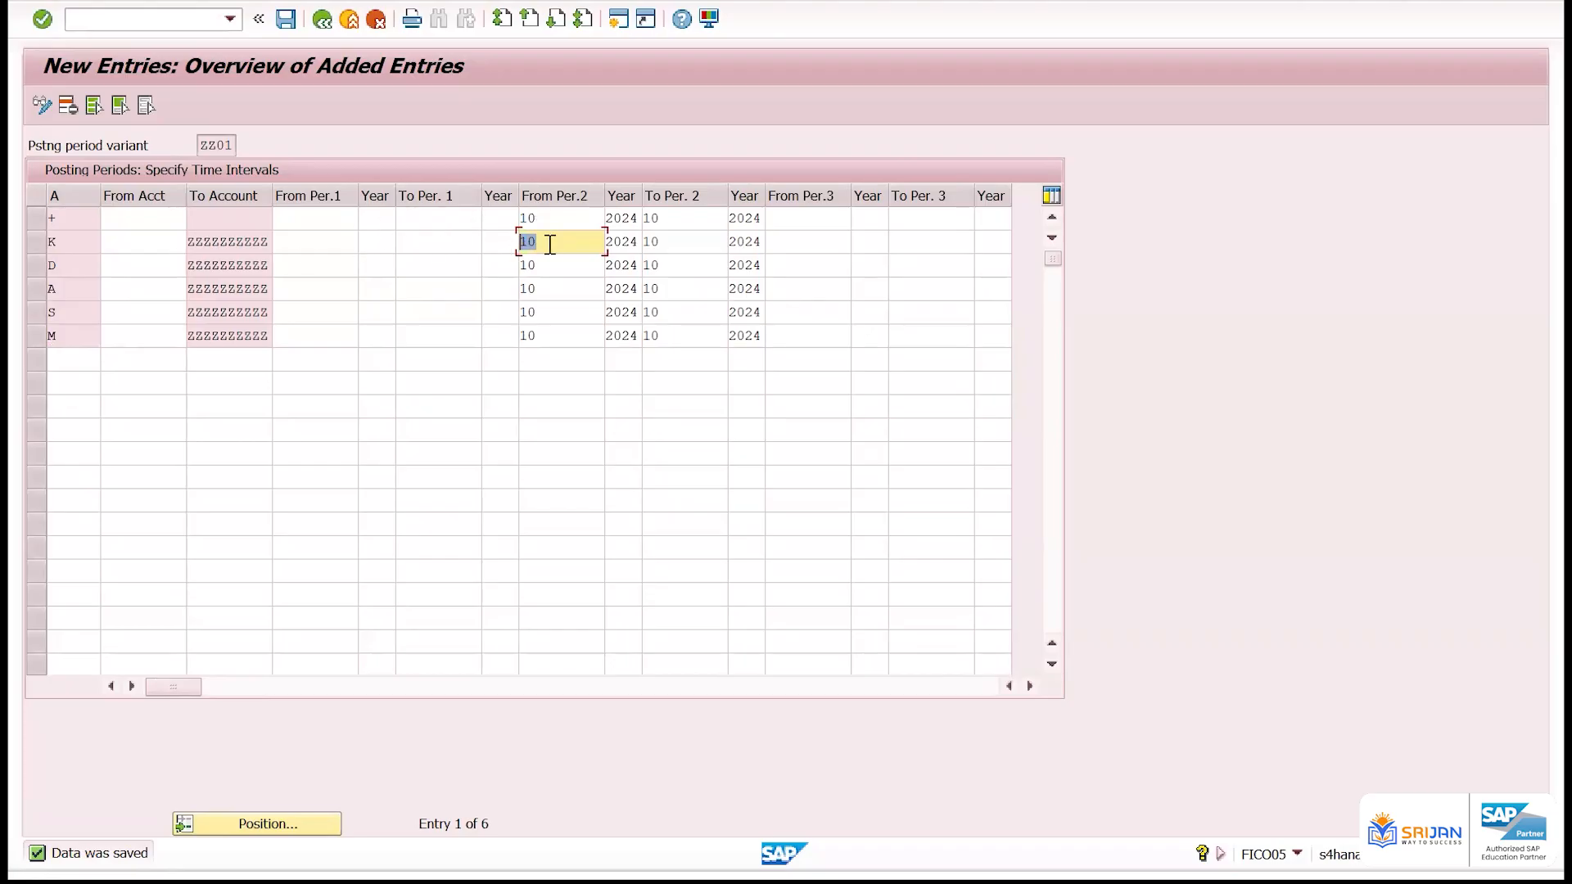
{"action": "type", "text": "9"}
{"action": "key", "text": "Return"}
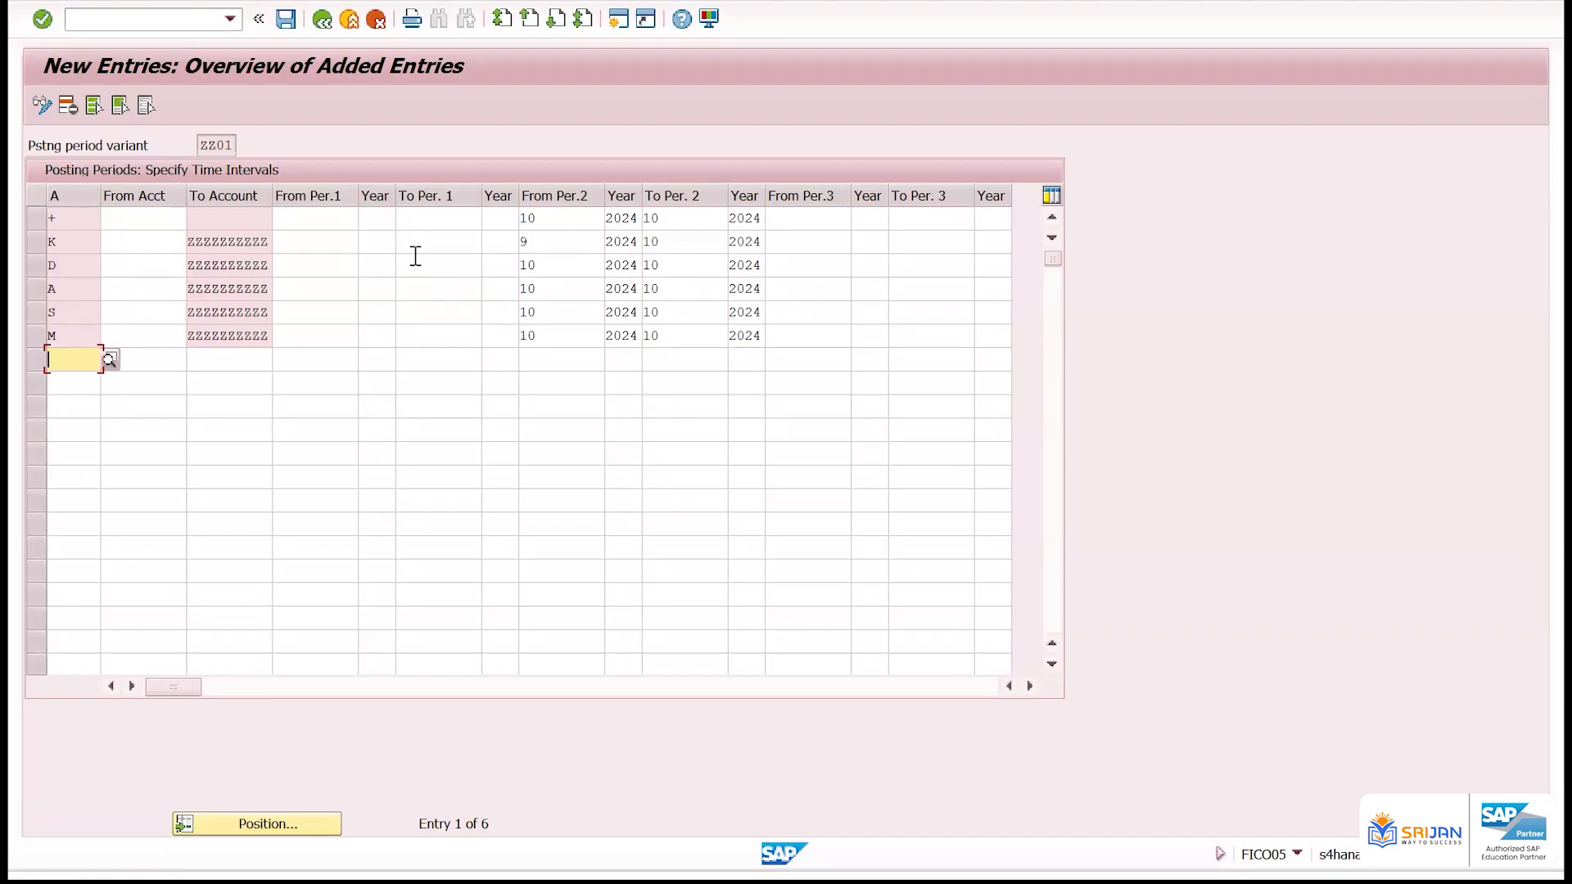
{"action": "key", "text": "ctrl+s"}
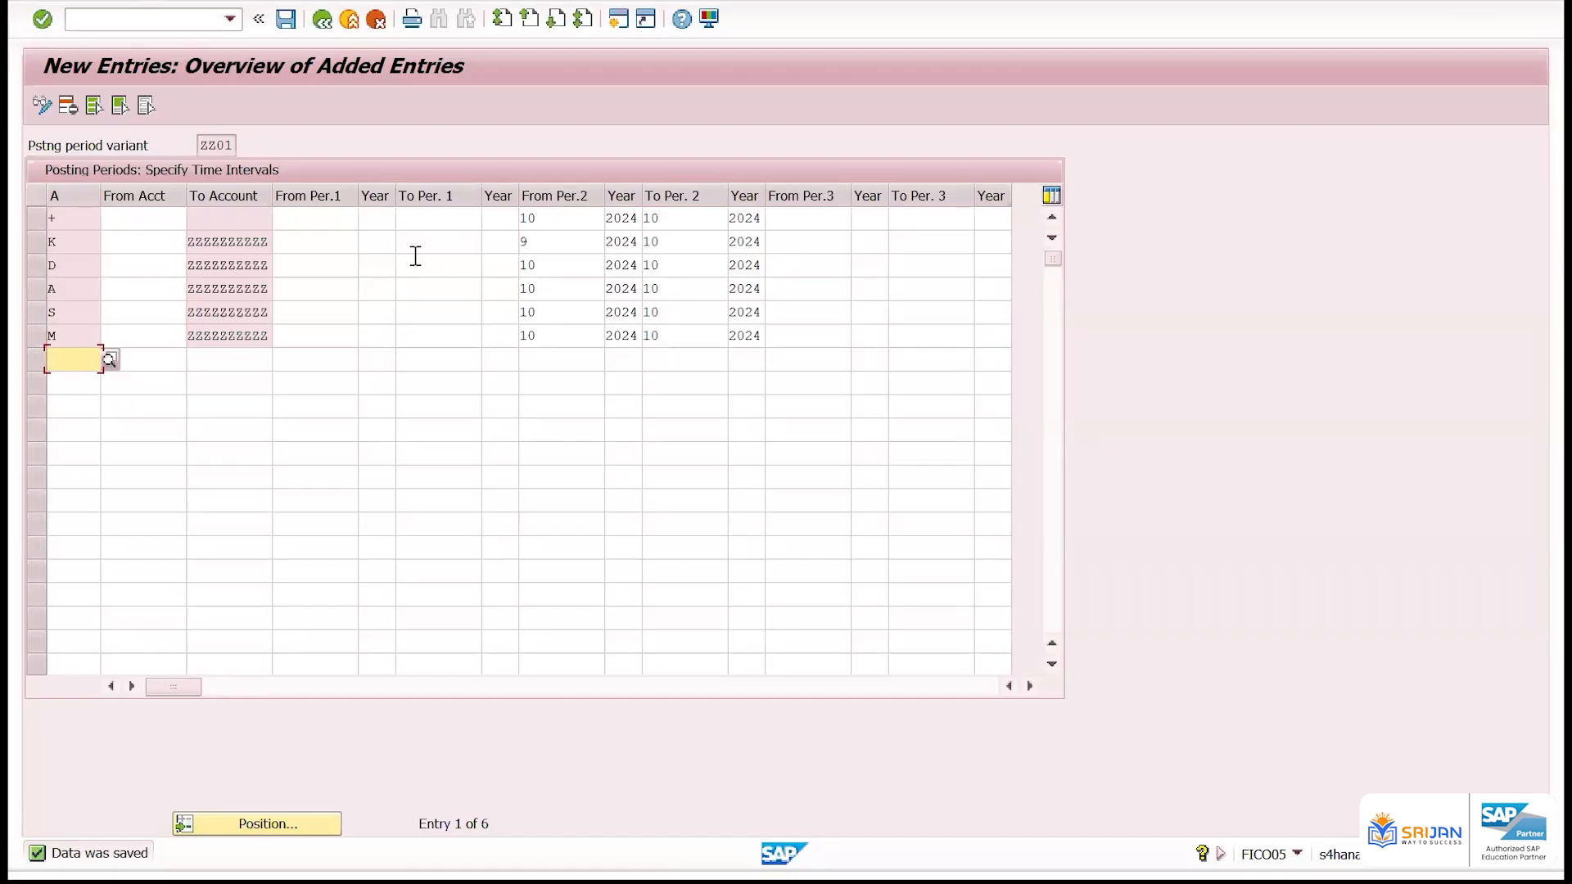
Set the + row's second-interval start period to 9 and save the entries
{"action": "double_click", "coordinate": [554, 218]}
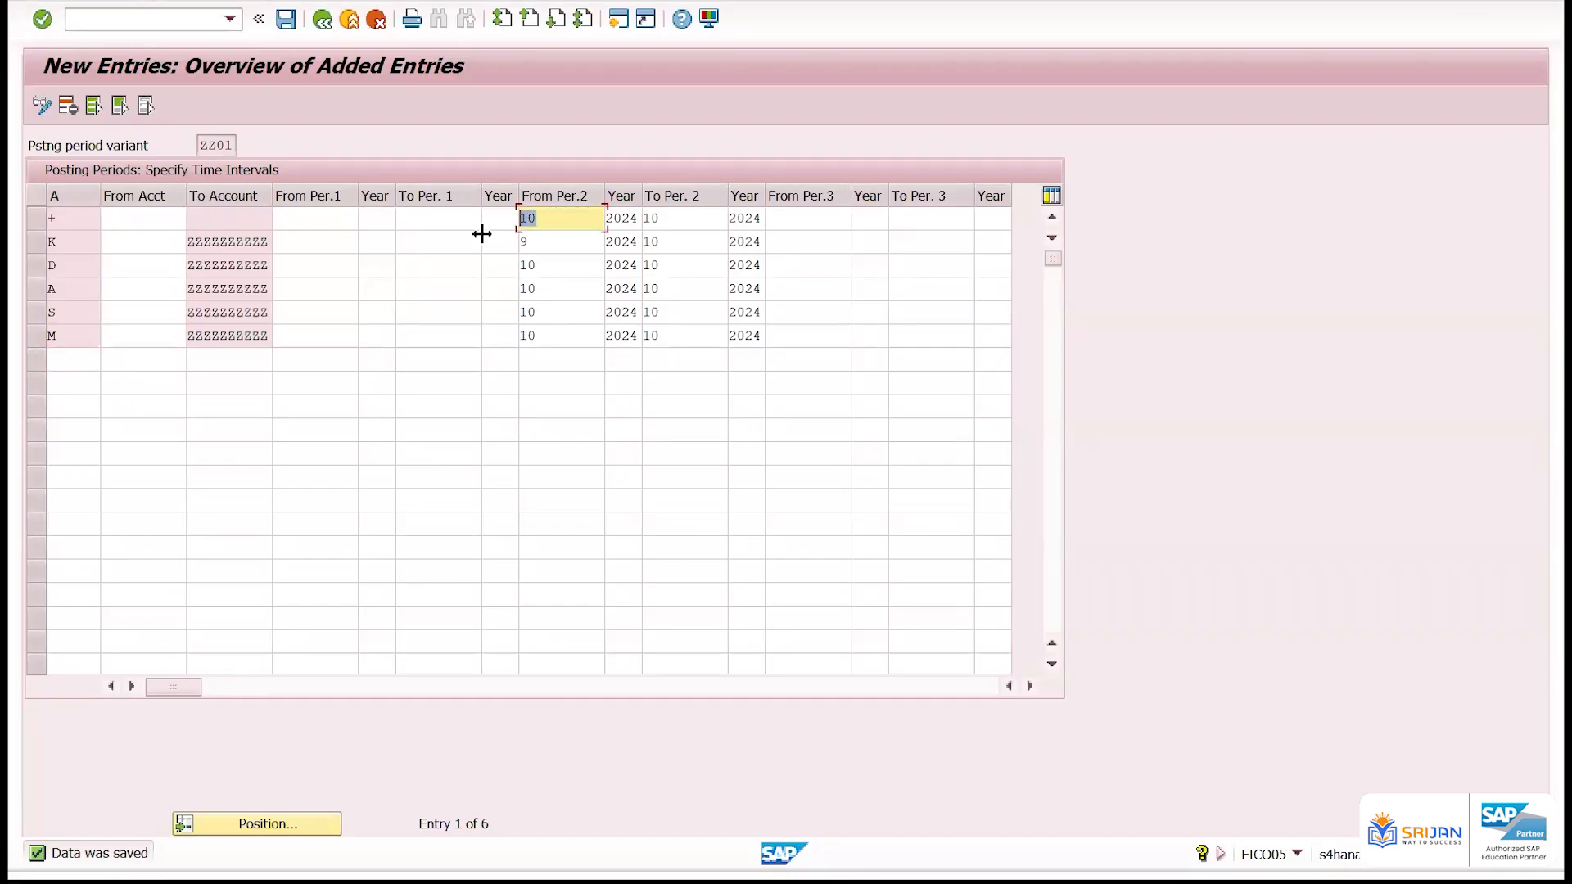
{"action": "type", "text": "9"}
{"action": "key", "text": "Return"}
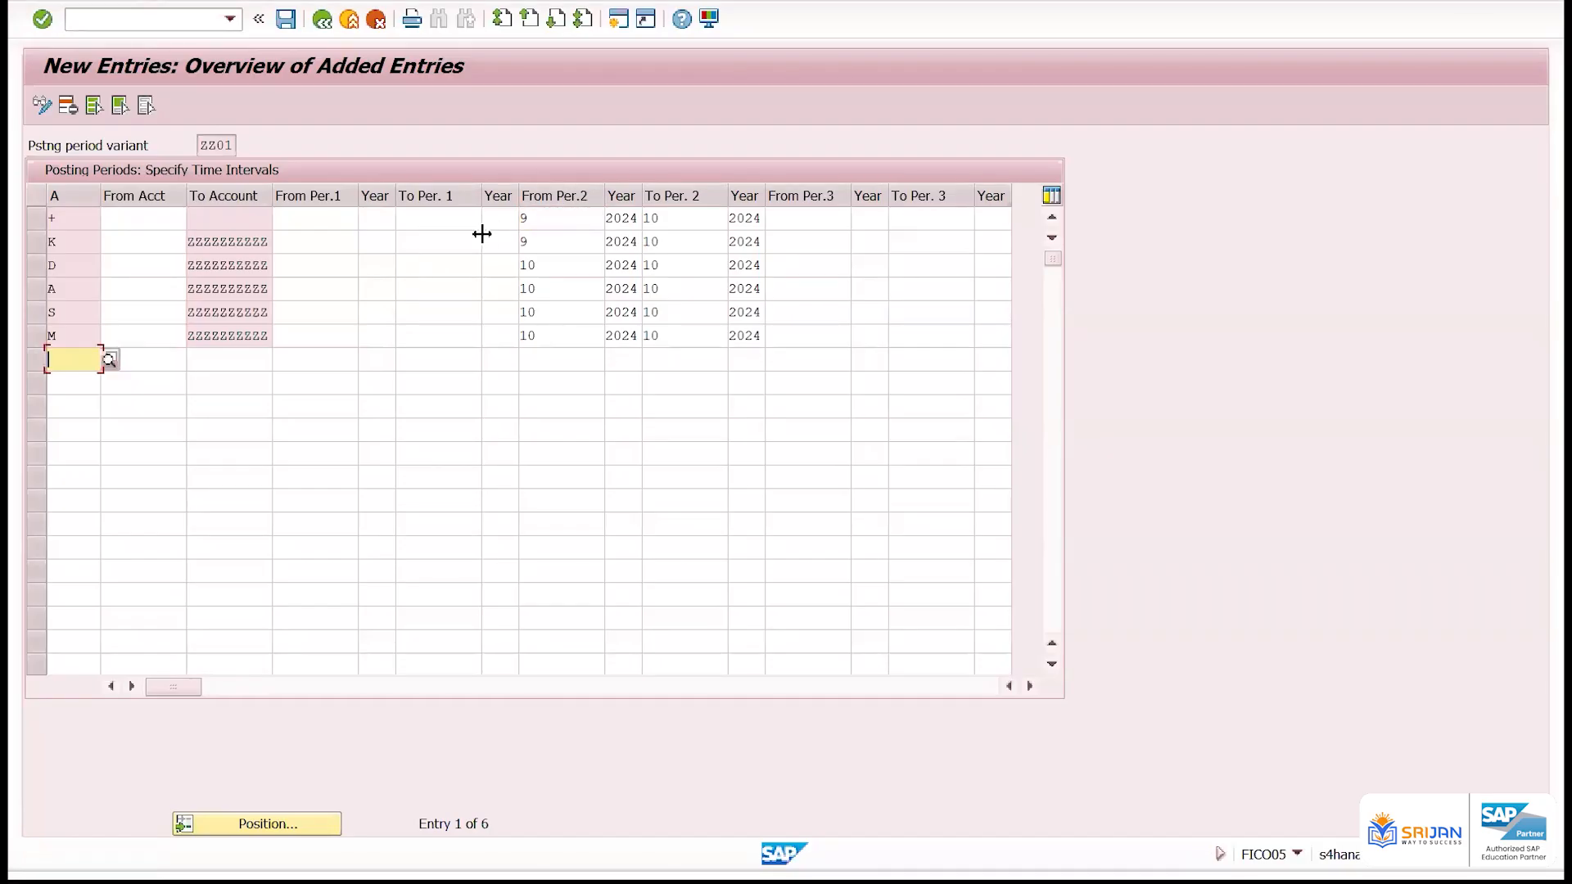
{"action": "key", "text": "ctrl+s"}
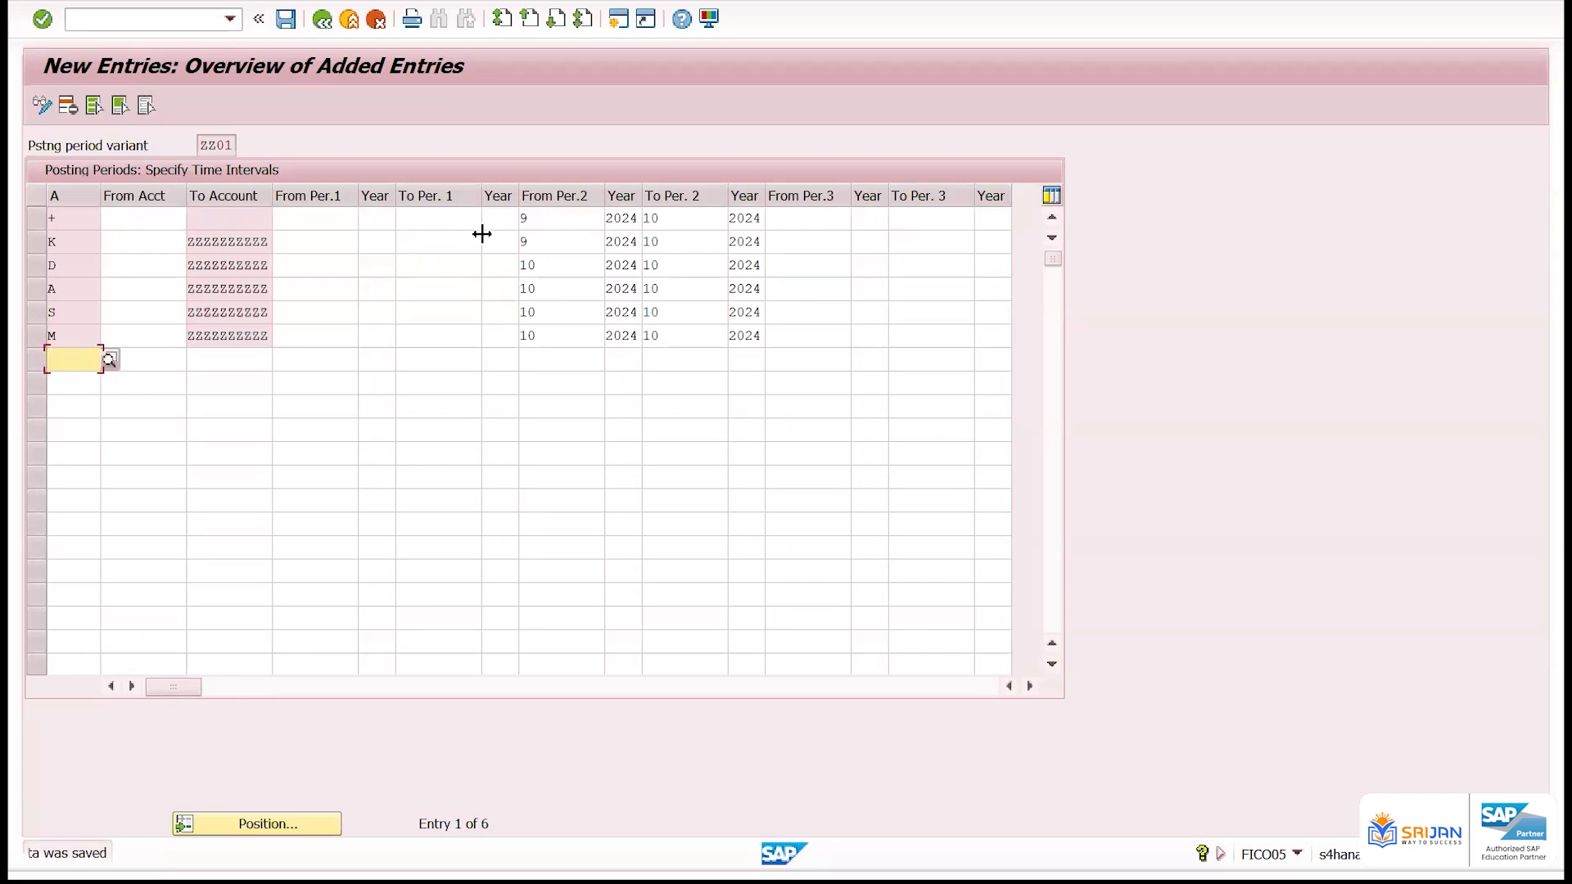
Review the K row's second-interval start and end periods
{"action": "left_click_drag", "start_coordinate": [560, 245], "coordinate": [479, 252]}
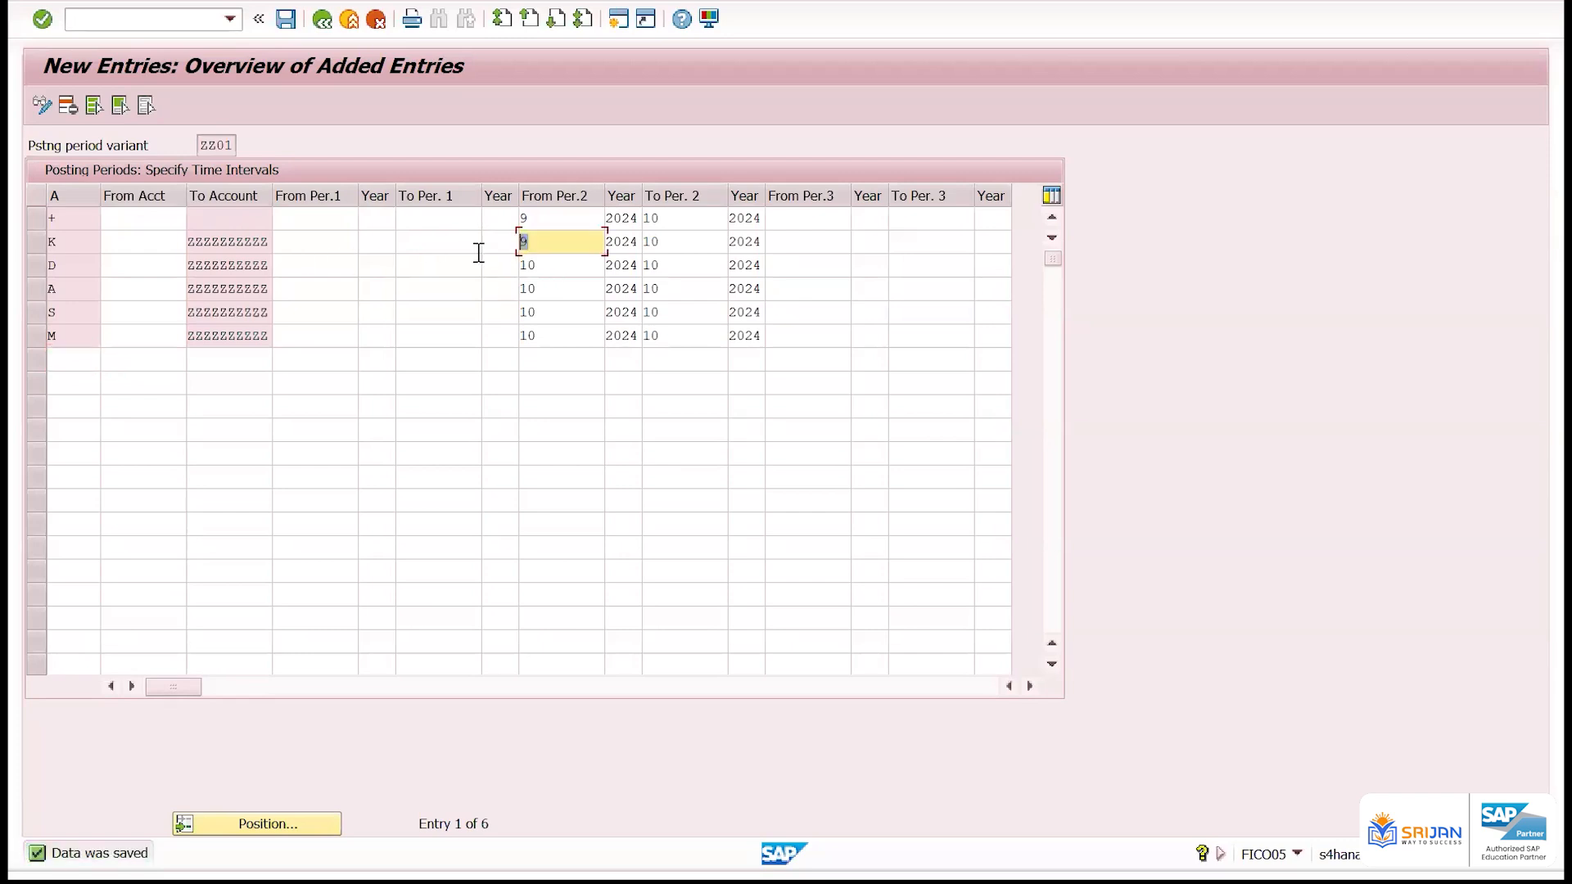
{"action": "left_click_drag", "start_coordinate": [697, 238], "coordinate": [621, 249]}
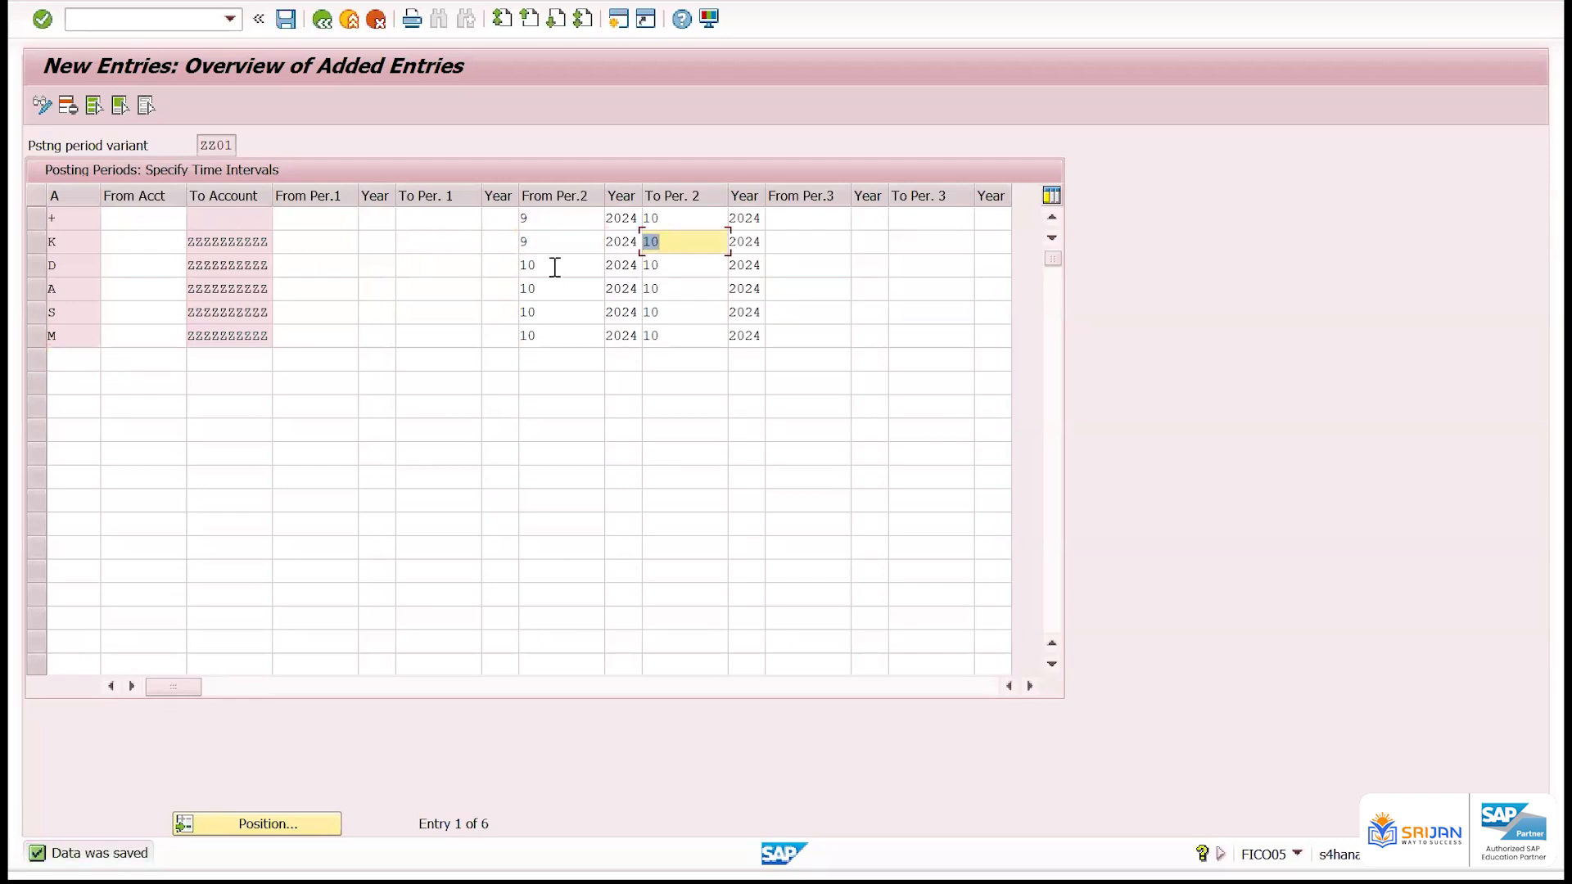
Set the D row's second-interval end period to 11
{"action": "left_click", "coordinate": [531, 266]}
{"action": "left_click", "coordinate": [531, 288]}
{"action": "left_click_drag", "start_coordinate": [539, 315], "coordinate": [510, 320]}
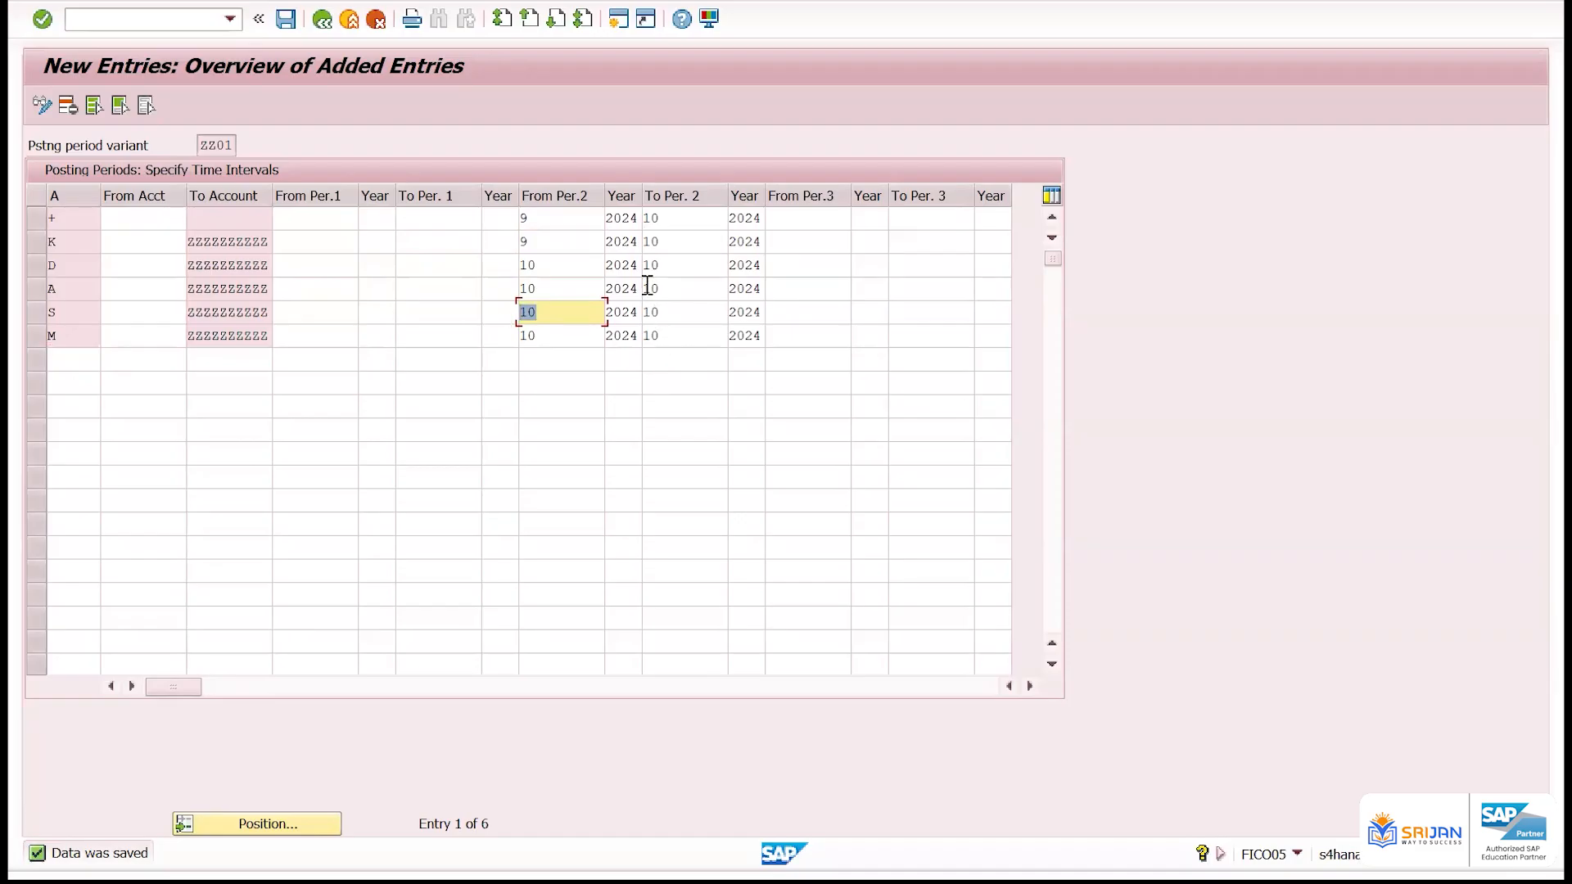
{"action": "left_click_drag", "start_coordinate": [522, 266], "coordinate": [603, 272]}
{"action": "type", "text": "11"}
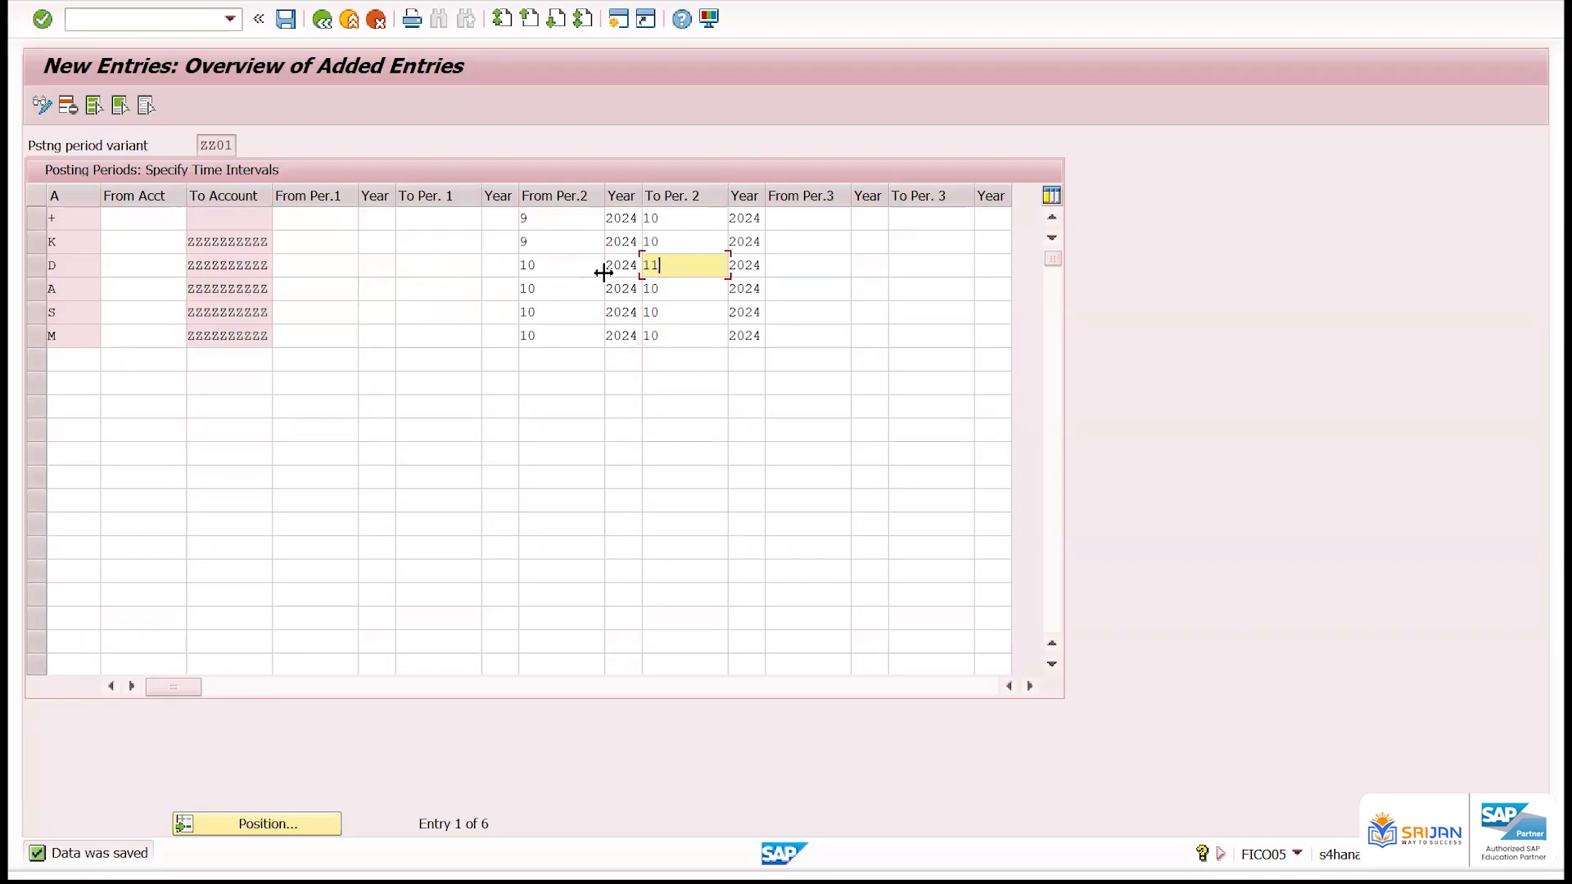
{"action": "key", "text": "Return"}
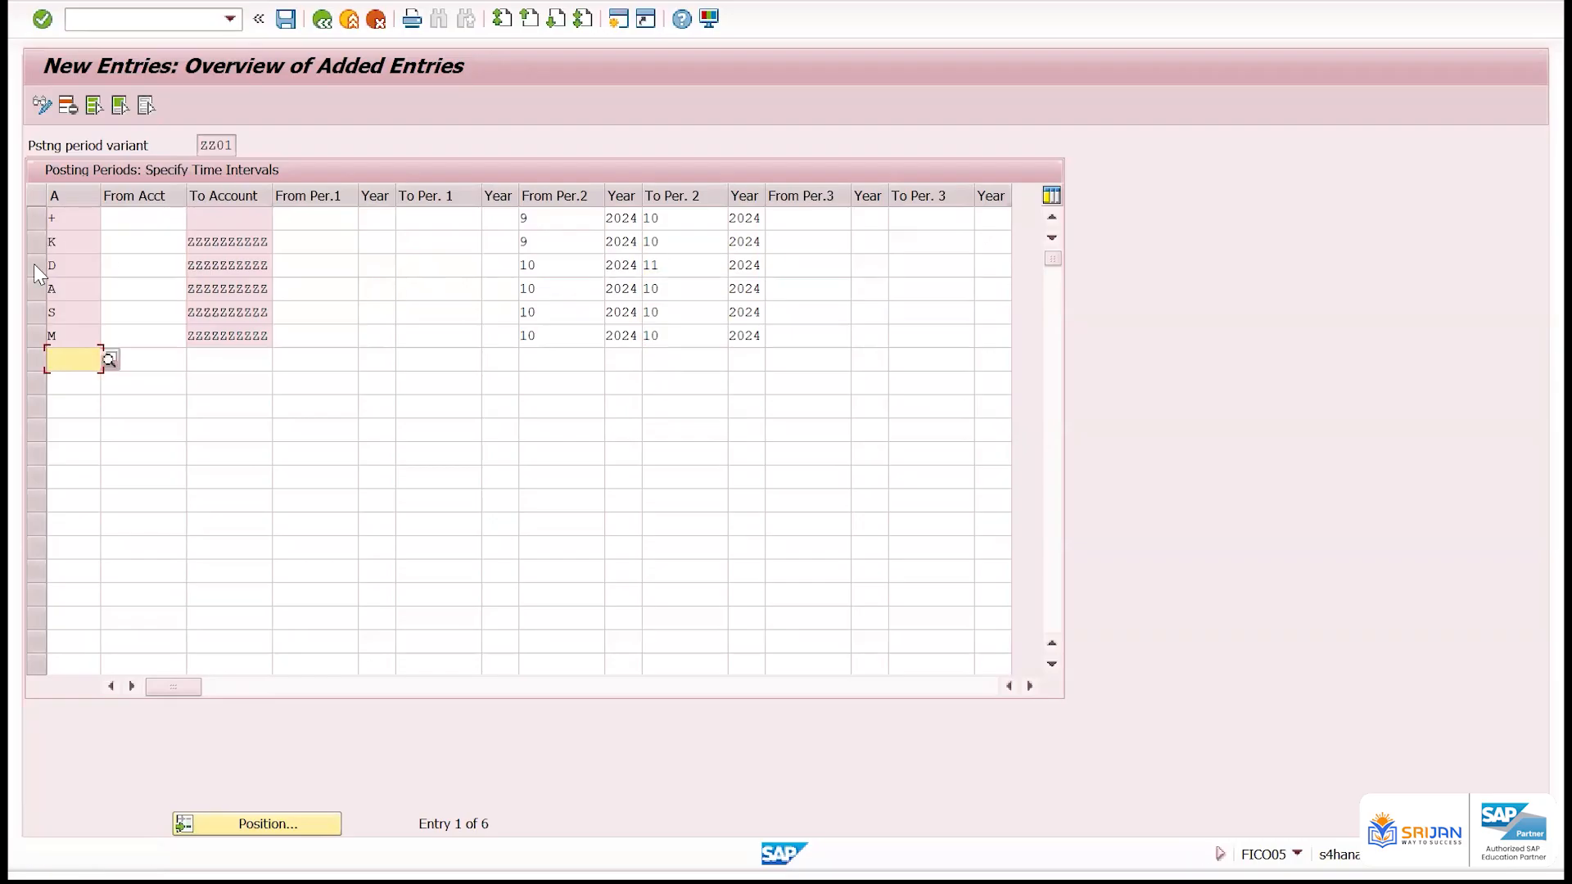
{"action": "left_click", "coordinate": [36, 265]}
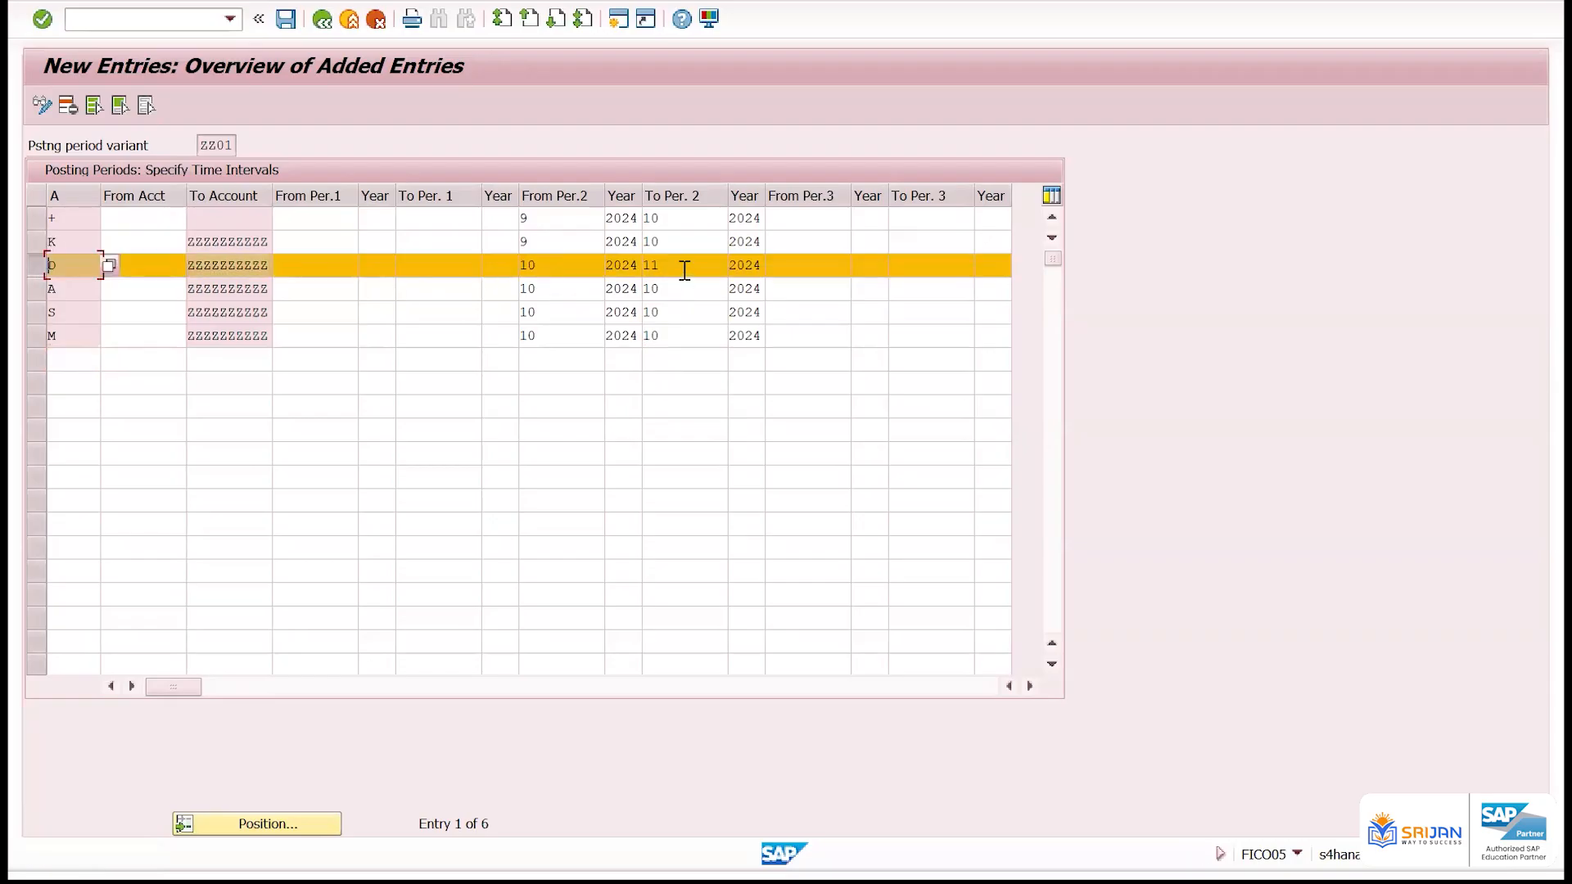
Set the + row's second-interval end period to 11 and save the entries
{"action": "left_click_drag", "start_coordinate": [684, 218], "coordinate": [632, 218]}
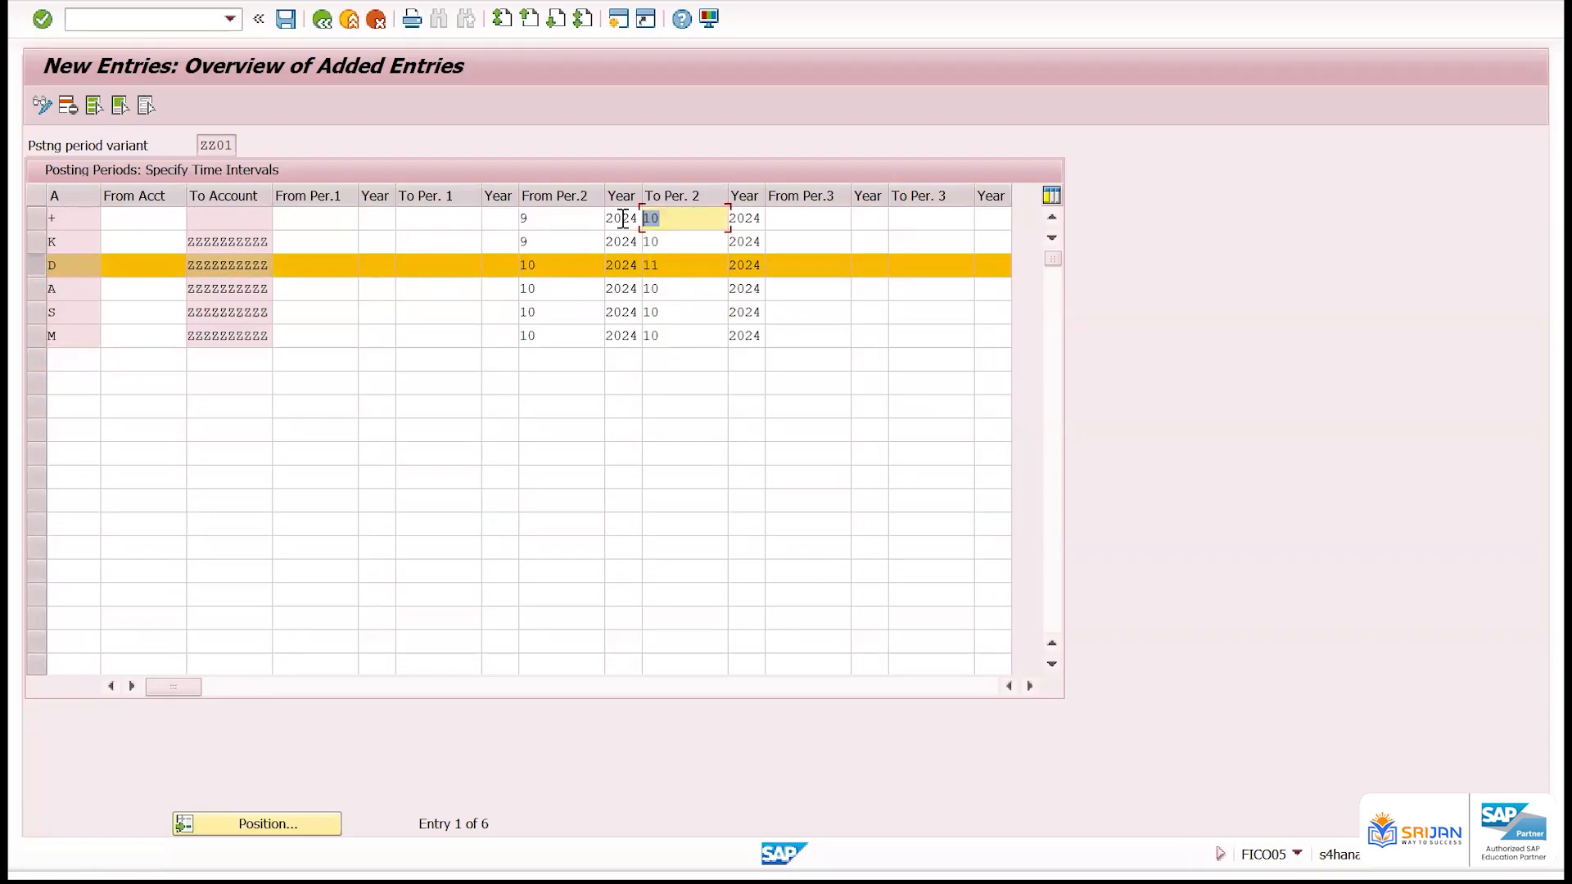
{"action": "type", "text": "11"}
{"action": "key", "text": "Return"}
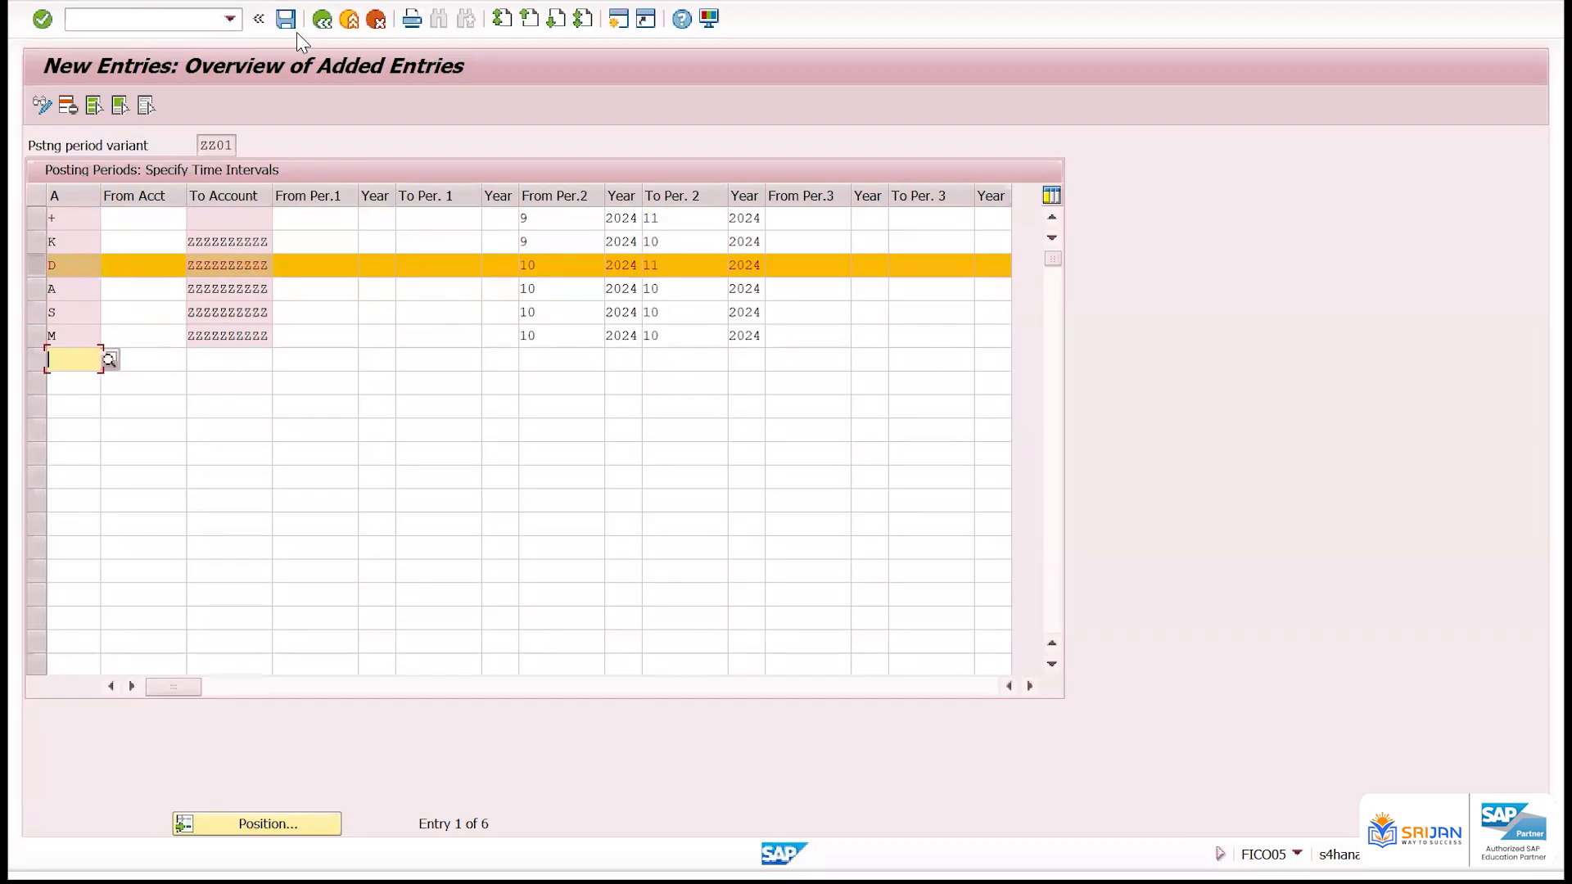
{"action": "left_click", "coordinate": [285, 20]}
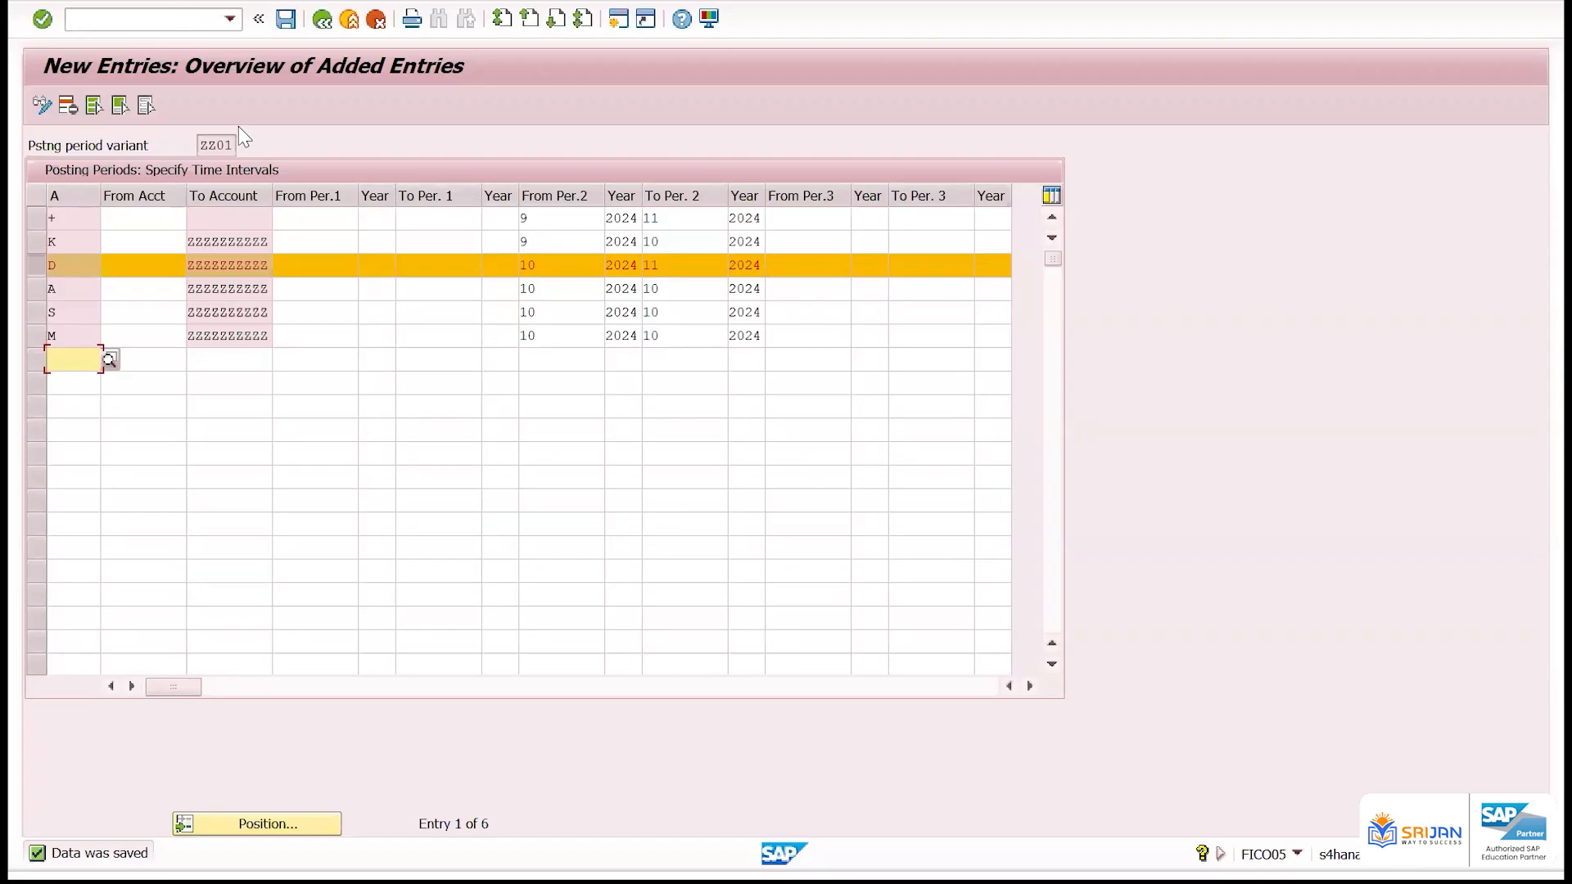
Switch to the Excel sheet and enter the transaction code OB52 in cell H20
{"action": "key", "text": "alt+Tab"}
{"action": "key", "text": "alt+Tab"}
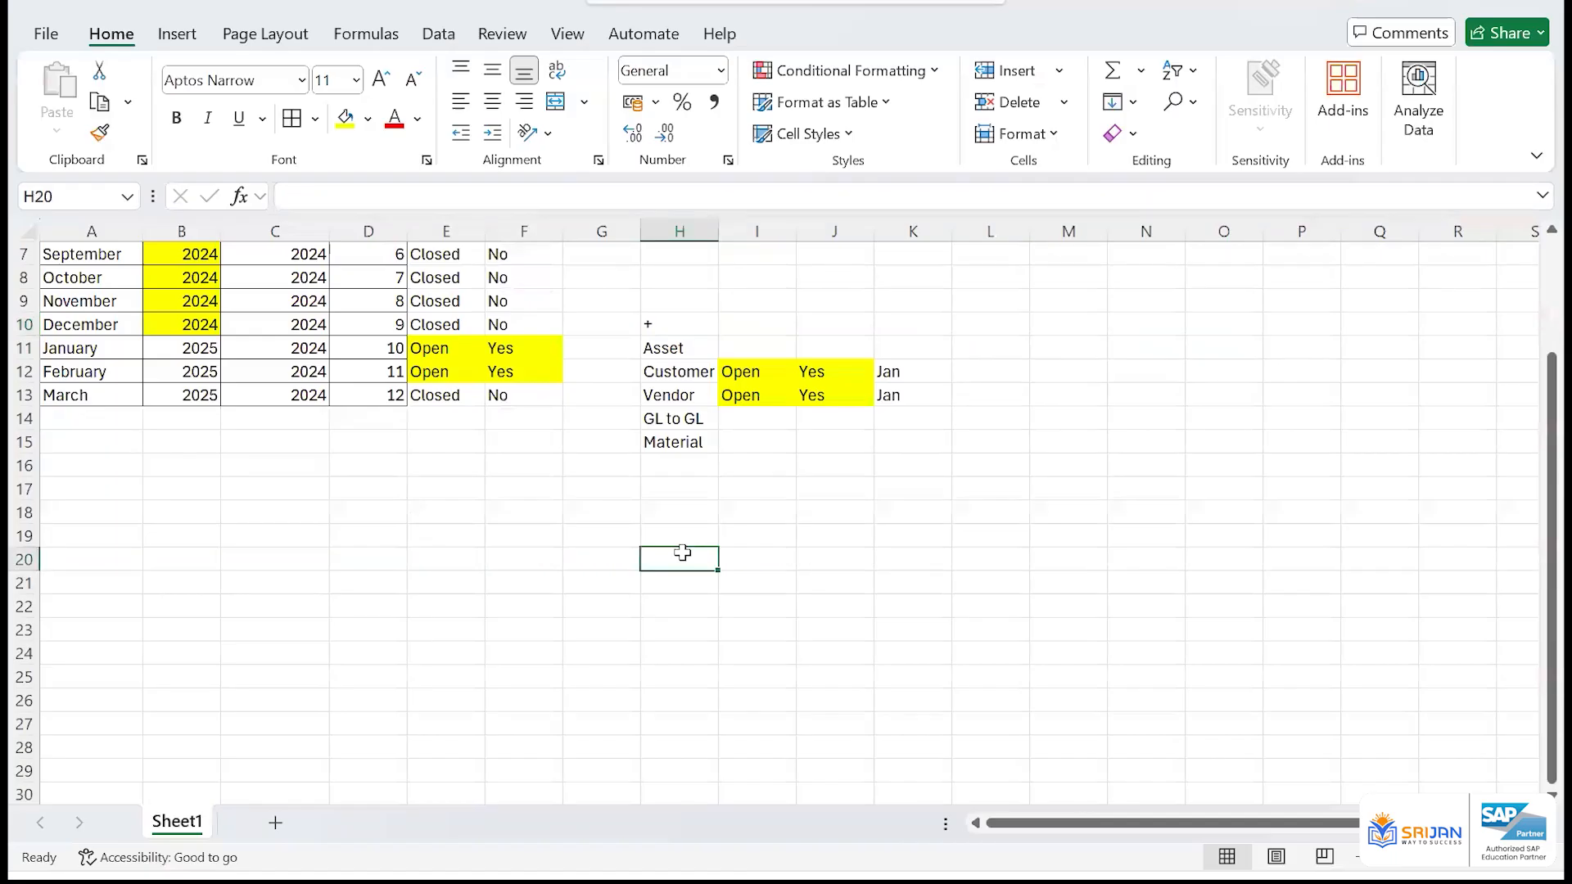
{"action": "type", "text": "OVB52"}
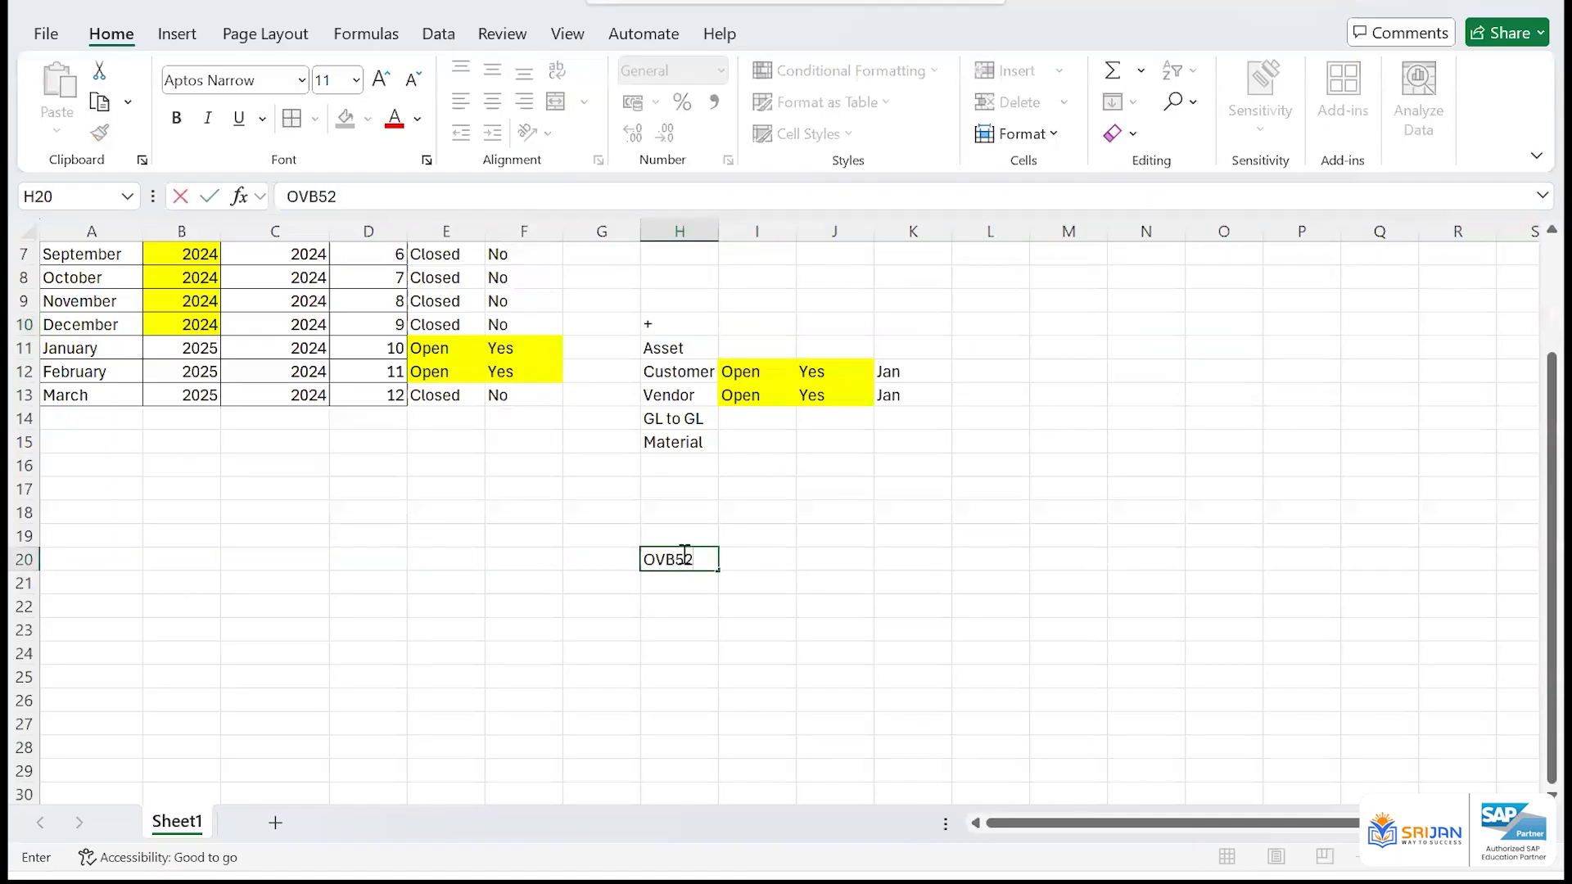
{"action": "key", "text": "BackSpace"}
{"action": "key", "text": "BackSpace"}
{"action": "key", "text": "BackSpace"}
{"action": "key", "text": "BackSpace"}
{"action": "type", "text": "B52"}
{"action": "key", "text": "Return"}
{"action": "key", "text": "Return"}
Enter OX02 in cell H22 and its description Company Code in cell I22
{"action": "type", "text": "OX0"}
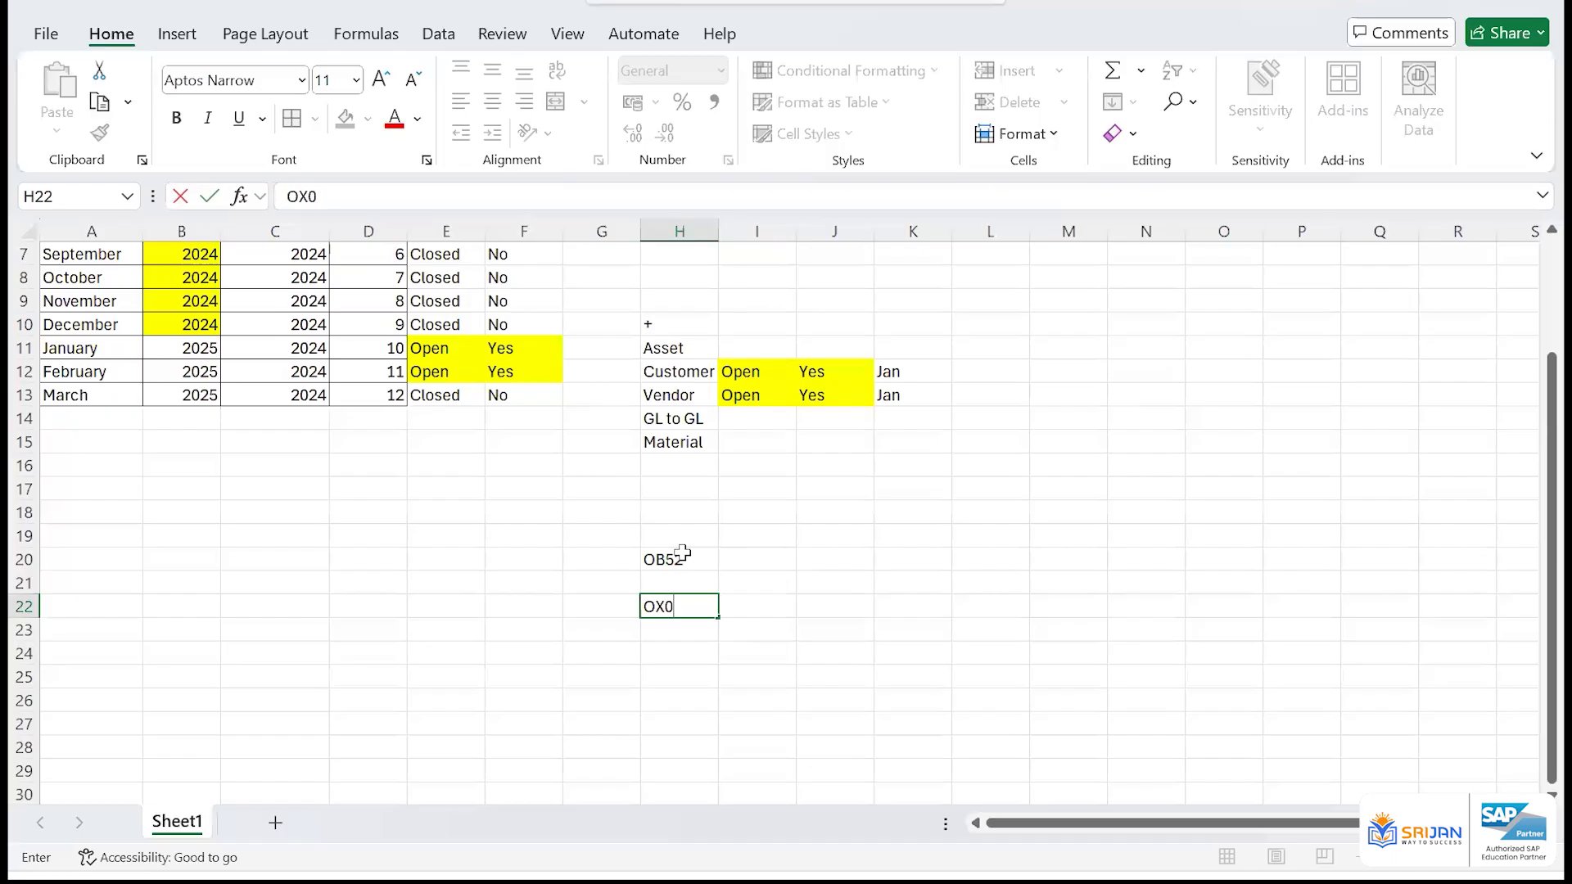
{"action": "type", "text": "2"}
{"action": "key", "text": "Return"}
{"action": "key", "text": "Up"}
{"action": "key", "text": "Right"}
{"action": "type", "text": "C"}
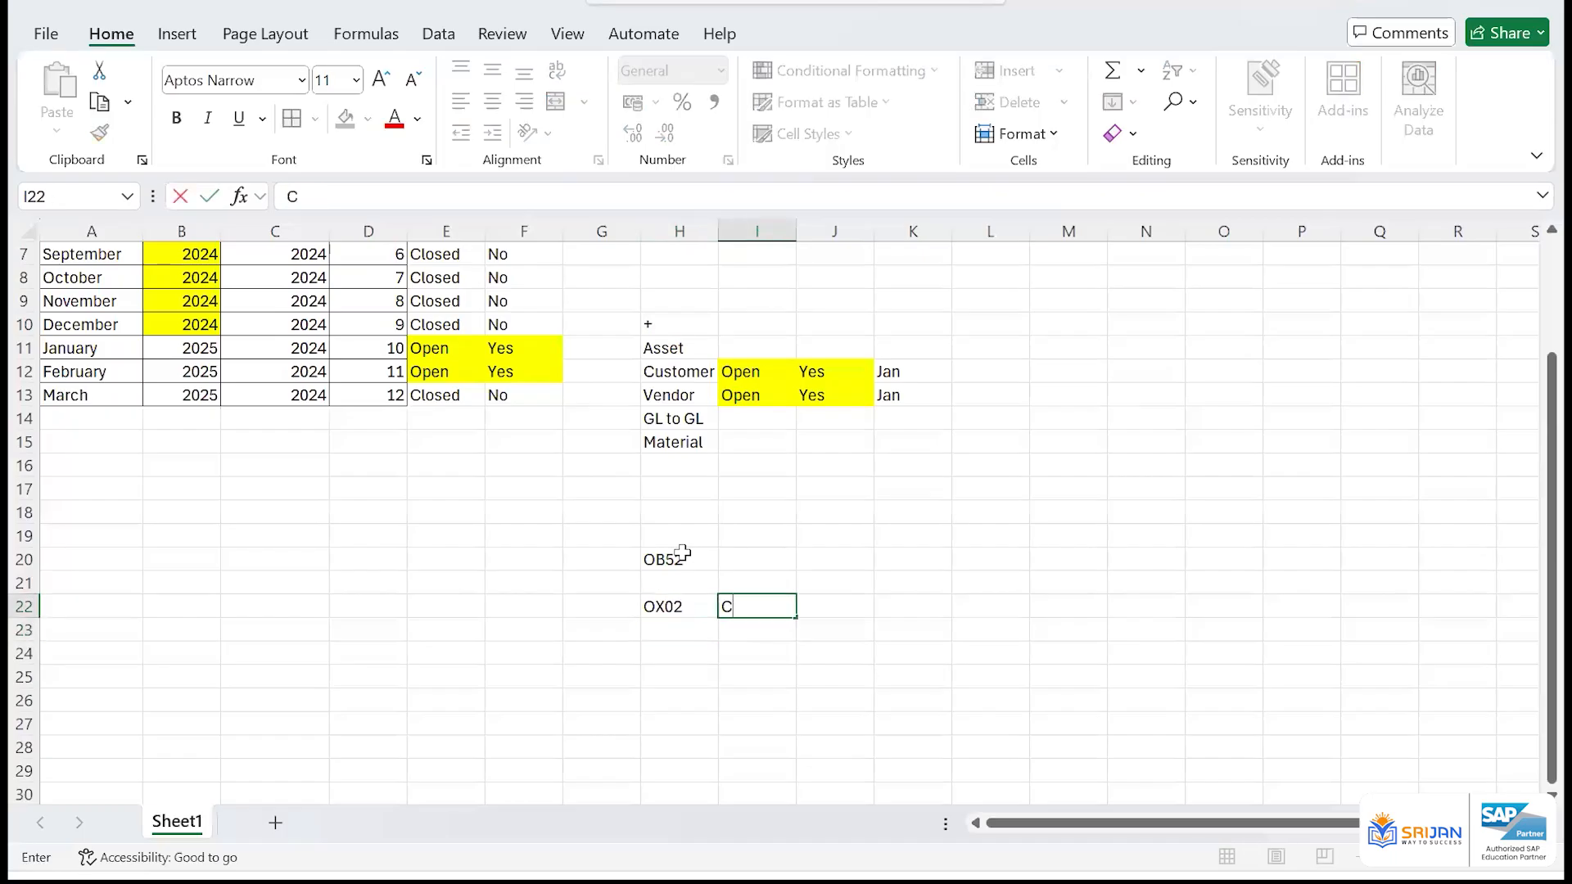
{"action": "type", "text": "ompany Od"}
{"action": "key", "text": "BackSpace"}
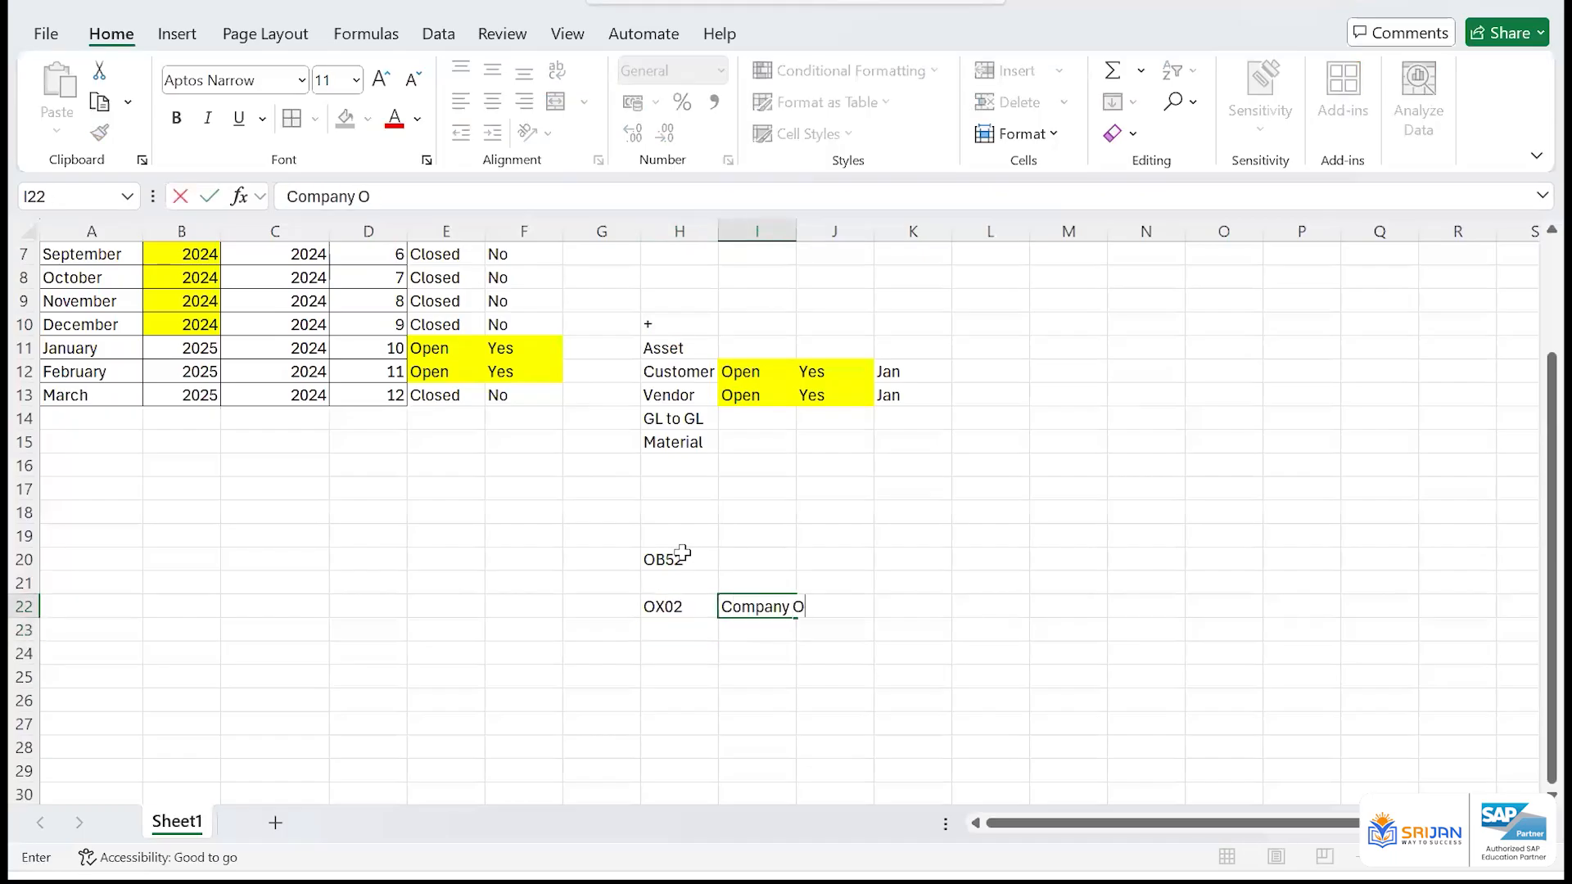
{"action": "key", "text": "BackSpace"}
{"action": "type", "text": "Code"}
{"action": "key", "text": "Return"}
Autofit column I to the width of the Company Code text
{"action": "key", "text": "Up"}
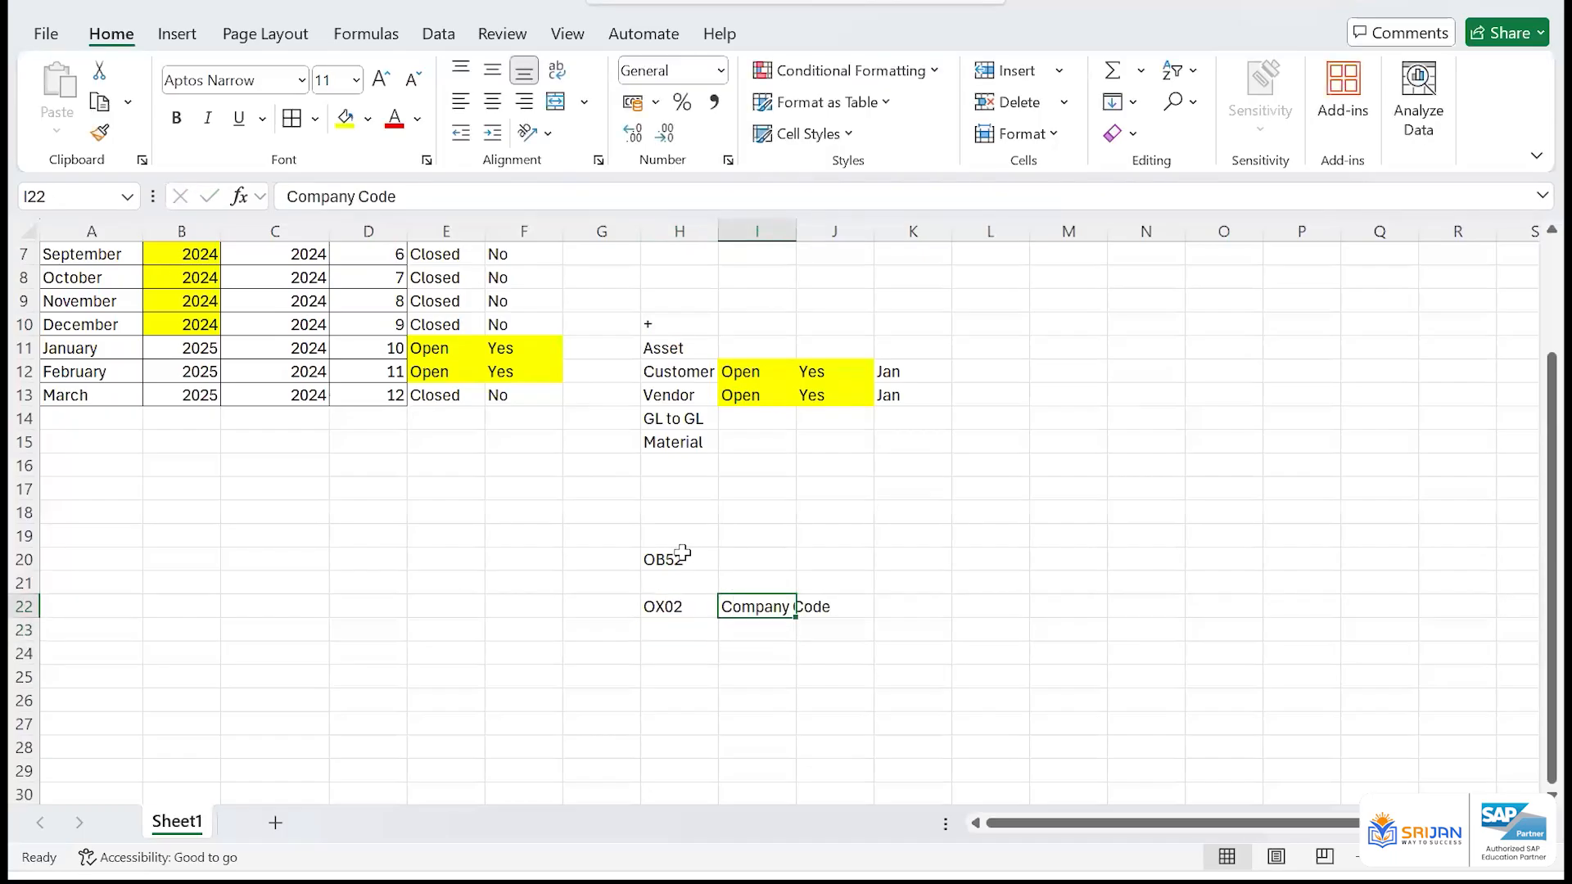
{"action": "key", "text": "alt+h"}
{"action": "key", "text": "o"}
{"action": "key", "text": "i"}
Enter the description Posting Period in cell I20 beside OB52
{"action": "key", "text": "Up"}
{"action": "key", "text": "Up"}
{"action": "type", "text": "Posting"}
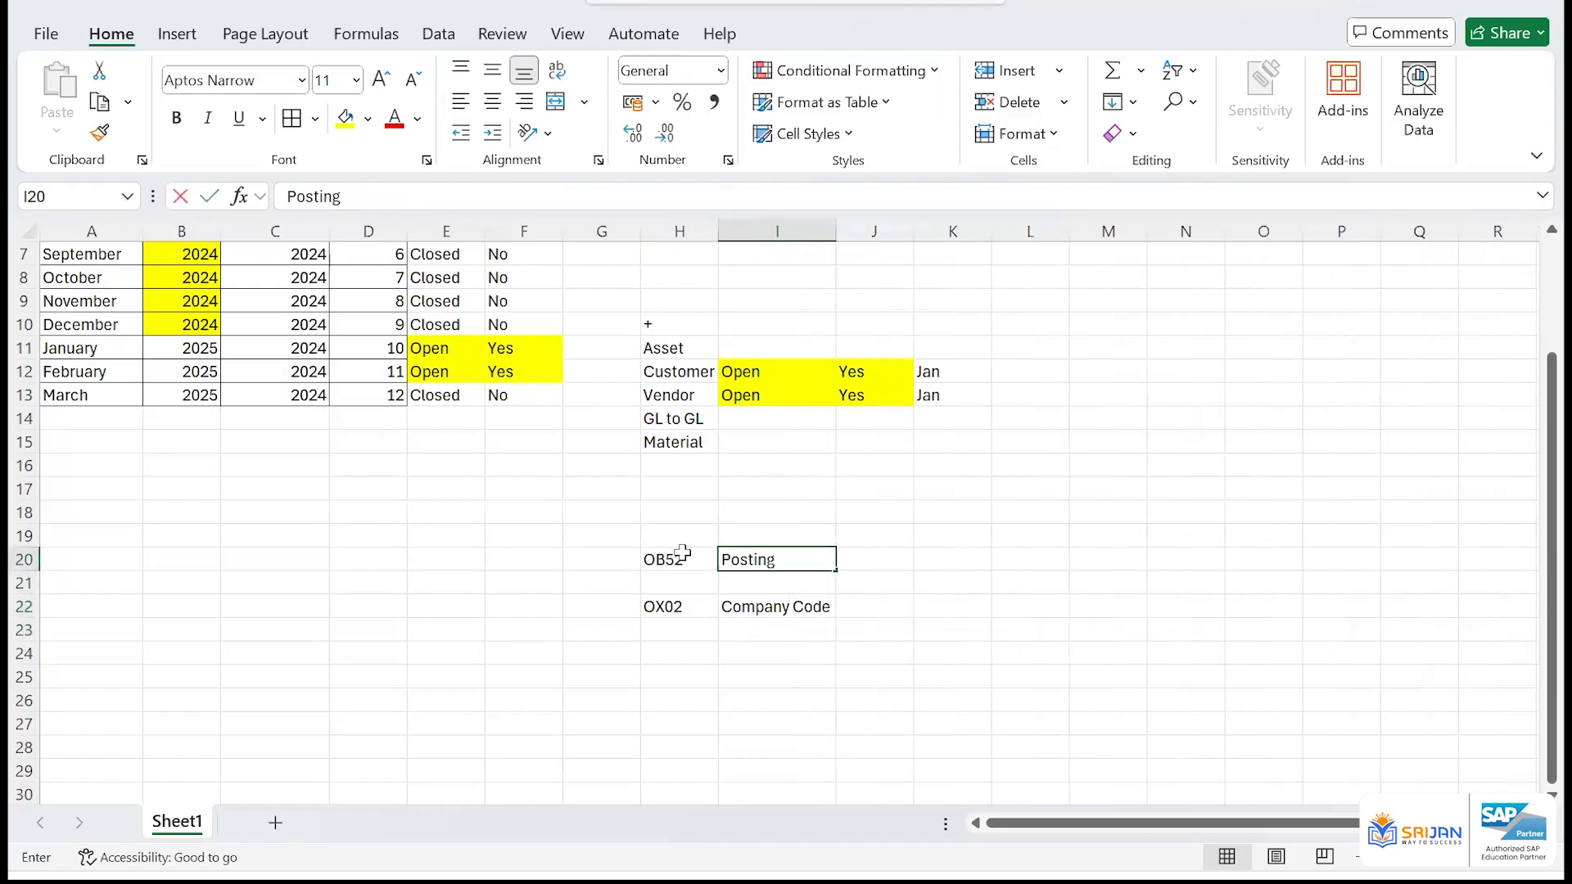
{"action": "type", "text": " Period"}
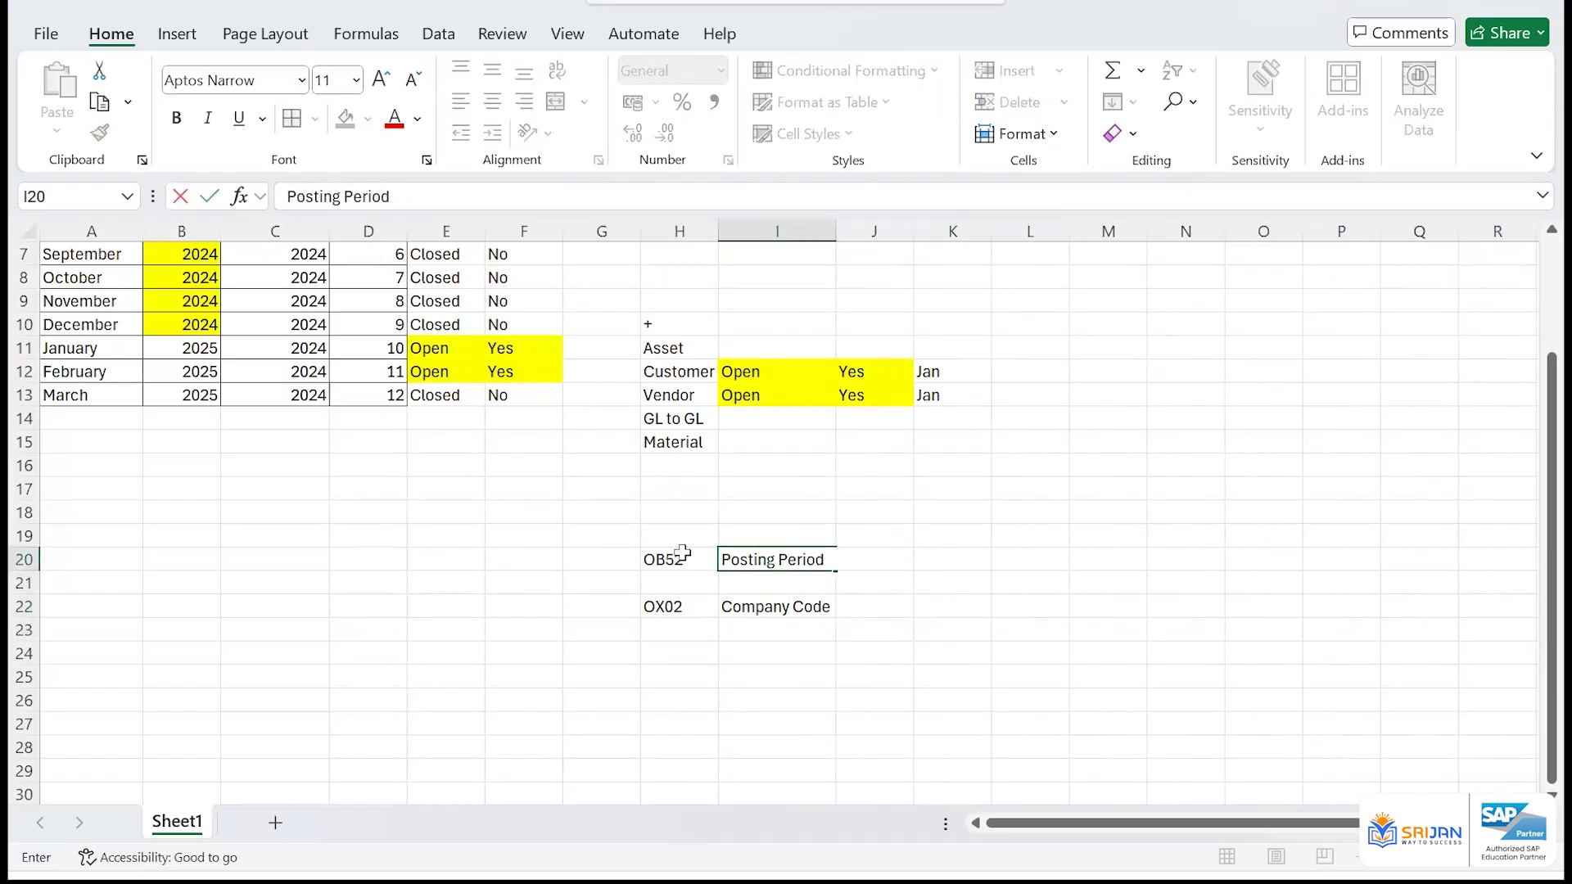
{"action": "key", "text": "Return"}
{"action": "key", "text": "Up"}
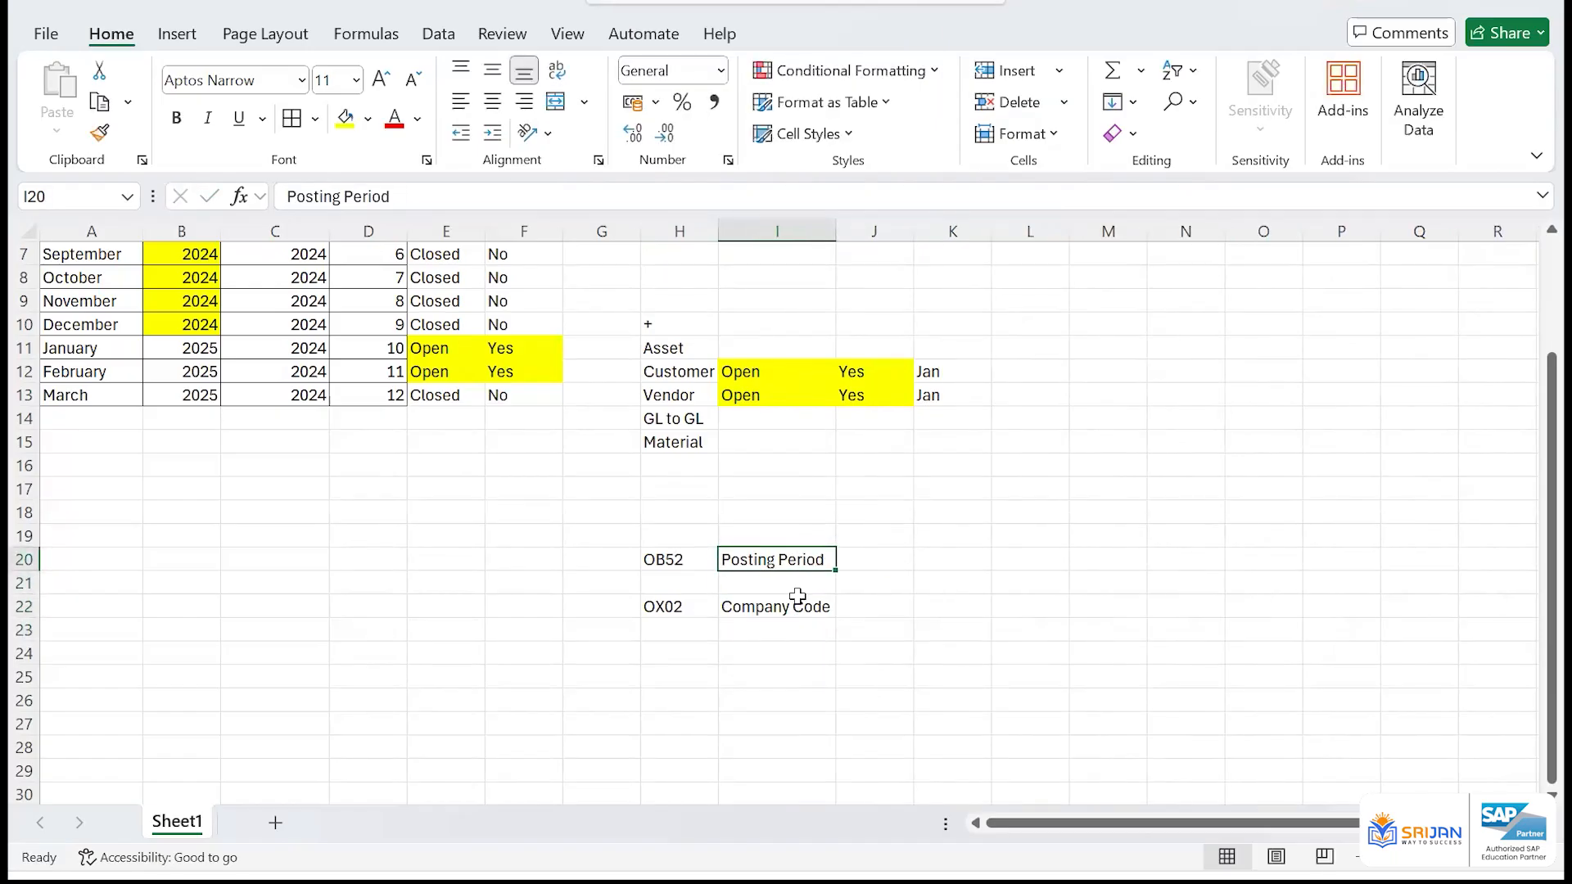
Enter No in cell J22 beside Company Code and Multiple in cell J20 beside Posting Period
{"action": "left_click", "coordinate": [896, 607]}
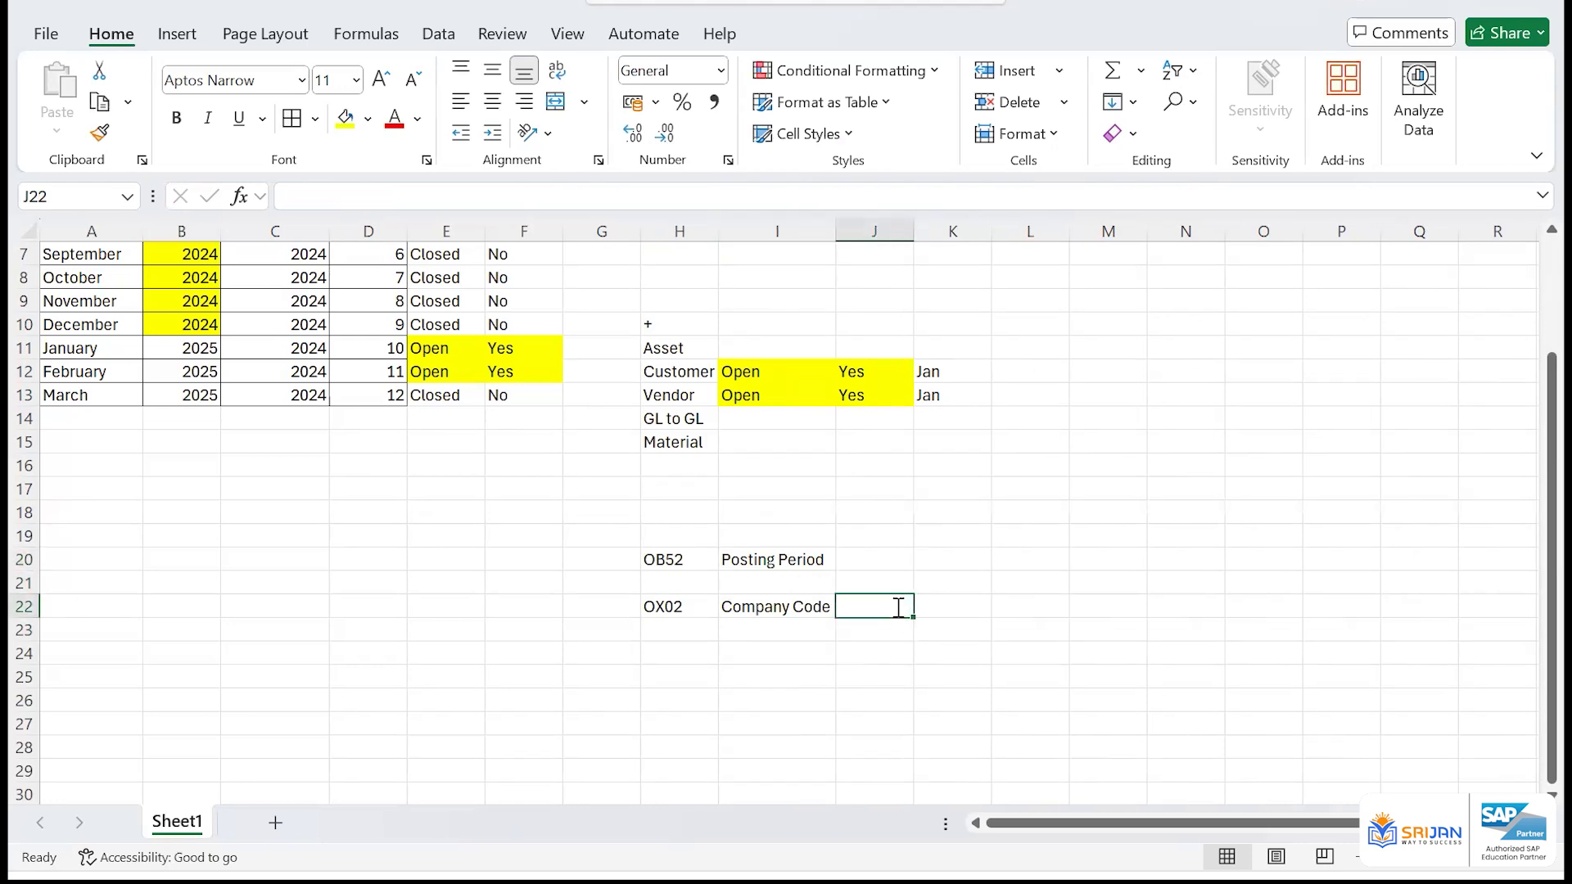
{"action": "type", "text": "No"}
{"action": "key", "text": "Return"}
{"action": "left_click", "coordinate": [888, 558]}
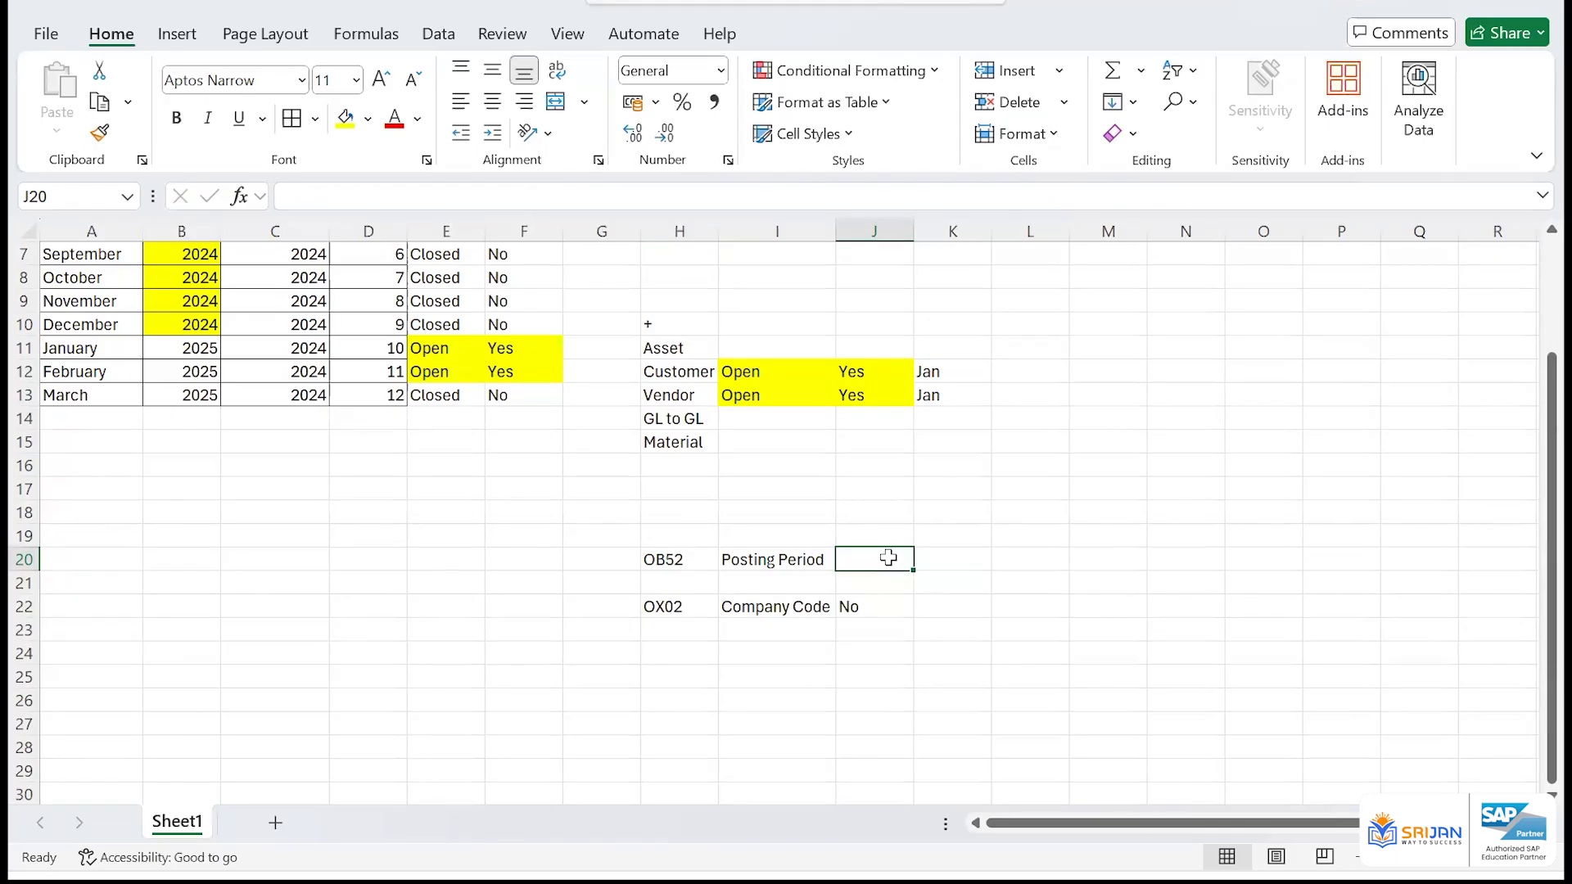
{"action": "type", "text": "Multiple"}
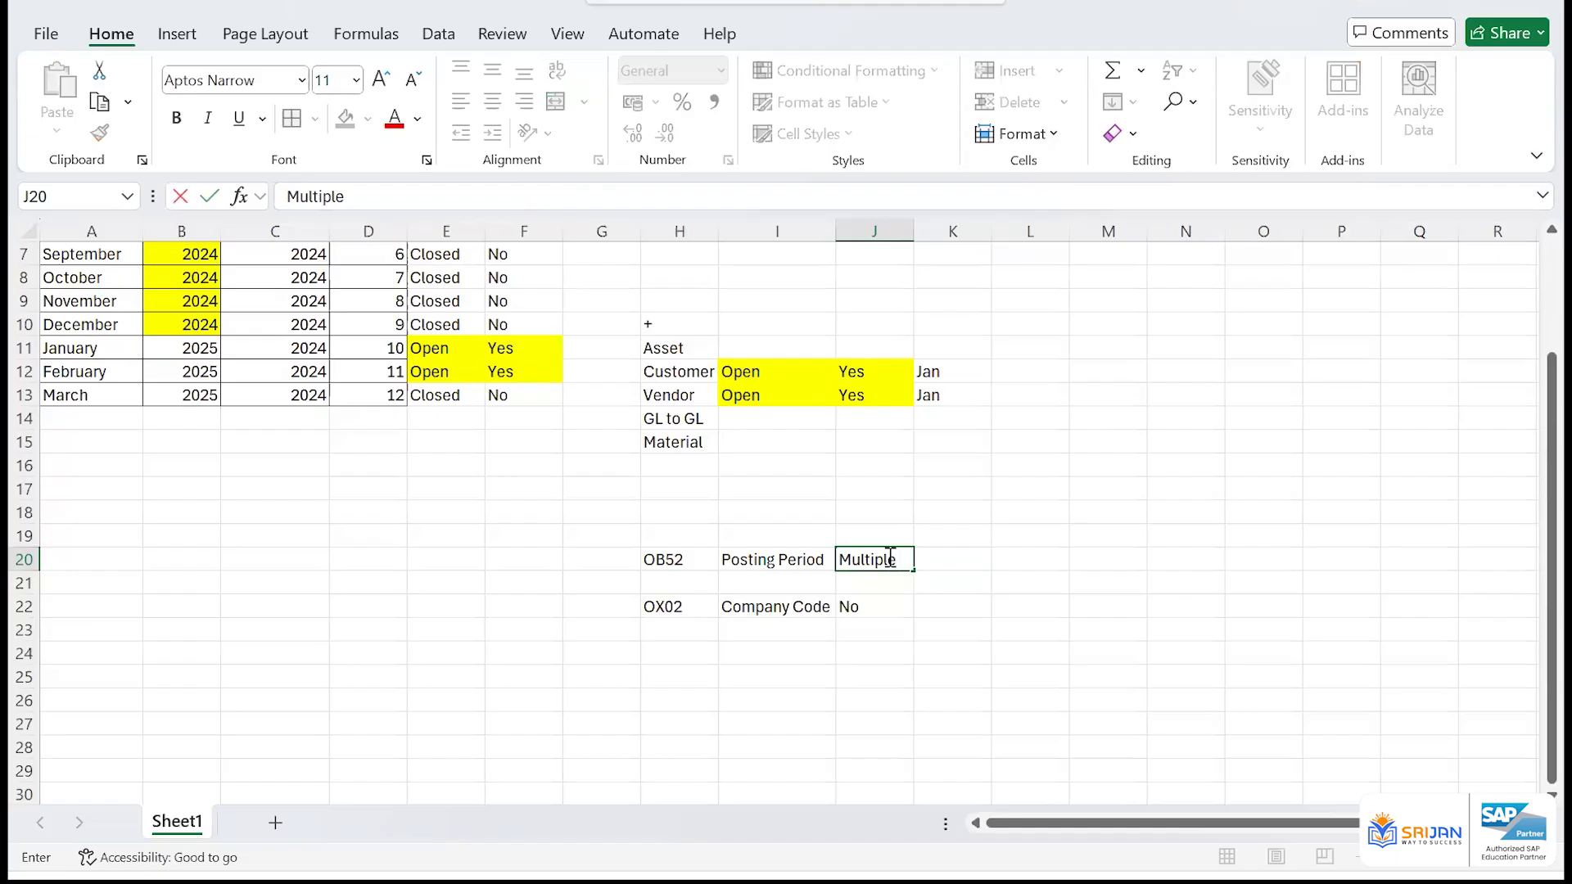
{"action": "key", "text": "Return"}
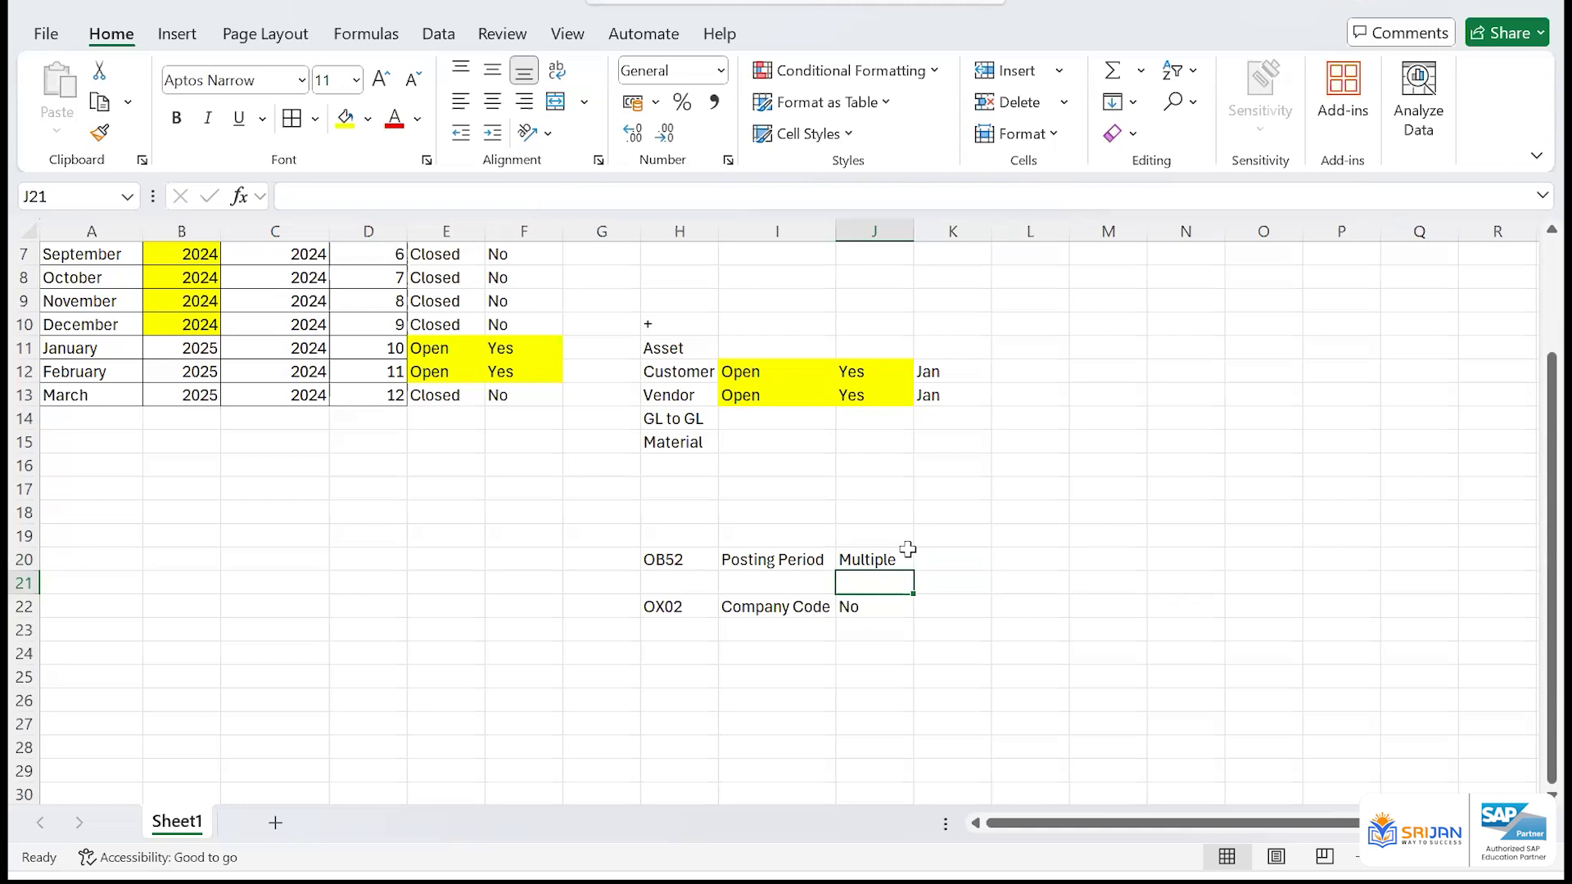
Enter PRD in cell L19 and OB52 in cell L20 below it
{"action": "left_click", "coordinate": [1025, 530]}
{"action": "type", "text": "PRD"}
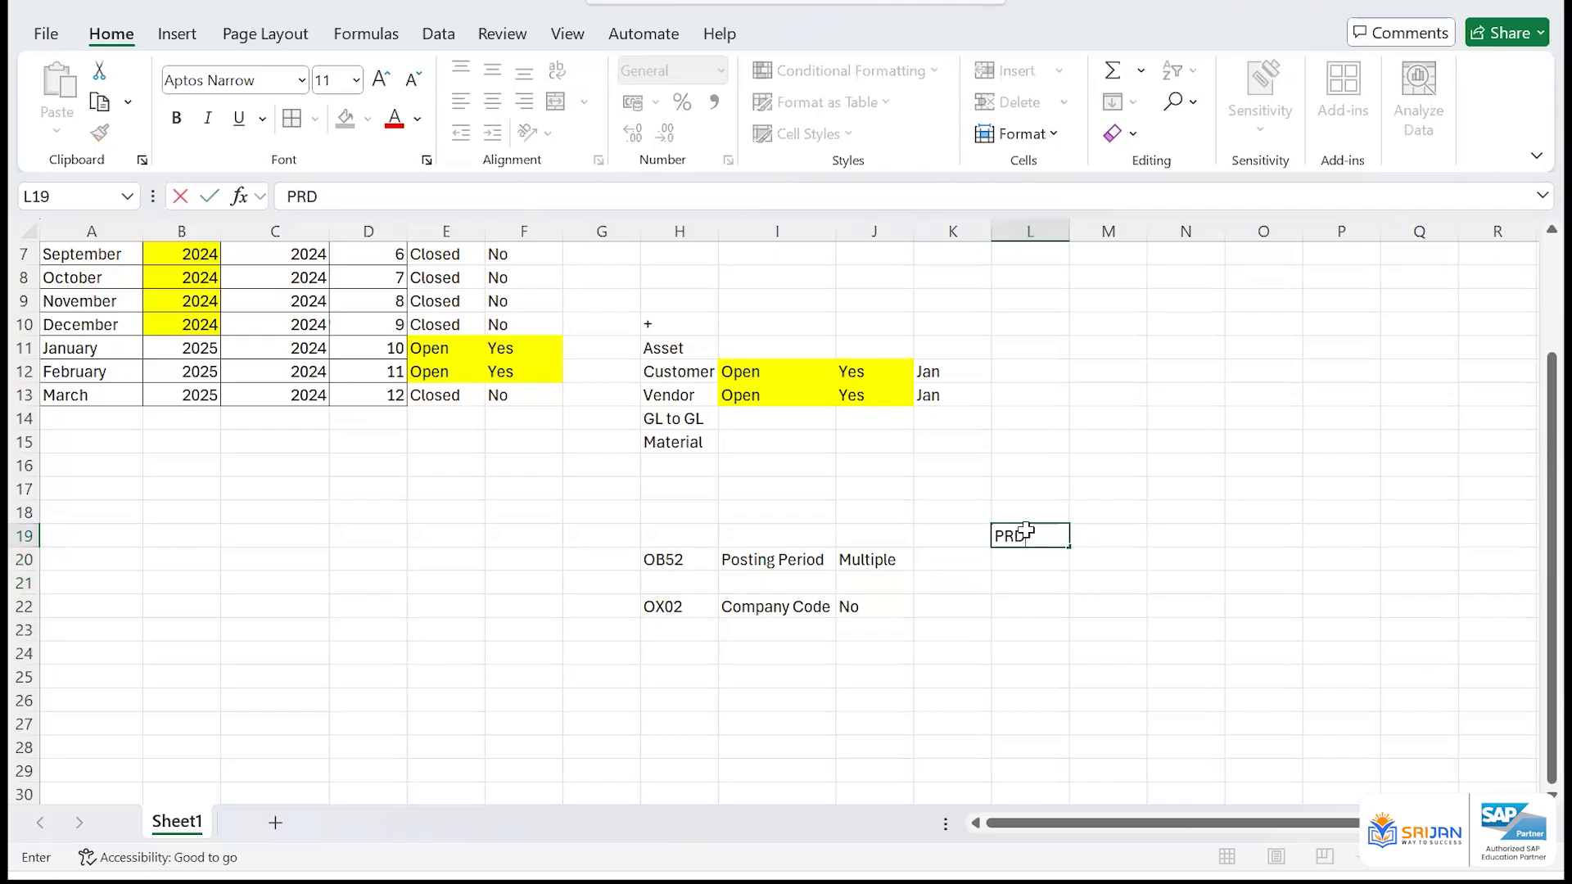
{"action": "key", "text": "Return"}
{"action": "type", "text": "OB52"}
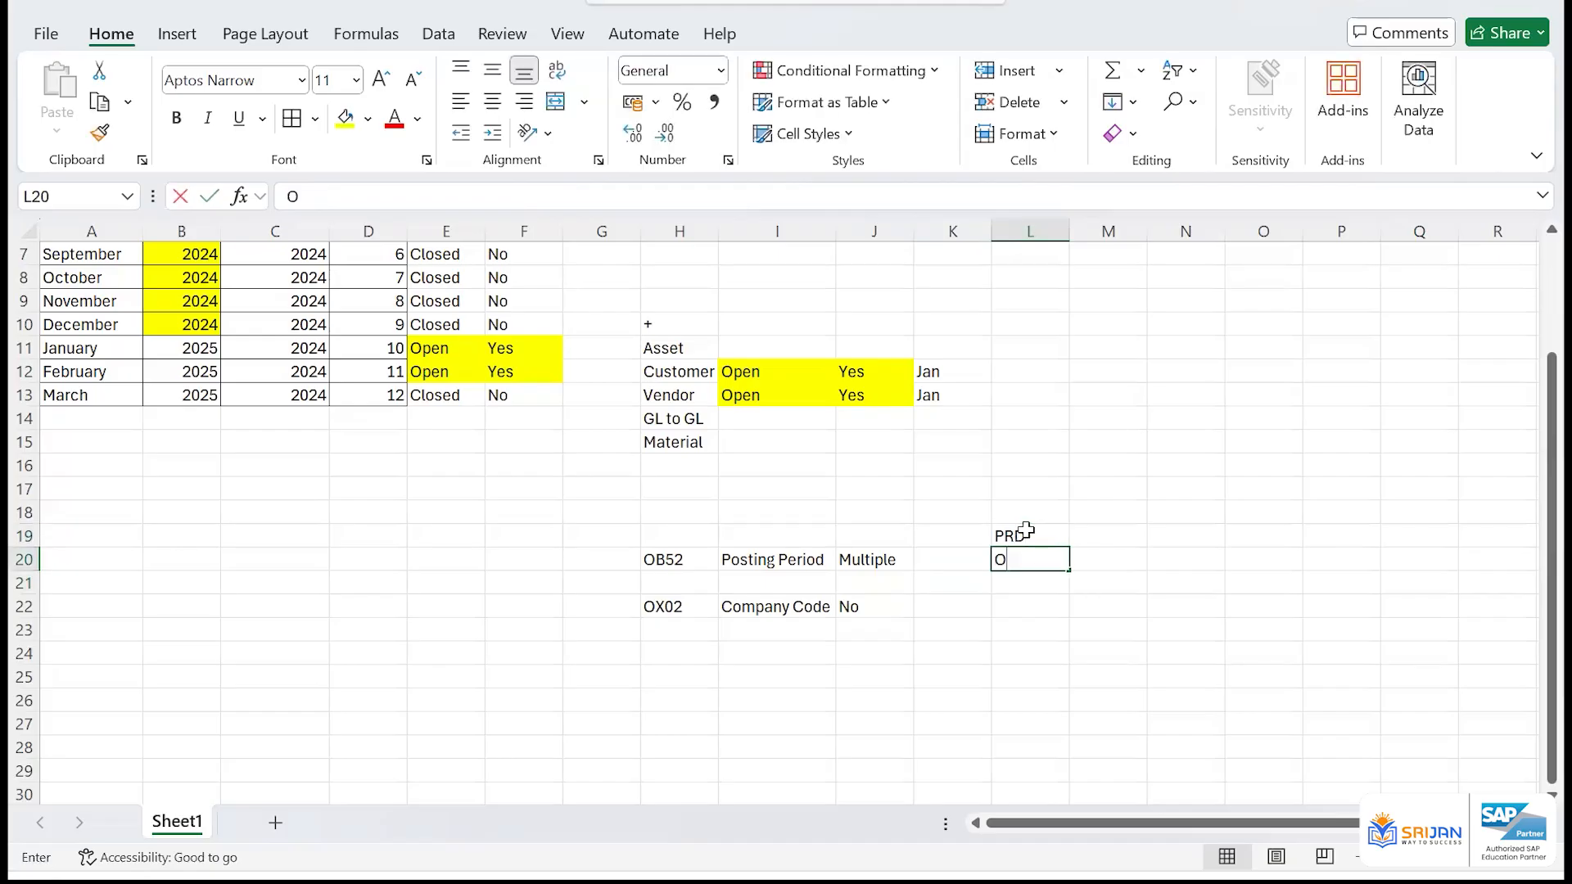
{"action": "key", "text": "Return"}
{"action": "key", "text": "Up"}
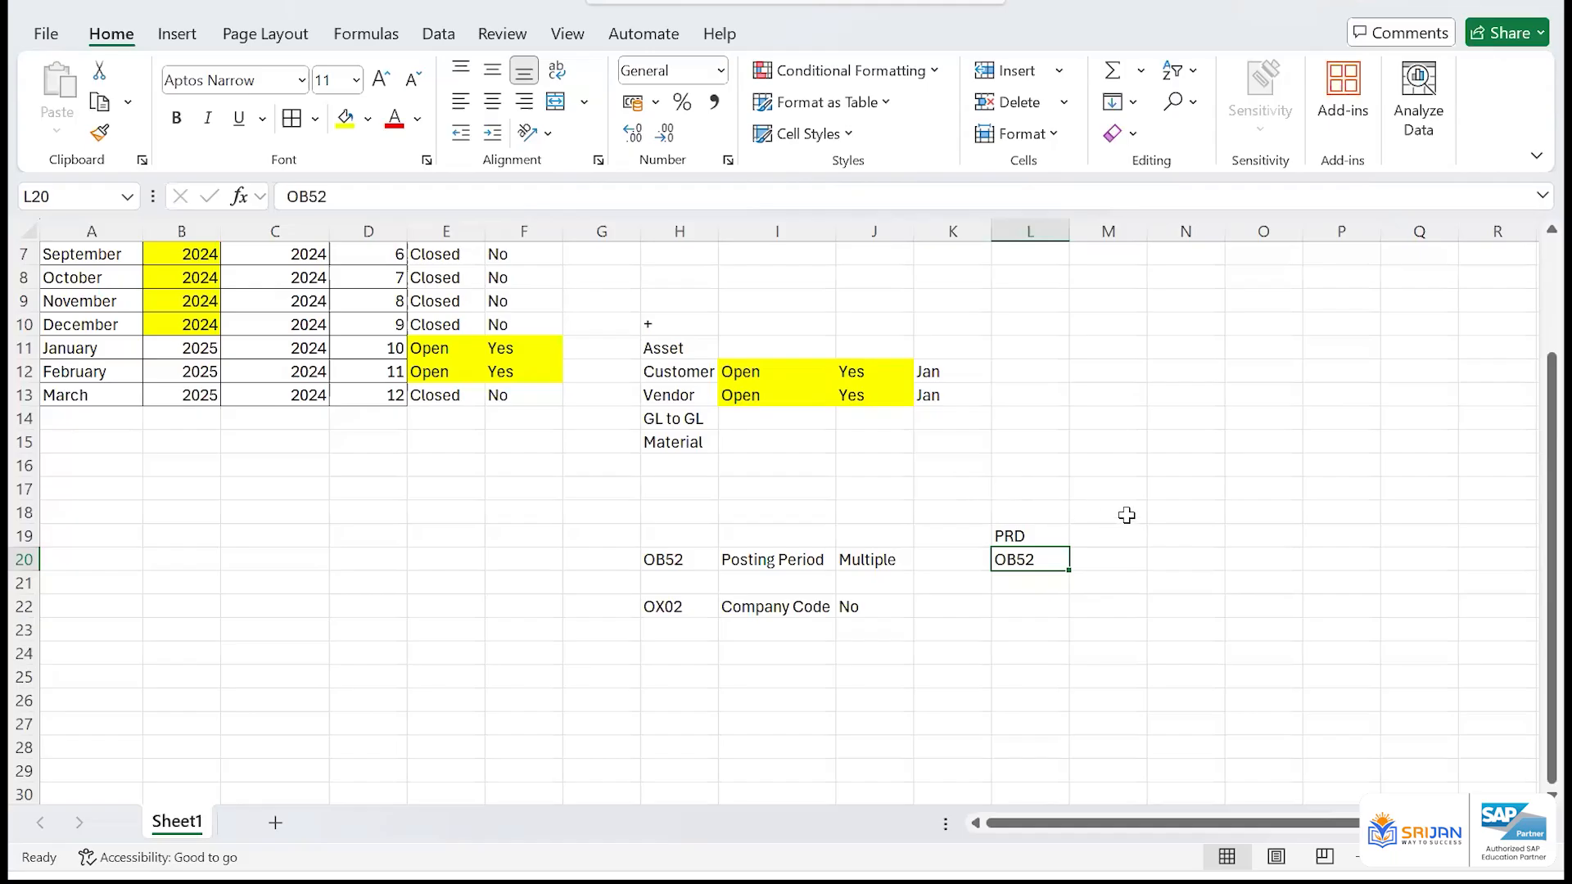
Enter the system names DEV, QAS and PRD in cells N18, O18 and P18
{"action": "left_click", "coordinate": [1191, 512]}
{"action": "type", "text": "DEC"}
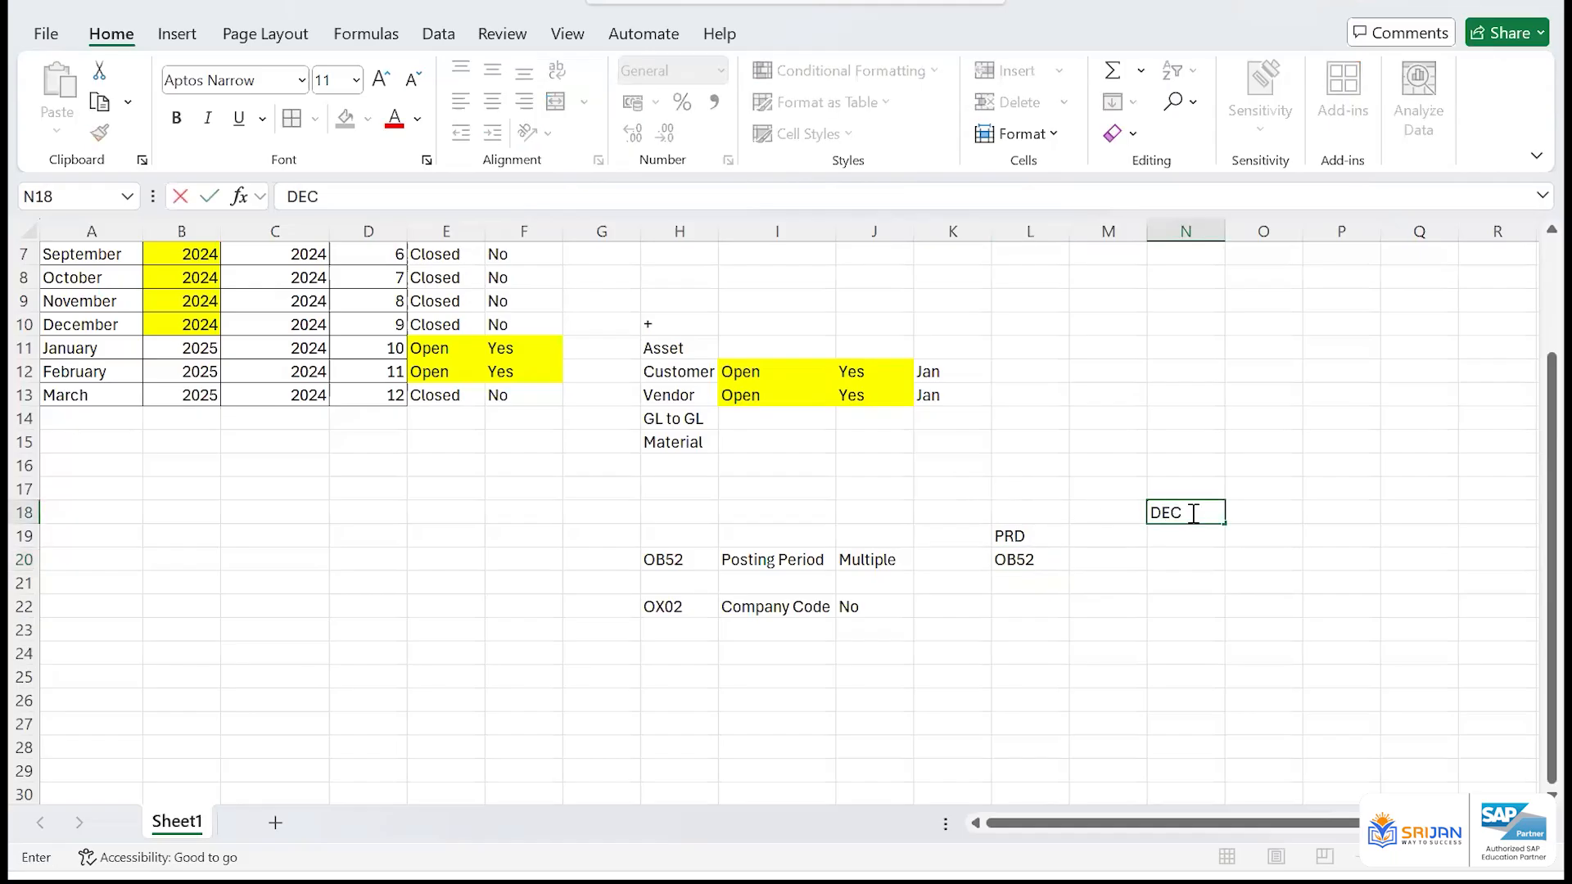
{"action": "key", "text": "BackSpace"}
{"action": "type", "text": "V"}
{"action": "key", "text": "Tab"}
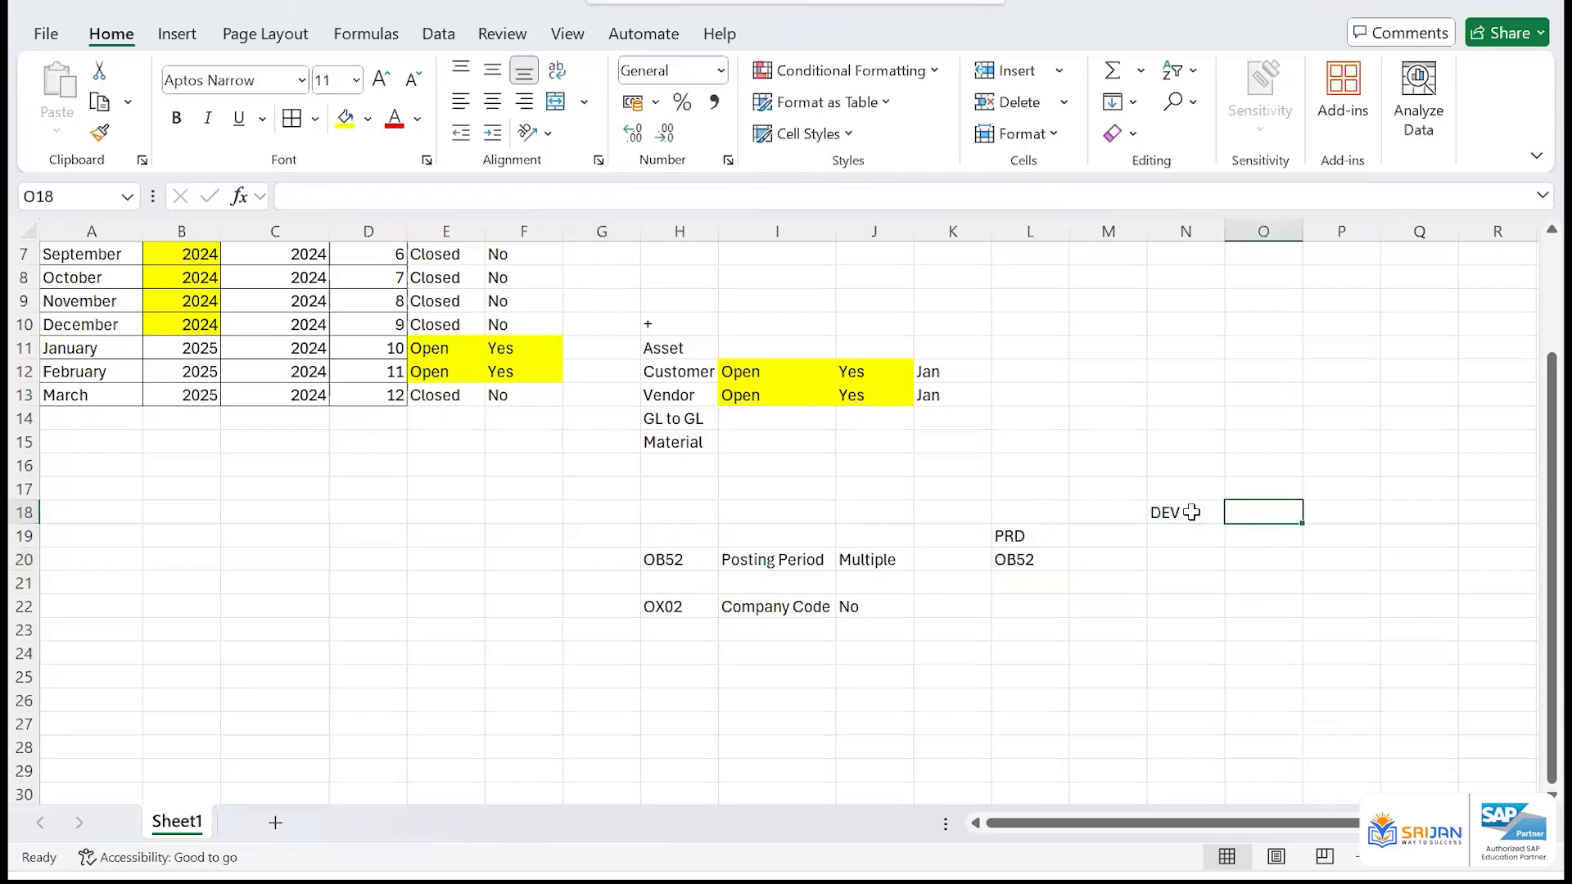
{"action": "type", "text": "QAS"}
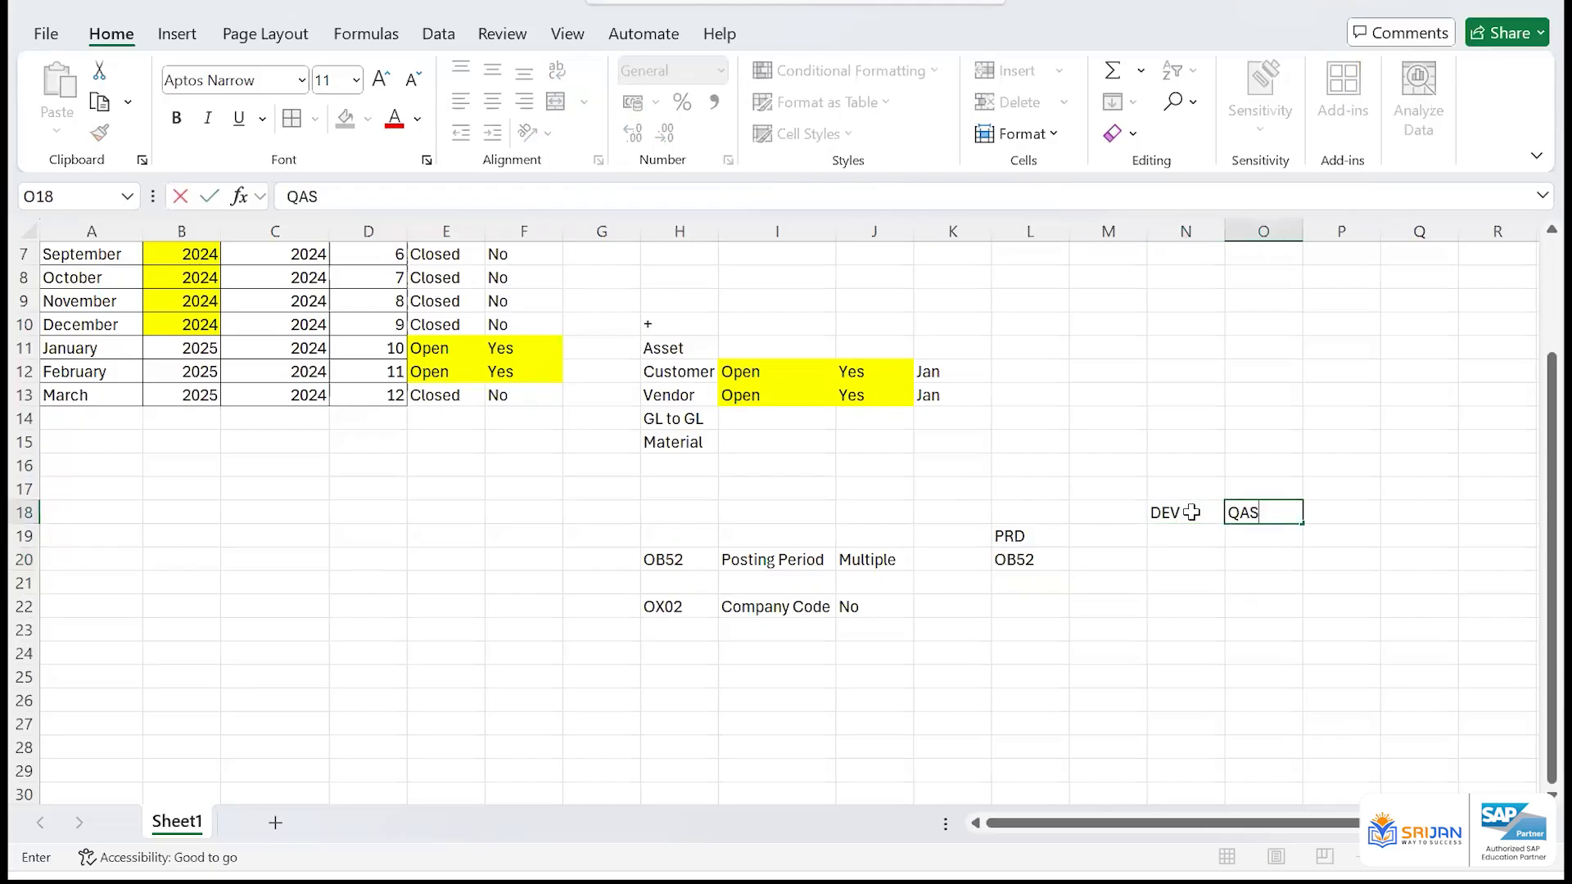
{"action": "key", "text": "Tab"}
{"action": "type", "text": "PRD"}
{"action": "key", "text": "Return"}
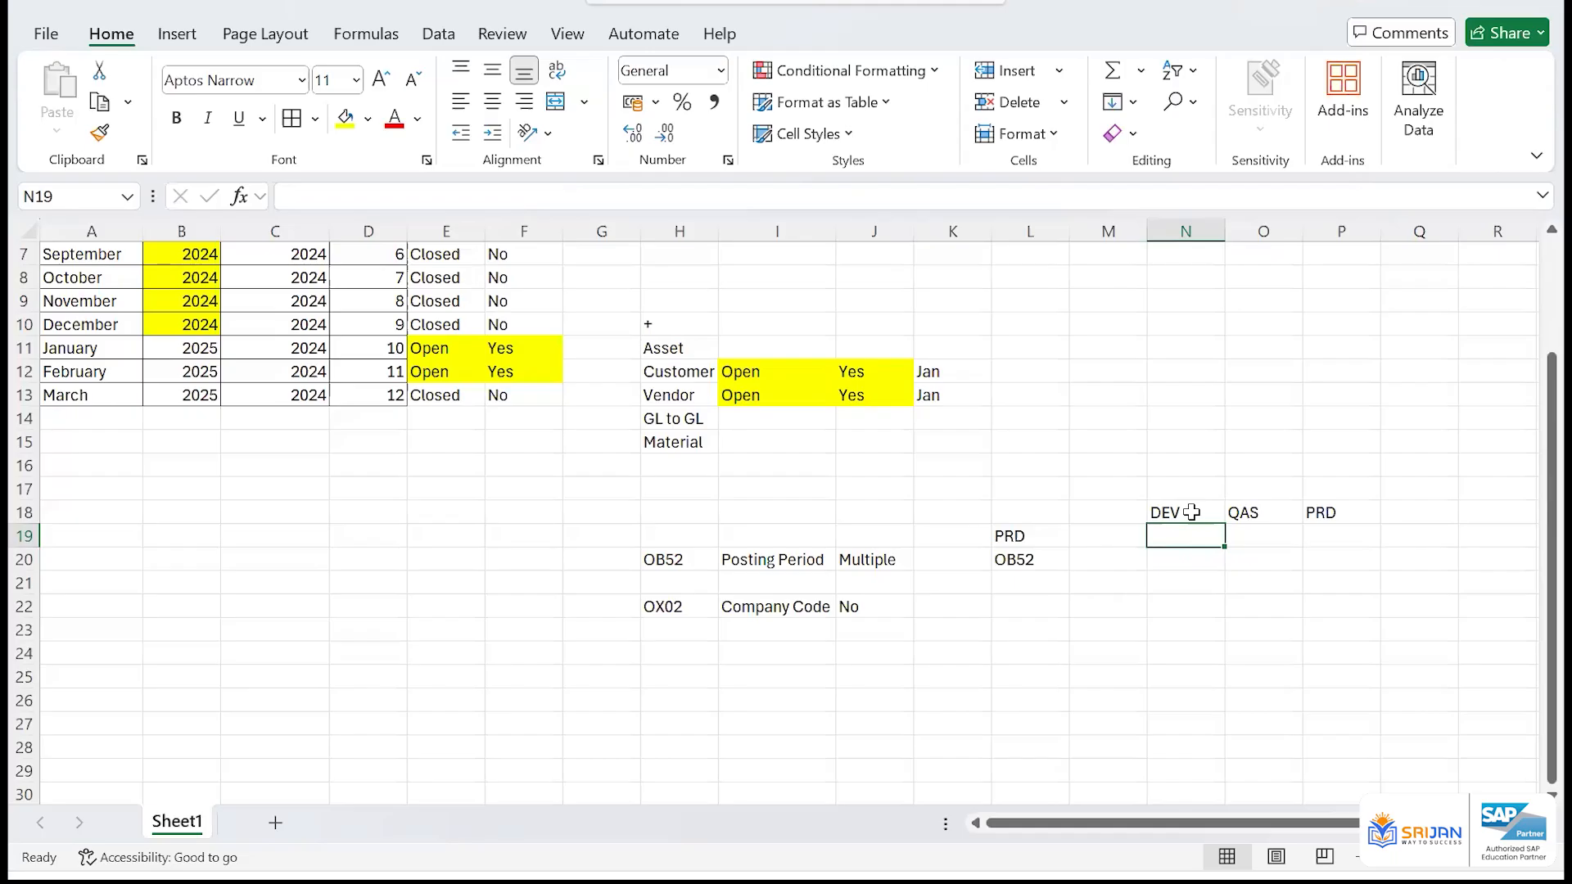
Extend the text in cell L20 to OB52 Open and autofit column L to it
{"action": "left_click", "coordinate": [1028, 560]}
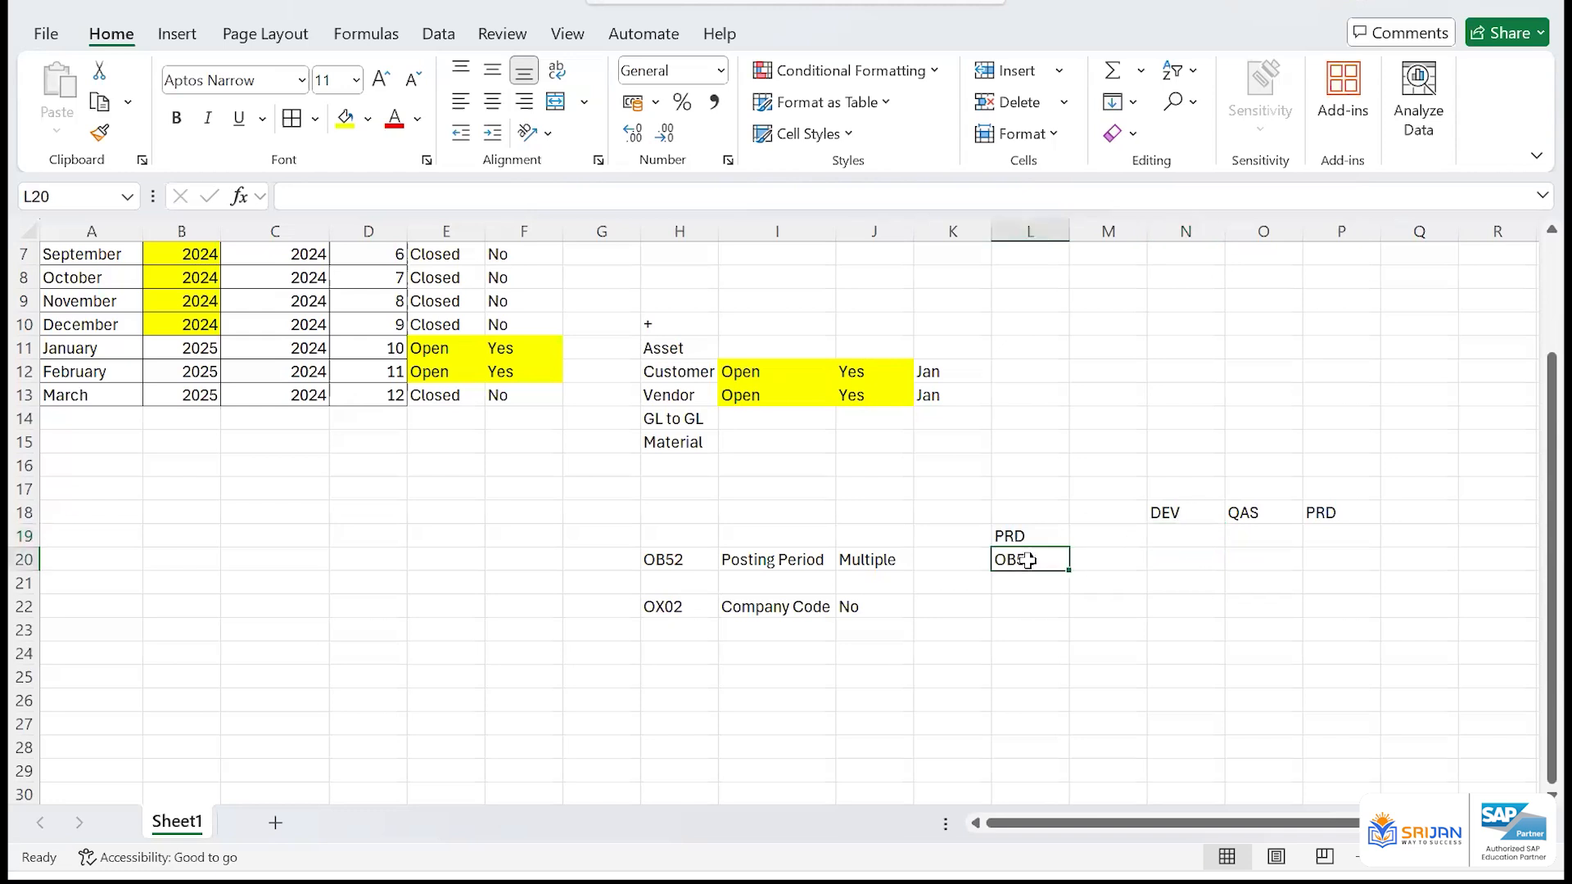
{"action": "left_click", "coordinate": [1042, 509]}
{"action": "key", "text": "Down"}
{"action": "key", "text": "Down"}
{"action": "key", "text": "F2"}
{"action": "type", "text": "Open"}
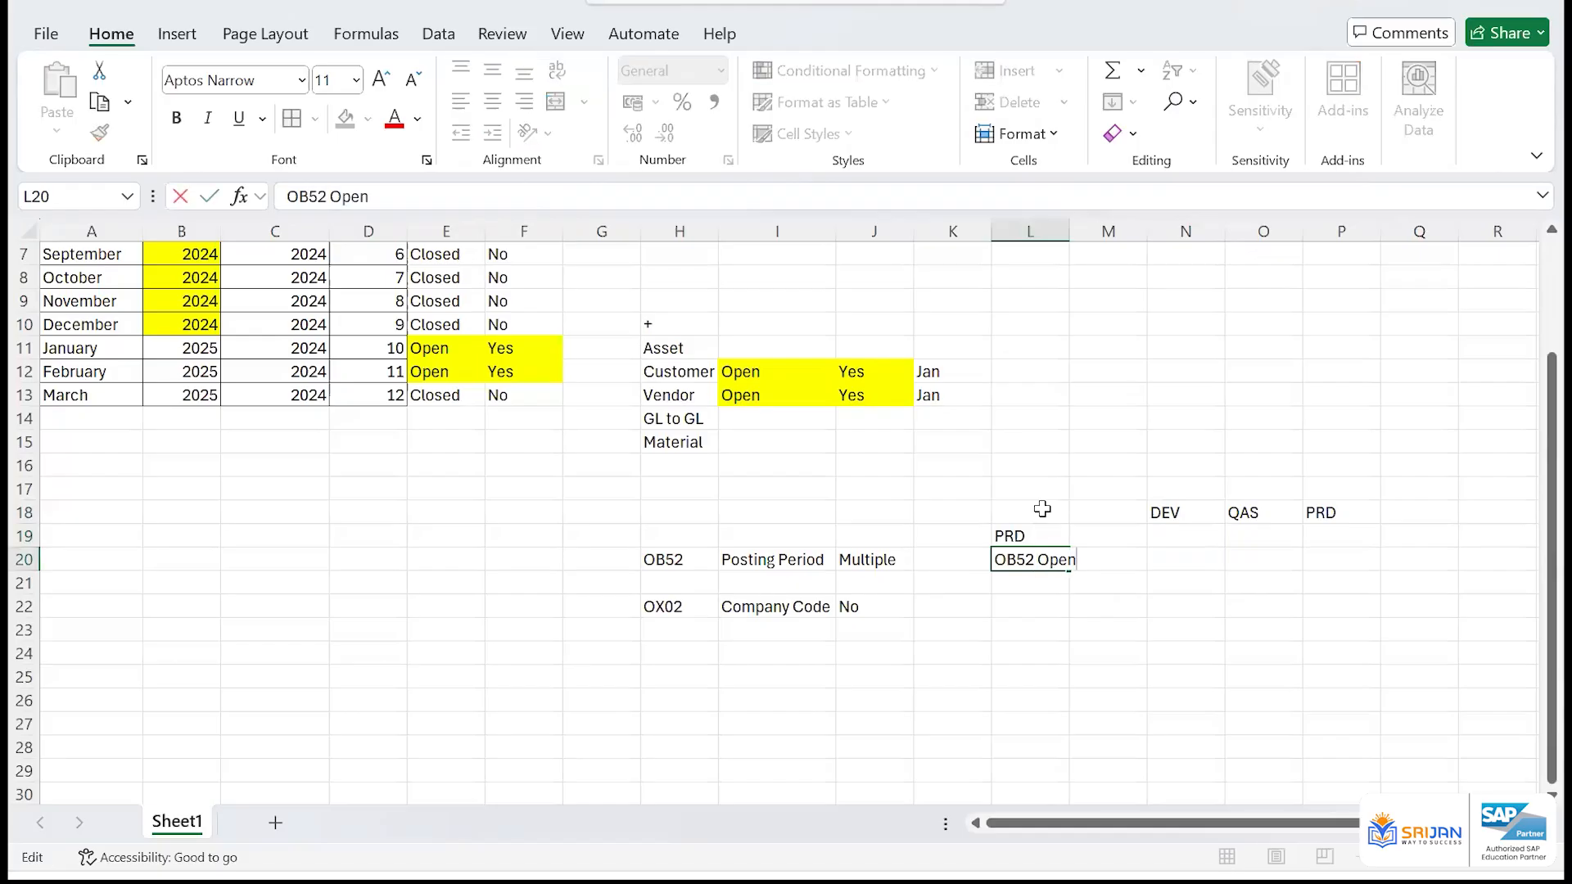
{"action": "key", "text": "ctrl+Return"}
{"action": "key", "text": "alt+h"}
{"action": "key", "text": "o"}
{"action": "key", "text": "i"}
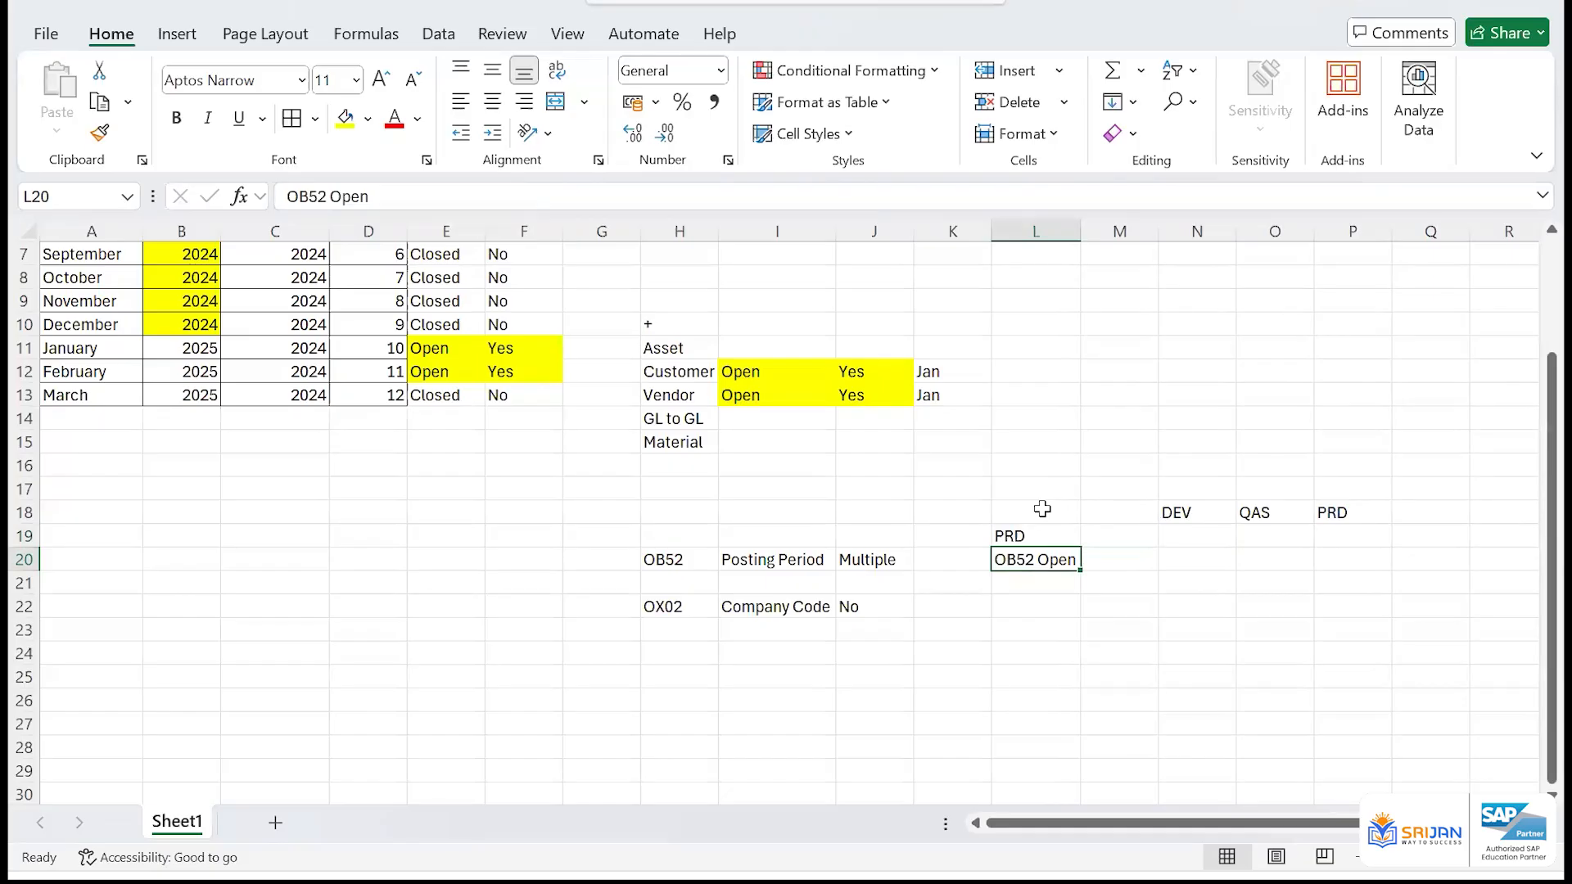
Switch back to the SAP posting period table and review the second-interval start periods of the D, K and + rows
{"action": "left_click", "coordinate": [699, 559]}
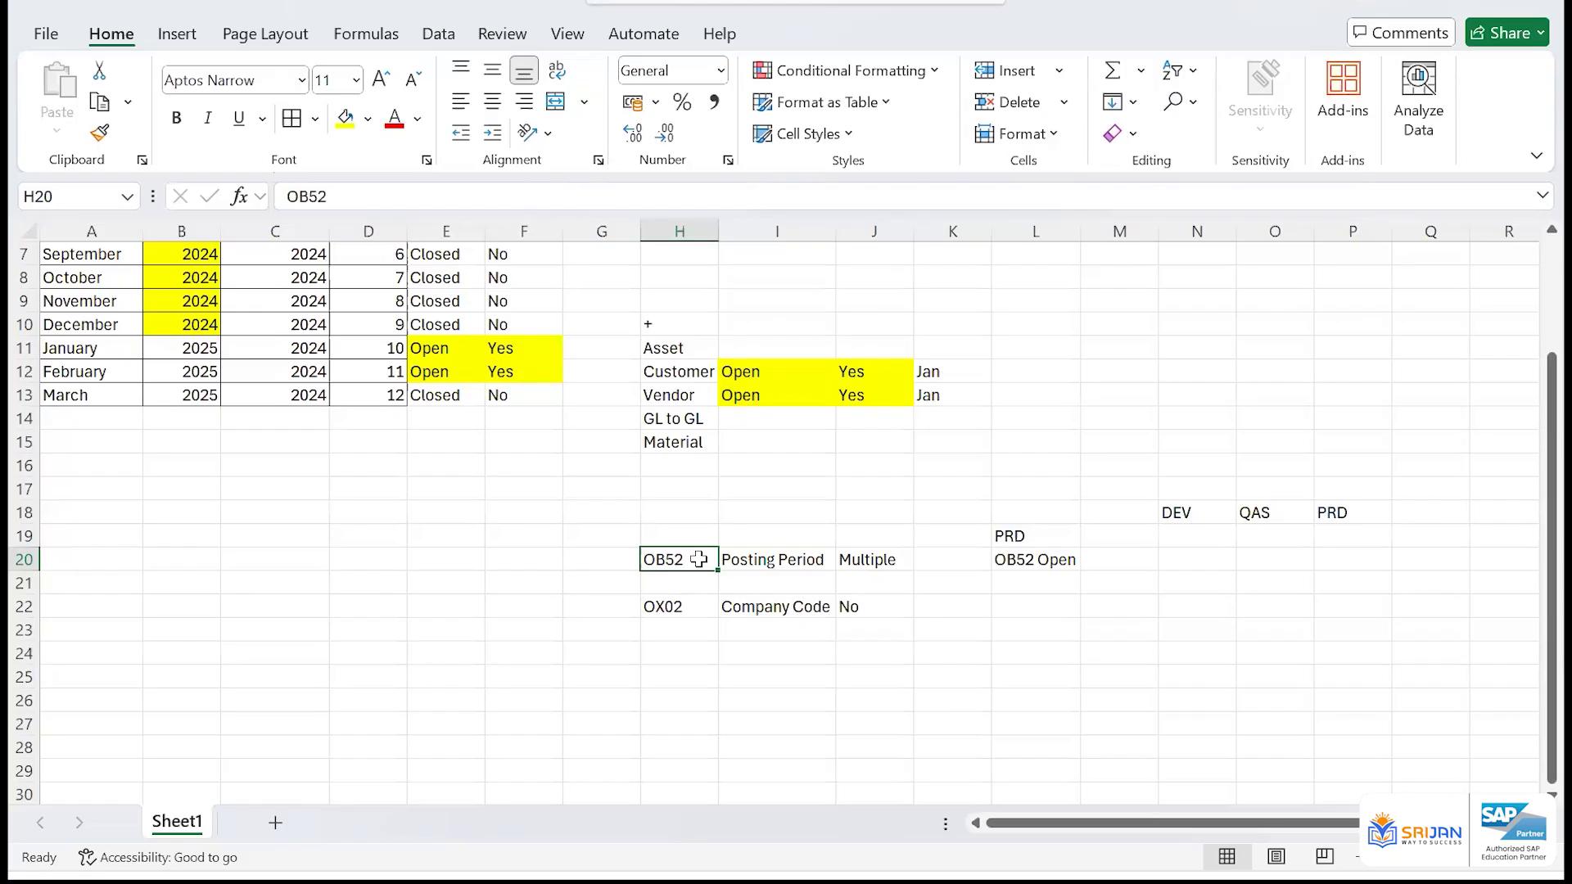
{"action": "key", "text": "alt+Tab"}
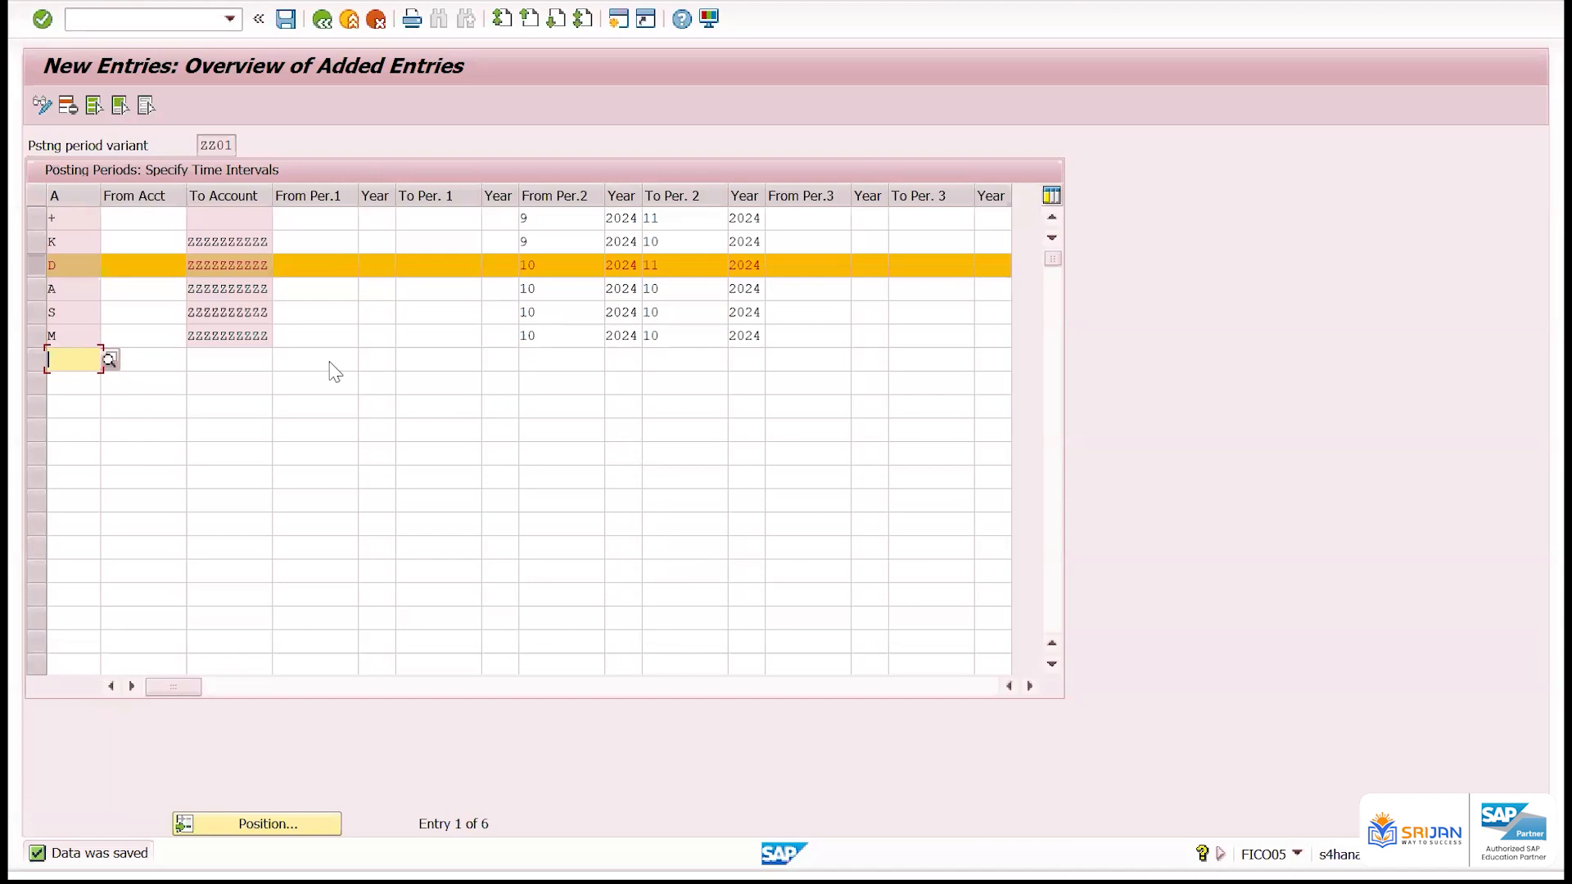
{"action": "left_click", "coordinate": [37, 259]}
{"action": "double_click", "coordinate": [555, 265]}
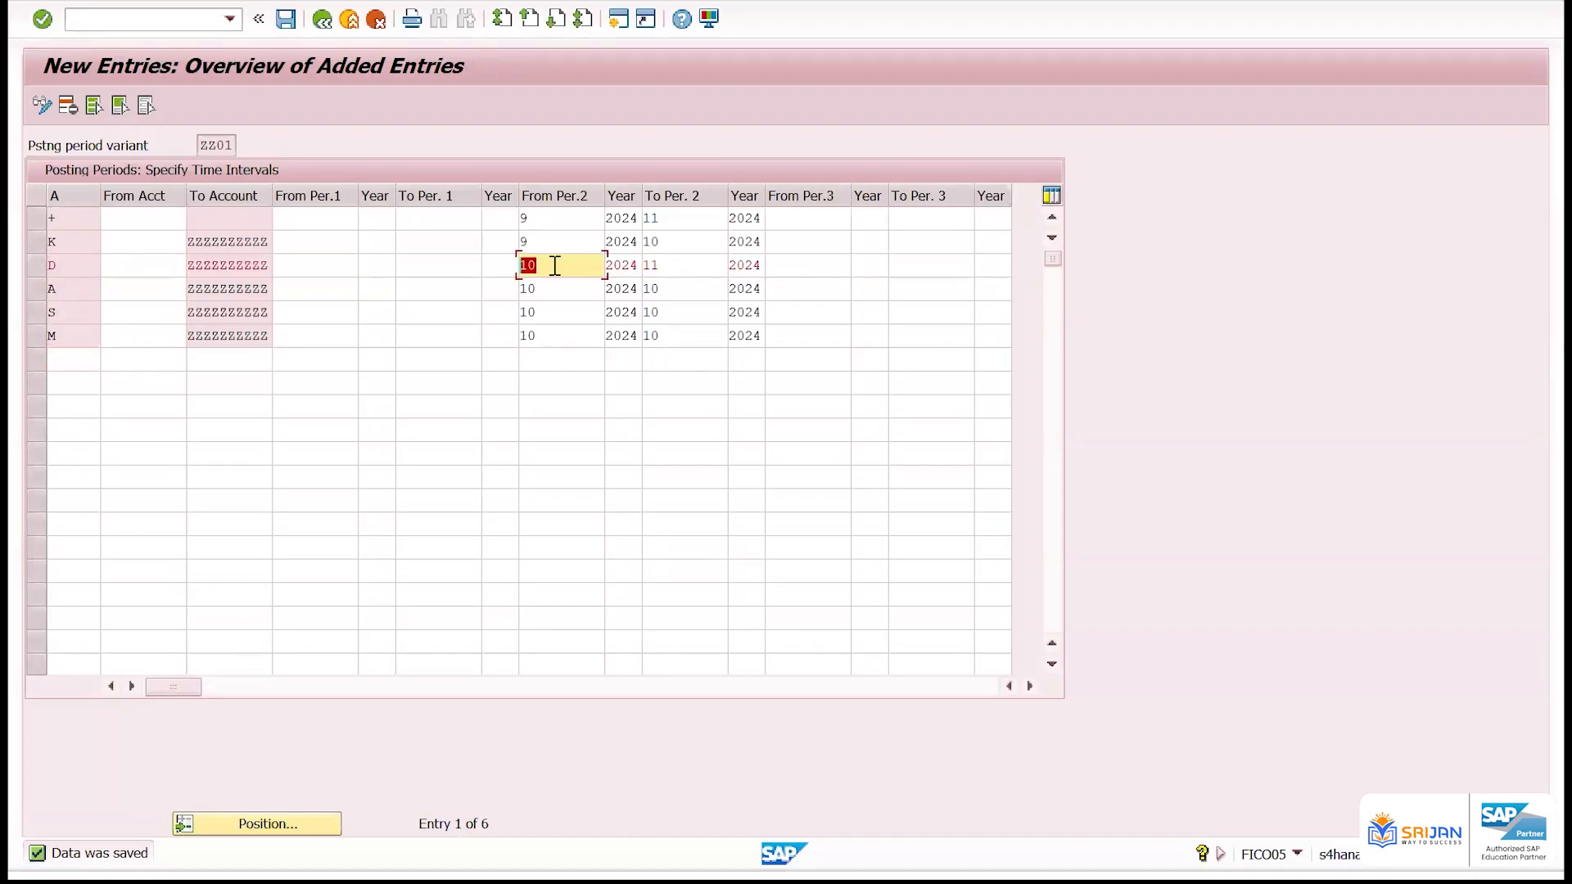
{"action": "left_click", "coordinate": [82, 267]}
{"action": "left_click", "coordinate": [76, 245]}
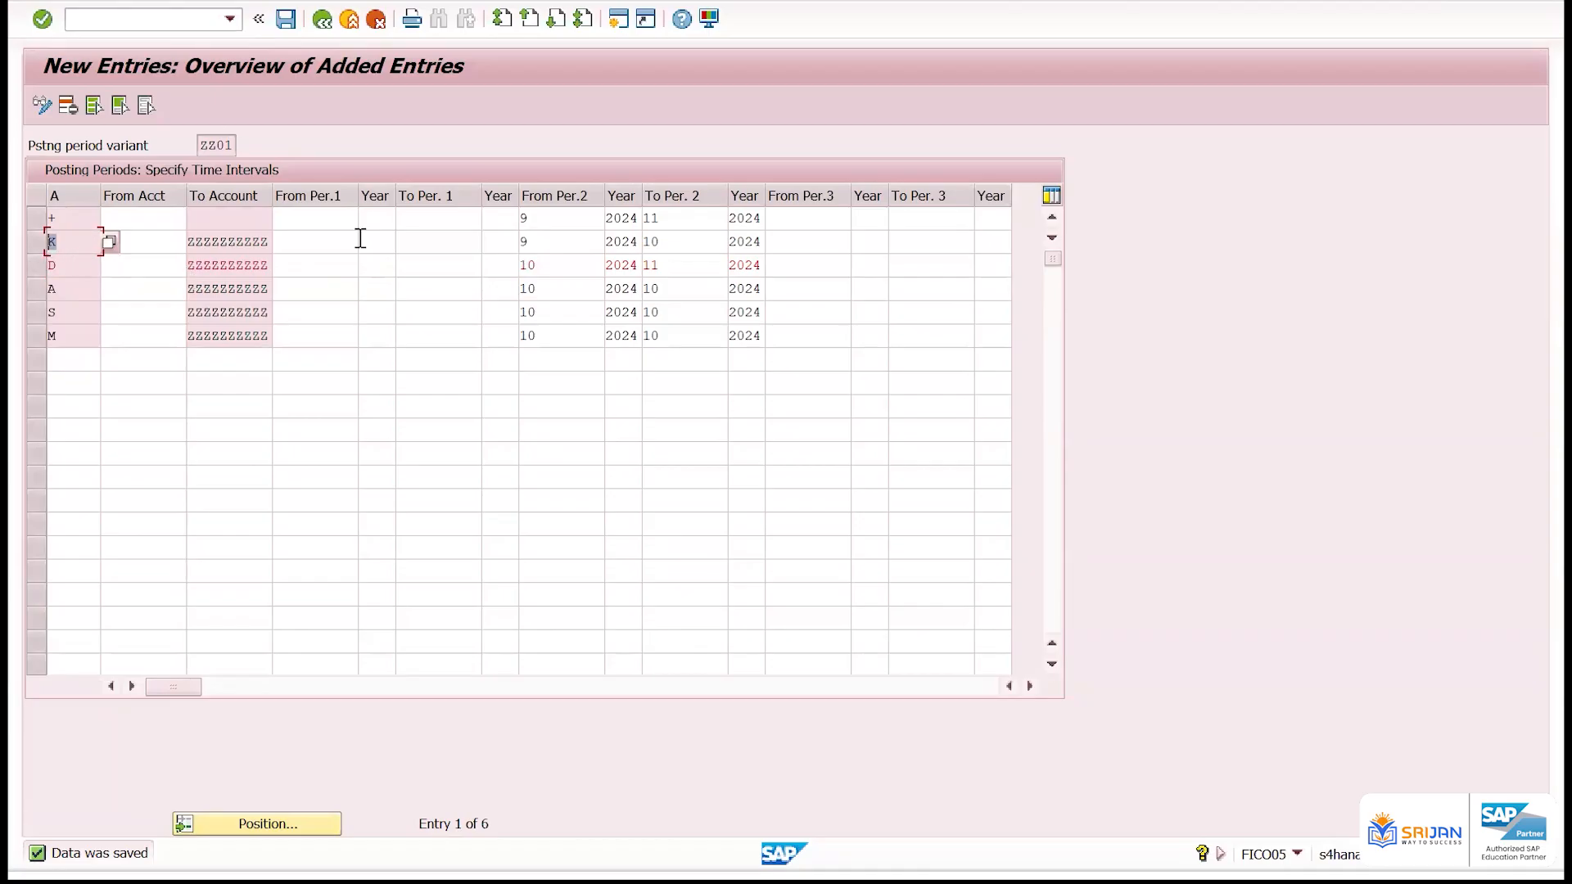
{"action": "left_click", "coordinate": [551, 242]}
{"action": "double_click", "coordinate": [544, 218]}
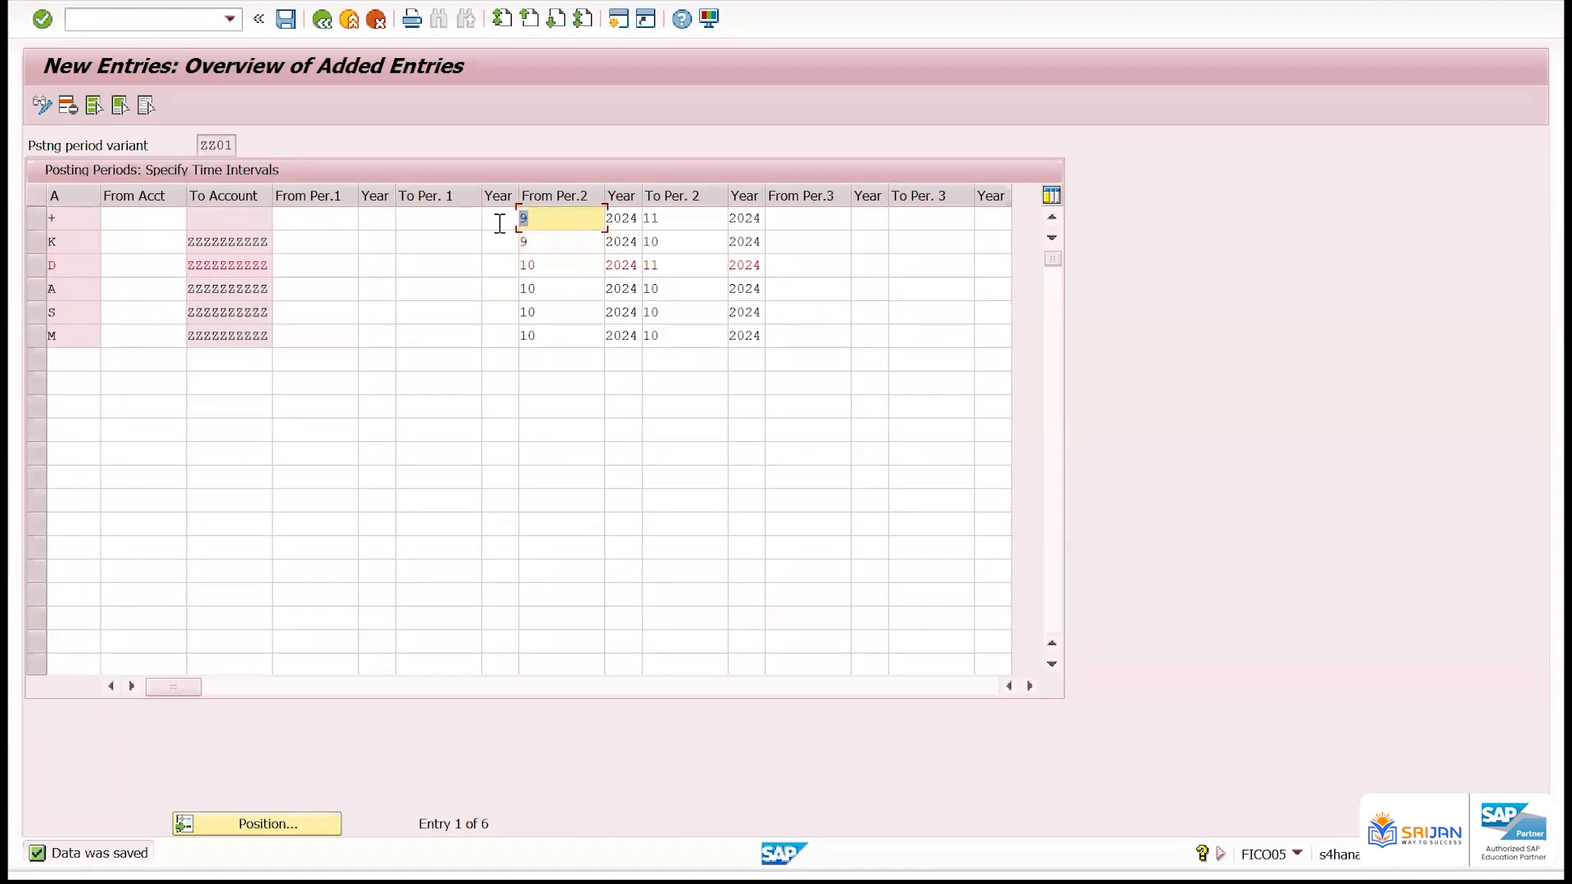
Set the + row's second interval to run from period 1 to period 16 of 2024 and save the entries
{"action": "type", "text": "1"}
{"action": "key", "text": "Tab"}
{"action": "key", "text": "Tab"}
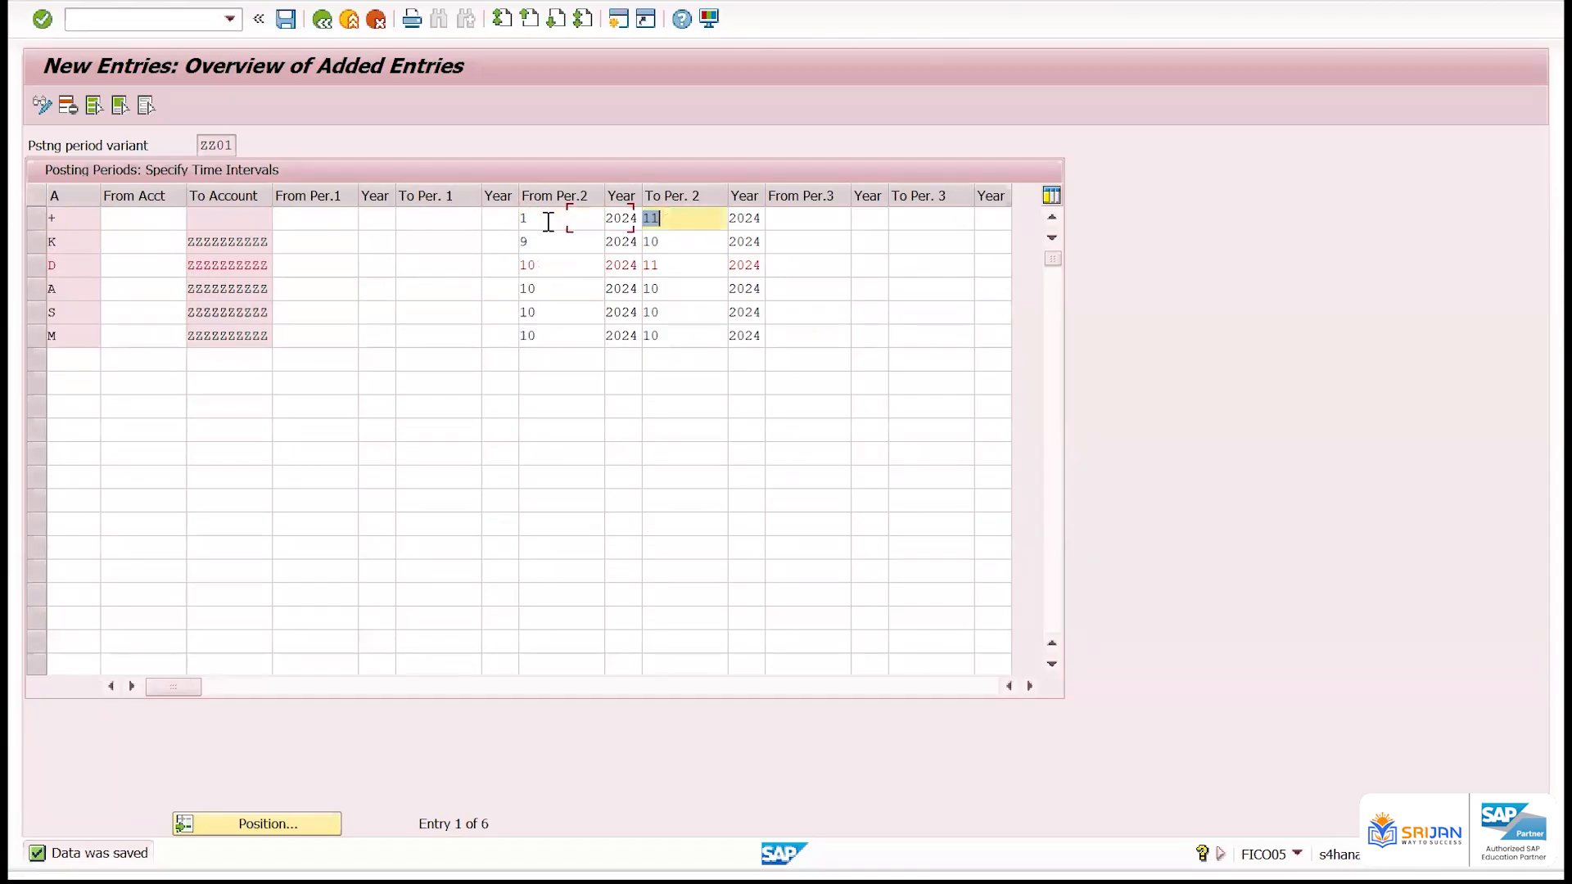
{"action": "type", "text": "16"}
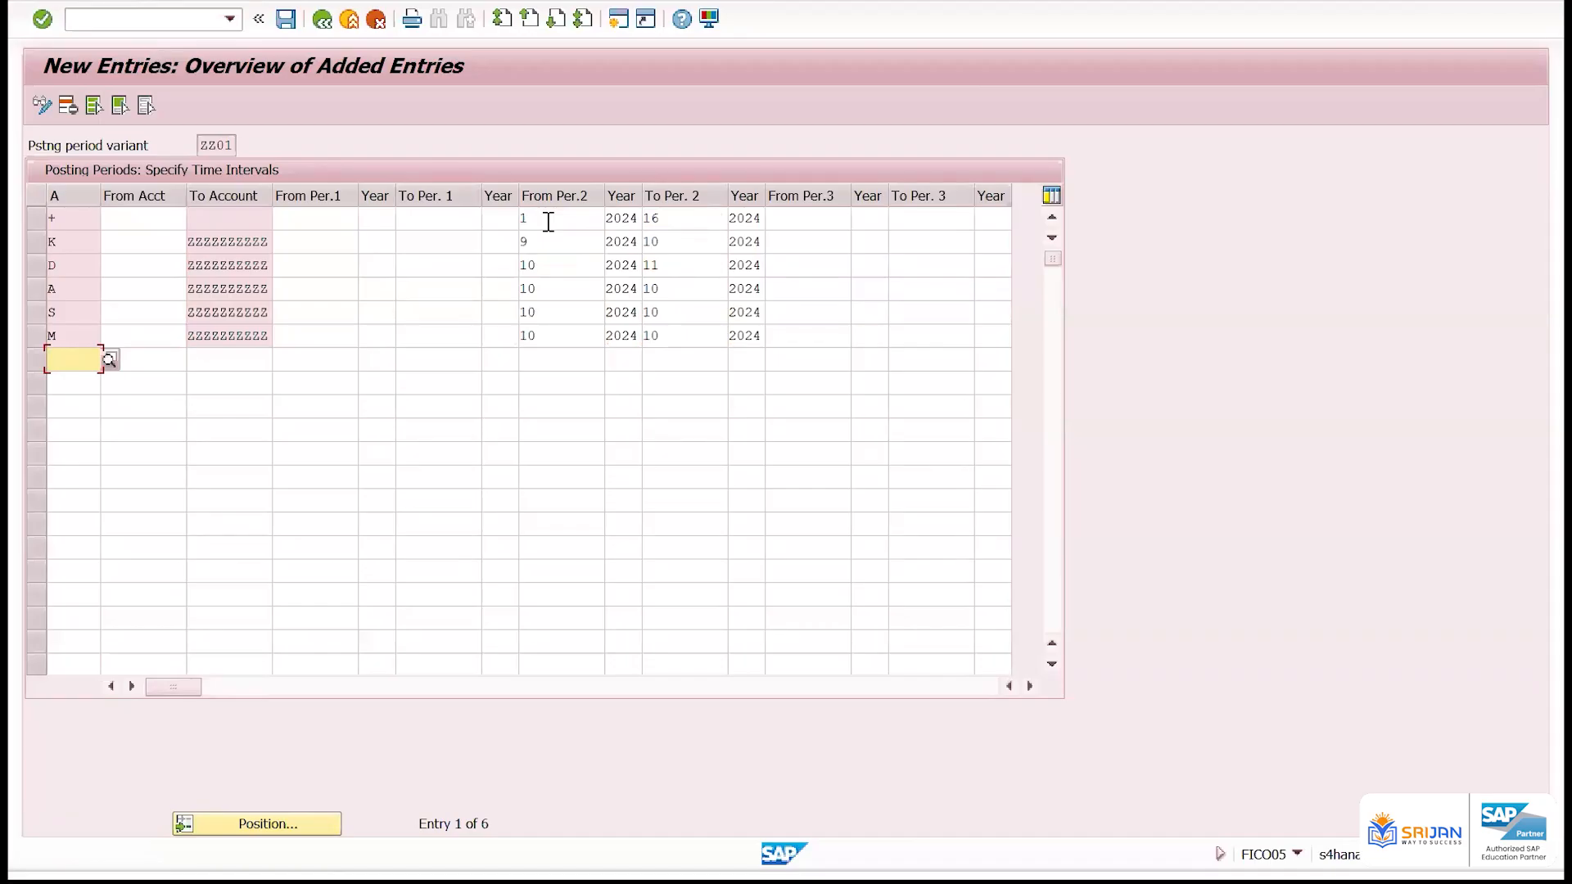
{"action": "key", "text": "ctrl+s"}
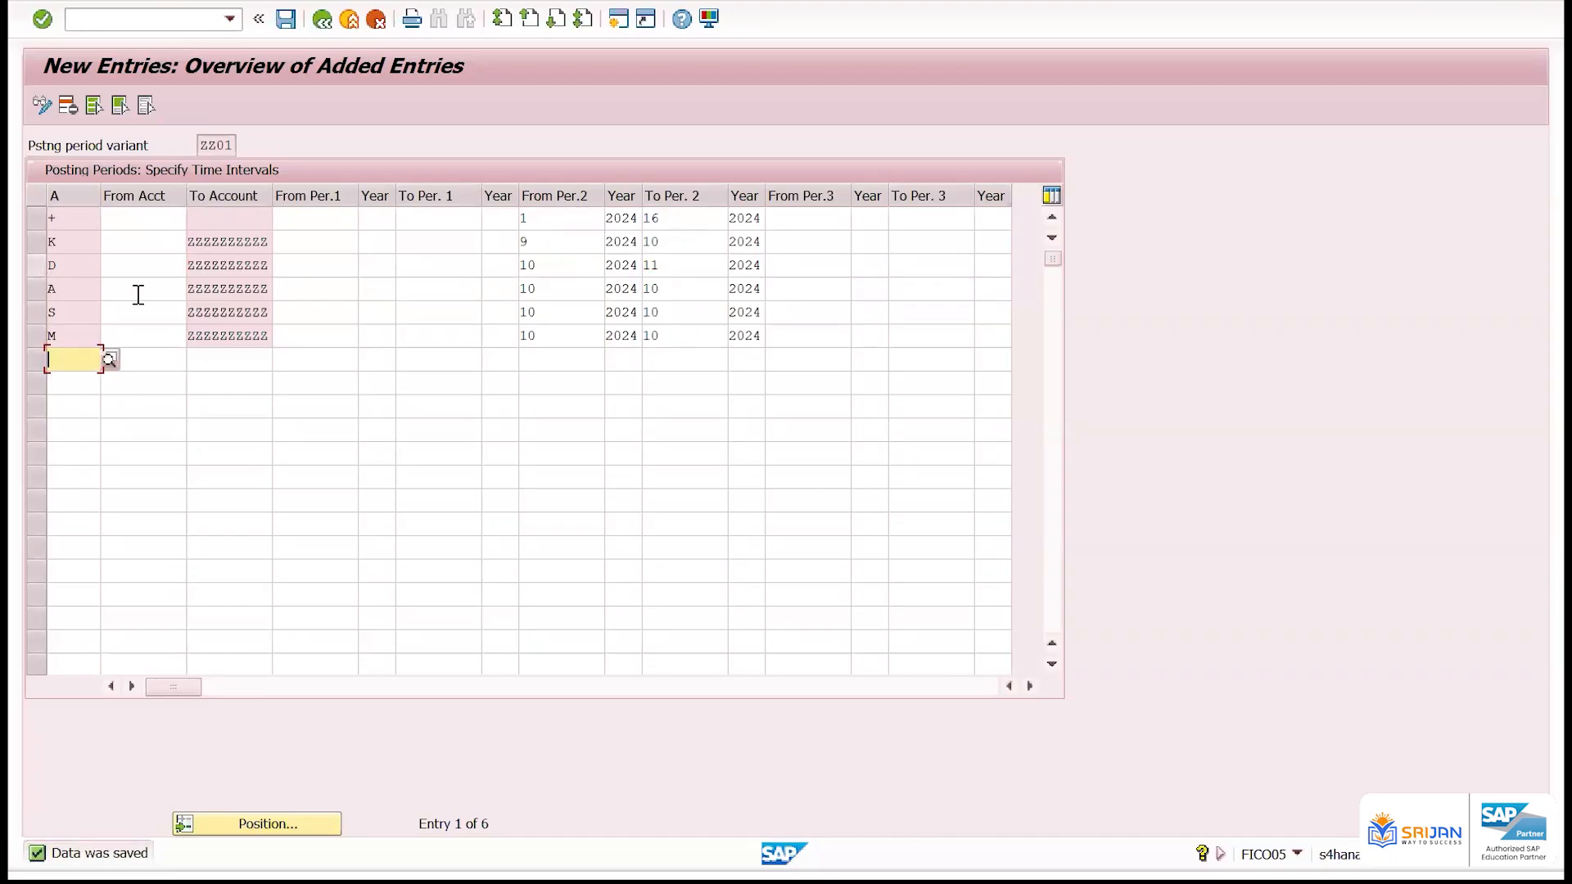
Set To Per. 2 of the D row to 10 and save the entries
{"action": "left_click_drag", "start_coordinate": [551, 263], "coordinate": [502, 267]}
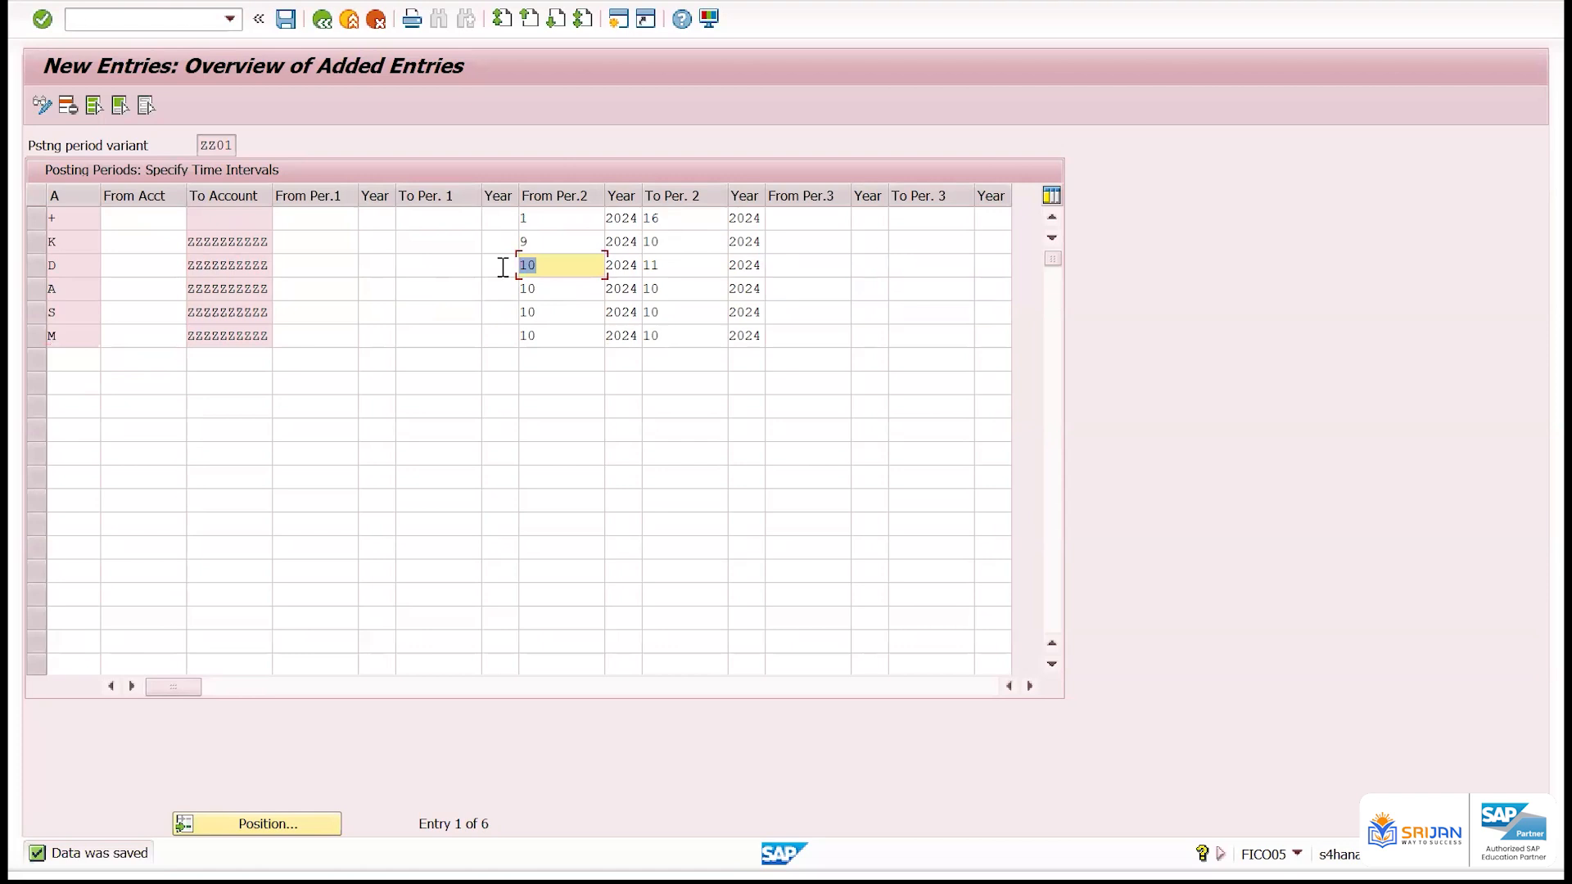
{"action": "left_click_drag", "start_coordinate": [726, 270], "coordinate": [614, 262]}
{"action": "type", "text": "10"}
{"action": "key", "text": "Return"}
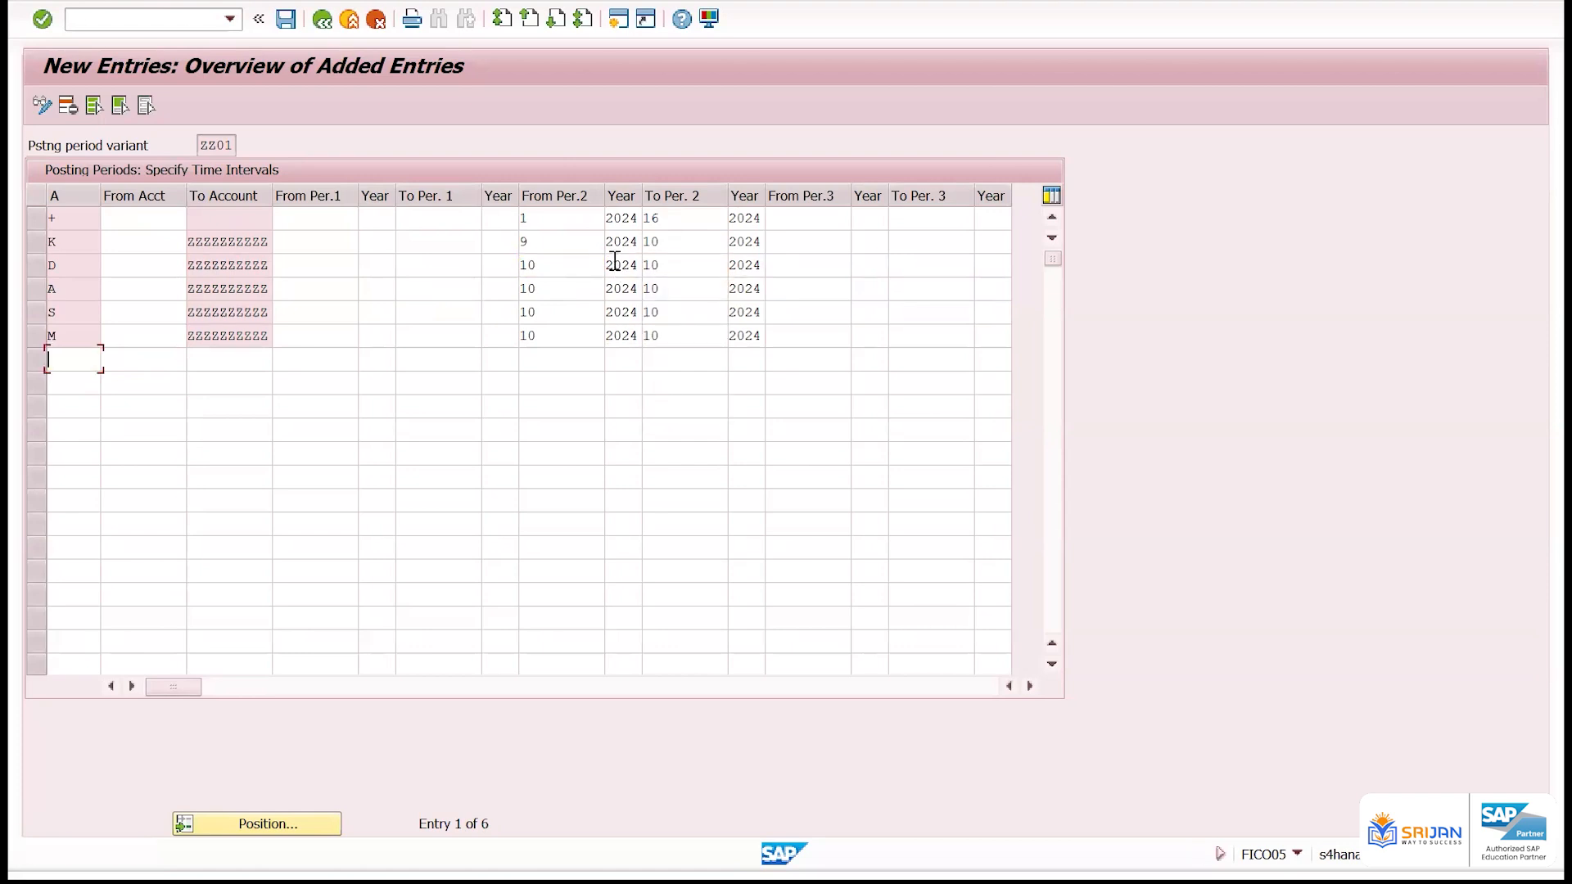
{"action": "key", "text": "ctrl+s"}
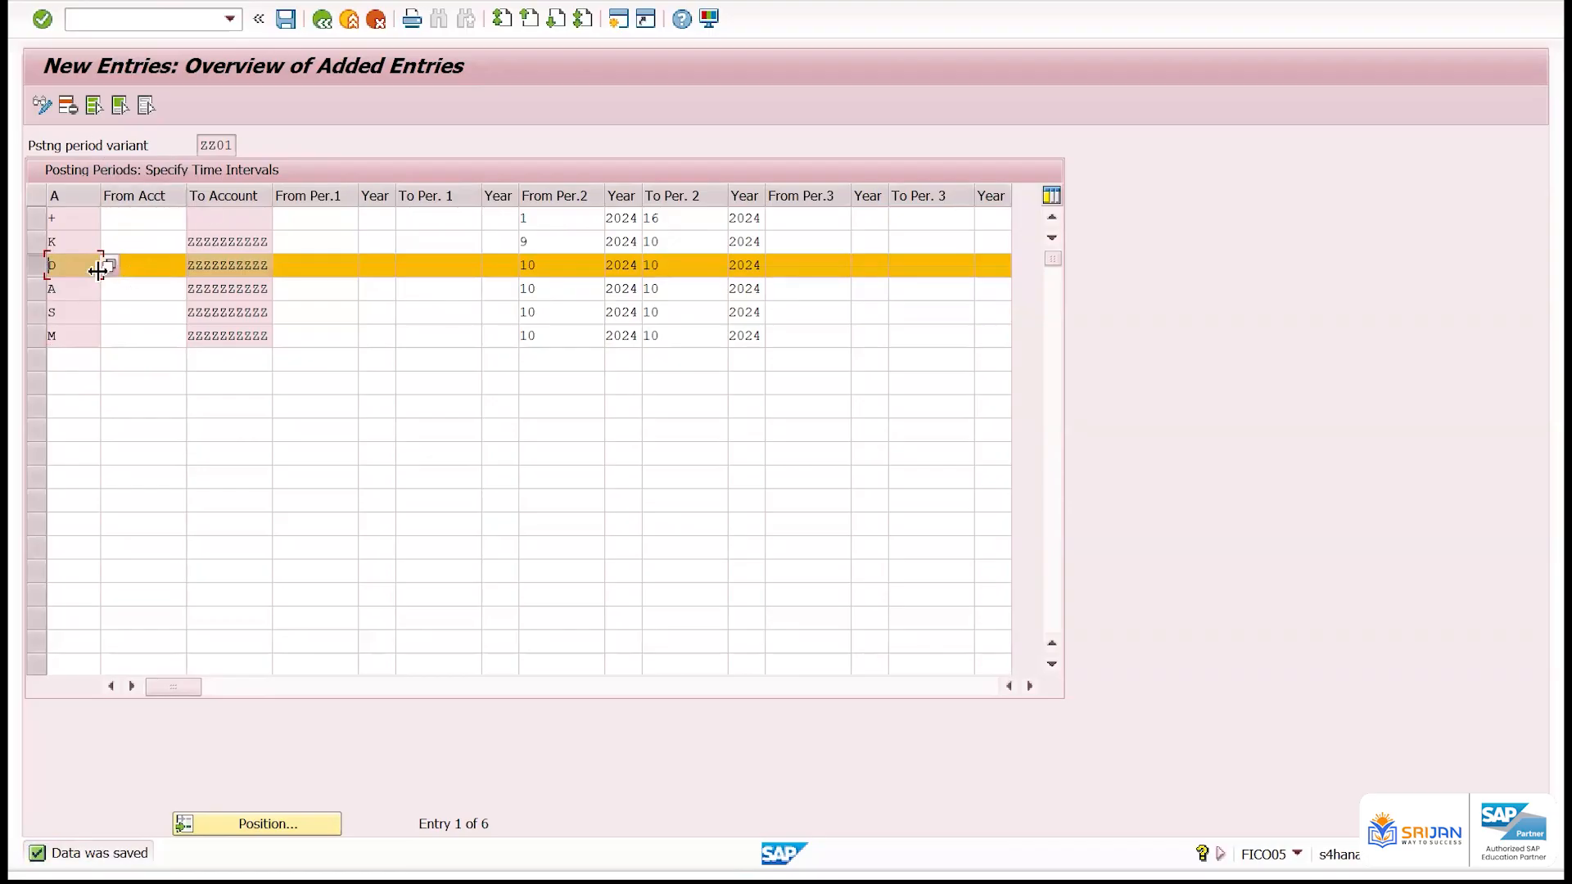
Add a new row for account type D below the M row with a customer account number as To Account
{"action": "left_click", "coordinate": [94, 363]}
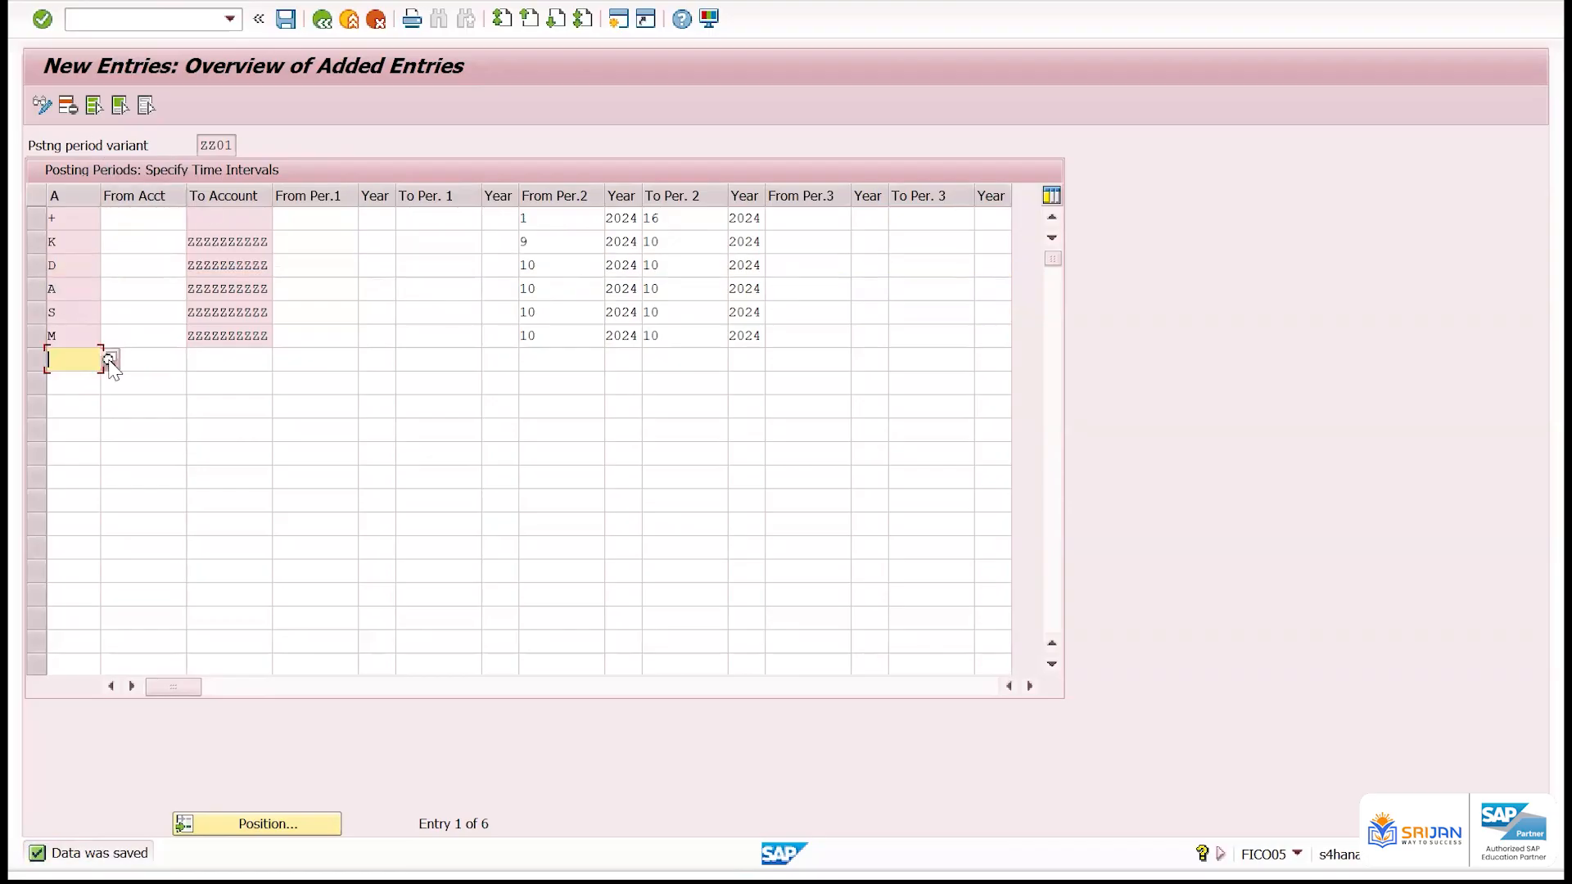
{"action": "left_click", "coordinate": [107, 358]}
{"action": "double_click", "coordinate": [112, 321]}
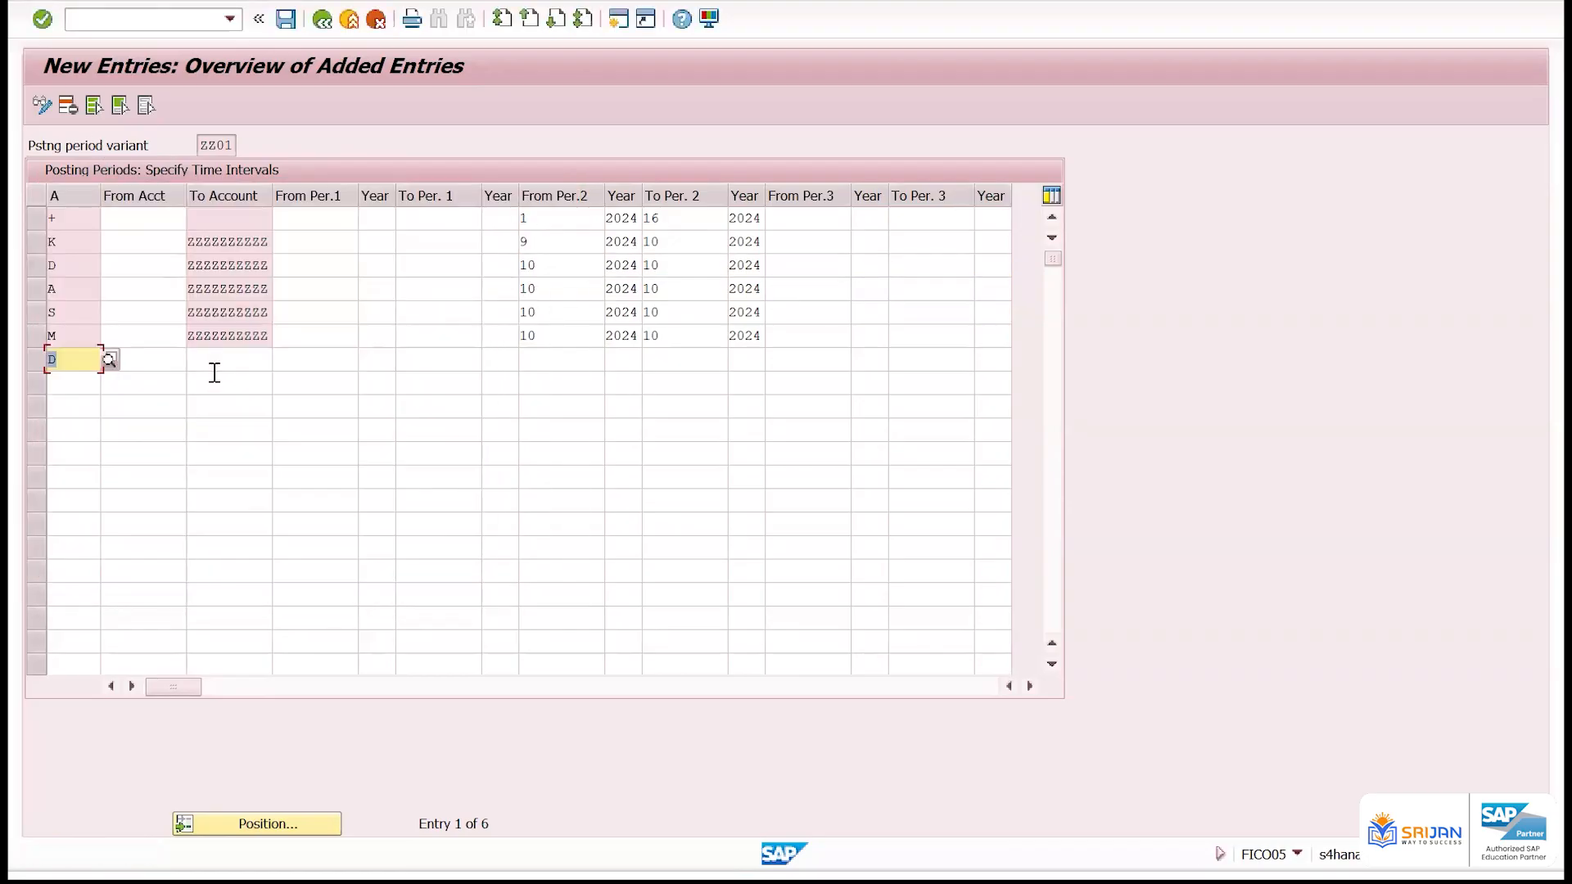
{"action": "left_click", "coordinate": [223, 368]}
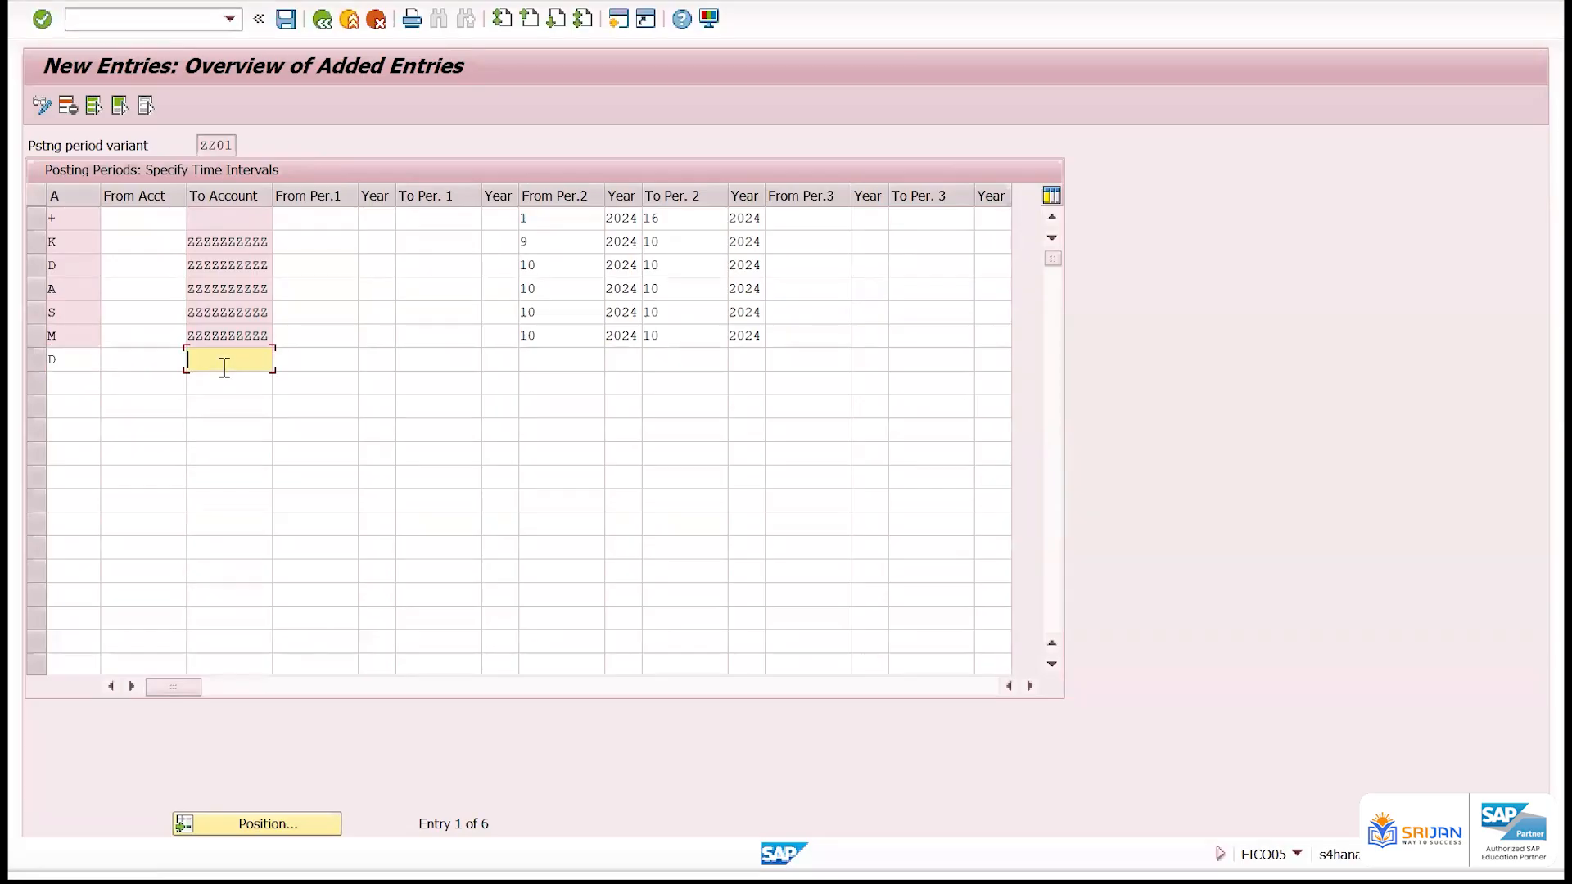
{"action": "type", "text": "887766"}
Set the new D row's second interval to run from period 9 of 2024 to period 9 of 2024
{"action": "left_click", "coordinate": [550, 357]}
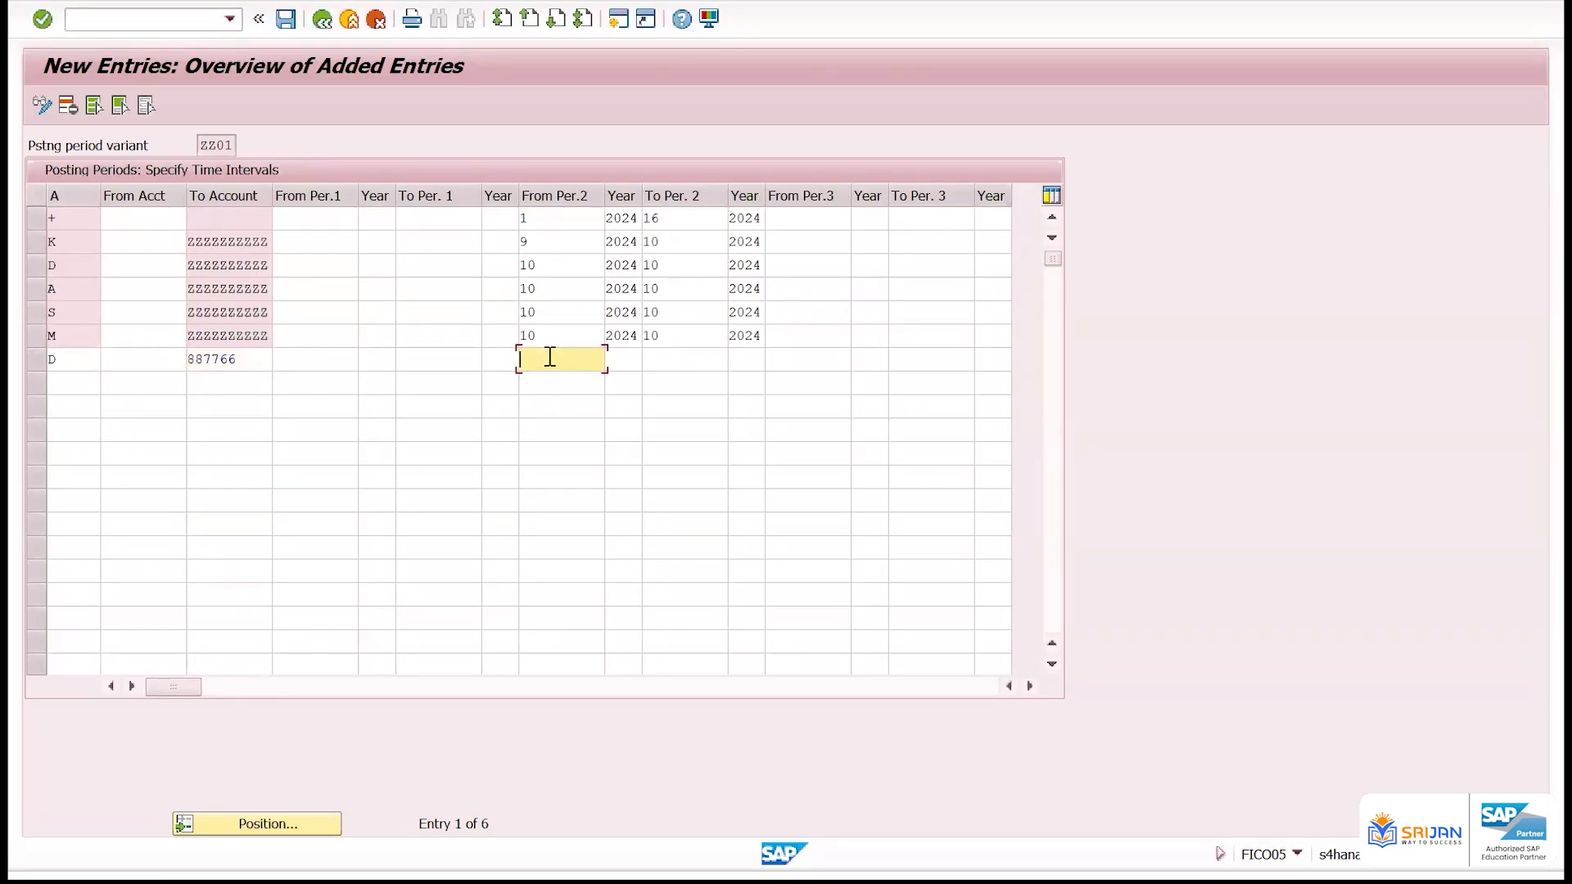
{"action": "type", "text": "9"}
{"action": "key", "text": "Tab"}
{"action": "key", "text": "Down"}
{"action": "key", "text": "Return"}
{"action": "key", "text": "Tab"}
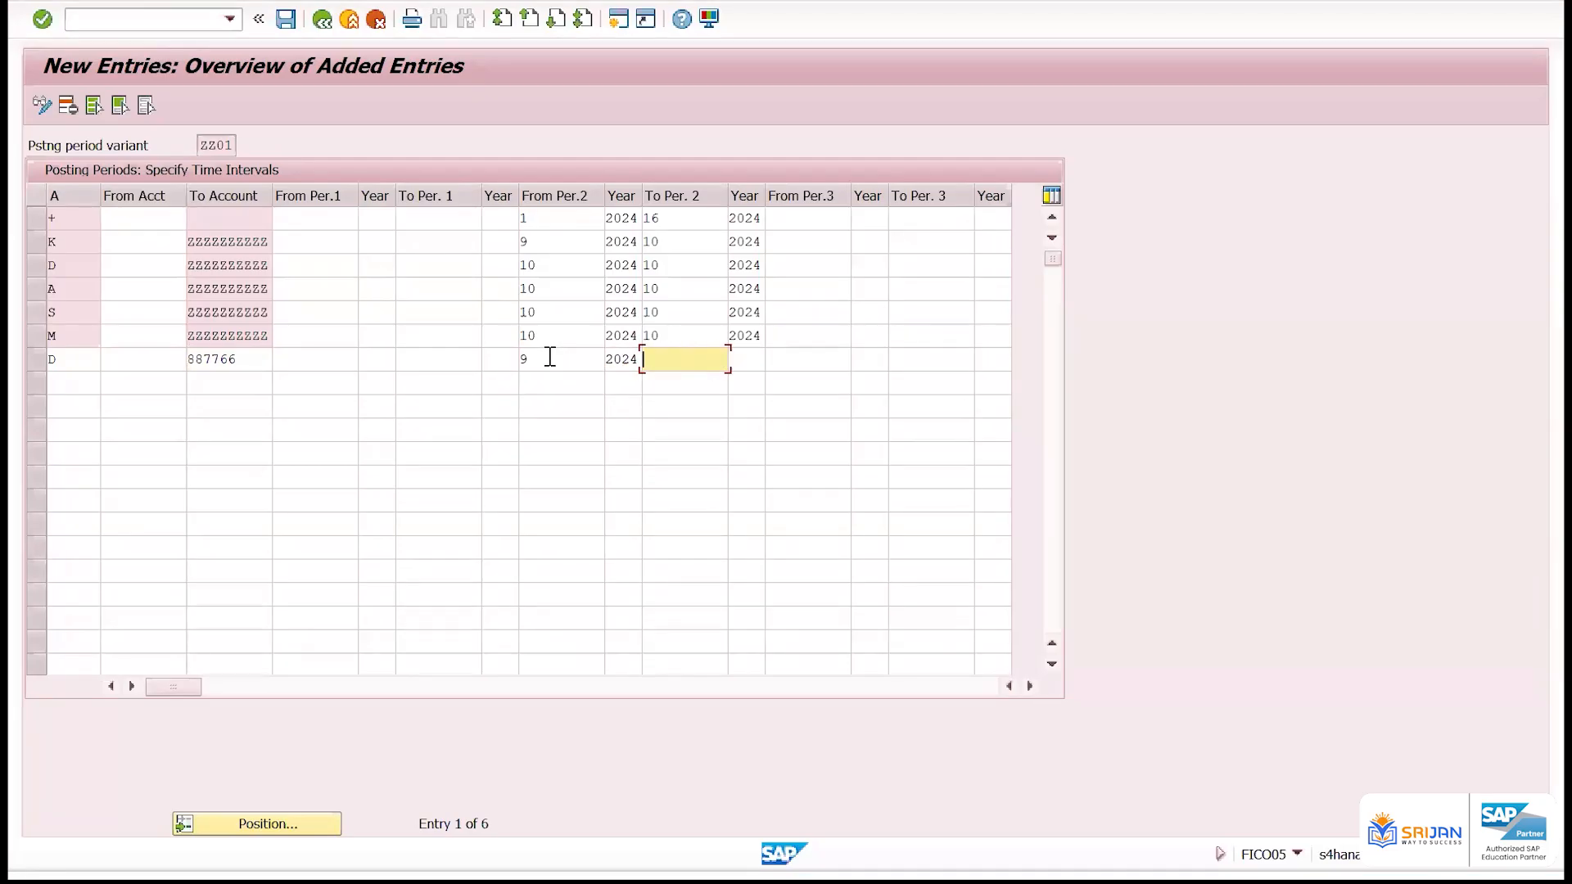
{"action": "type", "text": "9"}
{"action": "key", "text": "Tab"}
{"action": "key", "text": "Tab"}
{"action": "key", "text": "shift+Tab"}
{"action": "key", "text": "BackSpace"}
{"action": "key", "text": "Down"}
{"action": "key", "text": "Return"}
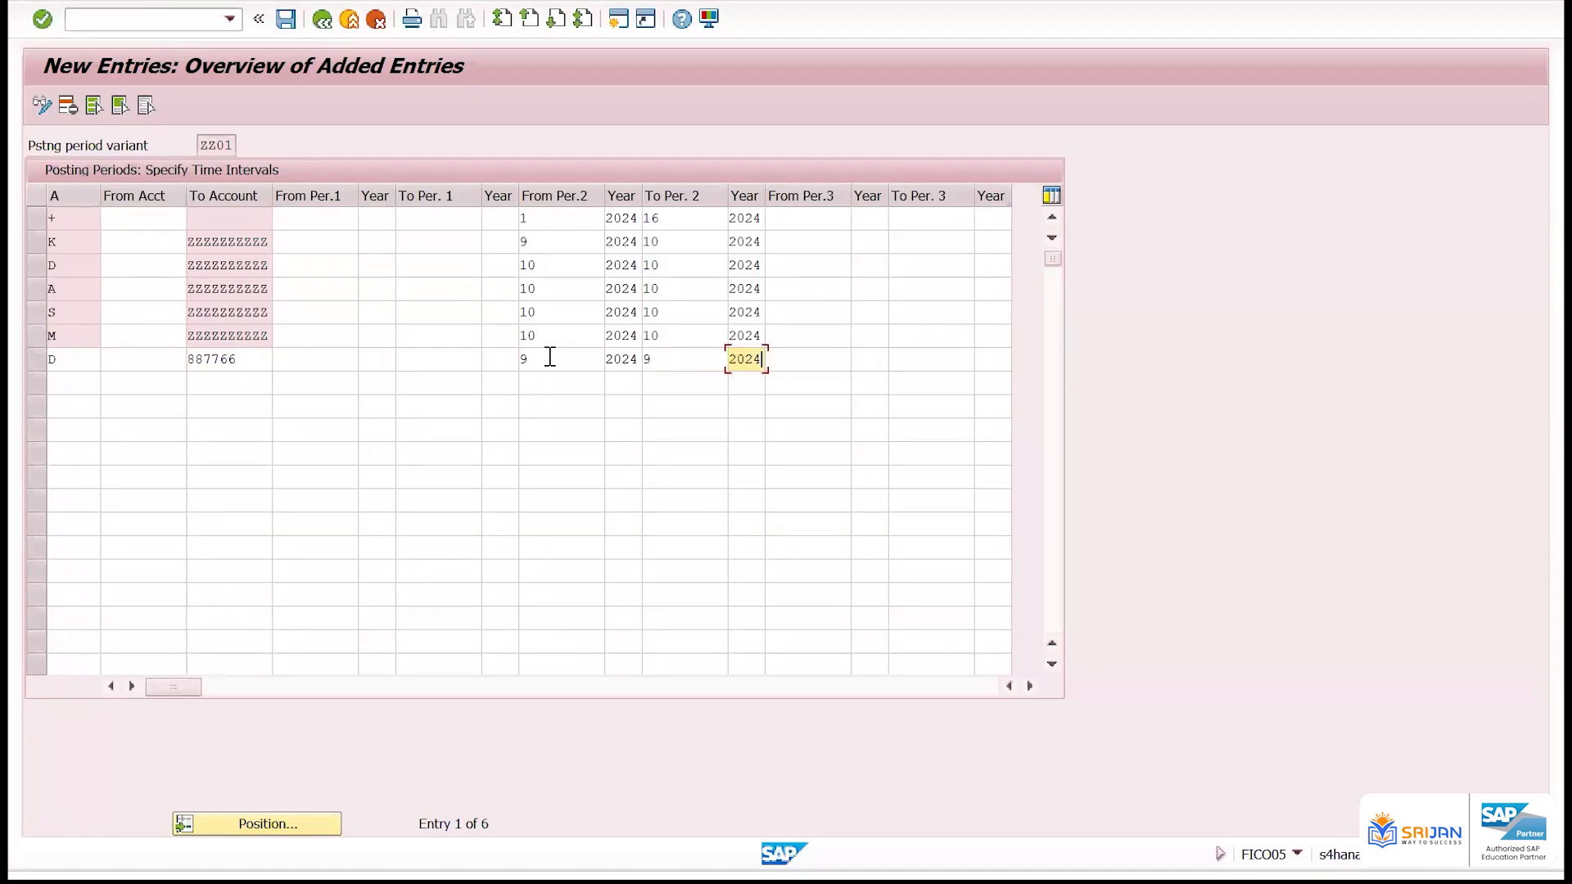
Give the new D row a customer account range by entering From Acct and replacing To Account
{"action": "left_click", "coordinate": [155, 358]}
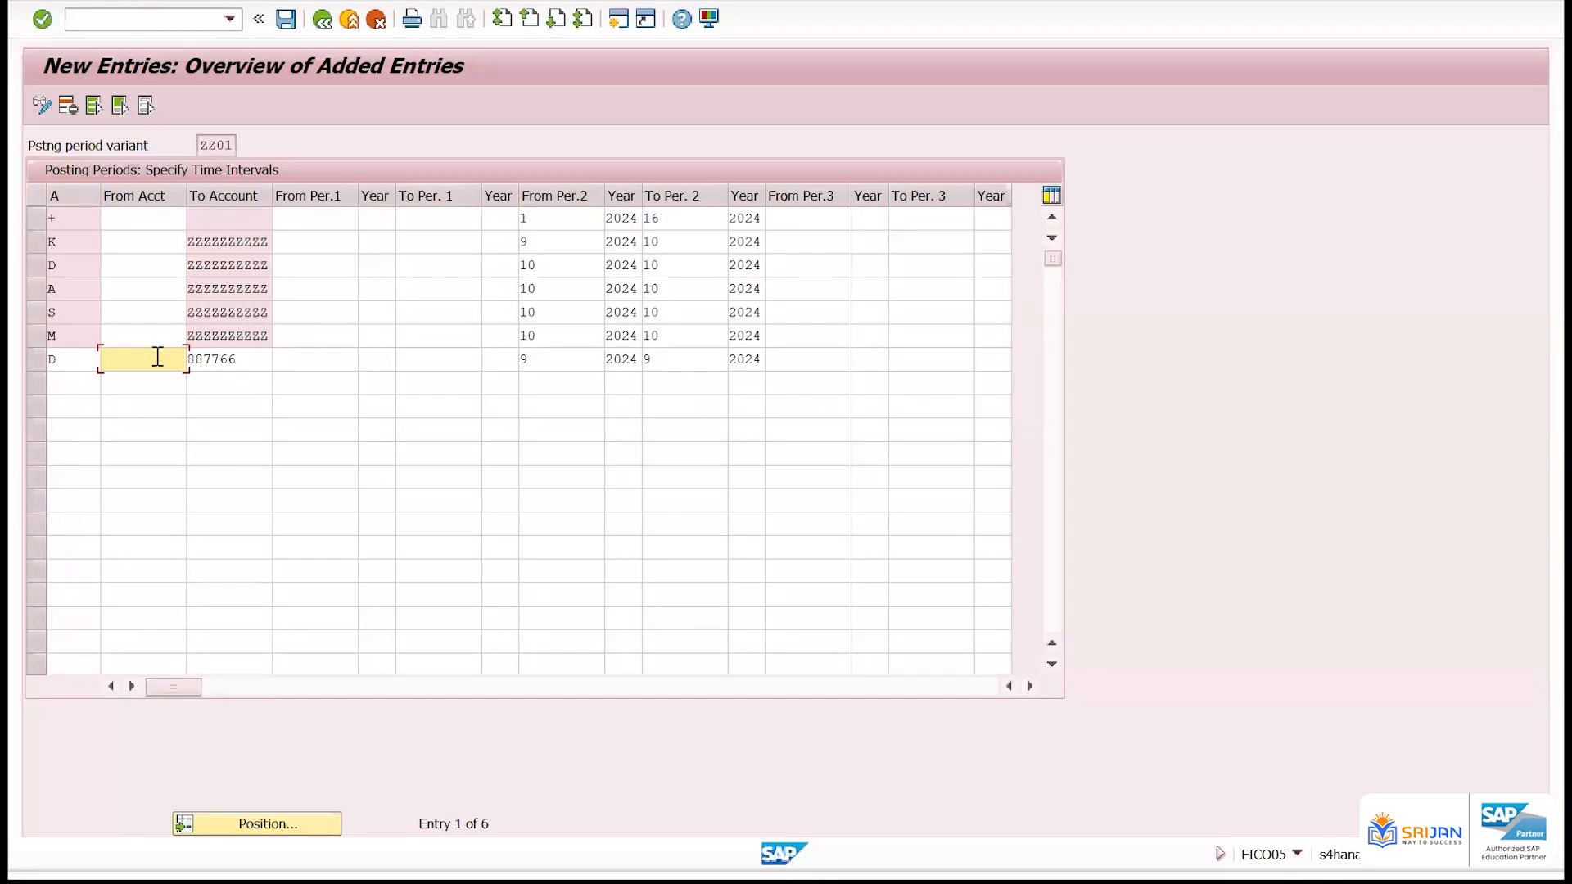
{"action": "type", "text": "1000"}
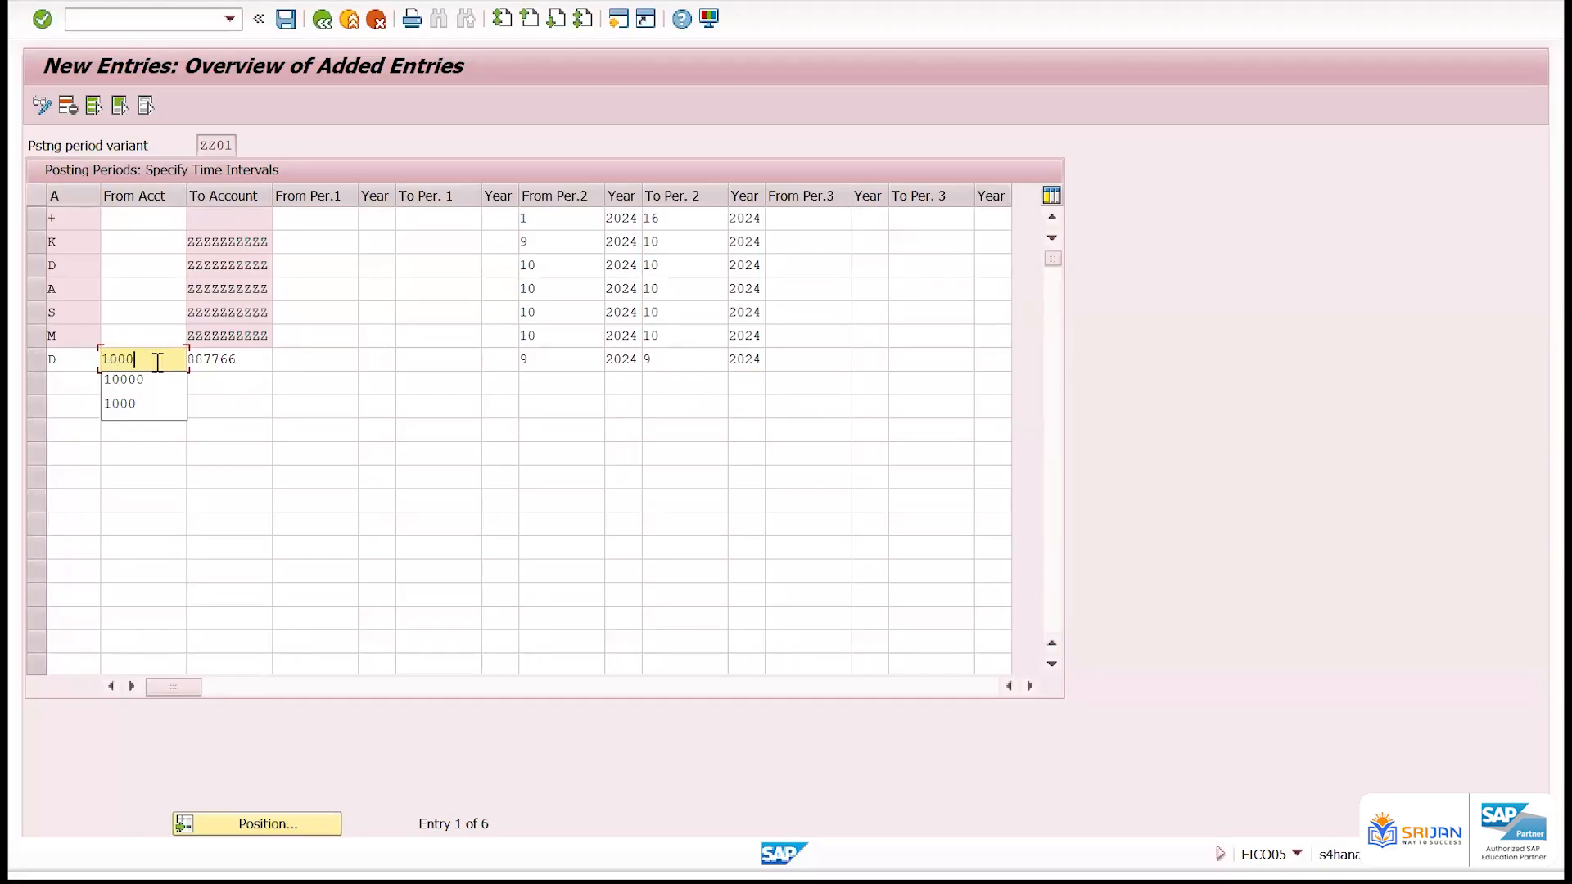
{"action": "key", "text": "Tab"}
{"action": "type", "text": "2000"}
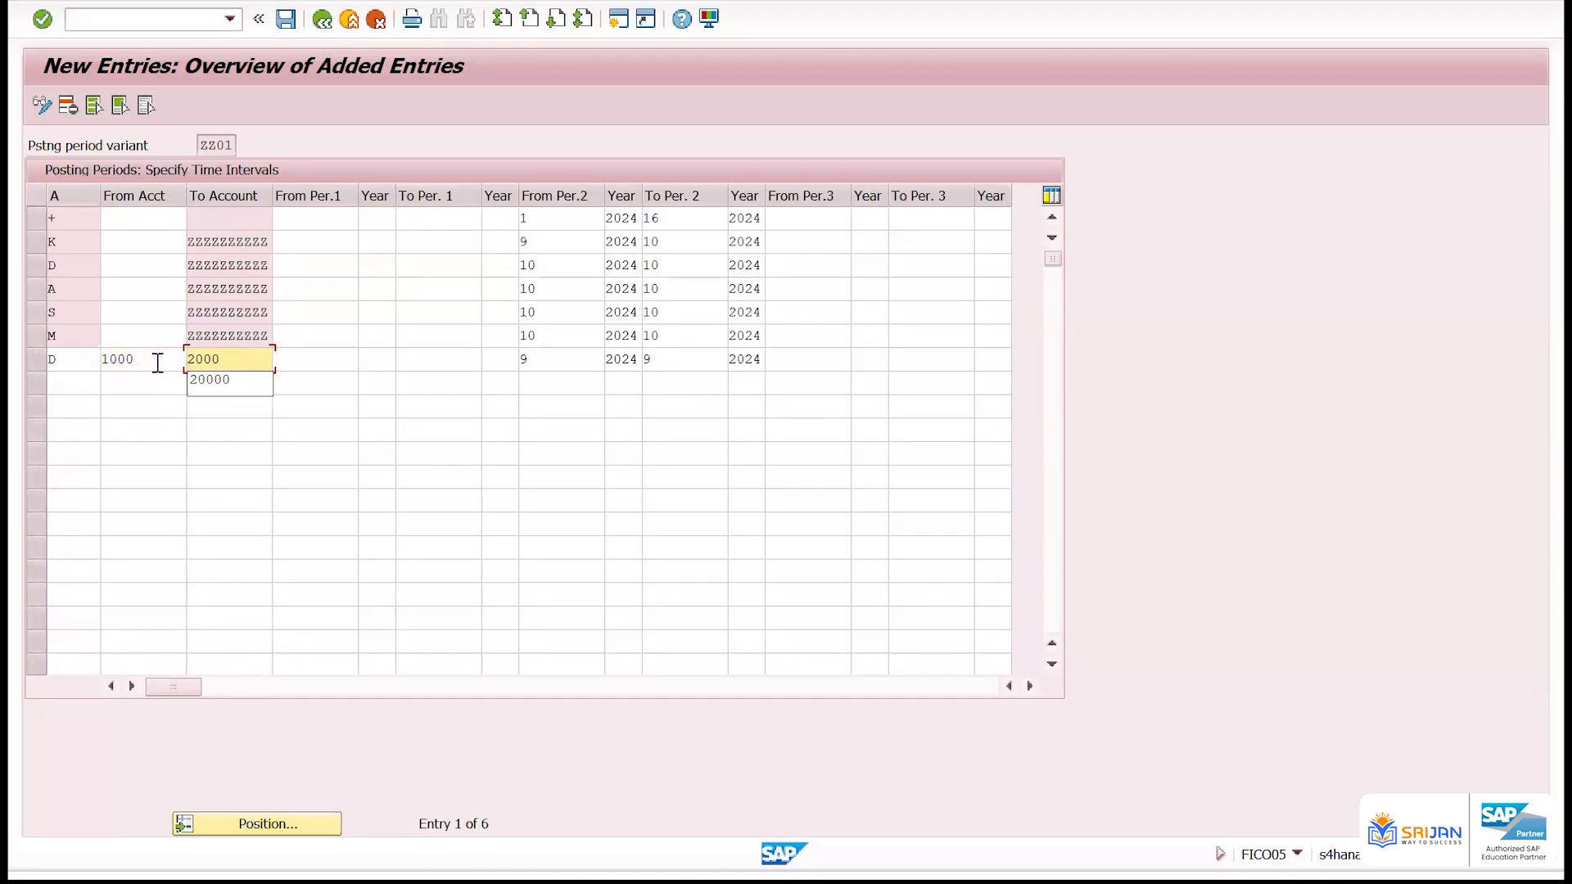
{"action": "left_click", "coordinate": [302, 357]}
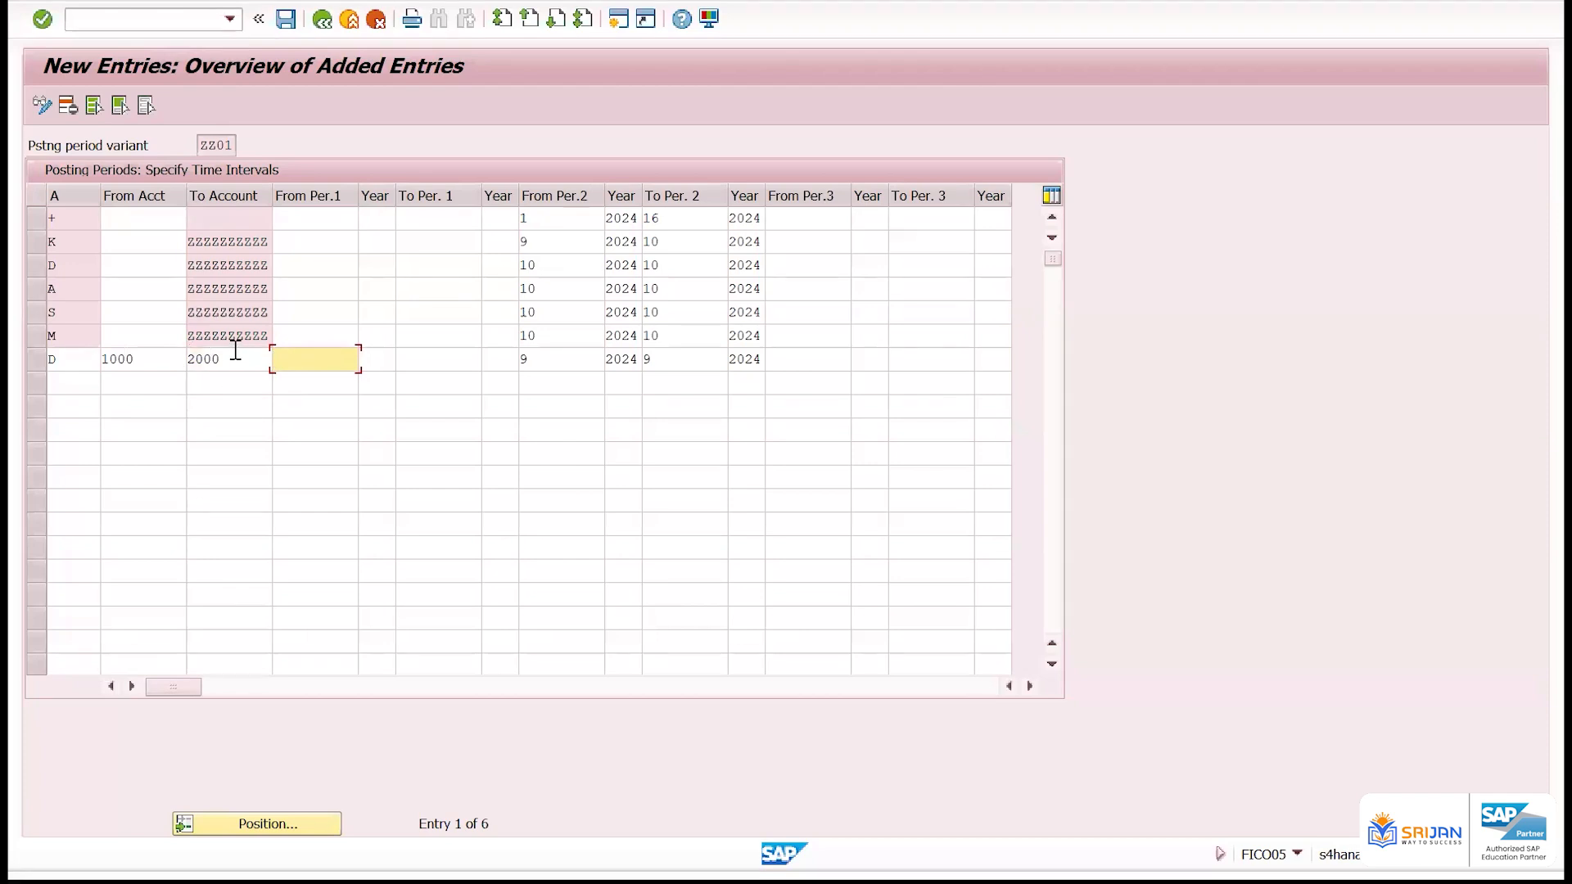
Add two more D rows below, each with its own customer account number as To Account
{"action": "left_click", "coordinate": [63, 381]}
{"action": "type", "text": "D"}
{"action": "key", "text": "Tab"}
{"action": "key", "text": "Tab"}
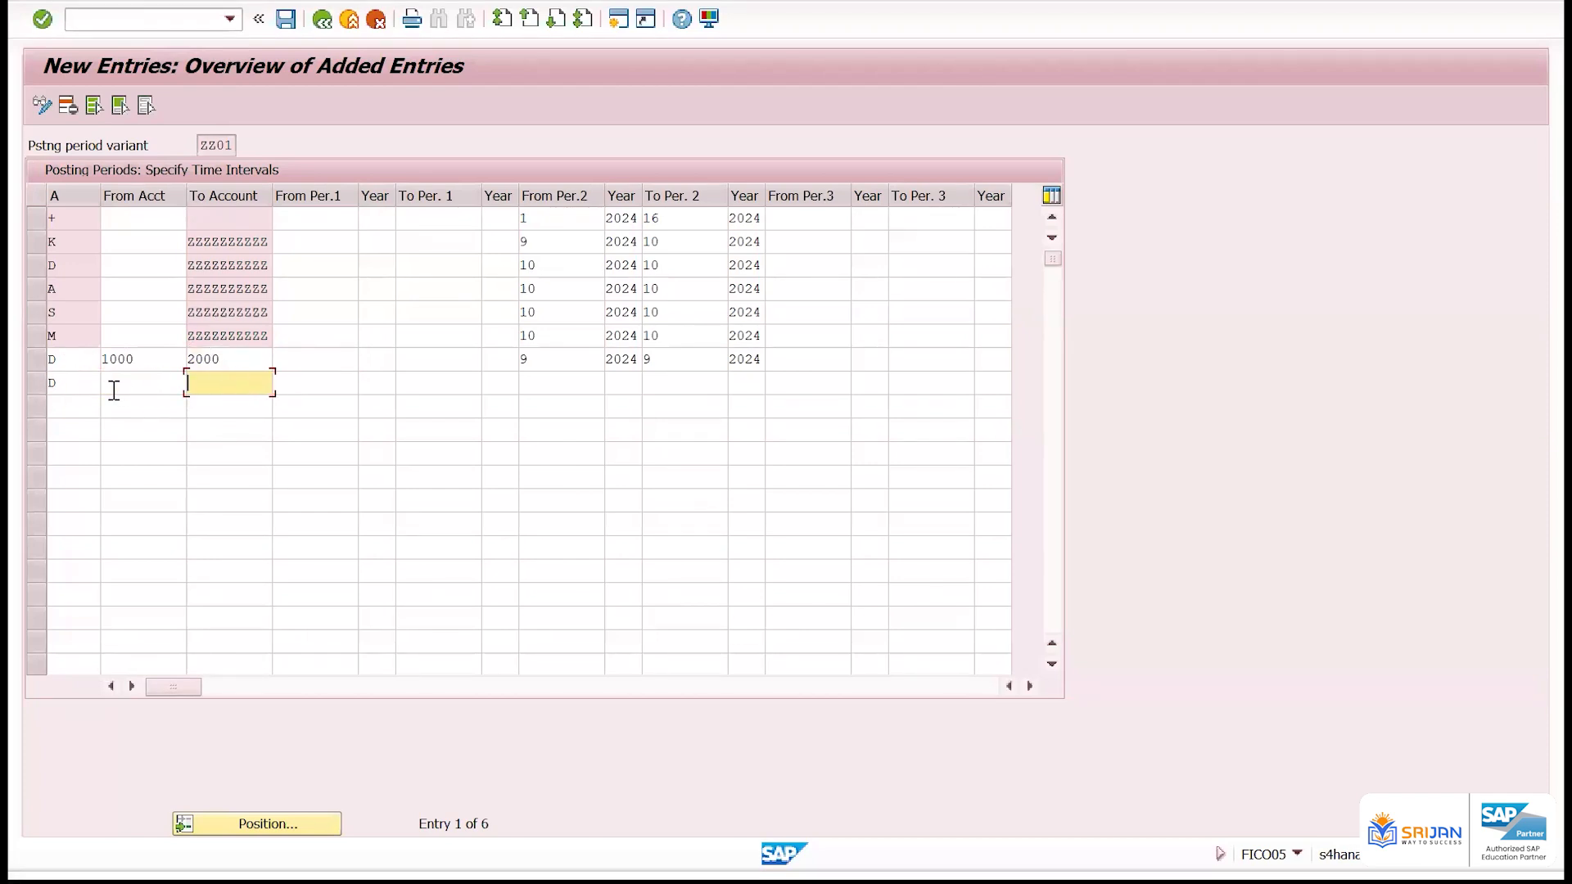
{"action": "type", "text": "4000"}
{"action": "left_click", "coordinate": [70, 403]}
{"action": "type", "text": "D"}
{"action": "left_click", "coordinate": [244, 405]}
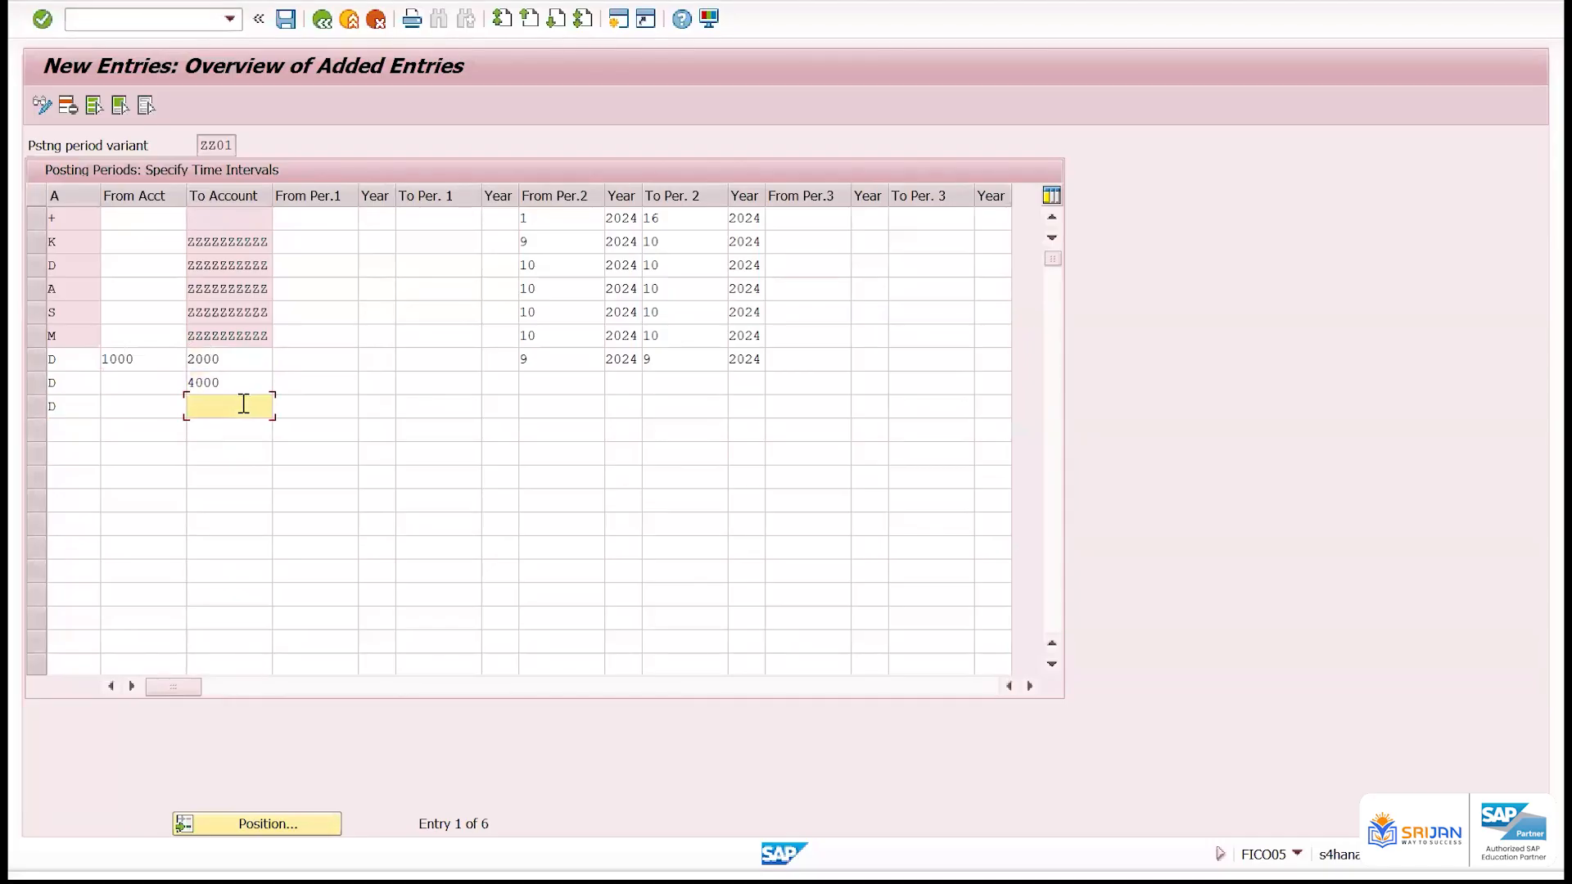
{"action": "type", "text": "5000"}
Set From Per.2 to 9 in the last two D rows and enter the year 2024 in the upper one
{"action": "left_click", "coordinate": [557, 379]}
{"action": "type", "text": "9"}
{"action": "left_click", "coordinate": [540, 407]}
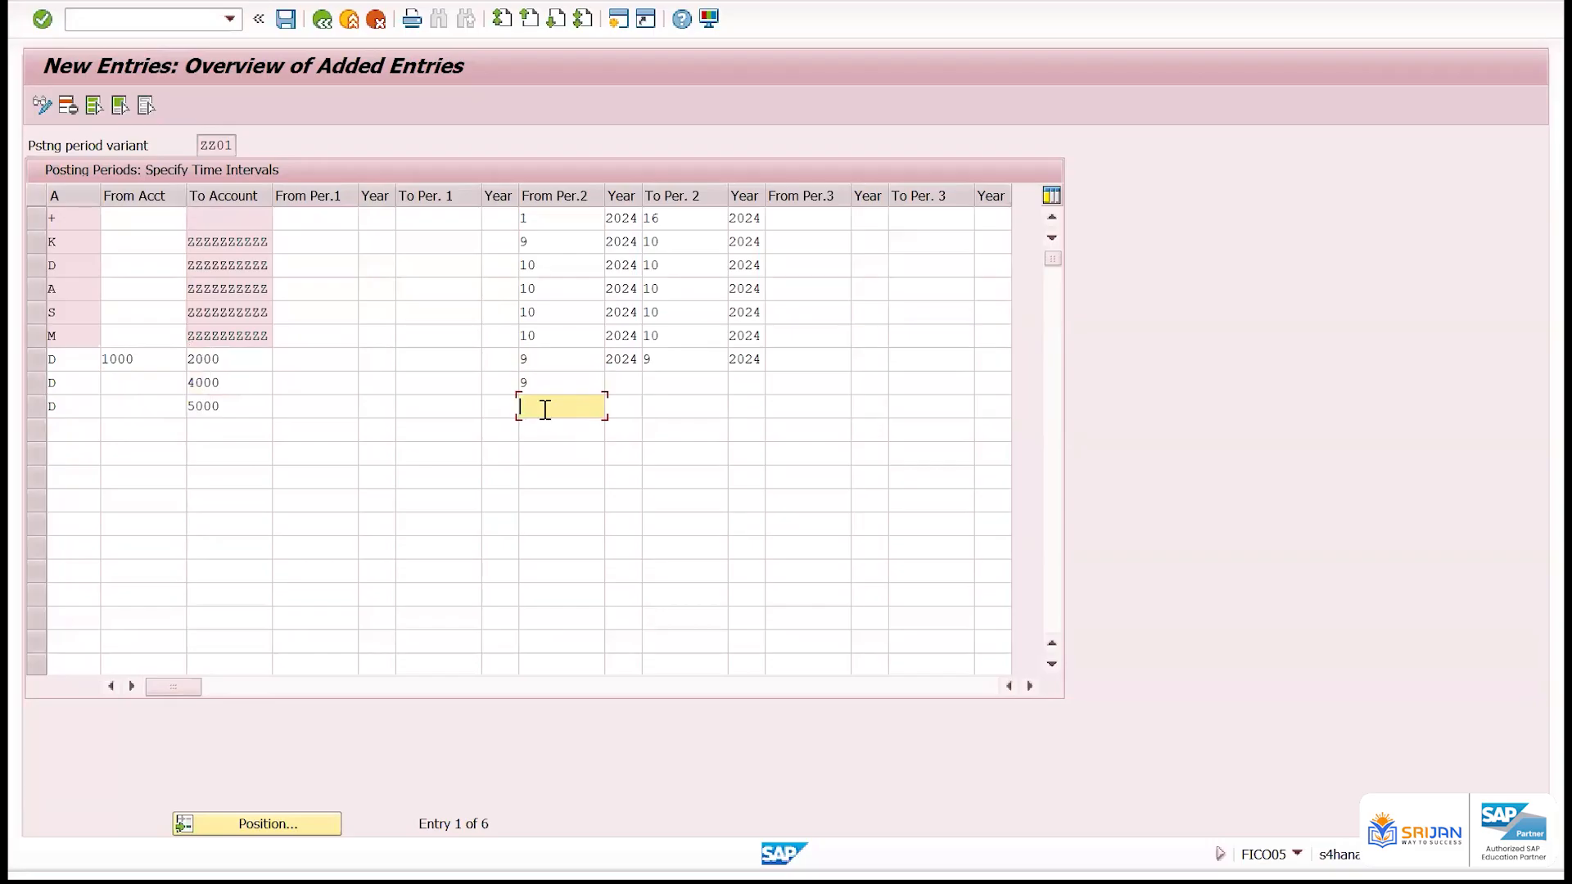
{"action": "type", "text": "9"}
{"action": "left_click", "coordinate": [624, 388]}
{"action": "type", "text": "2024"}
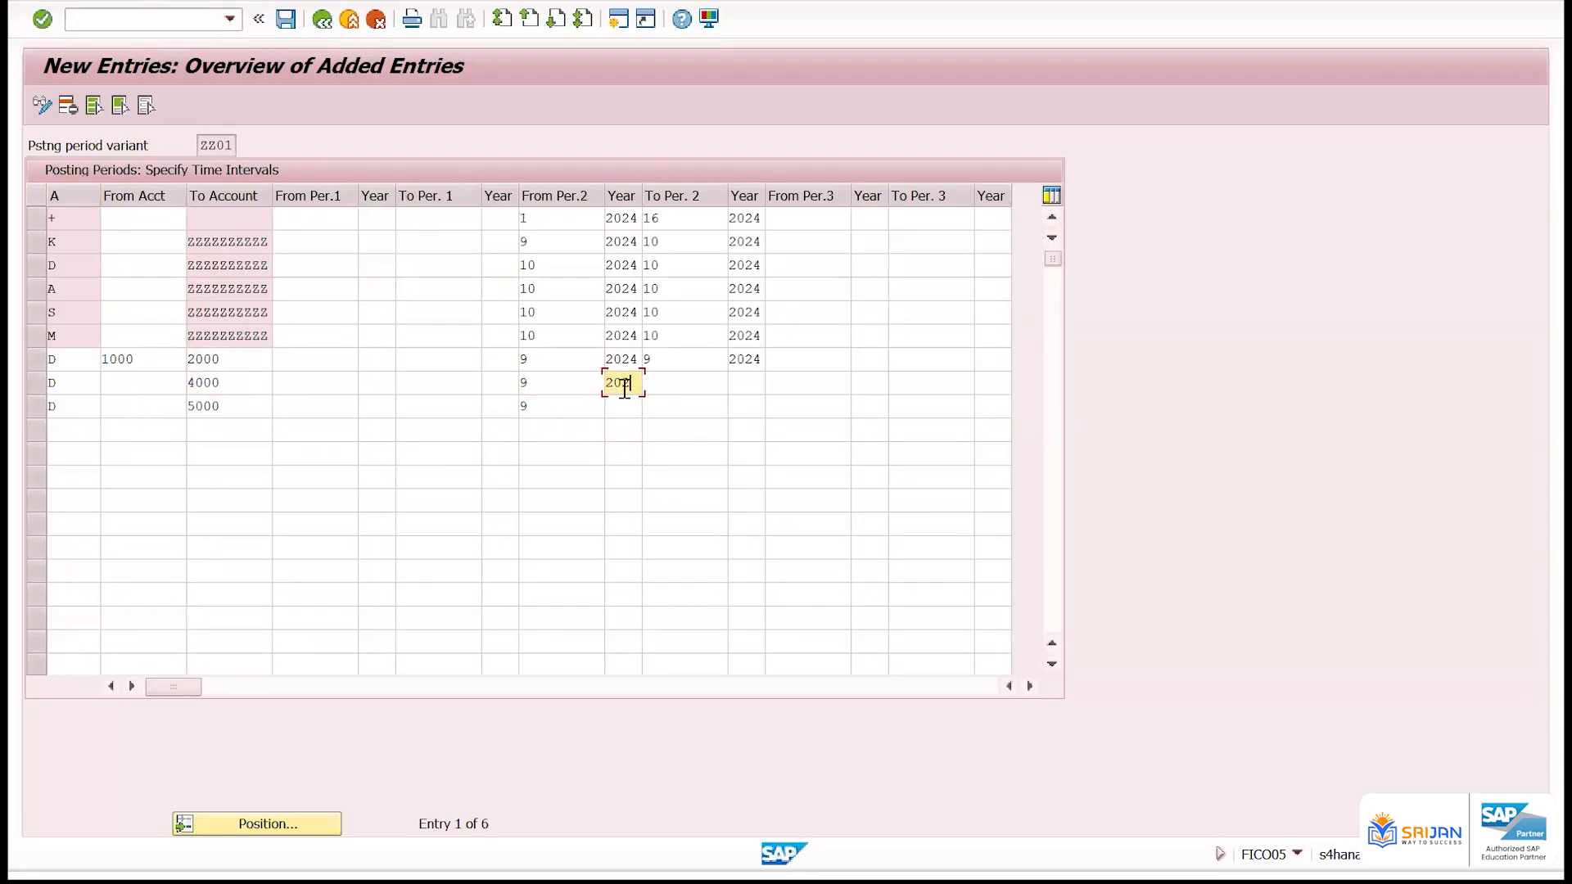
Switch to the Excel workbook Book1 and arrange it side by side with the SAP posting period window
{"action": "key", "text": "alt+Tab"}
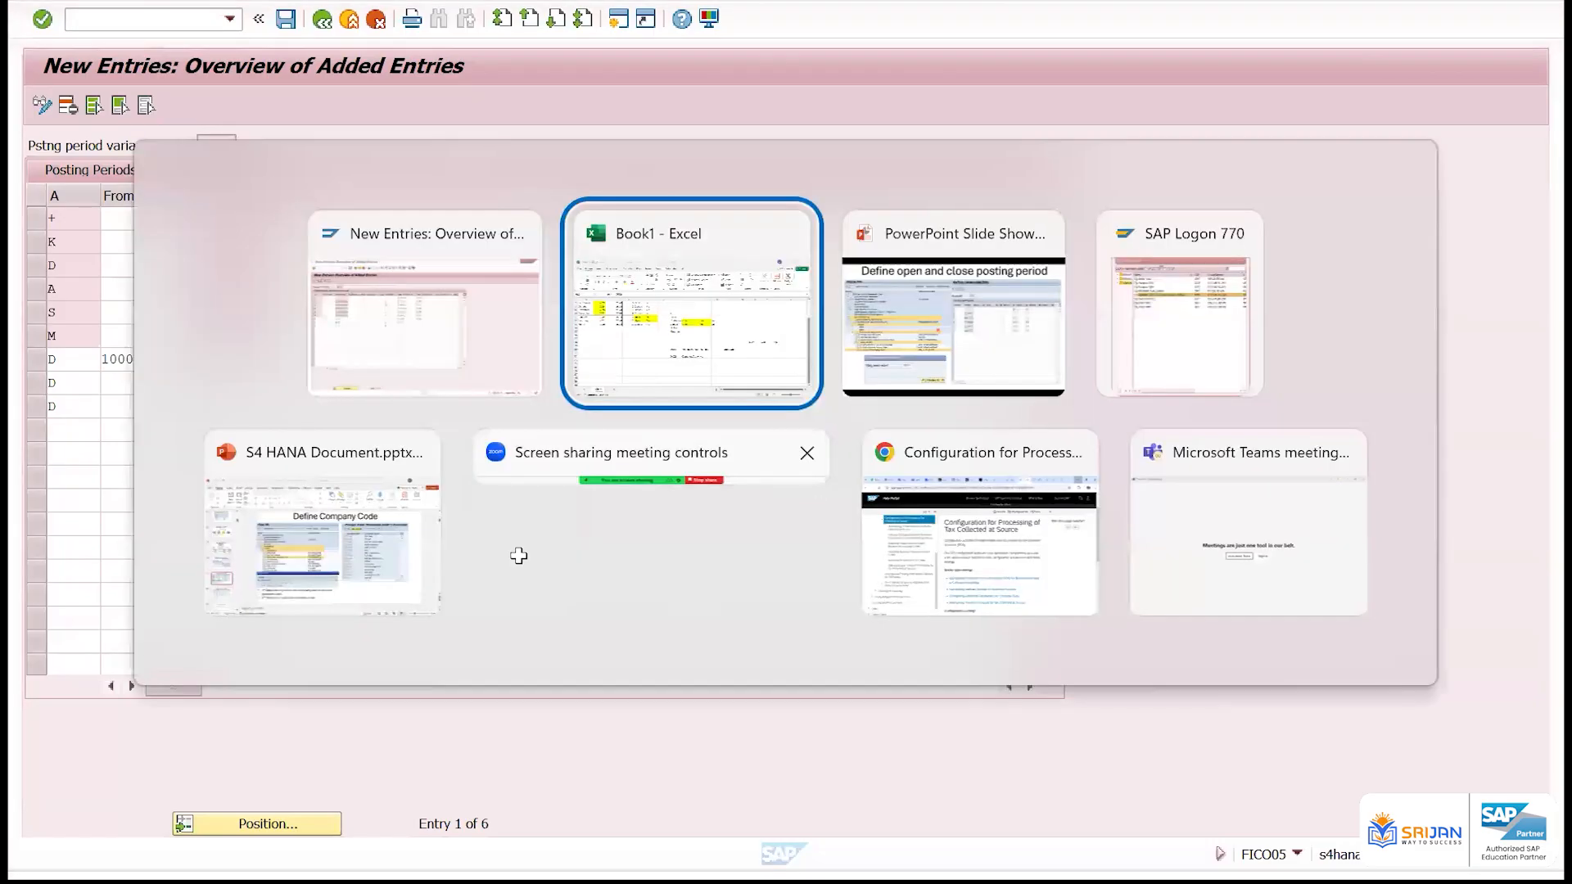
{"action": "key", "text": "alt+Tab"}
{"action": "key", "text": "super+Right"}
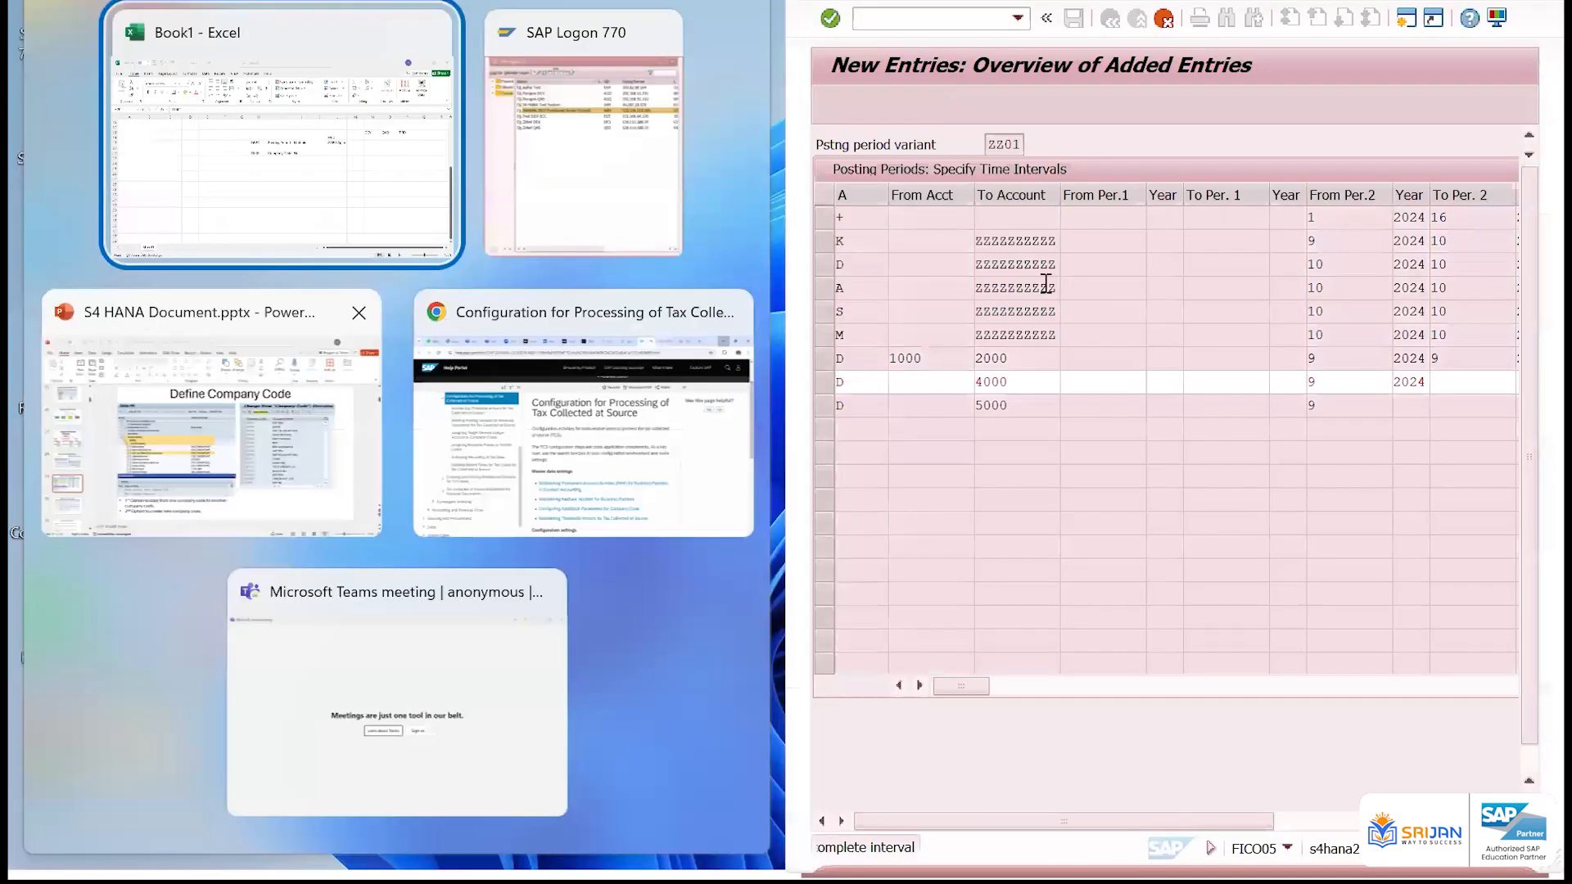
{"action": "left_click", "coordinate": [296, 156]}
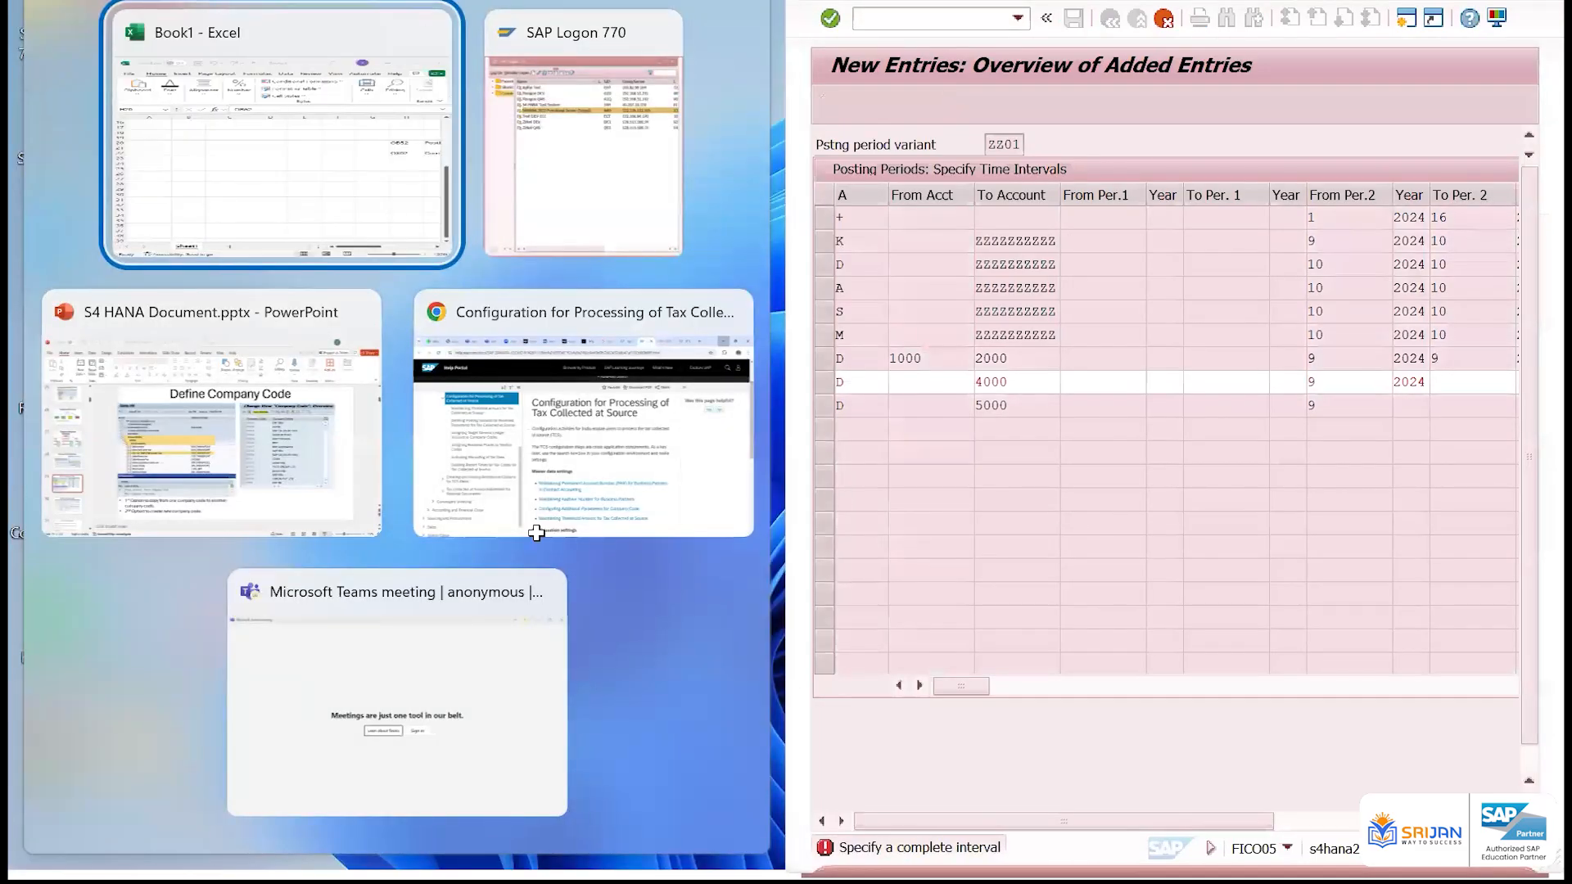
Enter the account type D in cell A30
{"action": "left_click", "coordinate": [129, 589]}
{"action": "type", "text": "D"}
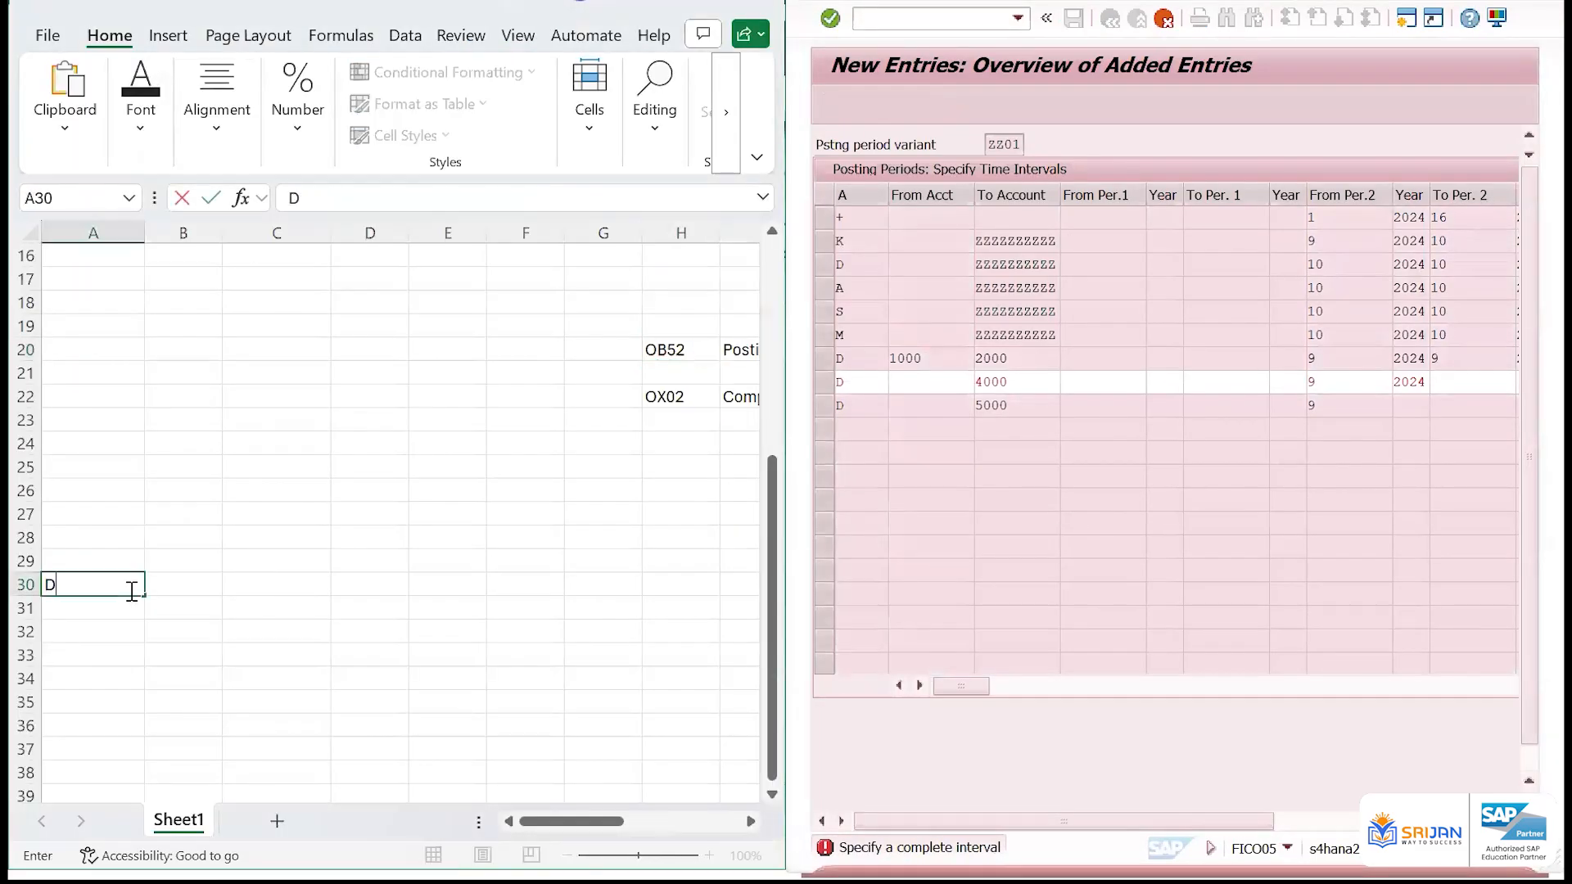
{"action": "key", "text": "Return"}
{"action": "key", "text": "Up"}
{"action": "key", "text": "Right"}
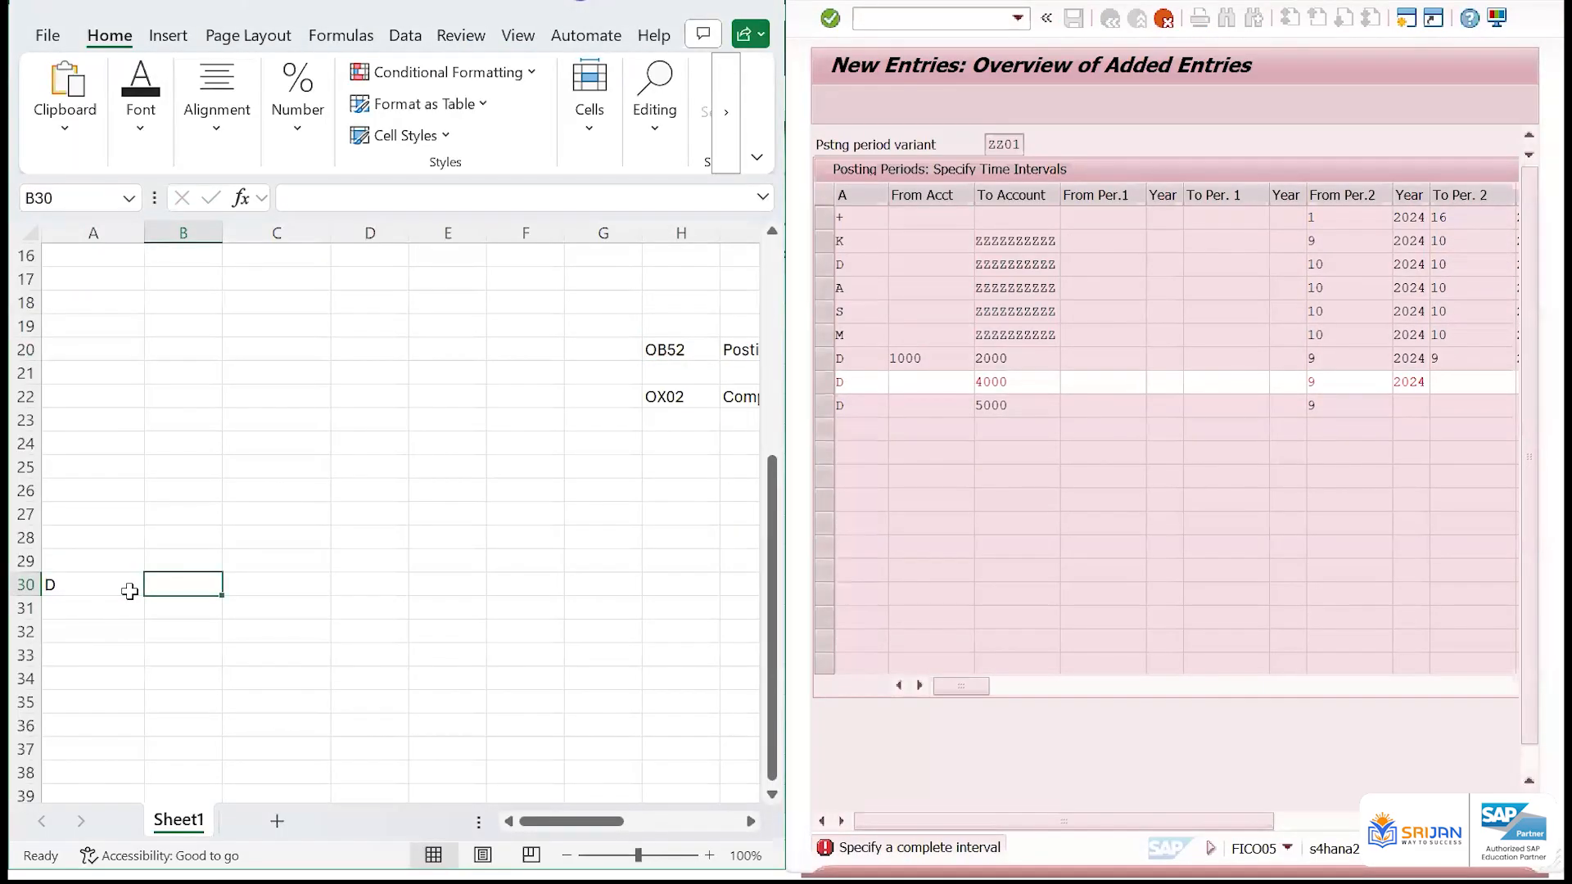
Enter three customer account numbers one below the other in cells C30 to C32
{"action": "key", "text": "Tab"}
{"action": "type", "text": "3000"}
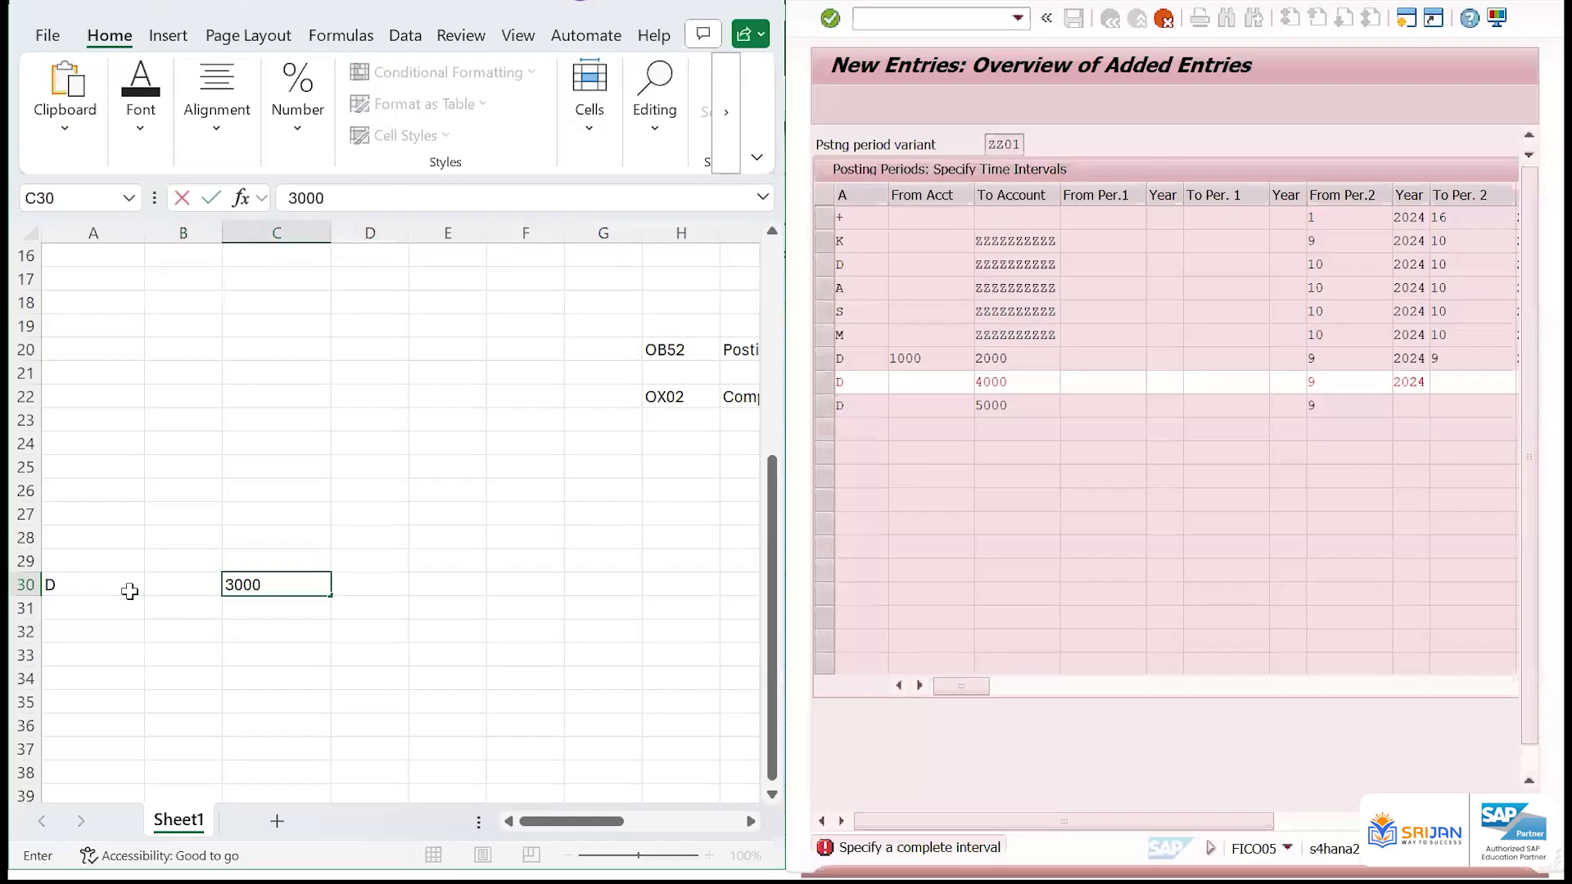
{"action": "key", "text": "Return"}
{"action": "key", "text": "Tab"}
{"action": "type", "text": "84848"}
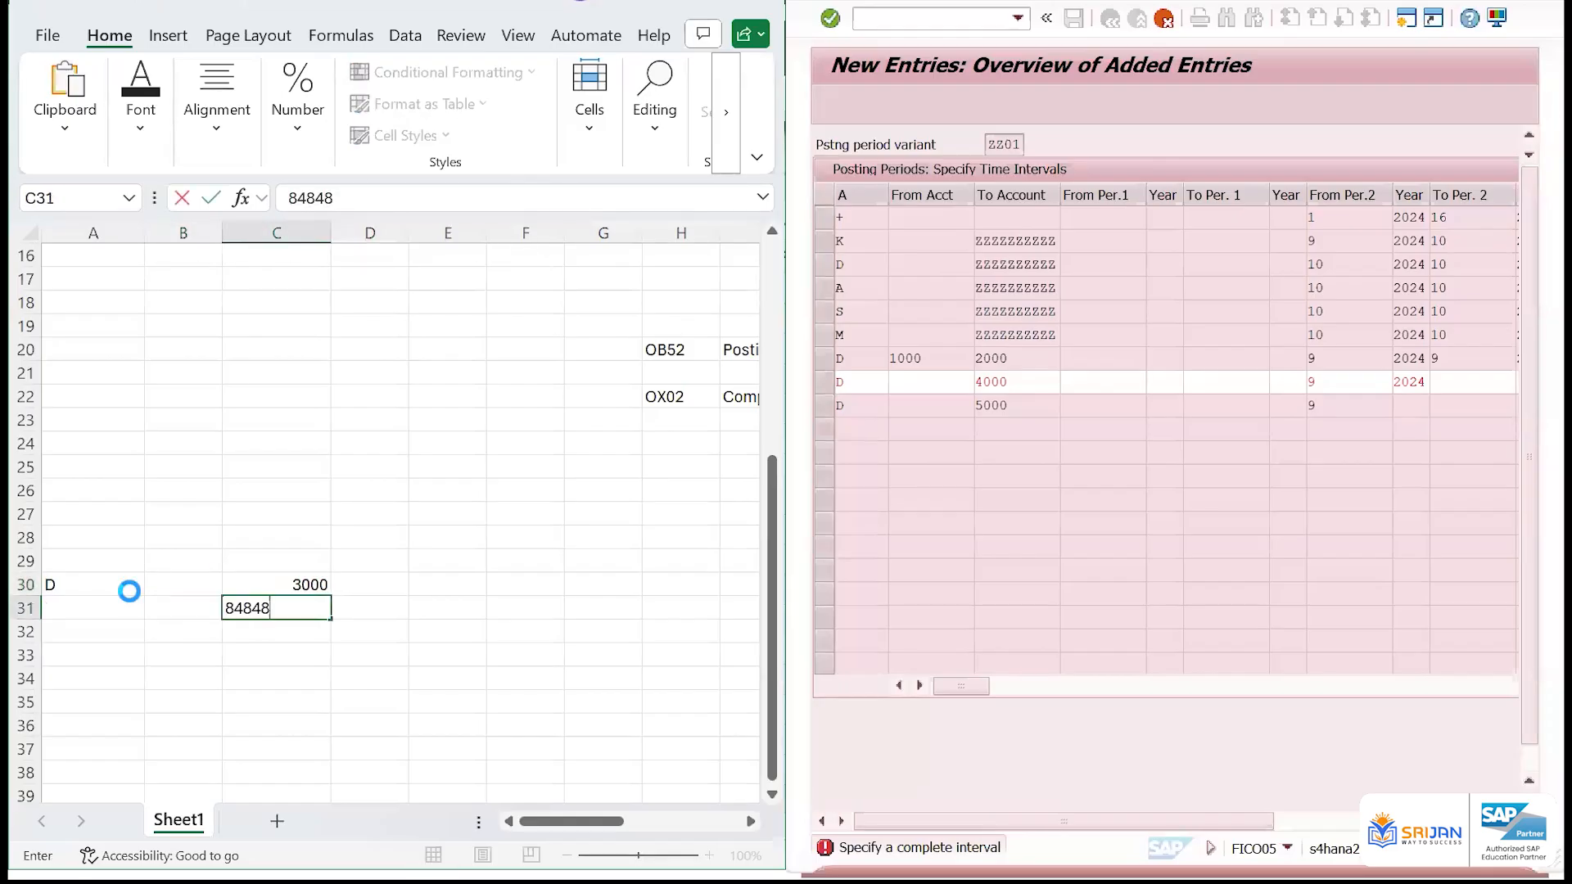
{"action": "key", "text": "Return"}
{"action": "key", "text": "Tab"}
{"action": "type", "text": "47474"}
{"action": "key", "text": "Return"}
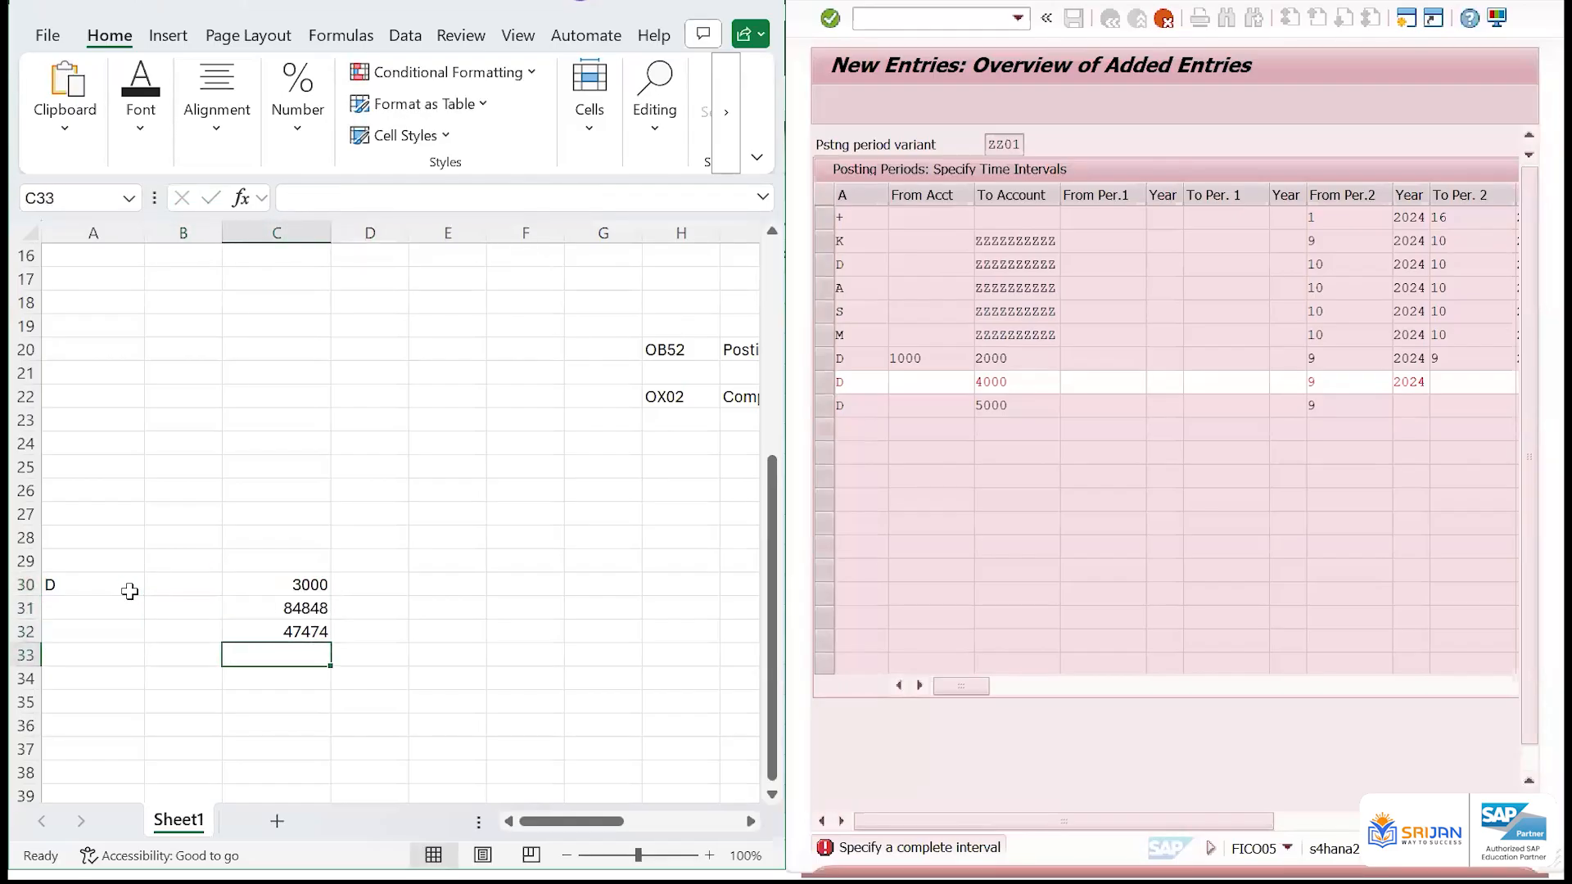
Fill the account type D from cell A30 down to A32
{"action": "key", "text": "Left"}
{"action": "key", "text": "Left"}
{"action": "key", "text": "shift+Up"}
{"action": "key", "text": "shift+Up"}
{"action": "key", "text": "shift+Up"}
{"action": "key", "text": "Up"}
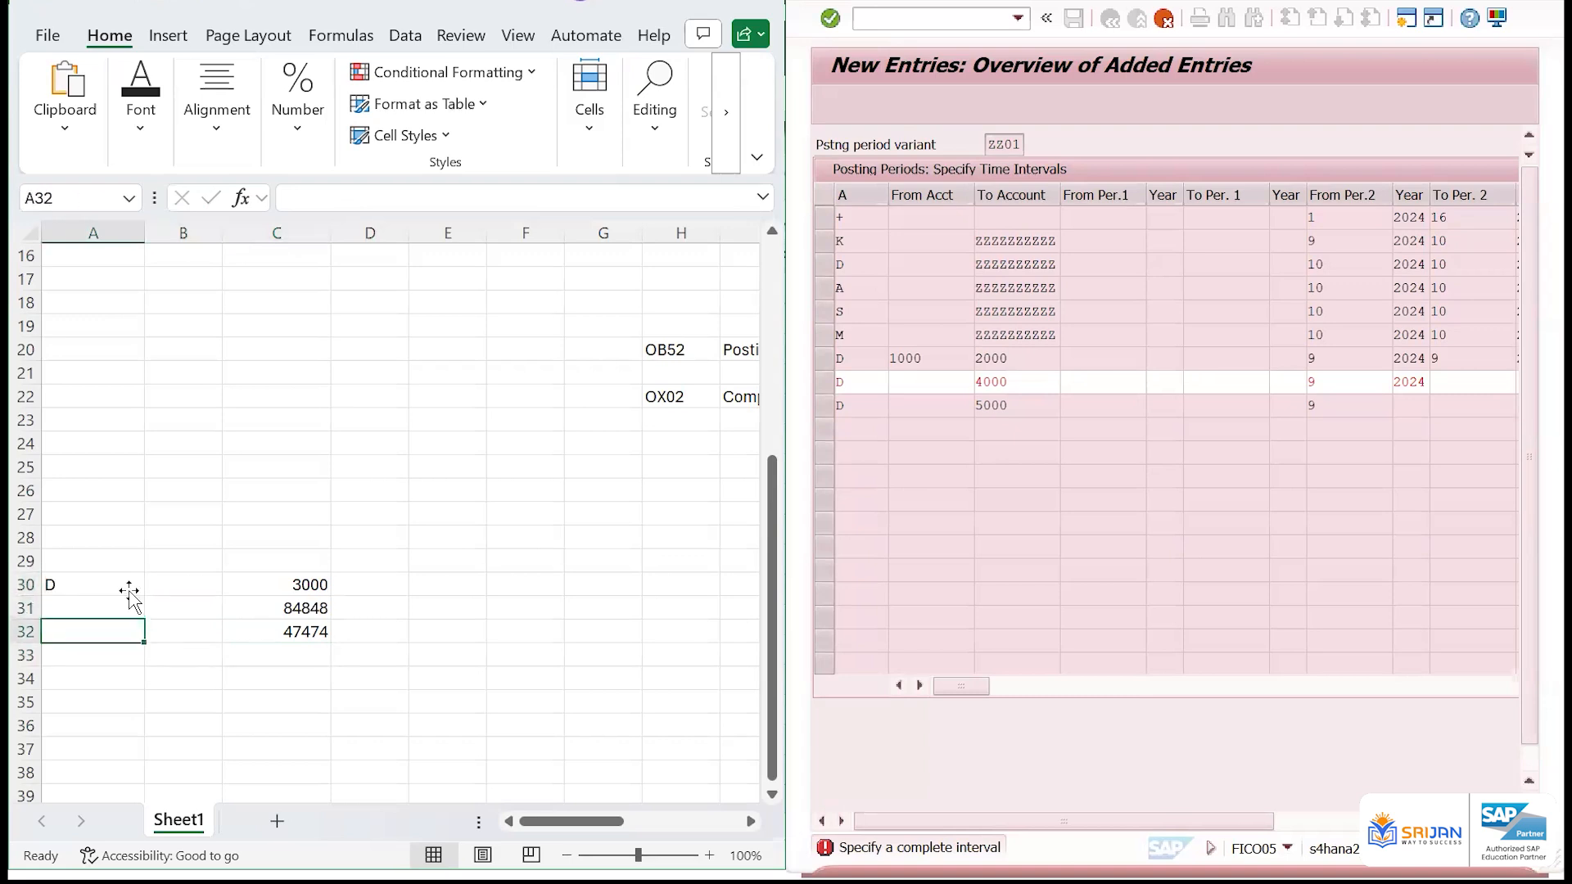
{"action": "key", "text": "shift+Up"}
{"action": "key", "text": "shift+Up"}
{"action": "key", "text": "ctrl+d"}
Enter the start period 9 in cell H30 and fill it down to H32
{"action": "key", "text": "Right"}
{"action": "key", "text": "Right"}
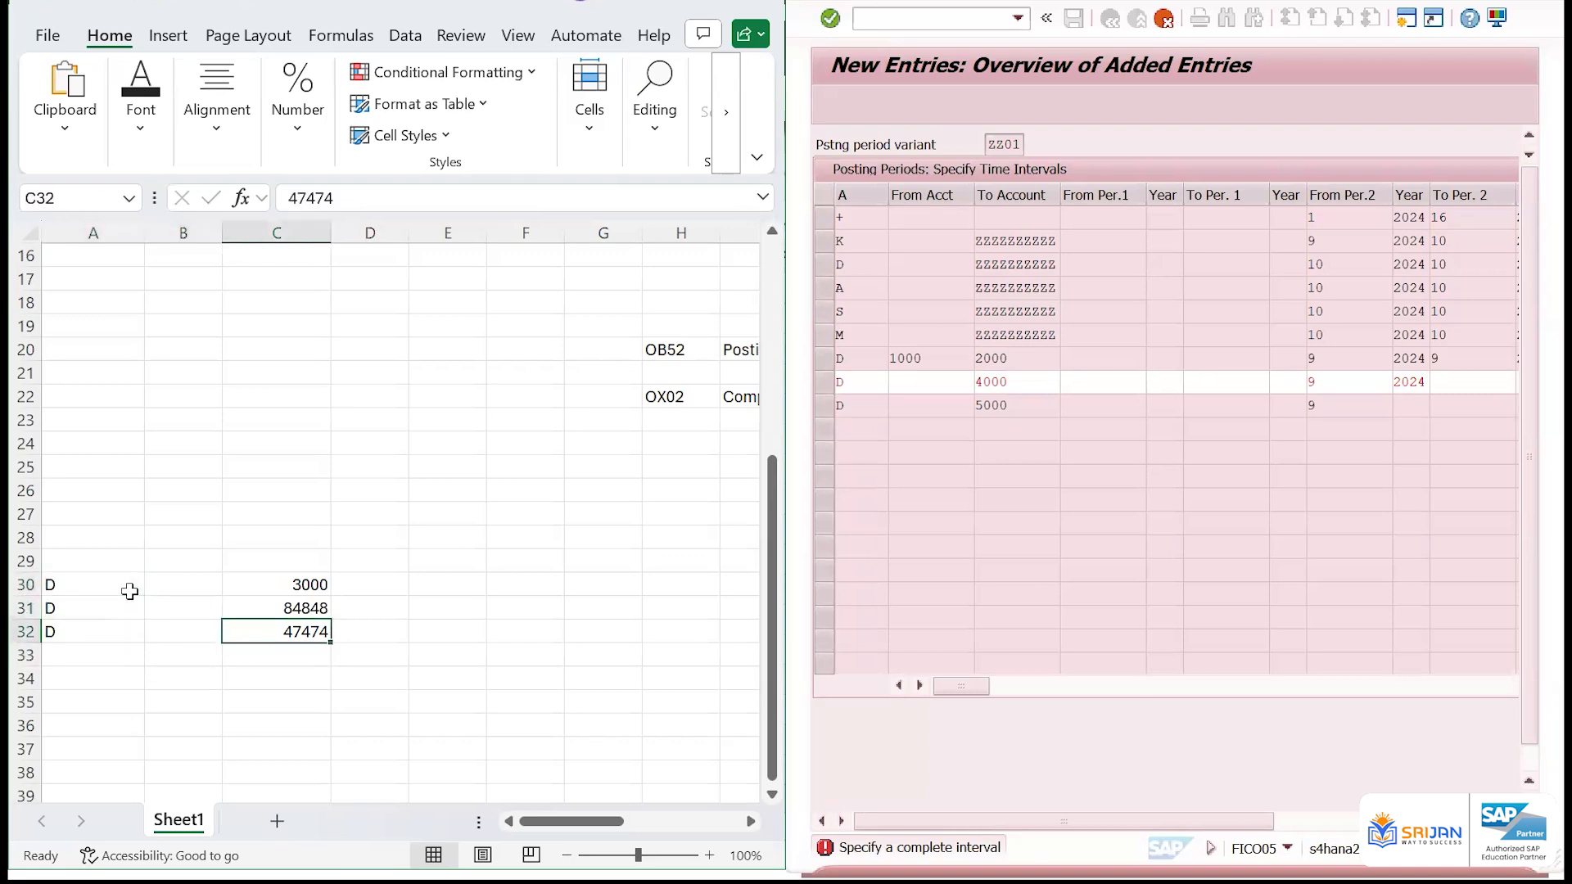
{"action": "key", "text": "Up"}
{"action": "key", "text": "Right"}
{"action": "key", "text": "Up"}
{"action": "key", "text": "Right"}
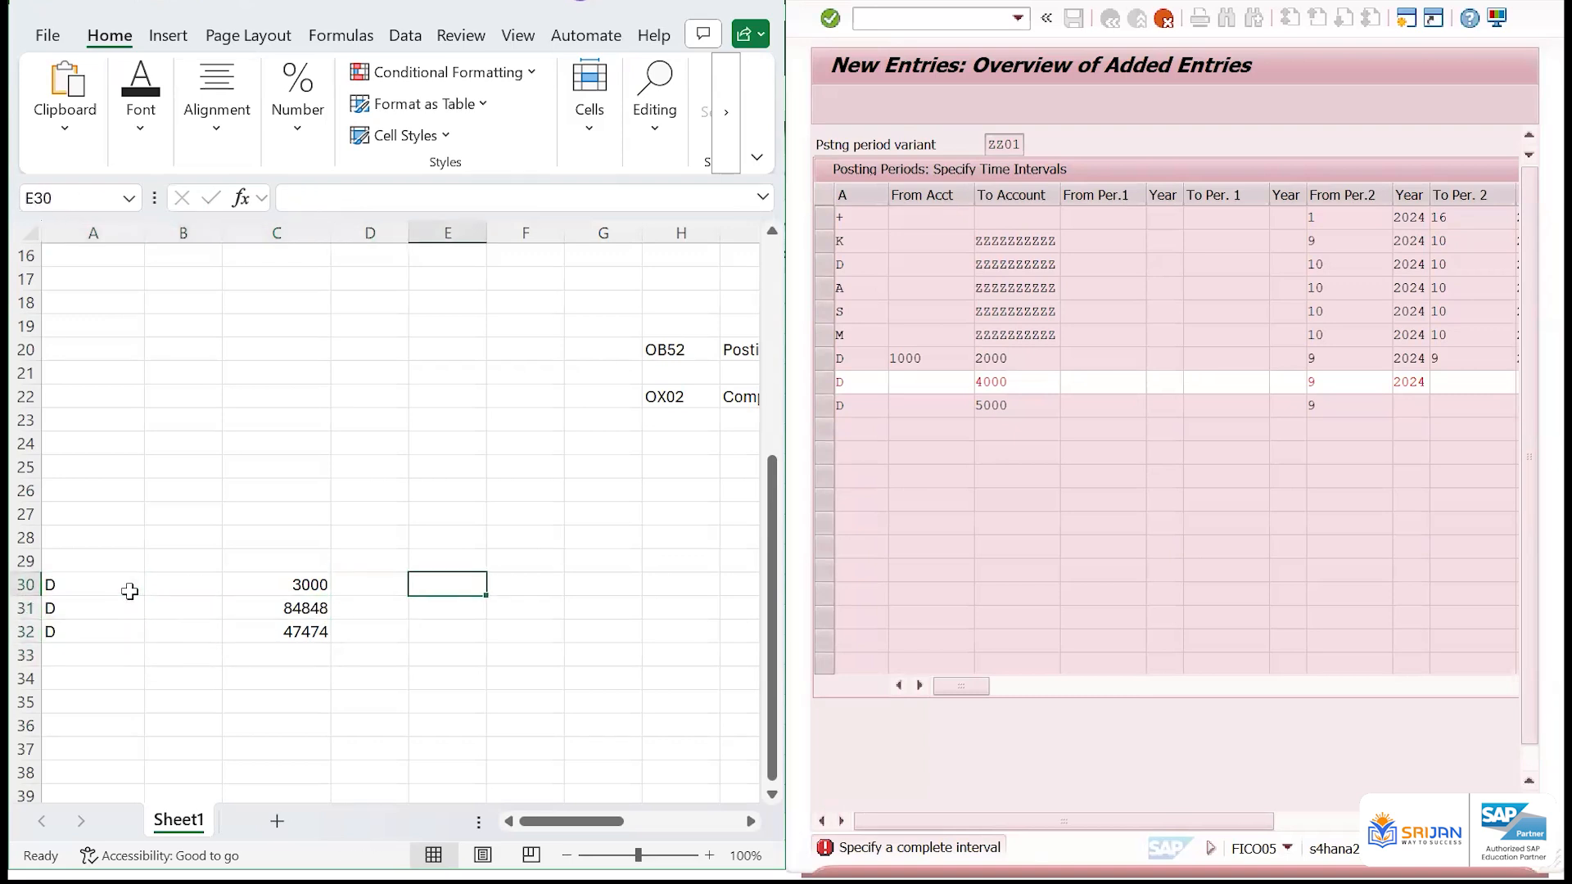
{"action": "key", "text": "Right"}
{"action": "key", "text": "Right"}
{"action": "key", "text": "Right"}
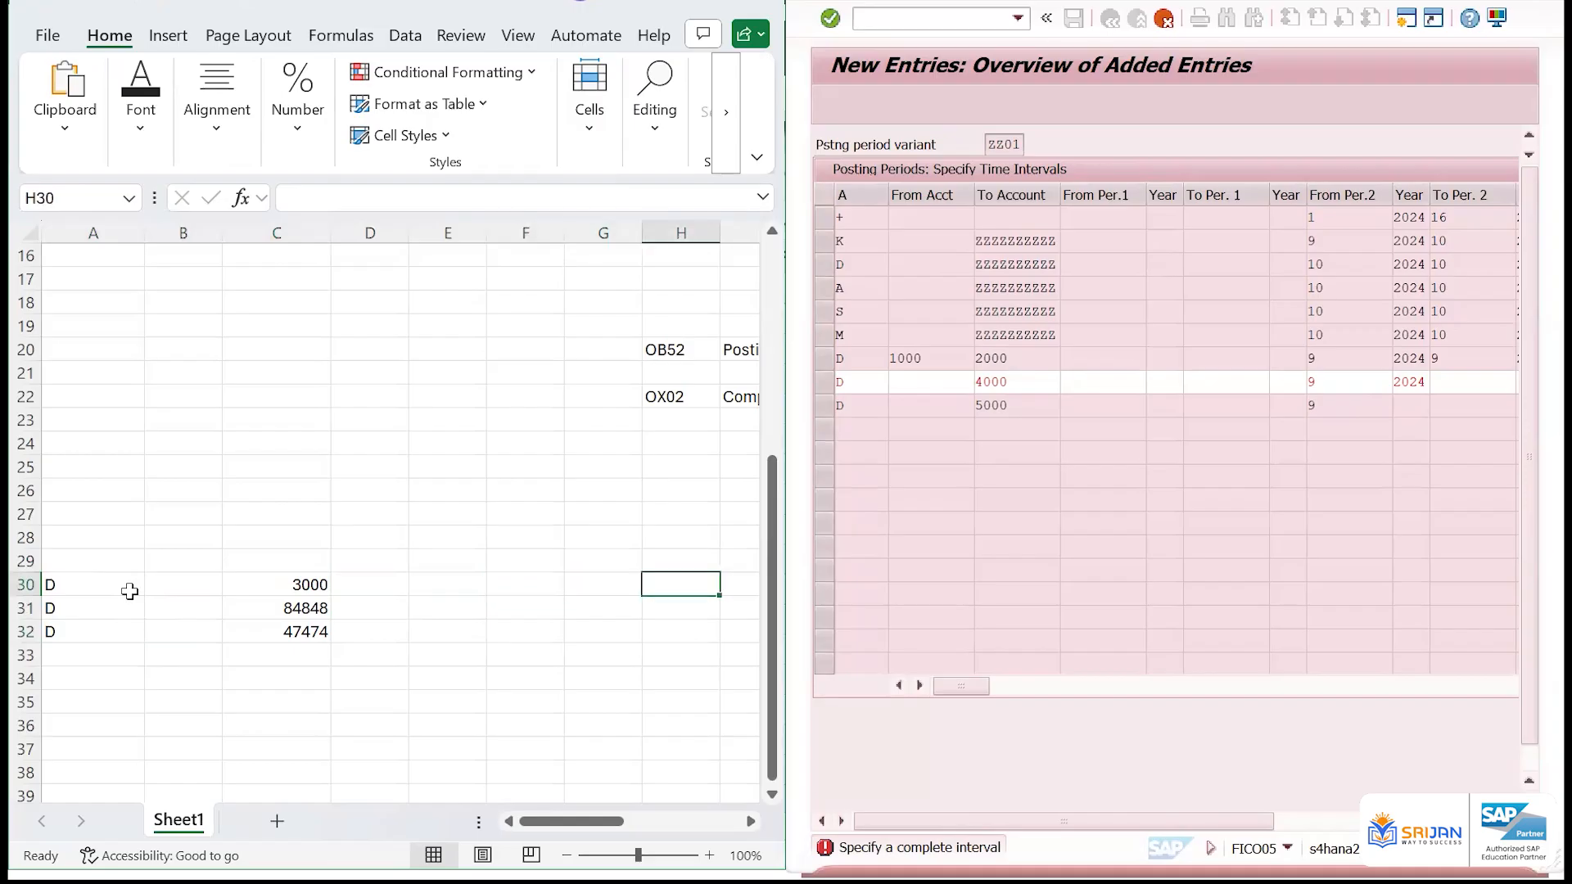
{"action": "type", "text": "9"}
{"action": "key", "text": "Return"}
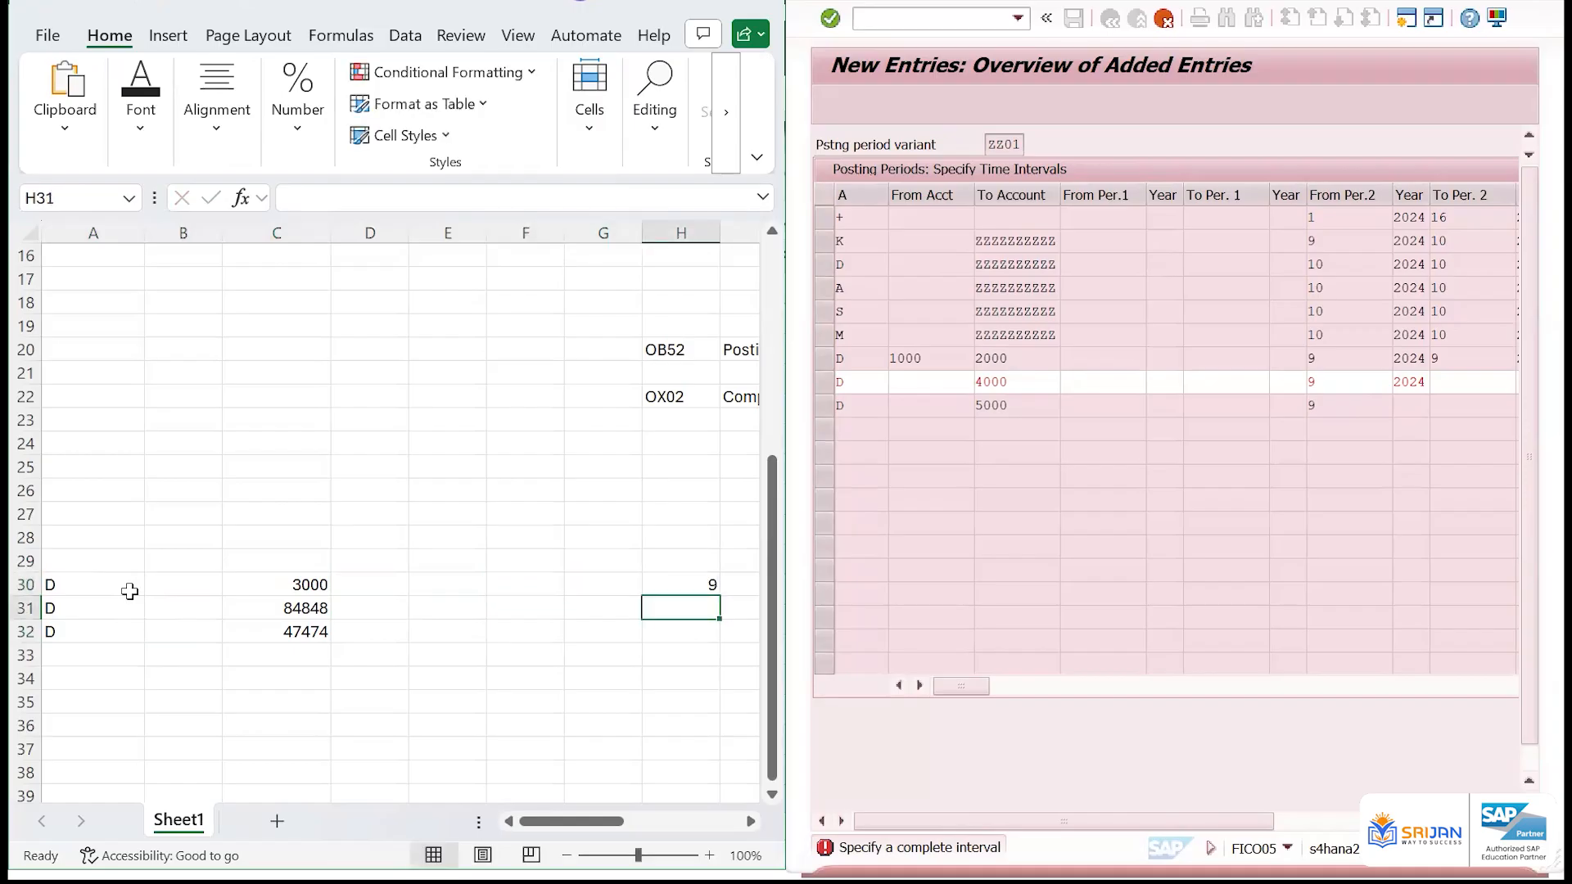
{"action": "key", "text": "Up"}
{"action": "key", "text": "shift+Down"}
{"action": "key", "text": "shift+Down"}
{"action": "key", "text": "ctrl+d"}
Enter the year 2024 in cell I30 and fill it down to I32
{"action": "key", "text": "Right"}
{"action": "type", "text": "2024"}
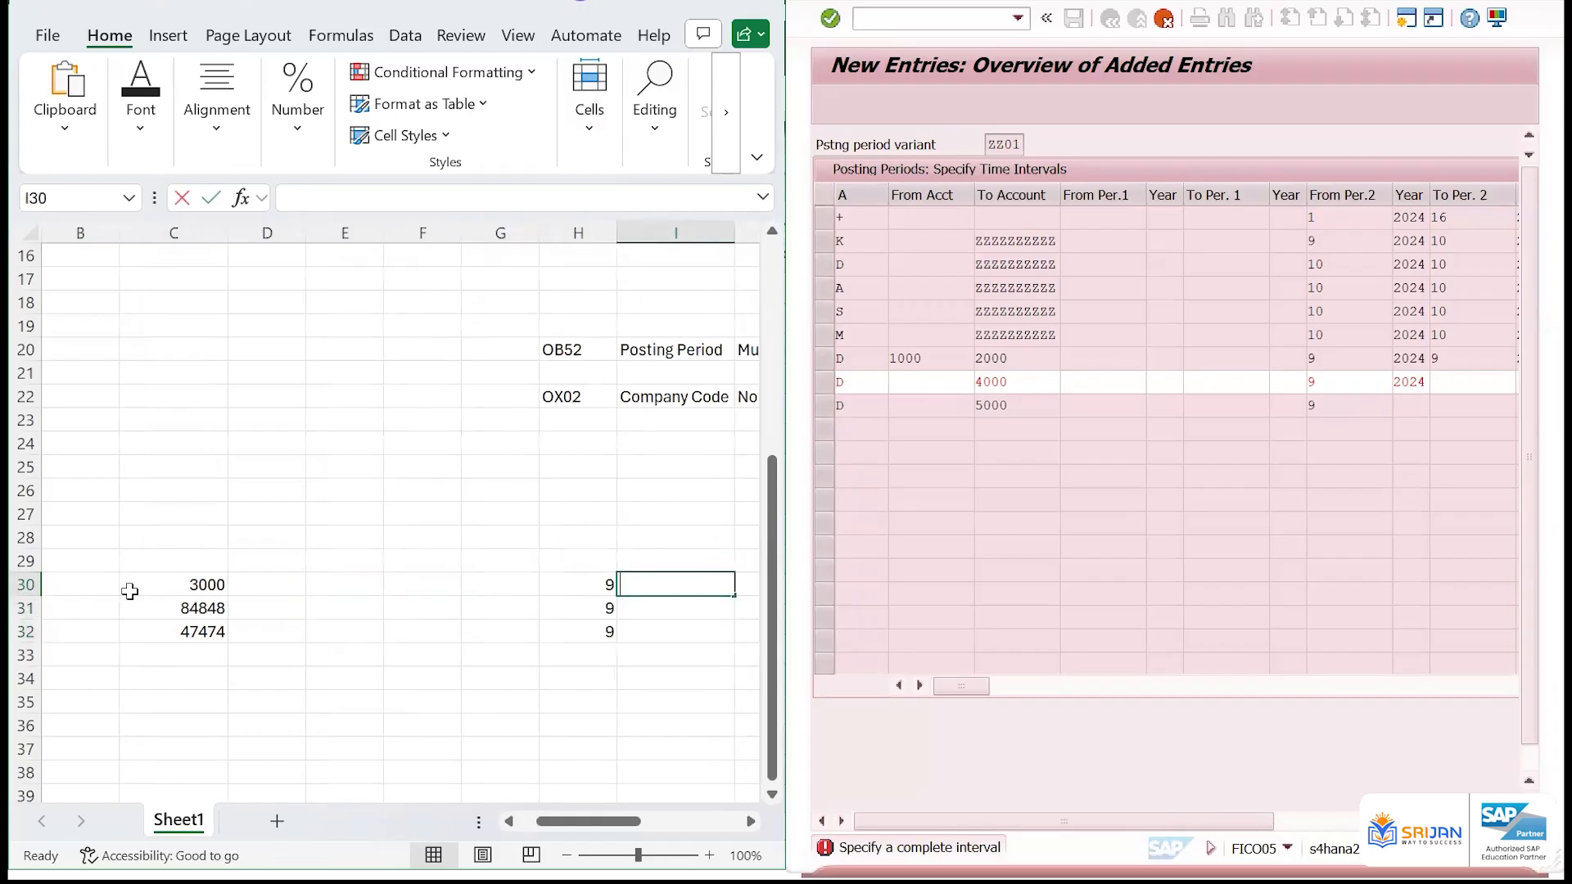
{"action": "key", "text": "Return"}
{"action": "key", "text": "Up"}
{"action": "key", "text": "shift+Down"}
{"action": "key", "text": "shift+Down"}
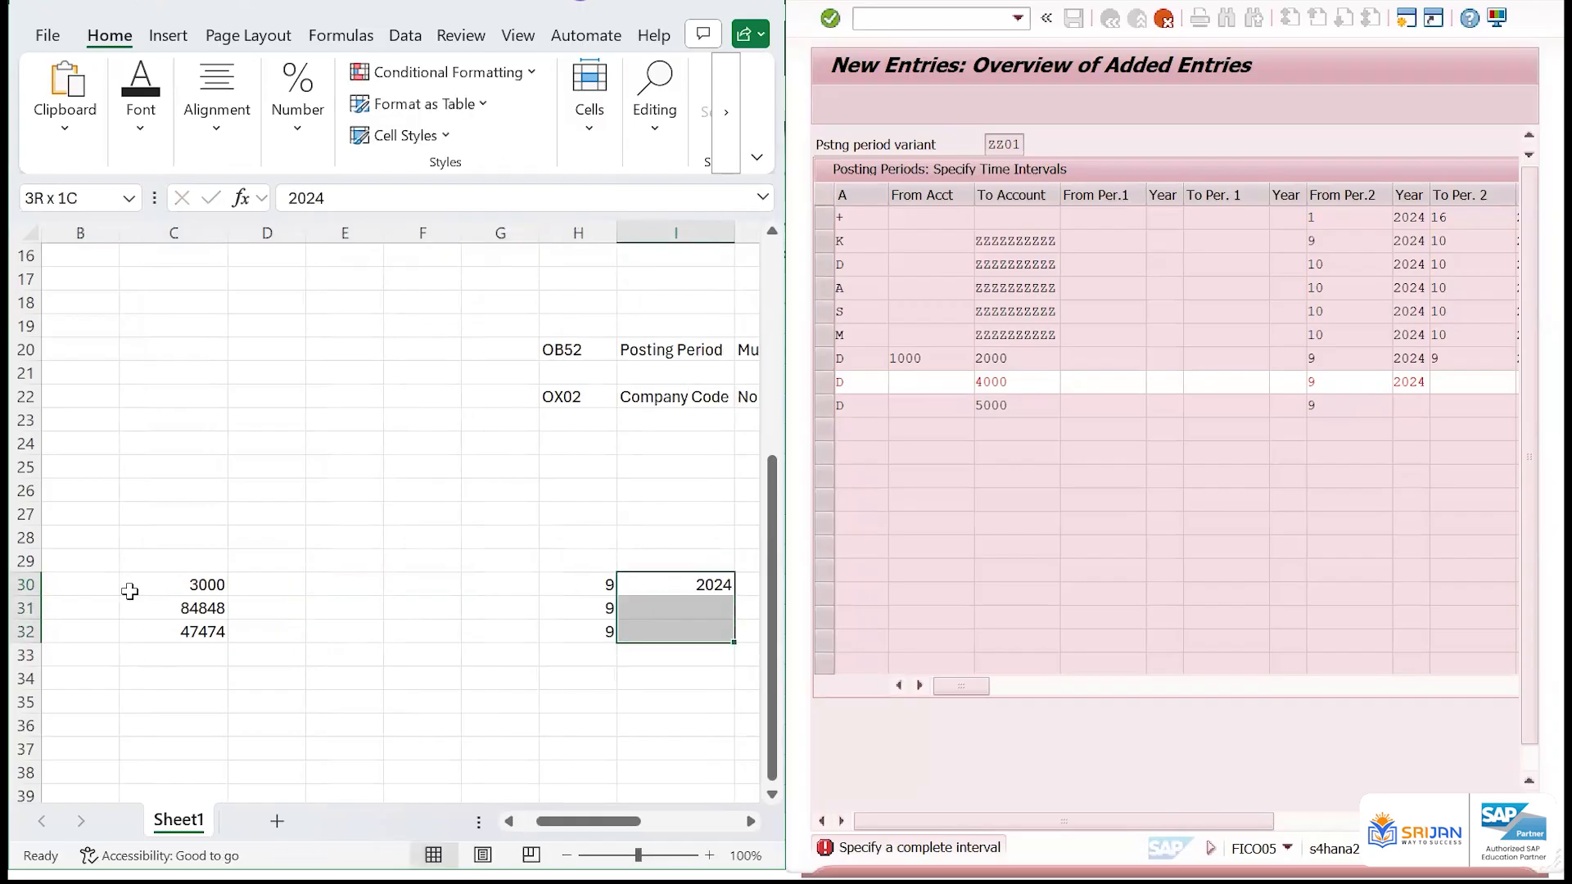
{"action": "key", "text": "ctrl+d"}
Enter the end period 9 in cell J30 and fill it down to J32
{"action": "key", "text": "Right"}
{"action": "type", "text": "9"}
{"action": "key", "text": "Return"}
{"action": "key", "text": "Up"}
{"action": "key", "text": "shift+Down"}
{"action": "key", "text": "shift+Down"}
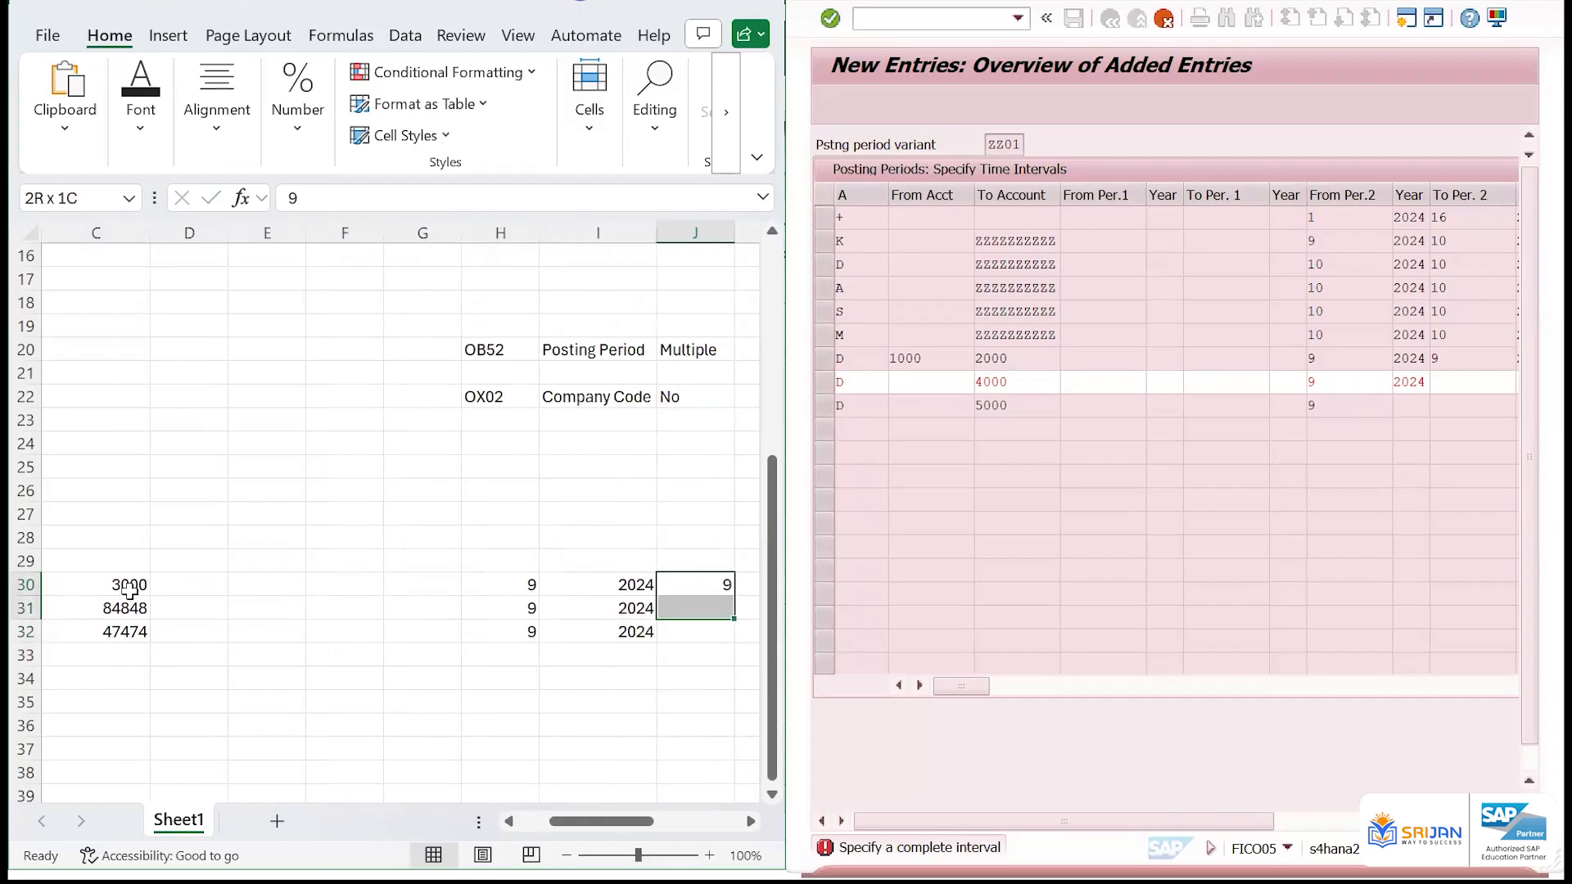
{"action": "key", "text": "ctrl+d"}
Enter the year 2024 in cell K30 and fill it down to K32
{"action": "key", "text": "Right"}
{"action": "type", "text": "20"}
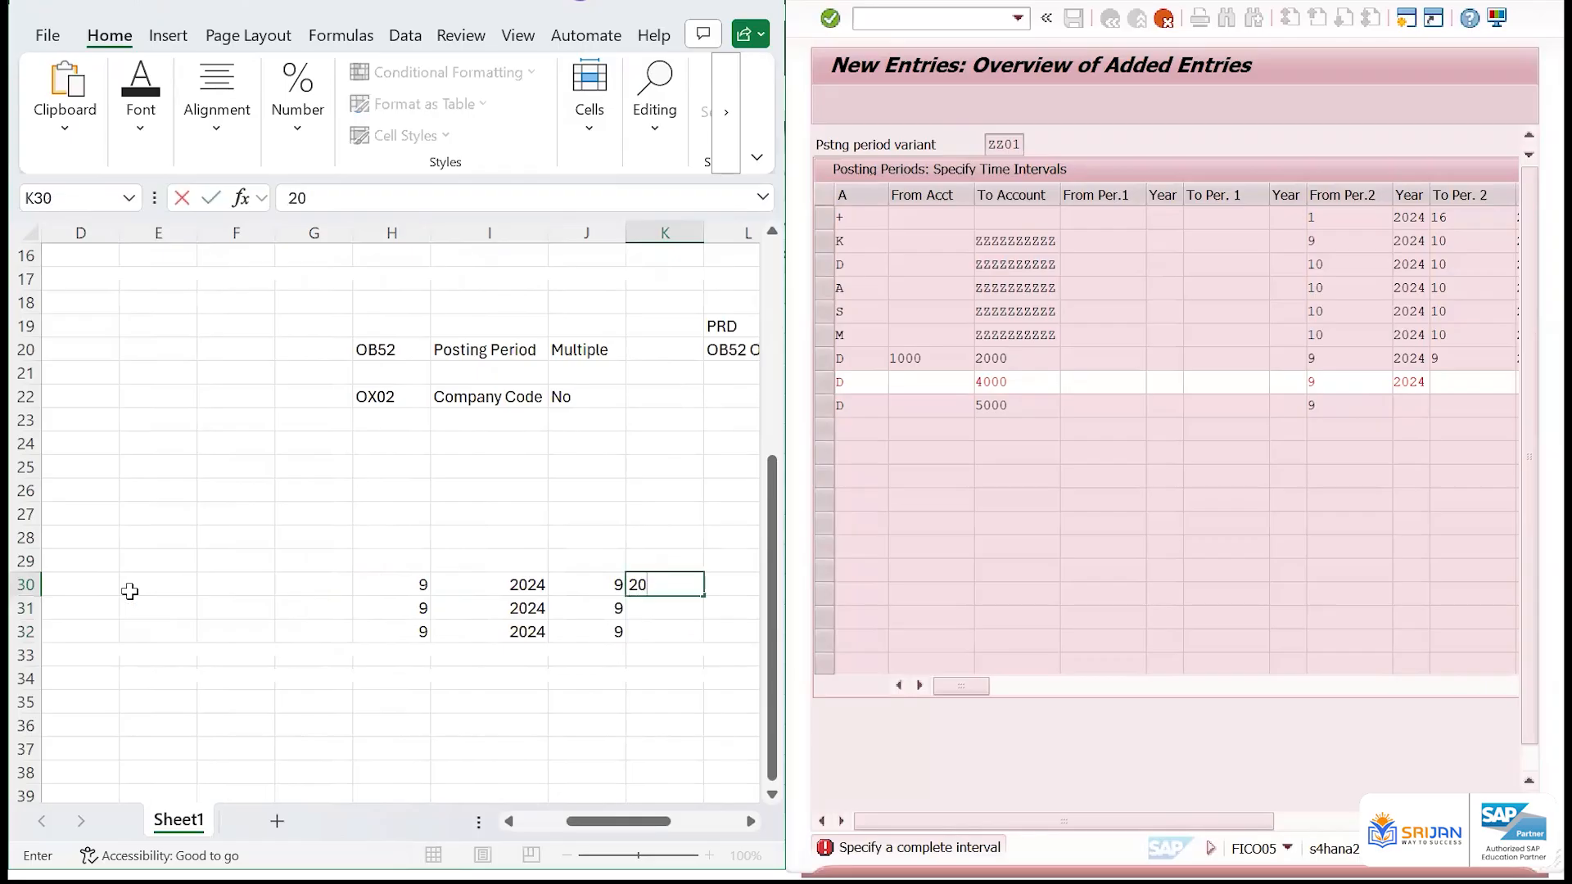
{"action": "type", "text": "24"}
{"action": "key", "text": "Return"}
{"action": "key", "text": "Up"}
{"action": "key", "text": "shift+Down"}
{"action": "key", "text": "shift+Down"}
{"action": "key", "text": "ctrl+d"}
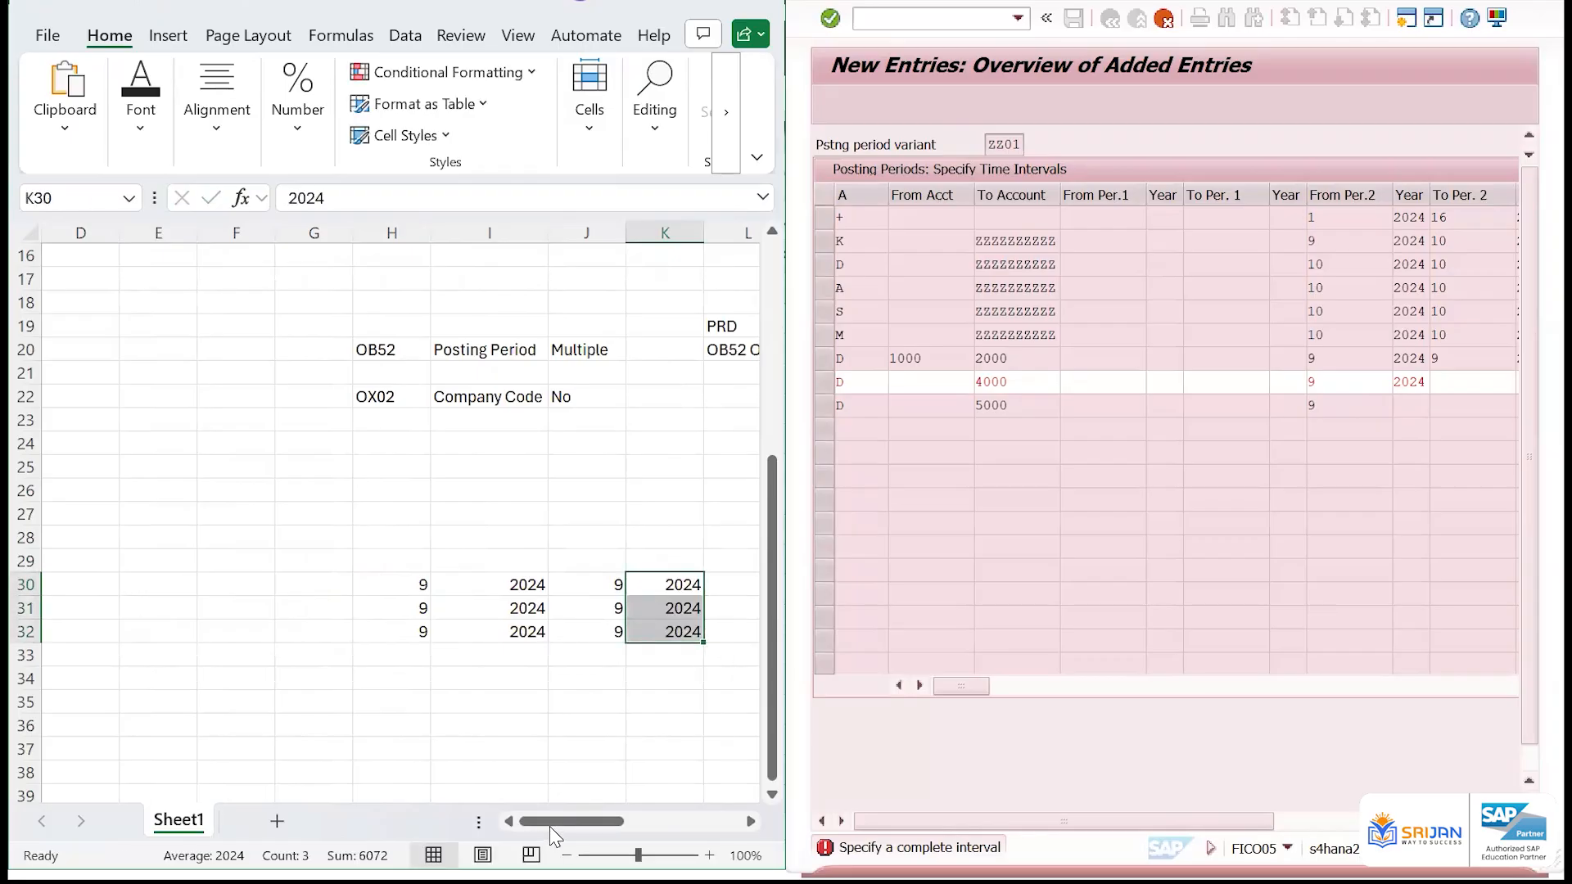
Copy the three prepared customer rows, cells A30 to K32
{"action": "left_click", "coordinate": [548, 827]}
{"action": "left_click", "coordinate": [78, 577]}
{"action": "key", "text": "ctrl+shift+Down"}
{"action": "key", "text": "ctrl+shift+Right"}
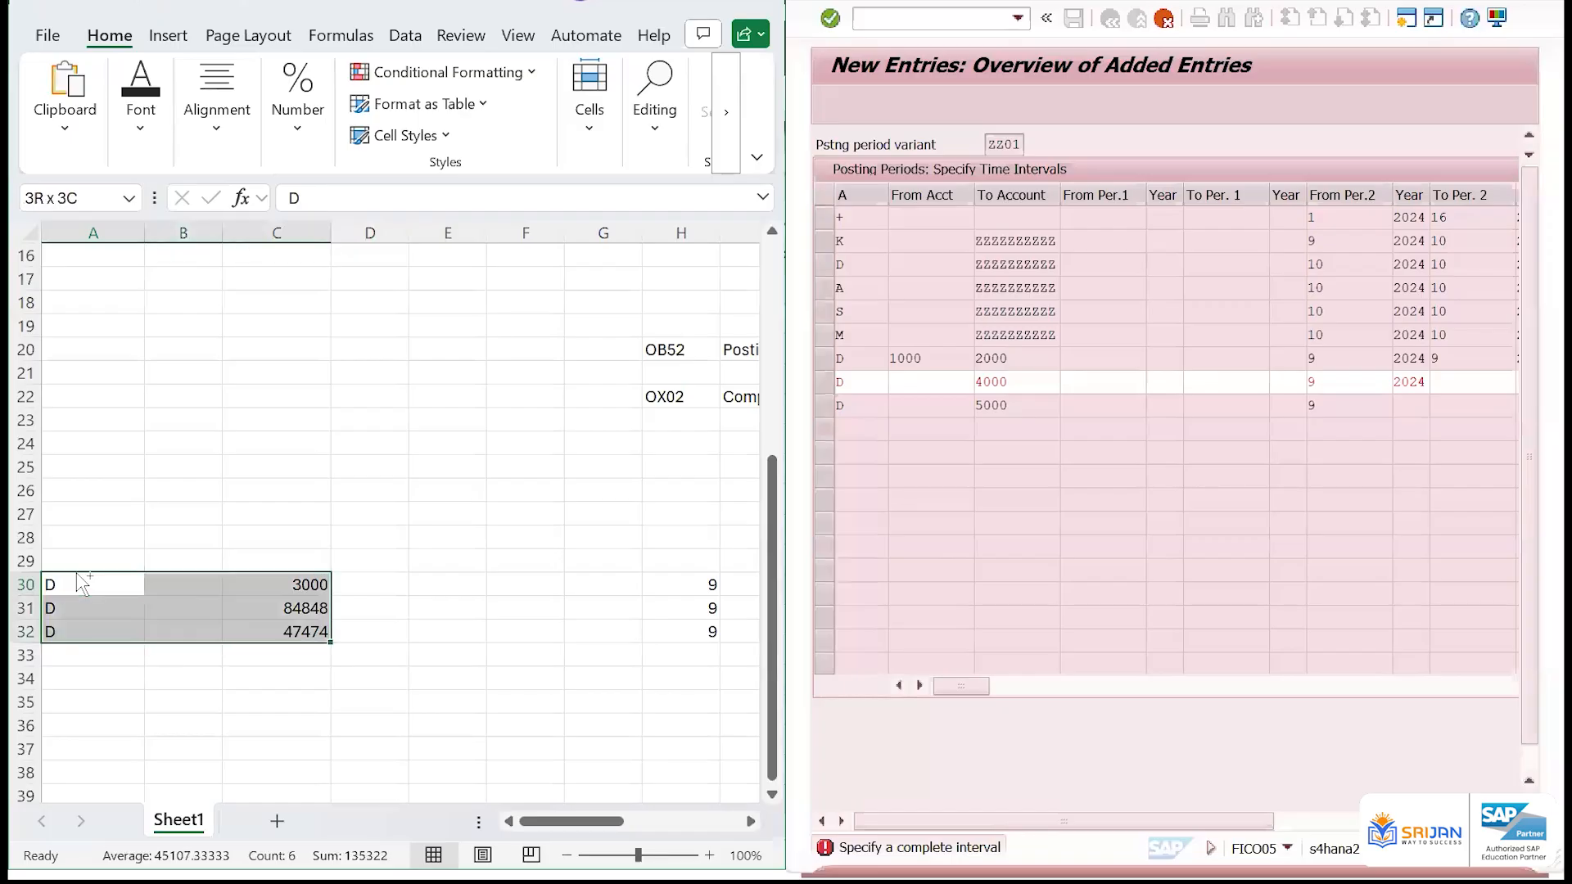
{"action": "key", "text": "ctrl+shift+Right"}
{"action": "key", "text": "ctrl+shift+Right"}
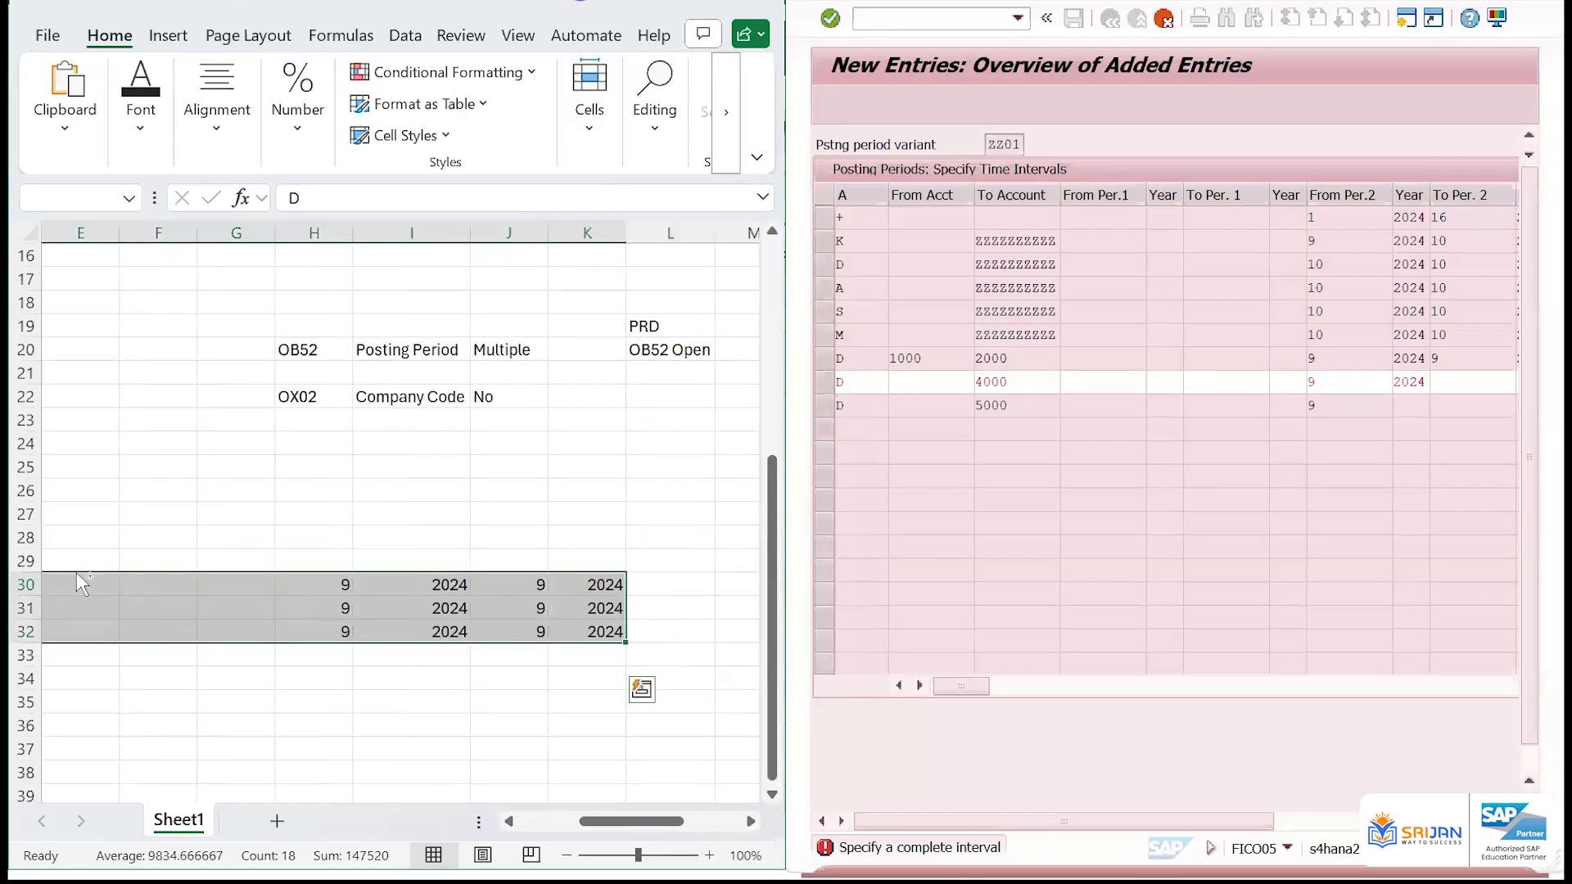
{"action": "key", "text": "ctrl+c"}
Switch to SAP and discard the incomplete customer (D) rows in the posting periods table
{"action": "double_click", "coordinate": [1382, 63]}
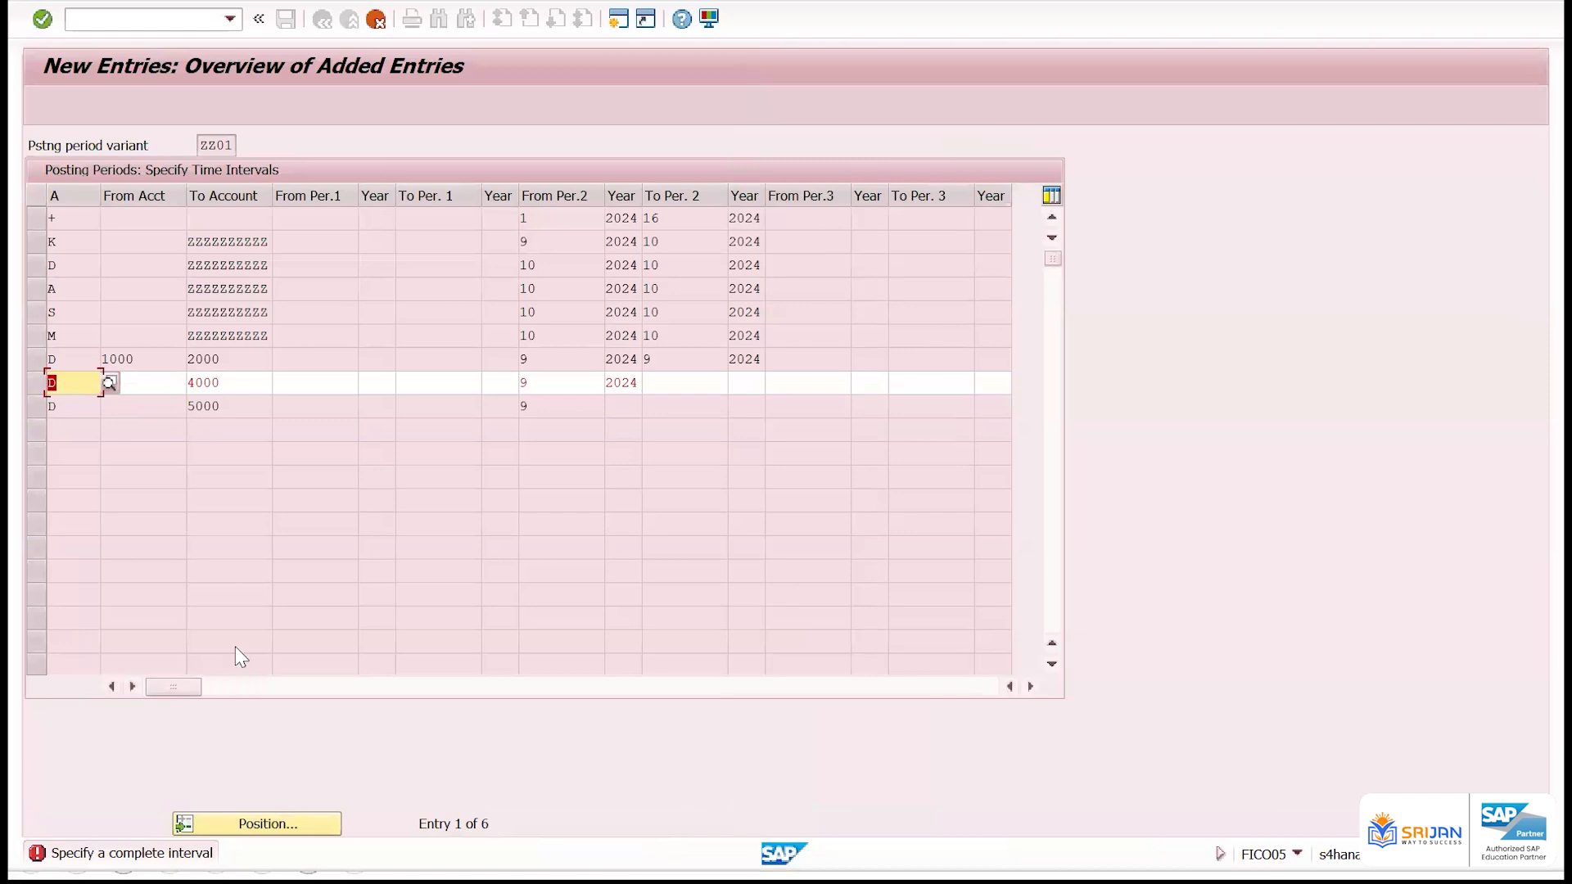
{"action": "double_click", "coordinate": [207, 383]}
{"action": "key", "text": "BackSpace"}
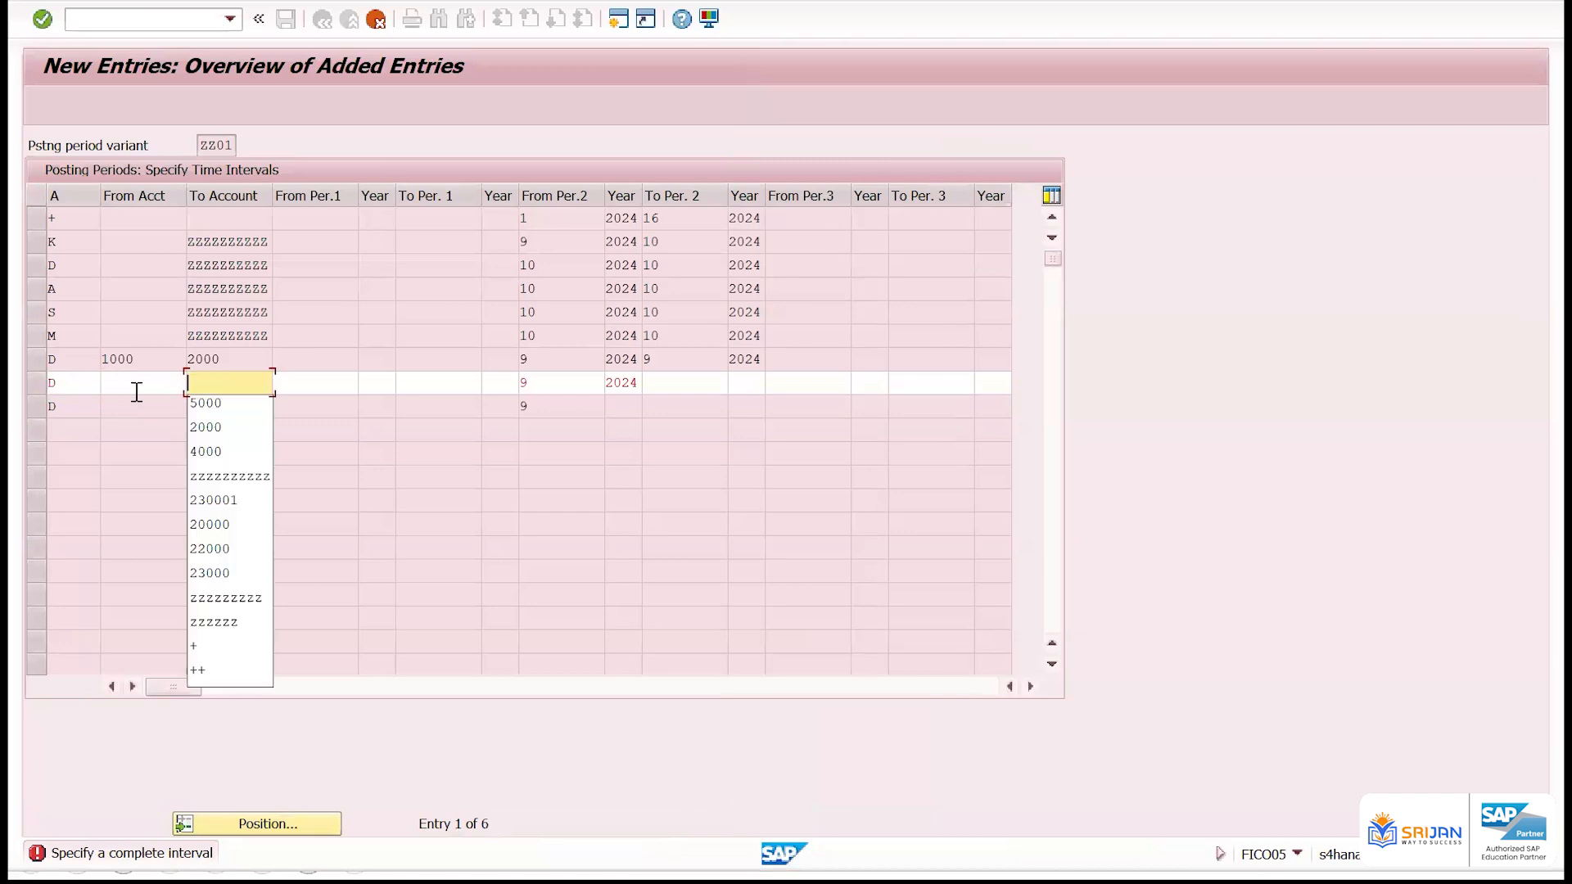
{"action": "key", "text": "Return"}
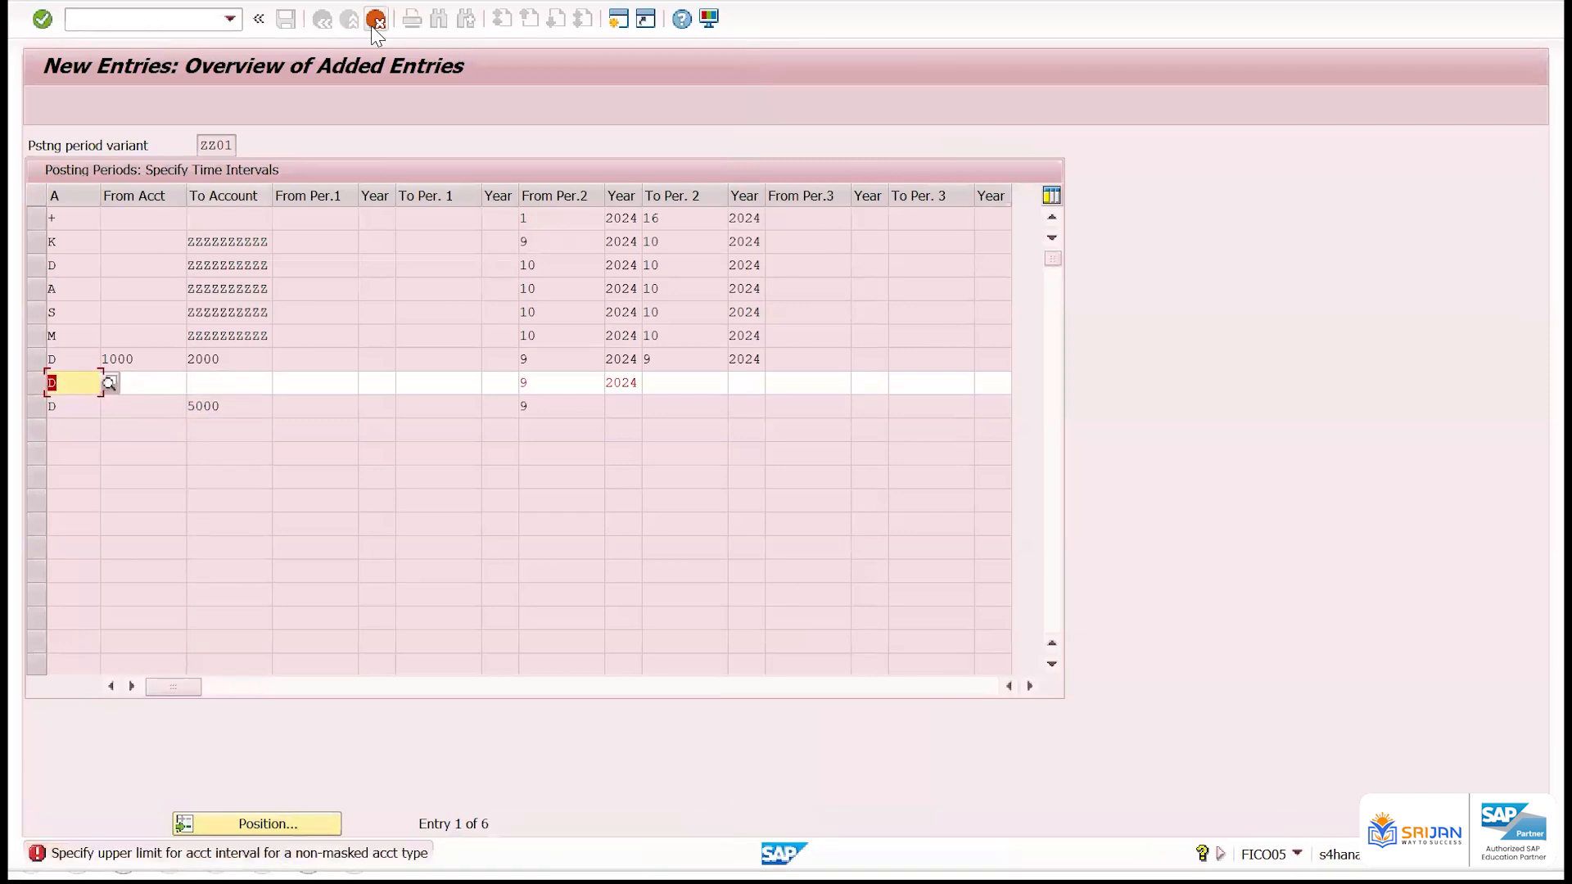
{"action": "left_click", "coordinate": [376, 19]}
Paste the copied customer rows into the posting periods table, starting at the first empty row
{"action": "left_click", "coordinate": [348, 394]}
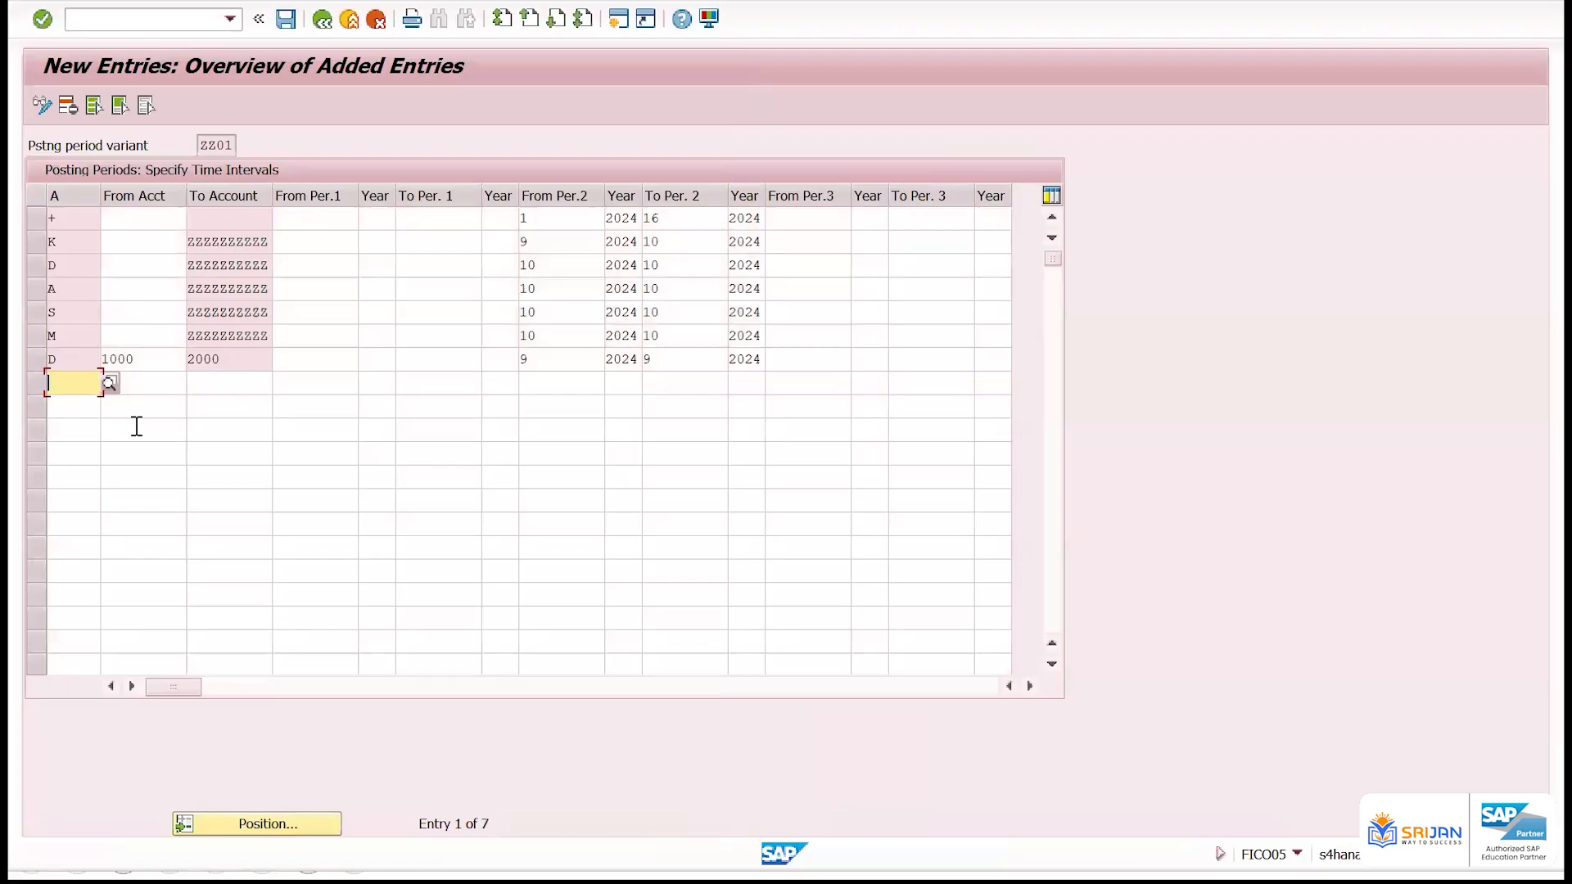
{"action": "left_click_drag", "start_coordinate": [239, 360], "coordinate": [161, 365]}
{"action": "left_click", "coordinate": [75, 379]}
{"action": "key", "text": "ctrl+v"}
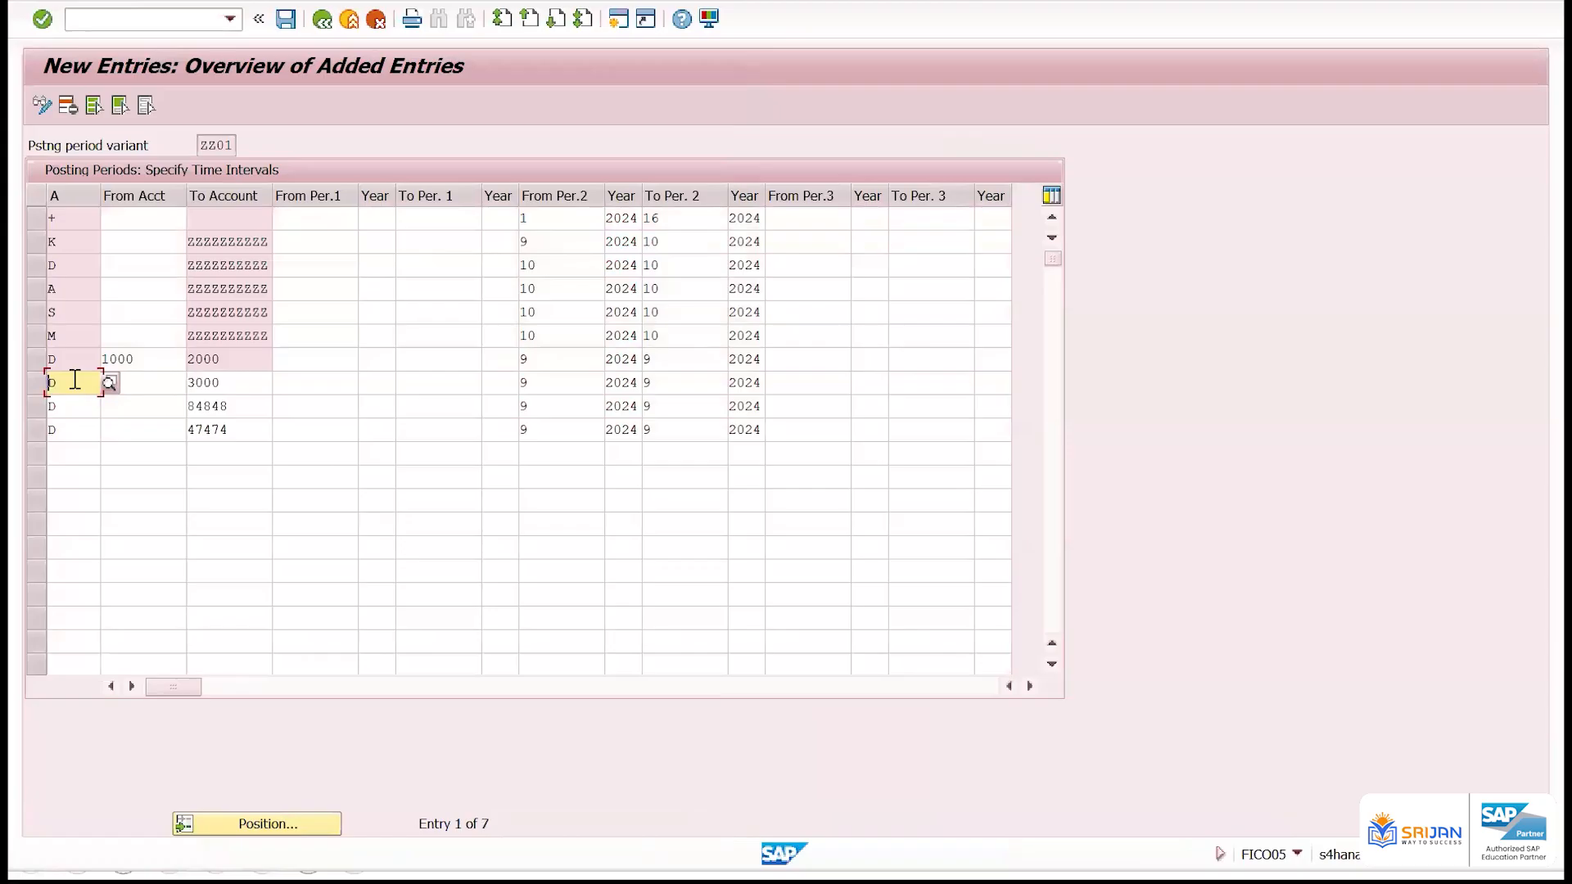
{"action": "left_click", "coordinate": [140, 390]}
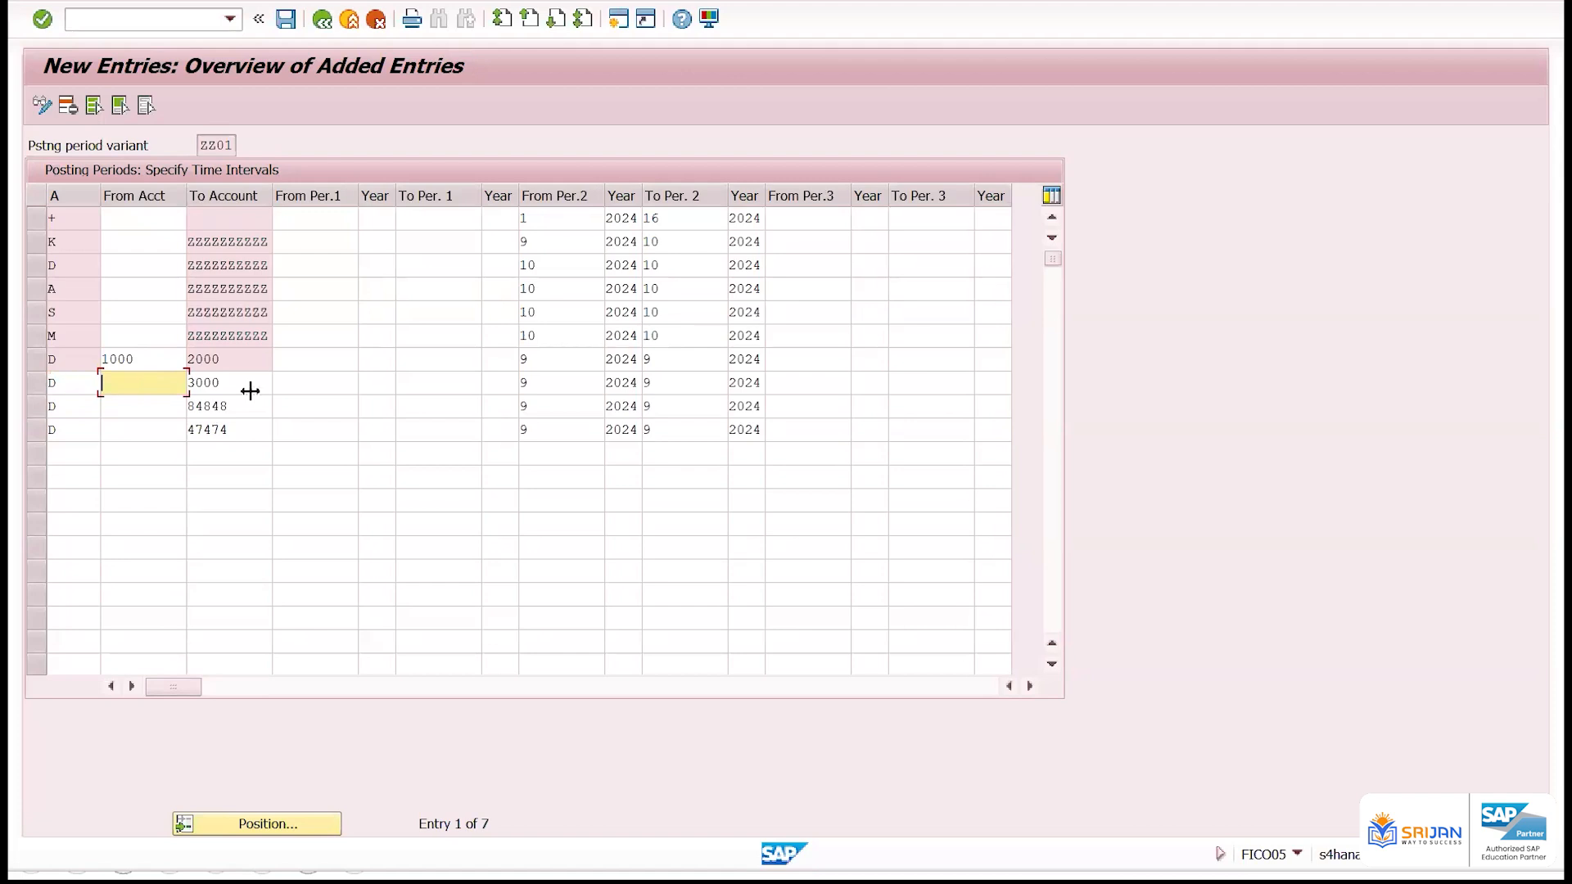
Switch to Excel, copy the account types in cells A30 to A32, and return to SAP
{"action": "key", "text": "alt+Tab"}
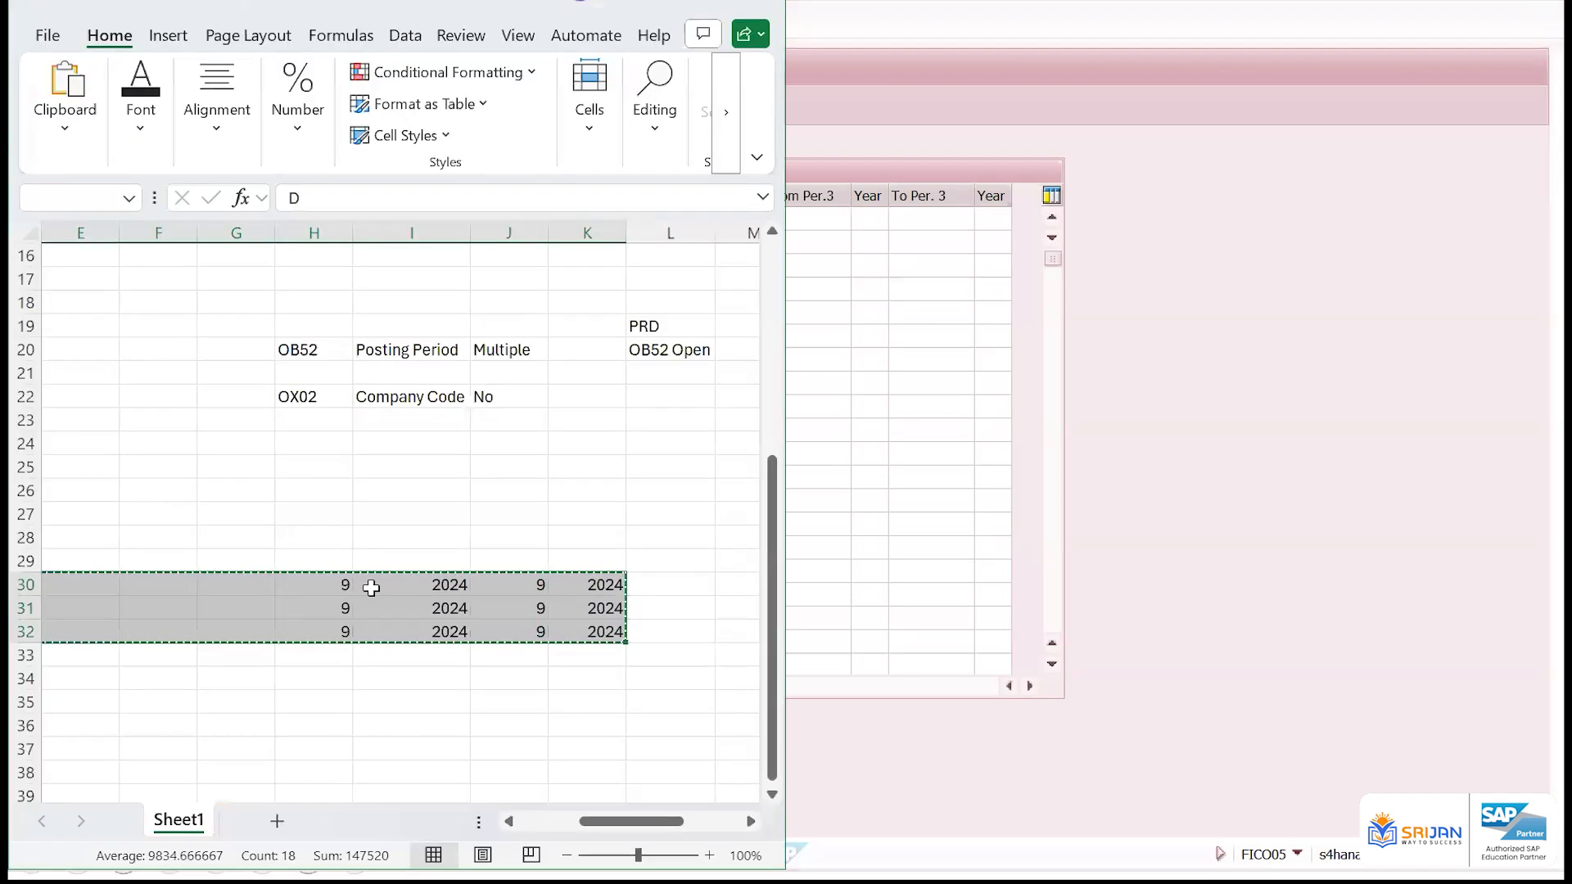
{"action": "scroll", "coordinate": [371, 588], "scroll_direction": "left", "scroll_amount": 2}
{"action": "key", "text": "Right"}
{"action": "key", "text": "Right"}
{"action": "key", "text": "Right"}
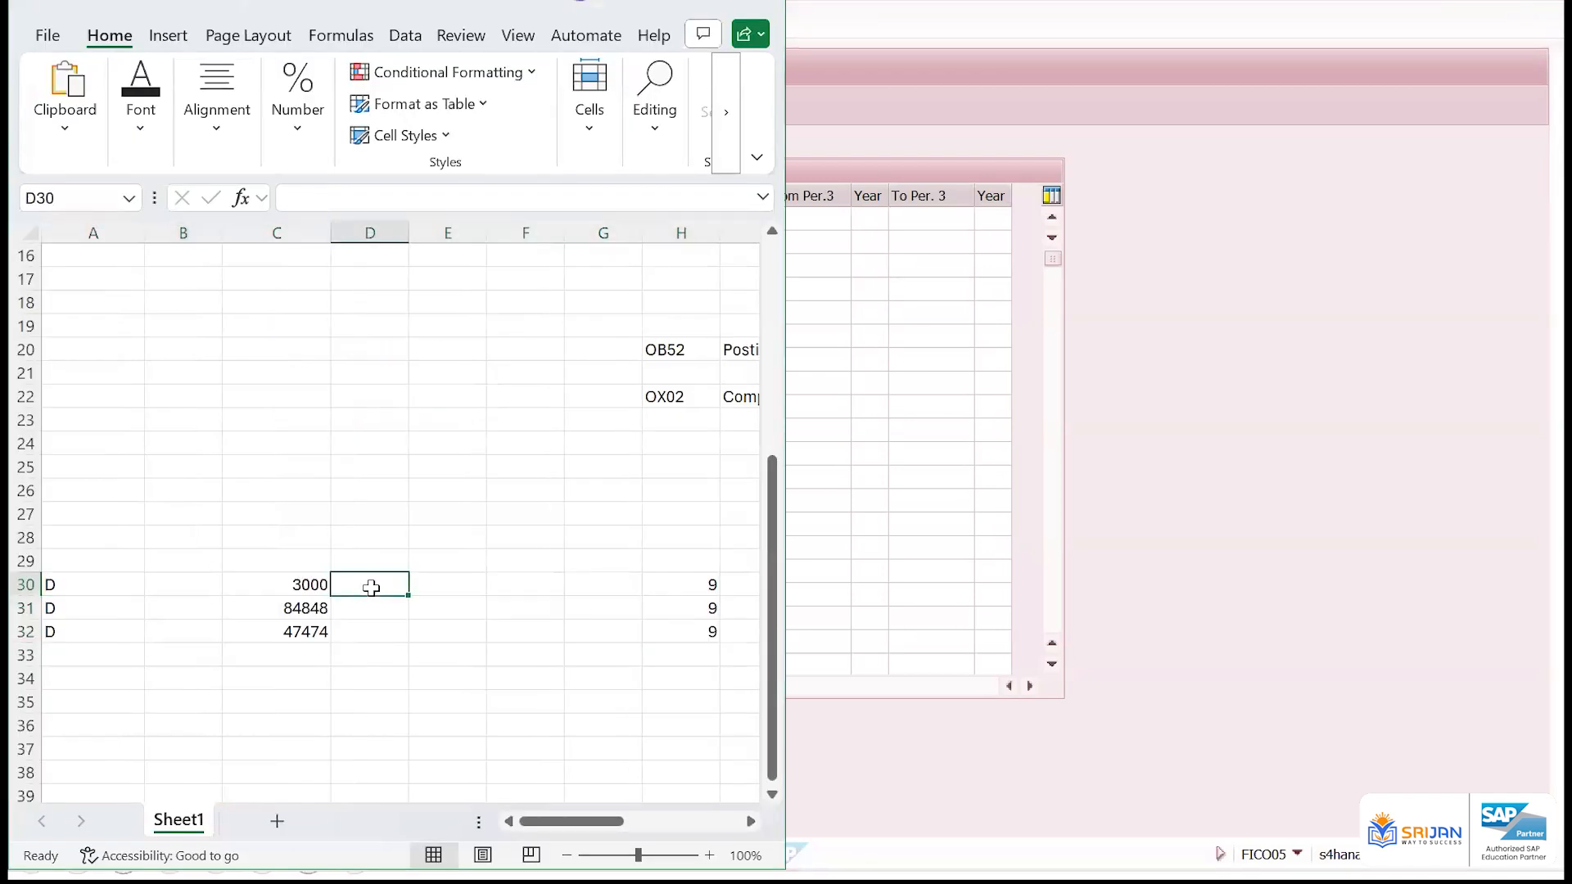
{"action": "key", "text": "Home"}
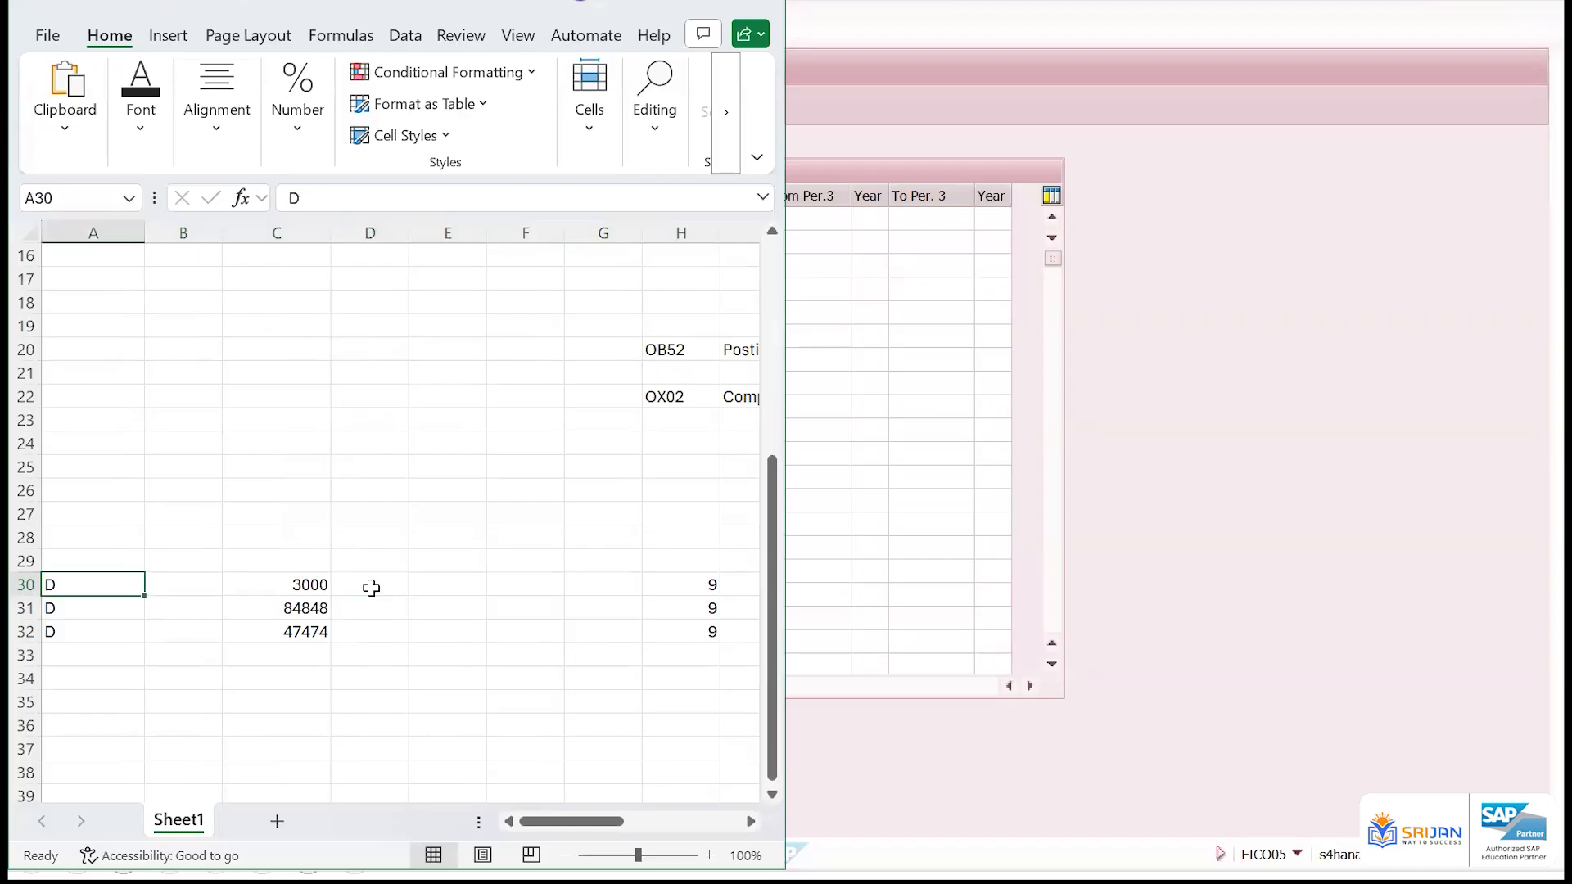
{"action": "key", "text": "shift+Down"}
{"action": "key", "text": "shift+Down"}
{"action": "key", "text": "ctrl+c"}
{"action": "key", "text": "alt+Tab"}
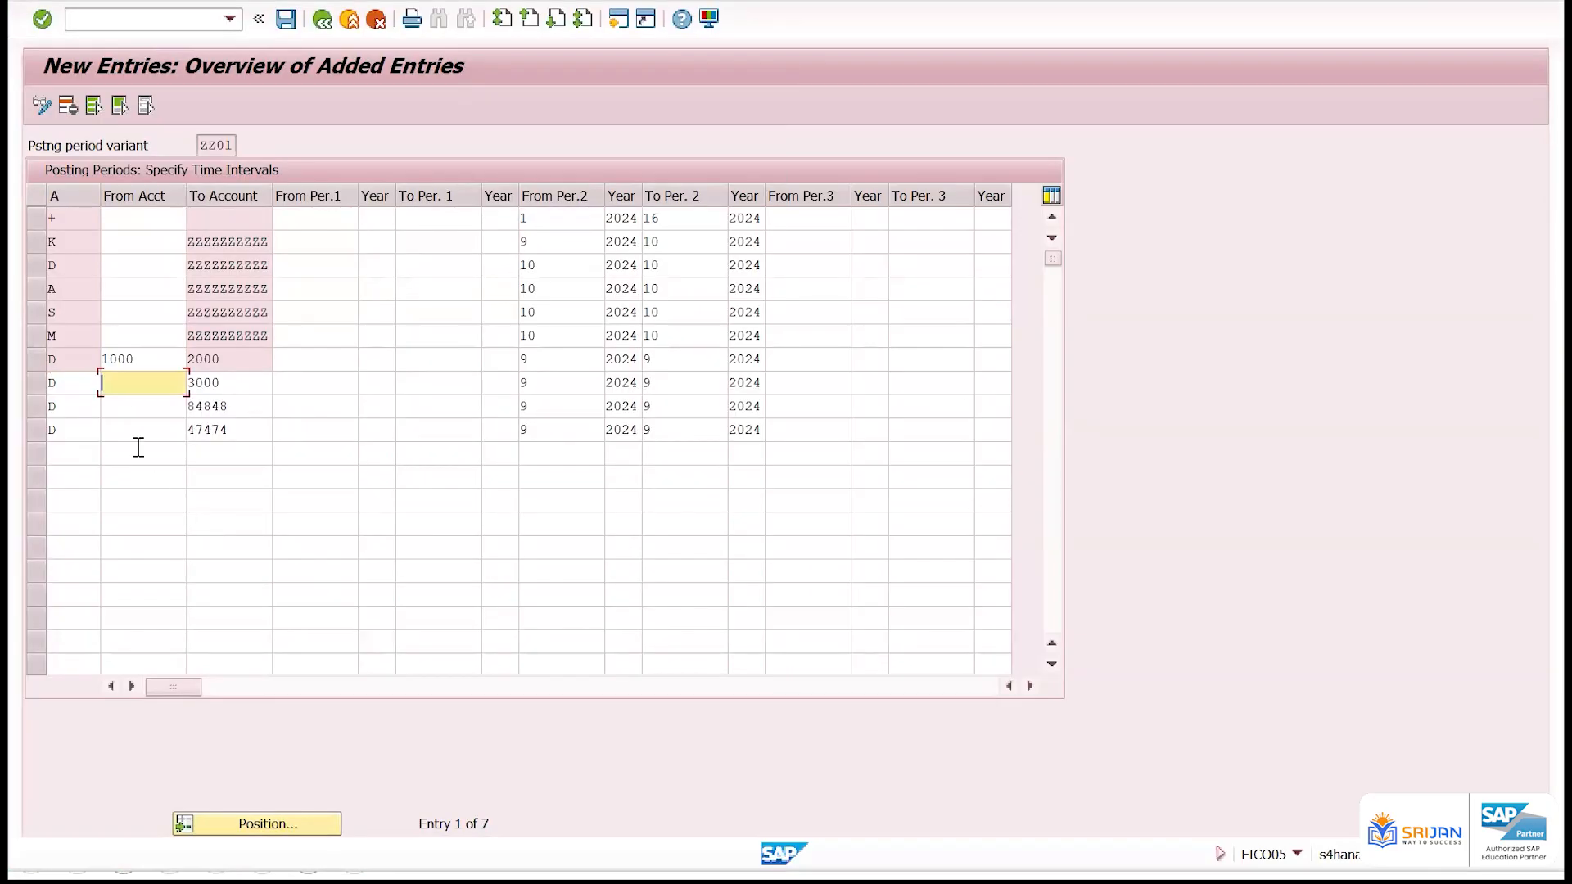
Paste the account types into the A column, starting at the first empty row of the posting periods table
{"action": "key", "text": "shift+Tab"}
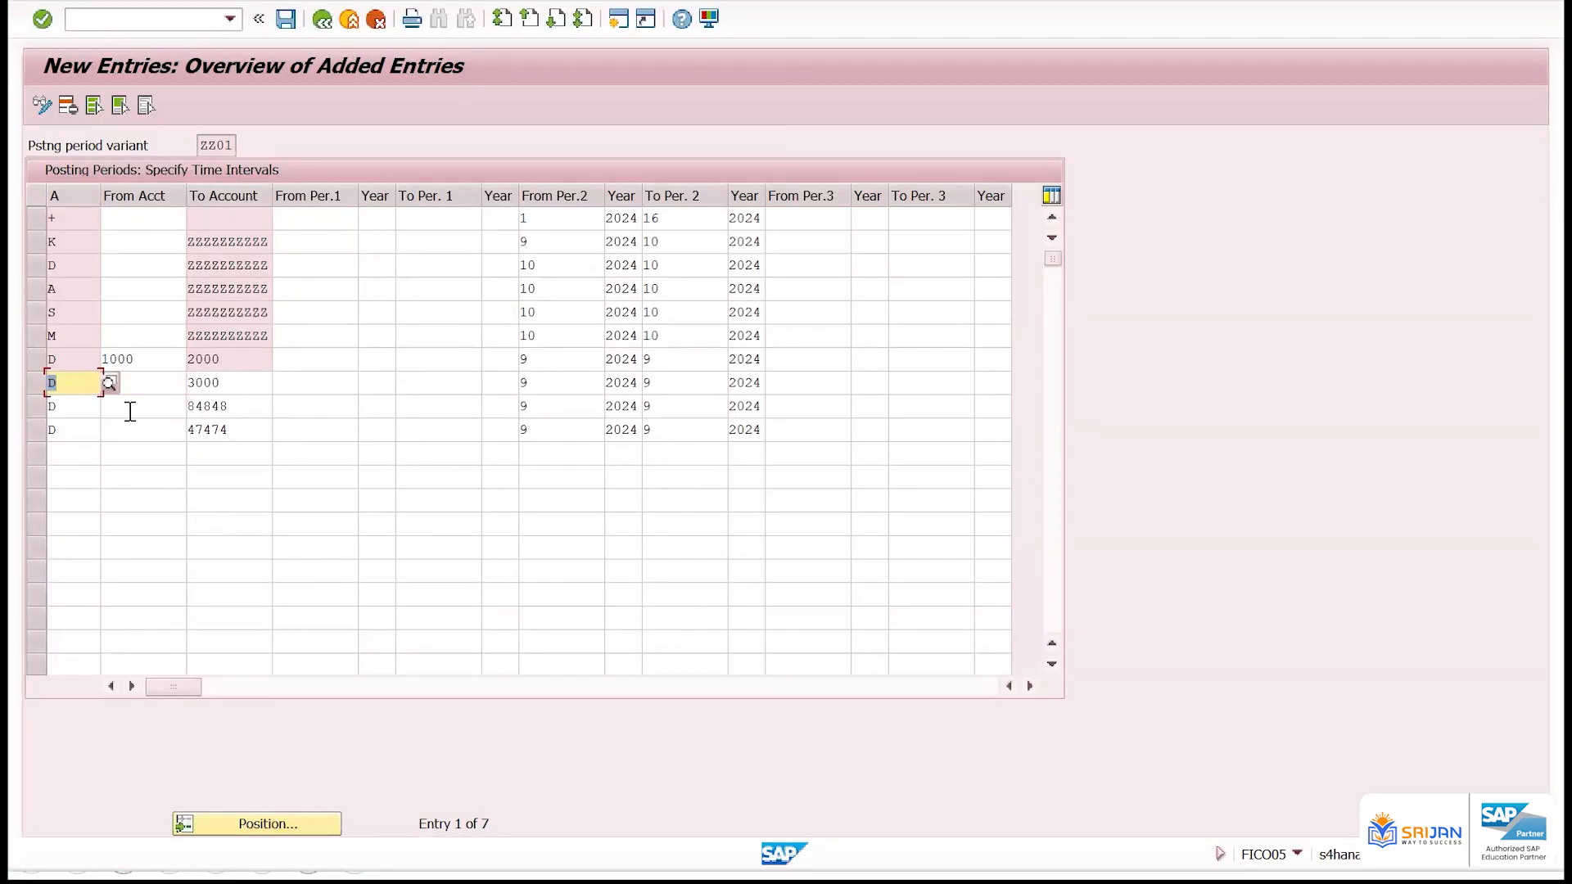
{"action": "key", "text": "Down"}
{"action": "key", "text": "Down"}
{"action": "key", "text": "Down"}
{"action": "key", "text": "ctrl+v"}
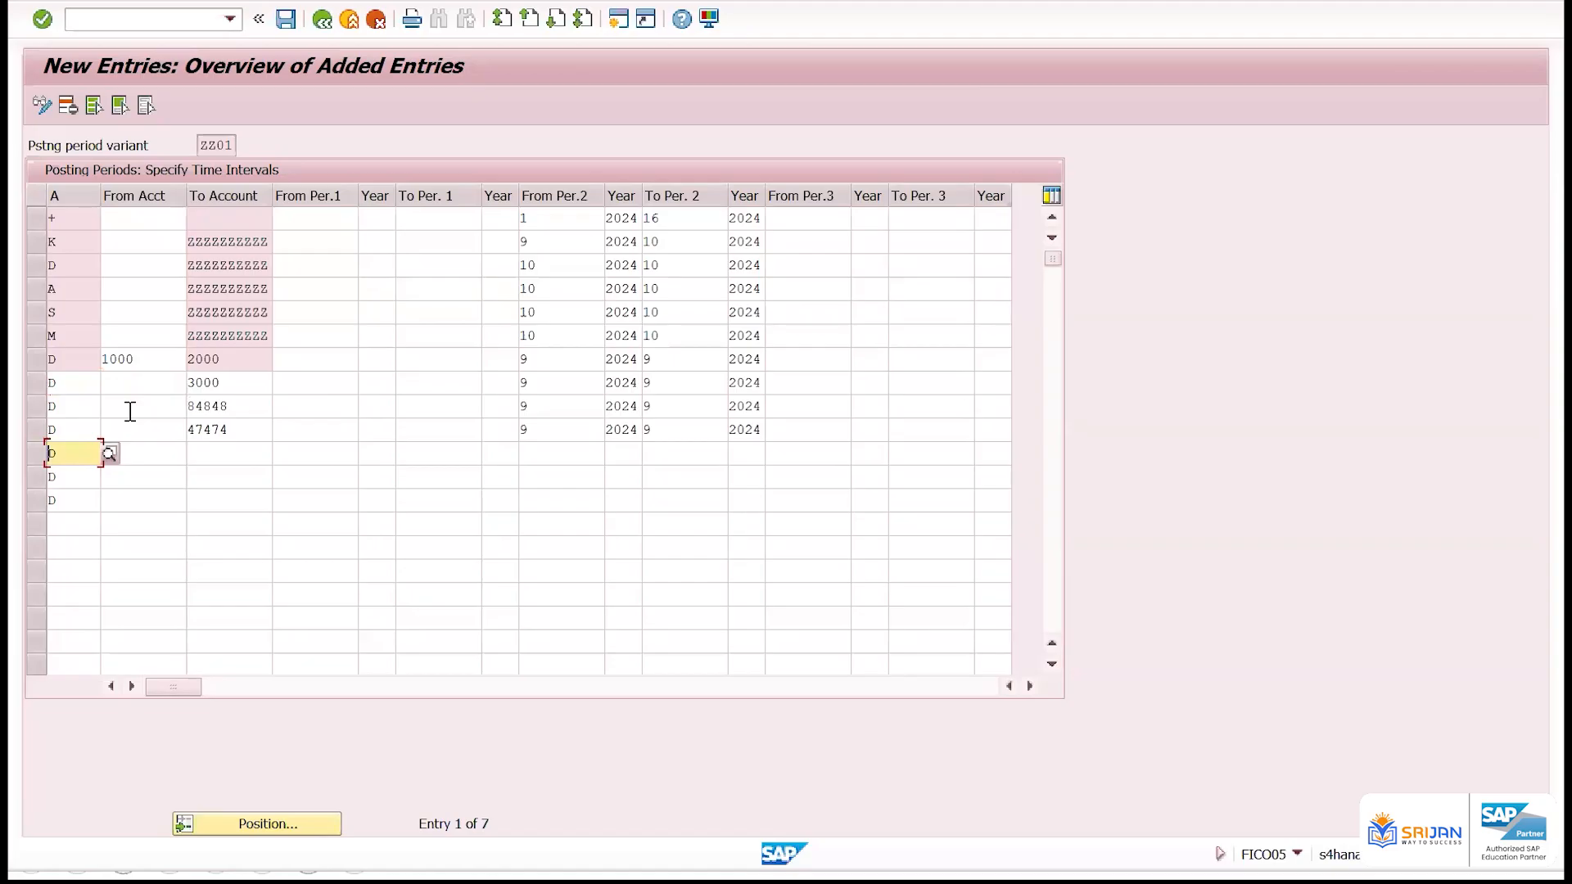
Copy the account numbers from Excel cells C30 to C32 and paste them into To Account of the three new D rows in SAP
{"action": "key", "text": "Tab"}
{"action": "key", "text": "Tab"}
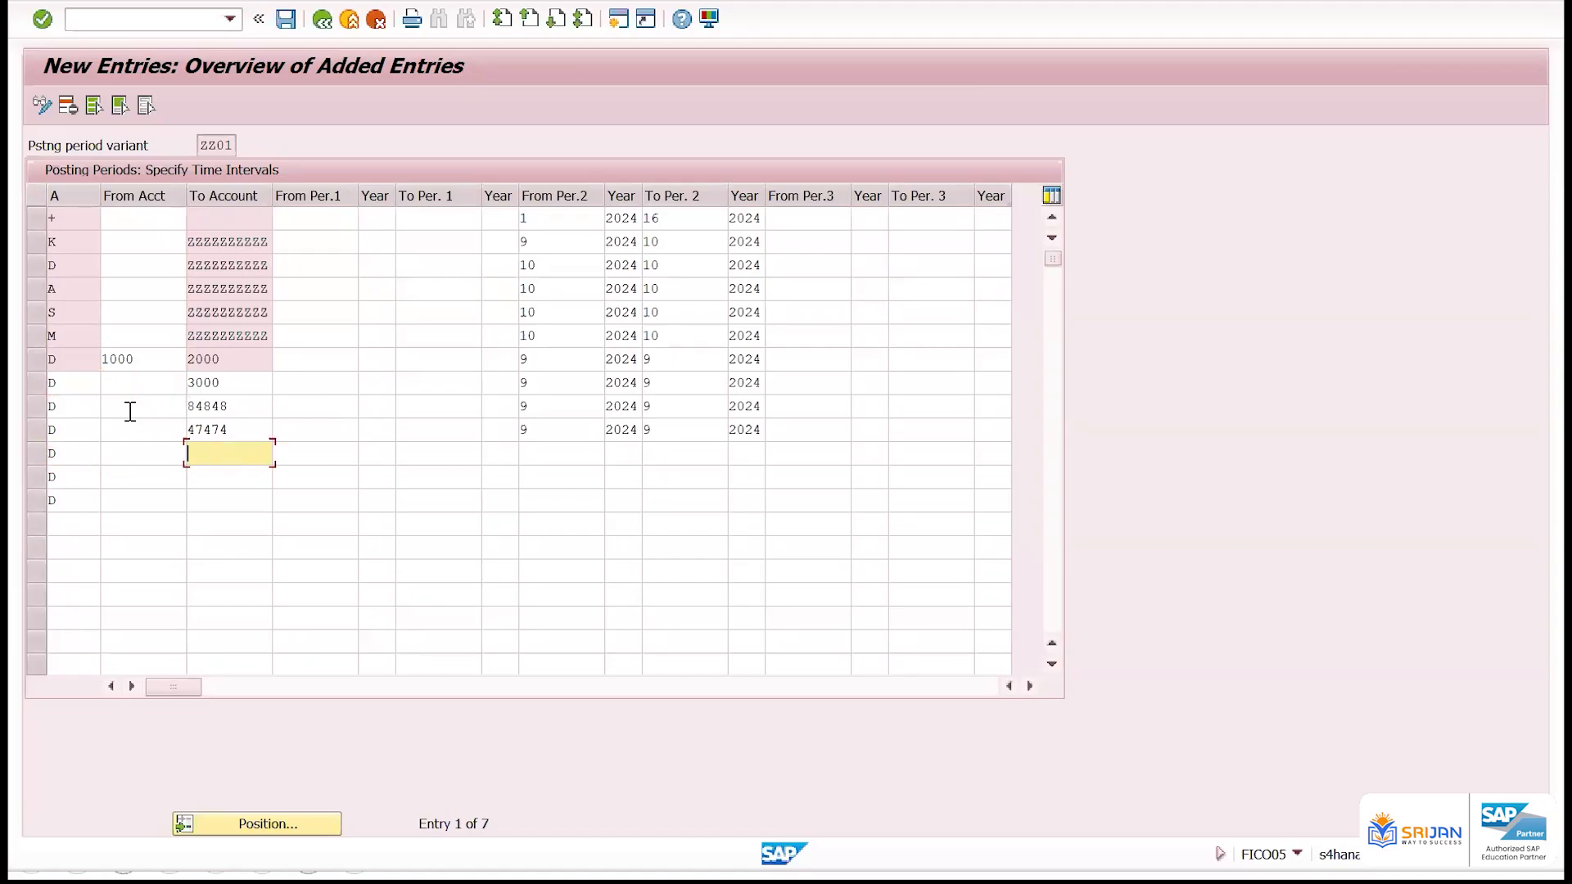
{"action": "key", "text": "alt+Tab"}
{"action": "key", "text": "Left"}
{"action": "key", "text": "shift+Down"}
{"action": "key", "text": "shift+Down"}
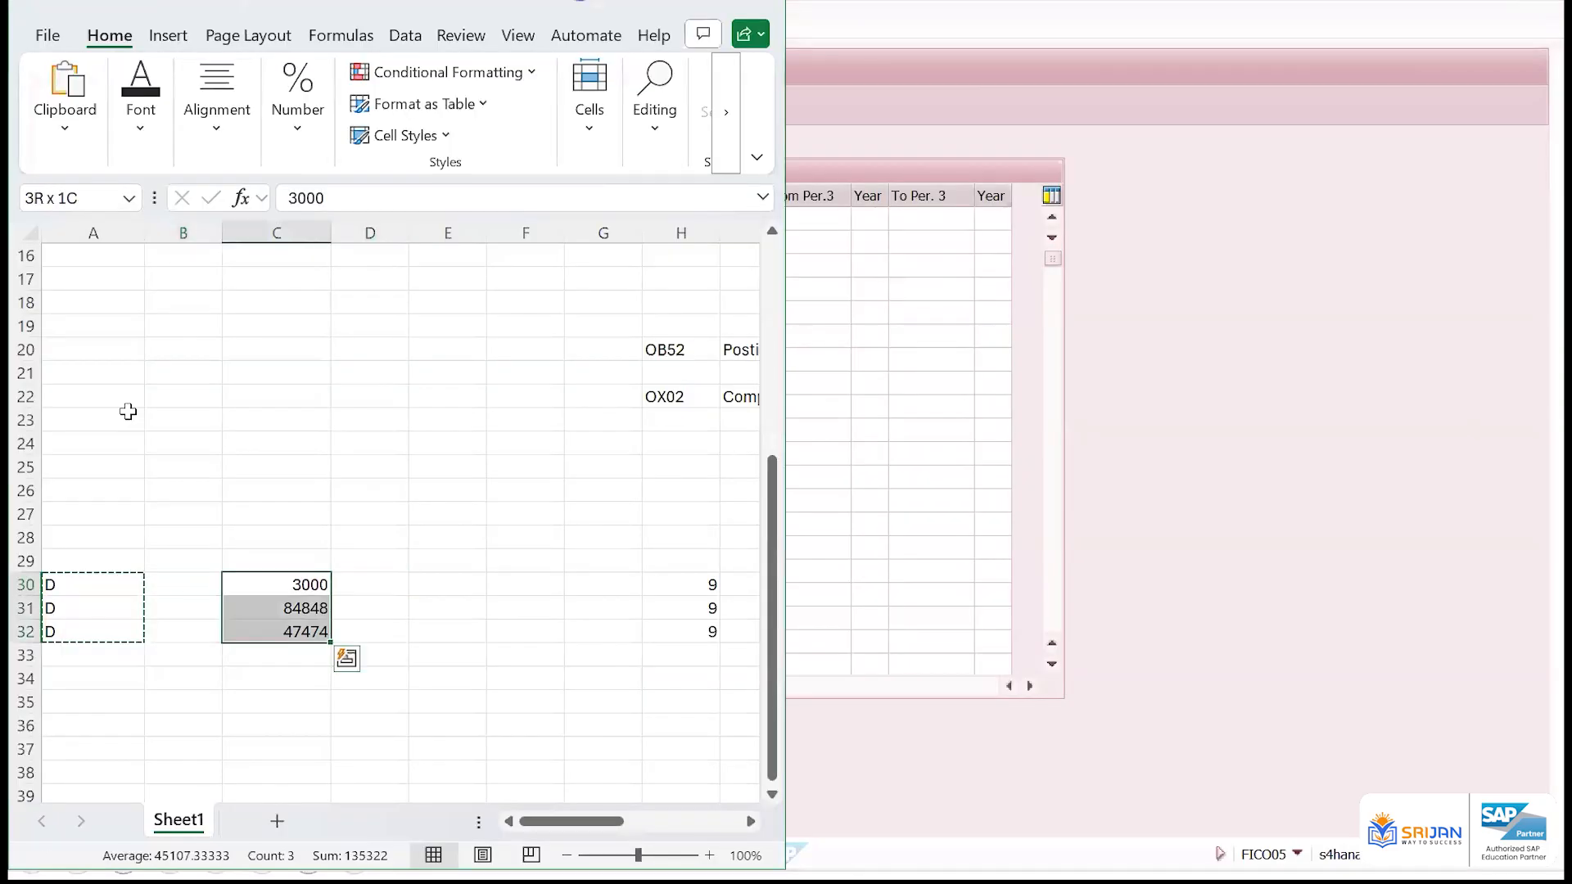
{"action": "key", "text": "ctrl+c"}
{"action": "key", "text": "alt+Tab"}
{"action": "key", "text": "ctrl+v"}
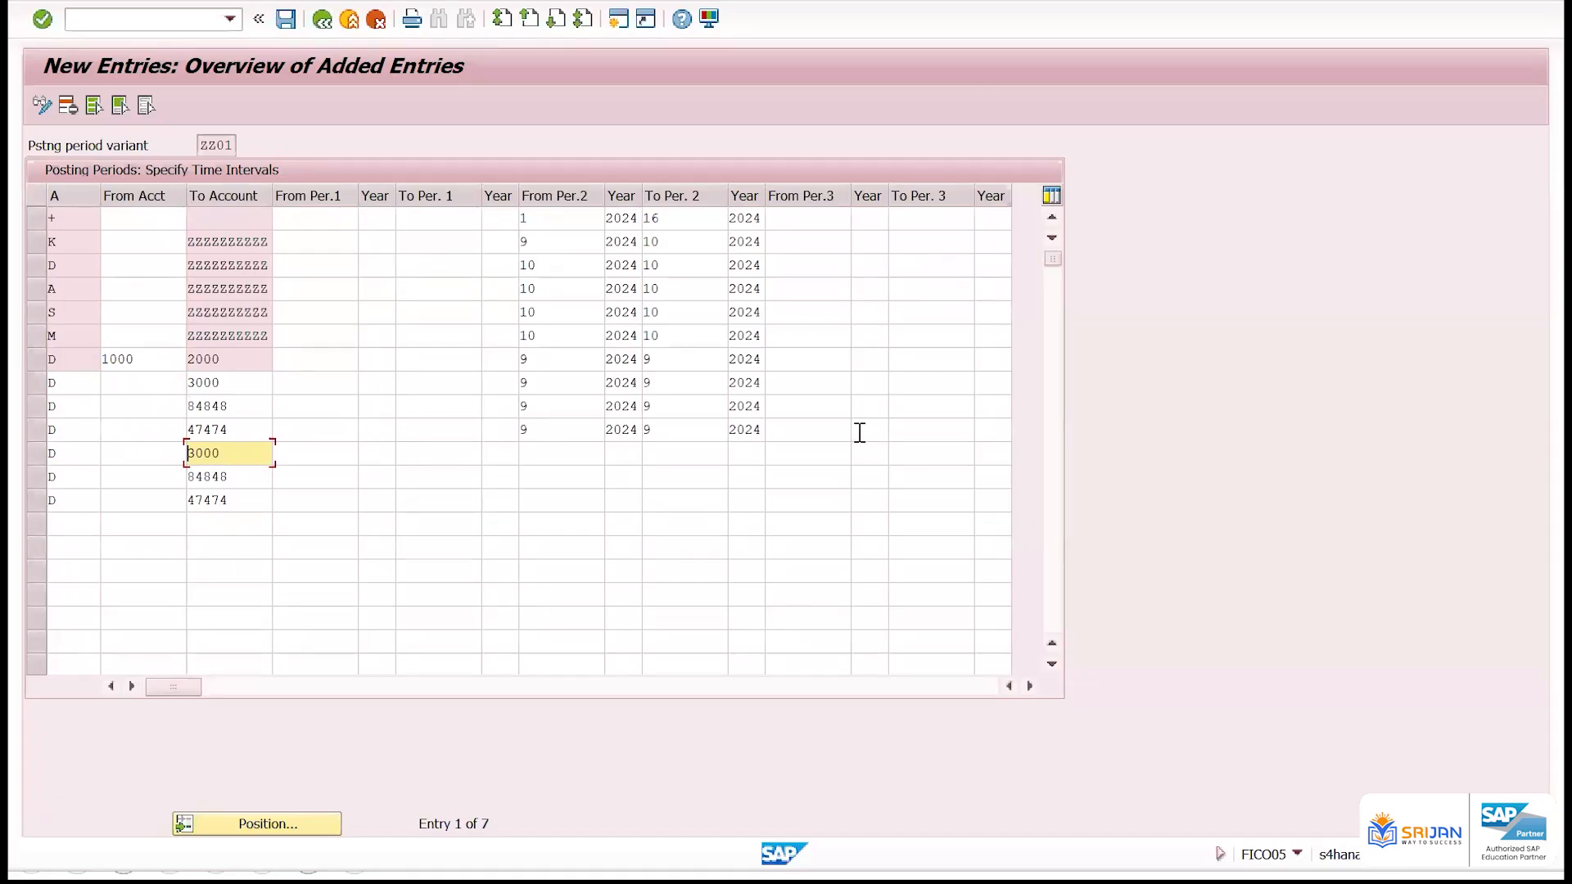
Check the entries and replace the duplicate To Account numbers in the last three D rows with different customer account numbers
{"action": "left_click", "coordinate": [127, 386]}
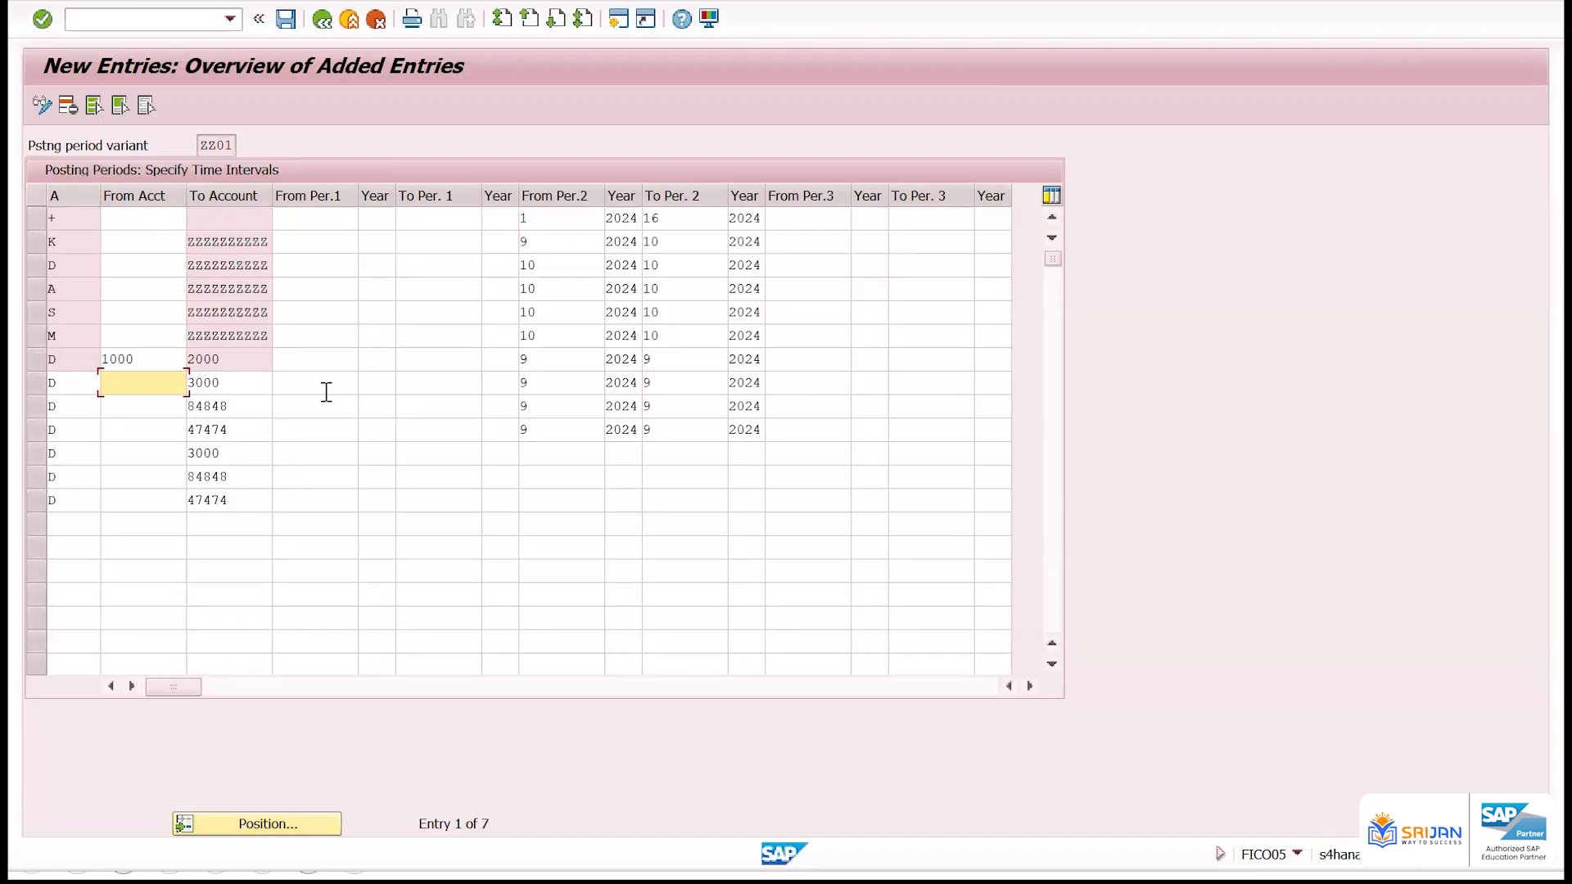
{"action": "left_click", "coordinate": [250, 382]}
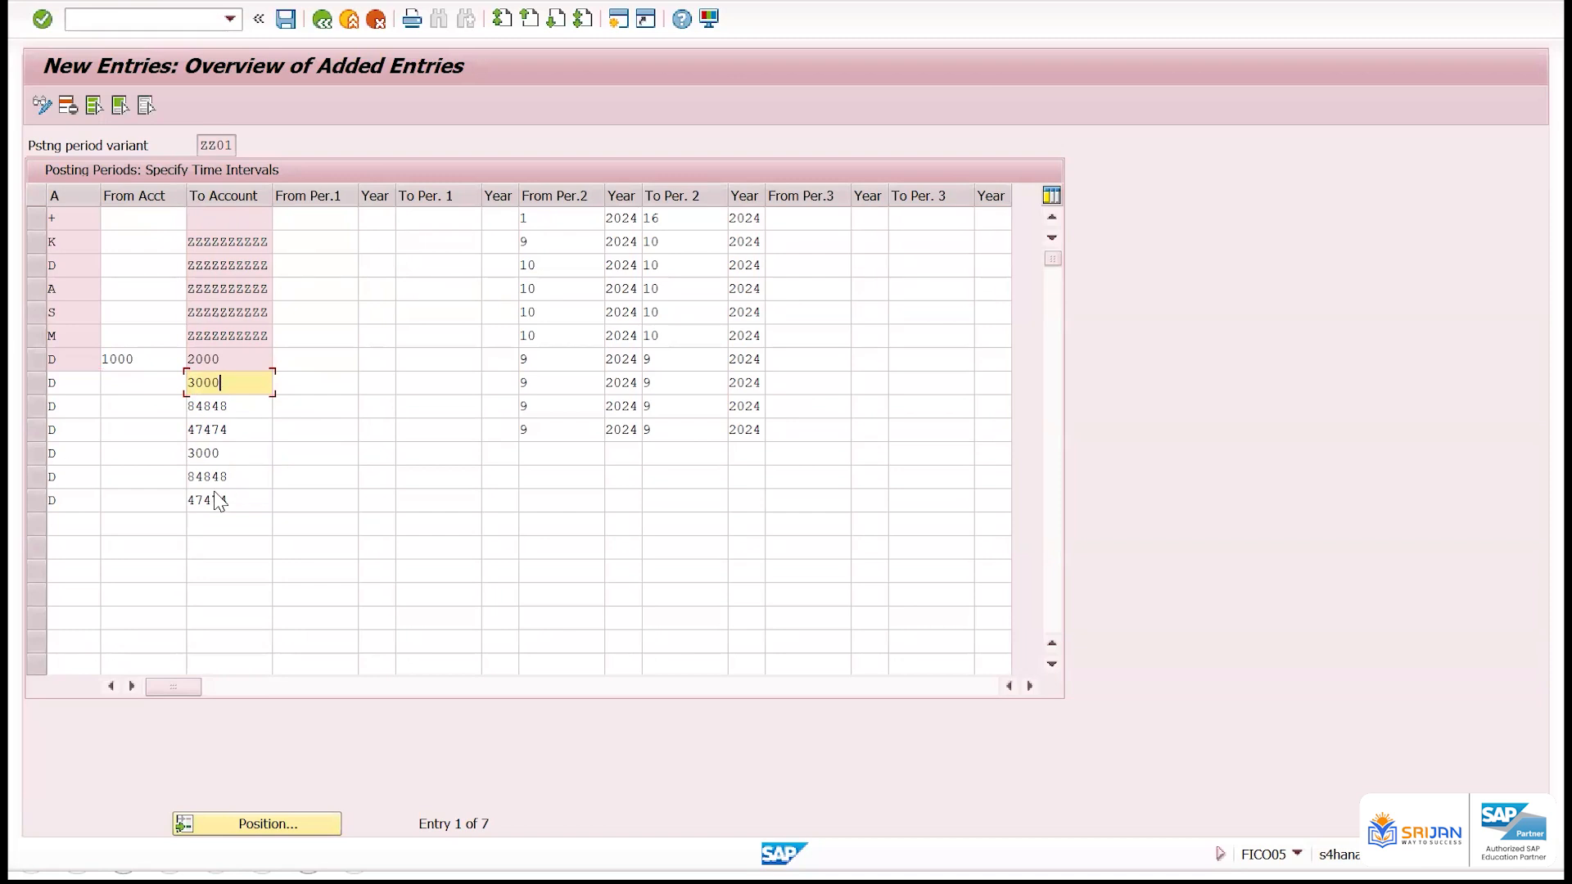
{"action": "key", "text": "Return"}
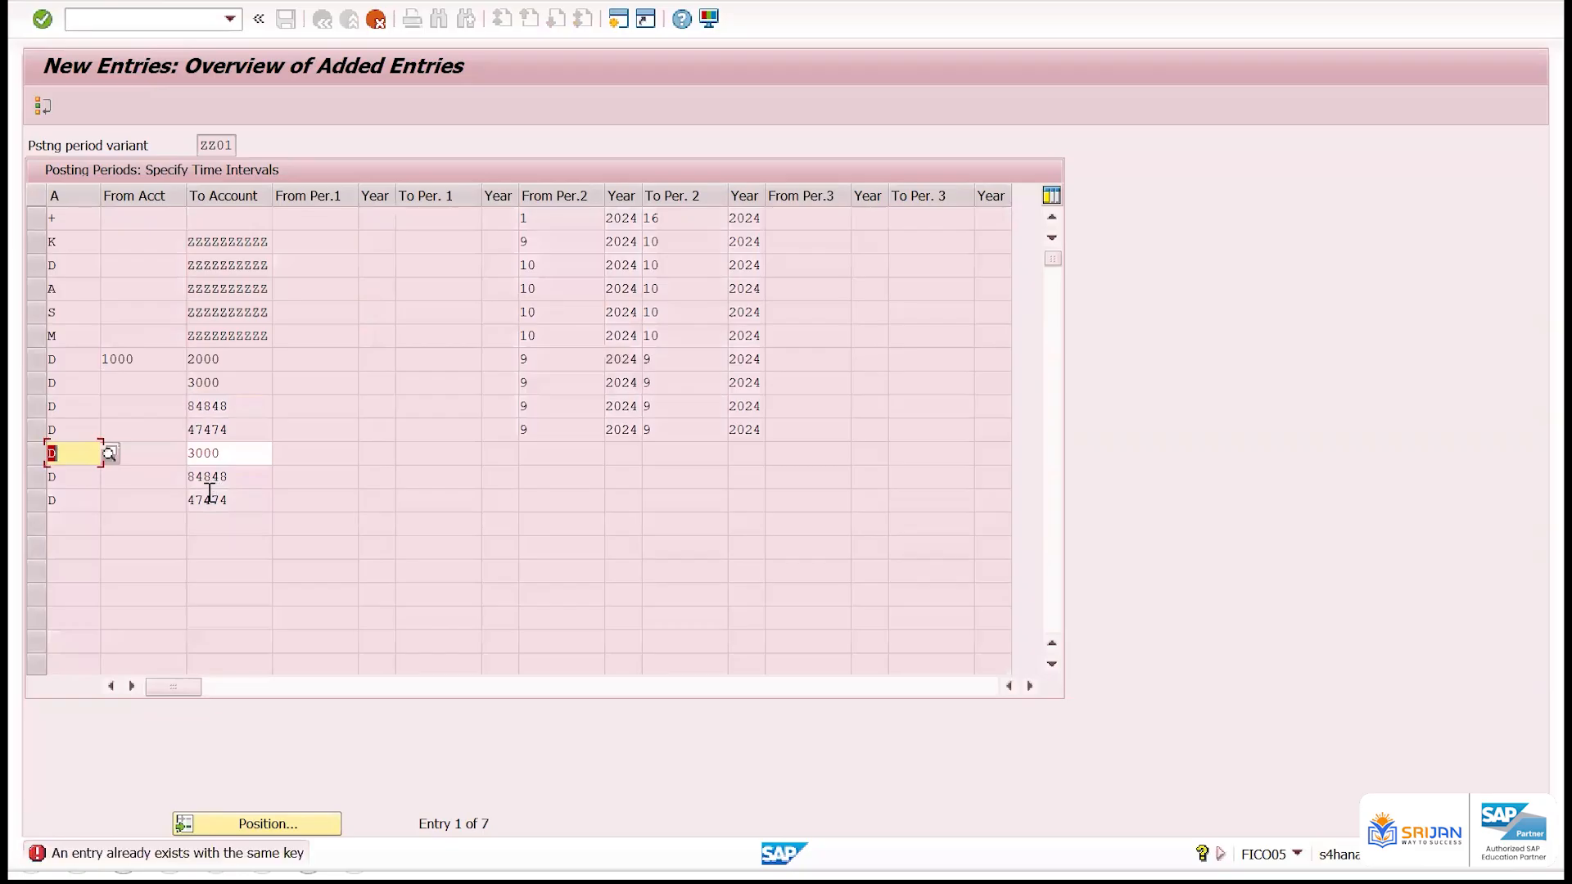
{"action": "key", "text": "Tab"}
{"action": "type", "text": "7474"}
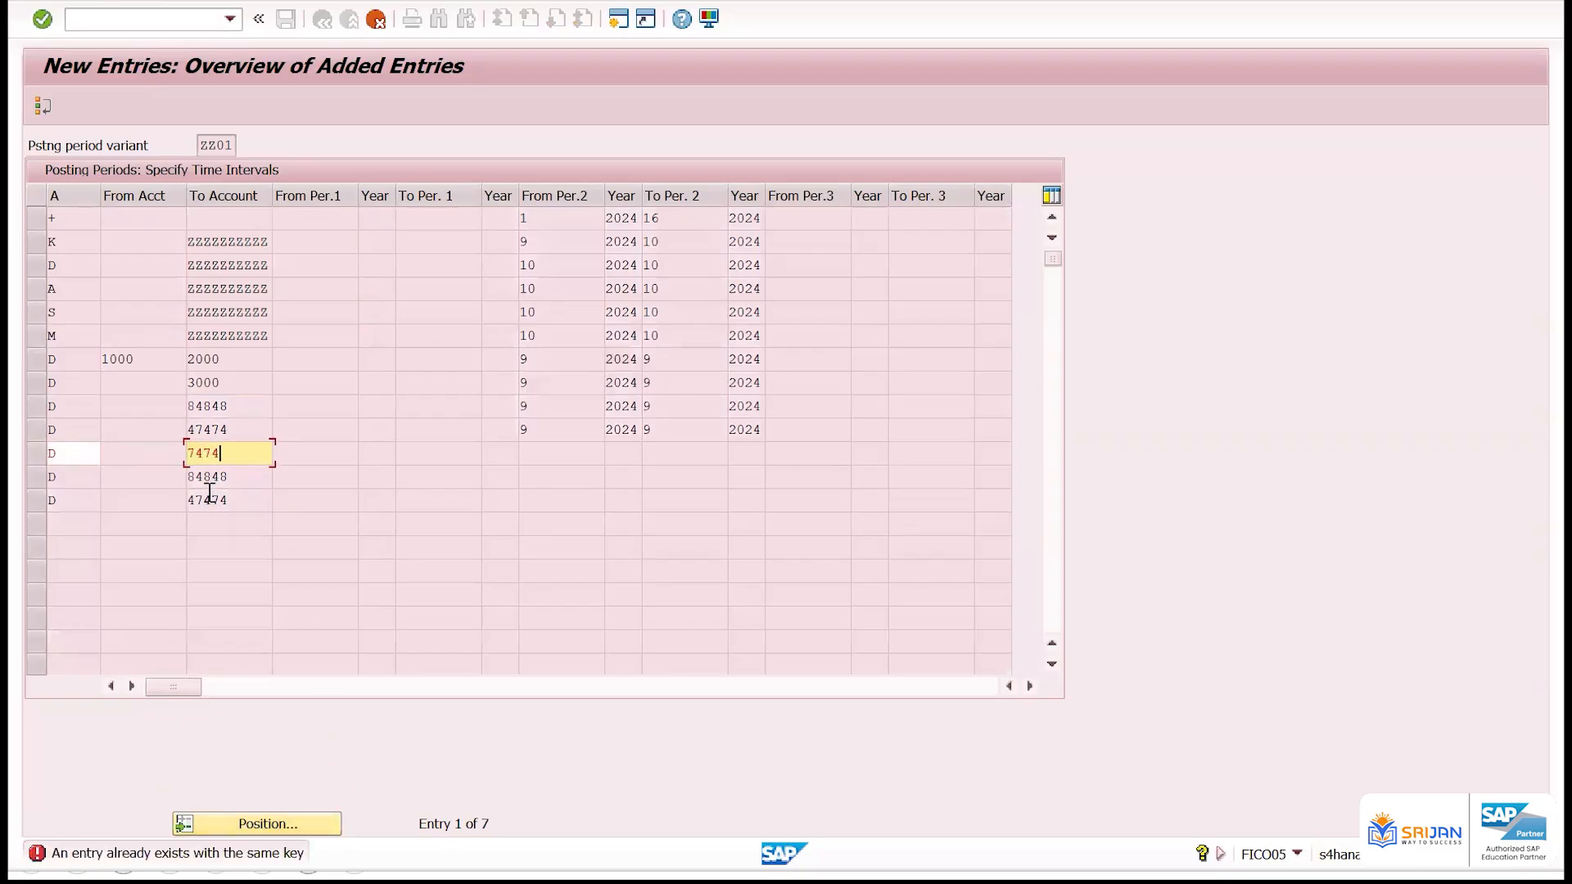
{"action": "key", "text": "Return"}
{"action": "key", "text": "Tab"}
{"action": "type", "text": "4949"}
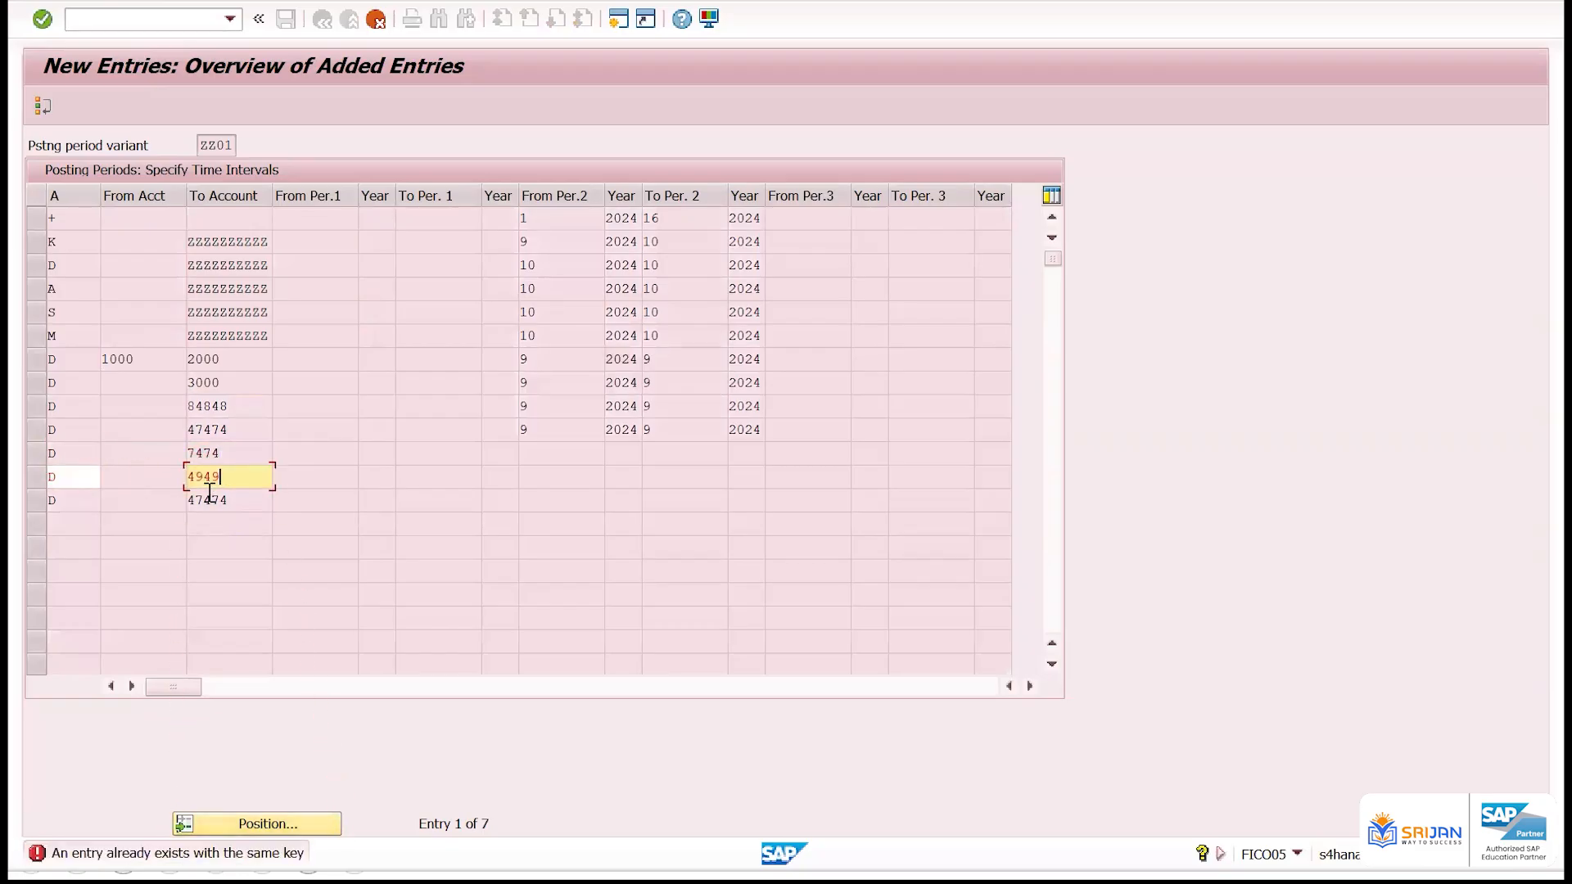
{"action": "type", "text": "4"}
{"action": "key", "text": "Return"}
{"action": "key", "text": "Tab"}
{"action": "type", "text": "4747"}
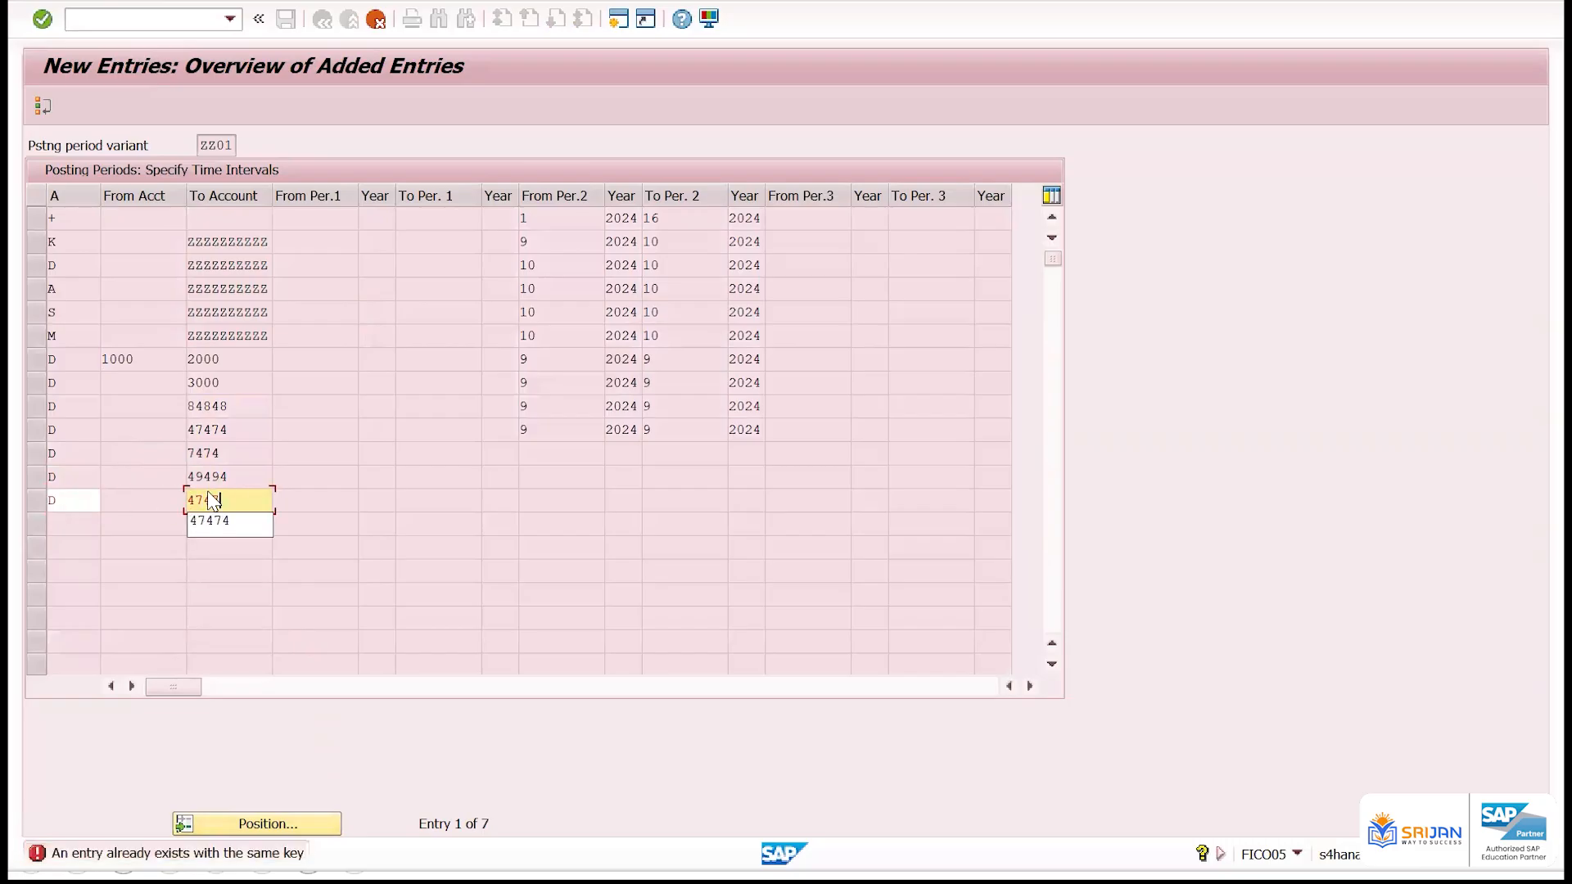
{"action": "key", "text": "Return"}
Select all account-specific customer (D) rows and save the posting period entries
{"action": "left_click_drag", "start_coordinate": [31, 504], "coordinate": [32, 361]}
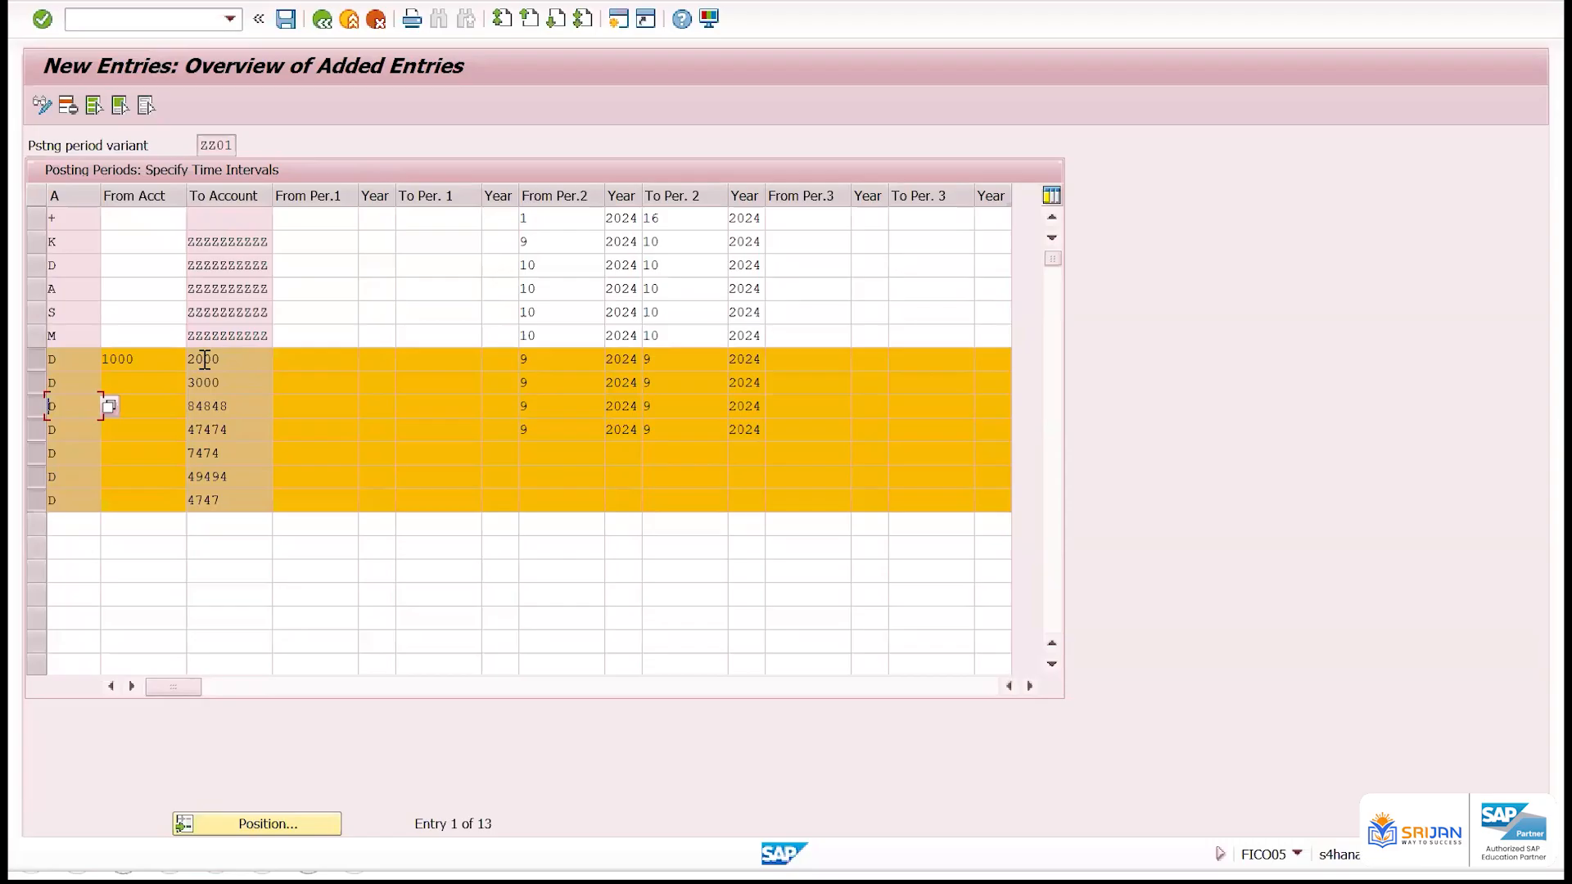
{"action": "key", "text": "Return"}
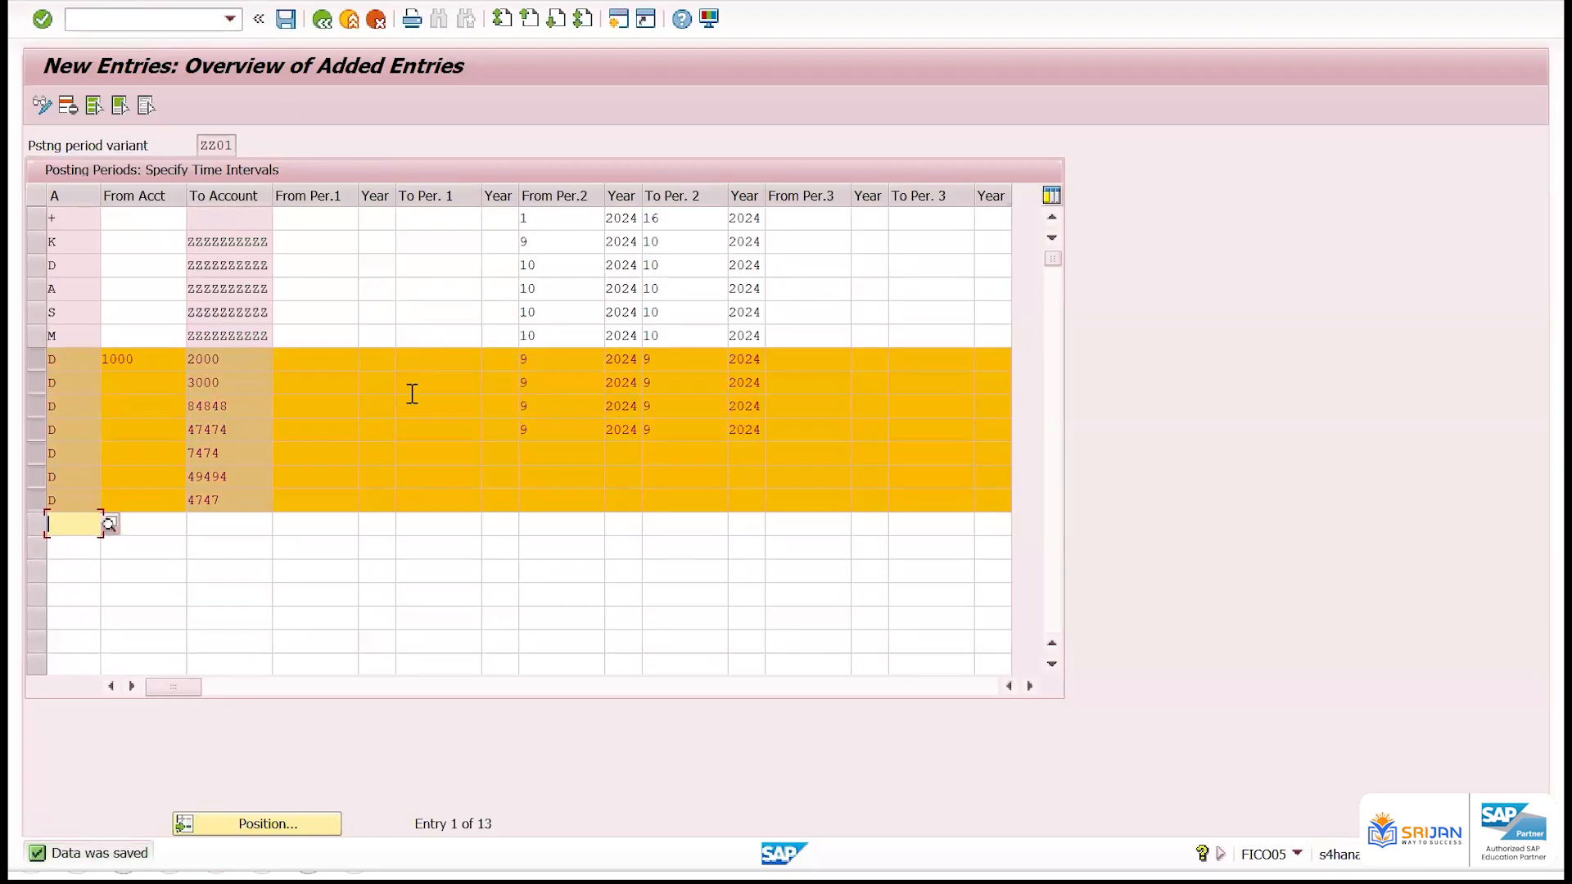
Review the To Account values of the customer rows and the period columns of the + row
{"action": "left_click", "coordinate": [246, 360]}
{"action": "left_click", "coordinate": [234, 382]}
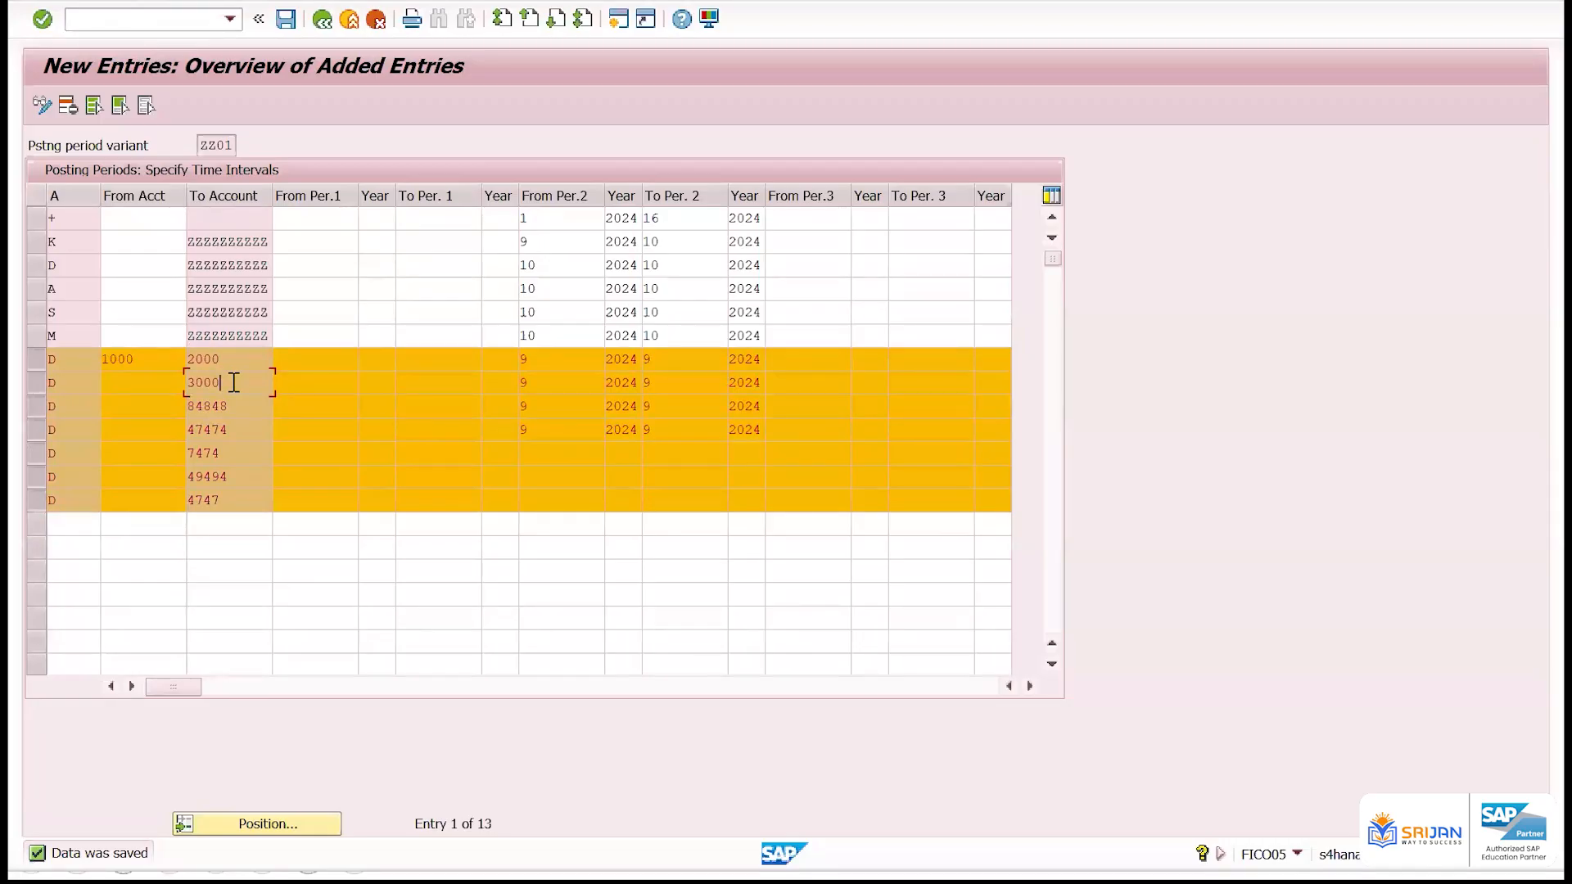
{"action": "left_click_drag", "start_coordinate": [245, 407], "coordinate": [188, 410]}
{"action": "left_click", "coordinate": [250, 406]}
{"action": "left_click", "coordinate": [526, 218]}
{"action": "left_click", "coordinate": [401, 218]}
{"action": "left_click", "coordinate": [386, 219]}
{"action": "left_click", "coordinate": [323, 220]}
{"action": "left_click", "coordinate": [131, 219]}
{"action": "left_click", "coordinate": [311, 219]}
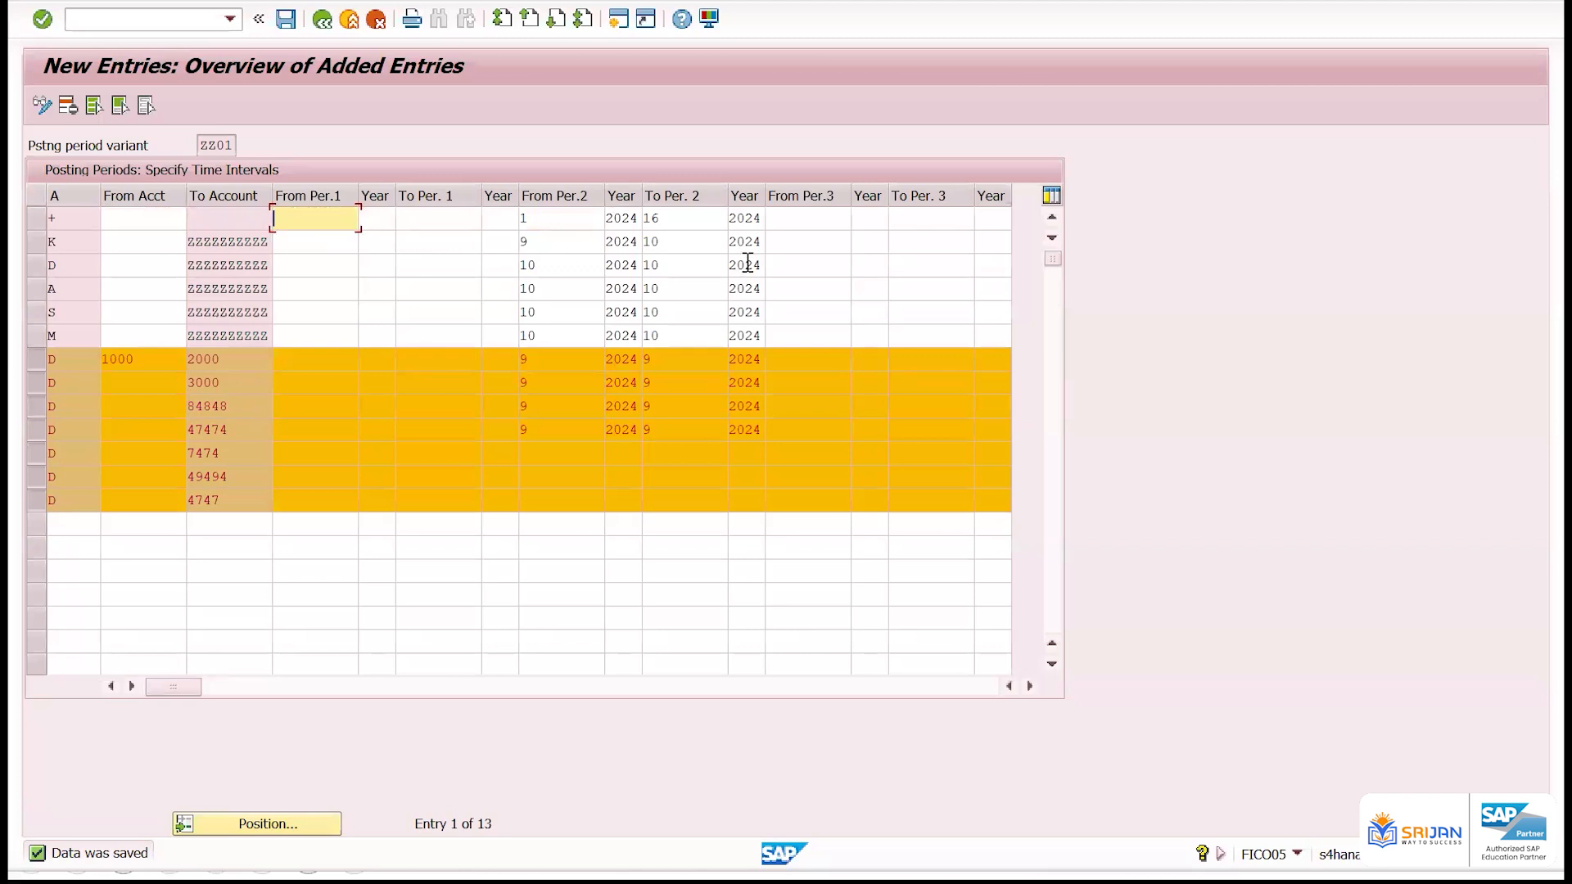
{"action": "left_click", "coordinate": [798, 219]}
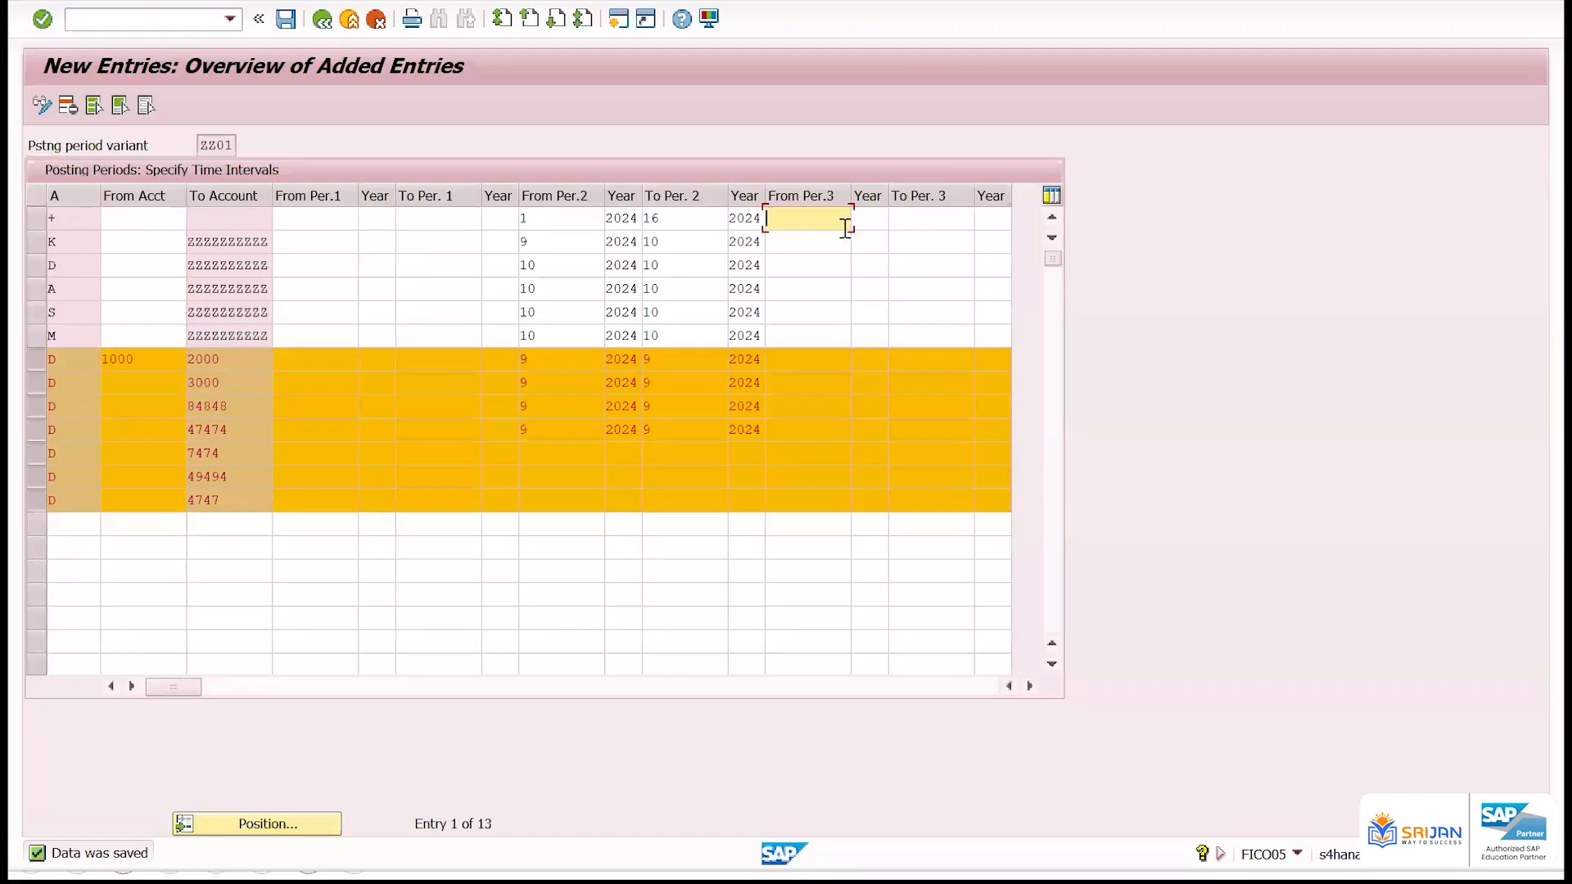
{"action": "left_click_drag", "start_coordinate": [227, 364], "coordinate": [149, 389]}
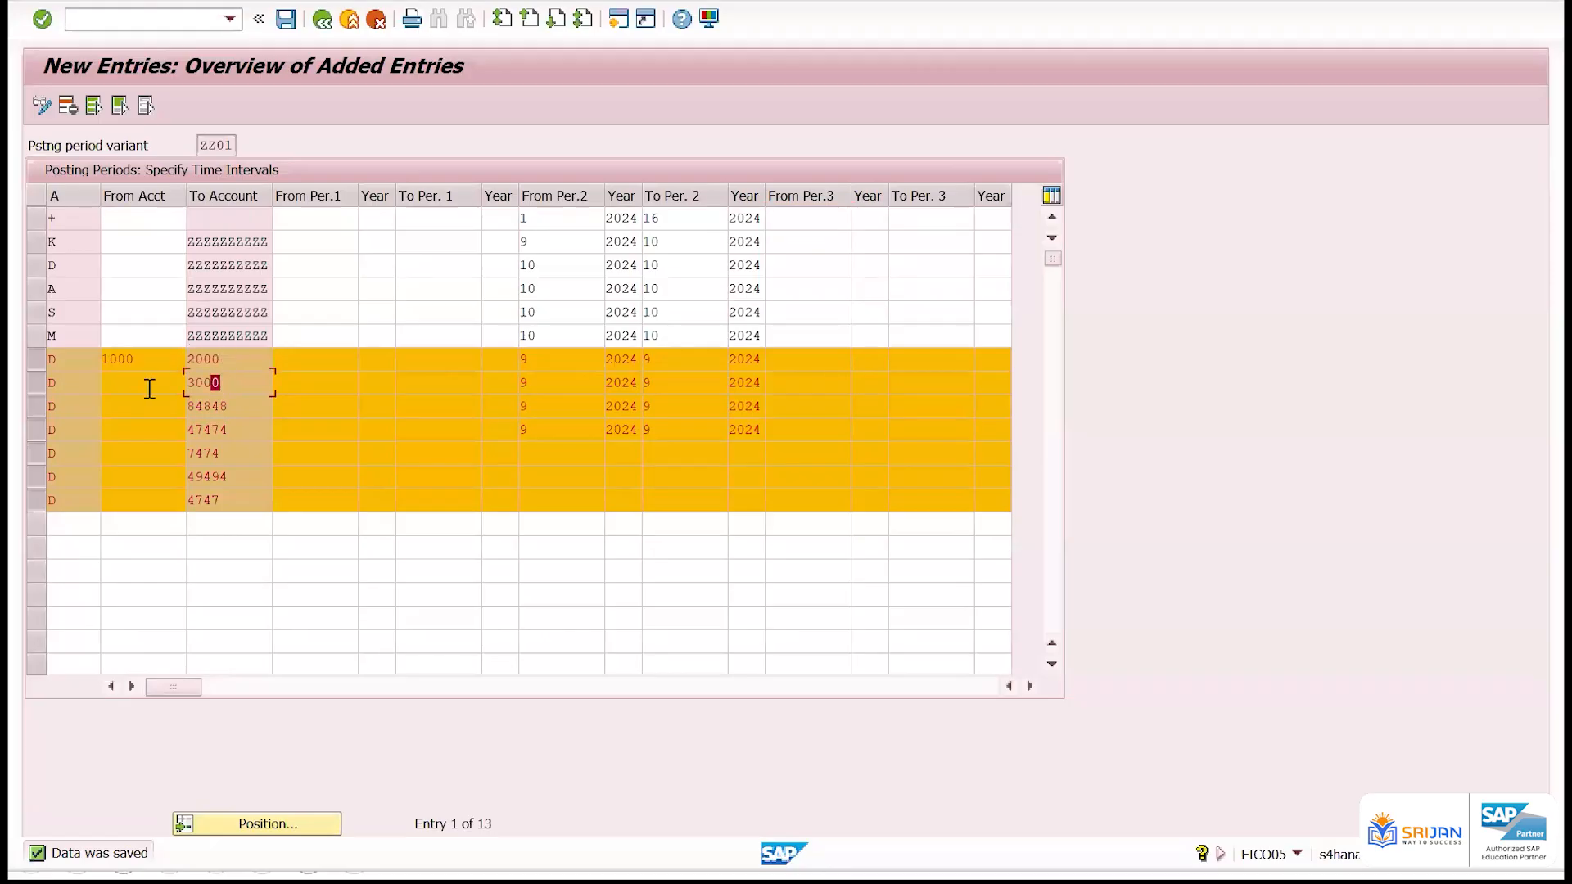
{"action": "left_click_drag", "start_coordinate": [252, 407], "coordinate": [146, 409]}
{"action": "left_click_drag", "start_coordinate": [235, 432], "coordinate": [151, 434]}
Open a new SAP session window
{"action": "left_click", "coordinate": [618, 18]}
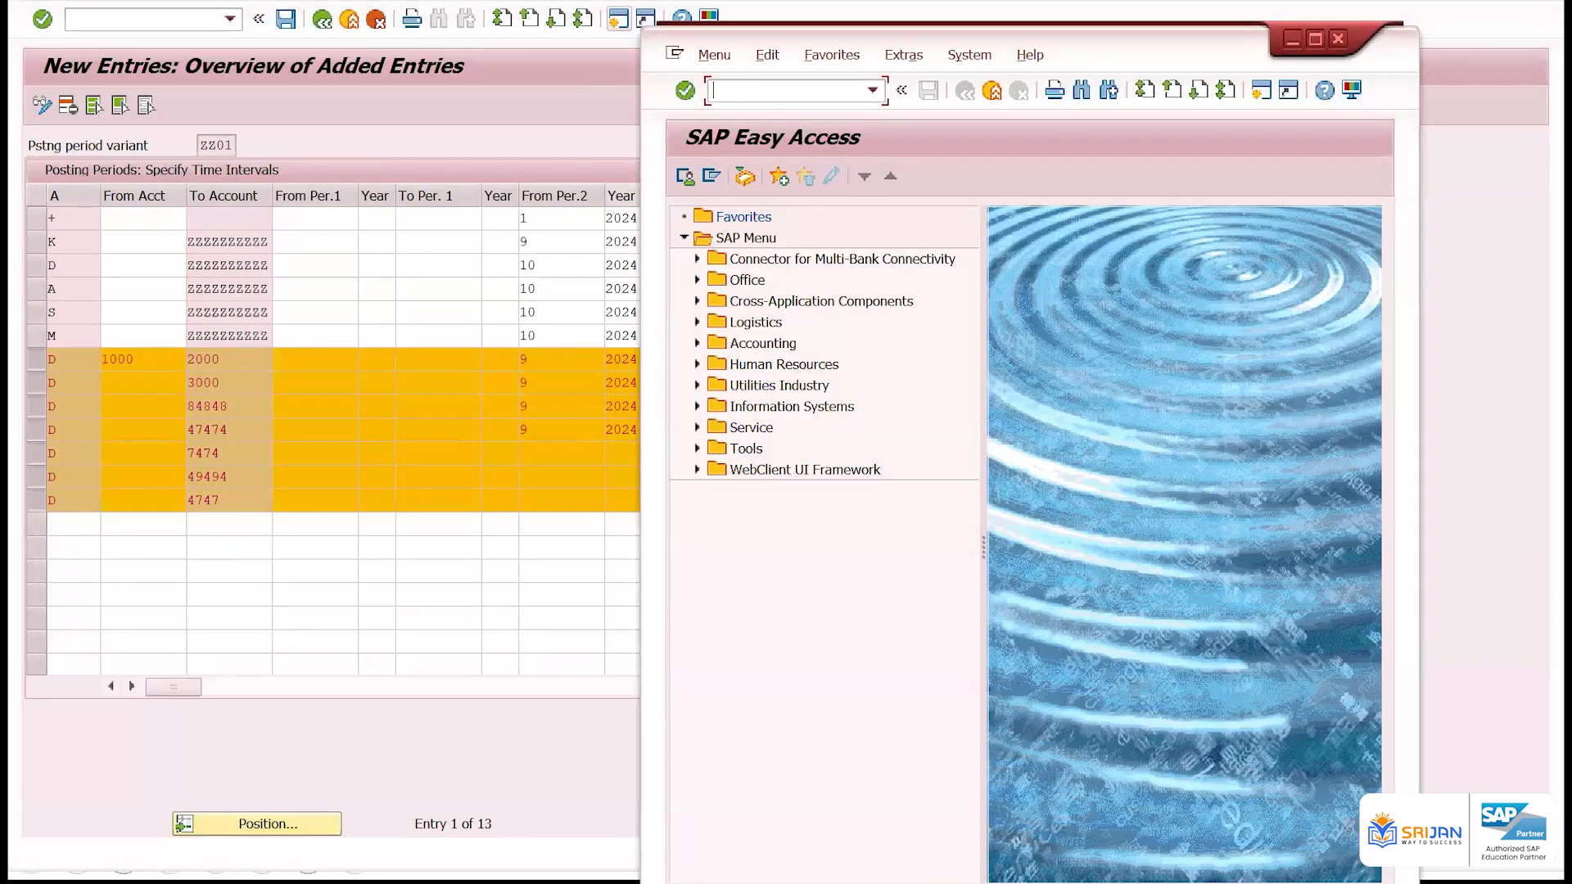
Run transaction OX02, position the company code list on ZZ01, and open that company code's details
{"action": "type", "text": "ox02"}
{"action": "key", "text": "Return"}
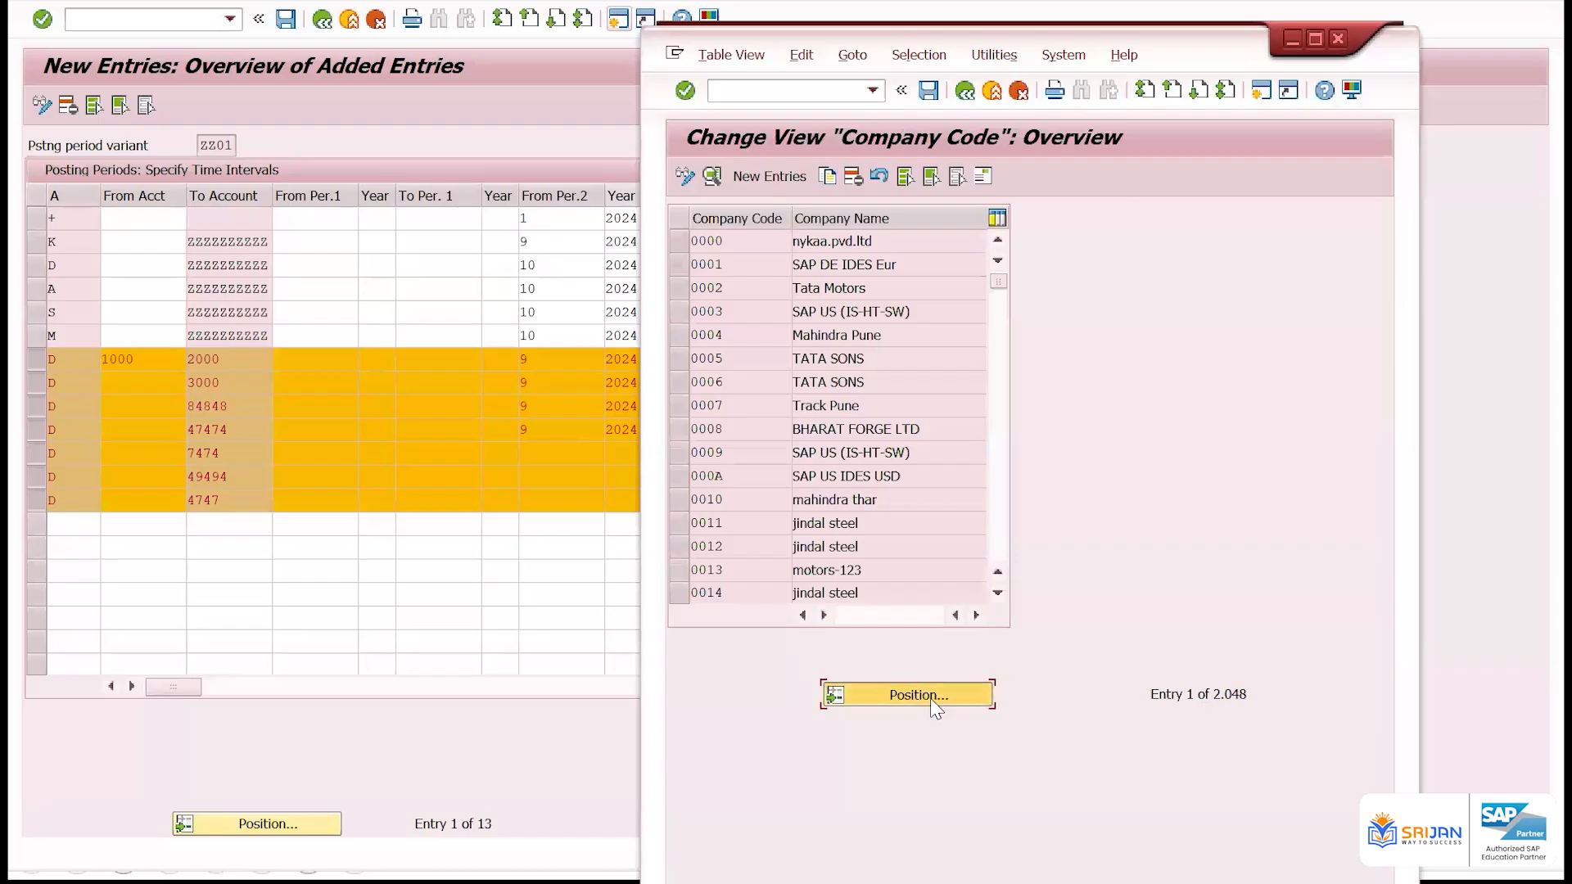
{"action": "left_click", "coordinate": [932, 700]}
{"action": "type", "text": "zz01"}
{"action": "key", "text": "Return"}
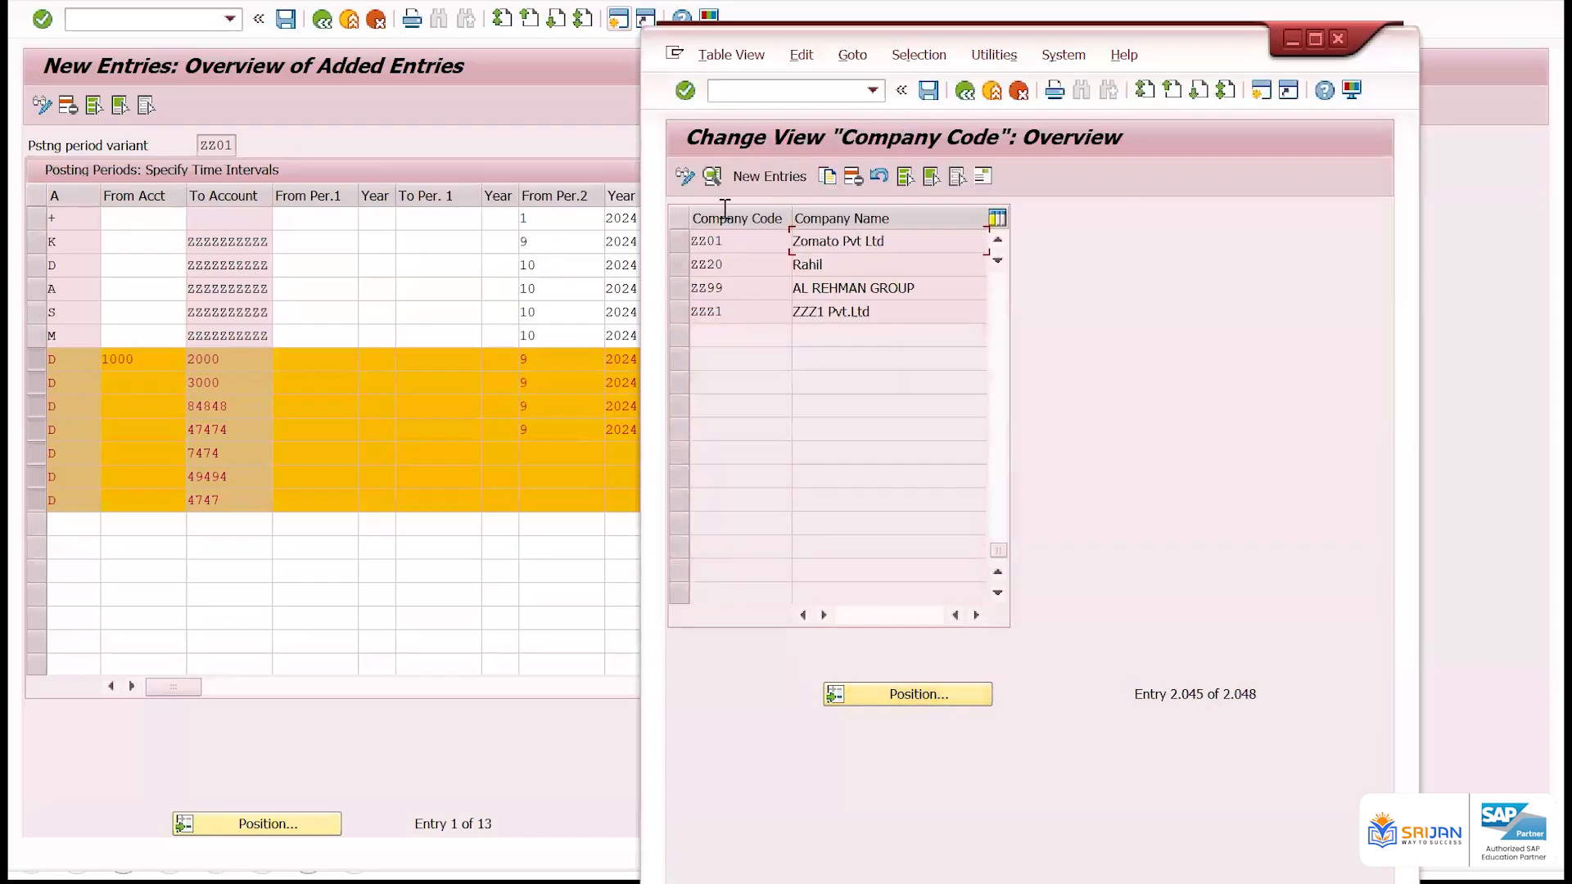
{"action": "double_click", "coordinate": [740, 239]}
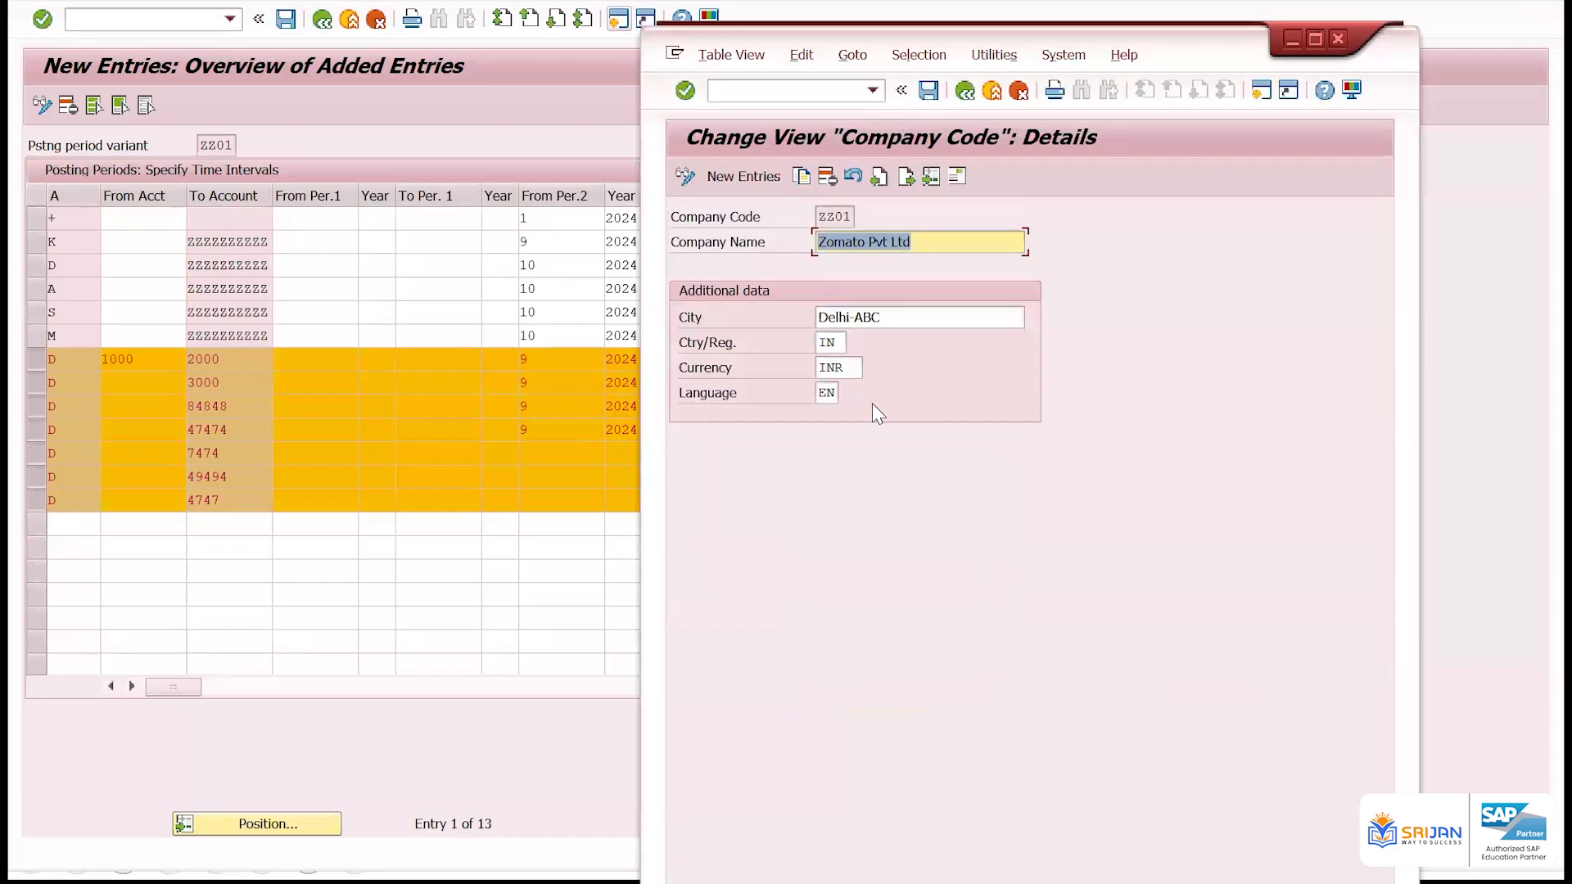
View the allowed country/region codes and try to set the country/region of company code ZZ01 to 99
{"action": "left_click", "coordinate": [843, 344]}
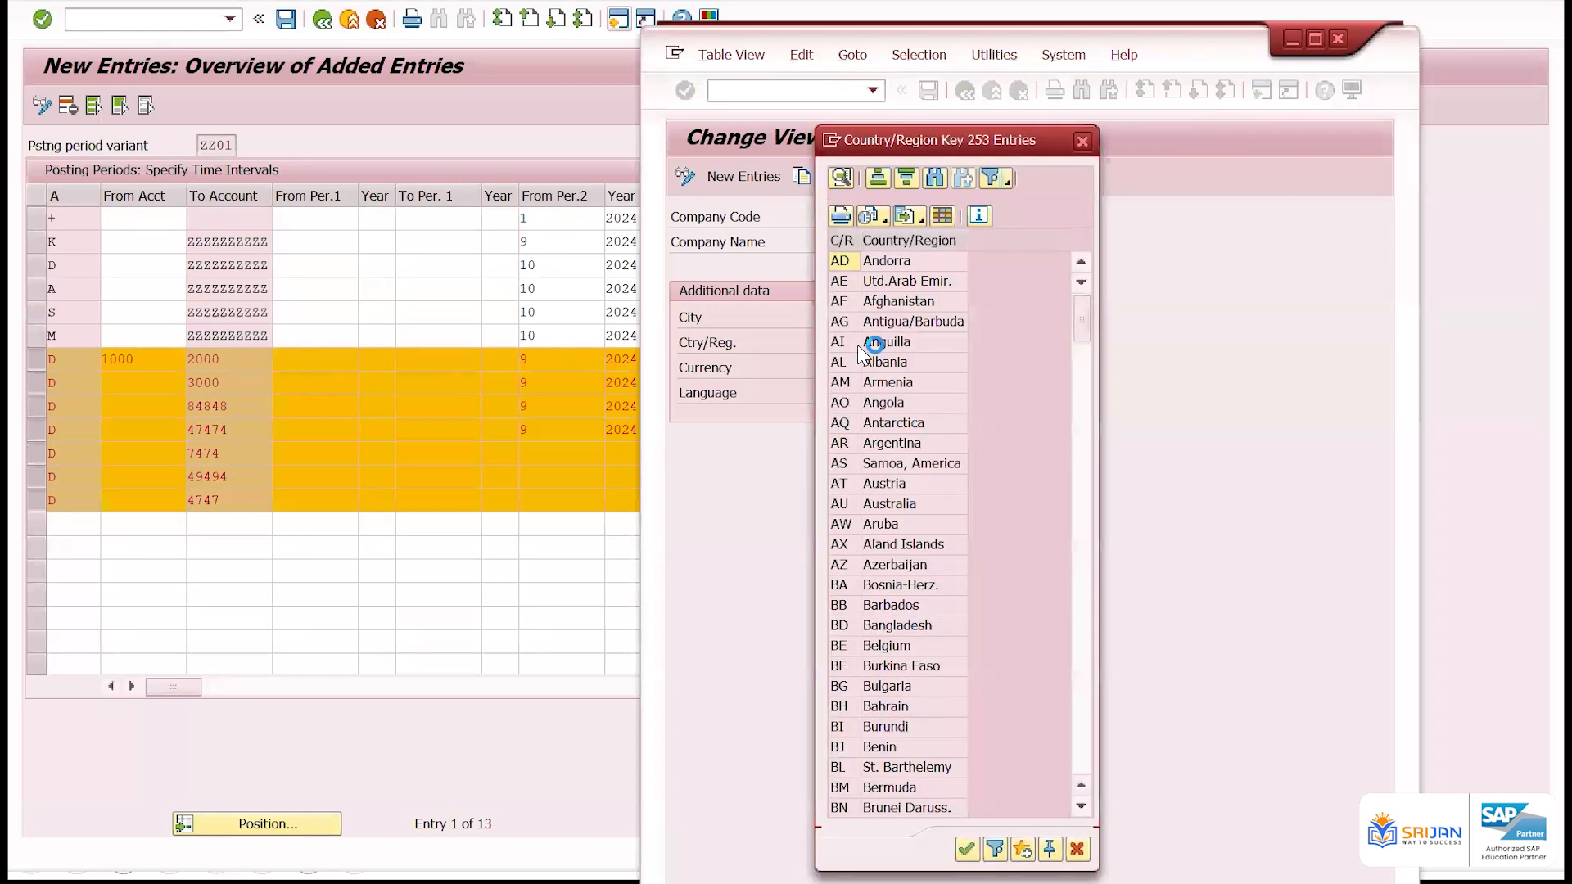
{"action": "left_click", "coordinate": [1082, 141]}
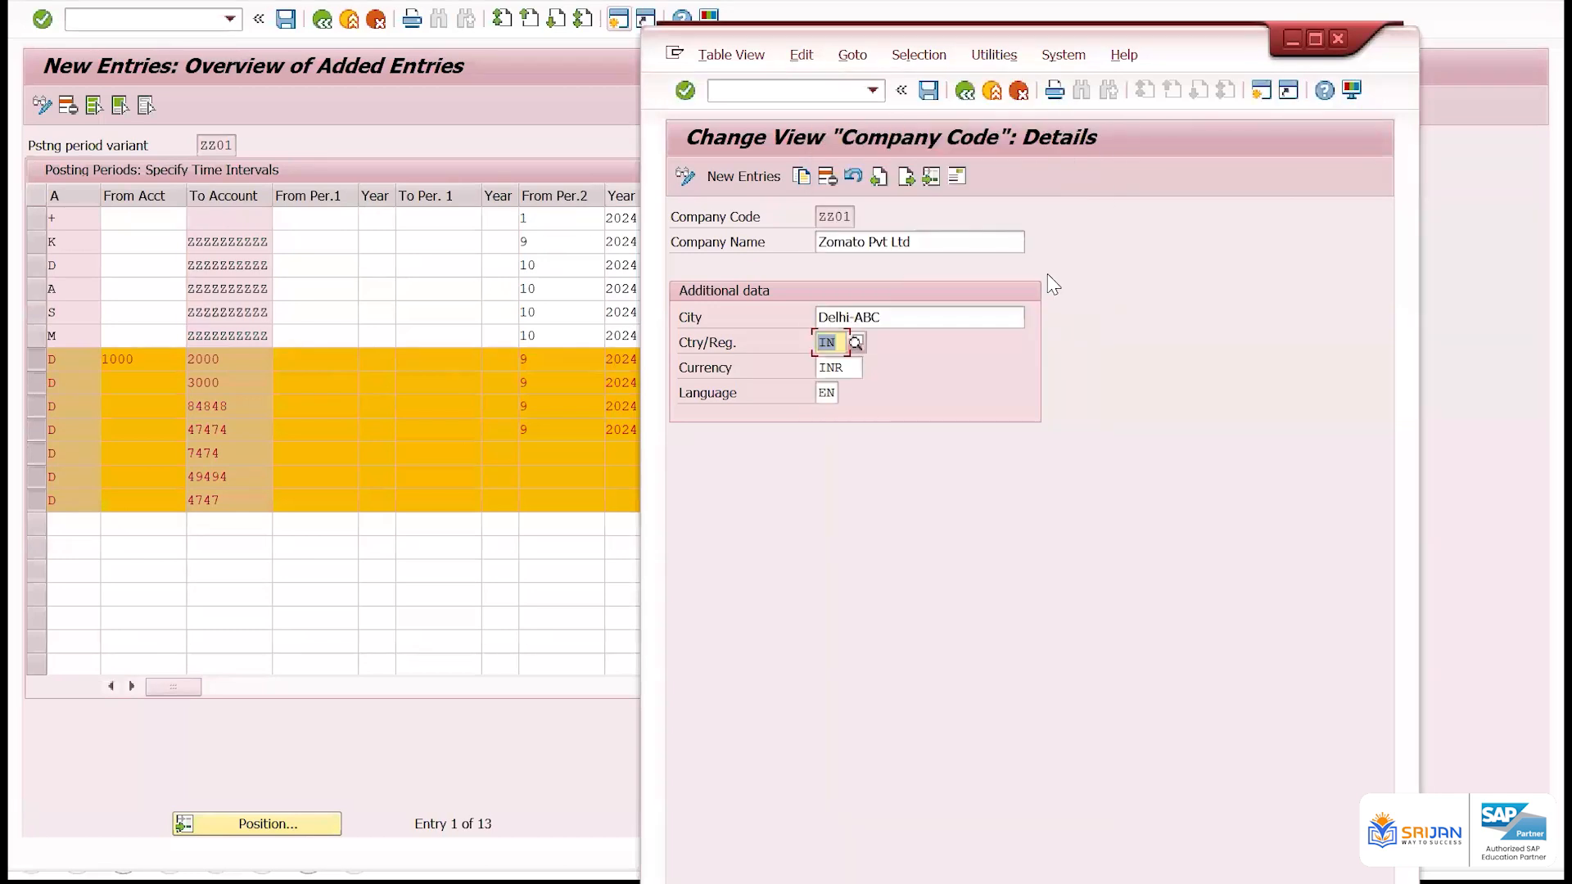
{"action": "type", "text": "99"}
{"action": "key", "text": "Return"}
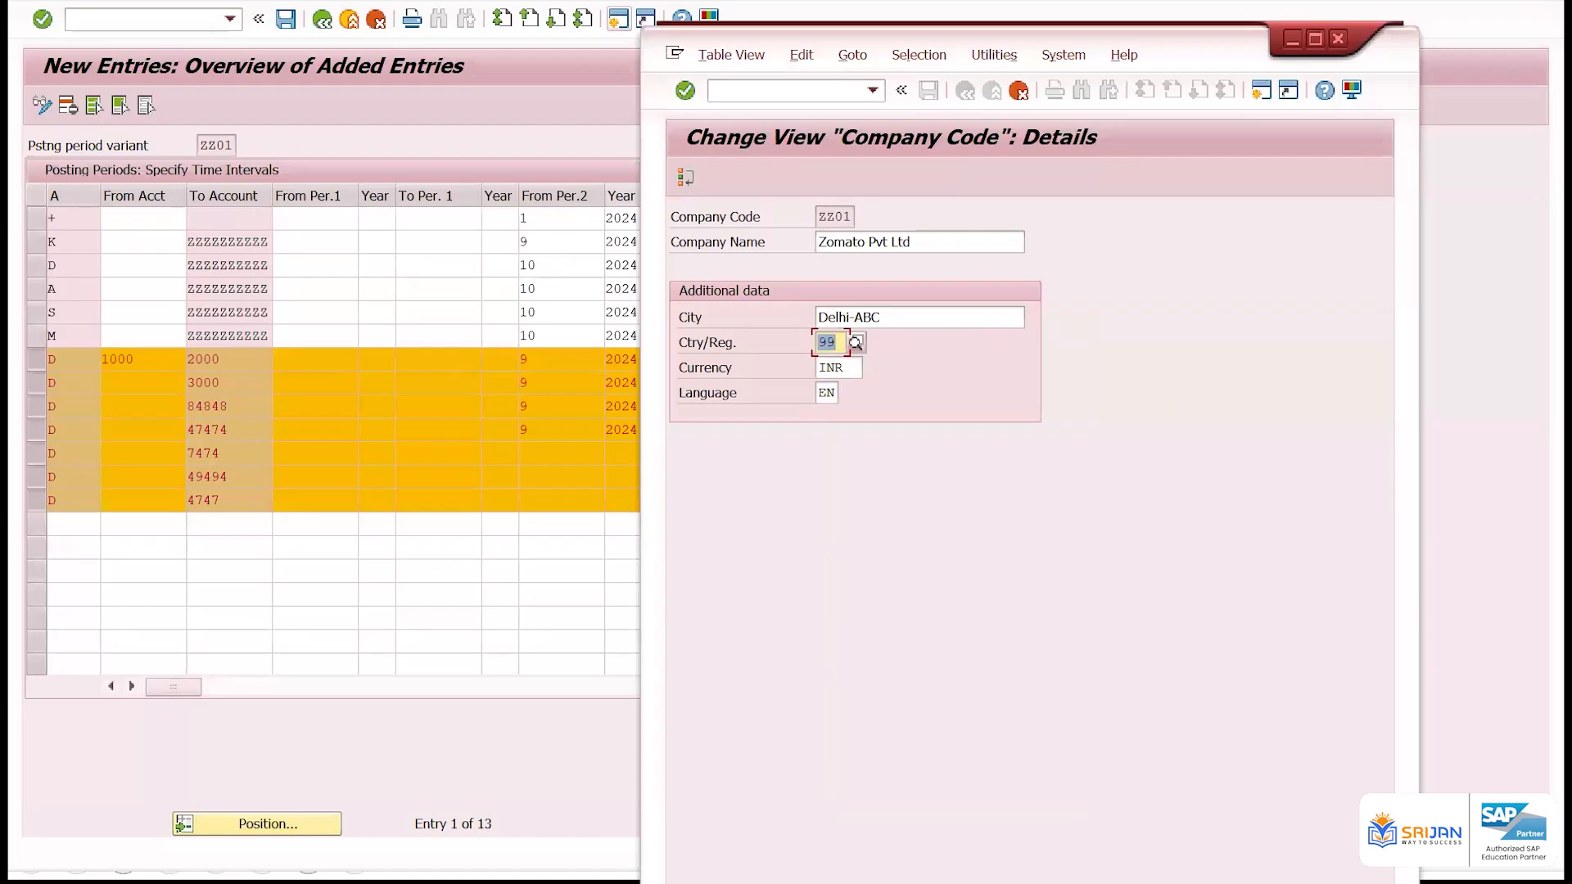
Restore the country/region of company code ZZ01 to IN and save
{"action": "type", "text": "IN"}
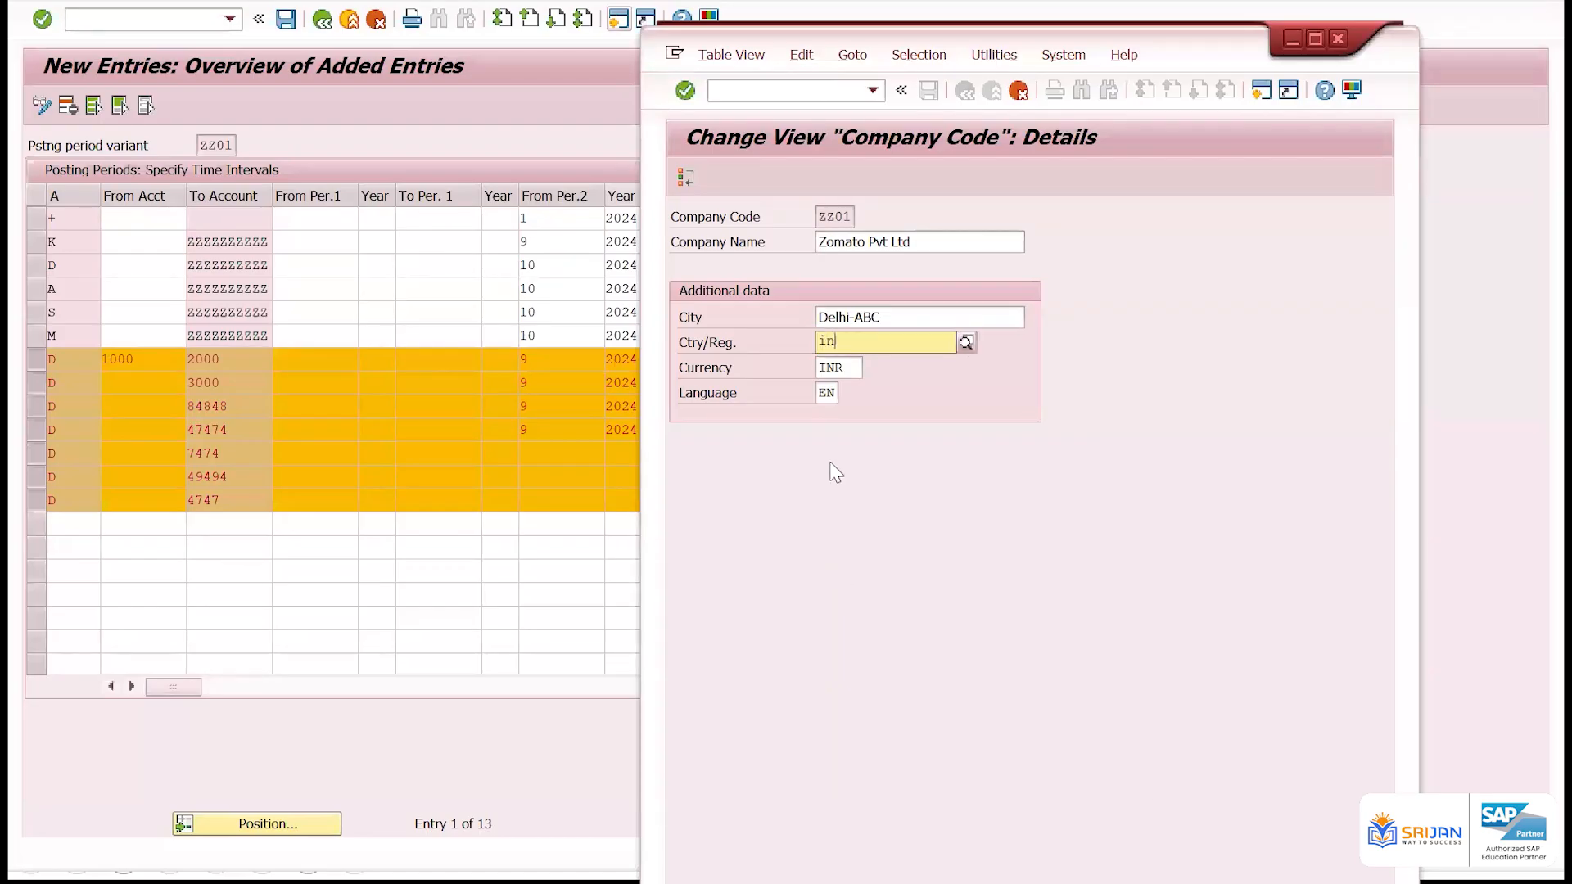
{"action": "key", "text": "Return"}
{"action": "left_click", "coordinate": [931, 92]}
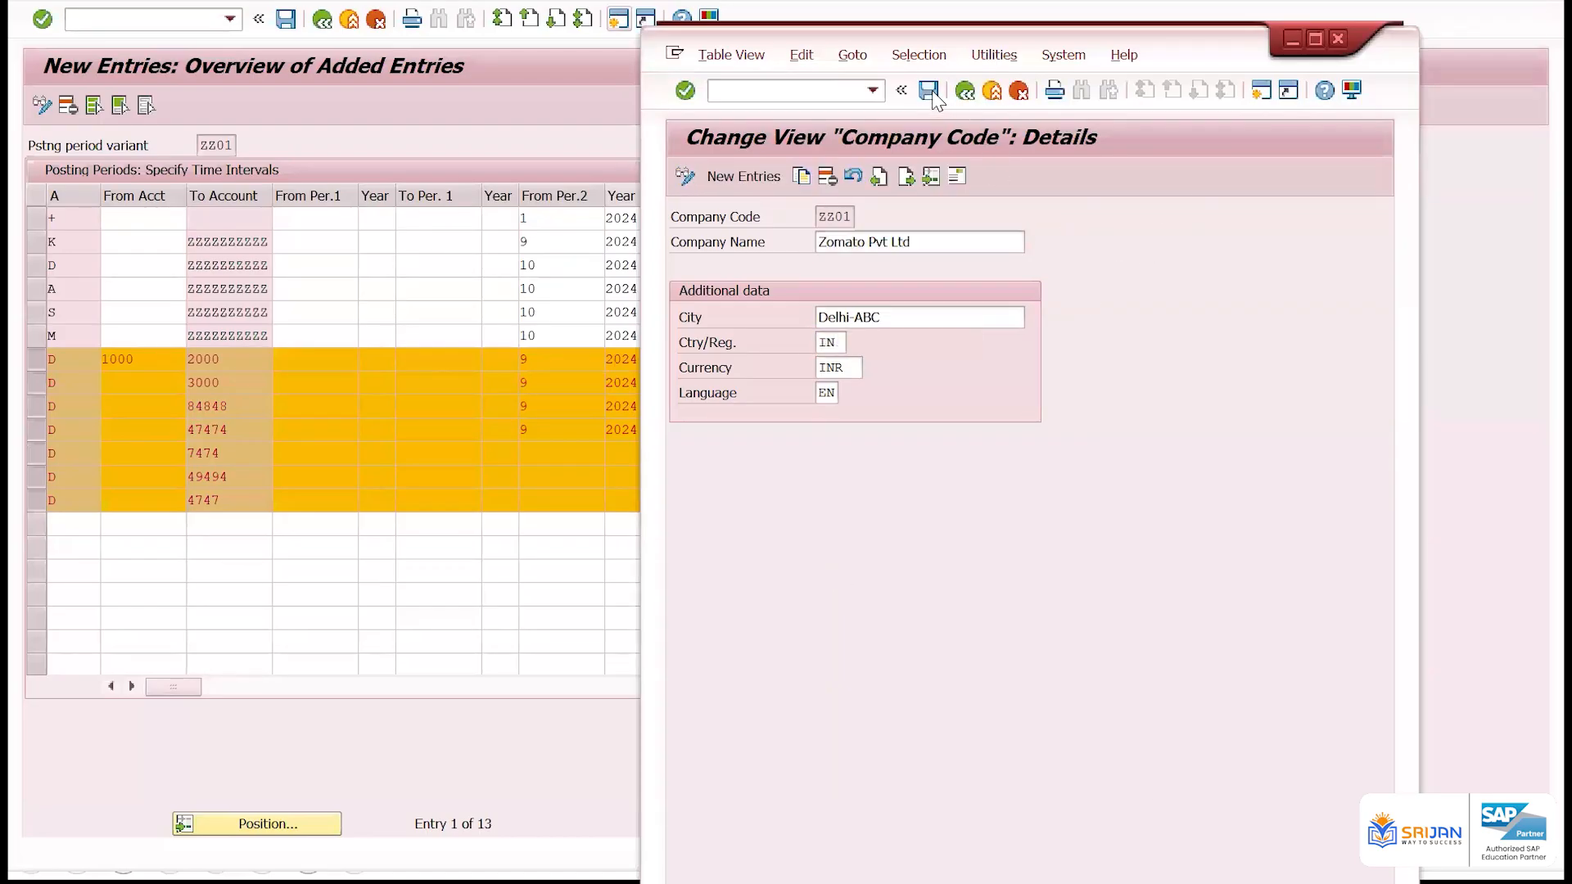
Return to the posting period entries and review the To Account and From Per.2 values of the rows
{"action": "left_click", "coordinate": [245, 364]}
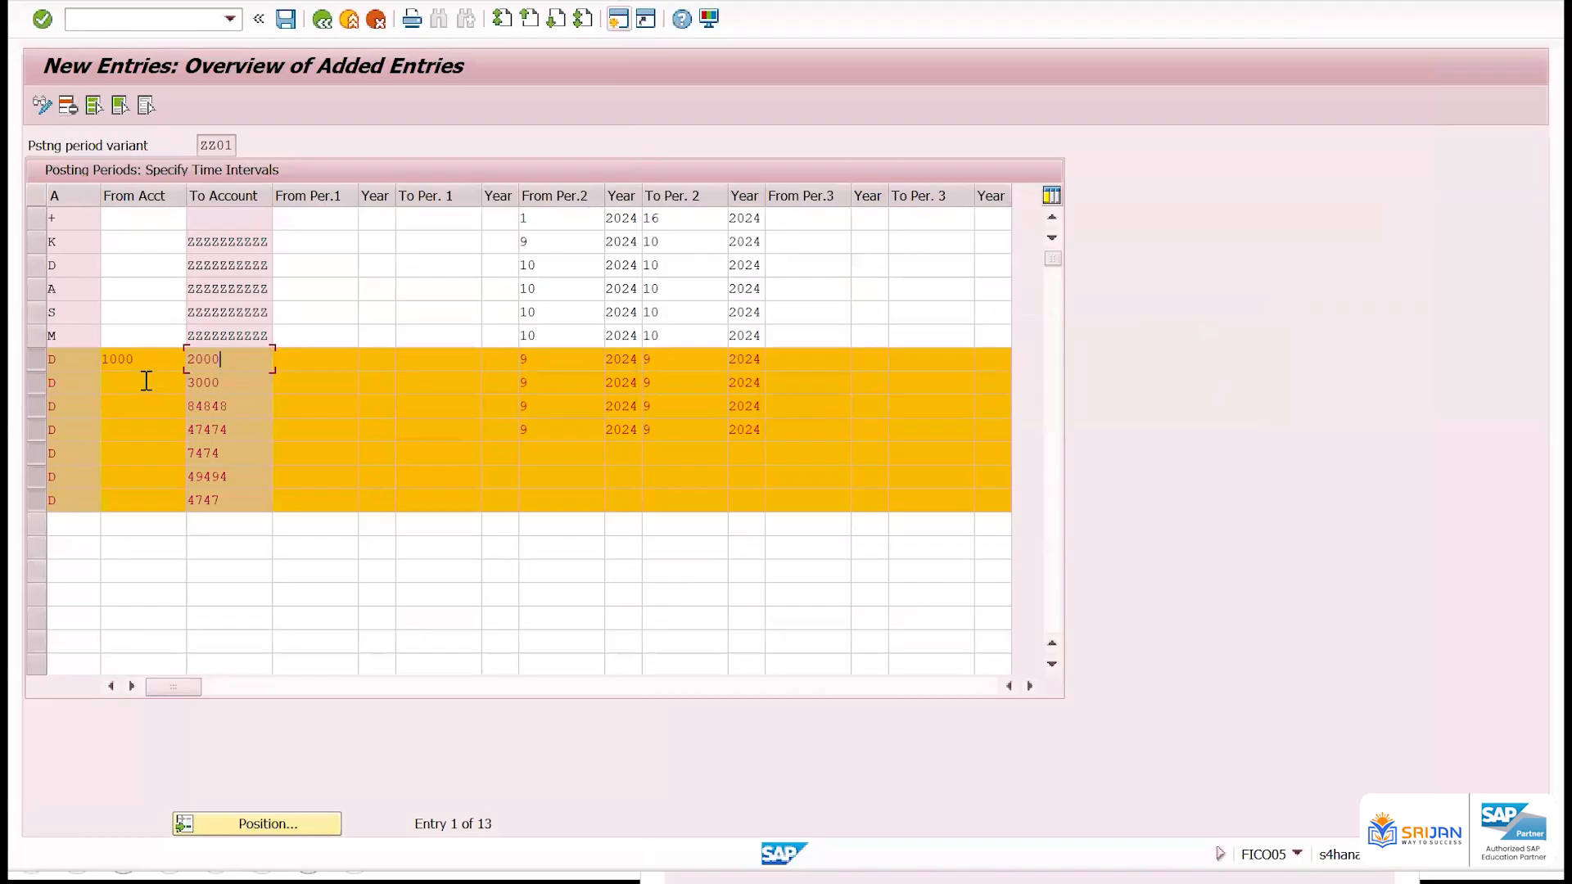
{"action": "left_click", "coordinate": [206, 381]}
{"action": "left_click", "coordinate": [210, 248]}
{"action": "left_click_drag", "start_coordinate": [210, 248], "coordinate": [277, 246]}
{"action": "left_click", "coordinate": [544, 219]}
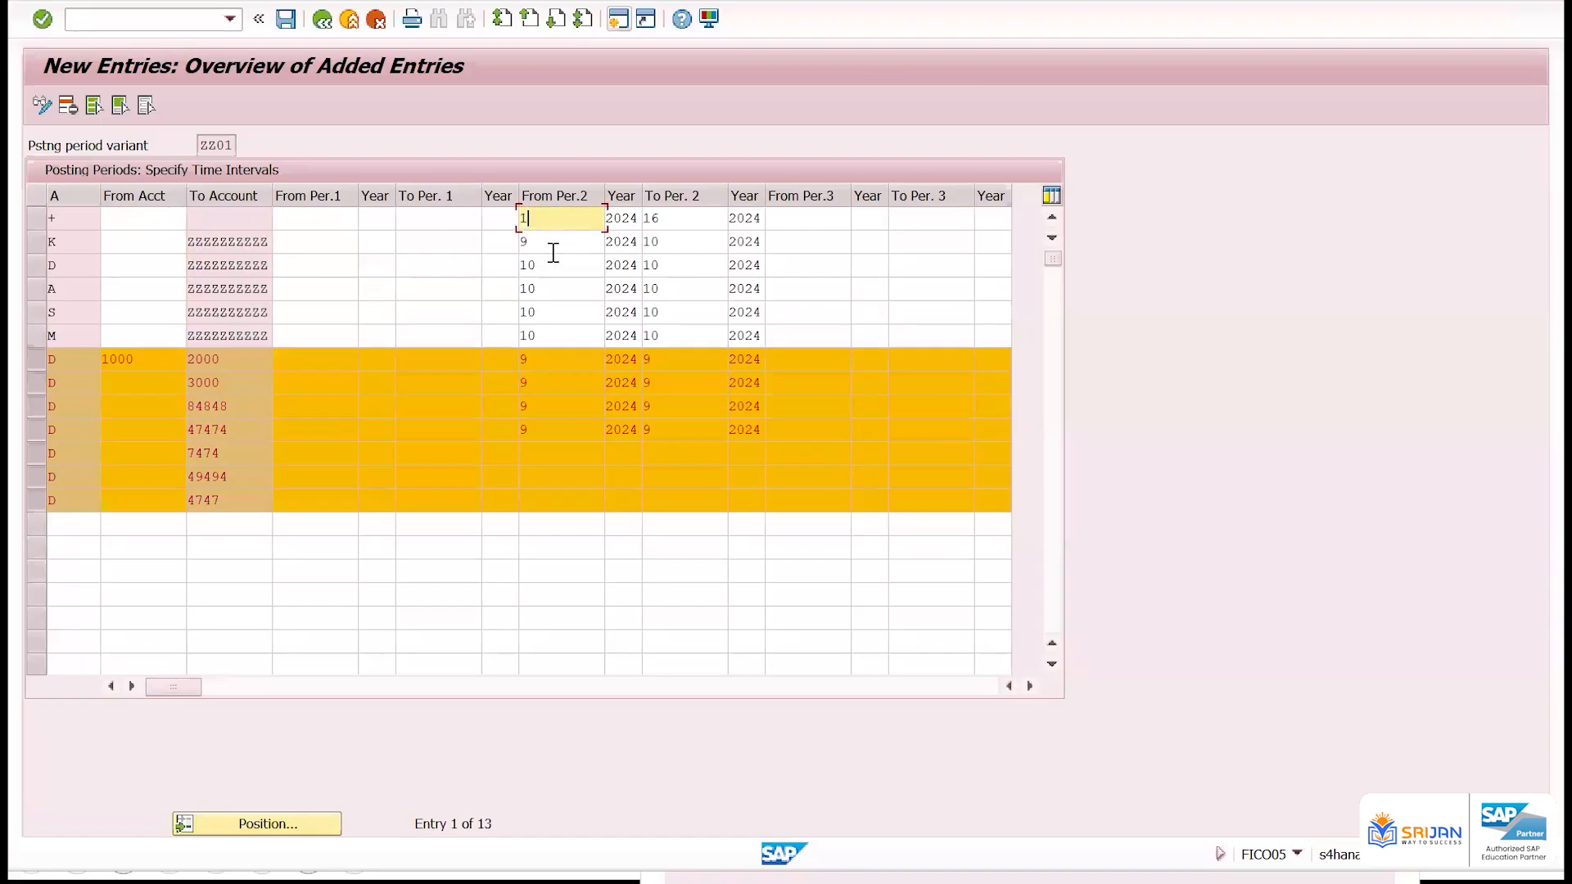
{"action": "left_click", "coordinate": [550, 248]}
{"action": "left_click", "coordinate": [549, 272]}
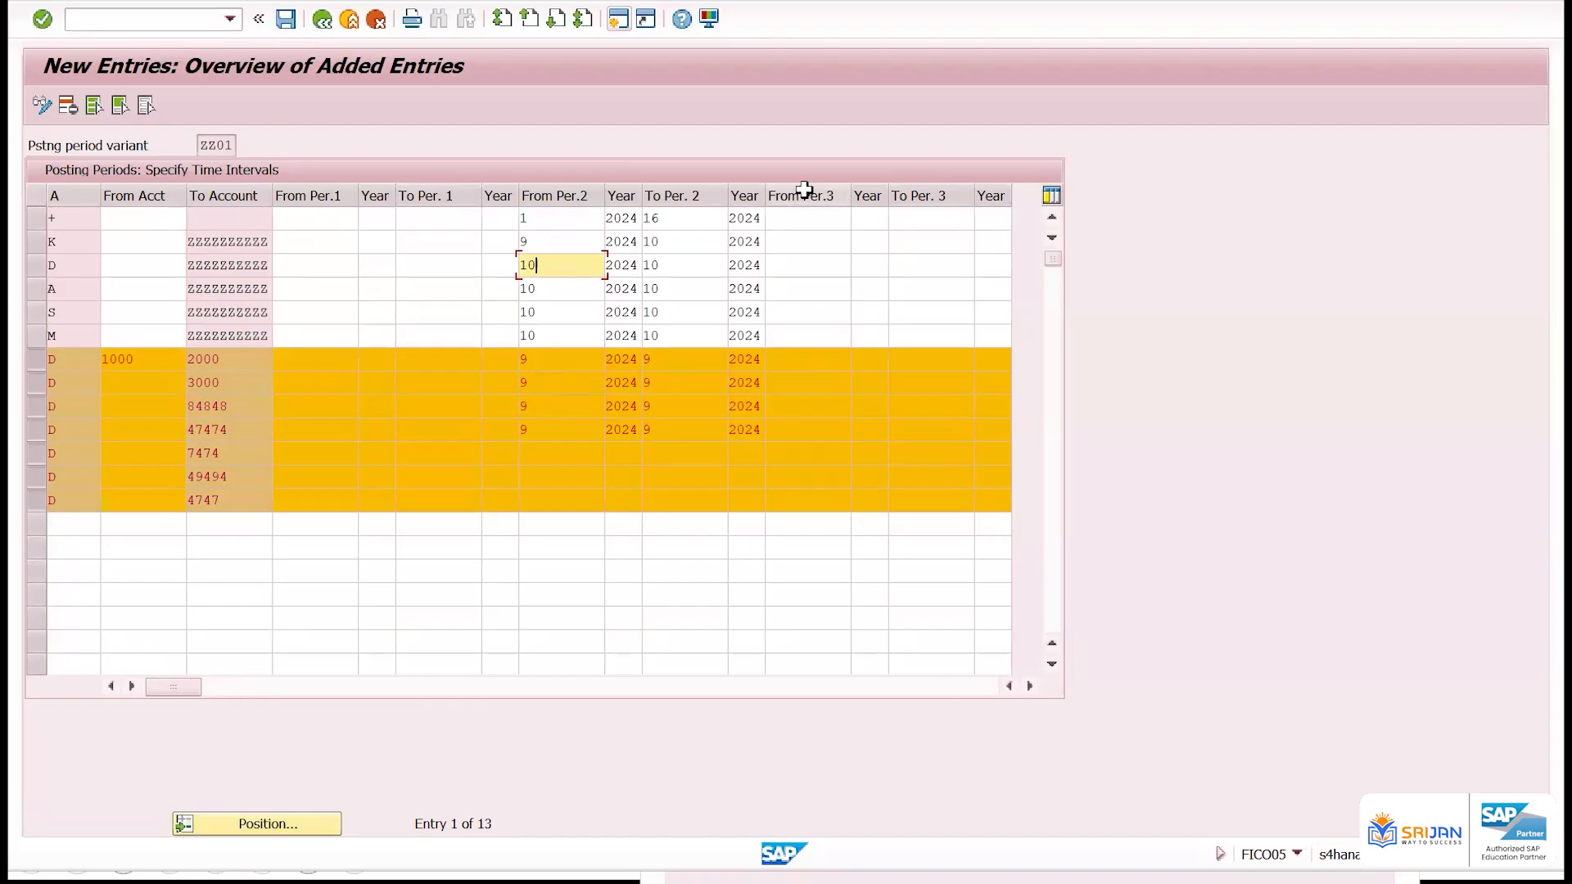
Read the field help for From Per.3 in the + row, and close the help
{"action": "left_click", "coordinate": [832, 221]}
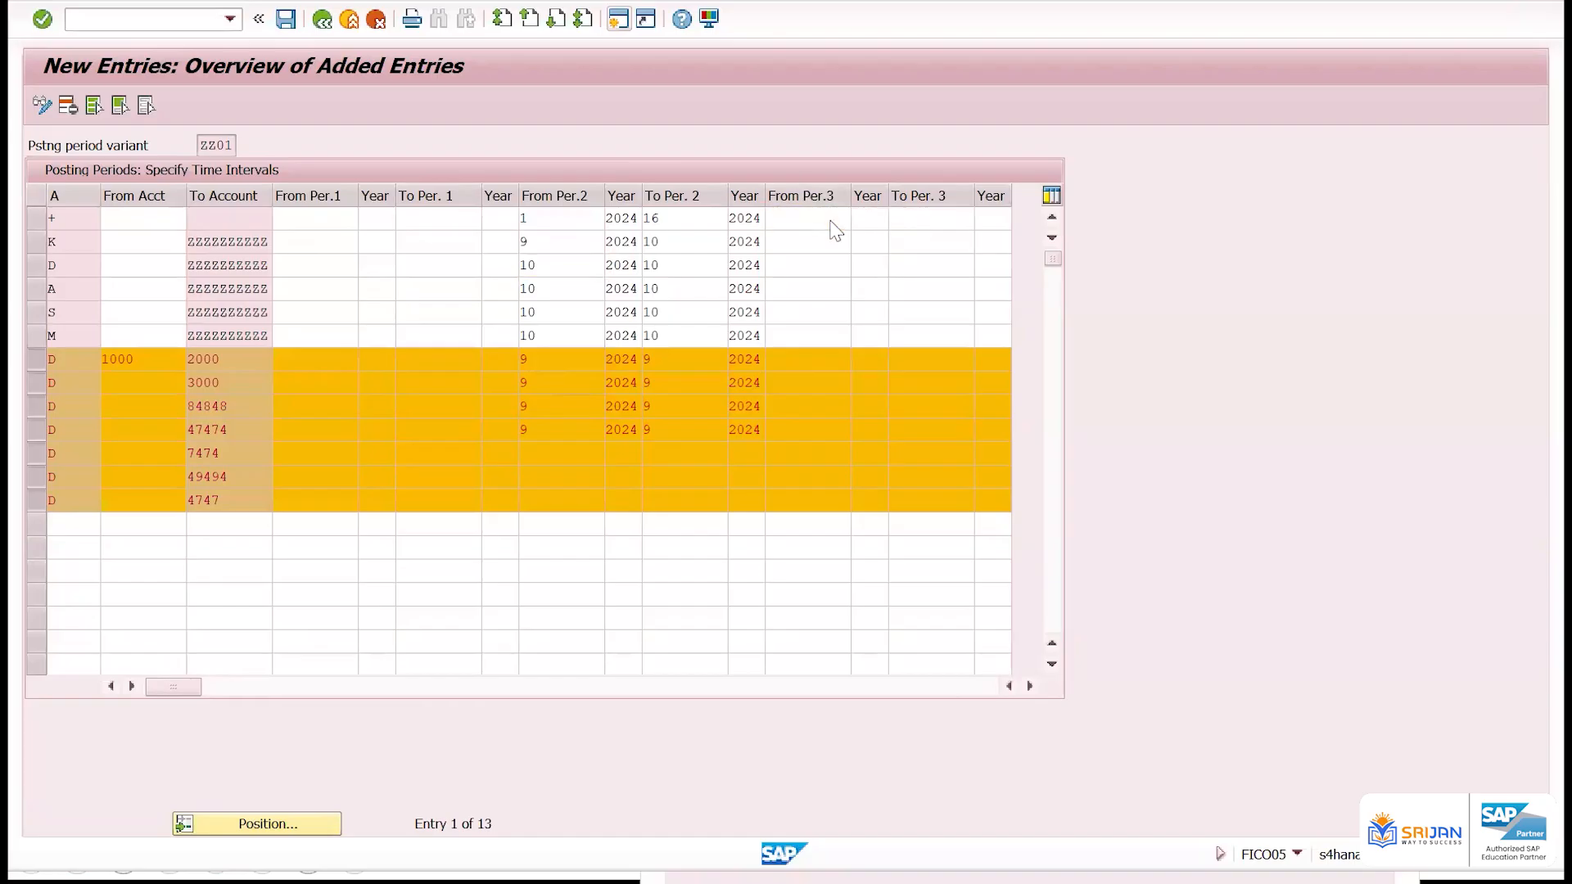
{"action": "key", "text": "F1"}
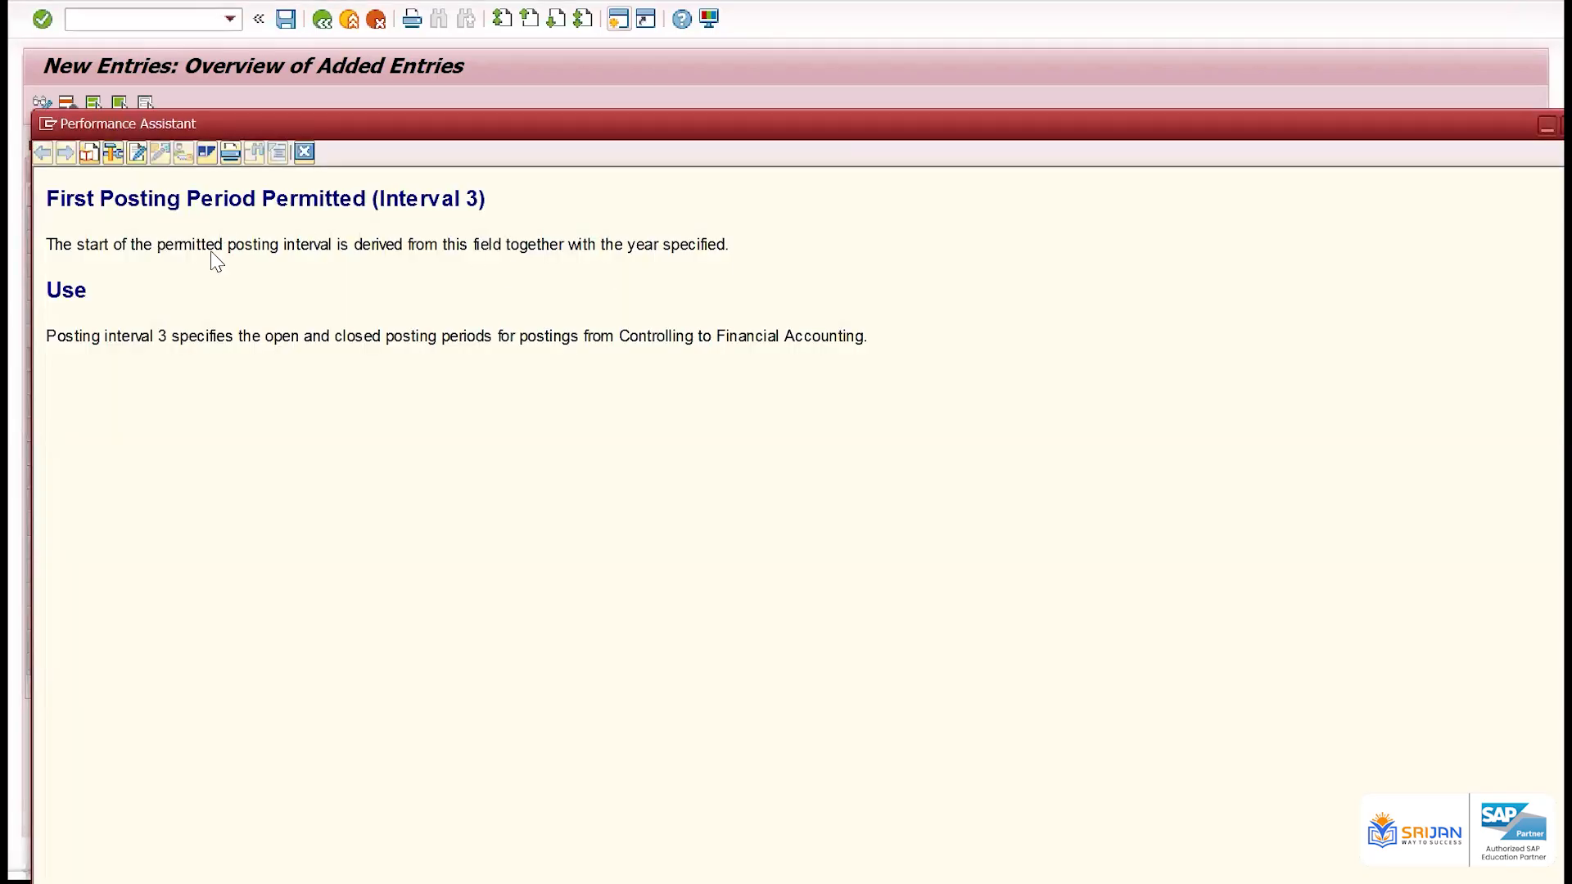
{"action": "left_click_drag", "start_coordinate": [365, 244], "coordinate": [674, 281]}
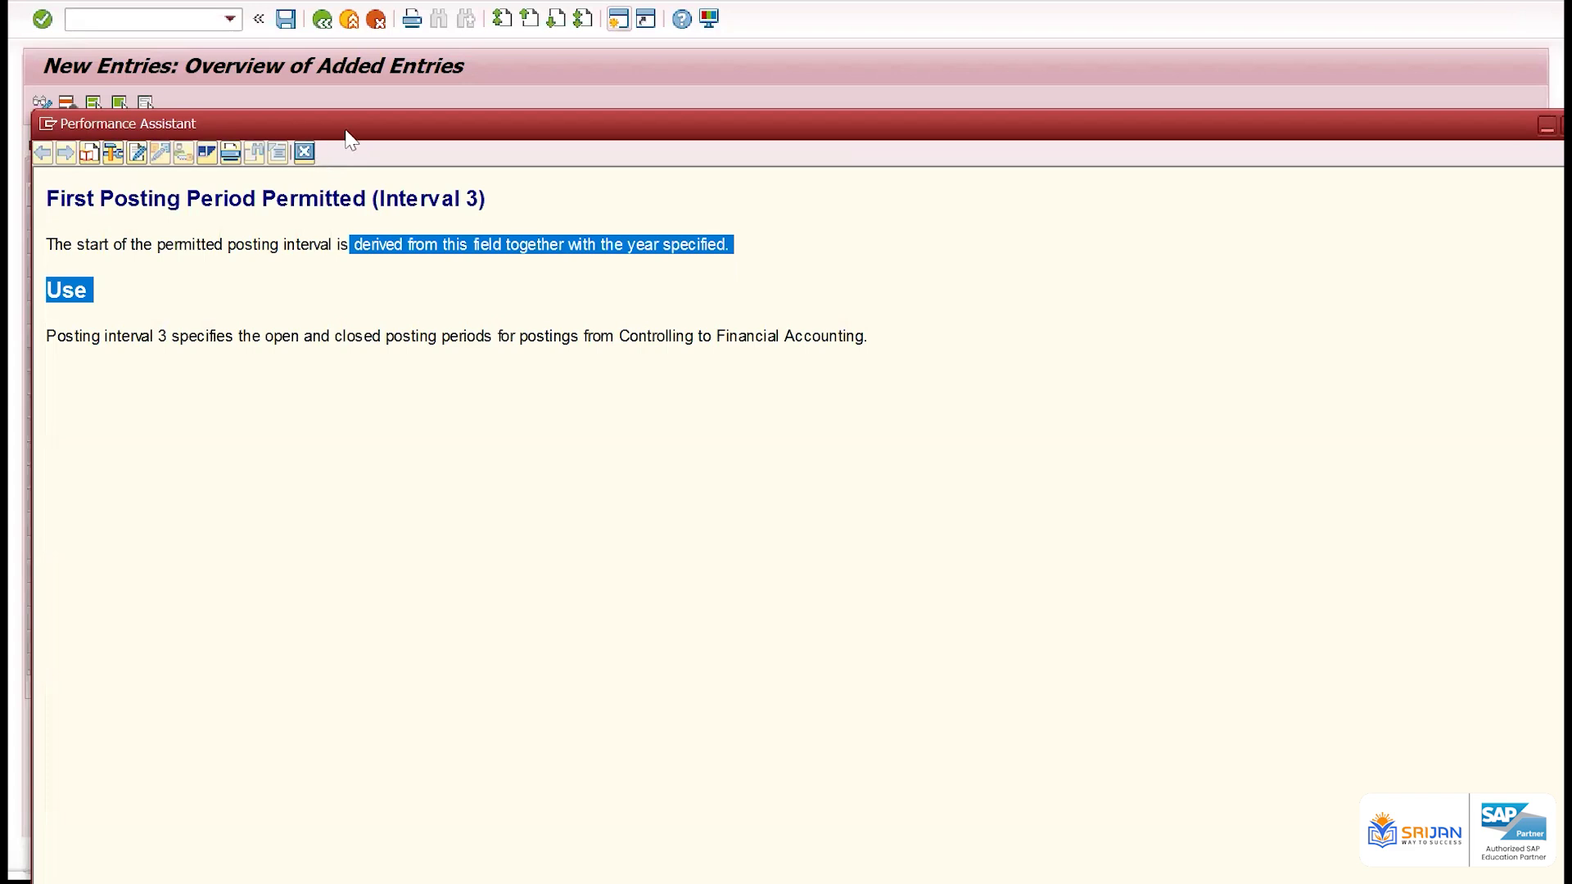
{"action": "left_click", "coordinate": [304, 152]}
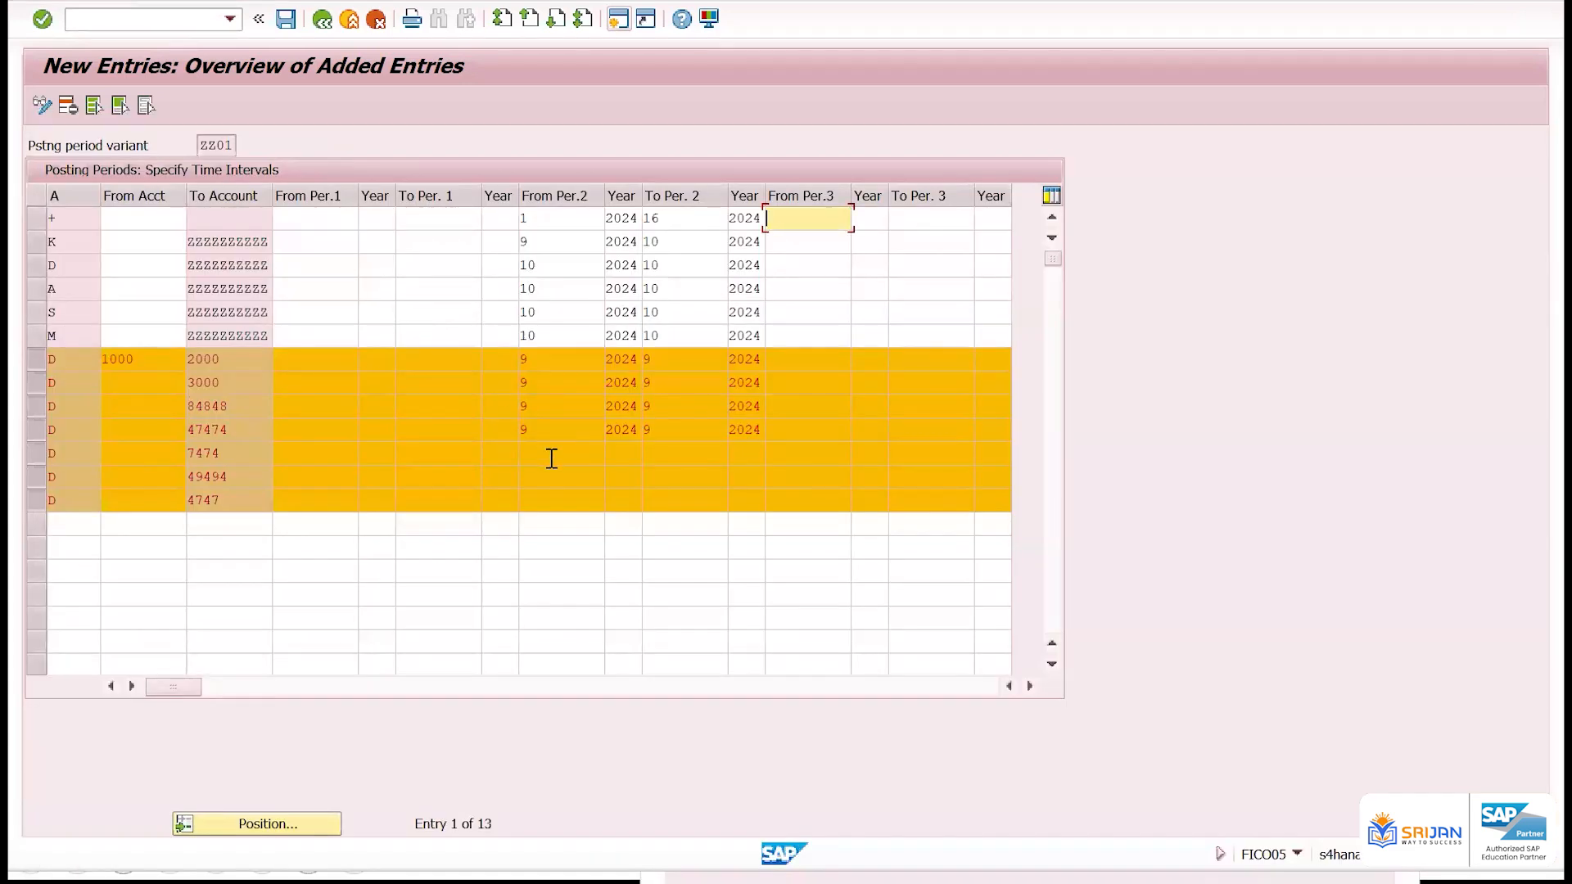
Delete the selected account-specific D rows from the posting periods and save the remaining entries
{"action": "left_click", "coordinate": [342, 222]}
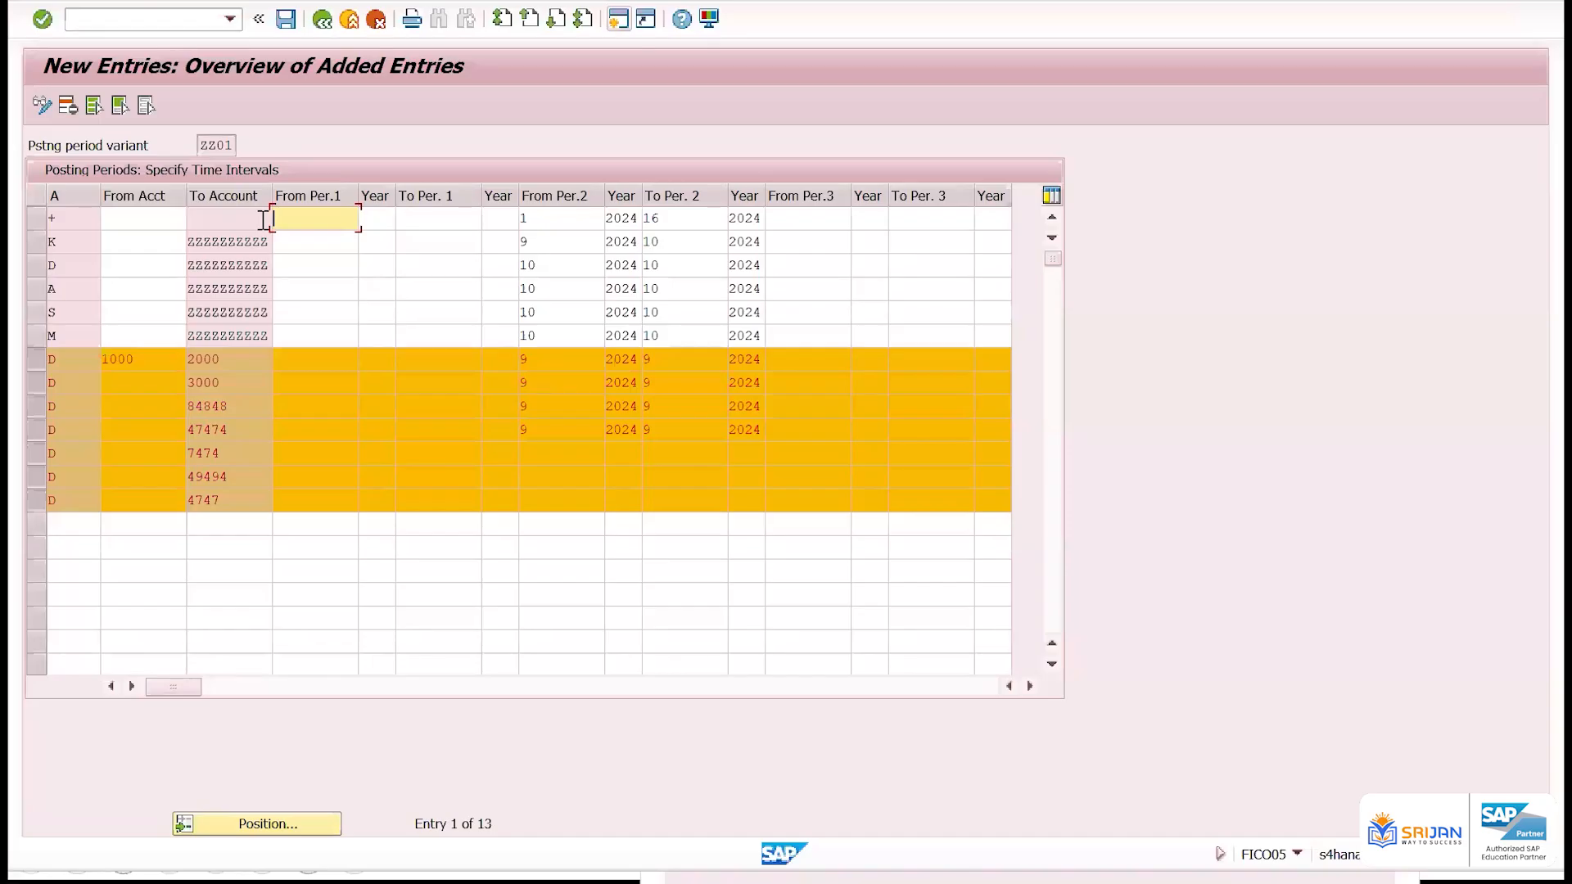
{"action": "left_click", "coordinate": [68, 105]}
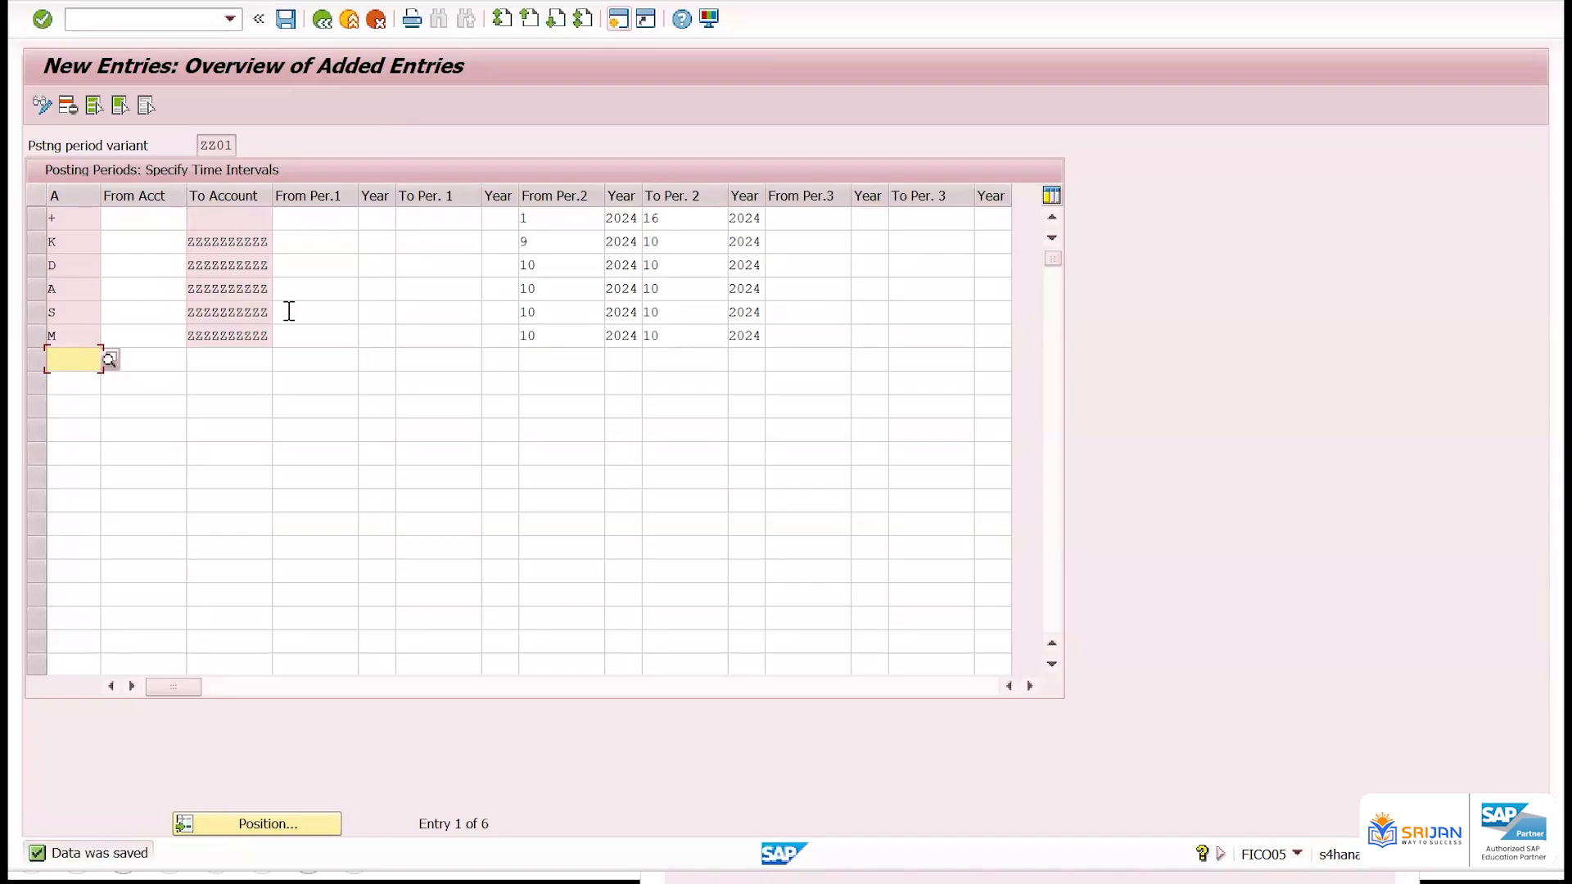
{"action": "left_click", "coordinate": [269, 335]}
{"action": "key", "text": "shift+Home"}
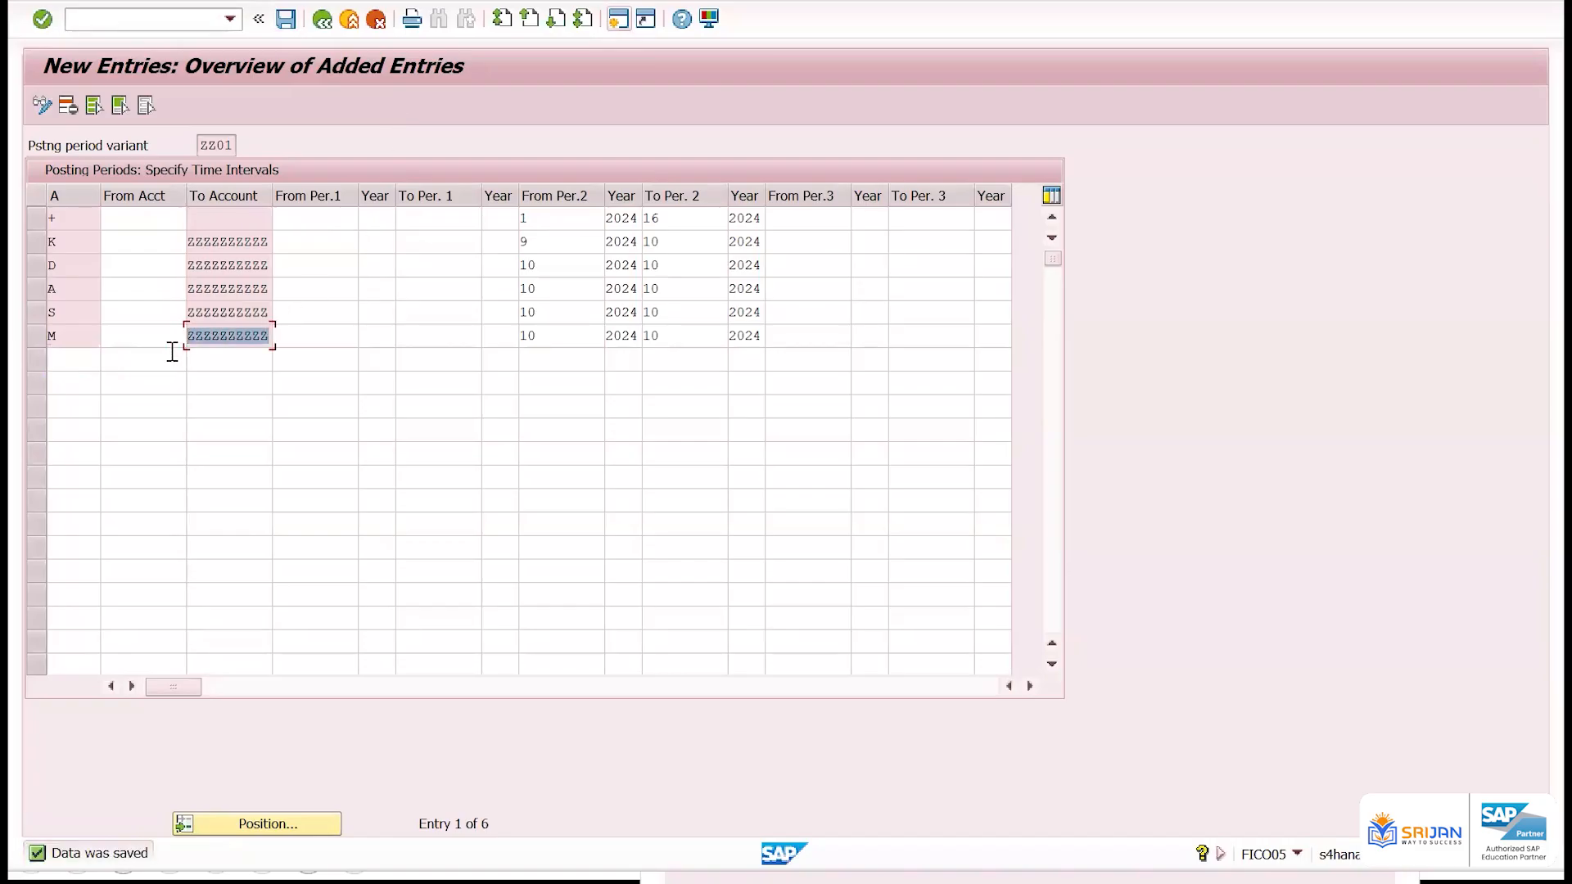
Switch to the Book1 workbook in Excel, add a blank sheet, and place the window beside the posting period table
{"action": "left_click_drag", "start_coordinate": [269, 242], "coordinate": [166, 248]}
{"action": "key", "text": "alt+Tab"}
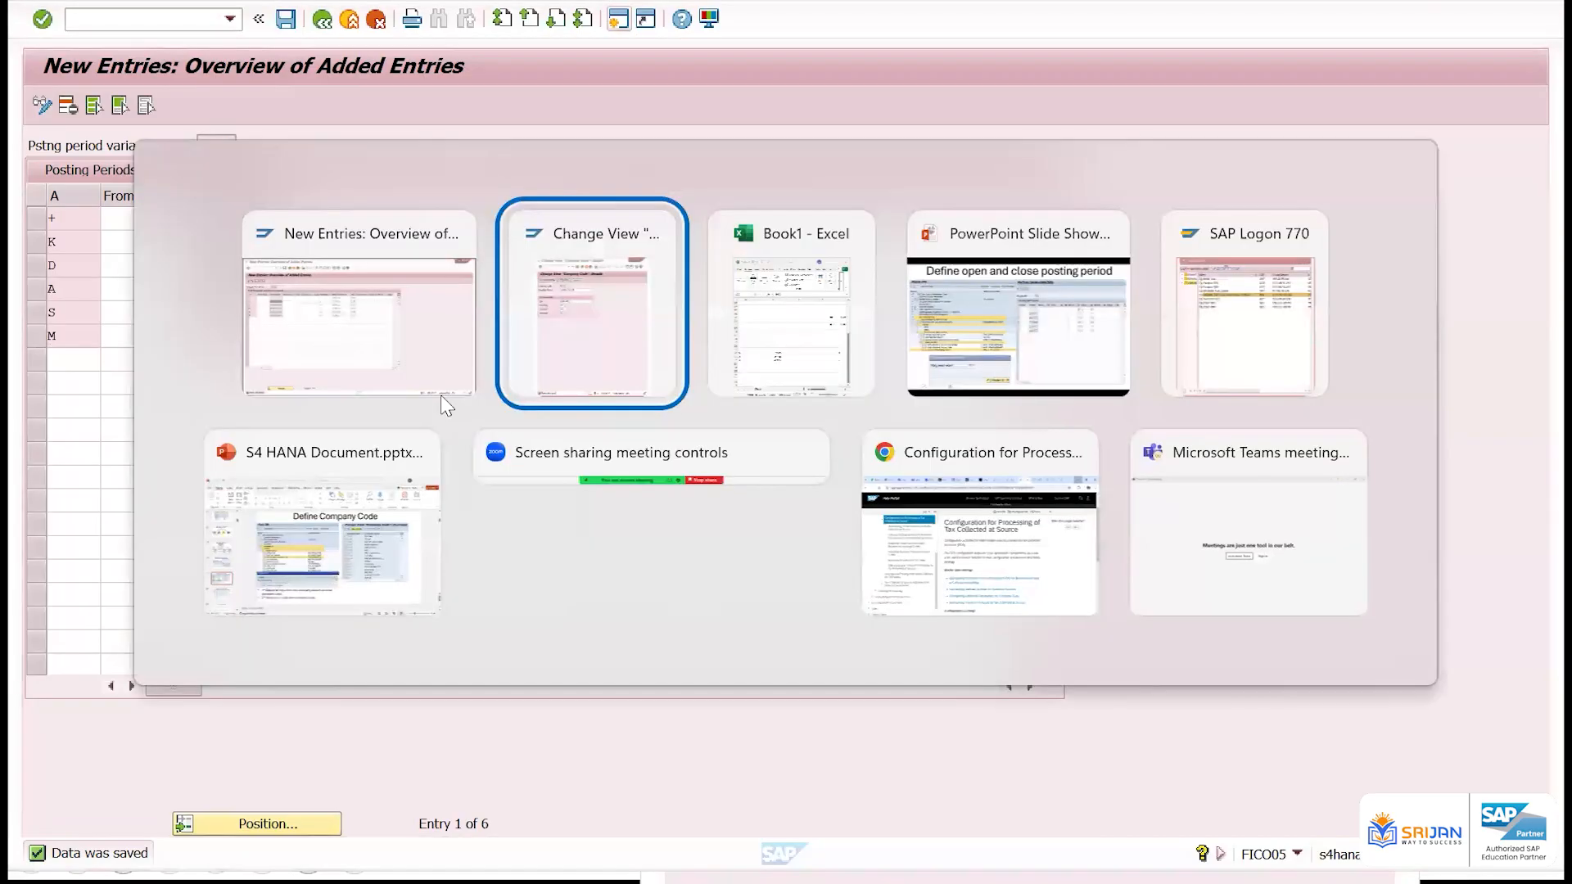
{"action": "key", "text": "alt+Tab"}
{"action": "left_click", "coordinate": [282, 820]}
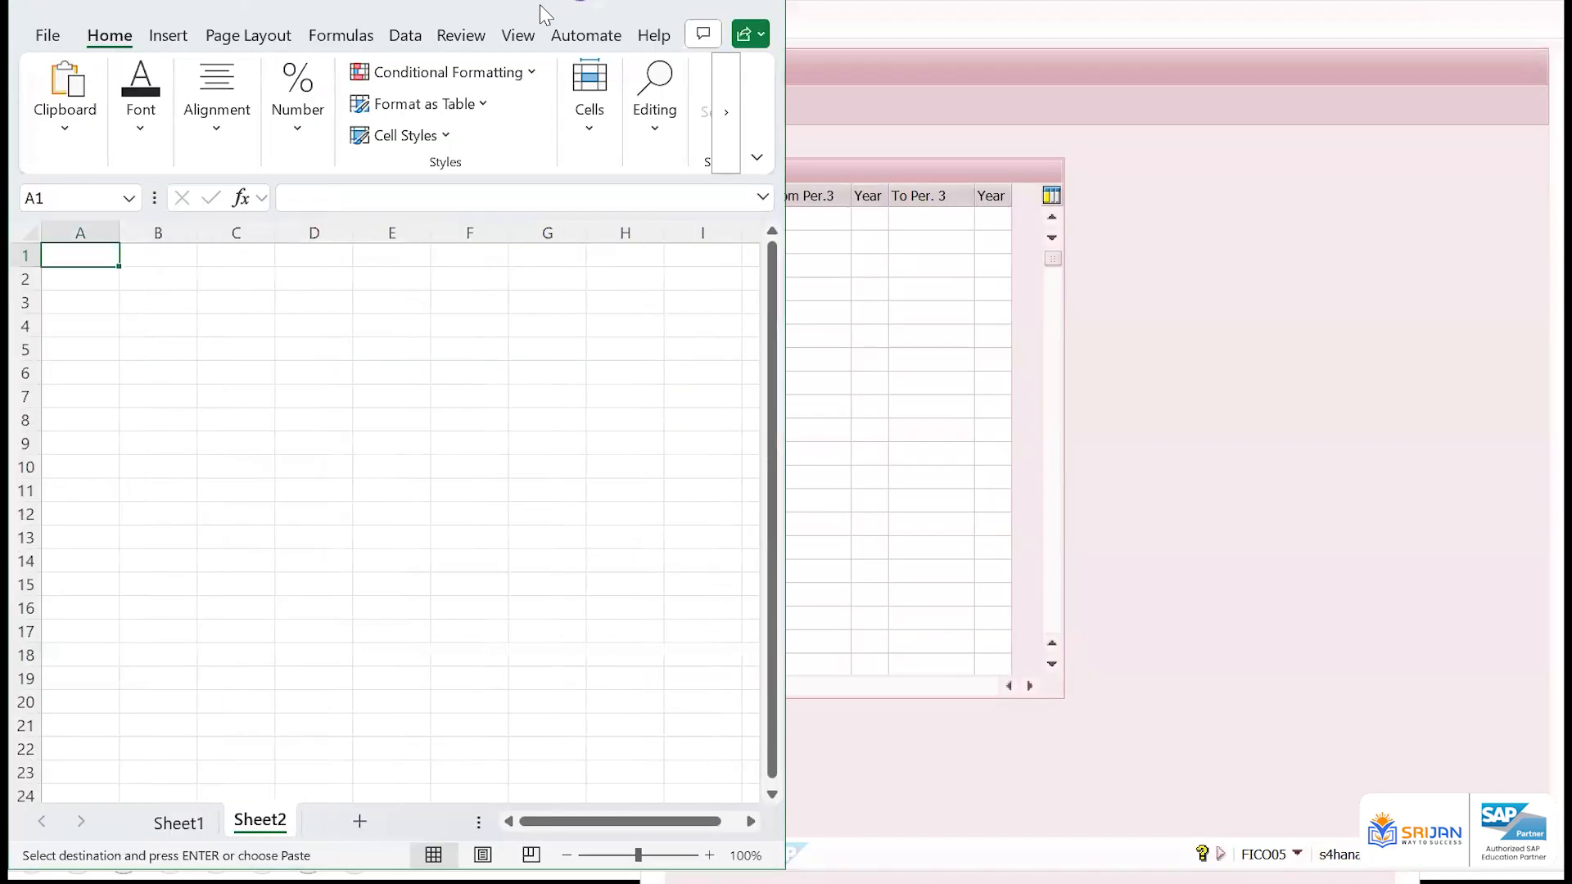
{"action": "left_click_drag", "start_coordinate": [515, 6], "coordinate": [720, 29]}
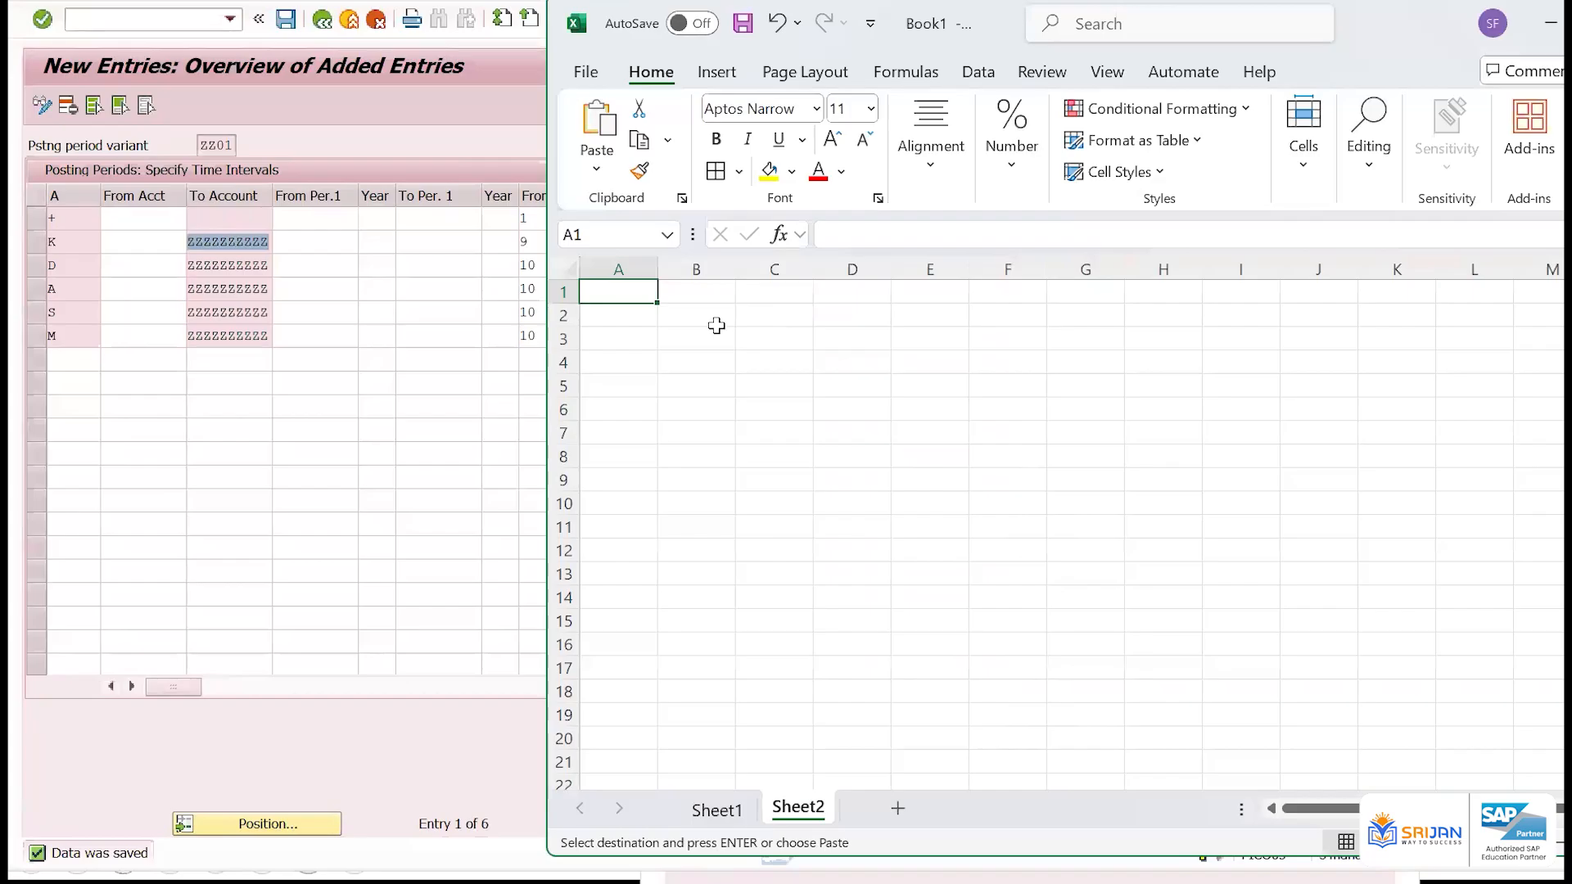
Enter four sample account numbers in cells A1 to A4 of the blank sheet
{"action": "type", "text": "888848"}
{"action": "key", "text": "Return"}
{"action": "type", "text": "4"}
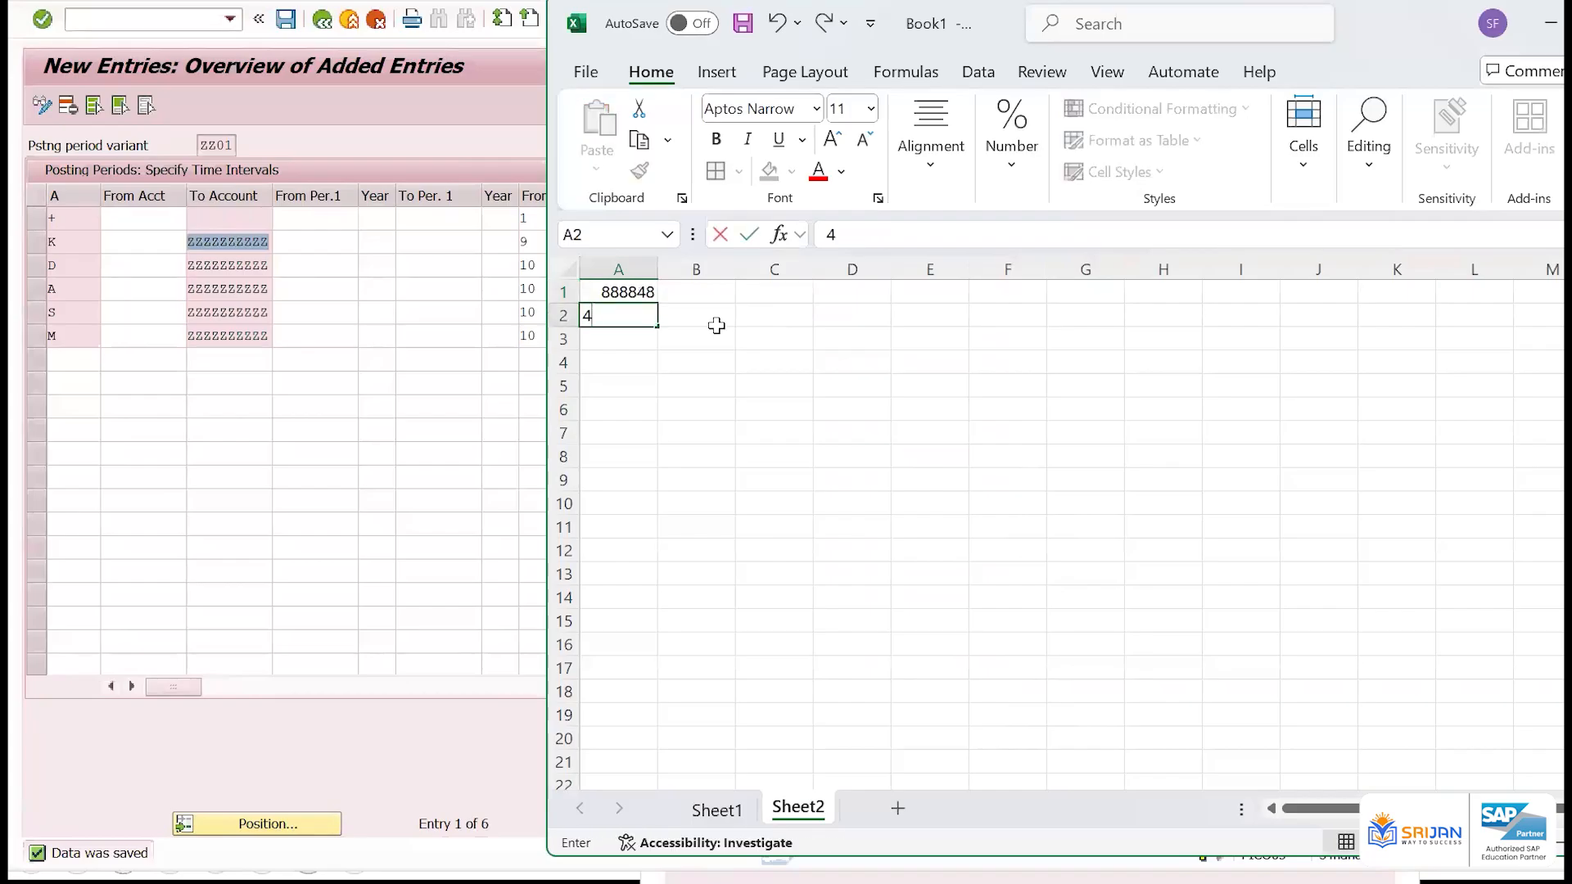
{"action": "type", "text": "84848"}
{"action": "key", "text": "Return"}
{"action": "type", "text": "8484848\\"}
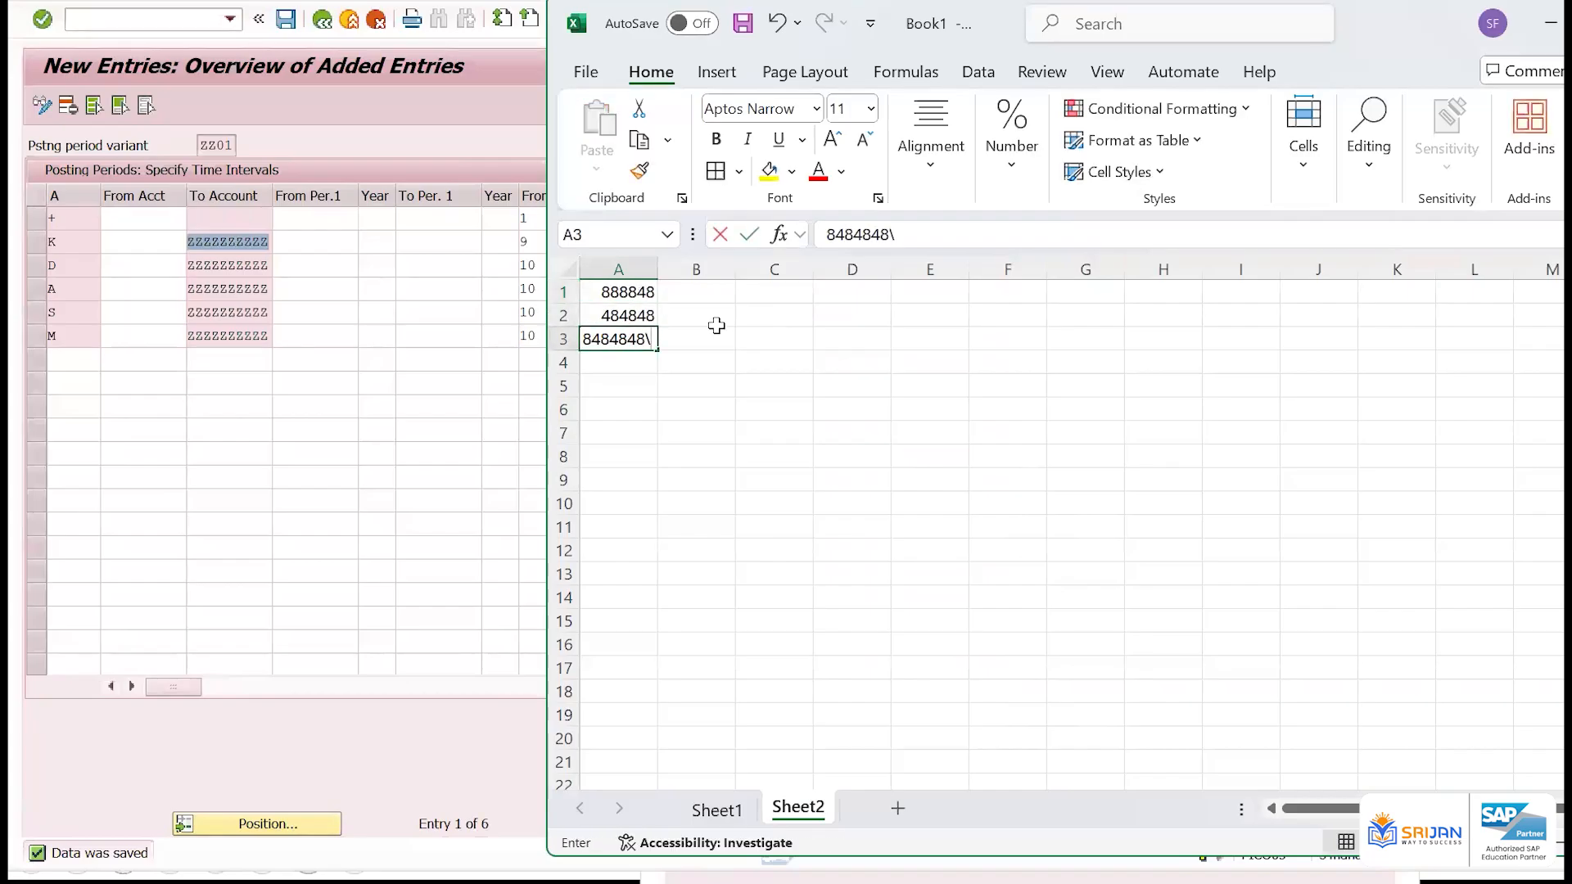
{"action": "key", "text": "BackSpace"}
{"action": "key", "text": "Return"}
{"action": "type", "text": "484848"}
{"action": "key", "text": "Return"}
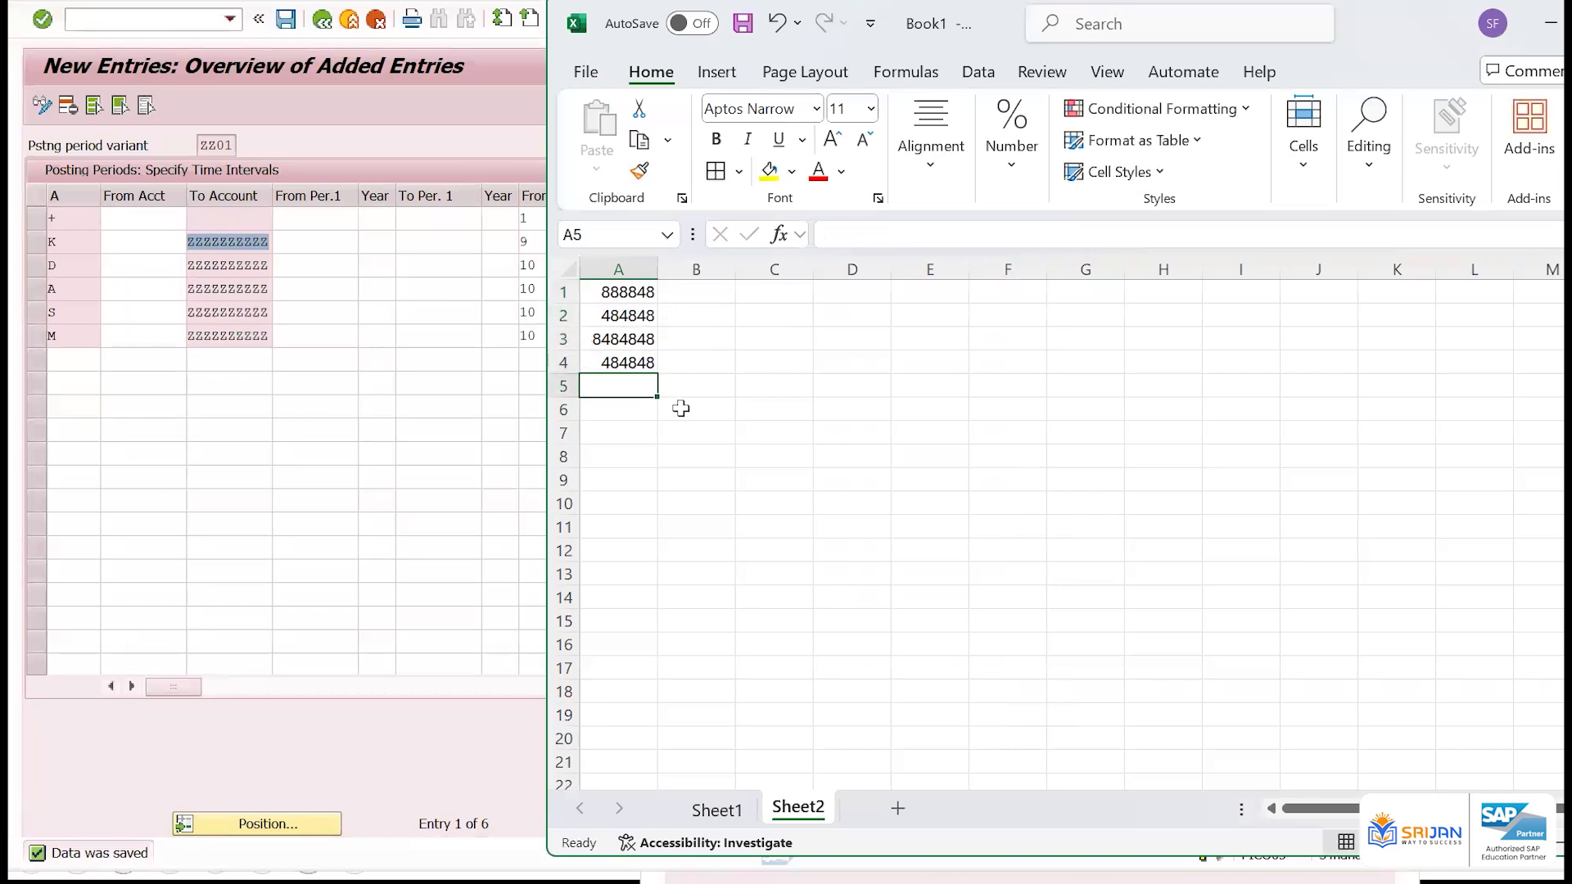
Enter one more sample account number separately in cell A9
{"action": "left_click", "coordinate": [637, 474]}
{"action": "type", "text": "474"}
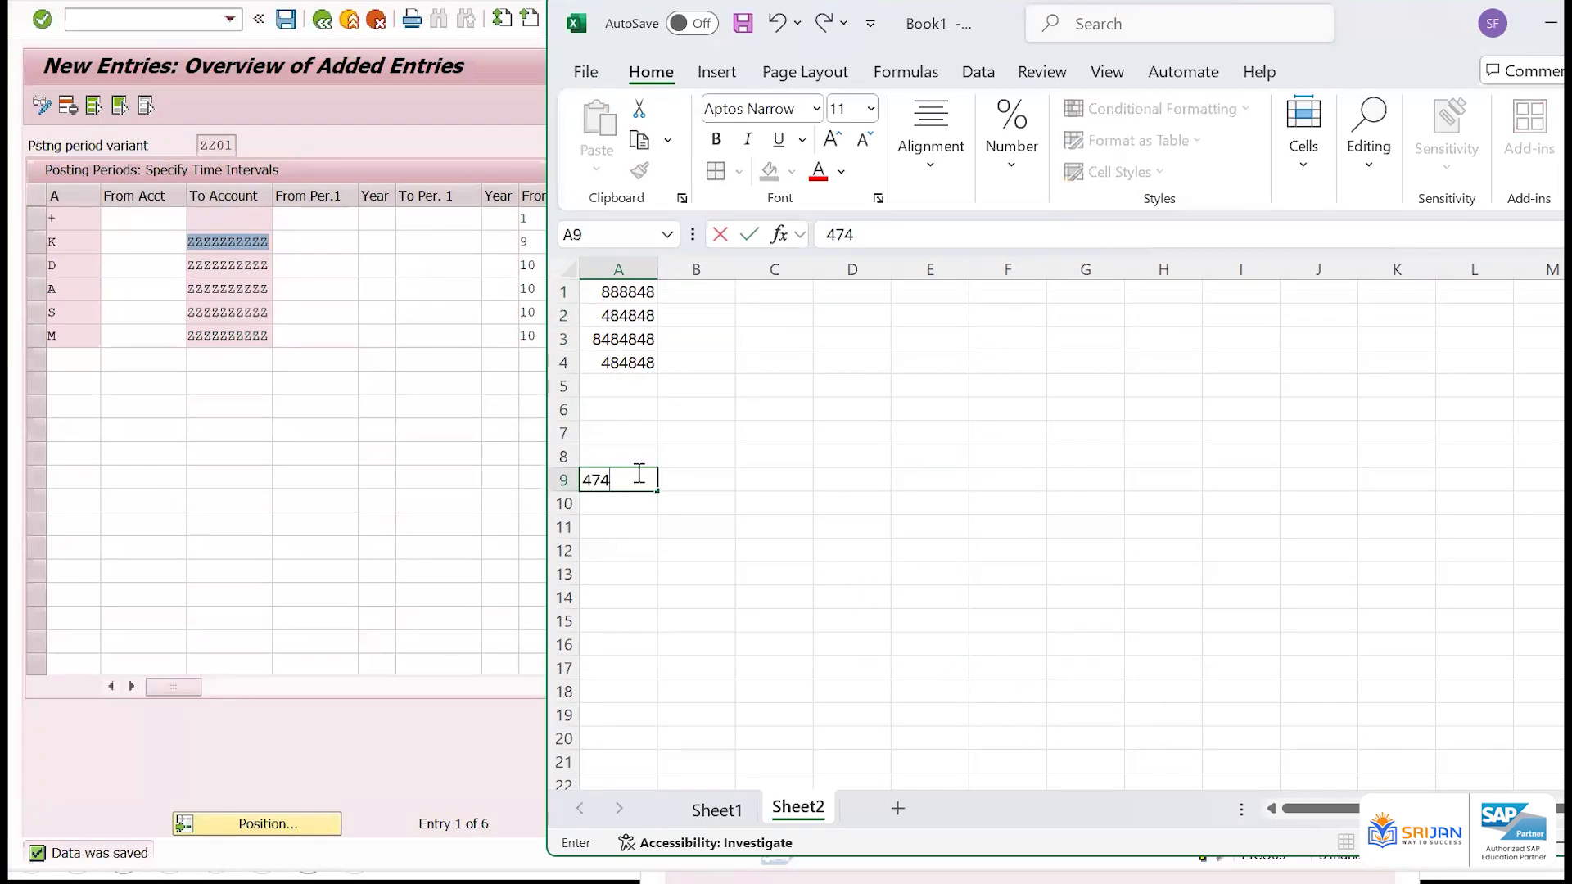
{"action": "type", "text": "4747474"}
{"action": "key", "text": "Return"}
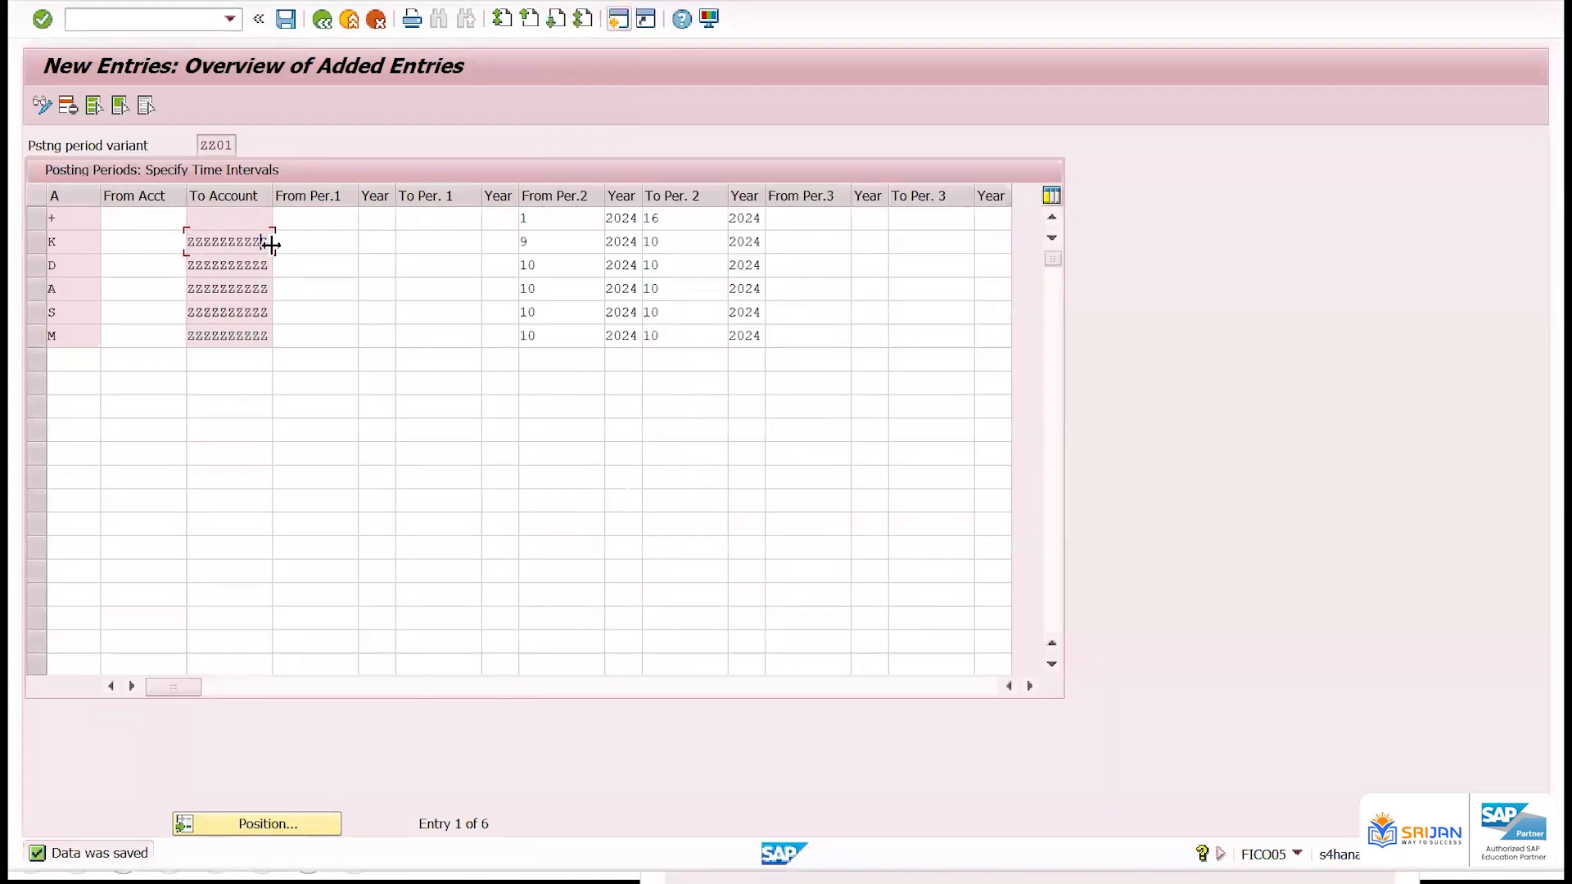
Copy the account numbers in A1:A4 from Excel and paste them into To Account in SAP, starting at the empty row below M
{"action": "left_click", "coordinate": [265, 243]}
{"action": "key", "text": "alt+Tab"}
{"action": "left_click_drag", "start_coordinate": [622, 292], "coordinate": [642, 339]}
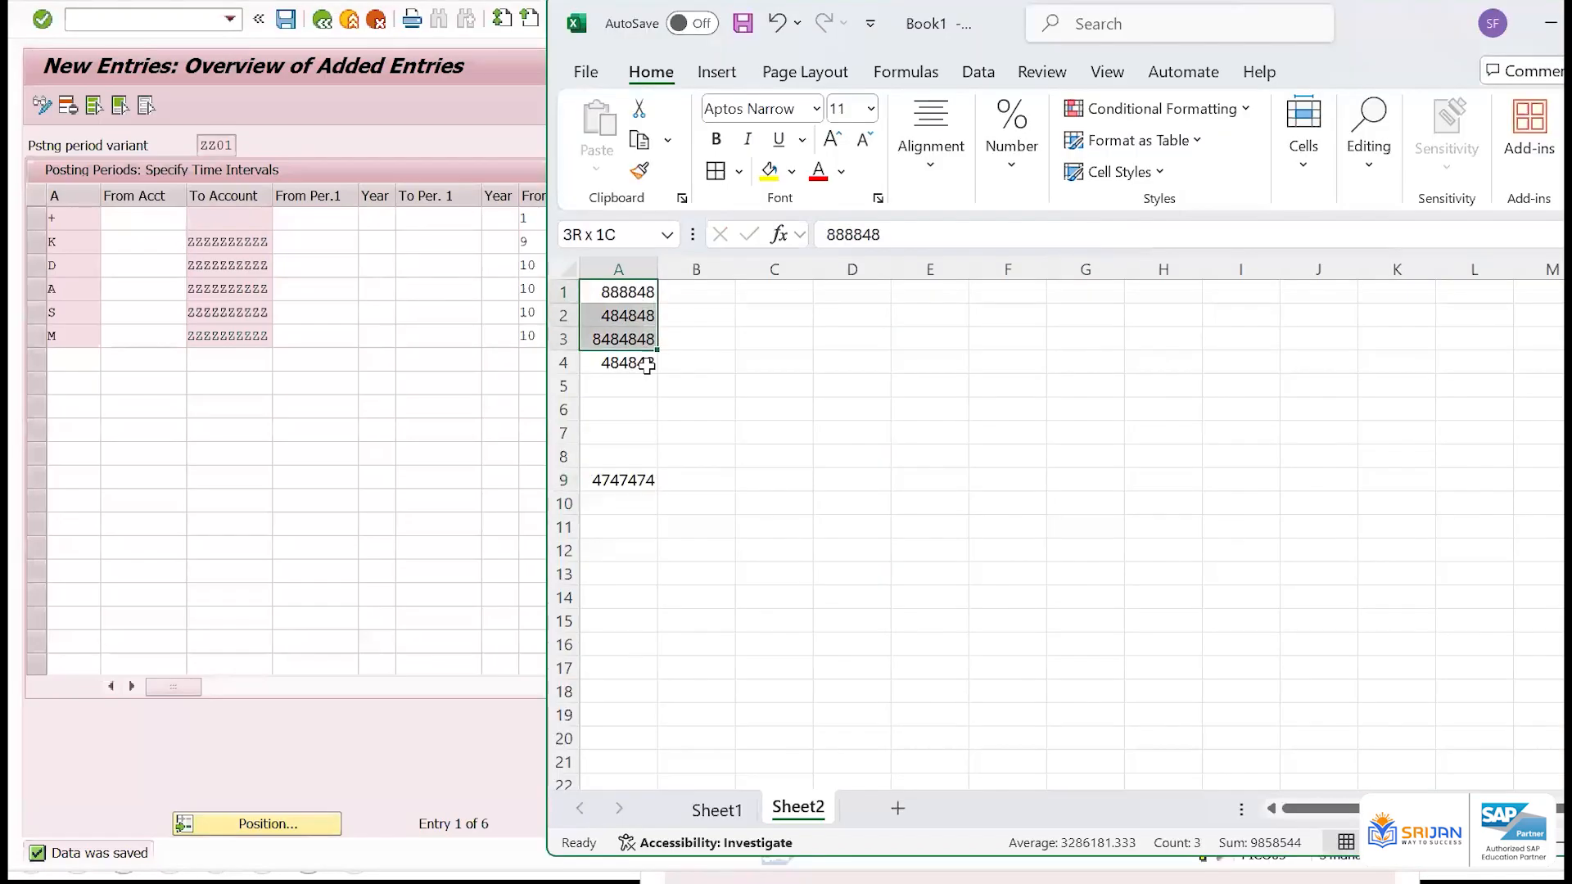
{"action": "key", "text": "ctrl+c"}
{"action": "left_click", "coordinate": [251, 358]}
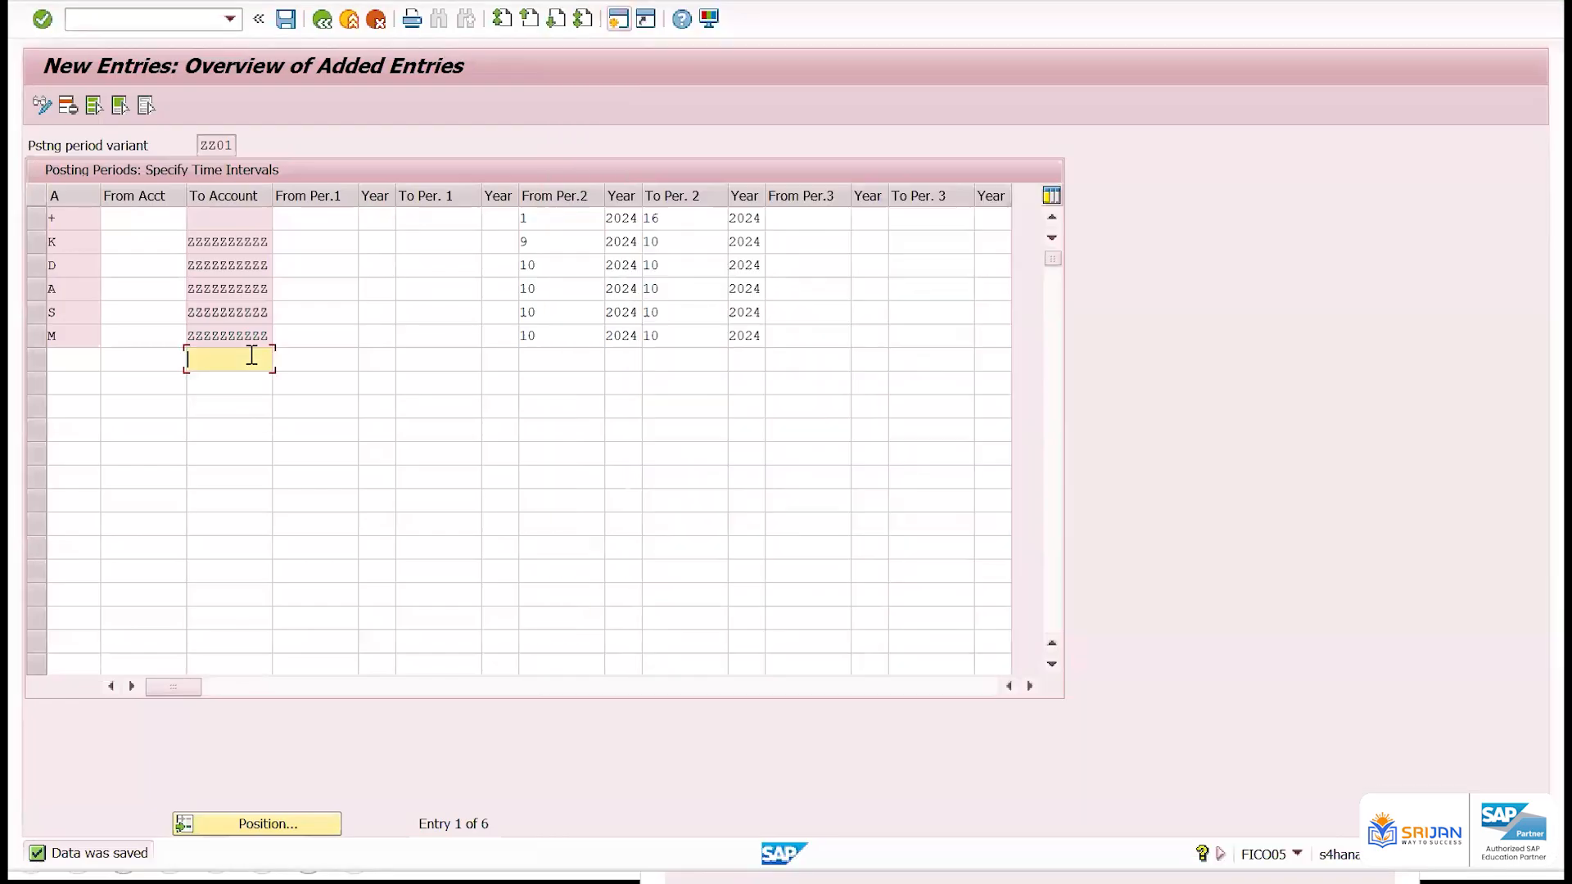
{"action": "key", "text": "ctrl+v"}
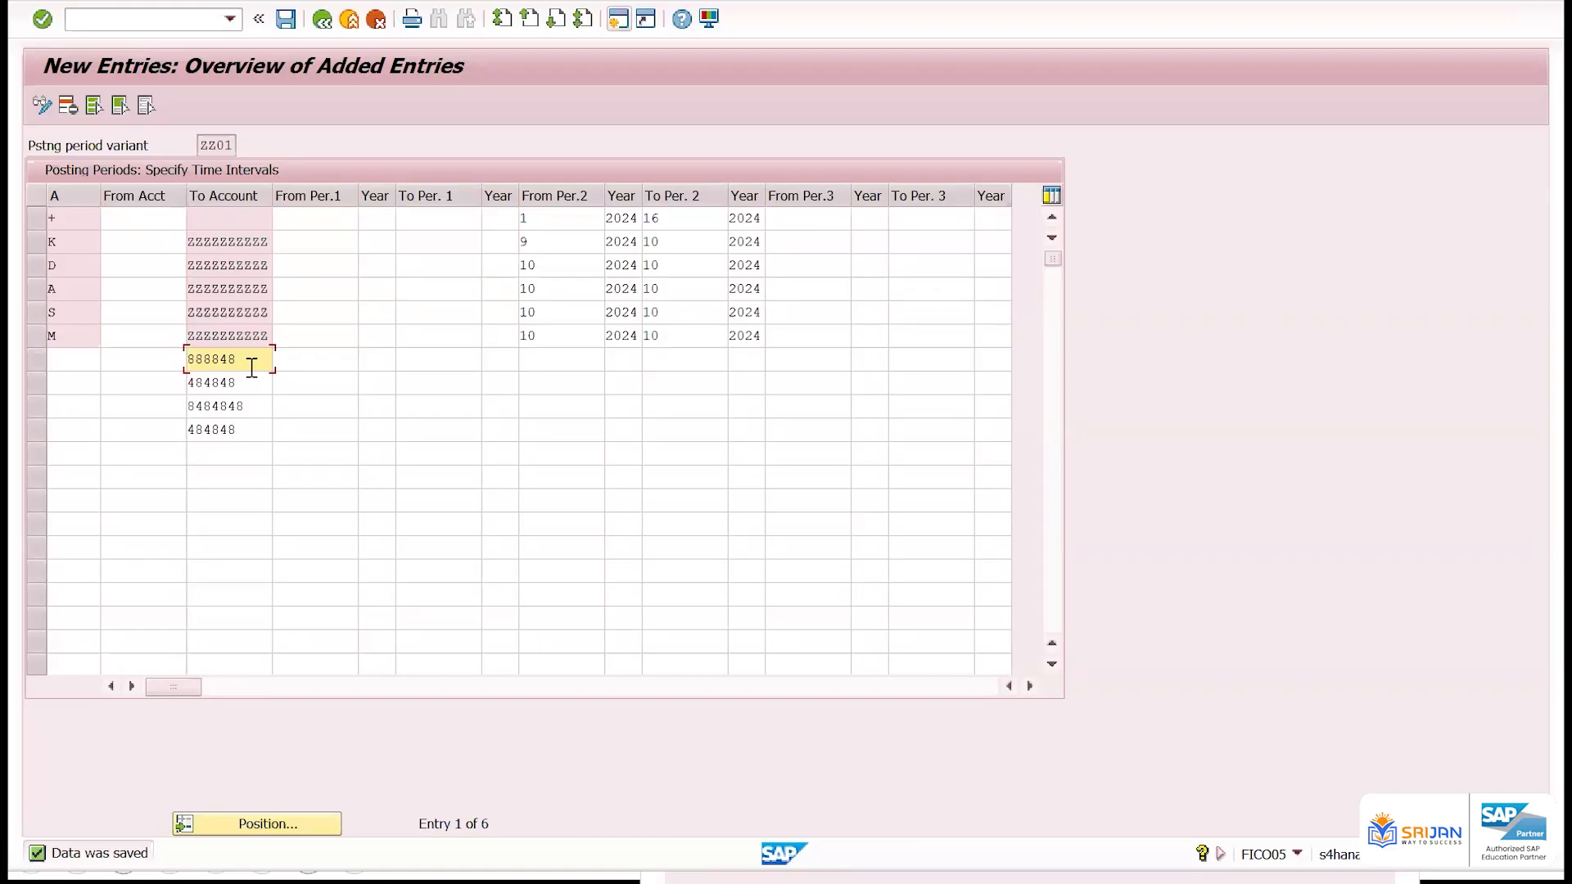
Switch to Excel and enter the formula =A4+1 in cell A5, below the four sample account numbers
{"action": "key", "text": "alt+Tab"}
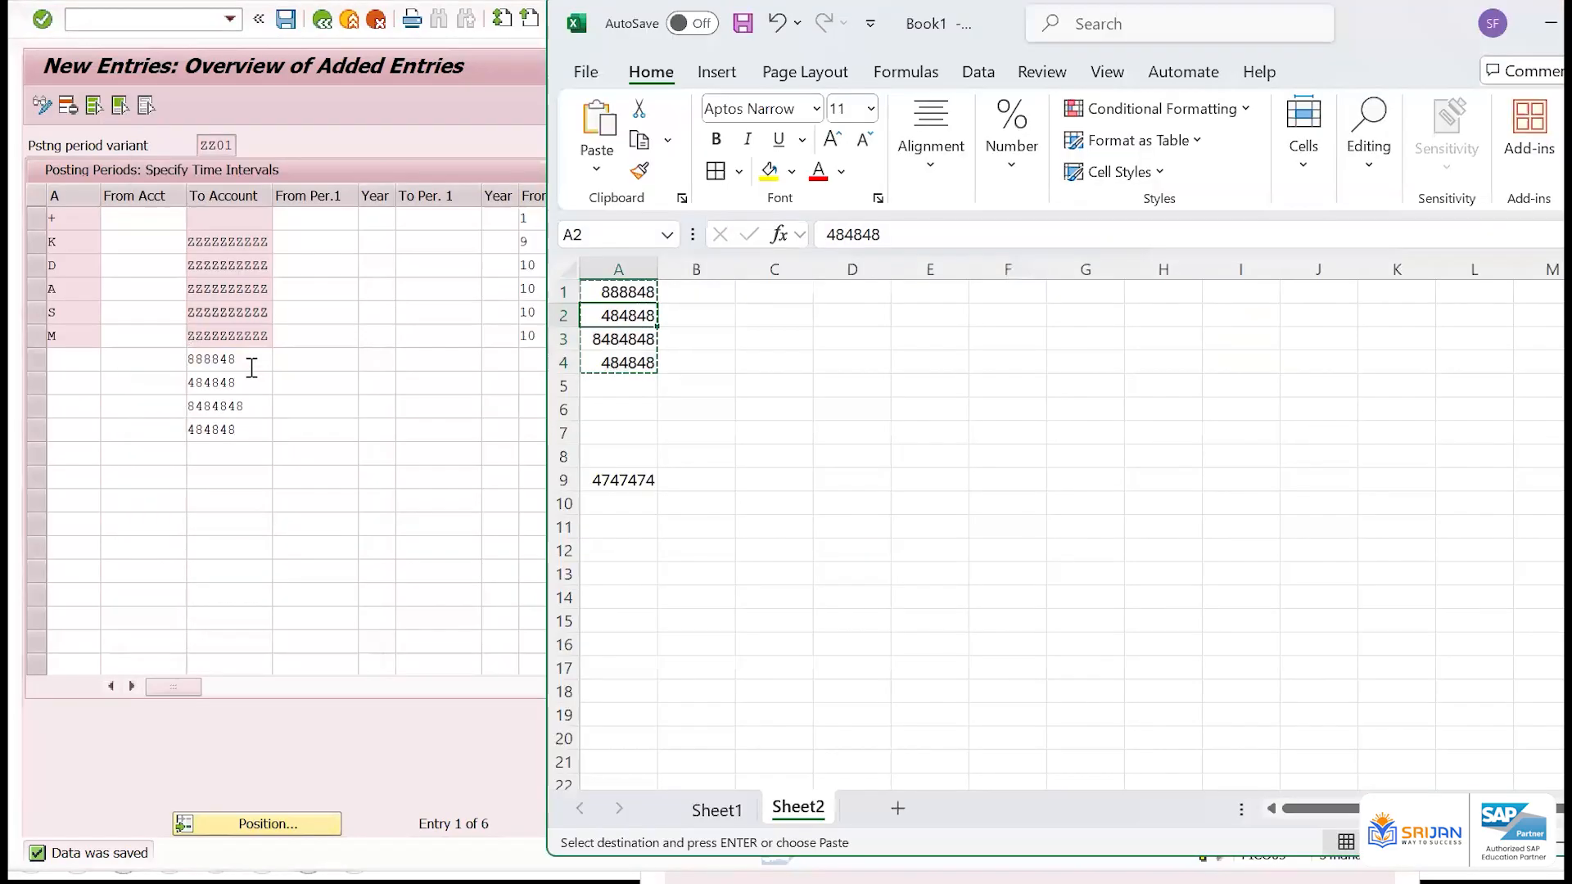
{"action": "key", "text": "Up"}
{"action": "key", "text": "Down"}
{"action": "key", "text": "Down"}
{"action": "key", "text": "Down"}
{"action": "key", "text": "Down"}
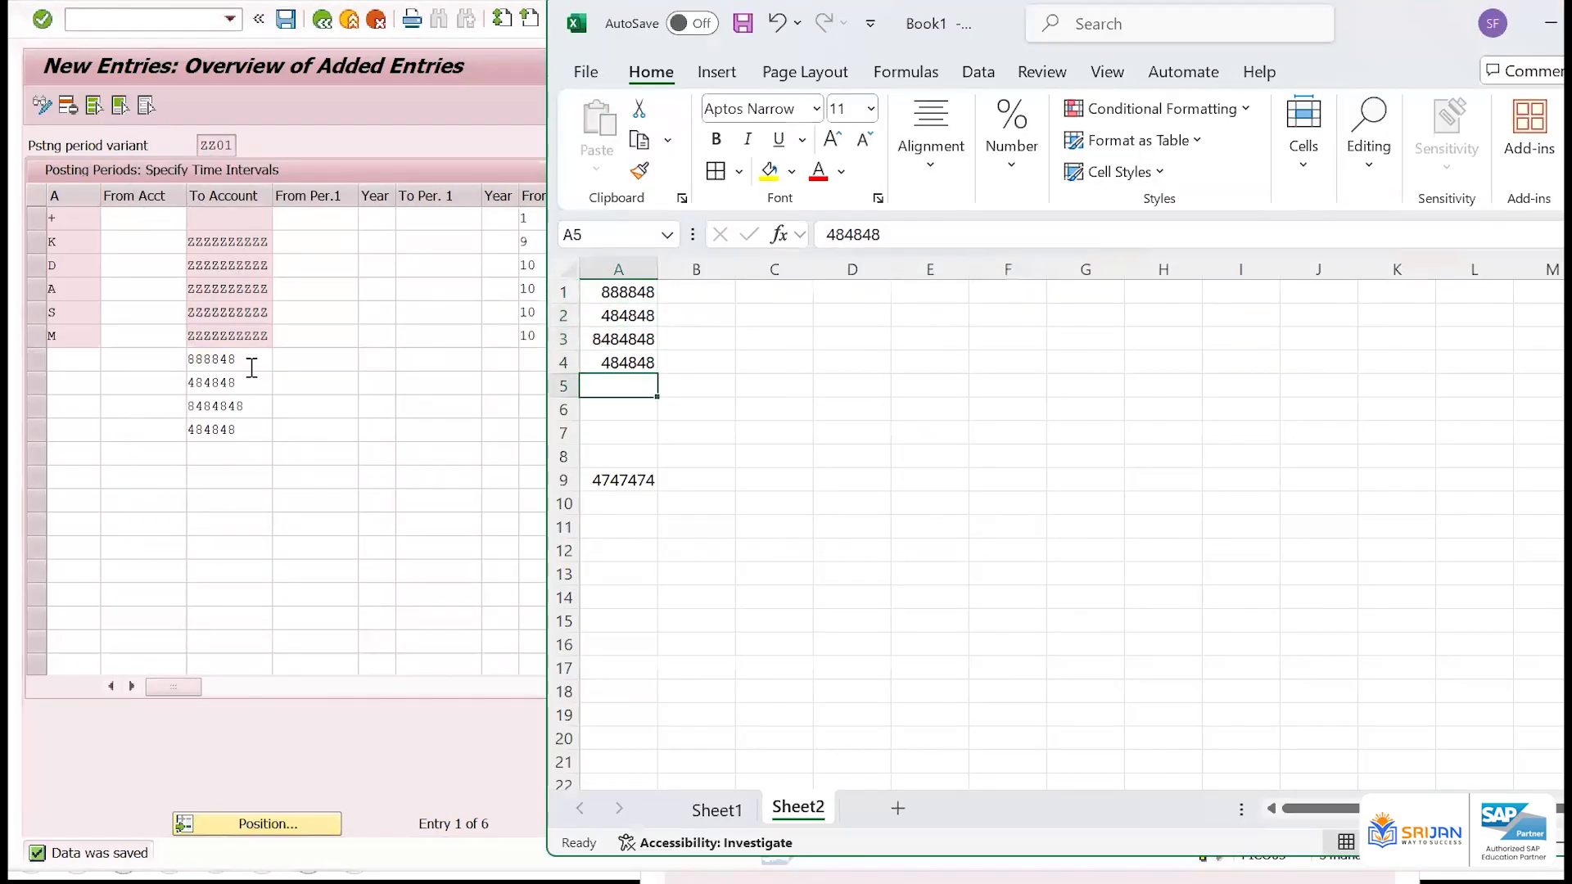
{"action": "type", "text": "="}
{"action": "key", "text": "Up"}
{"action": "type", "text": "+1"}
{"action": "key", "text": "Return"}
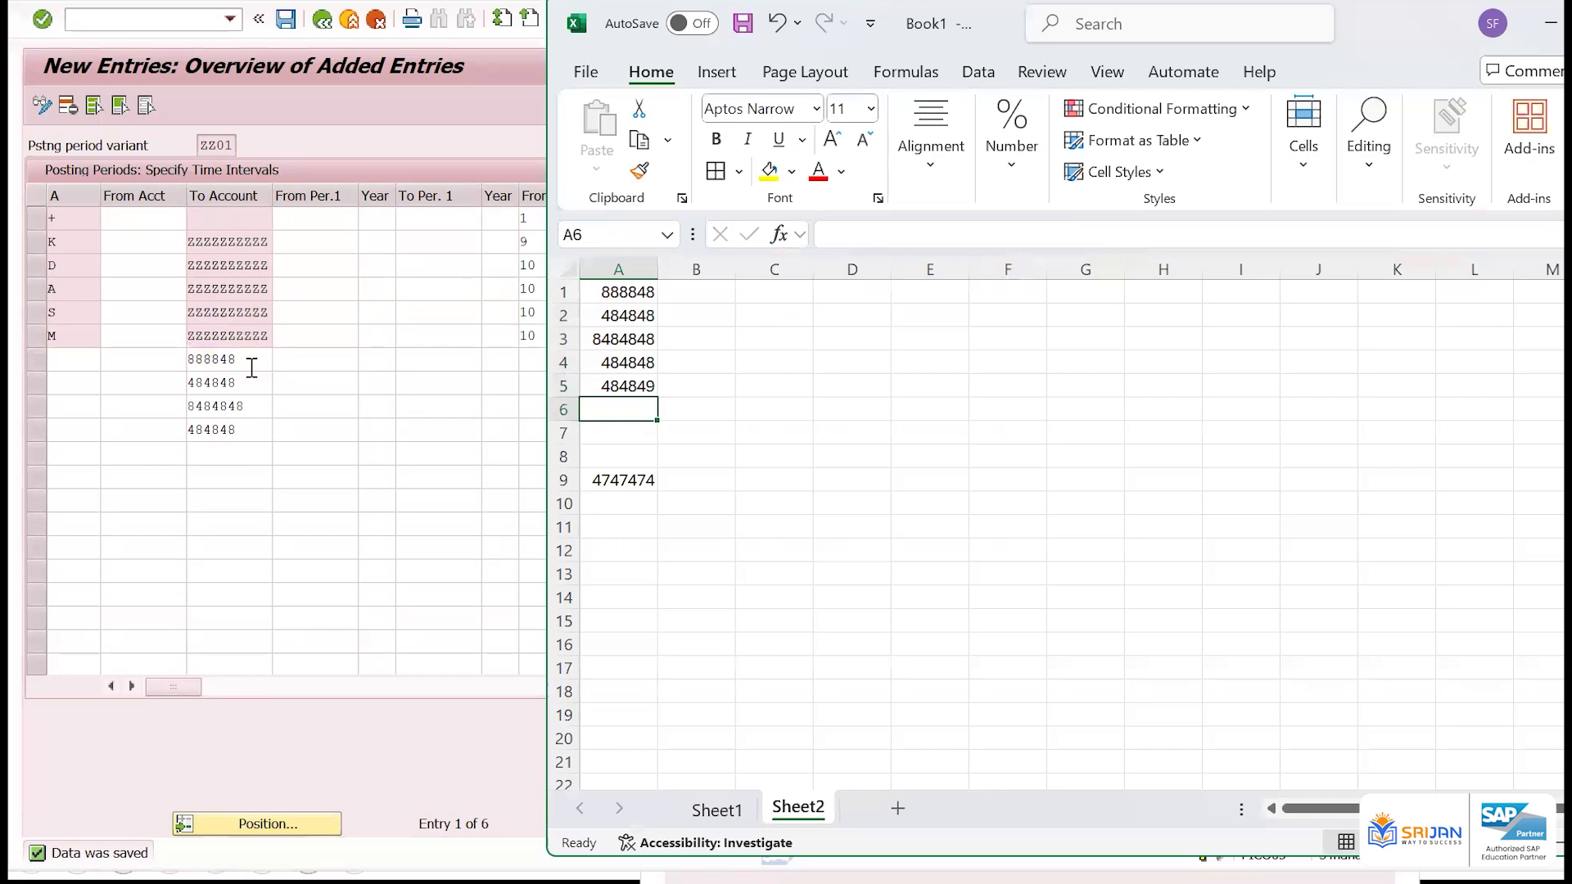
Fill the formula in A5 down column A to the worksheet's last row, check the last cell, and select the column
{"action": "key", "text": "Up"}
{"action": "key", "text": "shift+Down"}
{"action": "key", "text": "ctrl+shift+Down"}
{"action": "key", "text": "ctrl+shift+Down"}
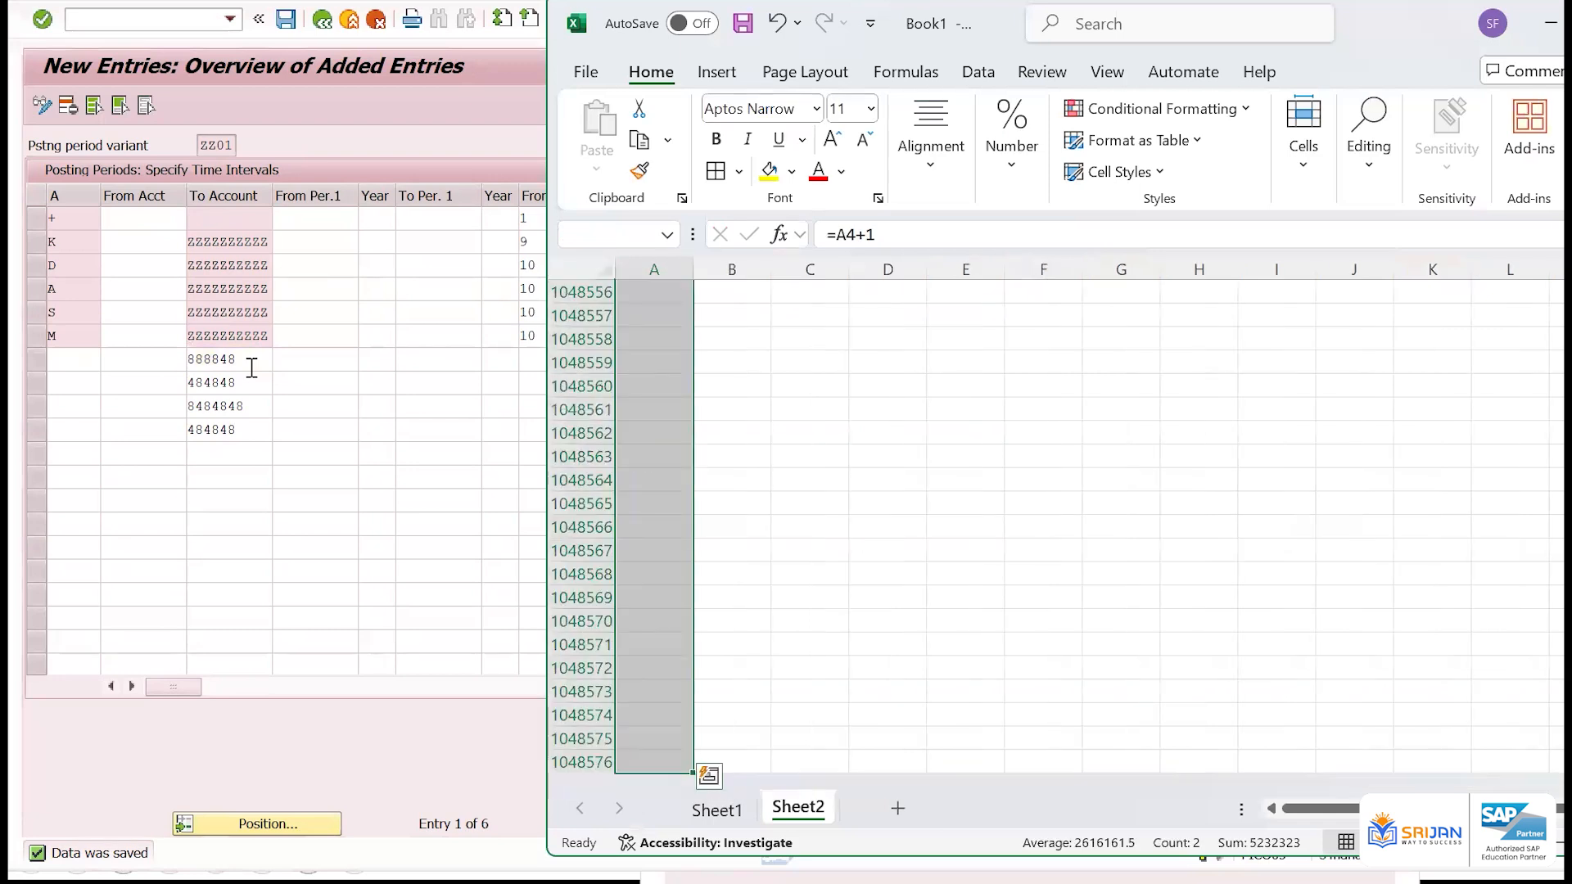
{"action": "key", "text": "ctrl+d"}
{"action": "key", "text": "ctrl+Up"}
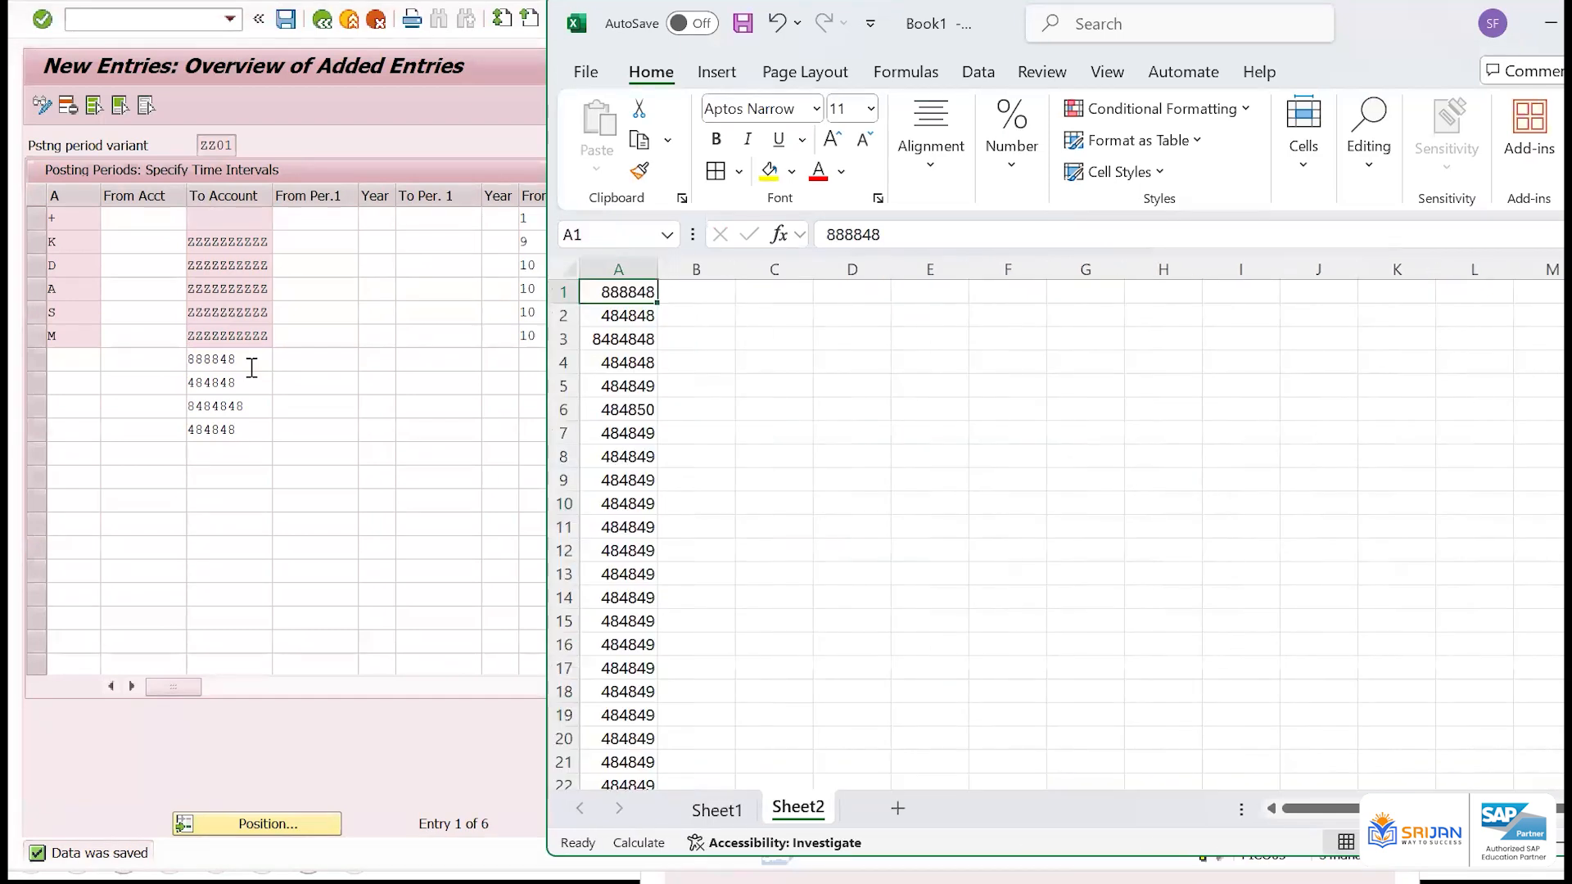
{"action": "key", "text": "Down"}
{"action": "key", "text": "ctrl+Down"}
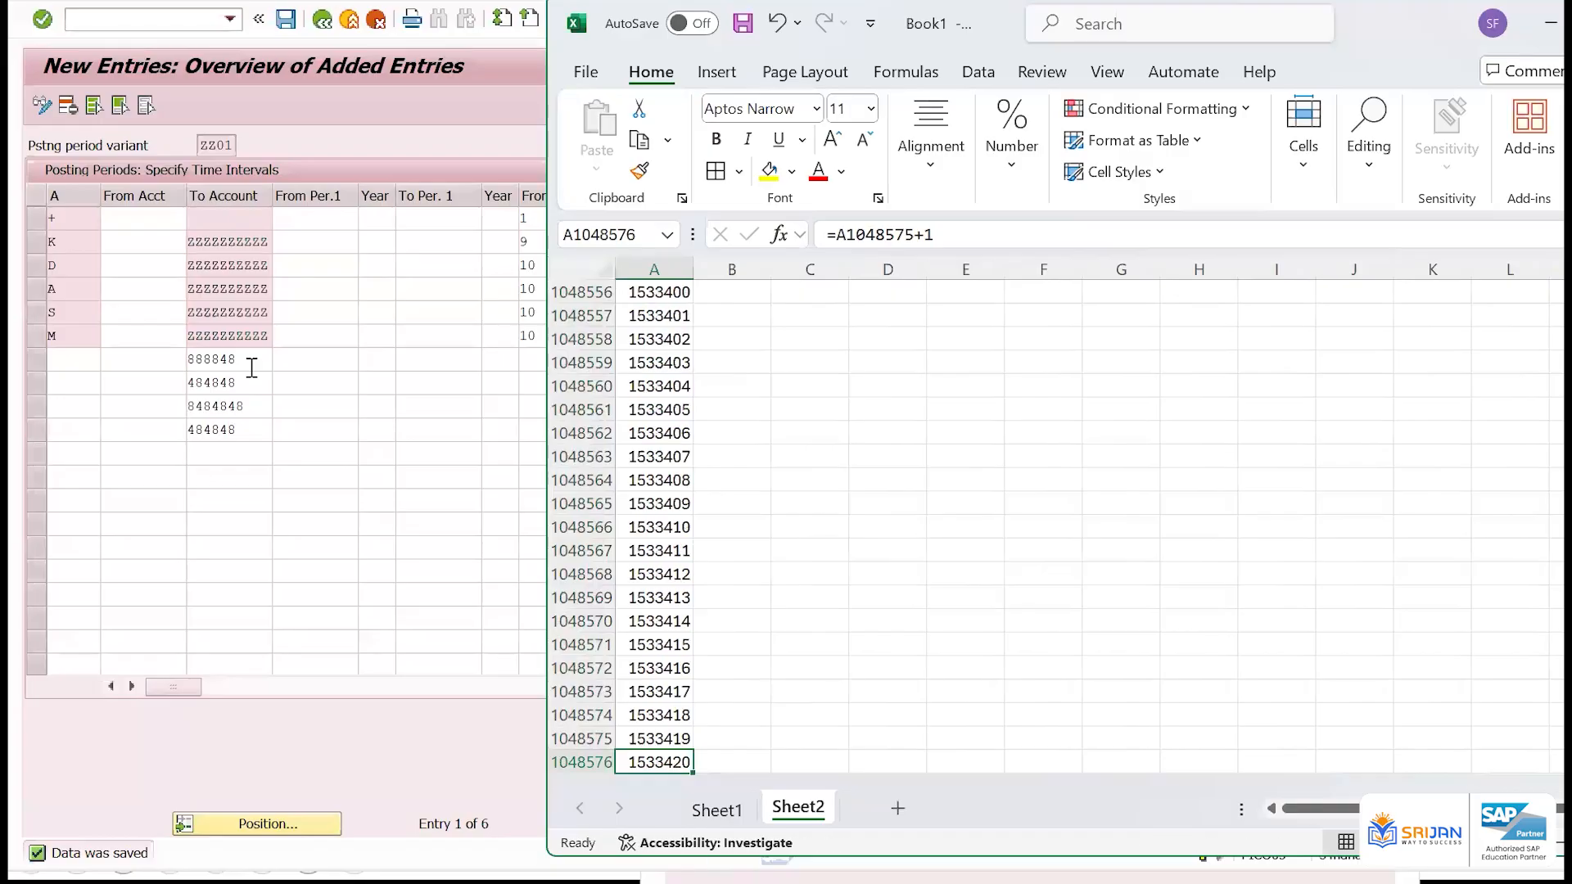
{"action": "key", "text": "ctrl+space"}
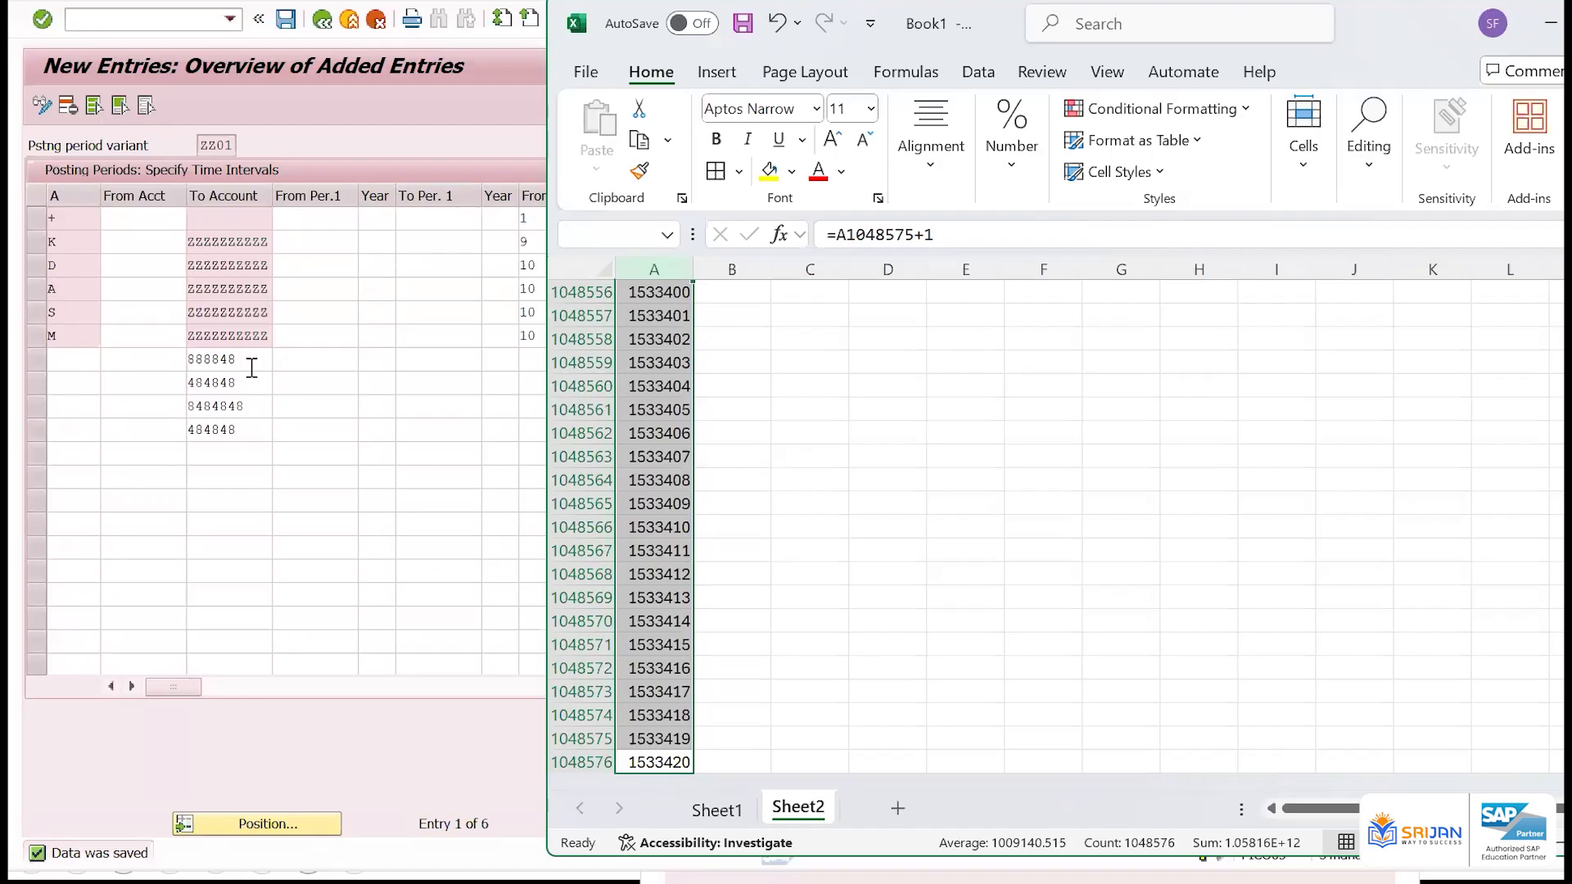
Switch back to SAP, clear the pasted account number directly below M, and collapse the To Account column
{"action": "left_click", "coordinate": [252, 361]}
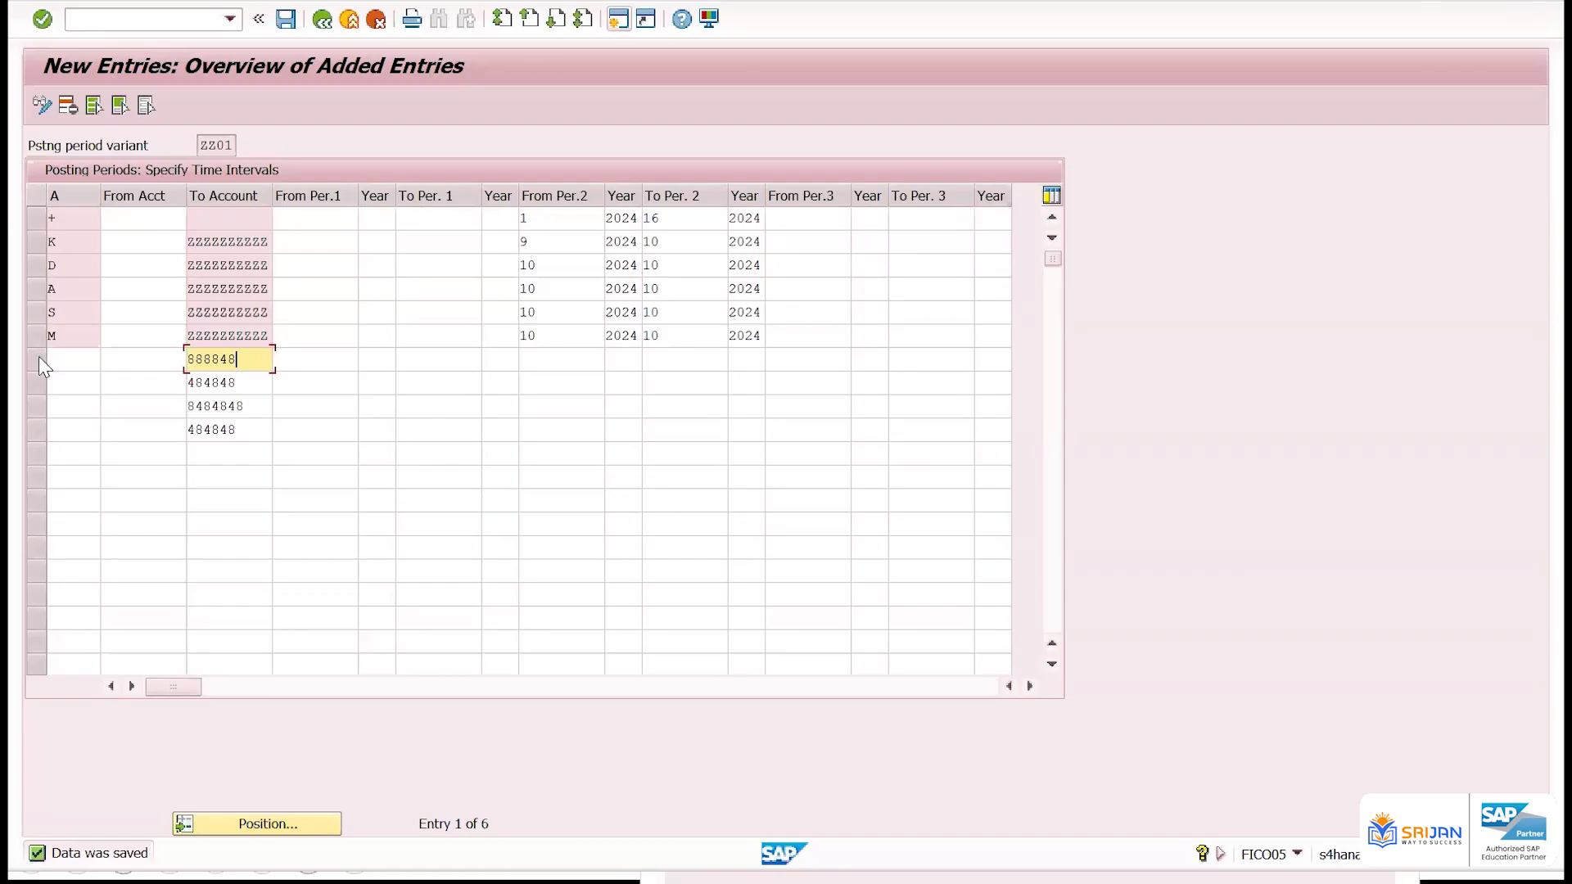
{"action": "key", "text": "shift+Home"}
{"action": "key", "text": "BackSpace"}
{"action": "key", "text": "Tab"}
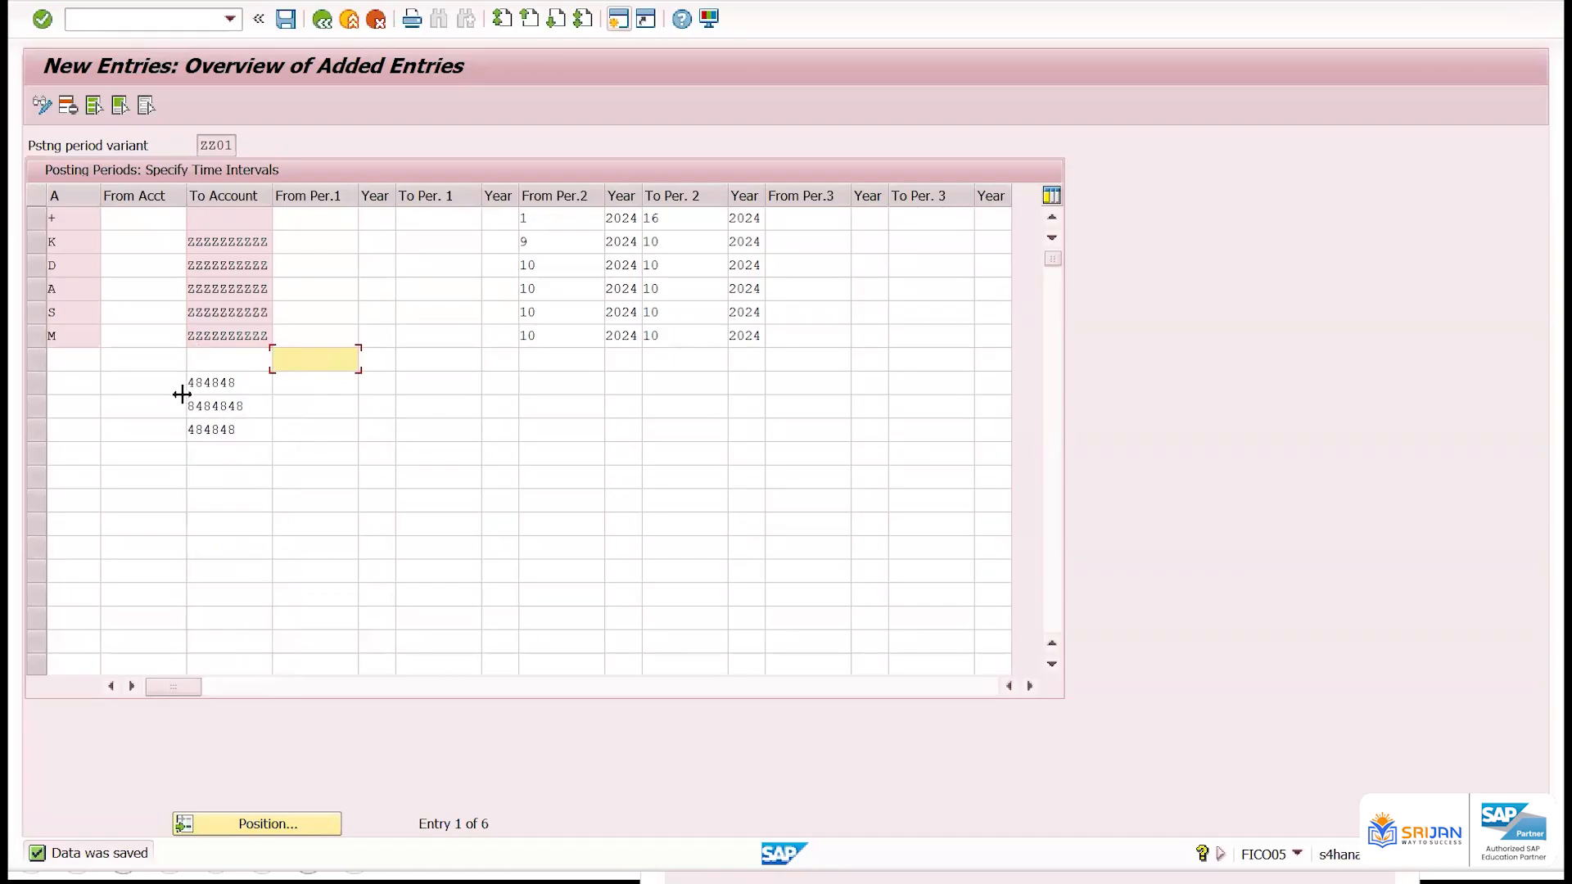
{"action": "left_click_drag", "start_coordinate": [181, 394], "coordinate": [181, 383]}
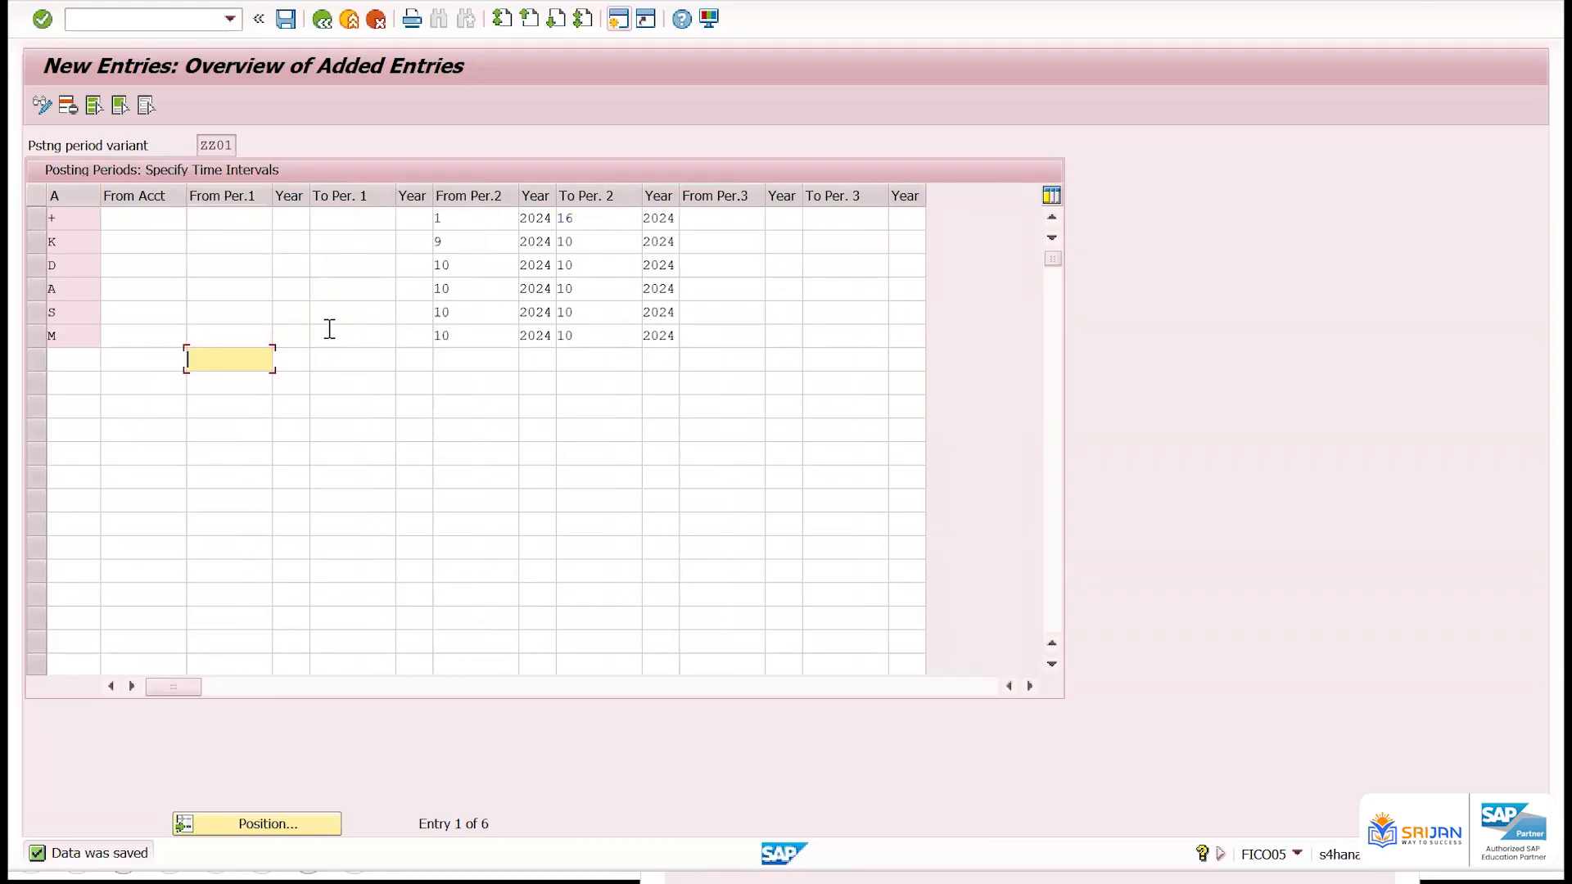
Read the field help for From Per.3 on the first empty row, focusing on which postings interval 3 controls
{"action": "left_click", "coordinate": [739, 363]}
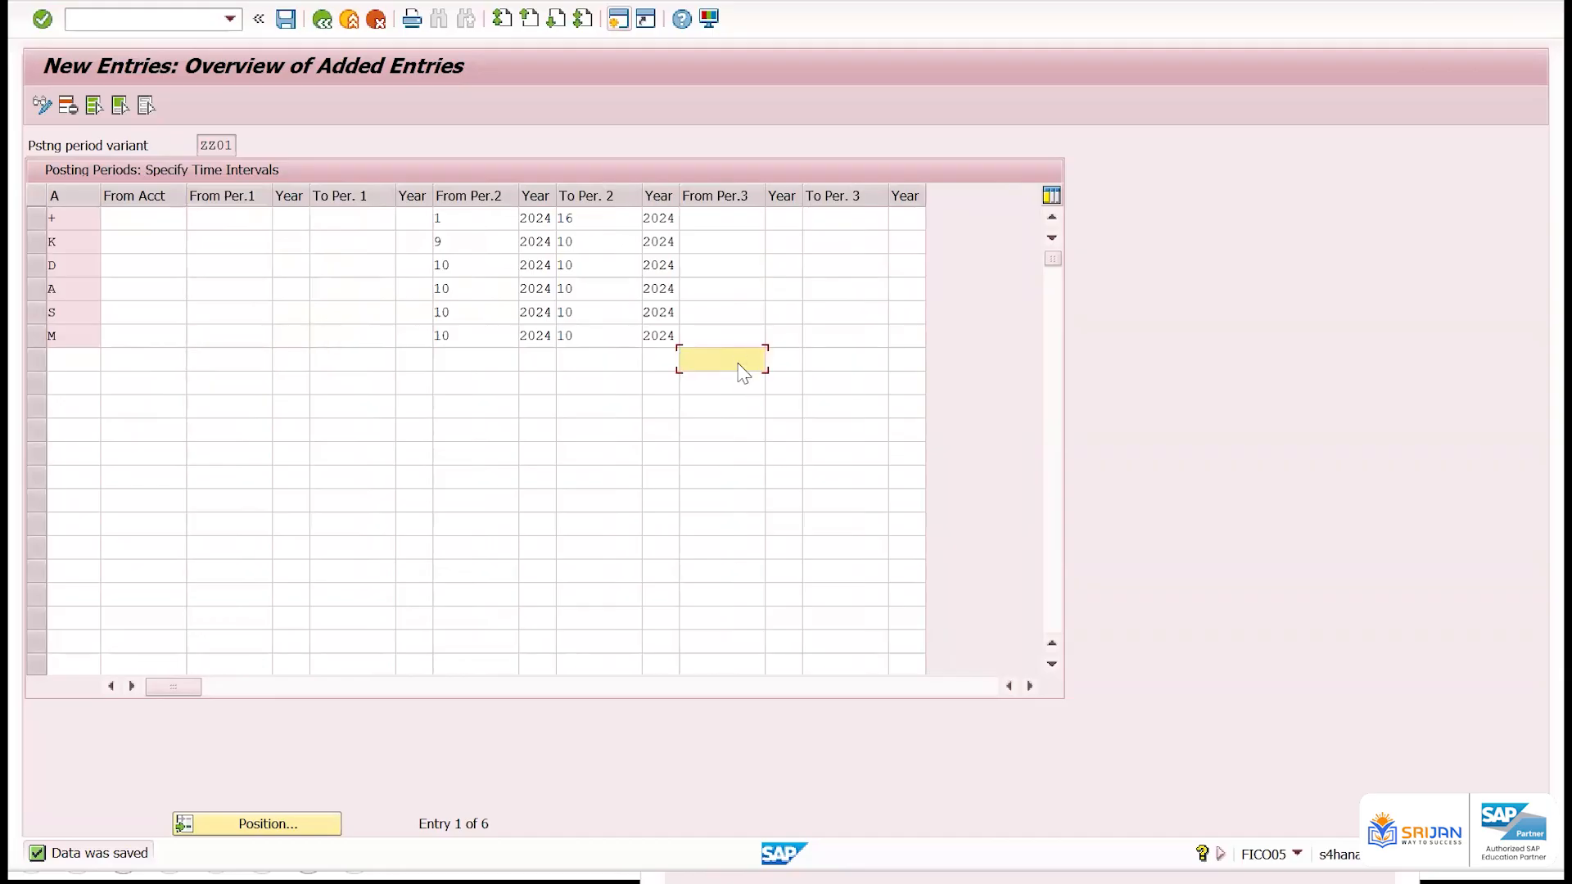
{"action": "key", "text": "F1"}
{"action": "left_click_drag", "start_coordinate": [624, 335], "coordinate": [898, 371]}
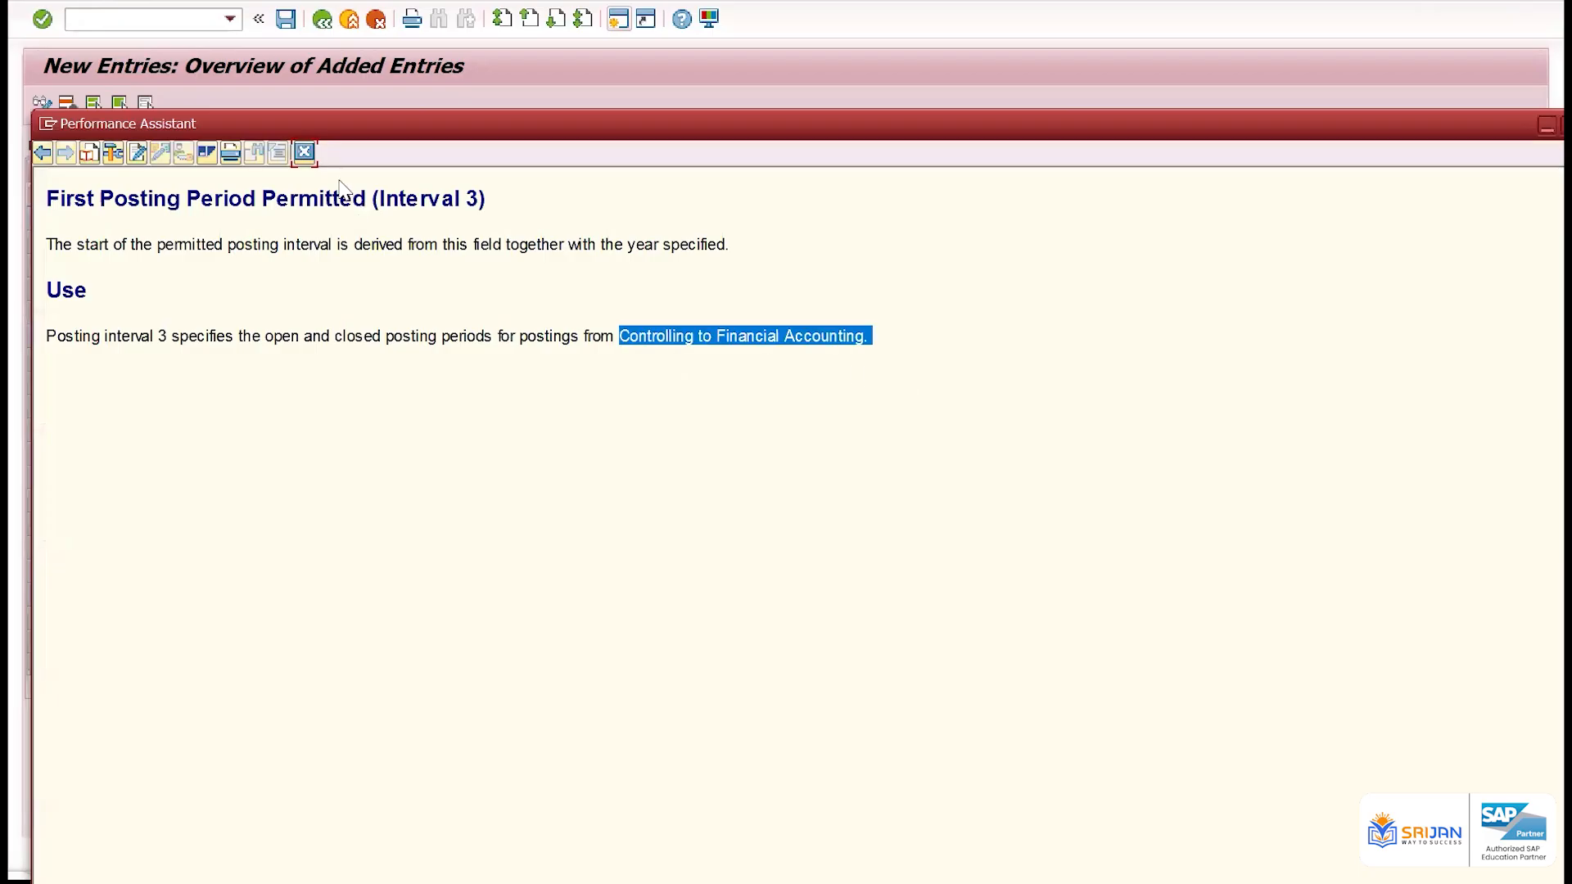
{"action": "left_click", "coordinate": [860, 352]}
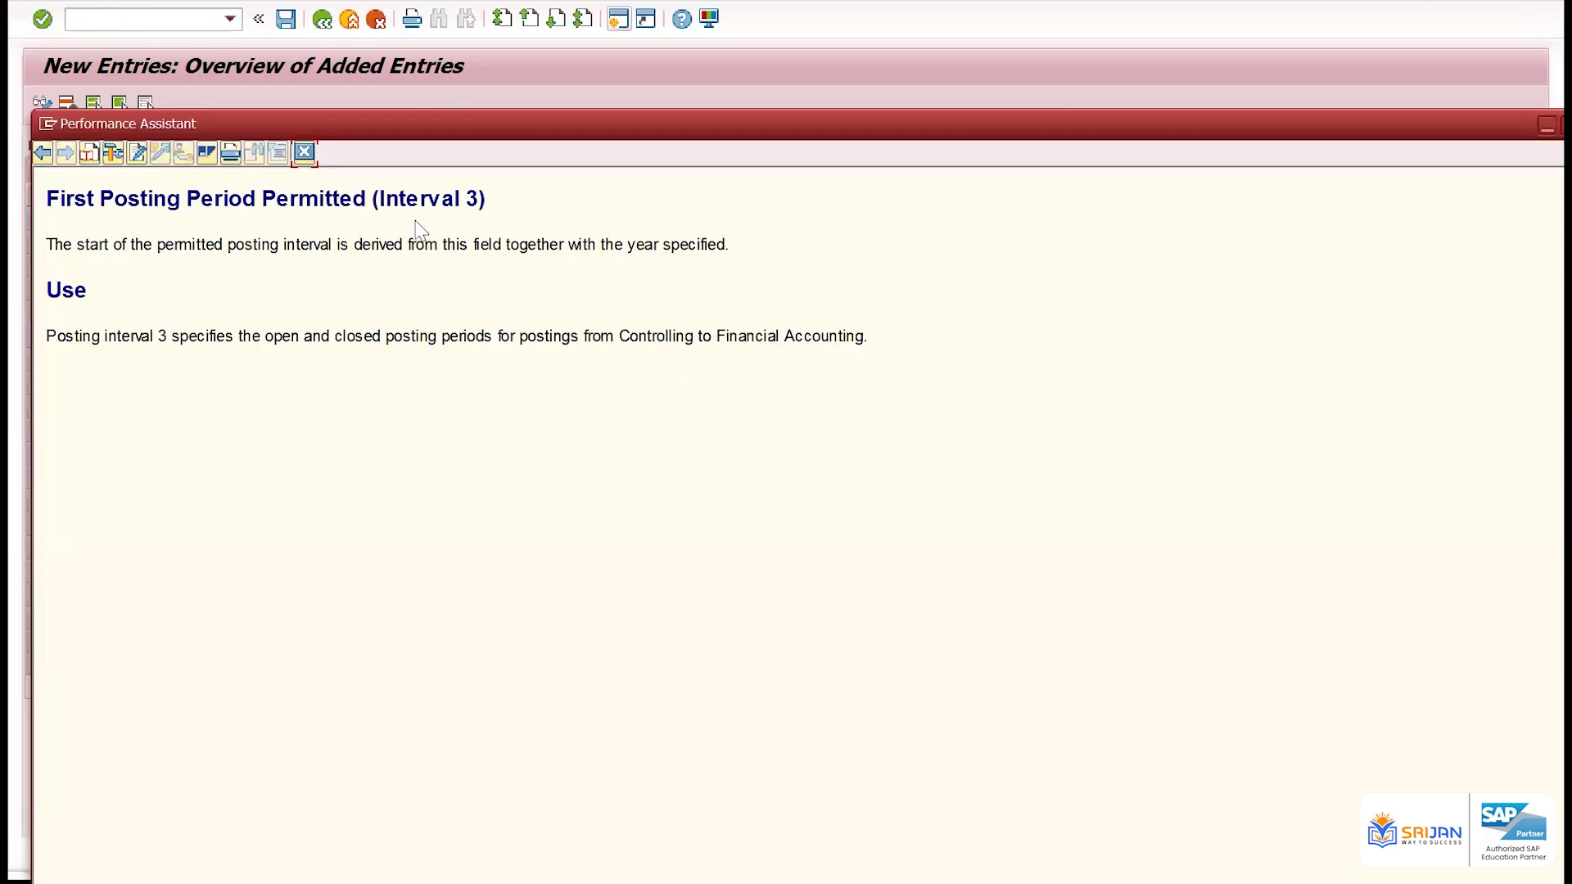
{"action": "left_click", "coordinate": [305, 154]}
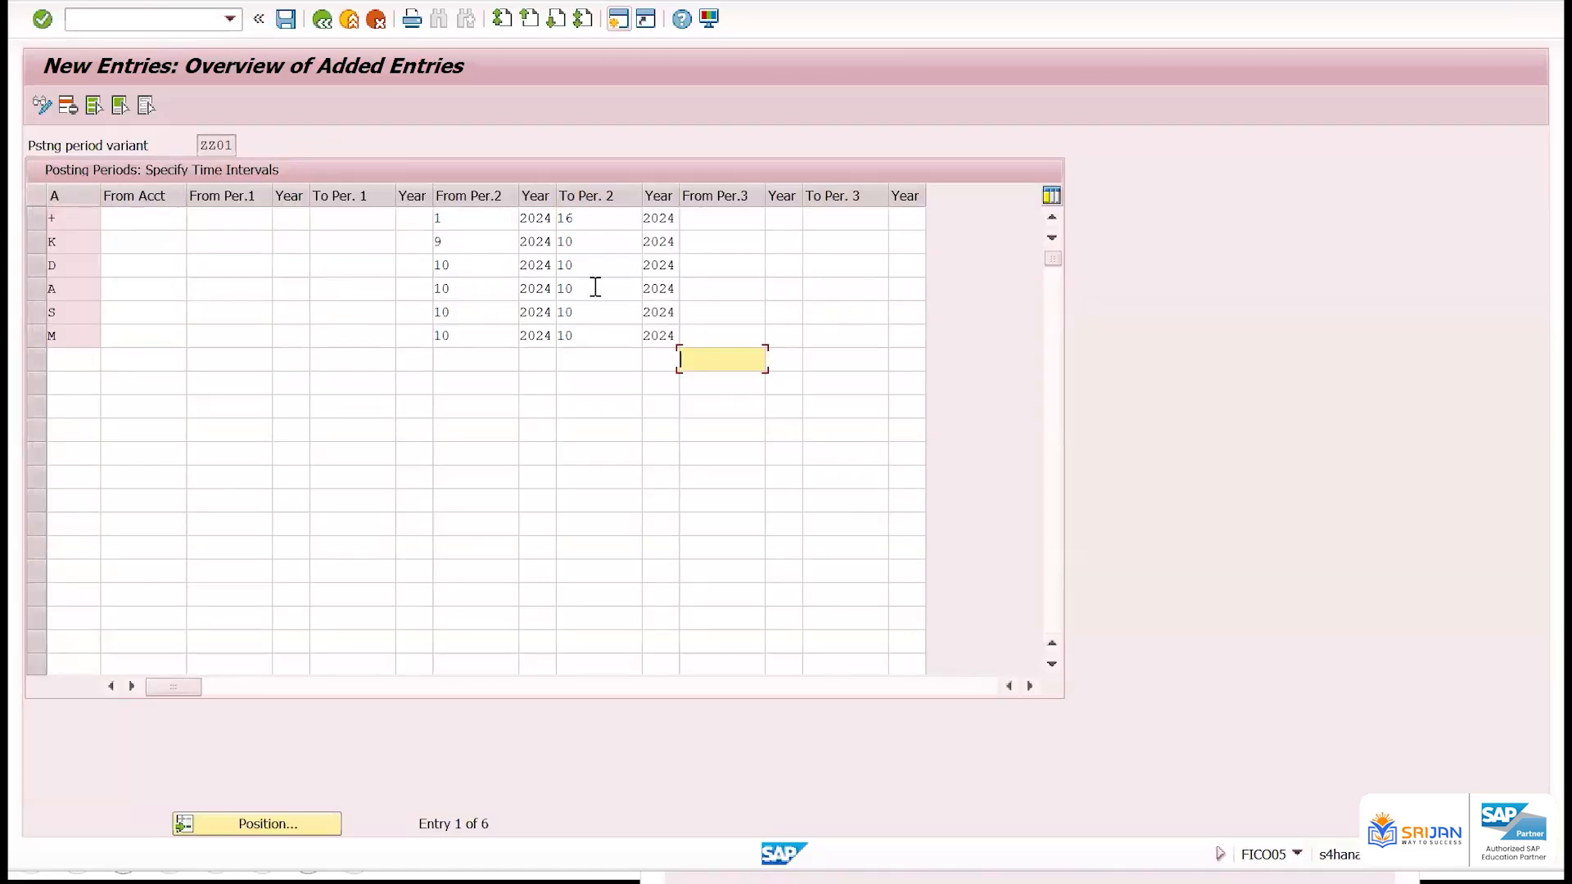
Read the field help for From Per.2 on the + row, including how the period and year define the interval
{"action": "left_click", "coordinate": [232, 217]}
{"action": "left_click", "coordinate": [488, 219]}
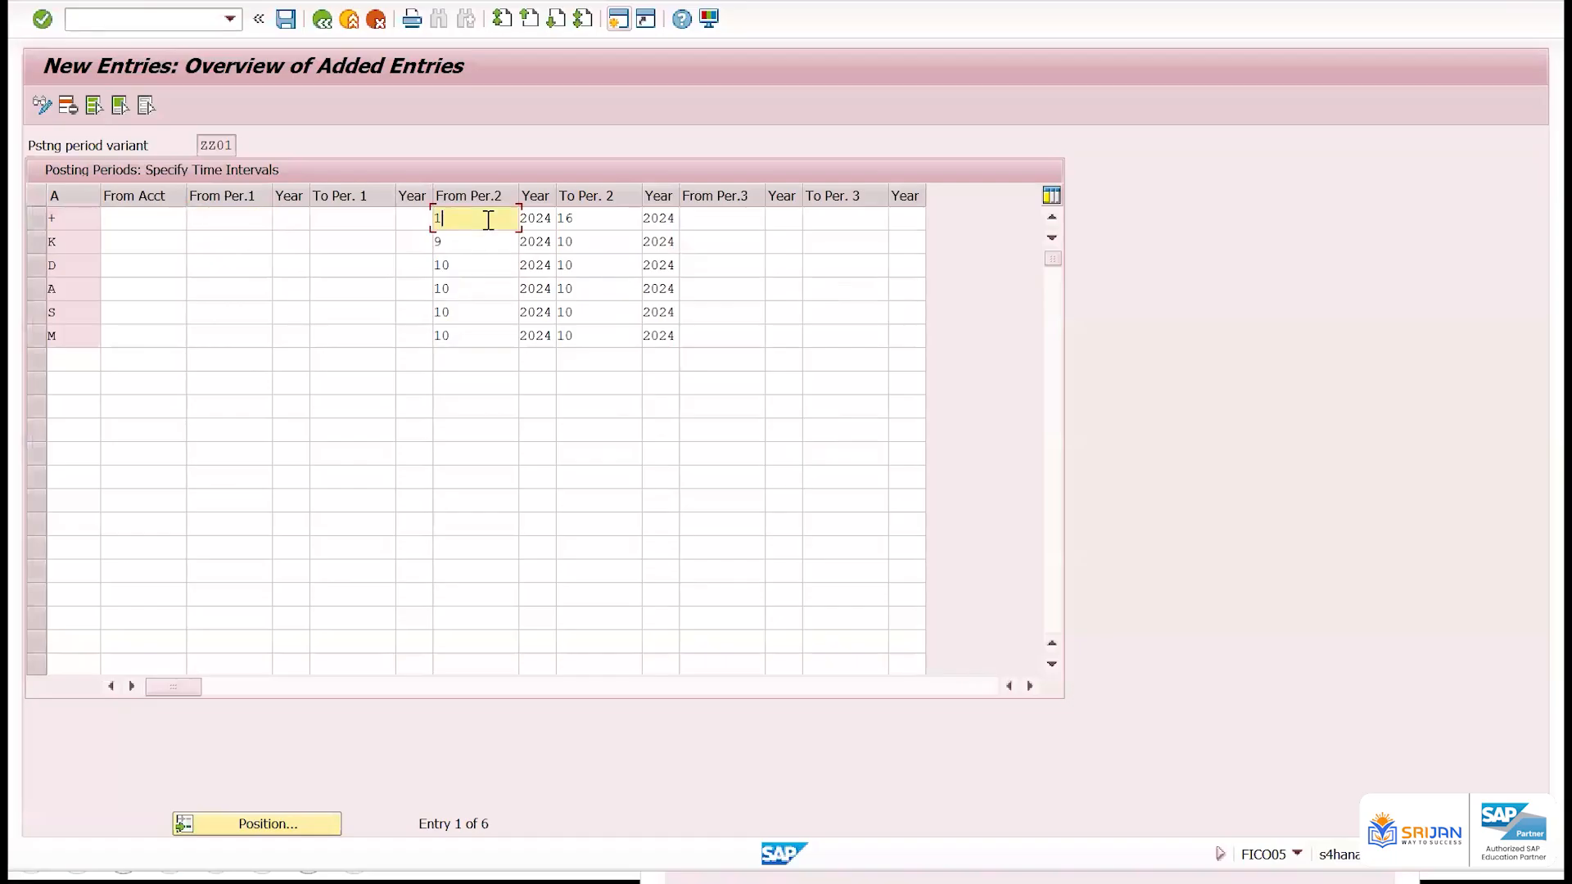
{"action": "key", "text": "F1"}
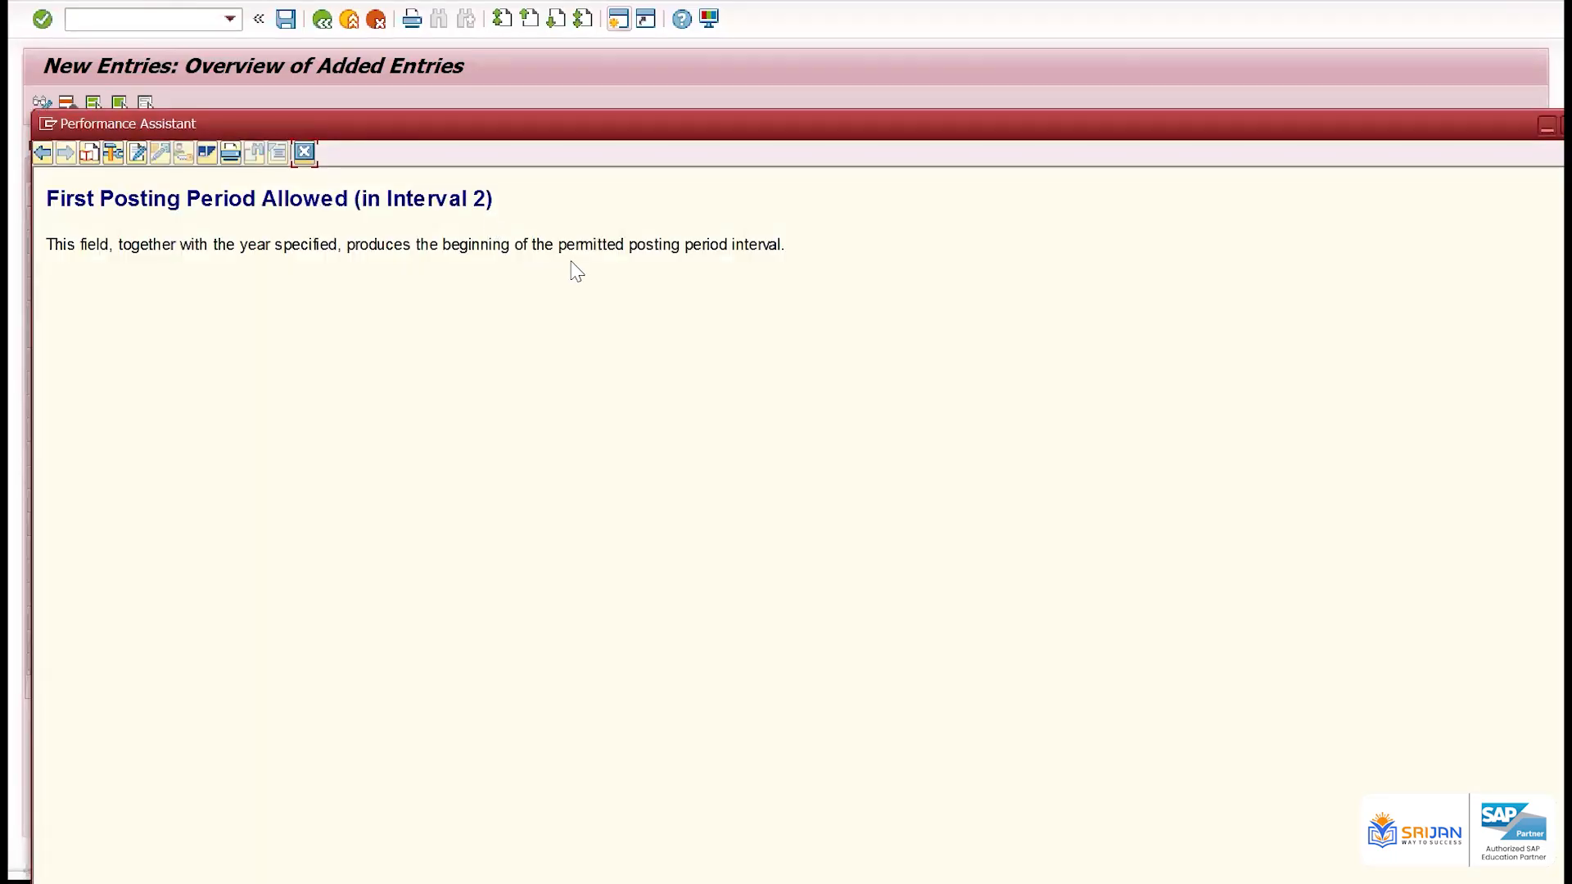
{"action": "left_click_drag", "start_coordinate": [606, 249], "coordinate": [759, 277]}
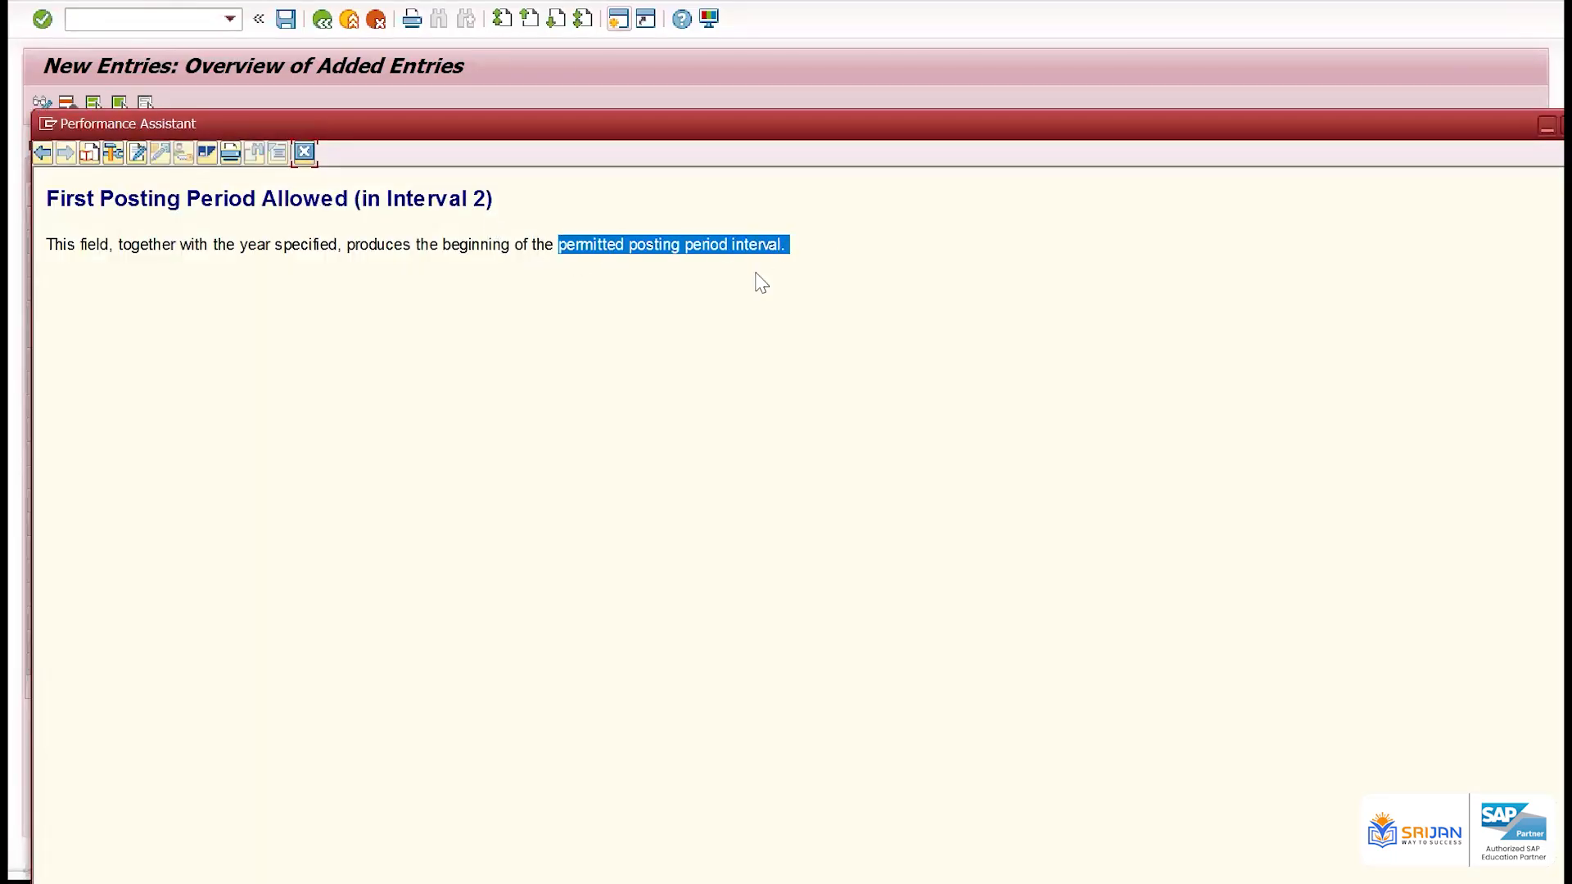
{"action": "left_click_drag", "start_coordinate": [46, 244], "coordinate": [526, 244]}
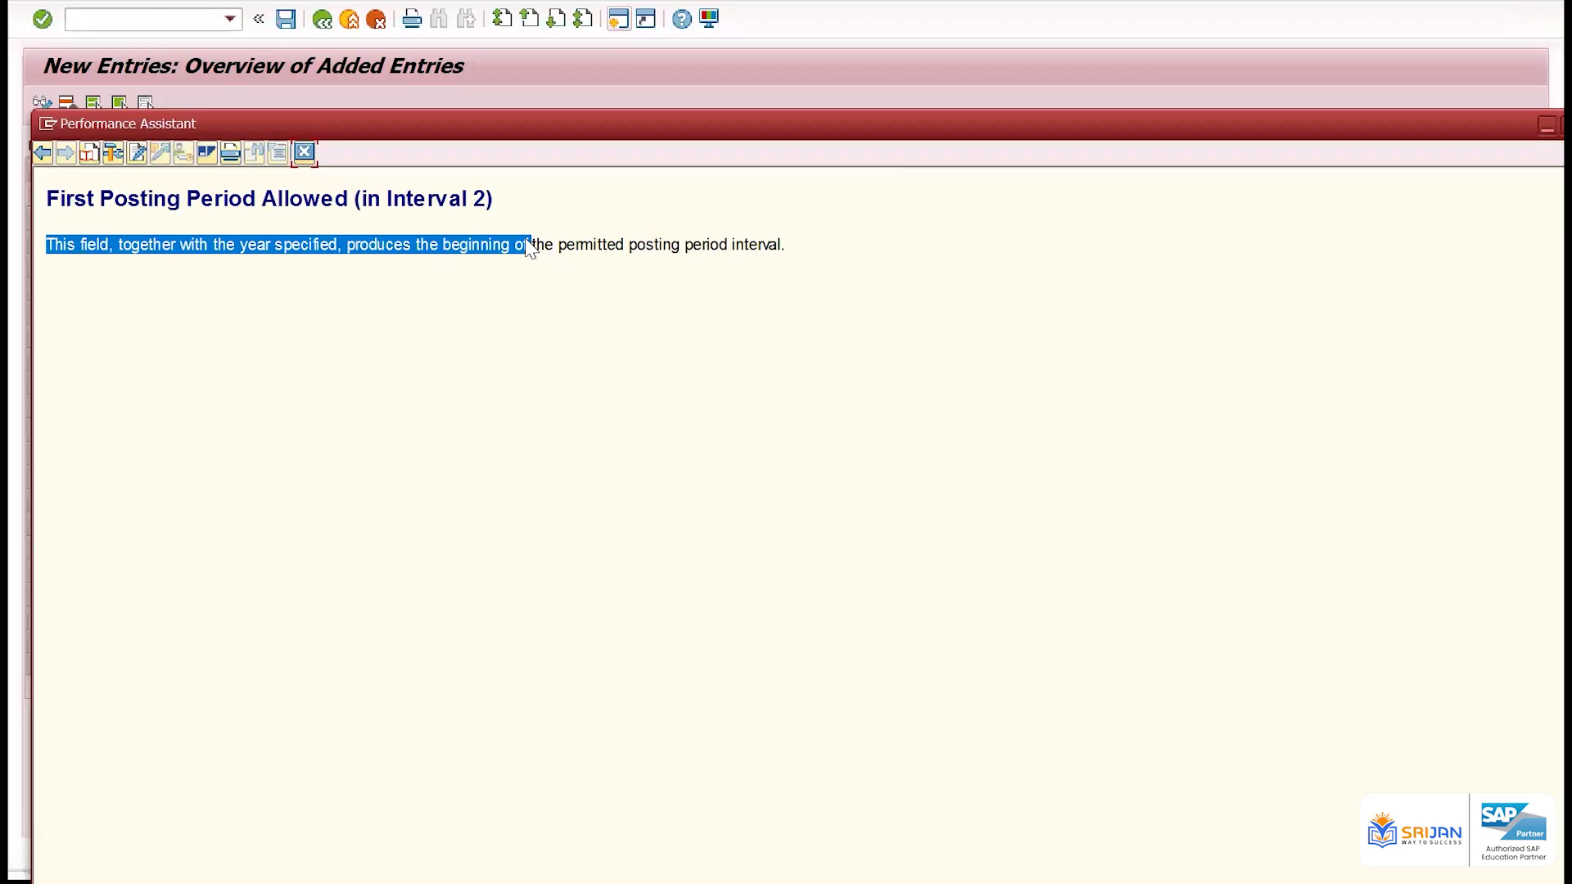
{"action": "left_click", "coordinate": [303, 153]}
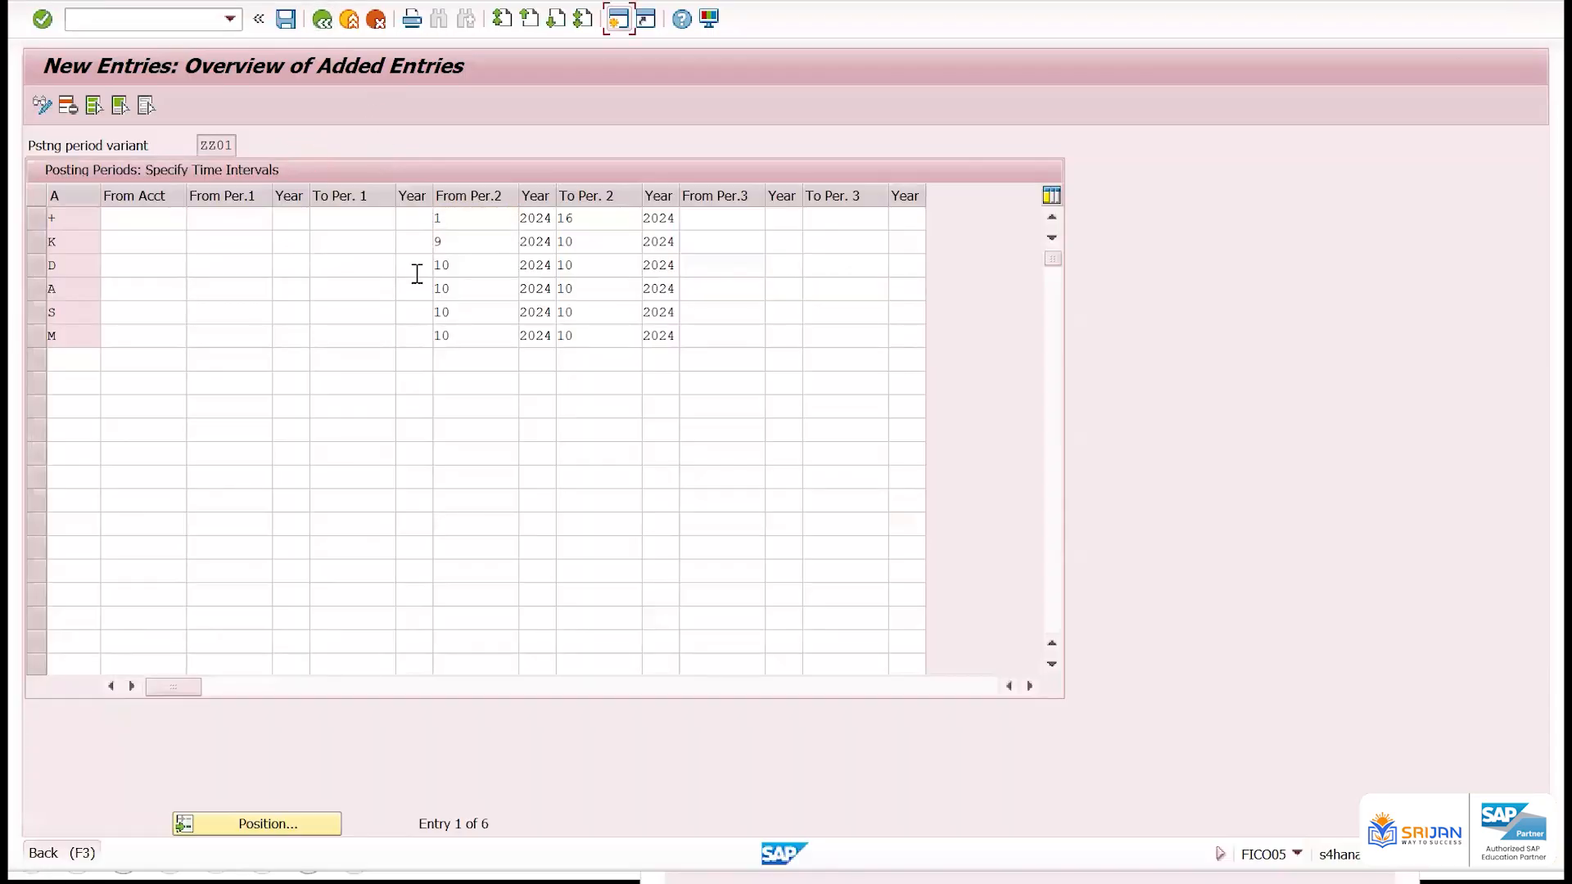
Validate the entries and read the field help for From Per.1 on the row below M
{"action": "key", "text": "Return"}
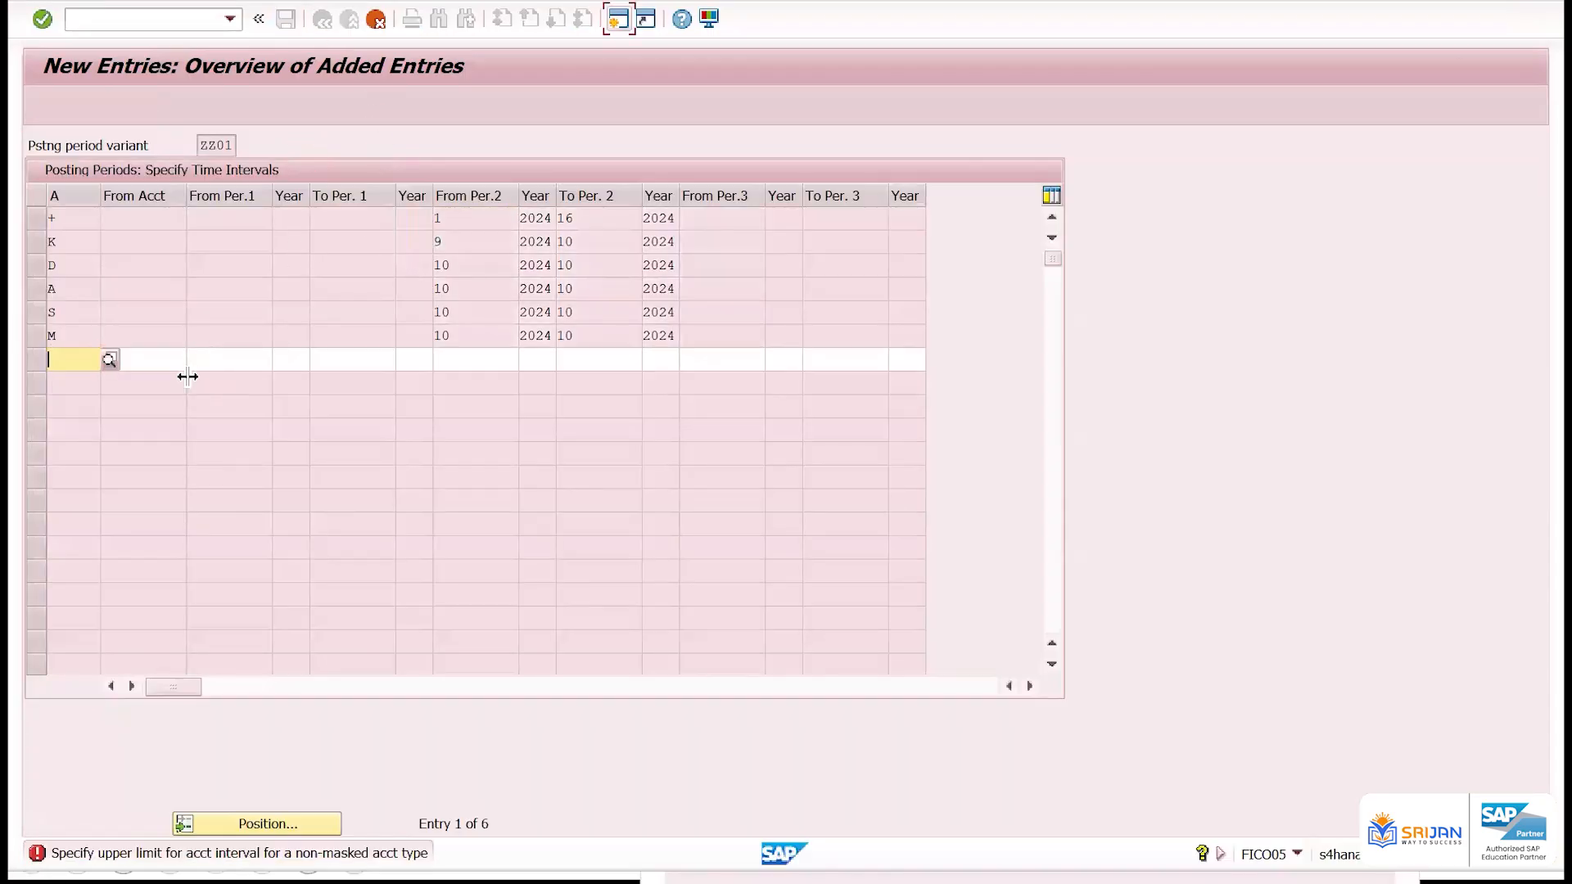
{"action": "left_click", "coordinate": [217, 360]}
{"action": "key", "text": "F1"}
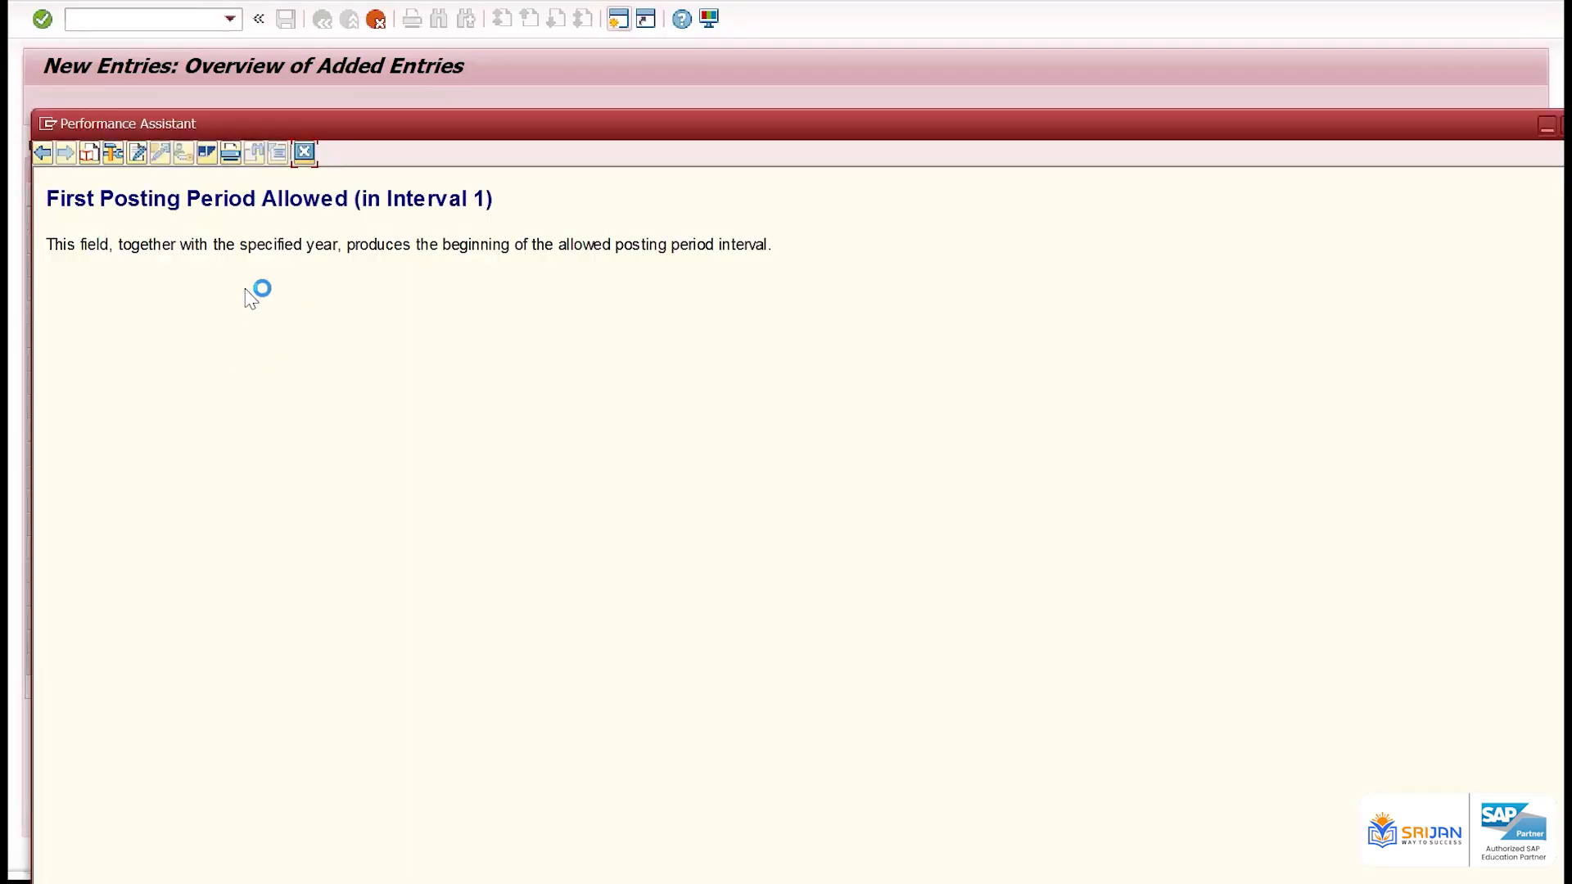
{"action": "left_click_drag", "start_coordinate": [158, 244], "coordinate": [317, 283]}
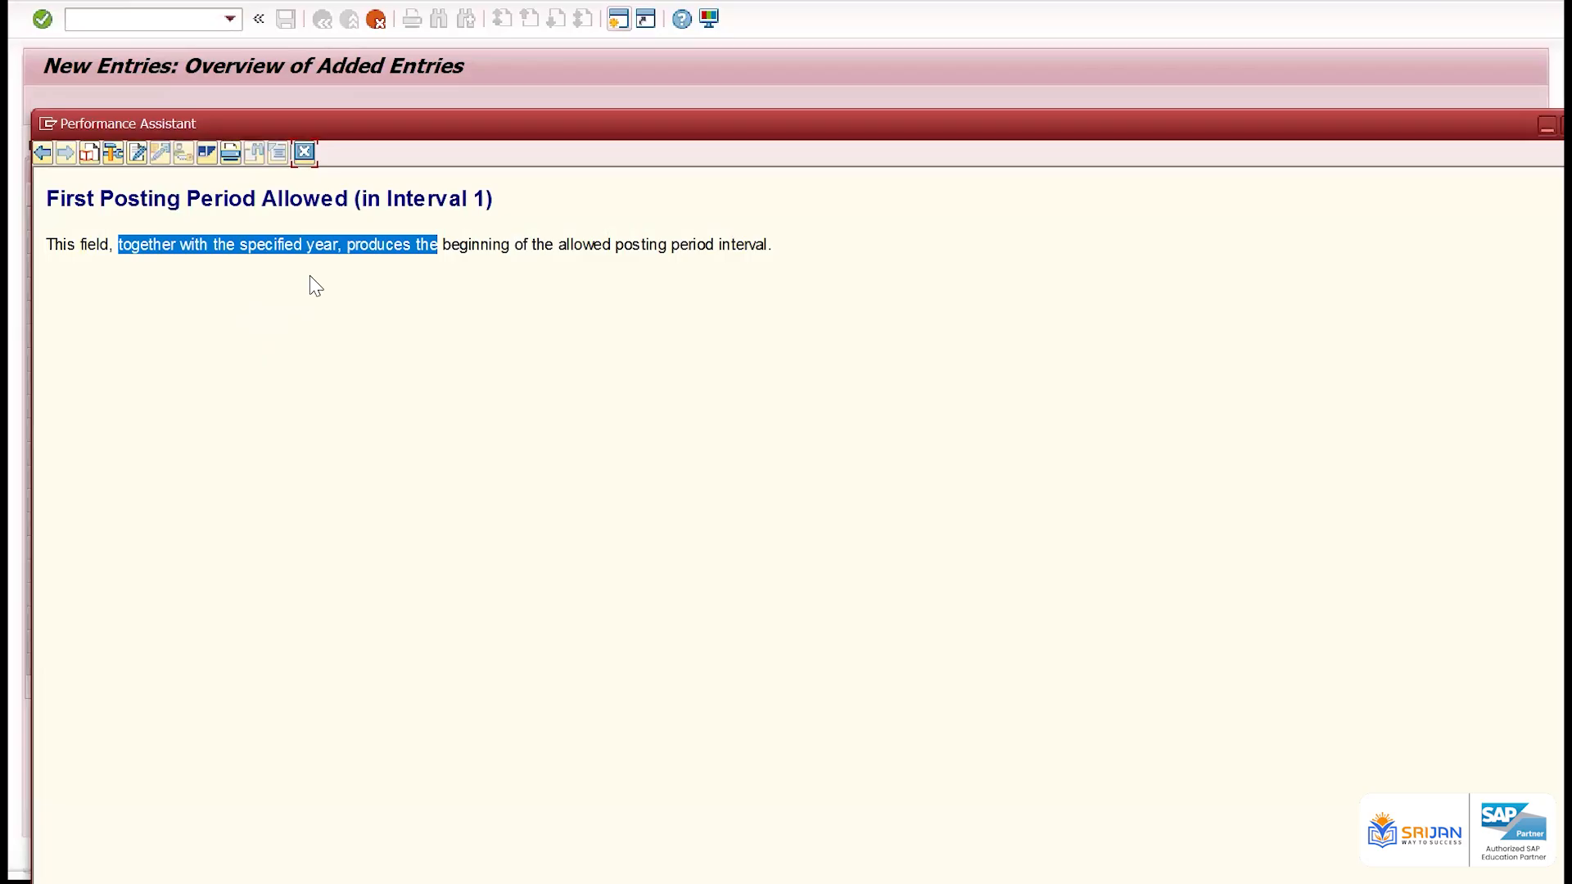
{"action": "left_click", "coordinate": [418, 264]}
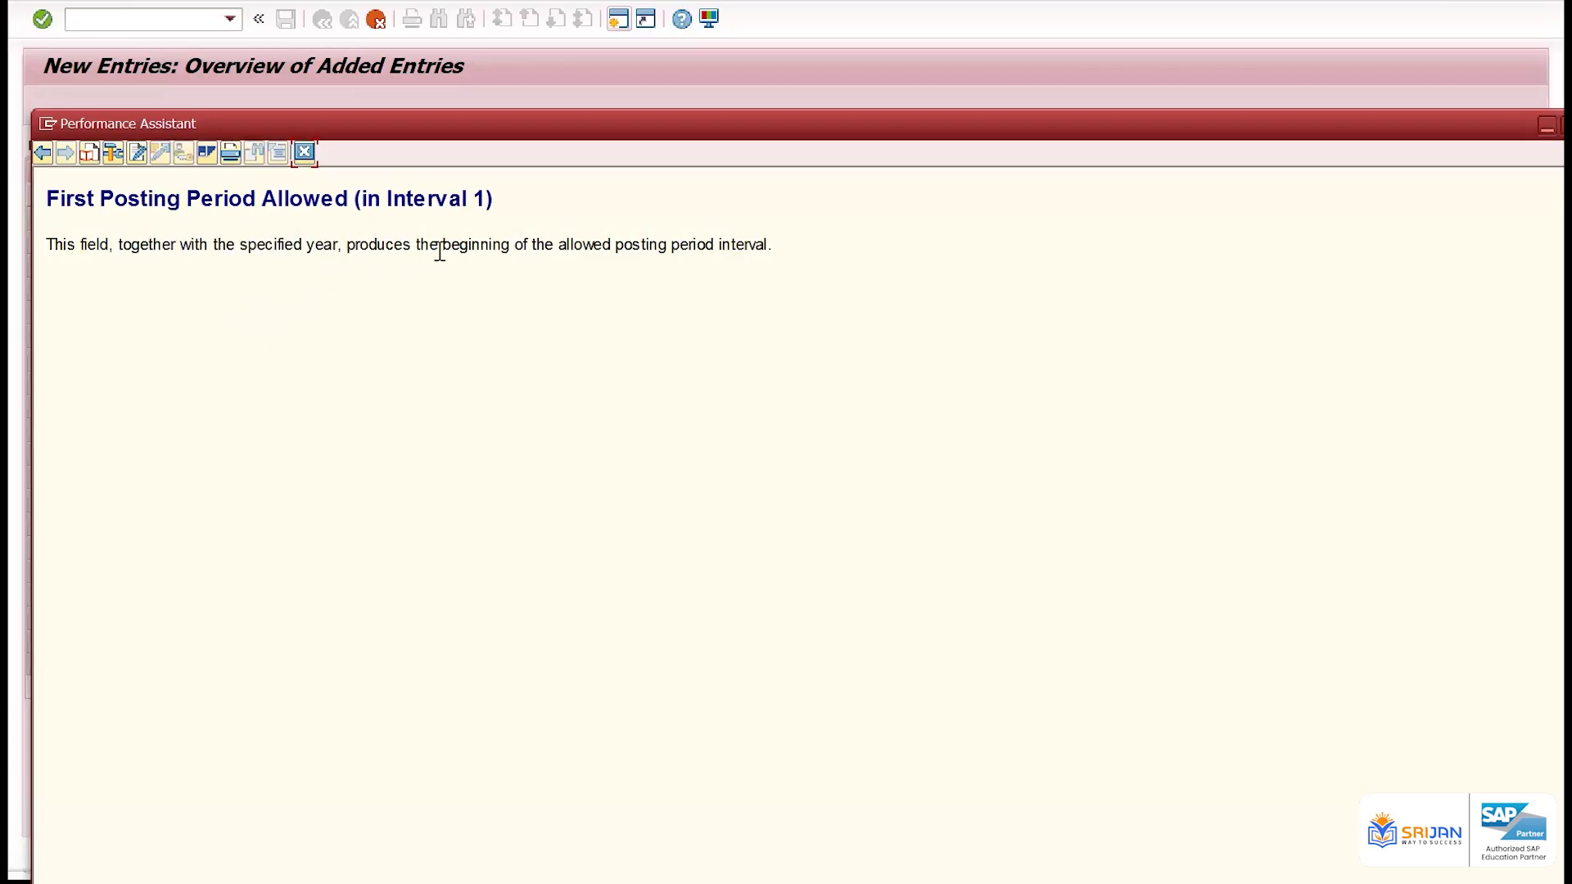
{"action": "left_click_drag", "start_coordinate": [477, 256], "coordinate": [775, 252]}
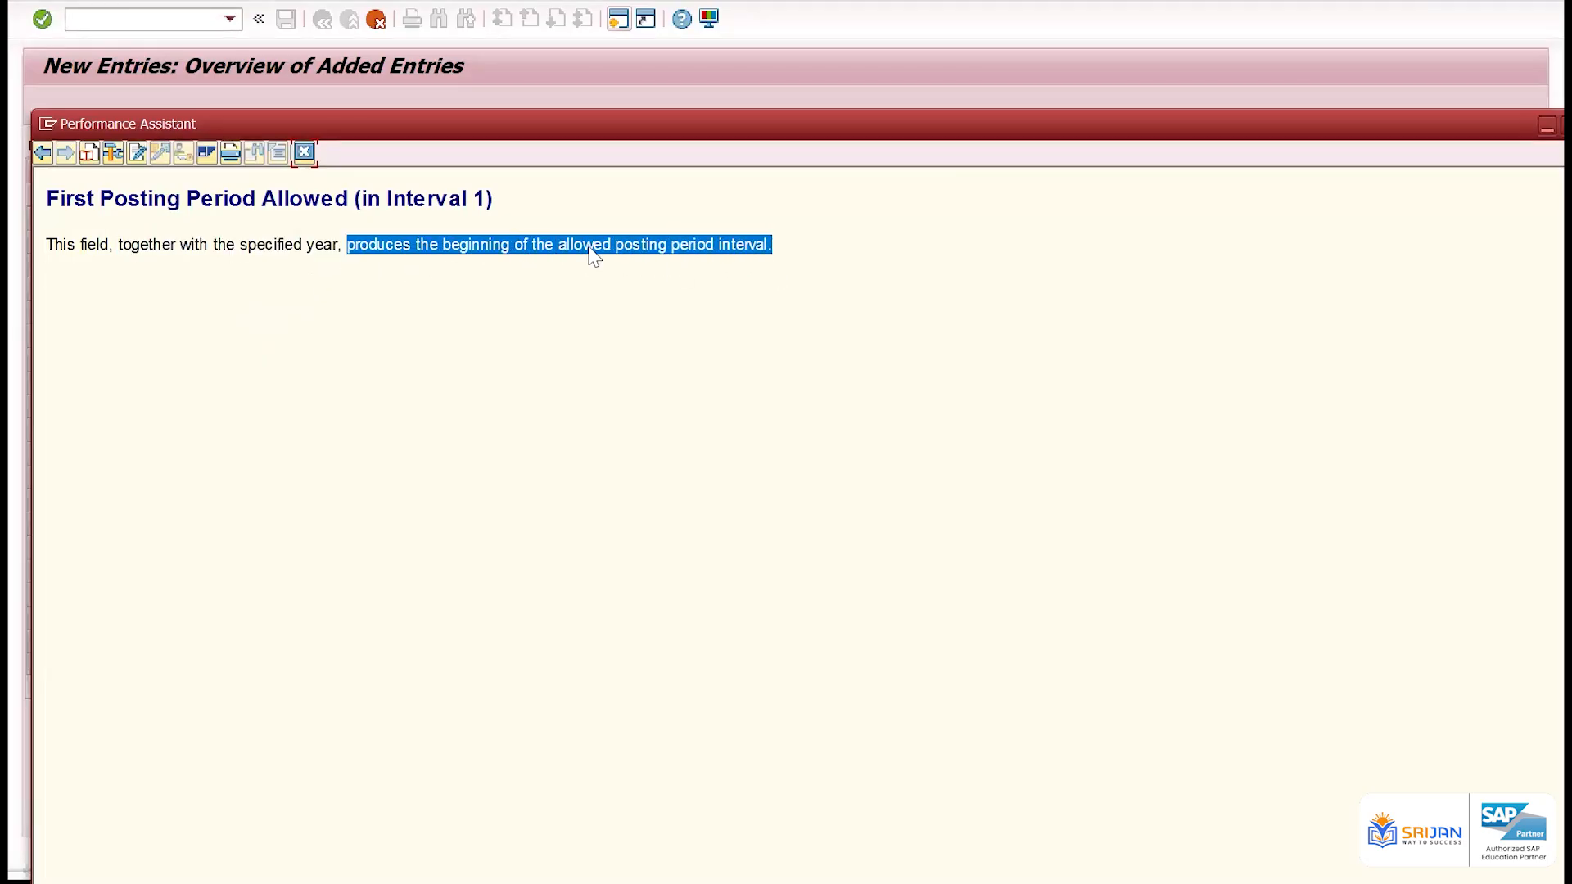
{"action": "left_click", "coordinate": [304, 151]}
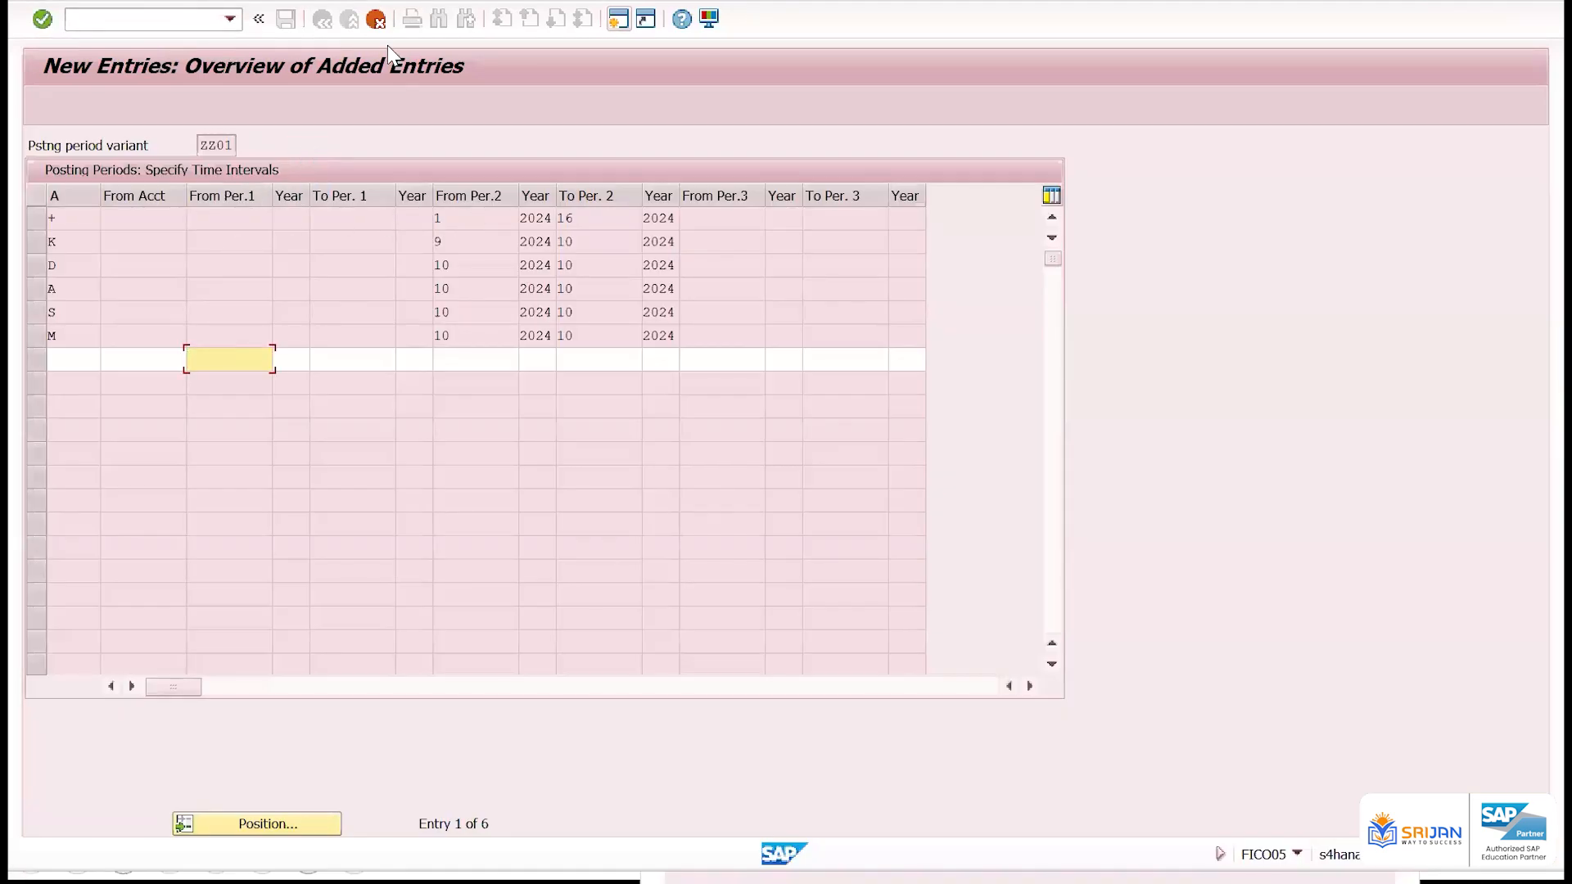
Cancel the incomplete new entry and leave the posting period table, returning to SAP Easy Access
{"action": "left_click", "coordinate": [375, 19]}
{"action": "left_click", "coordinate": [365, 382]}
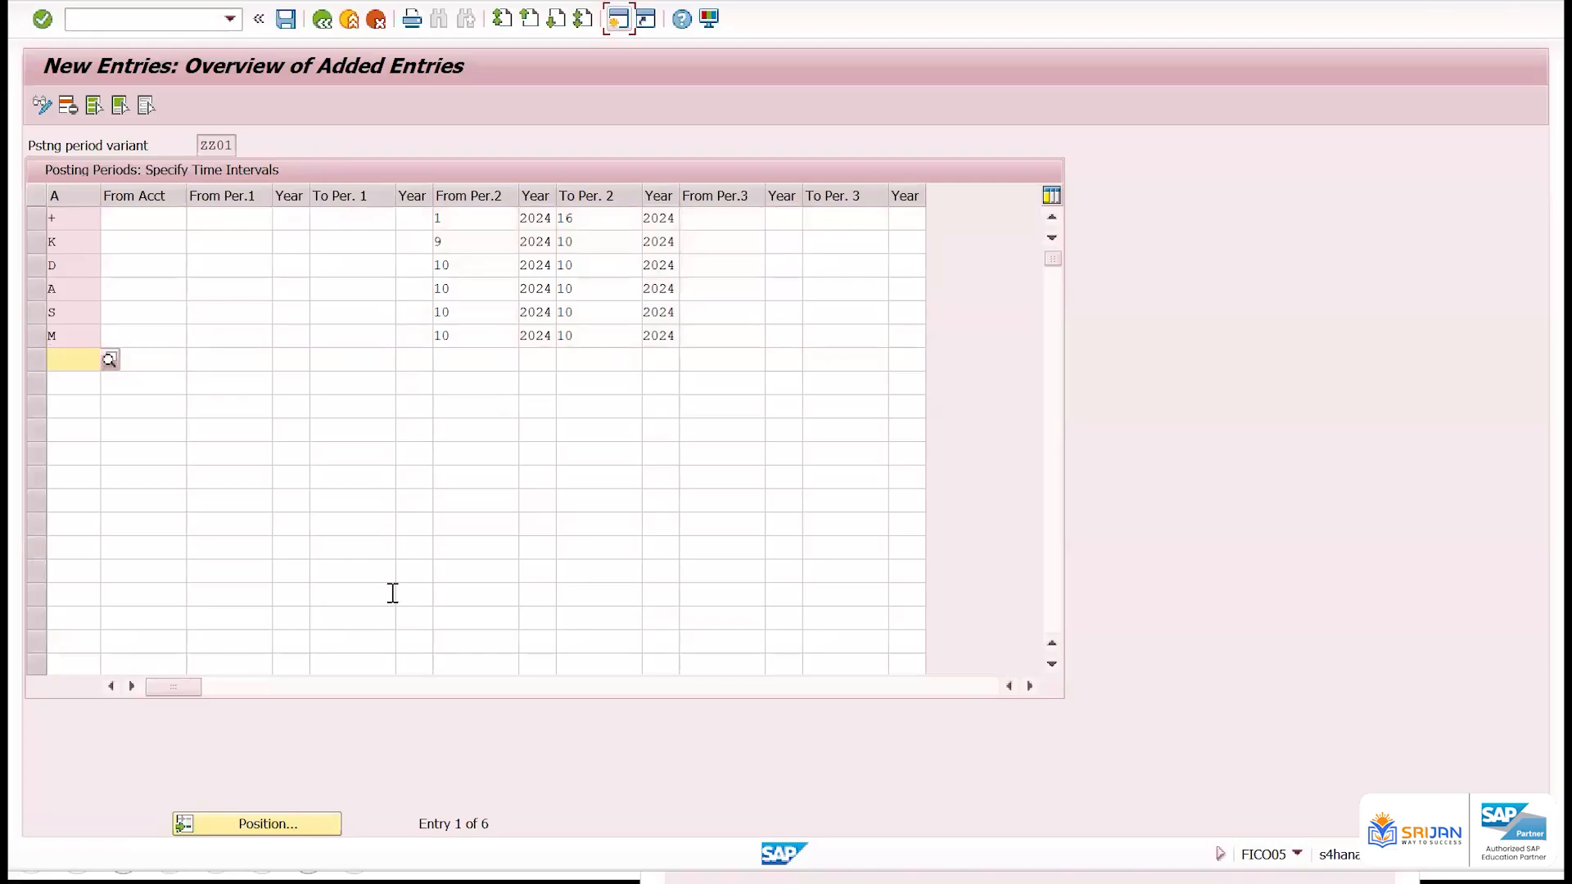
{"action": "left_click", "coordinate": [348, 20]}
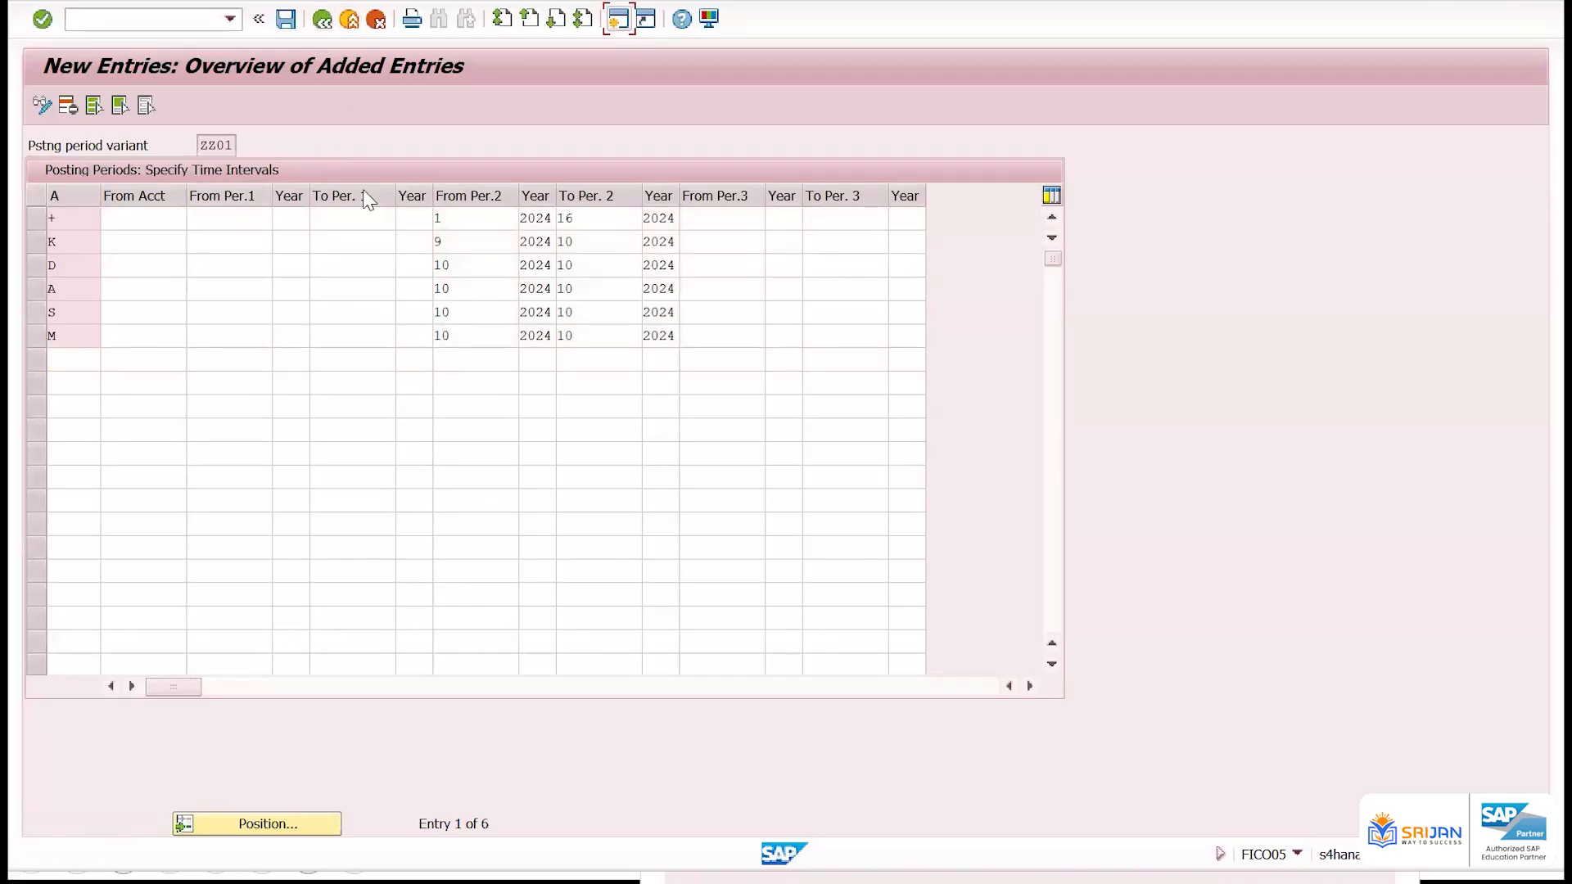
{"action": "left_click", "coordinate": [376, 20]}
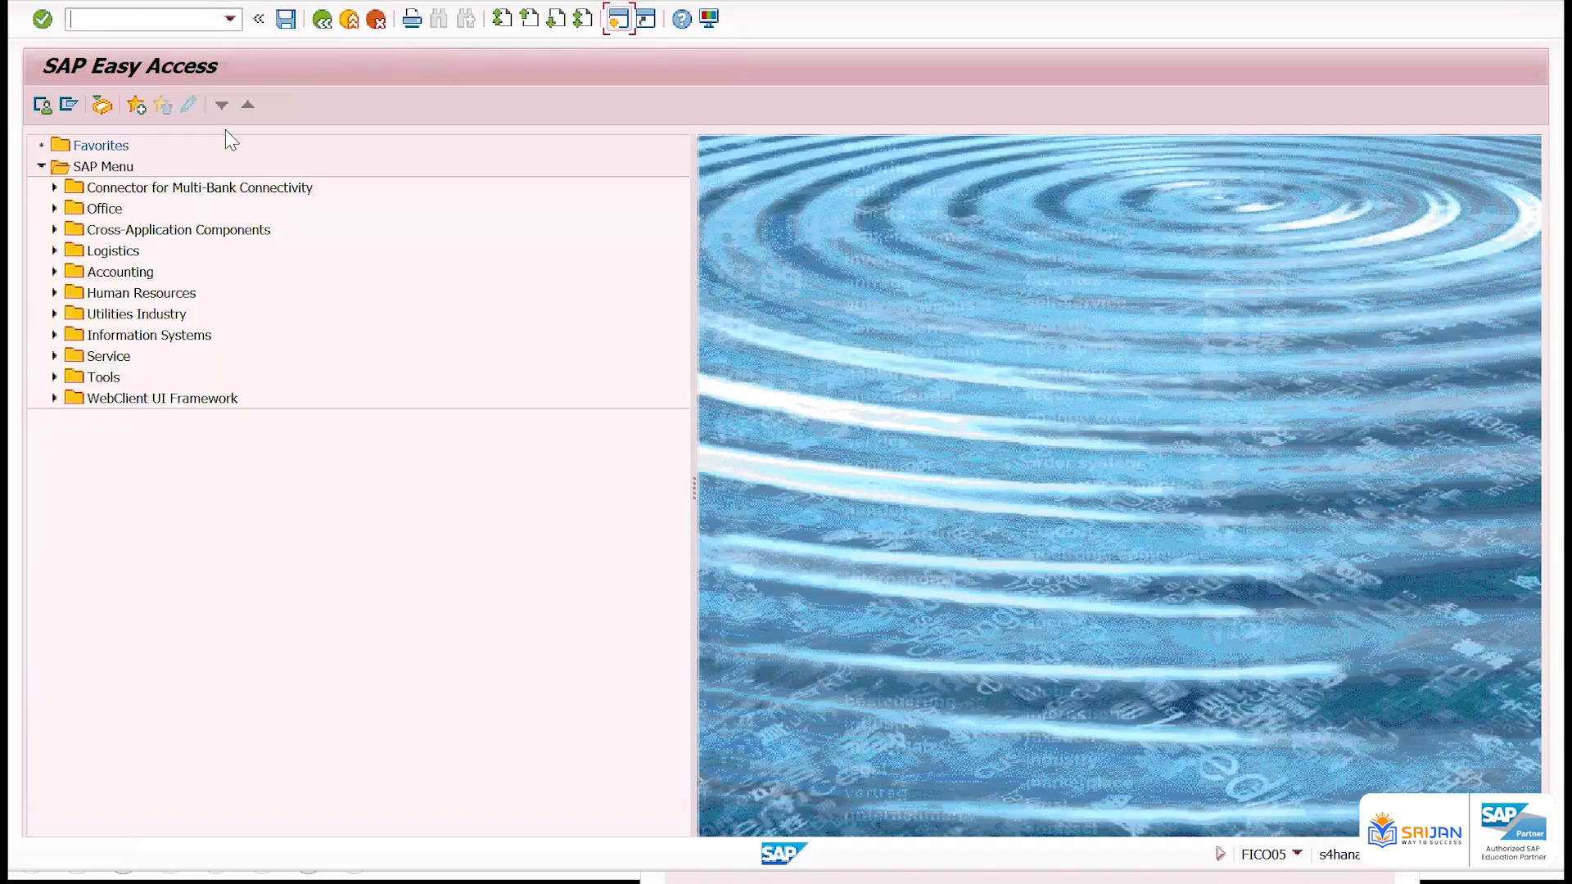
Run transaction OB52 for posting period variant ZZ01, check the variant in the overview, and return to SAP Easy Access with /n
{"action": "type", "text": "ob52"}
{"action": "key", "text": "Return"}
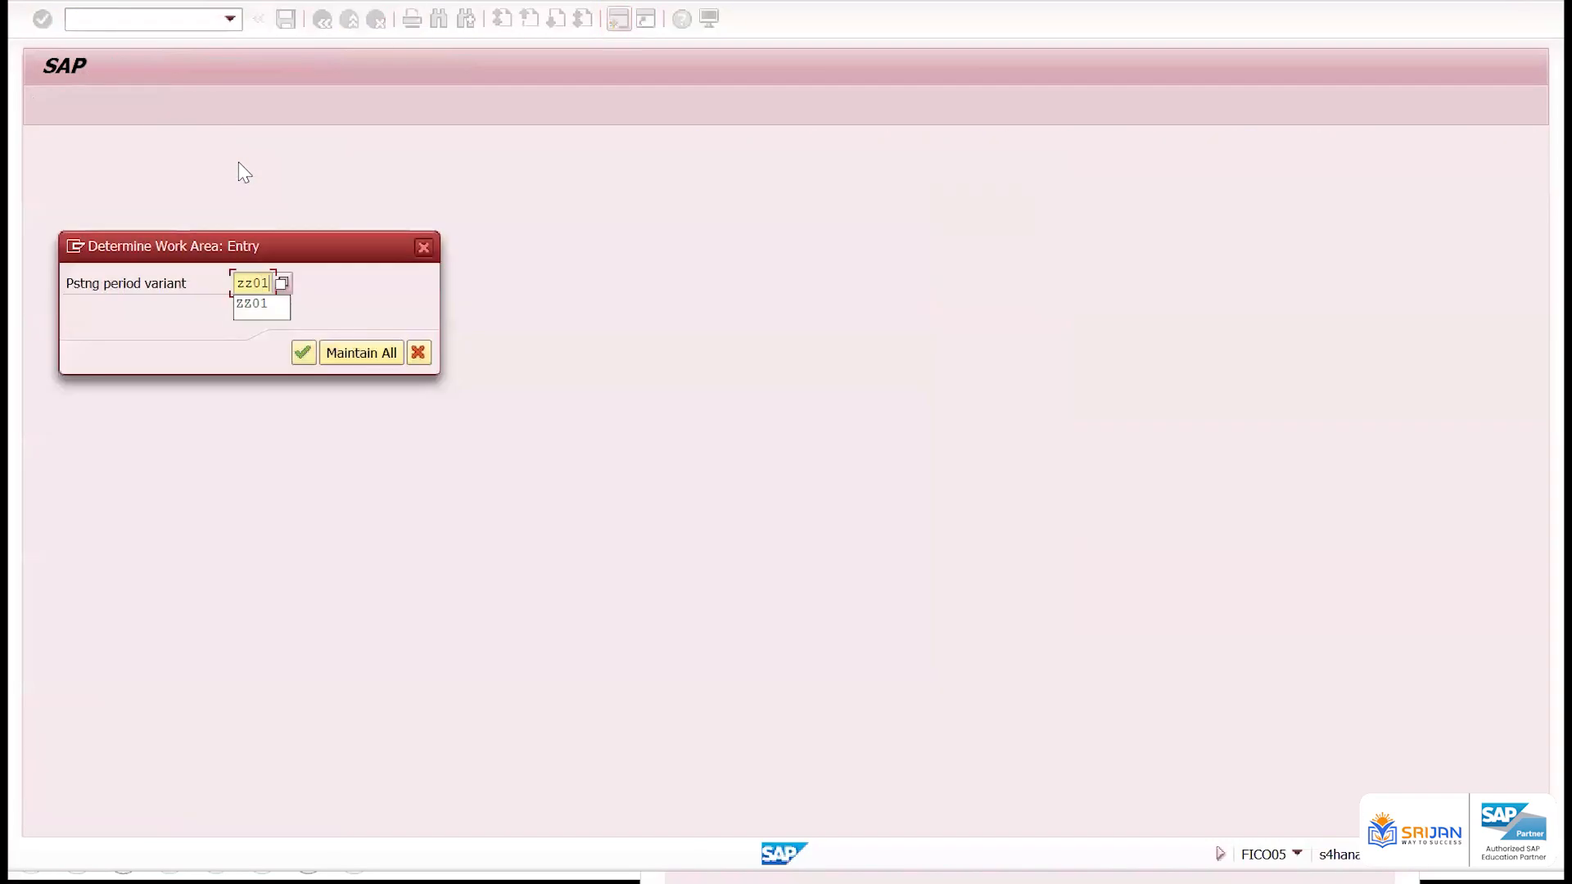
{"action": "key", "text": "Return"}
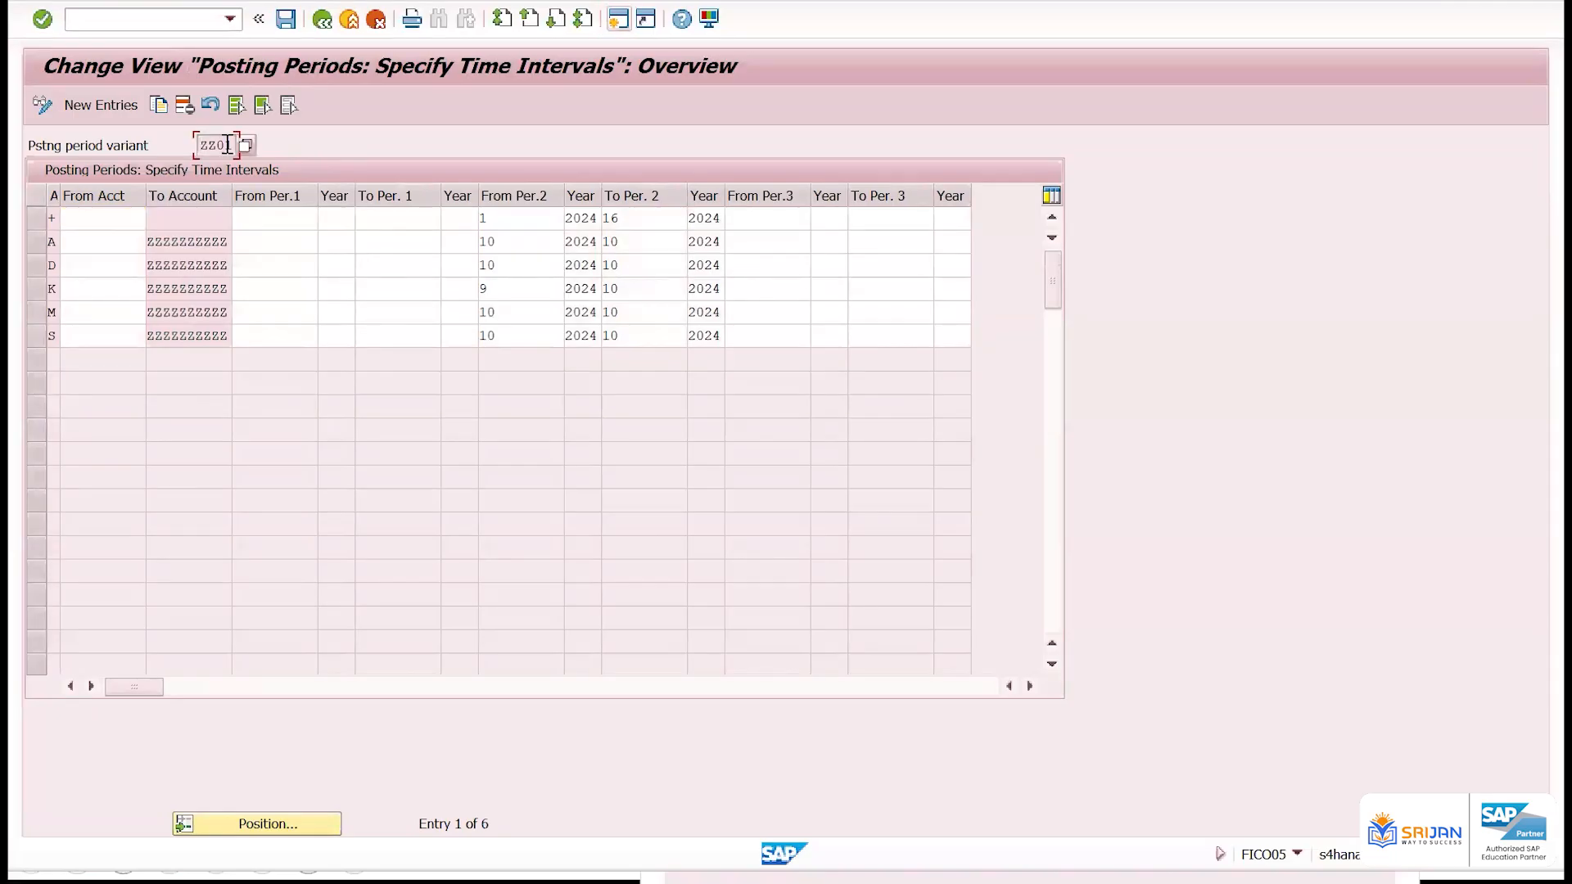
{"action": "left_click_drag", "start_coordinate": [198, 145], "coordinate": [245, 144]}
{"action": "left_click", "coordinate": [197, 19]}
{"action": "type", "text": "/n"}
{"action": "key", "text": "Return"}
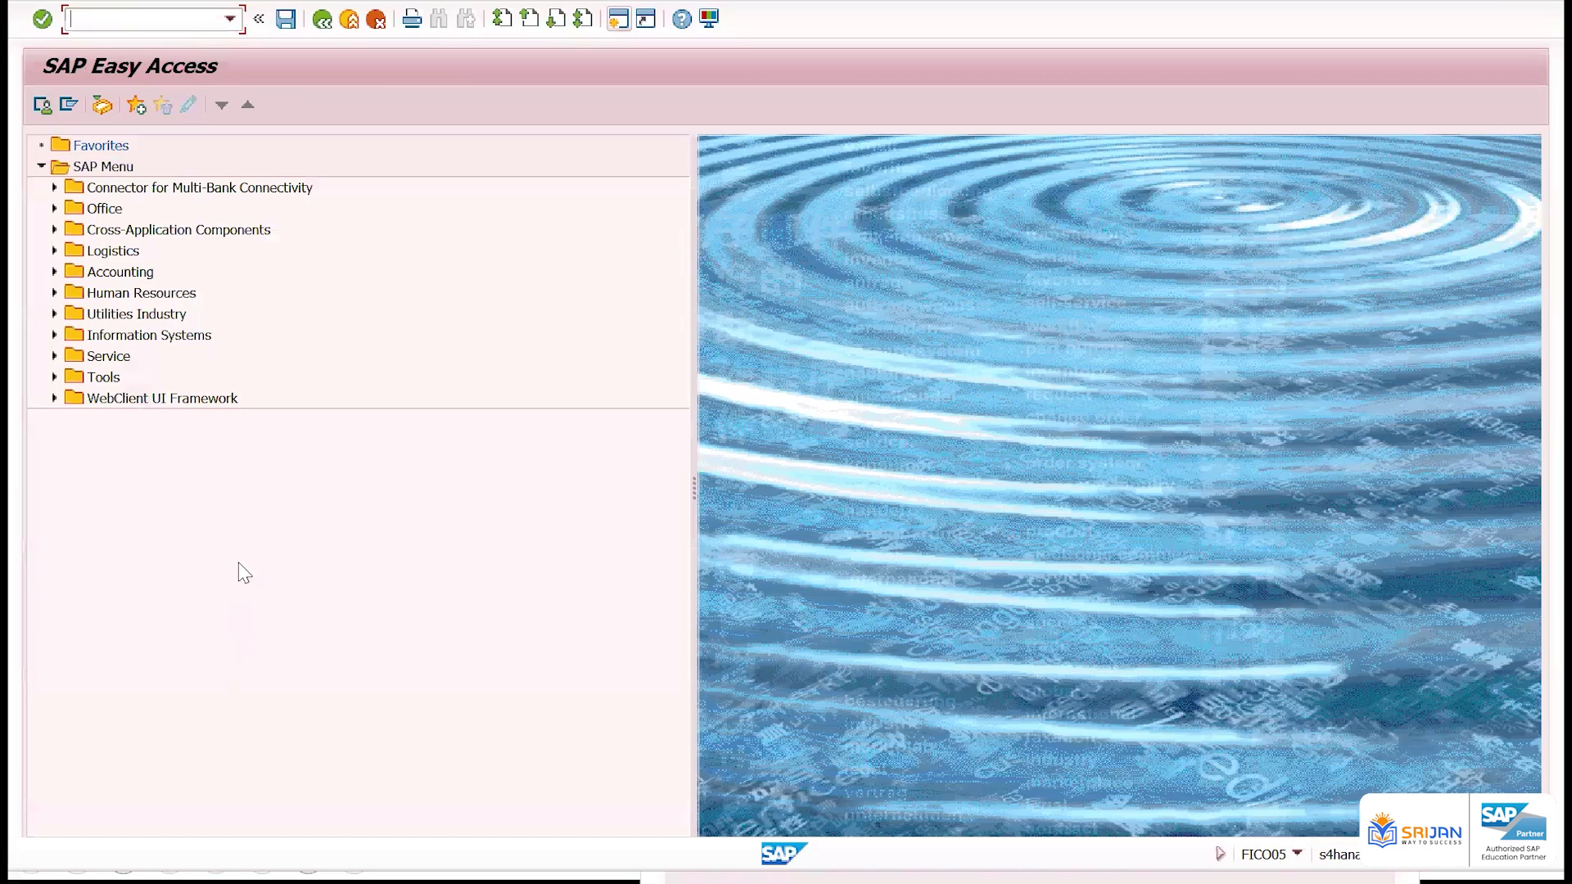
Run transaction OBBP, position the list at company code ZZ01, and examine its posting period variant assignment
{"action": "type", "text": "obbp"}
{"action": "key", "text": "Return"}
{"action": "key", "text": "Return"}
{"action": "left_click", "coordinate": [262, 648]}
{"action": "type", "text": "zz0"}
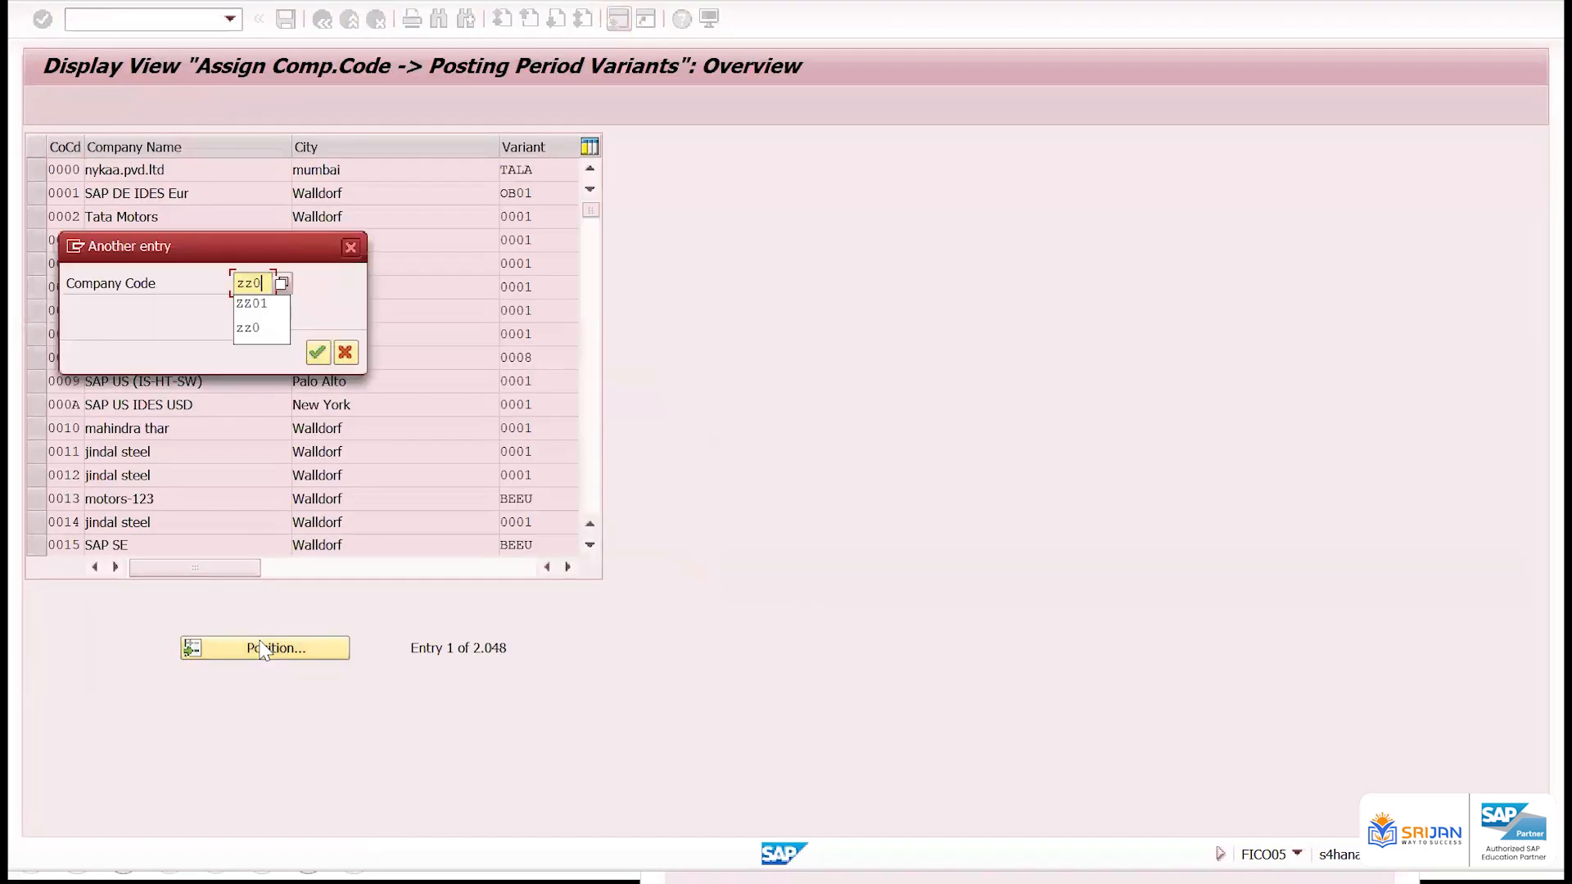
{"action": "key", "text": "Return"}
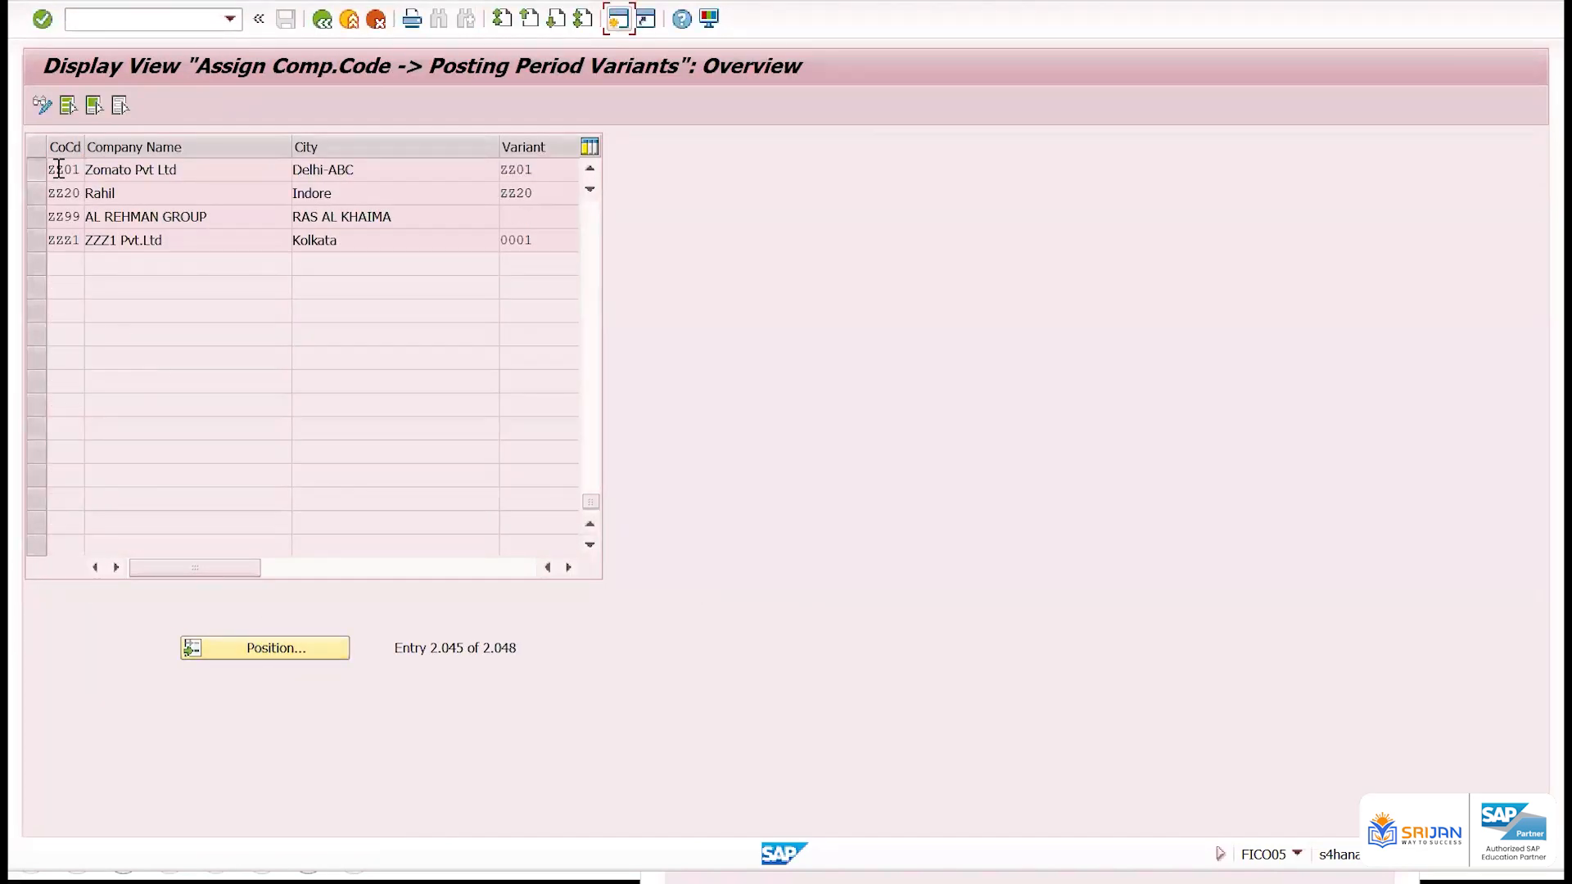
{"action": "left_click", "coordinate": [54, 170]}
{"action": "key", "text": "Tab"}
Open a second SAP session and restore its window to a smaller size beside the company code assignment list
{"action": "left_click", "coordinate": [620, 18]}
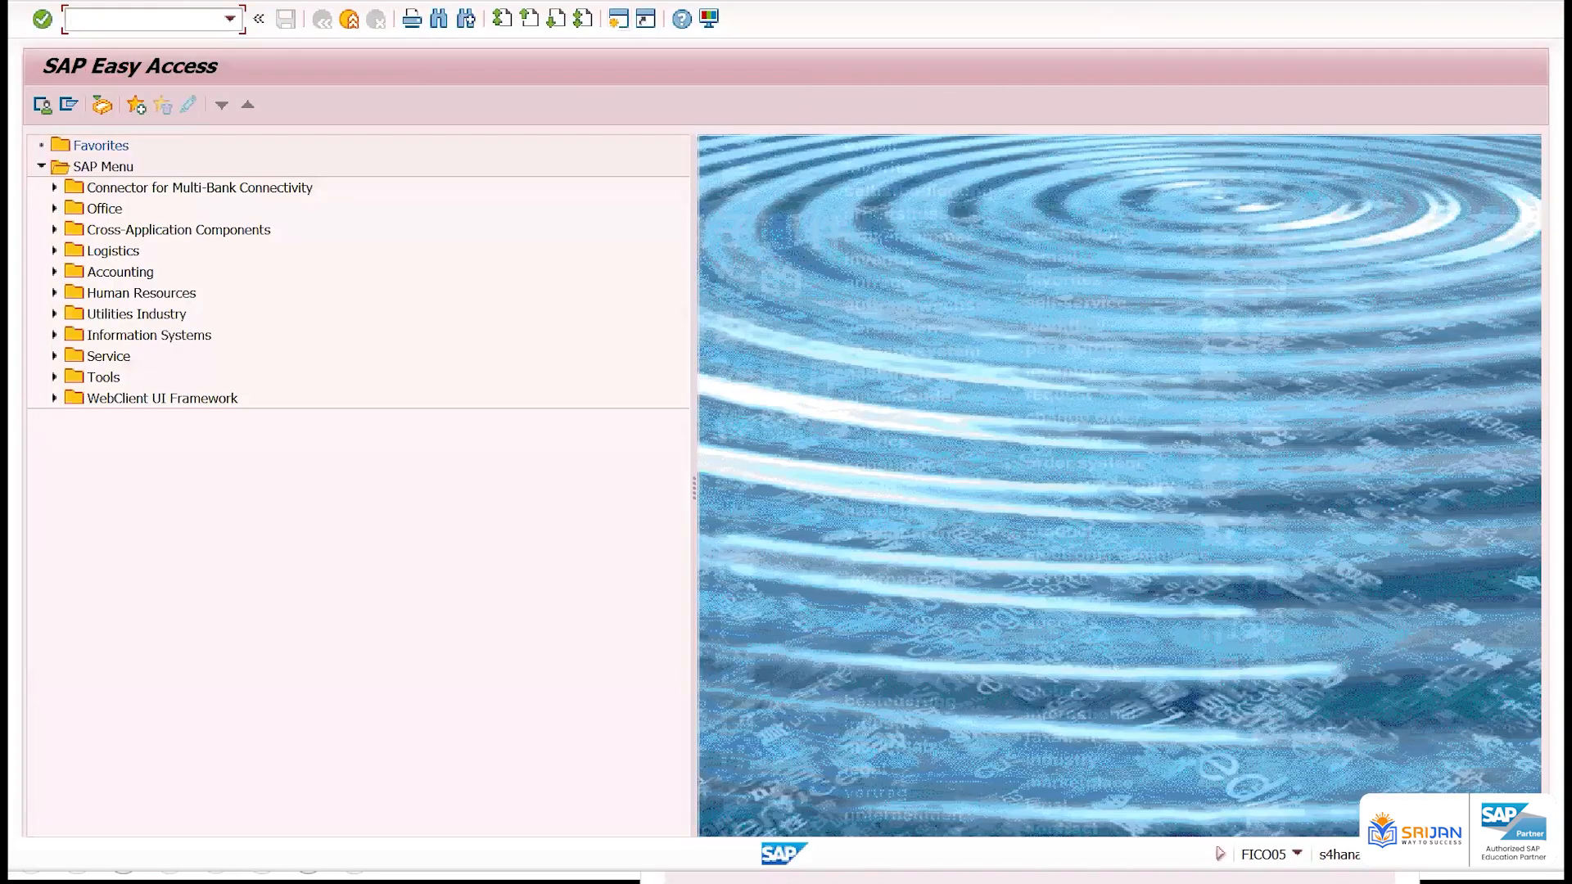
{"action": "double_click", "coordinate": [996, 7]}
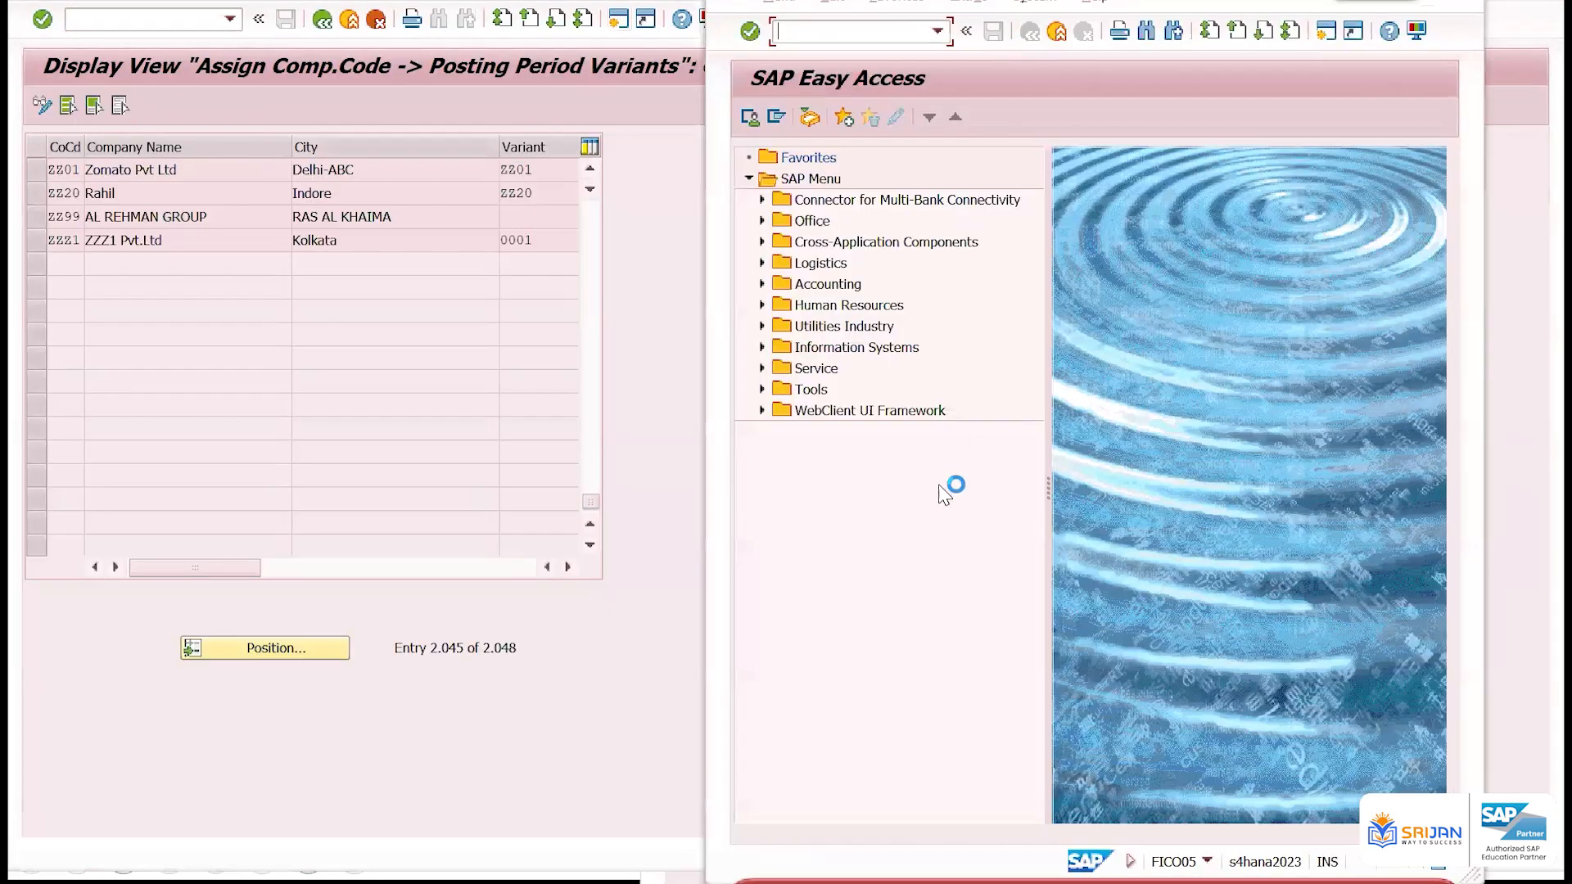
Run transaction OBY6, position the list at company code ZZ01, and open its global data details
{"action": "type", "text": "OBY6"}
{"action": "key", "text": "Return"}
{"action": "left_click", "coordinate": [1089, 810]}
{"action": "type", "text": "ZZ01"}
{"action": "key", "text": "Return"}
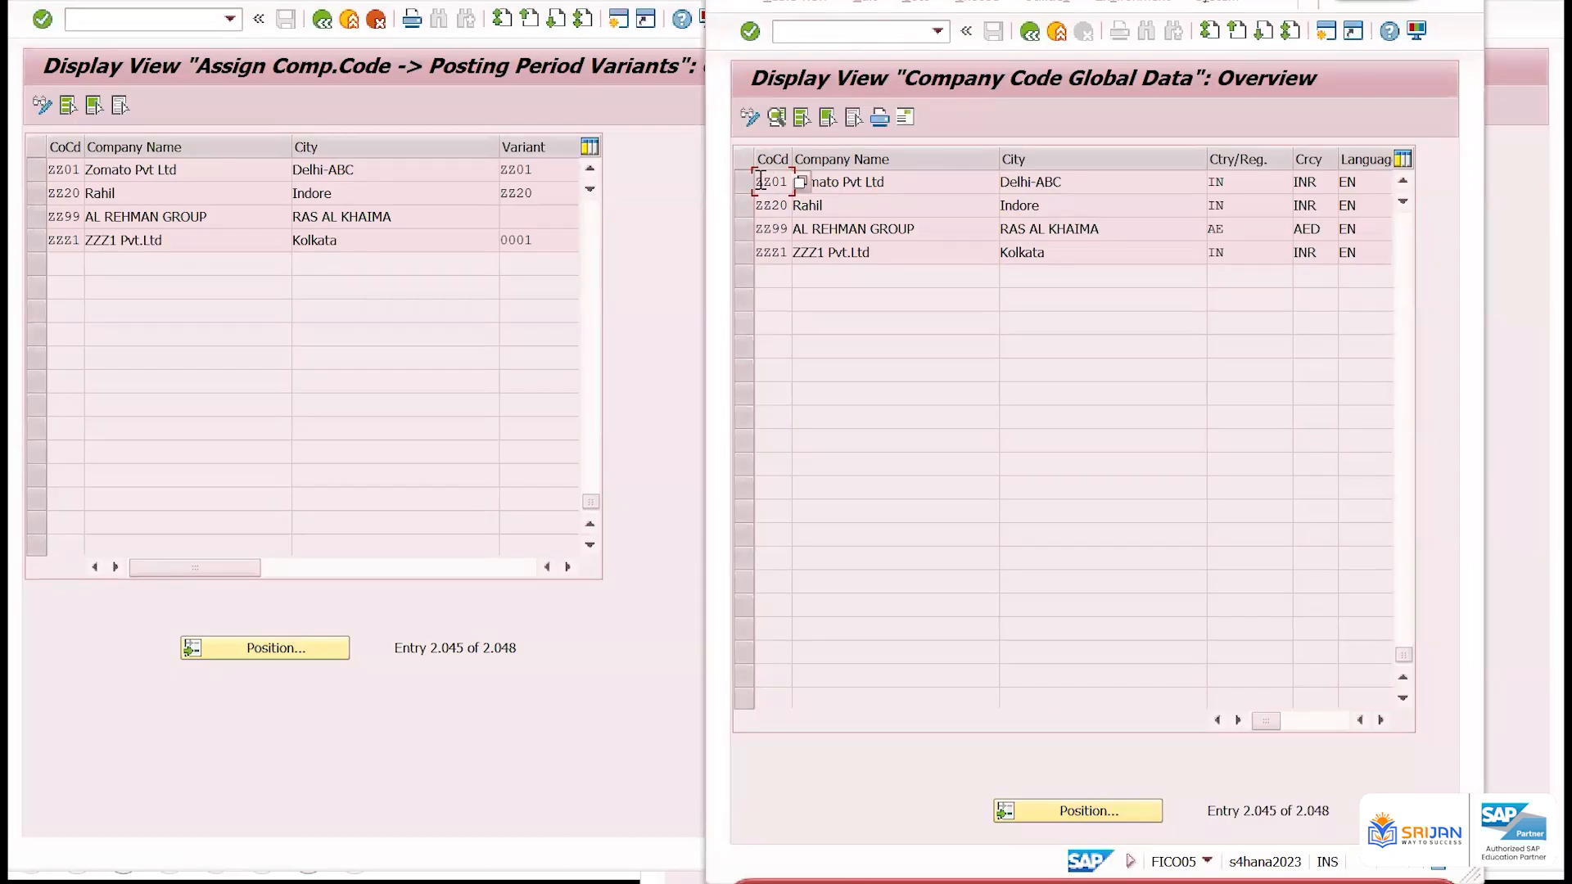
{"action": "left_click_drag", "start_coordinate": [764, 181], "coordinate": [795, 174]}
{"action": "left_click", "coordinate": [772, 180]}
{"action": "double_click", "coordinate": [771, 180]}
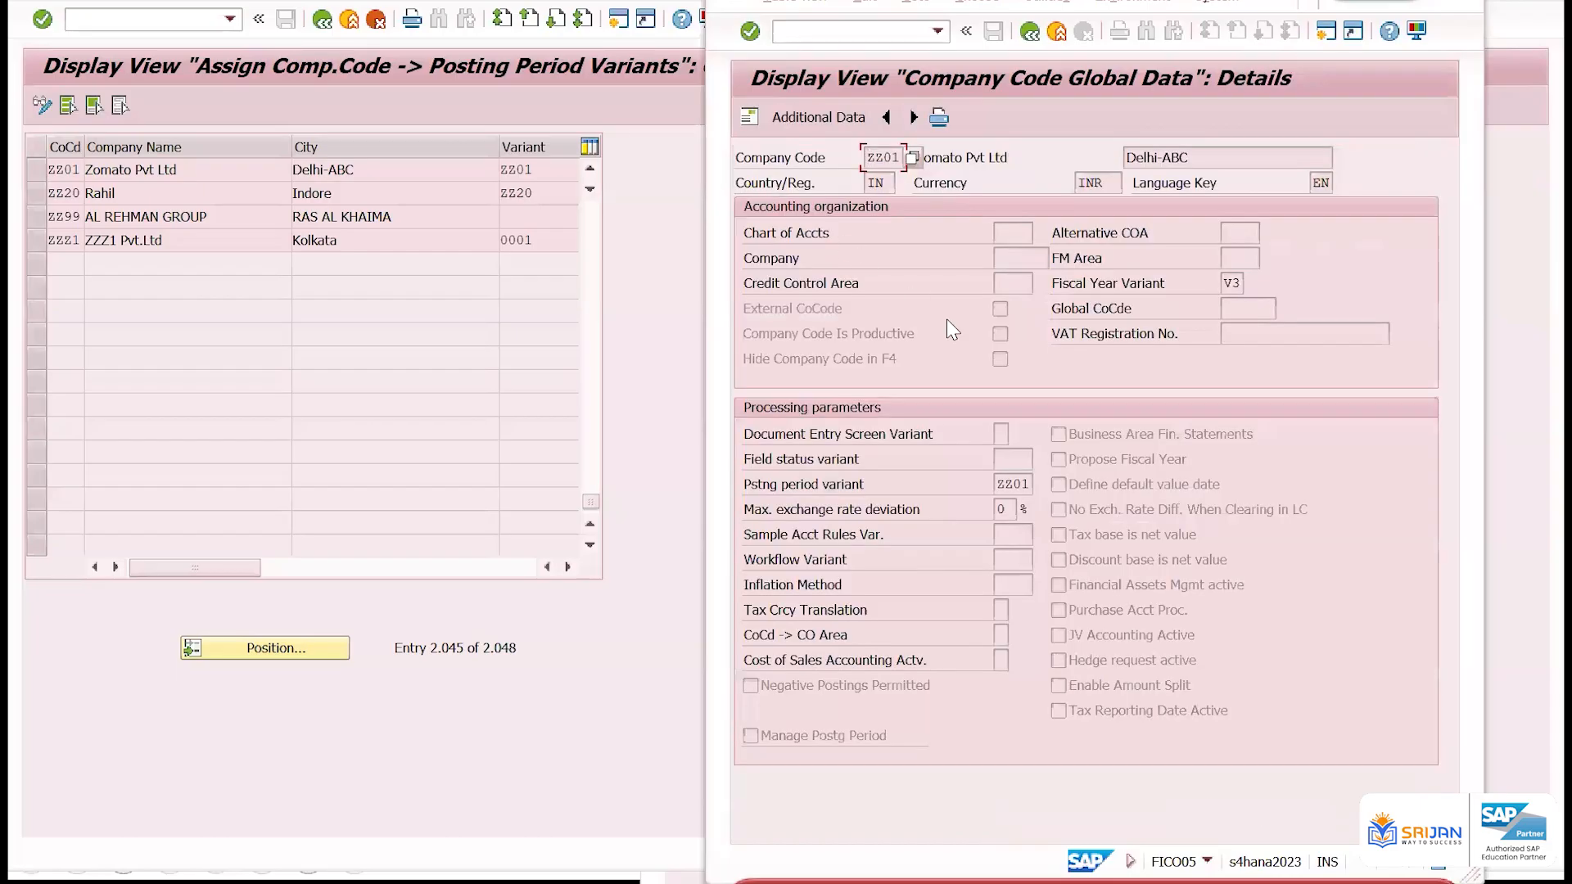
Examine the posting period, fiscal year and field status variant fields in the company code's global data
{"action": "left_click", "coordinate": [1024, 485]}
{"action": "double_click", "coordinate": [1023, 487]}
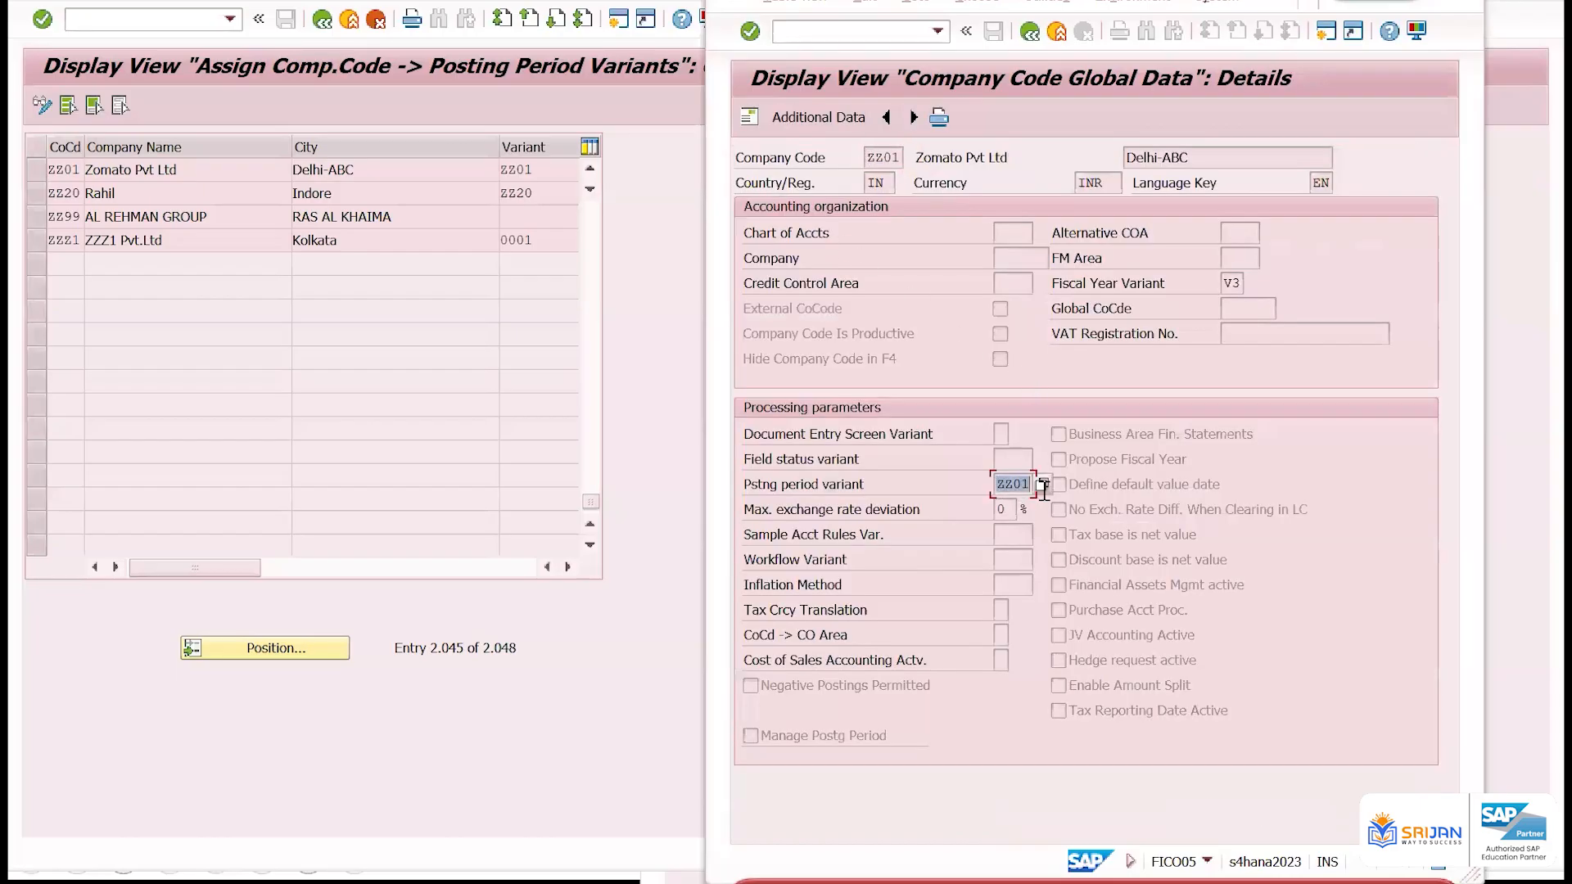
{"action": "left_click", "coordinate": [1224, 279]}
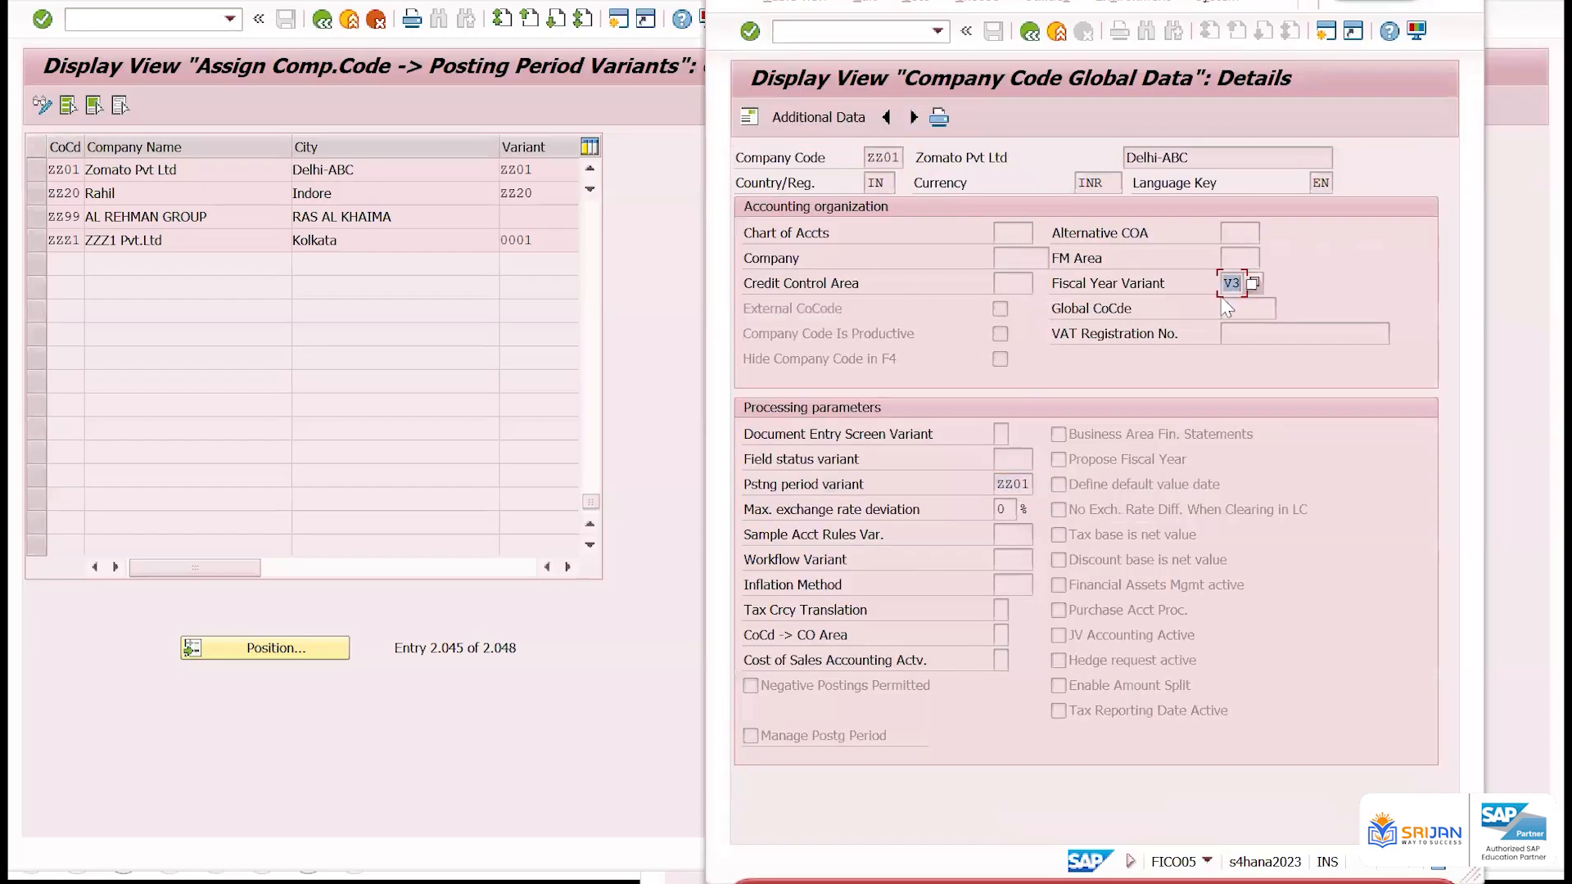
{"action": "left_click", "coordinate": [1033, 238]}
{"action": "double_click", "coordinate": [1016, 485]}
{"action": "left_click", "coordinate": [1002, 460]}
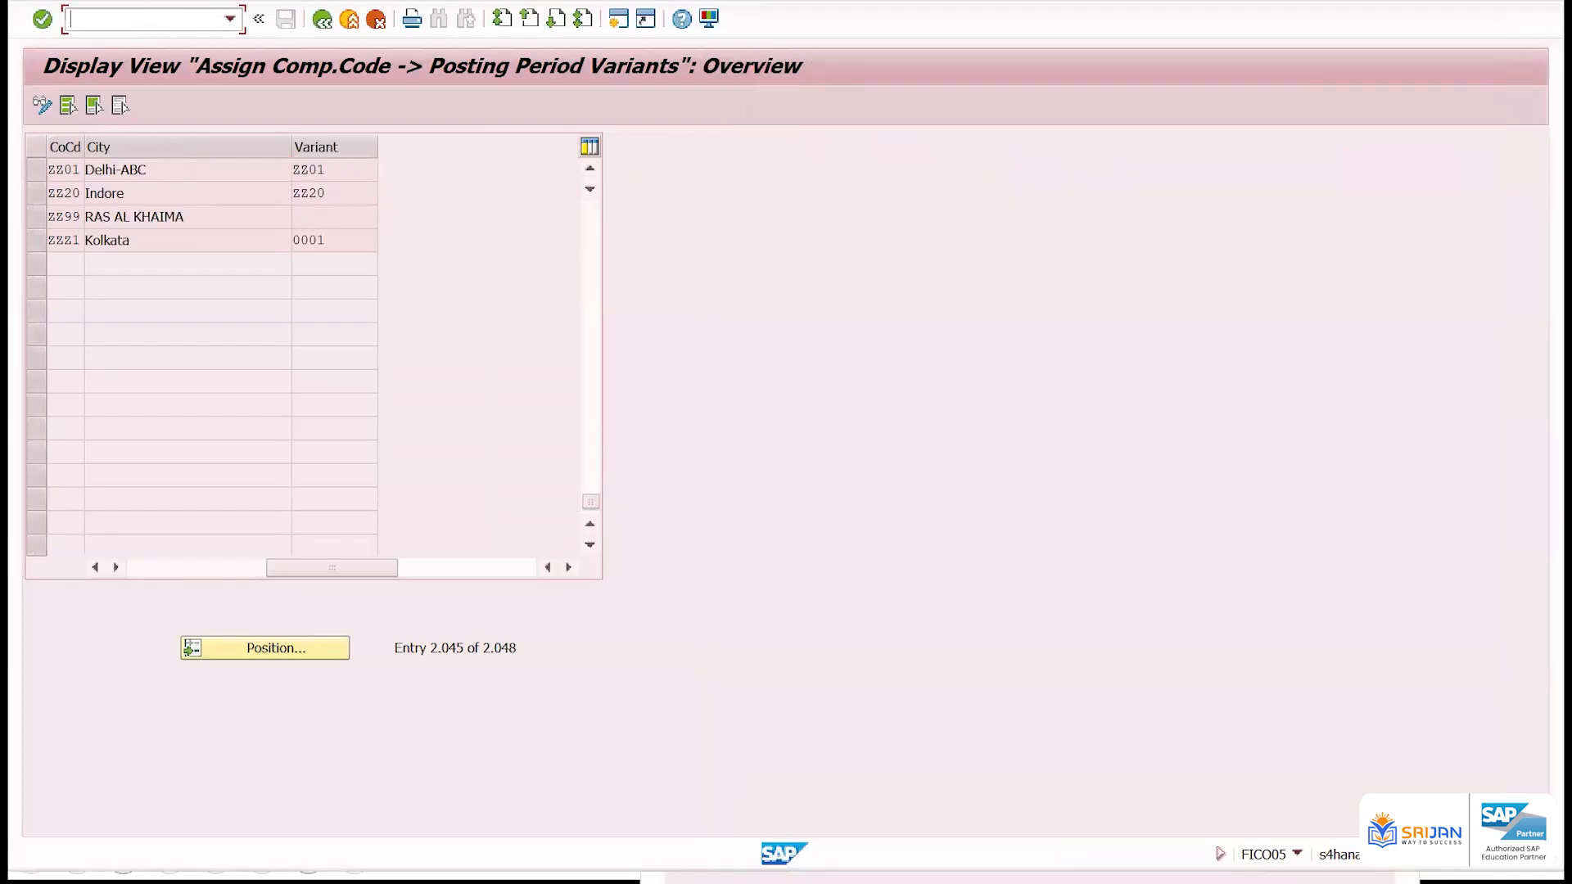
Run transaction OB52 with /nob52 from the variant assignment list and open posting period variant ZZ01
{"action": "type", "text": "/nob52"}
{"action": "key", "text": "Return"}
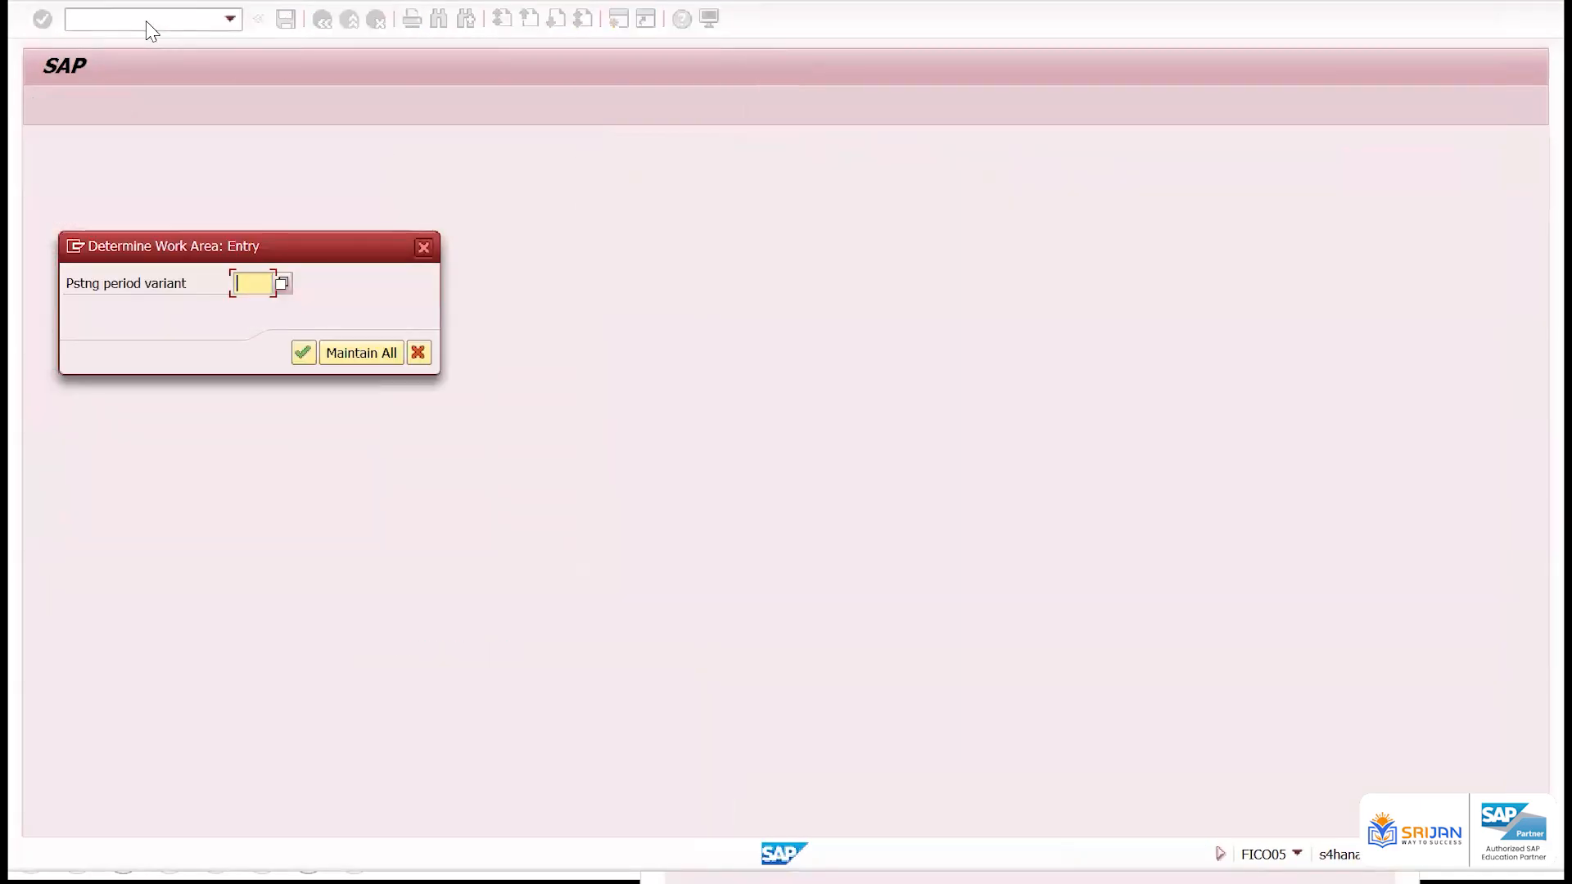
{"action": "key", "text": "Down"}
{"action": "key", "text": "Down"}
{"action": "key", "text": "Return"}
{"action": "key", "text": "Return"}
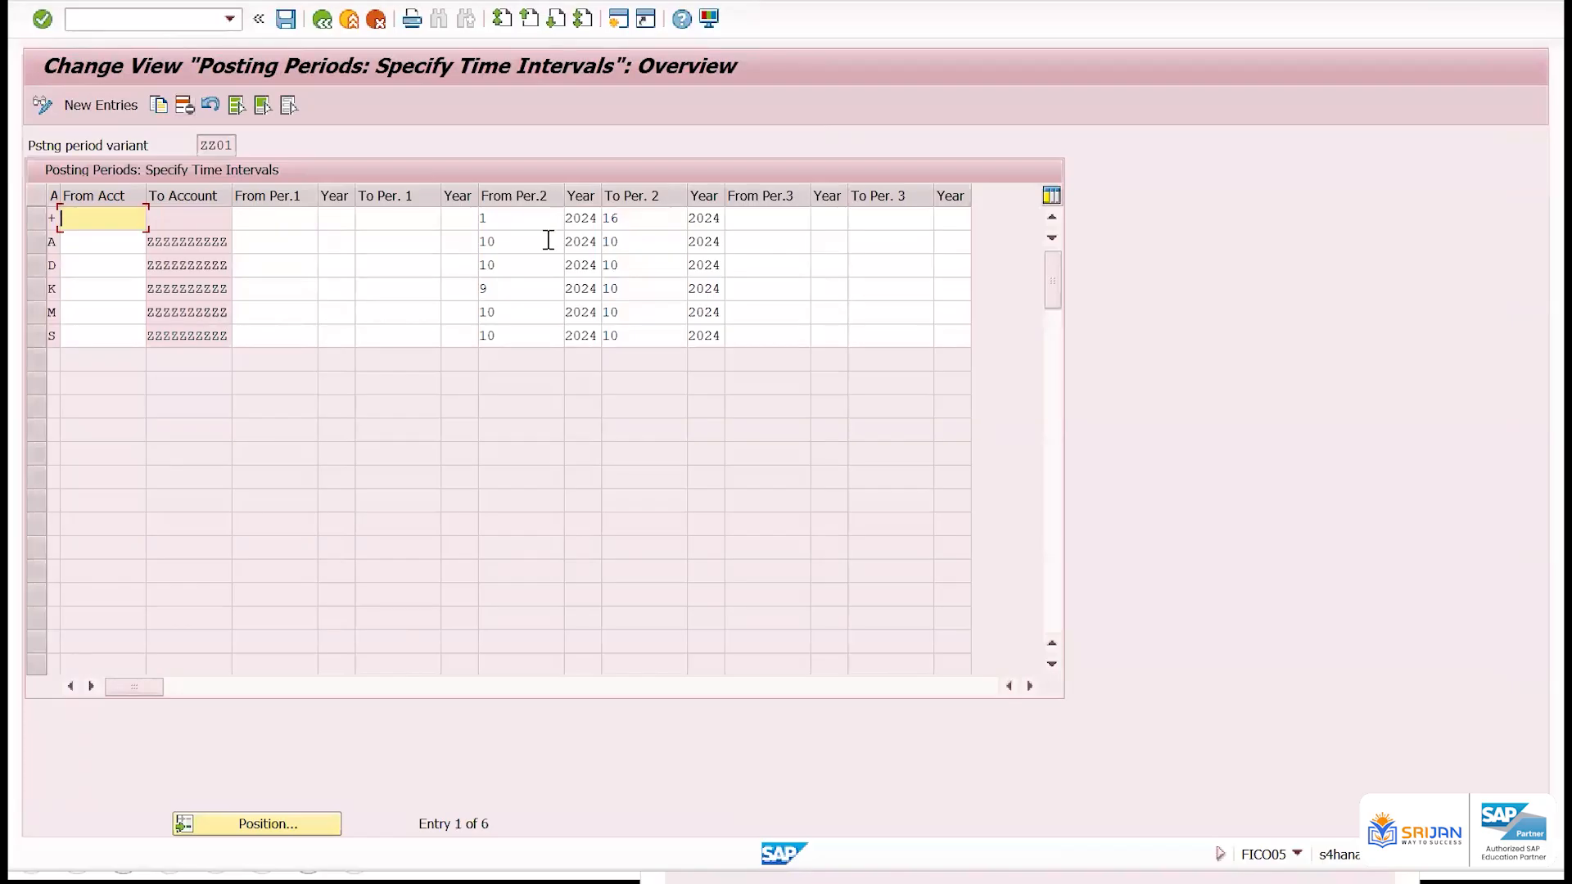
Check the From Per.2 and To Per. 2 intervals for the +, A and K account types, and save the table
{"action": "left_click", "coordinate": [524, 218]}
{"action": "left_click", "coordinate": [600, 217]}
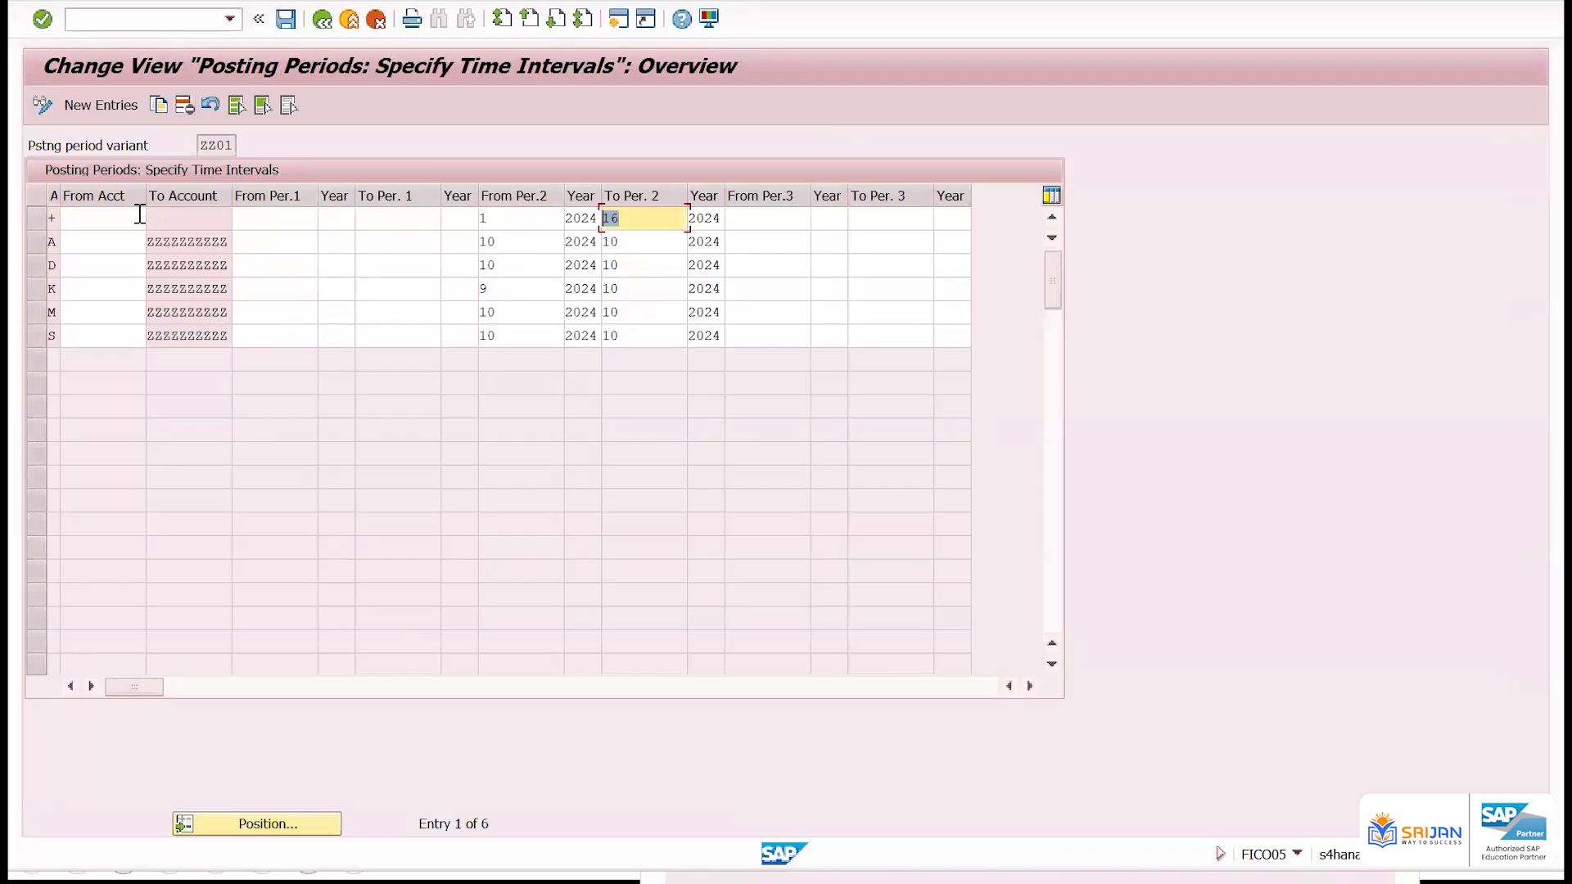
{"action": "left_click", "coordinate": [527, 244]}
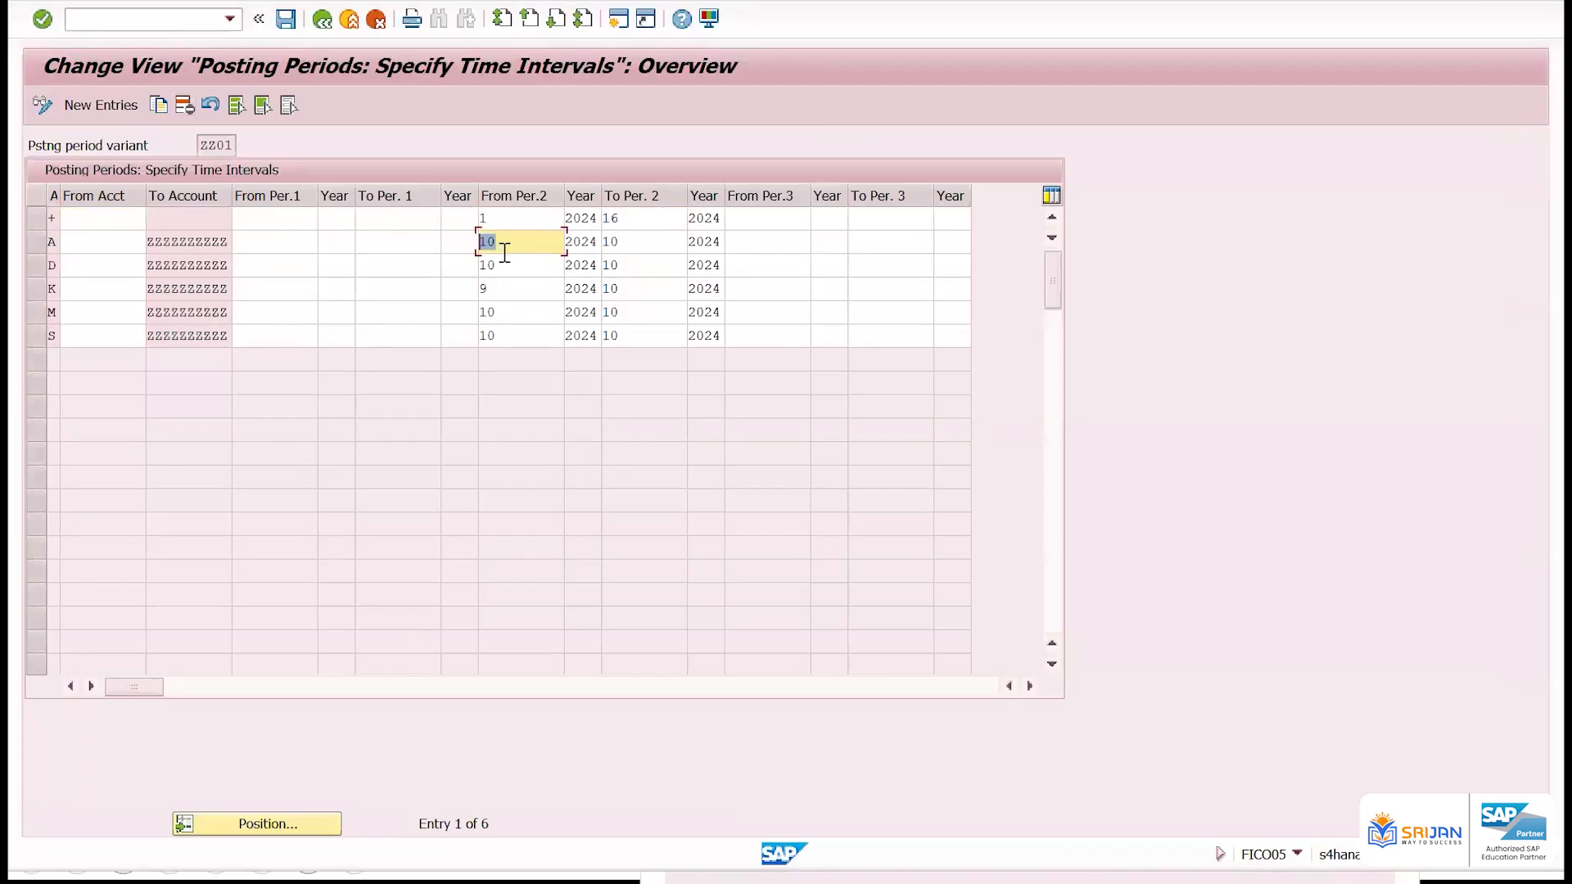
{"action": "left_click", "coordinate": [495, 291]}
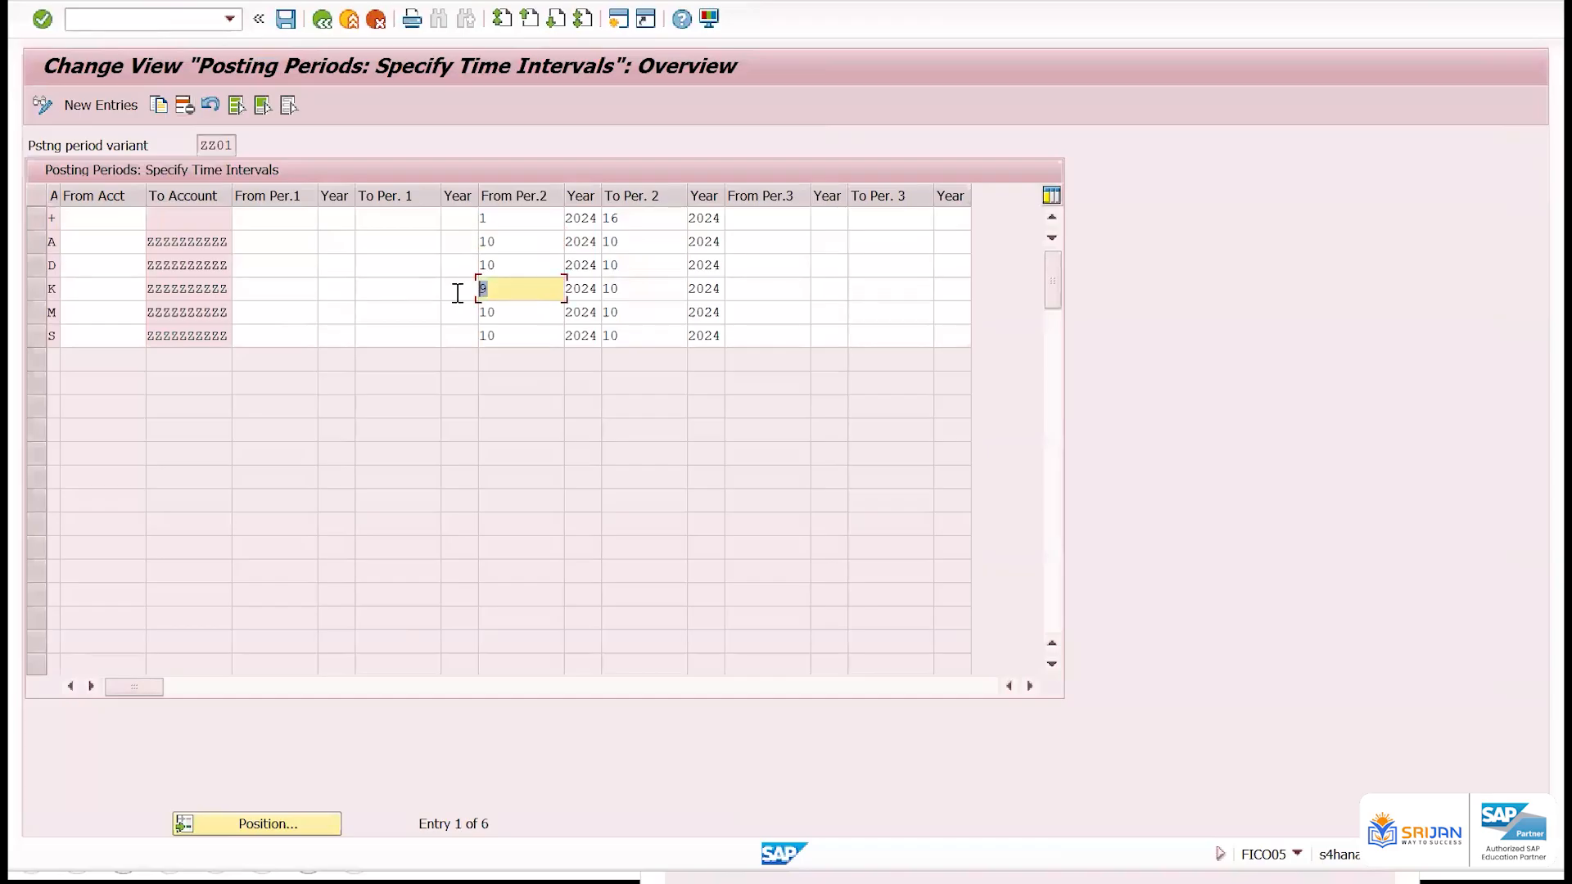
{"action": "key", "text": "ctrl+s"}
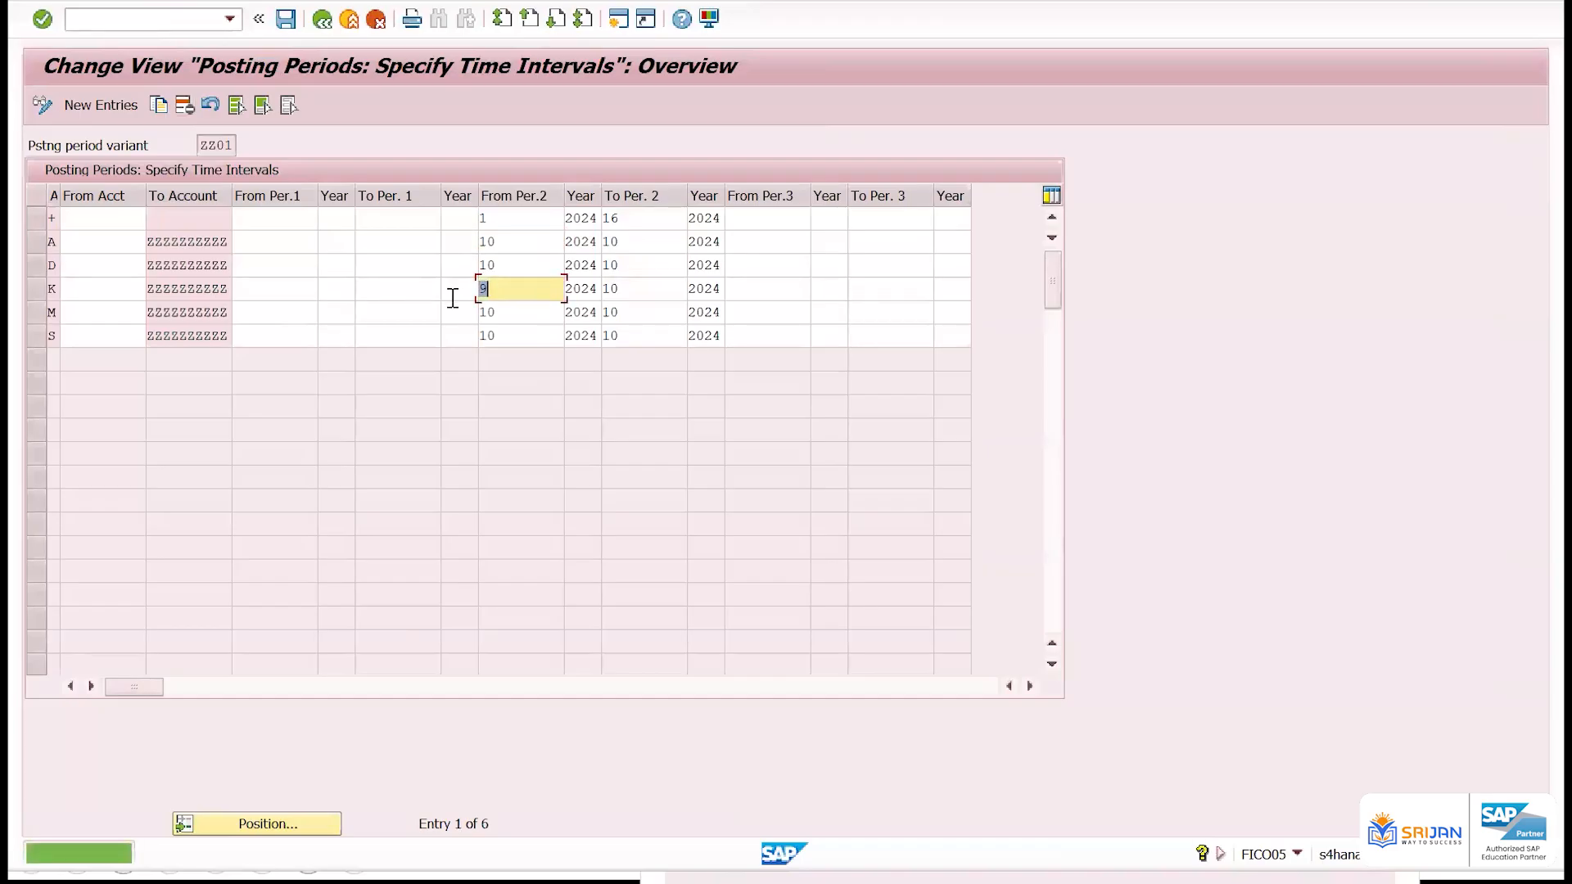
Switch to the PowerPoint slide show, advance one slide, and return the SAP session to SAP Easy Access with /n
{"action": "key", "text": "alt+Tab"}
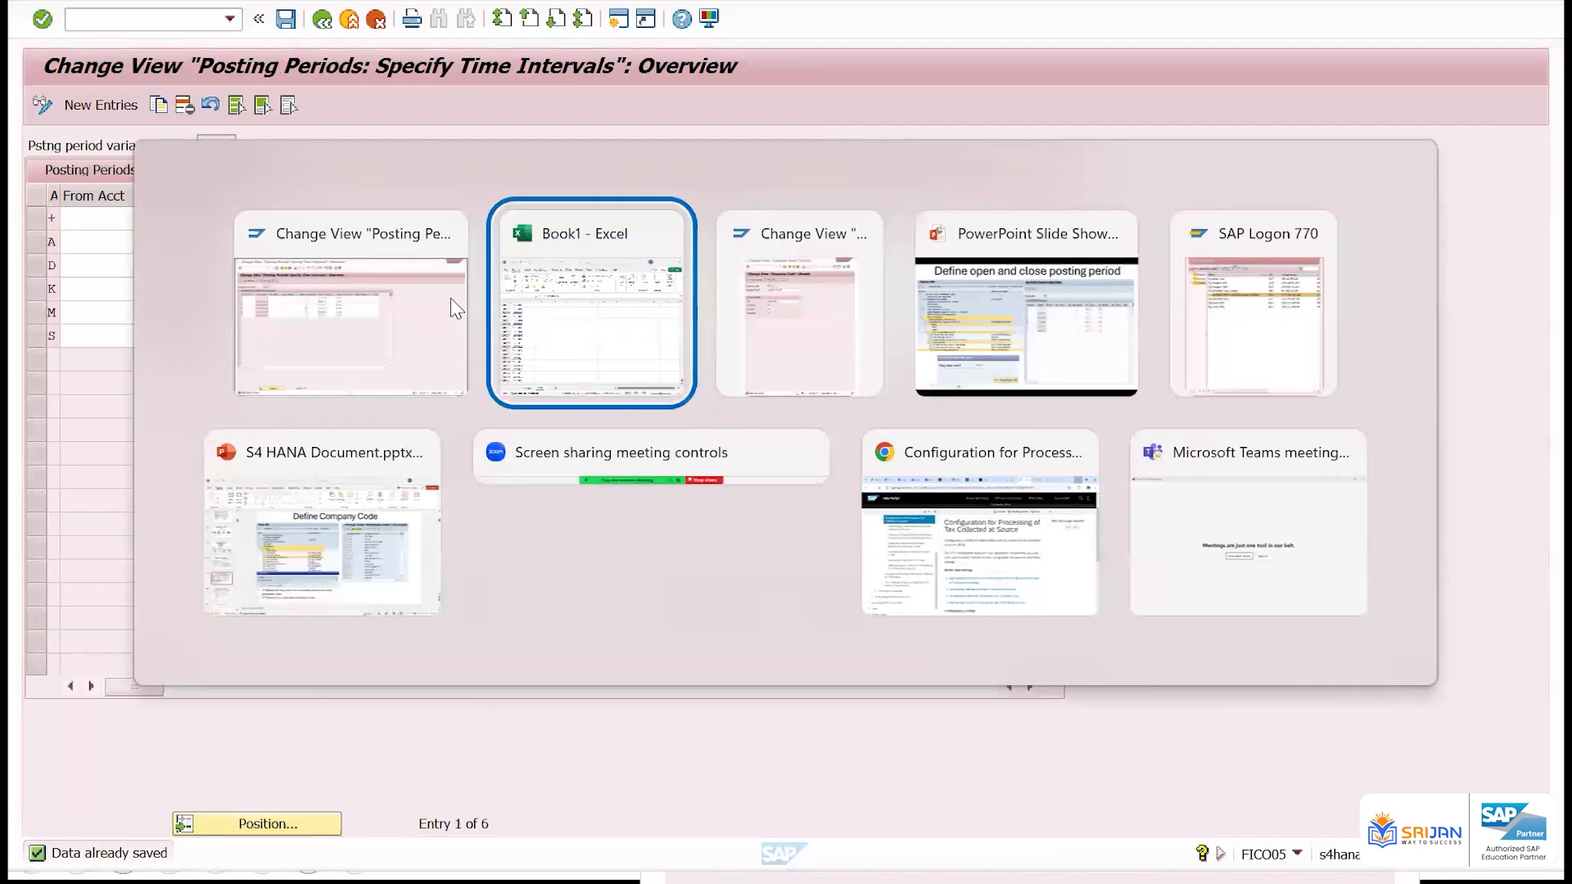
{"action": "key", "text": "alt+Tab"}
{"action": "key", "text": "alt+Tab"}
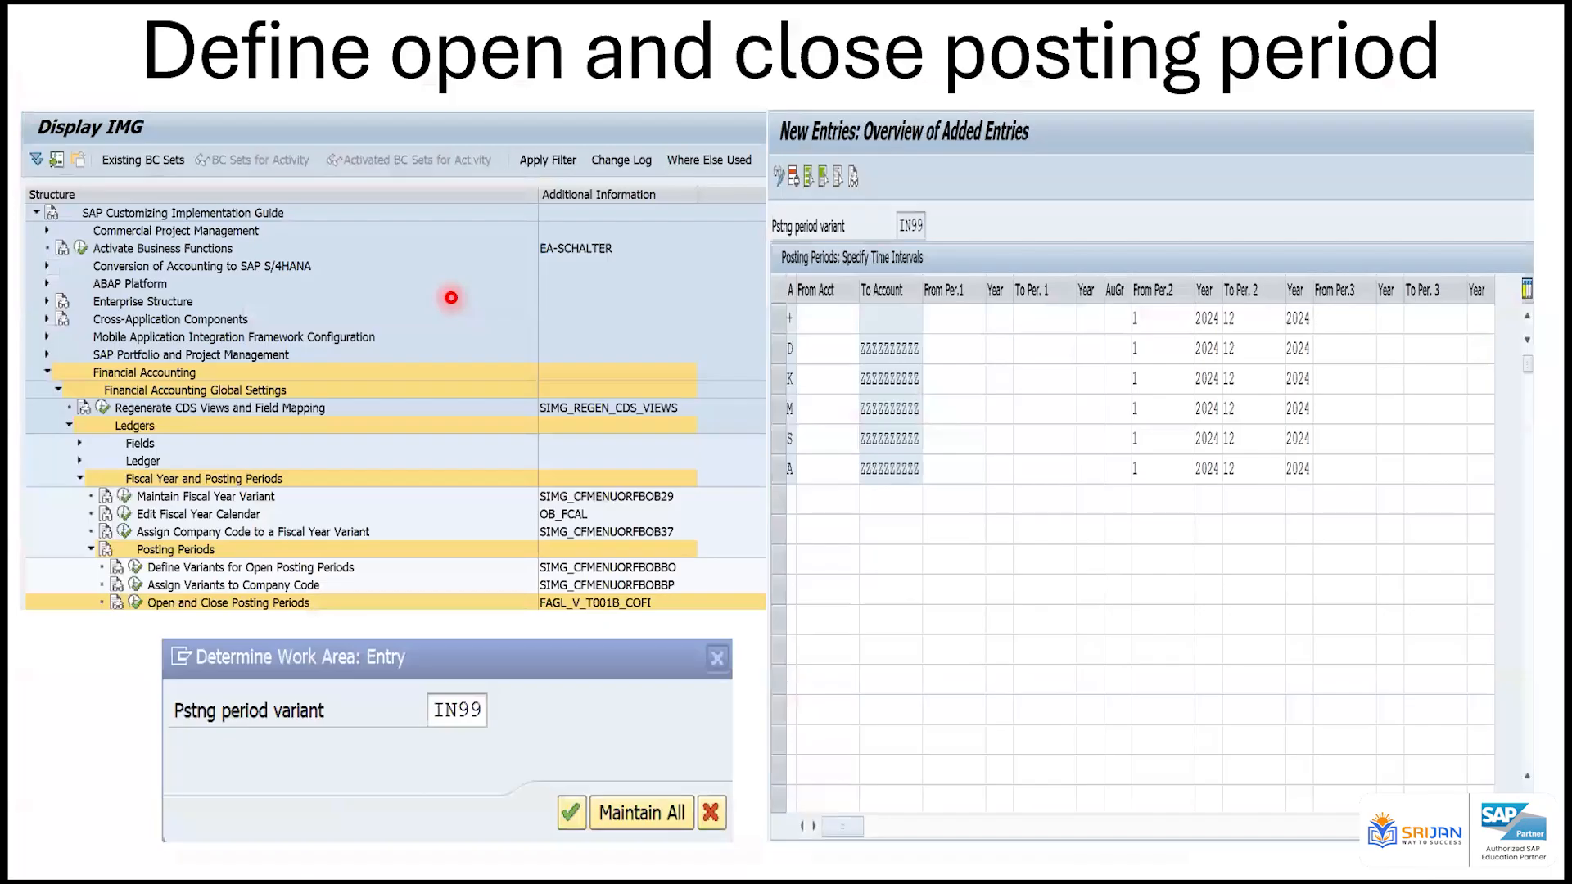
{"action": "key", "text": "Right"}
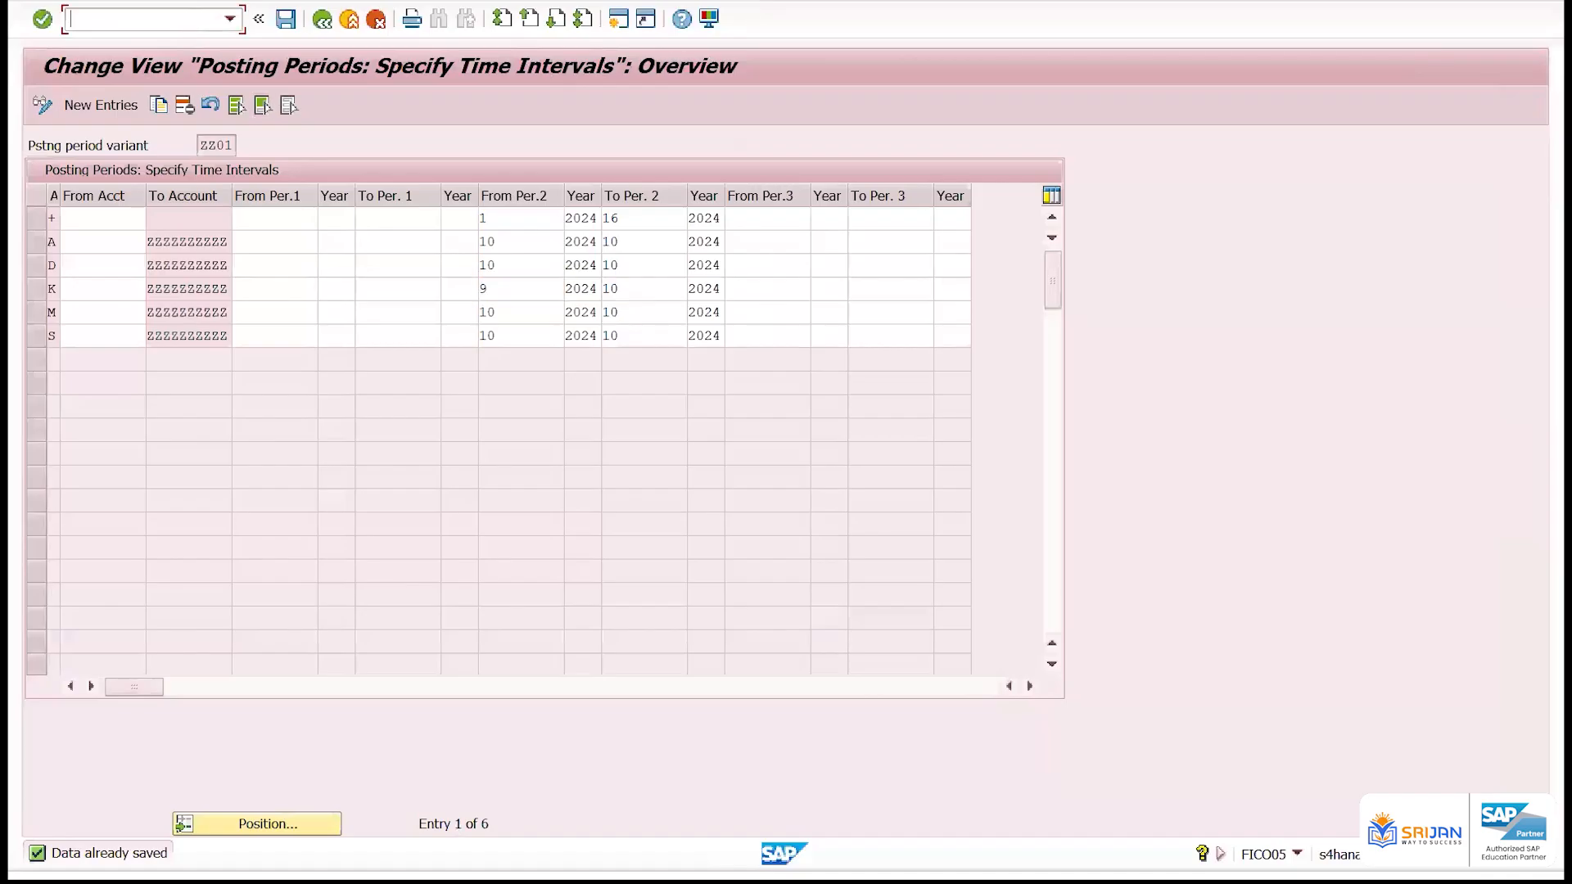
{"action": "type", "text": "/n"}
{"action": "key", "text": "Return"}
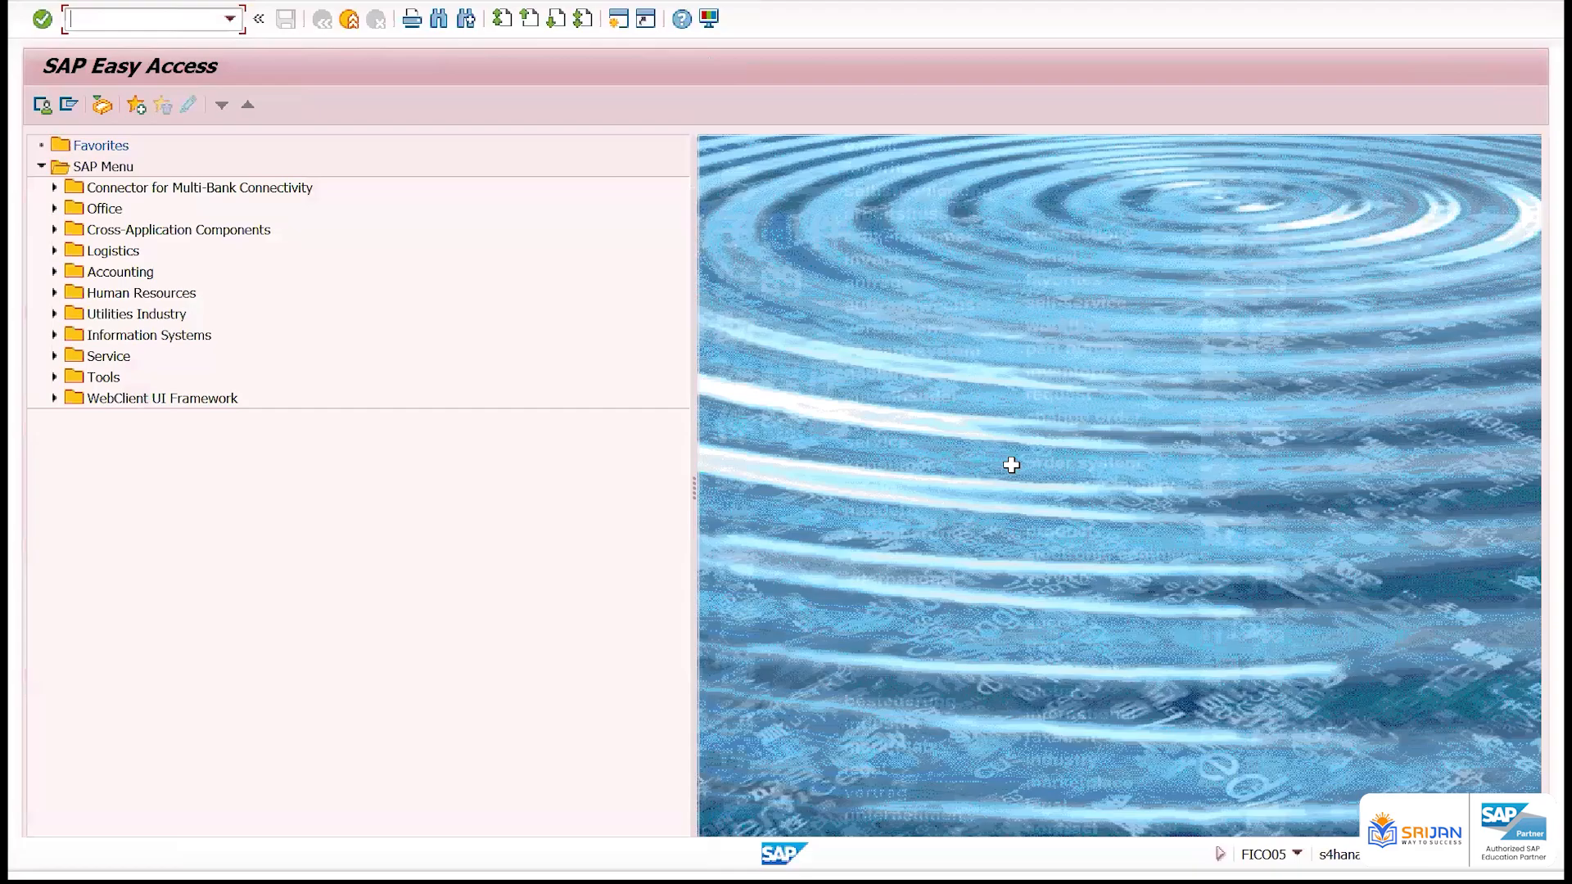
Switch to the Excel workbook Book1 and clear the list of numbers from column A of Sheet2
{"action": "key", "text": "alt+Tab"}
{"action": "key", "text": "alt+Tab"}
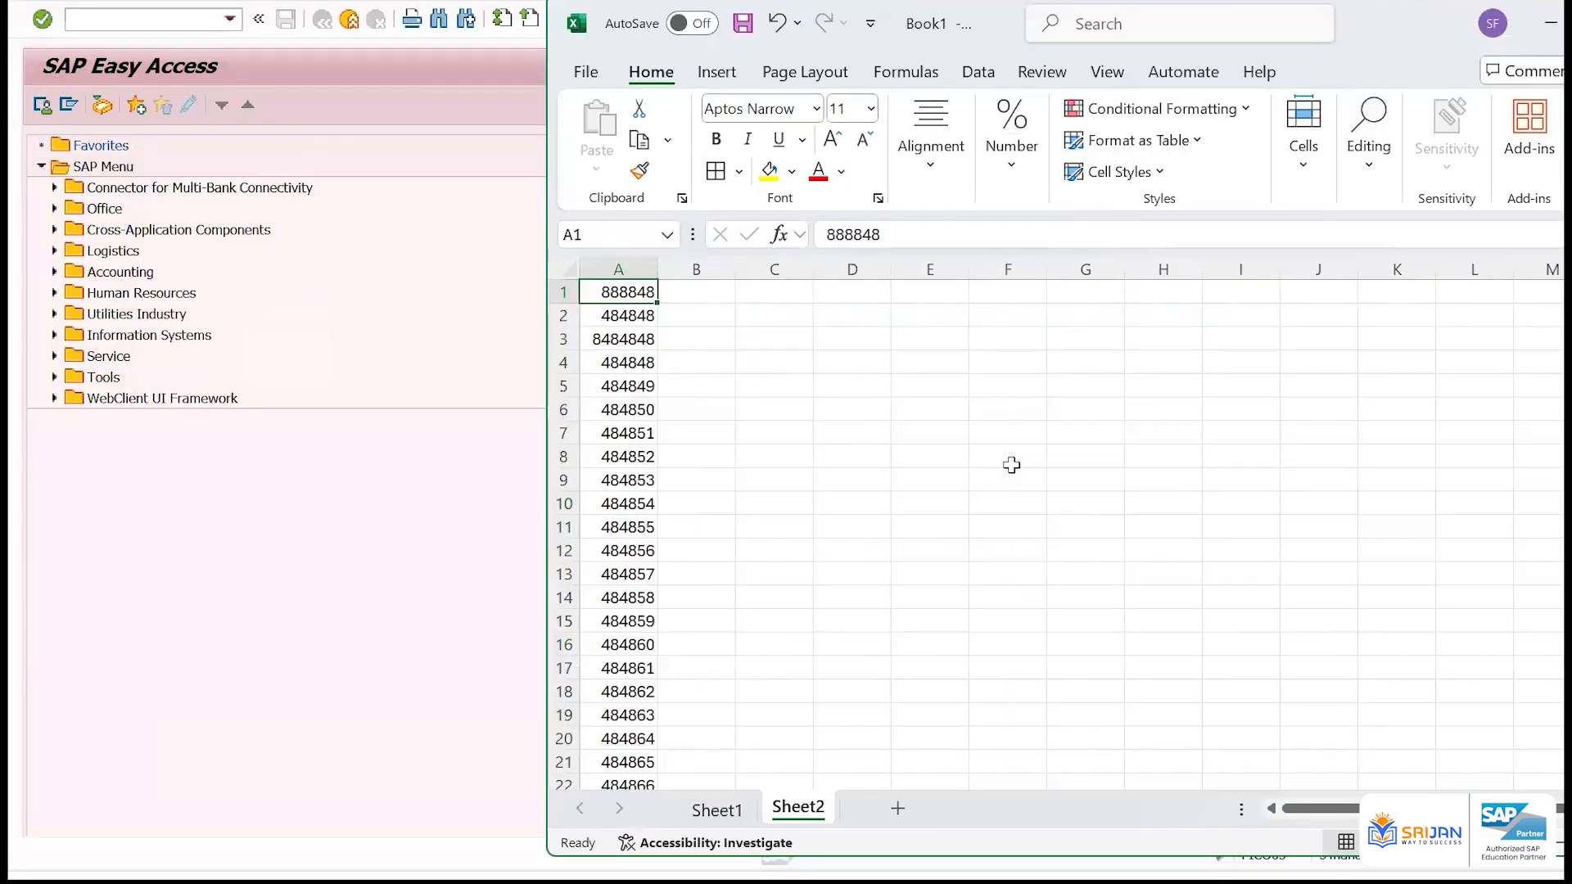
{"action": "key", "text": "ctrl+shift+Down"}
{"action": "key", "text": "Delete"}
{"action": "key", "text": "Up"}
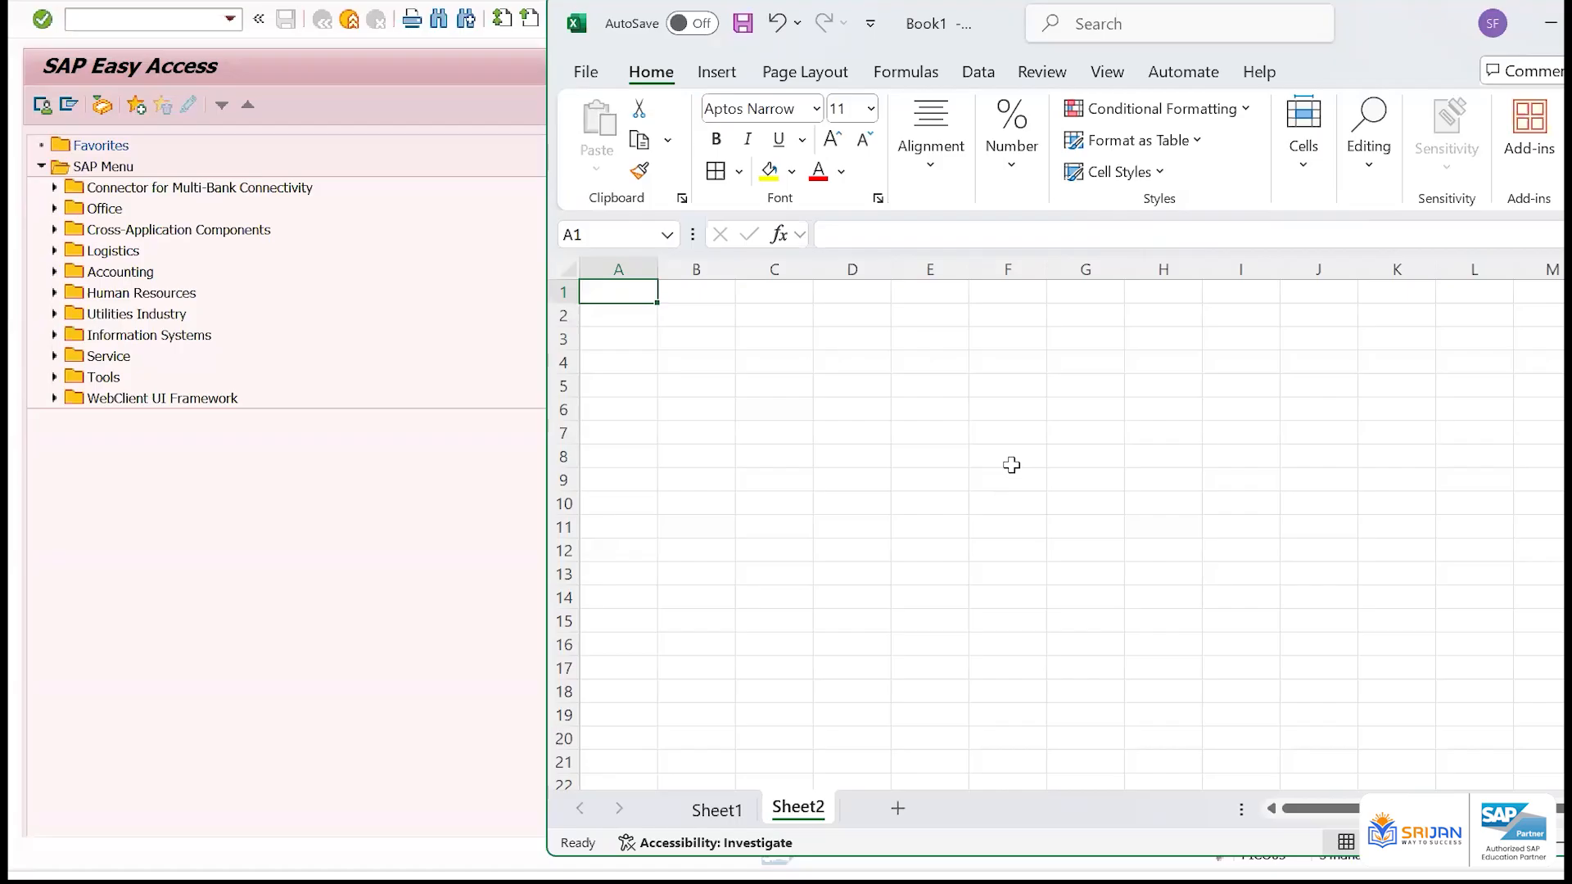
Enter Vendor Invoice in cell A1 and autofit the width of column A to it
{"action": "type", "text": "Vendor"}
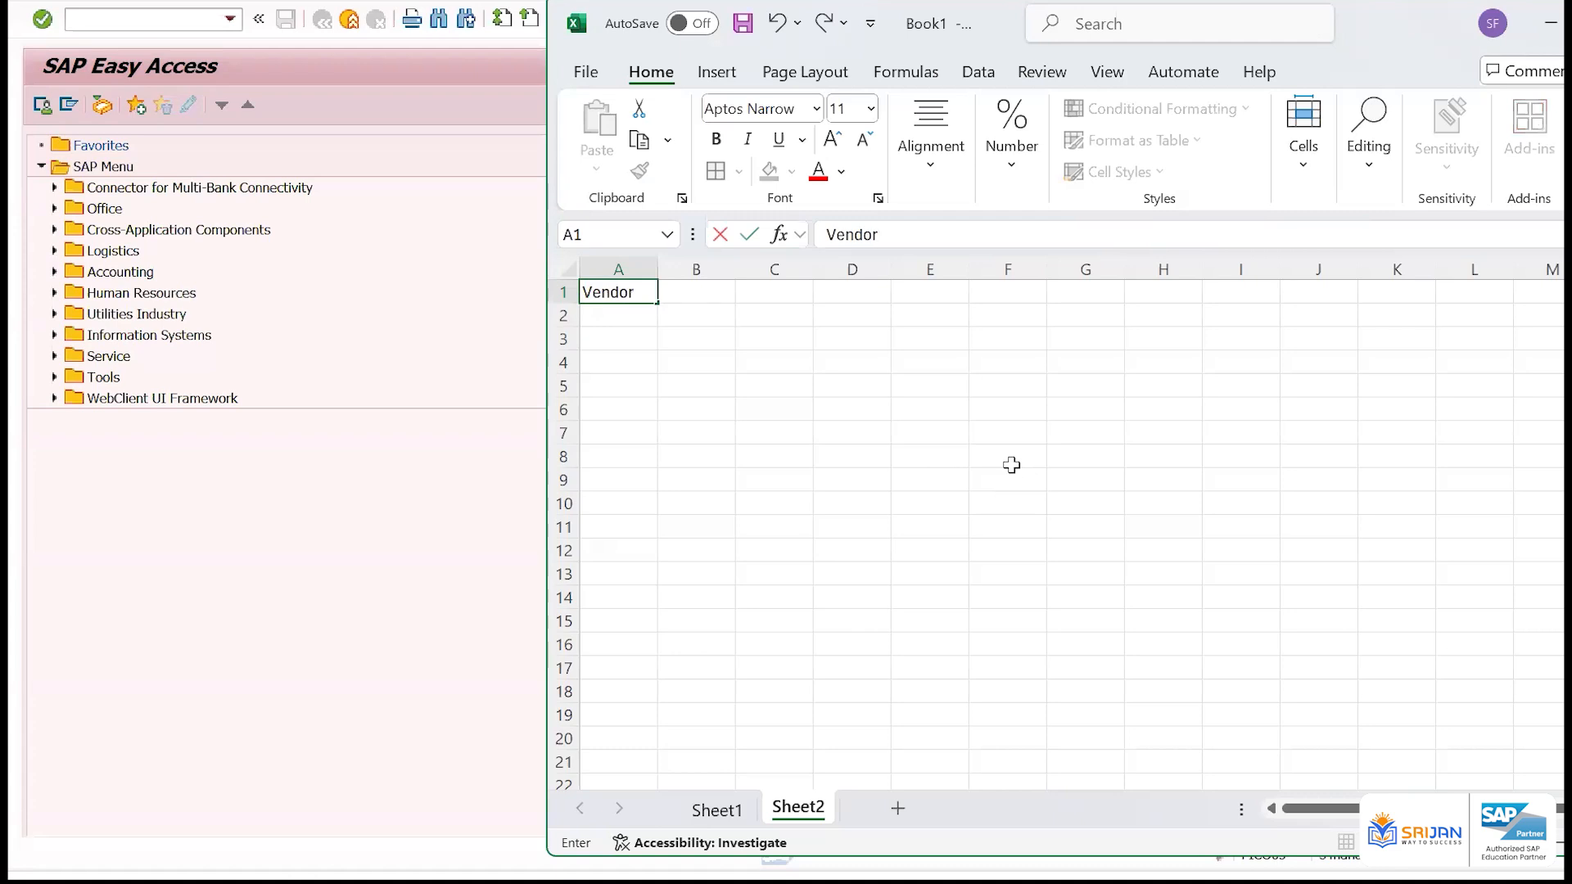
{"action": "type", "text": " Invoice"}
{"action": "key", "text": "Return"}
{"action": "key", "text": "Up"}
{"action": "key", "text": "alt+h"}
{"action": "key", "text": "o"}
{"action": "key", "text": "i"}
Enter Customer Invoice, Vendor Payment and Customer Payment in cells A2 to A4
{"action": "key", "text": "Down"}
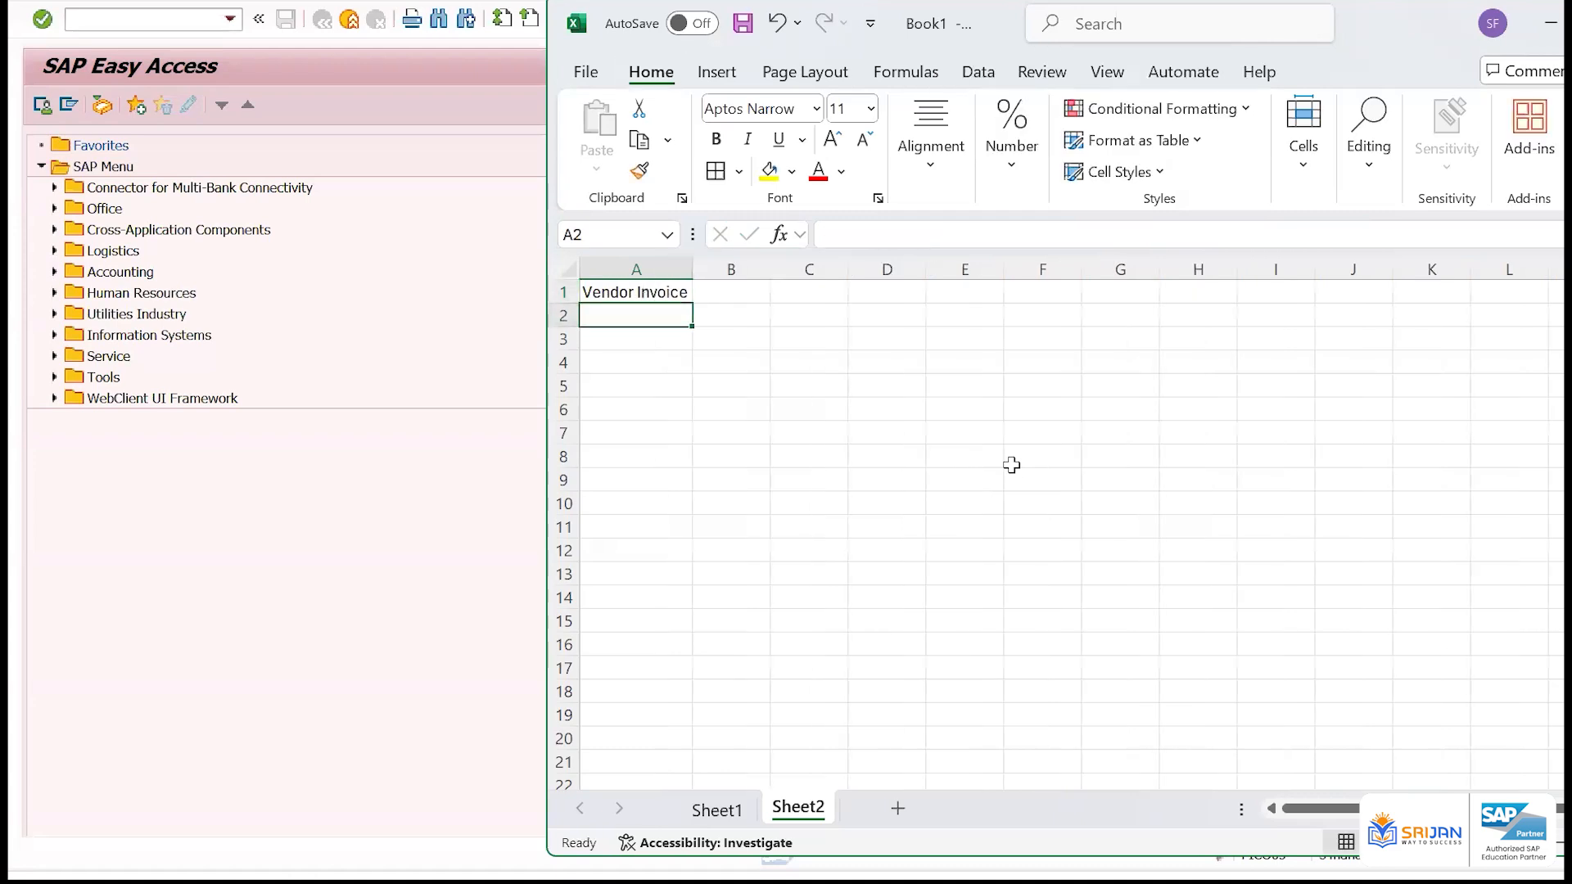
{"action": "type", "text": "Customer Invoice"}
{"action": "key", "text": "Return"}
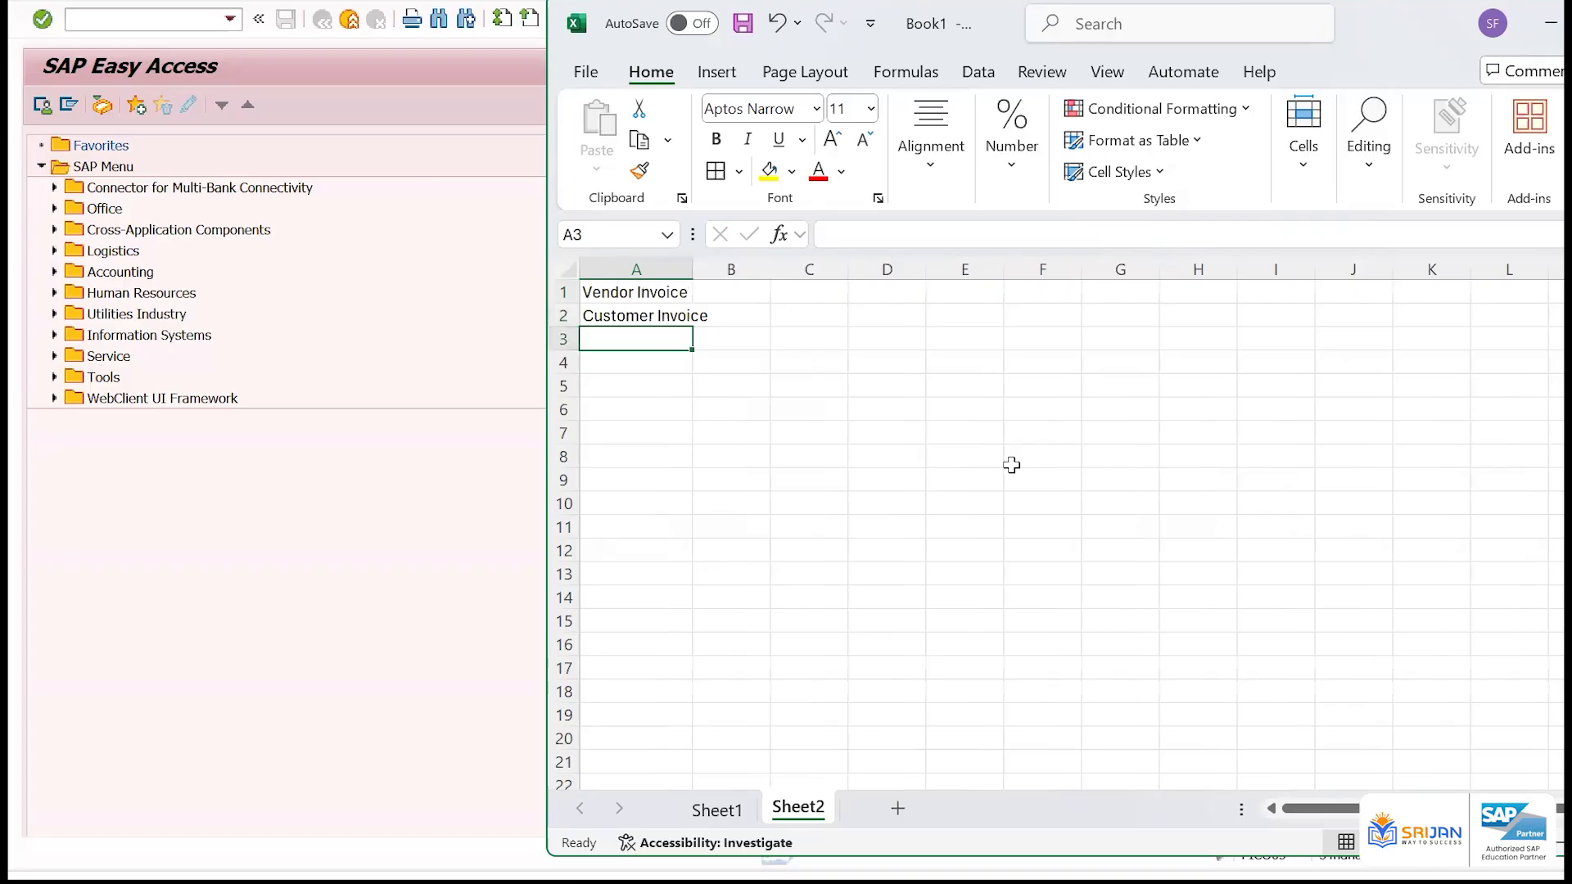
{"action": "type", "text": "Vendor Payment"}
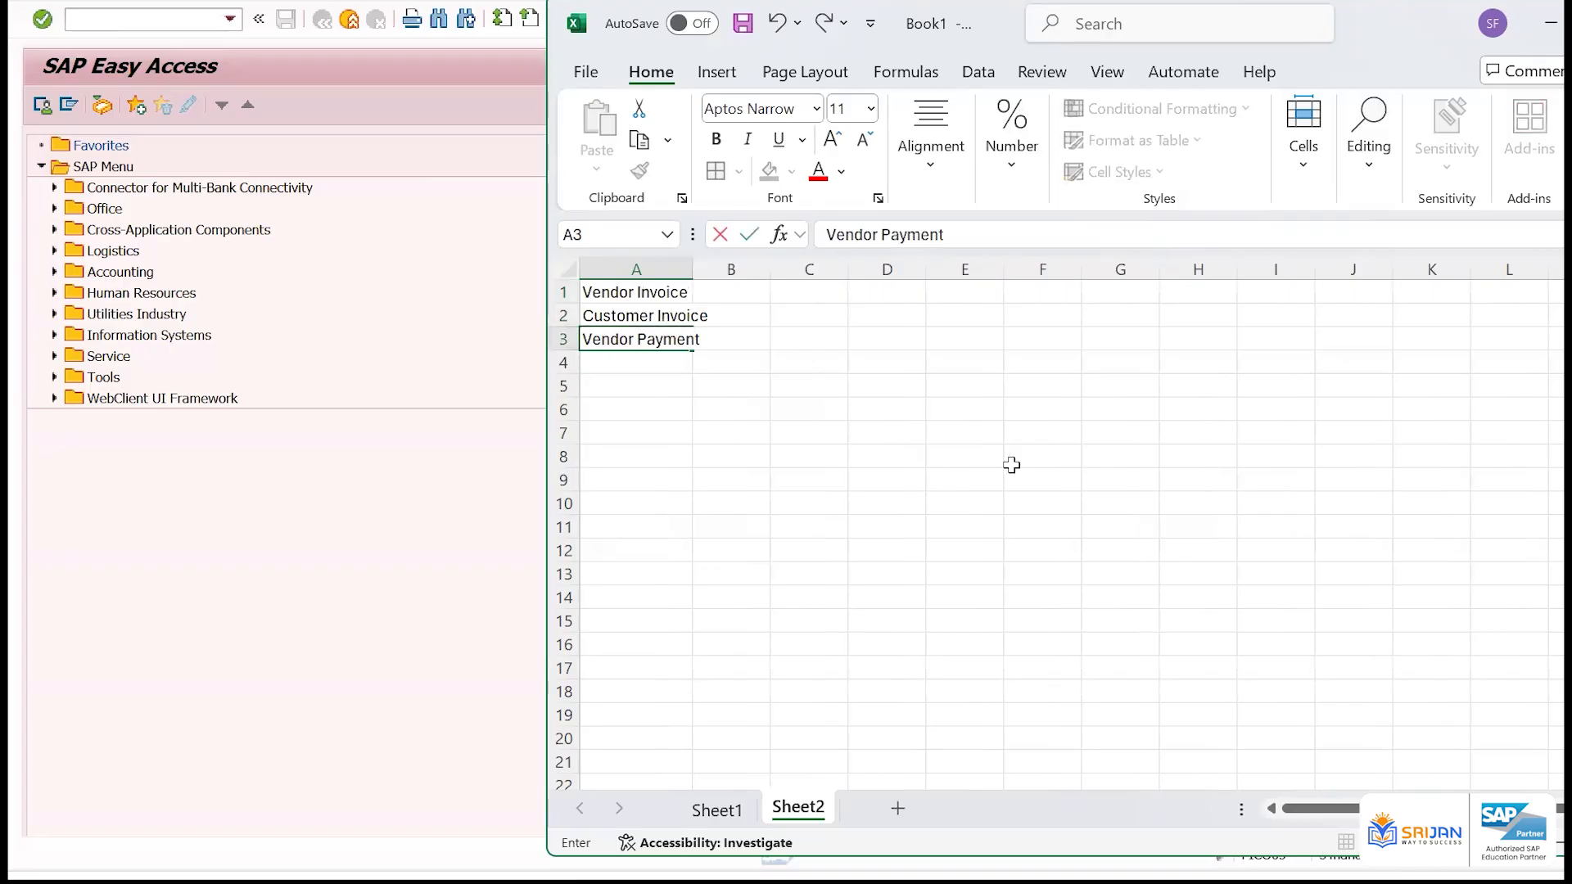
{"action": "key", "text": "Return"}
{"action": "type", "text": "Customer P"}
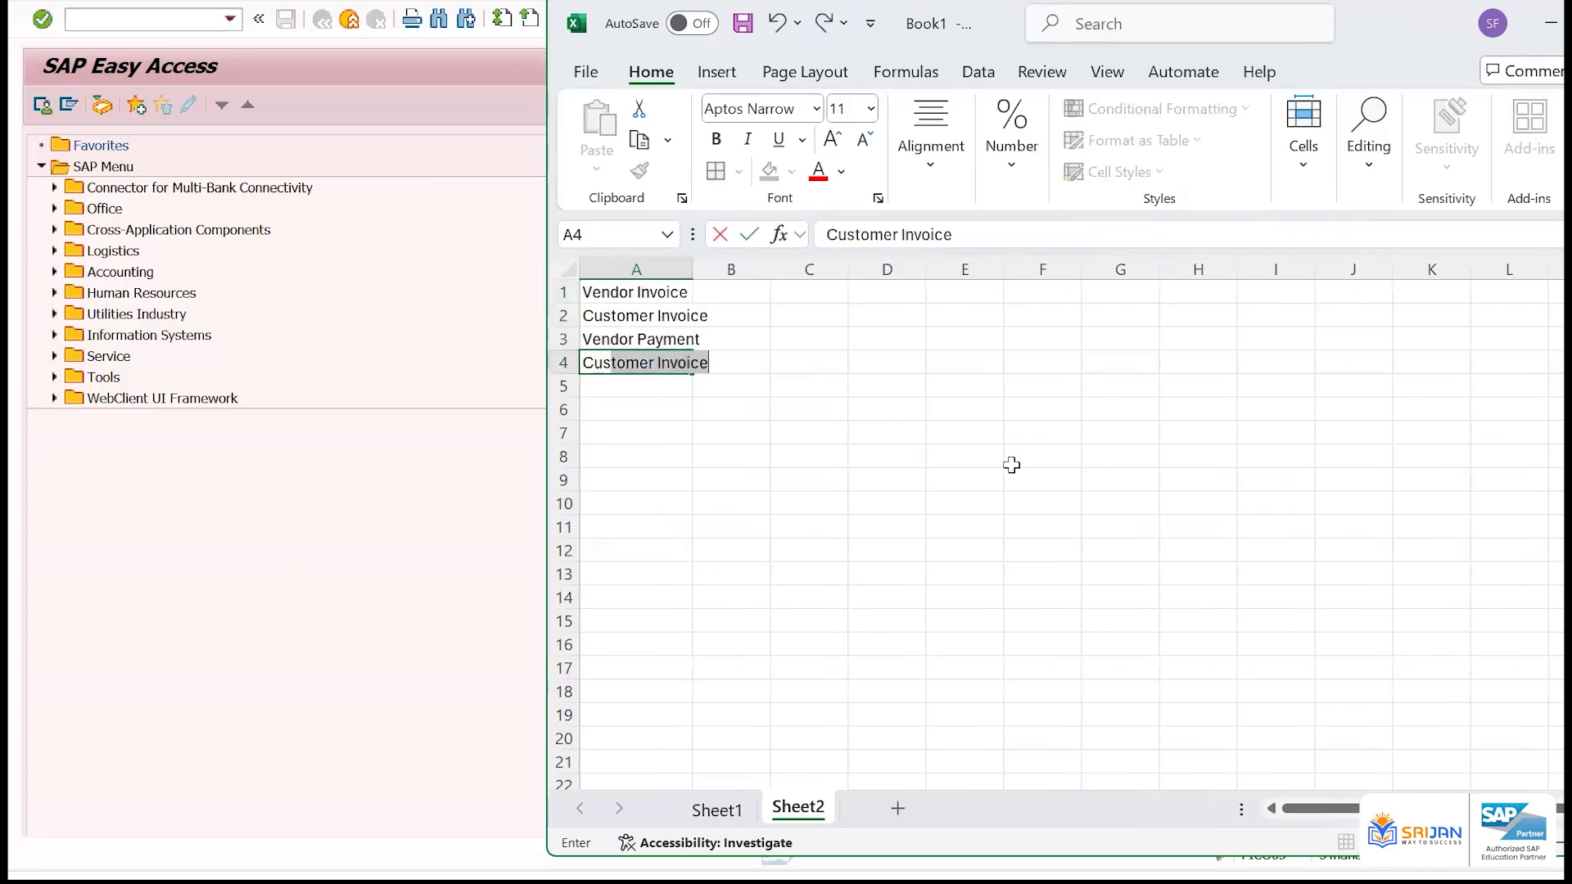
{"action": "type", "text": "ayment"}
{"action": "key", "text": "Return"}
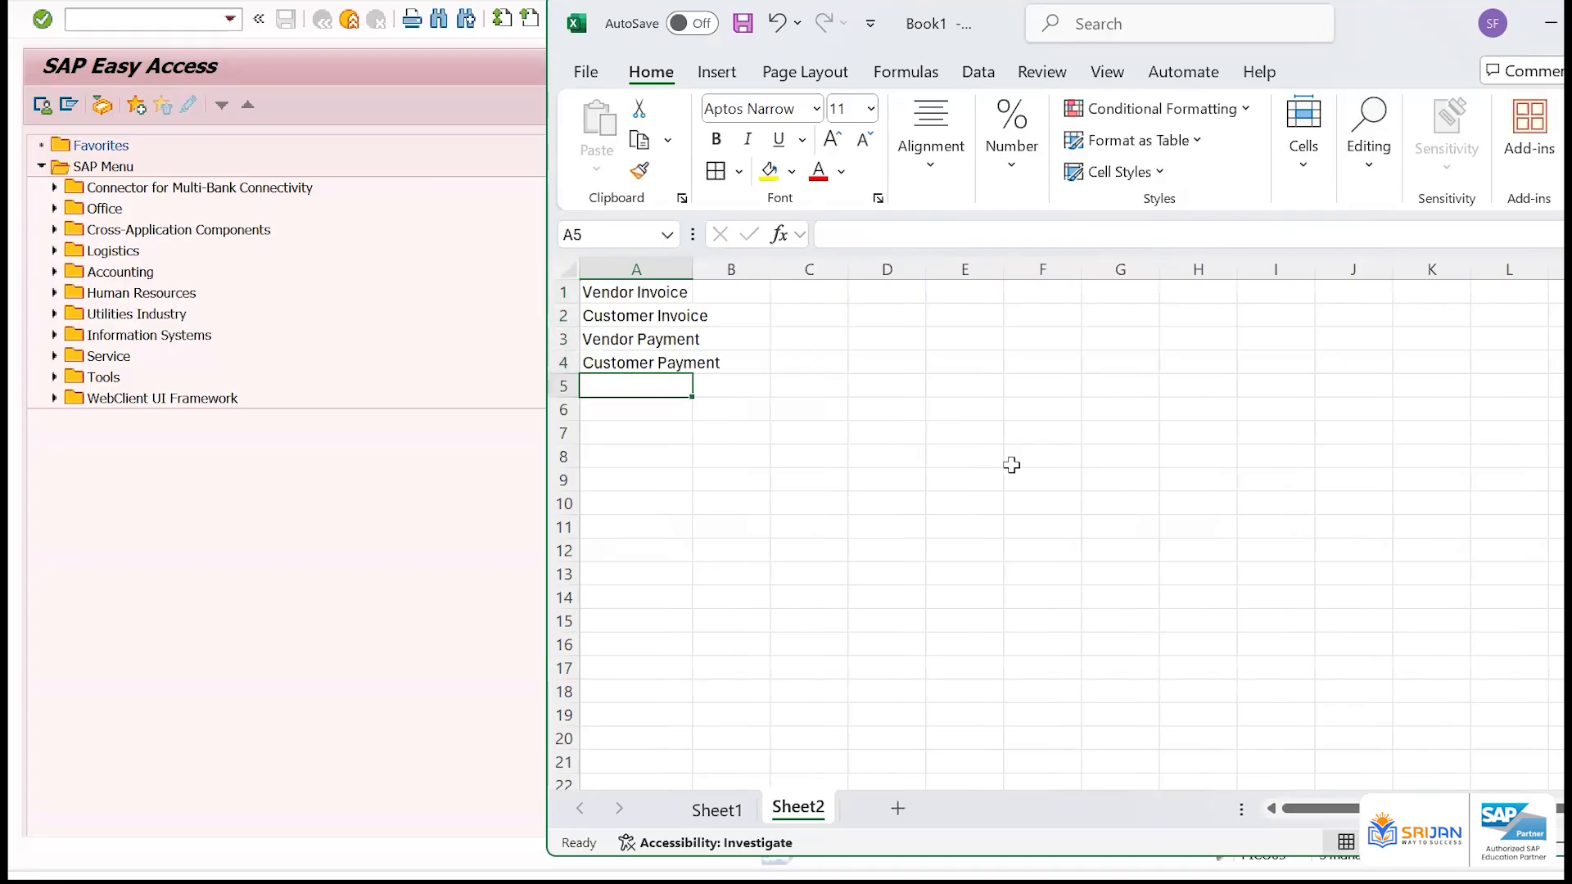
Add GL Posting in cell A5 and Clearing in cell A6
{"action": "type", "text": "GL Posting"}
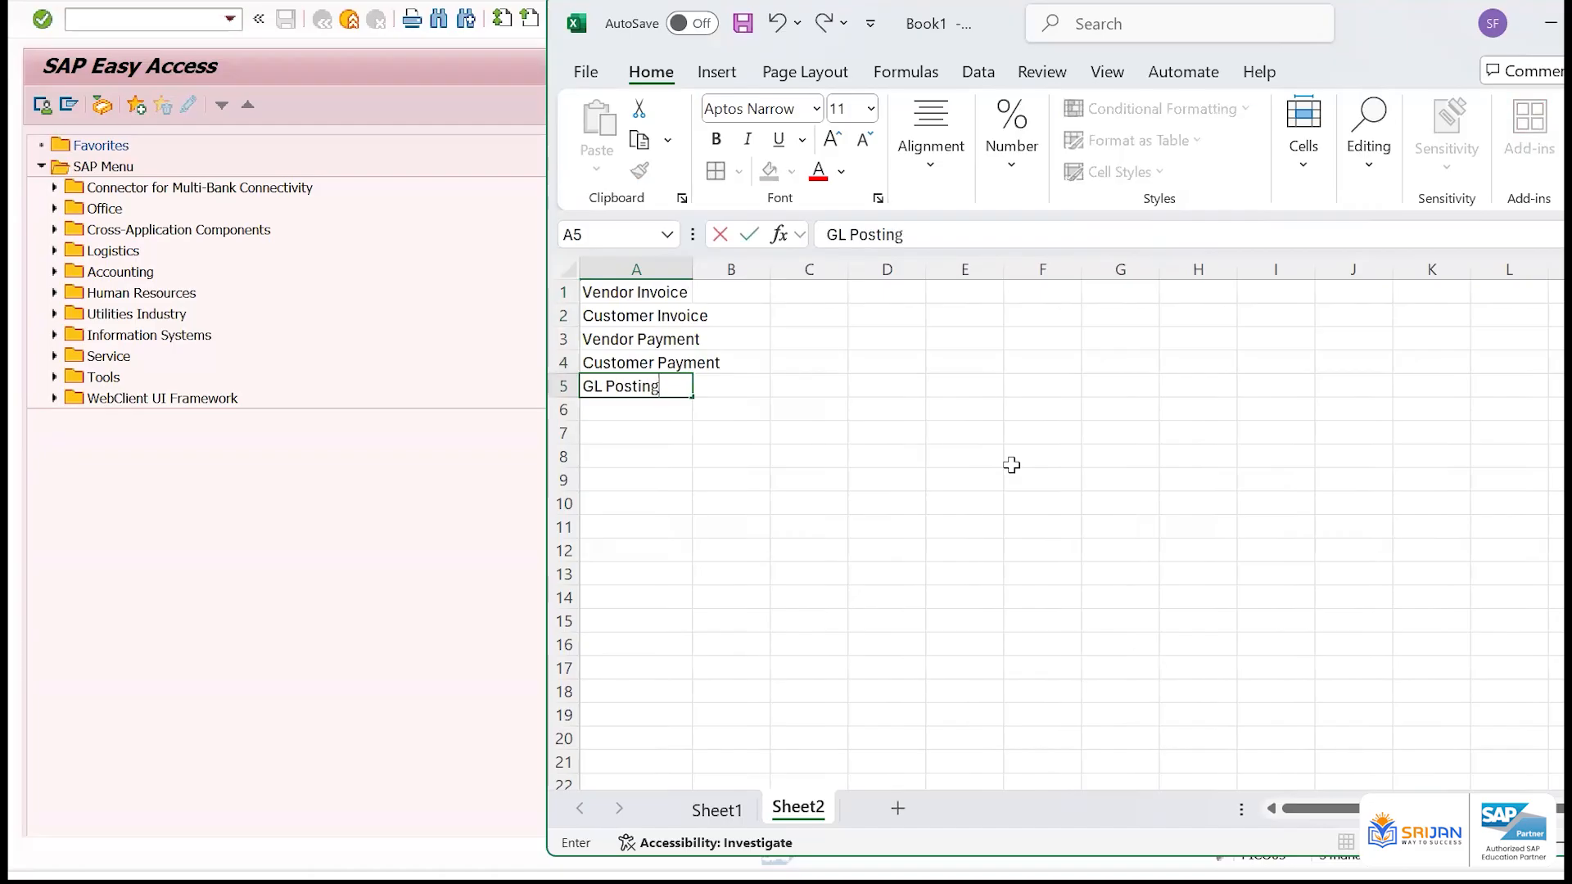
{"action": "key", "text": "Return"}
{"action": "type", "text": "Clea"}
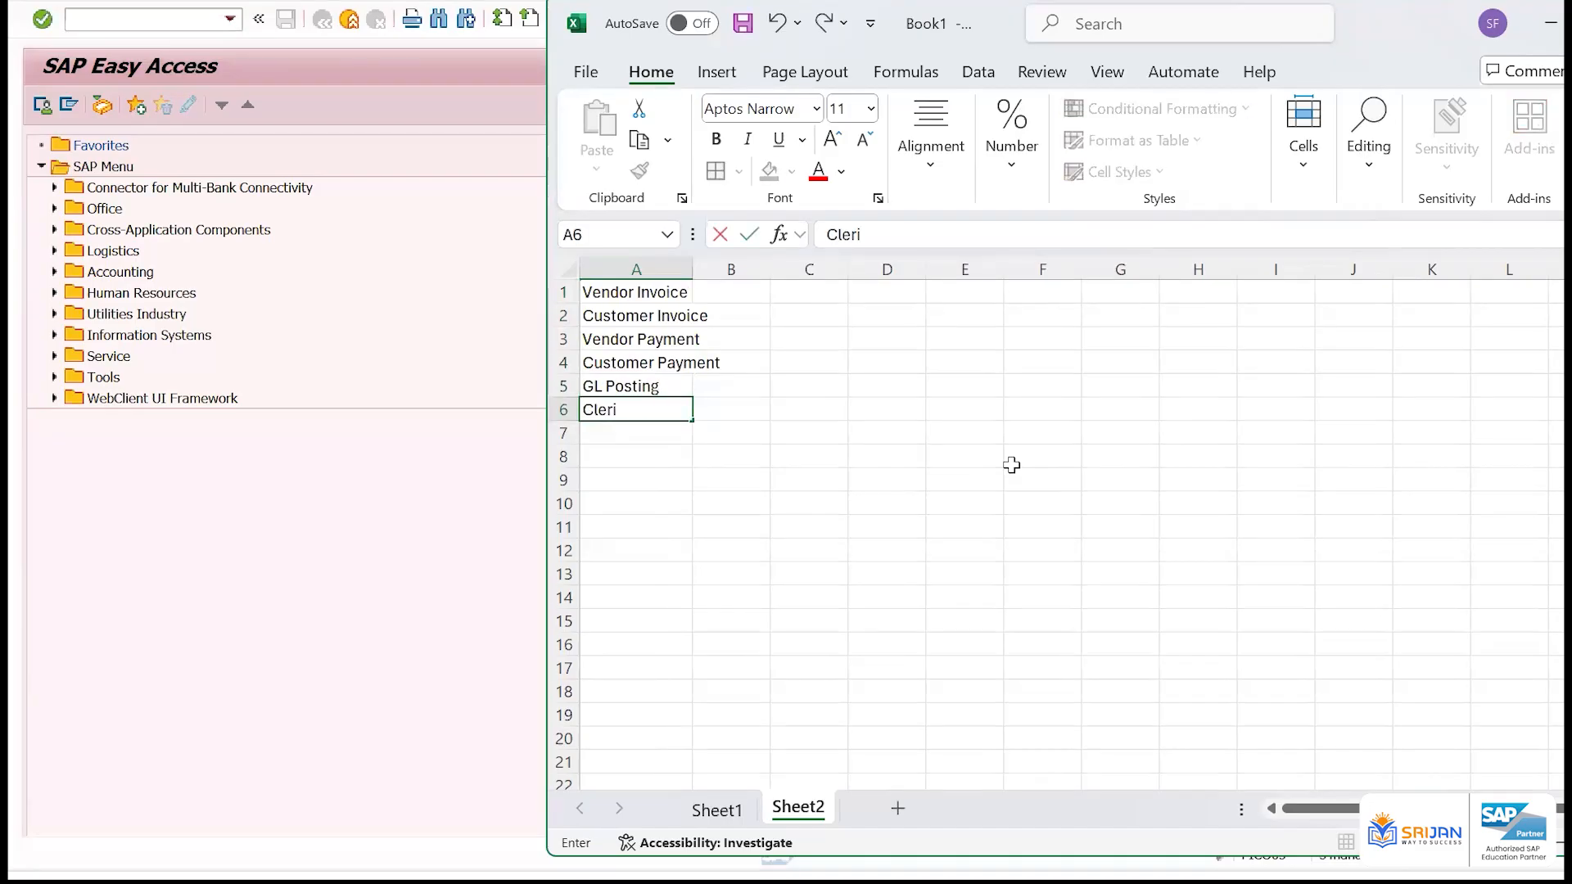
{"action": "type", "text": "ring"}
{"action": "key", "text": "Return"}
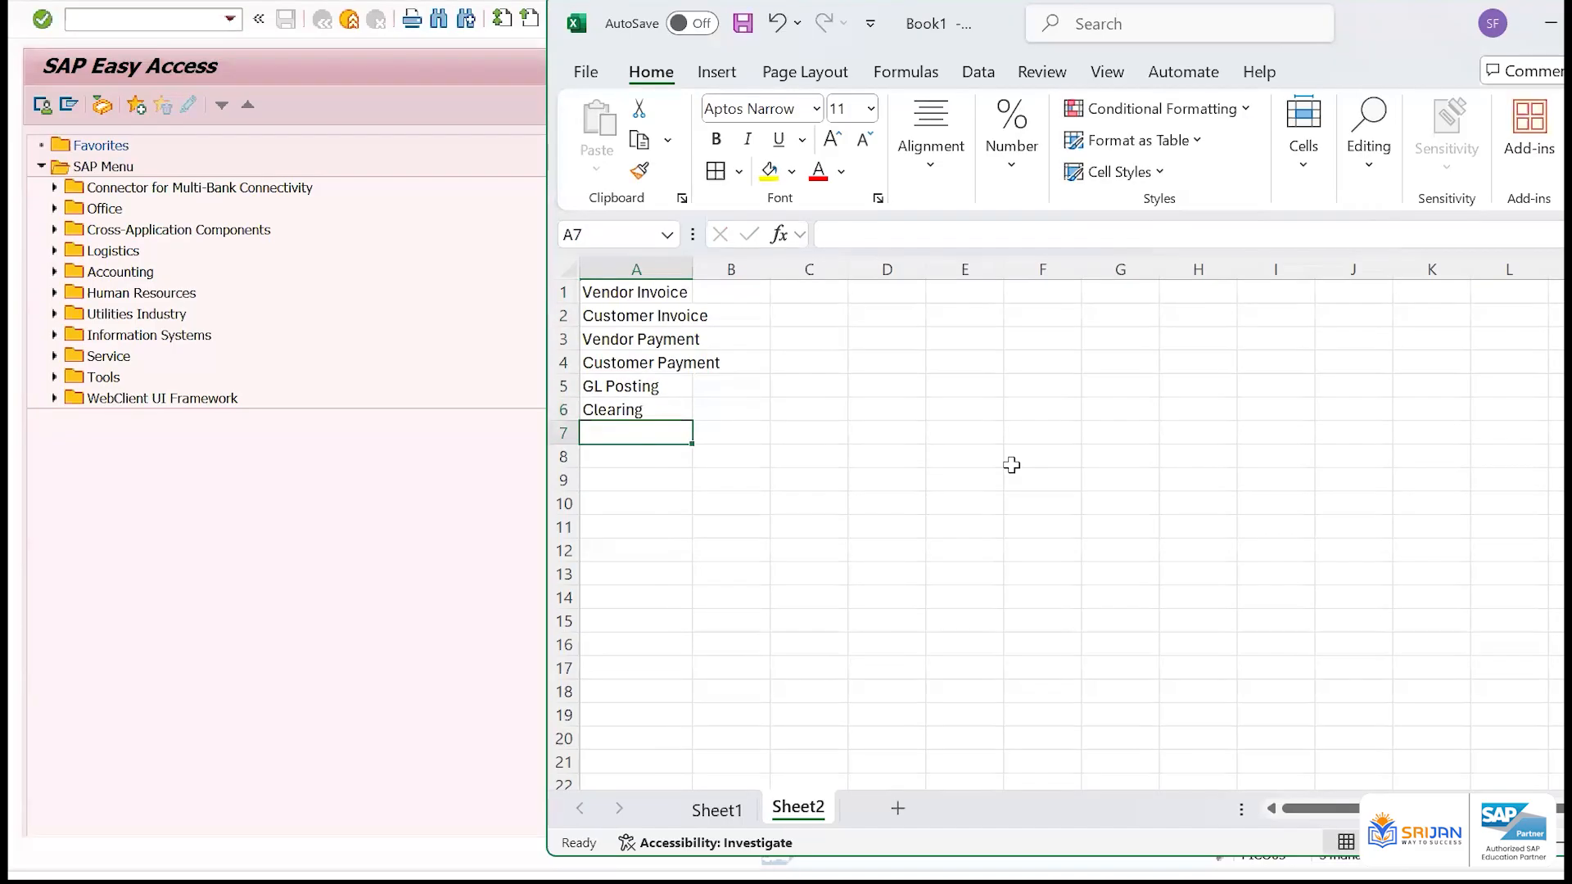
Enter Tax Posting, Bank Posting and Asset Posting in cells A7 to A9
{"action": "type", "text": "Tax Posting"}
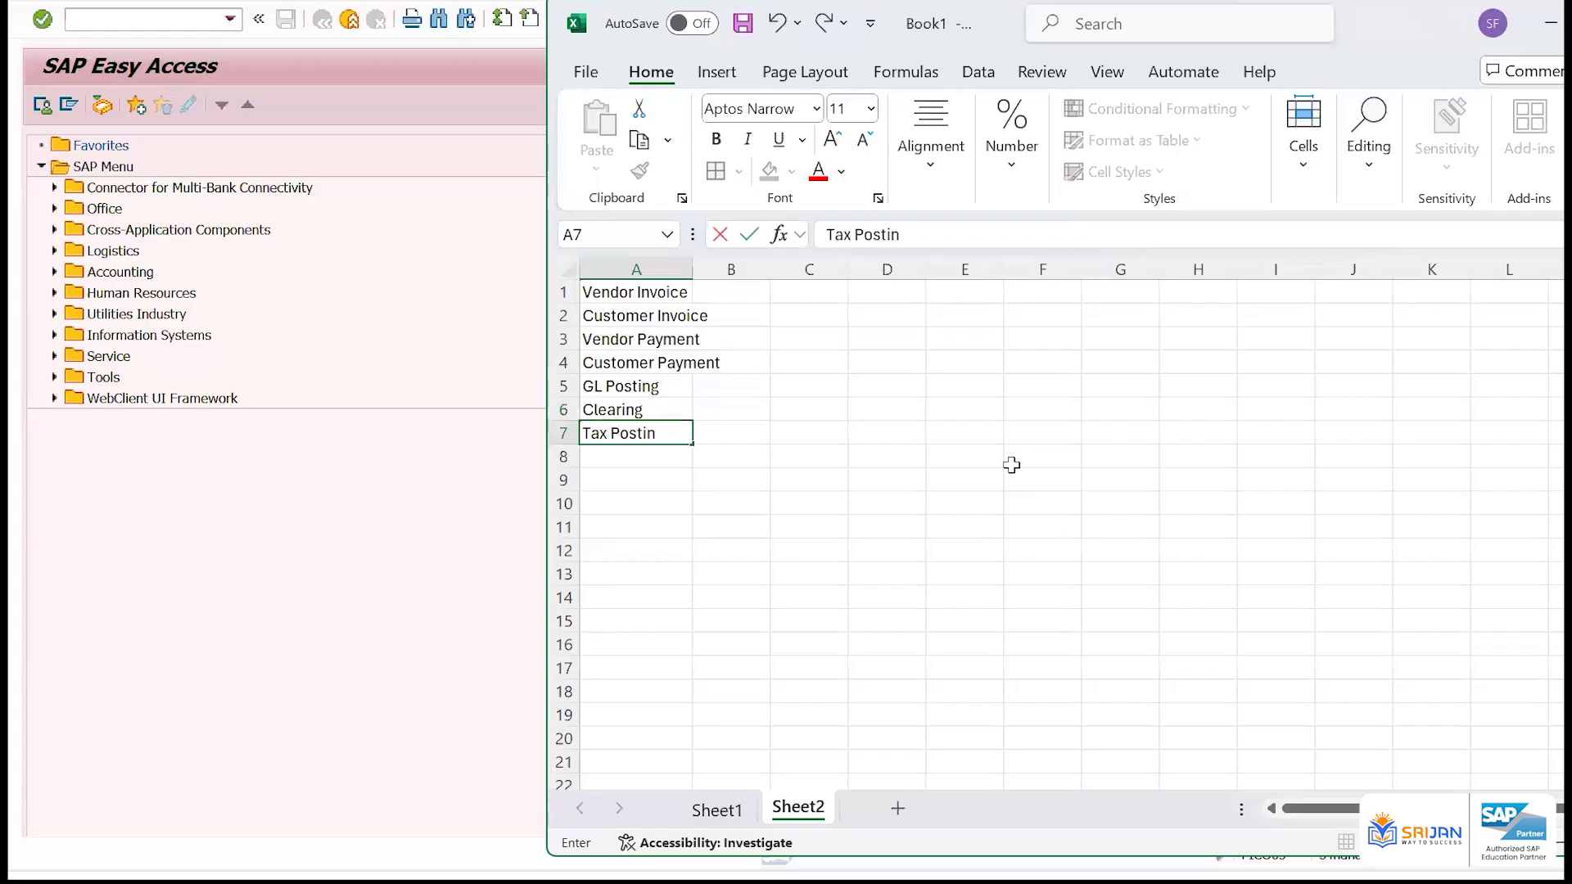
{"action": "key", "text": "Return"}
{"action": "type", "text": "Bank Posting"}
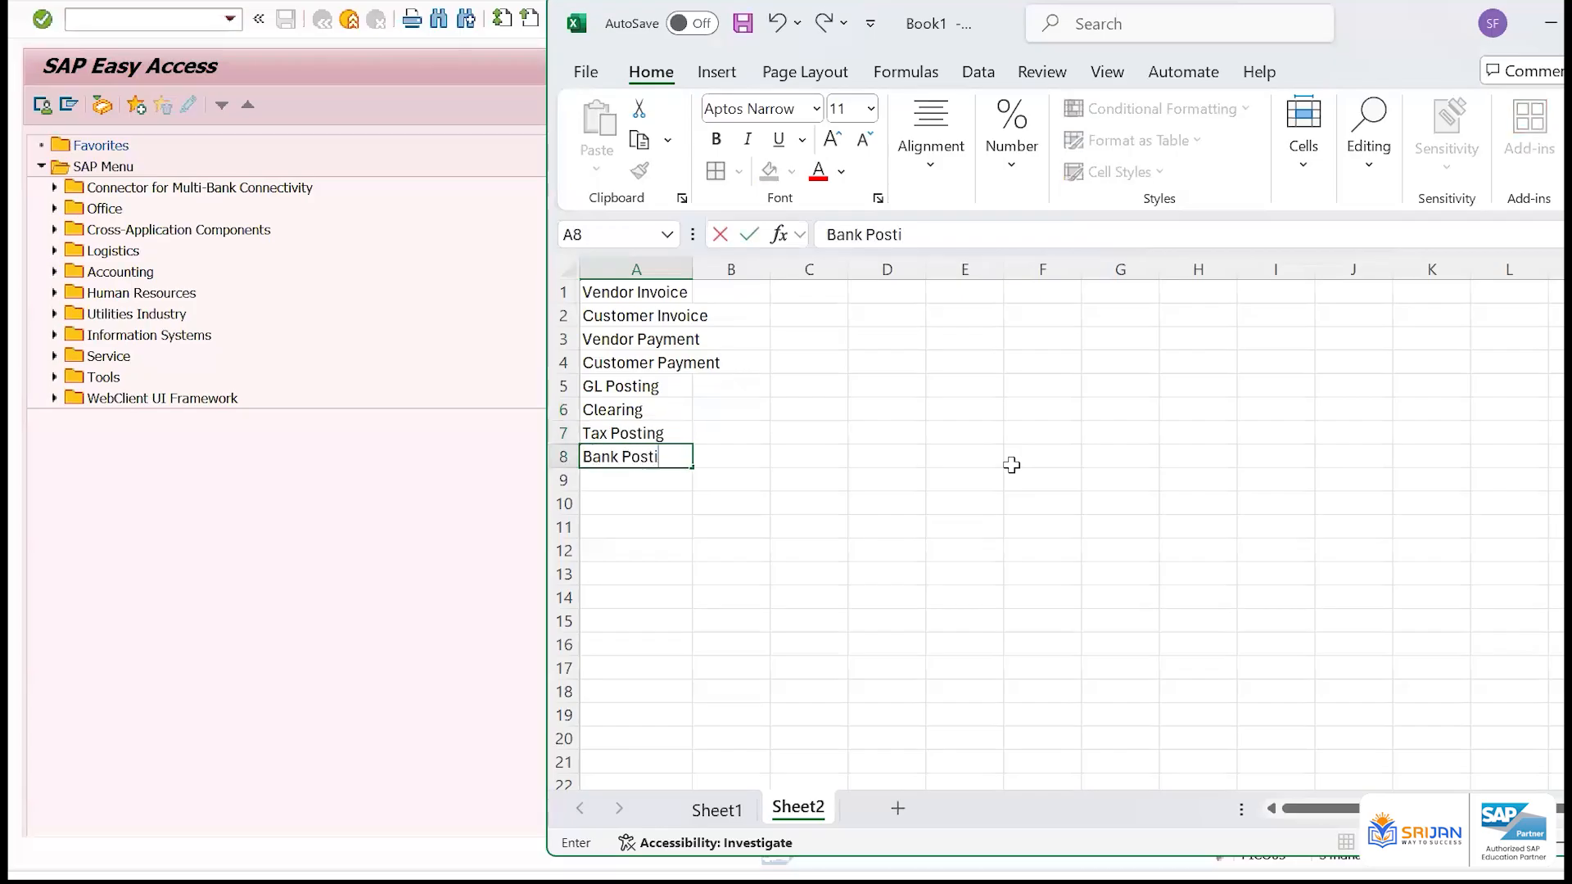
{"action": "key", "text": "Return"}
{"action": "type", "text": "Asset Posting"}
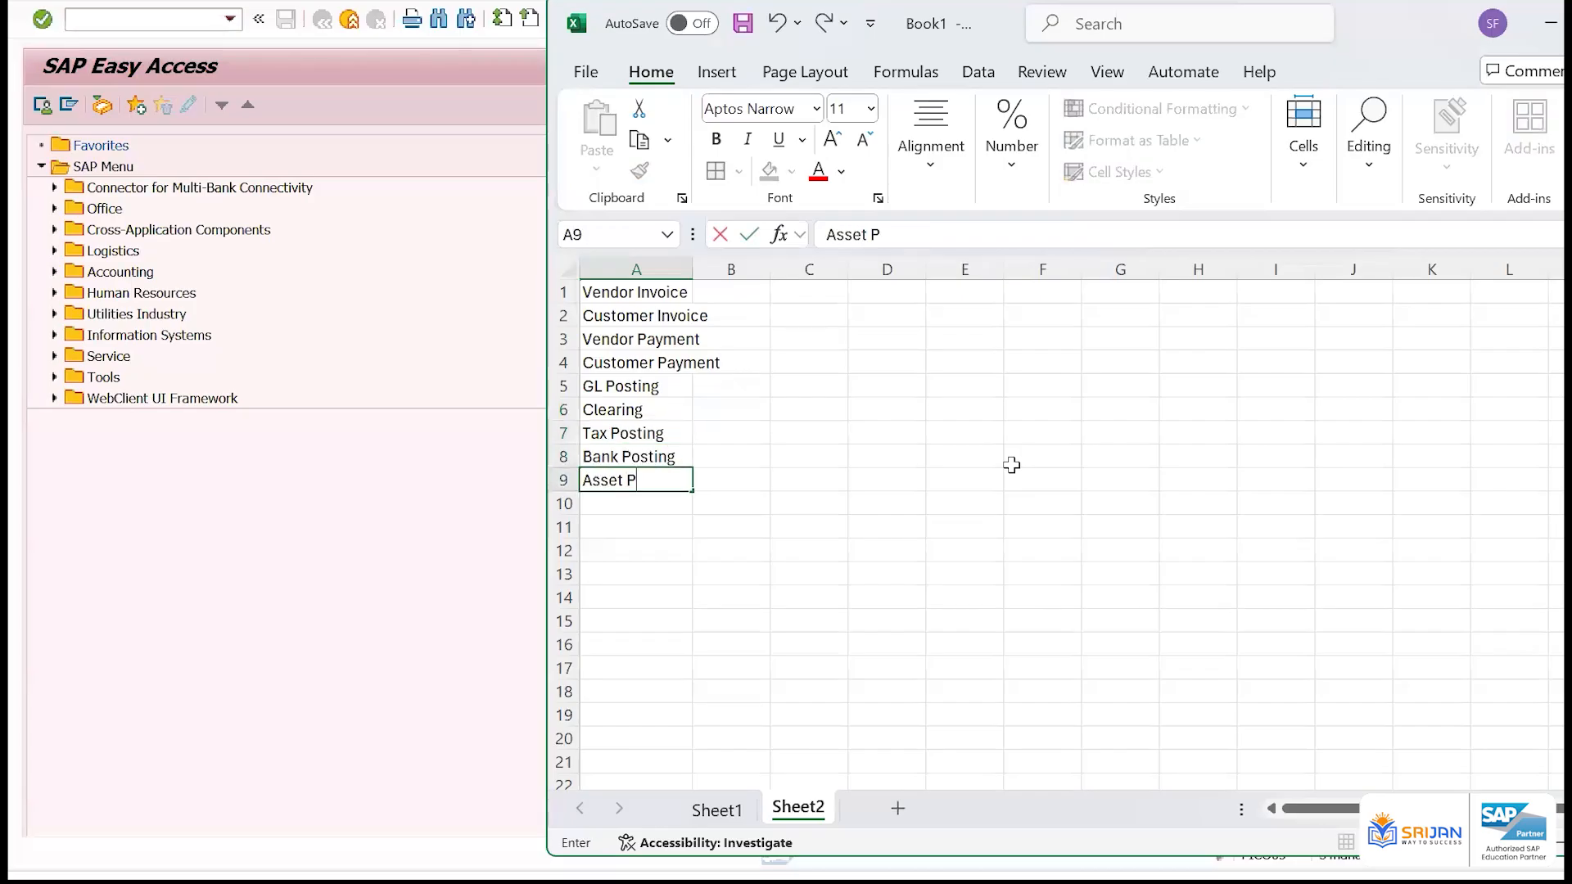
{"action": "key", "text": "Return"}
{"action": "key", "text": "Up"}
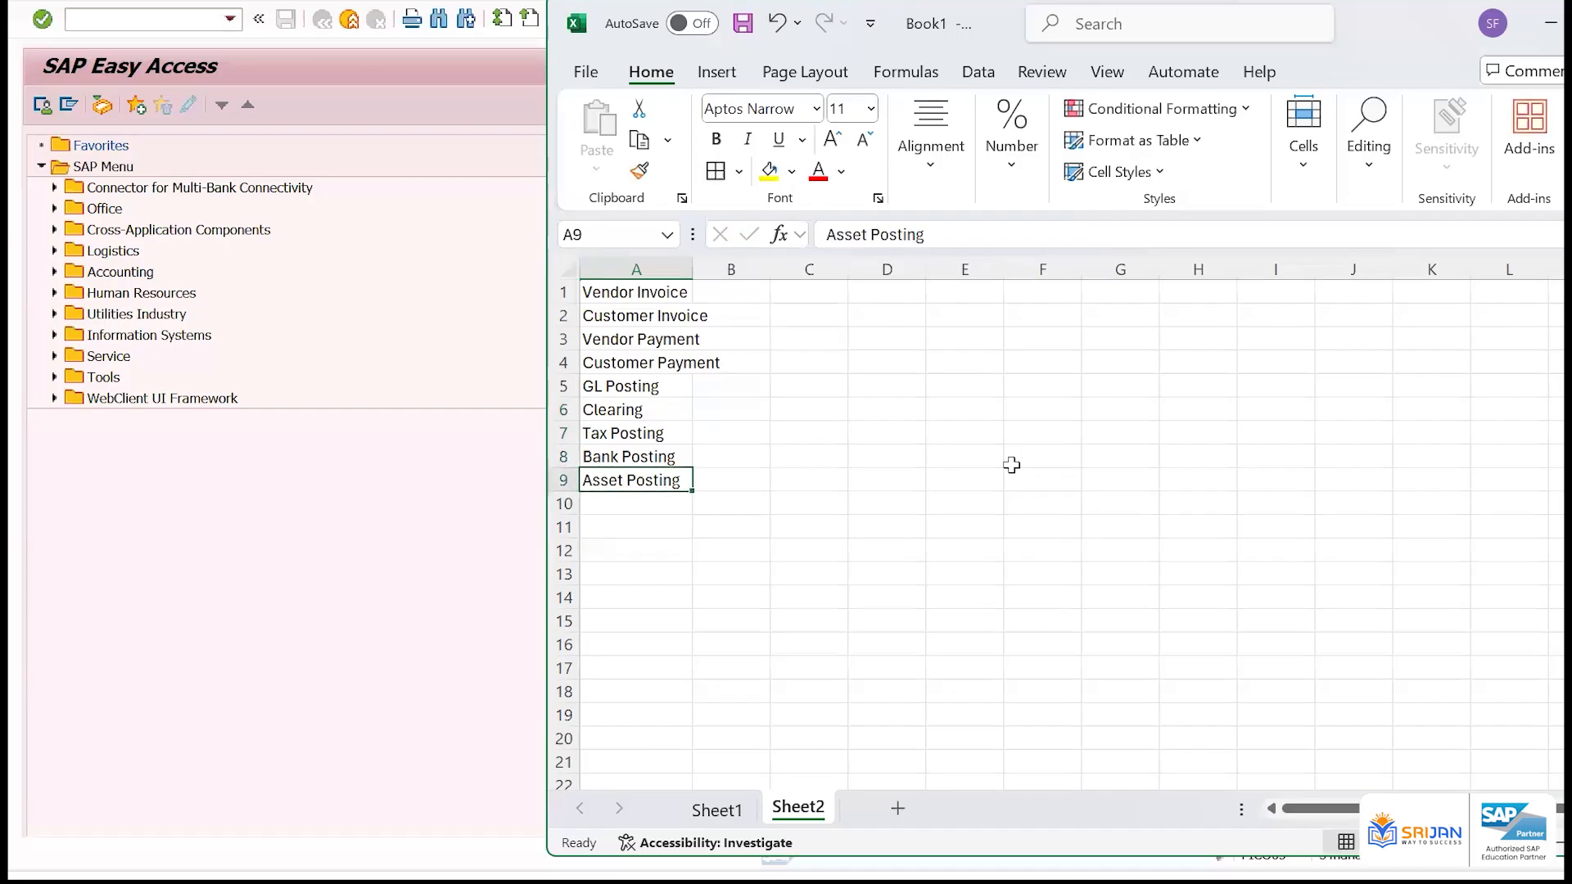
Autofit column A to the longest entry in the posting list A1 to A9
{"action": "key", "text": "ctrl+Up"}
{"action": "key", "text": "ctrl+shift+Down"}
{"action": "key", "text": "alt+o"}
{"action": "key", "text": "c"}
{"action": "key", "text": "a"}
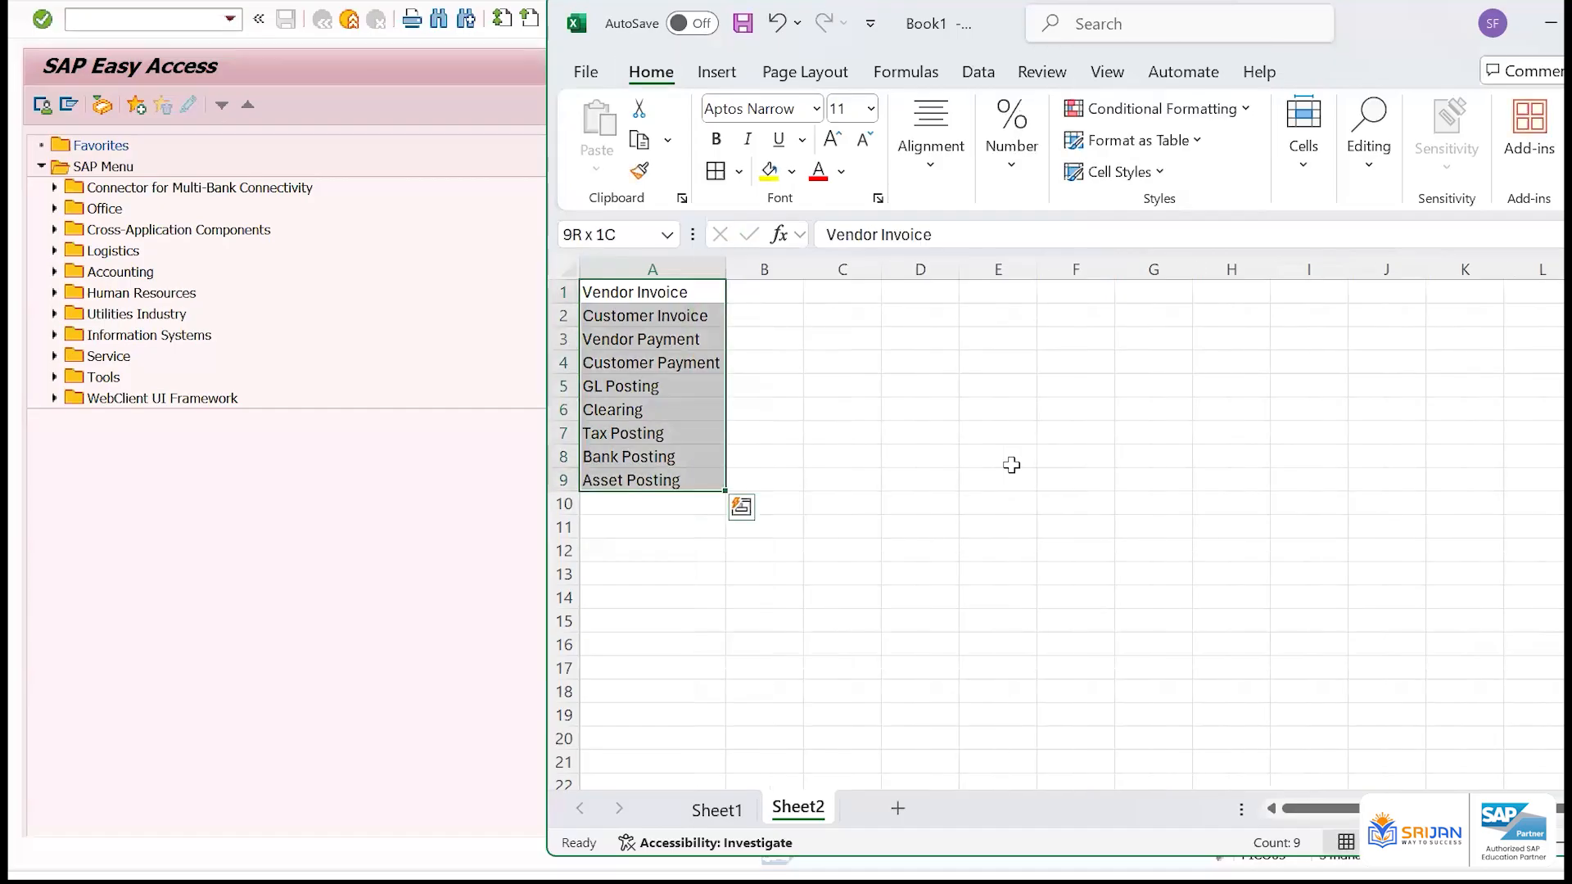
{"action": "key", "text": "Up"}
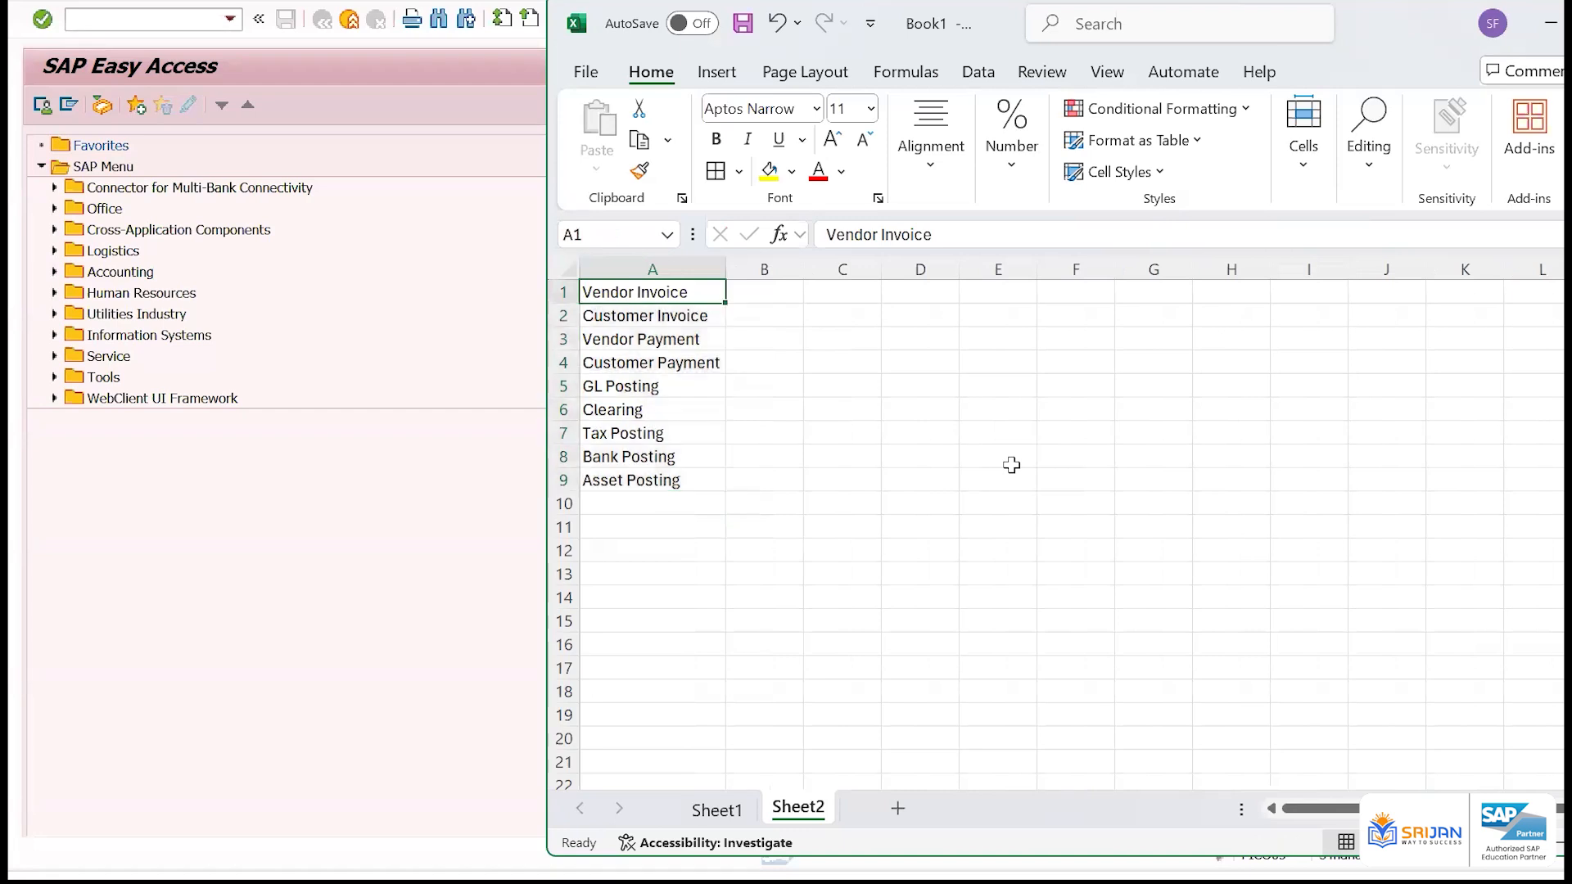
Enter the document types KR, DR, KZ and DZ in cells B1 to B4 beside the invoice and payment entries
{"action": "key", "text": "Right"}
{"action": "type", "text": "KR"}
{"action": "key", "text": "Return"}
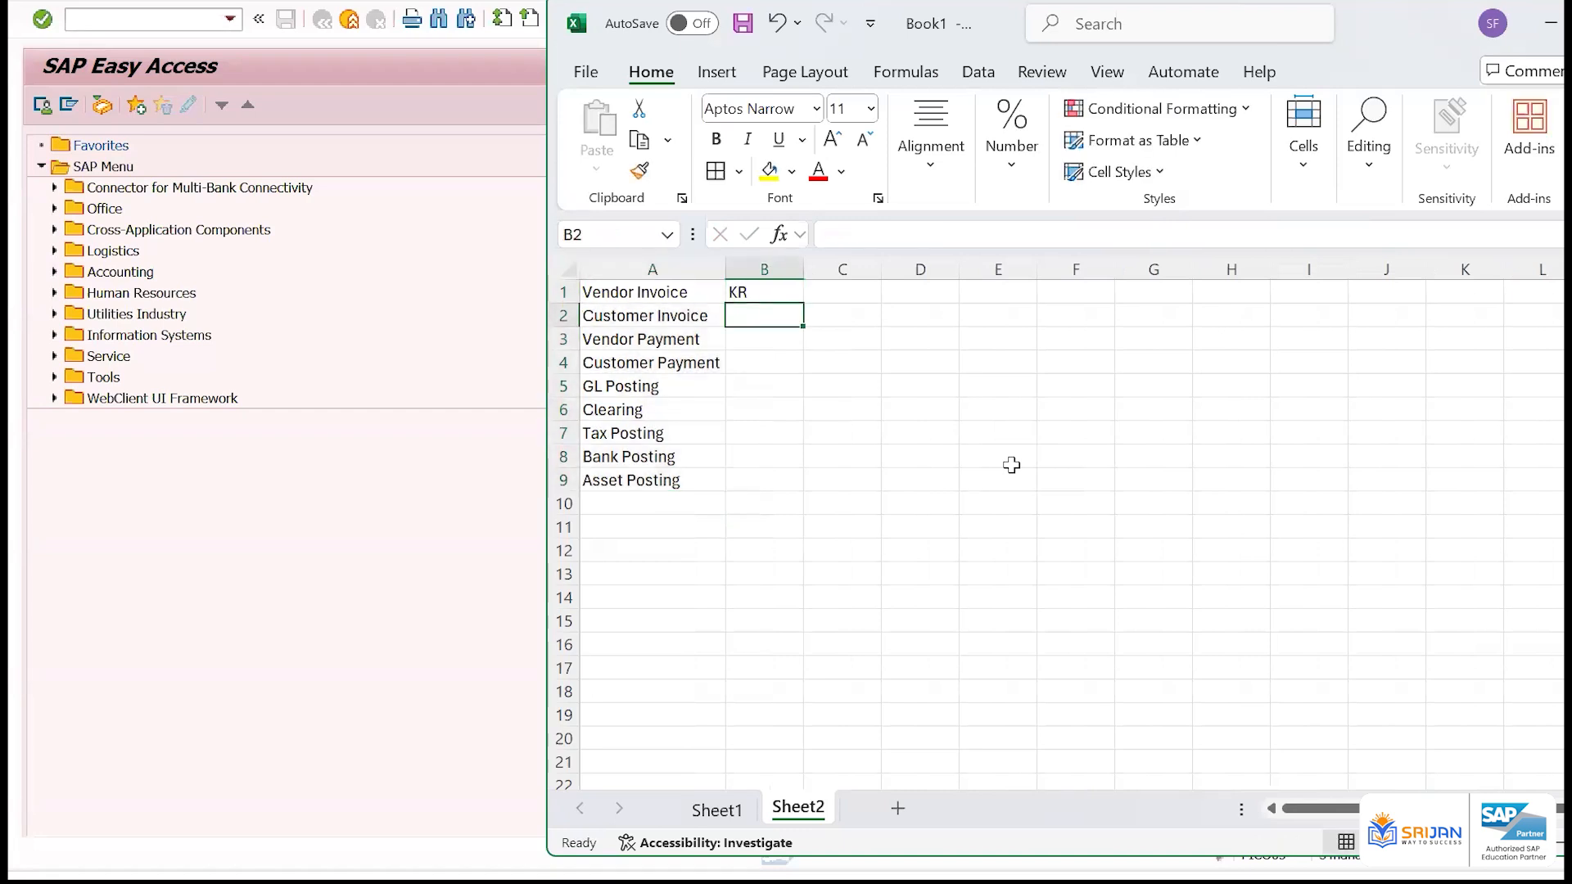
{"action": "type", "text": "DR"}
{"action": "key", "text": "Return"}
{"action": "type", "text": "KZ"}
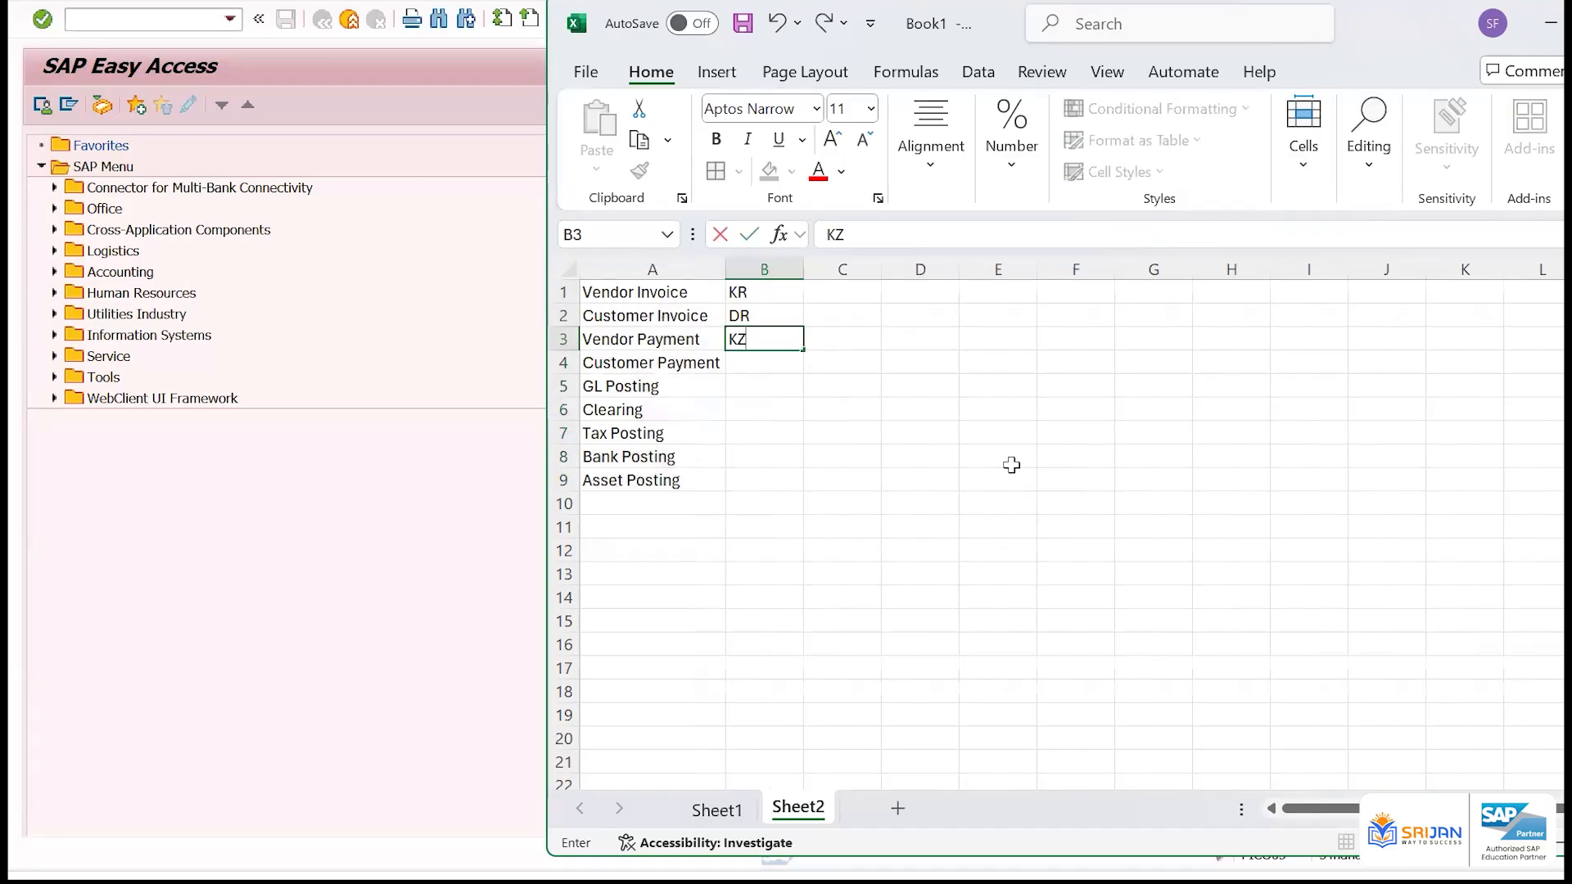
{"action": "key", "text": "Return"}
{"action": "type", "text": "DZ"}
{"action": "key", "text": "Return"}
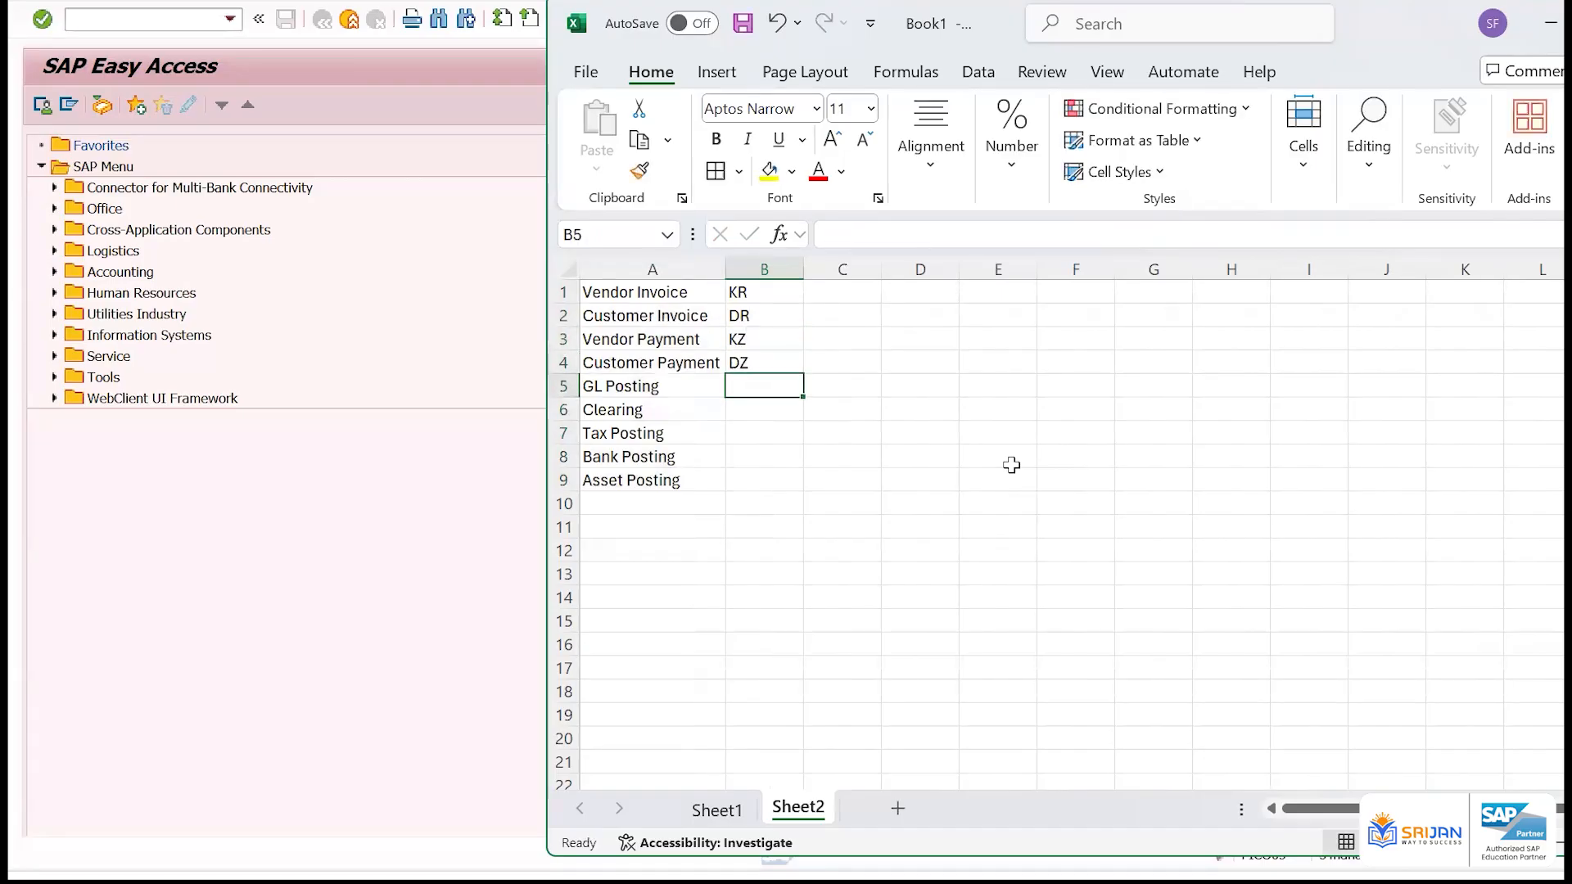
Enter document types SA for GL Posting, SA/AB for Clearing and AB/SA for Tax Posting in cells B5 to B7
{"action": "type", "text": "SA"}
{"action": "key", "text": "Return"}
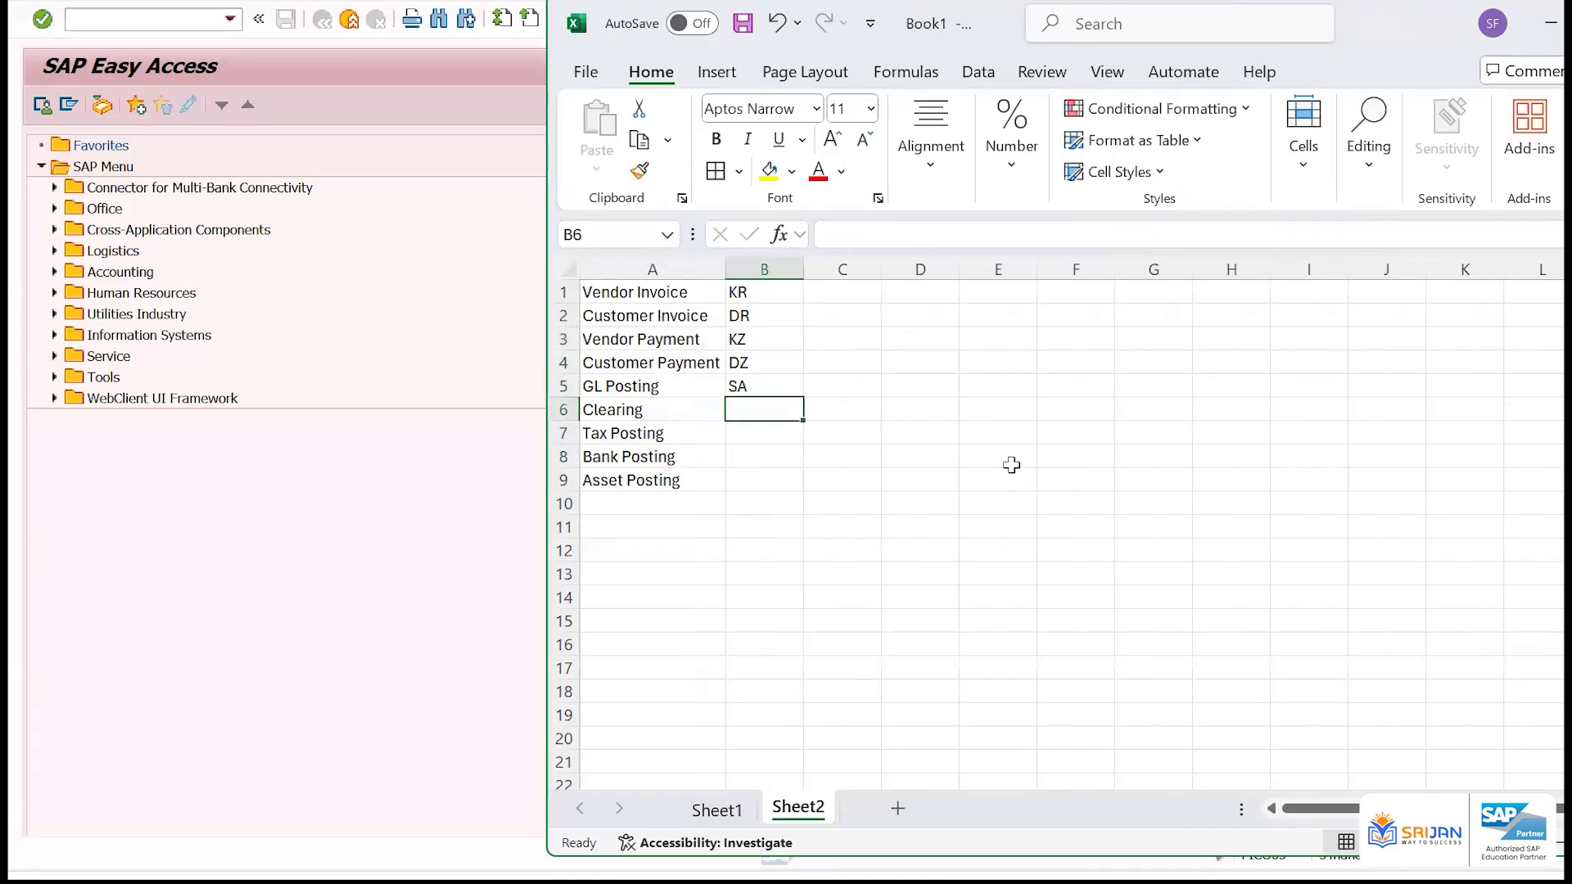
{"action": "type", "text": "SA/AB"}
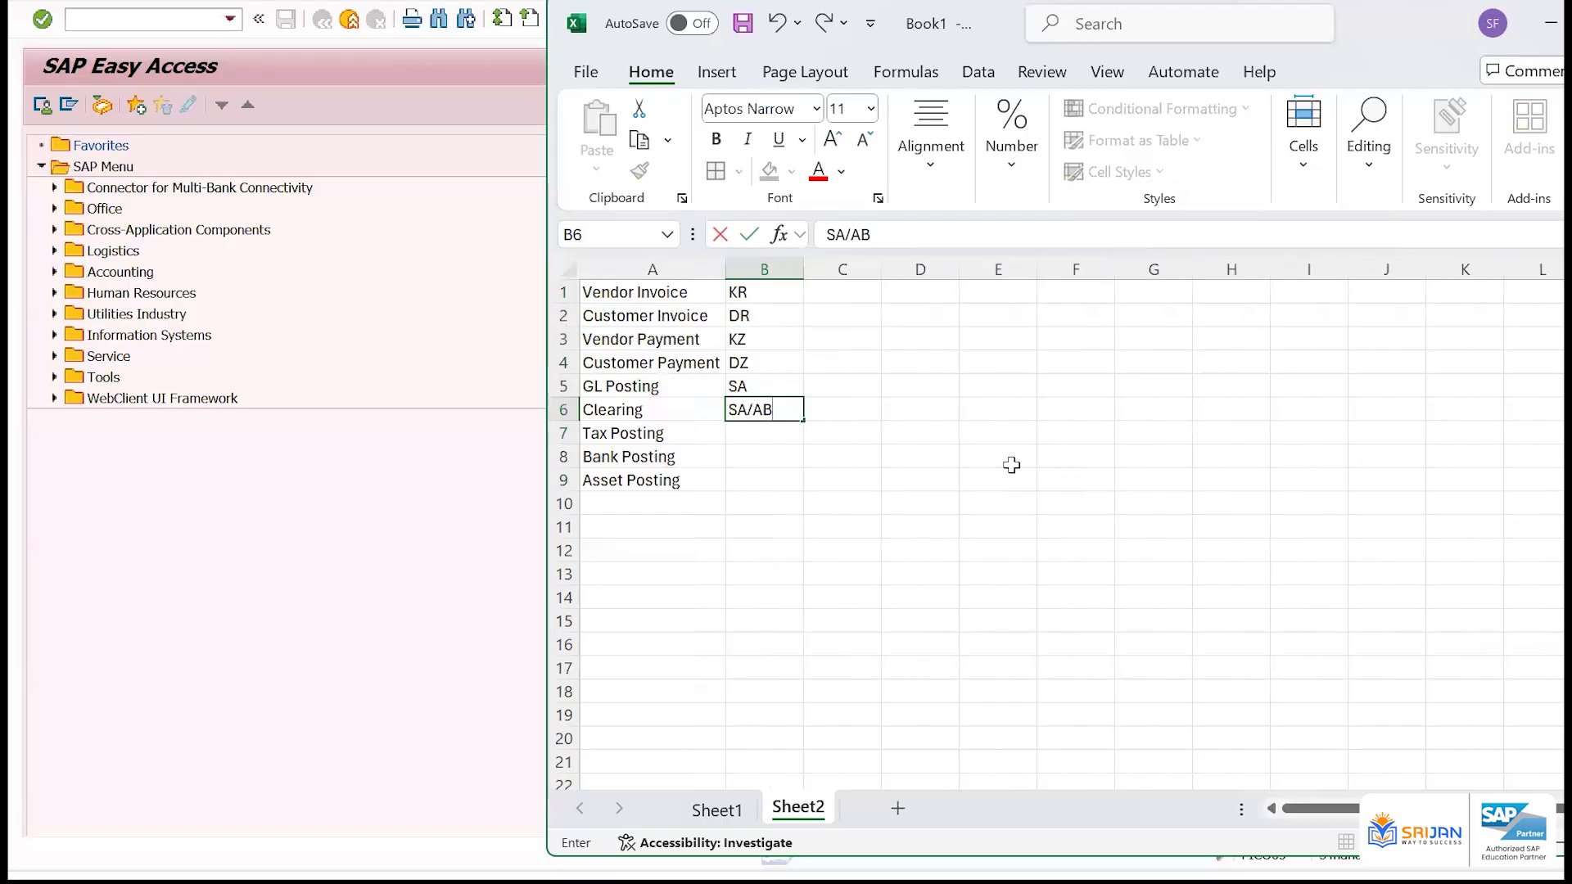
{"action": "key", "text": "Return"}
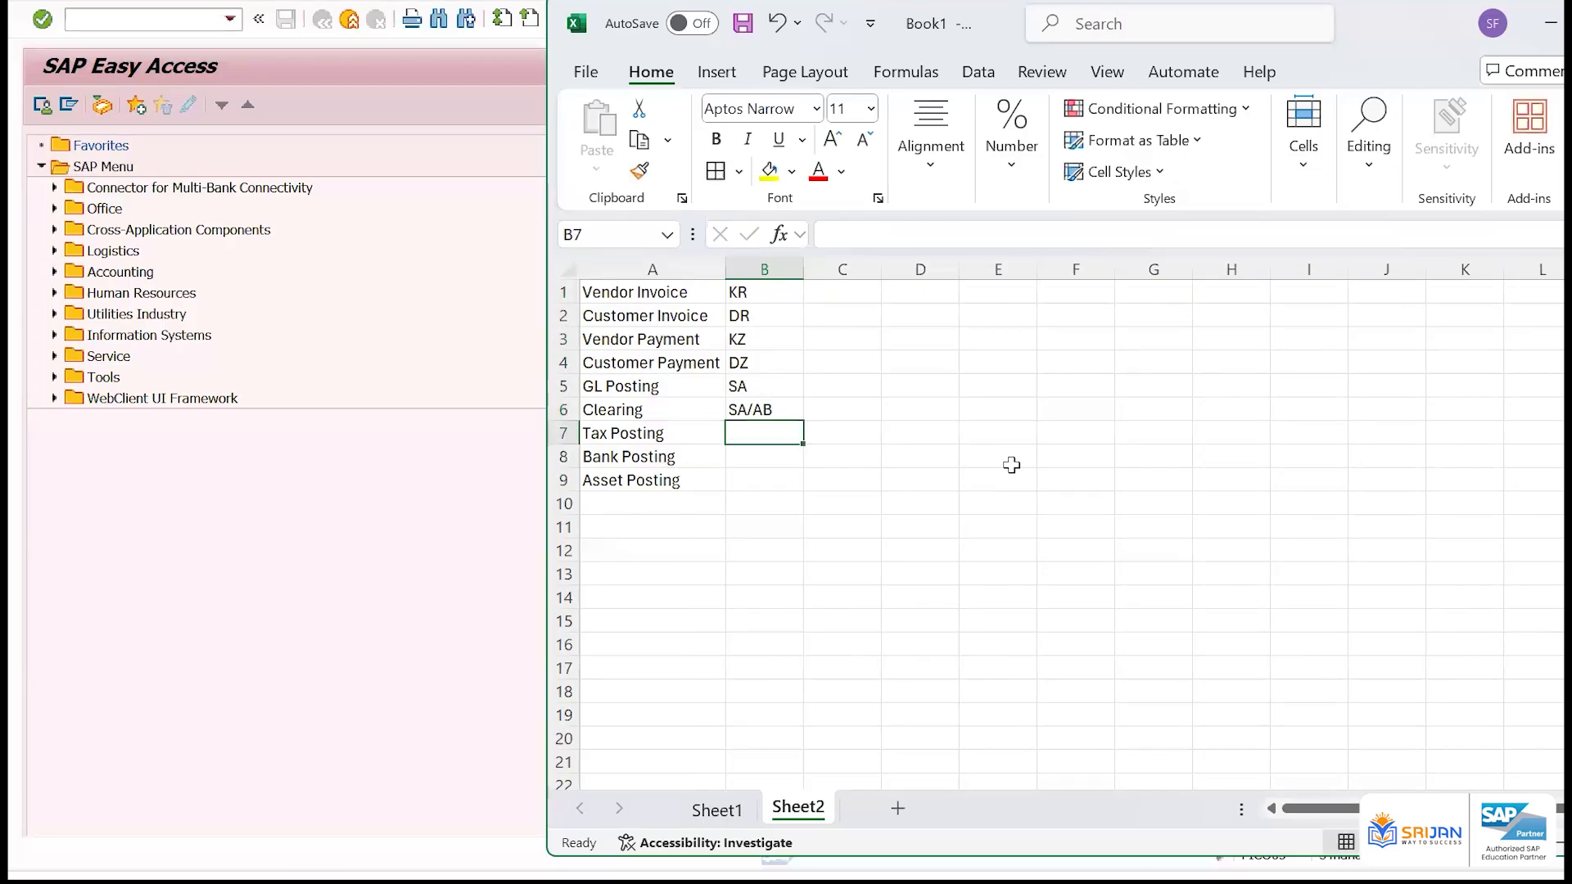
{"action": "type", "text": "AB/SA"}
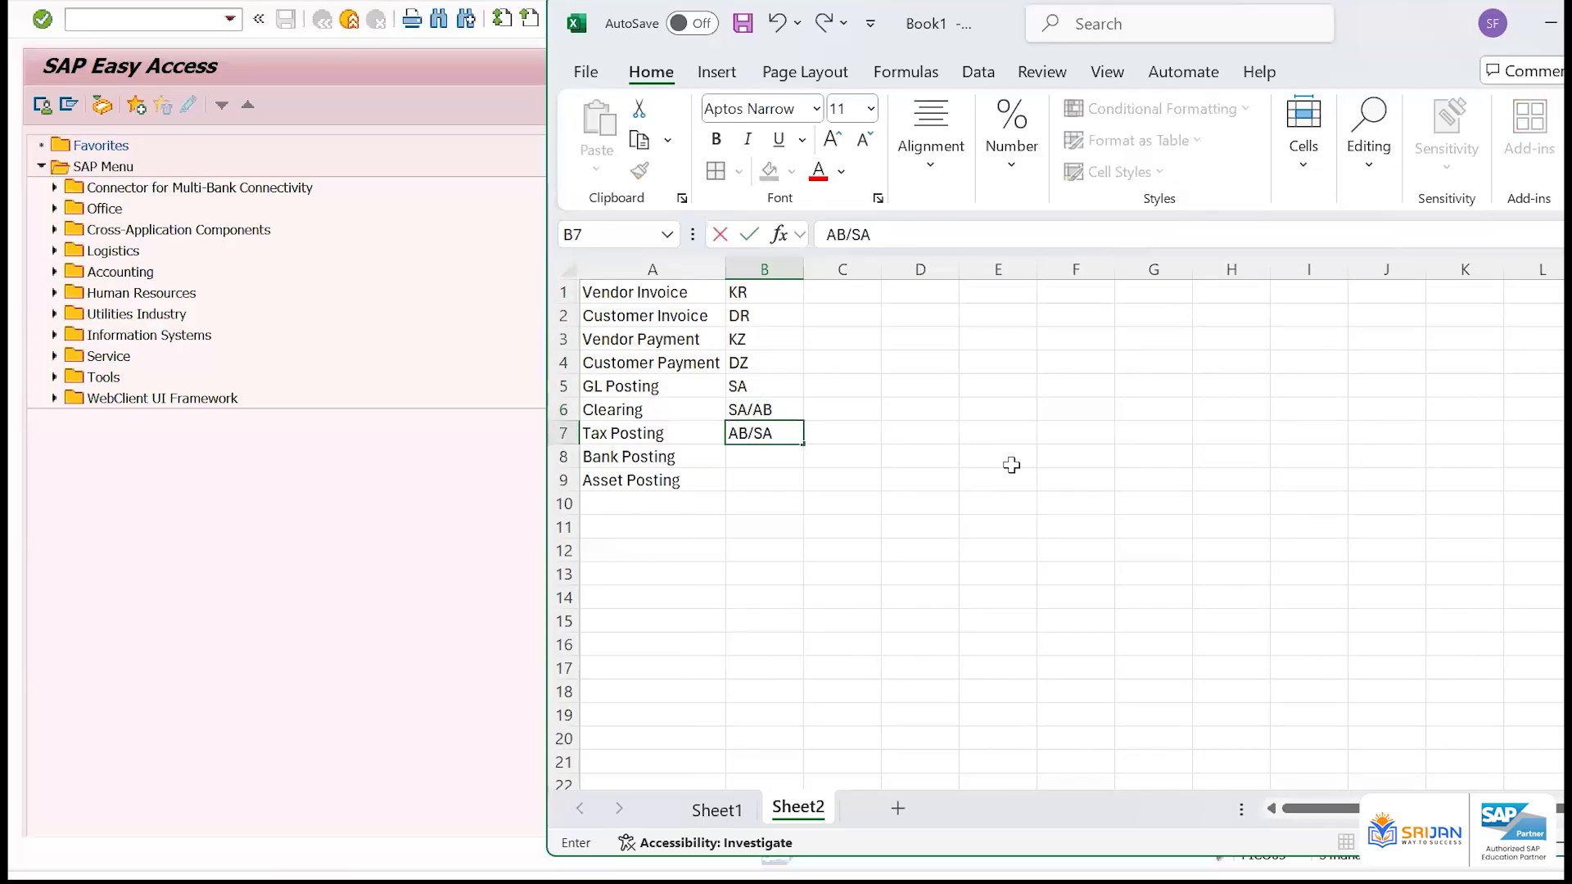
{"action": "key", "text": "Return"}
Enter document types SA for Bank Posting and AA for Asset Posting in cells B8 and B9
{"action": "type", "text": "SA/"}
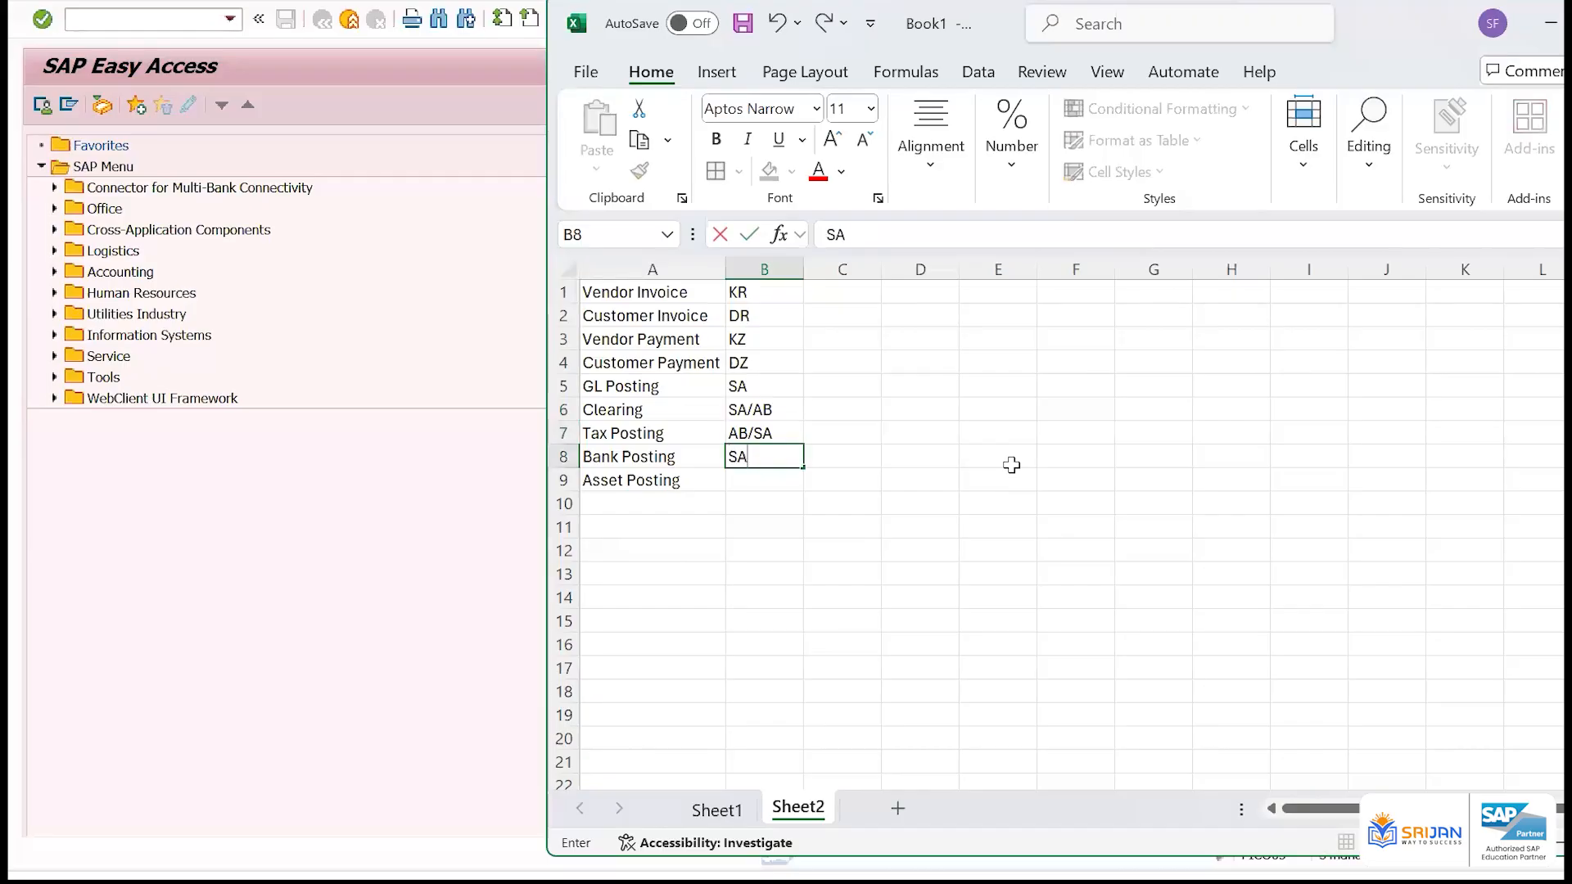
{"action": "key", "text": "BackSpace"}
{"action": "key", "text": "BackSpace"}
{"action": "key", "text": "Return"}
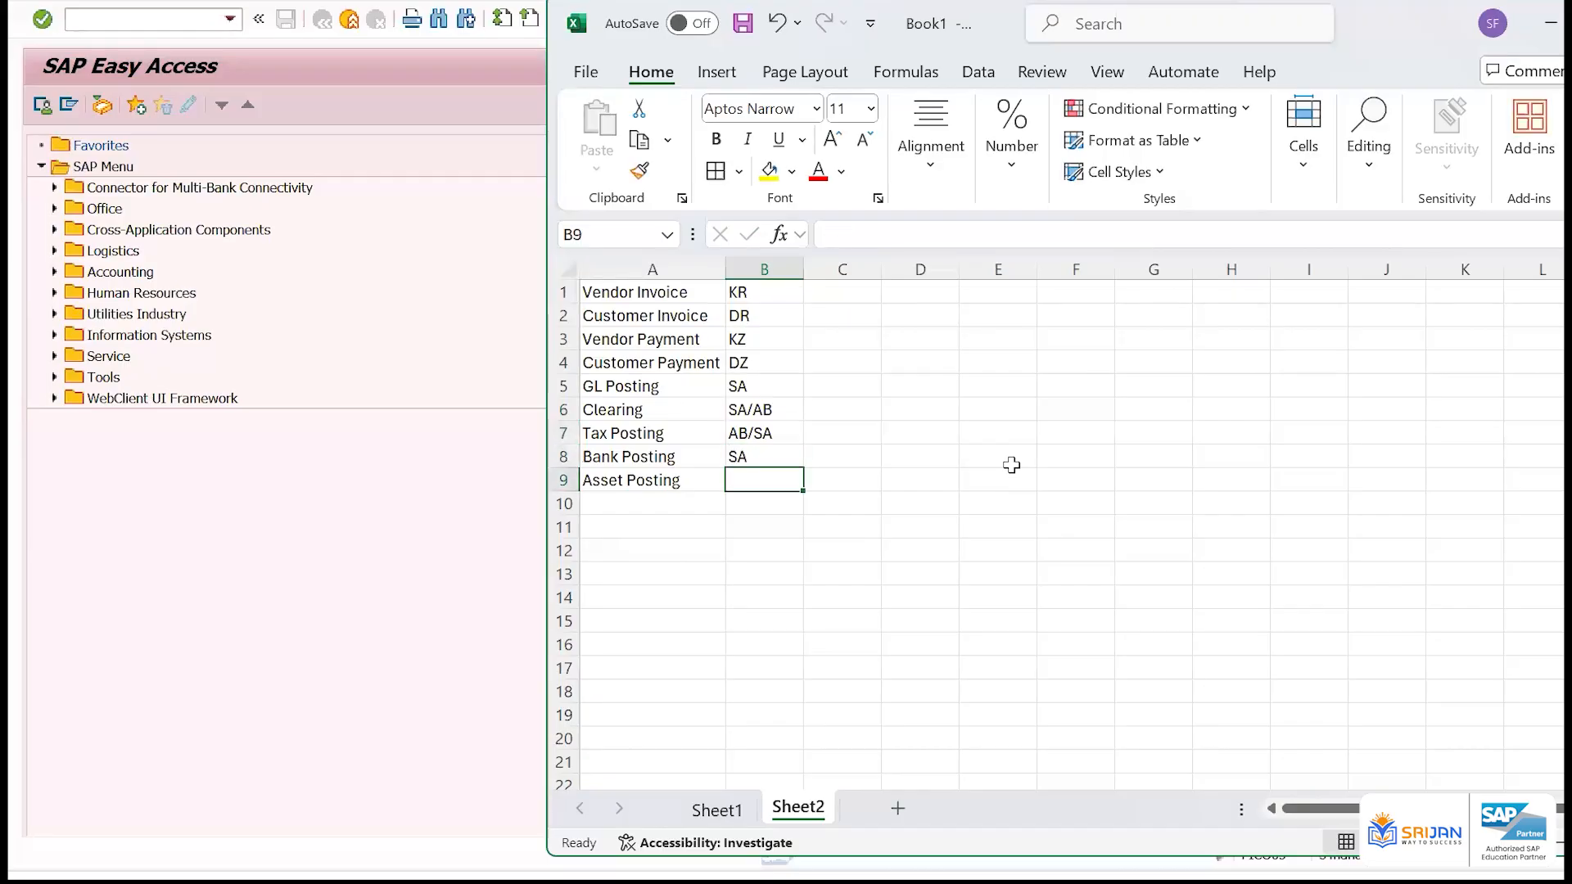
{"action": "type", "text": "AA"}
{"action": "key", "text": "Return"}
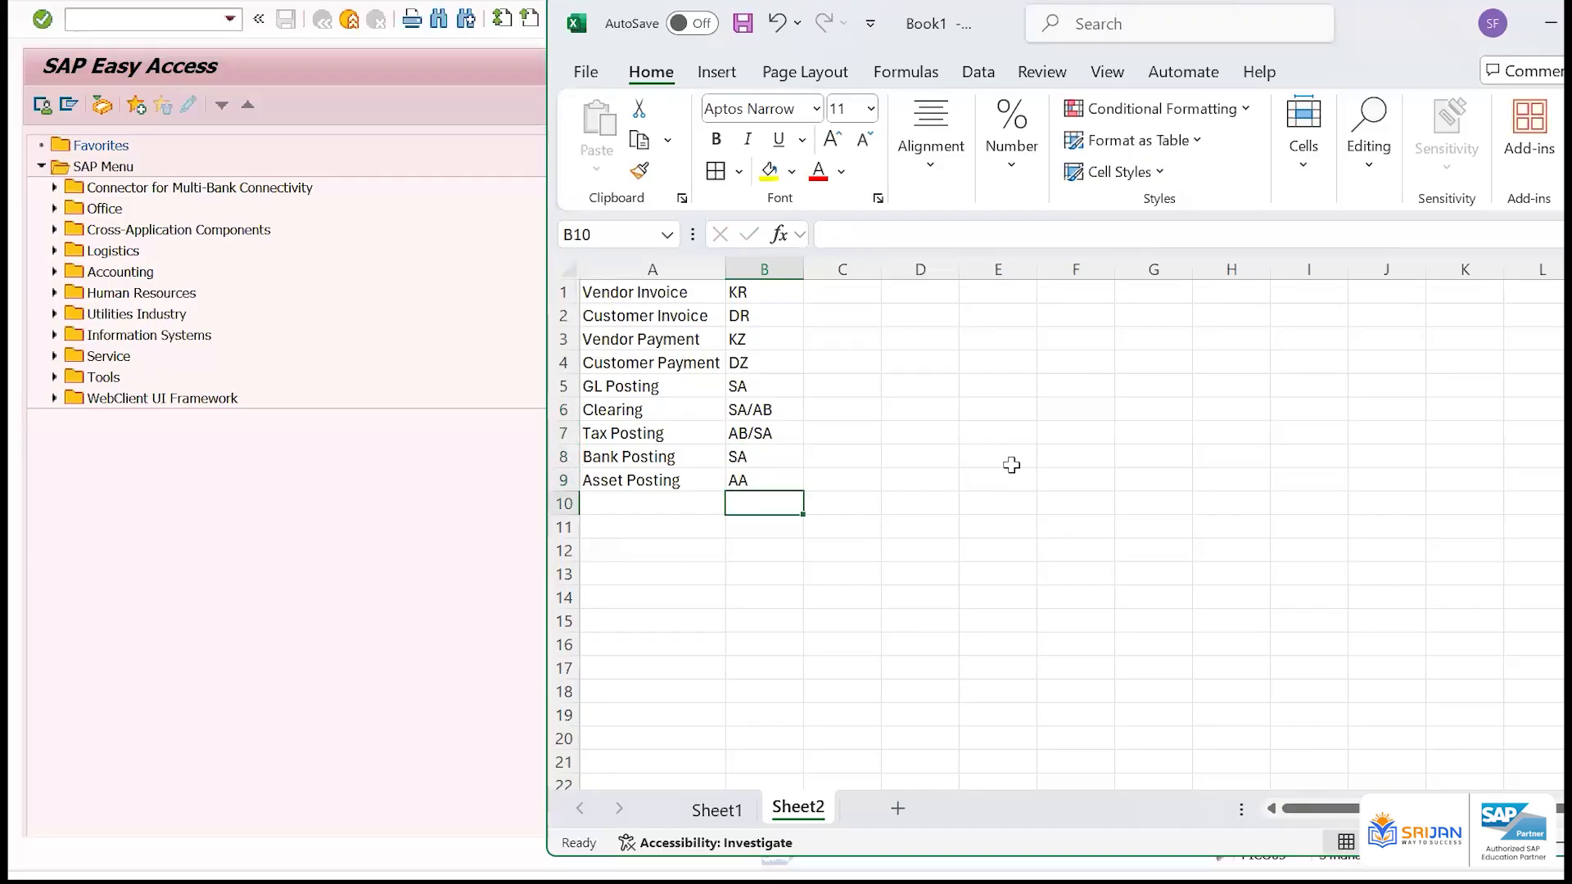
Insert a blank row above the list and enter the heading Doc Type in cell B1
{"action": "left_click", "coordinate": [746, 266]}
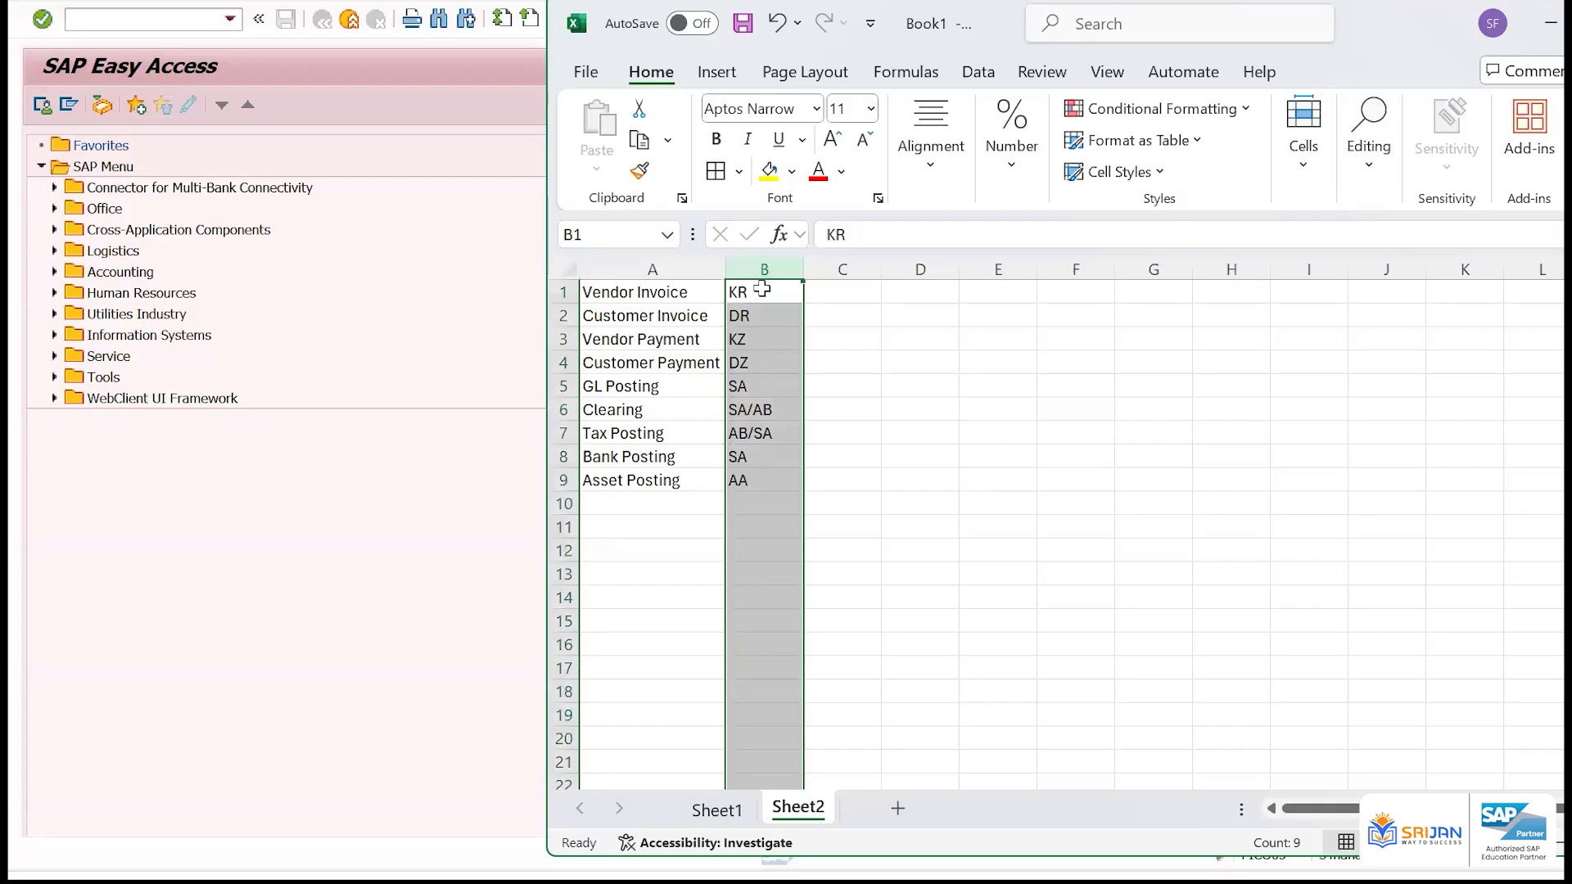
{"action": "left_click", "coordinate": [762, 289]}
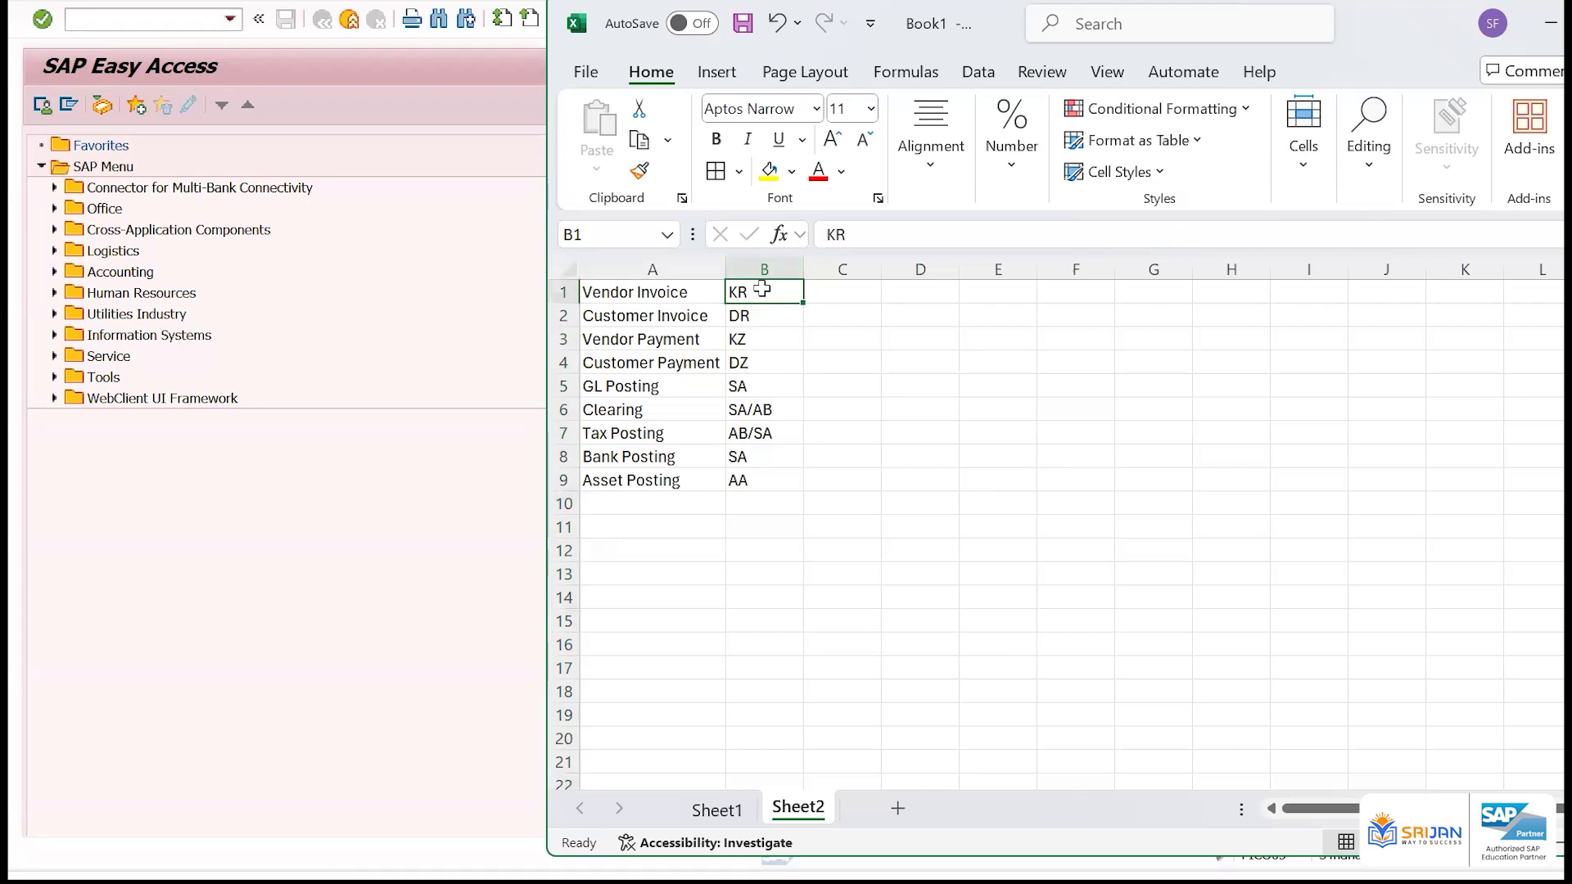
{"action": "key", "text": "shift+space"}
{"action": "key", "text": "ctrl+shift+plus"}
{"action": "left_click", "coordinate": [761, 289]}
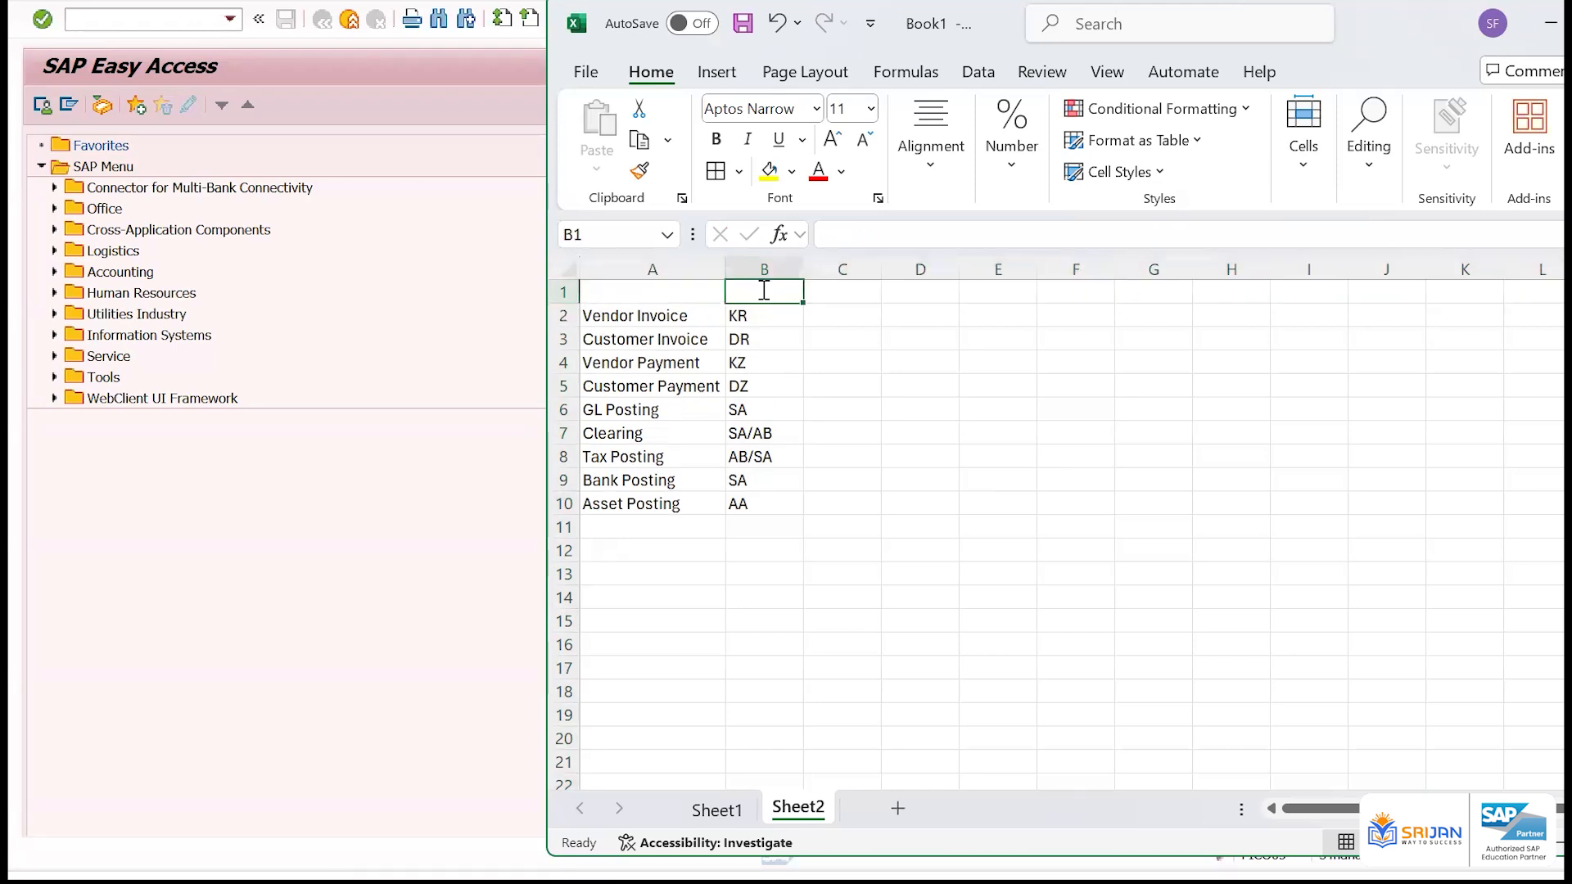
{"action": "type", "text": "Doc Y"}
{"action": "key", "text": "BackSpace"}
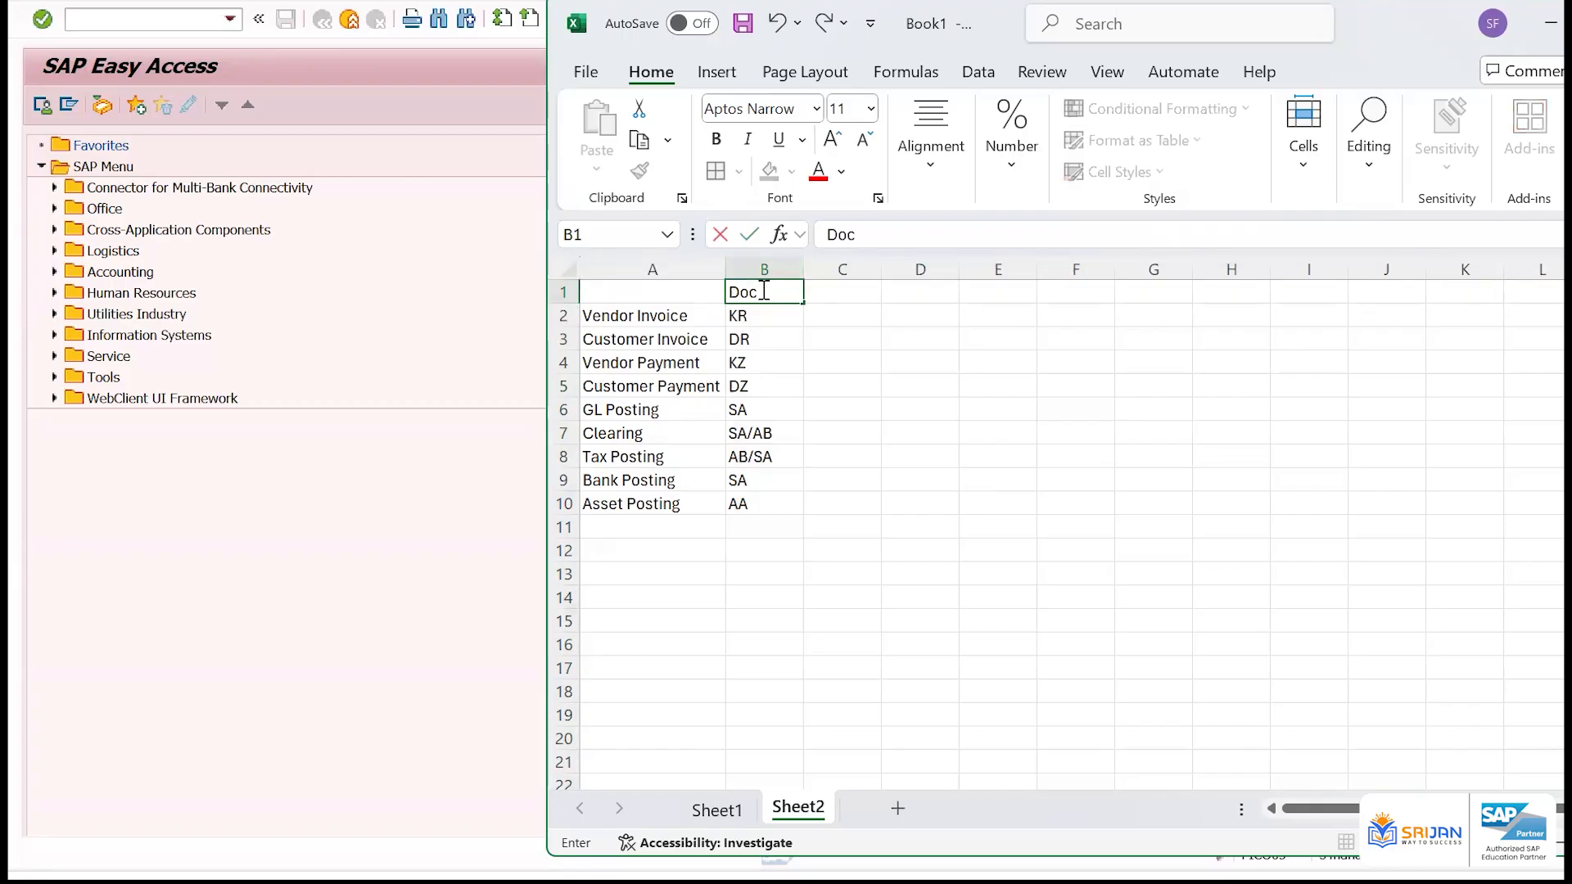
{"action": "type", "text": "Type"}
{"action": "key", "text": "Return"}
Enter the heading Type of posting in cell A1 above the list of transactions
{"action": "key", "text": "ctrl+Home"}
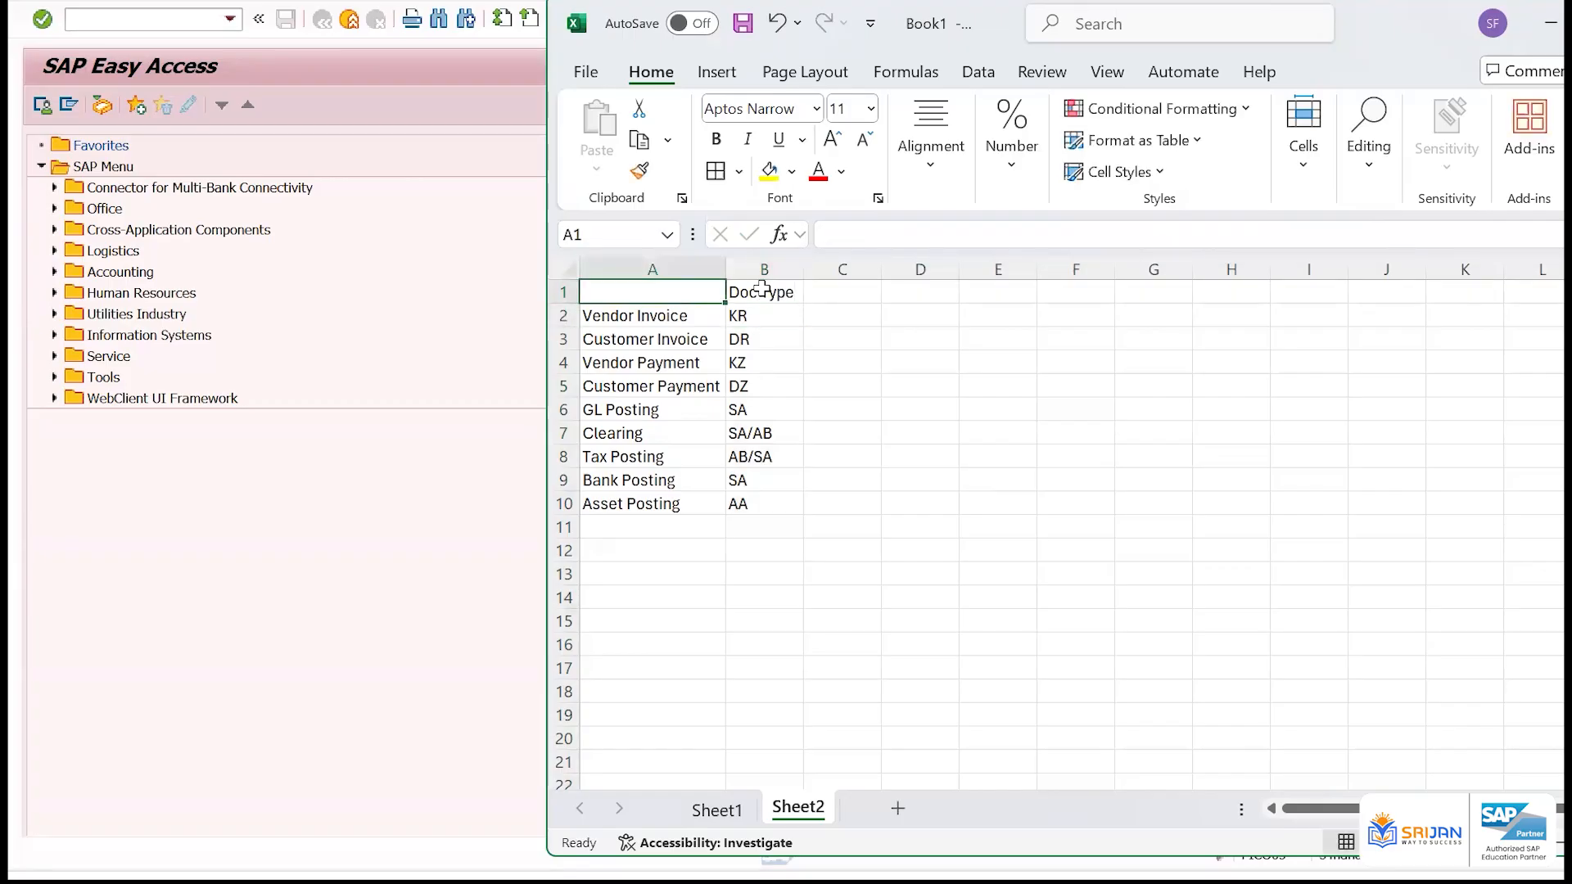
{"action": "type", "text": "Type o"}
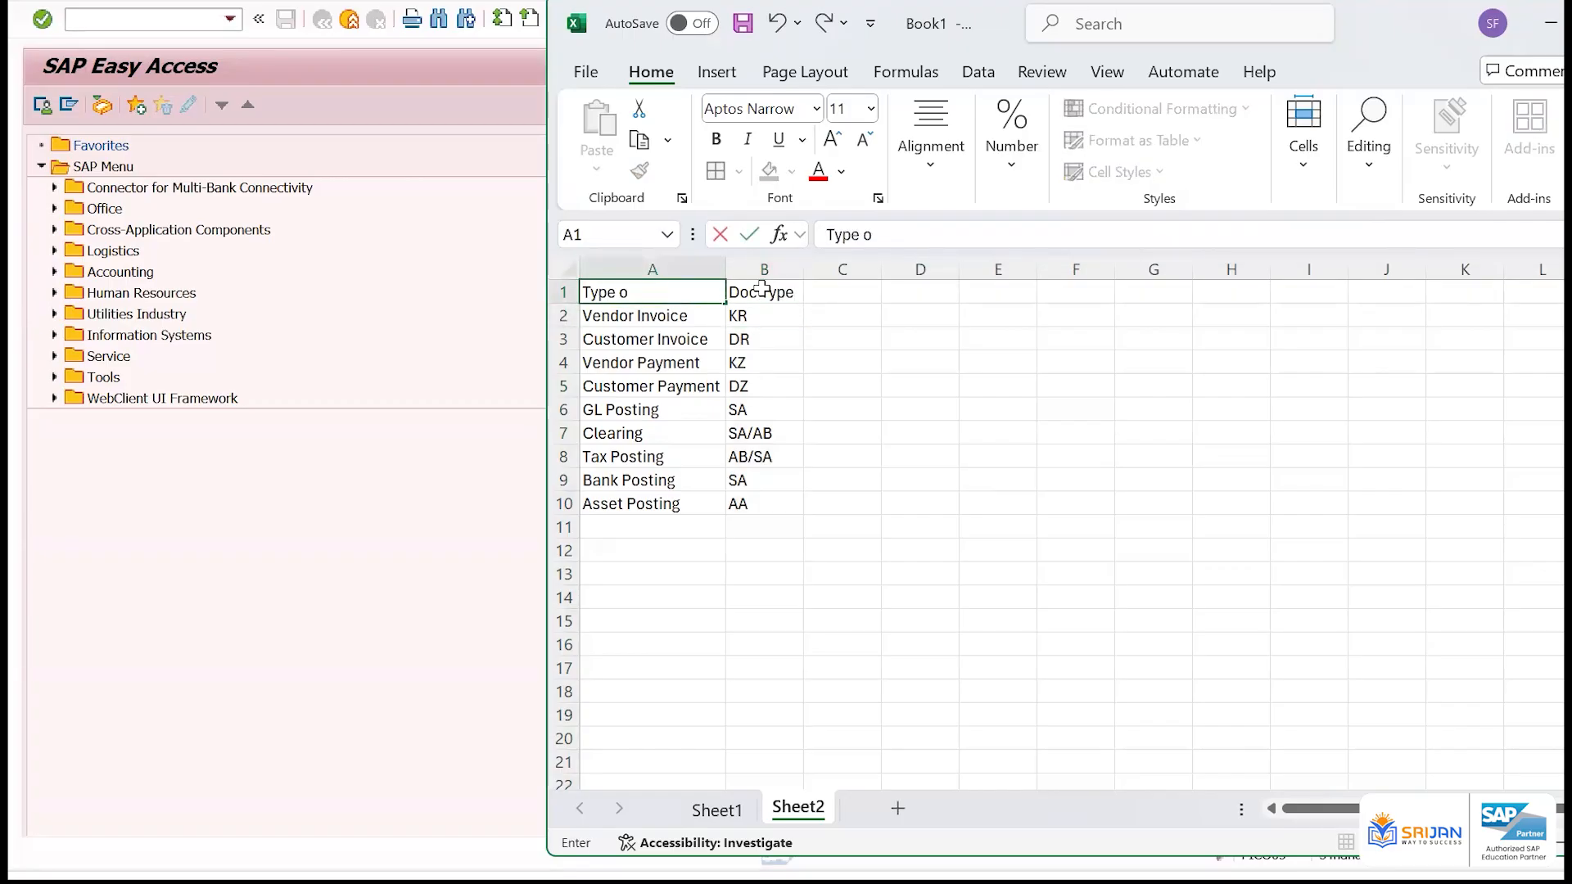
{"action": "type", "text": "f P"}
{"action": "key", "text": "BackSpace"}
{"action": "key", "text": "BackSpace"}
{"action": "type", "text": "posting"}
{"action": "key", "text": "Return"}
{"action": "key", "text": "Up"}
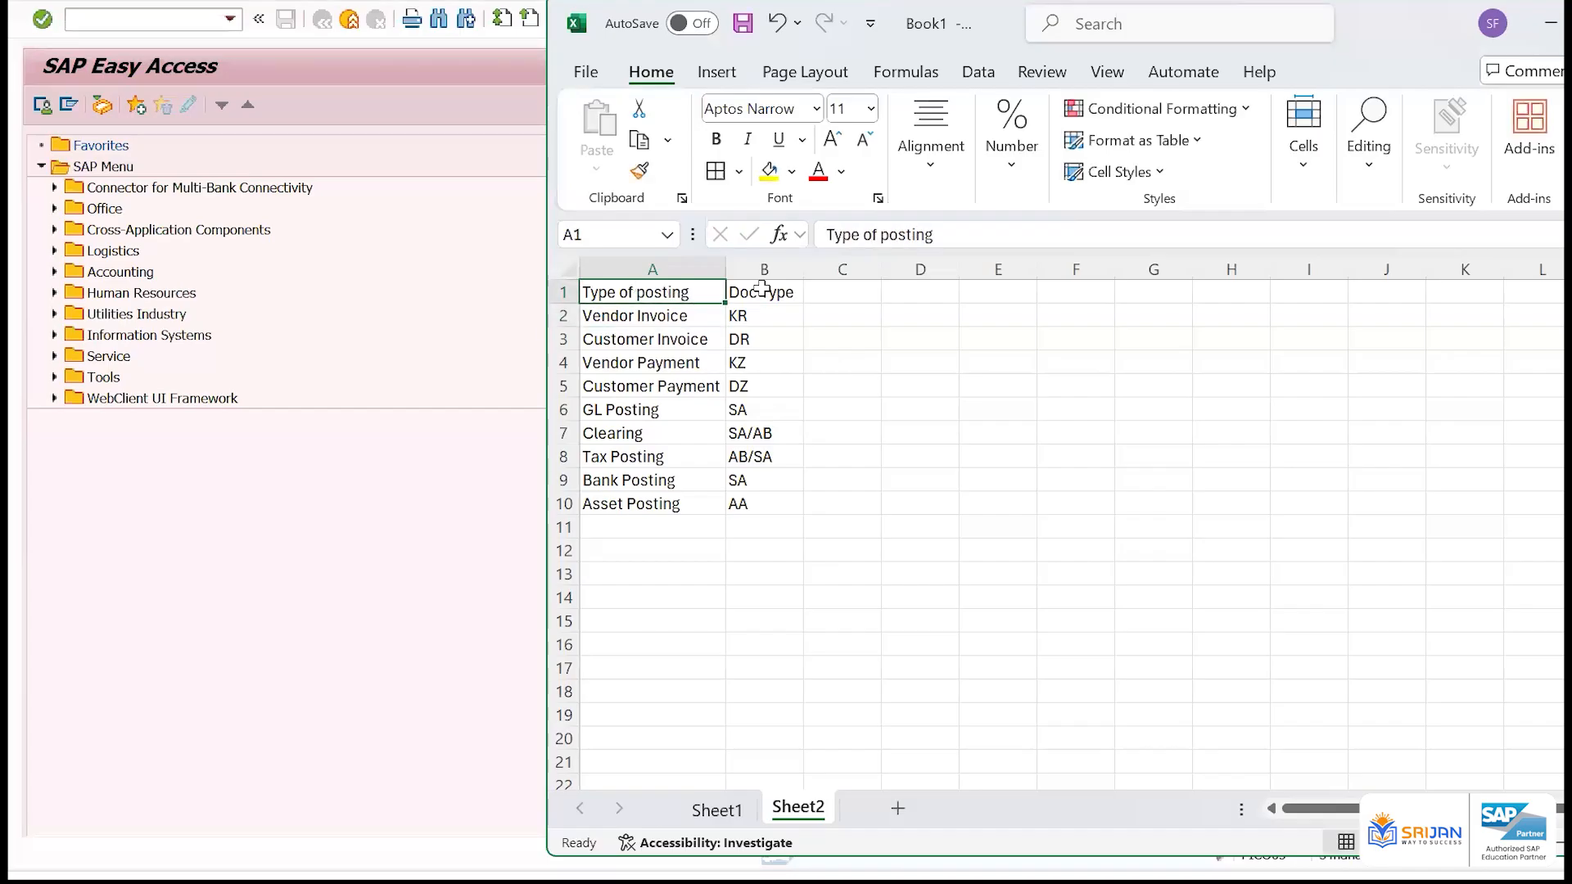
{"action": "left_click", "coordinate": [762, 289]}
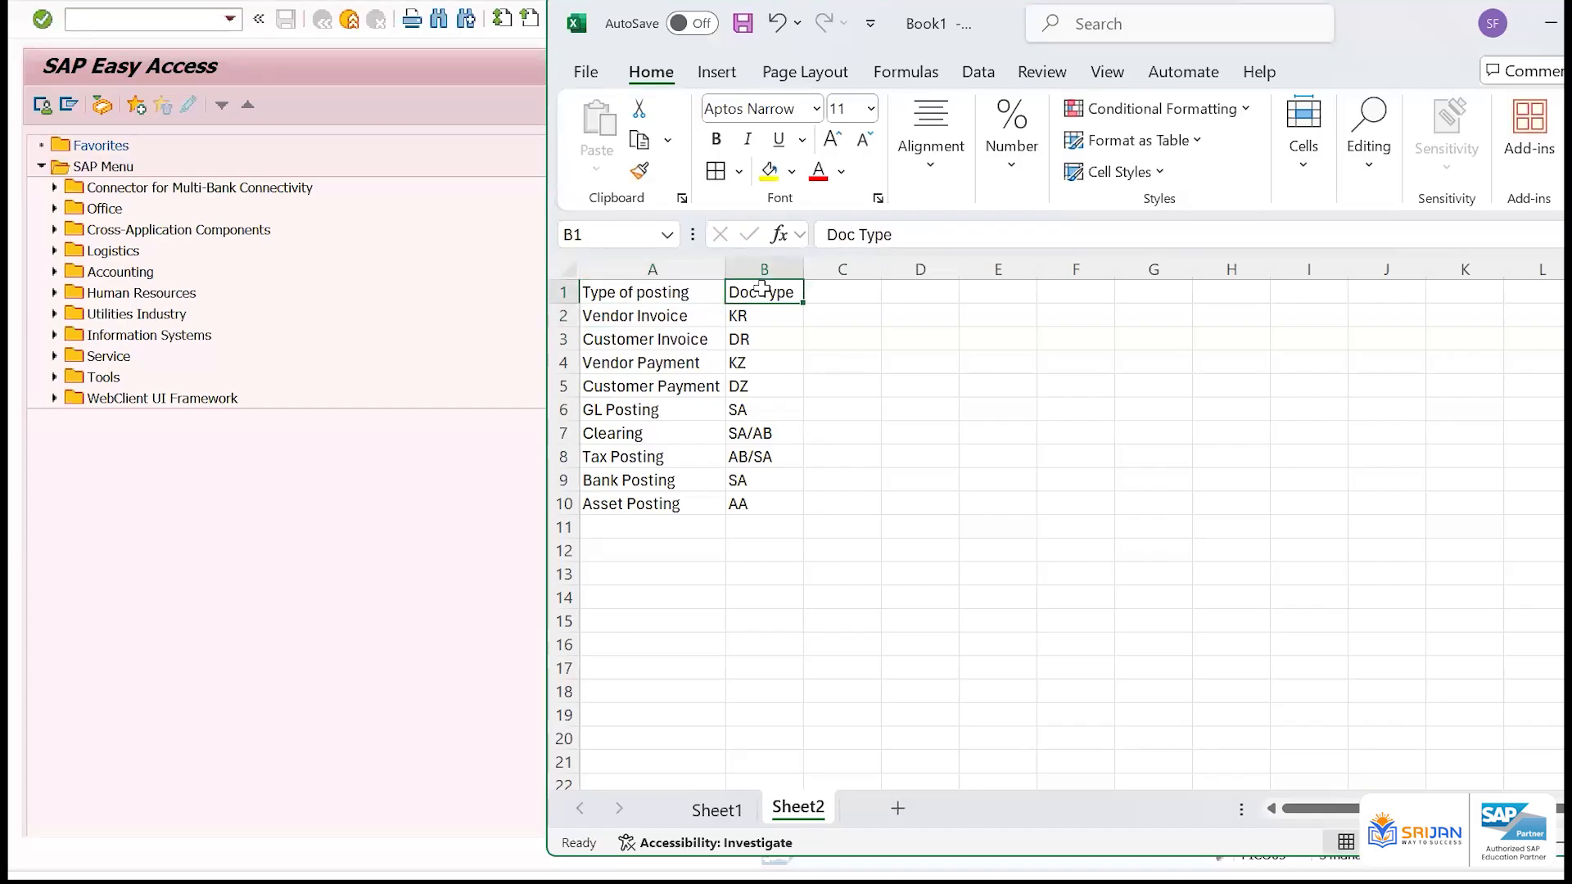
{"action": "key", "text": "Left"}
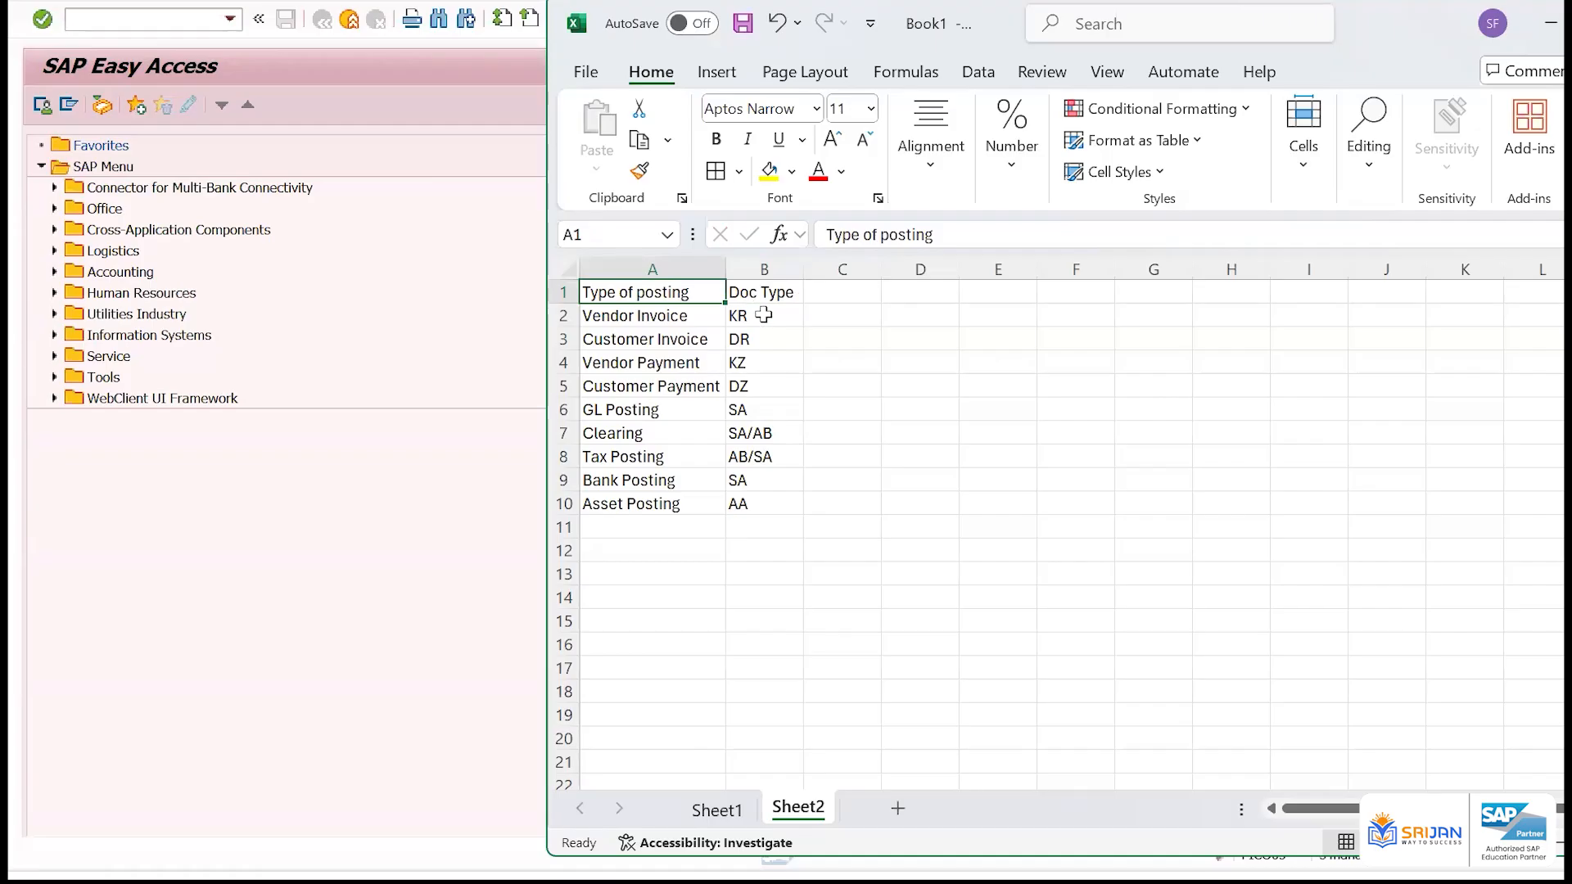
{"action": "left_click_drag", "start_coordinate": [758, 316], "coordinate": [774, 508]}
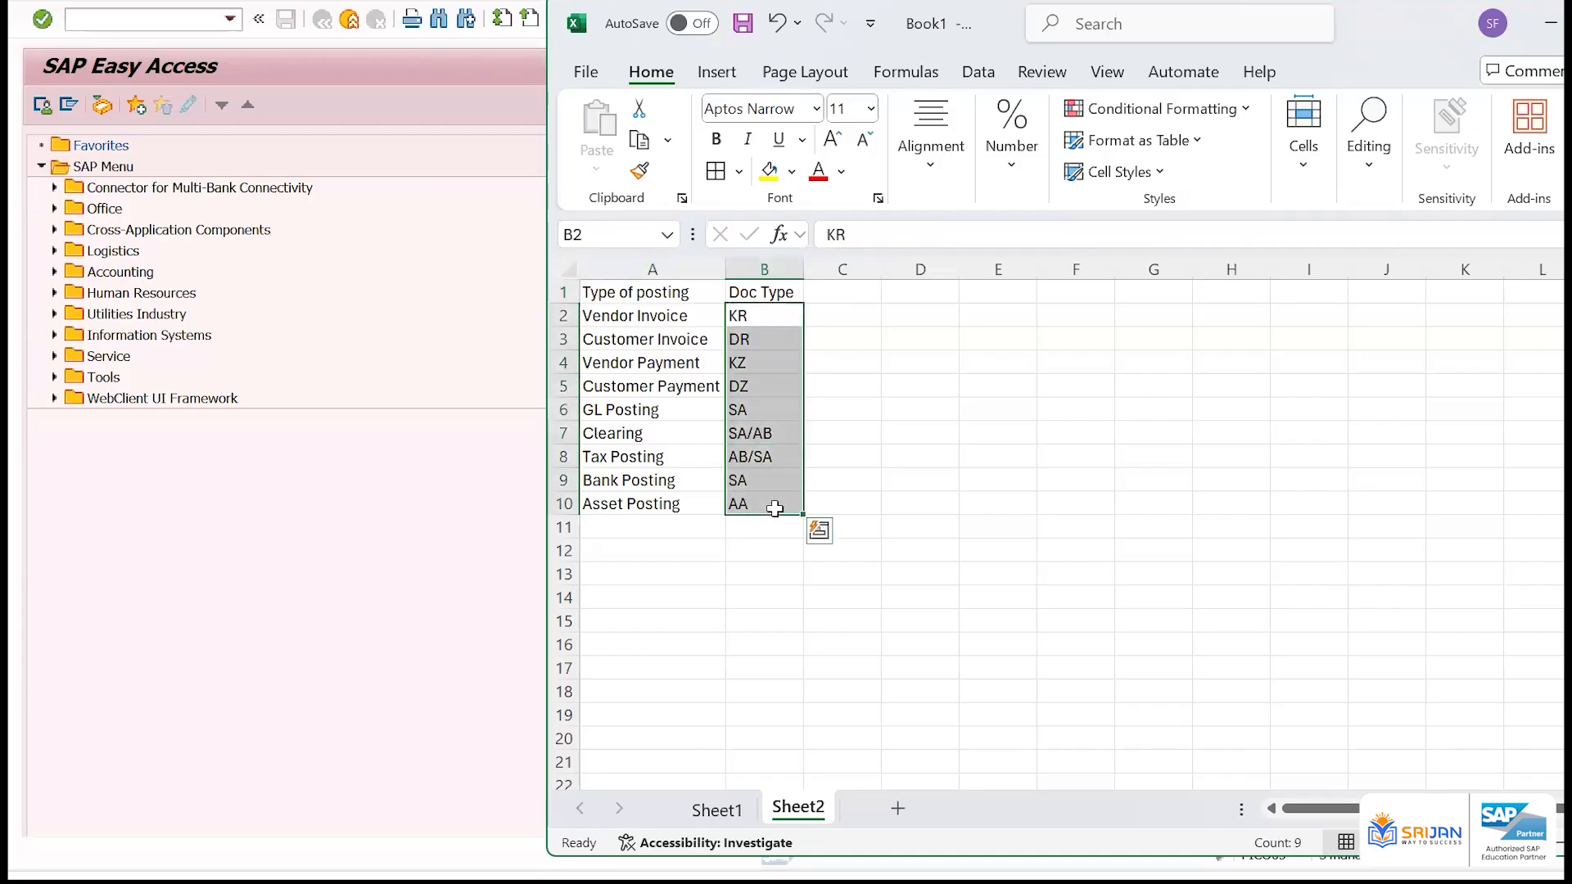
Switch to SAP and open the document types overview with transaction OBA7
{"action": "key", "text": "alt"}
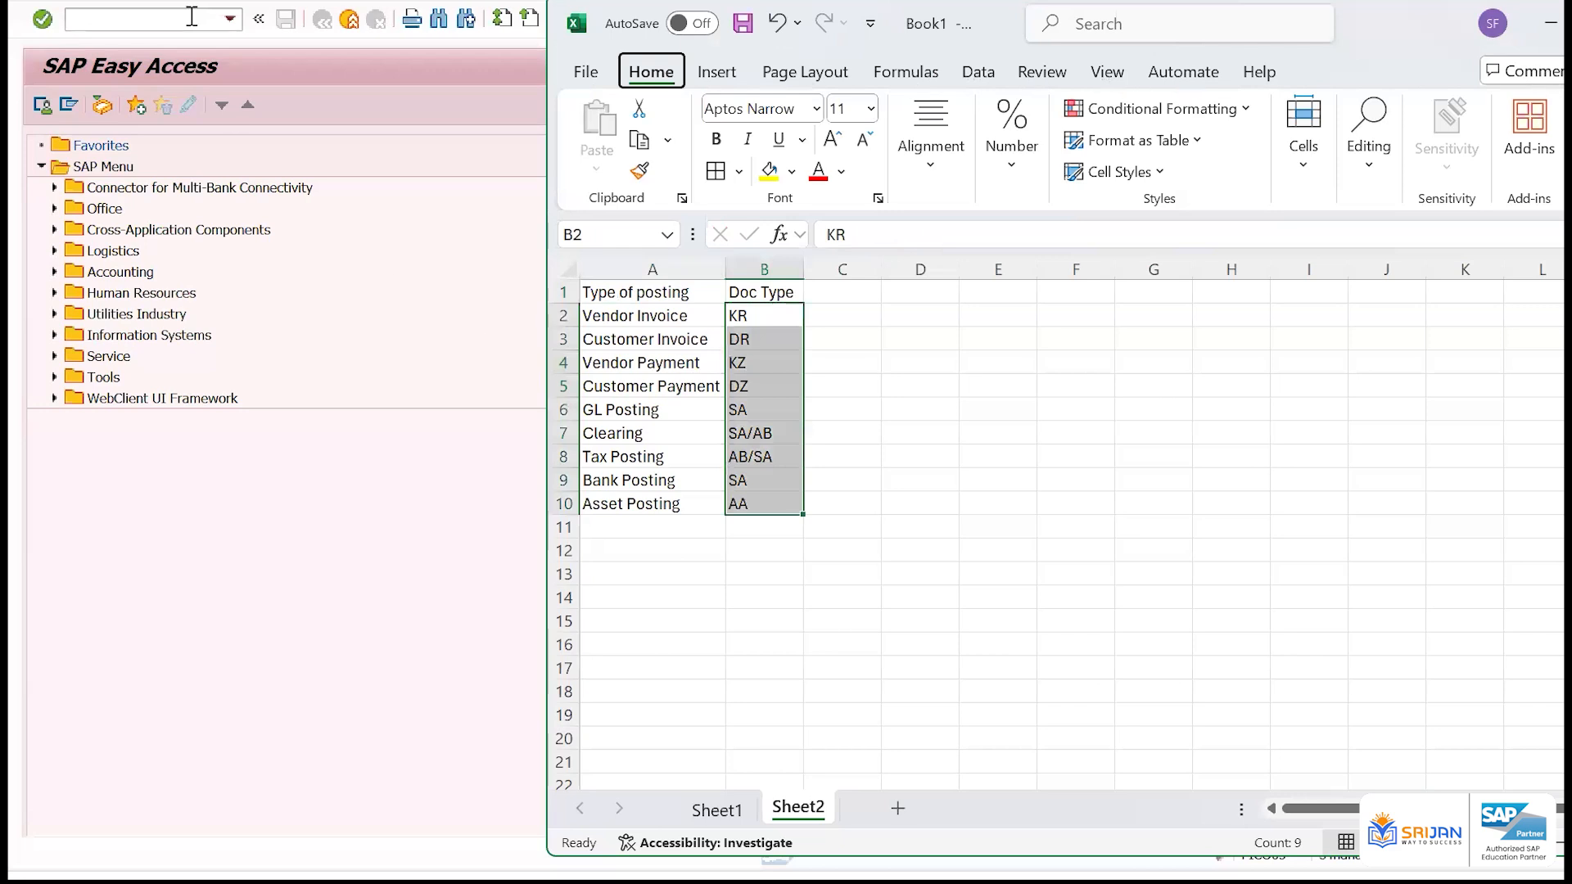
{"action": "left_click", "coordinate": [192, 17]}
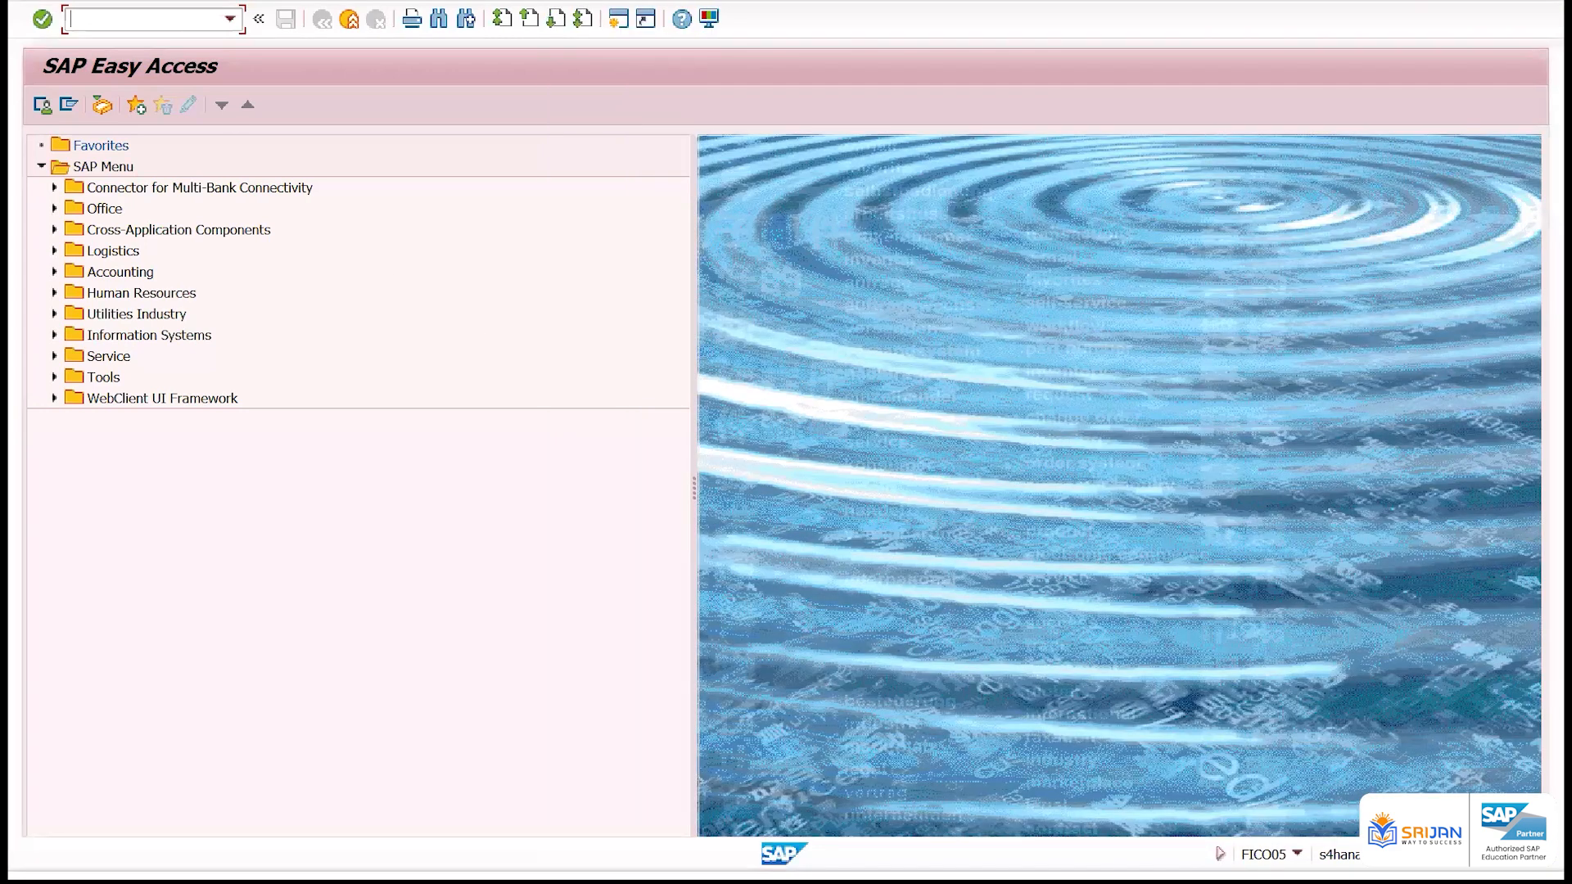
{"action": "type", "text": "/noba7"}
{"action": "key", "text": "Return"}
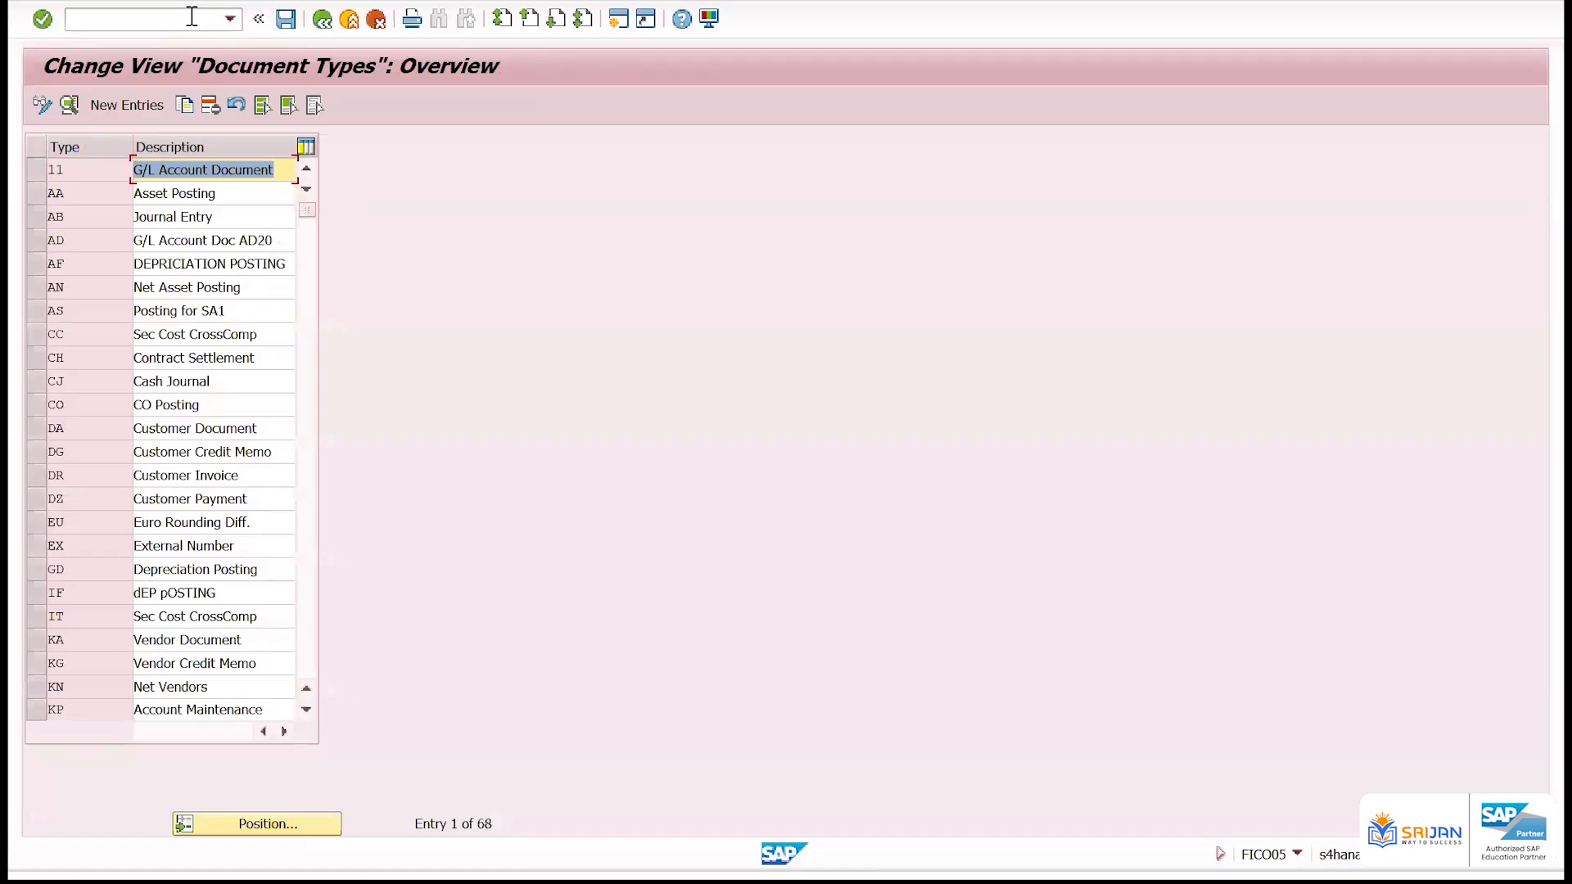
Examine the number of entries and look through the document types and their descriptions in the overview
{"action": "double_click", "coordinate": [482, 824]}
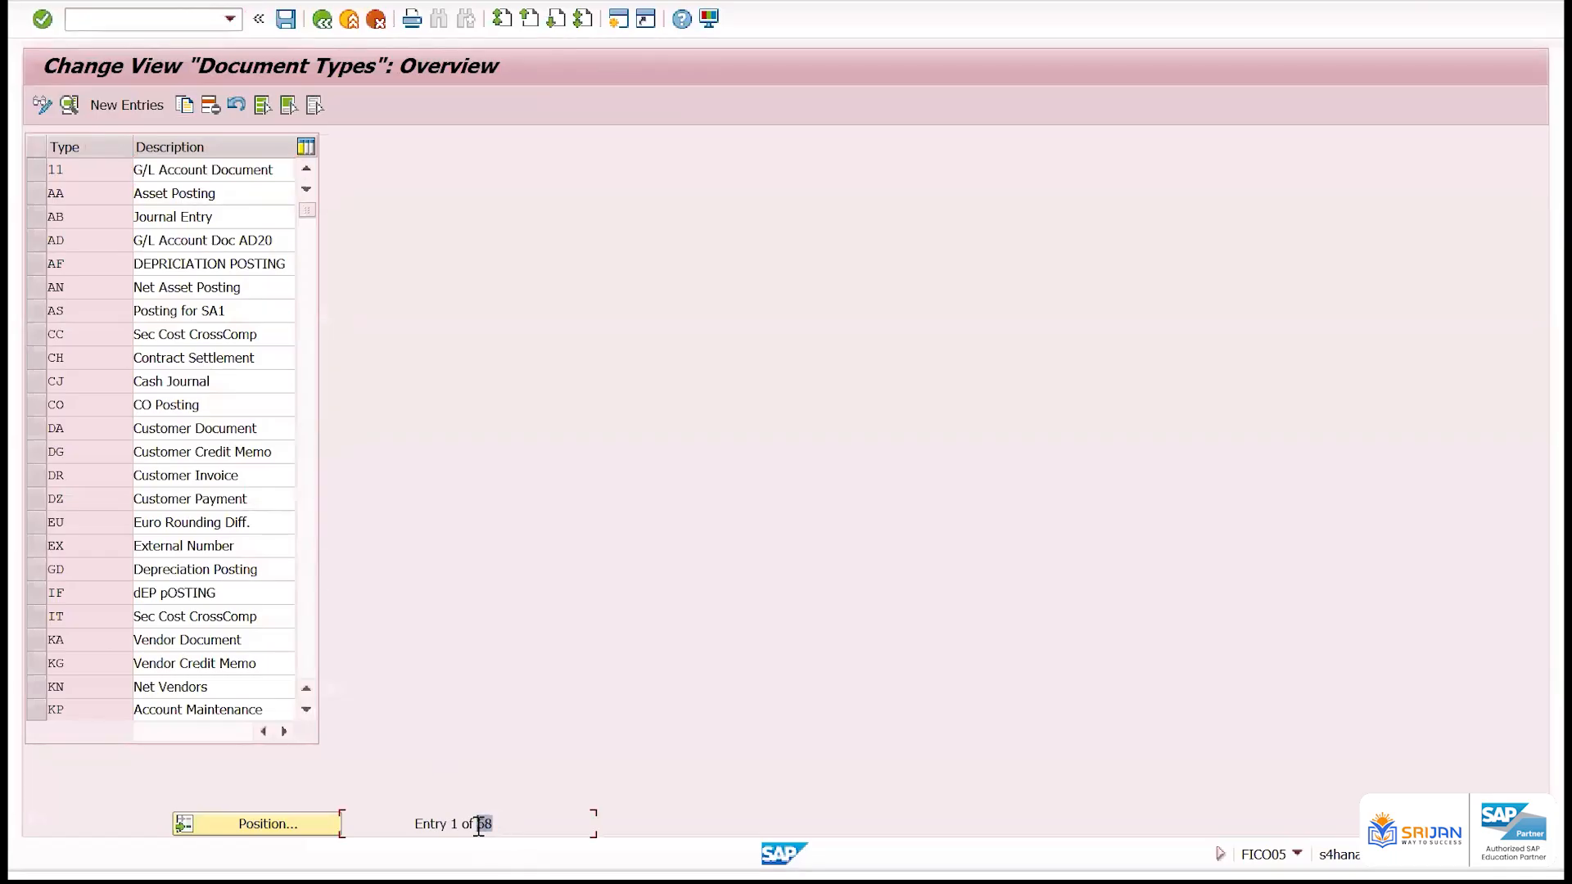
{"action": "left_click", "coordinate": [36, 173]}
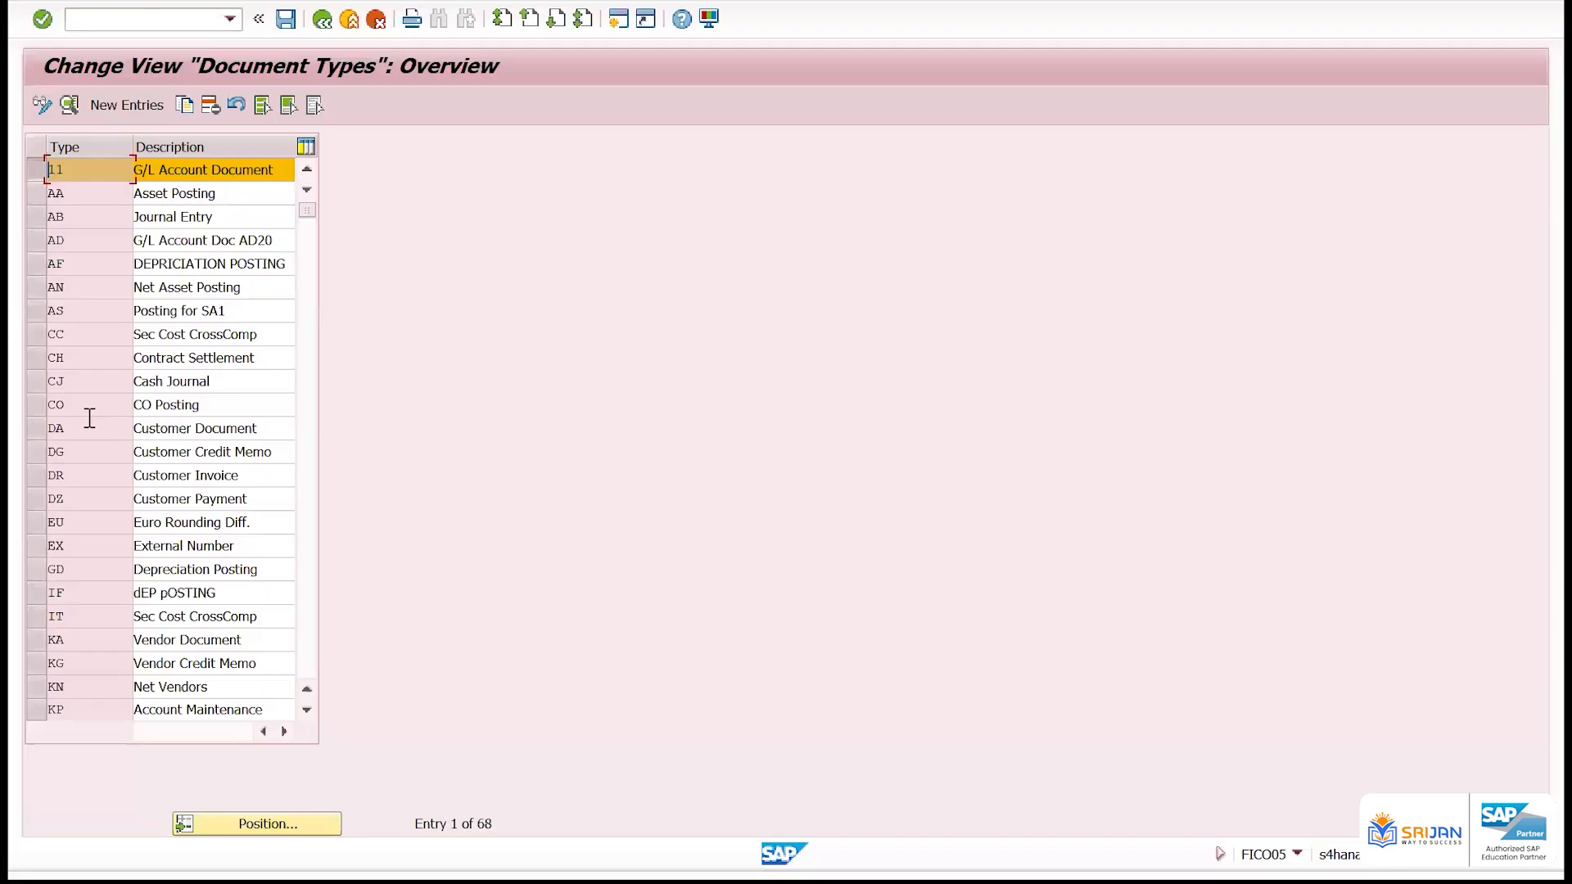
{"action": "scroll", "coordinate": [96, 483], "scroll_direction": "down", "scroll_amount": 7}
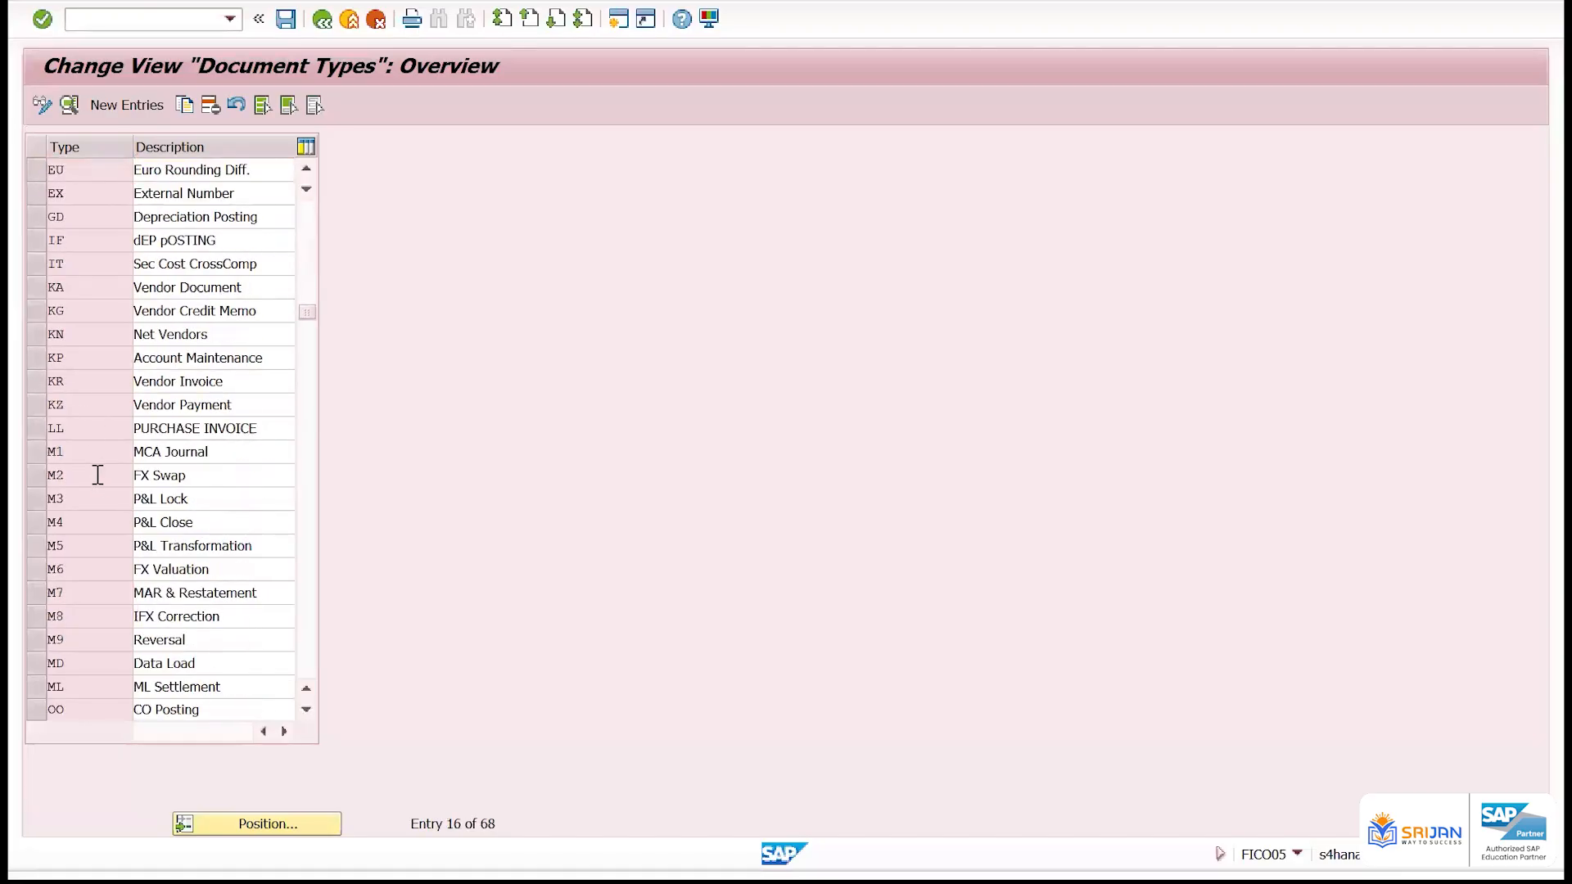
{"action": "scroll", "coordinate": [99, 488], "scroll_direction": "down", "scroll_amount": 3}
{"action": "scroll", "coordinate": [98, 483], "scroll_direction": "up", "scroll_amount": 10}
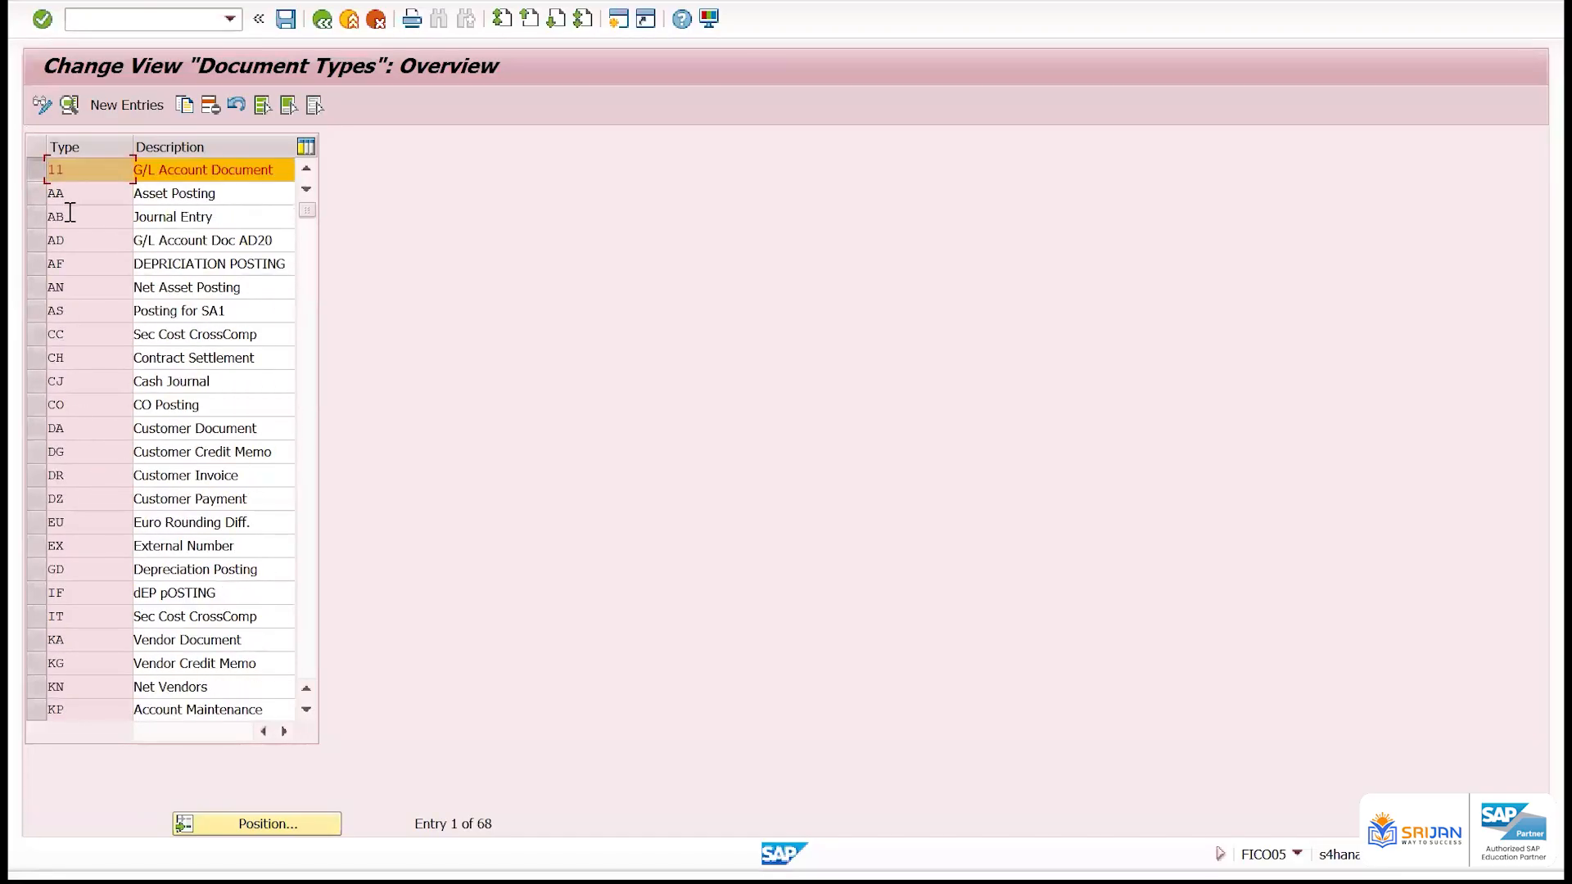
{"action": "left_click", "coordinate": [33, 171]}
Position the overview at document type KR and open its details to examine the type and description
{"action": "left_click", "coordinate": [291, 825]}
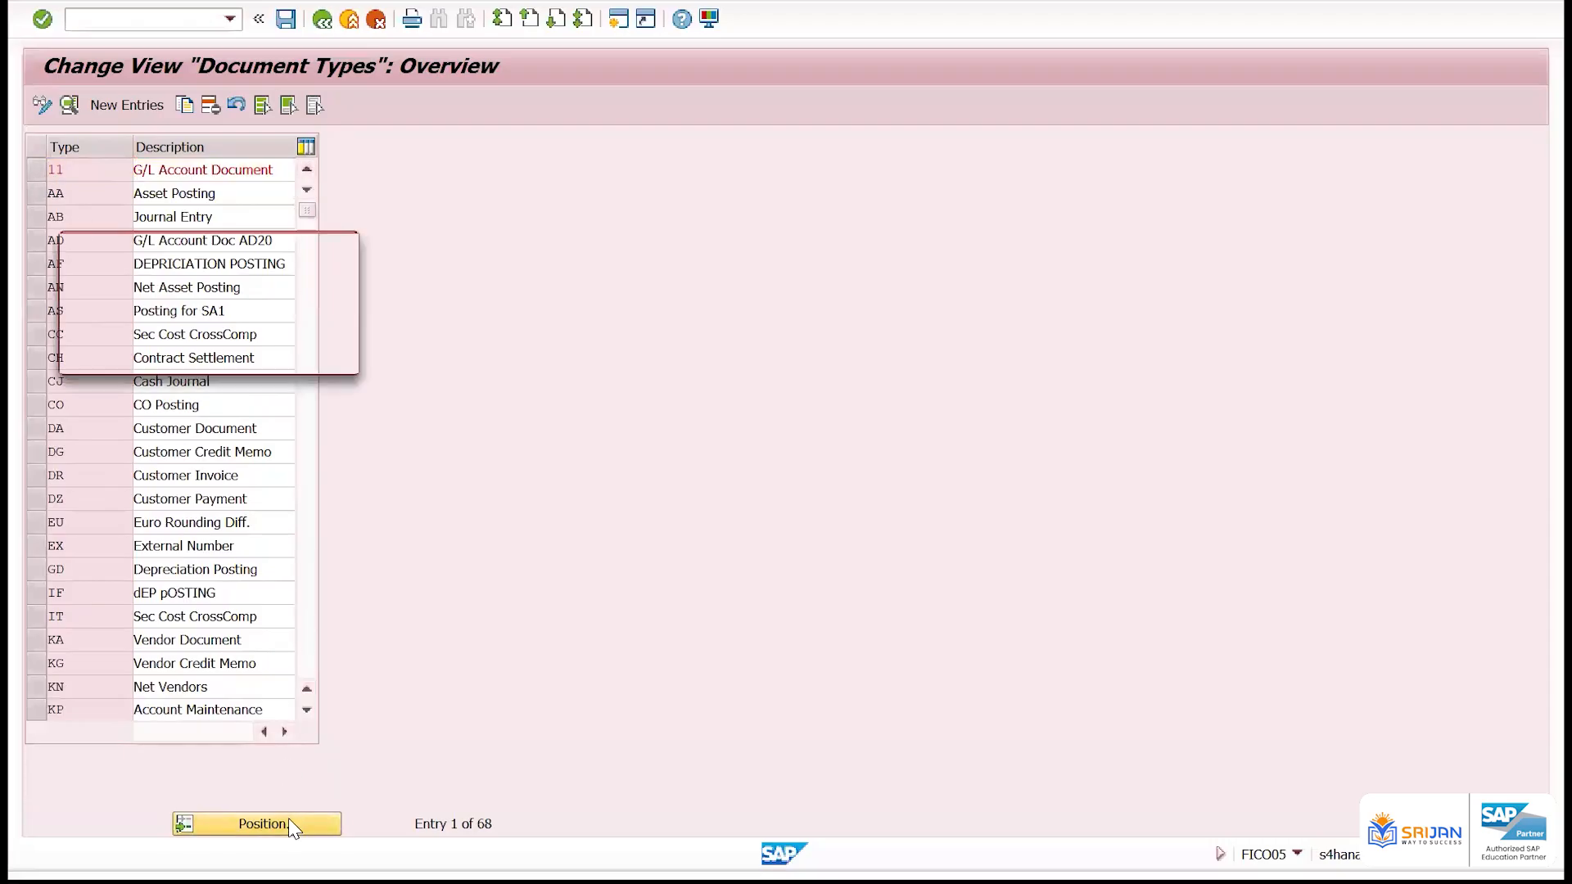
{"action": "type", "text": "KR"}
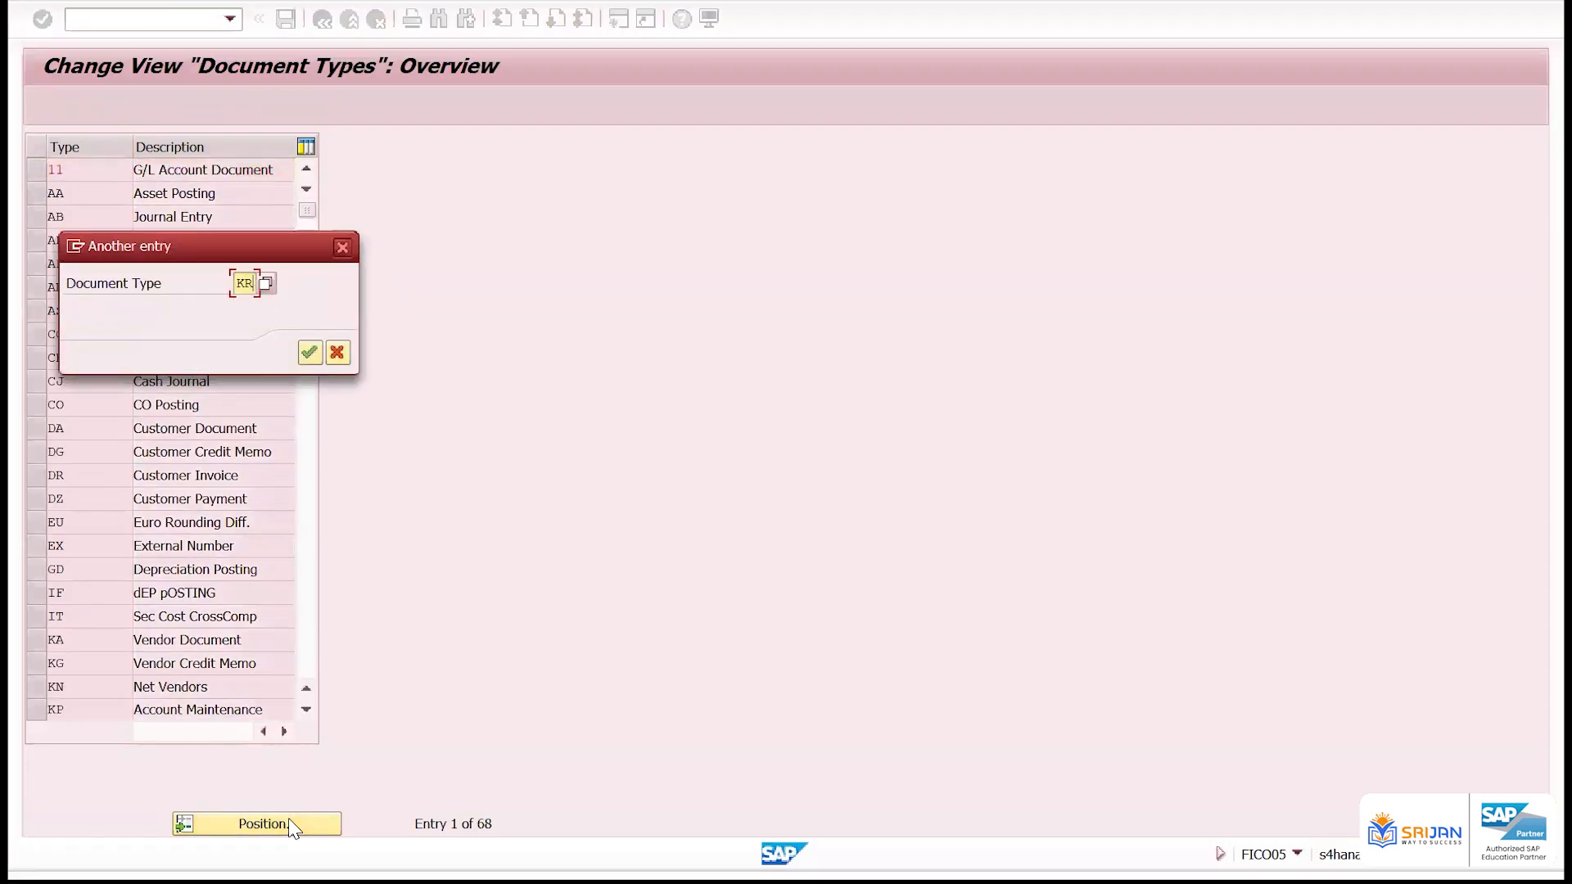
{"action": "key", "text": "Return"}
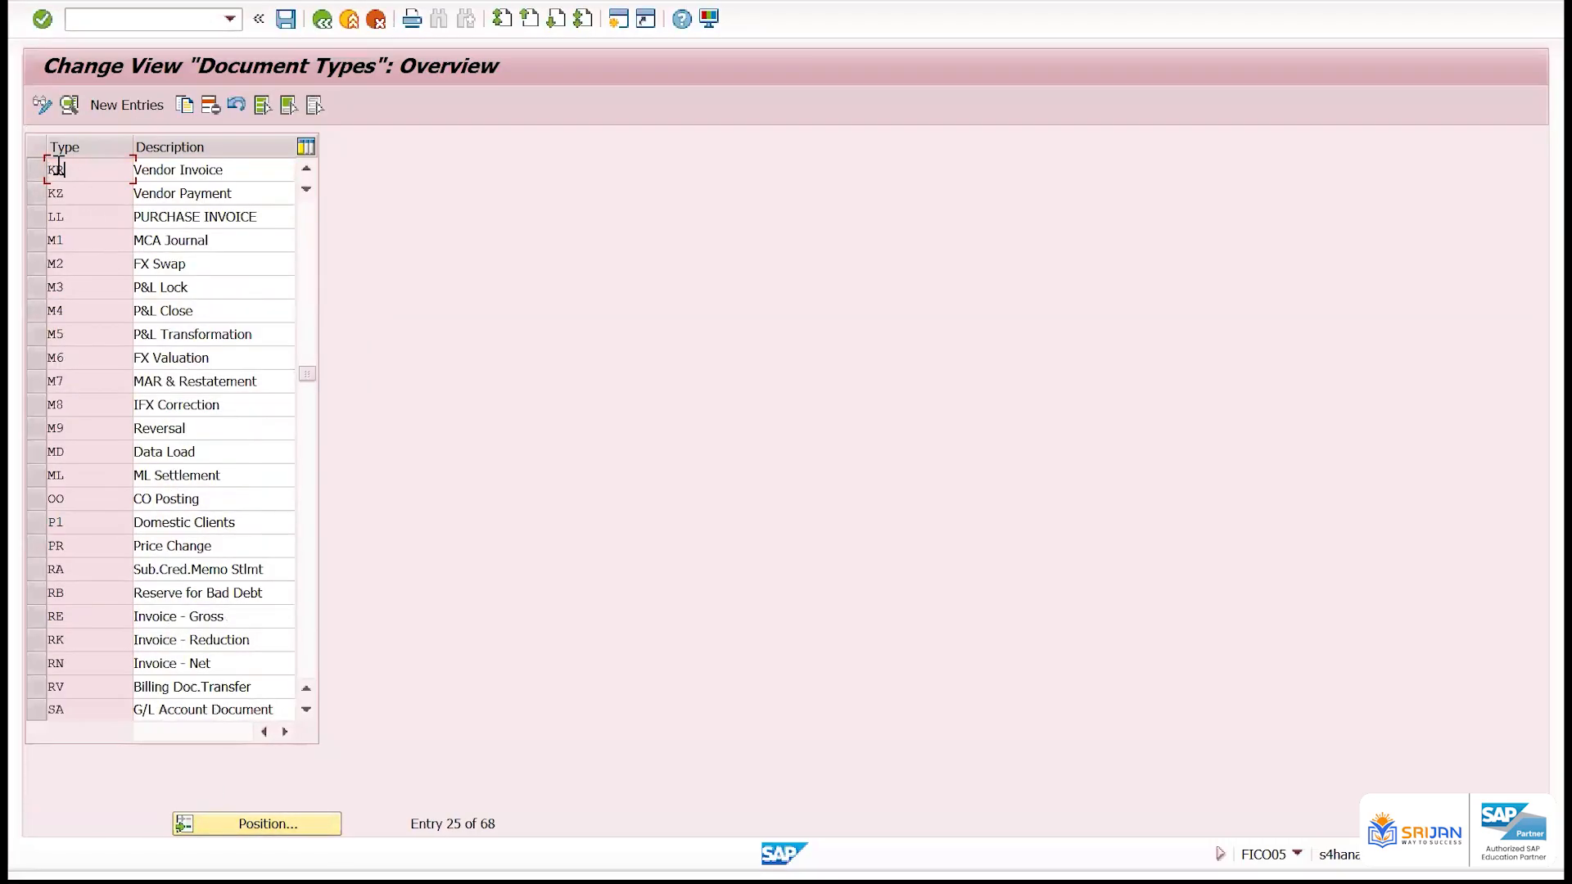
{"action": "left_click", "coordinate": [88, 174]}
{"action": "double_click", "coordinate": [87, 175]}
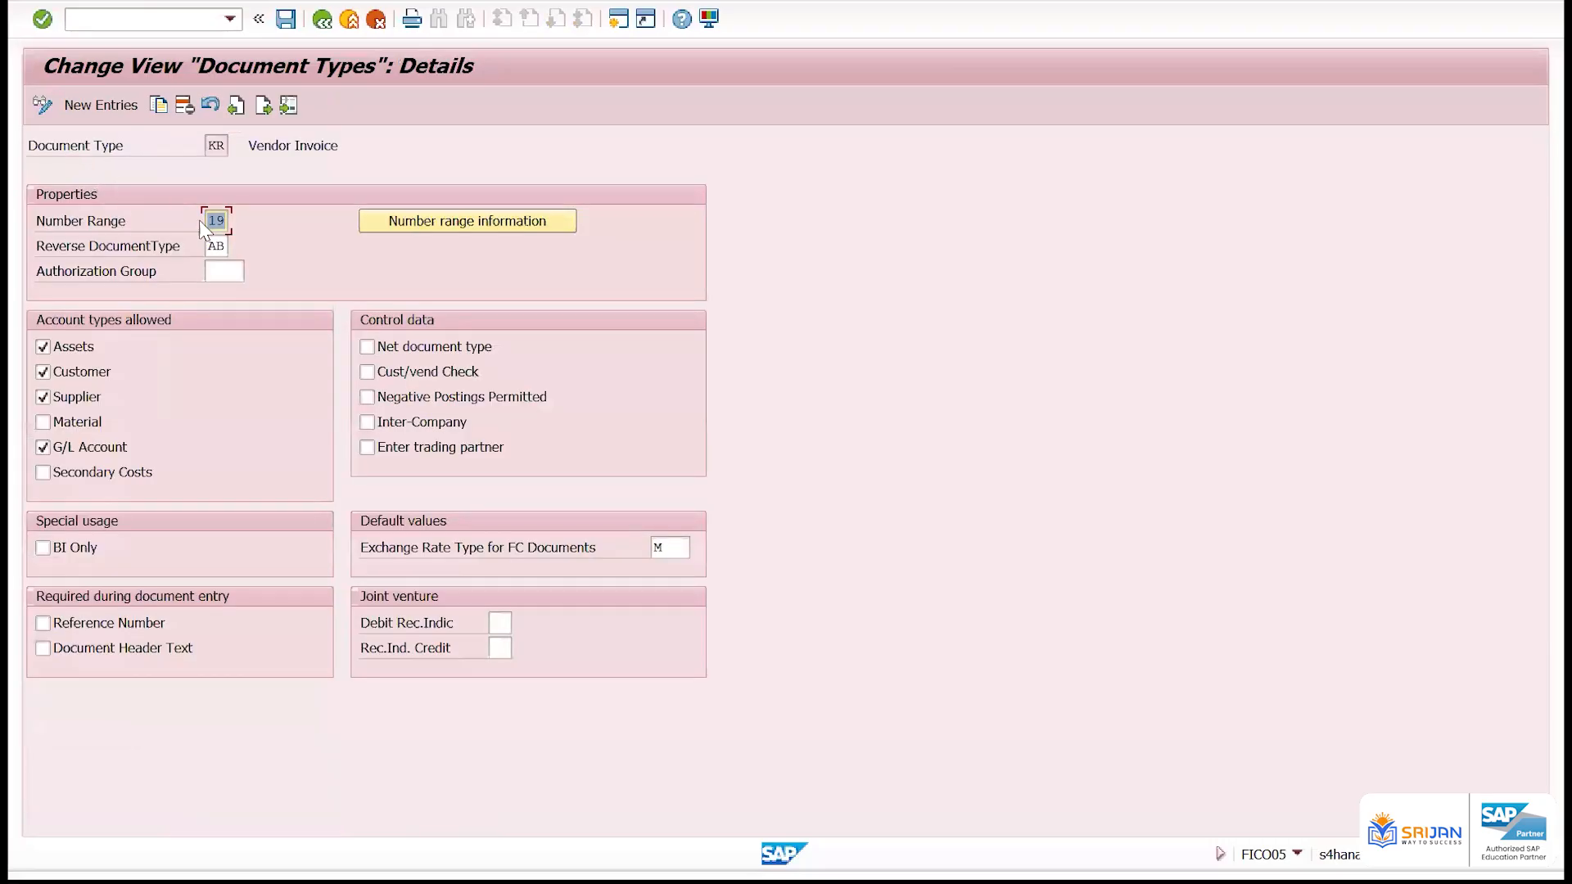
{"action": "left_click", "coordinate": [209, 145]}
{"action": "left_click_drag", "start_coordinate": [254, 152], "coordinate": [435, 149]}
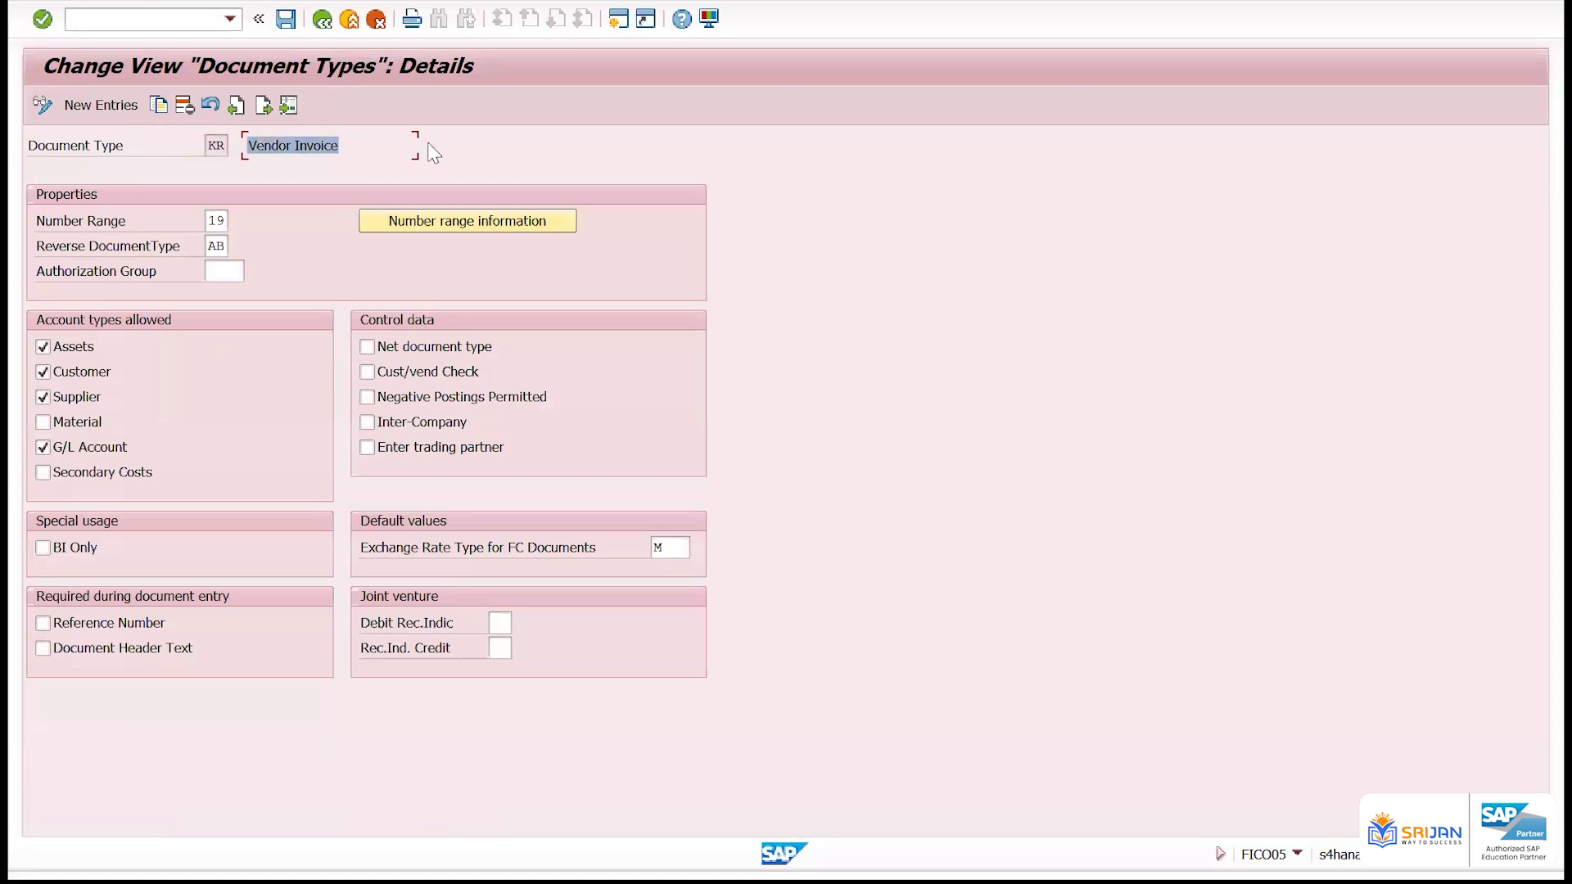
Return to the overview, change the description of document type KR to ABCBD and save it under the proposed customizing request
{"action": "left_click", "coordinate": [322, 18]}
{"action": "key", "text": "Tab"}
{"action": "type", "text": "ABCBD"}
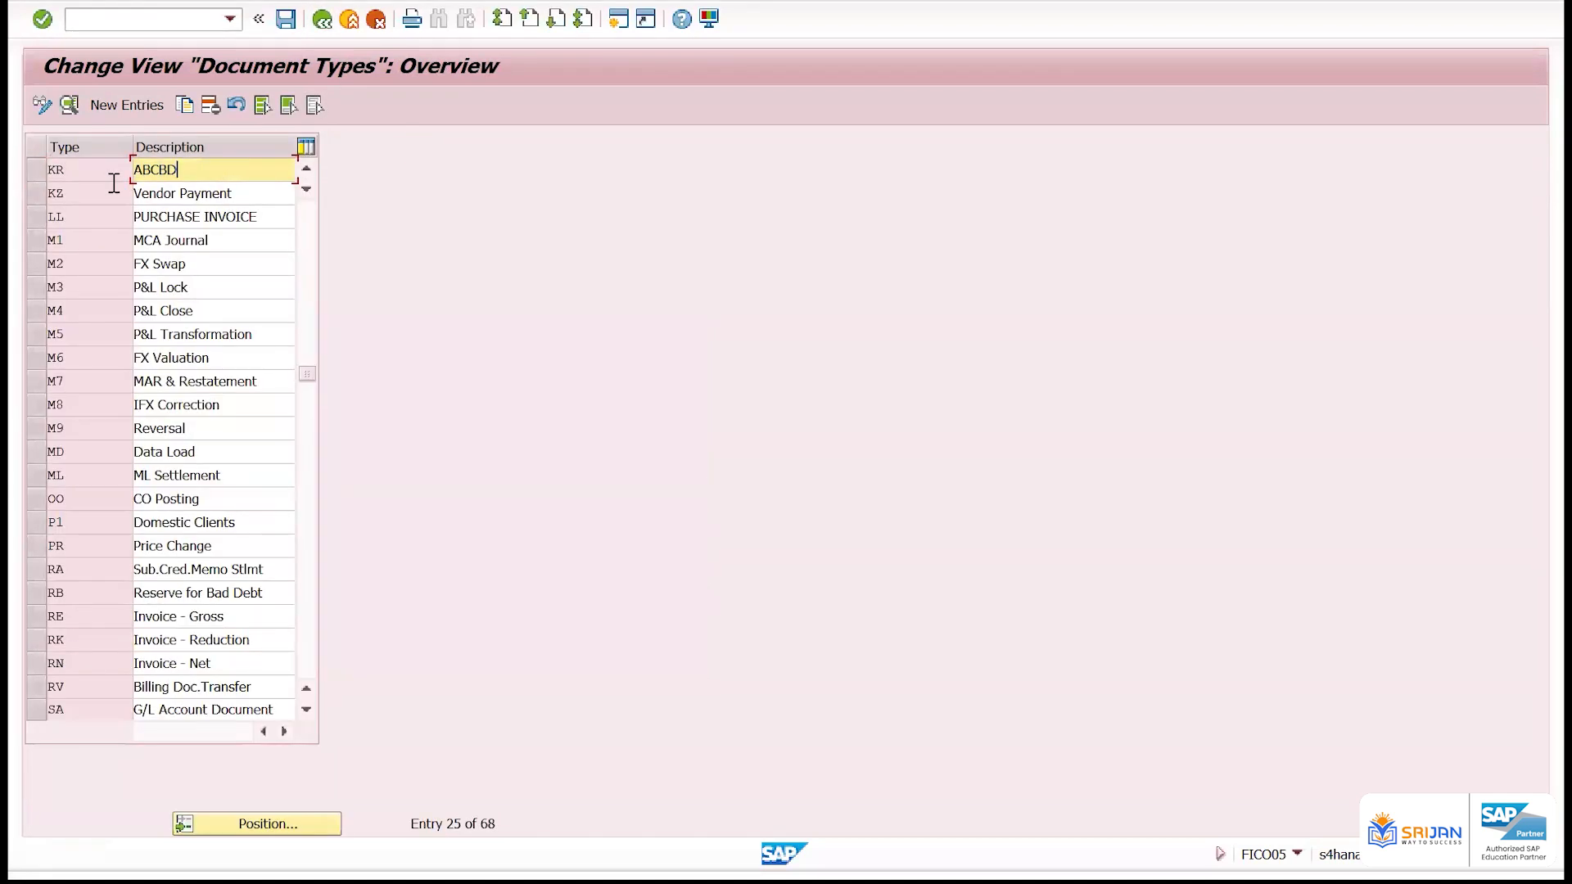
{"action": "key", "text": "ctrl+s"}
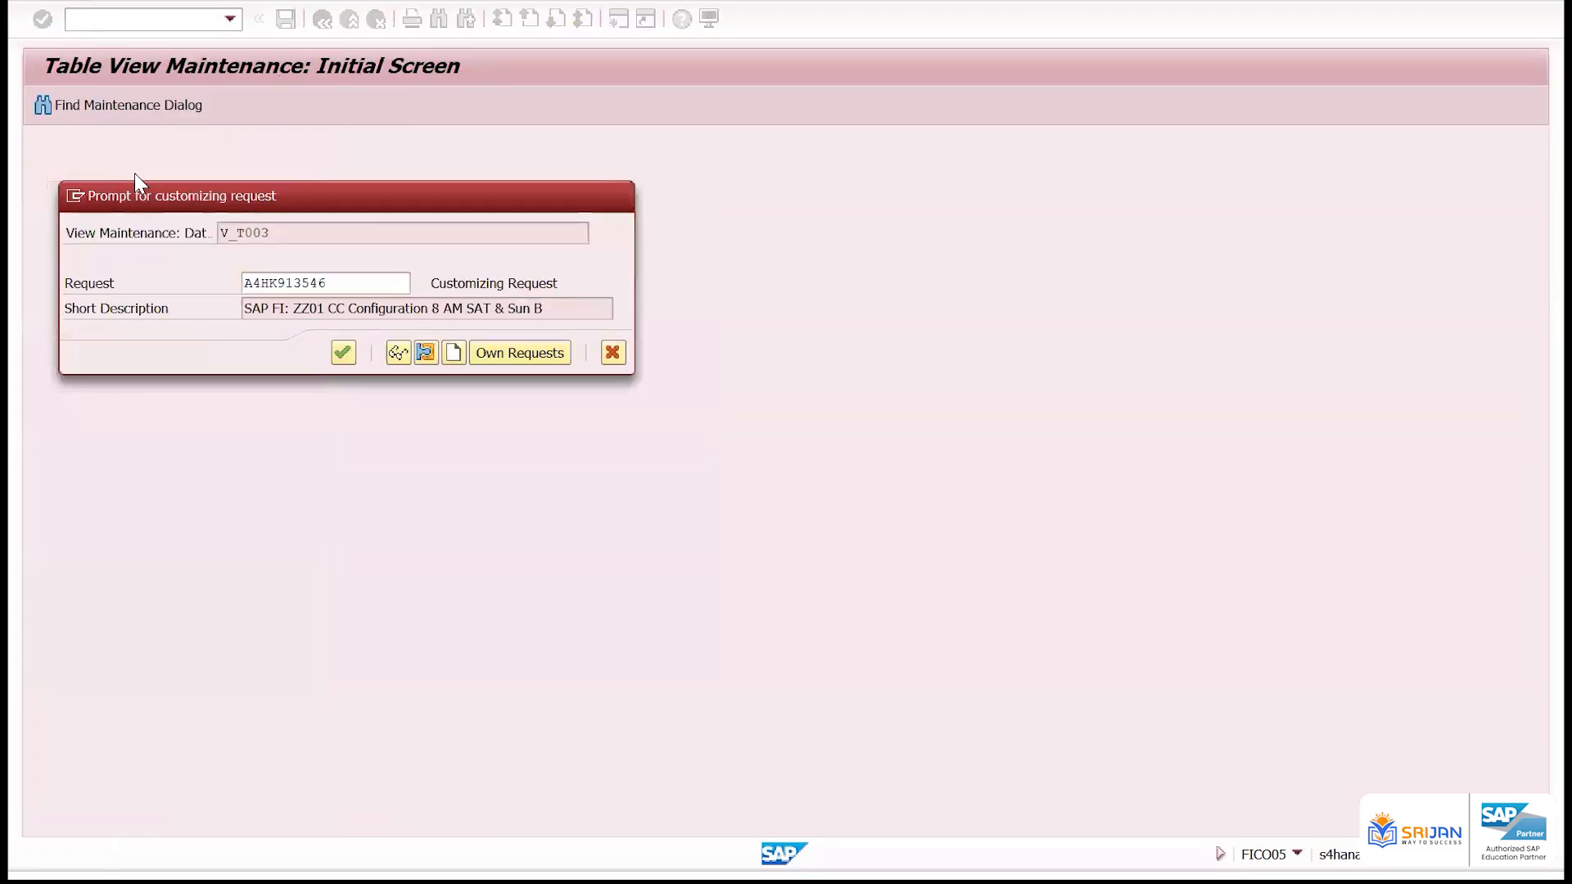
{"action": "key", "text": "Return"}
Open the details of document type KR and disallow the Customer account type, leaving Material disallowed
{"action": "left_click", "coordinate": [125, 169]}
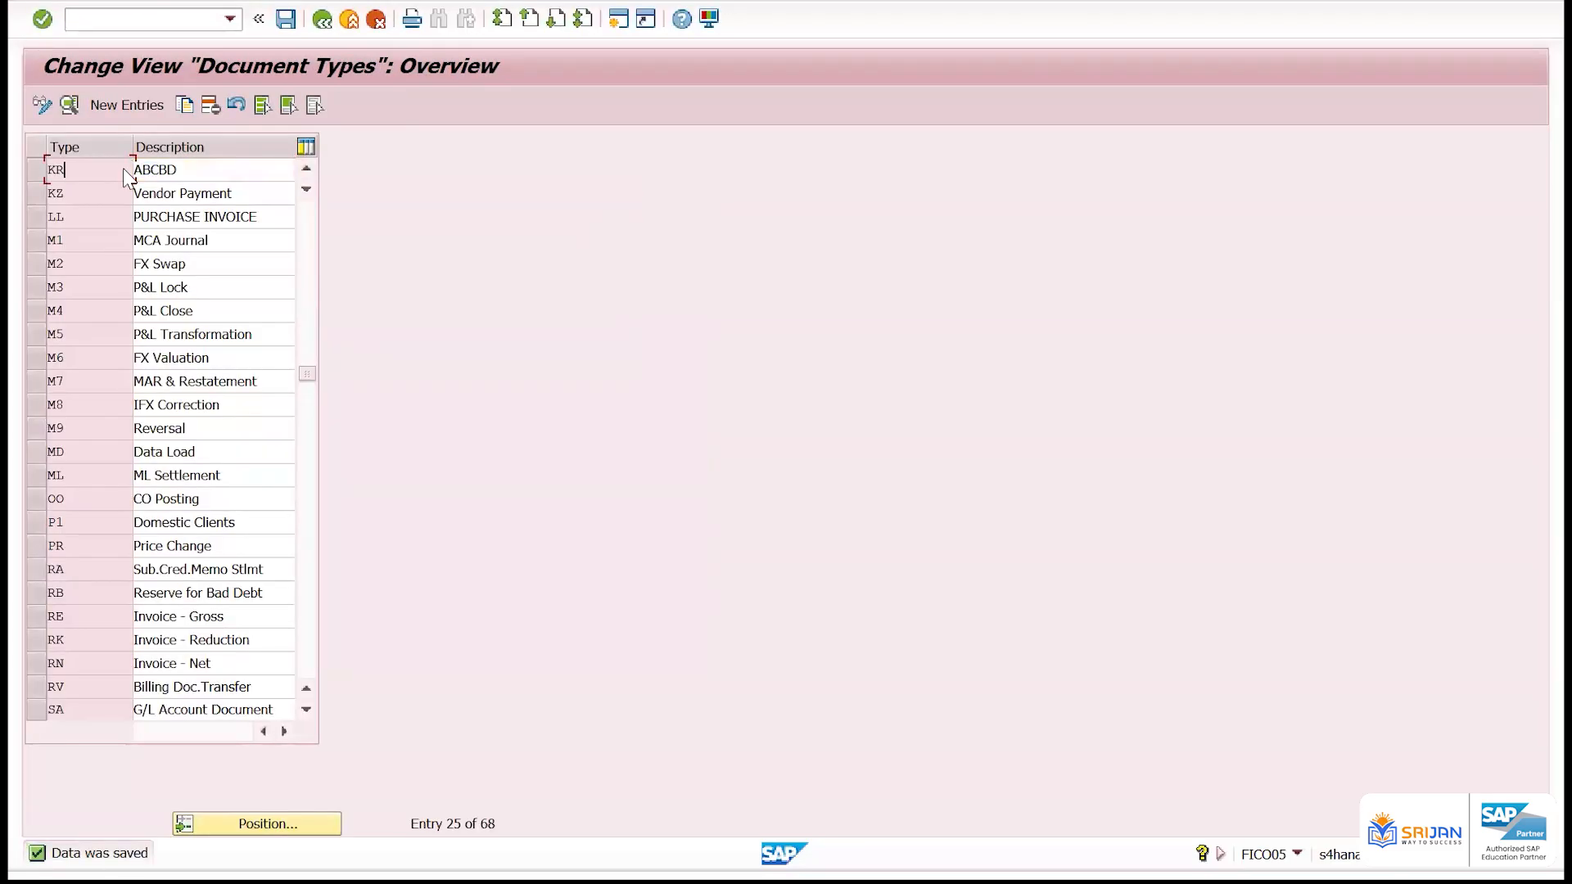
{"action": "double_click", "coordinate": [123, 169]}
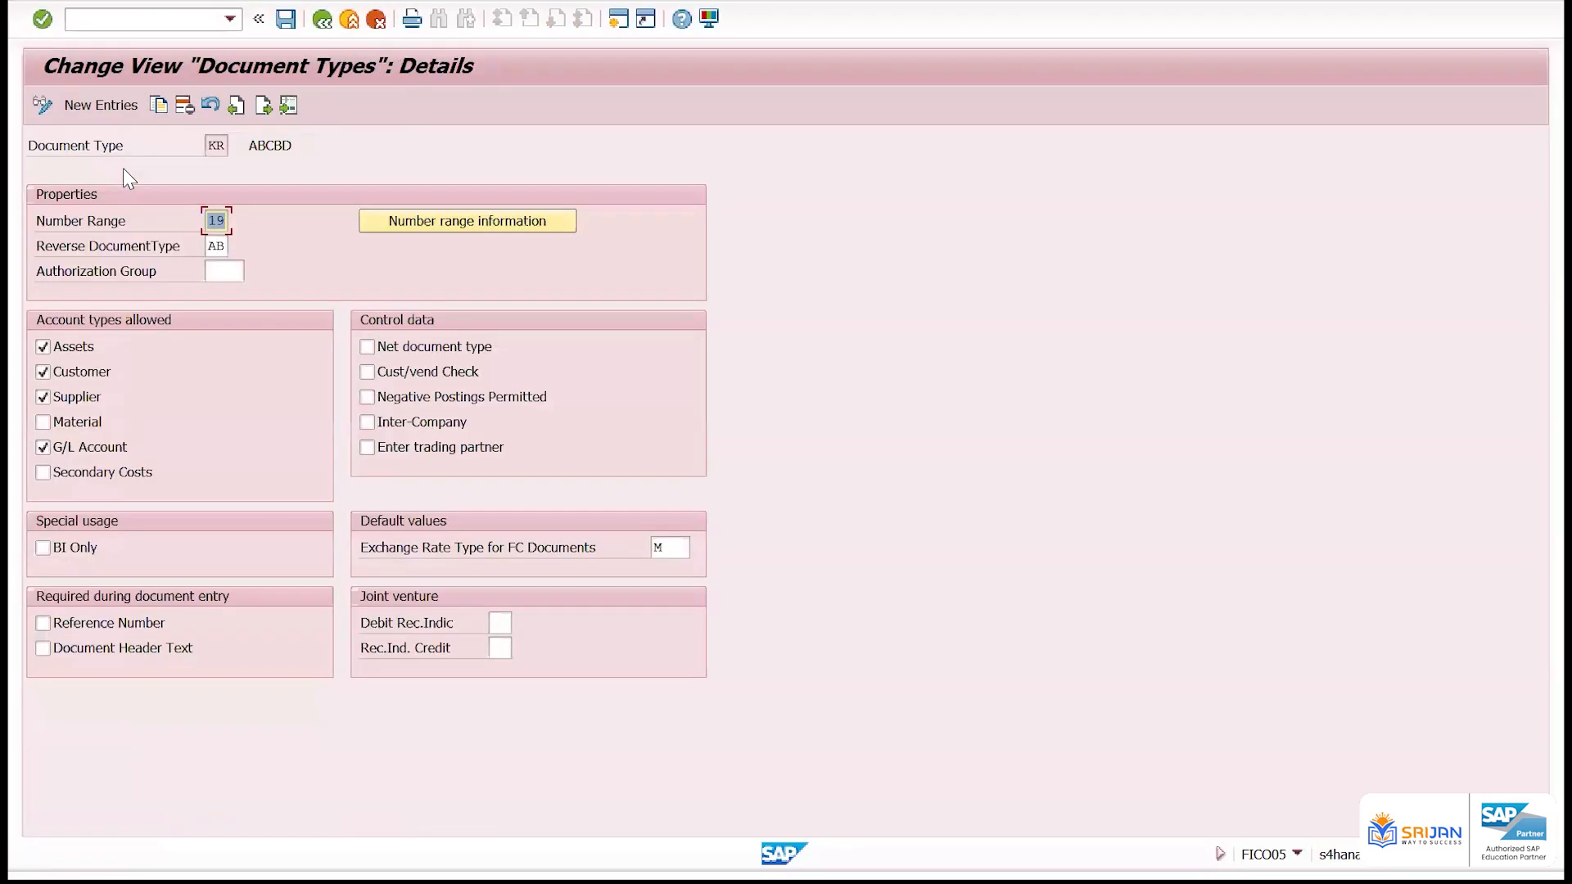
{"action": "left_click", "coordinate": [211, 146]}
{"action": "left_click", "coordinate": [103, 381]}
{"action": "left_click", "coordinate": [97, 425]}
{"action": "left_click", "coordinate": [96, 430]}
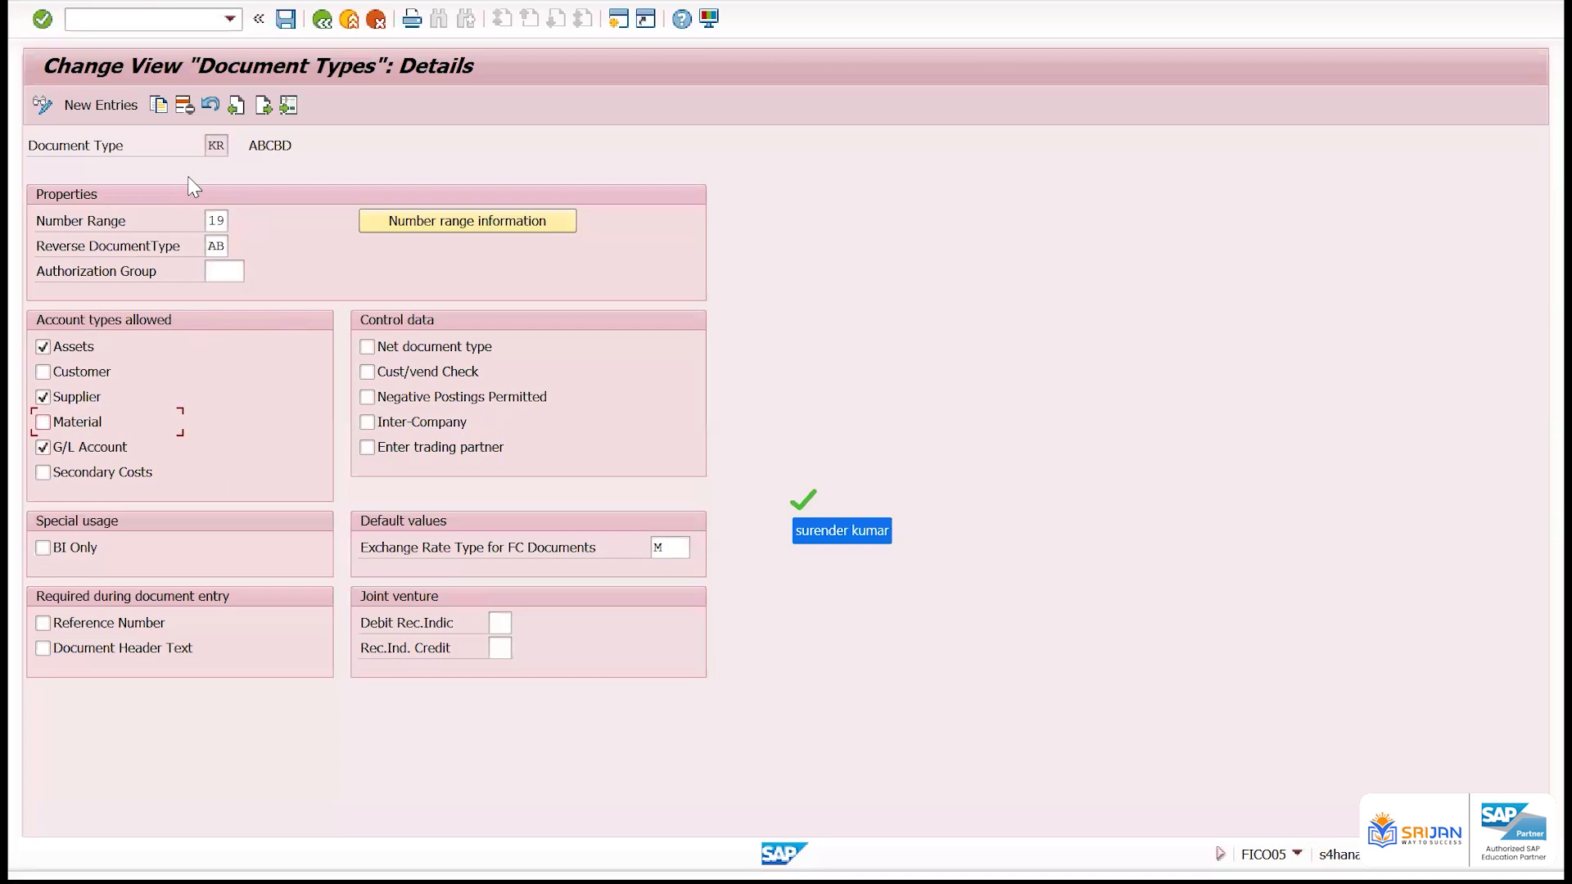
{"action": "left_click_drag", "start_coordinate": [209, 146], "coordinate": [274, 148]}
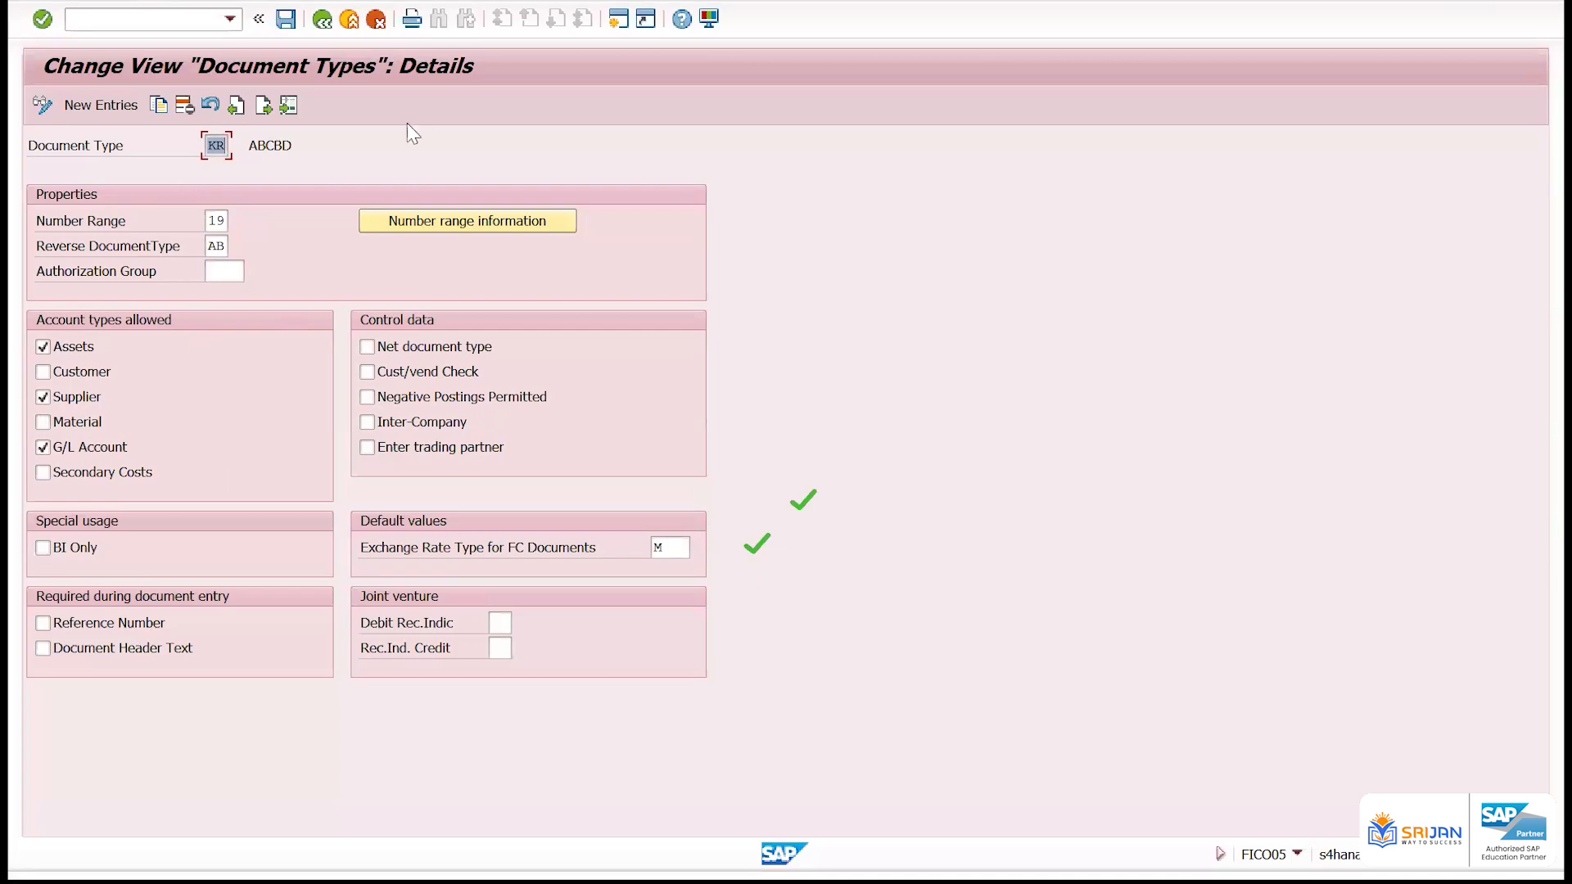
Allow the Customer, Material and Secondary Costs account types for document type KR and save the change
{"action": "left_click", "coordinate": [92, 424]}
{"action": "left_click", "coordinate": [82, 425]}
{"action": "left_click", "coordinate": [91, 422]}
{"action": "left_click", "coordinate": [92, 375]}
{"action": "left_click", "coordinate": [104, 475]}
{"action": "key", "text": "ctrl+s"}
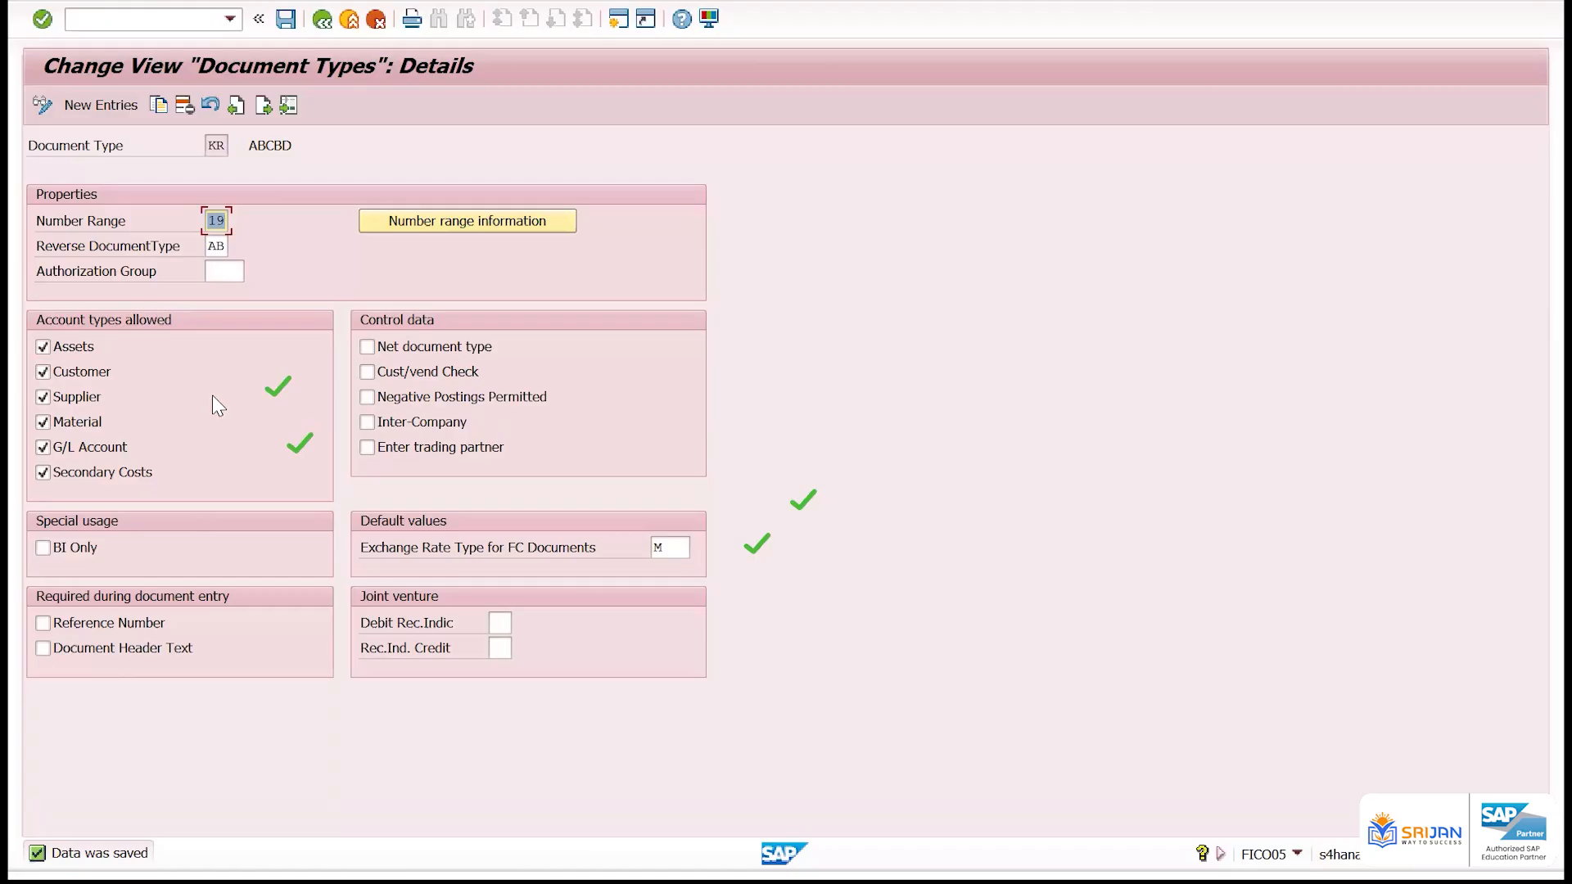
Disallow the Customer and Secondary Costs account types for document type KR, save, and check its number range
{"action": "left_click", "coordinate": [79, 374]}
{"action": "left_click", "coordinate": [120, 480]}
{"action": "left_click", "coordinate": [286, 18]}
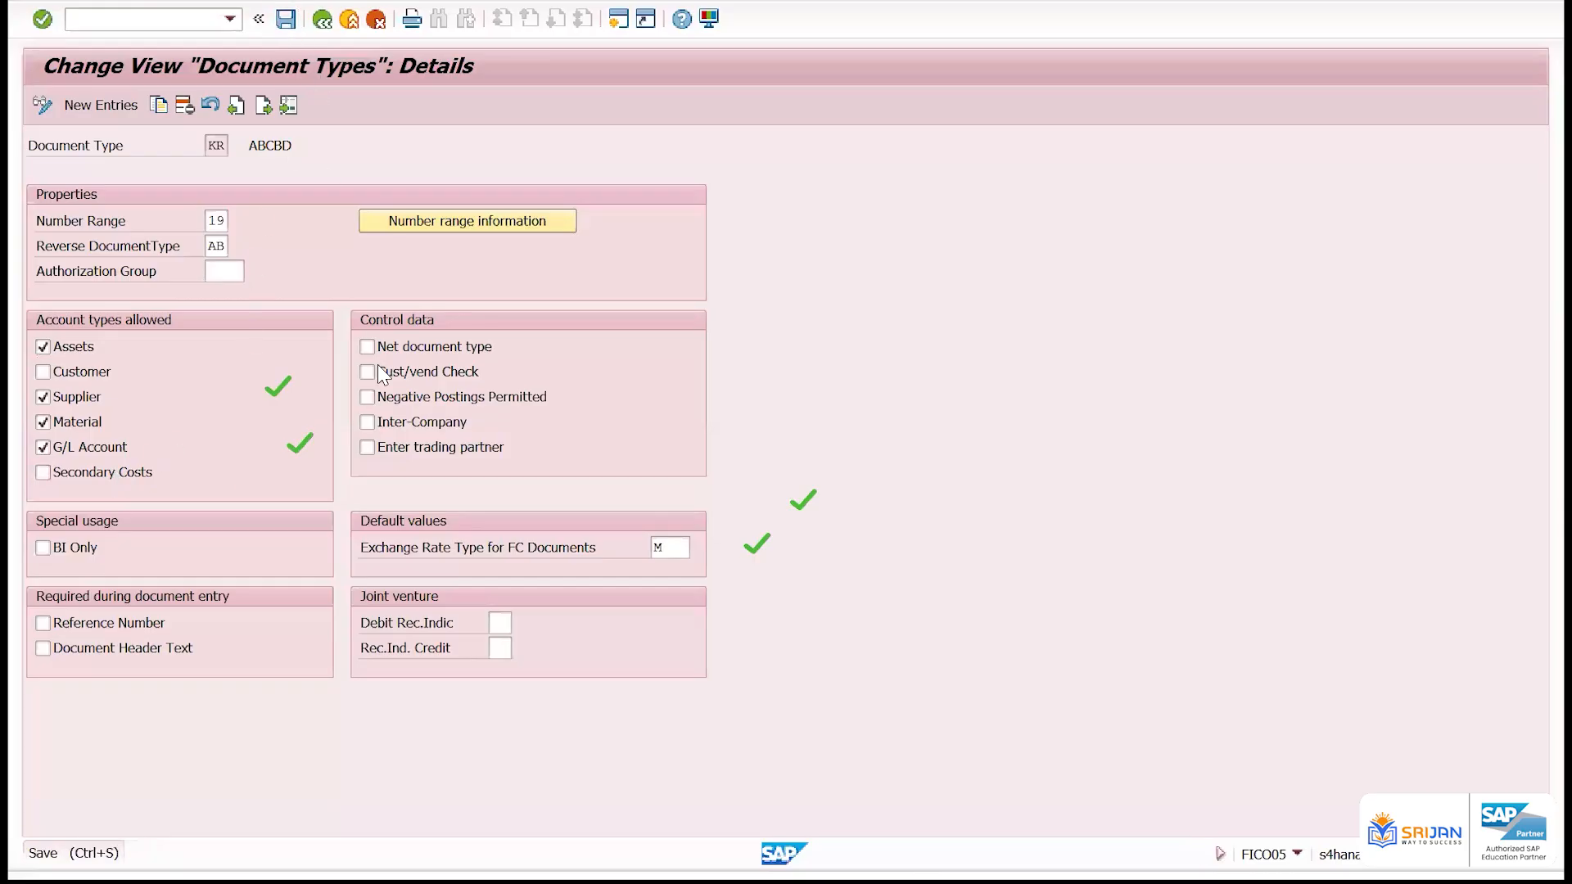
{"action": "left_click", "coordinate": [230, 147]}
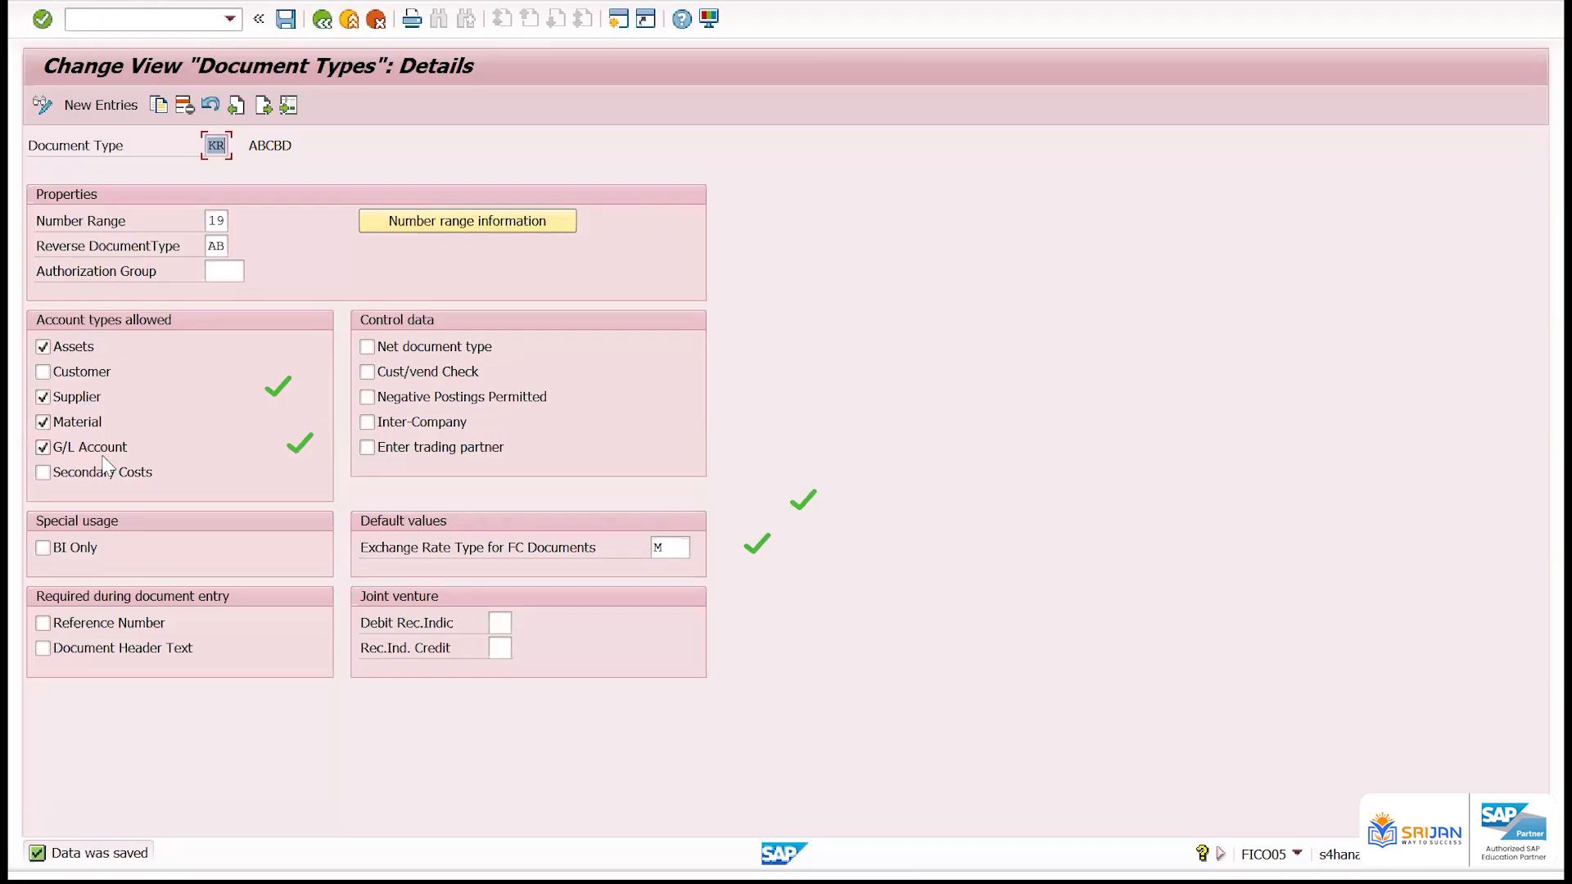
{"action": "left_click", "coordinate": [227, 219]}
Switch to the Excel workbook, enter the heading Document Number in C1 and fit column C to its text
{"action": "key", "text": "alt+Tab"}
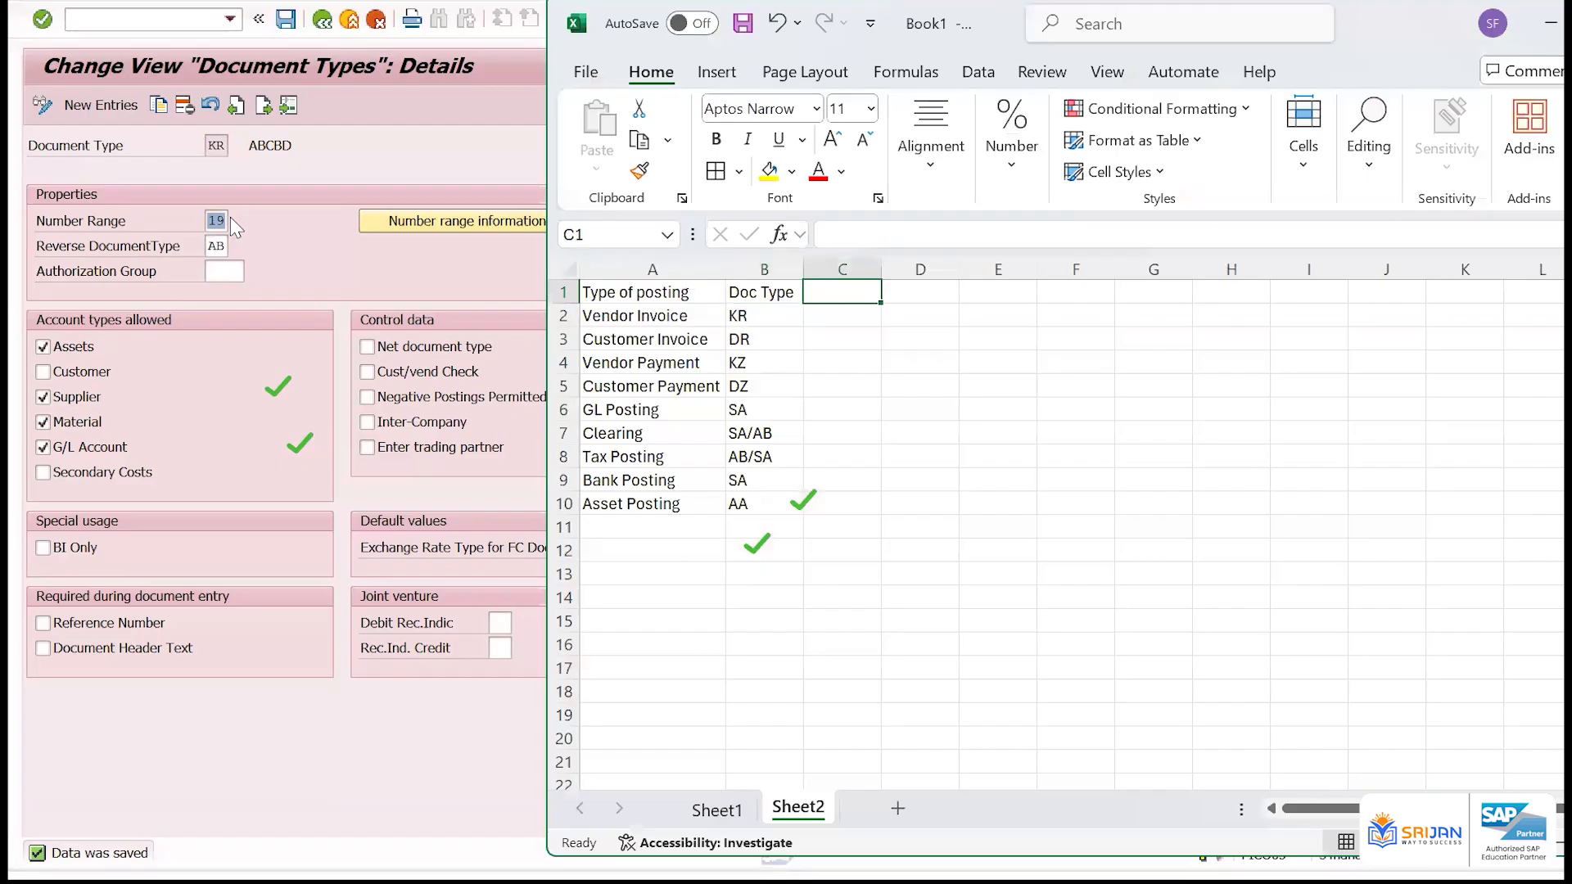
{"action": "type", "text": "Documen"}
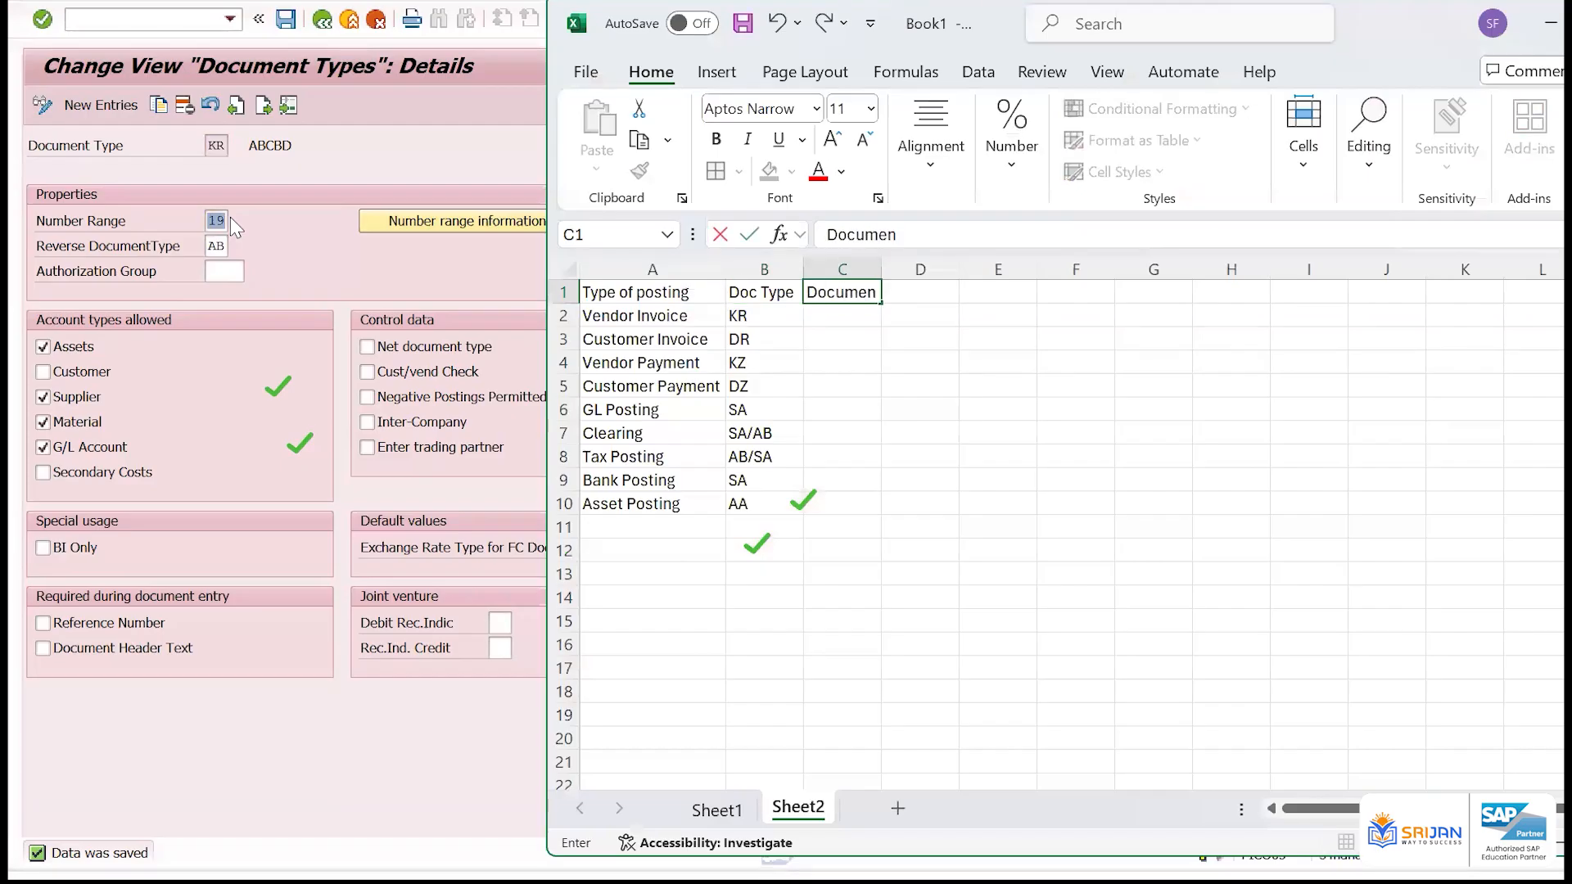
{"action": "type", "text": "t Number"}
{"action": "key", "text": "ctrl+Return"}
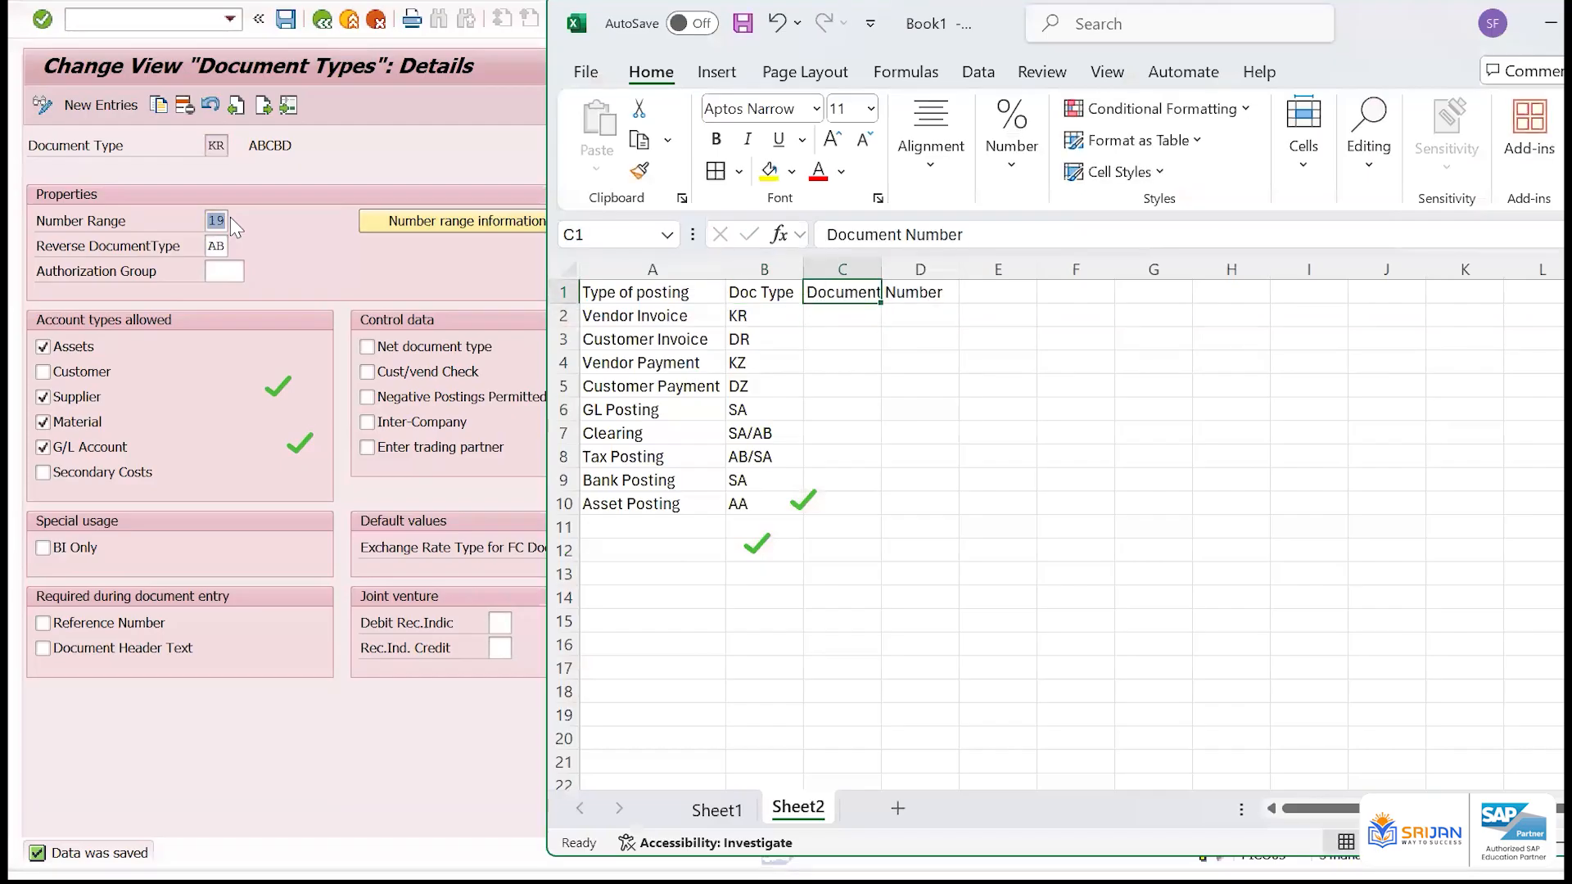
{"action": "key", "text": "alt+o"}
{"action": "key", "text": "c"}
{"action": "key", "text": "a"}
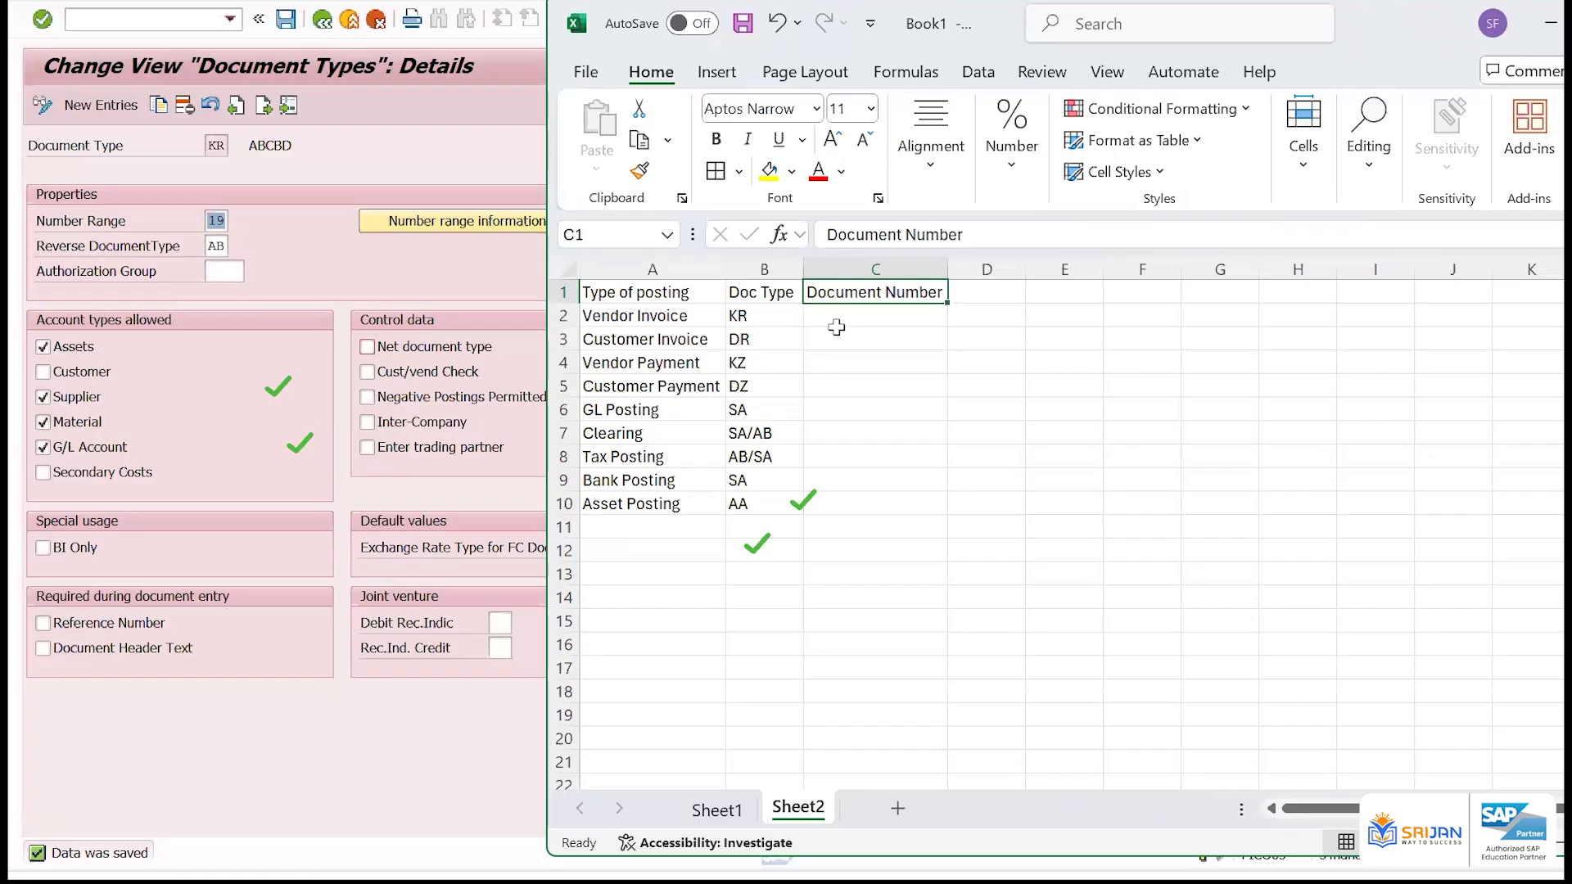
Enter 19 NR in C2 for Vendor Invoice and change the C1 heading to Number Range
{"action": "left_click", "coordinate": [832, 318]}
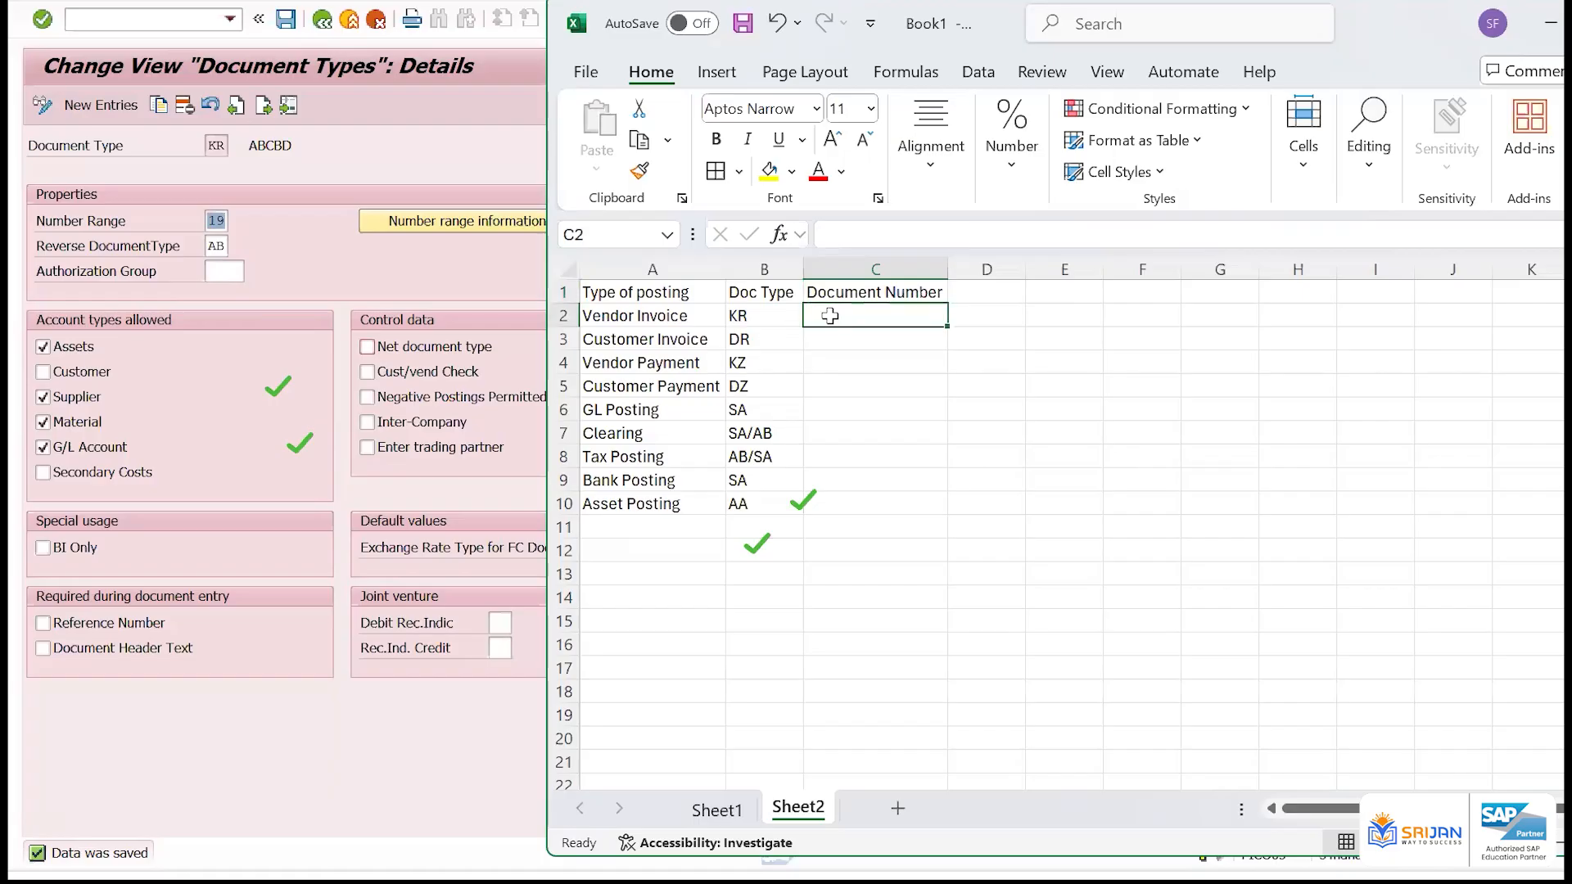
{"action": "type", "text": "19 KR"}
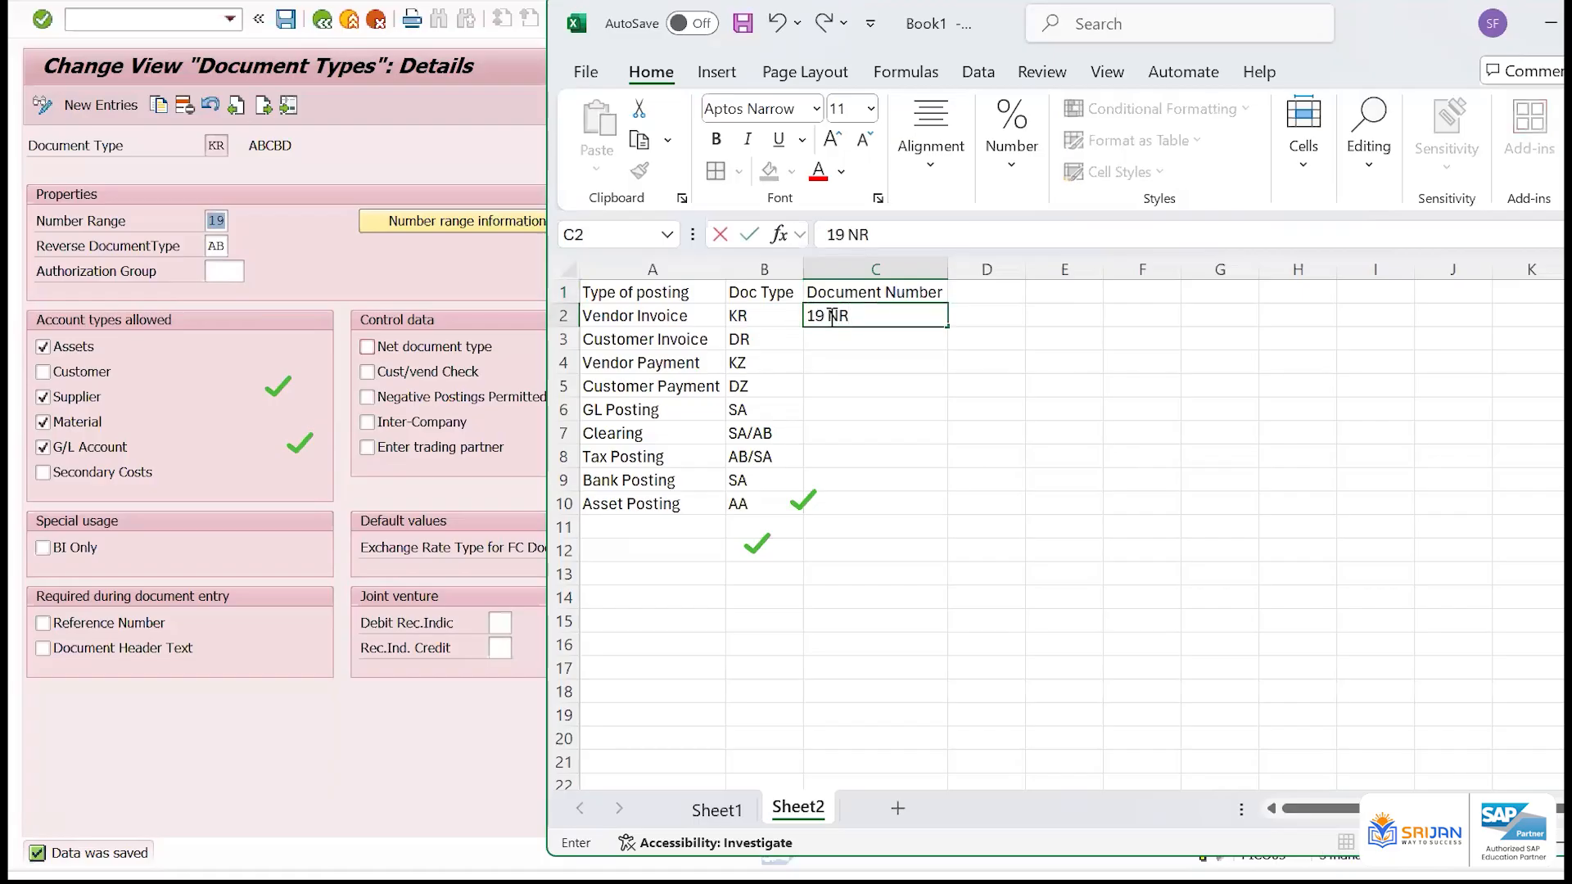
{"action": "key", "text": "Return"}
{"action": "key", "text": "Up"}
{"action": "key", "text": "Up"}
{"action": "type", "text": "Nu"}
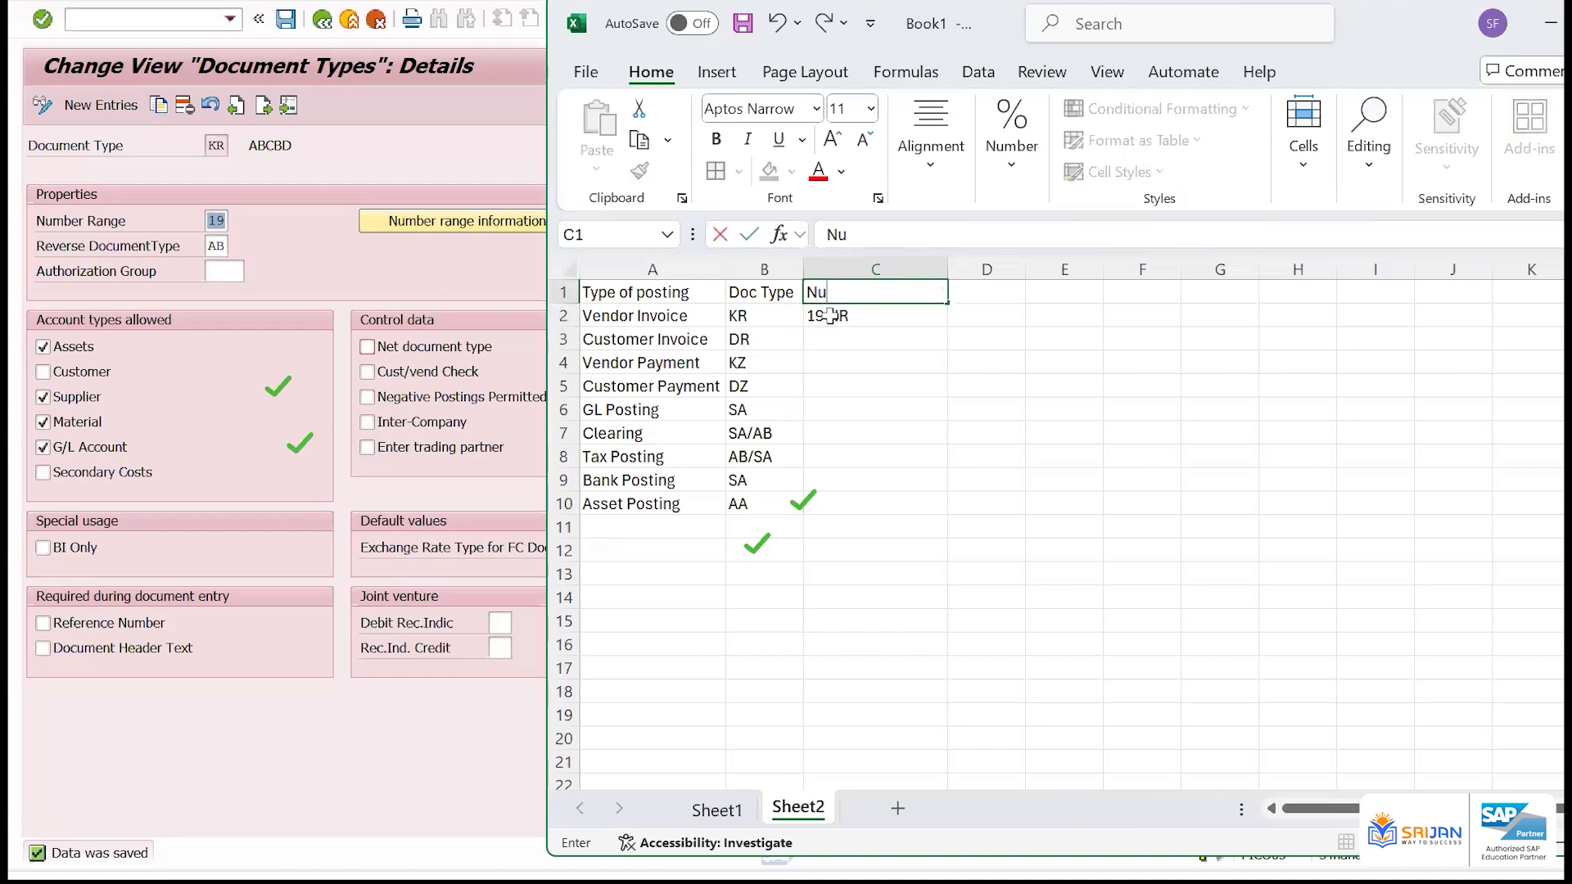
{"action": "type", "text": "mber Range"}
{"action": "key", "text": "Return"}
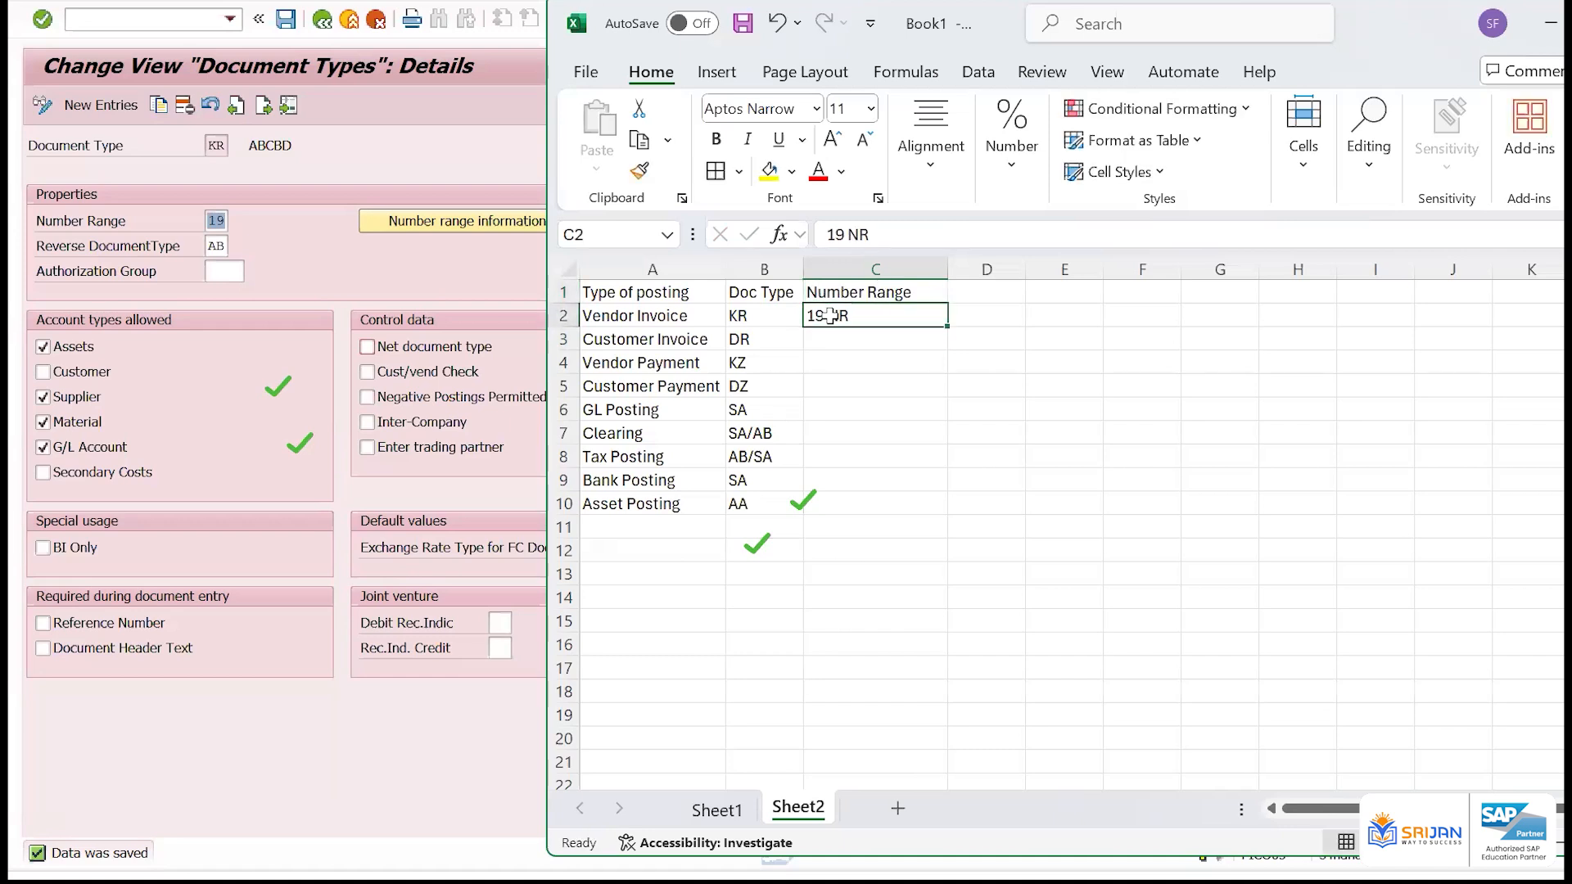
Enter number ranges 19 for Vendor Invoice, 18 for Customer Invoice and 20 for Vendor Payment in column C
{"action": "type", "text": "19"}
{"action": "left_click", "coordinate": [831, 317]}
{"action": "left_click", "coordinate": [768, 315]}
{"action": "left_click", "coordinate": [907, 341]}
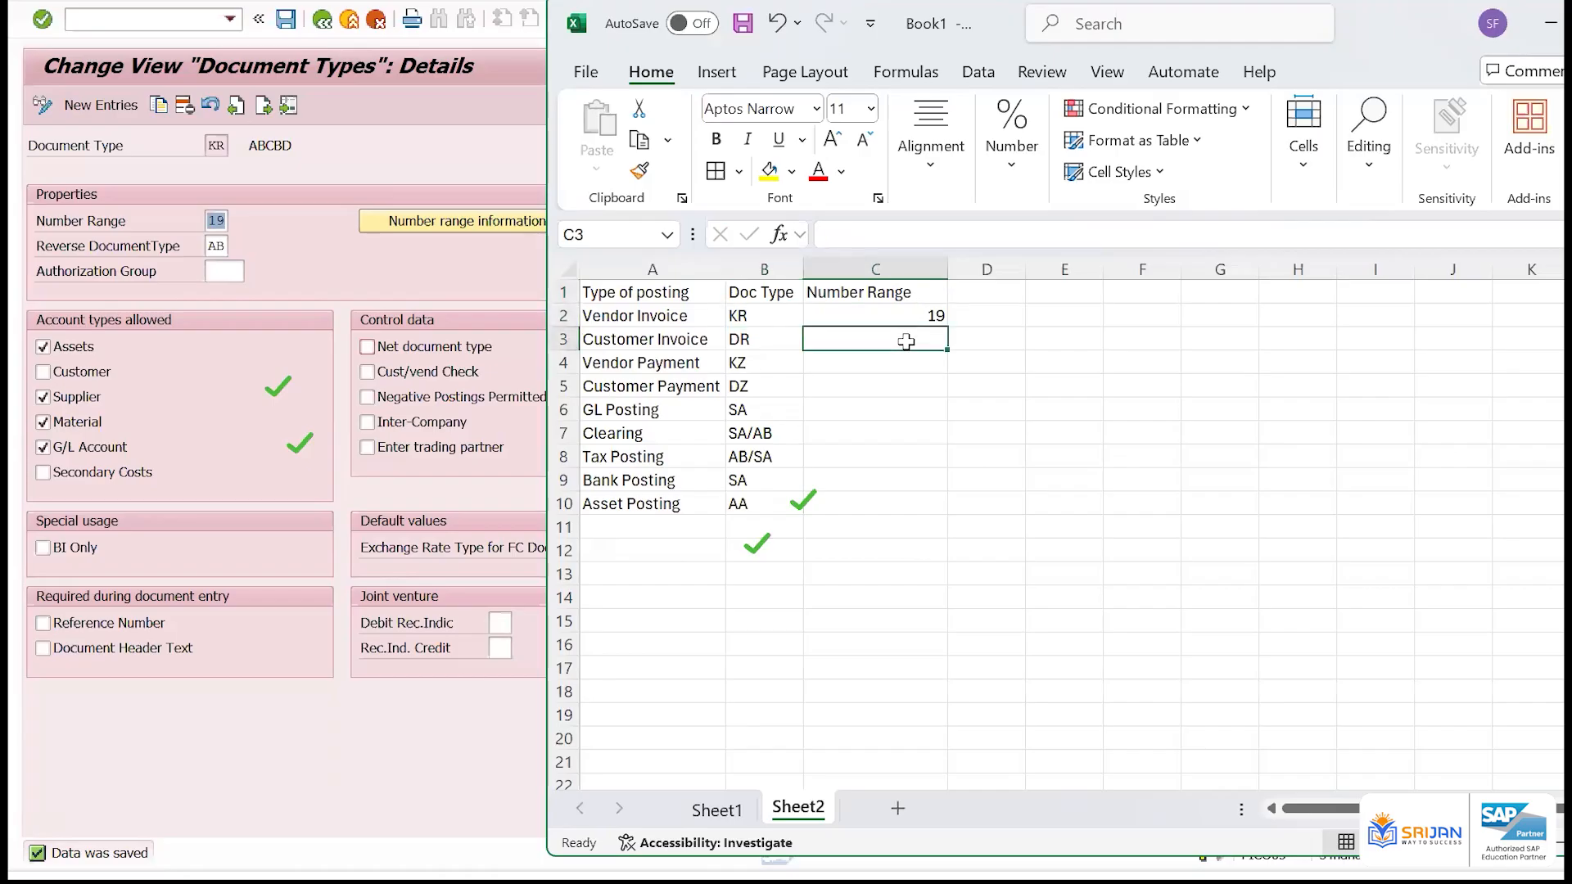
{"action": "type", "text": "18"}
{"action": "key", "text": "Return"}
{"action": "type", "text": "20"}
{"action": "key", "text": "Return"}
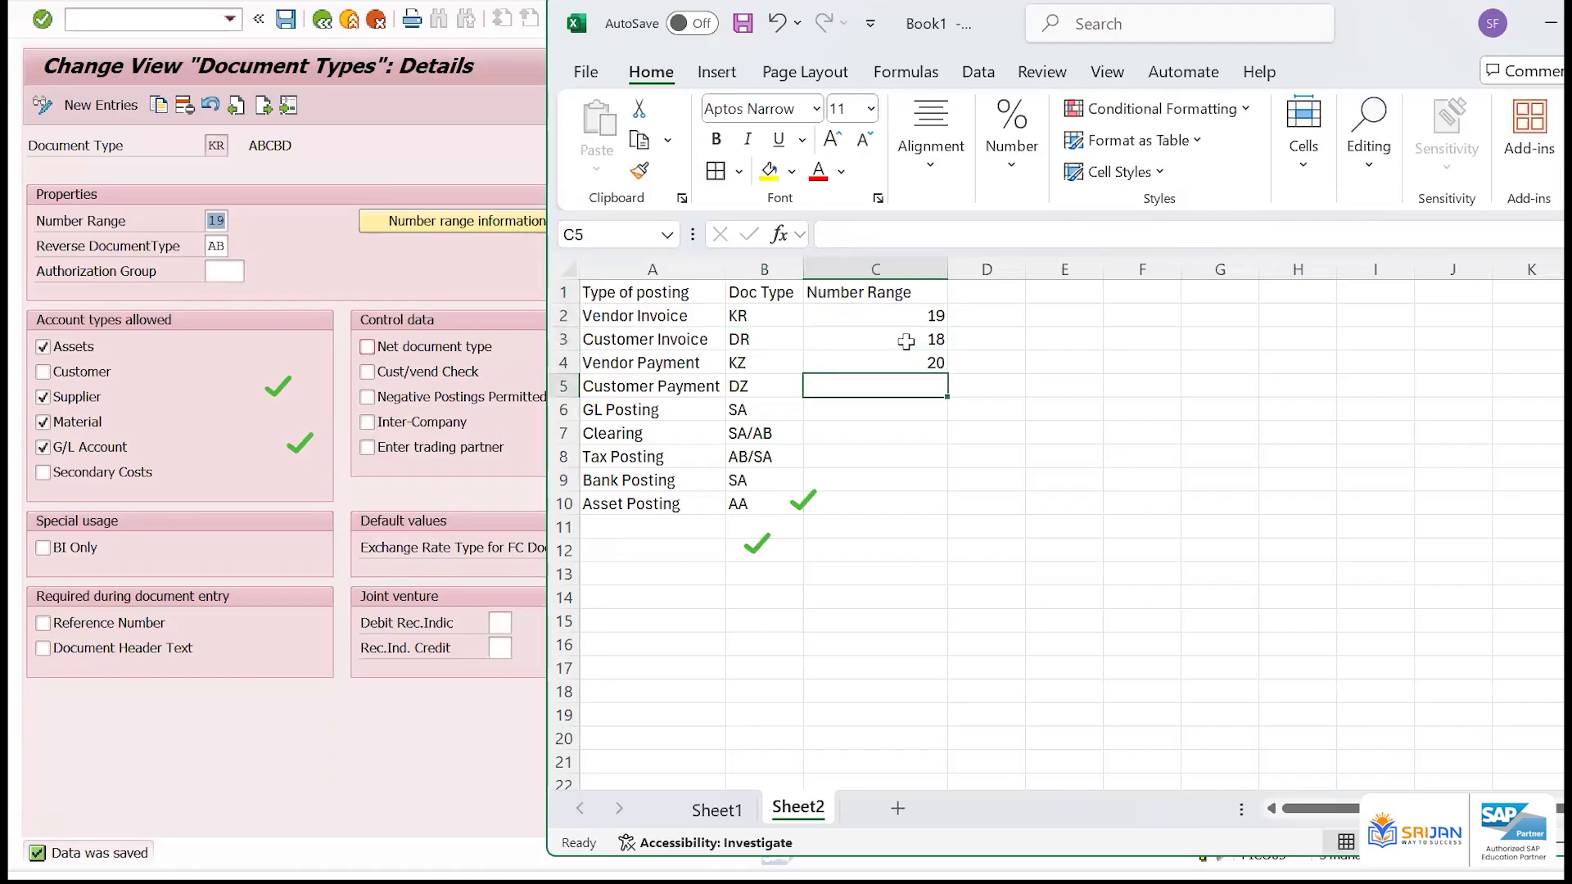
Fill C5 to C10 with number ranges 21, 22, 23, 24, 25 and 26 for Customer Payment through Asset Posting
{"action": "type", "text": "21"}
{"action": "key", "text": "Return"}
{"action": "type", "text": "22"}
{"action": "key", "text": "Return"}
{"action": "type", "text": "23"}
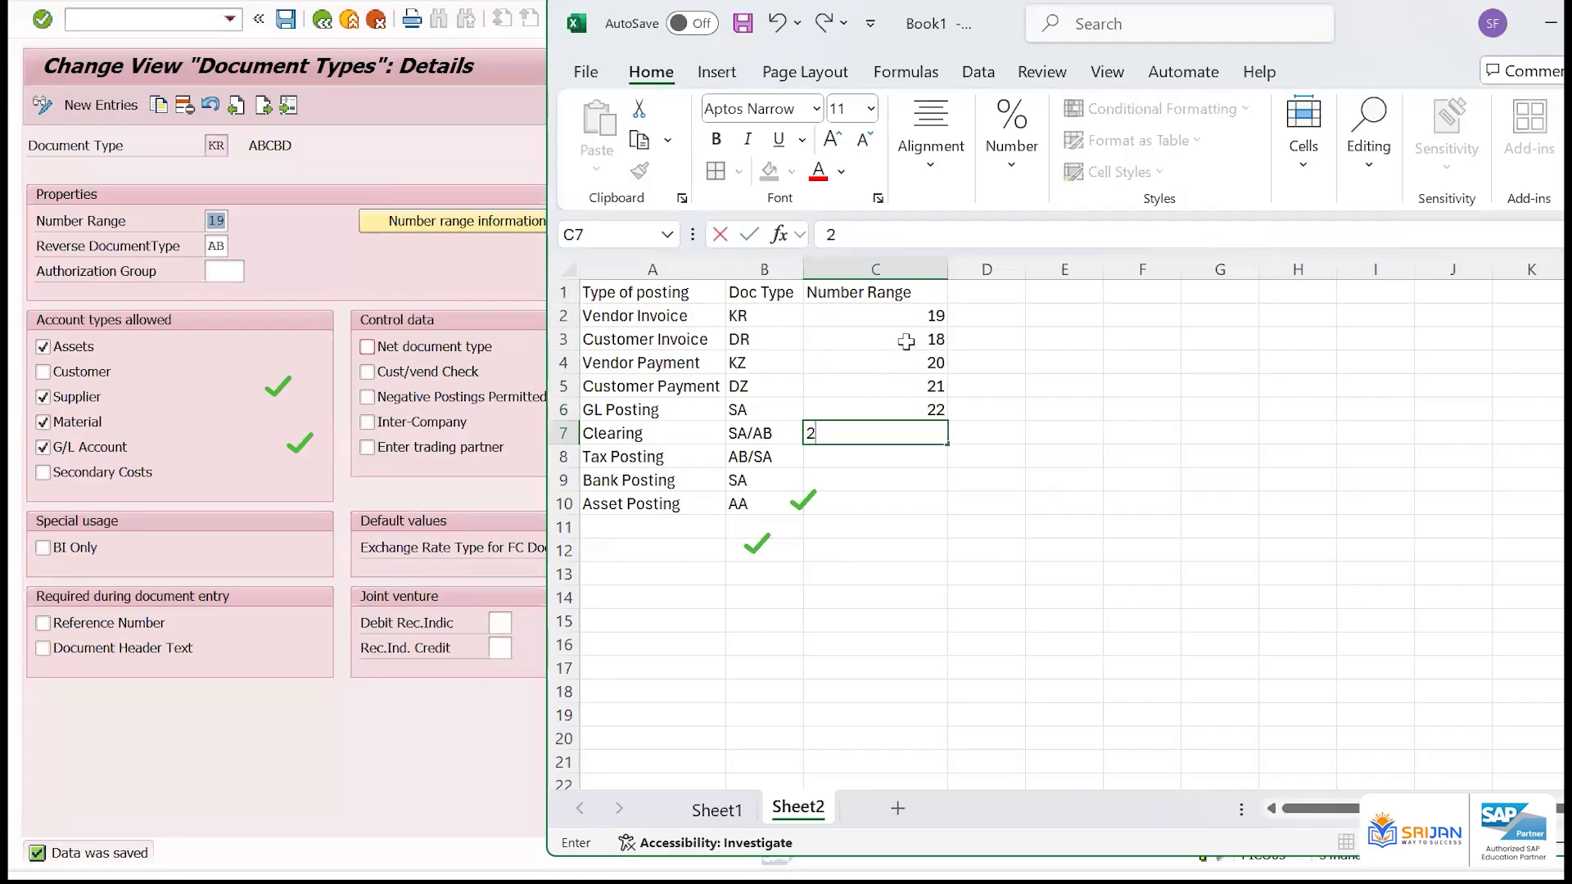
{"action": "key", "text": "Return"}
{"action": "type", "text": "24"}
{"action": "key", "text": "Return"}
{"action": "type", "text": "25"}
{"action": "key", "text": "Return"}
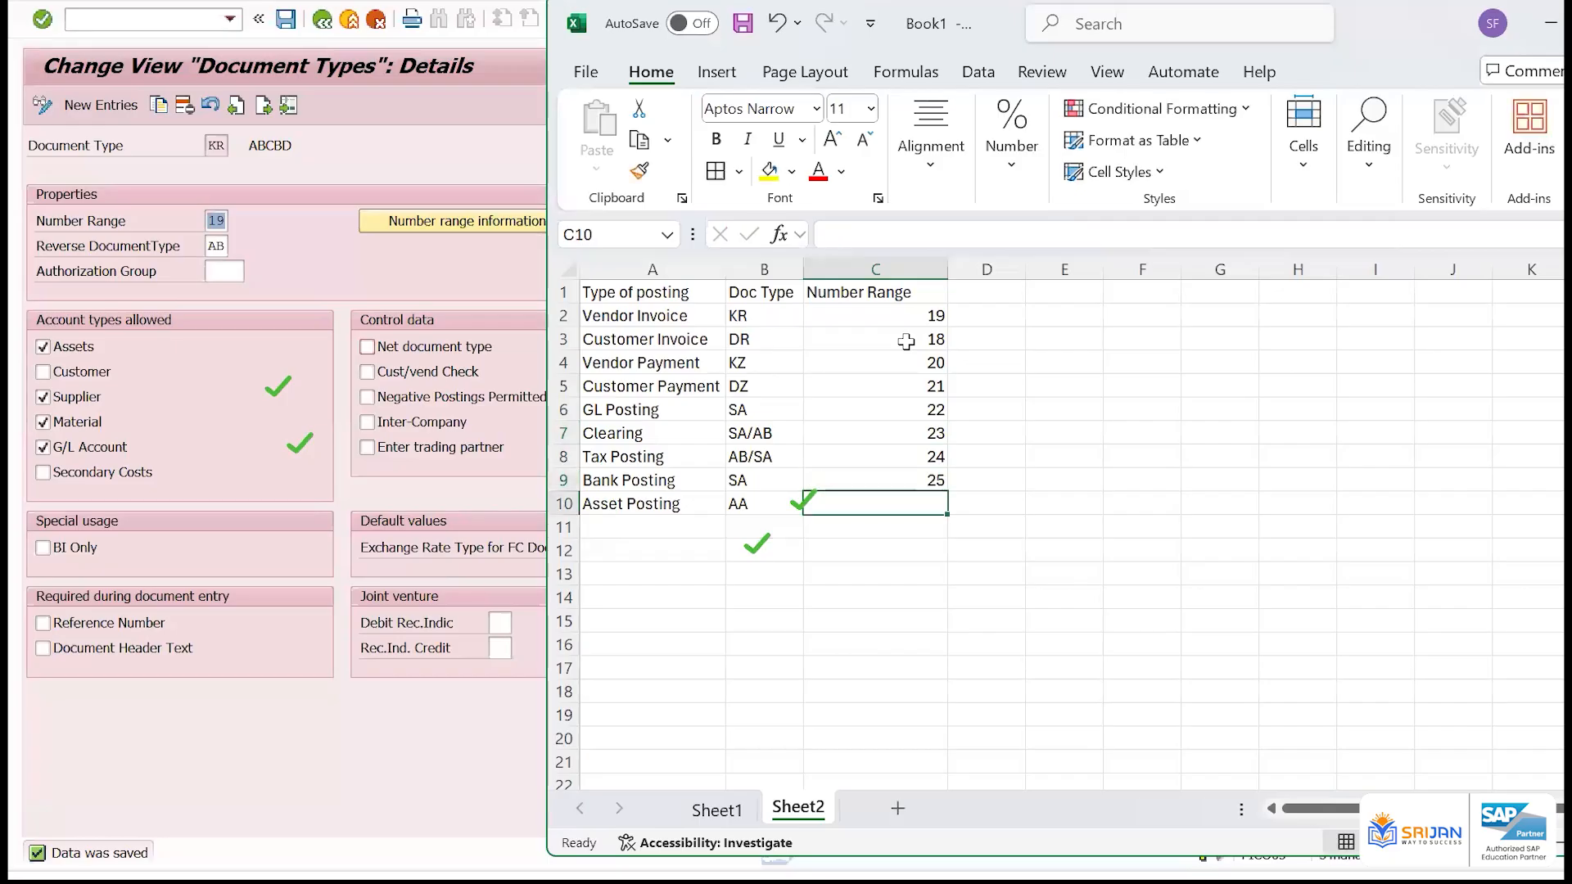
{"action": "type", "text": "26"}
{"action": "key", "text": "Return"}
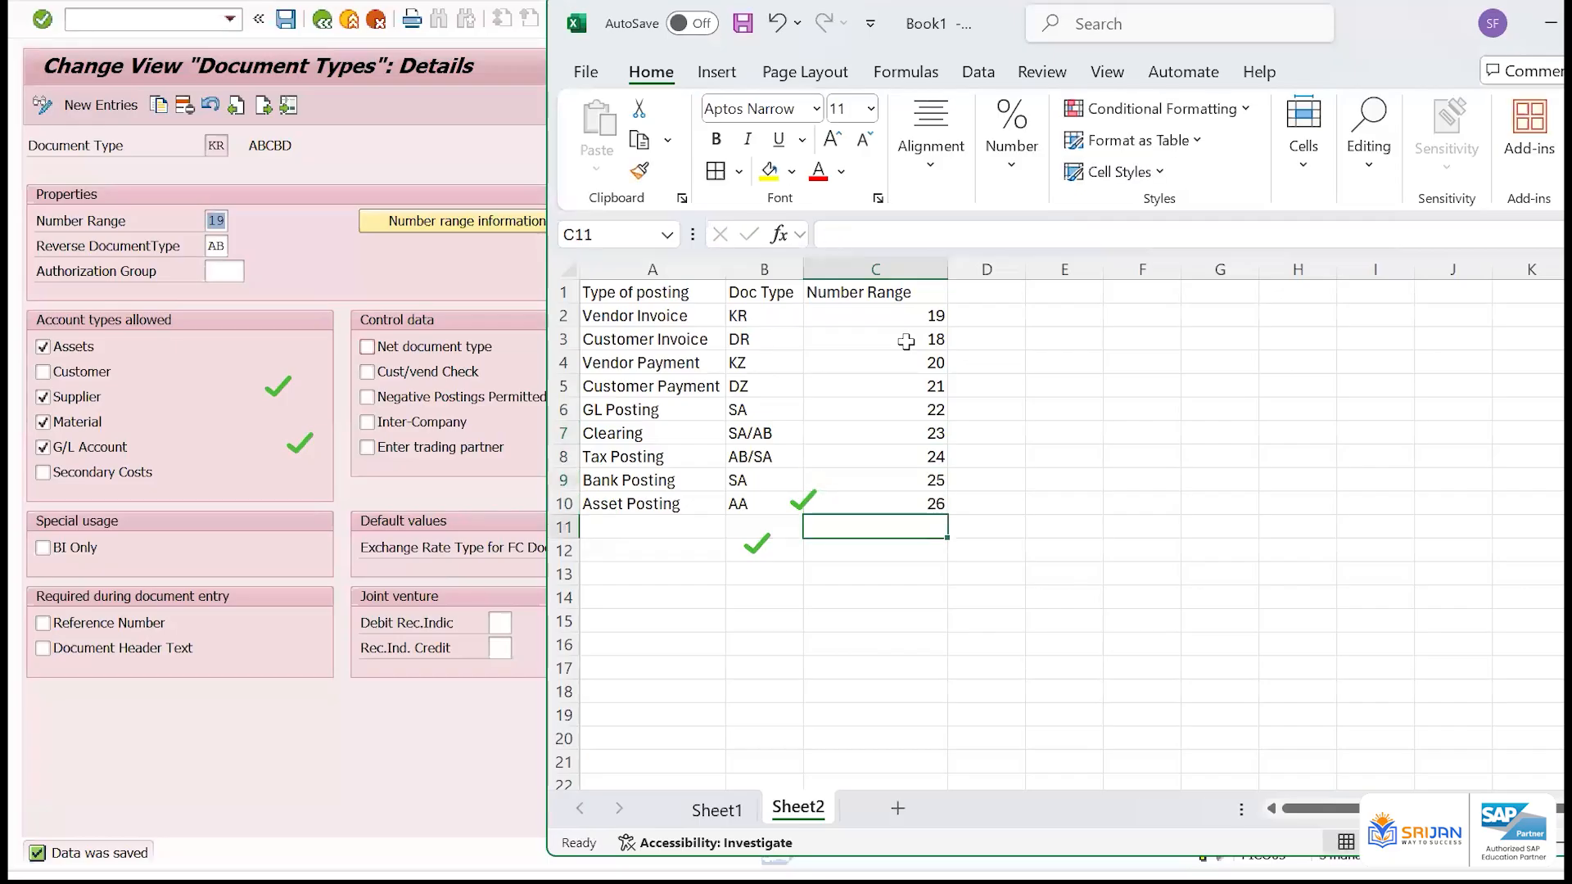
Copy the GL Posting number range into the Bank Posting row so both SA postings share it
{"action": "left_click", "coordinate": [917, 409]}
{"action": "key", "text": "ctrl+c"}
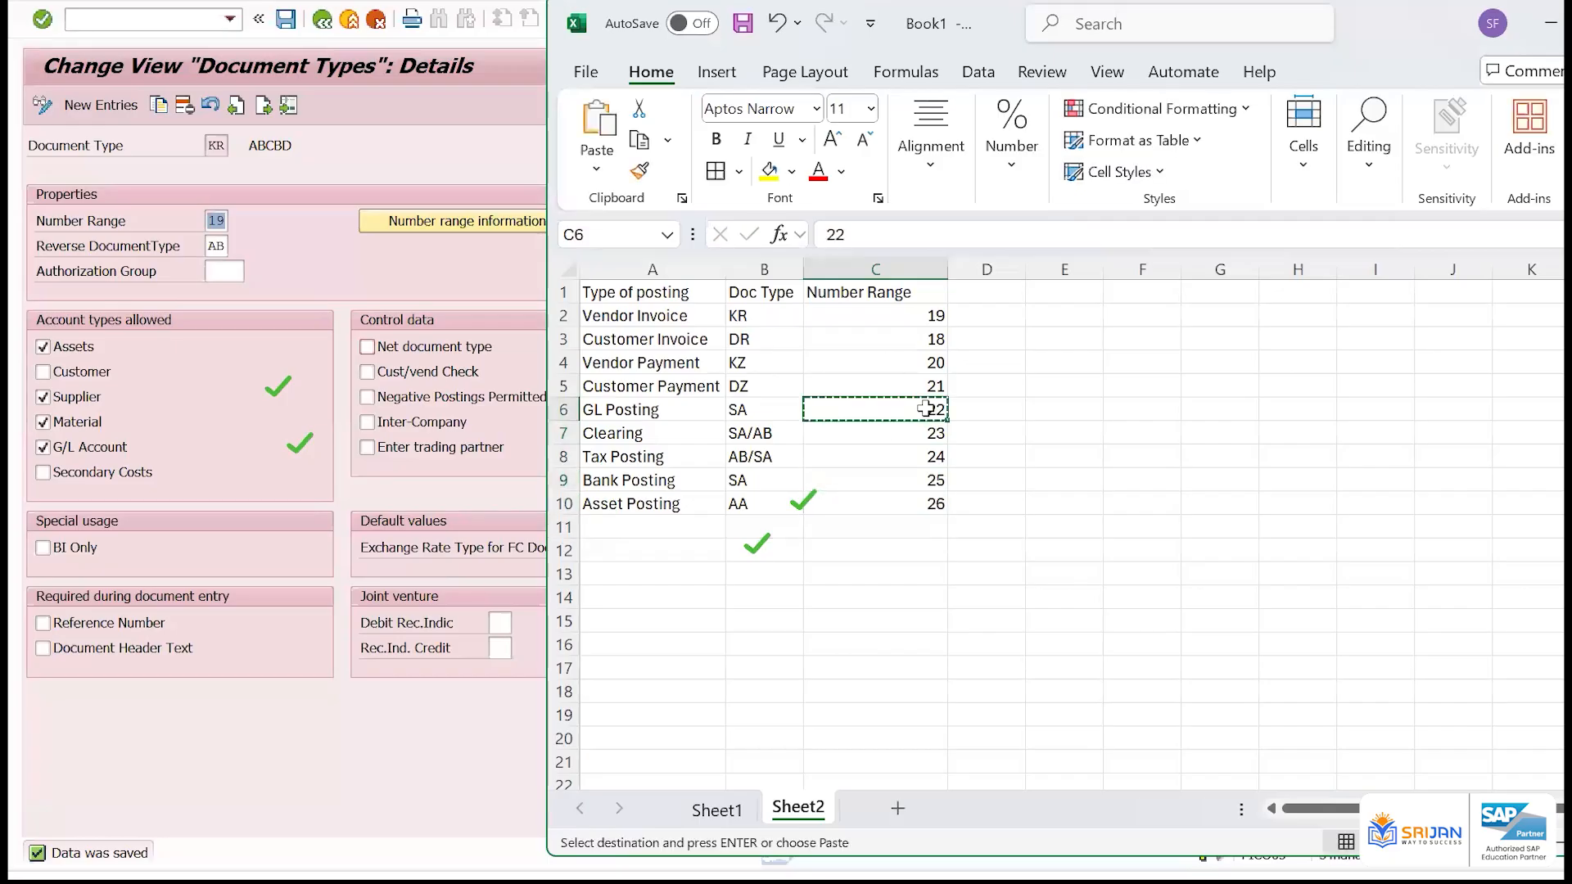
{"action": "key", "text": "Down"}
{"action": "key", "text": "Down"}
{"action": "key", "text": "Down"}
{"action": "key", "text": "Return"}
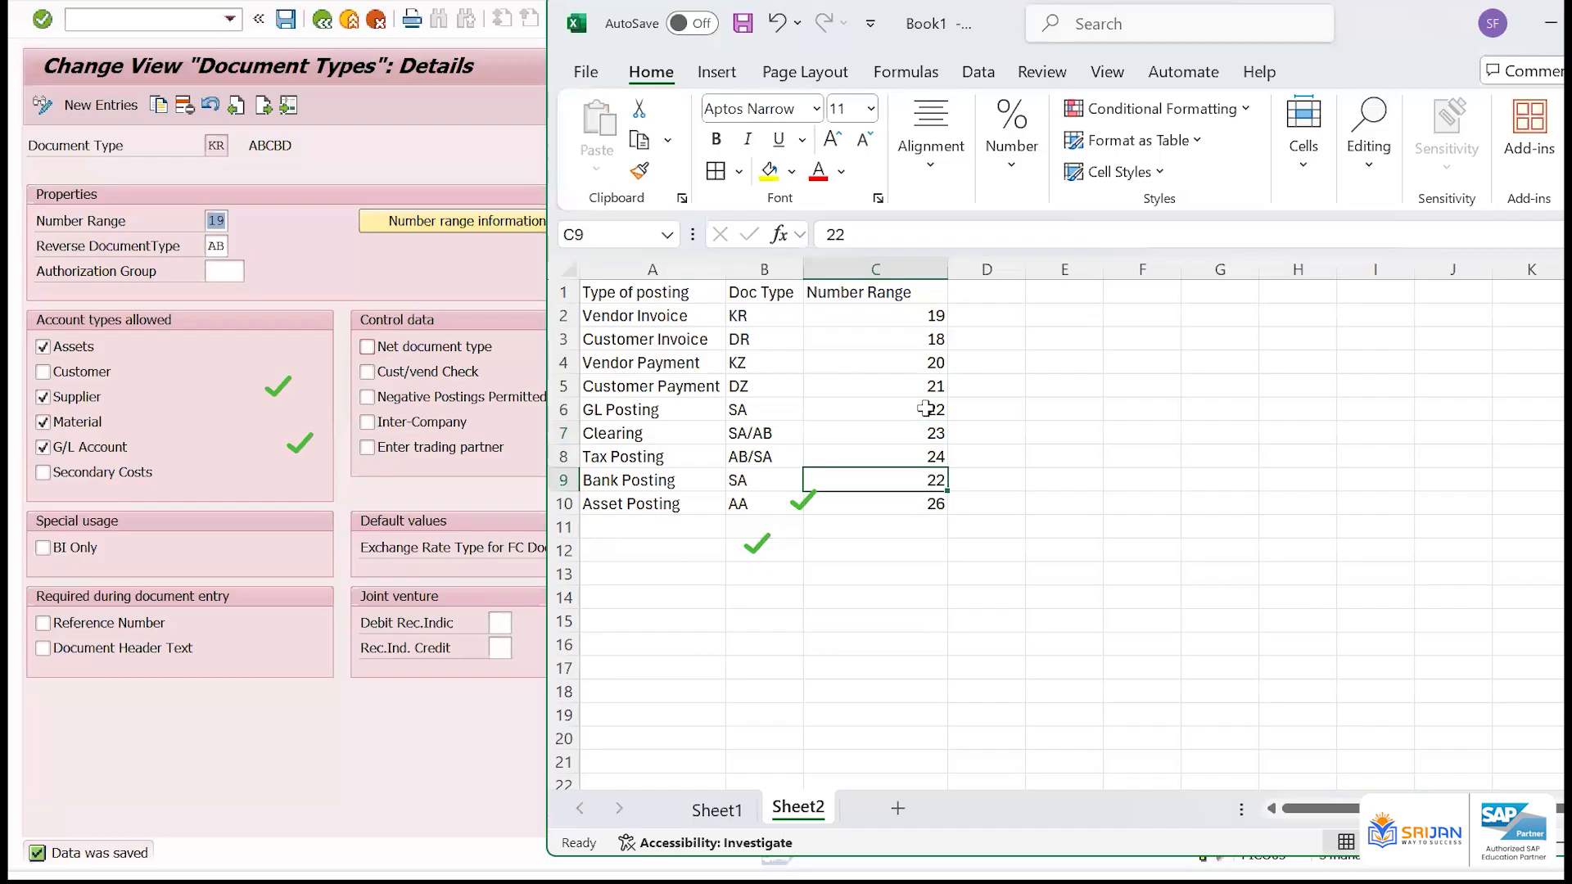
Change the document type of the Clearing and Tax Posting rows to AB
{"action": "key", "text": "Up"}
{"action": "key", "text": "Up"}
{"action": "key", "text": "Left"}
{"action": "type", "text": "AB/SA"}
{"action": "key", "text": "Return"}
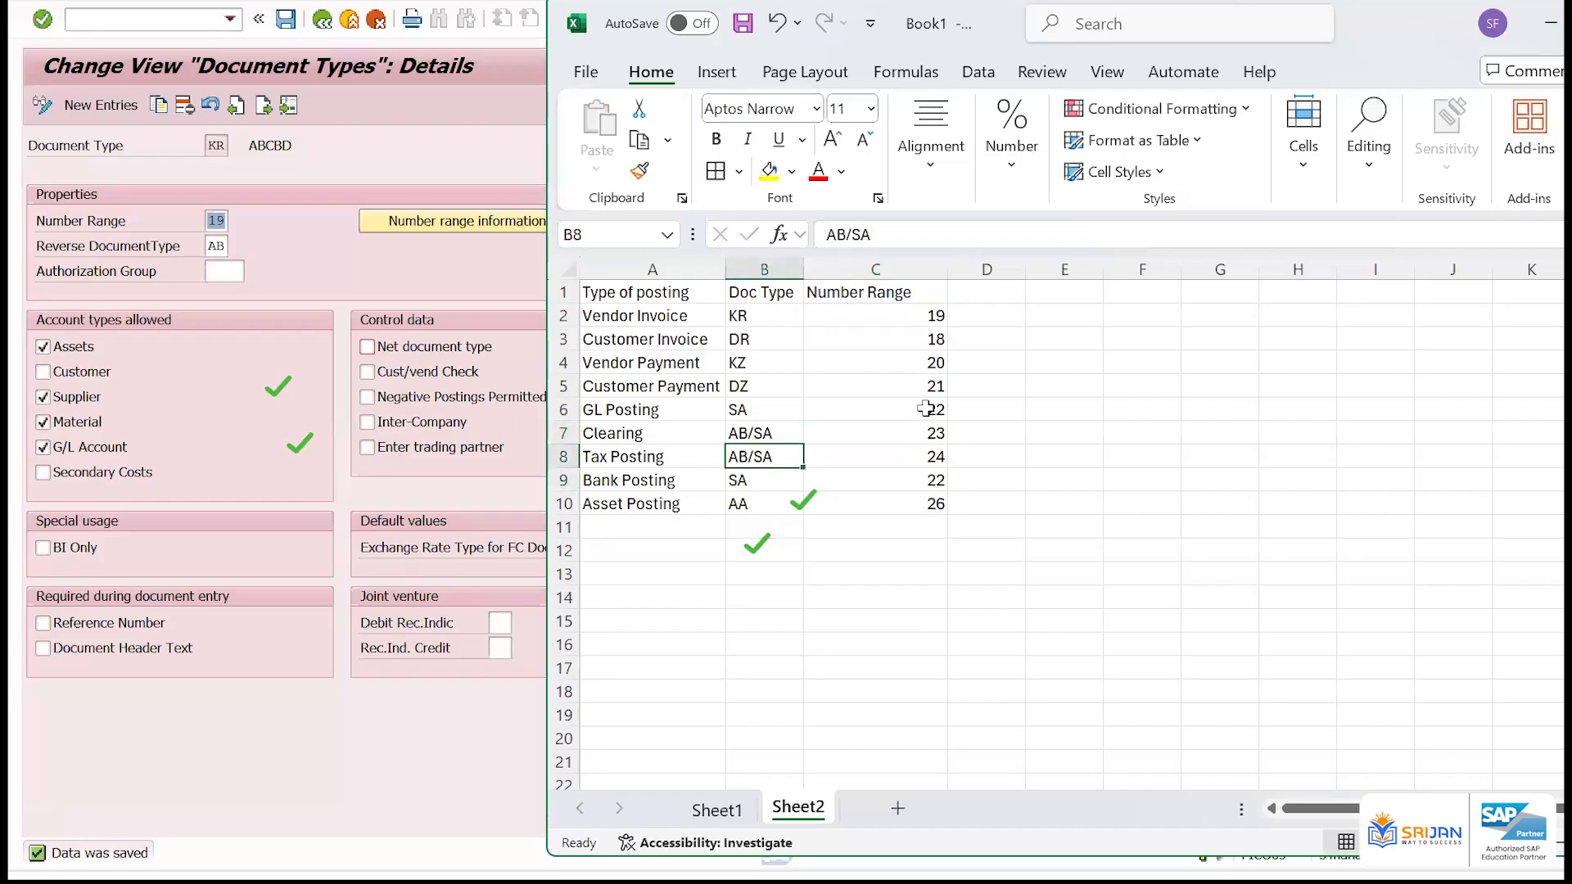
{"action": "key", "text": "Up"}
{"action": "type", "text": "AB"}
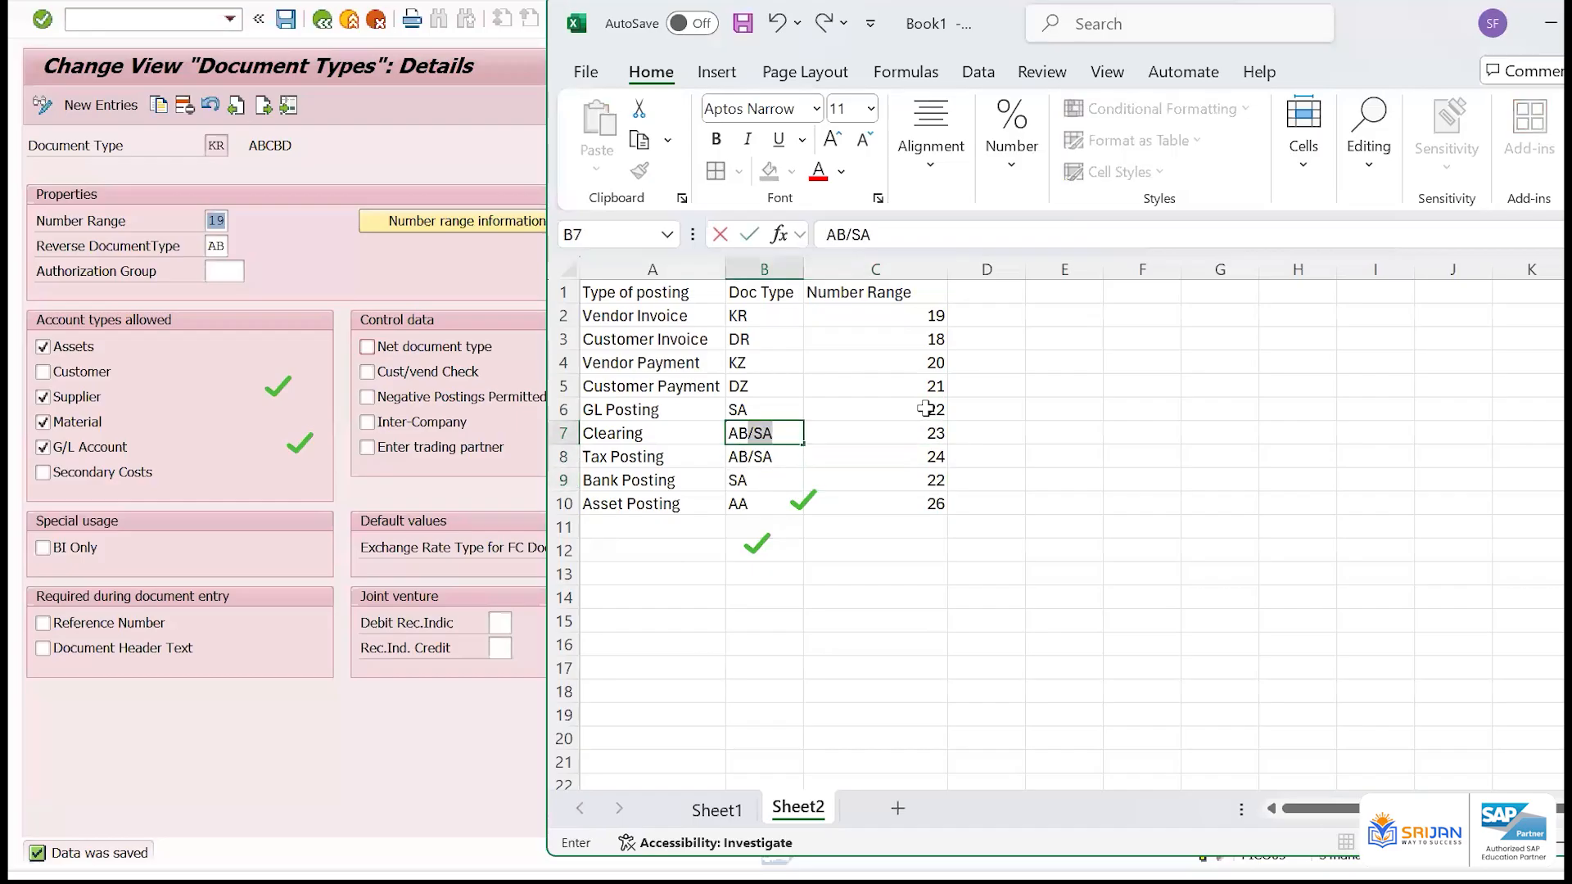
{"action": "key", "text": "Delete"}
{"action": "key", "text": "Return"}
{"action": "type", "text": "AB"}
{"action": "key", "text": "Right"}
Copy the Clearing number range into the Tax Posting row so both AB postings share it
{"action": "key", "text": "Up"}
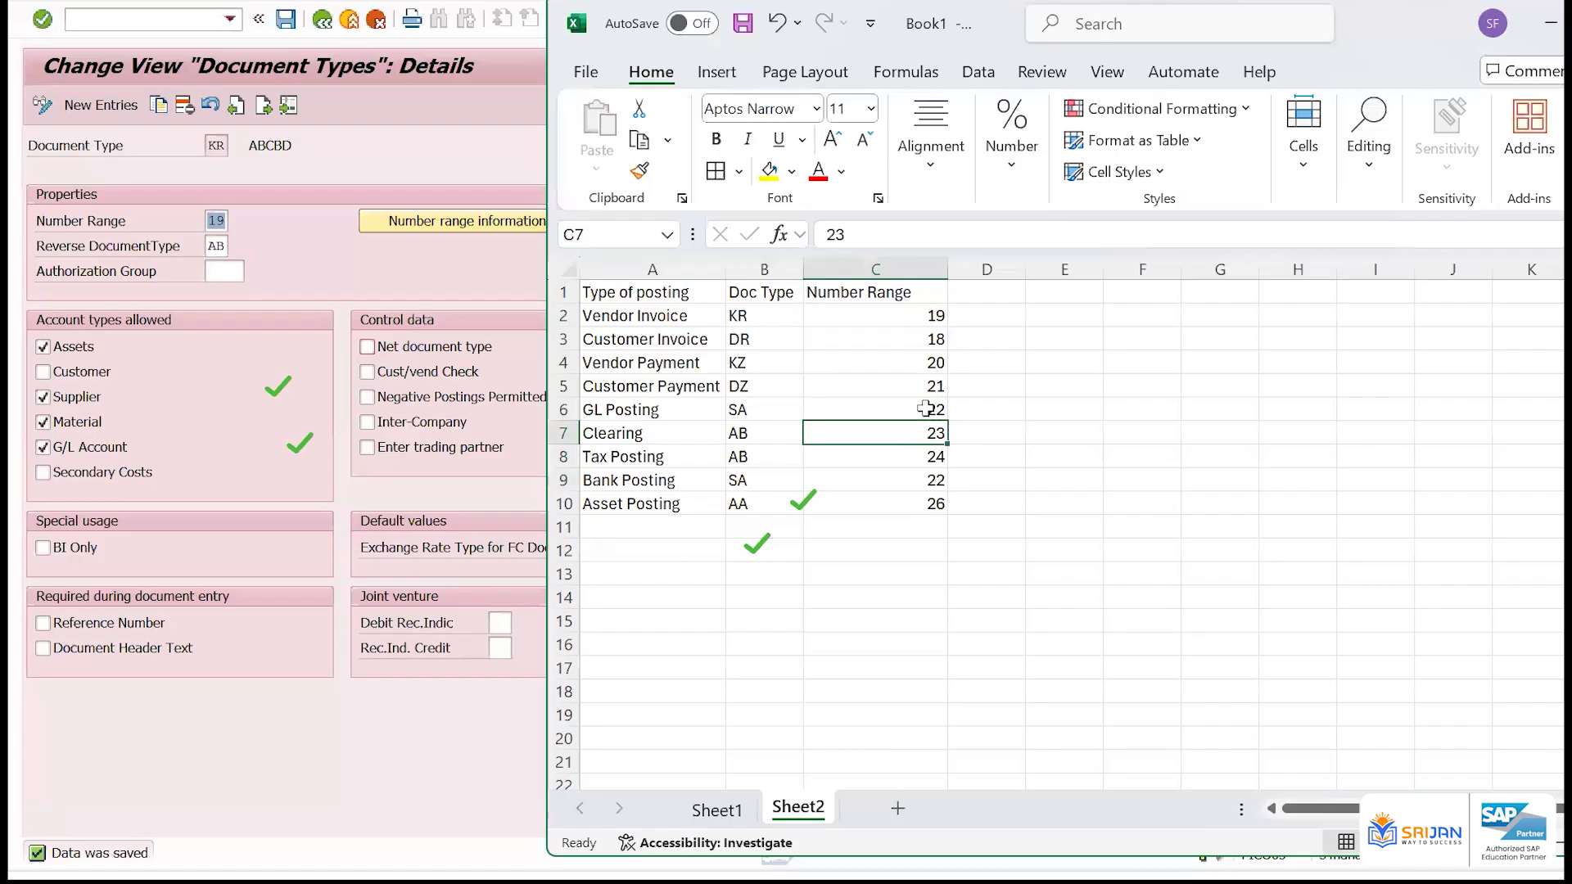
{"action": "key", "text": "ctrl+c"}
{"action": "key", "text": "Down"}
{"action": "key", "text": "Return"}
{"action": "key", "text": "Down"}
{"action": "key", "text": "Down"}
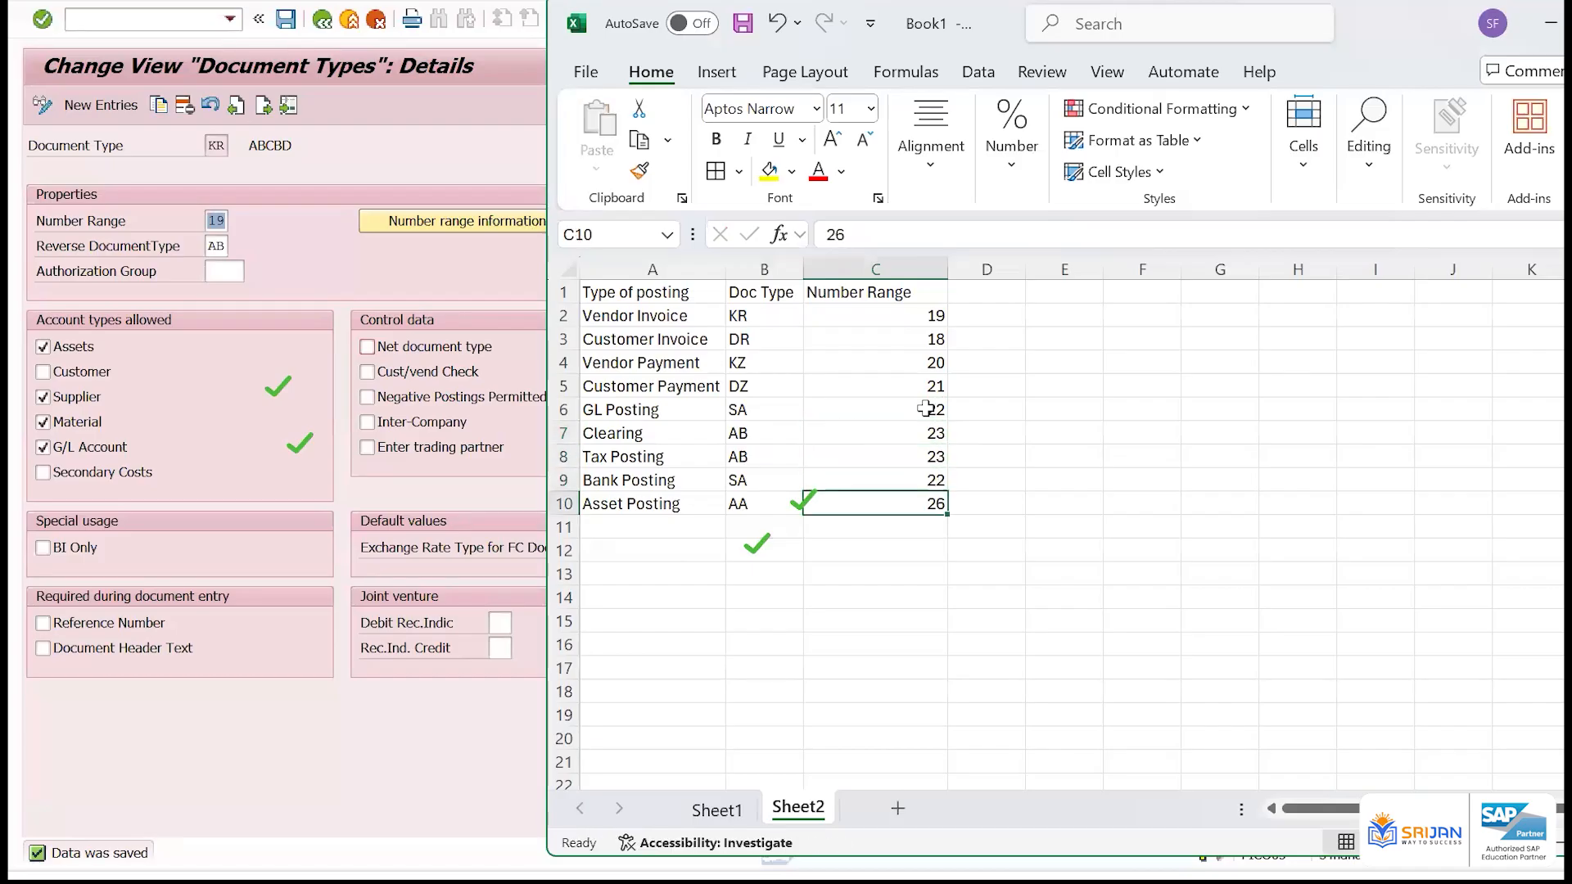
{"action": "key", "text": "Up"}
{"action": "key", "text": "Up"}
{"action": "key", "text": "Up"}
{"action": "key", "text": "Up"}
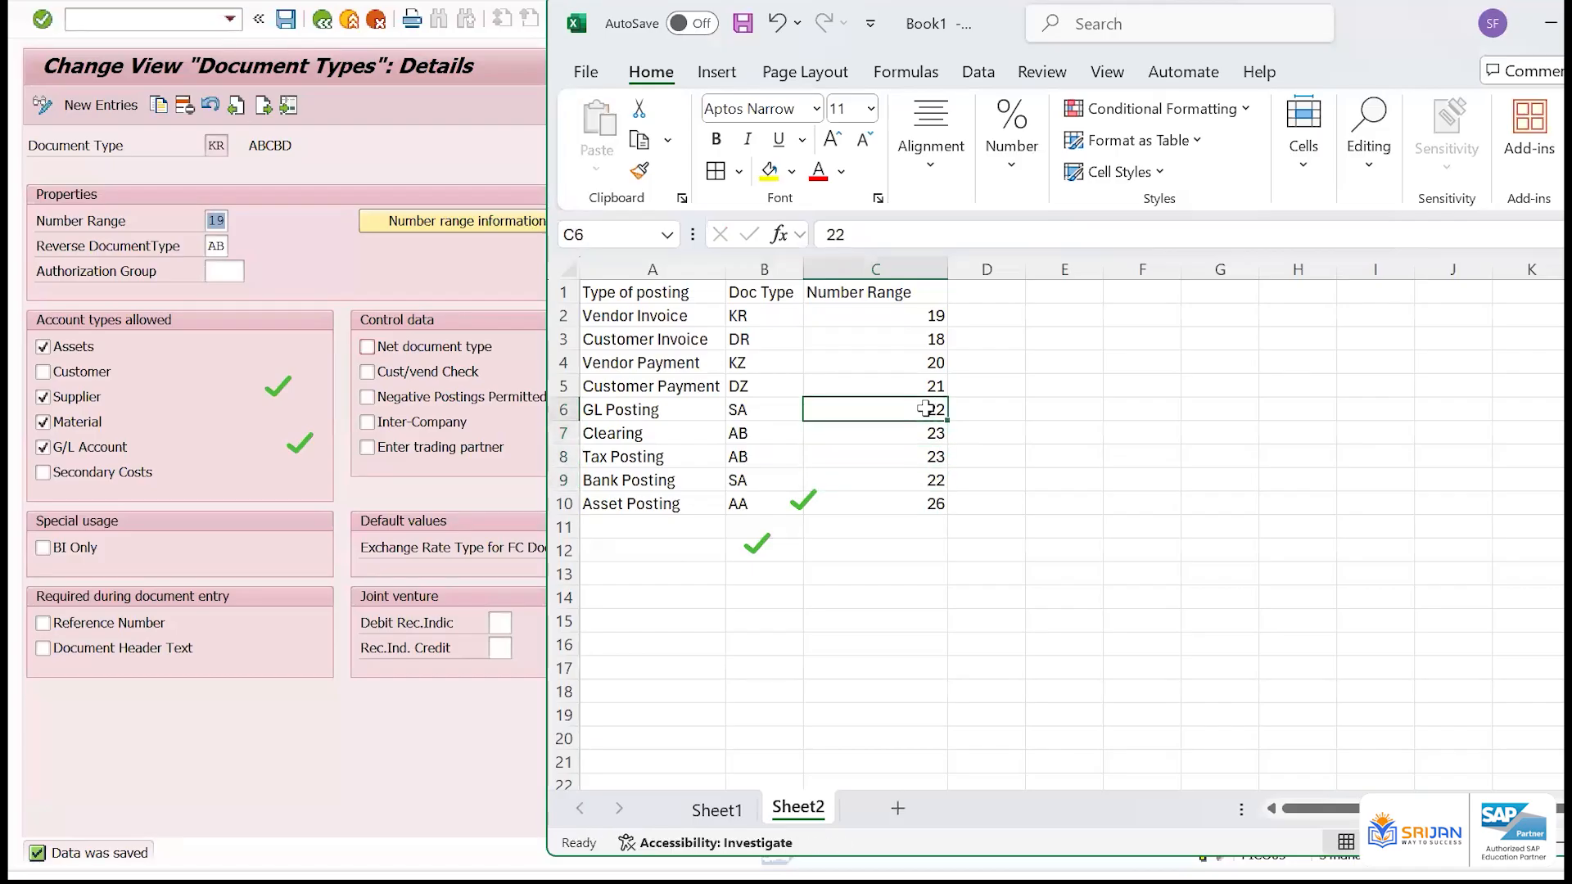
{"action": "left_click", "coordinate": [749, 315]}
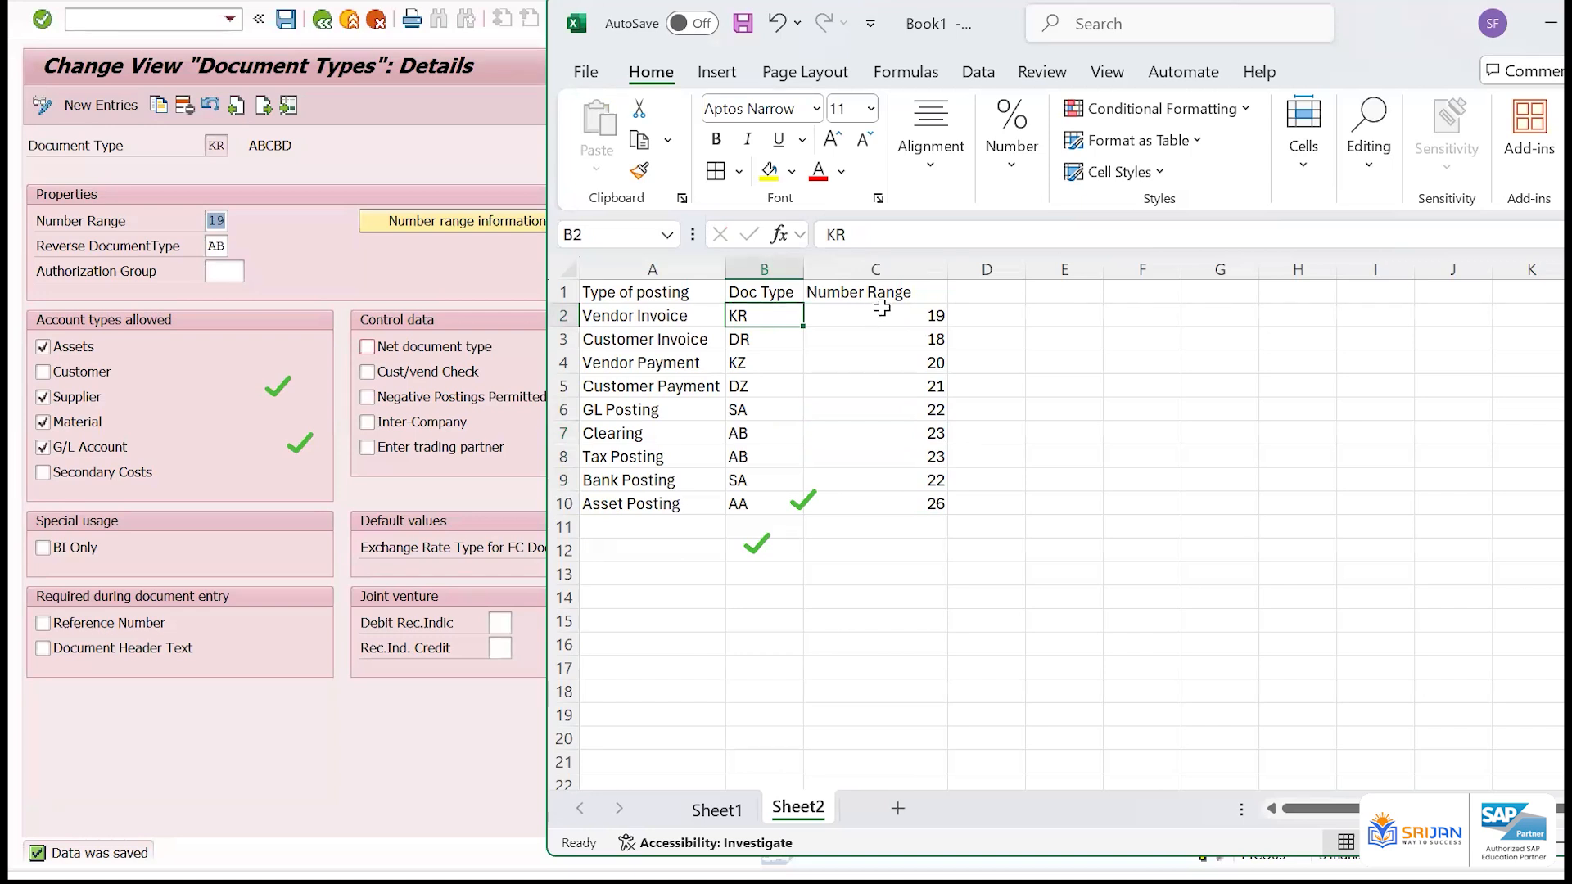
{"action": "left_click", "coordinate": [881, 308]}
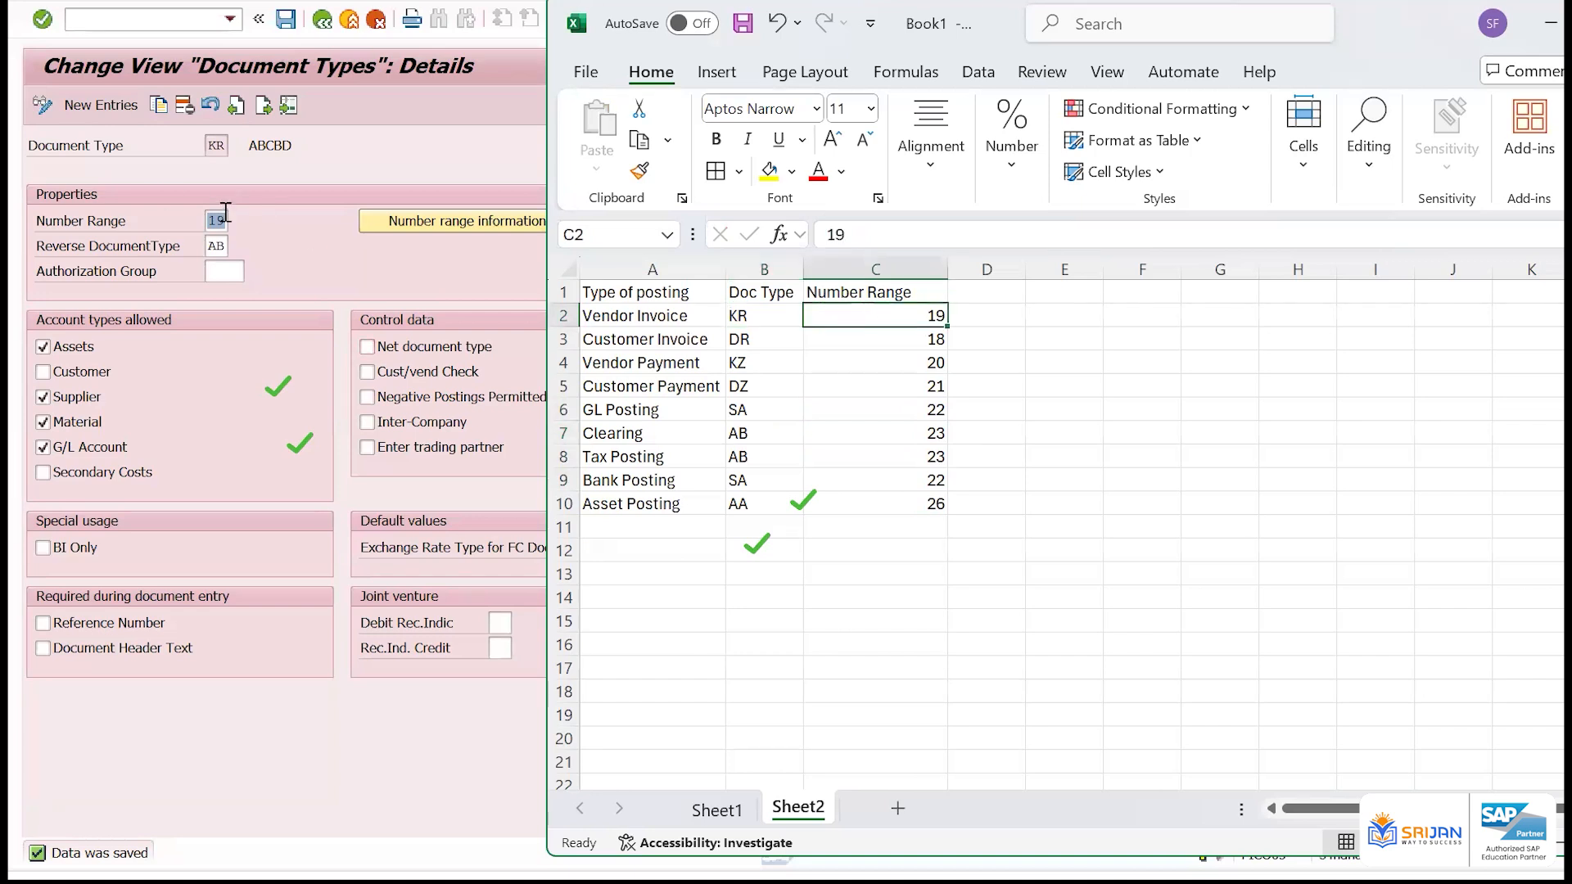
Enter 1000 in D2 and 2000 in E2 as the Vendor Invoice number interval
{"action": "left_click", "coordinate": [993, 313]}
{"action": "type", "text": "1000"}
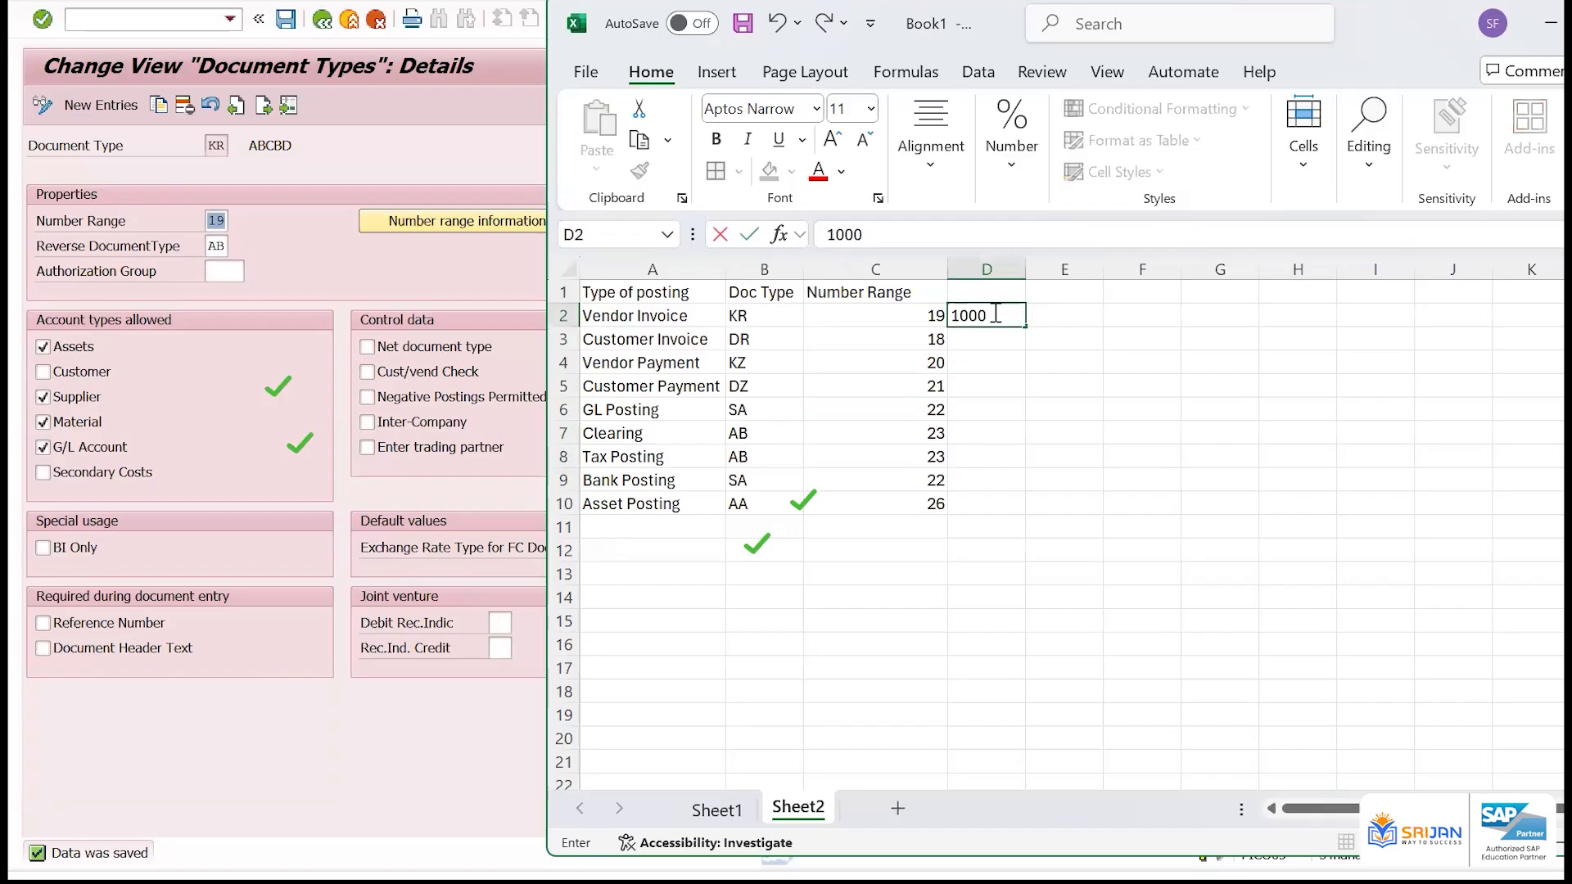
{"action": "key", "text": "Tab"}
{"action": "type", "text": "2000"}
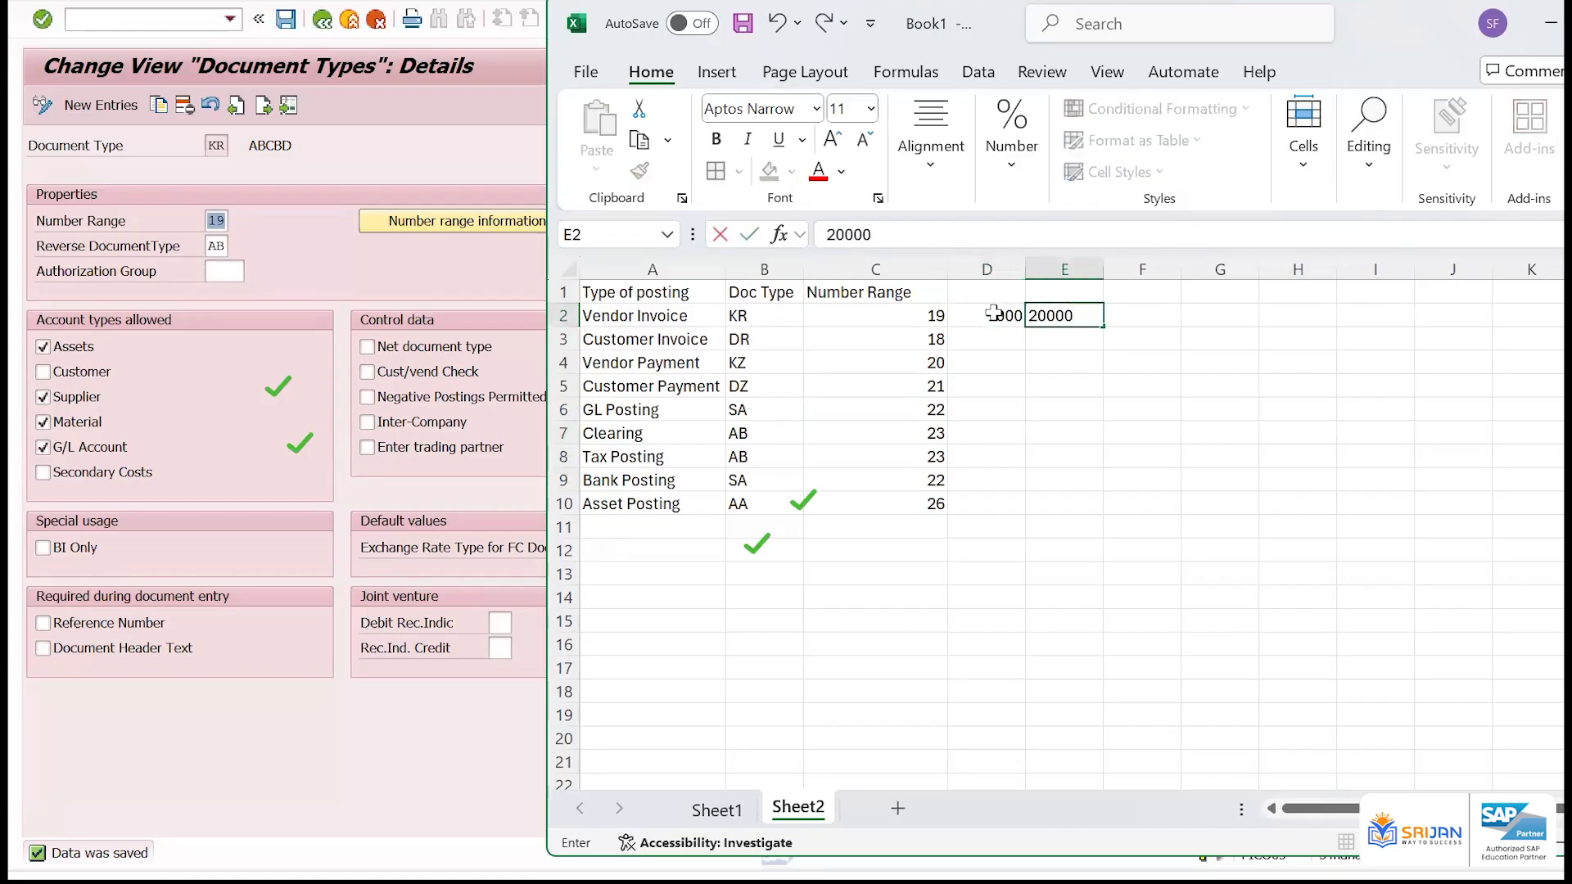
{"action": "key", "text": "Return"}
{"action": "left_click", "coordinate": [993, 313]}
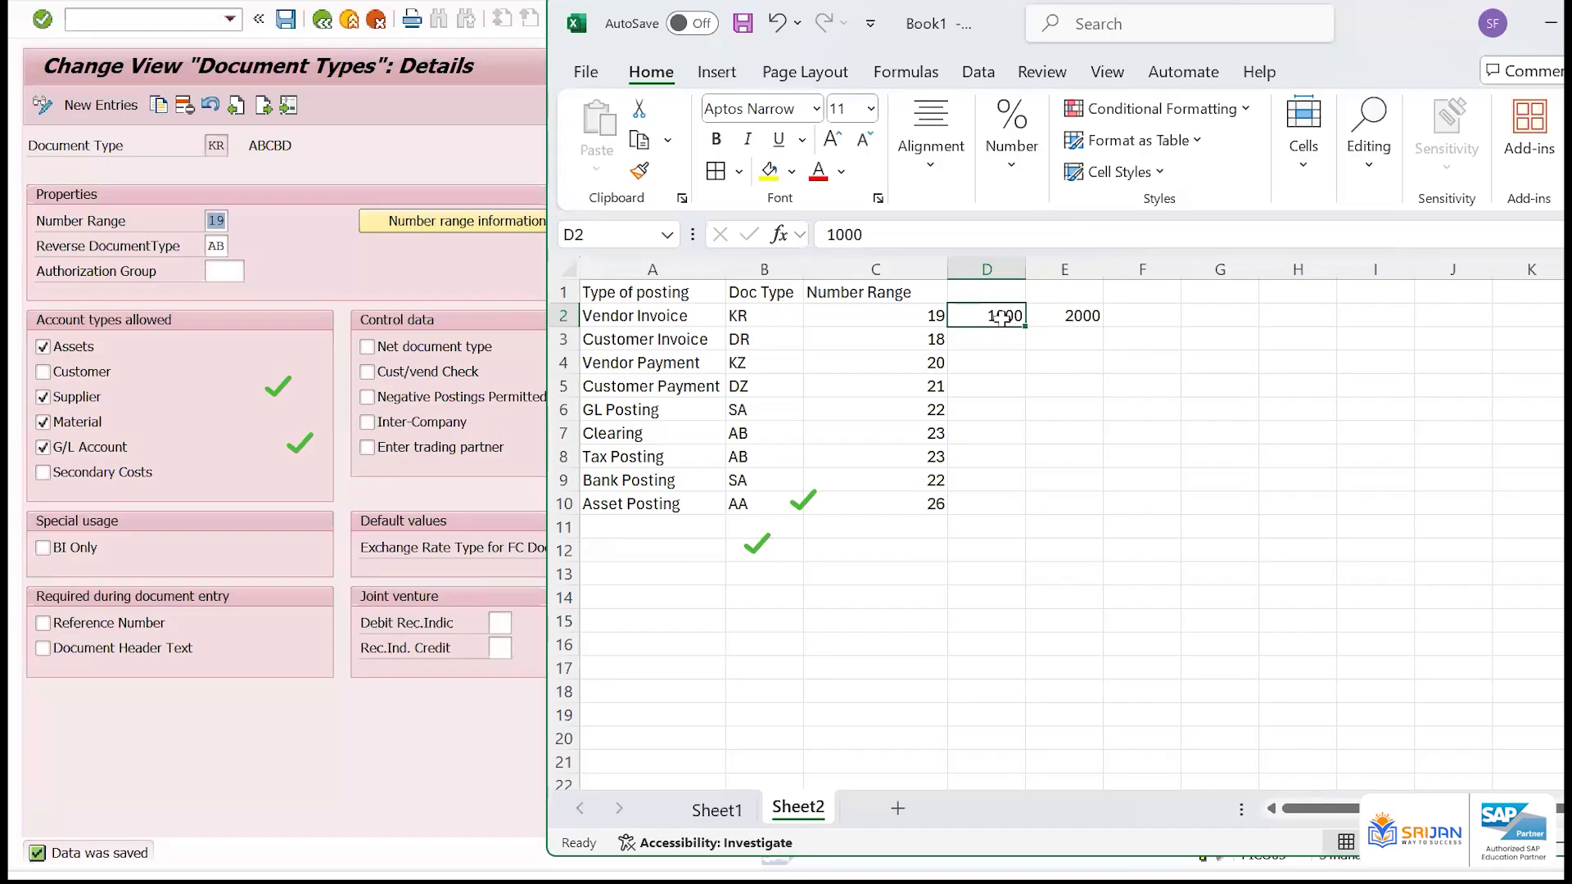
{"action": "left_click", "coordinate": [782, 315]}
{"action": "left_click", "coordinate": [924, 320]}
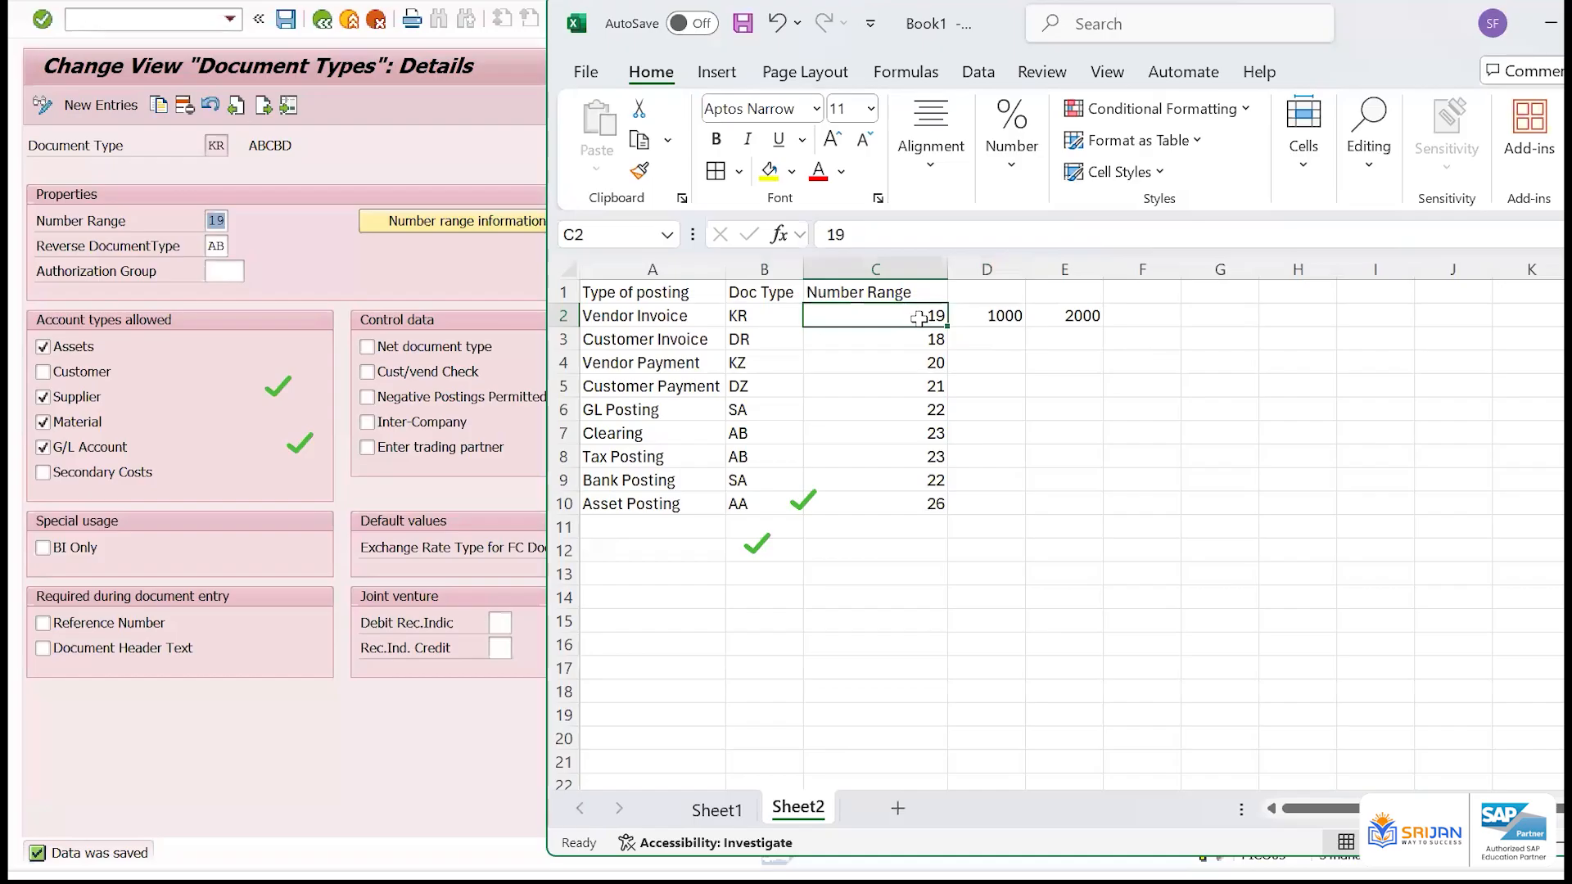
{"action": "left_click", "coordinate": [988, 311]}
{"action": "left_click", "coordinate": [1074, 314]}
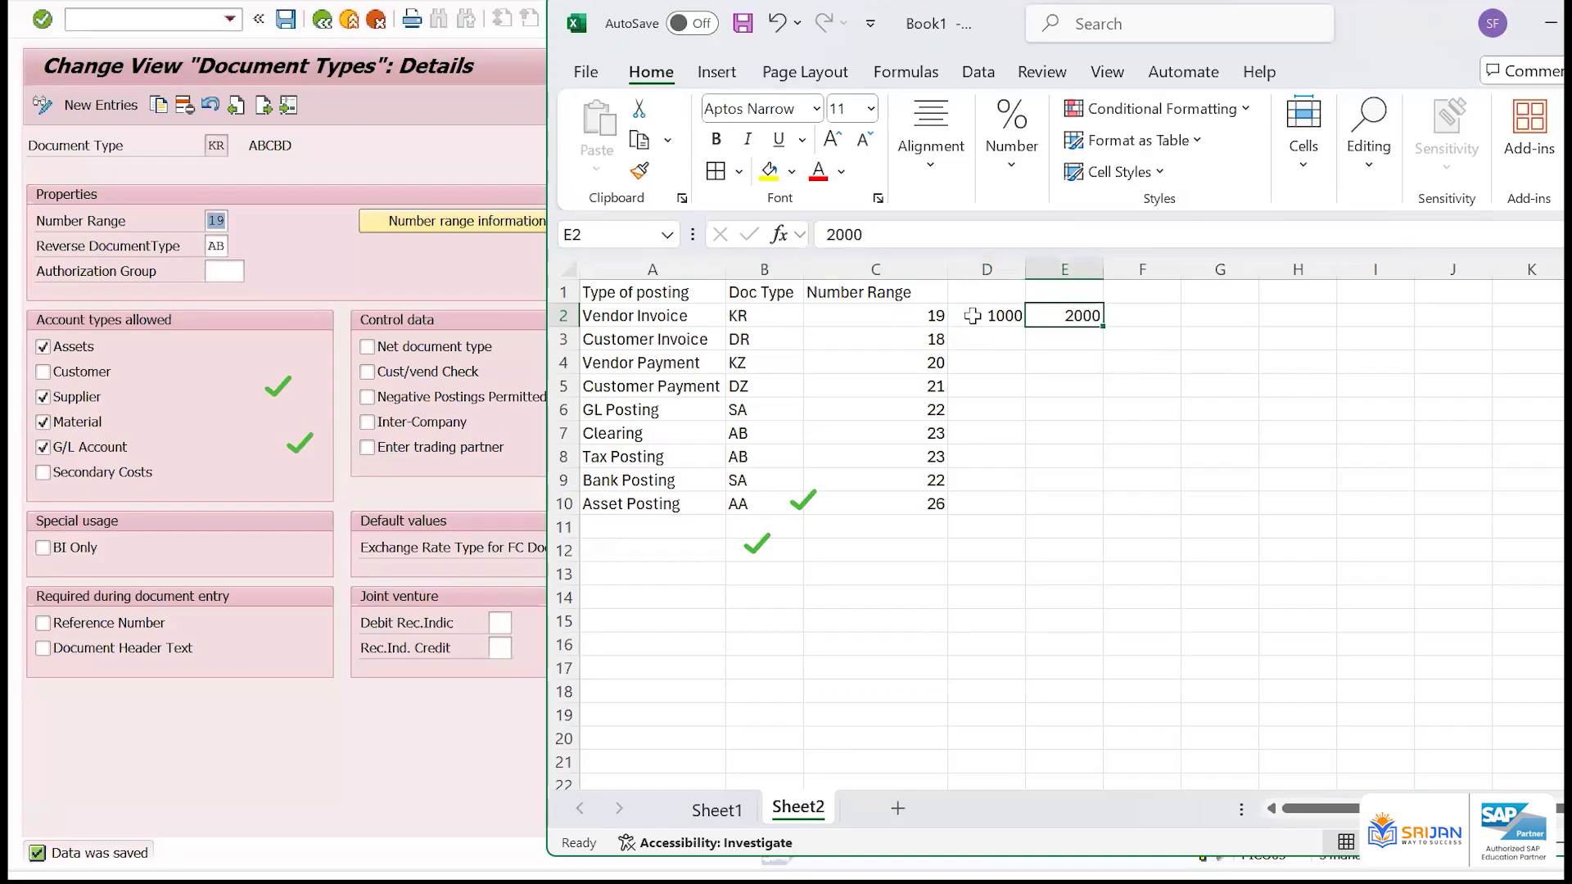
{"action": "left_click", "coordinate": [998, 315]}
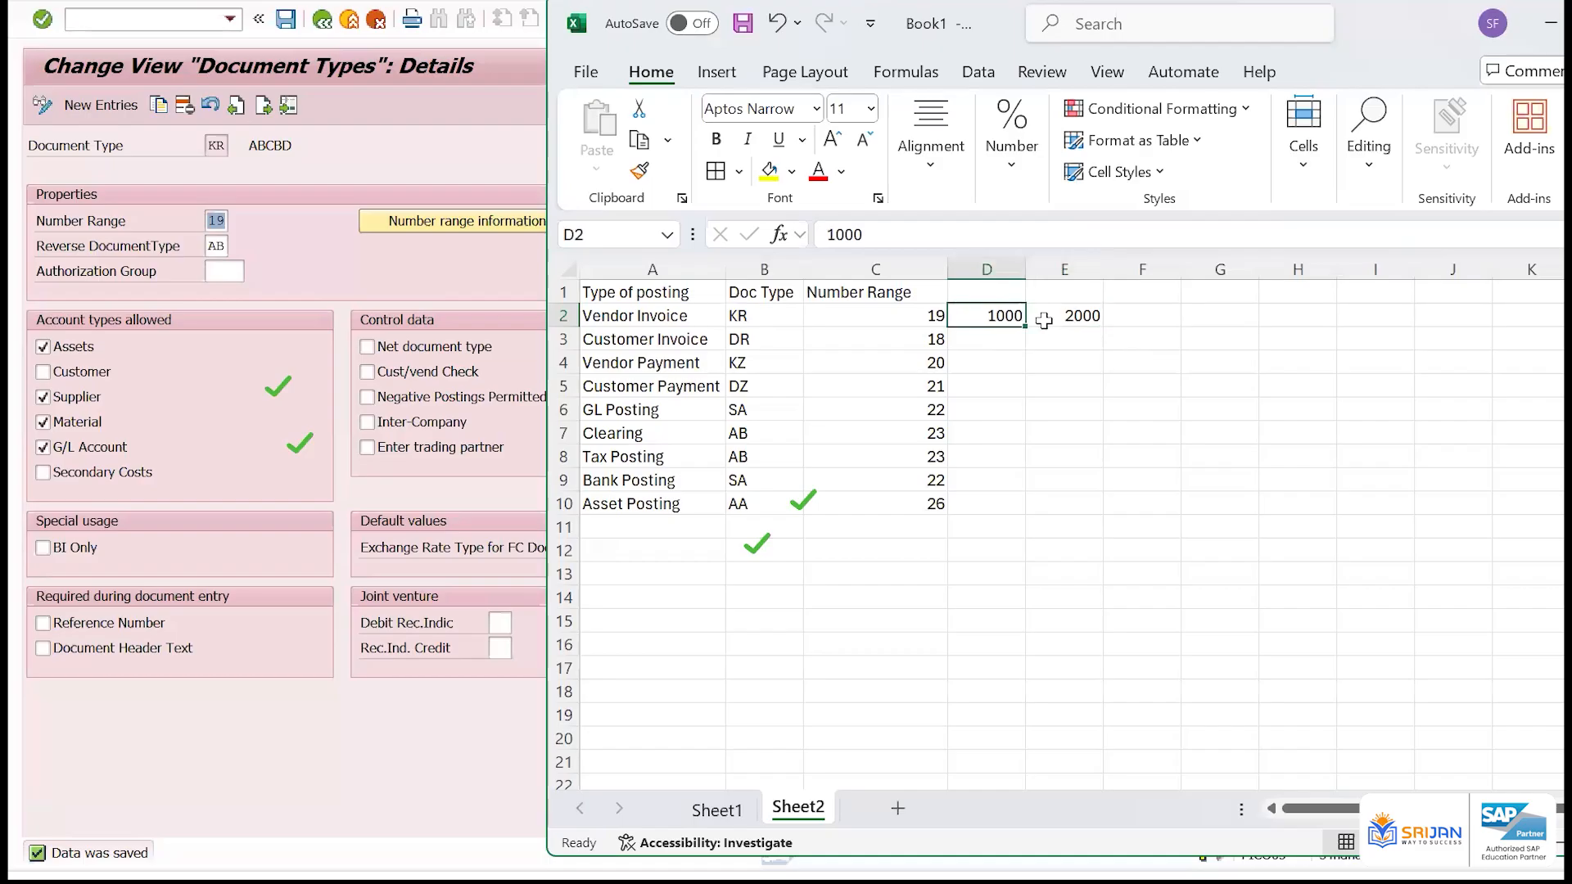
{"action": "left_click", "coordinate": [1052, 321]}
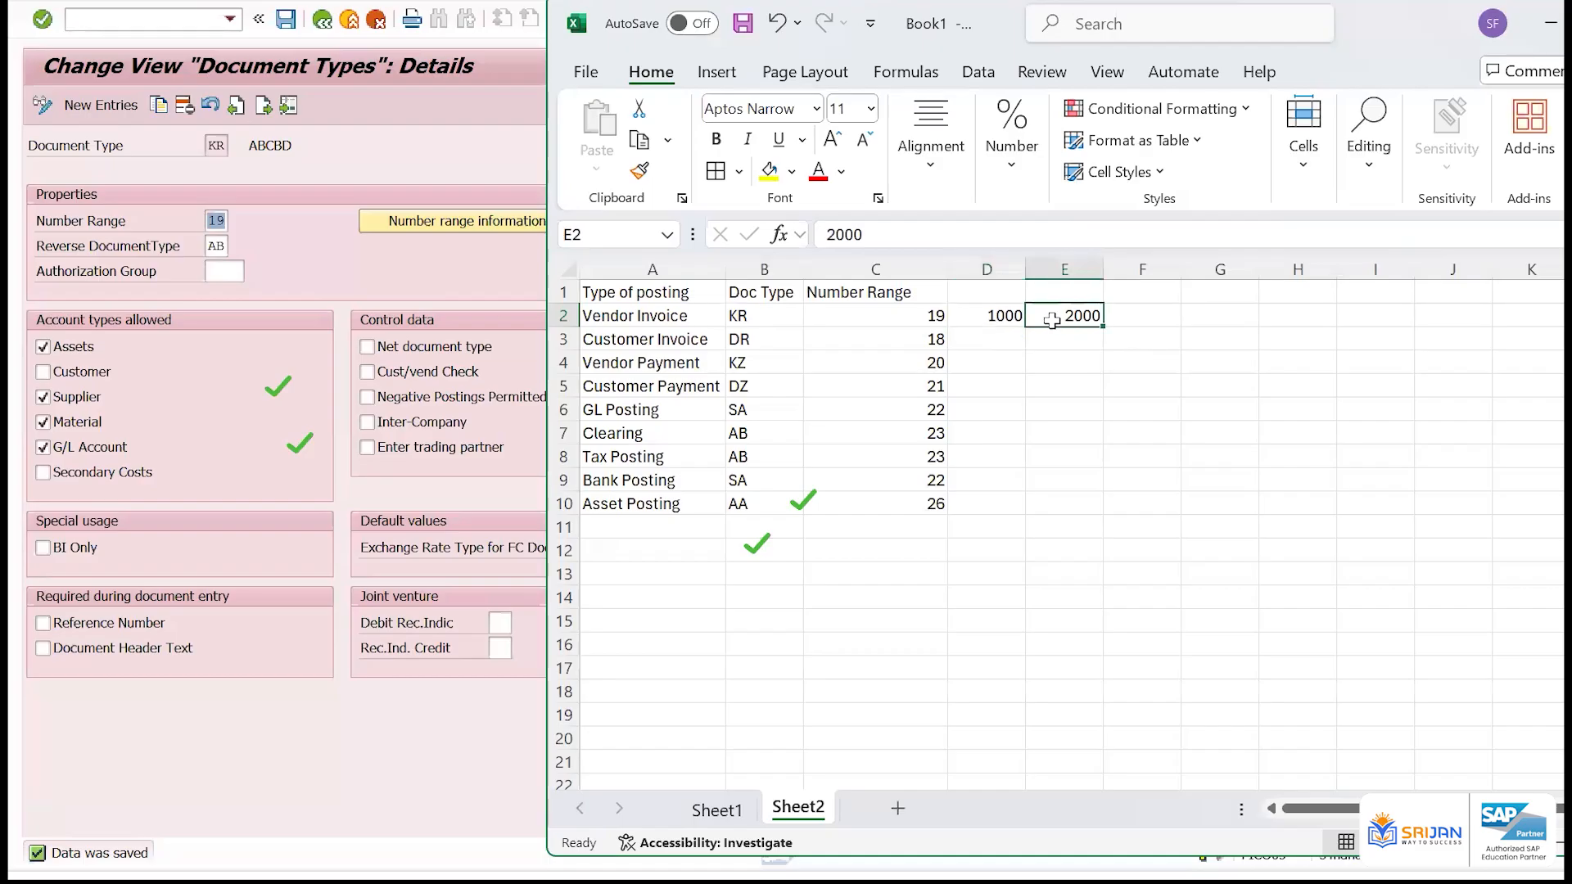
Switch back to SAP, display KR's number range intervals for company code IAM1 and examine range 19's limits and status
{"action": "left_click", "coordinate": [467, 220]}
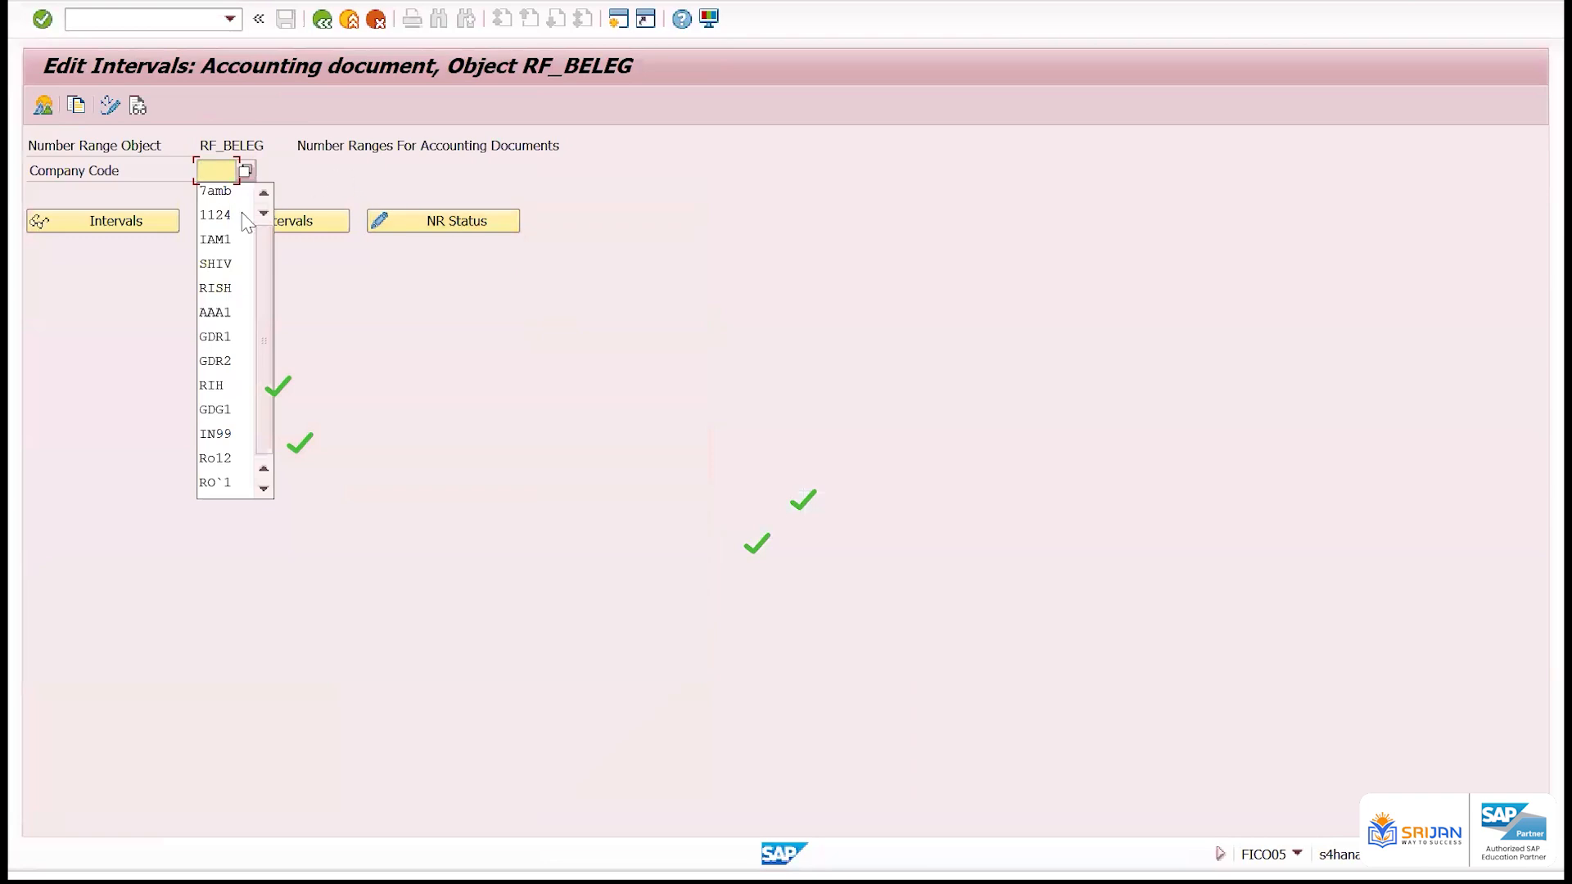
{"action": "left_click", "coordinate": [216, 240]}
{"action": "left_click", "coordinate": [118, 233]}
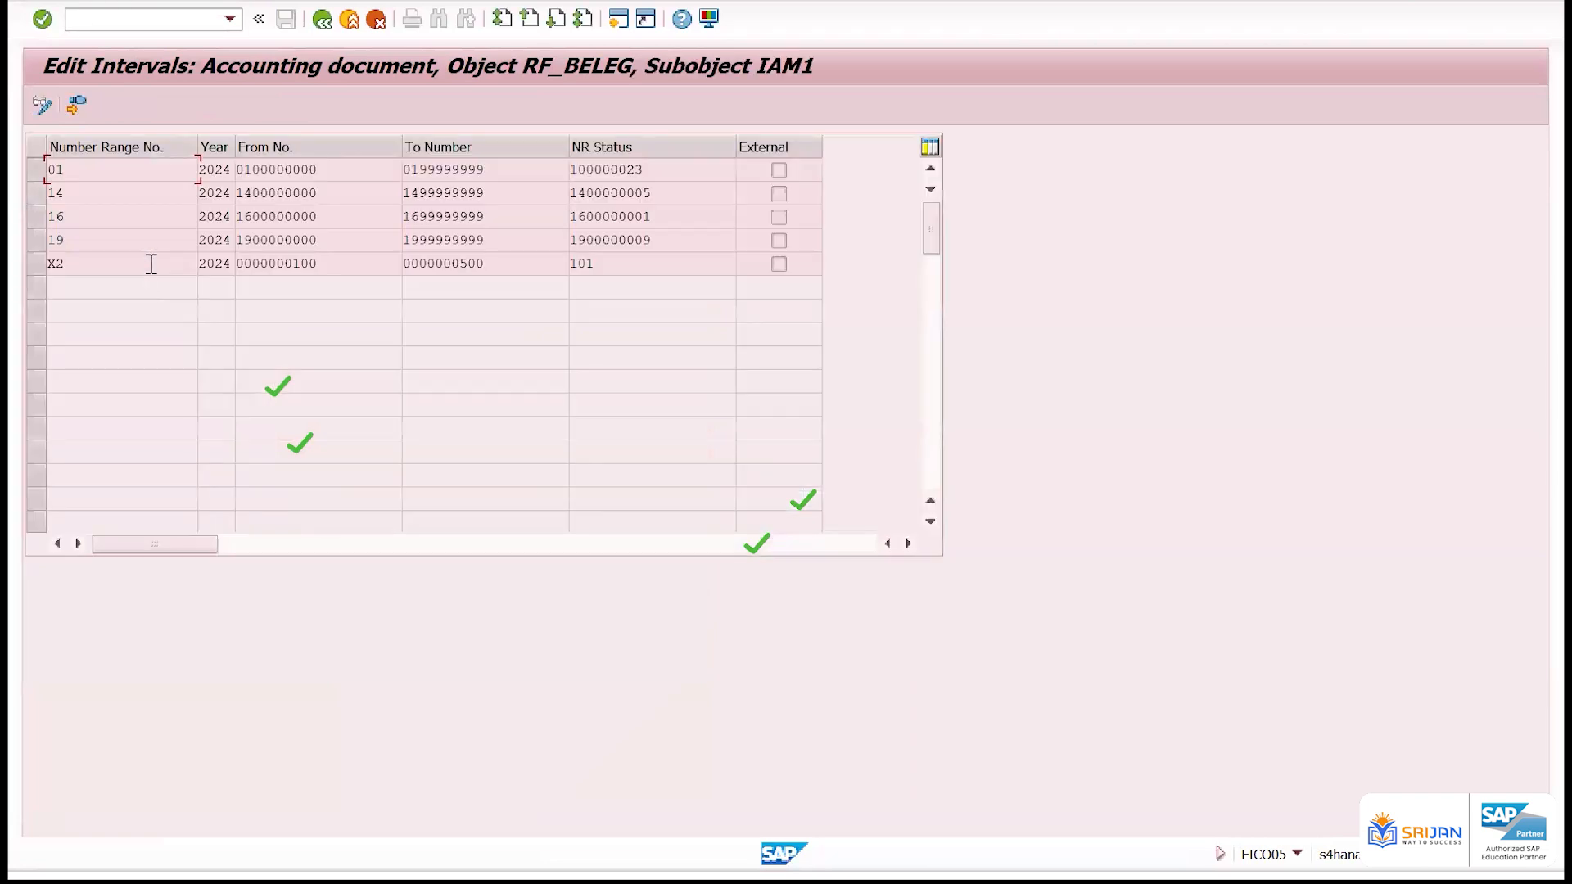
{"action": "double_click", "coordinate": [22, 237]}
{"action": "double_click", "coordinate": [268, 239]}
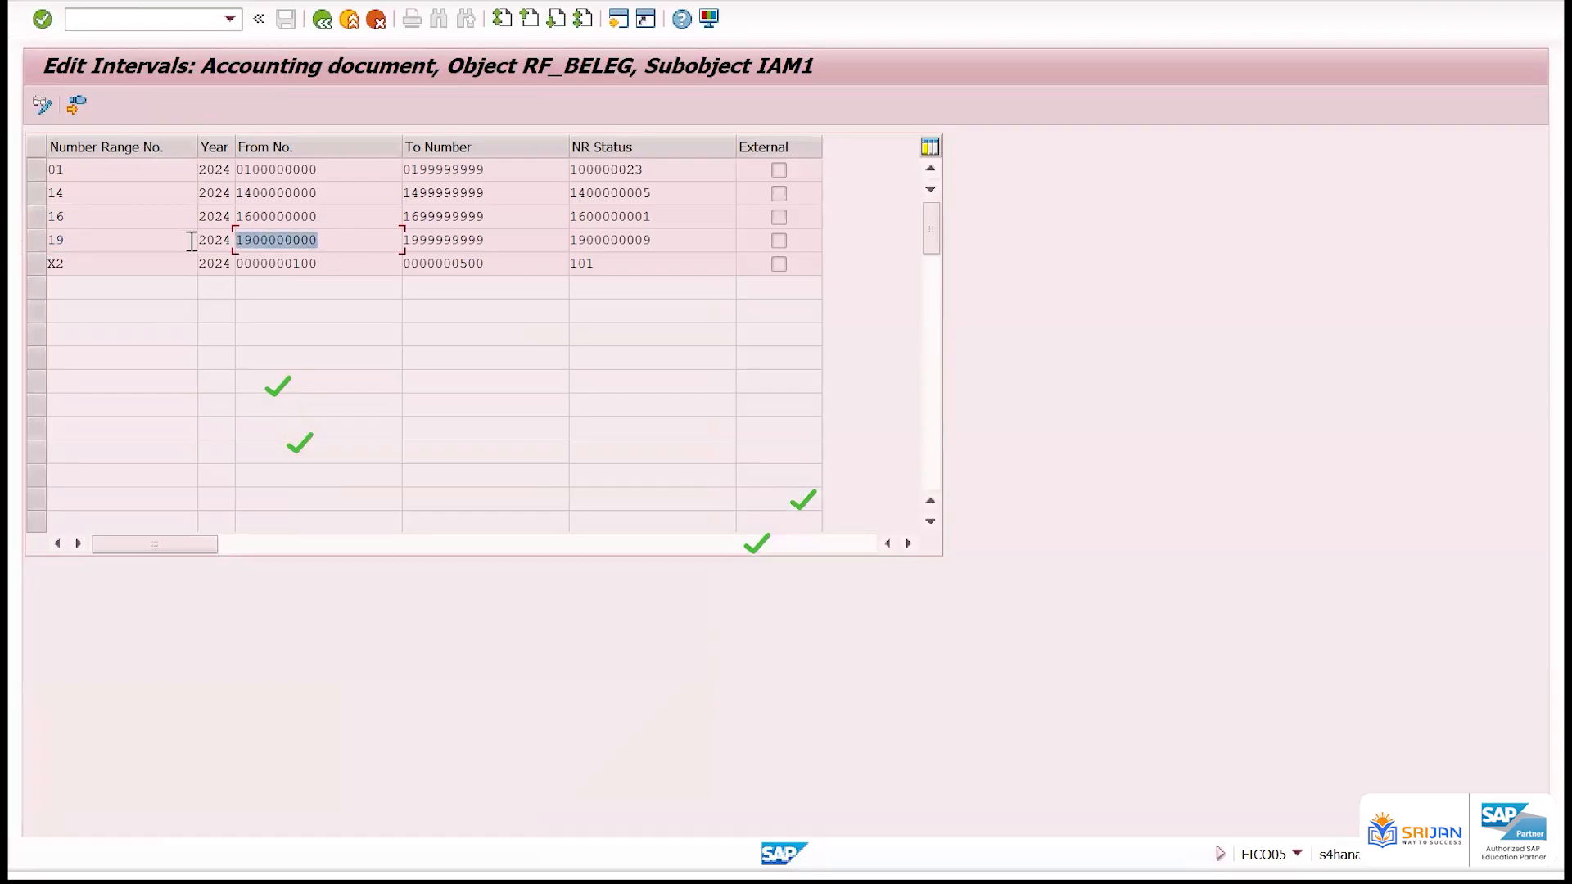
{"action": "double_click", "coordinate": [444, 239]}
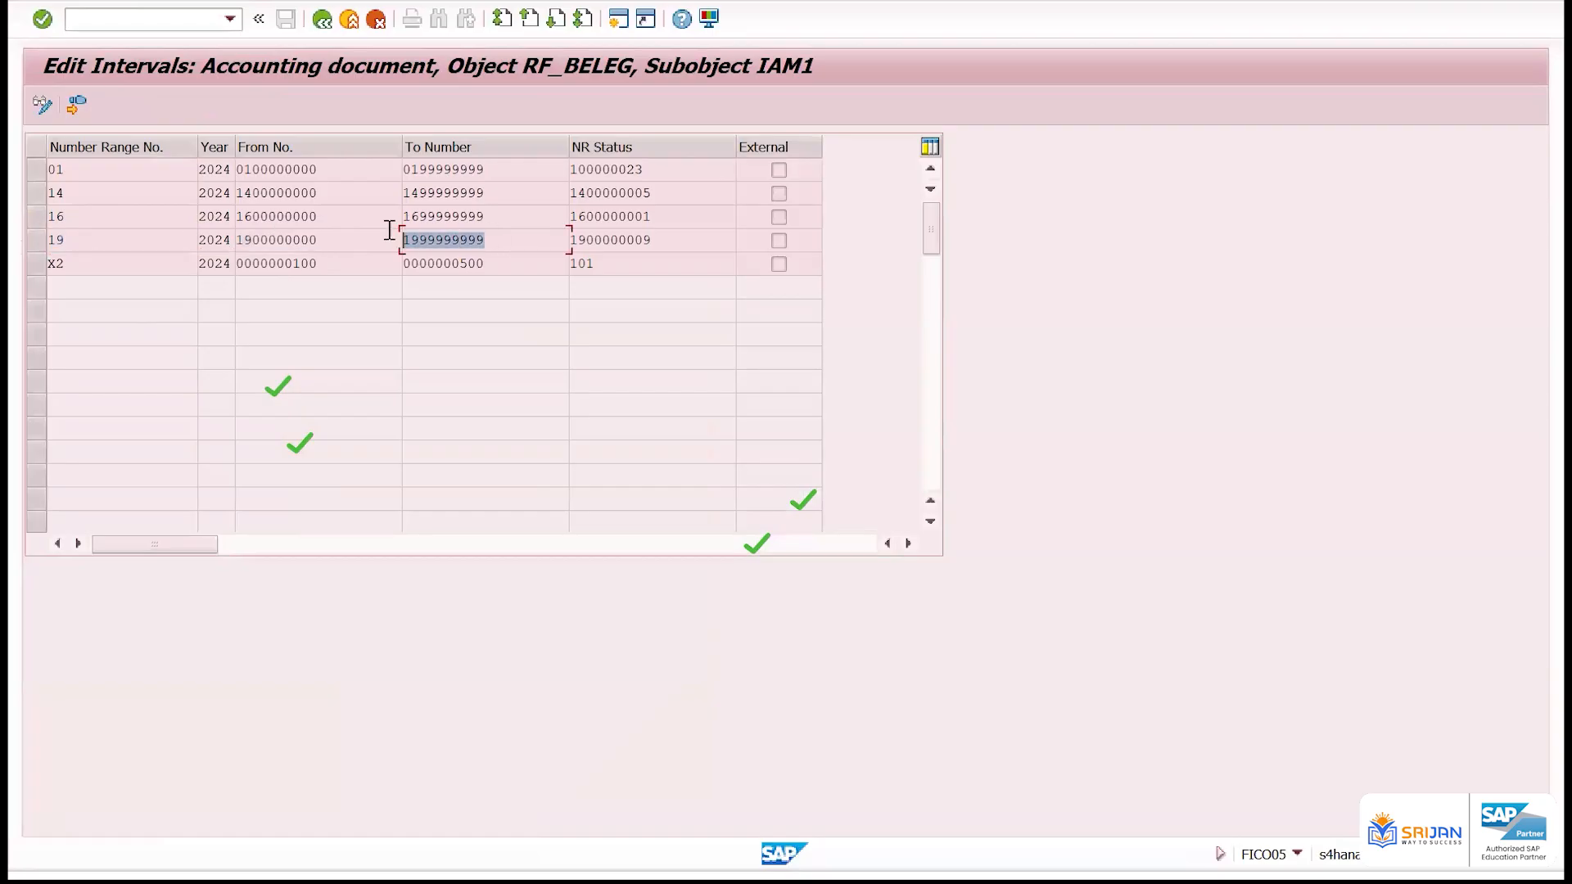
{"action": "double_click", "coordinate": [668, 239]}
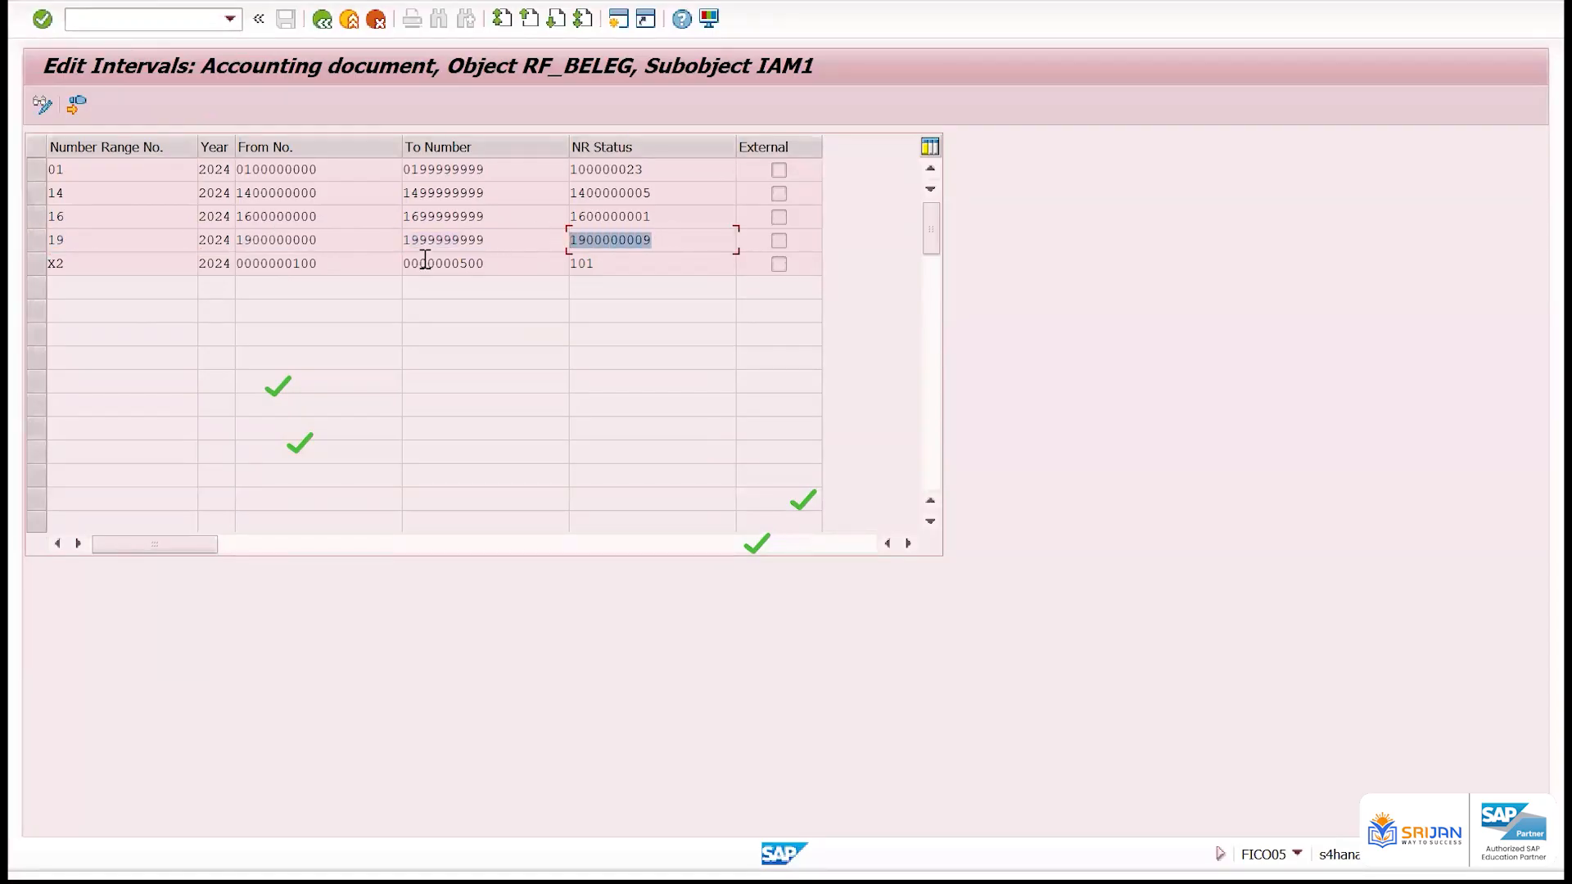
Examine range 19's limits and the other number range keys of company code IAM1, and return to document type KR's details
{"action": "double_click", "coordinate": [267, 239]}
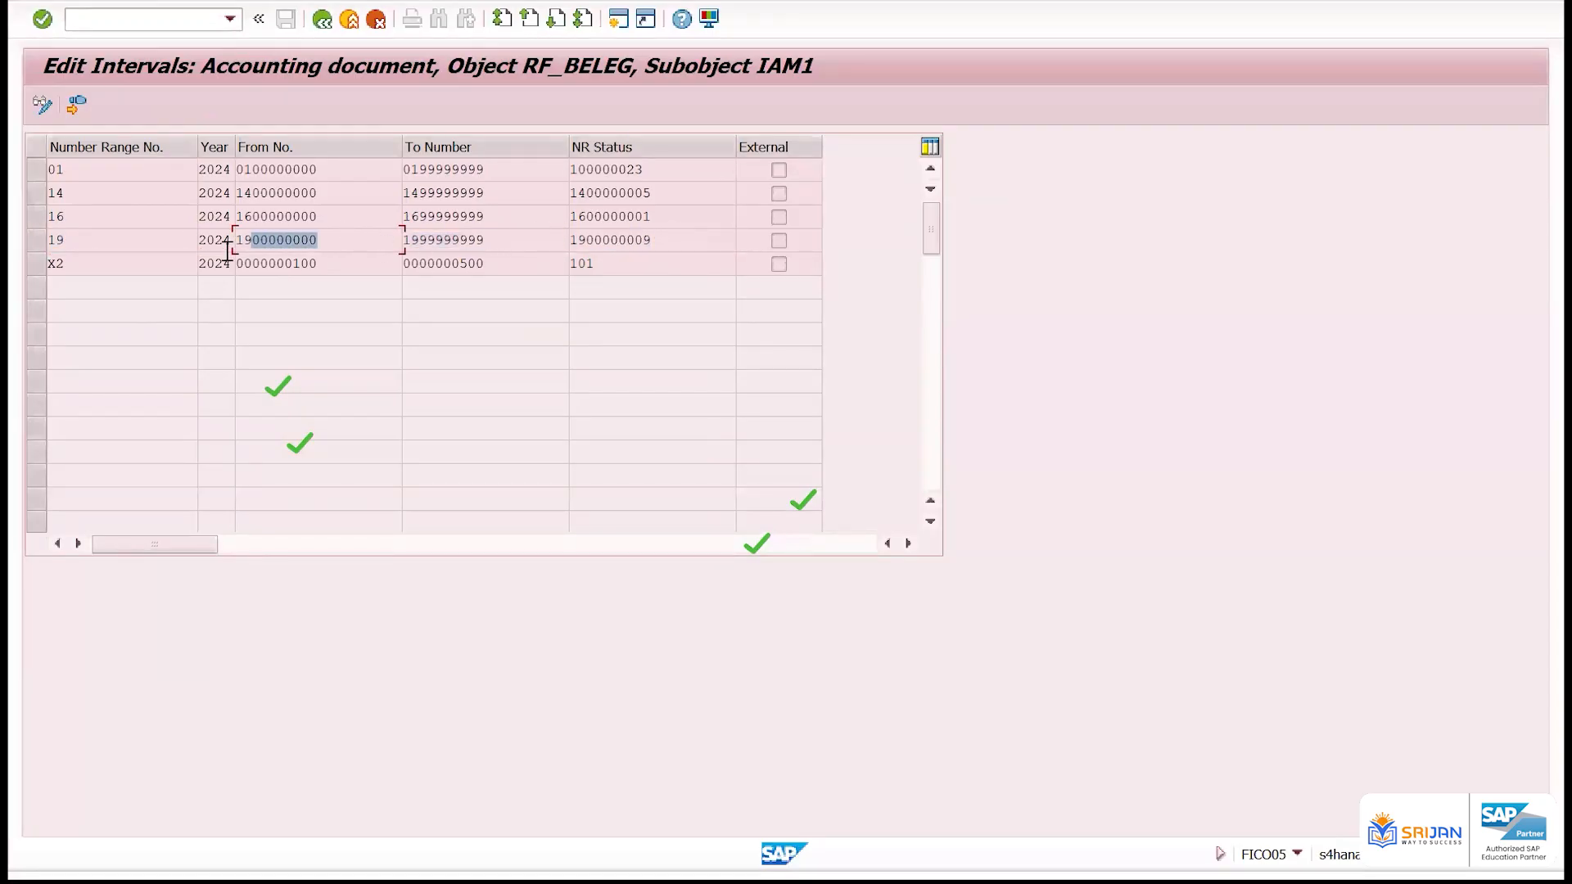
{"action": "double_click", "coordinate": [477, 239]}
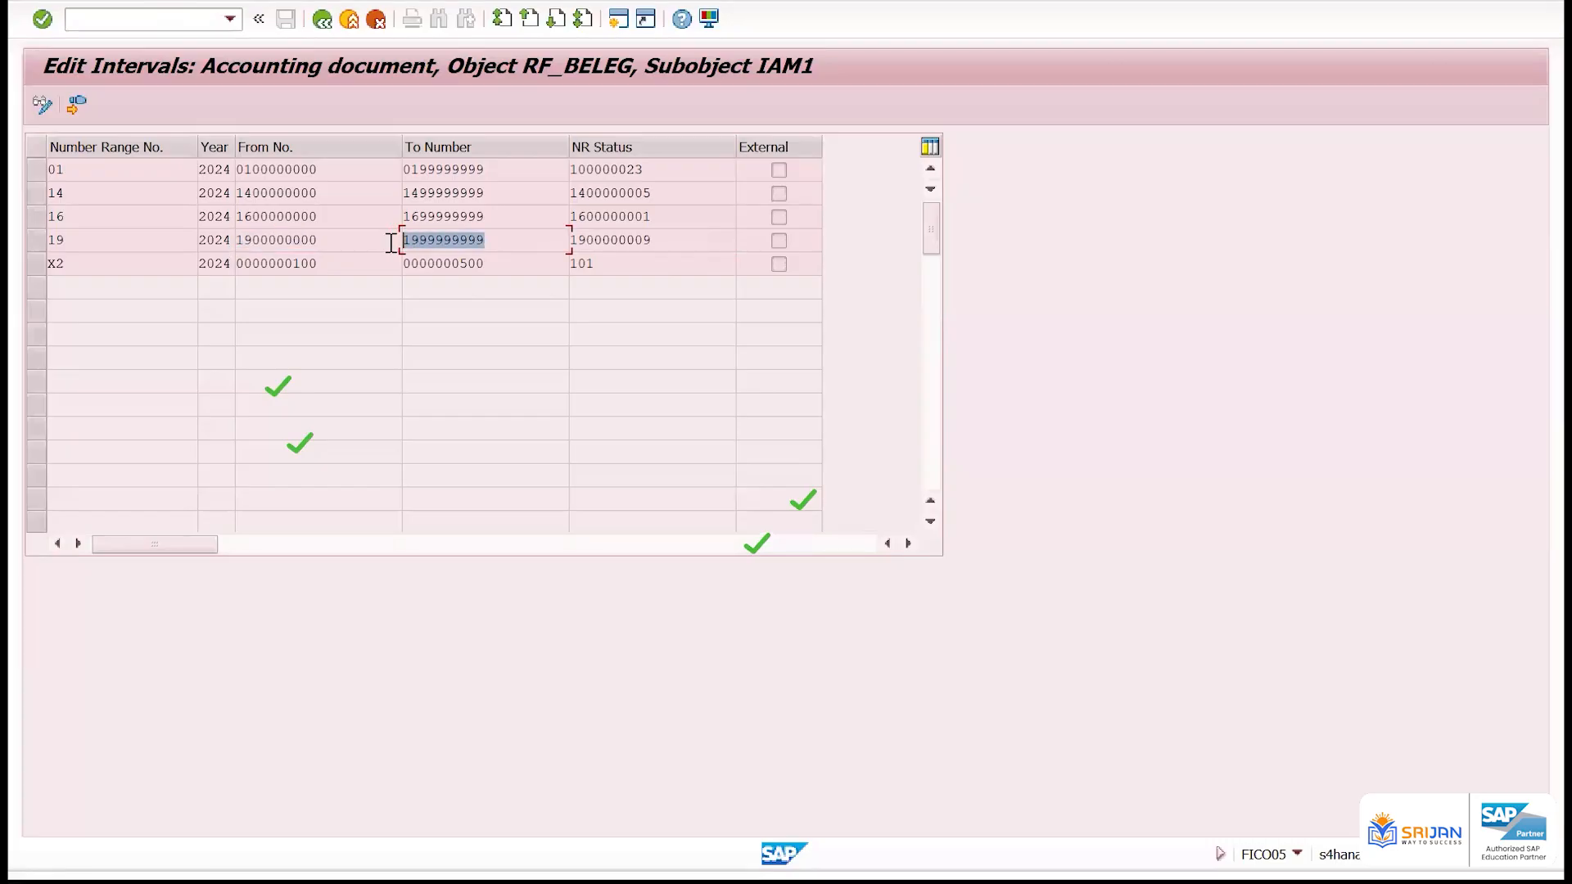
{"action": "double_click", "coordinate": [121, 216]}
{"action": "double_click", "coordinate": [76, 169]}
{"action": "double_click", "coordinate": [78, 263]}
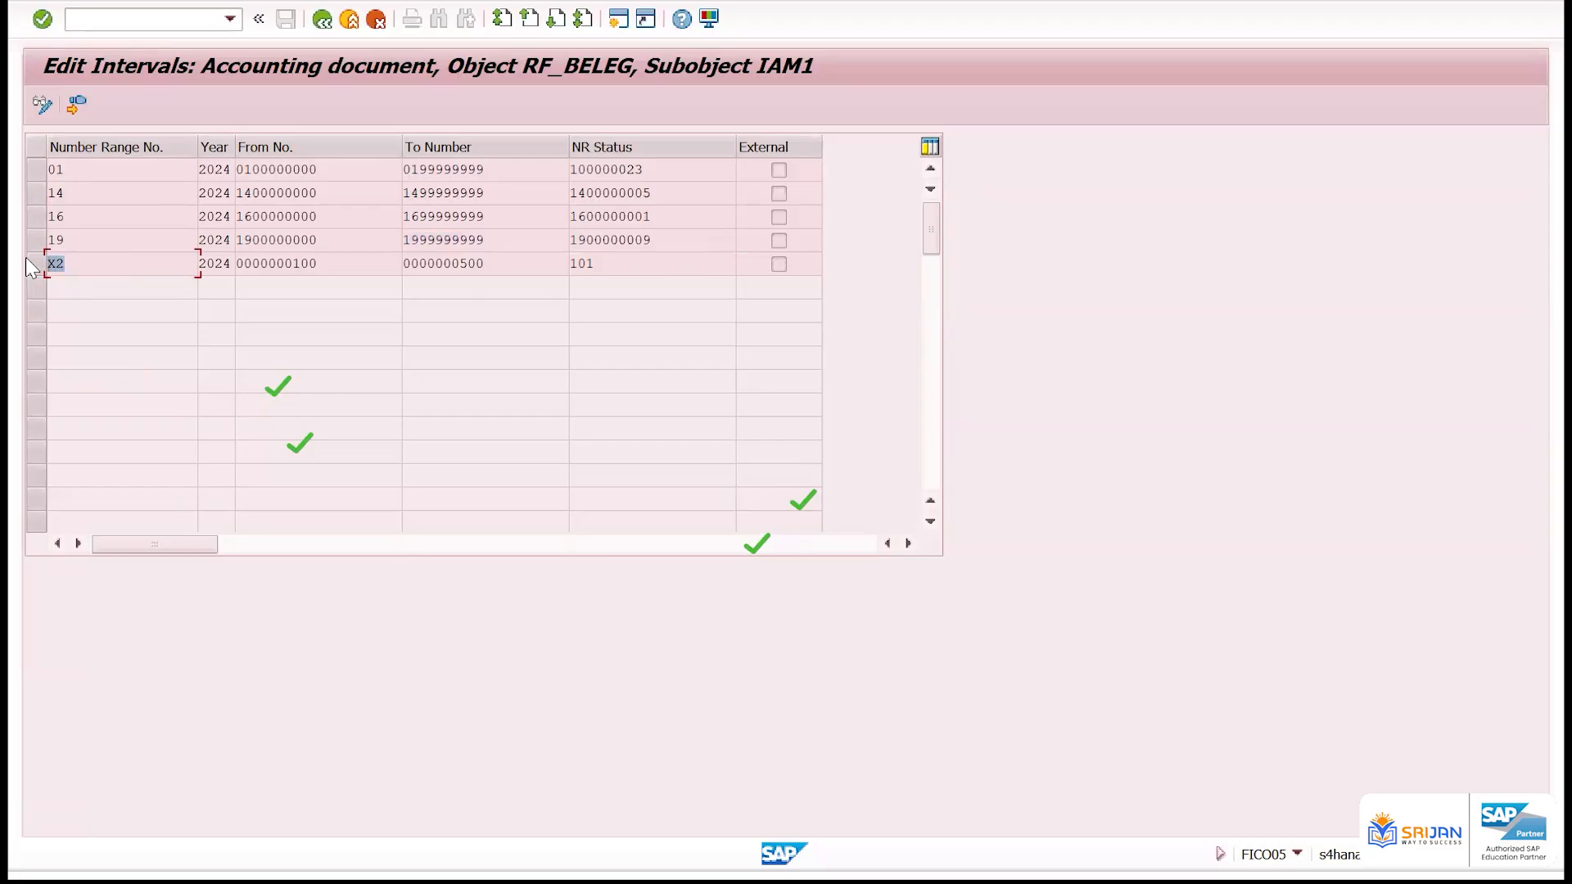
{"action": "left_click", "coordinate": [81, 222]}
{"action": "left_click", "coordinate": [318, 24]}
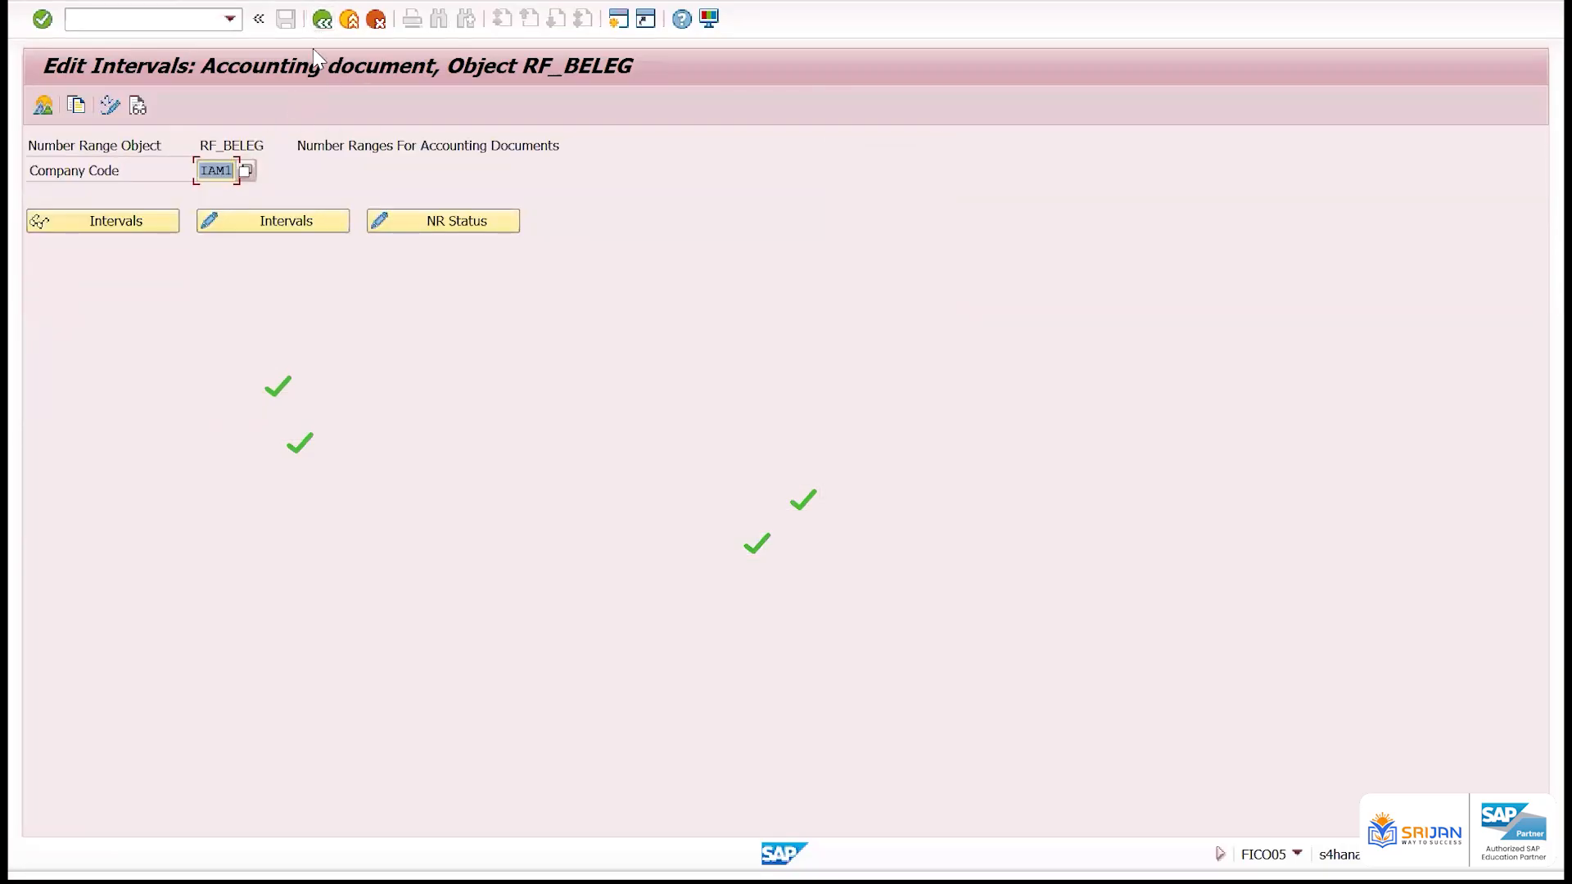
{"action": "left_click", "coordinate": [321, 19]}
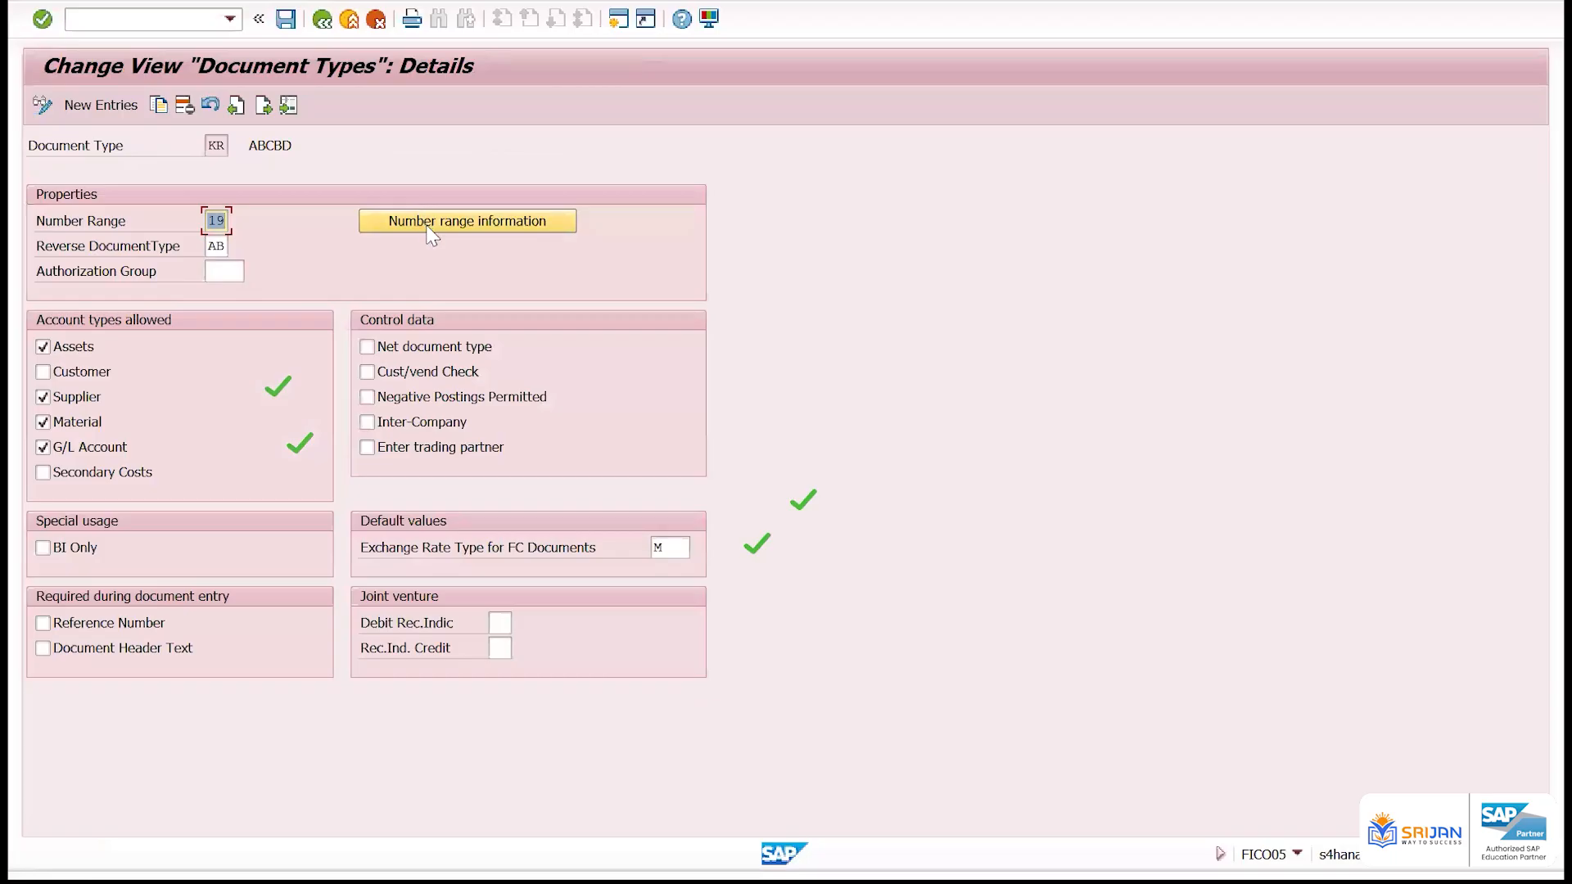
Open the accounting document number range intervals of company code ZZ01 for editing
{"action": "left_click", "coordinate": [210, 223]}
{"action": "left_click", "coordinate": [438, 219]}
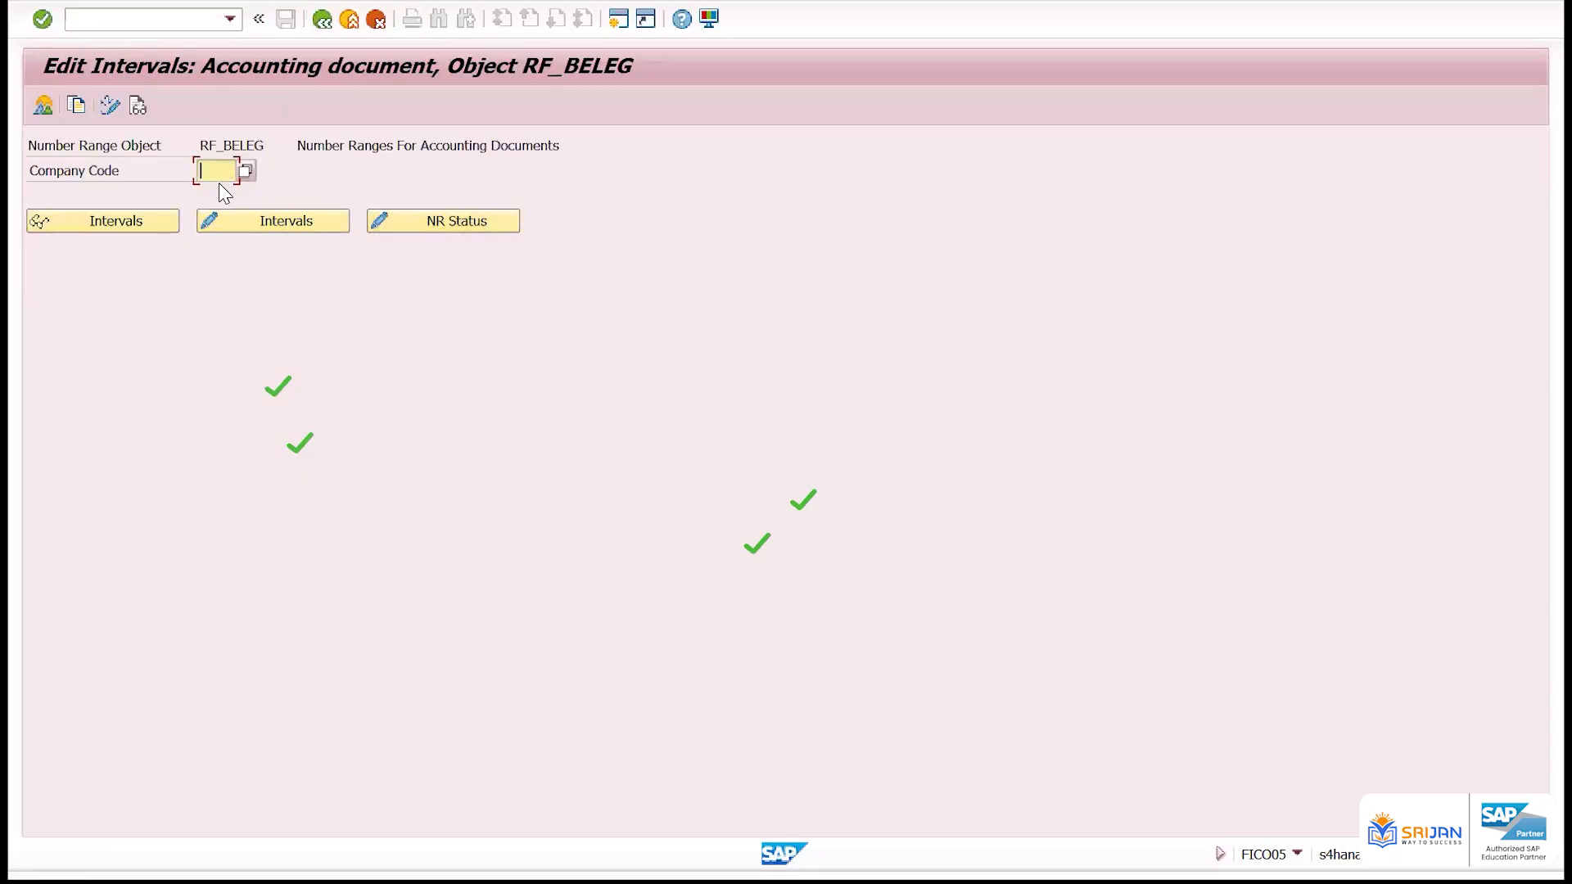
{"action": "left_click", "coordinate": [219, 182]}
{"action": "type", "text": "zz01"}
{"action": "left_click", "coordinate": [243, 226]}
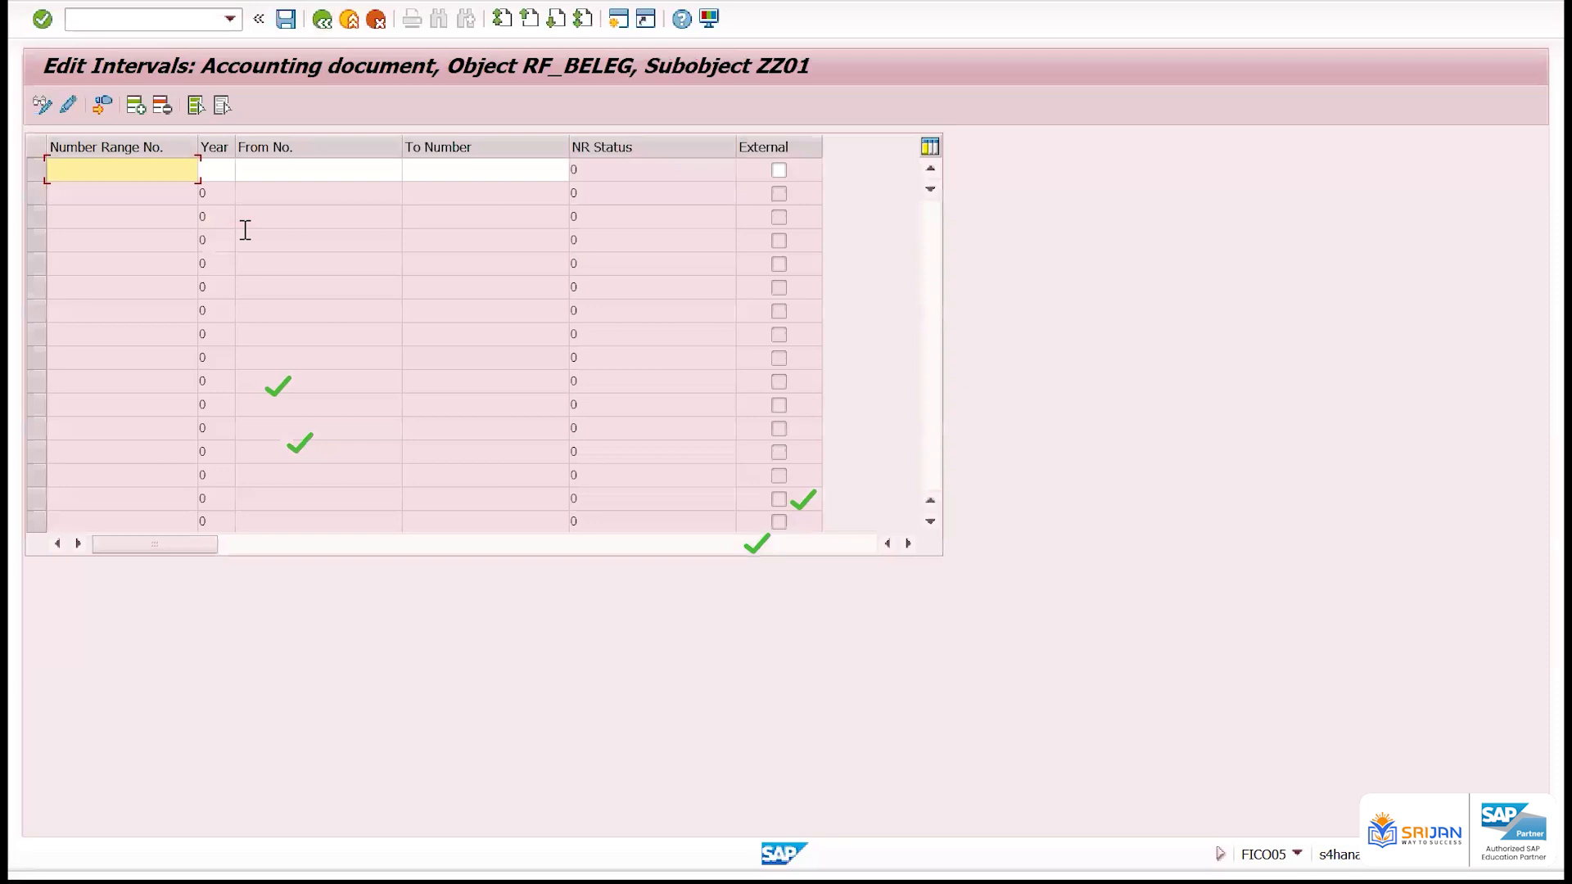
Add number range 19 for year 2024 with the interval 1000 to 2000, save it and acknowledge the transport notice
{"action": "type", "text": "19"}
{"action": "left_click_drag", "start_coordinate": [95, 167], "coordinate": [17, 156]}
{"action": "left_click", "coordinate": [220, 172]}
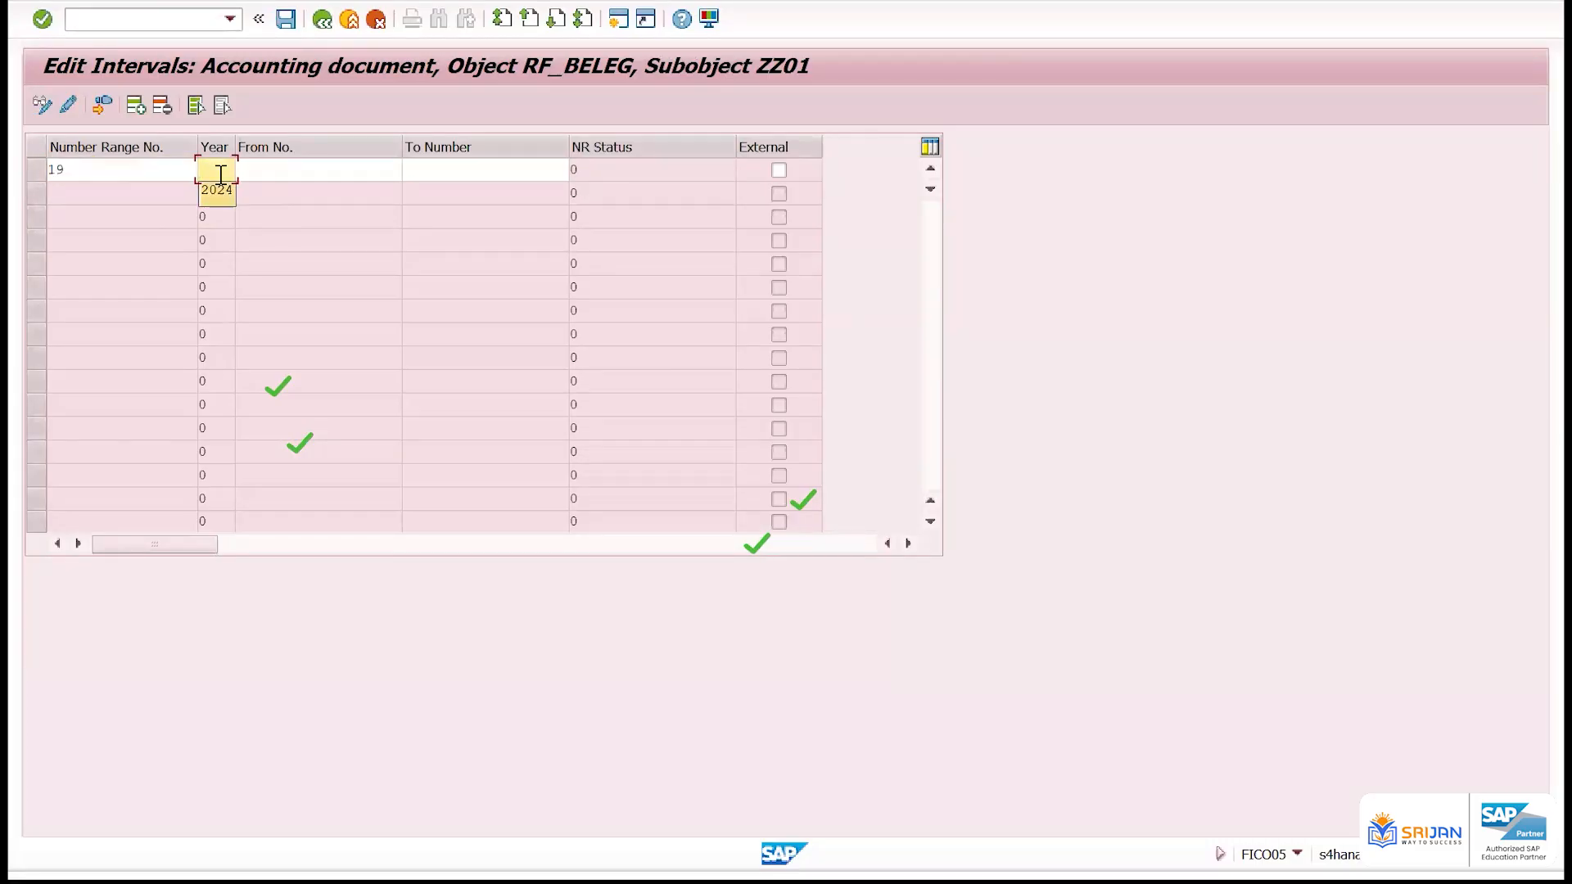
{"action": "left_click", "coordinate": [217, 190]}
{"action": "left_click", "coordinate": [268, 173]}
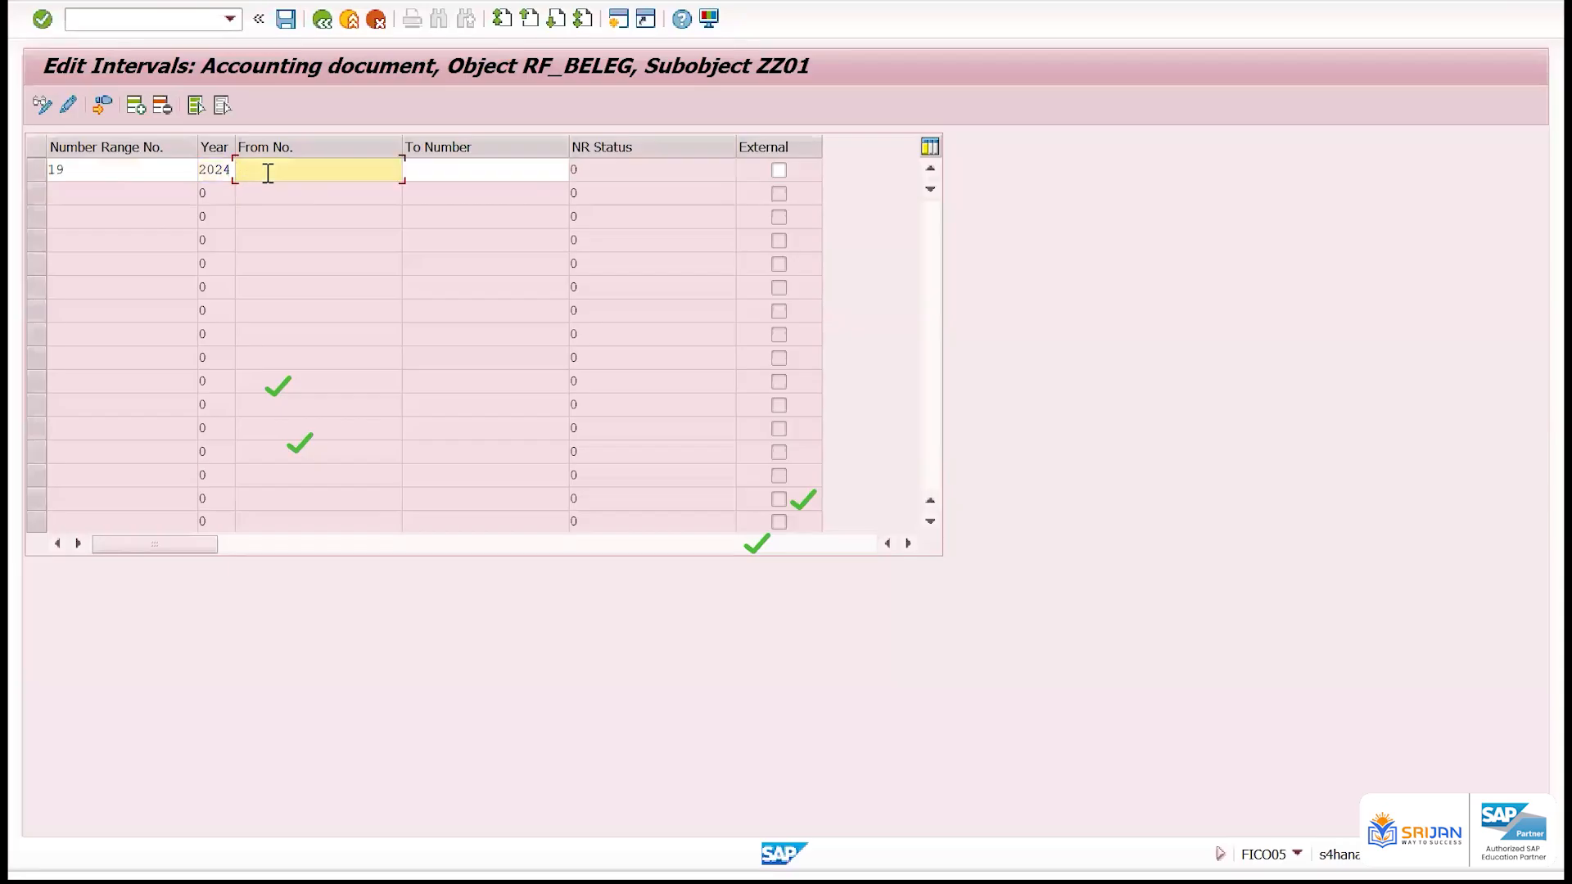
{"action": "type", "text": "1000"}
{"action": "key", "text": "Tab"}
{"action": "type", "text": "2"}
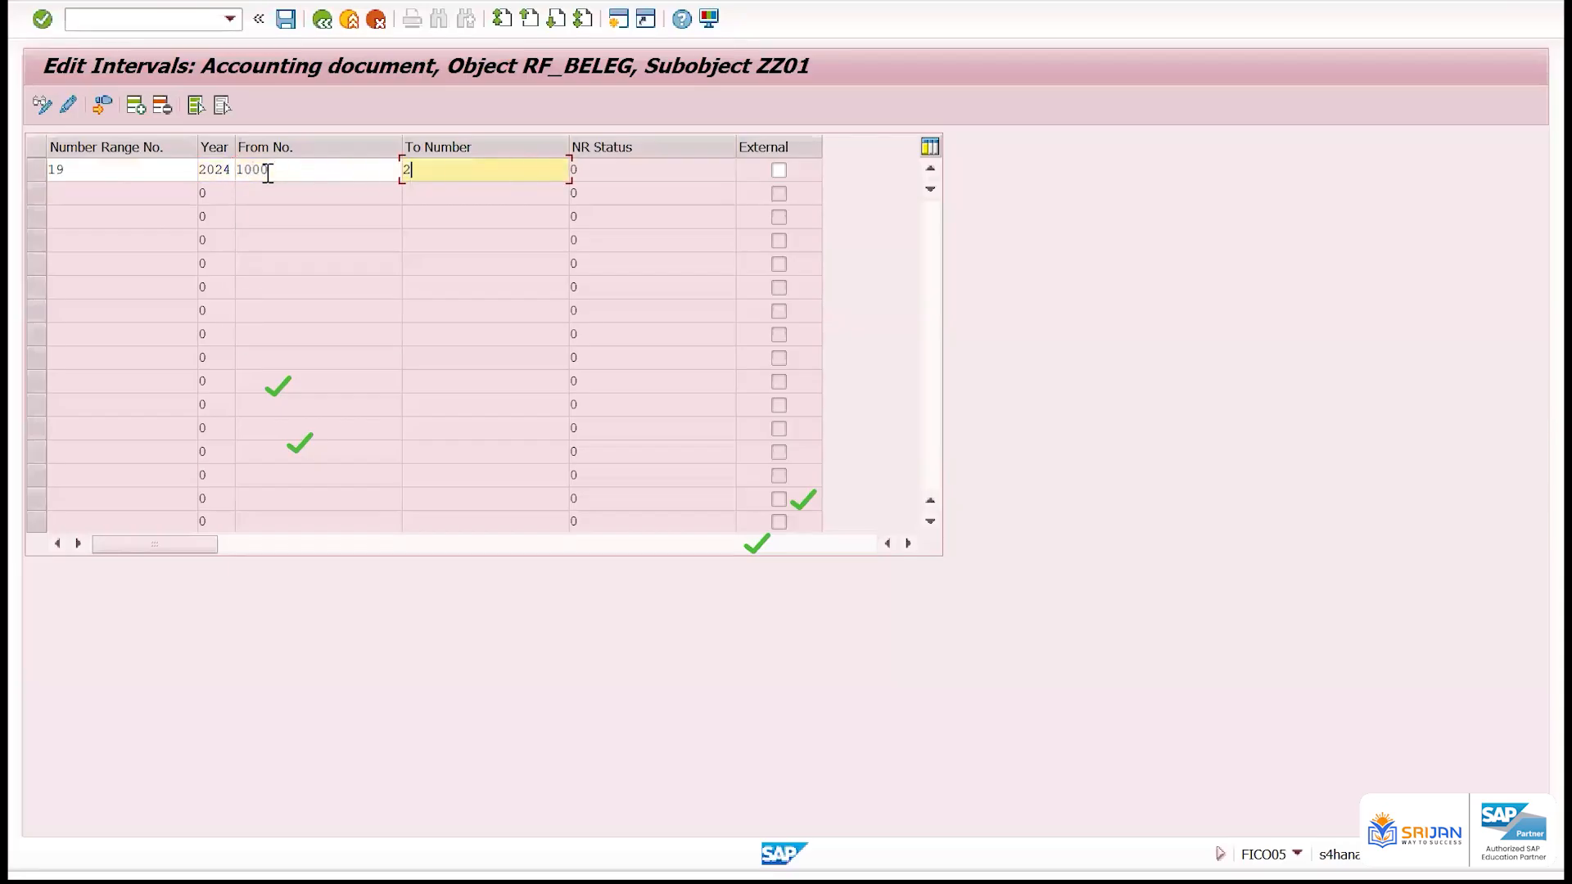
{"action": "type", "text": "000"}
{"action": "key", "text": "Return"}
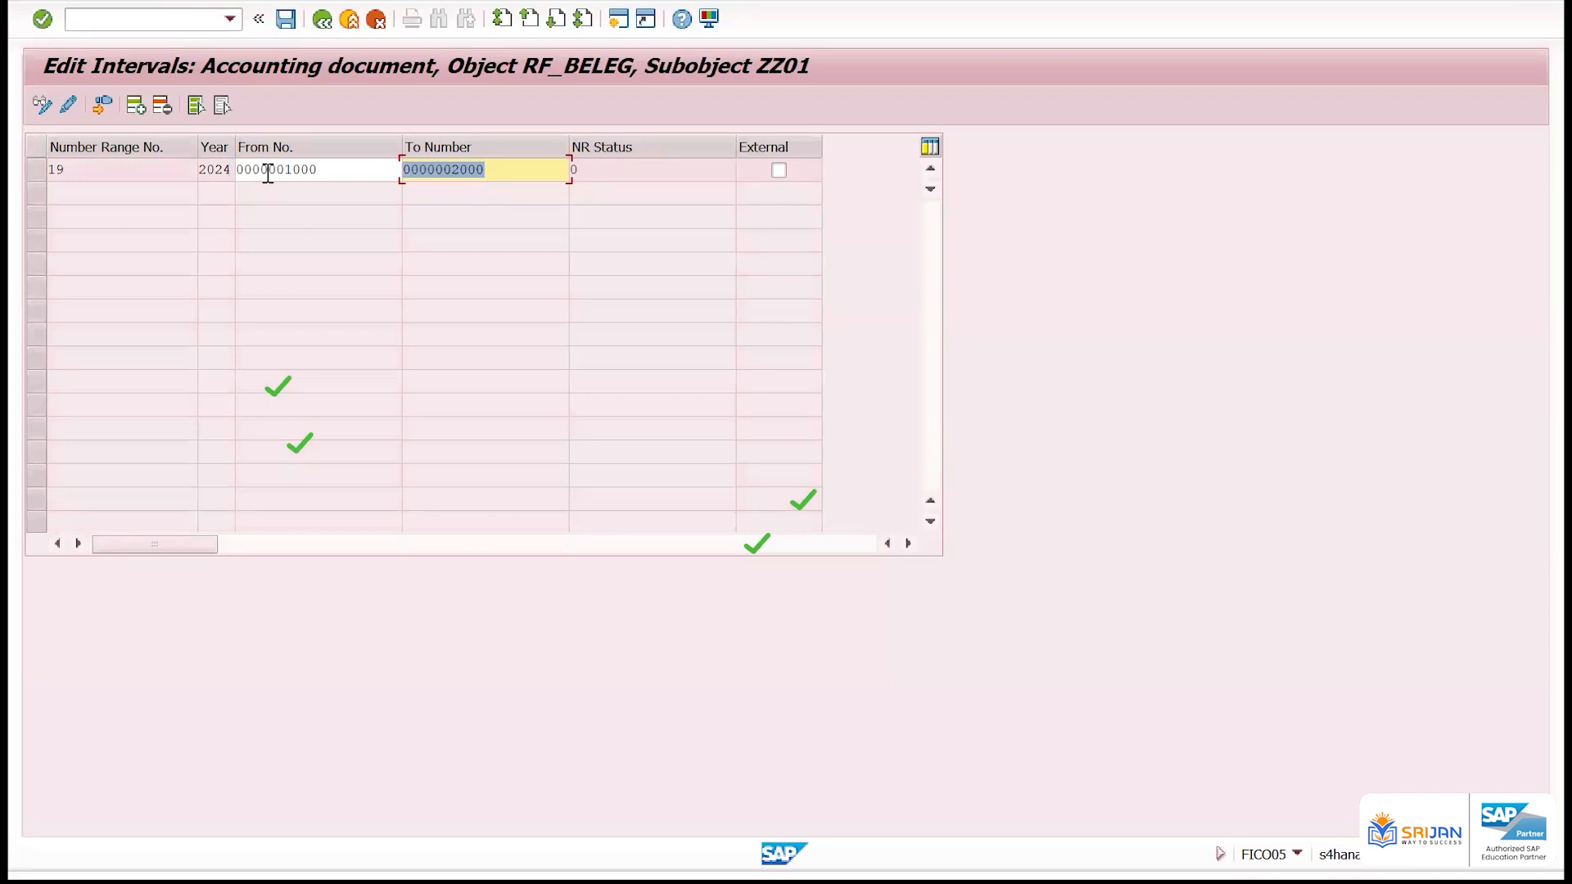
{"action": "left_click", "coordinate": [286, 18]}
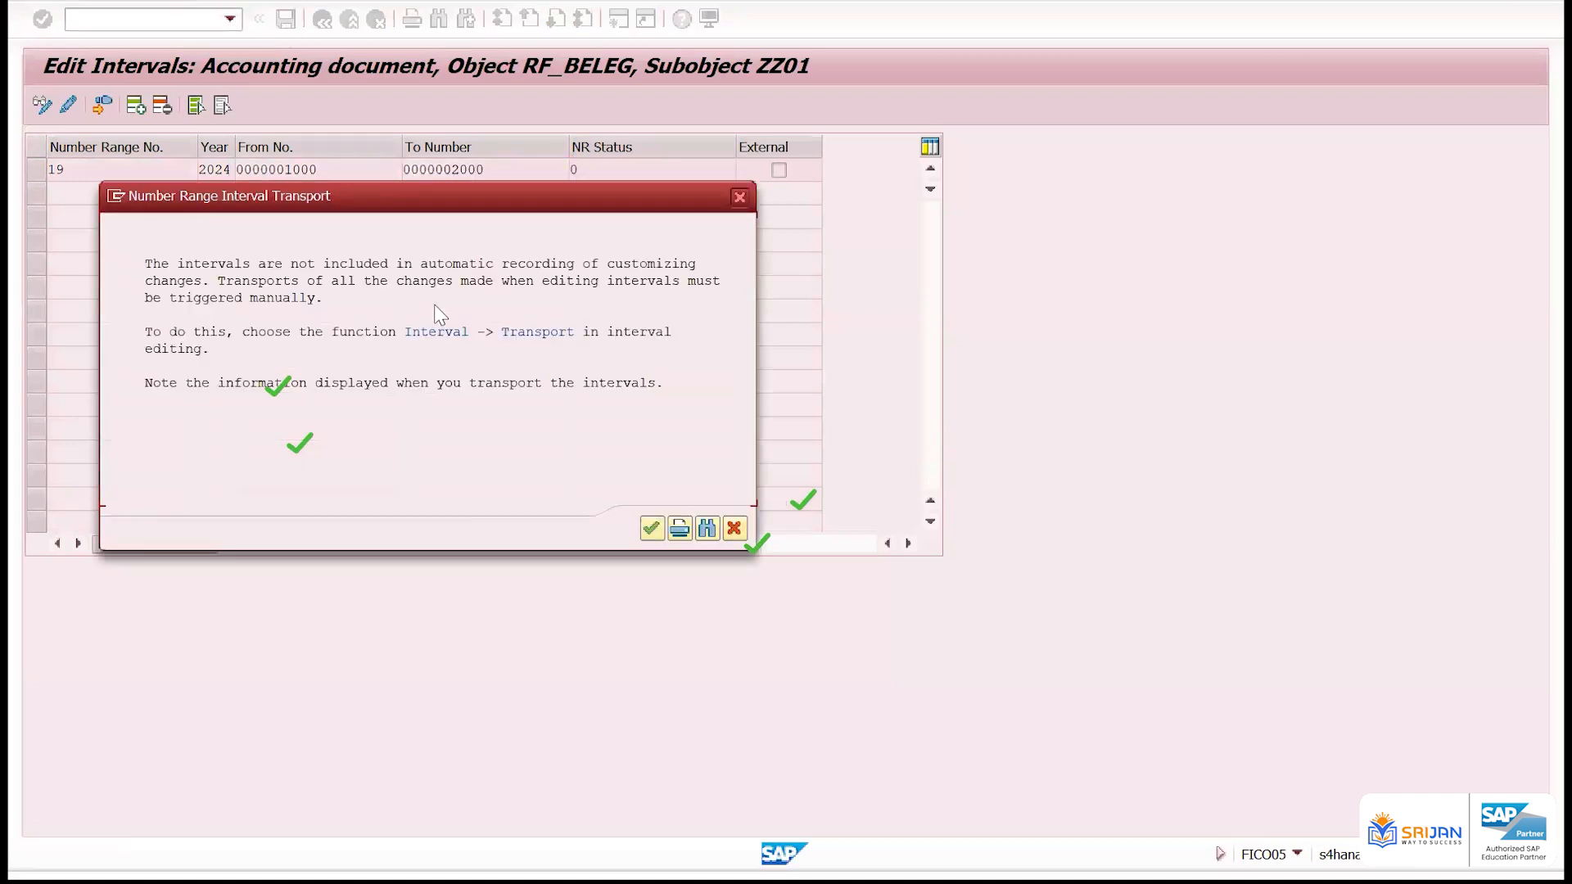
{"action": "key", "text": "Return"}
Check the From and To numbers of the saved range 19 and return to document type KR's details
{"action": "left_click", "coordinate": [518, 174]}
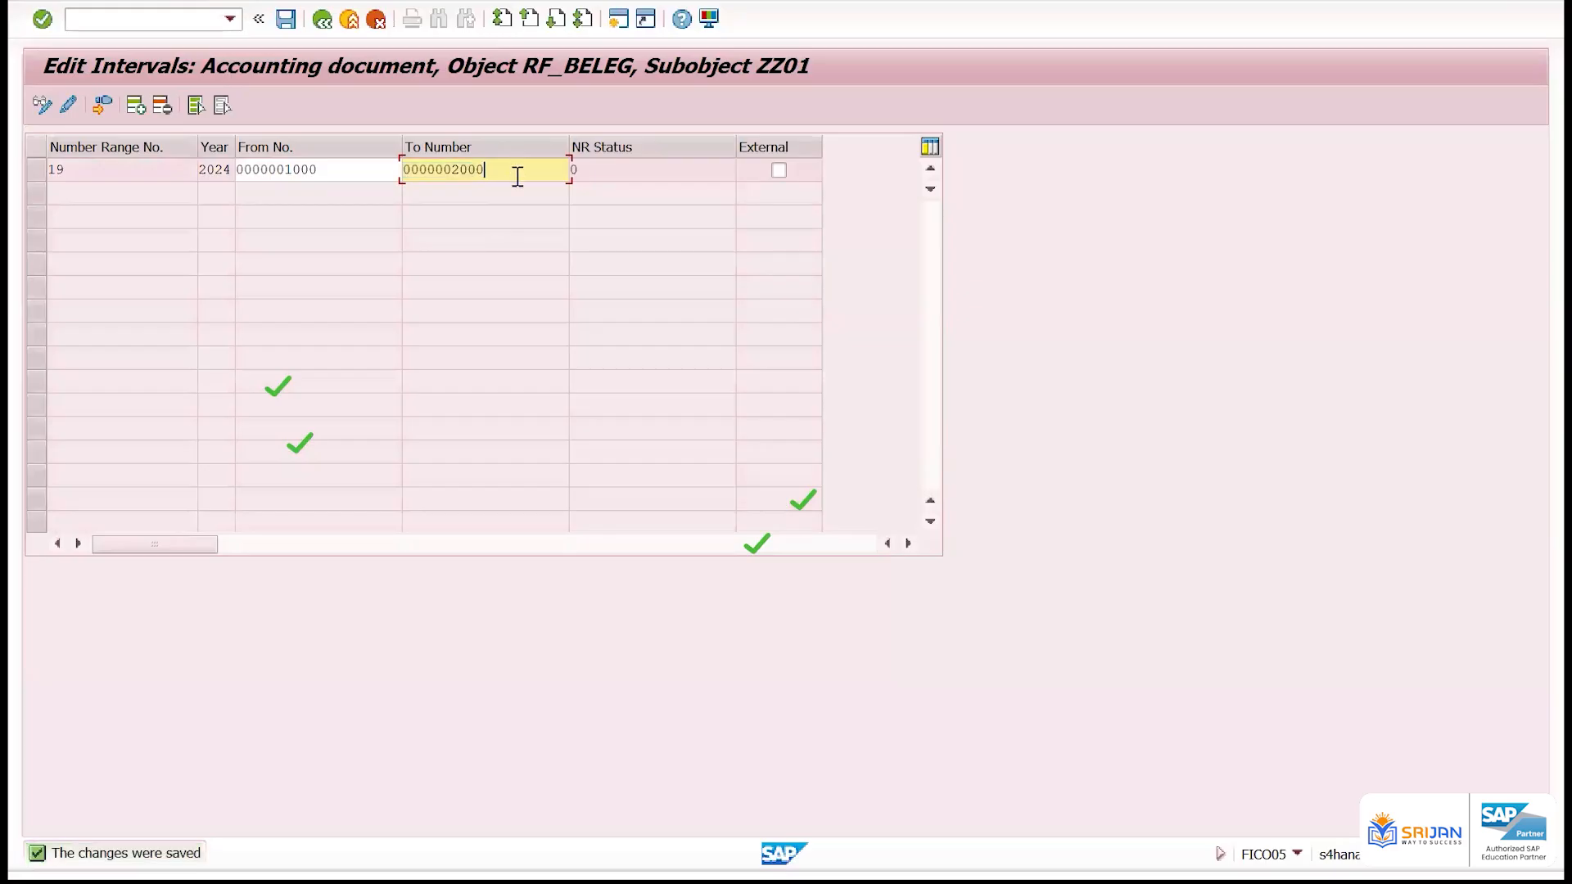
{"action": "left_click", "coordinate": [325, 170]}
{"action": "left_click_drag", "start_coordinate": [325, 169], "coordinate": [281, 175]}
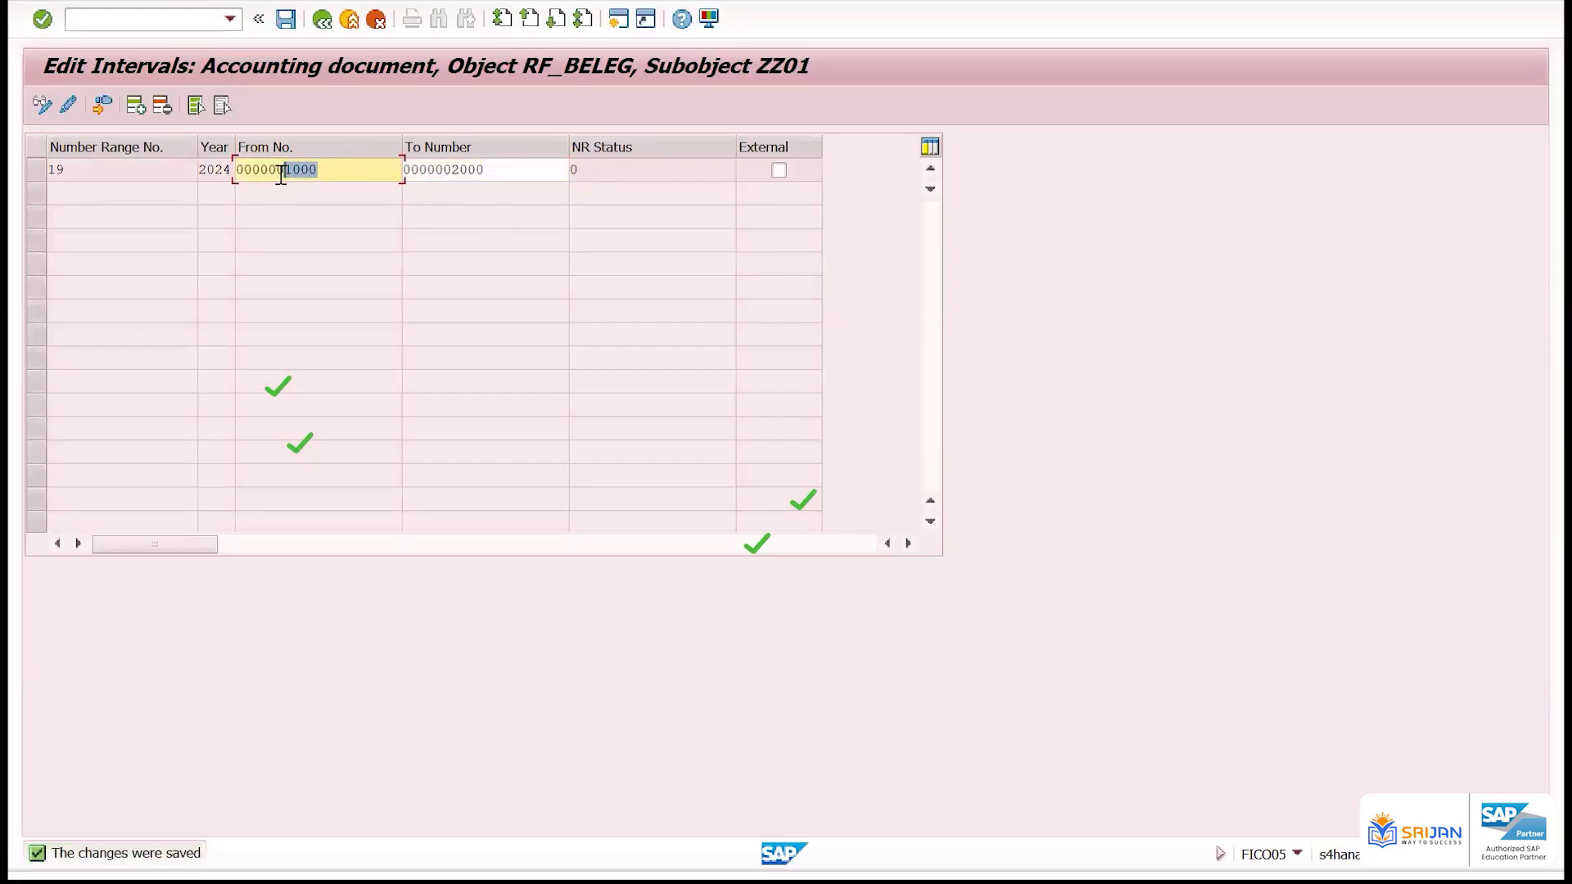
{"action": "left_click_drag", "start_coordinate": [487, 169], "coordinate": [443, 169]}
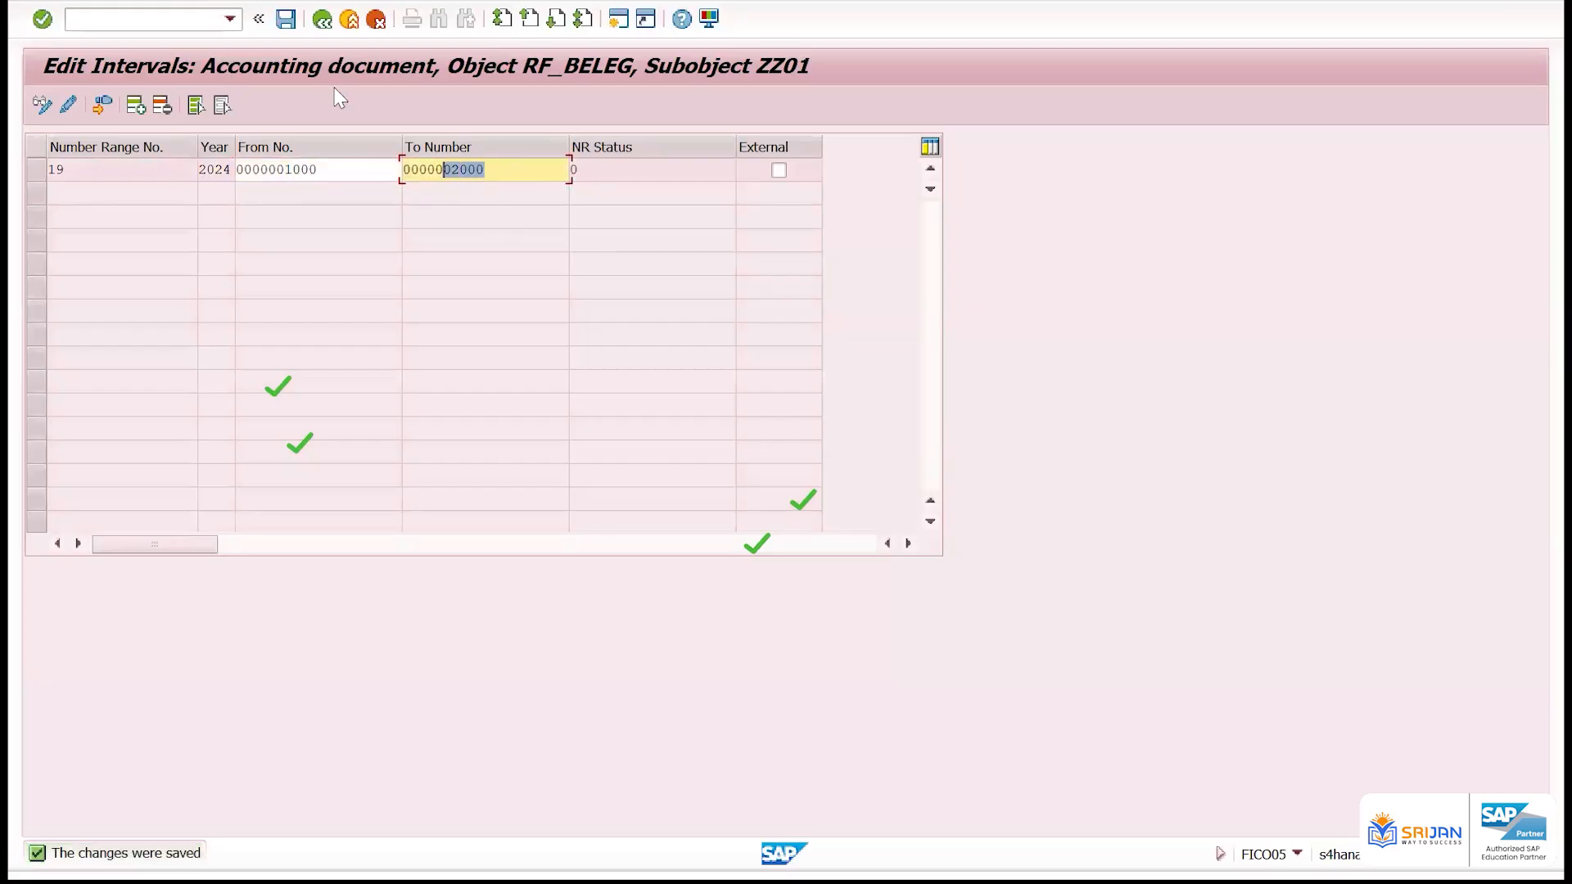
{"action": "left_click", "coordinate": [320, 21]}
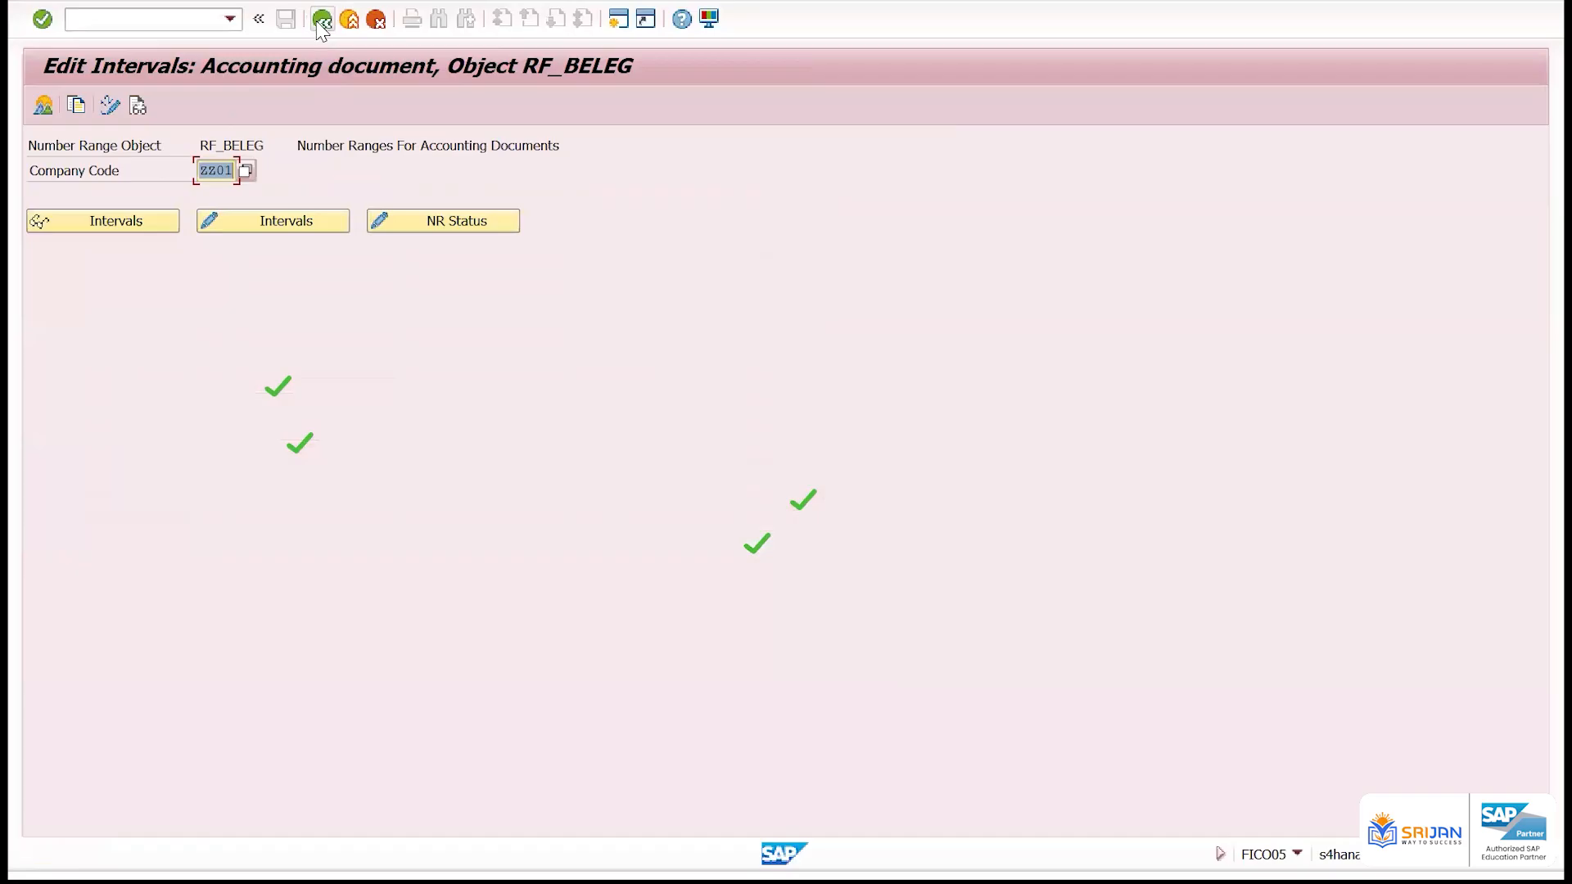
{"action": "left_click", "coordinate": [318, 24]}
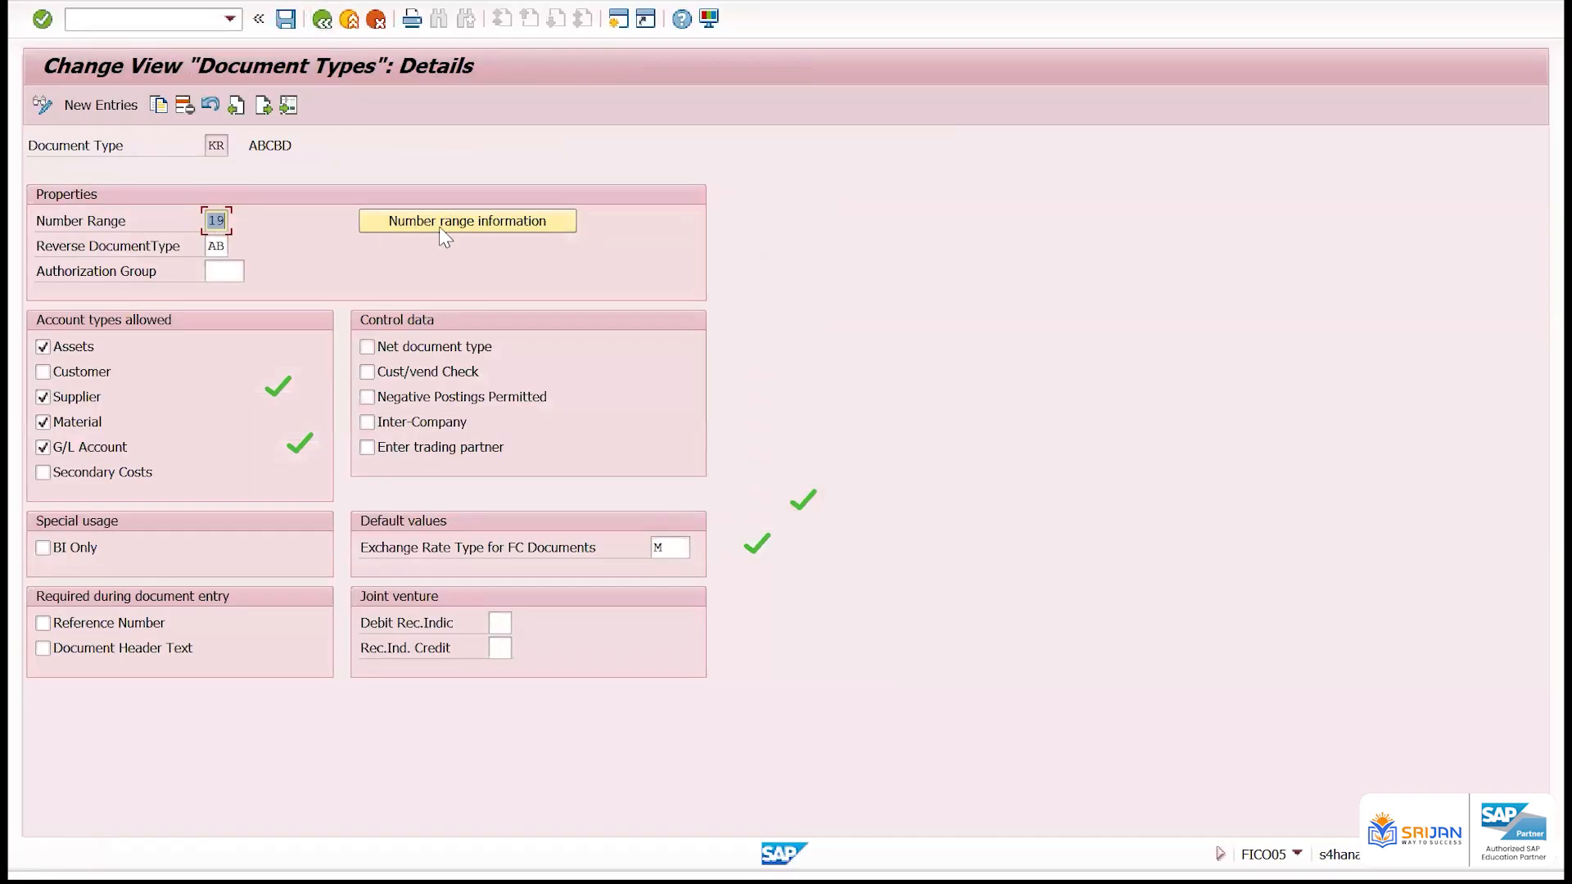
Display the number range intervals of company code ZZ01 in read-only mode
{"action": "left_click", "coordinate": [443, 231]}
{"action": "left_click", "coordinate": [232, 176]}
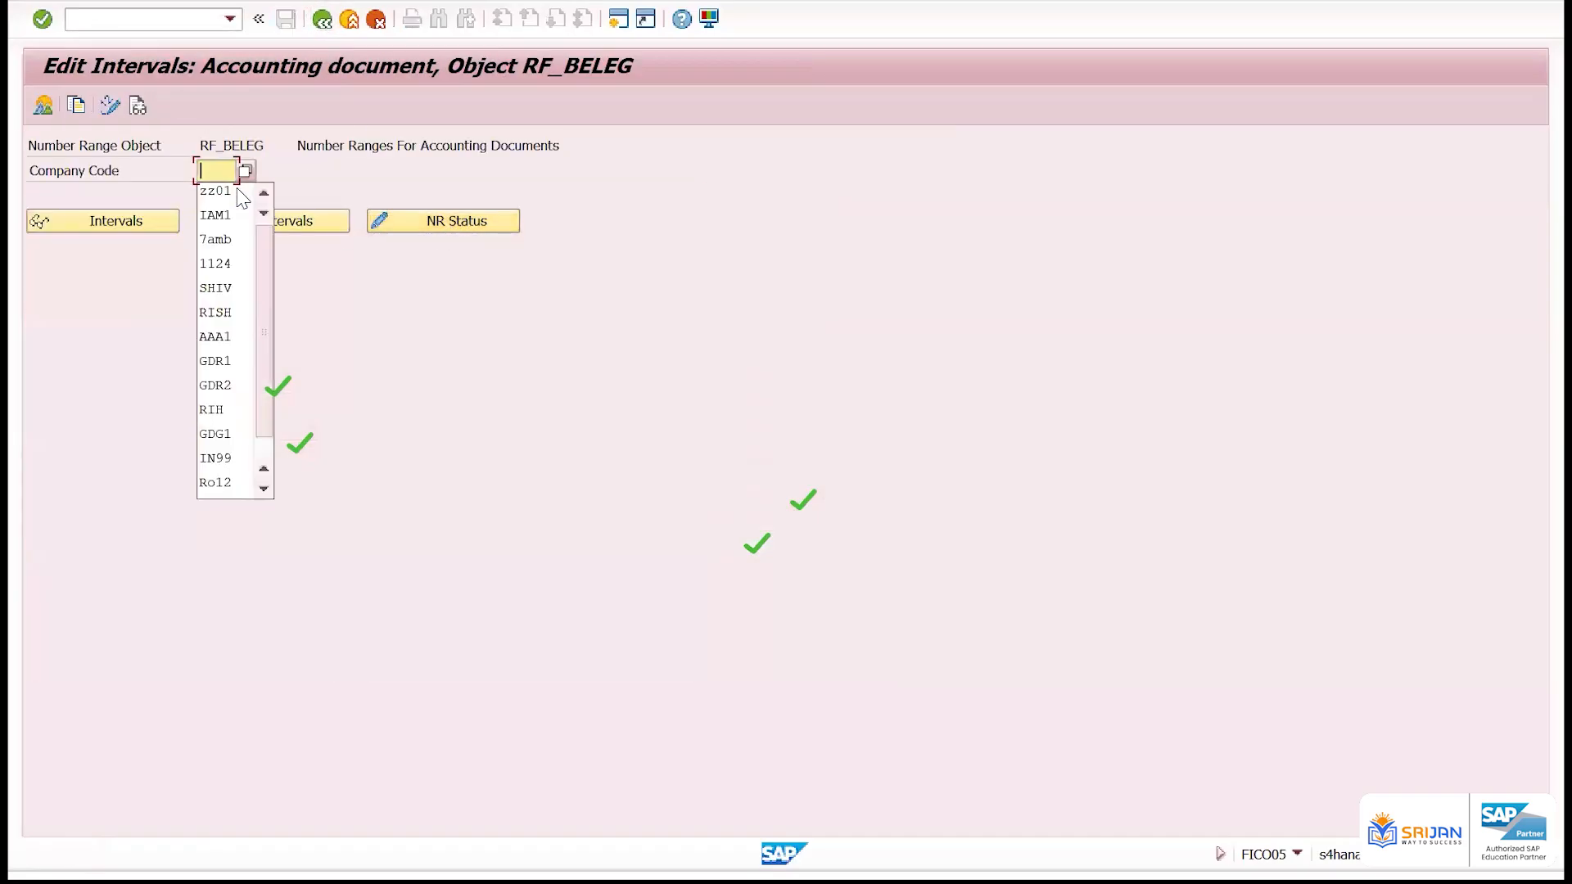
{"action": "left_click", "coordinate": [241, 197]}
{"action": "left_click", "coordinate": [131, 224]}
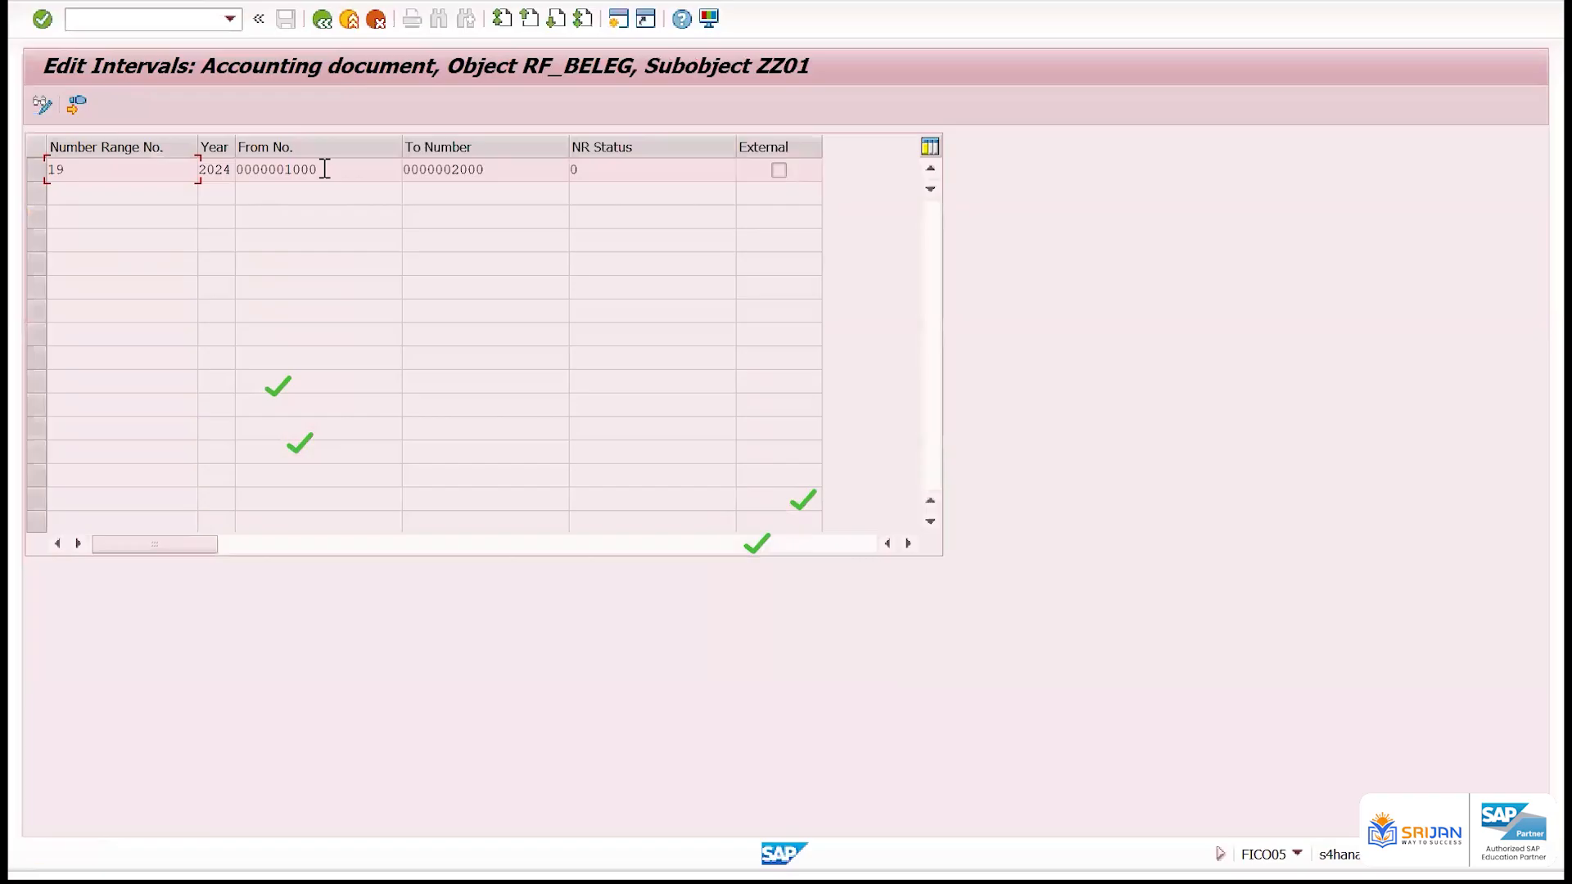
Examine the range number, From number and To number of ZZ01's interval, and go back to document type KR's details
{"action": "double_click", "coordinate": [276, 169]}
{"action": "double_click", "coordinate": [403, 169]}
{"action": "left_click", "coordinate": [376, 161]}
{"action": "double_click", "coordinate": [49, 168]}
{"action": "key", "text": "Tab"}
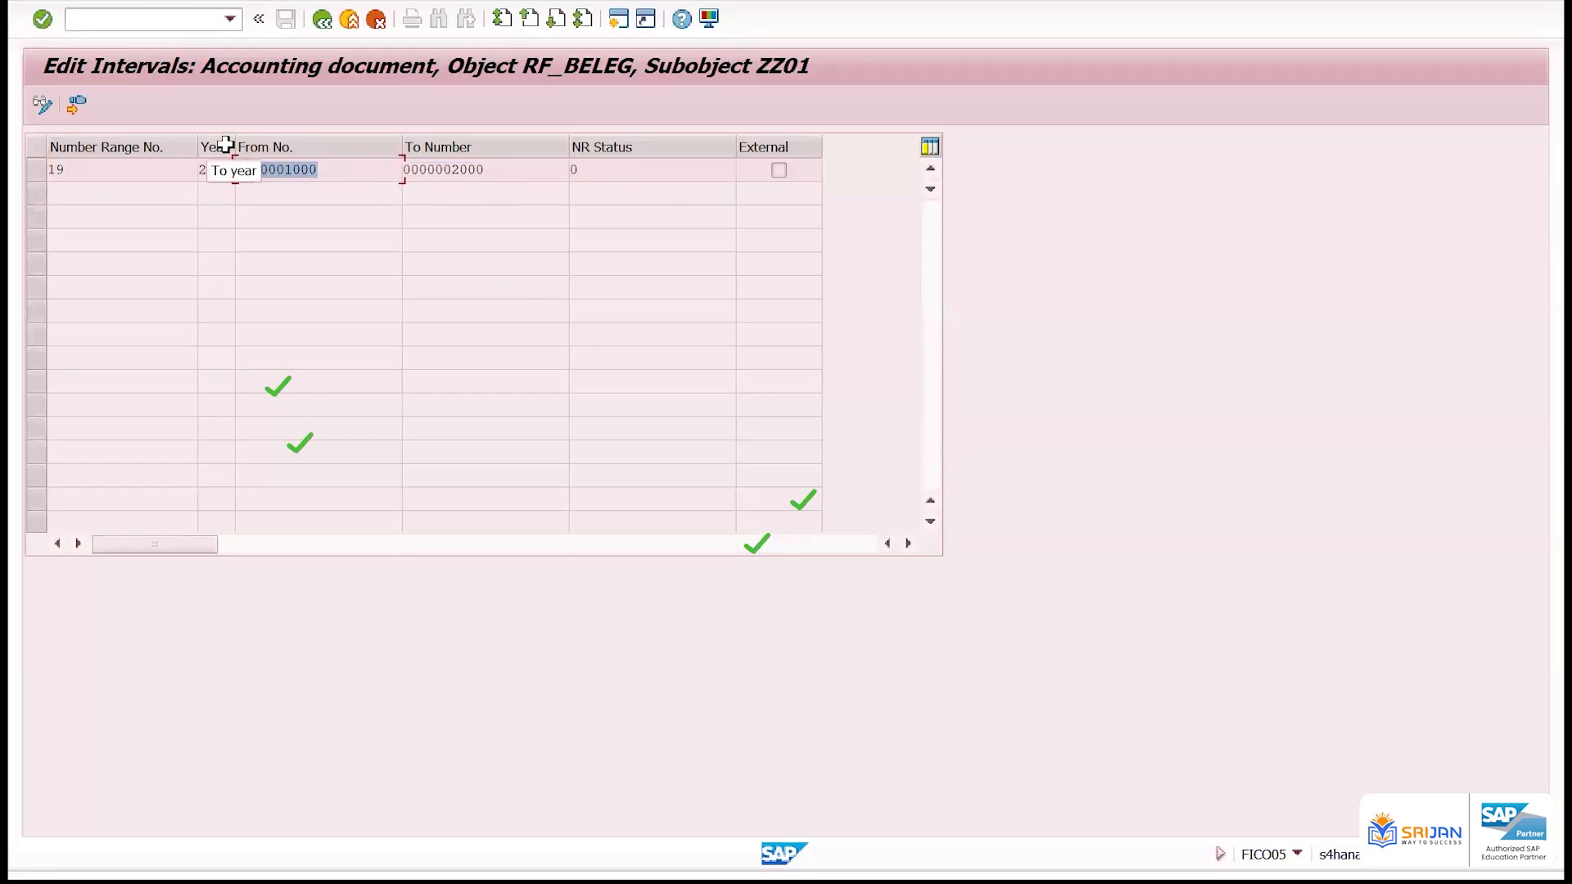
{"action": "double_click", "coordinate": [52, 169]}
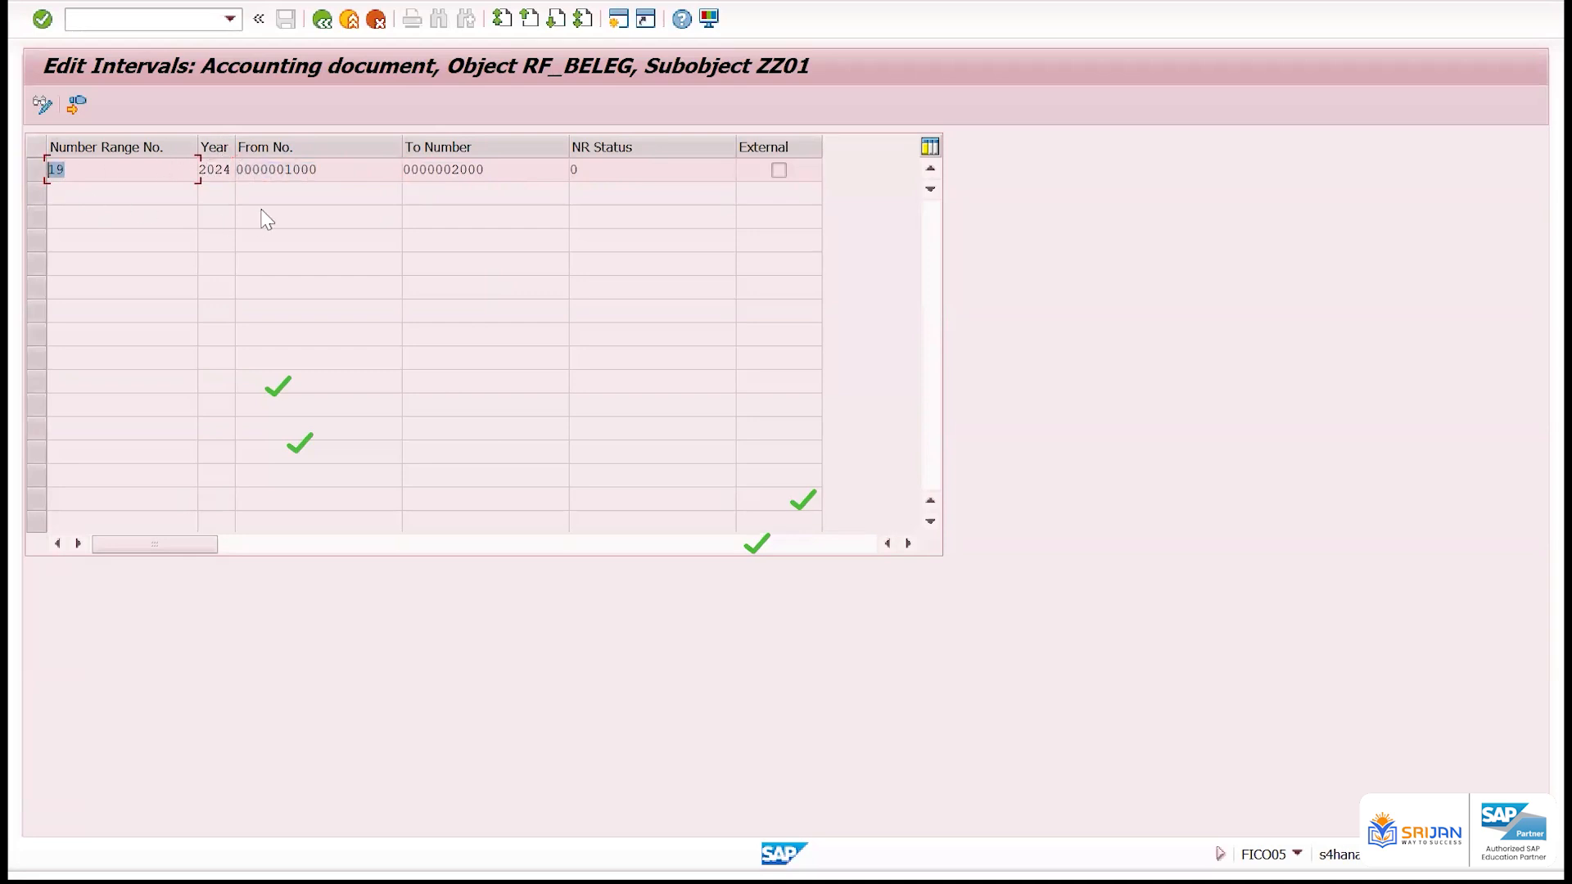
{"action": "key", "text": "Tab"}
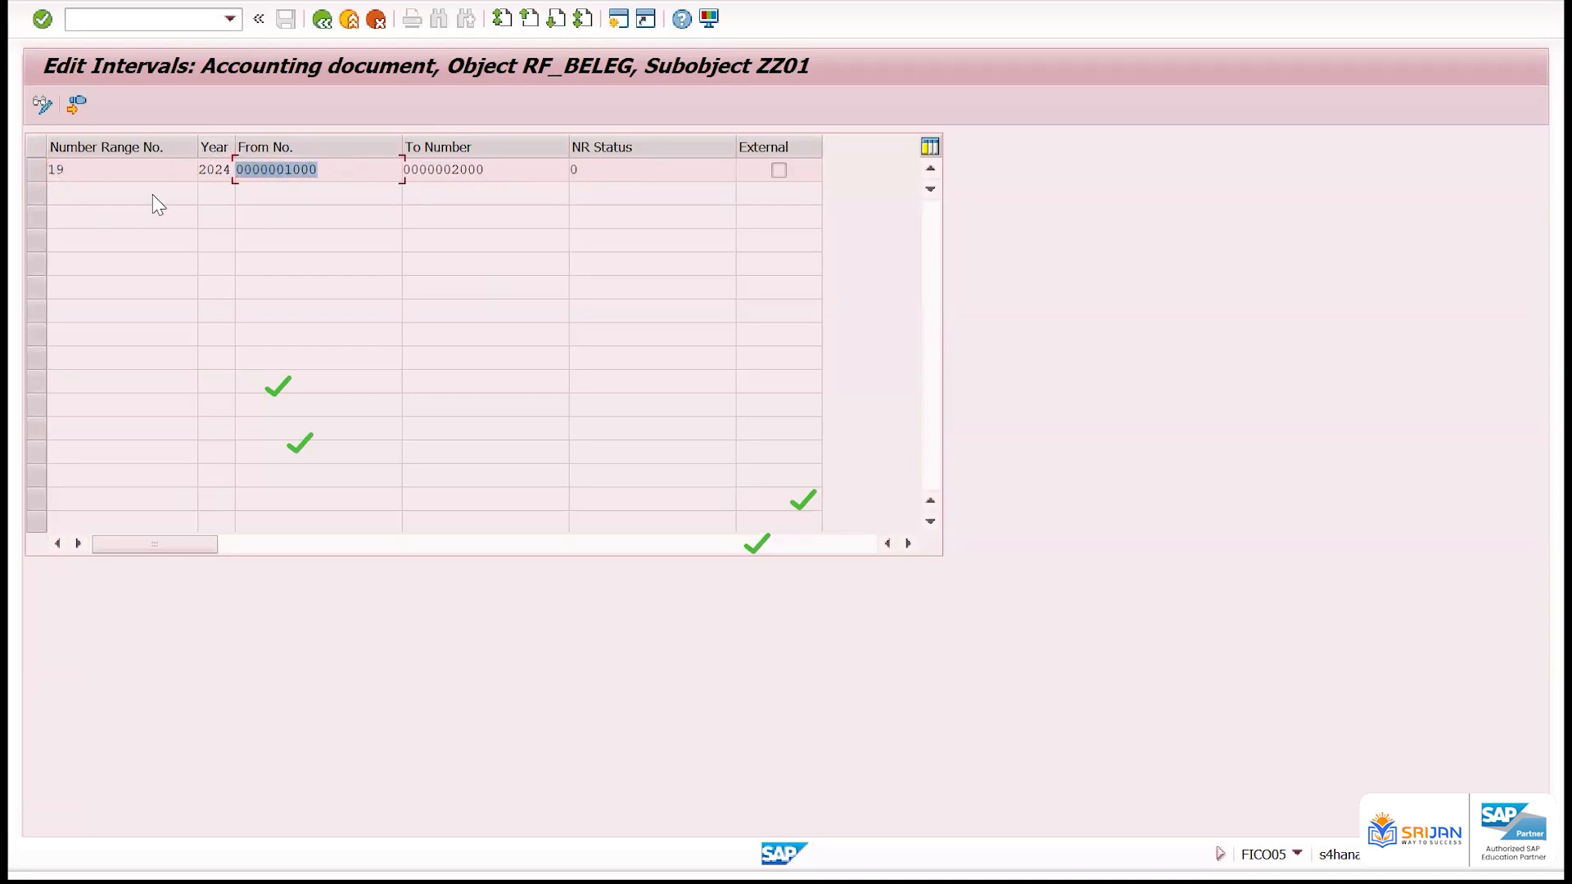
{"action": "double_click", "coordinate": [50, 168]}
{"action": "left_click_drag", "start_coordinate": [325, 166], "coordinate": [239, 163]}
{"action": "left_click_drag", "start_coordinate": [505, 176], "coordinate": [420, 178]}
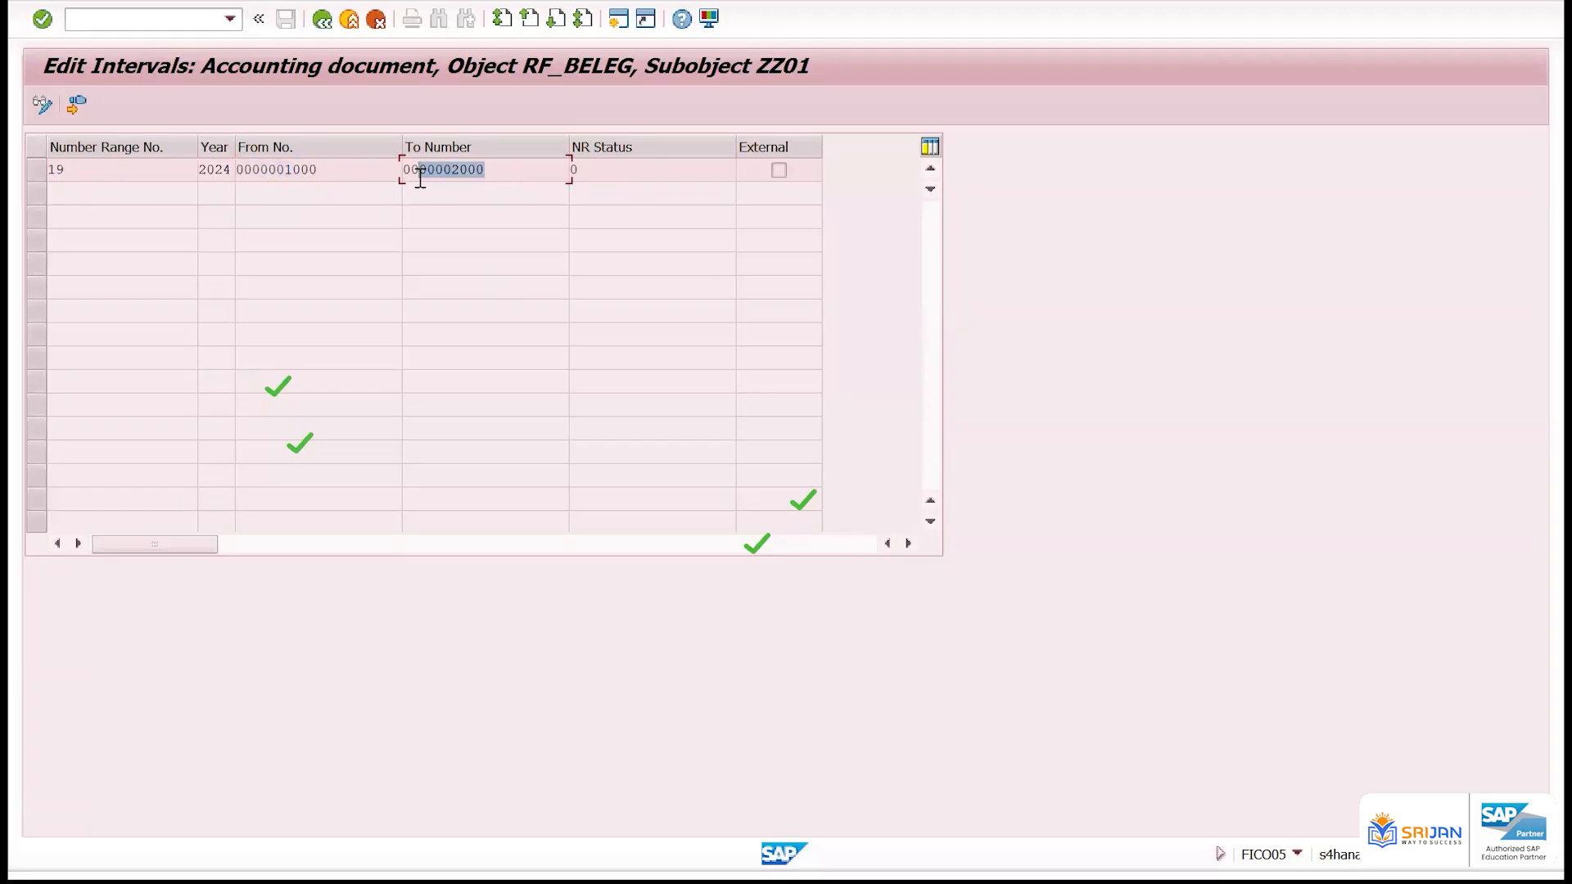
{"action": "left_click", "coordinate": [328, 21]}
{"action": "left_click", "coordinate": [328, 21]}
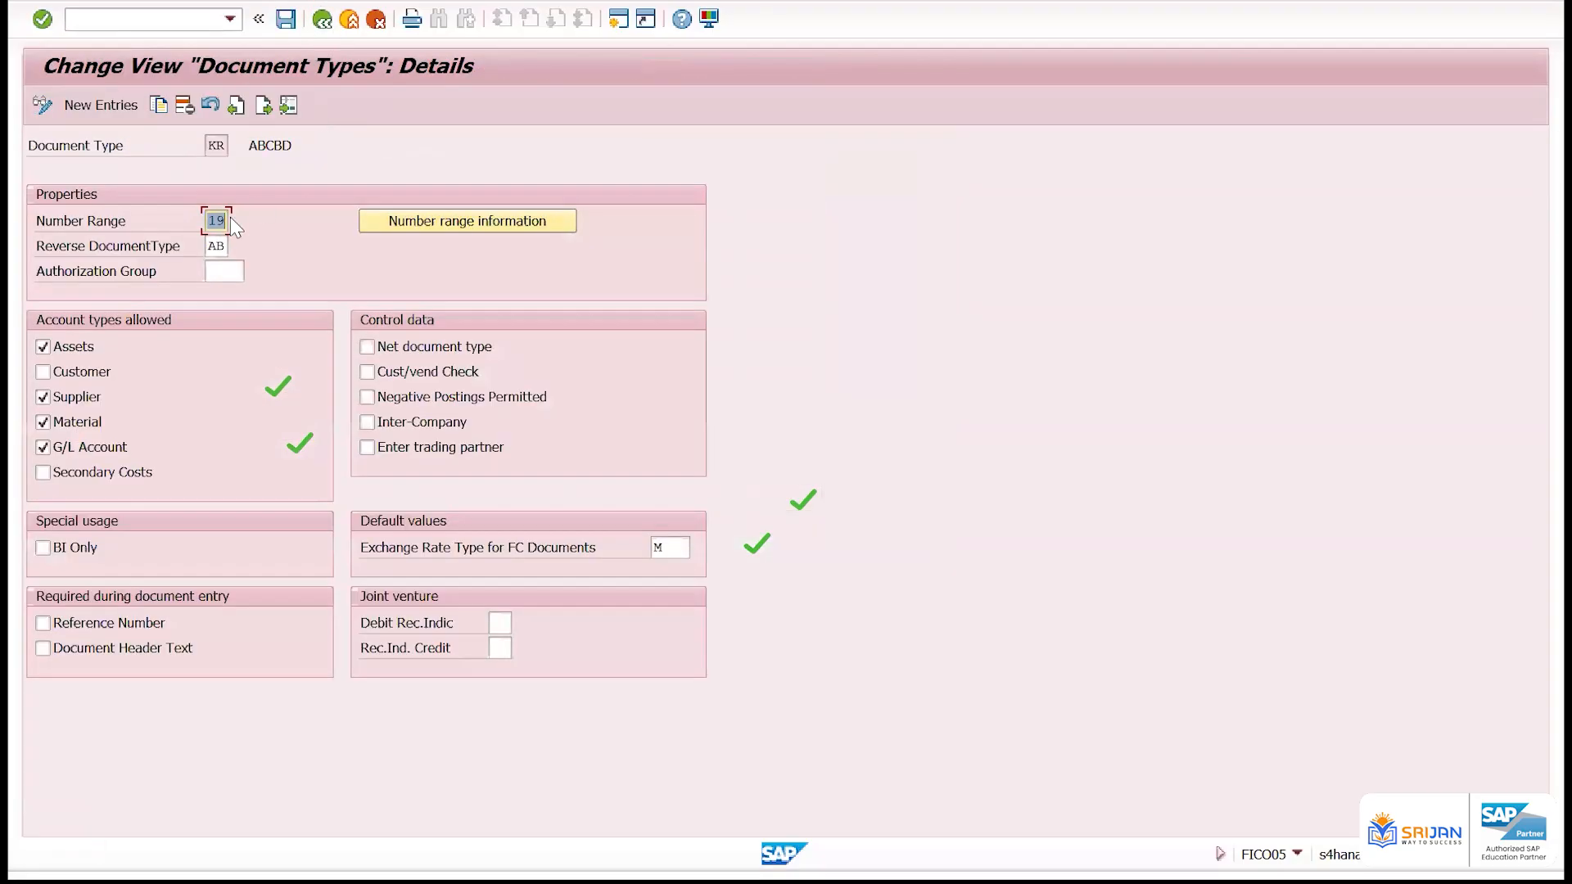
Examine the number range assigned to document type KR
{"action": "left_click", "coordinate": [220, 220]}
{"action": "double_click", "coordinate": [210, 221]}
{"action": "double_click", "coordinate": [215, 146]}
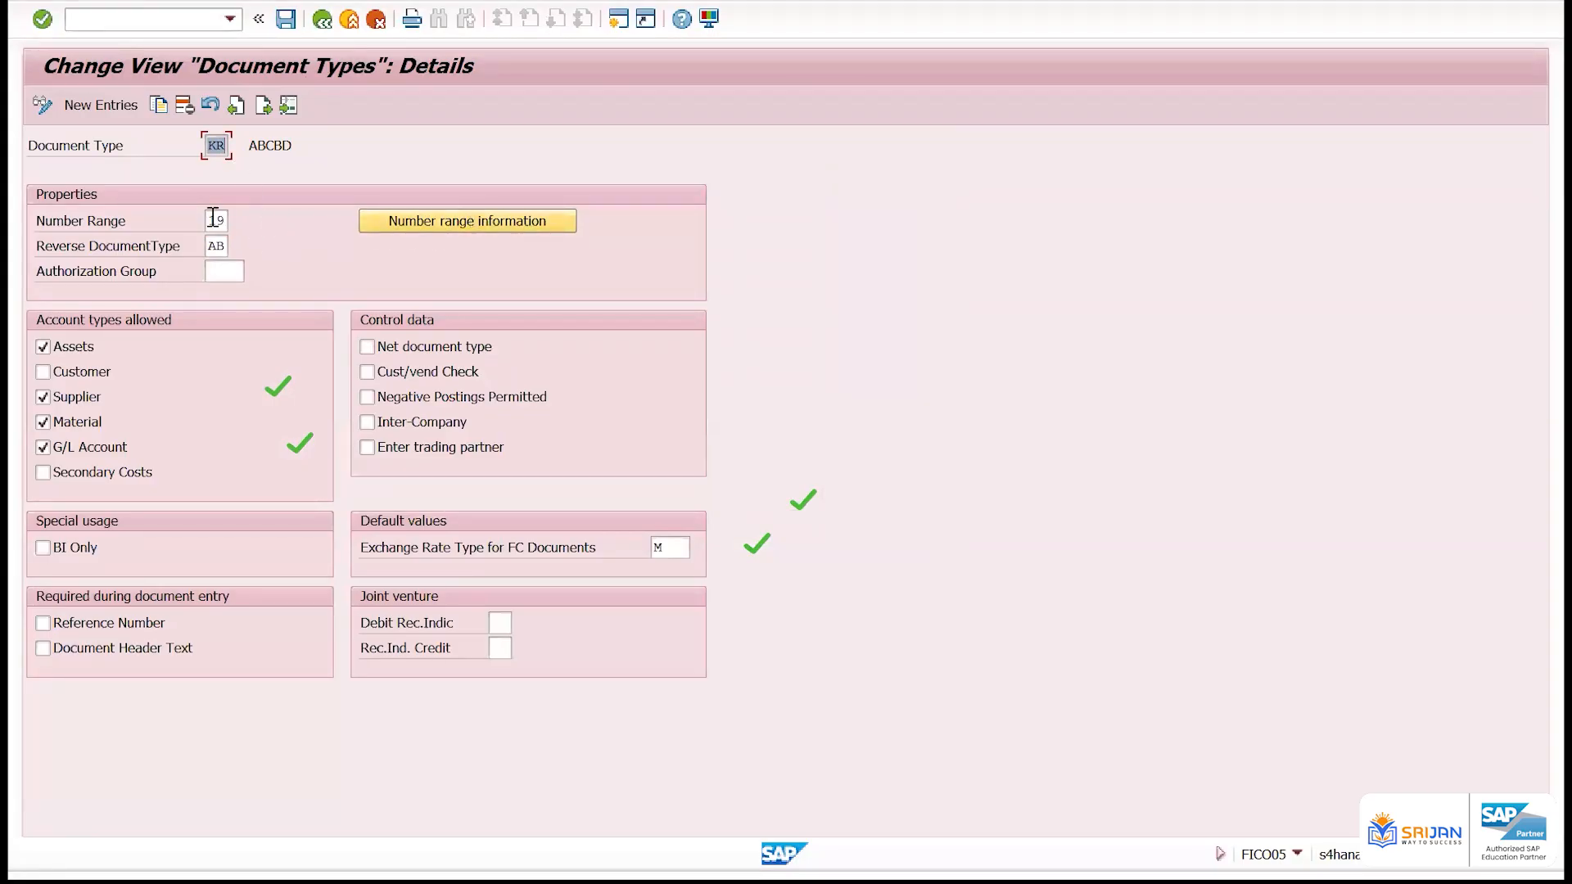
{"action": "left_click_drag", "start_coordinate": [209, 221], "coordinate": [234, 222]}
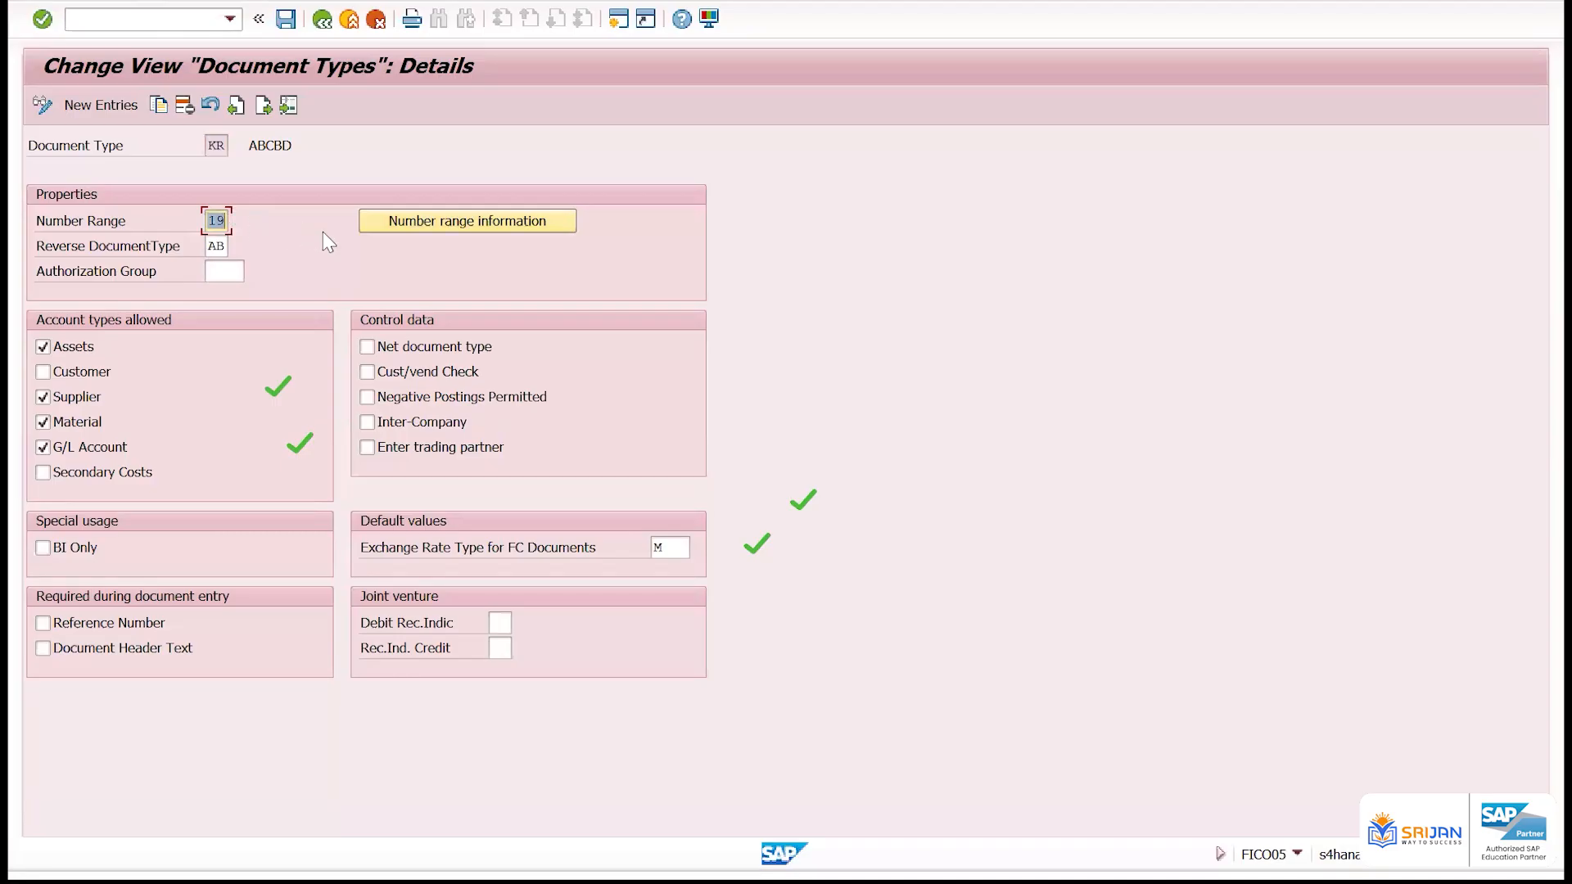
Display company code ZZ01's intervals again, examine range 19's From number and year, and return to the company code selection
{"action": "left_click", "coordinate": [410, 223]}
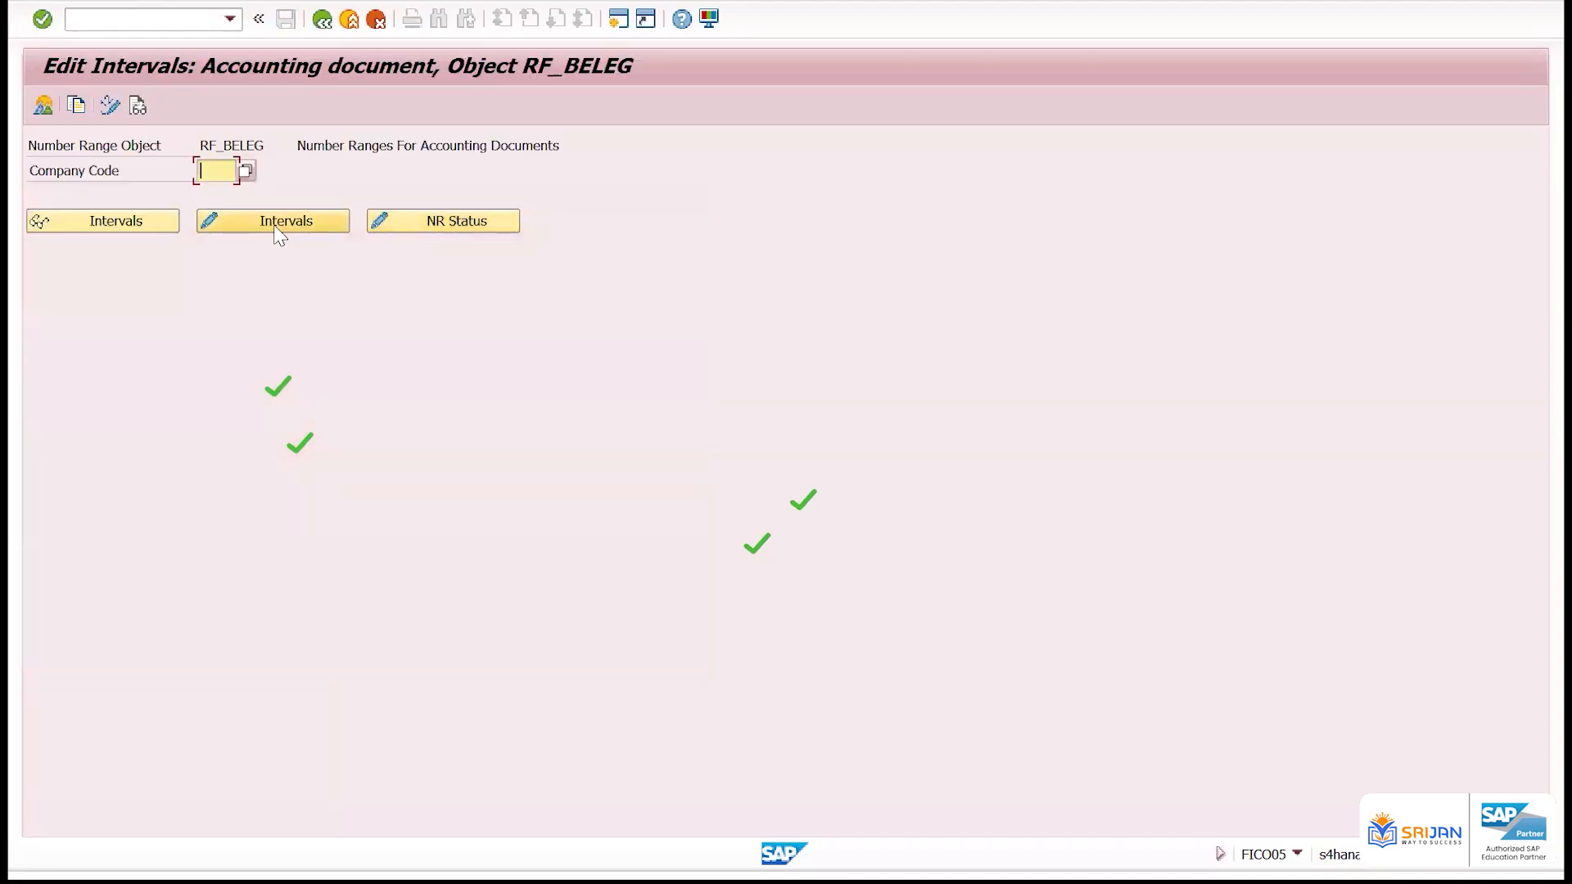
{"action": "type", "text": "zz01"}
{"action": "left_click", "coordinate": [136, 229]}
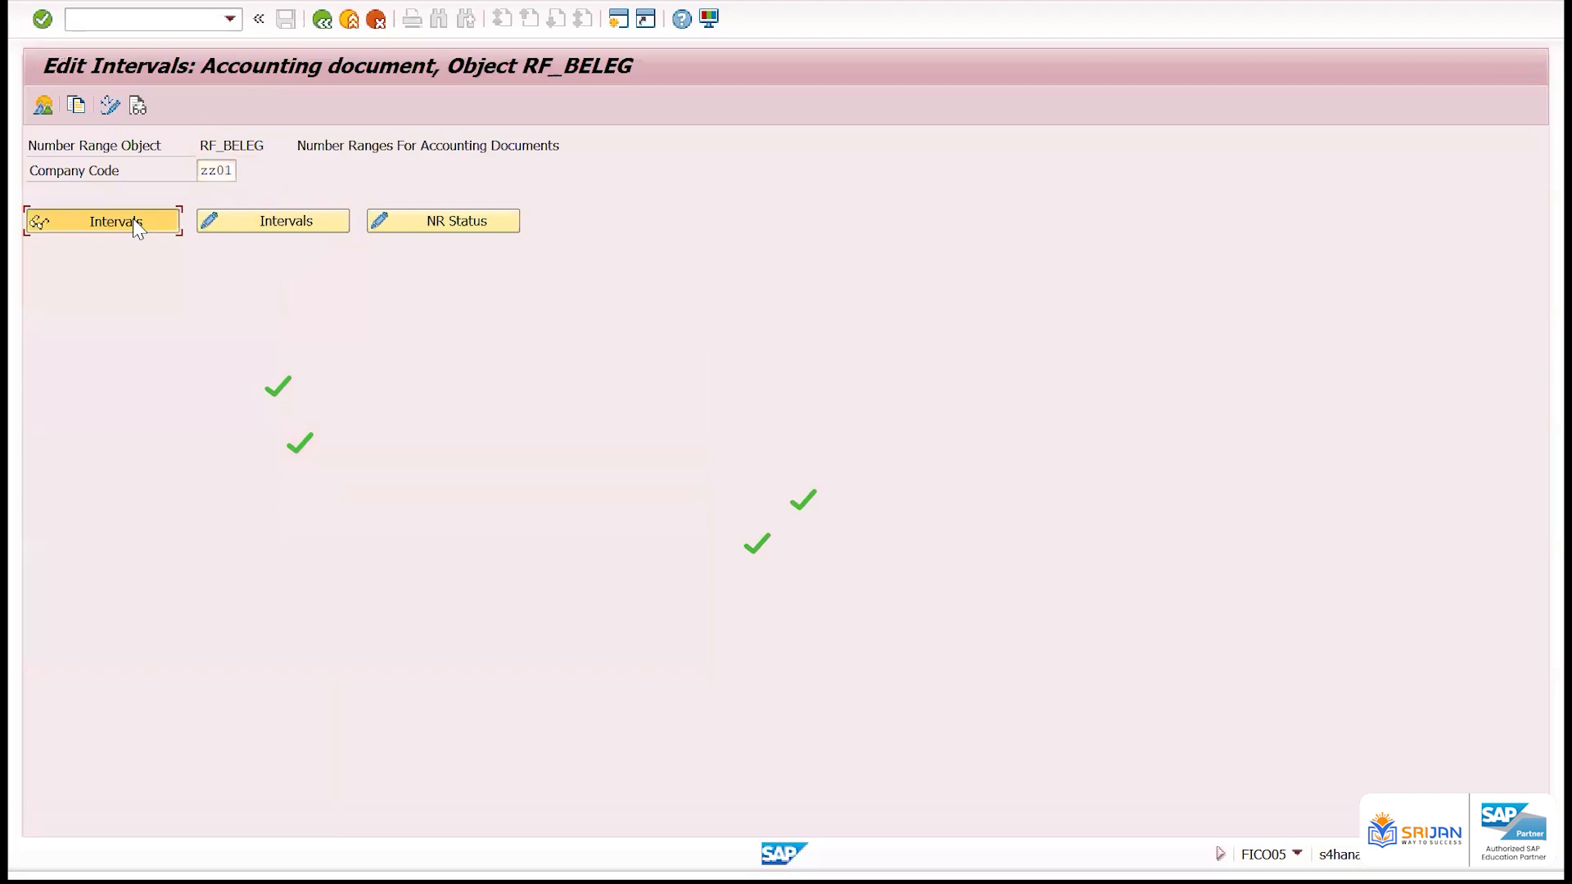
{"action": "double_click", "coordinate": [258, 171]}
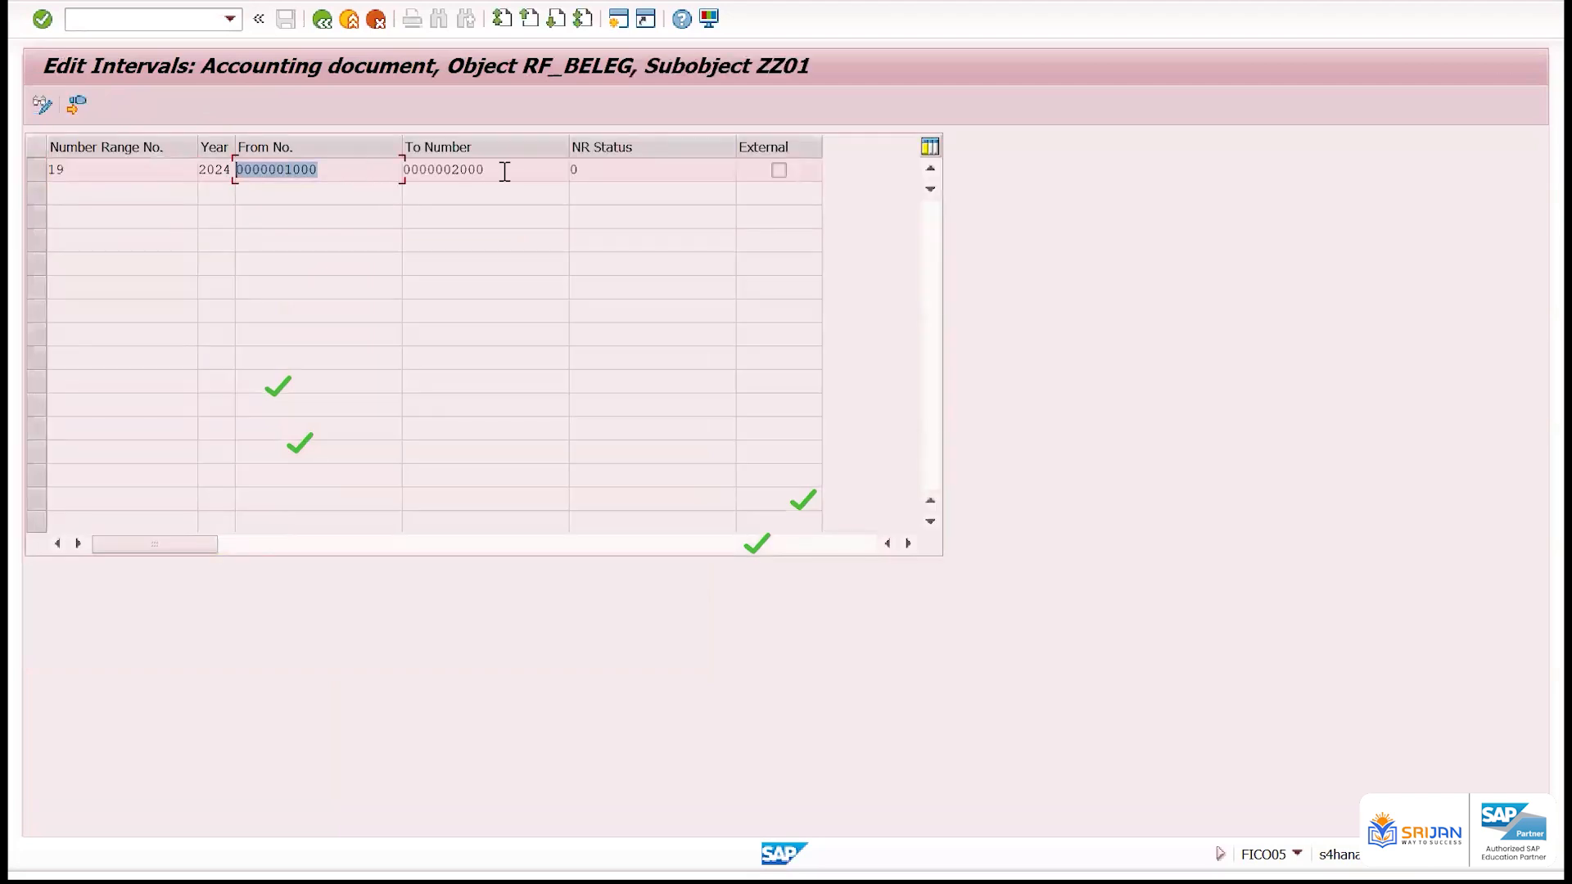
{"action": "left_click_drag", "start_coordinate": [209, 172], "coordinate": [235, 170]}
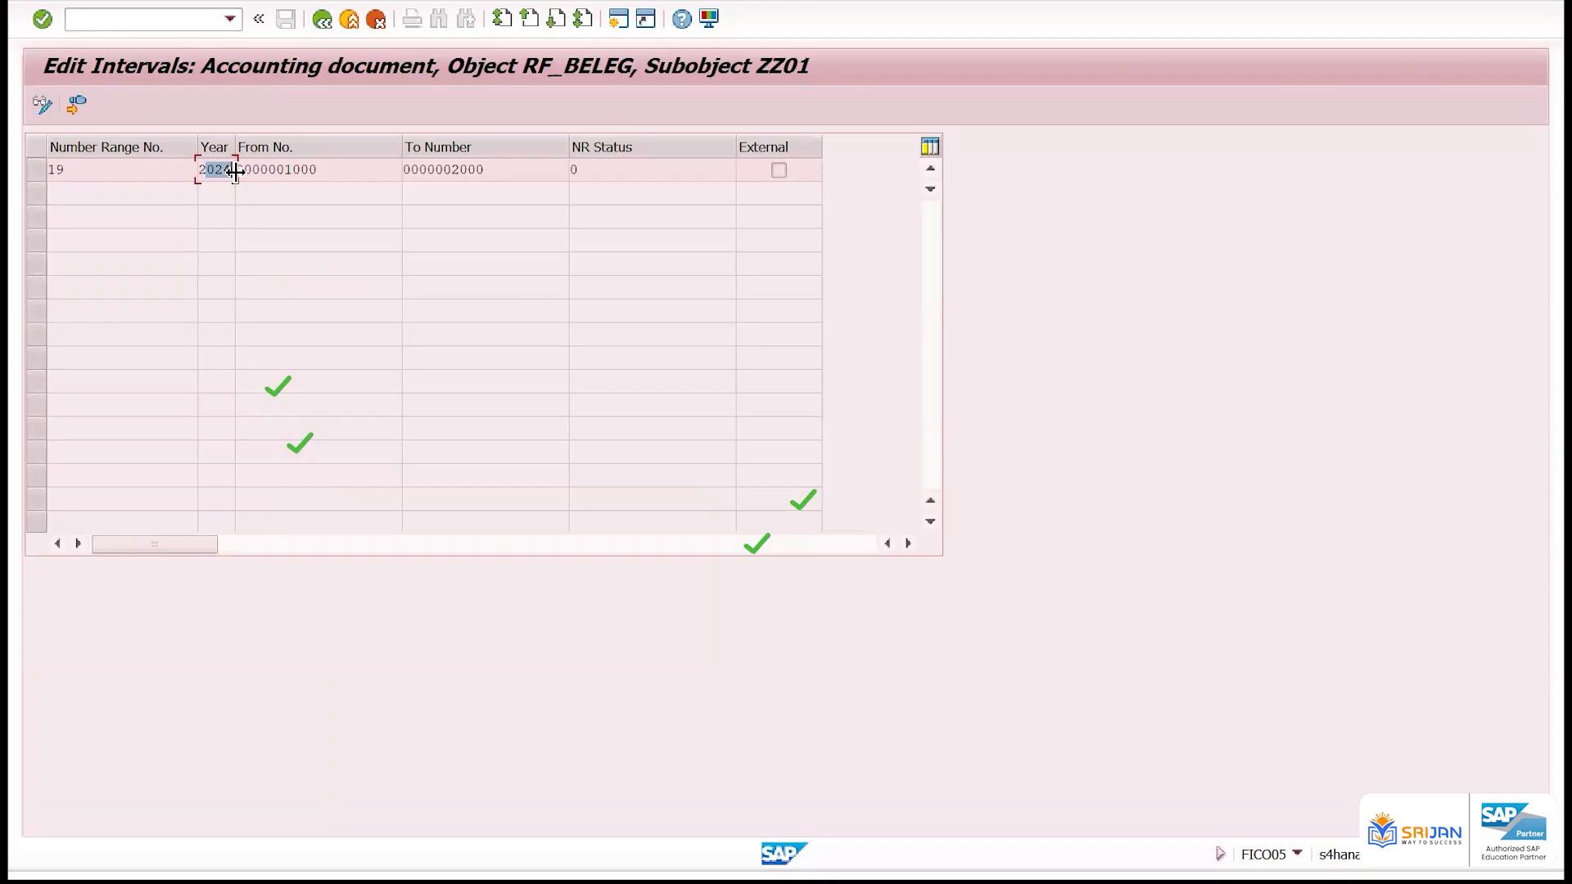
{"action": "left_click", "coordinate": [322, 19]}
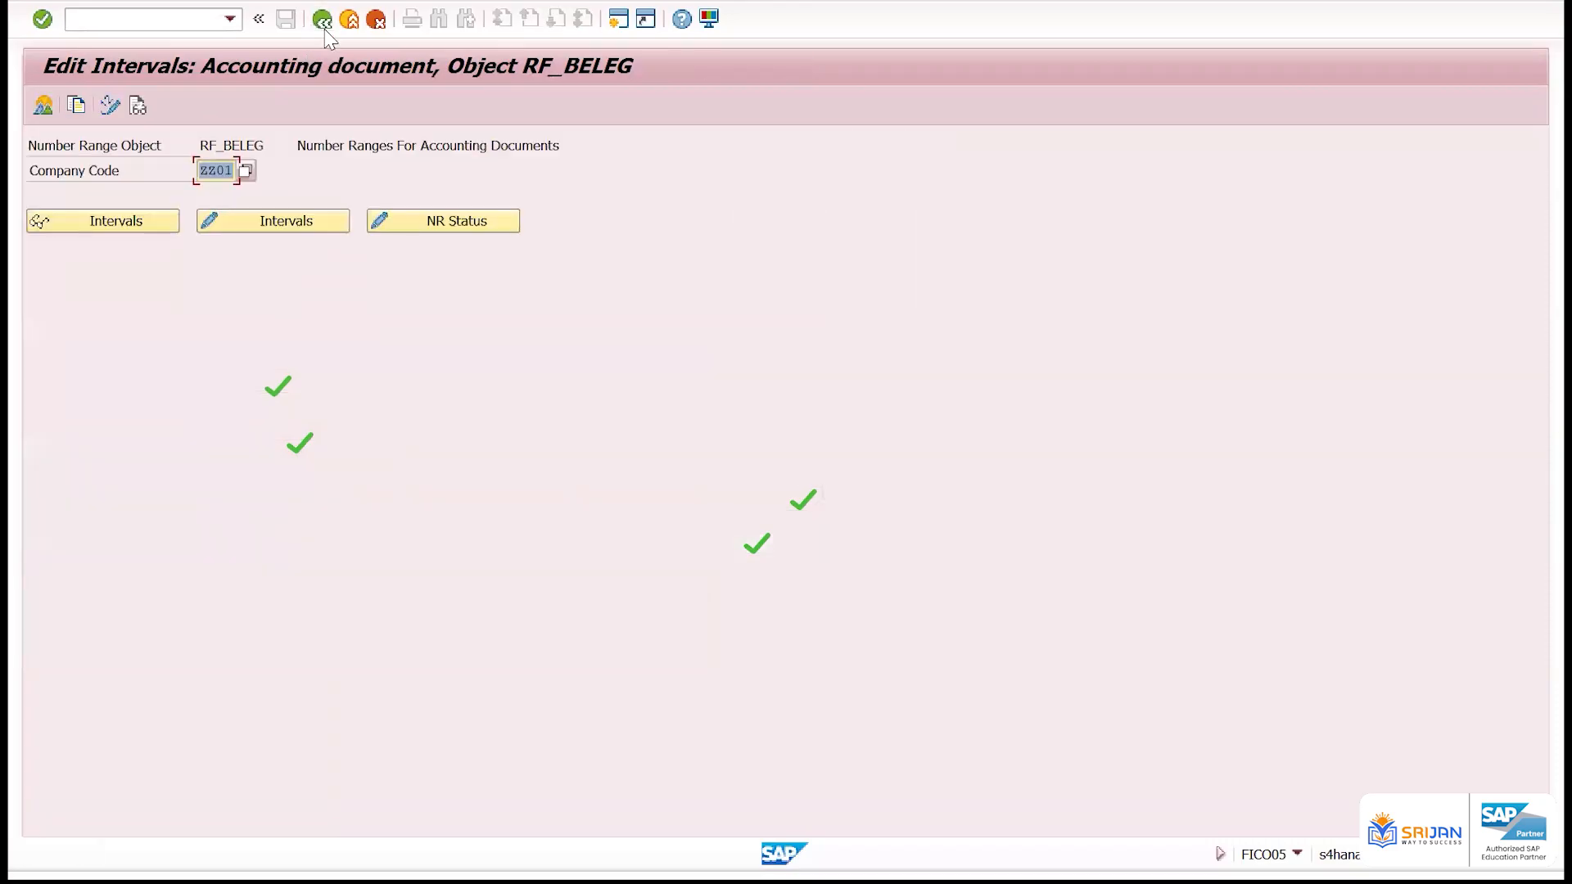
Display the number range intervals of company code IAM1 and examine range 19's From and To numbers for comparison
{"action": "key", "text": "Down"}
{"action": "key", "text": "Down"}
{"action": "key", "text": "Return"}
{"action": "left_click", "coordinate": [136, 223]}
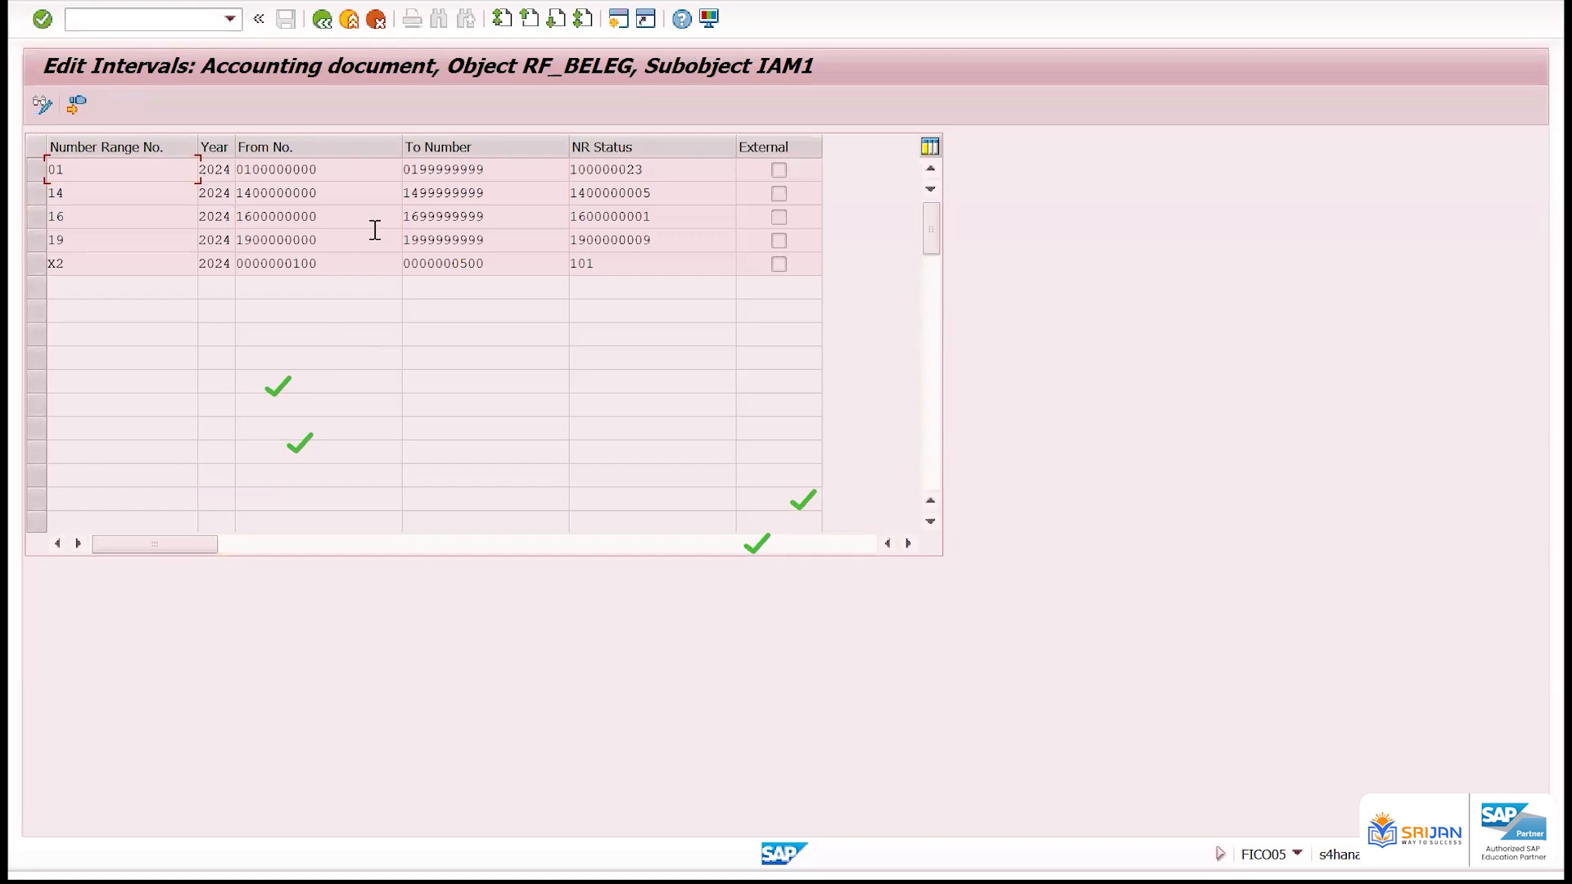
{"action": "left_click_drag", "start_coordinate": [358, 238], "coordinate": [181, 248]}
{"action": "key", "text": "Tab"}
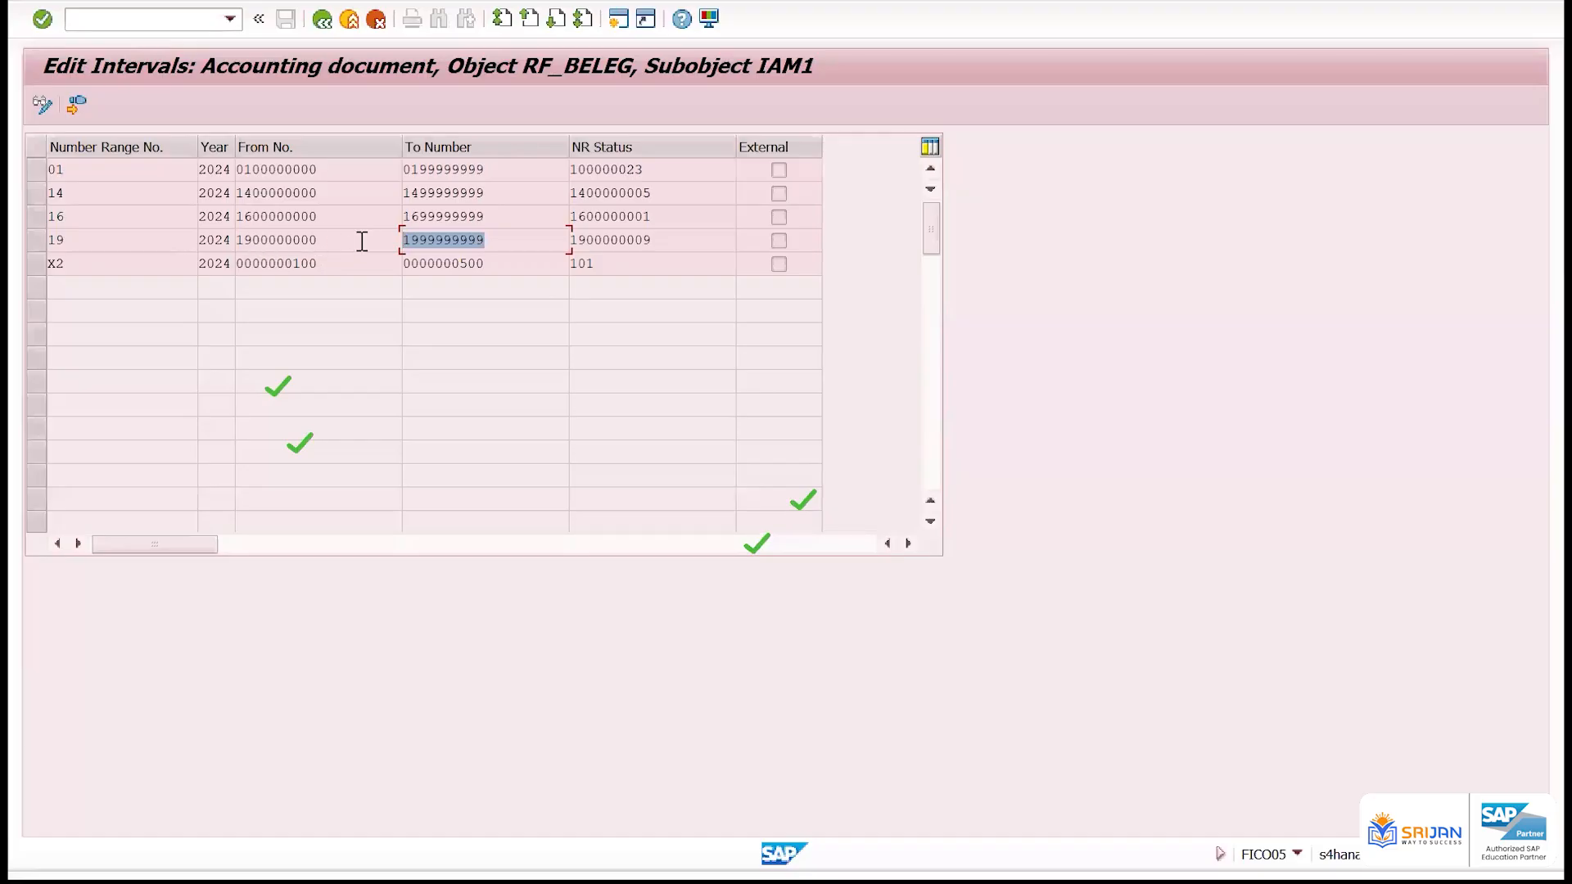
{"action": "left_click", "coordinate": [322, 19]}
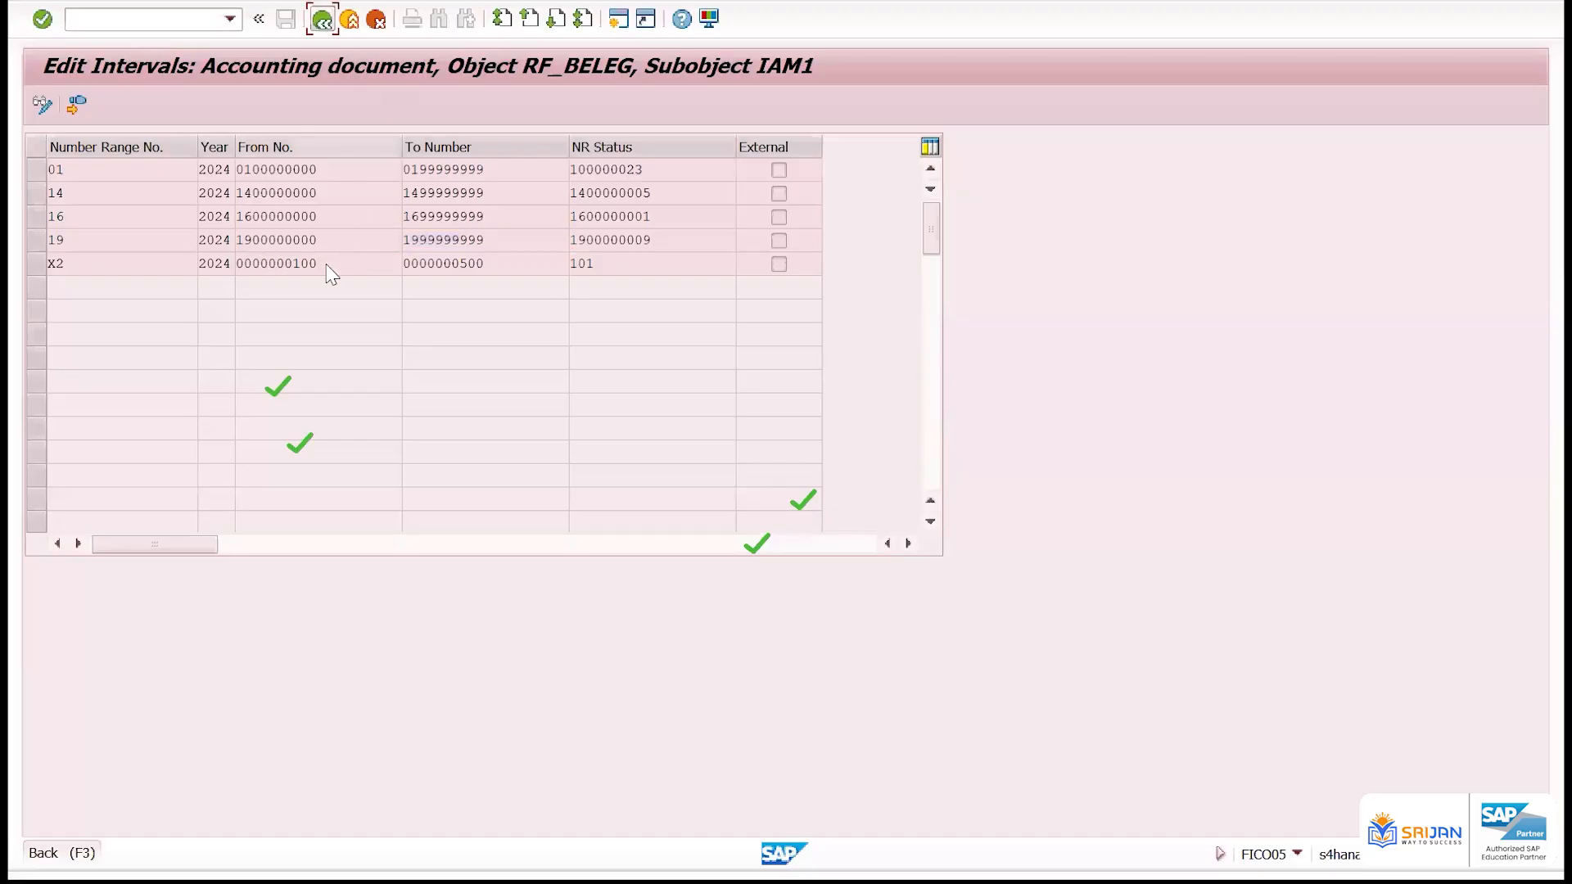
{"action": "left_click", "coordinate": [235, 220]}
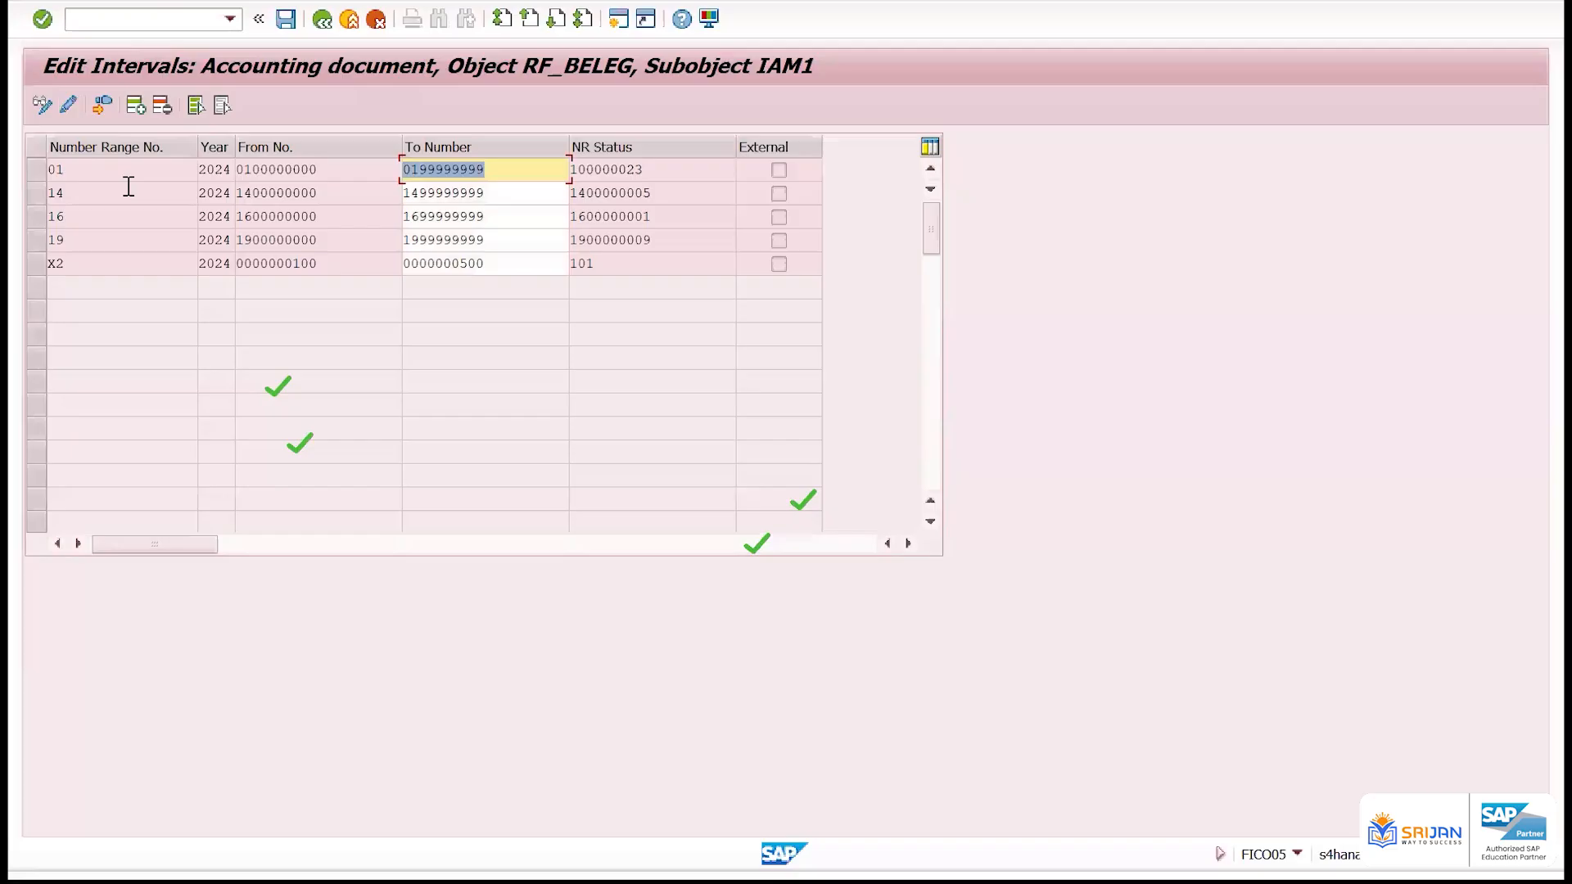
{"action": "left_click", "coordinate": [137, 104]}
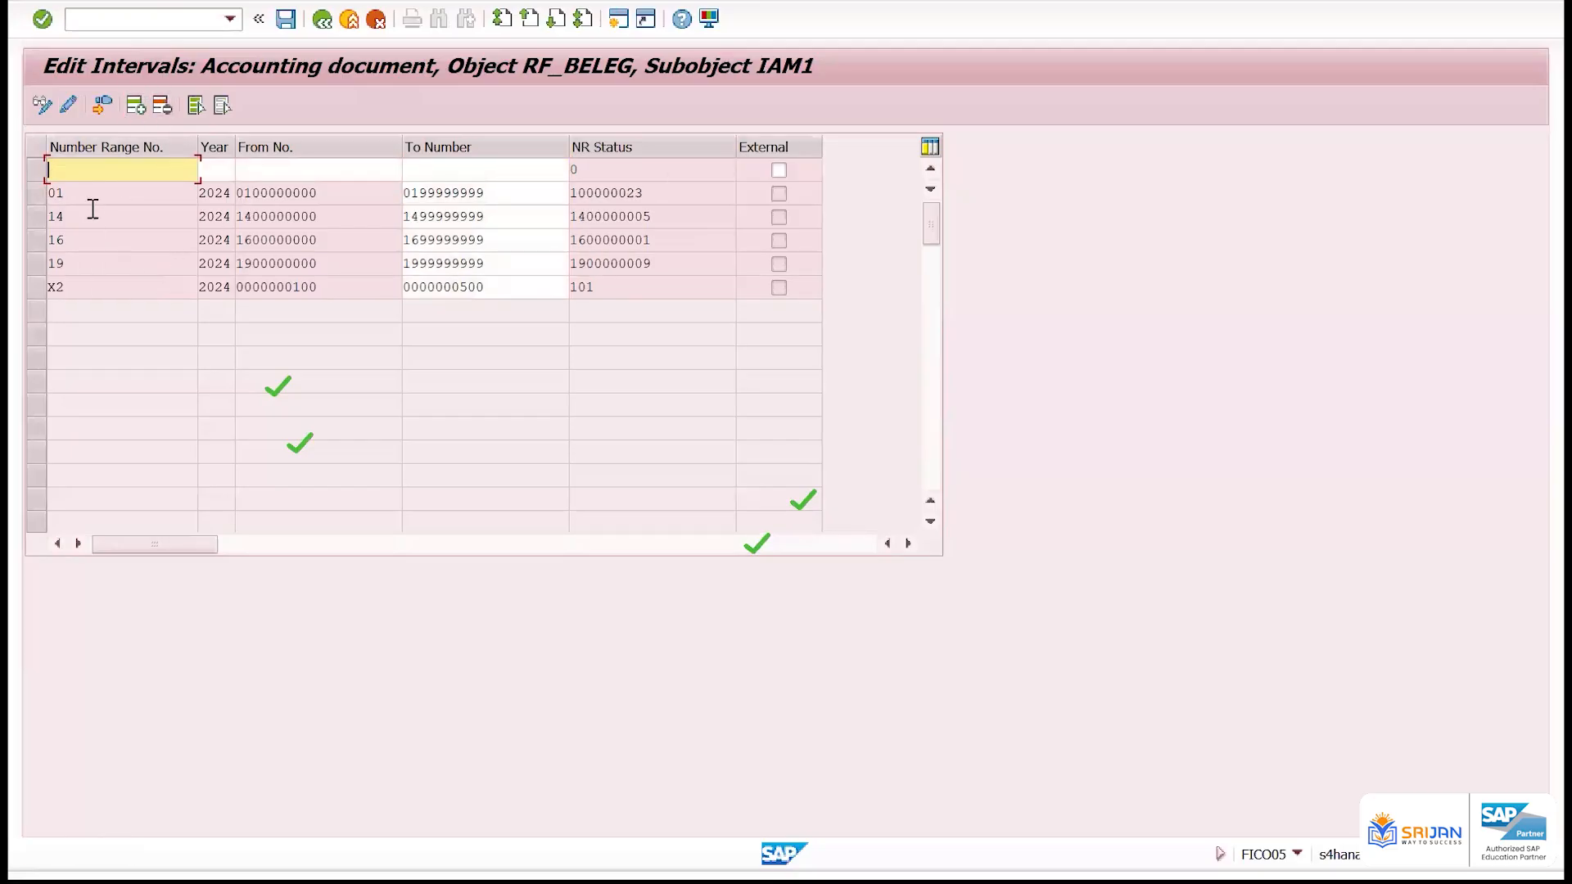
{"action": "type", "text": "18"}
{"action": "key", "text": "Tab"}
{"action": "type", "text": "2024"}
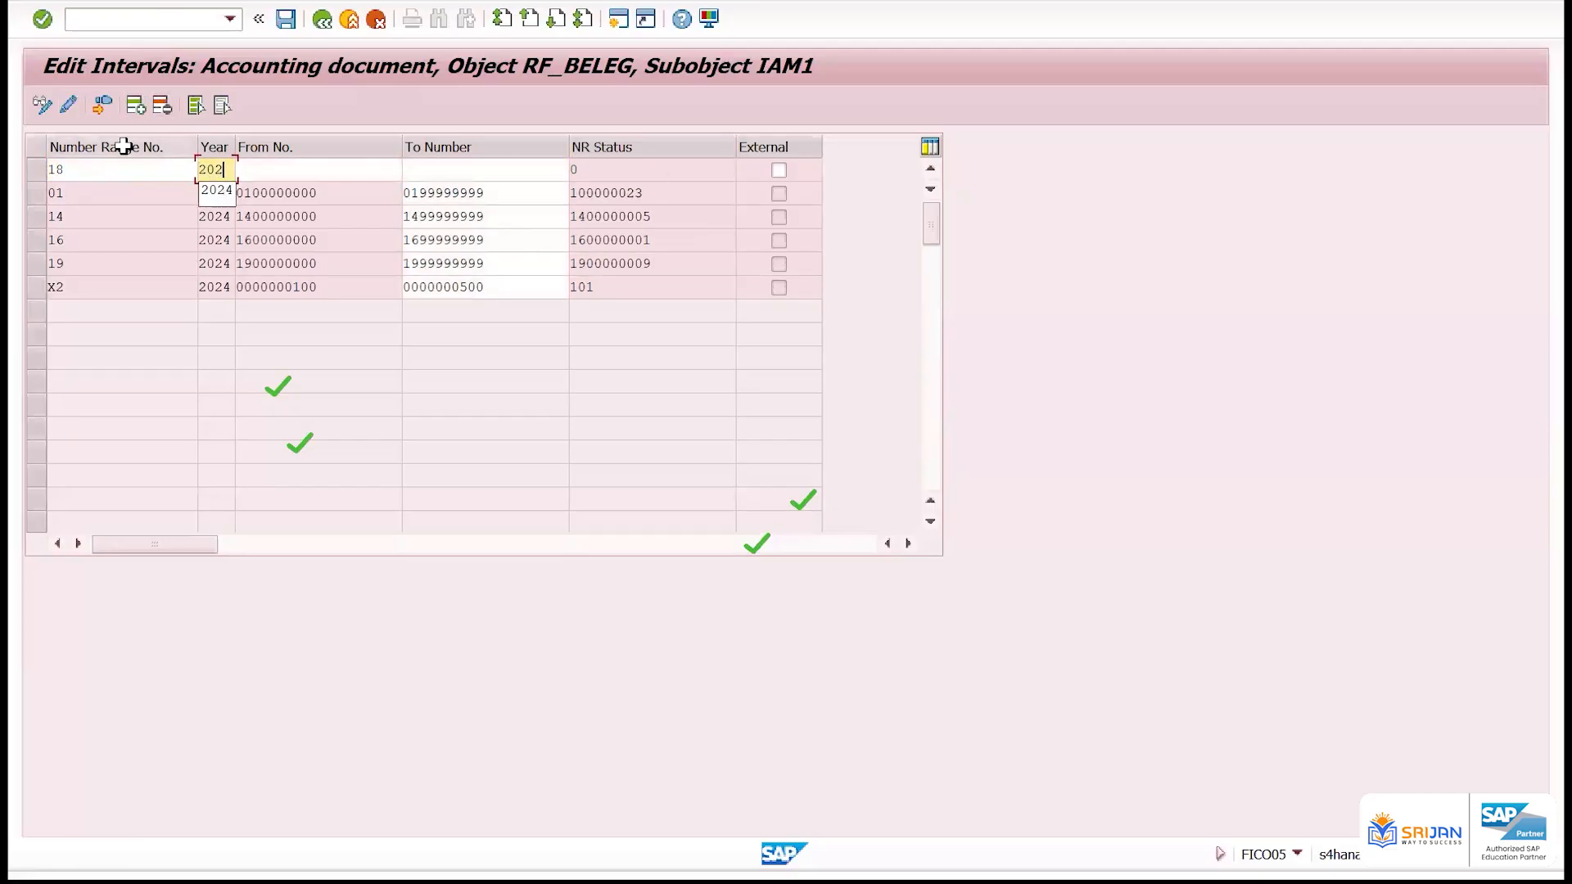
{"action": "key", "text": "Tab"}
{"action": "type", "text": "190"}
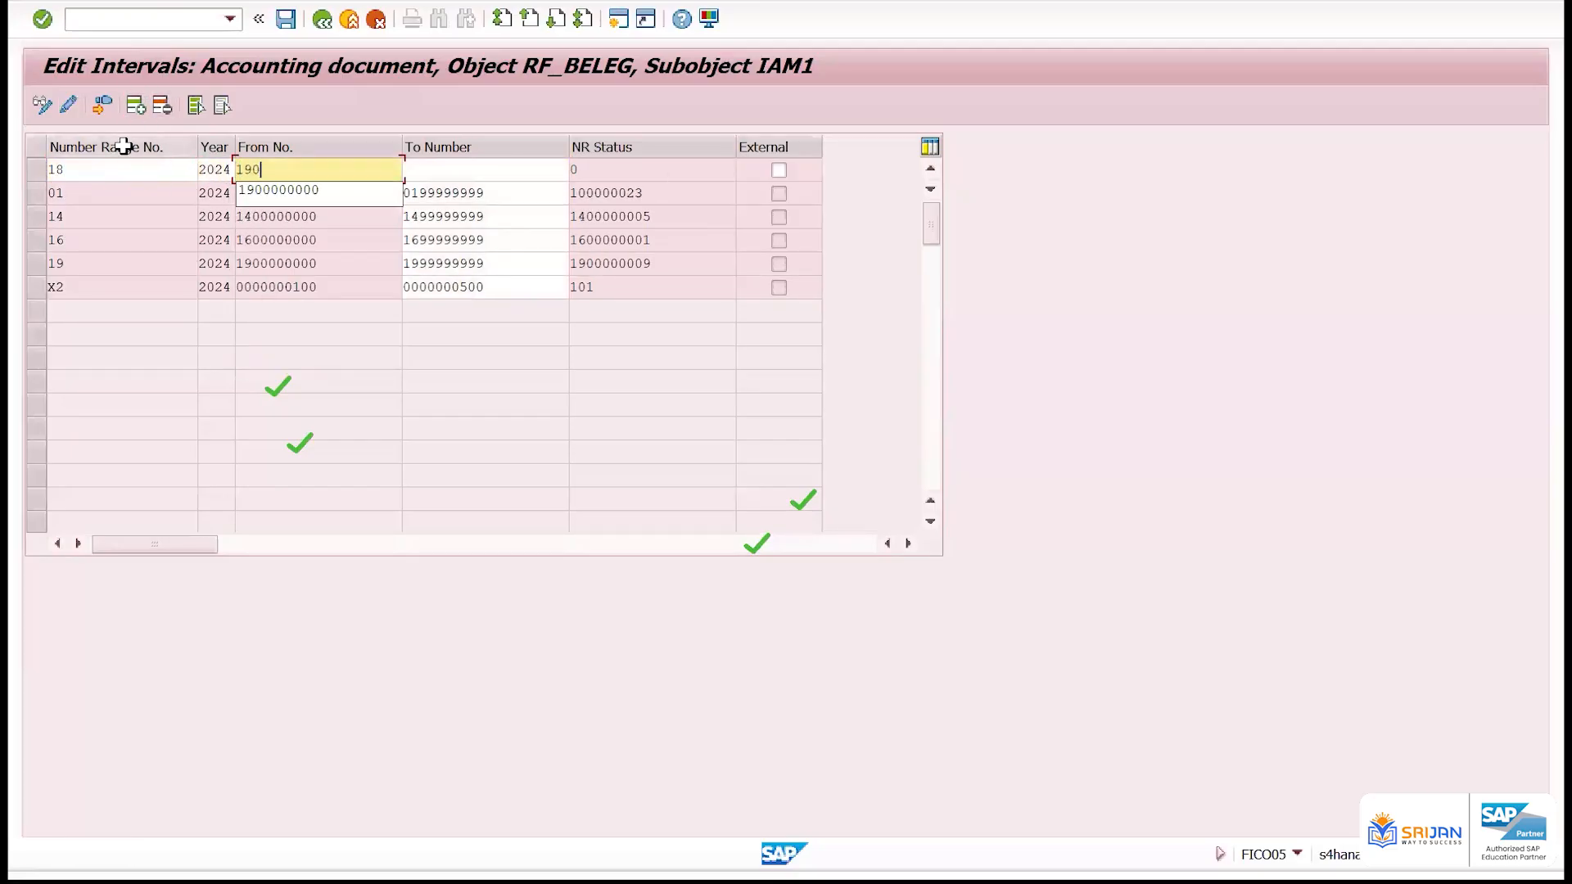
{"action": "type", "text": "0000001"}
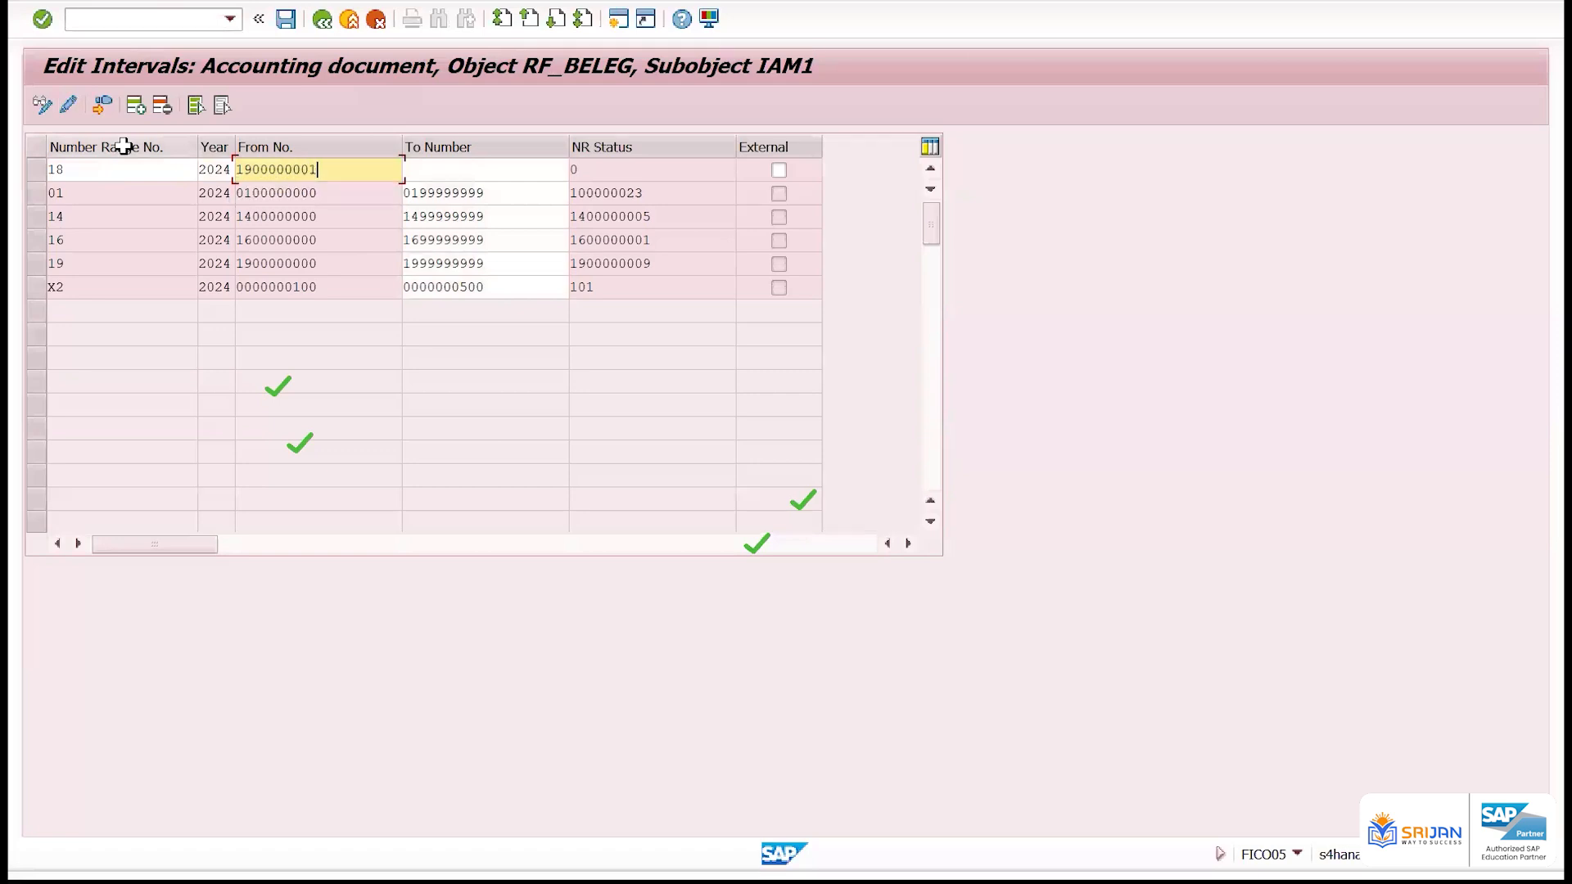
{"action": "key", "text": "Tab"}
{"action": "type", "text": "1900000010"}
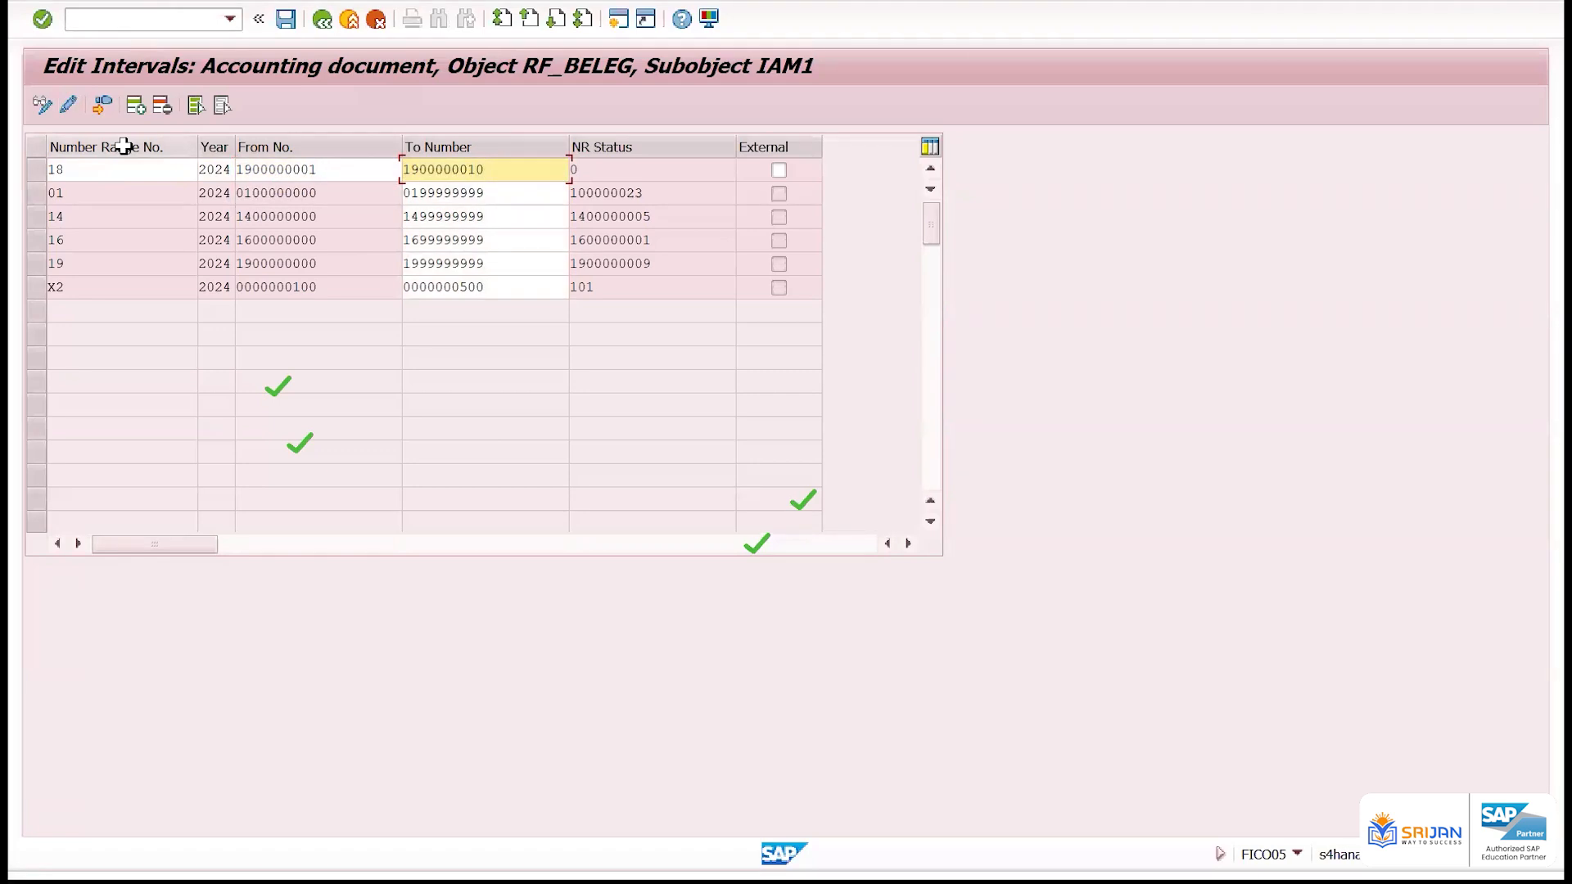
{"action": "left_click", "coordinate": [337, 169]}
{"action": "key", "text": "BackSpace"}
{"action": "key", "text": "BackSpace"}
{"action": "type", "text": "10"}
{"action": "key", "text": "Tab"}
{"action": "key", "text": "BackSpace"}
{"action": "key", "text": "BackSpace"}
{"action": "type", "text": "20"}
{"action": "left_click_drag", "start_coordinate": [649, 263], "coordinate": [560, 262]}
{"action": "left_click", "coordinate": [361, 169]}
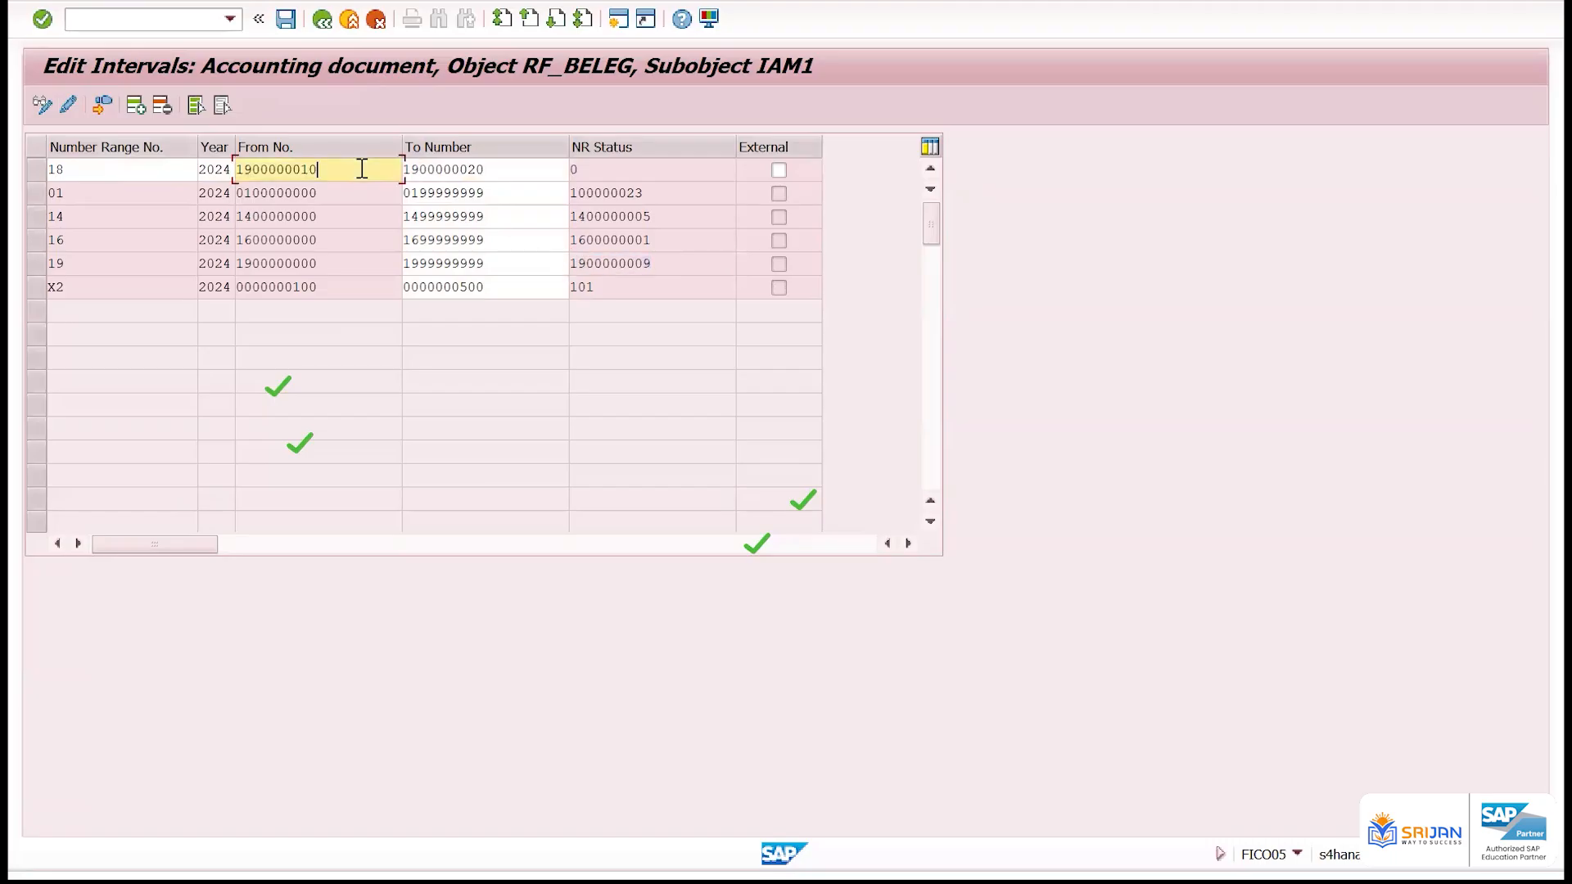
{"action": "key", "text": "Return"}
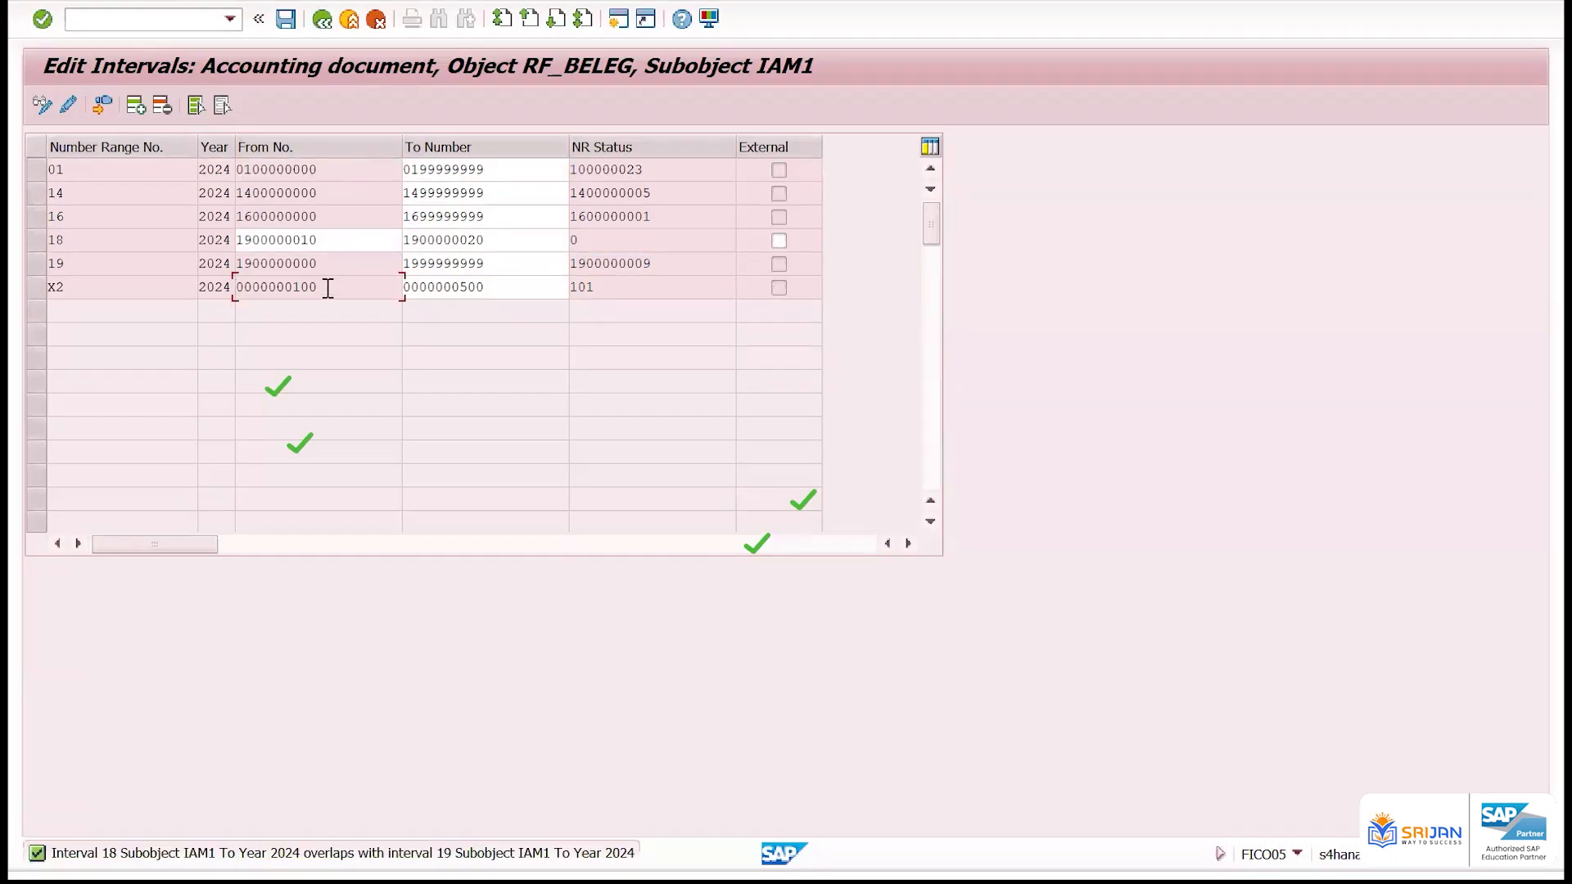
Compare interval 19's number range, From number and To number with those of interval 18
{"action": "left_click_drag", "start_coordinate": [238, 239], "coordinate": [136, 245]}
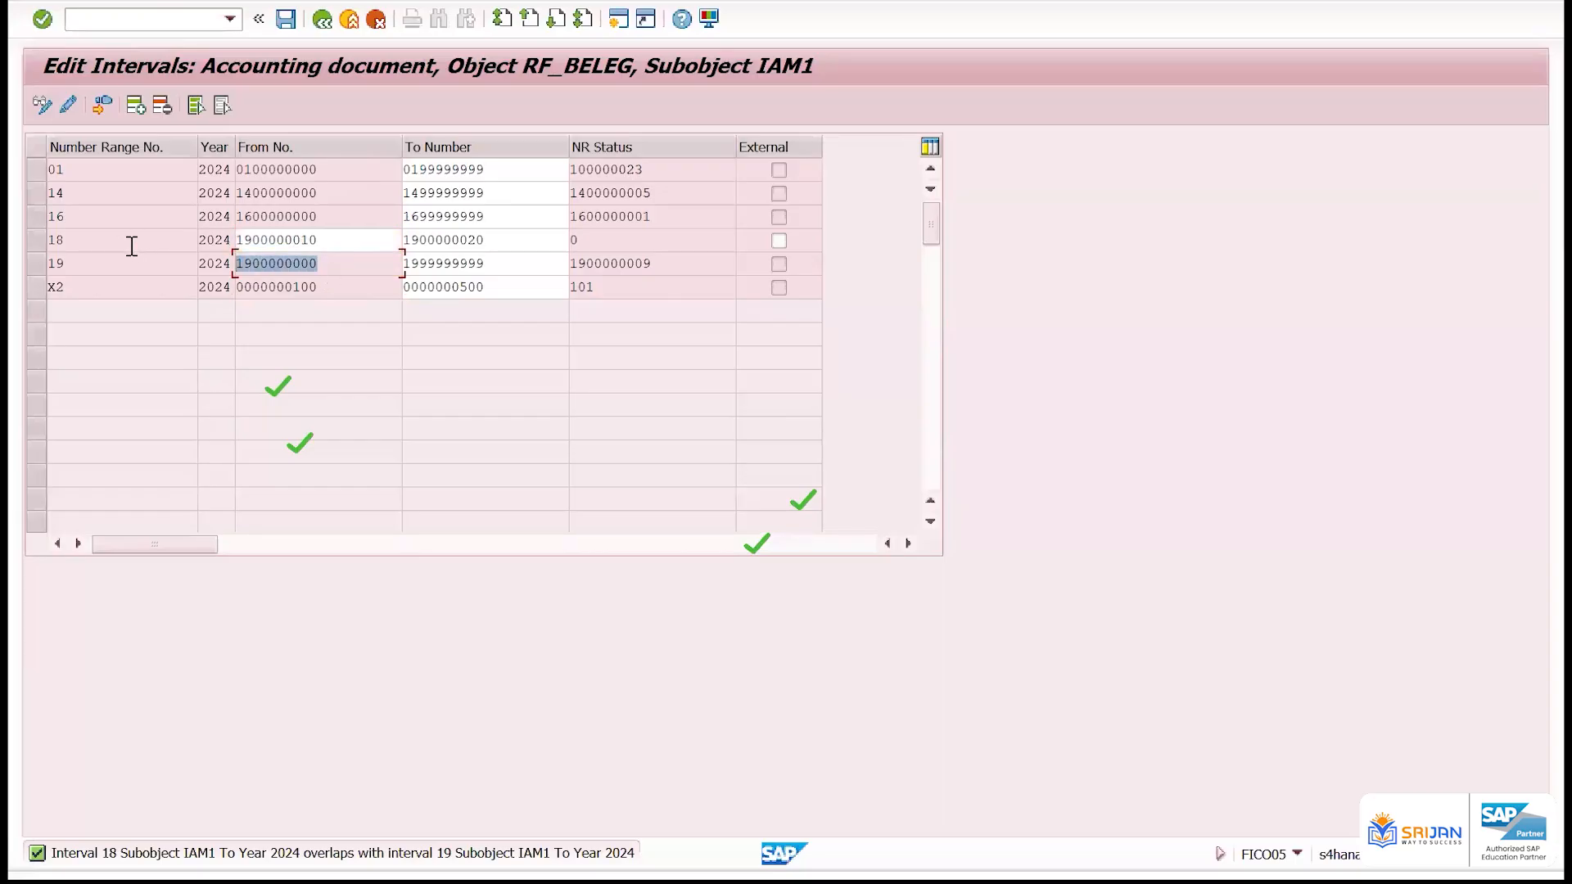
{"action": "key", "text": "Tab"}
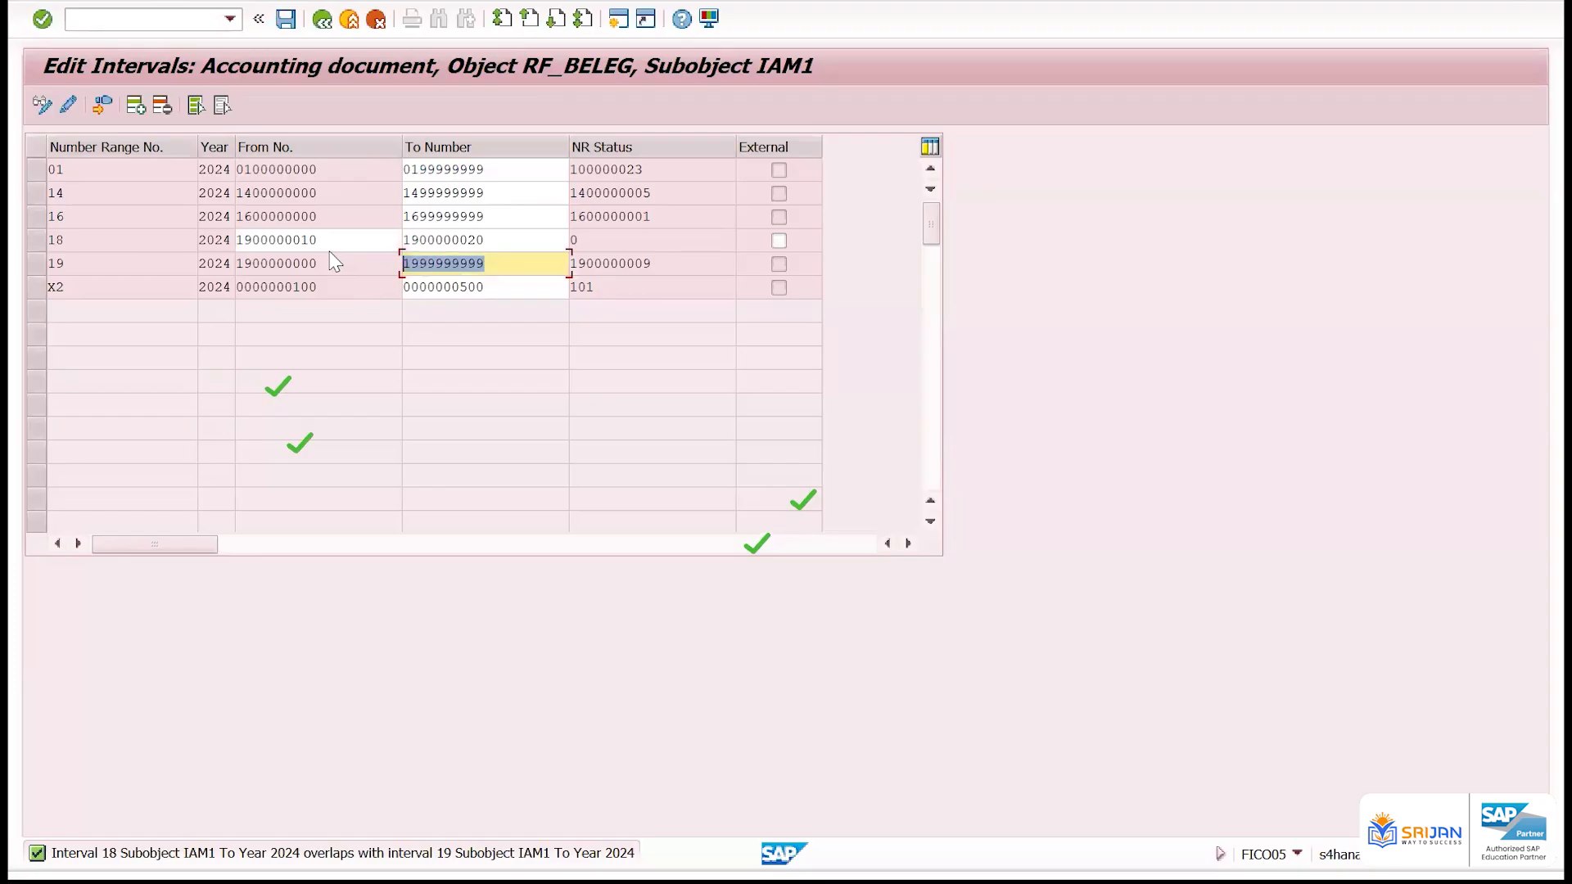
{"action": "left_click_drag", "start_coordinate": [71, 266], "coordinate": [21, 253]}
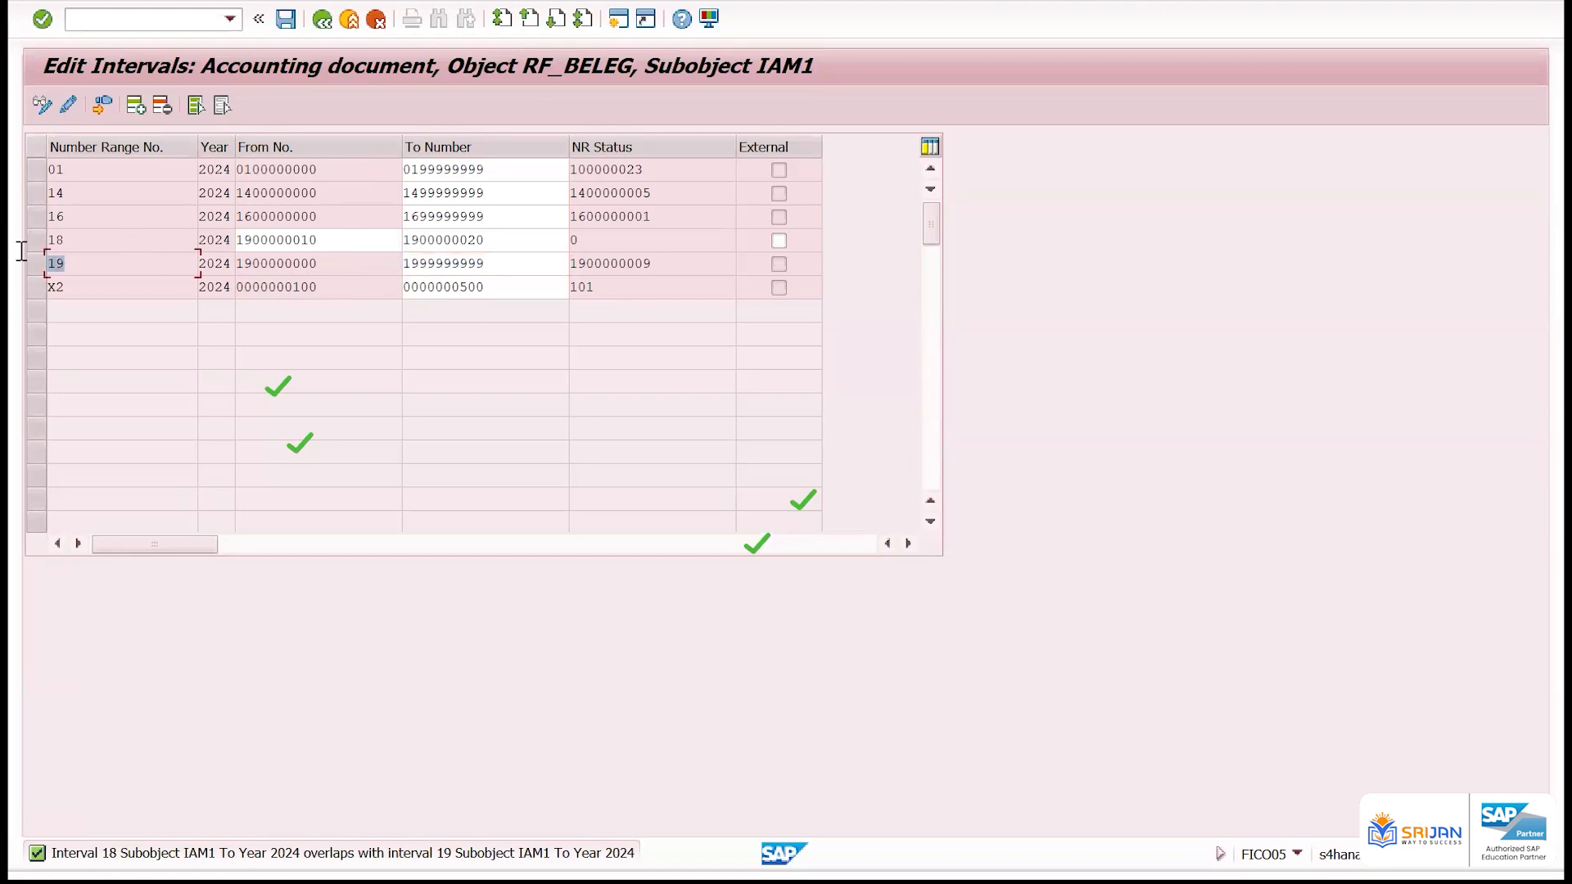
{"action": "left_click_drag", "start_coordinate": [249, 263], "coordinate": [232, 262]}
Delete interval 18 from IAM1's number ranges and save the intervals
{"action": "left_click", "coordinate": [36, 240]}
{"action": "left_click", "coordinate": [162, 105]}
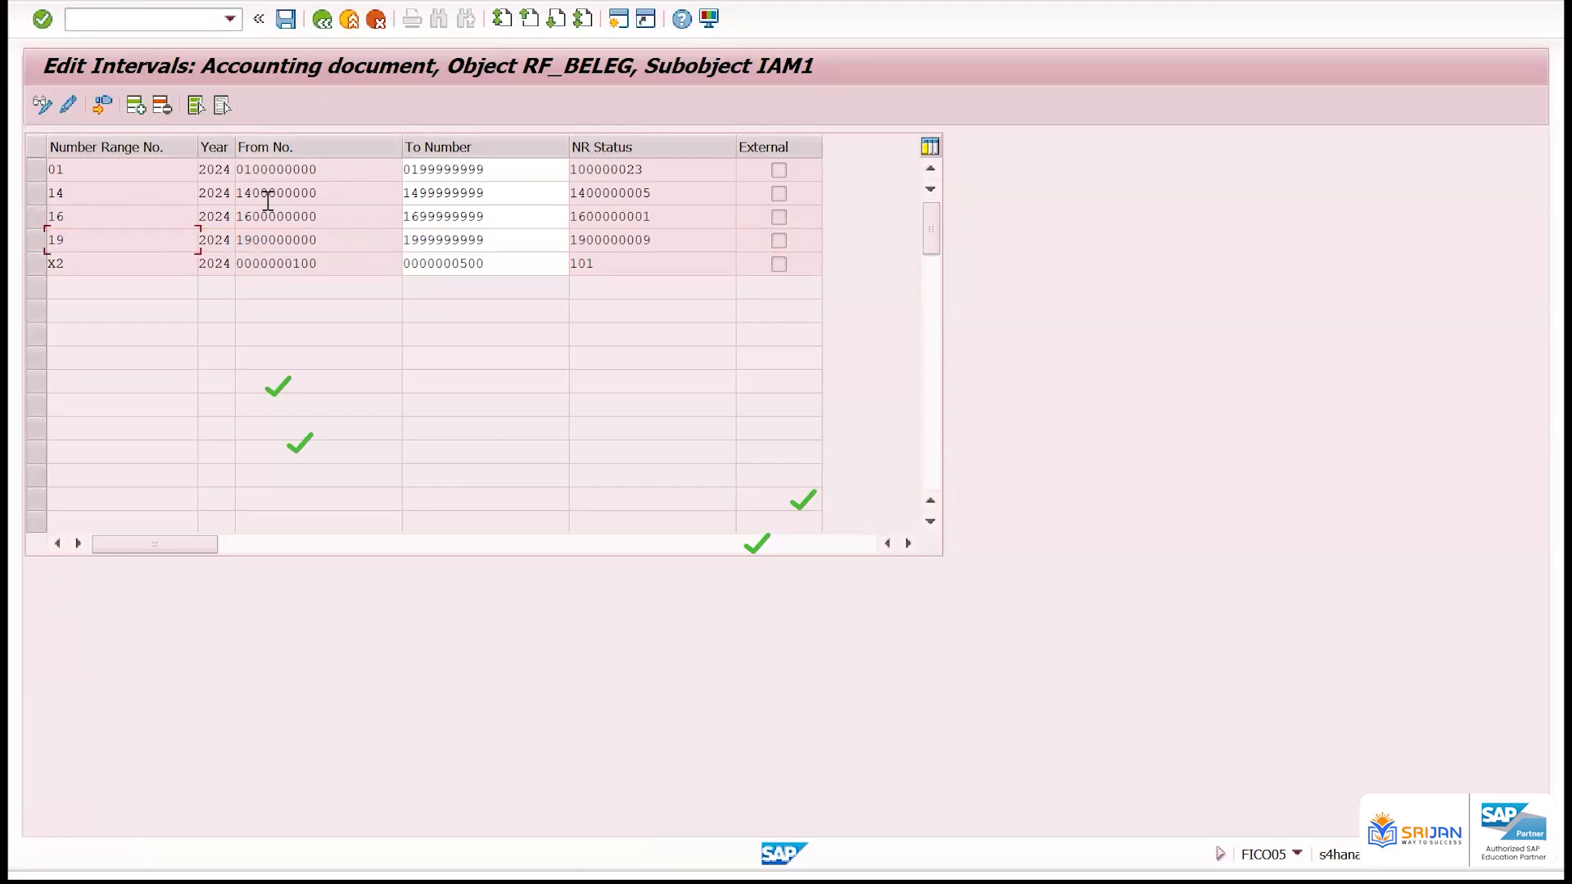
{"action": "left_click", "coordinate": [285, 20]}
Display the number range intervals of company code ZZ01 and examine range 19's From number
{"action": "left_click", "coordinate": [324, 22]}
{"action": "key", "text": "BackSpace"}
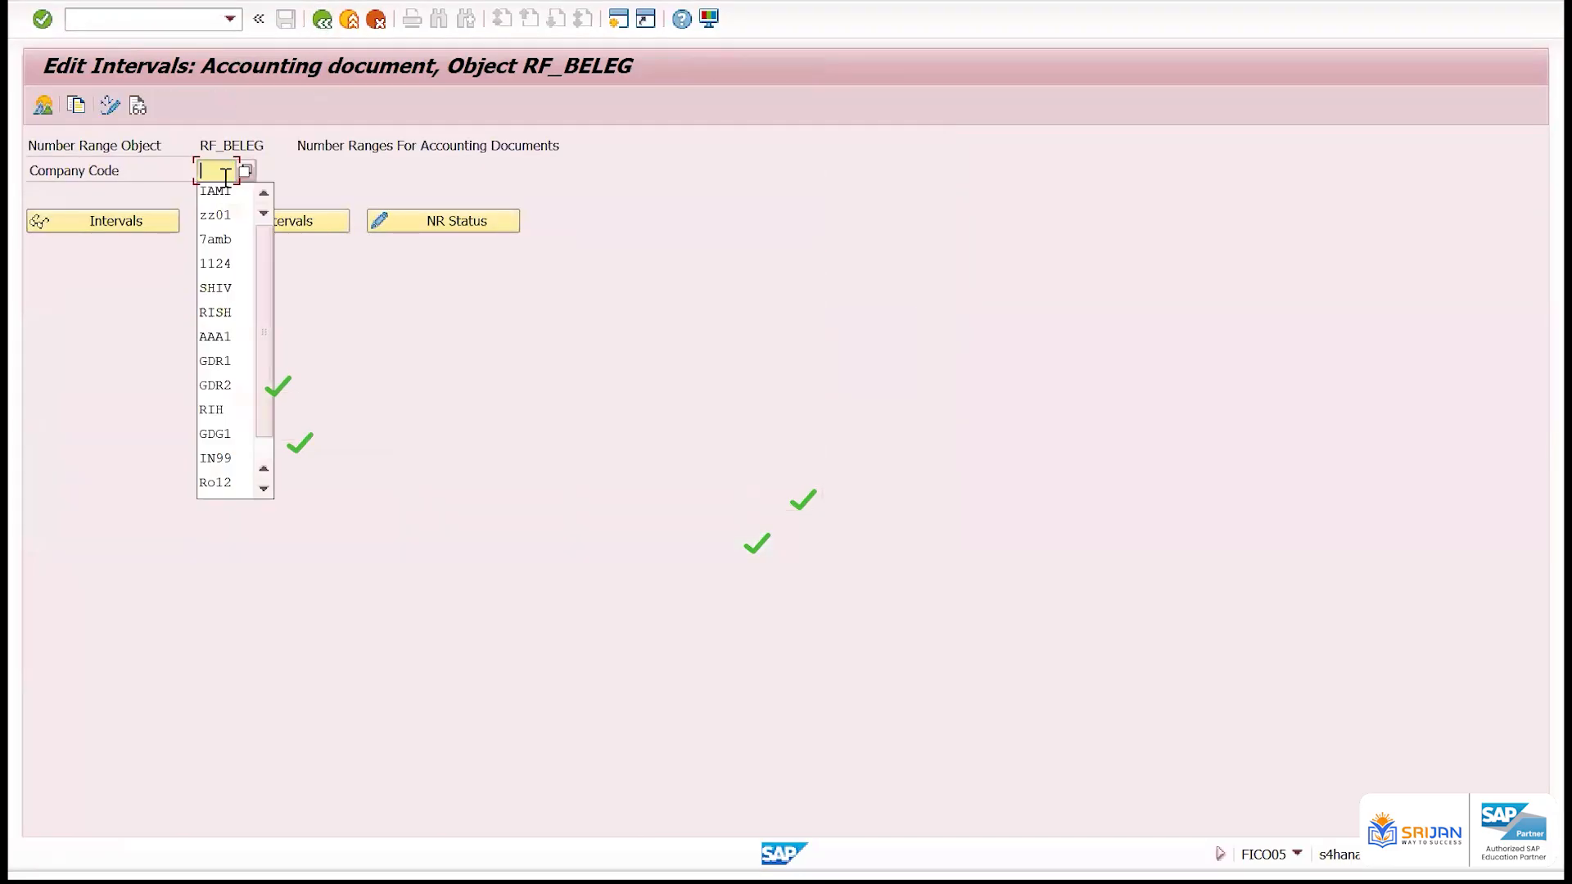
{"action": "key", "text": "Down"}
{"action": "key", "text": "Down"}
{"action": "key", "text": "Down"}
{"action": "key", "text": "Up"}
{"action": "key", "text": "Return"}
{"action": "left_click", "coordinate": [149, 231]}
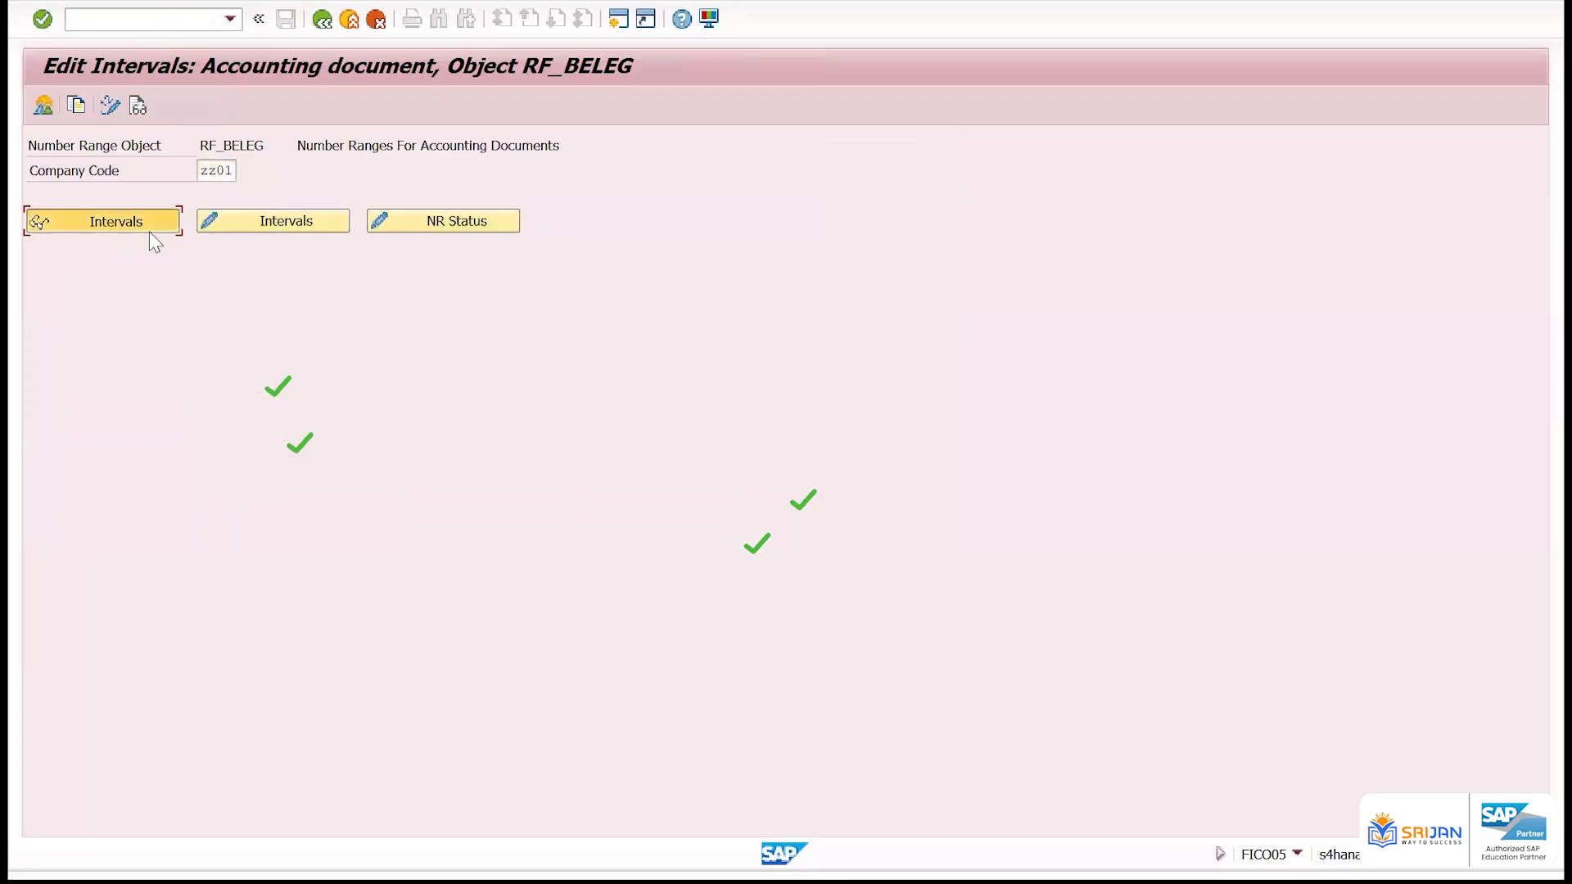
{"action": "left_click_drag", "start_coordinate": [334, 181], "coordinate": [258, 181]}
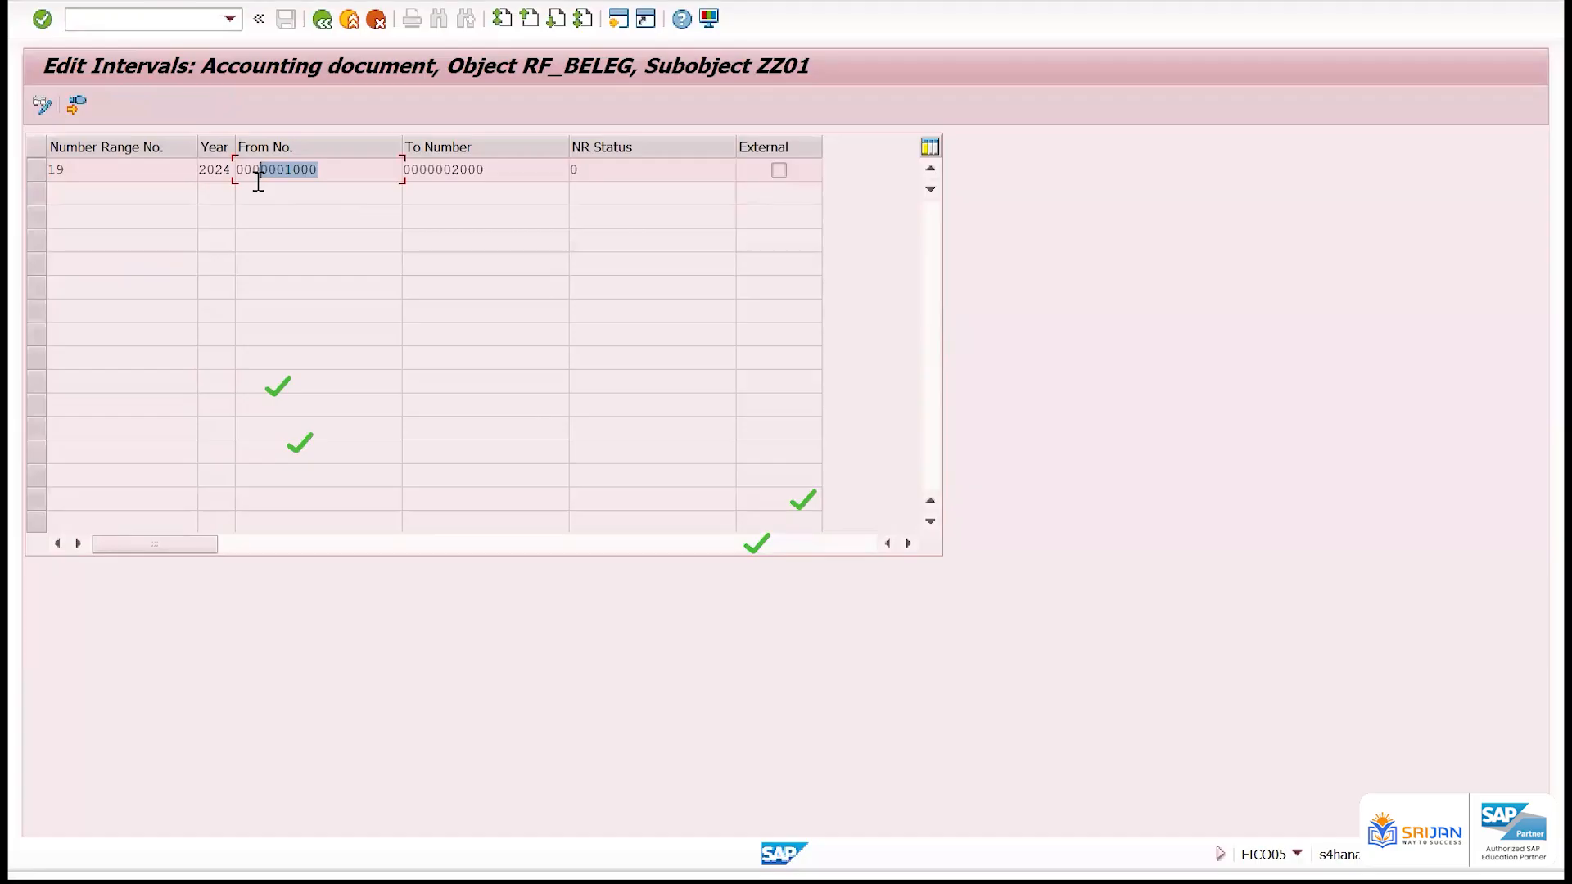
{"action": "left_click_drag", "start_coordinate": [338, 164], "coordinate": [276, 175]}
Switch ZZ01's intervals to editing and try to add interval 20 for 2024 from 1900 to 2100
{"action": "left_click", "coordinate": [43, 105]}
{"action": "left_click", "coordinate": [136, 104]}
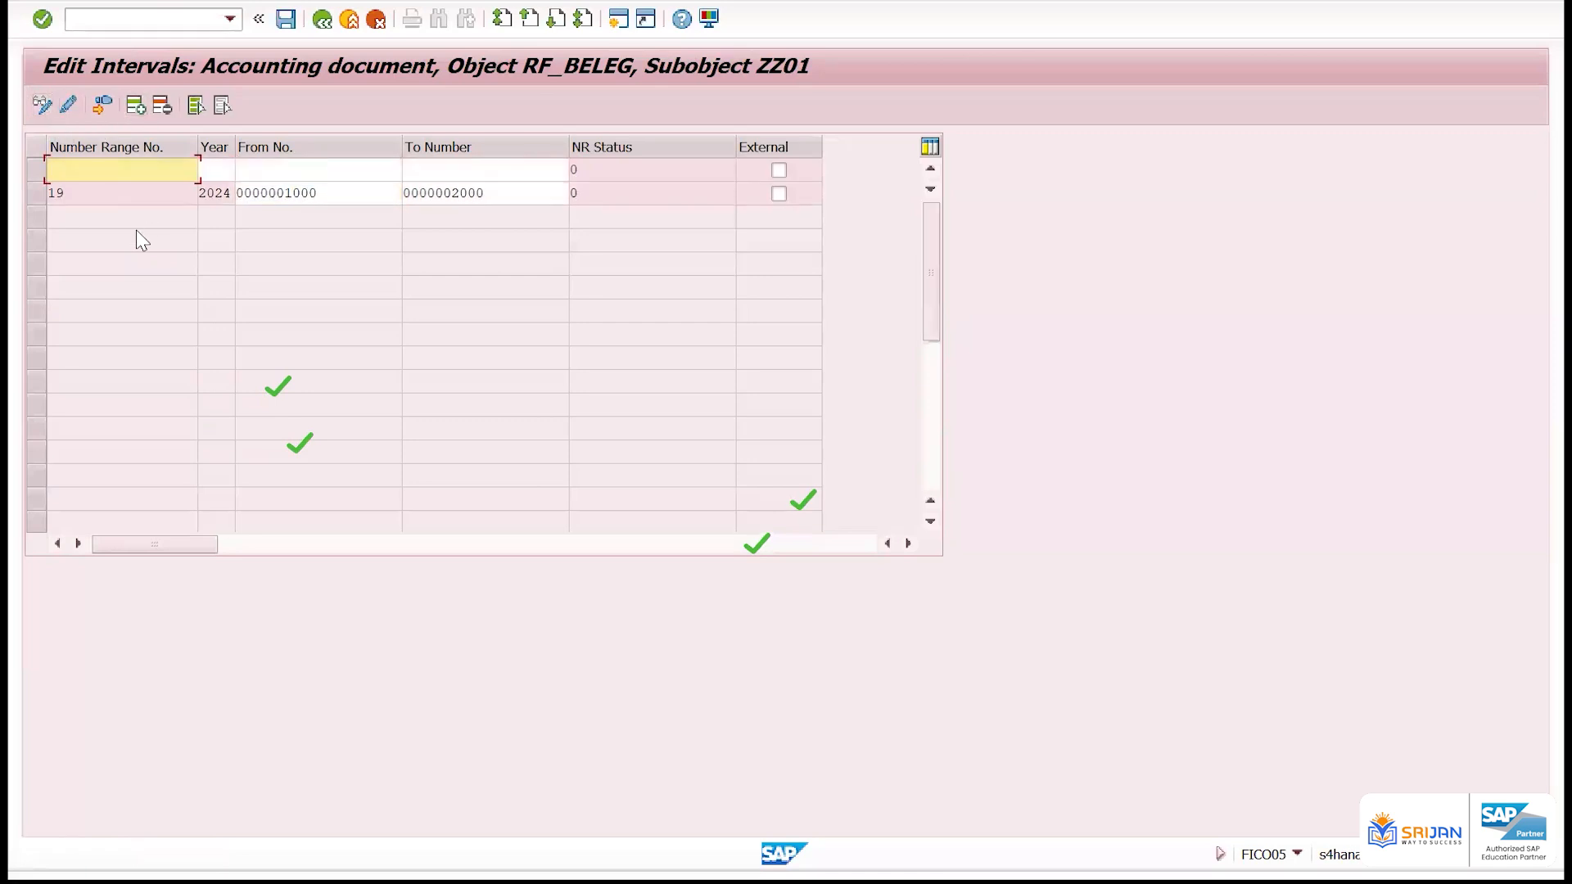
{"action": "type", "text": "20"}
{"action": "key", "text": "Tab"}
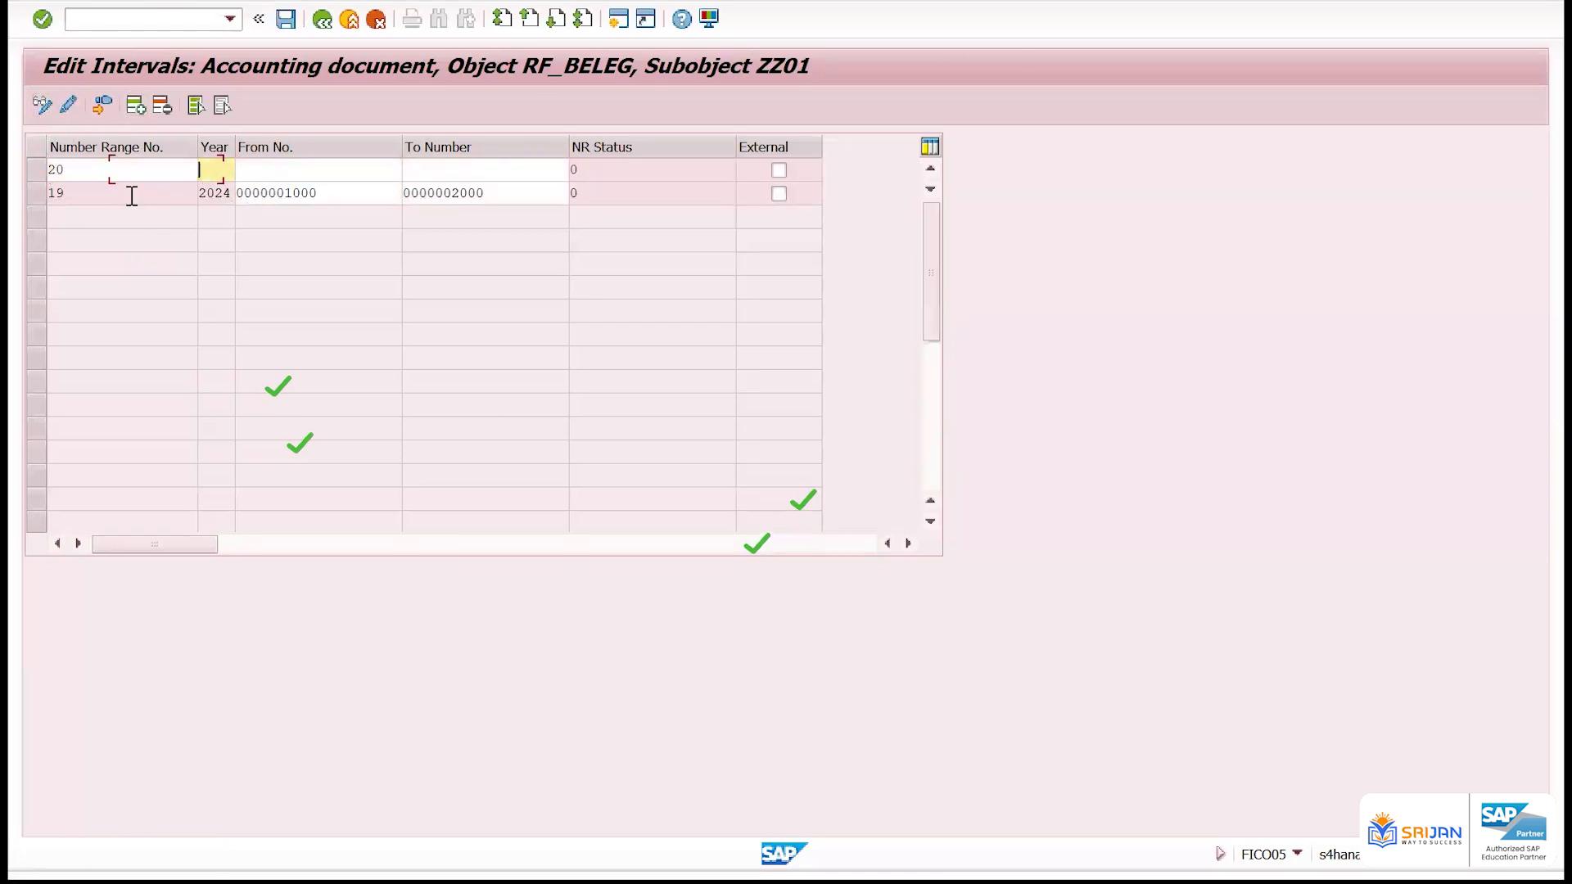
{"action": "type", "text": "2024"}
{"action": "key", "text": "Tab"}
{"action": "type", "text": "1900"}
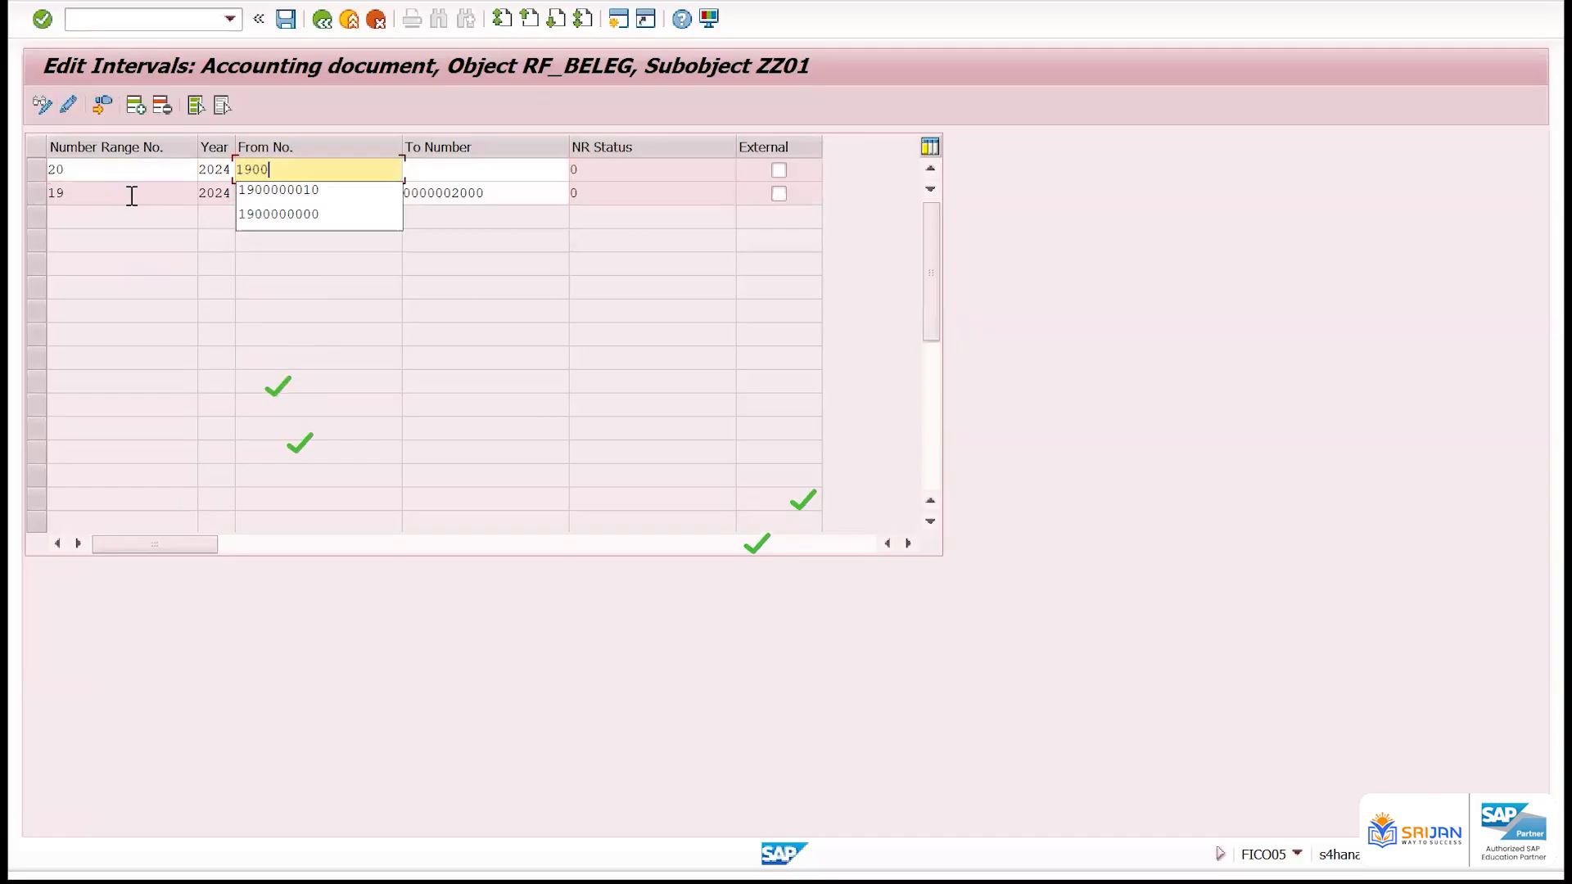
{"action": "key", "text": "Tab"}
{"action": "type", "text": "2100"}
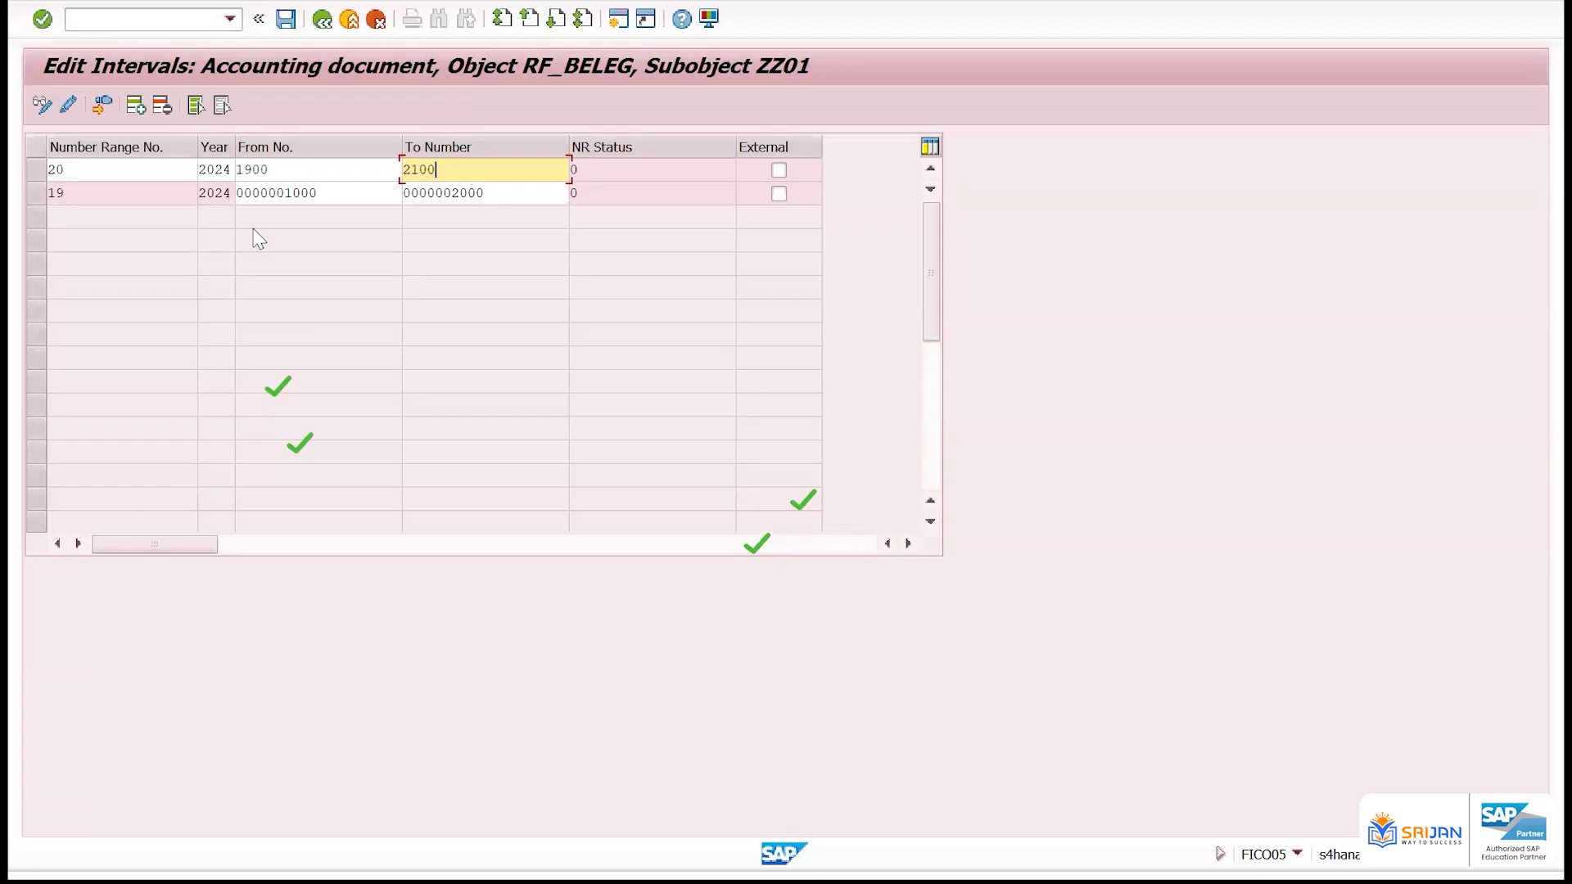
{"action": "key", "text": "Return"}
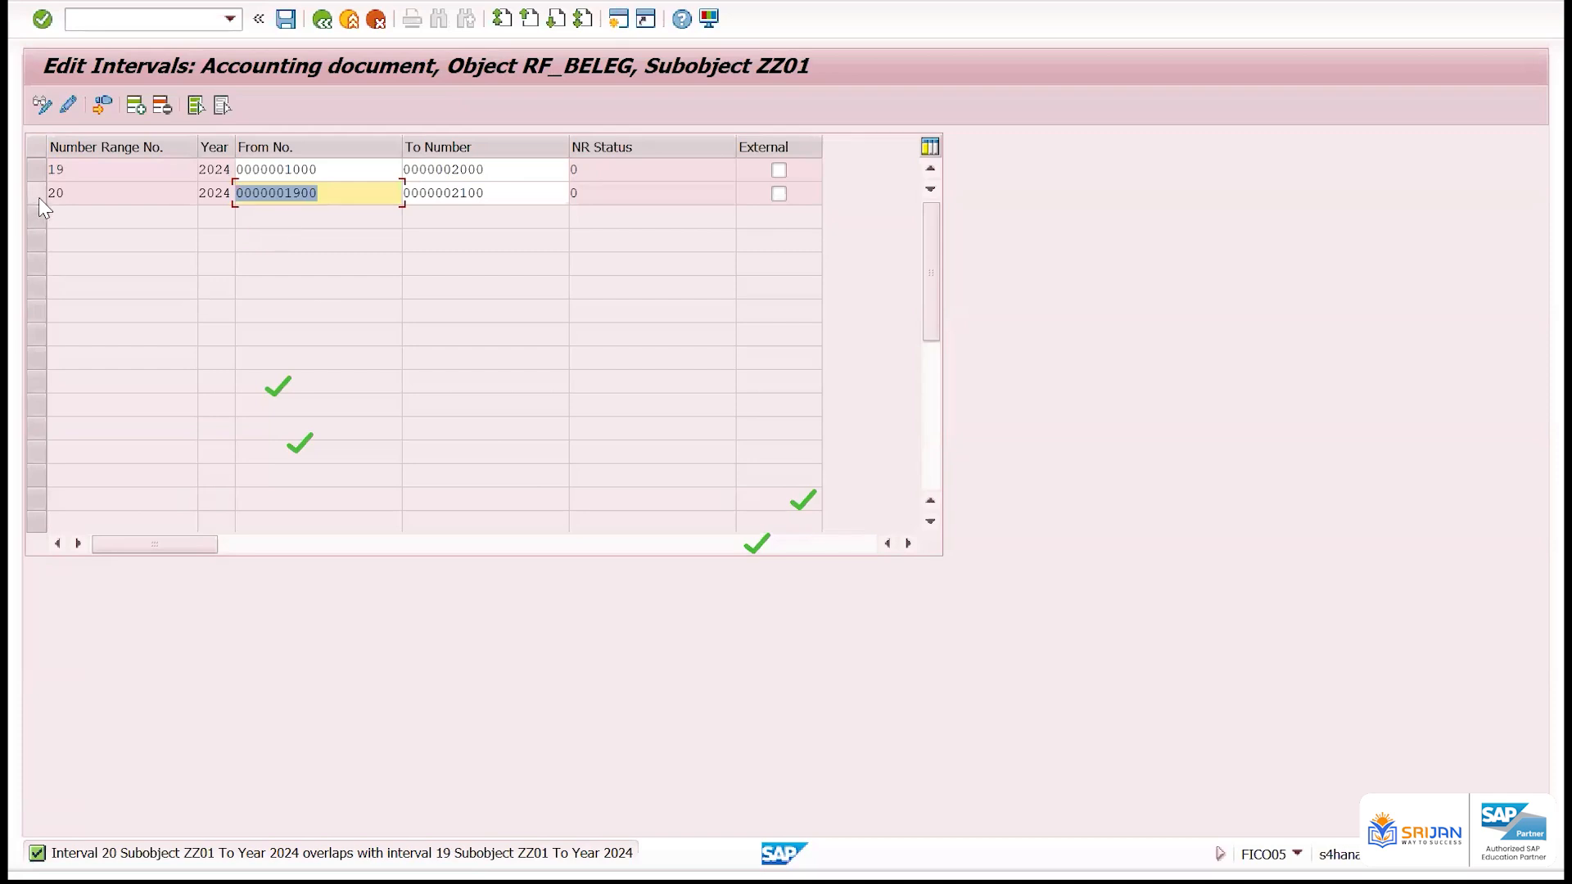
Leave ZZ01's interval editing without saving, discarding interval 20
{"action": "left_click", "coordinate": [227, 173]}
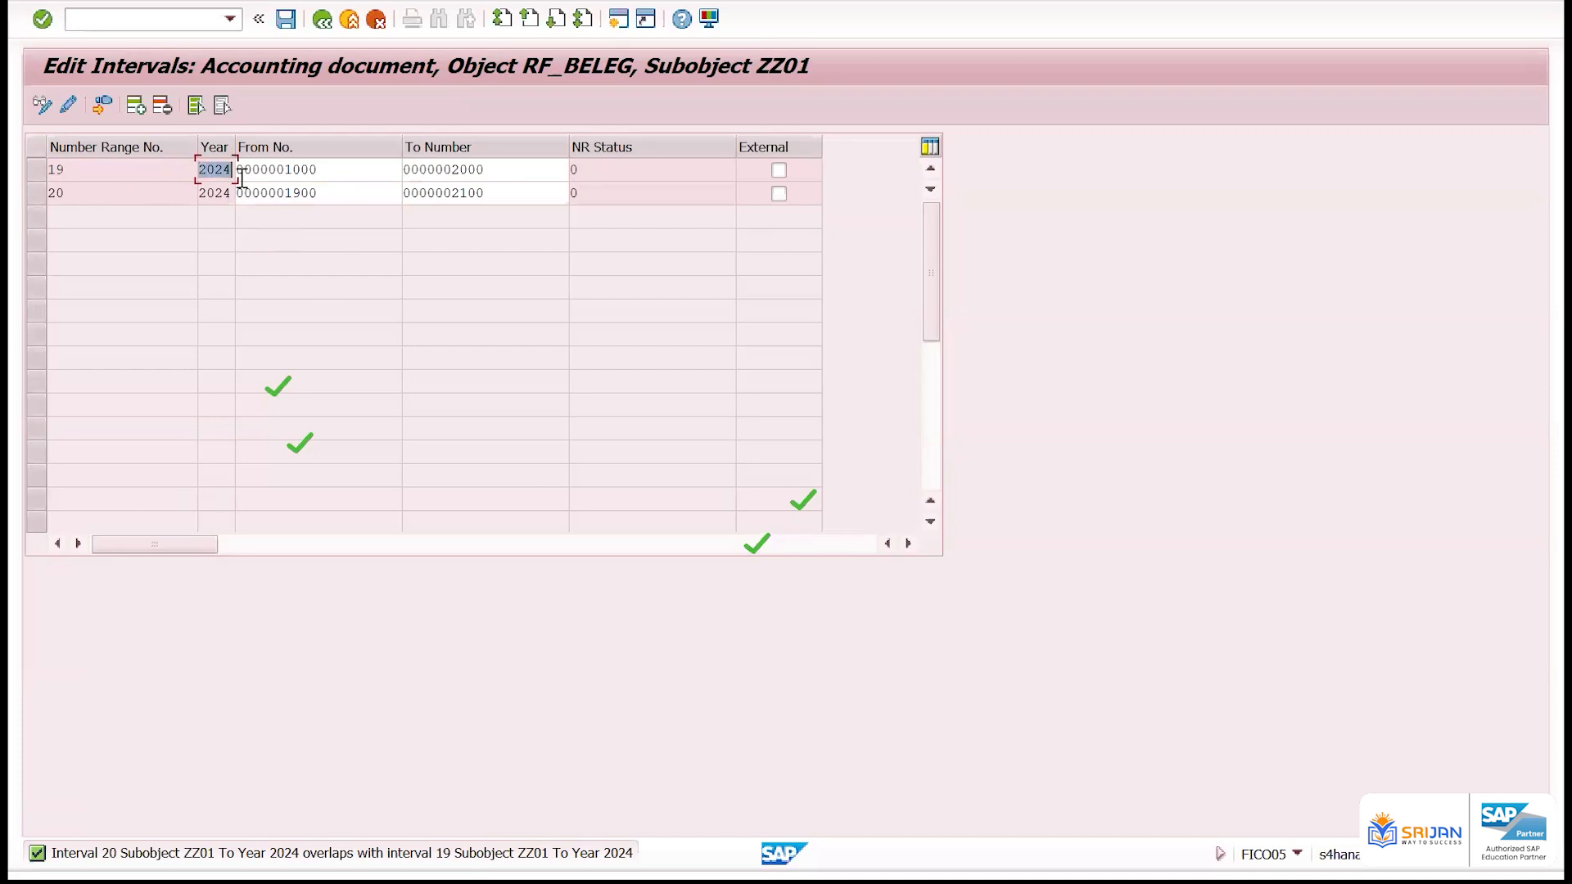
{"action": "left_click", "coordinate": [321, 18]}
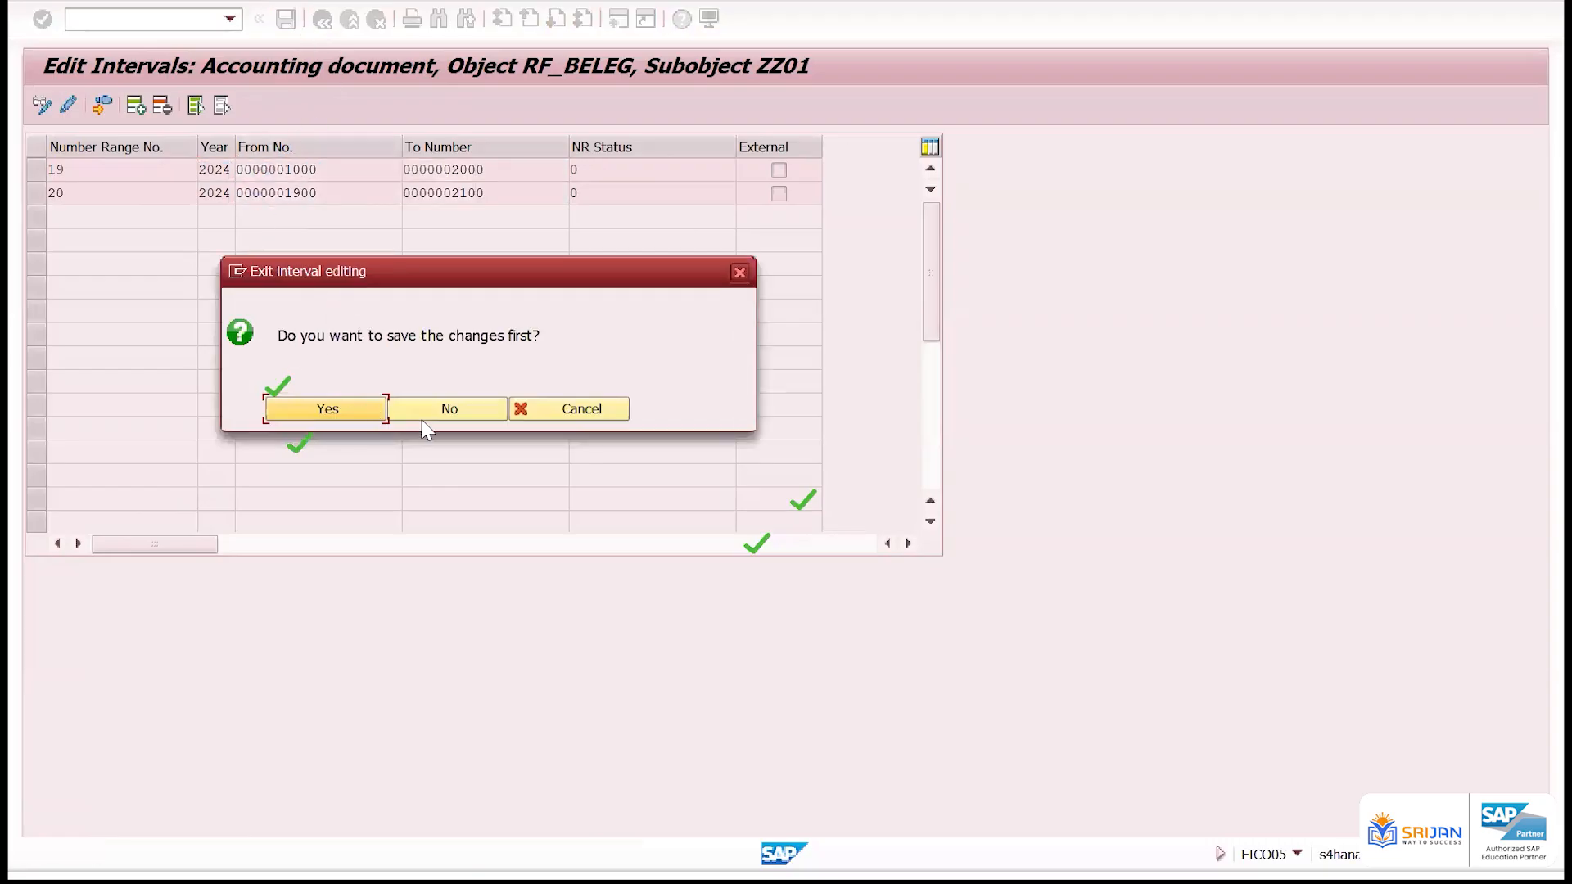
{"action": "left_click", "coordinate": [439, 414]}
Display company code ZZ01's intervals again and examine the From number of its remaining range
{"action": "left_click_drag", "start_coordinate": [206, 175], "coordinate": [228, 178]}
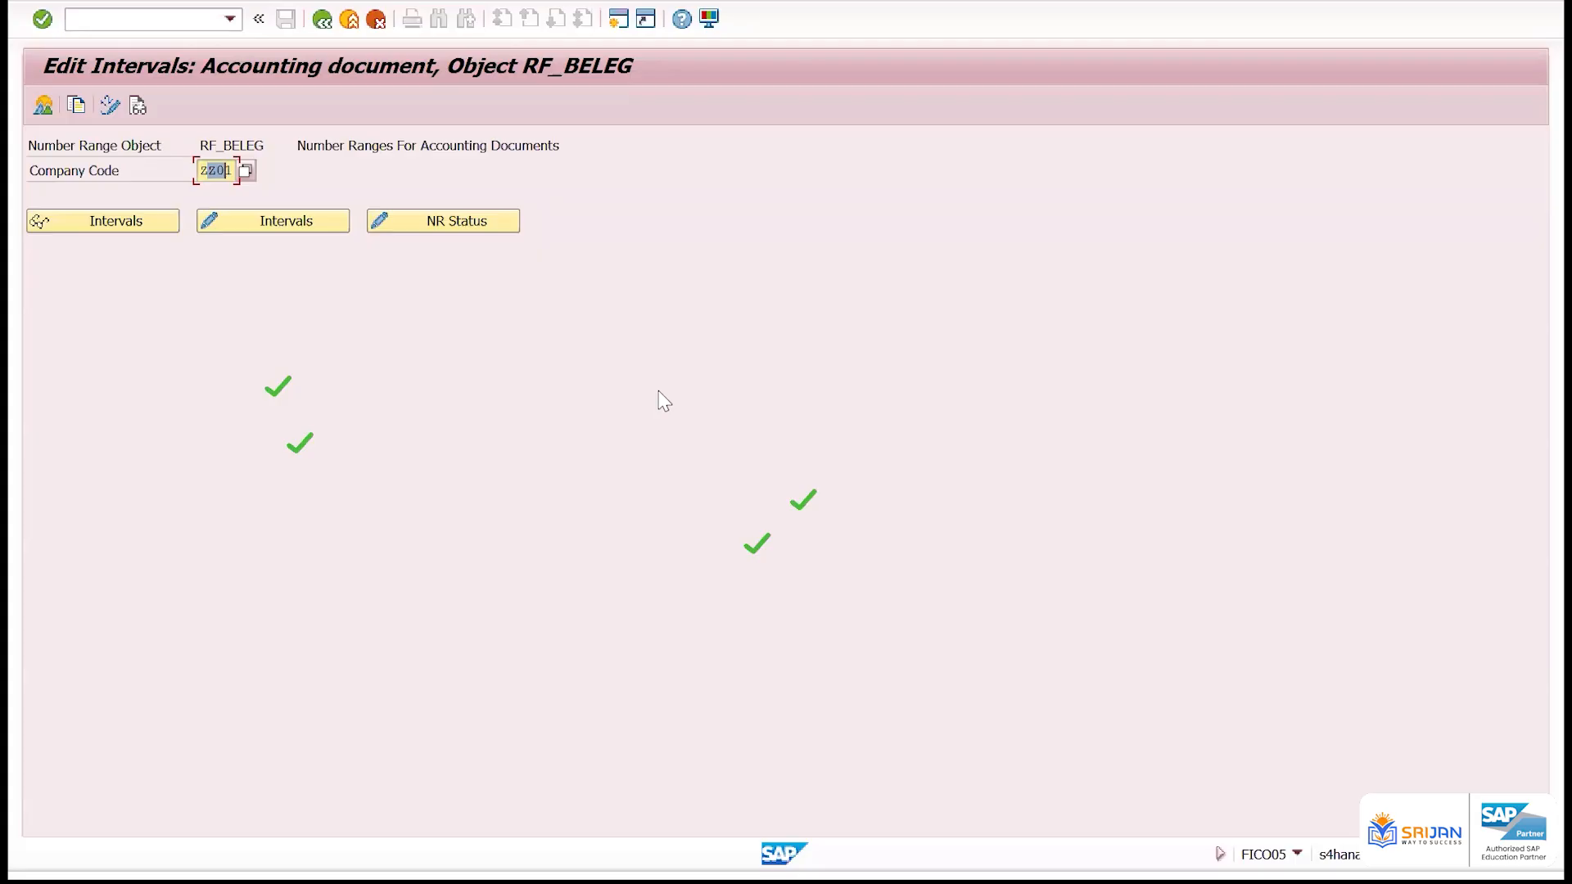
{"action": "left_click", "coordinate": [159, 219]}
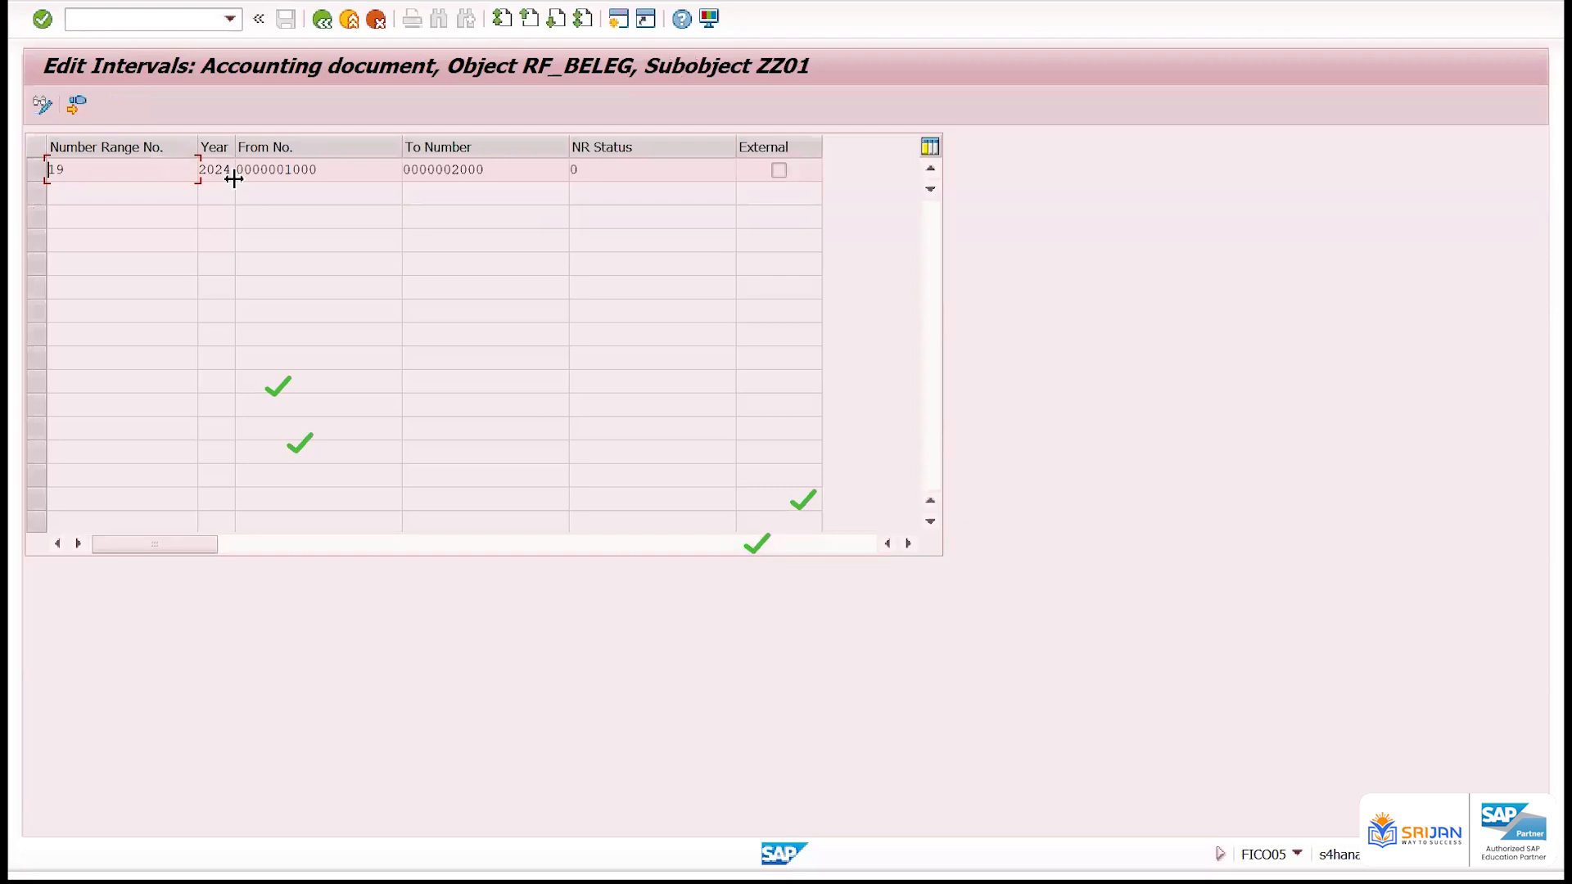
{"action": "left_click", "coordinate": [359, 158]}
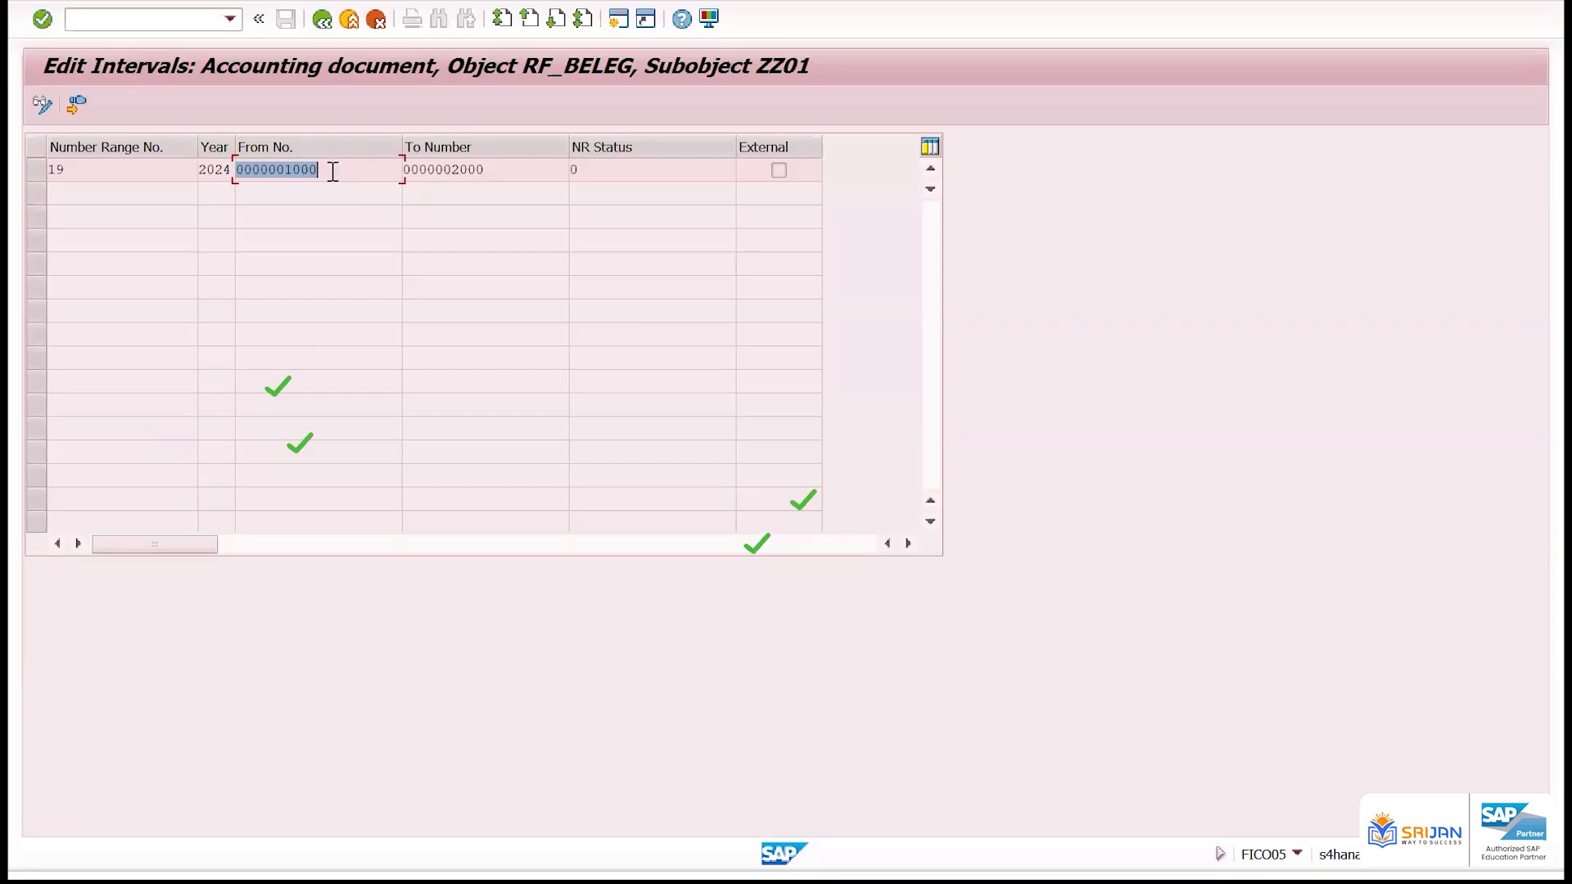
Switch the accounting document number range intervals of subobject ZZ01 to change mode
{"action": "left_click", "coordinate": [51, 170]}
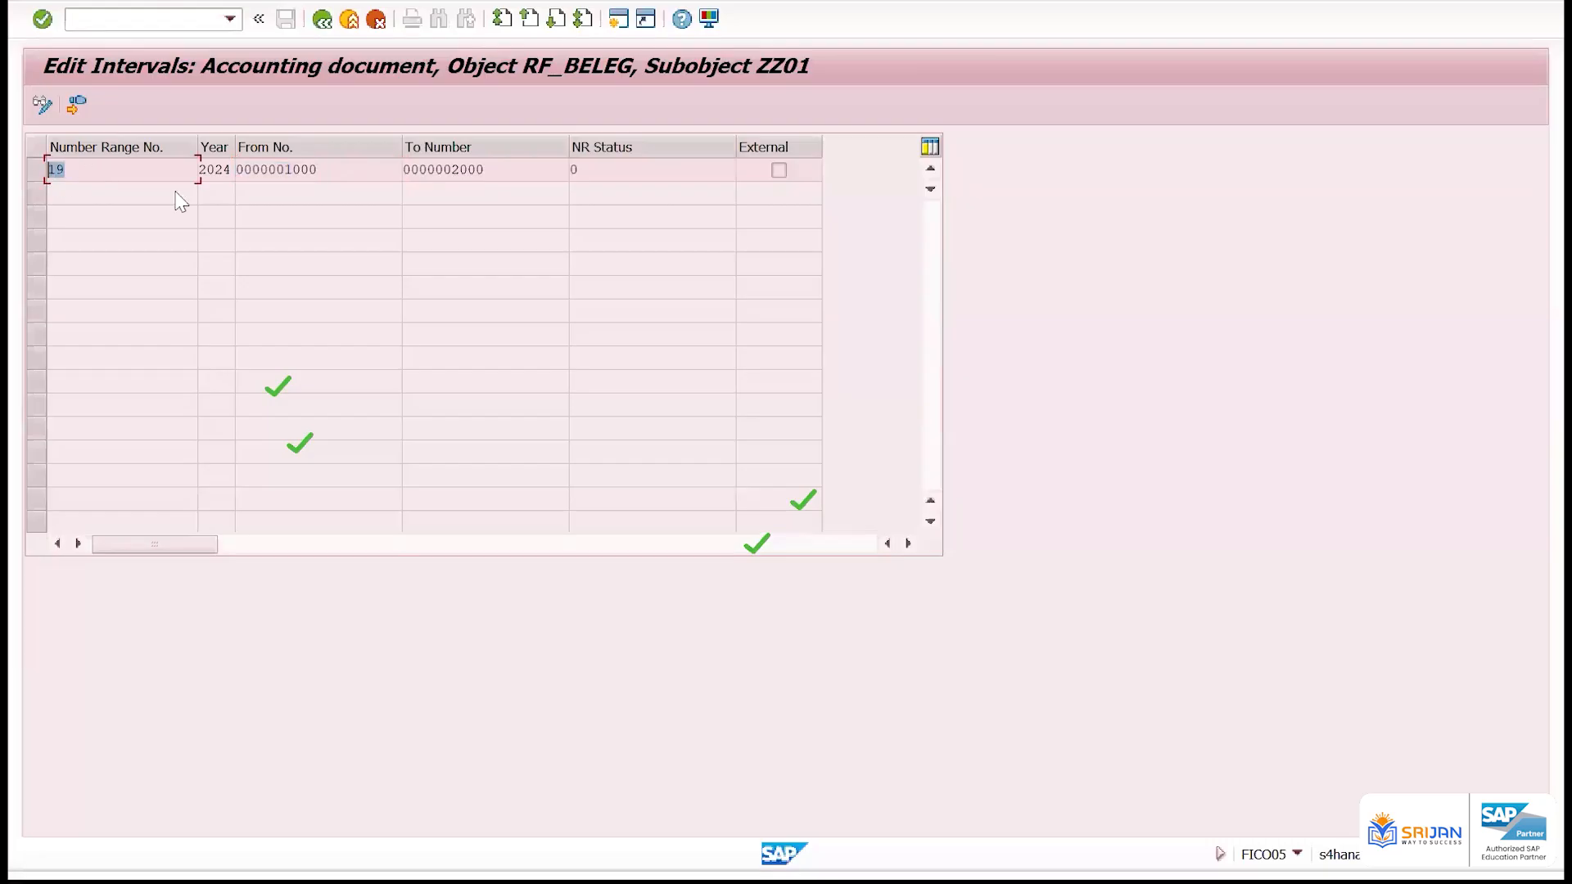
{"action": "left_click", "coordinate": [137, 176]}
{"action": "left_click", "coordinate": [41, 100]}
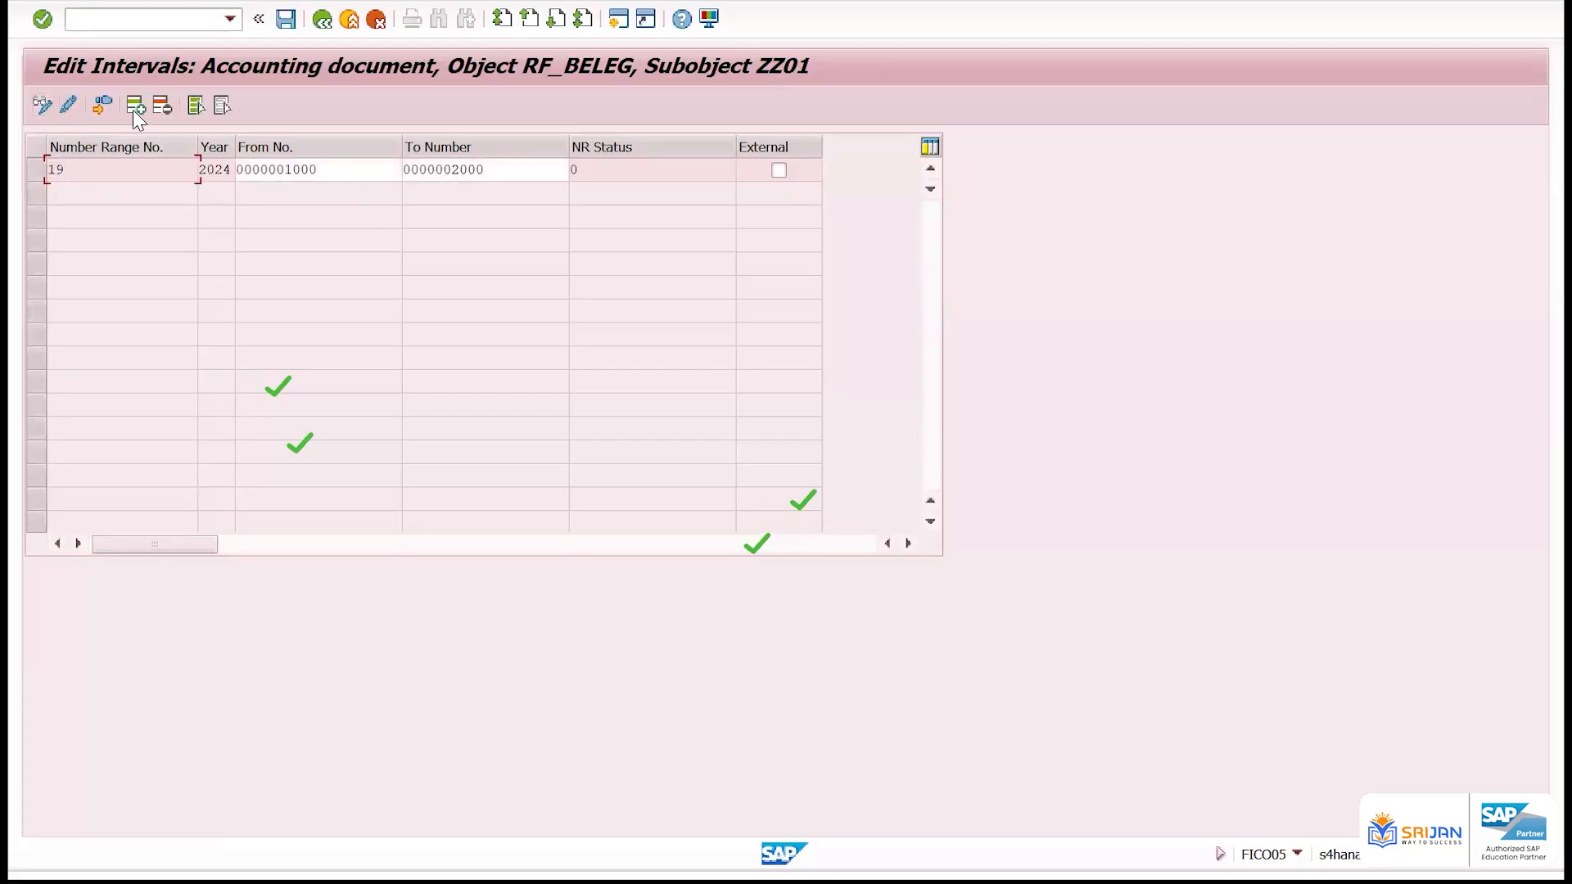
Add an interval with number range 20, year 2025, from number 1000 and to number 2000
{"action": "left_click", "coordinate": [135, 106]}
{"action": "type", "text": "20"}
{"action": "key", "text": "Tab"}
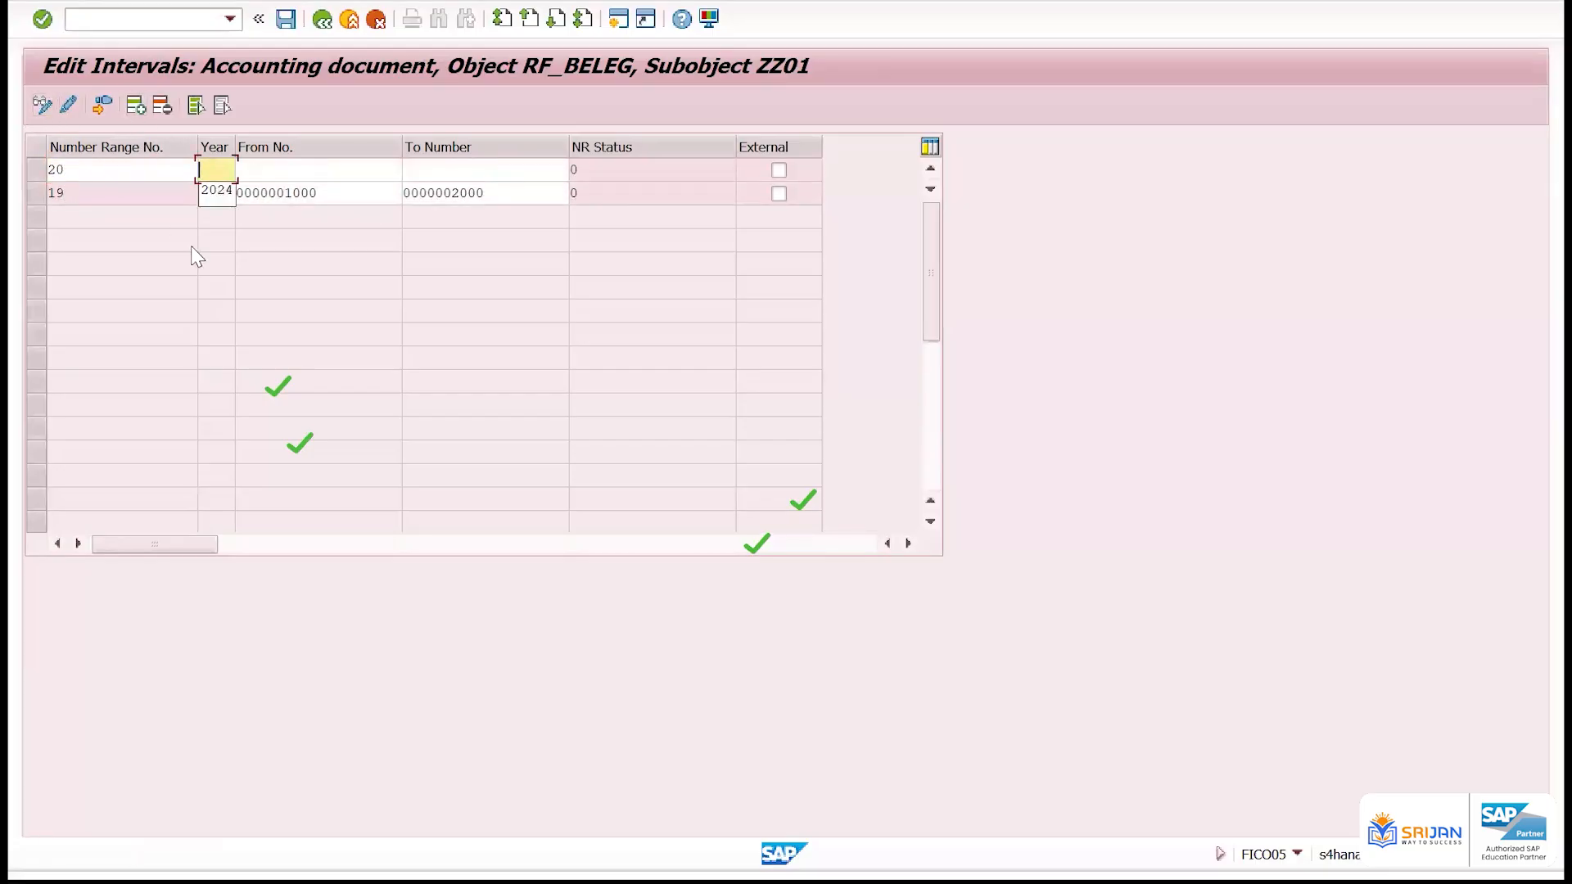
{"action": "type", "text": "2025"}
{"action": "key", "text": "Tab"}
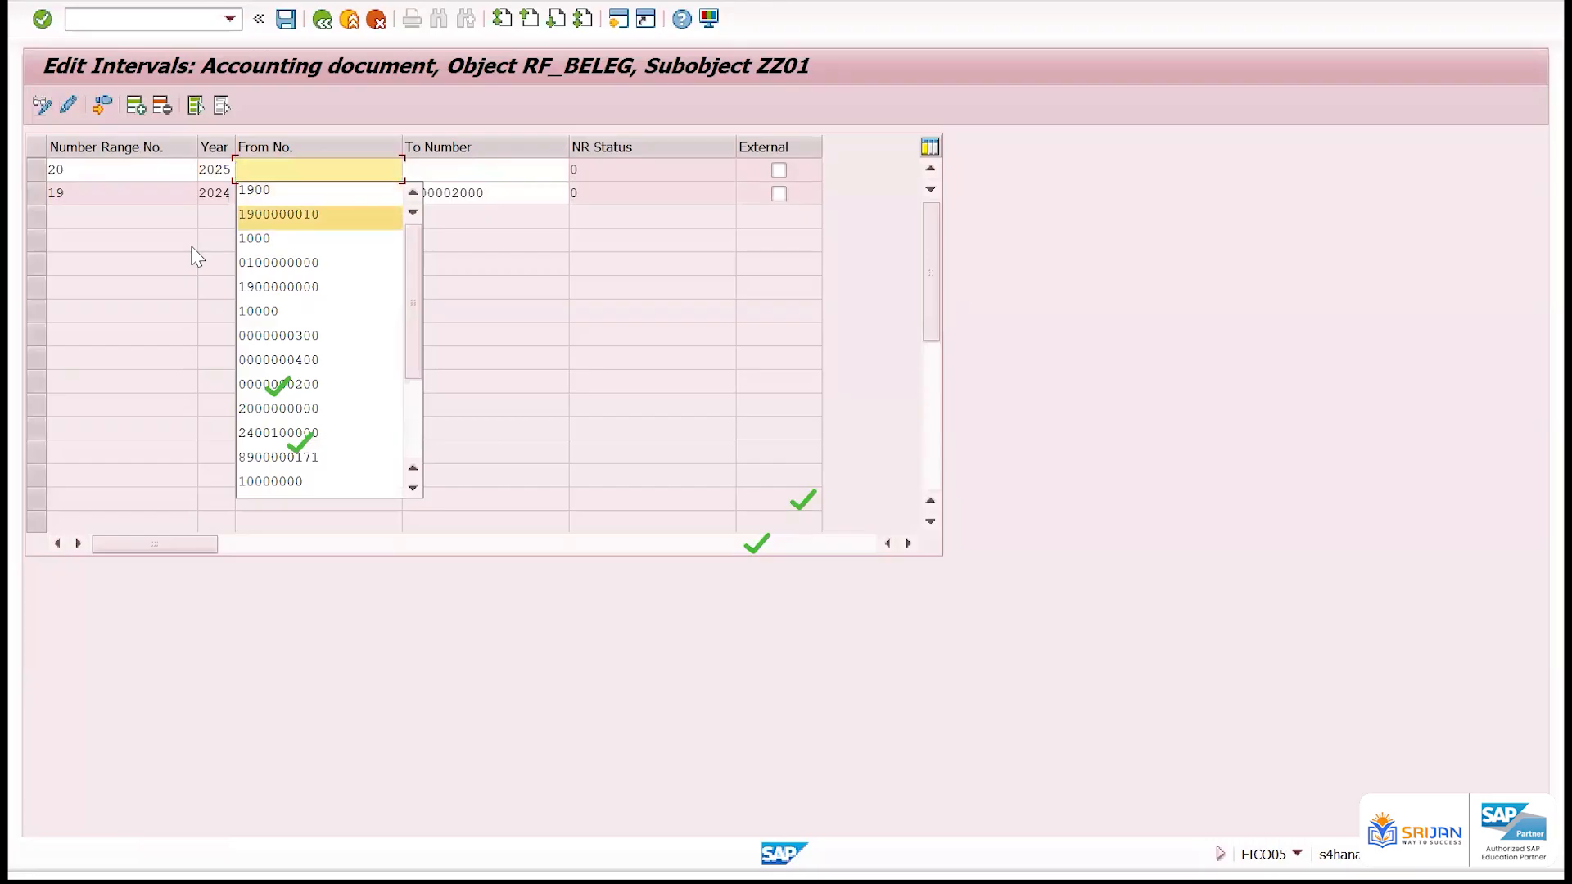
{"action": "type", "text": "1000"}
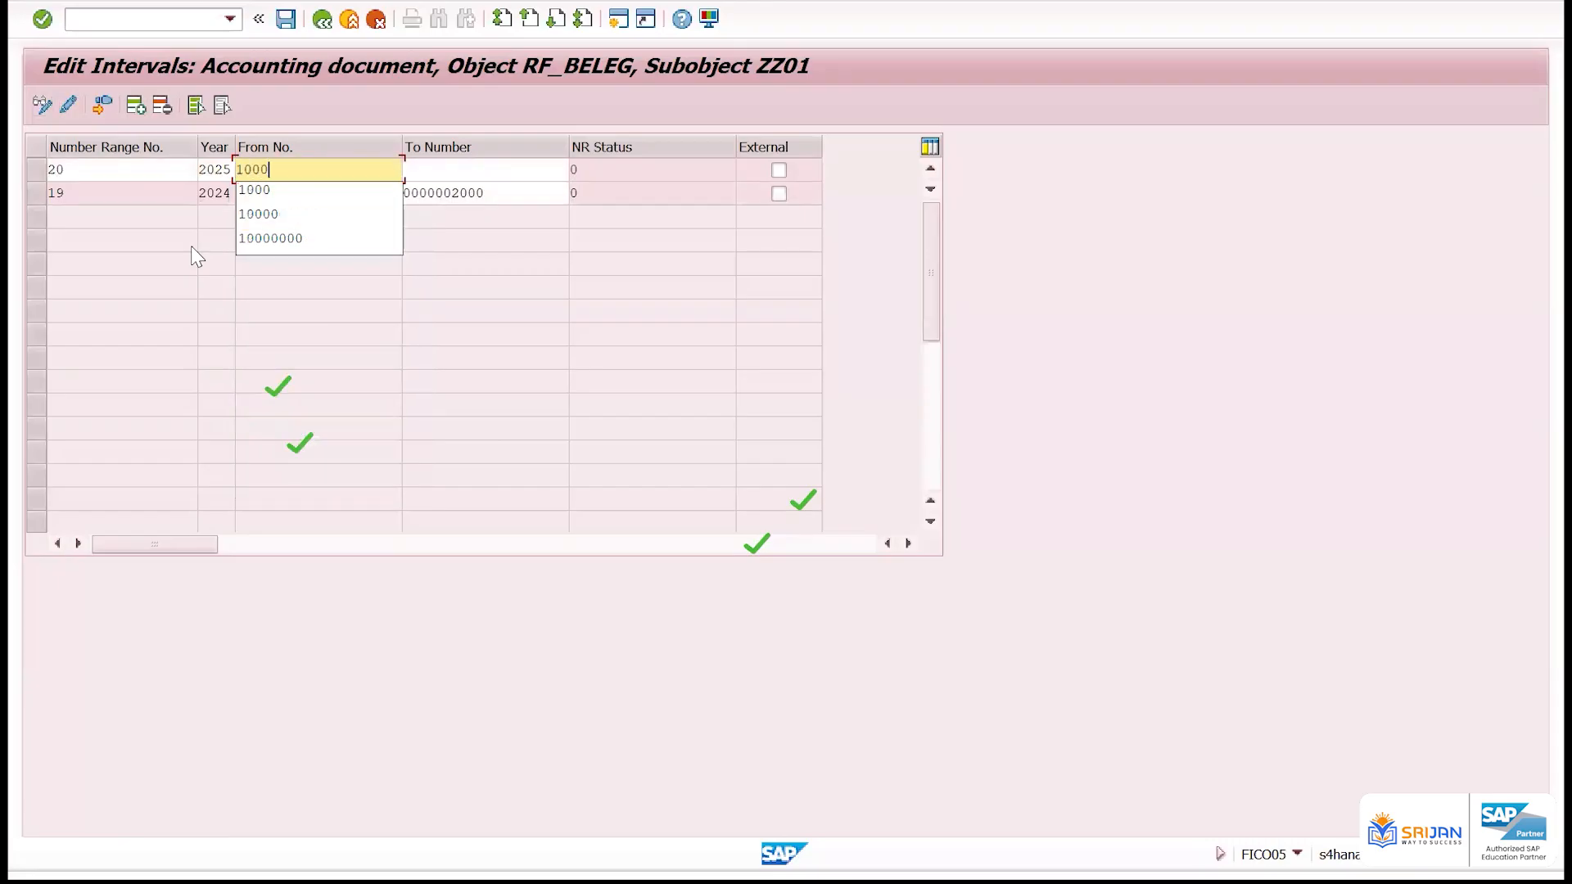
{"action": "key", "text": "Tab"}
{"action": "type", "text": "20000"}
{"action": "key", "text": "Return"}
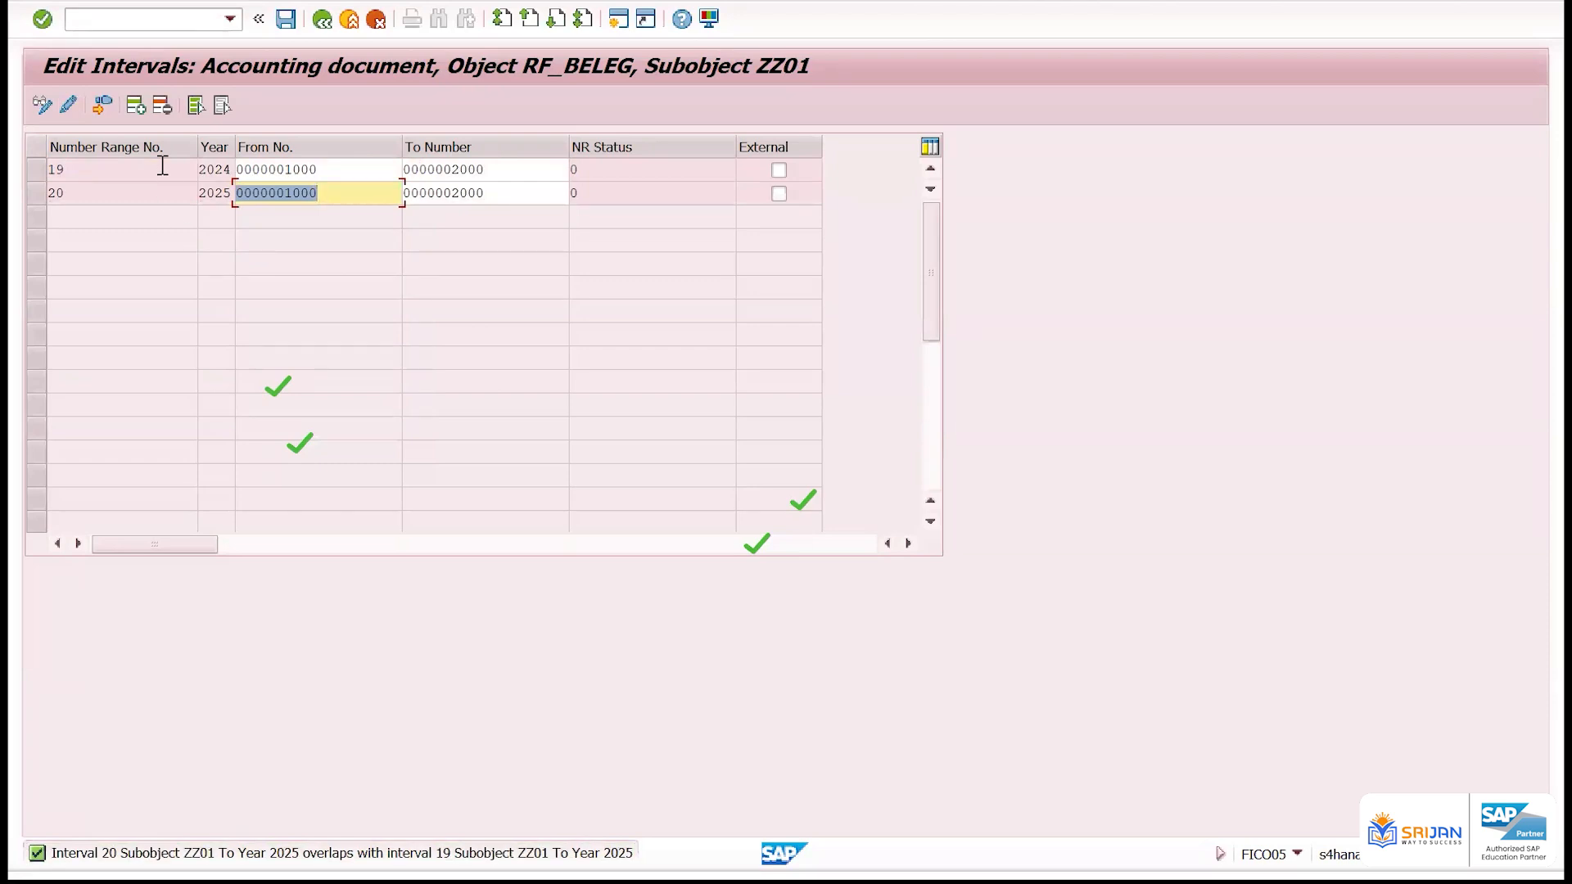
Delete the interval with number range 20 for year 2025 and save
{"action": "left_click", "coordinate": [214, 170]}
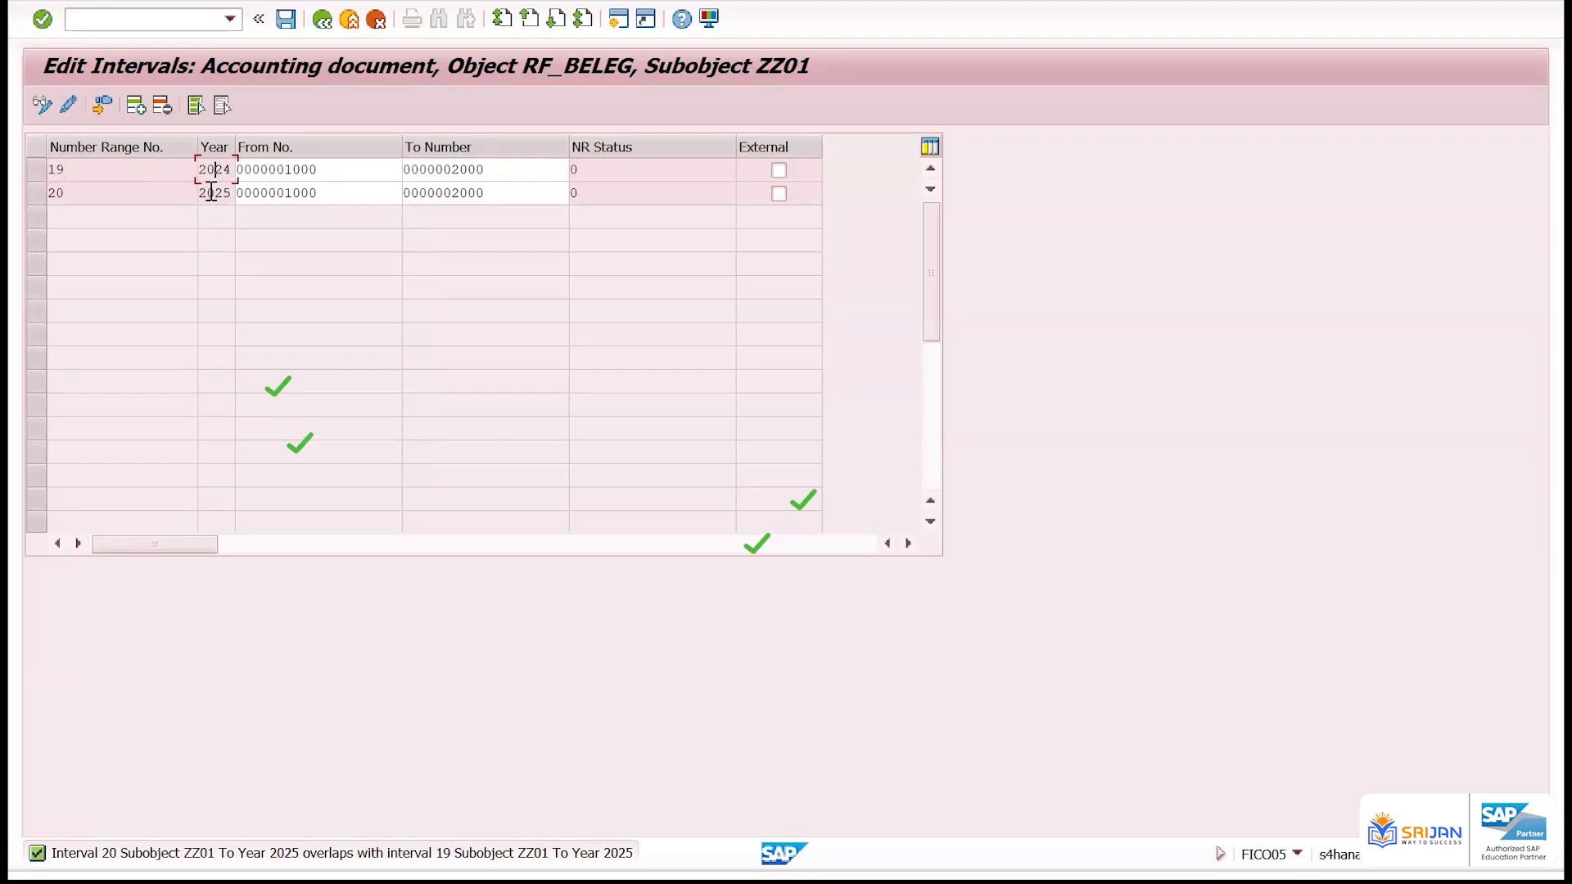
{"action": "left_click_drag", "start_coordinate": [197, 148], "coordinate": [132, 154]}
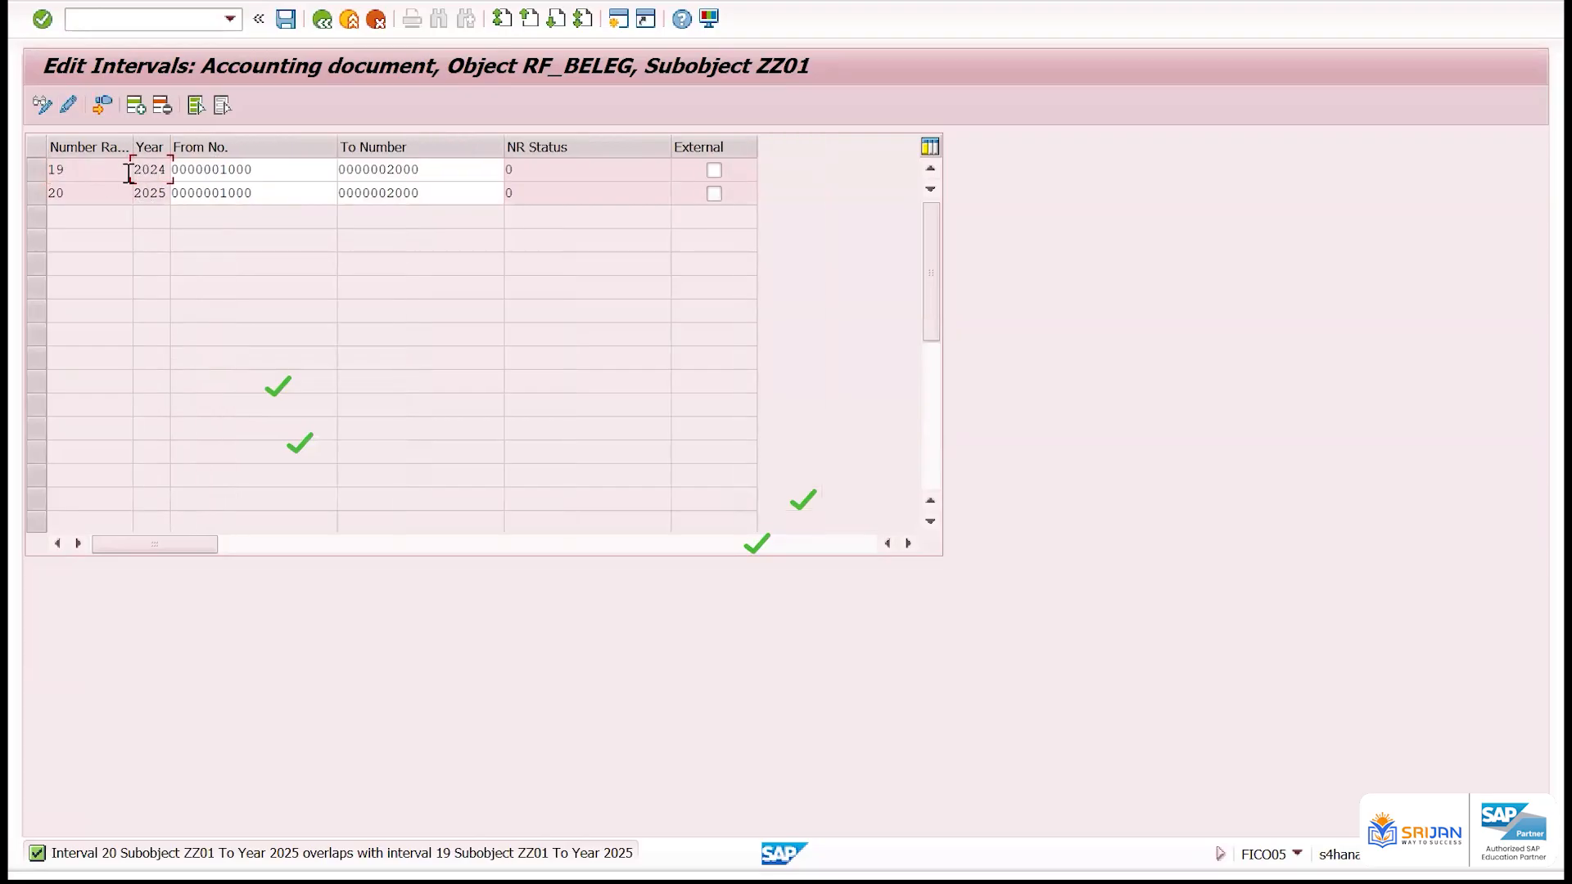
{"action": "left_click", "coordinate": [129, 193]}
{"action": "left_click", "coordinate": [41, 195]}
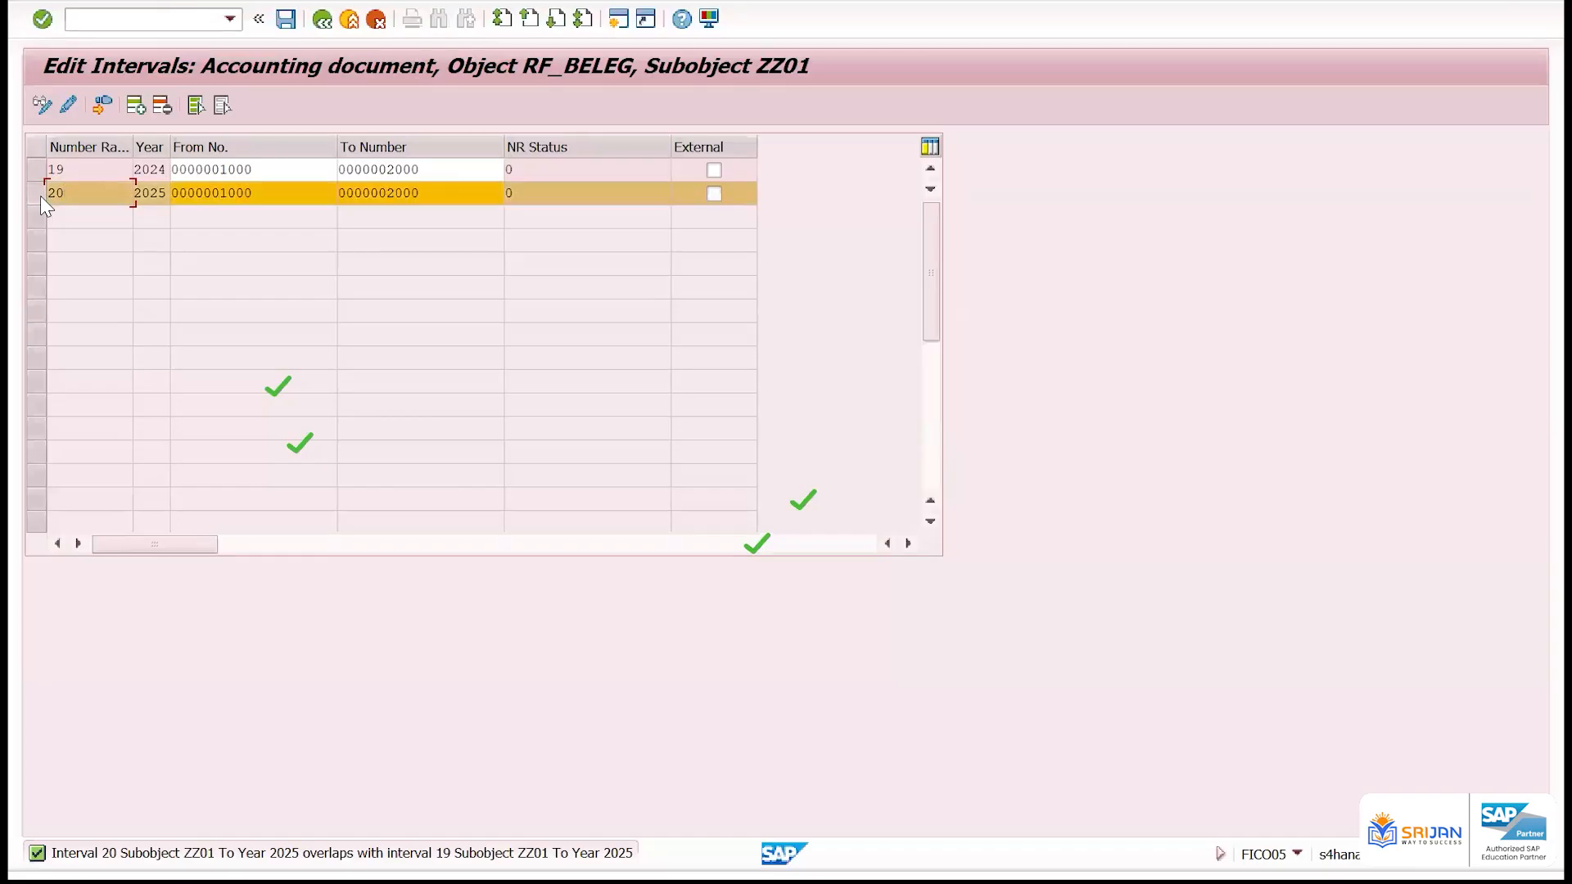
{"action": "left_click", "coordinate": [162, 104]}
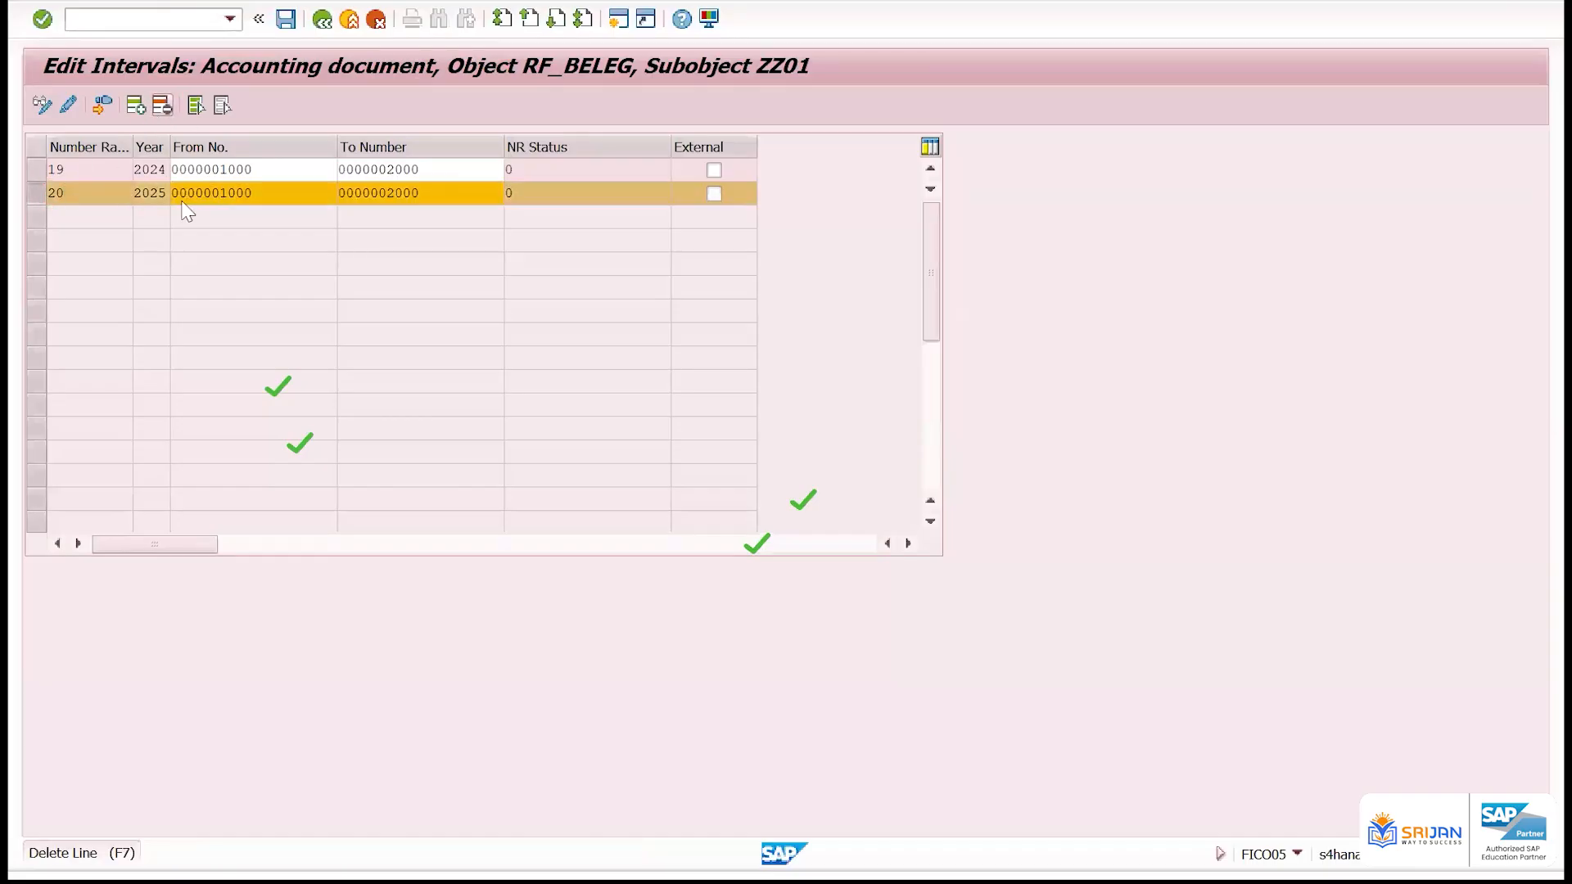
{"action": "left_click", "coordinate": [284, 18]}
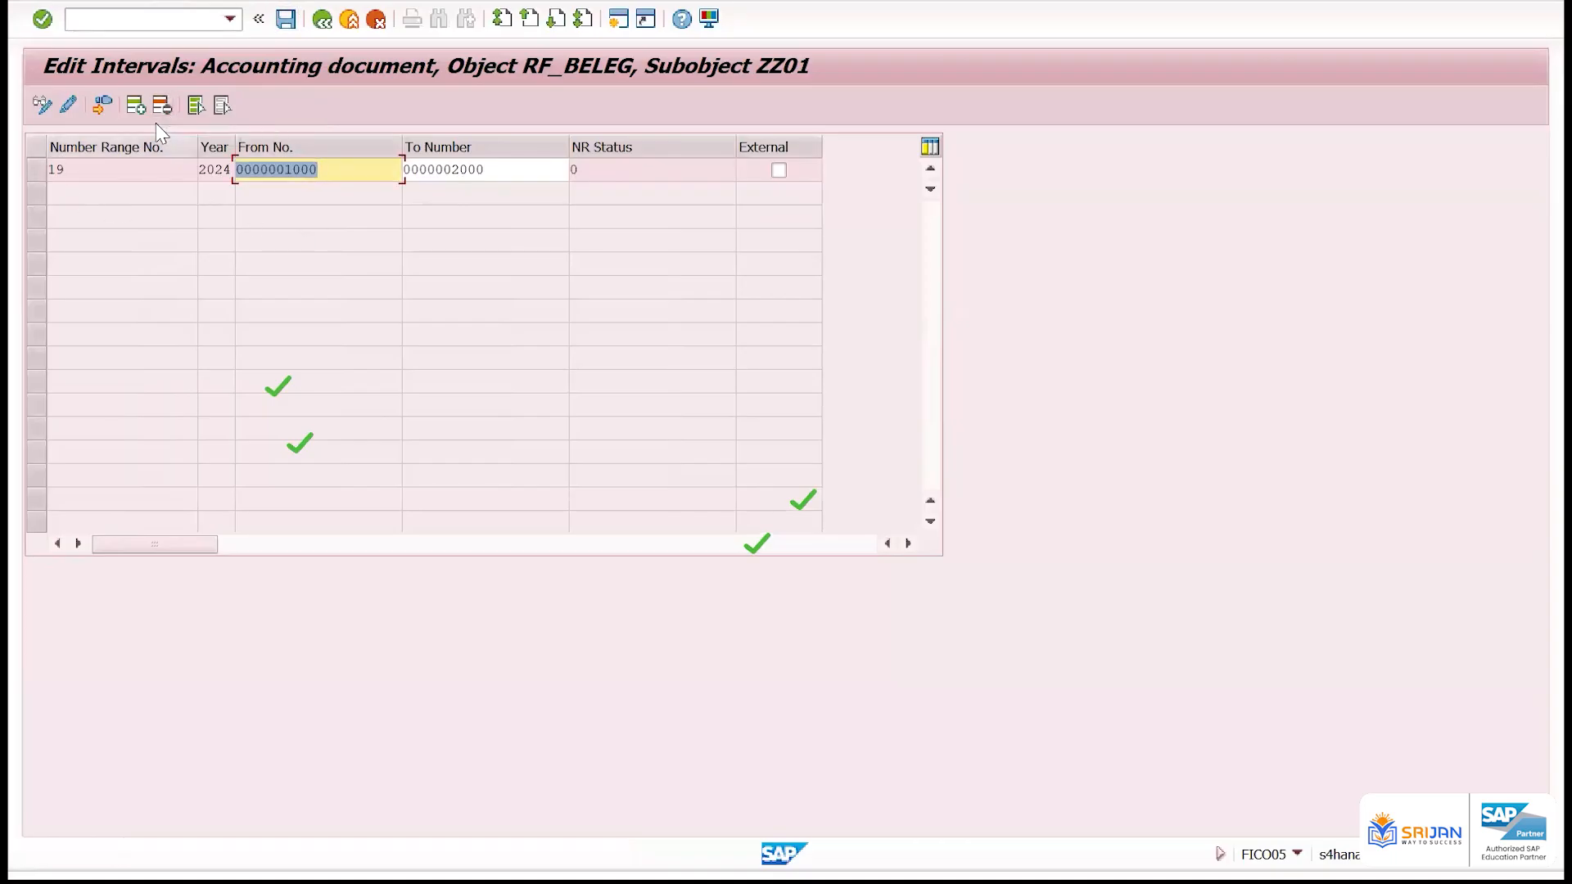
Delete the interval with number range 19 for year 2024
{"action": "left_click", "coordinate": [36, 168]}
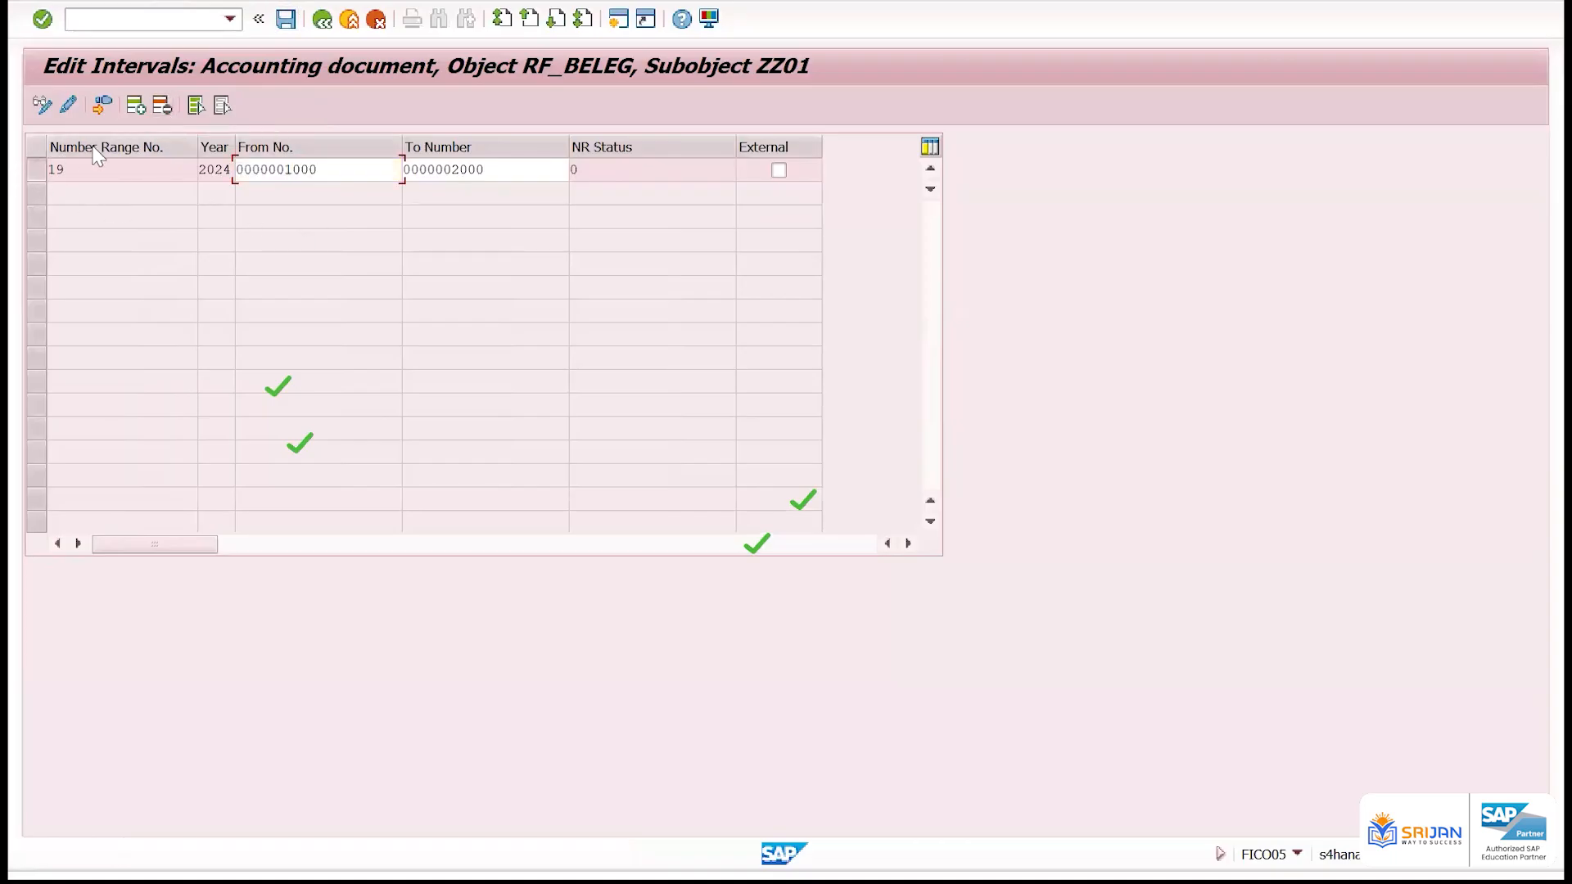
{"action": "left_click", "coordinate": [163, 109]}
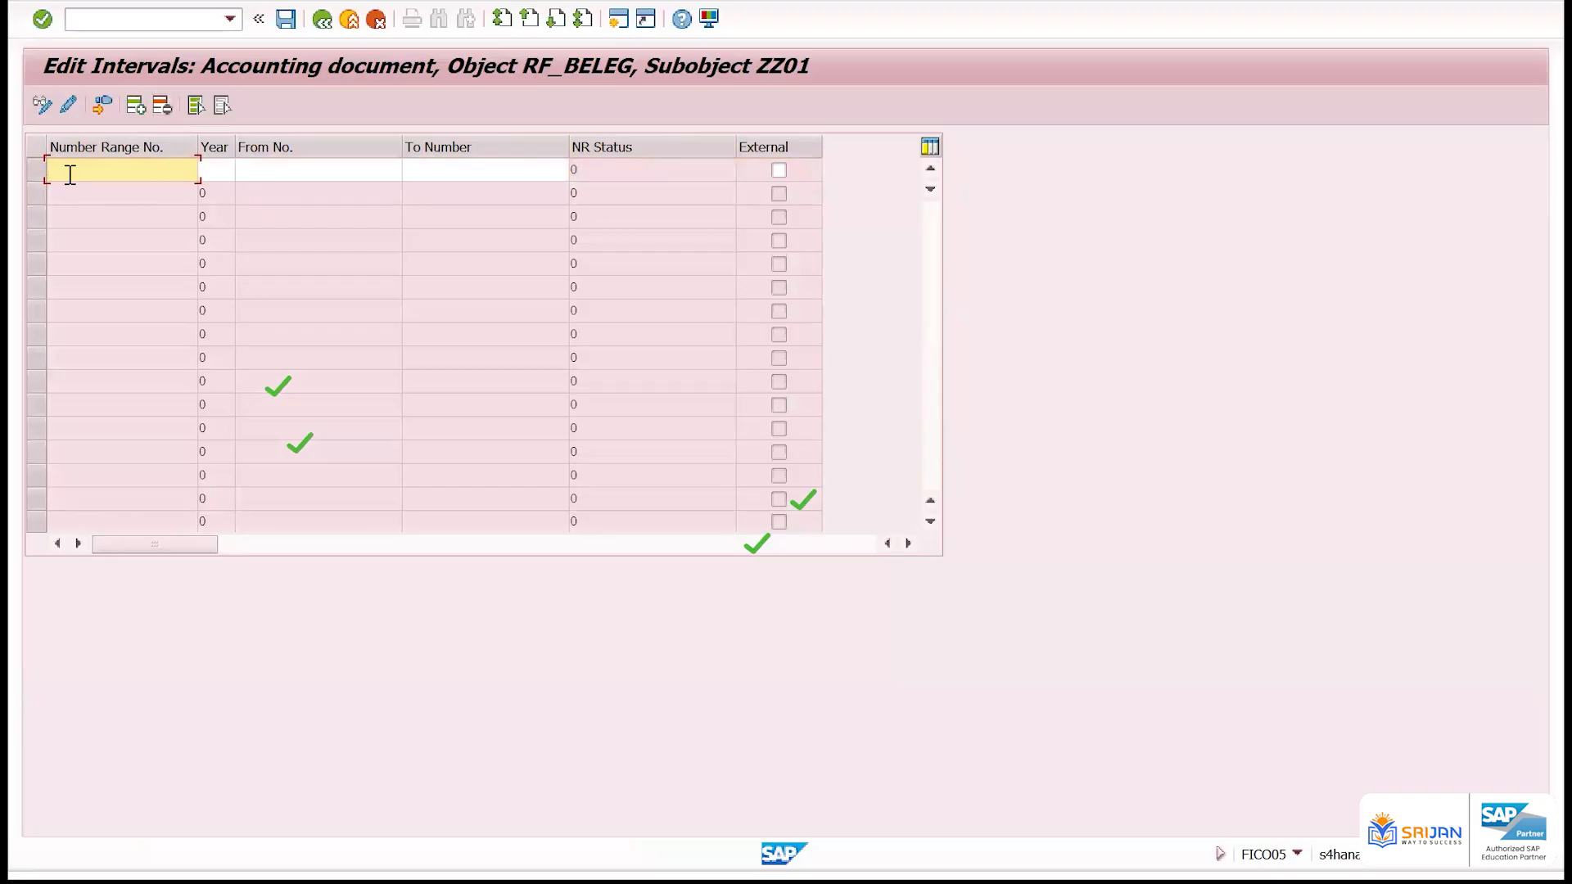
{"action": "key", "text": "Return"}
{"action": "type", "text": "1"}
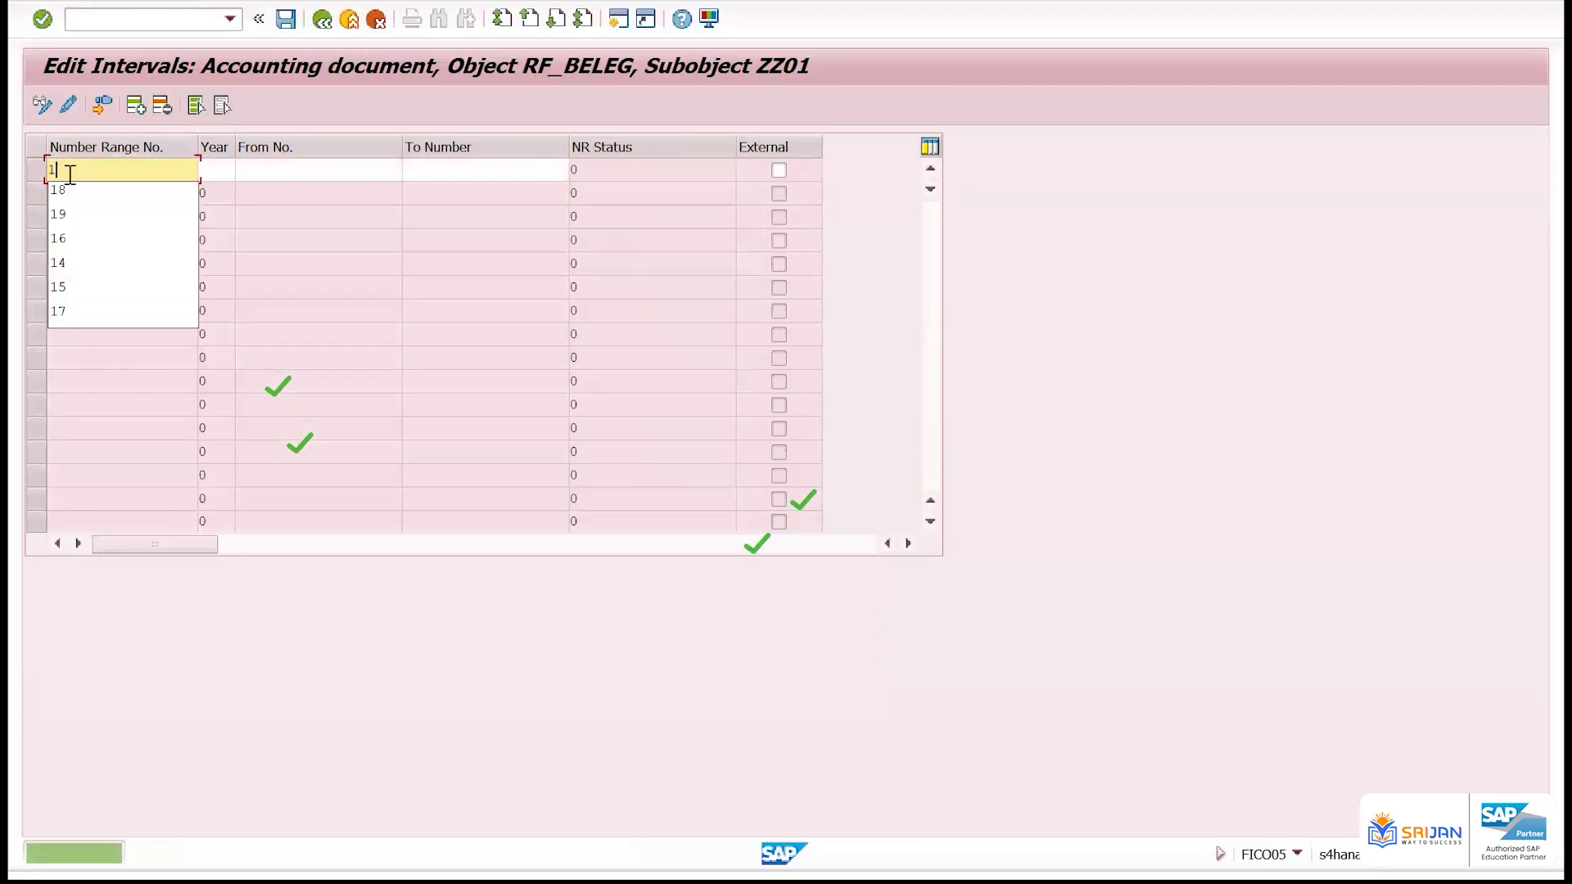
{"action": "type", "text": "9"}
{"action": "key", "text": "Tab"}
{"action": "type", "text": "9999"}
{"action": "key", "text": "Tab"}
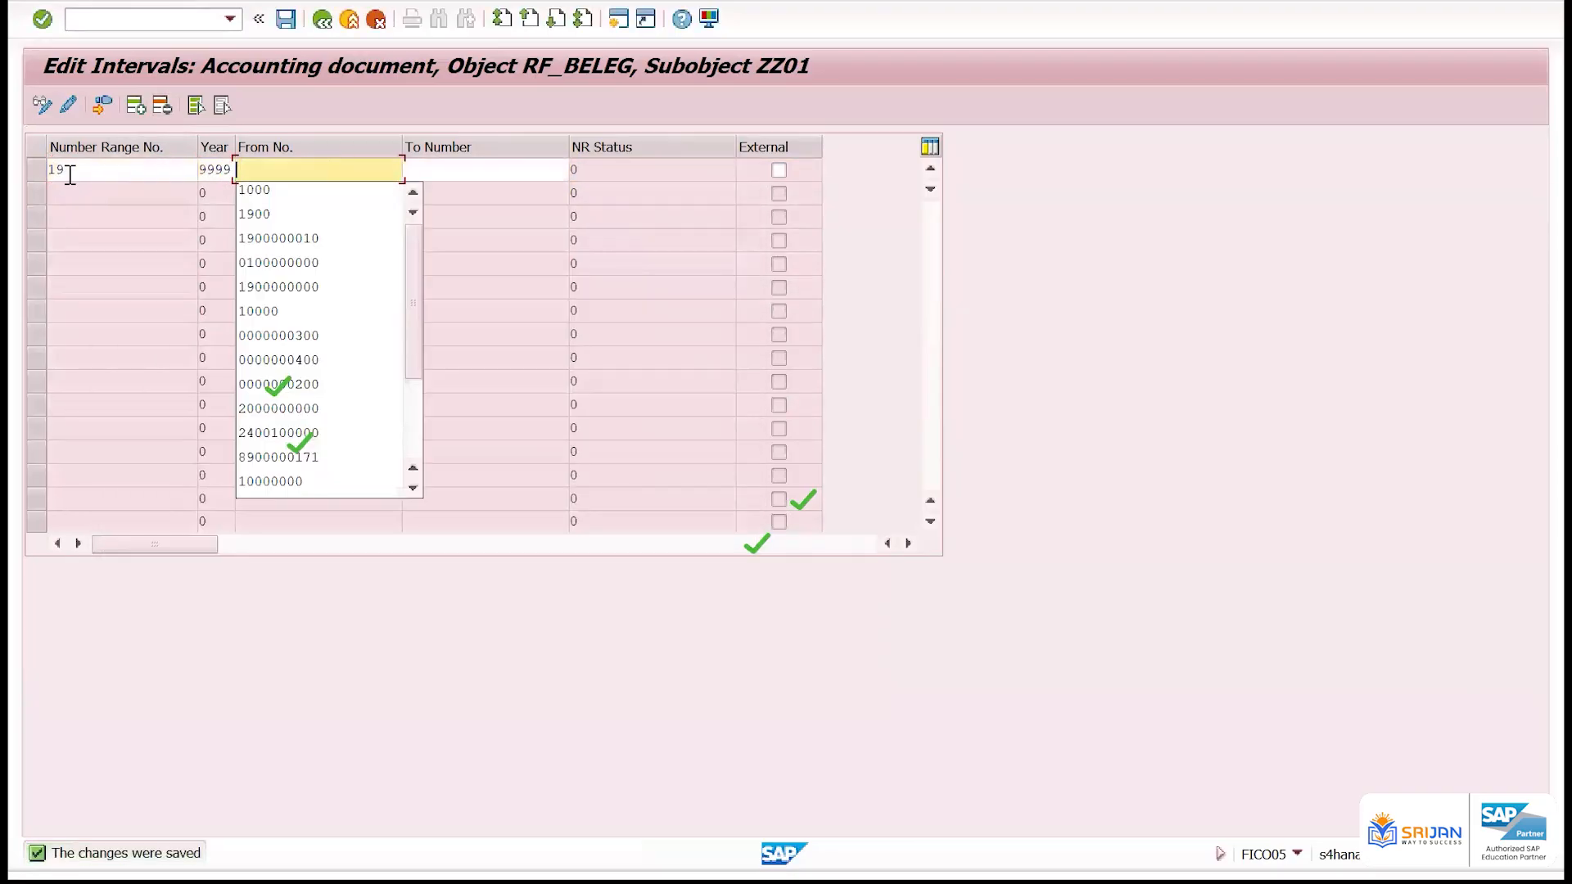
{"action": "type", "text": "1900000000"}
{"action": "key", "text": "Tab"}
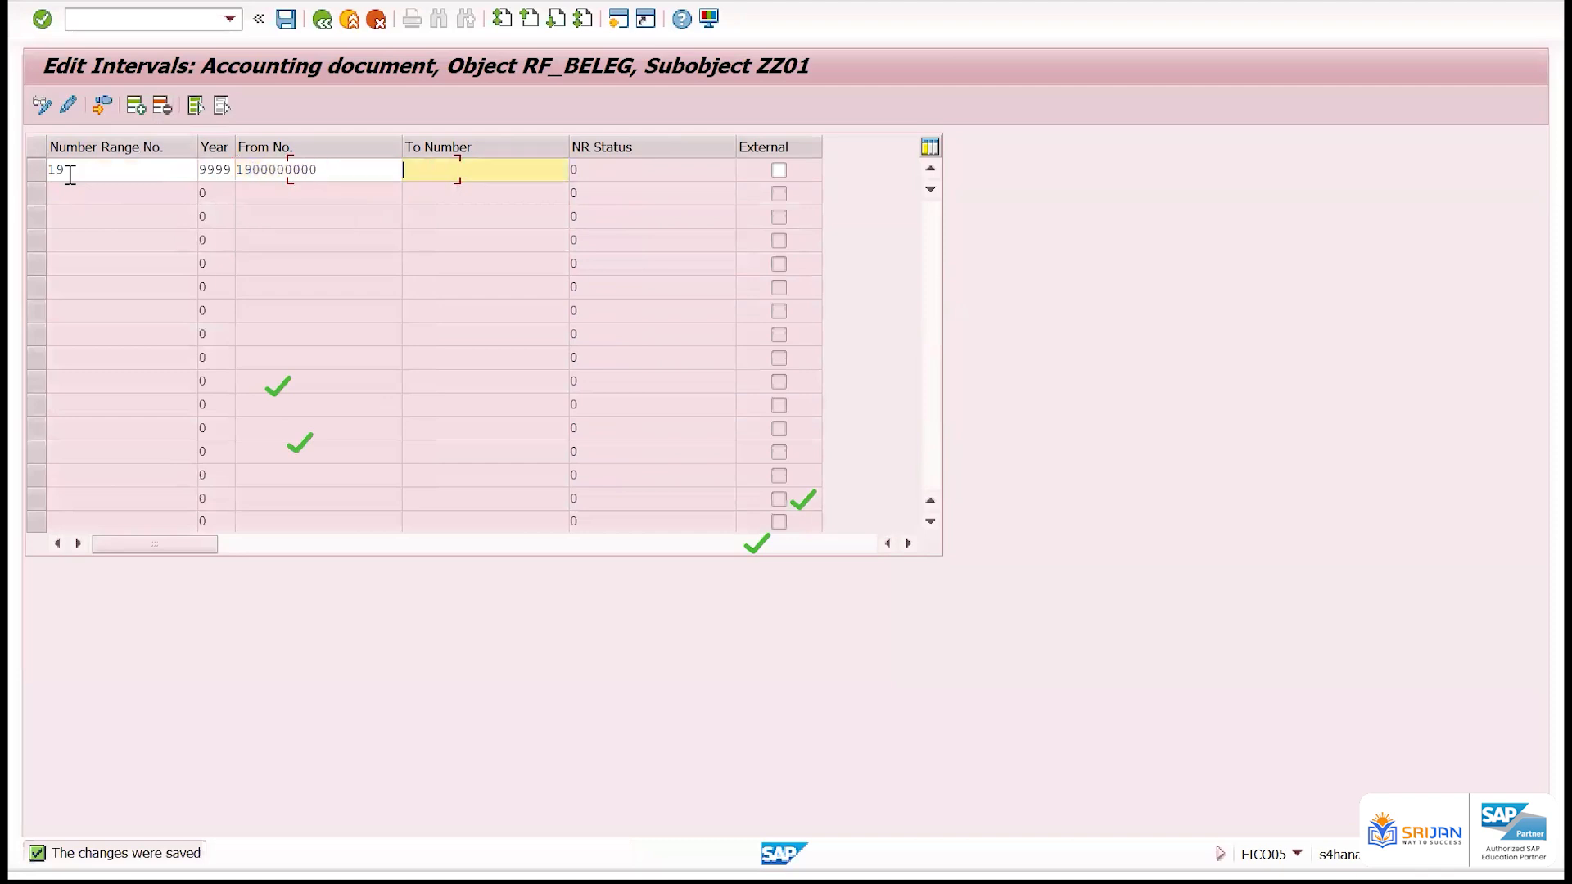
{"action": "type", "text": "1999999999"}
{"action": "key", "text": "Return"}
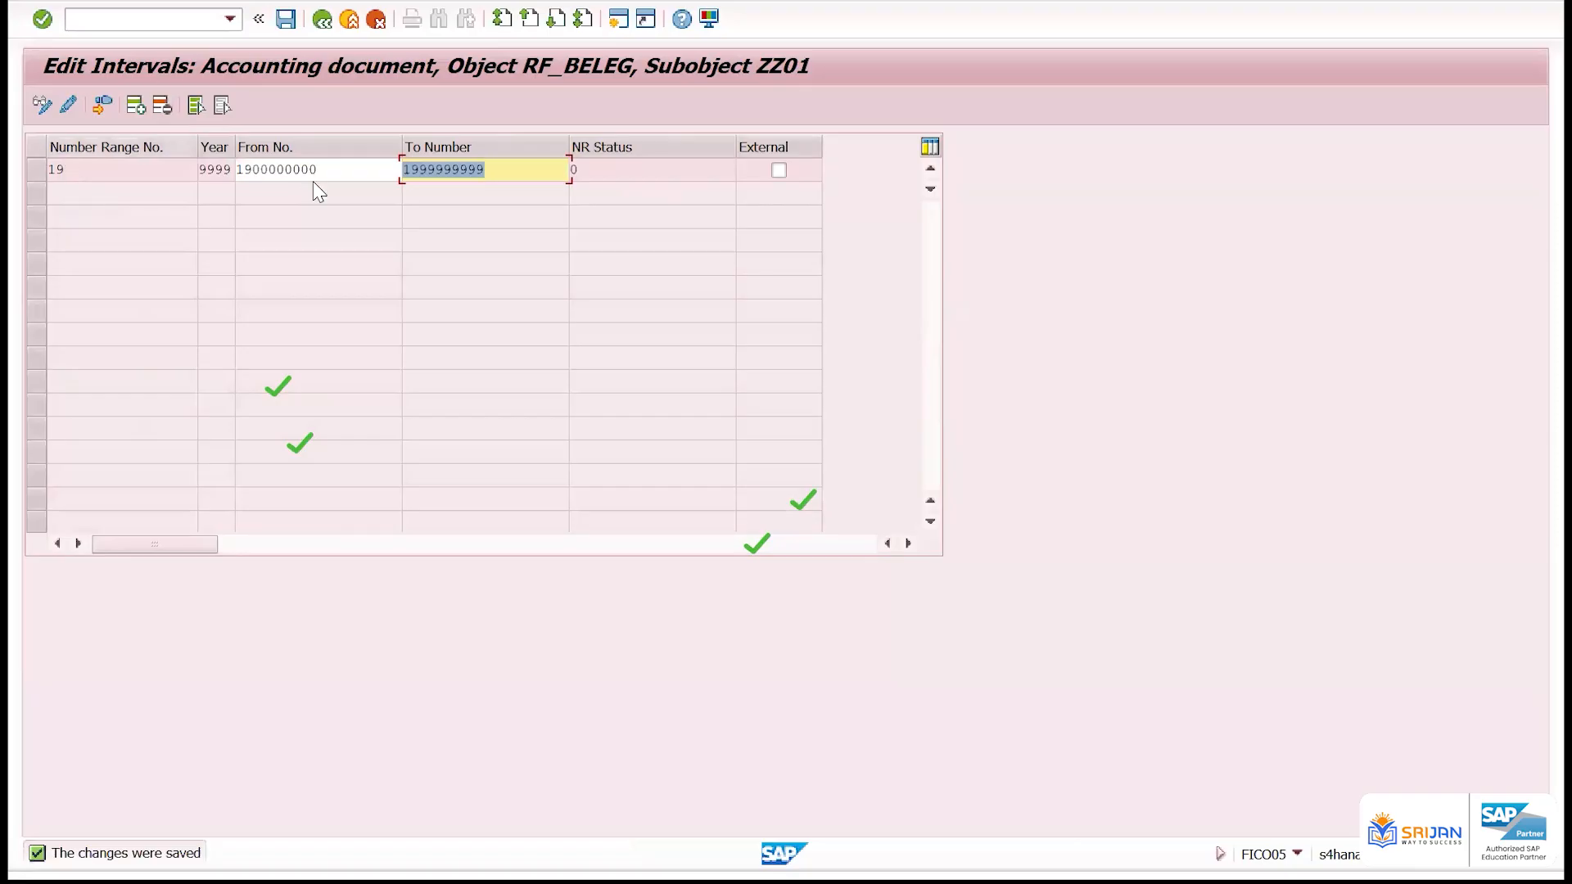
Delete the interval with number range 19 for year 9999
{"action": "left_click_drag", "start_coordinate": [330, 171], "coordinate": [224, 170]}
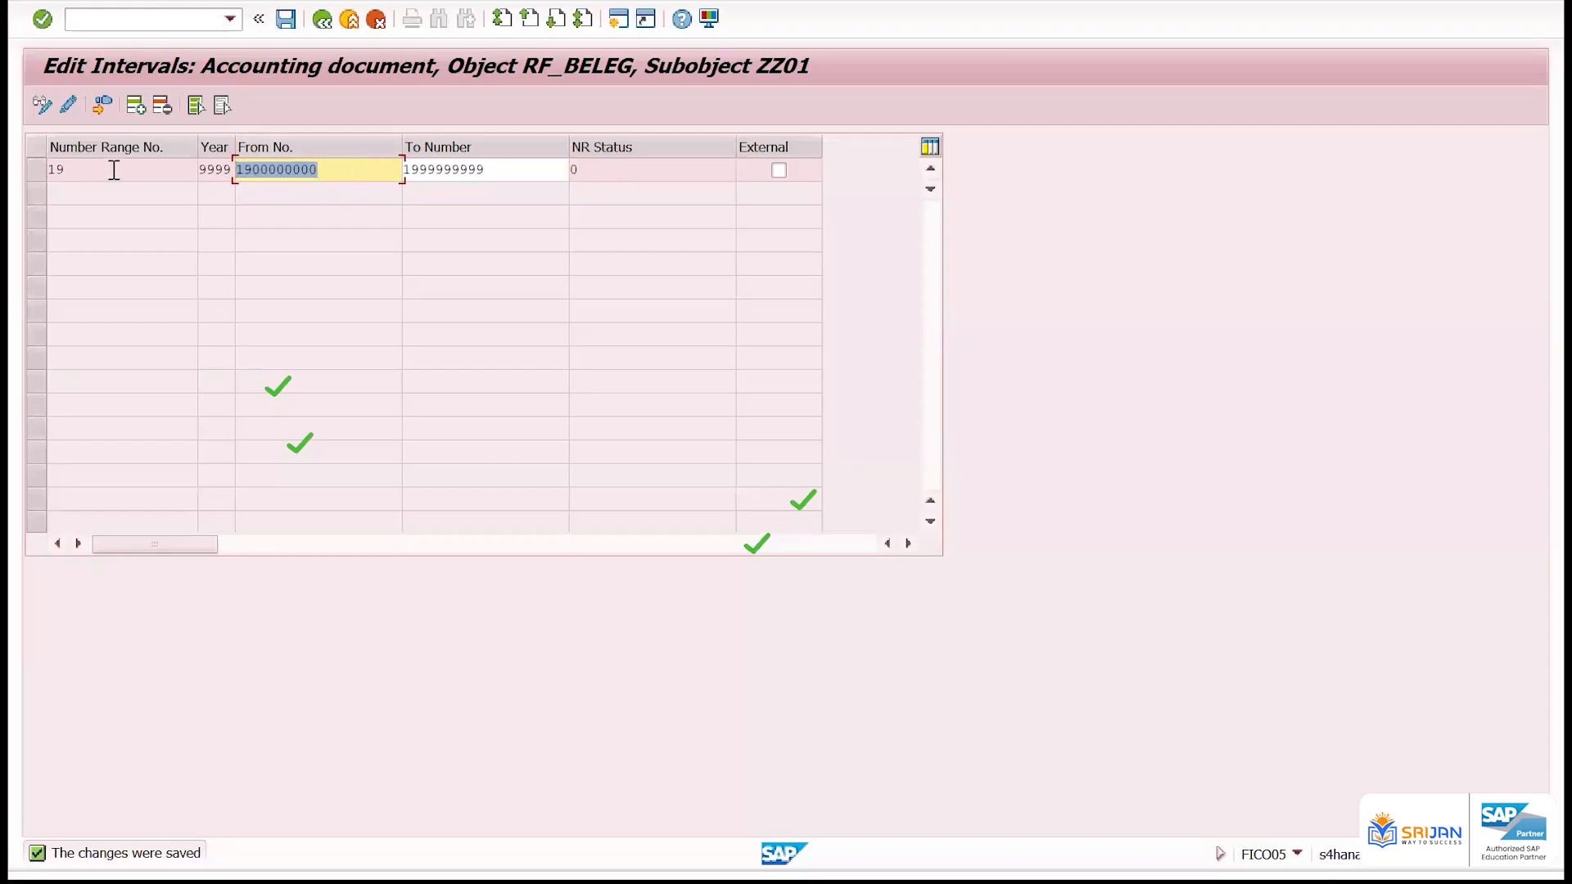
{"action": "left_click_drag", "start_coordinate": [66, 170], "coordinate": [46, 176]}
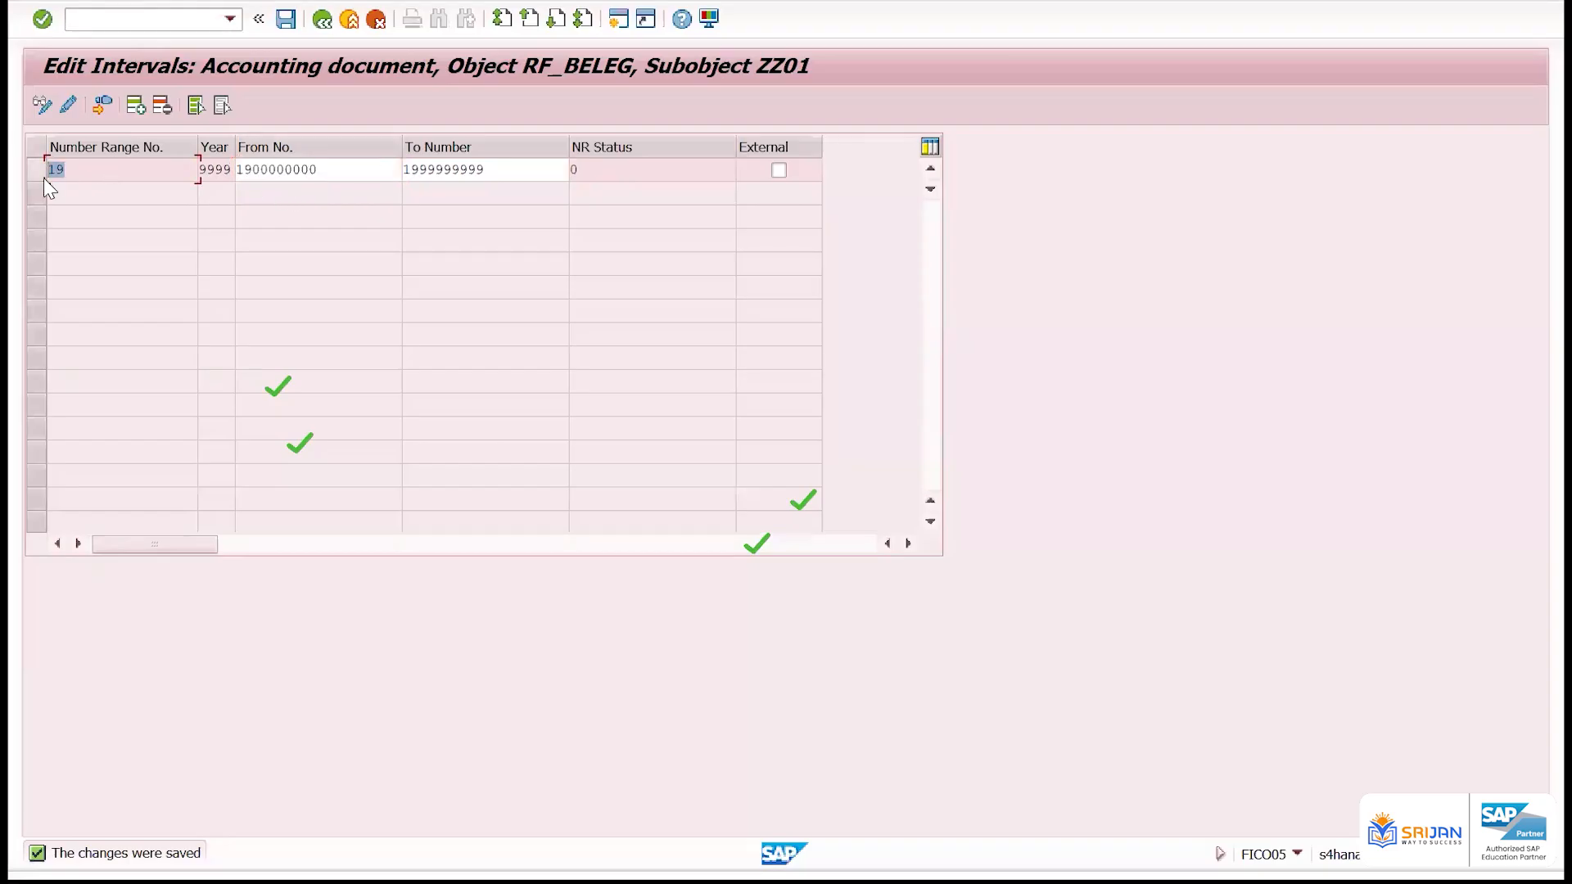
{"action": "double_click", "coordinate": [339, 169]}
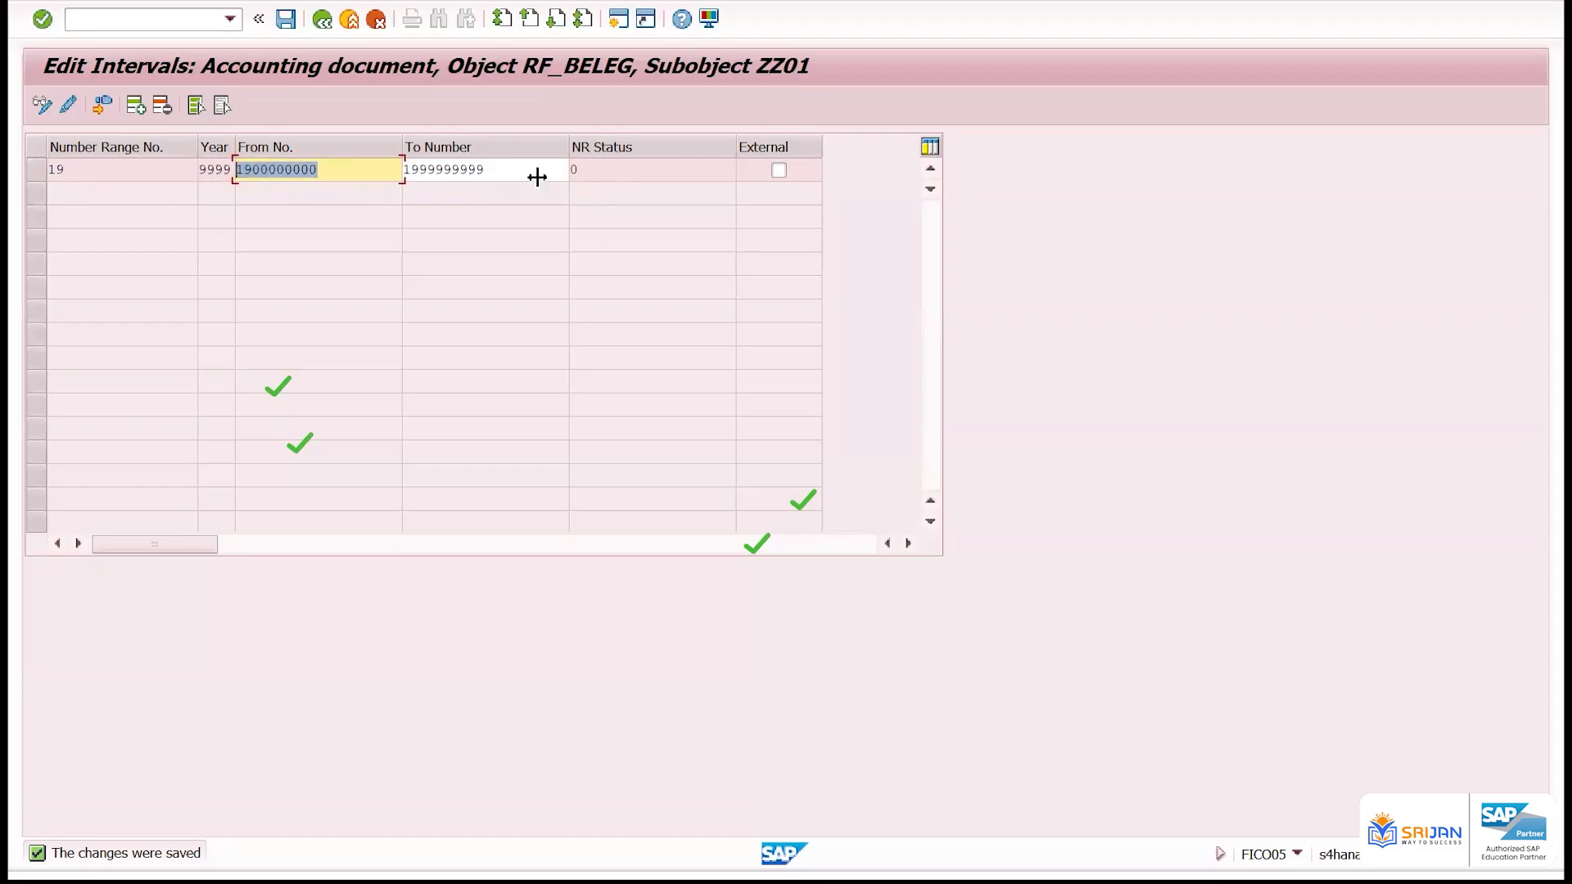
{"action": "double_click", "coordinate": [519, 172]}
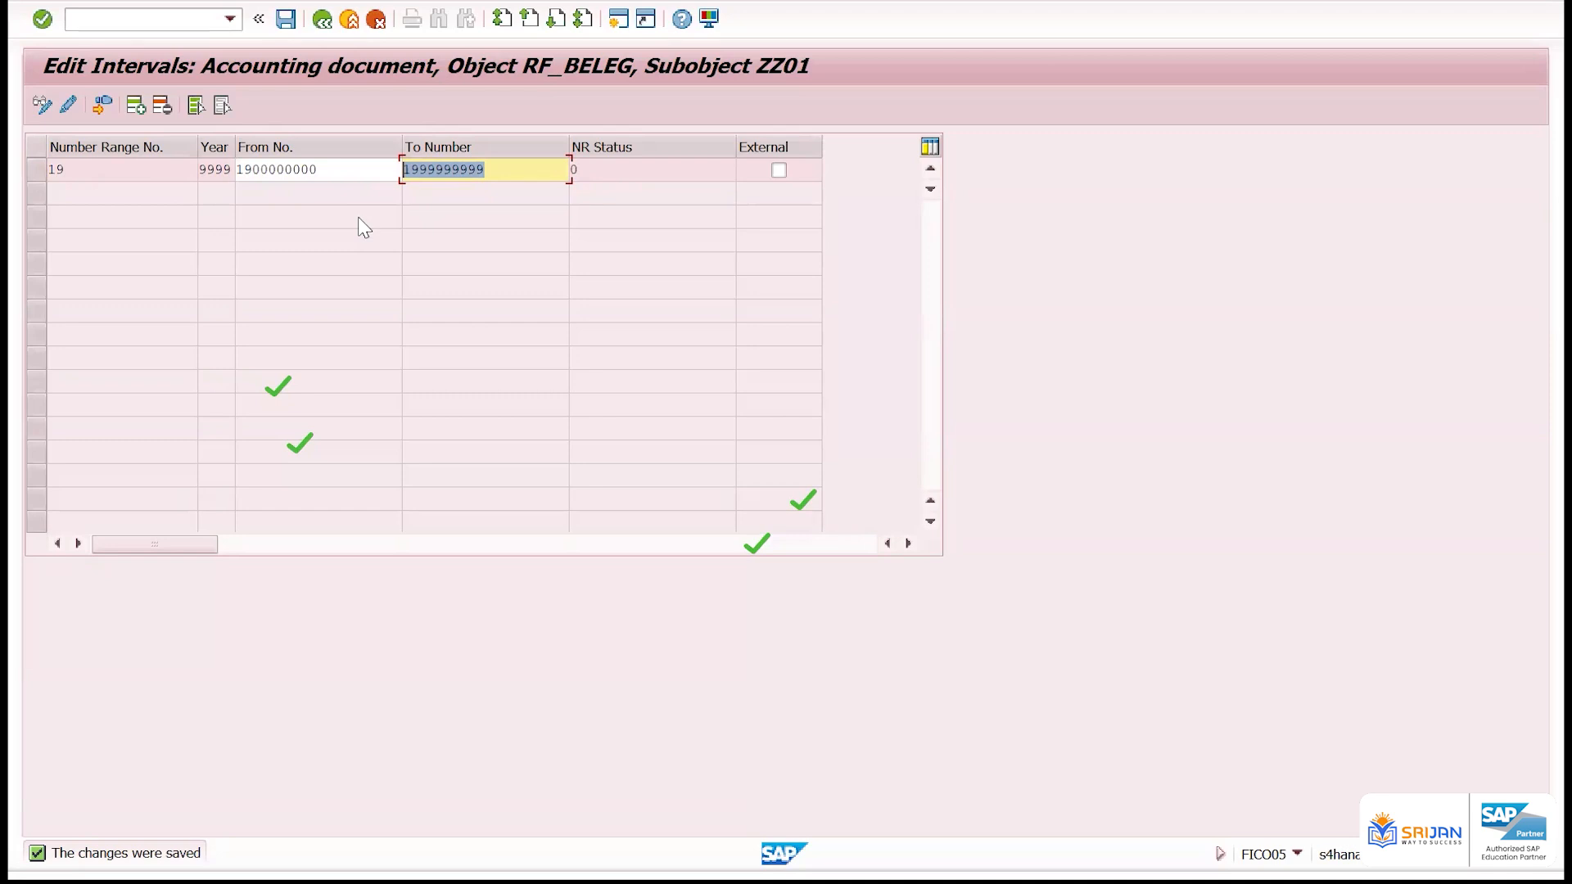
{"action": "left_click", "coordinate": [37, 170]}
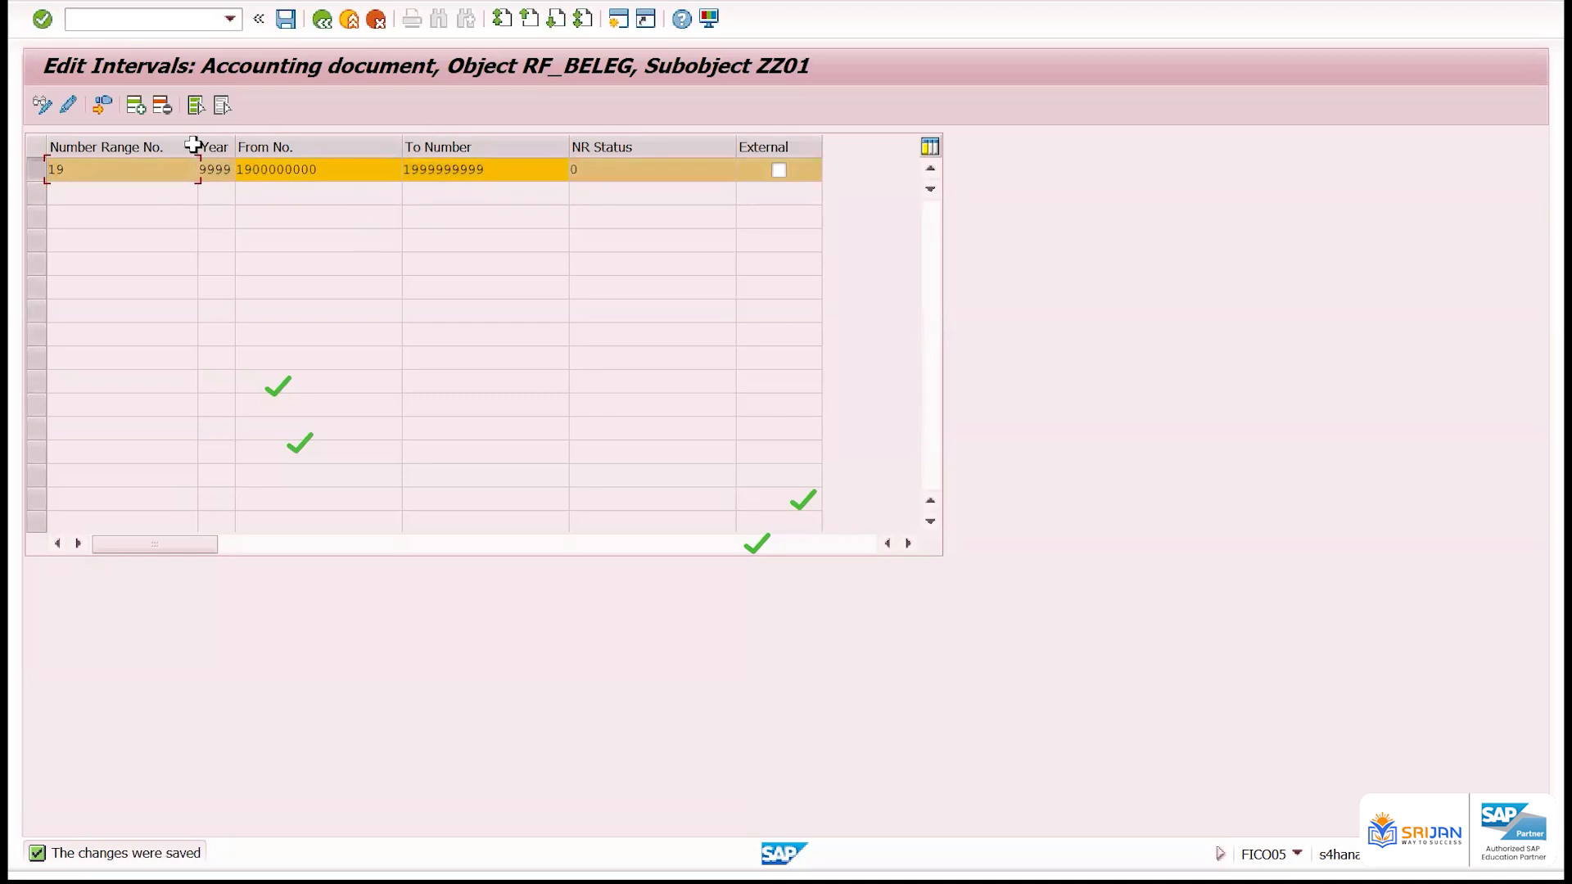
{"action": "left_click", "coordinate": [162, 106]}
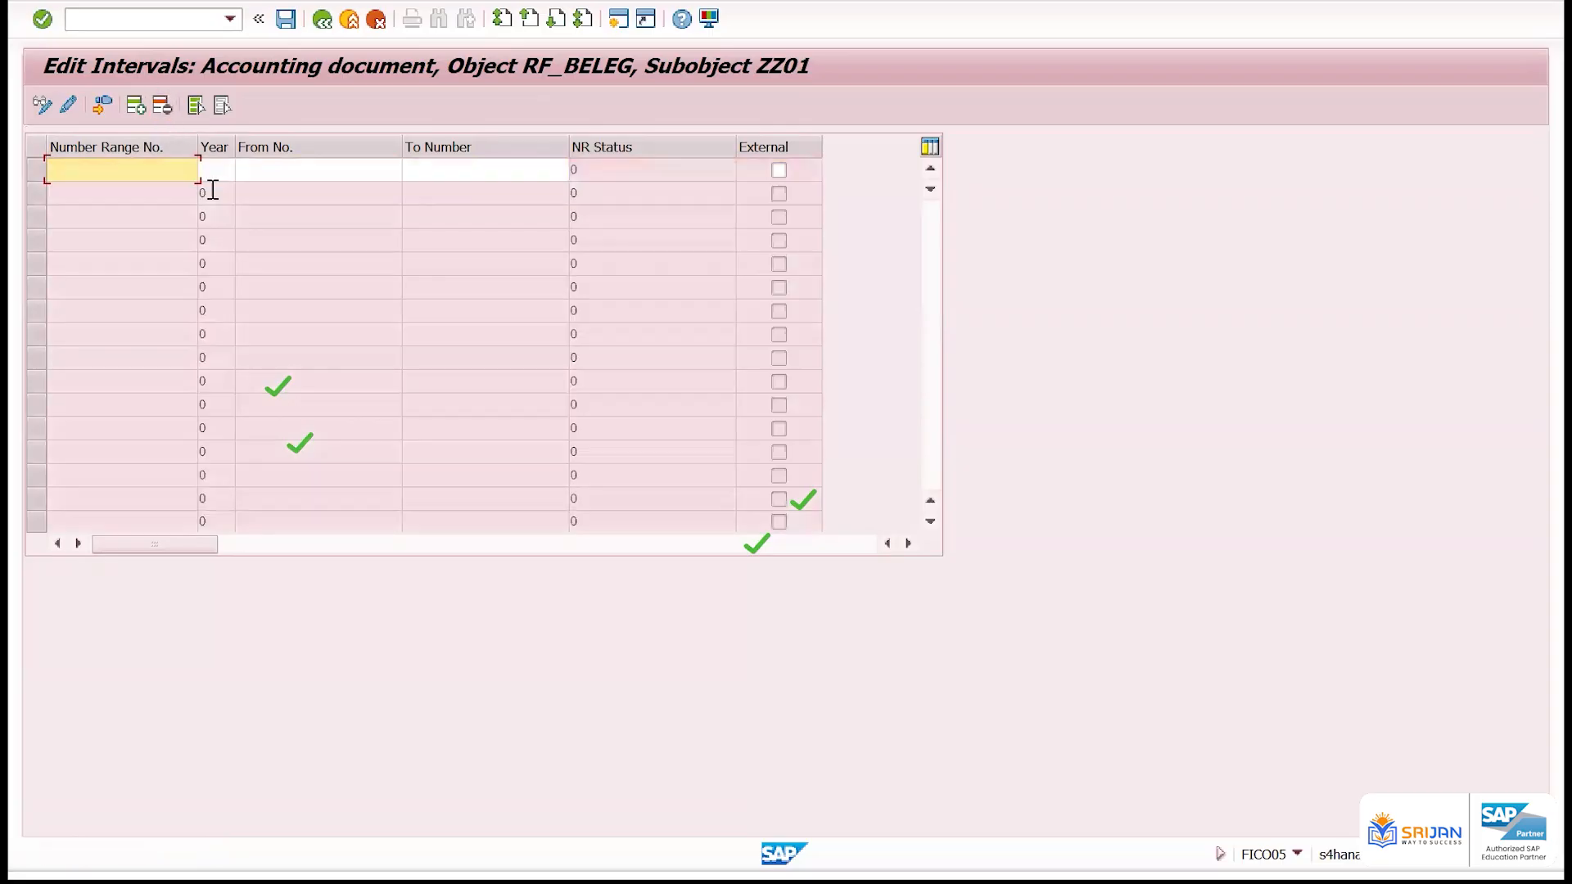
Try to add an interval with number range 19 for year 2024, leaving the from and to numbers empty
{"action": "type", "text": "19"}
{"action": "key", "text": "Tab"}
{"action": "type", "text": "2024"}
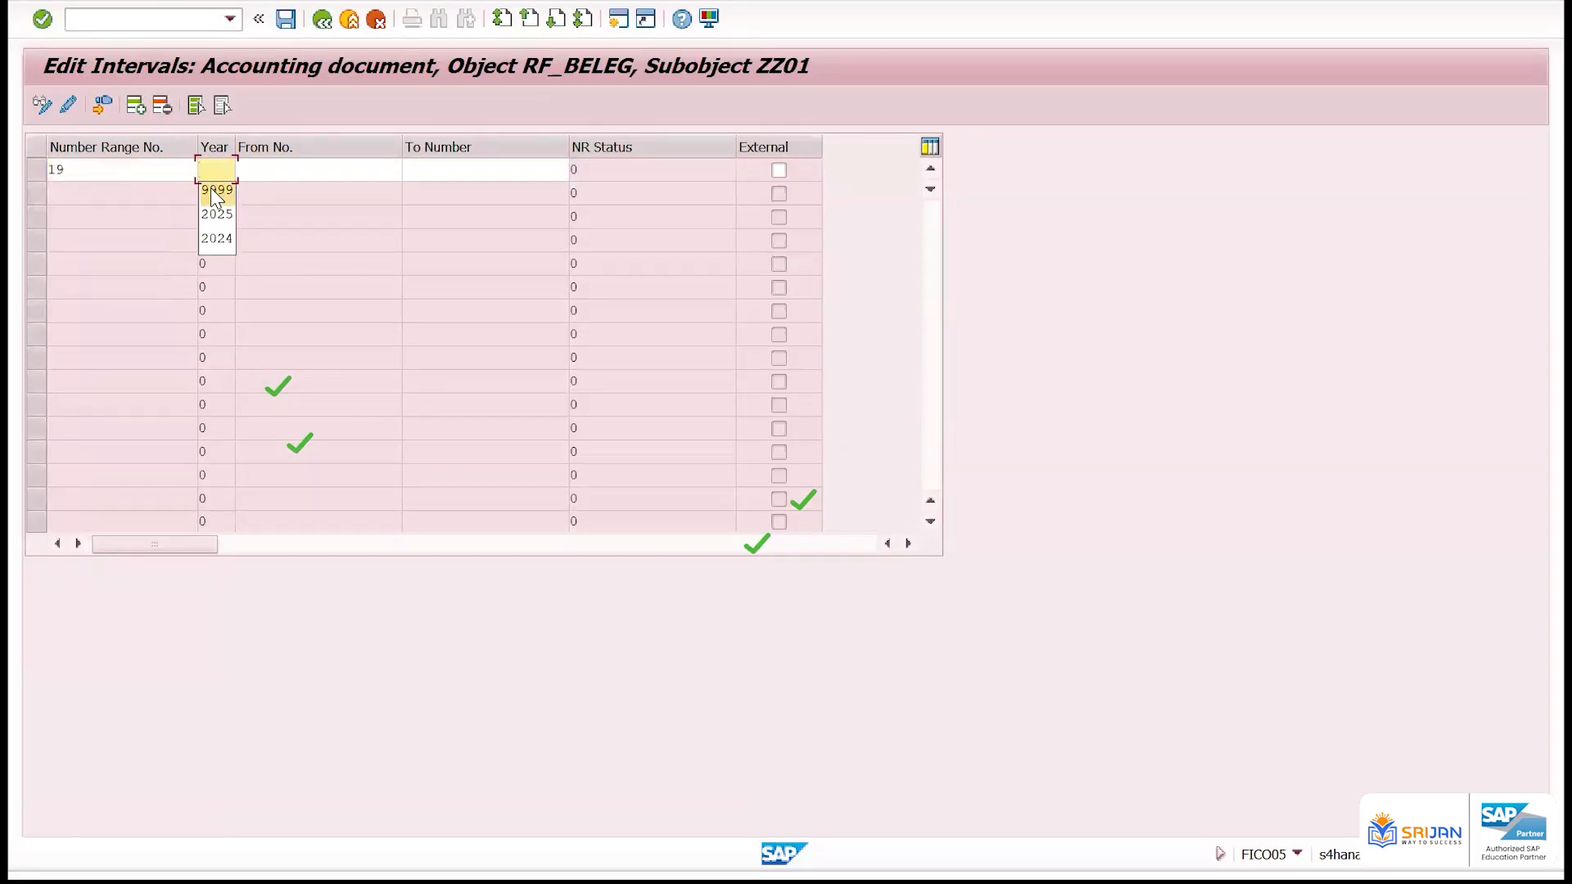
{"action": "key", "text": "Tab"}
{"action": "type", "text": "1900000000"}
{"action": "key", "text": "Tab"}
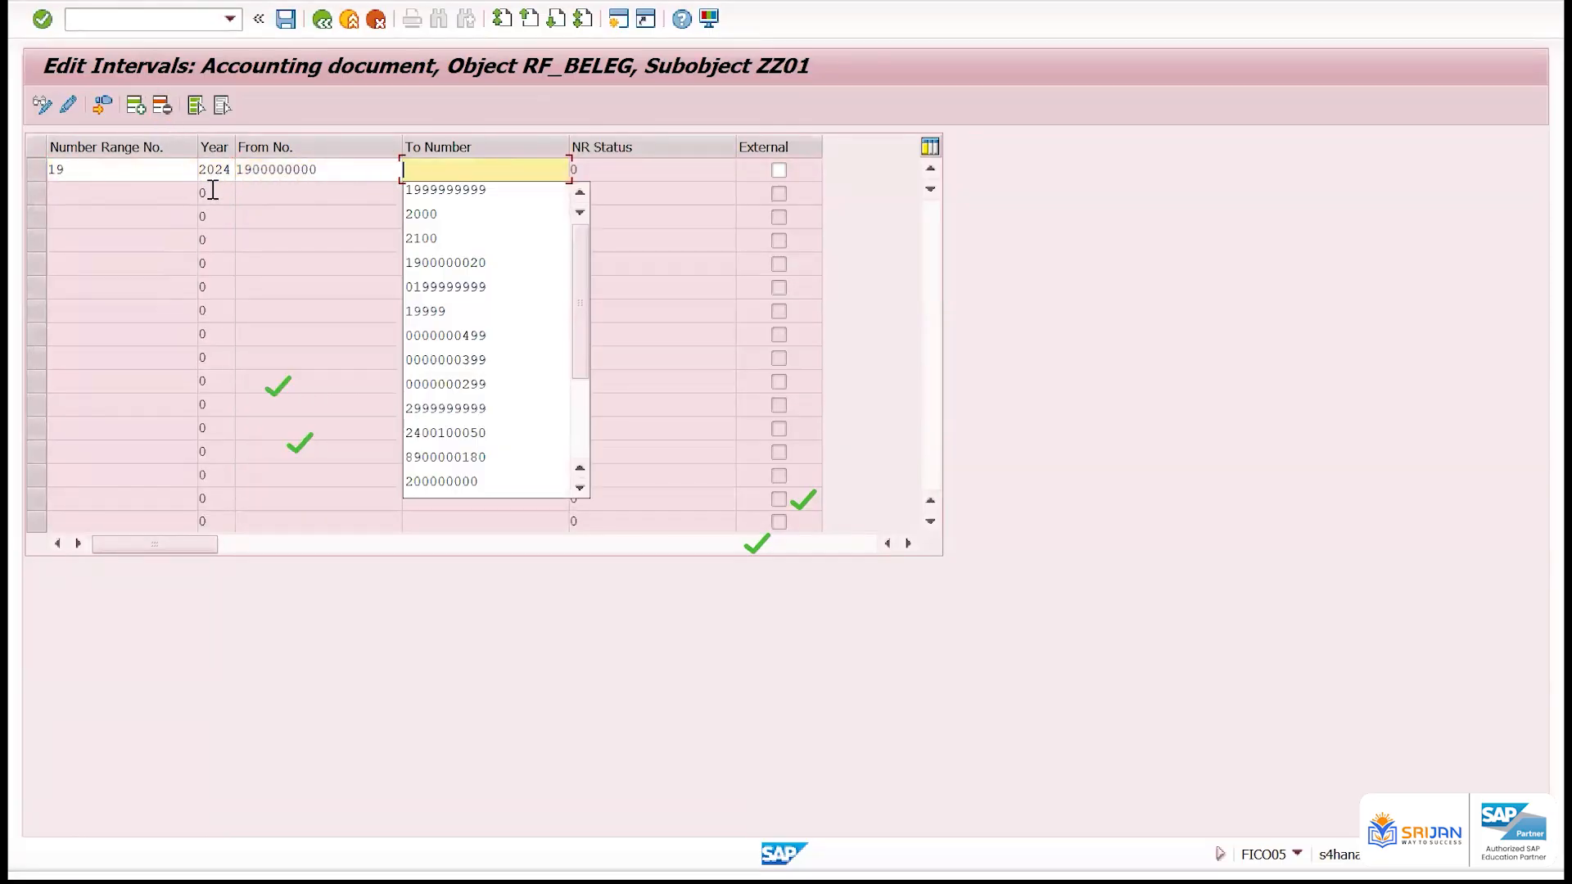
{"action": "key", "text": "shift+Tab"}
{"action": "key", "text": "BackSpace"}
{"action": "key", "text": "Tab"}
{"action": "key", "text": "BackSpace"}
{"action": "key", "text": "Return"}
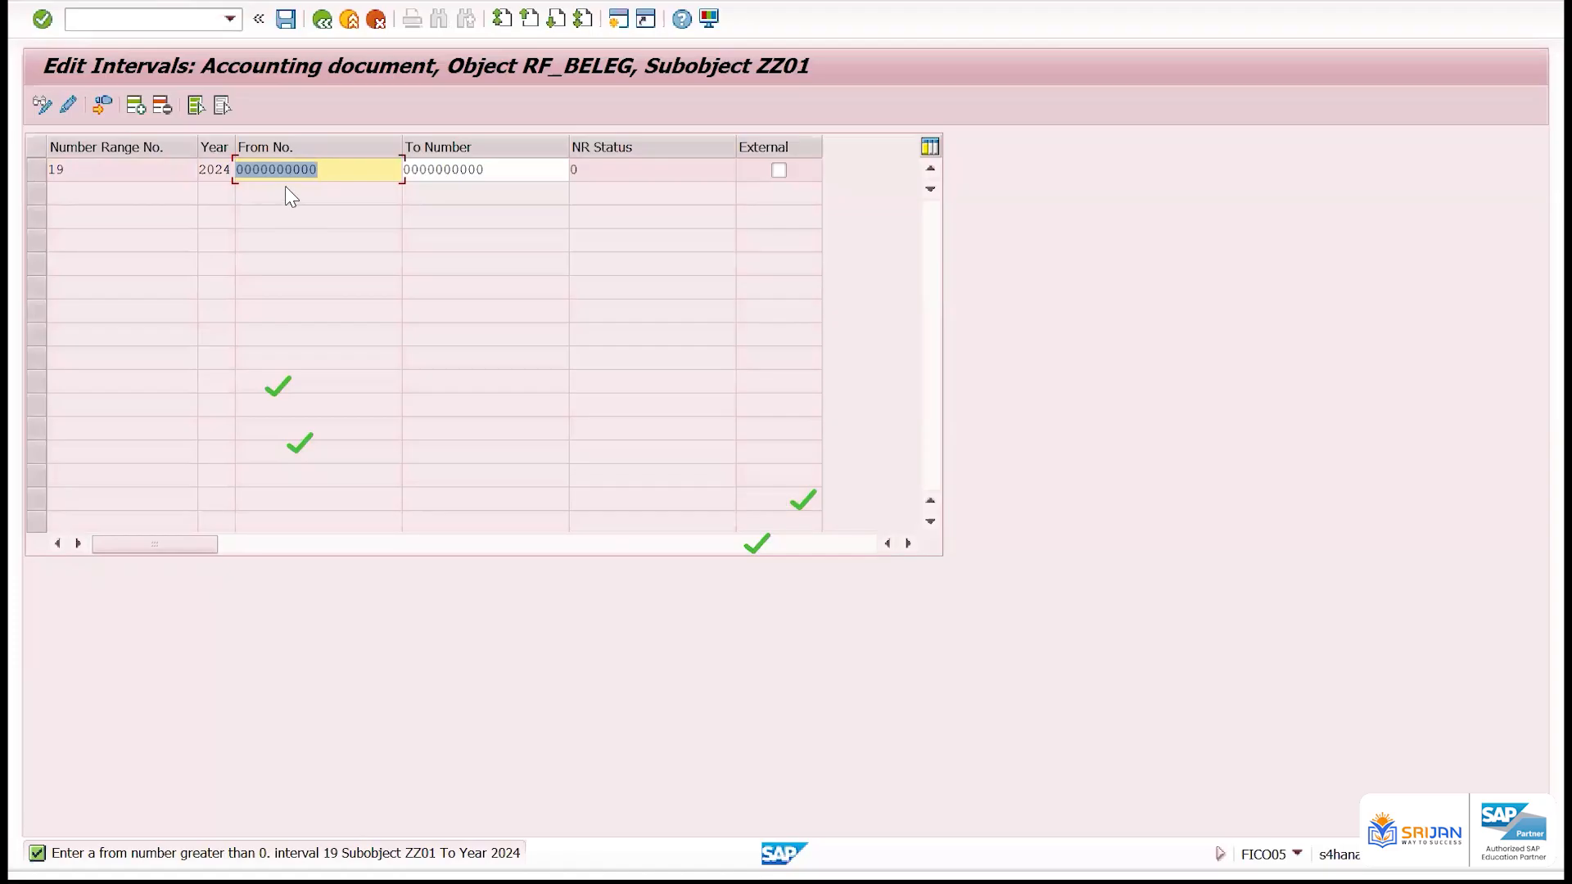
Set the from number to 10000 and the to number to 20000 for the year 2024 interval 19
{"action": "type", "text": "19"}
{"action": "key", "text": "BackSpace"}
{"action": "key", "text": "BackSpace"}
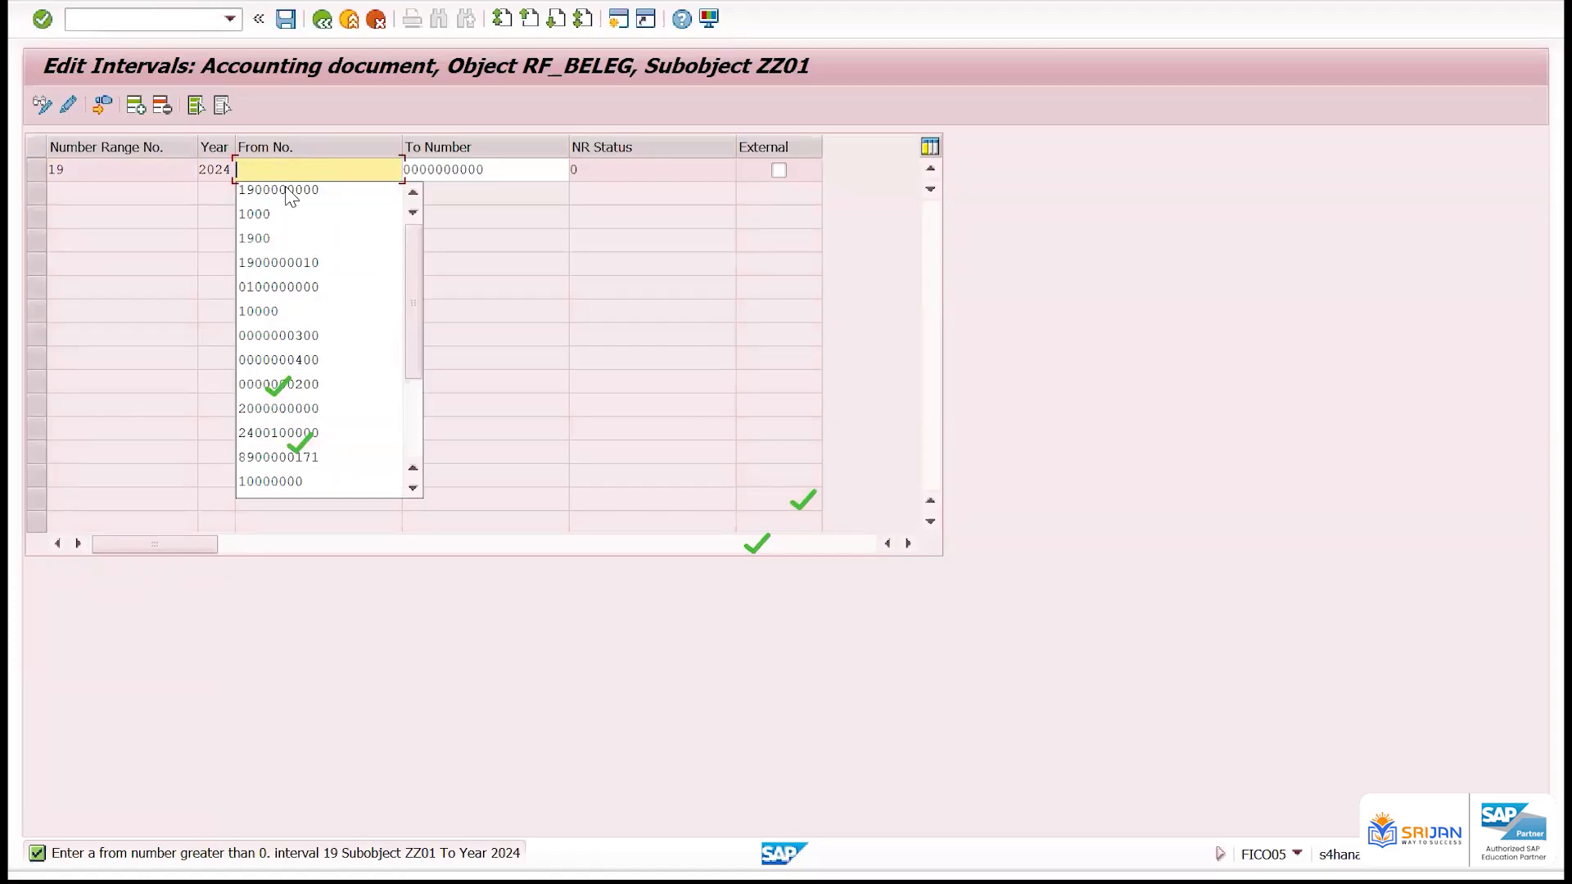
{"action": "type", "text": "10000"}
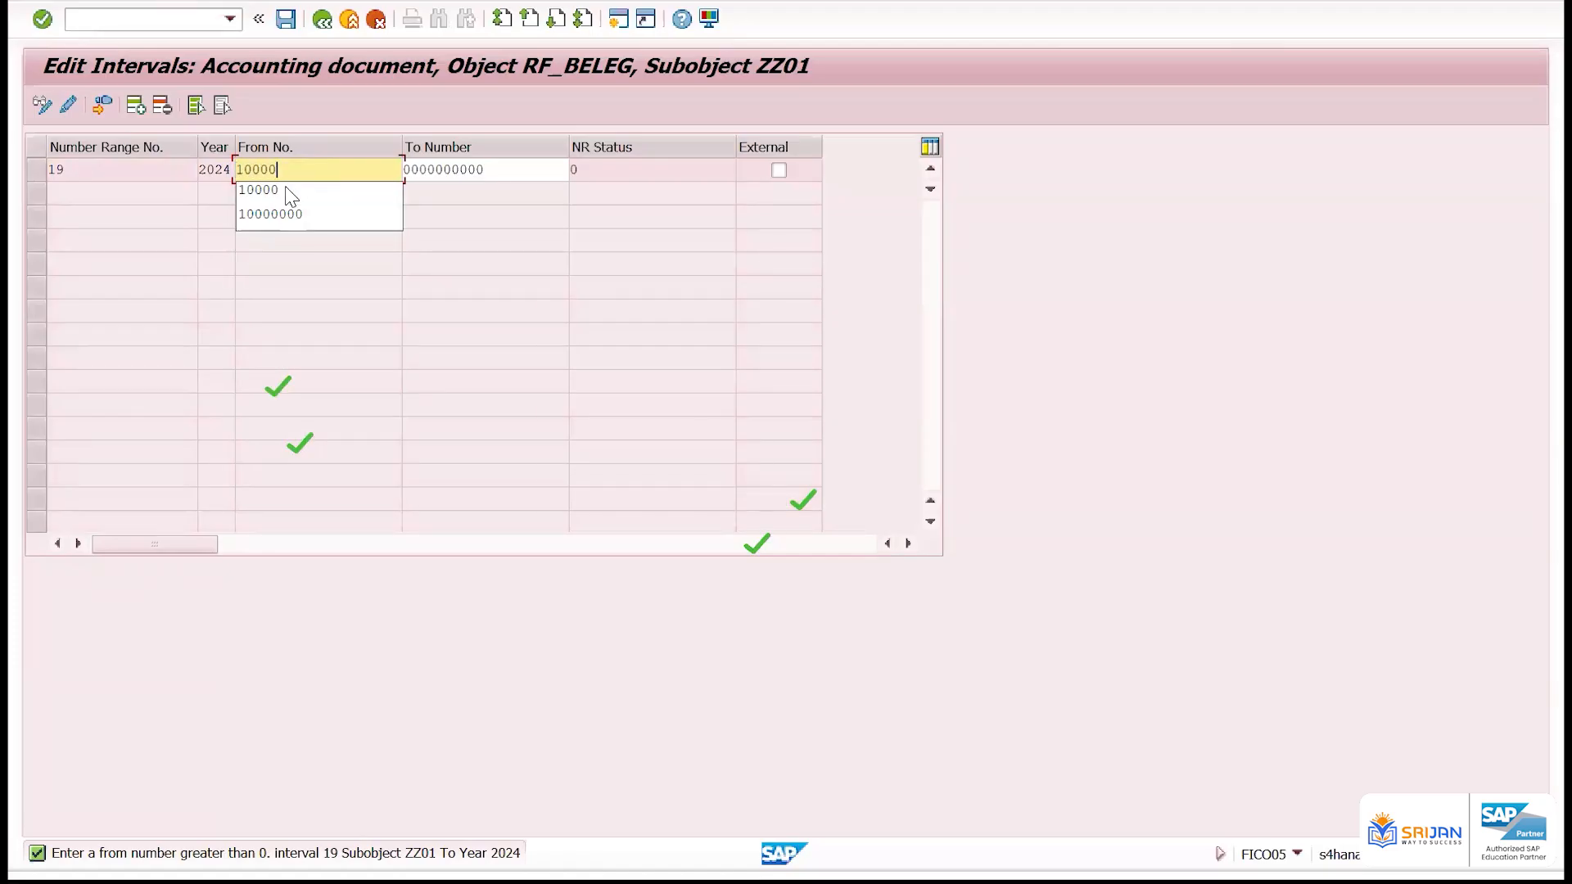
{"action": "key", "text": "Tab"}
{"action": "type", "text": "200"}
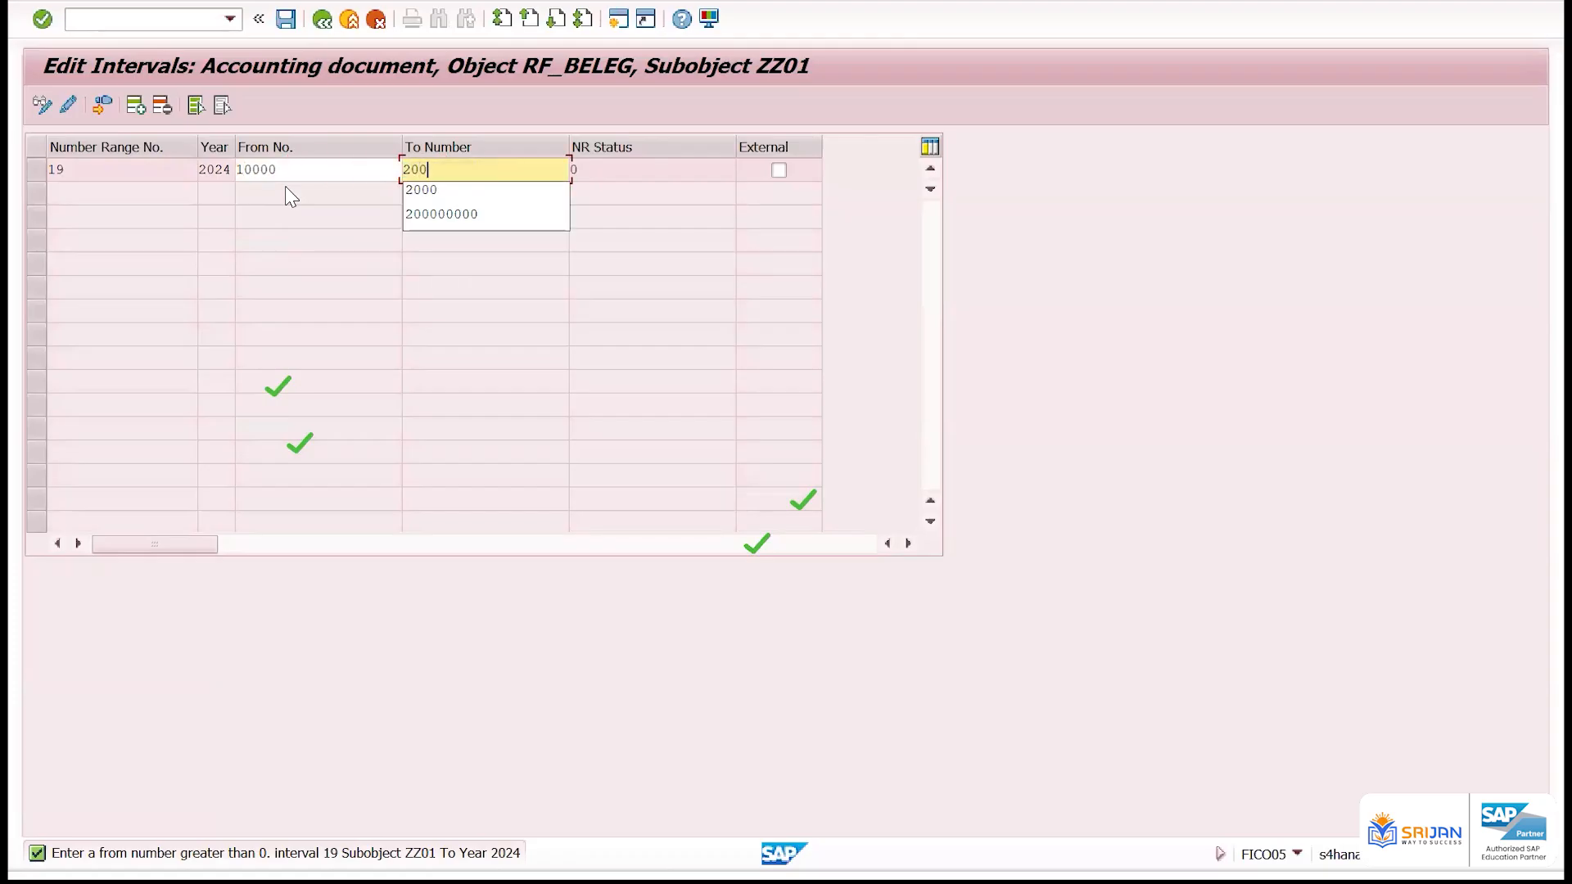
{"action": "type", "text": "00"}
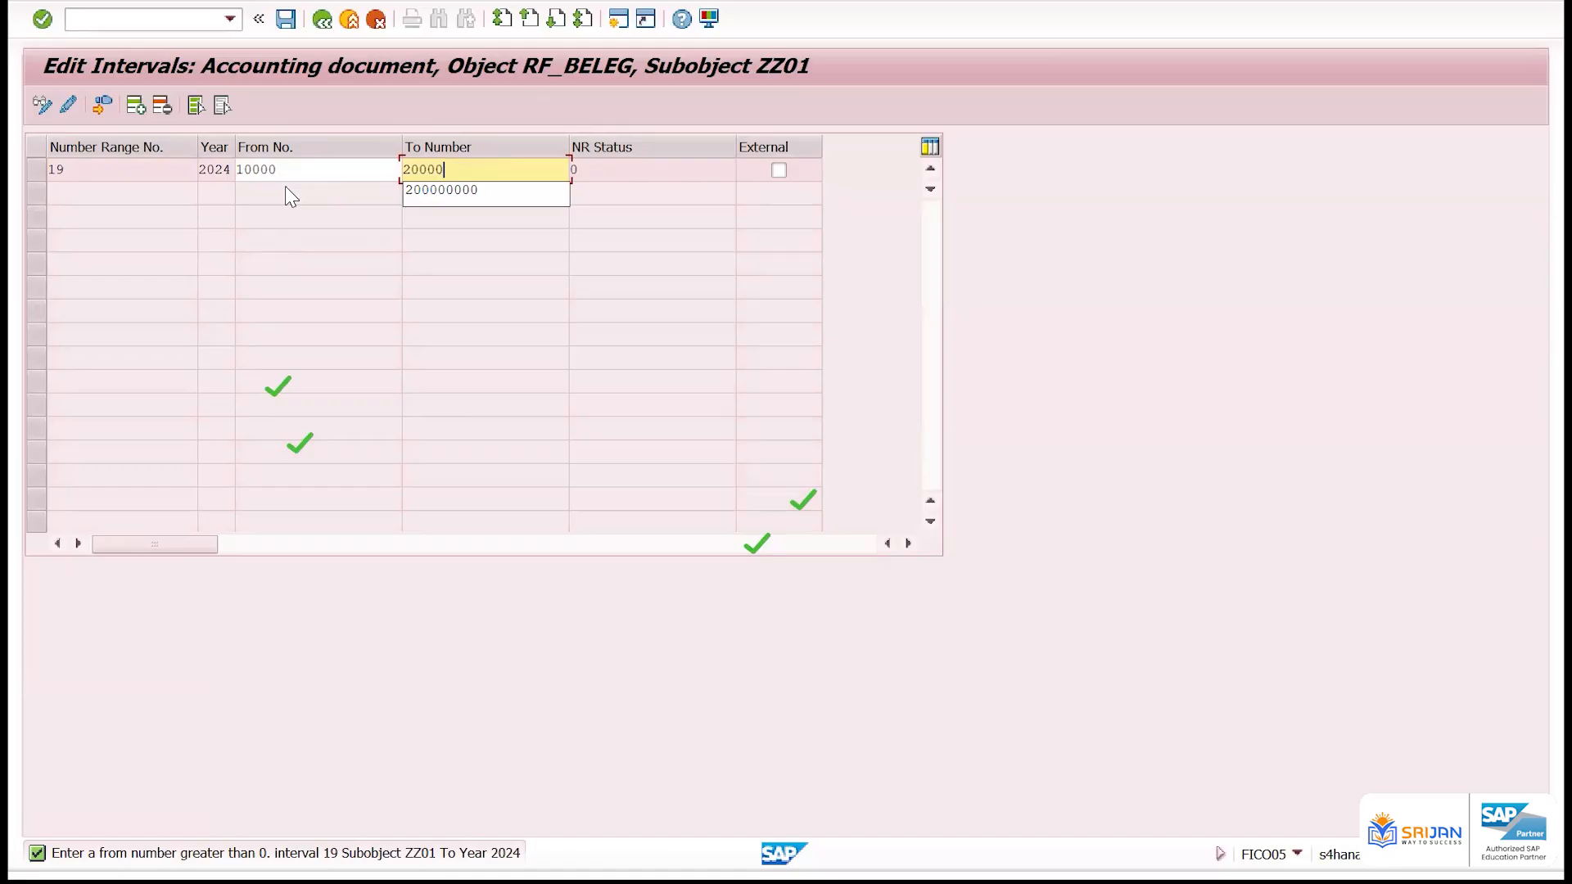
{"action": "key", "text": "Return"}
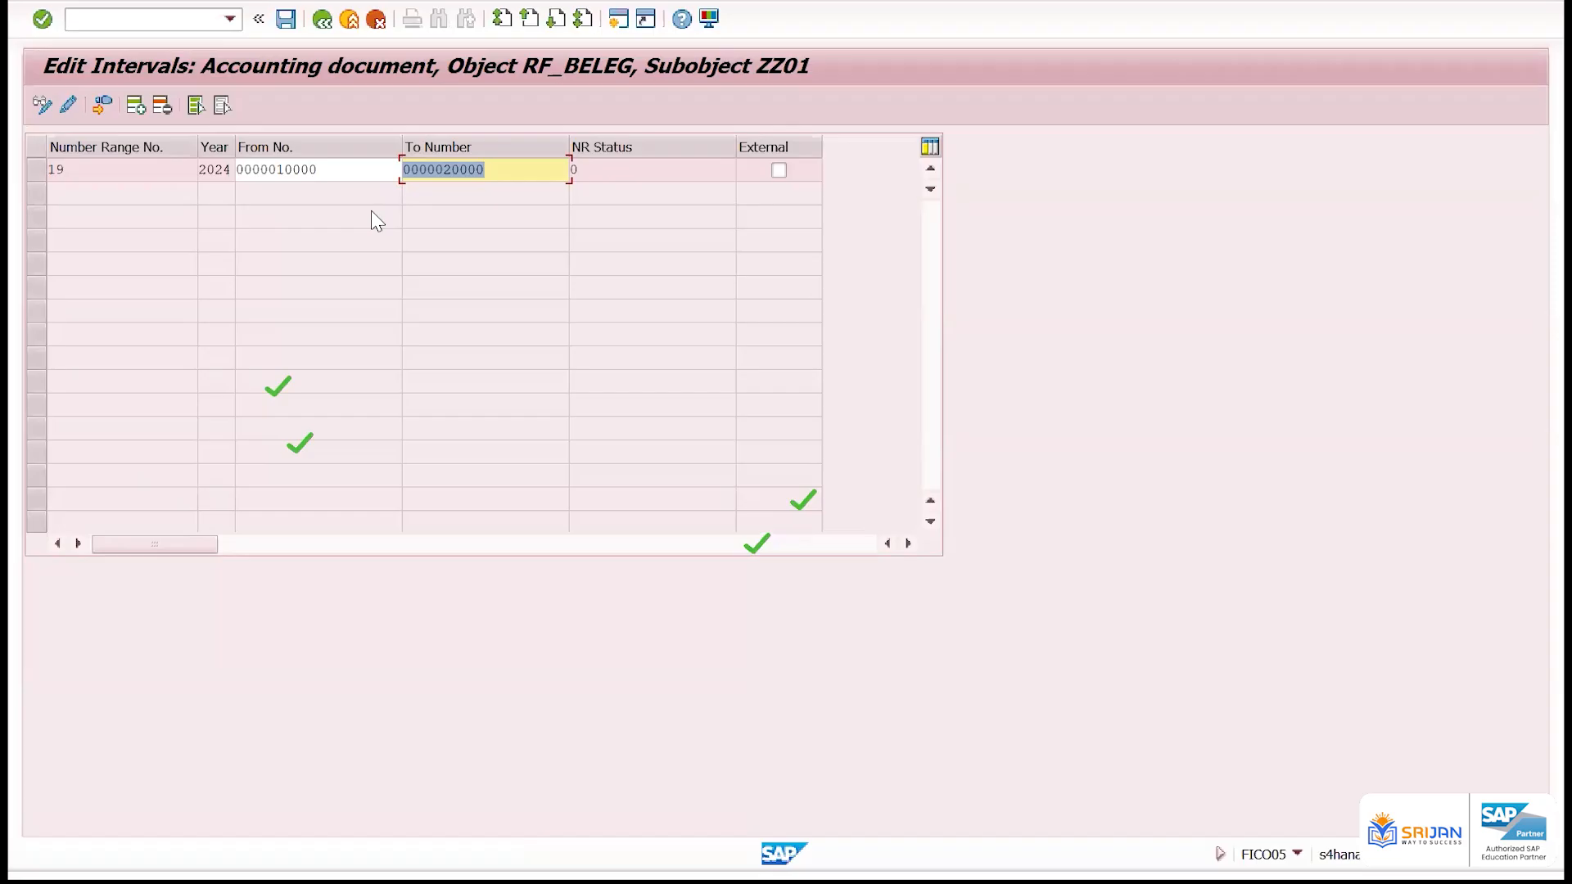
Discard the unsaved interval changes and open the number range intervals of company code IAM1 for editing
{"action": "left_click", "coordinate": [322, 23]}
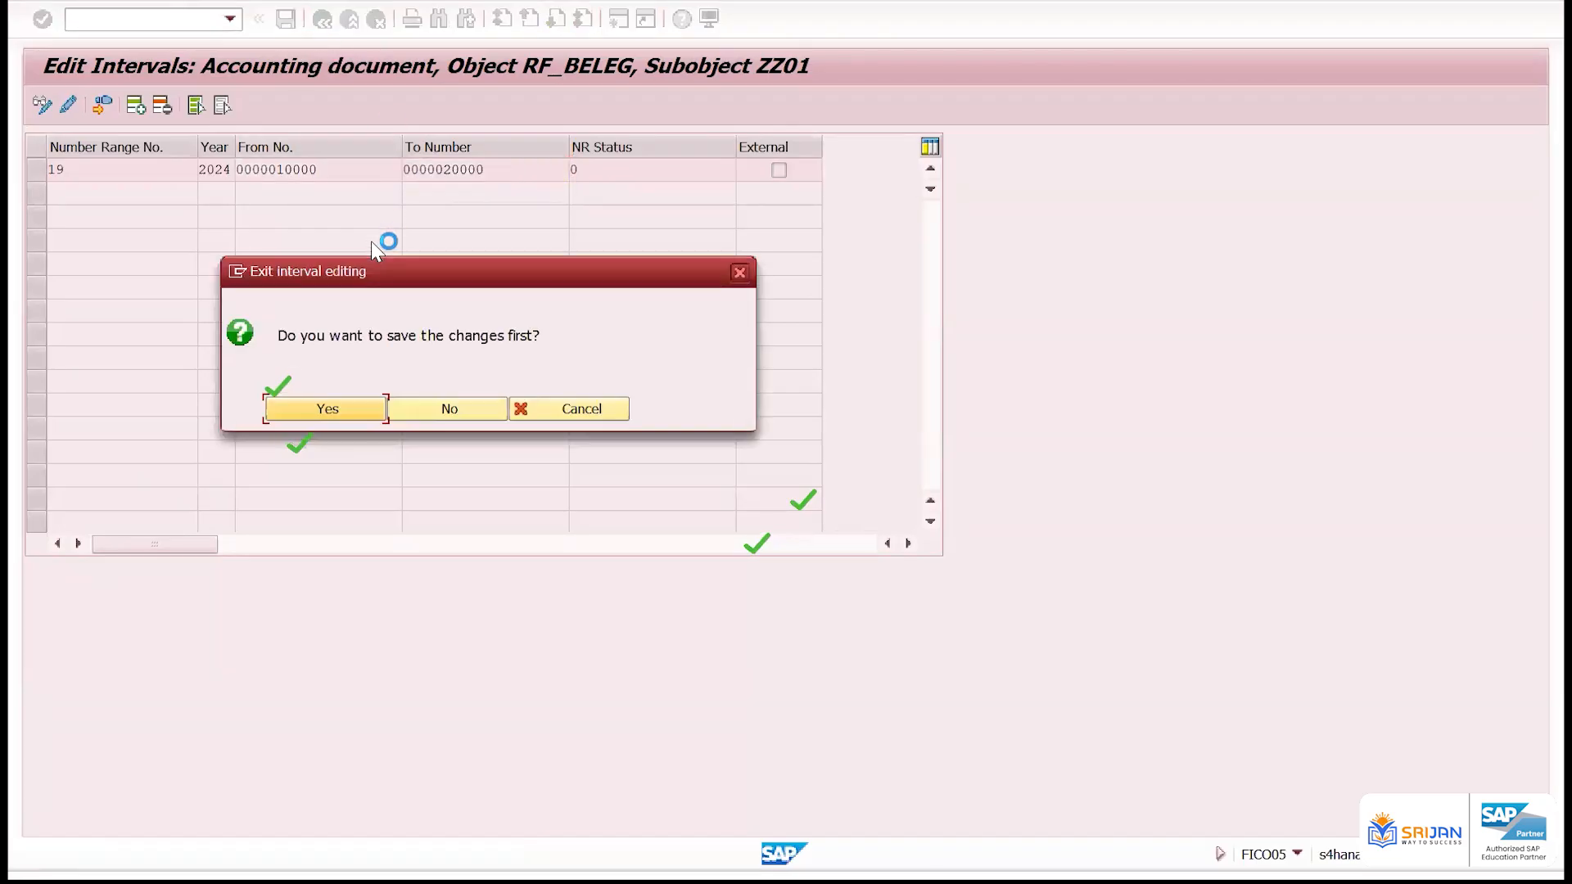
{"action": "left_click", "coordinate": [448, 409]}
{"action": "key", "text": "BackSpace"}
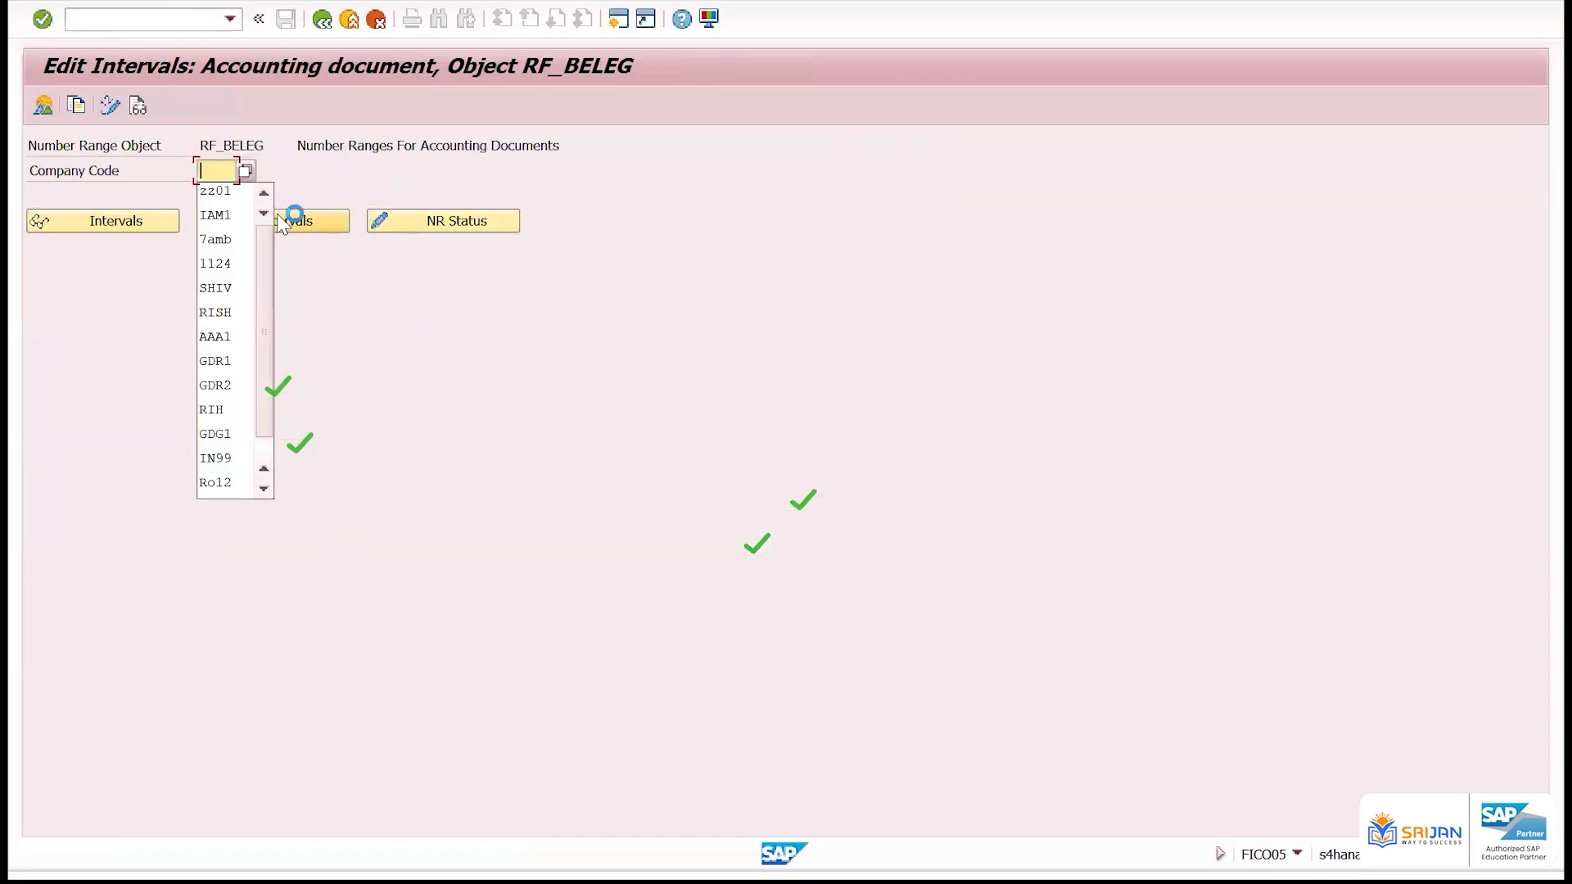
{"action": "key", "text": "Down"}
{"action": "key", "text": "Return"}
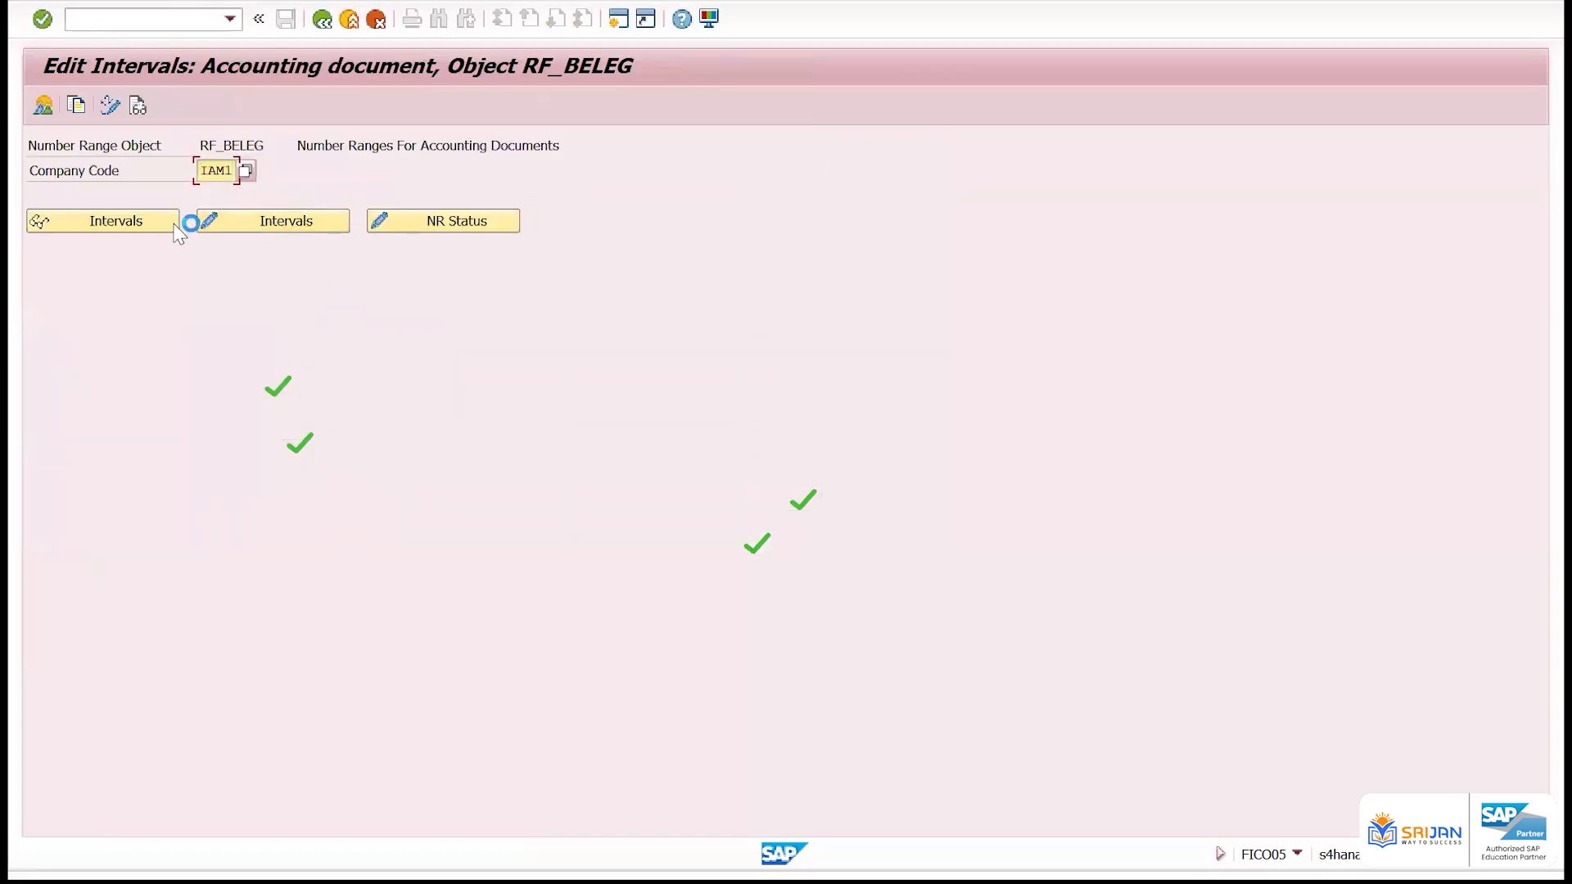
{"action": "left_click", "coordinate": [233, 223]}
{"action": "left_click_drag", "start_coordinate": [369, 186], "coordinate": [213, 184]}
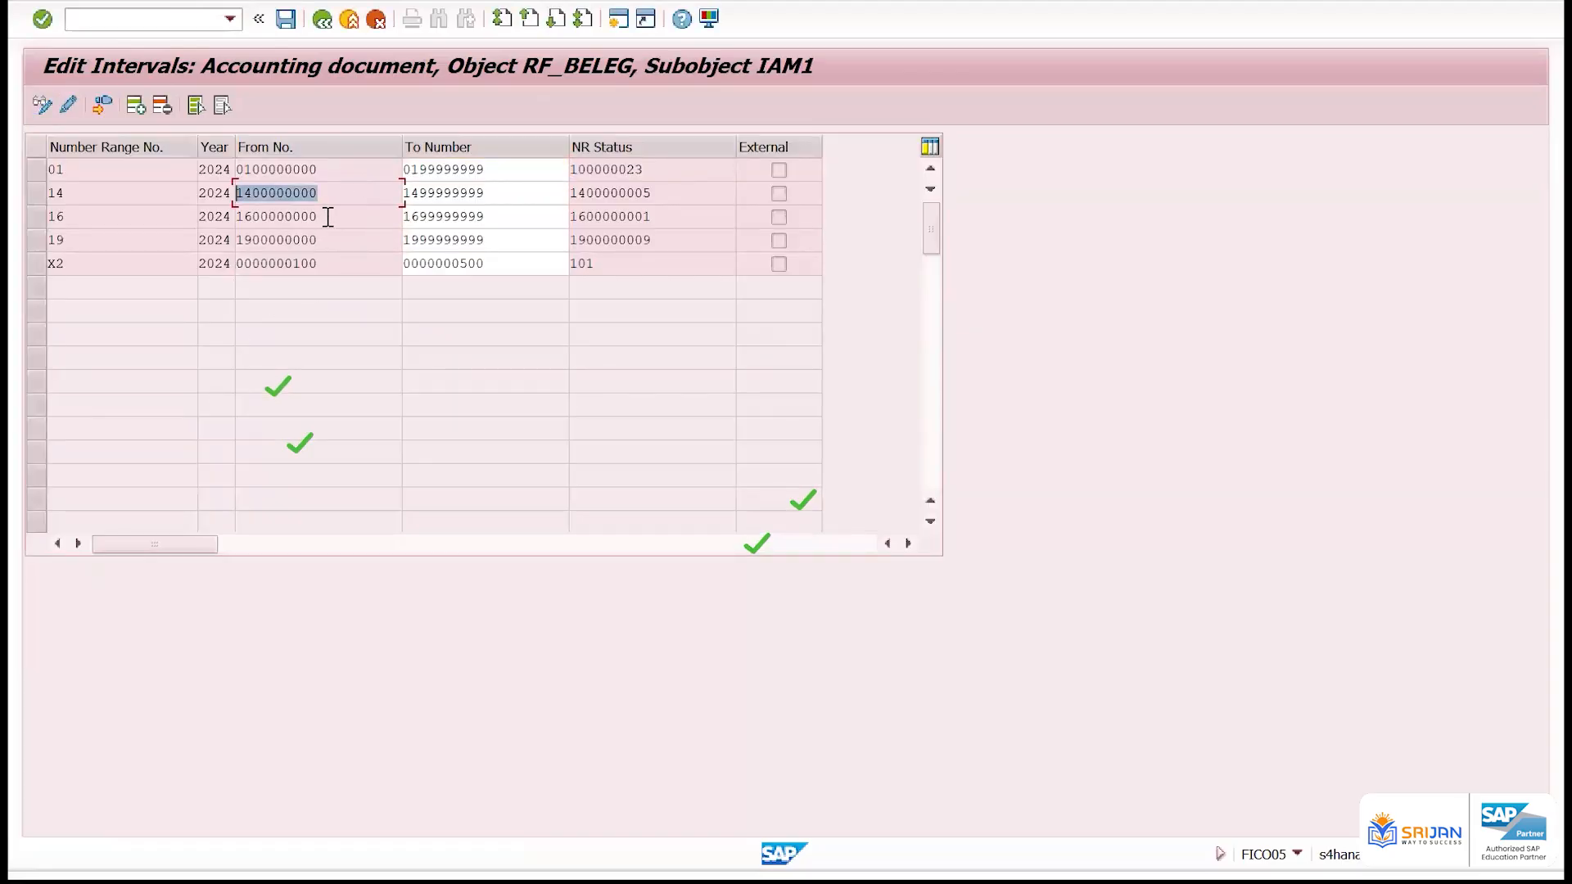
Check the free intervals of company code IAM1 for interval number 01 with to-year 2024
{"action": "left_click_drag", "start_coordinate": [330, 218], "coordinate": [275, 260]}
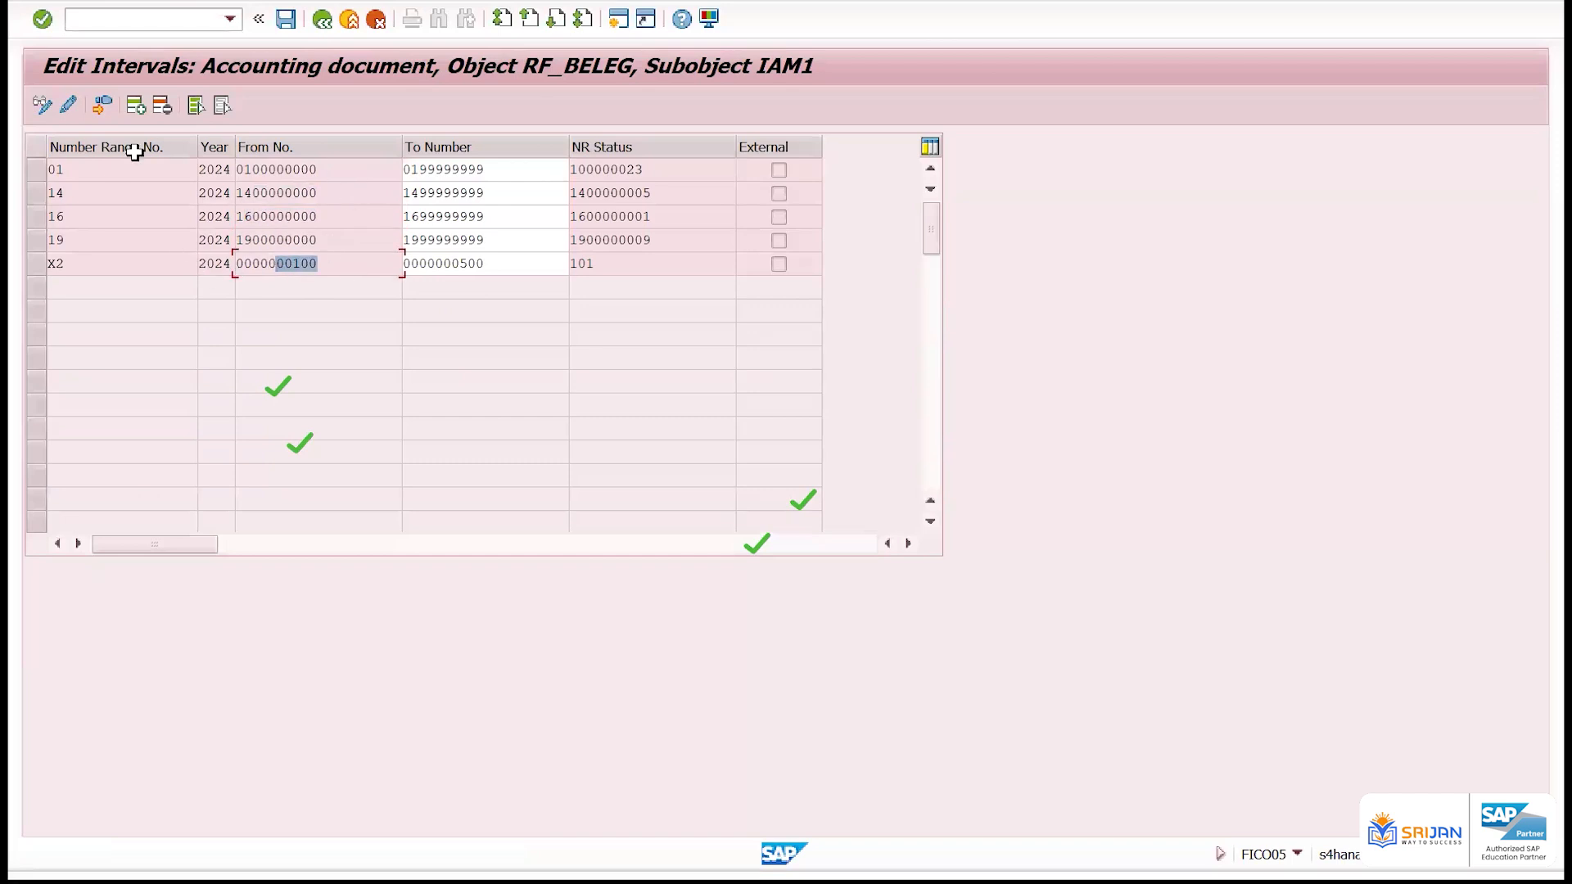
{"action": "left_click_drag", "start_coordinate": [101, 175], "coordinate": [23, 174]}
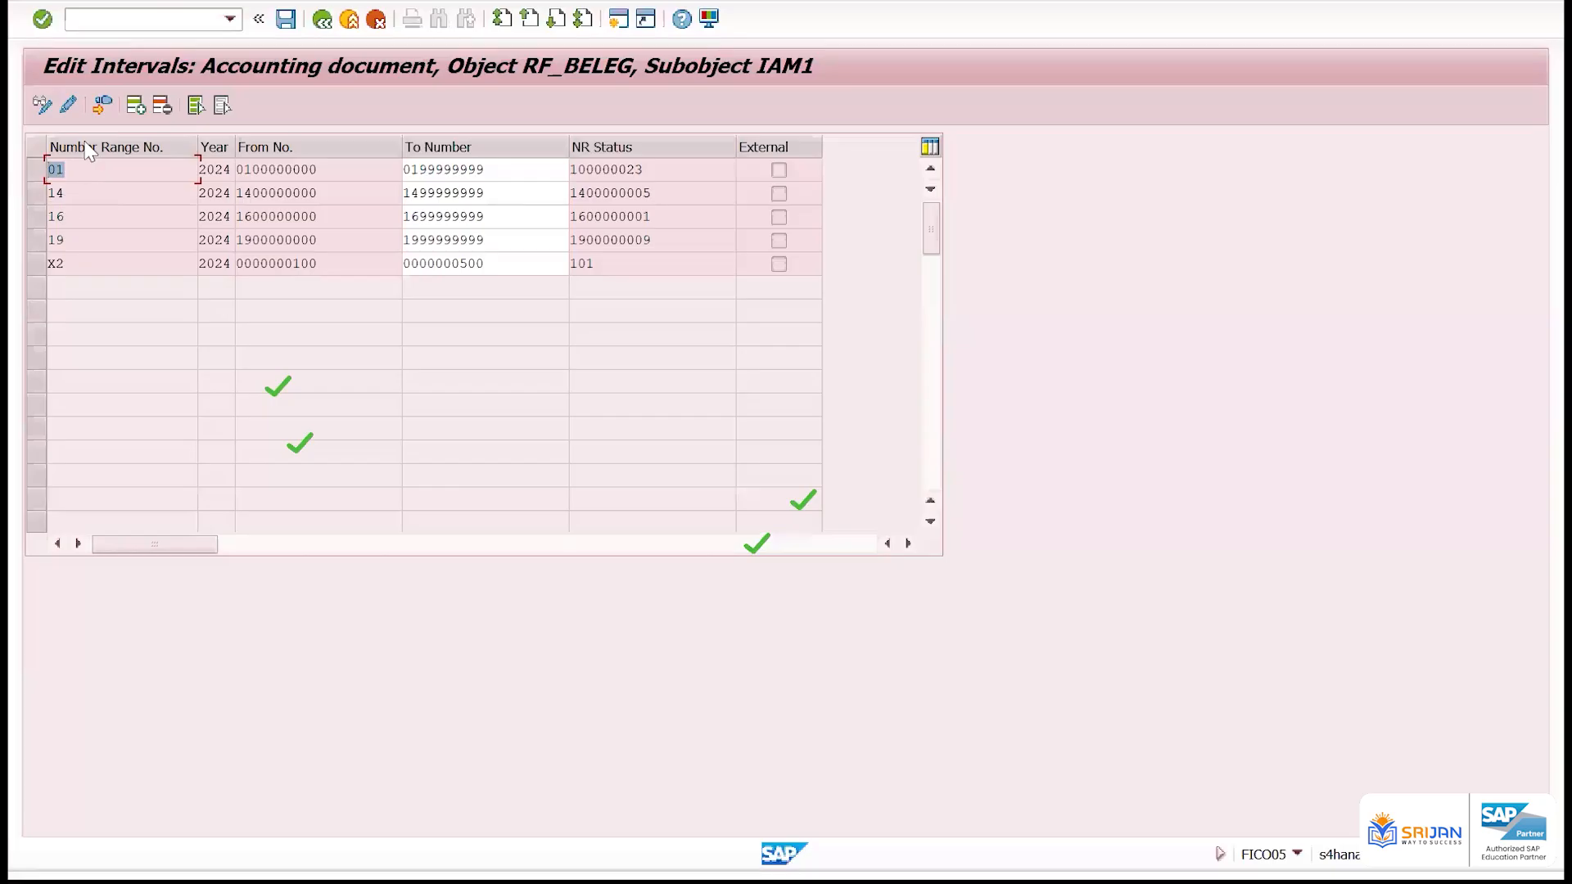
{"action": "left_click", "coordinate": [102, 105]}
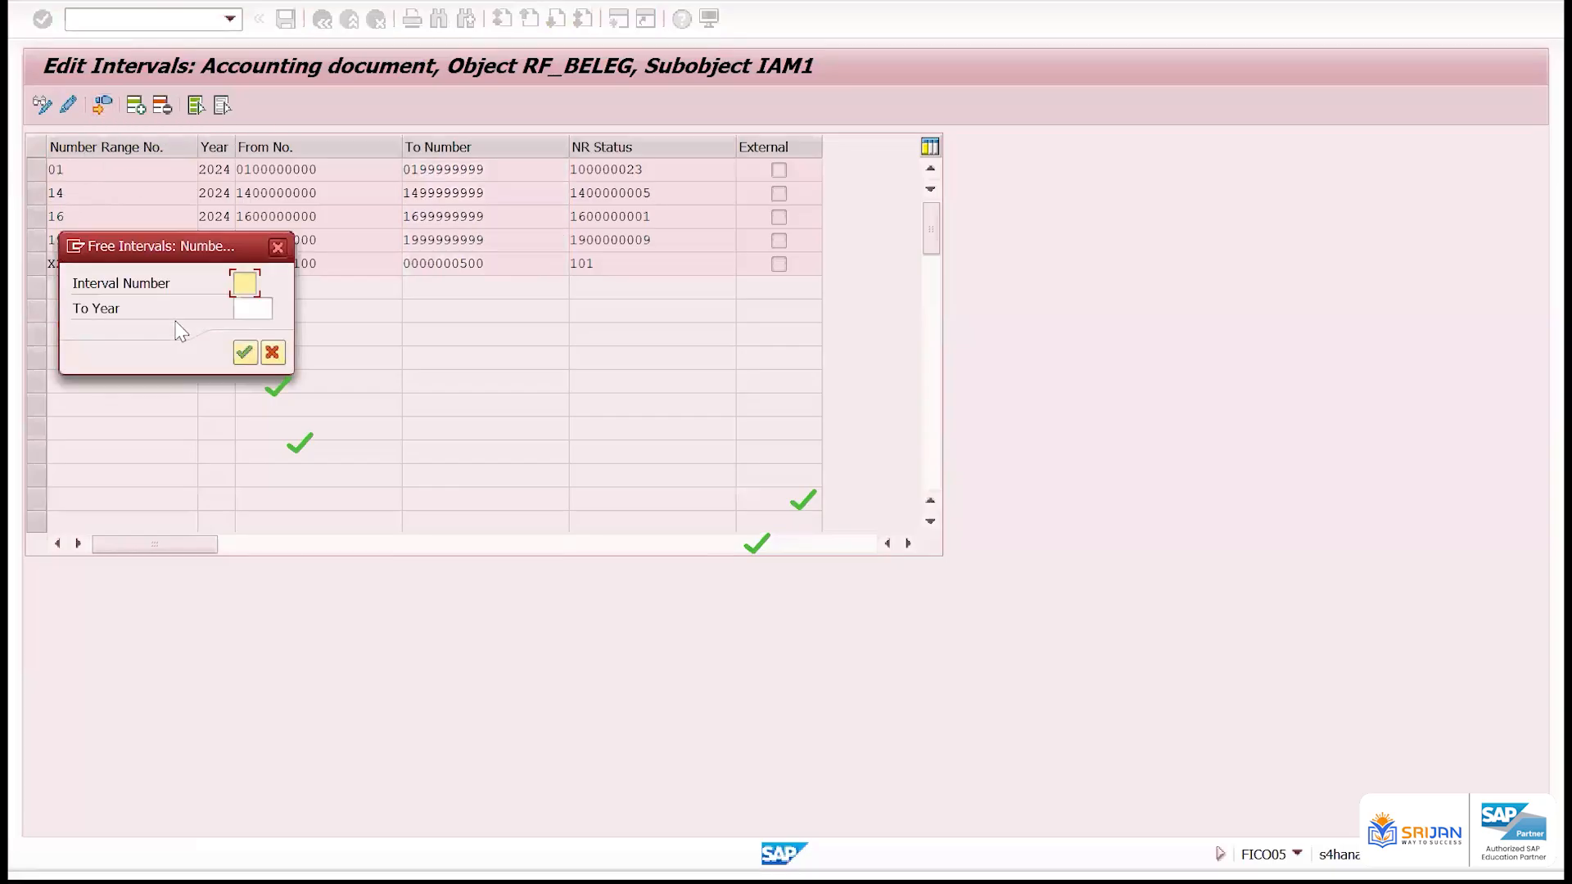
{"action": "left_click_drag", "start_coordinate": [204, 246], "coordinate": [690, 271]}
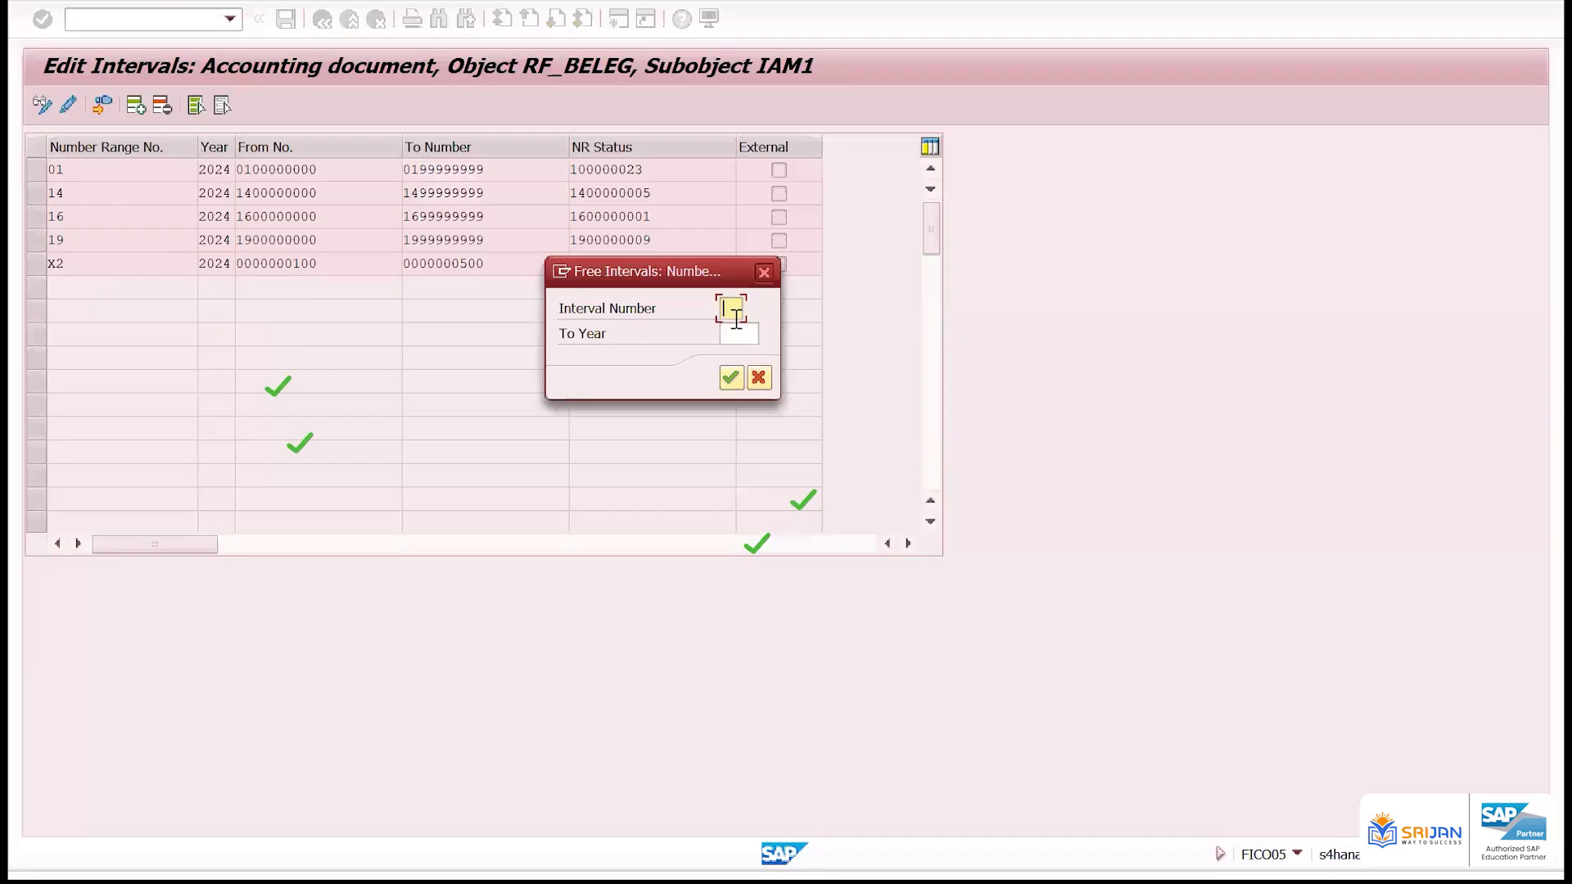
{"action": "key", "text": "Return"}
{"action": "key", "text": "Return"}
{"action": "key", "text": "Tab"}
{"action": "type", "text": "2024"}
{"action": "key", "text": "Return"}
{"action": "key", "text": "Return"}
{"action": "key", "text": "Return"}
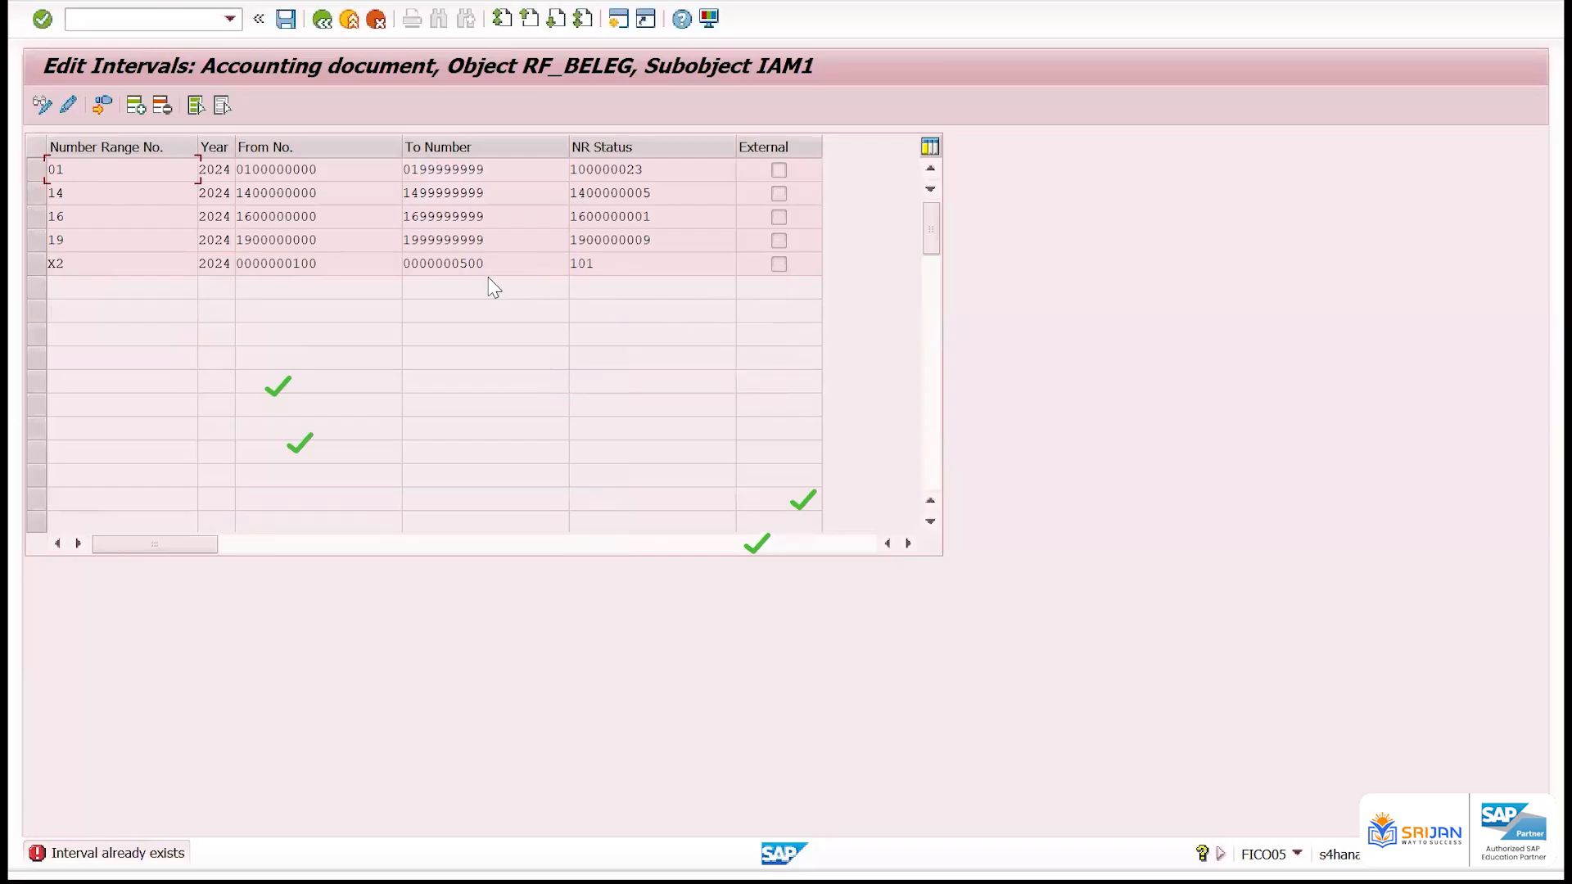
Check the free intervals for interval number 15 with to-year 2024, and close the list after reviewing it
{"action": "left_click", "coordinate": [129, 105]}
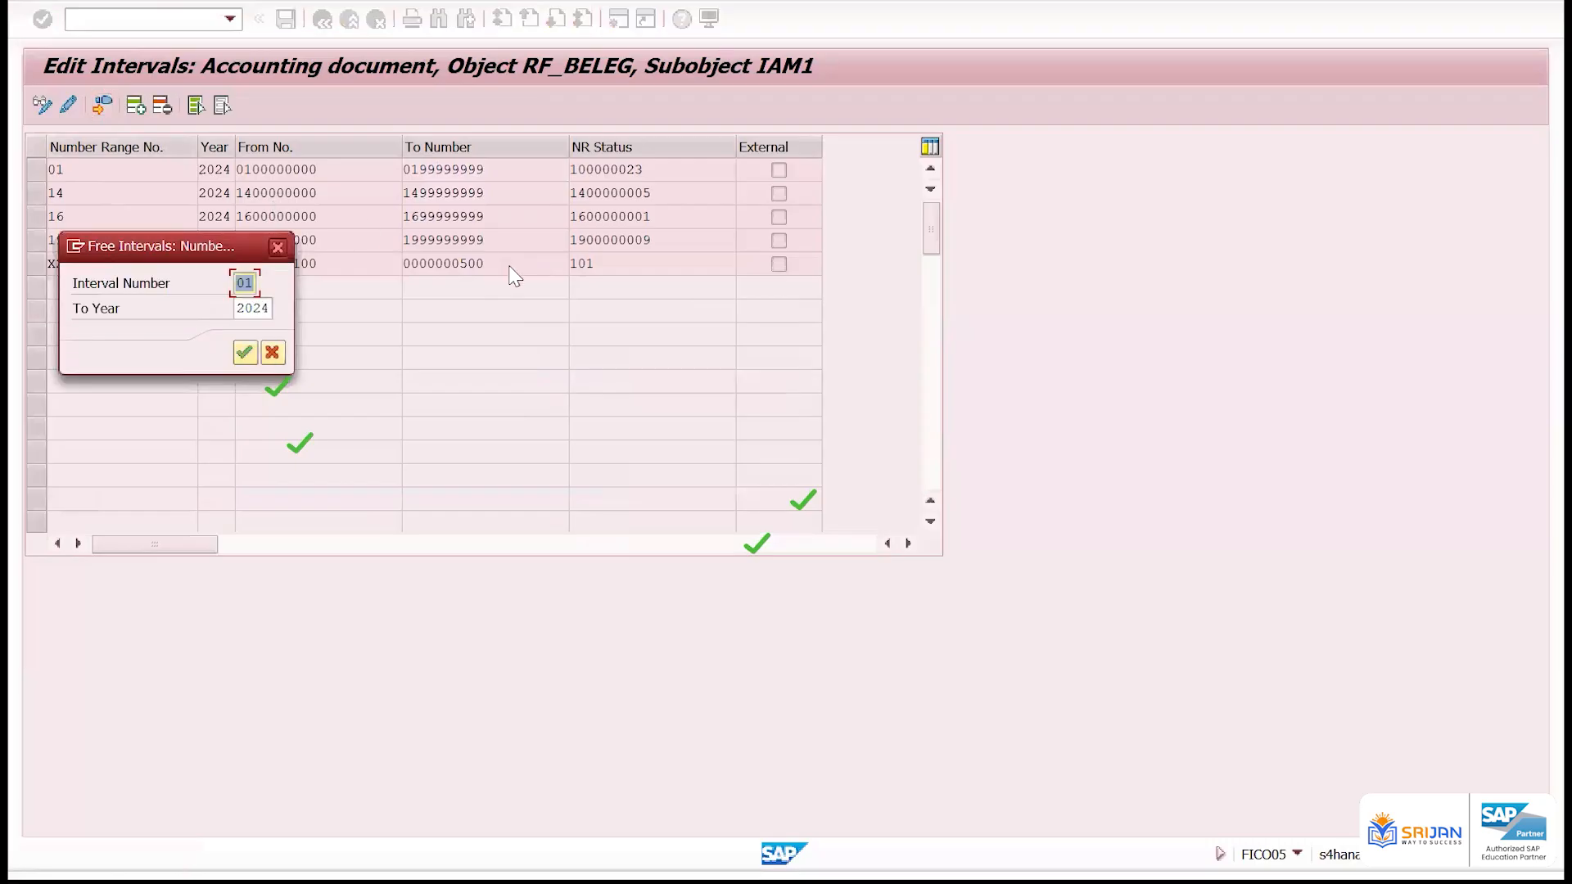
{"action": "type", "text": "15"}
{"action": "key", "text": "Return"}
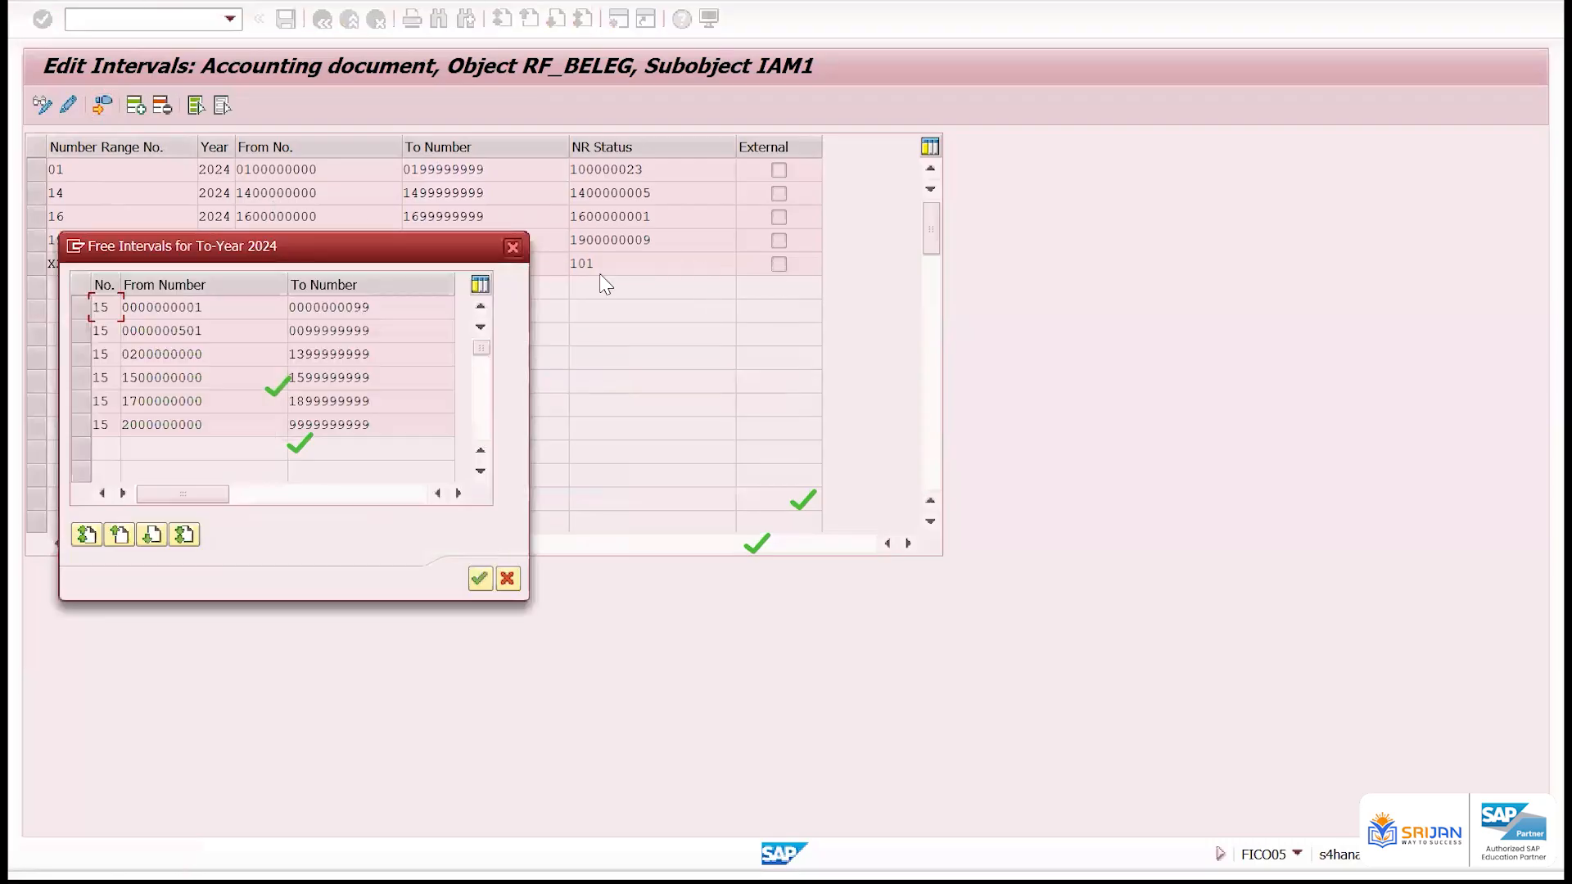
{"action": "left_click_drag", "start_coordinate": [414, 253], "coordinate": [1297, 169]}
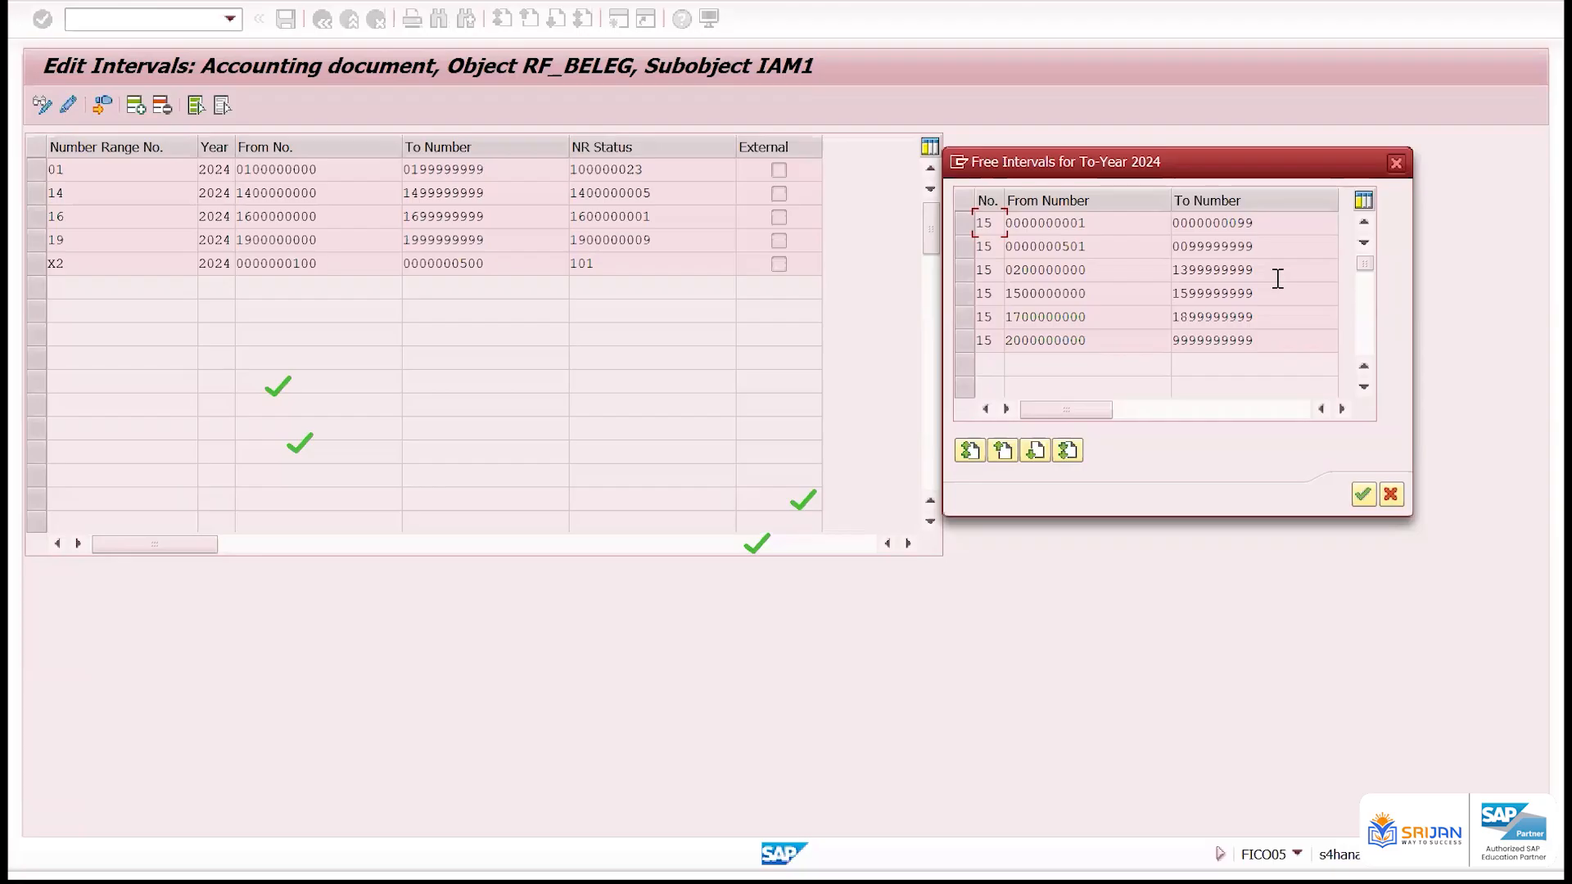
{"action": "left_click", "coordinate": [1396, 163]}
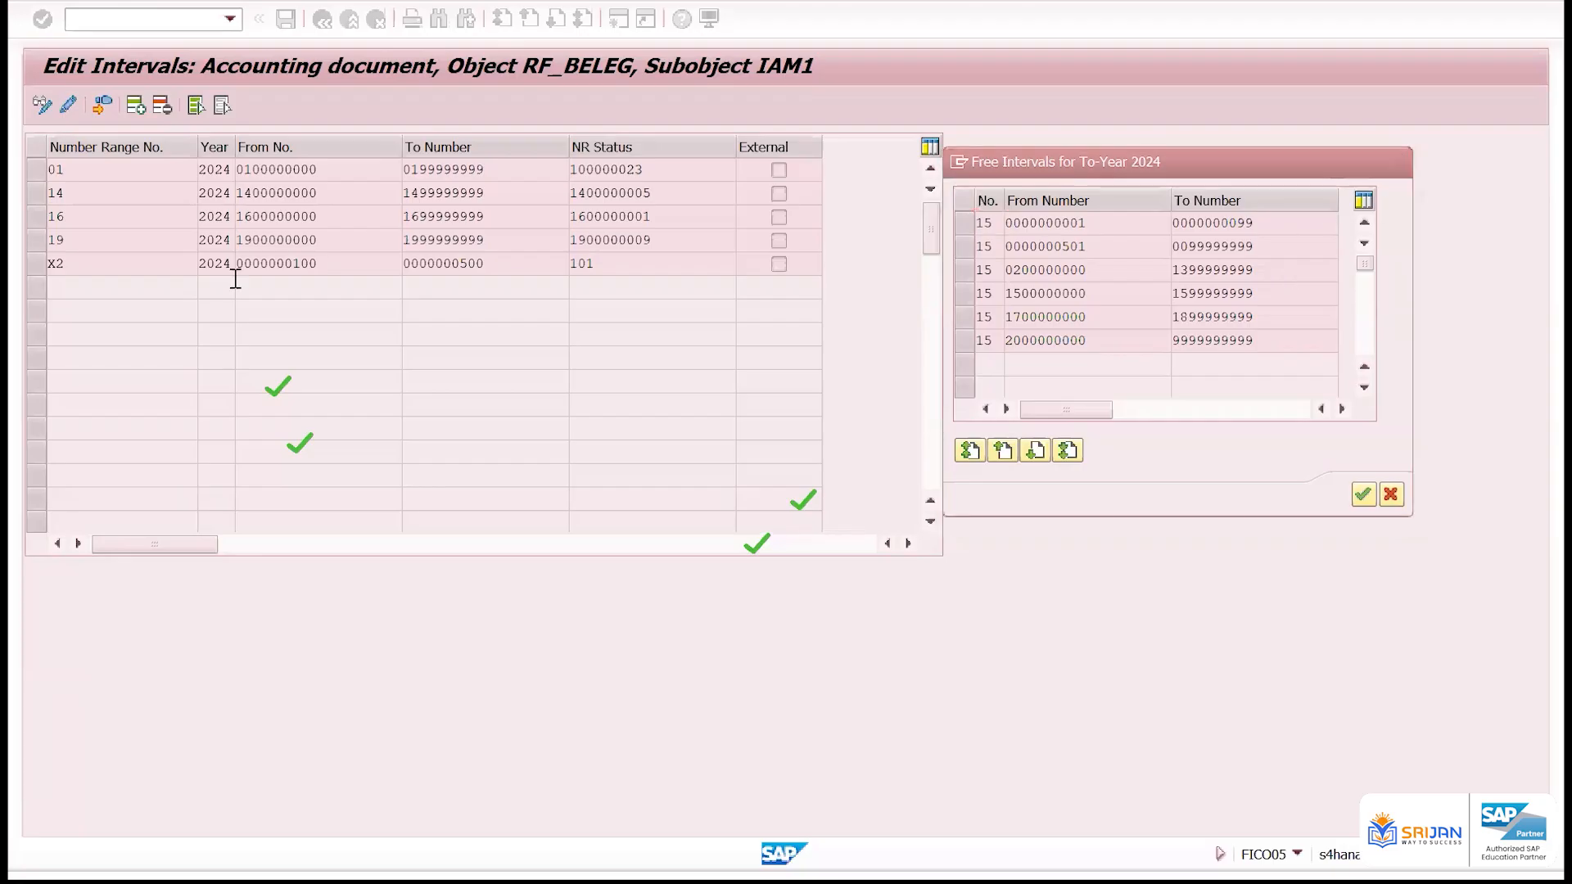
Leave the interval maintenance and open the Customizing Implementation Guide with the transaction command /nspro
{"action": "left_click", "coordinate": [216, 24]}
{"action": "type", "text": "/snp"}
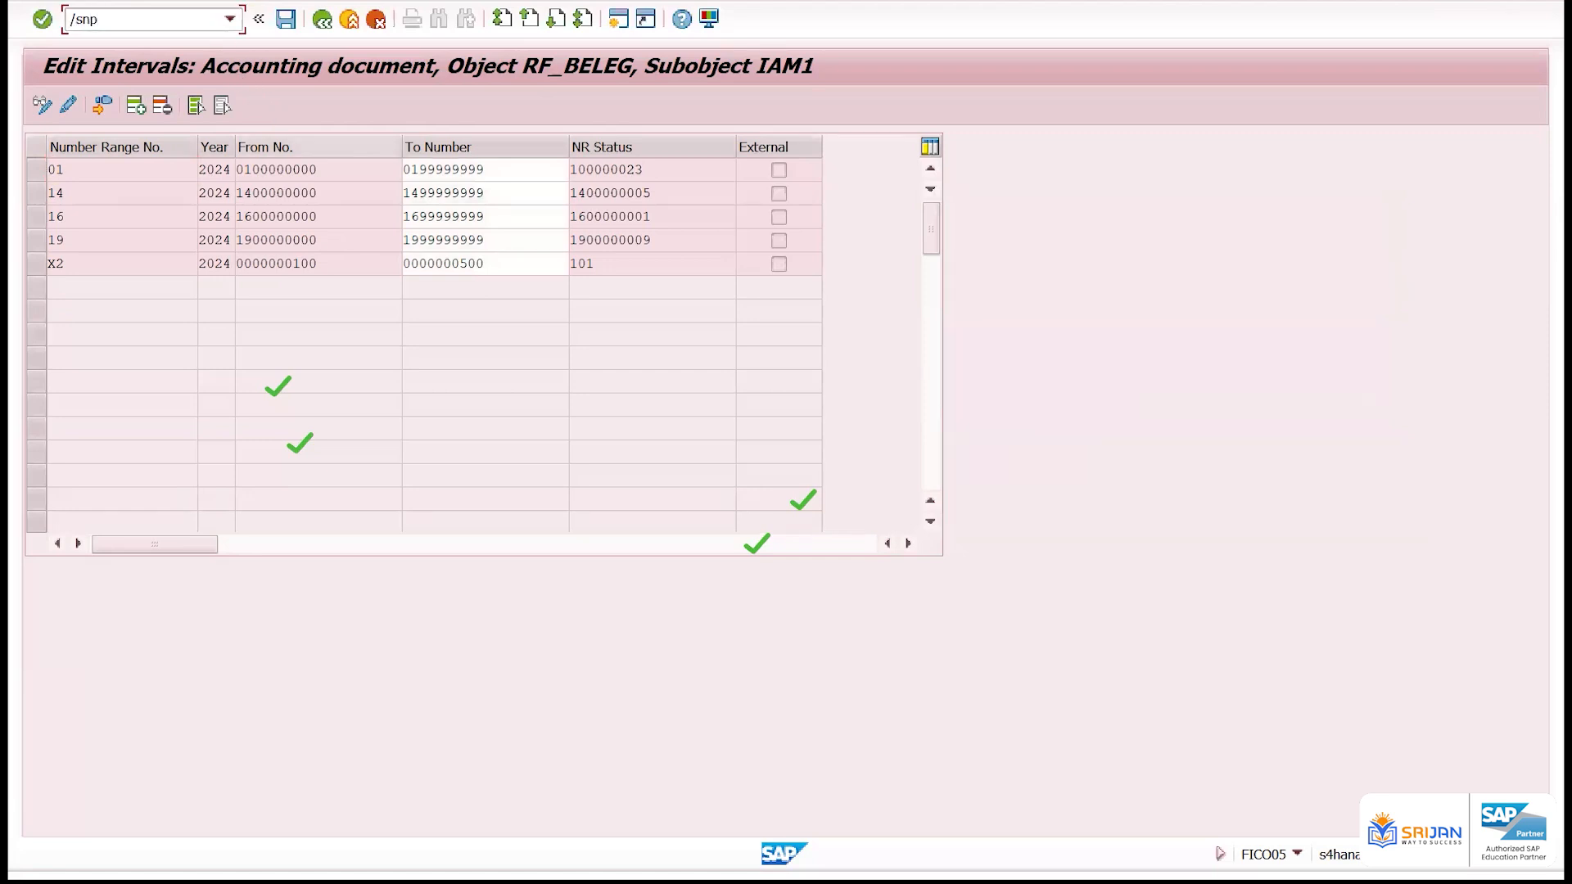
{"action": "key", "text": "BackSpace"}
{"action": "key", "text": "BackSpace"}
{"action": "key", "text": "BackSpace"}
{"action": "type", "text": "nspro"}
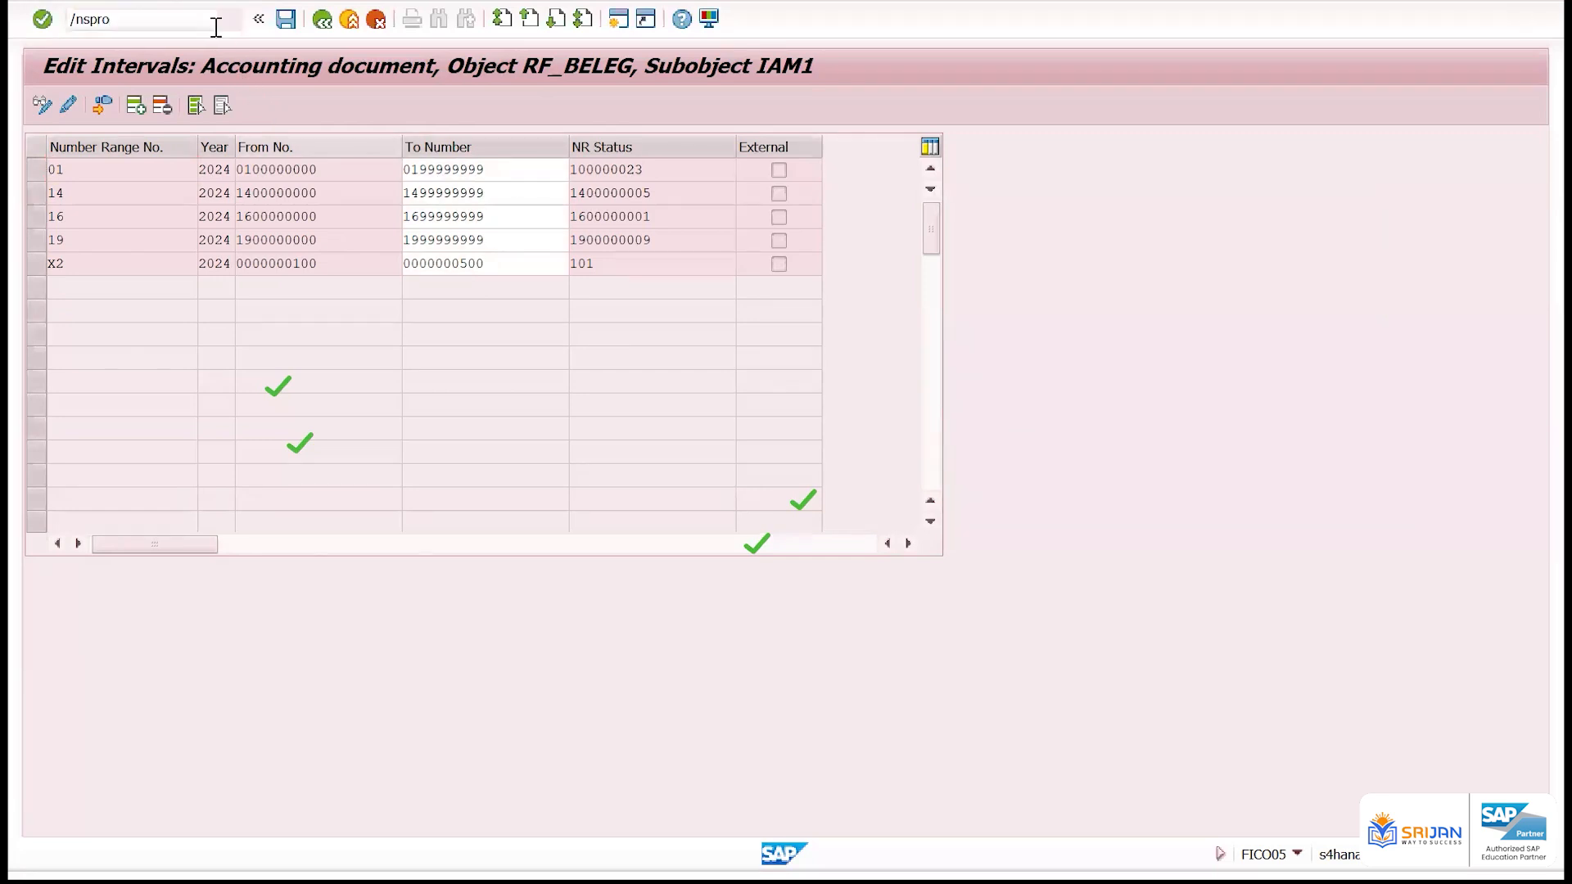
{"action": "key", "text": "Return"}
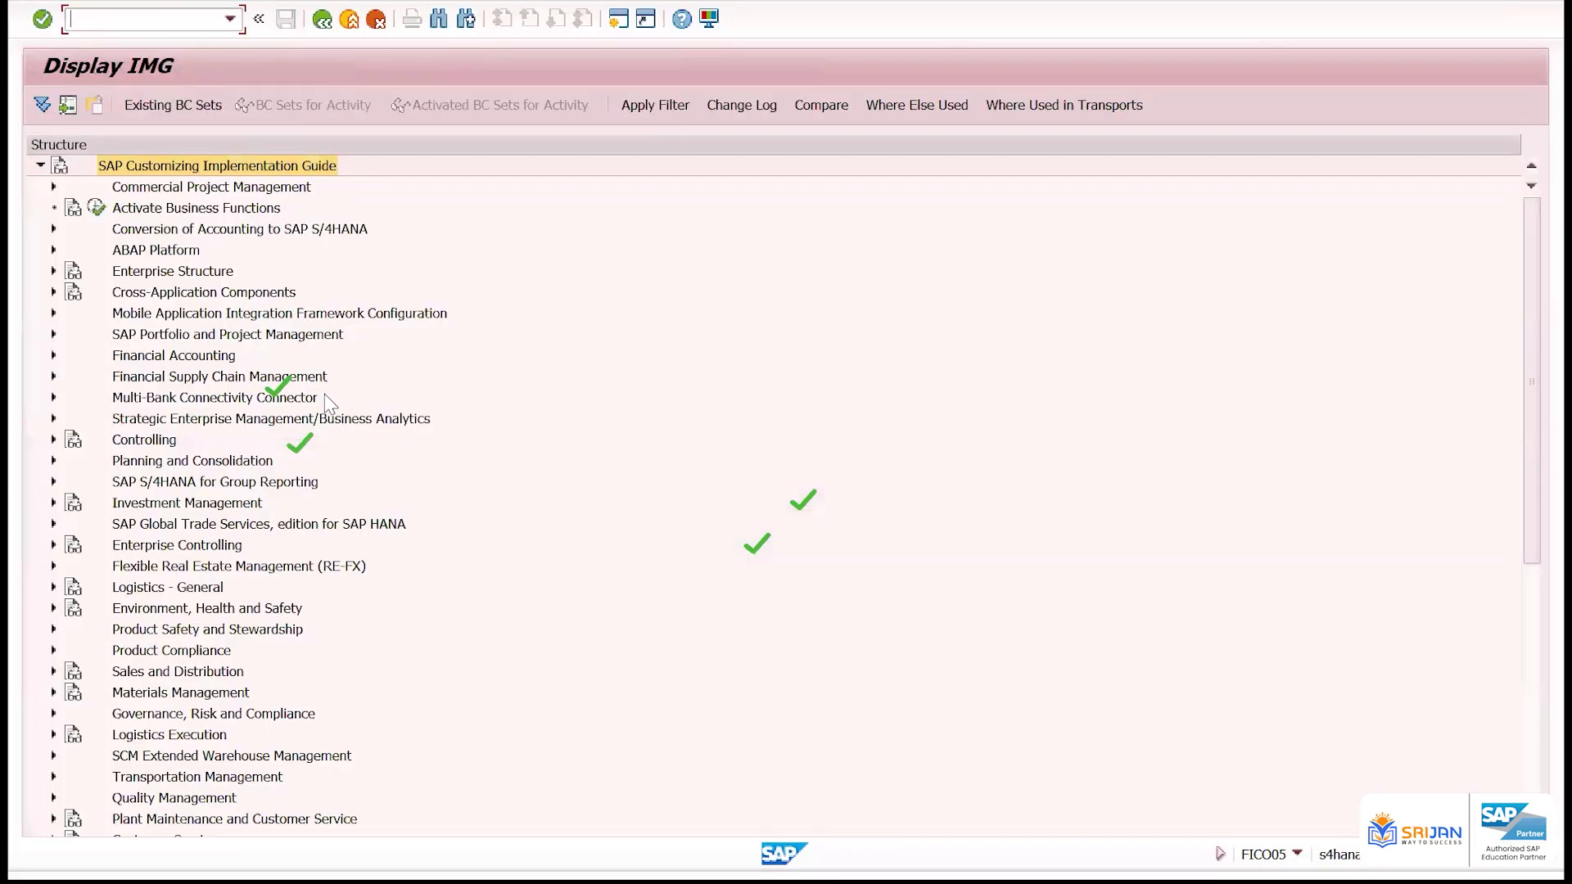
Open Create Number Ranges for Vendor Accounts under Accounts Receivable and Accounts Payable, Supplier Accounts, Preparations for Creating Supplier Master Data
{"action": "left_click", "coordinate": [228, 360]}
{"action": "double_click", "coordinate": [228, 358]}
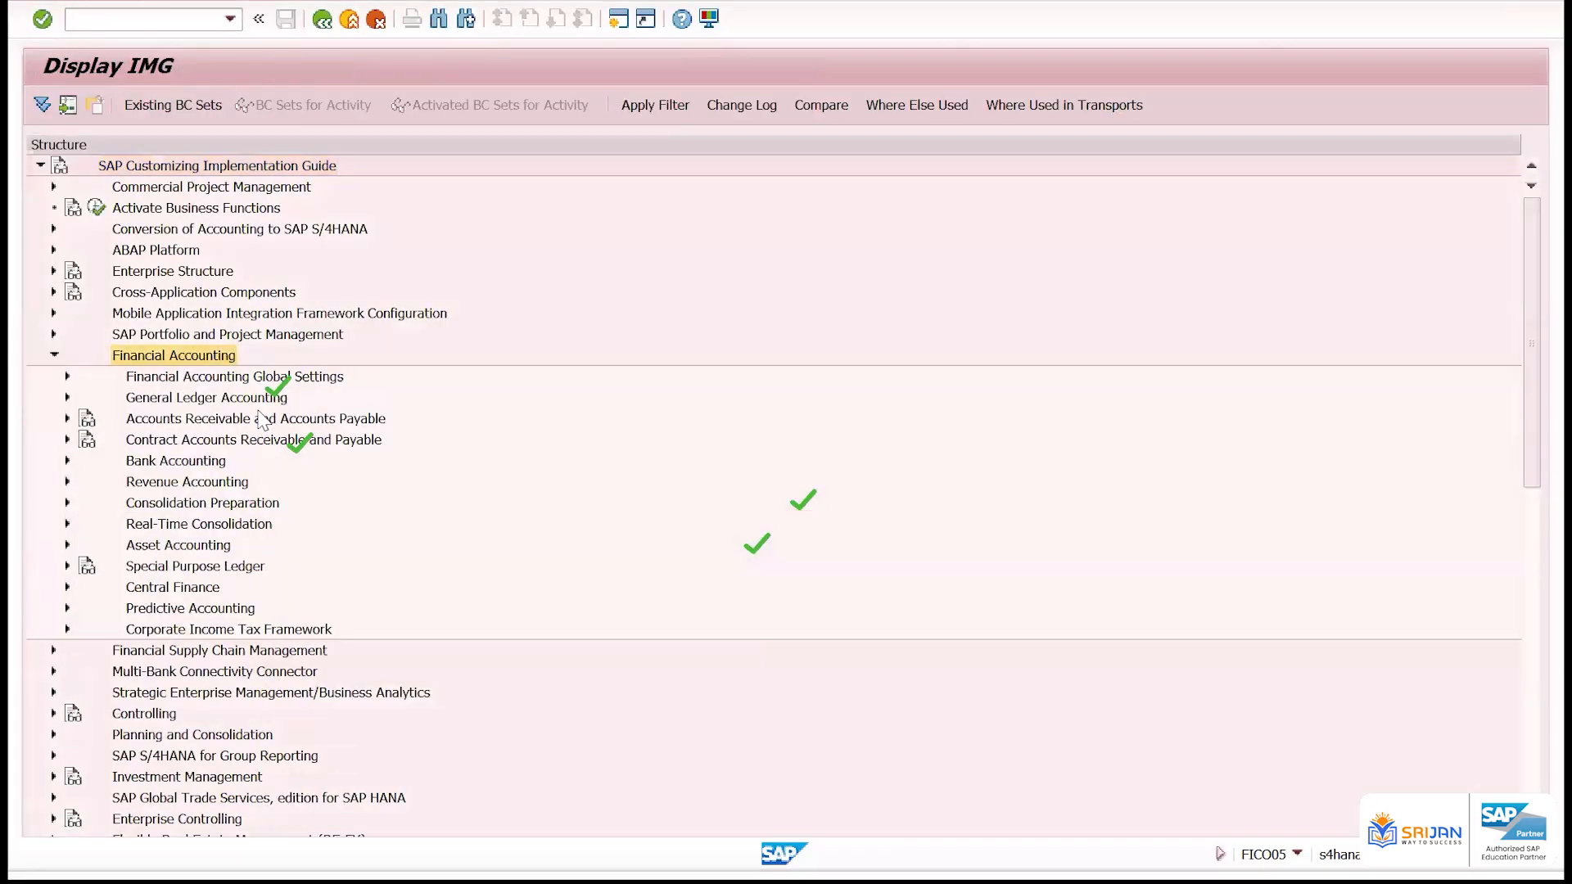
{"action": "double_click", "coordinate": [238, 418]}
{"action": "double_click", "coordinate": [223, 461]}
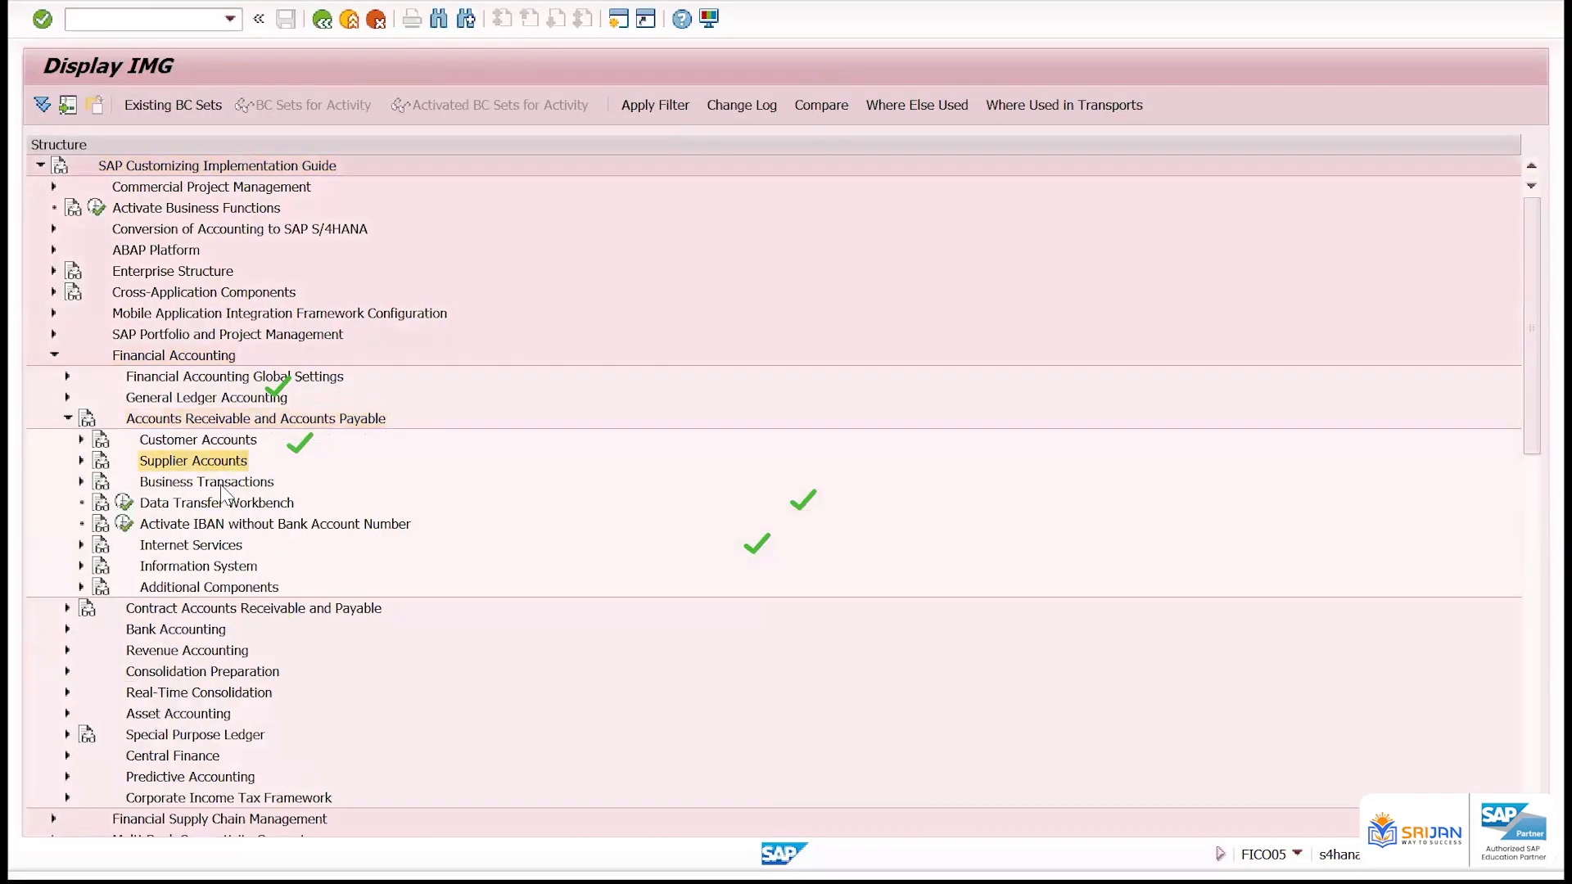
{"action": "double_click", "coordinate": [195, 482]}
{"action": "left_click", "coordinate": [214, 504]}
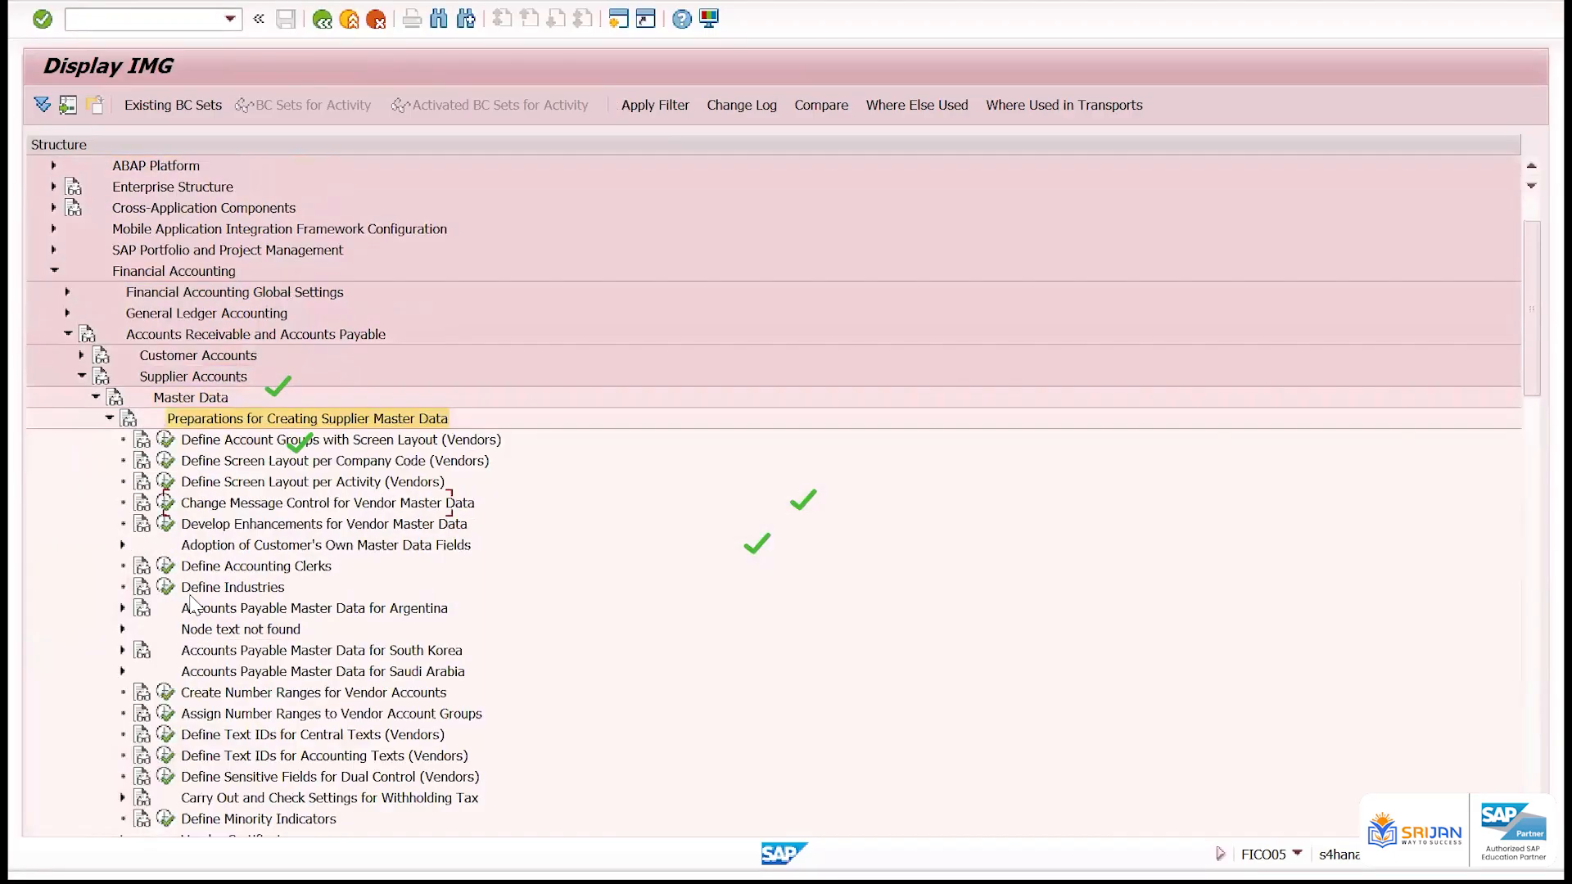
{"action": "left_click", "coordinate": [165, 708]}
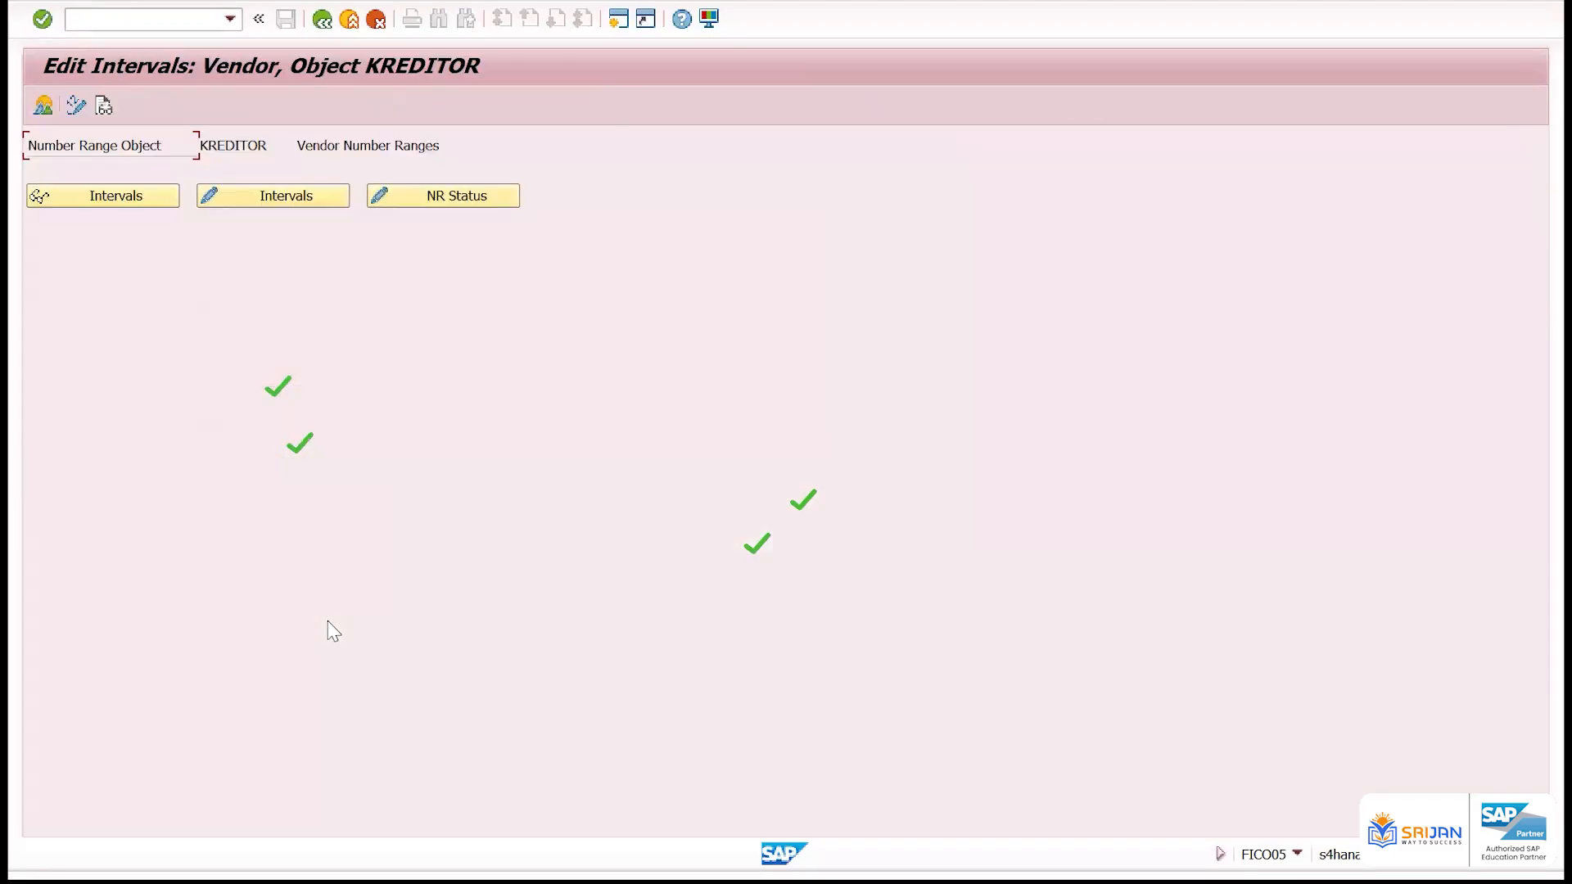
Display the vendor number range intervals of object KREDITOR and look through the list
{"action": "left_click", "coordinate": [157, 194]}
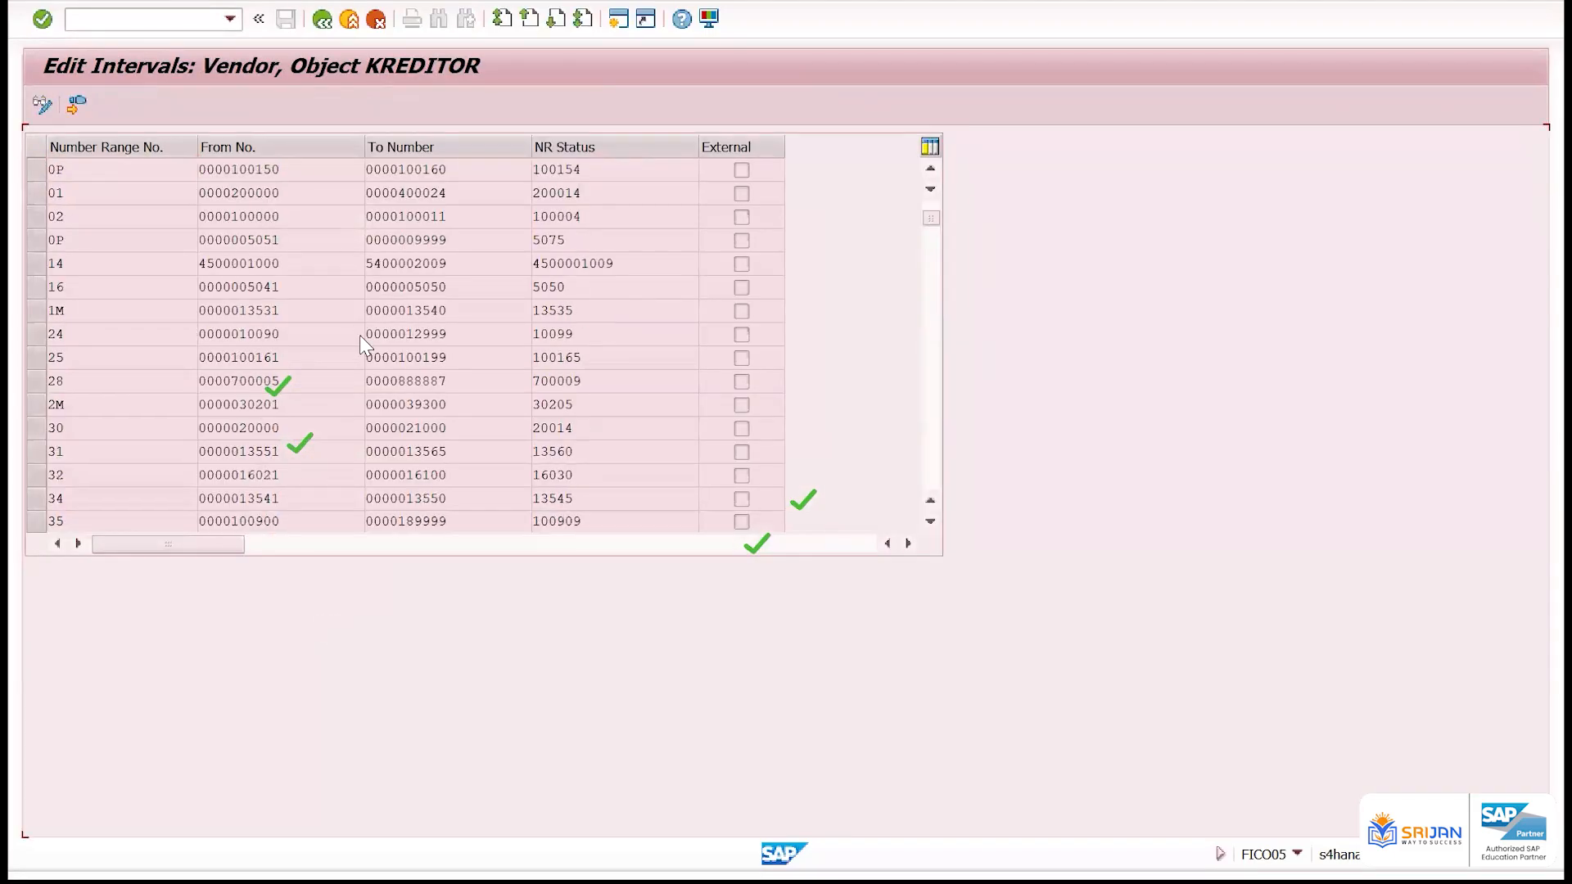
{"action": "scroll", "coordinate": [360, 336], "scroll_direction": "down", "scroll_amount": 20}
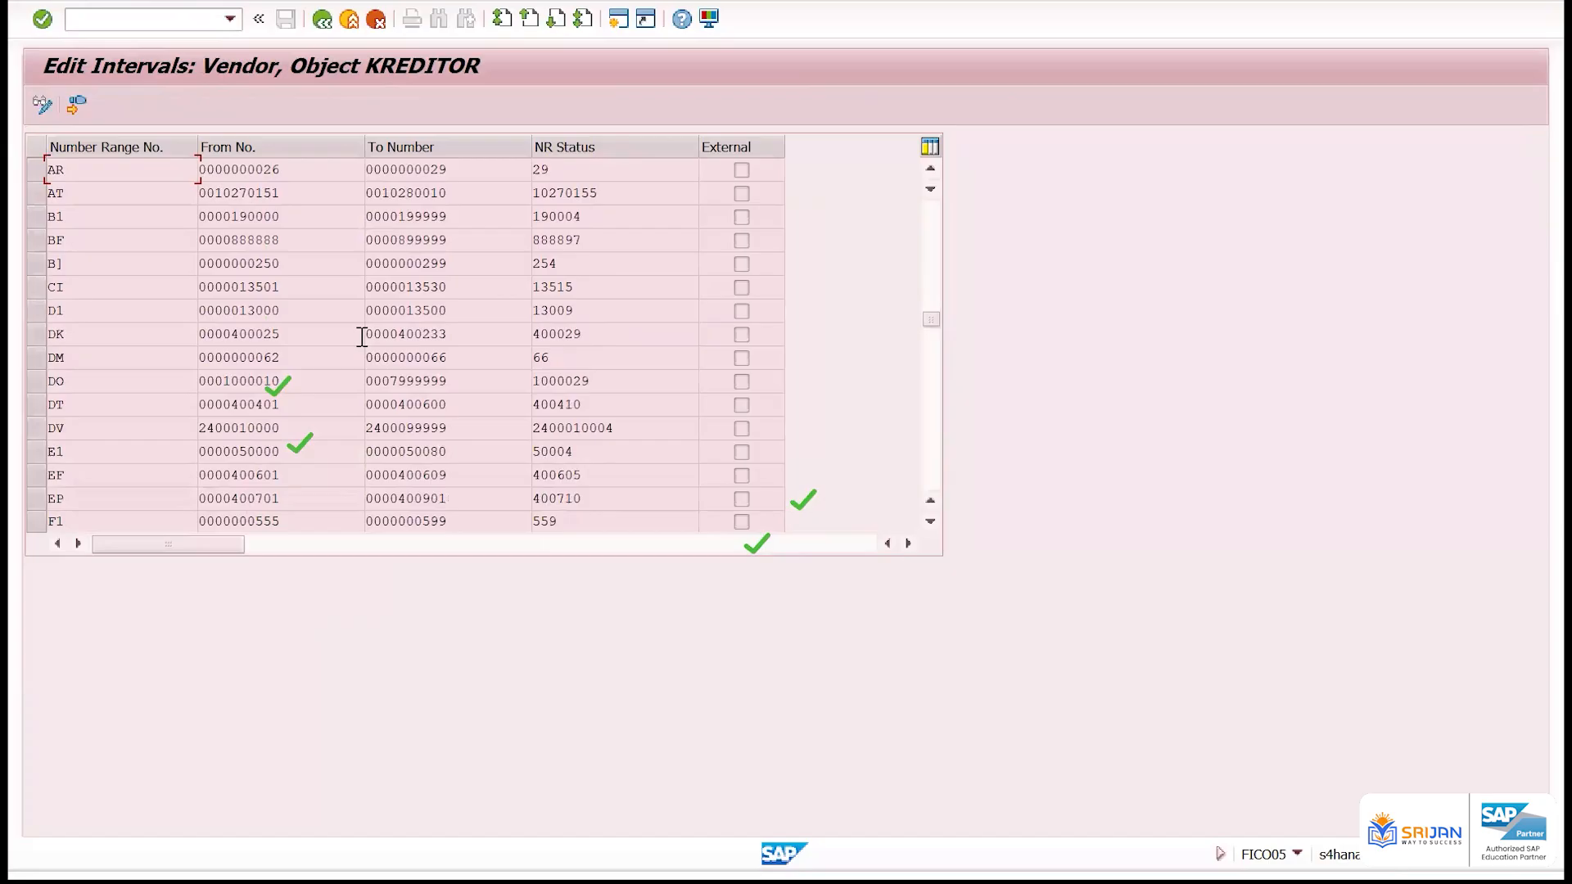
{"action": "scroll", "coordinate": [361, 336], "scroll_direction": "down", "scroll_amount": 20}
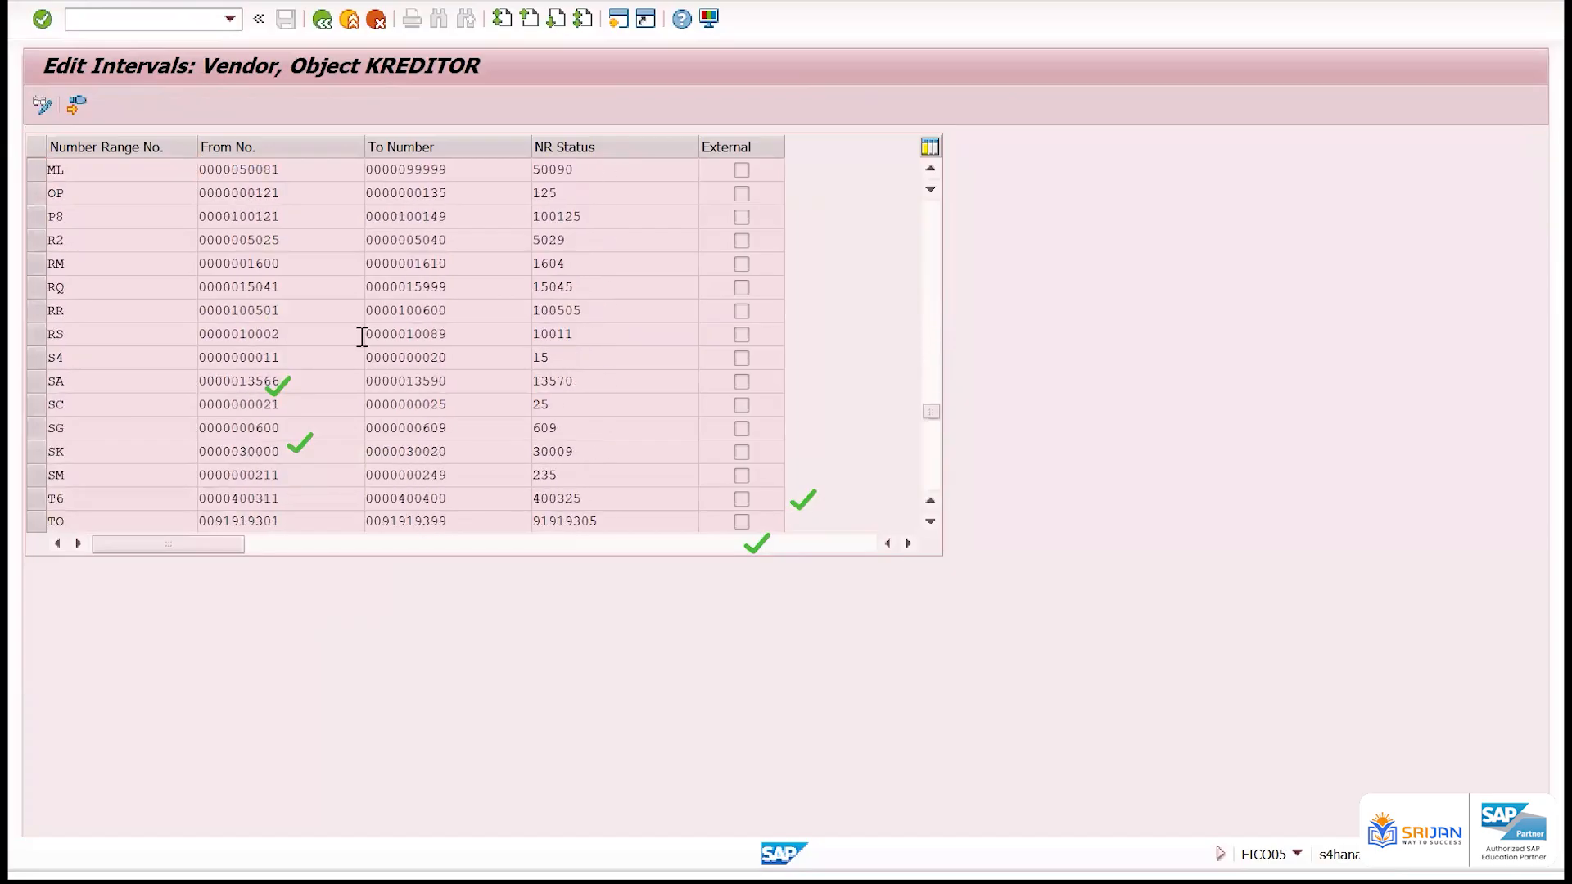
{"action": "scroll", "coordinate": [361, 336], "scroll_direction": "down", "scroll_amount": 5}
{"action": "scroll", "coordinate": [361, 336], "scroll_direction": "up", "scroll_amount": 5}
{"action": "scroll", "coordinate": [360, 336], "scroll_direction": "up", "scroll_amount": 12}
Show the free intervals for vendor number ranges, examine the first from and to numbers, and close the list
{"action": "left_click", "coordinate": [74, 207]}
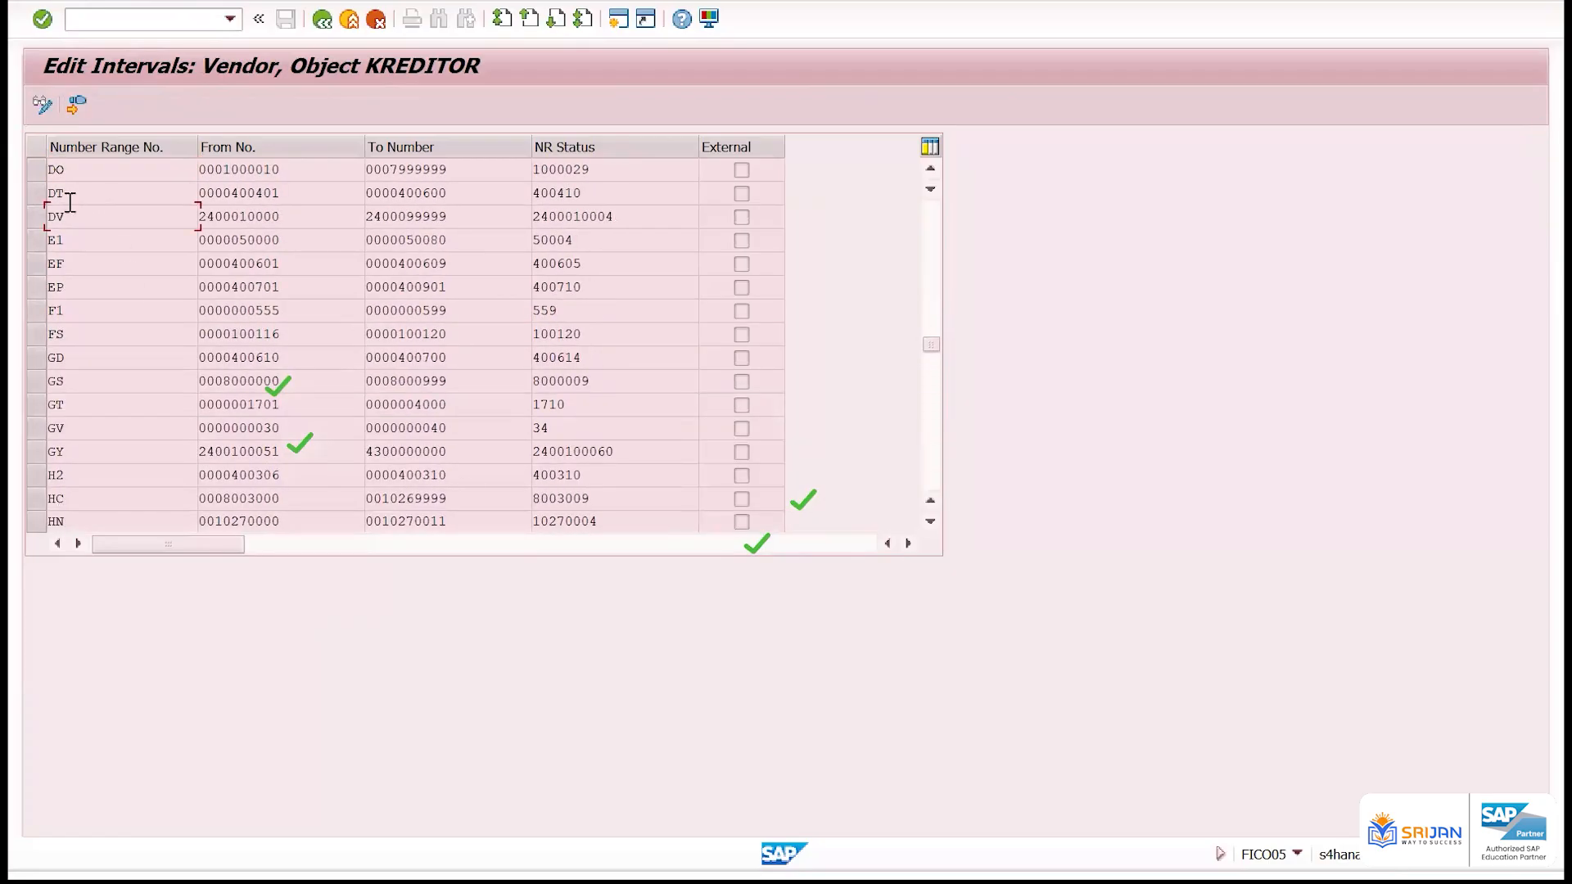
{"action": "double_click", "coordinate": [36, 217]}
{"action": "left_click", "coordinate": [77, 106]}
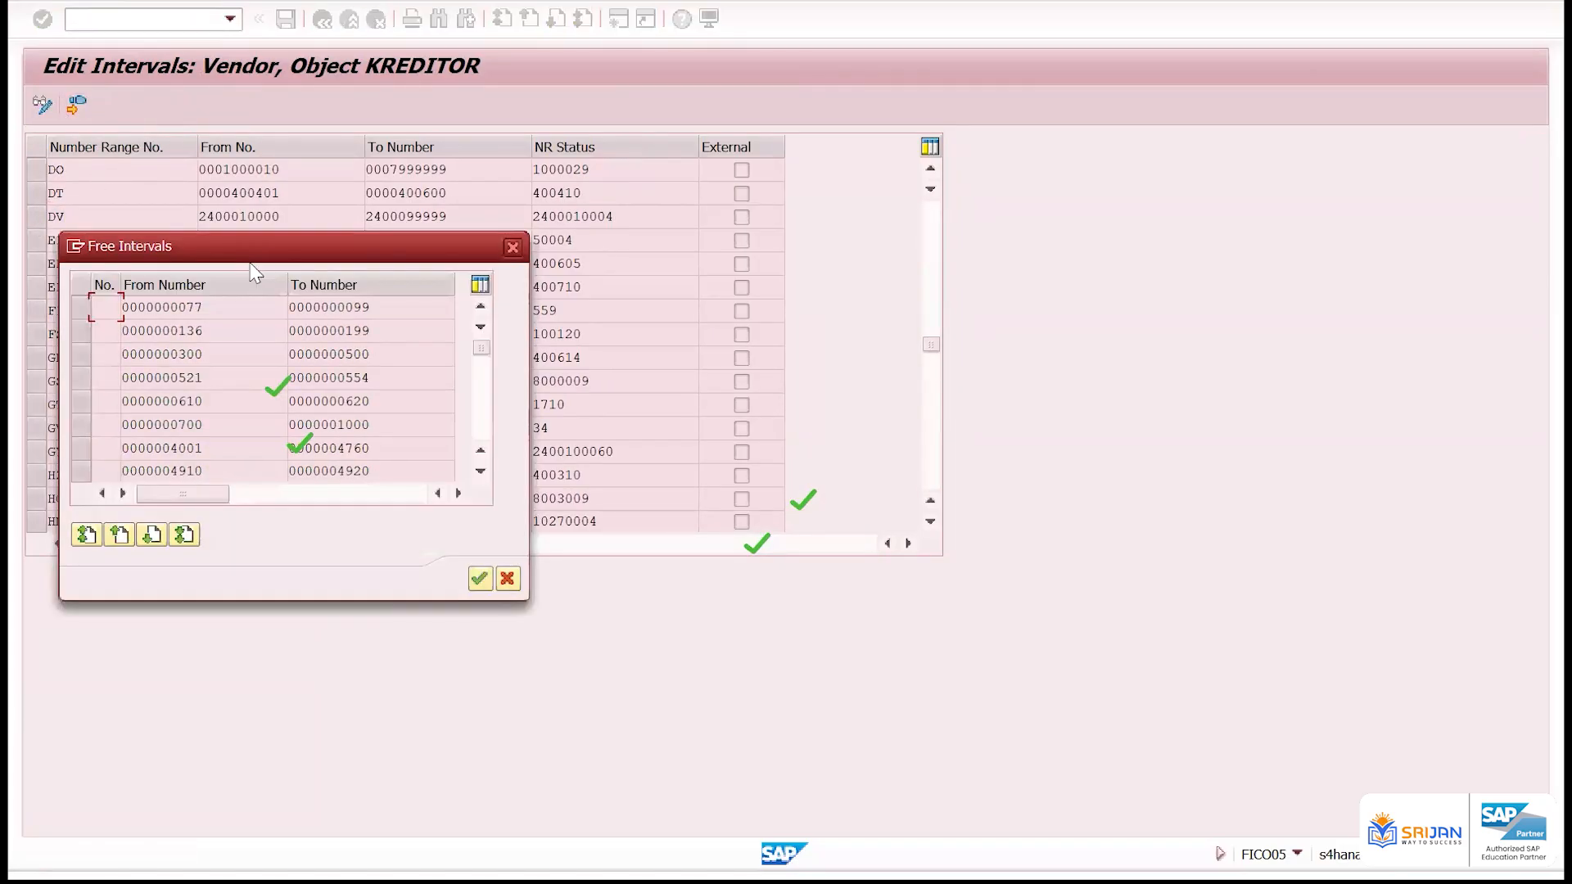
{"action": "left_click_drag", "start_coordinate": [1015, 249], "coordinate": [941, 269]}
{"action": "left_click_drag", "start_coordinate": [1183, 270], "coordinate": [949, 334]}
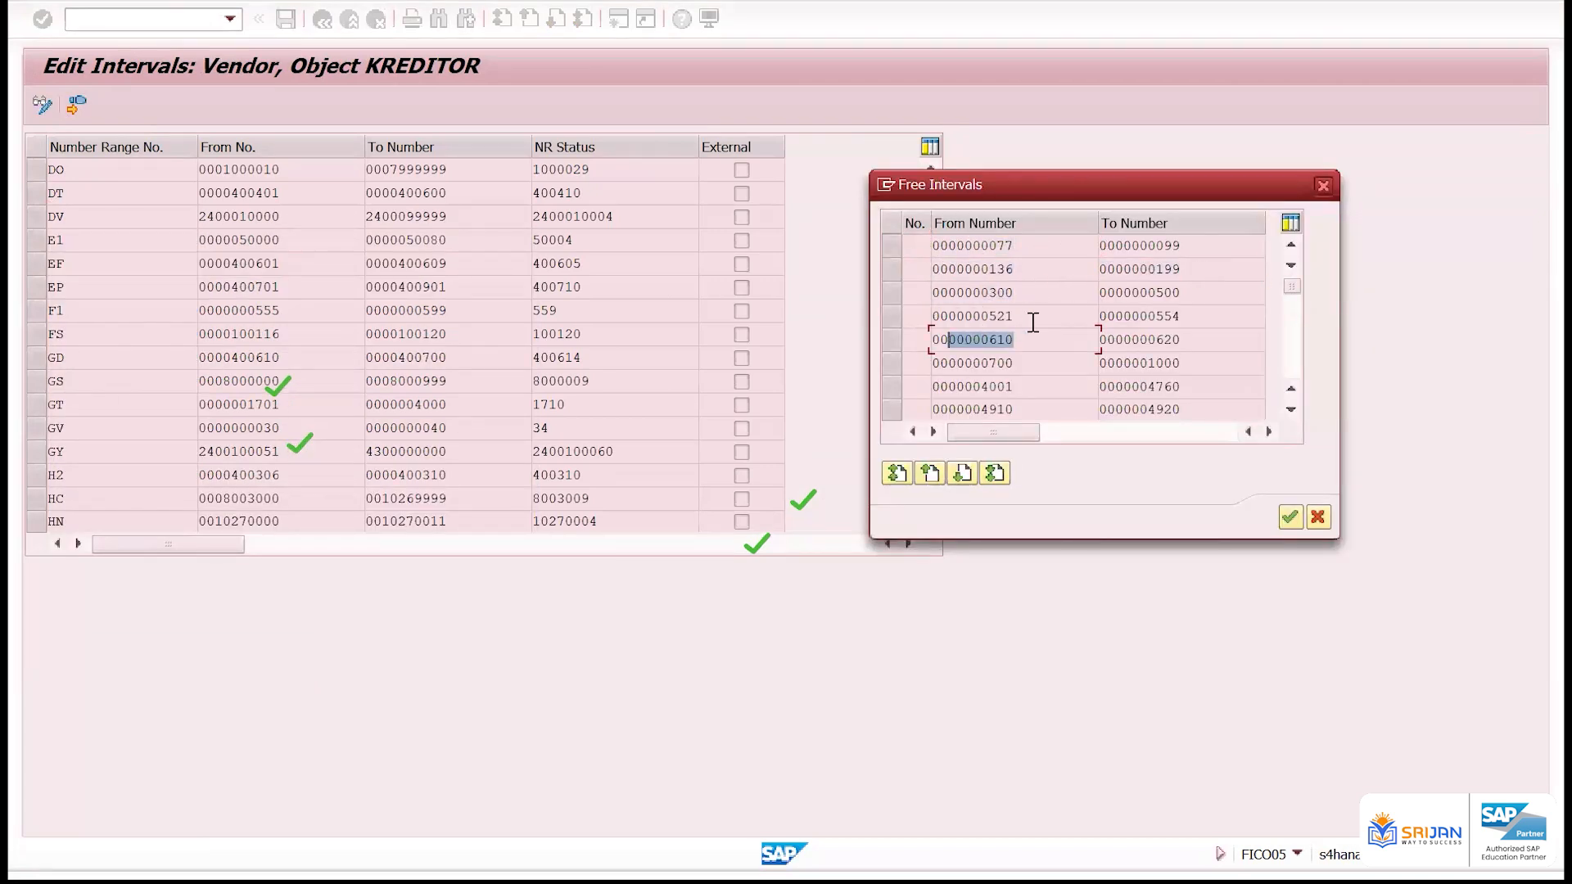
{"action": "left_click", "coordinate": [1033, 245]}
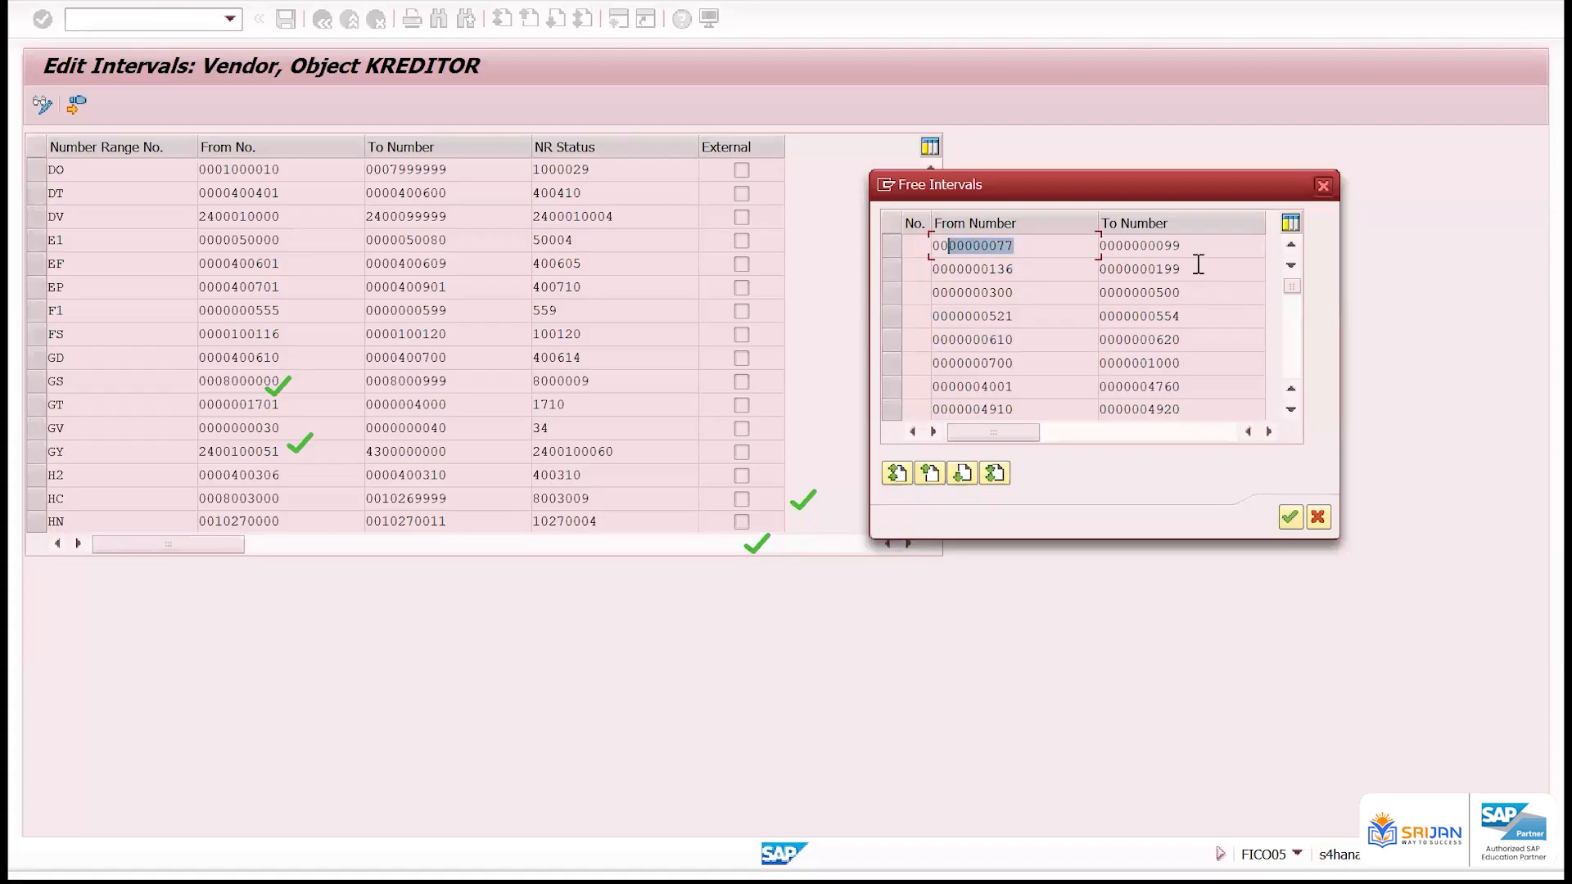
{"action": "left_click_drag", "start_coordinate": [1182, 245], "coordinate": [1127, 245]}
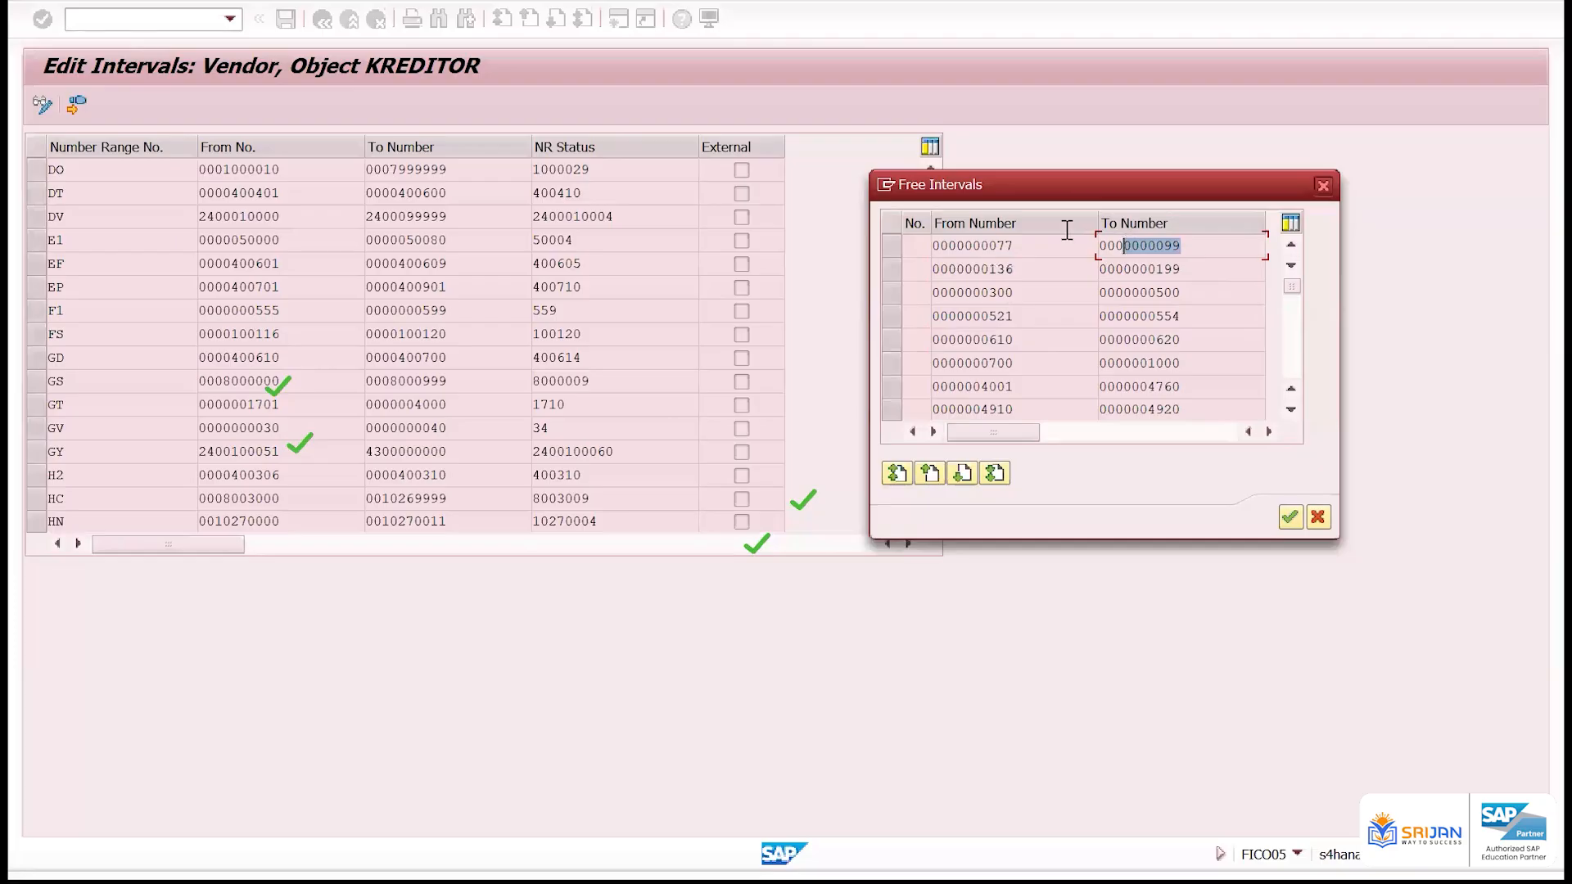
{"action": "left_click_drag", "start_coordinate": [1013, 245], "coordinate": [937, 241]}
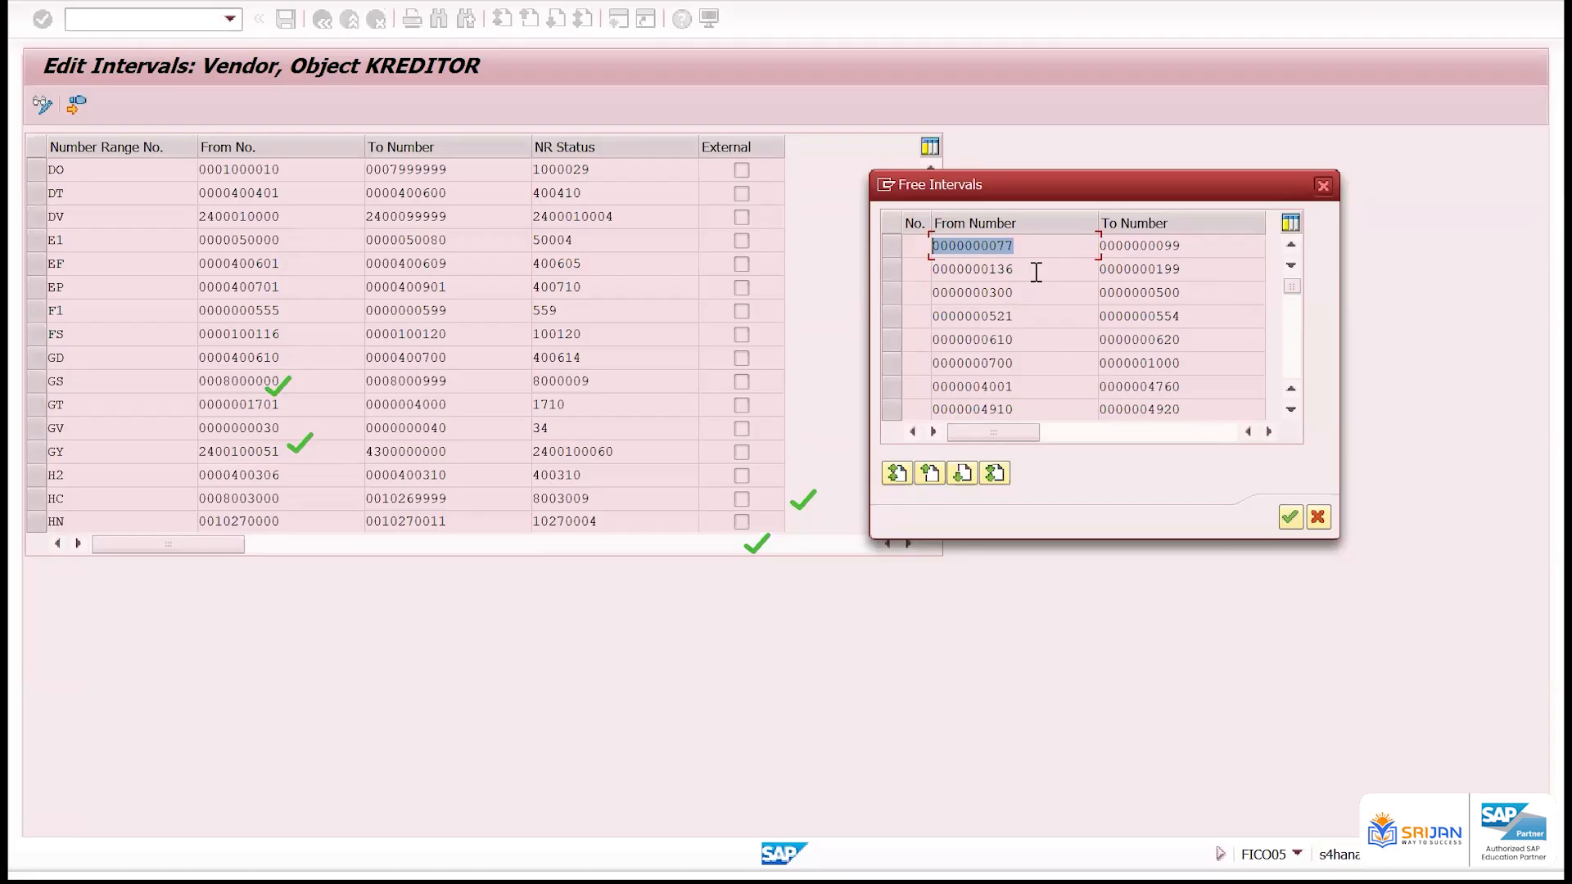
{"action": "left_click", "coordinate": [1324, 187]}
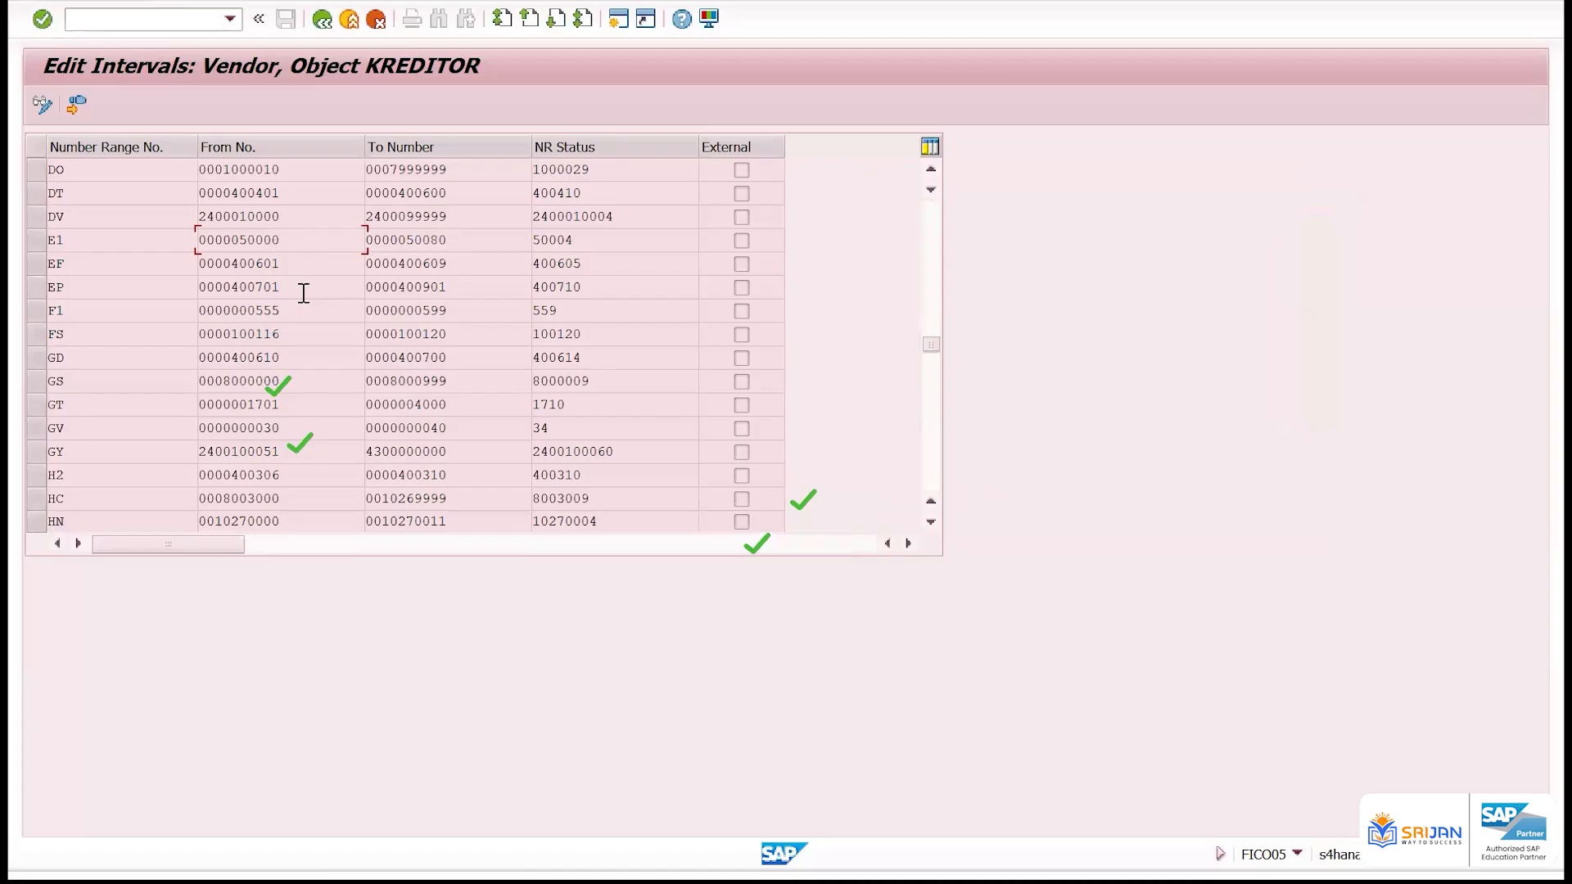
Reopen the list of free vendor intervals beside the existing intervals, compare the two, and close it
{"action": "left_click", "coordinate": [73, 106]}
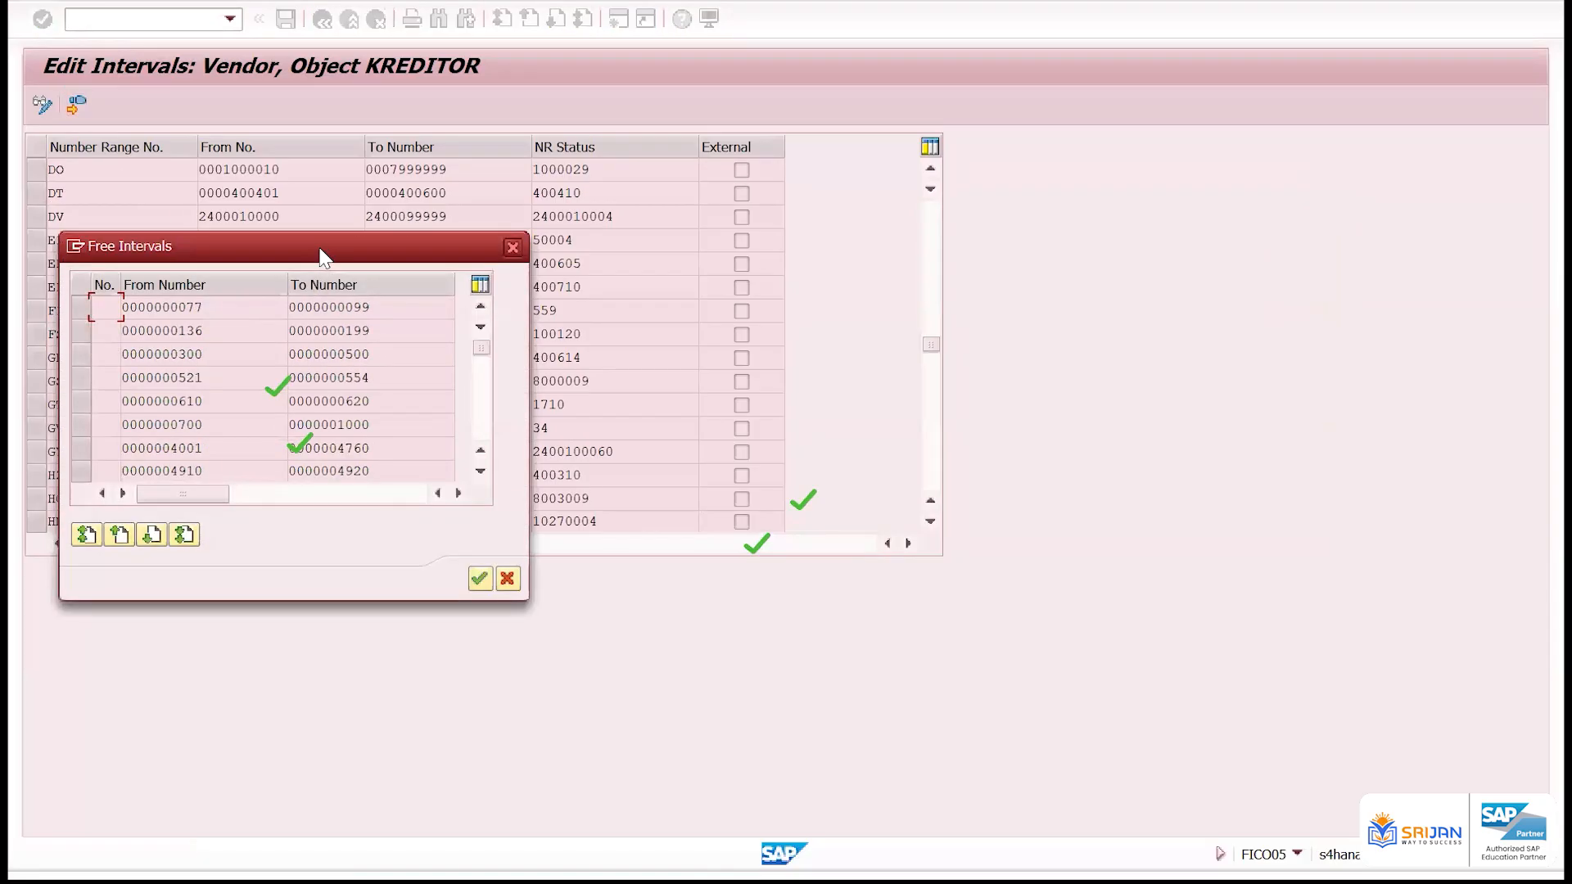
{"action": "left_click_drag", "start_coordinate": [319, 247], "coordinate": [1243, 172]}
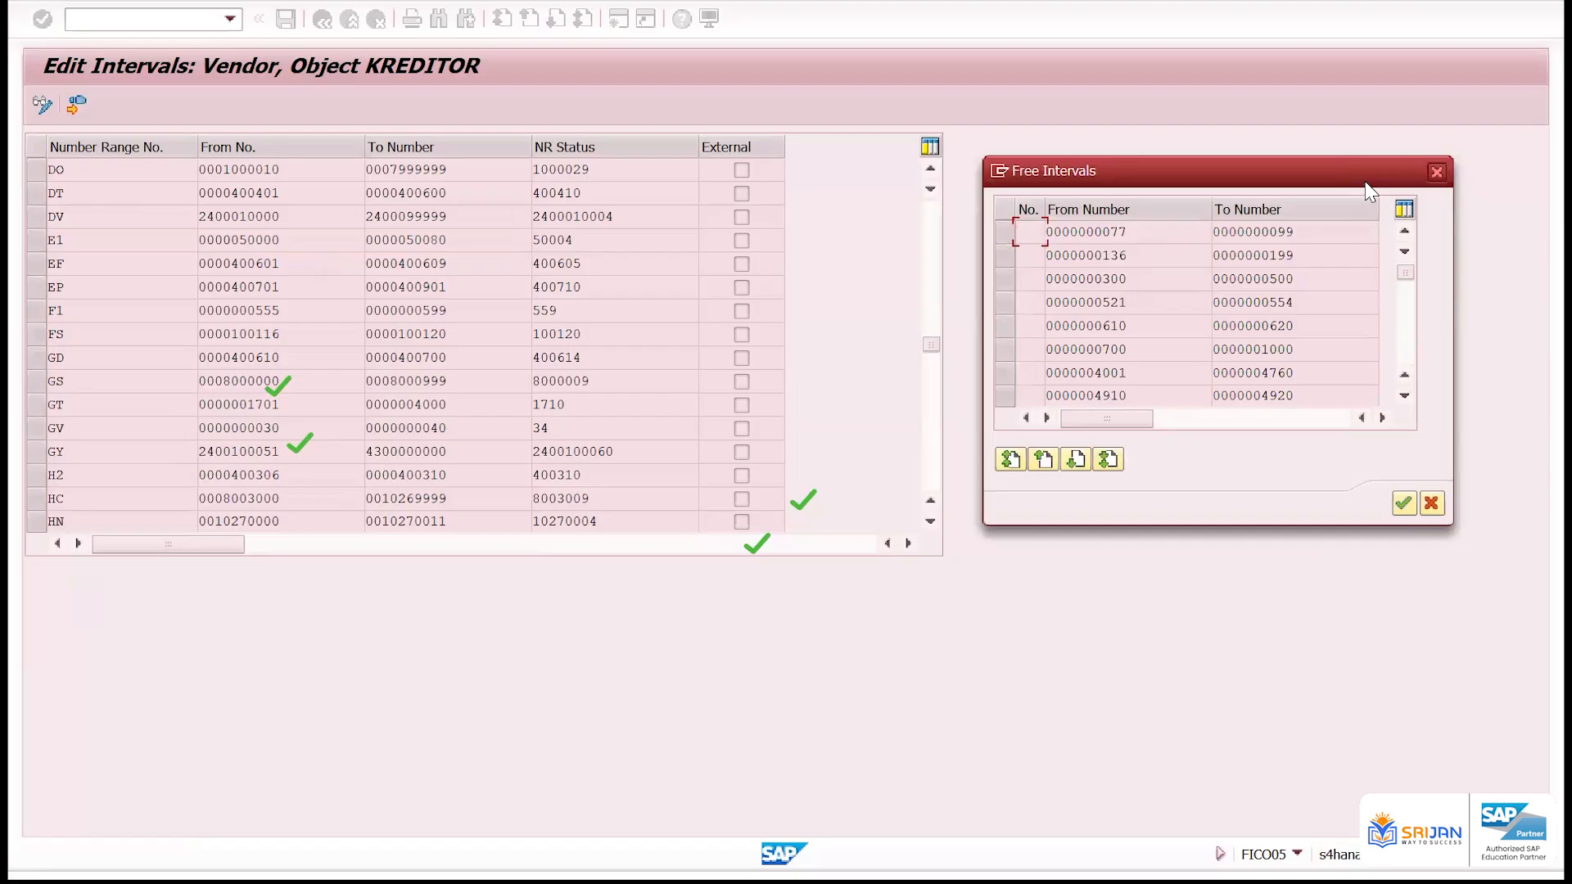
{"action": "mouse_move", "coordinate": [1127, 232]}
{"action": "left_mouse_down"}
{"action": "mouse_move", "coordinate": [1040, 235]}
{"action": "mouse_move", "coordinate": [1138, 232]}
{"action": "left_mouse_up"}
{"action": "left_click", "coordinate": [1137, 233]}
{"action": "left_click", "coordinate": [1437, 172]}
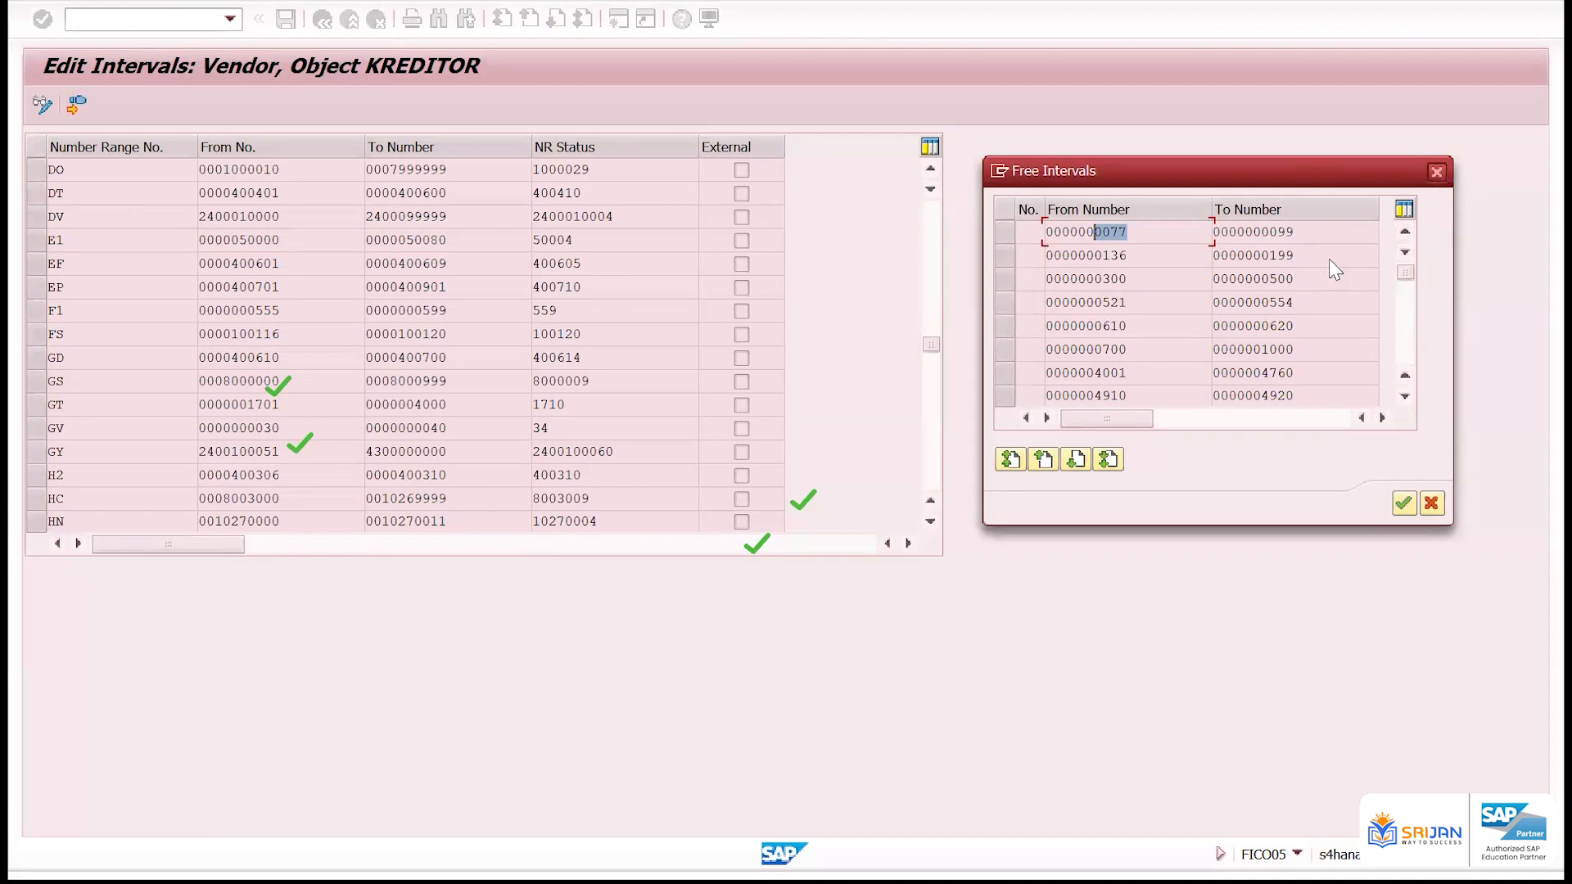
Copy the first 16 vendor intervals, from the number range column through the NR status column
{"action": "left_click", "coordinate": [97, 168]}
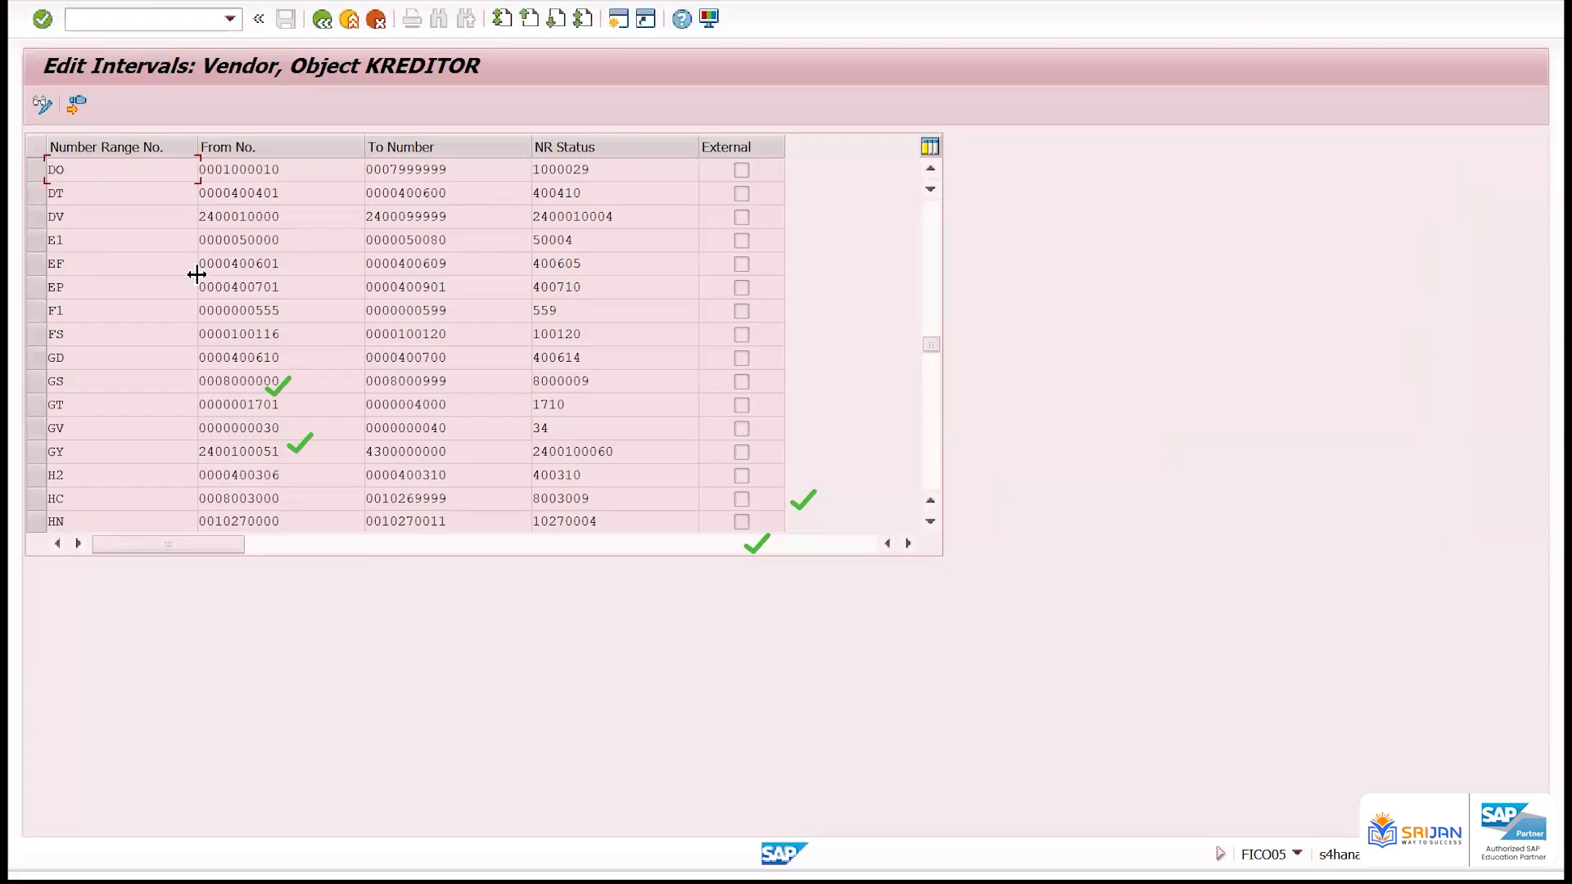
{"action": "scroll", "coordinate": [917, 287], "scroll_direction": "up", "scroll_amount": 10}
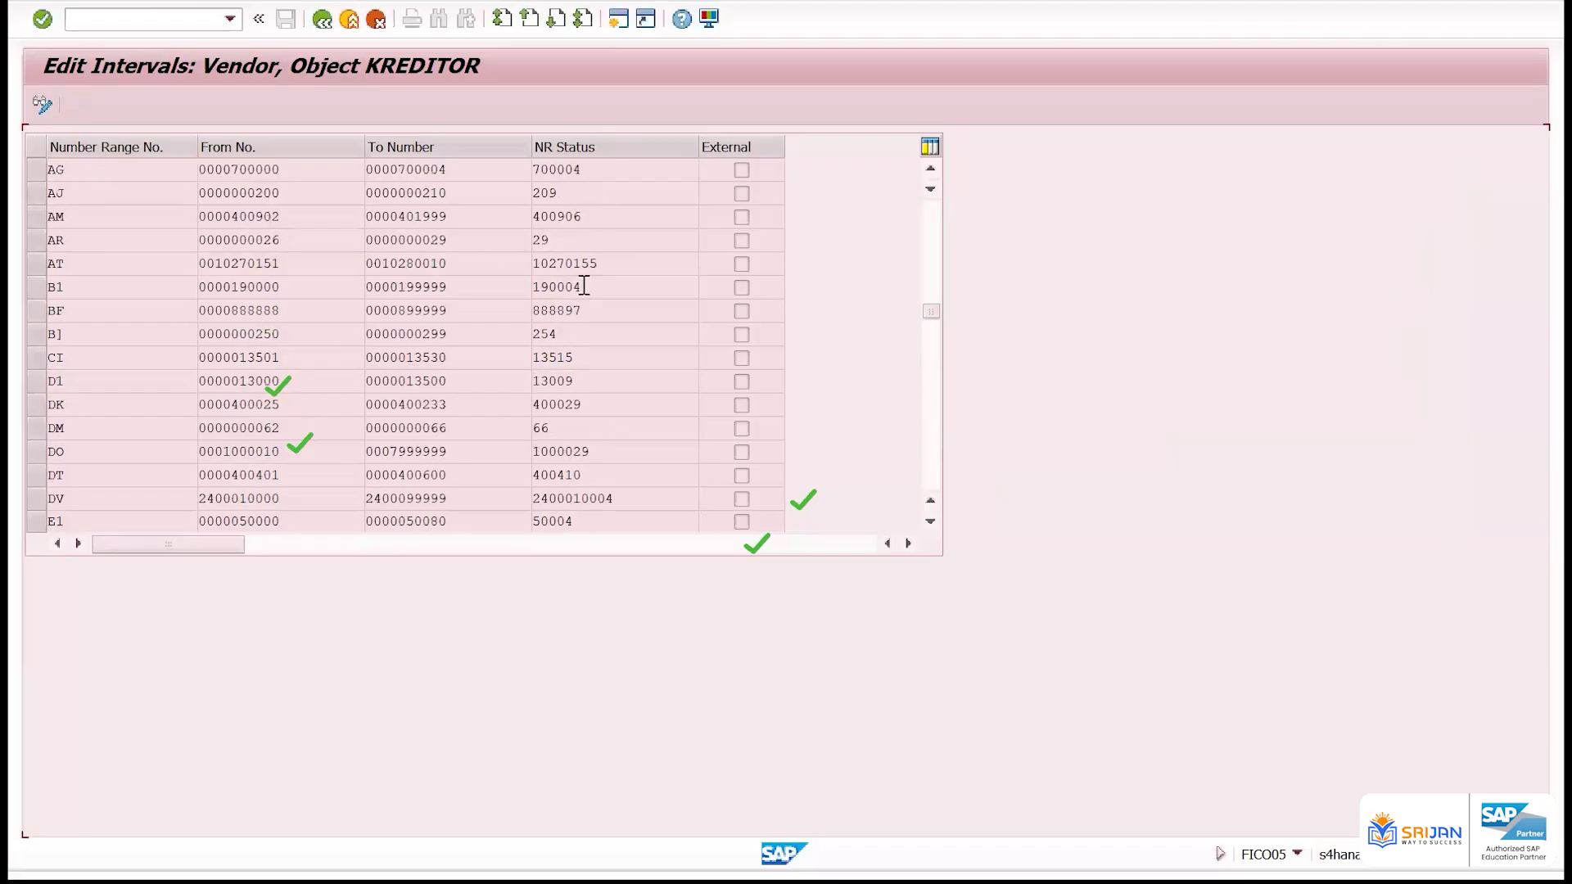
{"action": "scroll", "coordinate": [246, 188], "scroll_direction": "up", "scroll_amount": 5}
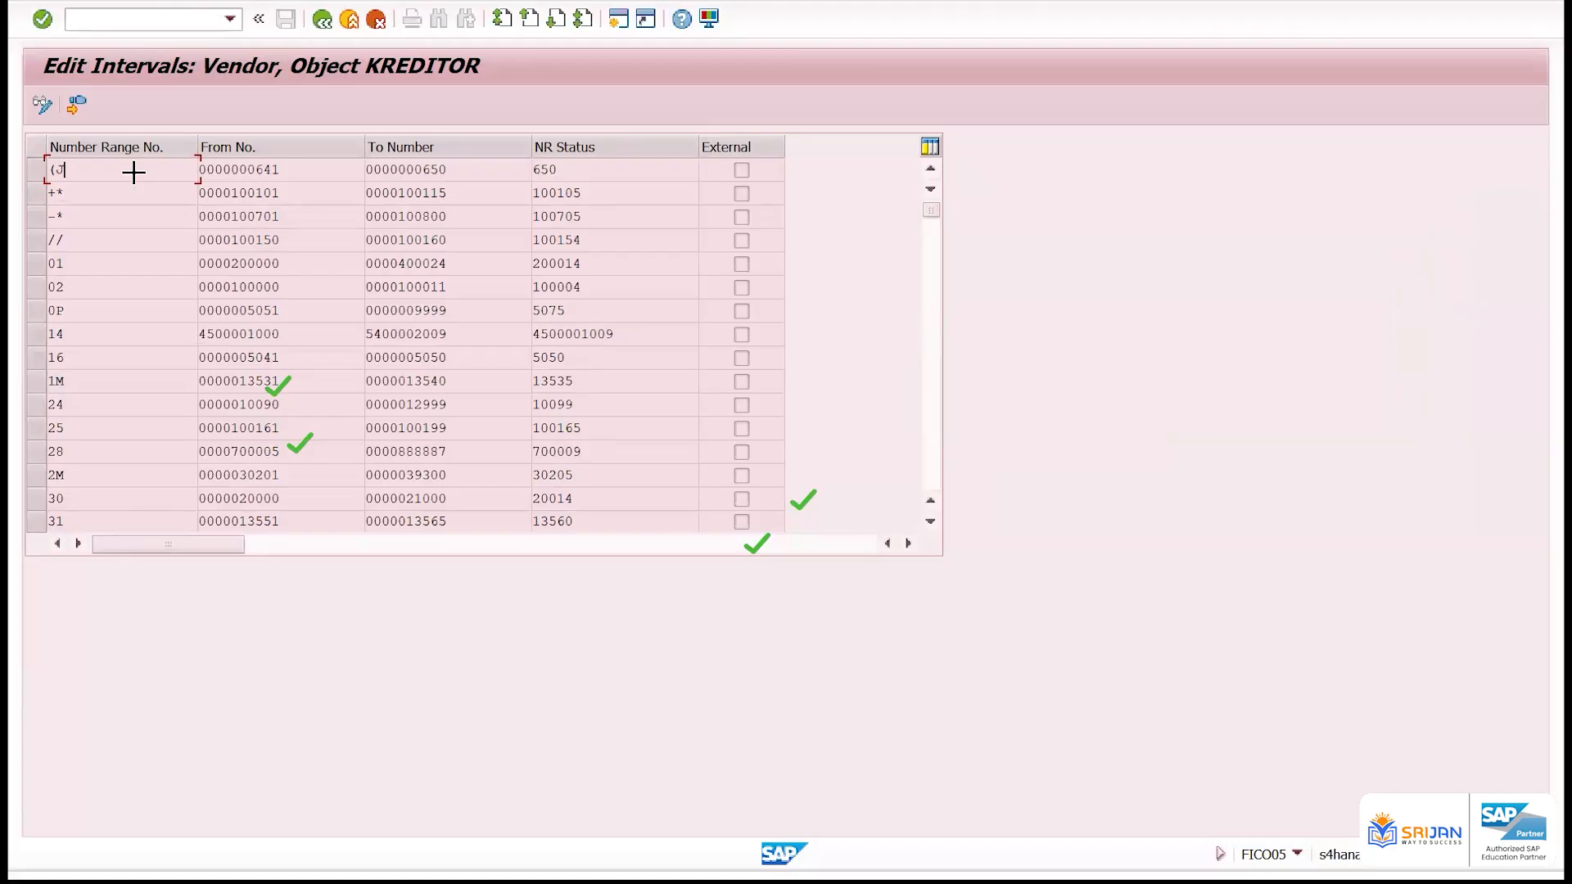
{"action": "left_click_drag", "start_coordinate": [46, 161], "coordinate": [606, 520]}
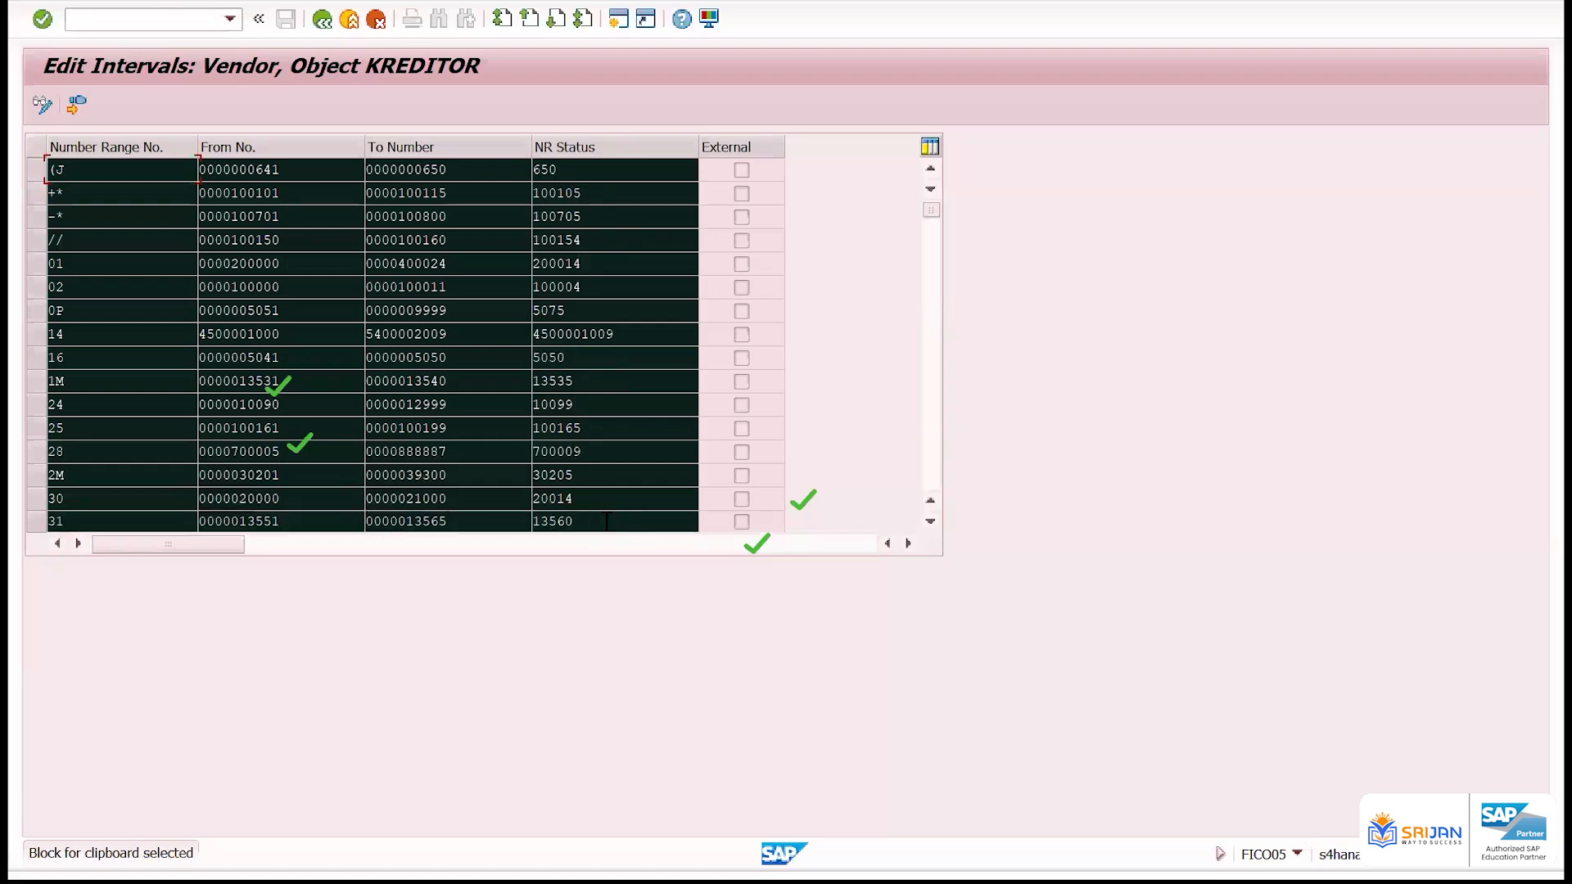
{"action": "key", "text": "ctrl+c"}
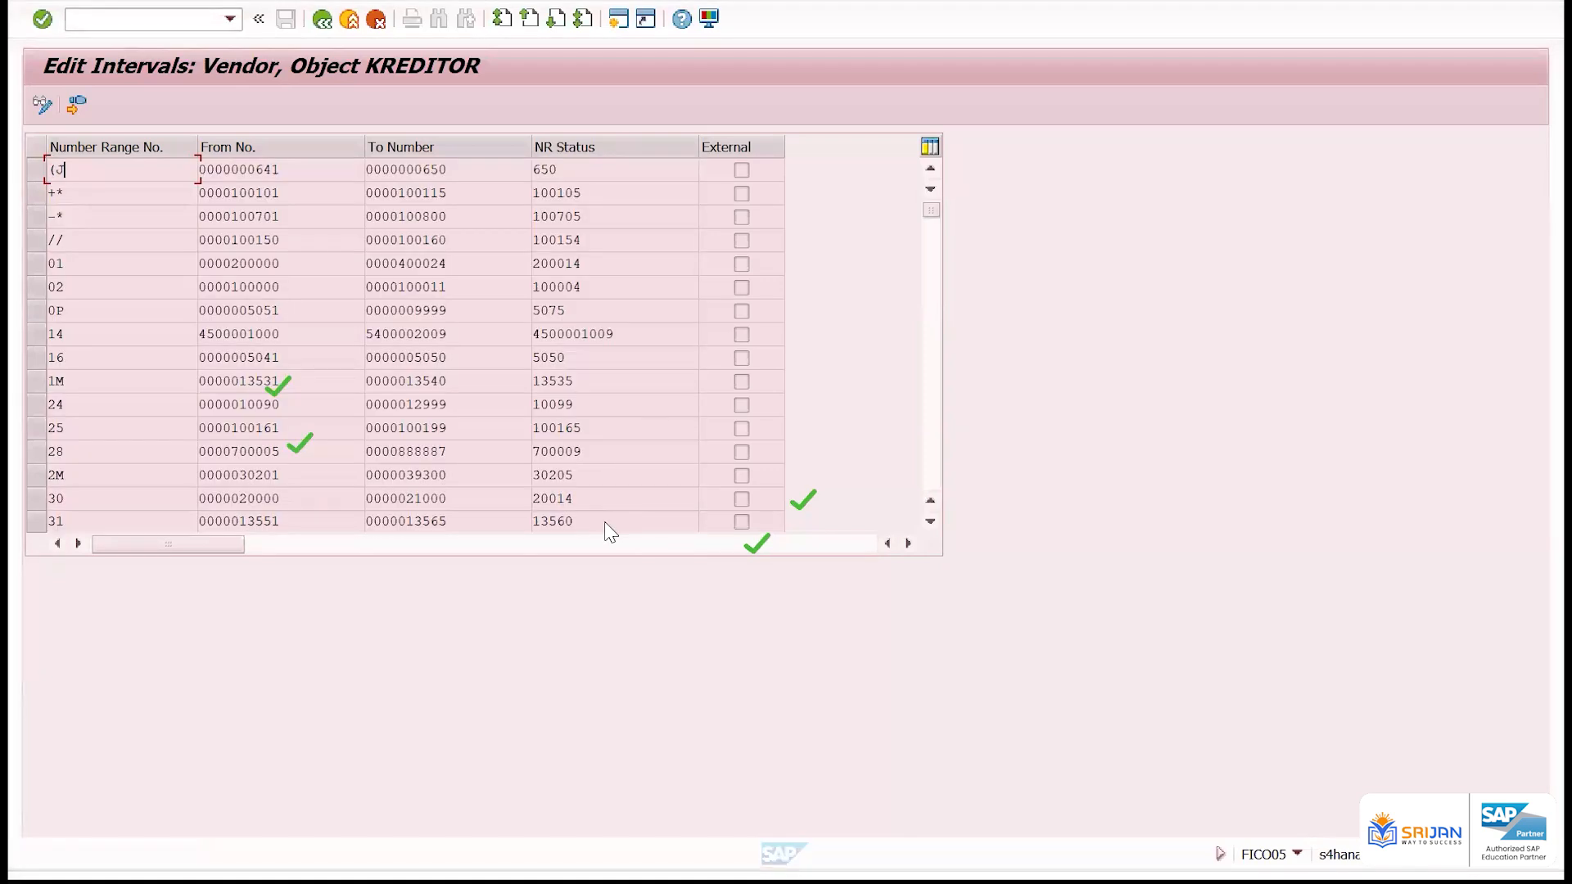
Switch to the Excel workbook Book1 and paste the copied vendor intervals into Sheet2 starting at cell E31
{"action": "key", "text": "alt+Tab"}
{"action": "scroll", "coordinate": [1064, 458], "scroll_direction": "down", "scroll_amount": 2}
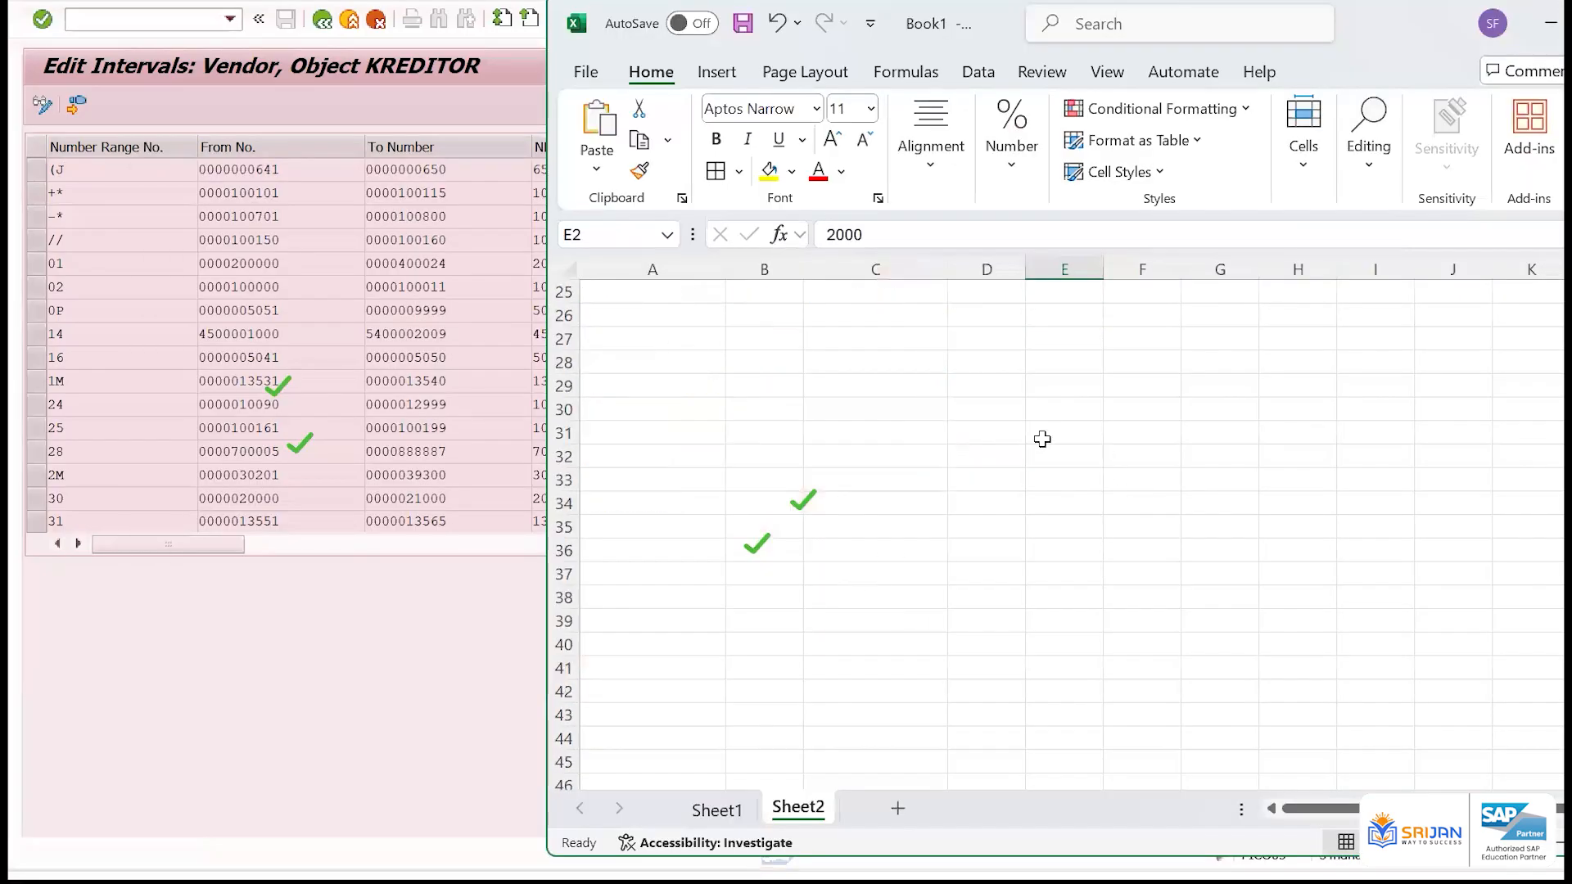
{"action": "left_click", "coordinate": [1043, 439]}
{"action": "key", "text": "ctrl+v"}
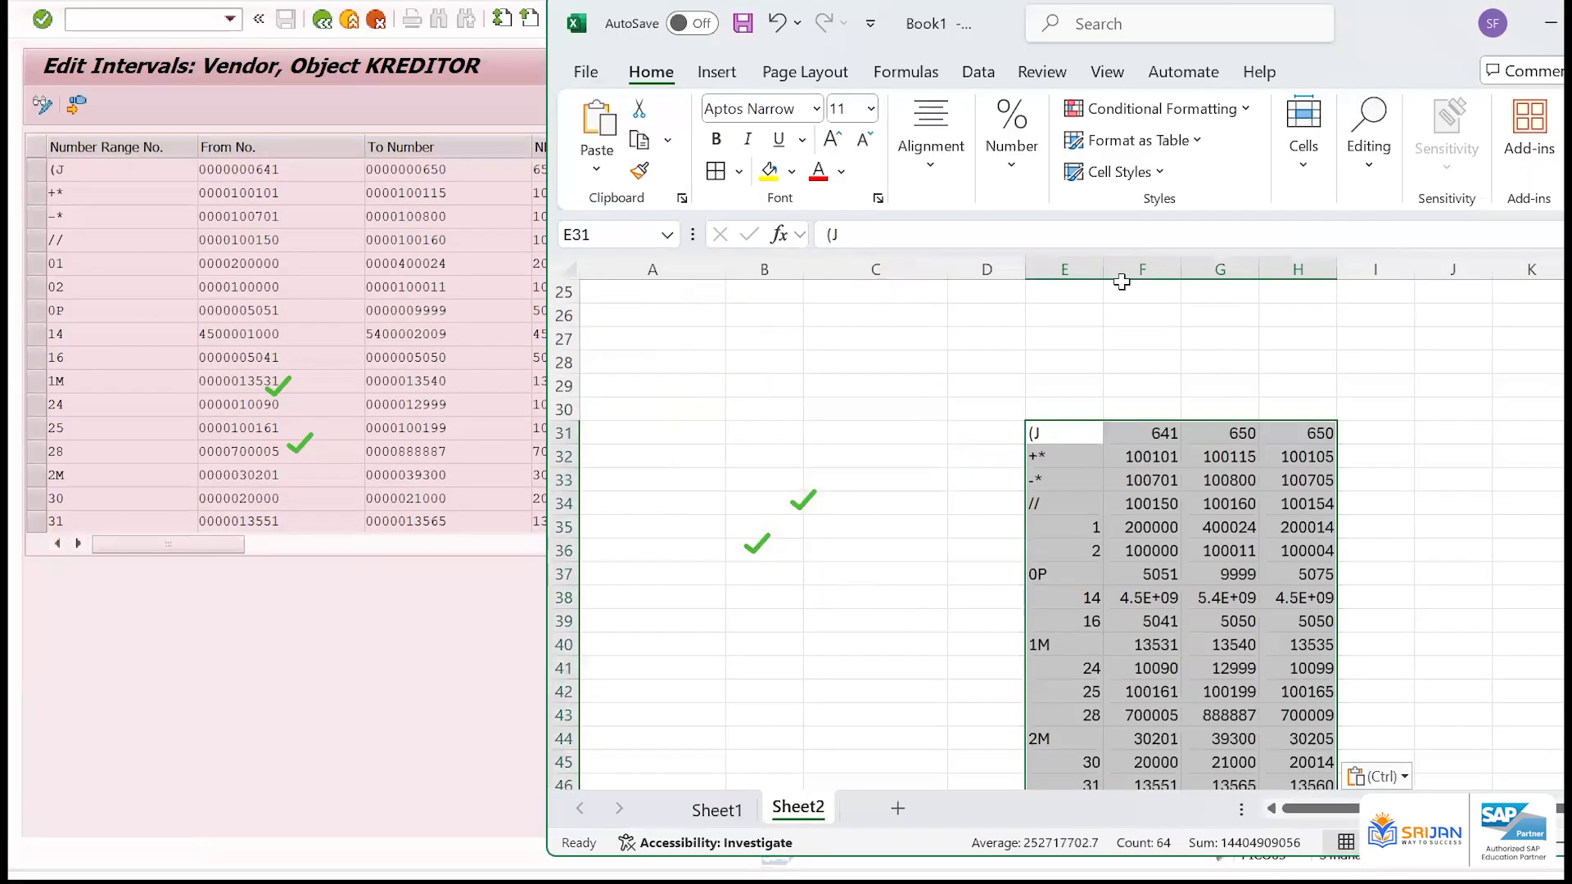
Review the intervals pasted in Sheet2, then switch back to SAP and look through the vendor interval list
{"action": "scroll", "coordinate": [1139, 375], "scroll_direction": "down", "scroll_amount": 2}
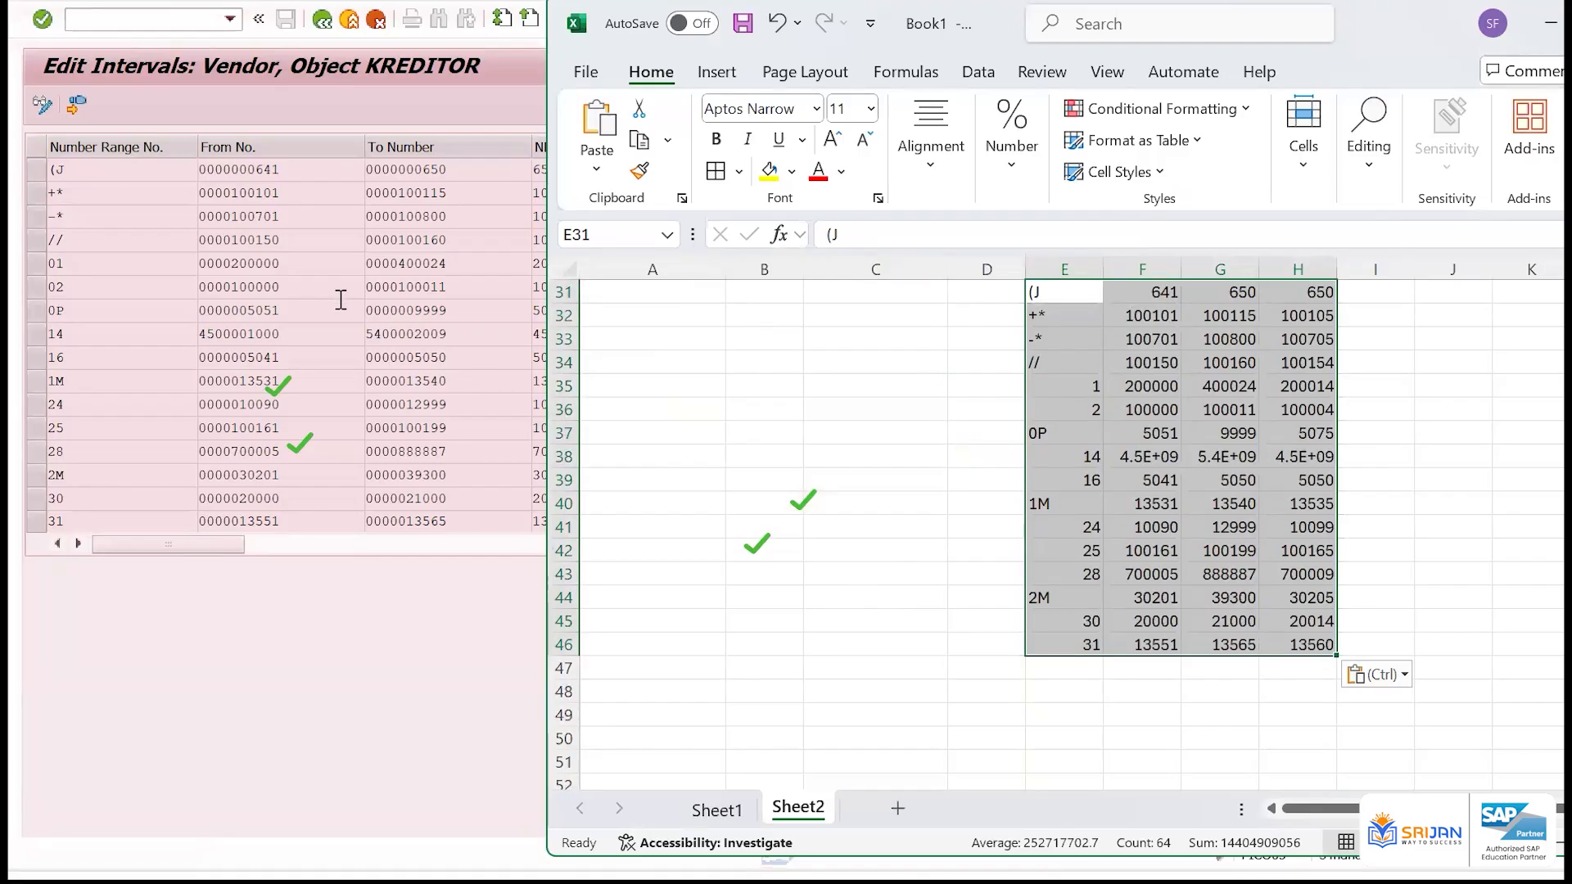
{"action": "left_click", "coordinate": [293, 295]}
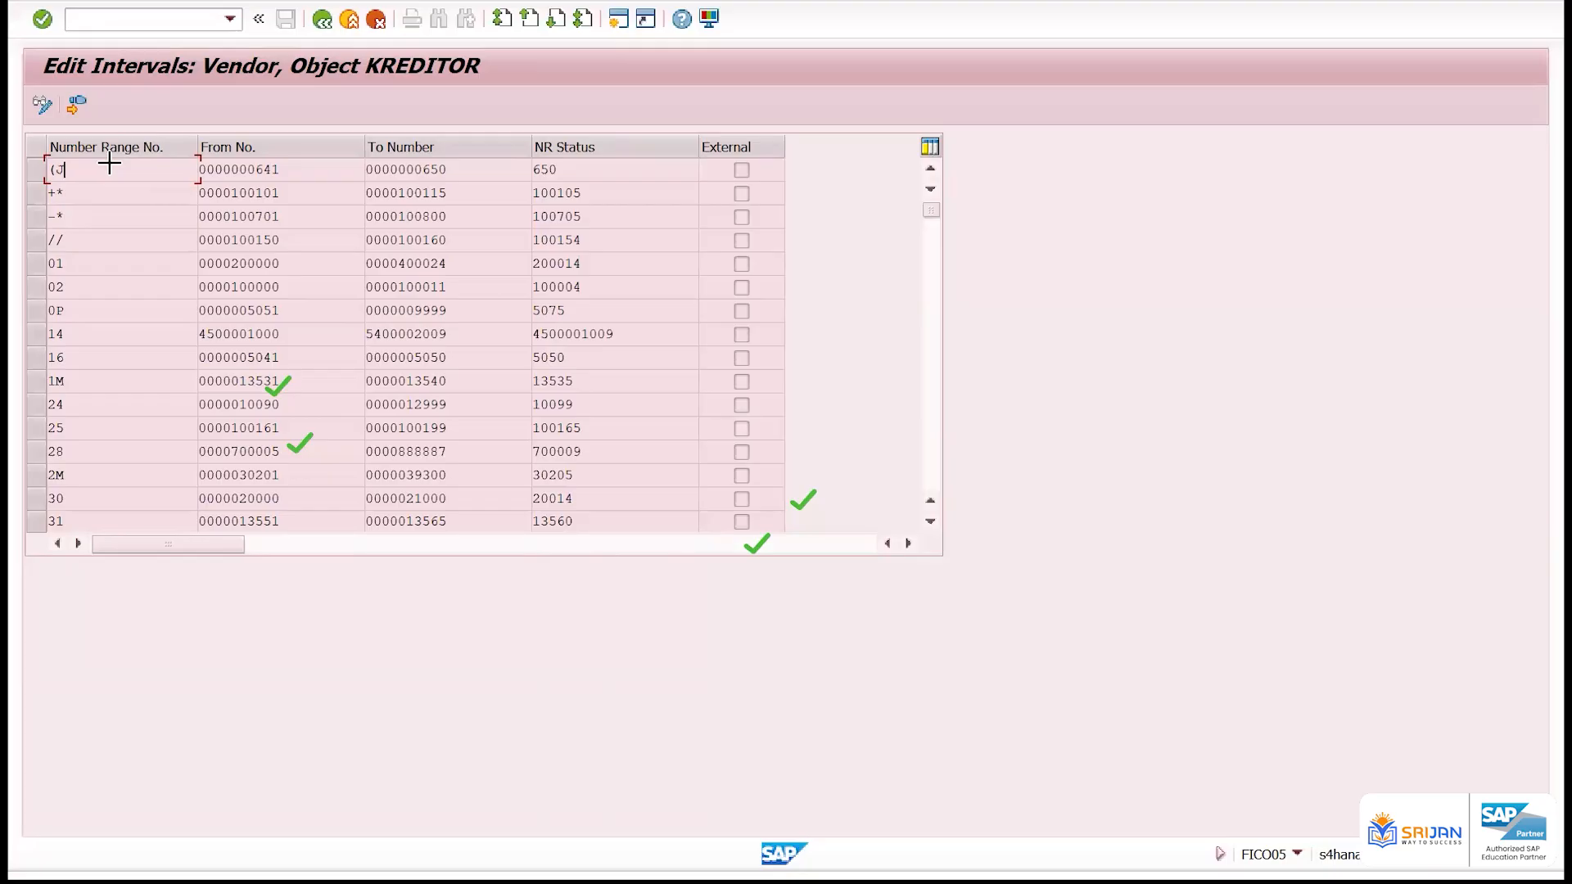
{"action": "scroll", "coordinate": [109, 164], "scroll_direction": "down", "scroll_amount": 15}
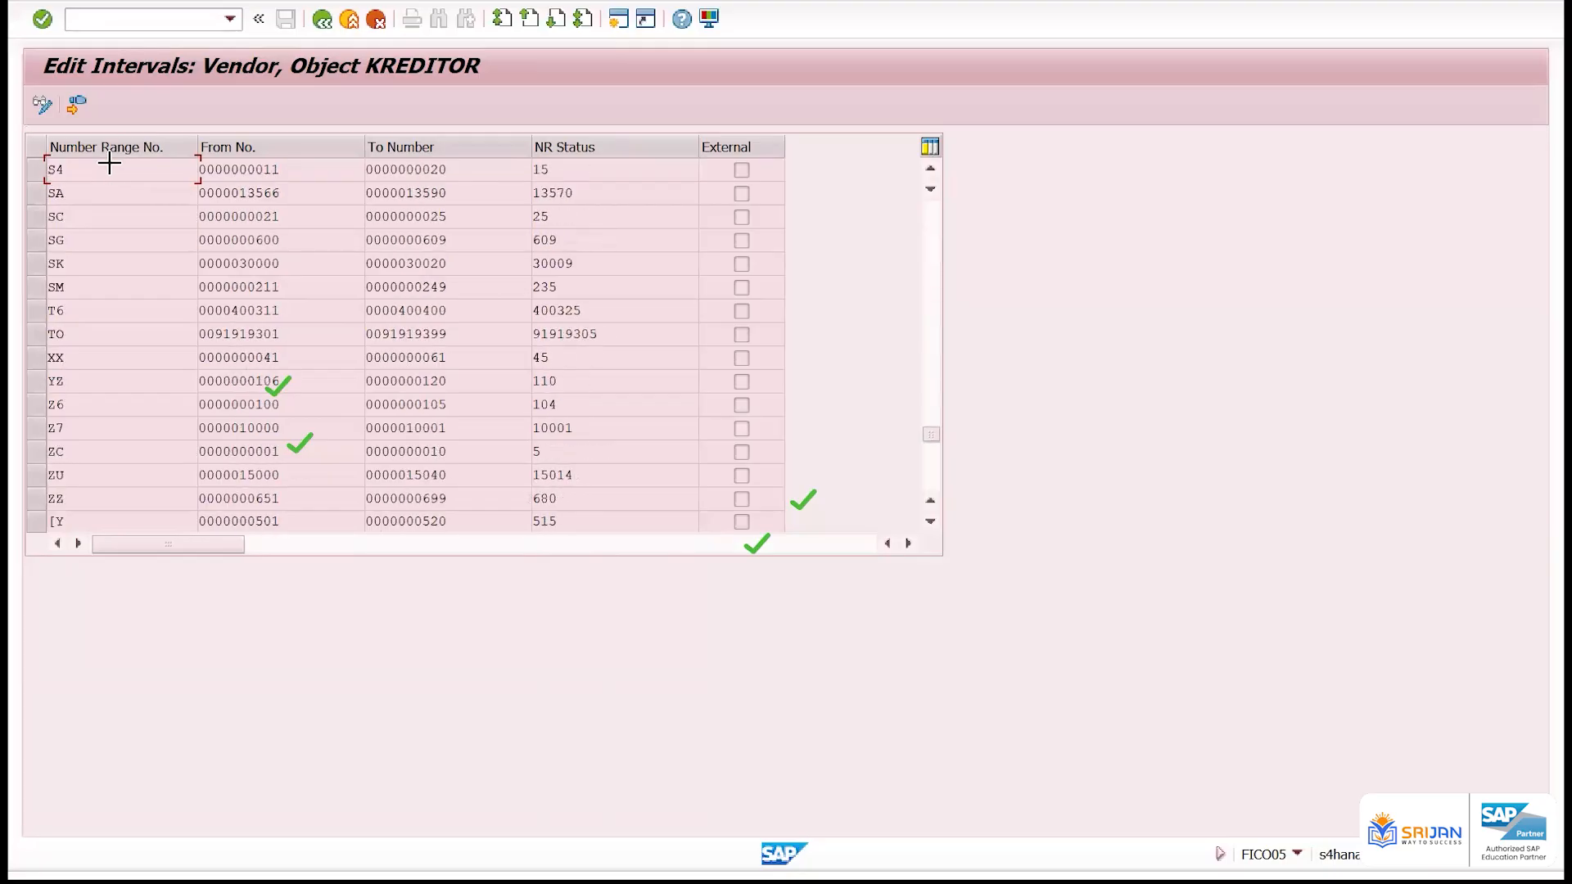
{"action": "scroll", "coordinate": [109, 164], "scroll_direction": "up", "scroll_amount": 15}
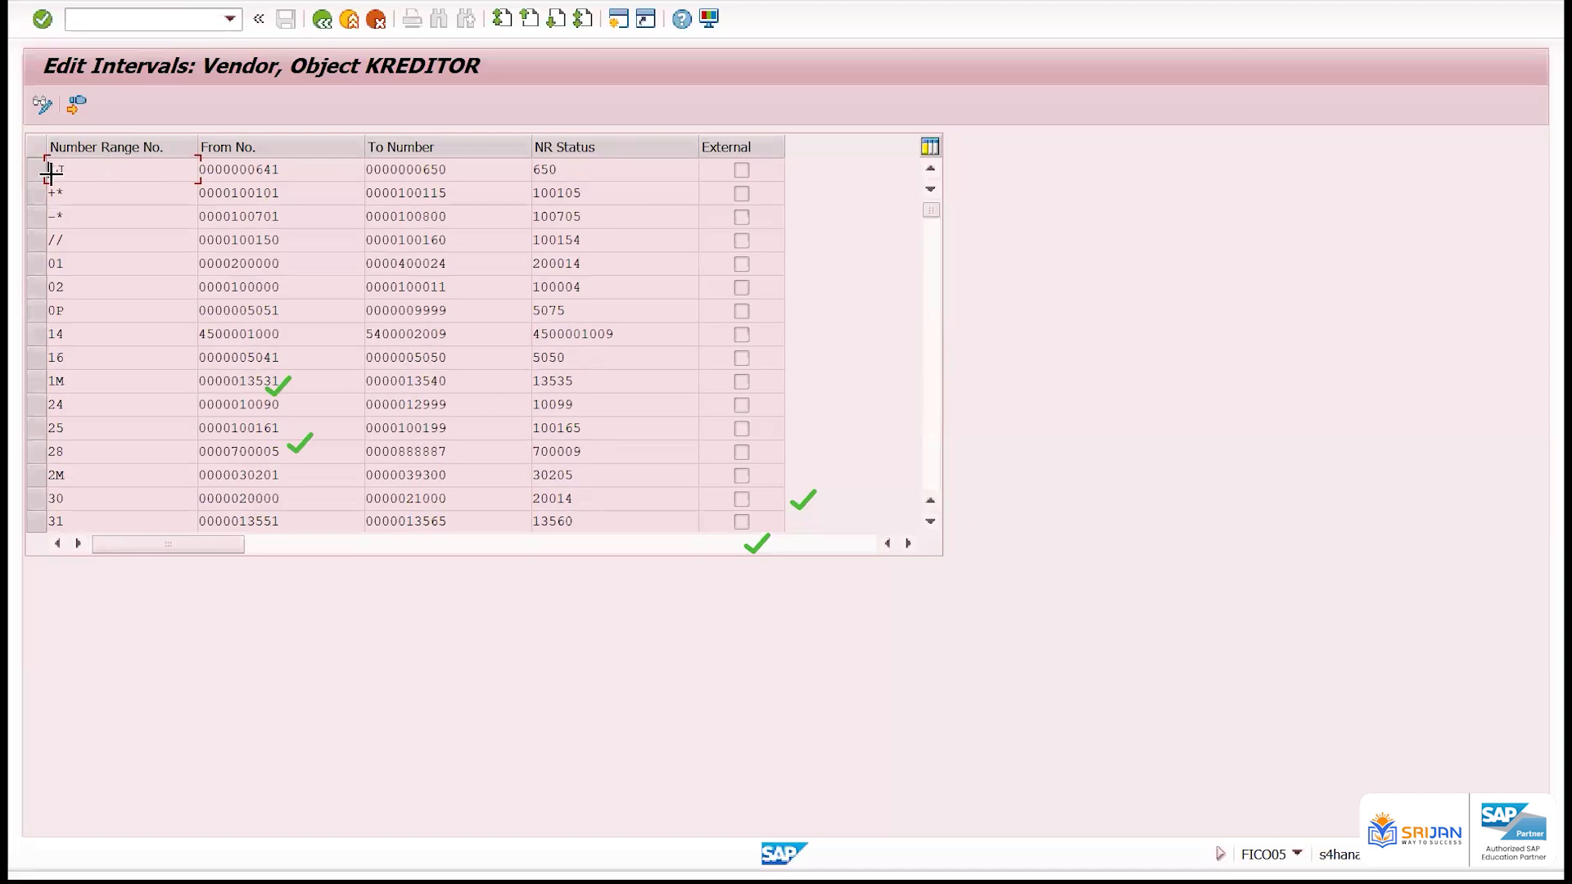
{"action": "left_click_drag", "start_coordinate": [349, 428], "coordinate": [315, 524]}
{"action": "key", "text": "ctrl+c"}
Open the document types with transaction /noba7 and position the list at type KR
{"action": "left_click", "coordinate": [199, 17]}
{"action": "type", "text": "/noba7"}
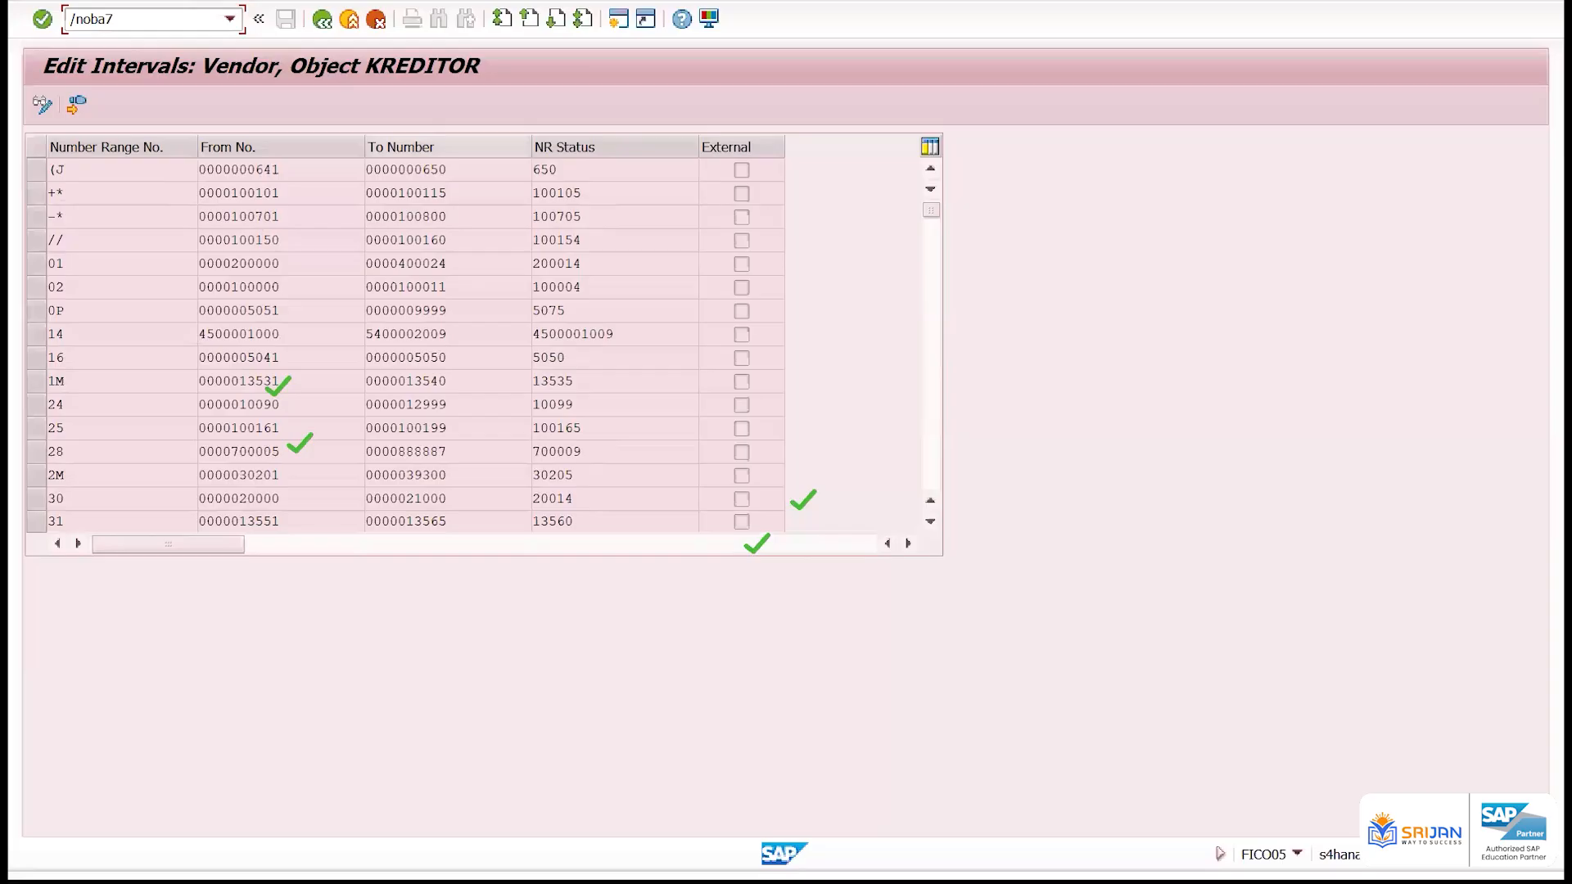
{"action": "key", "text": "Return"}
{"action": "left_click", "coordinate": [262, 823]}
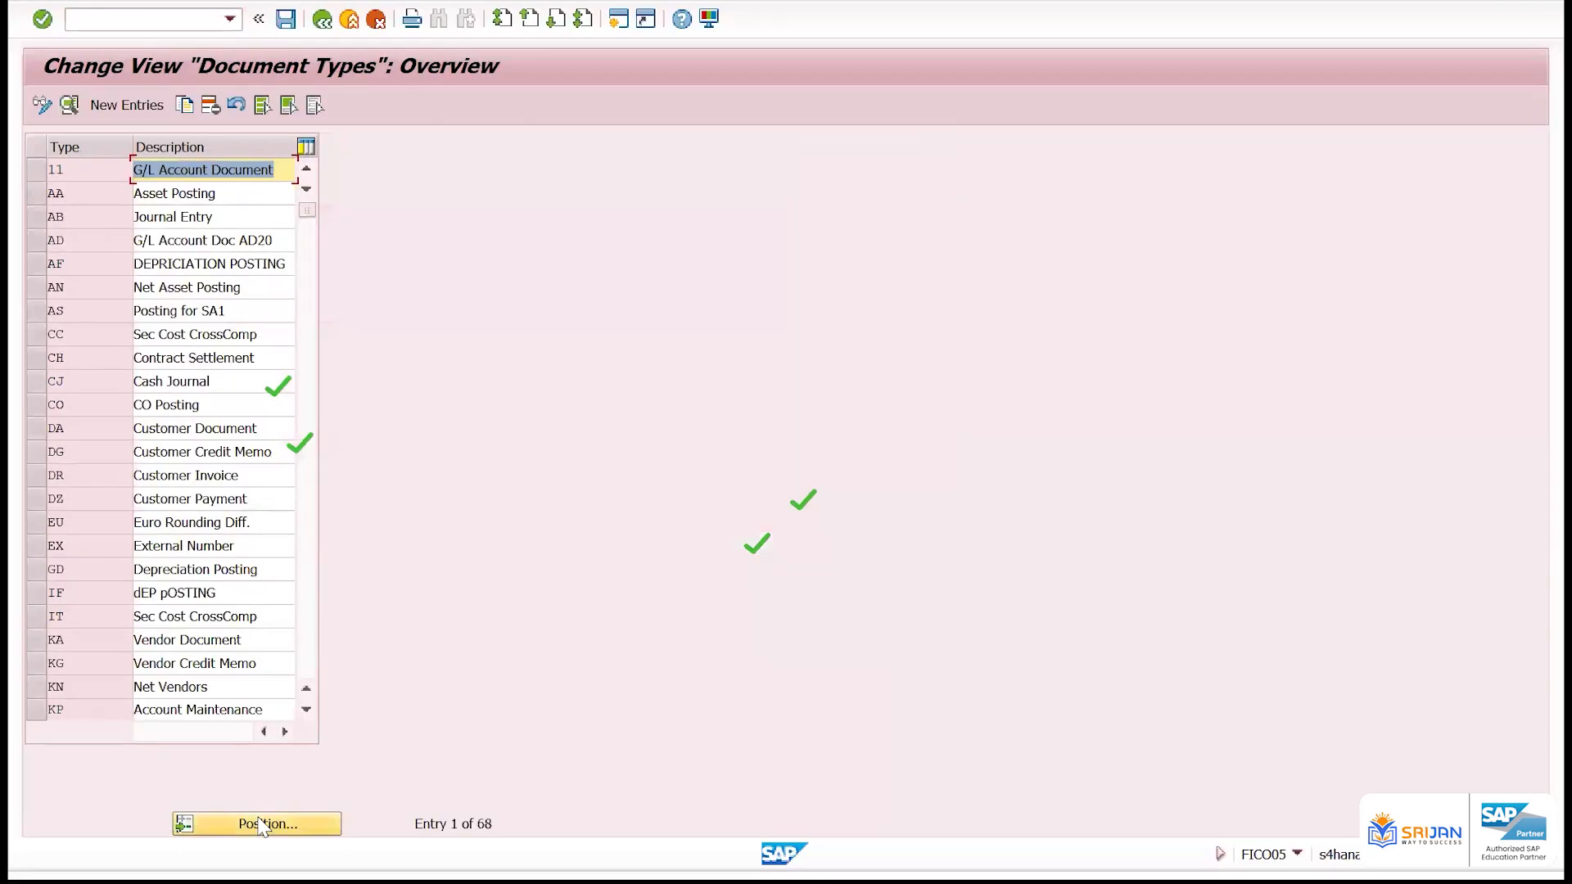
{"action": "type", "text": "KR"}
{"action": "key", "text": "Return"}
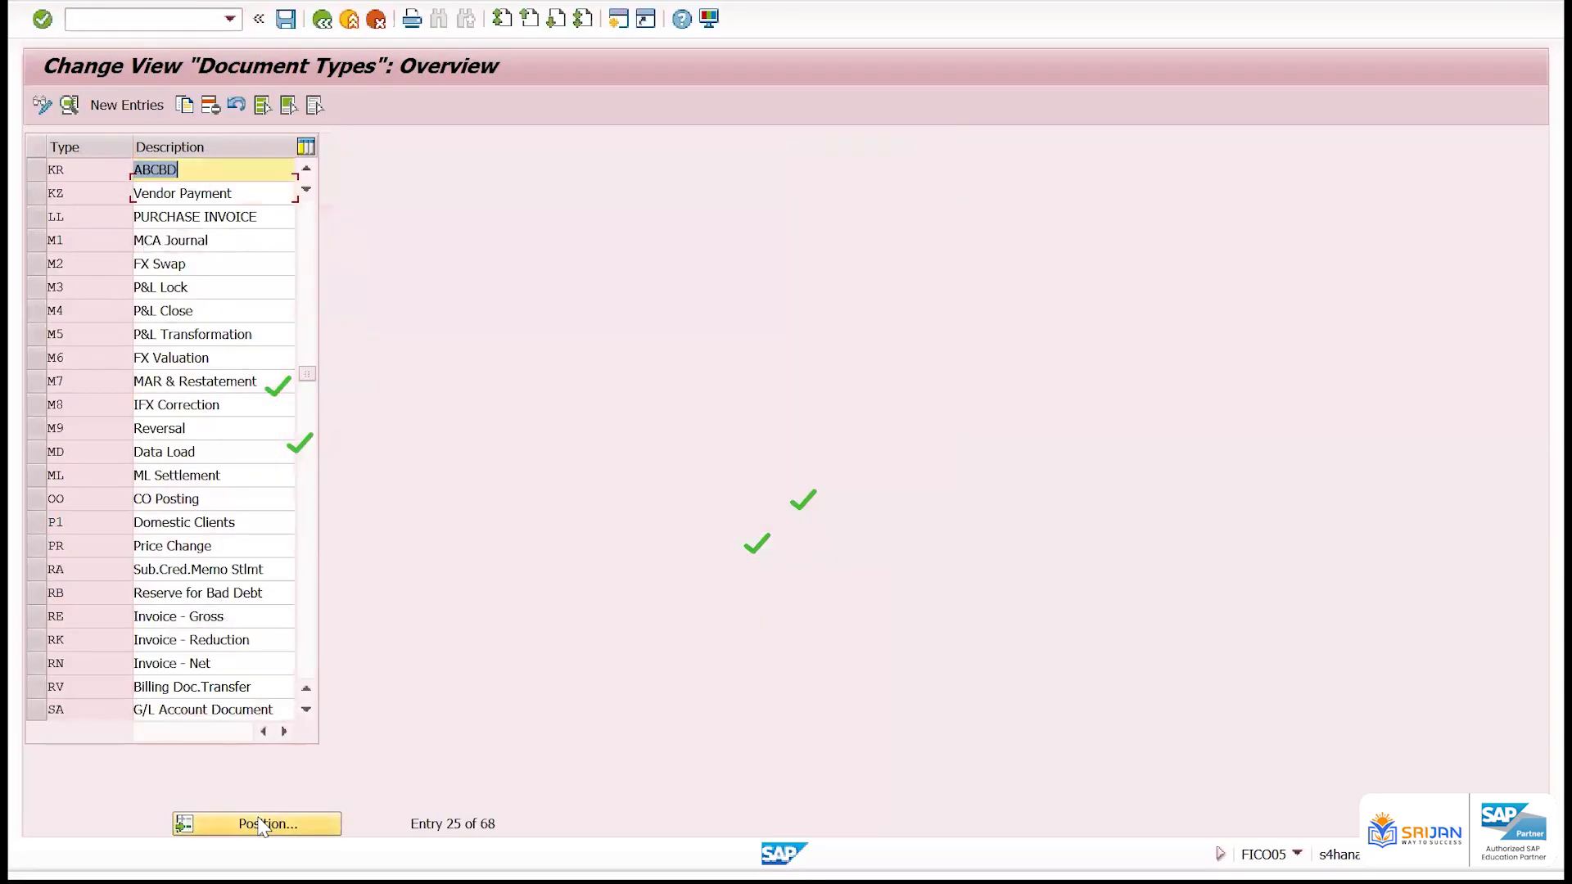
Change the description of document type KR to Vendor INvoice and save it with the proposed customizing request
{"action": "type", "text": "Vendor INvoice"}
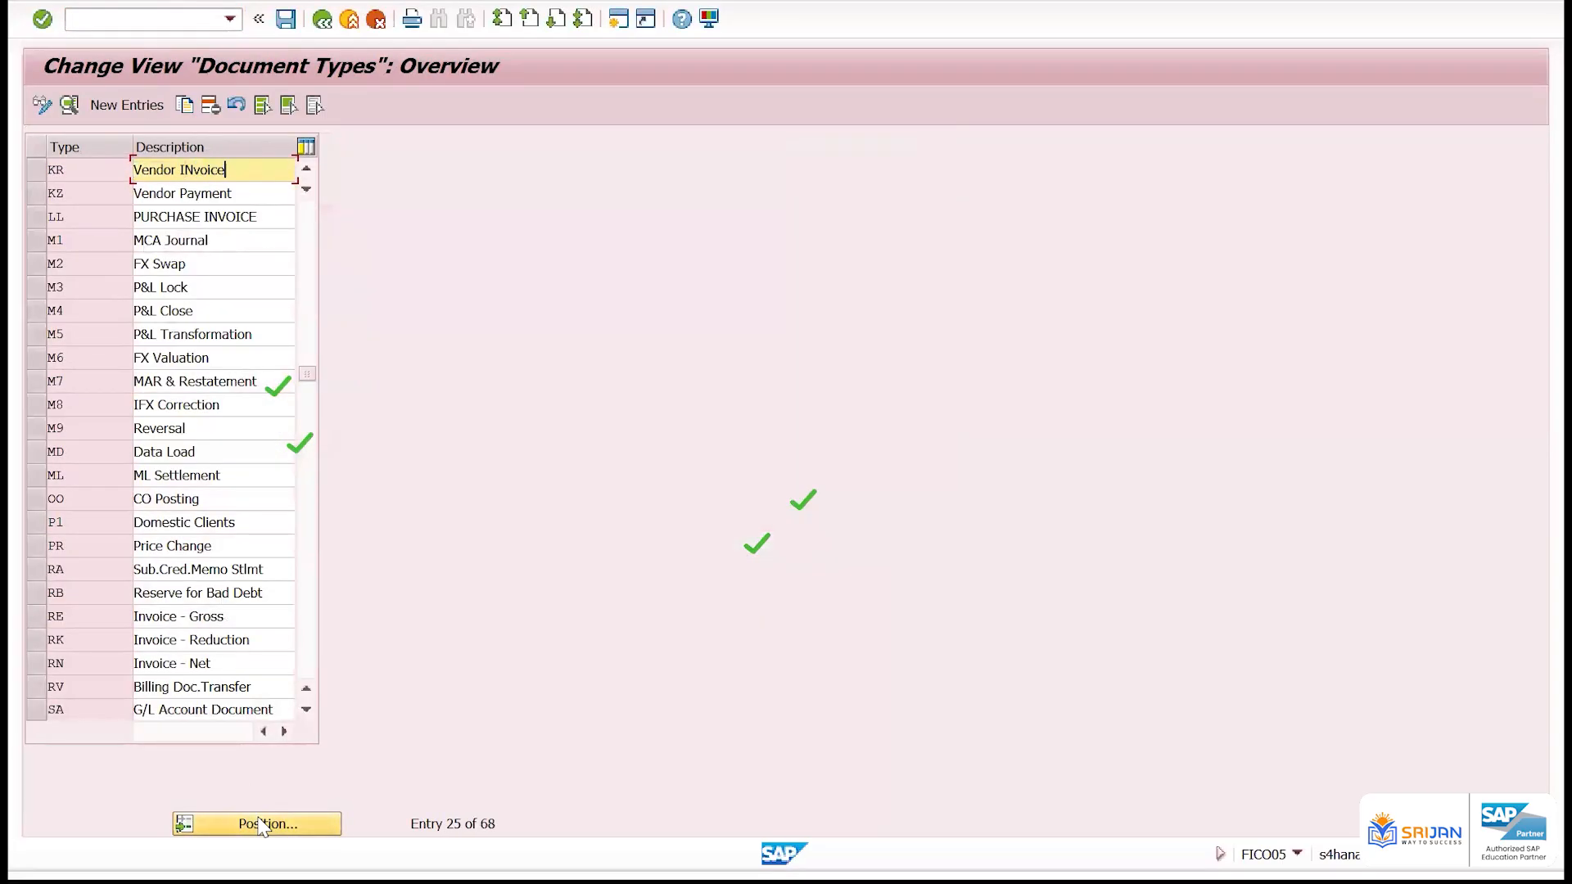
{"action": "key", "text": "Return"}
{"action": "key", "text": "ctrl+s"}
{"action": "key", "text": "Return"}
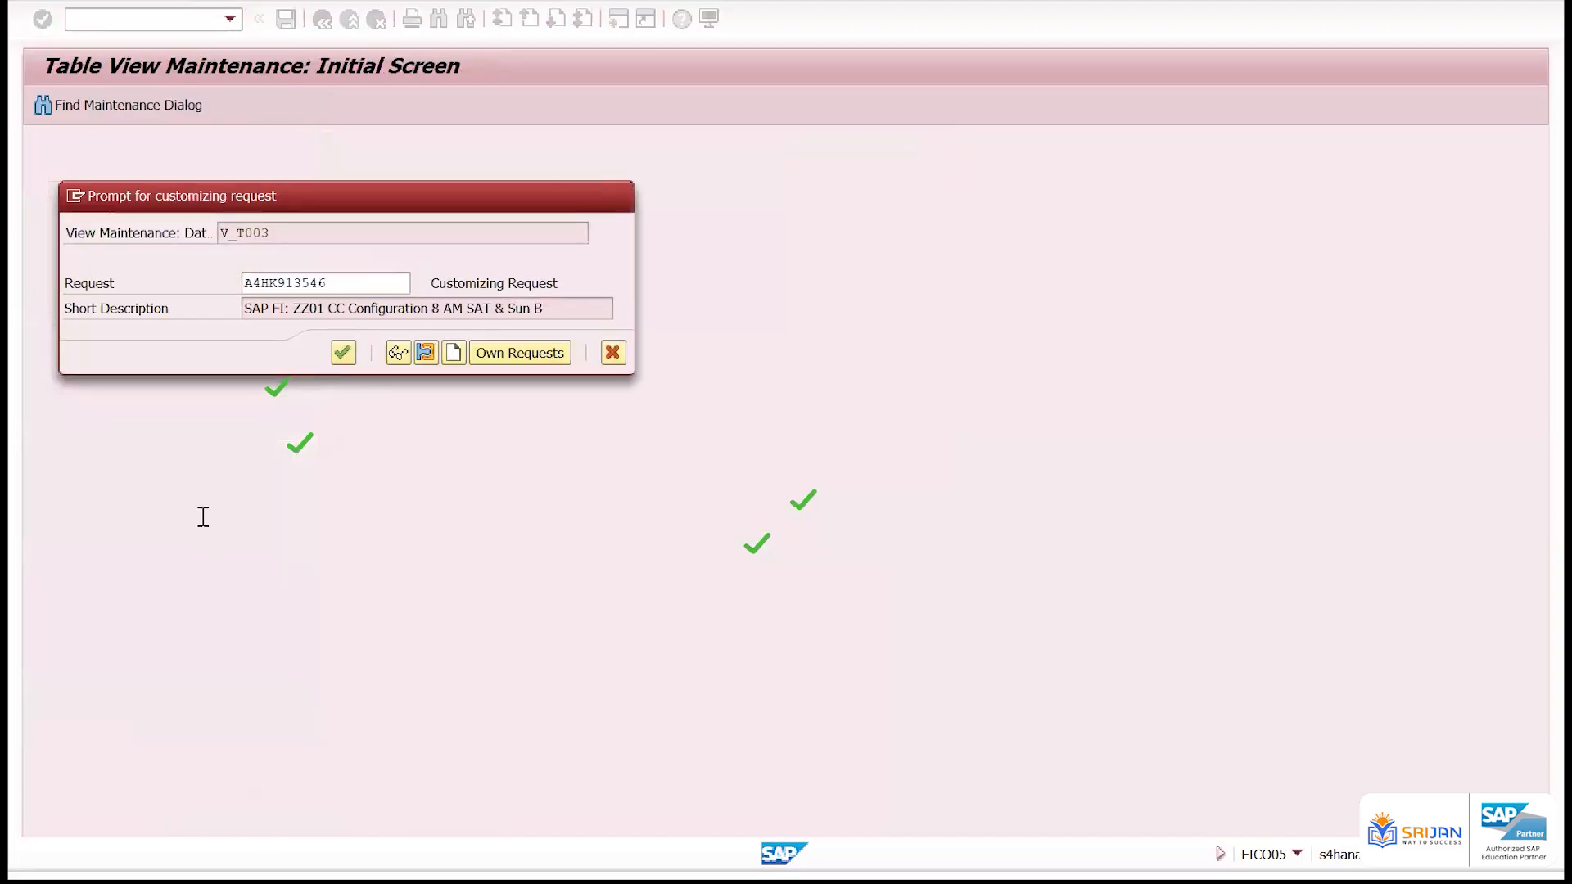
Open the details of document type KR and examine its number range
{"action": "left_click", "coordinate": [99, 175]}
{"action": "double_click", "coordinate": [99, 175]}
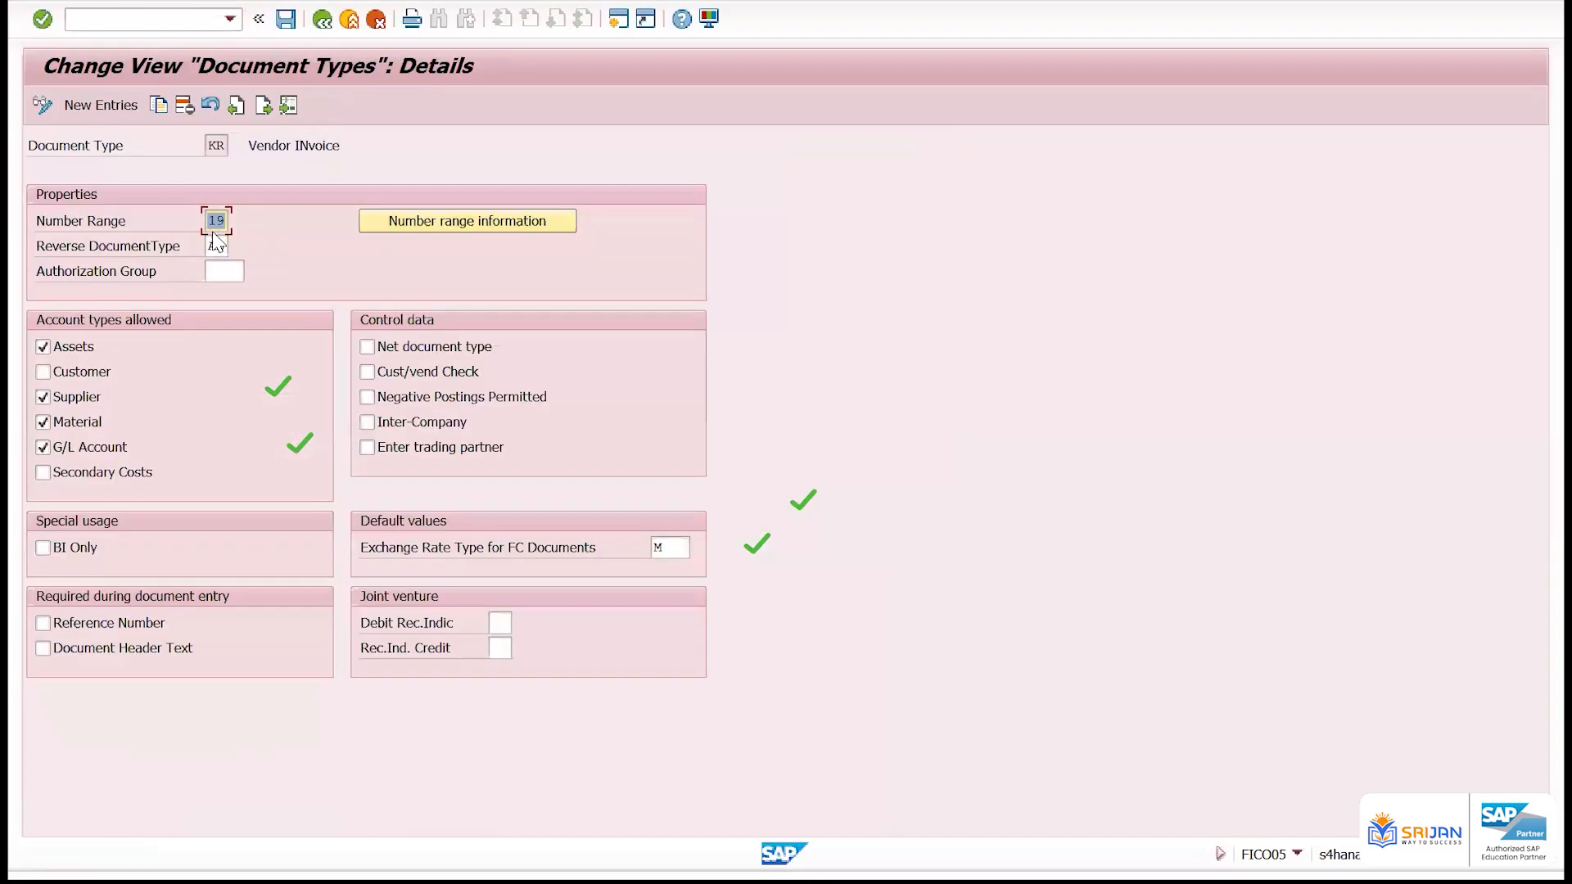
{"action": "double_click", "coordinate": [215, 220]}
{"action": "double_click", "coordinate": [217, 146]}
Go to KR's number range information, choose company code ZZ01 and open its intervals for editing
{"action": "left_click", "coordinate": [472, 219]}
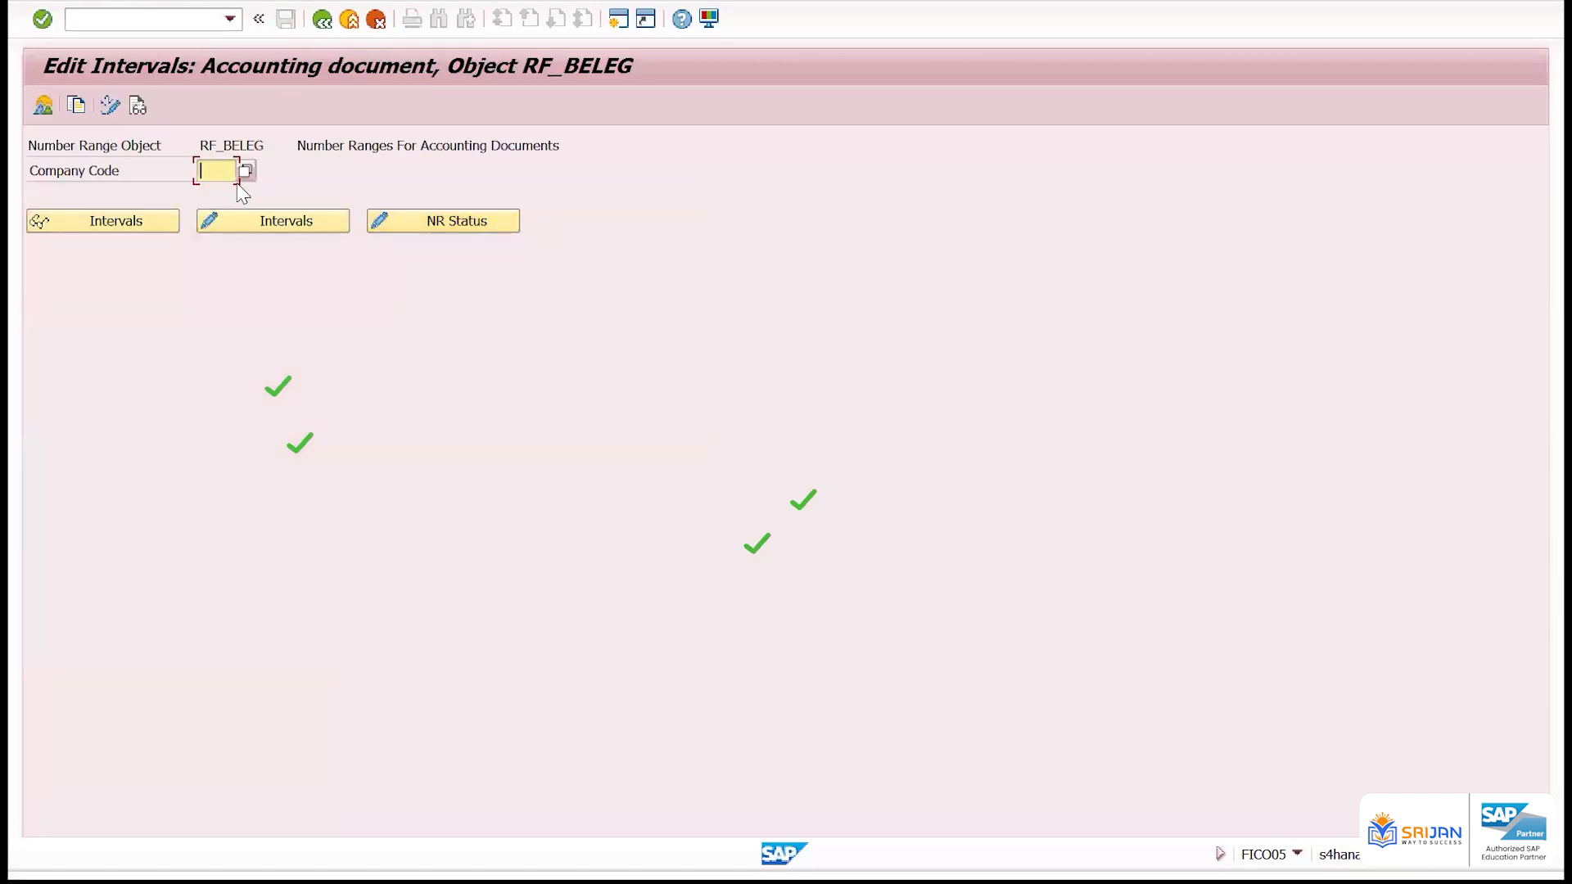
{"action": "key", "text": "Down"}
{"action": "key", "text": "Down"}
{"action": "key", "text": "Down"}
{"action": "key", "text": "Return"}
{"action": "left_click", "coordinate": [246, 219]}
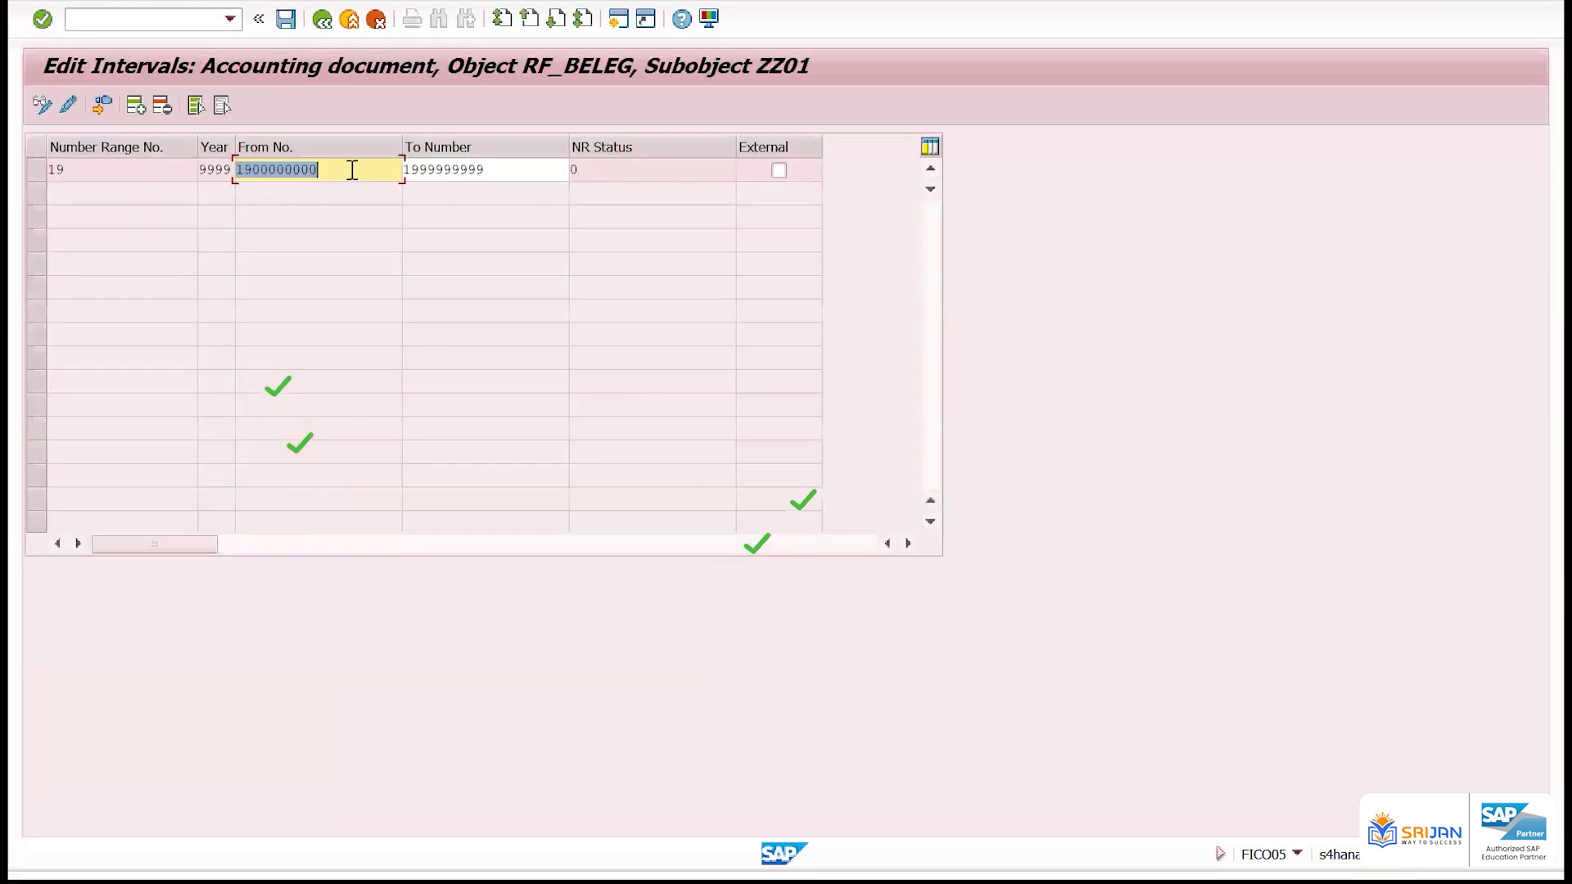
{"action": "left_click", "coordinate": [36, 169]}
{"action": "left_click", "coordinate": [162, 105]}
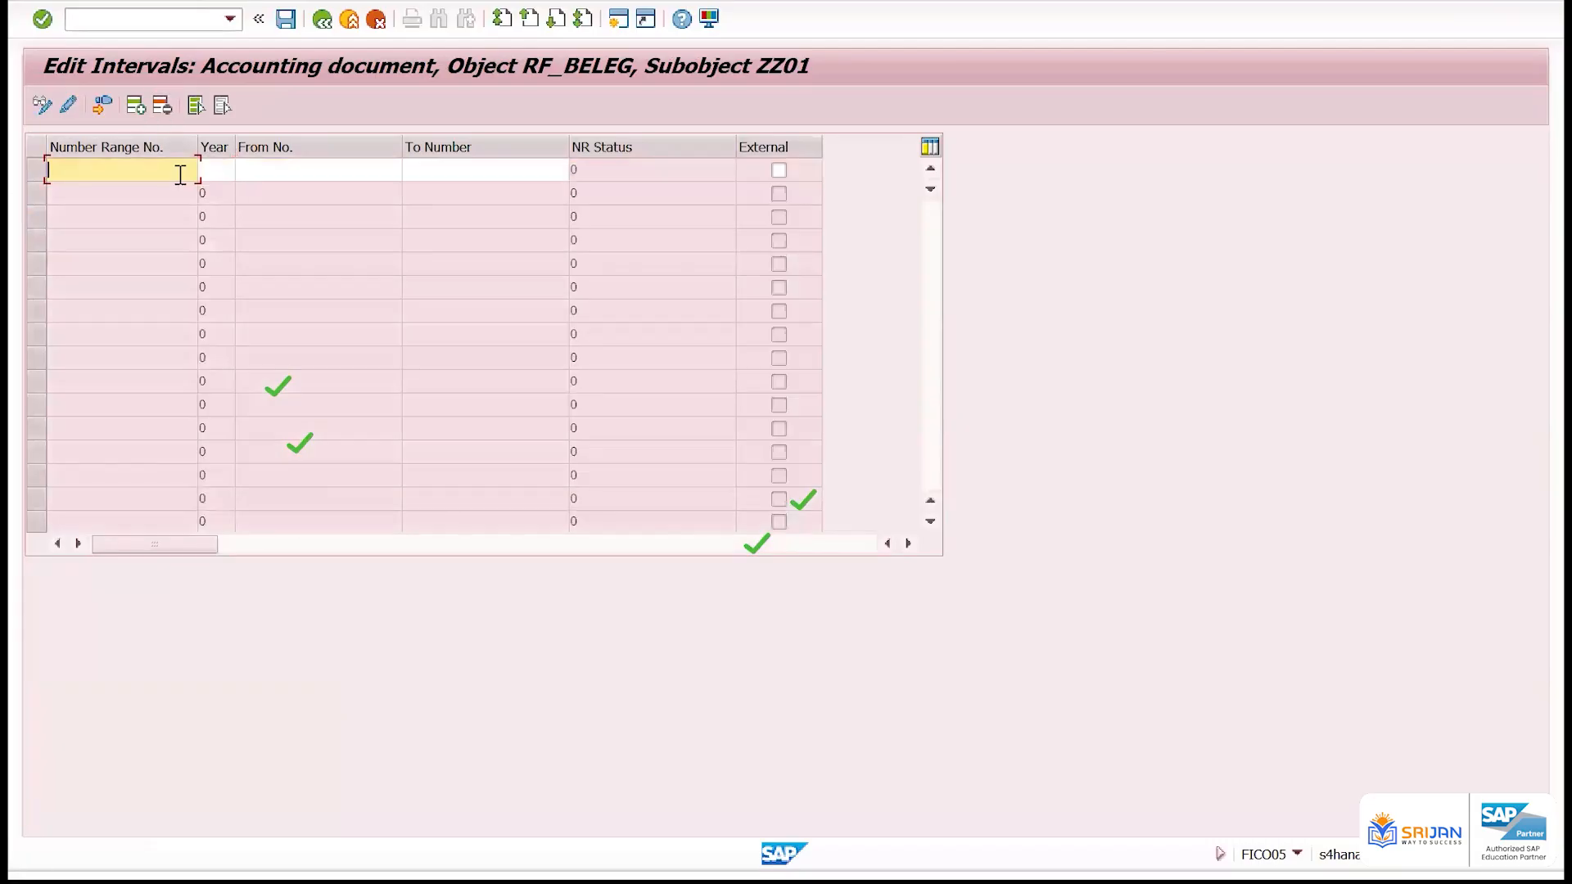
{"action": "type", "text": "19 "}
{"action": "type", "text": "2024 "}
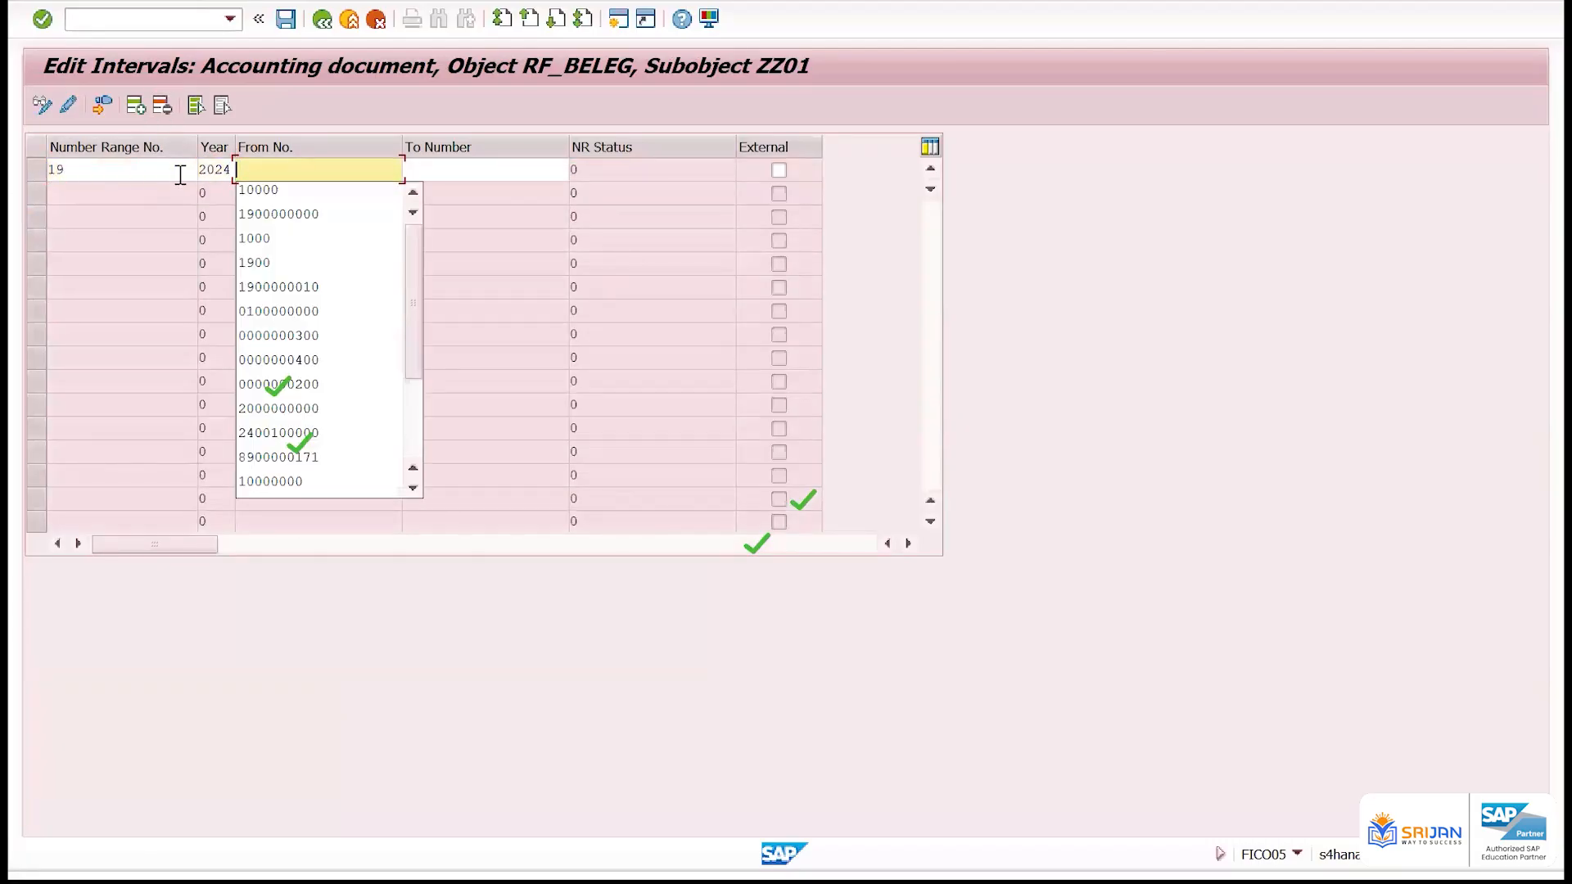
{"action": "type", "text": "190000000"}
{"action": "key", "text": "Tab"}
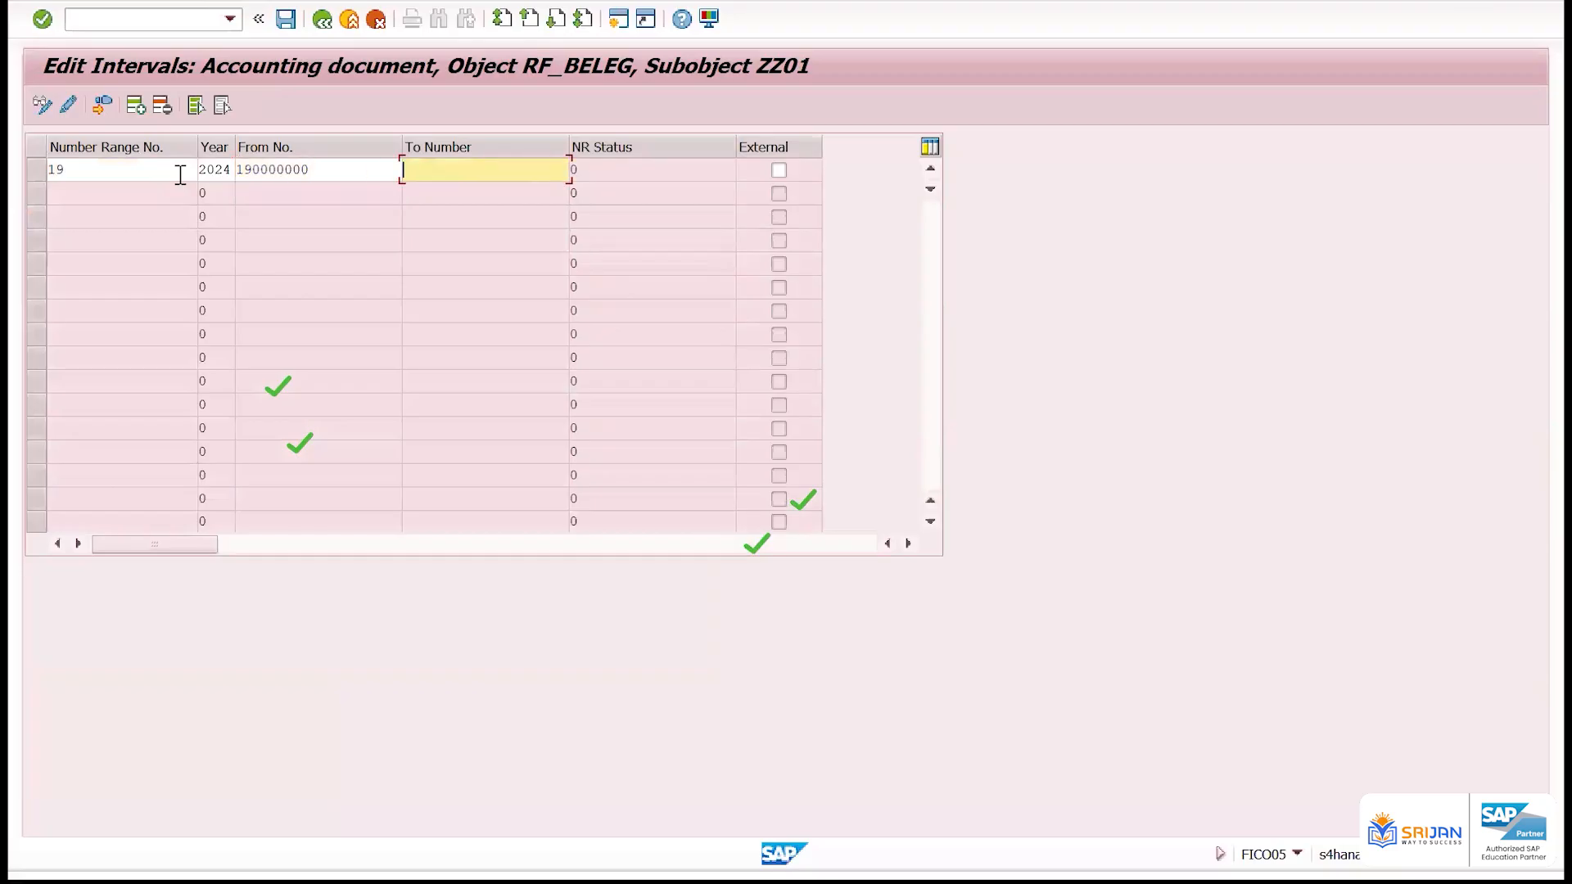
{"action": "key", "text": "shift+Tab"}
{"action": "type", "text": "0"}
{"action": "key", "text": "Tab"}
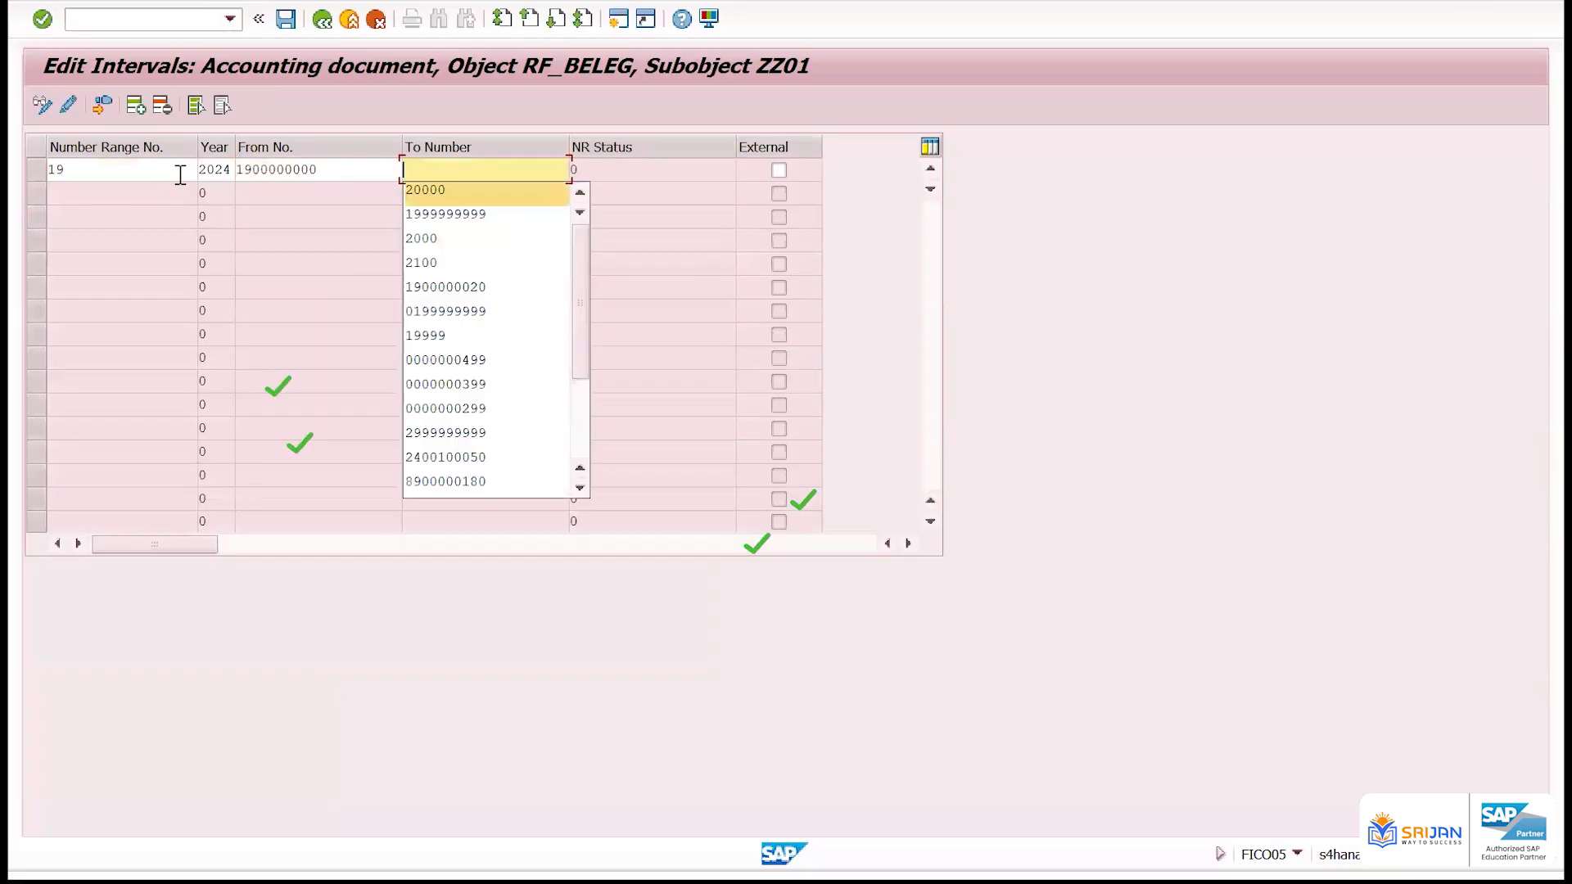
{"action": "key", "text": "Down"}
{"action": "key", "text": "Return"}
{"action": "key", "text": "Return"}
{"action": "key", "text": "ctrl+s"}
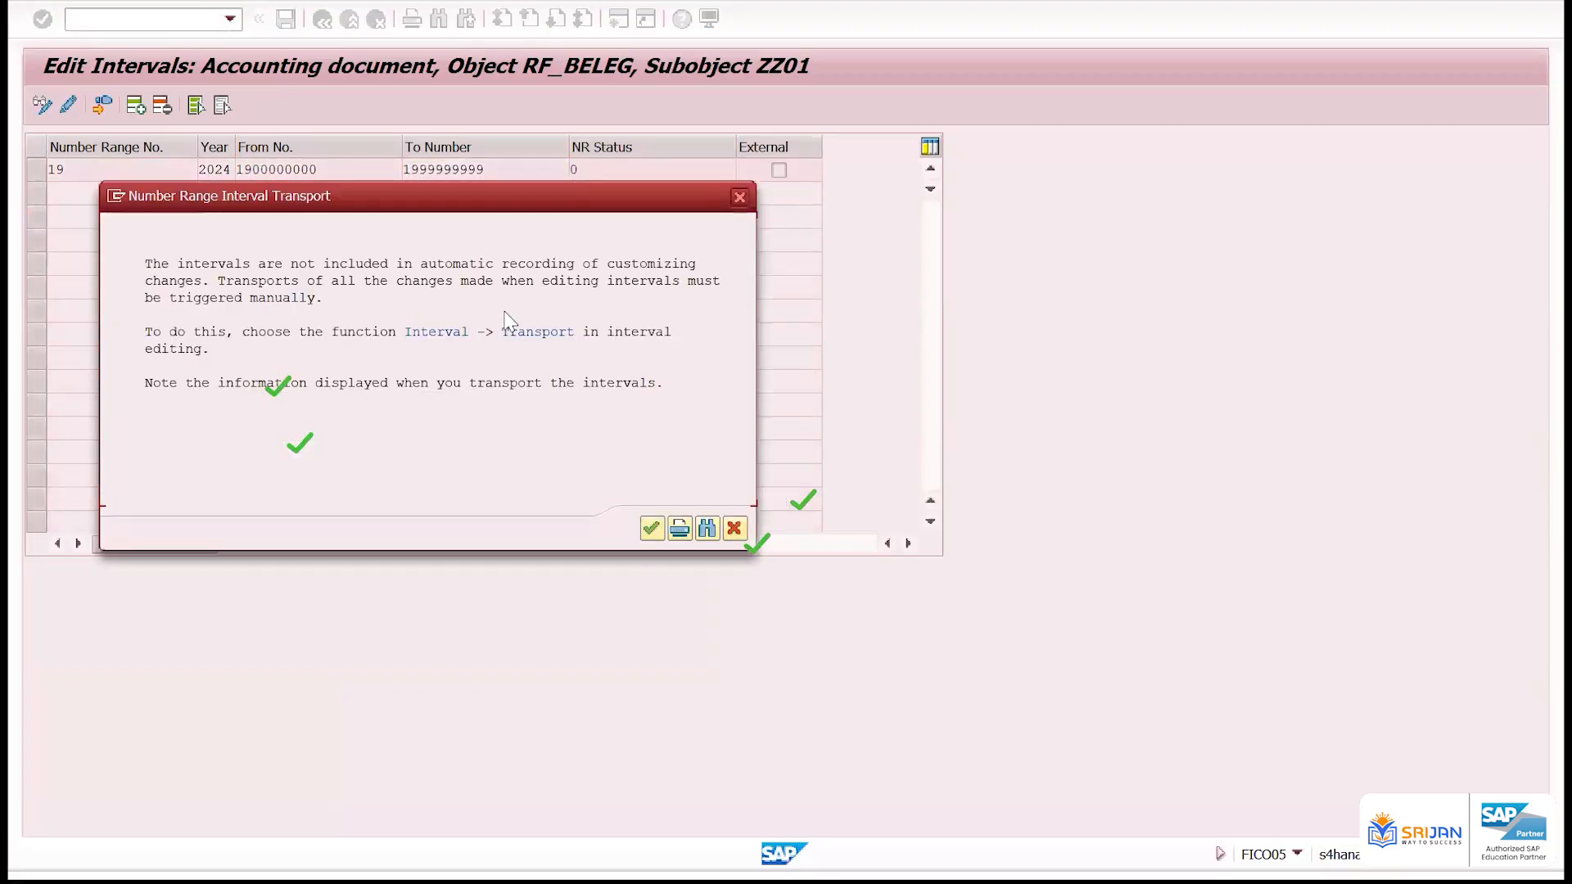
{"action": "key", "text": "Return"}
Examine the year, from and to numbers, and External setting of the 2024 interval
{"action": "left_click", "coordinate": [778, 171]}
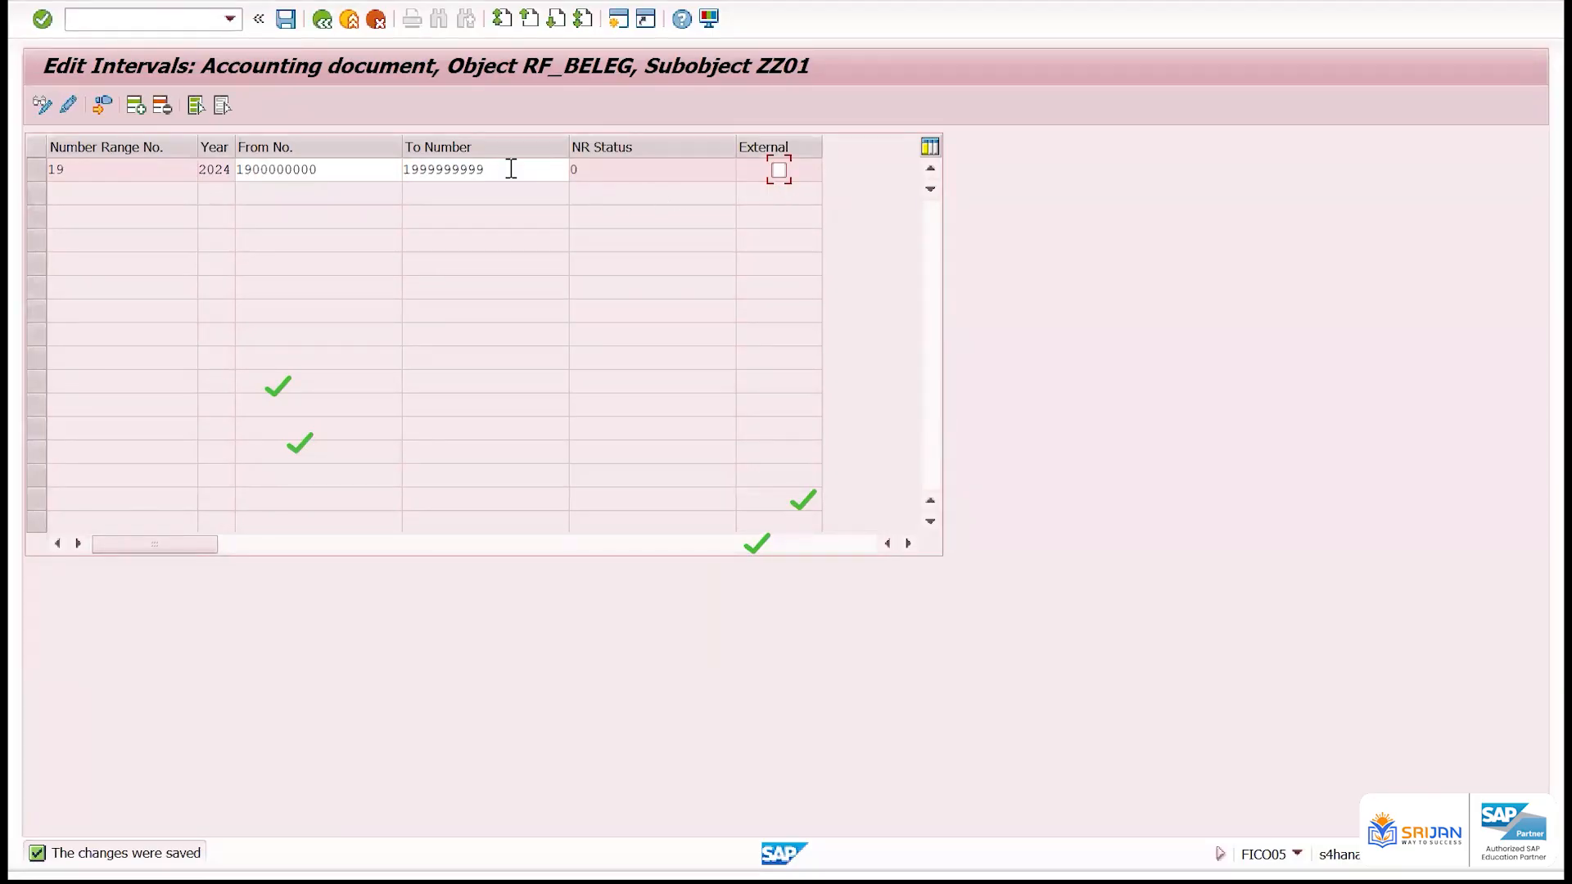
{"action": "left_click_drag", "start_coordinate": [509, 168], "coordinate": [217, 165]}
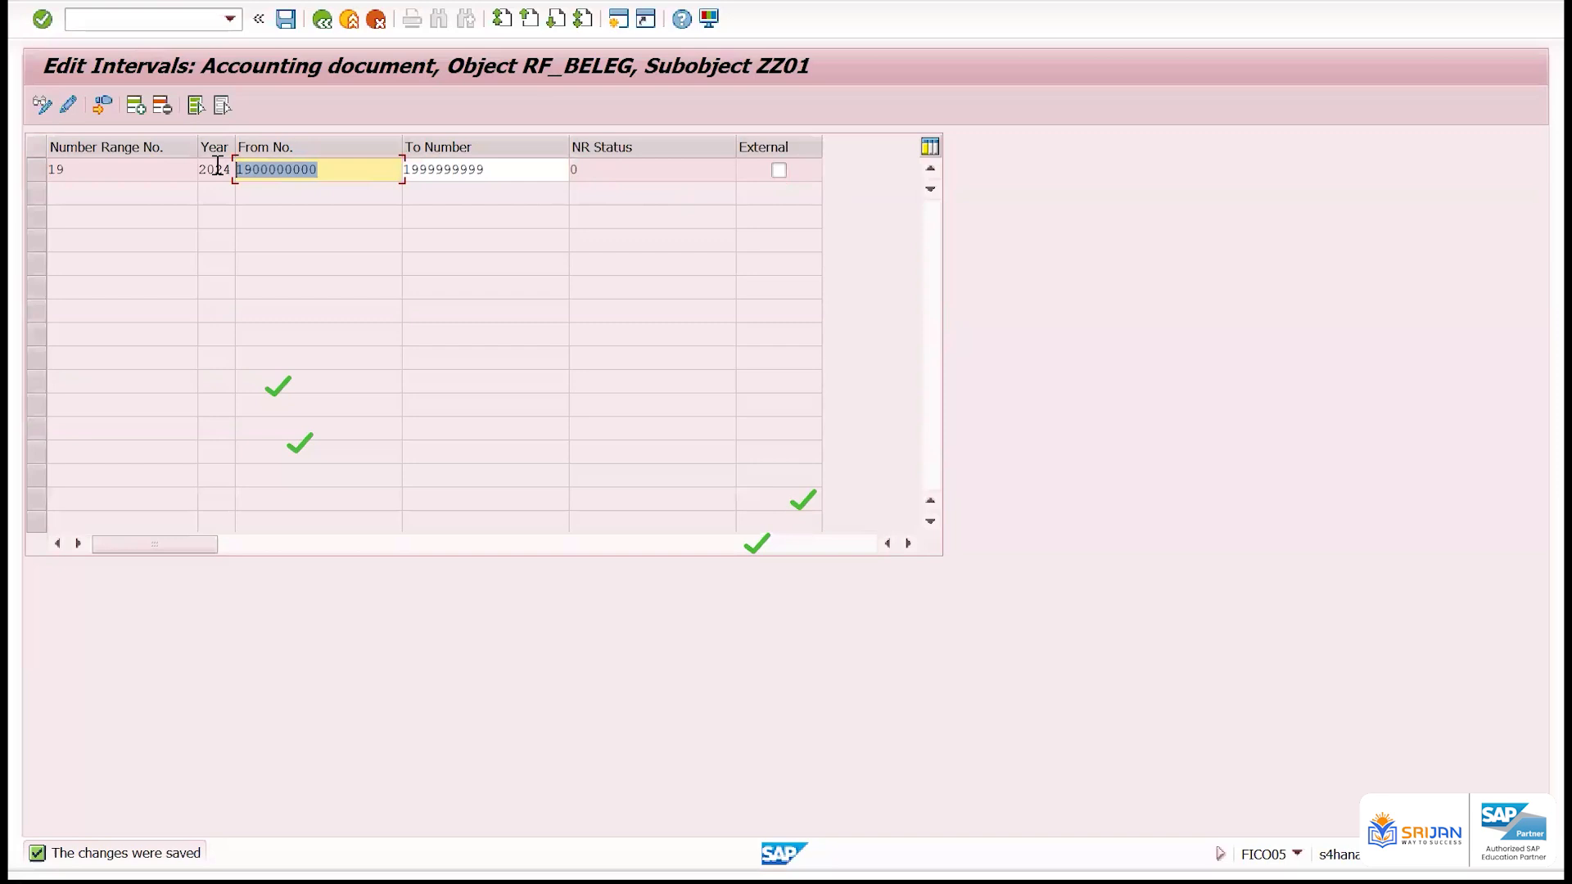
{"action": "left_click", "coordinate": [333, 167]}
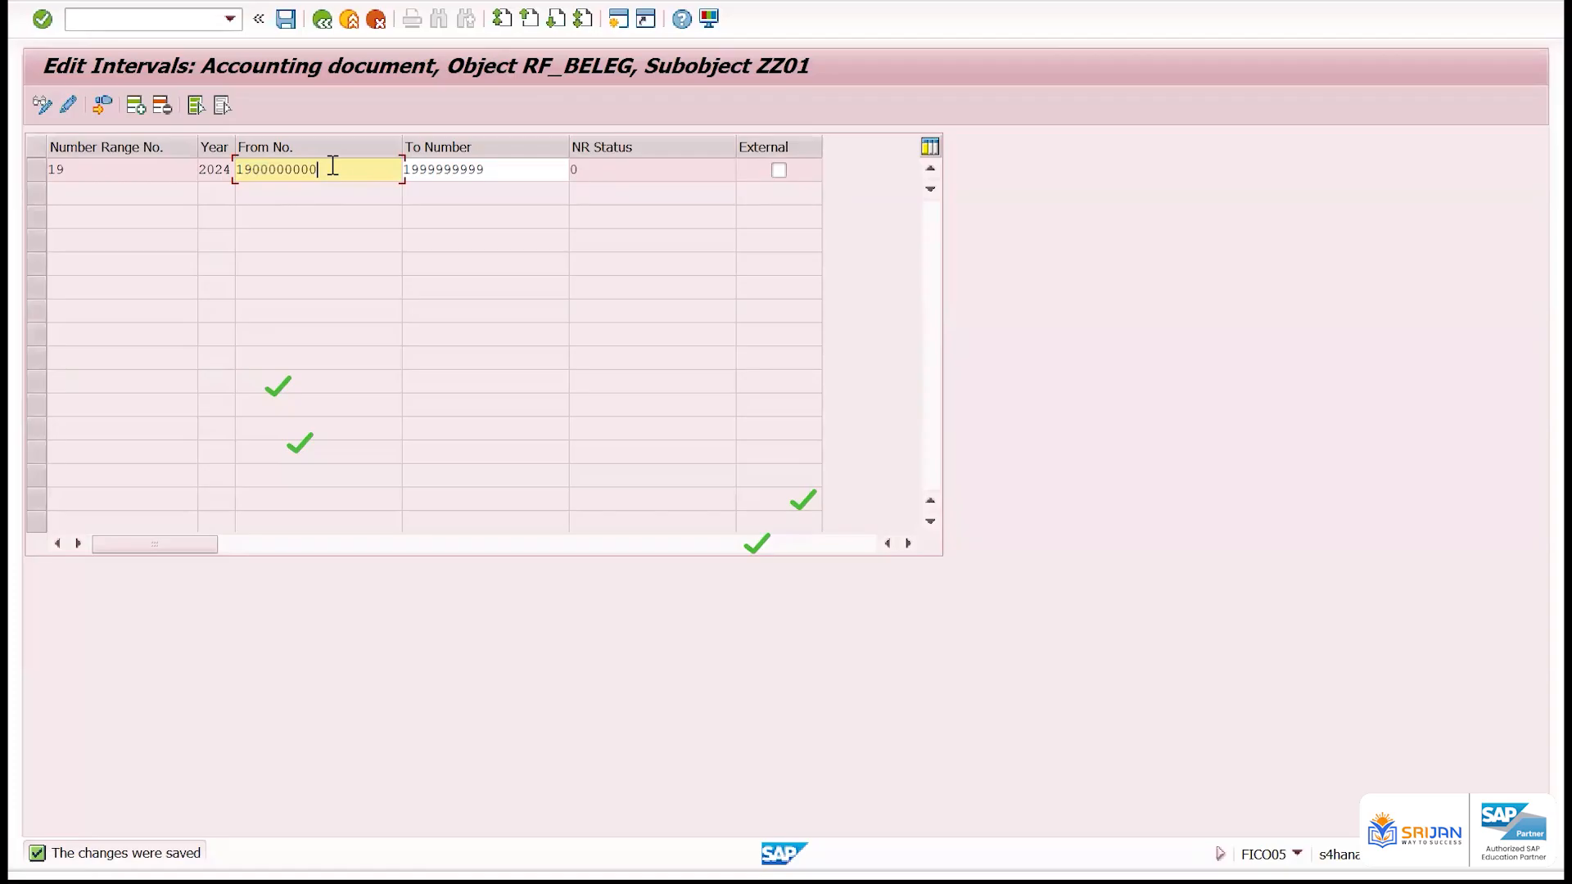
{"action": "double_click", "coordinate": [332, 166]}
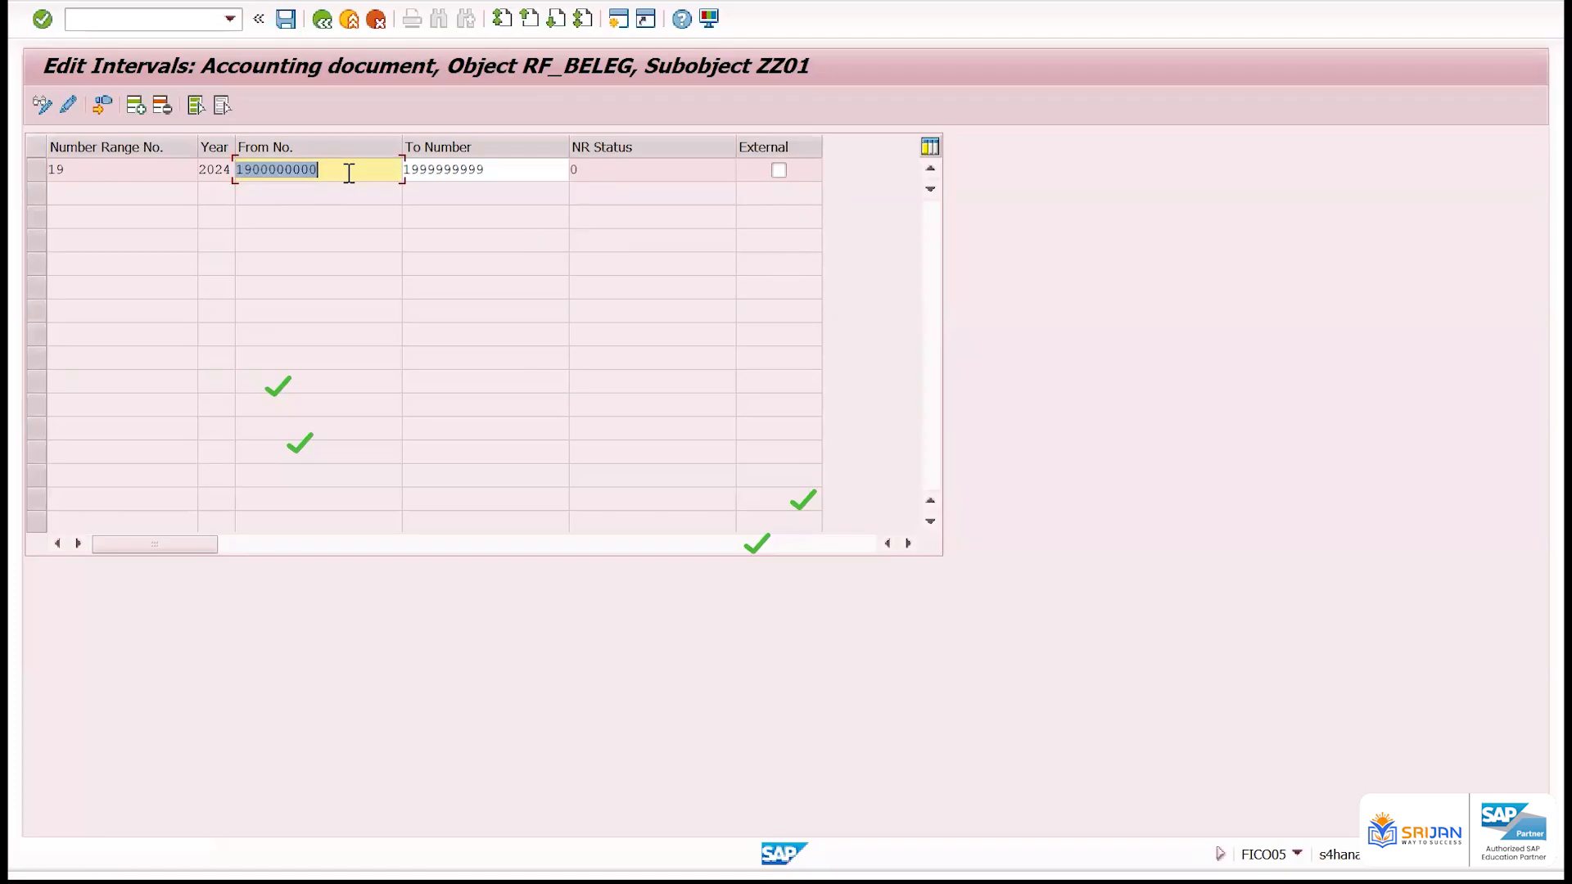
{"action": "left_click", "coordinate": [234, 167]}
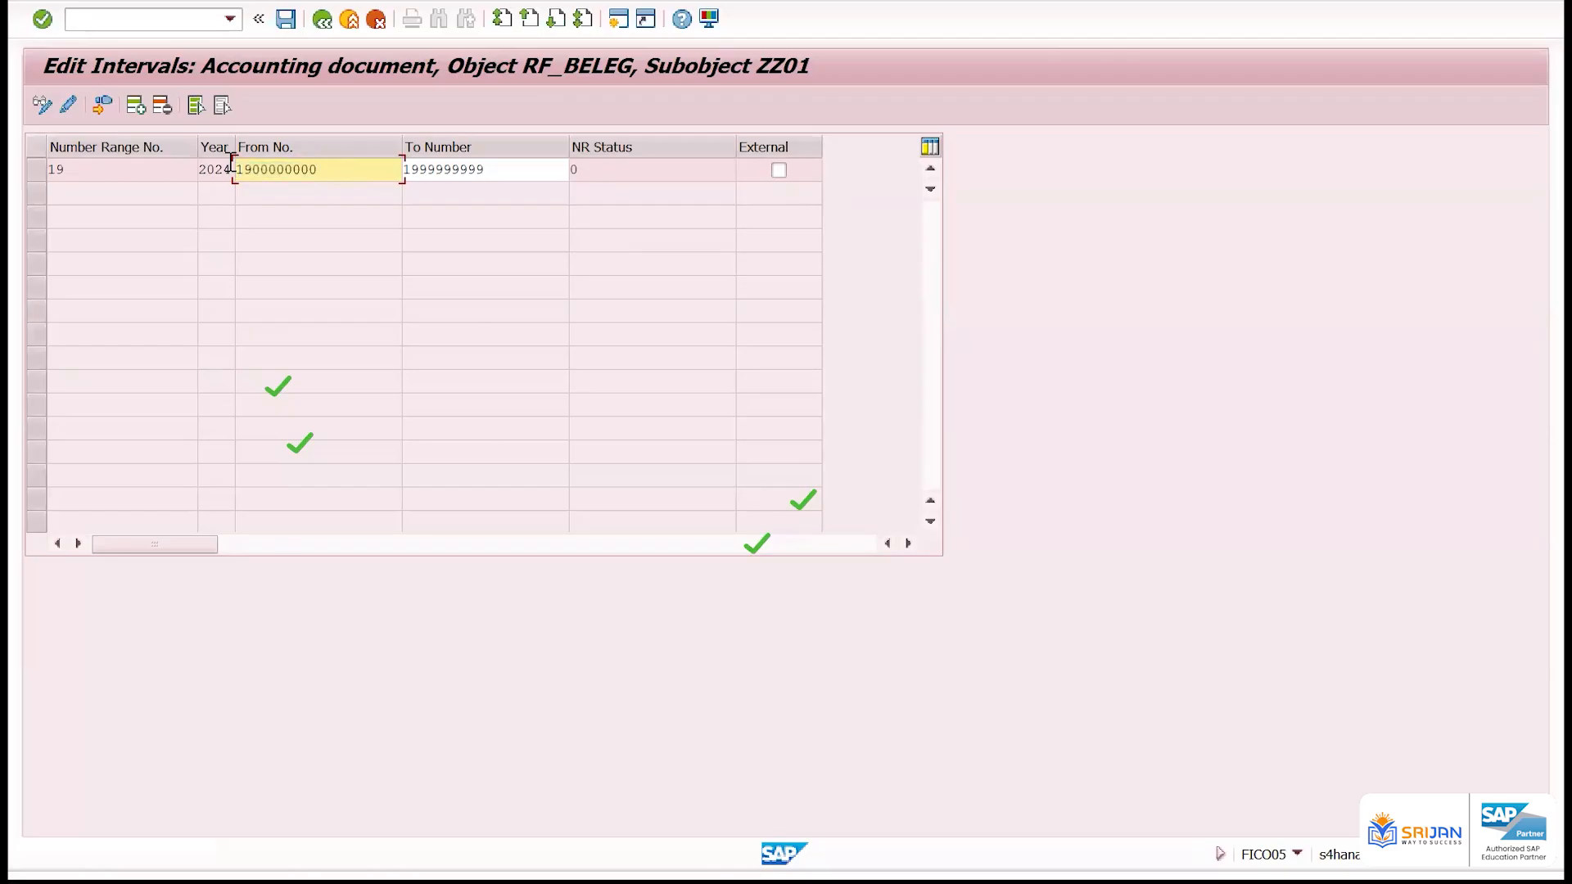
Mark the 2024 interval as external and save the change
{"action": "left_click", "coordinate": [778, 170]}
{"action": "key", "text": "ctrl+s"}
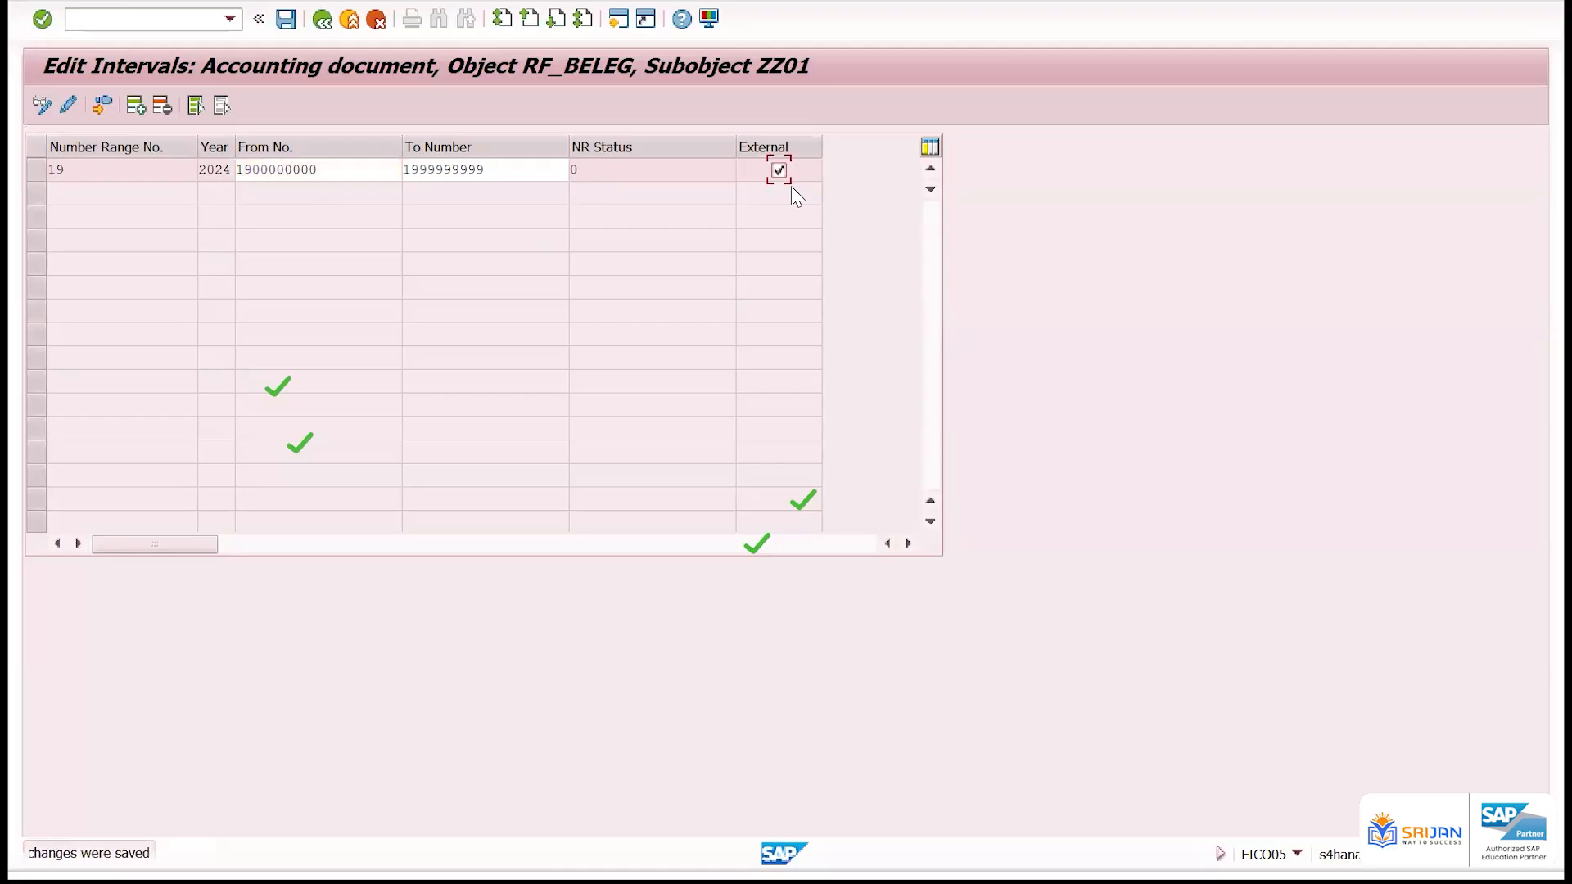
{"action": "double_click", "coordinate": [266, 169]}
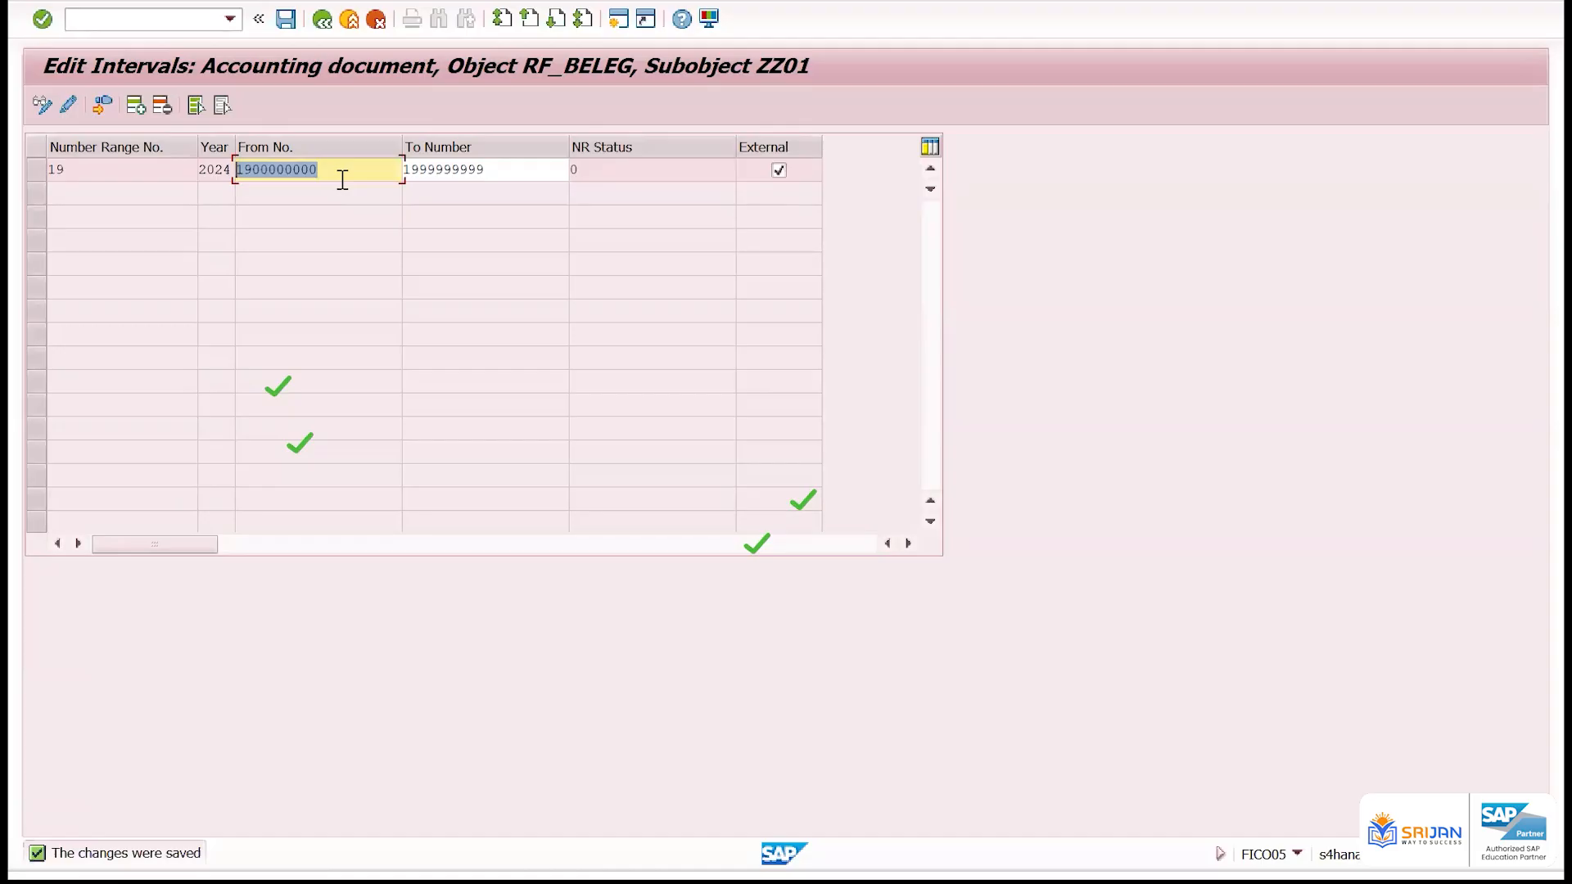
Clear the External setting of the 2024 interval and return to the details of document type KR
{"action": "left_click", "coordinate": [778, 170]}
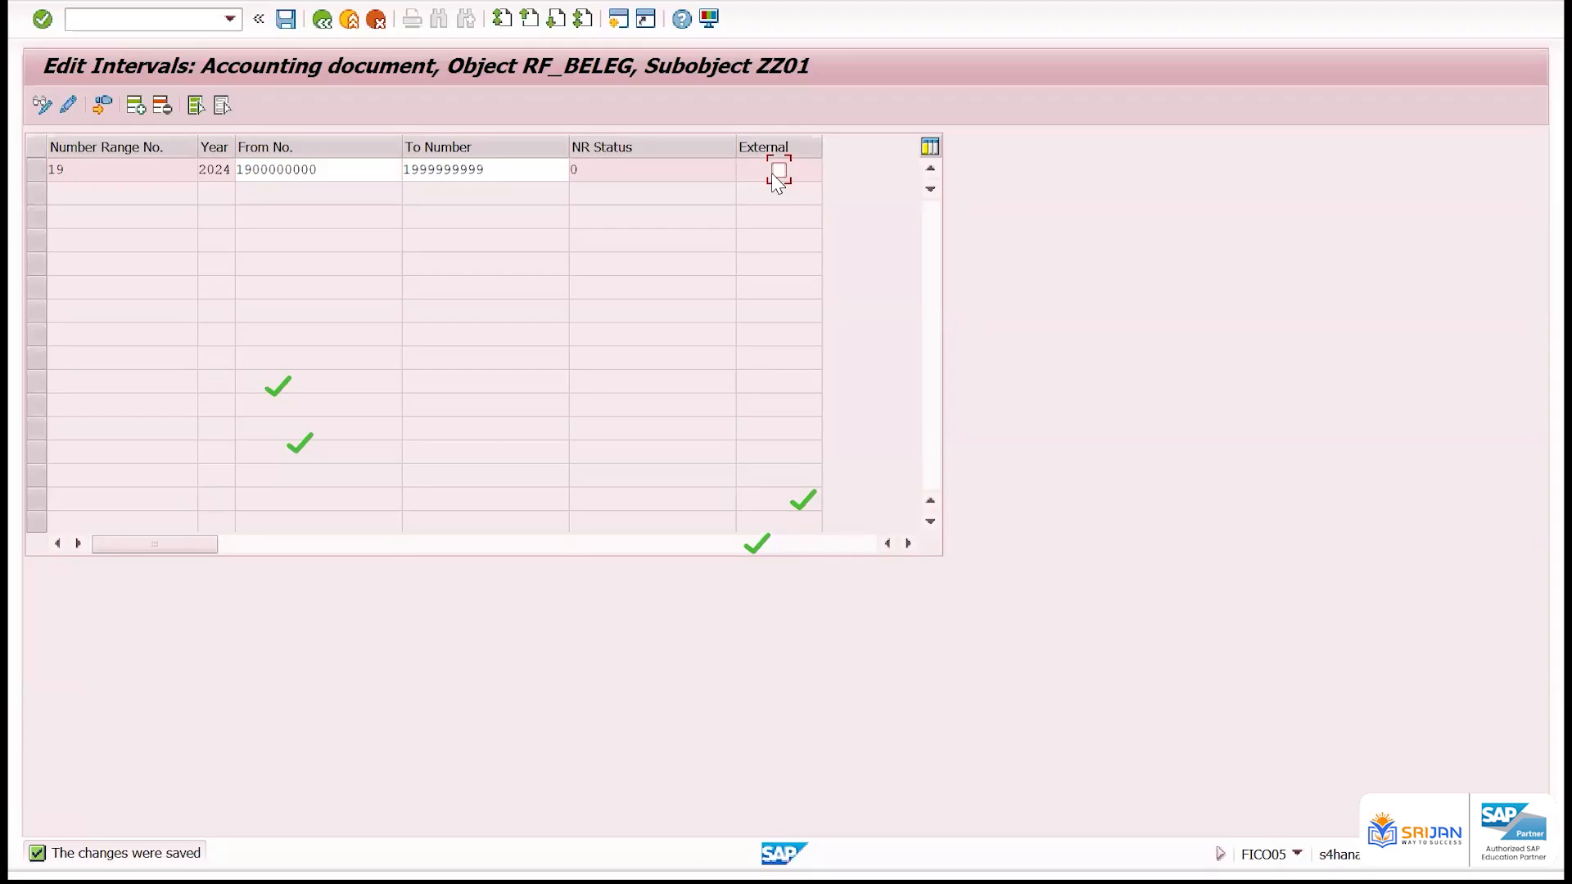
{"action": "left_click_drag", "start_coordinate": [586, 175], "coordinate": [527, 161]}
{"action": "left_click", "coordinate": [783, 171]}
{"action": "left_click", "coordinate": [322, 19]}
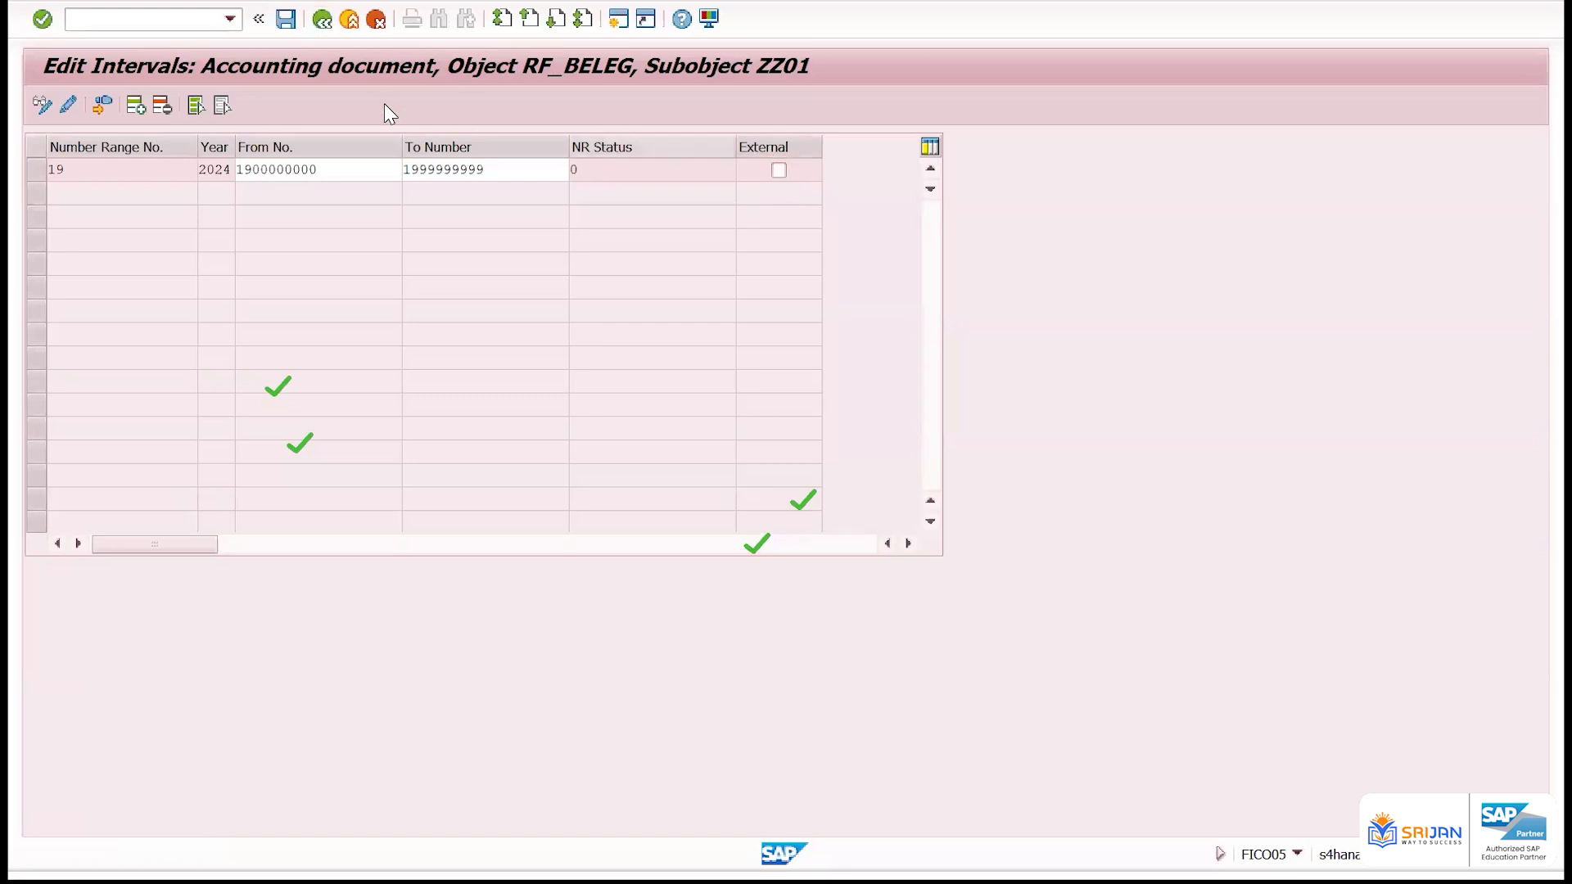
{"action": "left_click", "coordinate": [322, 20]}
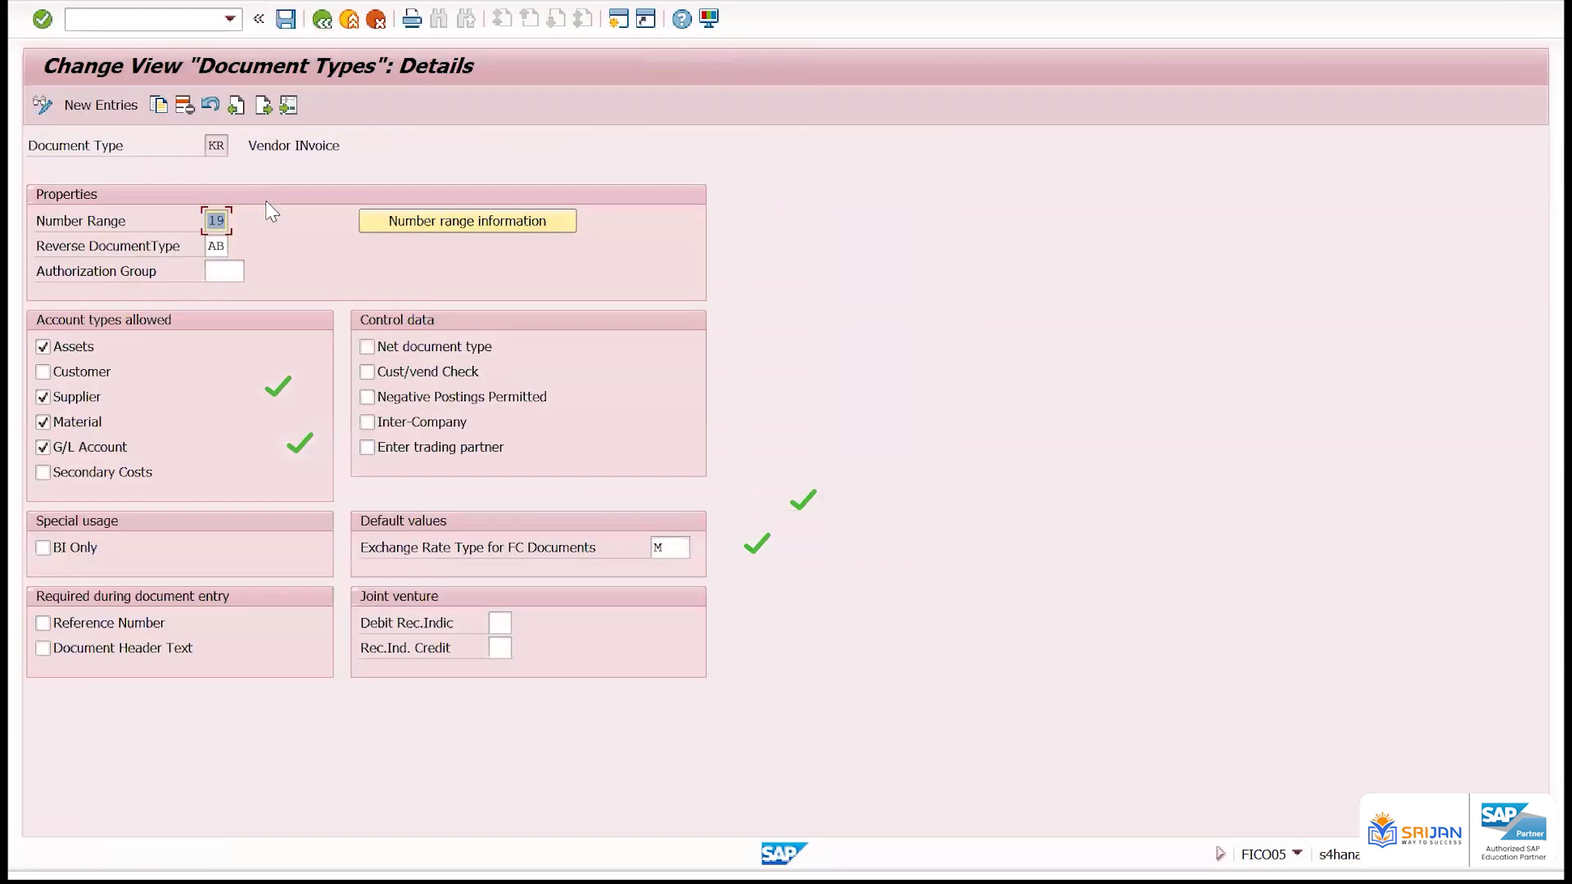
Examine the reverse document type assigned to document type KR
{"action": "left_click", "coordinate": [213, 248]}
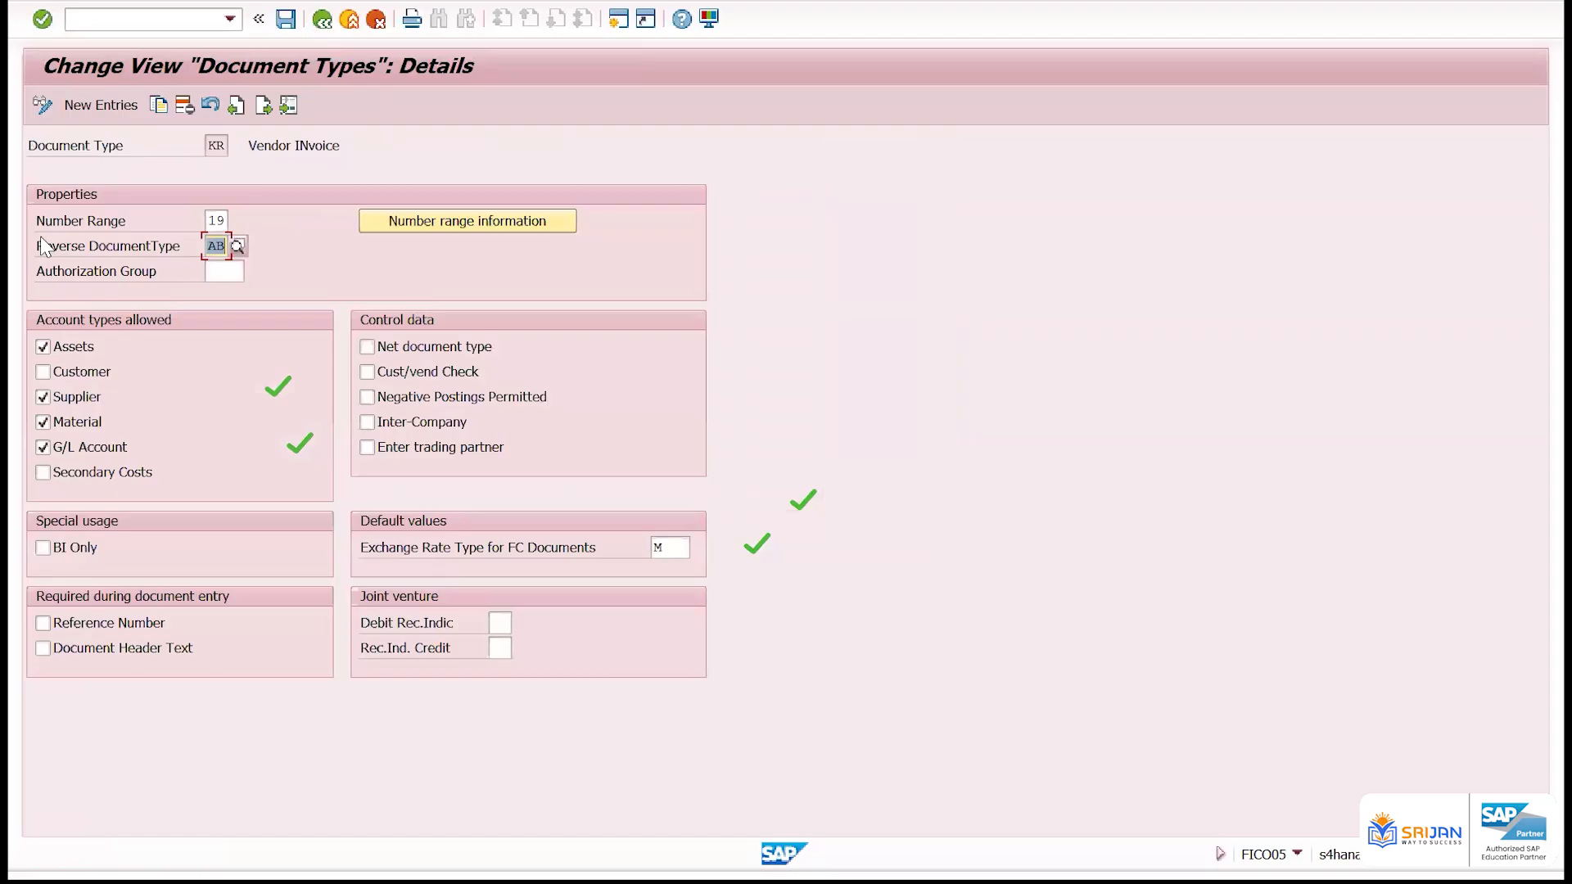
{"action": "left_click", "coordinate": [218, 145]}
{"action": "left_click", "coordinate": [216, 246]}
View the details of document type KZ, Vendor Payment, and exit to the SAP Easy Access screen
{"action": "left_click", "coordinate": [322, 19]}
{"action": "double_click", "coordinate": [94, 193]}
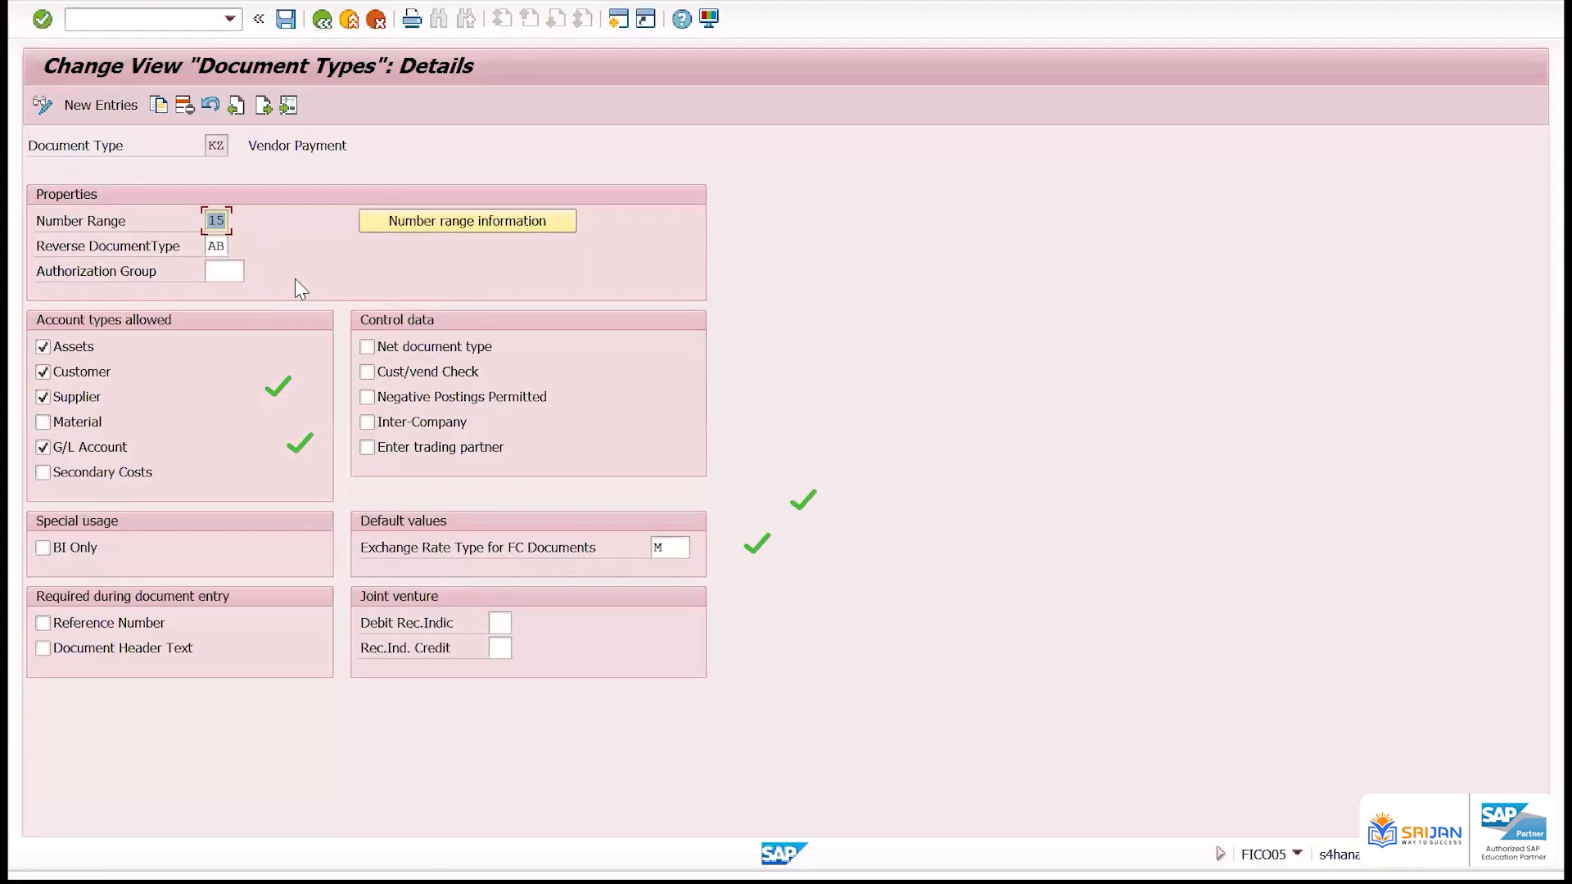
{"action": "left_click", "coordinate": [346, 20]}
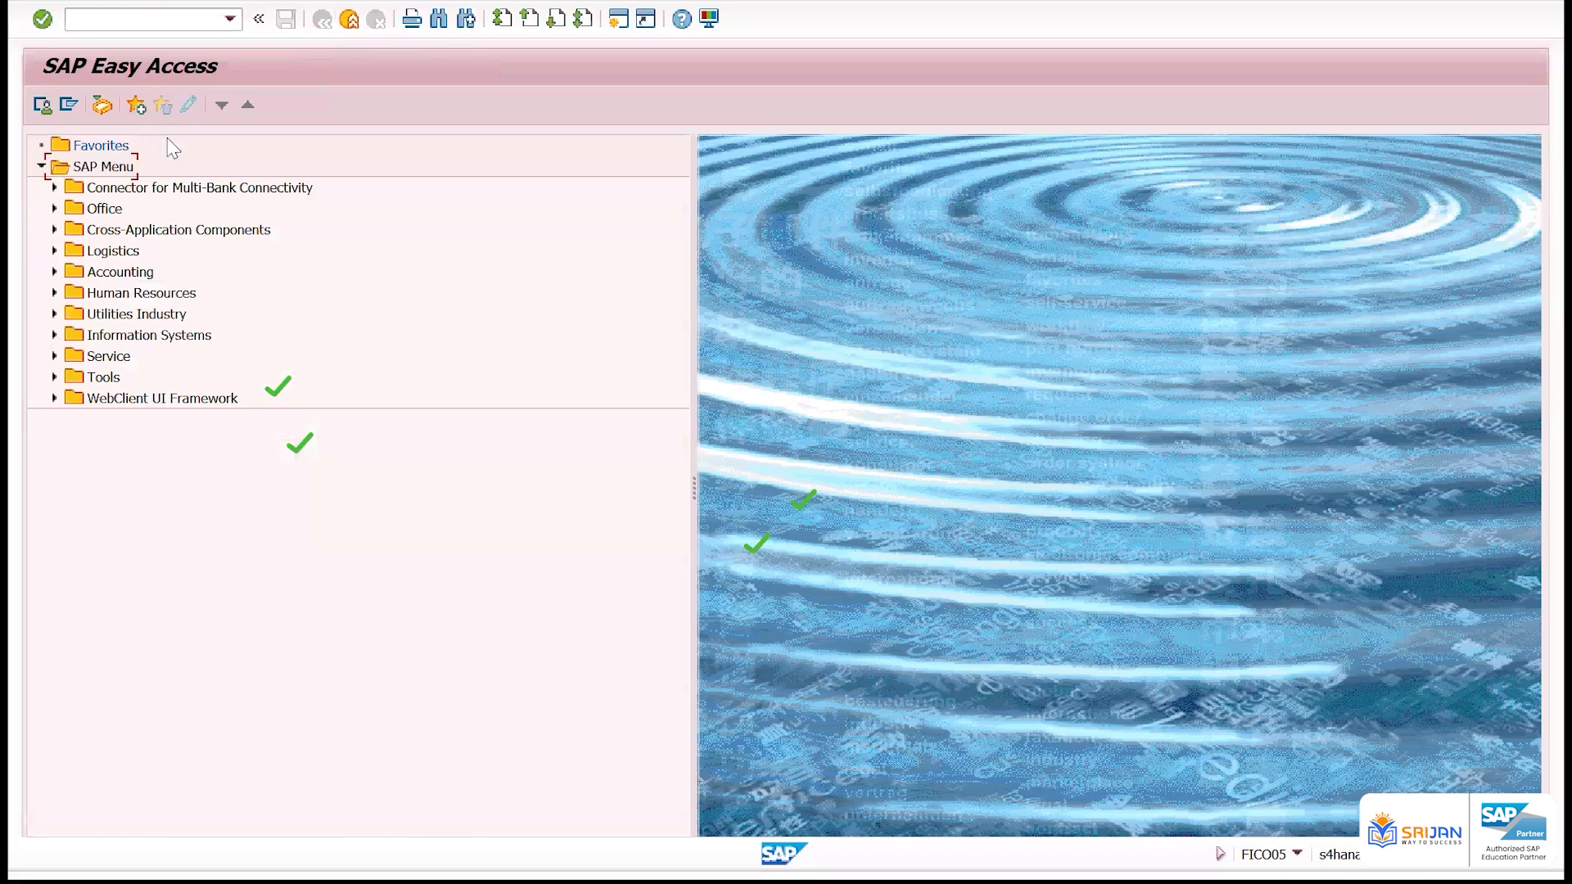
Open the document types with transaction oba7, view the Asset Posting type AA's details and return to the overview
{"action": "left_click", "coordinate": [179, 18]}
{"action": "type", "text": "oba7"}
{"action": "key", "text": "Return"}
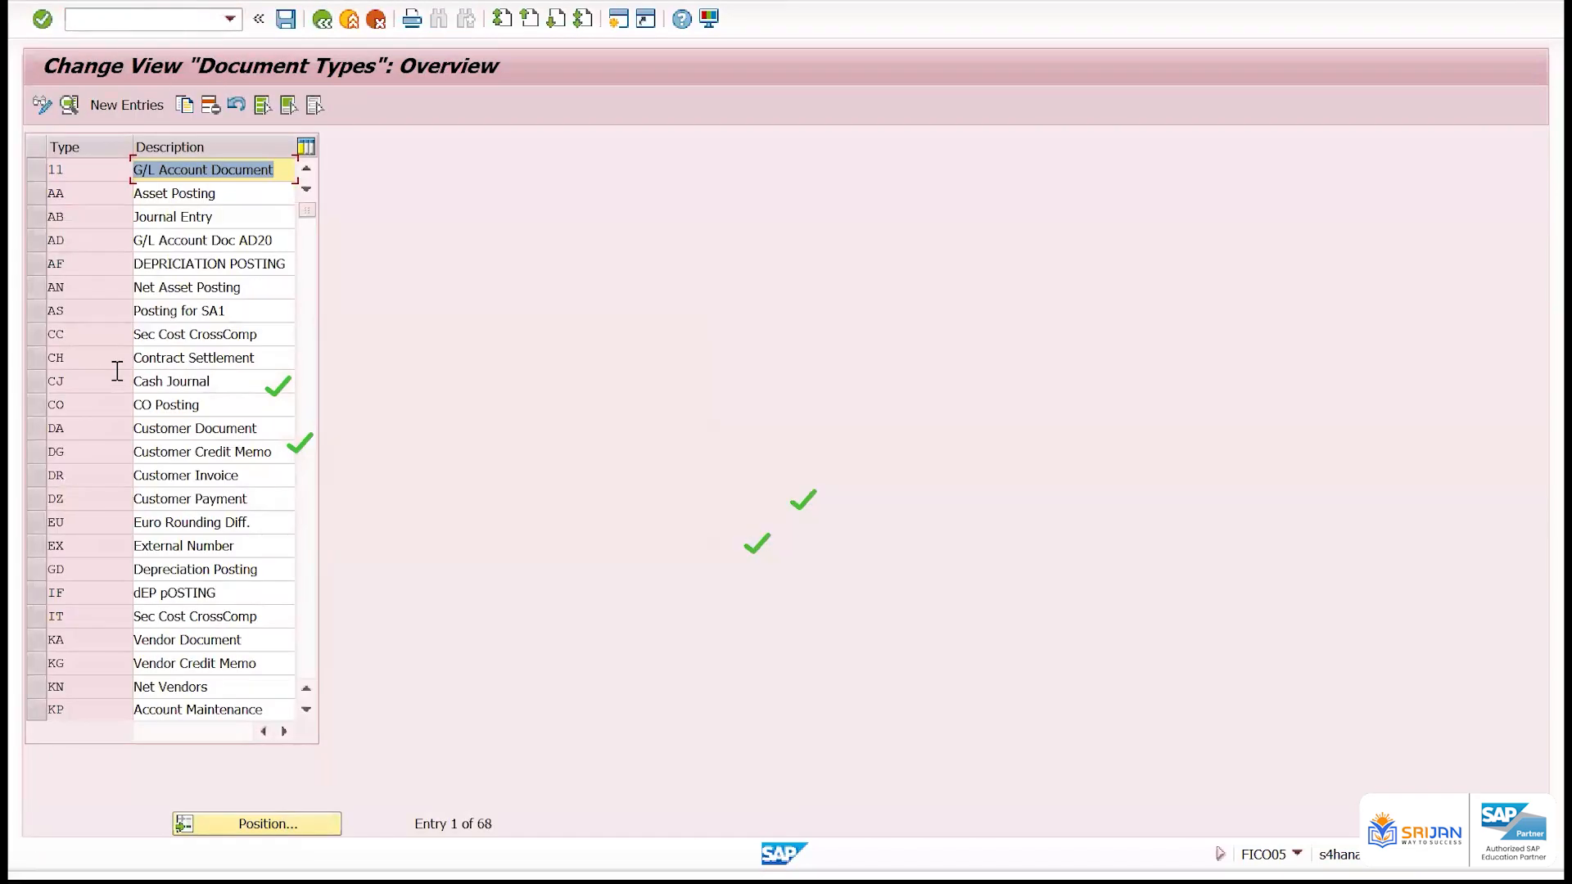
{"action": "left_click", "coordinate": [85, 194]}
{"action": "double_click", "coordinate": [89, 199]}
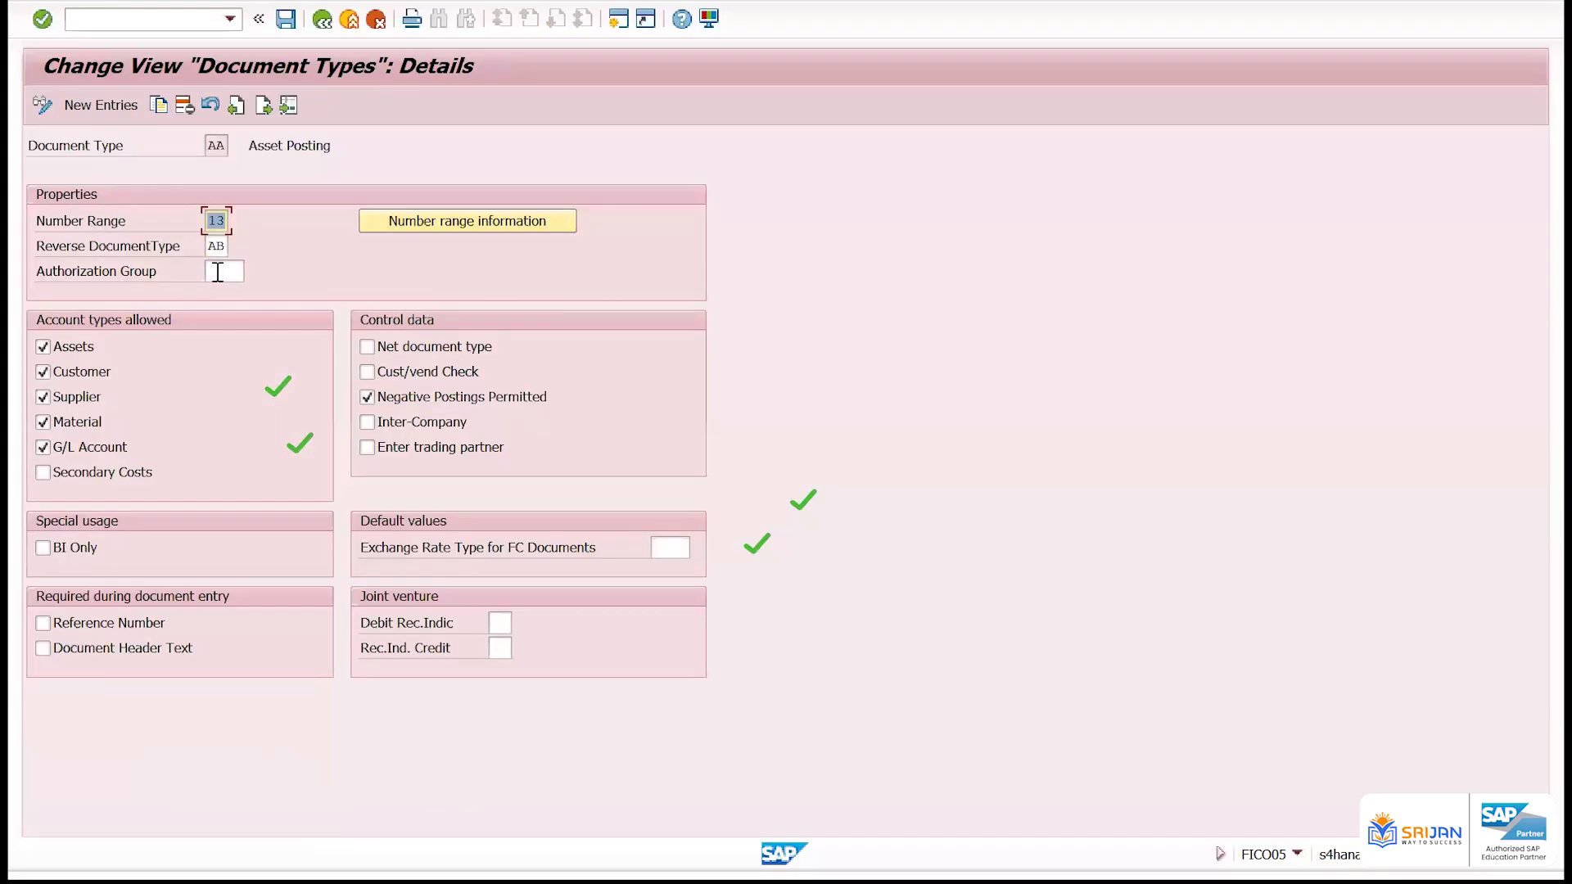
{"action": "left_click", "coordinate": [322, 18]}
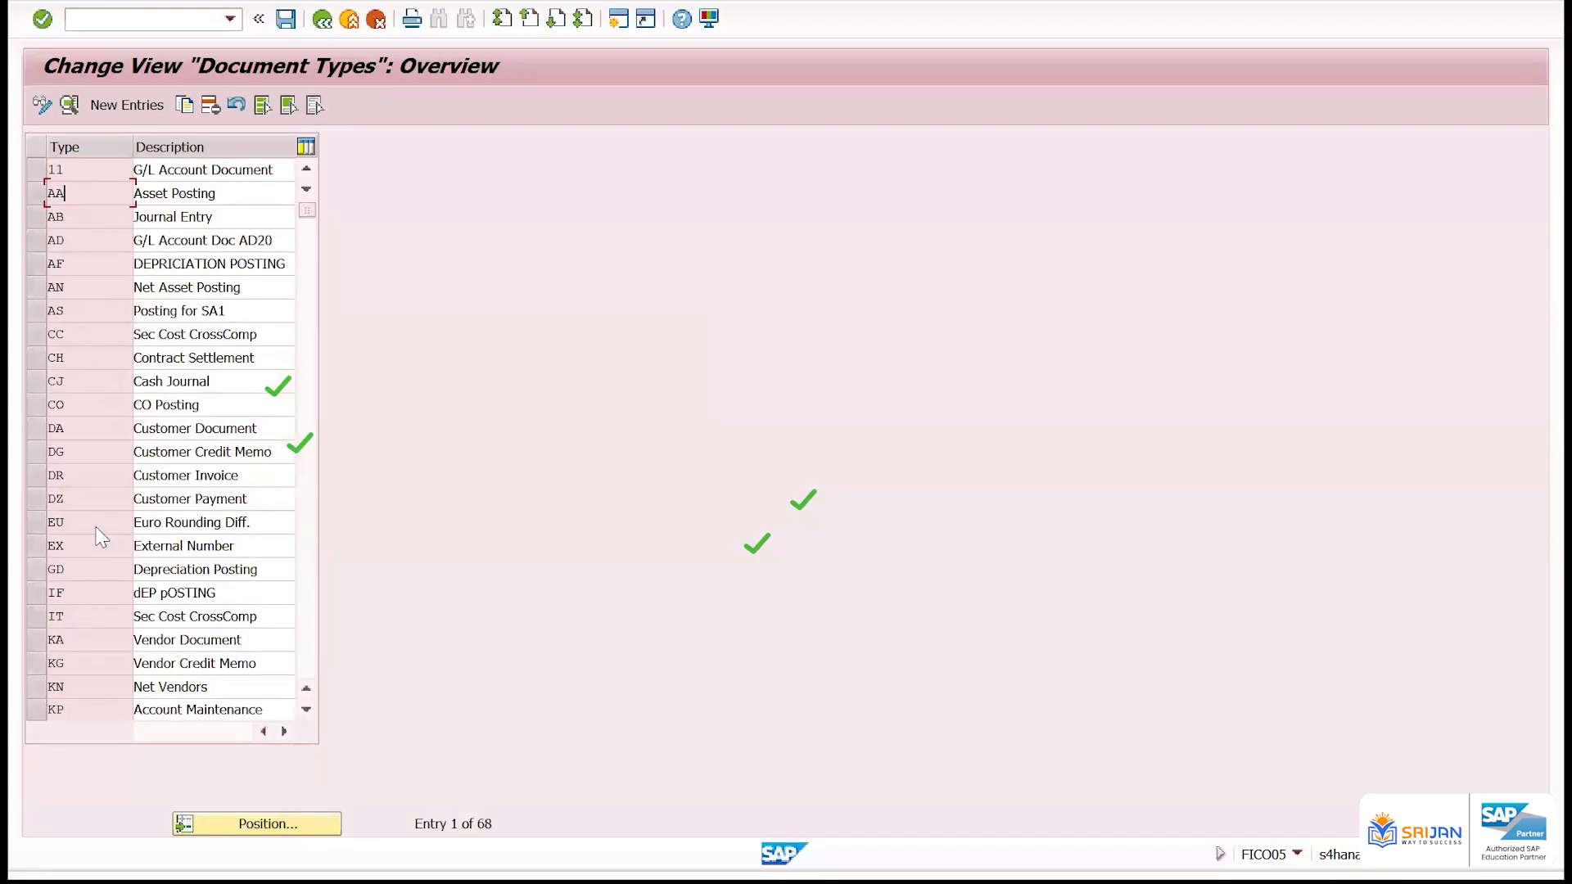
Open the details of document type DR, Customer Invoice, and set its reverse document type to SA
{"action": "scroll", "coordinate": [72, 489], "scroll_direction": "down", "scroll_amount": 1}
{"action": "double_click", "coordinate": [83, 405]}
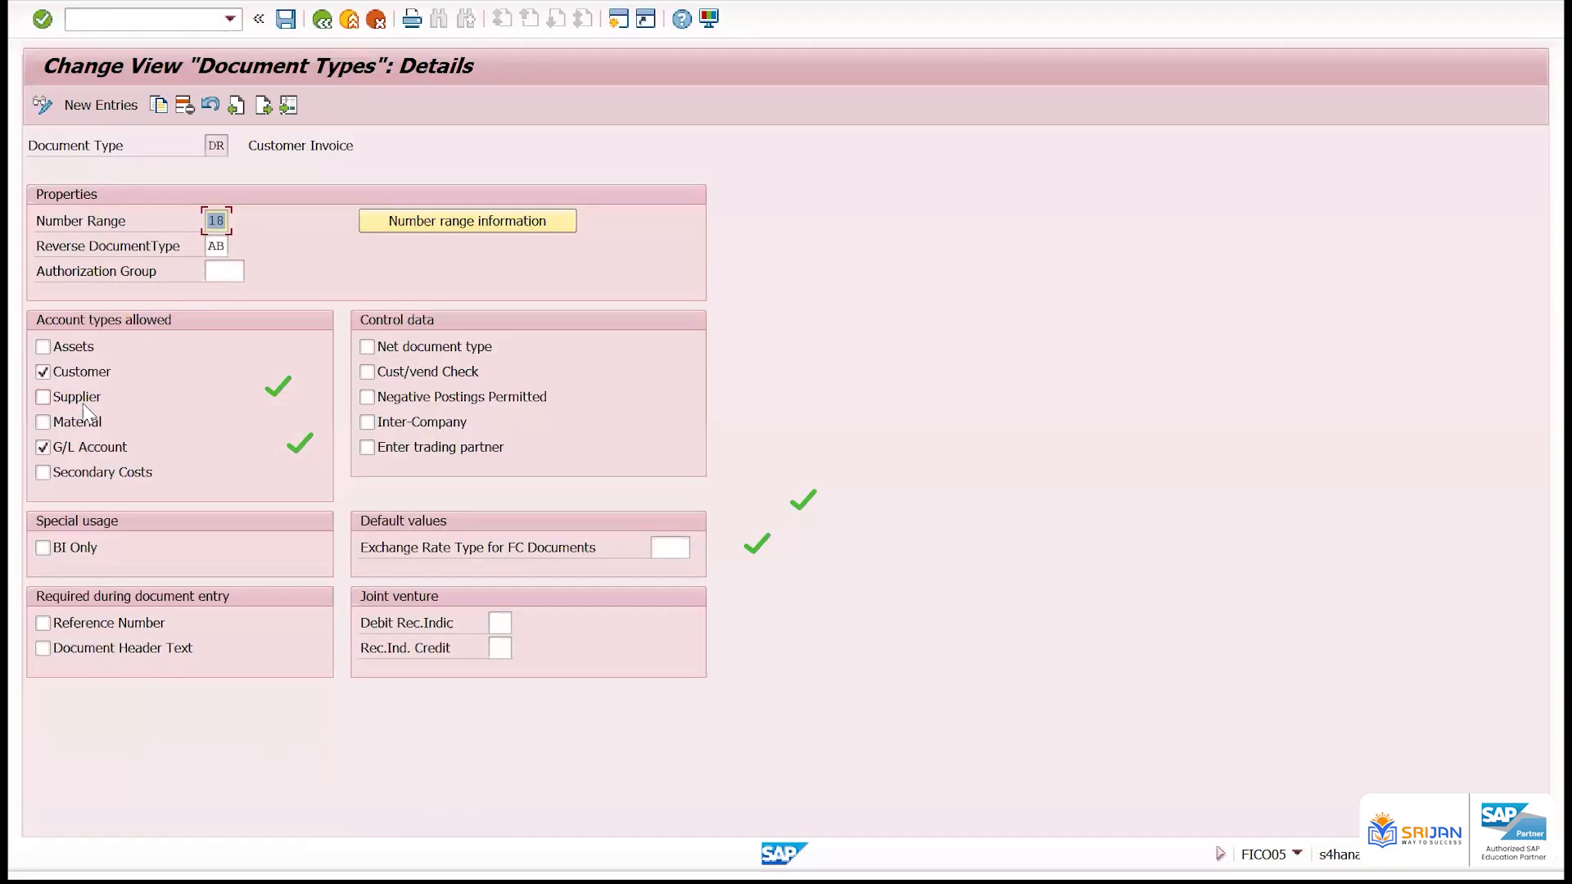
{"action": "left_click", "coordinate": [215, 246]}
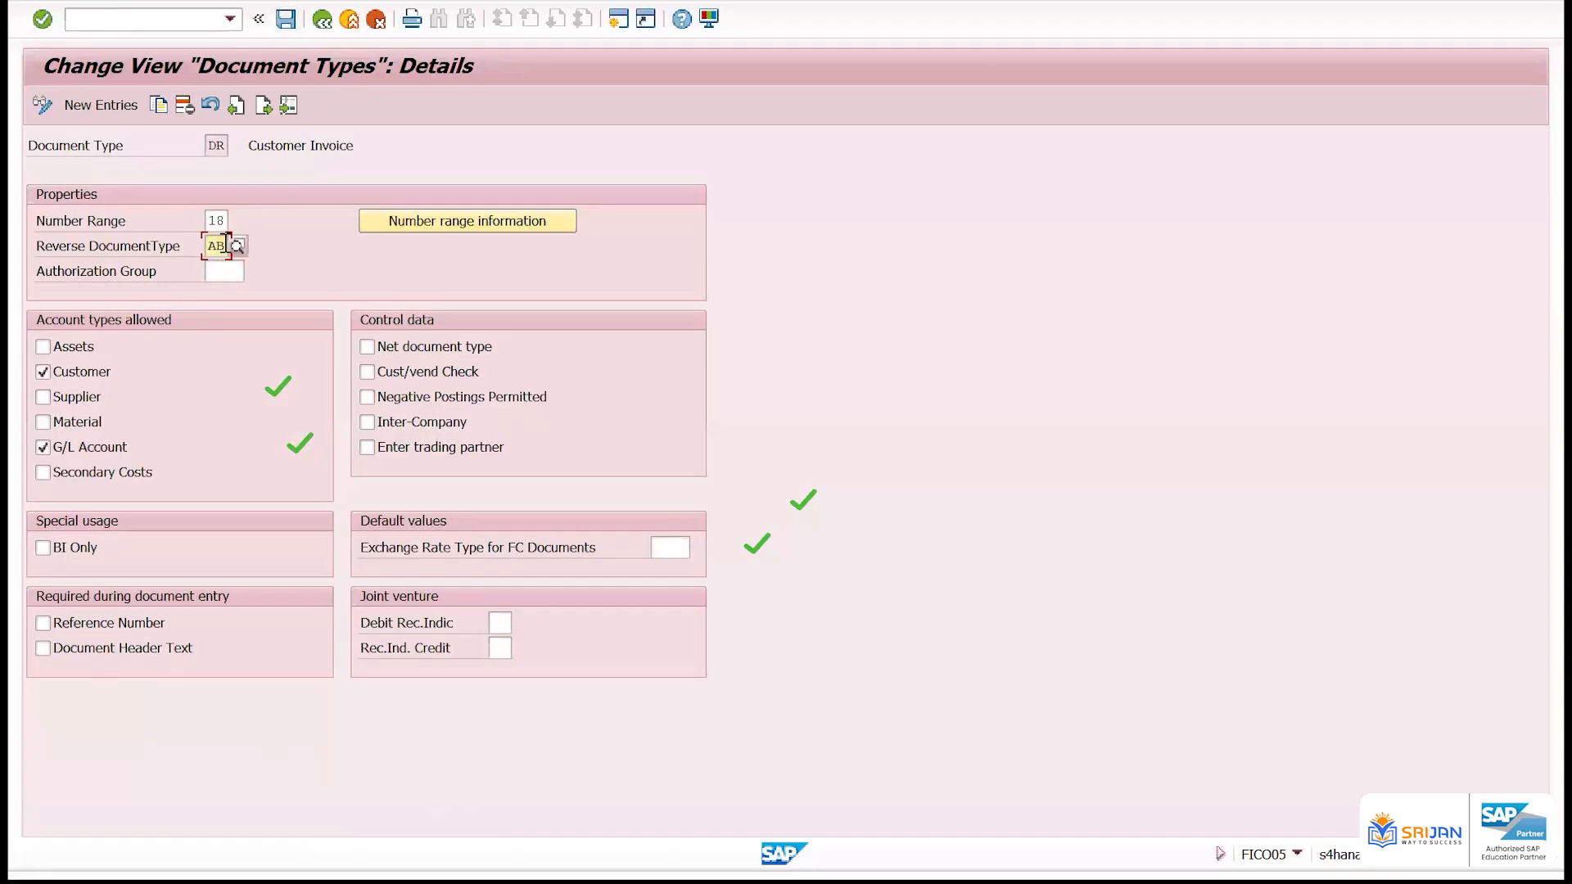
{"action": "left_click_drag", "start_coordinate": [208, 246], "coordinate": [242, 247]}
{"action": "type", "text": "SA"}
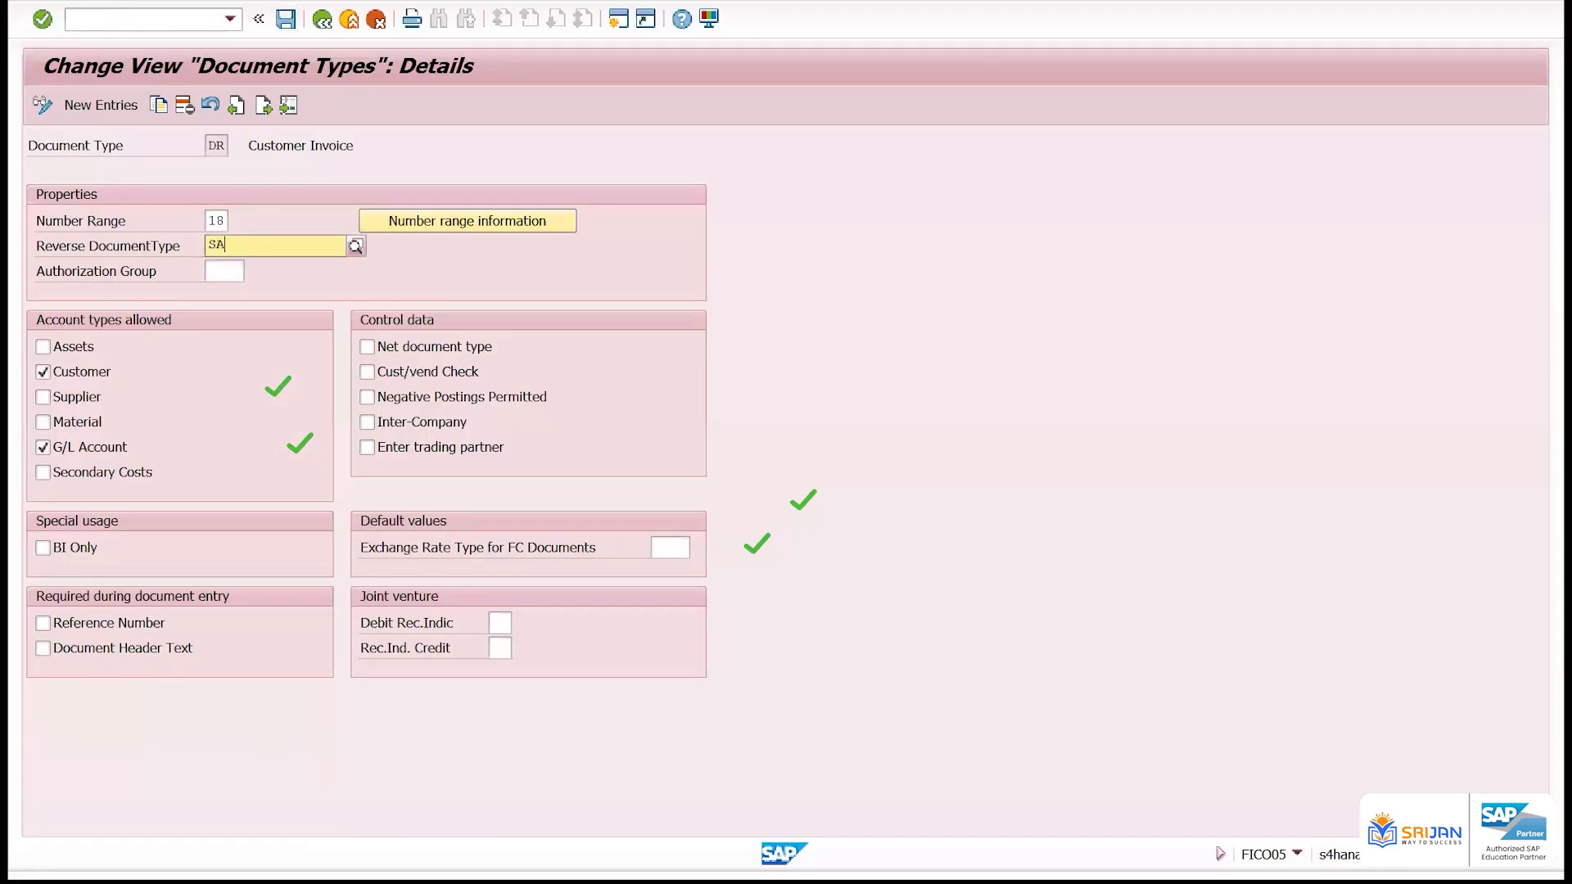
{"action": "key", "text": "Return"}
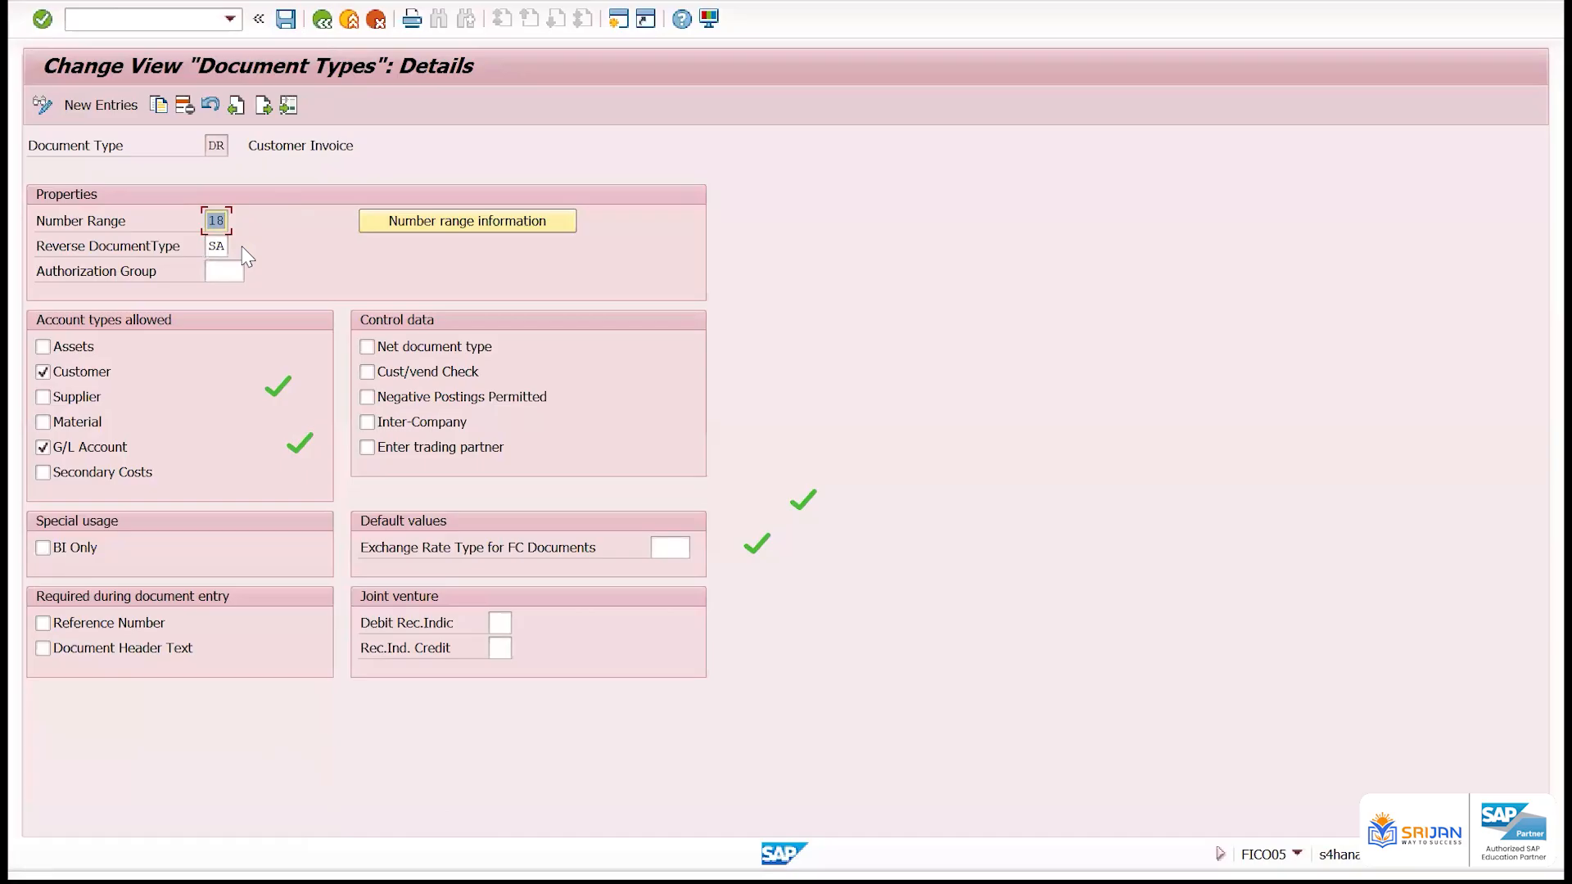
Set the reverse document type of DR to AB and save it under customizing request A4HK913546
{"action": "key", "text": "Tab"}
{"action": "key", "text": "Tab"}
{"action": "type", "text": "AB"}
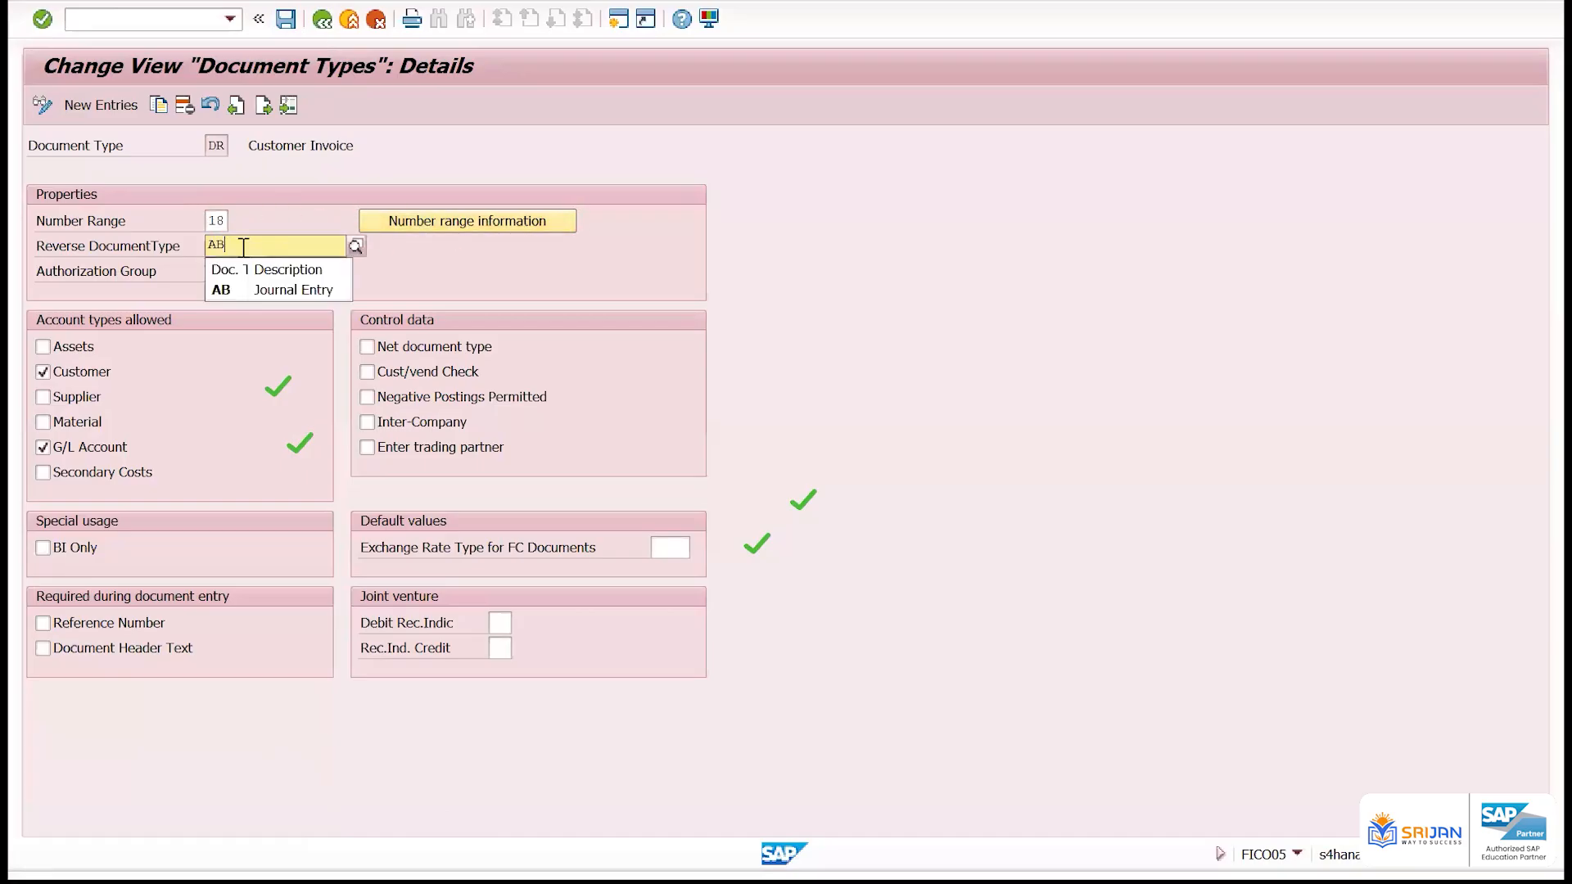
{"action": "key", "text": "Return"}
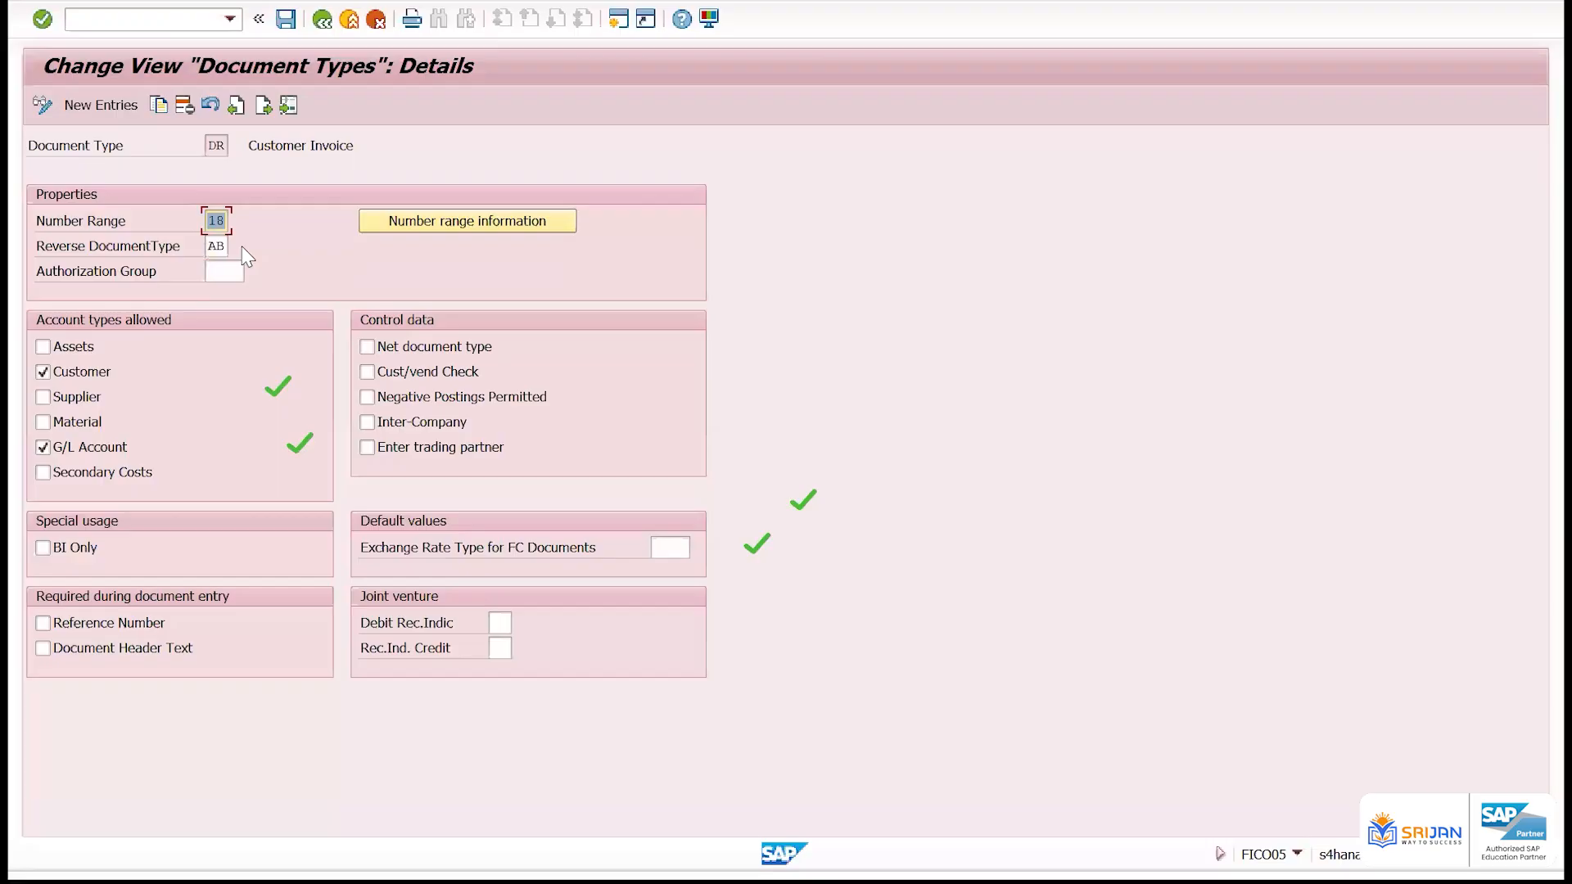
{"action": "key", "text": "ctrl+s"}
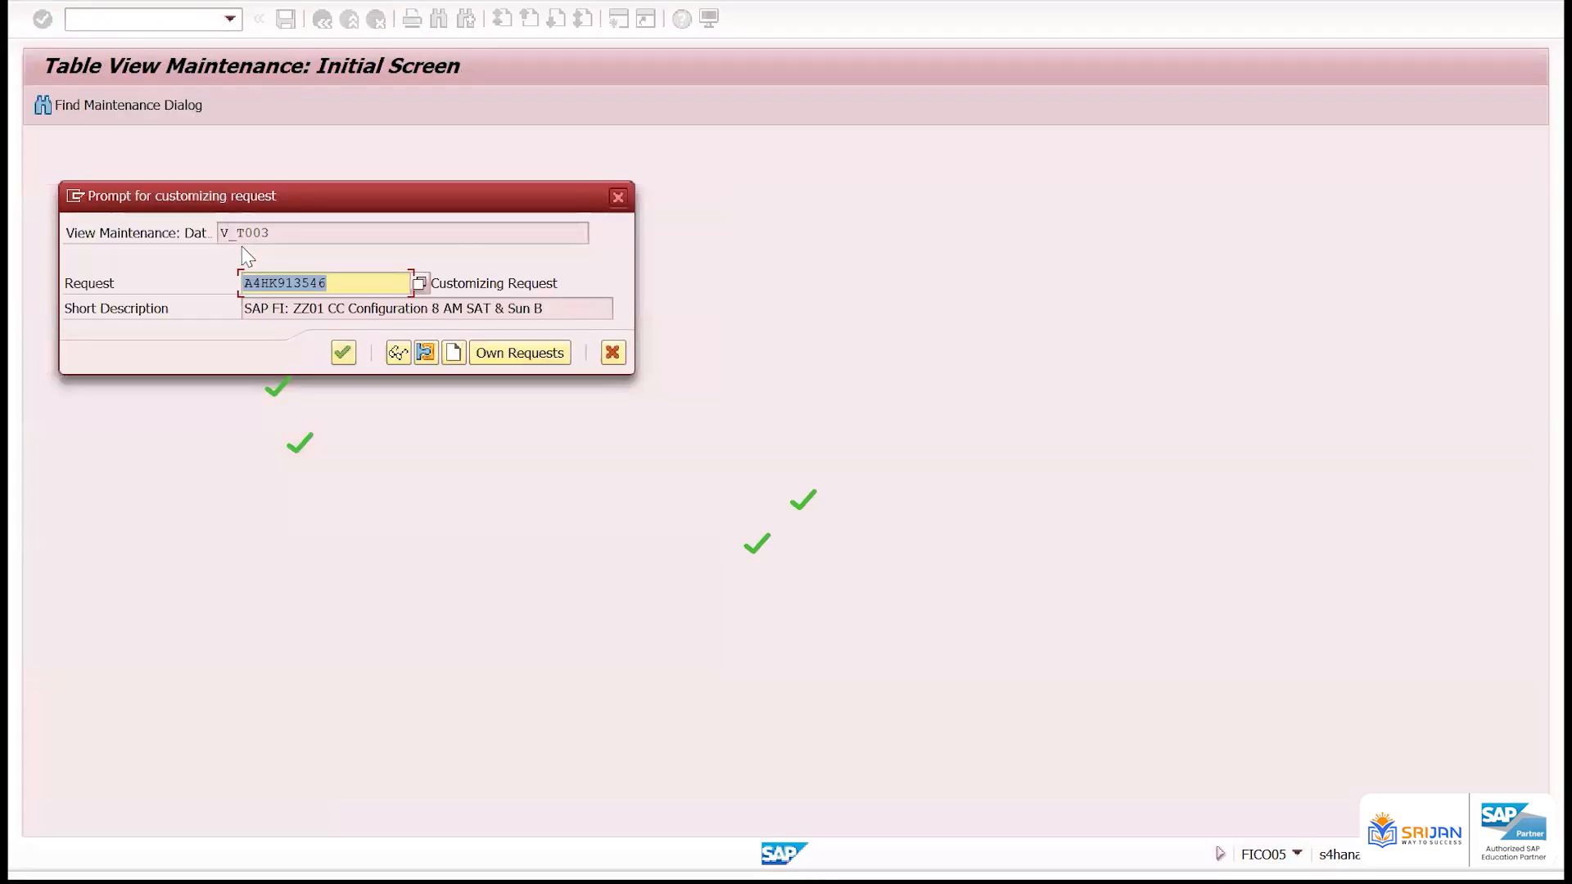
{"action": "key", "text": "Return"}
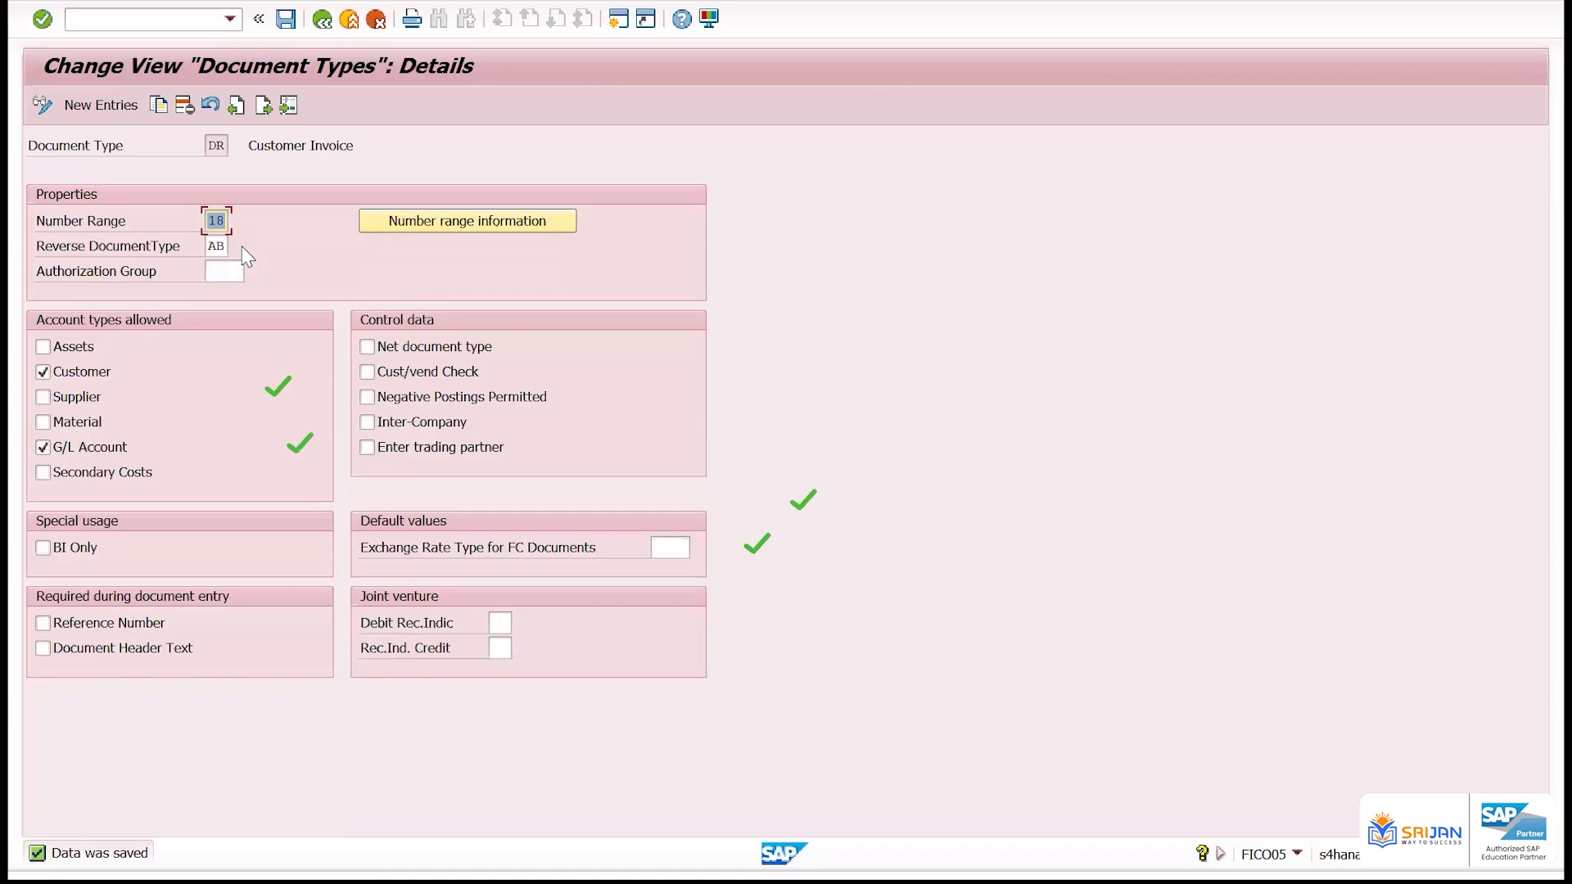
Review document type DR's reverse type and its Reference Number and Document Header Text requirements, and return to the overview
{"action": "left_click", "coordinate": [202, 248]}
{"action": "left_click", "coordinate": [147, 625]}
{"action": "left_click", "coordinate": [153, 650]}
{"action": "double_click", "coordinate": [215, 145]}
{"action": "left_click", "coordinate": [168, 653]}
{"action": "key", "text": "ctrl+s"}
{"action": "left_click", "coordinate": [322, 18]}
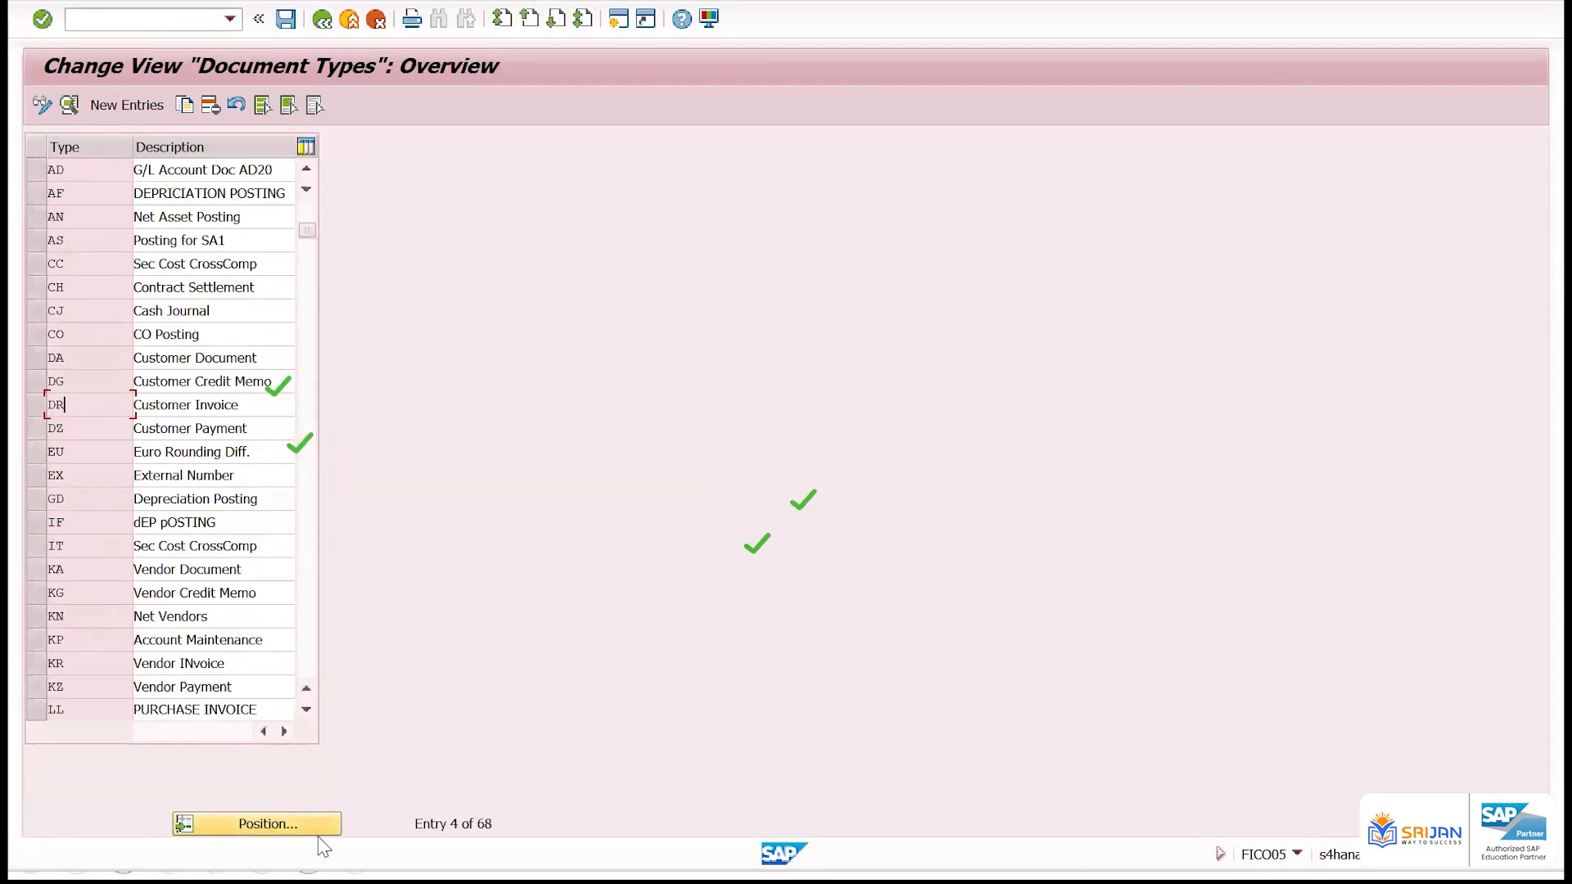
Locate document type KR, examine its number range and reverse document type, and return to the overview
{"action": "left_click", "coordinate": [311, 824]}
{"action": "key", "text": "Return"}
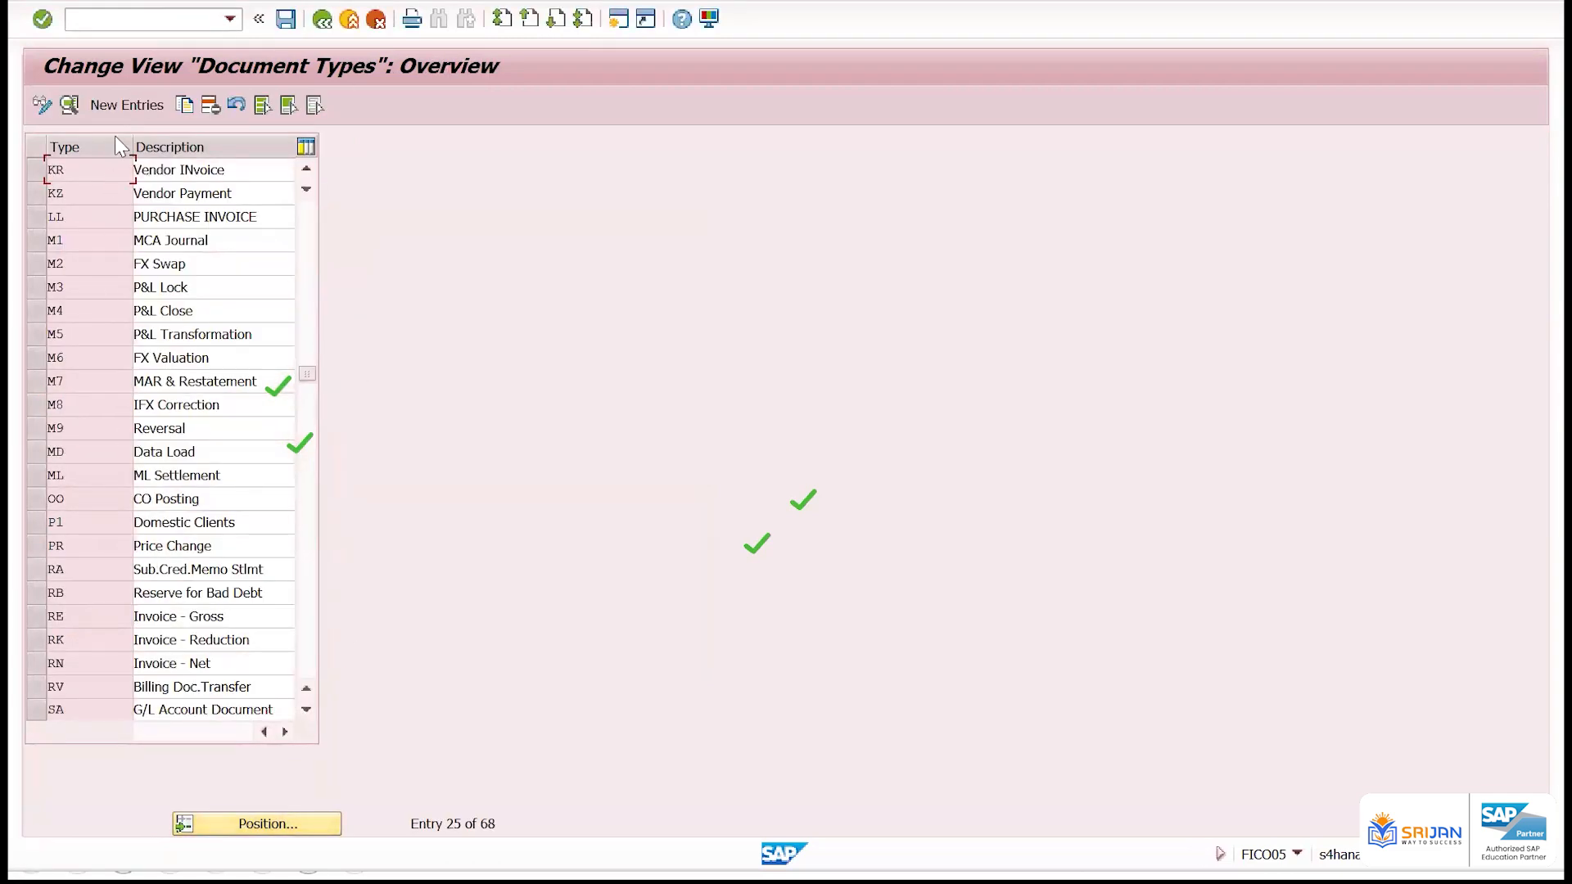
{"action": "double_click", "coordinate": [100, 169]}
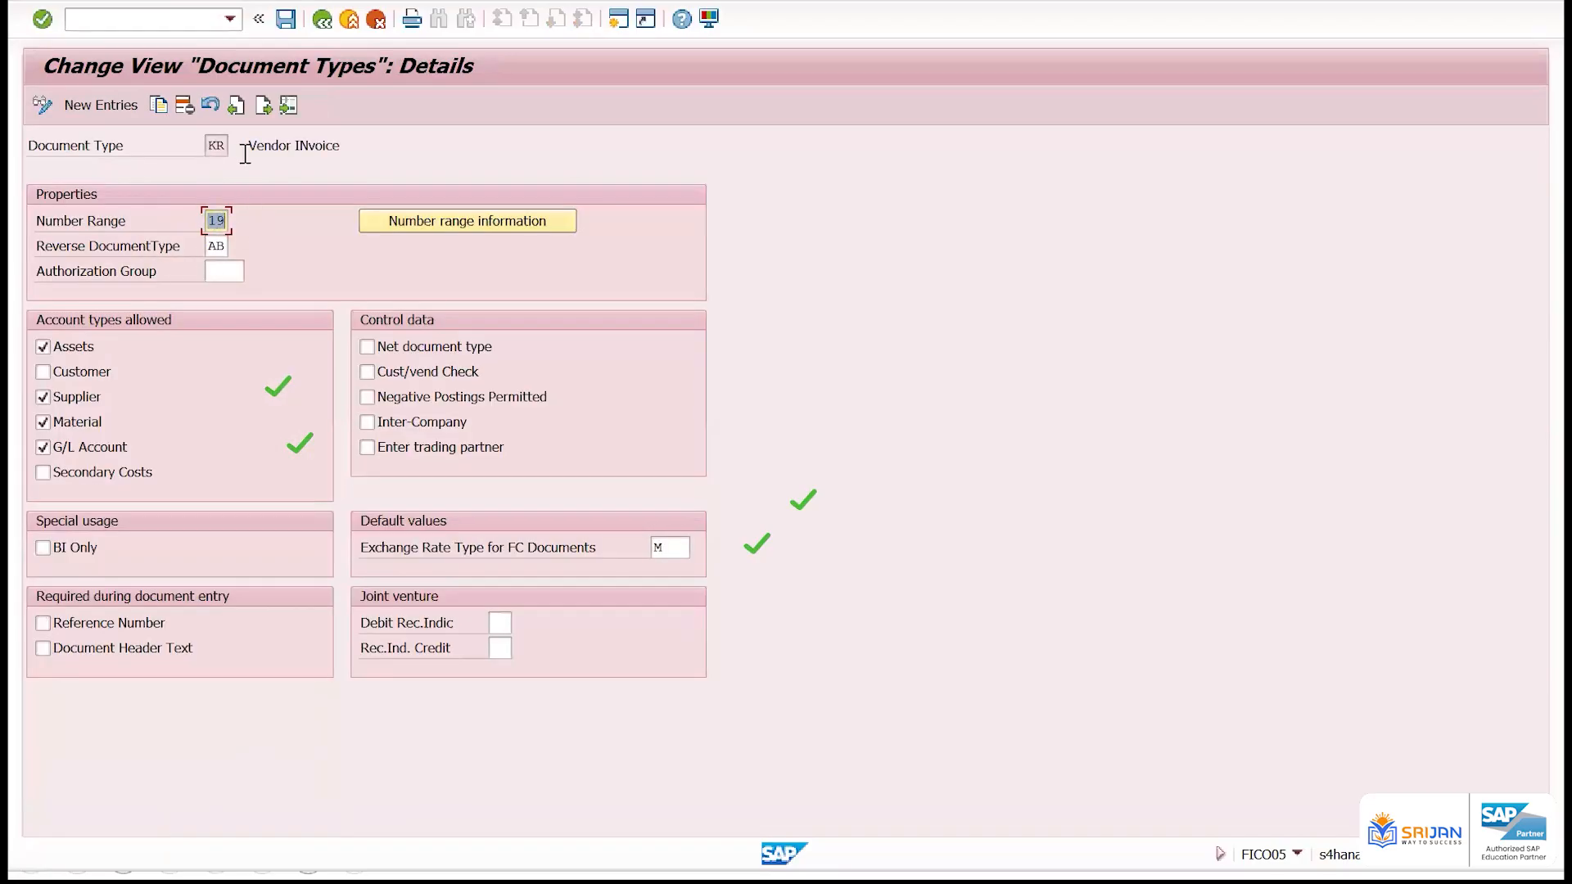
{"action": "double_click", "coordinate": [215, 145]}
{"action": "double_click", "coordinate": [215, 220]}
{"action": "left_click", "coordinate": [222, 247]}
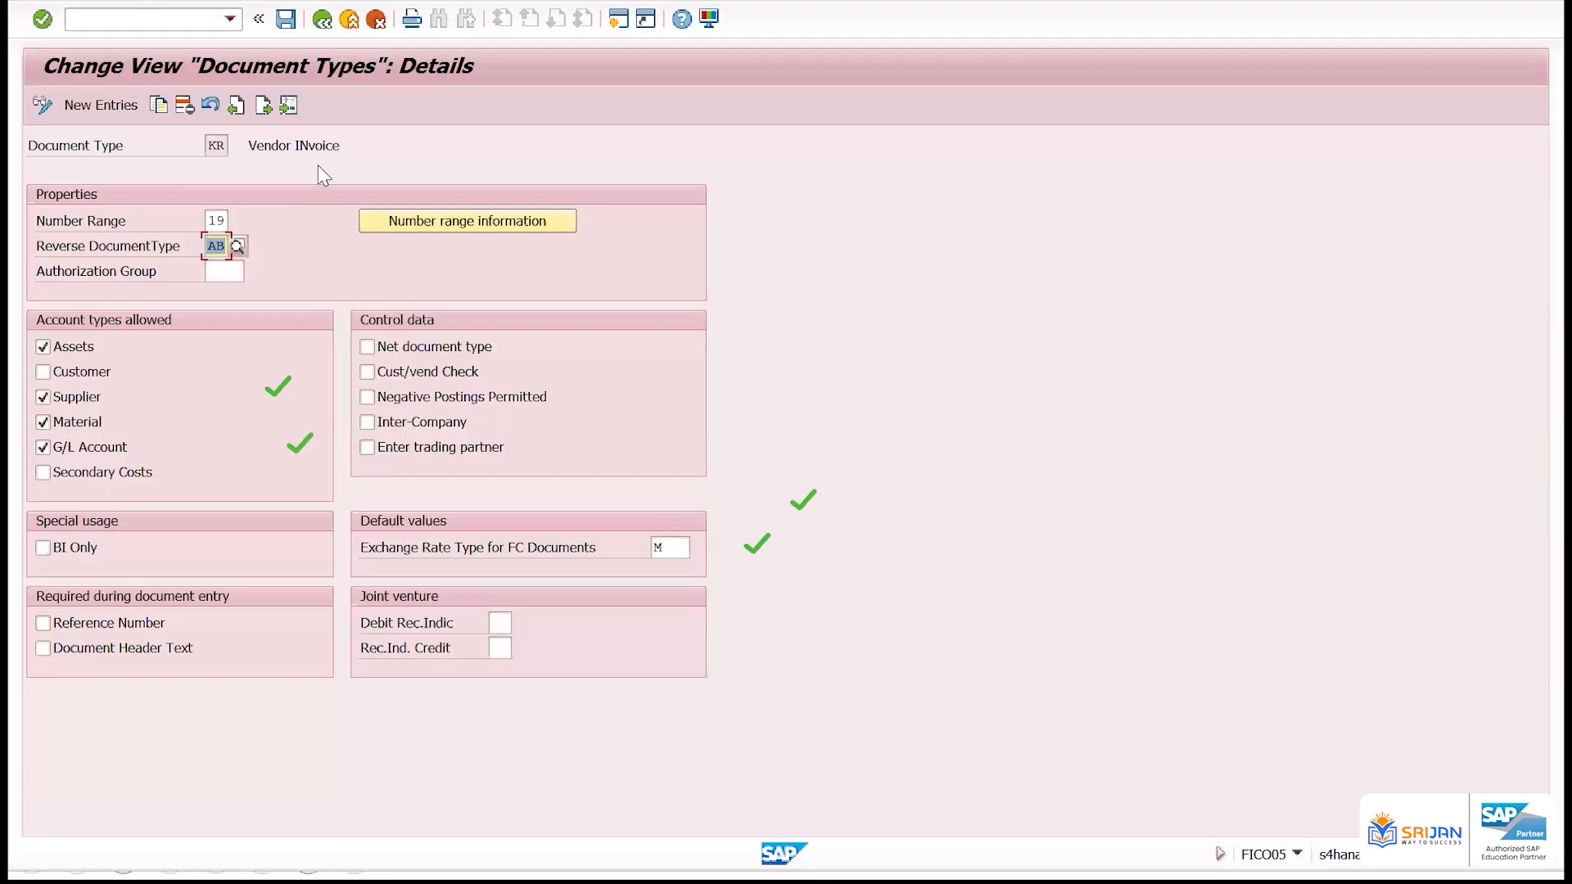
{"action": "left_click", "coordinate": [323, 23]}
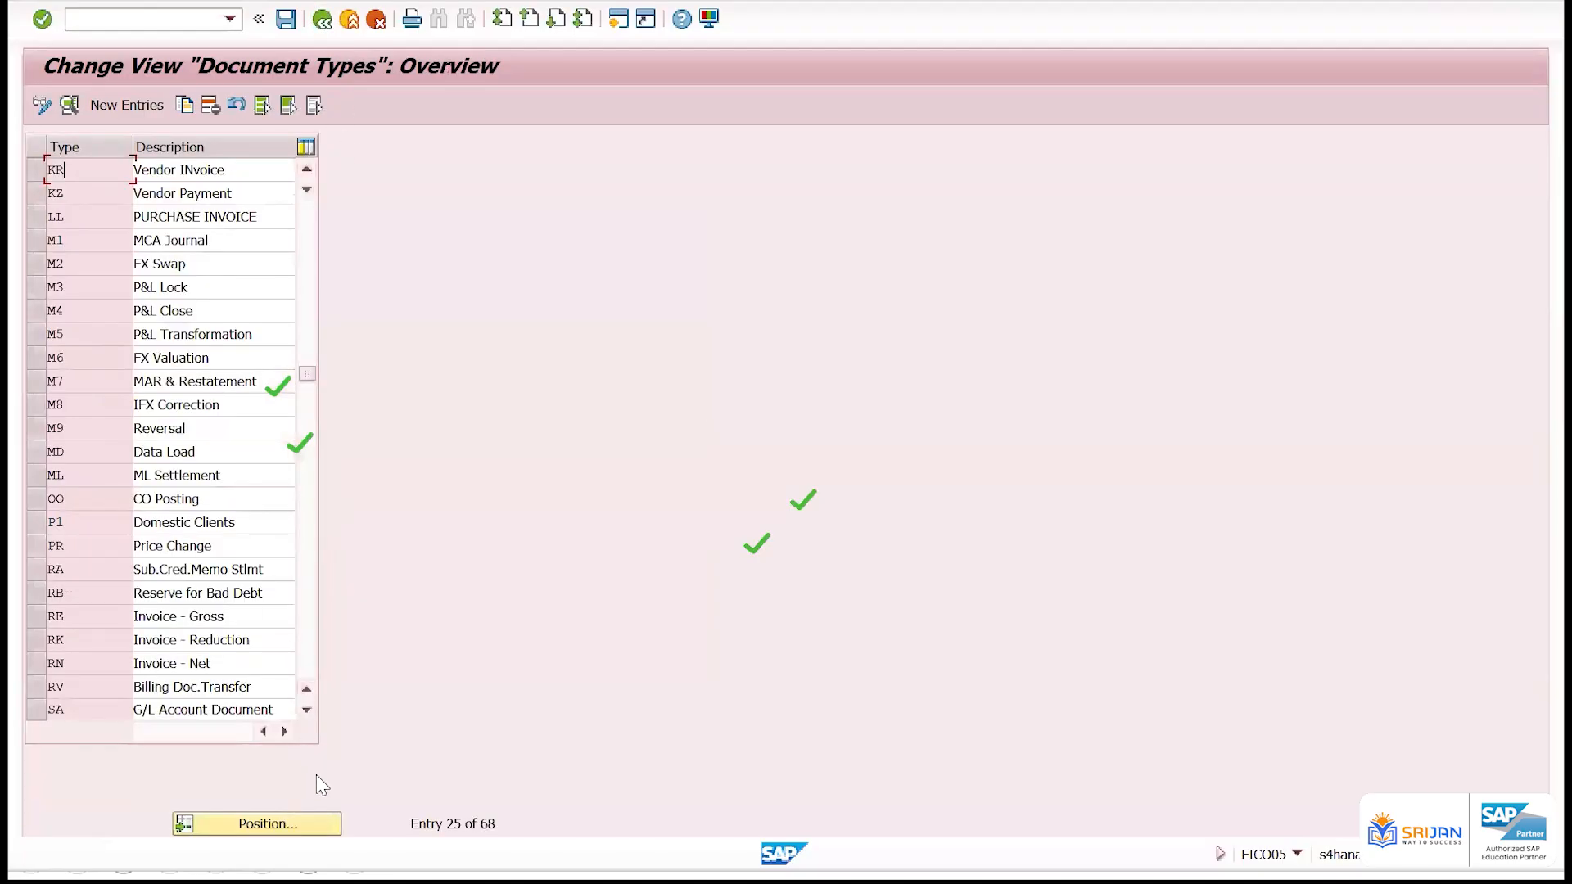
Locate document type AB, Journal Entry, open its details and examine its number range
{"action": "left_click", "coordinate": [324, 829]}
{"action": "key", "text": "Return"}
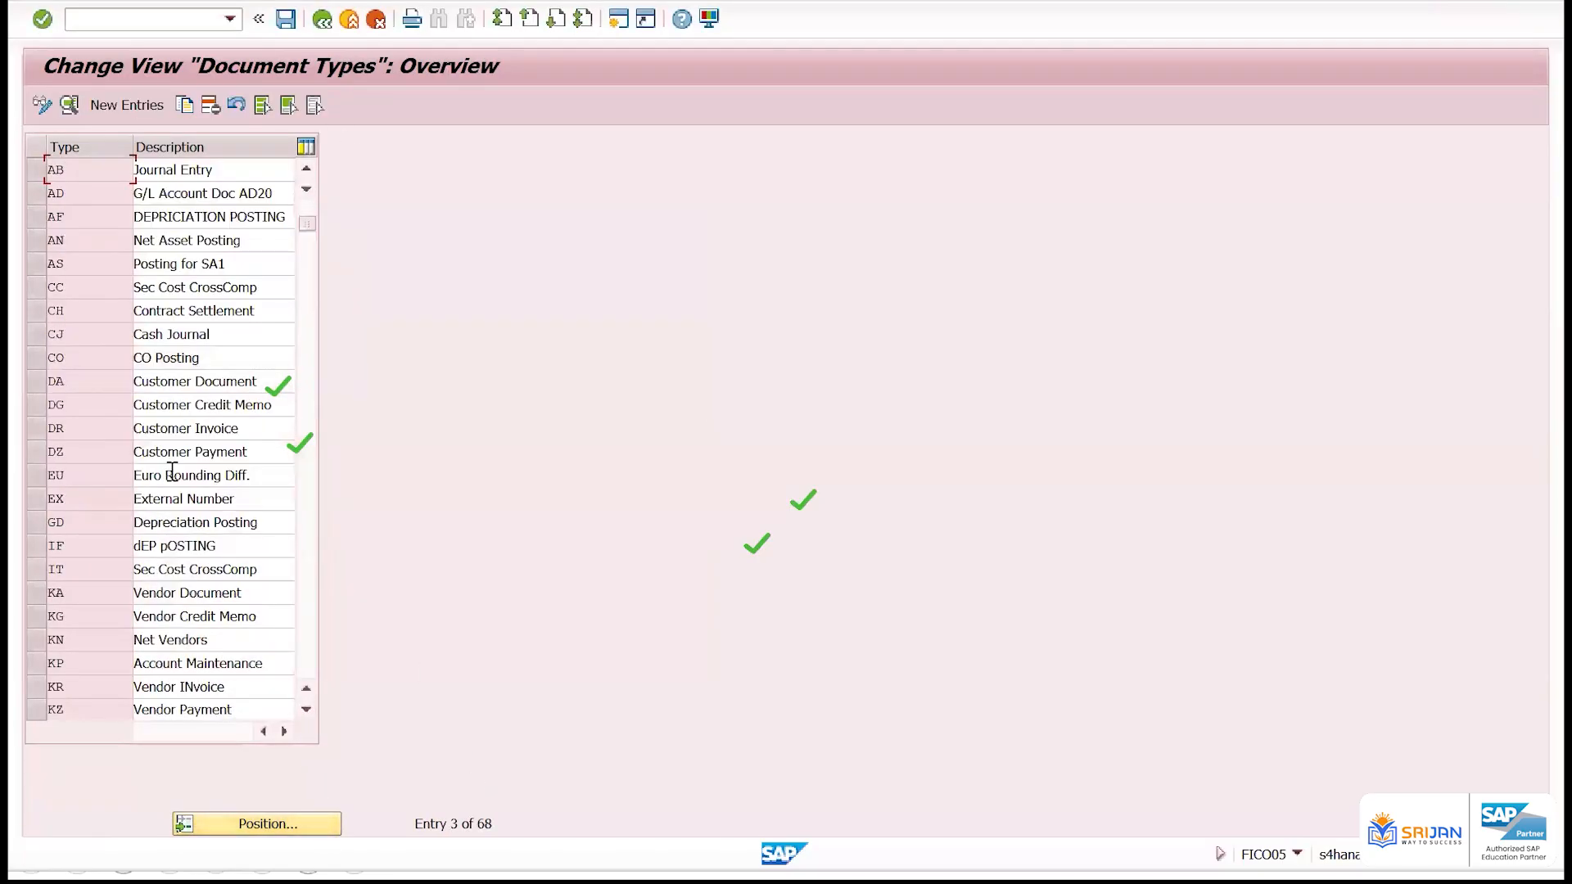
{"action": "double_click", "coordinate": [101, 180]}
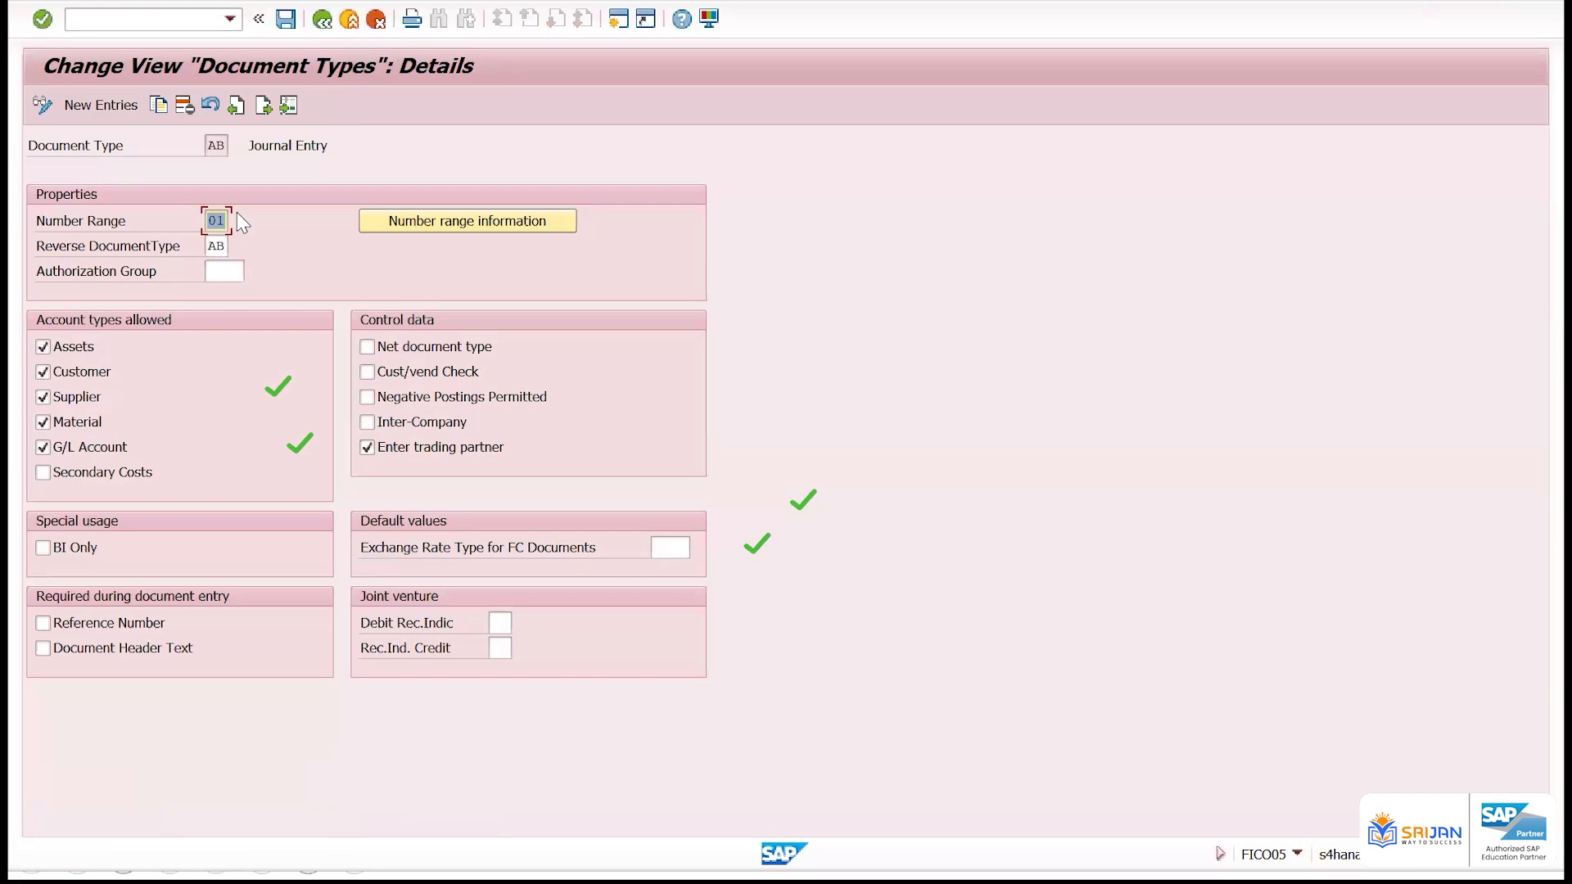
{"action": "left_click_drag", "start_coordinate": [208, 220], "coordinate": [267, 218]}
Display the accounting document number range intervals of company code ZZ01 and return to document type AB's details
{"action": "left_click", "coordinate": [385, 225]}
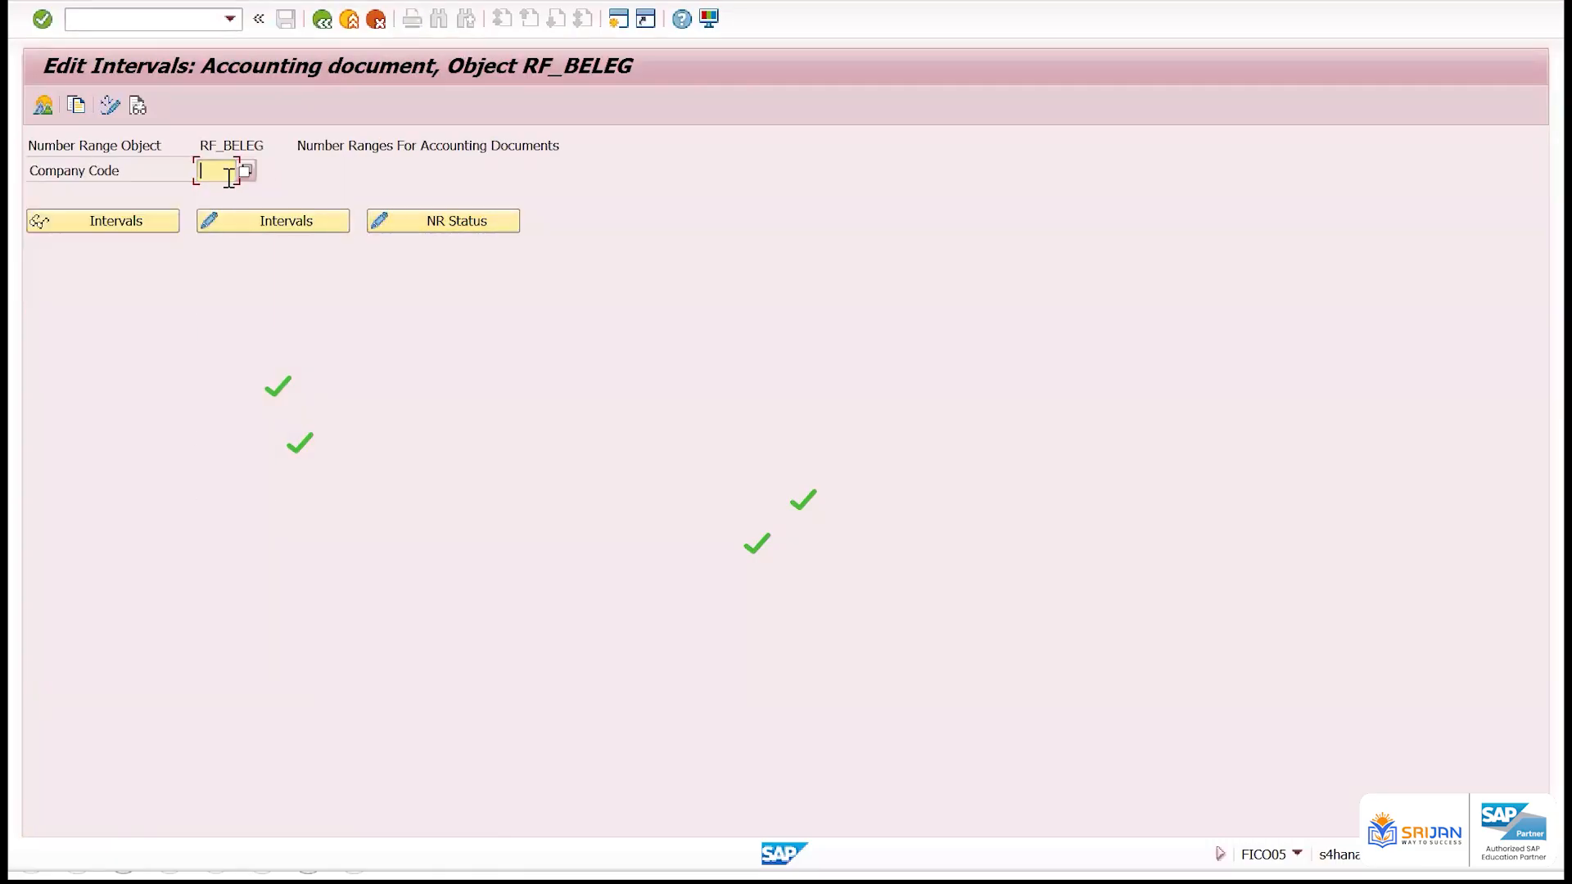
{"action": "type", "text": "zz01"}
{"action": "left_click", "coordinate": [153, 222]}
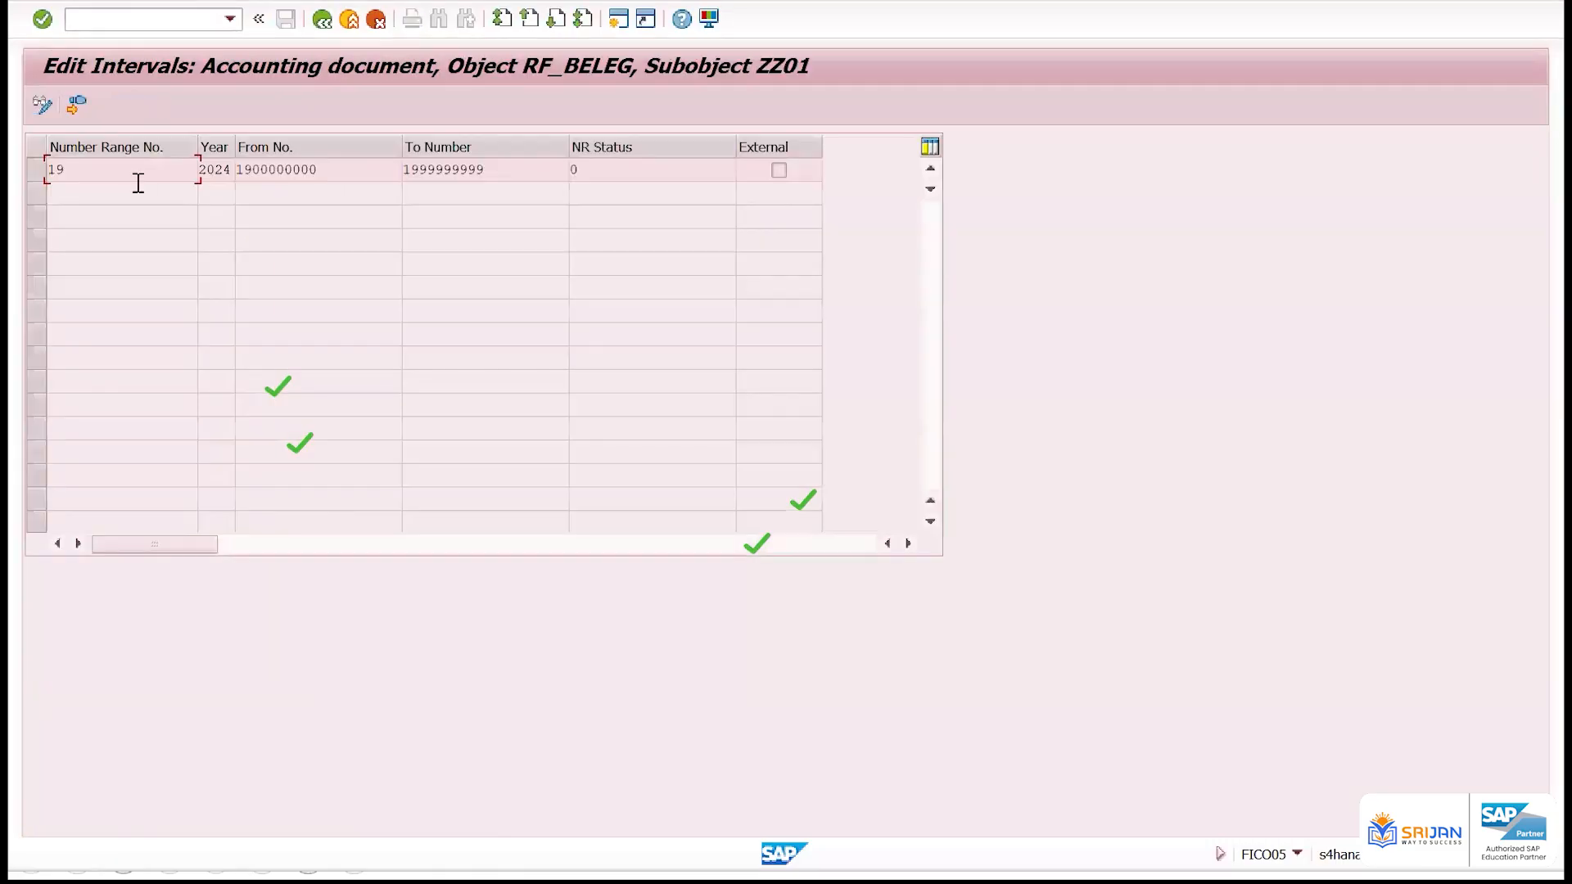
{"action": "key", "text": "Tab"}
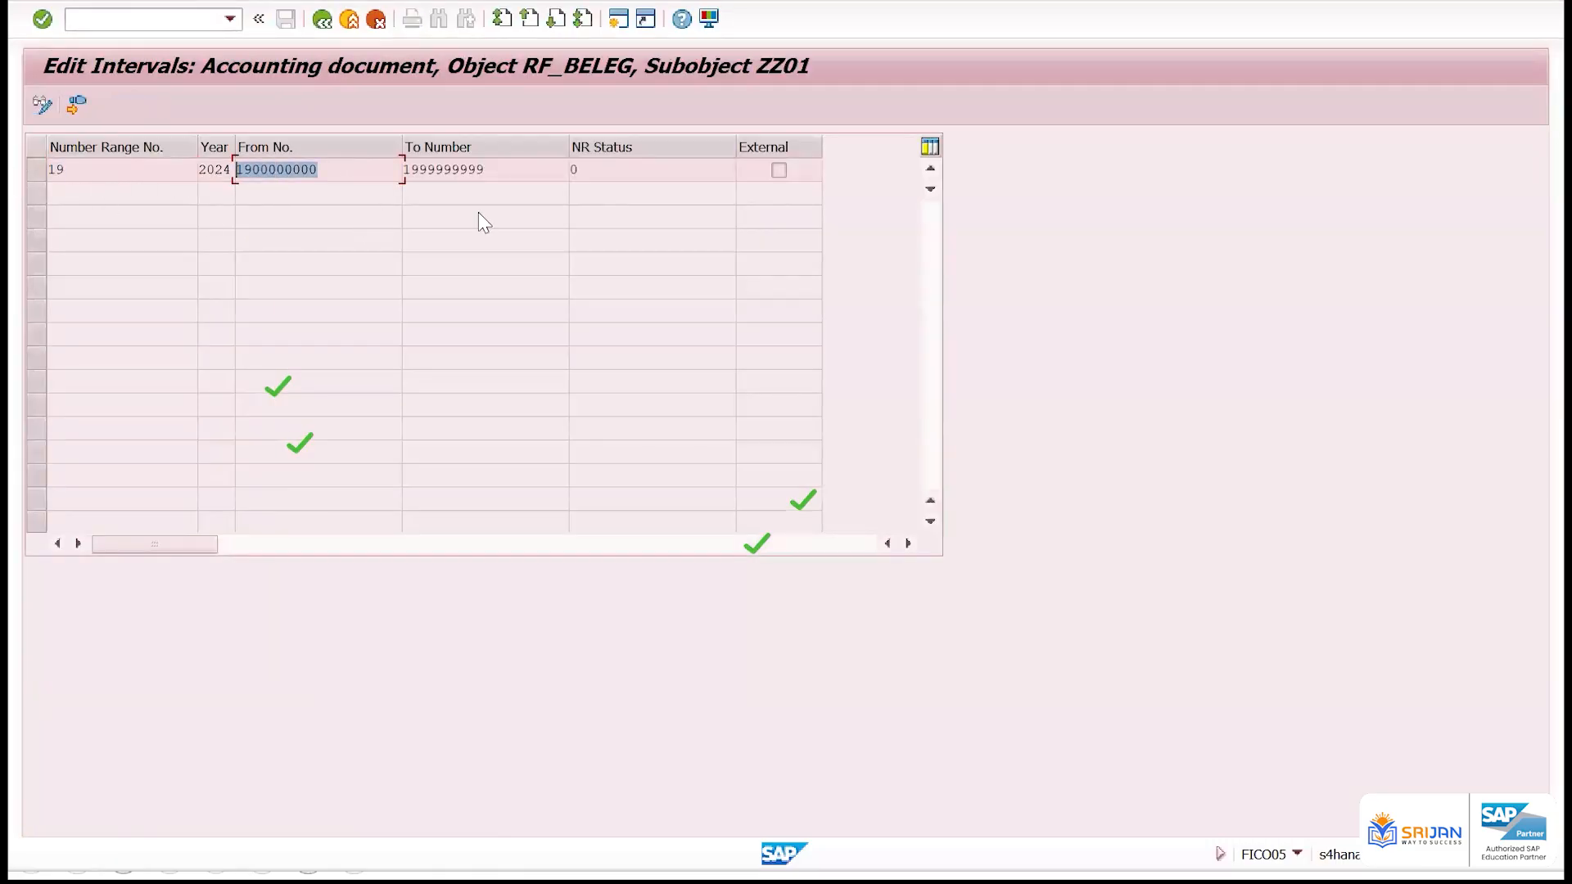
{"action": "left_click", "coordinate": [325, 18]}
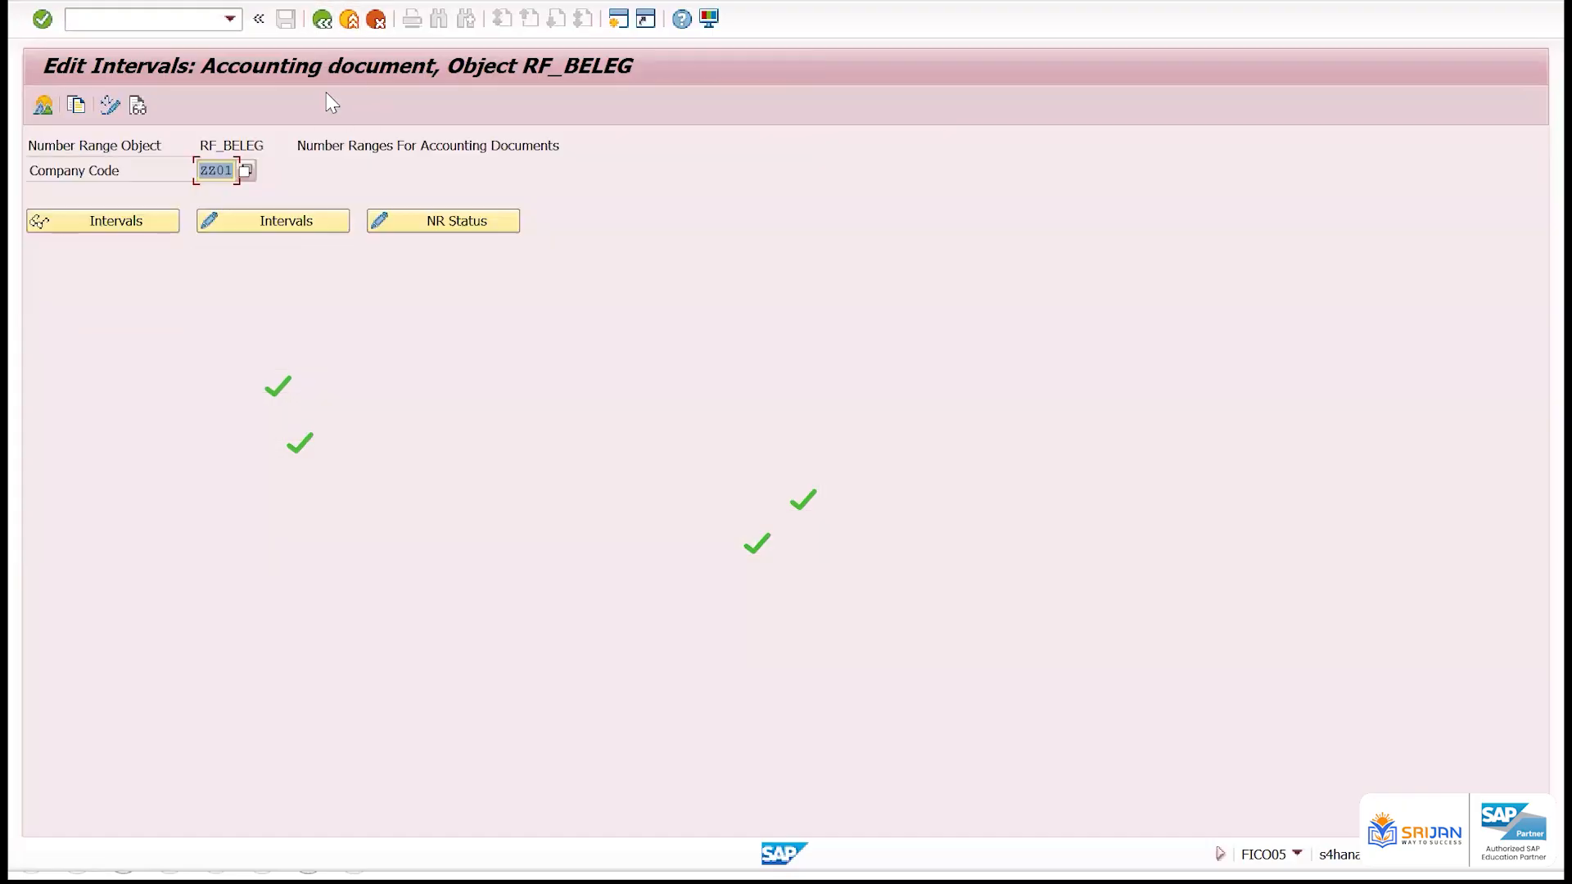
{"action": "left_click", "coordinate": [323, 19]}
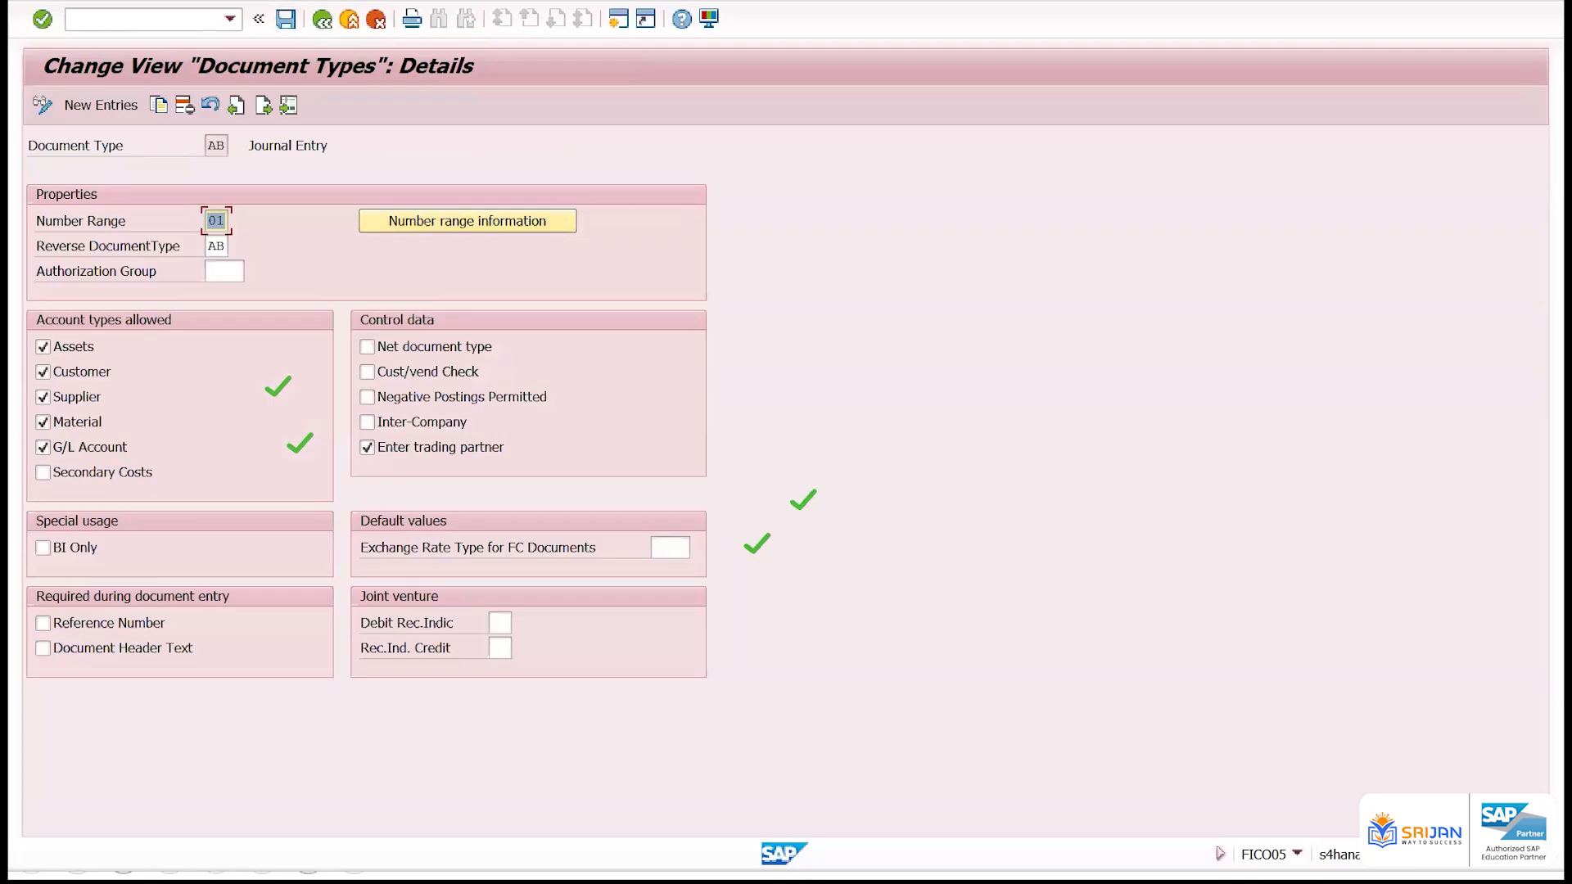
Switch to the PowerPoint slide on defining document type and number range, then return to document type AB in SAP
{"action": "key", "text": "alt+Tab"}
{"action": "key", "text": "alt+Tab"}
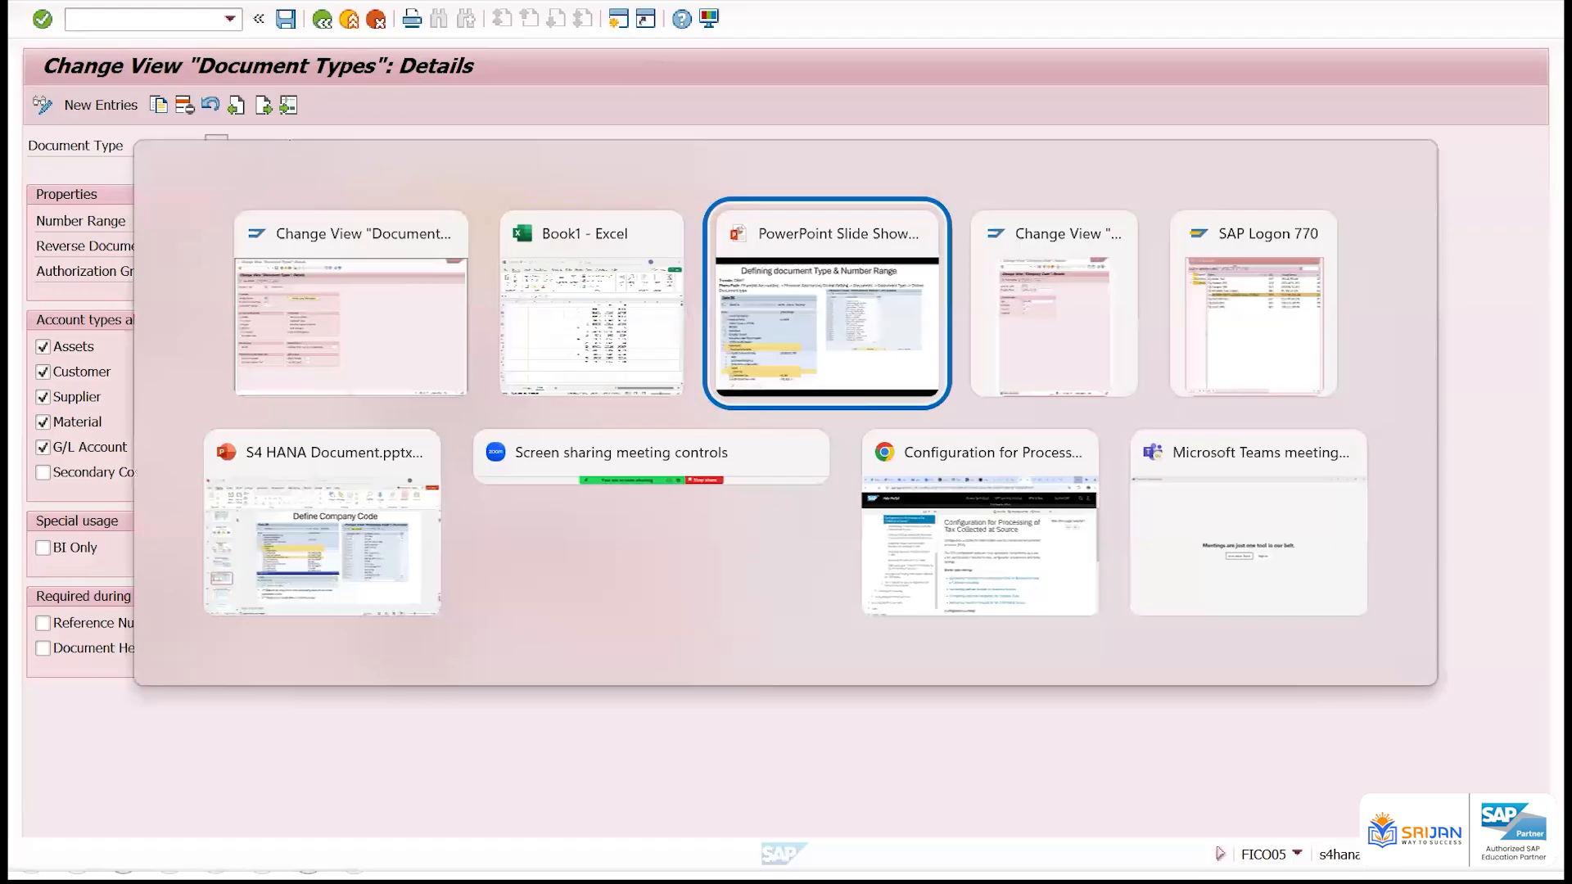
{"action": "key", "text": "Right"}
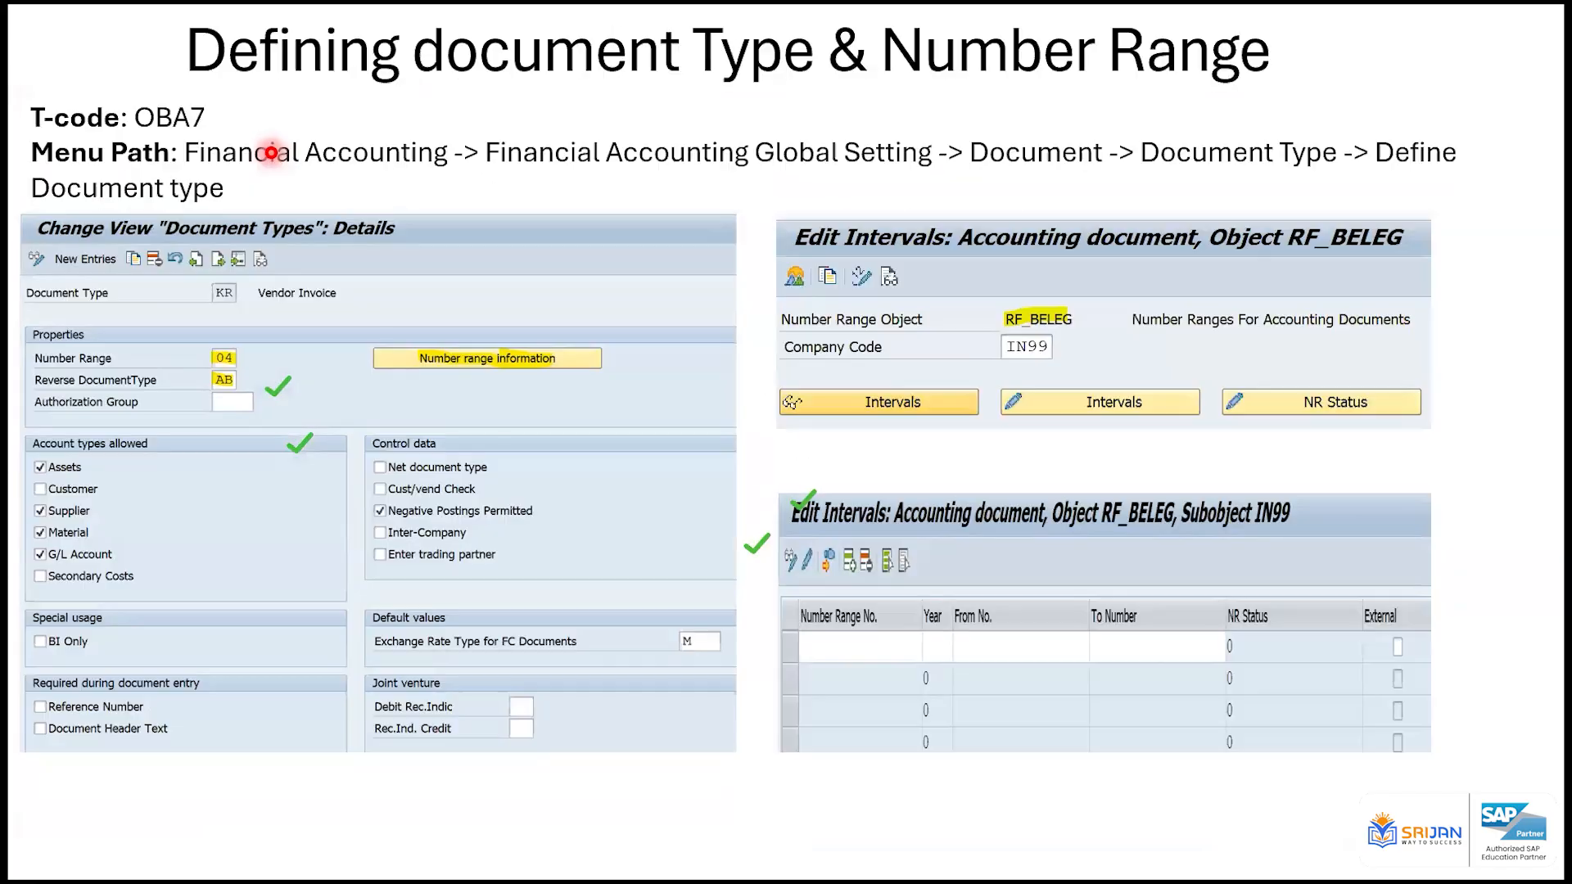
{"action": "key", "text": "alt+Tab"}
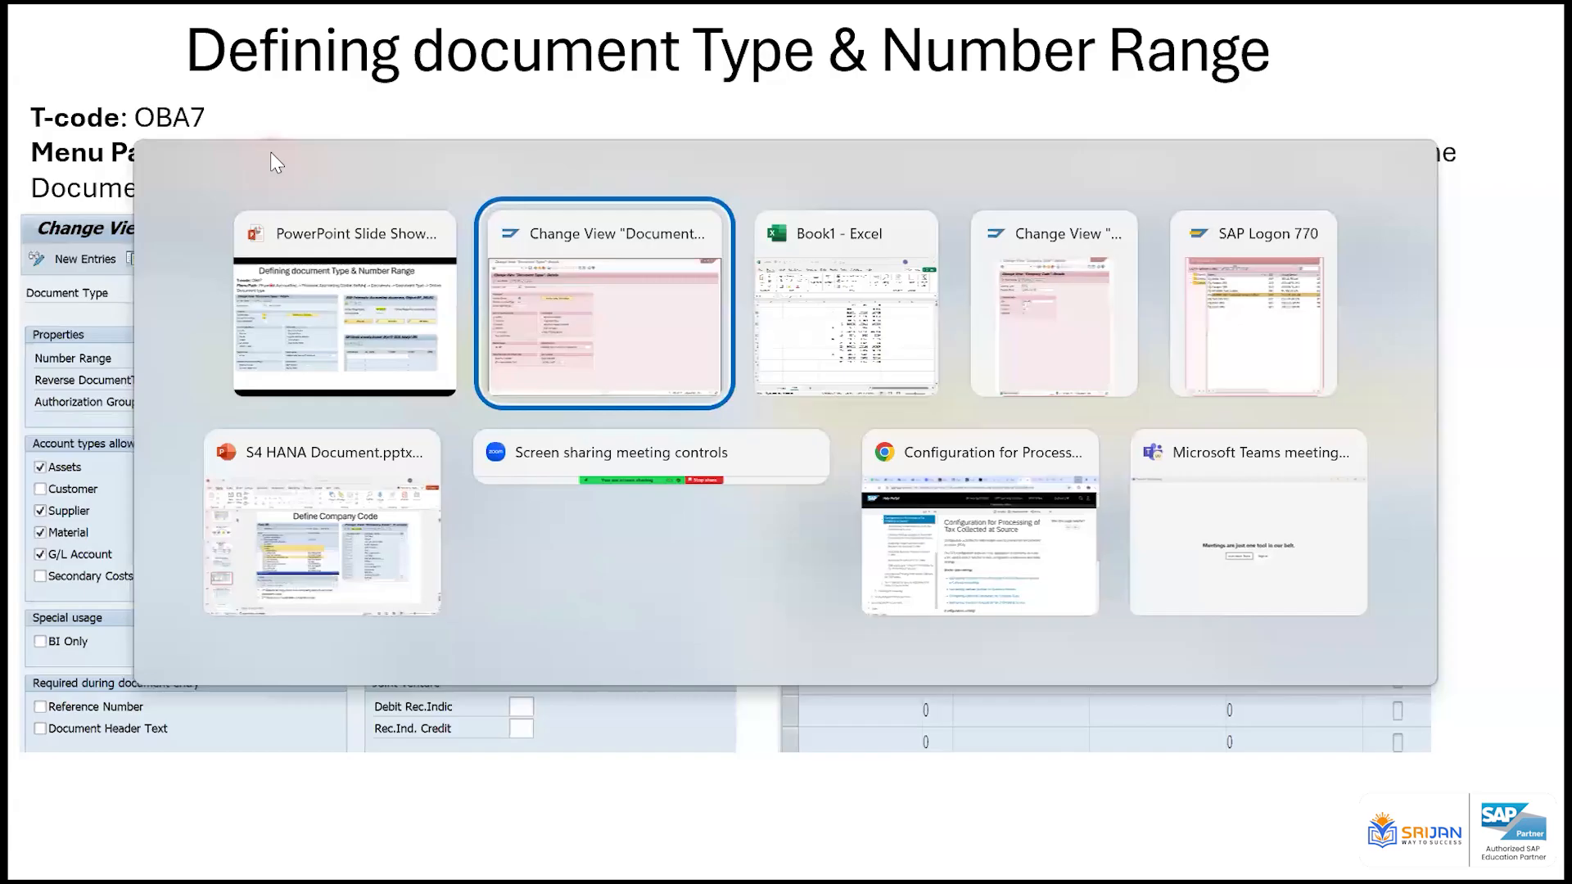
{"action": "left_click", "coordinate": [564, 267]}
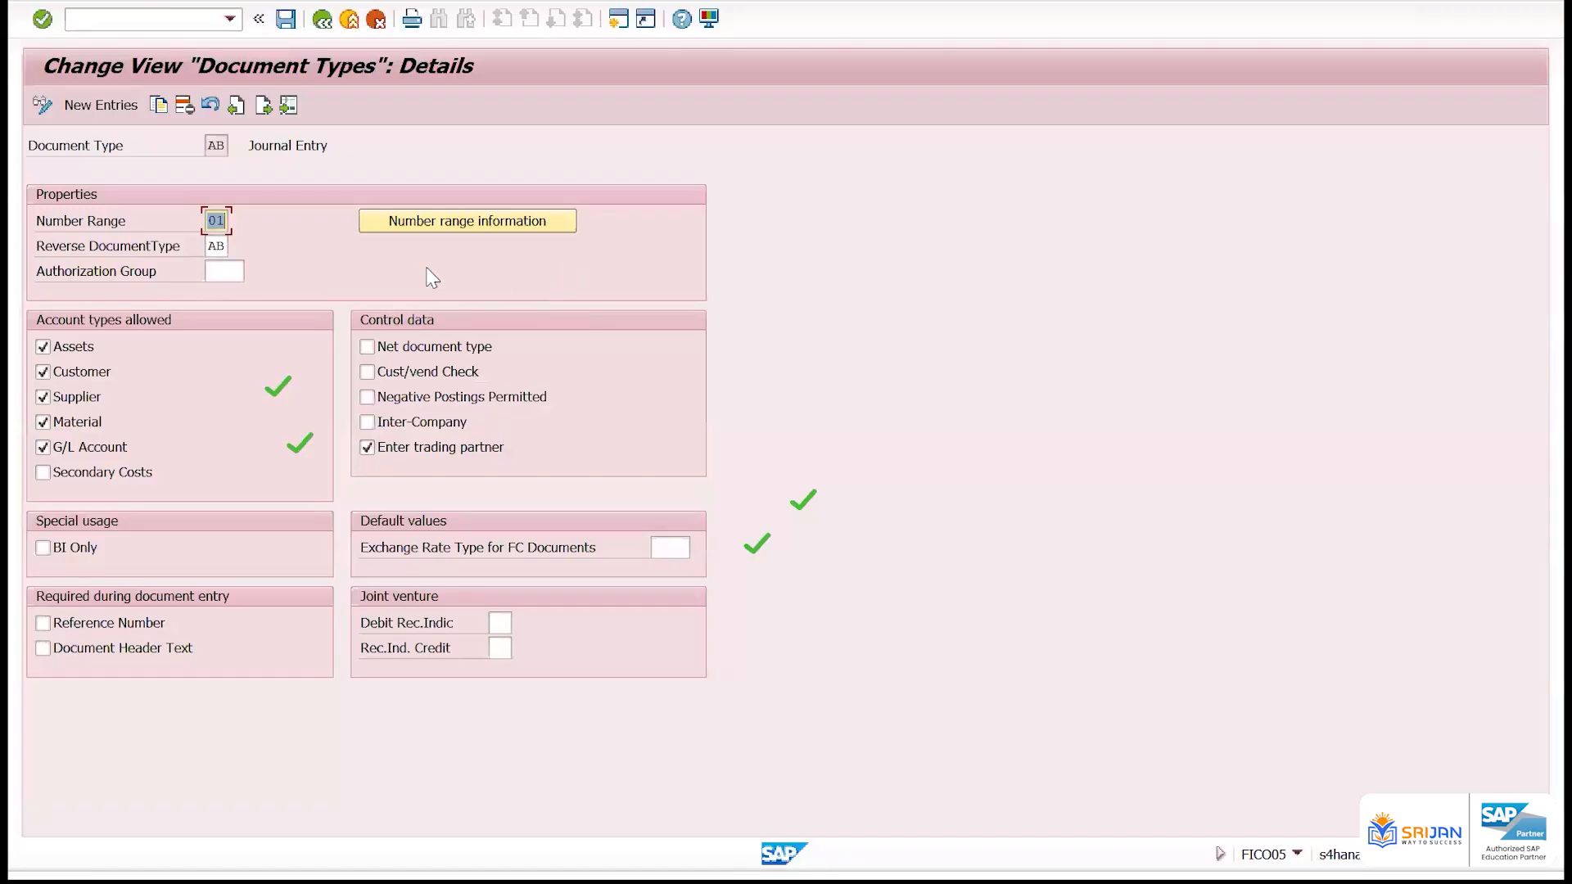
Check document type AB's reverse type, view the number range intervals for company code ZZ01 and return to the details
{"action": "left_click", "coordinate": [217, 247]}
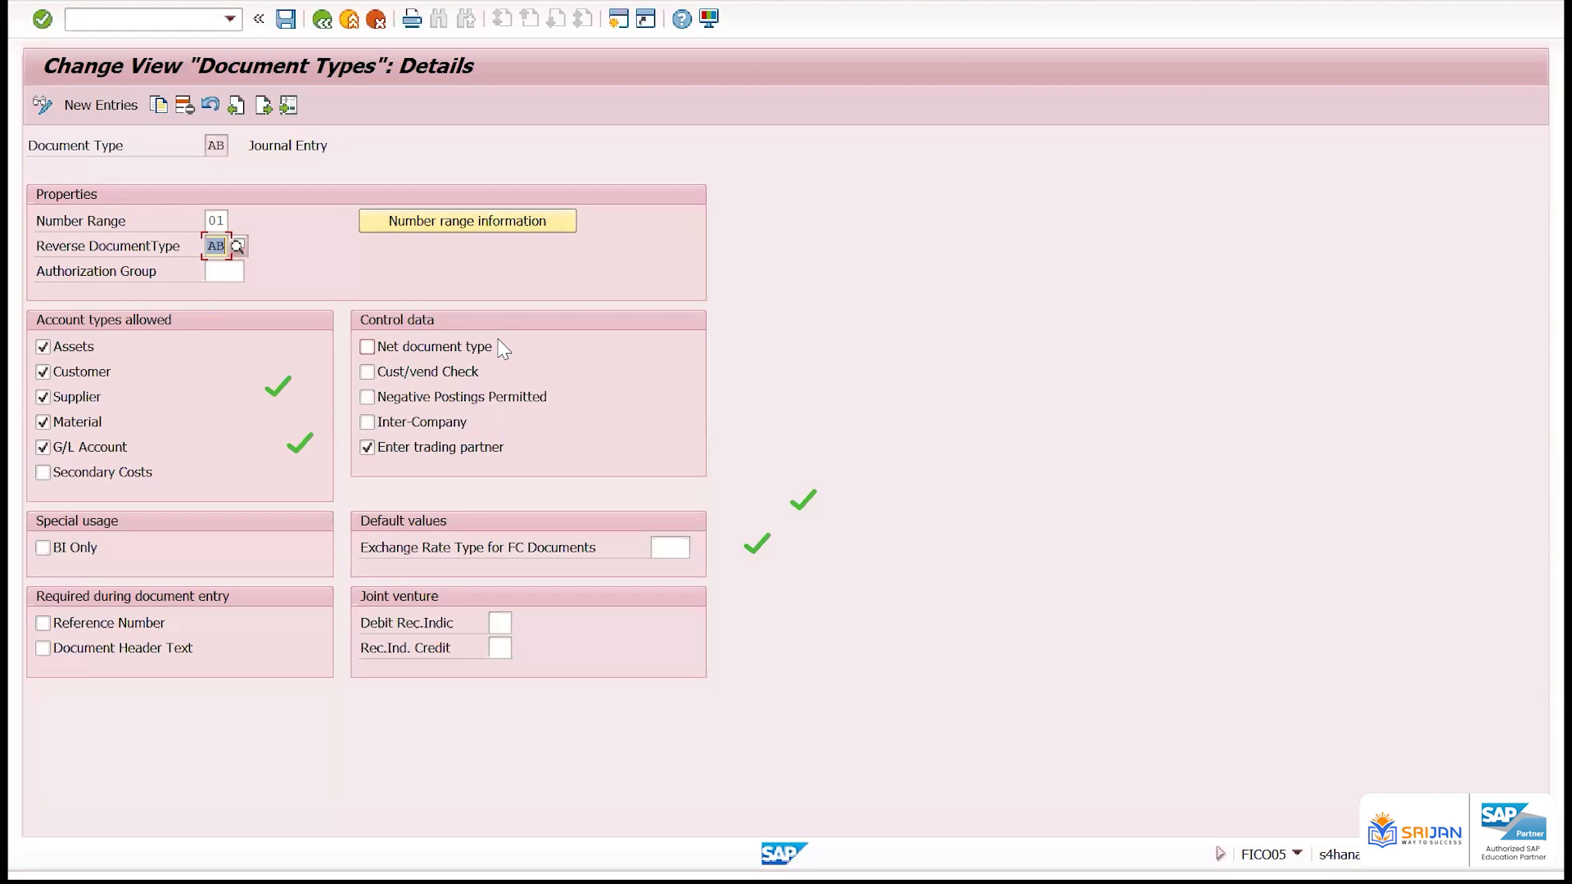
{"action": "left_click", "coordinate": [545, 221]}
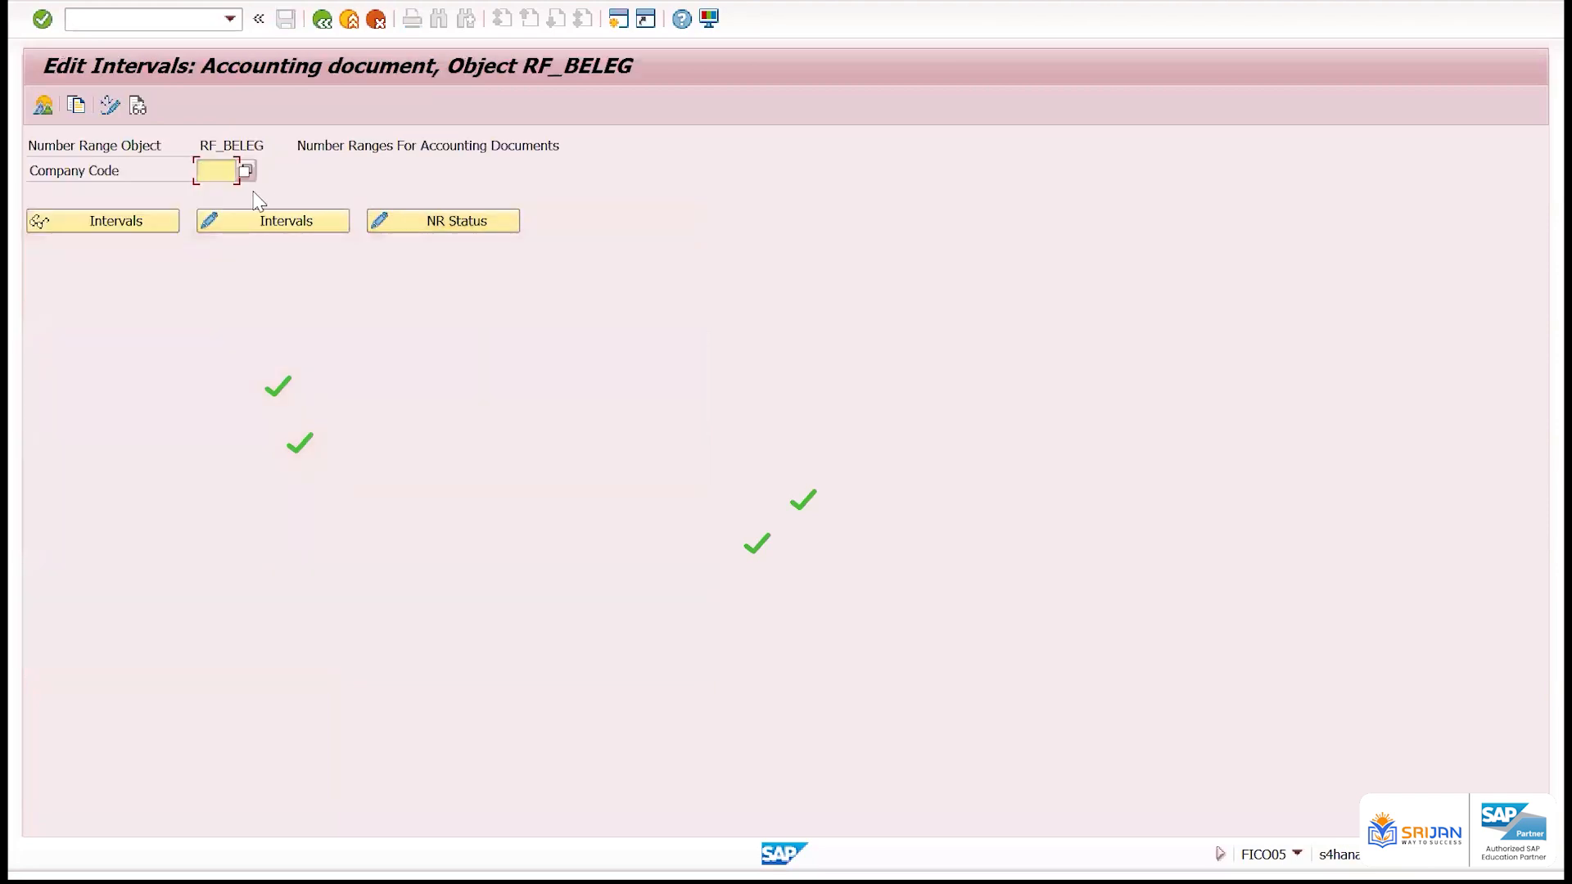
{"action": "type", "text": "zz01"}
{"action": "left_click", "coordinate": [148, 224]}
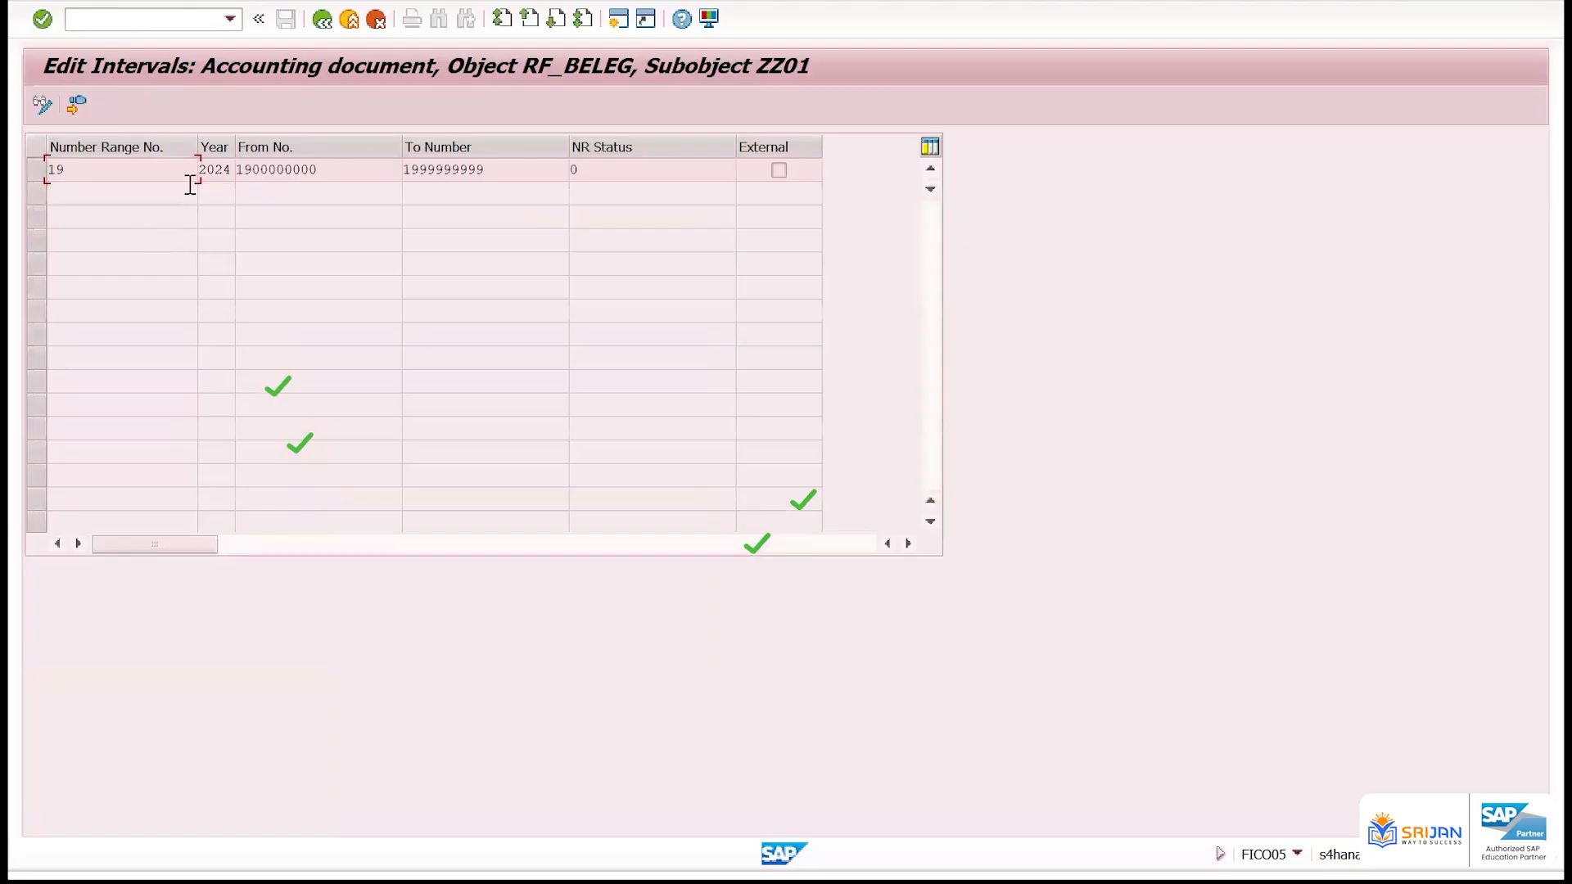
{"action": "key", "text": "F3"}
Return to the document types overview, locate KR, Vendor Invoice, and open its details
{"action": "key", "text": "F3"}
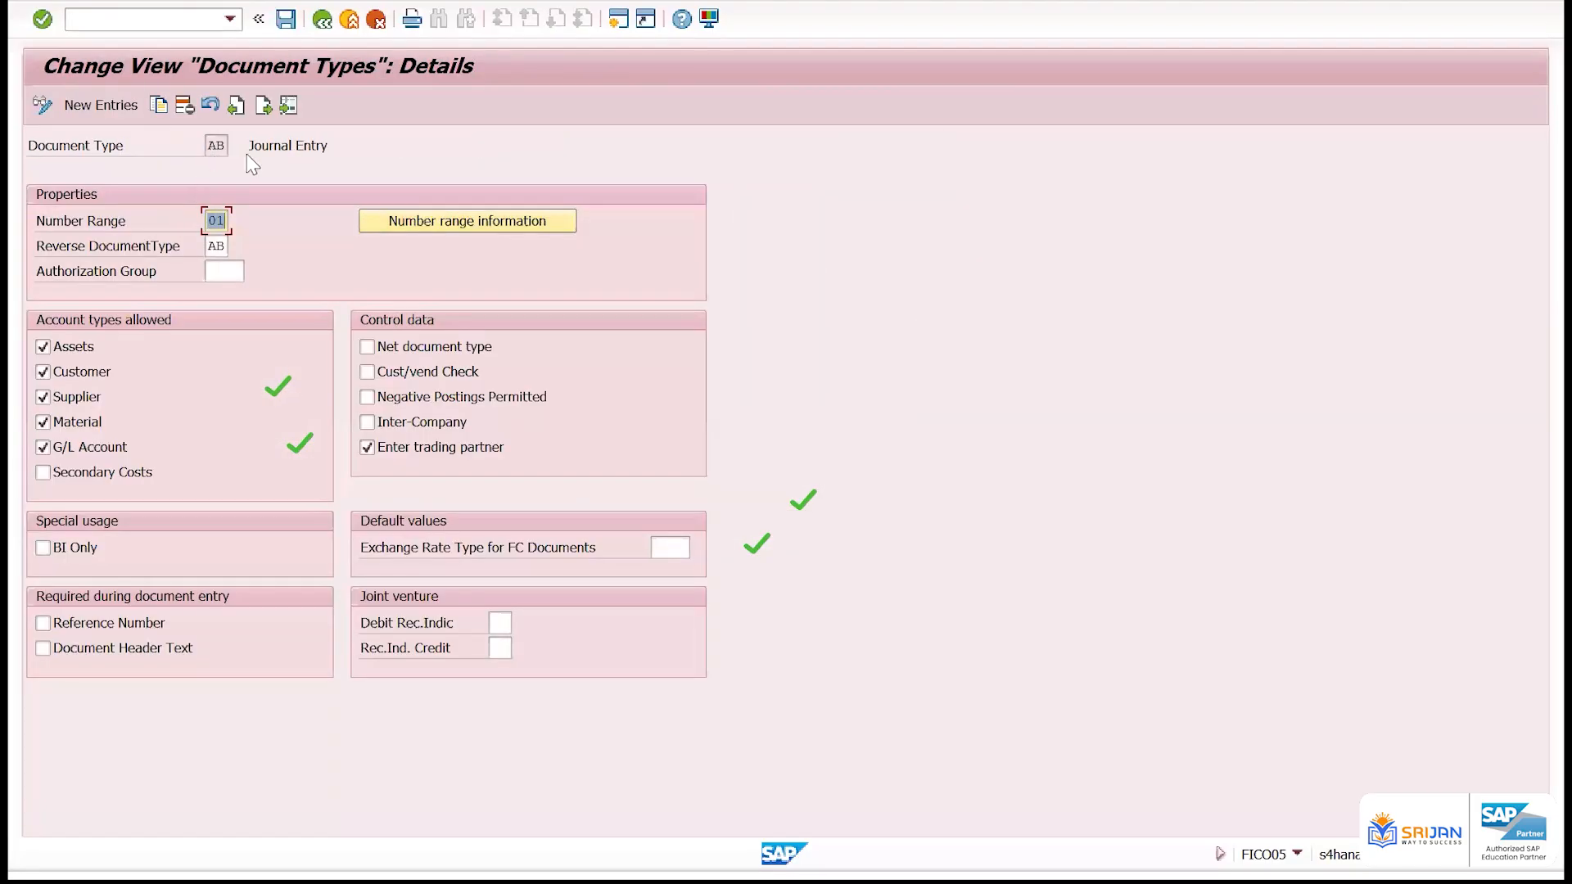
{"action": "key", "text": "F3"}
{"action": "left_click", "coordinate": [300, 818]}
{"action": "type", "text": "KR"}
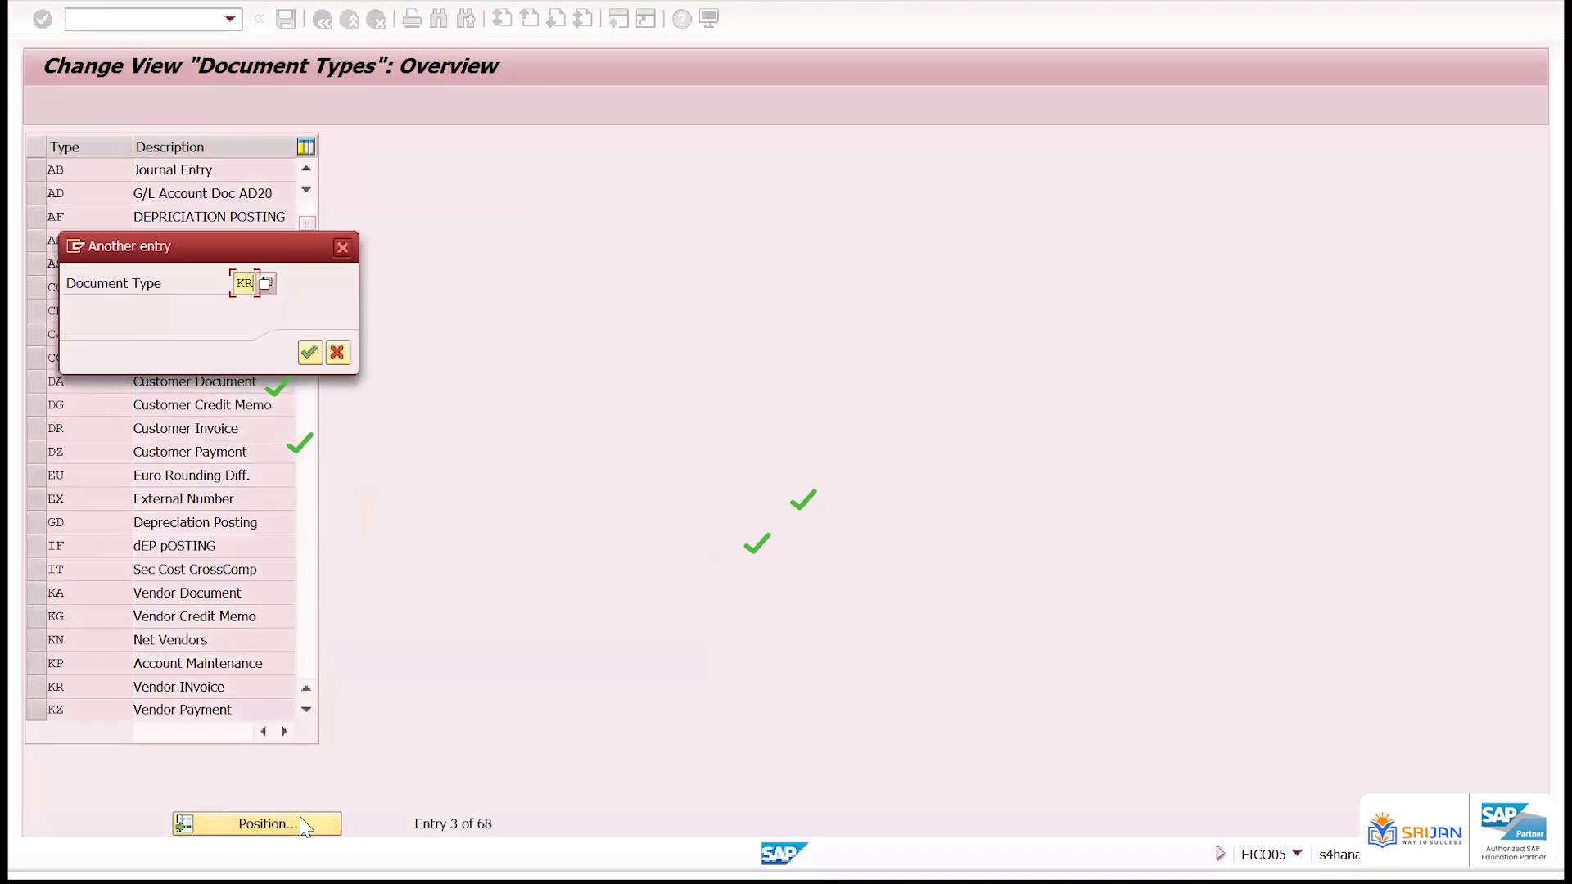
{"action": "key", "text": "Return"}
{"action": "double_click", "coordinate": [97, 171]}
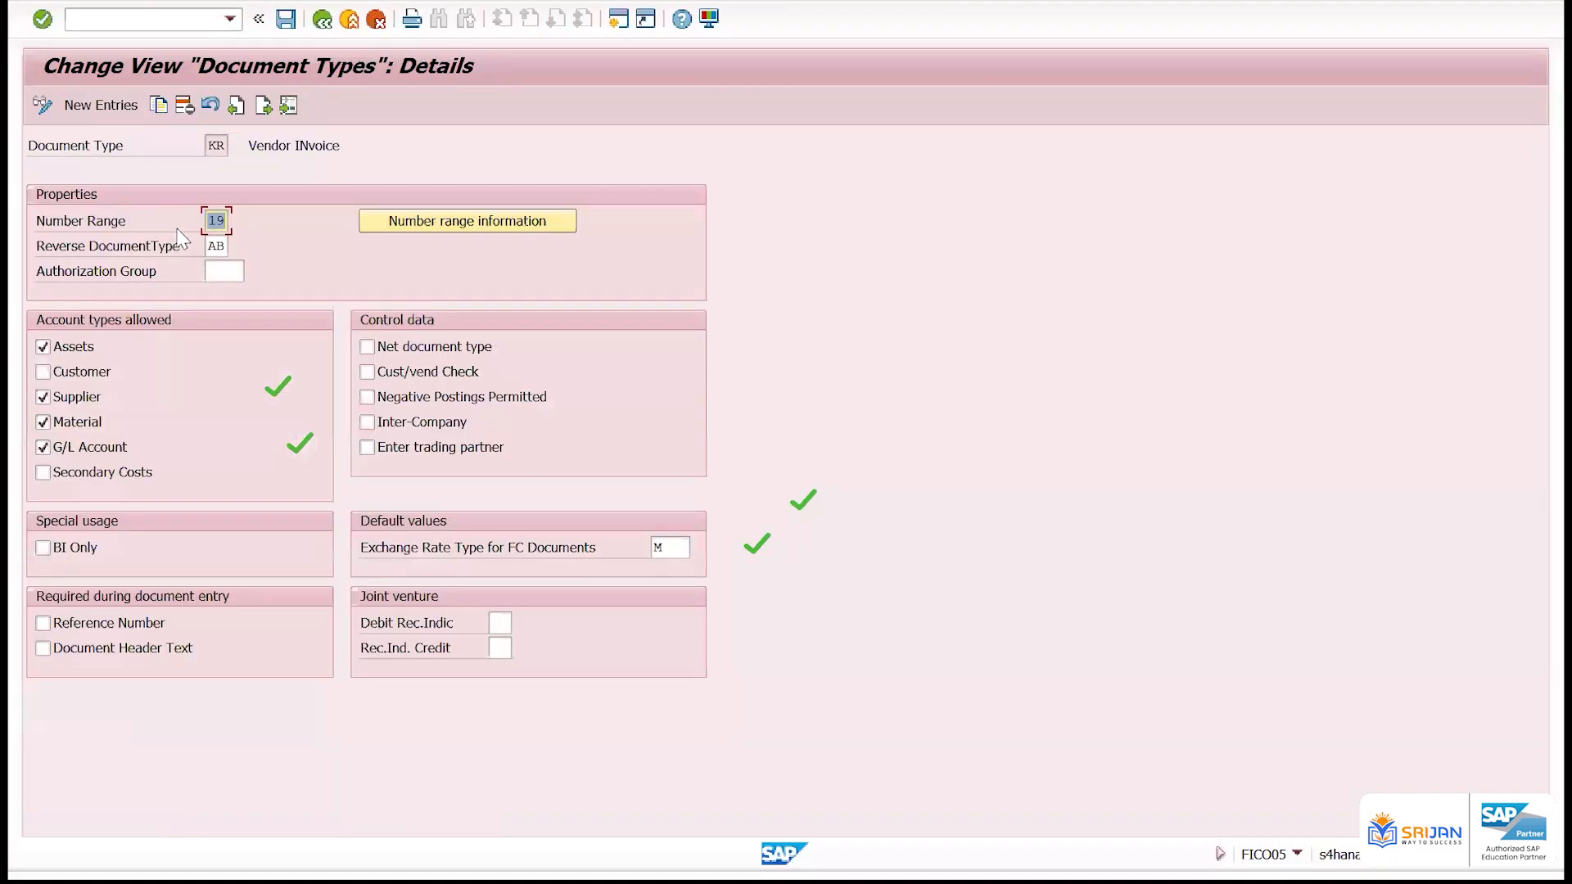
From document type KR, examine the start number of company code ZZ01's 2024 interval and return to the details
{"action": "left_click", "coordinate": [442, 226]}
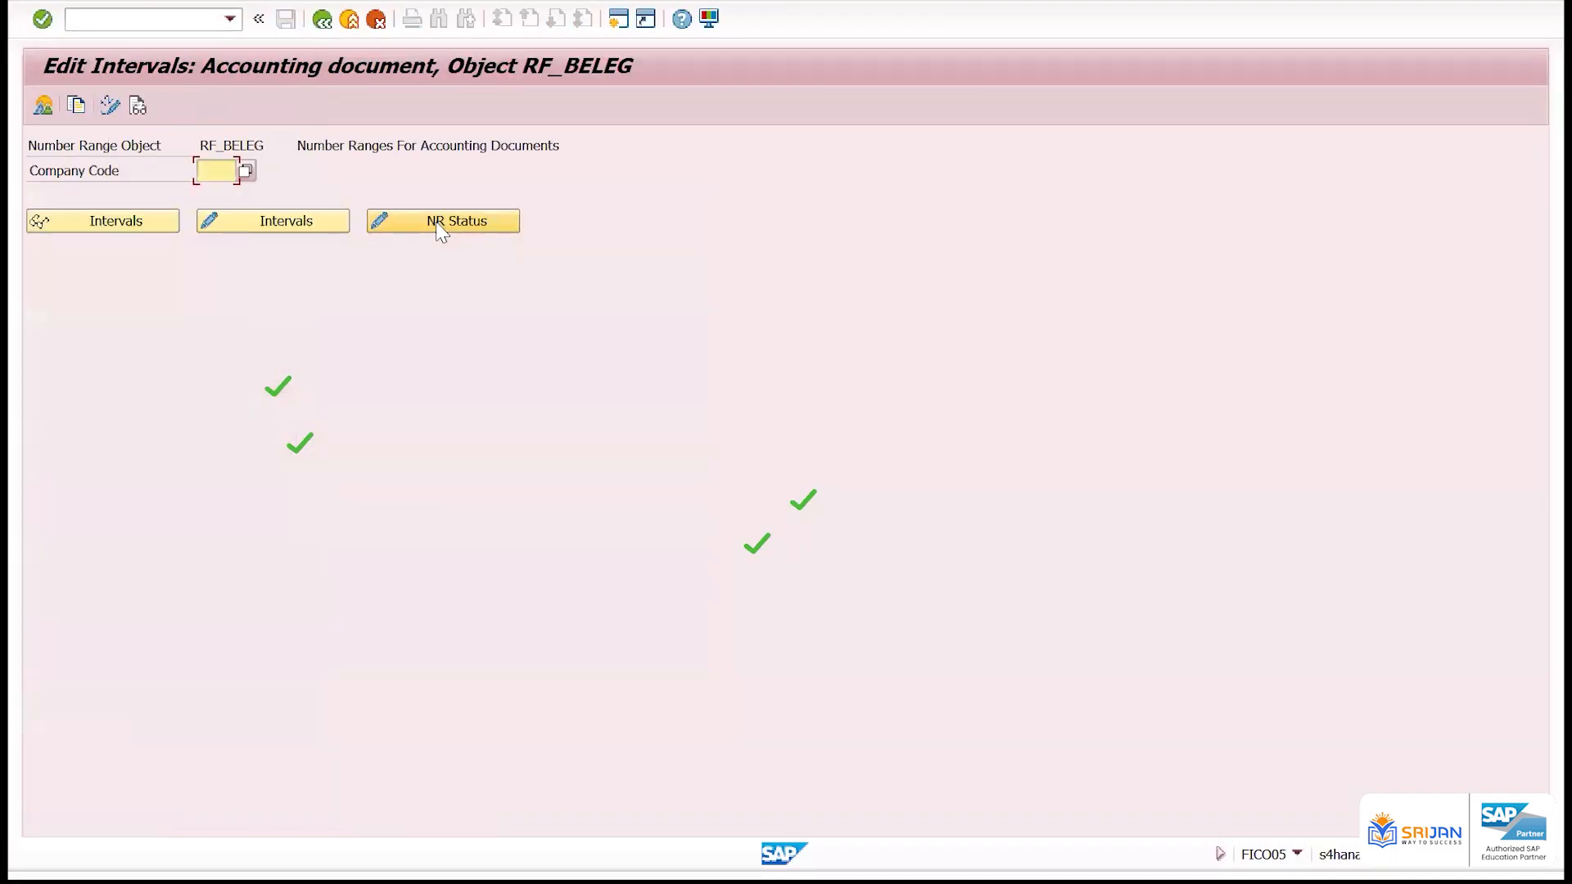
{"action": "left_click", "coordinate": [246, 171]}
{"action": "left_click", "coordinate": [210, 190]}
{"action": "left_click", "coordinate": [127, 226]}
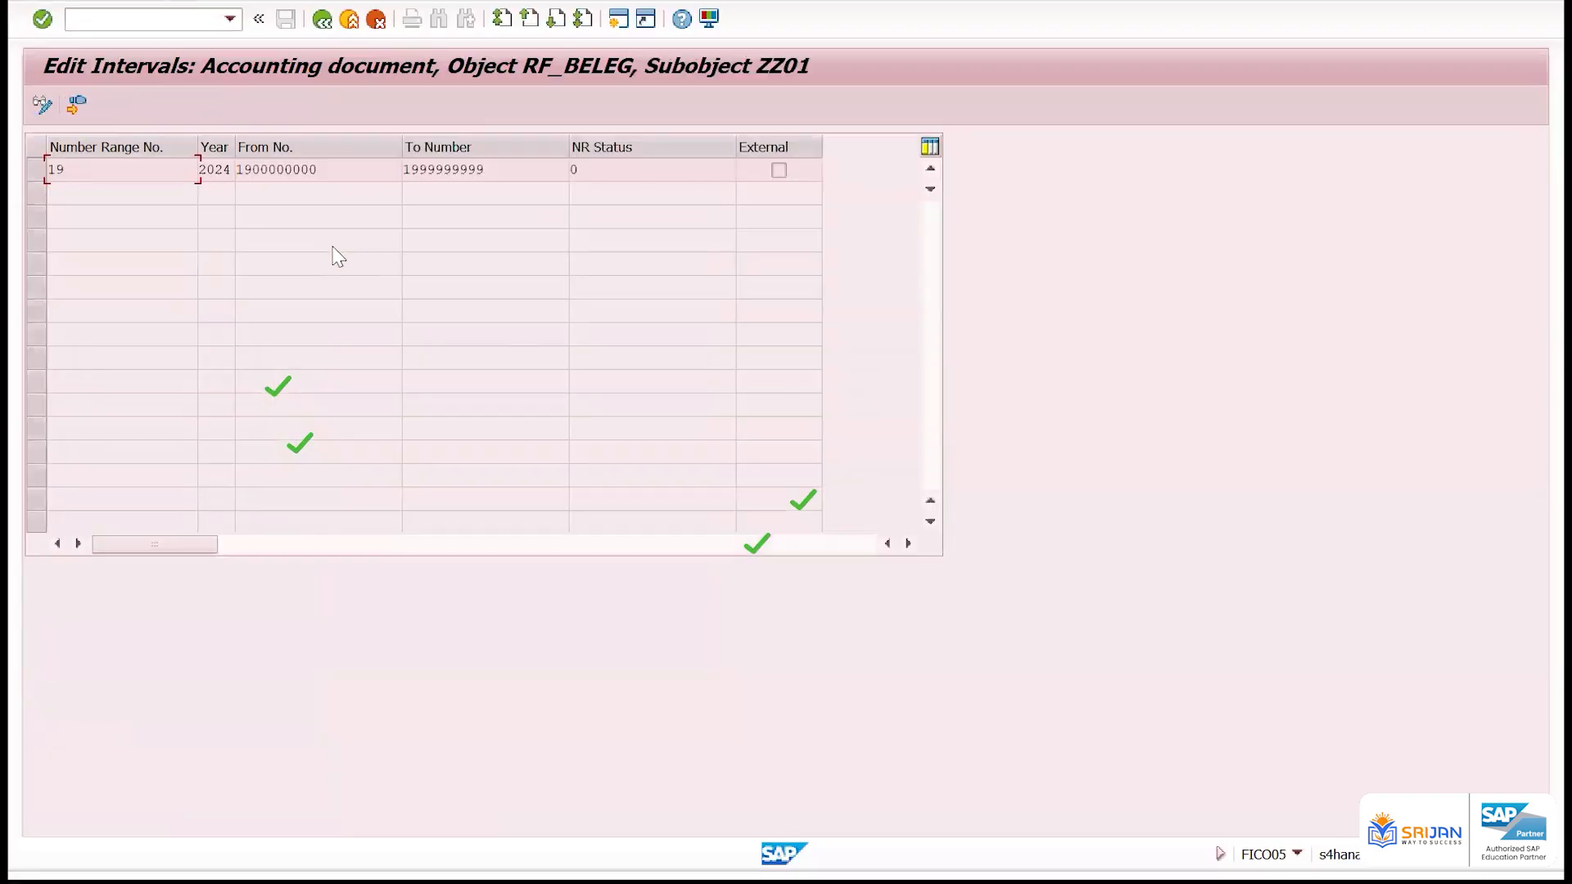
{"action": "left_click_drag", "start_coordinate": [330, 168], "coordinate": [235, 169]}
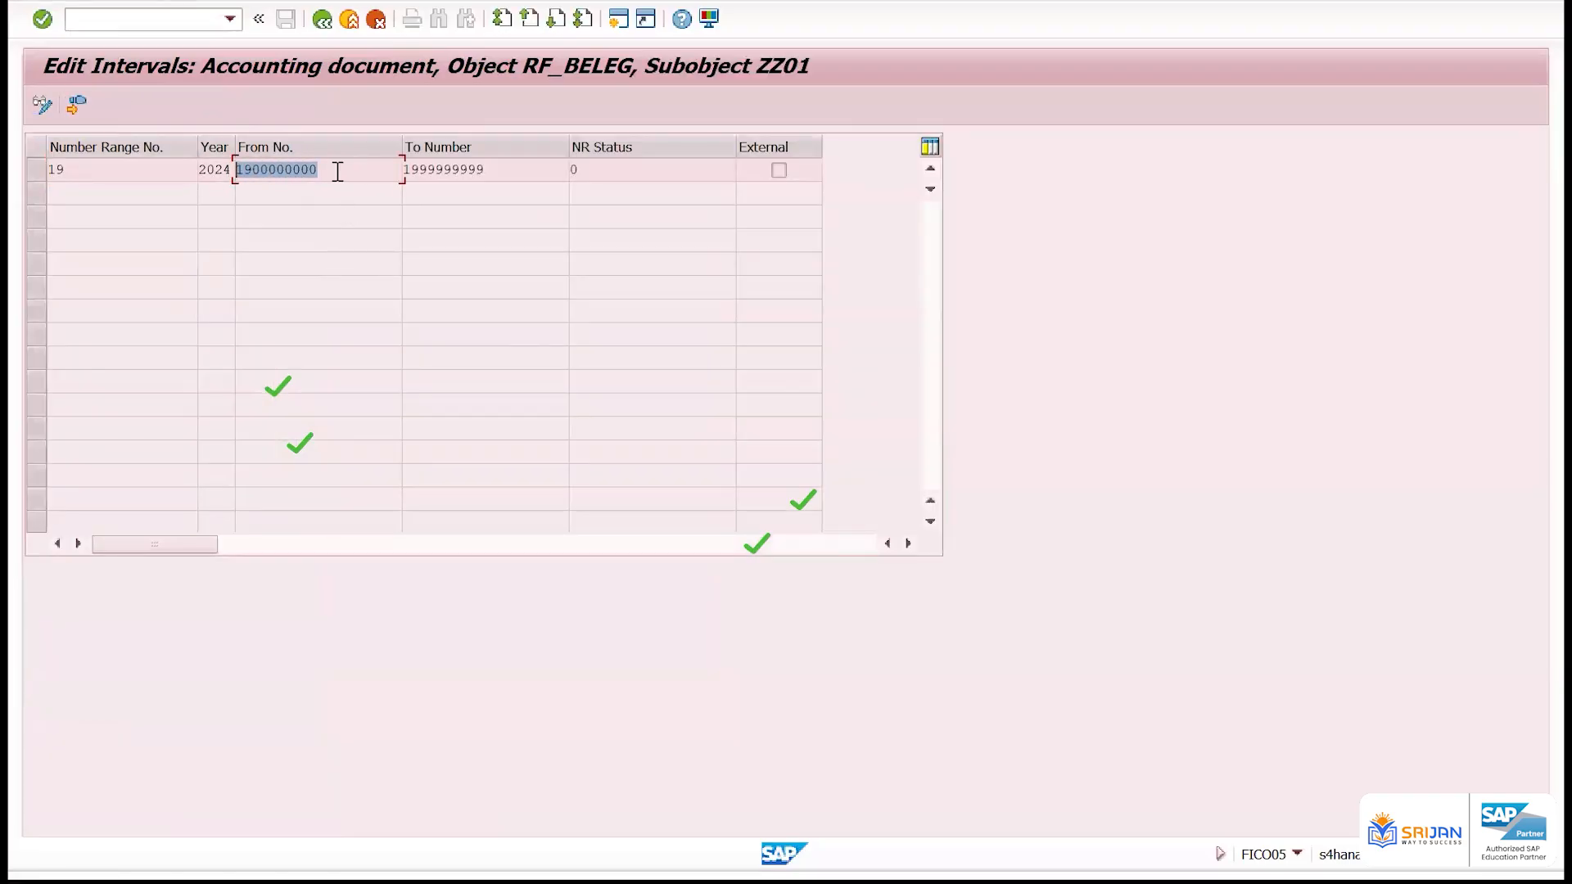
{"action": "left_click", "coordinate": [331, 23]}
{"action": "left_click", "coordinate": [330, 23]}
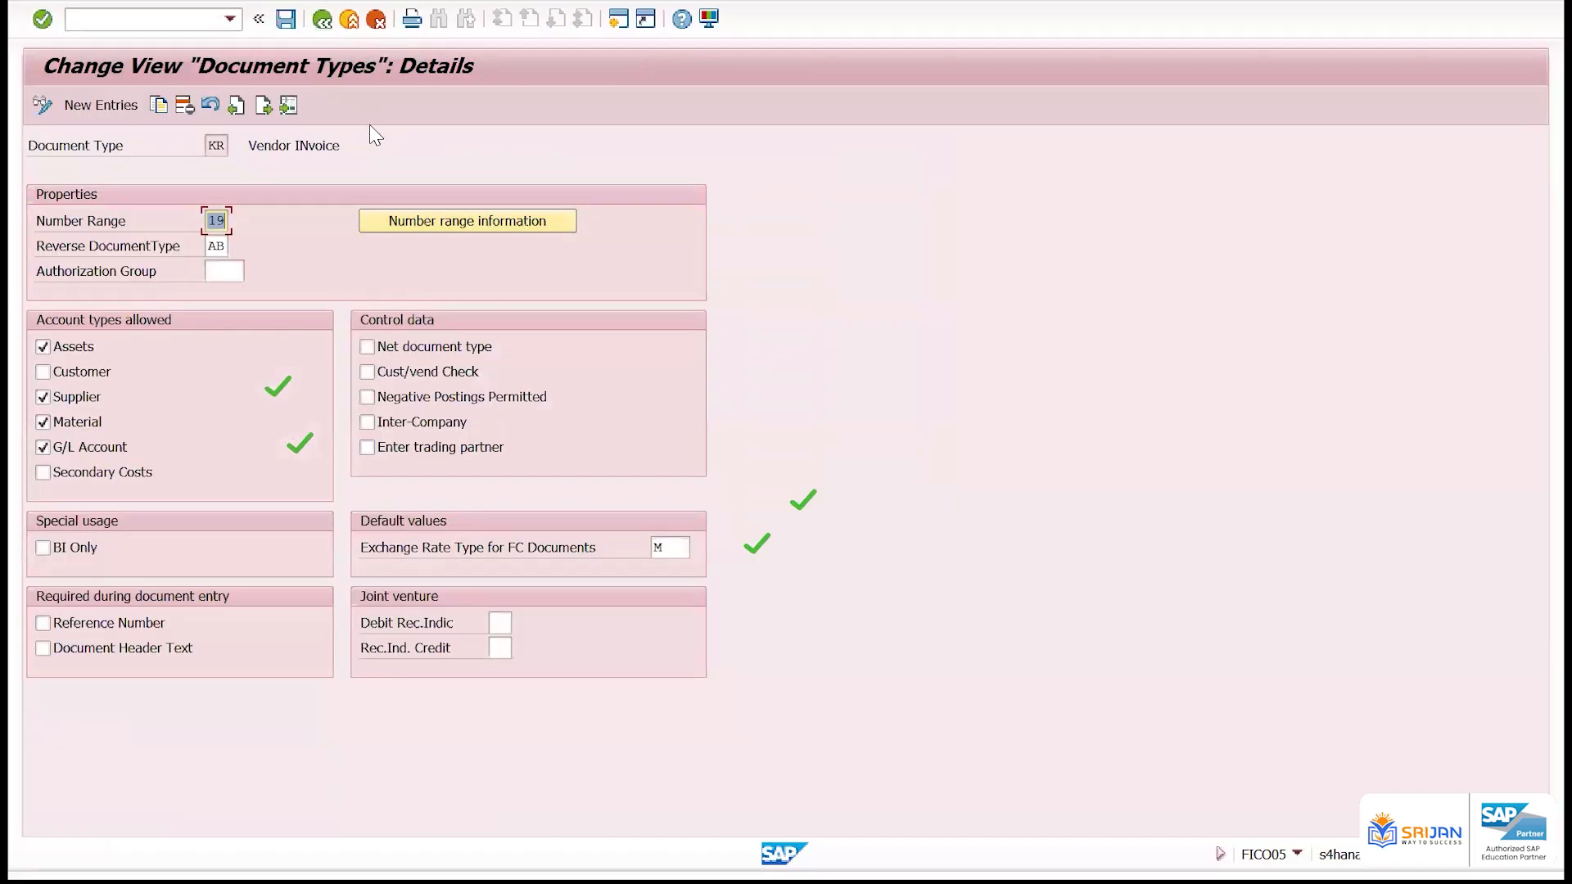
Set the reverse document type of KR to SA and return to the document types overview
{"action": "left_click", "coordinate": [211, 247]}
{"action": "type", "text": "SA"}
{"action": "key", "text": "Return"}
{"action": "key", "text": "F3"}
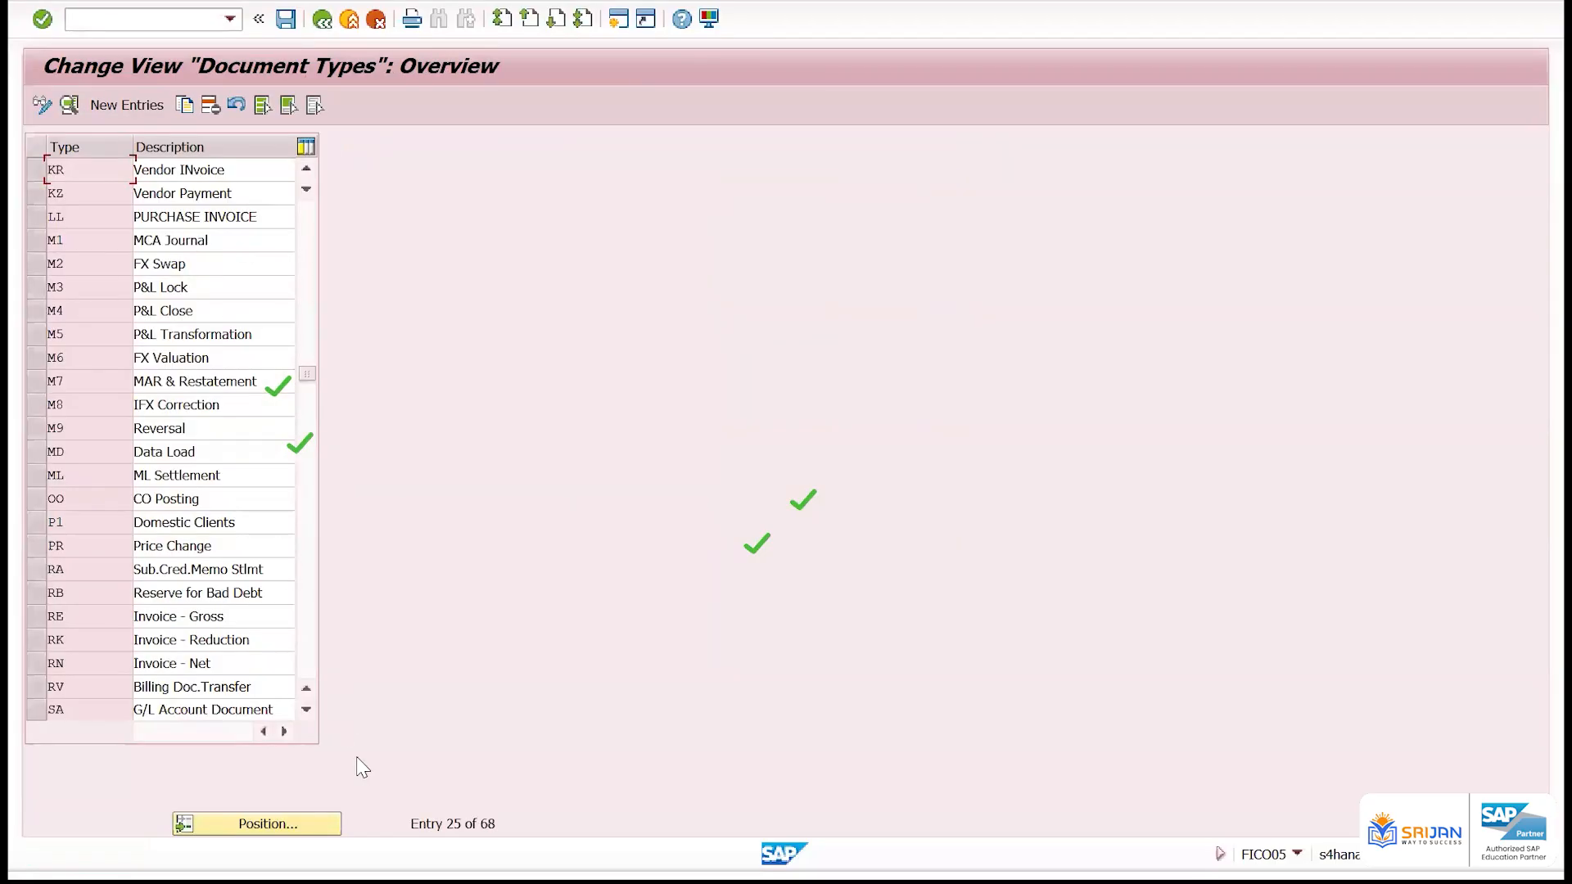
Locate document type SA, G/L Account Document, and open its details
{"action": "left_click", "coordinate": [323, 825]}
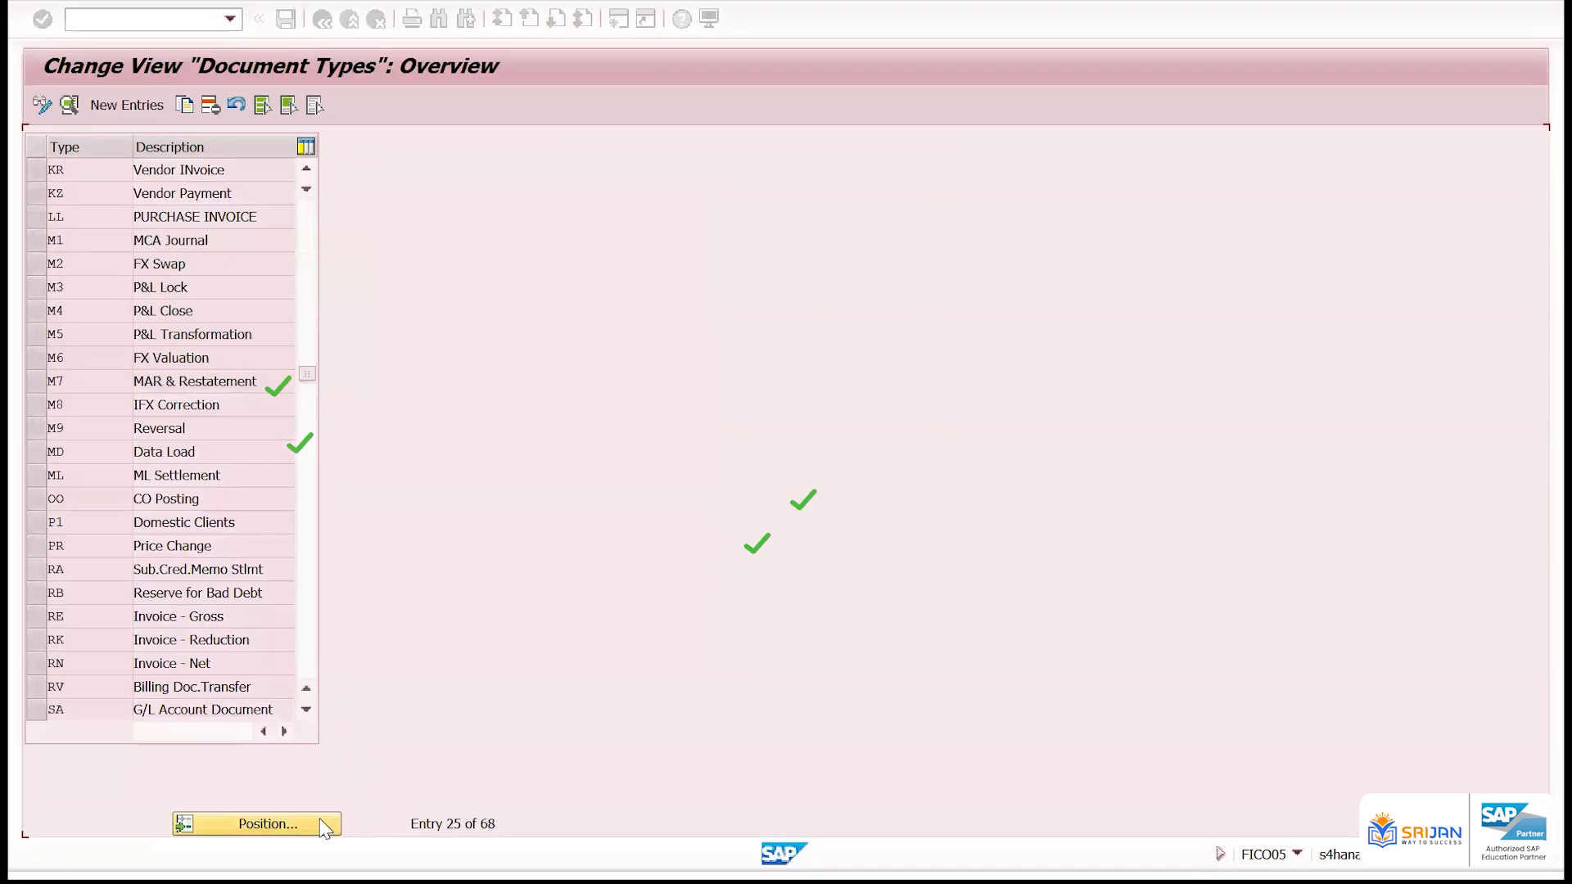
{"action": "key", "text": "Return"}
{"action": "double_click", "coordinate": [102, 168]}
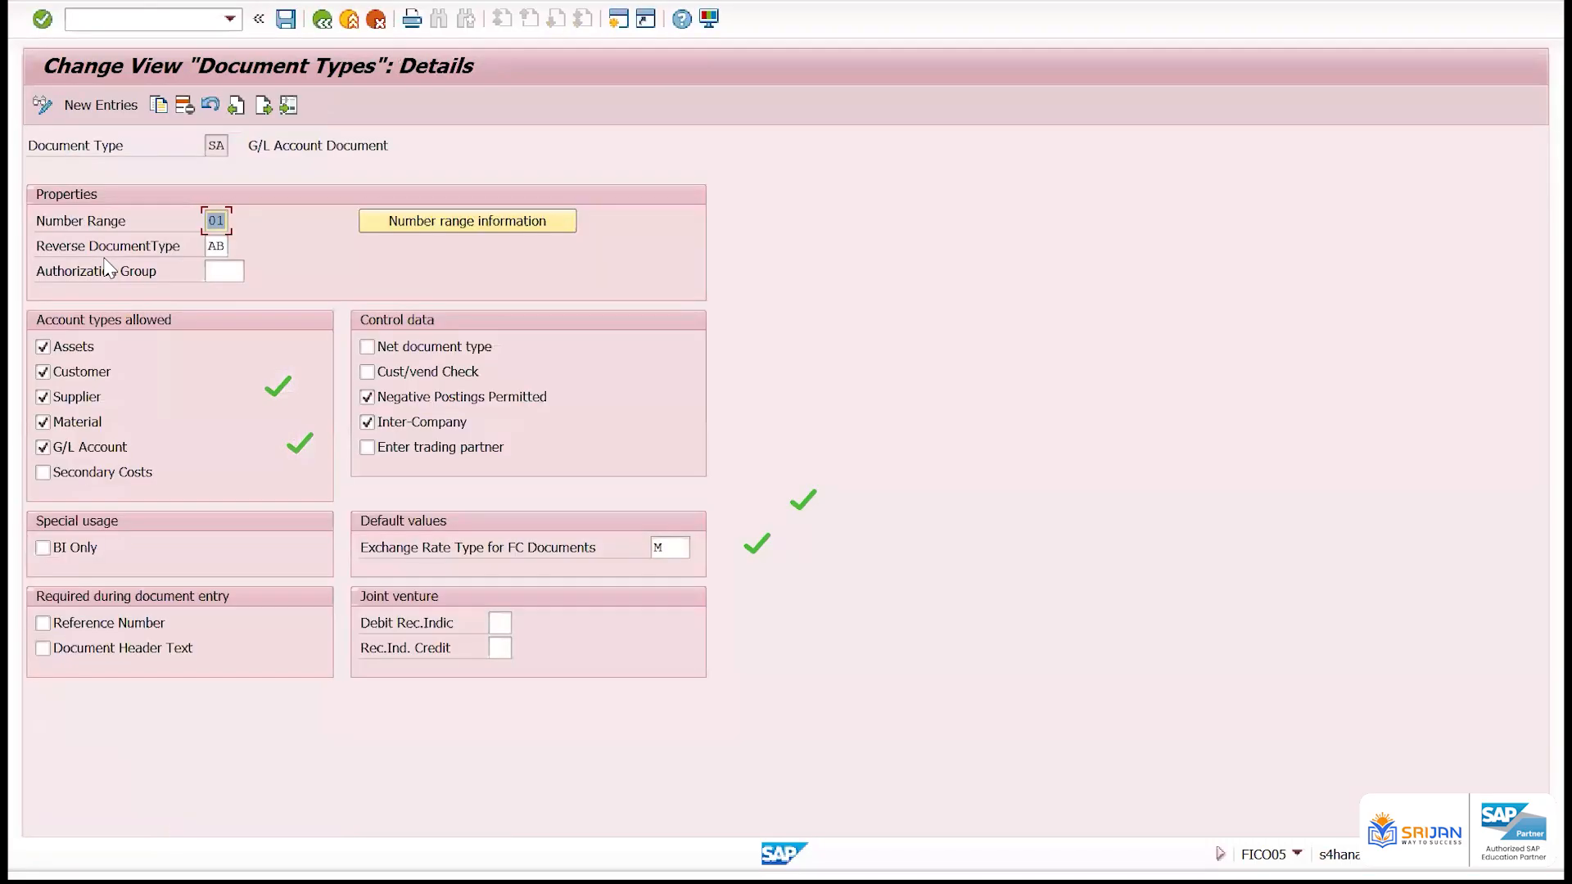
From document type SA's number range information, open the intervals of company code ZZ01 for editing
{"action": "left_click", "coordinate": [215, 230]}
{"action": "left_click", "coordinate": [538, 218]}
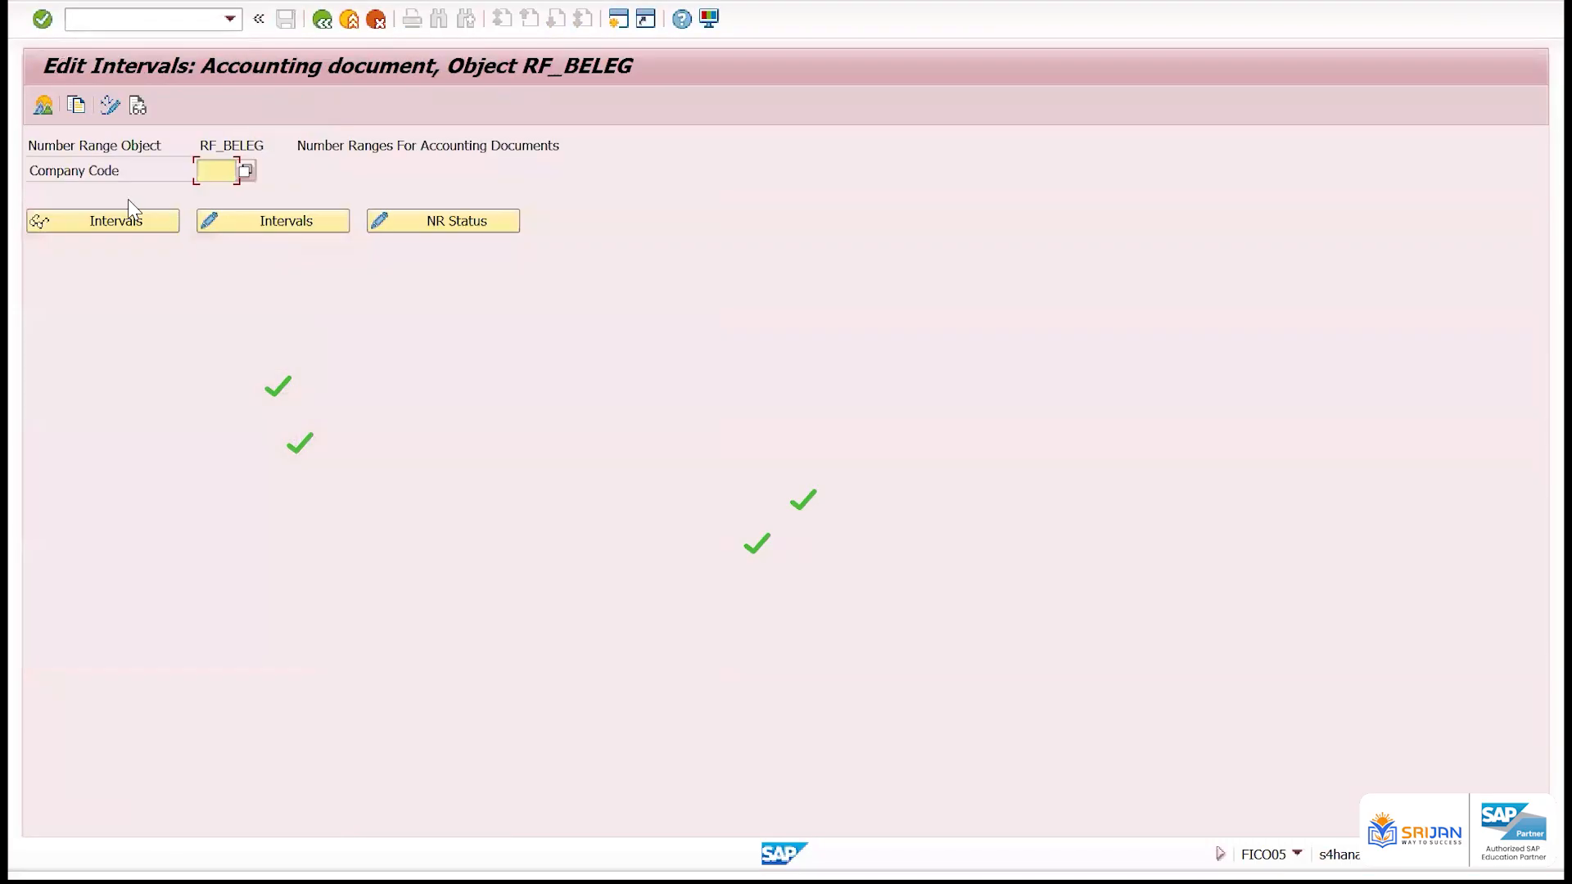
{"action": "type", "text": "zz01"}
{"action": "left_click", "coordinate": [168, 219]}
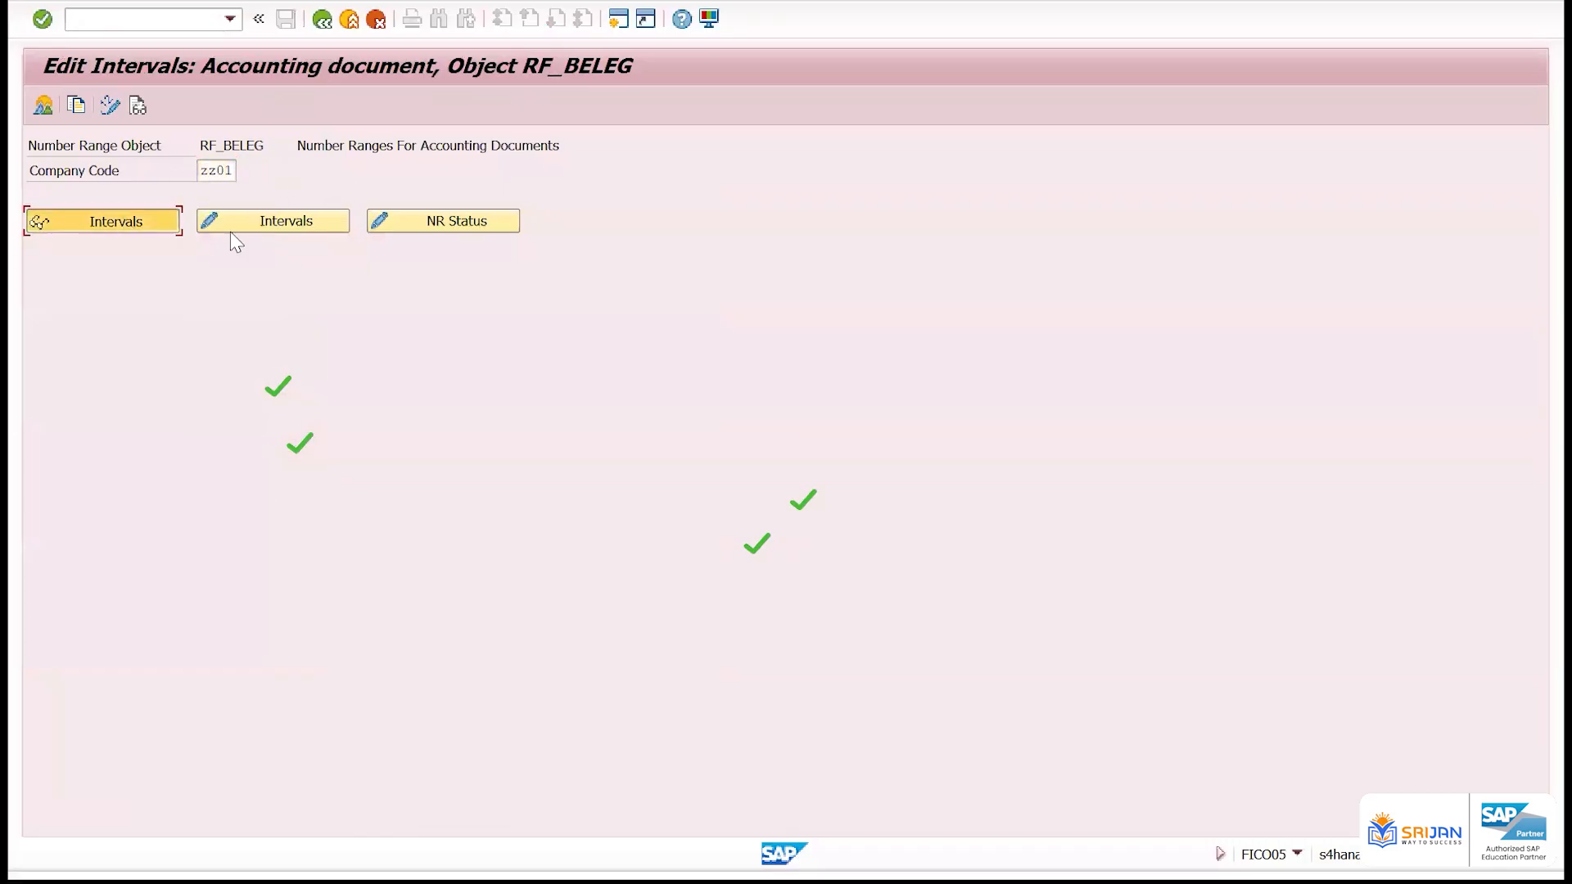
{"action": "left_click", "coordinate": [45, 105]}
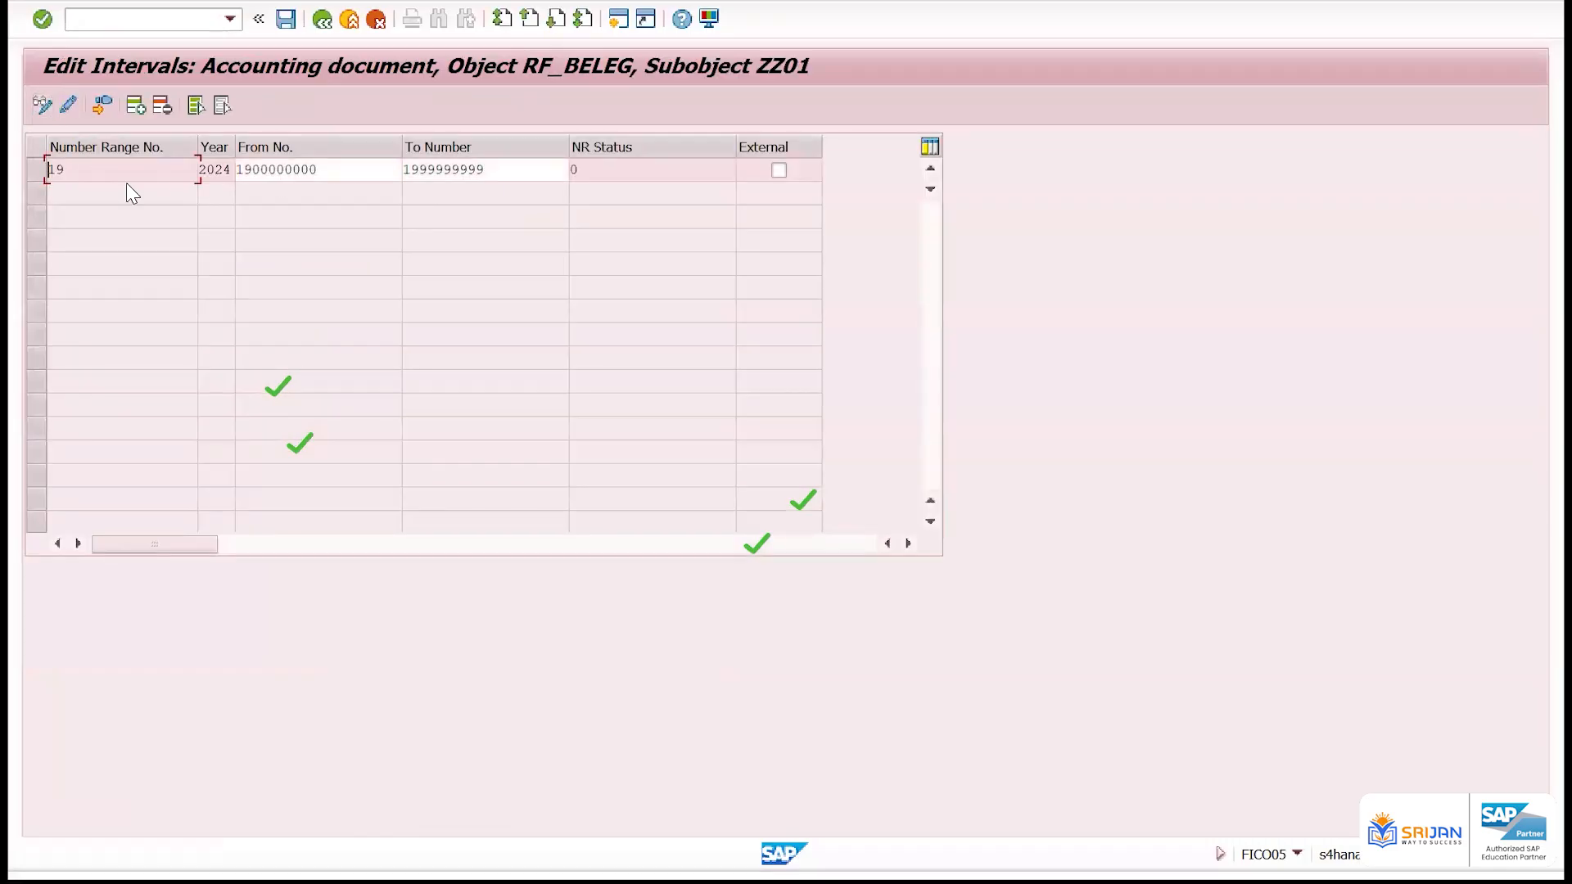
Insert a new interval with number range 01 and year 2024 for company code ZZ01
{"action": "left_click", "coordinate": [138, 105]}
{"action": "type", "text": "01"}
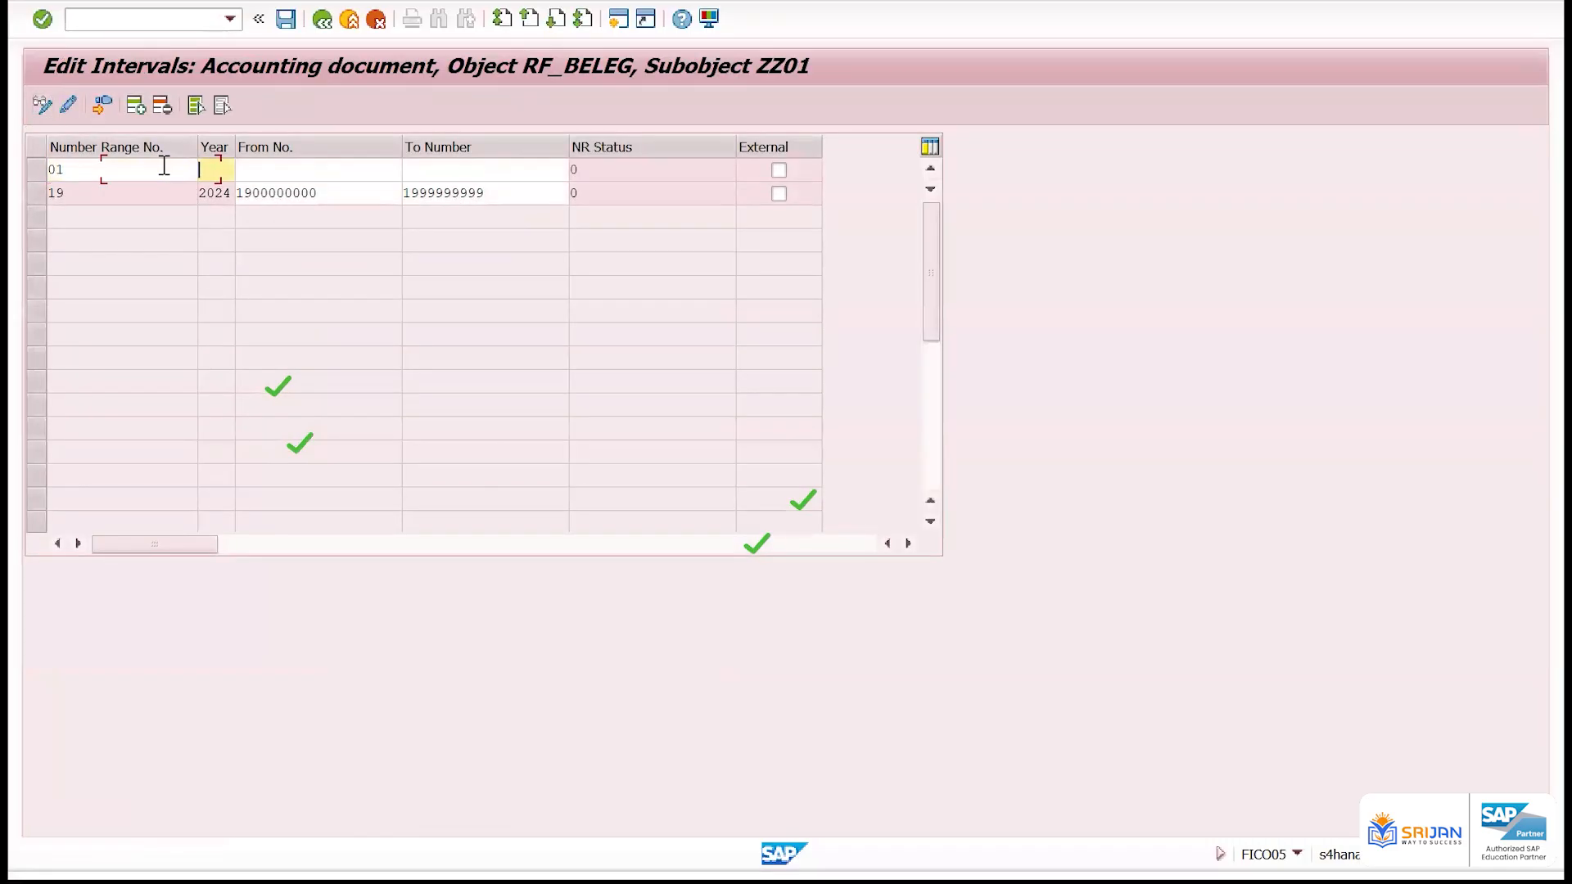
{"action": "type", "text": "2024"}
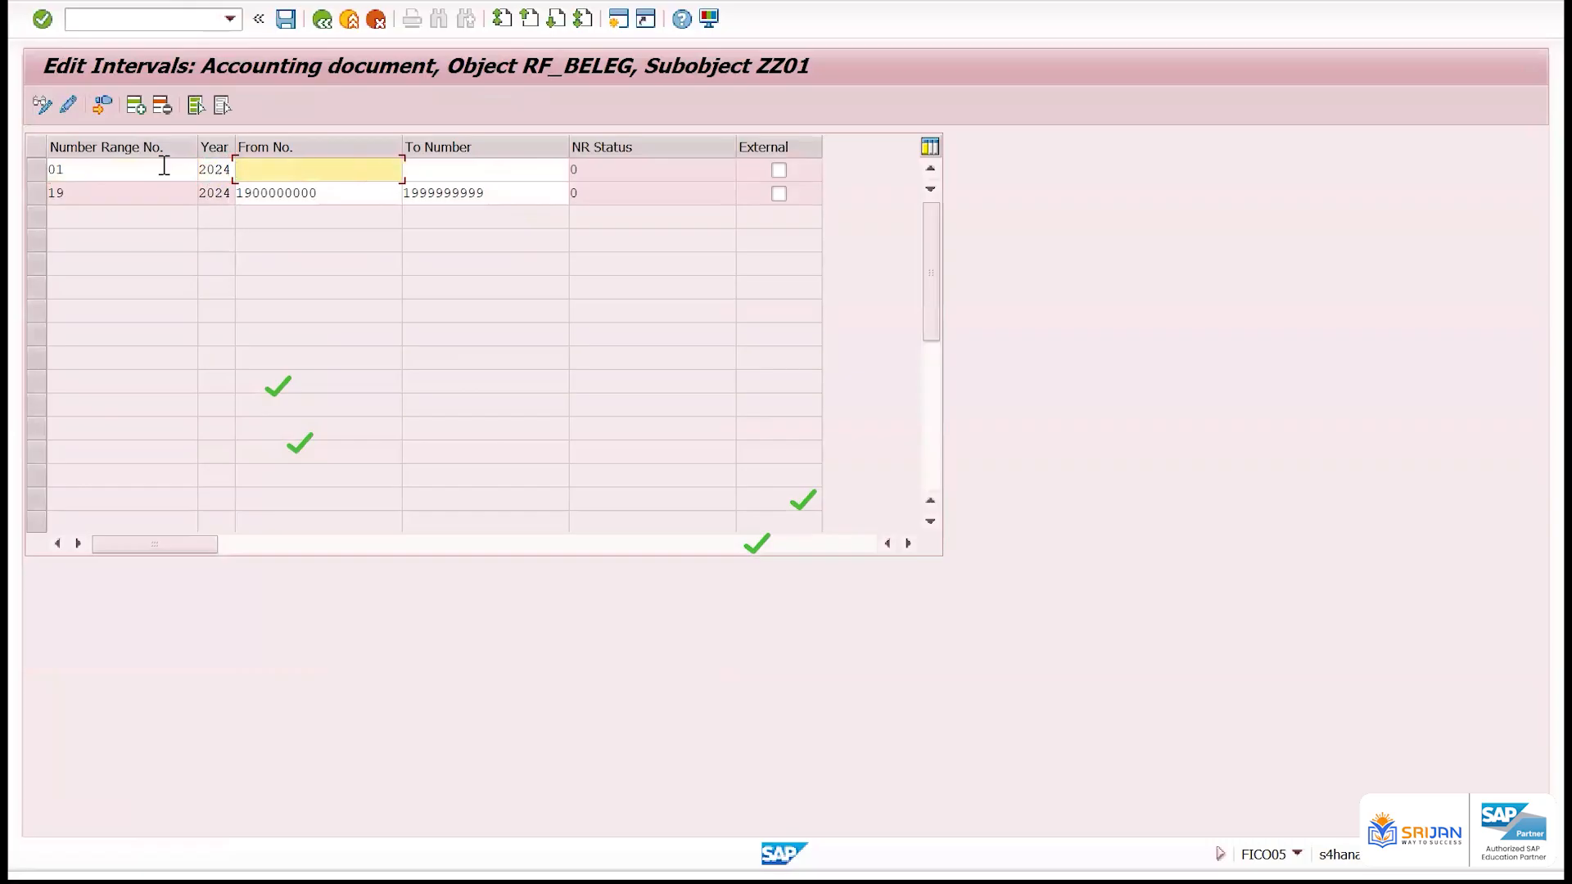
{"action": "type", "text": "99999999"}
{"action": "key", "text": "Tab"}
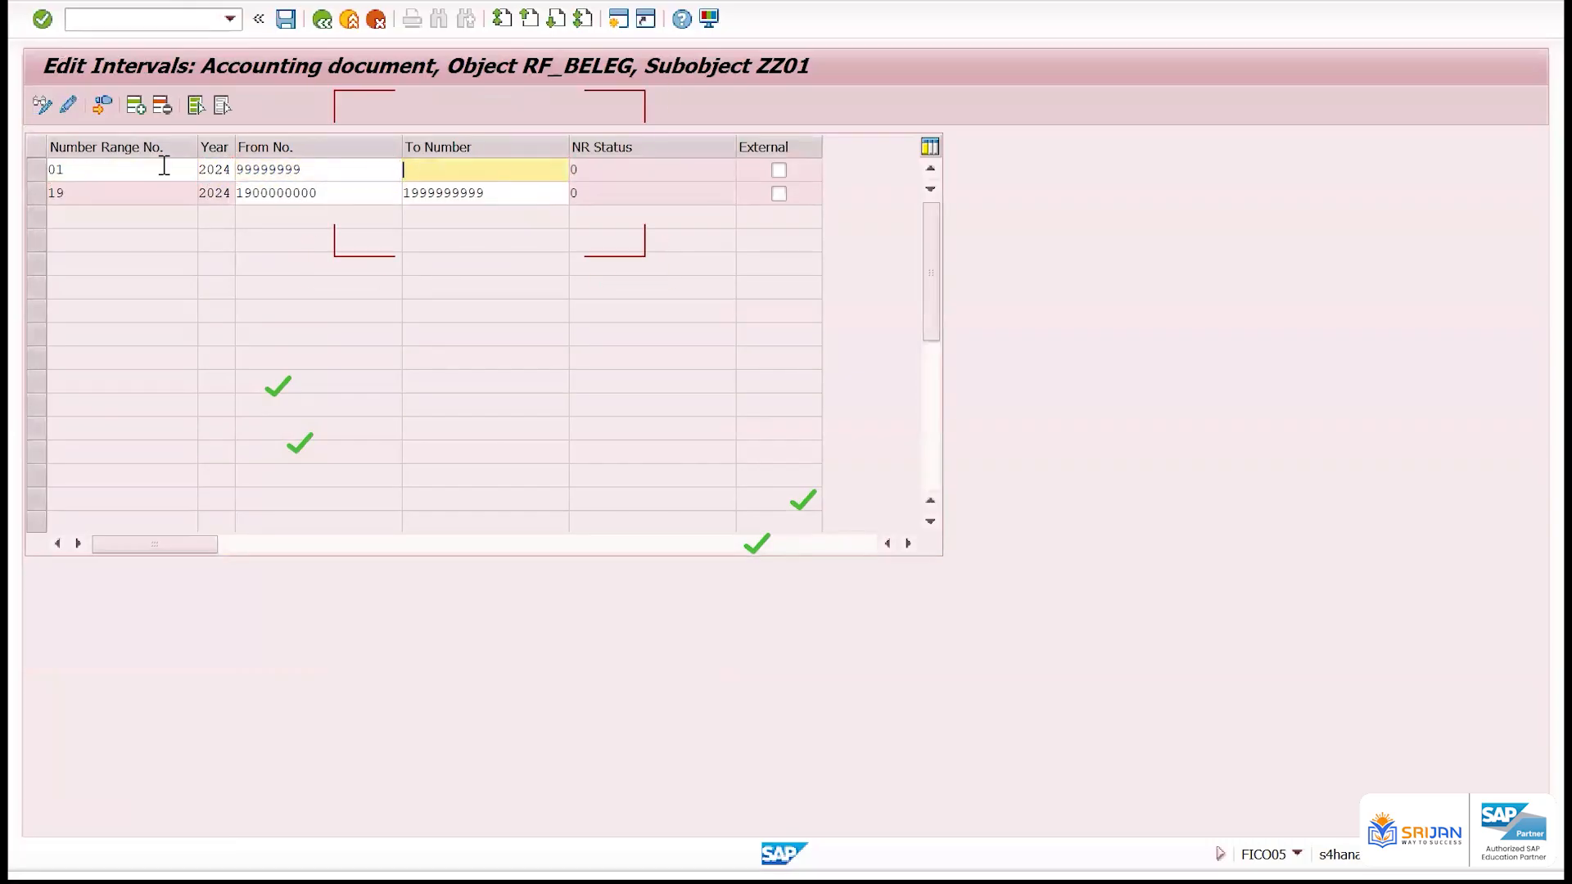
{"action": "key", "text": "shift+Tab"}
{"action": "type", "text": "100000"}
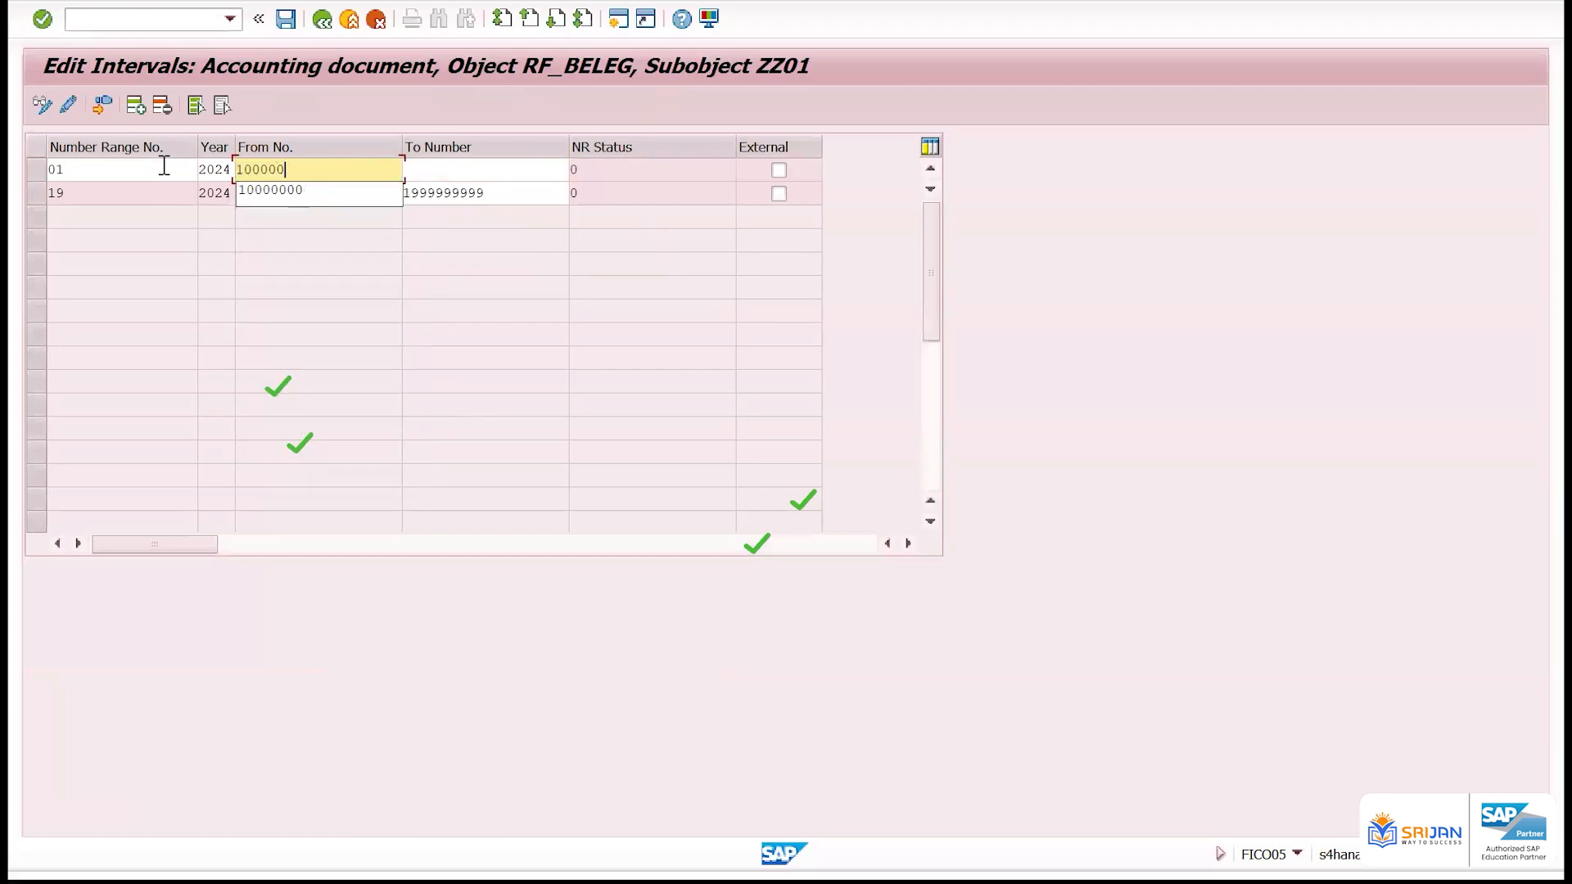
Set the limits of interval 01 from 1000 to 2000 and save the intervals
{"action": "key", "text": "ctrl+a"}
{"action": "type", "text": "1000"}
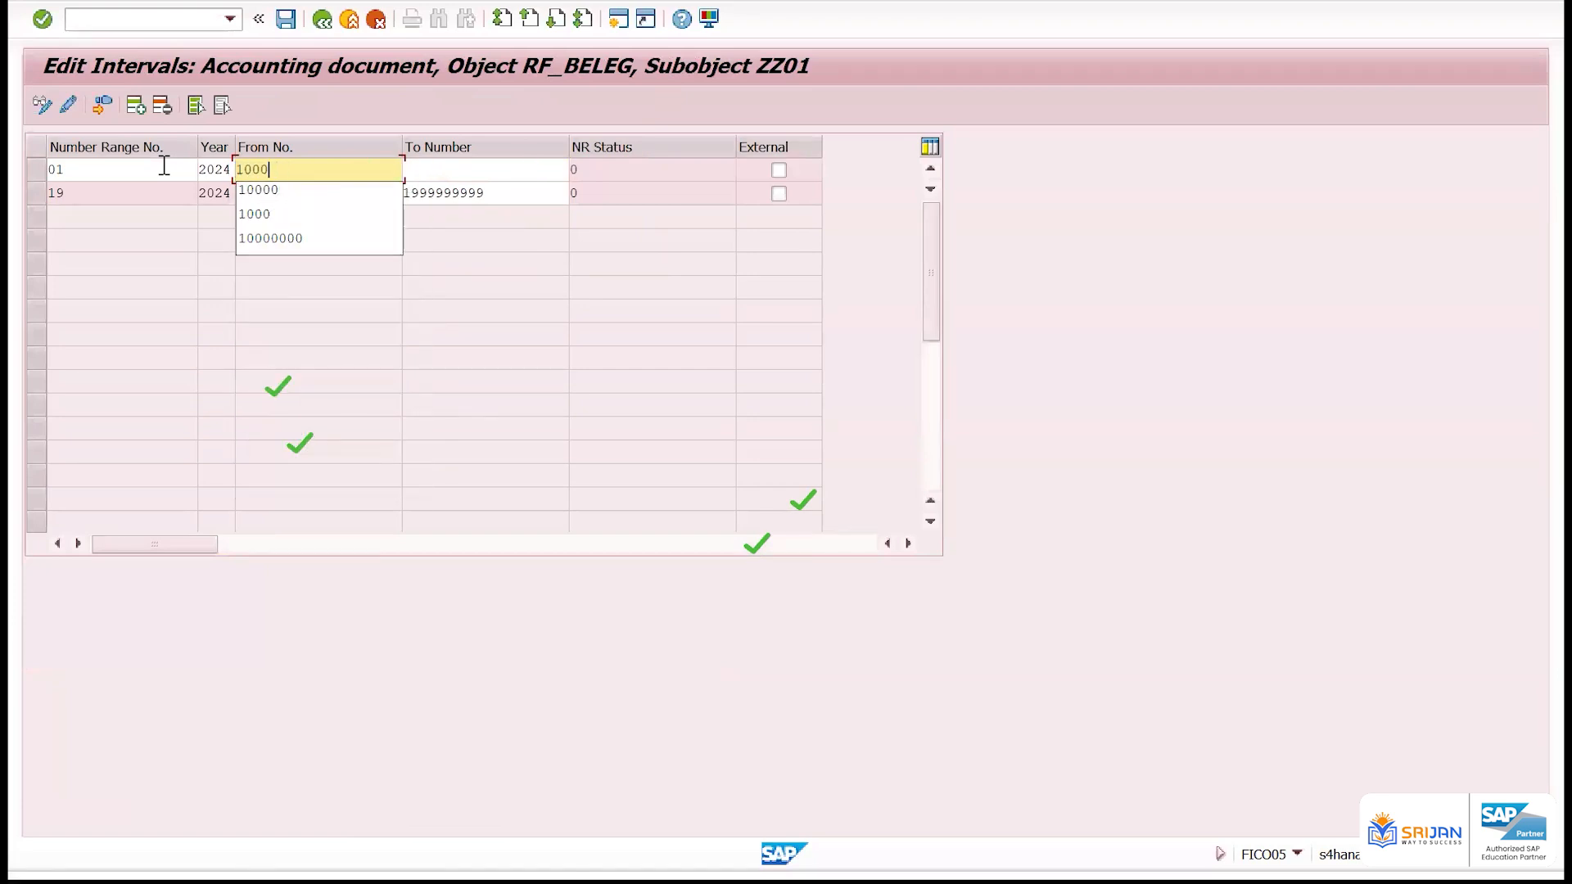
{"action": "key", "text": "Tab"}
{"action": "type", "text": "2000"}
{"action": "key", "text": "Return"}
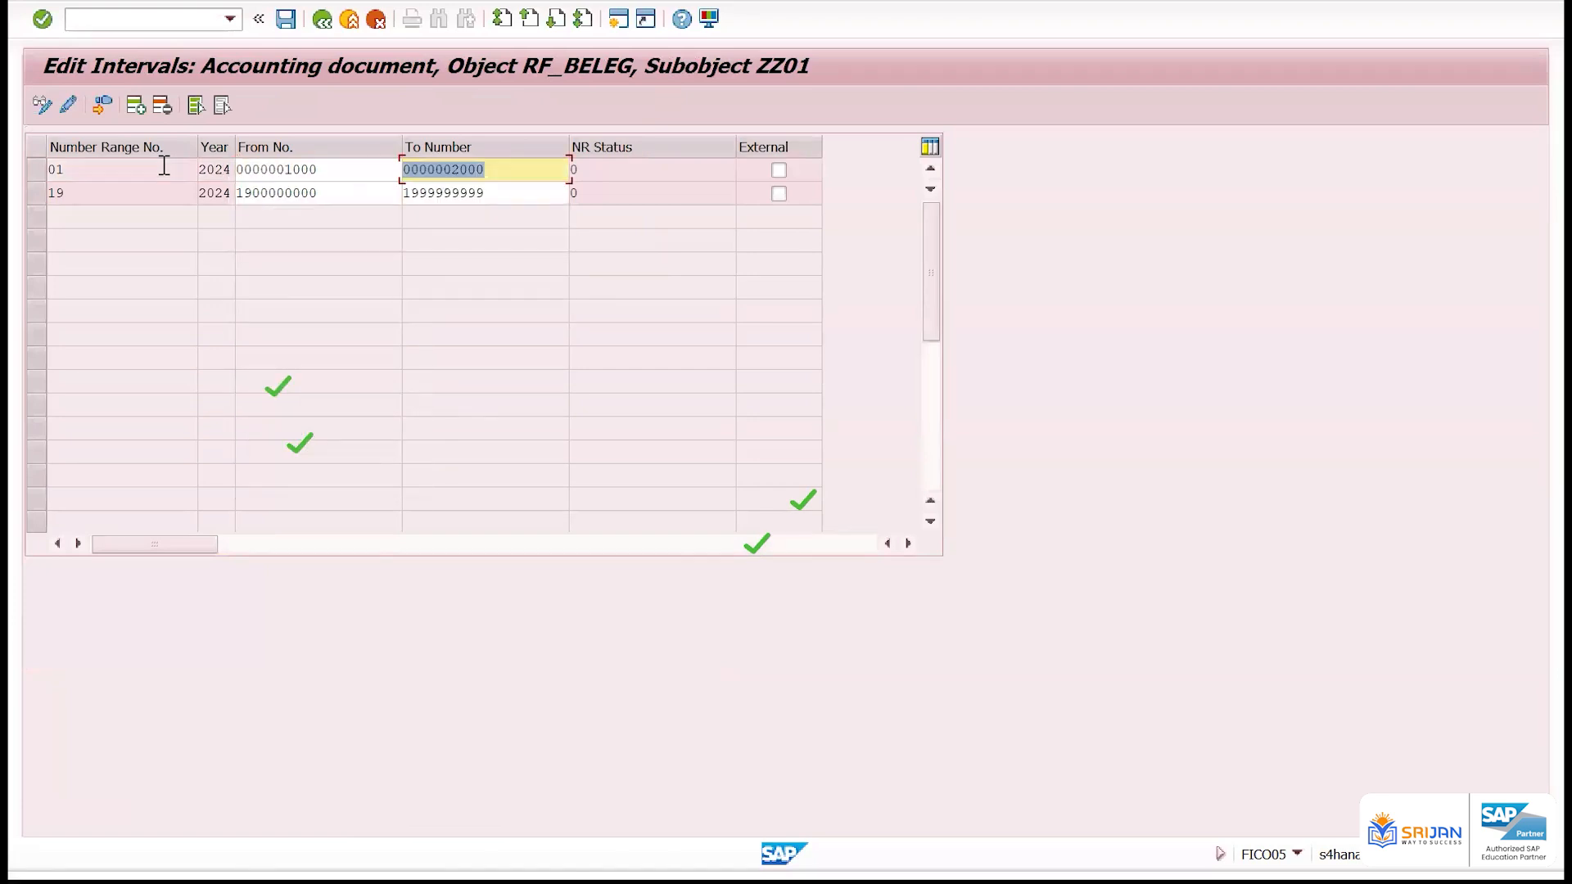
{"action": "key", "text": "ctrl+s"}
{"action": "key", "text": "Return"}
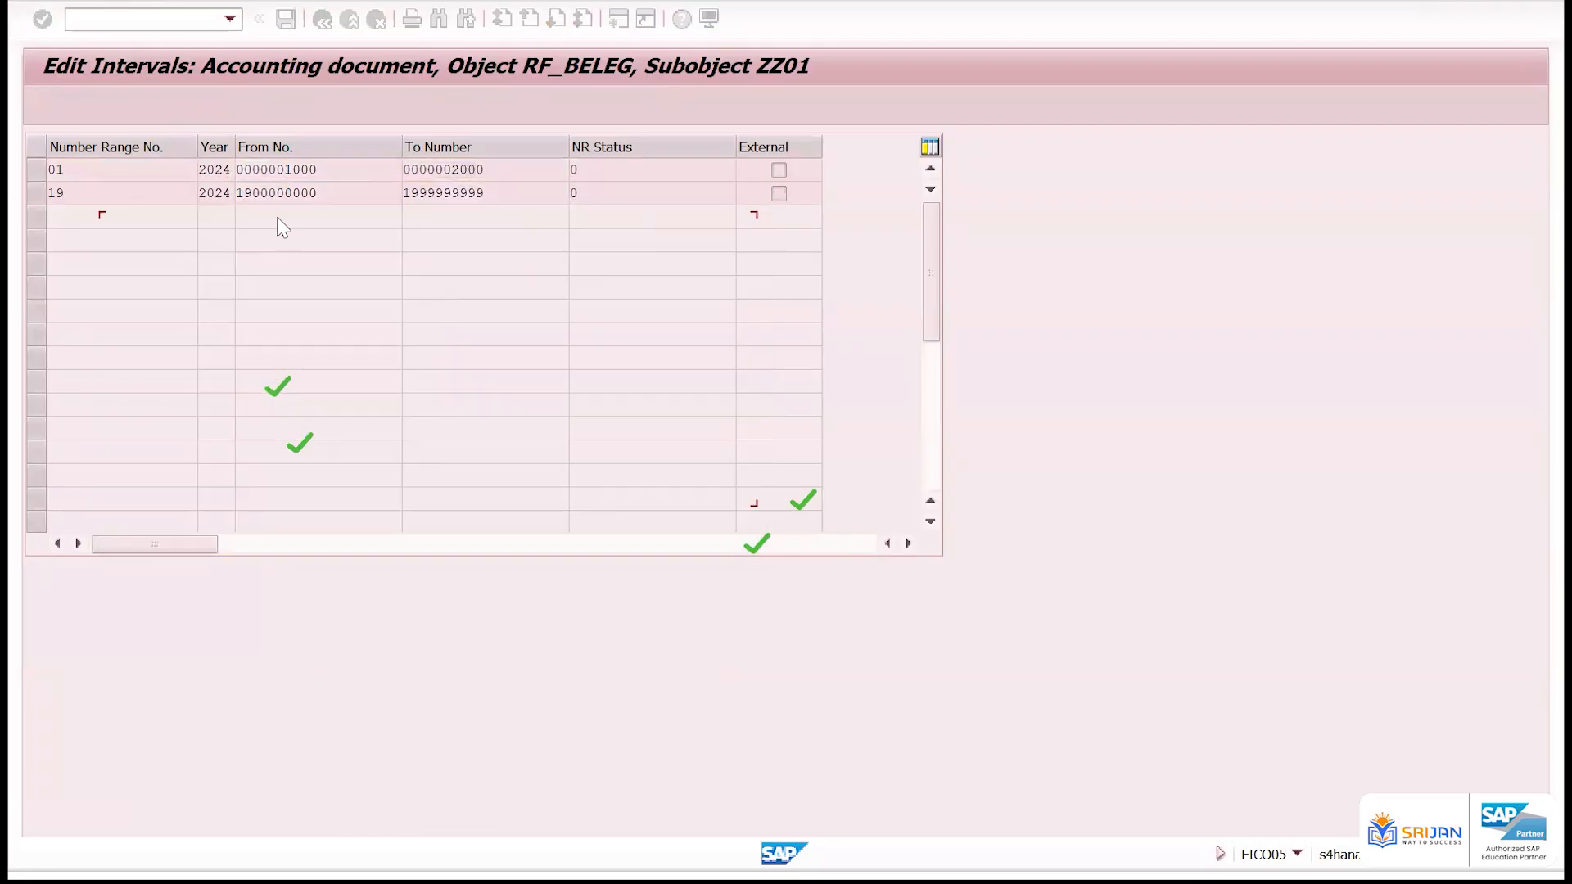
Compare the start numbers of intervals 01 and 19 for 2024
{"action": "left_click_drag", "start_coordinate": [354, 170], "coordinate": [238, 175]}
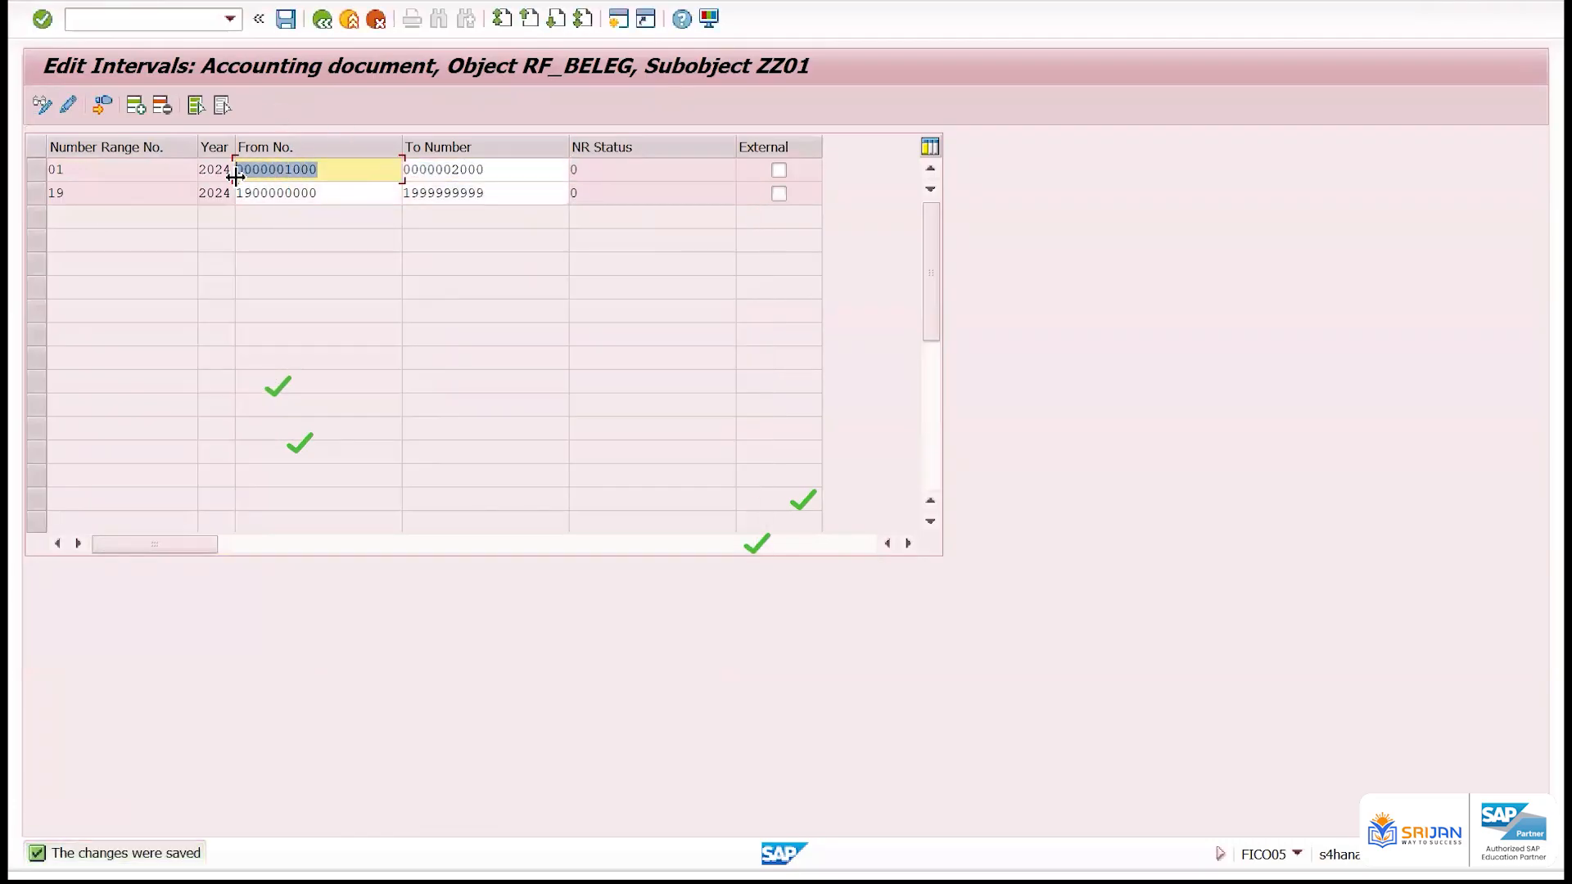
{"action": "left_click_drag", "start_coordinate": [340, 193], "coordinate": [213, 194]}
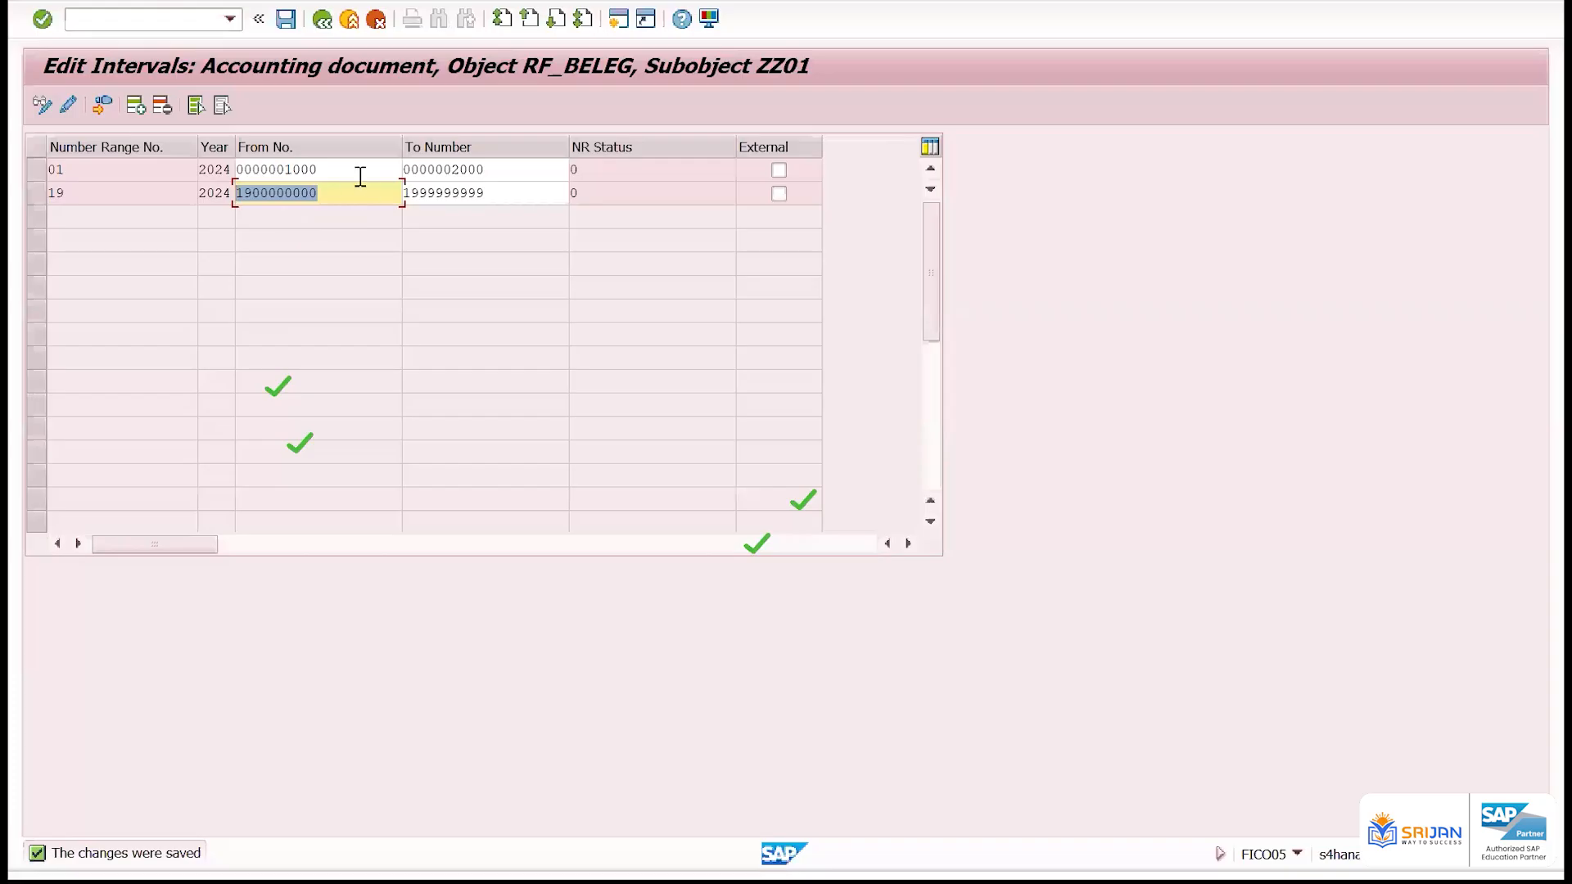
{"action": "left_click_drag", "start_coordinate": [358, 171], "coordinate": [210, 155]}
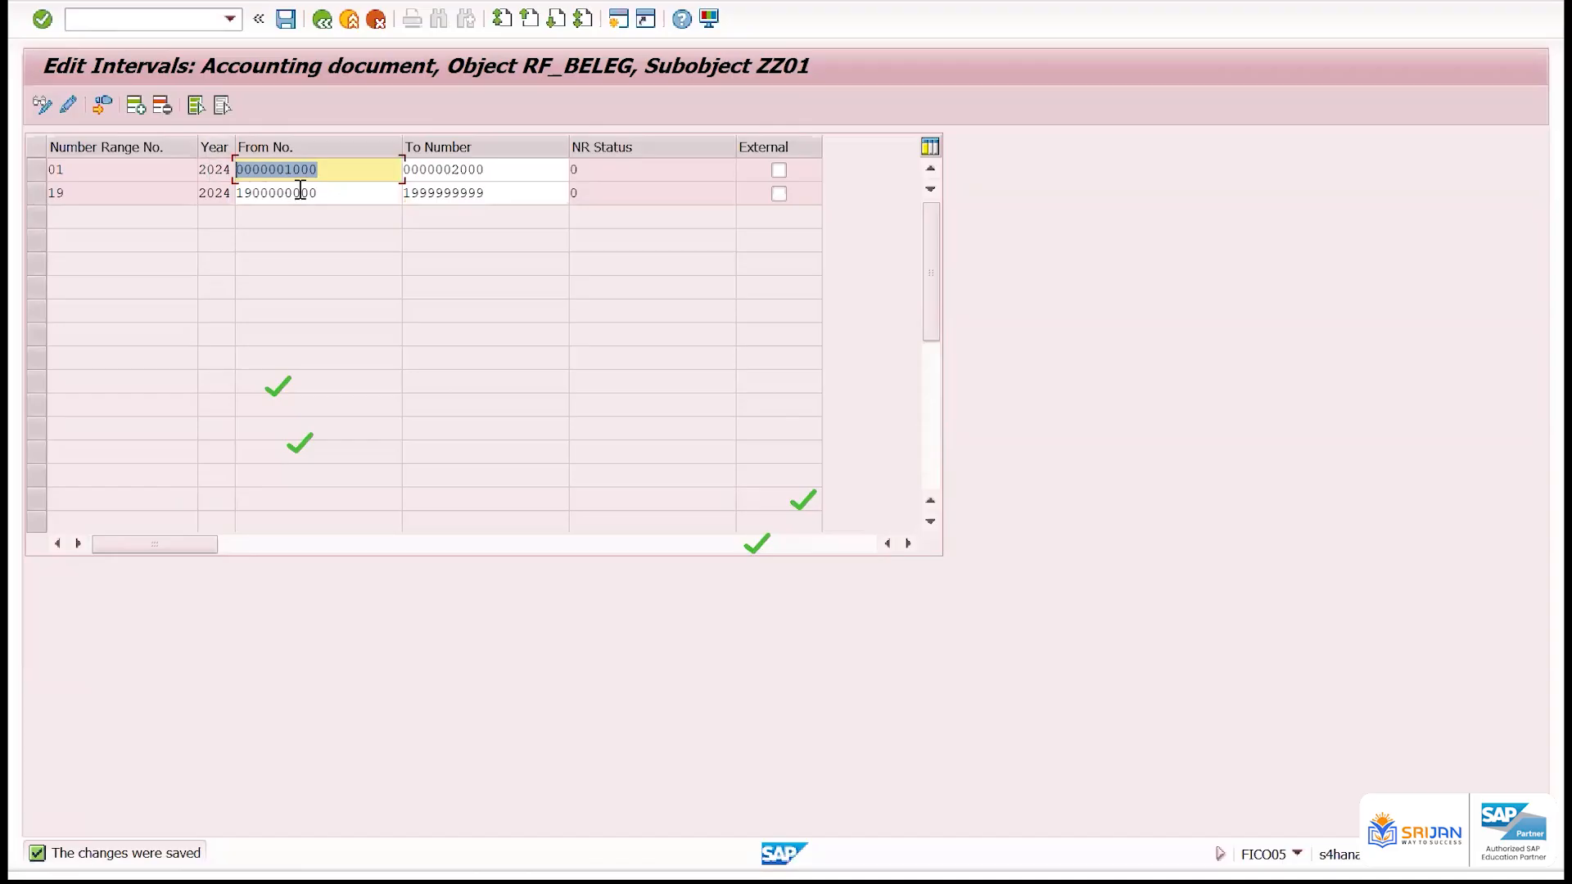
Switch to the Book1 workbook in Excel, maximize it and enter 10000 in cell C79 of Sheet2
{"action": "key", "text": "alt+Tab"}
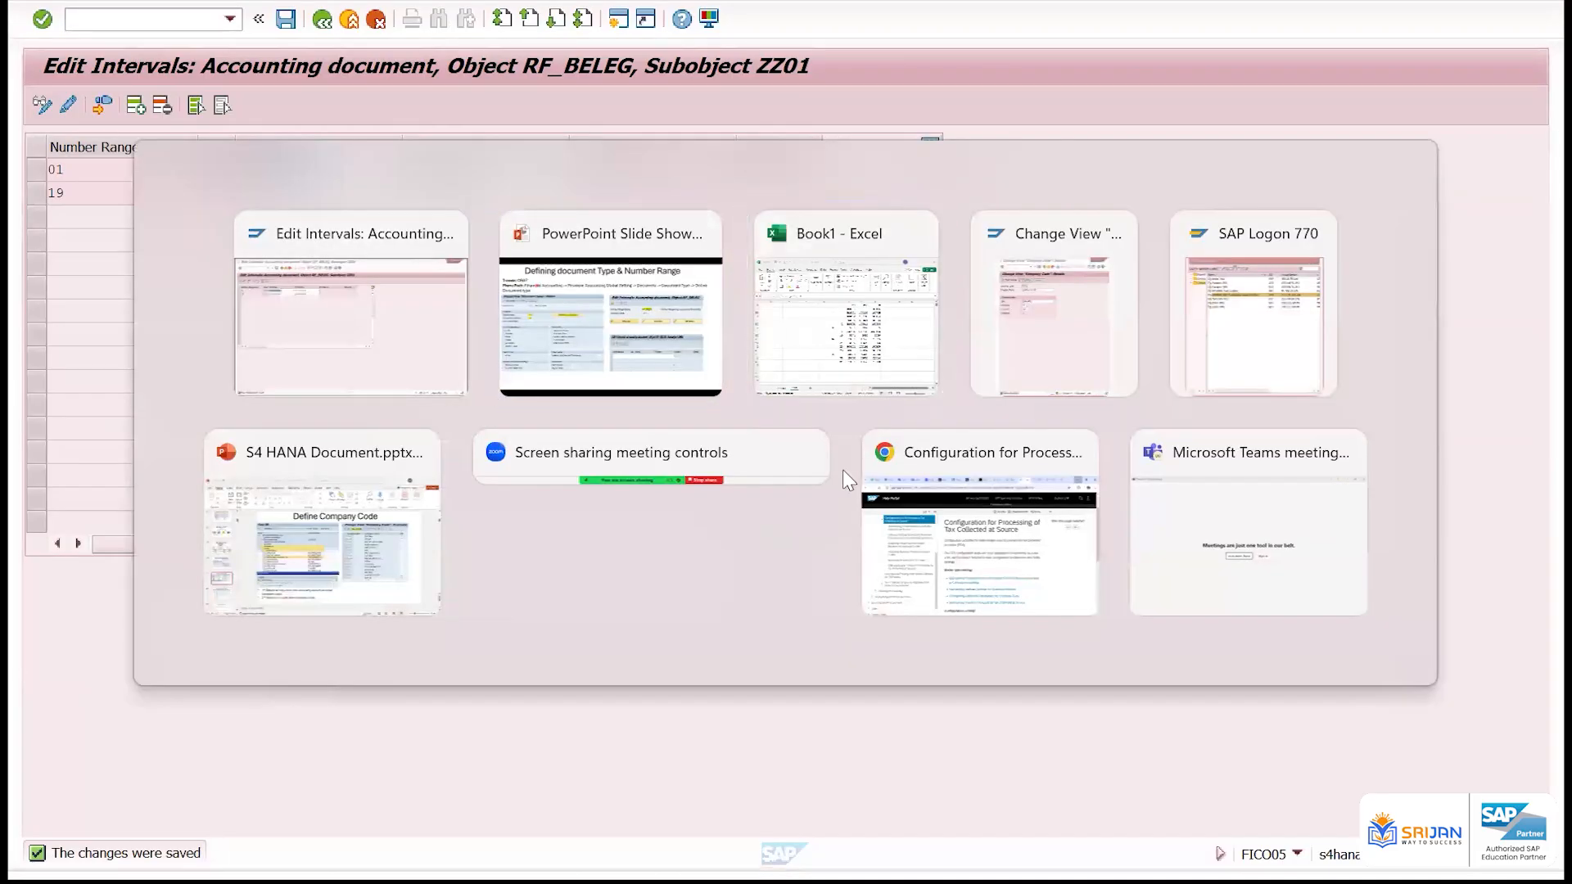
{"action": "key", "text": "alt+Tab"}
{"action": "scroll", "coordinate": [937, 582], "scroll_direction": "down", "scroll_amount": 10}
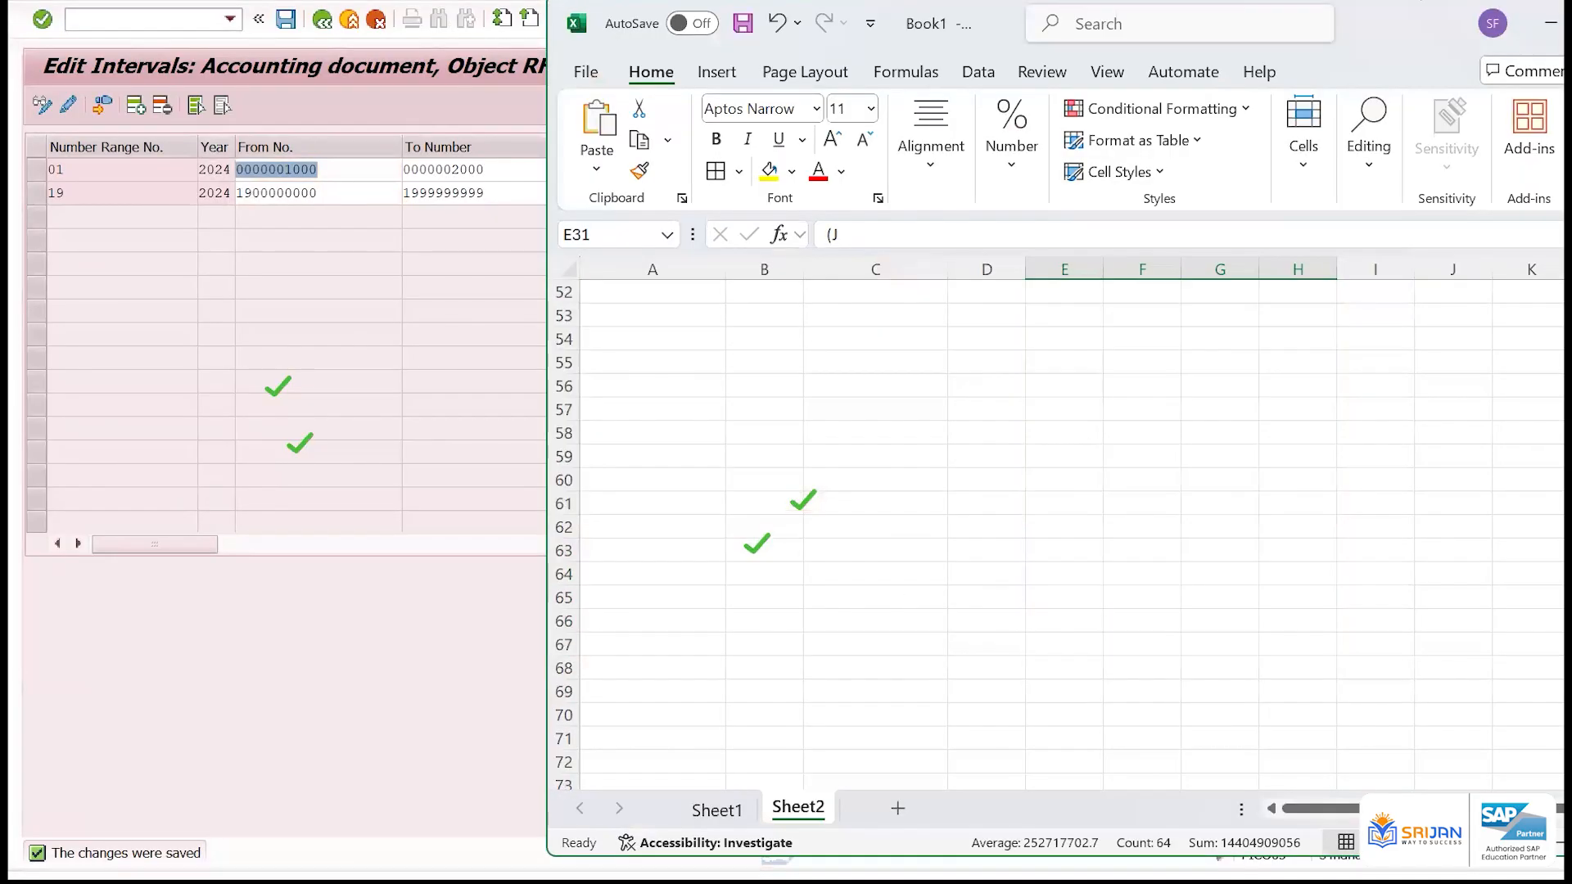
{"action": "double_click", "coordinate": [1416, 23]}
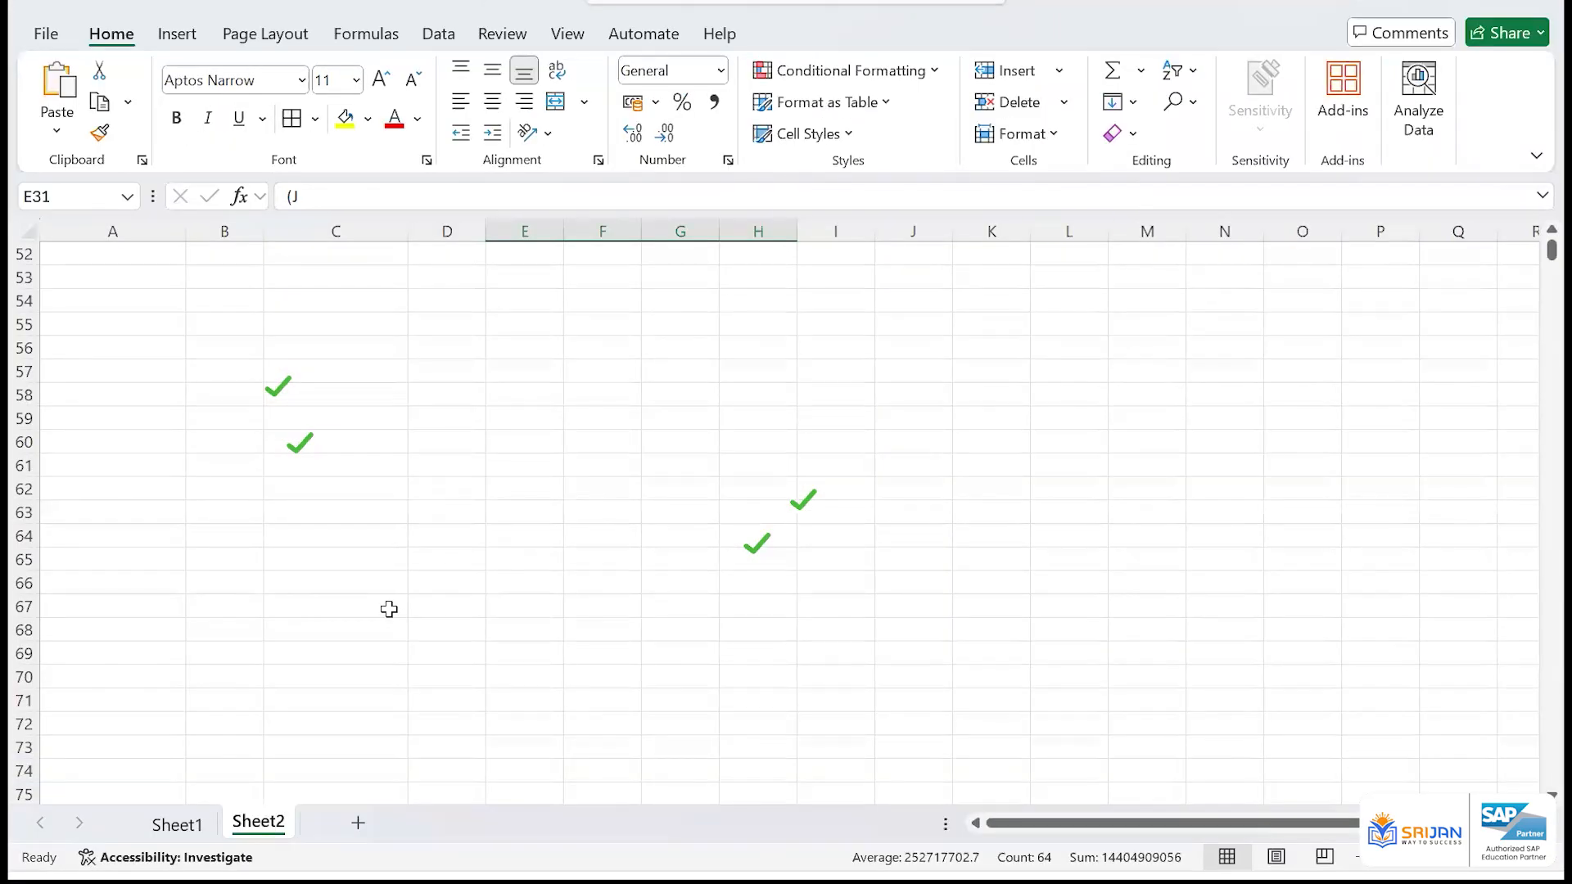
{"action": "scroll", "coordinate": [389, 609], "scroll_direction": "down", "scroll_amount": 4}
{"action": "left_click", "coordinate": [389, 609]}
{"action": "type", "text": "1000"}
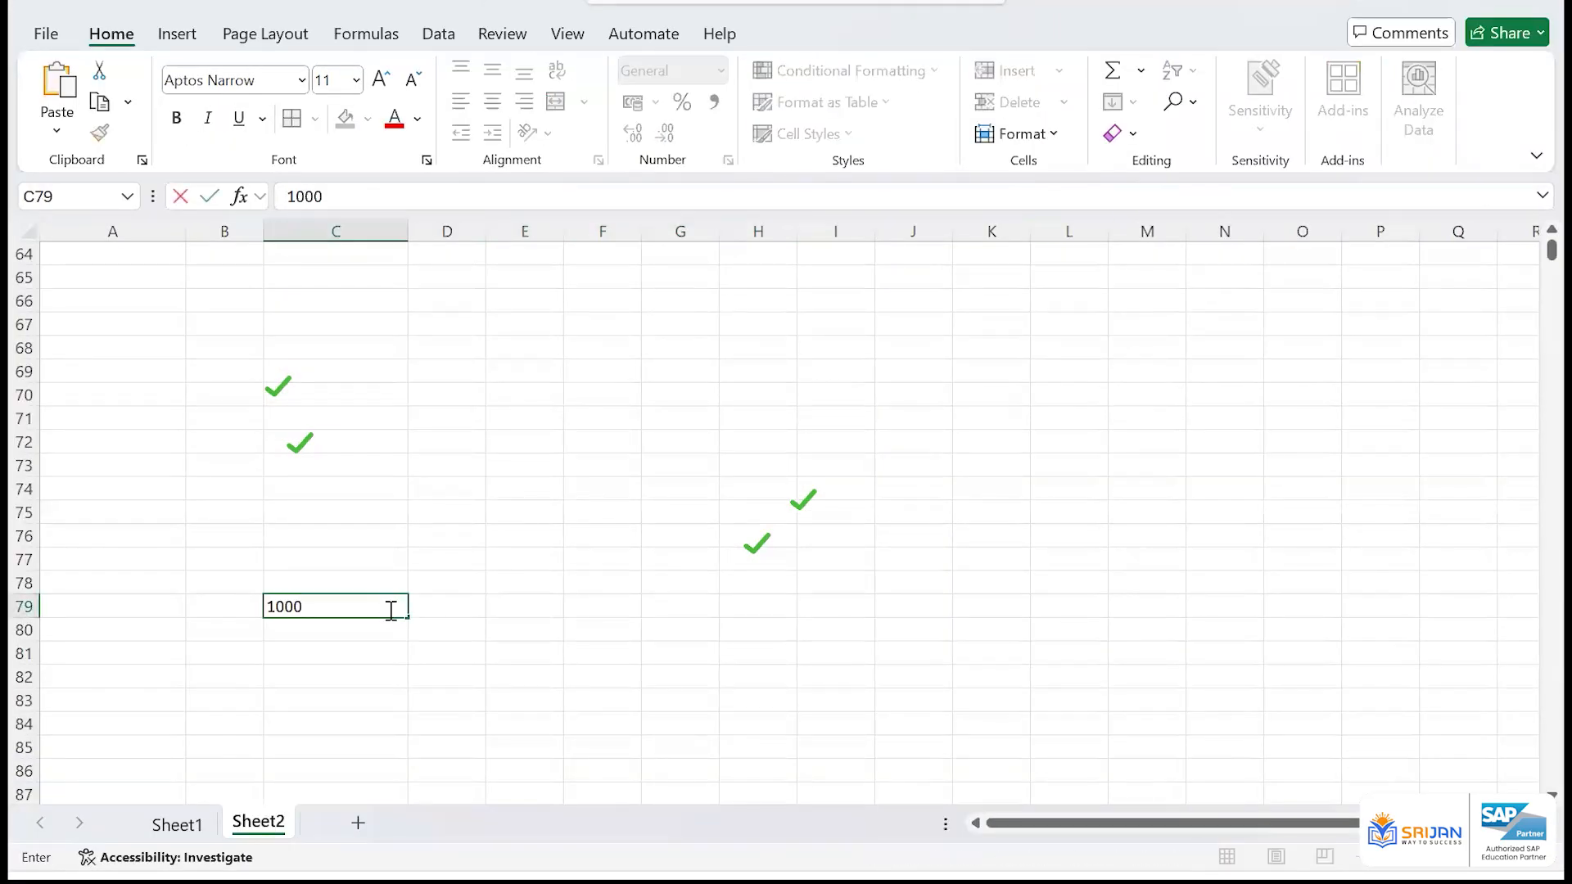
{"action": "type", "text": "0"}
{"action": "key", "text": "Return"}
Enter the reversing amount -10000 in cell C81, two rows below the original amount
{"action": "left_click", "coordinate": [389, 607]}
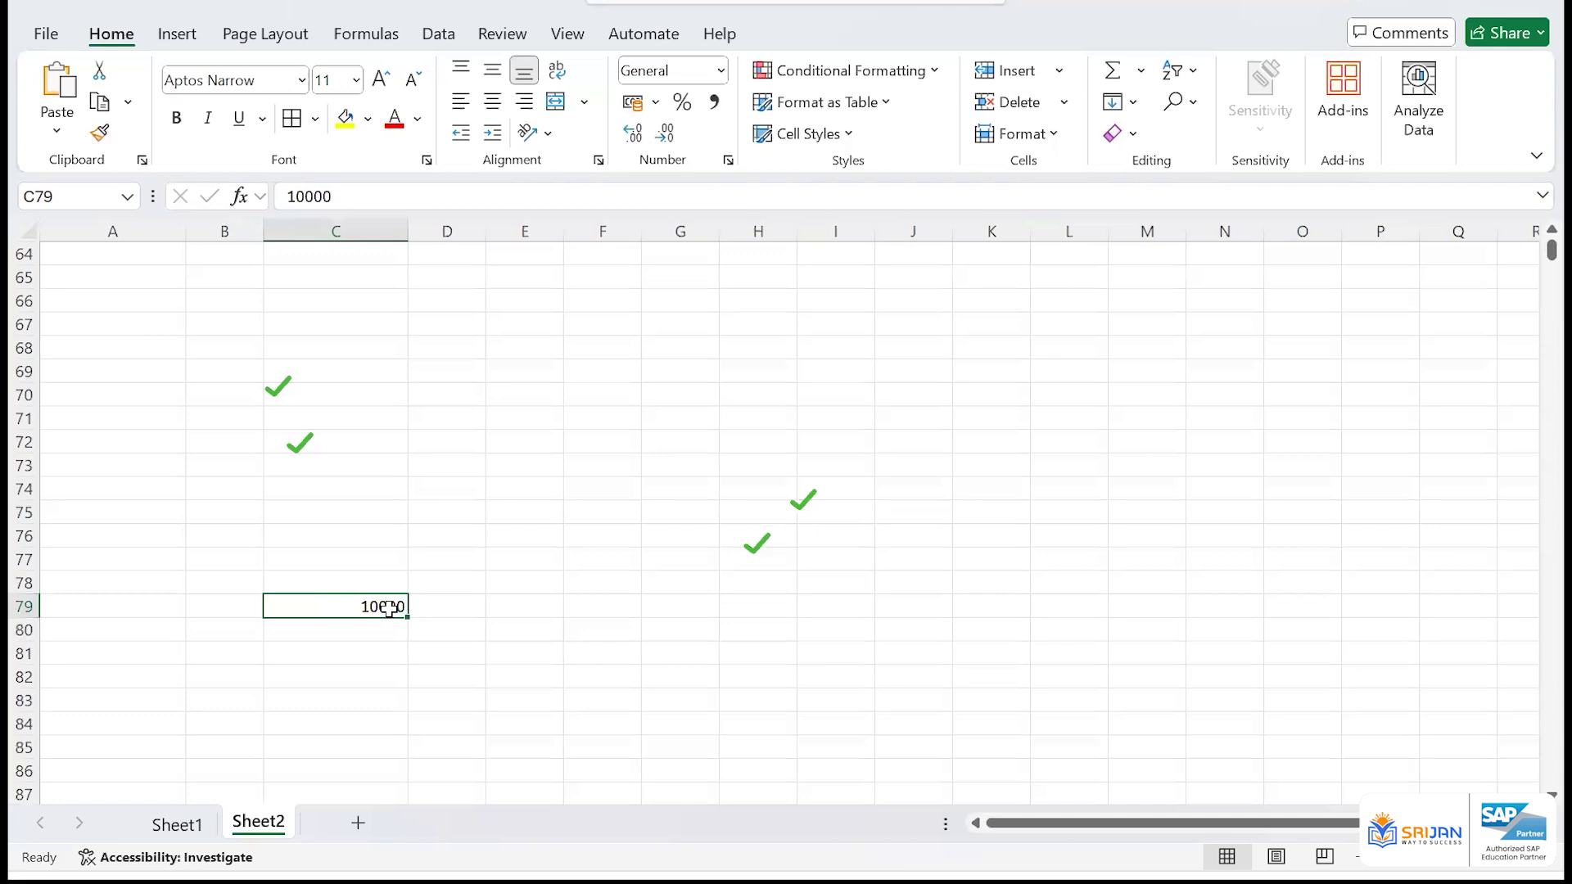
{"action": "key", "text": "Right"}
{"action": "key", "text": "Down"}
{"action": "key", "text": "Down"}
{"action": "key", "text": "Left"}
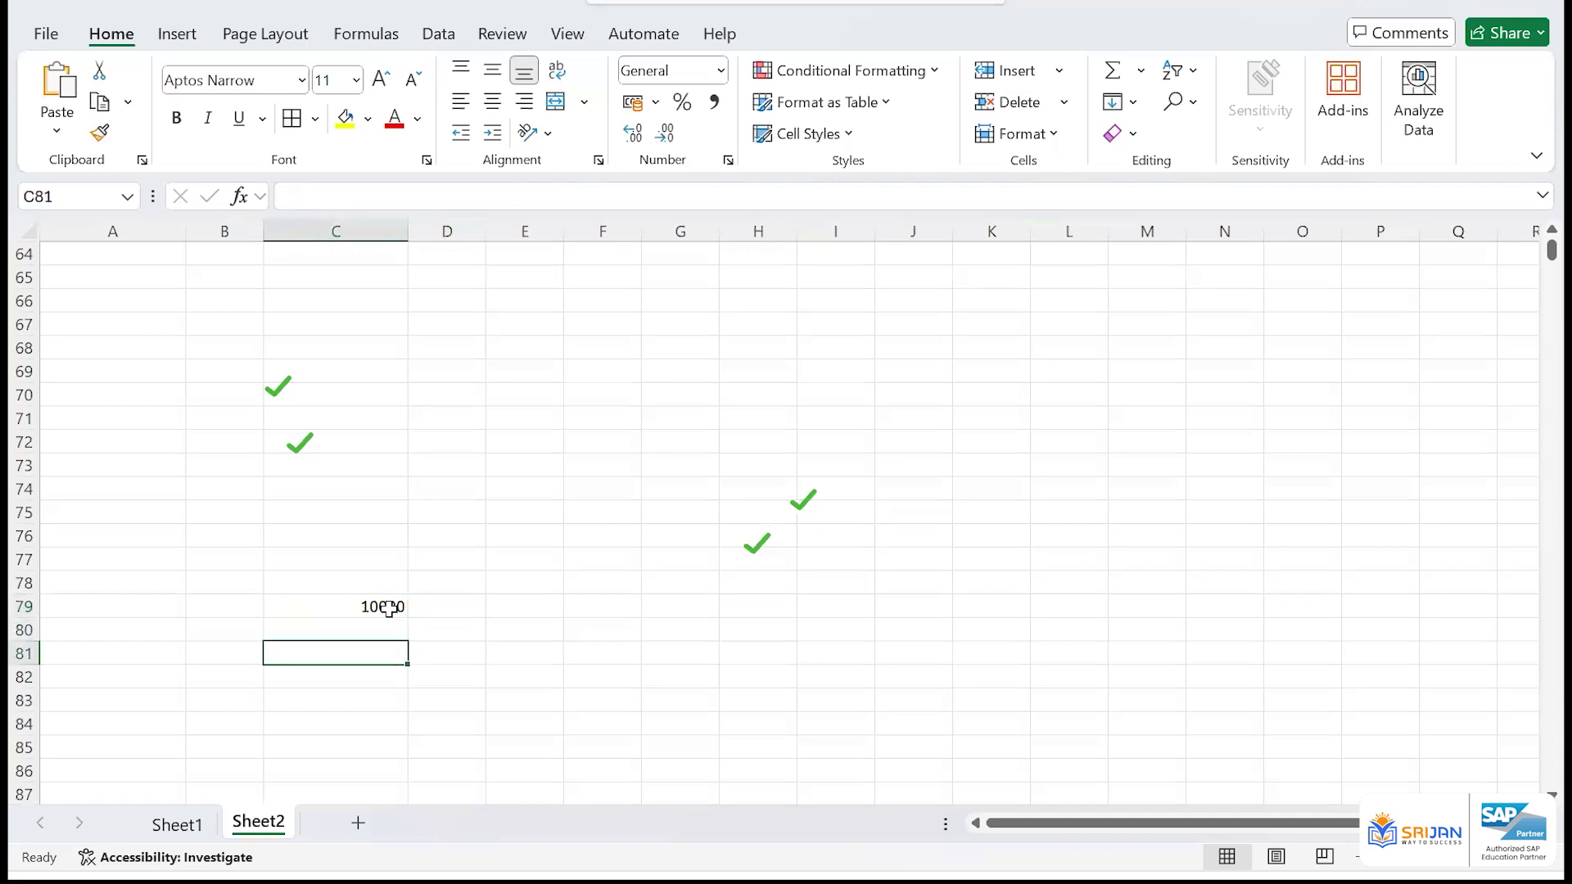
{"action": "type", "text": "-10000"}
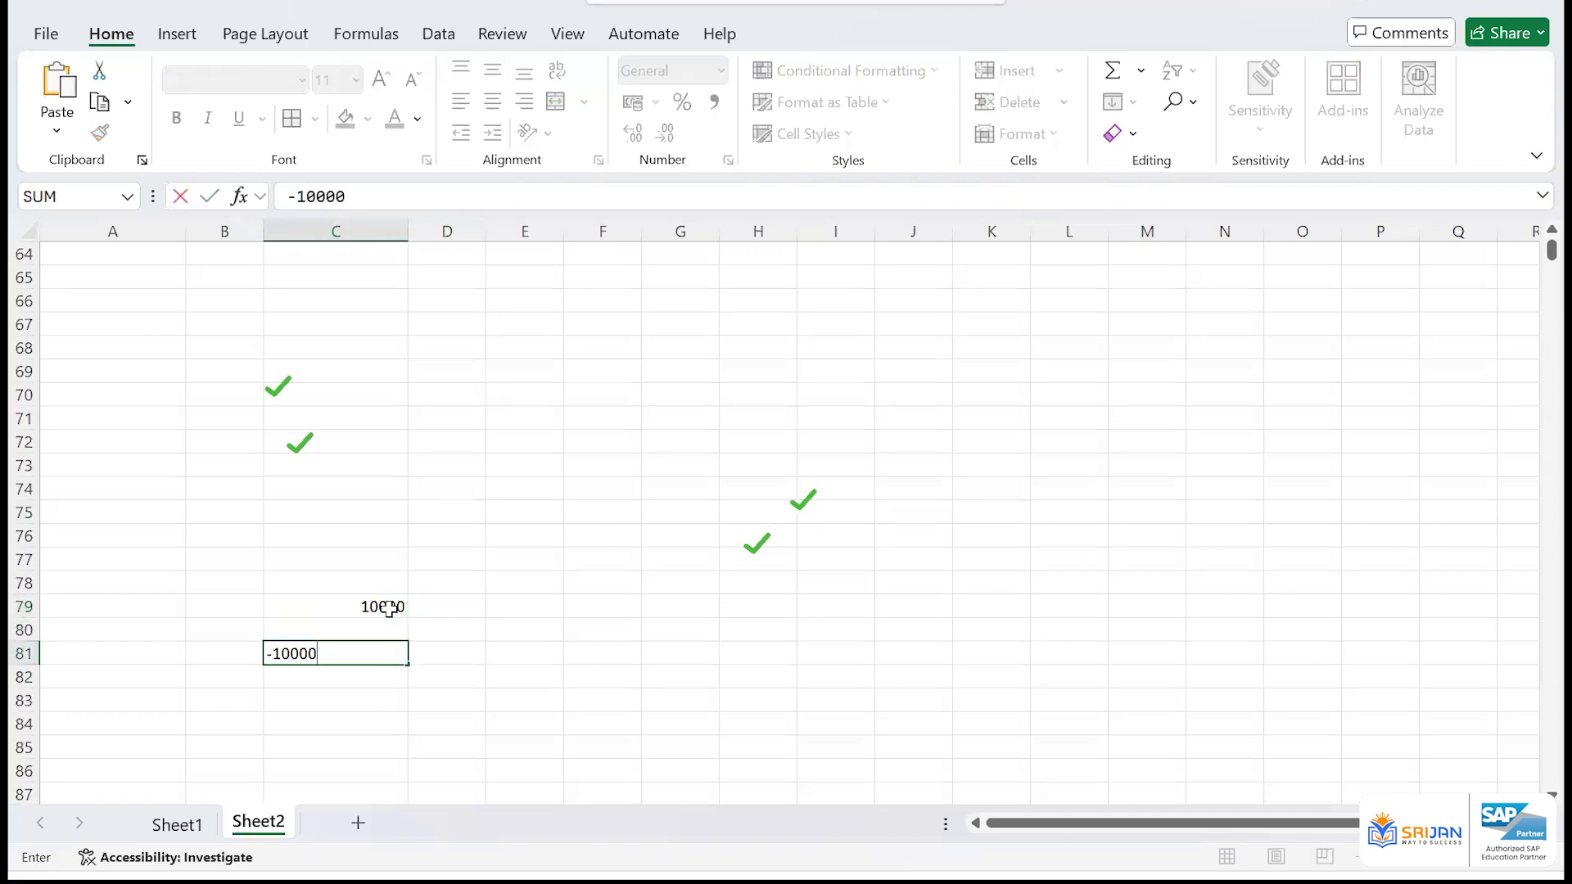
{"action": "key", "text": "Return"}
Sum the original and reversing amounts with an AutoSum formula in cell C83
{"action": "key", "text": "Up"}
{"action": "key", "text": "Up"}
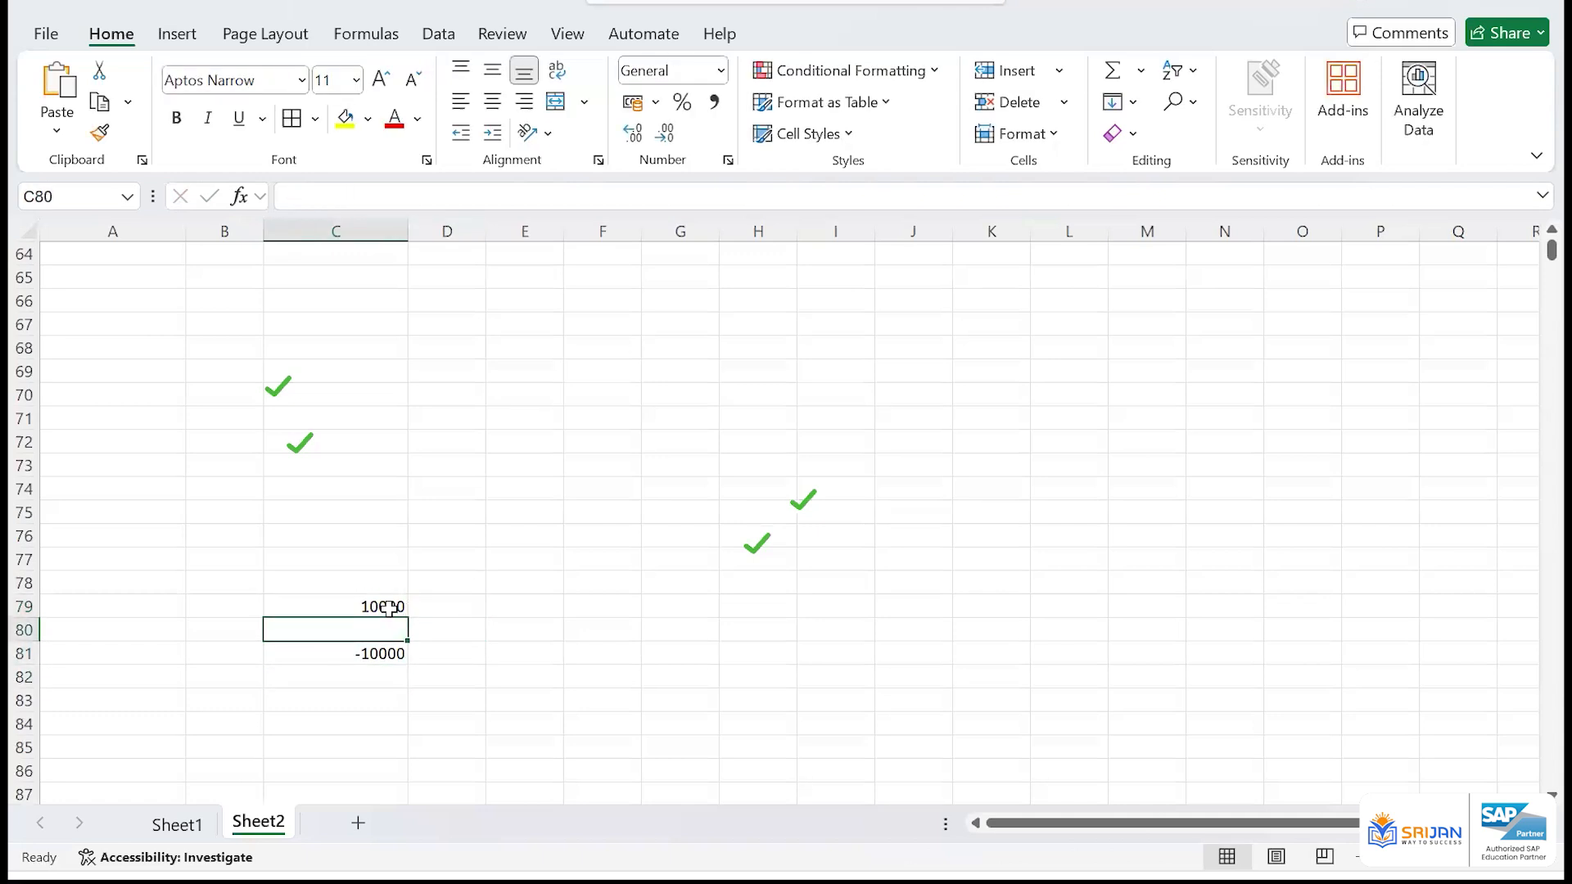
{"action": "key", "text": "Down"}
{"action": "key", "text": "Down"}
{"action": "key", "text": "Down"}
{"action": "key", "text": "alt+="}
{"action": "left_click_drag", "start_coordinate": [390, 609], "coordinate": [394, 654]}
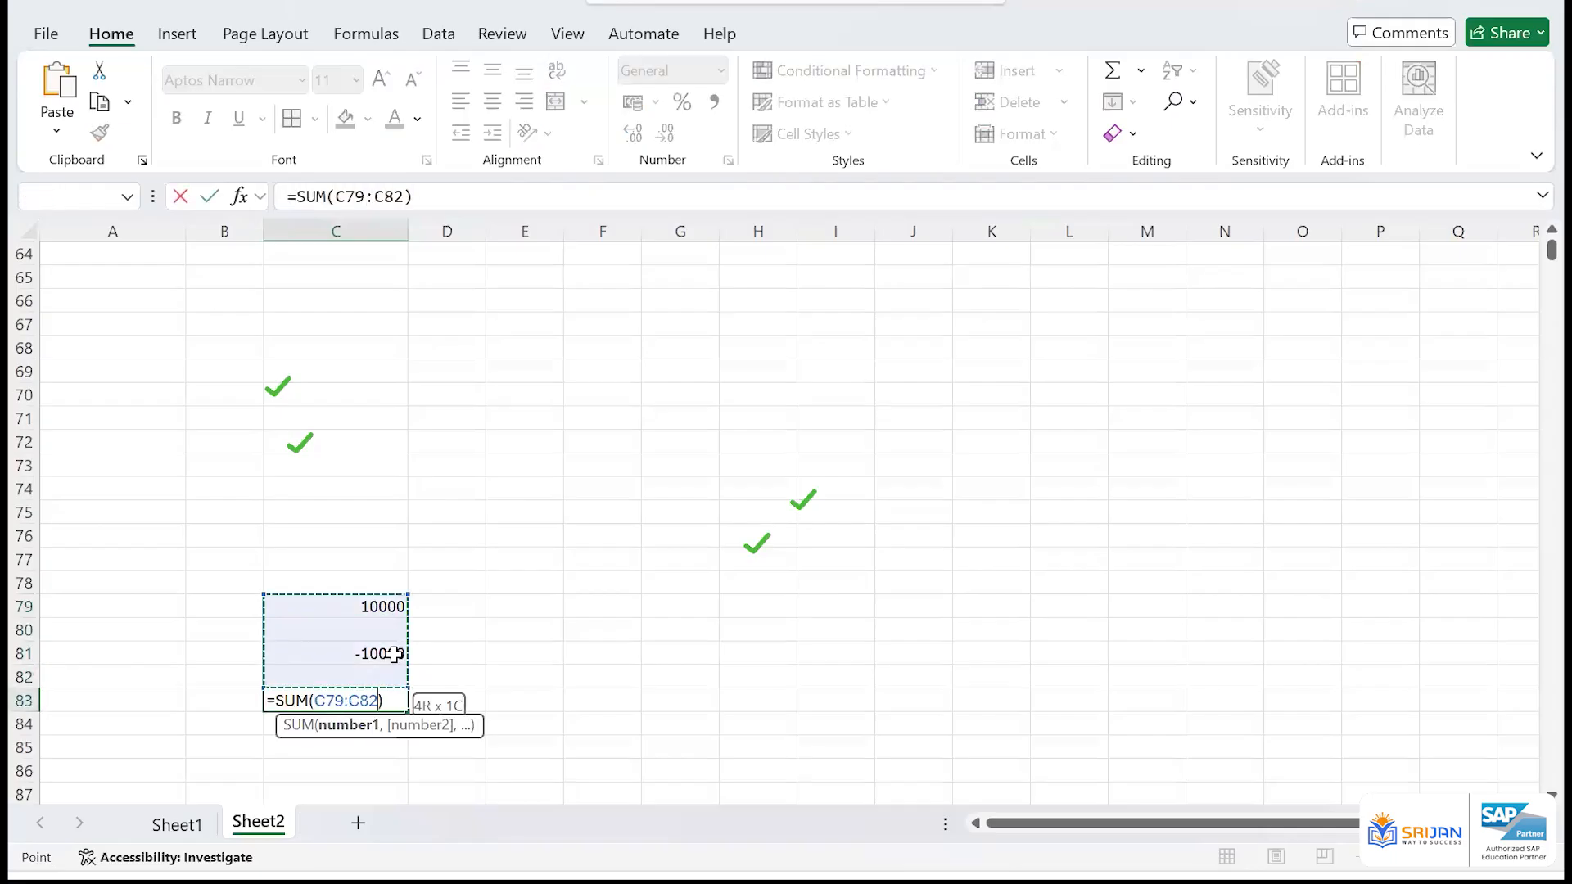
{"action": "key", "text": "Return"}
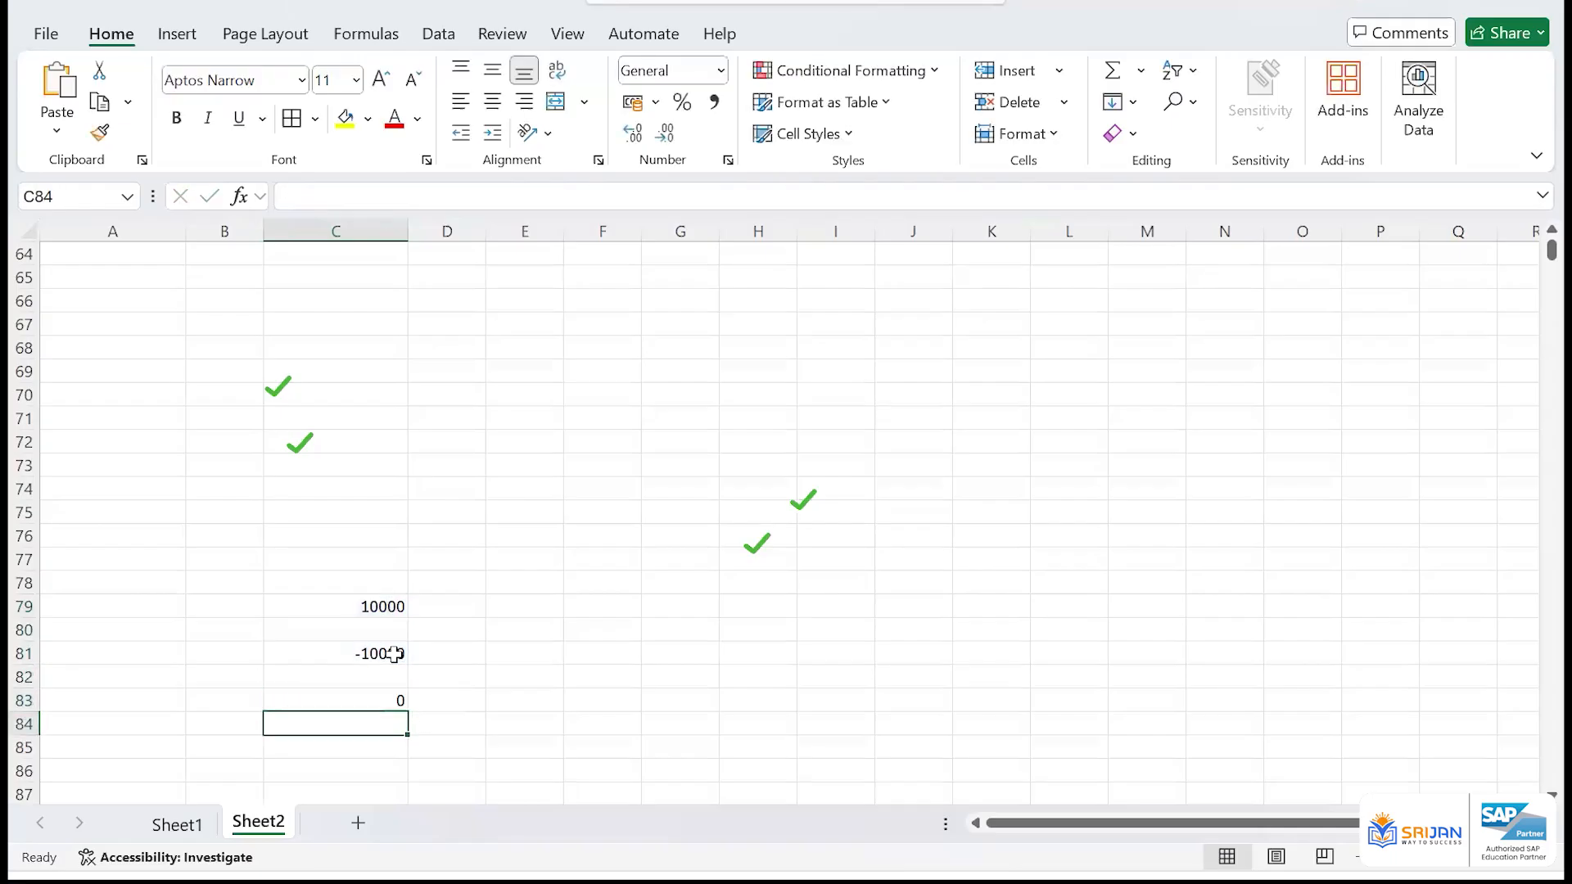
Label the original amount with document type KR in cell E79 and document number 190000001 in F79
{"action": "left_click", "coordinate": [496, 606]}
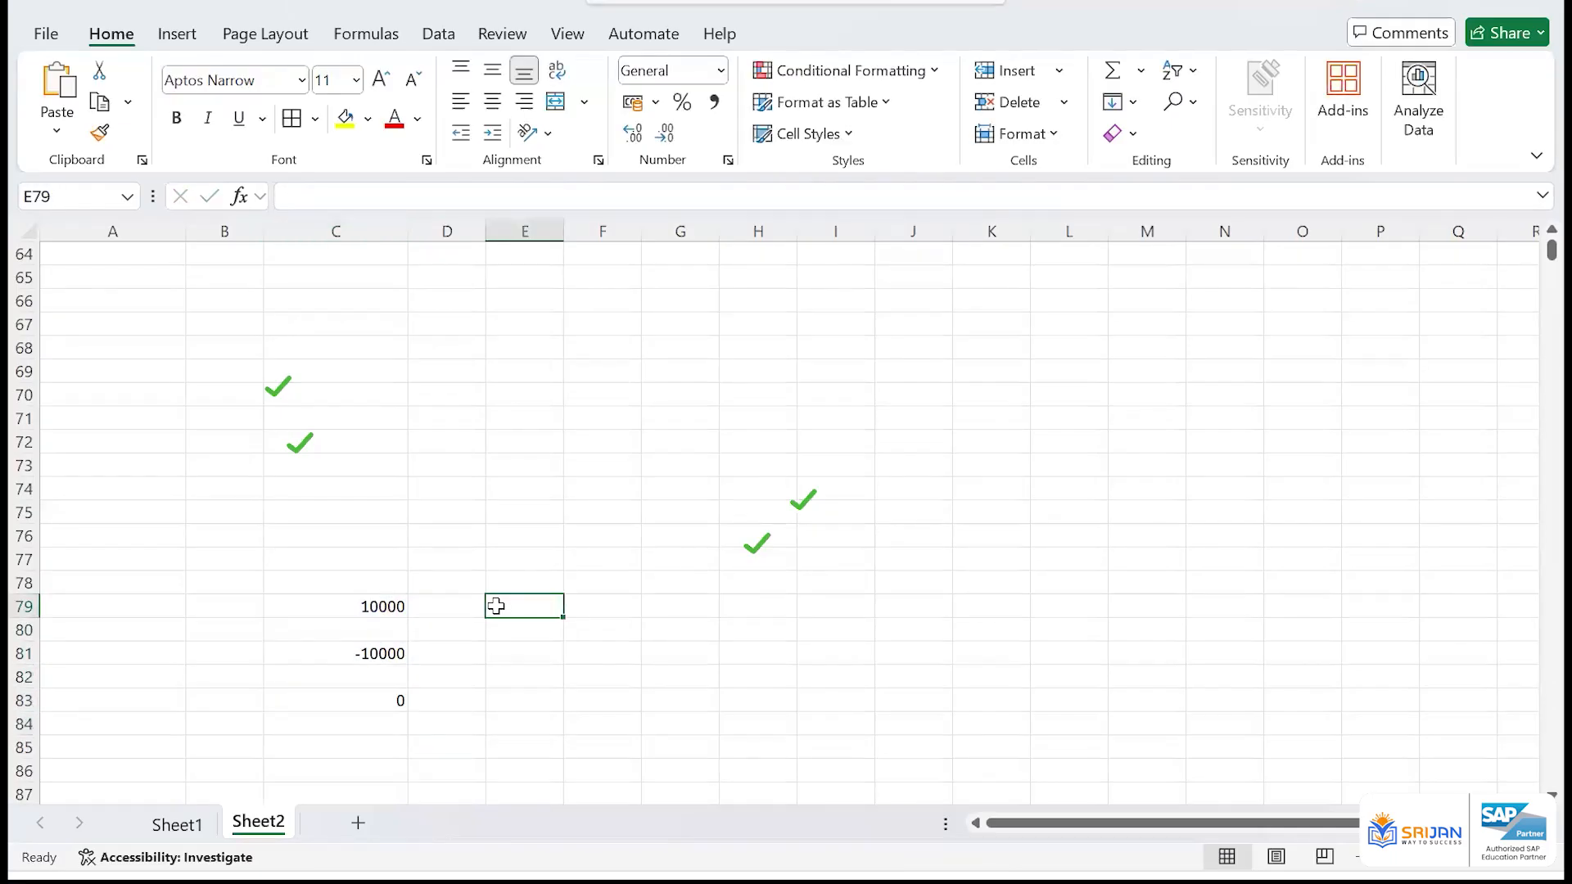
{"action": "type", "text": "19000"}
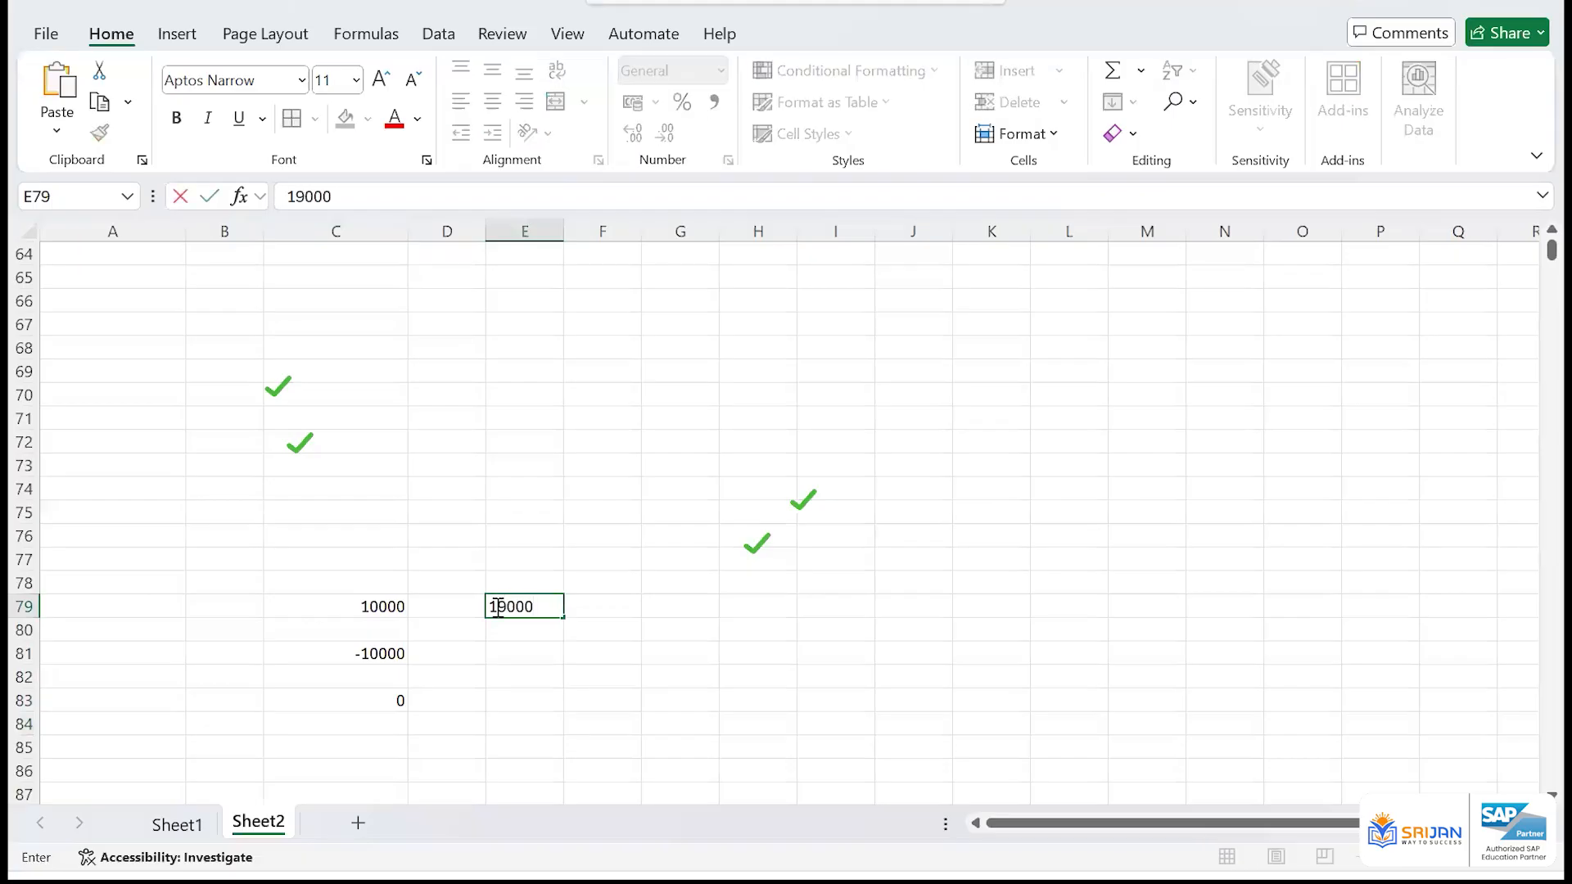
{"action": "key", "text": "Escape"}
{"action": "type", "text": "DR"}
{"action": "key", "text": "Tab"}
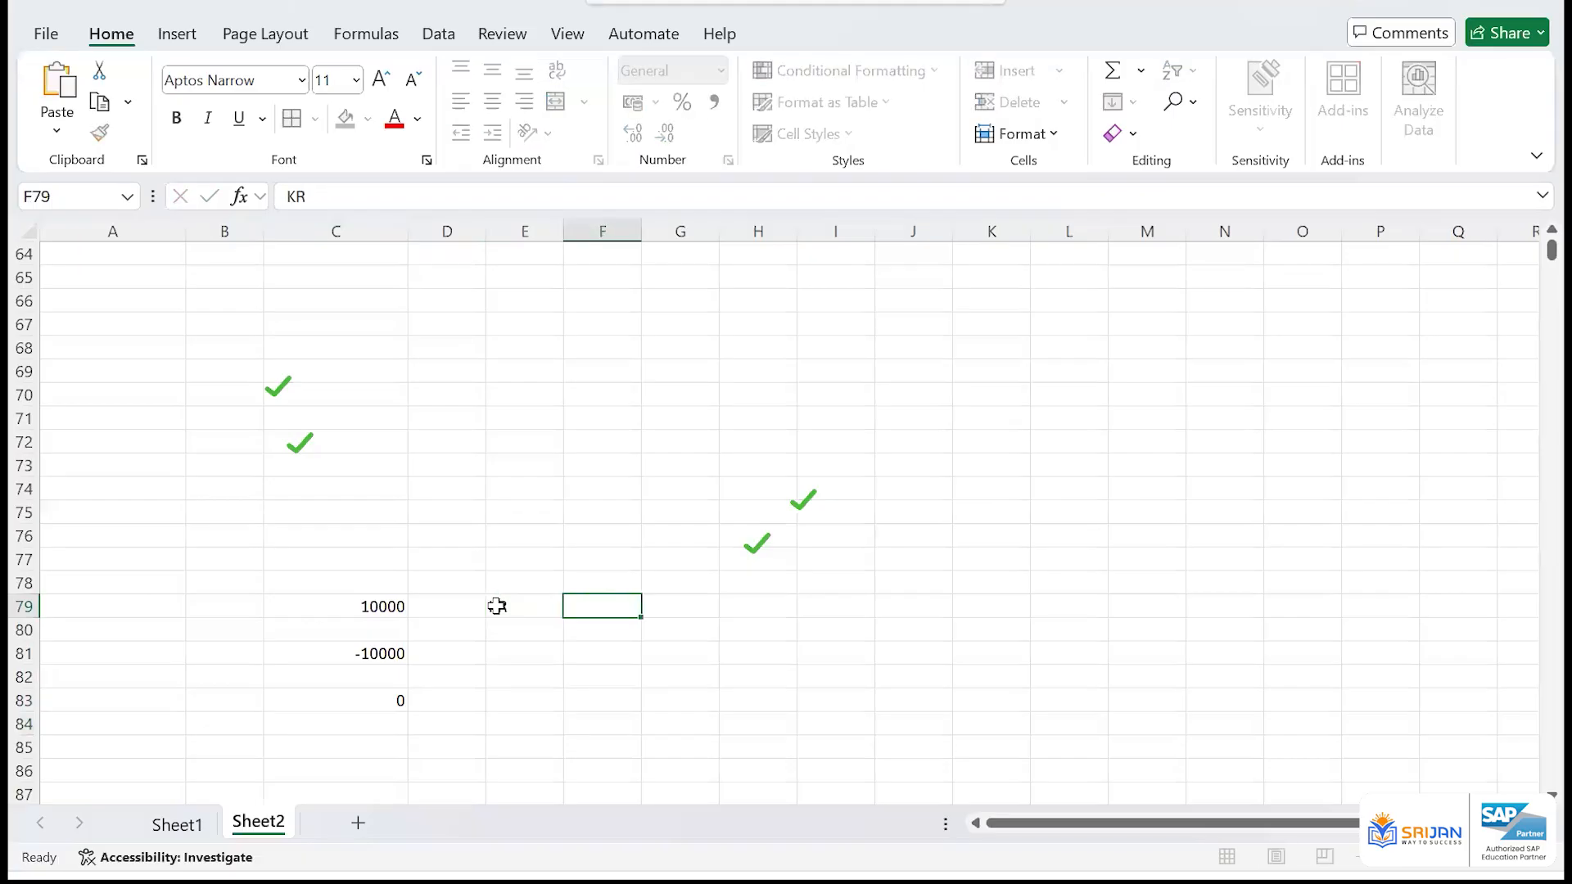
{"action": "type", "text": "1900000"}
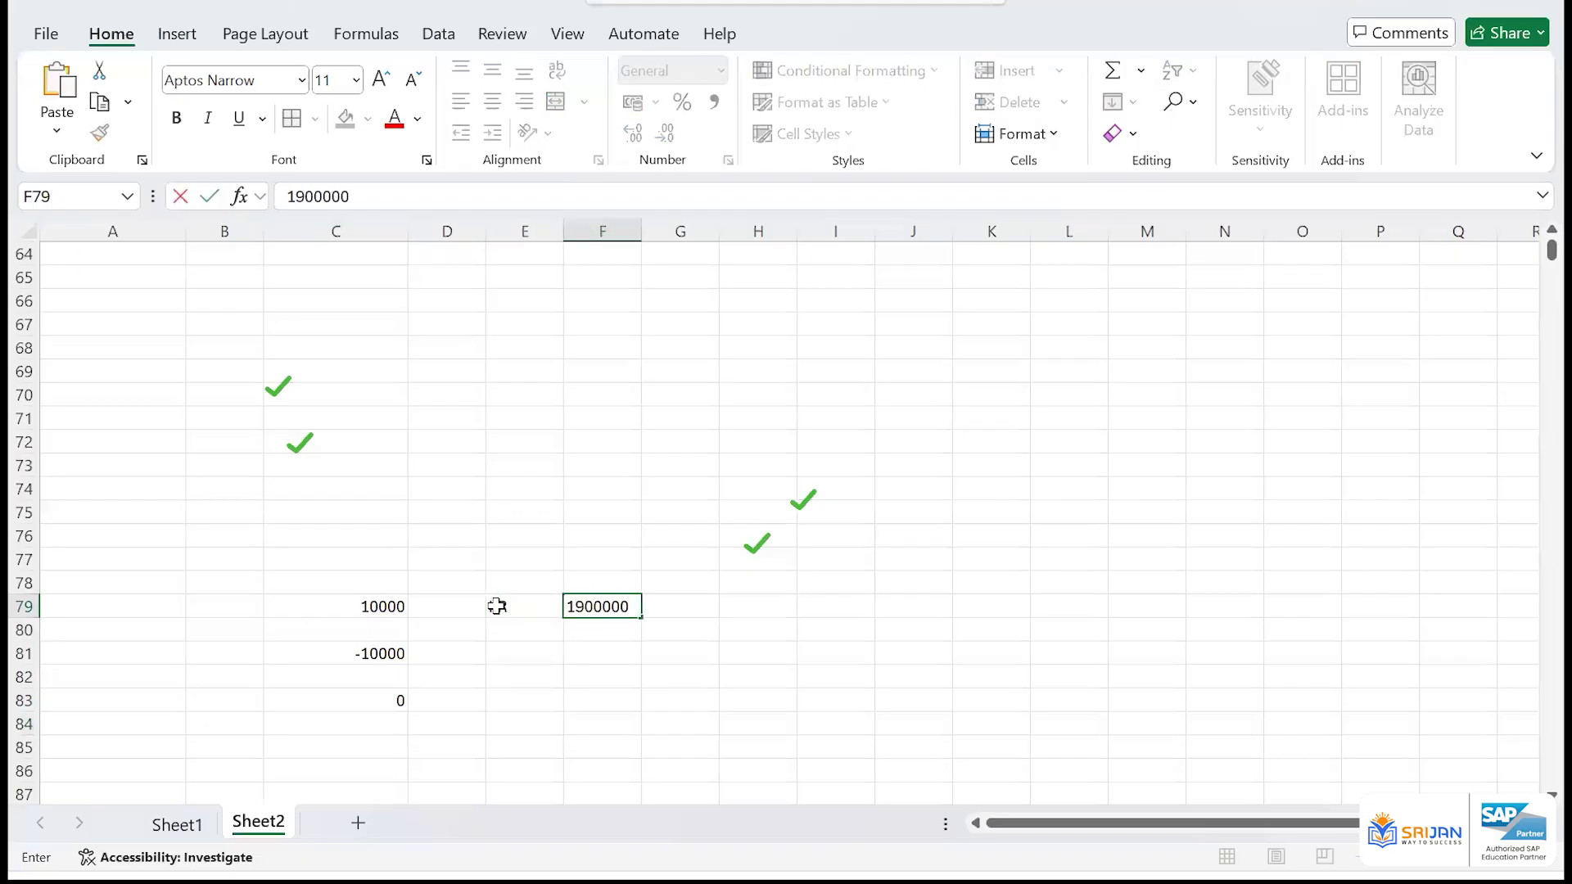
{"action": "type", "text": "01"}
{"action": "key", "text": "Left"}
{"action": "key", "text": "Right"}
{"action": "key", "text": "Down"}
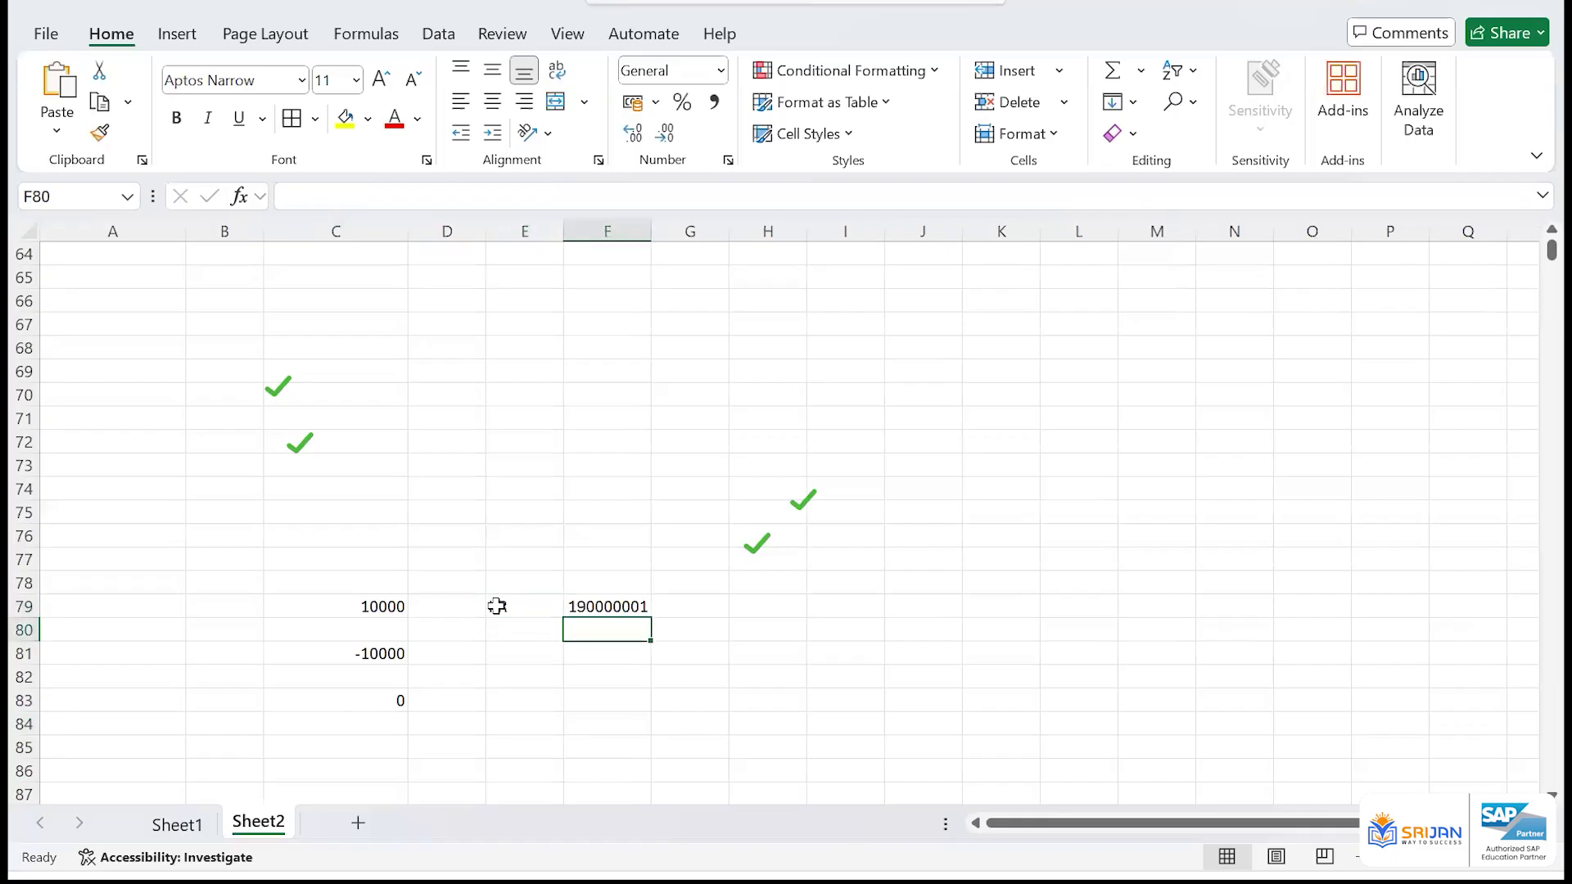
Label the reversing amount with document types AB/SA in cell E81
{"action": "key", "text": "Left"}
{"action": "key", "text": "Left"}
{"action": "key", "text": "Down"}
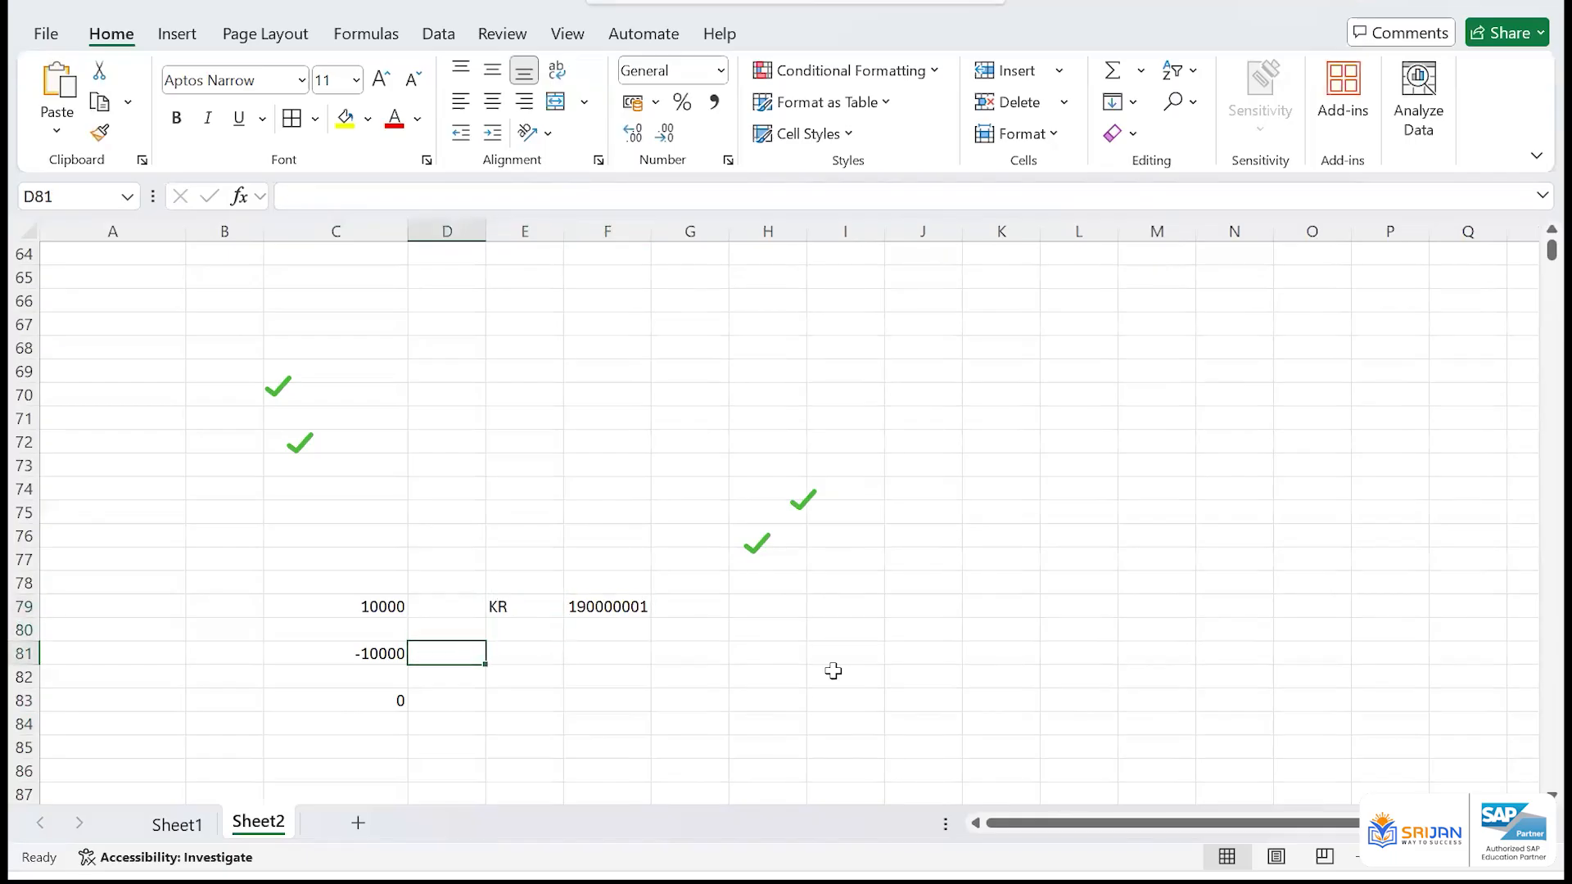
{"action": "key", "text": "Right"}
{"action": "type", "text": "AB"}
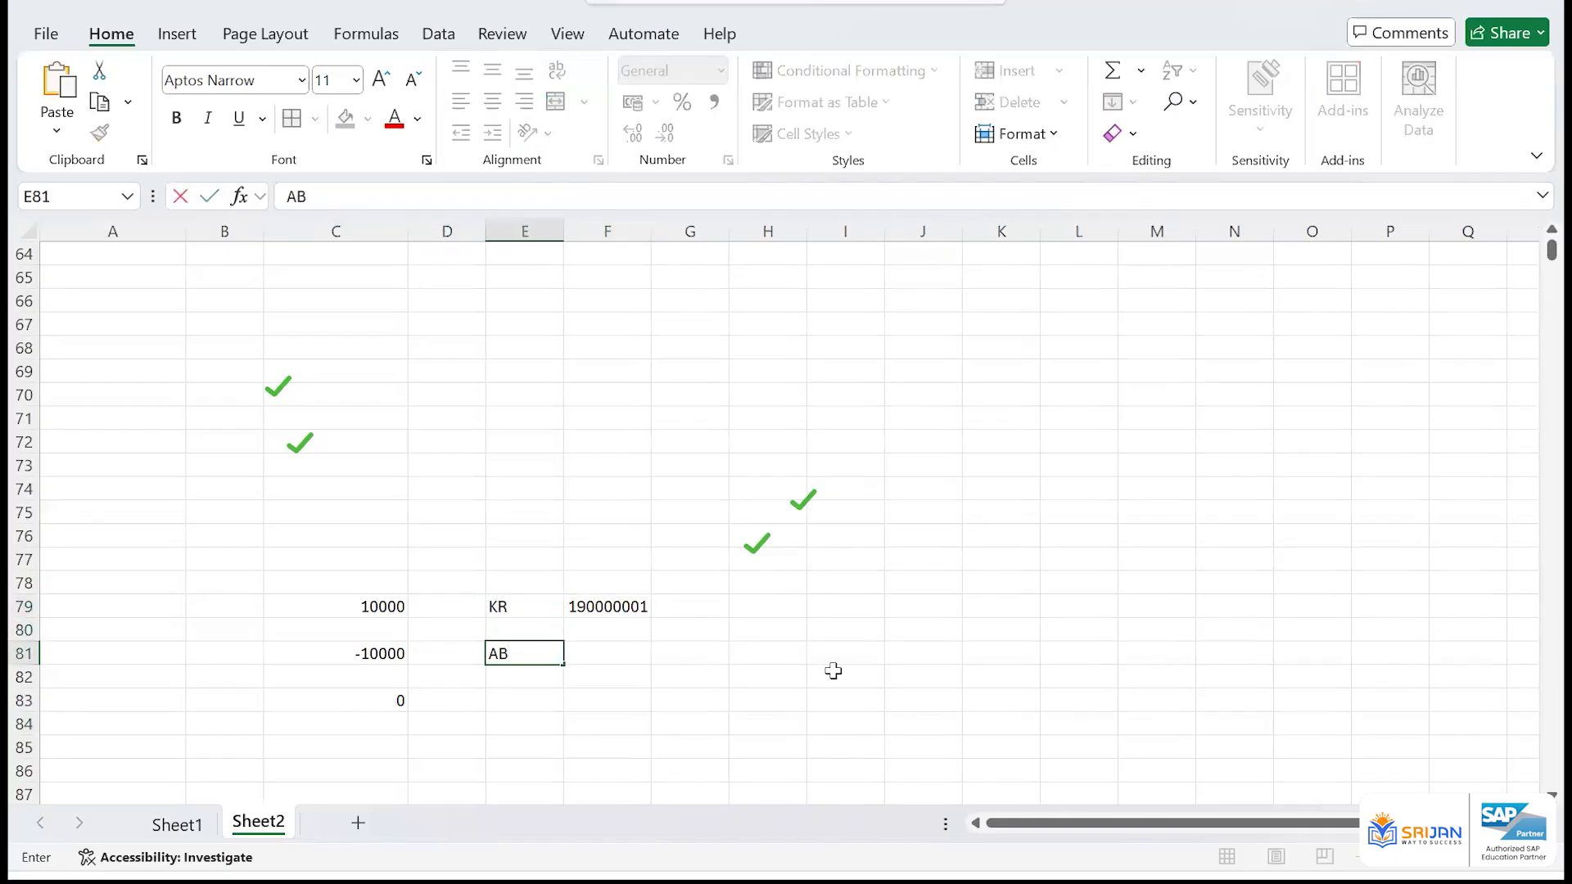
{"action": "type", "text": "/SA"}
{"action": "key", "text": "BackSpace"}
{"action": "type", "text": "A"}
{"action": "key", "text": "Return"}
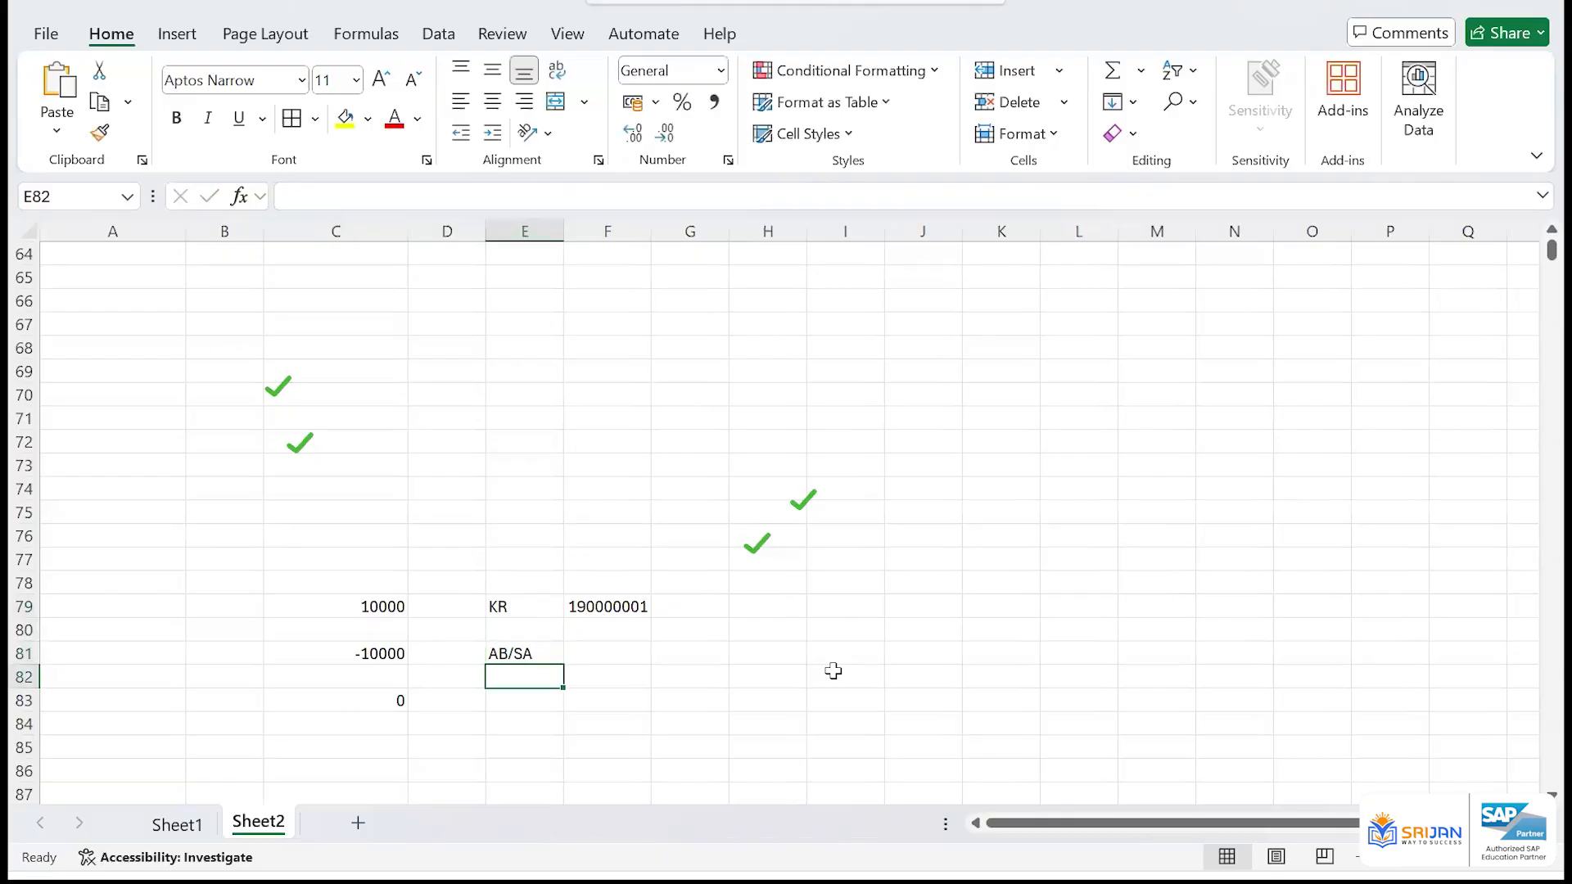
Enter document number 1000 for the reversing amount in cell F81, beside the AB/SA label
{"action": "key", "text": "Up"}
{"action": "key", "text": "Right"}
{"action": "key", "text": "Left"}
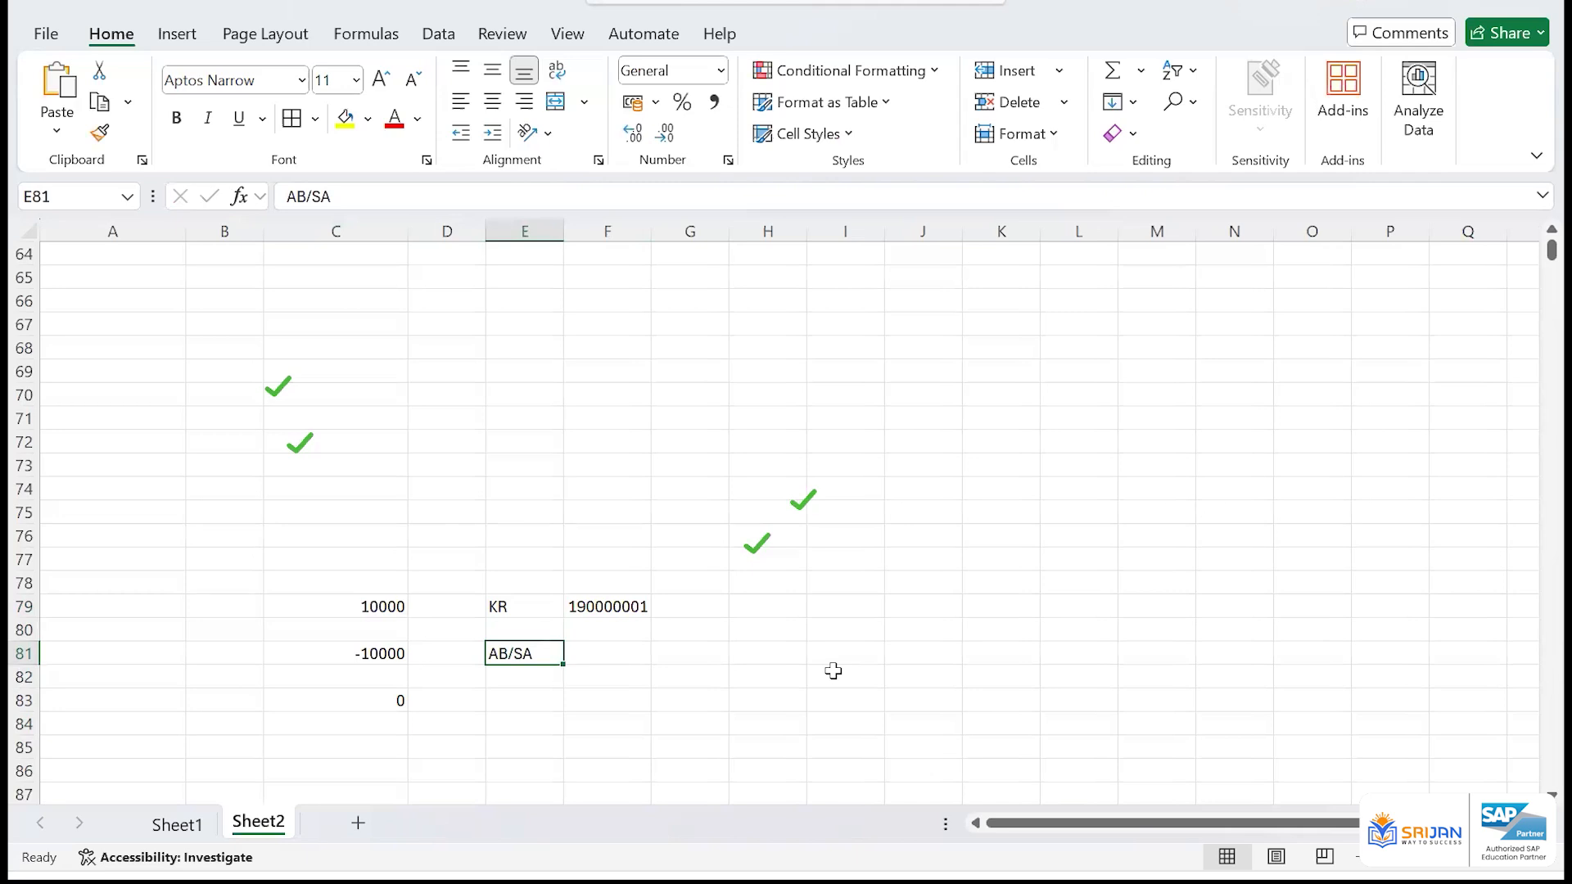
{"action": "key", "text": "Right"}
{"action": "type", "text": "1000"}
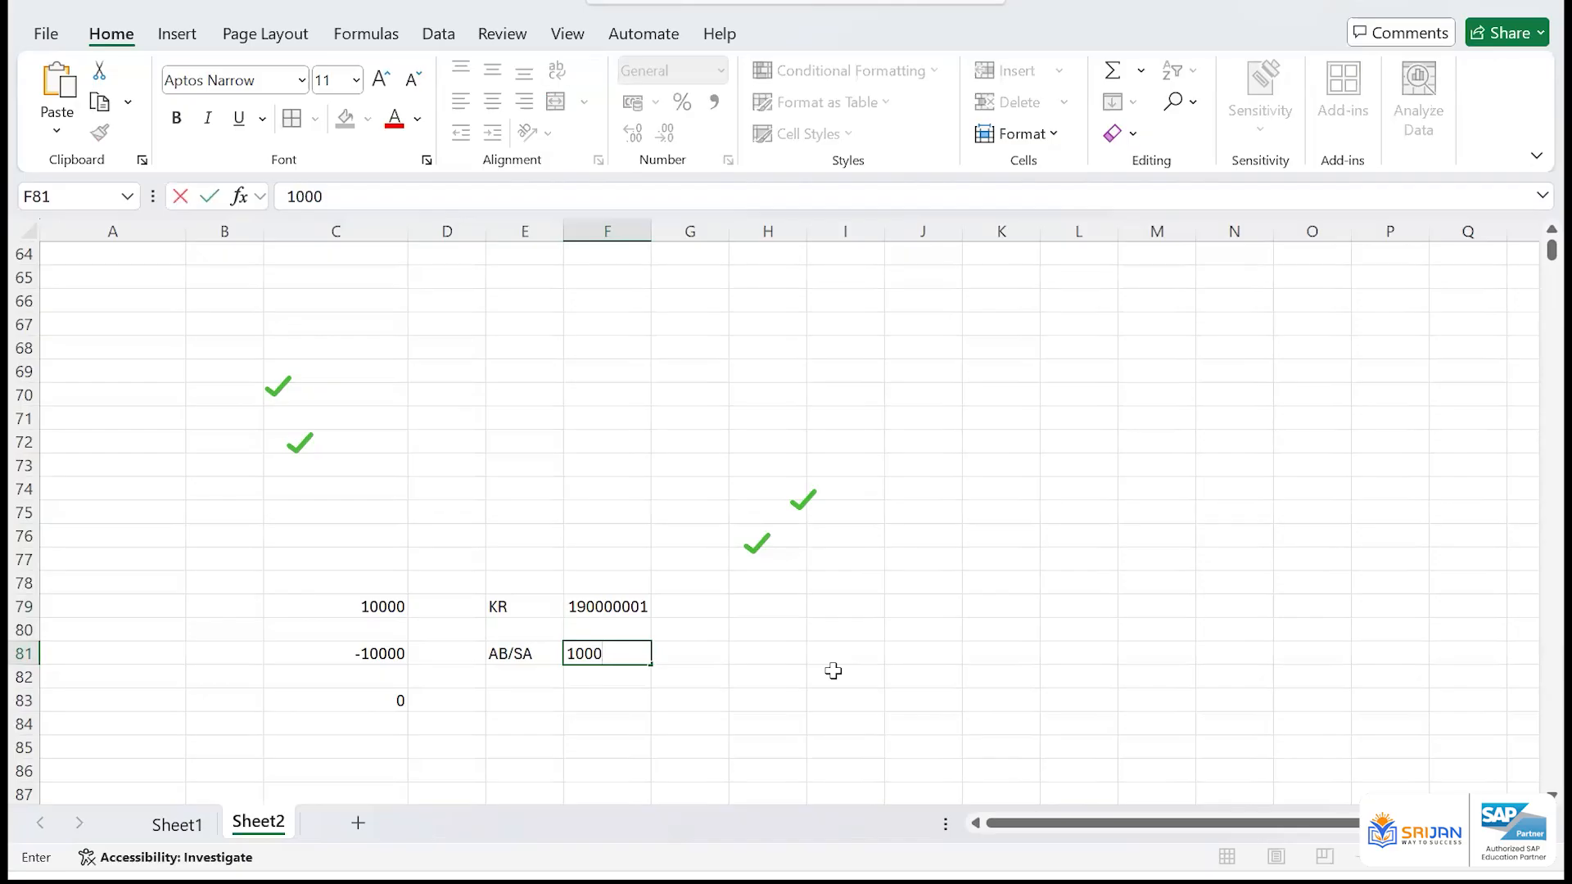
{"action": "key", "text": "Return"}
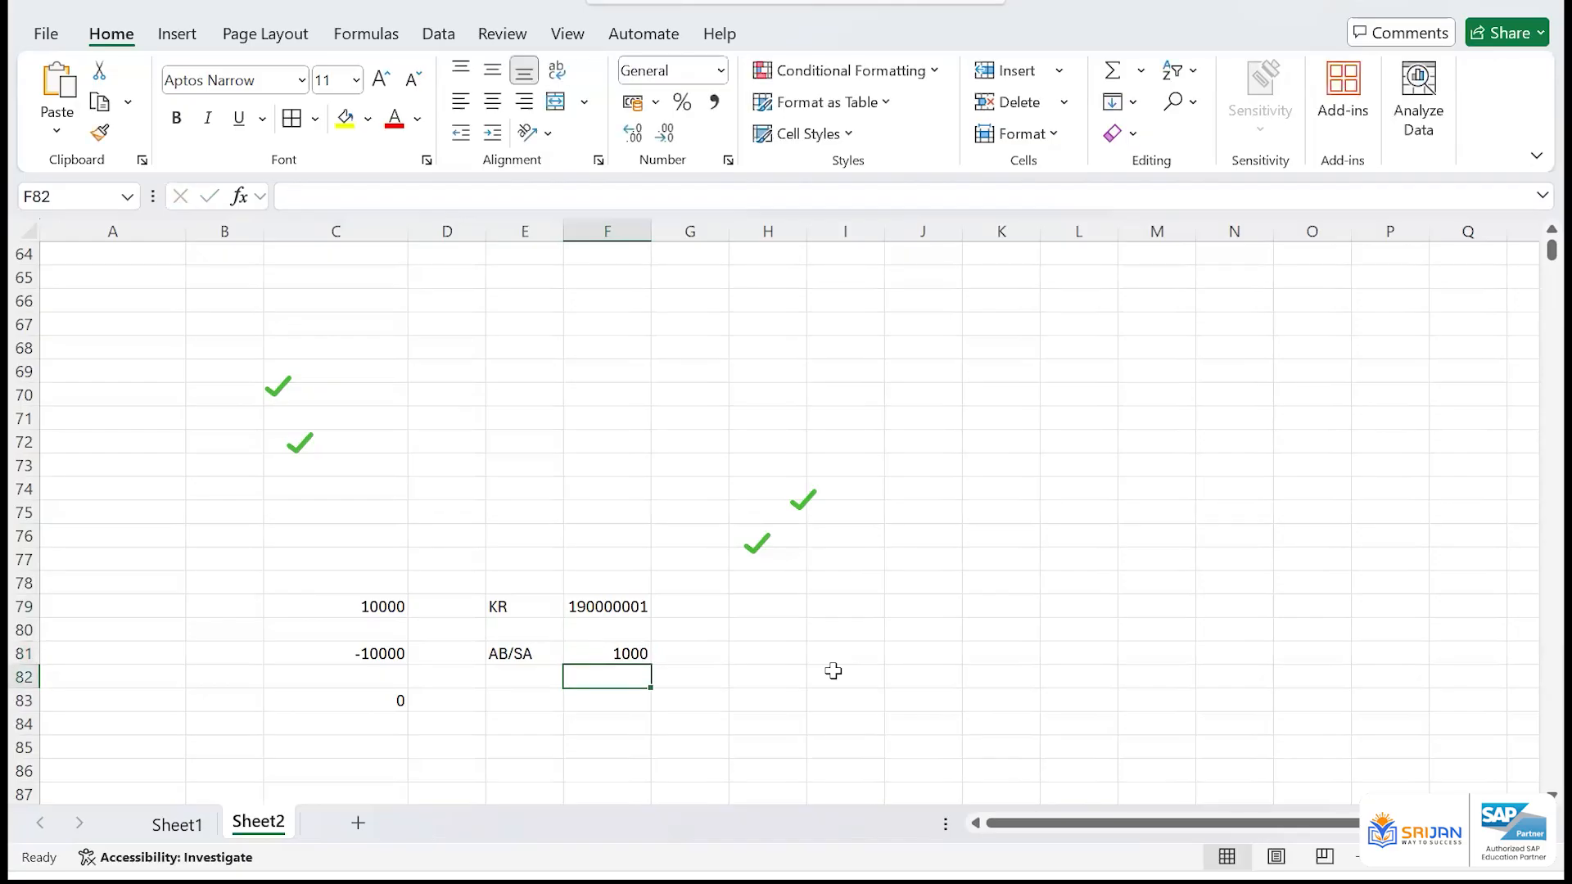
{"action": "left_click", "coordinate": [376, 653]}
{"action": "left_click", "coordinate": [581, 657]}
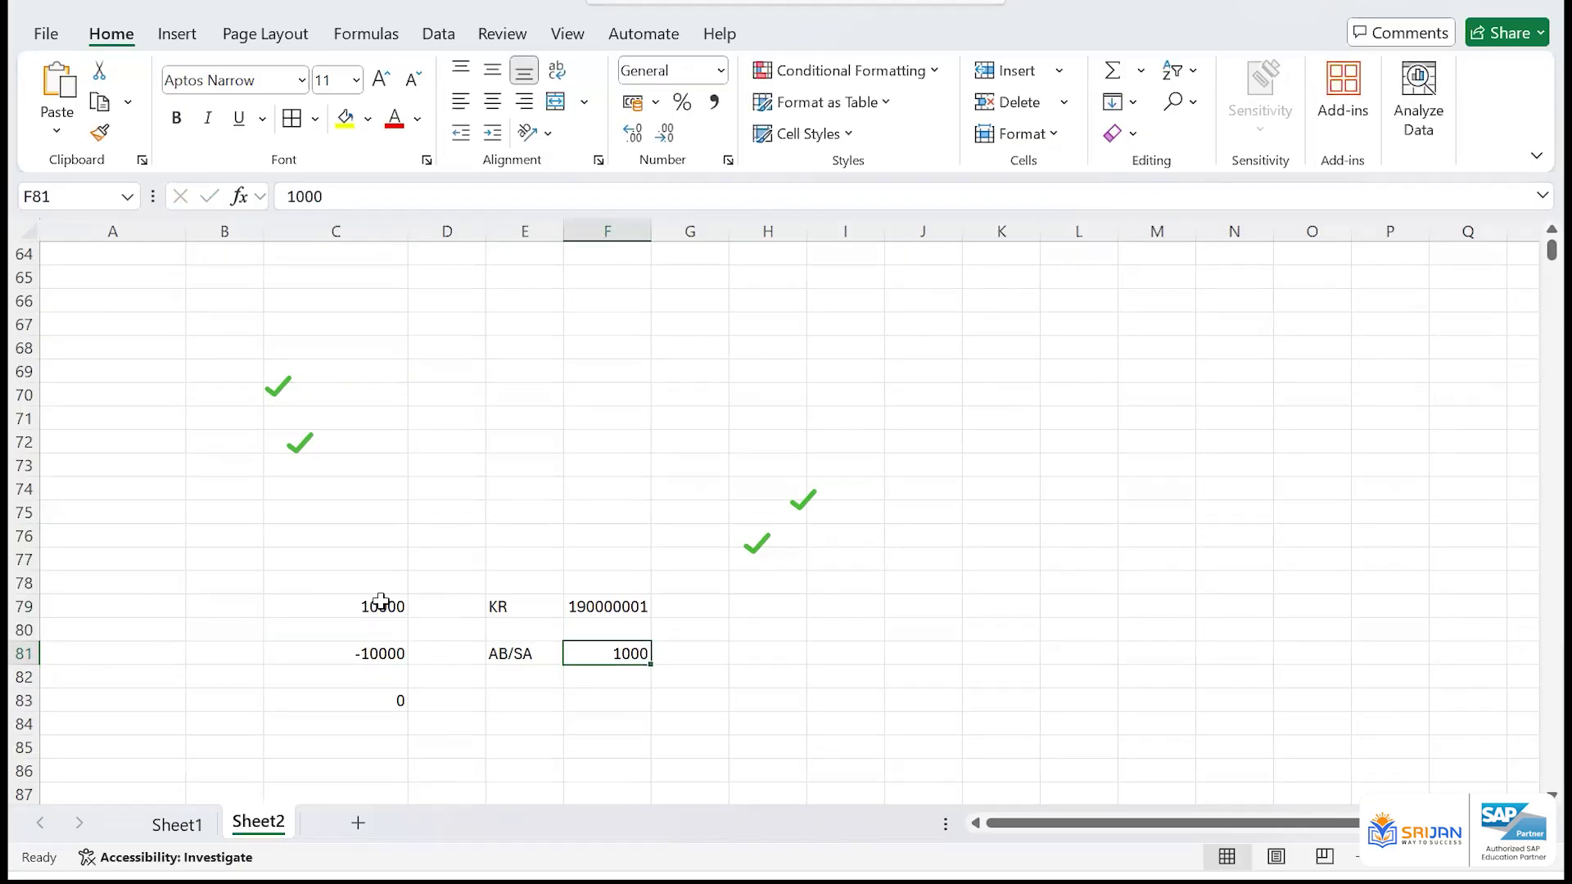
{"action": "left_click_drag", "start_coordinate": [379, 603], "coordinate": [624, 605]}
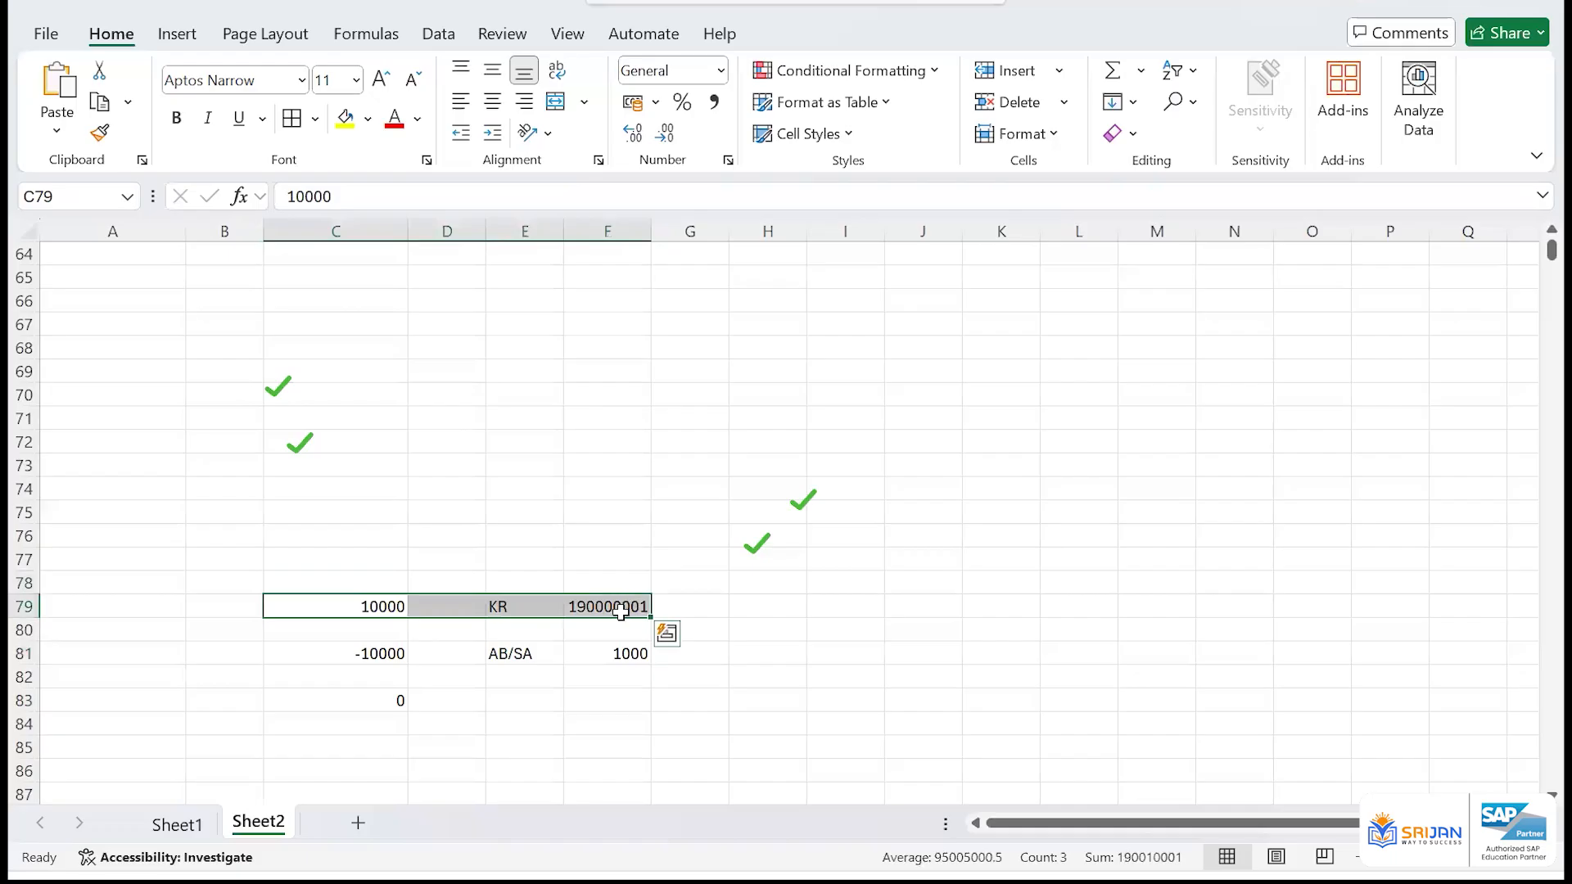
{"action": "left_click", "coordinate": [626, 606]}
{"action": "left_click", "coordinate": [355, 702]}
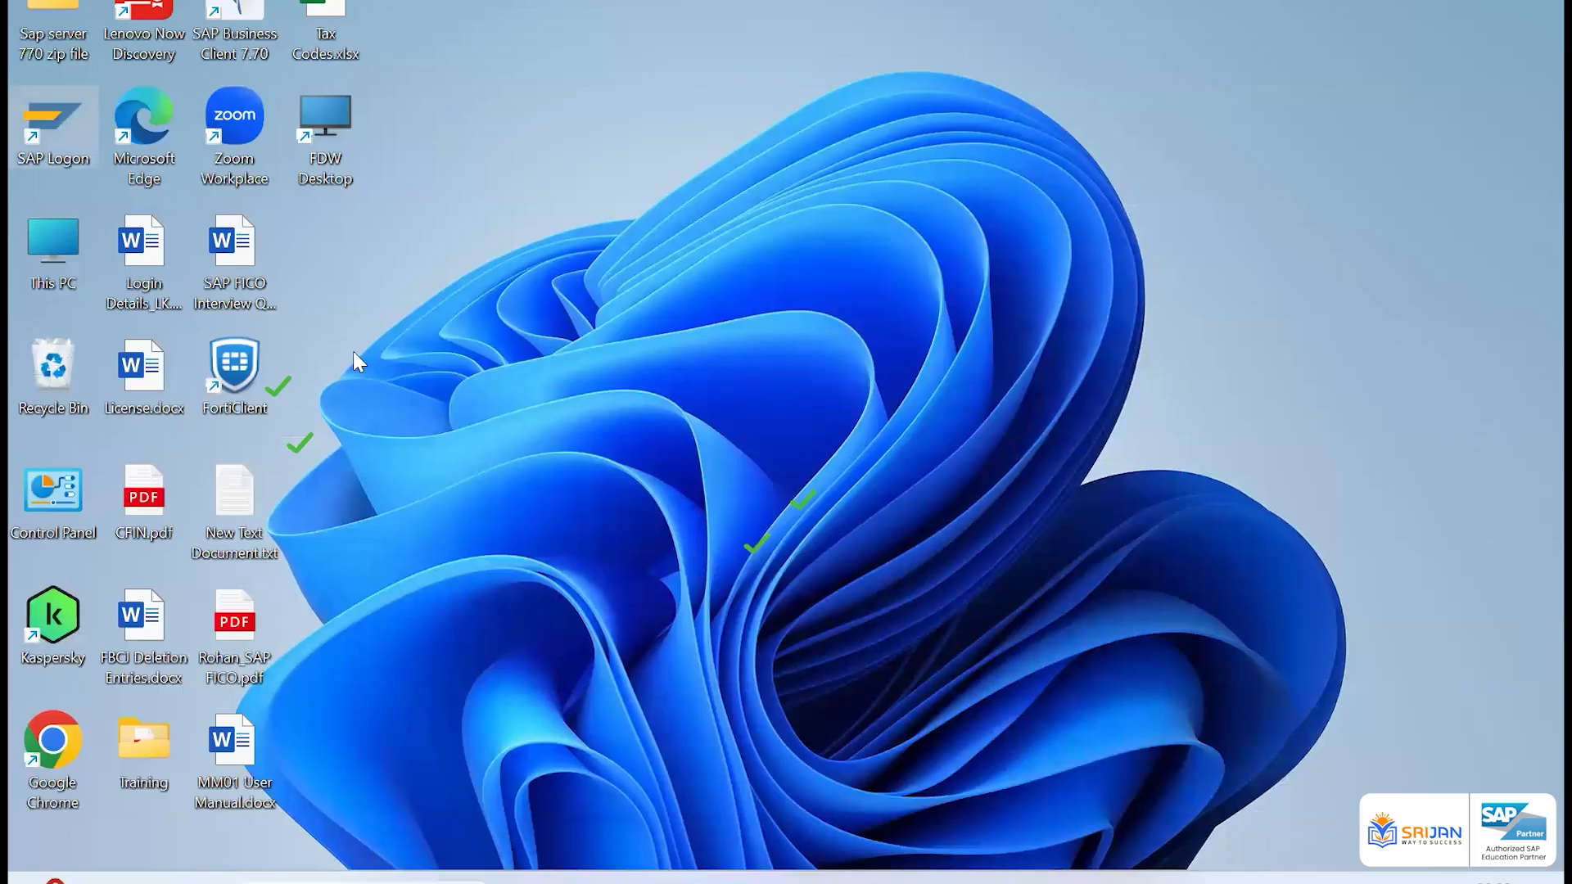
Switch to SAP Logon and sign in to the Aplha Test system with the saved user ID and the account password
{"action": "left_click", "coordinate": [567, 233]}
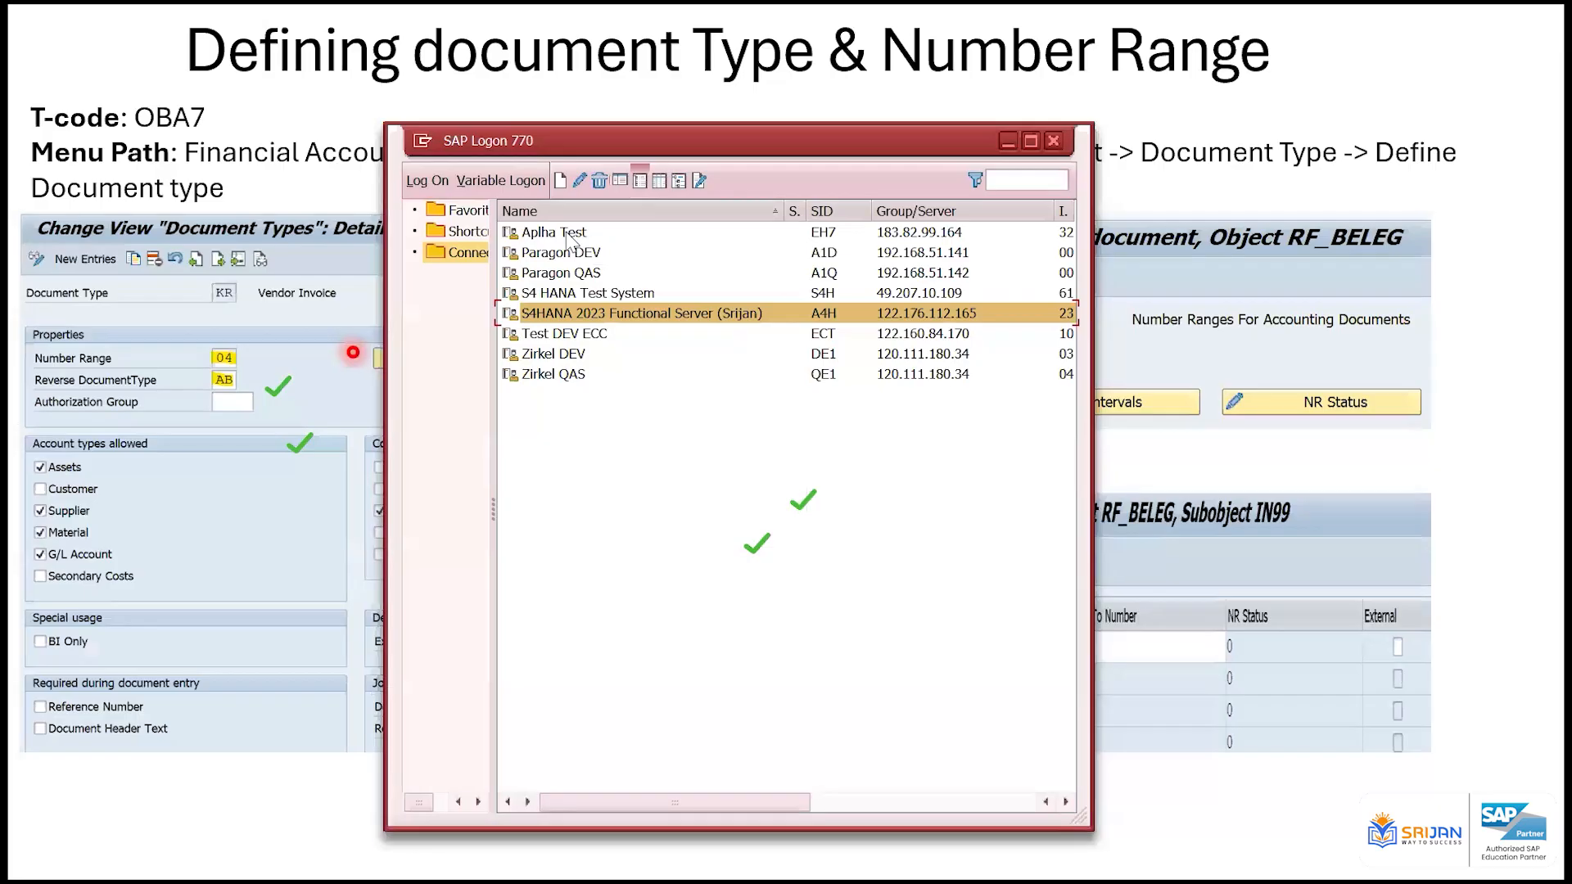
{"action": "double_click", "coordinate": [549, 236]}
{"action": "key", "text": "Down"}
{"action": "key", "text": "Down"}
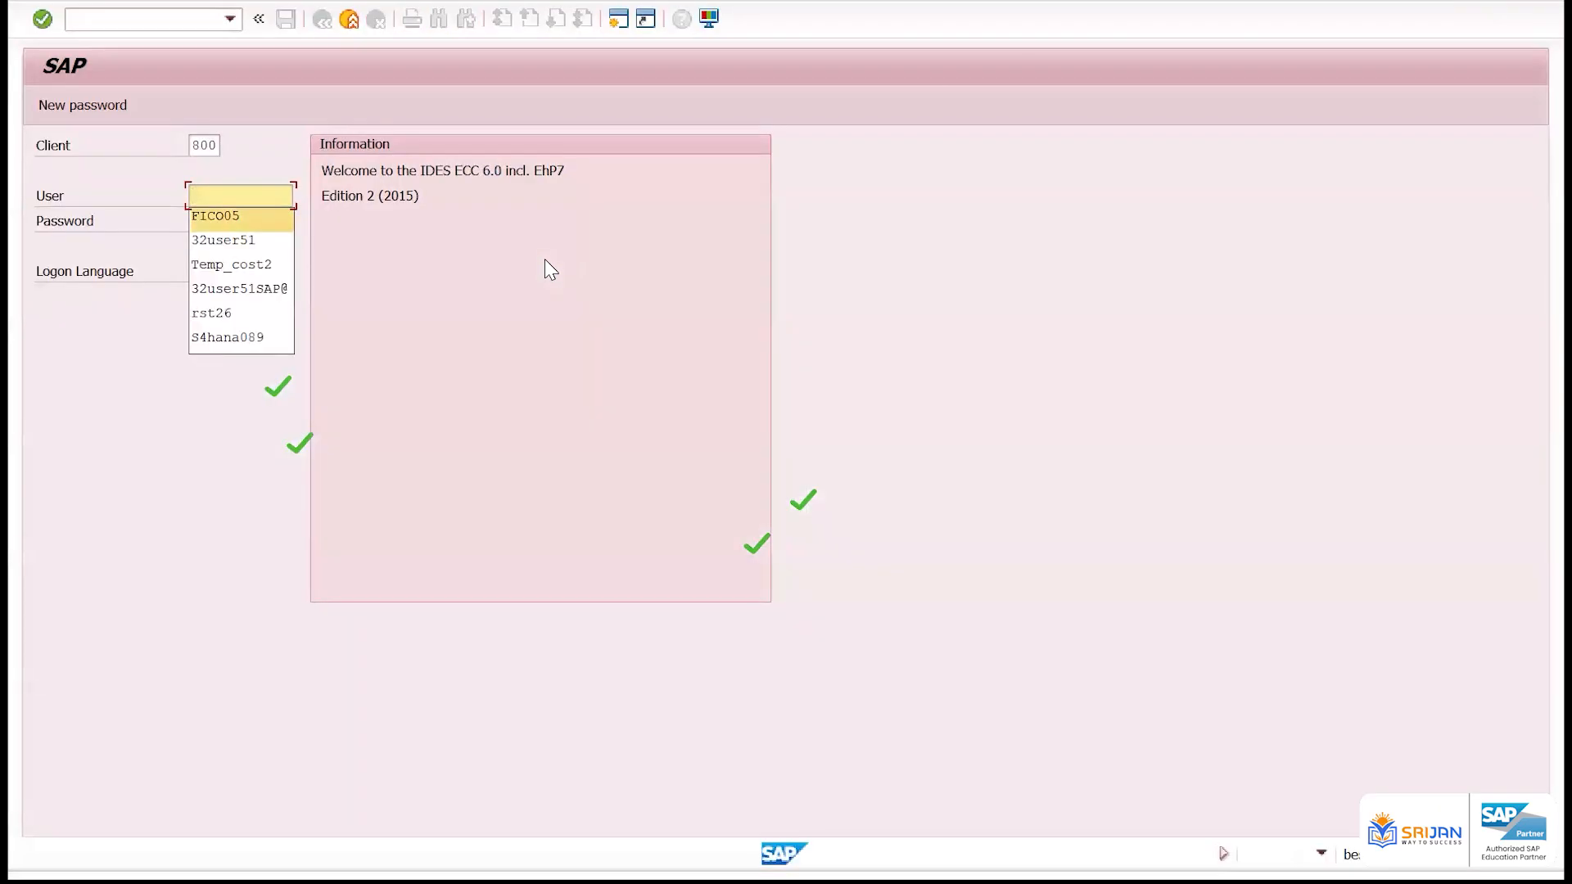
{"action": "key", "text": "Down"}
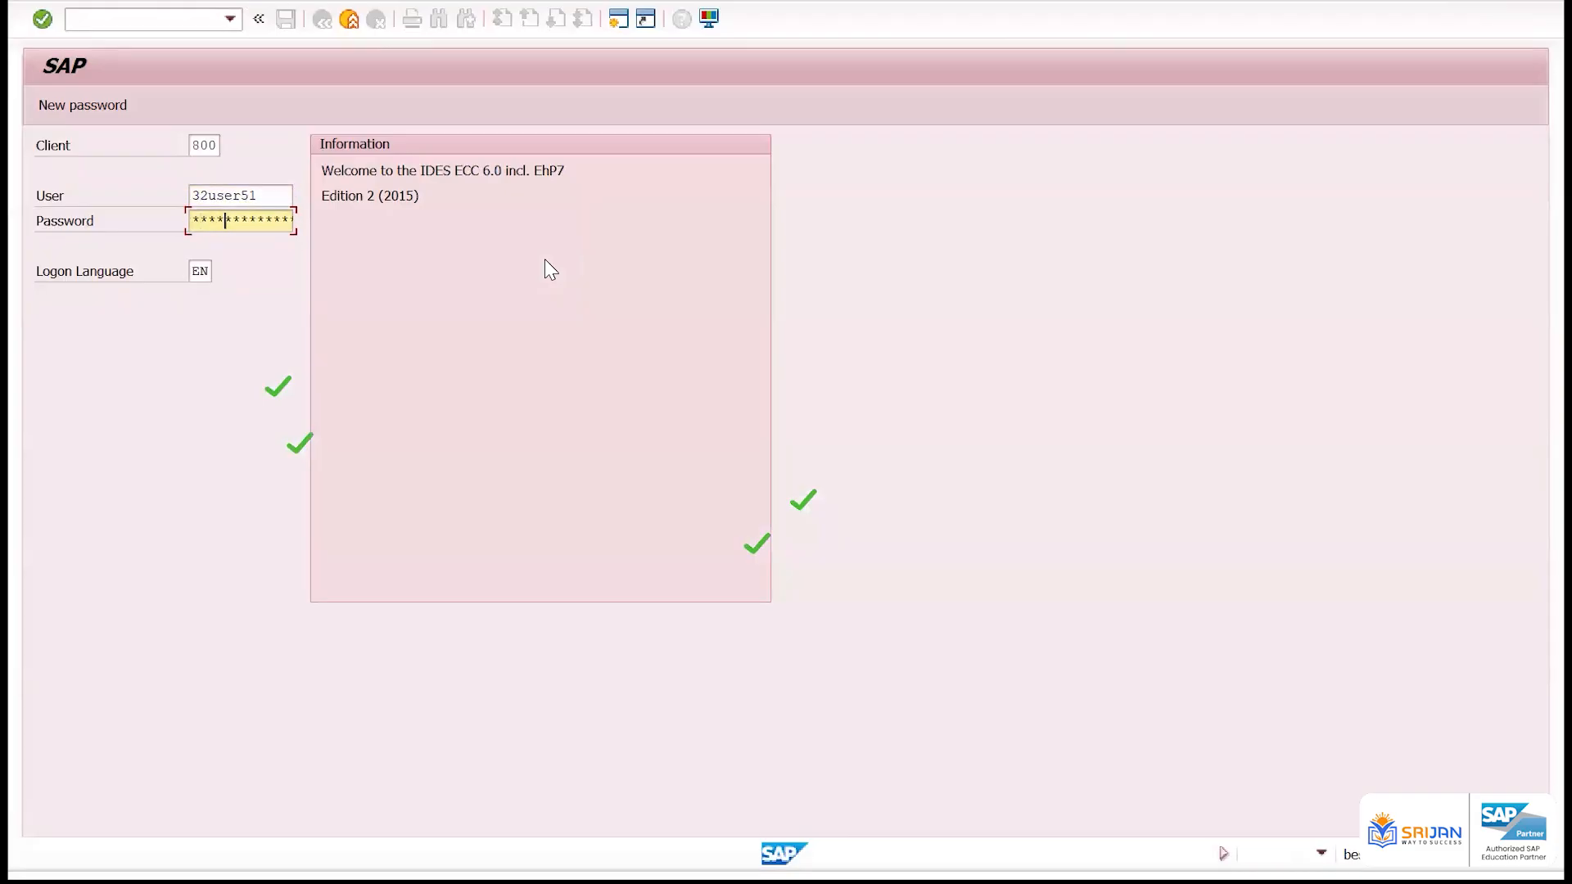
{"action": "key", "text": "Return"}
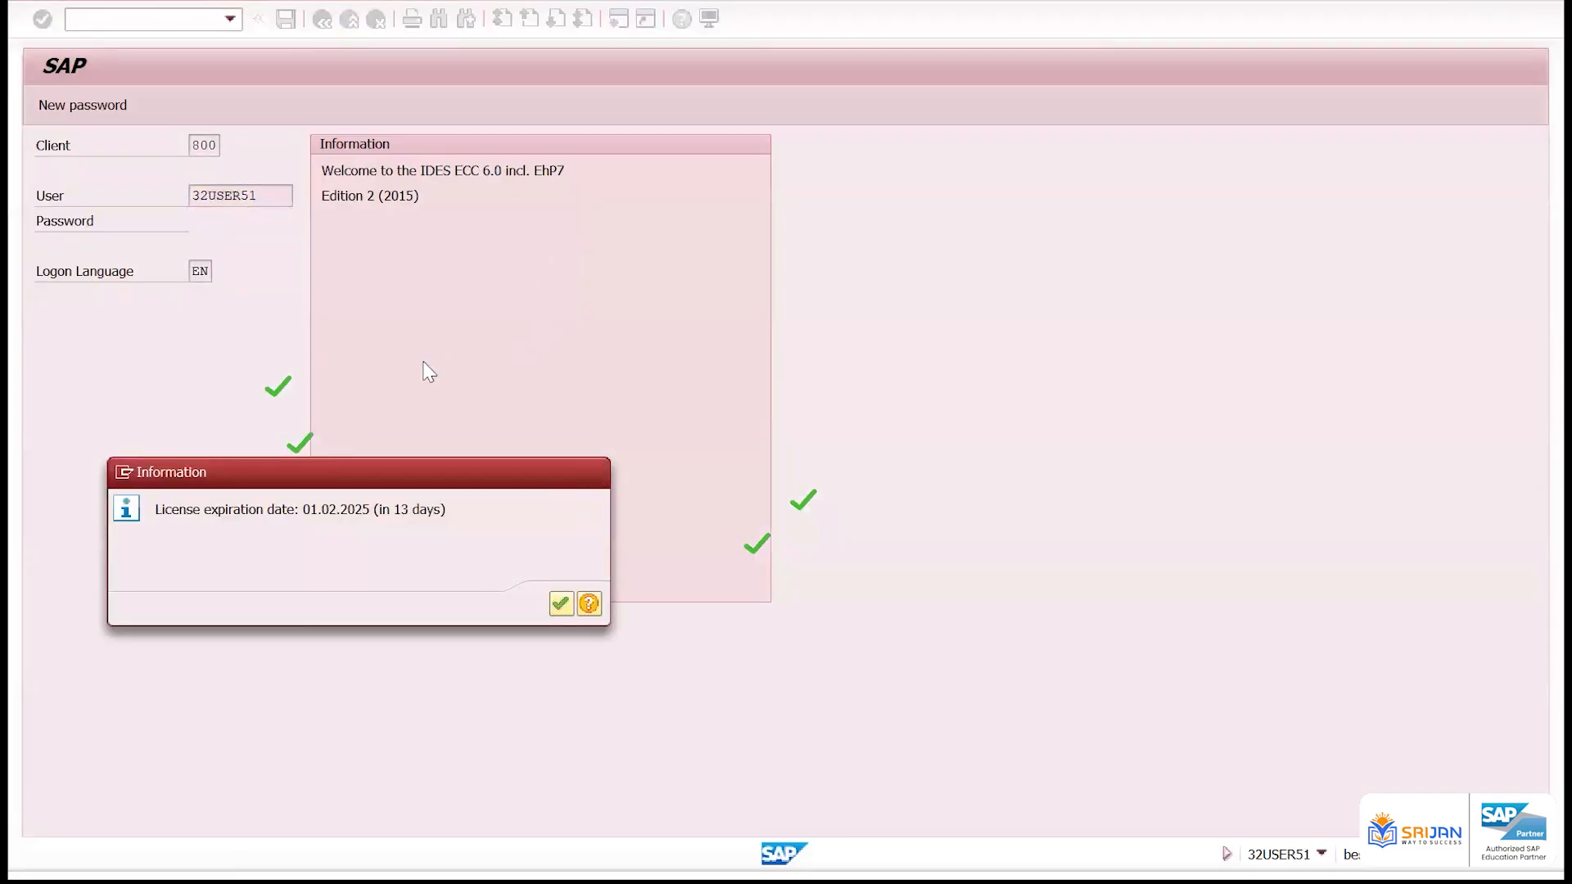
{"action": "key", "text": "Return"}
Start transaction FB60 and enter vendor 101 with invoice date 12.01.2025
{"action": "type", "text": "/nfb"}
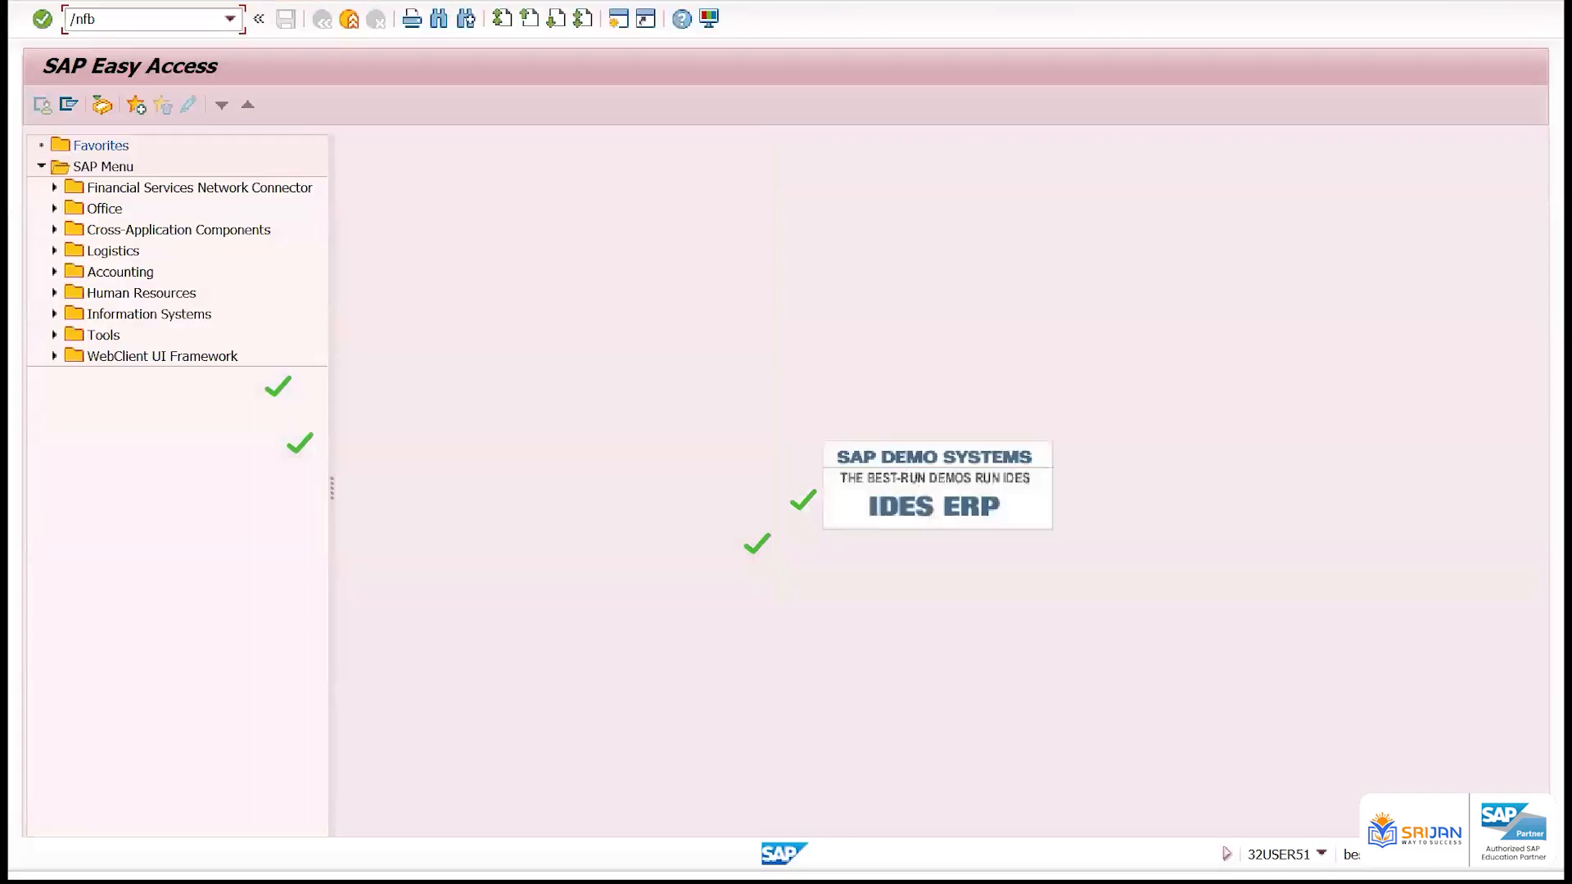
{"action": "type", "text": "60"}
{"action": "key", "text": "Return"}
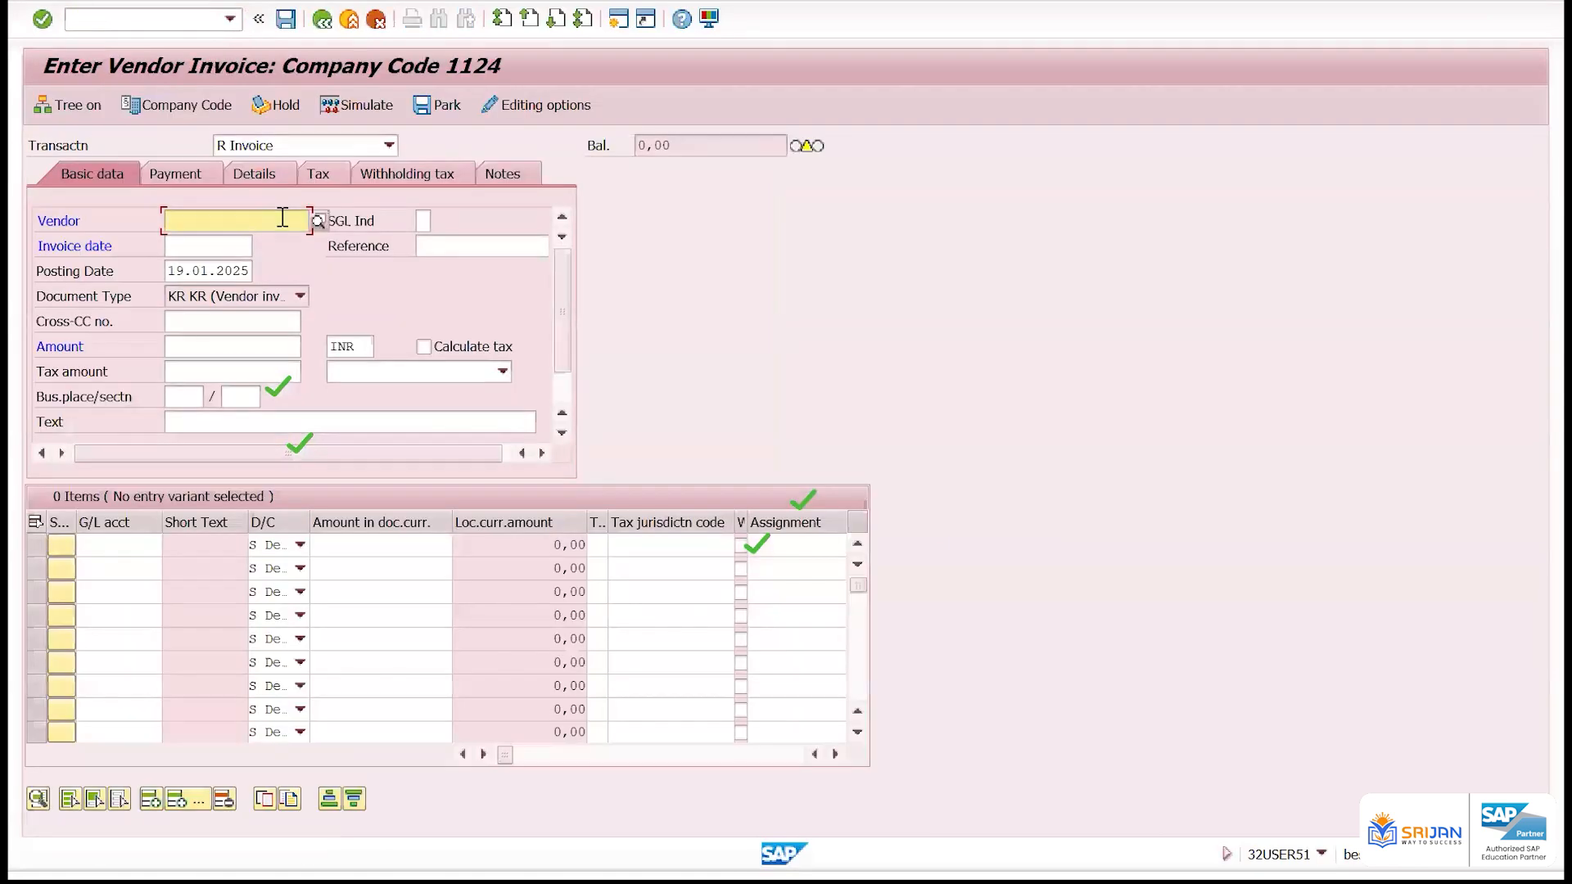
{"action": "type", "text": "10"}
{"action": "key", "text": "Tab"}
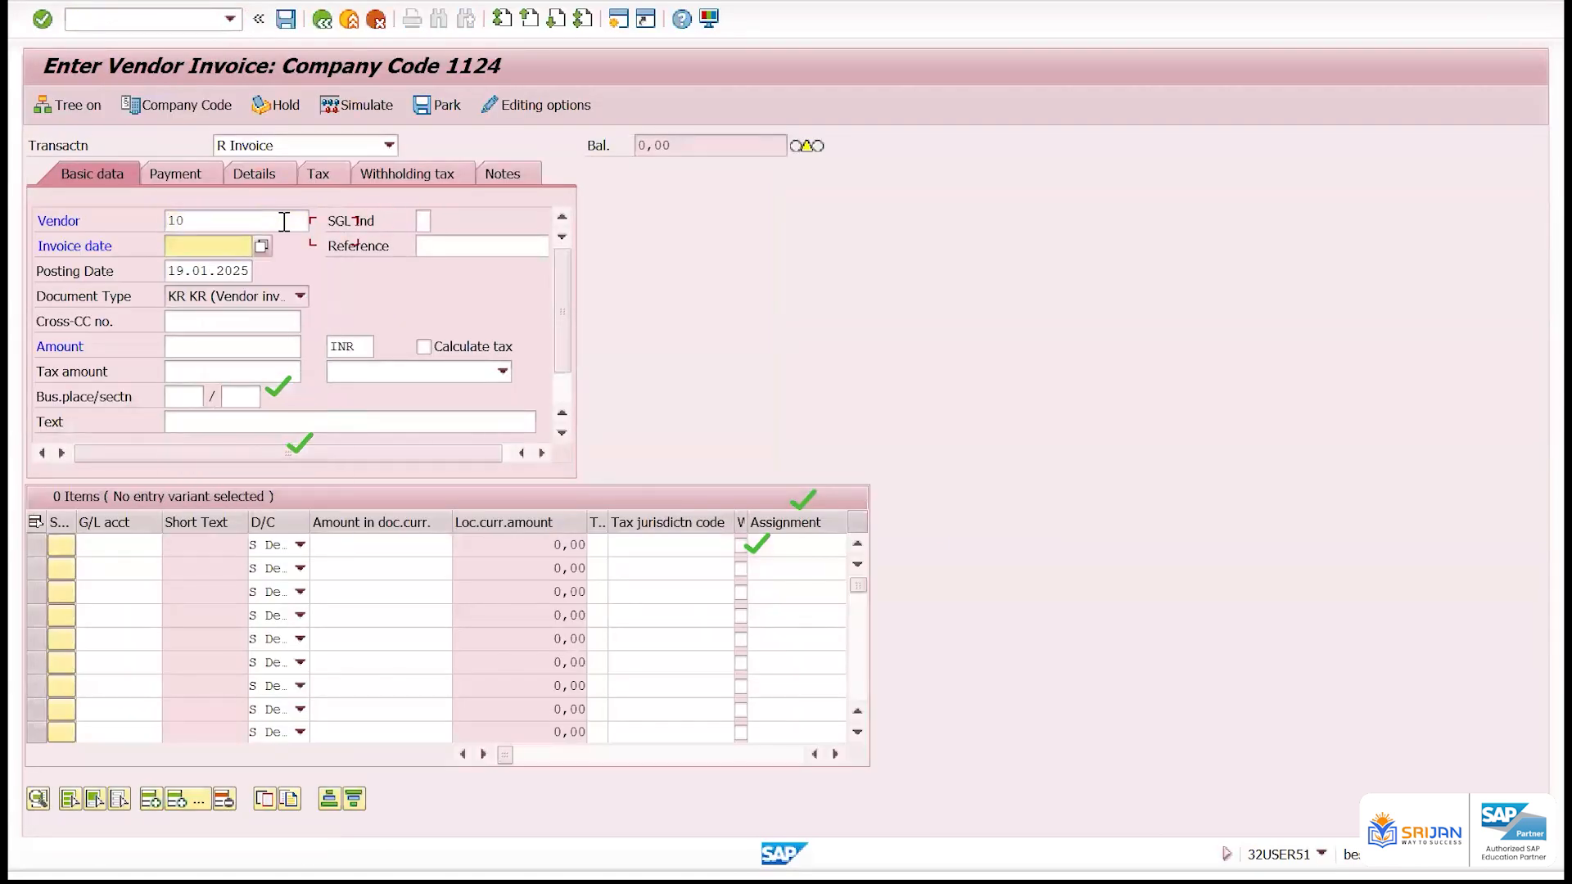
{"action": "key", "text": "shift+Tab"}
{"action": "key", "text": "shift+Tab"}
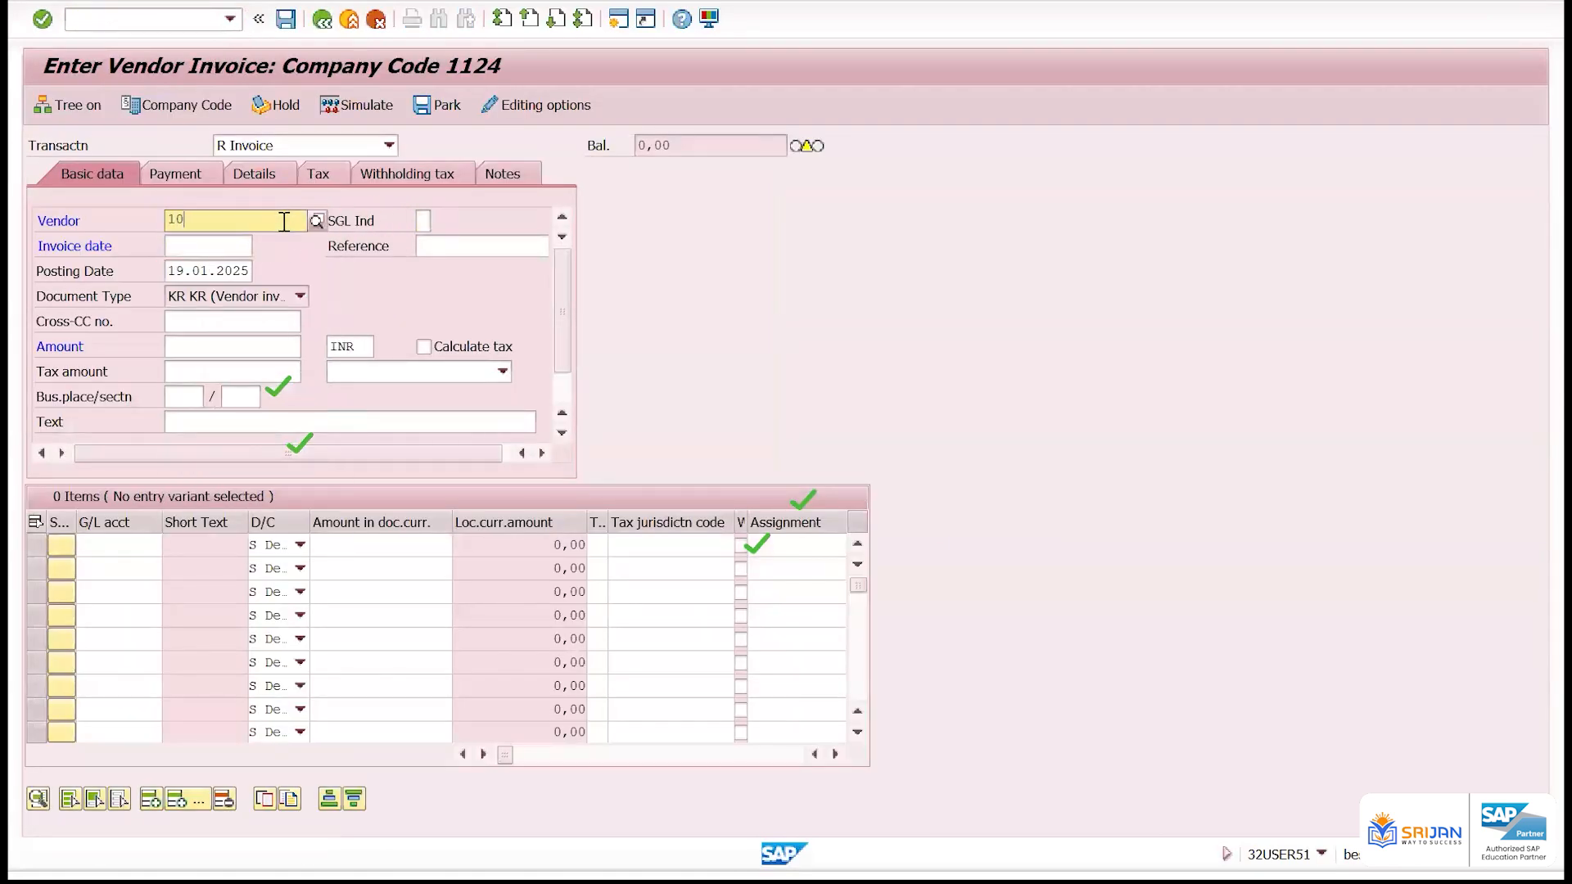
{"action": "type", "text": "1"}
{"action": "key", "text": "Tab"}
{"action": "type", "text": "12012025"}
{"action": "key", "text": "Tab"}
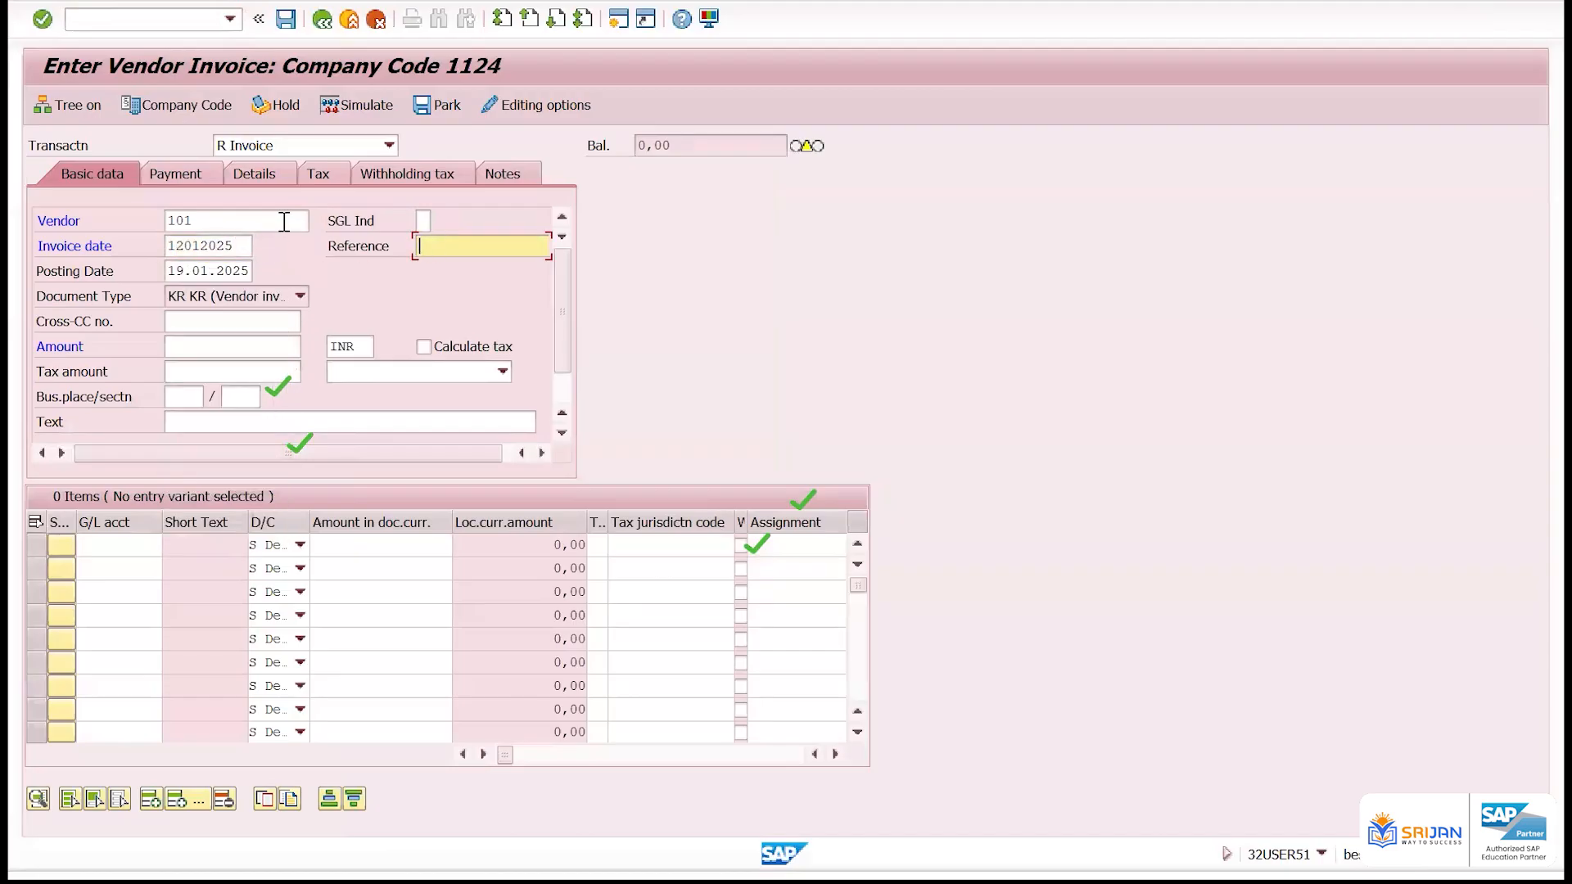
{"action": "type", "text": "AJAJAJ"}
{"action": "key", "text": "ctrl+a"}
{"action": "key", "text": "BackSpace"}
{"action": "key", "text": "BackSpace"}
{"action": "left_click", "coordinate": [849, 299]}
{"action": "left_click_drag", "start_coordinate": [224, 224], "coordinate": [99, 226]}
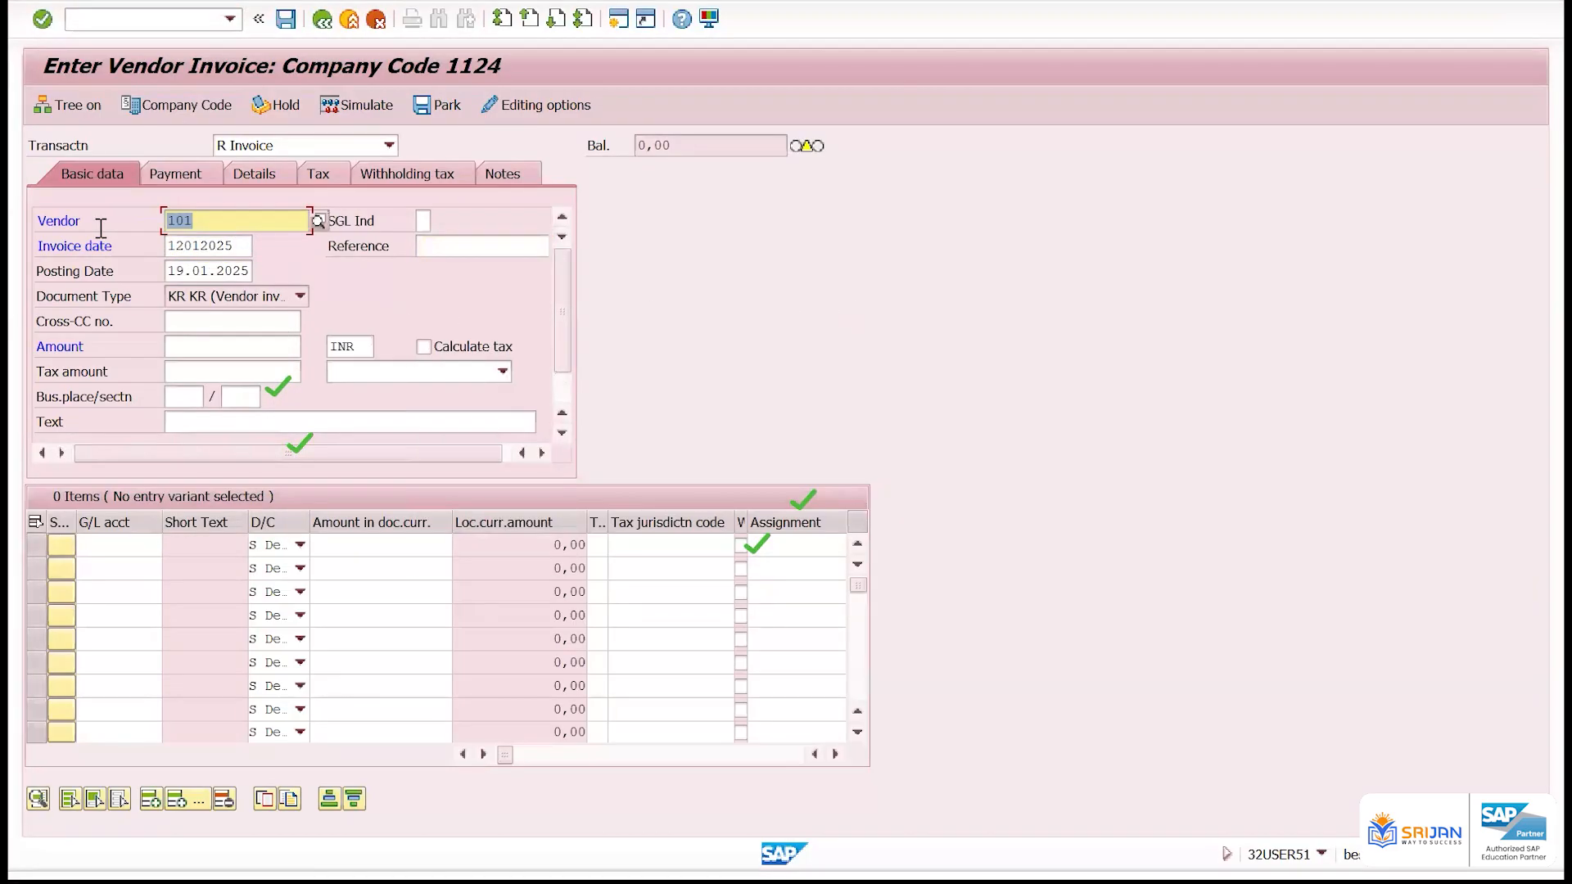
Set the invoice amount to 10000 INR and debit the full amount to G/L account 400601 in the first item line
{"action": "left_click", "coordinate": [229, 346]}
{"action": "type", "text": "1000"}
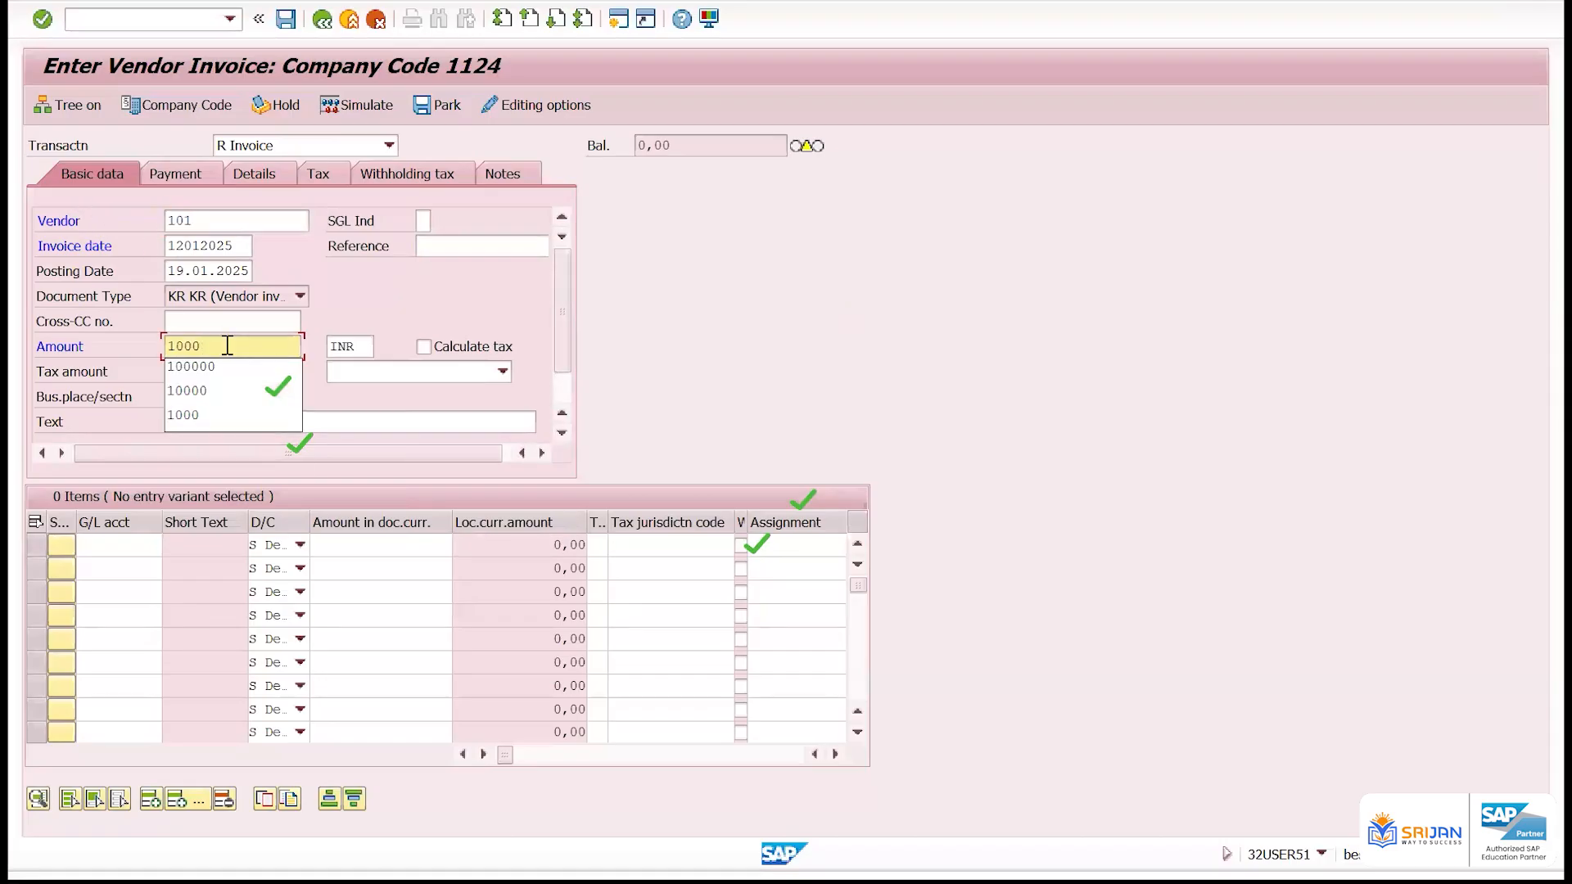
{"action": "type", "text": "0"}
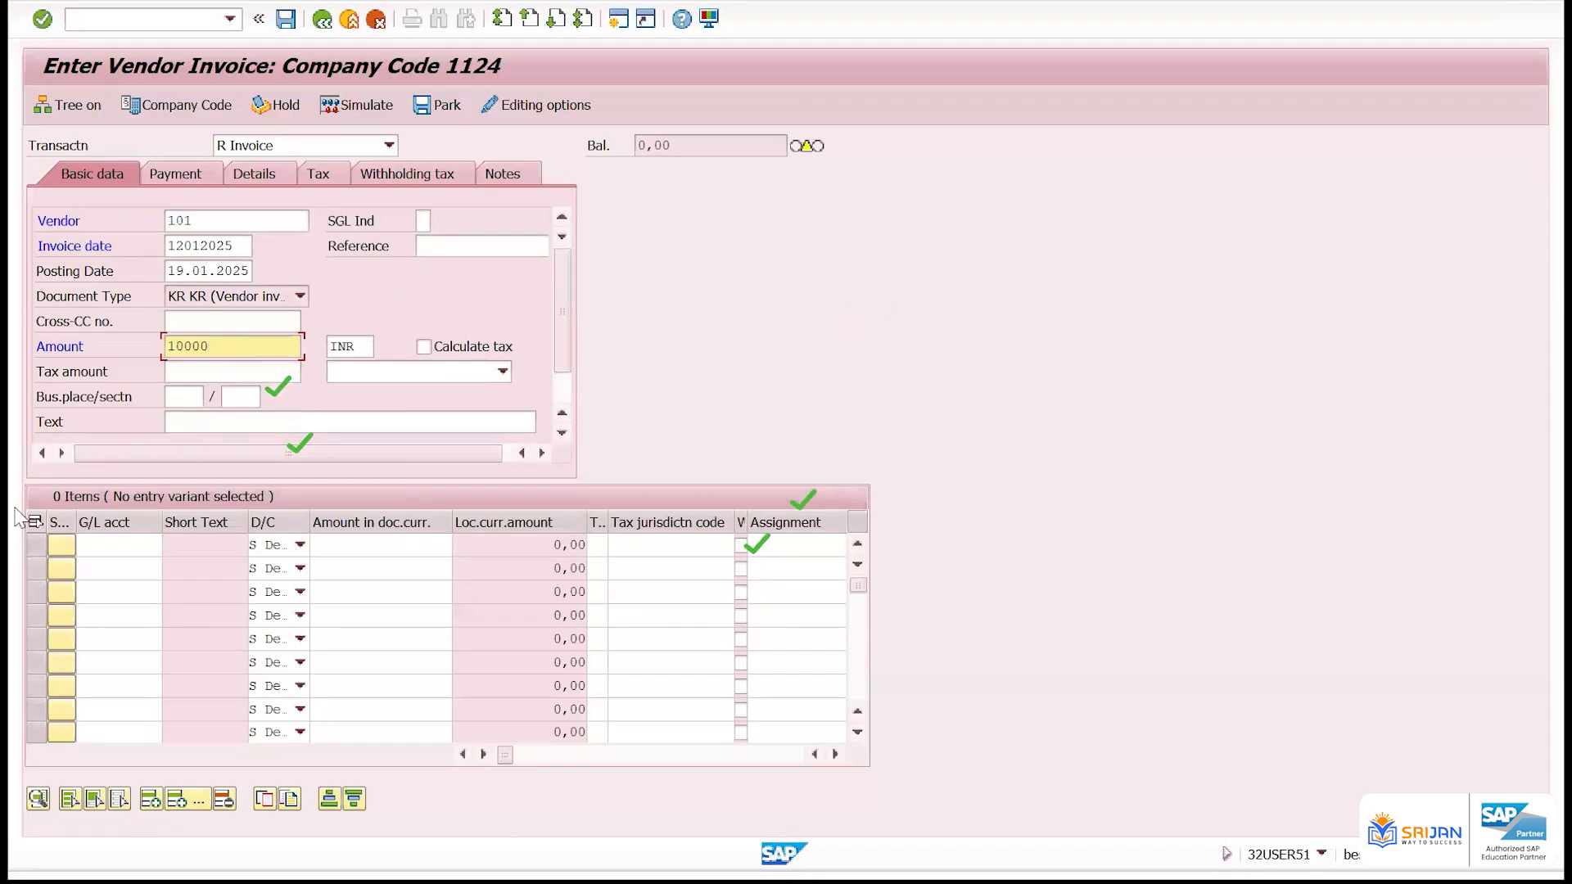
{"action": "left_click", "coordinate": [125, 547]}
{"action": "type", "text": "400601"}
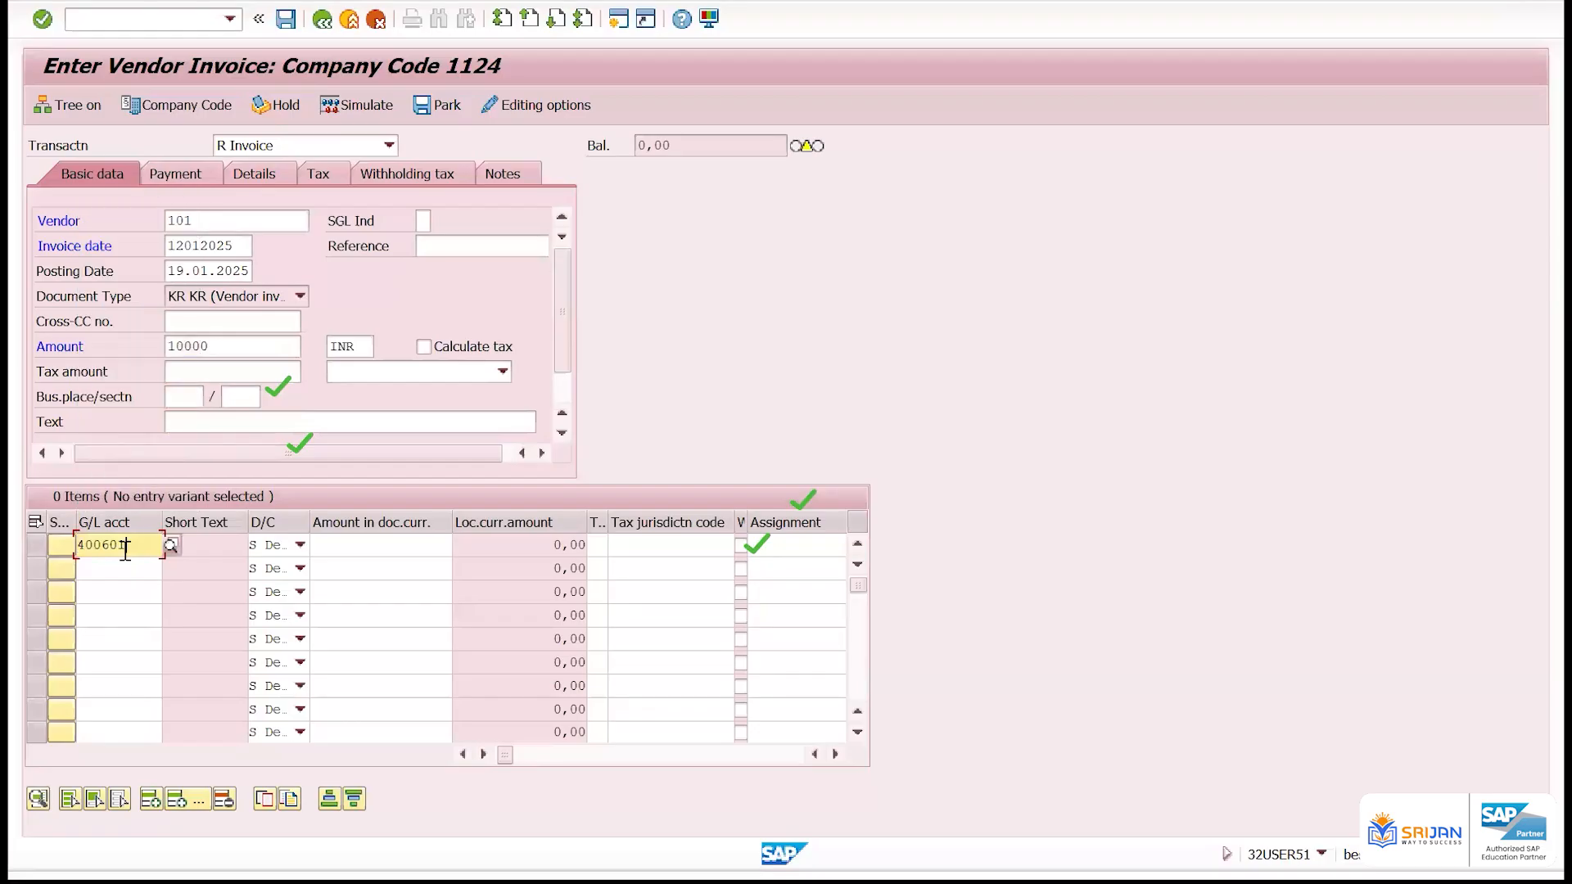
{"action": "key", "text": "Tab"}
{"action": "type", "text": "*"}
{"action": "key", "text": "Return"}
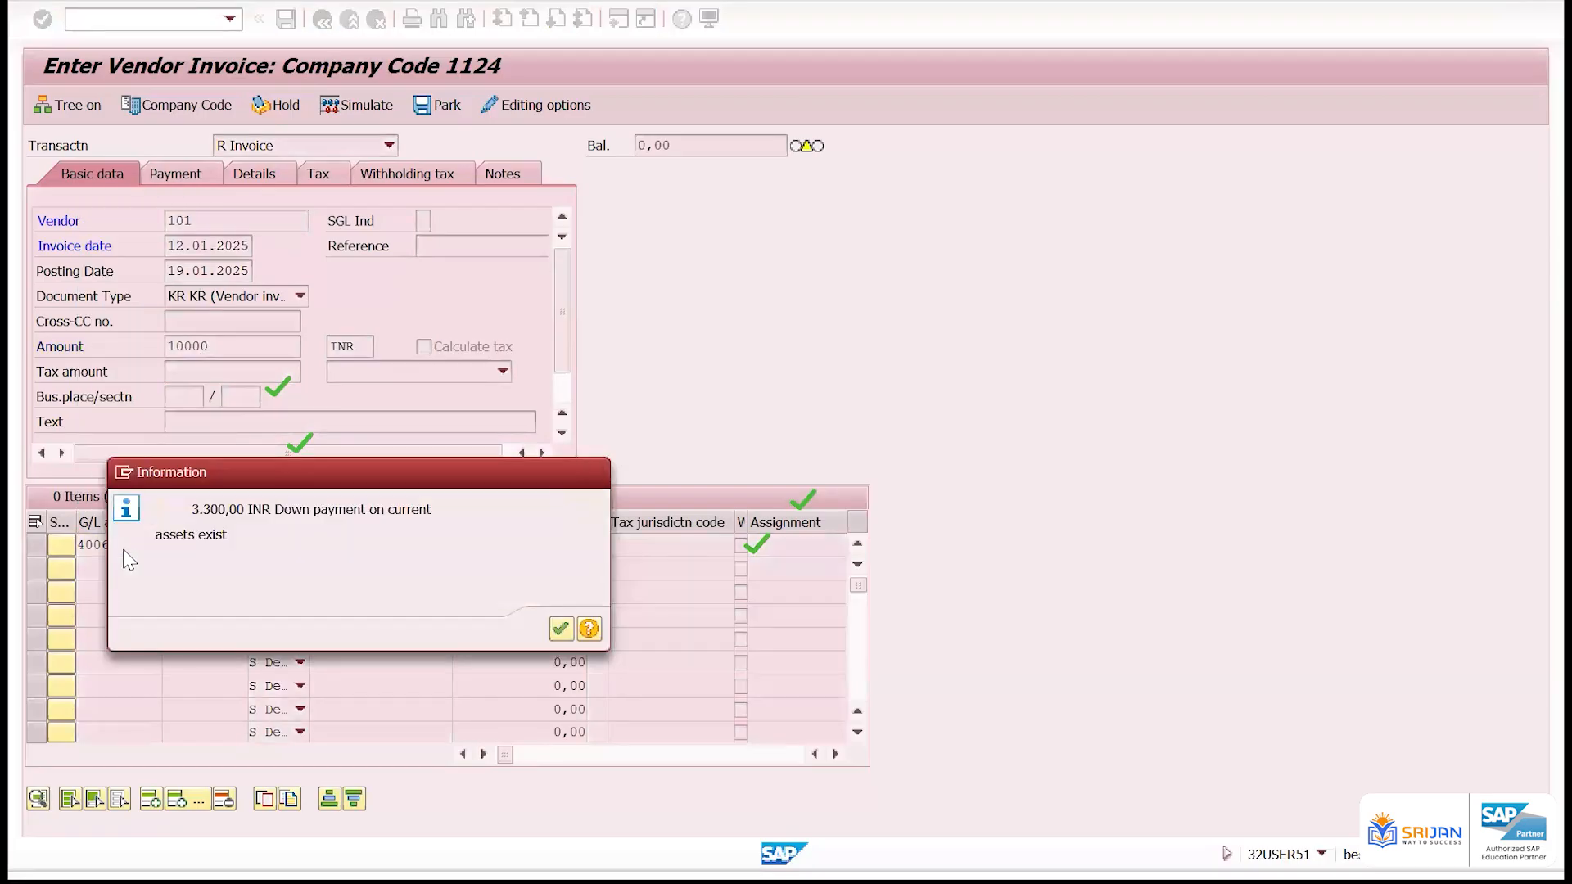
{"action": "key", "text": "Return"}
{"action": "key", "text": "Return"}
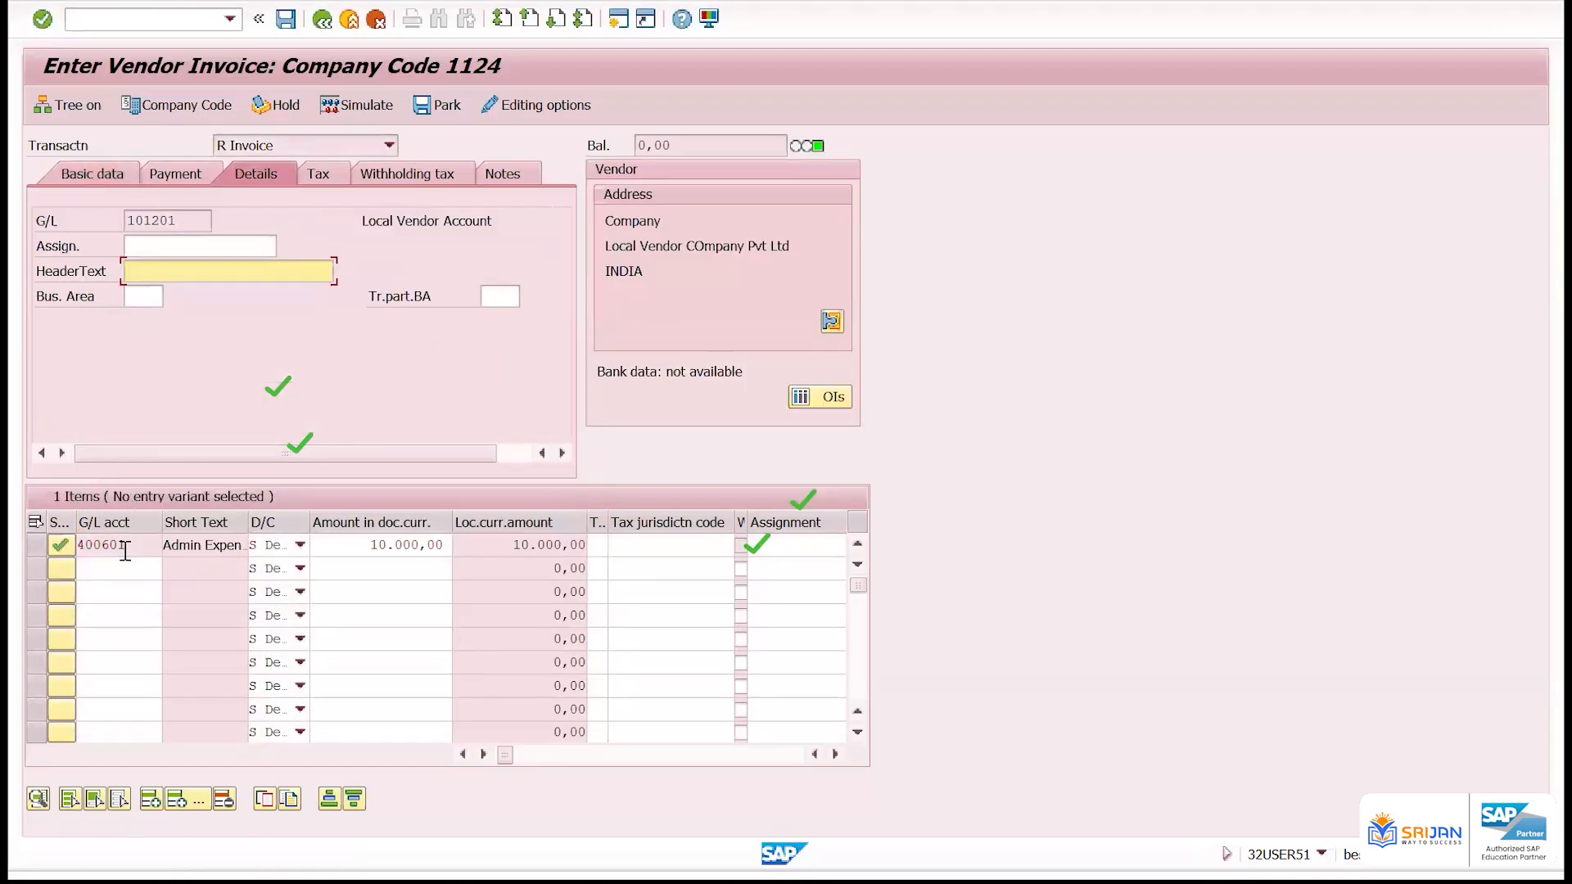
Enter the header text AJAJ, leave the withholding tax code blank, and post the vendor invoice
{"action": "left_click", "coordinate": [125, 567]}
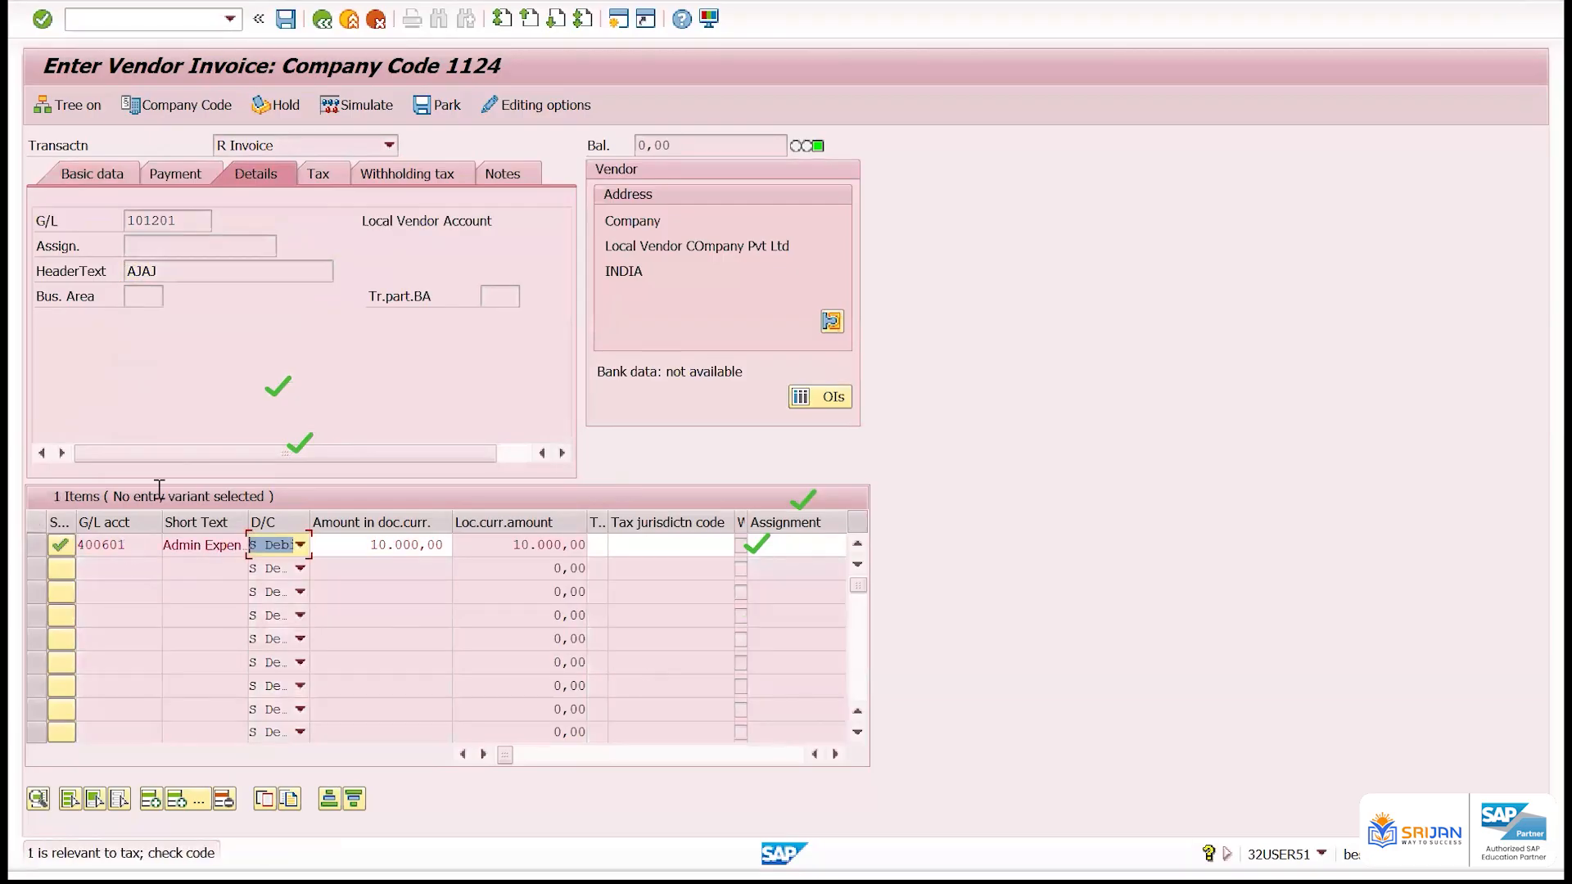
{"action": "left_click", "coordinate": [113, 176]}
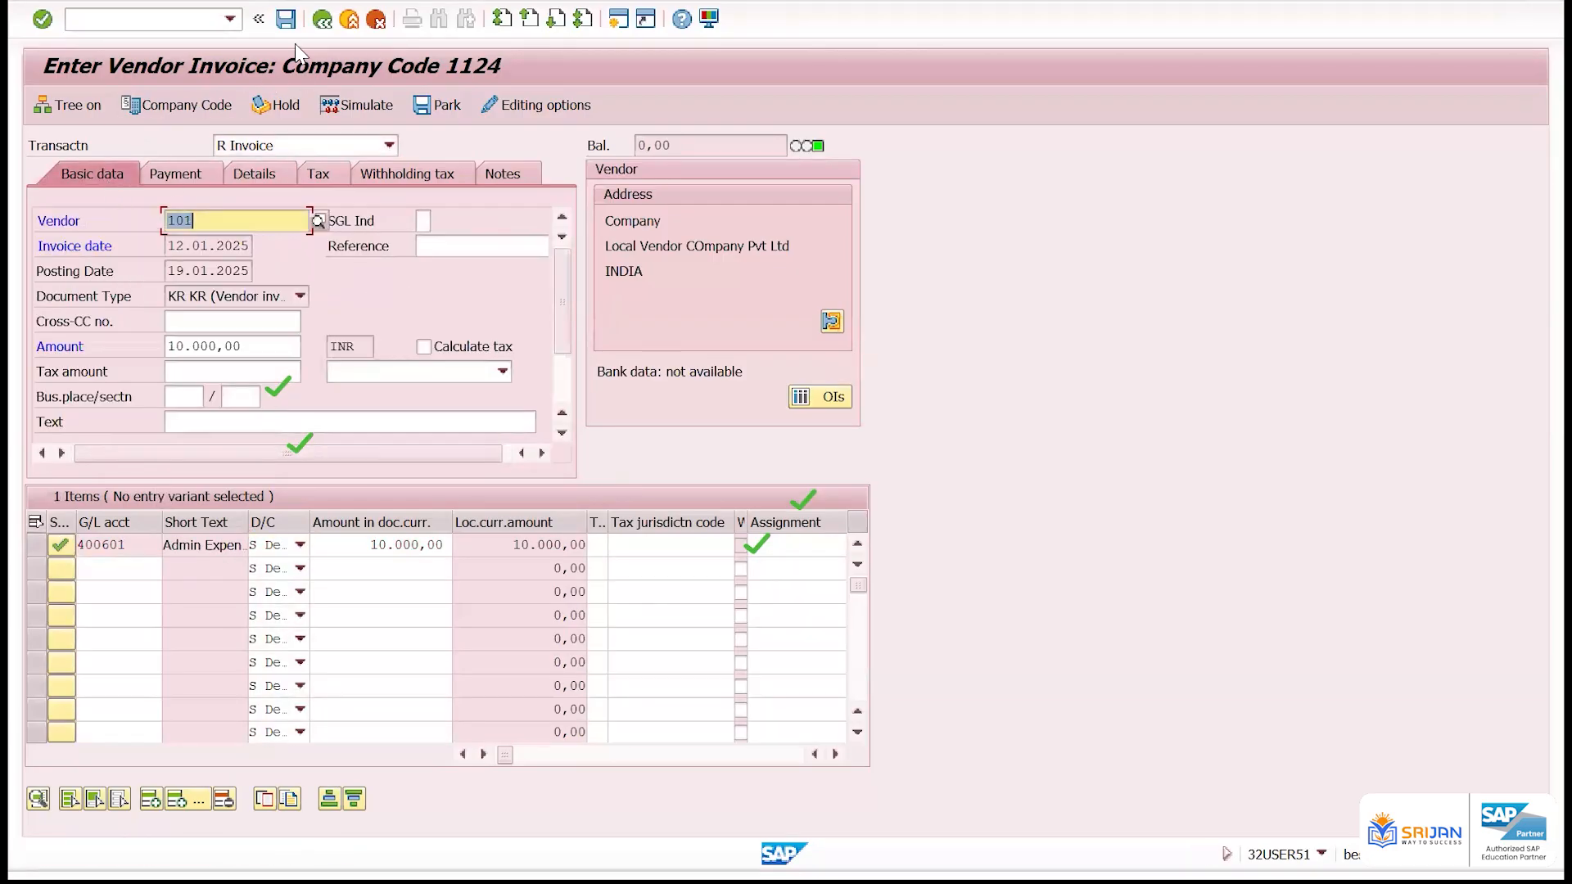
{"action": "key", "text": "Return"}
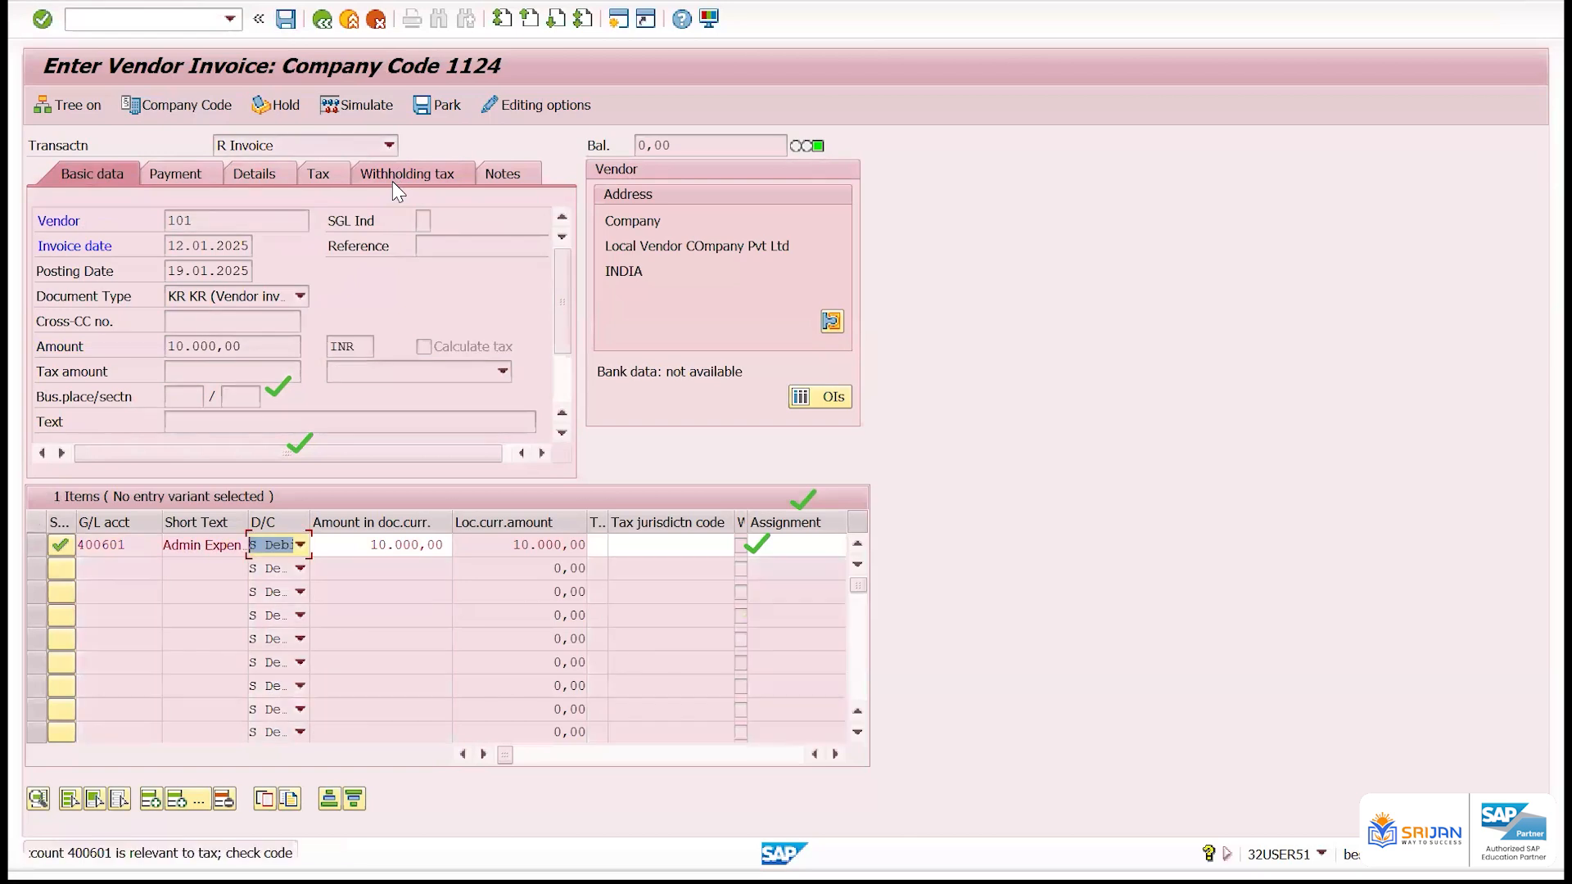
{"action": "left_click", "coordinate": [391, 180]}
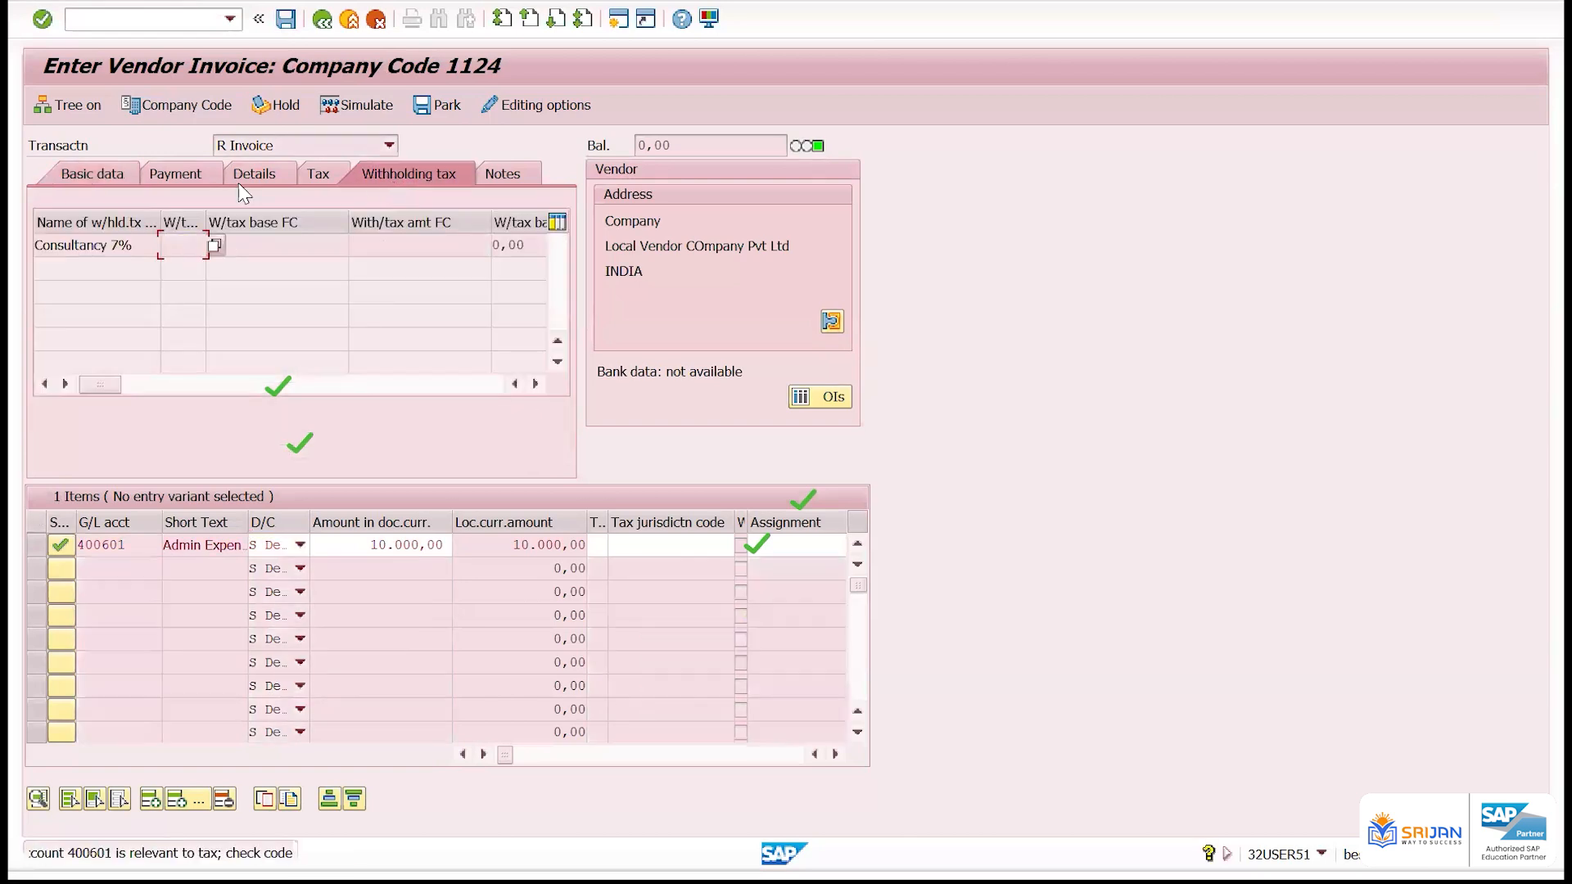
{"action": "left_click", "coordinate": [185, 246]}
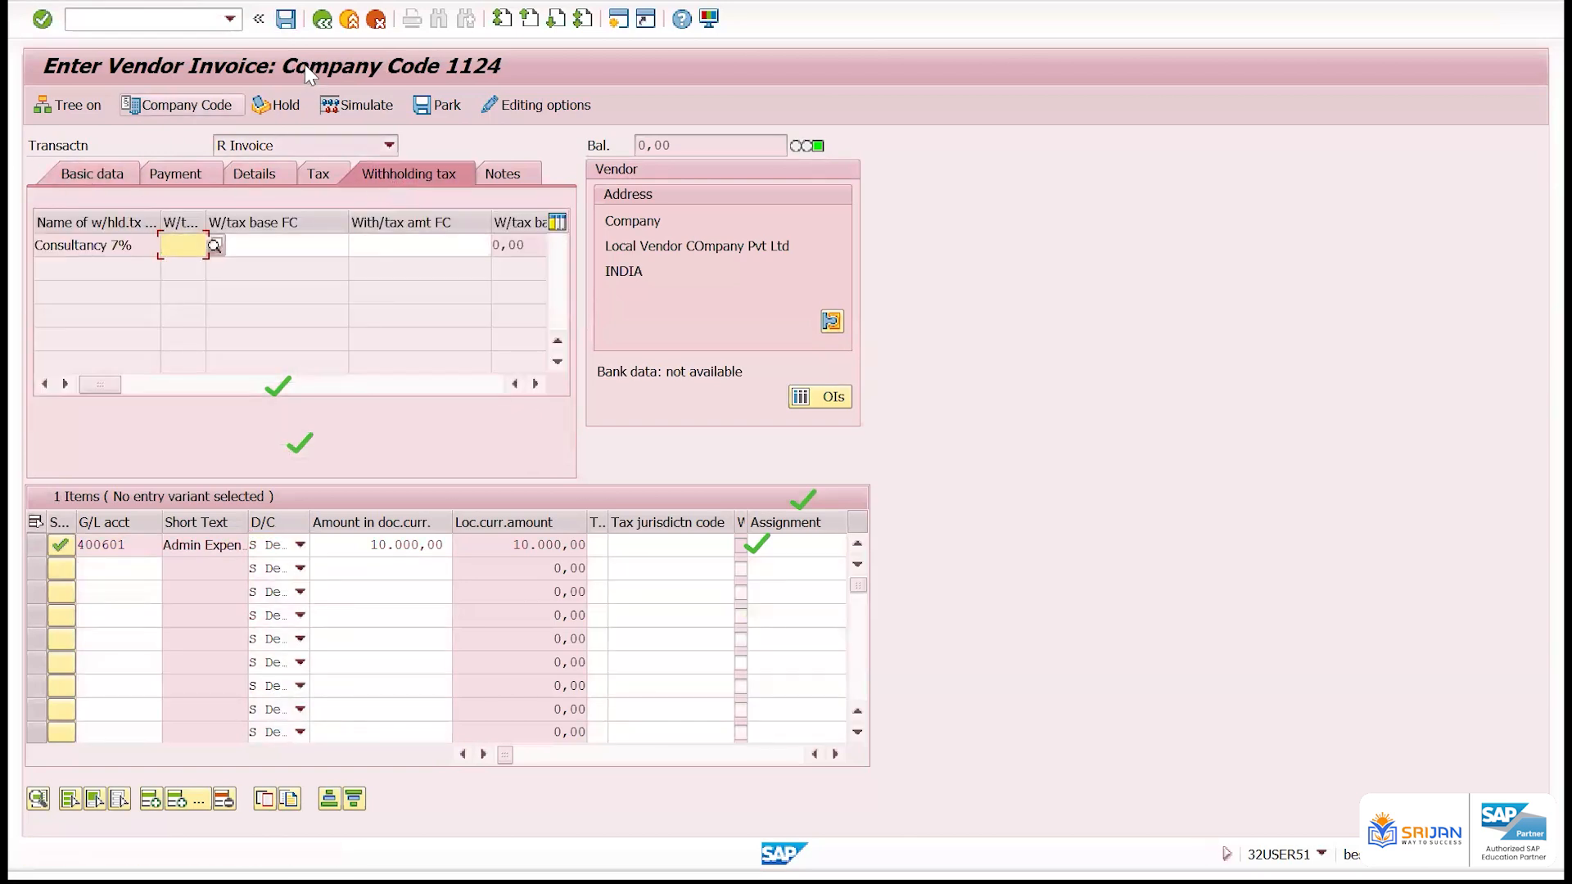
{"action": "key", "text": "Return"}
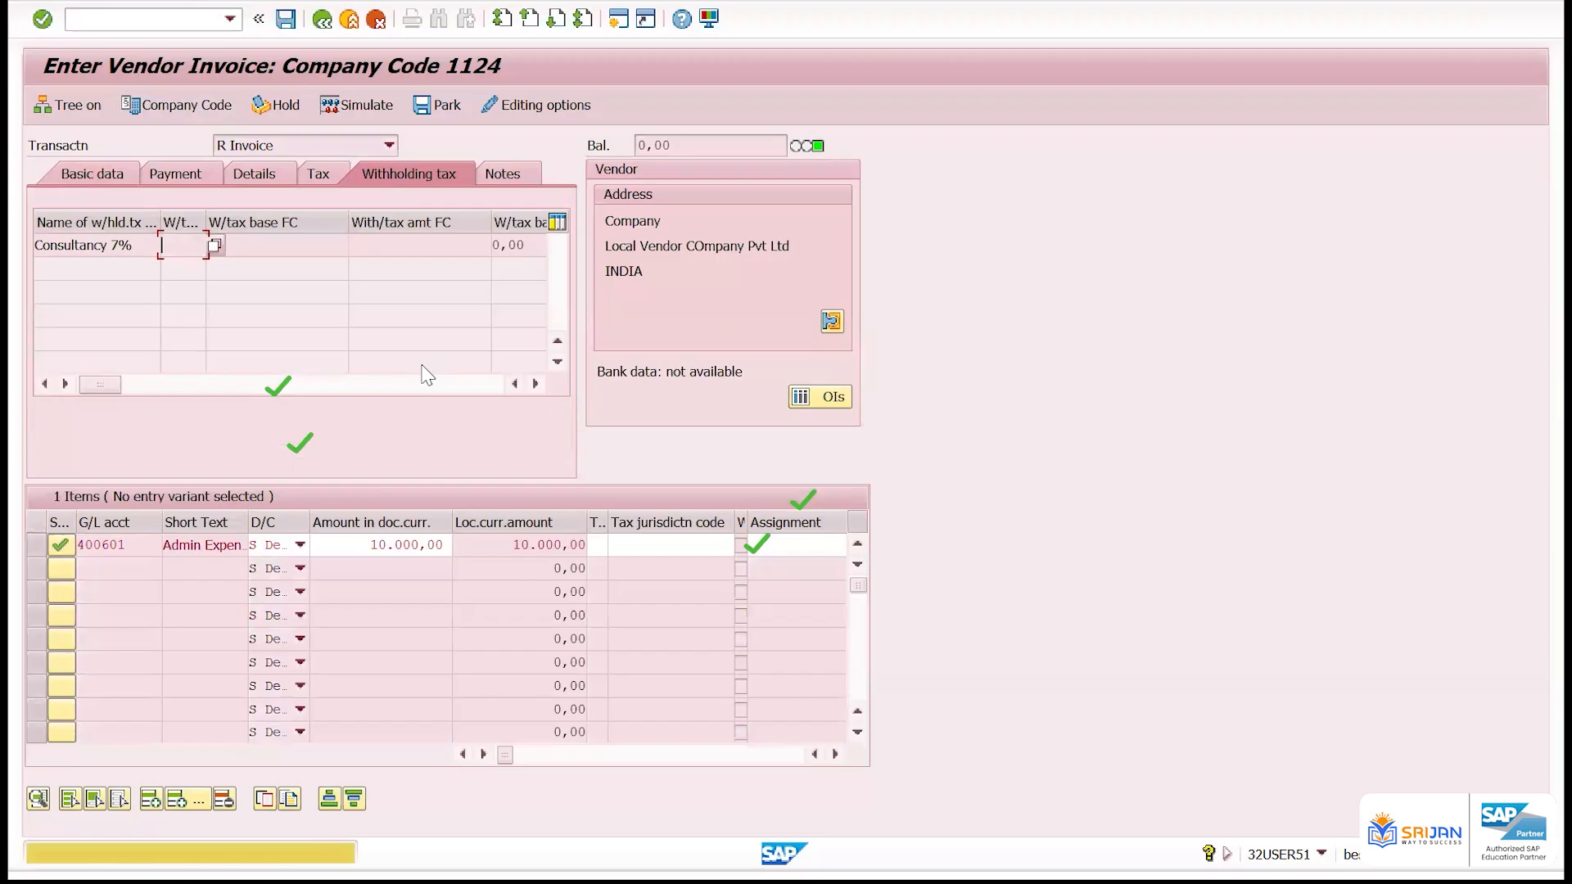
{"action": "key", "text": "ctrl+s"}
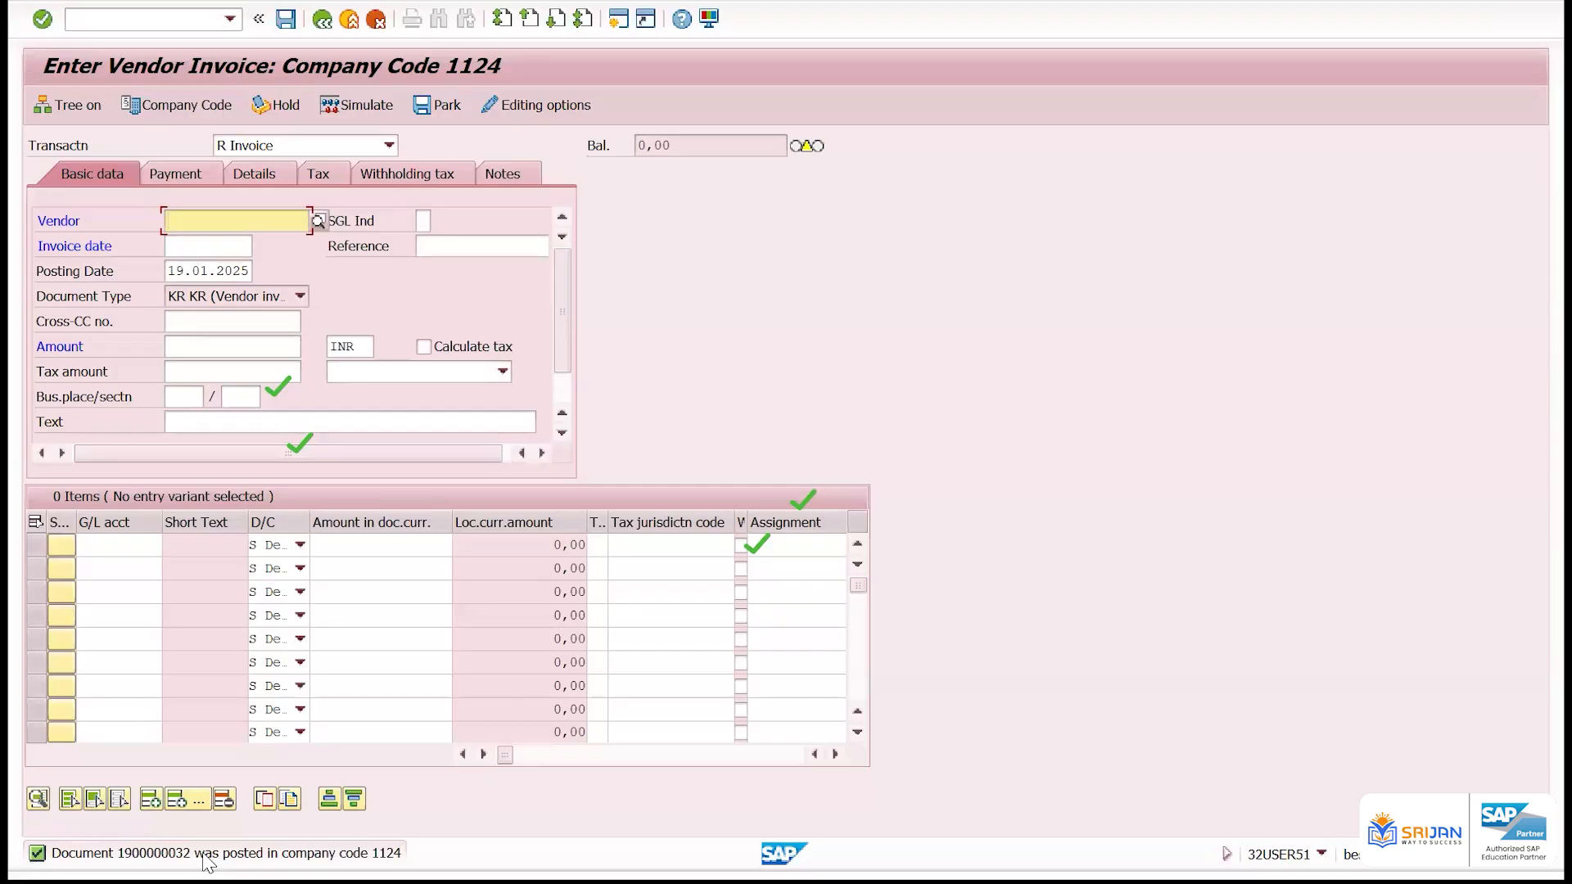
Start transaction OBA7 in a new session and open the details of document type KR
{"action": "left_click", "coordinate": [617, 25]}
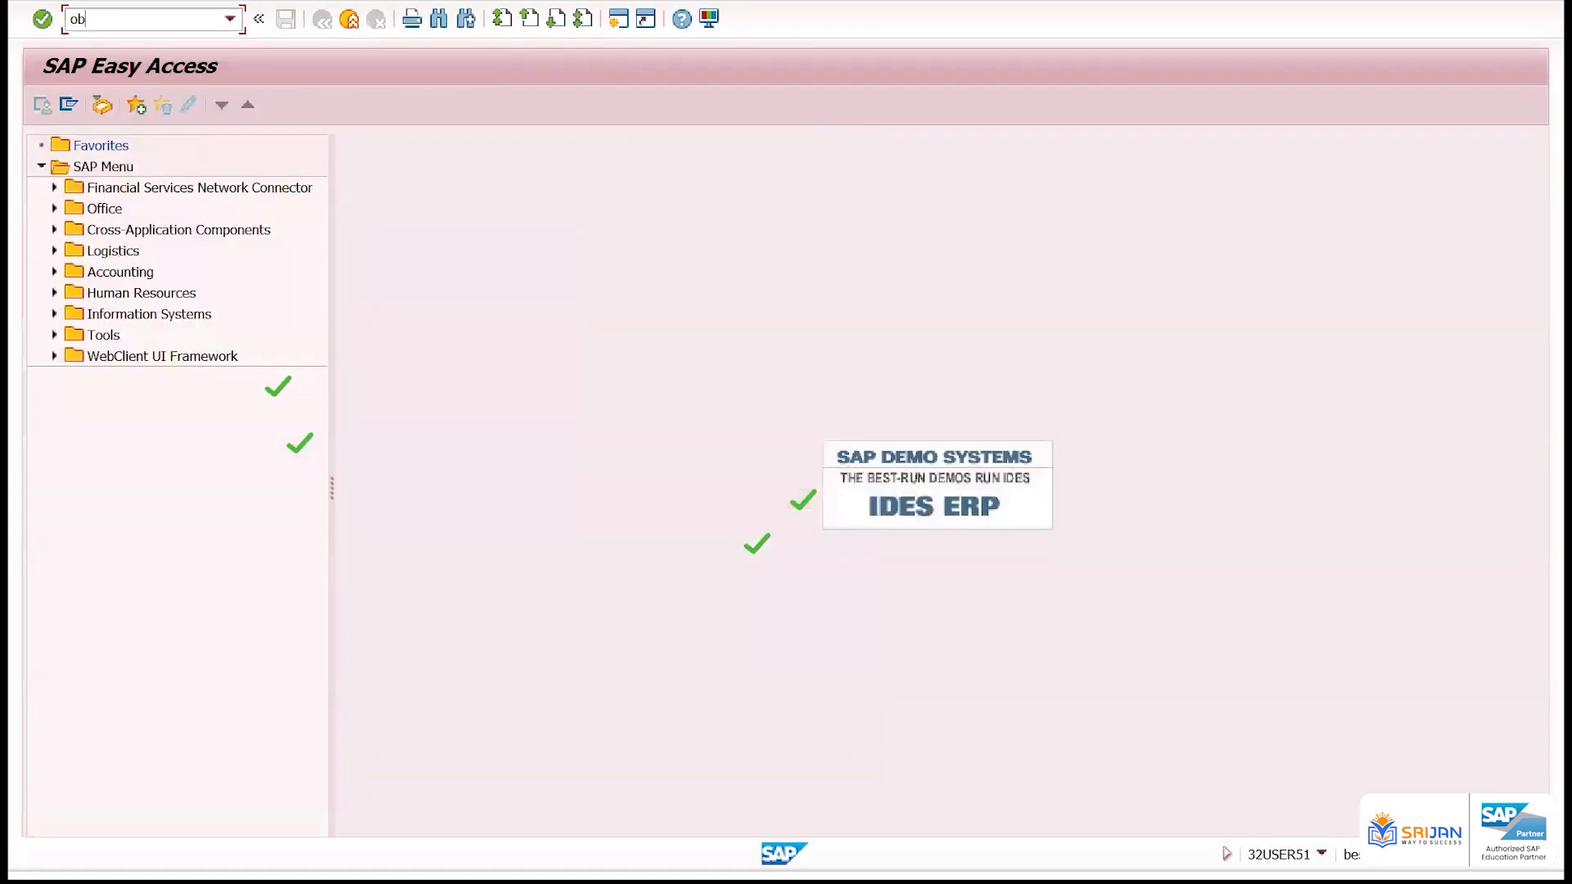
{"action": "type", "text": "oba7"}
{"action": "key", "text": "Return"}
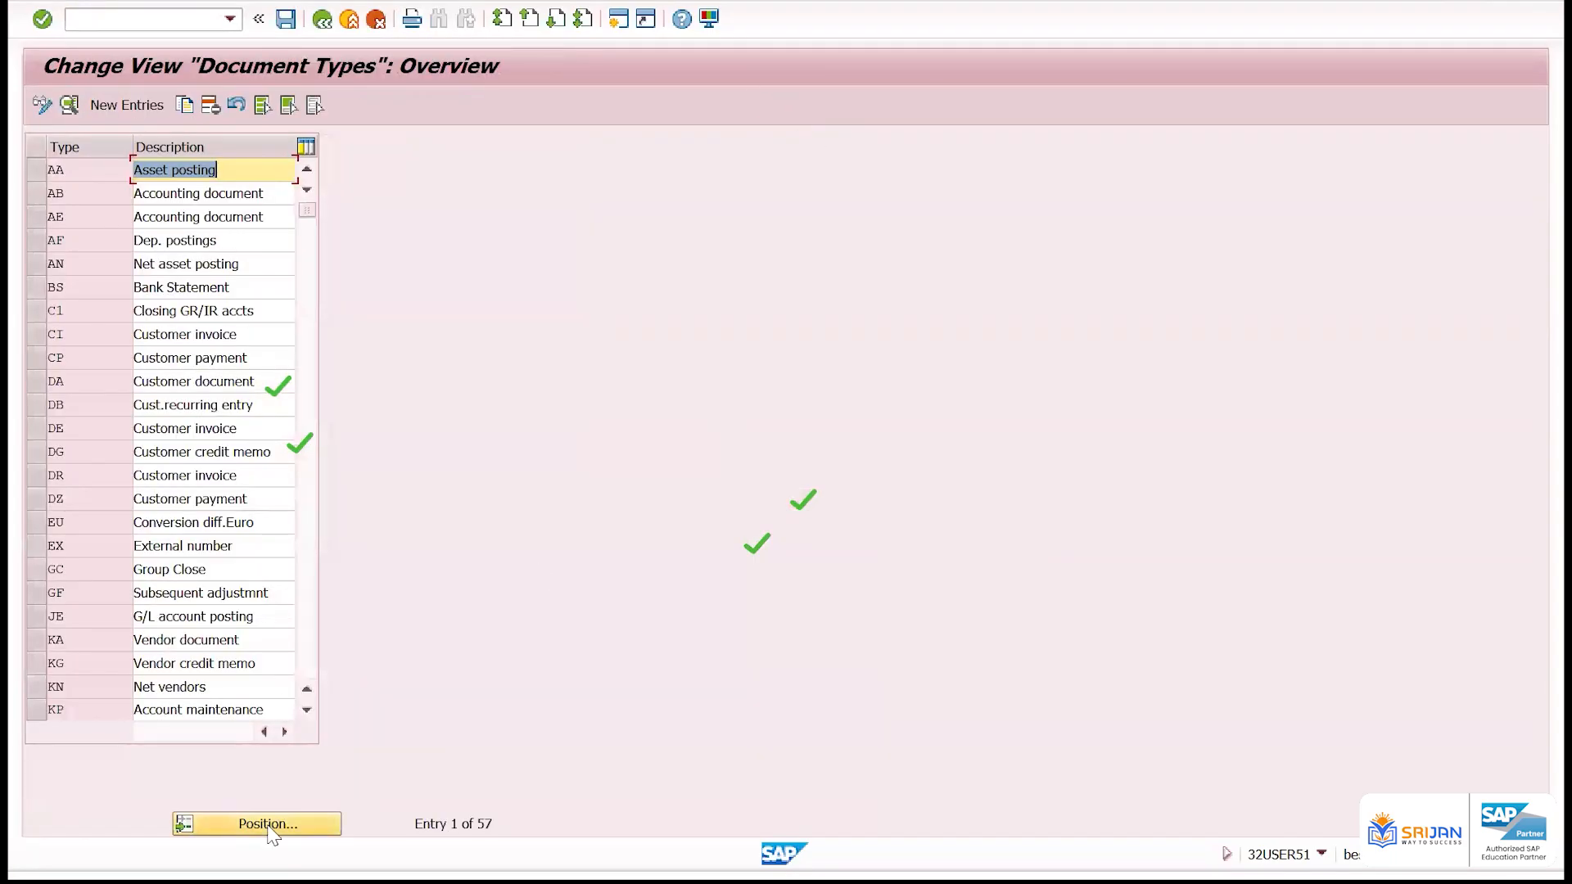
{"action": "left_click", "coordinate": [270, 824]}
{"action": "type", "text": "KR"}
{"action": "key", "text": "Return"}
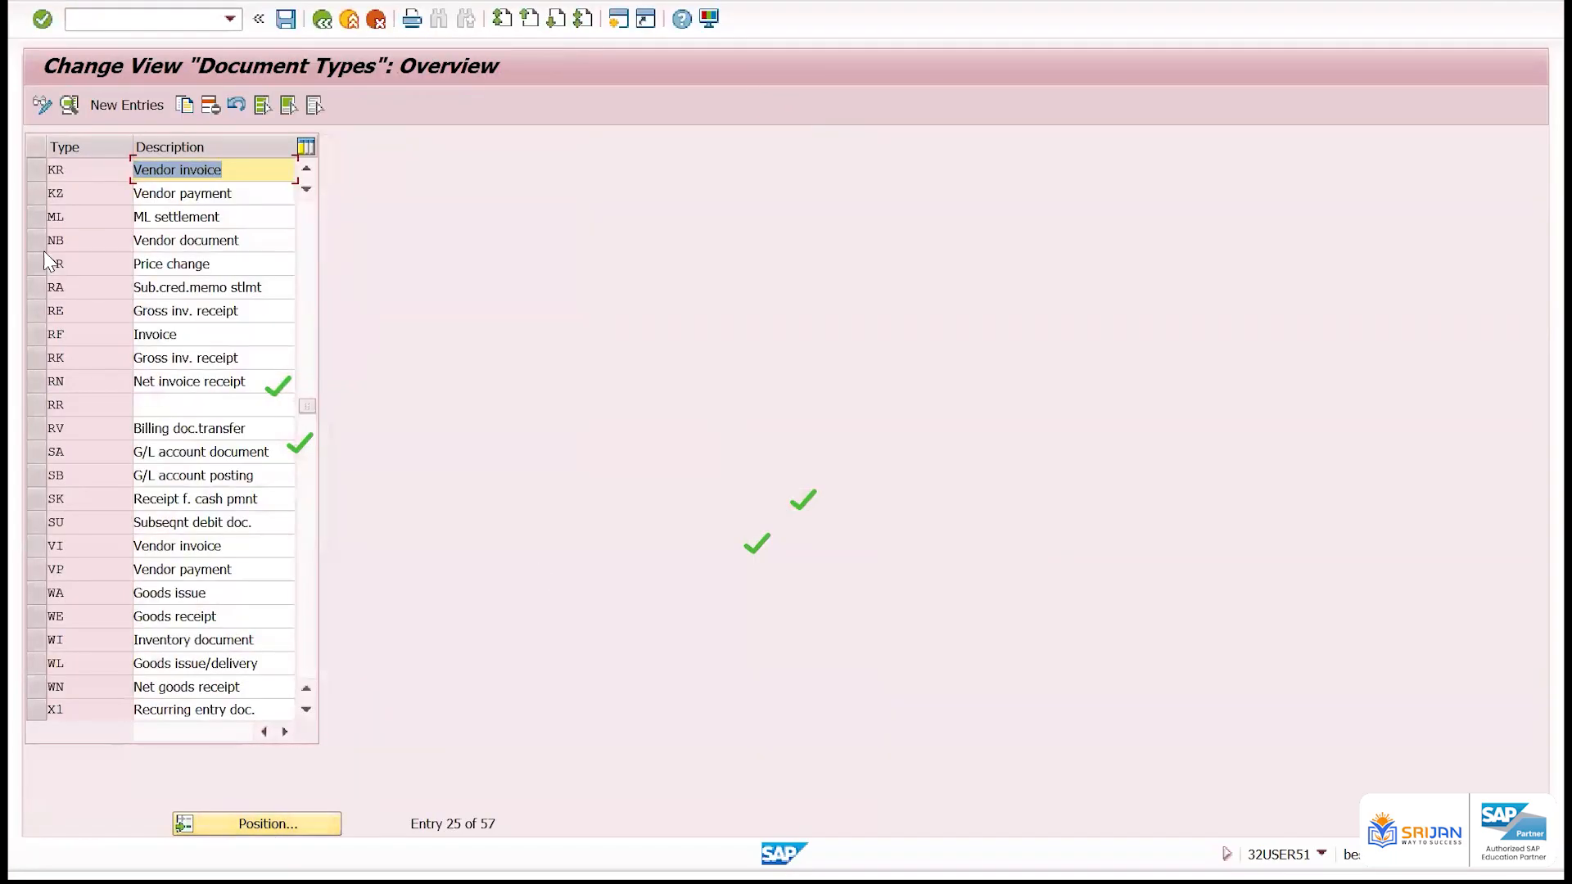
{"action": "double_click", "coordinate": [88, 168]}
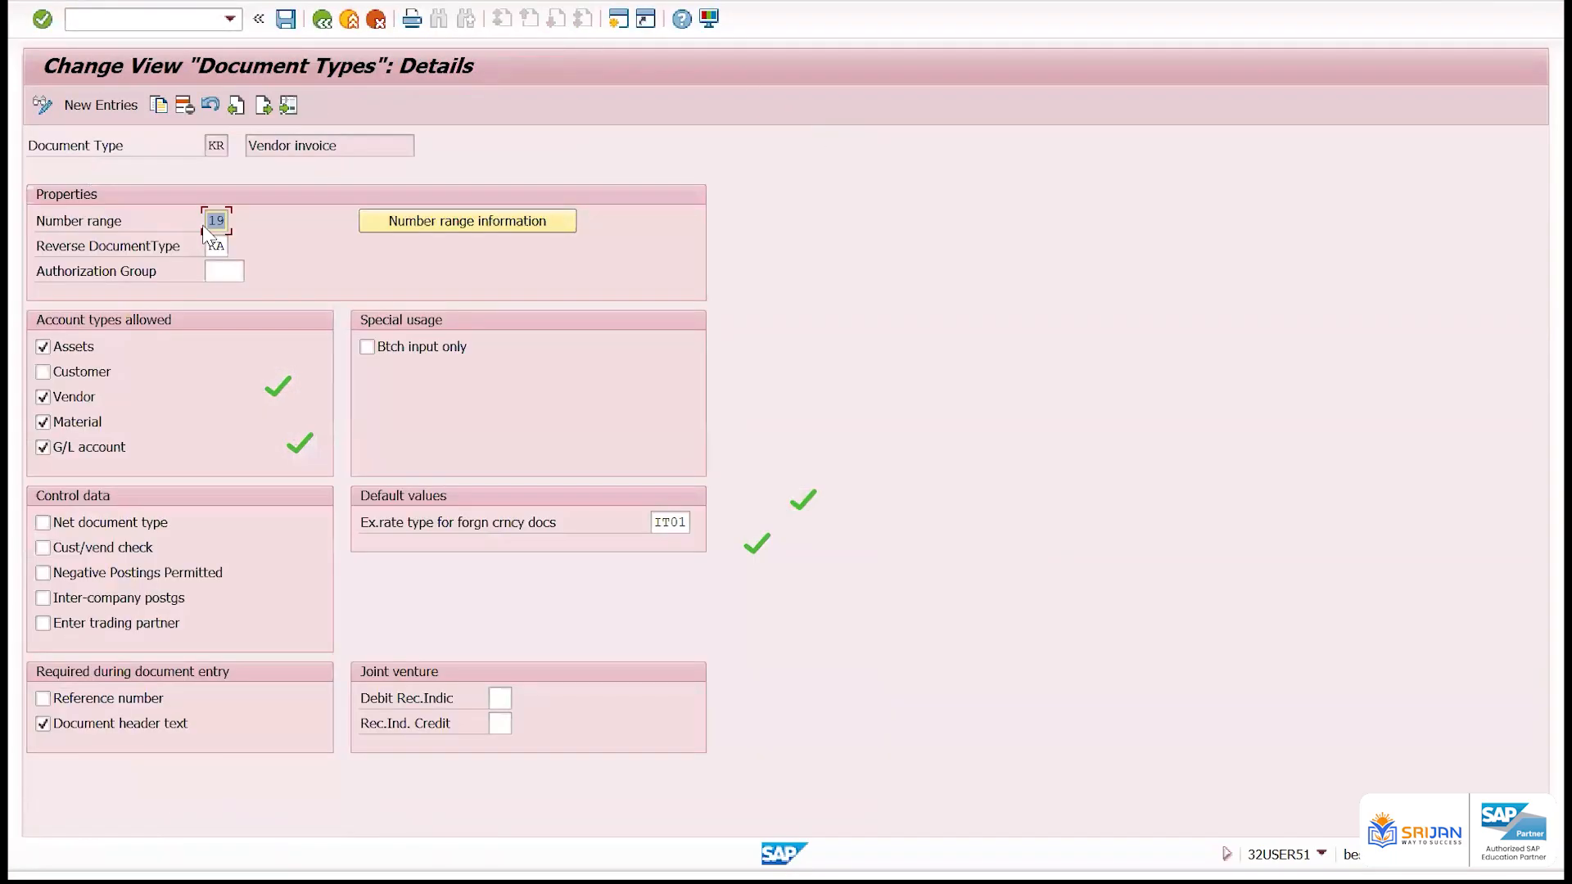
Display the number range intervals for company code 1124 and check the start number and current status of range 19
{"action": "left_click", "coordinate": [387, 220]}
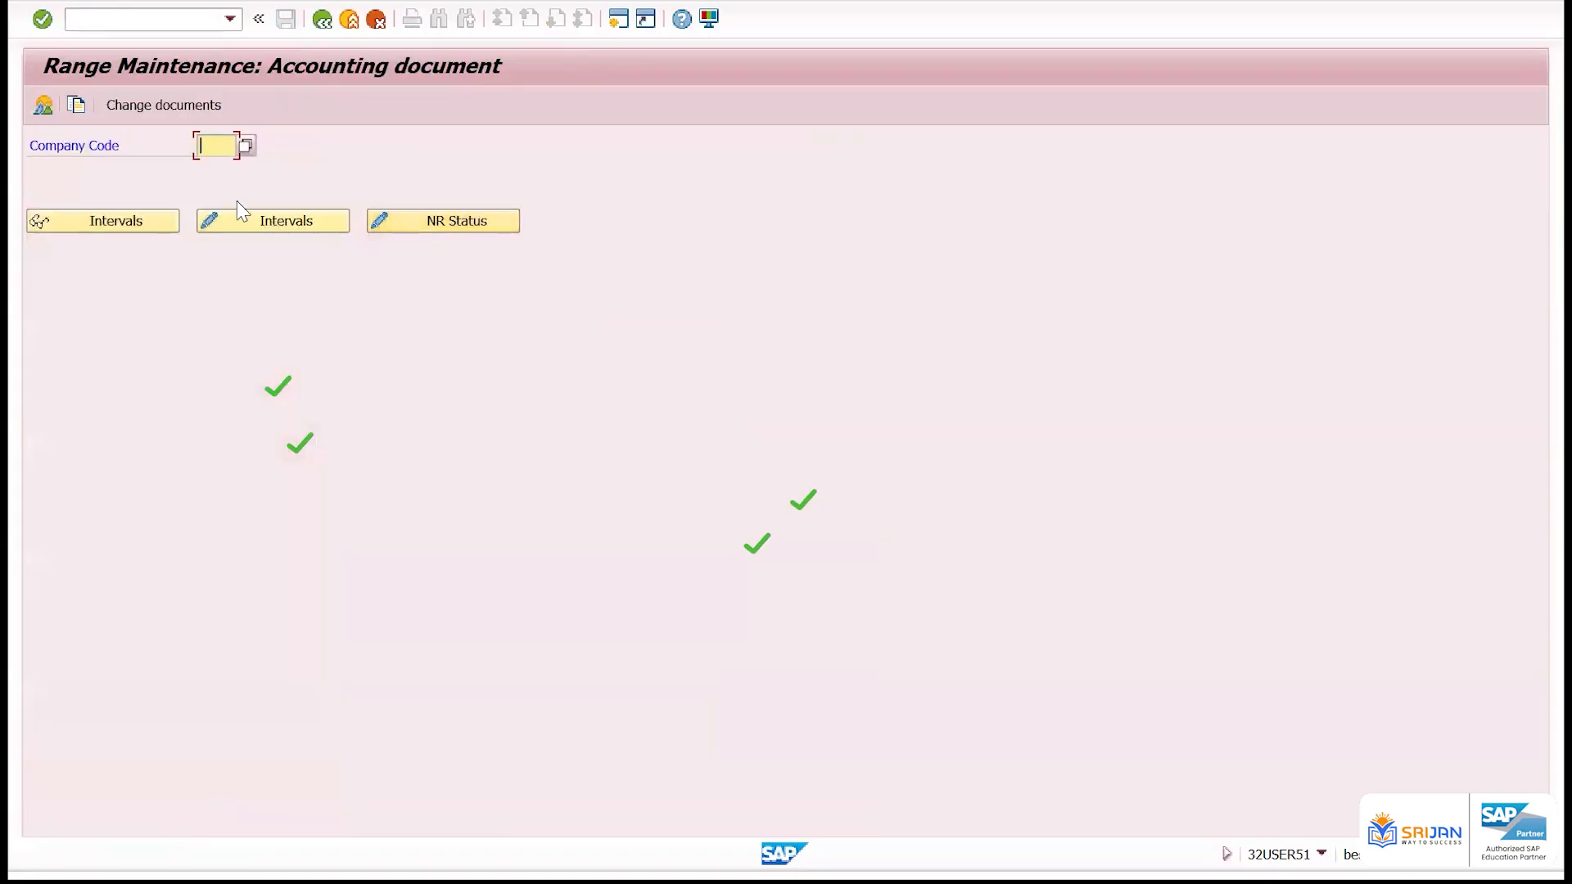
{"action": "left_click", "coordinate": [217, 145]}
{"action": "type", "text": "1124"}
{"action": "left_click", "coordinate": [167, 223]}
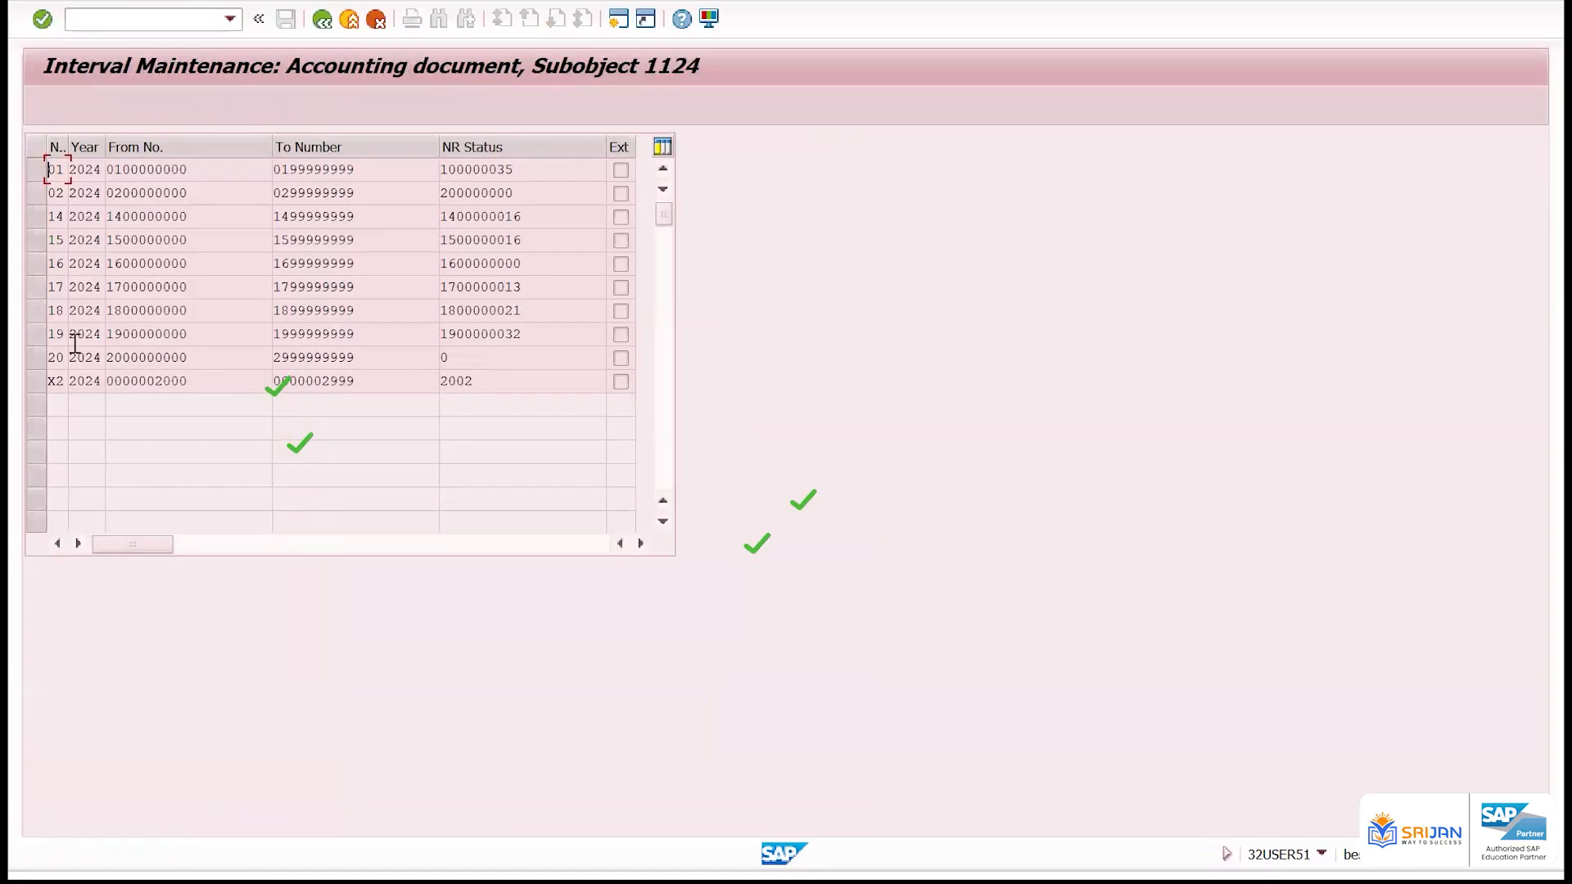
{"action": "left_click_drag", "start_coordinate": [196, 334], "coordinate": [108, 324]}
{"action": "left_click_drag", "start_coordinate": [560, 344], "coordinate": [394, 331]}
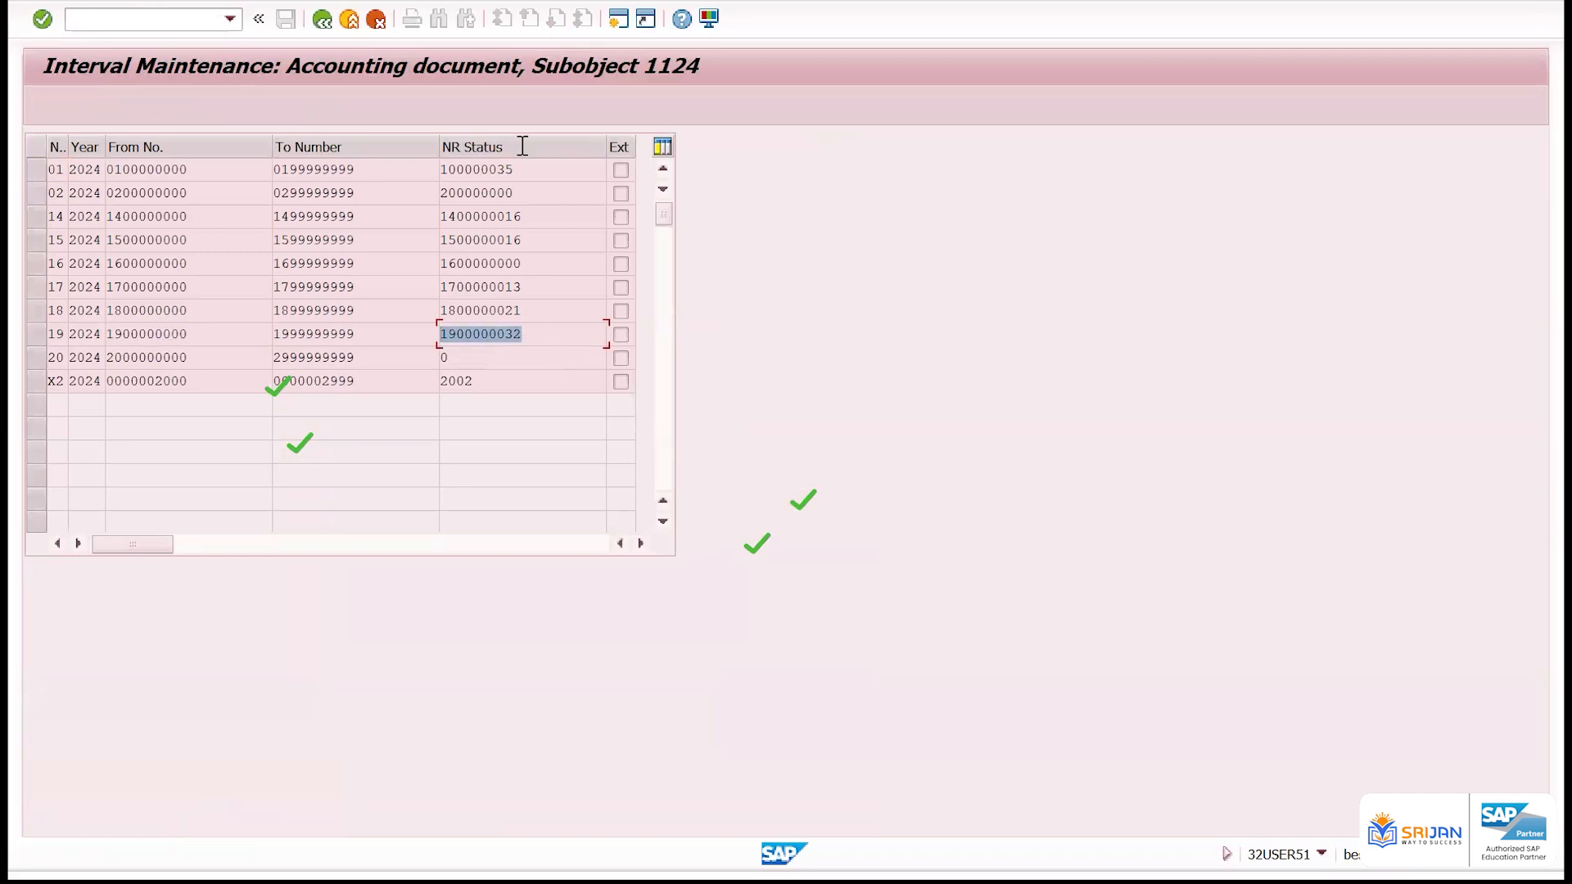
Return to document type KR, check its reverse document type, and open the details of document type KA
{"action": "left_click", "coordinate": [321, 19]}
{"action": "left_click", "coordinate": [322, 19]}
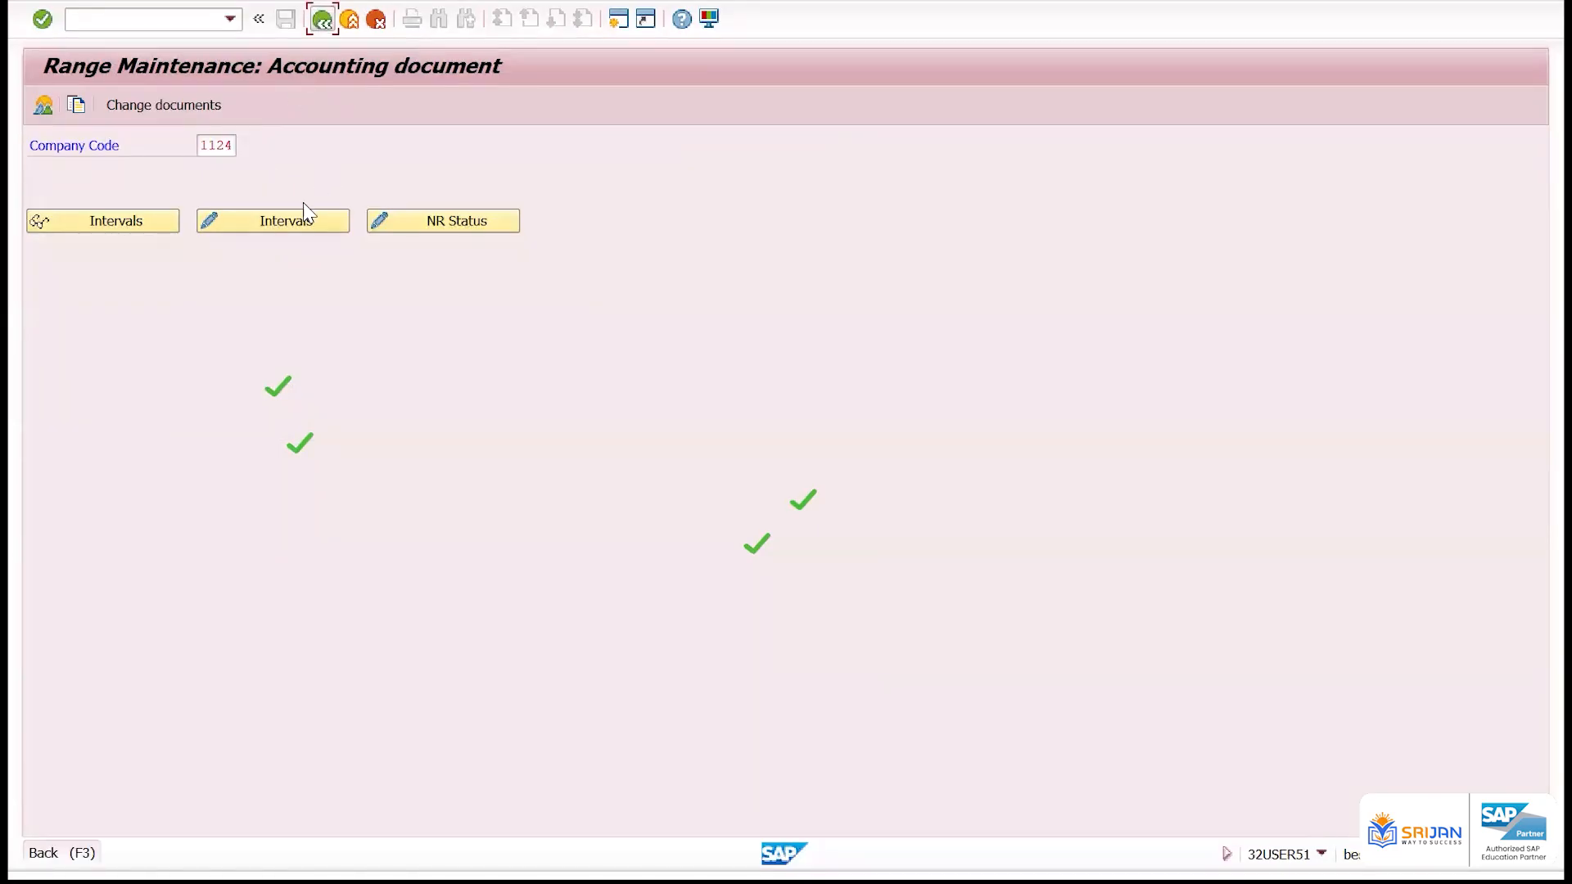
{"action": "left_click_drag", "start_coordinate": [209, 246], "coordinate": [242, 247]}
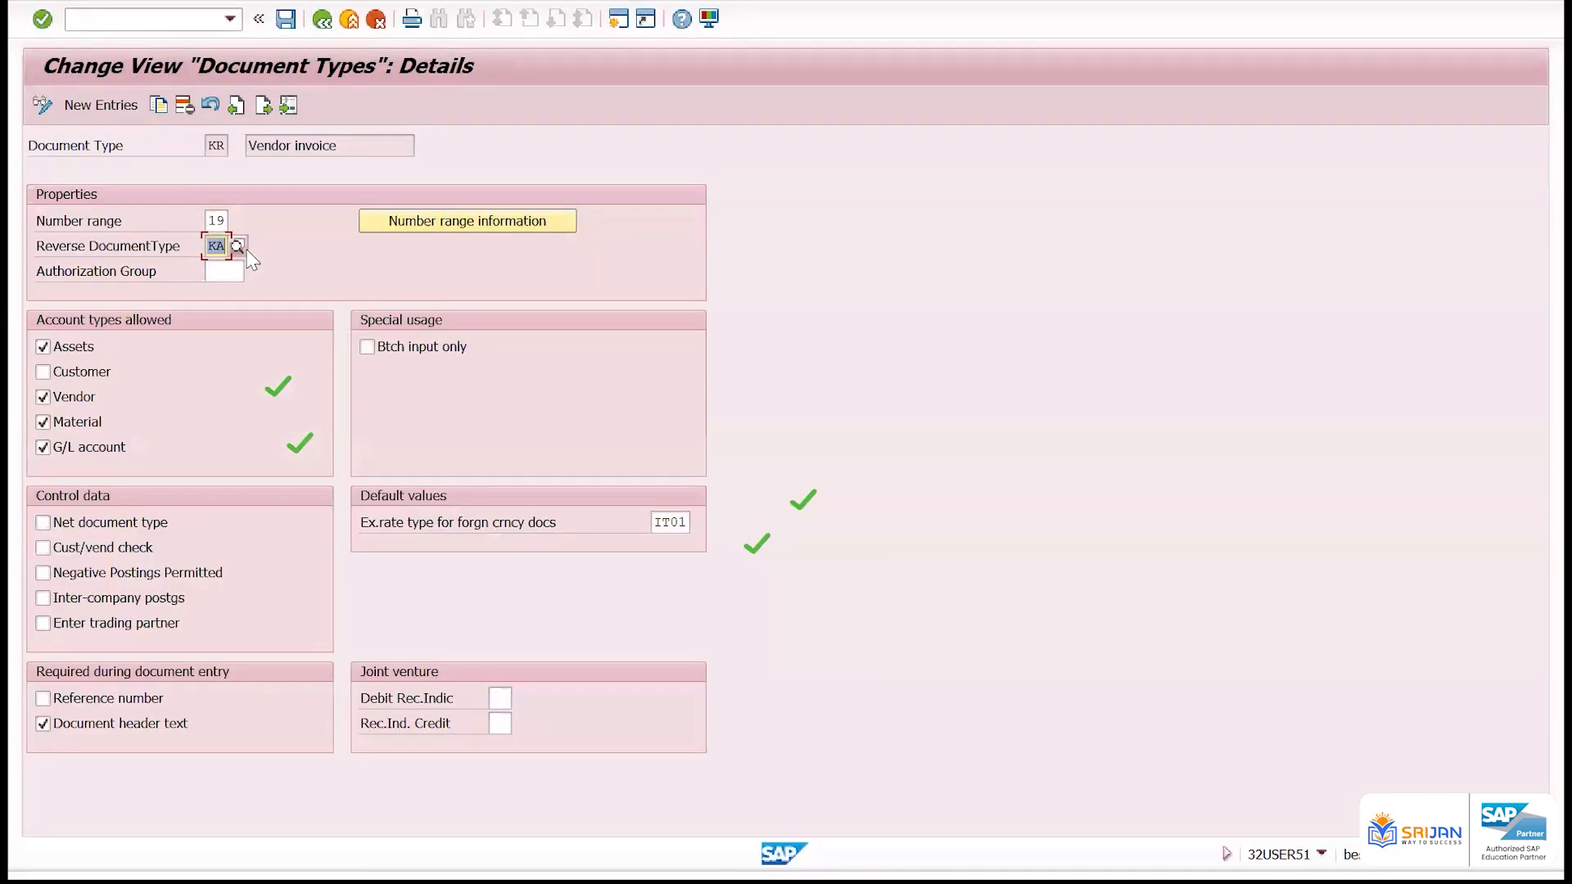
{"action": "key", "text": "F3"}
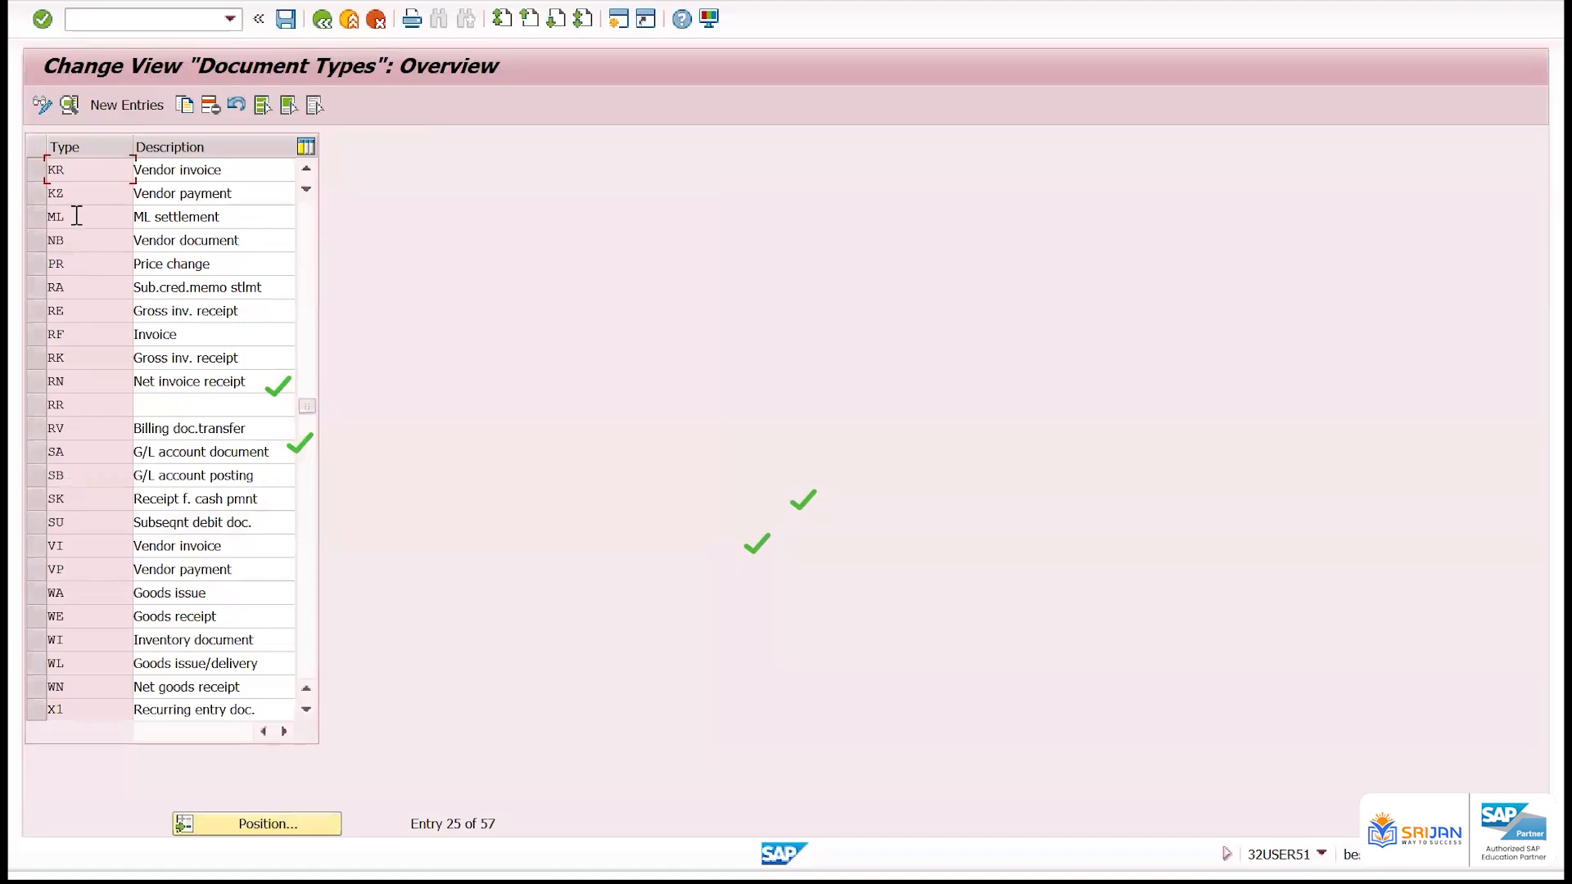
{"action": "scroll", "coordinate": [76, 215], "scroll_direction": "up", "scroll_amount": 1}
{"action": "scroll", "coordinate": [78, 218], "scroll_direction": "up", "scroll_amount": 1}
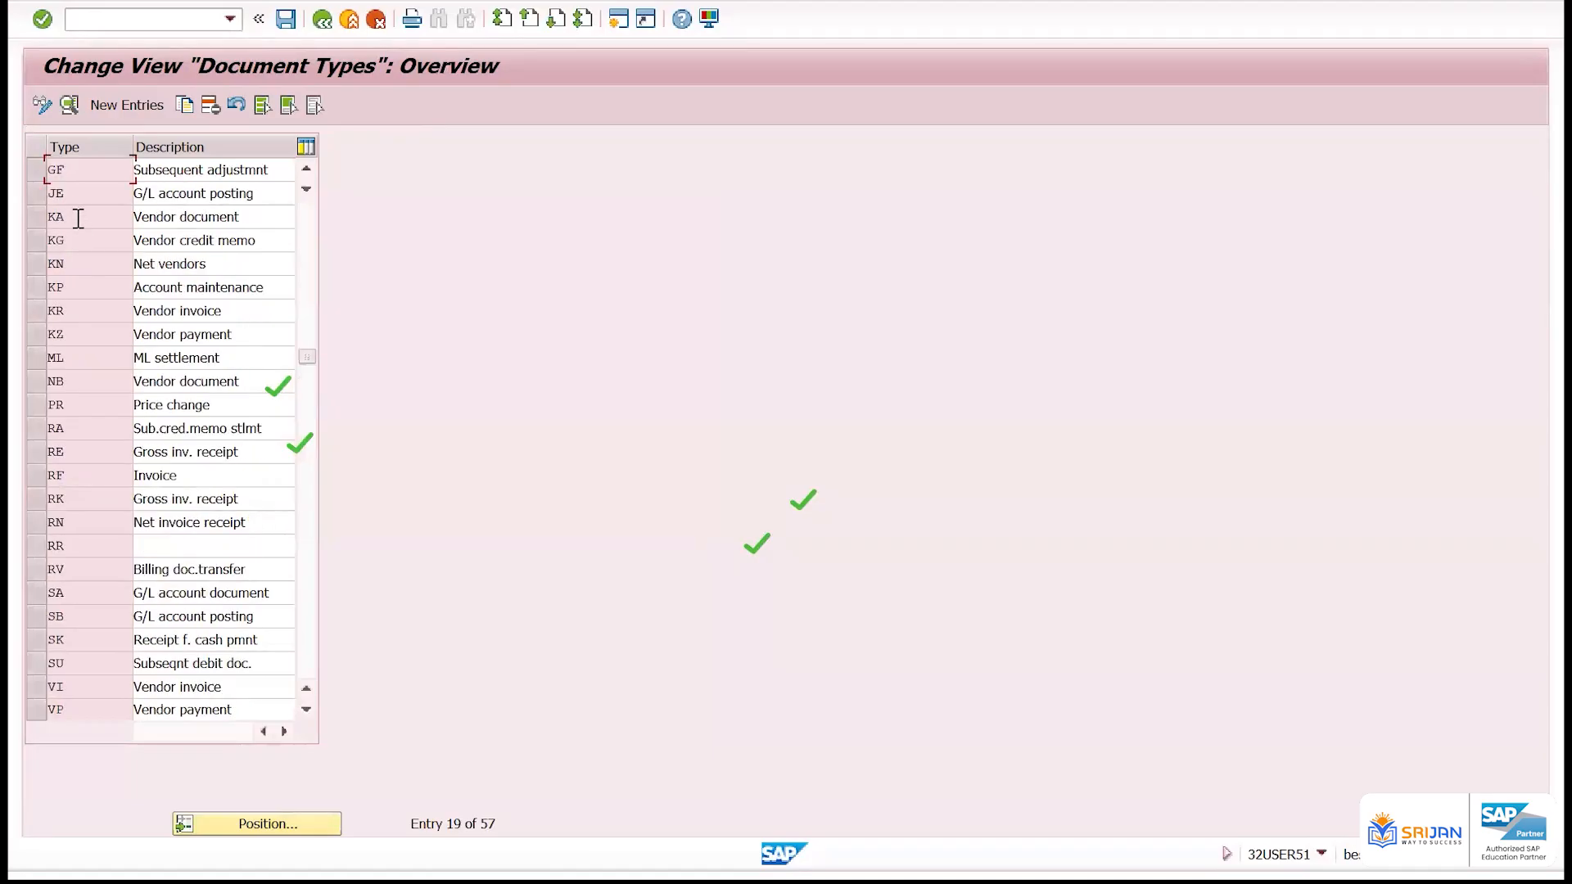
{"action": "double_click", "coordinate": [76, 219]}
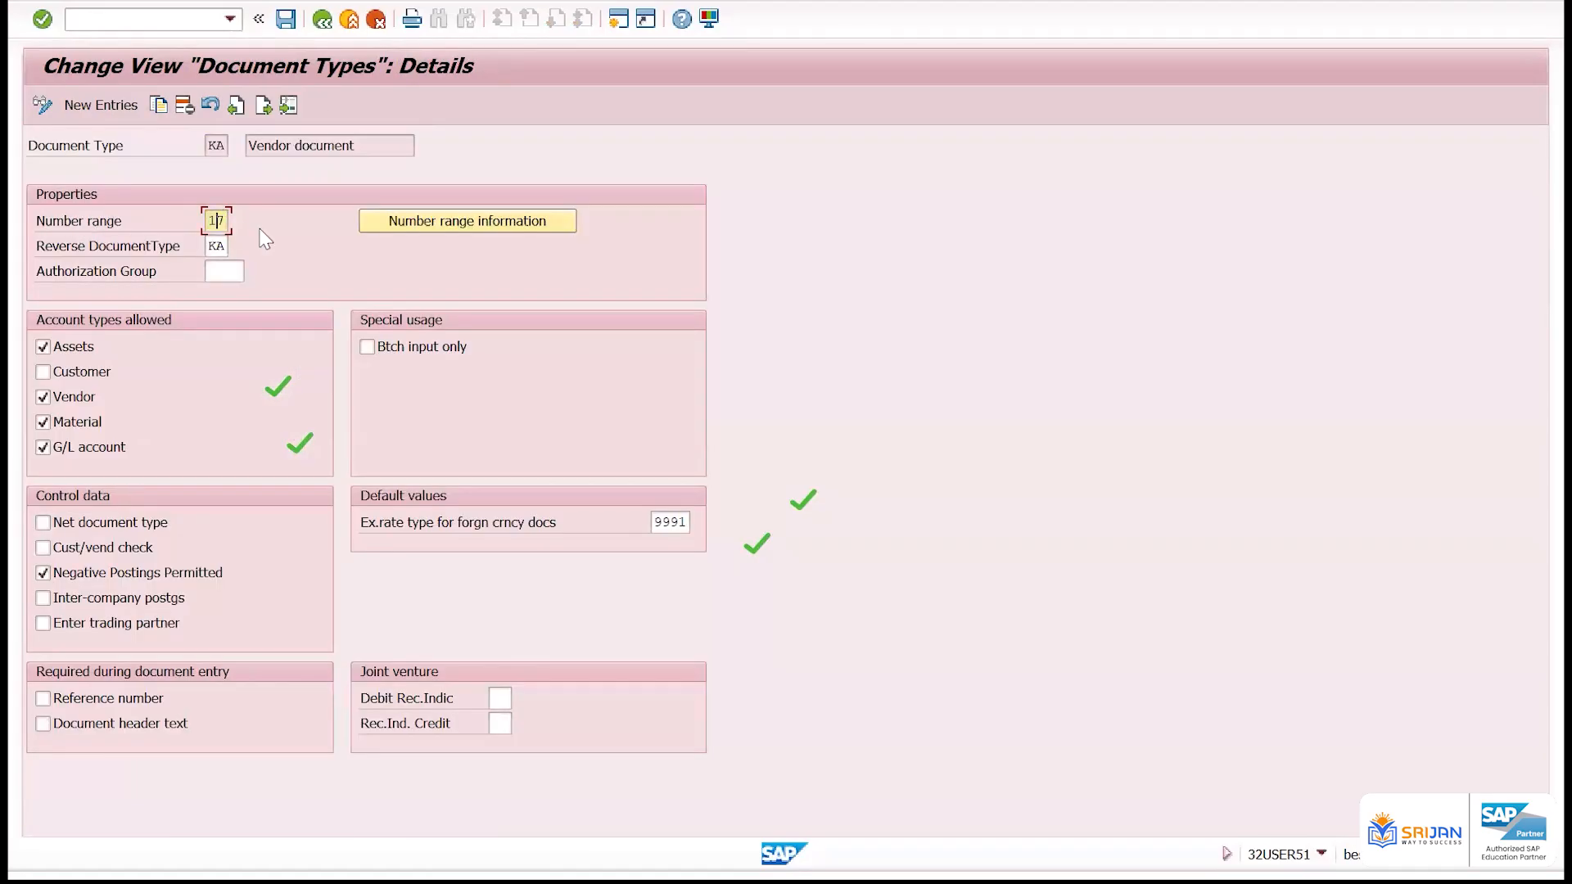
Display the number range intervals for company code 1124 and check the current status of range 17
{"action": "left_click", "coordinate": [463, 223]}
{"action": "left_click", "coordinate": [217, 146]}
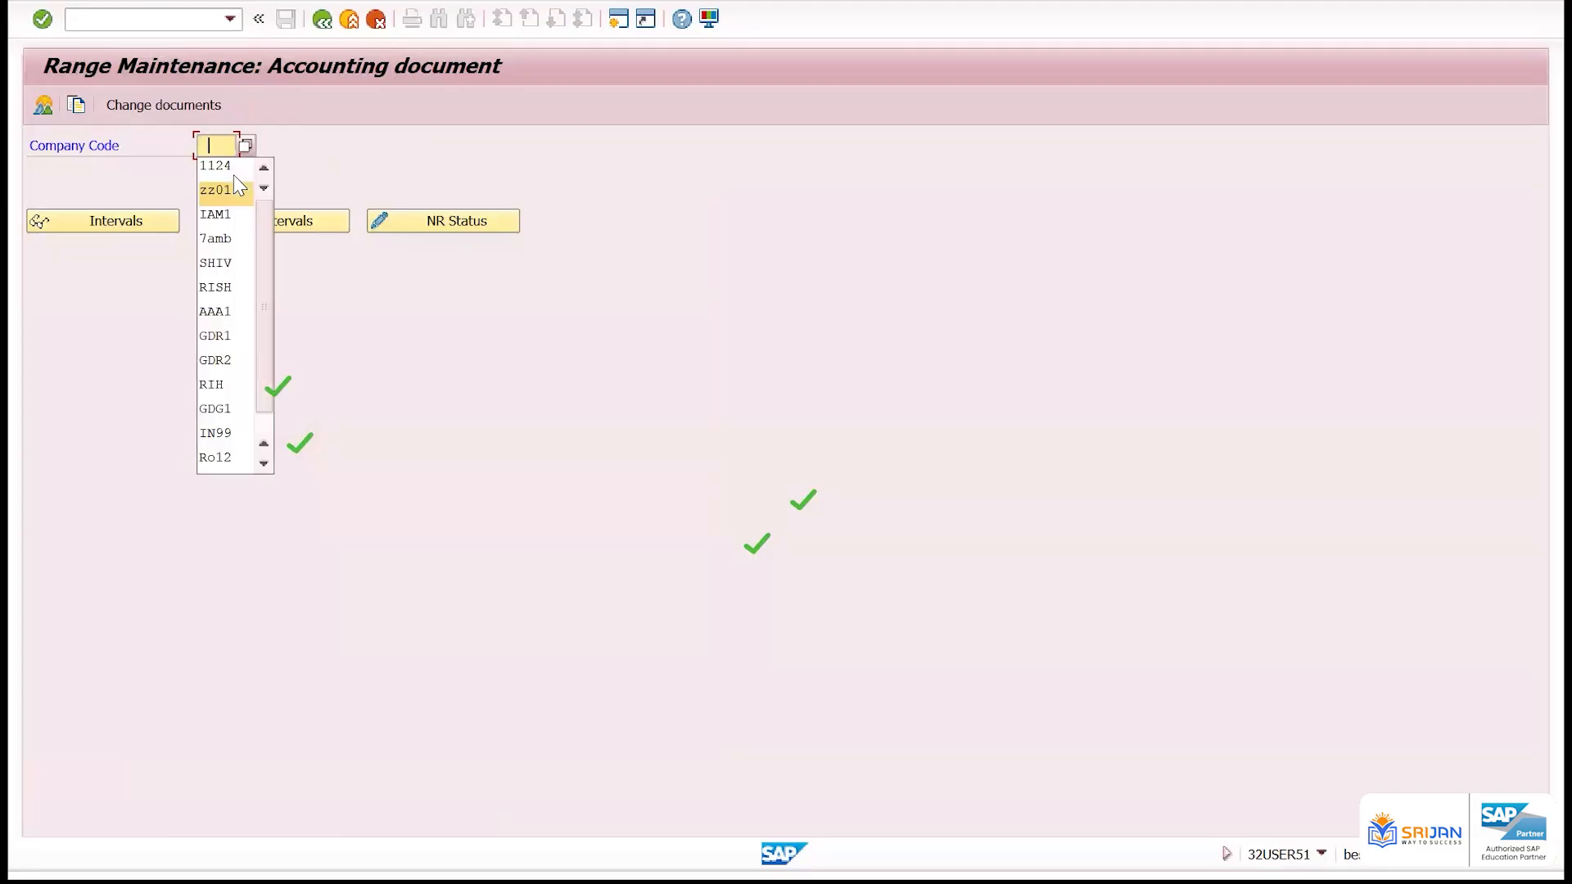
{"action": "key", "text": "Return"}
{"action": "left_click", "coordinate": [135, 221]}
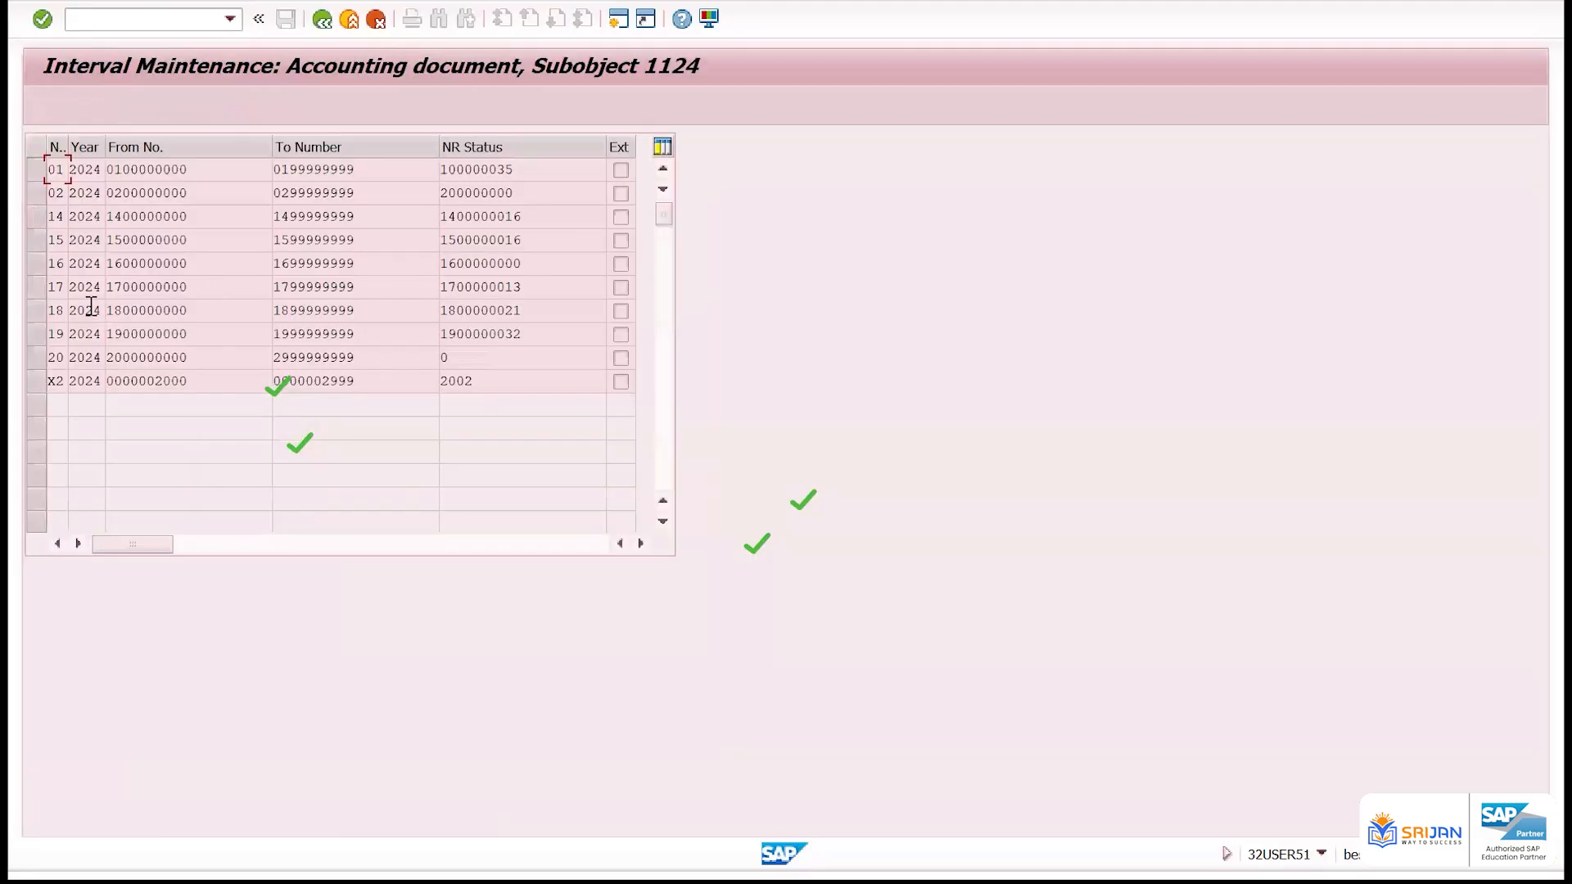
{"action": "left_click_drag", "start_coordinate": [529, 292], "coordinate": [411, 293]}
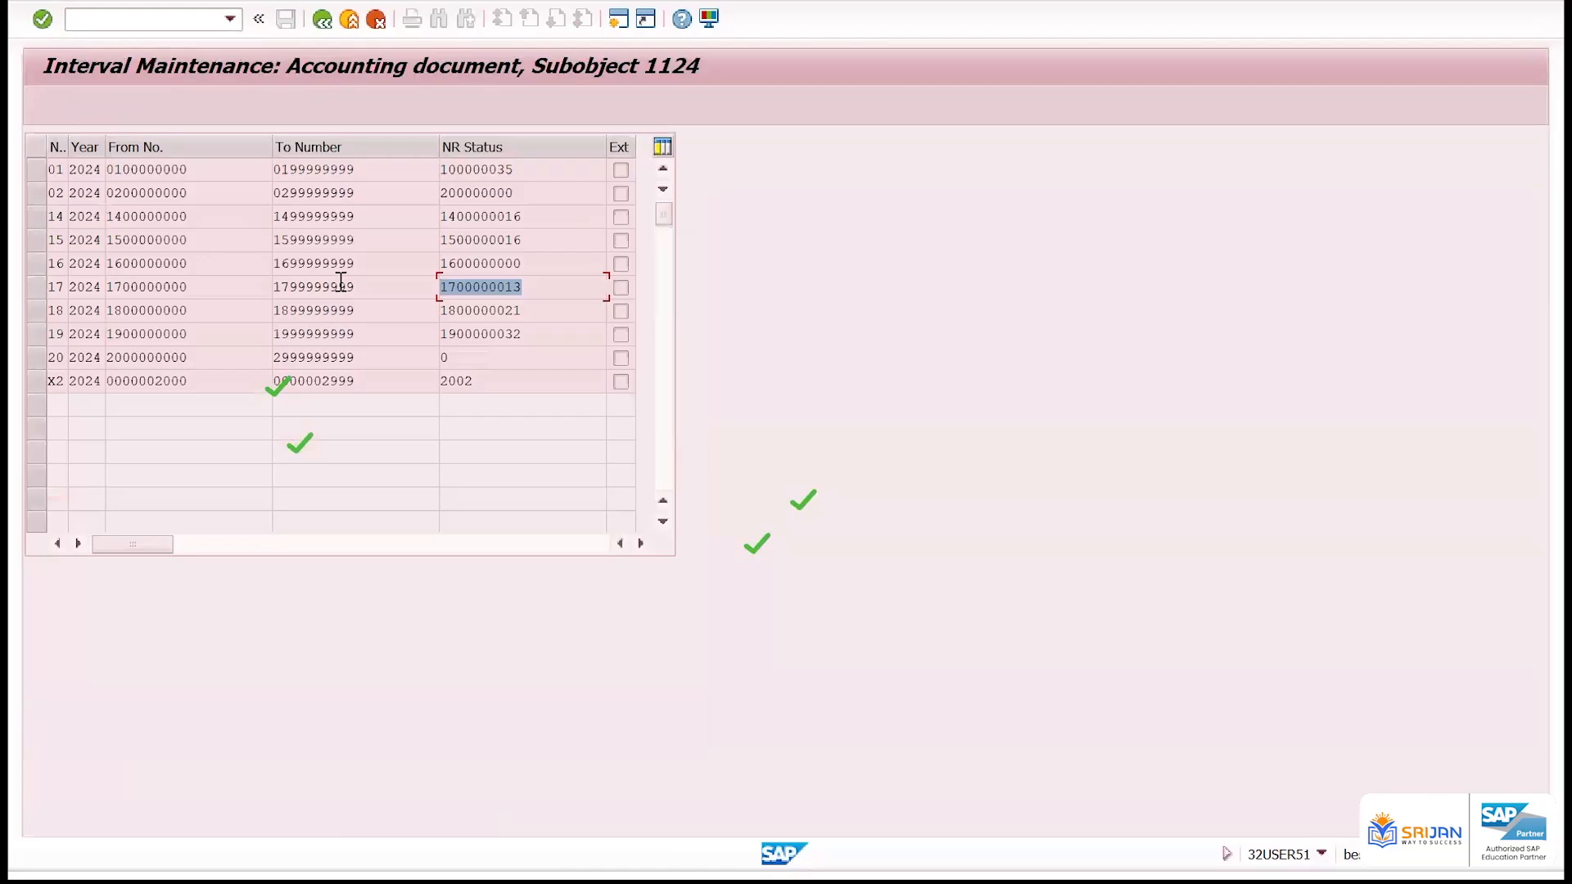
Switch to the vendor invoice session and start transaction FB03 to look up the last posted document
{"action": "key", "text": "alt+Tab"}
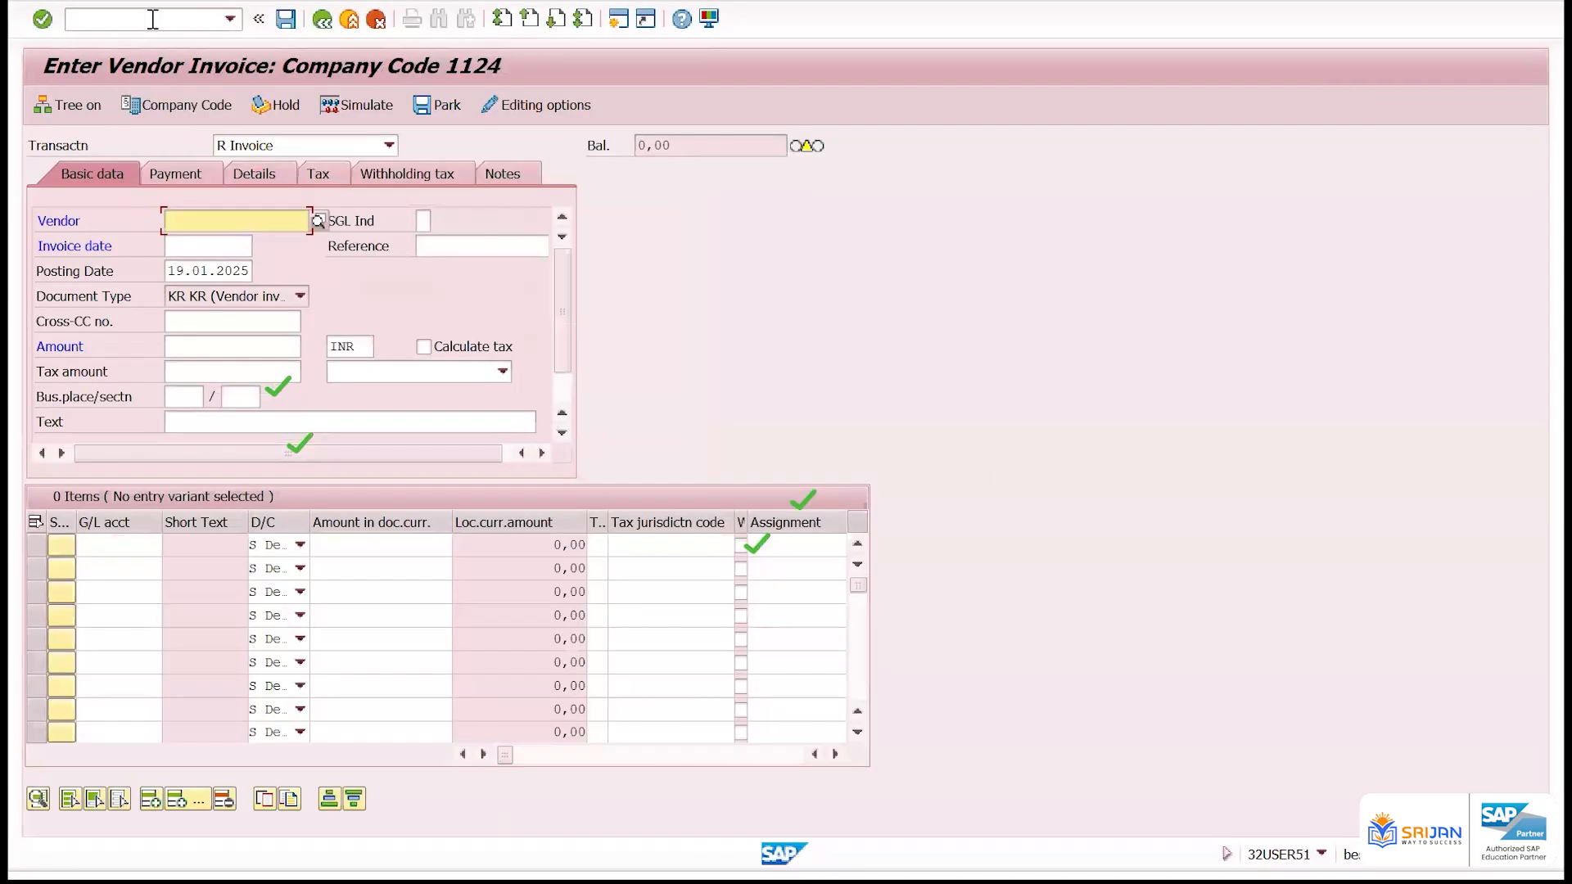
{"action": "left_click", "coordinate": [152, 17]}
{"action": "type", "text": "/ndb0"}
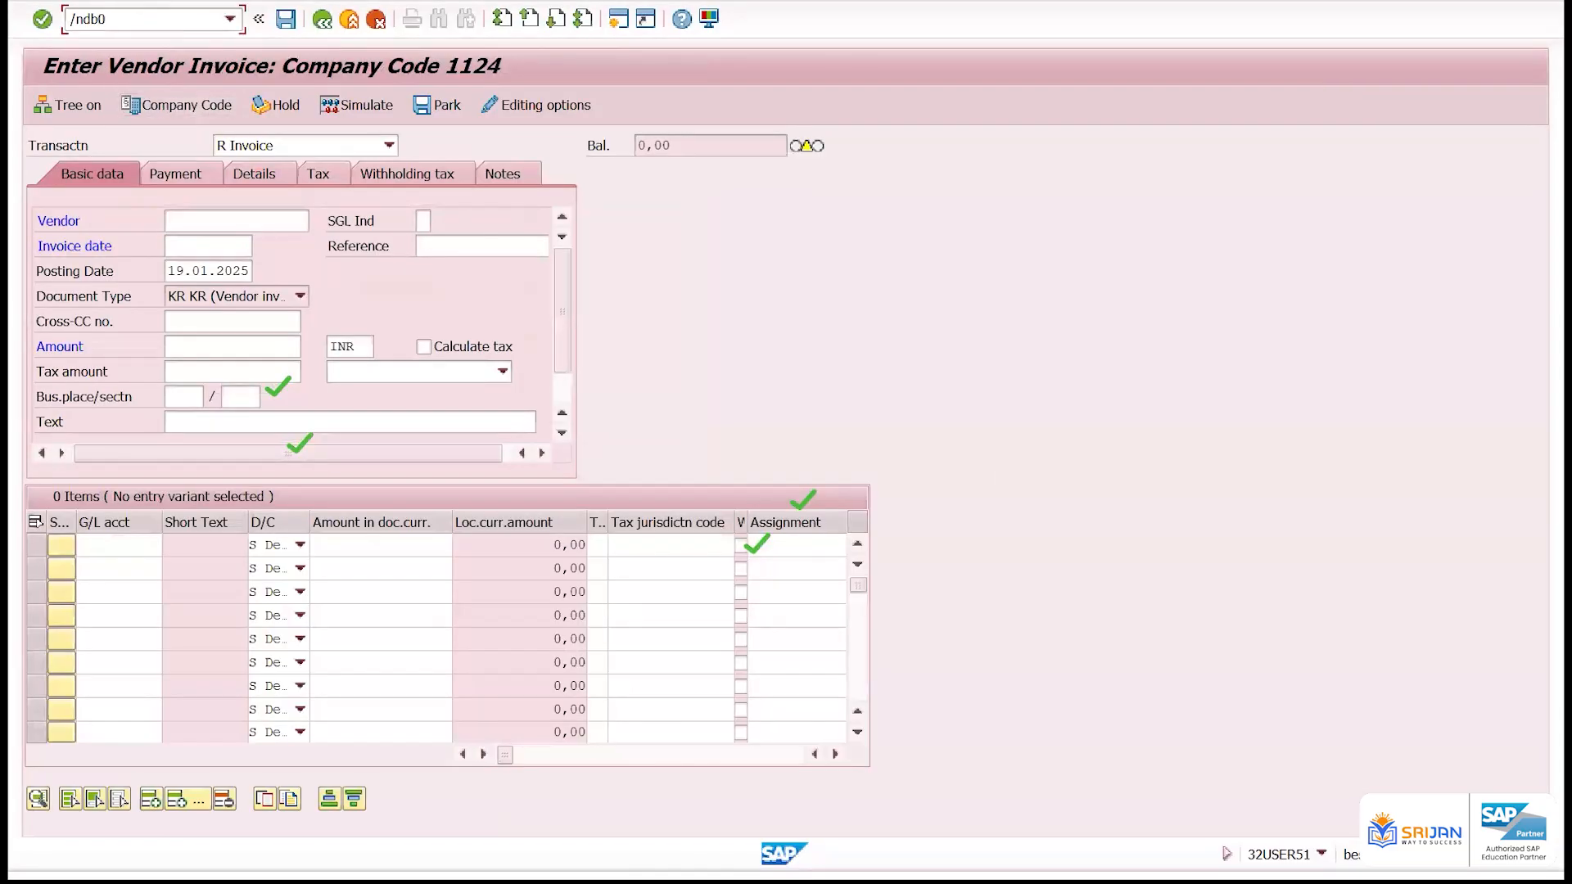
{"action": "key", "text": "BackSpace"}
{"action": "key", "text": "BackSpace"}
{"action": "key", "text": "Return"}
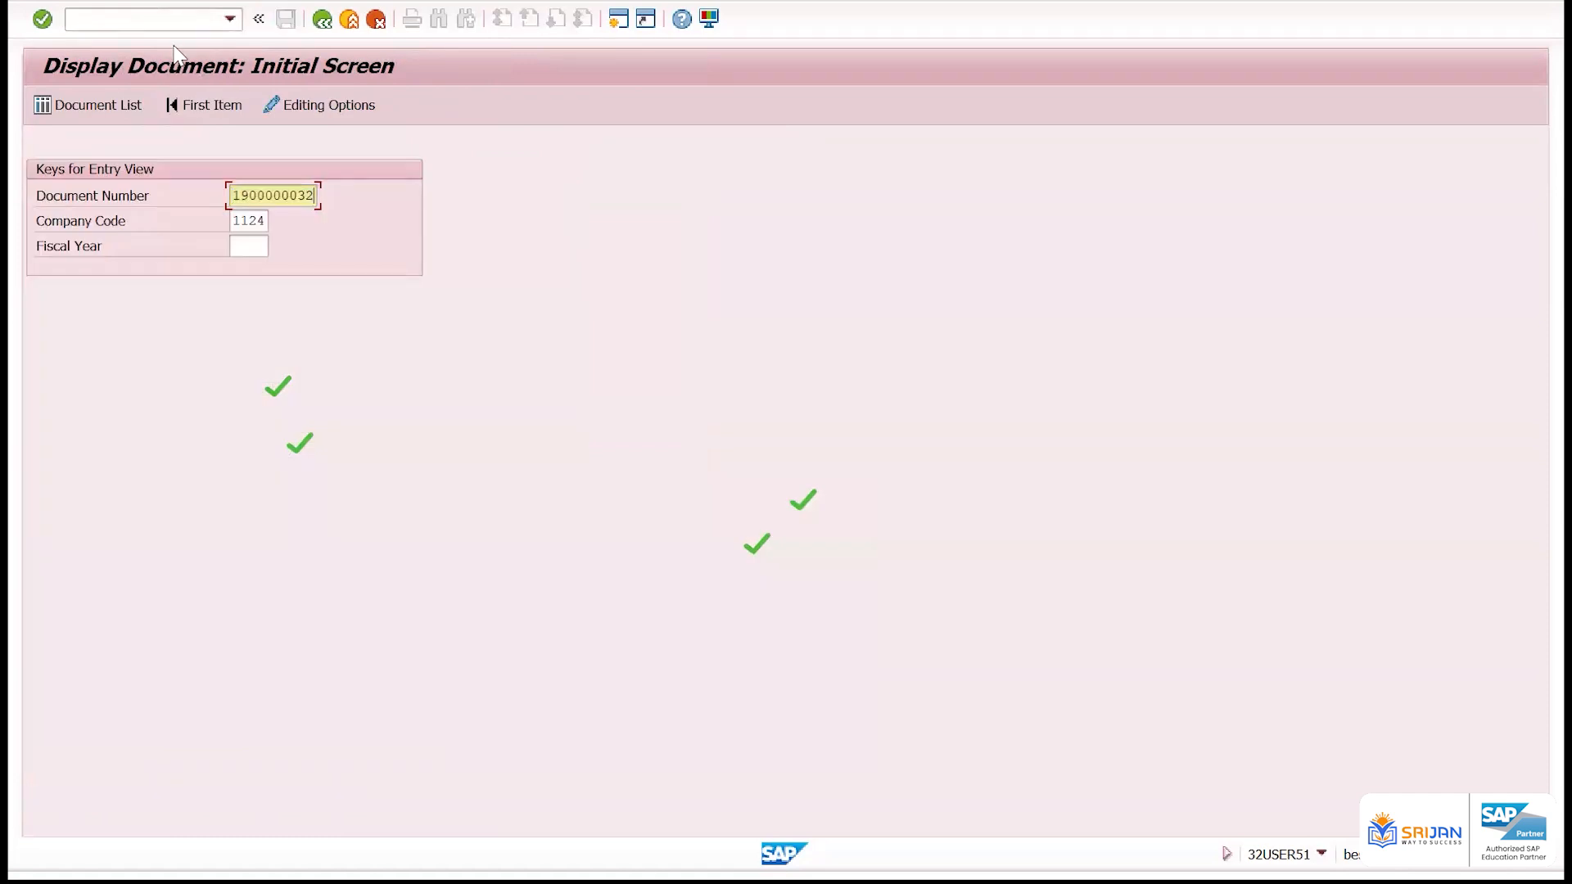
Start transaction FB08 and reverse the posted vendor invoice with reversal reason 01 and posting date 19.01.2025
{"action": "left_click", "coordinate": [180, 31]}
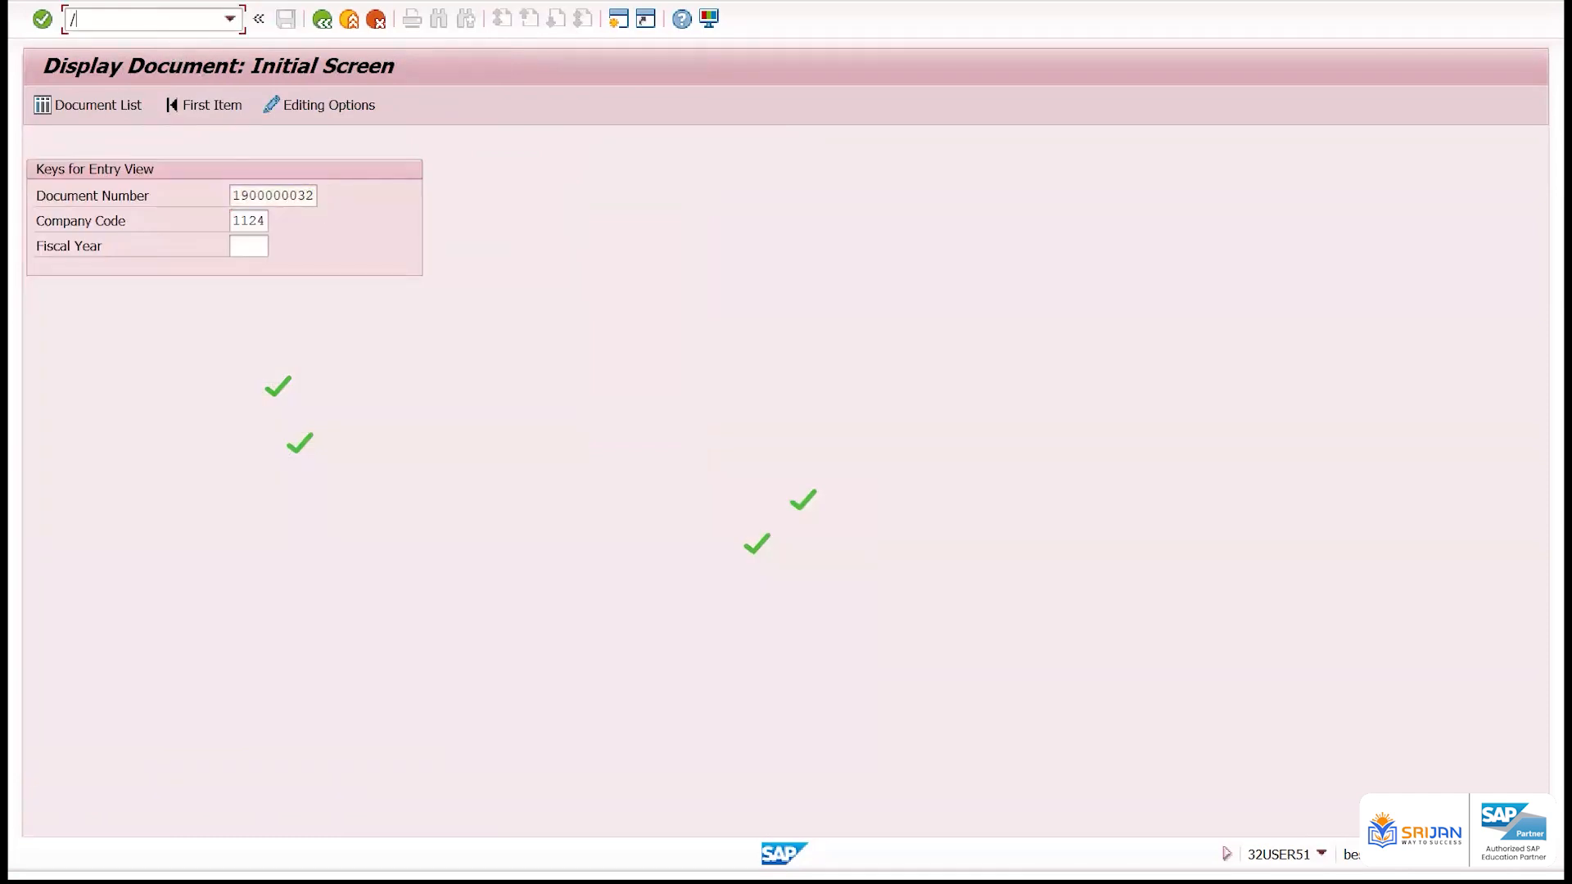
{"action": "key", "text": "Return"}
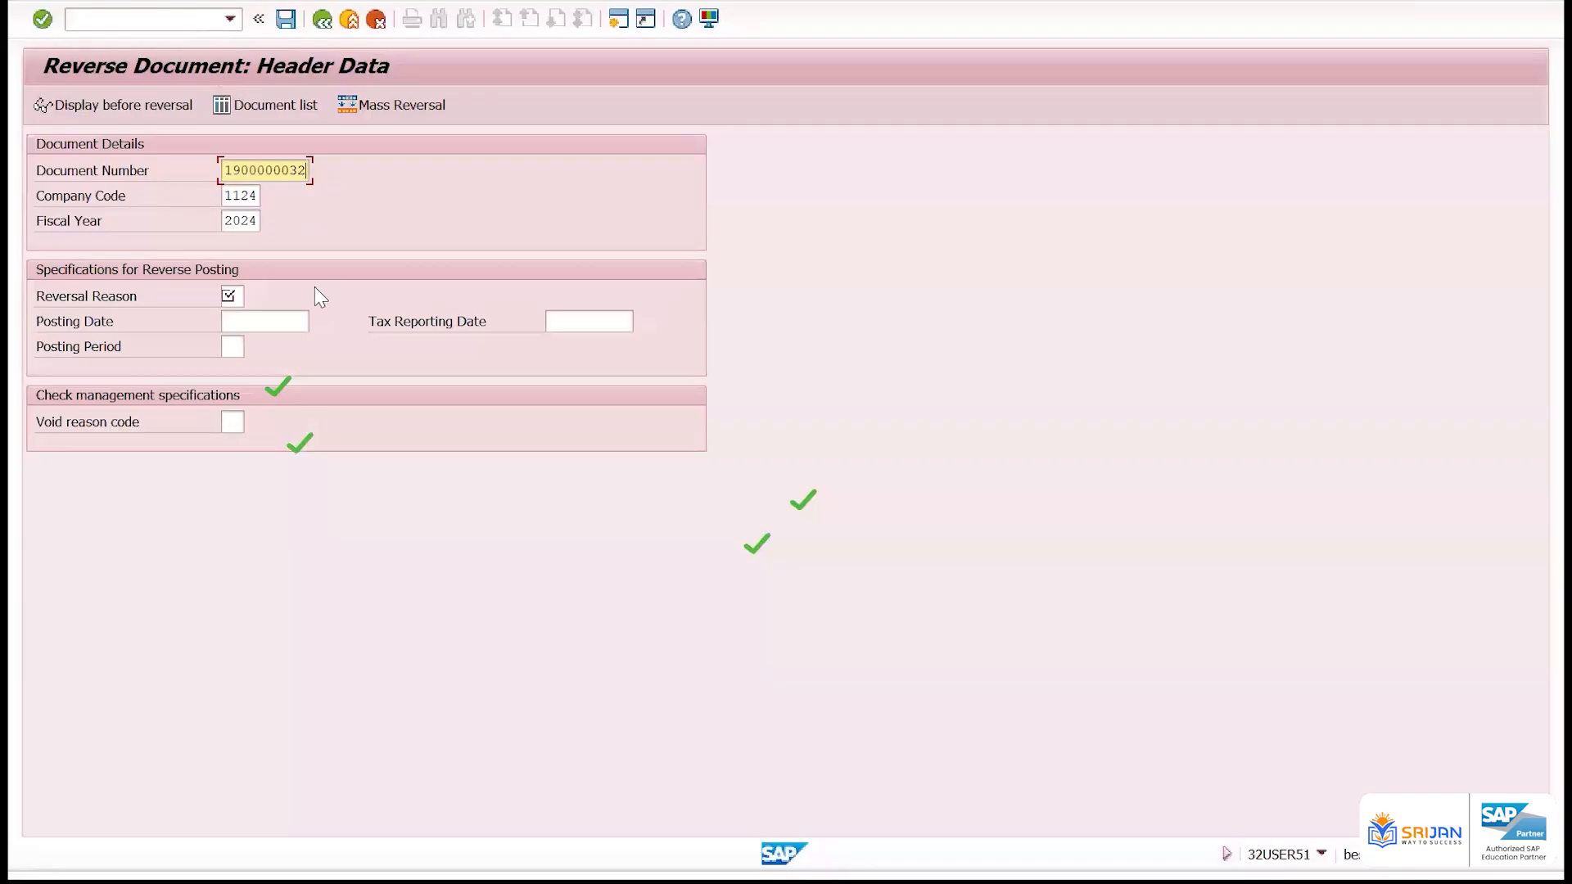
{"action": "left_click", "coordinate": [230, 296]}
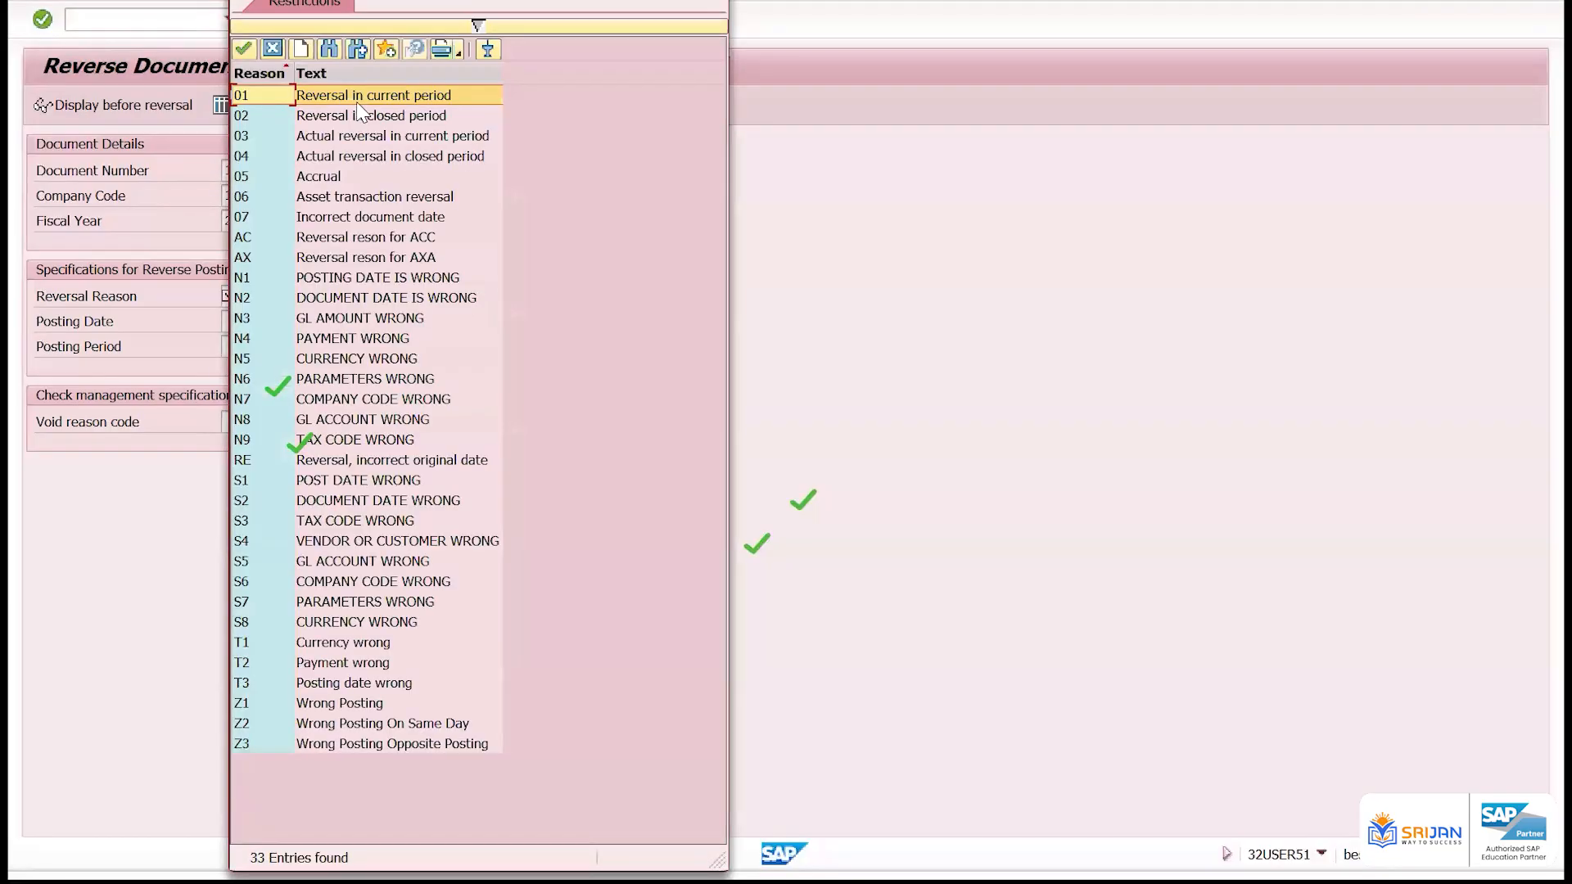
{"action": "left_click", "coordinate": [365, 96]}
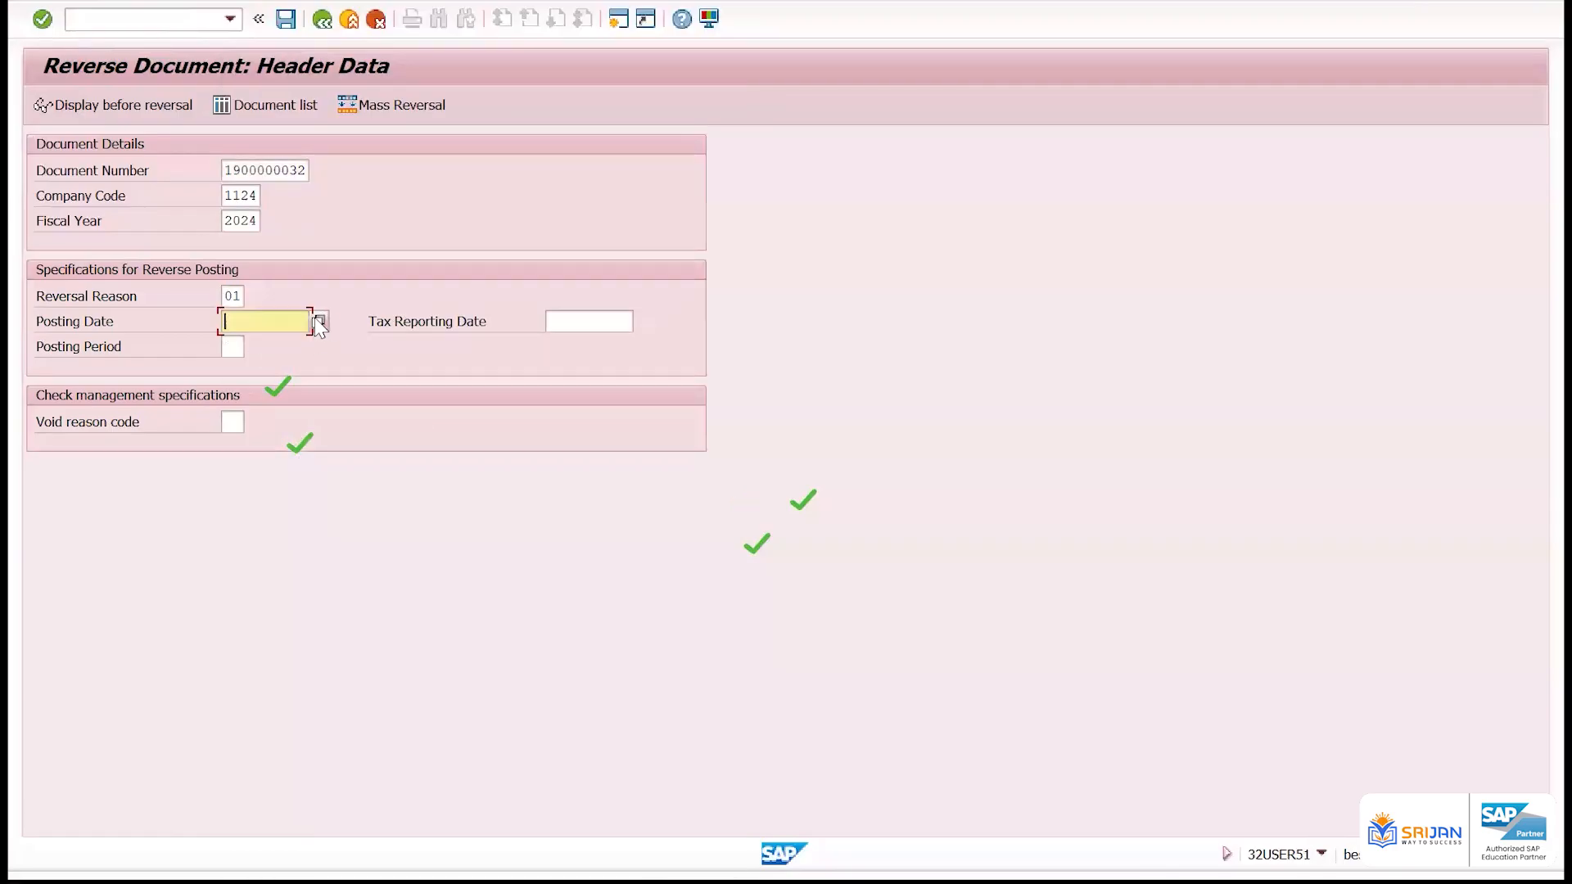
{"action": "left_click", "coordinate": [312, 315]}
{"action": "double_click", "coordinate": [475, 452]}
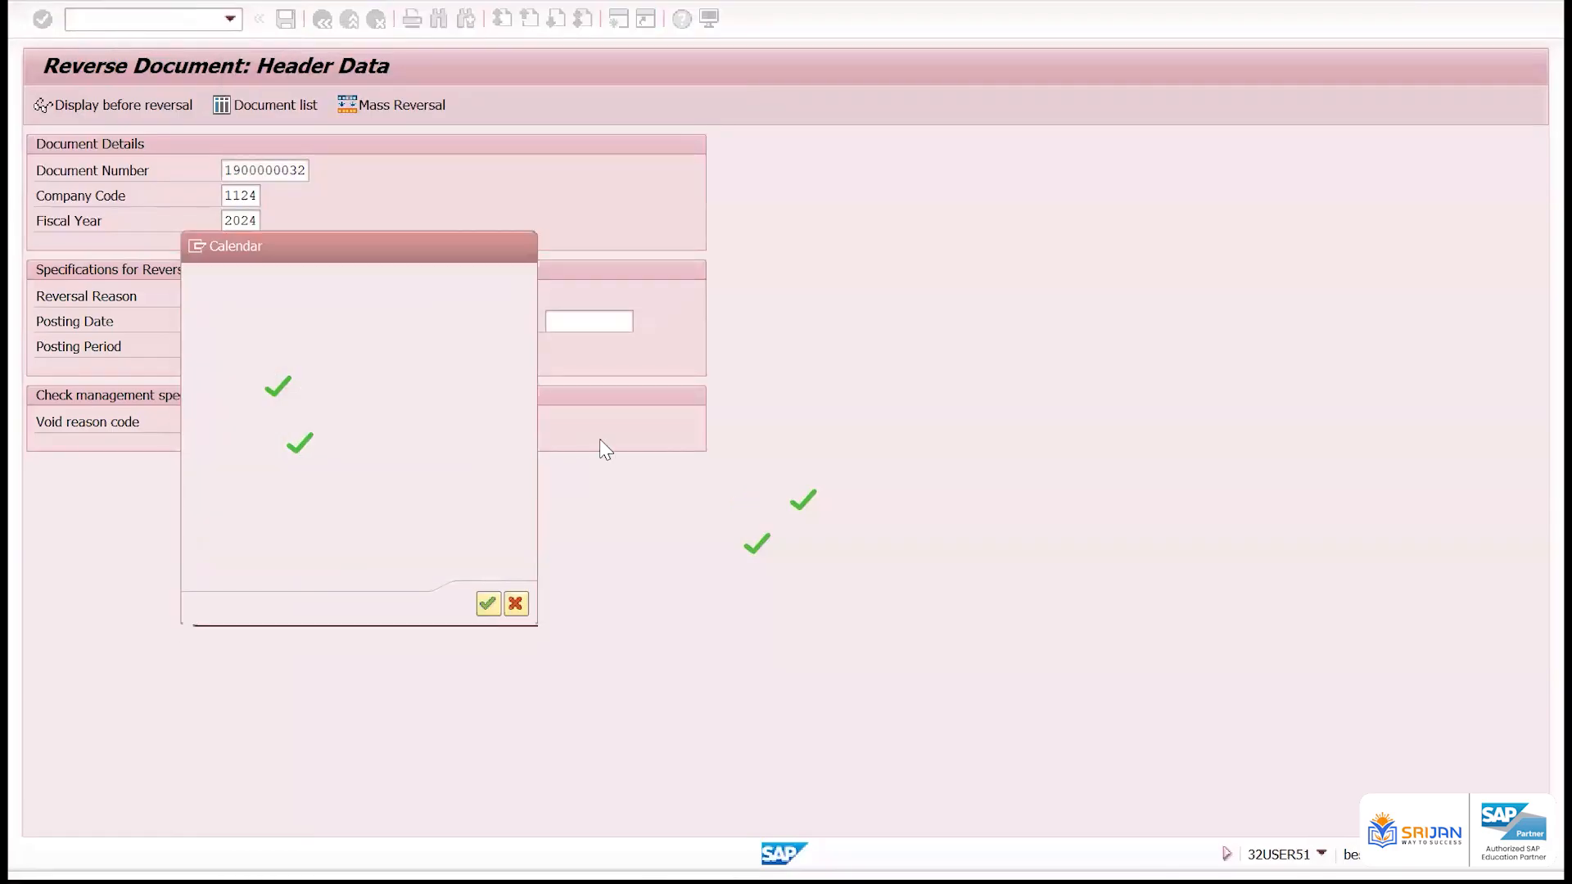
{"action": "key", "text": "ctrl+s"}
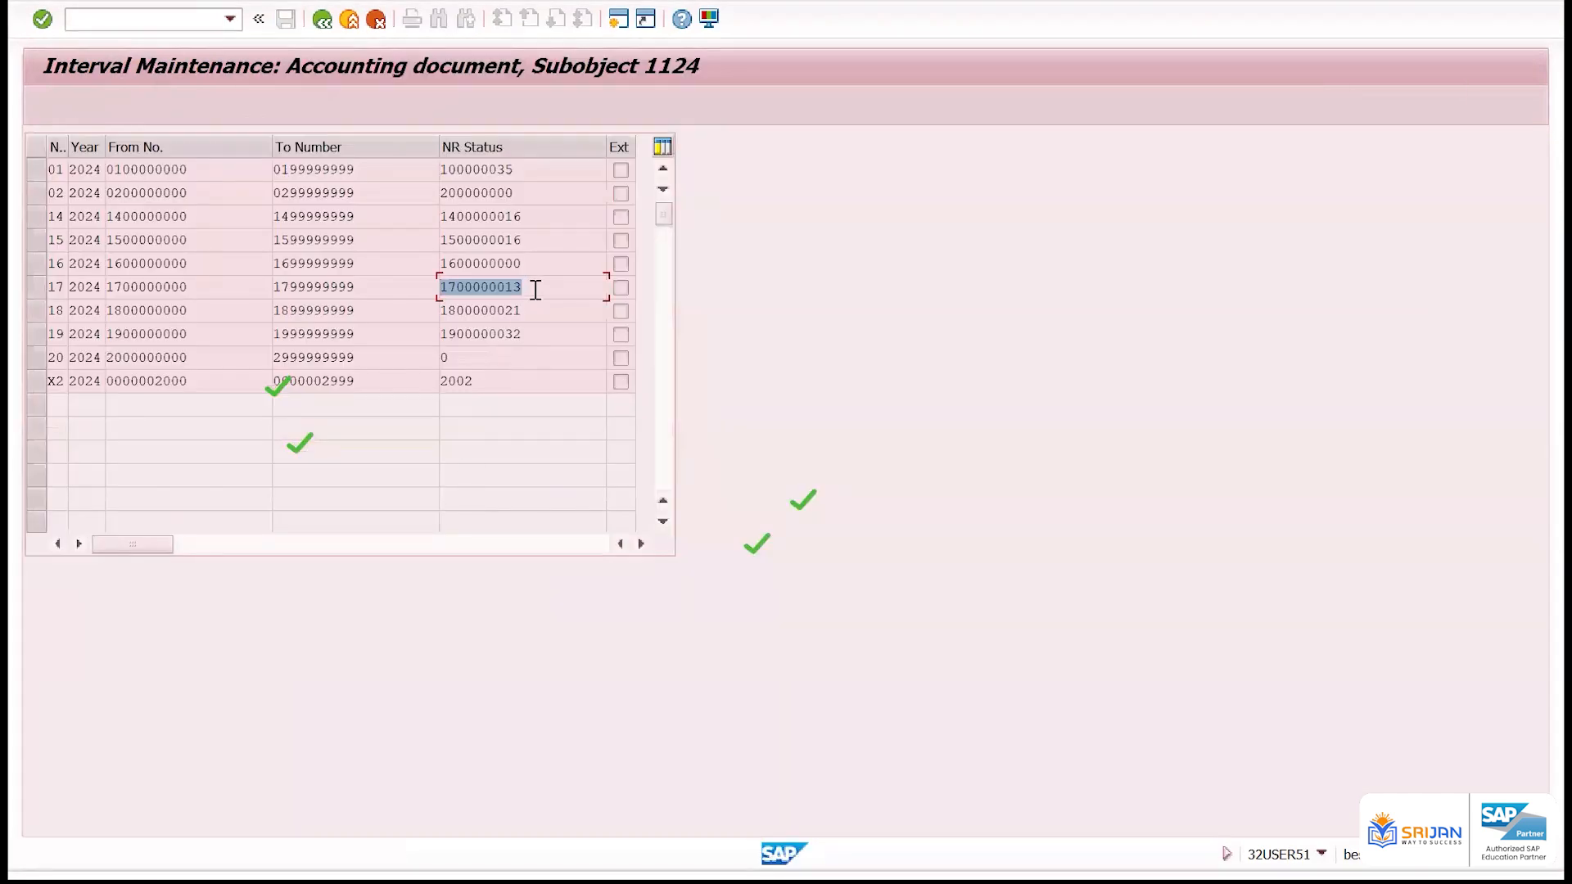
Reload the number range intervals for company code 1124 and recheck the current status of range 17
{"action": "left_click", "coordinate": [533, 287]}
{"action": "left_click_drag", "start_coordinate": [221, 288], "coordinate": [73, 288]}
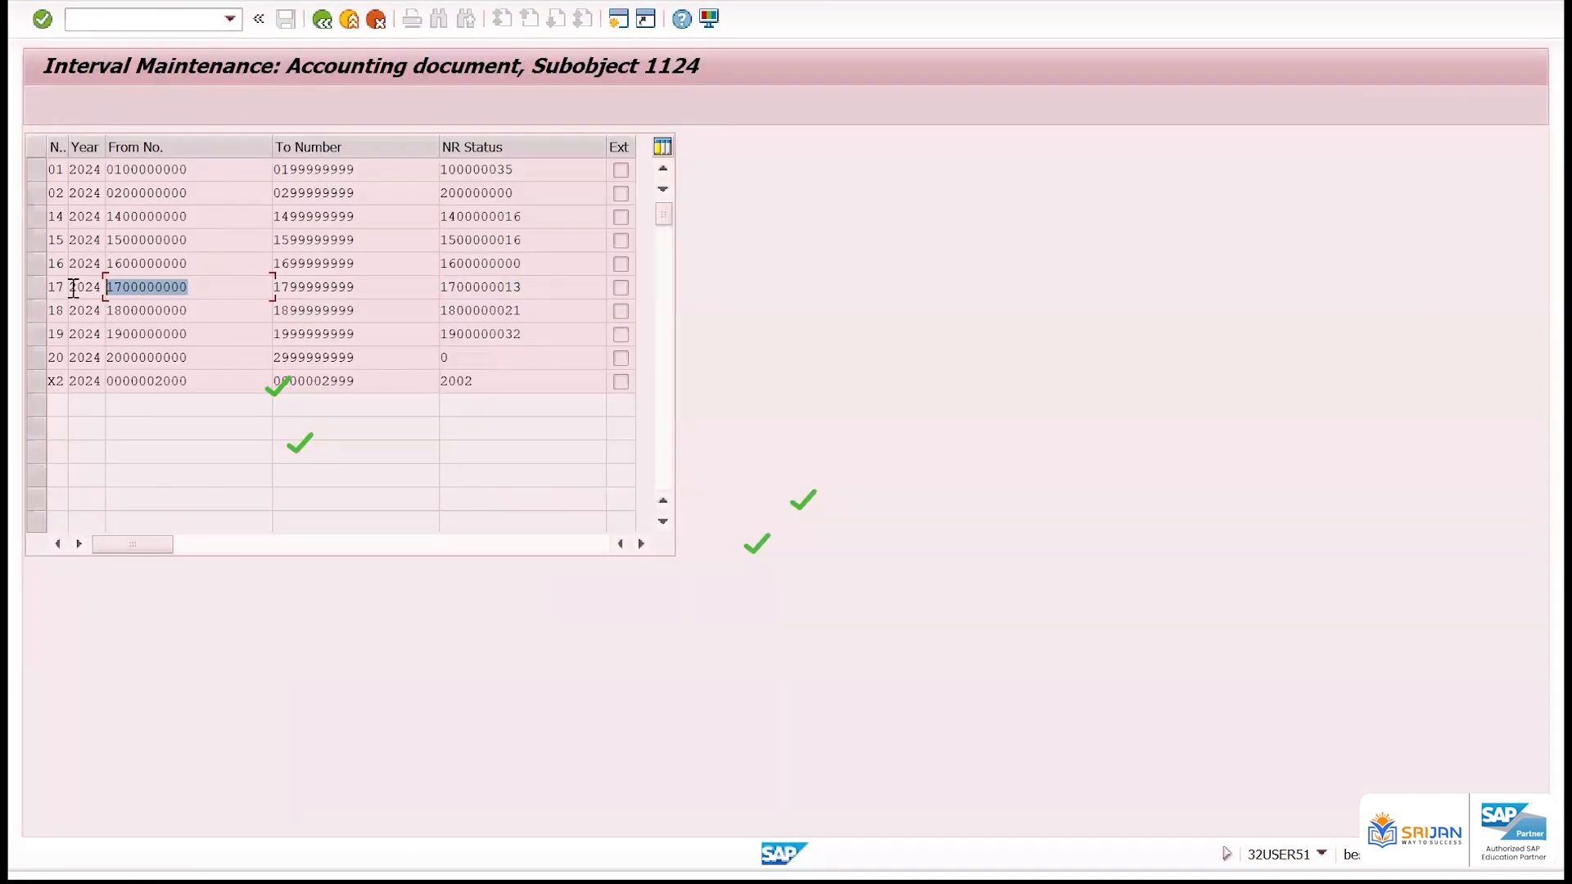
{"action": "left_click_drag", "start_coordinate": [568, 287], "coordinate": [422, 301]}
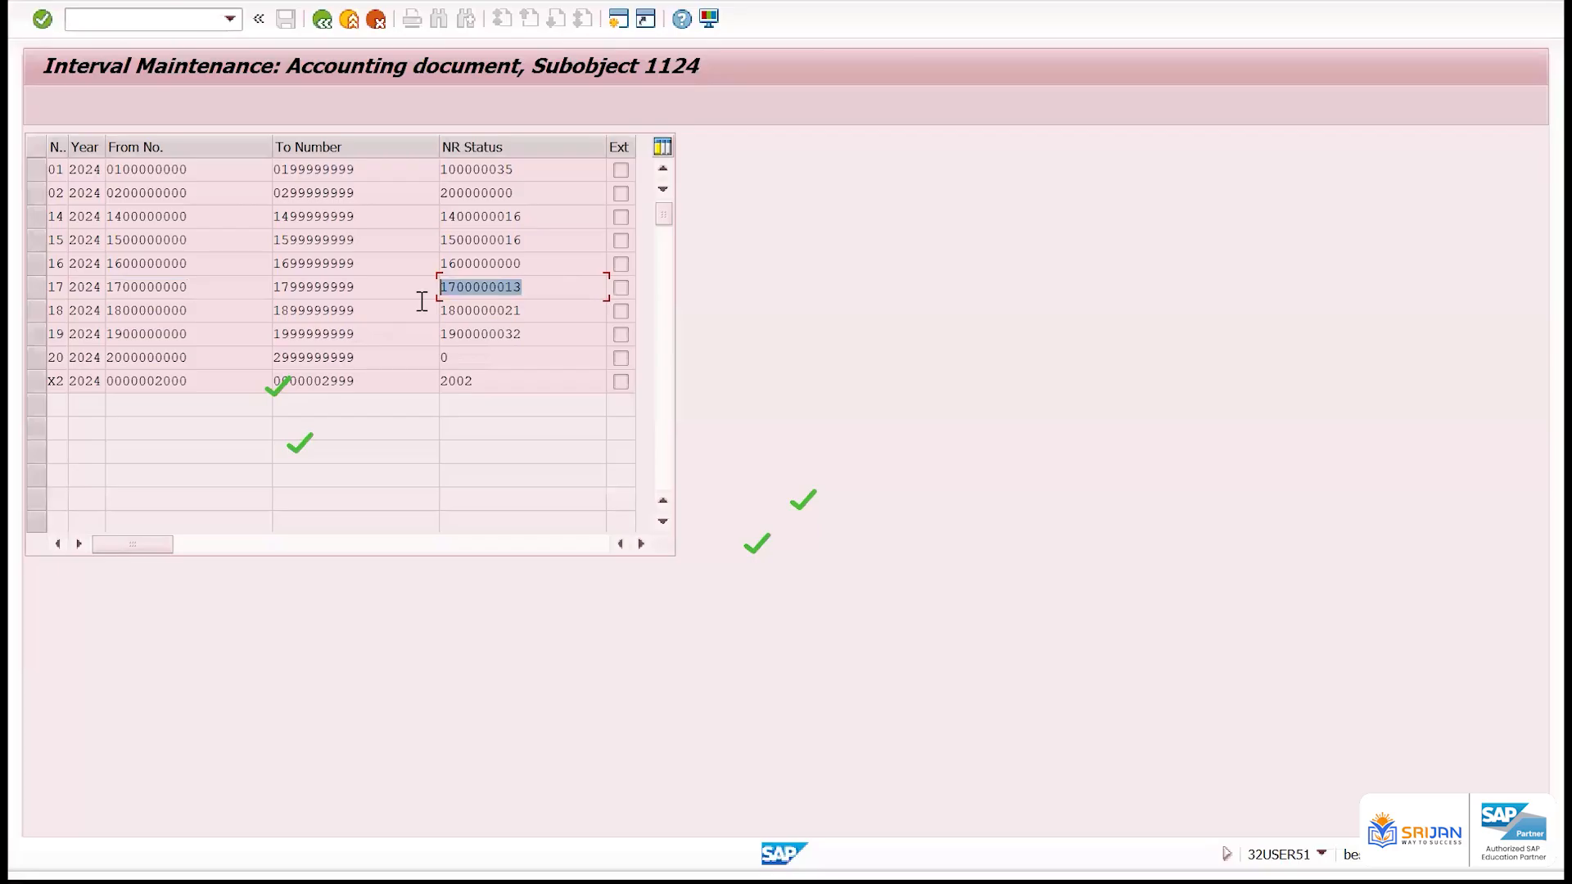
{"action": "left_click", "coordinate": [322, 18]}
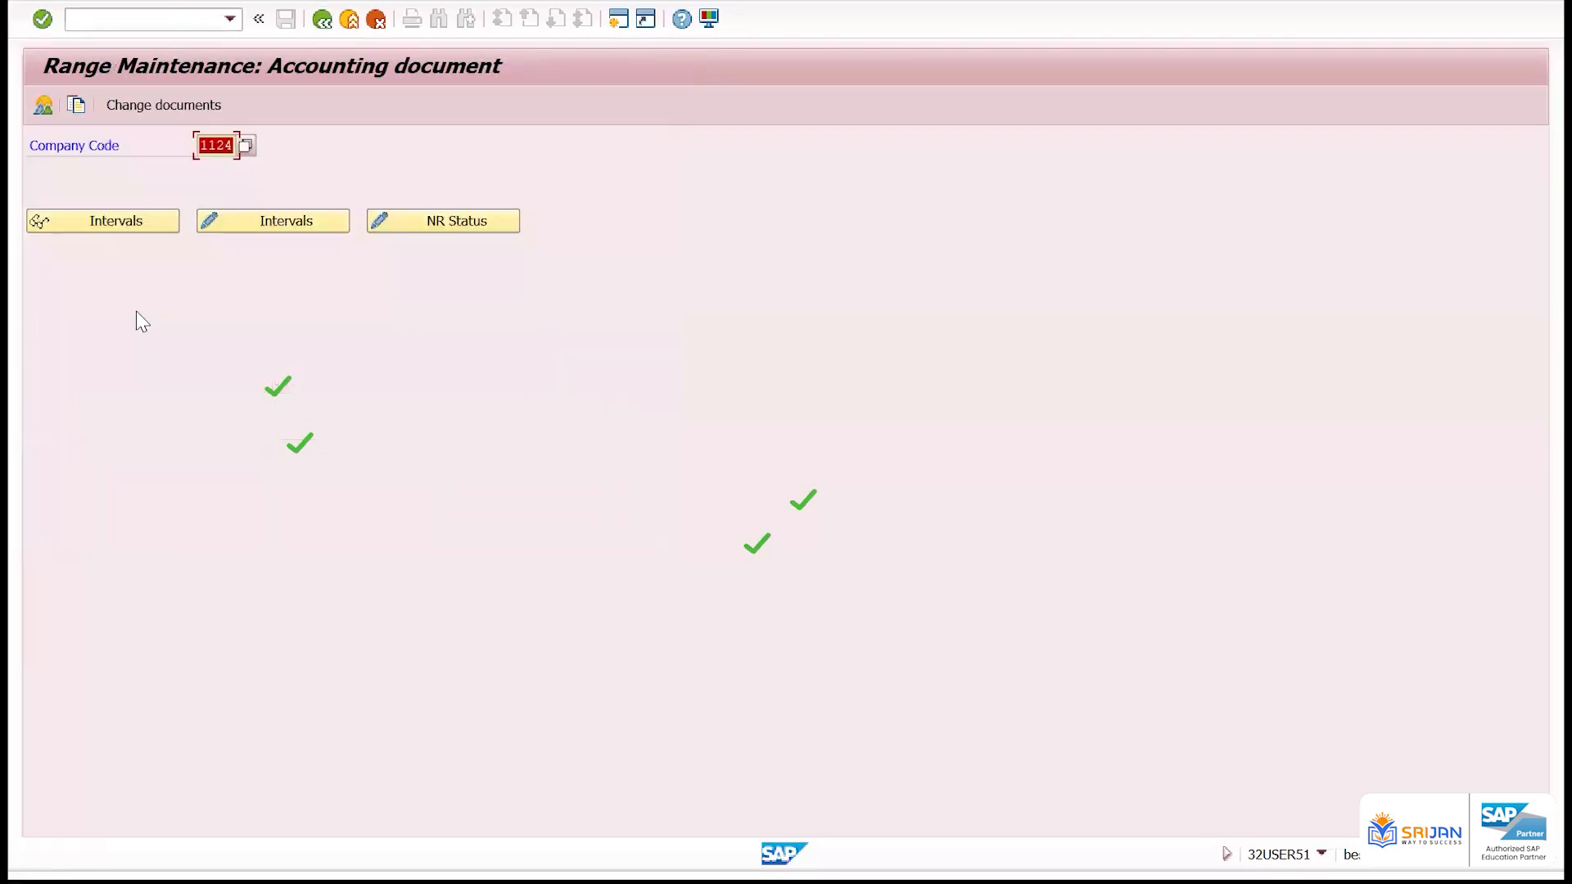
{"action": "left_click", "coordinate": [120, 218]}
{"action": "left_click_drag", "start_coordinate": [554, 282], "coordinate": [368, 301]}
{"action": "key", "text": "ctrl+c"}
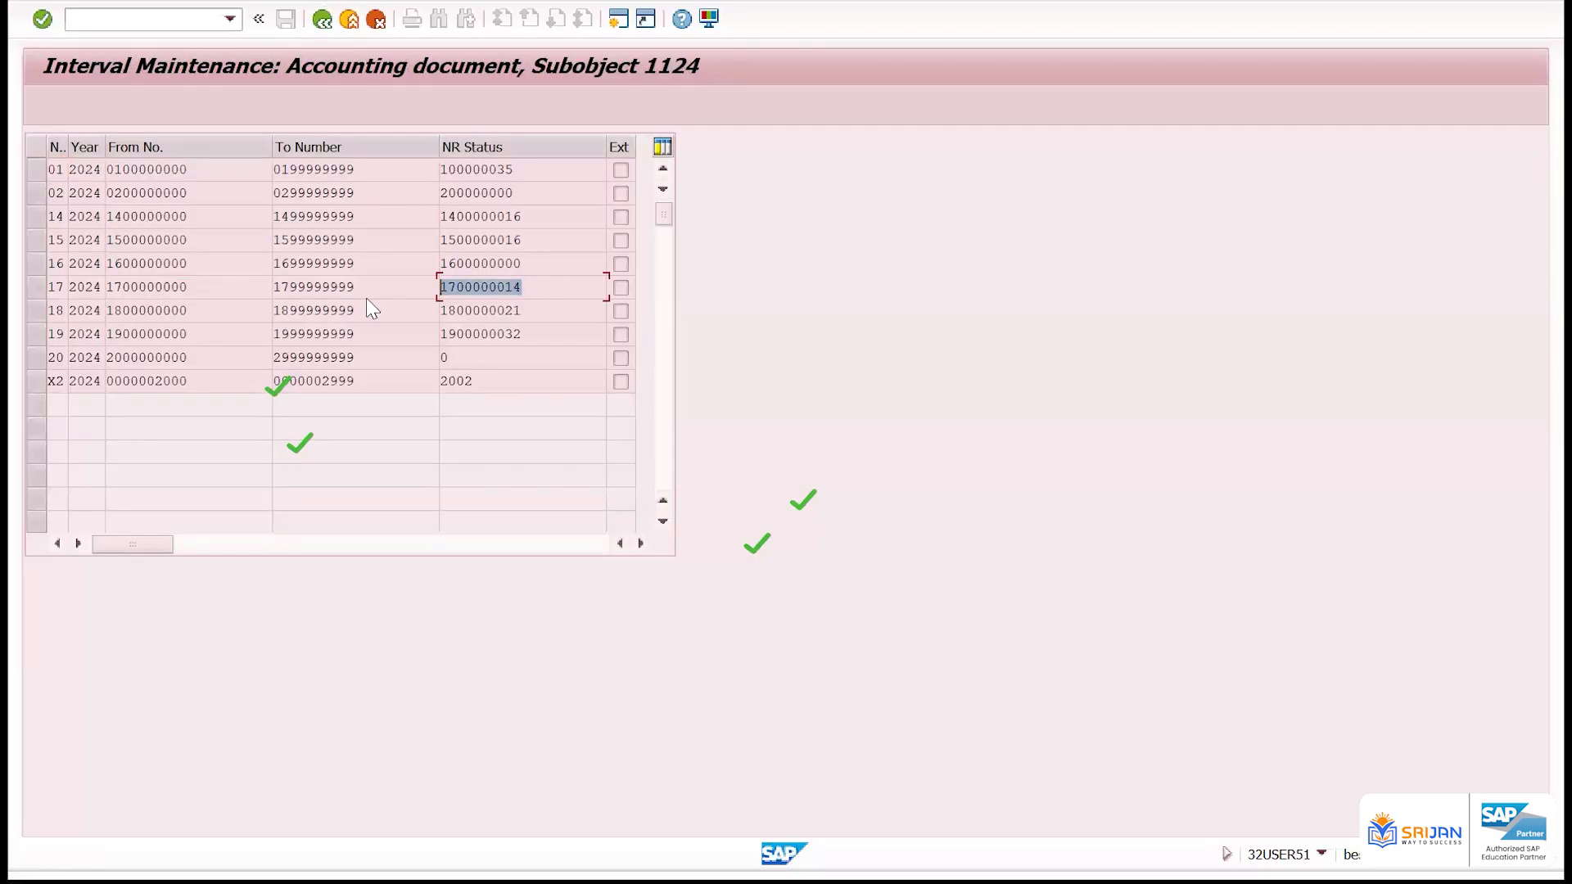
Display the new reversal document with transaction FB03 and check the document type and header text in its document header
{"action": "key", "text": "alt+Tab"}
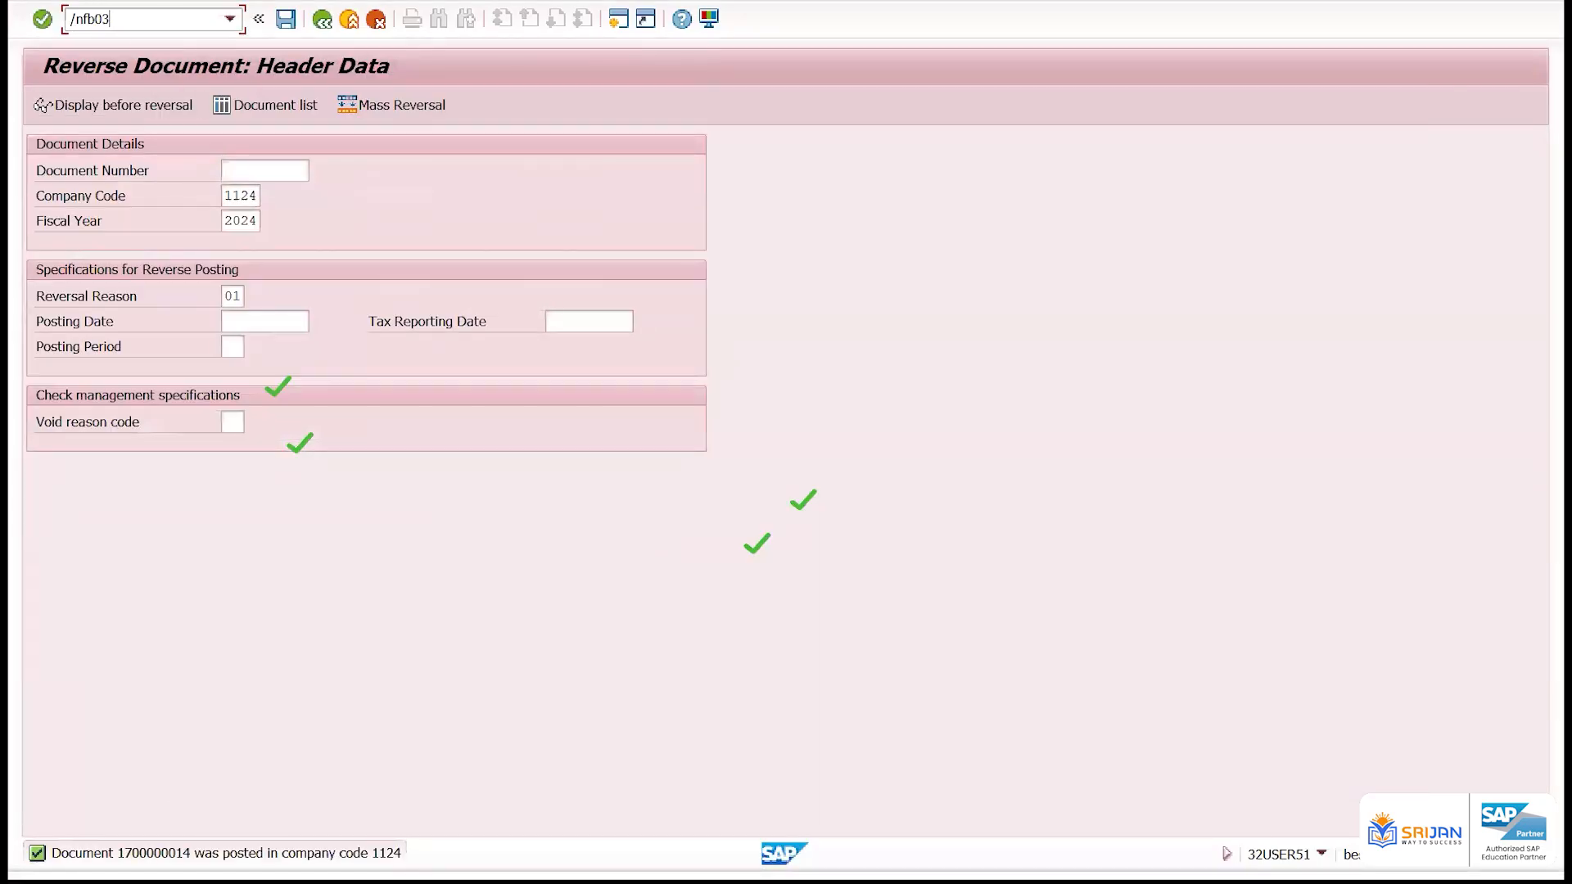
{"action": "key", "text": "Return"}
{"action": "key", "text": "ctrl+v"}
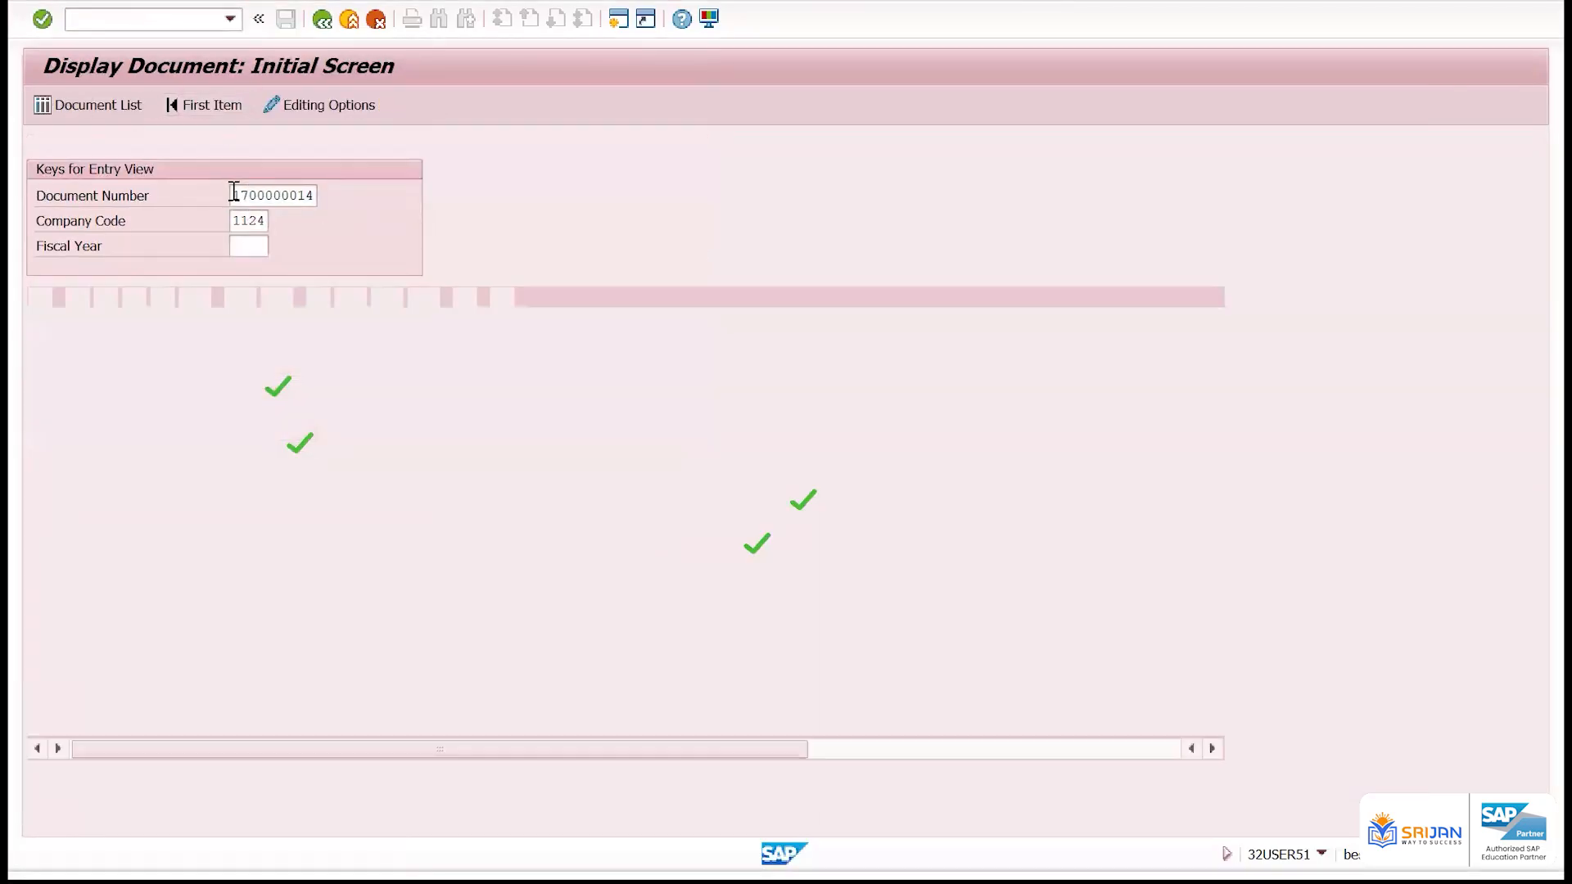
{"action": "key", "text": "Return"}
{"action": "key", "text": "F5"}
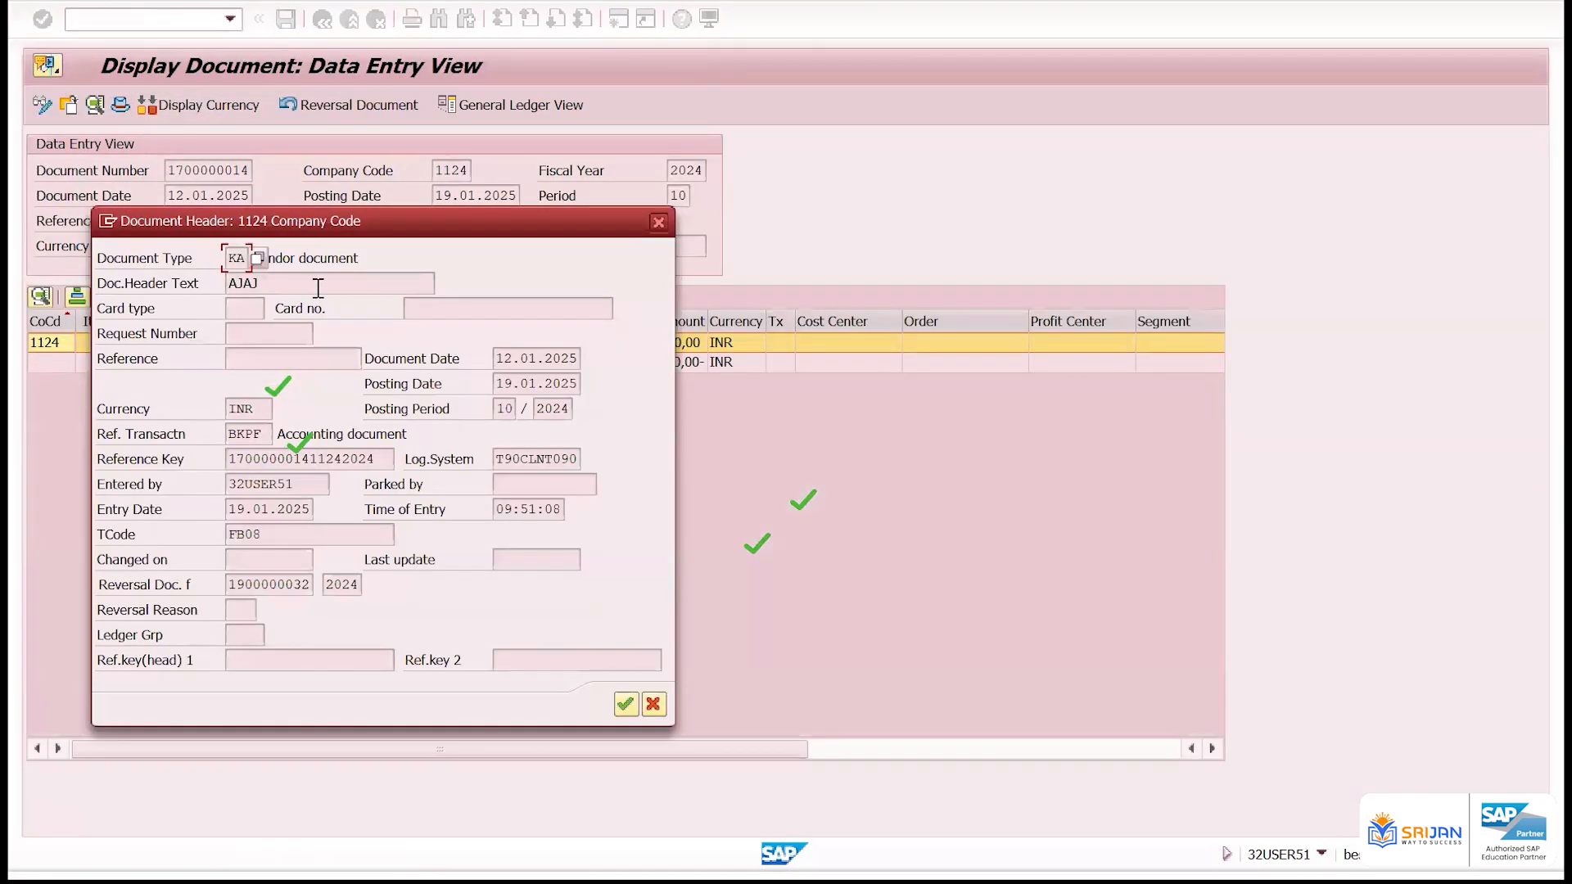
{"action": "left_click", "coordinate": [344, 277]}
{"action": "left_click", "coordinate": [658, 223]}
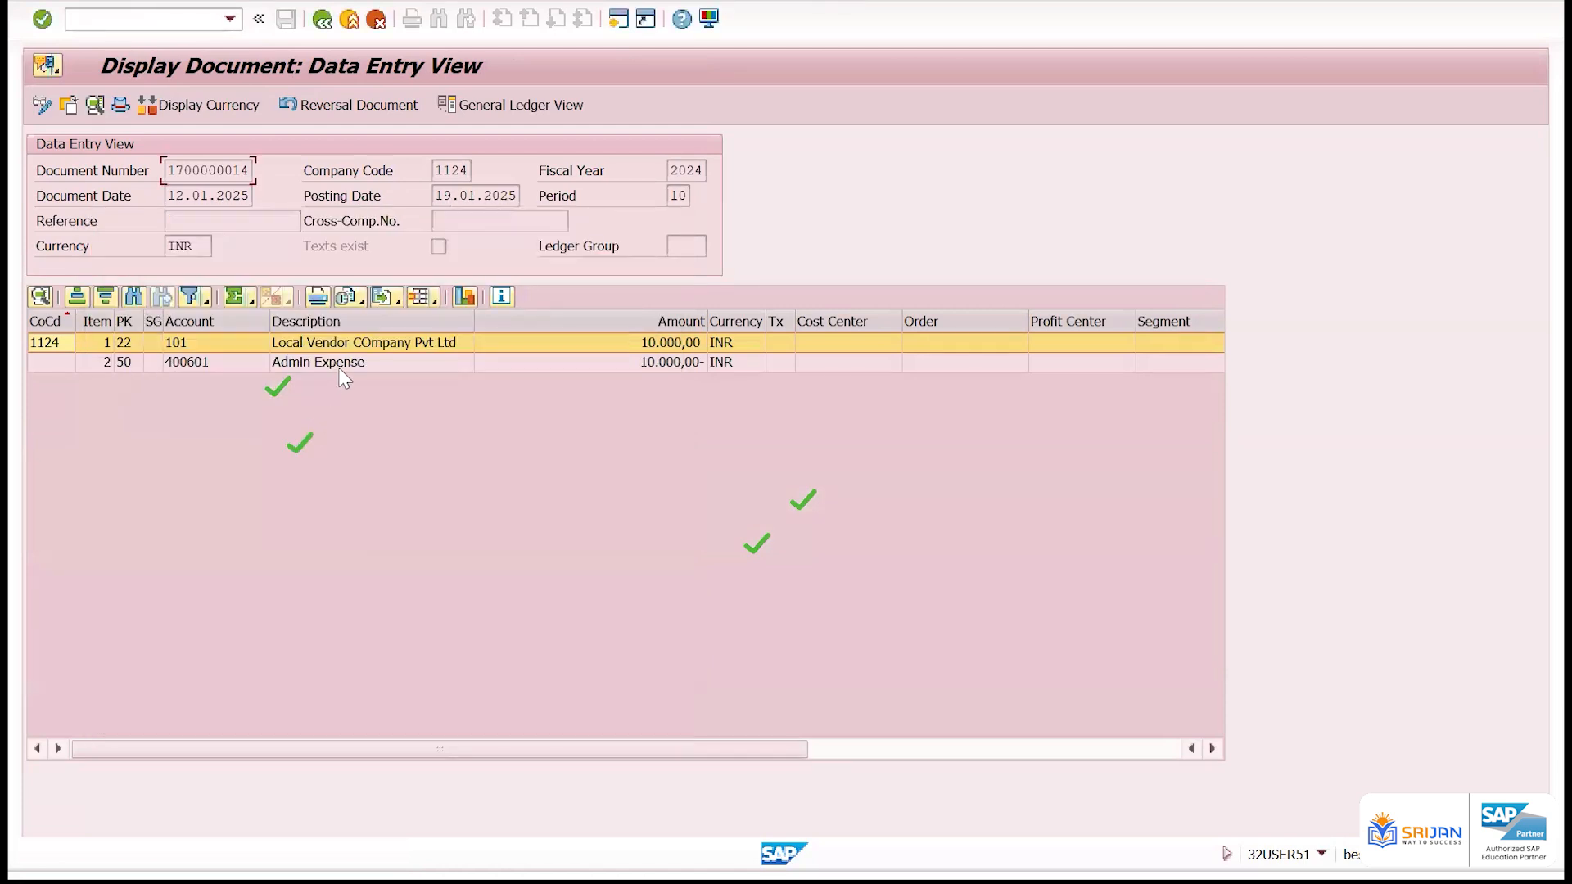
Compare the accounts and amounts of the vendor and Admin Expense line items in the reversal document
{"action": "left_click", "coordinate": [362, 339]}
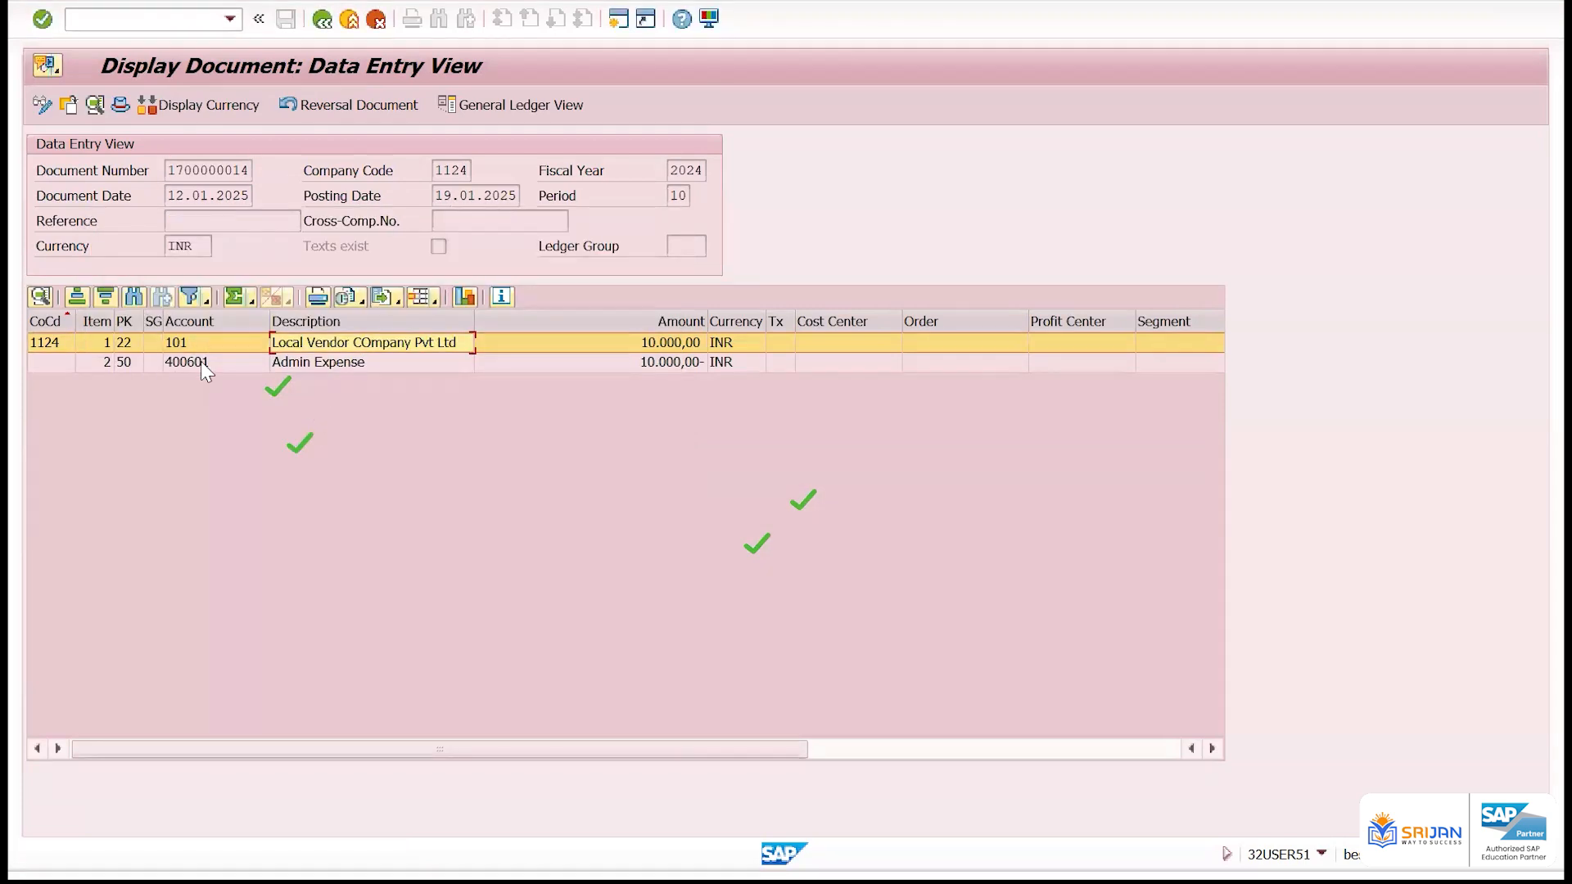
{"action": "left_click", "coordinate": [201, 361]}
{"action": "left_click", "coordinate": [644, 341]}
{"action": "left_click", "coordinate": [653, 362]}
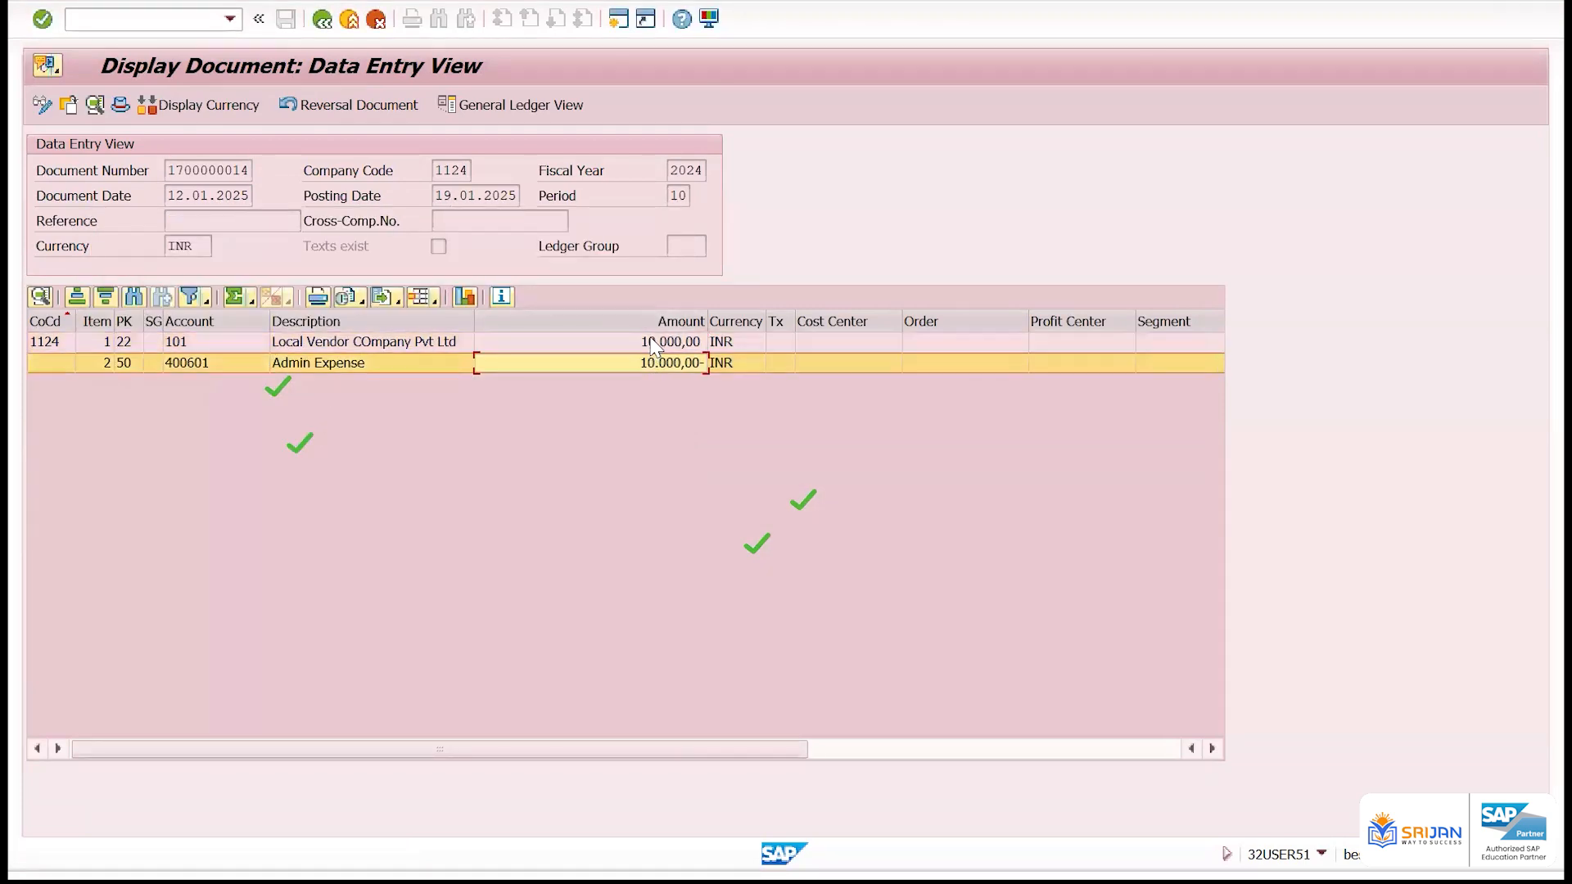
{"action": "left_click", "coordinate": [655, 344]}
{"action": "left_click", "coordinate": [656, 363]}
{"action": "left_click", "coordinate": [655, 347]}
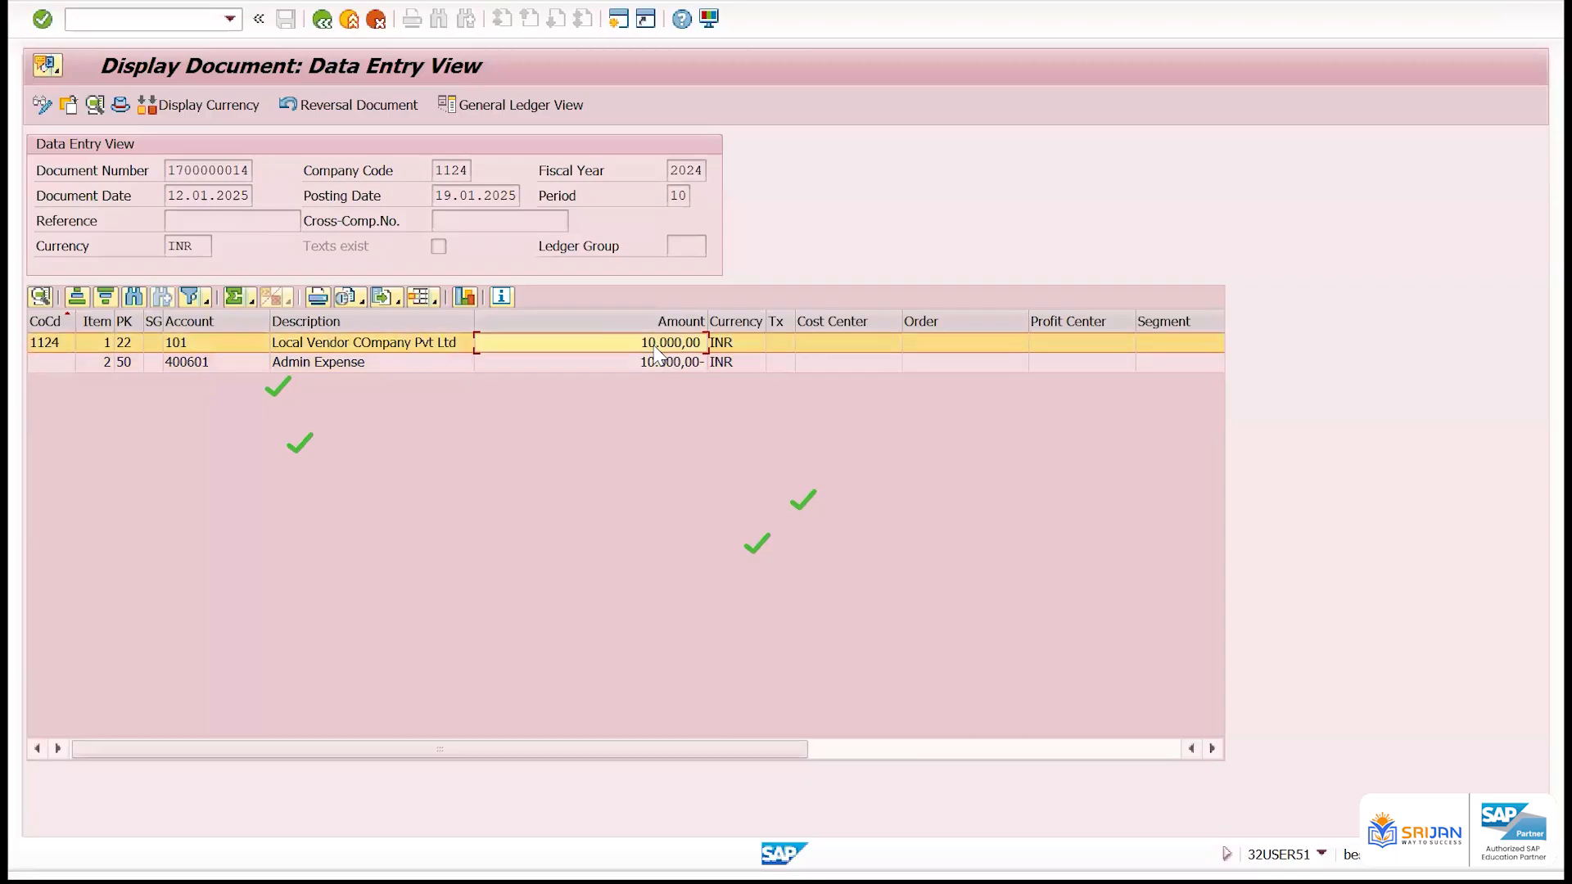
Go to the reversed invoice, open its vendor line item, and check the clearing date and clearing document
{"action": "left_click", "coordinate": [352, 107]}
{"action": "left_click_drag", "start_coordinate": [195, 171], "coordinate": [165, 170]}
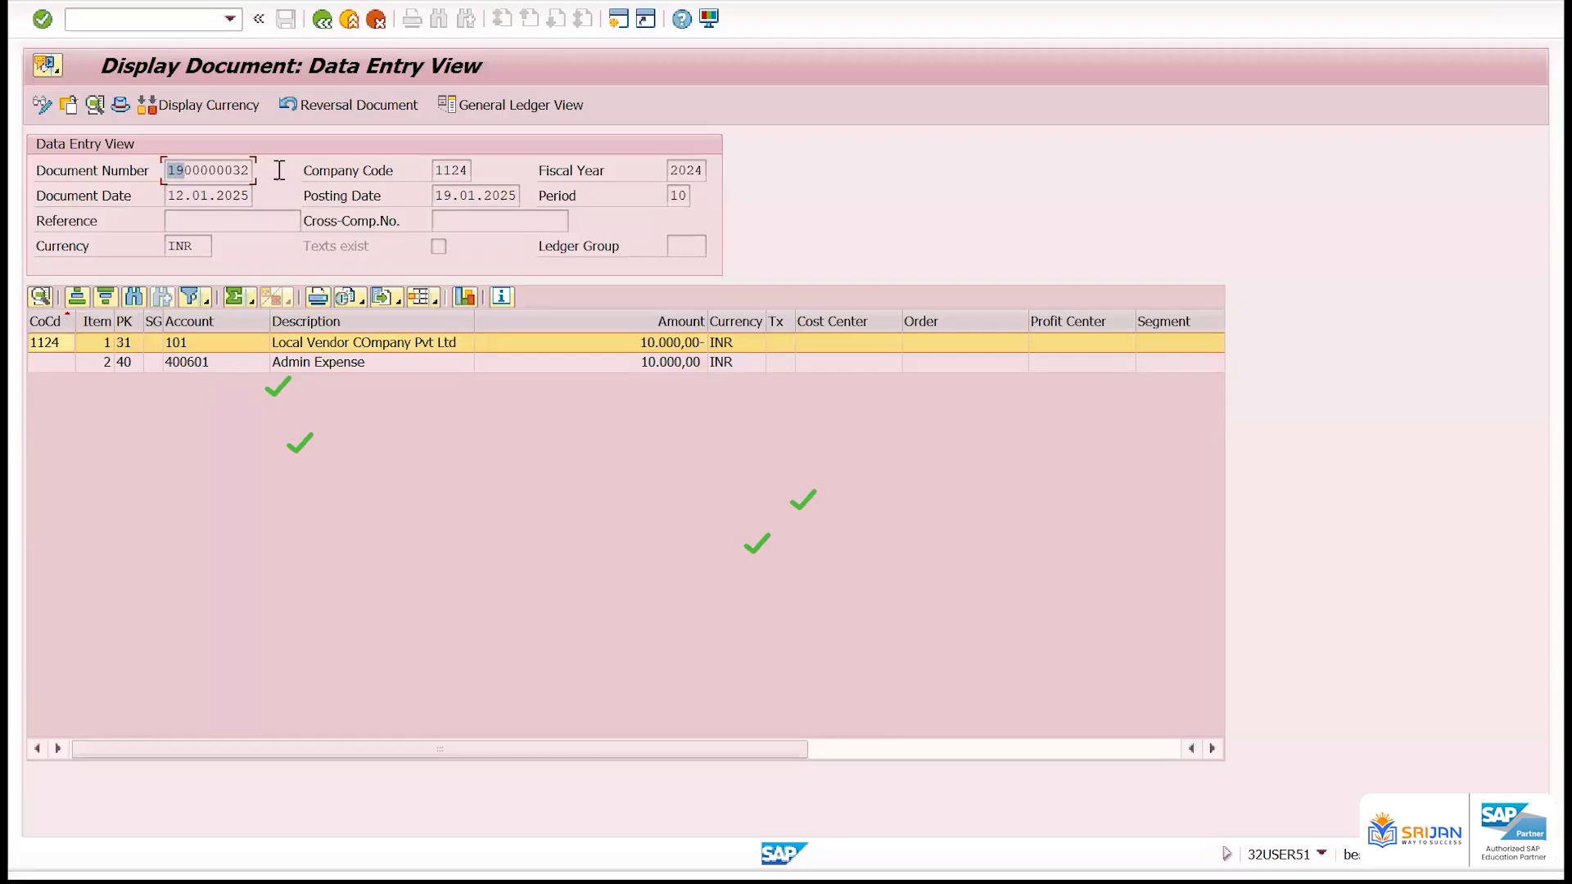
{"action": "left_click_drag", "start_coordinate": [279, 170], "coordinate": [281, 178]}
{"action": "double_click", "coordinate": [254, 344]}
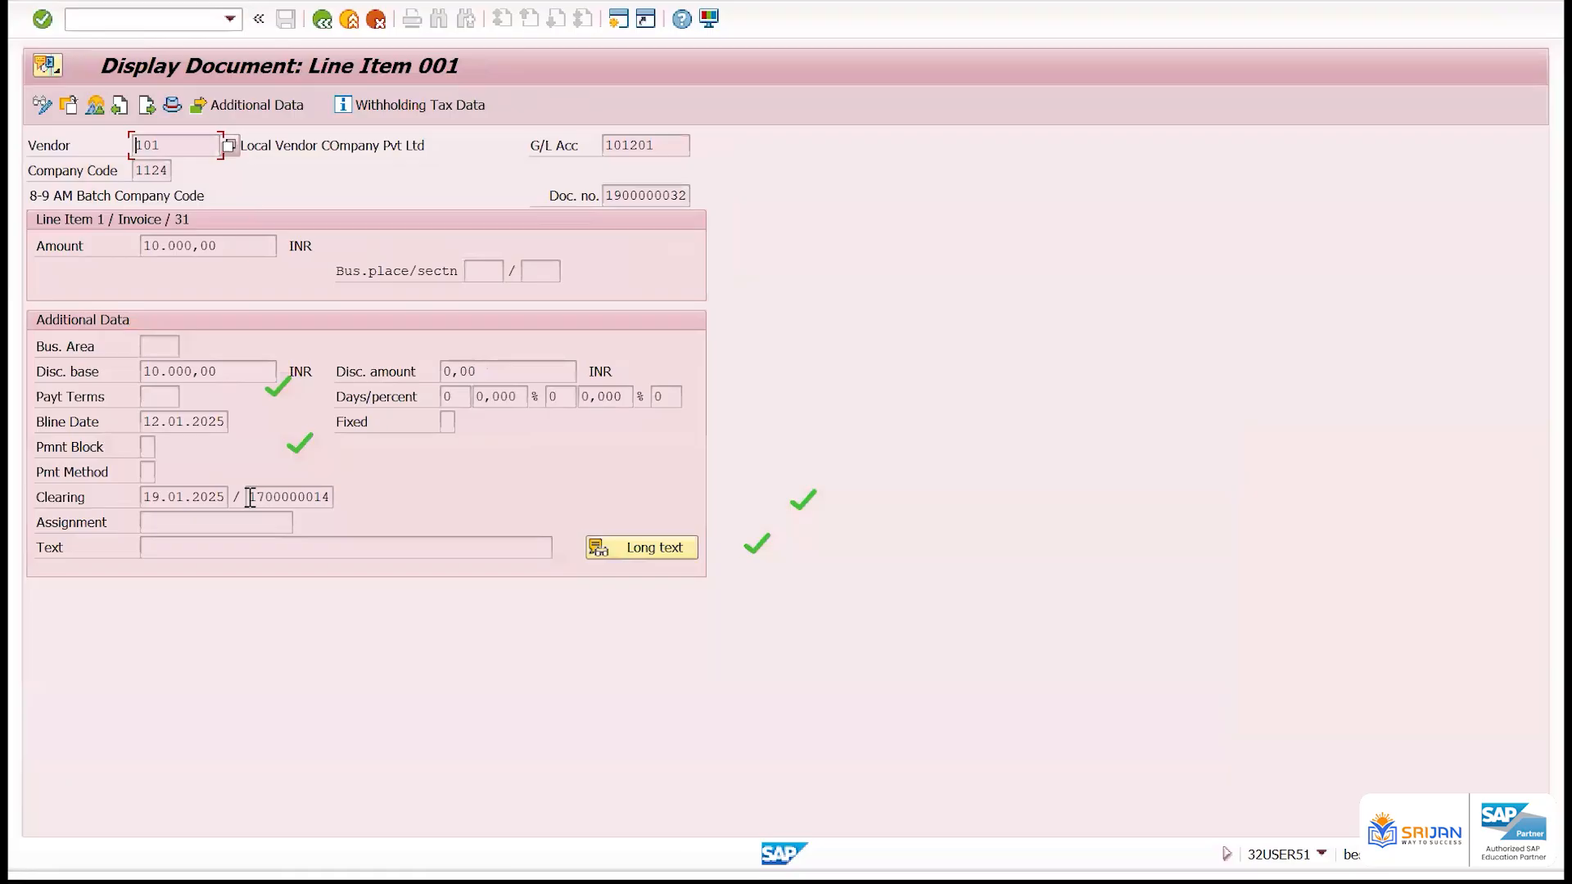
{"action": "left_click_drag", "start_coordinate": [250, 497], "coordinate": [350, 491]}
{"action": "left_click", "coordinate": [297, 500]}
{"action": "left_click_drag", "start_coordinate": [141, 498], "coordinate": [283, 483]}
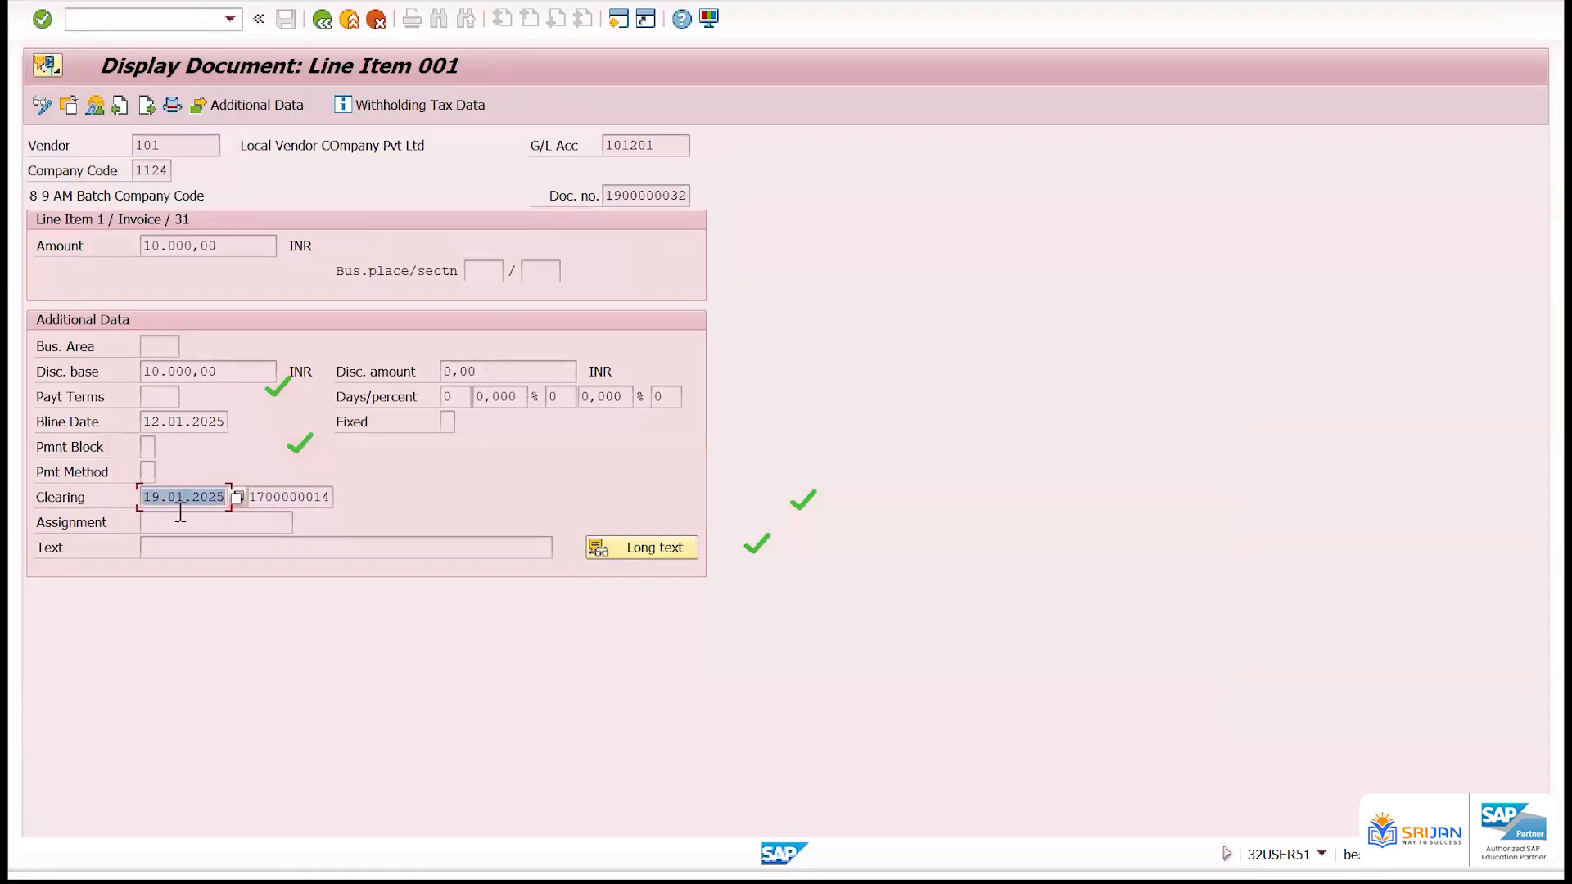